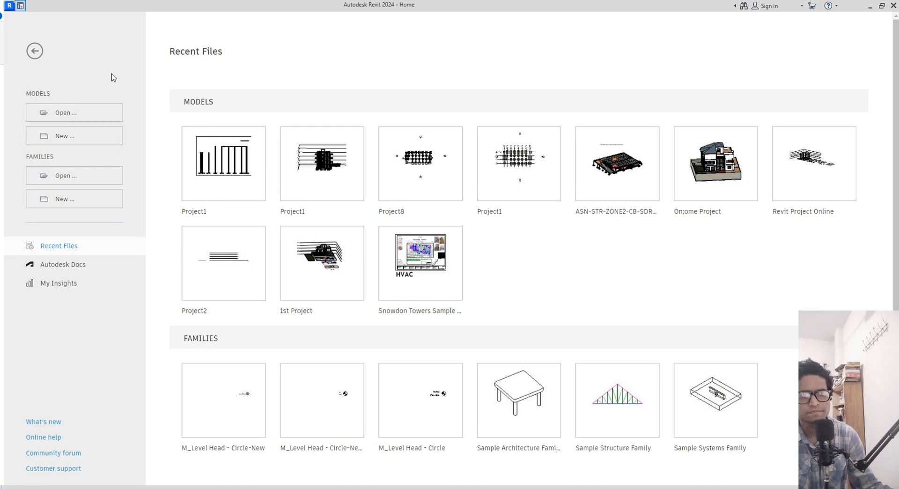
- Create a new project from the default.rte template in the English-Imperial folder
click(97, 139)
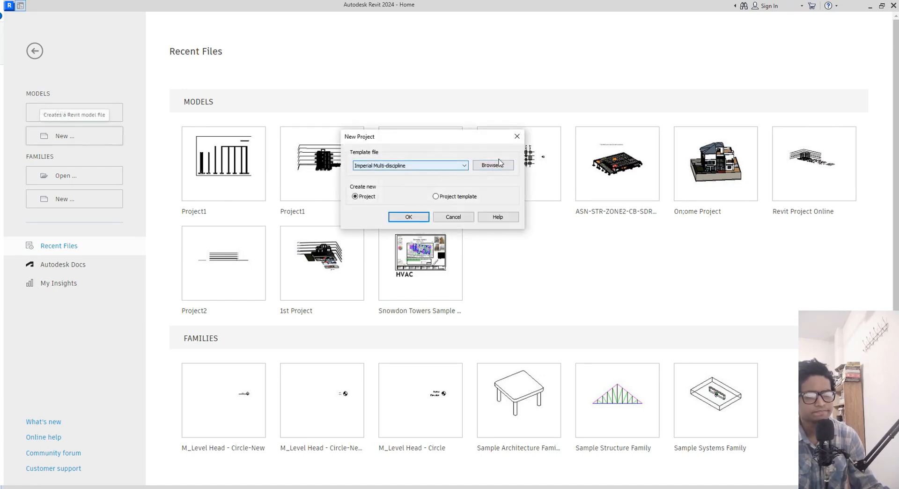
click(489, 166)
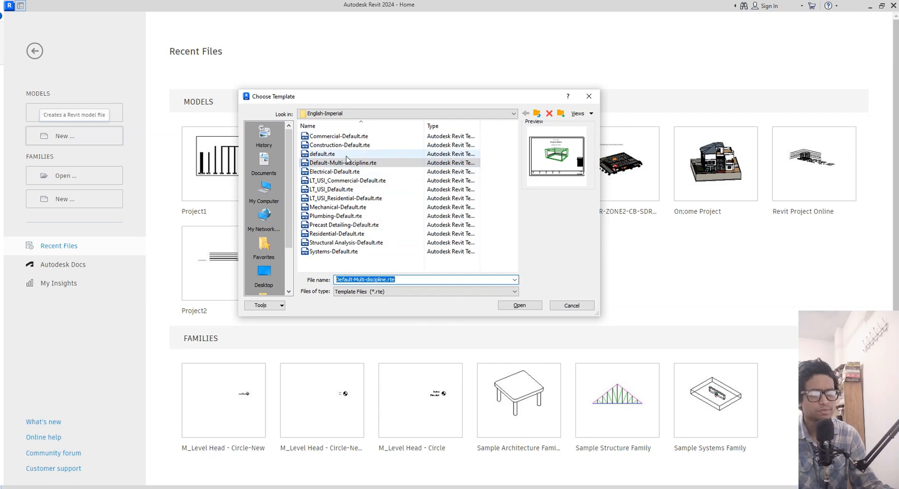
click(324, 155)
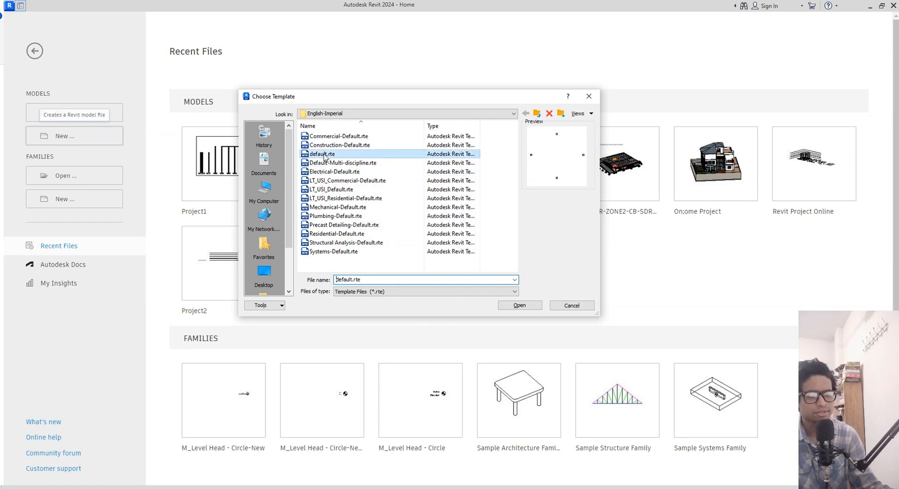
click(355, 243)
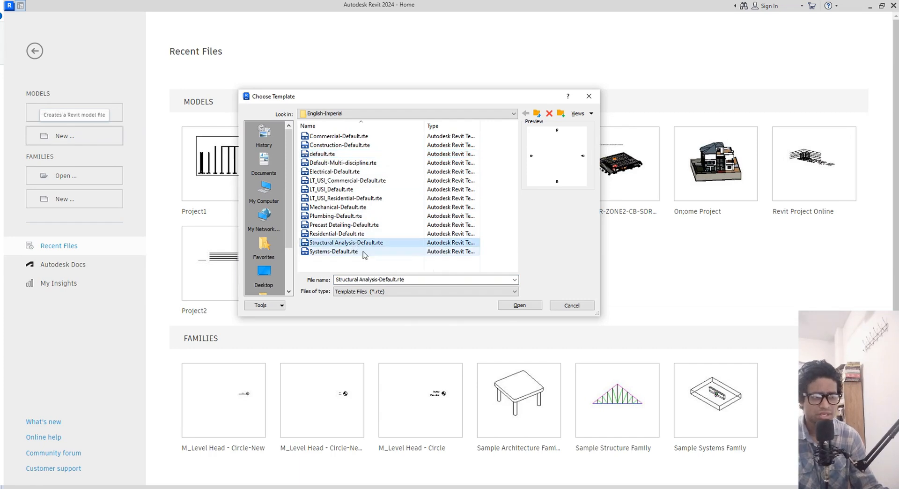
click(338, 155)
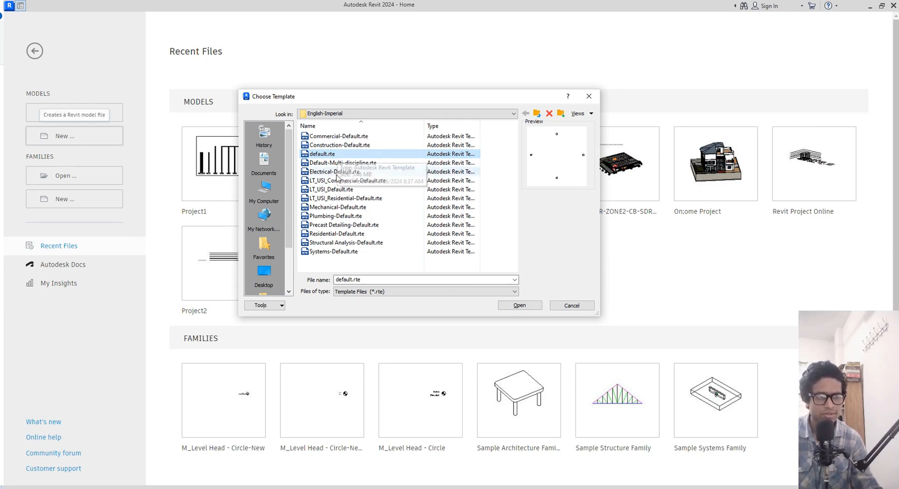
click(519, 305)
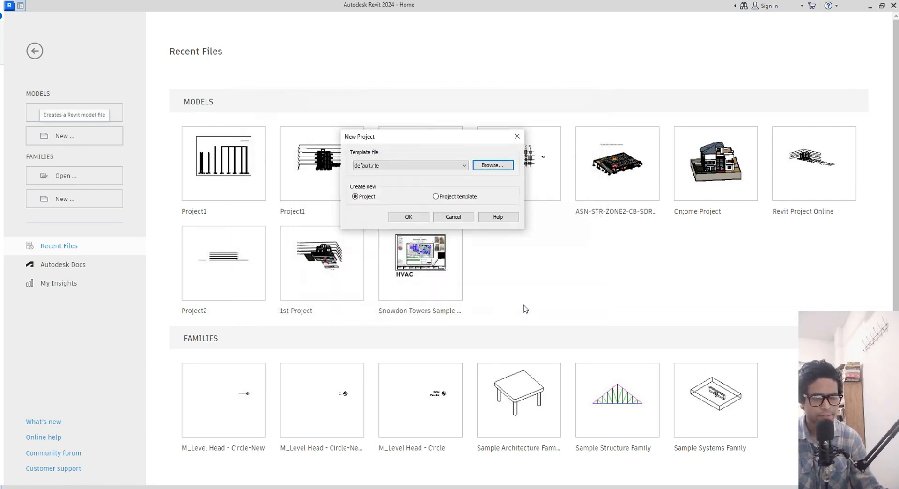
click(408, 217)
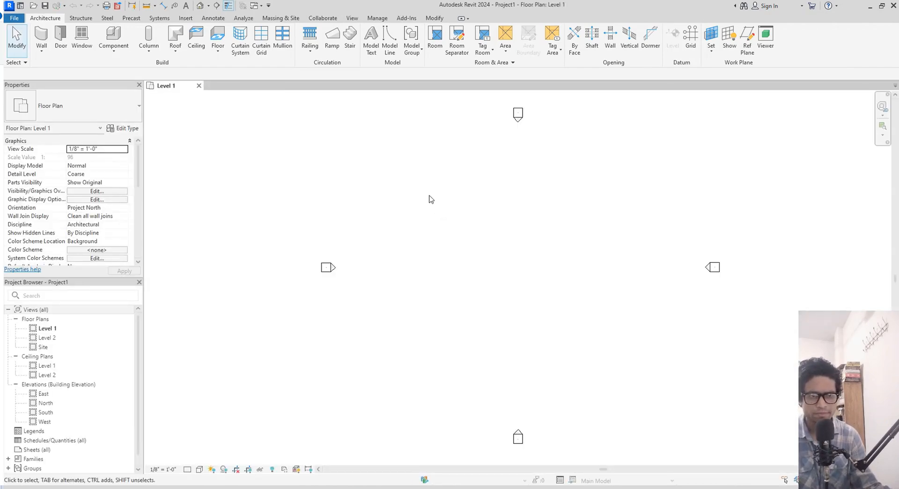
- Examine the view properties of the Level 1 floor plan, including its graphics, underlay and extents settings
scroll(105, 170, down, 2)
scroll(106, 168, up, 2)
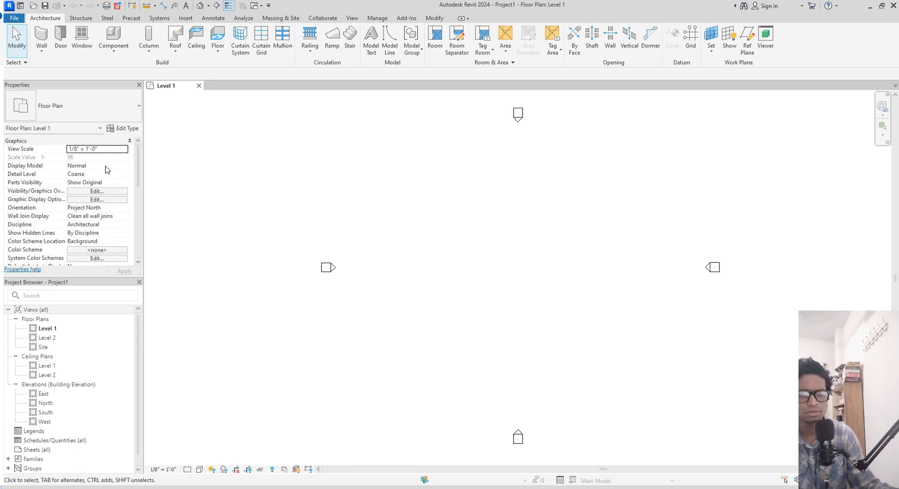
scroll(107, 169, down, 5)
scroll(108, 169, up, 4)
scroll(107, 169, down, 4)
scroll(107, 169, up, 4)
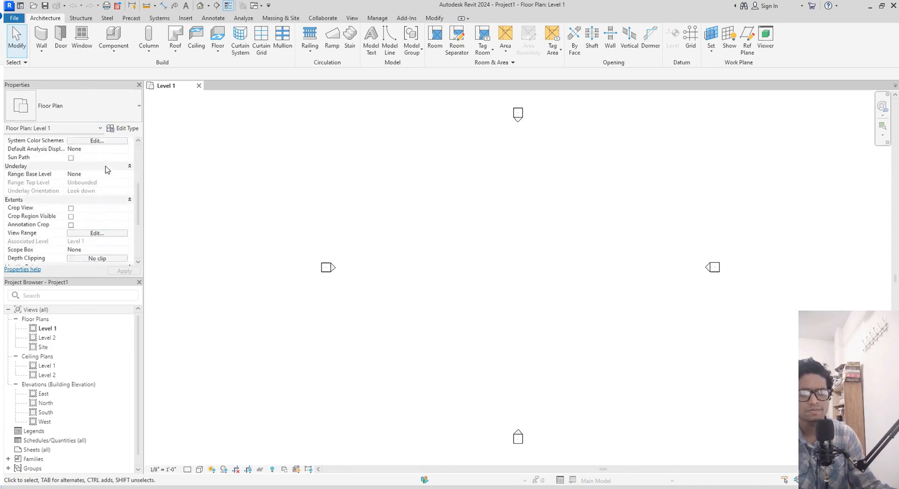
scroll(107, 170, down, 4)
scroll(111, 177, up, 4)
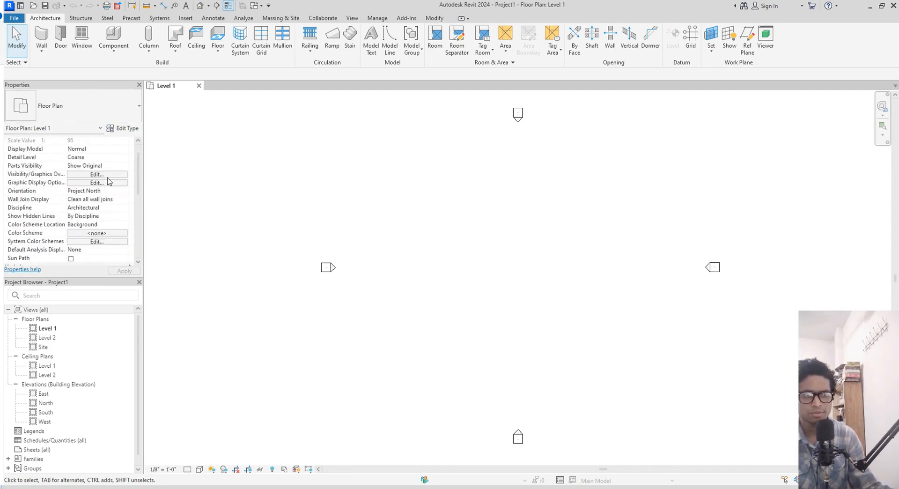
scroll(109, 179, down, 4)
scroll(109, 181, up, 4)
scroll(108, 181, down, 4)
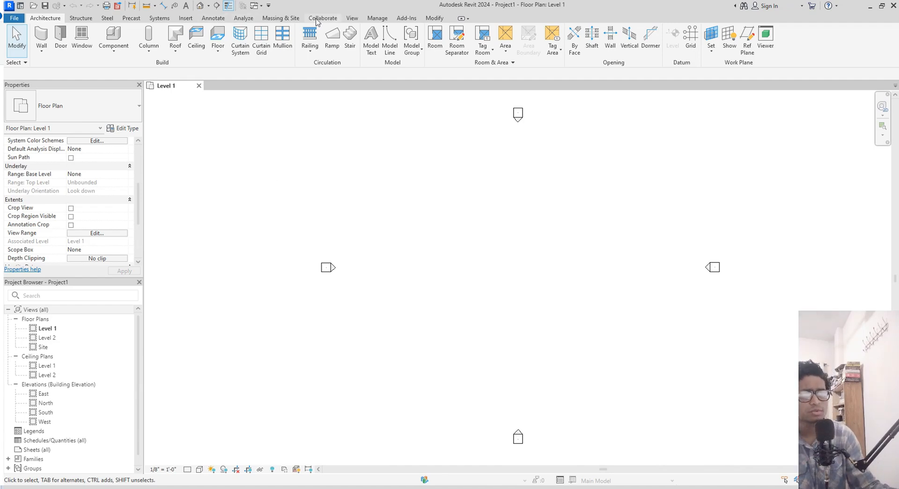
- Create new structural plan views for both Level 1 and Level 2
click(355, 18)
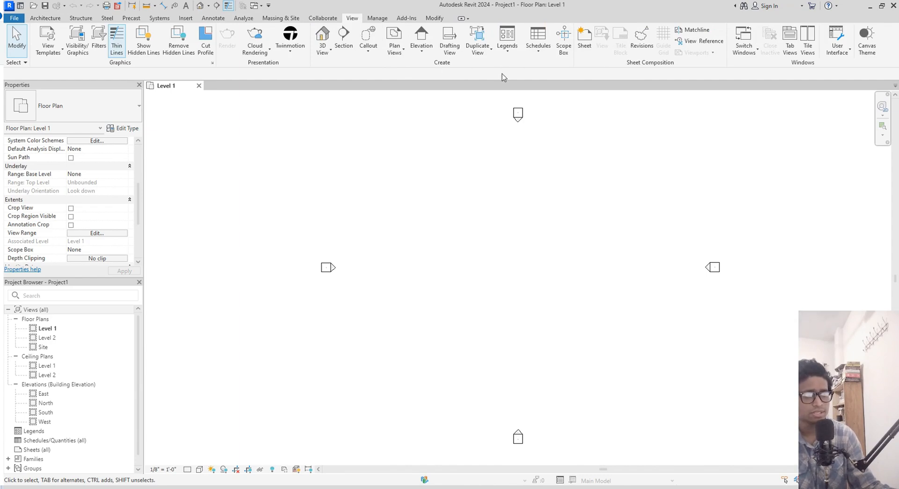
click(404, 55)
click(426, 114)
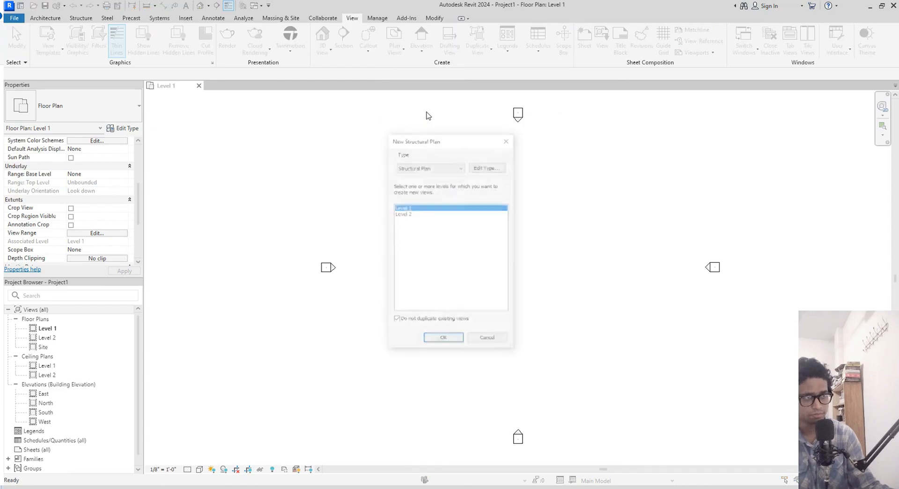
ctrl+click(405, 214)
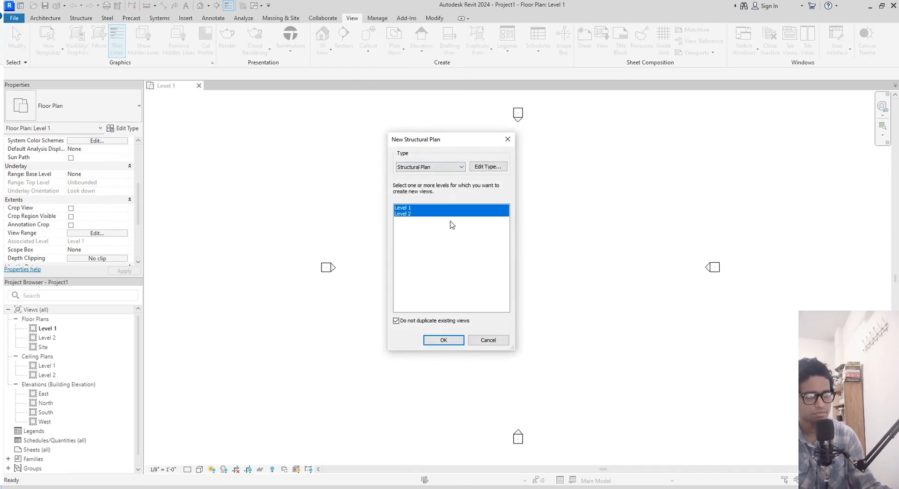
click(445, 341)
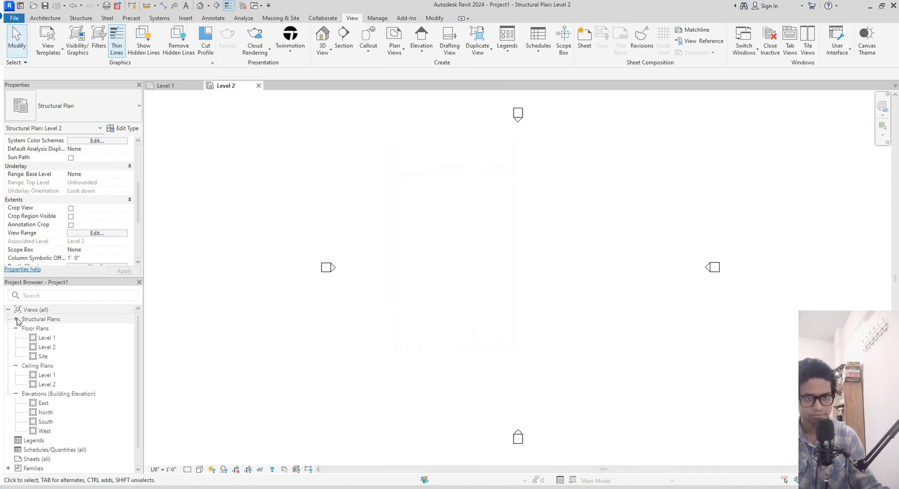
- Expand the Structural Plans group among the project views, select its Level 1 plan and look over the open plan
click(16, 319)
click(52, 328)
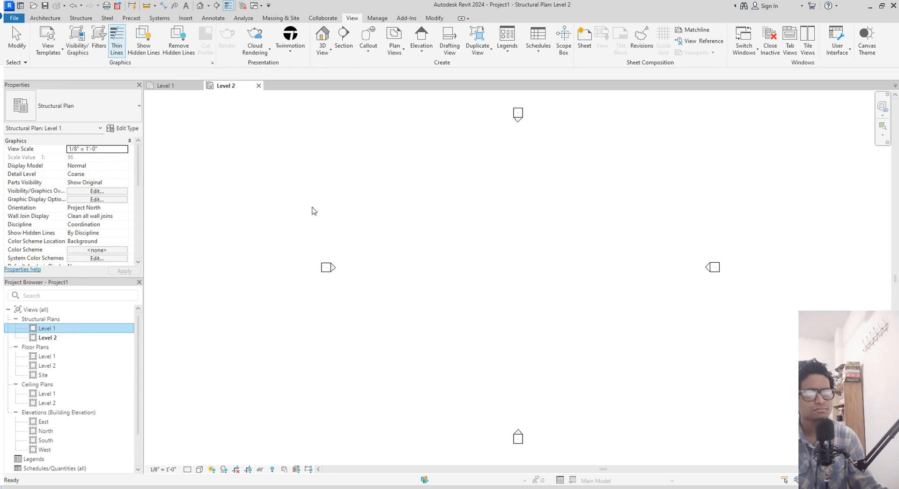
scroll(312, 209, down, 2)
scroll(334, 225, up, 3)
middle_drag(339, 228, 349, 256)
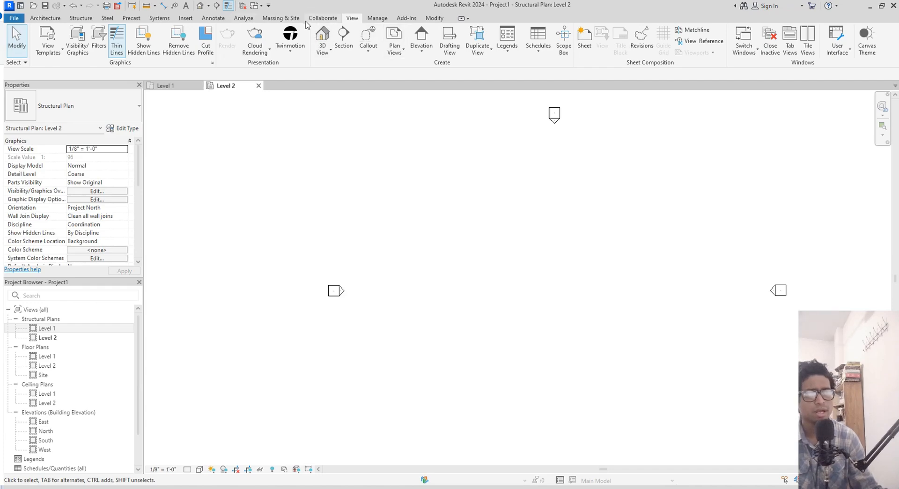
- Start a new project parameter named "Concrete Parameter" with the Common discipline and the Text data type
click(375, 19)
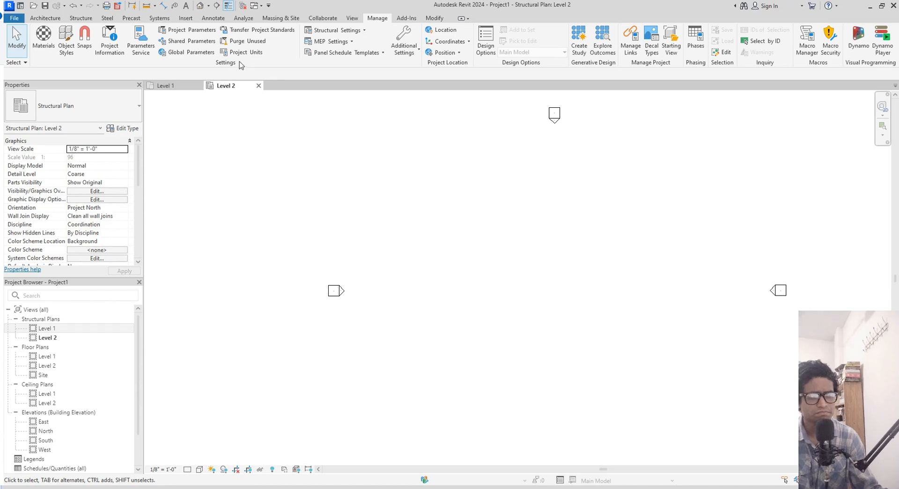
click(203, 34)
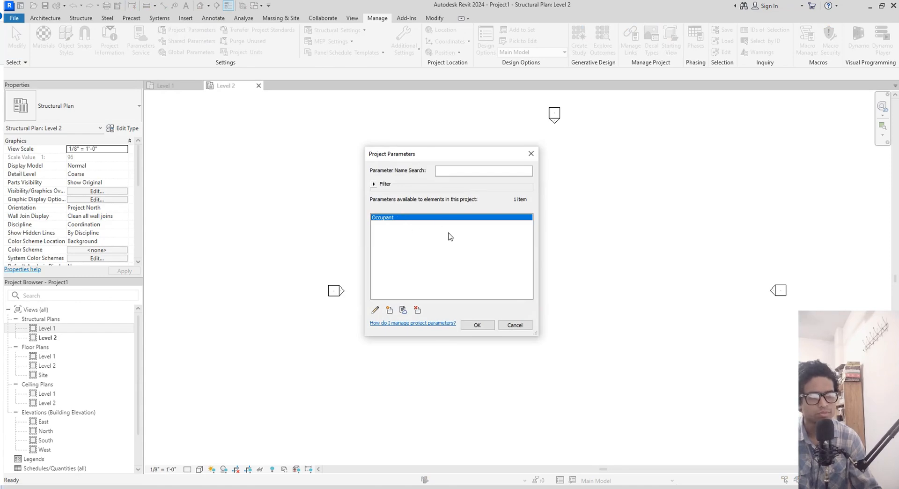
click(389, 310)
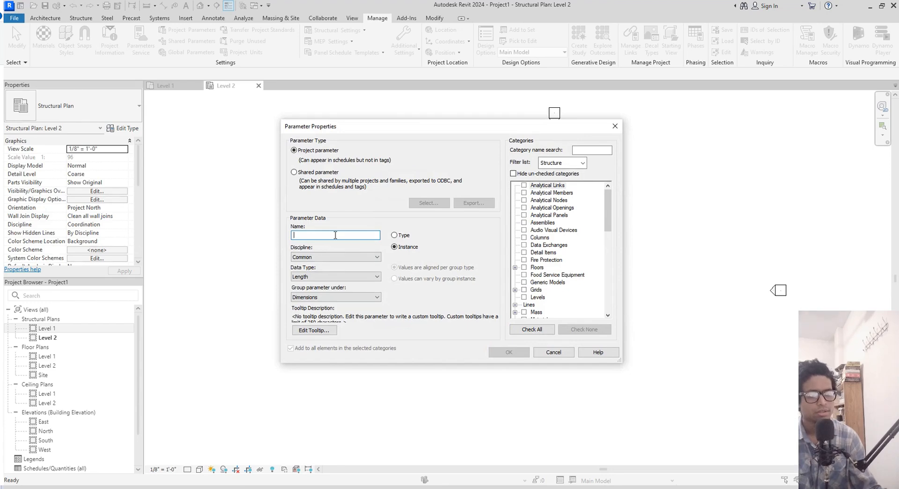
text(Concret)
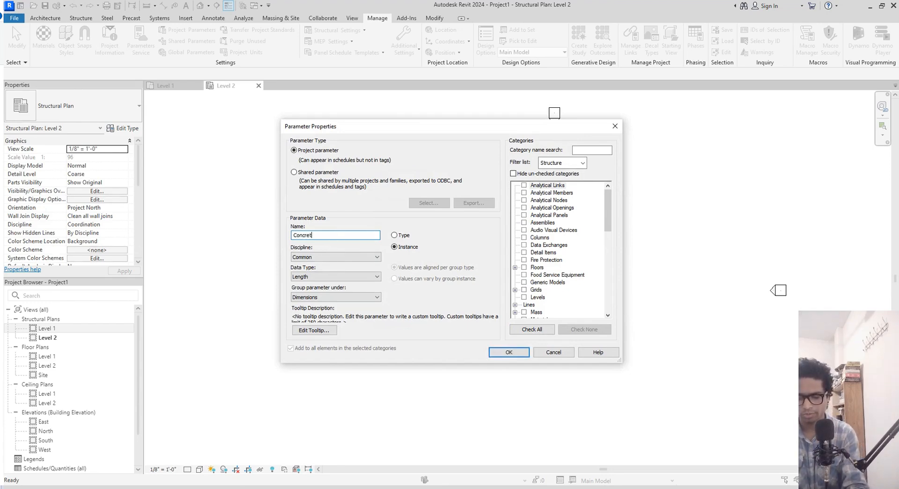
text(e Par)
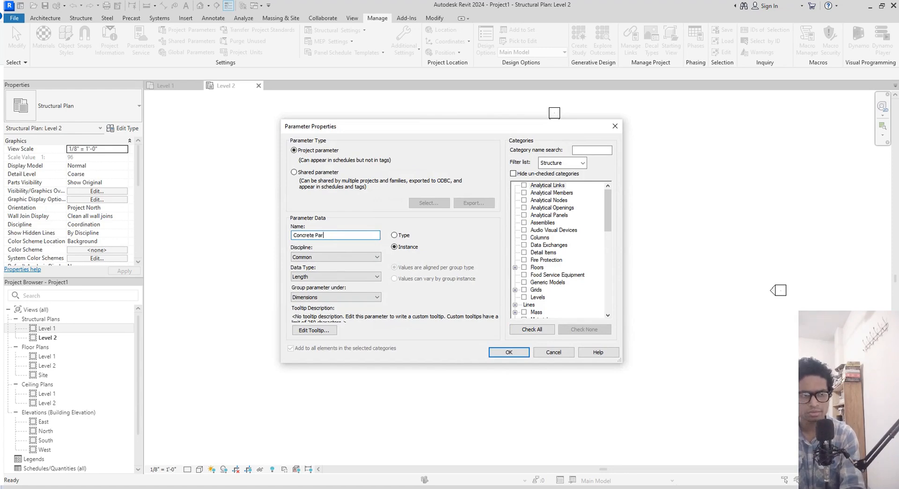
text(ameter)
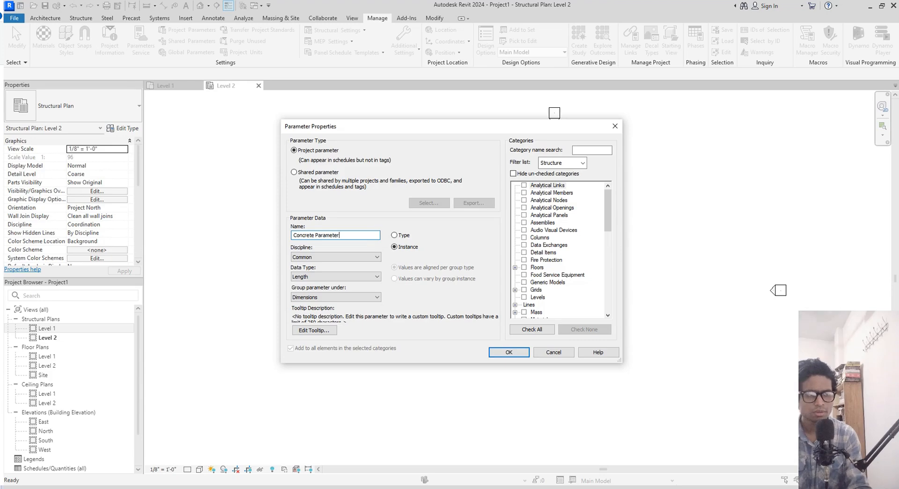
double_click(377, 261)
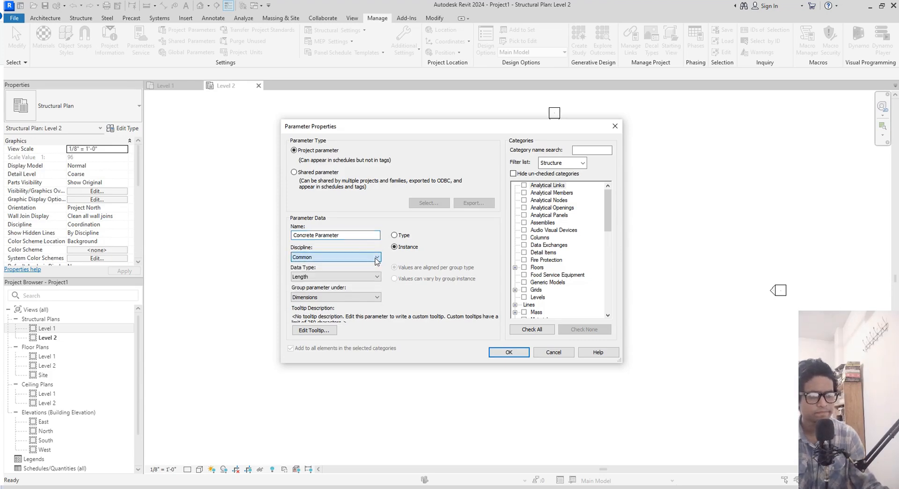
click(363, 278)
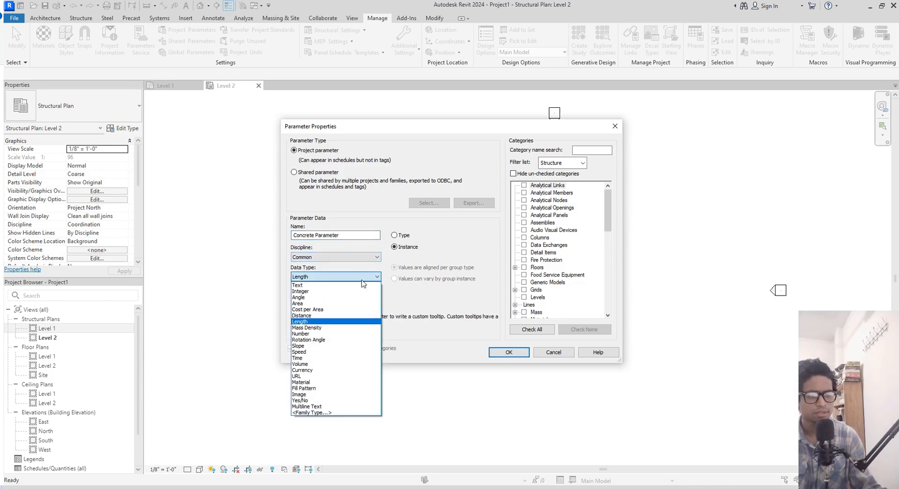
click(354, 284)
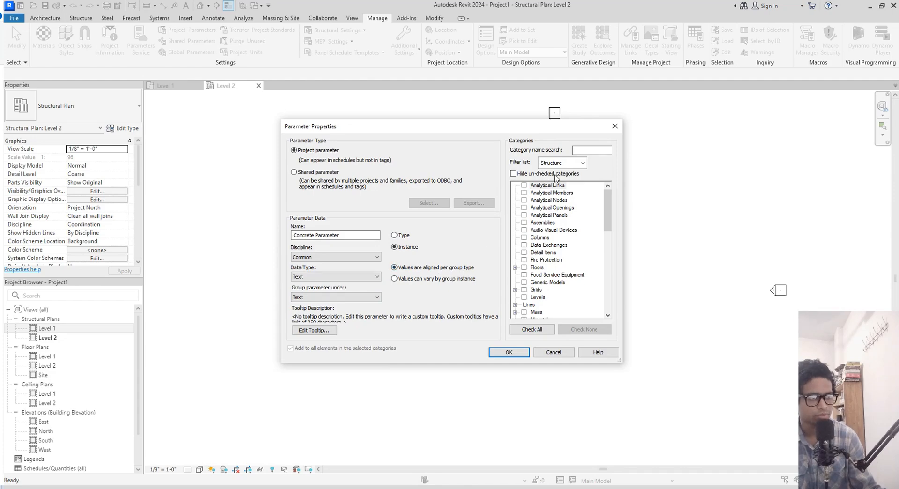
- Add Architecture to the category filter, assign the Concrete Parameter to all listed categories and accept it
click(582, 163)
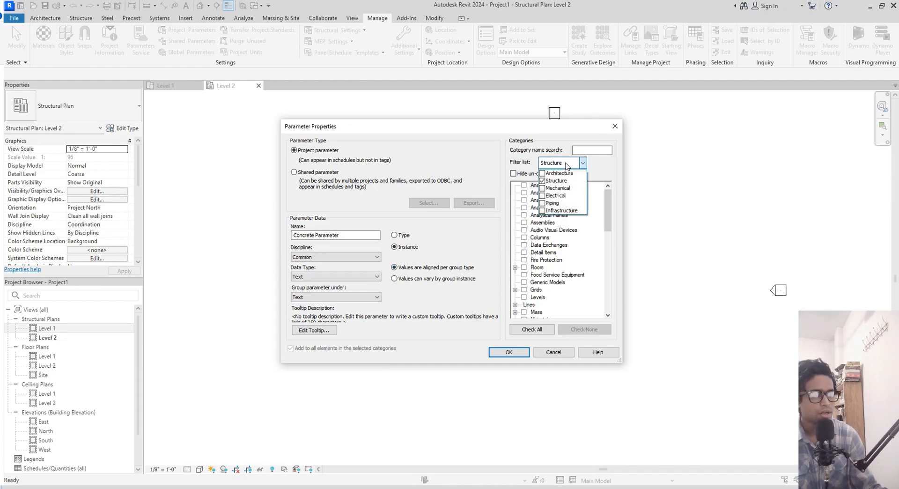
click(582, 163)
click(582, 163)
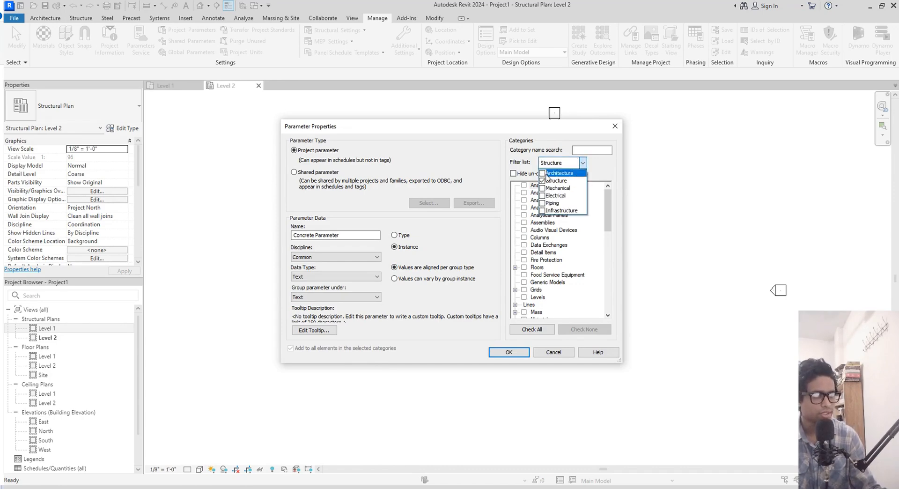
click(542, 174)
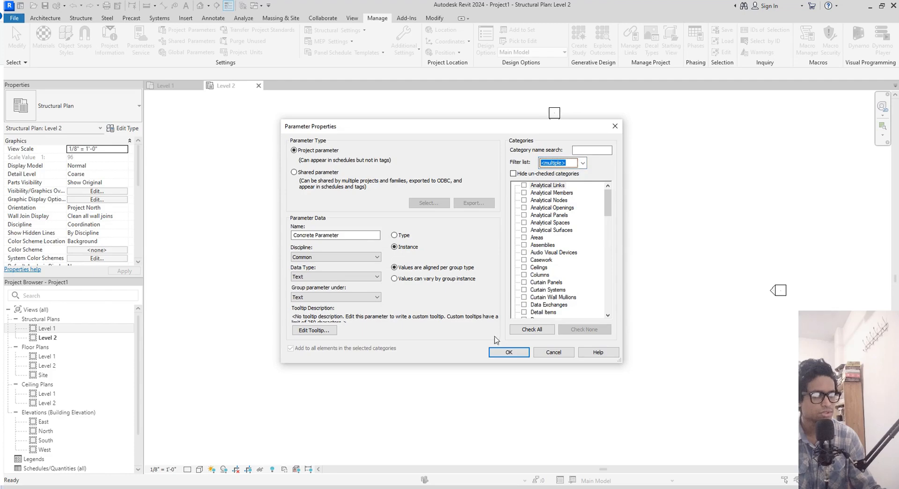
click(532, 329)
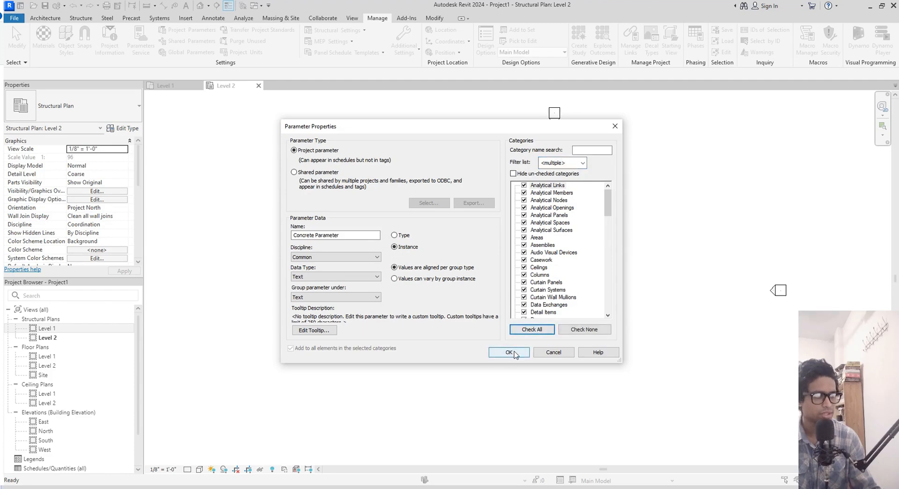
click(514, 353)
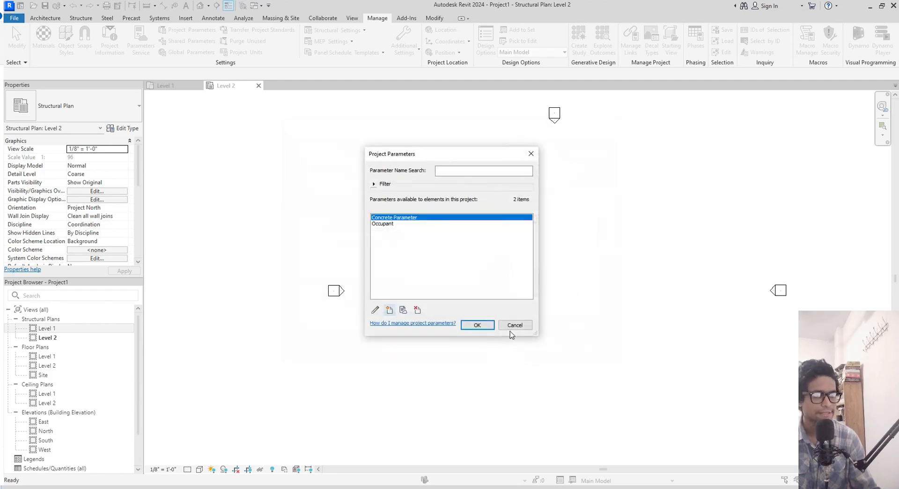
- Start a new project parameter named "Re-Bar Location" with the Text data type
click(389, 309)
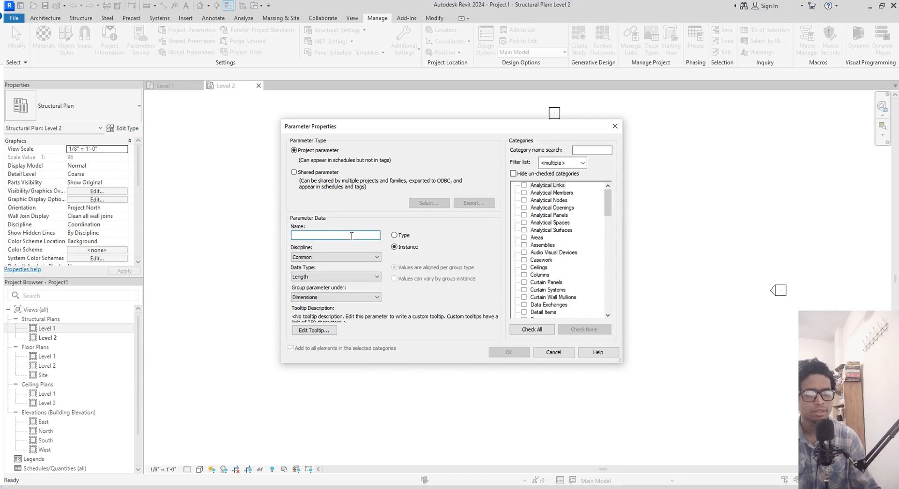
text(Re)
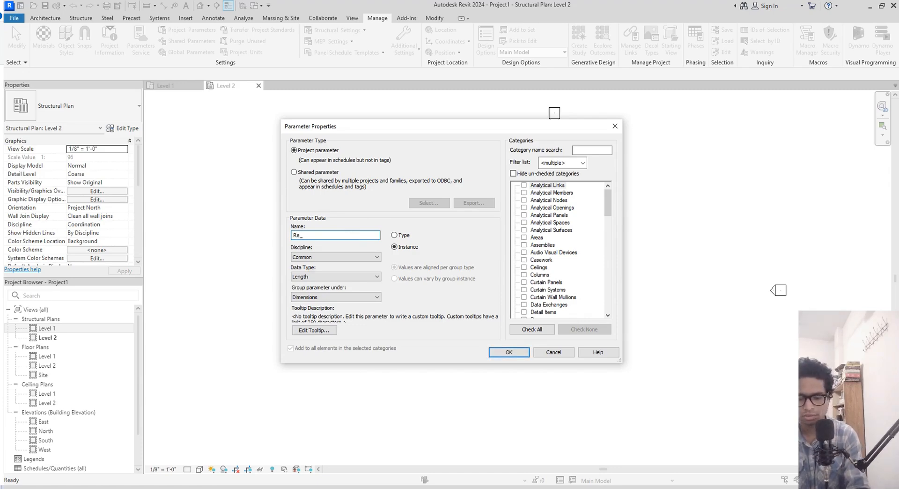
text(-ba)
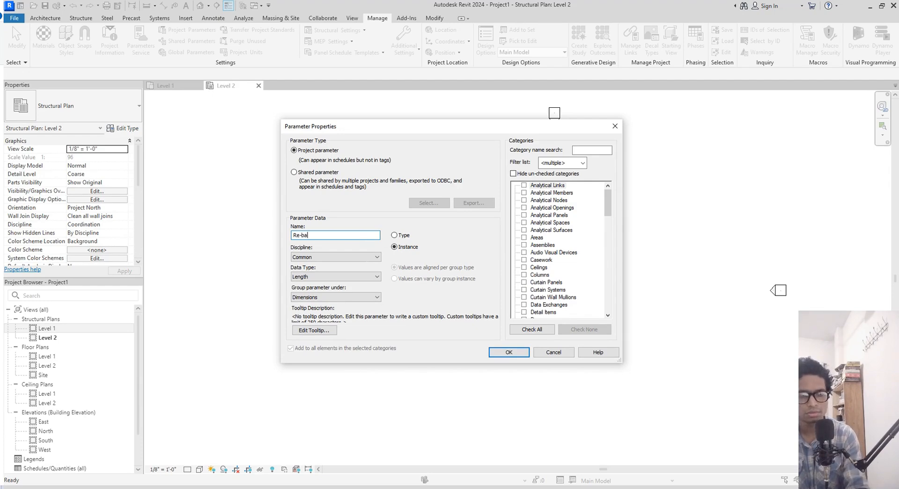
key(BackSpace)
key(BackSpace)
text(Bar Lo)
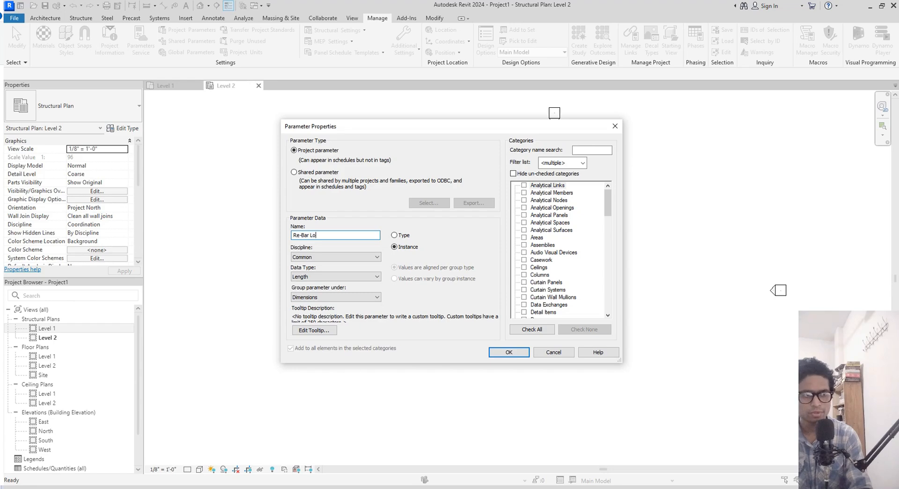
text(cation)
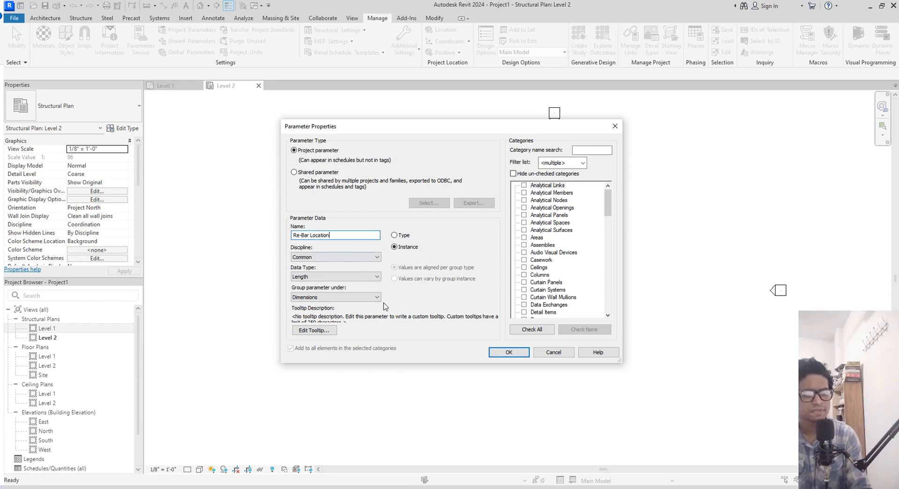
click(377, 277)
click(357, 284)
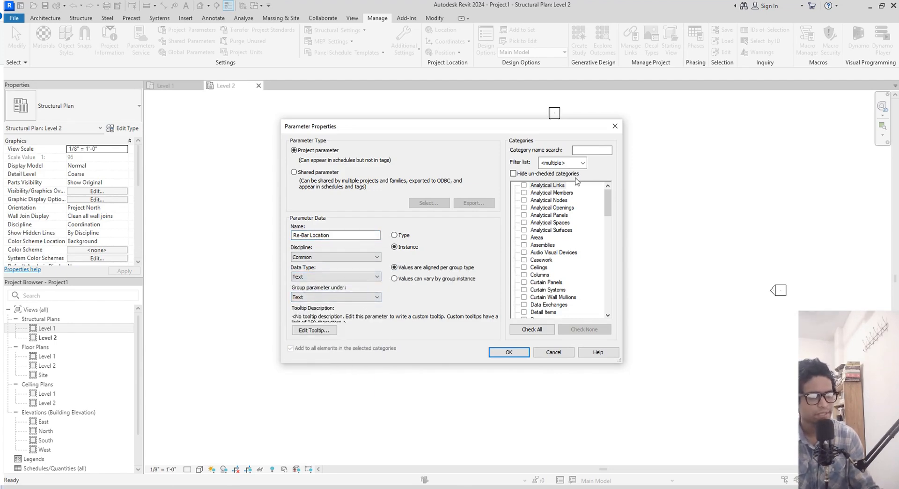
- Limit the category filter to Structure, assign the Re-Bar Location parameter to Structural Rebar only and accept it
click(582, 162)
click(543, 173)
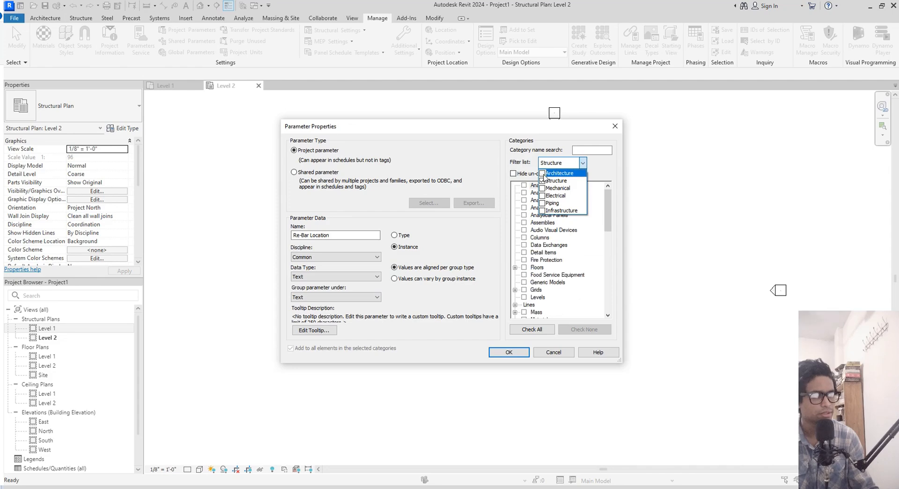
click(595, 170)
scroll(552, 294, down, 7)
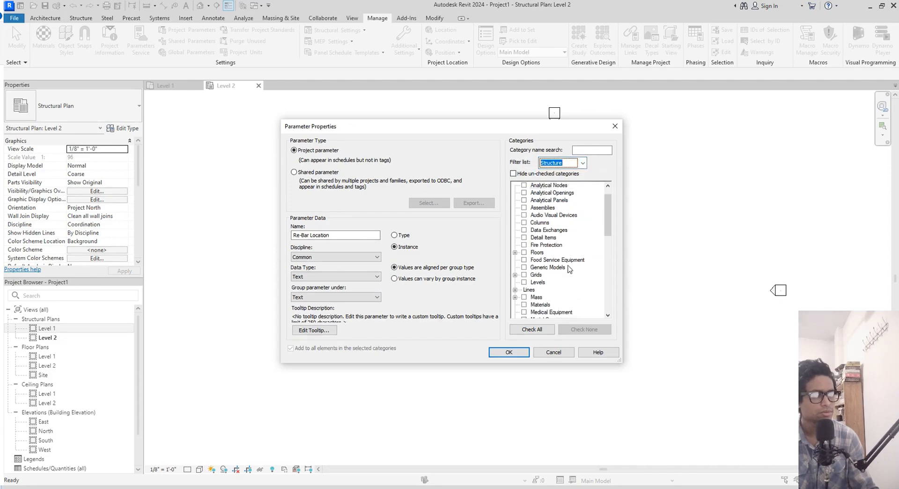
scroll(553, 294, down, 3)
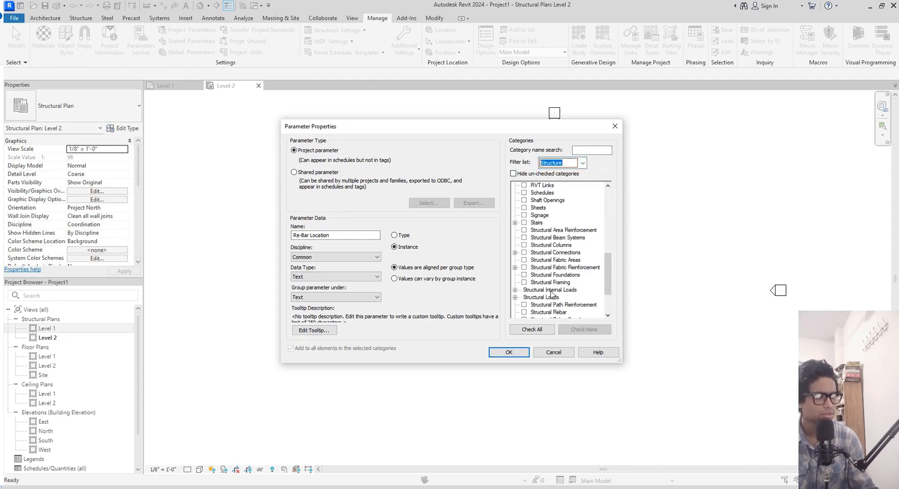
scroll(553, 294, down, 3)
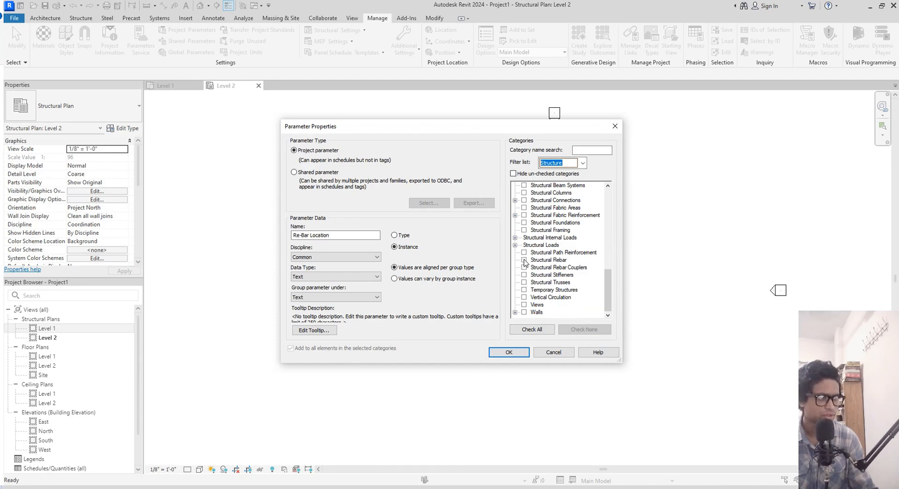
click(524, 260)
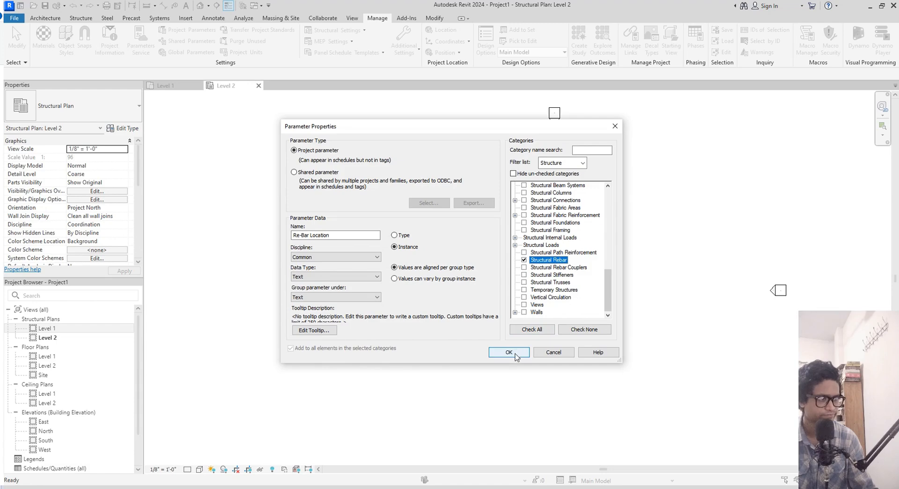
click(509, 352)
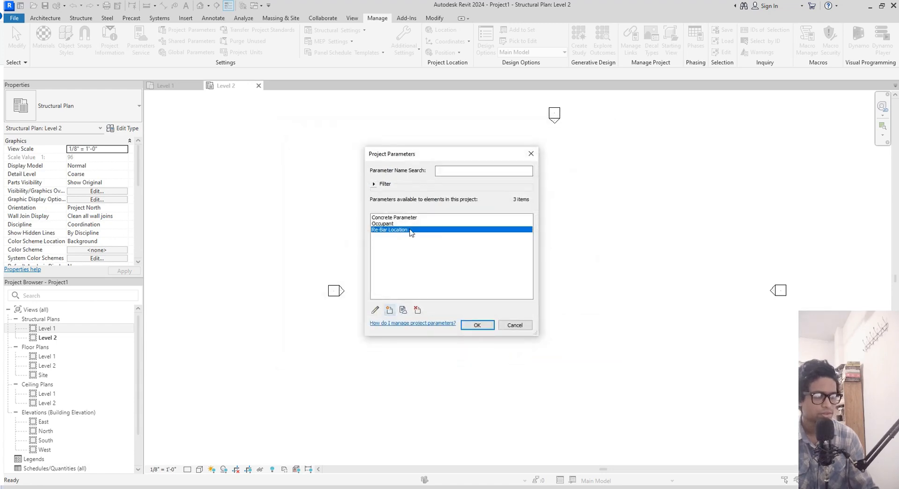
- Accept the project parameter list and find the Concrete Parameter field in the Level 2 structural plan's properties
click(411, 218)
click(409, 229)
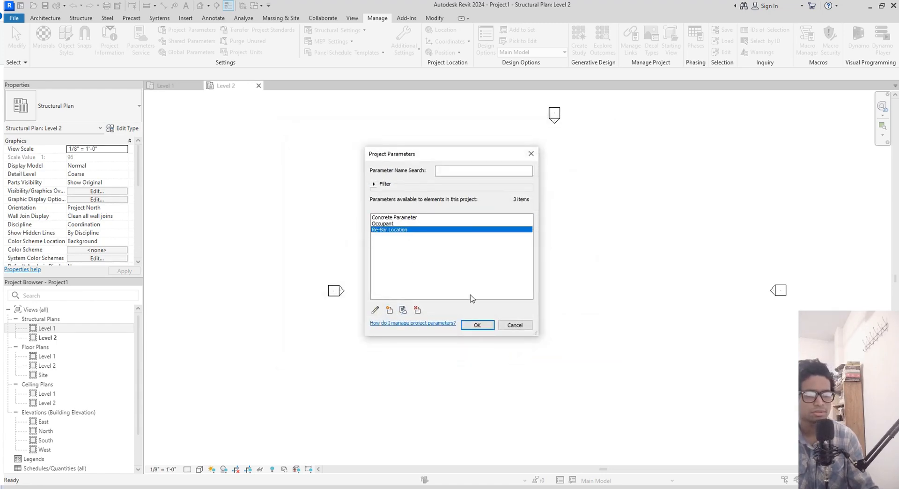
click(477, 324)
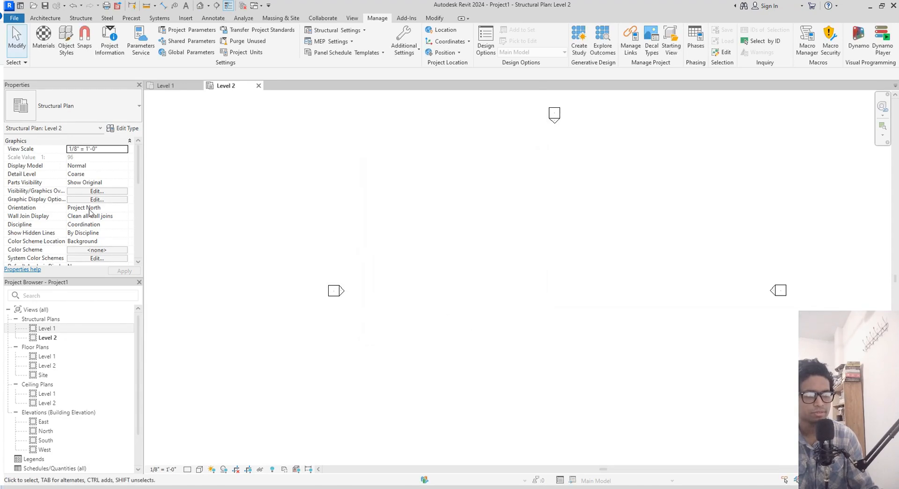
scroll(90, 212, down, 2)
scroll(96, 222, down, 3)
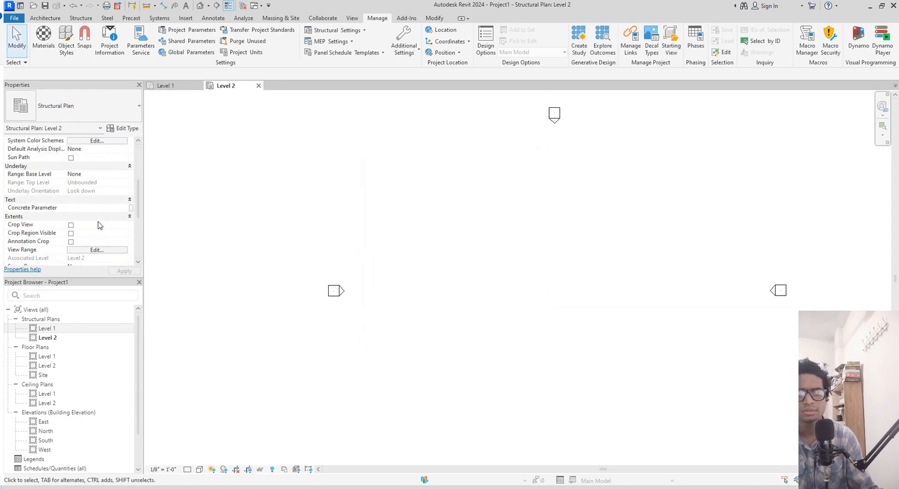
click(69, 206)
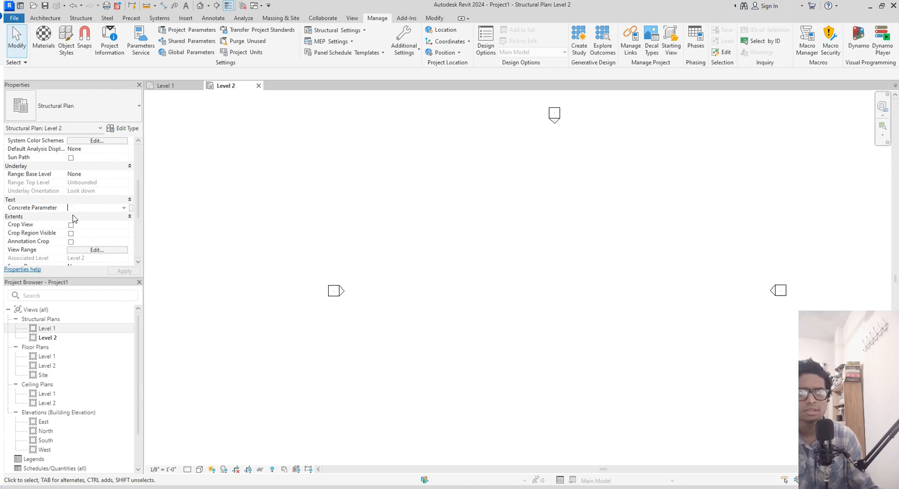
- Rename the Concrete Parameter project parameter as "Concrete Loacation" and accept the parameter list
click(191, 31)
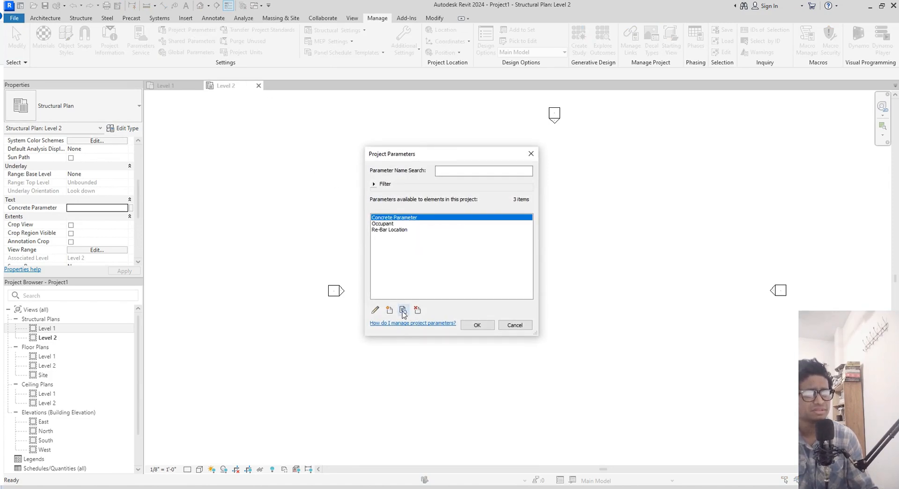
click(375, 310)
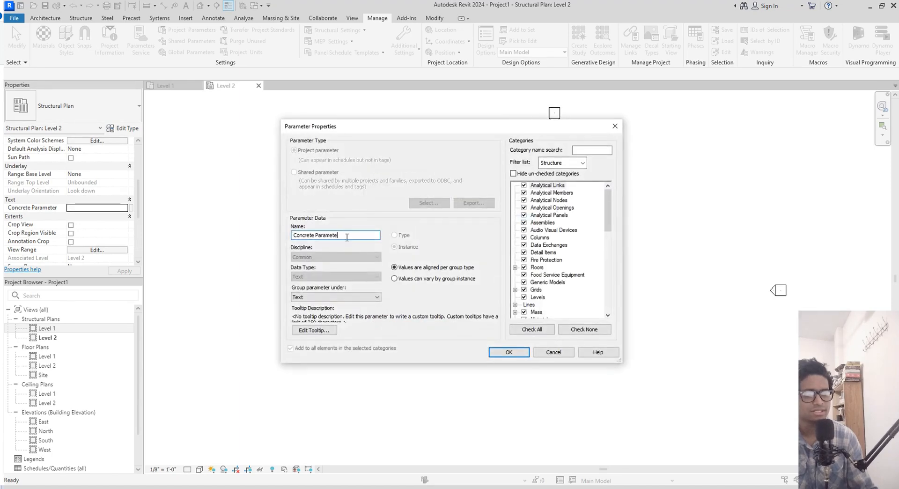
key(BackSpace)
key(BackSpace)
key(BackSpace)
key(BackSpace)
key(BackSpace)
key(BackSpace)
key(BackSpace)
key(BackSpace)
text(L)
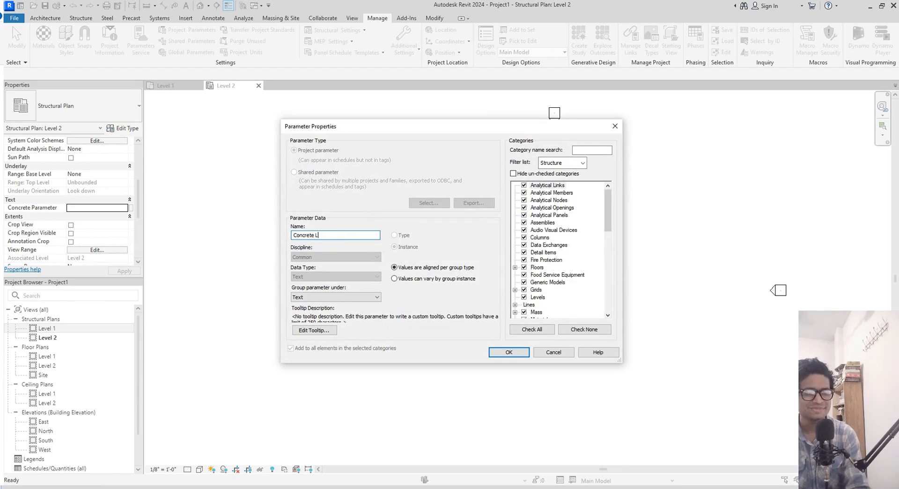
text(oacatio)
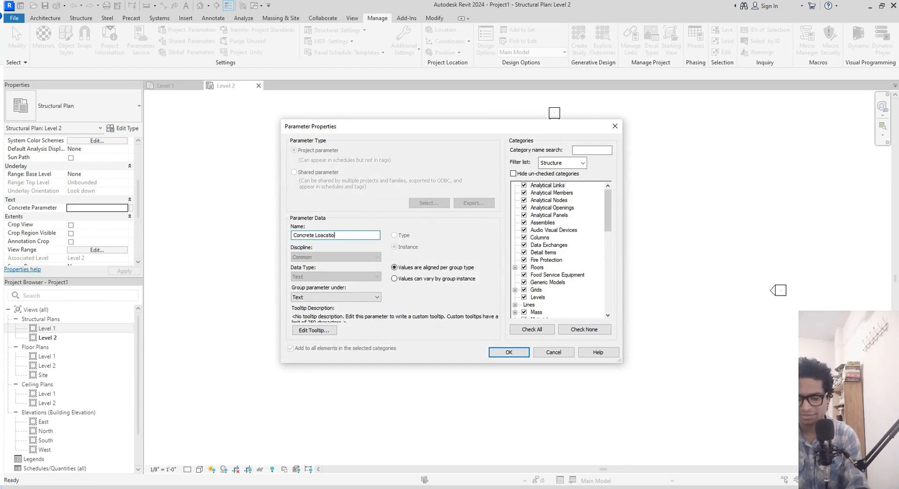
text(n)
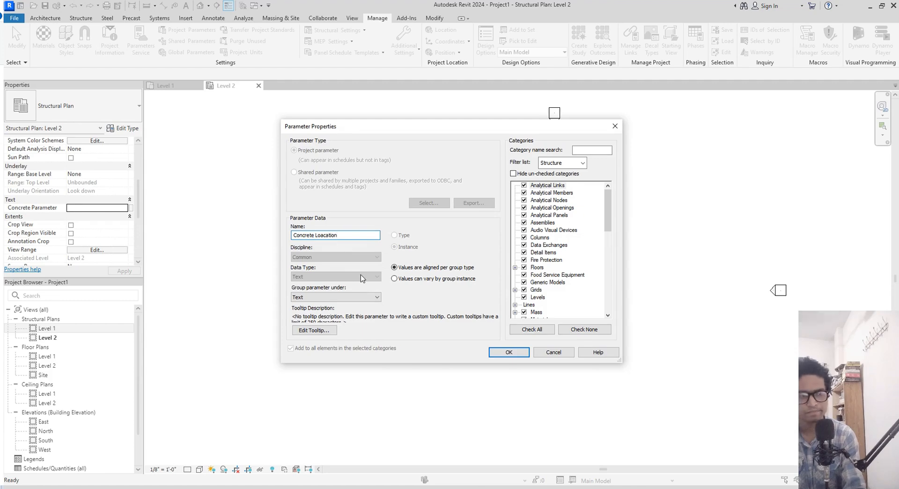
click(508, 352)
click(405, 230)
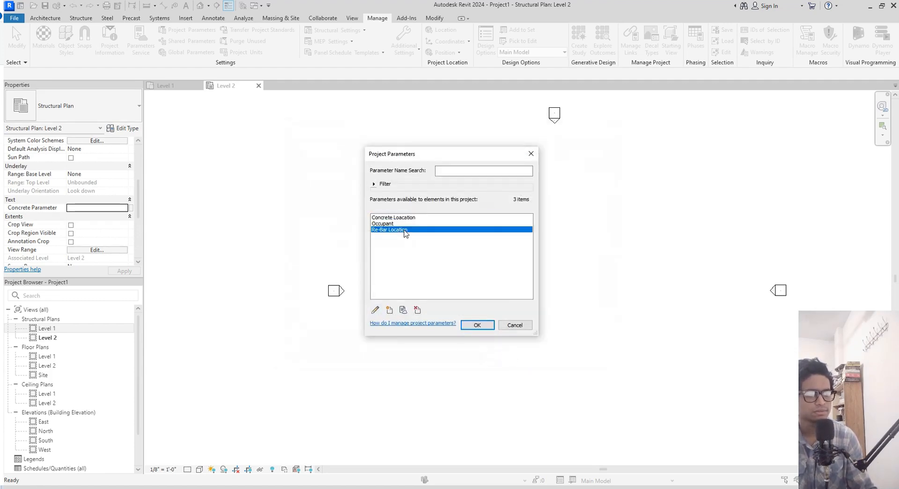
click(414, 224)
click(412, 218)
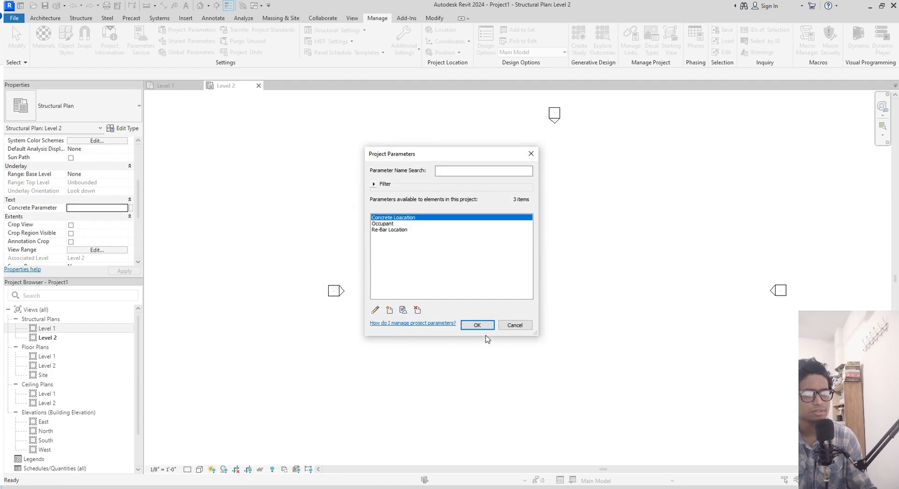
click(477, 325)
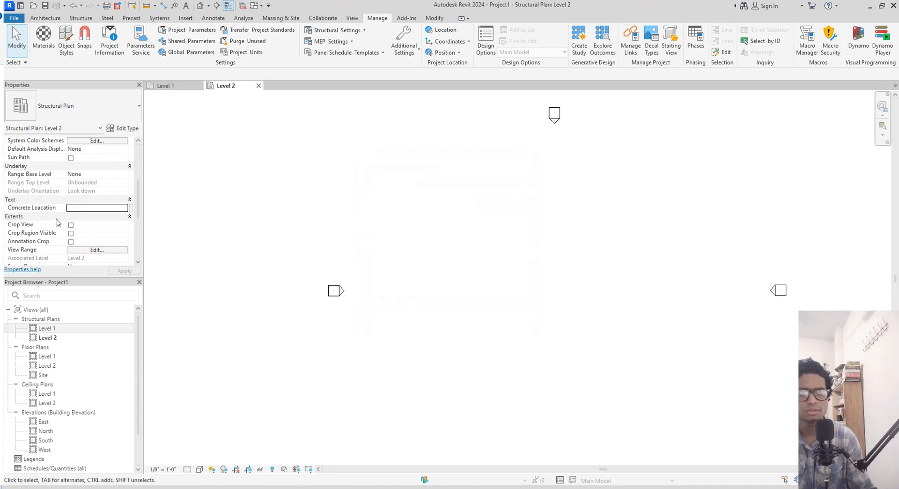
- Correct the misspelled concrete project parameter's name to "Concrete Location" and accept the parameter list
click(187, 29)
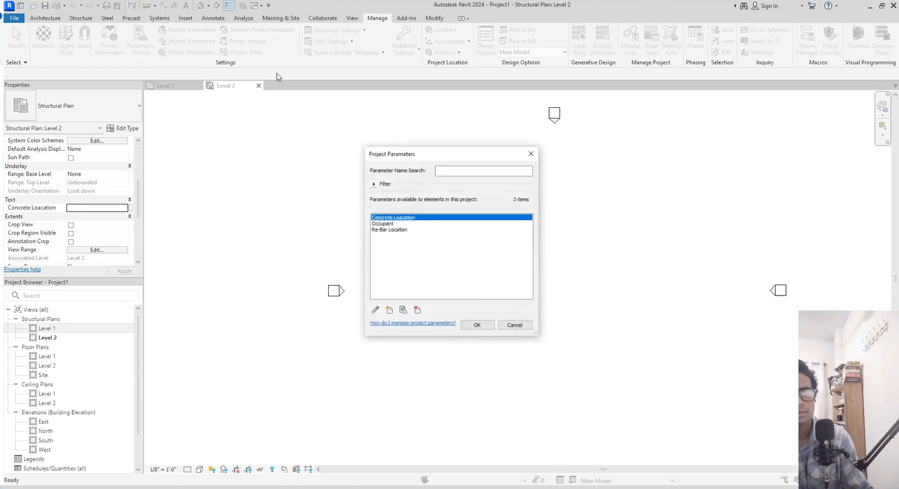
click(376, 309)
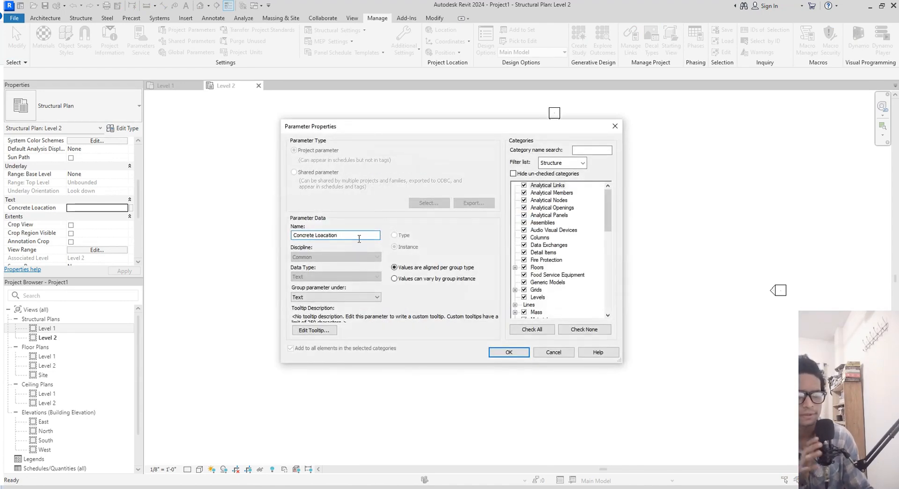
key(BackSpace)
key(BackSpace)
key(BackSpace)
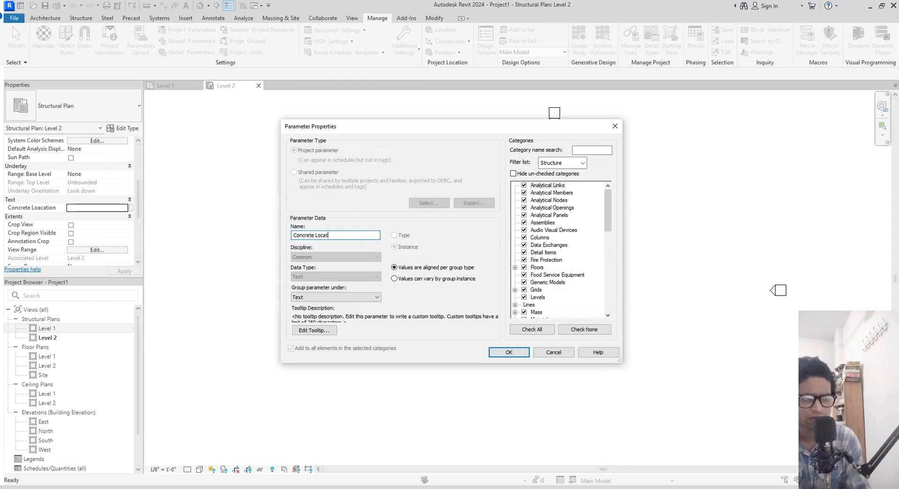
text(tion)
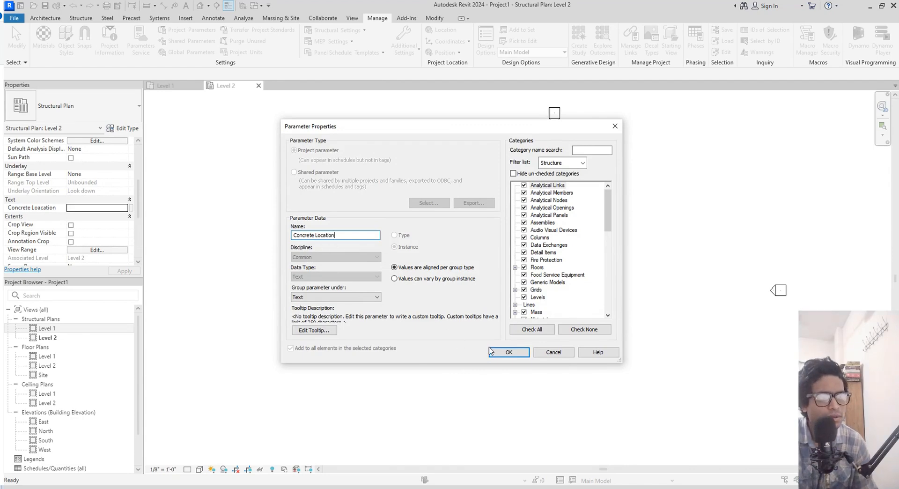
click(506, 353)
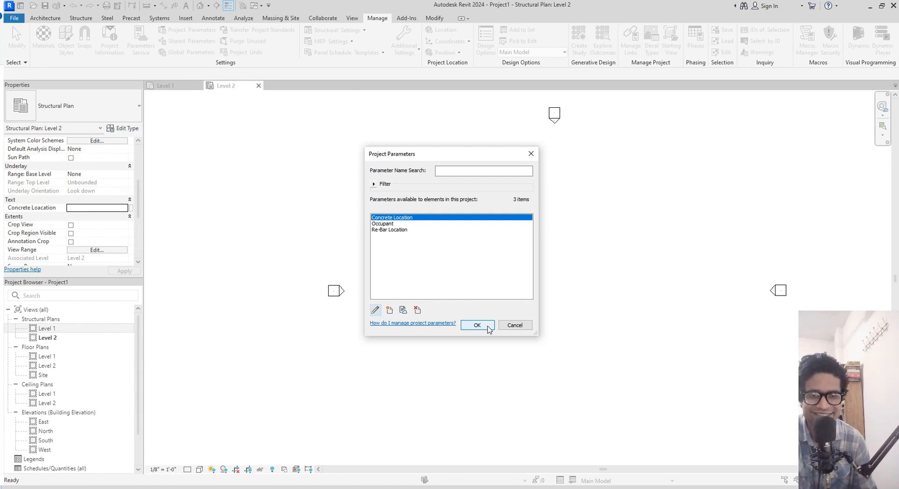
click(488, 329)
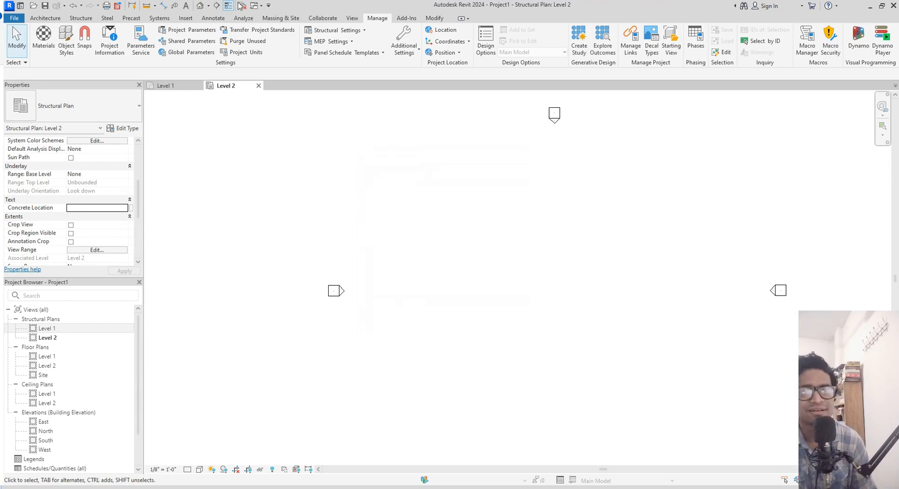
- Close the Level 2 structural plan view so that the Level 1 floor plan is the only open view
middle_drag(286, 141, 295, 144)
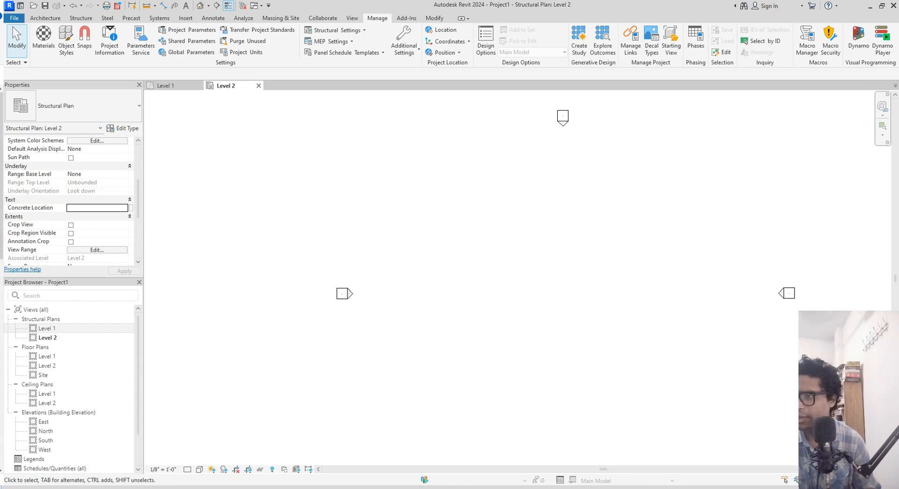
click(258, 85)
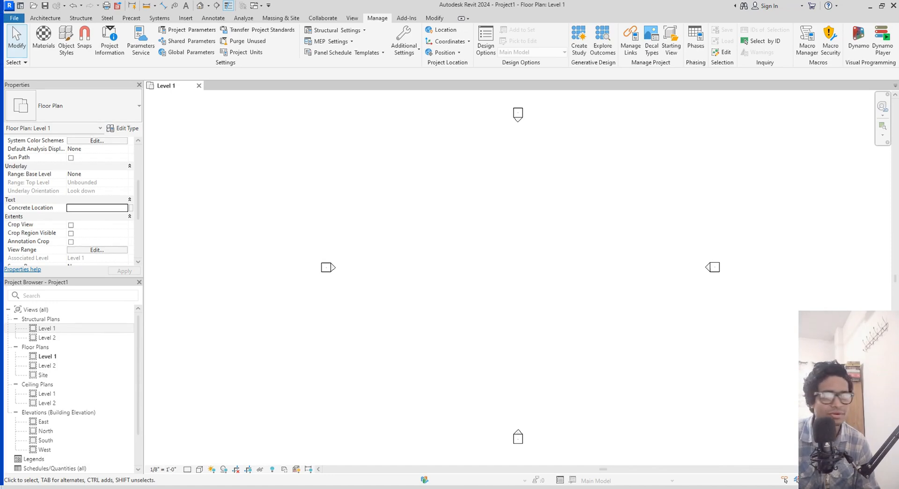
- Switch to File Explorer and look over the structural plan drawing files in the 00-DWG folder
drag(0, 5, 564, 123)
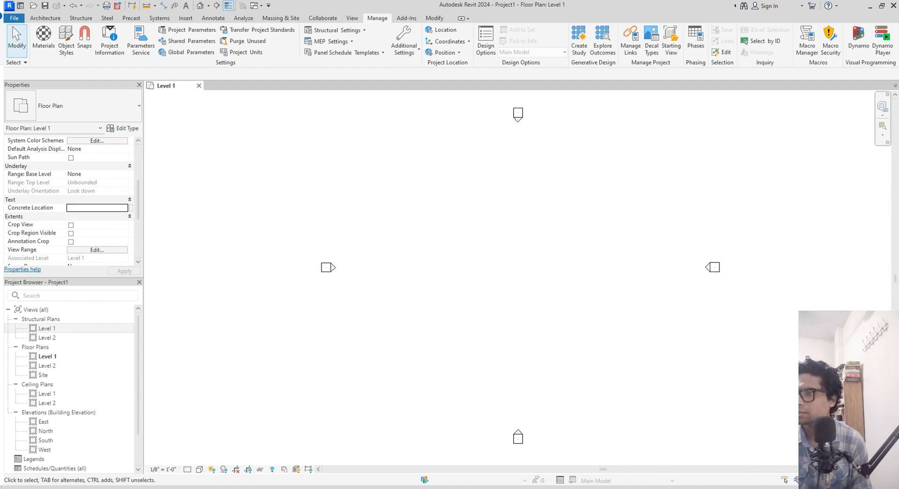
drag(0, 6, 625, 85)
drag(691, 264, 688, 377)
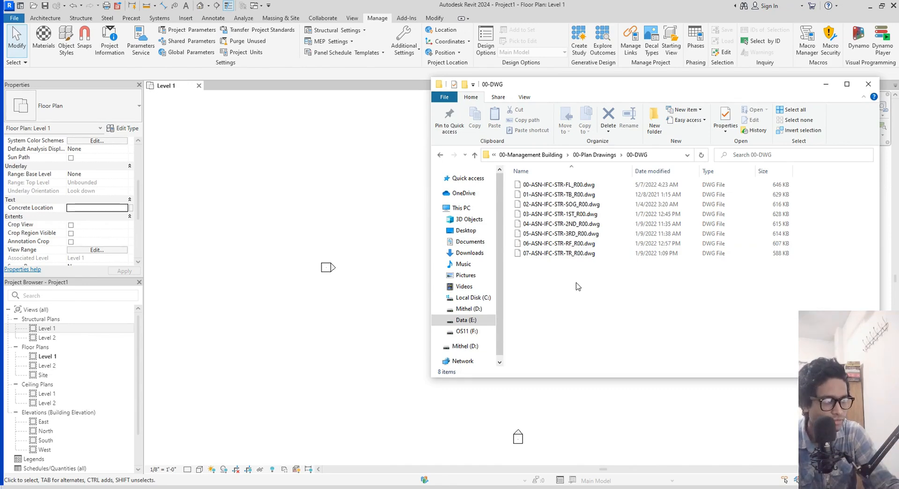
drag(708, 82, 0, 6)
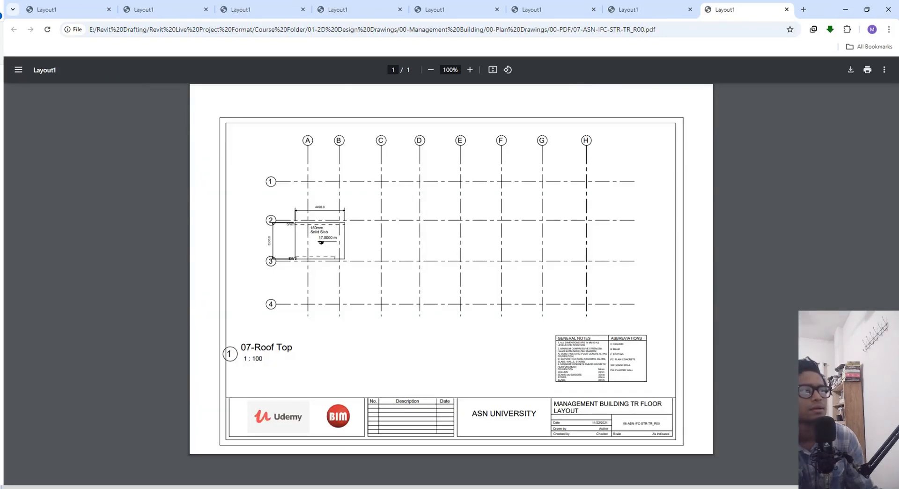
- View the management building's tie beam layout PDF and return to Revit
click(80, 13)
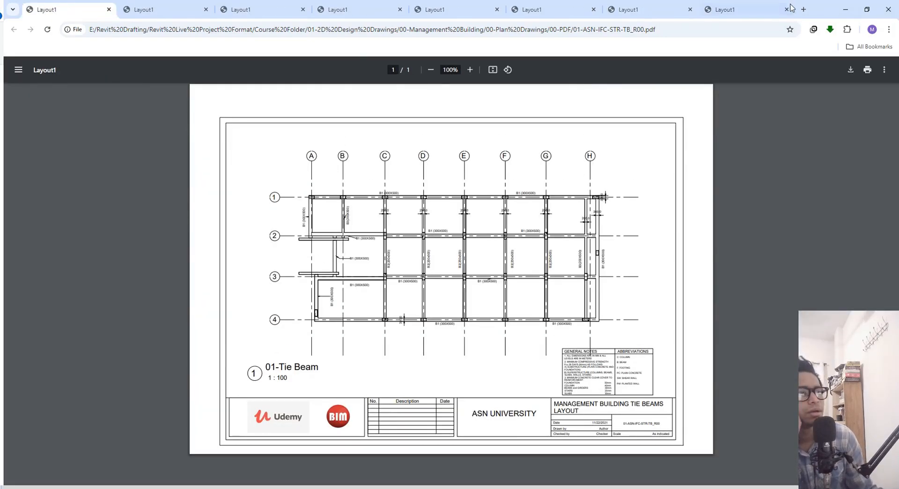
click(845, 9)
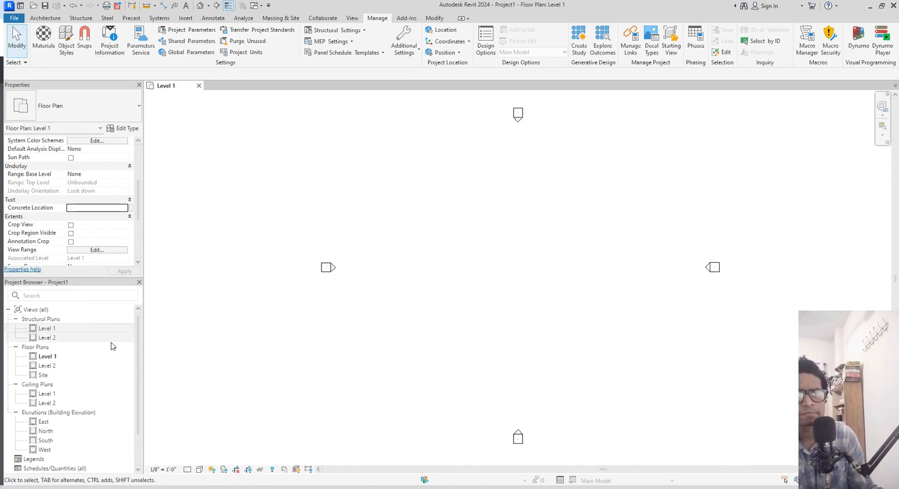
- Open the North building elevation and bring its level heads into clear view
scroll(101, 358, down, 2)
double_click(47, 393)
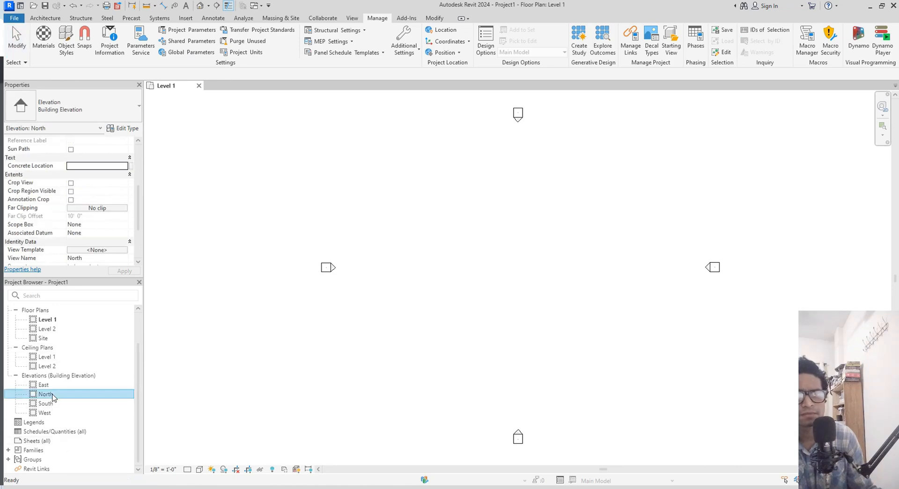
scroll(862, 303, up, 4)
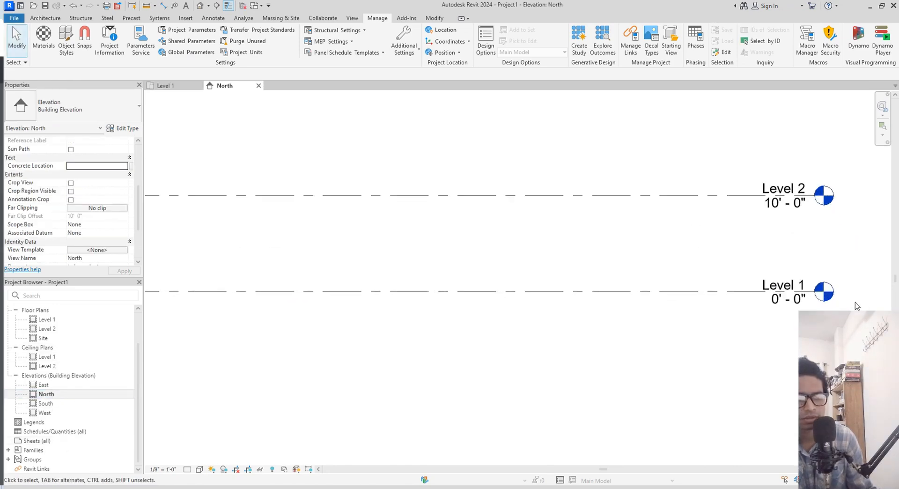
middle_drag(854, 311, 753, 327)
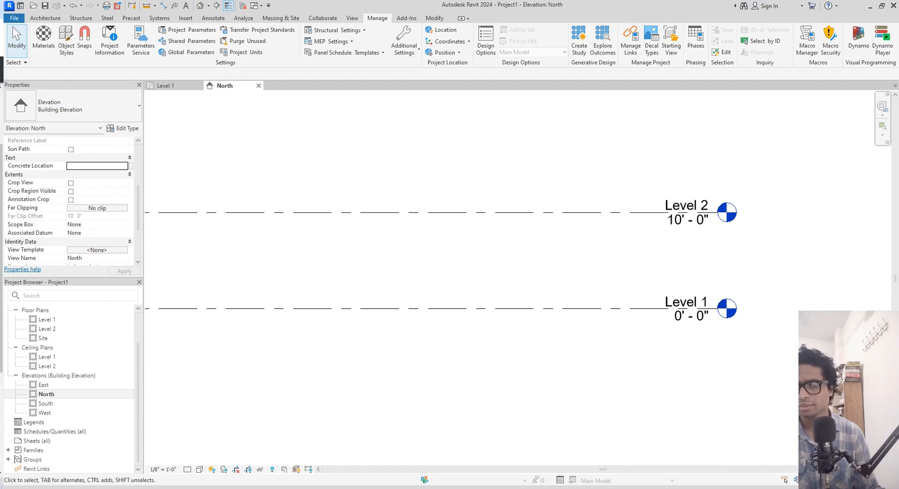
- Examine the level names and elevations in the 08-ASN-IFC-STR-SEC_R00 section PDF, and return to the North elevation in Revit
drag(0, 9, 702, 0)
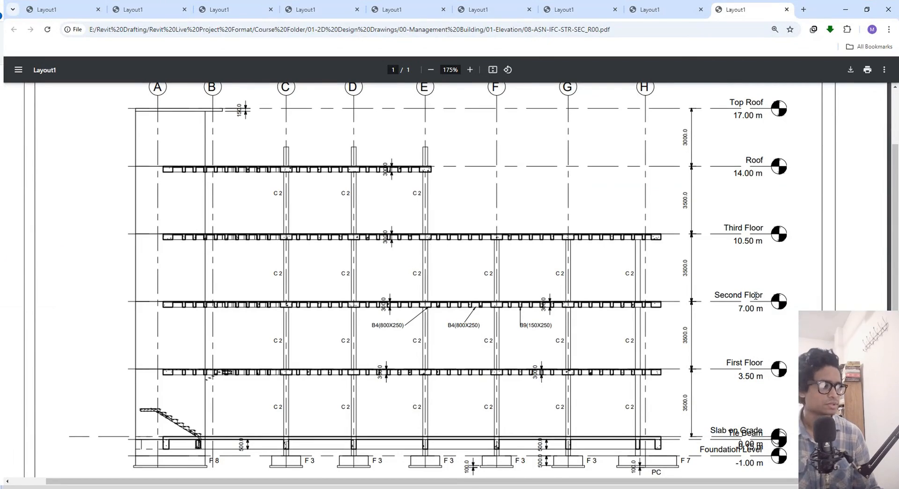
scroll(749, 309, up, 1)
scroll(744, 322, down, 1)
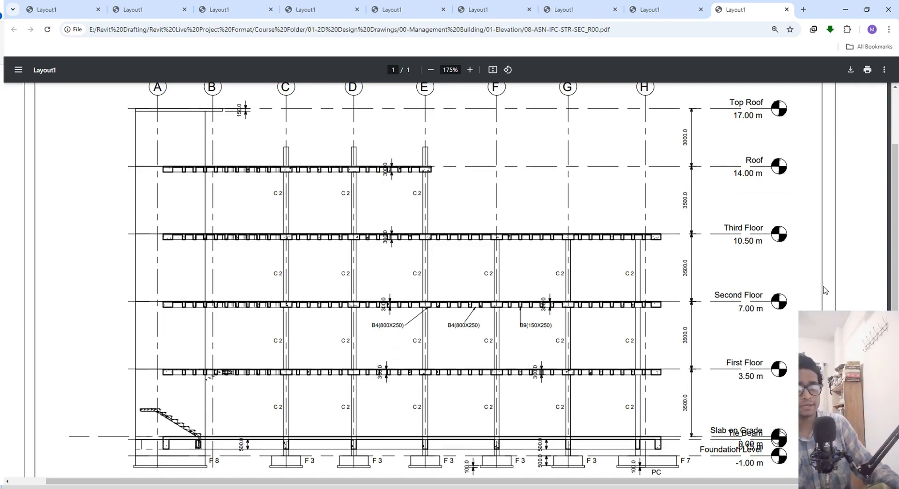
double_click(822, 10)
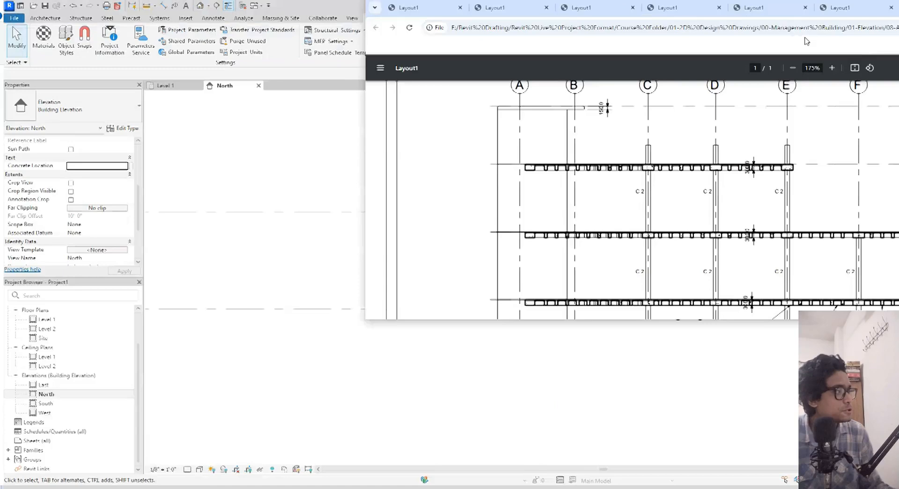
drag(806, 42, 1, 201)
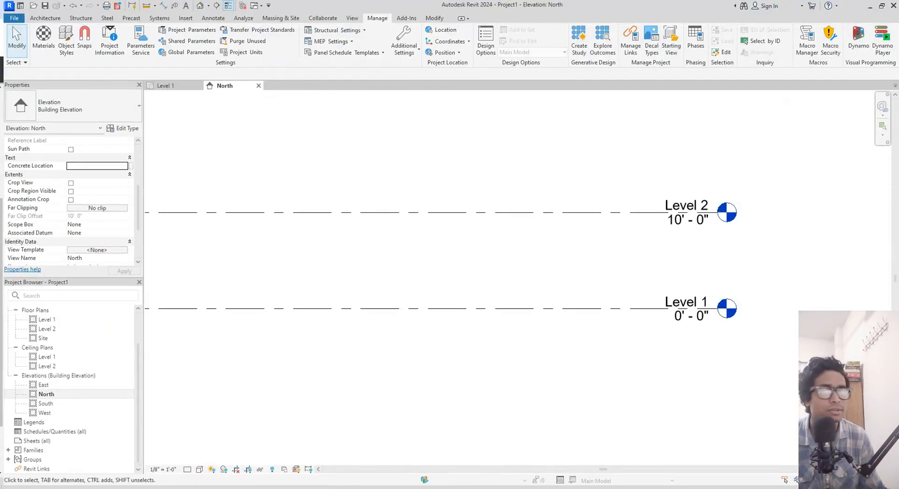
- Rename Level 1 in the North elevation as "2 Slab On Grade"
click(697, 313)
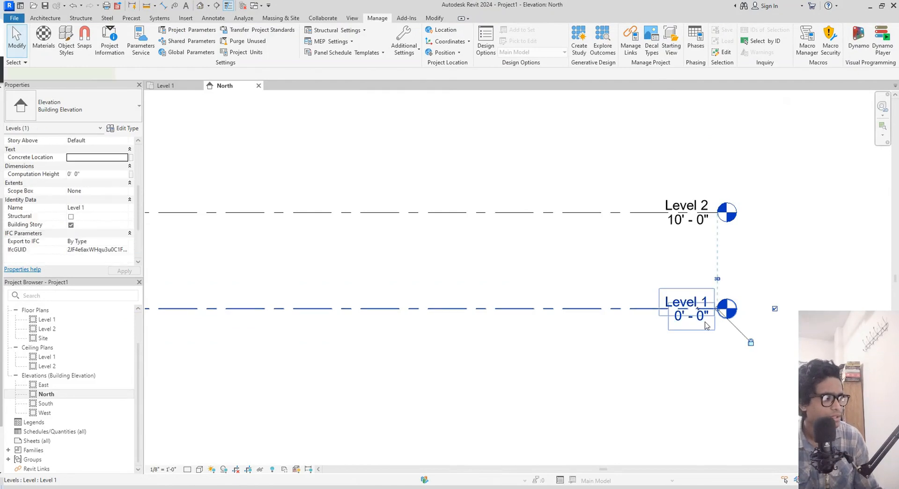
click(698, 313)
click(697, 303)
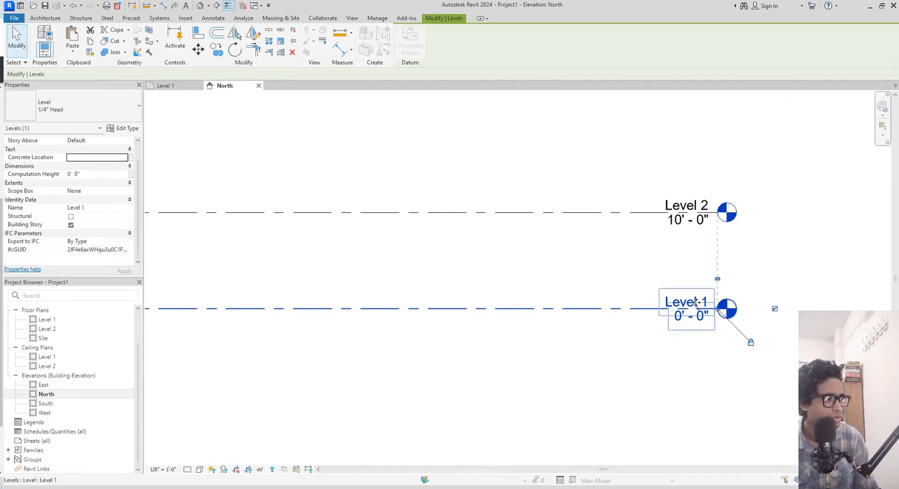
click(697, 303)
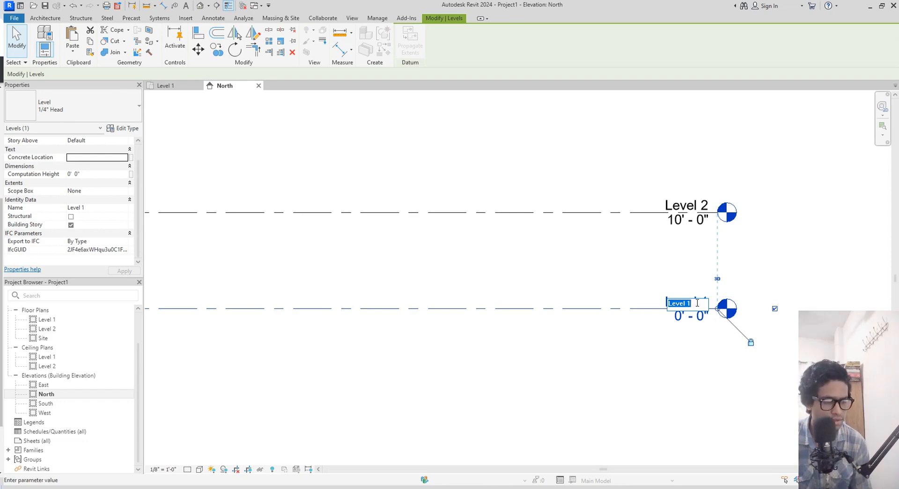
text(S)
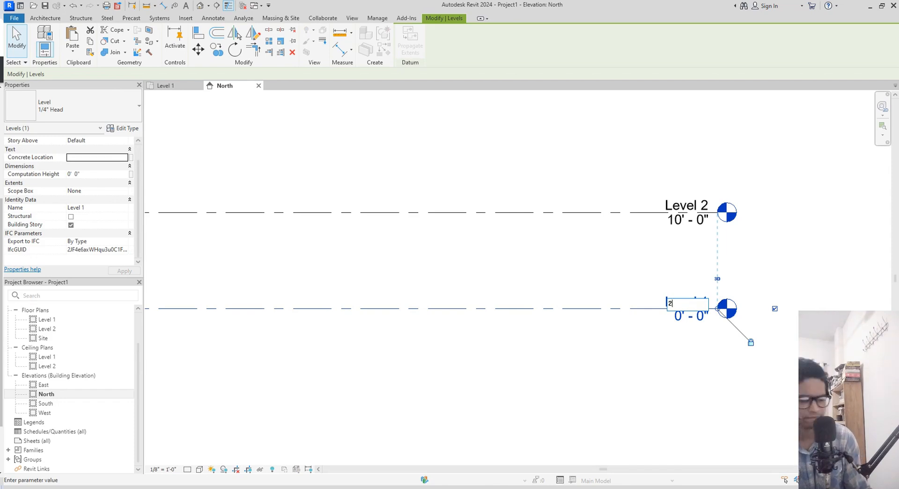
text(Sla)
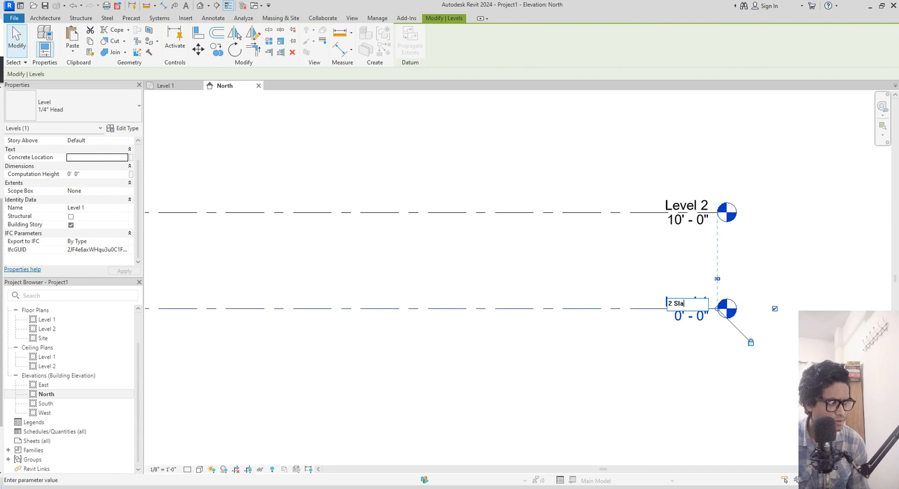
text(b On )
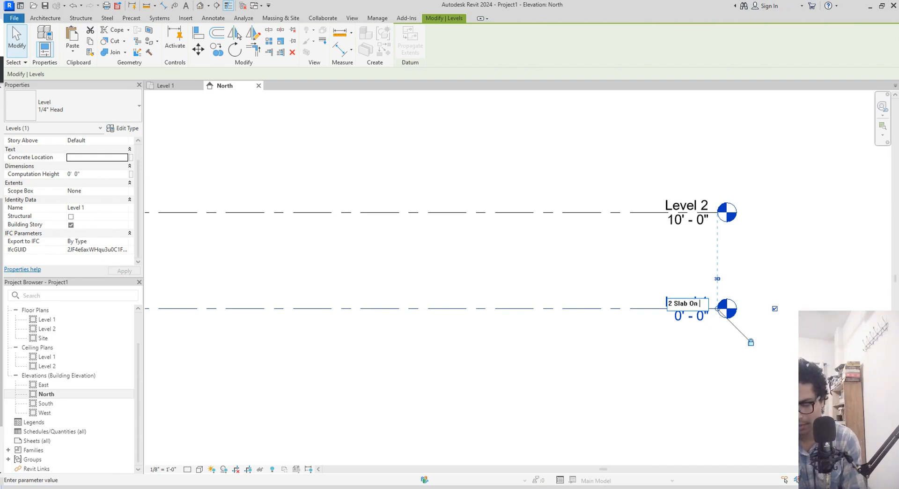
text(Grade)
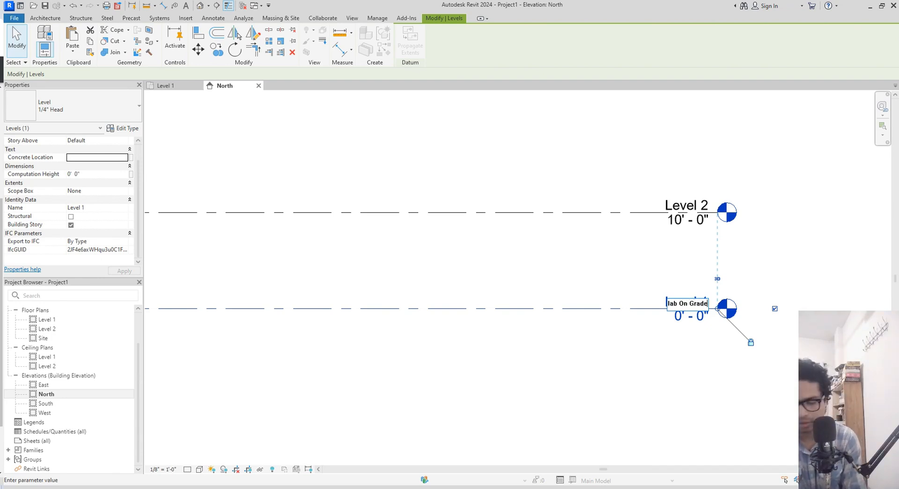
key(Return)
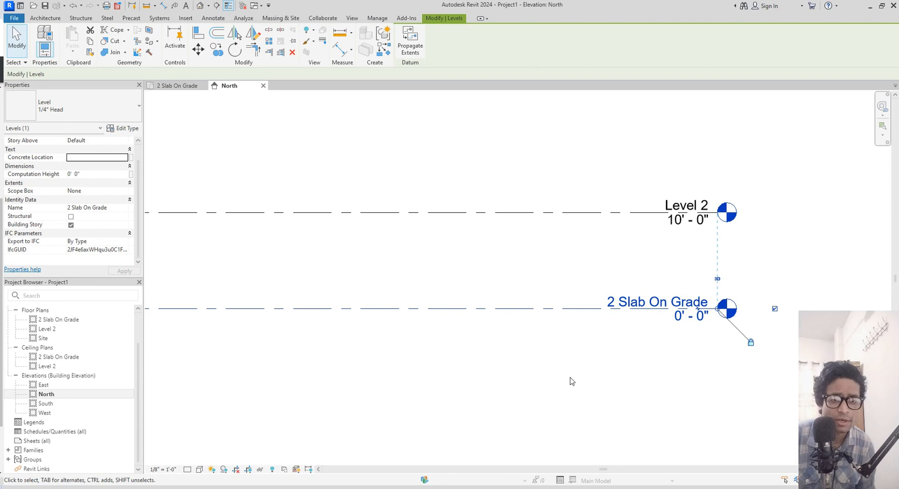
mouse_move(586, 362)
middle_down()
mouse_move(564, 355)
mouse_move(597, 366)
middle_up()
scroll(571, 350, down, 1)
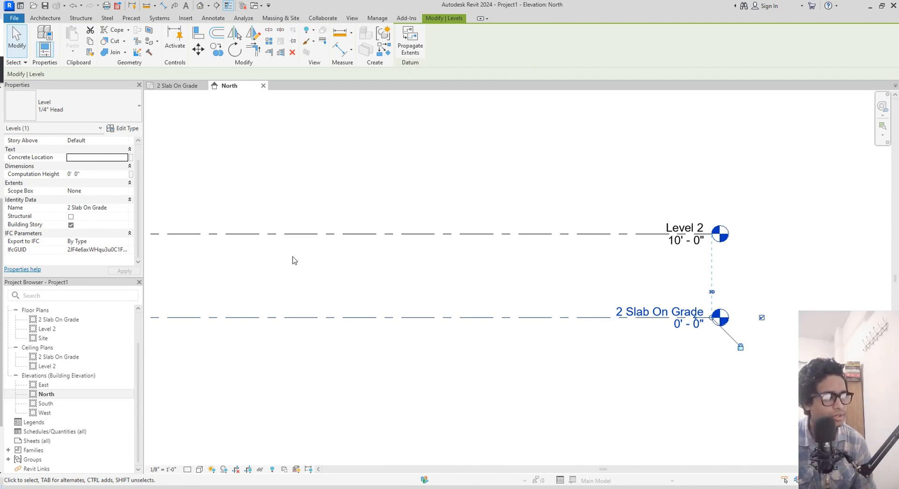
click(55, 19)
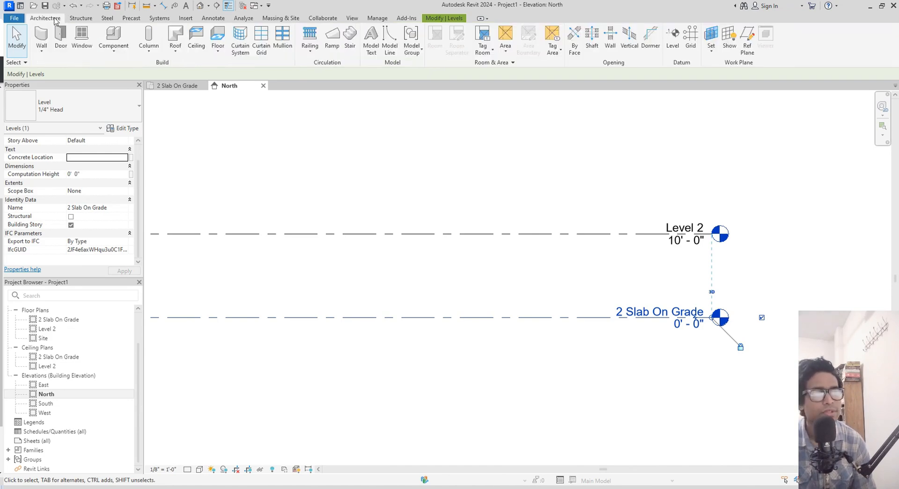
click(672, 37)
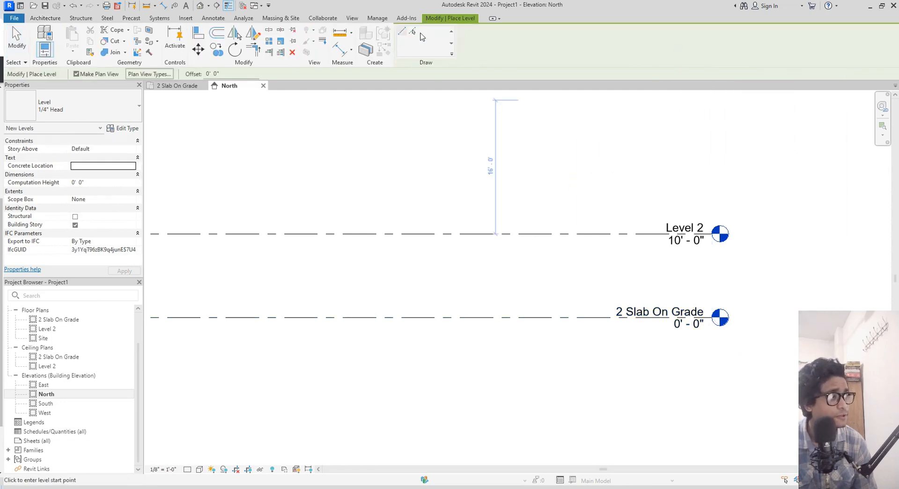
click(412, 31)
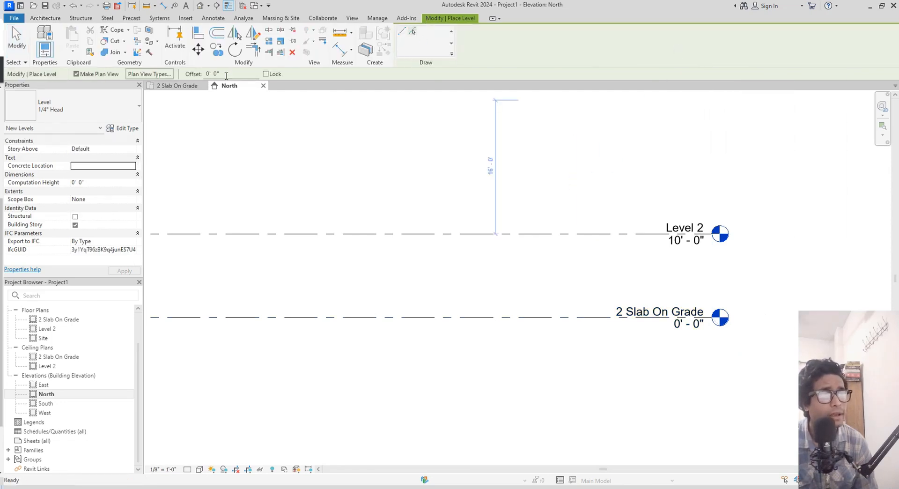
click(226, 74)
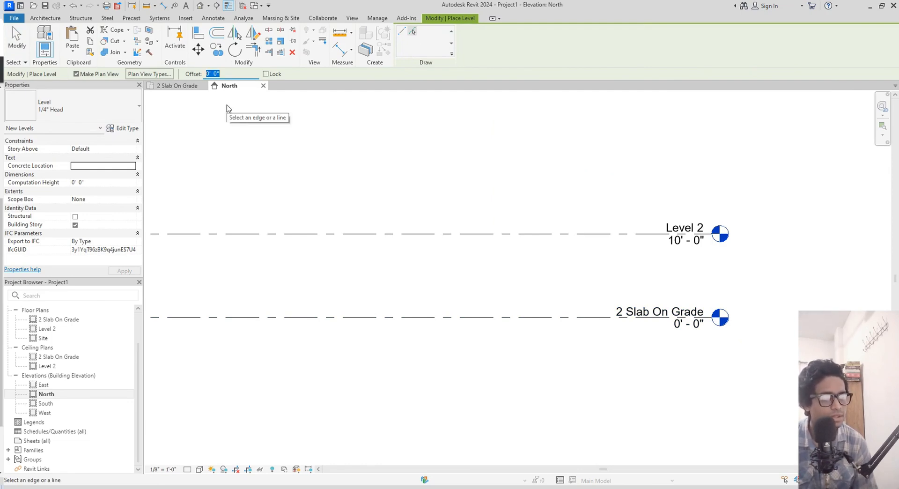
text(1)
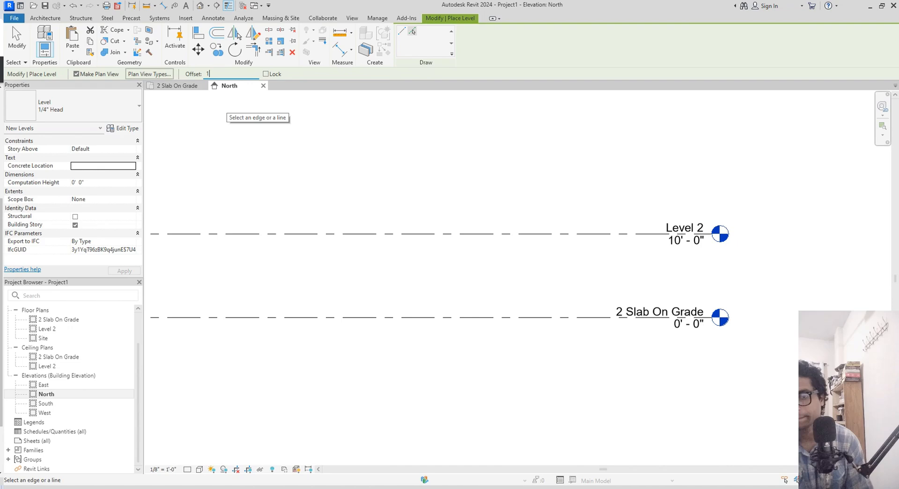
text(50' 0")
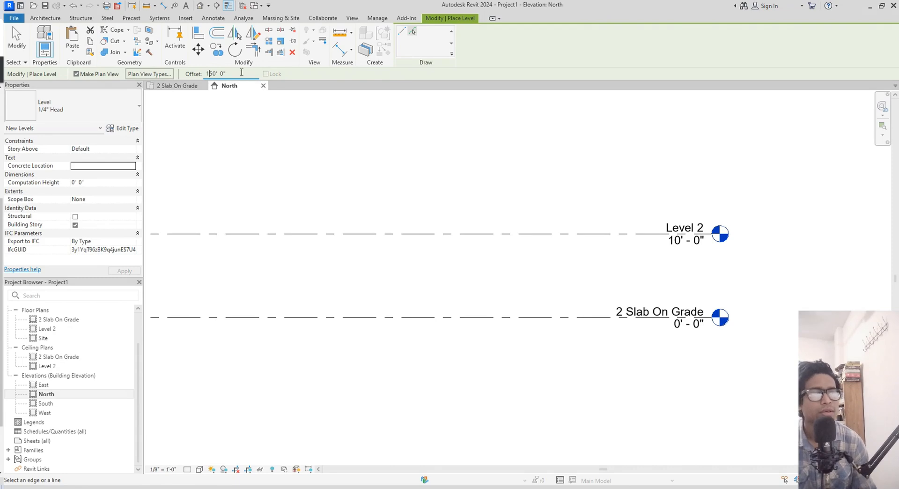
drag(242, 73, 154, 74)
key(BackSpace)
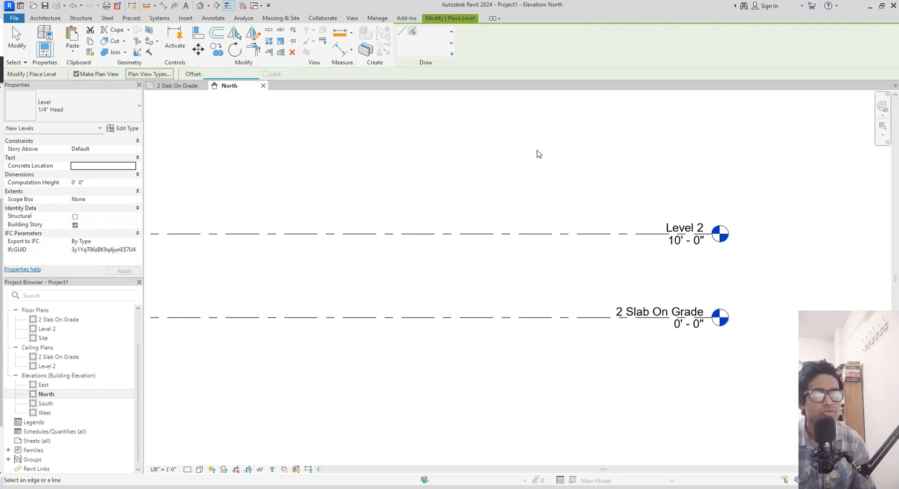
click(510, 250)
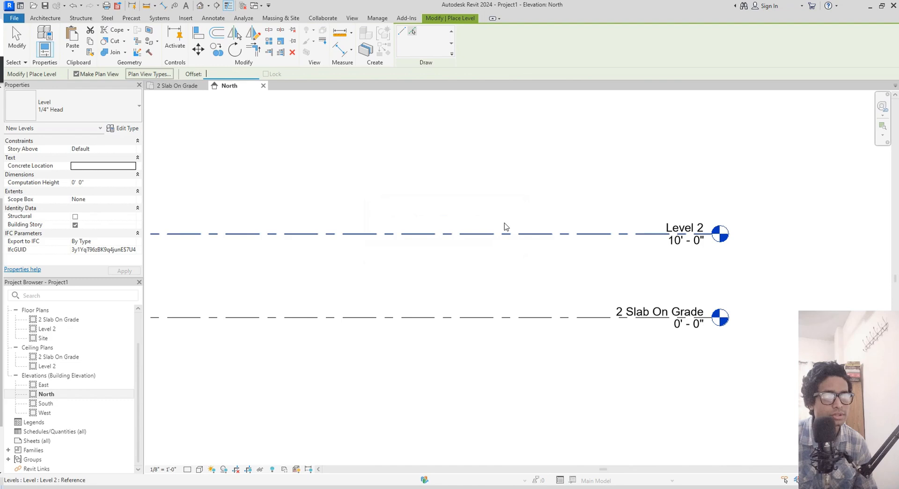
text(u)
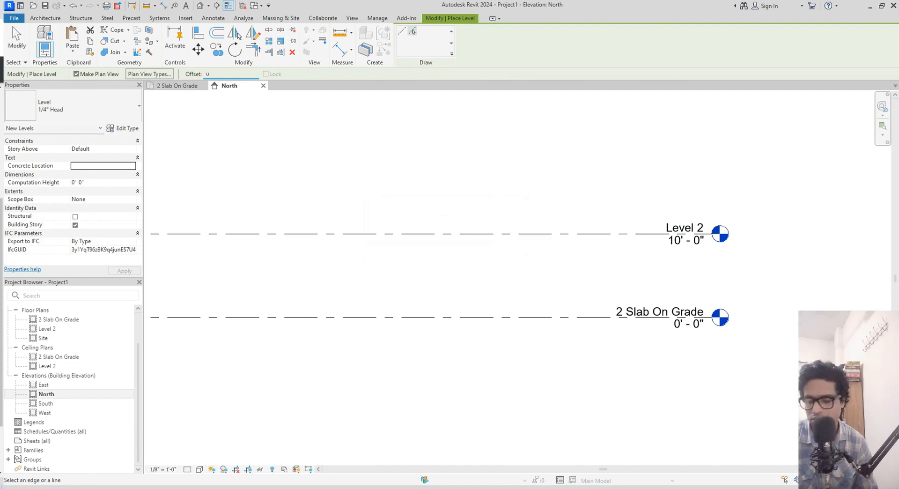
text(nb)
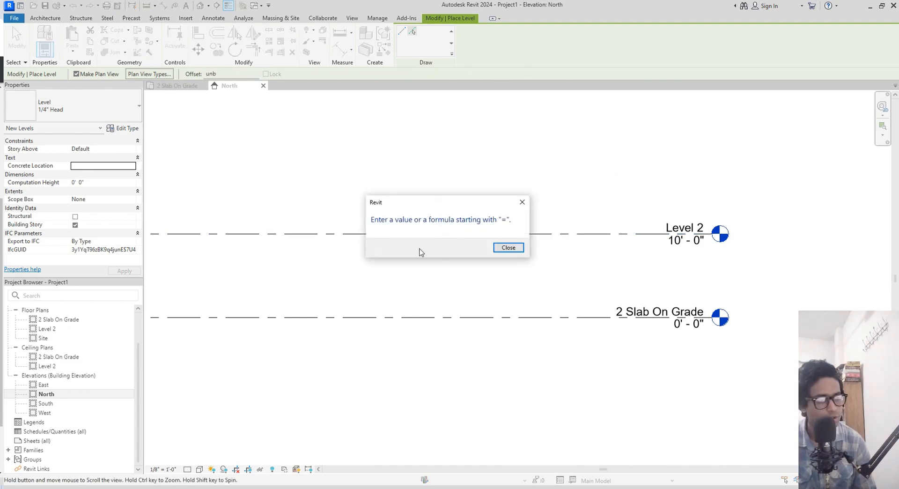
click(497, 248)
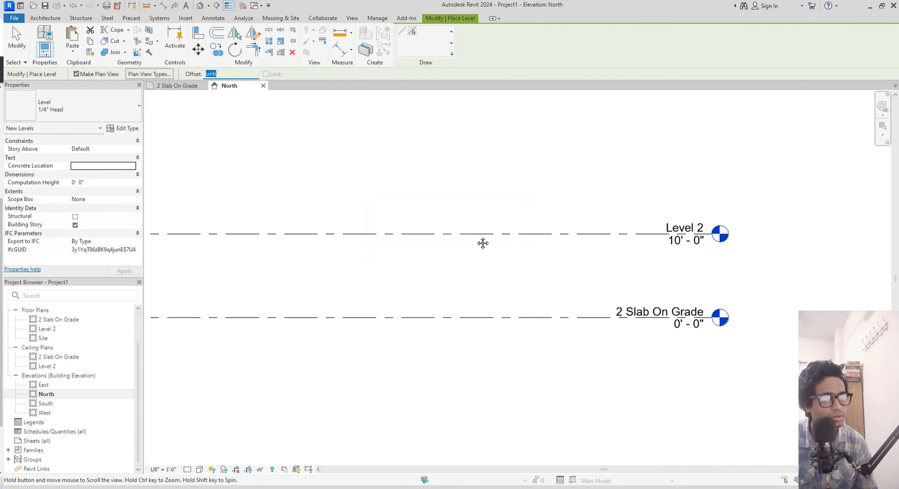
click(544, 167)
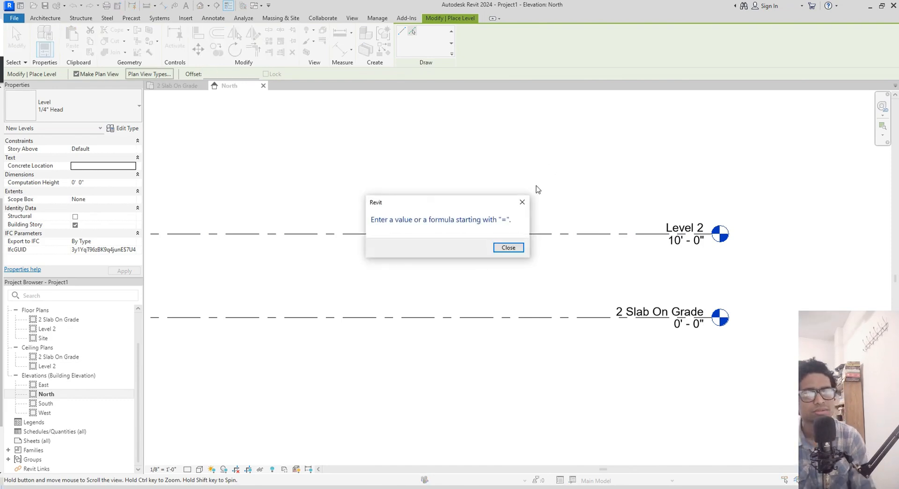
click(508, 248)
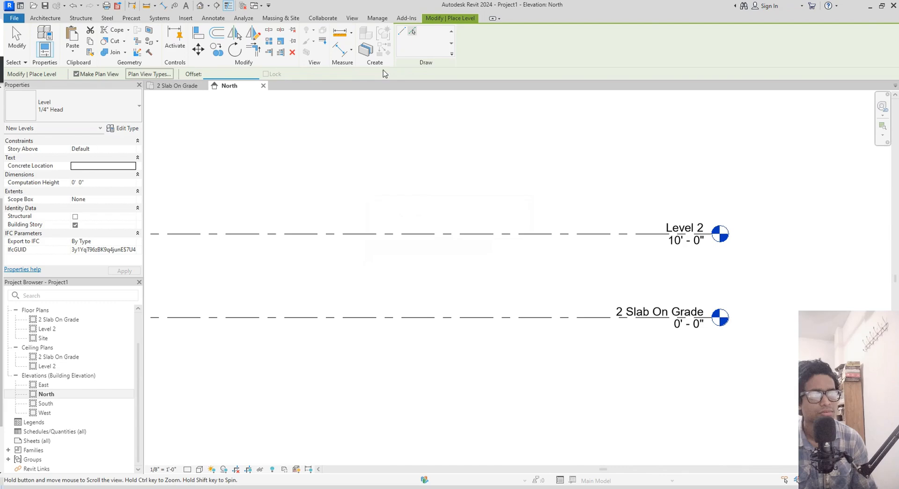
click(401, 31)
key(Escape)
key(Escape)
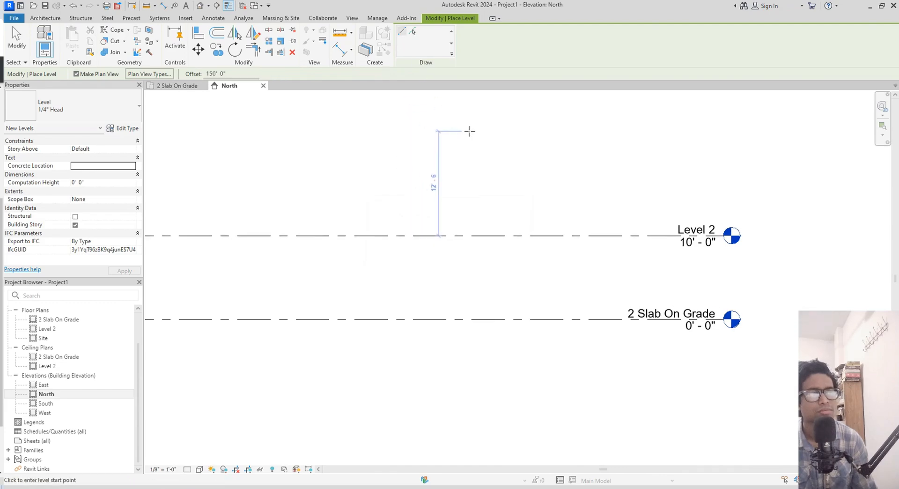
- Set the project's length units to meters with 3 decimal places
key(u)
key(n)
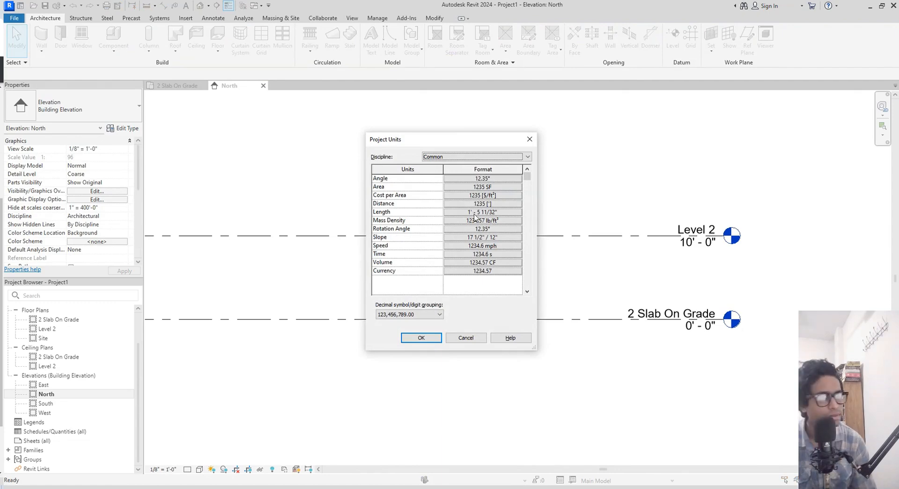
click(473, 212)
click(476, 197)
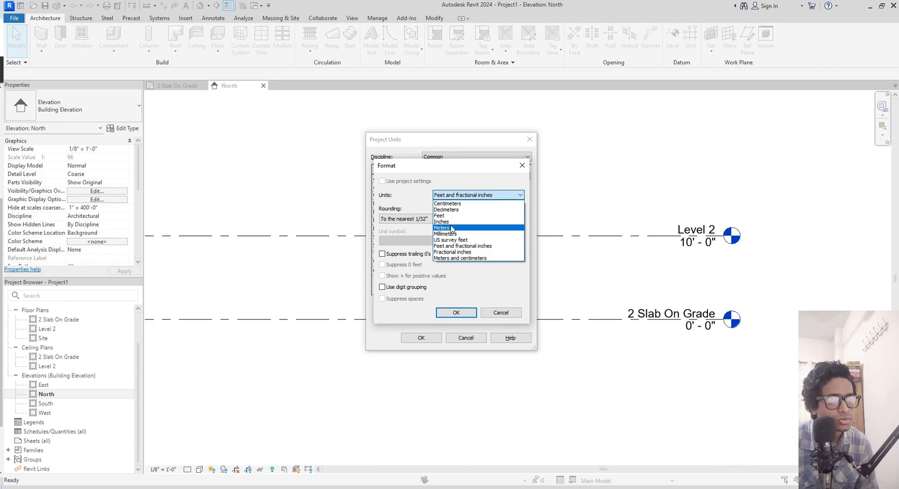
click(452, 228)
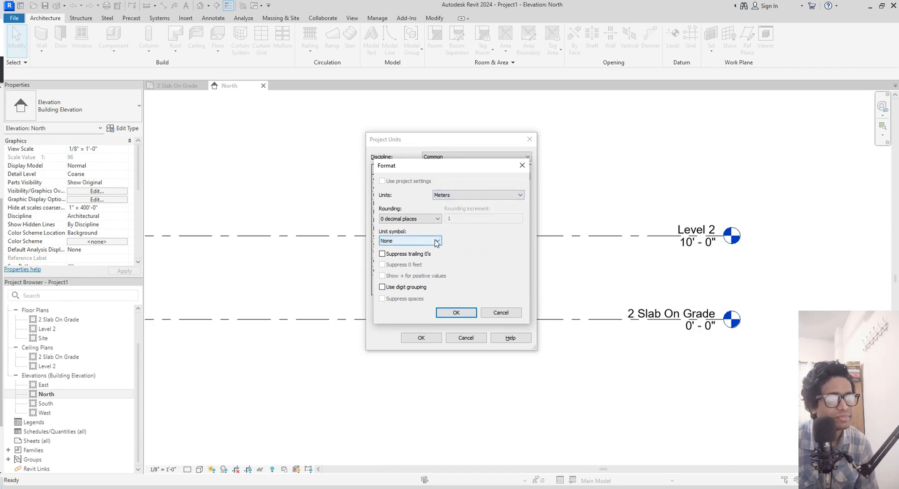
click(421, 219)
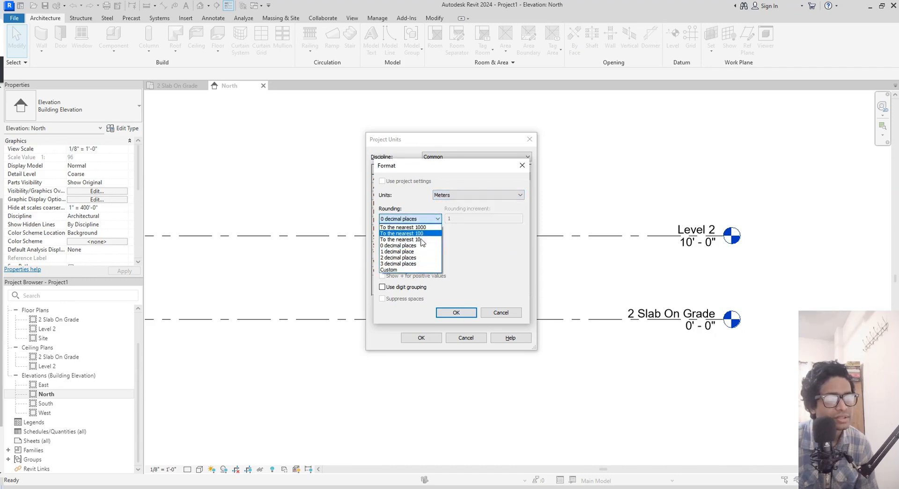
click(415, 263)
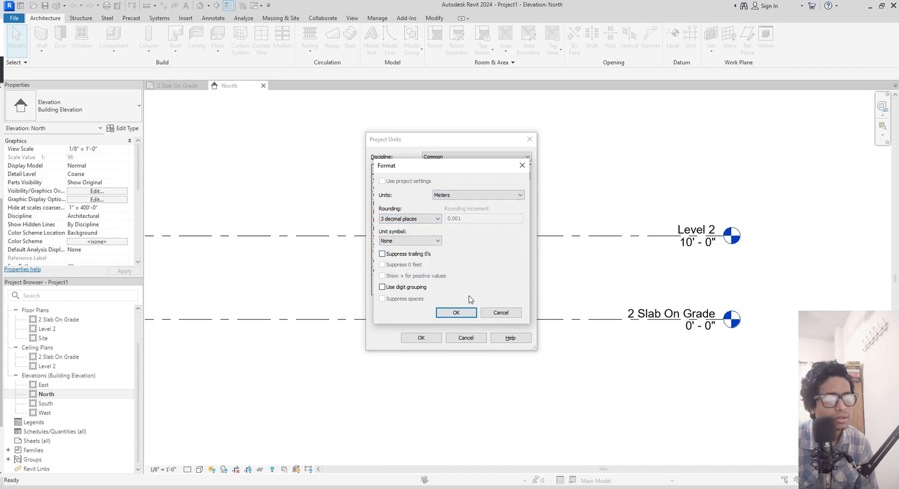
click(457, 312)
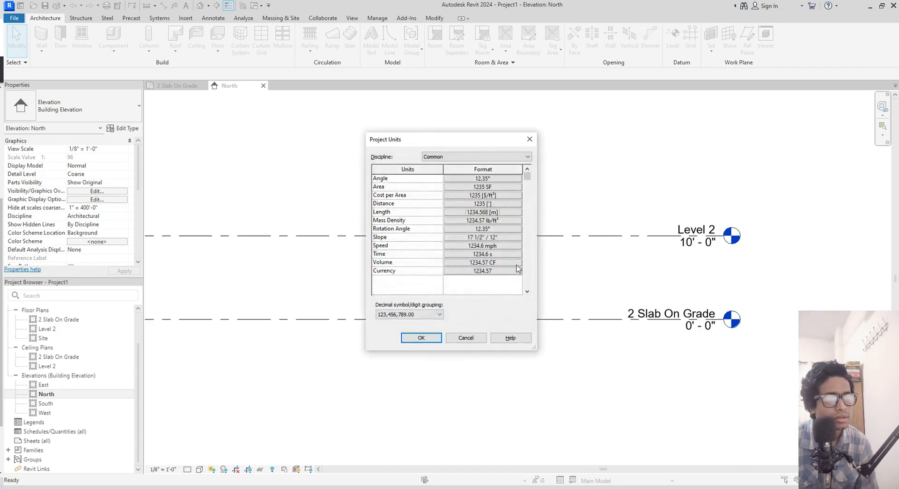
click(429, 338)
- Create a new level 0.150 m below 2 Slab On Grade by picking that level's line with an offset
mouse_move(510, 314)
middle_down()
mouse_move(525, 305)
mouse_move(526, 312)
middle_up()
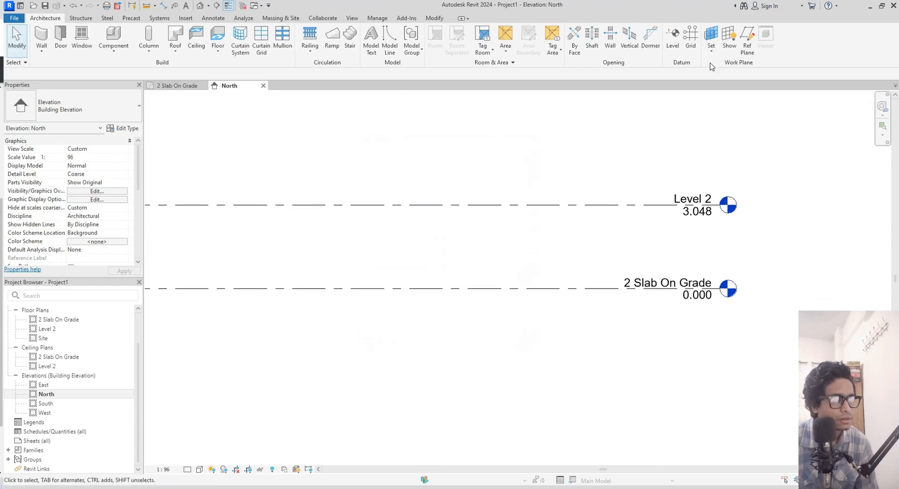
click(597, 291)
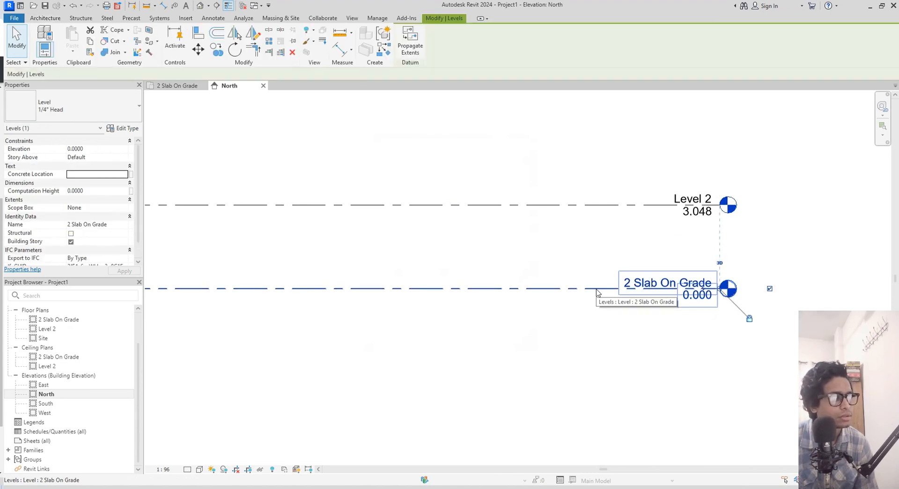
key(l)
key(l)
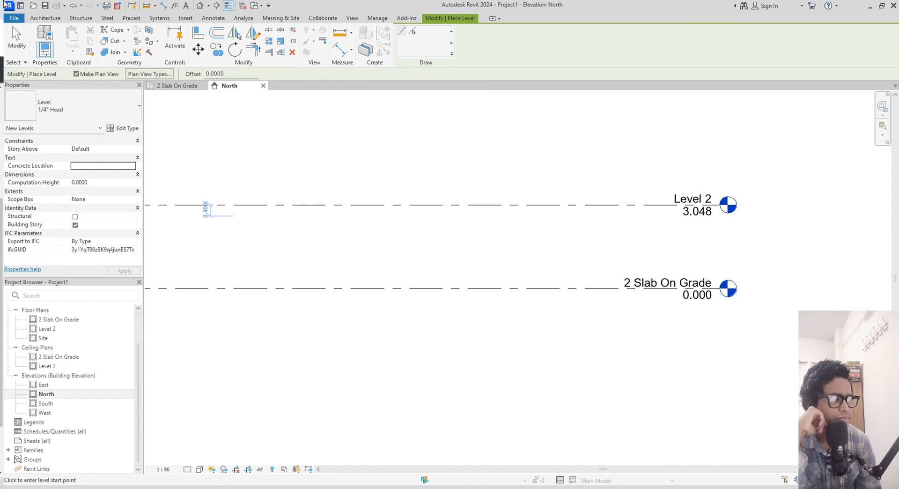
click(410, 32)
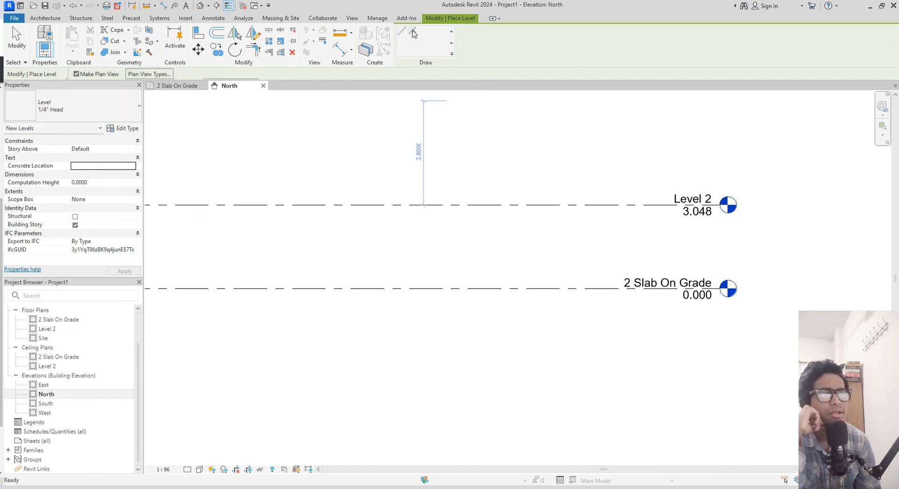
double_click(246, 74)
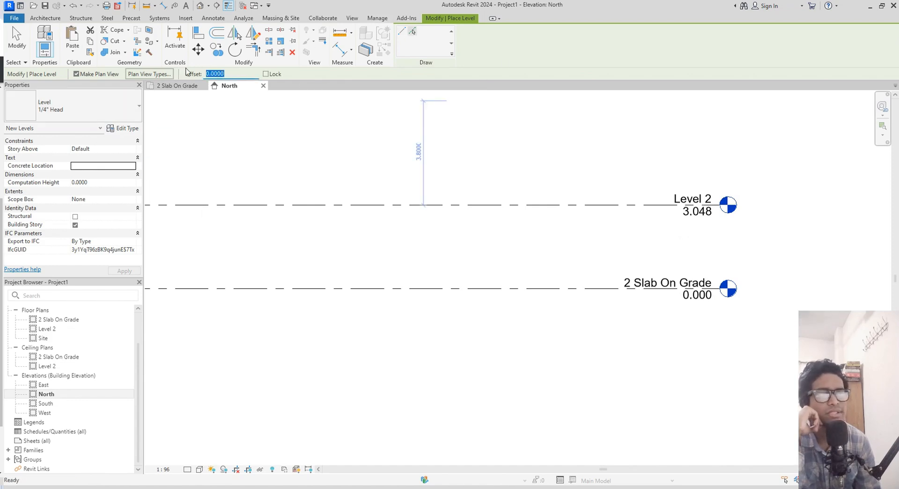
text(.150)
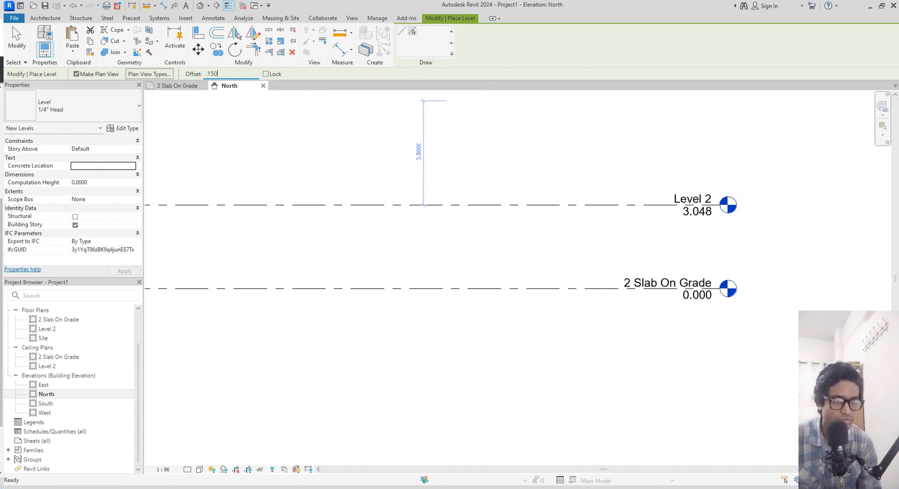
key(Return)
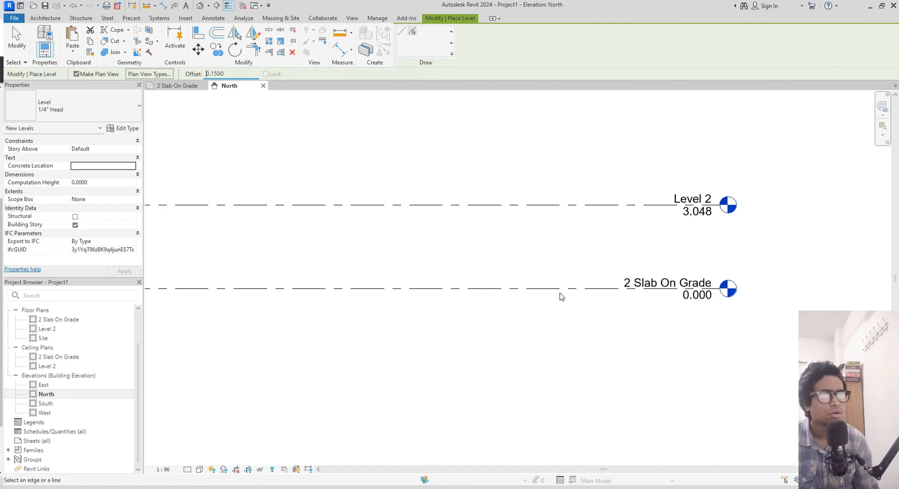
click(562, 295)
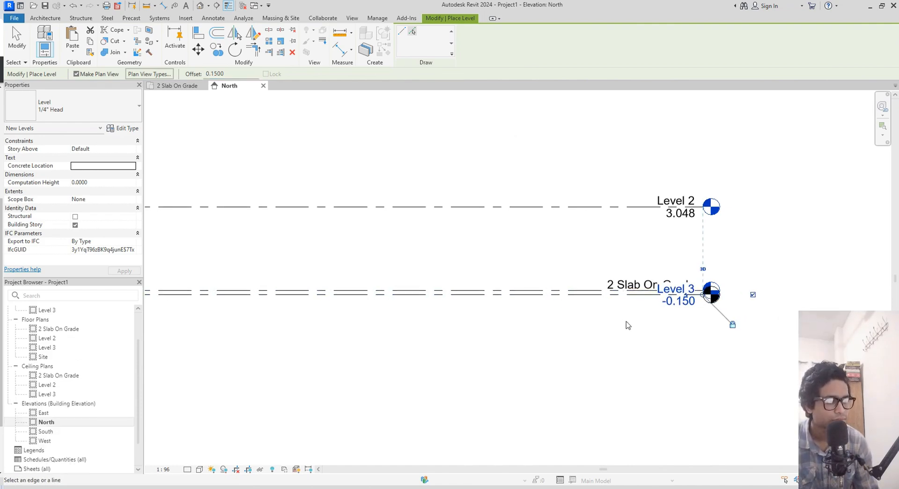
scroll(627, 325, up, 5)
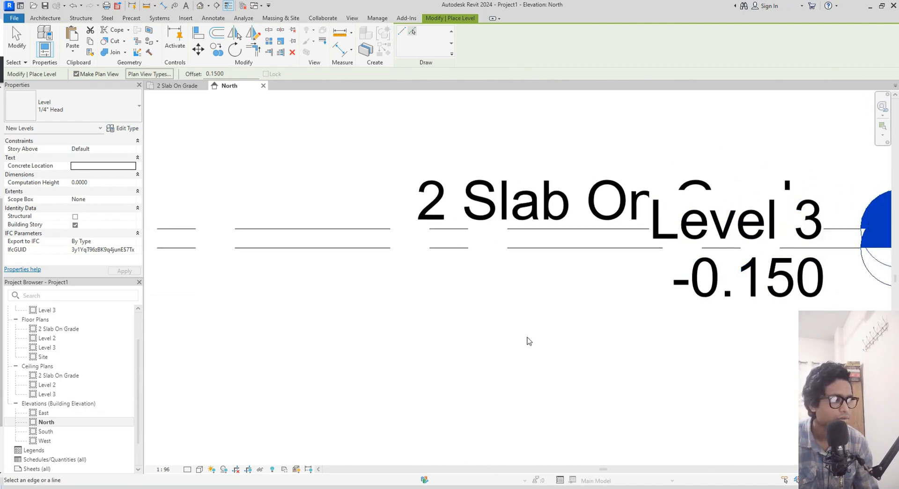
key(Escape)
- Rename the new level just below 2 Slab On Grade as "1 Tie Beam"
scroll(627, 240, up, 4)
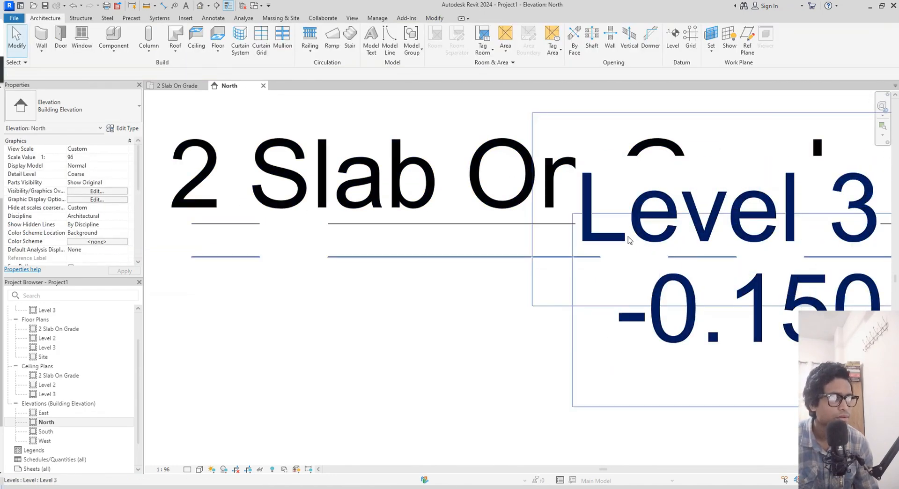
click(662, 306)
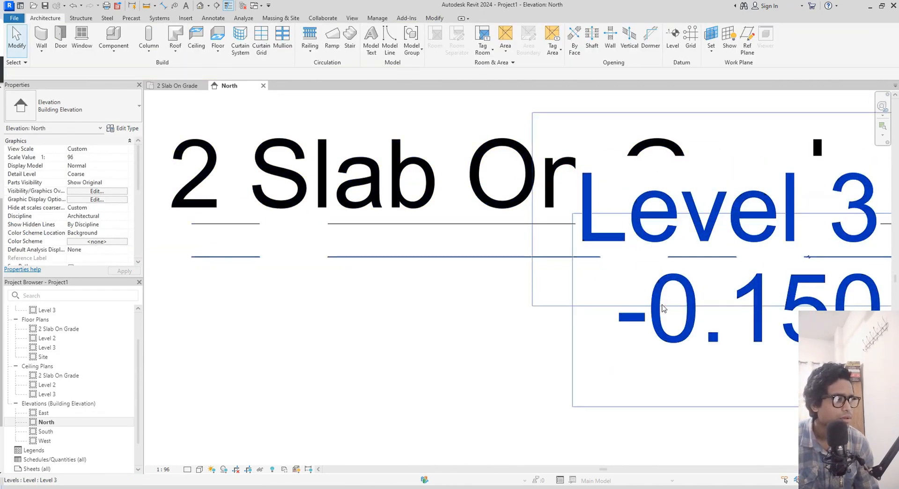
click(644, 230)
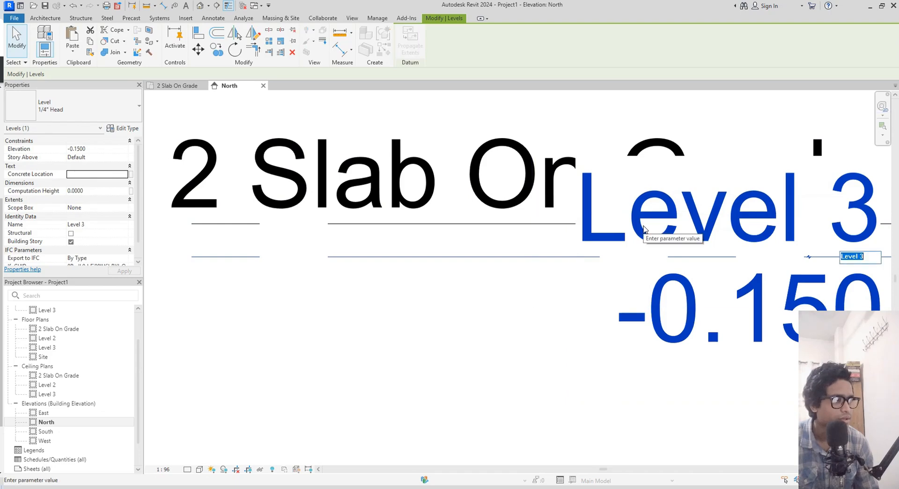
text(1)
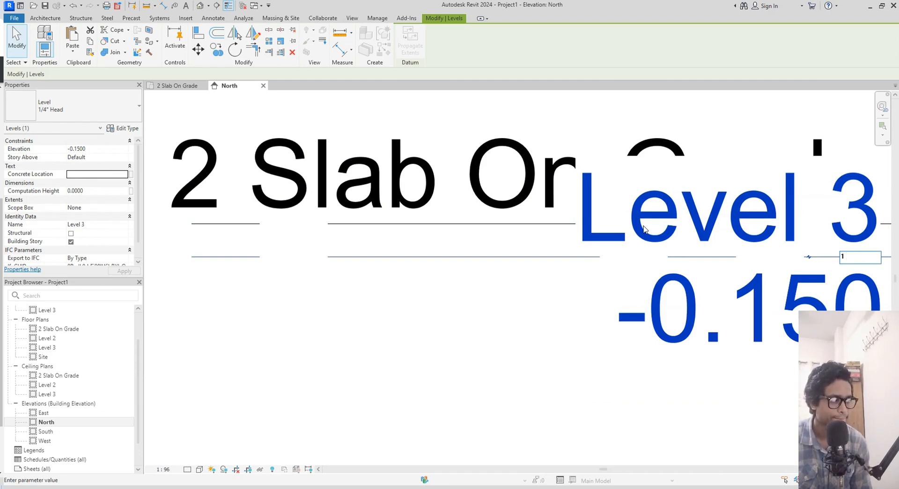
text(Ti)
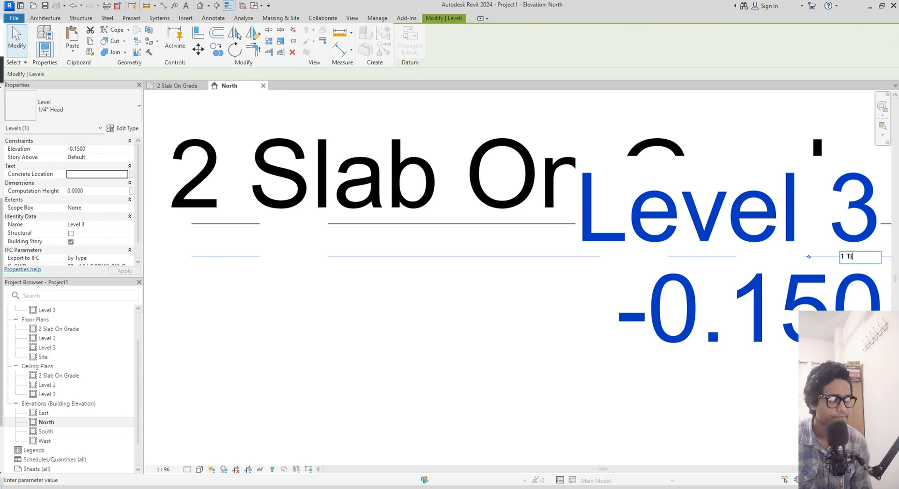
text(e Be)
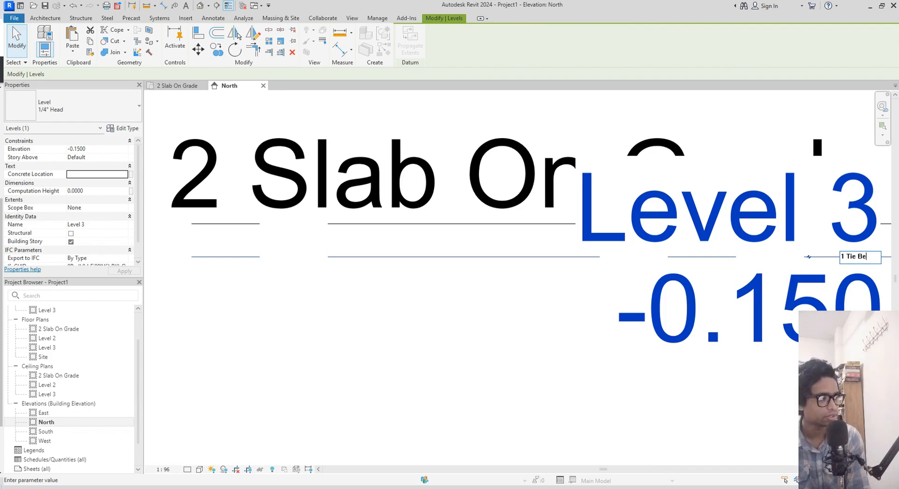
text(am)
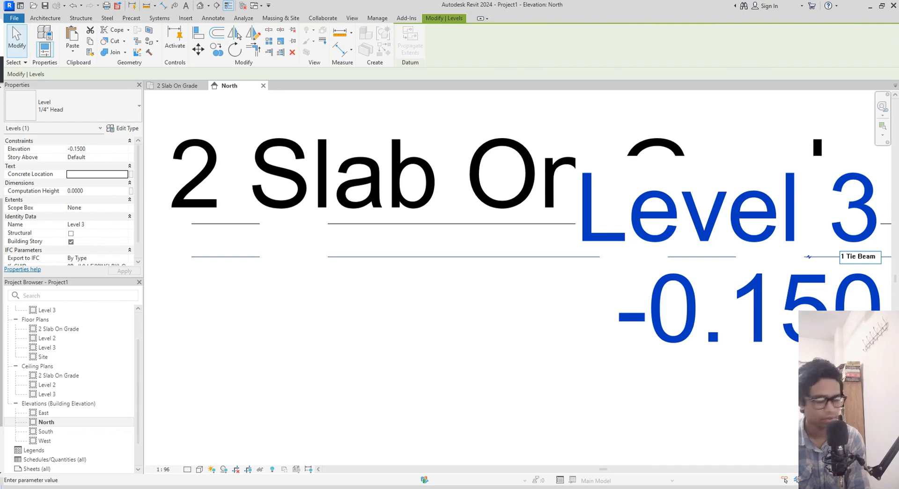
key(Return)
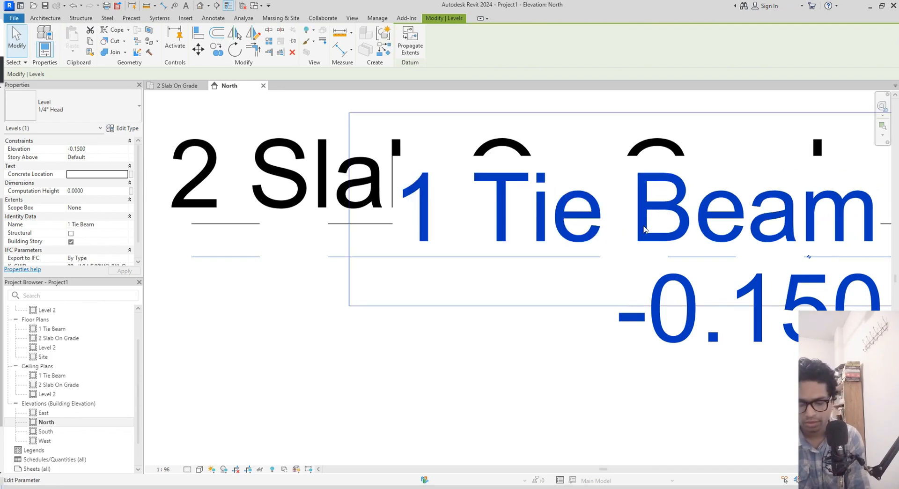
- Create another level 1 m below 2 Slab On Grade by picking that level's line with an offset
scroll(703, 263, down, 2)
scroll(703, 262, down, 1)
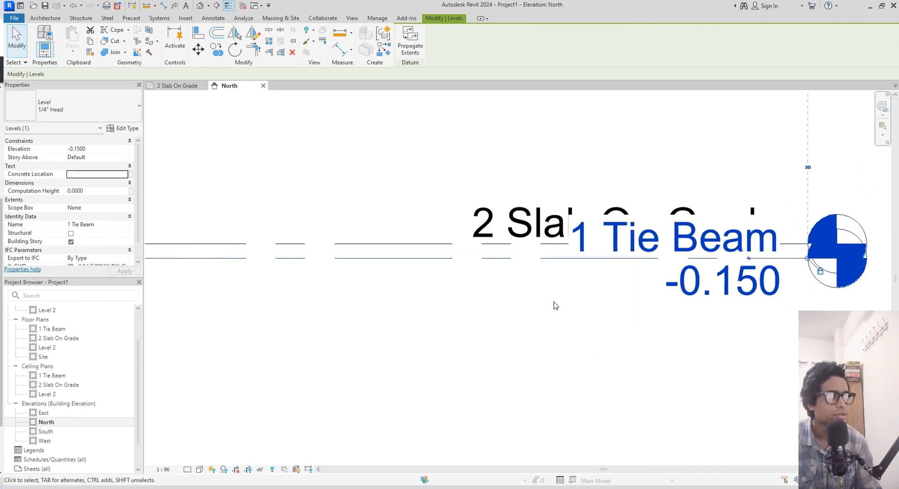
key(l)
key(l)
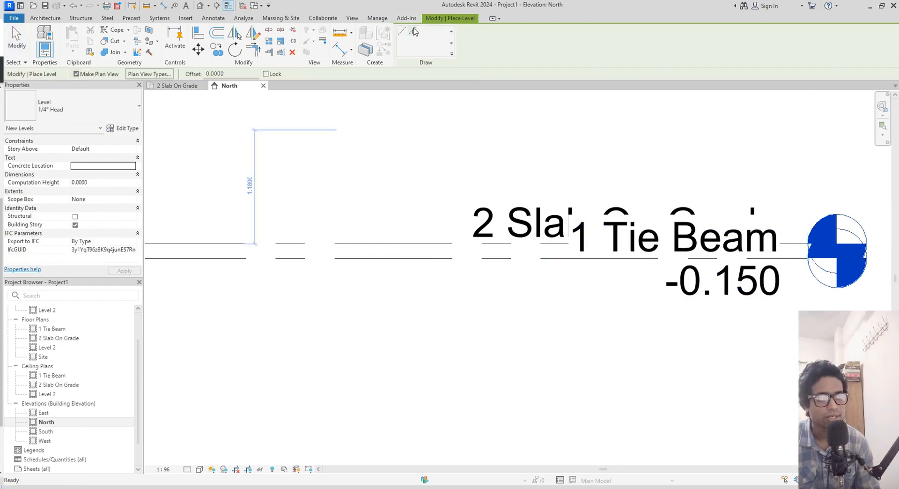
click(413, 30)
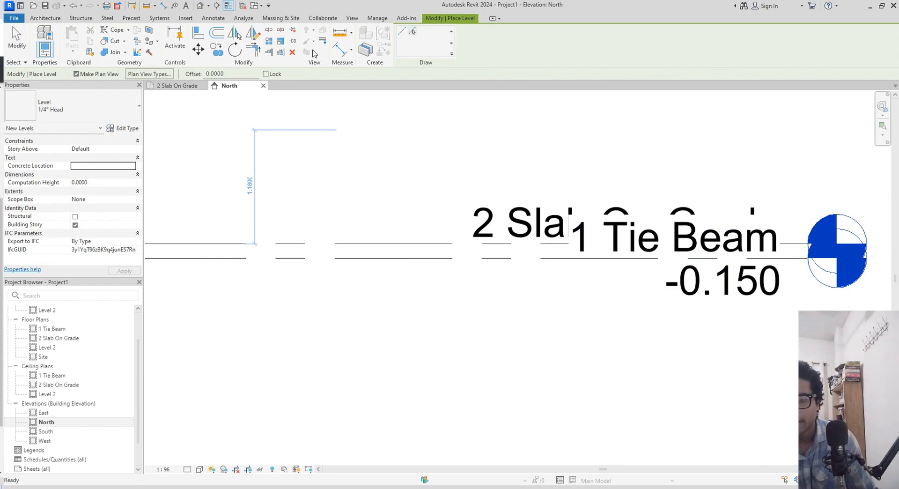
double_click(215, 74)
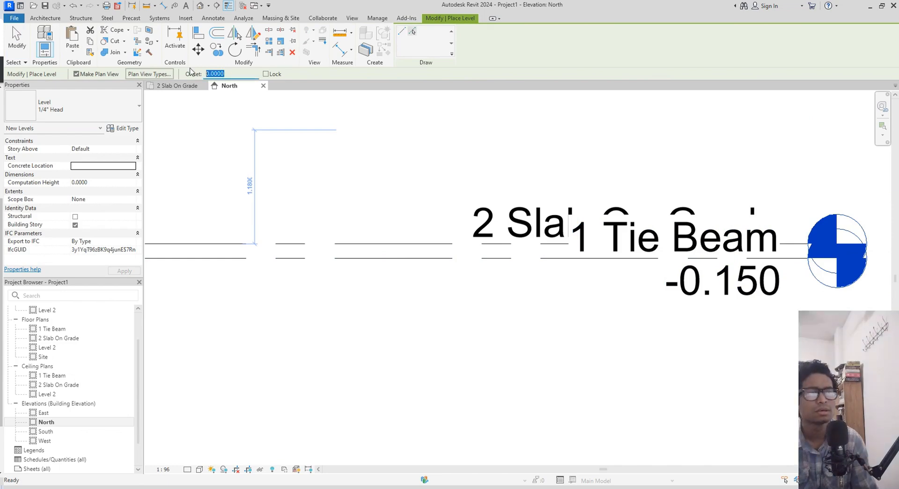
text(1)
key(Return)
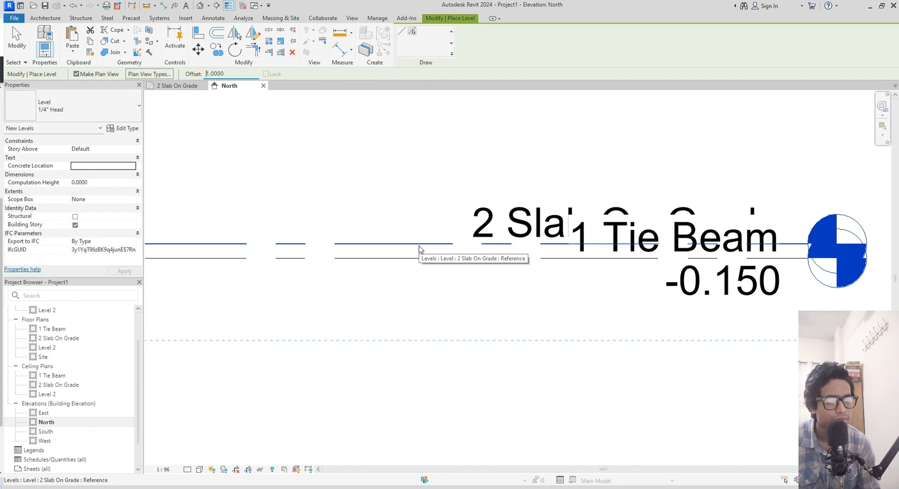
click(419, 248)
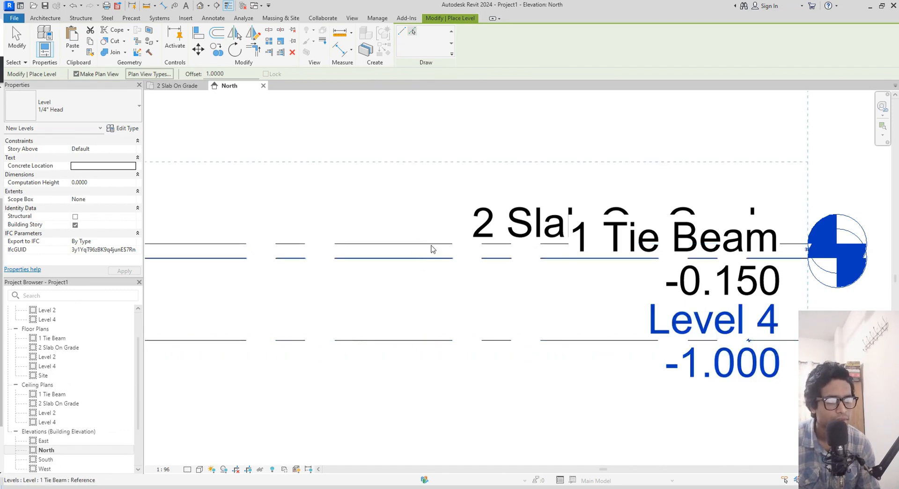
middle_drag(446, 171, 341, 134)
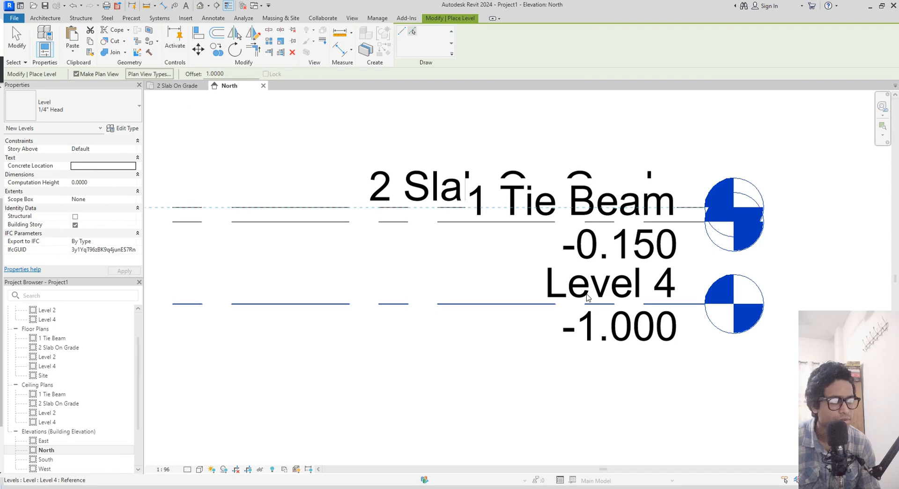
key(Escape)
key(Escape)
- Rename the lowest level in the North elevation as "0 Foundation"
click(662, 286)
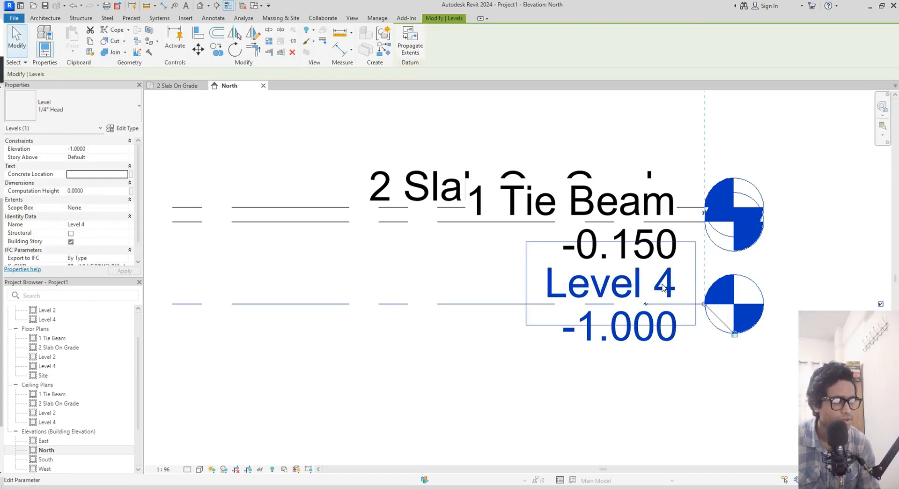
click(621, 289)
text(0)
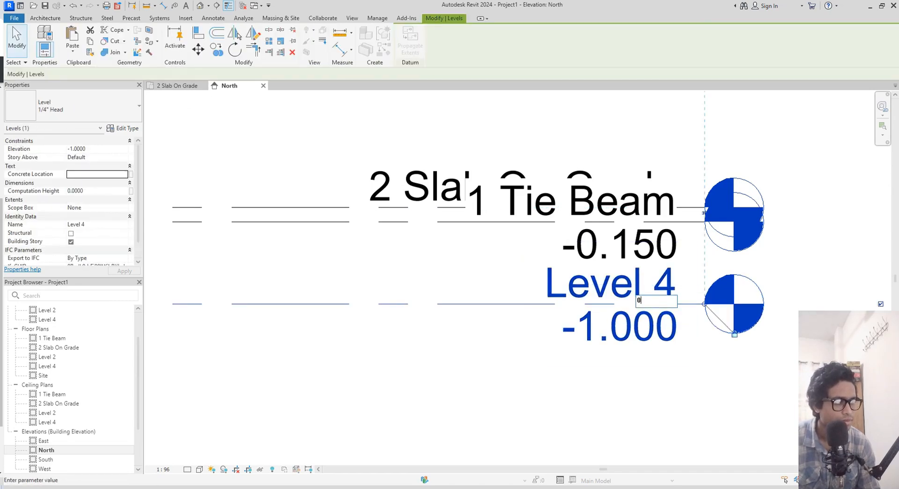
text( Fou)
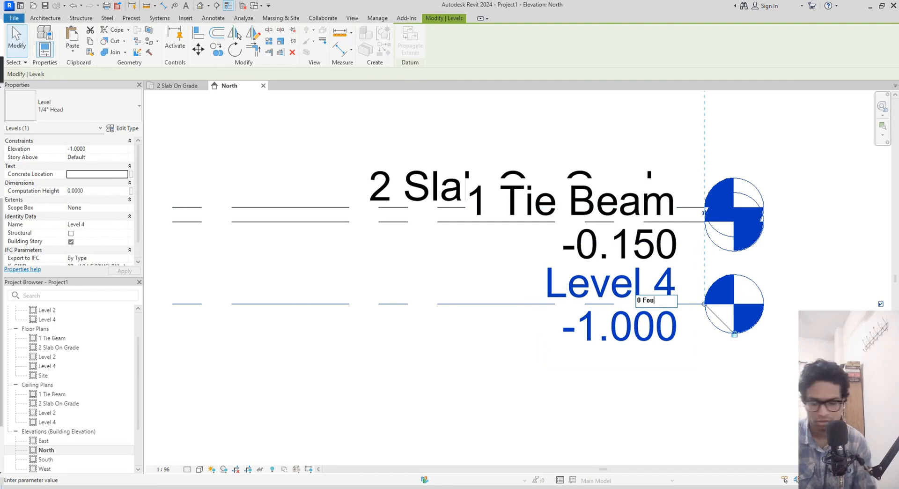
text(ndati)
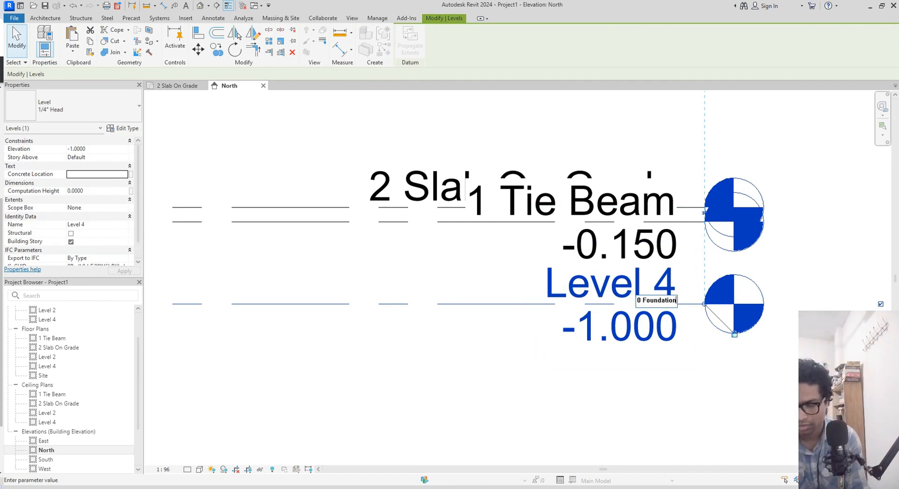
text(on)
key(Return)
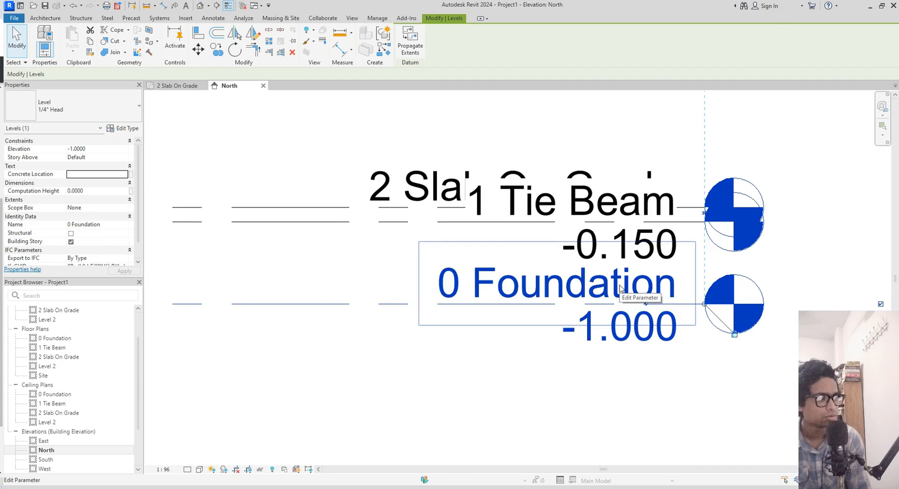
- Delete Level 2 at 3.048 together with its dependent plan views
scroll(614, 288, down, 2)
middle_drag(392, 276, 588, 341)
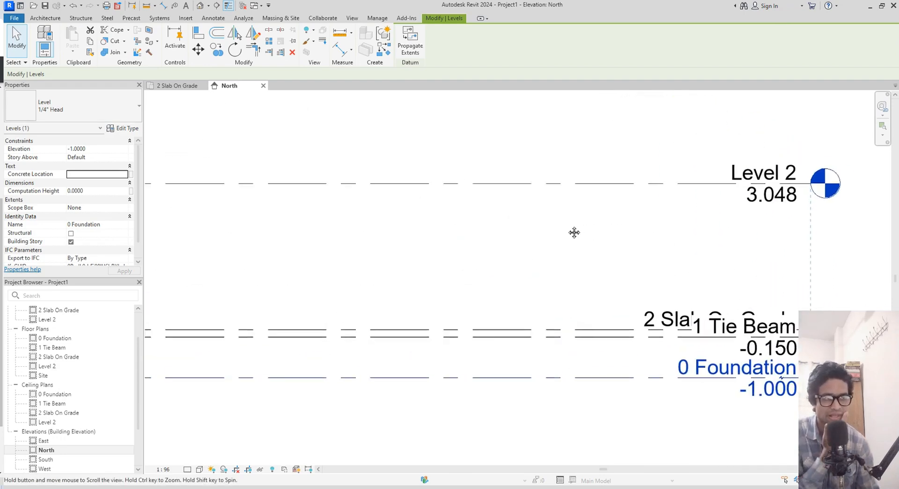
click(575, 185)
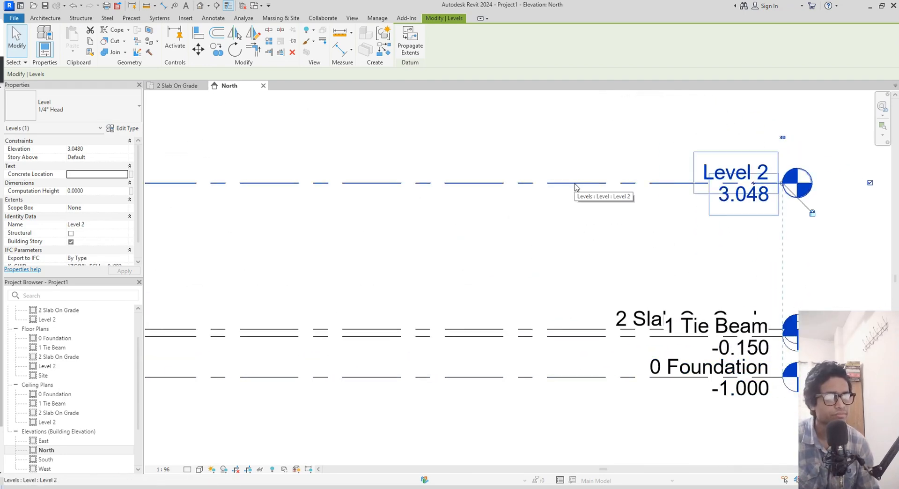
key(Delete)
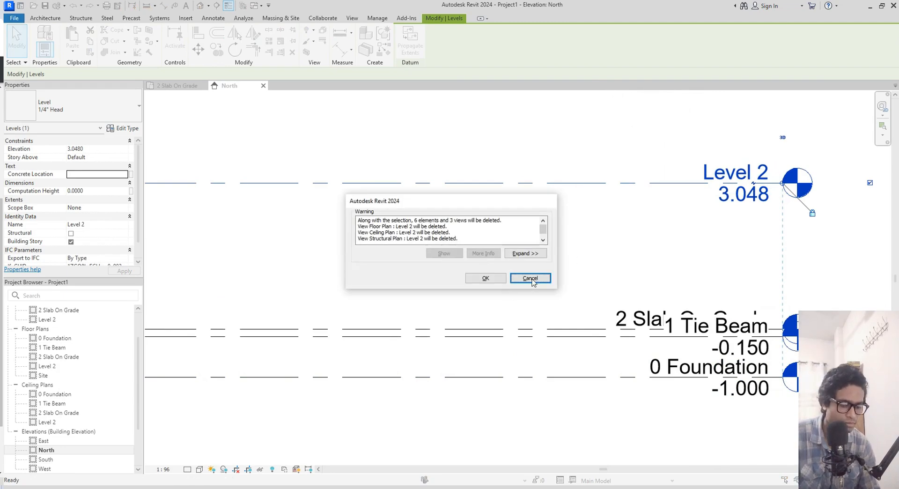
click(482, 279)
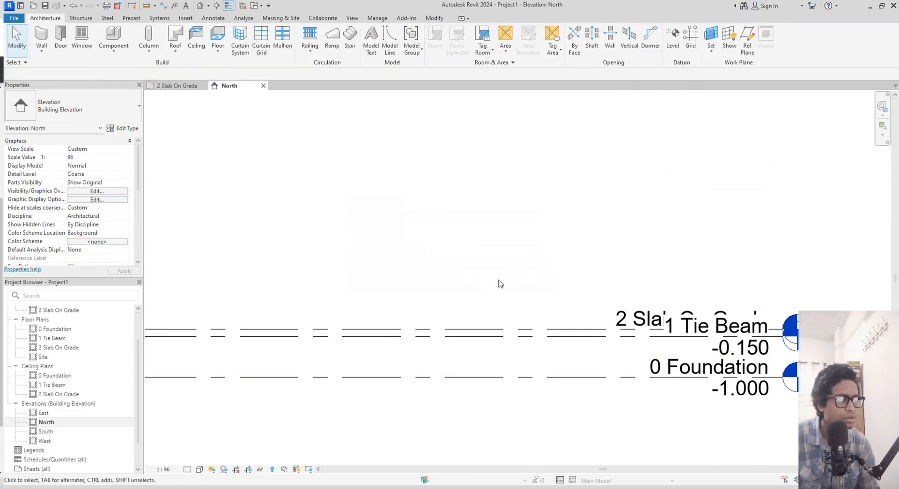
- Create a new level 3.5 m above 2 Slab On Grade by picking that level's line with an offset
key(l)
key(l)
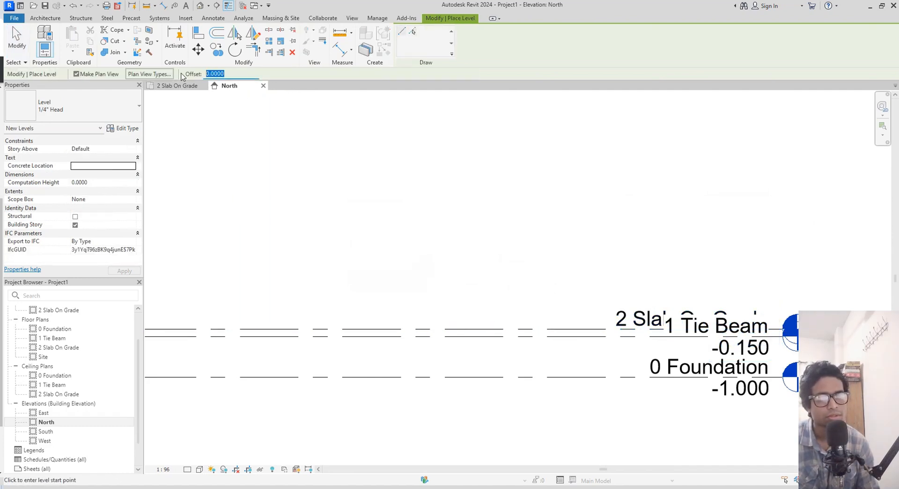
text(3.5)
key(Return)
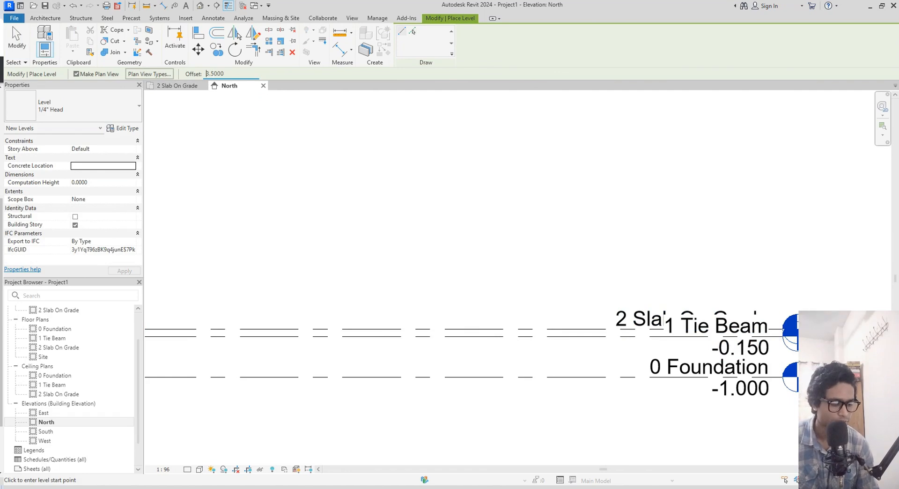
click(411, 31)
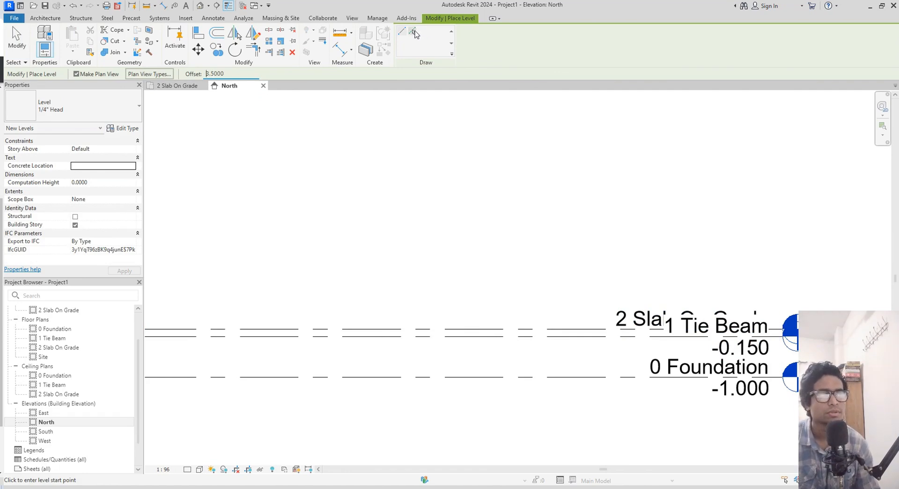
scroll(582, 266, down, 2)
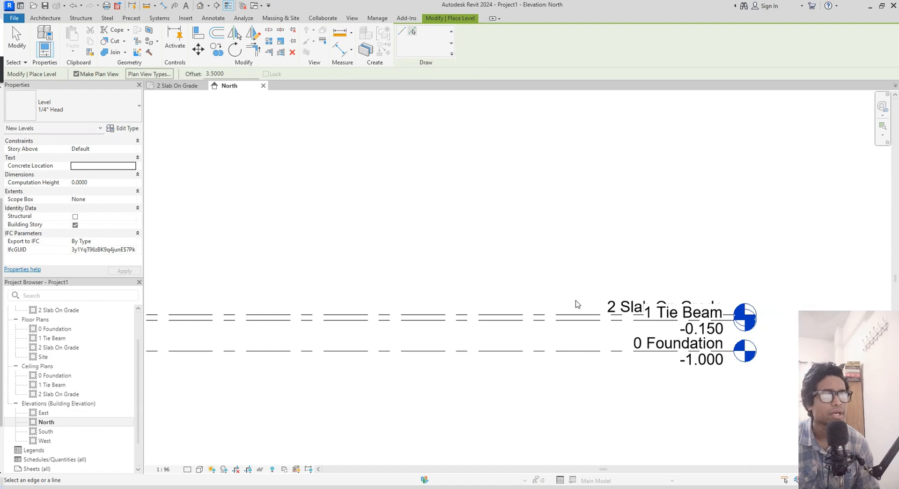
click(571, 317)
- Add three more levels upward at 3.5 m spacing, each offset from the topmost level line, up to elevation 14.000
scroll(632, 367, up, 3)
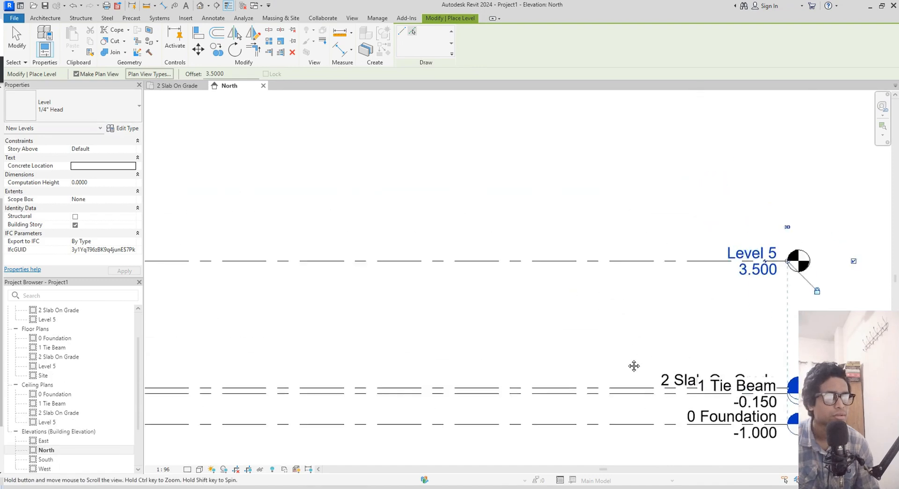
click(612, 308)
scroll(557, 307, down, 1)
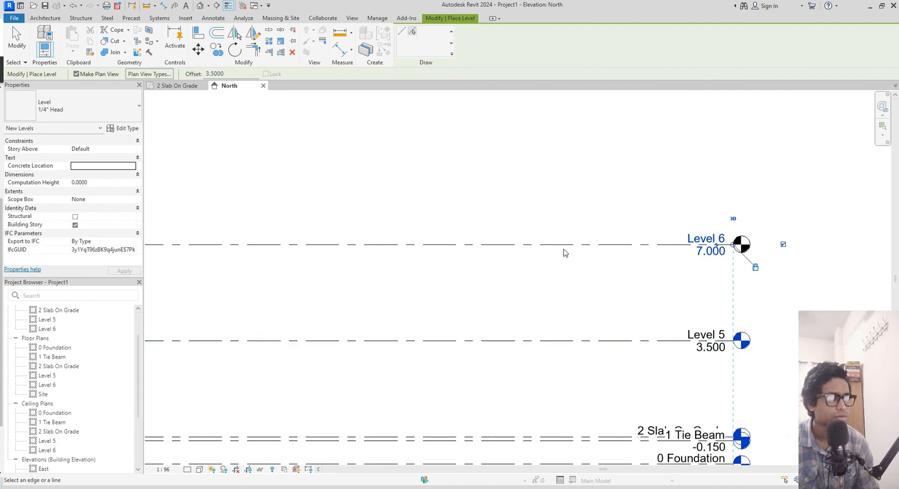
click(564, 244)
scroll(572, 284, up, 4)
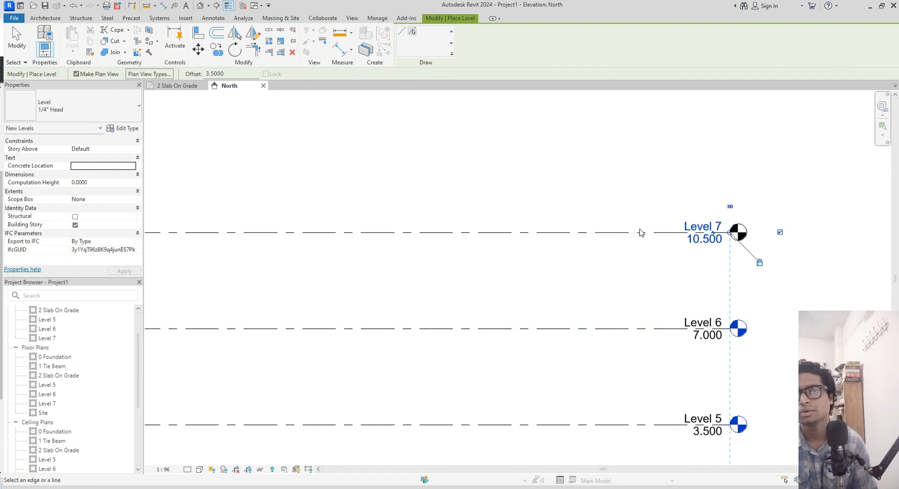
middle_drag(640, 233, 650, 321)
click(617, 311)
scroll(615, 281, down, 1)
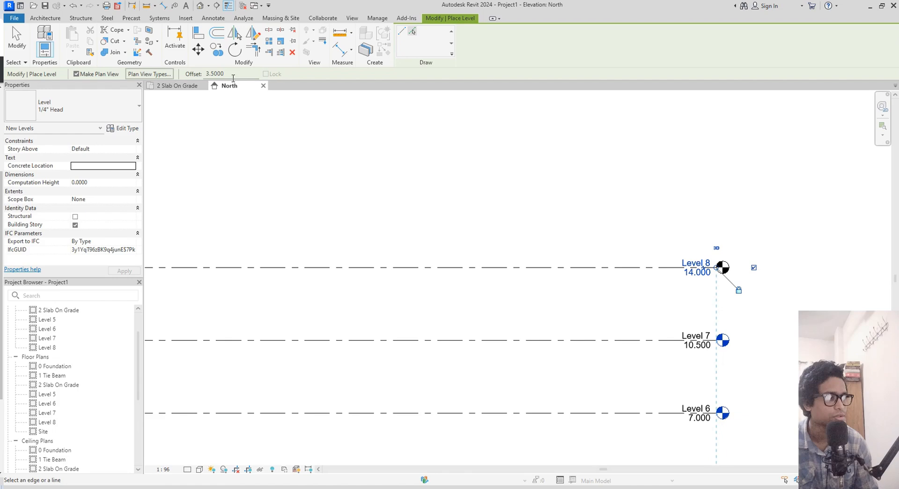
- Create a level 3 m above the 14.000 level by picking its line with an offset of 3
drag(232, 74, 207, 74)
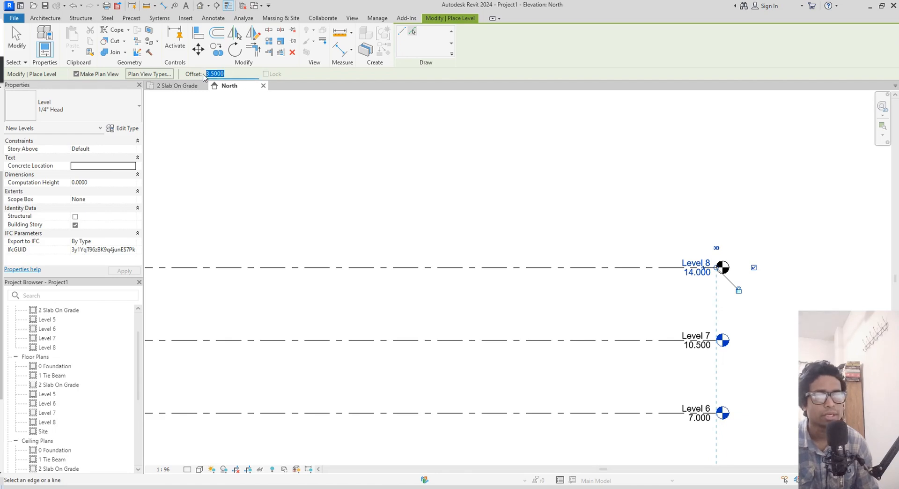
text(3)
key(Return)
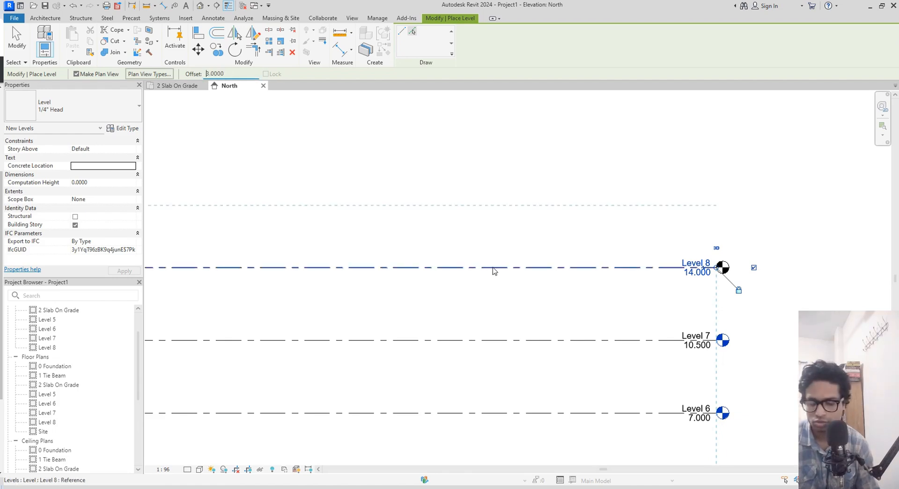
click(619, 267)
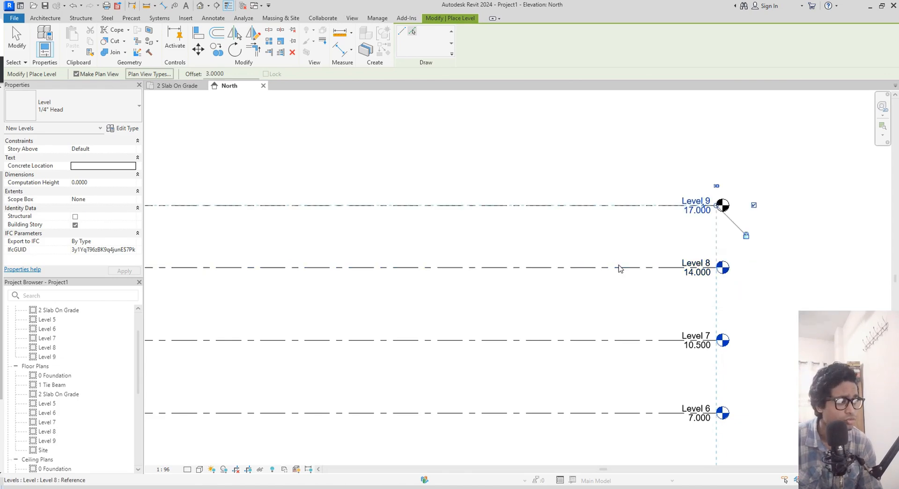
- Rename the level at elevation 3.500 as "3 First Floor"
middle_drag(588, 276, 566, 244)
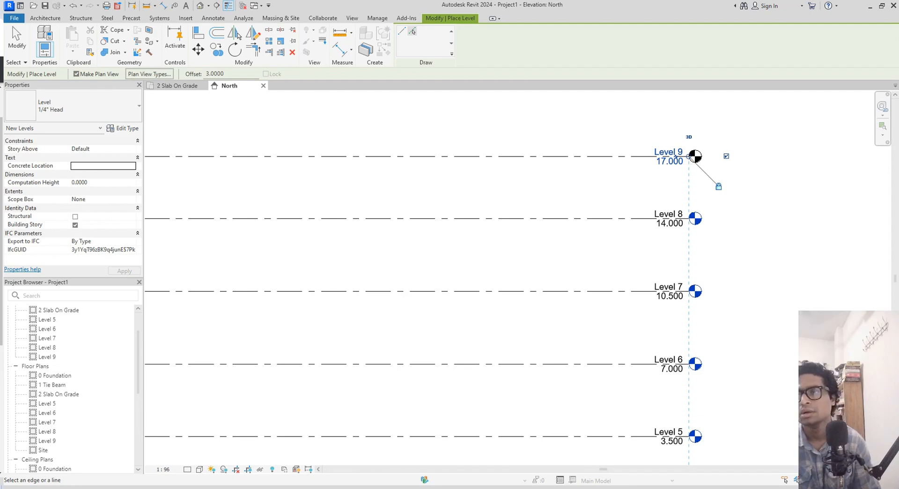
scroll(608, 197, down, 3)
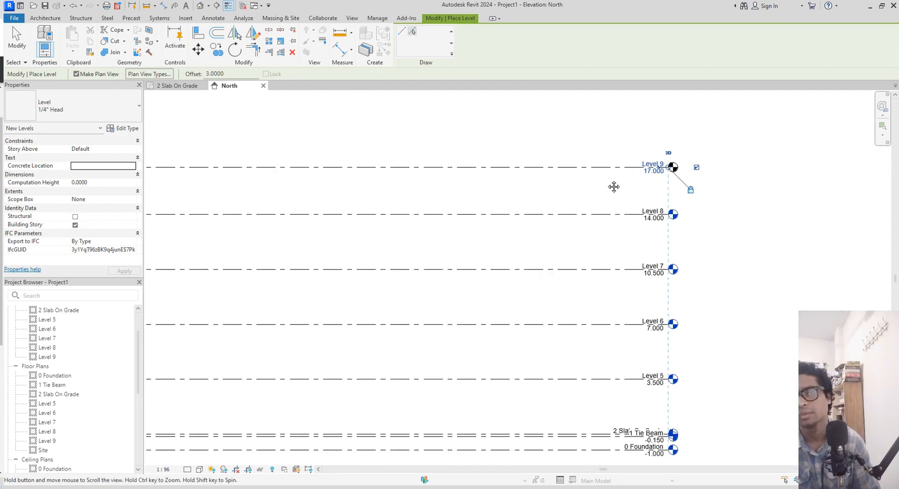
scroll(613, 262, up, 4)
scroll(618, 302, up, 3)
middle_drag(632, 311, 497, 220)
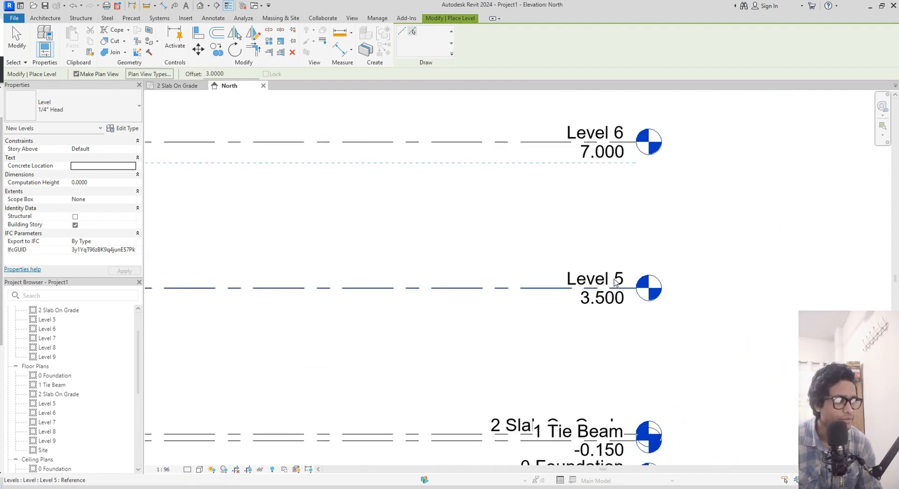
key(Escape)
click(614, 281)
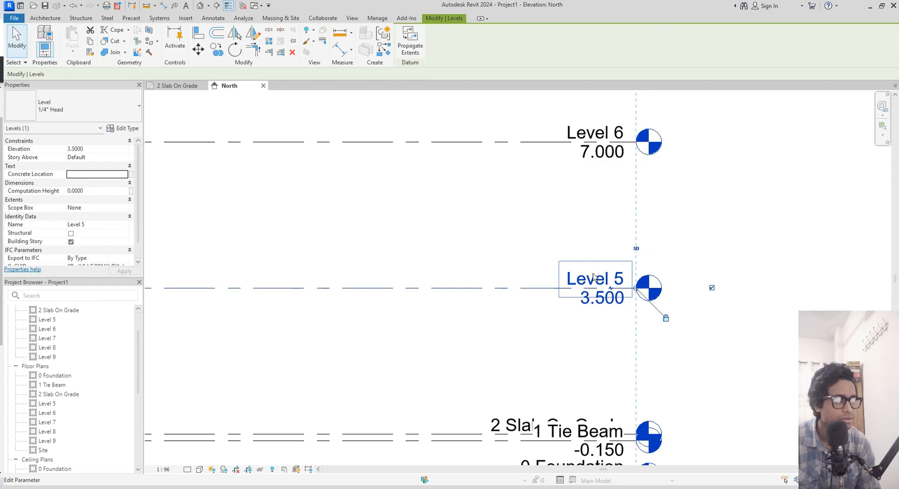
click(593, 277)
text(3)
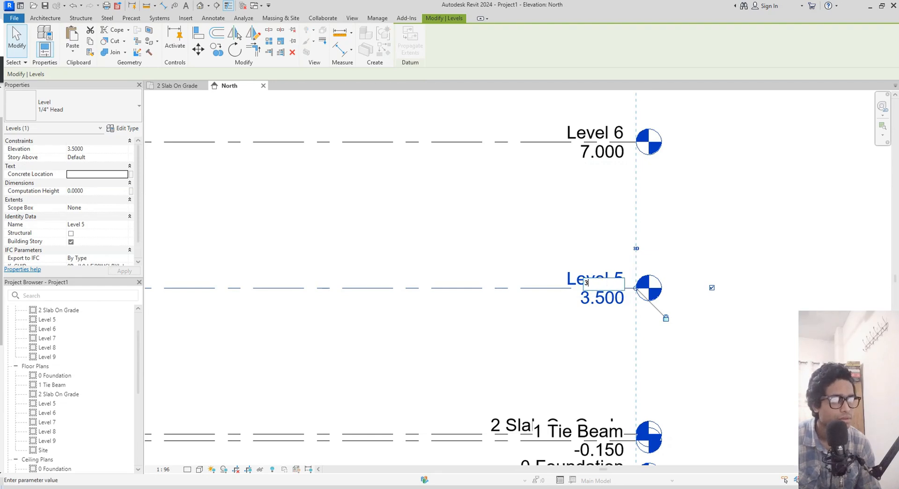
text( Firs)
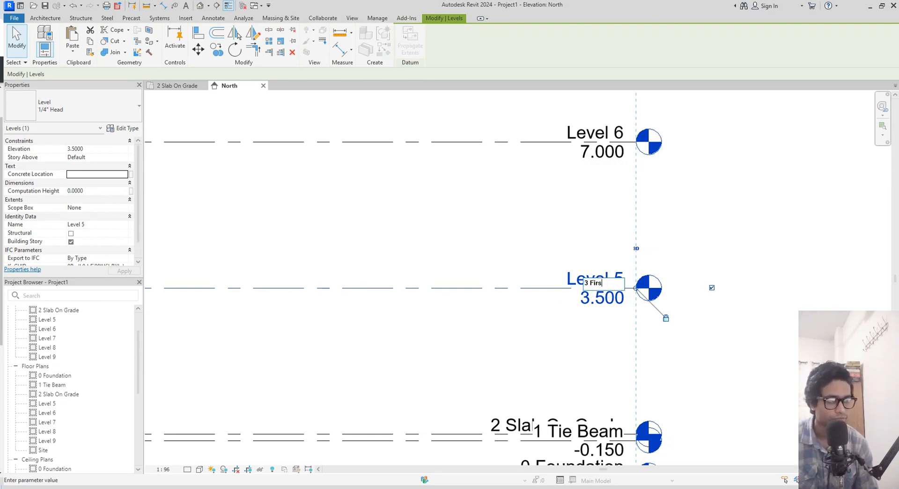
text(t Floor)
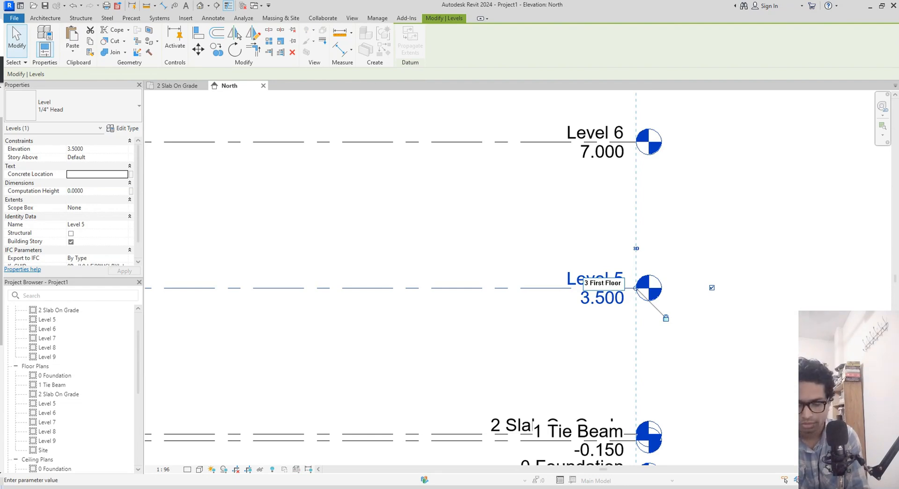
key(Return)
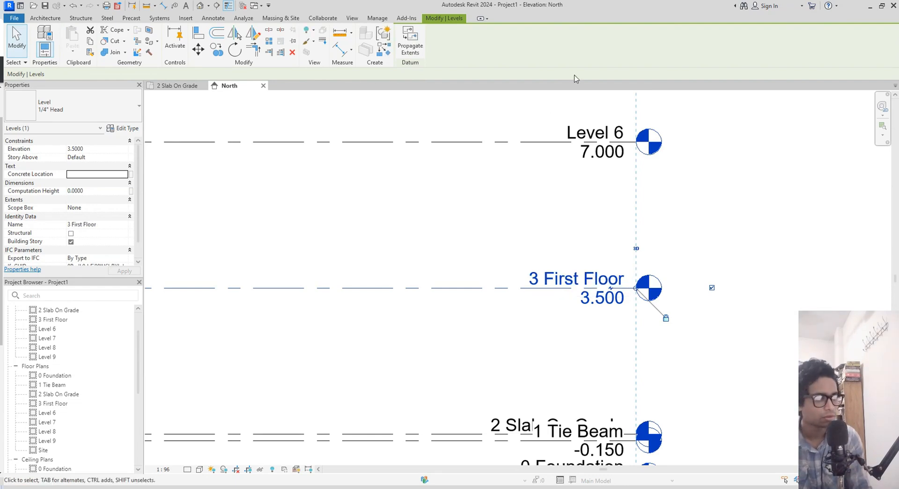
- Rename the level at elevation 7.000 as "4 Second Floor"
click(589, 132)
click(587, 131)
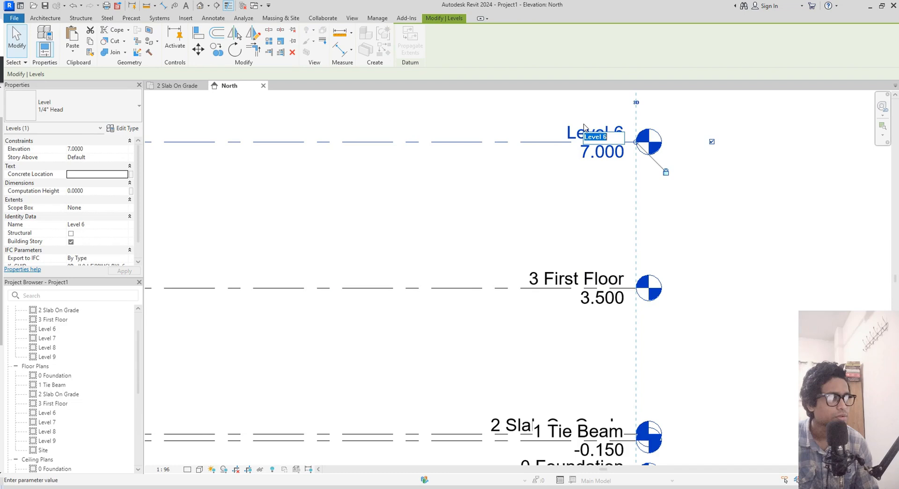
text(Secib)
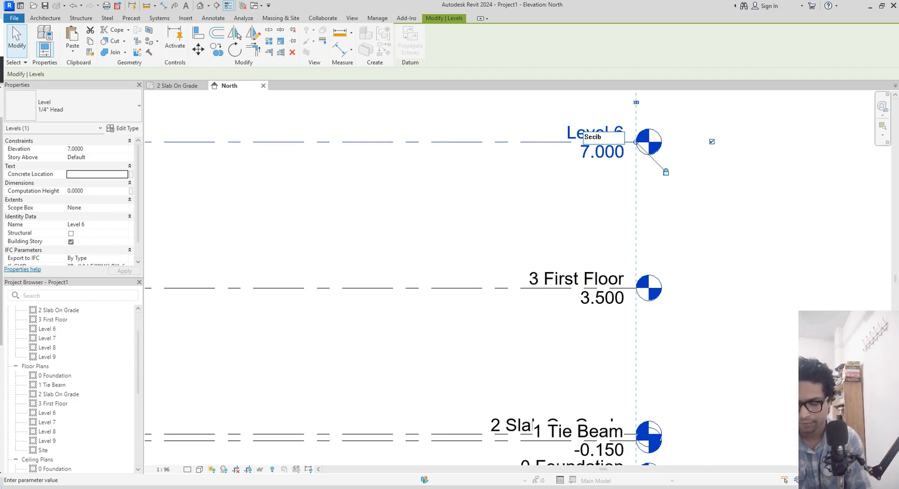
key(BackSpace)
key(BackSpace)
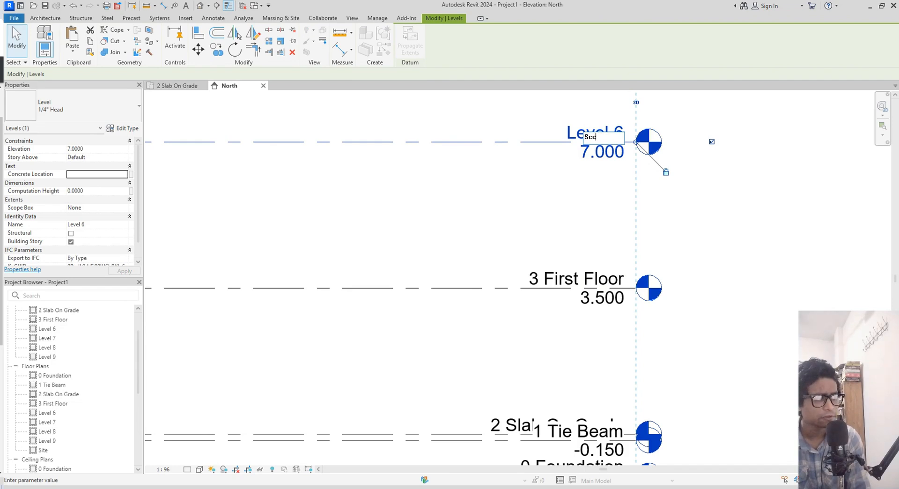
text(ond)
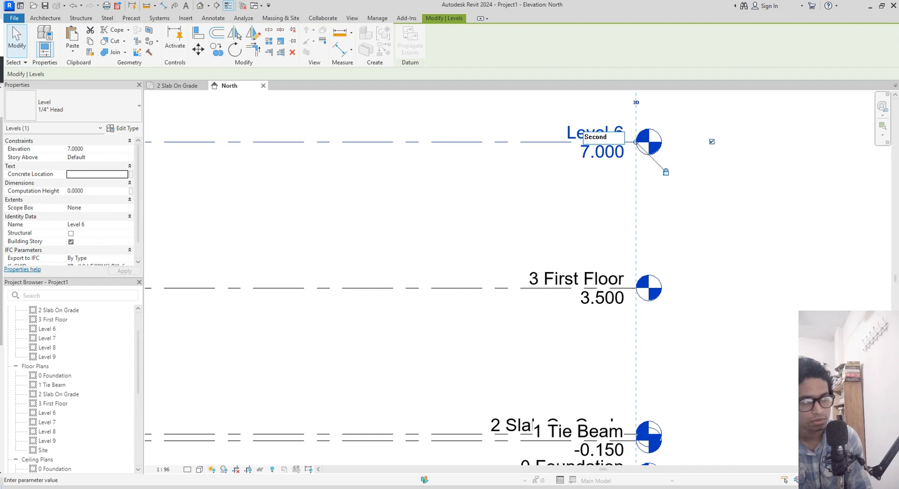
text( Floor)
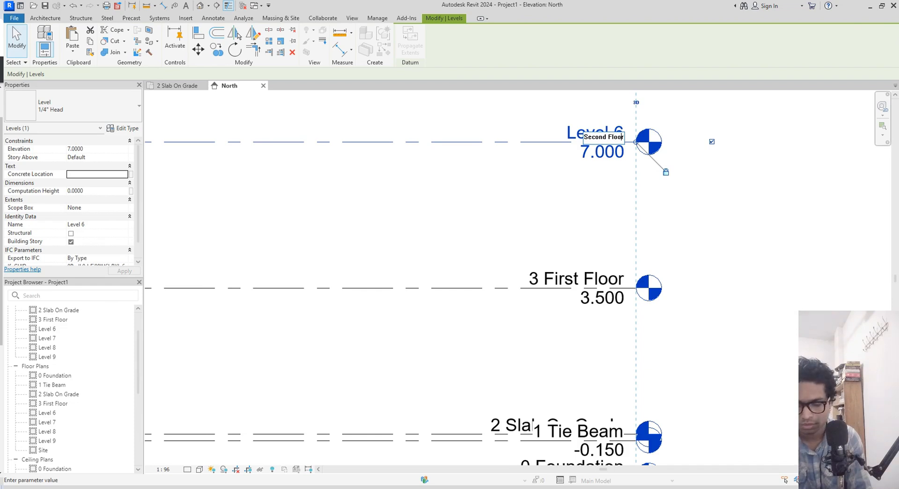
key(Home)
text(4)
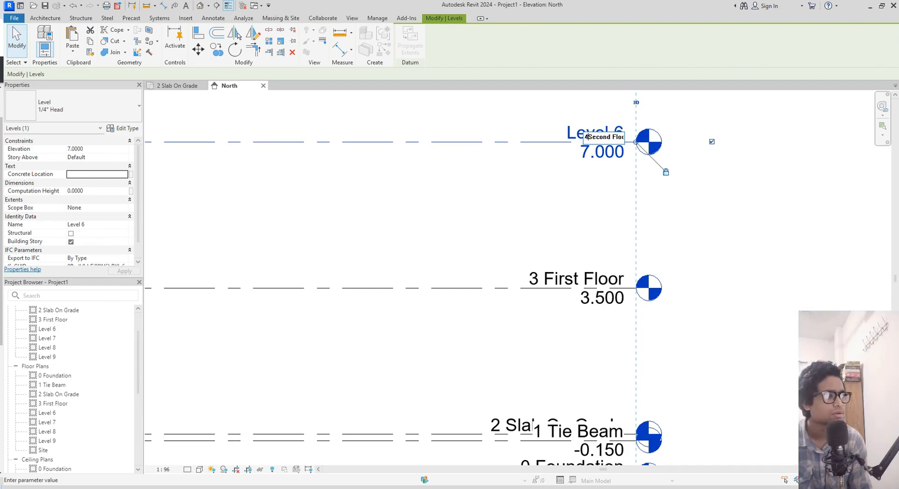
key(Return)
- Rename the level at elevation 10.500 as "5 Third Floor"
scroll(529, 107, up, 2)
scroll(600, 242, down, 4)
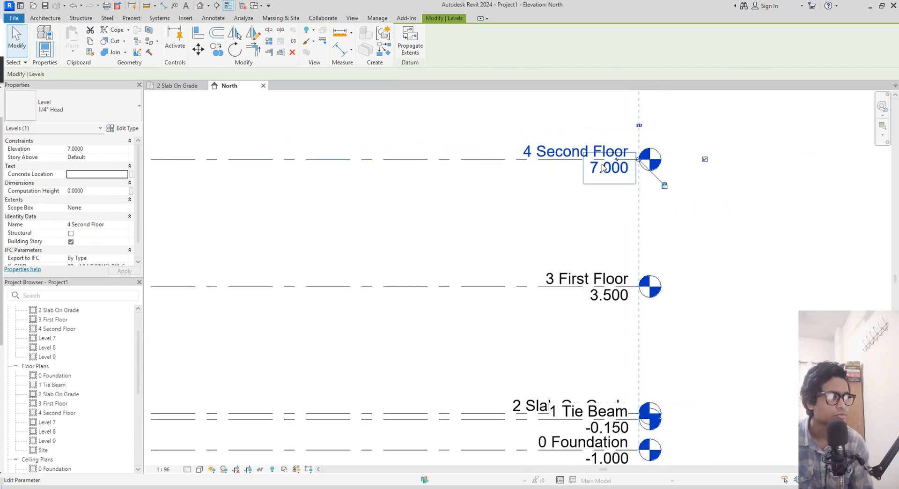
middle_drag(601, 242, 608, 251)
scroll(607, 252, up, 4)
double_click(626, 230)
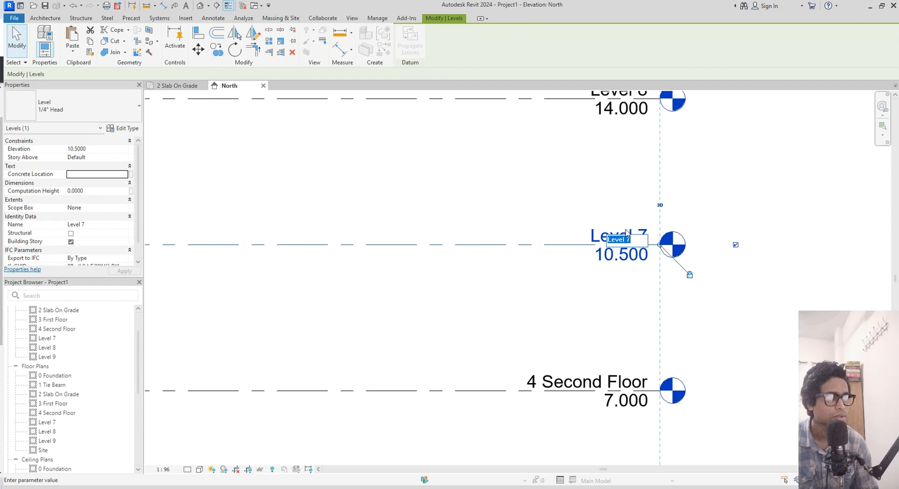
text(5)
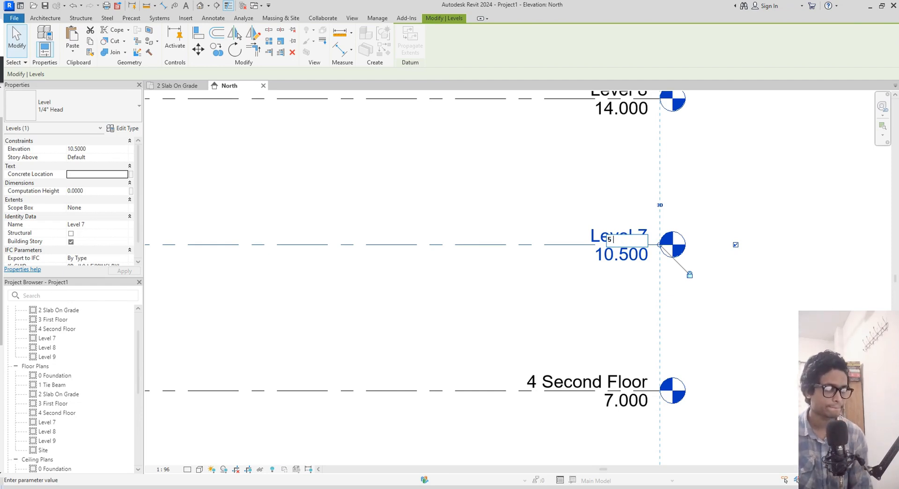
text( Third Floor)
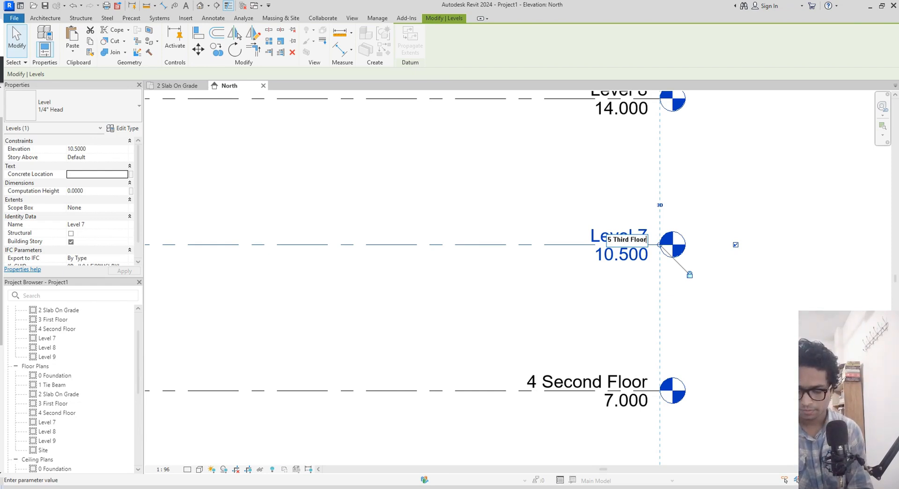
key(Return)
- Rename the level at elevation 14.000 as "6 Roof"
scroll(633, 223, down, 1)
middle_drag(634, 221, 632, 331)
click(604, 233)
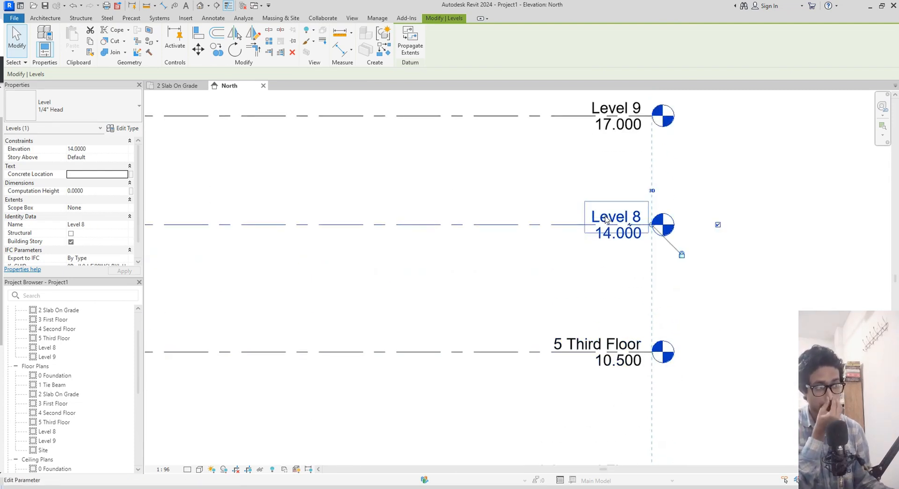
click(605, 218)
text(6 Roof)
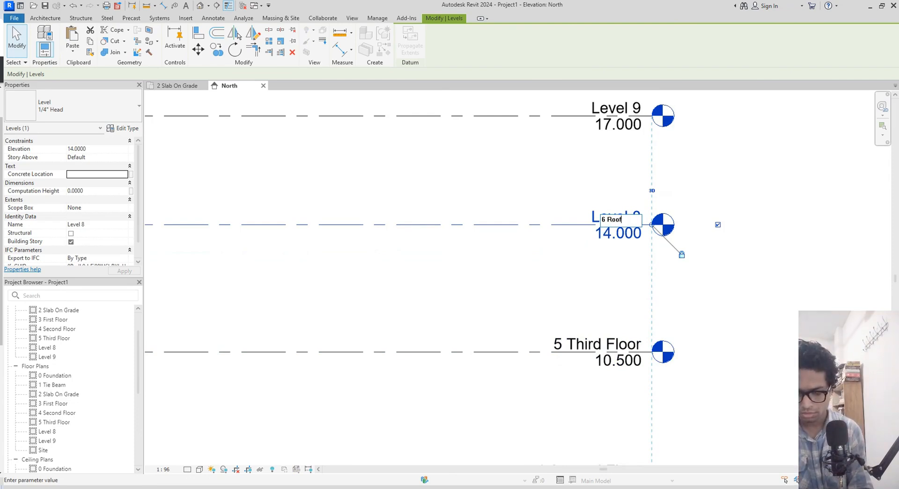
key(Return)
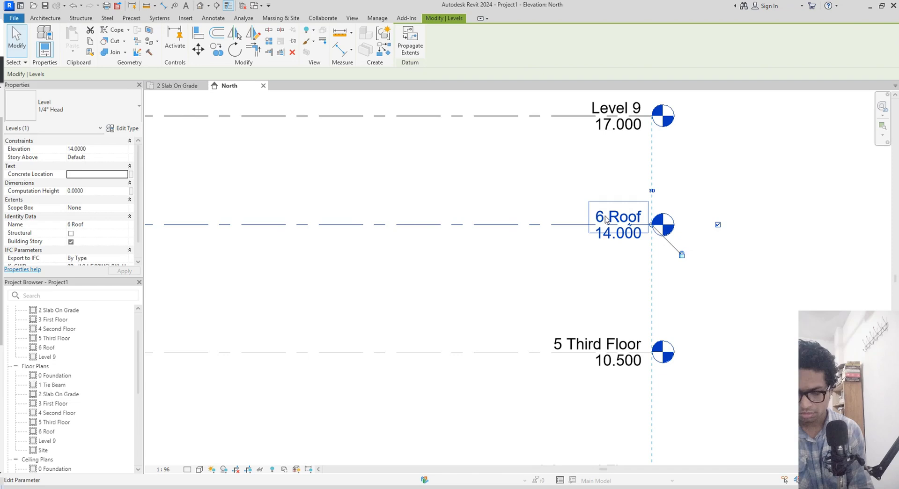
- Rename the level at elevation 17.000 as "7 Top Roof"
middle_drag(604, 219, 596, 307)
scroll(580, 198, up, 2)
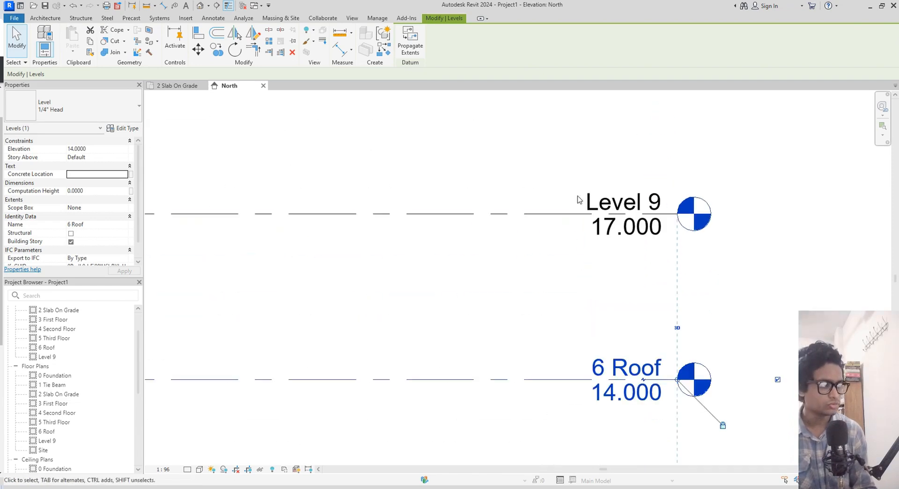
double_click(645, 202)
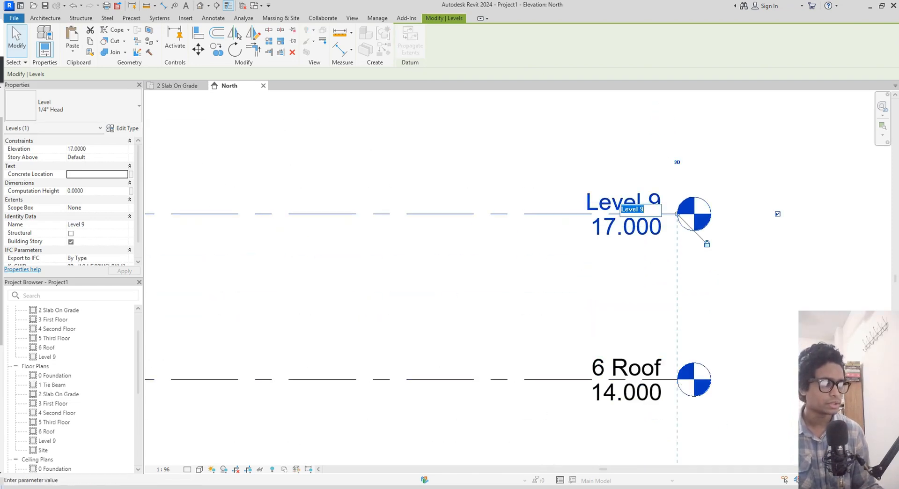
text(7 Top Roof)
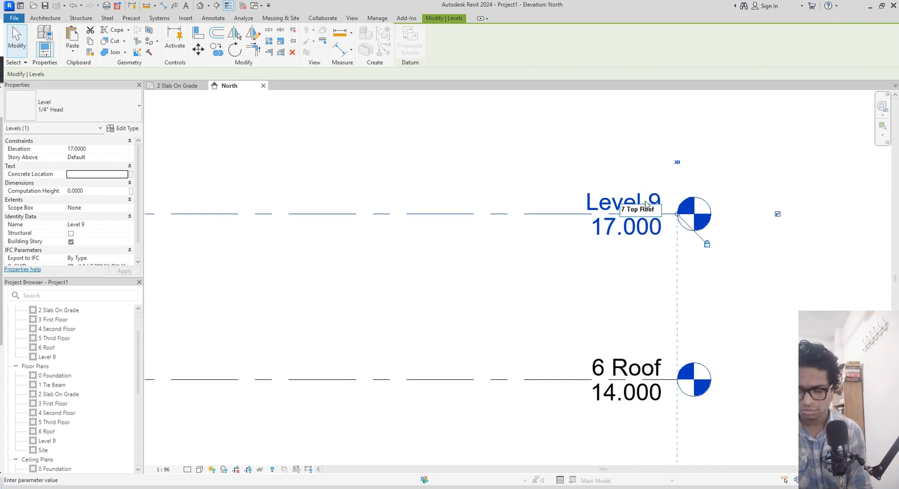
key(Return)
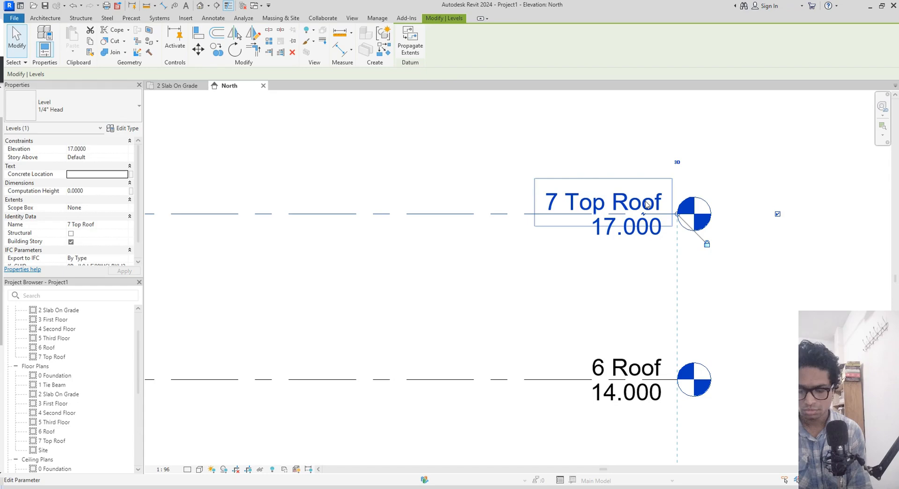
- Check the full stack of named levels in the North elevation, and close that view
scroll(645, 203, down, 5)
scroll(686, 340, up, 3)
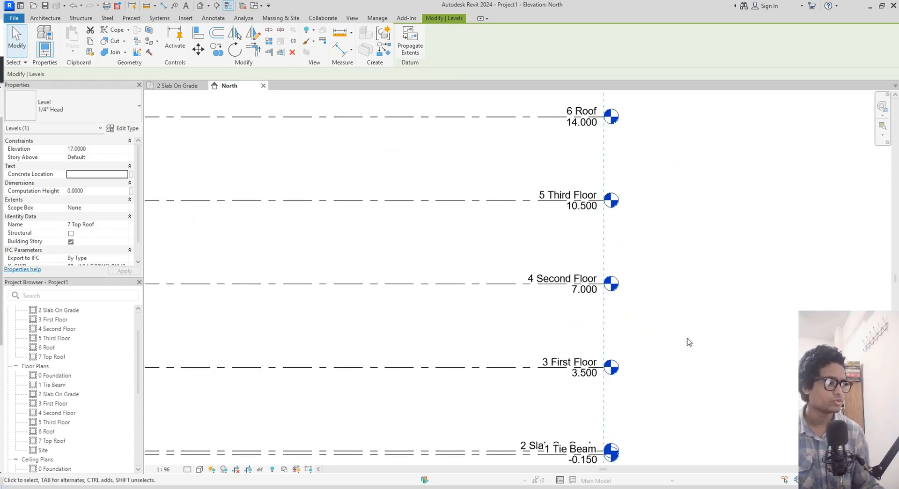
scroll(768, 320, down, 2)
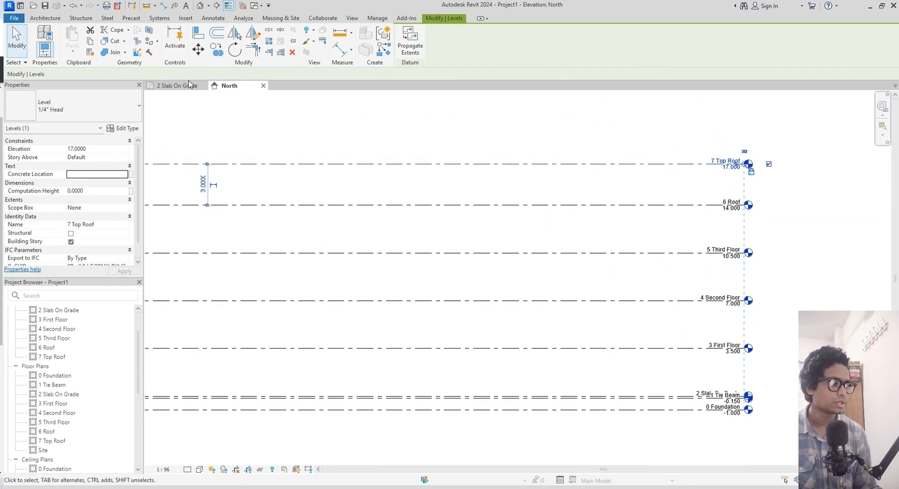
click(263, 85)
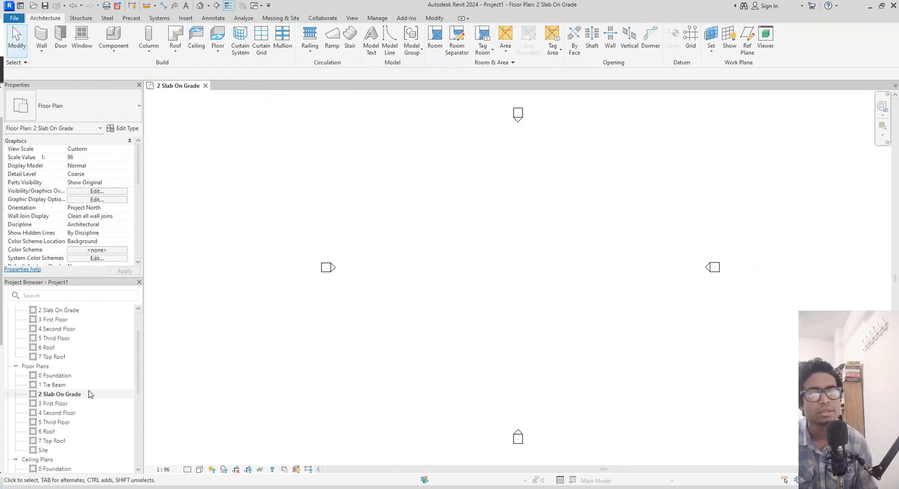
scroll(74, 377, up, 2)
double_click(78, 329)
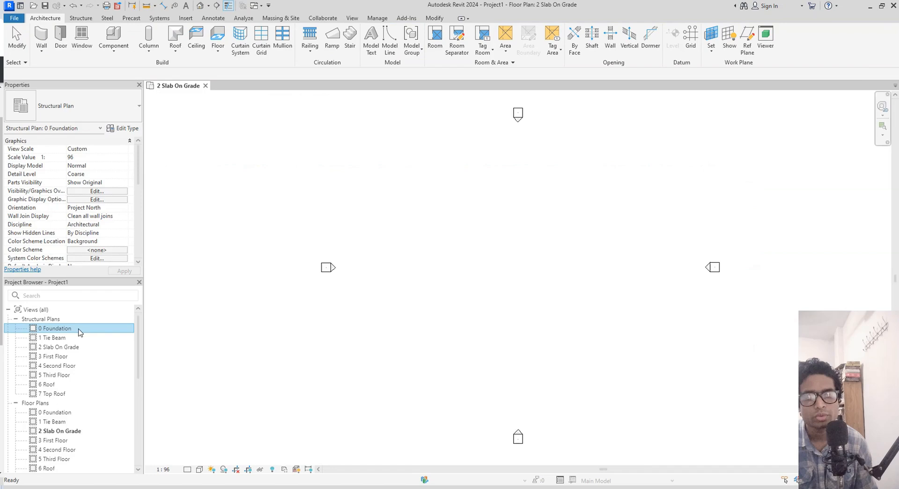
double_click(70, 338)
double_click(69, 346)
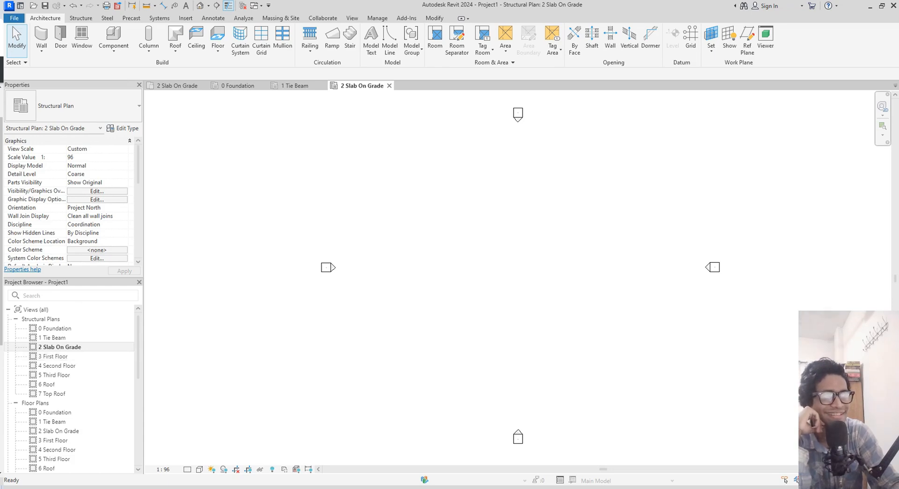
click(299, 86)
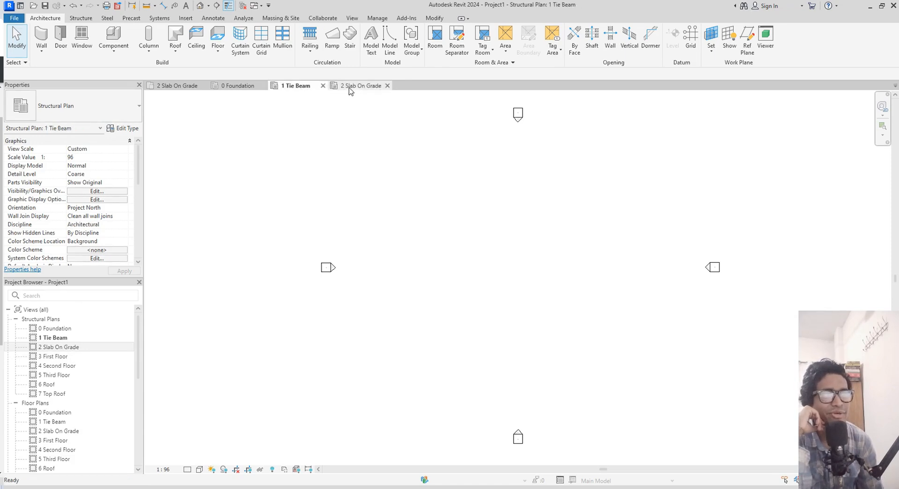
click(358, 86)
click(389, 86)
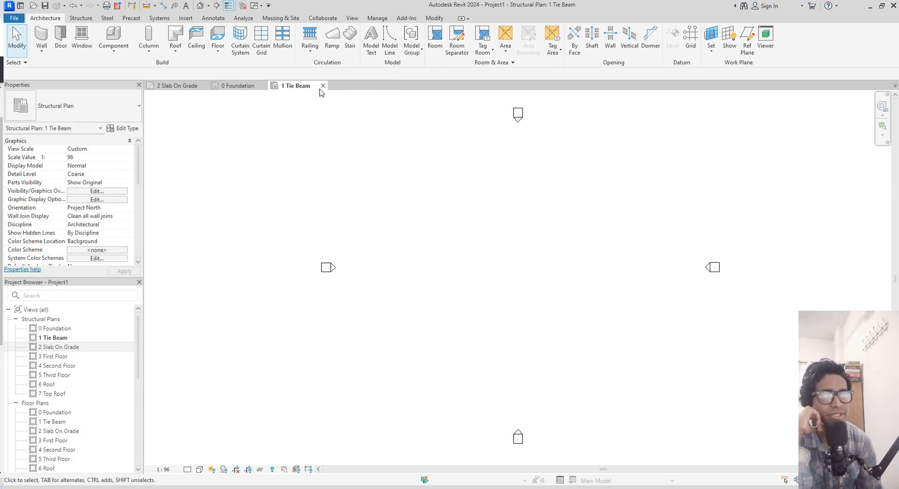
click(320, 86)
click(263, 86)
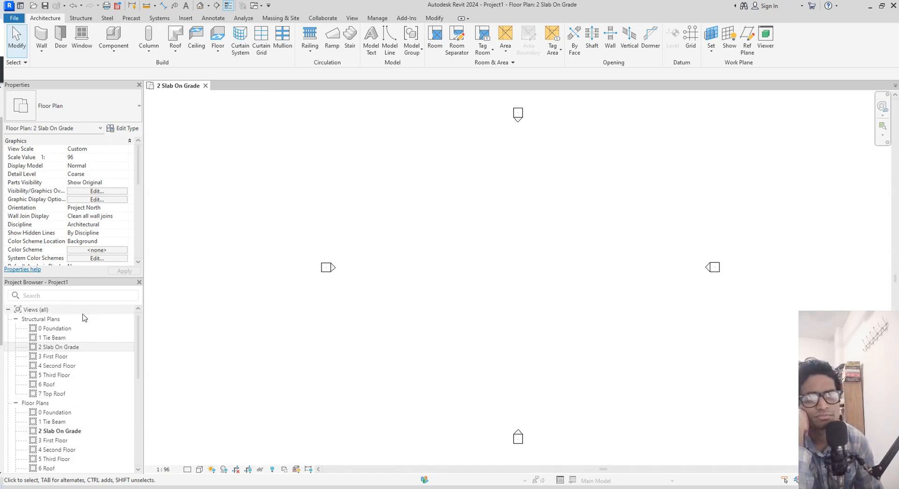
- Open all structural plans from 0 Foundation to 7 Top Roof and close the 2 Slab On Grade floor plan
click(64, 329)
double_click(64, 329)
double_click(64, 338)
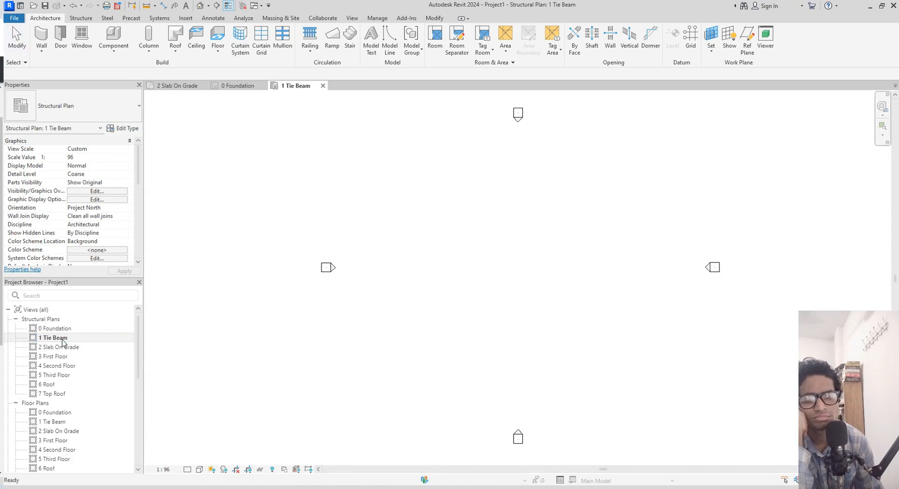
double_click(64, 347)
double_click(64, 356)
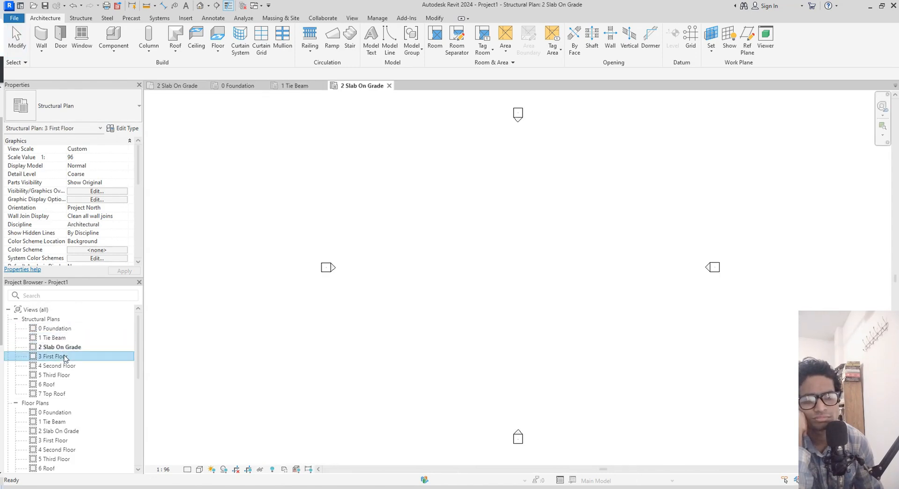
click(65, 365)
double_click(66, 366)
double_click(56, 374)
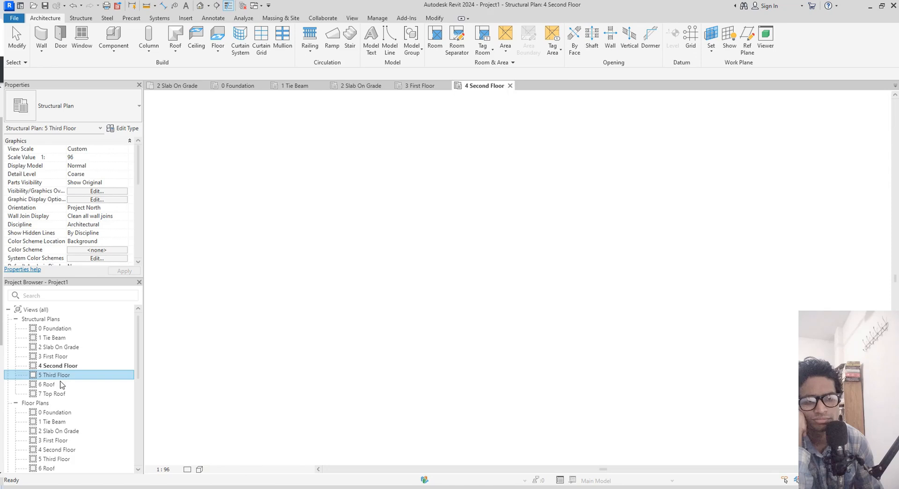
double_click(47, 385)
double_click(52, 393)
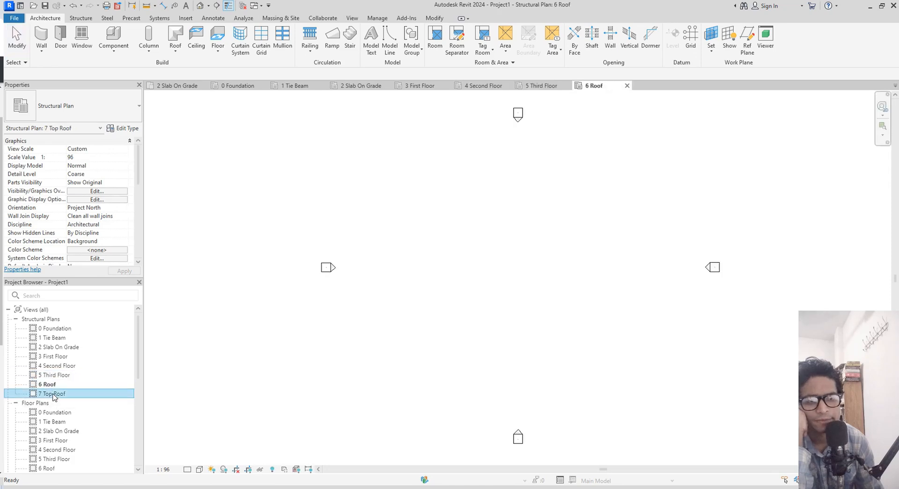
click(191, 87)
click(205, 86)
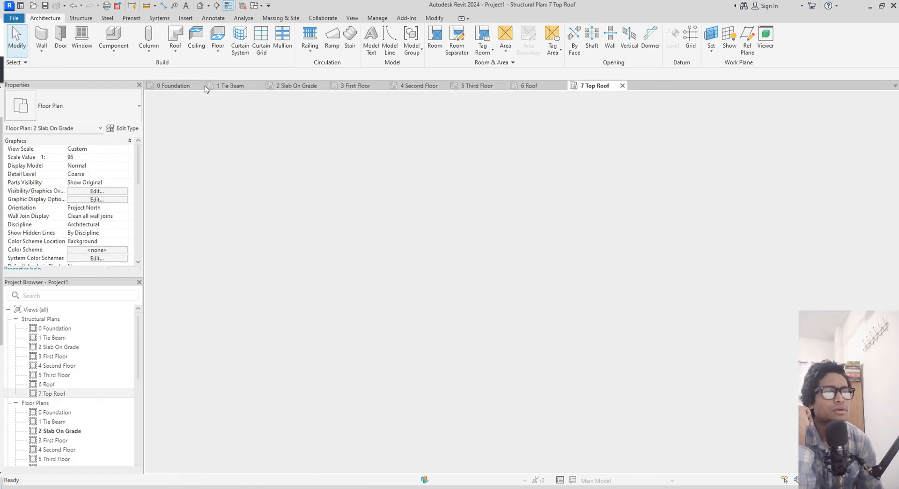
- Look through each open structural plan from 0 Foundation to 7 Top Roof and return to 0 Foundation
click(174, 87)
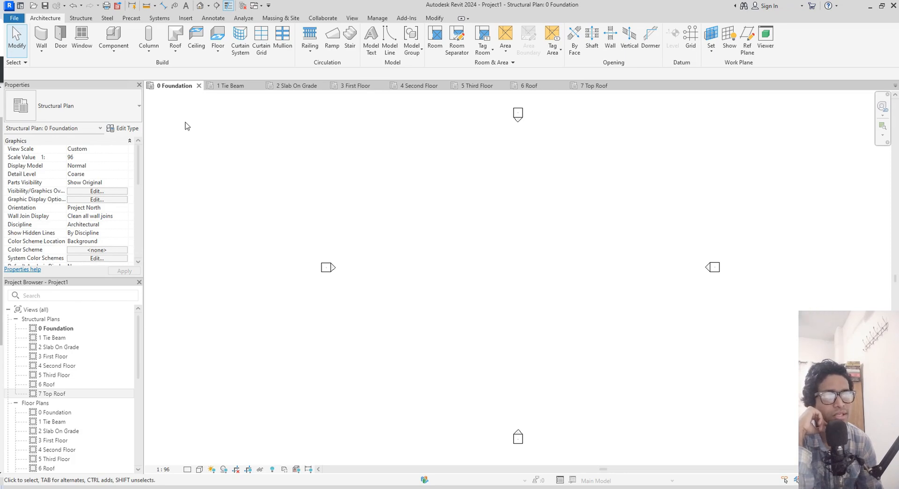
click(222, 88)
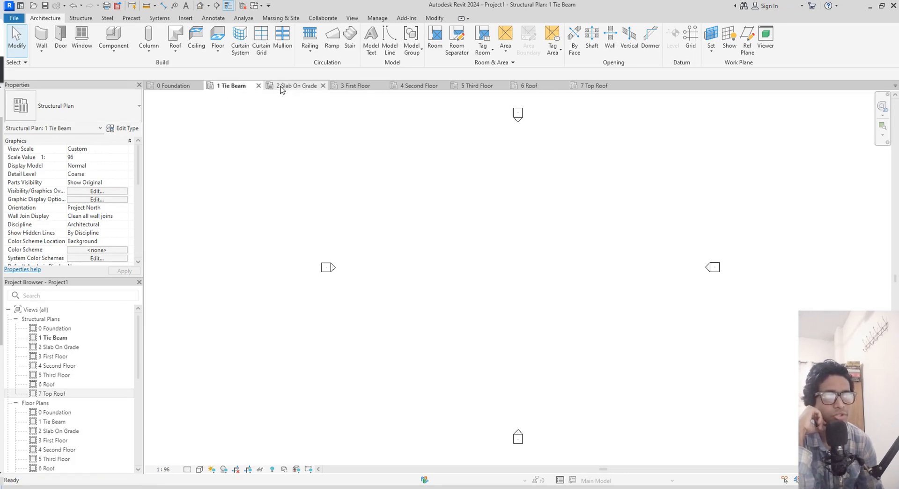
click(288, 87)
click(354, 87)
click(429, 87)
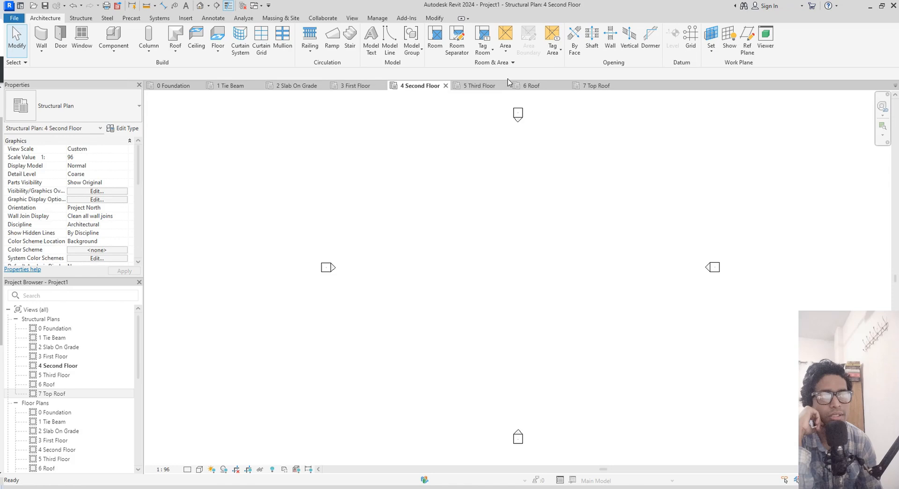
click(482, 87)
click(534, 87)
click(592, 87)
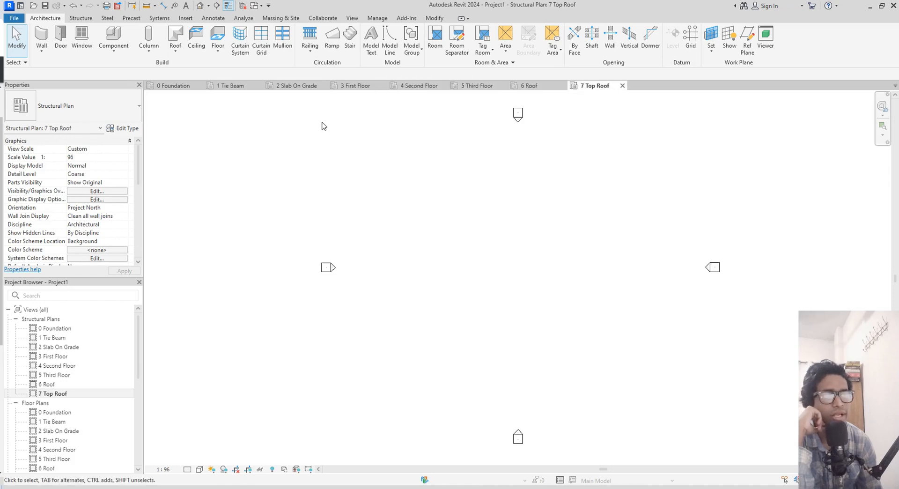
click(162, 86)
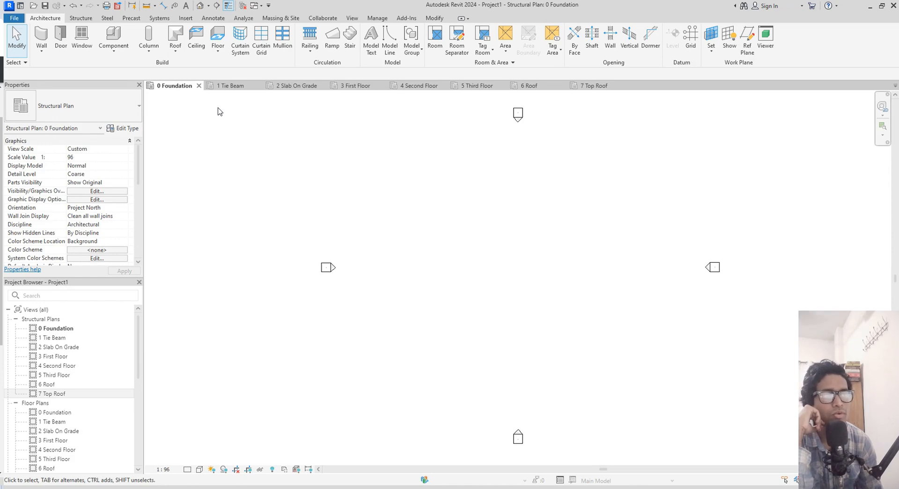
- Start adding a CAD format link to the project through Manage Links with the 0 Foundation structural plan active
click(185, 19)
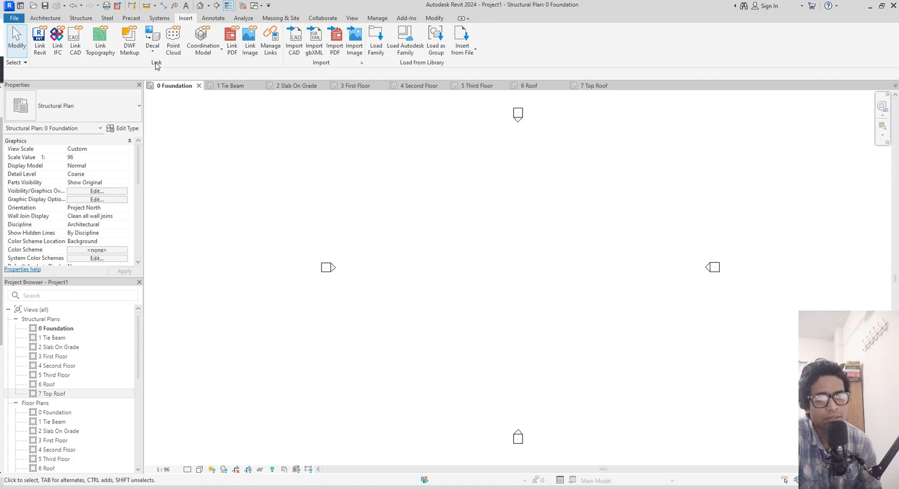
click(274, 52)
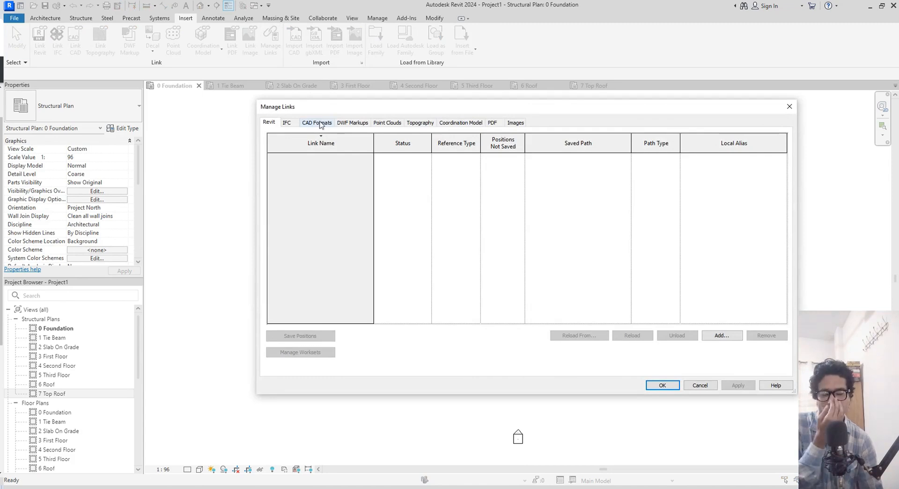
click(317, 122)
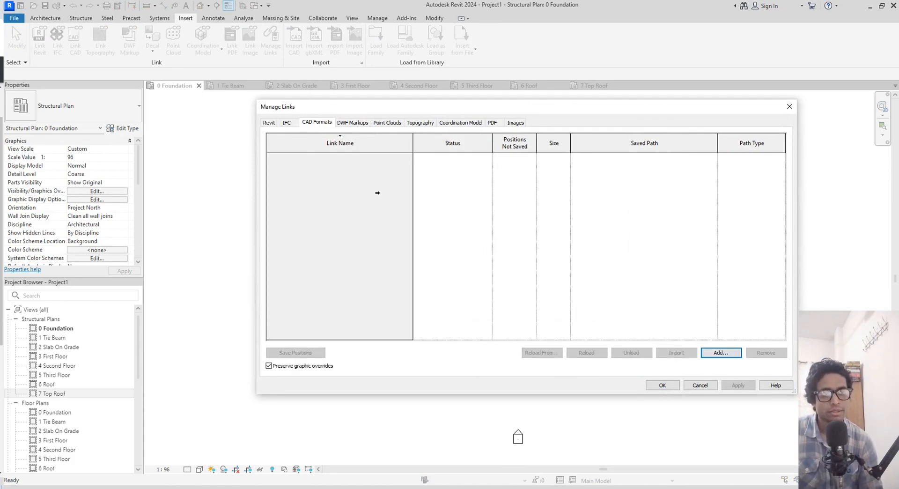
click(733, 355)
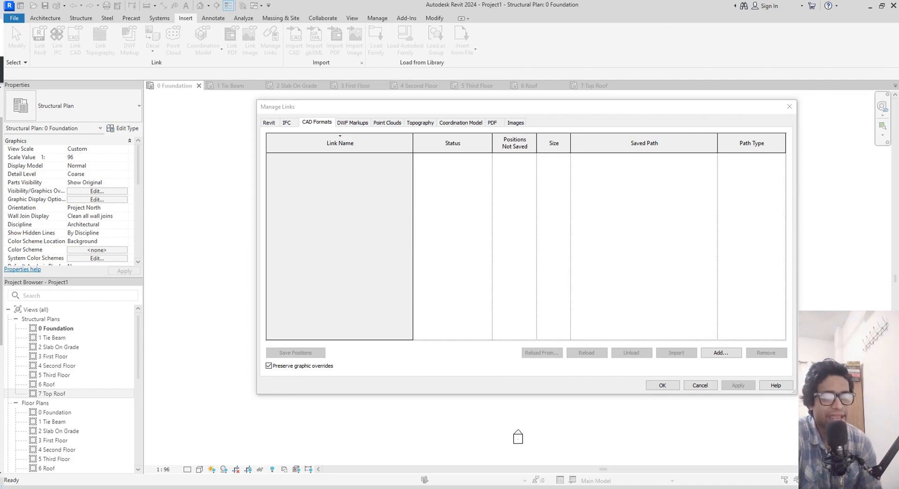
- Browse the computer's Data (E:) drive and open the Revit Drafting folder for the CAD link
click(254, 152)
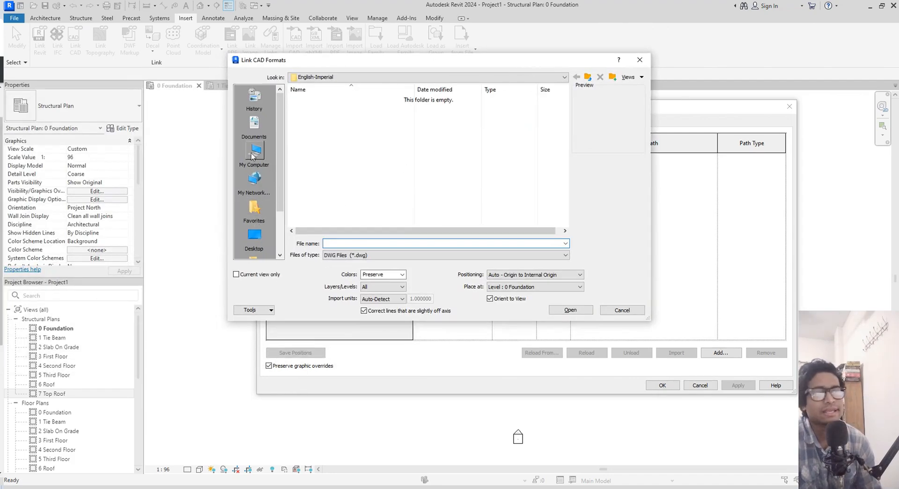
double_click(328, 204)
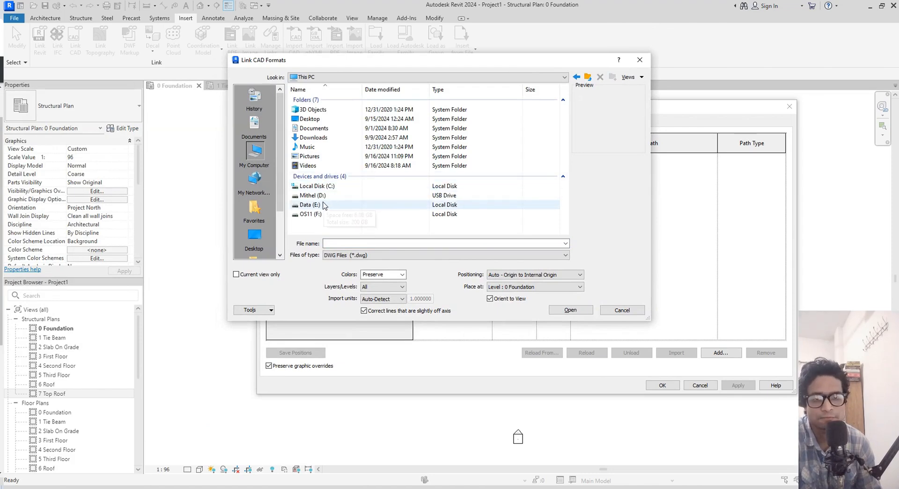
scroll(332, 168, up, 2)
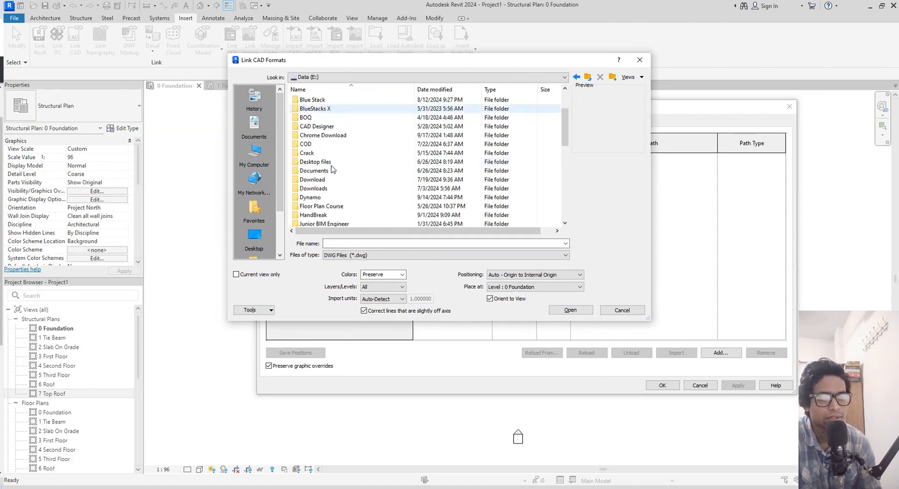
scroll(332, 168, up, 2)
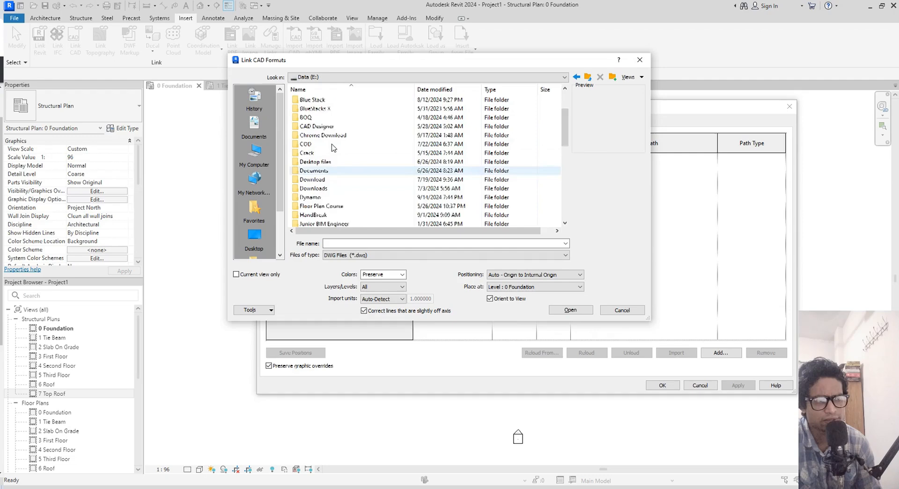
scroll(332, 161, down, 5)
scroll(330, 166, down, 5)
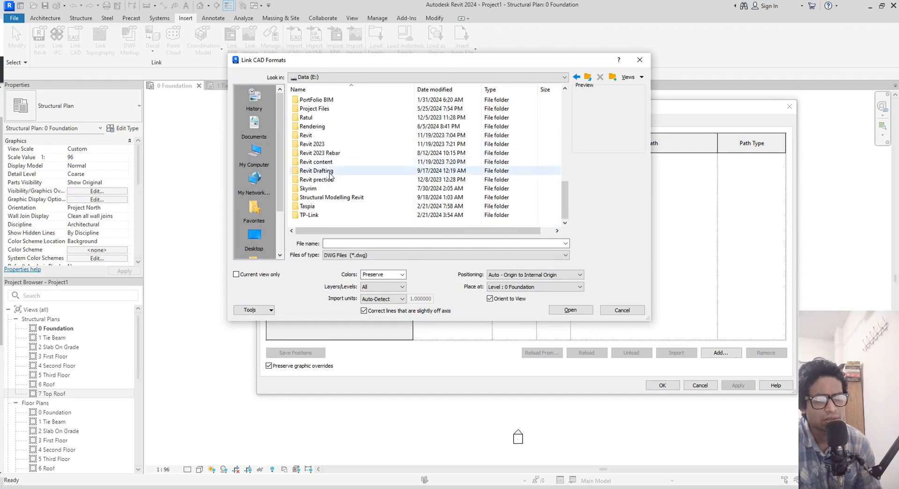
double_click(328, 172)
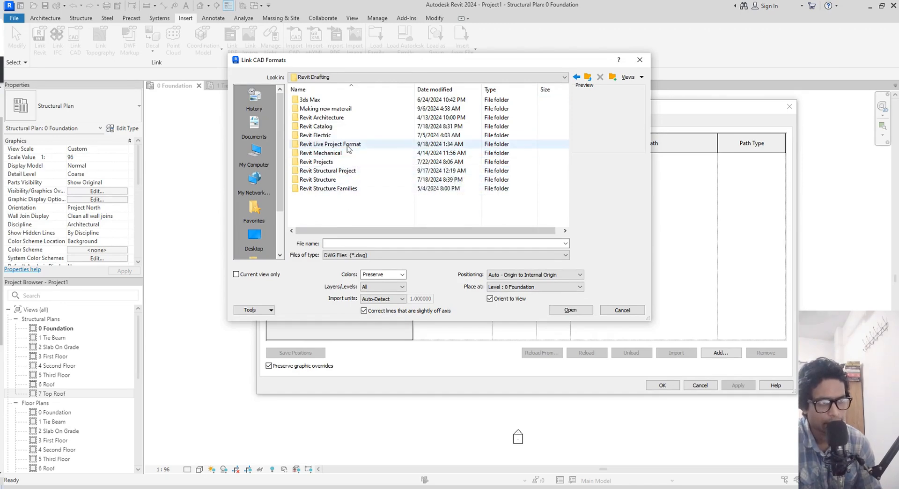
- Select 00-ASN-IFC-STR-FL_R00.dwg in the 00-DWG plan drawings folder of 00-Management Building, within Revit Live Project Format's Course Folder
double_click(327, 144)
double_click(340, 102)
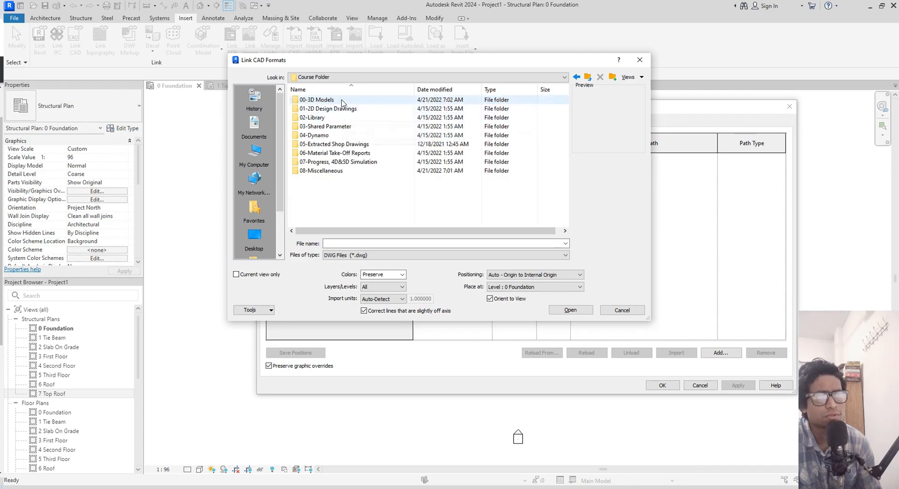
double_click(345, 105)
double_click(347, 102)
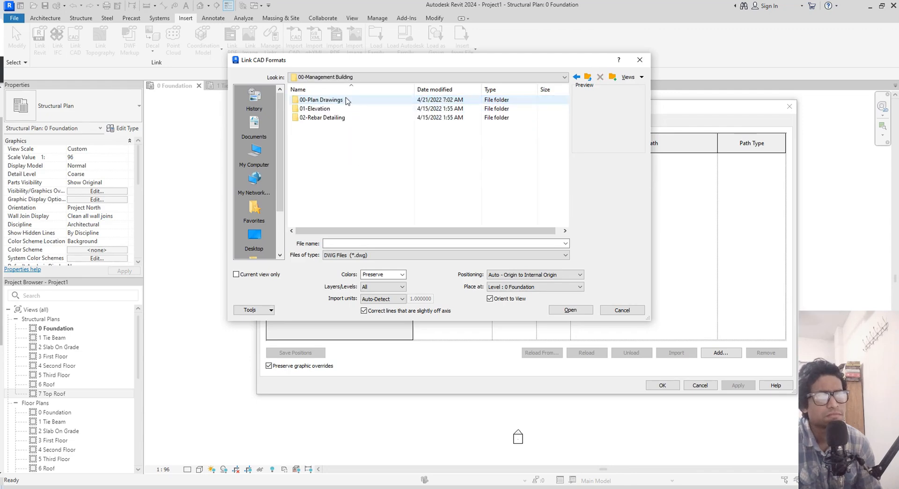
double_click(344, 101)
double_click(343, 99)
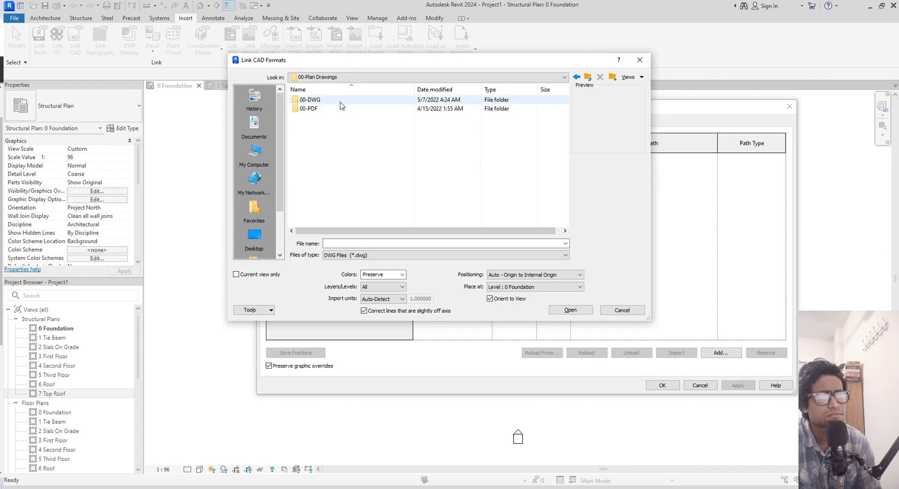
click(354, 102)
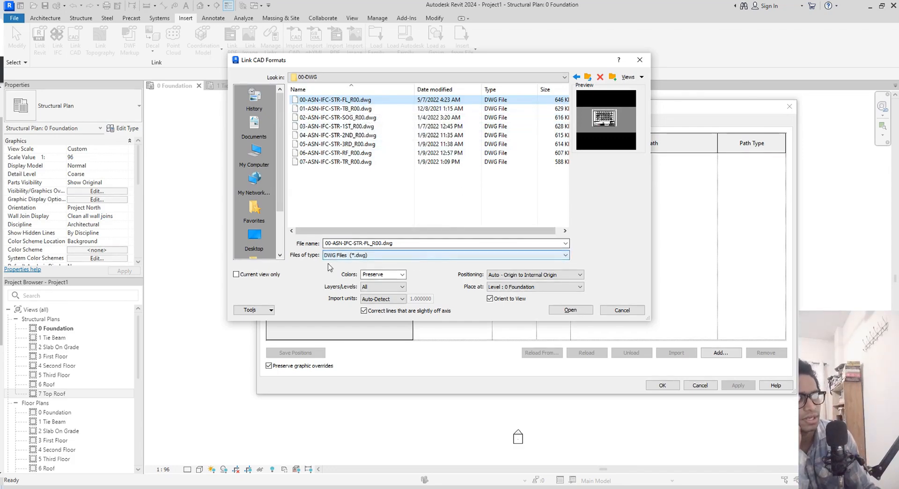
- Limit the CAD link to the current view, with all layers, millimeter import units and Auto - Center to Center positioning
click(239, 275)
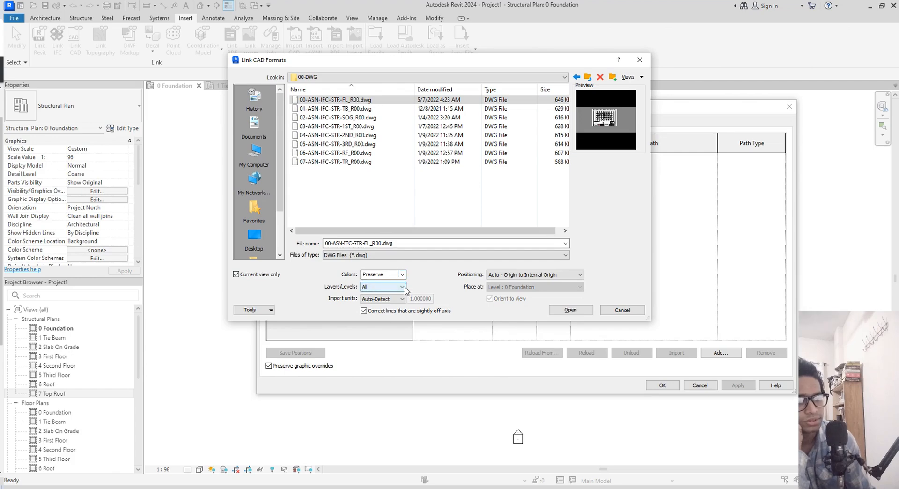
click(404, 287)
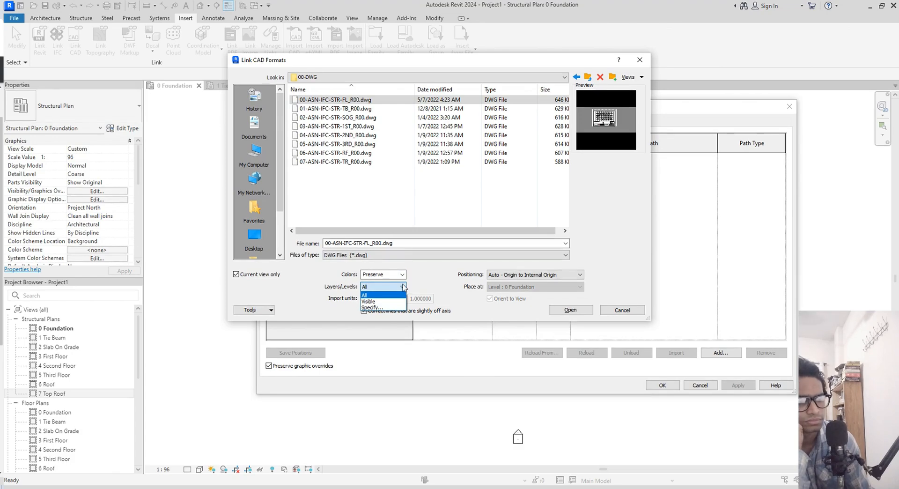
click(404, 287)
click(401, 299)
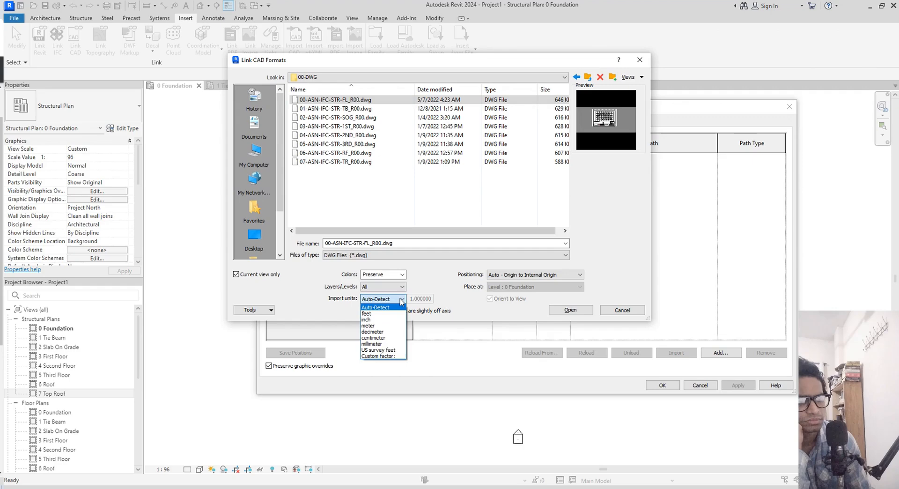
click(388, 344)
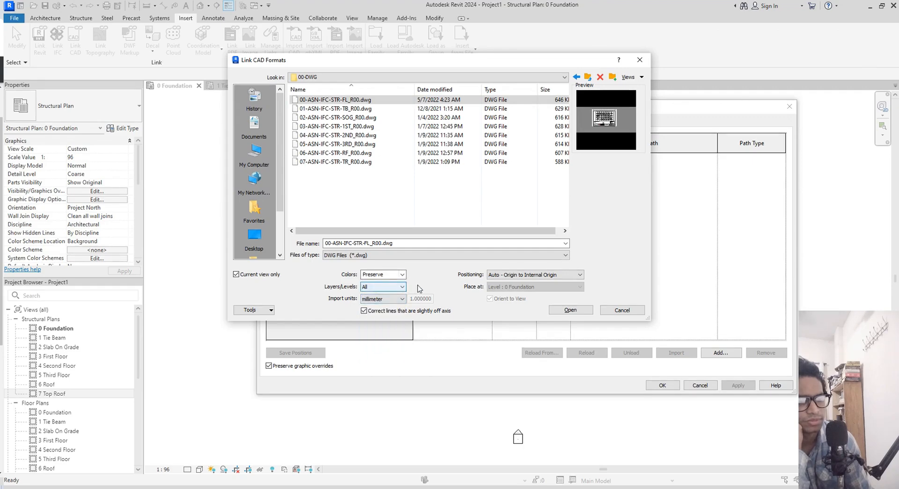
click(571, 278)
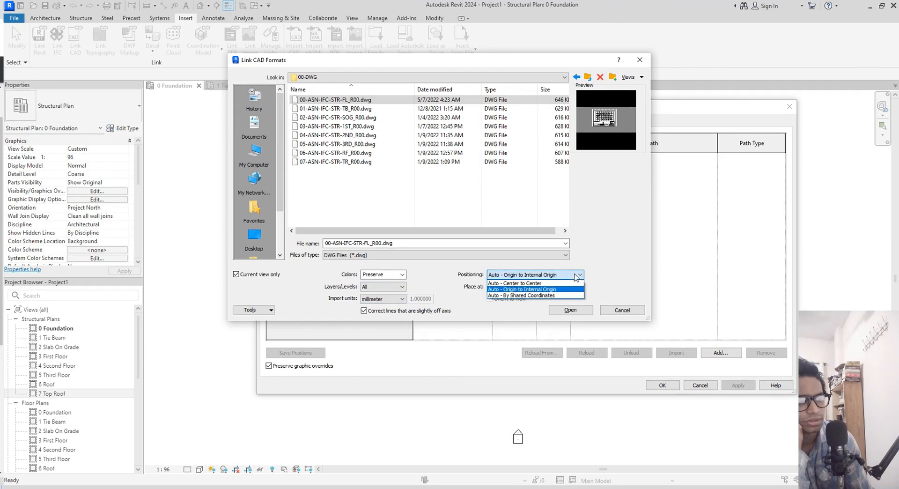
click(540, 288)
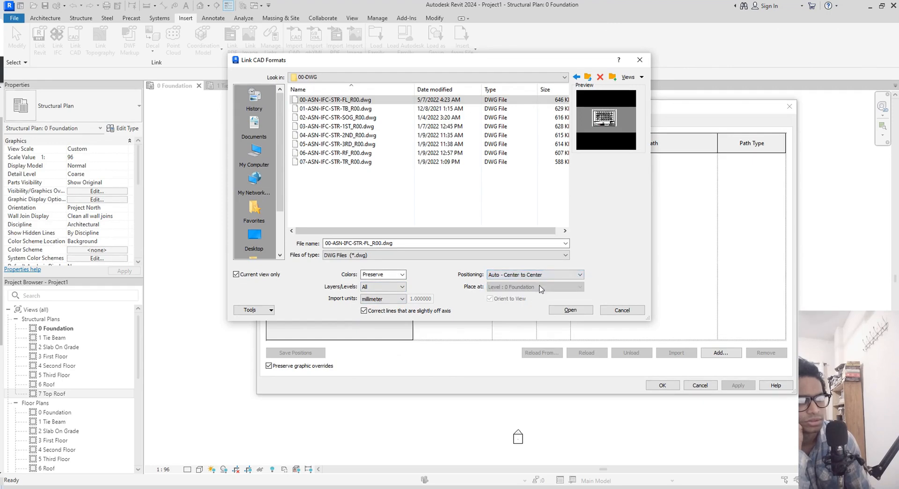
click(401, 287)
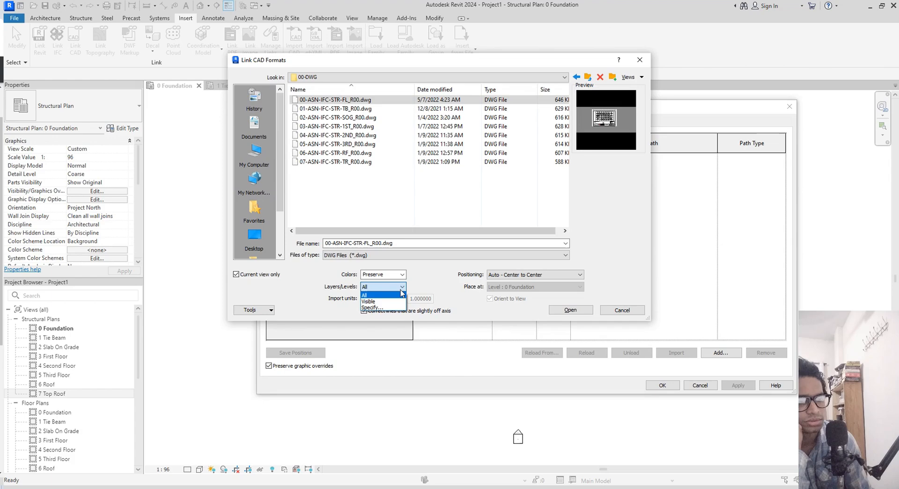
click(407, 287)
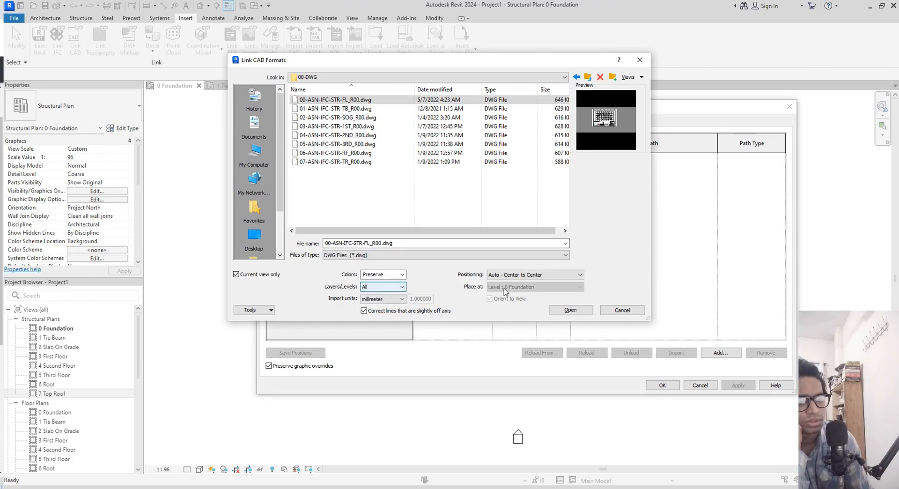
- Link the selected foundation drawing into the 0 Foundation structural plan and look over its footing layout
click(574, 310)
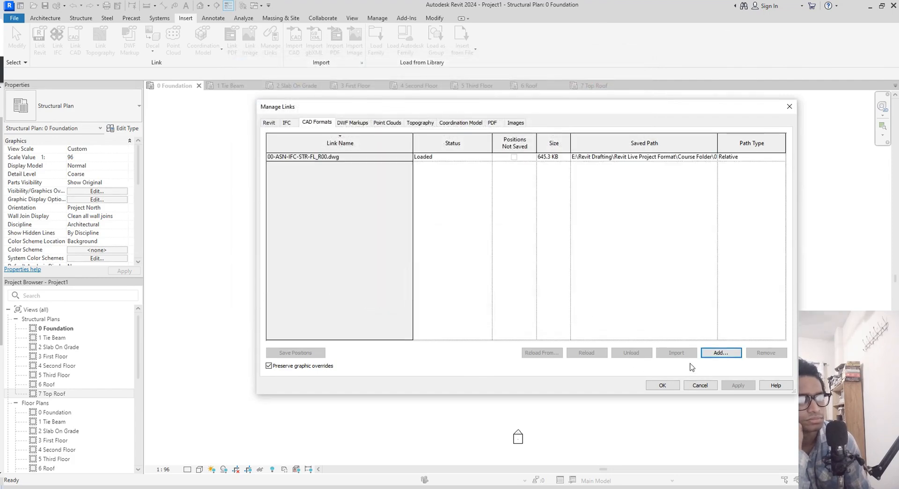
click(655, 390)
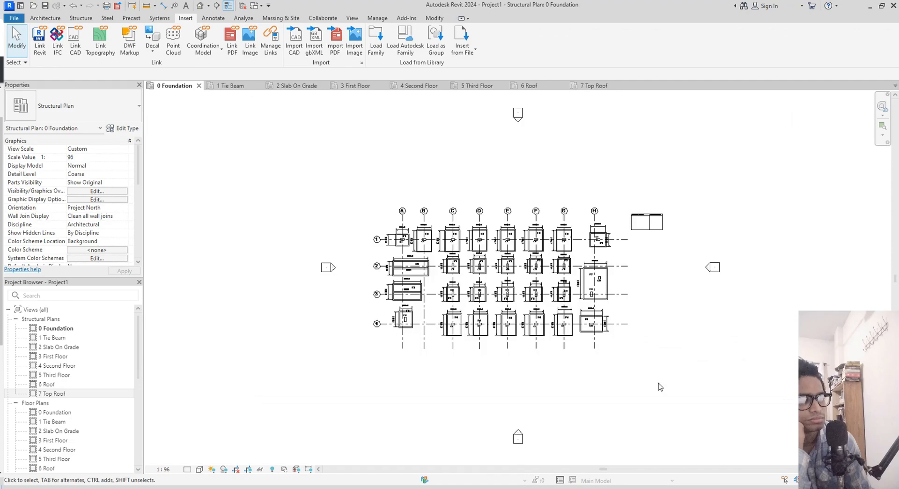
scroll(495, 304, up, 3)
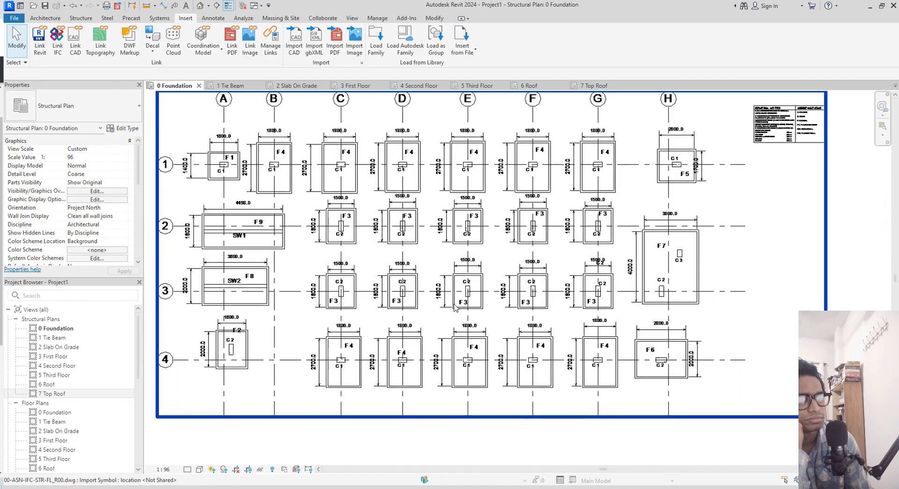
scroll(455, 306, down, 2)
scroll(454, 306, up, 1)
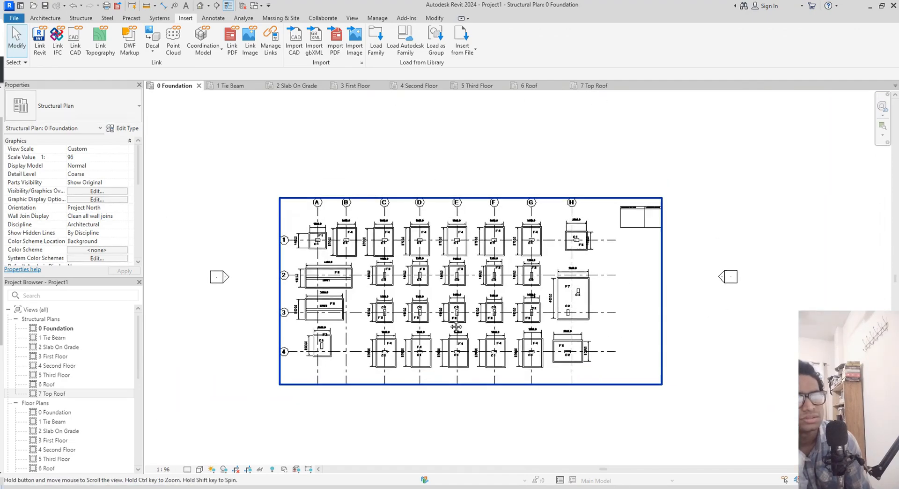
scroll(451, 318, up, 1)
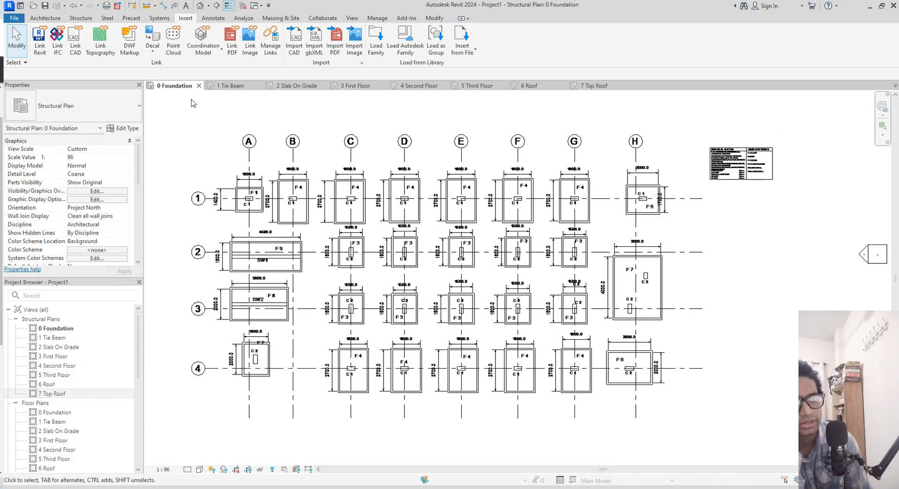
- Link 01-ASN-IFC-STR-TB_R00.dwg into the 1 Tie Beam structural plan, keeping current view only, millimeter units and center-to-center positioning
click(231, 87)
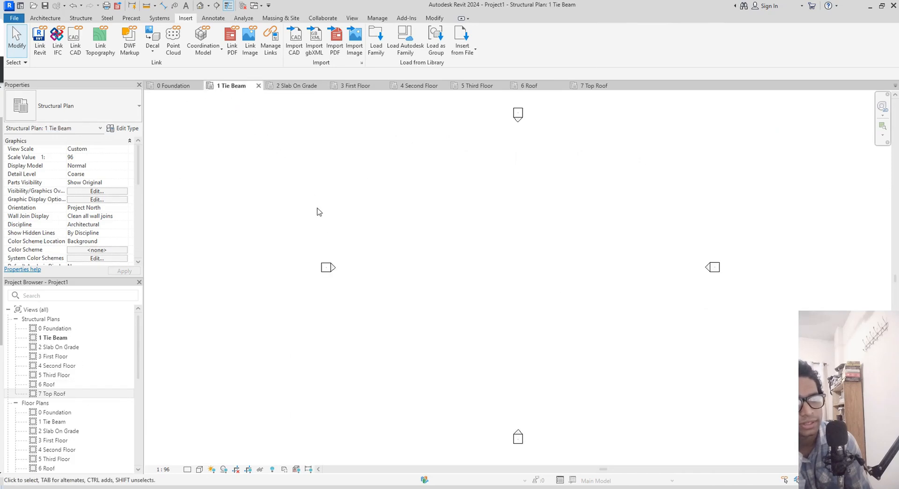
middle_drag(469, 245, 412, 261)
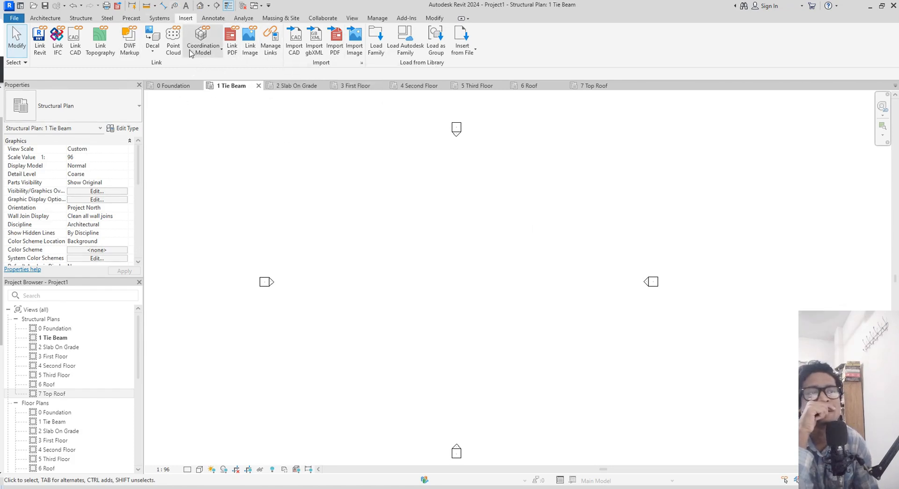
click(270, 49)
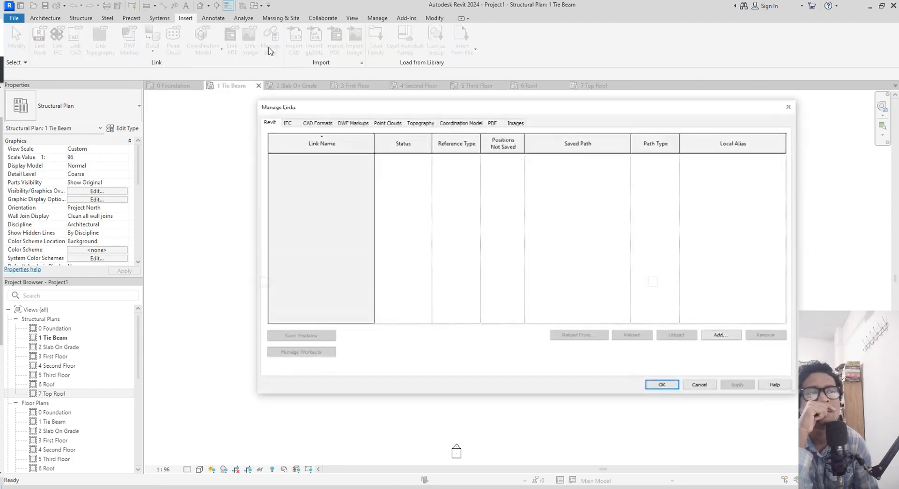
click(328, 123)
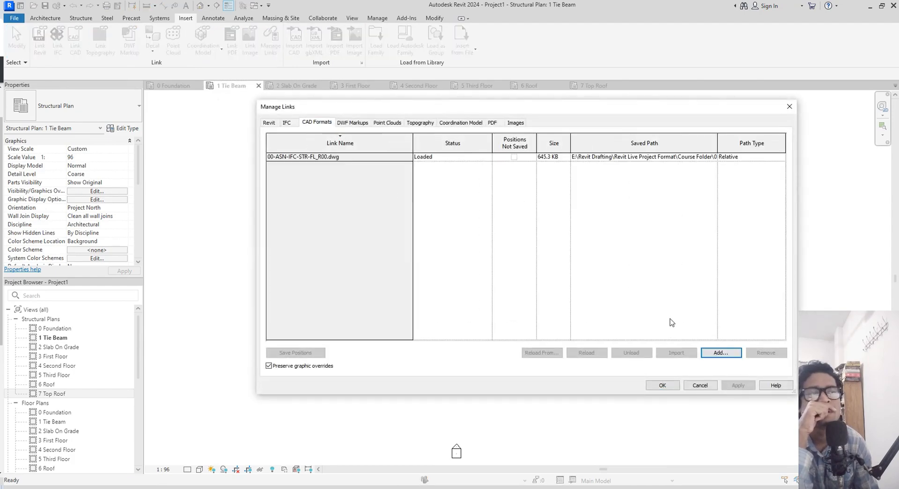
click(714, 356)
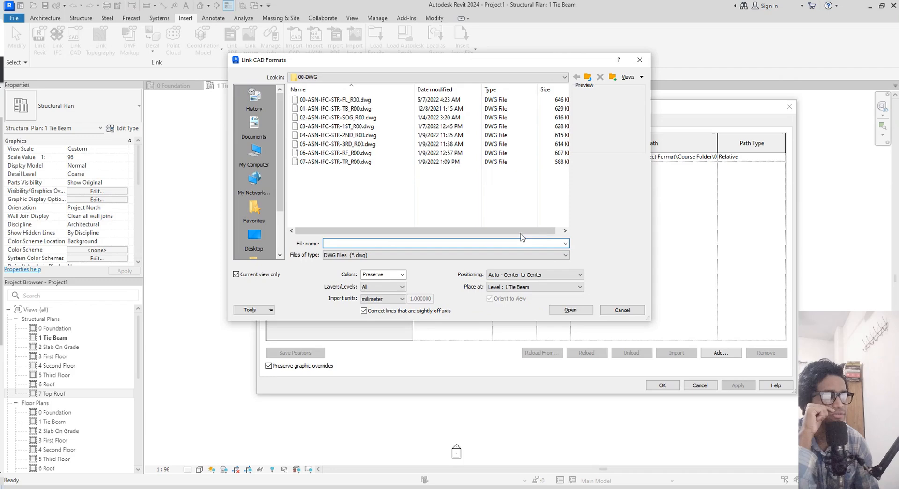
click(368, 108)
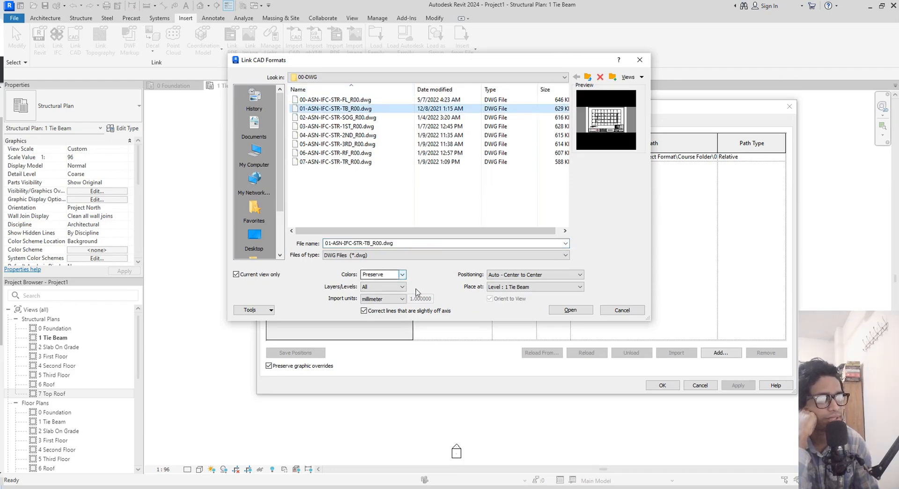
click(515, 286)
click(518, 288)
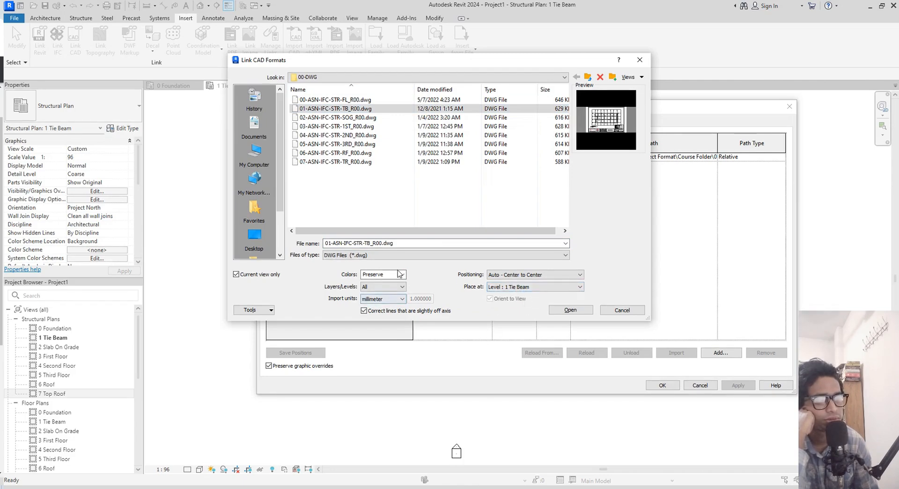
click(569, 310)
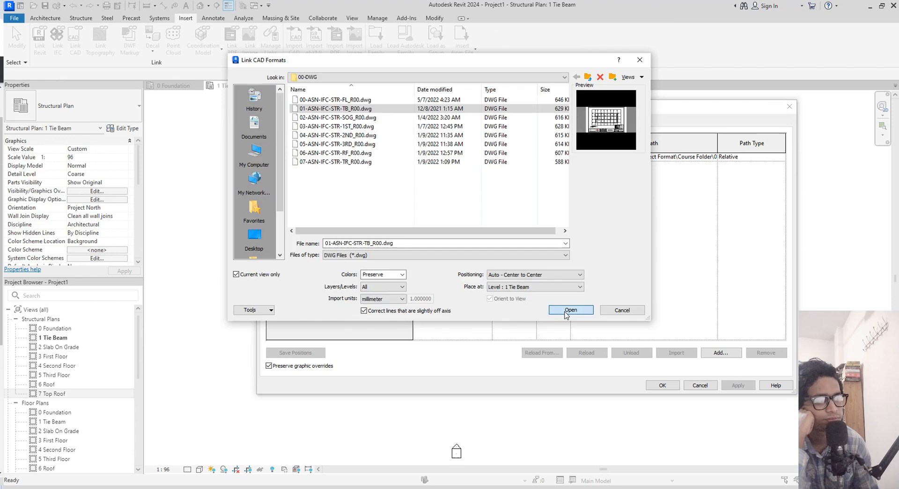
click(670, 386)
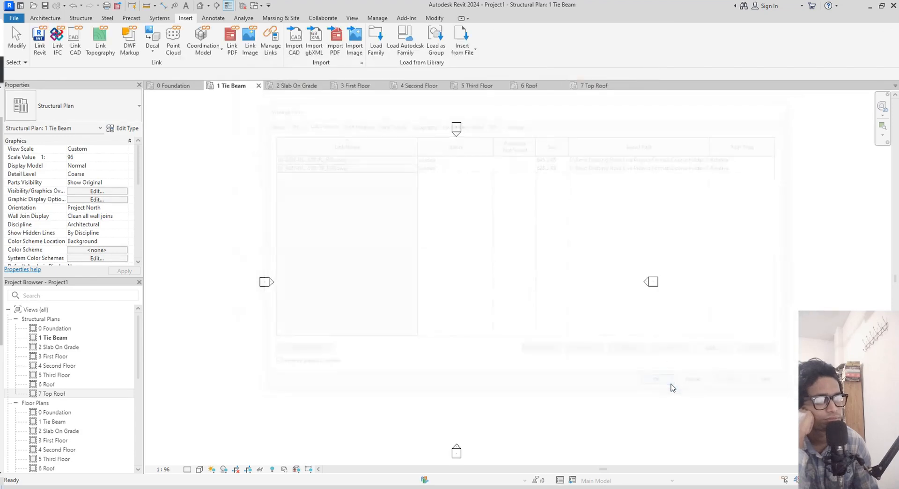
- Link 02-ASN-IFC-STR-SOG_R00.dwg into the 2 Slab On Grade structural plan, keeping current view only, millimeter units and center-to-center positioning
click(296, 88)
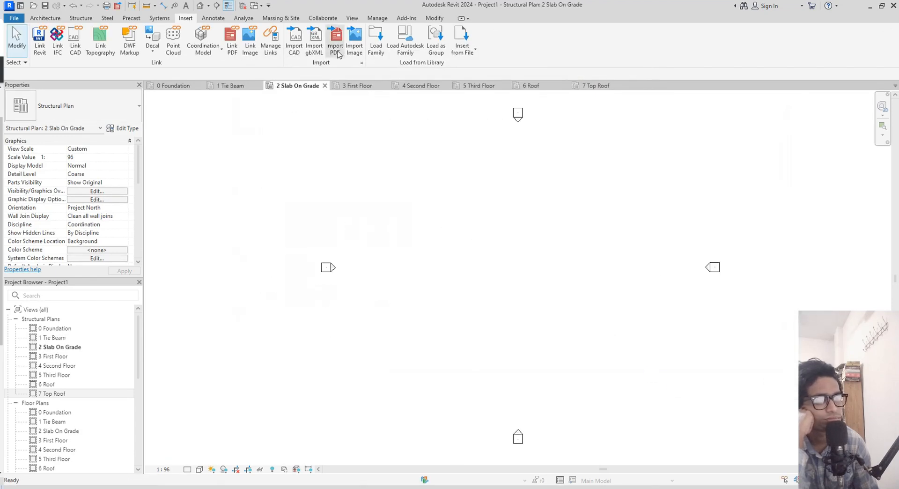
click(270, 42)
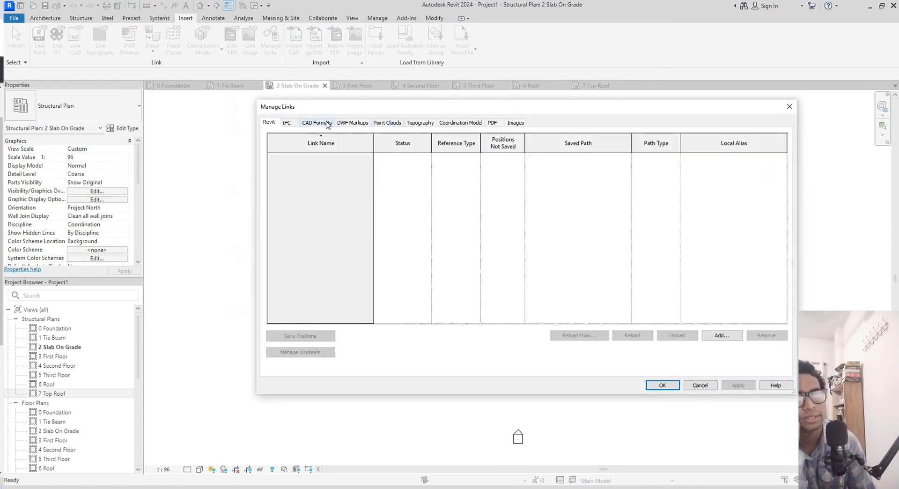
click(316, 122)
click(720, 352)
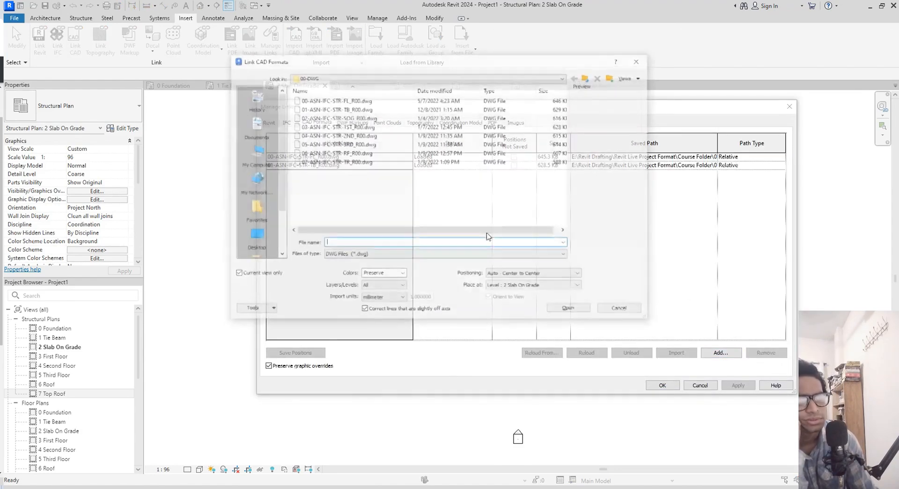
click(364, 118)
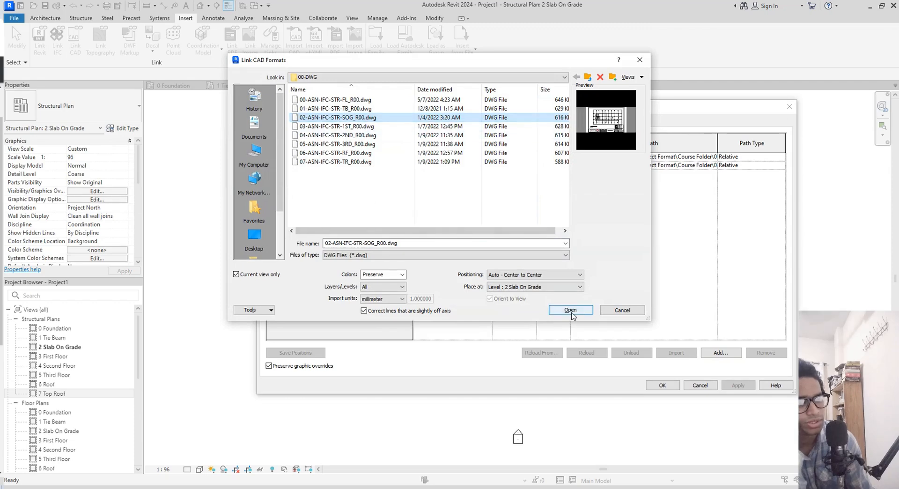
click(570, 310)
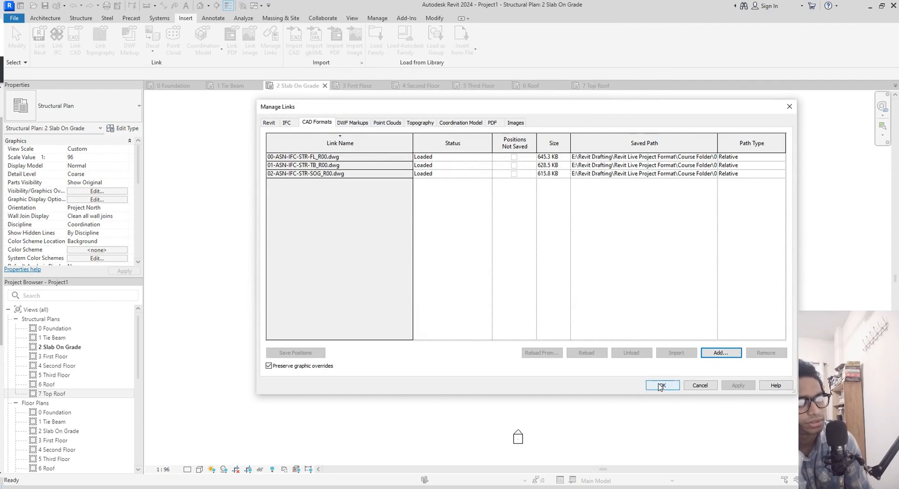
click(660, 385)
- Link 03-ASN-IFC-STR-1ST_R00.dwg into the 3 First Floor structural plan, keeping current view only, millimeter units and center-to-center positioning
click(358, 91)
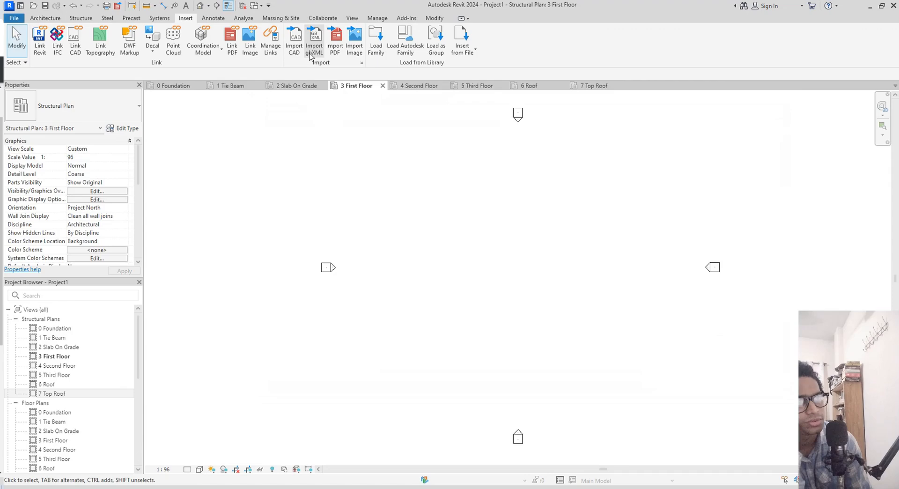
click(271, 40)
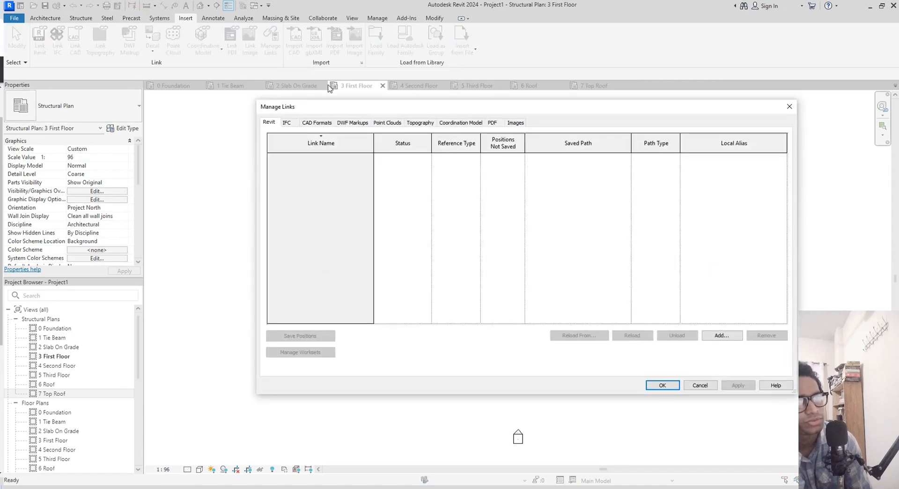
click(317, 122)
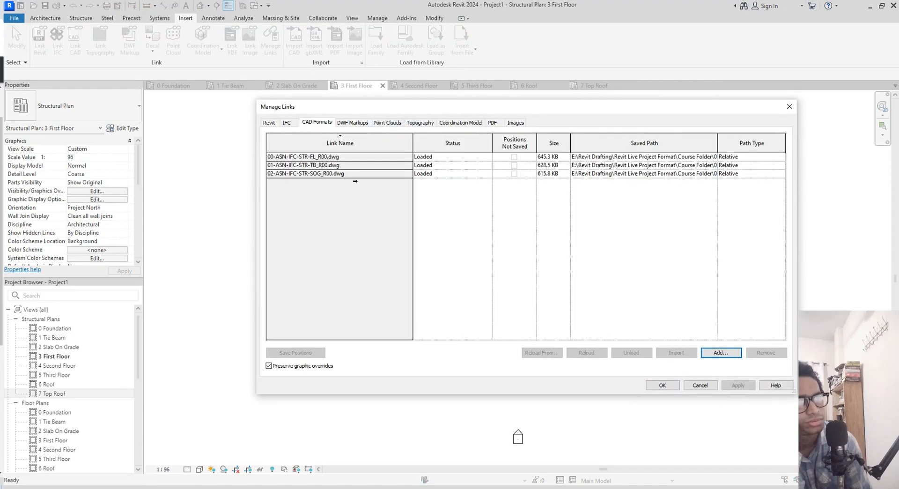
click(723, 352)
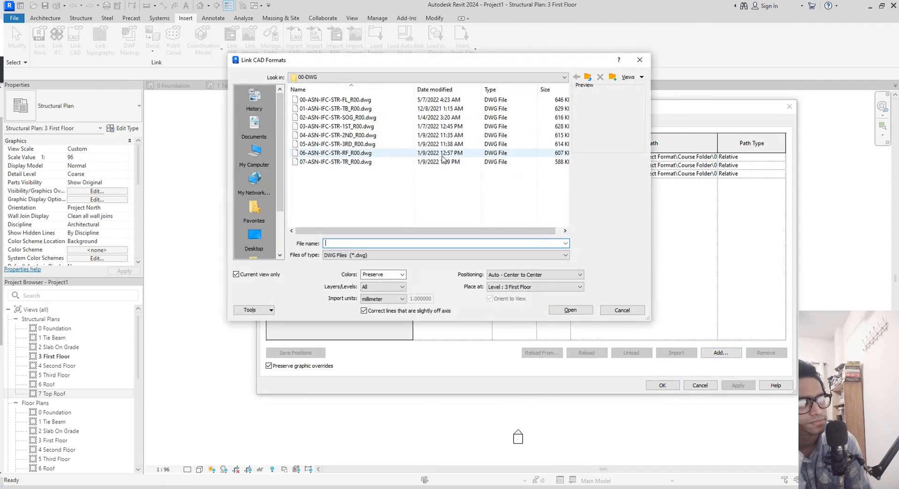
click(358, 126)
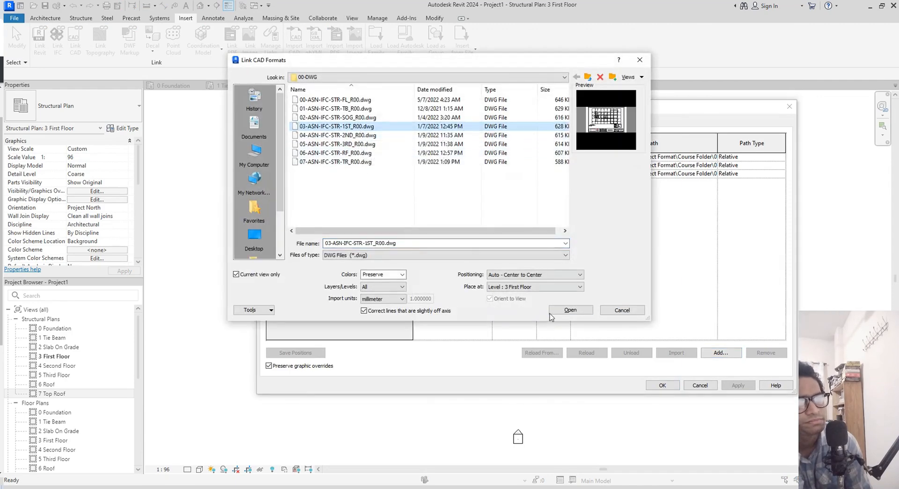
click(570, 310)
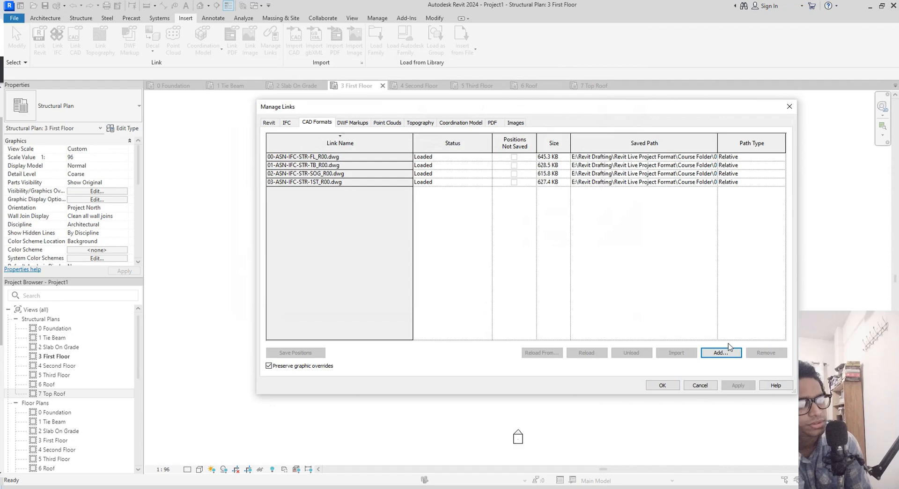
click(667, 386)
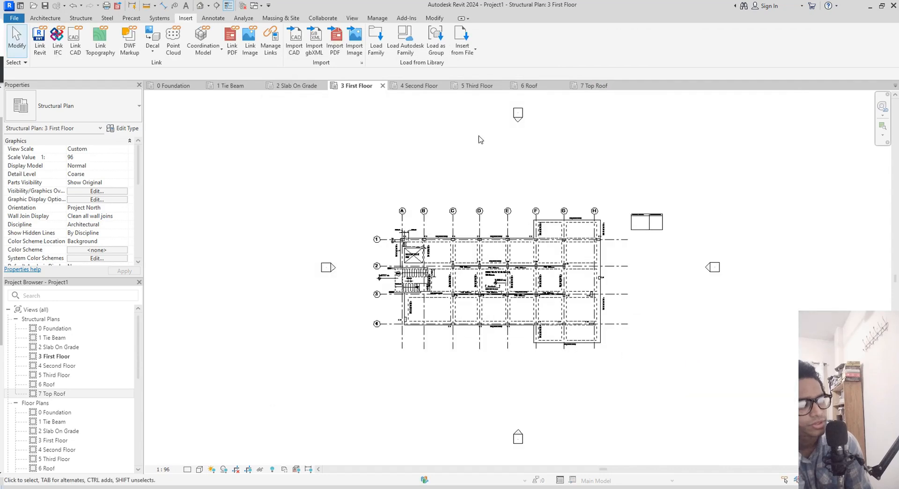
- Link 04-ASN-IFC-STR-2ND_R00.dwg into the 4 Second Floor structural plan, keeping current view only, millimeter units and center-to-center positioning
click(418, 85)
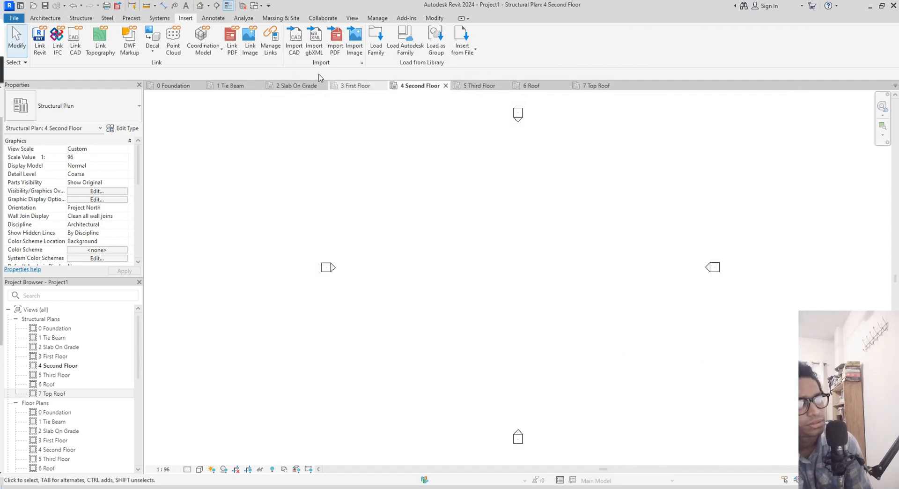
click(270, 43)
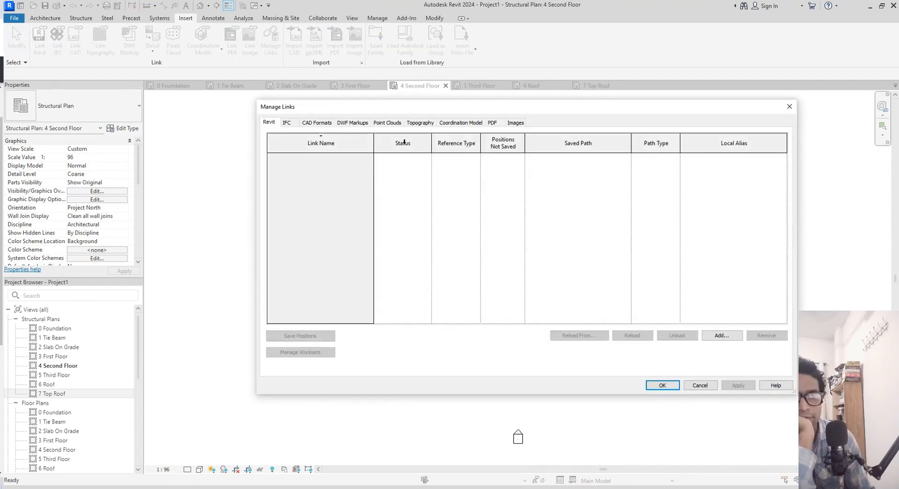
click(318, 122)
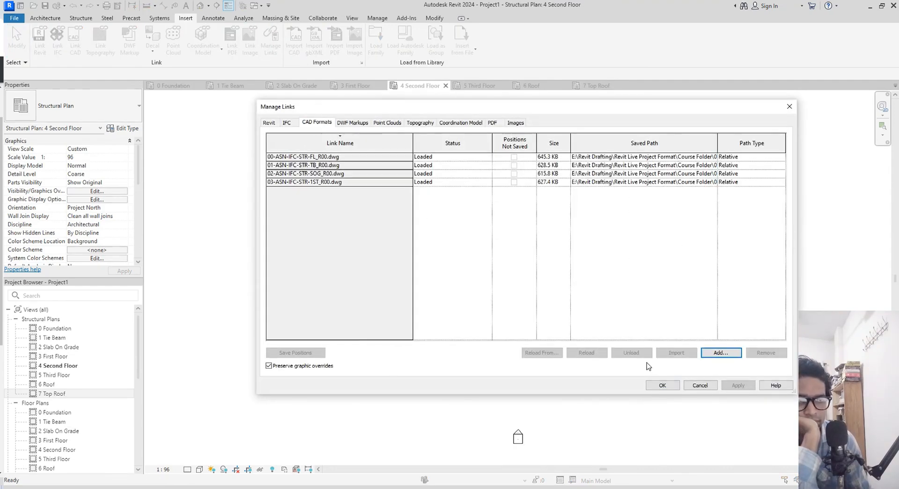
click(704, 356)
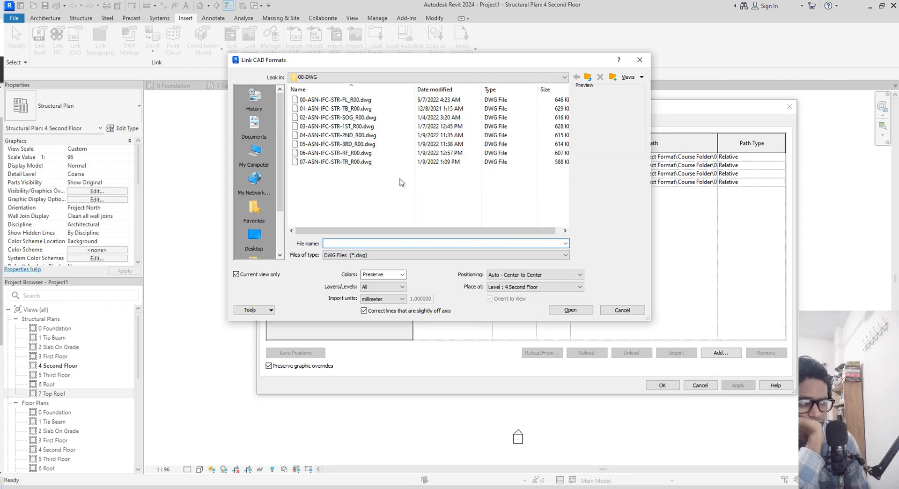
click(365, 135)
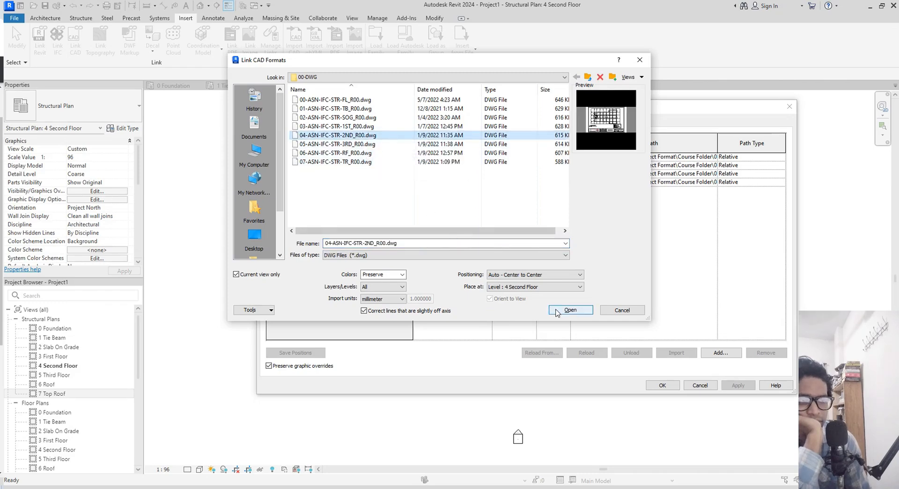
click(561, 310)
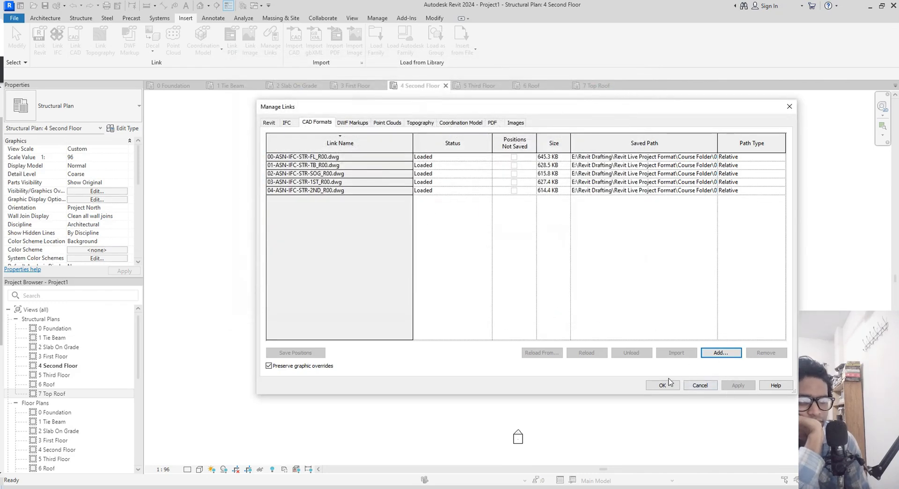
click(669, 381)
- Link 05-ASN-IFC-STR-3RD_R00.dwg into the 5 Third Floor structural plan, keeping current view only, millimeter units and center-to-center positioning
click(477, 87)
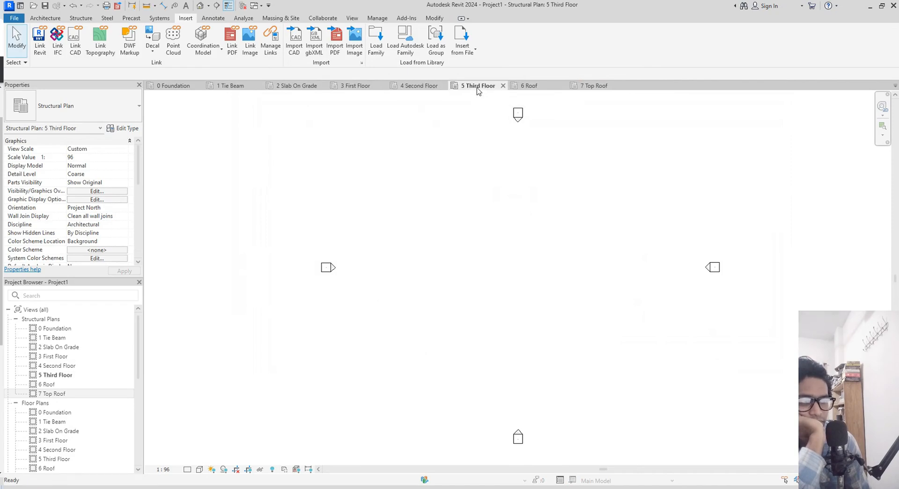
click(270, 47)
click(318, 123)
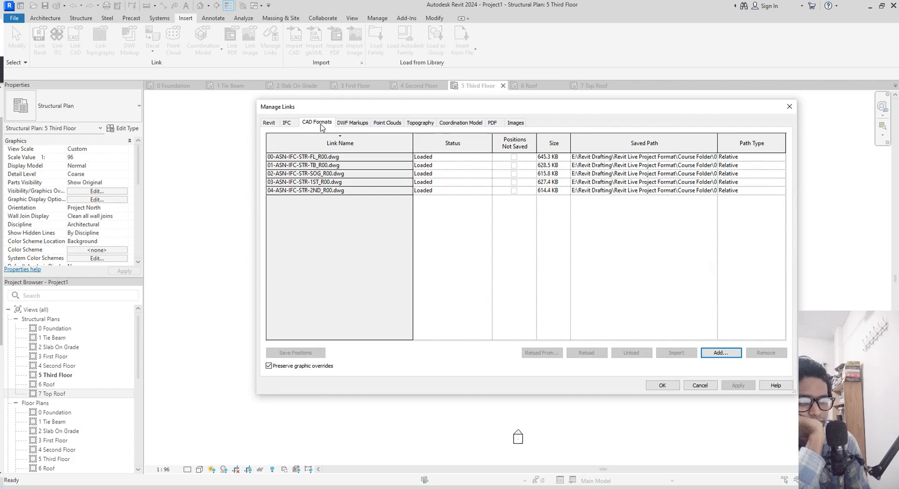
click(716, 352)
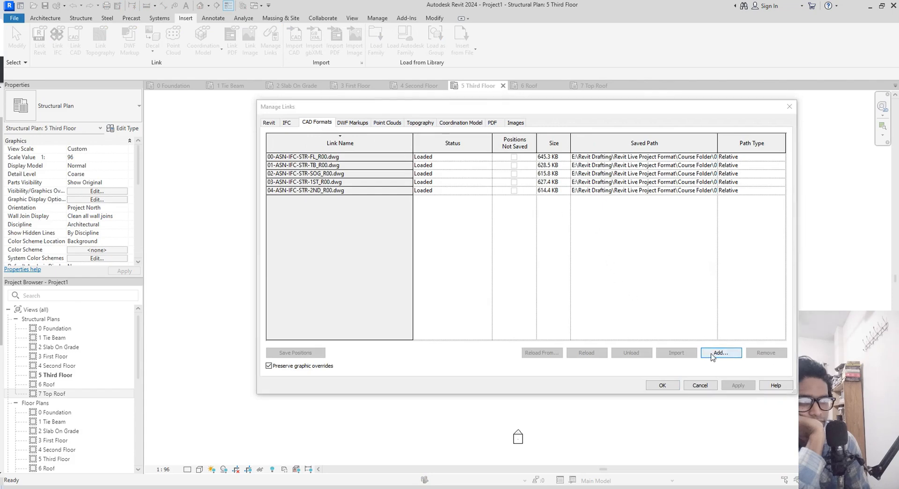
click(373, 145)
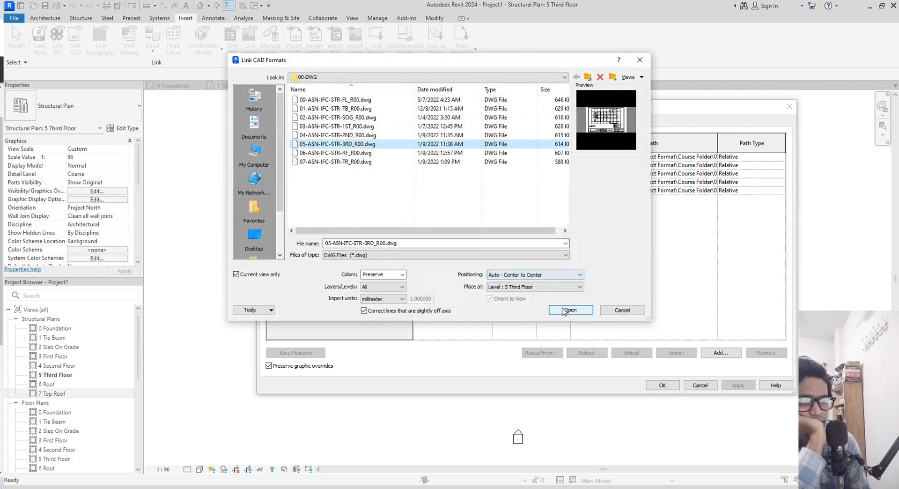
click(570, 310)
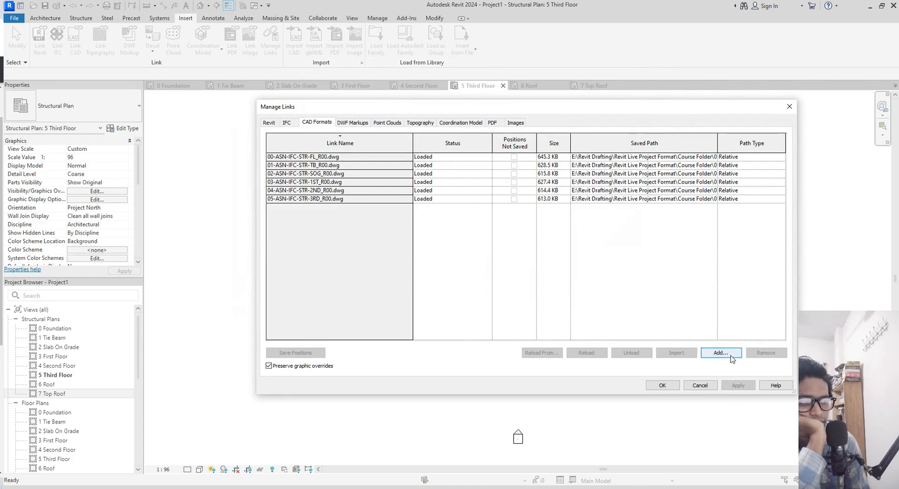
click(661, 385)
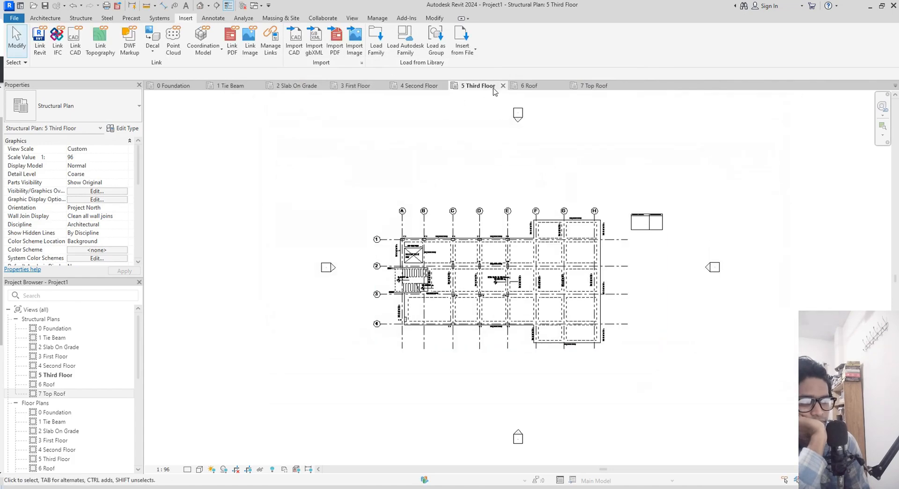
- Link 06-ASN-IFC-STR-RF_R00.dwg into the 6 Roof structural plan with the same current-view, millimeter and center-to-center settings, and look over its layout
click(527, 85)
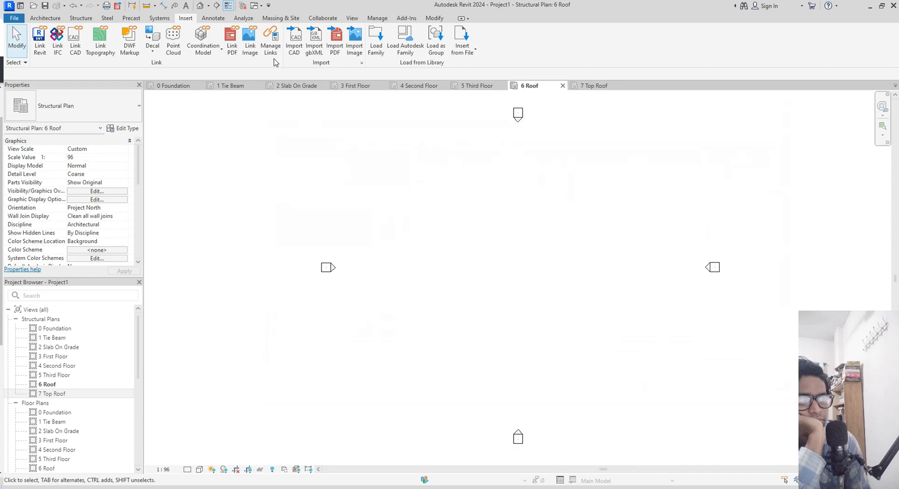
click(271, 39)
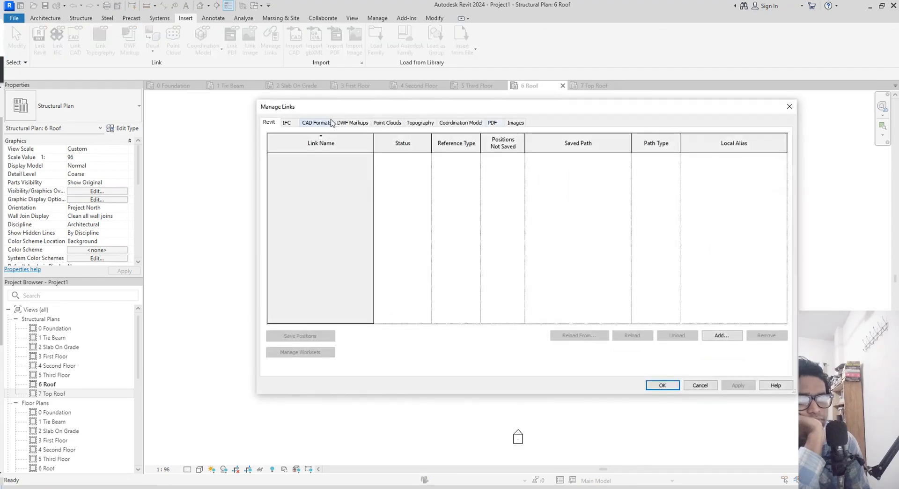
click(328, 123)
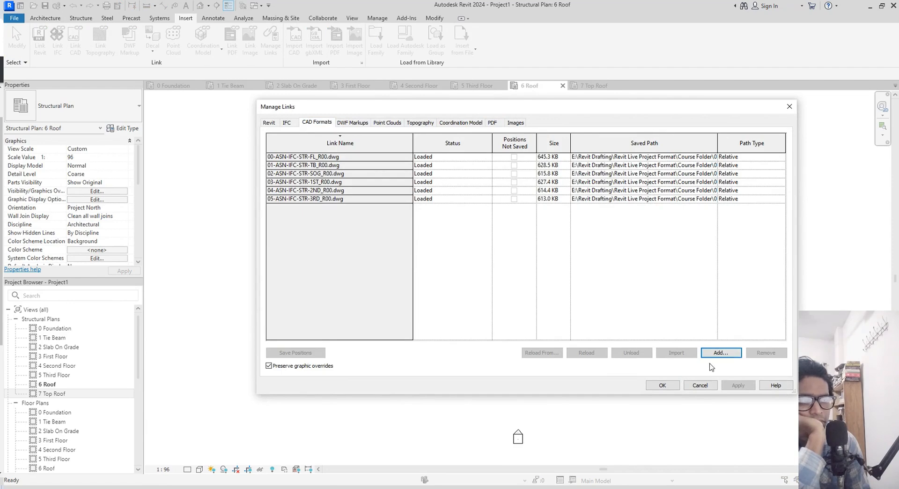
click(719, 353)
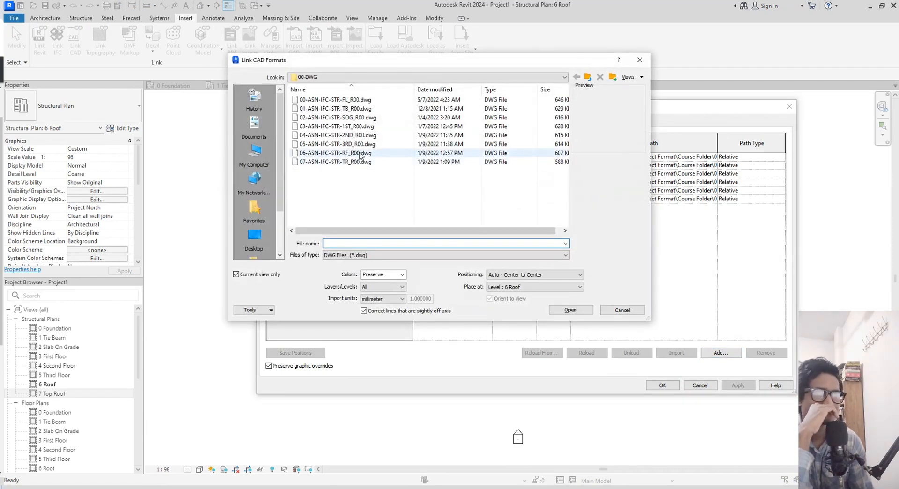
click(361, 153)
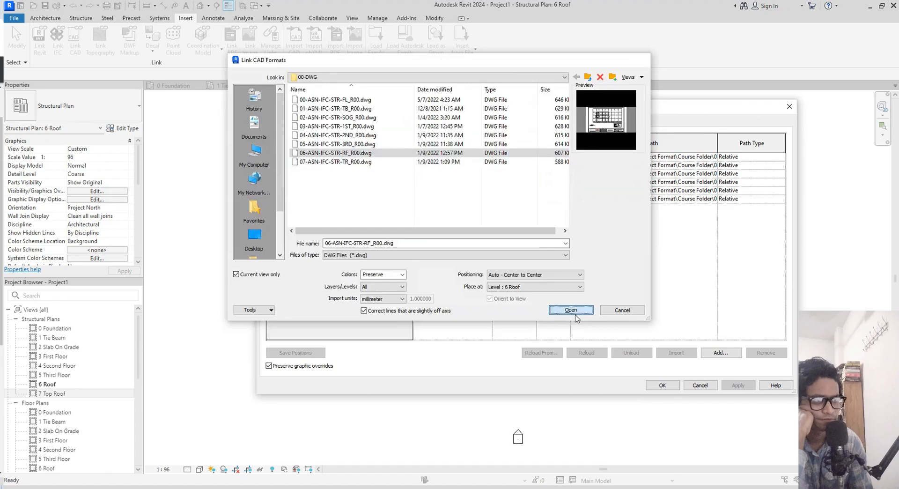
click(571, 311)
click(660, 385)
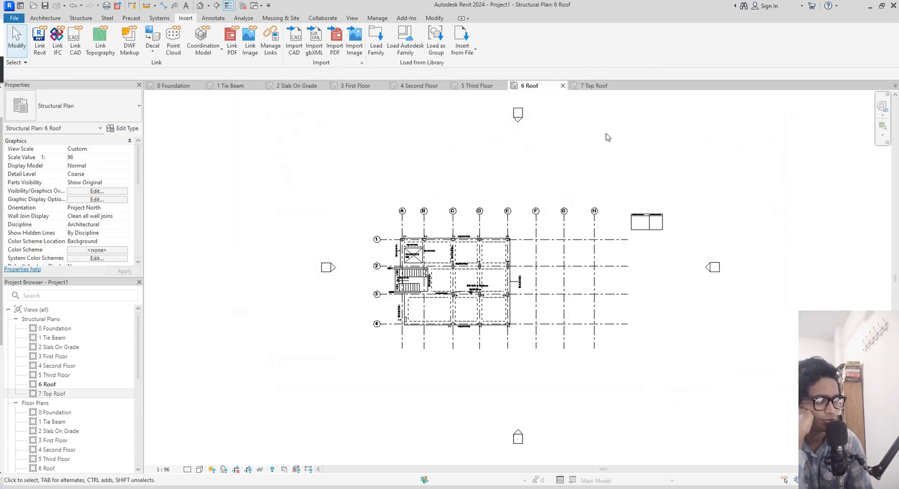
scroll(608, 263, up, 3)
scroll(462, 265, up, 2)
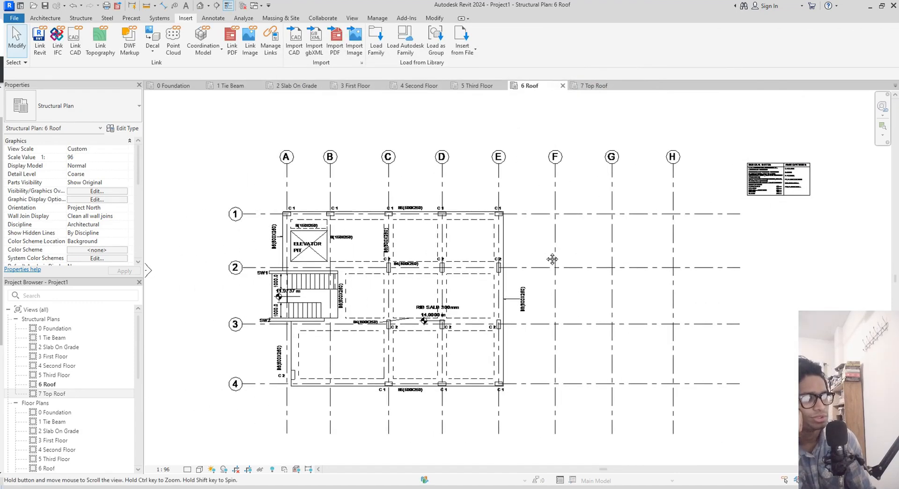
- Link 07-ASN-IFC-STR-TR_R00.dwg into the 7 Top Roof structural plan, keeping current view only, millimeter units and center-to-center positioning
click(597, 86)
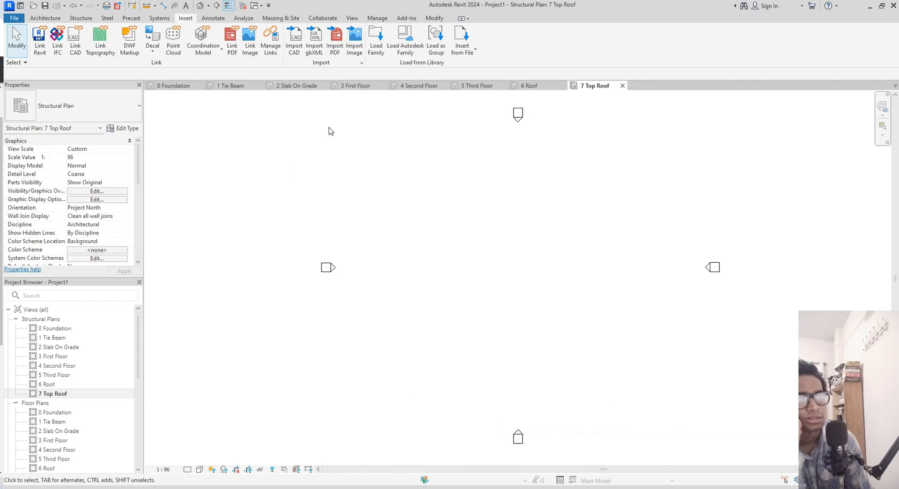
click(271, 38)
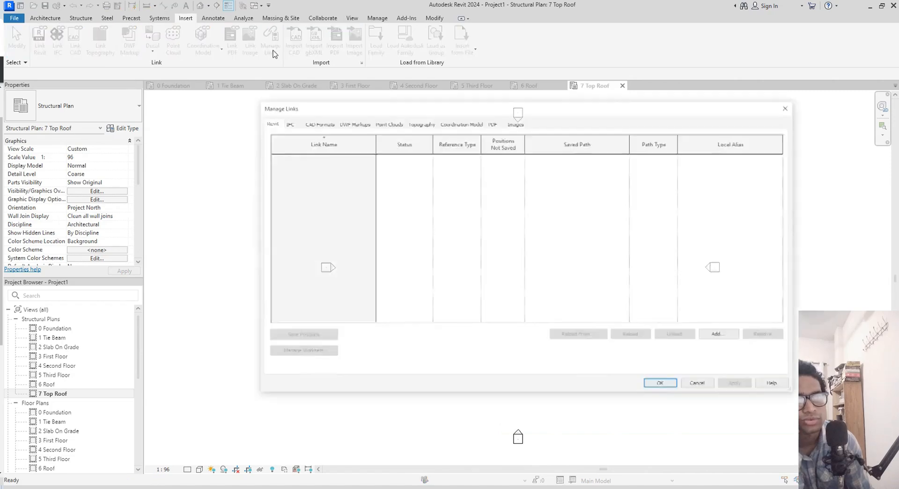
click(317, 123)
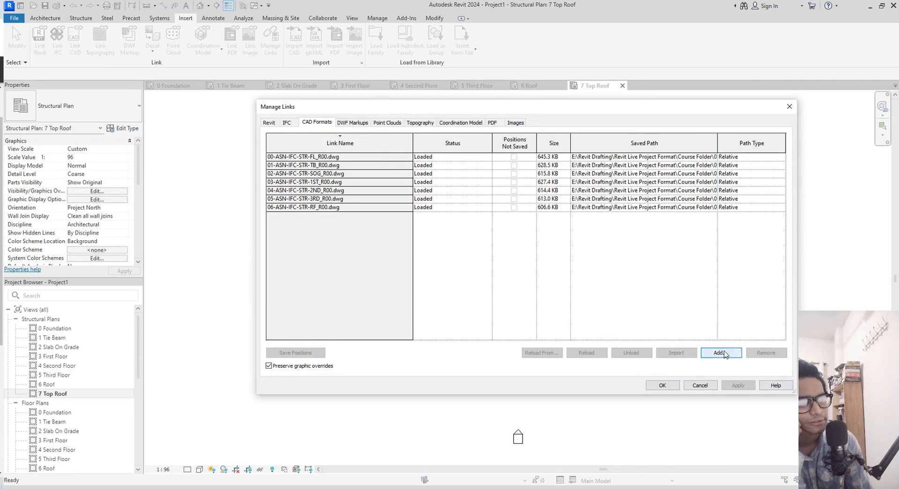
click(724, 354)
click(326, 163)
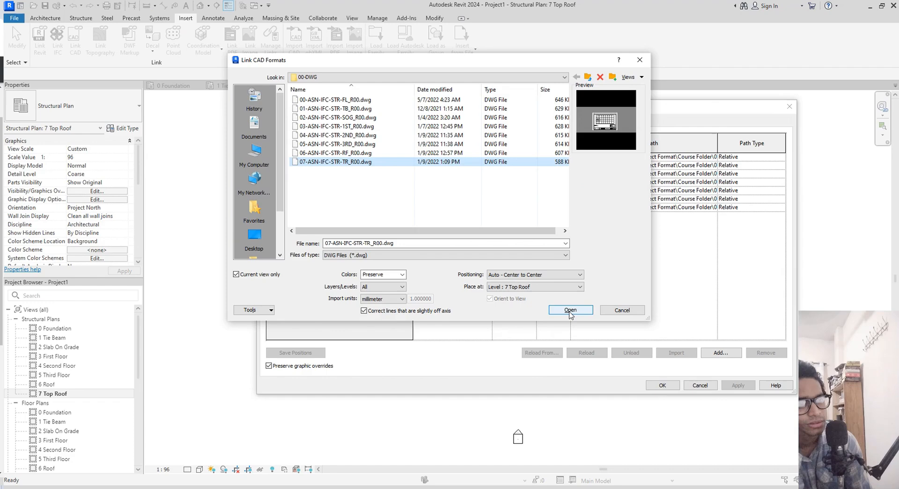
click(570, 311)
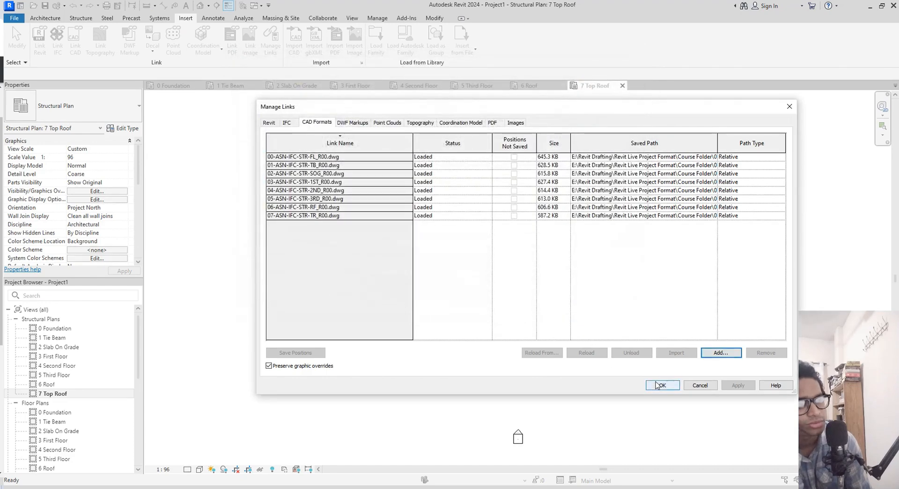
click(656, 384)
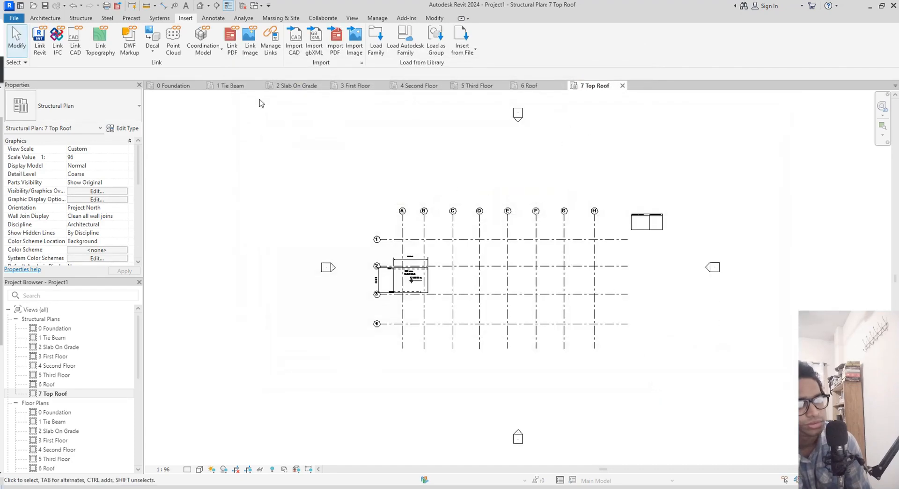
- Review the linked drawings in the 1 Tie Beam, 2 Slab On Grade, 3 First Floor and 4 Second Floor structural plans
click(222, 86)
click(289, 86)
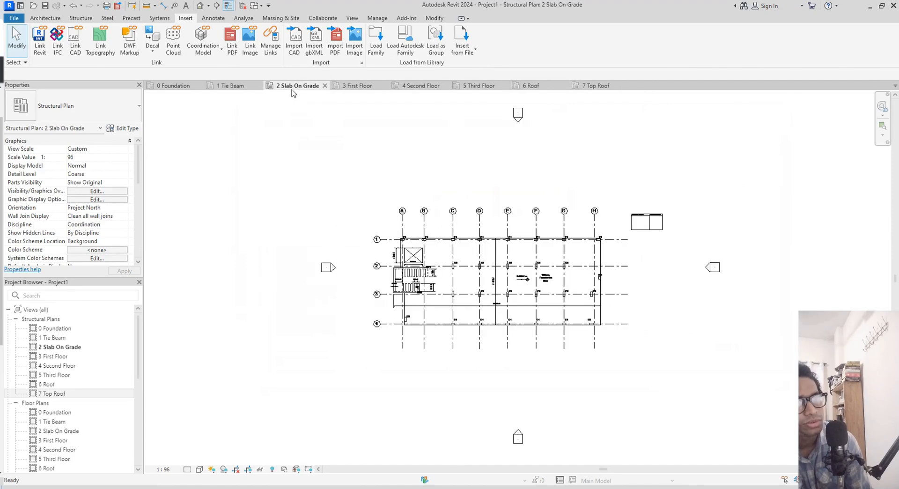
click(368, 88)
click(420, 88)
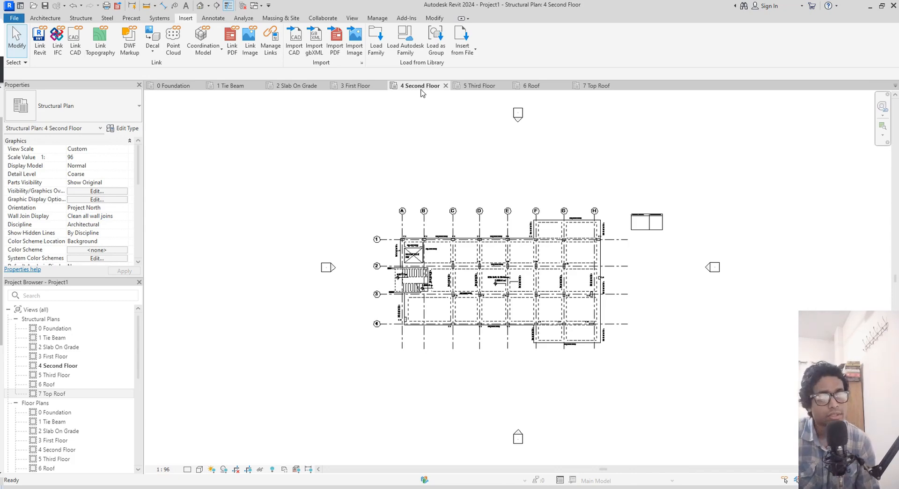
click(304, 86)
click(229, 86)
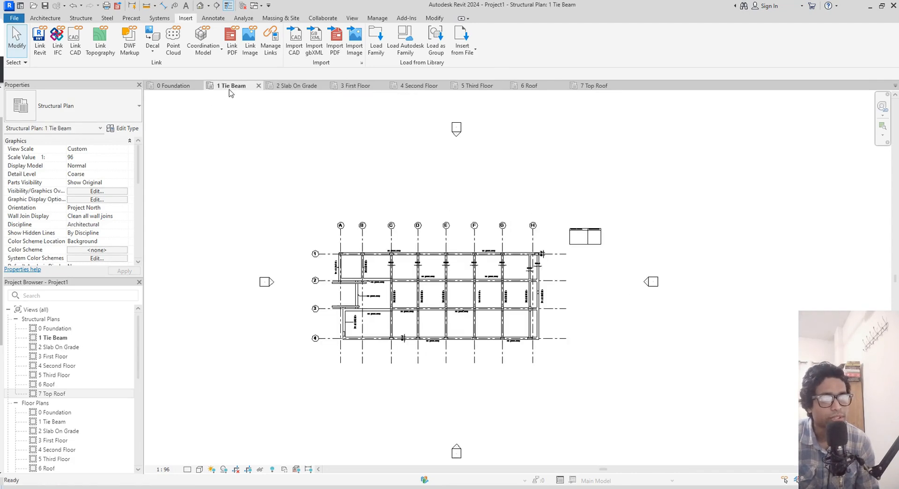
- Close every open structural plan from 1 Tie Beam to 7 Top Roof, leaving only 0 Foundation open
click(259, 85)
click(265, 85)
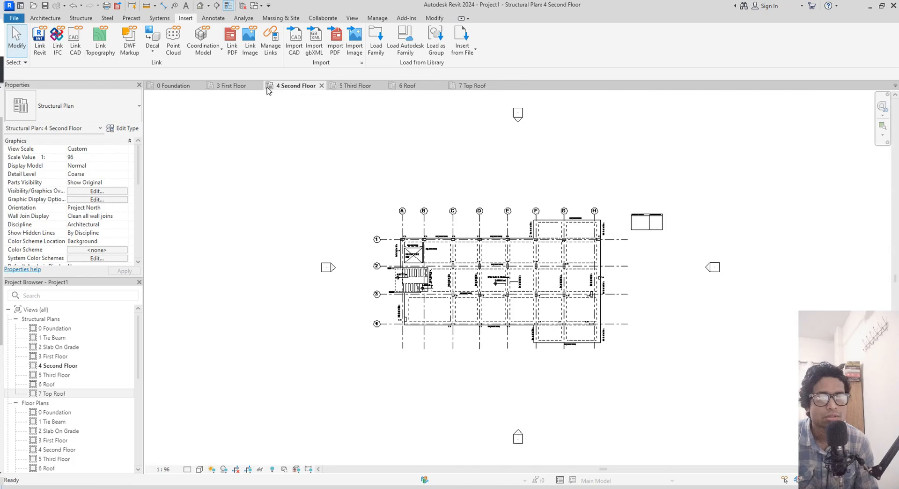
click(259, 86)
click(258, 85)
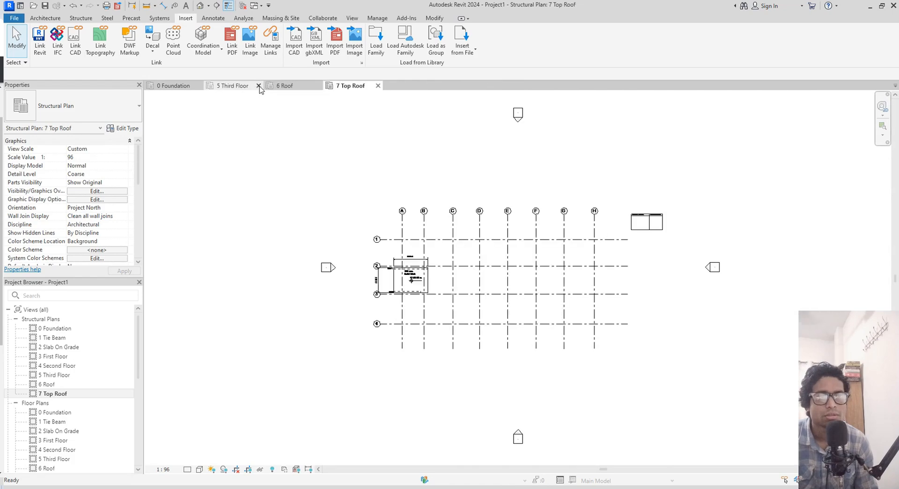
click(258, 85)
click(259, 86)
click(259, 85)
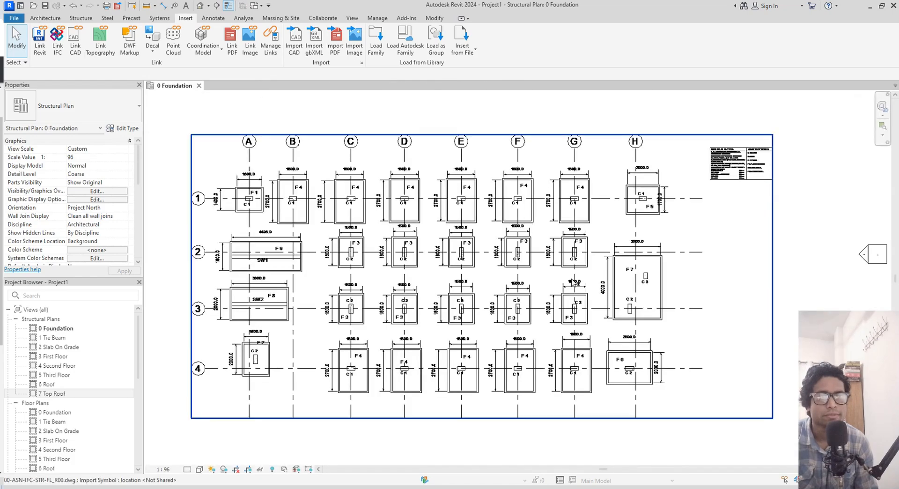
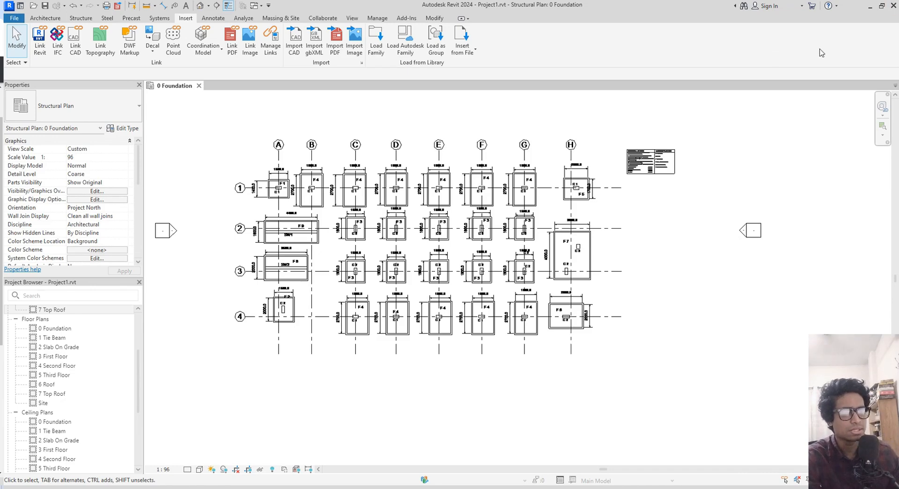
- Examine the footing types, footing dimensions and column marks along grids A to H on the 0 Foundation structural plan
scroll(451, 169, up, 5)
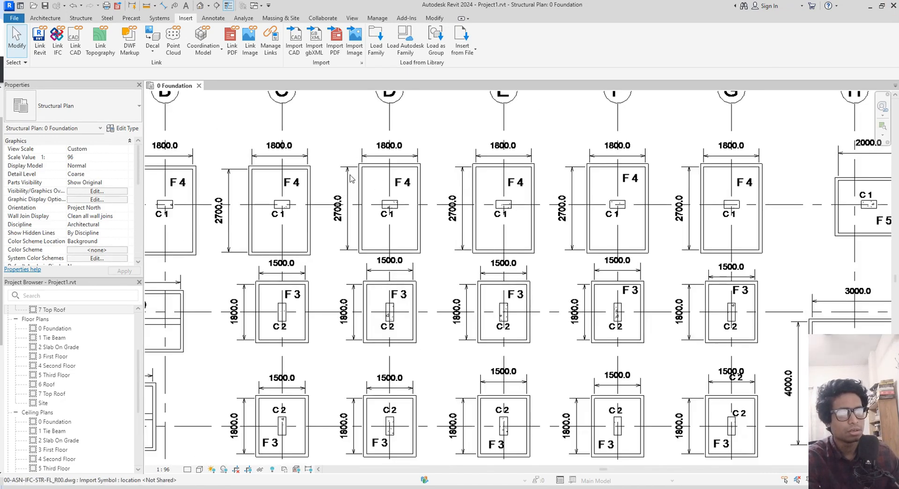
middle_drag(451, 168, 451, 144)
middle_drag(193, 185, 276, 180)
scroll(288, 177, down, 1)
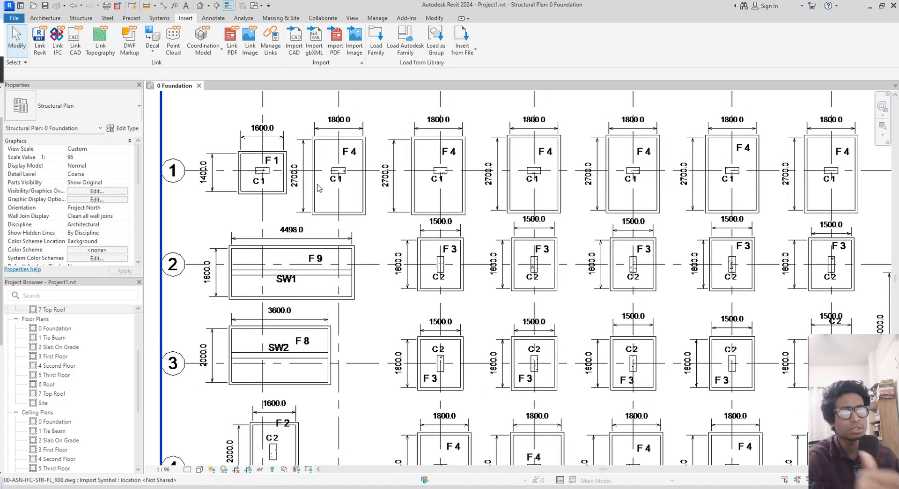
scroll(317, 187, down, 1)
middle_drag(318, 187, 302, 190)
scroll(455, 188, down, 1)
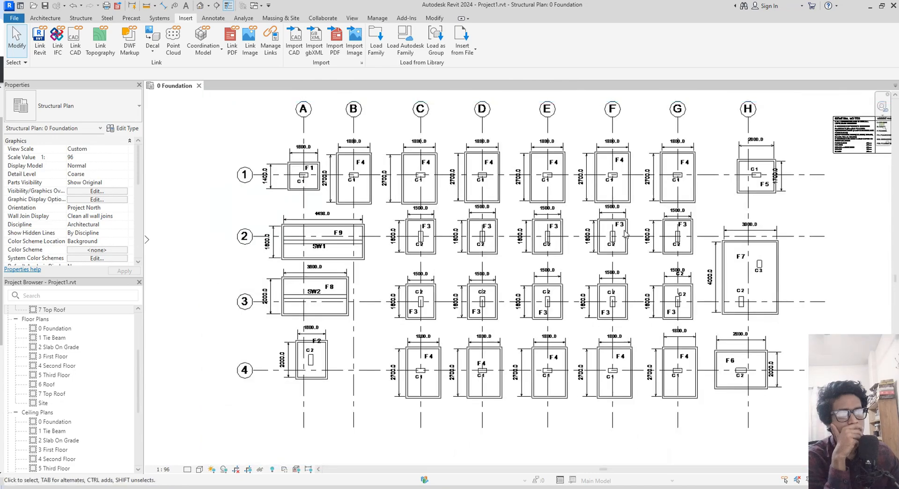
scroll(756, 228, up, 2)
middle_drag(686, 263, 707, 261)
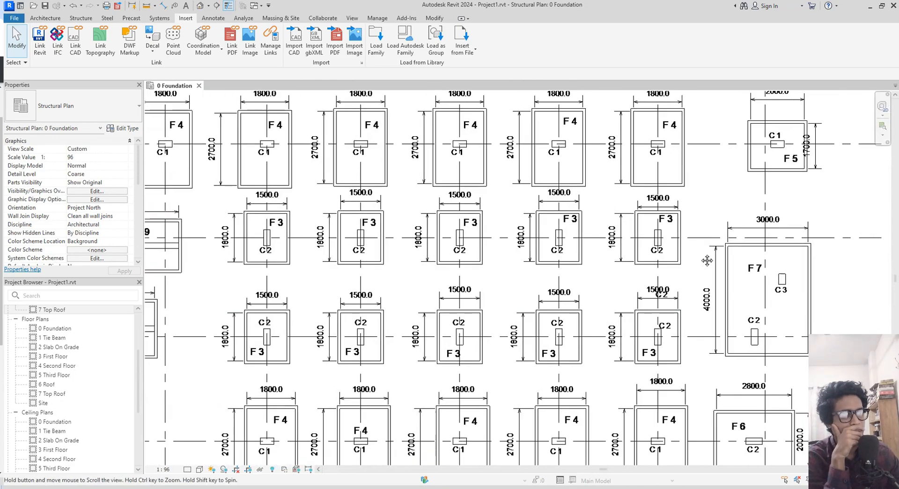
scroll(693, 256, down, 1)
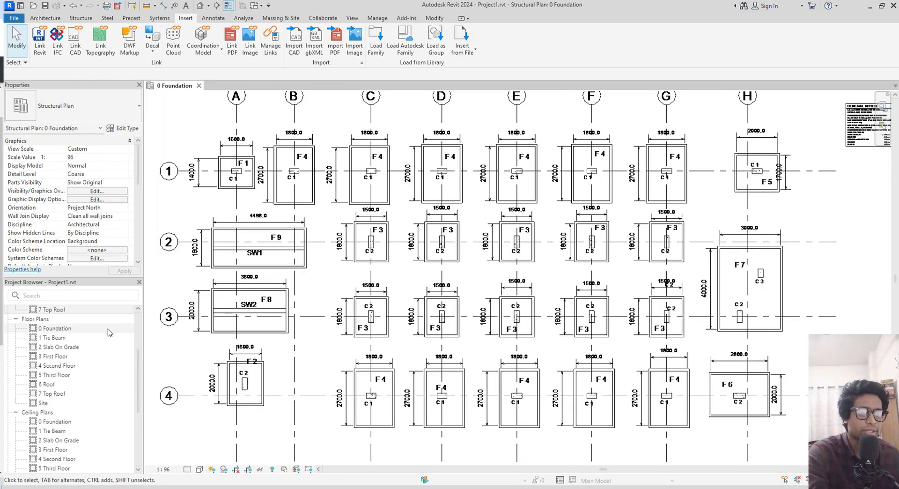
click(68, 350)
double_click(68, 351)
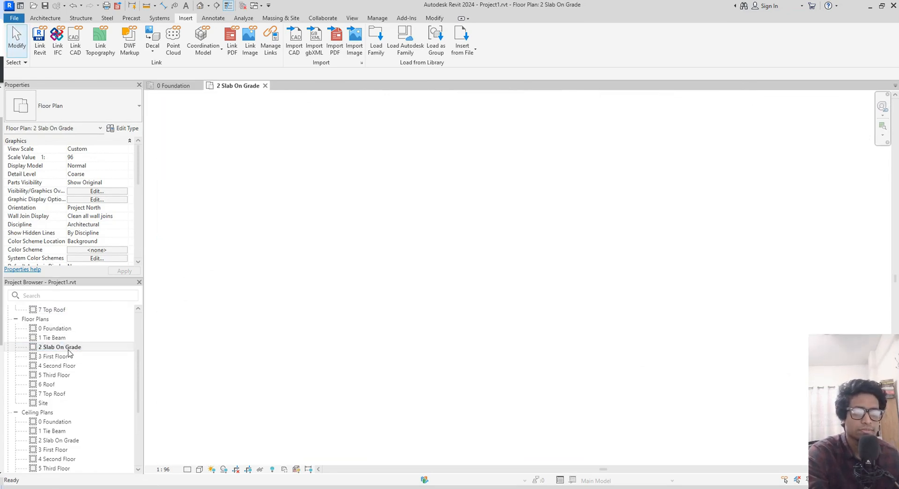
scroll(344, 209, down, 7)
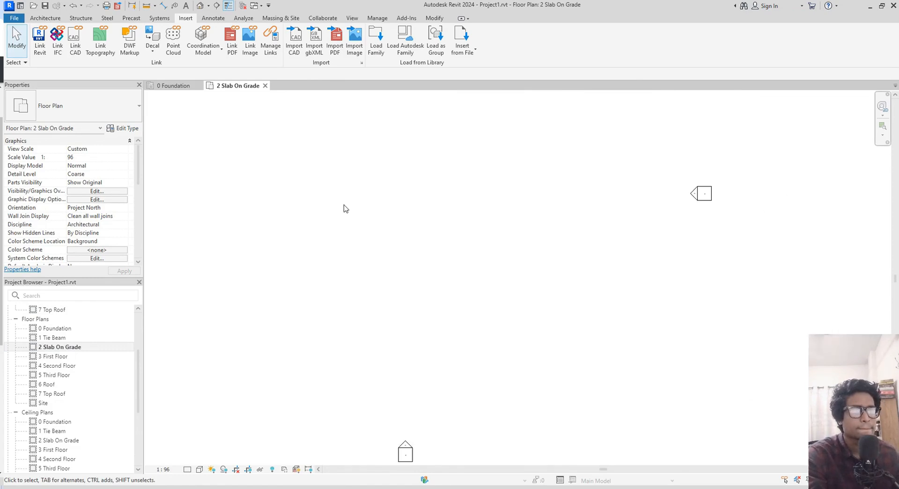
middle_drag(345, 209, 401, 233)
scroll(63, 348, up, 3)
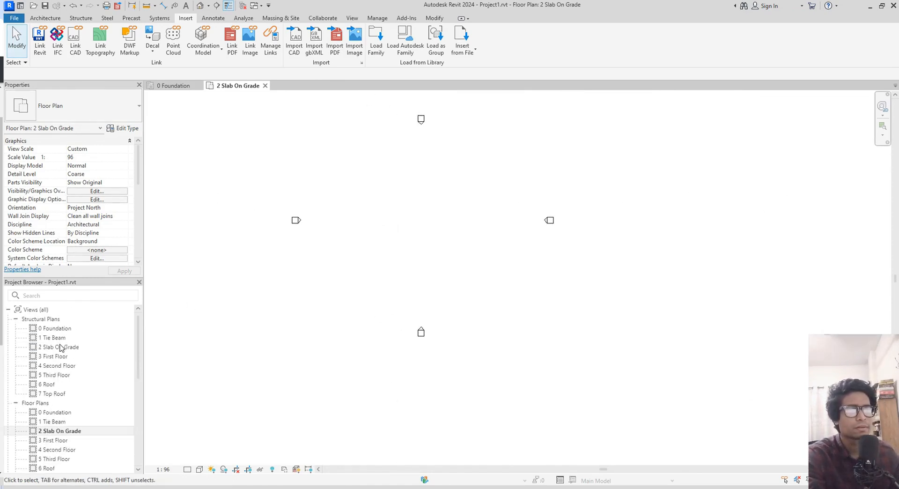
- Open the 2 Slab On Grade structural plan and close the floor plan view of the same name
double_click(66, 349)
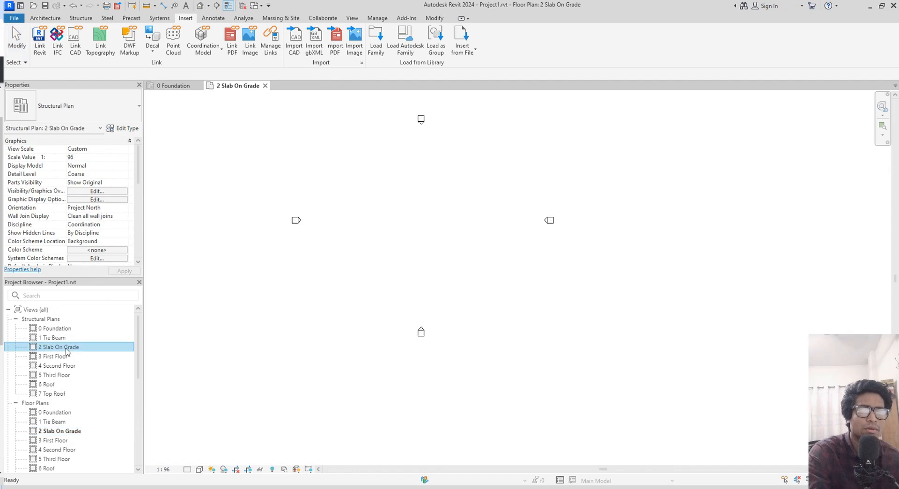
click(248, 86)
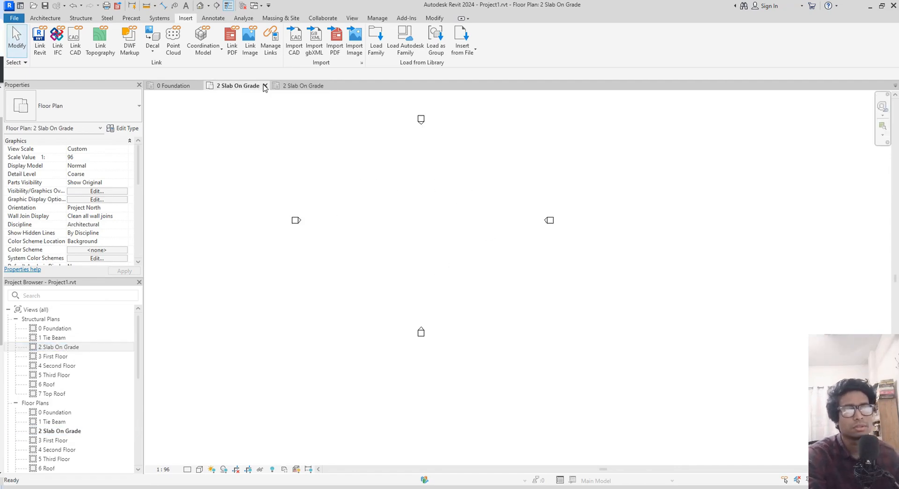
click(265, 86)
- Examine the slab note, column positions, stair and elevator area on the 2 Slab On Grade structural plan
middle_drag(375, 205, 368, 206)
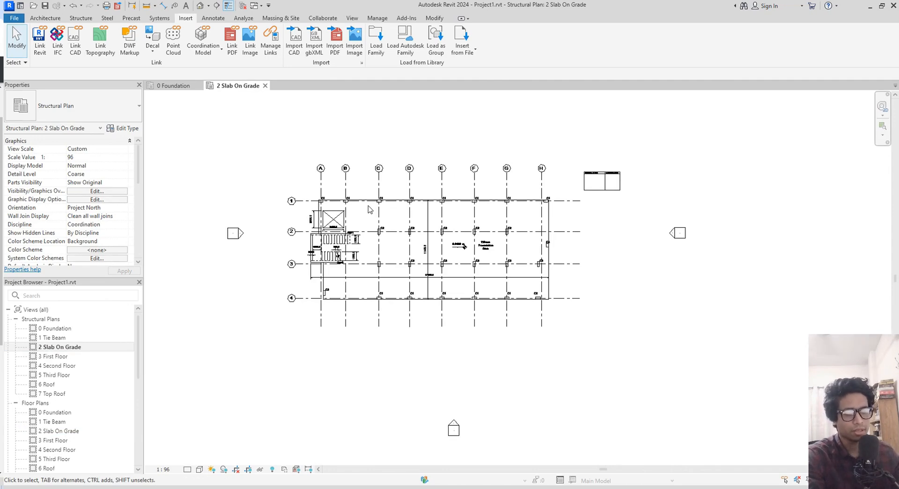
scroll(388, 239, up, 2)
middle_drag(393, 250, 411, 259)
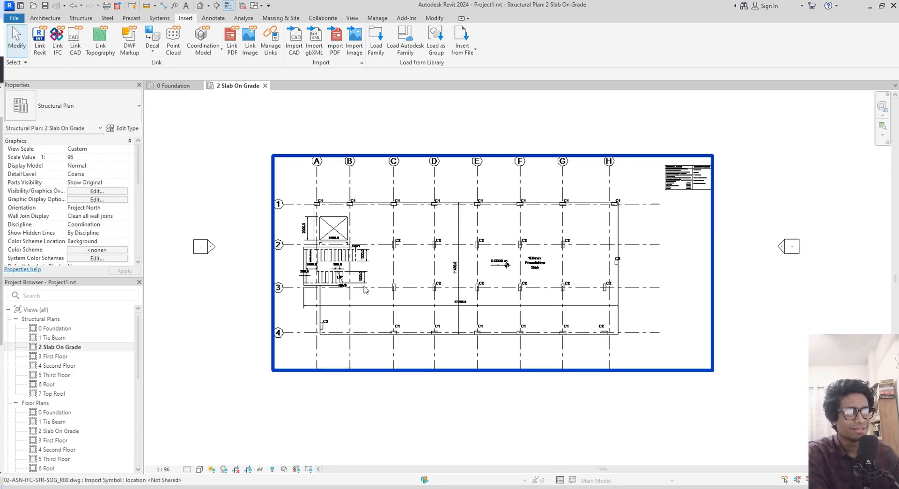
scroll(364, 289, up, 4)
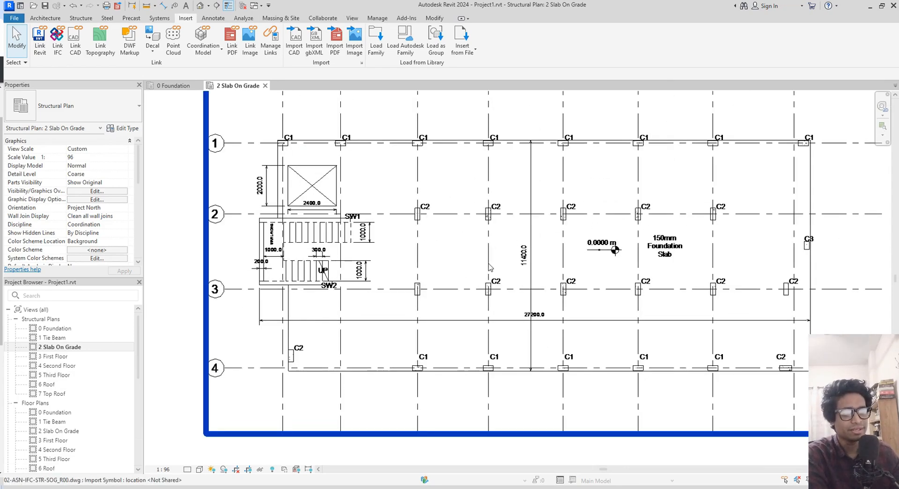
scroll(489, 267, down, 2)
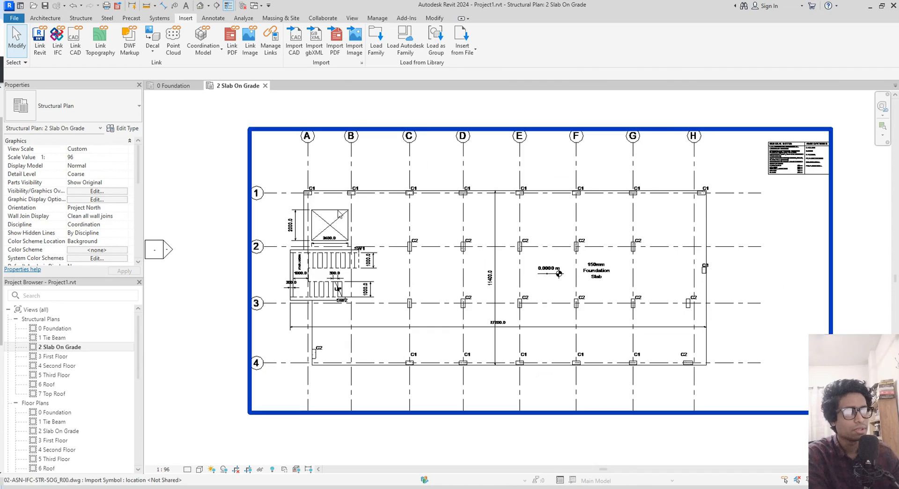
scroll(489, 282, up, 2)
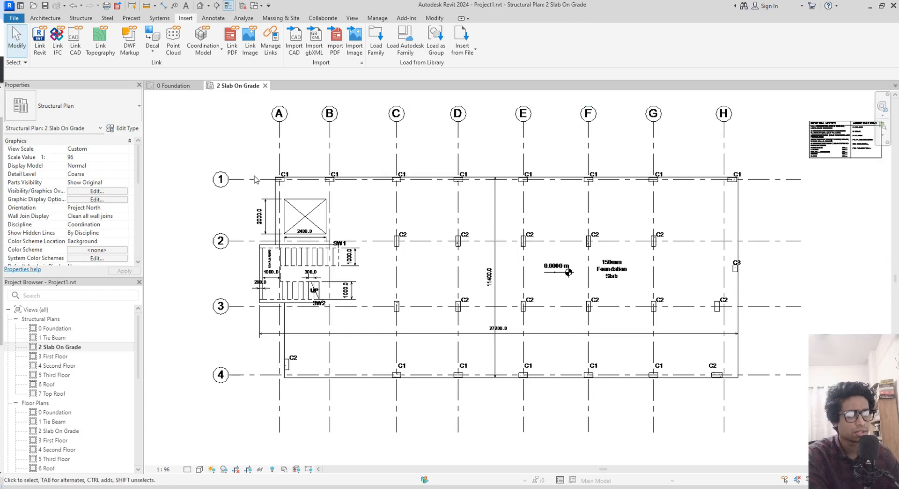
- Open the 3 First Floor structural plan and examine its beam sizes, columns, partition walls, stair and rib slab notes
double_click(63, 358)
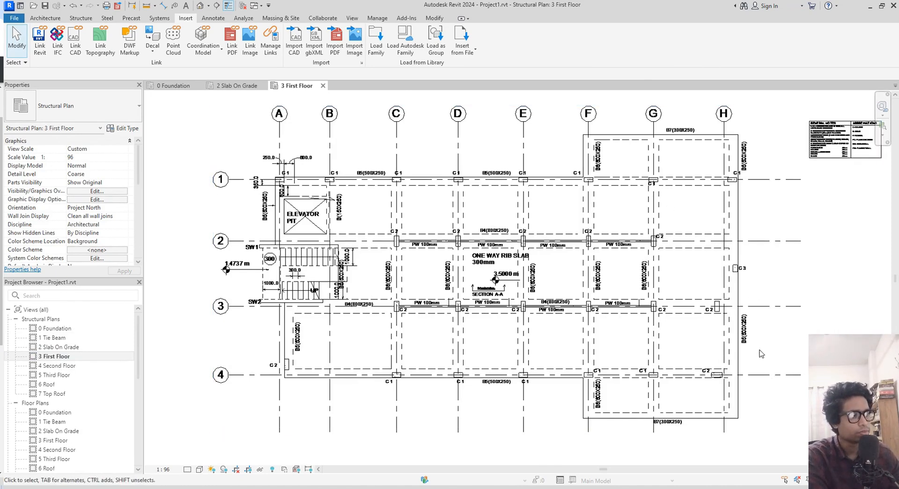
scroll(716, 339, up, 2)
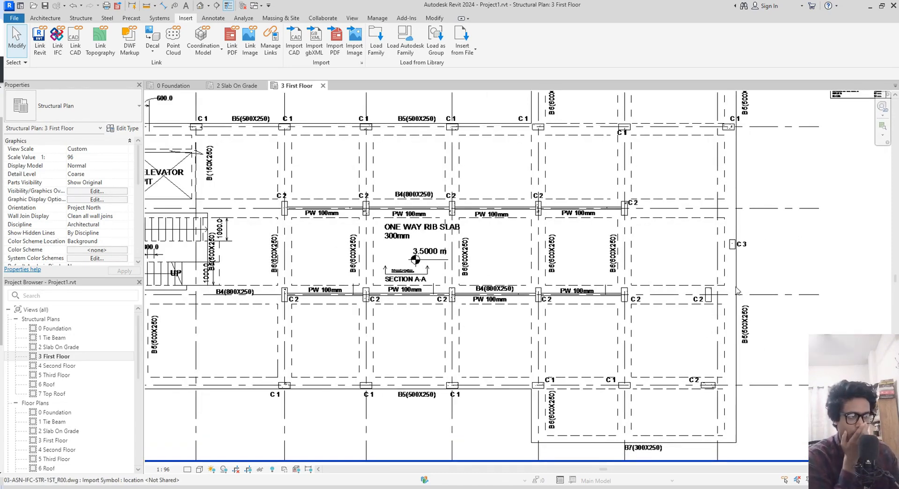
scroll(546, 246, up, 1)
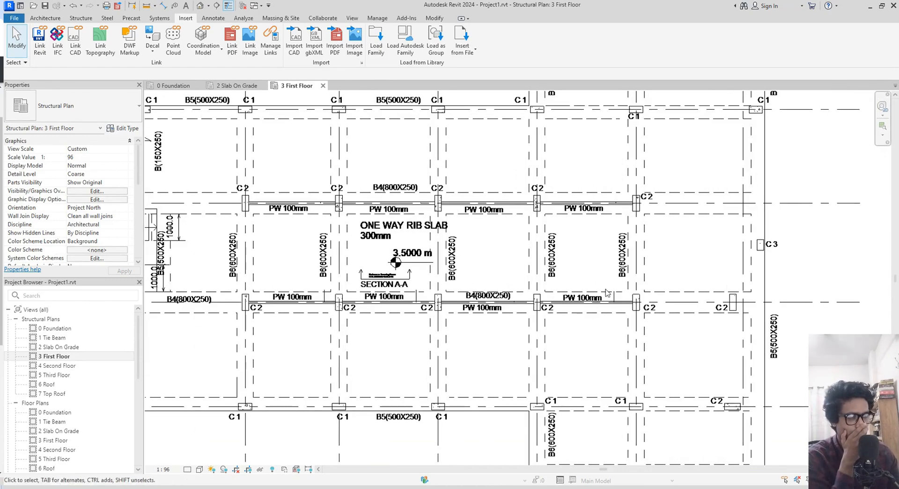
scroll(474, 364, down, 4)
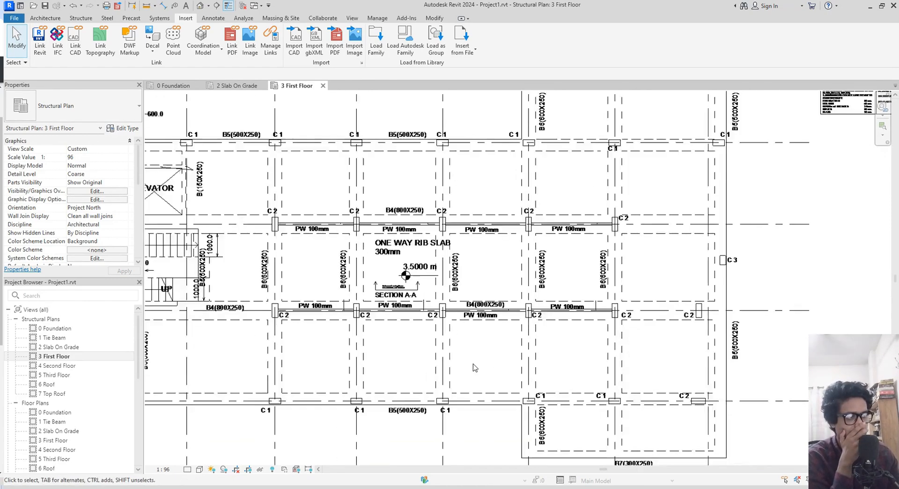
middle_drag(491, 378, 504, 385)
scroll(504, 385, down, 1)
scroll(441, 285, up, 3)
middle_drag(441, 286, 484, 260)
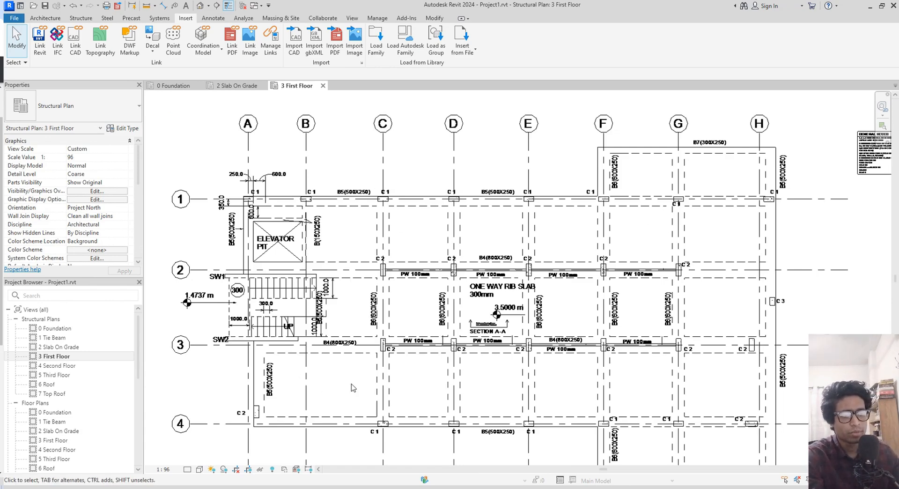
middle_drag(351, 383, 343, 381)
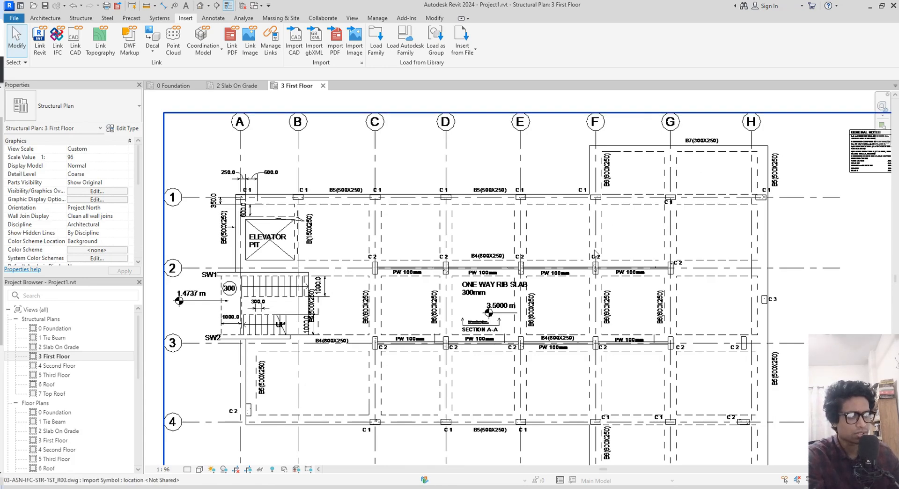
scroll(470, 299, up, 2)
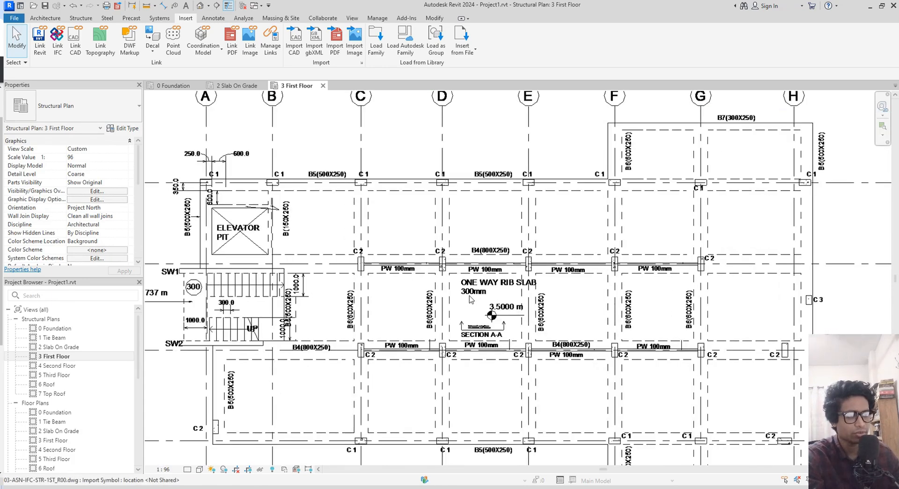
- Open the 4 Second Floor structural plan and look over its beams, columns, stair and rib slab note
scroll(472, 300, down, 1)
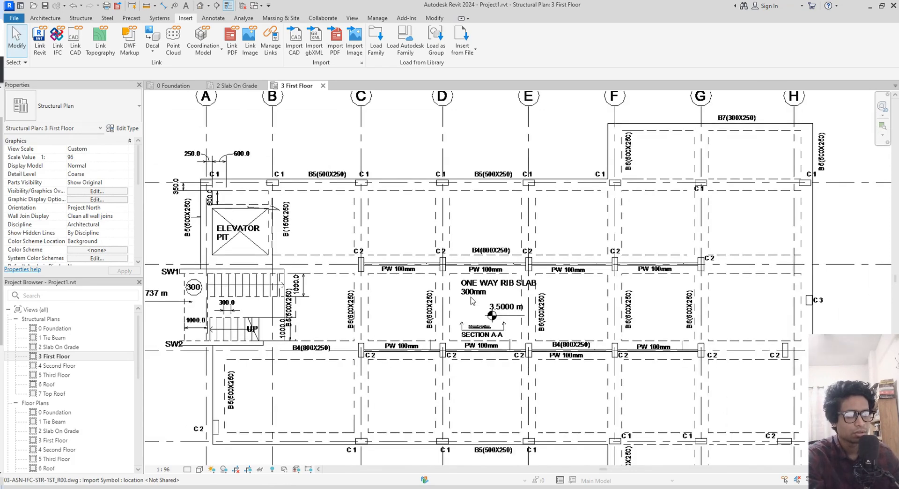
middle_drag(472, 301, 460, 300)
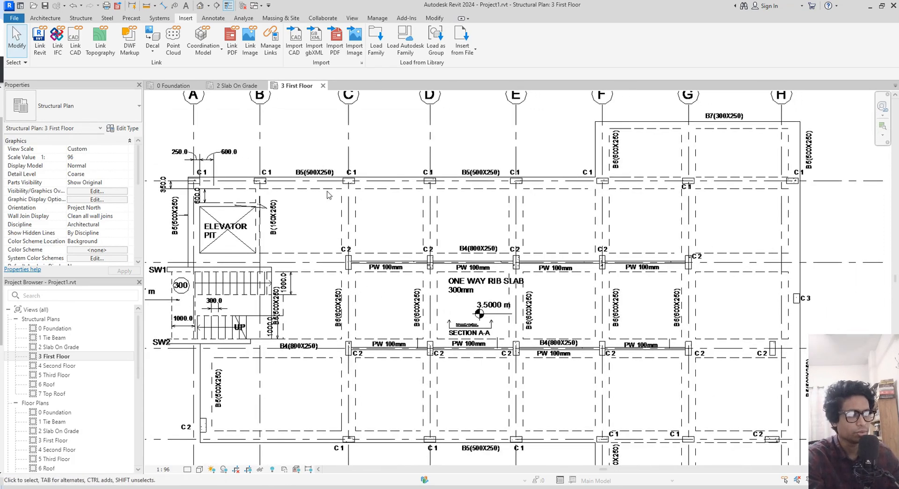
double_click(65, 366)
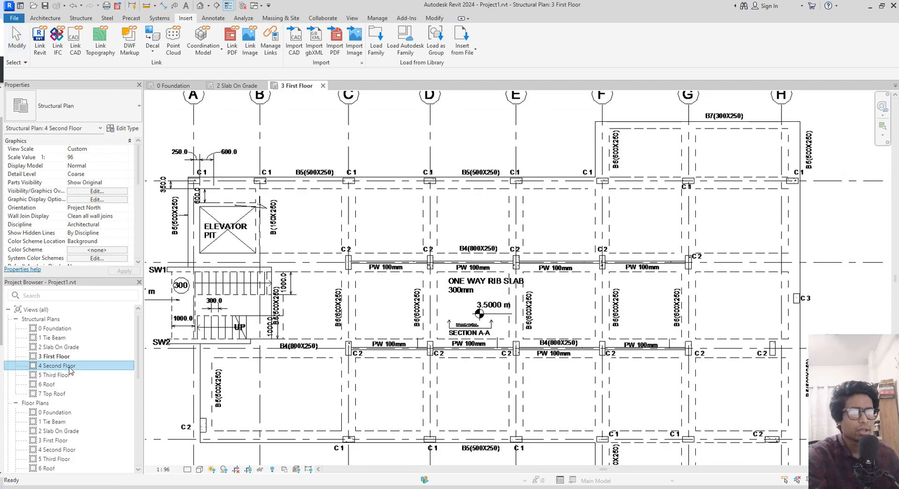
middle_drag(559, 345, 581, 306)
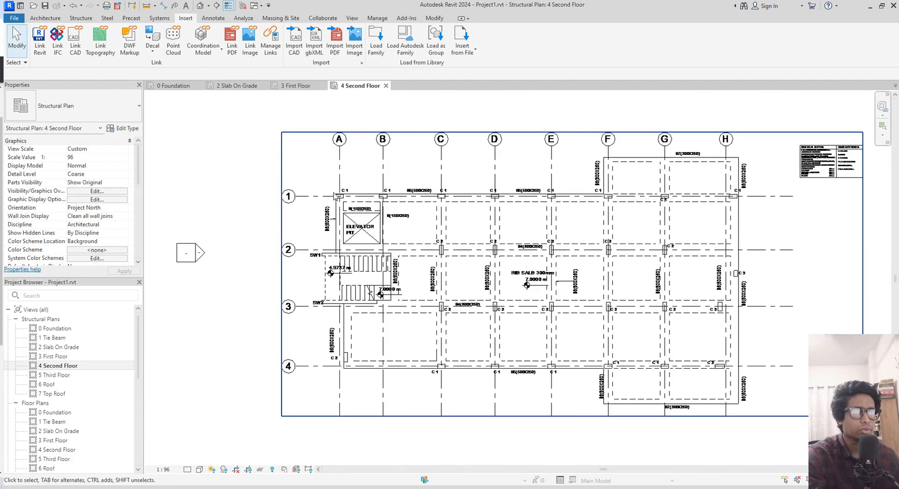
- Open the 5 Third Floor structural plan, examine its beams, columns and rib slab note, and compare it with 4 Second Floor
double_click(66, 375)
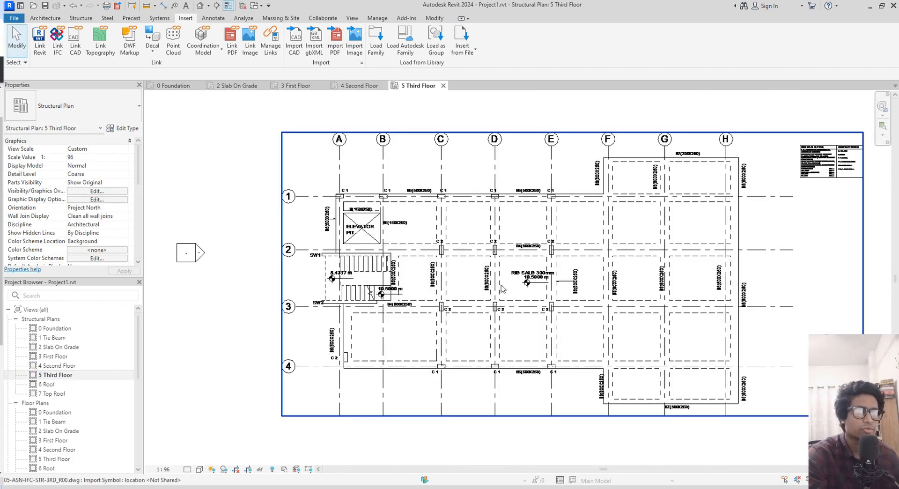
scroll(627, 225, up, 3)
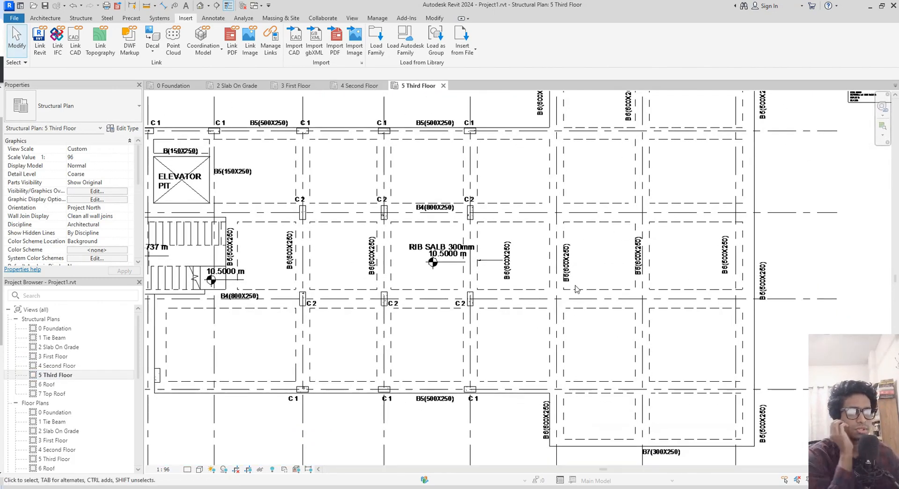
mouse_move(574, 287)
middle_down()
mouse_move(579, 273)
mouse_move(589, 281)
middle_up()
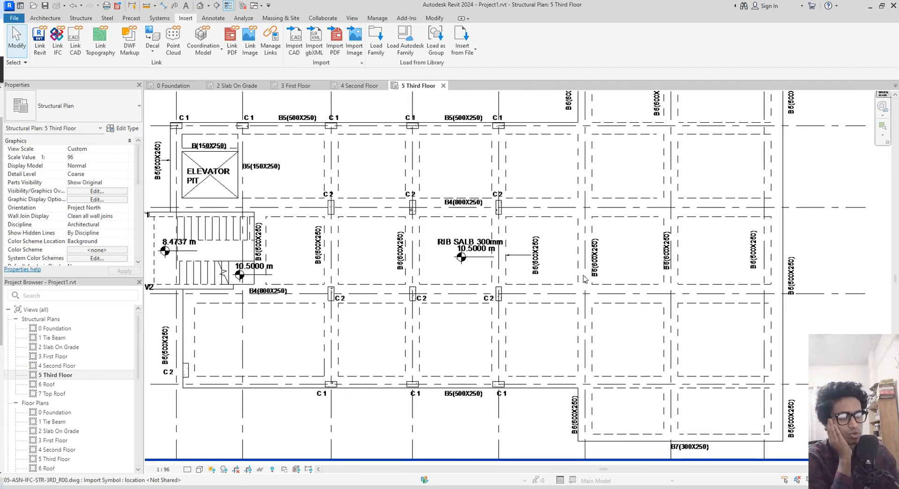
scroll(648, 243, down, 1)
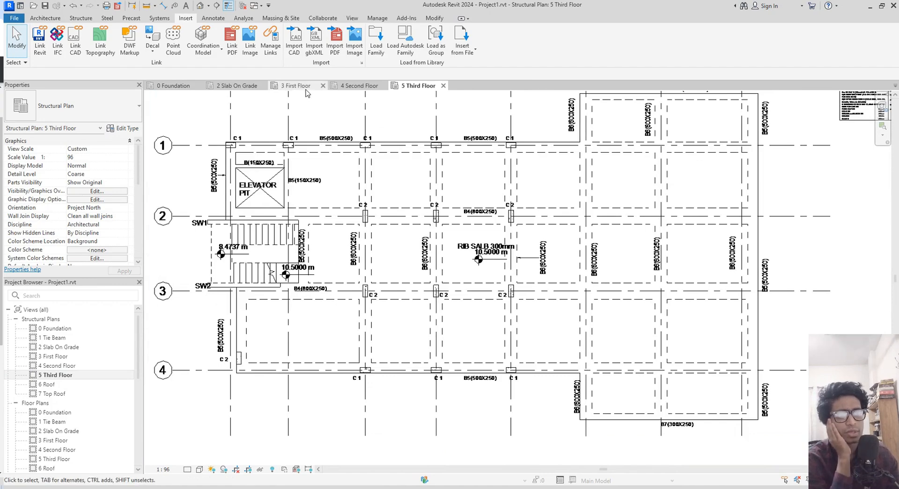
click(358, 85)
click(434, 84)
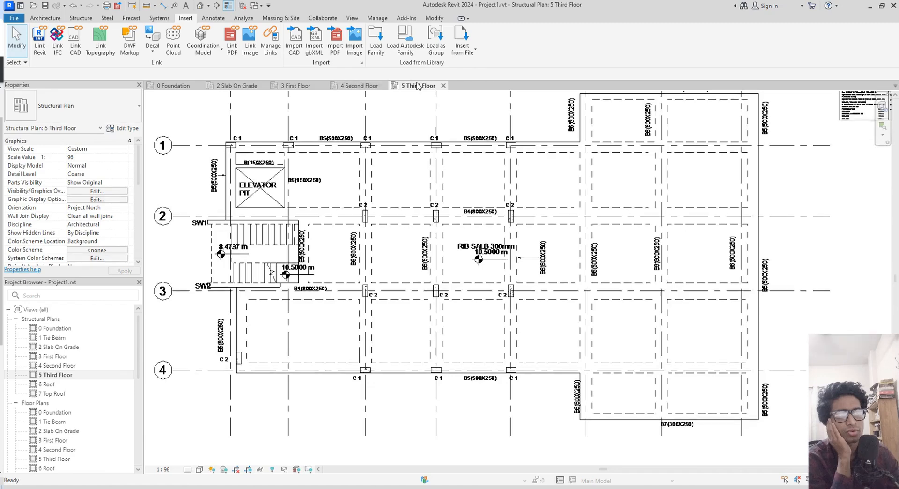
- Open the 6 Roof structural plan and examine its beam sizes, columns, elevator pit, stair and rib slab note
double_click(52, 384)
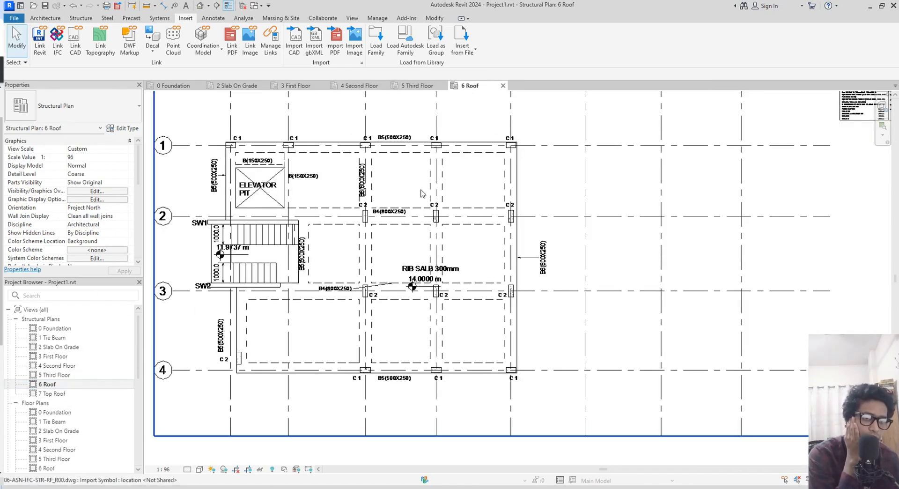
middle_drag(410, 225, 510, 198)
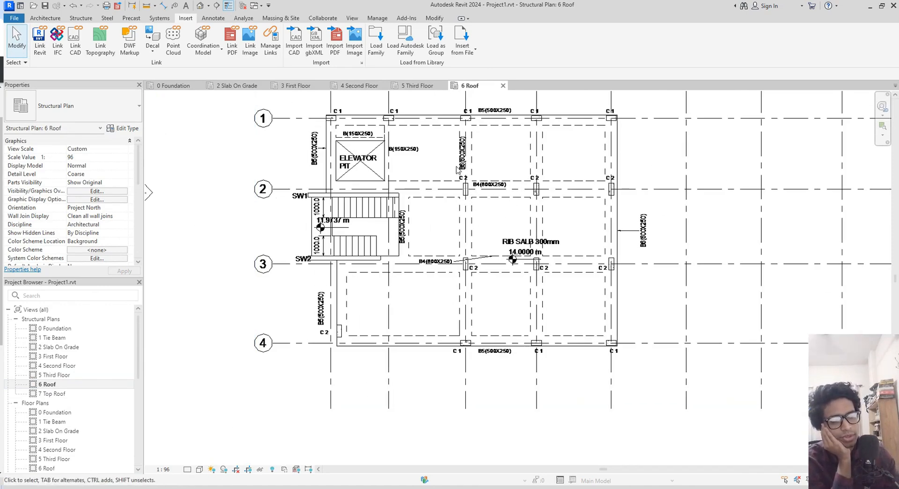
scroll(470, 195, up, 2)
middle_drag(436, 158, 388, 198)
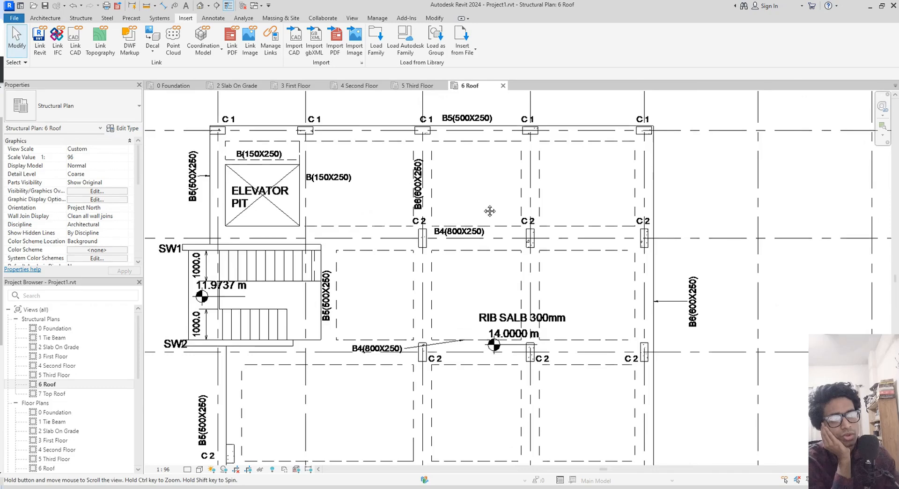
middle_drag(487, 209, 467, 180)
middle_drag(473, 251, 474, 190)
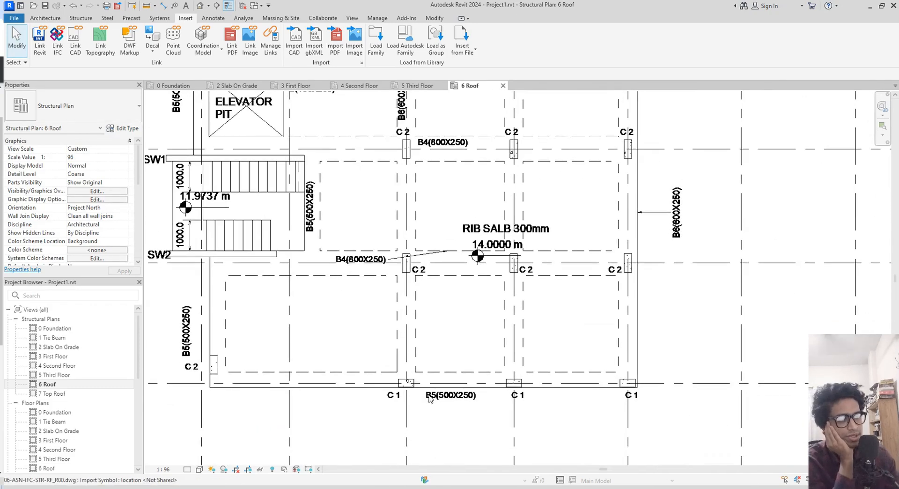
scroll(399, 310, down, 2)
middle_drag(399, 311, 415, 316)
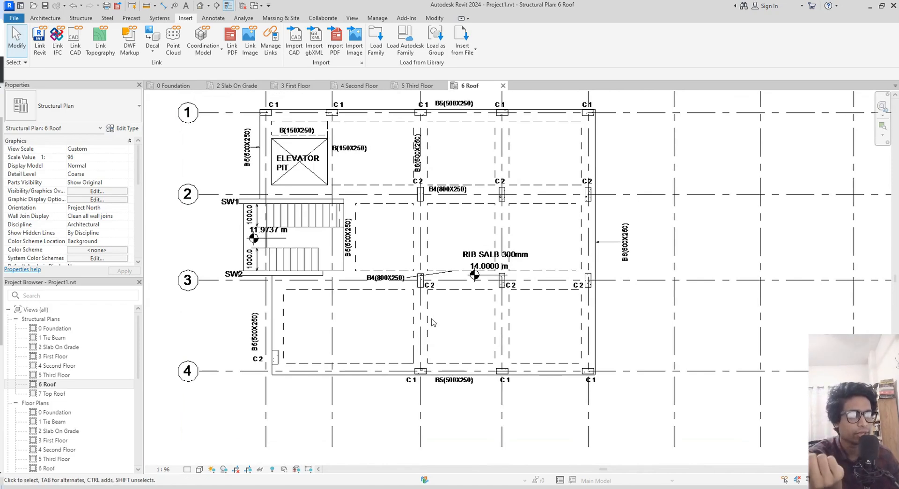
middle_drag(420, 315, 438, 323)
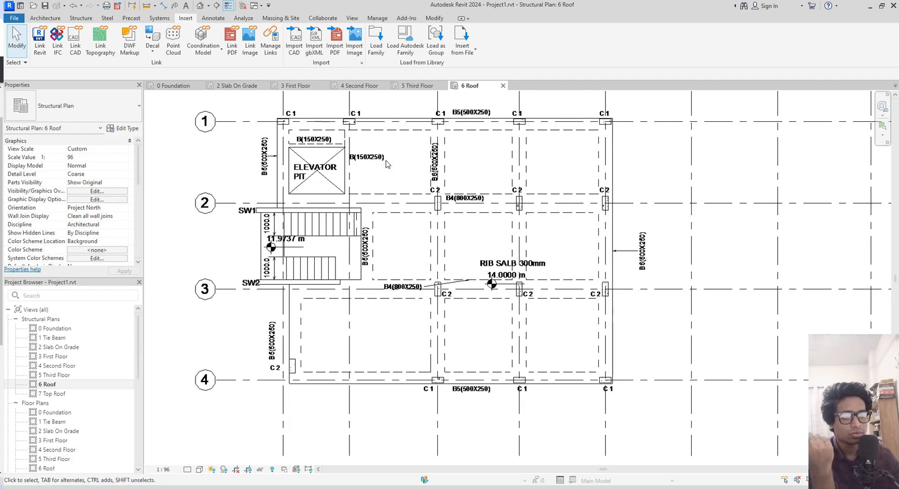
middle_drag(387, 164, 391, 192)
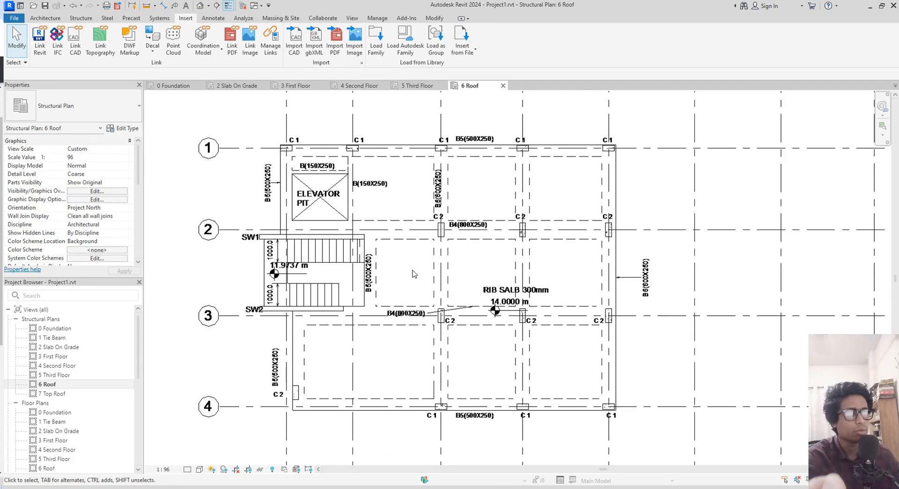
- Open the 7 Top Roof structural plan and examine the solid slab between shear walls SW1 and SW2
double_click(66, 395)
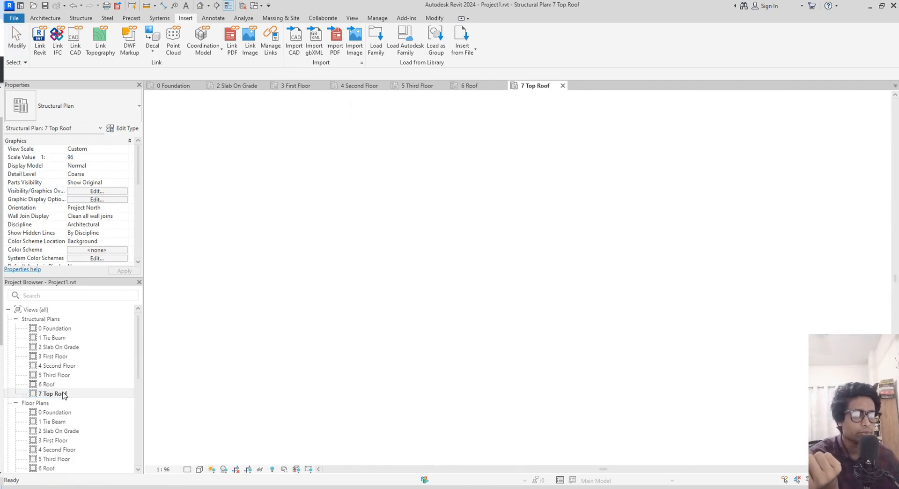
scroll(328, 281, up, 4)
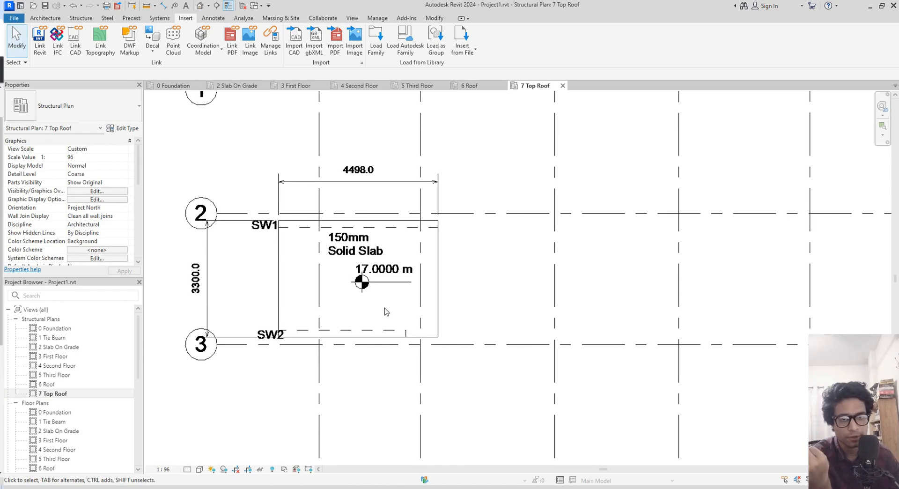
- Return to the 0 Foundation structural plan and close all the other open plan views
key(ctrl+Tab)
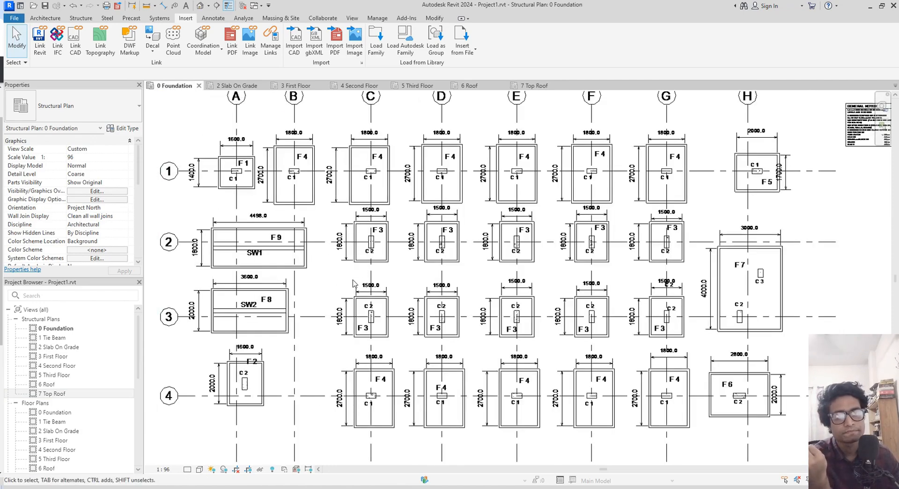
middle_drag(354, 283, 381, 281)
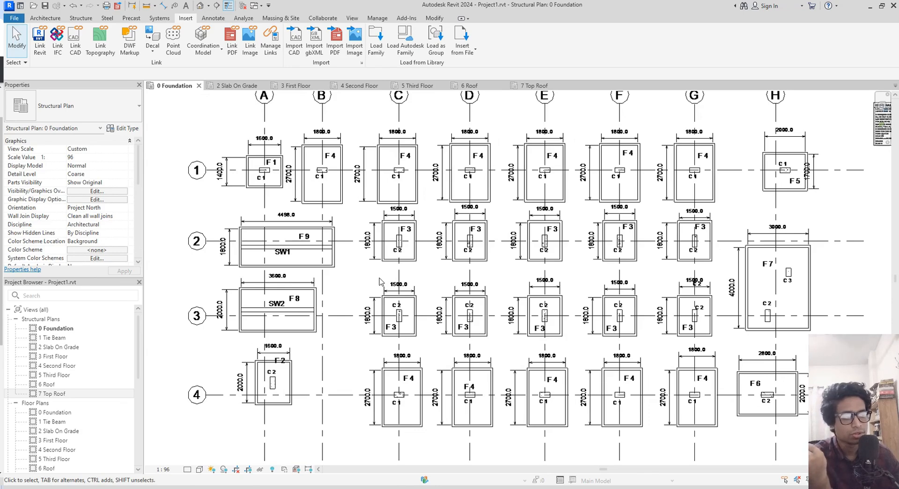
middle_drag(380, 281, 381, 281)
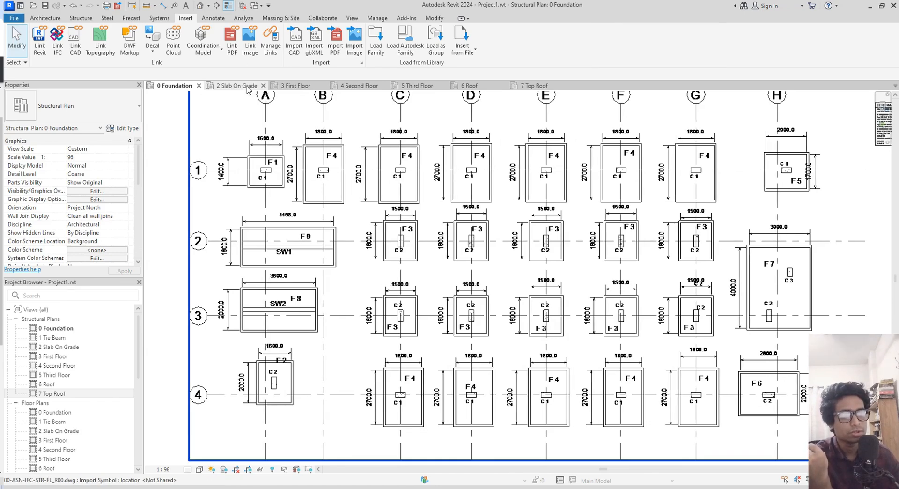
click(248, 87)
click(263, 85)
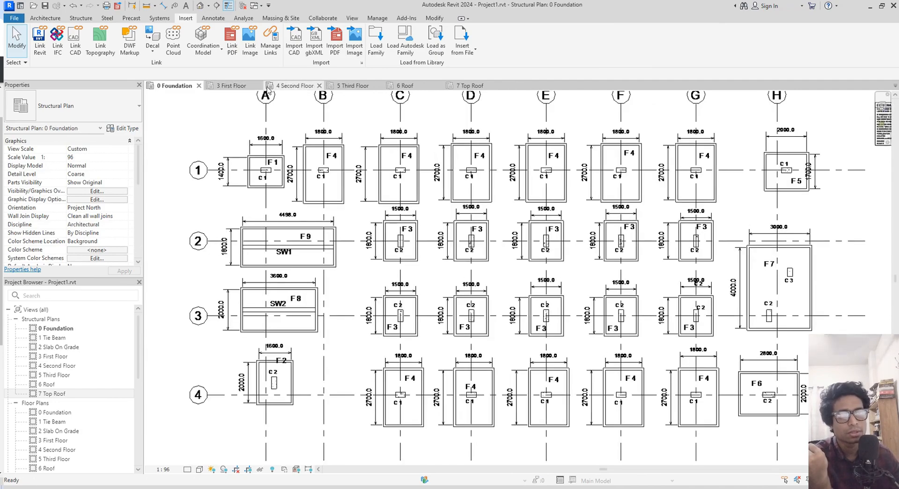
click(258, 86)
click(258, 86)
click(258, 86)
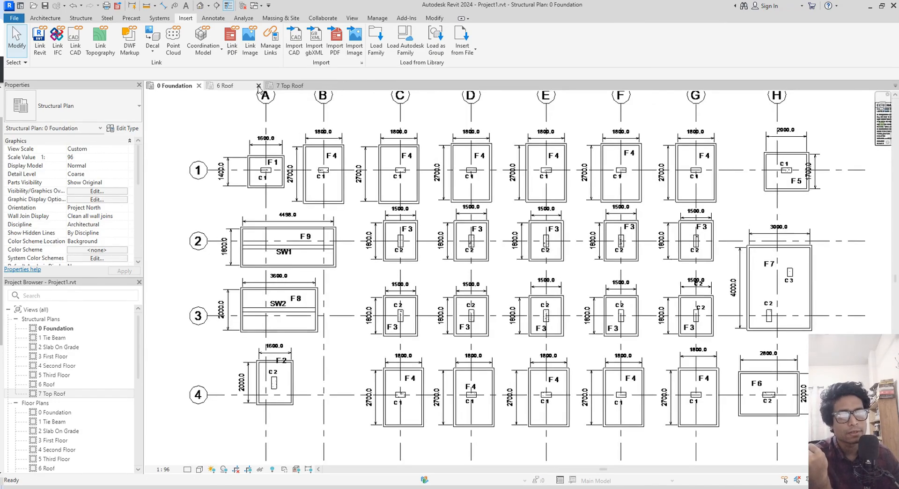
click(259, 86)
click(259, 86)
middle_drag(345, 209, 338, 210)
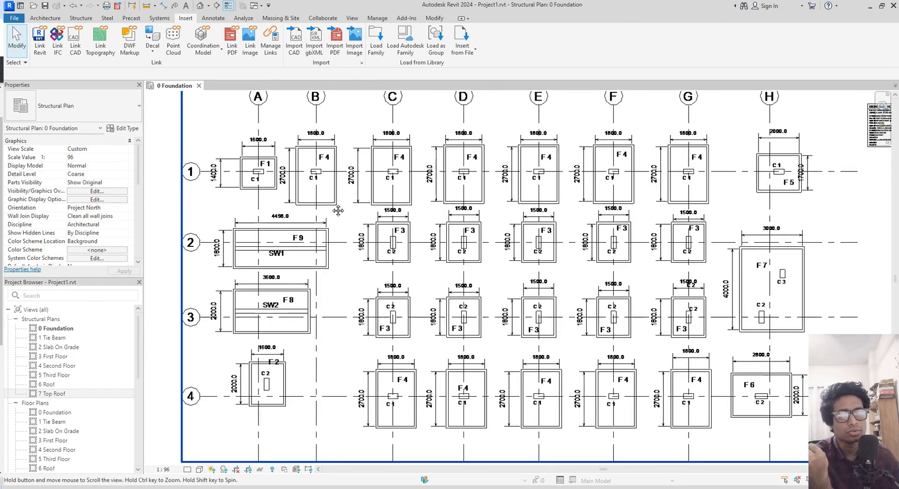
scroll(338, 210, down, 3)
scroll(327, 213, up, 4)
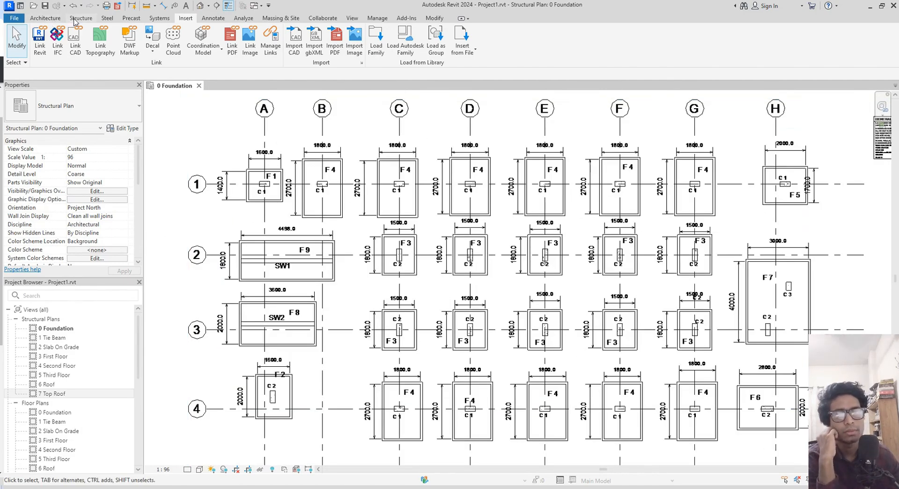
click(82, 19)
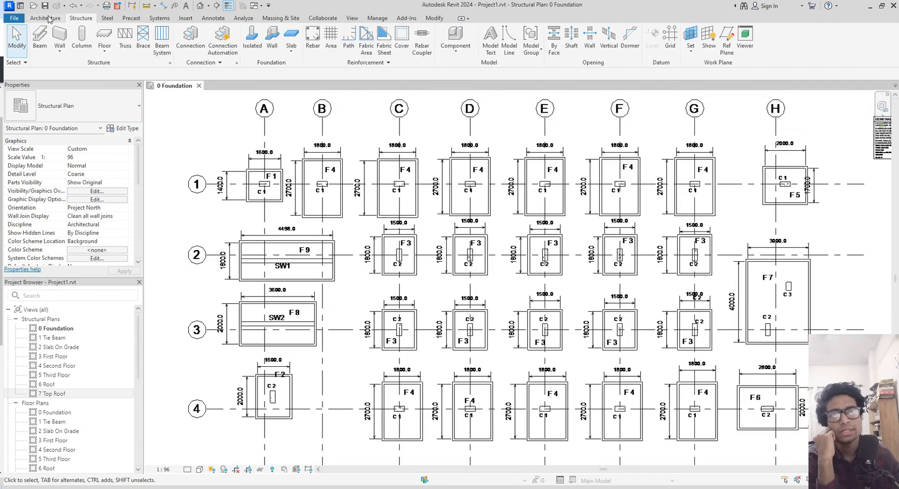
click(46, 18)
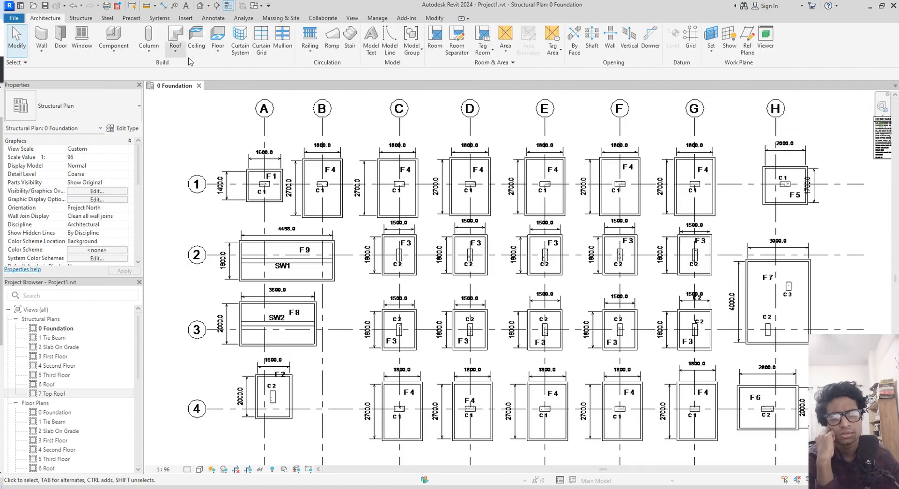
click(216, 48)
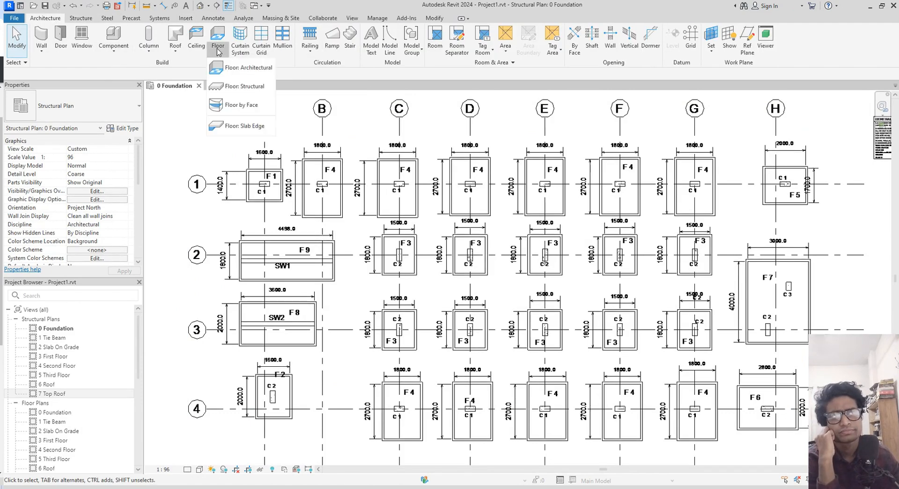
click(247, 68)
scroll(276, 159, up, 3)
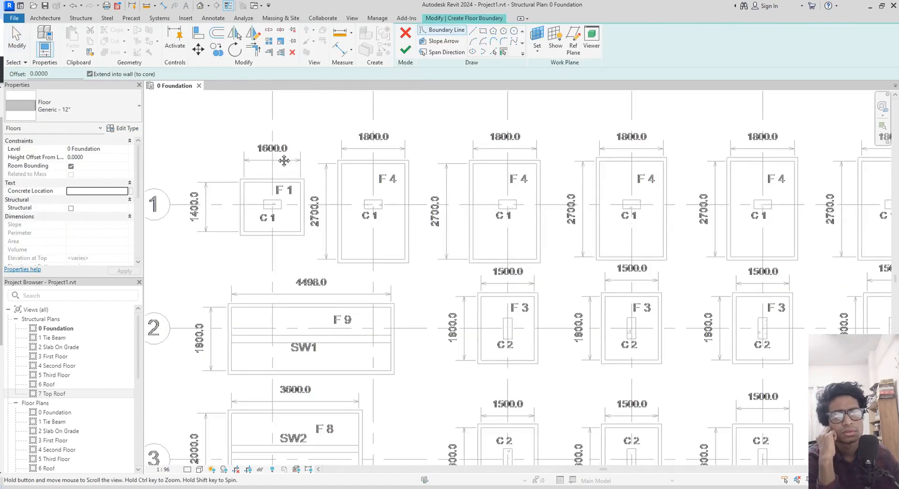
scroll(281, 160, up, 2)
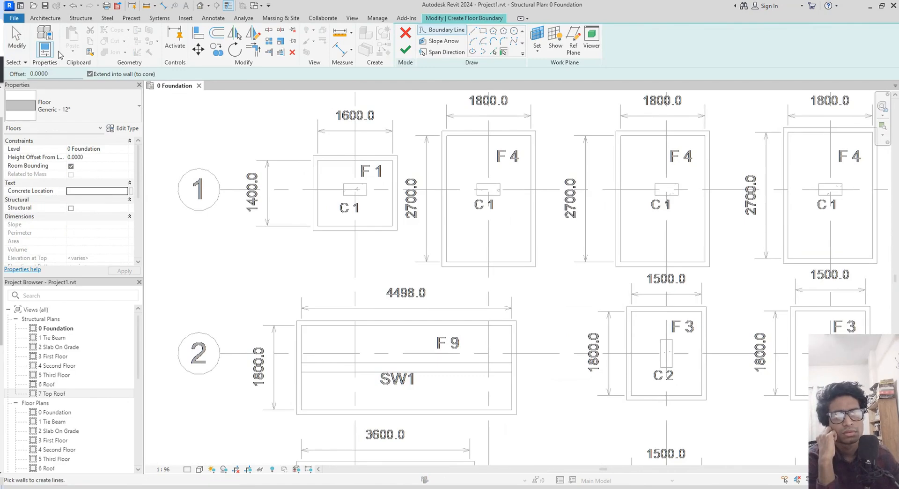
click(44, 19)
click(81, 18)
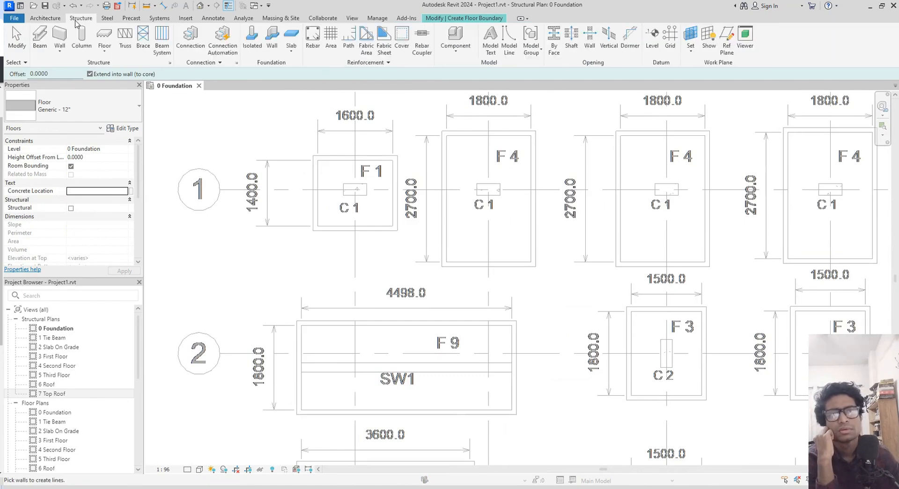
middle_drag(262, 122, 275, 123)
click(485, 18)
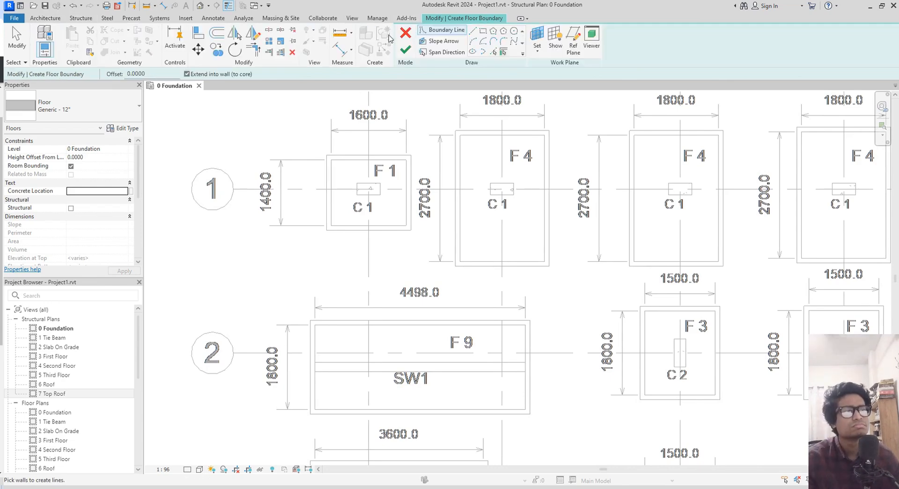
click(410, 37)
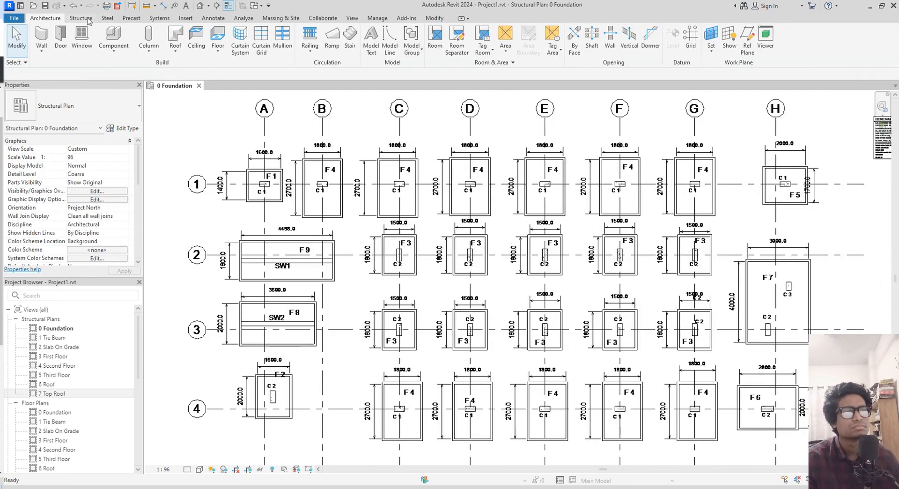
- Start a structural floor and duplicate the Generic - 12" floor type as 100mm CC Slab
click(86, 20)
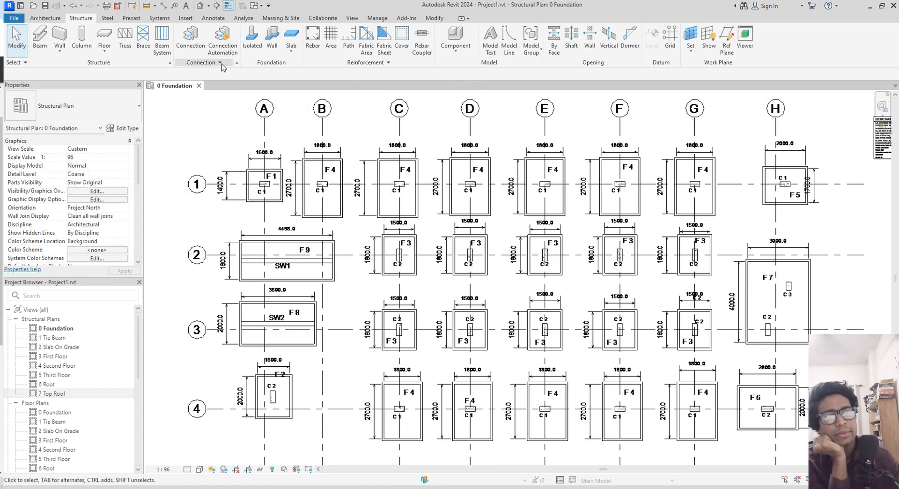
click(105, 51)
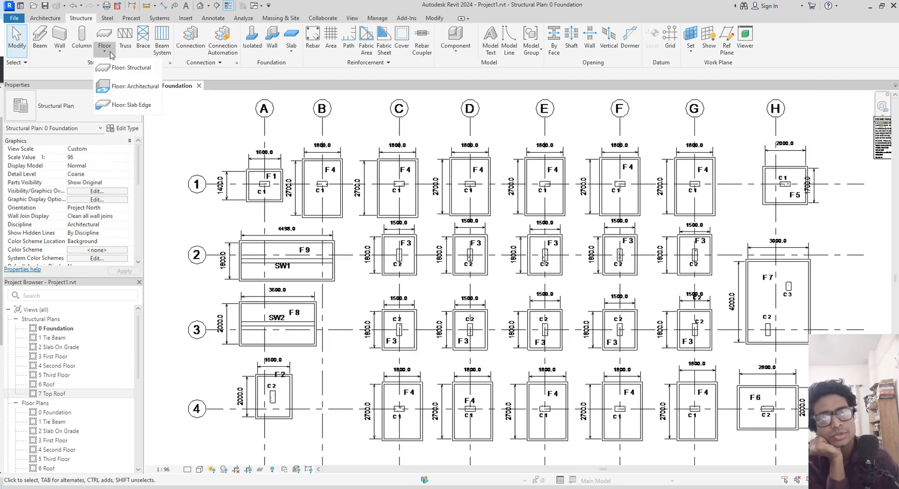
click(144, 73)
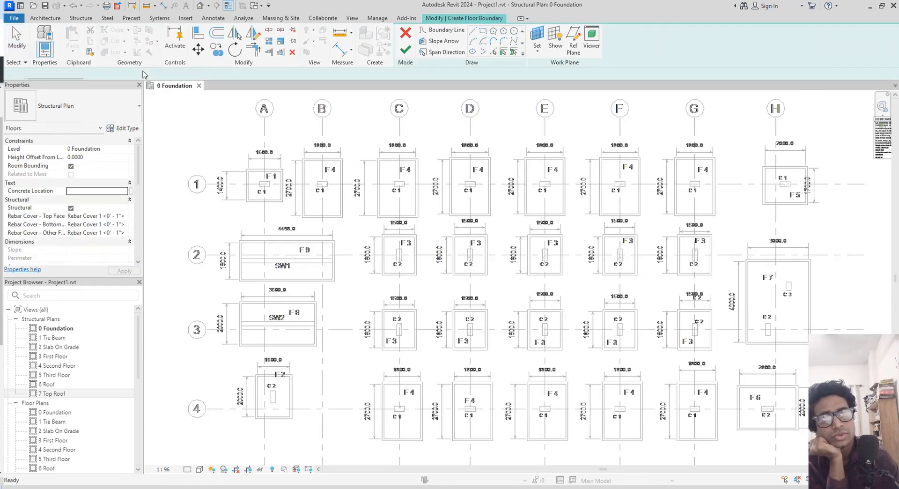
click(123, 129)
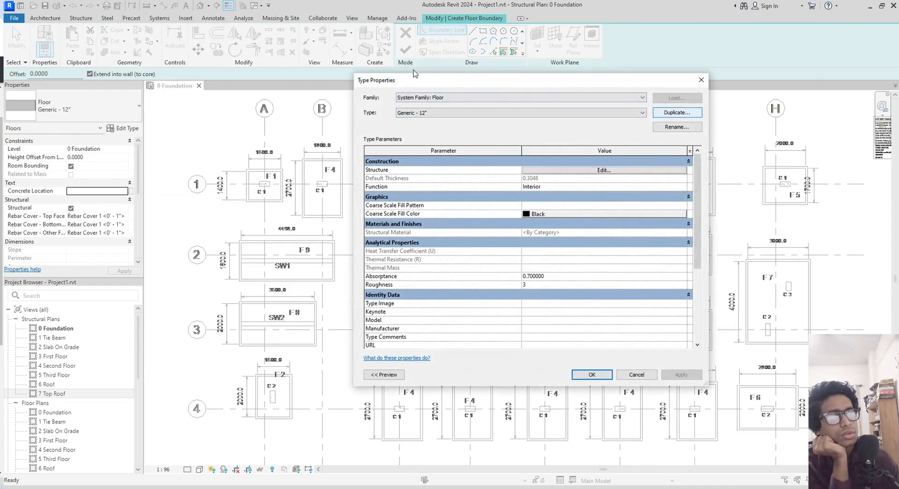
drag(450, 84, 418, 85)
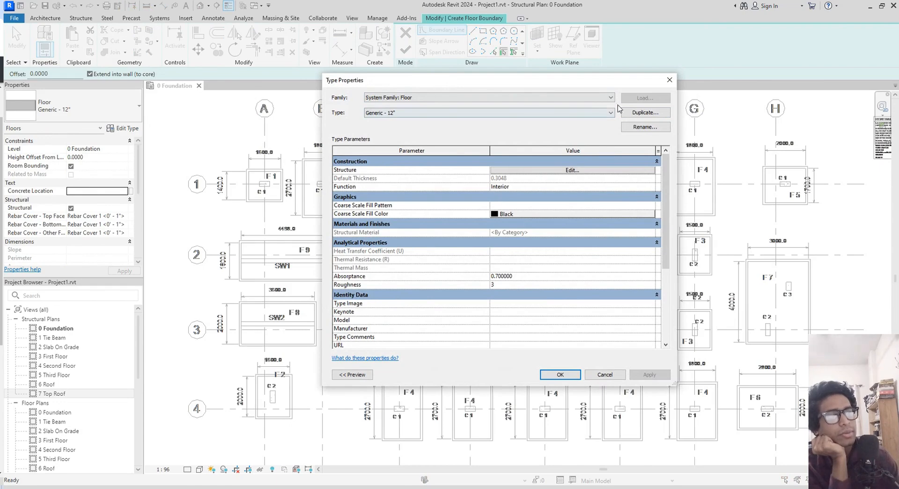
click(651, 113)
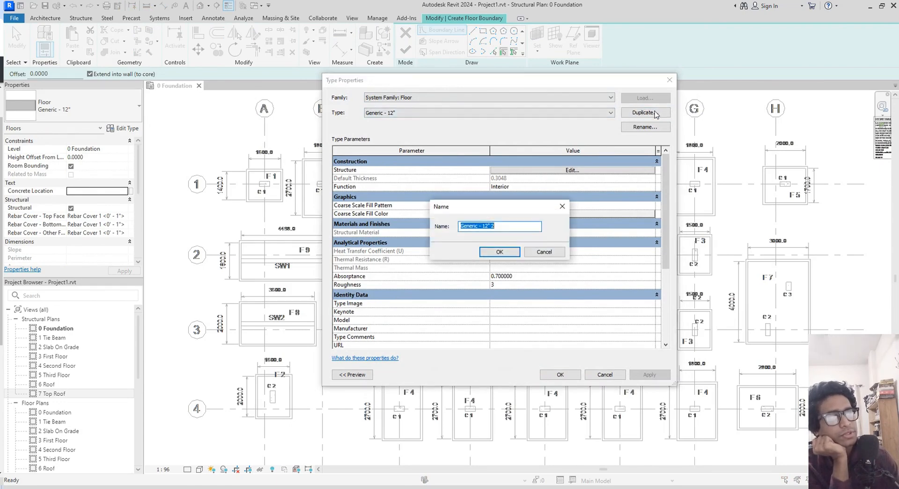
text(100)
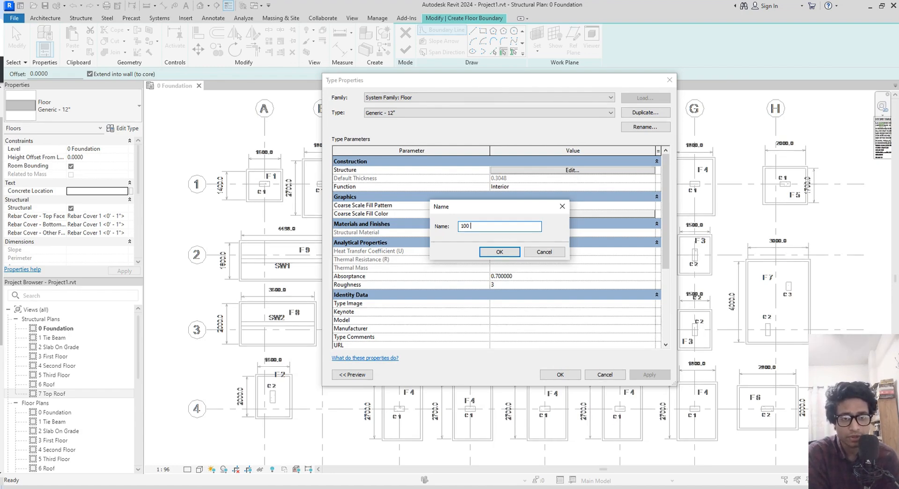
text(mm CC Slab)
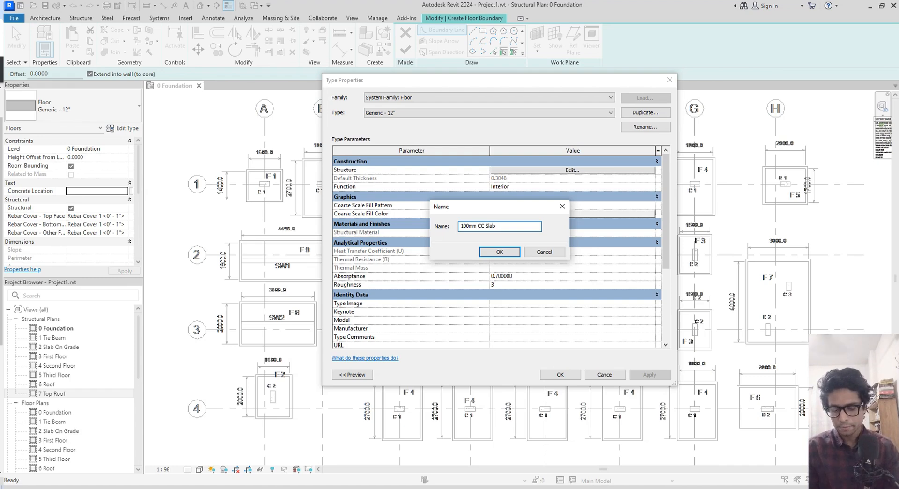
key(Return)
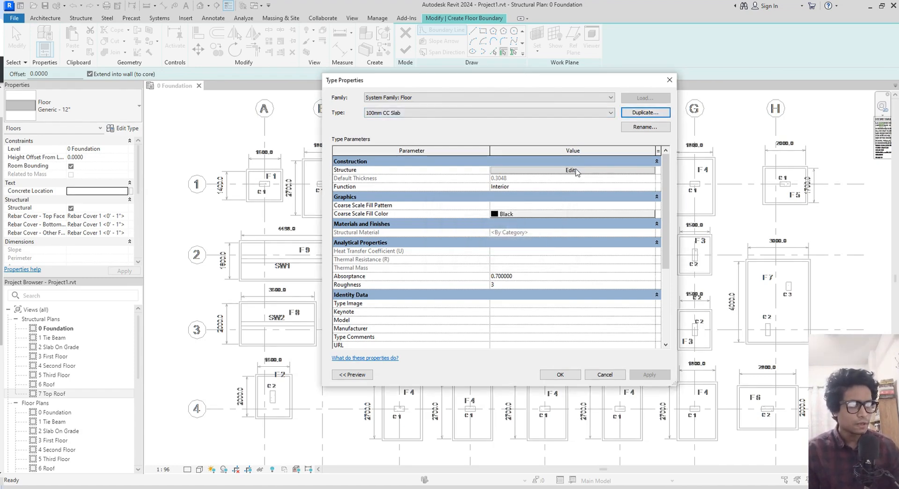
- Open the slab's structure layer materials, select Concrete, Cast-in-Place gray, and set its appearance preview scene to Walls
click(571, 170)
click(473, 169)
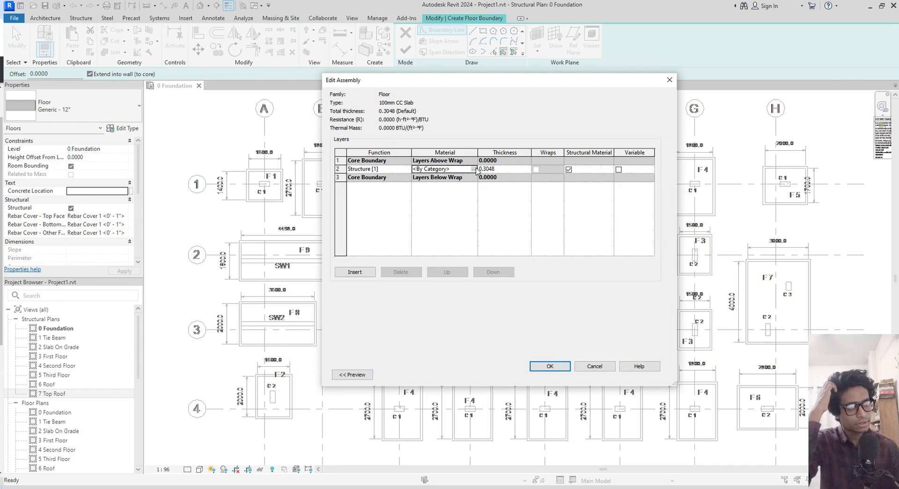
click(474, 168)
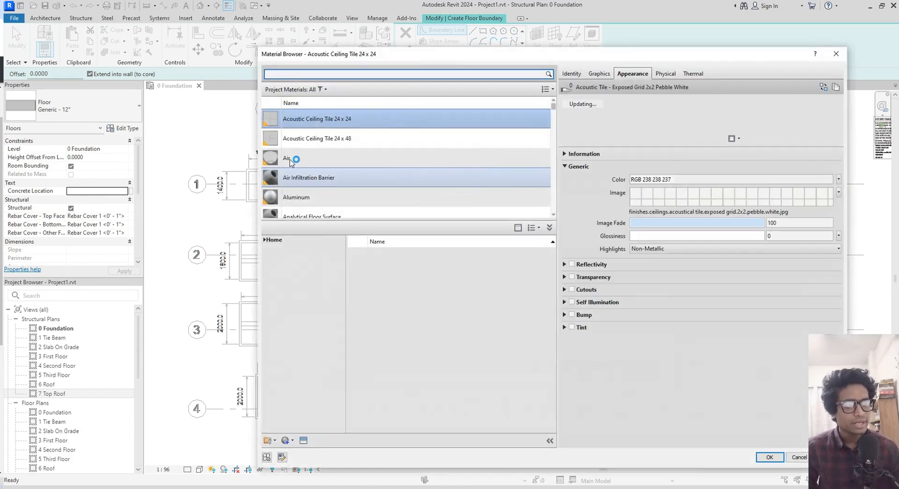
scroll(327, 159, down, 6)
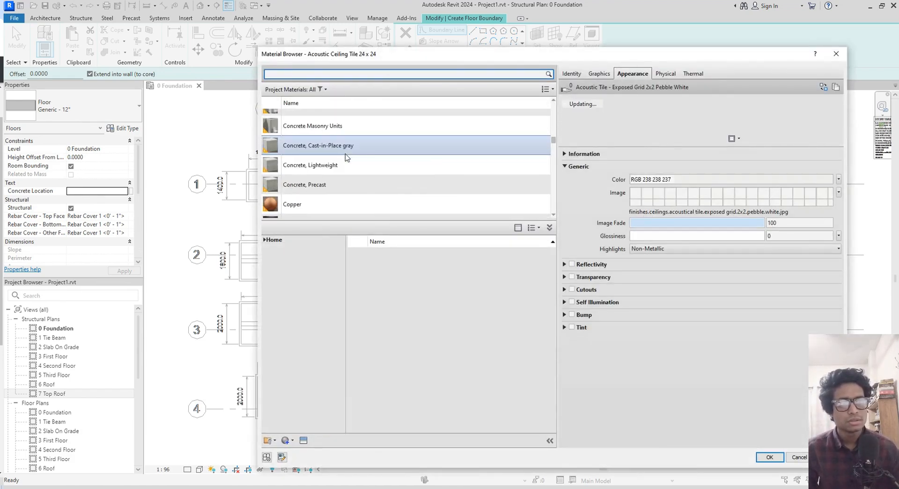
click(351, 164)
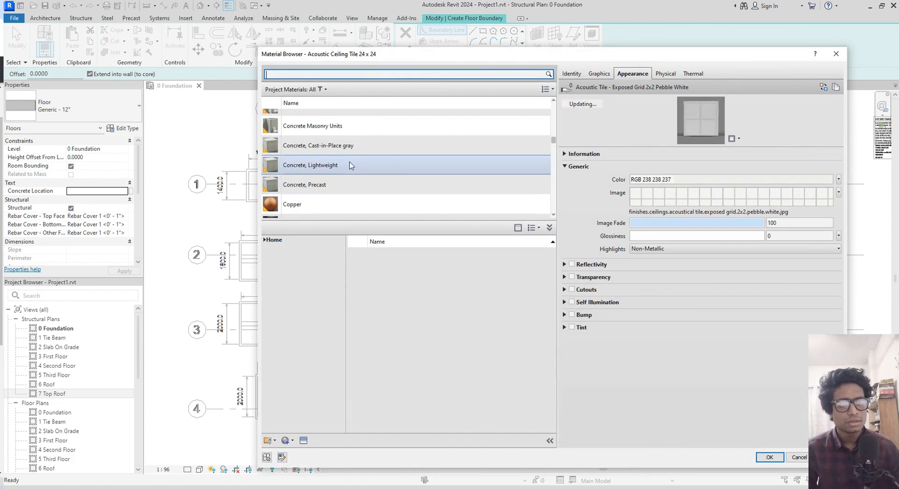
click(354, 148)
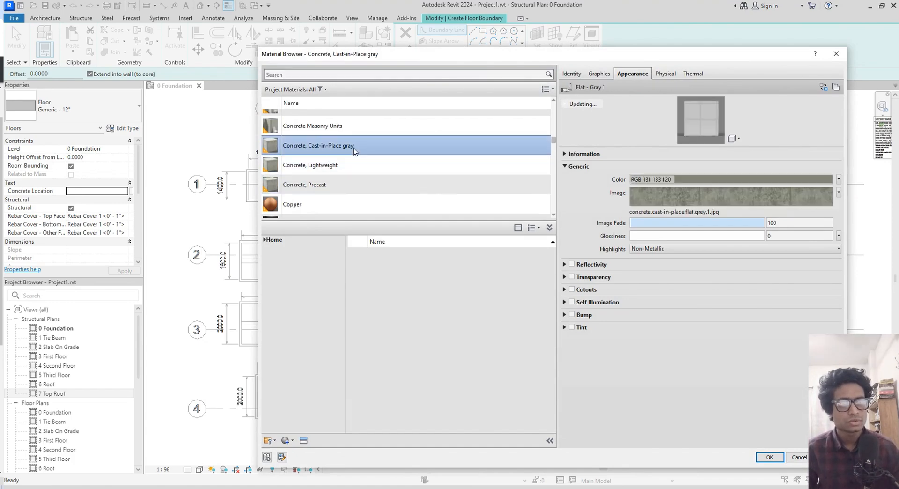
click(738, 138)
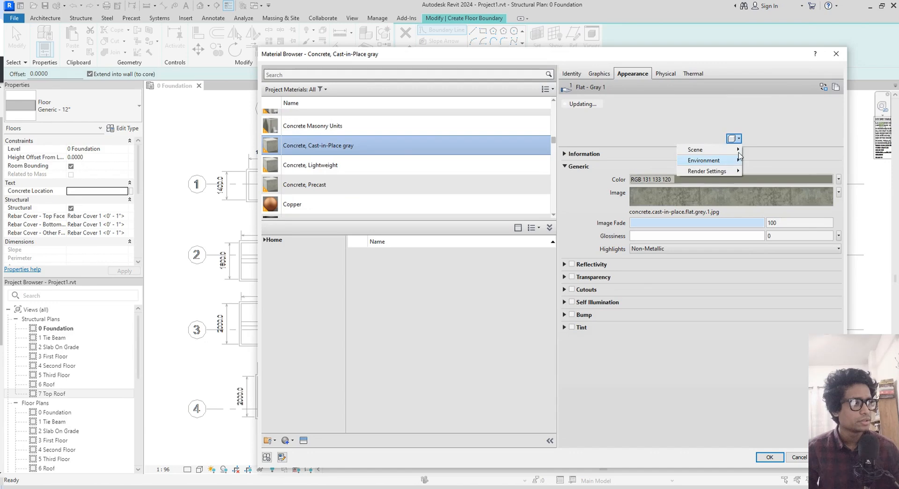
mouse_move(737, 150)
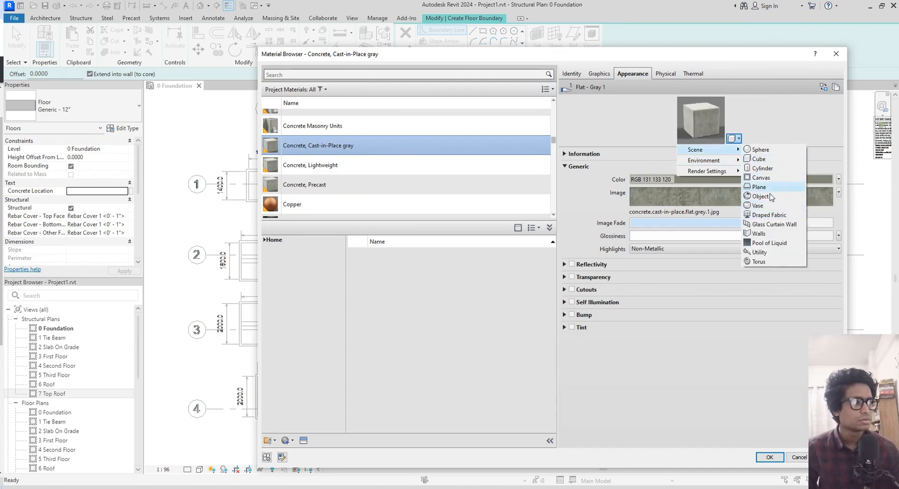
click(761, 233)
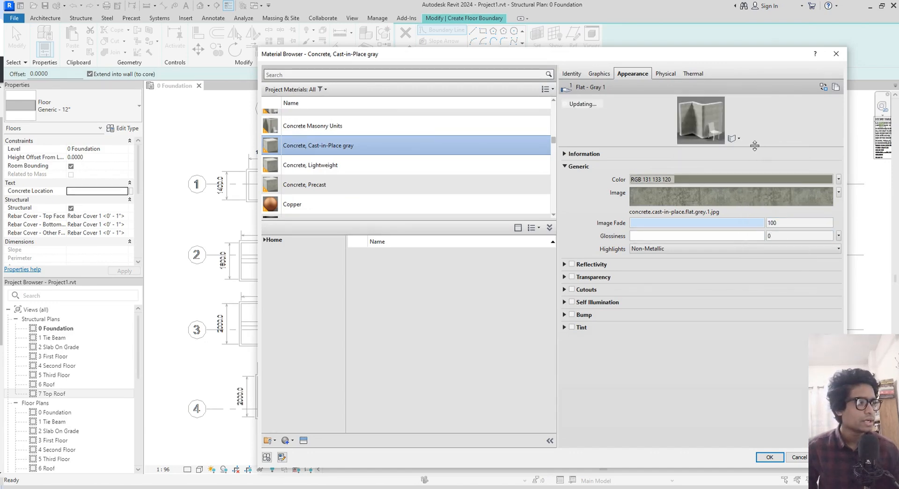
- Duplicate the Concrete, Cast-in-Place gray material with its assets and name the copy 1. Concrete Material
right_click(334, 143)
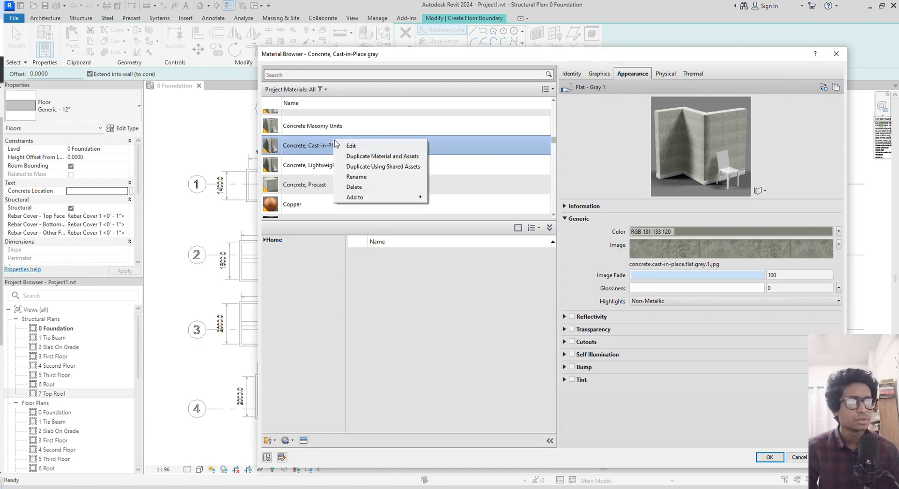
click(356, 159)
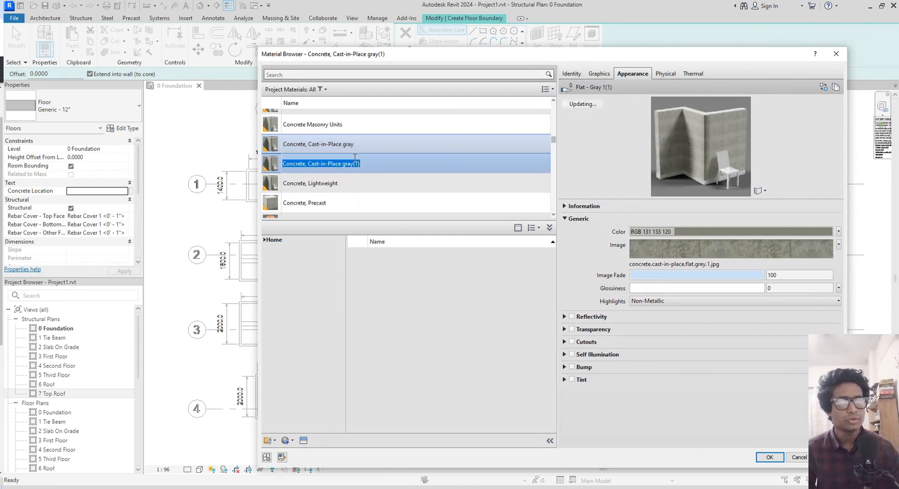
text(1.)
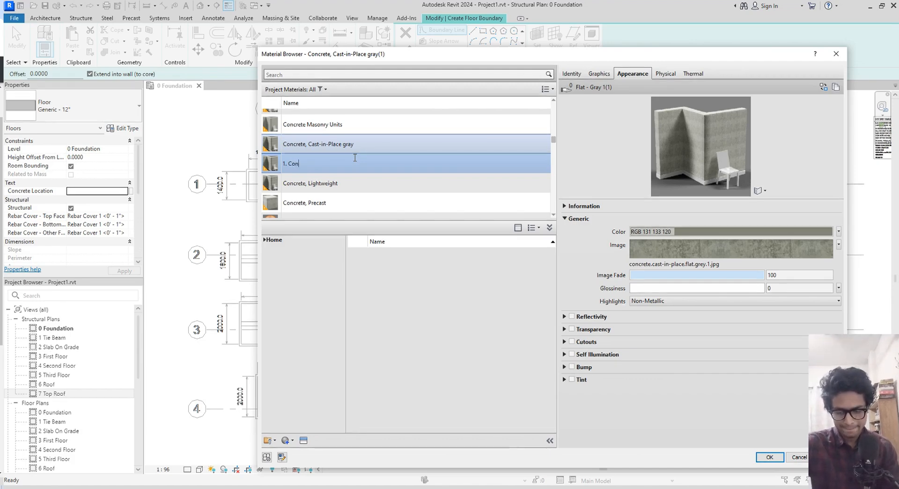
text(Concrete Material)
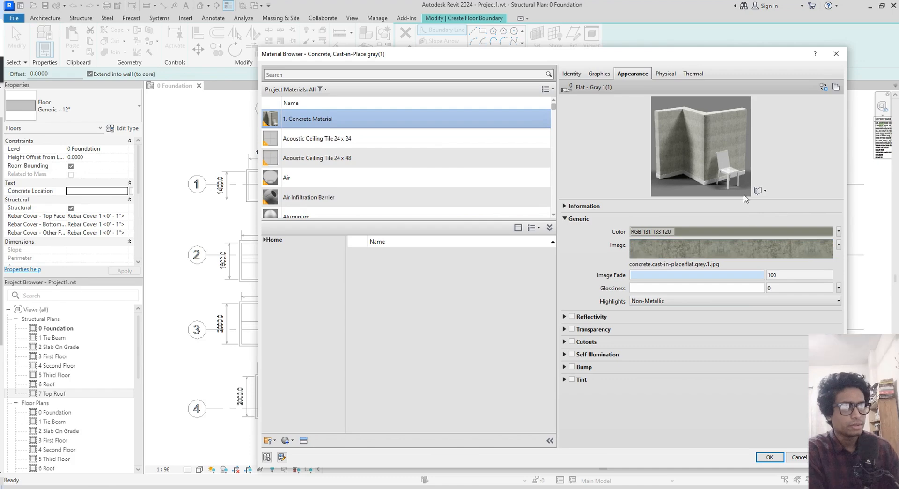
- Duplicate the appearance asset of 1. Concrete Material and assign the material to the slab's structure layer
right_click(642, 75)
click(662, 85)
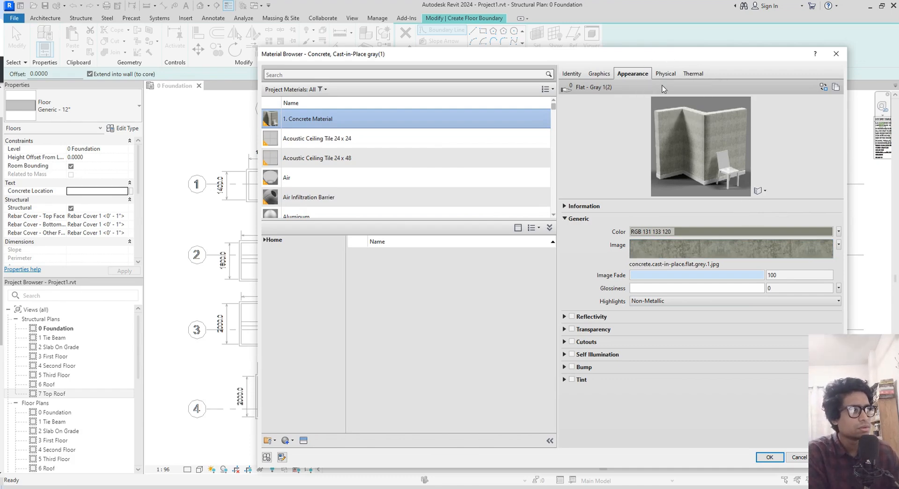
click(769, 456)
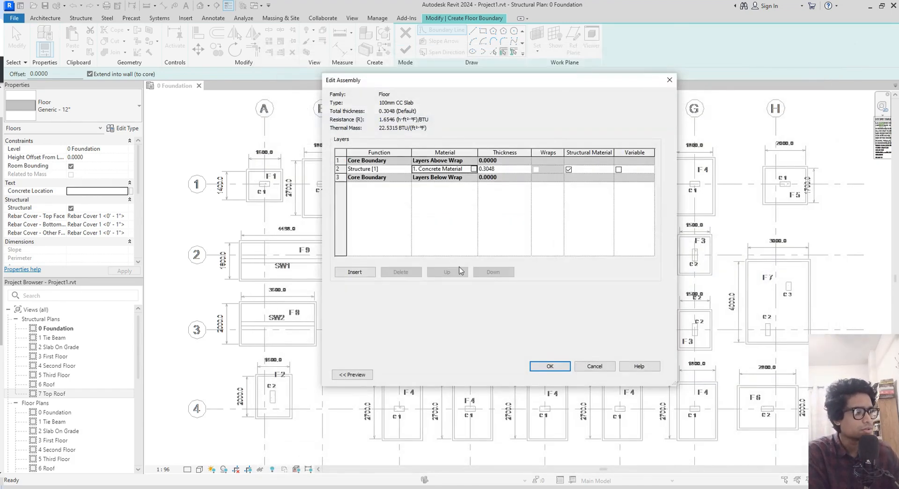
- Set the thickness of the slab's concrete structure layer to 100 mm
click(510, 170)
click(510, 168)
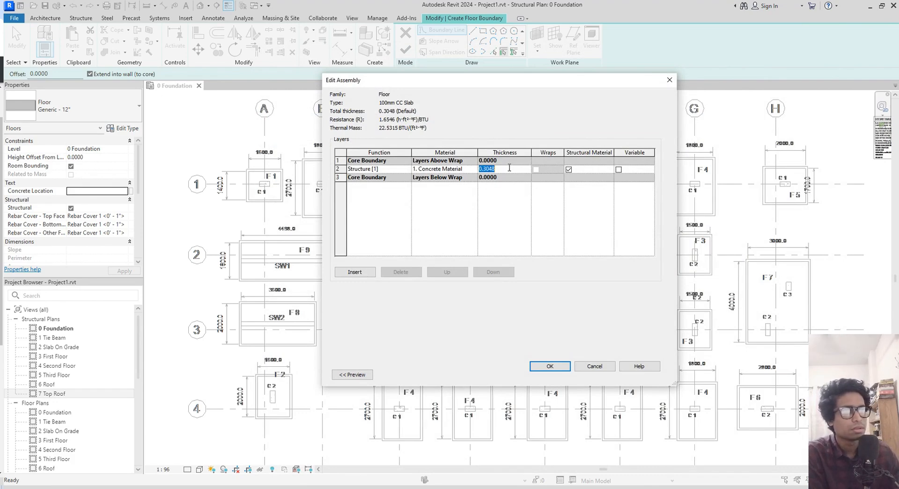
text(10)
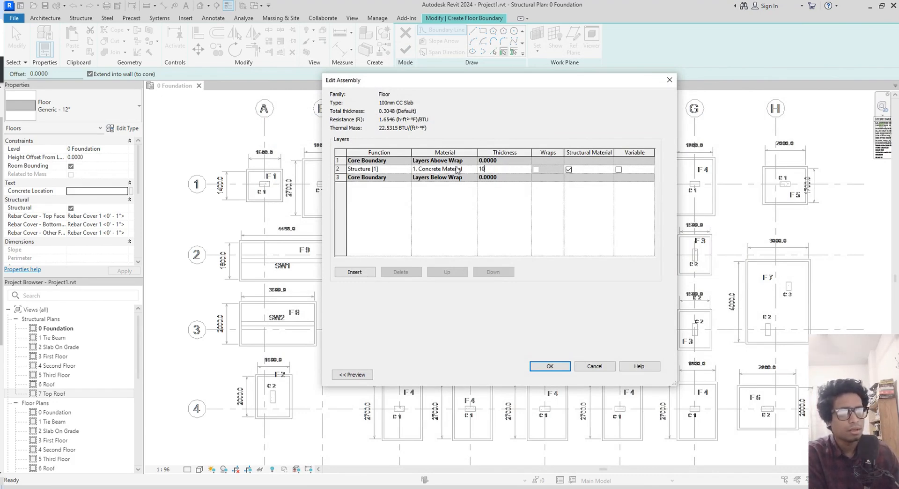
text(0mm)
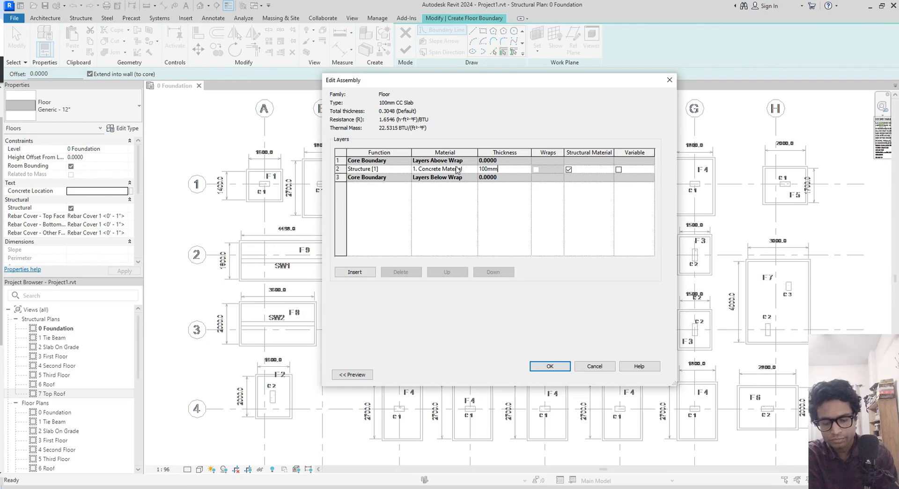
key(Tab)
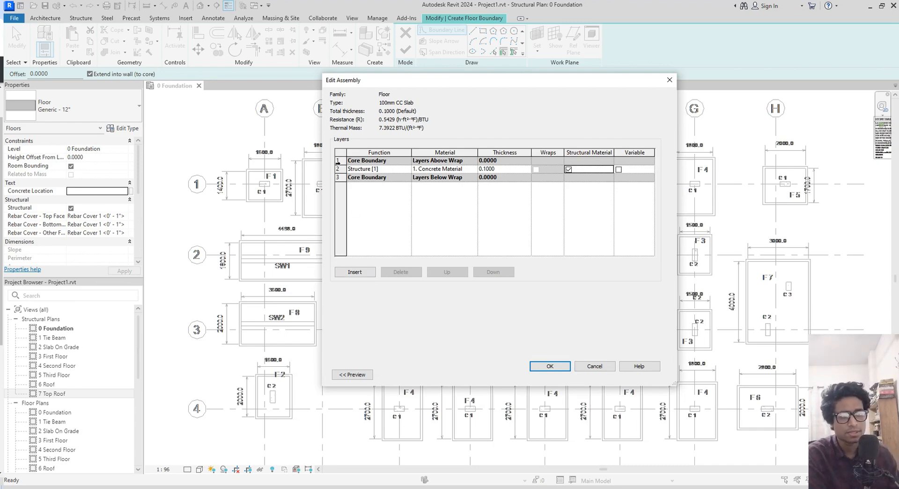
- Insert a new layer in the slab assembly and move it above the upper core boundary
click(337, 169)
click(354, 272)
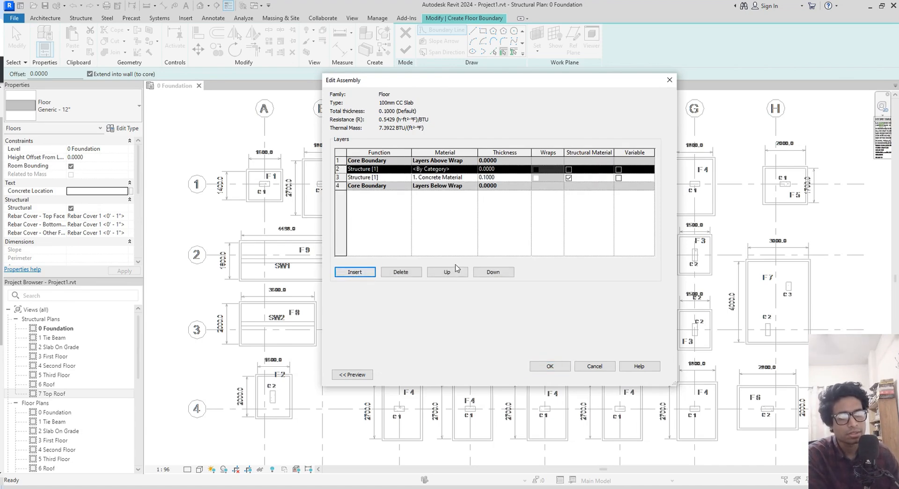
click(457, 273)
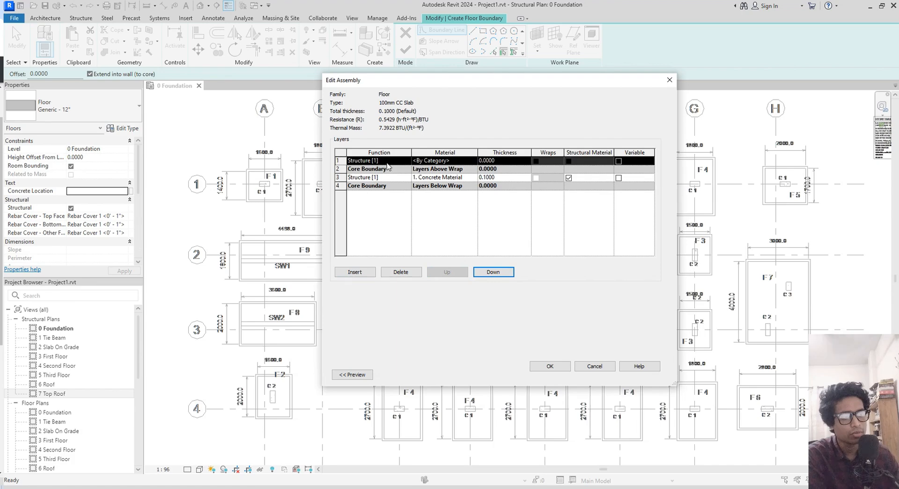
- Review the function options available for the inserted layer, keep Structure [1], and select the layer's row
click(404, 161)
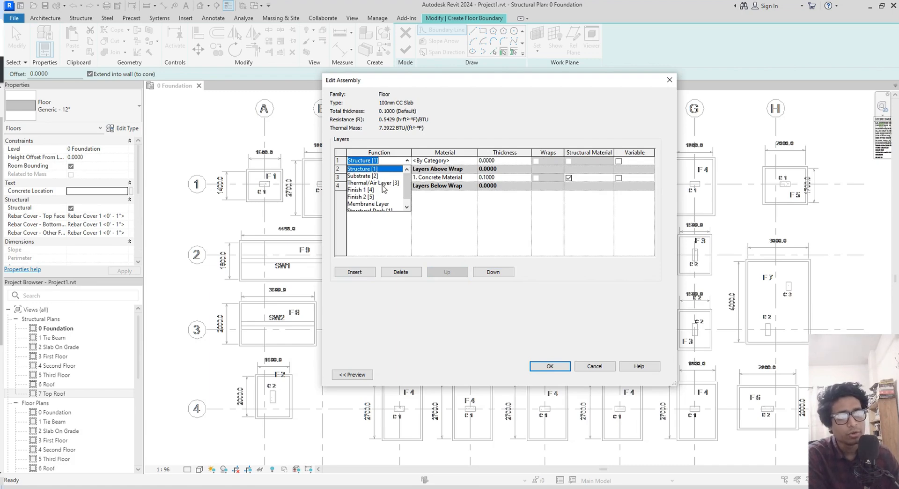
scroll(375, 211, down, 1)
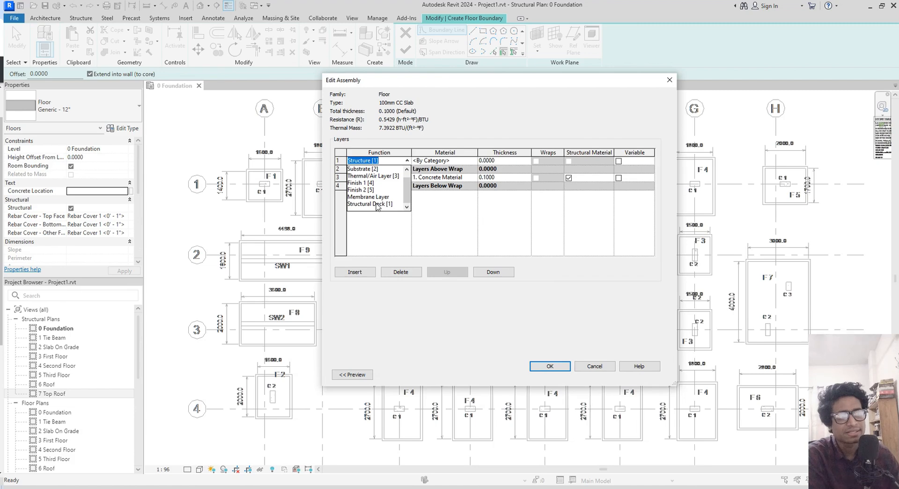
click(431, 216)
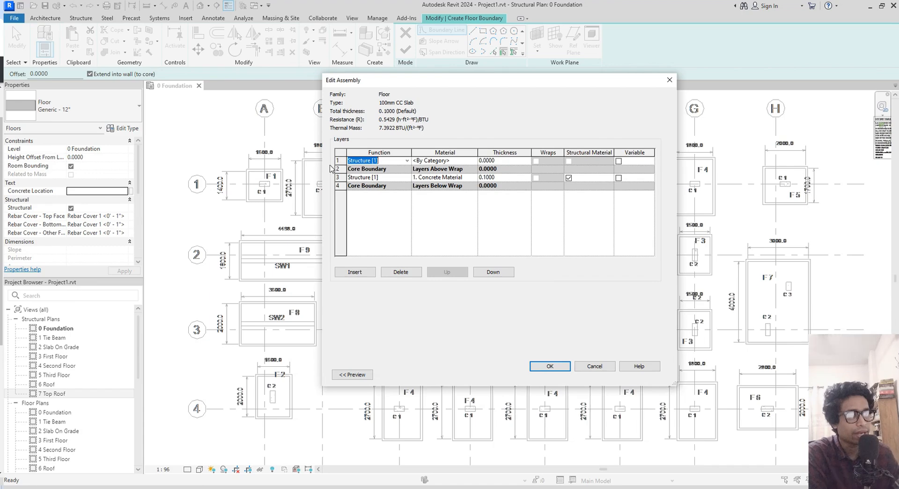
click(343, 160)
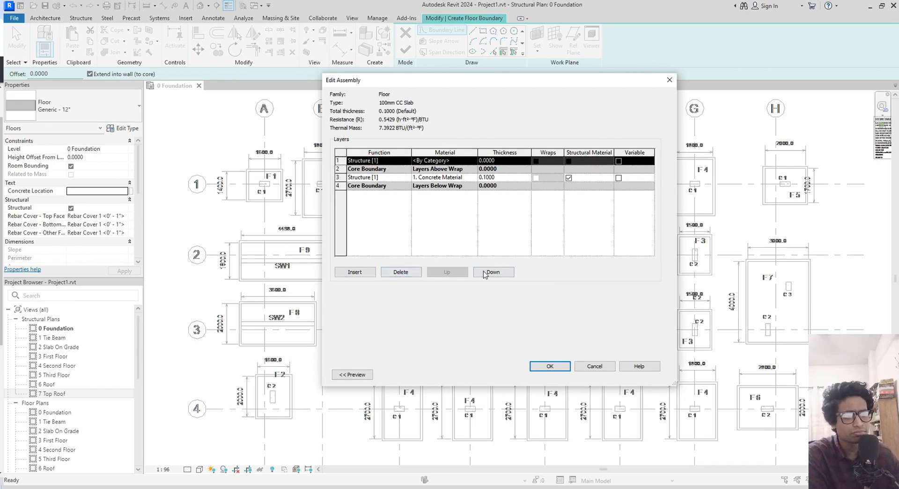
- Delete the extra structure layer above the core from the 100mm CC Slab assembly and accept the floor type
click(401, 272)
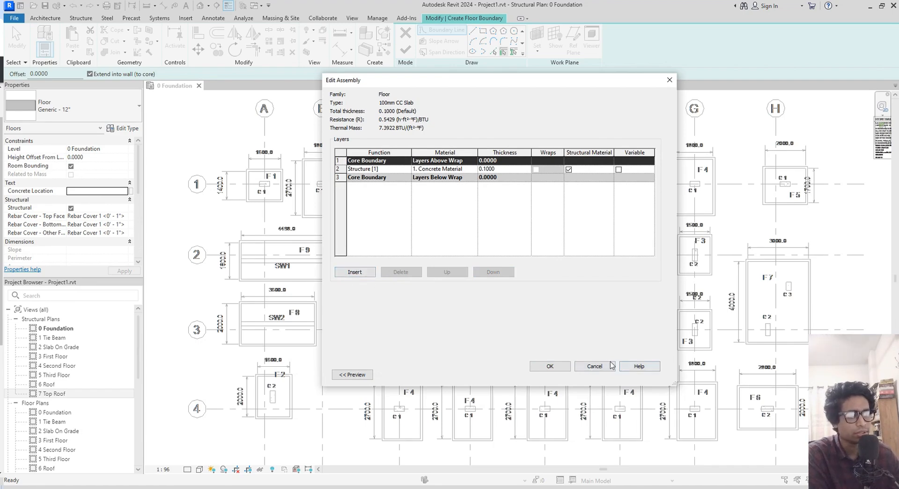
click(535, 366)
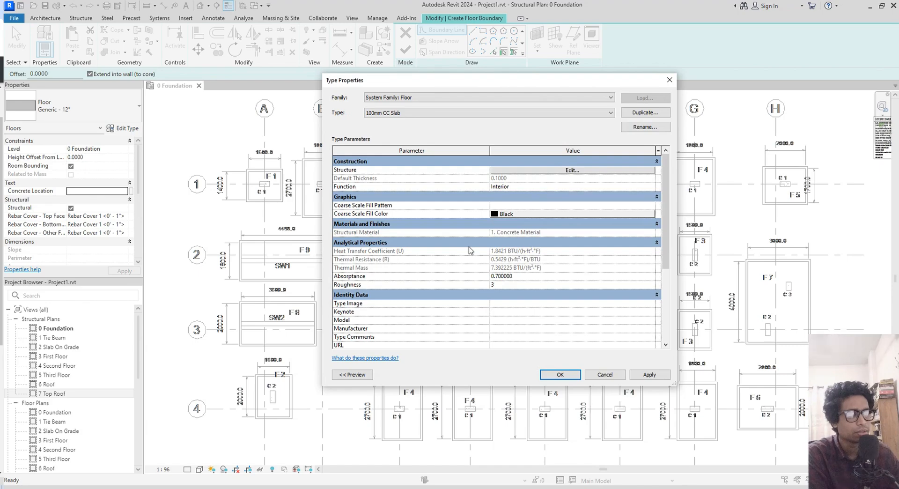
click(557, 374)
- Choose the rectangle boundary tool and set the floor's height offset from the 0 Foundation level to -0.500
scroll(272, 192, up, 3)
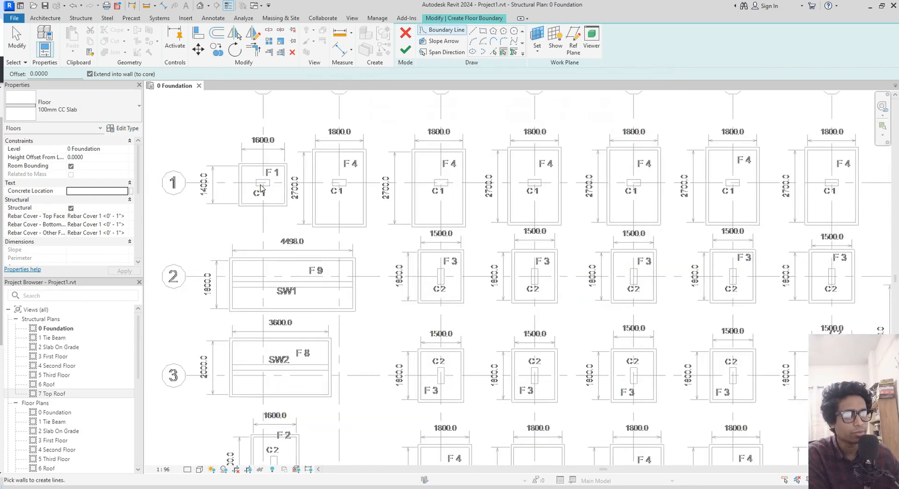
middle_drag(318, 217, 351, 217)
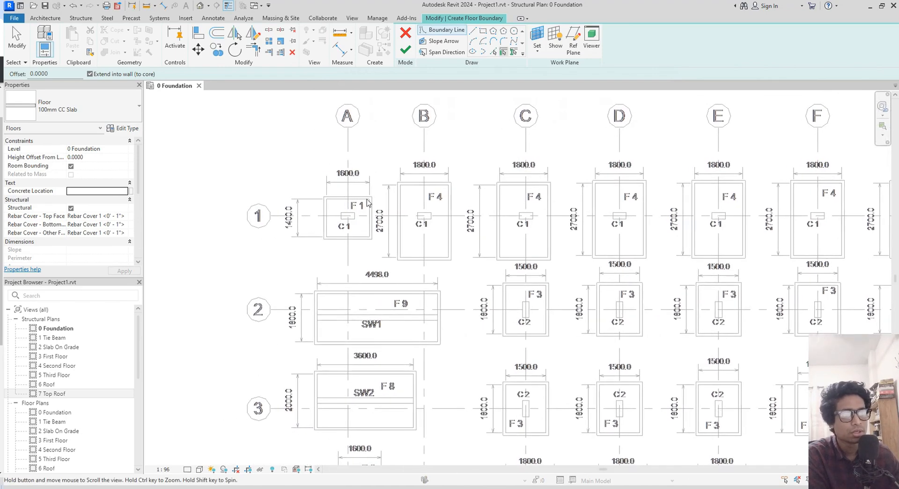
click(482, 30)
scroll(326, 221, up, 5)
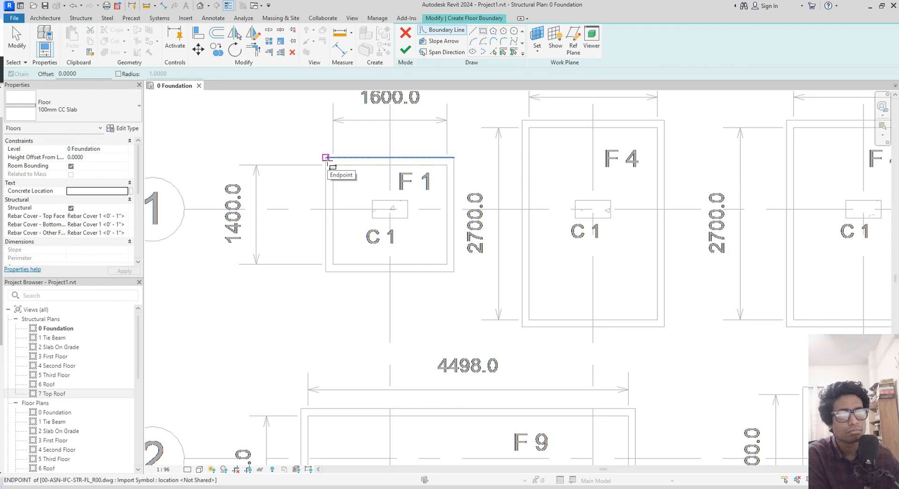
middle_drag(246, 180, 259, 180)
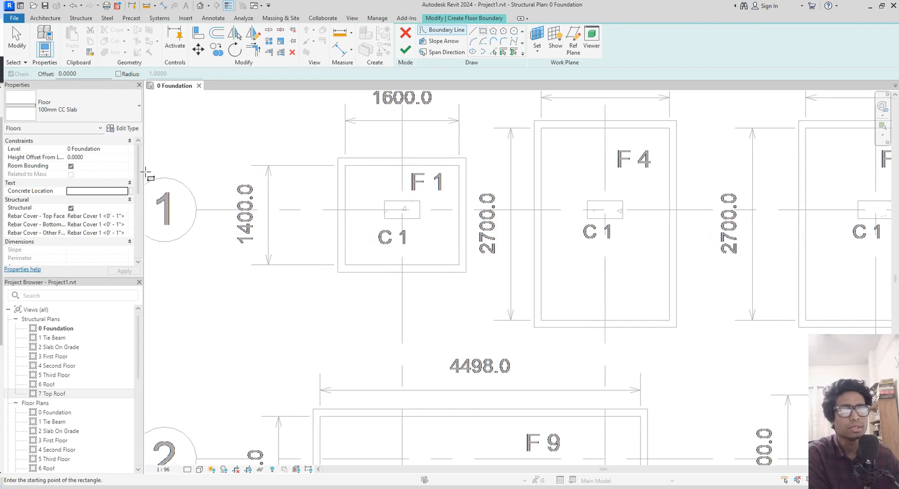
click(88, 157)
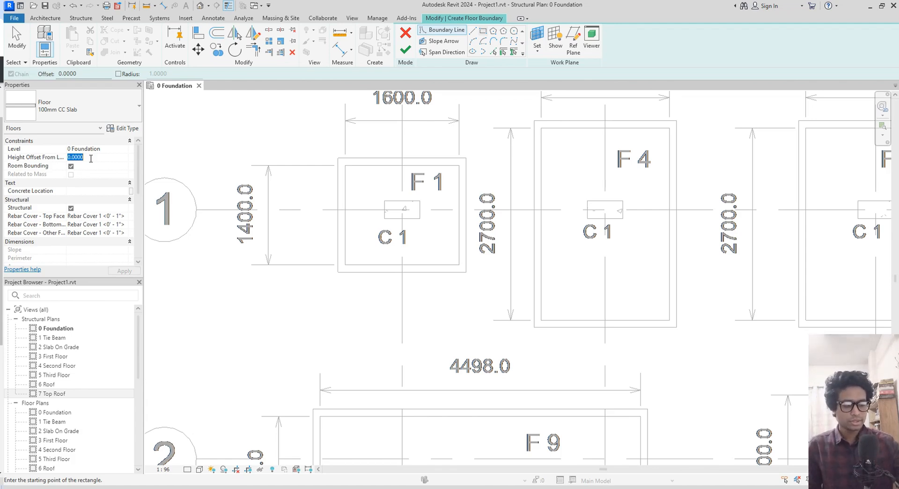
text(-)
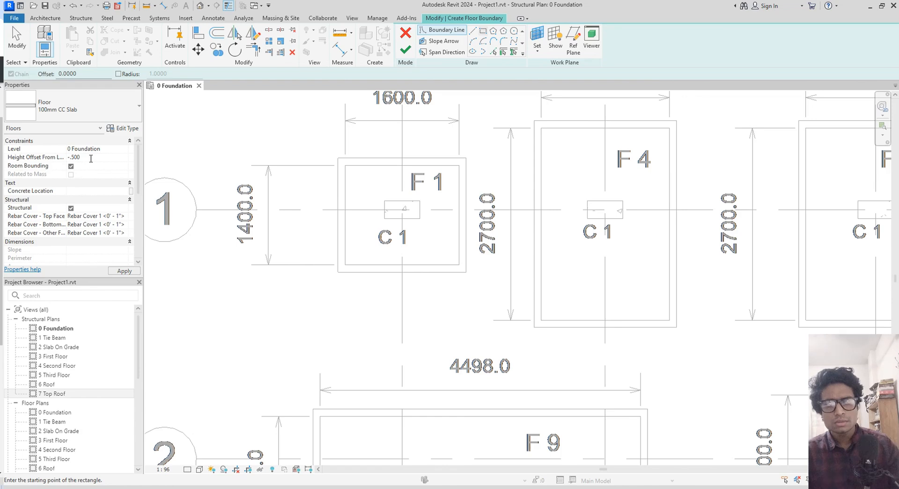
text(.500)
key(Return)
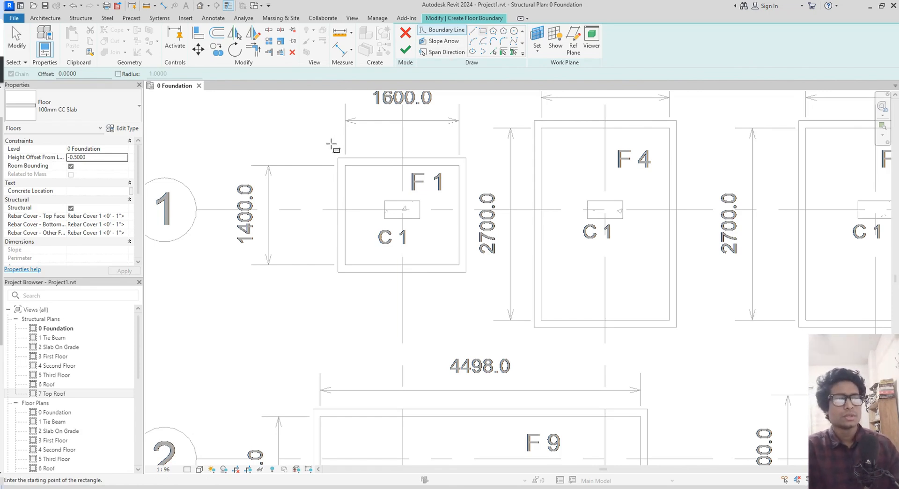
- Draw a rectangular slab boundary along the outer outline of footing F1 at grids A and 1
click(337, 158)
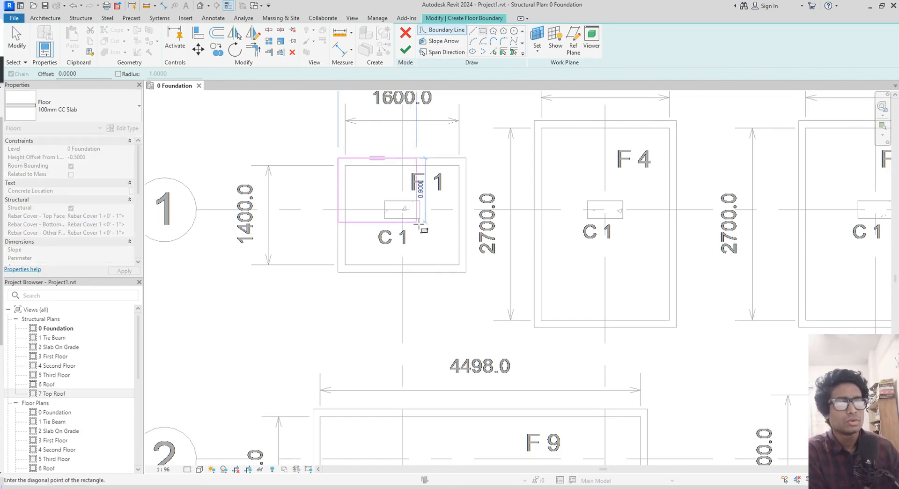
click(466, 272)
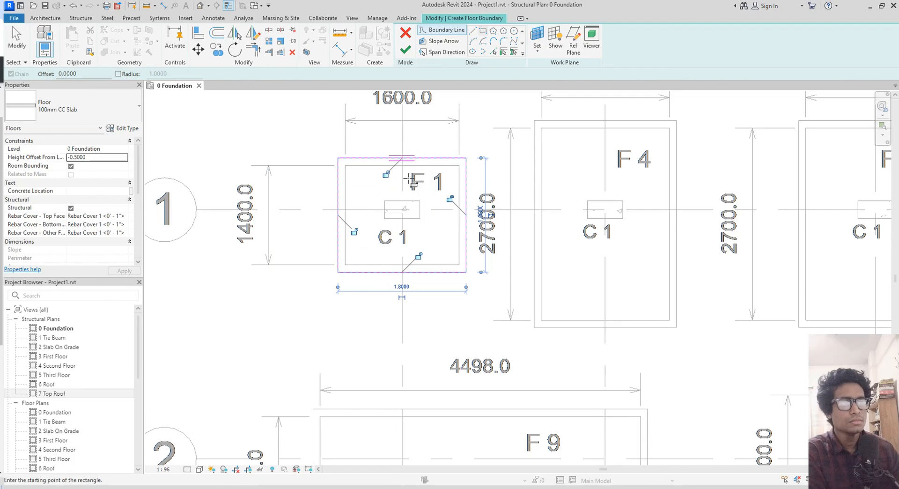
scroll(409, 170, up, 2)
scroll(393, 145, up, 2)
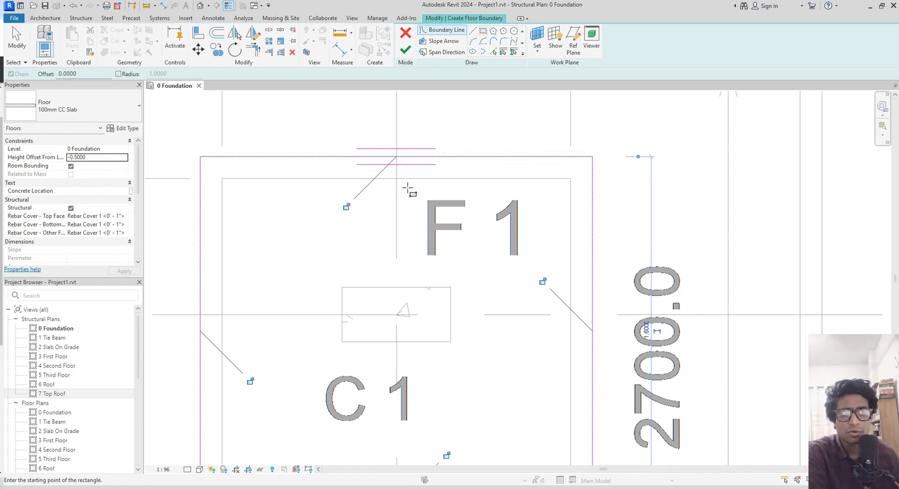
scroll(407, 188, down, 4)
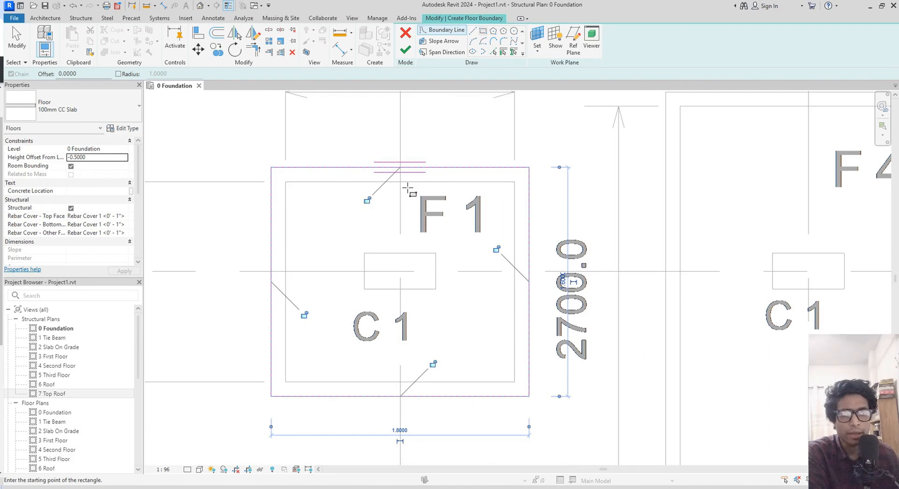
scroll(393, 205, down, 2)
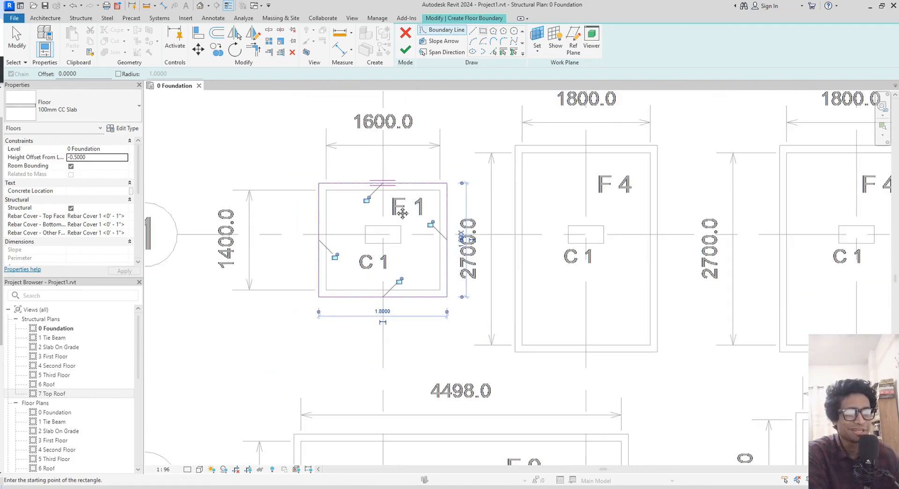
- Look over the footing layout across all grids, comparing the footing types and their outlines
scroll(399, 211, down, 2)
middle_drag(399, 210, 375, 167)
middle_drag(387, 279, 345, 233)
scroll(511, 245, down, 1)
middle_drag(514, 249, 392, 240)
scroll(410, 244, down, 1)
middle_drag(617, 281, 504, 220)
middle_drag(627, 307, 409, 254)
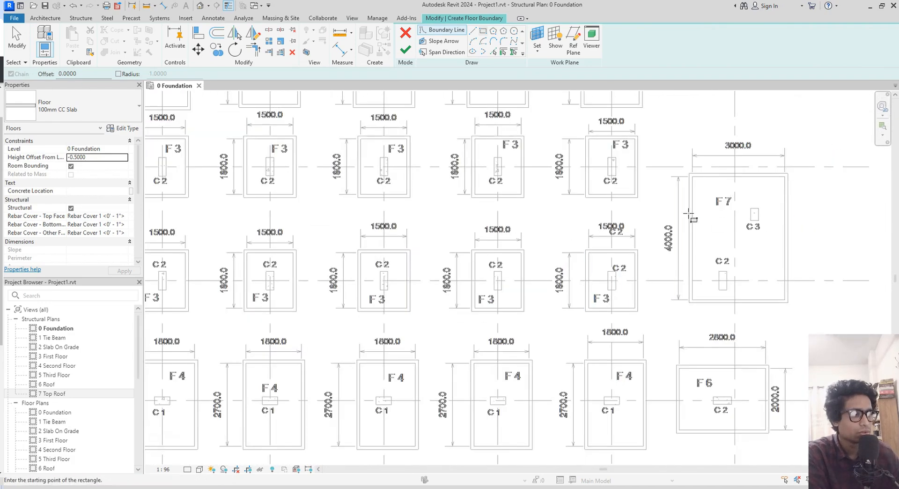
scroll(671, 273, down, 1)
middle_drag(673, 278, 673, 326)
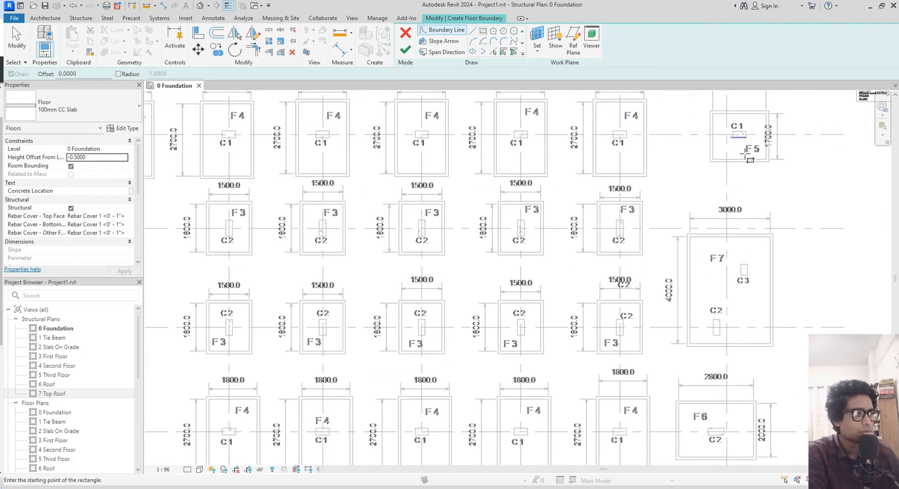
scroll(743, 147, up, 1)
middle_drag(750, 202, 680, 123)
scroll(701, 180, up, 2)
middle_drag(683, 260, 711, 110)
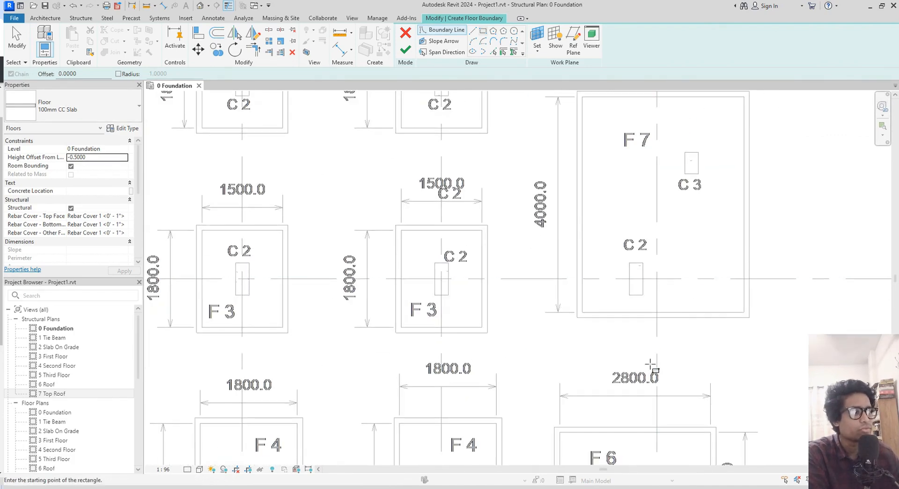
scroll(652, 365, down, 2)
middle_drag(651, 365, 828, 207)
scroll(462, 302, down, 3)
middle_drag(462, 302, 742, 327)
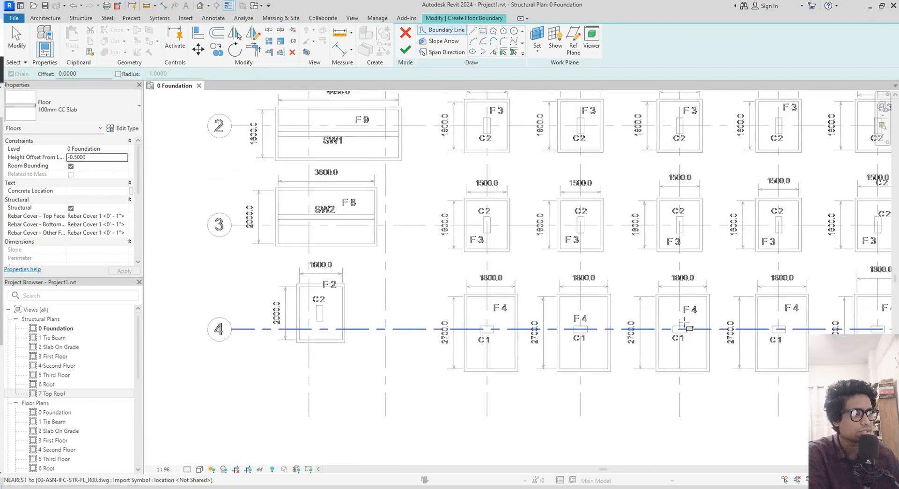
- Draw rectangular slab boundaries along the outer outlines of shear wall footings F9 on grid 2 and F8 on grid 3
scroll(250, 297, up, 1)
mouse_move(320, 274)
middle_down()
mouse_move(314, 445)
mouse_move(308, 385)
middle_up()
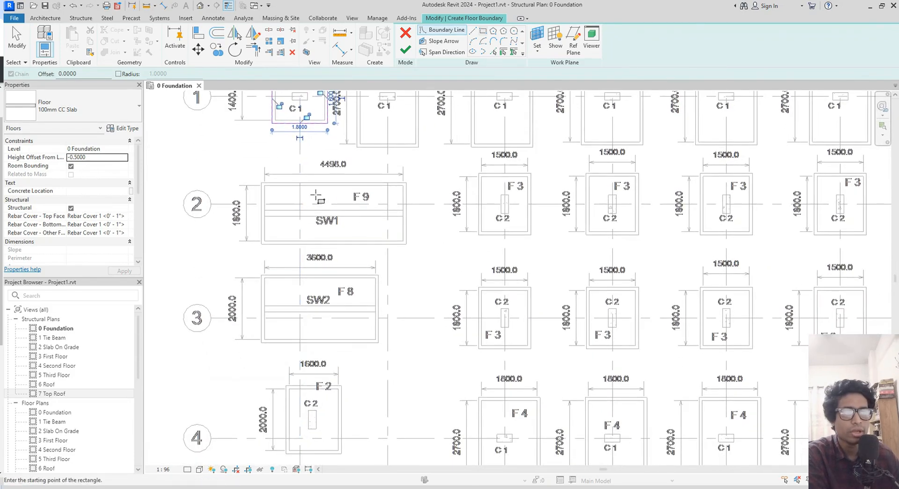
scroll(259, 183, up, 2)
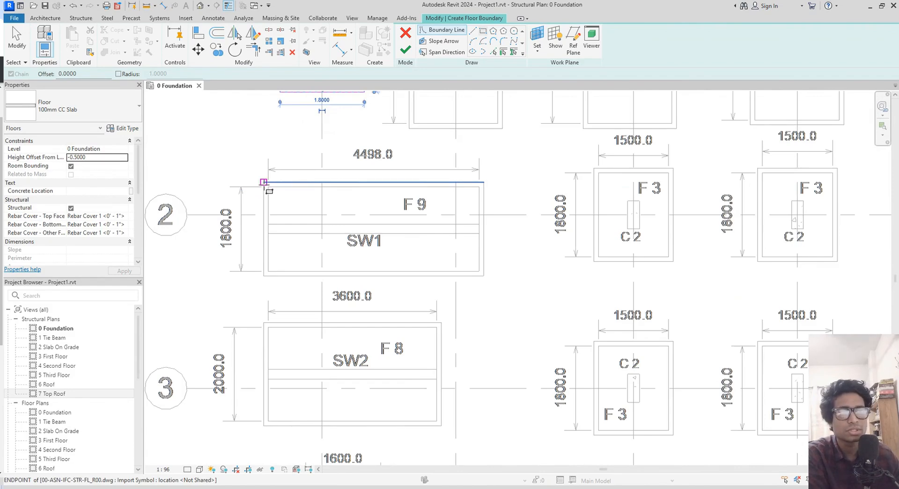
click(263, 181)
click(483, 276)
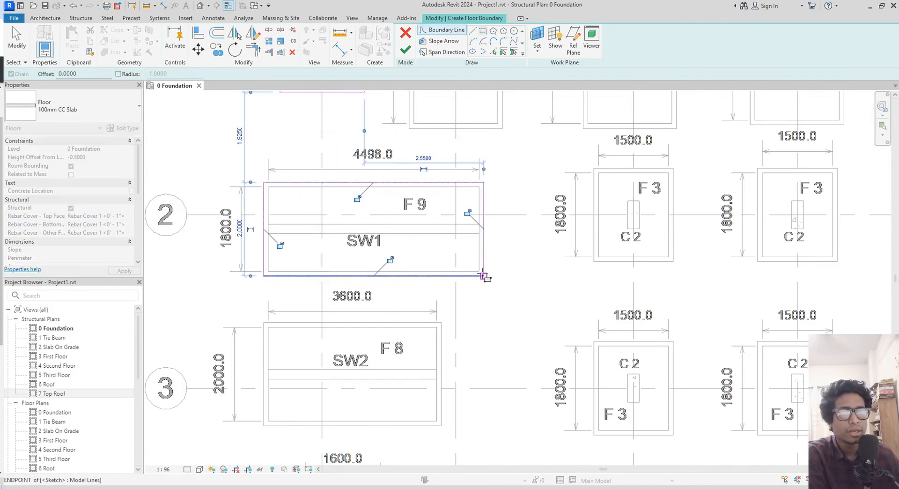
middle_drag(272, 323, 264, 253)
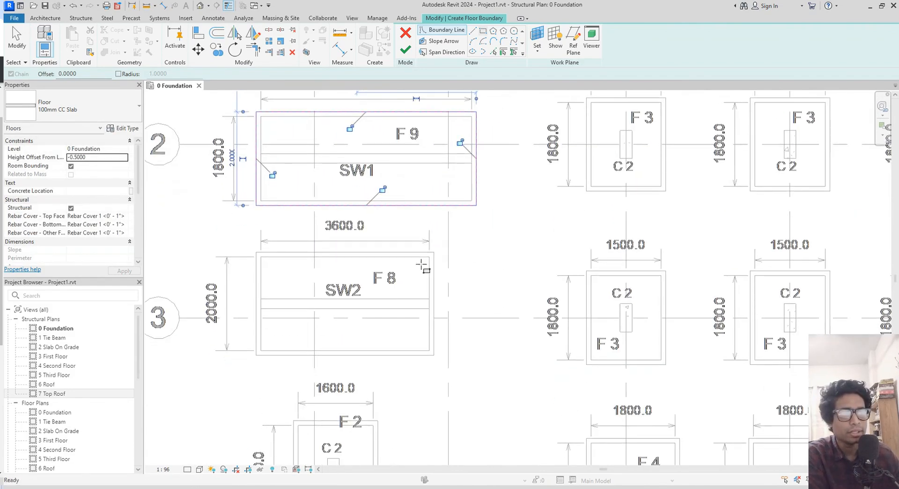
click(256, 253)
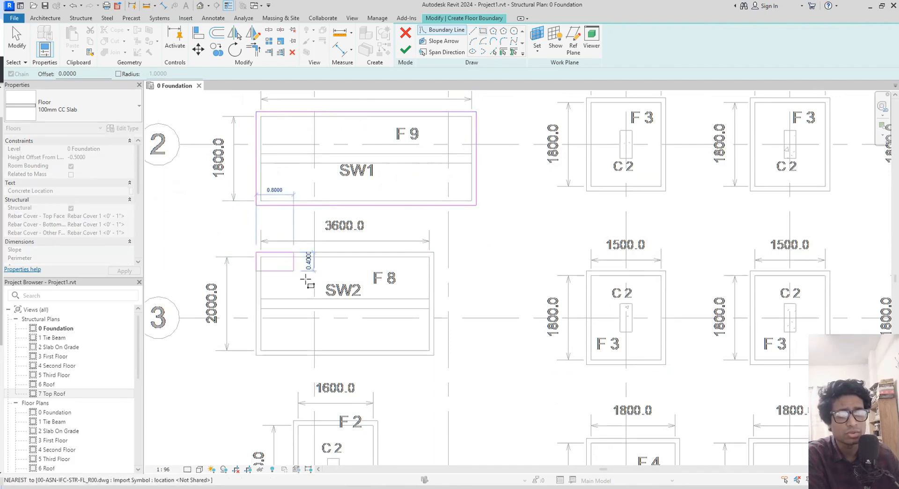
click(433, 354)
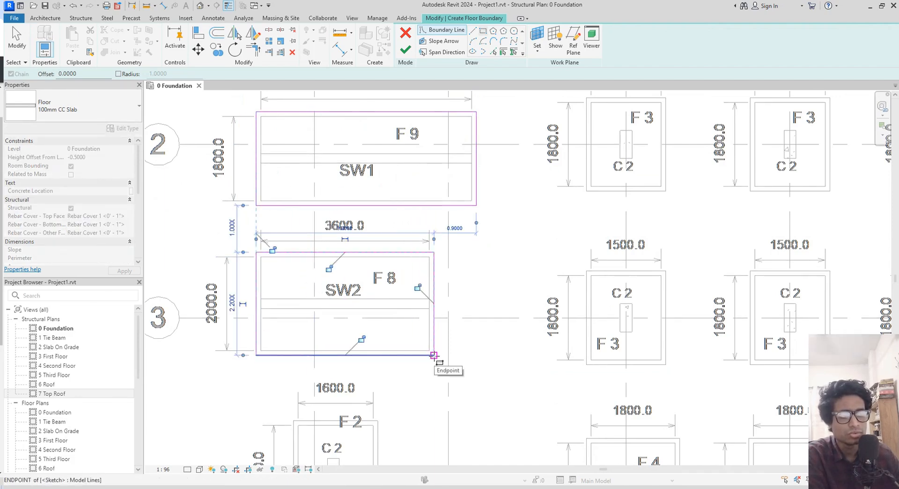
- Draw a rectangular slab boundary along the outer outline of footing F2 on grid 4
middle_drag(434, 379, 434, 263)
scroll(273, 311, up, 3)
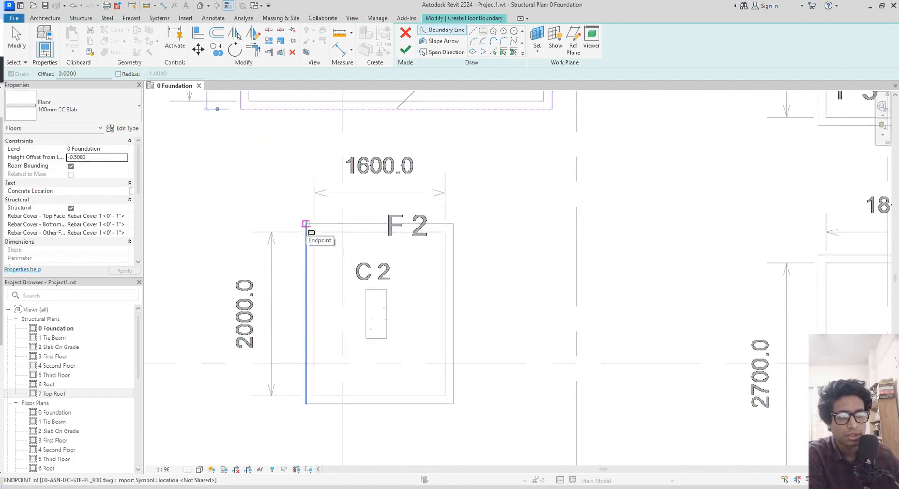
click(306, 223)
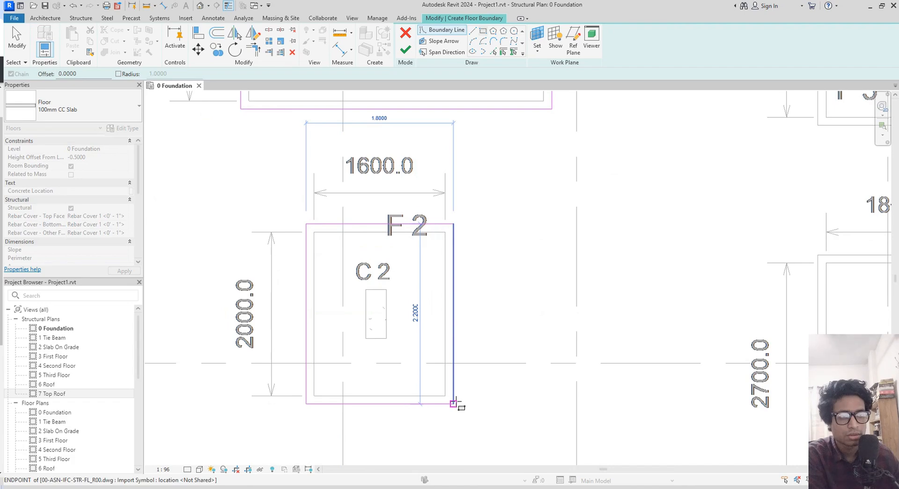
click(453, 402)
- Draw a rectangular slab boundary along the outer outline of footing F5 at grids H and 1
scroll(499, 380, down, 4)
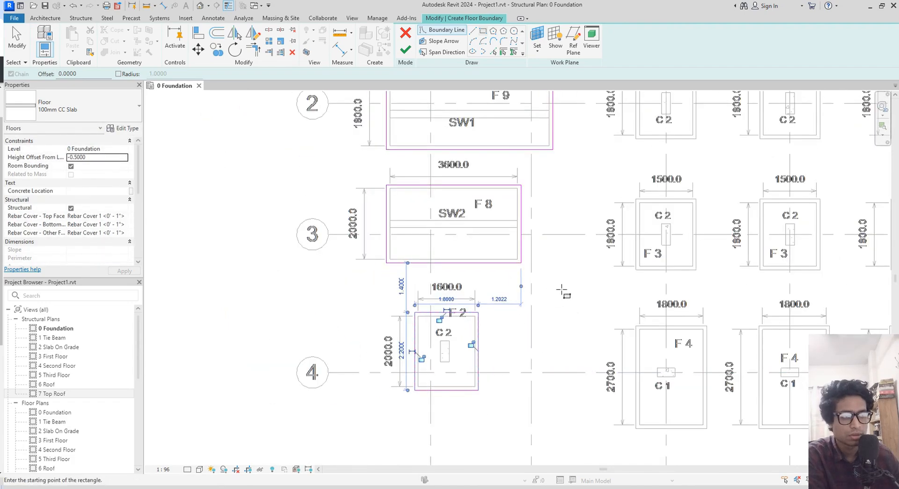
middle_drag(578, 296, 393, 320)
scroll(538, 331, down, 3)
middle_drag(748, 271, 503, 267)
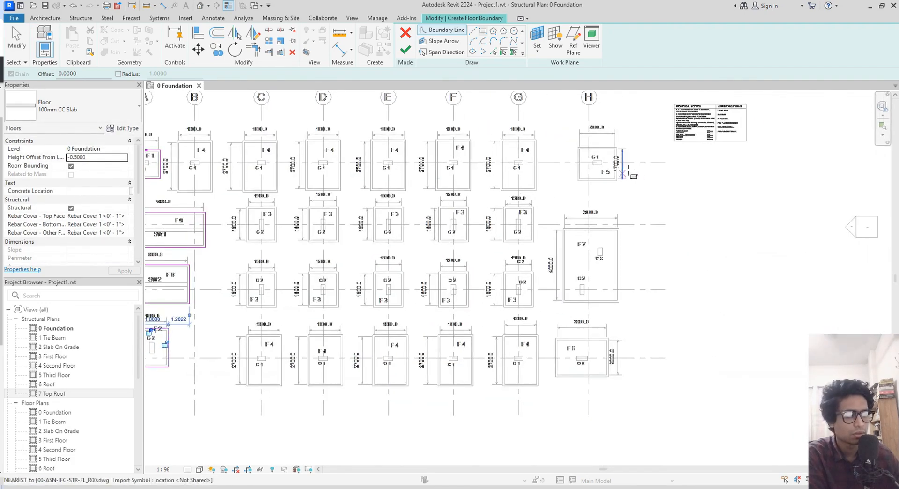
scroll(627, 169, up, 6)
middle_drag(592, 146, 578, 196)
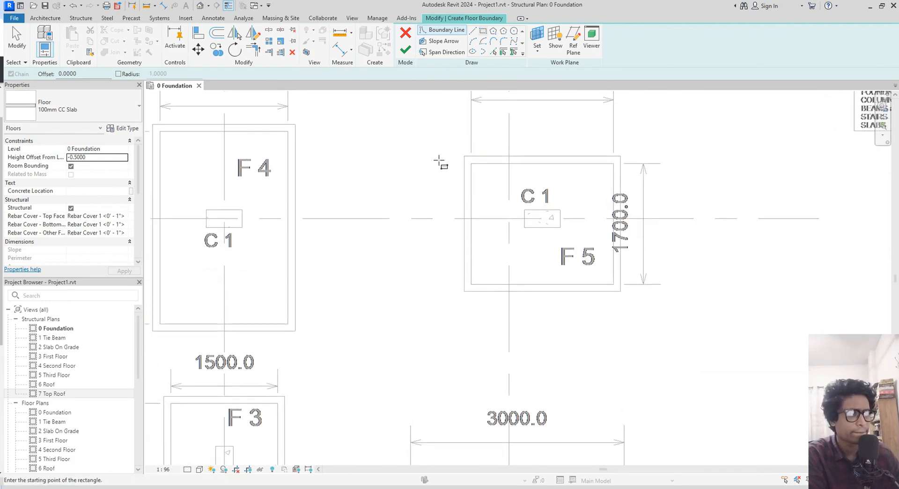
click(464, 156)
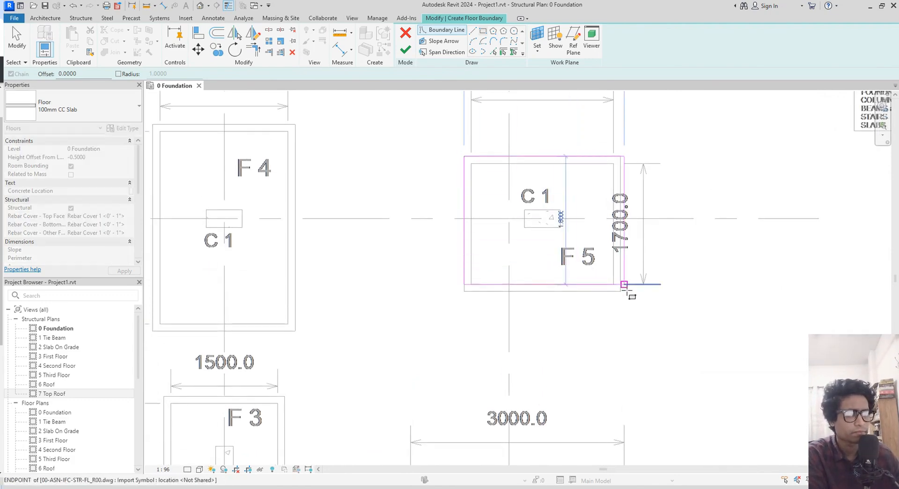
click(620, 291)
- Draw a rectangular slab boundary along the outer outline of the combined footing F7 on grid H
scroll(609, 299, down, 1)
middle_drag(611, 275, 624, 134)
middle_drag(487, 298, 462, 189)
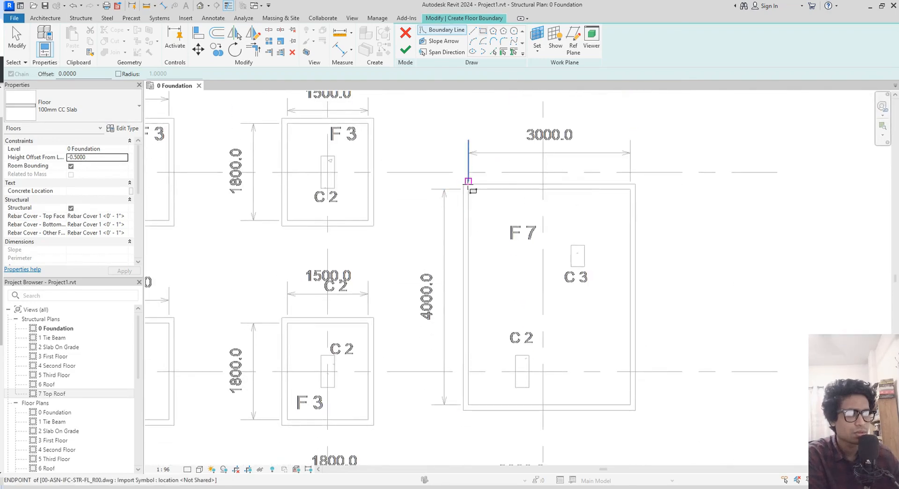
click(464, 185)
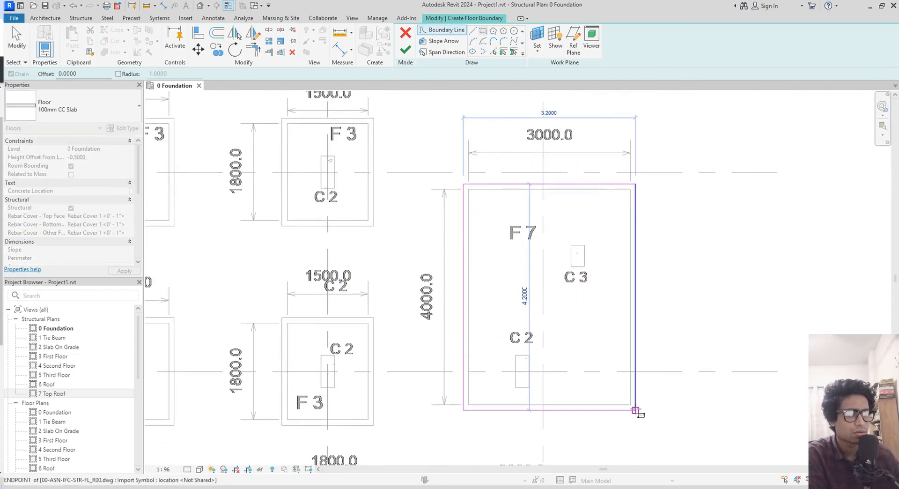
click(635, 410)
- Draw a rectangular slab boundary along the outer outline of footing F6 at grids H and 4
scroll(703, 360, down, 2)
middle_drag(697, 308, 686, 133)
scroll(519, 339, up, 3)
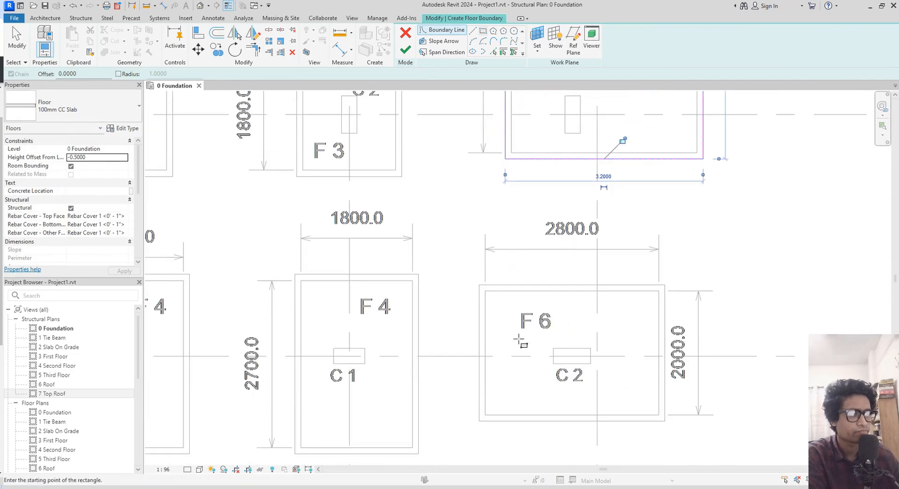
click(479, 284)
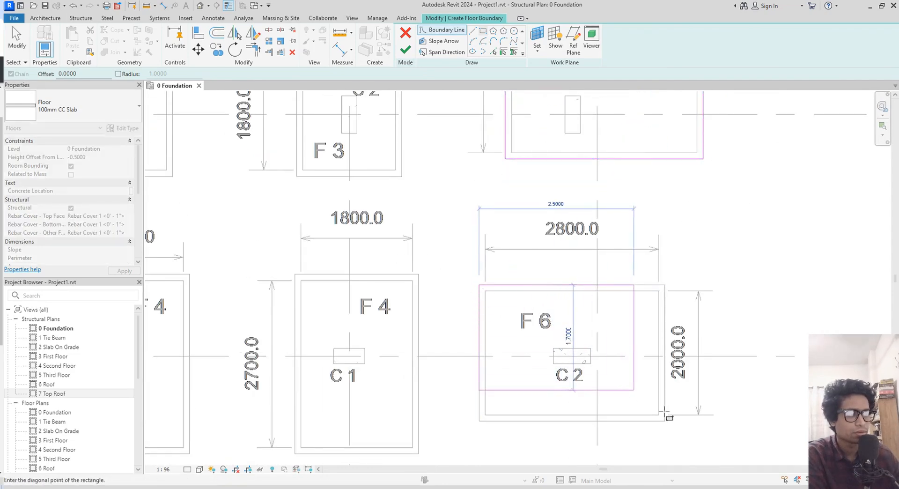
click(664, 420)
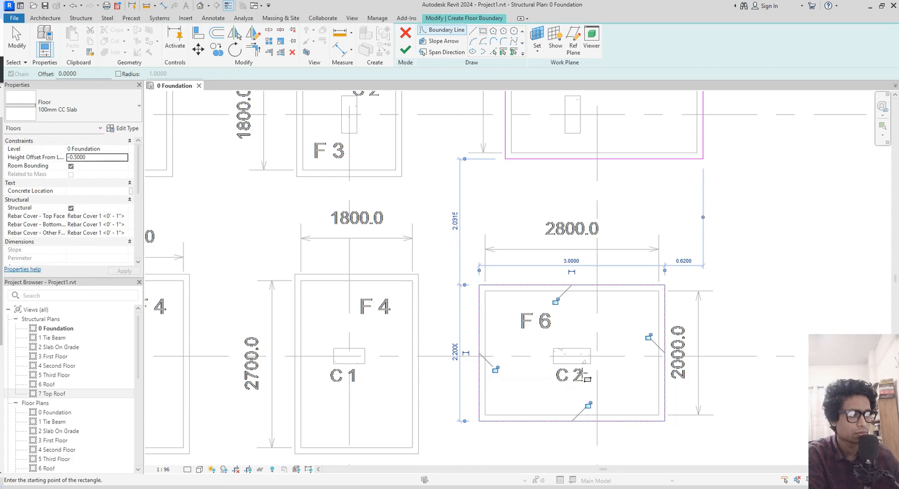
- Examine the slab boundaries around footings F6, F7 and F5 along grid H for complete rectangular outlines
scroll(687, 350, up, 1)
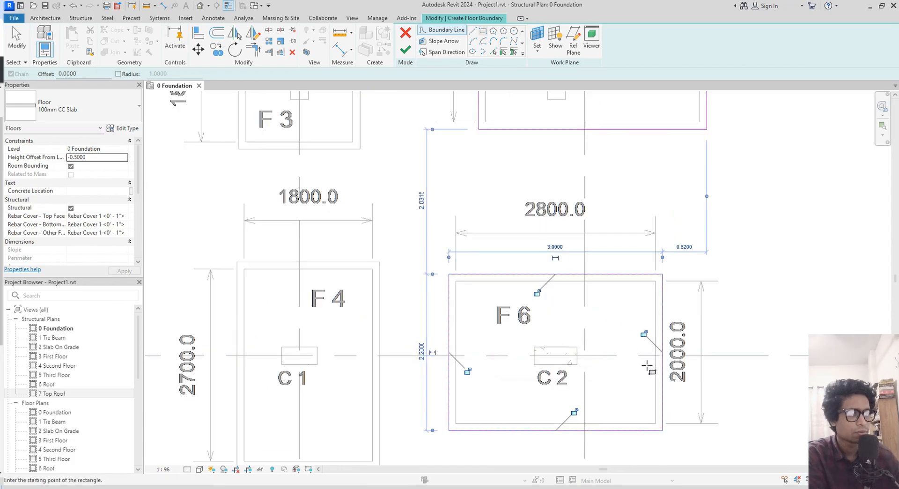
scroll(646, 365, up, 1)
scroll(647, 365, down, 2)
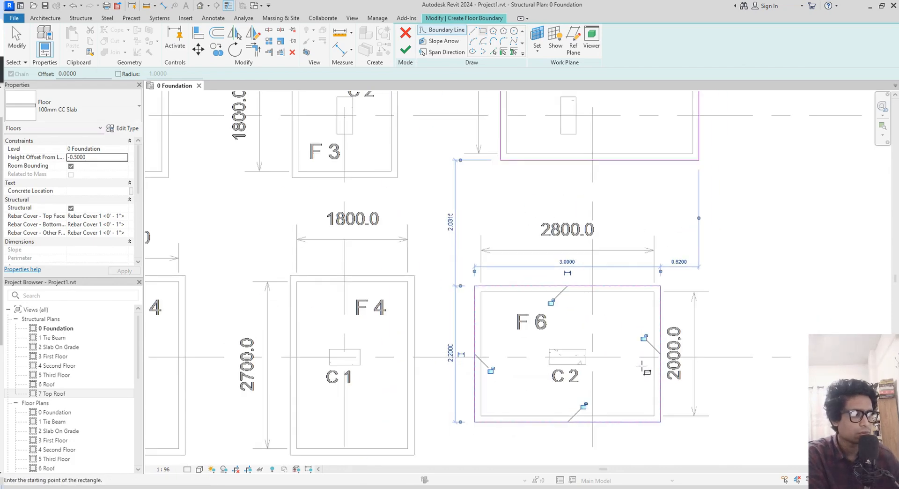
scroll(628, 364, down, 2)
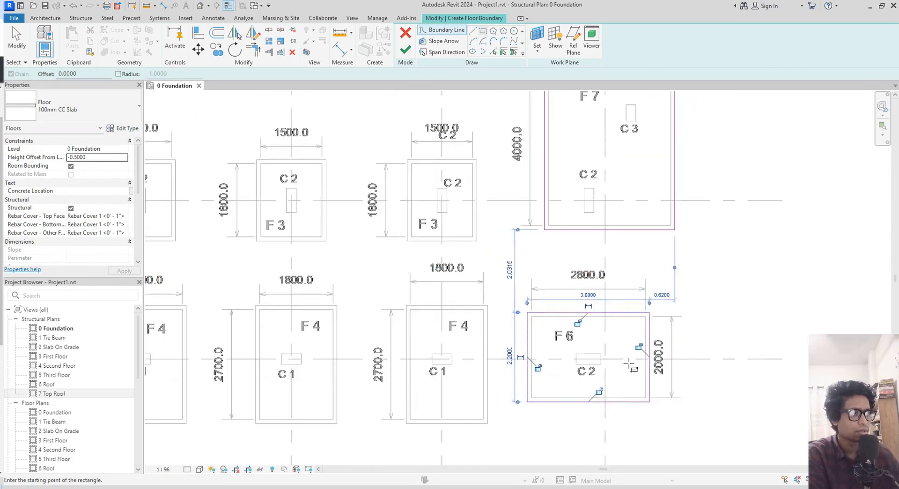
scroll(604, 194, up, 2)
scroll(724, 231, up, 2)
scroll(724, 230, up, 1)
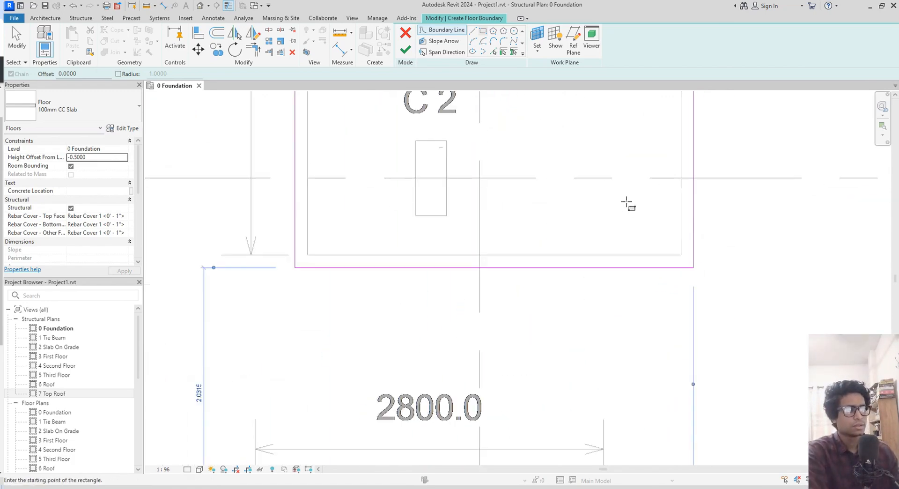
middle_drag(631, 211, 710, 418)
middle_drag(666, 188, 686, 352)
scroll(682, 251, down, 3)
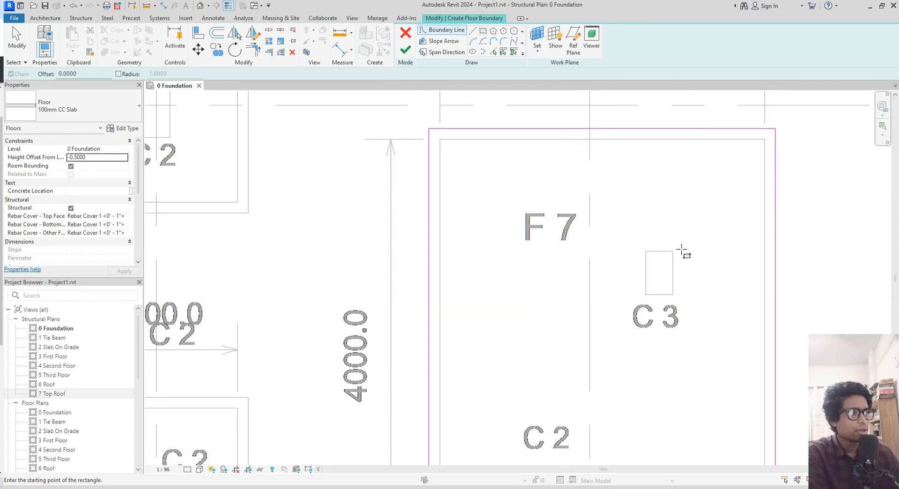
middle_drag(672, 244, 688, 421)
middle_drag(619, 190, 602, 289)
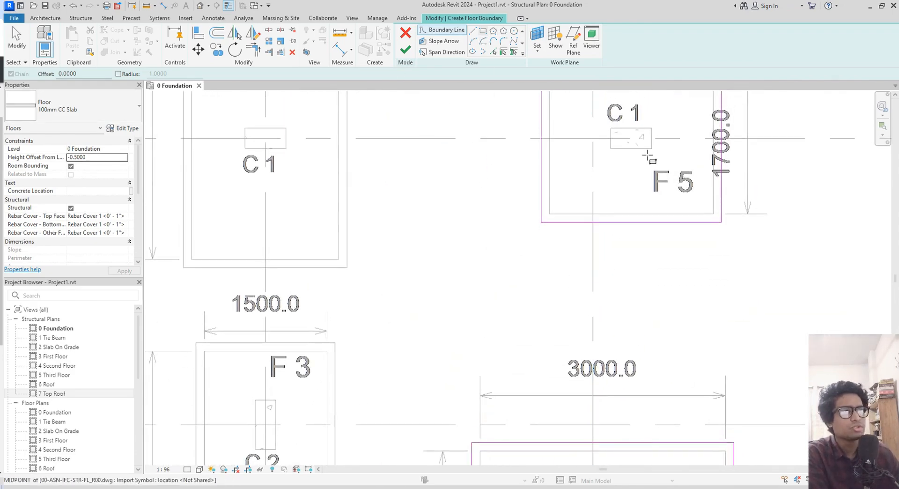
middle_drag(635, 180, 623, 295)
scroll(665, 185, up, 3)
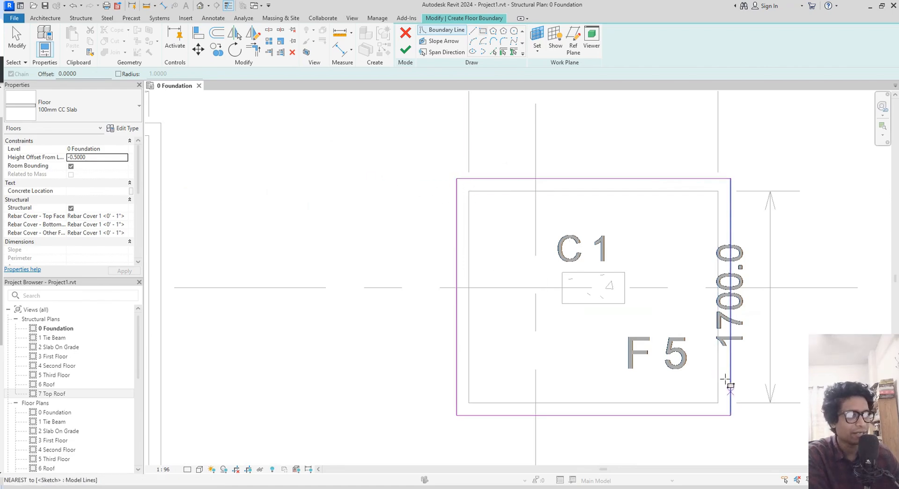
scroll(574, 243, down, 3)
scroll(533, 216, up, 1)
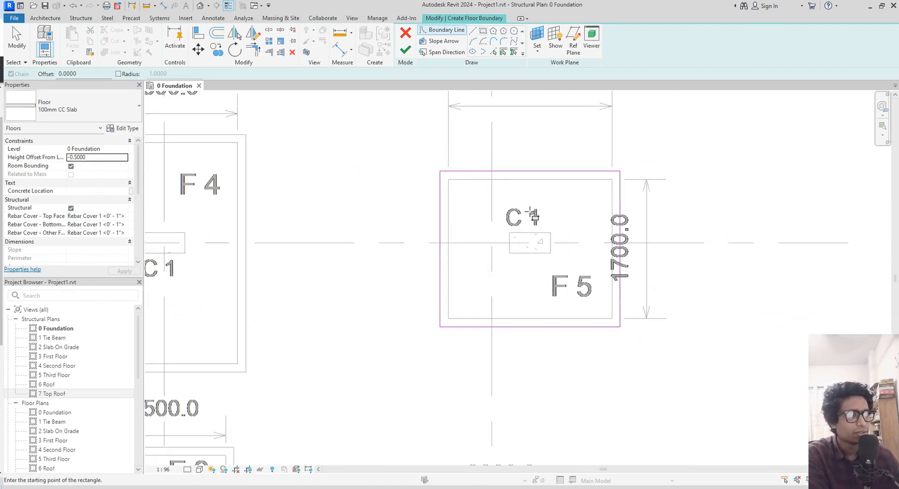
scroll(530, 212, up, 3)
scroll(530, 211, down, 3)
middle_drag(547, 220, 589, 389)
middle_drag(549, 226, 565, 330)
scroll(548, 161, down, 1)
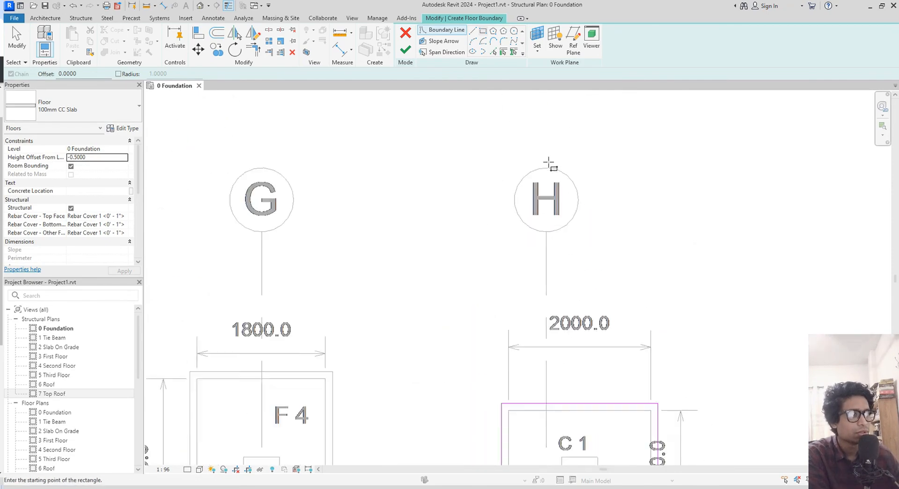
scroll(548, 162, down, 1)
middle_drag(548, 161, 548, 298)
scroll(568, 183, down, 6)
- Examine the slab boundaries around footings F2, F8, F9 and F1 near grid A against the plan outlines
middle_drag(600, 236, 620, 110)
mouse_move(520, 179)
middle_down()
mouse_move(643, 67)
mouse_move(660, 2)
middle_up()
middle_drag(518, 225, 680, 227)
scroll(237, 253, up, 3)
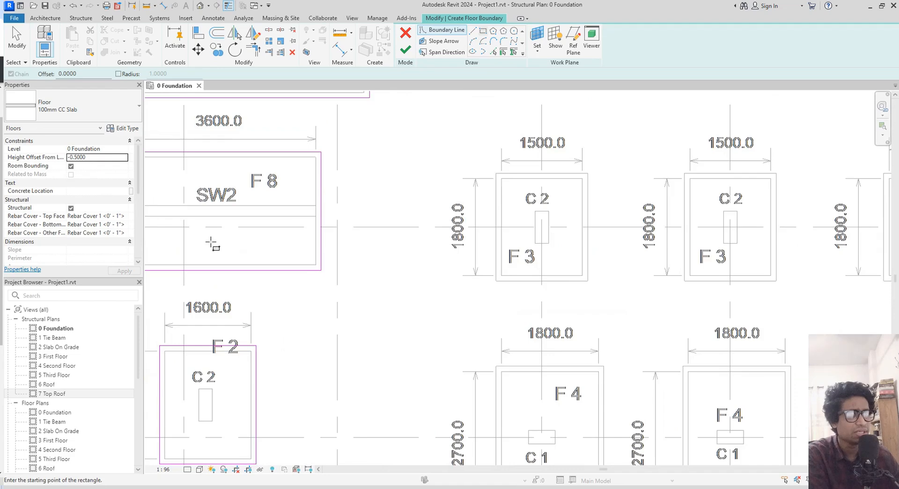
middle_drag(211, 242, 426, 255)
scroll(348, 208, up, 3)
middle_drag(382, 210, 318, 84)
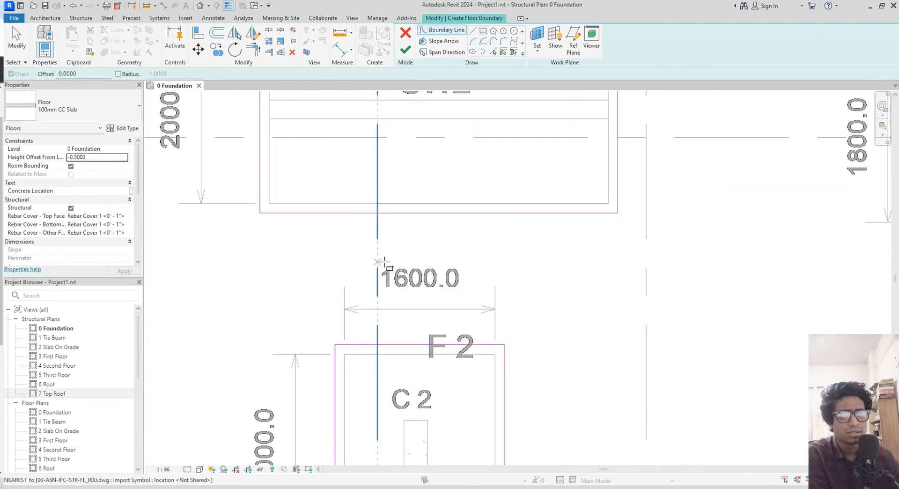
middle_drag(401, 306, 423, 458)
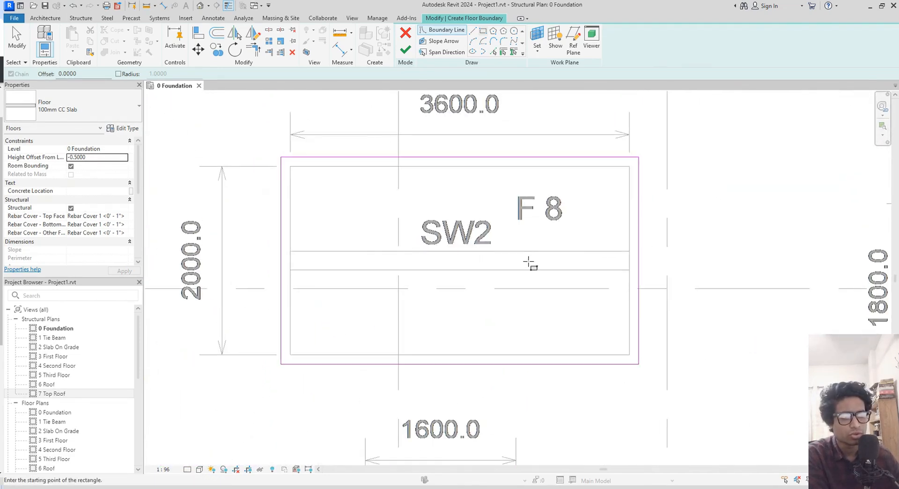
middle_drag(528, 261, 520, 430)
middle_drag(484, 245, 472, 391)
middle_drag(515, 243, 497, 388)
middle_drag(488, 295, 547, 441)
scroll(499, 340, down, 3)
middle_drag(473, 324, 446, 282)
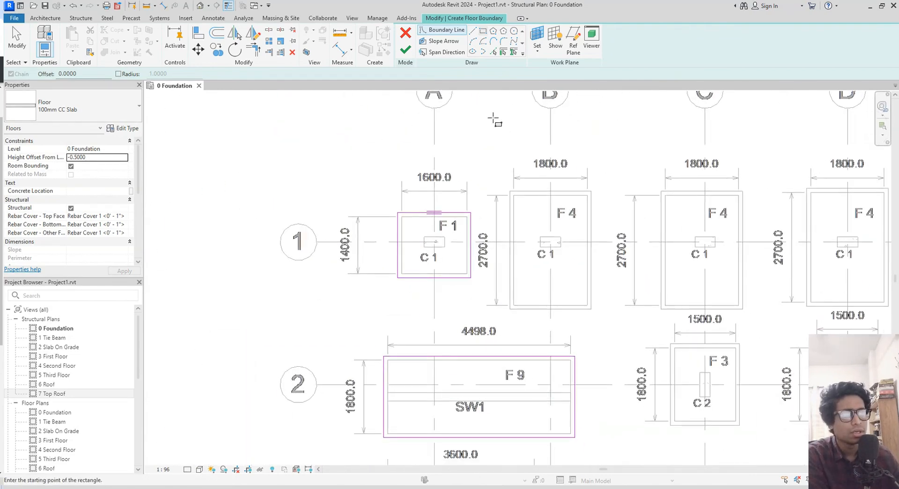
- Finish the floor boundary sketch to create the 100mm CC Slab under the outlined footings
click(405, 49)
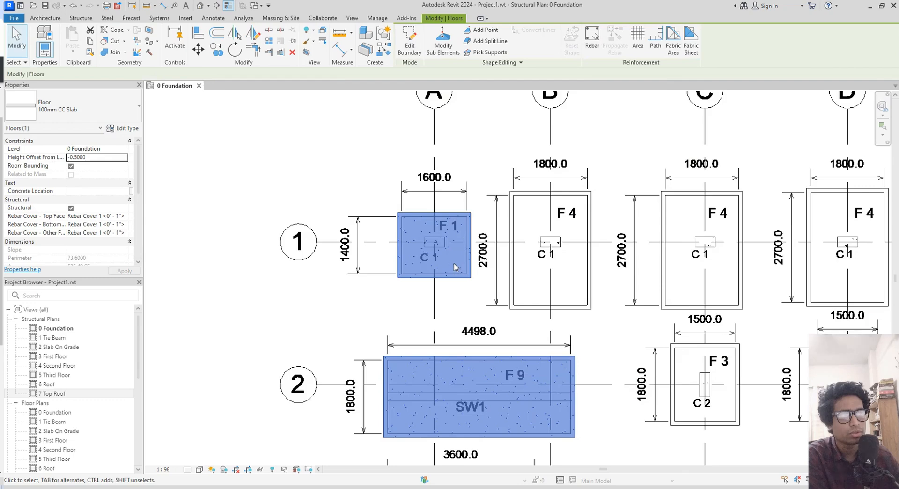
scroll(454, 267, down, 4)
middle_drag(582, 384, 495, 326)
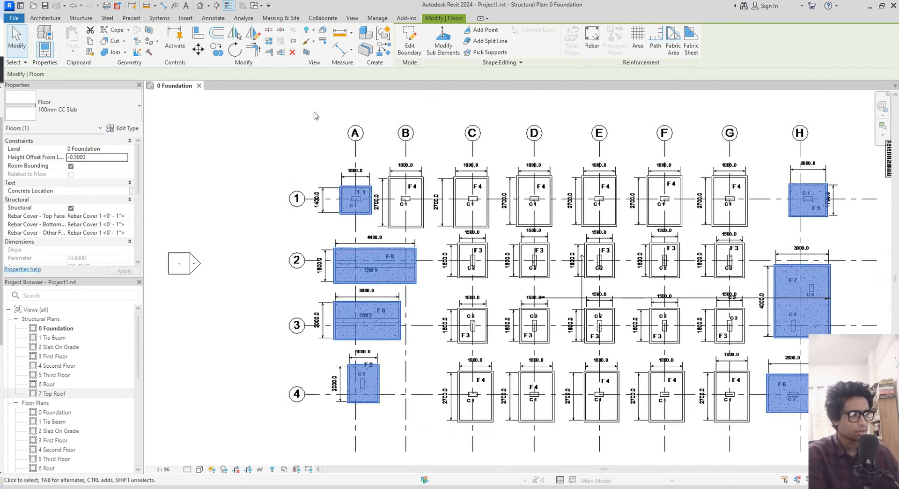
scroll(50, 377, down, 5)
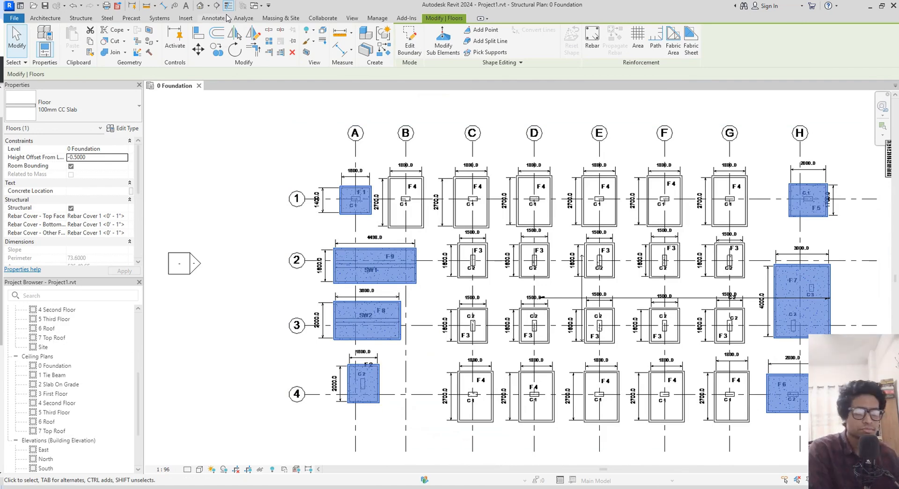
- Open the default 3D view and inspect the CC slabs up close from a front angle
click(201, 6)
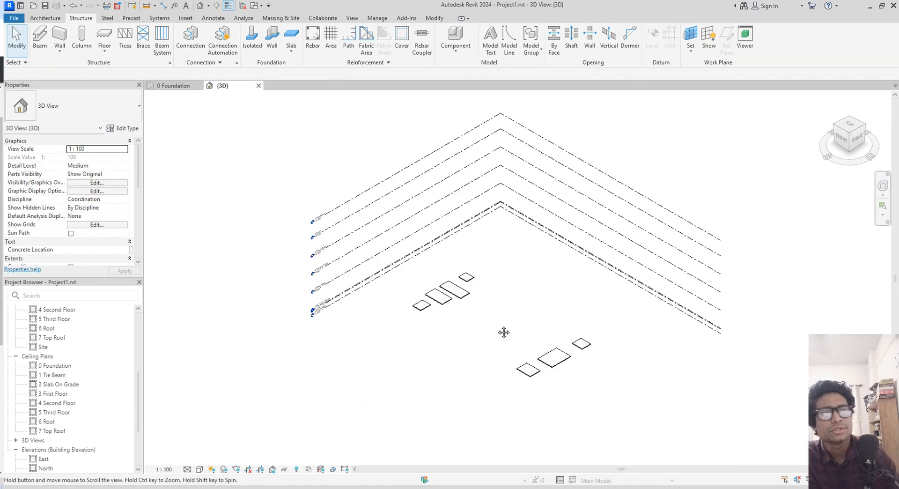
shift+middle_drag(497, 328, 509, 346)
scroll(506, 349, up, 5)
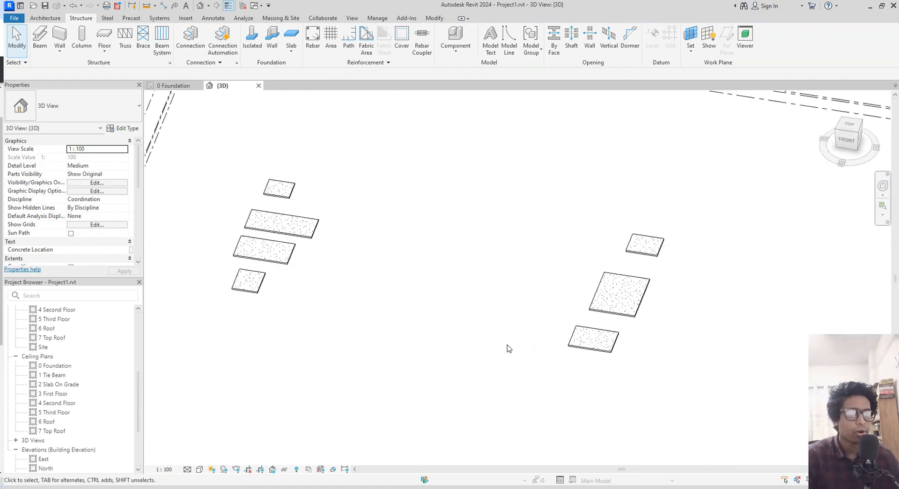
- Set the 3D view's model display style to Textures in the Graphic Display Options and apply it
key(g)
key(d)
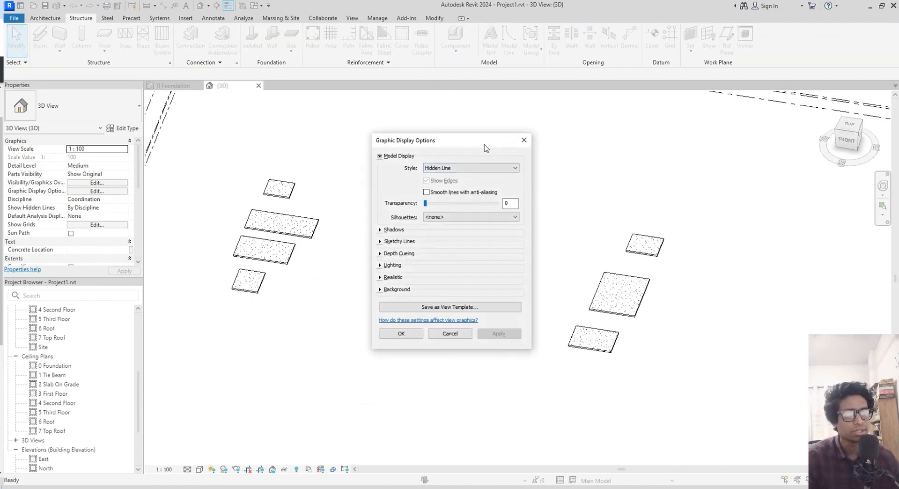
click(486, 169)
click(440, 204)
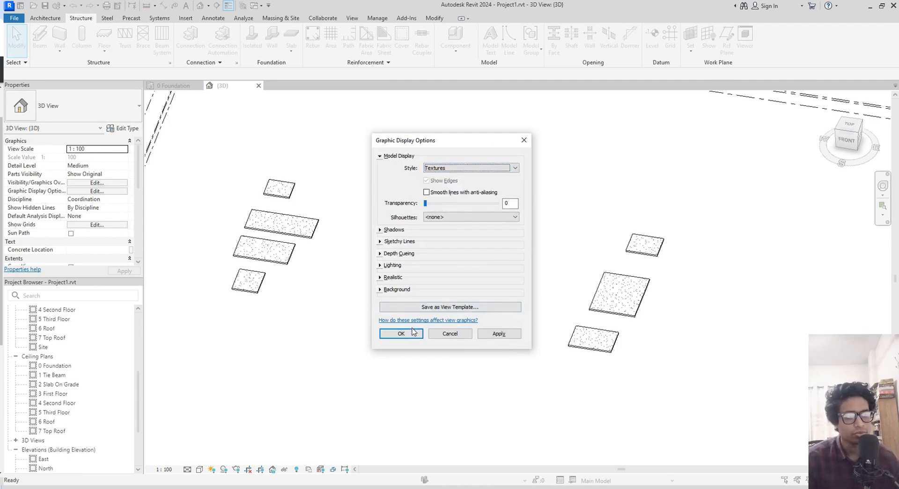
click(497, 334)
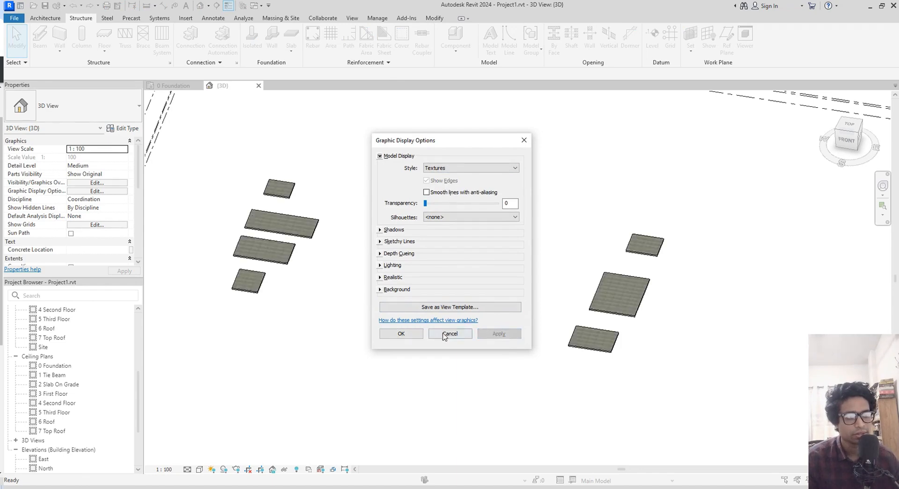
click(422, 333)
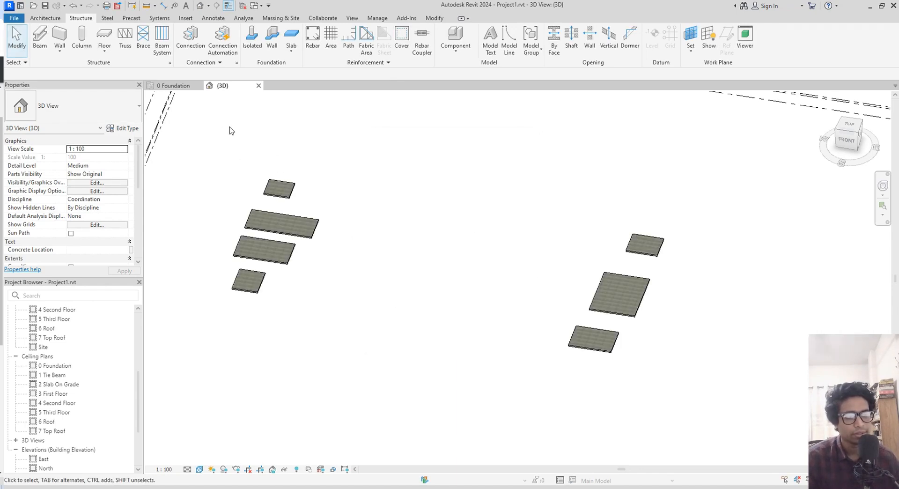
- In the 0 Foundation plan, start a new 100mm CC Slab and draw its 2.0 by 2.9 m boundary around footing F4 at grids B and 1
click(174, 85)
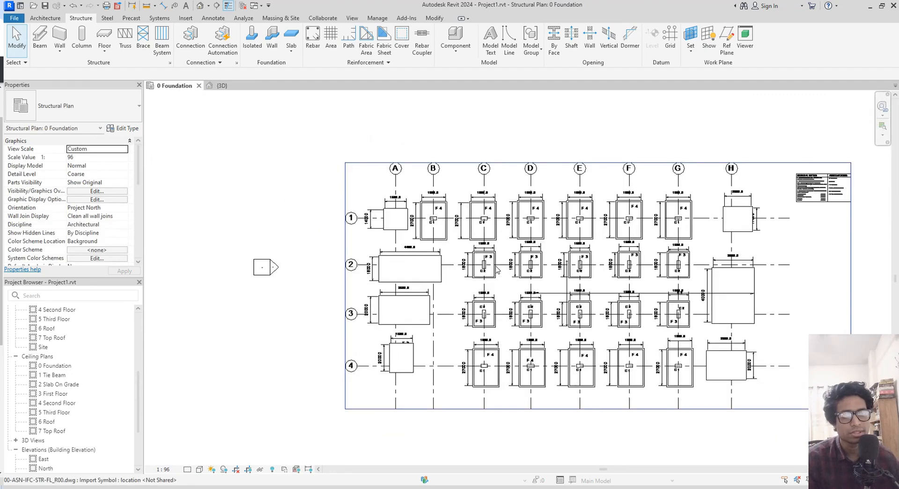
scroll(497, 269, up, 4)
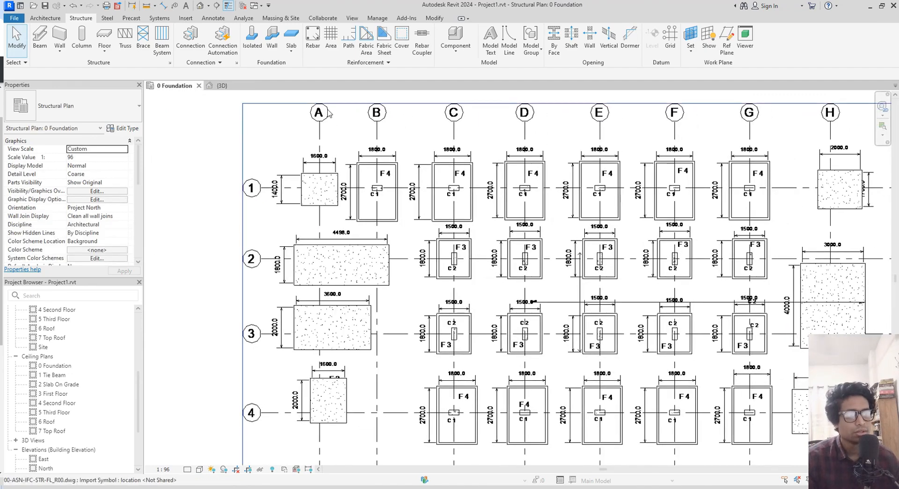
click(817, 200)
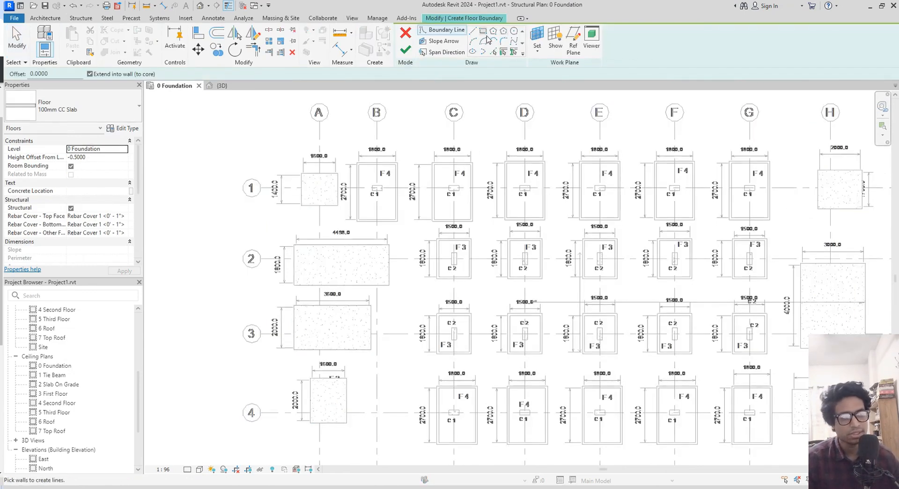
click(483, 30)
scroll(370, 163, up, 3)
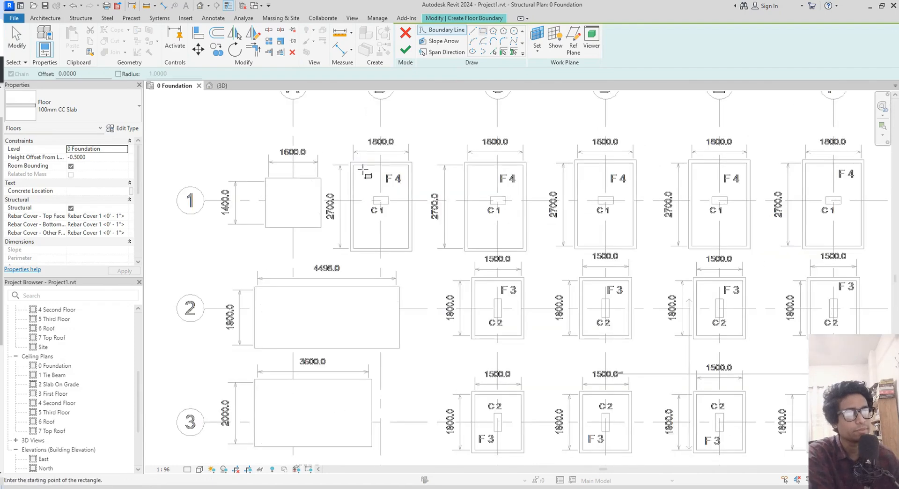
scroll(353, 160, up, 3)
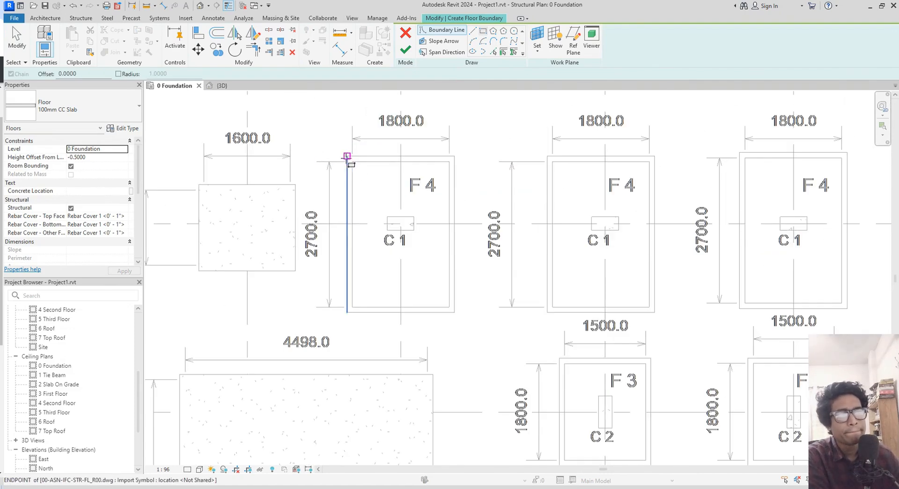
click(347, 156)
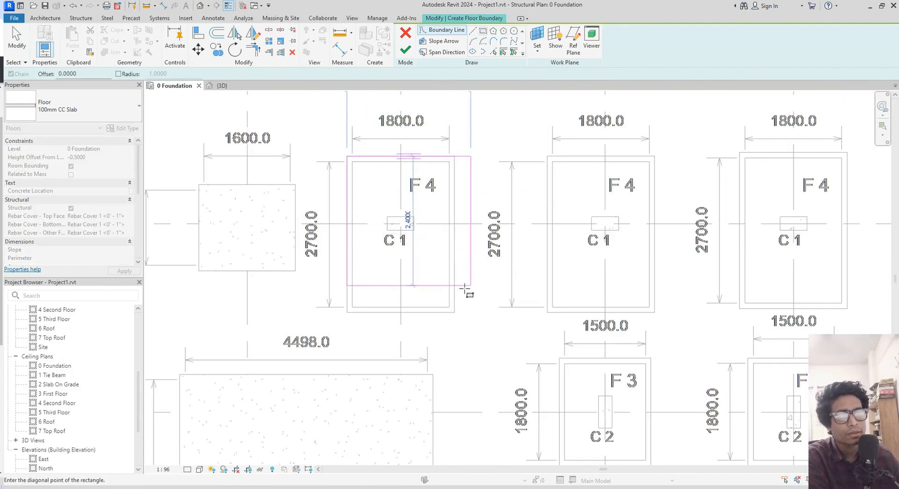
click(454, 311)
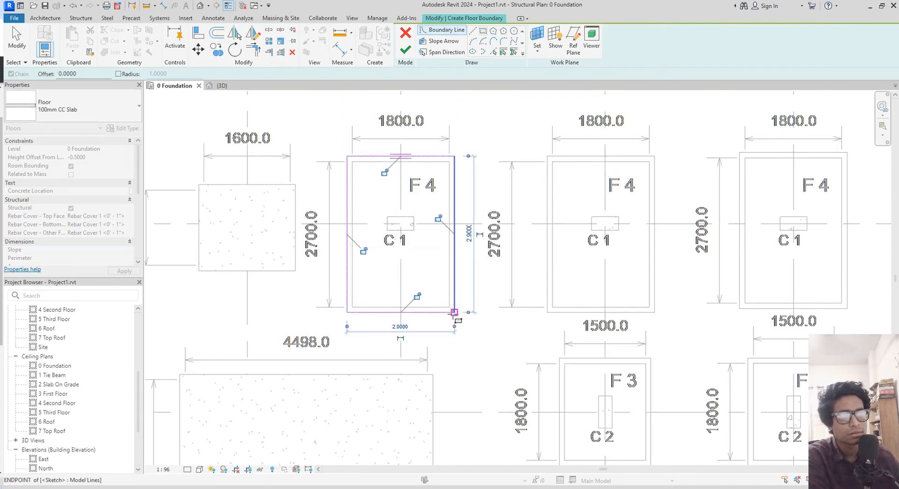
scroll(472, 269, down, 3)
mouse_move(479, 273)
middle_down()
mouse_move(450, 271)
mouse_move(381, 234)
middle_up()
scroll(433, 263, down, 2)
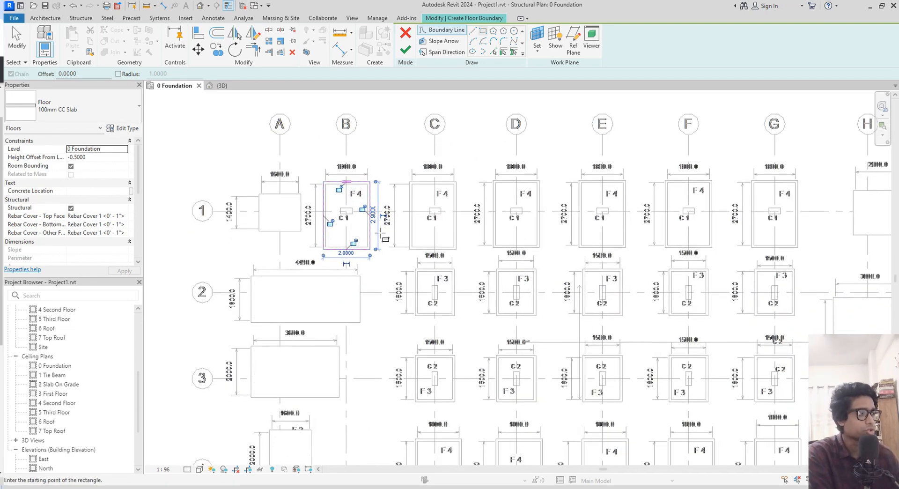
middle_drag(704, 364, 650, 308)
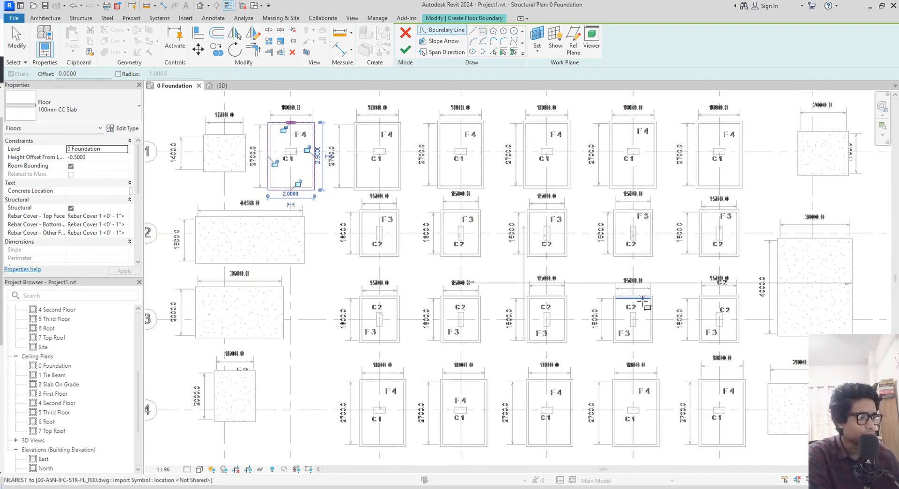
middle_drag(614, 270, 650, 323)
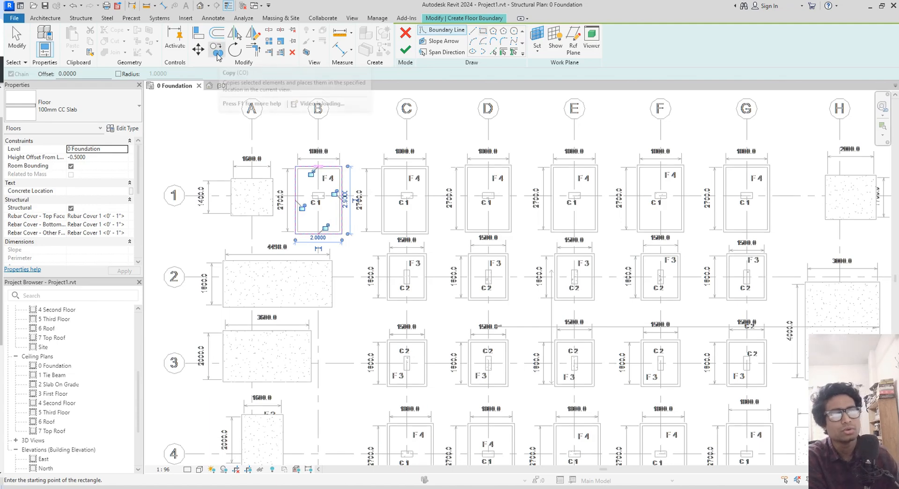
- Finish the floor boundary sketch to create a separate CC slab under footing F4 at grids B and 1
key(Escape)
scroll(351, 208, up, 2)
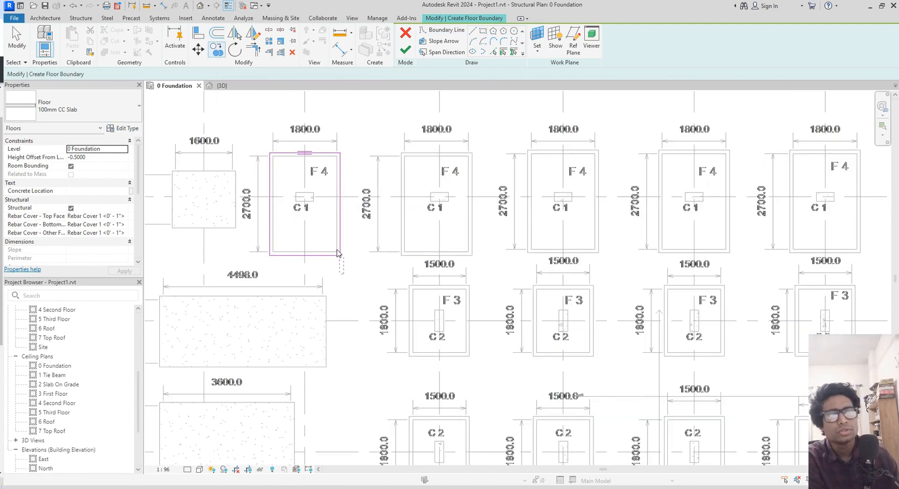
drag(268, 149, 267, 150)
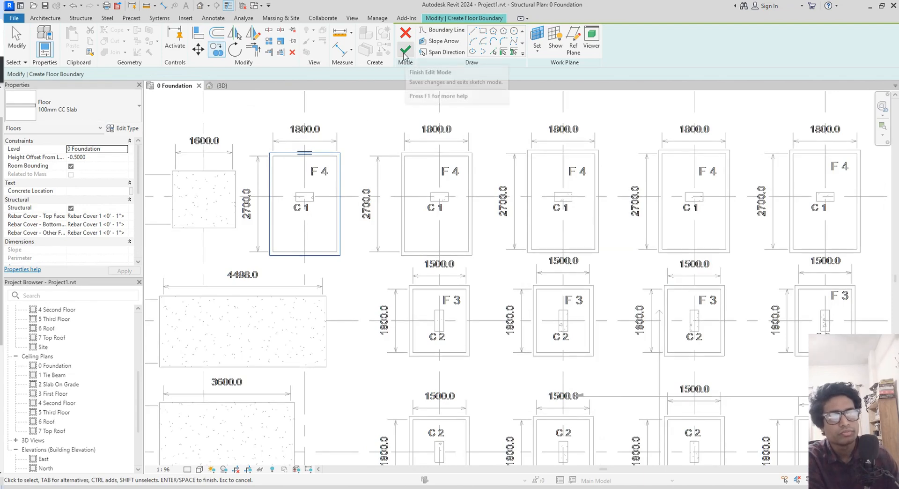
click(405, 52)
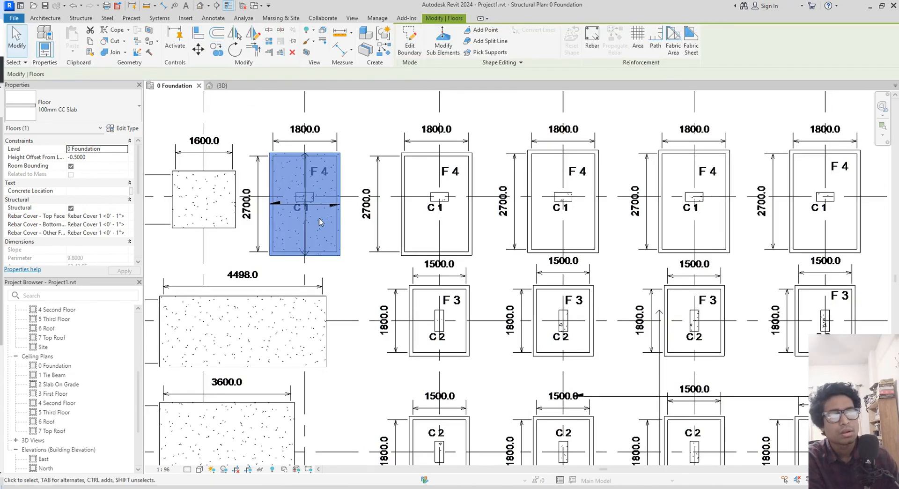
- Copy the F4 slab from grids B and 1 onto the five F4 footings at grids C to G along grid 1
scroll(299, 157, up, 2)
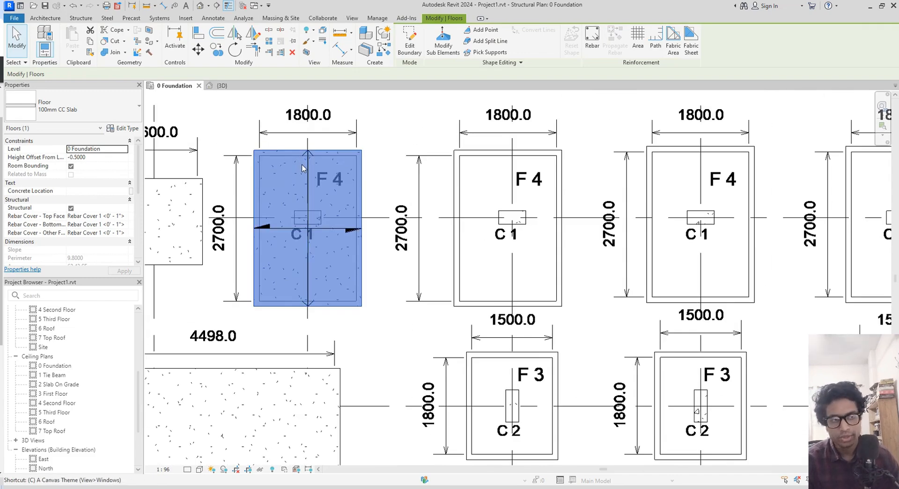
key(c)
key(o)
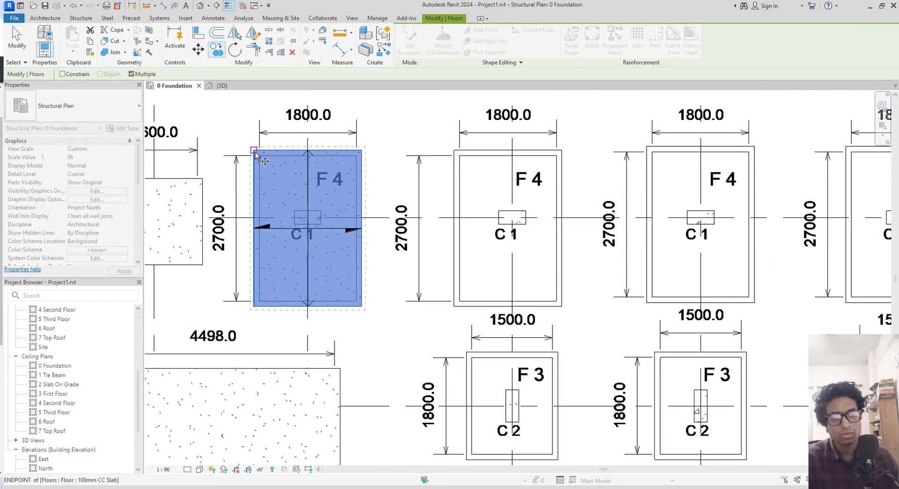
click(254, 150)
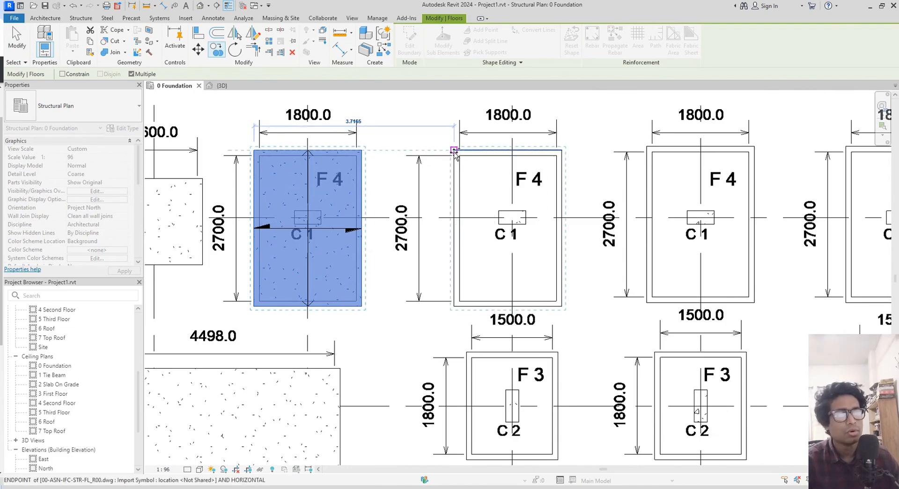
click(454, 150)
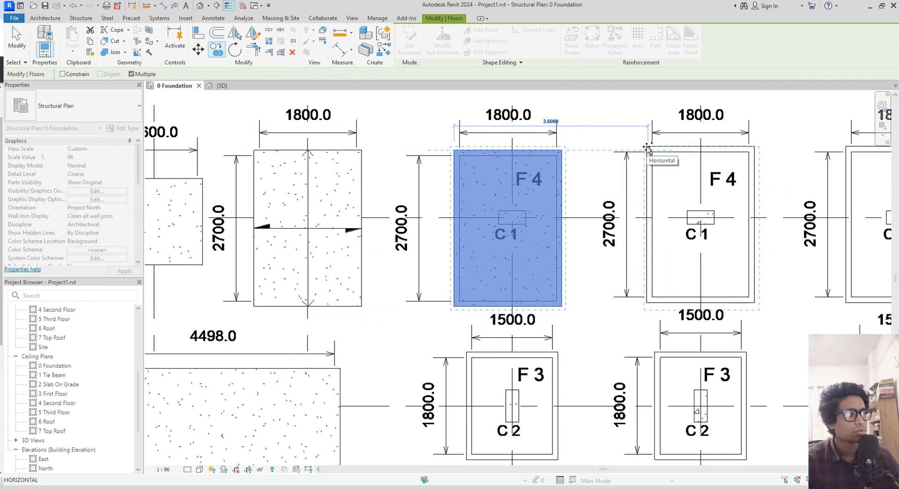
click(647, 146)
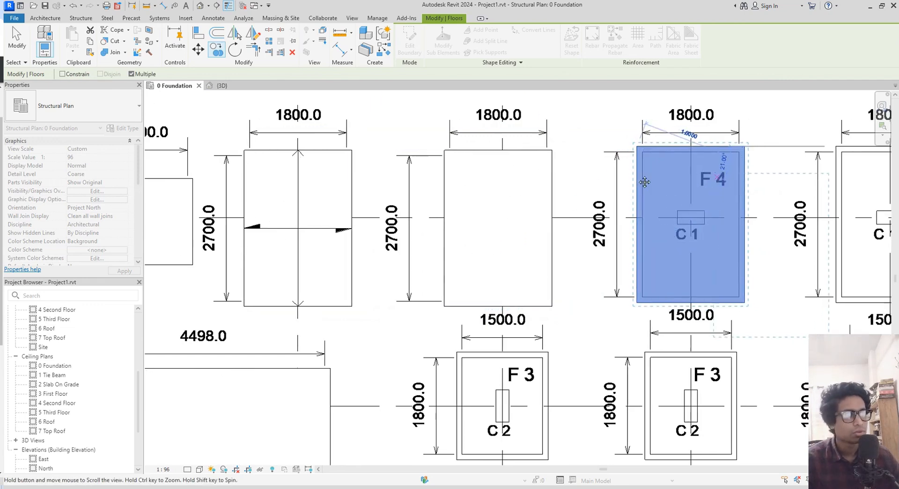
middle_drag(641, 181, 422, 181)
click(624, 145)
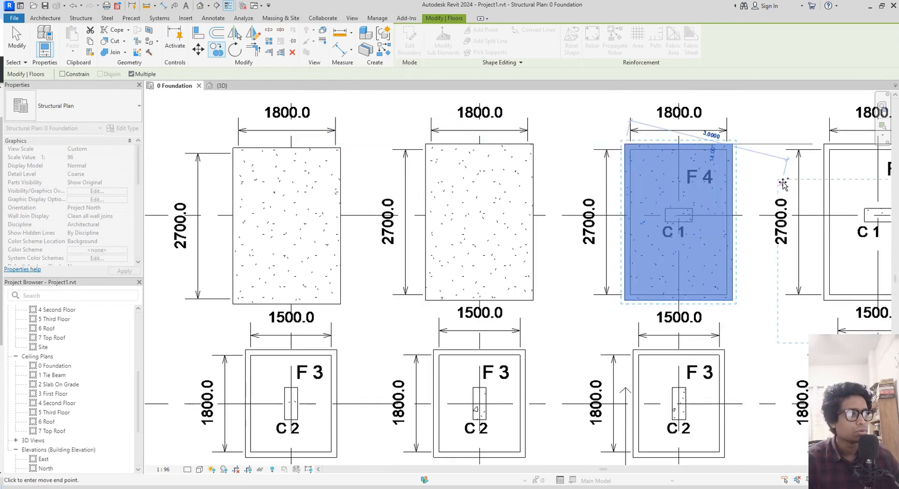
middle_drag(739, 191, 502, 191)
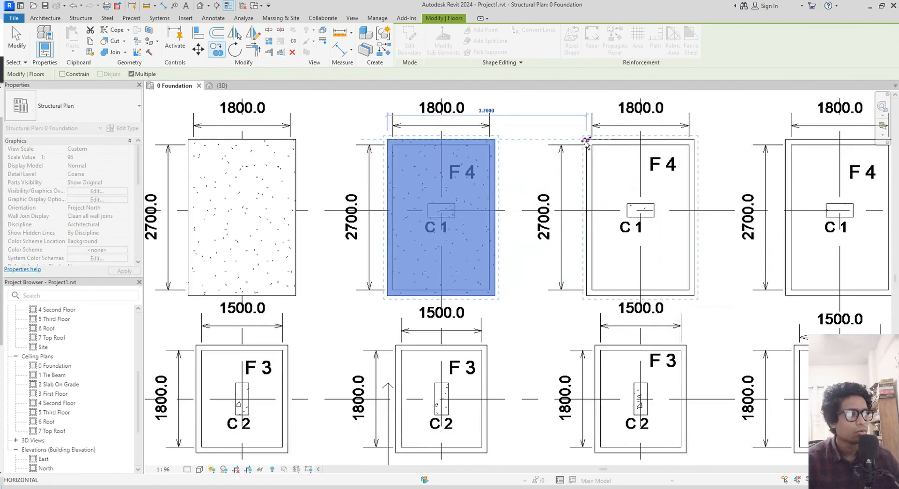
click(585, 141)
middle_drag(754, 151, 611, 151)
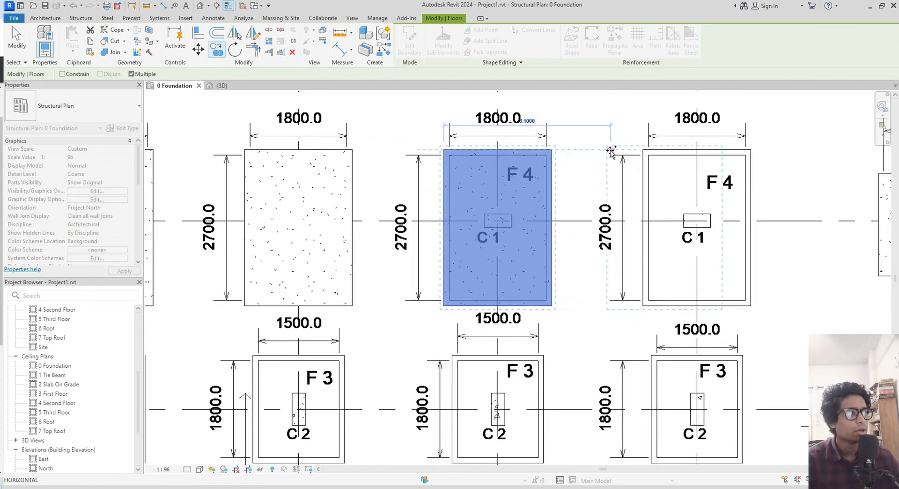
click(642, 148)
- Continue the multiple copy by placing F4 slabs on the footings at grids C and D along grid 4
scroll(611, 184, down, 2)
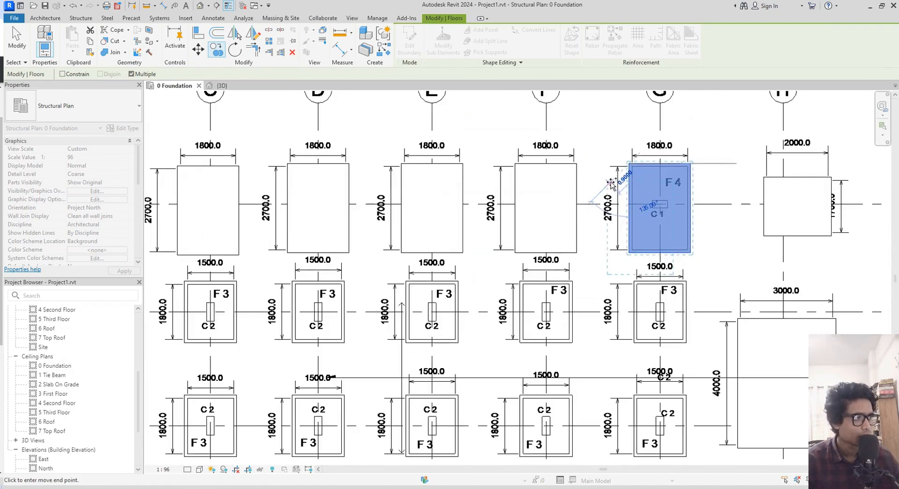
middle_drag(611, 185, 645, 103)
scroll(616, 219, up, 1)
scroll(615, 221, up, 1)
middle_drag(622, 227, 659, 115)
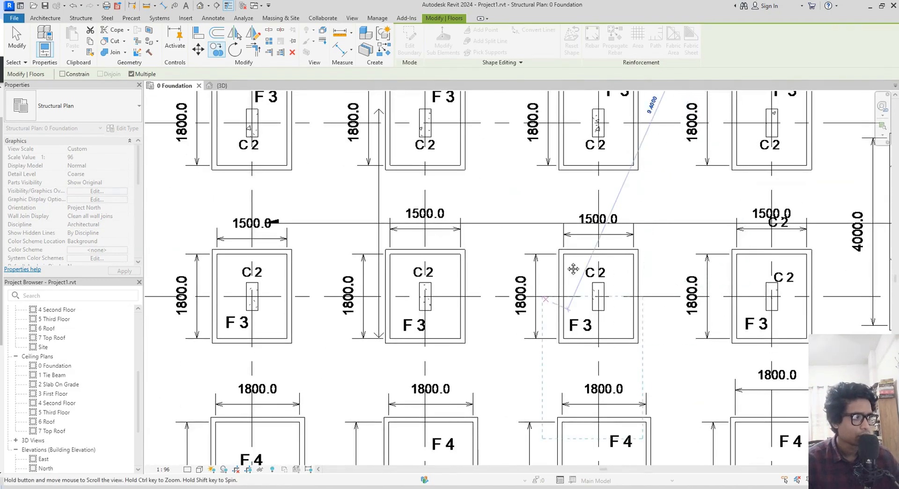
middle_drag(572, 268, 671, 91)
middle_drag(261, 259, 487, 256)
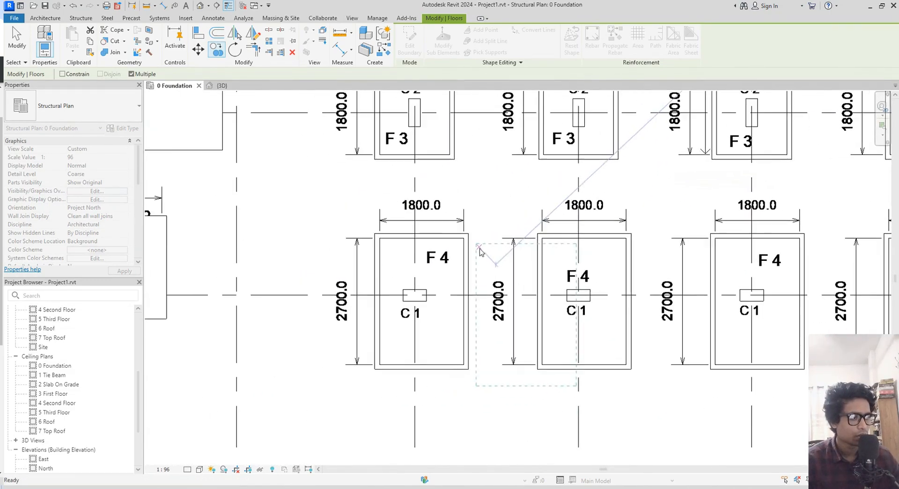
click(375, 233)
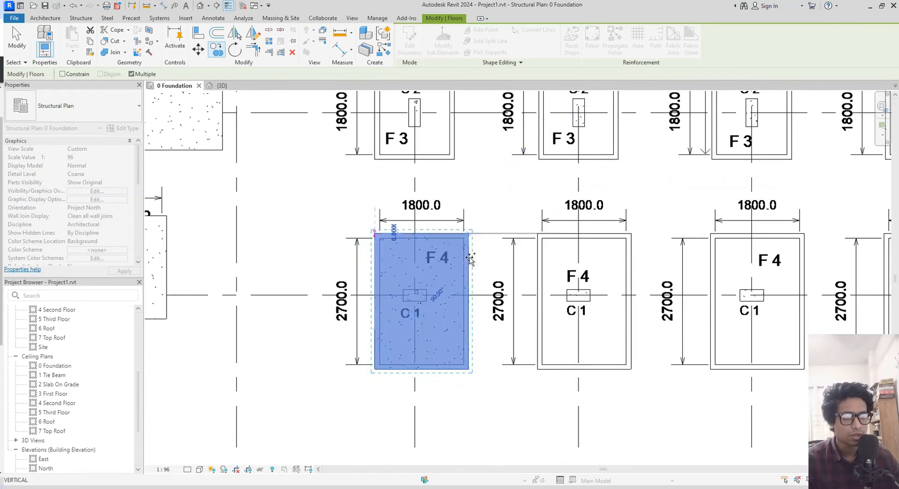
click(538, 234)
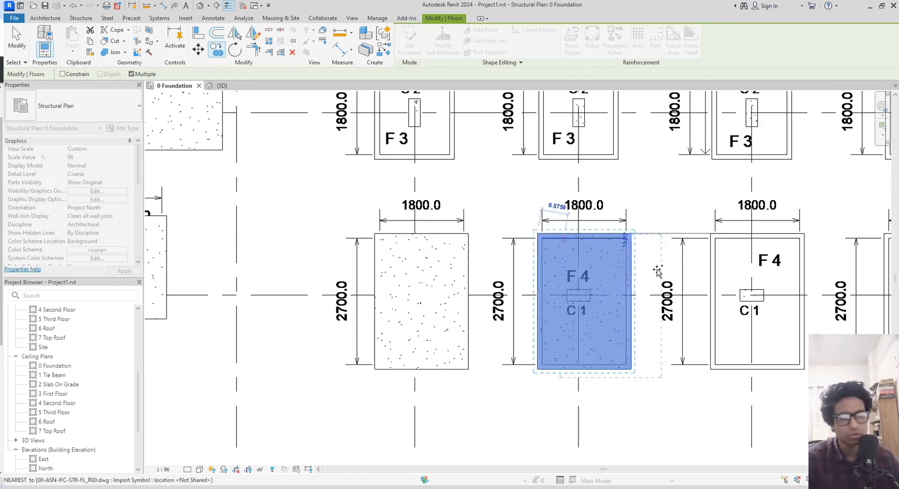
- Place further copies of the F4 slab on the footings at grids E, F and G along grid 4 and end the copying
middle_drag(655, 273, 509, 255)
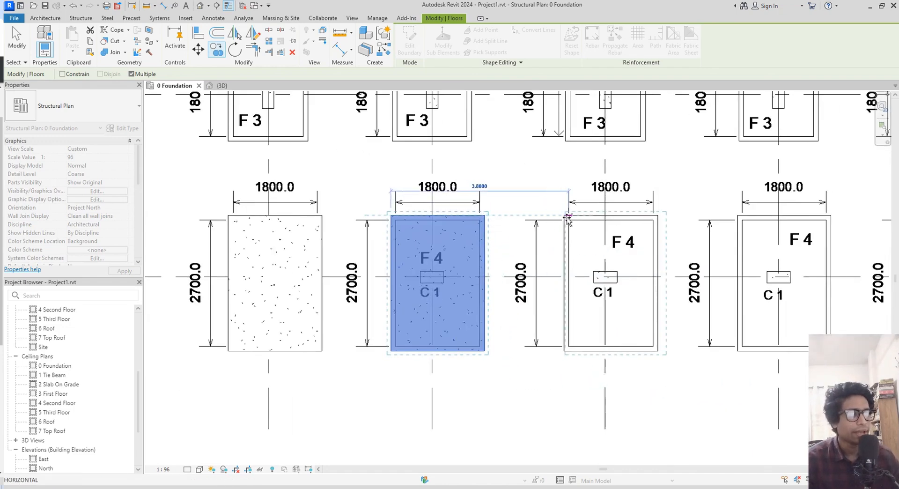
click(567, 217)
scroll(749, 213, up, 2)
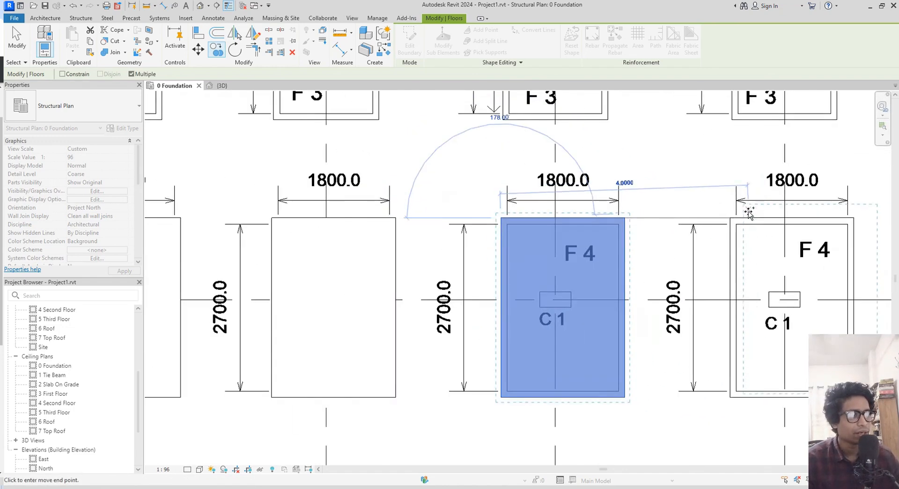
click(736, 216)
middle_drag(892, 230, 560, 215)
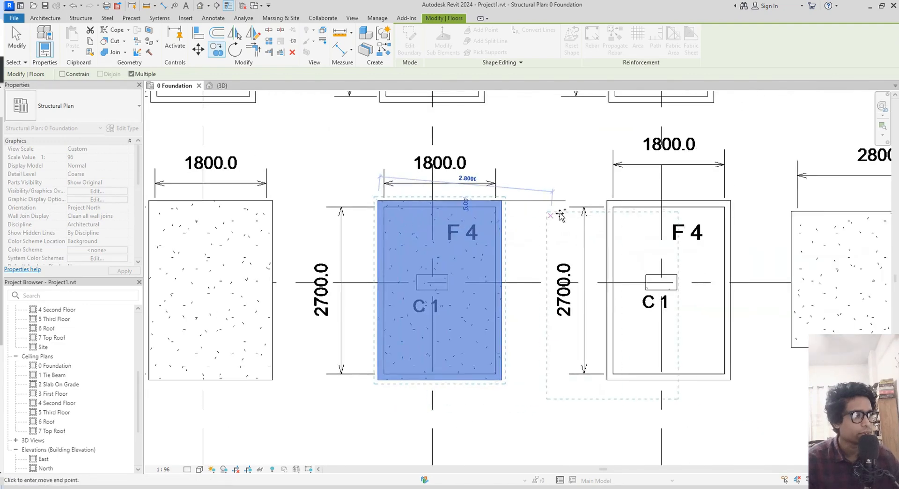
click(606, 202)
scroll(606, 203, down, 5)
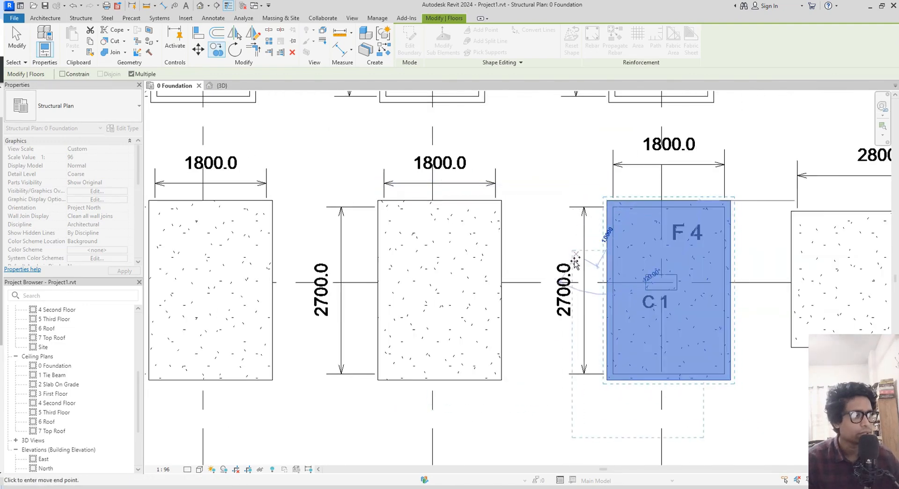
middle_drag(578, 267, 720, 327)
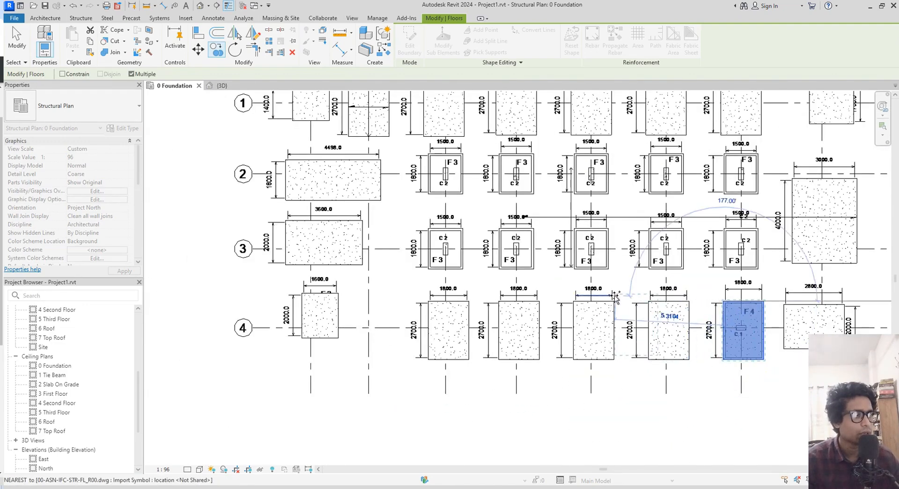
scroll(614, 302, down, 3)
scroll(615, 295, up, 3)
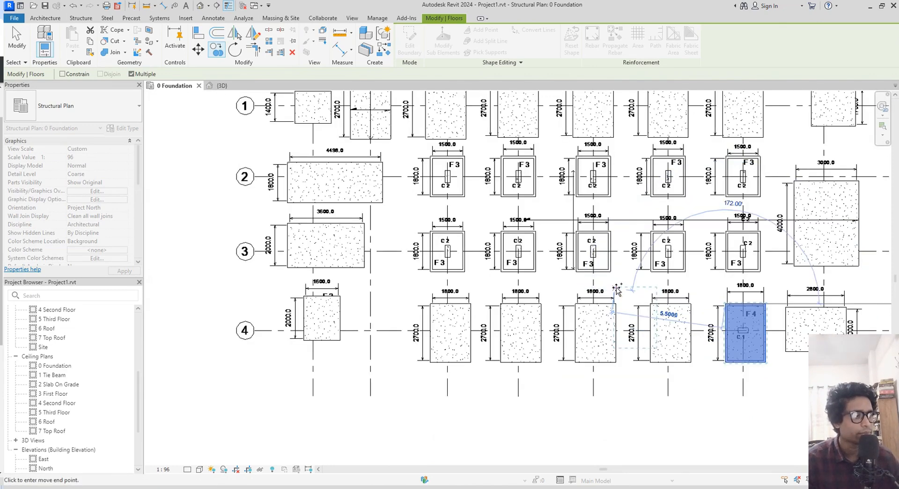
middle_drag(616, 290, 634, 309)
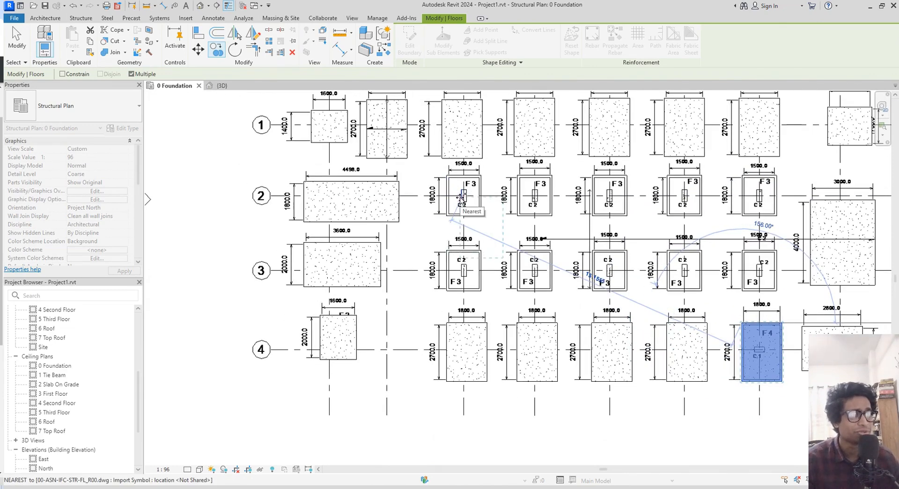
key(Escape)
key(Escape)
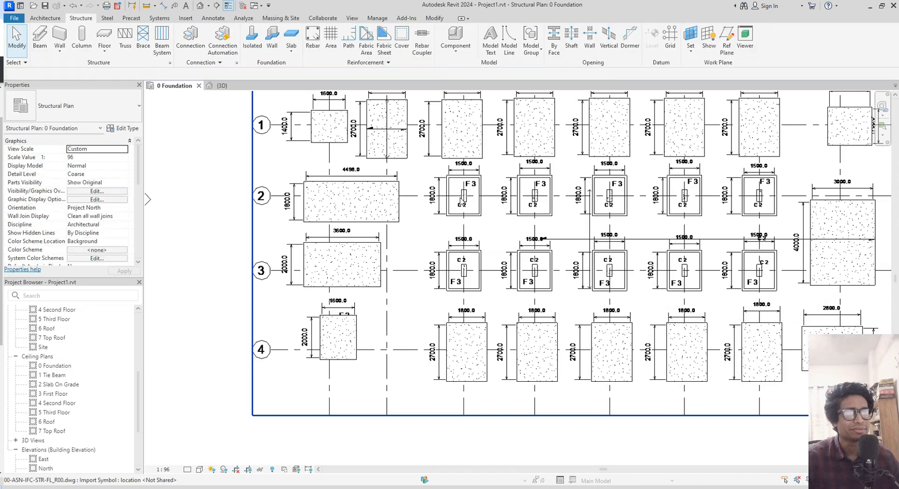
- Create a separate 100mm CC Slab with a 1.7 by 2.0 m rectangular boundary around footing F3 at grids C and 2
click(517, 150)
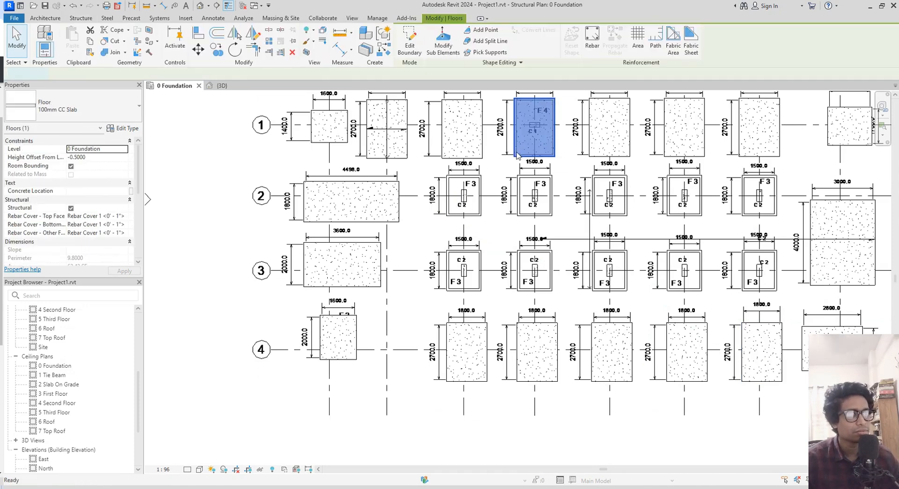
double_click(517, 154)
click(482, 31)
scroll(419, 206, up, 5)
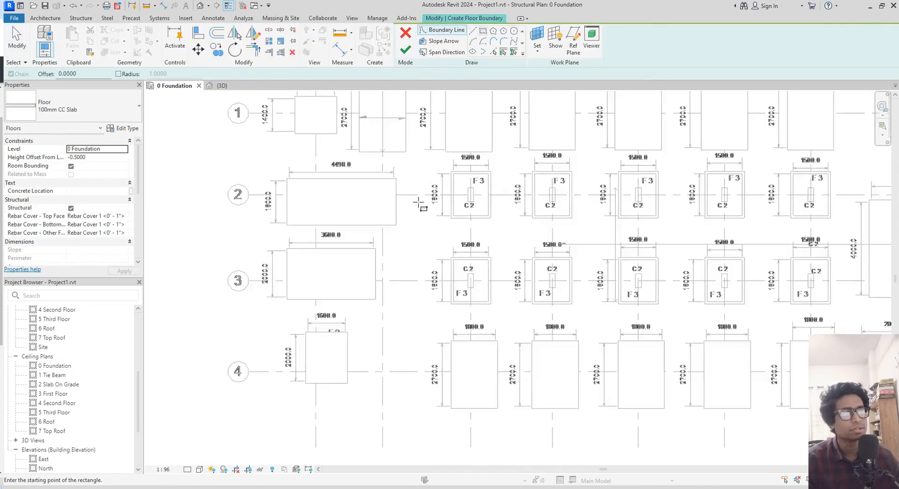
click(478, 142)
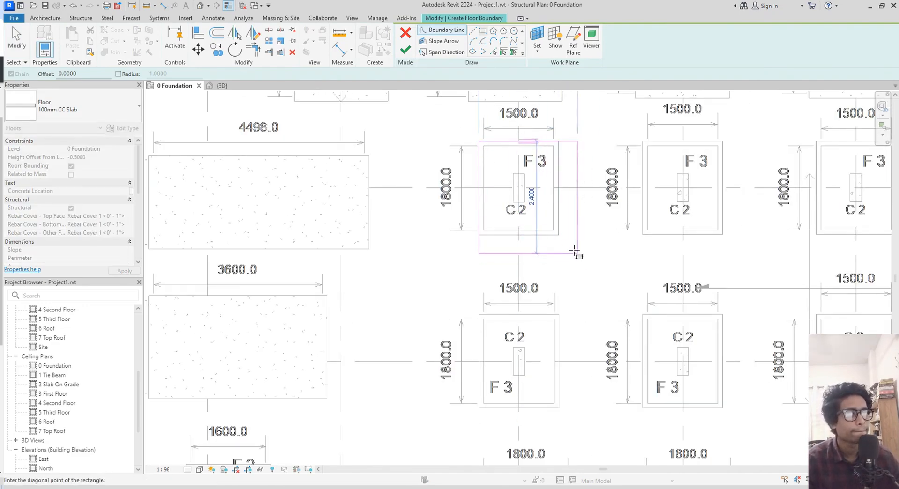
click(558, 234)
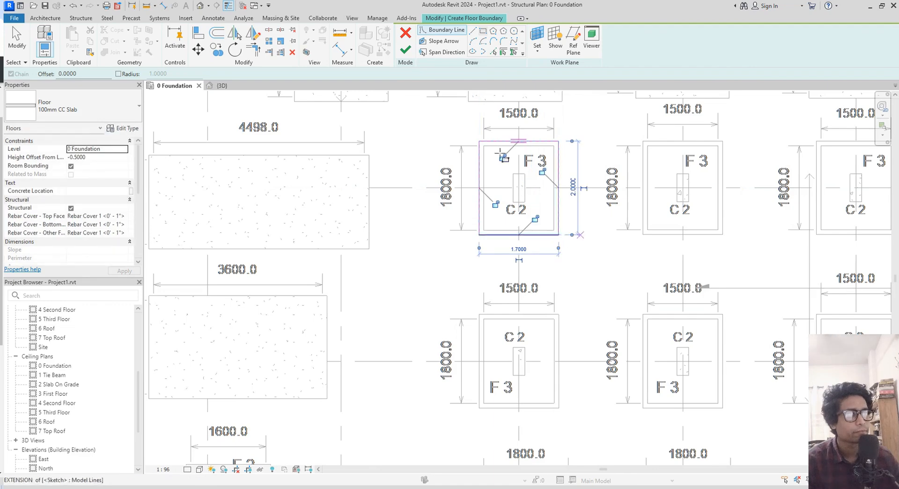
click(405, 50)
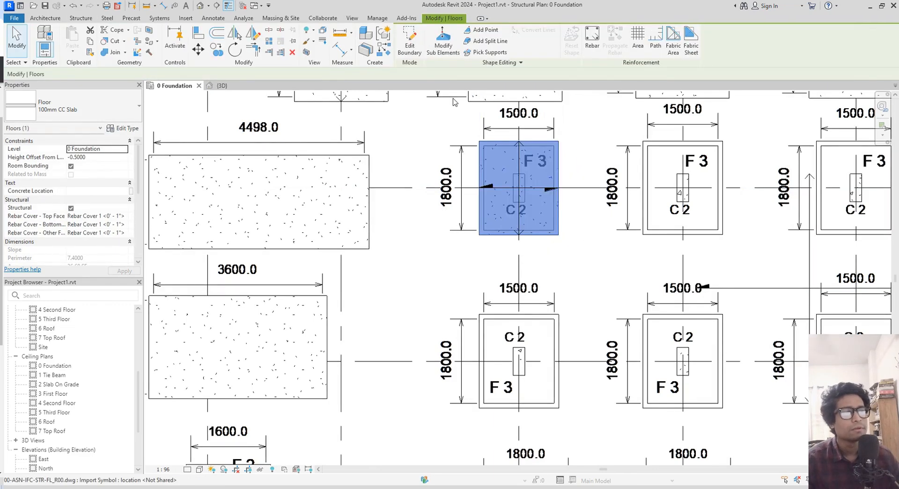
- Copy the F3 slab from grids C and 2 onto the four F3 footings at grids D to G along grid 2
key(o)
click(483, 140)
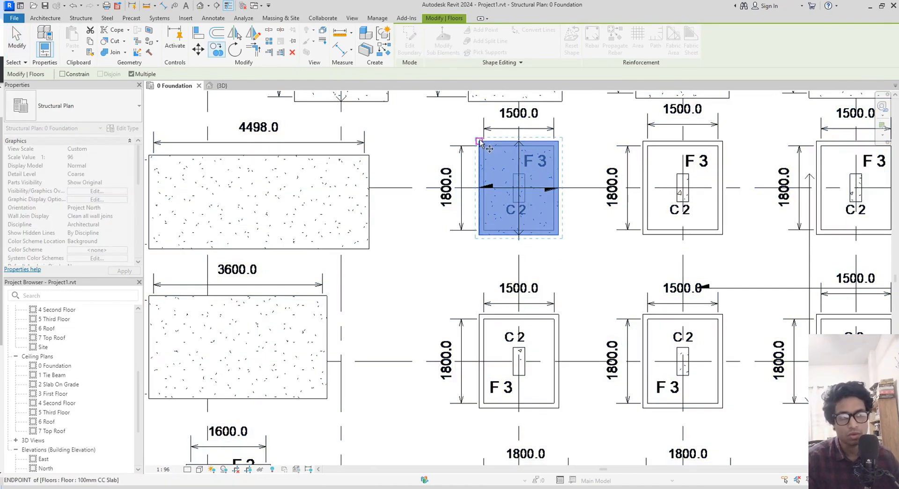
click(643, 141)
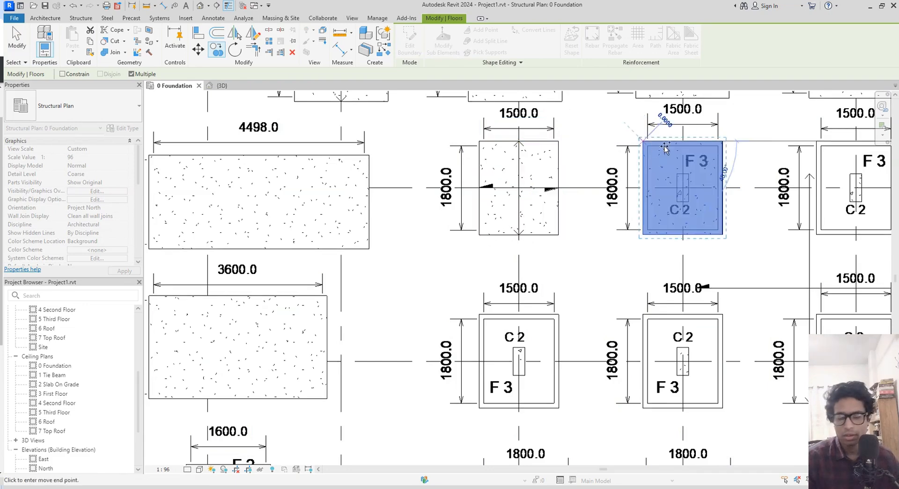
middle_drag(642, 159, 371, 159)
click(546, 136)
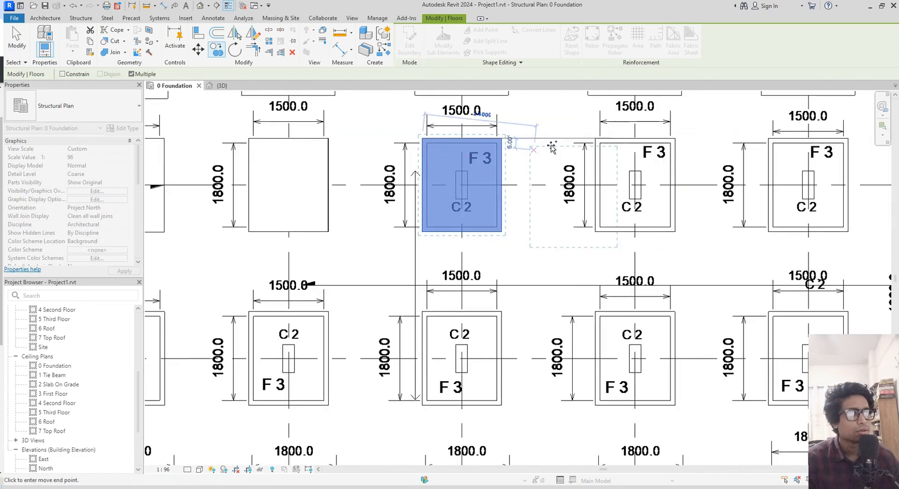
click(595, 139)
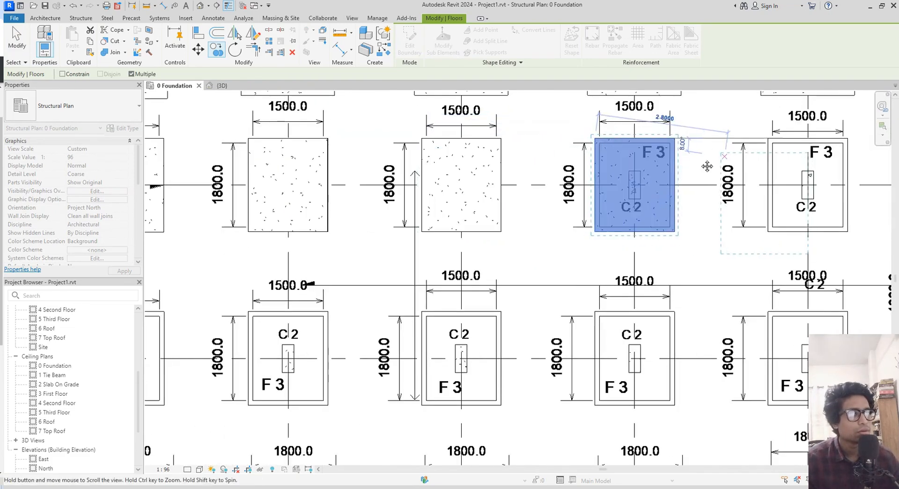
middle_drag(704, 168, 488, 187)
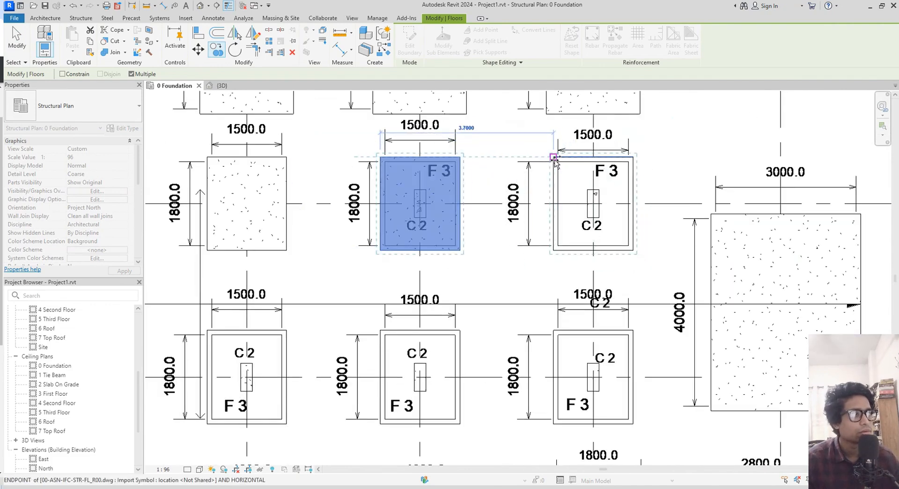
click(554, 160)
- Copy the F3 slab onto the five F3 footings at grids G, F, E, D and C along grid 3 and end the copying
middle_drag(554, 160, 644, 46)
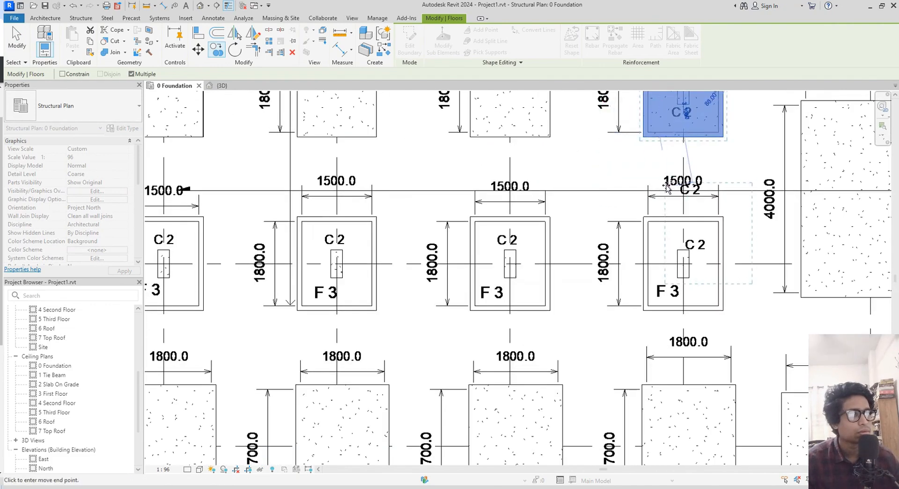
click(644, 216)
middle_drag(661, 218, 807, 214)
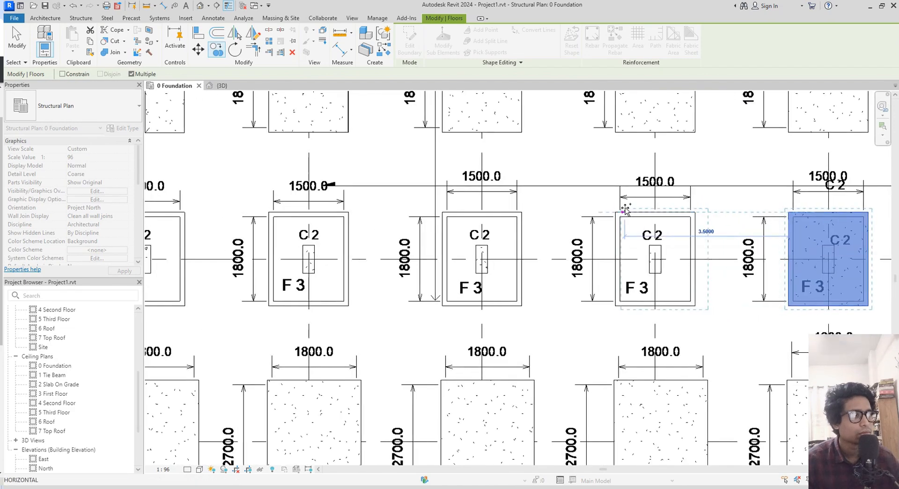
click(616, 212)
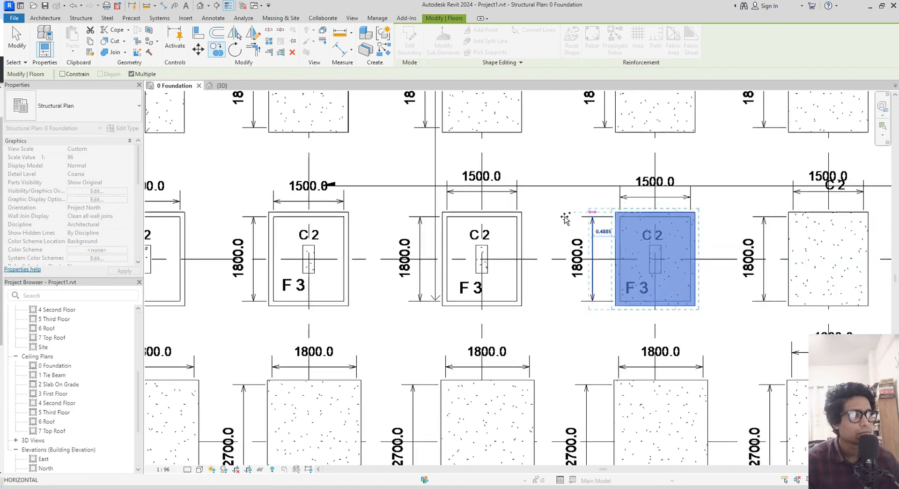
click(451, 214)
middle_drag(273, 221, 477, 206)
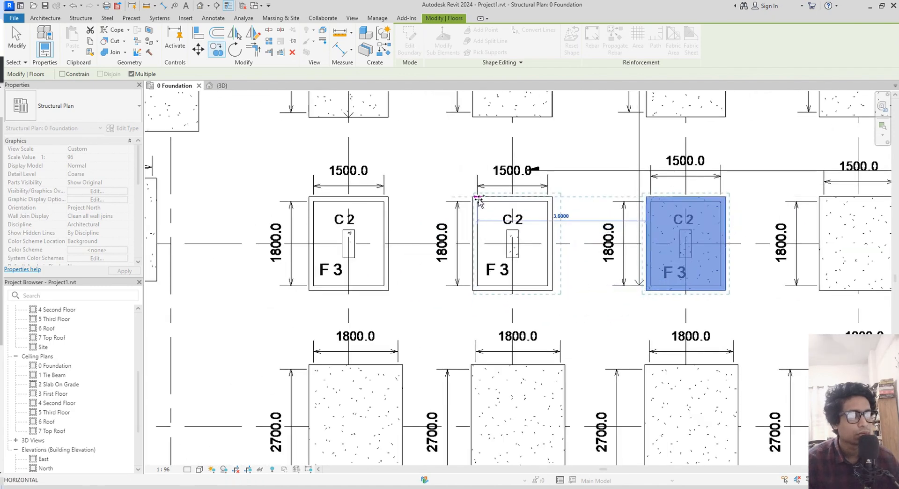
click(473, 199)
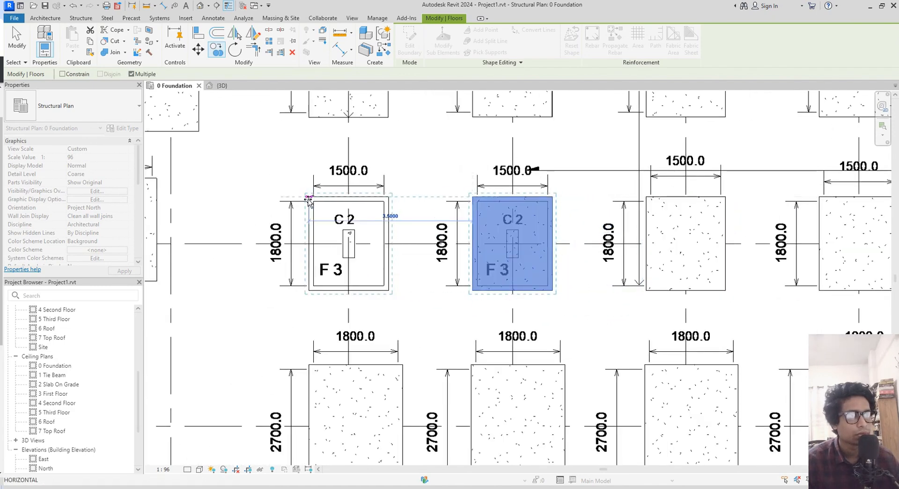
click(309, 201)
scroll(309, 200, down, 4)
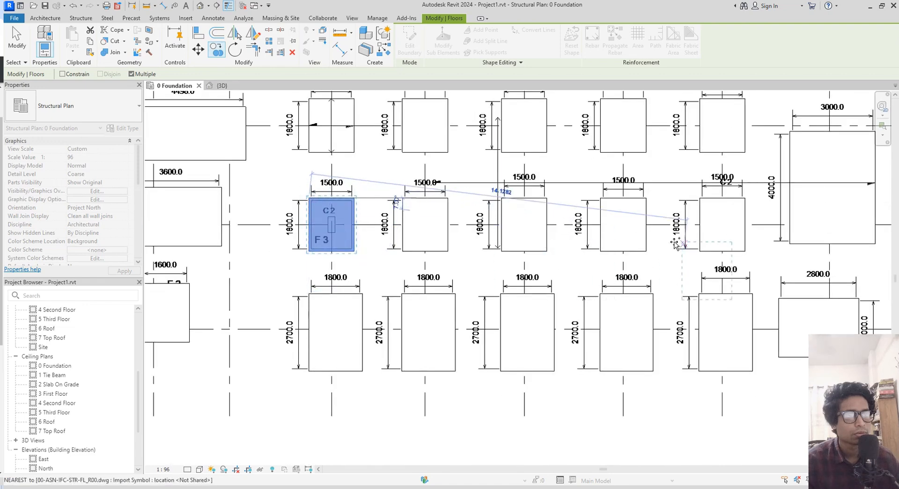
scroll(658, 241, up, 3)
scroll(658, 242, down, 5)
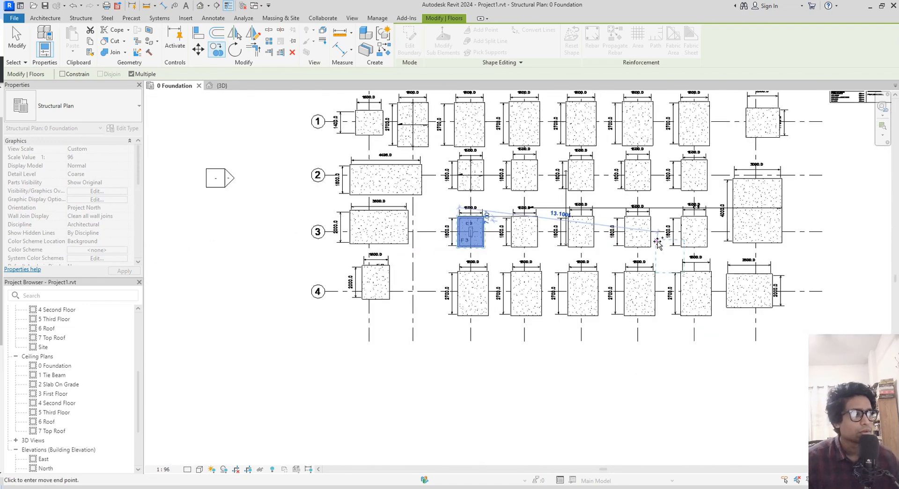
key(Escape)
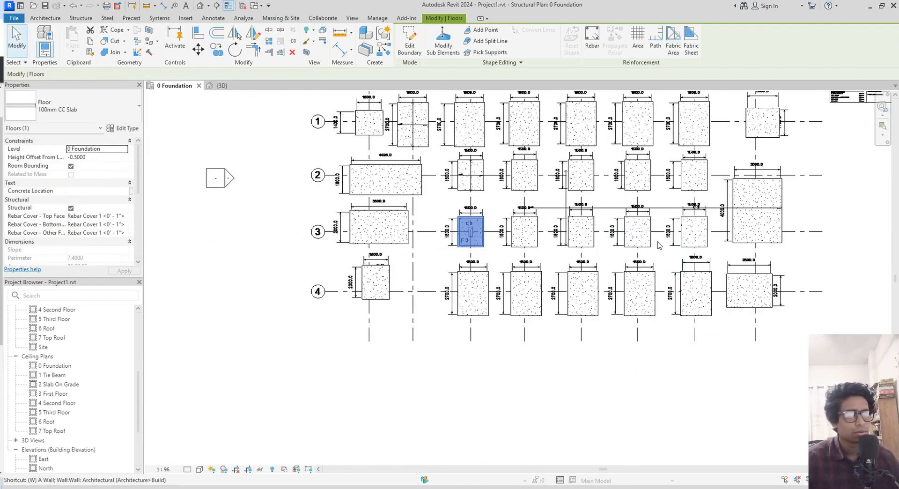
- Inspect the slabs around footings F6 and F7 near grid H and along the grid 1 footings back to F1
scroll(675, 215, up, 3)
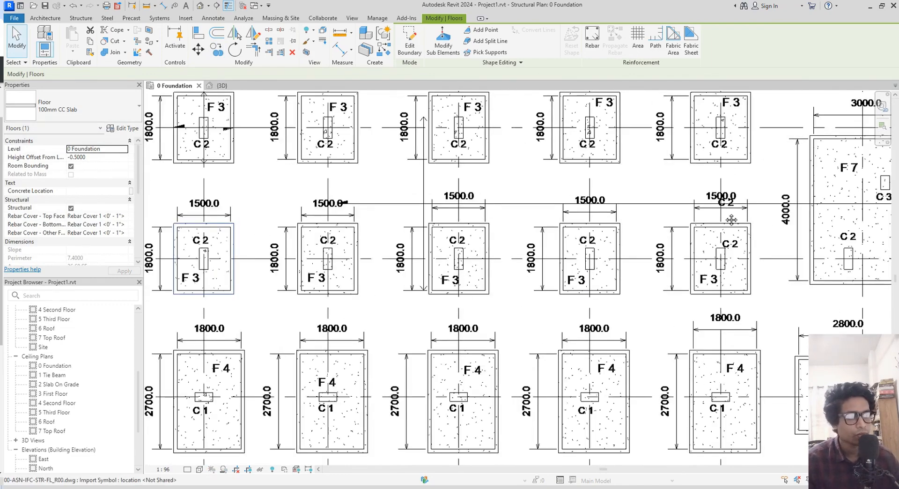
middle_drag(724, 216, 550, 184)
middle_drag(644, 247, 577, 223)
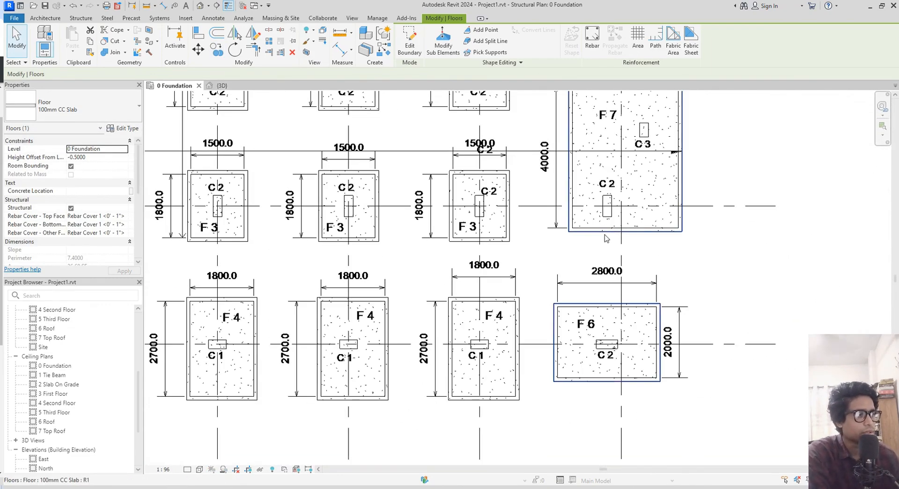
scroll(604, 238, down, 3)
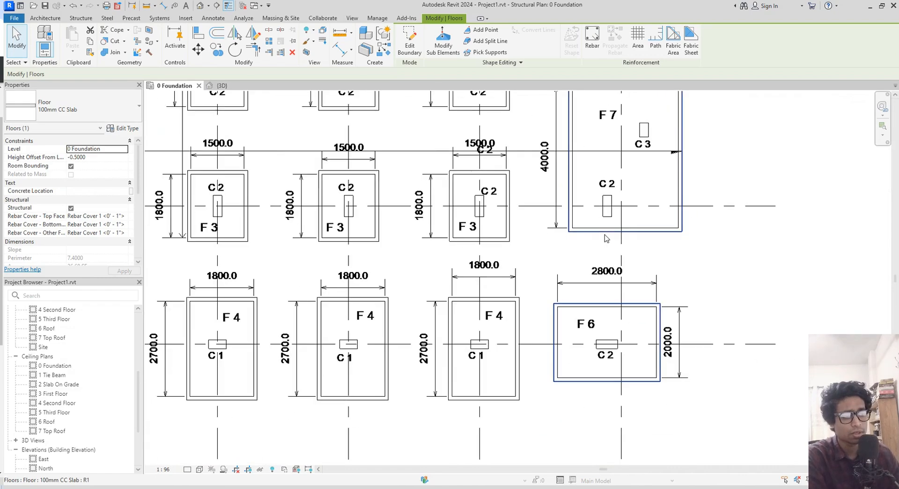
scroll(590, 146, up, 2)
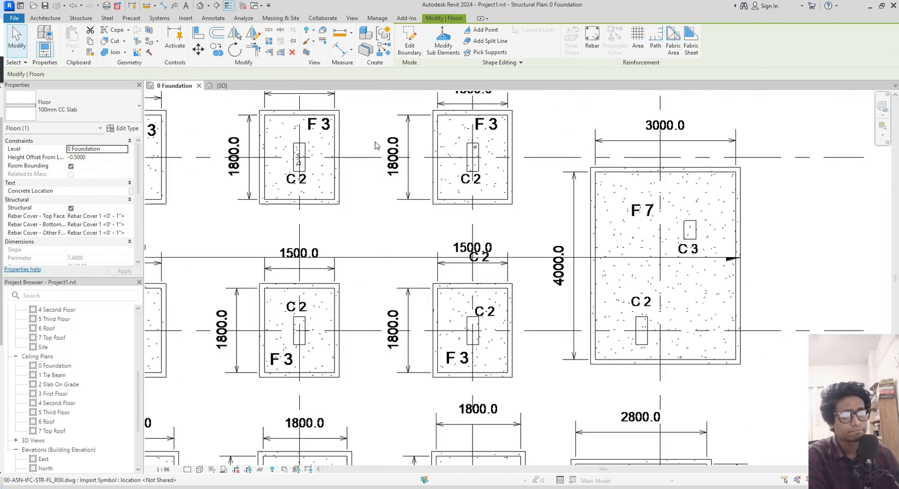
scroll(603, 182, up, 3)
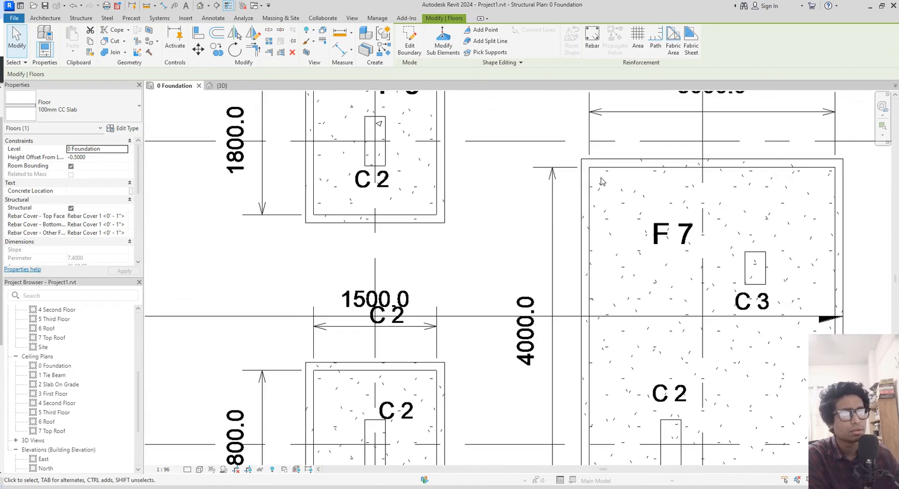
scroll(601, 182, down, 3)
scroll(602, 181, up, 2)
middle_drag(206, 99, 557, 403)
middle_drag(577, 182, 379, 287)
middle_drag(608, 198, 515, 138)
middle_drag(676, 211, 895, 196)
middle_drag(555, 203, 842, 205)
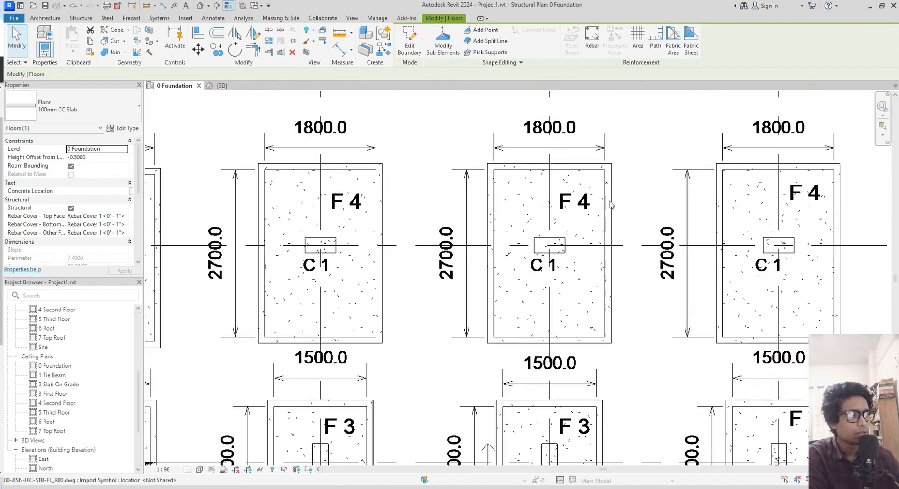
mouse_move(610, 205)
middle_down()
mouse_move(698, 215)
mouse_move(473, 231)
middle_up()
middle_drag(733, 231, 825, 231)
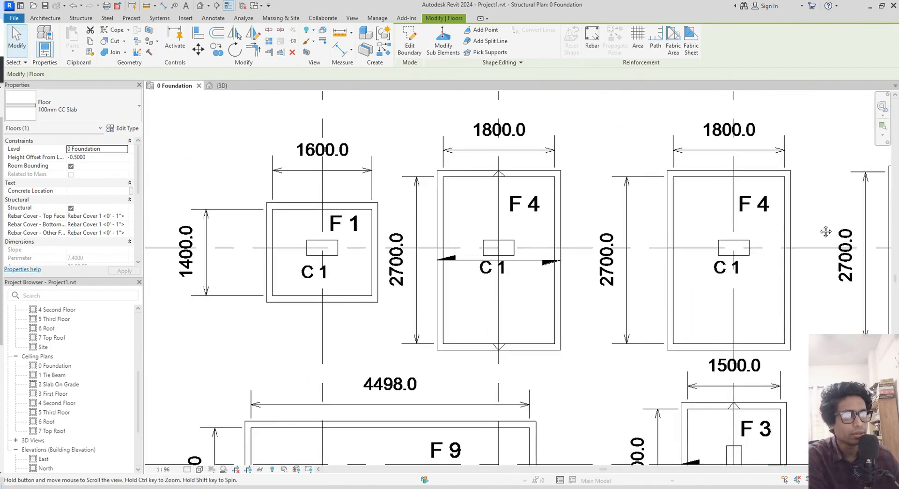
- Check slab coverage of footings F9, F8 and F2 near grid A, along grid 4, and up grid H to F5
middle_drag(429, 232, 459, 184)
middle_drag(500, 311, 480, 183)
middle_drag(507, 405, 497, 286)
middle_drag(525, 366, 510, 282)
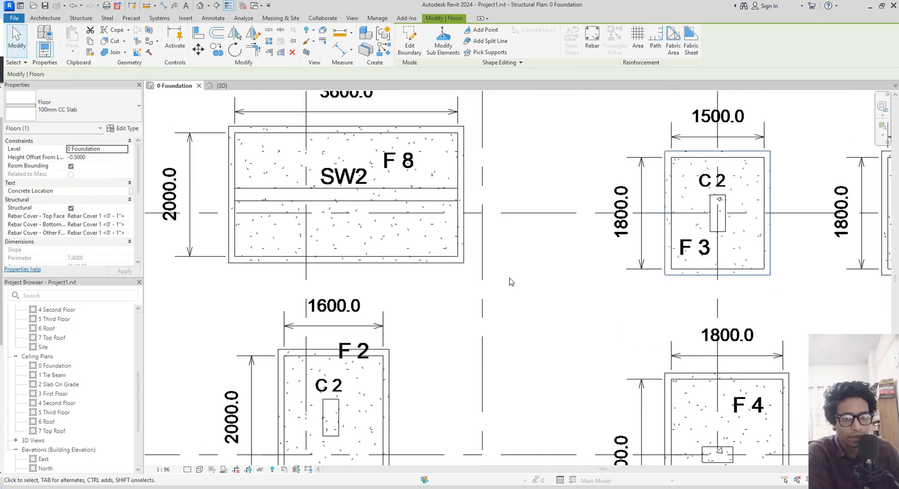
mouse_move(638, 333)
middle_down()
mouse_move(565, 266)
mouse_move(542, 290)
mouse_move(496, 280)
middle_up()
middle_drag(640, 390, 559, 361)
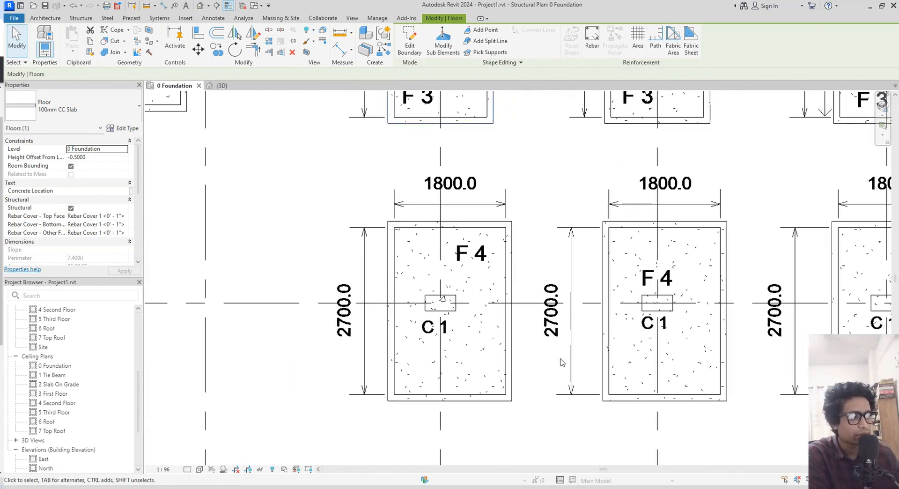
middle_drag(751, 367, 512, 313)
middle_drag(726, 366, 608, 328)
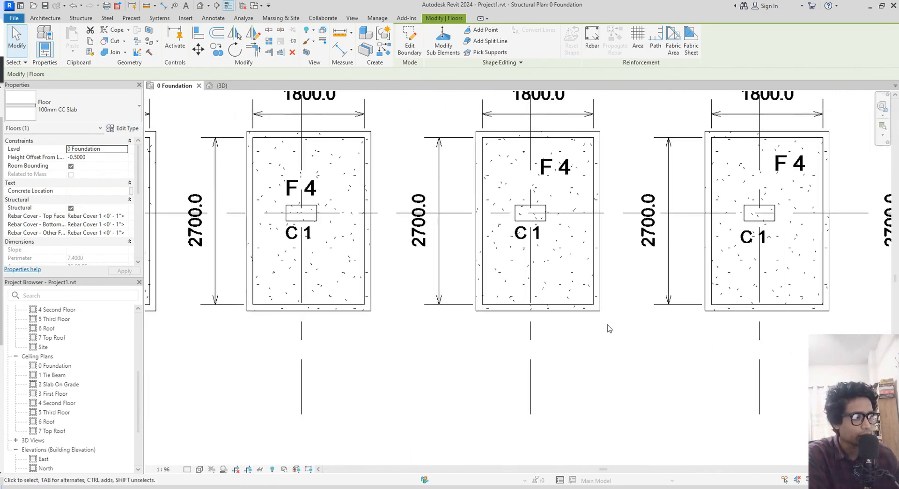
middle_drag(660, 348, 429, 339)
middle_drag(758, 361, 504, 361)
middle_drag(674, 358, 529, 349)
middle_drag(632, 268, 627, 444)
middle_drag(706, 217, 717, 359)
middle_drag(798, 165, 792, 316)
scroll(768, 288, down, 3)
middle_drag(764, 220, 748, 346)
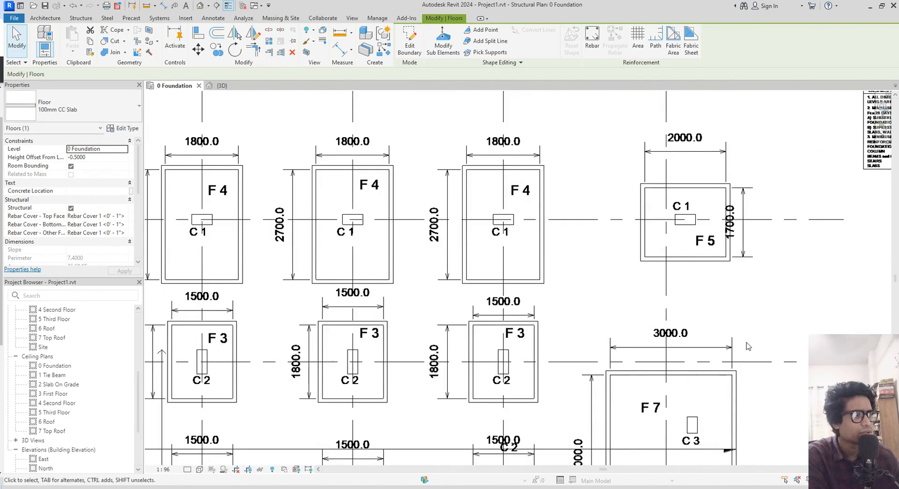
- Examine all CC slabs in the 3D view from the front, comparing their height with the levels
click(228, 87)
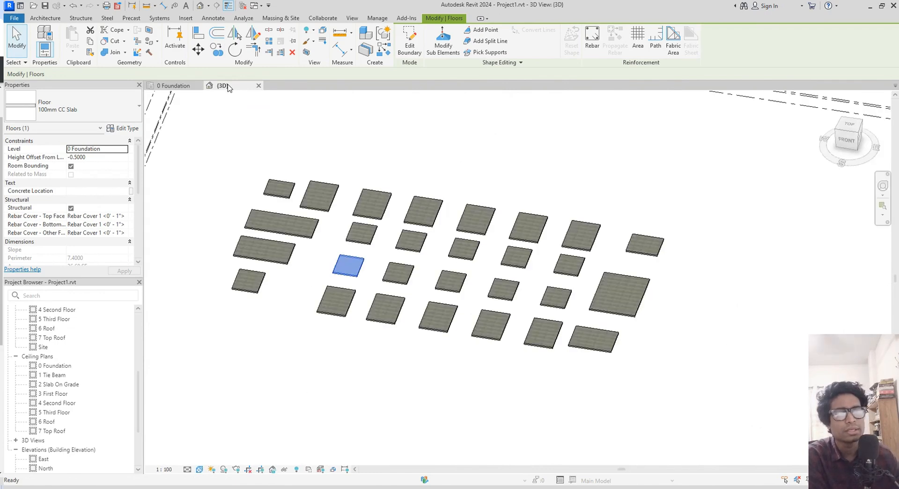
click(851, 145)
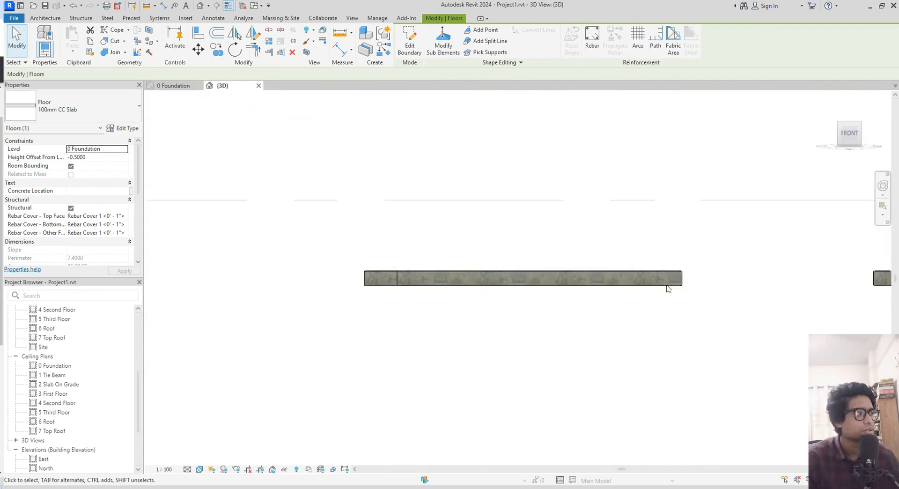
scroll(654, 347, down, 6)
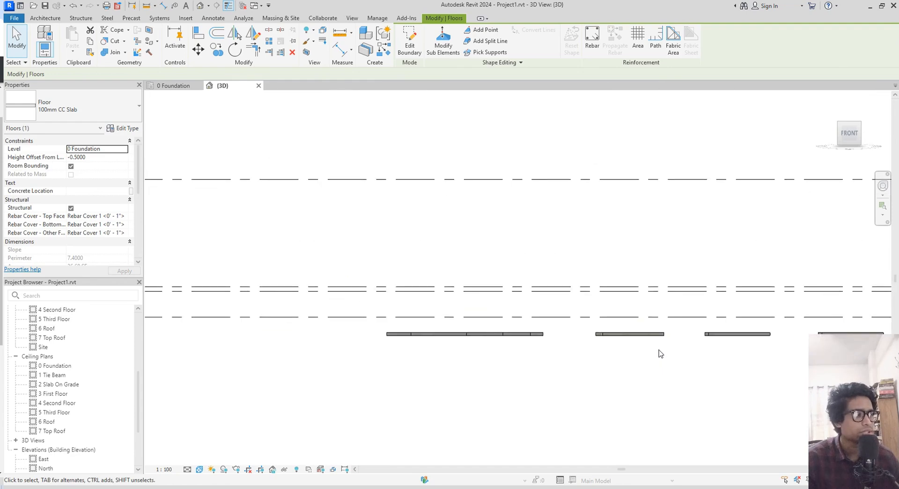
scroll(655, 351, down, 1)
middle_drag(655, 351, 501, 302)
middle_drag(730, 316, 572, 287)
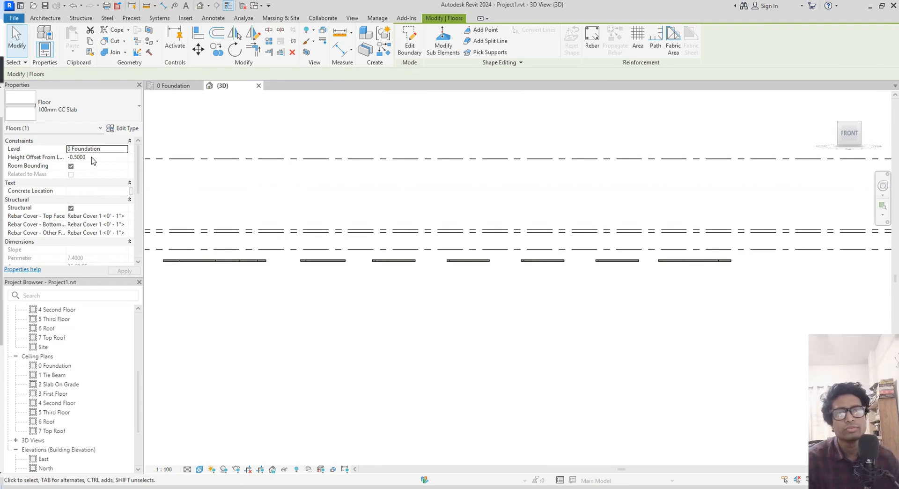
middle_drag(521, 292, 617, 306)
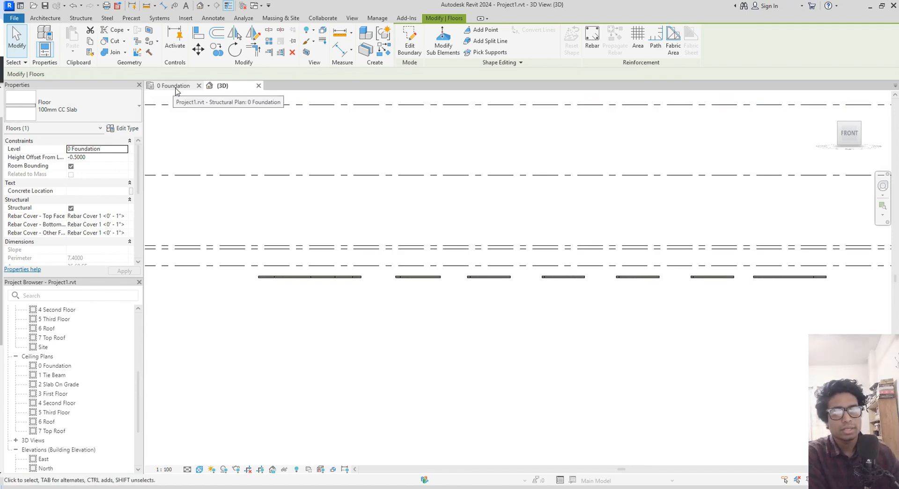
- Select all the CC slabs in the 3D front view and return to the 0 Foundation plan
drag(842, 311, 189, 277)
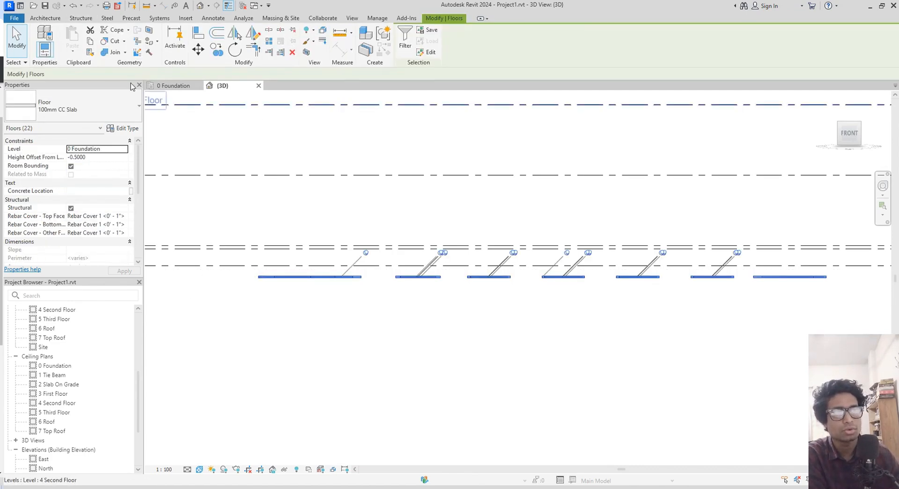
click(169, 86)
scroll(351, 234, down, 4)
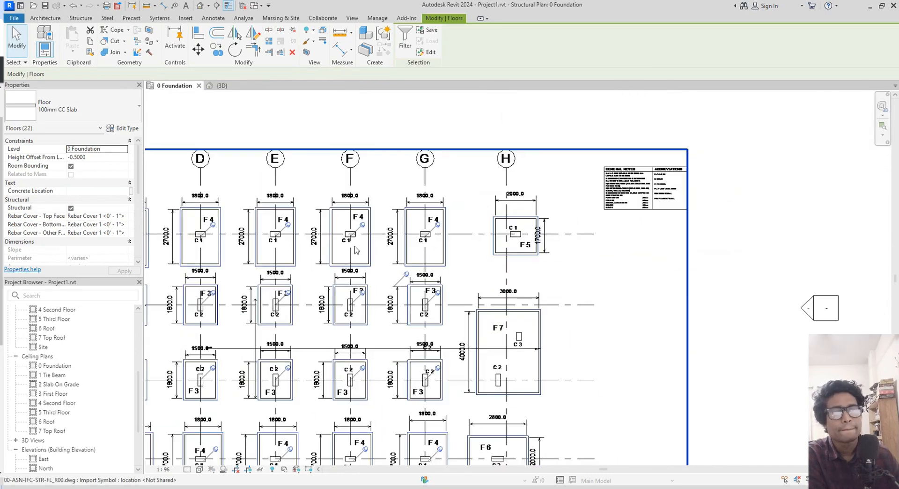
middle_drag(362, 241, 584, 205)
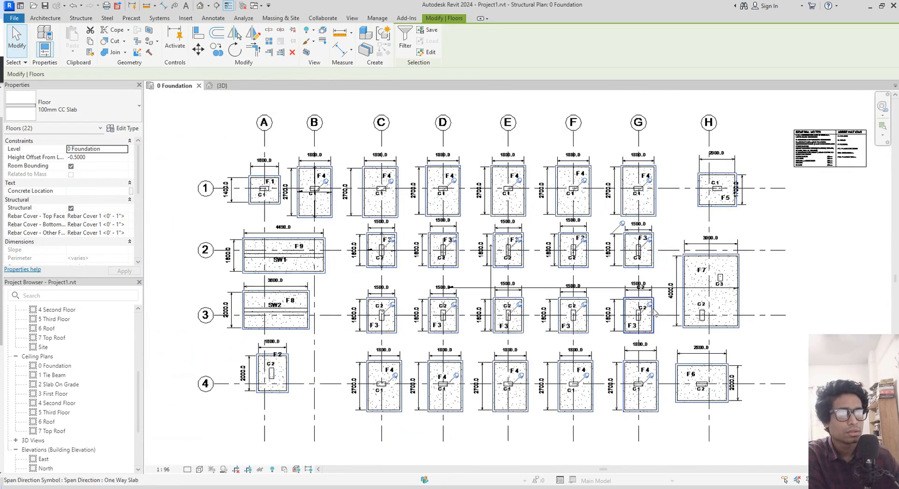
- Select everything on the foundation plan, filter out the Span Direction Symbol category, and pin the floors and imported DWG
drag(751, 429, 233, 123)
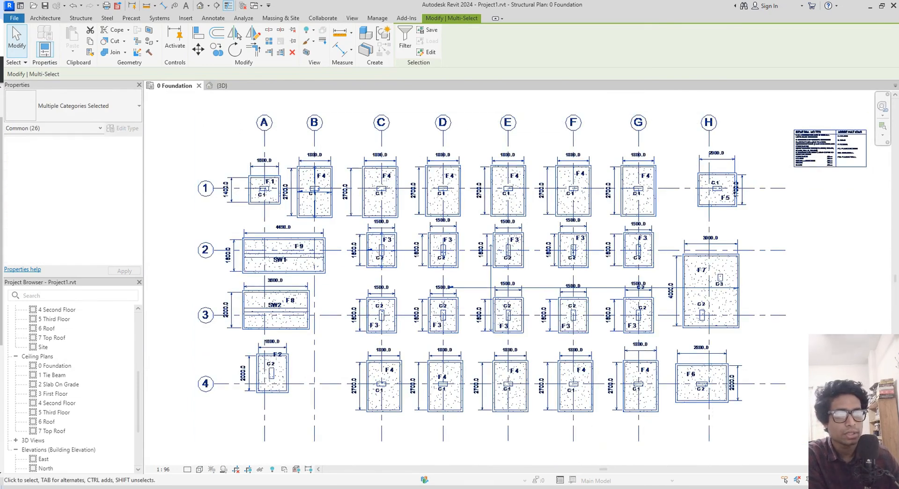
click(796, 479)
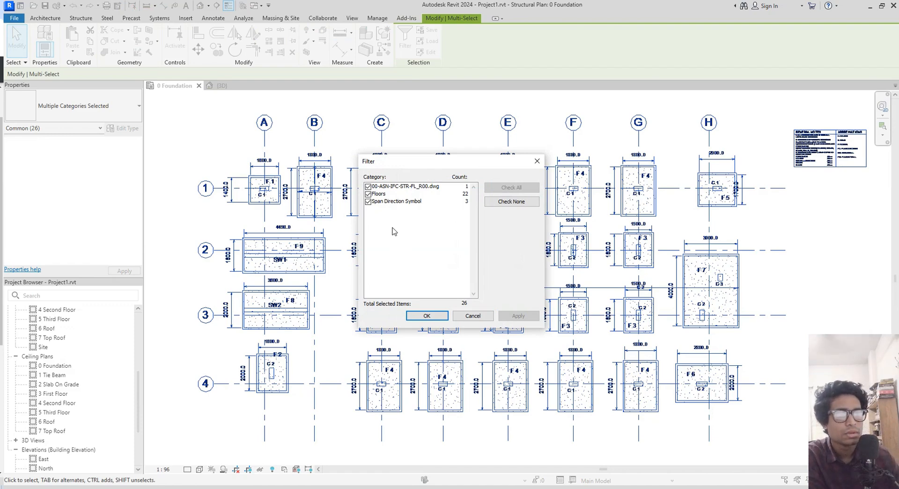
click(368, 202)
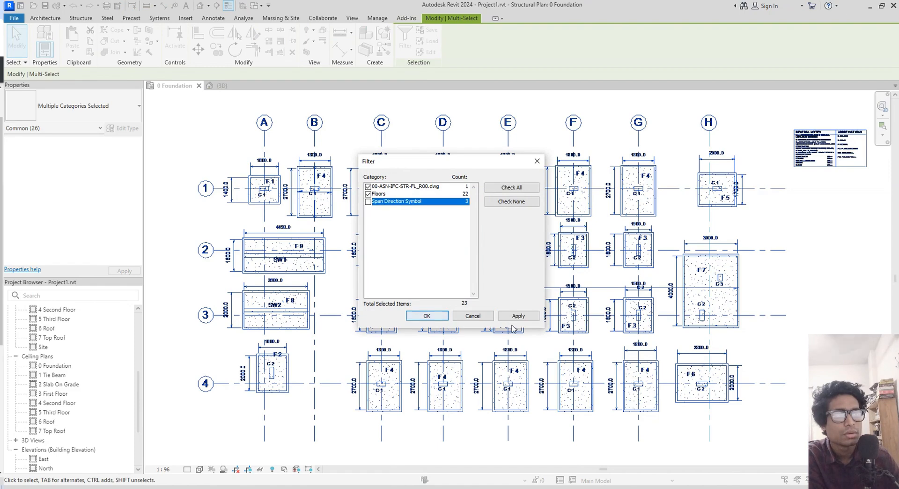
click(533, 317)
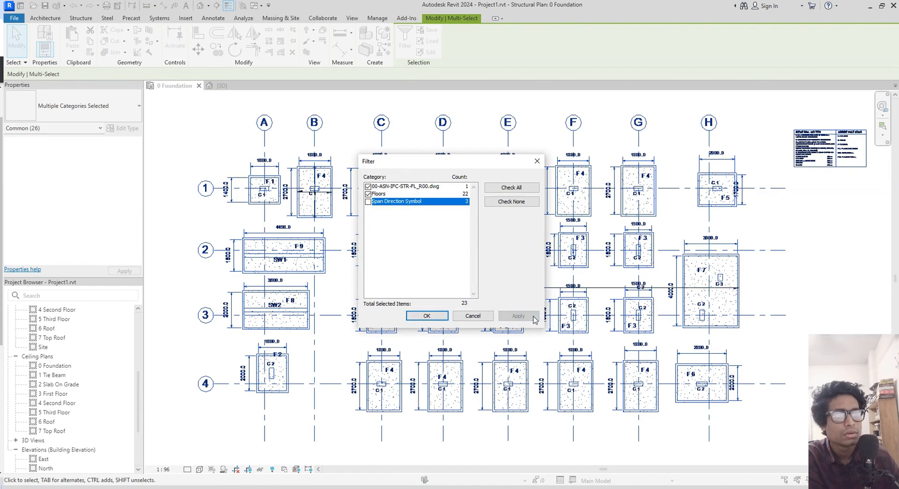
click(409, 316)
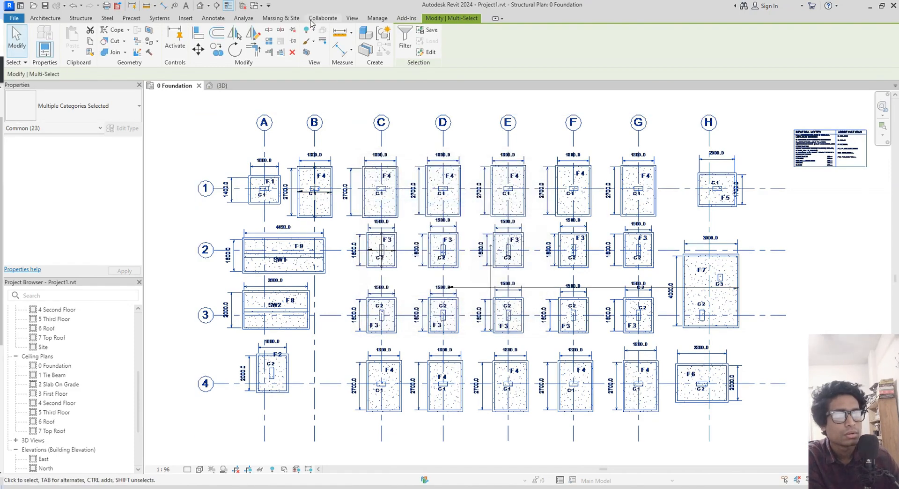
click(293, 42)
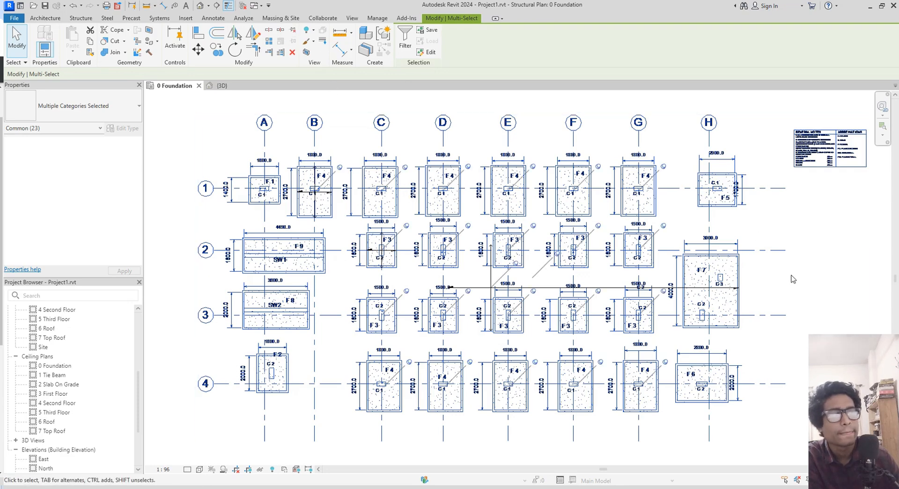
click(820, 300)
scroll(611, 293, up, 5)
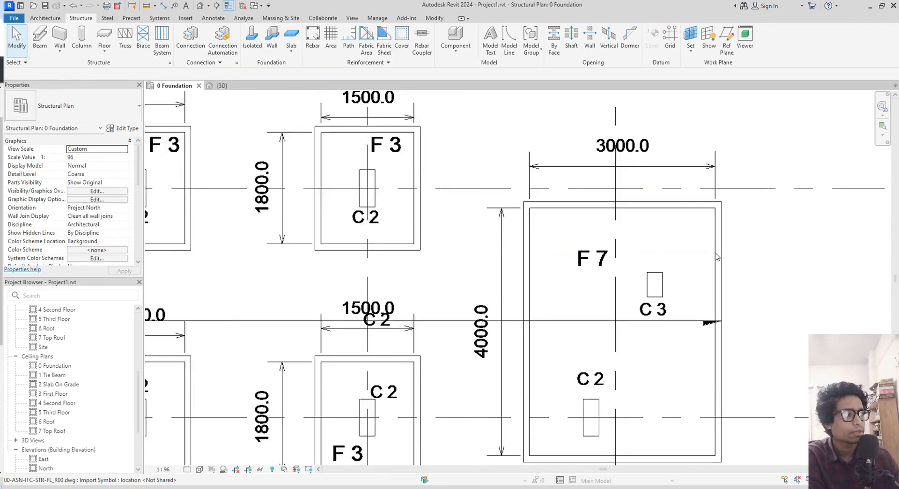
scroll(611, 294, down, 6)
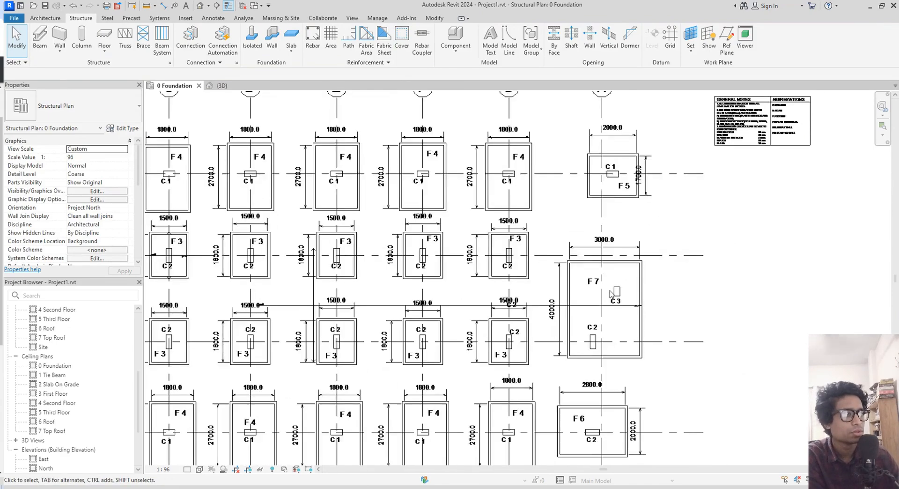
- Examine the CC slabs and footing types F1 to F9 across grids A to H on the foundation plan
middle_drag(613, 300, 705, 303)
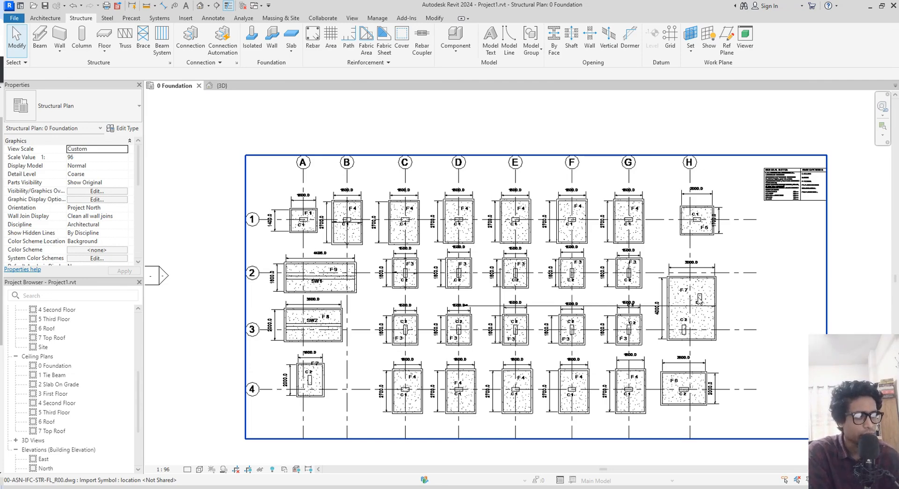
scroll(468, 234, up, 3)
middle_drag(470, 247, 569, 226)
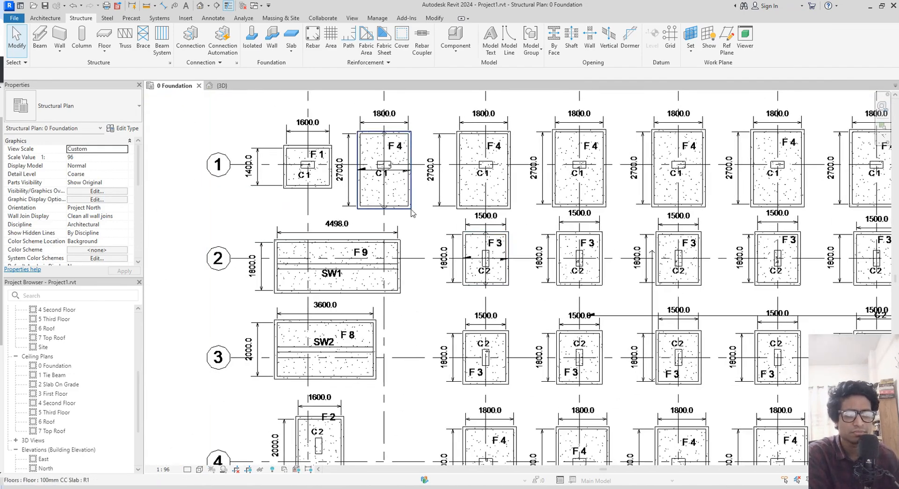
middle_drag(425, 222, 439, 220)
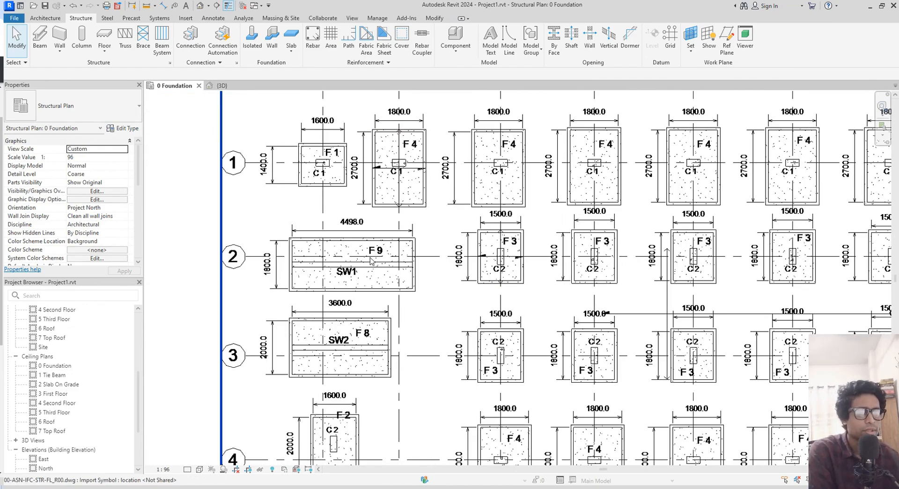
scroll(371, 261, down, 2)
scroll(498, 260, up, 2)
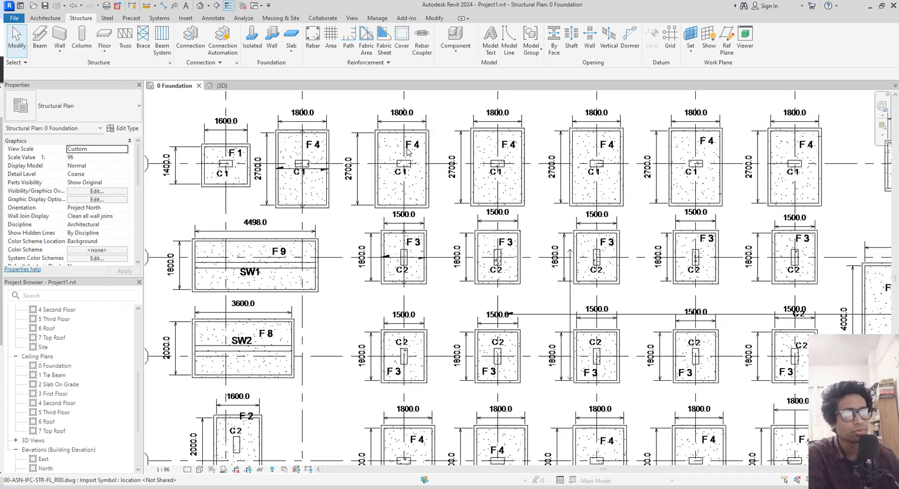
scroll(407, 154, down, 2)
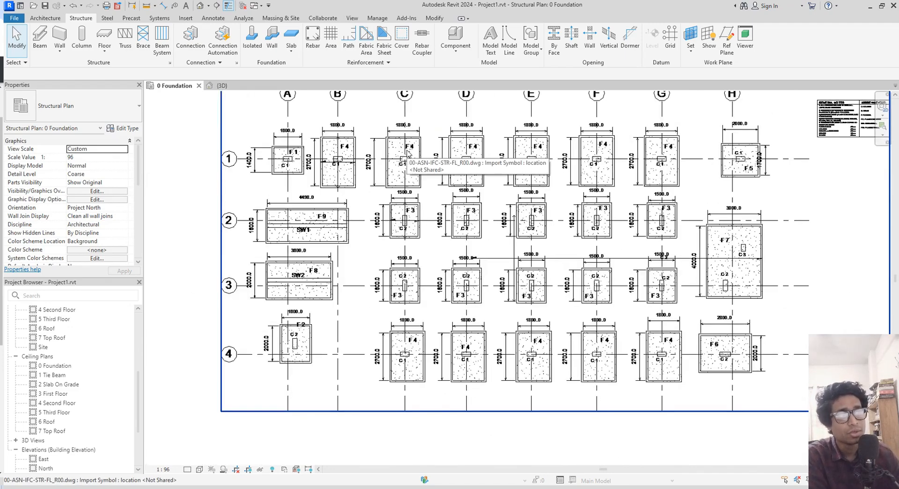
scroll(406, 153, up, 1)
middle_drag(407, 151, 425, 158)
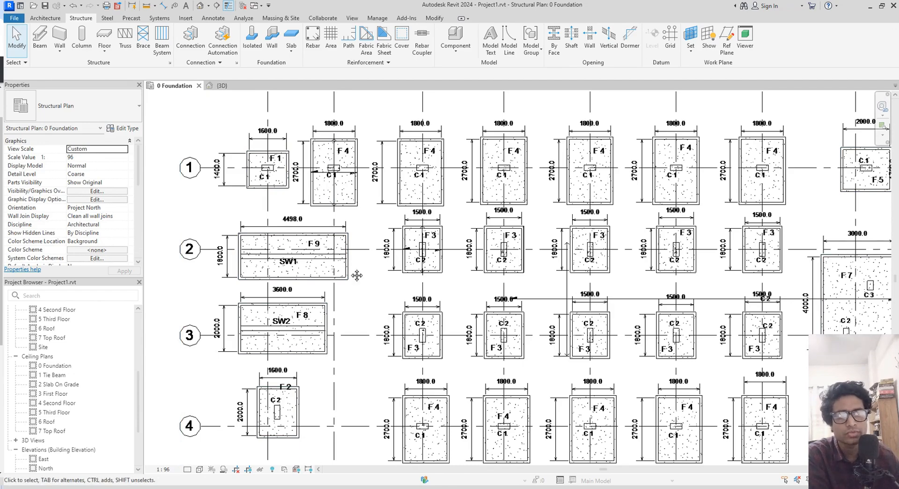
middle_drag(309, 418, 284, 383)
middle_drag(514, 329, 260, 343)
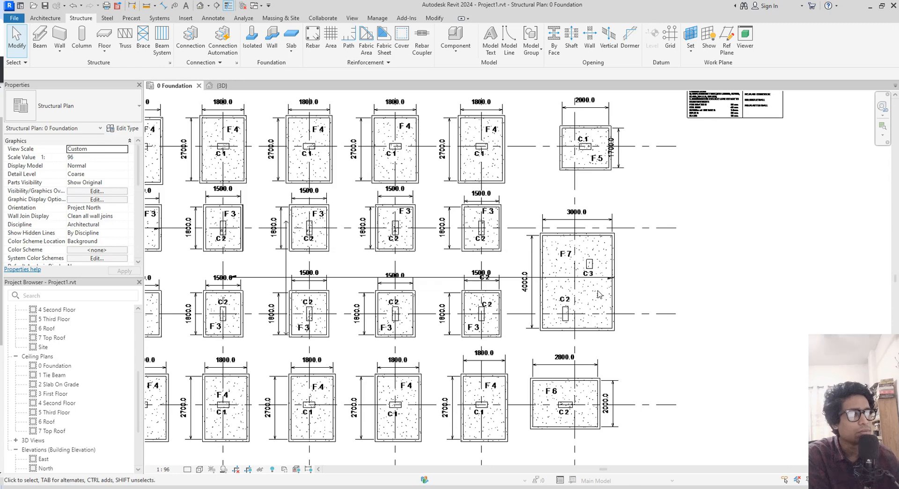
middle_drag(598, 294, 750, 291)
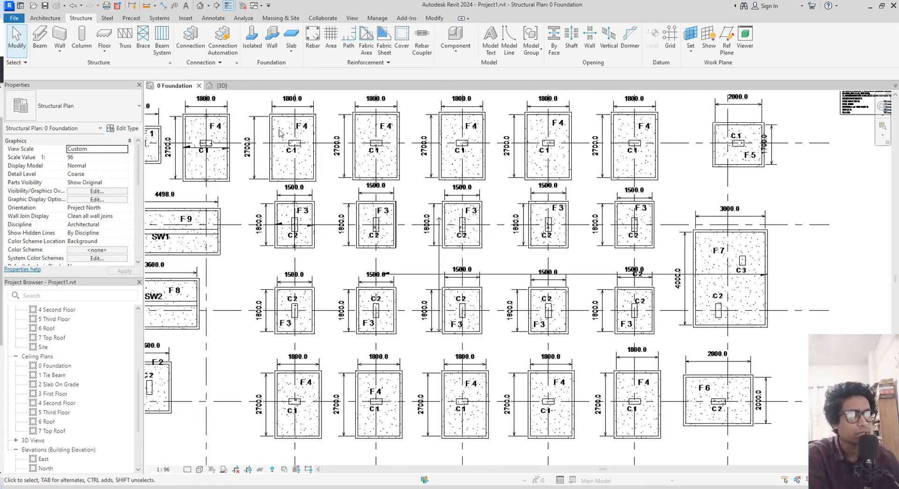
middle_drag(710, 358, 710, 360)
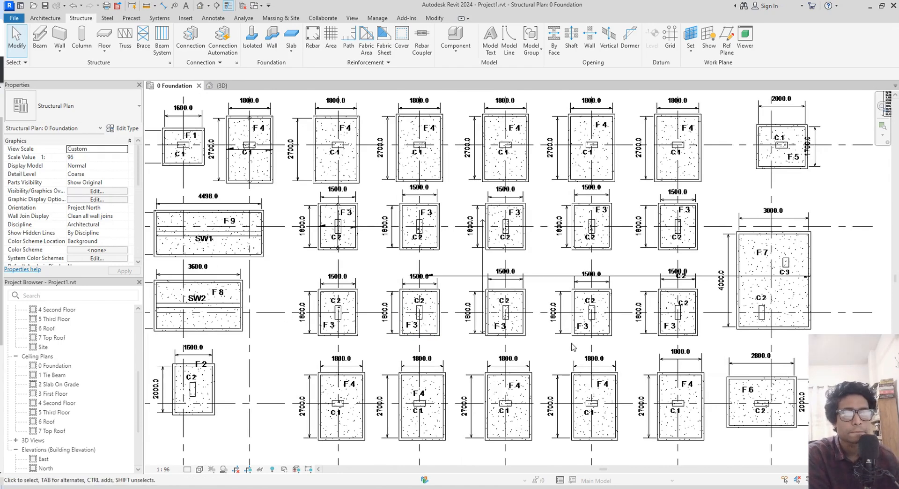
middle_drag(804, 371, 773, 375)
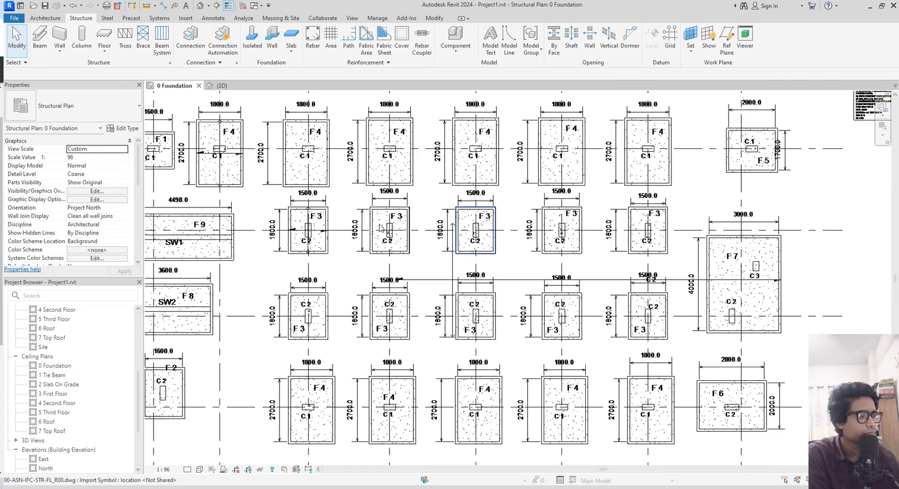
middle_drag(423, 234, 500, 225)
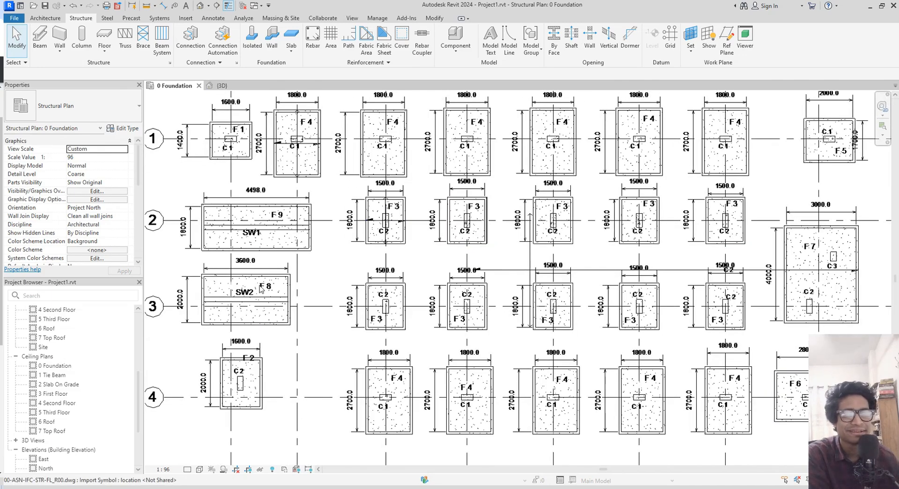
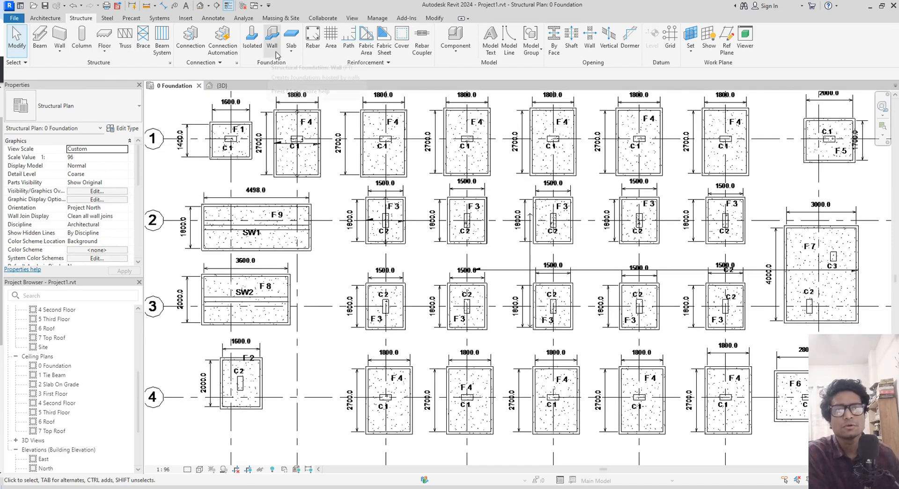
- Begin loading a Structural Foundations family for isolated footings and browse to the Data (E:) drive
click(251, 40)
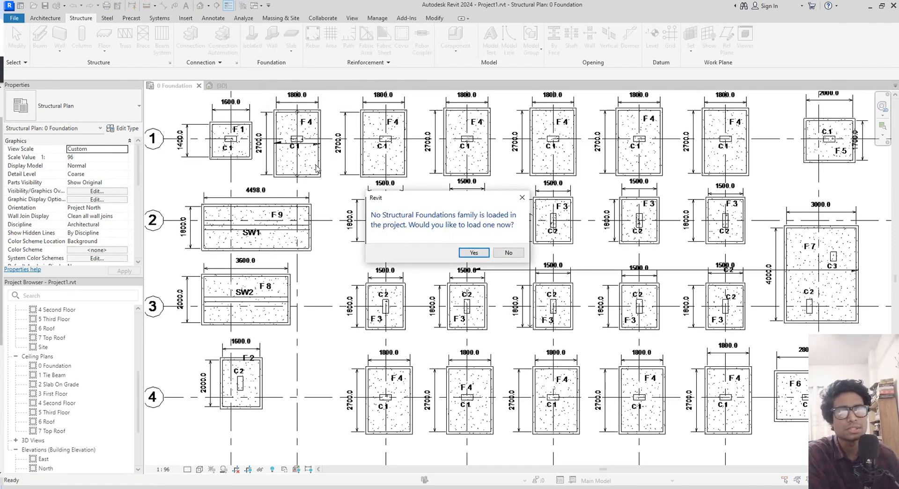
click(464, 253)
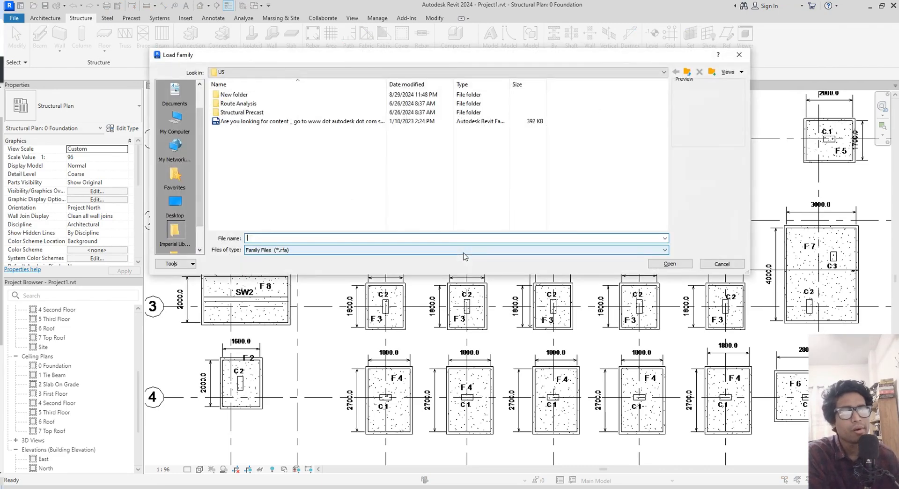
click(687, 73)
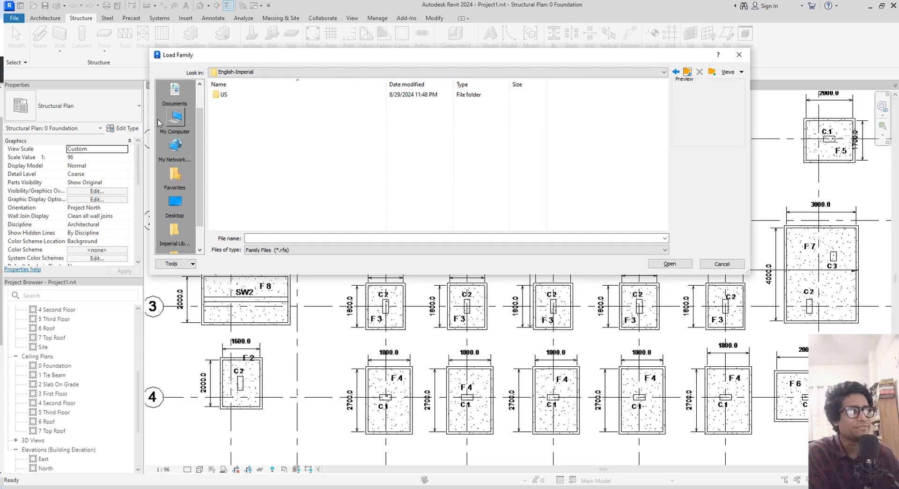
click(175, 120)
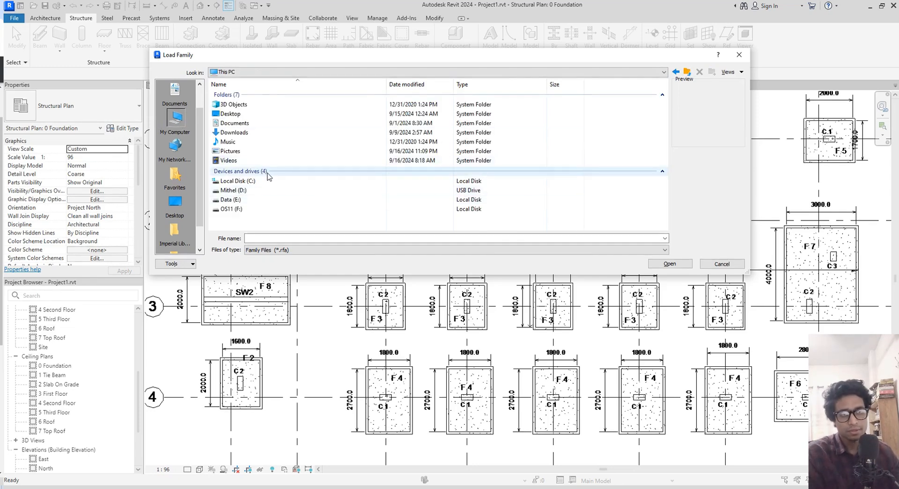
click(246, 199)
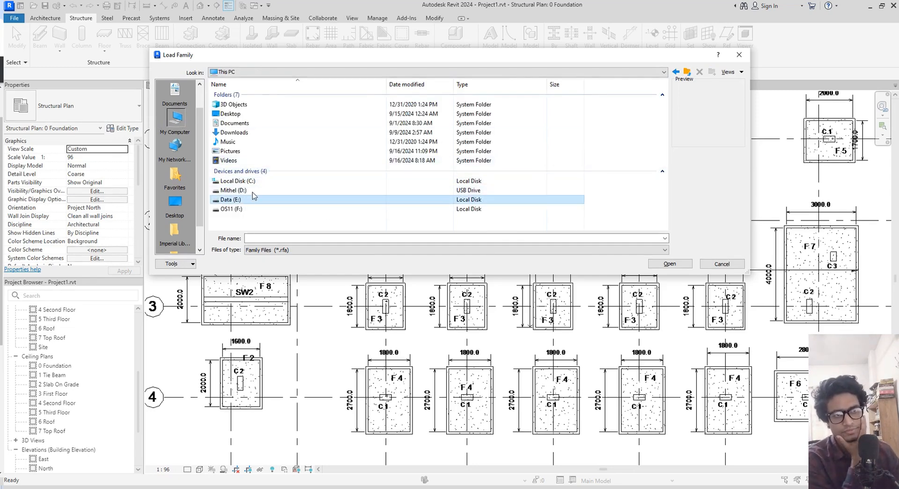
double_click(248, 200)
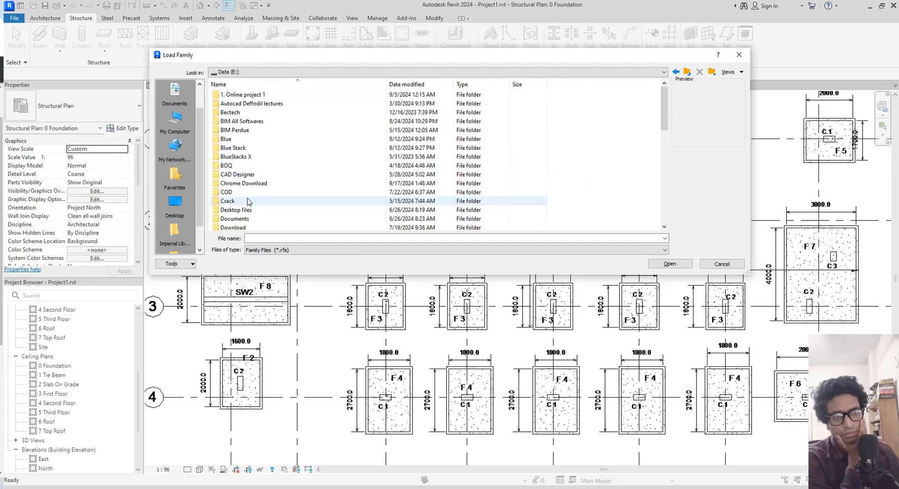
- Find the Libraries folder on the drive and open its English > US family library
scroll(249, 161, down, 6)
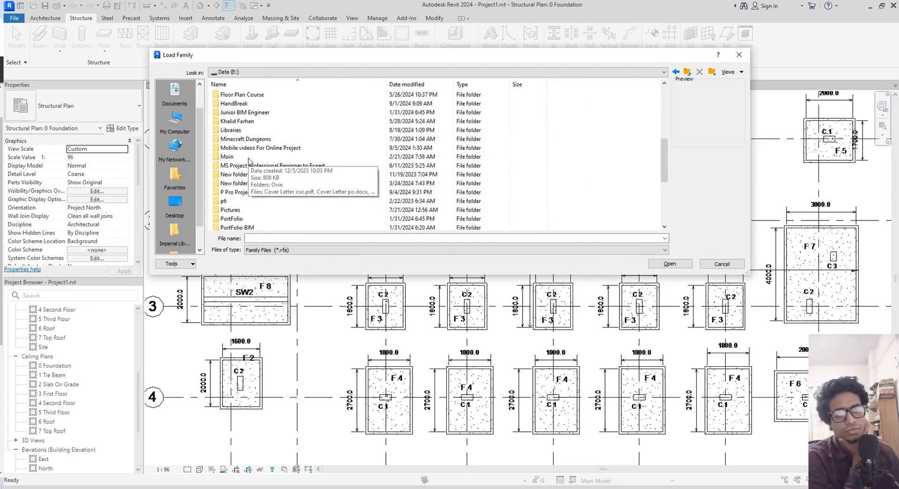
scroll(248, 161, down, 5)
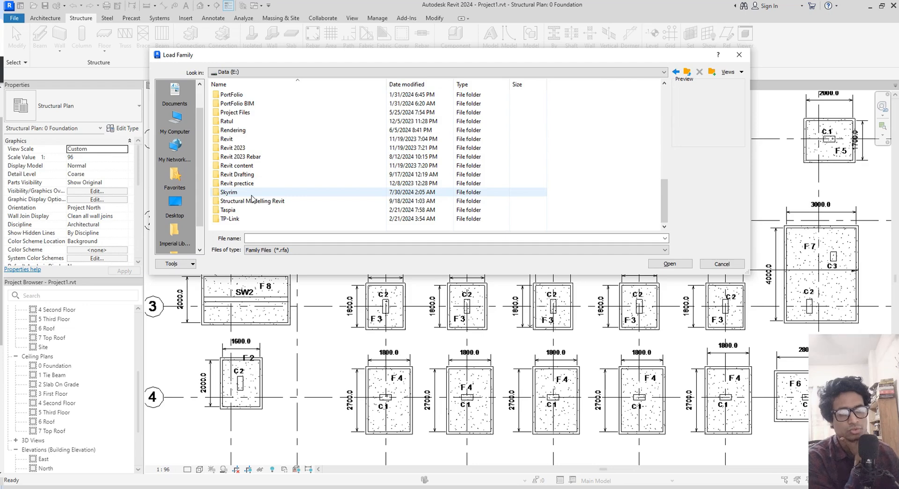
scroll(254, 199, up, 4)
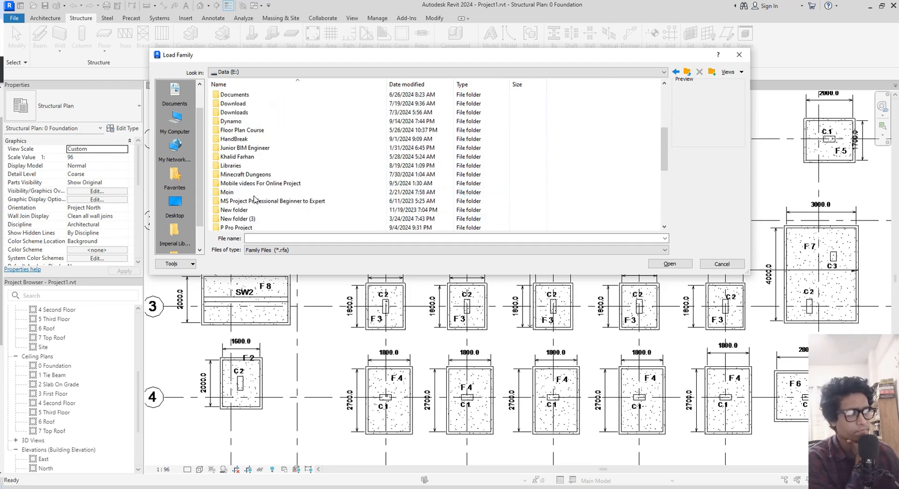
scroll(254, 199, down, 4)
scroll(243, 164, up, 5)
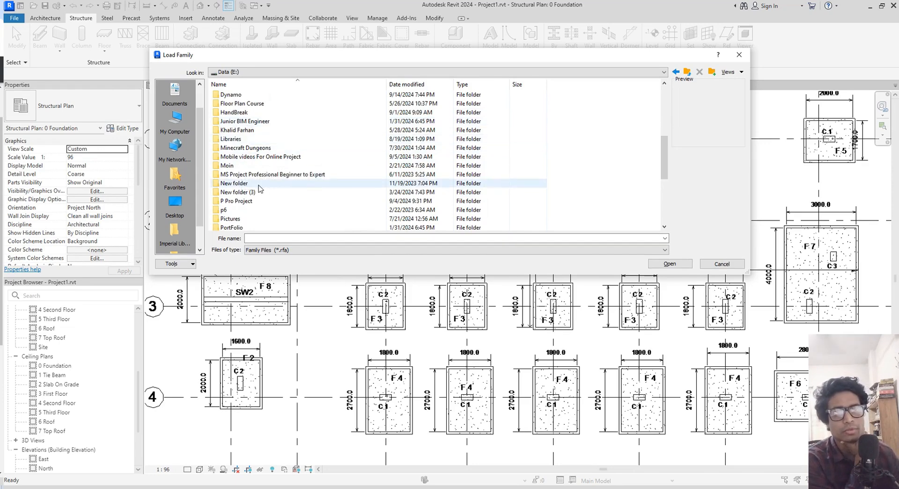
scroll(258, 190, up, 1)
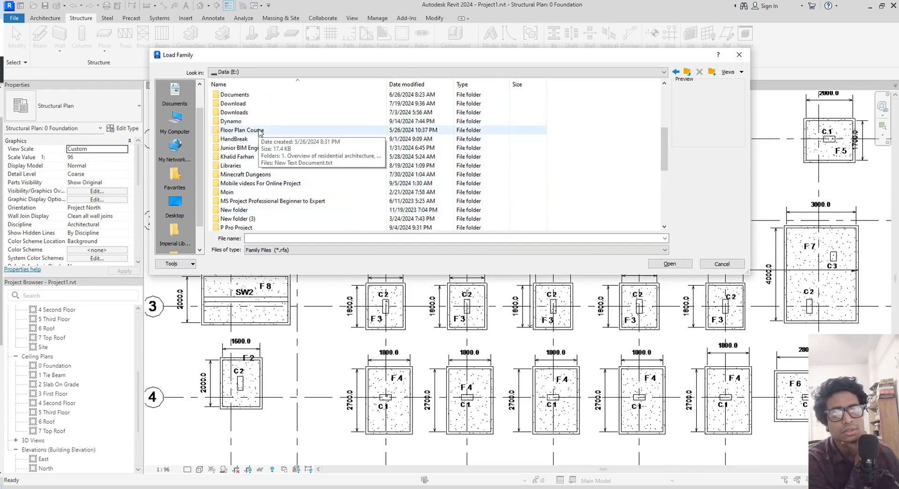
double_click(234, 165)
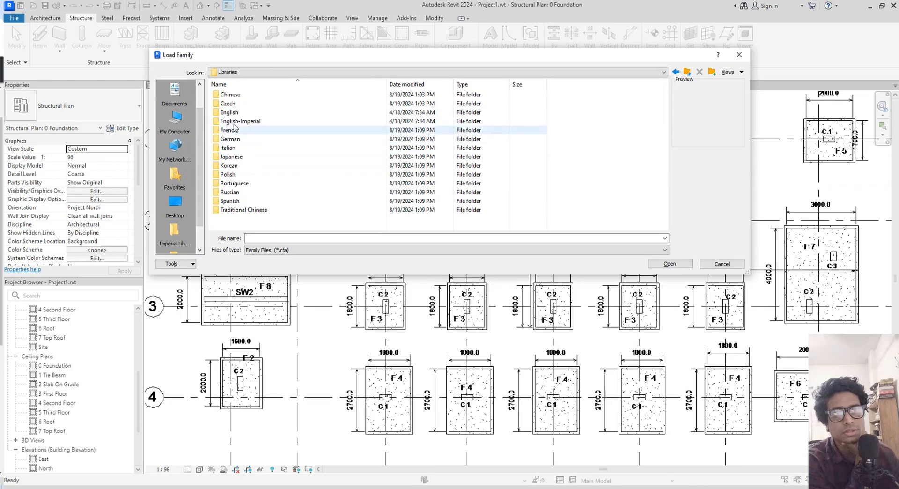
double_click(232, 112)
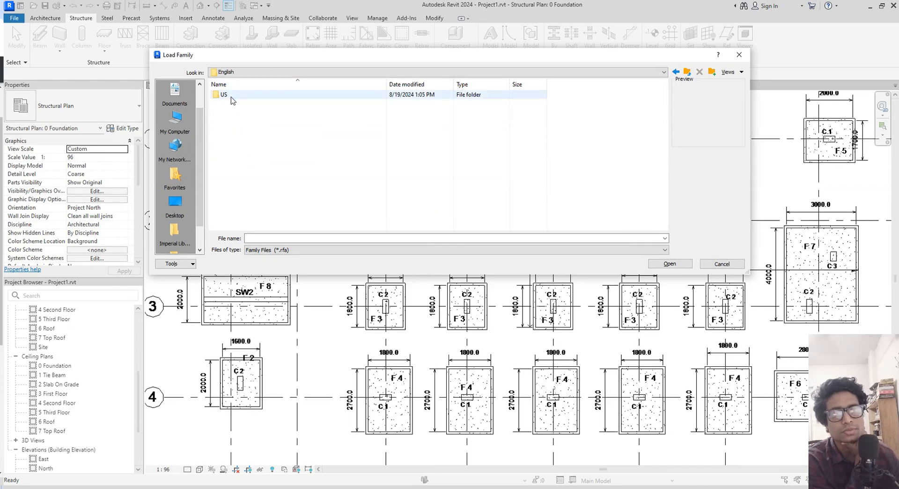
double_click(231, 101)
- Load M_Footing-Rectangular.rfa from the Structural Foundations folder and leave the placement command without placing a footing
scroll(281, 178, down, 8)
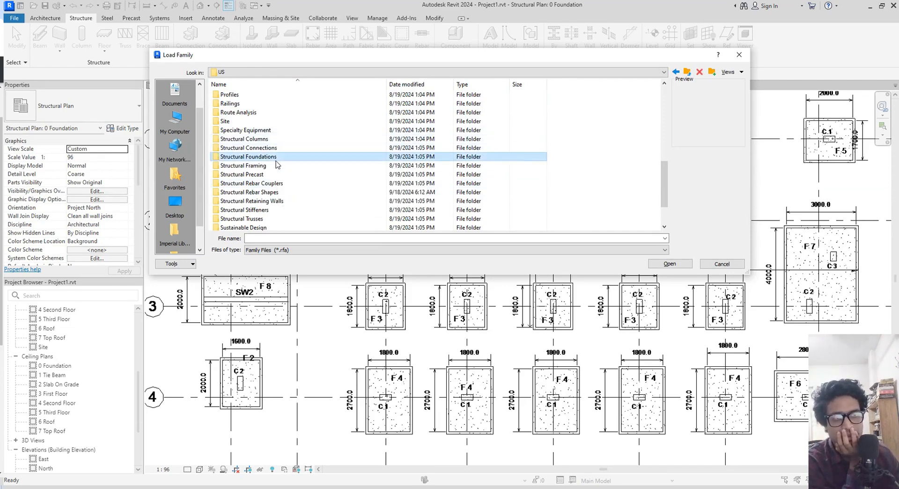
double_click(274, 157)
click(269, 96)
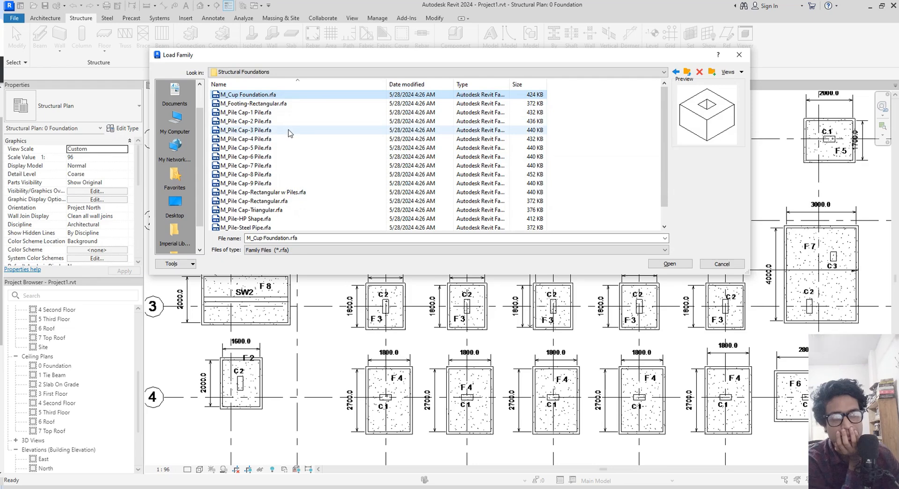
key(Down)
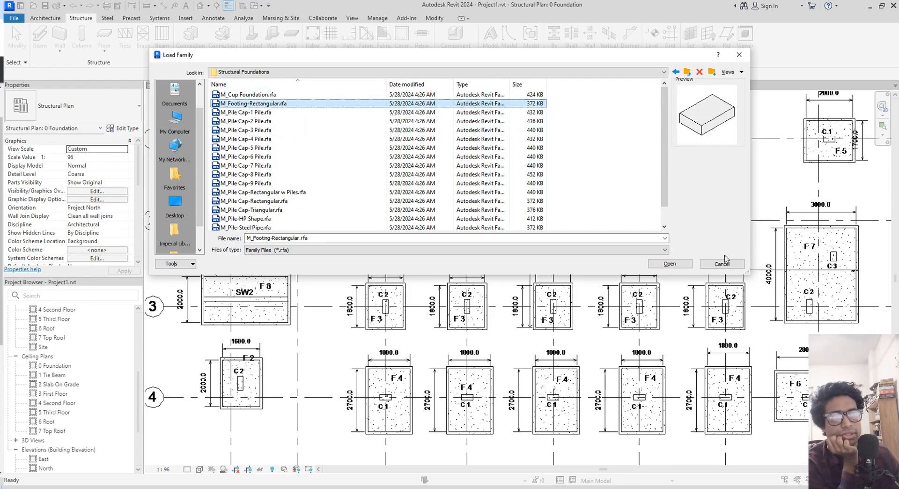
click(681, 265)
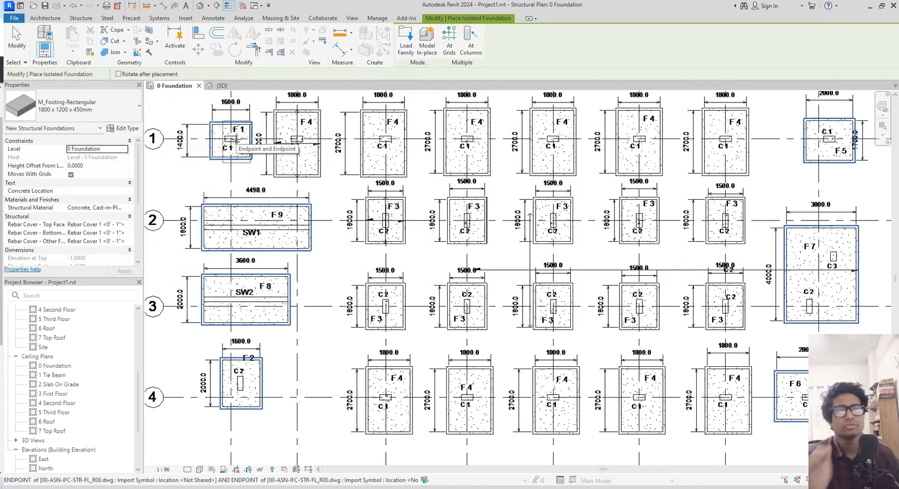
key(Escape)
key(Escape)
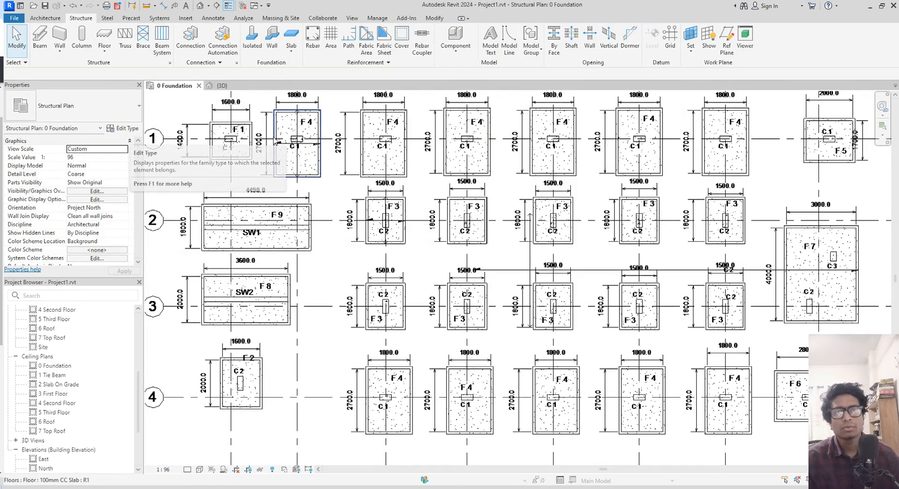
- Start isolated foundation placement and duplicate the 1800 x 1200 x 450mm M_Footing-Rectangular type as F1
scroll(328, 178, up, 3)
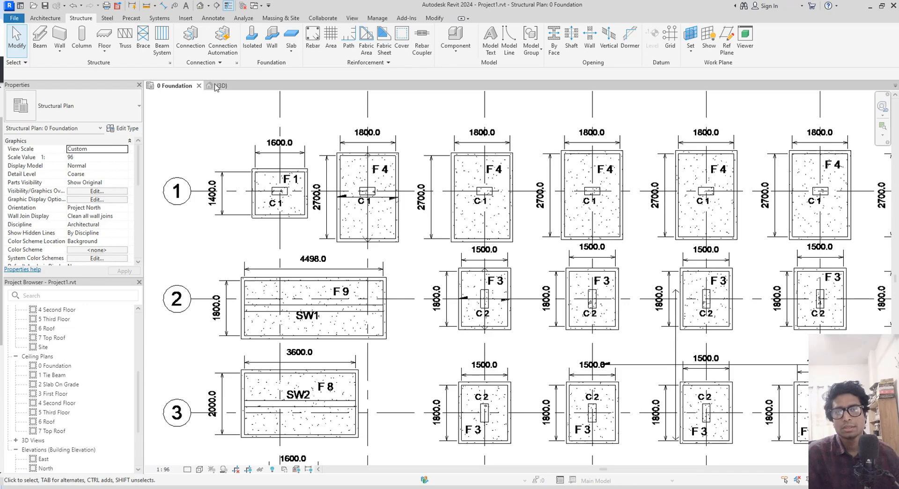
click(252, 47)
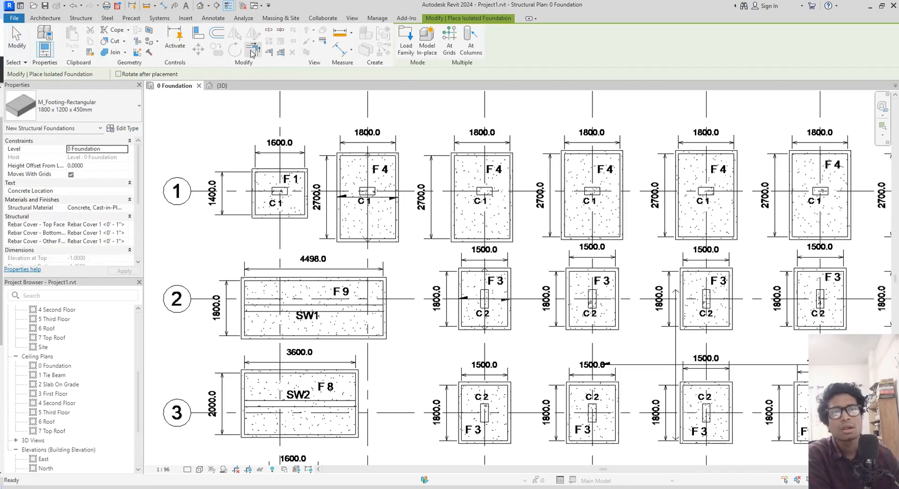
click(123, 127)
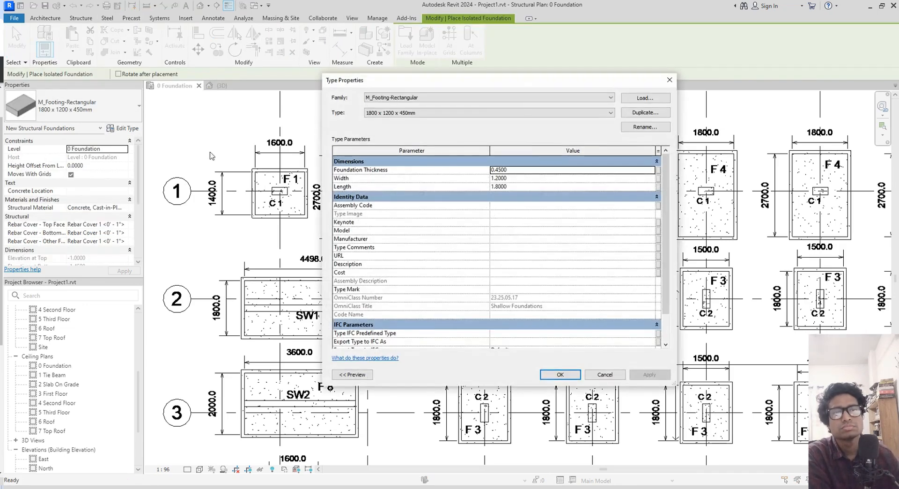
drag(526, 86, 567, 136)
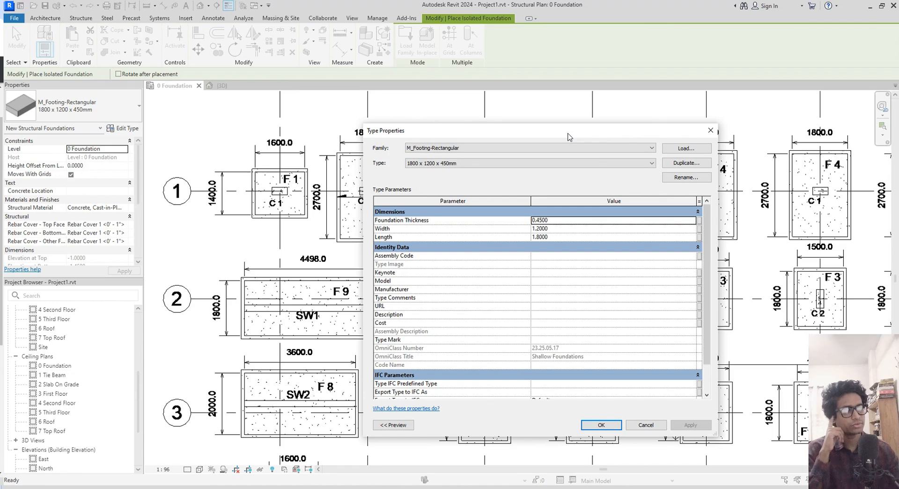
drag(569, 137, 560, 137)
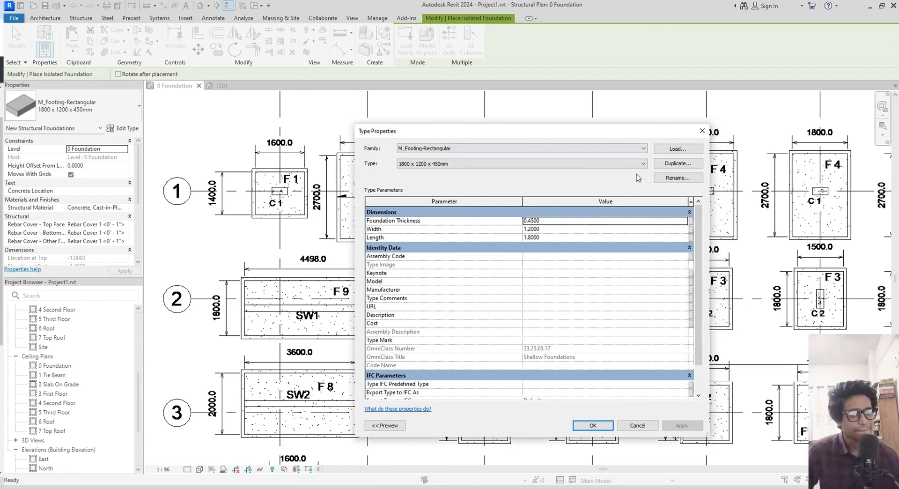
click(679, 164)
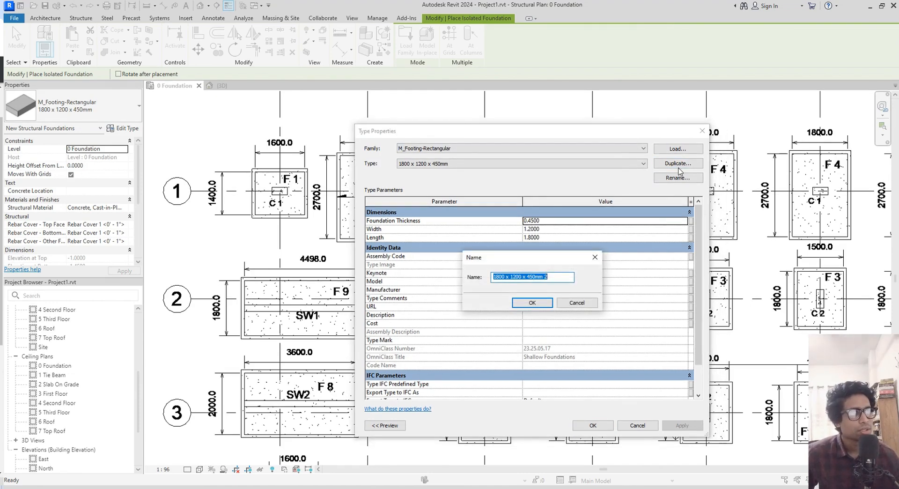
text(F1)
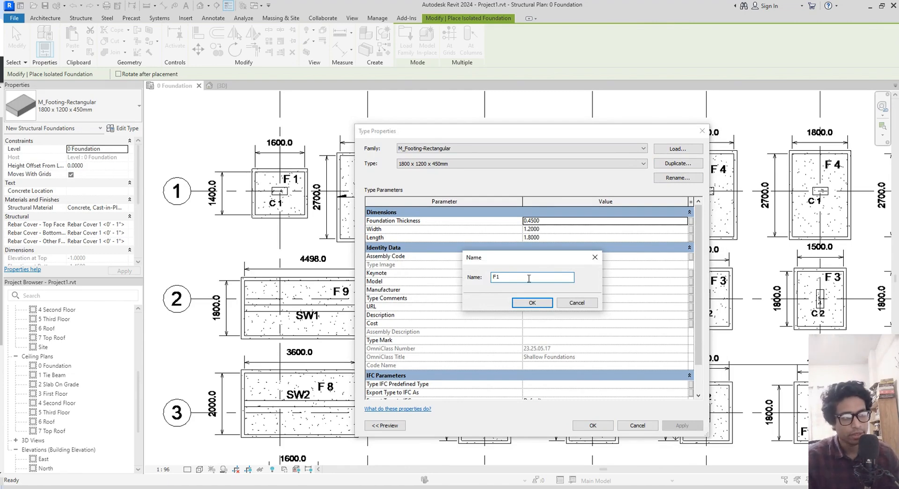
click(537, 303)
- Set footing type F1's foundation thickness to 0.5 m, width to 1.6 m and length to 1.4 m, and accept the type
click(557, 221)
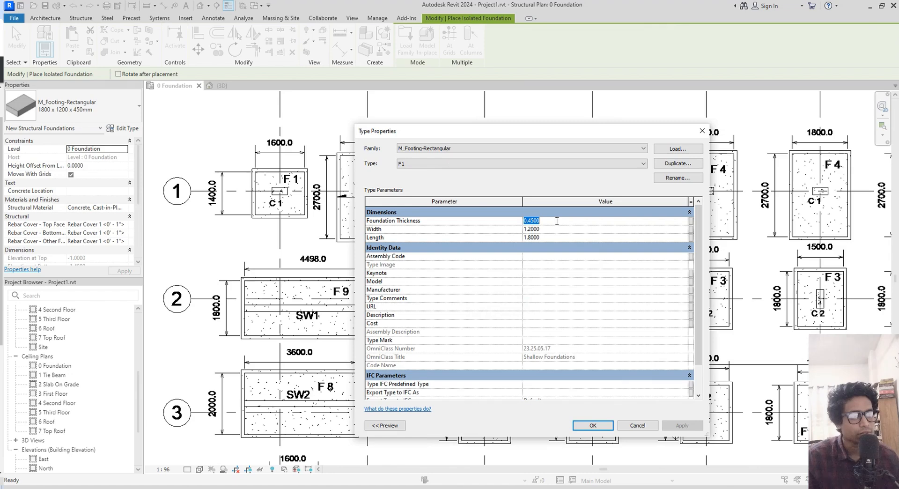
key(BackSpace)
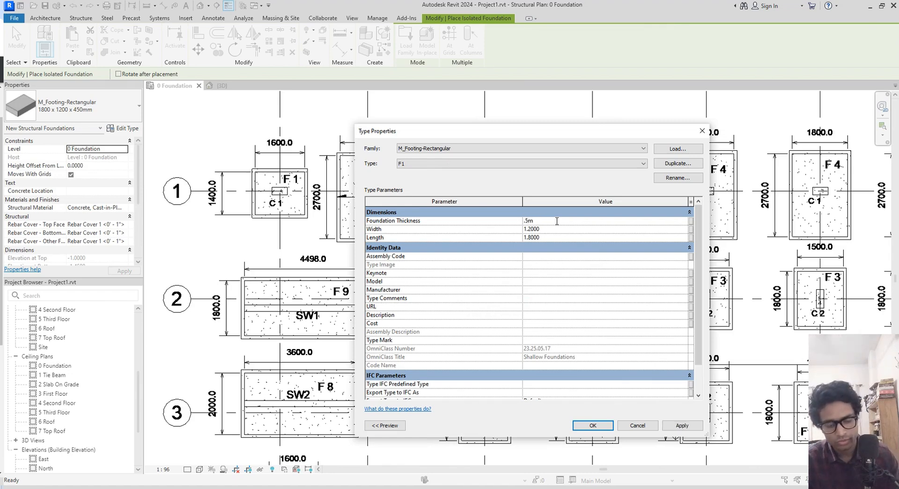
key(Return)
click(553, 229)
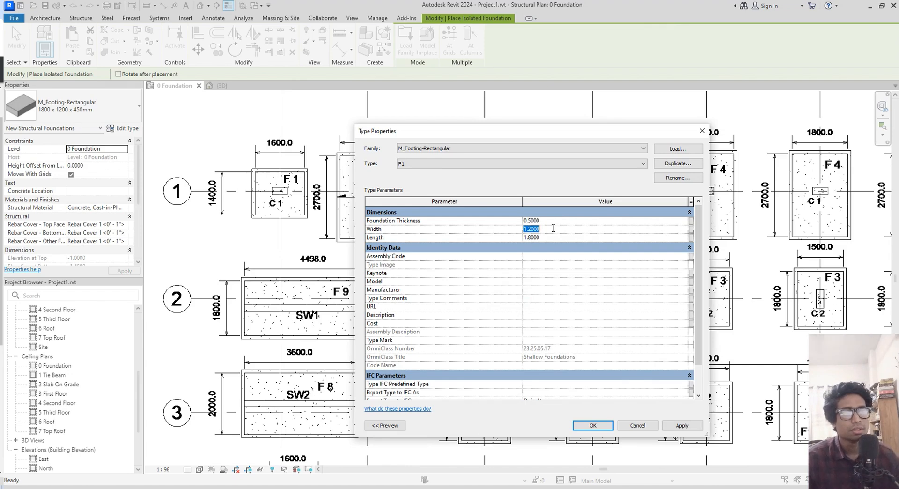
text(1.6)
key(Return)
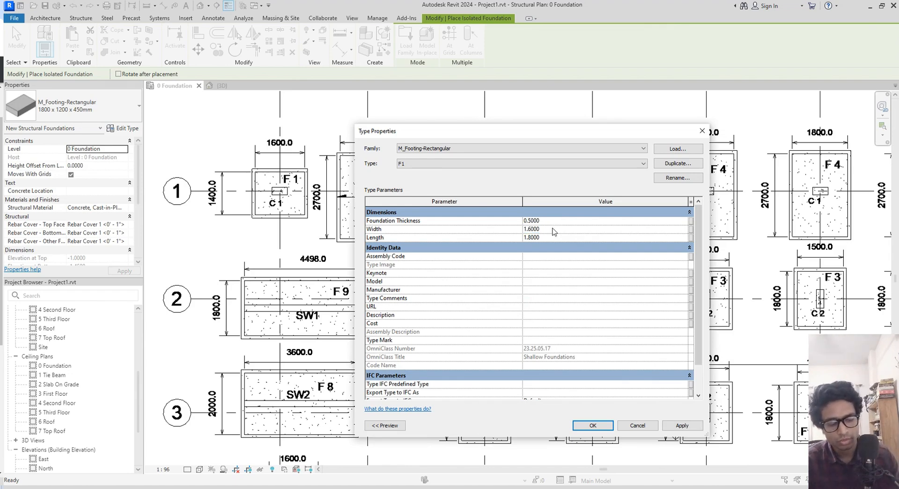
click(552, 238)
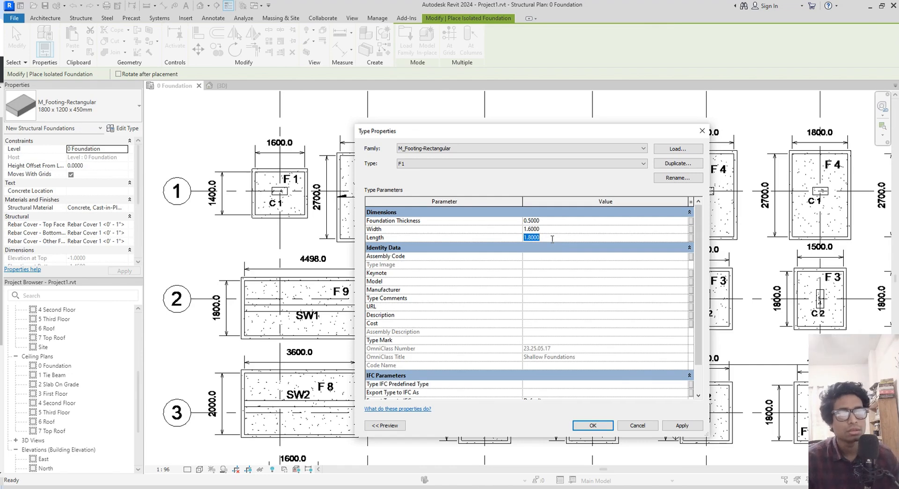
text(1.)
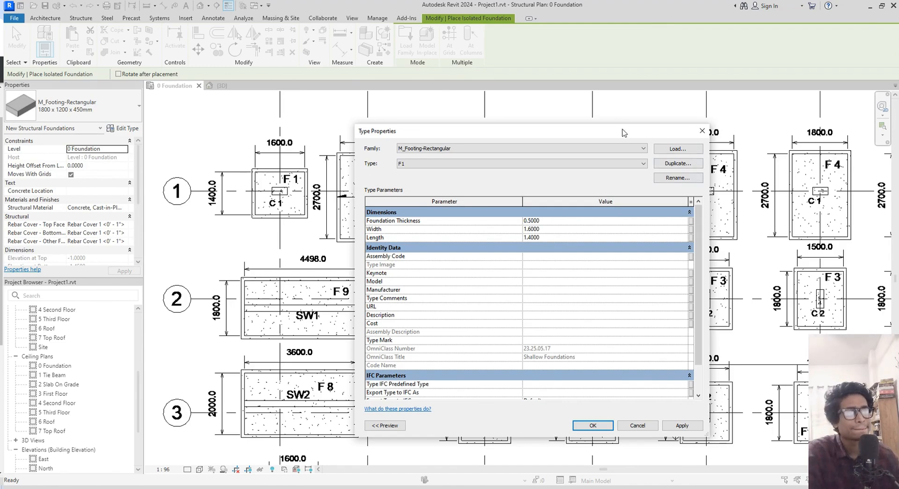
drag(622, 133, 459, 115)
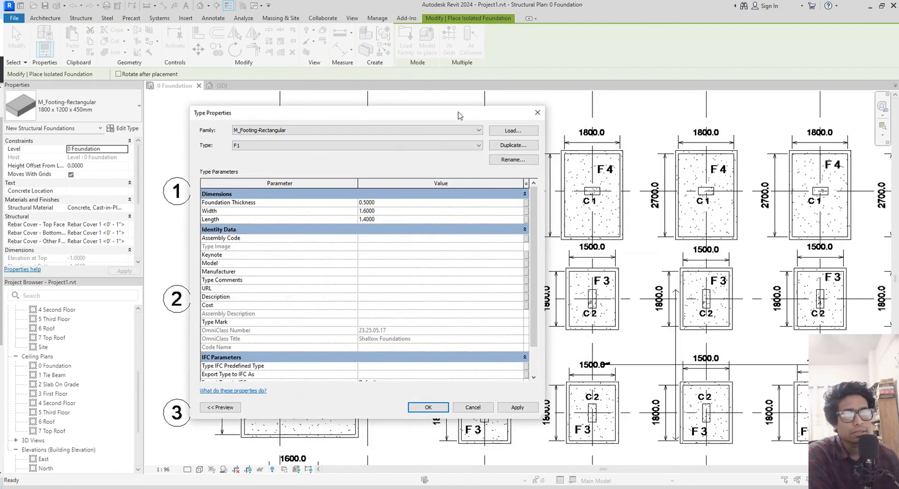
click(429, 406)
- Locate footing F2 near grids A and 4 on the plan and leave the placement command without placing a footing
scroll(424, 303, down, 5)
middle_drag(436, 321, 428, 297)
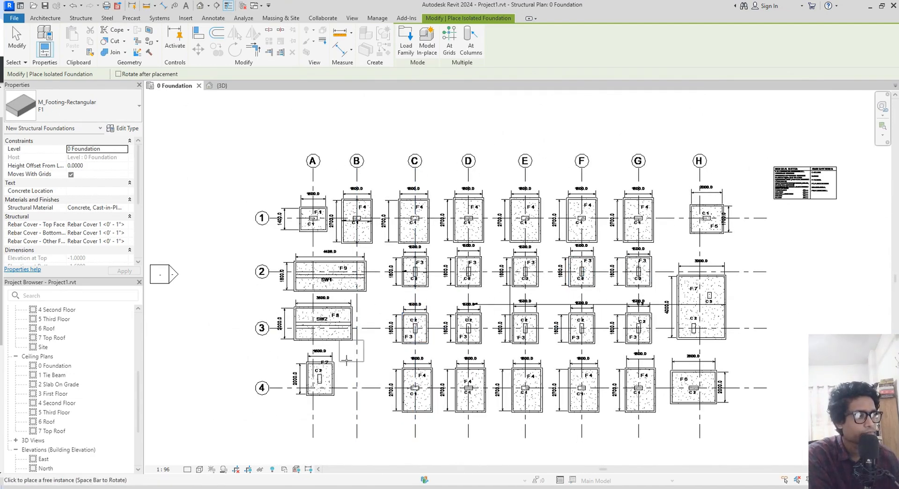
scroll(318, 387, up, 1)
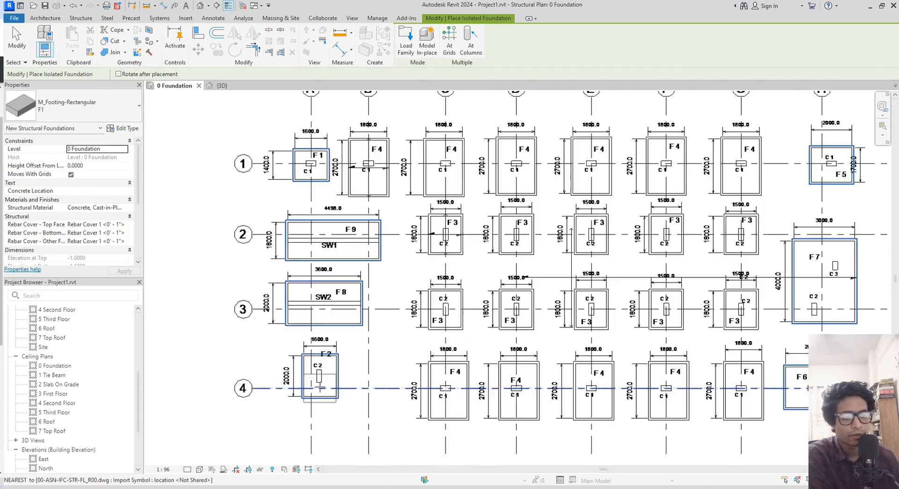
scroll(319, 387, up, 1)
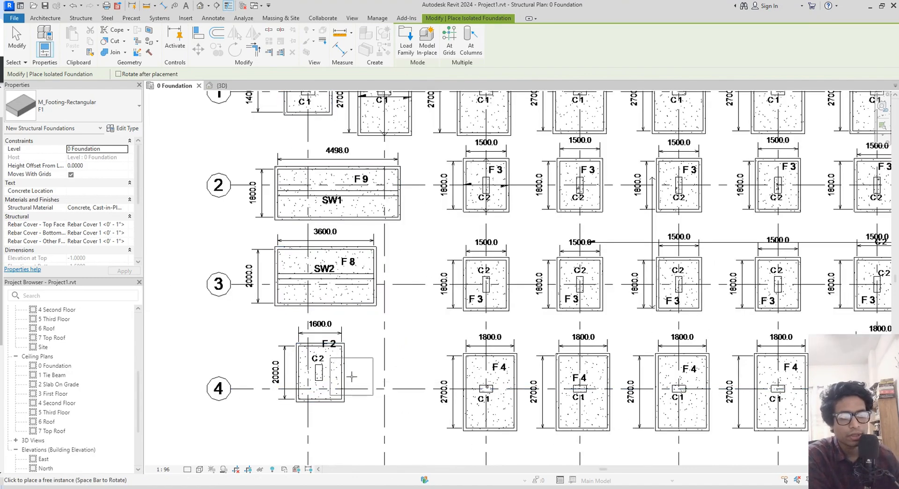
key(Escape)
key(Escape)
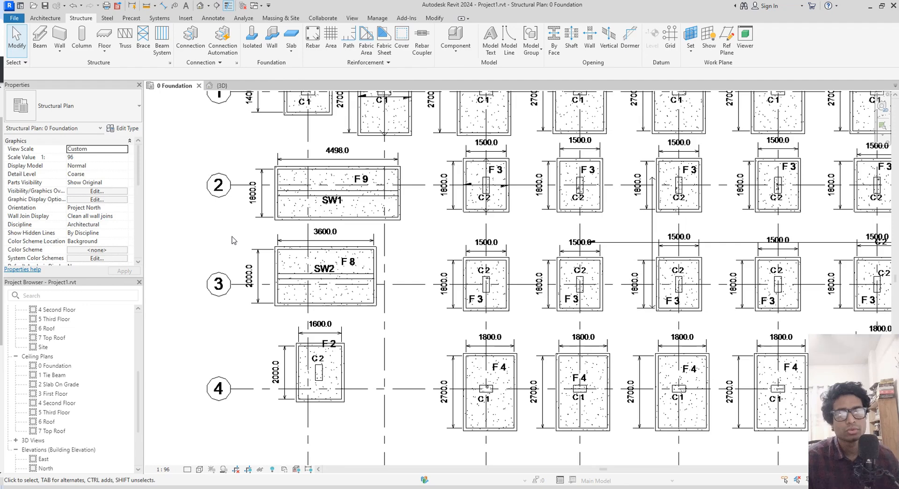
- Restart isolated foundation placement and duplicate footing type F1 under the name F2
click(251, 53)
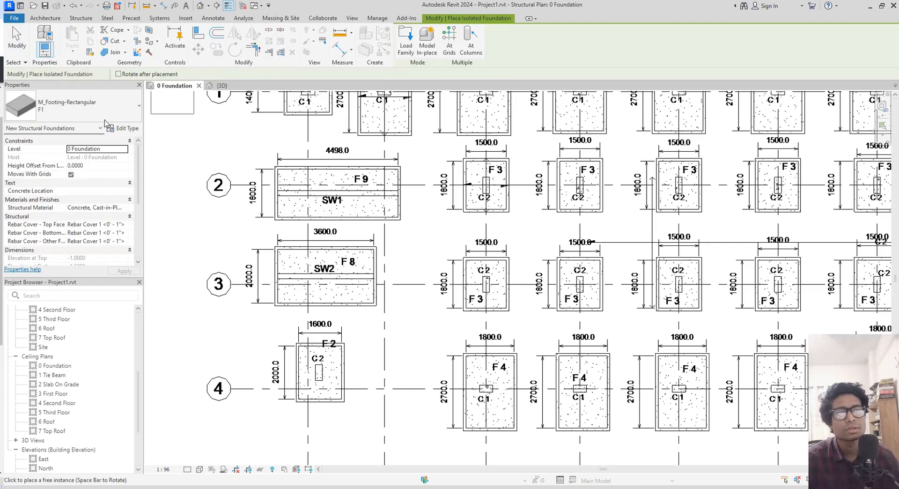
click(127, 128)
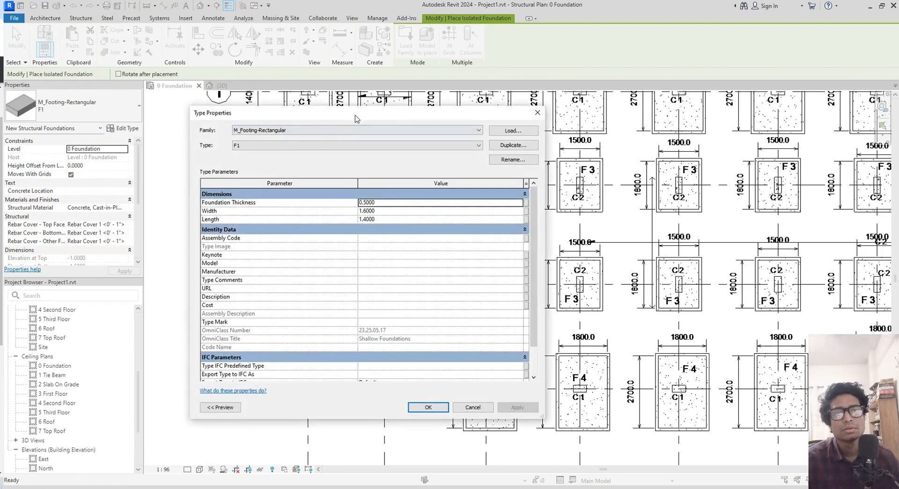
drag(379, 59, 583, 53)
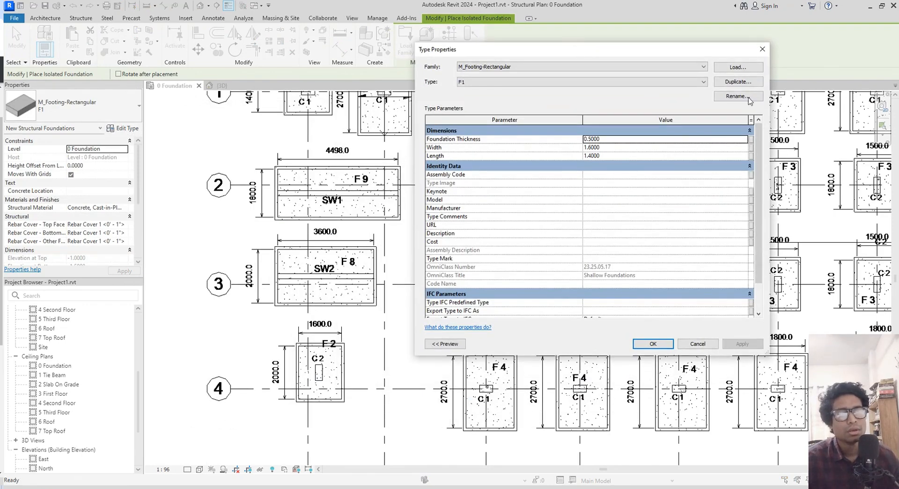
click(737, 82)
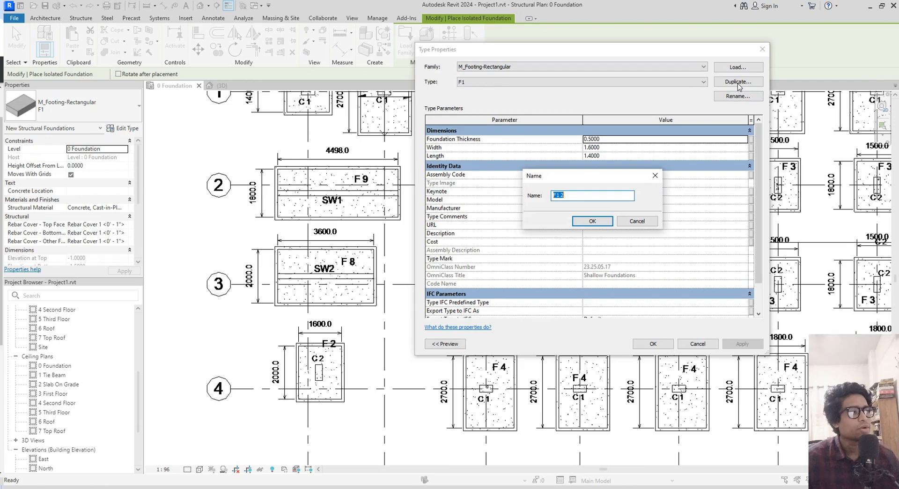
text(F)
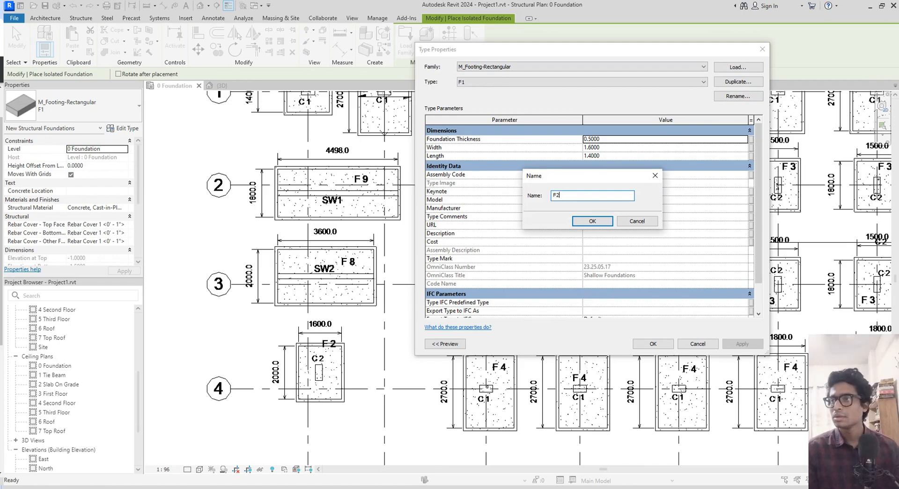
- Switch to the browser to check the foundation plan PDF, and return to Revit
key(alt+Tab)
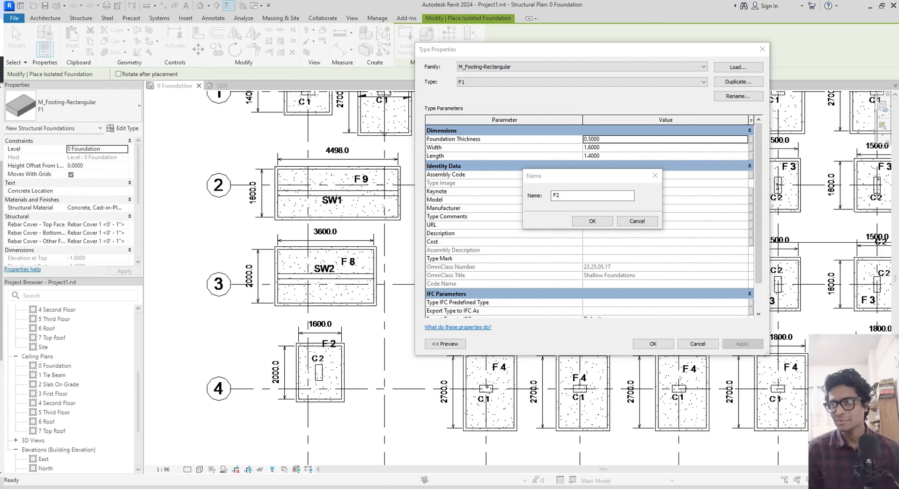
drag(0, 102, 673, 2)
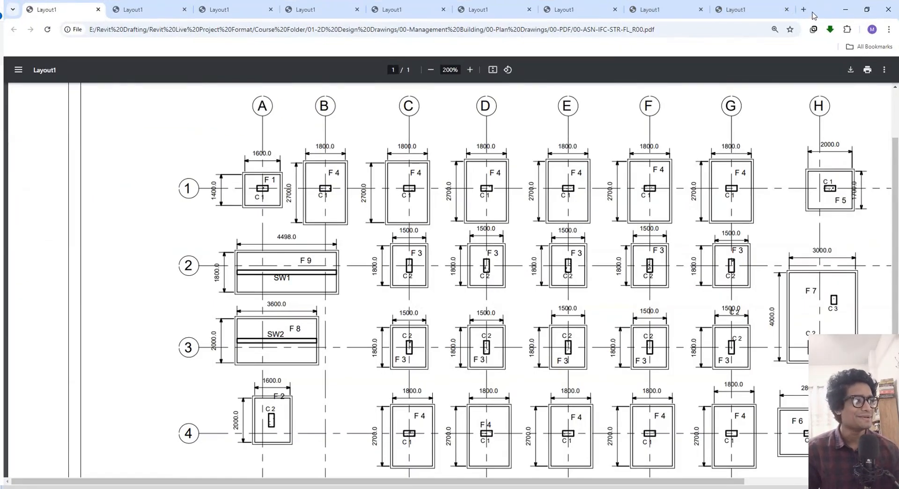
click(845, 9)
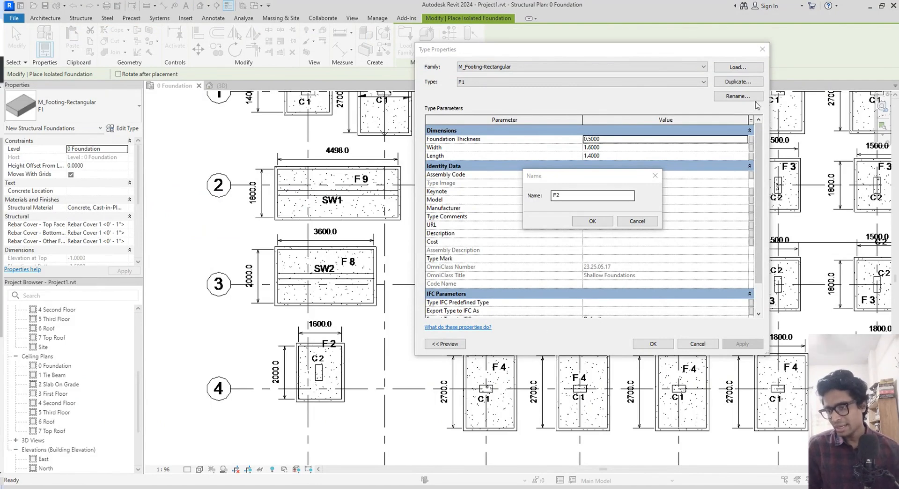
- Accept the F2 type name and set its width to 1.6 m and length to 2.0 m
click(597, 221)
click(608, 149)
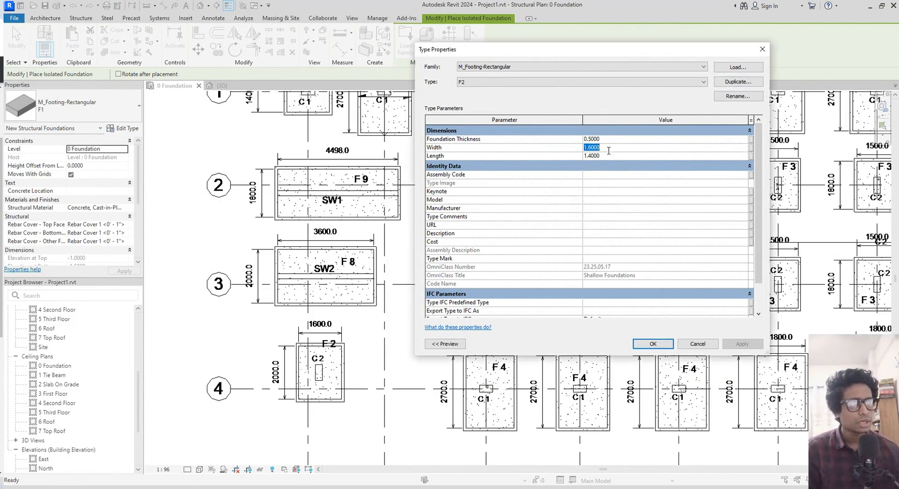
text(1.6)
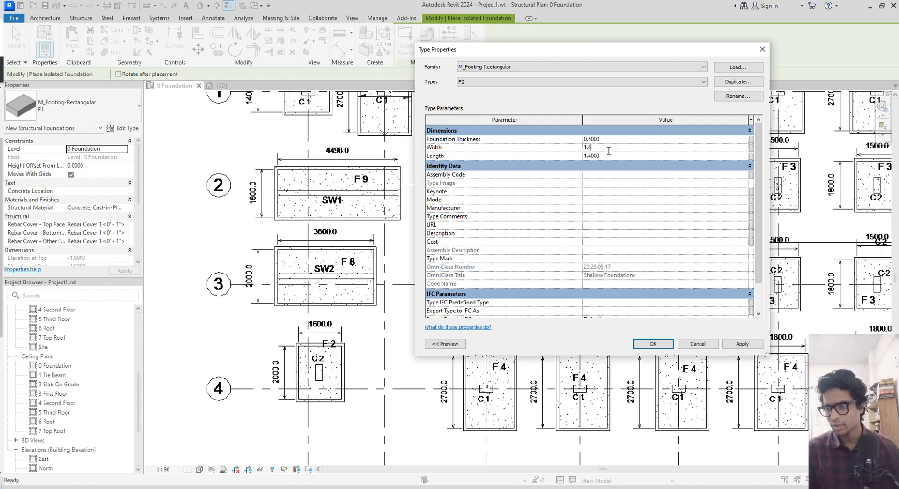
key(Return)
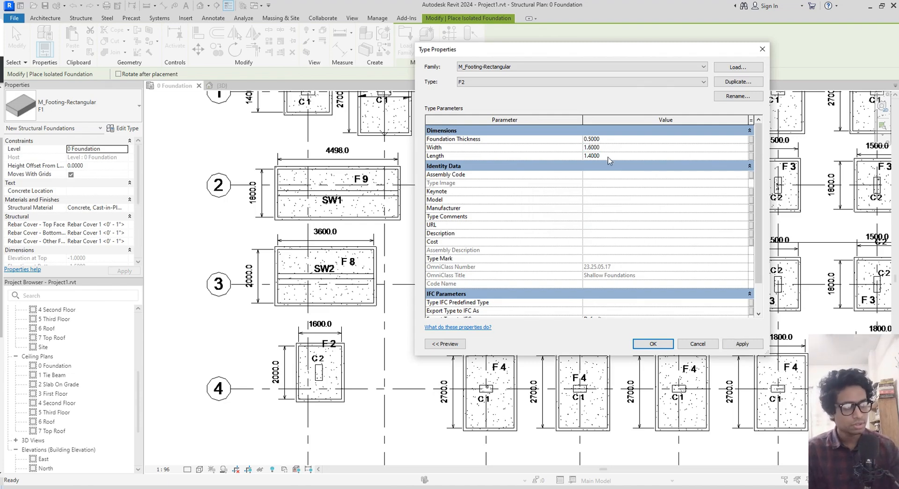
click(608, 157)
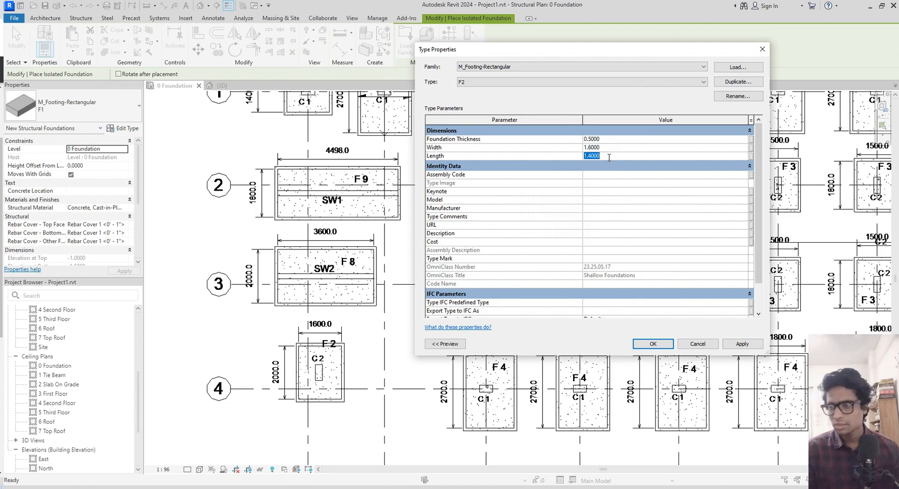
text(2)
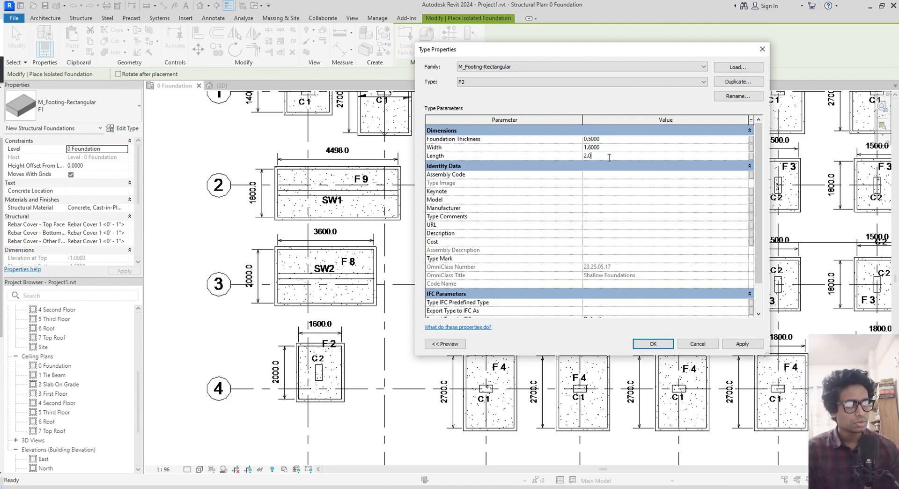
text(.0)
key(Return)
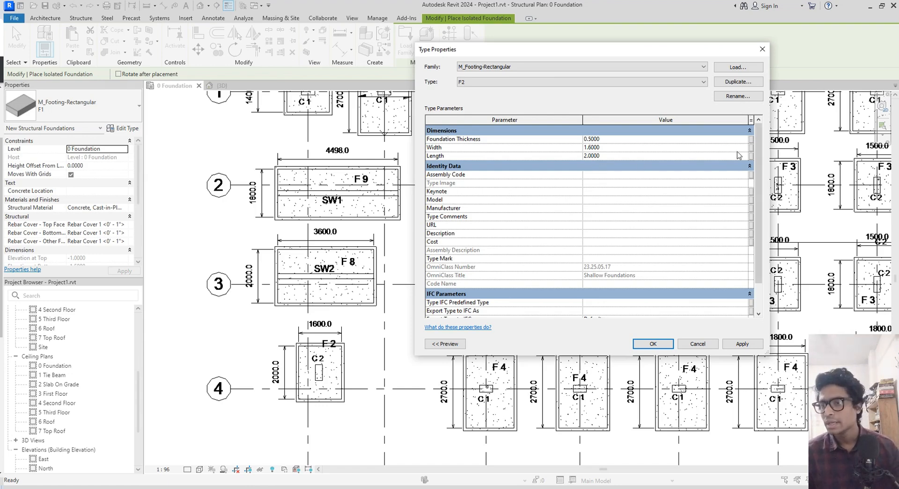
- Duplicate footing type F2 as F3 and set its width to 1.5 m and length to 1.8 m
click(737, 85)
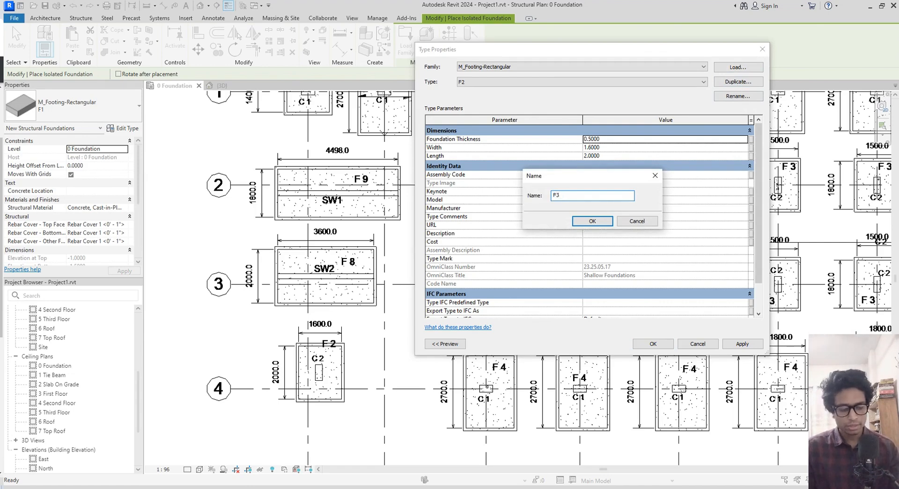
click(592, 220)
click(610, 148)
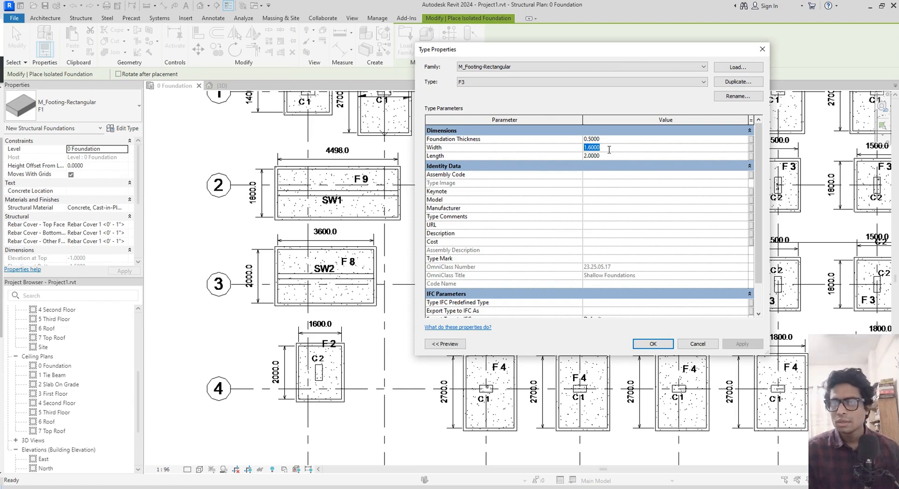
text(1.5)
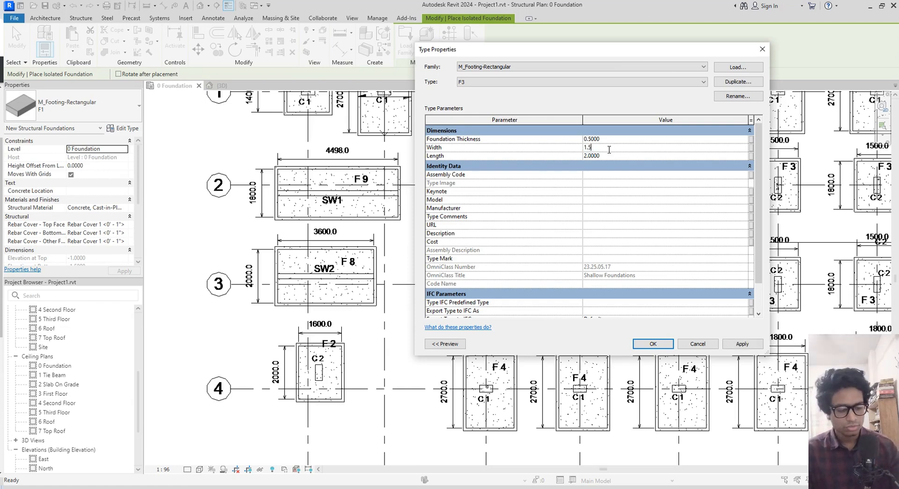
click(610, 155)
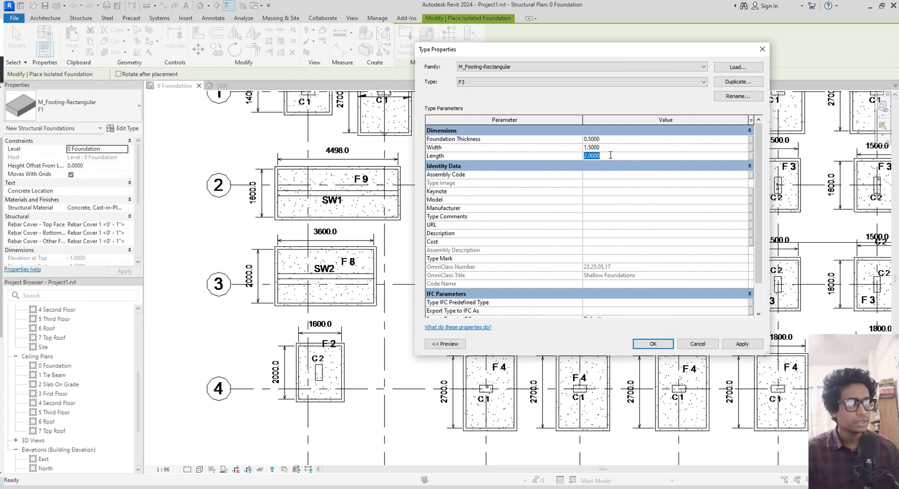
text(1.8)
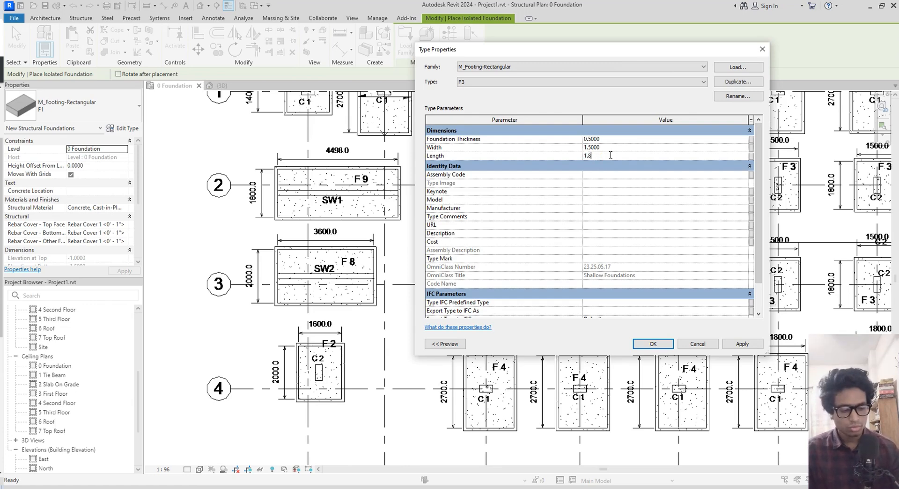
key(Return)
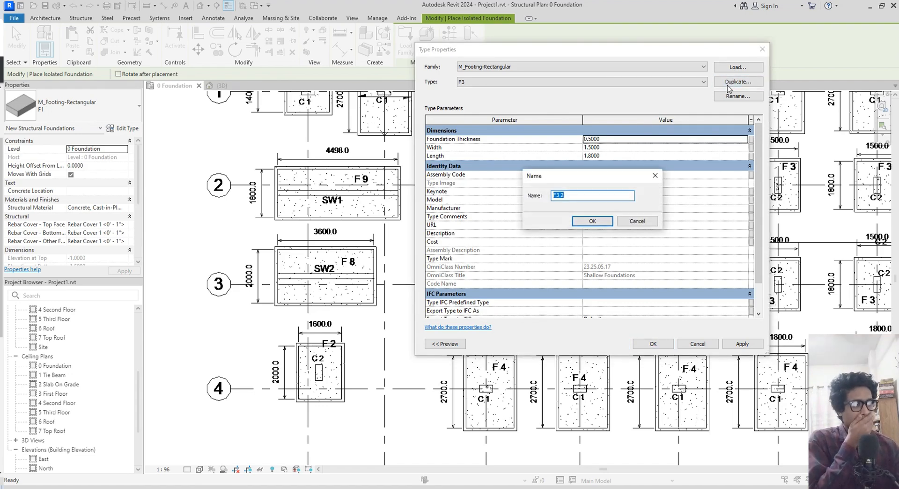
- Duplicate footing type F3 as F4 and set its width to 1.8 m and length to 2.7 m
text(F4)
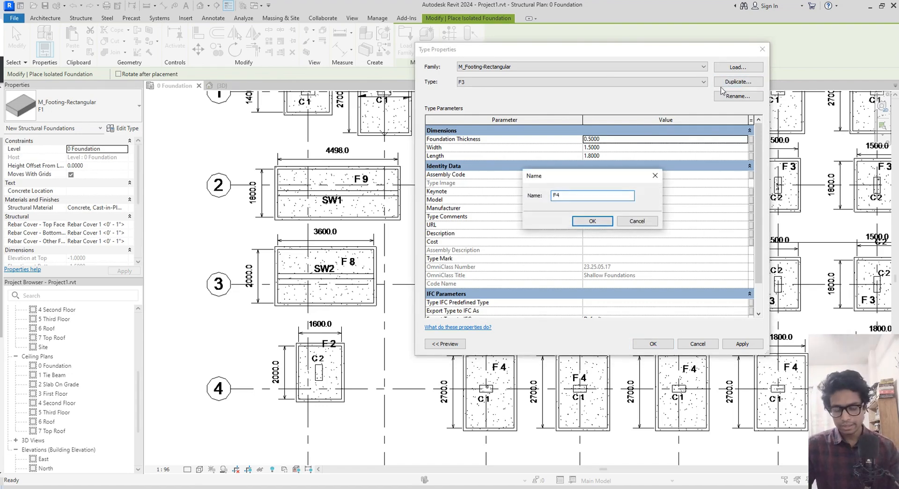
click(592, 221)
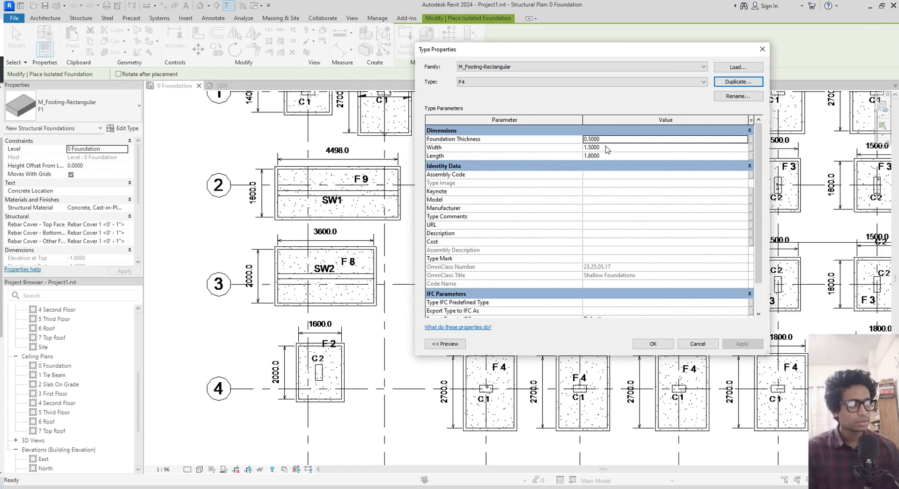
click(615, 148)
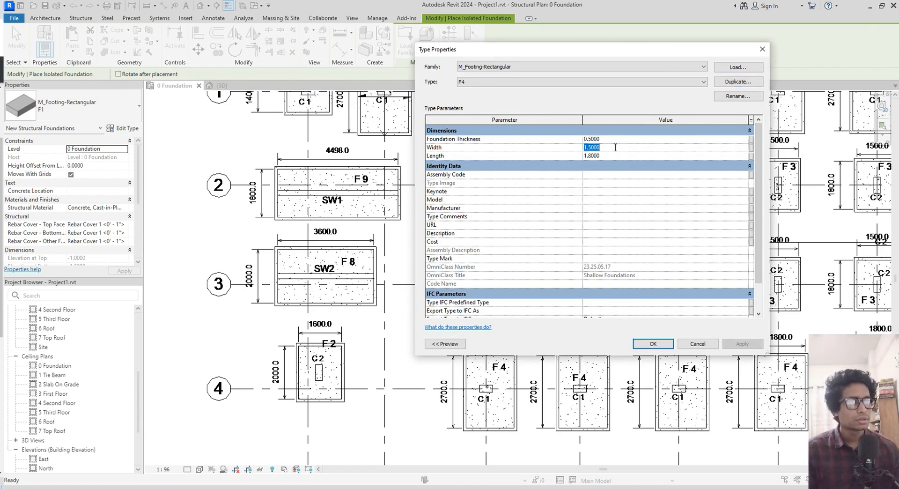
text(1.)
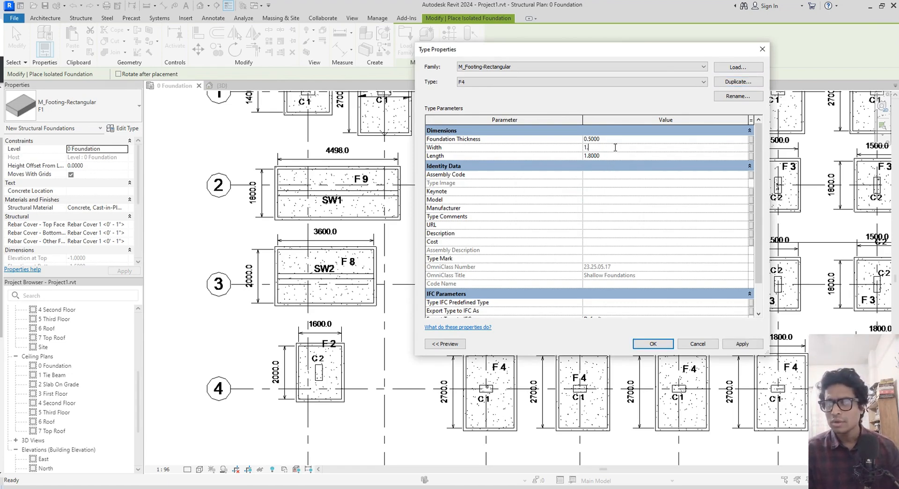
click(610, 156)
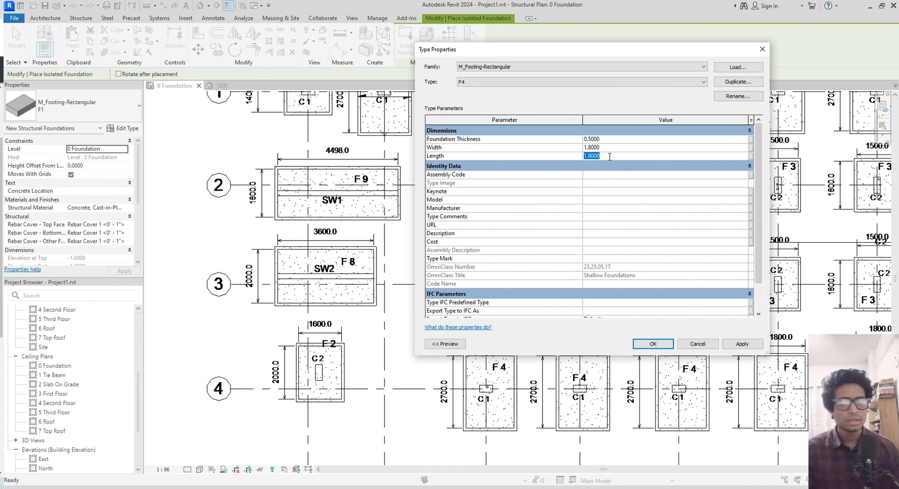
text(2.7)
key(Return)
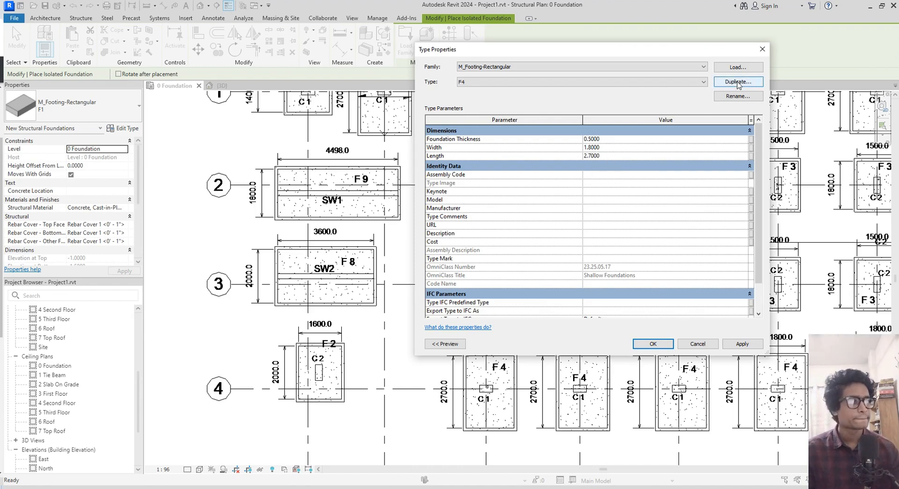
- Duplicate footing type F4 as F5 and set its width to 2.0 m and length to 1.7 m
click(737, 83)
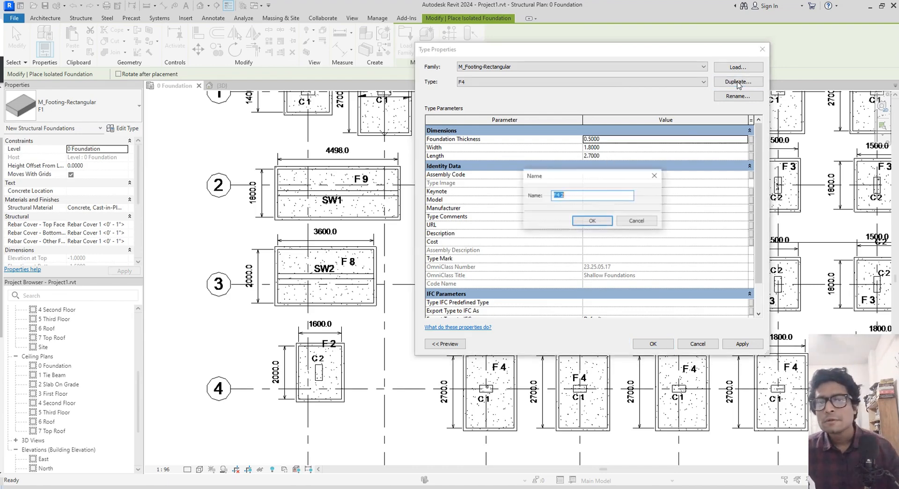
text(F)
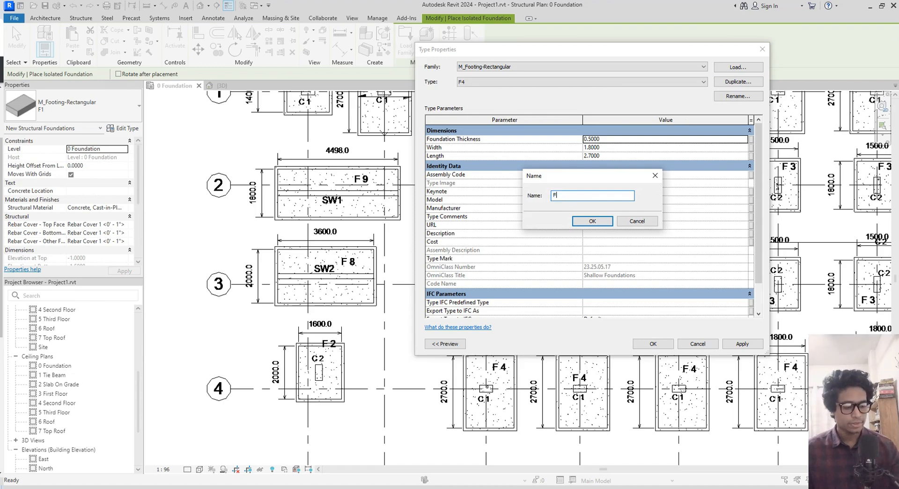
text(5)
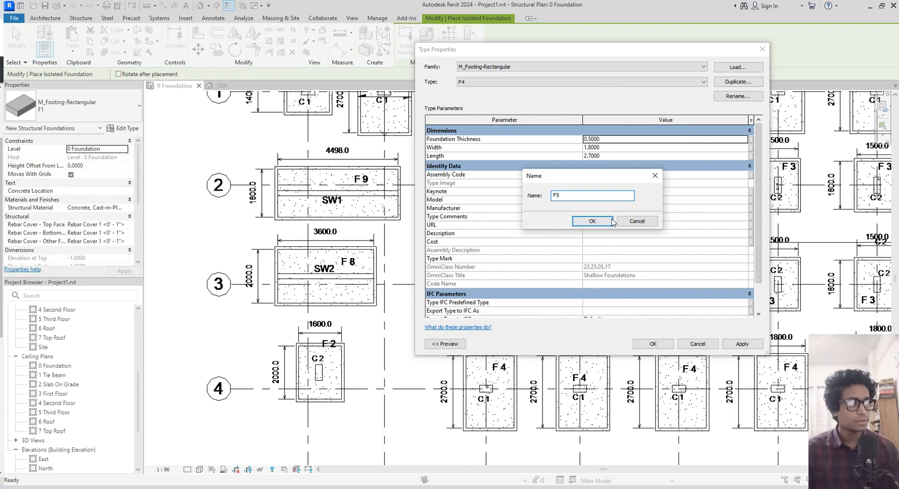
click(593, 221)
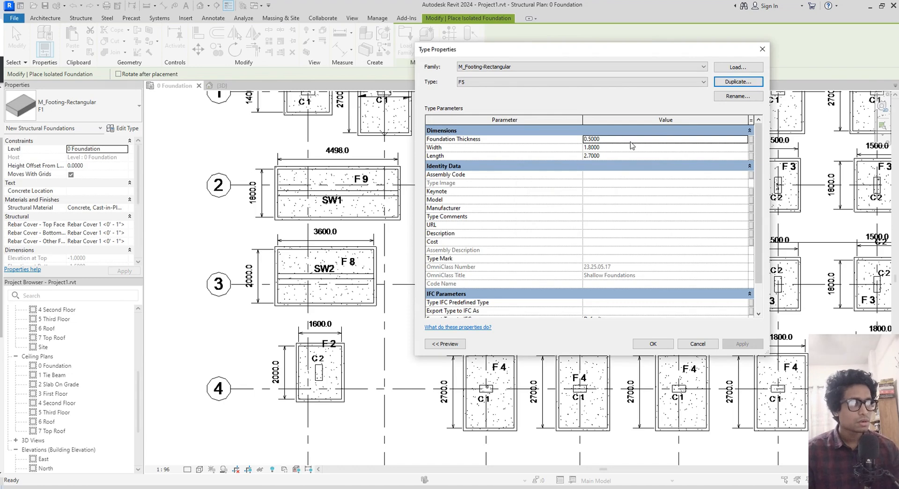
click(628, 147)
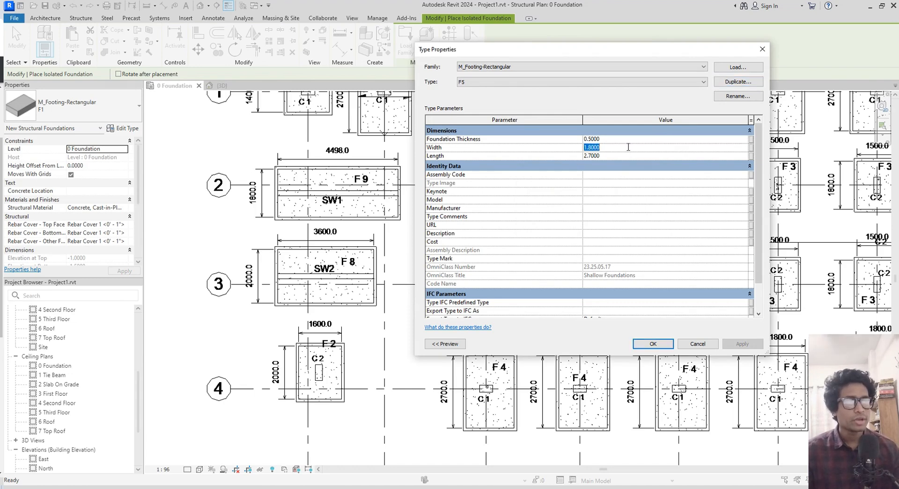
text(2)
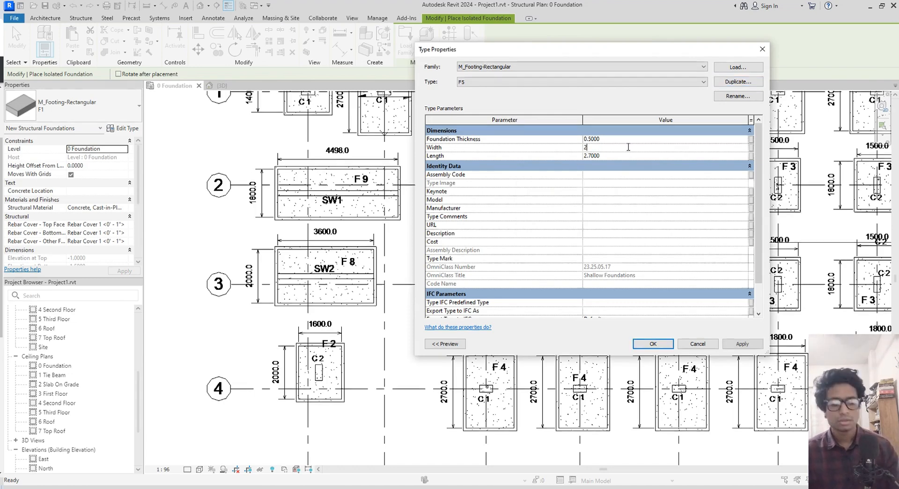
key(Return)
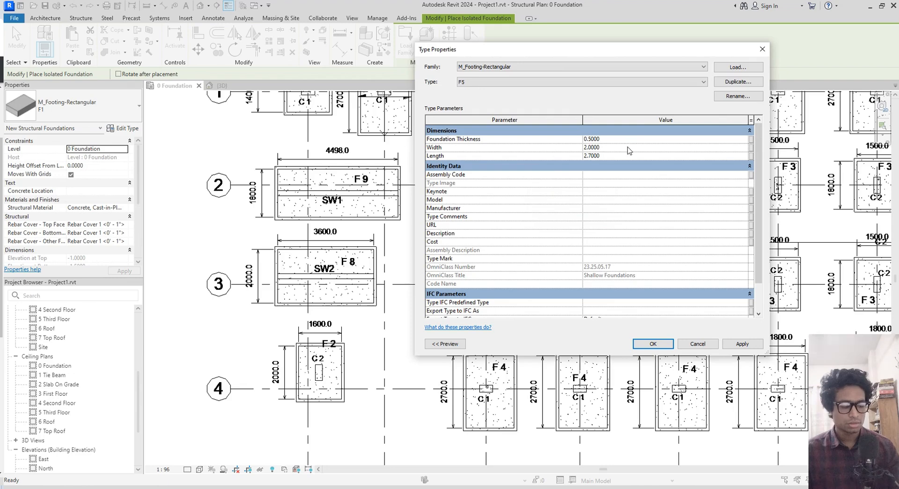
double_click(604, 156)
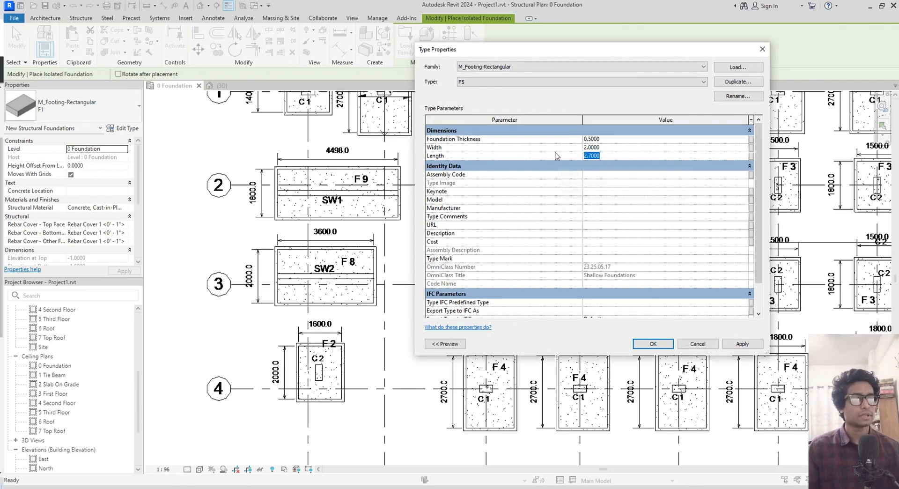
text(1)
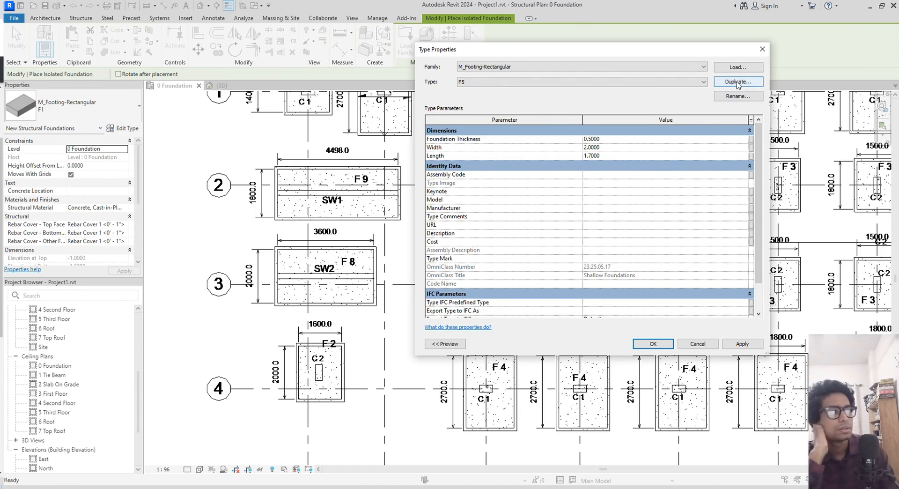
- Duplicate footing type F5 as F6 and set its width to 2.8 m and length to 2.0 m
click(733, 82)
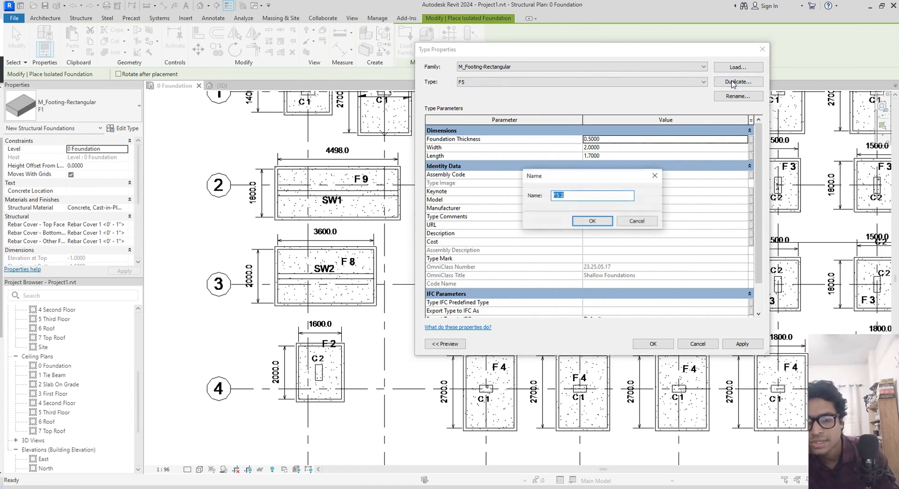
text(F6)
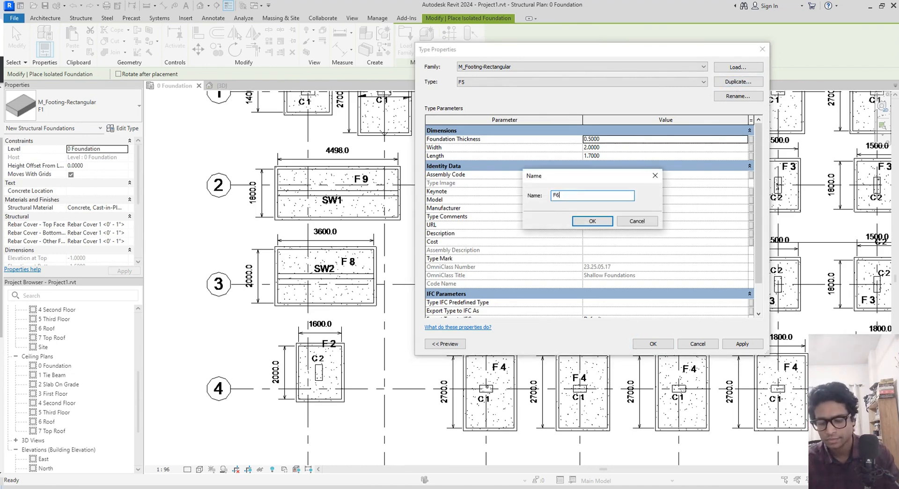
key(Return)
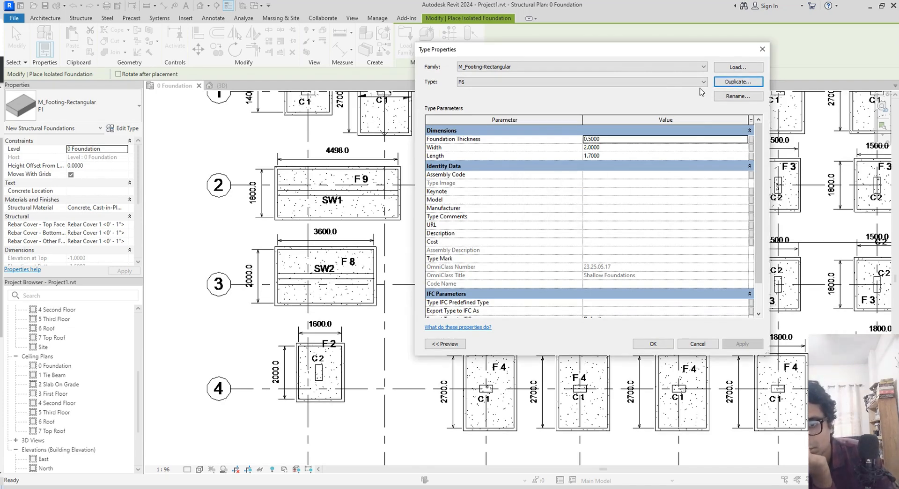
click(621, 148)
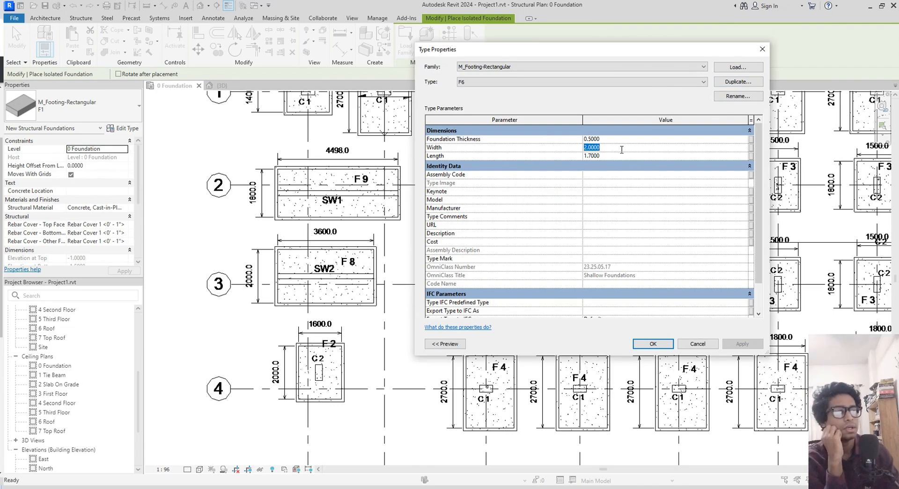
text(2.8)
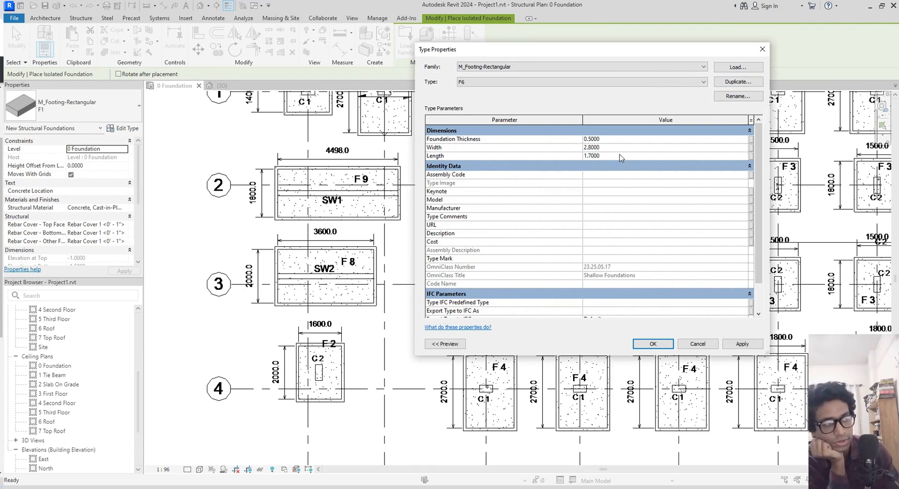
click(638, 156)
text(2)
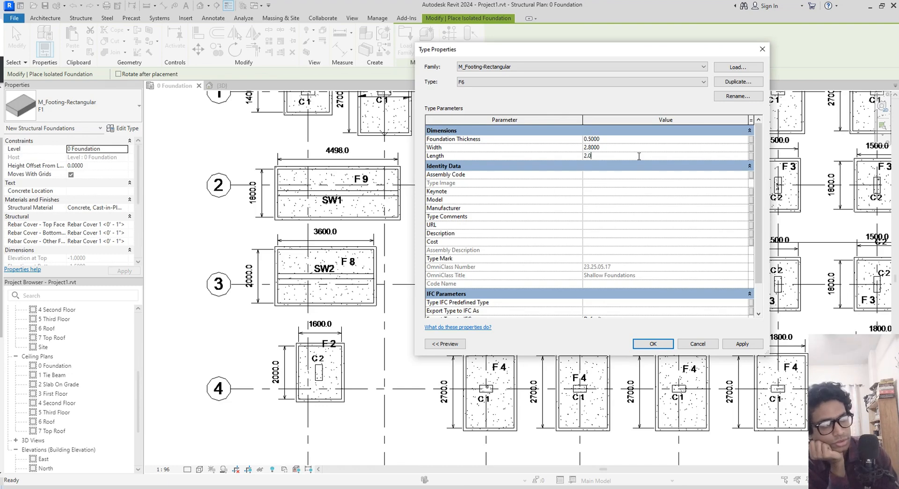
key(Return)
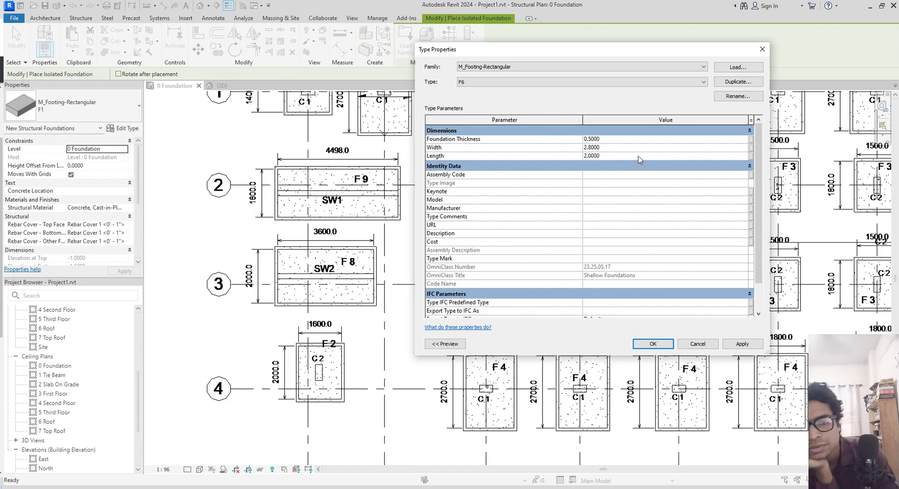
- Duplicate footing type F6 as F7 and set its width to 3.0 m and length to 4.0 m
click(738, 82)
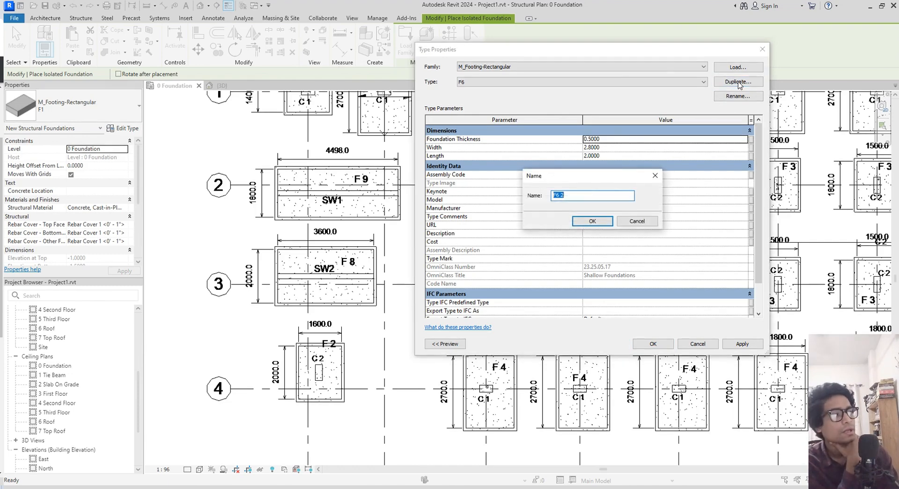
text(F7)
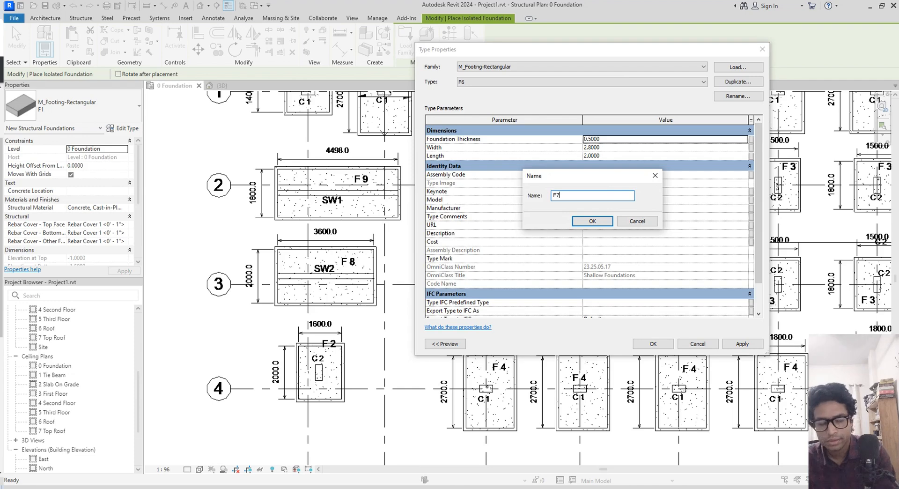
key(Return)
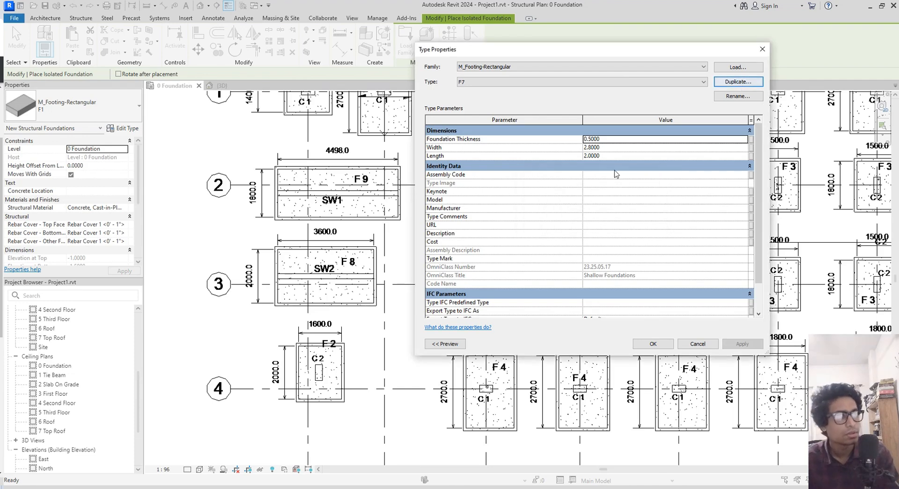
click(617, 147)
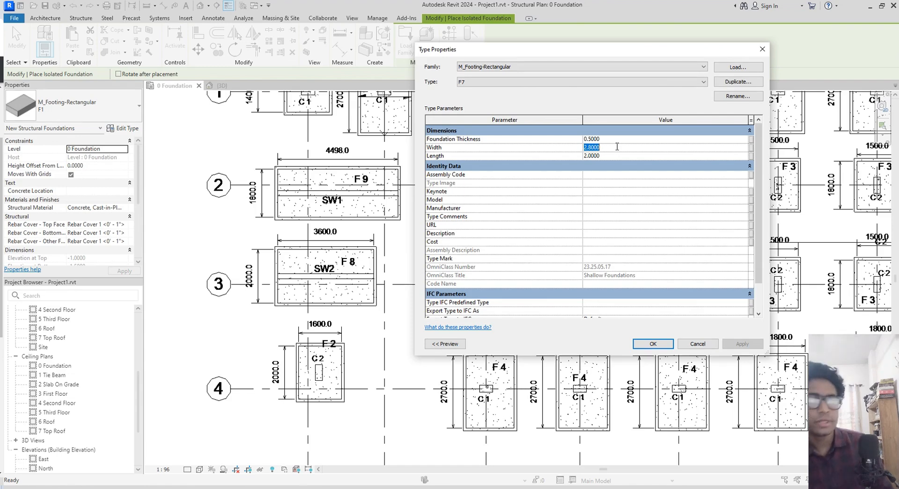
text(3)
key(Return)
key(Down)
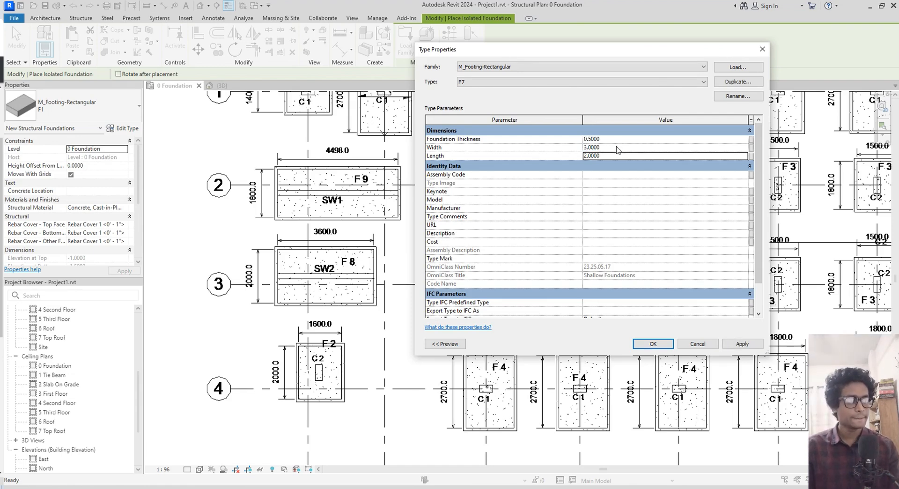
text(4)
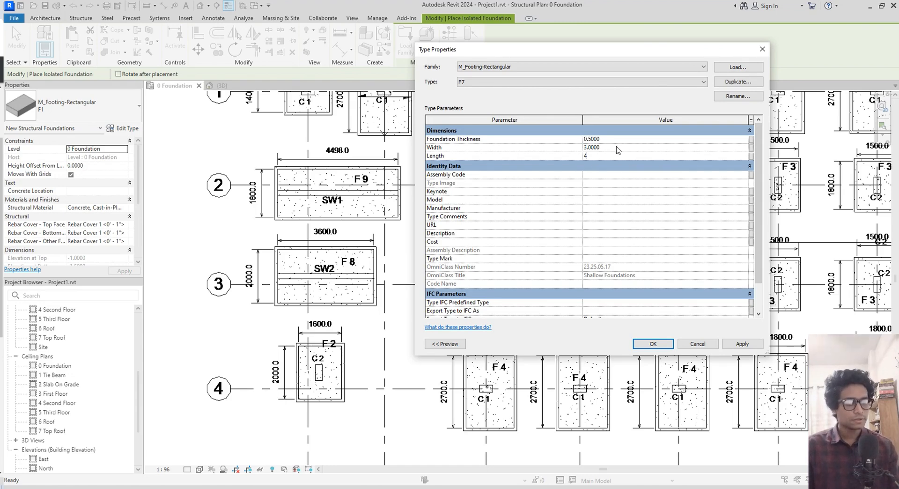
key(Return)
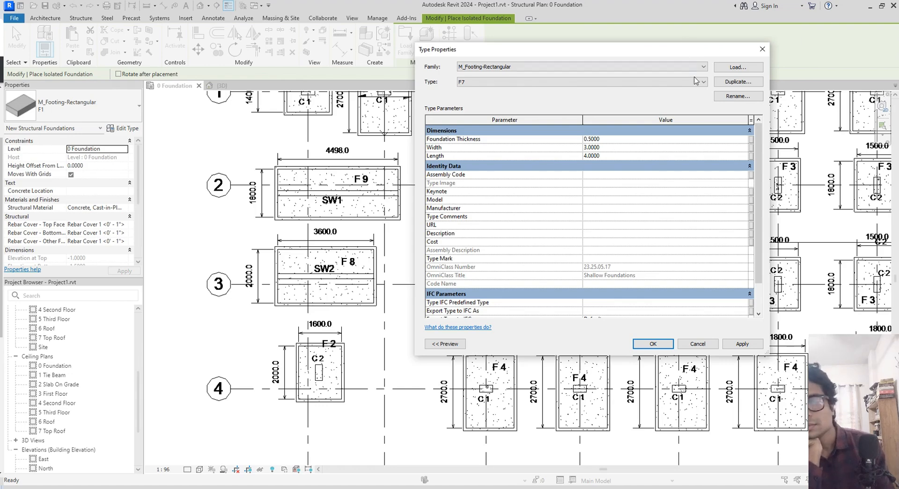
- Review the thickness, width and length of footing types F1 through F7 and accept the type properties
click(701, 82)
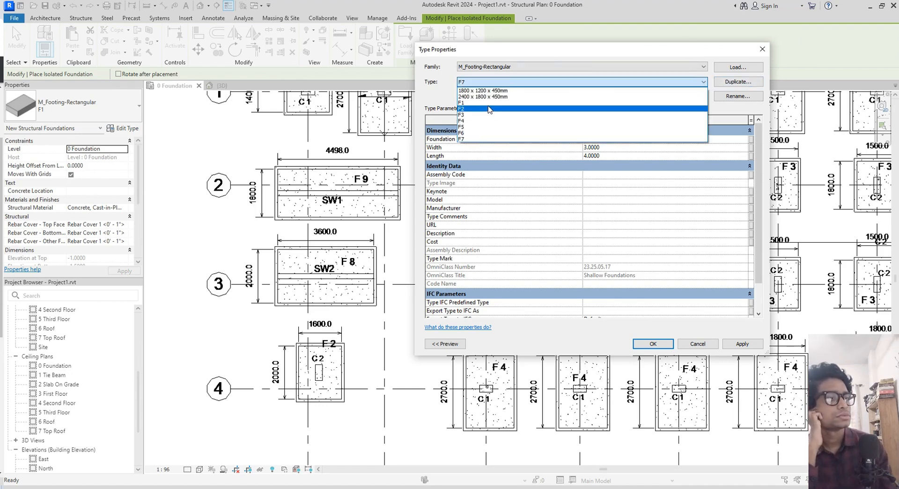
click(487, 103)
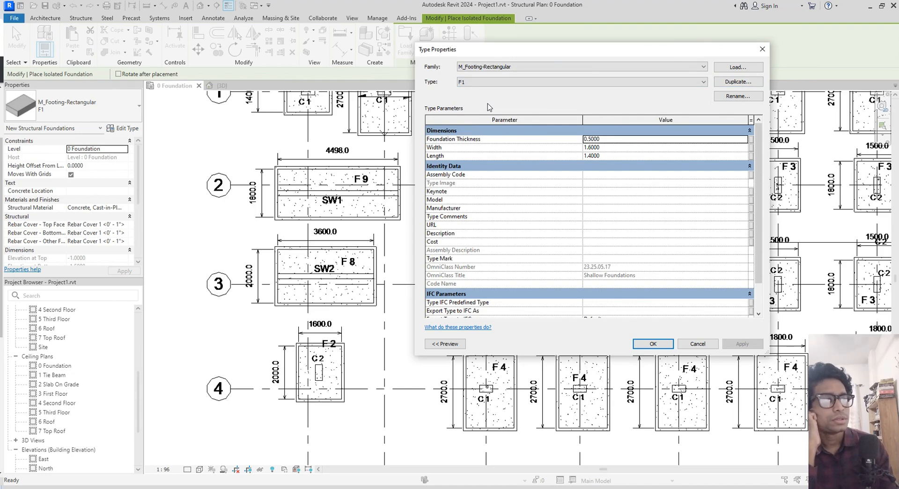
click(674, 84)
click(496, 108)
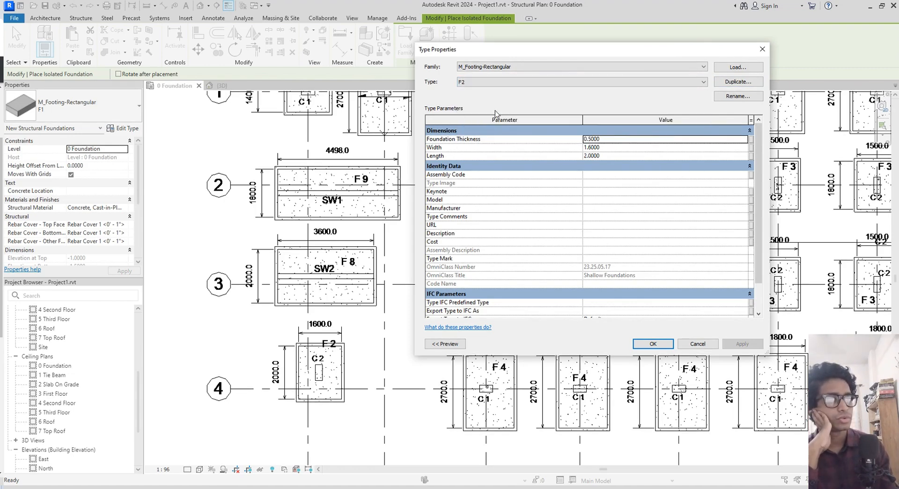
click(693, 83)
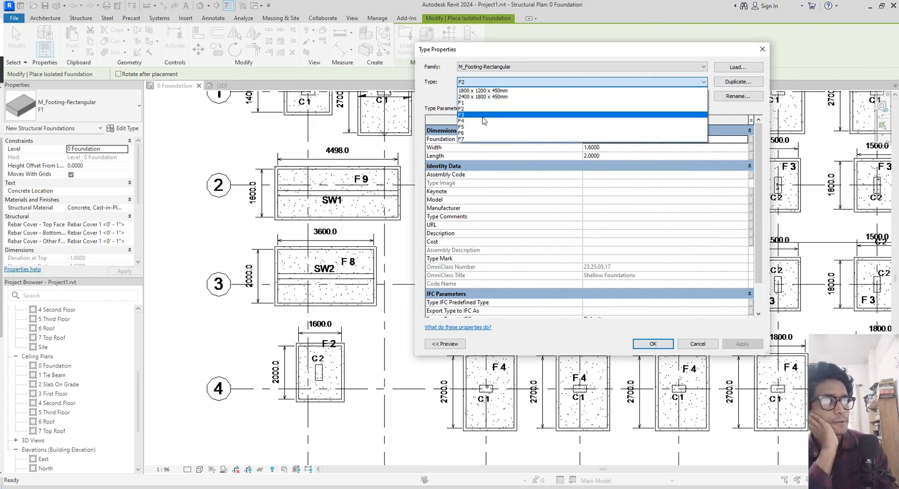
click(483, 116)
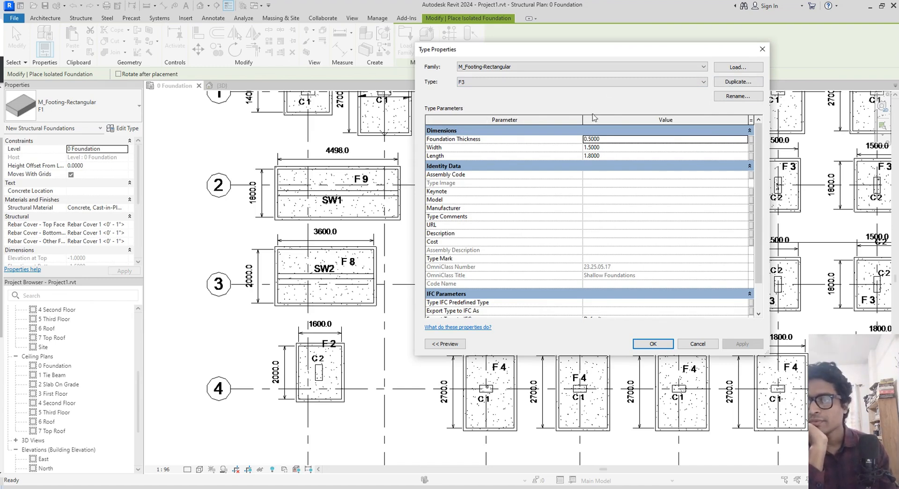
click(585, 82)
click(485, 121)
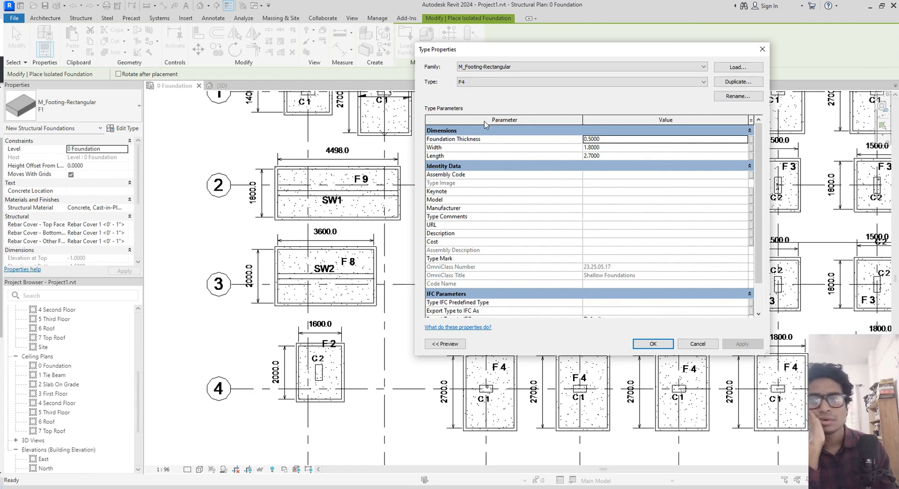
click(553, 81)
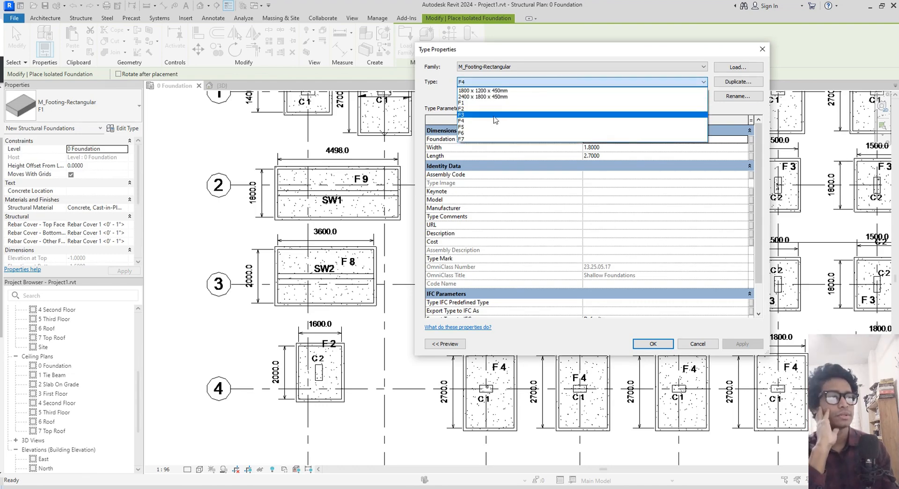
click(486, 127)
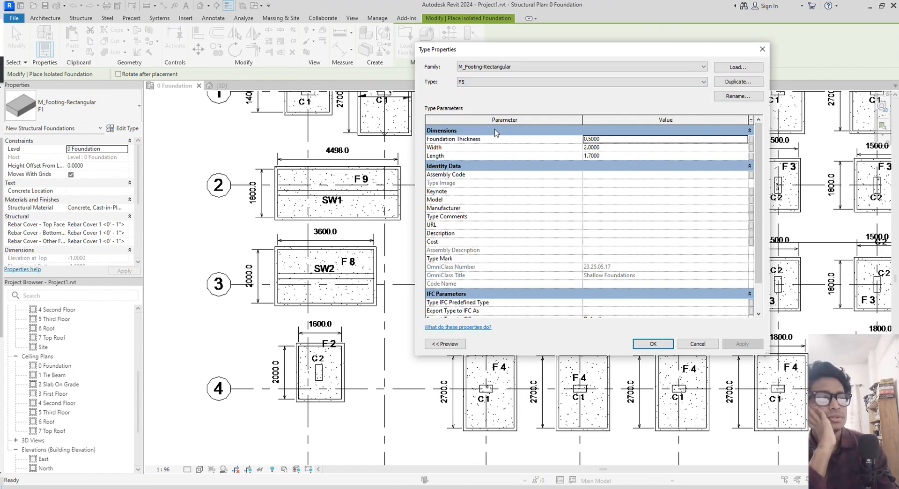
click(678, 84)
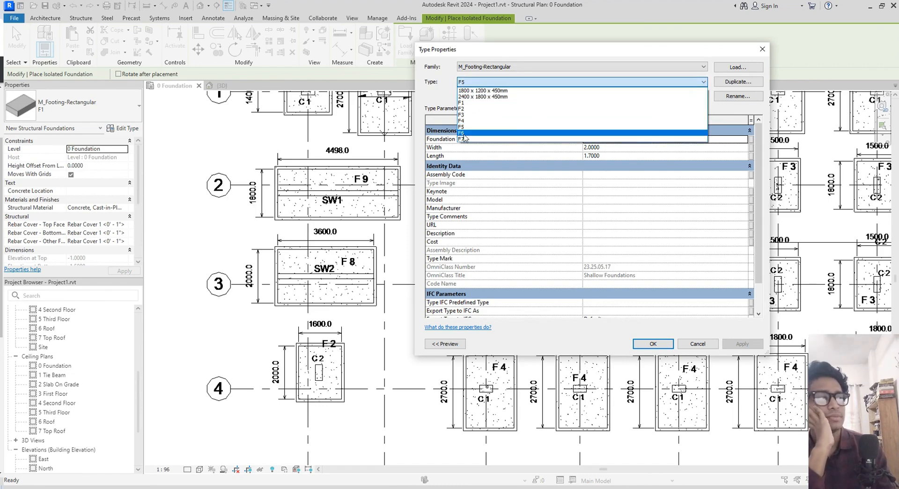
click(465, 133)
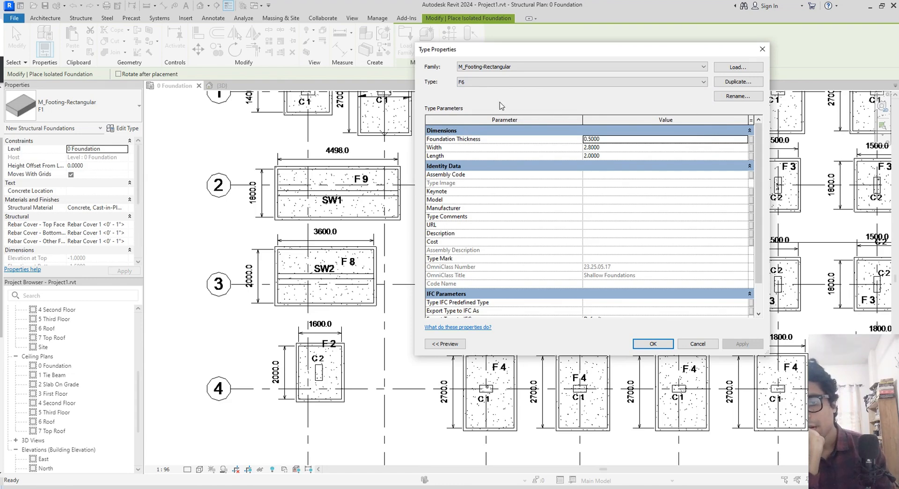
click(511, 84)
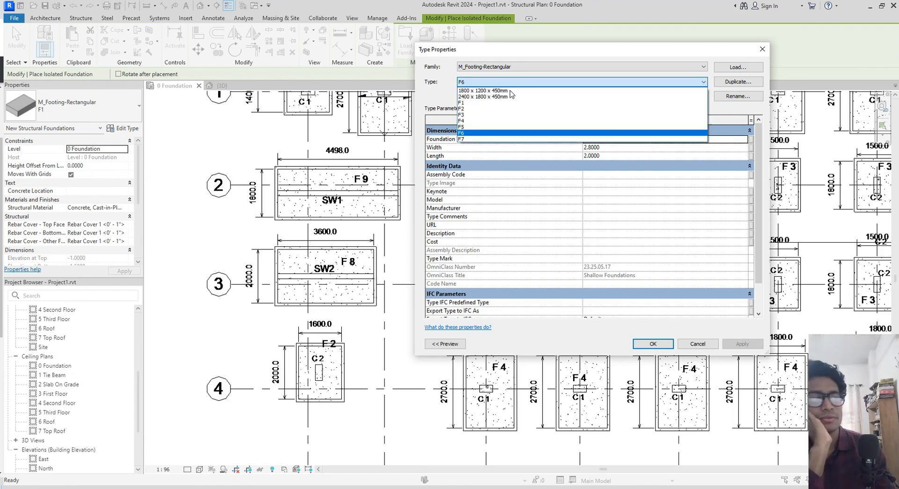
click(470, 139)
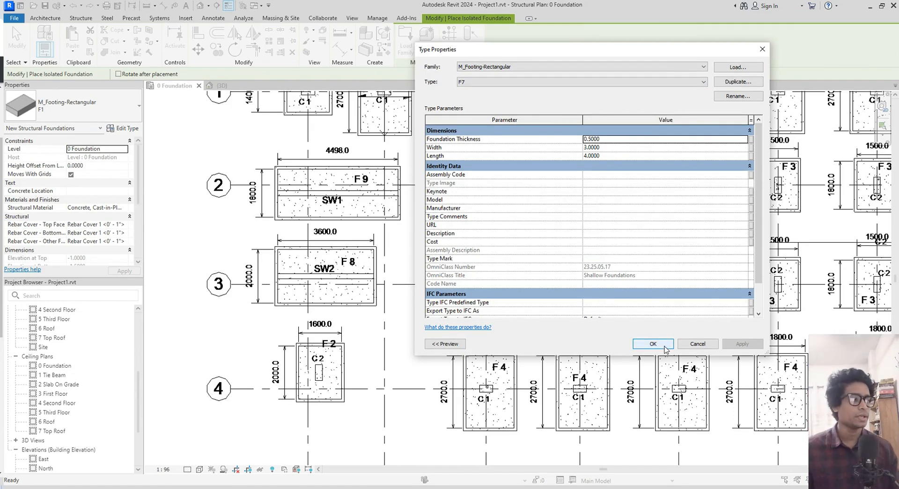
click(663, 346)
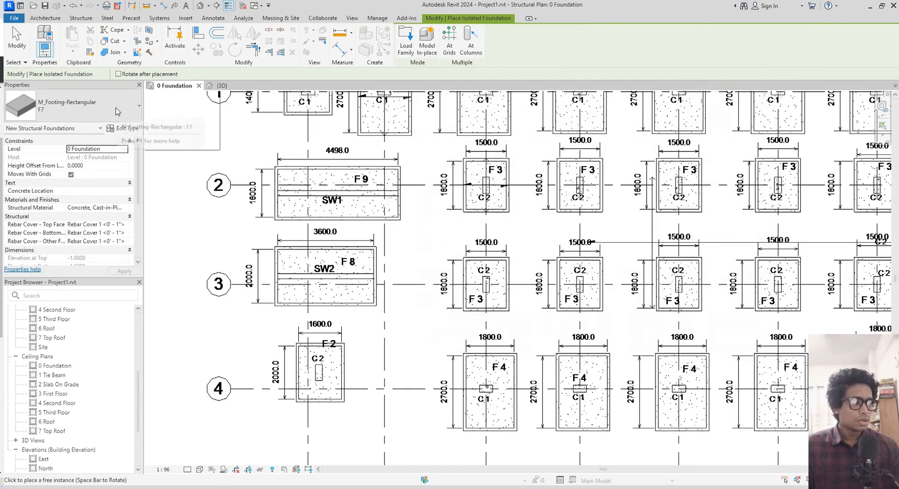
- Place an F1 rectangular footing at column C1 on grid intersection A-1
click(70, 106)
click(28, 182)
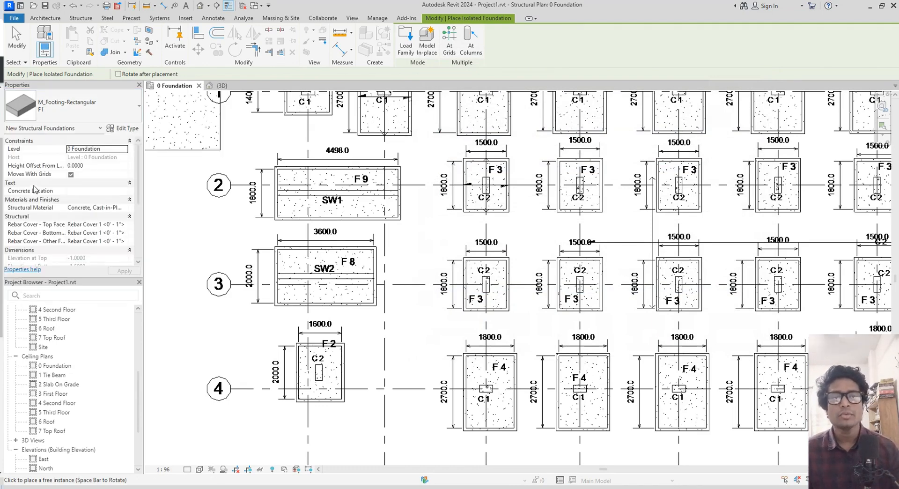
middle_drag(248, 162, 329, 275)
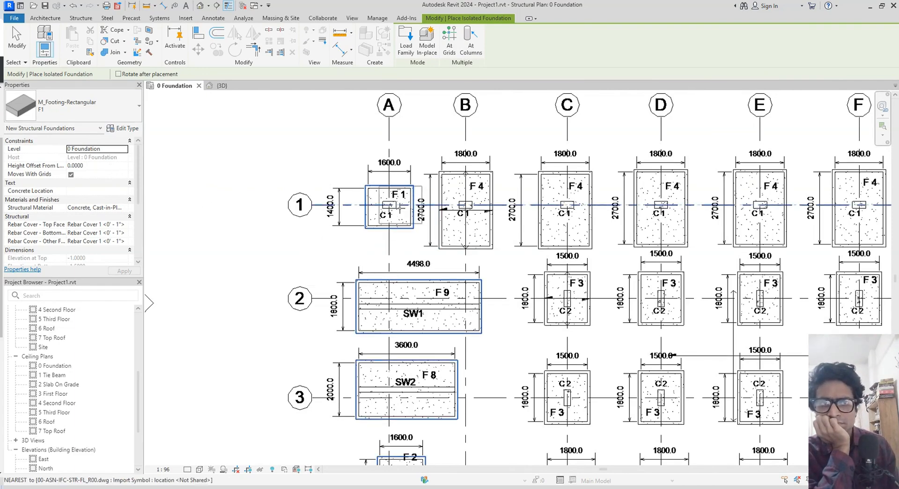
scroll(388, 209, up, 2)
scroll(387, 208, up, 2)
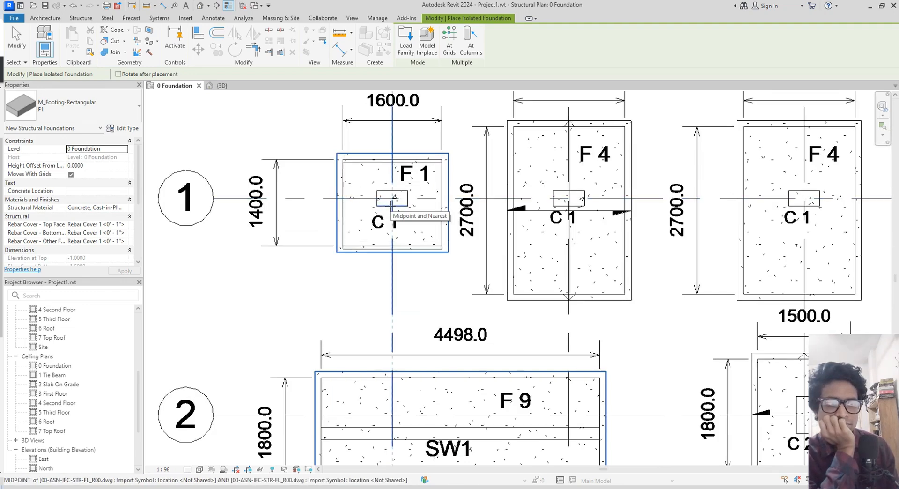
click(391, 204)
scroll(430, 327, down, 1)
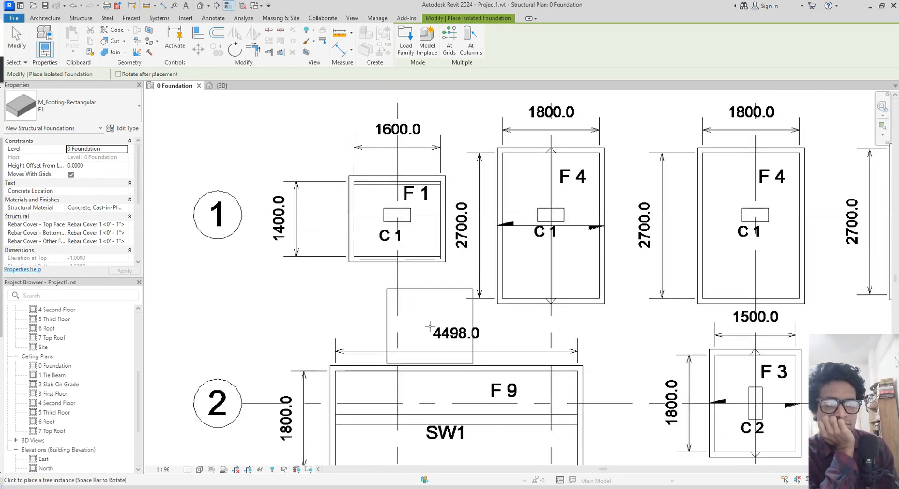
- Place an F2 rectangular footing at column C2 beside grid intersection A-4
click(85, 106)
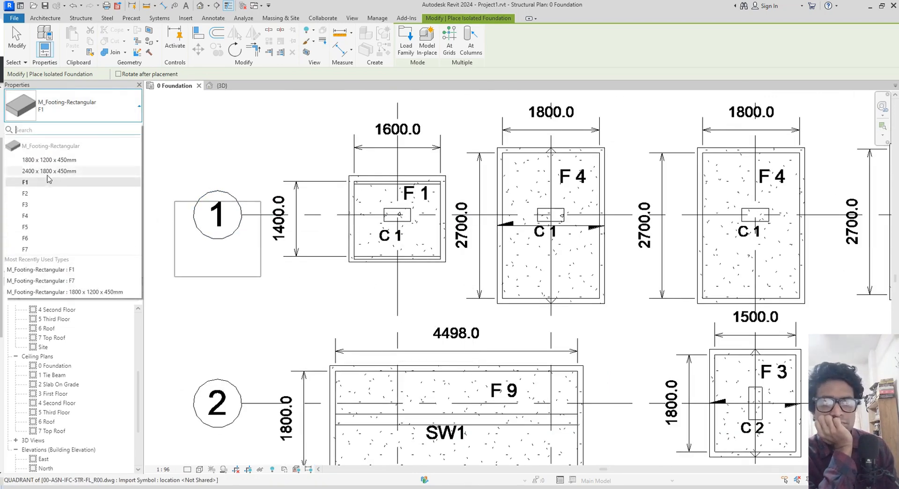
click(42, 193)
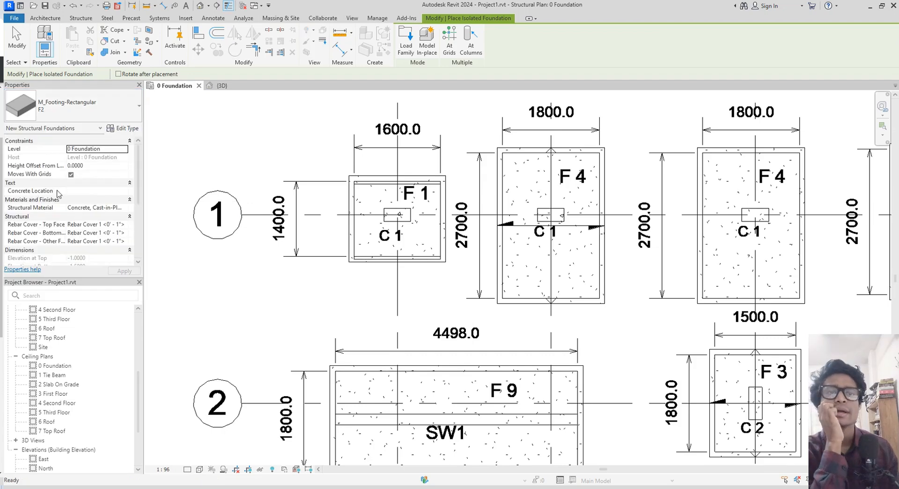
middle_drag(443, 398, 437, 138)
middle_drag(434, 312, 440, 186)
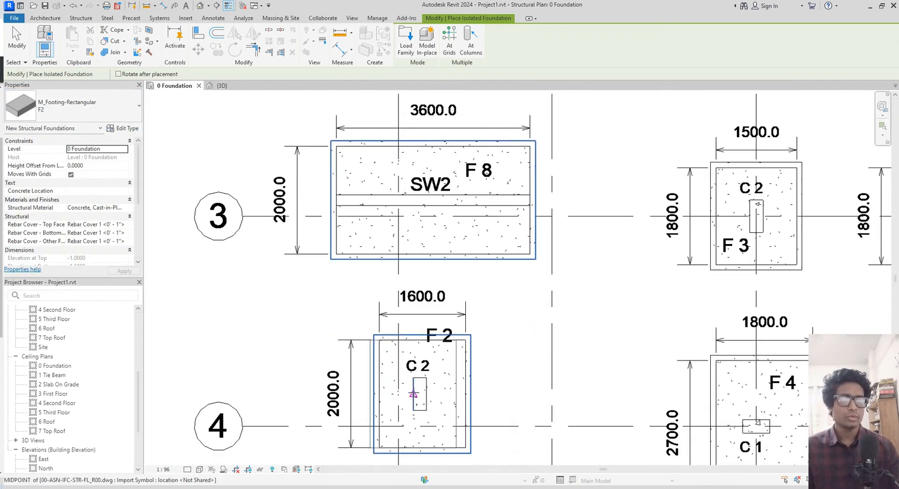
scroll(419, 393, up, 1)
scroll(418, 393, up, 1)
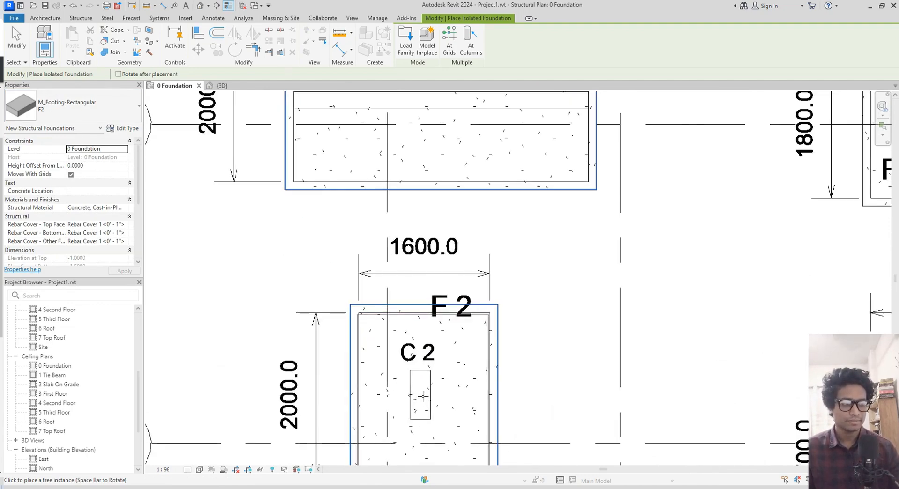
scroll(552, 370, down, 4)
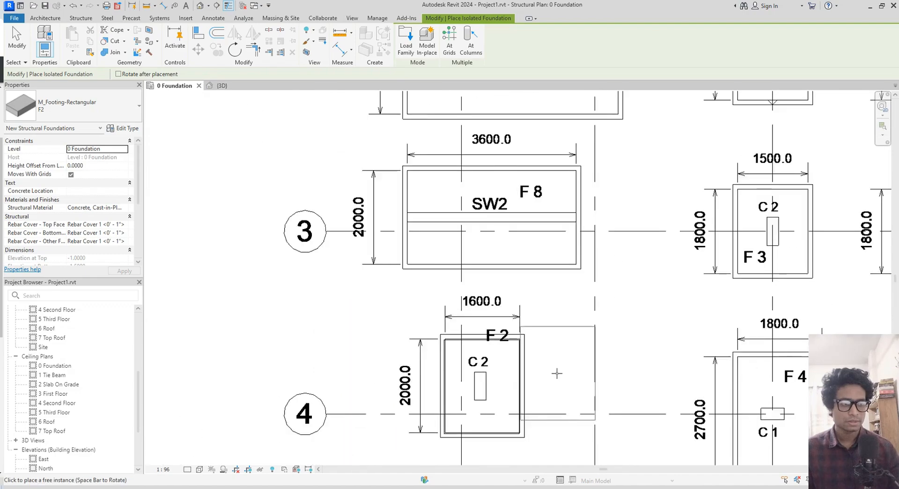
scroll(581, 331, down, 1)
- Place an F3 rectangular footing at column C2 on grid intersection C-2
middle_drag(580, 332, 413, 324)
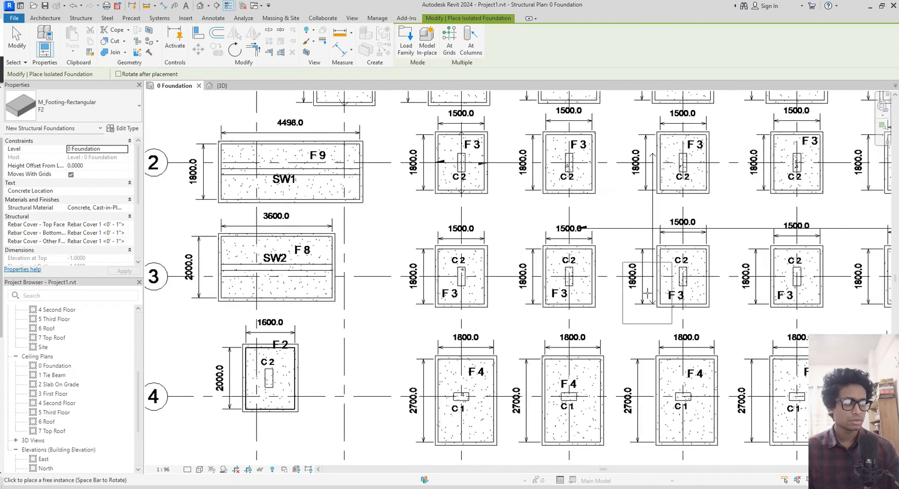
middle_drag(648, 294, 413, 336)
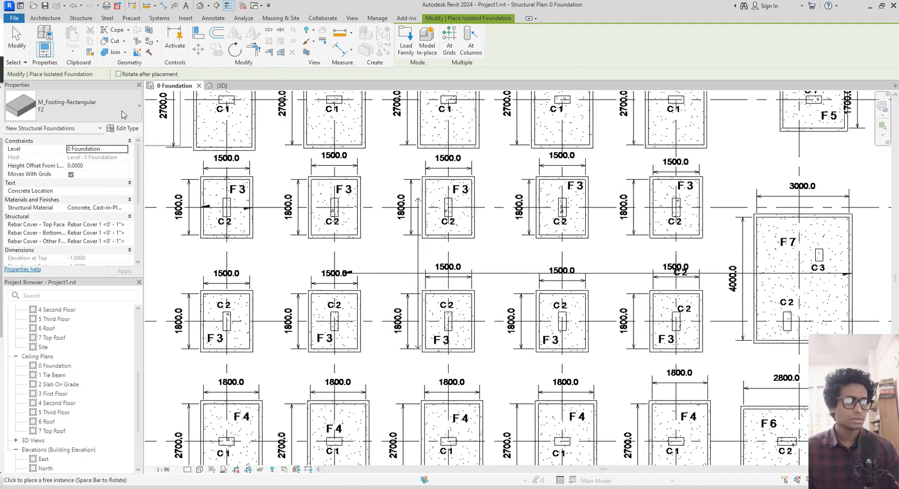
click(74, 105)
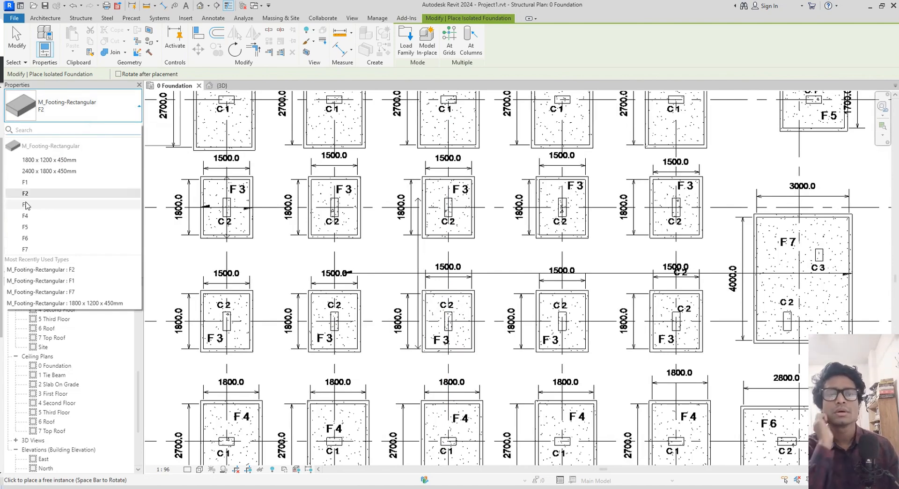
click(45, 204)
middle_drag(305, 160, 458, 236)
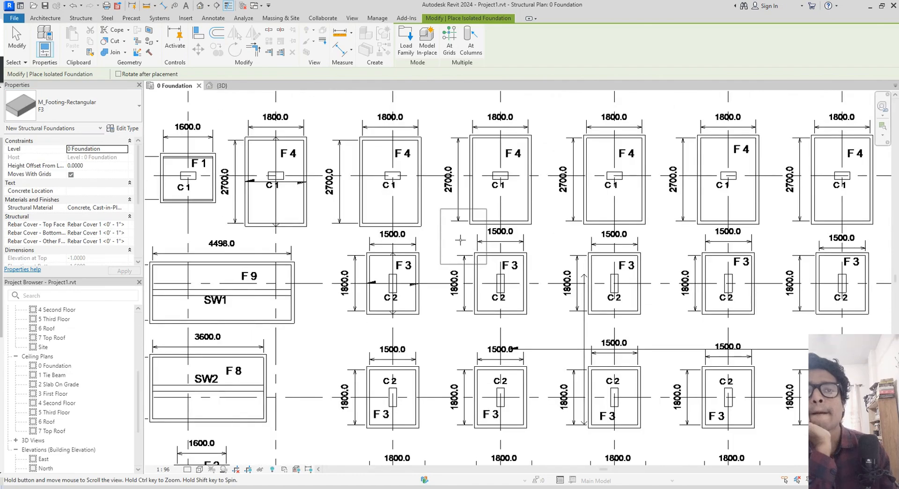
scroll(407, 279, up, 3)
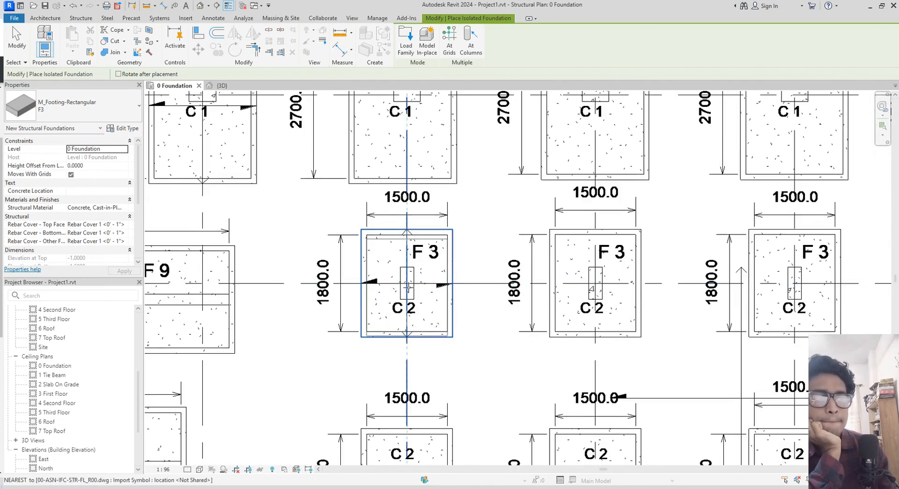
click(408, 282)
scroll(473, 267, down, 3)
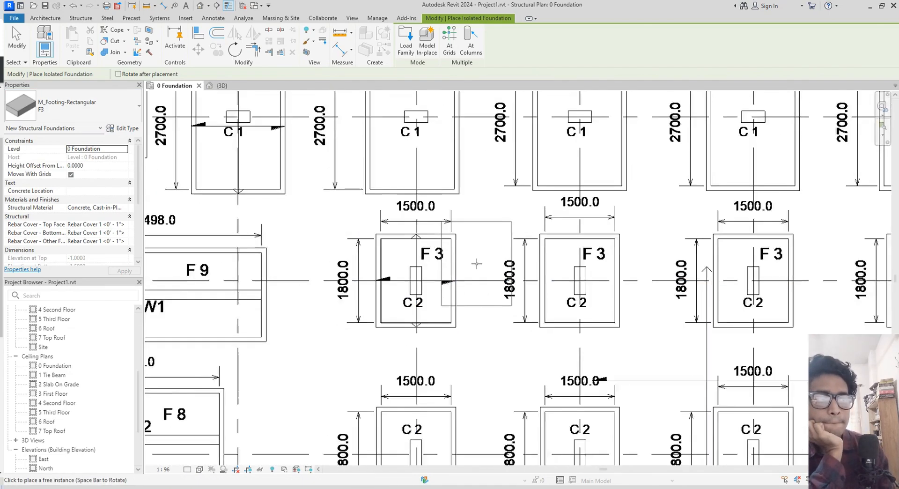
- Place an F4 rectangular footing at column C1 on grid intersection B-1
click(81, 104)
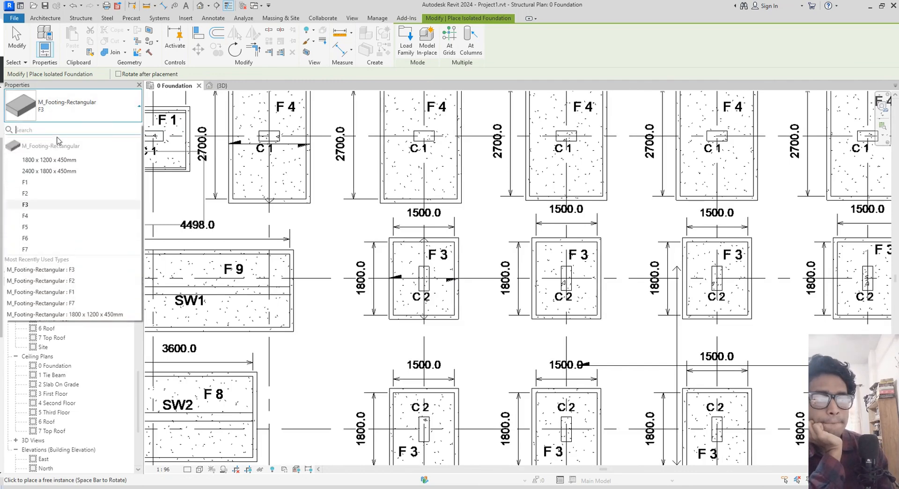
click(28, 215)
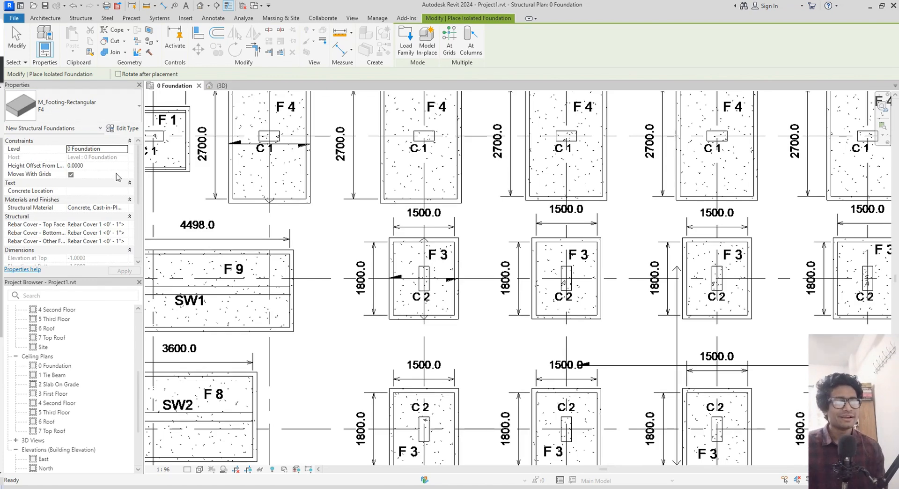
middle_drag(292, 176, 307, 219)
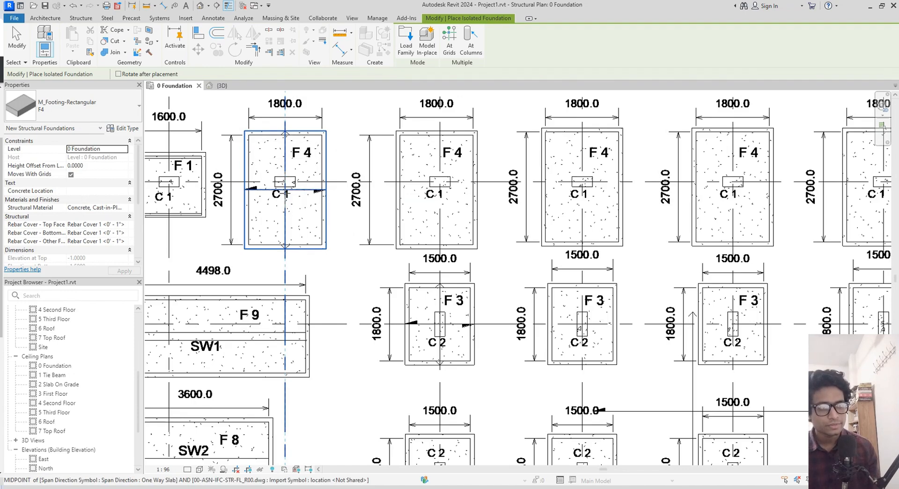
click(285, 190)
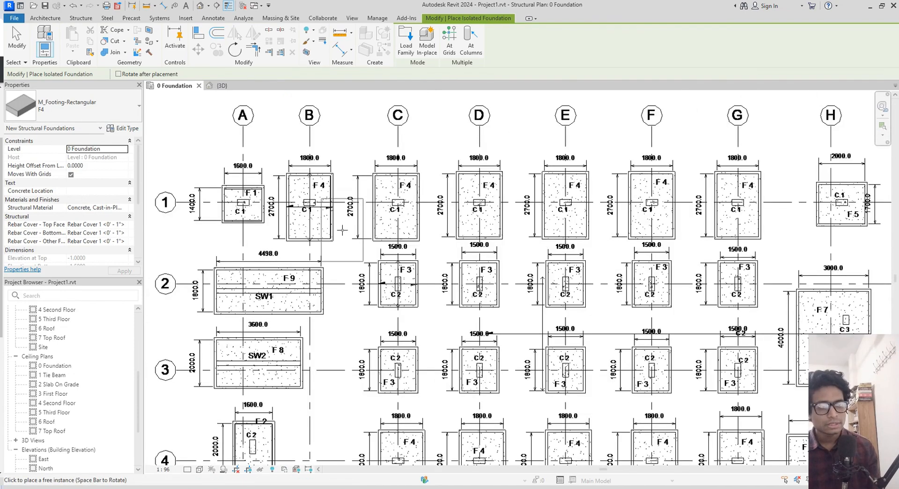
- Place an F5 rectangular footing at column C1 beside grid intersection H-1
middle_drag(686, 238, 539, 187)
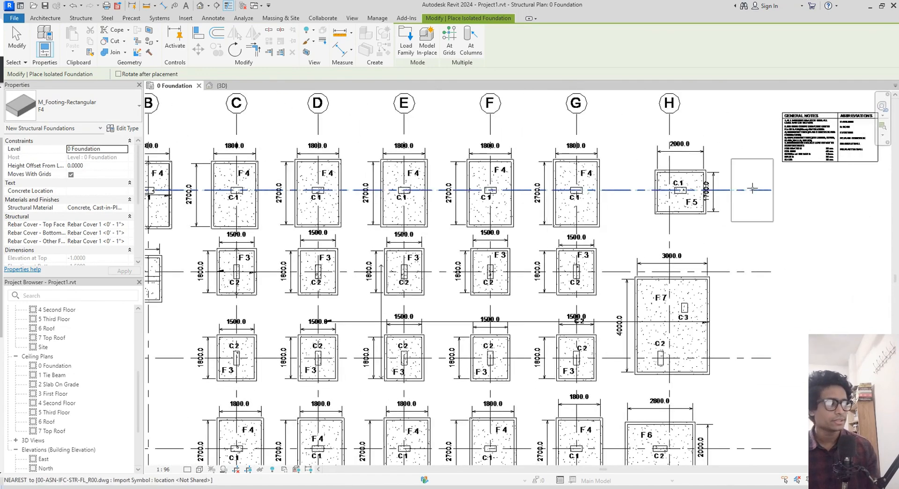
scroll(540, 183, up, 2)
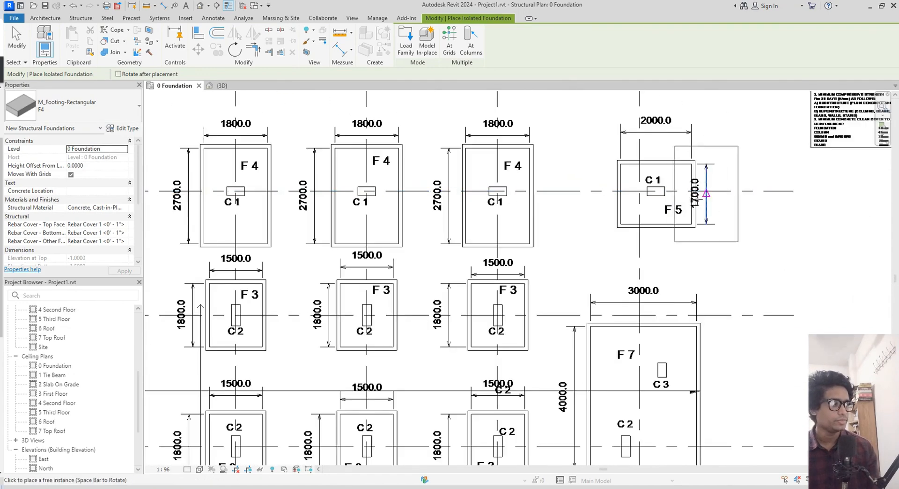
click(70, 104)
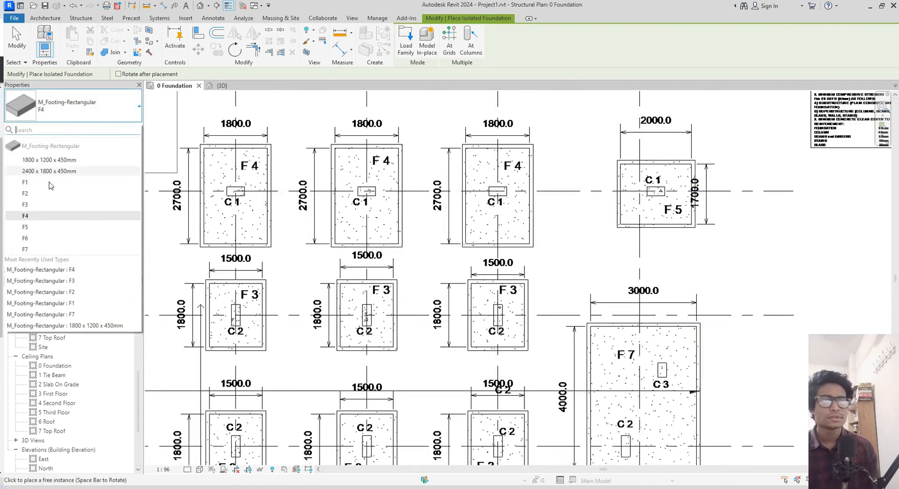
click(29, 227)
scroll(655, 195, up, 2)
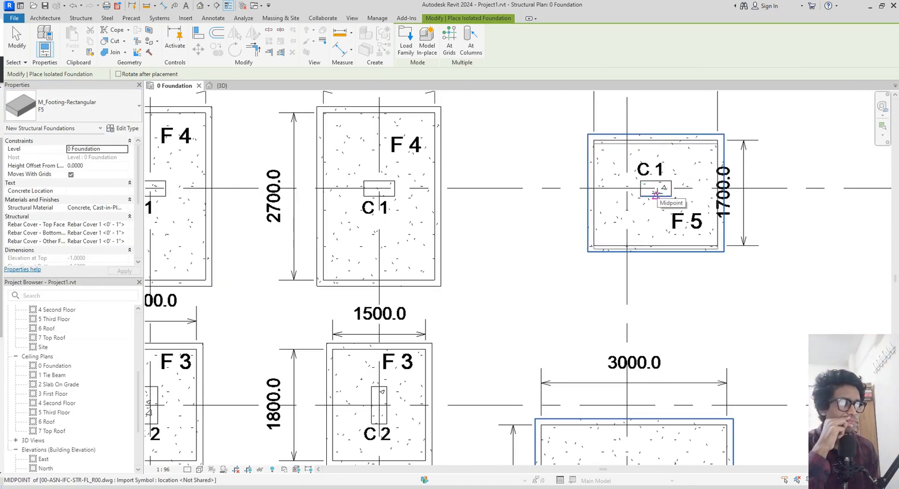
click(655, 195)
- Place an F6 rectangular footing at column C2 beside grid intersection H-4
middle_drag(655, 195, 692, 87)
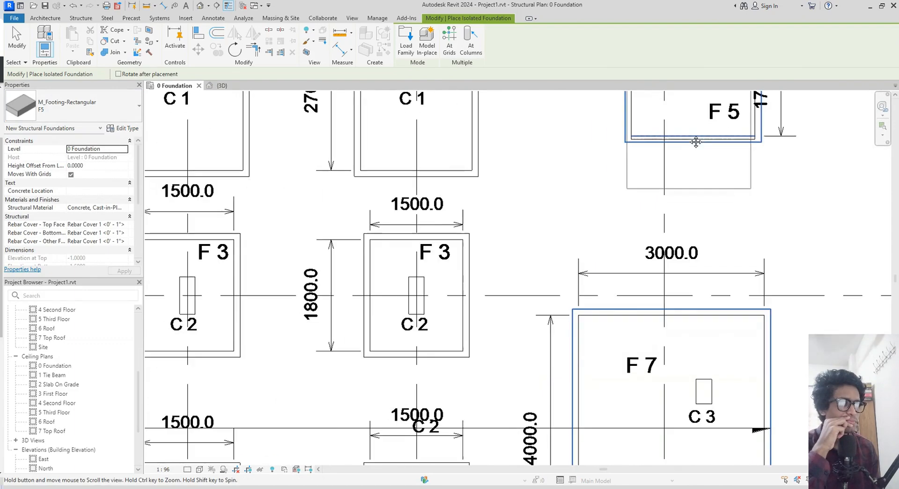
click(113, 119)
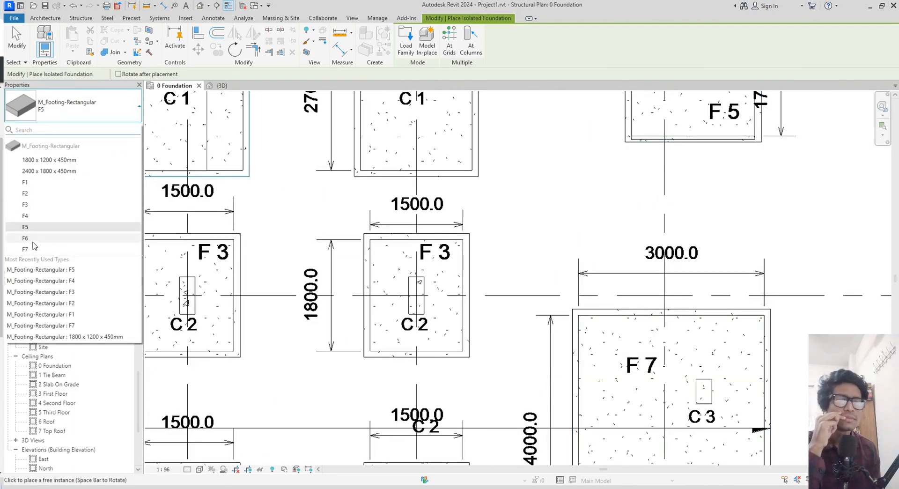
click(34, 239)
middle_drag(668, 434, 628, 120)
middle_drag(598, 356, 605, 234)
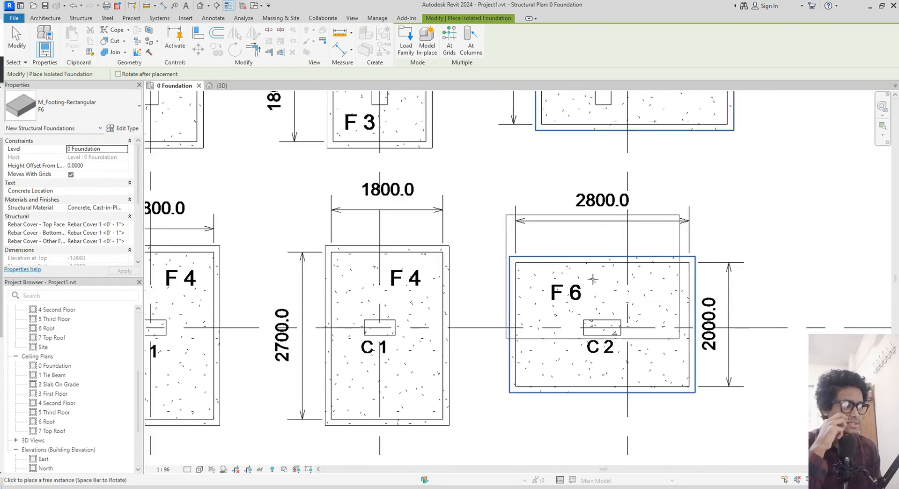
click(602, 324)
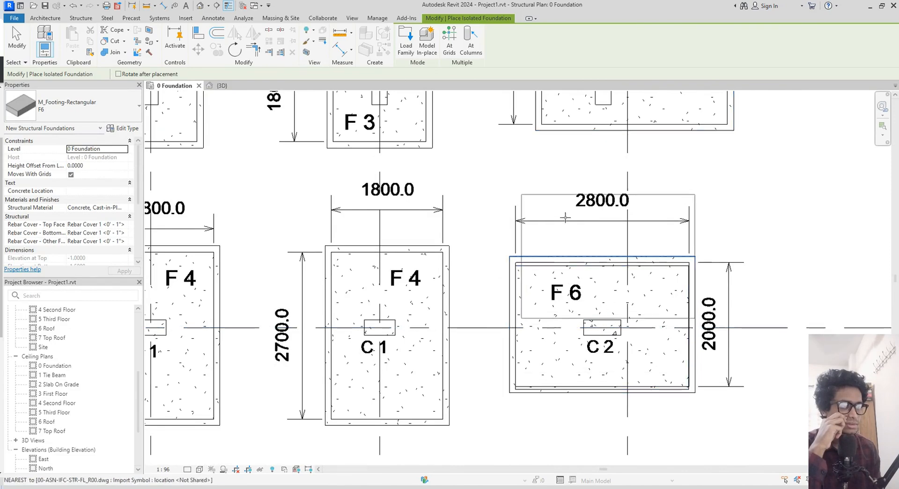
- Place an F7 rectangular footing inside the plan's F7 outline around columns C2 and C3 on grid H, and end footing placement
click(101, 116)
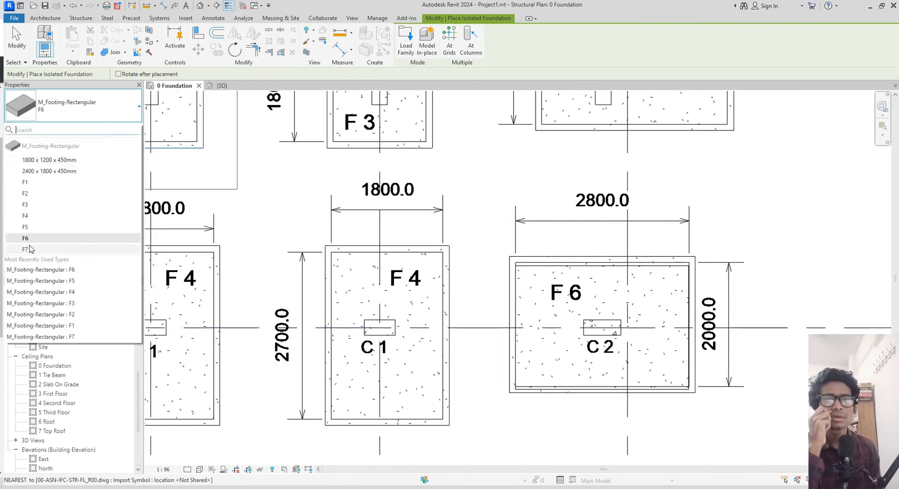
click(29, 249)
middle_drag(619, 183, 616, 401)
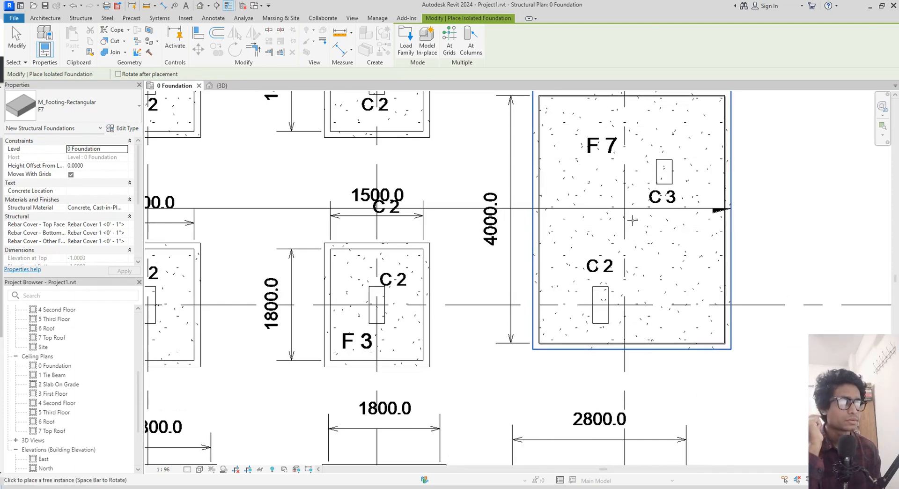
click(632, 220)
scroll(632, 220, down, 5)
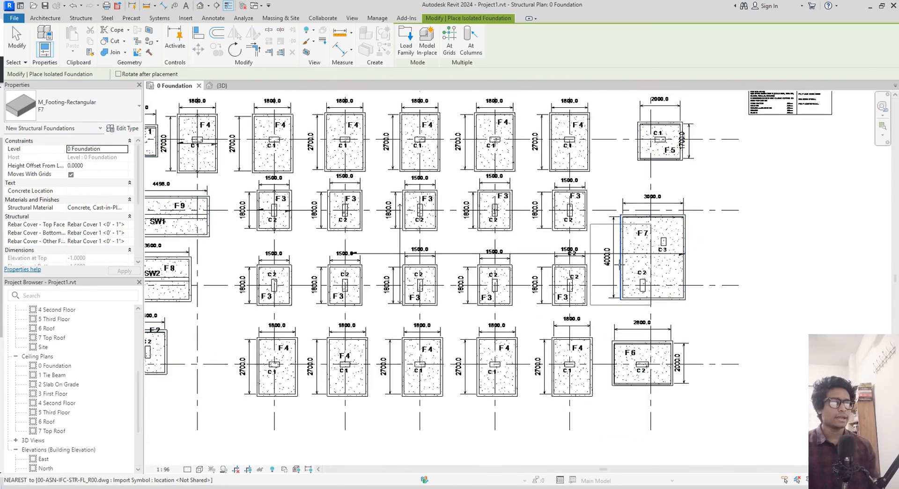
key(Escape)
key(Escape)
- Move the F1 footing at A-1 so its upper-left corner meets the matching corner of the plan's F1 outline
middle_drag(524, 211, 723, 252)
scroll(325, 184, up, 8)
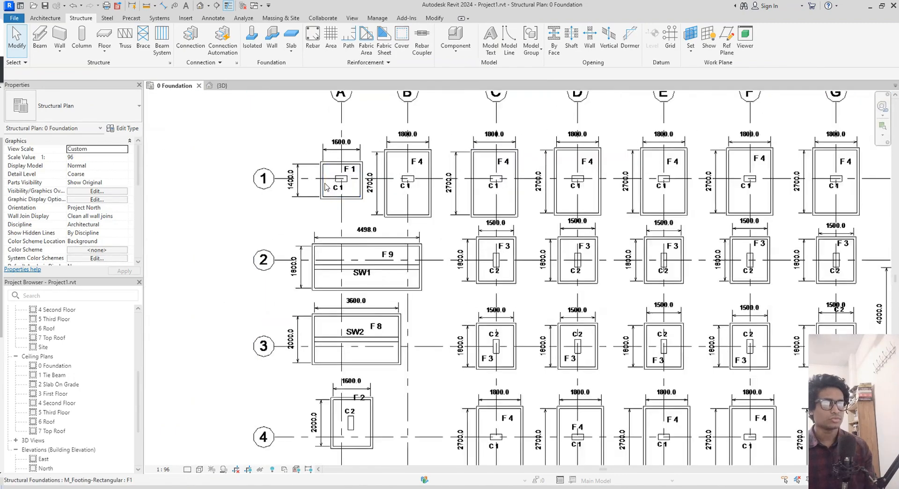
scroll(332, 181, up, 8)
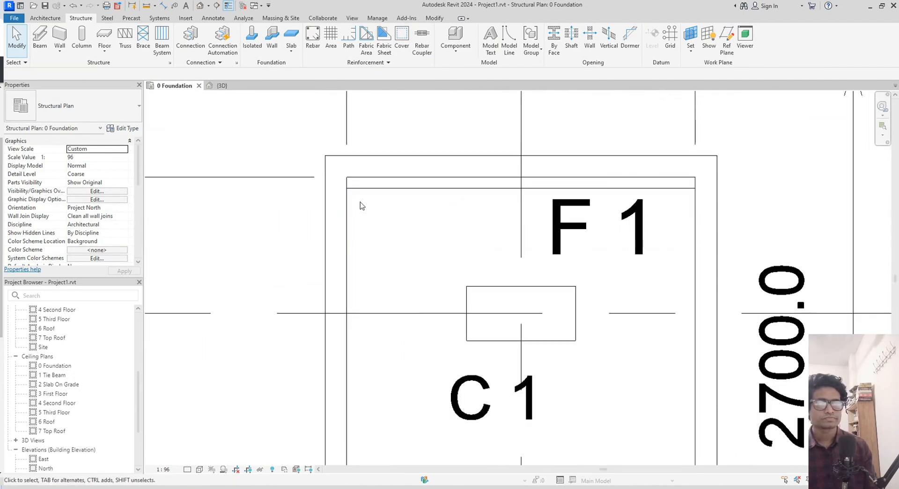
click(366, 195)
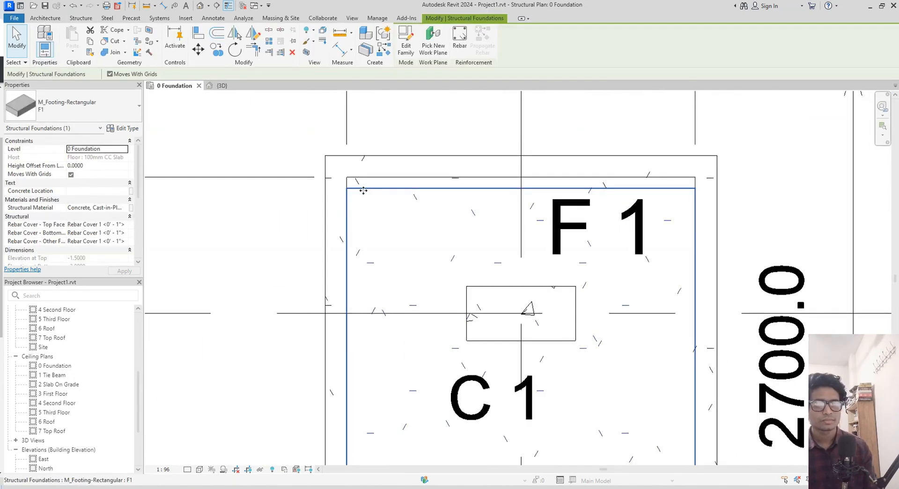
key(m)
key(v)
scroll(364, 192, up, 3)
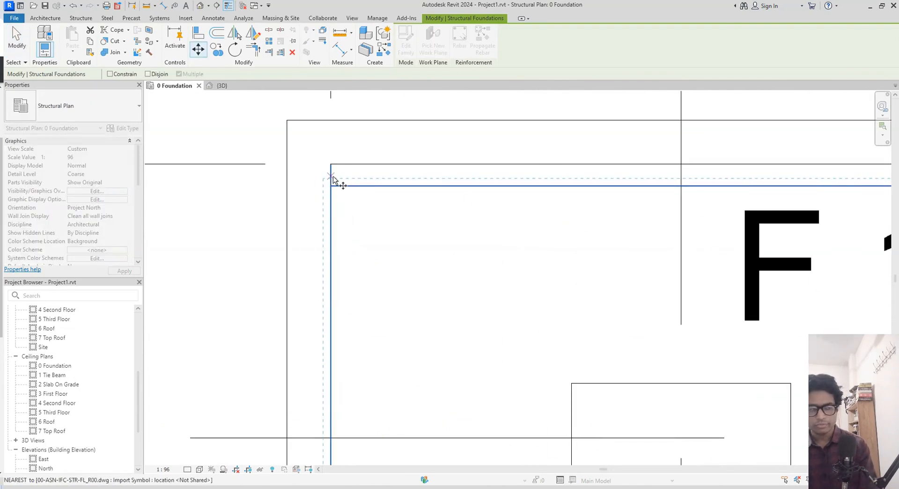
click(331, 186)
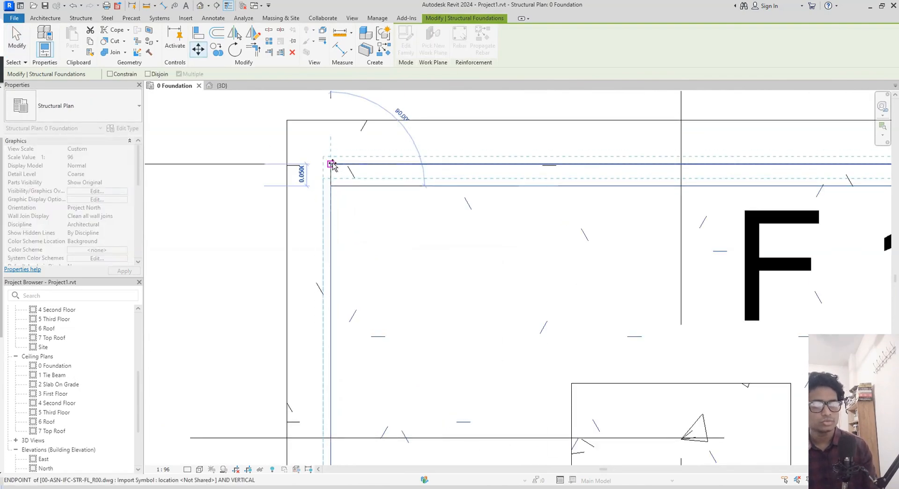
click(332, 164)
- Move the F2 footing near A-4 so its upper-left corner meets the matching corner of the plan's F2 outline
scroll(361, 202, down, 4)
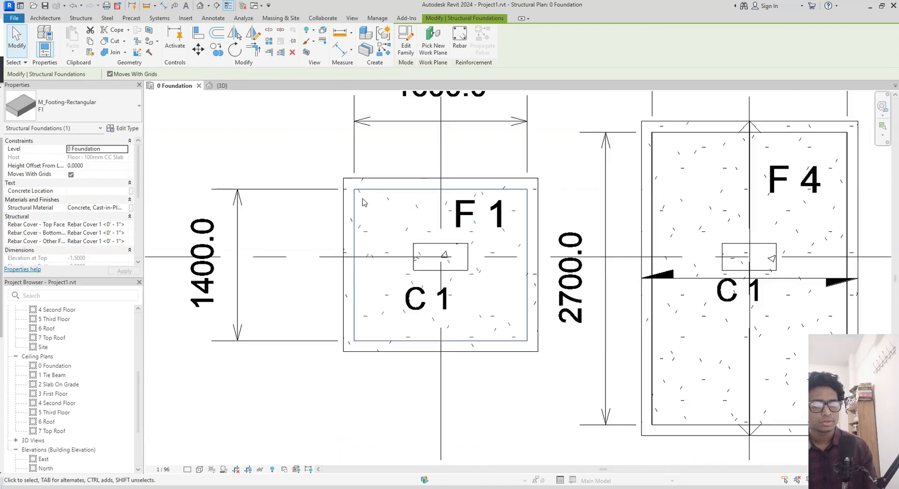
middle_drag(374, 205, 316, 96)
middle_drag(409, 387, 377, 99)
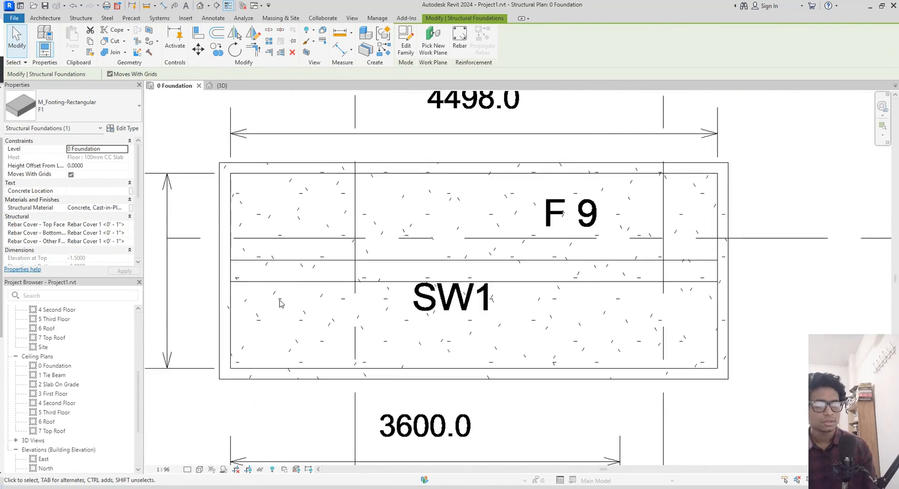
middle_drag(318, 412, 348, 162)
scroll(351, 343, down, 1)
middle_drag(348, 398, 361, 105)
scroll(348, 317, up, 7)
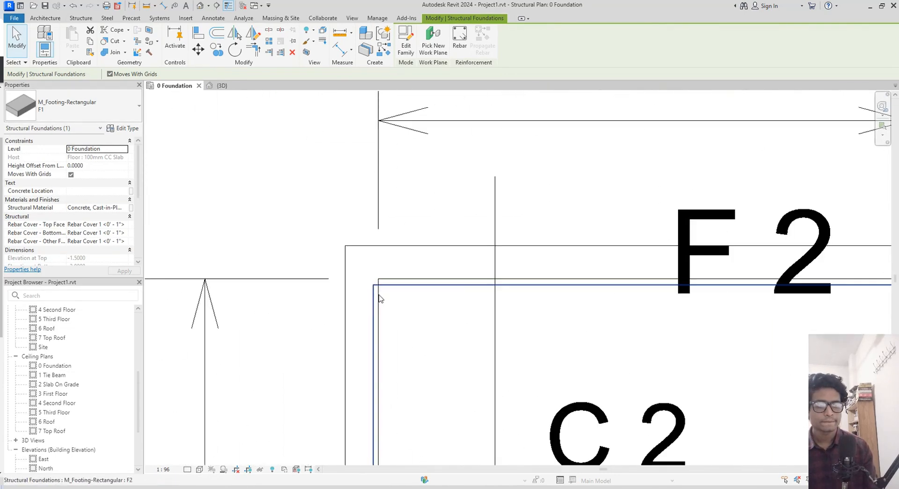
click(379, 298)
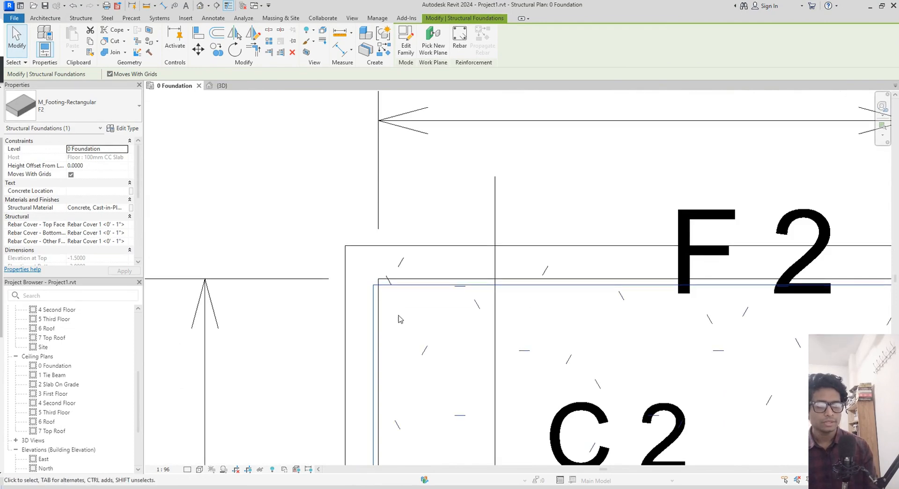
key(m)
key(v)
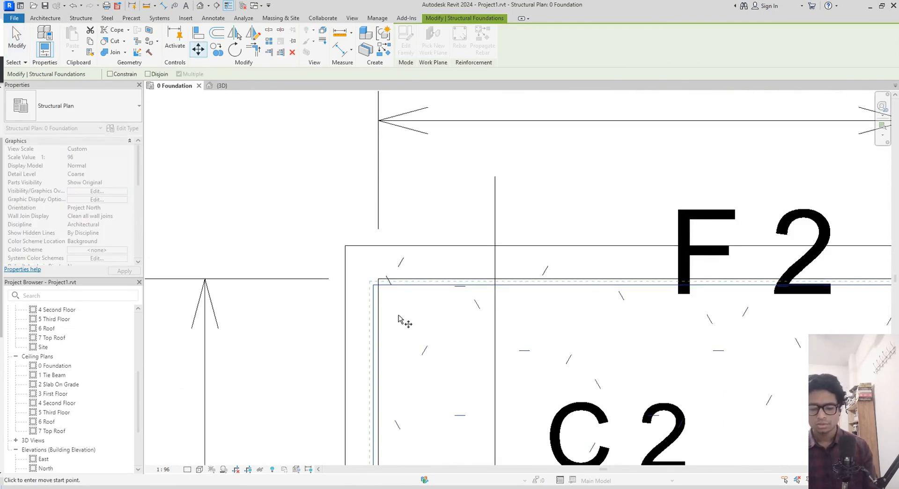
scroll(400, 319, up, 4)
click(341, 246)
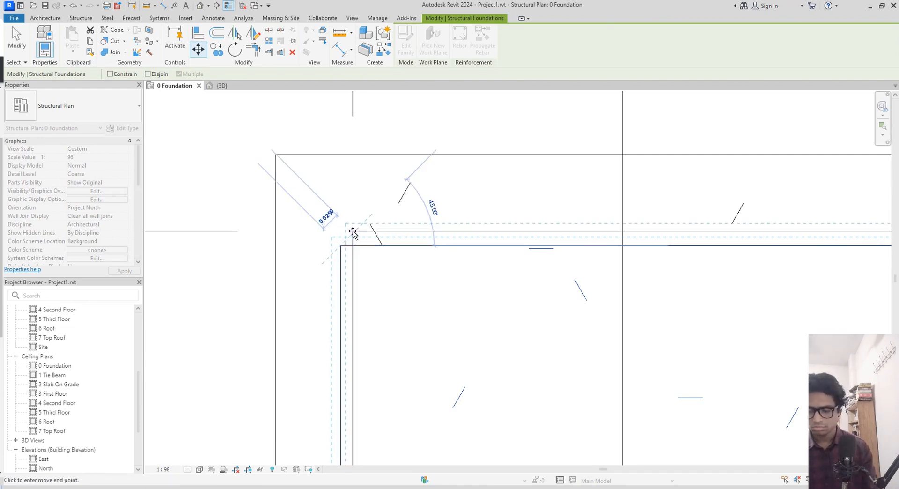
click(352, 232)
- Move the F6 footing near H-4 so its upper-left corner meets the matching corner of the plan's F6 outline
scroll(424, 301, down, 6)
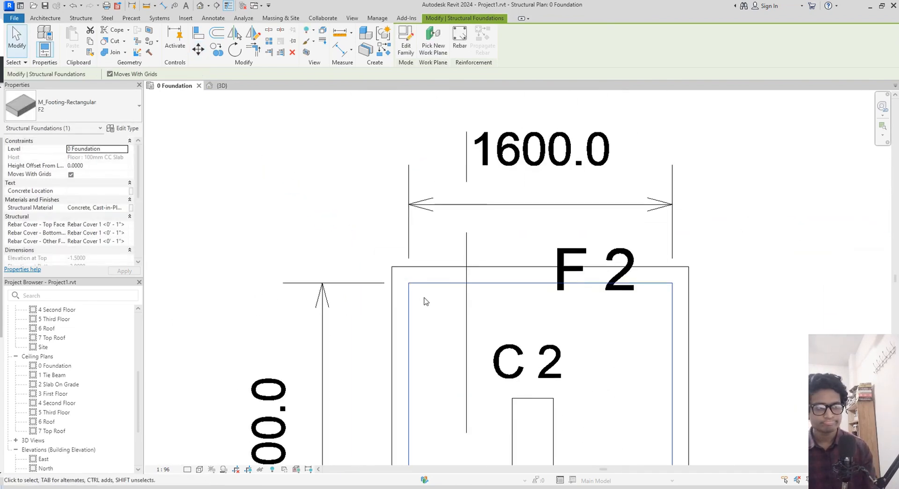
middle_drag(607, 281, 262, 241)
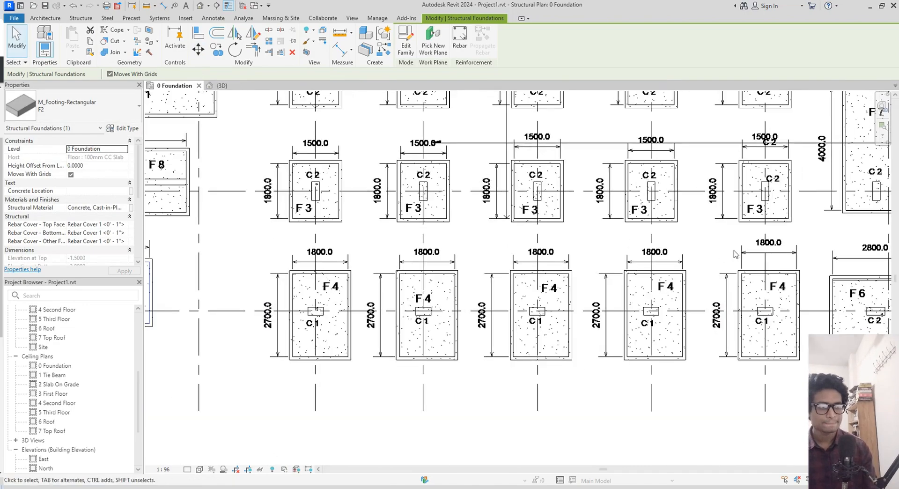
scroll(464, 294, up, 8)
scroll(465, 294, up, 2)
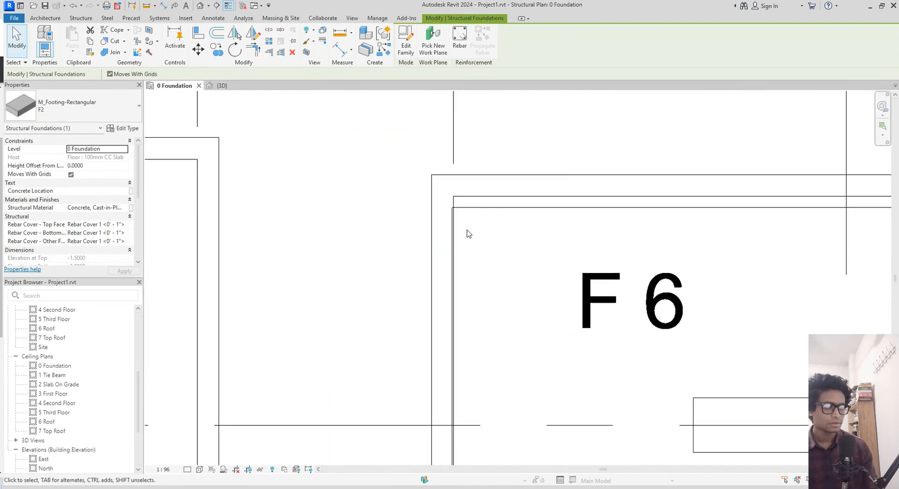
click(477, 214)
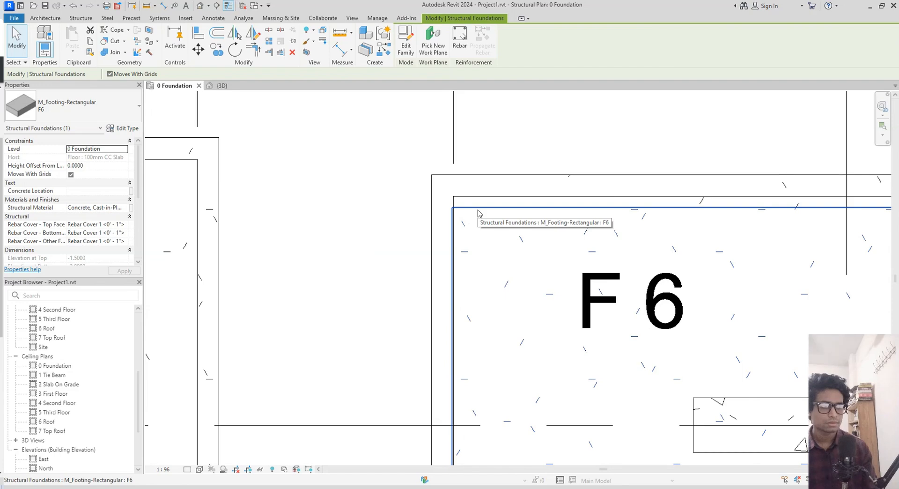
key(m)
key(v)
scroll(477, 214, up, 2)
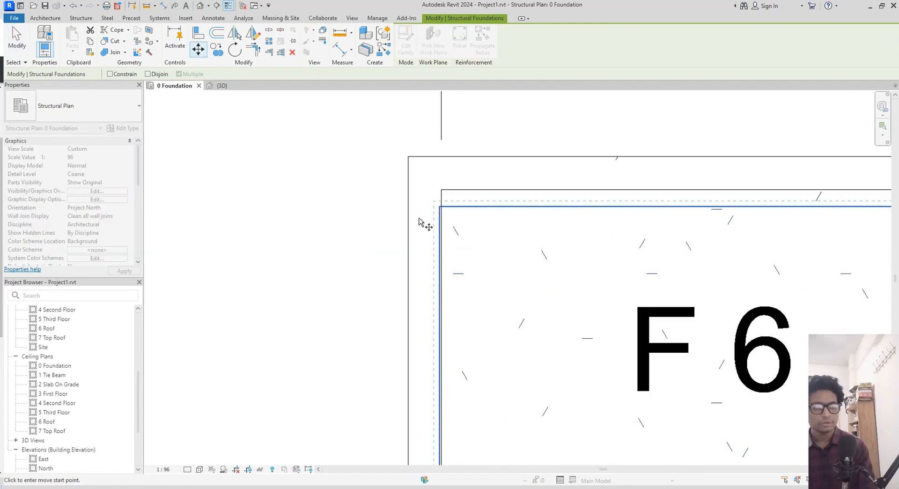
click(439, 207)
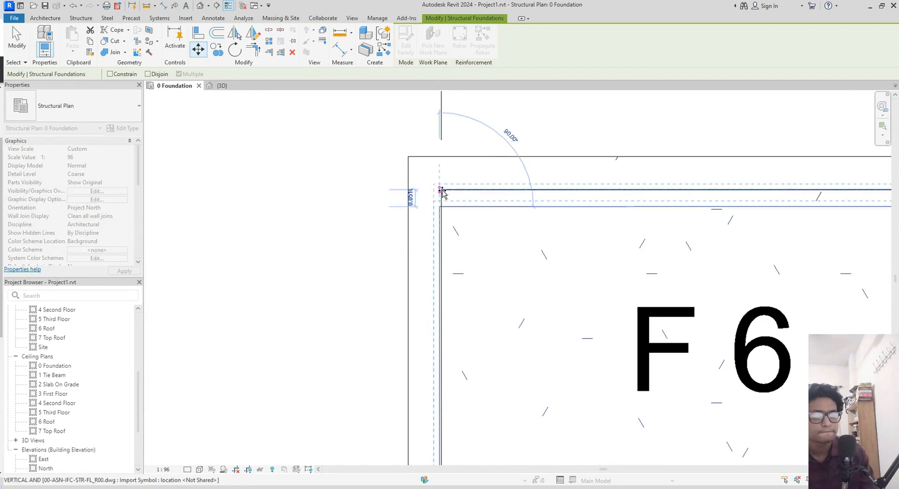
click(441, 190)
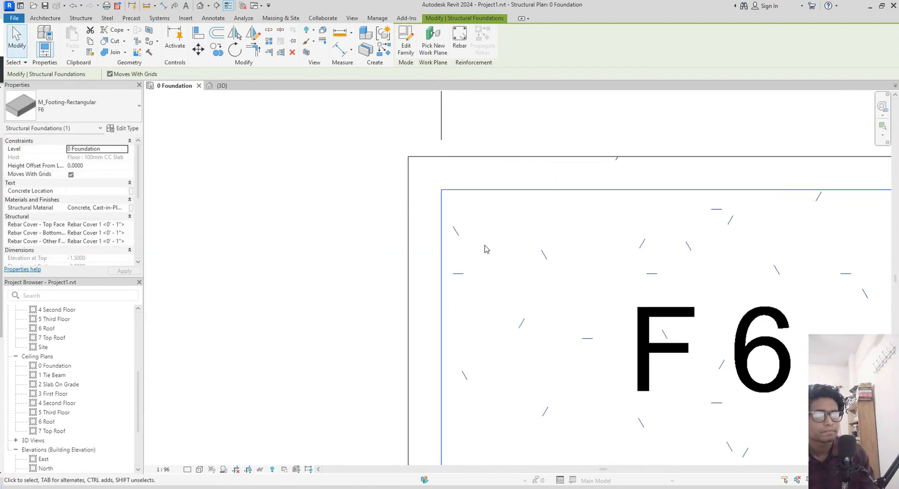
- Move the F7 footing on grid H so its upper-left corner meets the matching corner of the plan's F7 outline
scroll(484, 249, down, 5)
mouse_move(483, 249)
middle_down()
mouse_move(436, 251)
mouse_move(451, 349)
middle_up()
scroll(452, 349, down, 3)
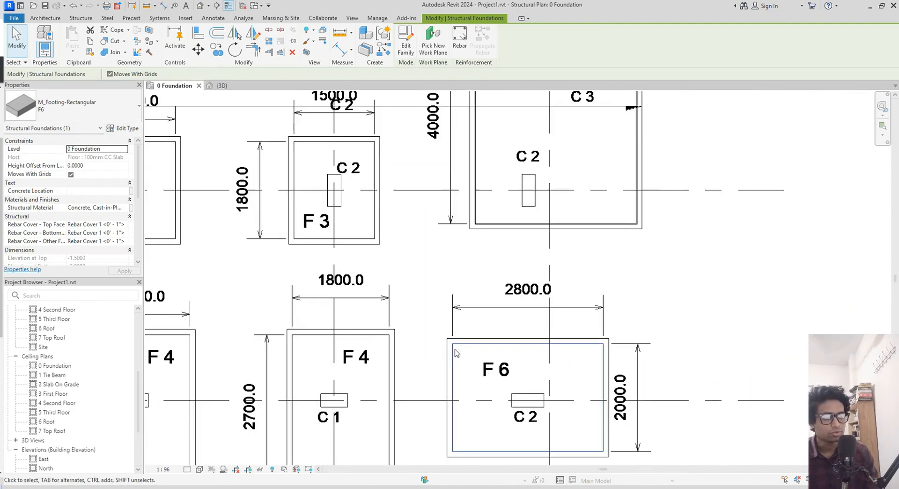
scroll(450, 347, up, 4)
scroll(456, 339, down, 3)
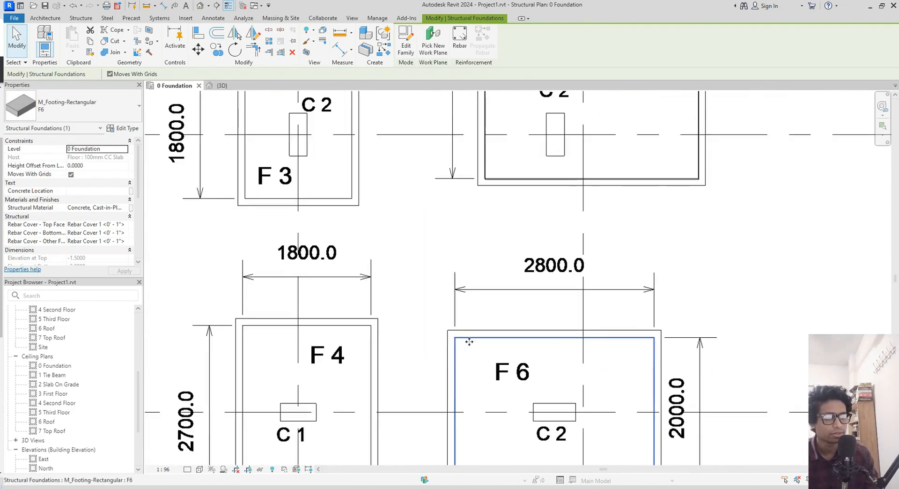
middle_drag(552, 263, 545, 419)
middle_drag(525, 163, 526, 337)
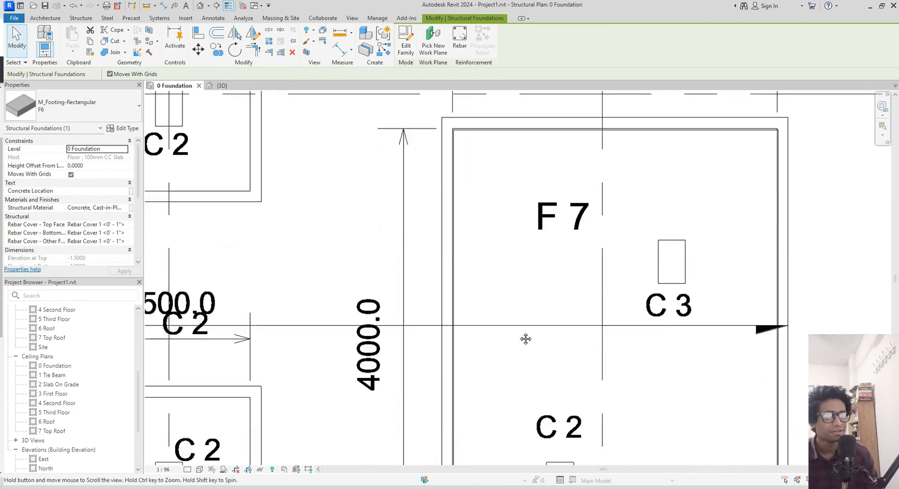
scroll(468, 240, up, 5)
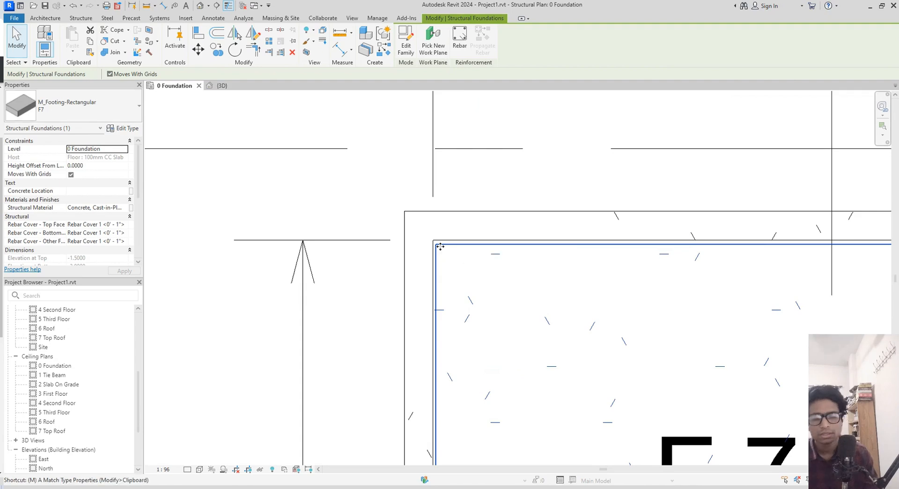
key(m)
key(v)
scroll(440, 247, up, 4)
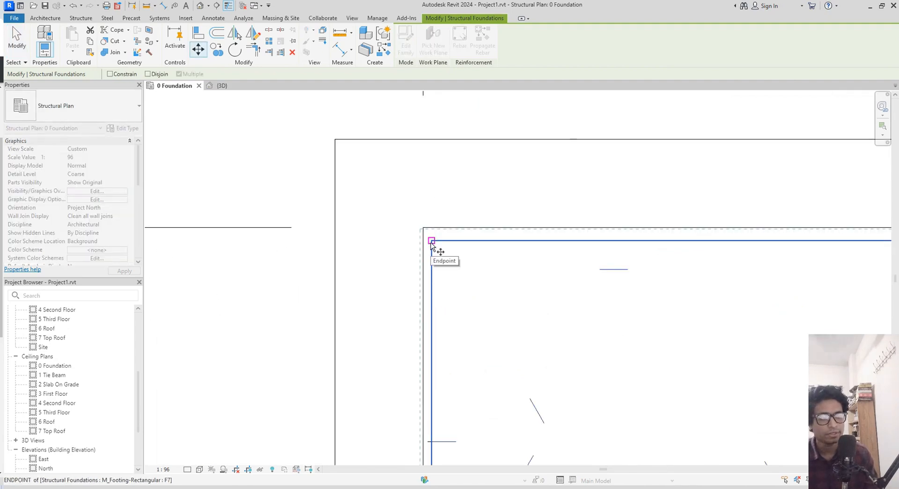
click(431, 241)
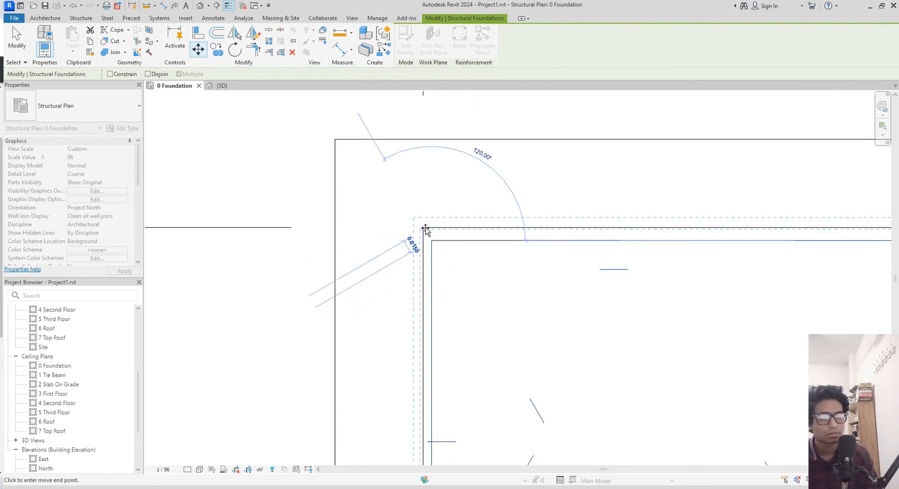
click(425, 229)
- Move the F5 footing near H-1 so its upper-left corner meets the matching corner of the plan's F5 outline
scroll(425, 231, down, 3)
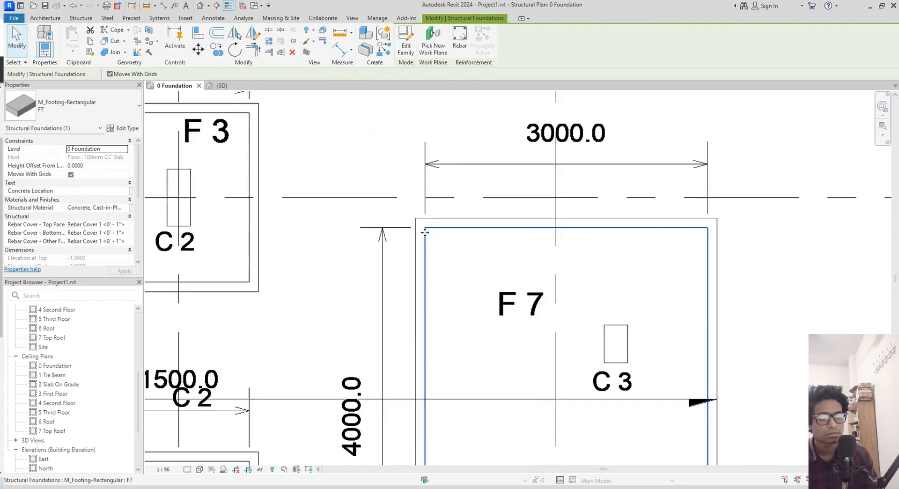
scroll(424, 231, down, 3)
scroll(475, 327, up, 2)
scroll(478, 330, up, 2)
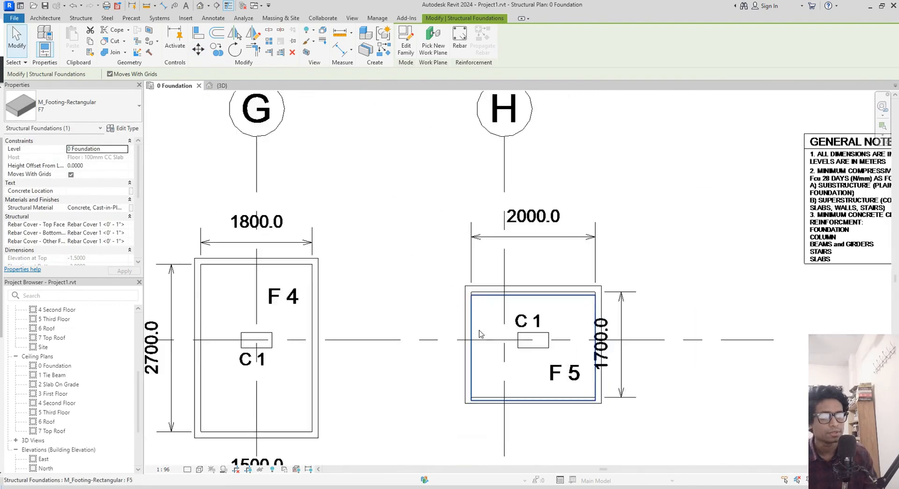
scroll(479, 333, up, 5)
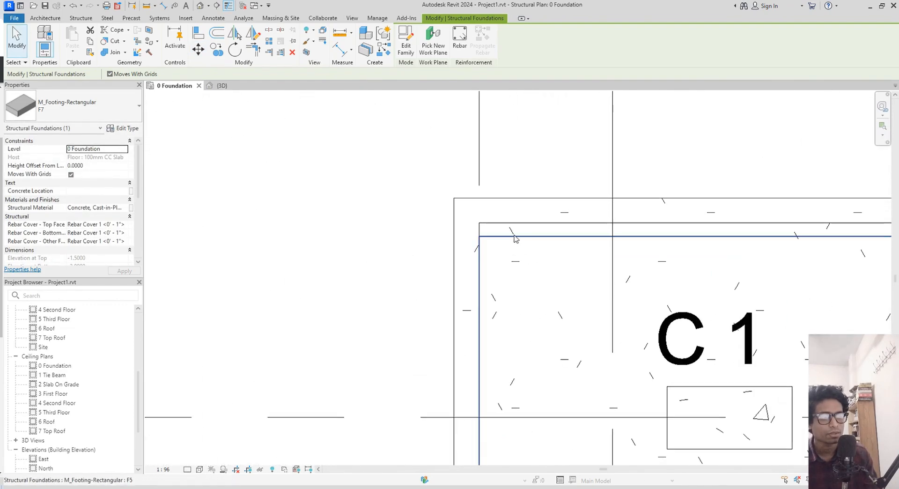
key(m)
key(v)
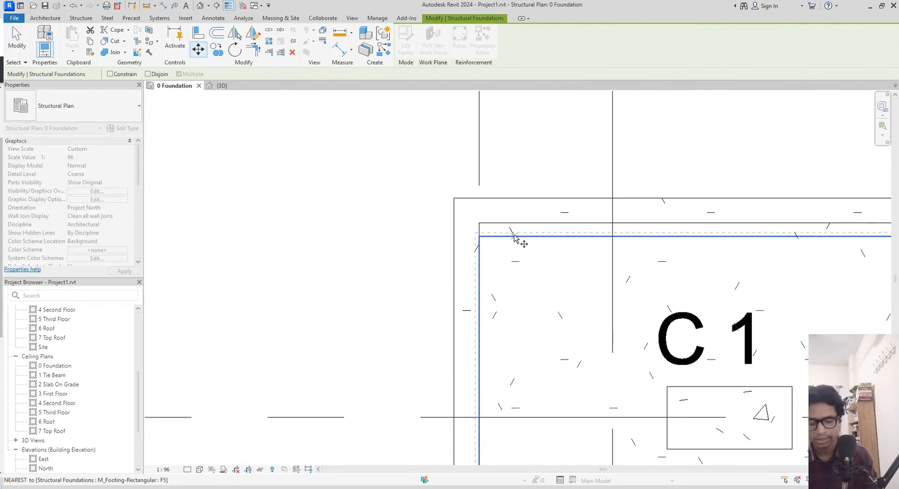
click(479, 236)
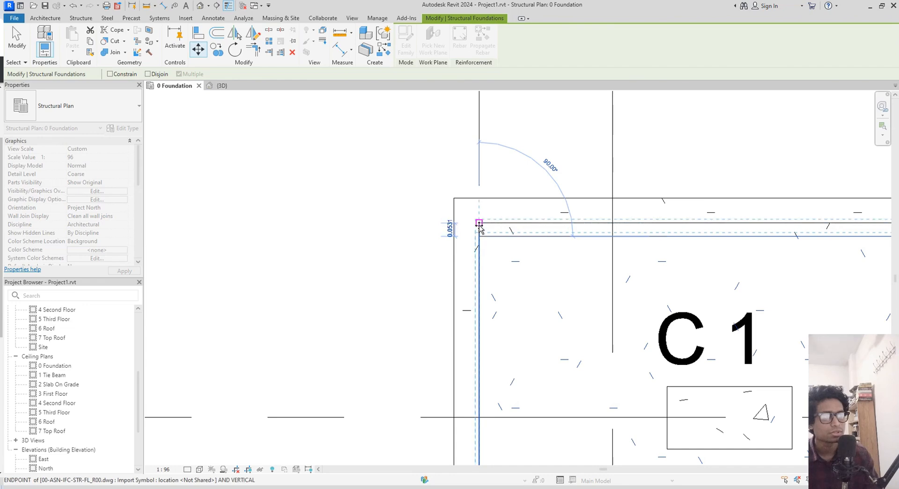
click(479, 223)
- Move the F4 footing at B-1 so its upper-left corner meets the matching corner of the plan's F4 outline
scroll(495, 236, down, 8)
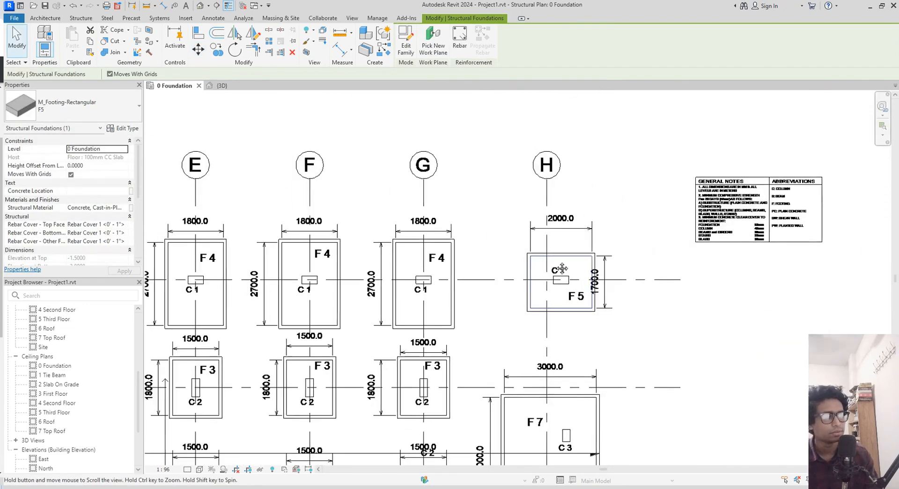
middle_drag(562, 268, 601, 269)
middle_drag(412, 275, 825, 260)
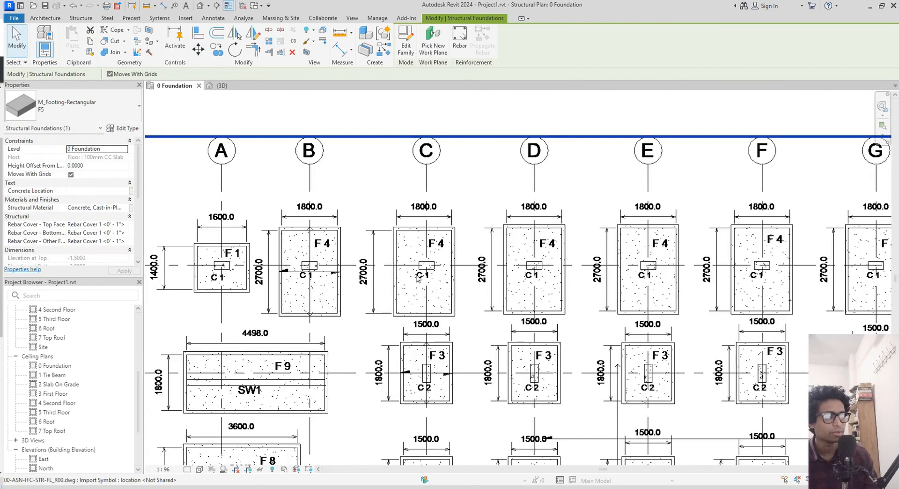
scroll(418, 277, up, 3)
middle_drag(371, 255, 584, 267)
scroll(419, 220, up, 9)
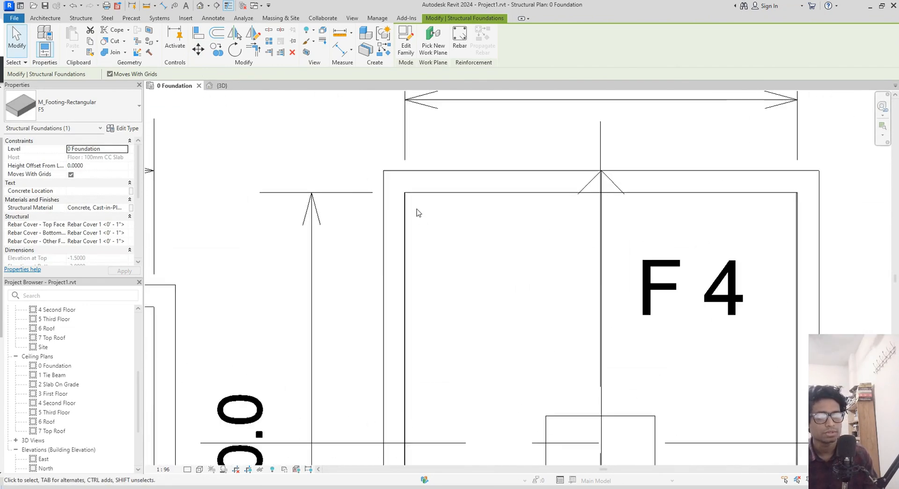
scroll(418, 212, up, 5)
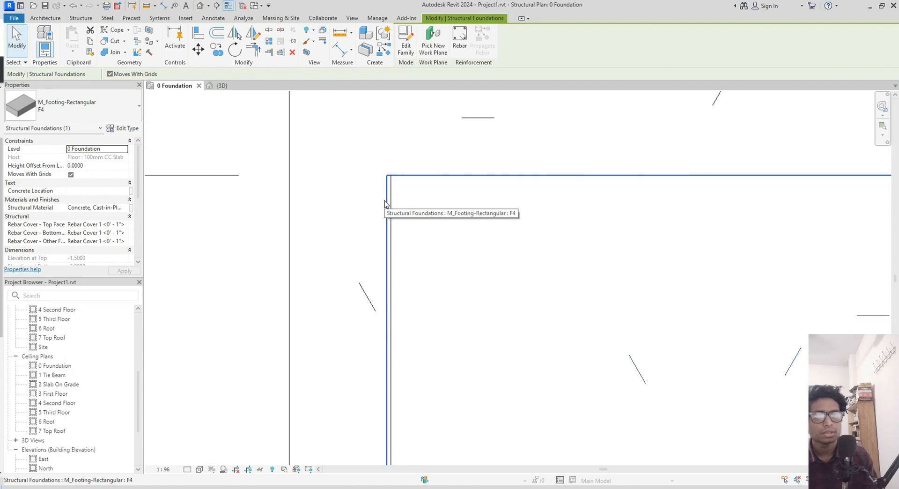
key(m)
key(v)
scroll(401, 195, up, 3)
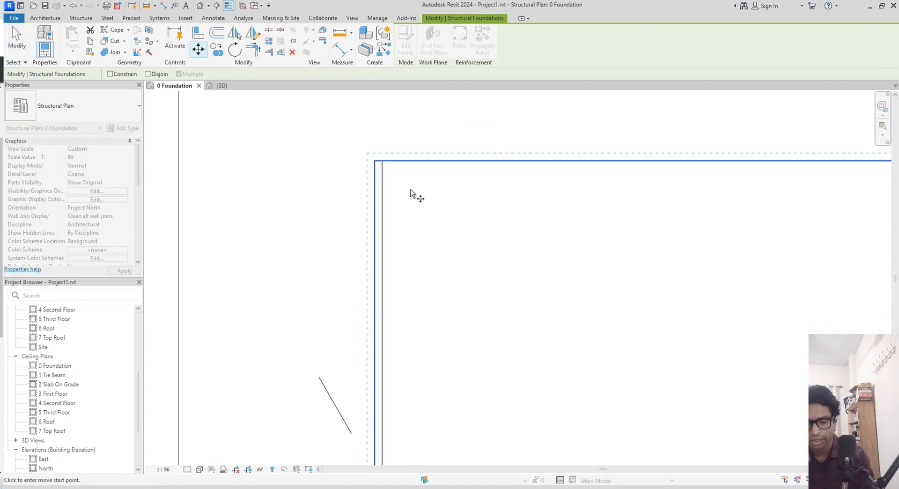
click(374, 160)
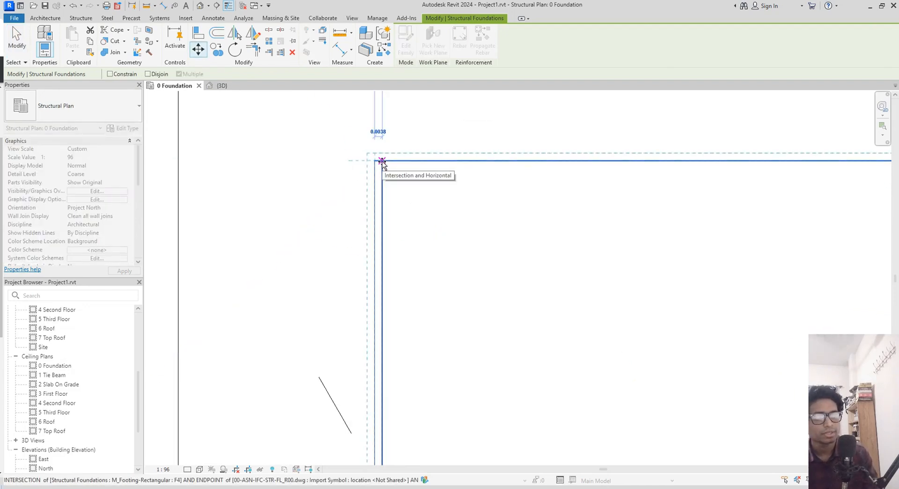
click(382, 161)
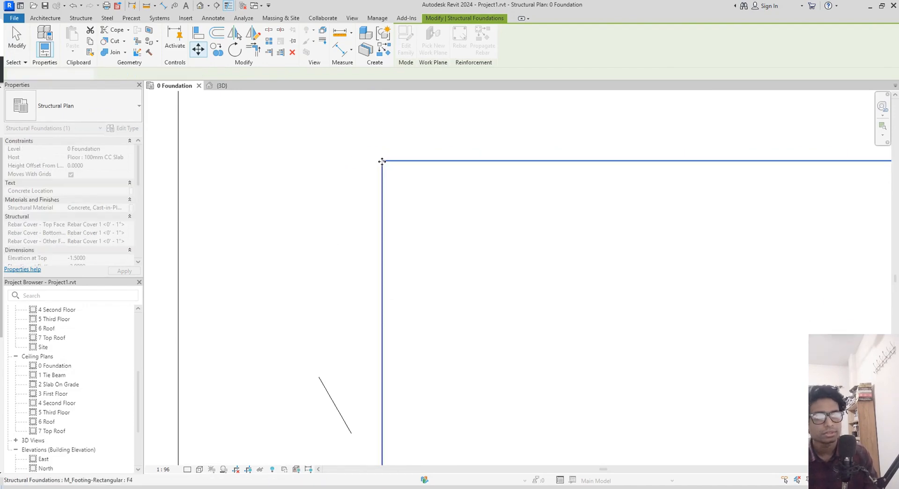
- Move the F3 footing at C-2 so its upper-left corner meets the matching corner of the plan's F3 outline
scroll(453, 220, up, 4)
scroll(455, 219, down, 5)
middle_drag(528, 254, 510, 70)
middle_drag(494, 286, 582, 104)
scroll(489, 301, down, 3)
middle_drag(490, 313, 379, 267)
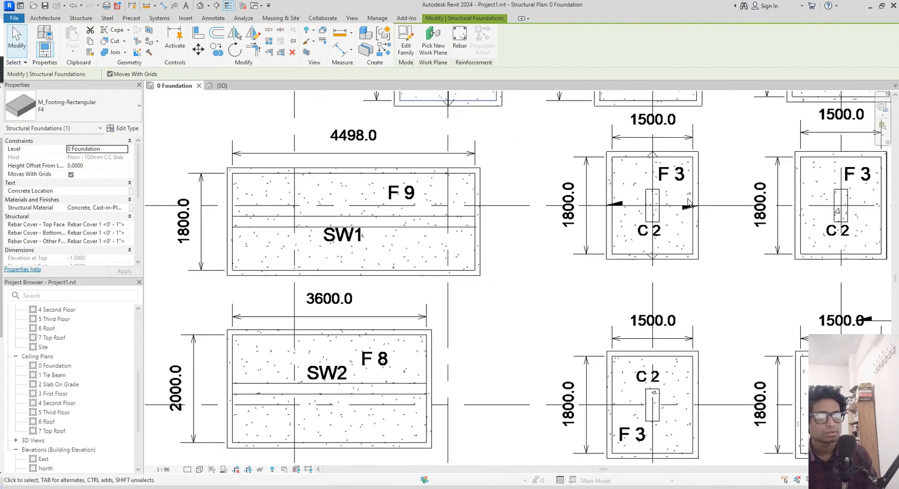
scroll(655, 188, up, 9)
middle_drag(601, 183, 614, 257)
scroll(565, 184, up, 8)
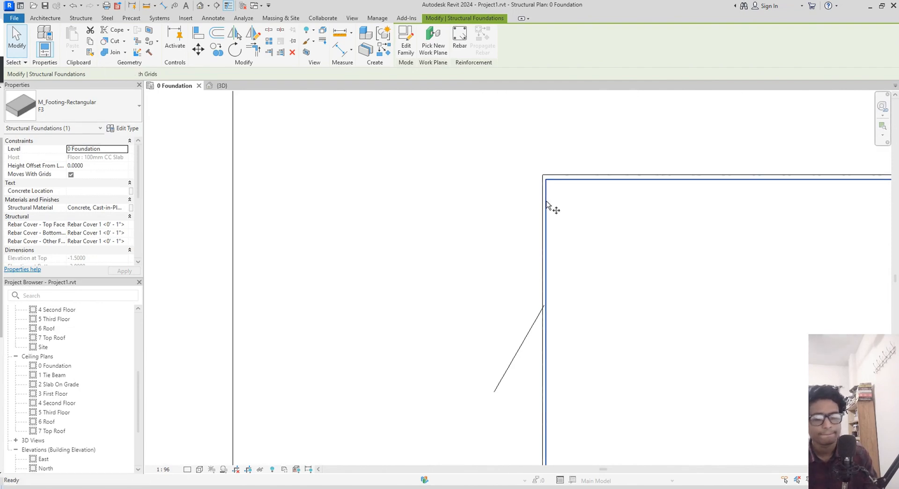
key(m)
key(v)
click(542, 173)
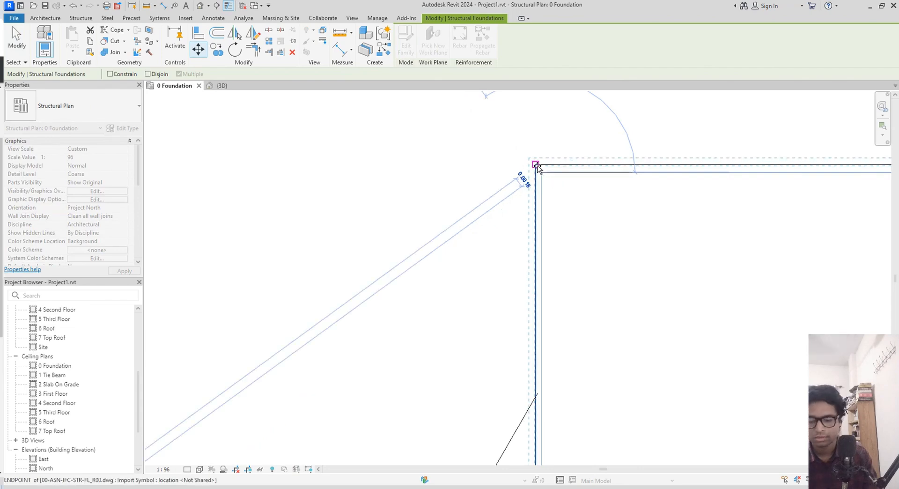
click(536, 166)
- Try to move the F4 footing from B-1 to the plan's F4 outline at C-1, matching their upper-left corners
scroll(574, 219, down, 6)
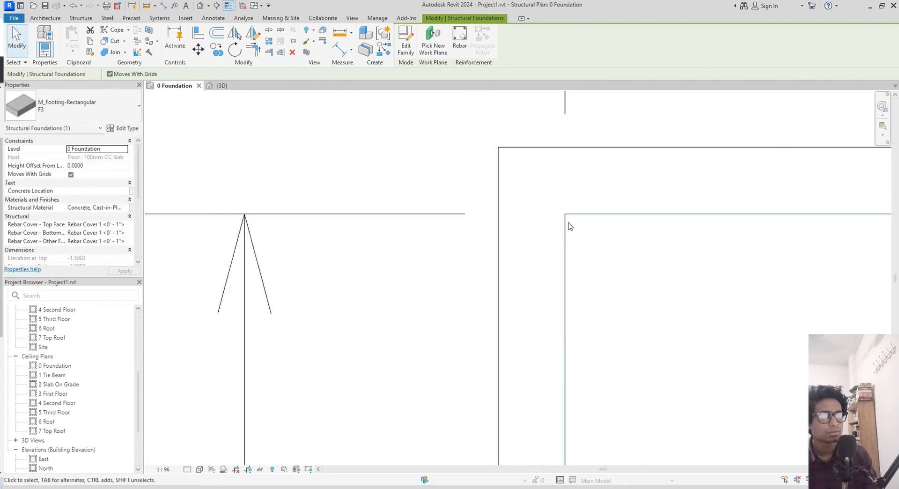
scroll(587, 237, down, 5)
scroll(554, 231, up, 3)
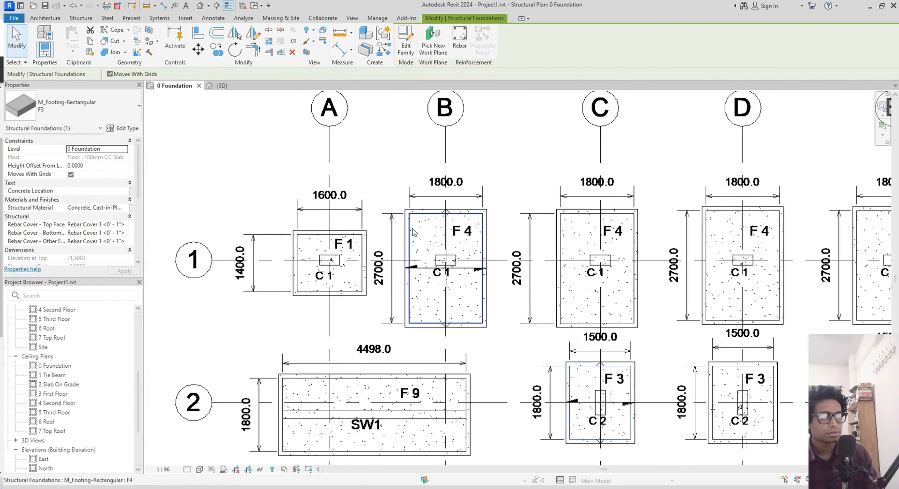
scroll(410, 215, up, 3)
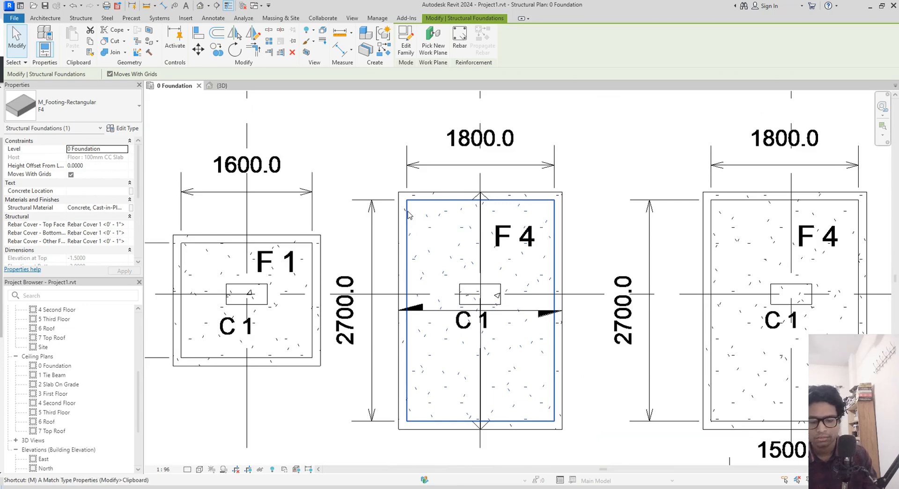
key(m)
key(v)
scroll(407, 211, up, 2)
click(404, 193)
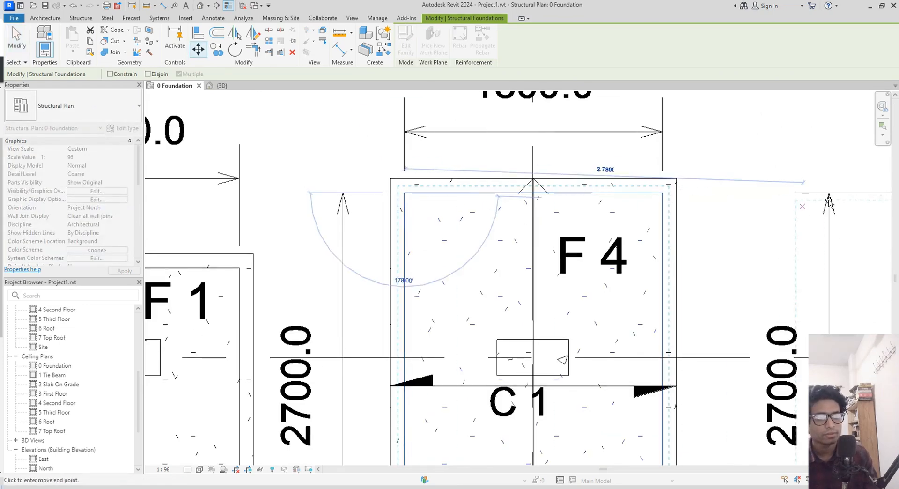
middle_drag(838, 215, 446, 257)
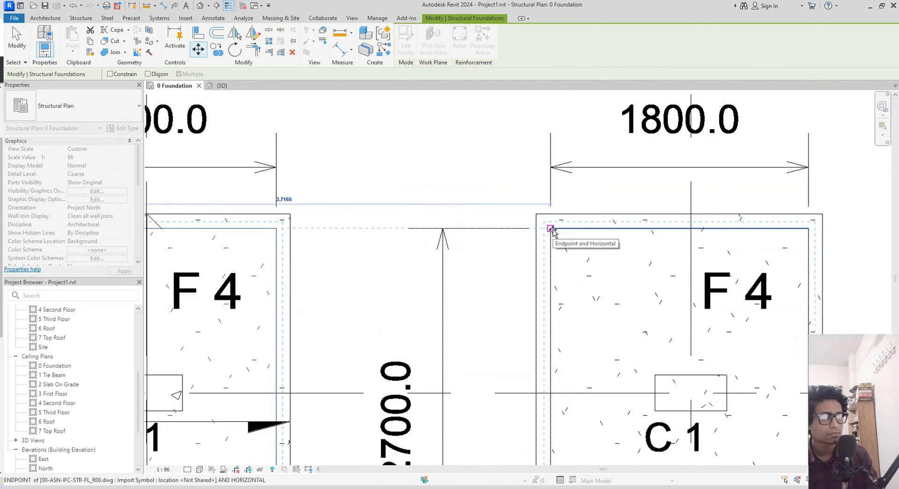
click(550, 229)
- Examine the F4 outlines at B-1 and C-1 for footings, and check the F3 footing's corner at C-2
middle_drag(500, 247, 576, 263)
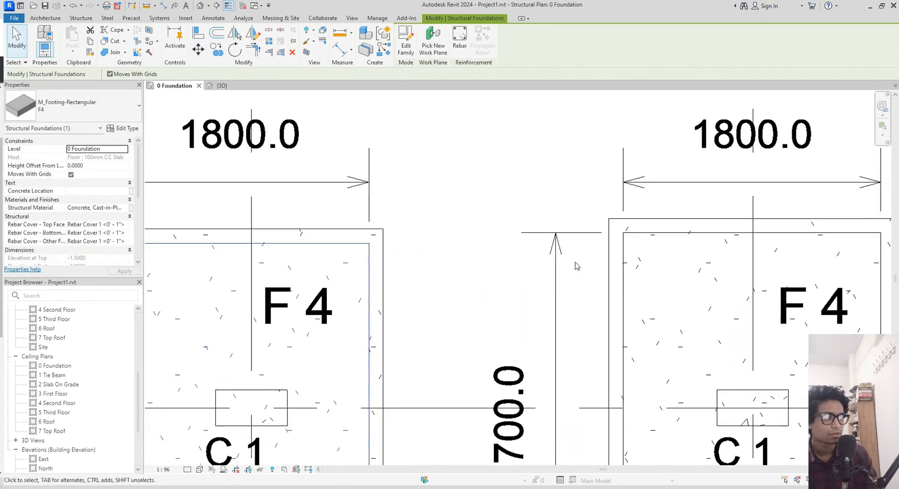
middle_drag(414, 261, 589, 261)
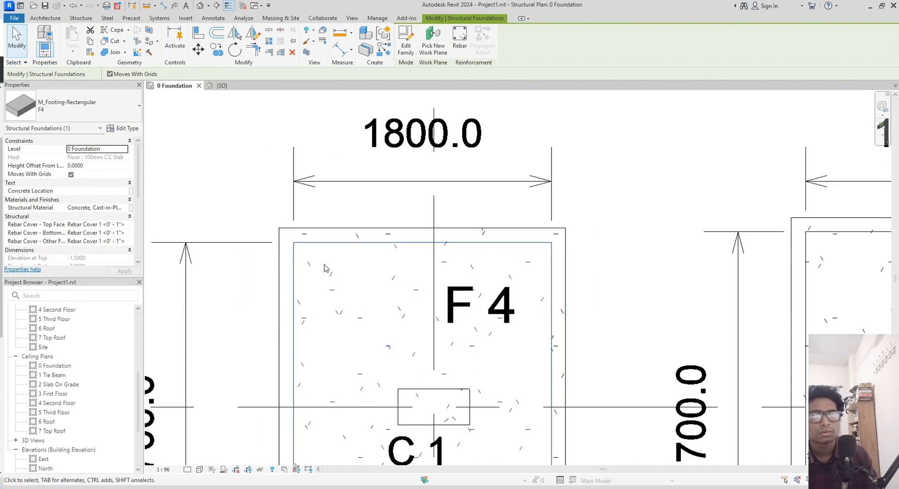
key(Escape)
click(294, 248)
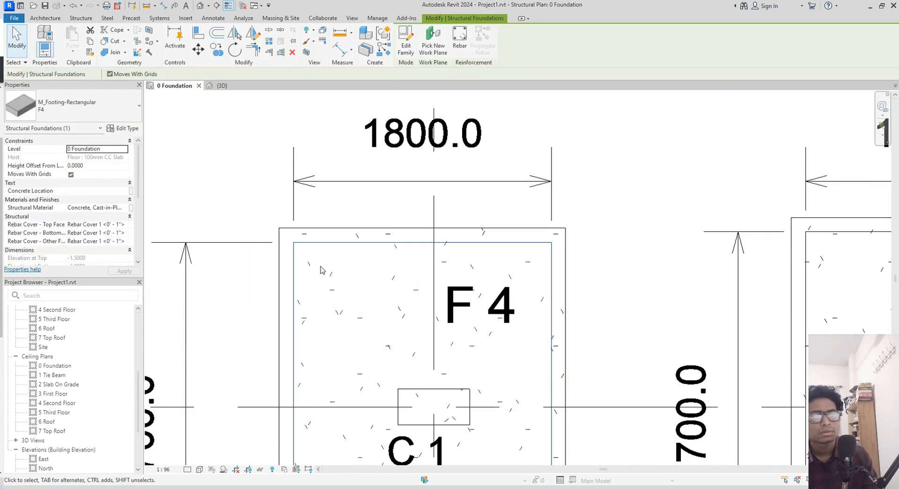
middle_drag(322, 280, 608, 301)
click(387, 261)
middle_drag(448, 275, 590, 265)
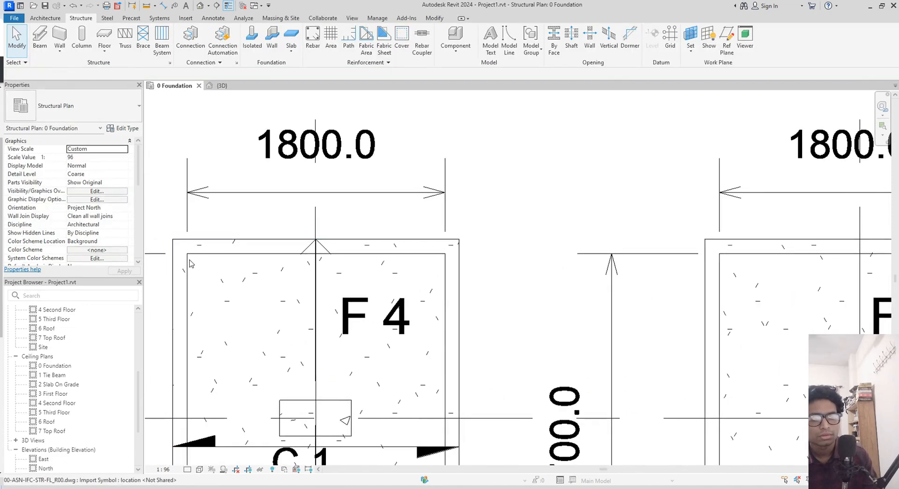
click(202, 255)
scroll(460, 300, down, 3)
middle_drag(466, 265, 490, 265)
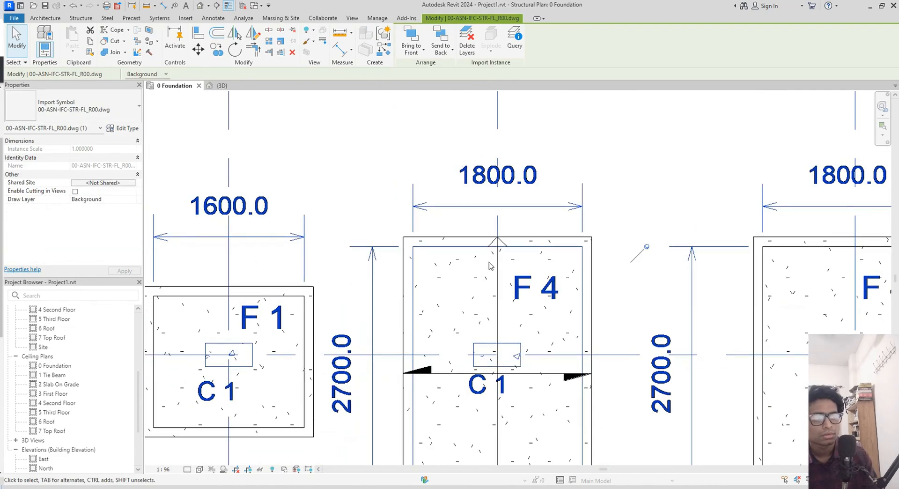
click(610, 259)
scroll(497, 255, up, 2)
scroll(678, 268, down, 2)
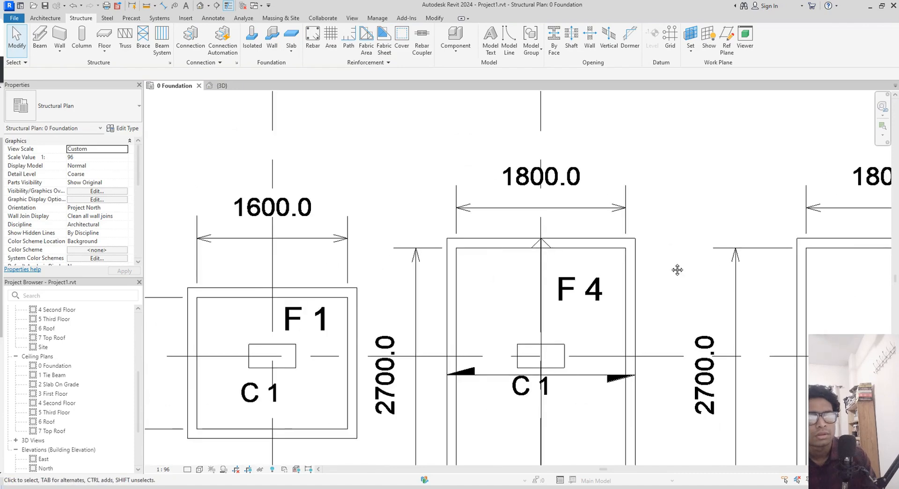
middle_drag(677, 269, 668, 270)
click(799, 271)
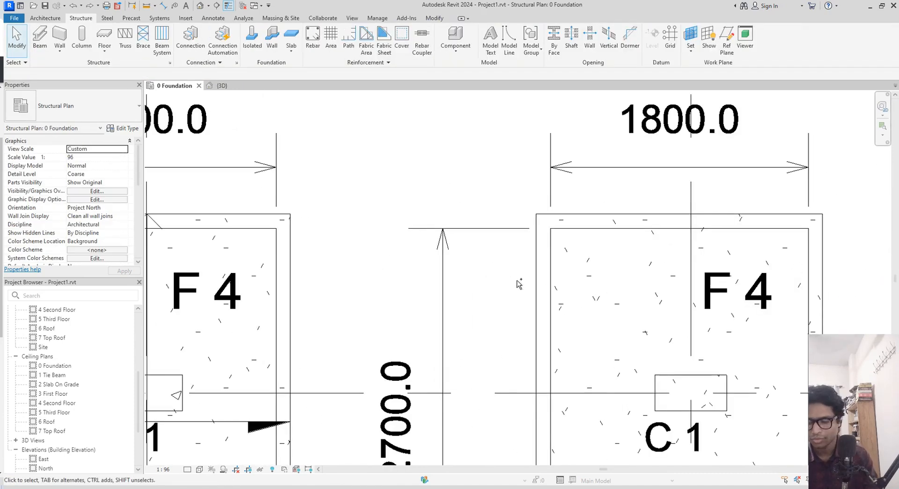
scroll(513, 285, up, 3)
scroll(525, 281, down, 4)
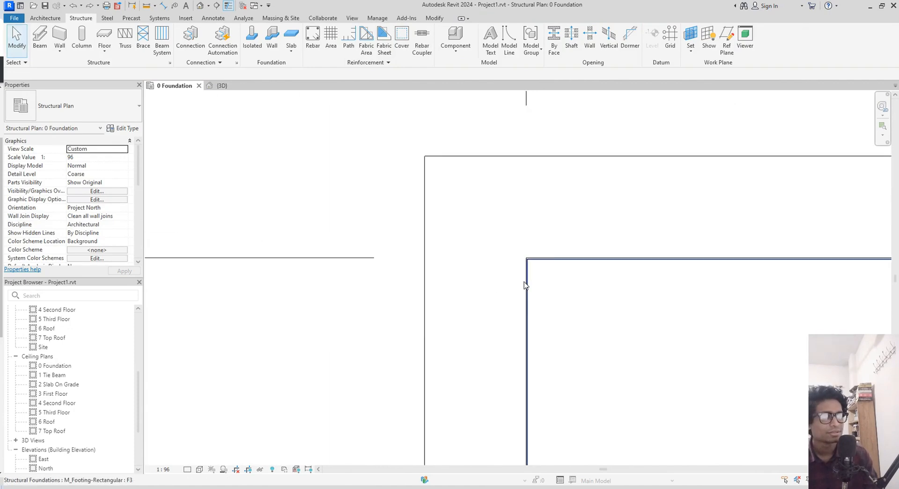
scroll(611, 318, down, 1)
scroll(612, 321, down, 4)
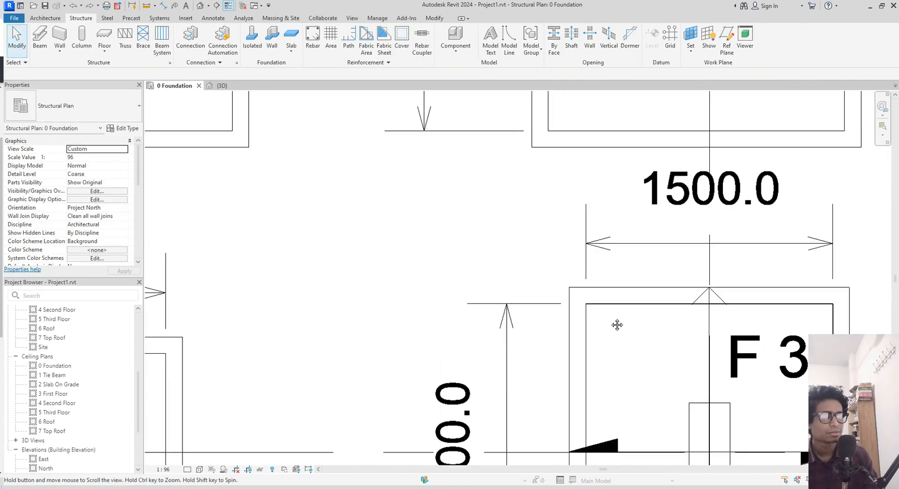
- Correct the small offset of the F3 footing at C-2 by moving its upper-left corner onto the plan outline's corner
middle_drag(616, 325, 552, 429)
scroll(517, 287, down, 4)
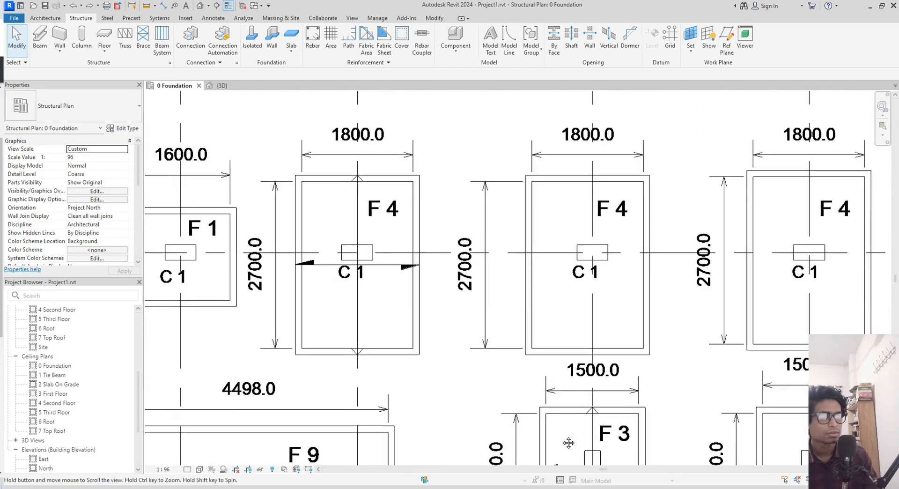
scroll(322, 213, up, 2)
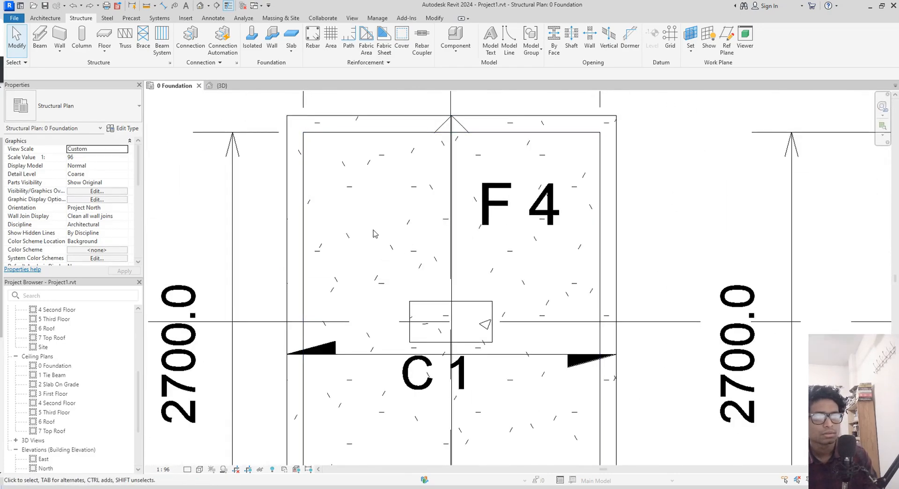
scroll(441, 240, down, 4)
middle_drag(510, 319, 430, 130)
scroll(478, 206, up, 6)
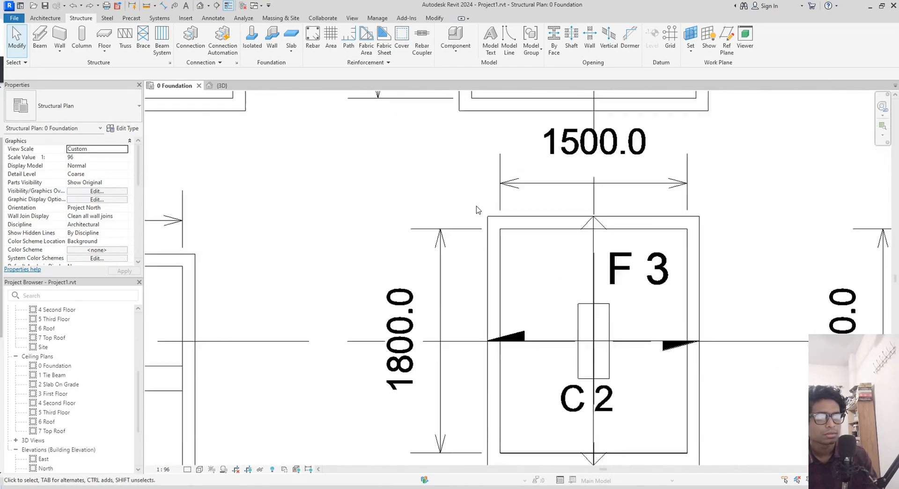
scroll(509, 259, up, 4)
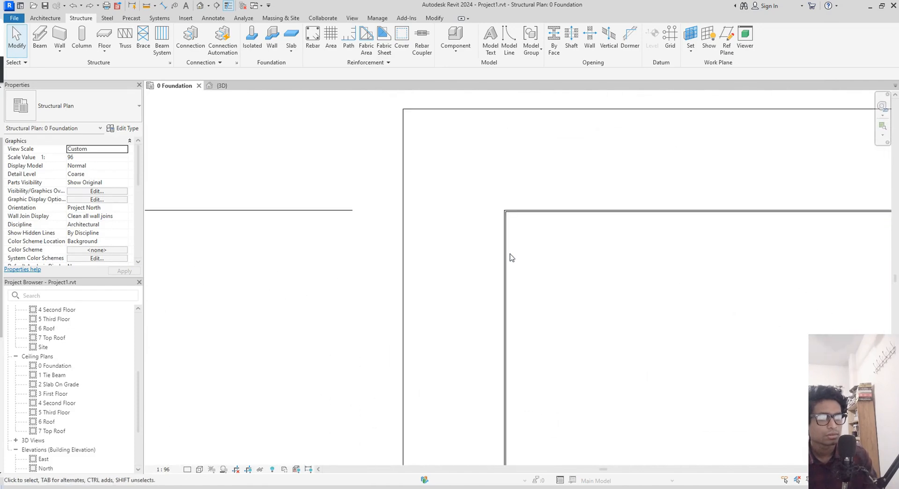
click(505, 227)
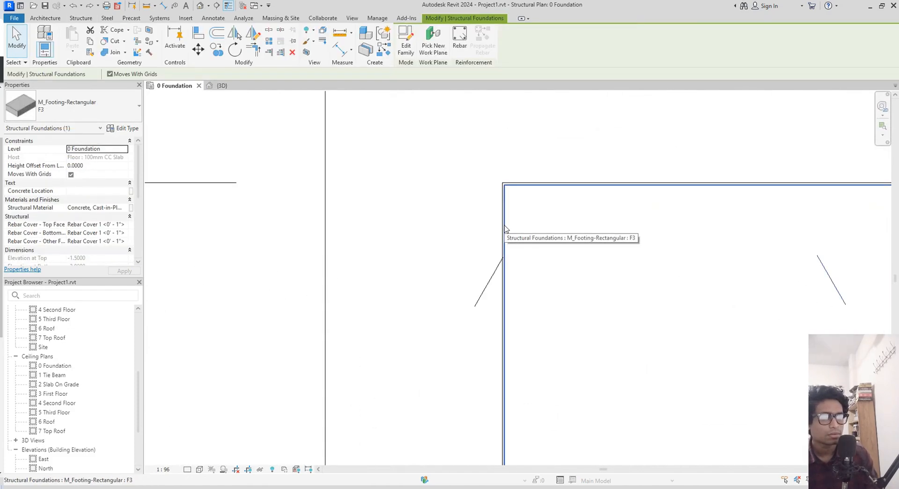
key(v)
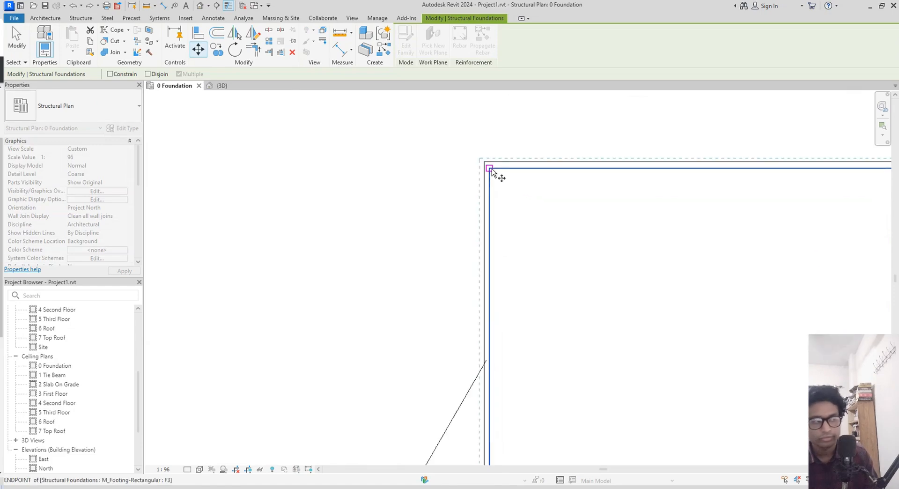
click(489, 168)
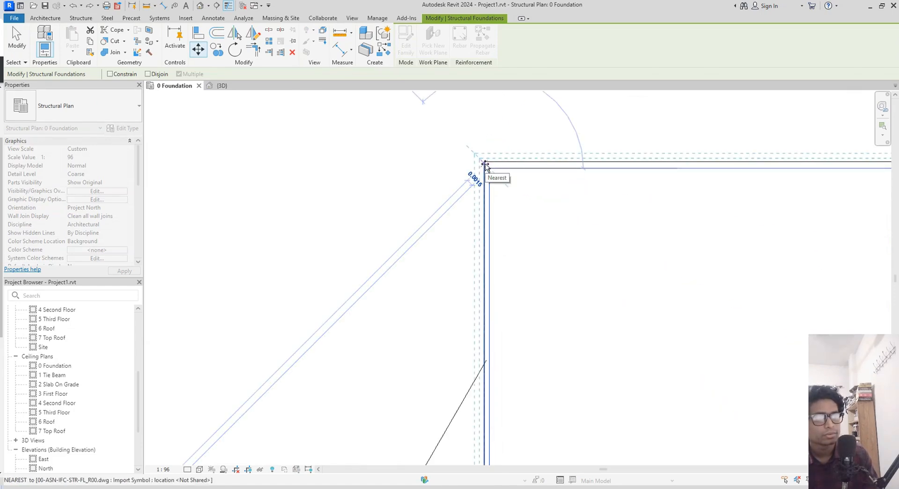
click(484, 161)
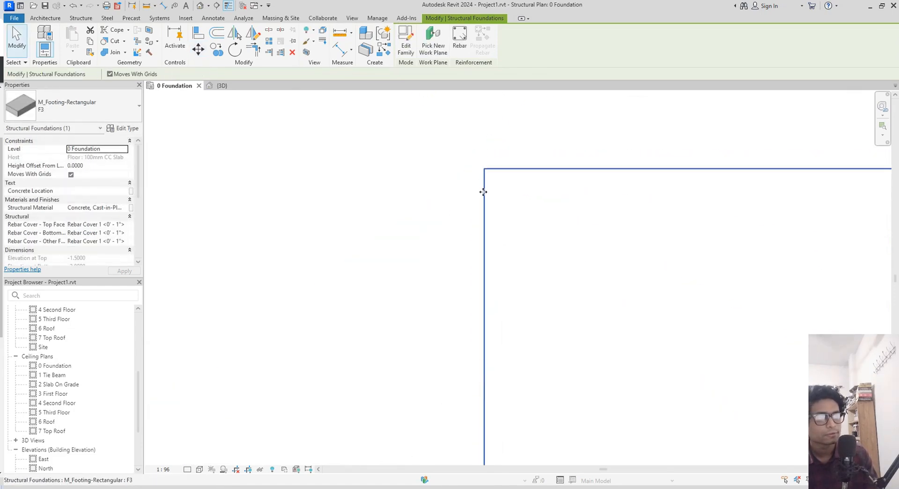
- Copy the F4 footing at B-1 by its upper-left corner onto the matching corner of the F4 outline at C-1
scroll(484, 161, down, 5)
scroll(497, 209, down, 3)
middle_drag(510, 223, 674, 461)
scroll(475, 275, up, 3)
click(361, 209)
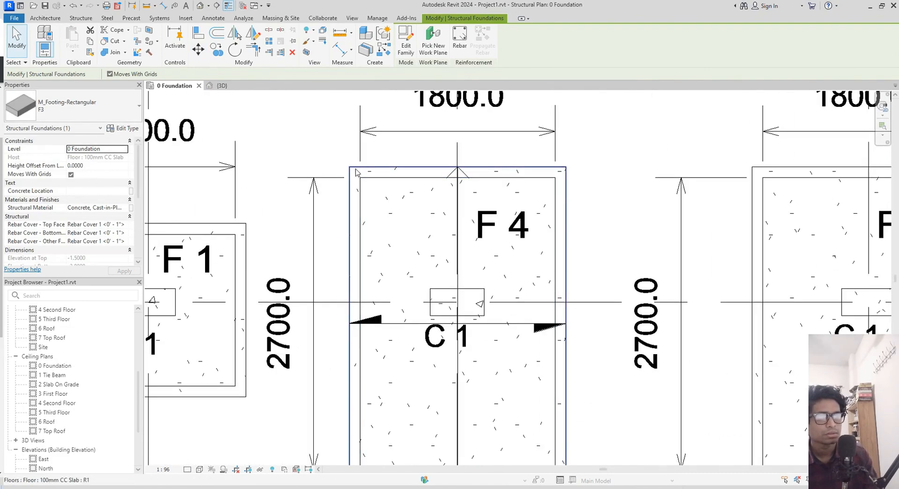
scroll(360, 206, up, 4)
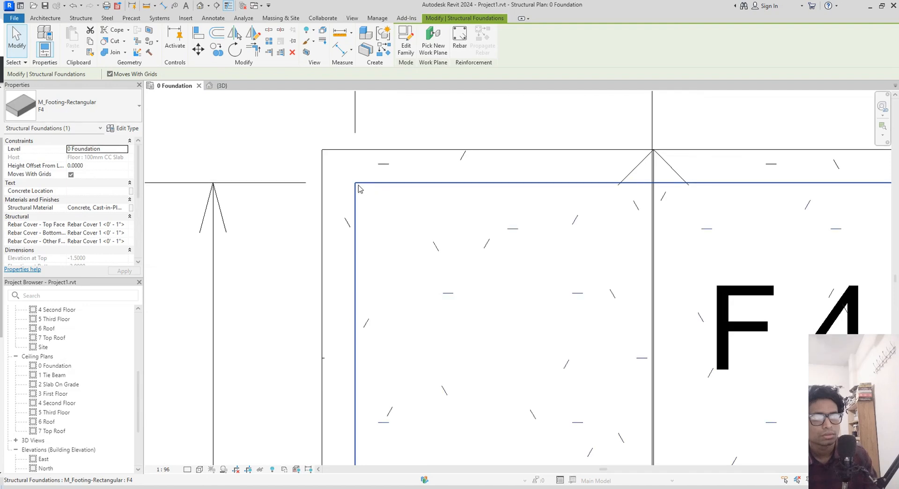
scroll(358, 193, up, 3)
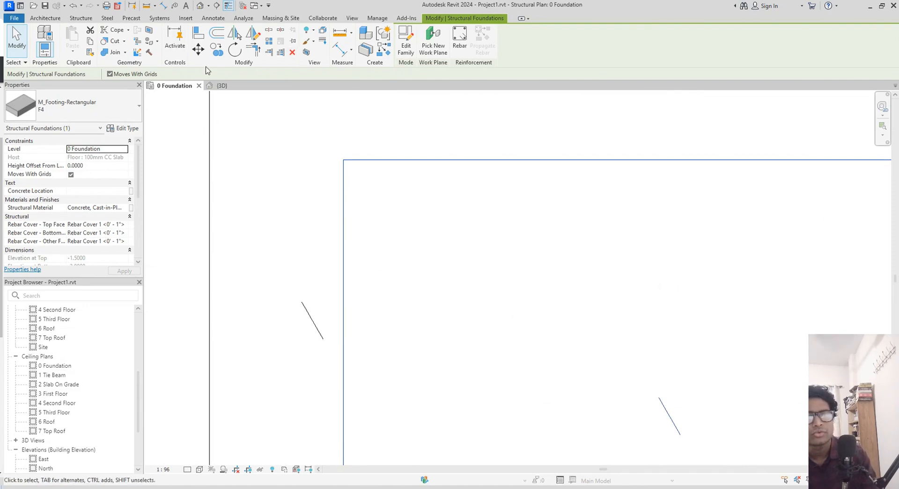
key(c)
key(o)
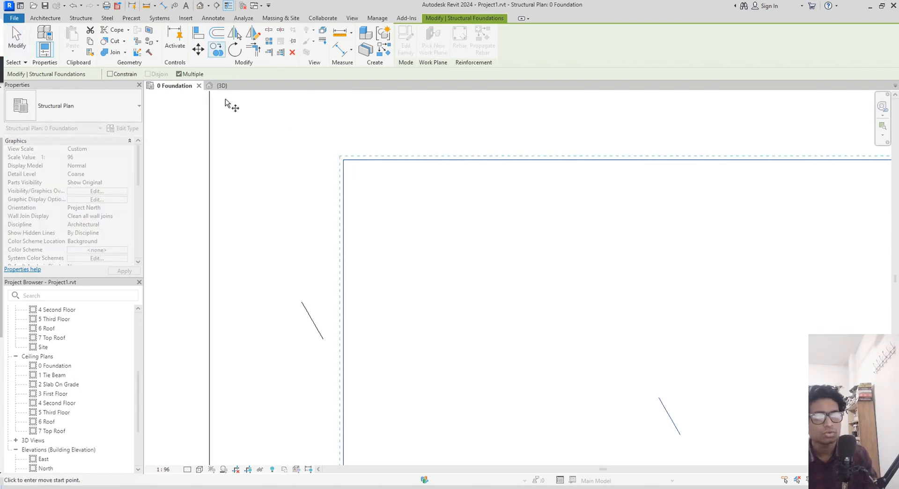
click(343, 160)
scroll(468, 235, up, 5)
middle_drag(682, 255, 196, 238)
scroll(738, 239, down, 4)
middle_drag(738, 241, 323, 247)
scroll(323, 247, down, 1)
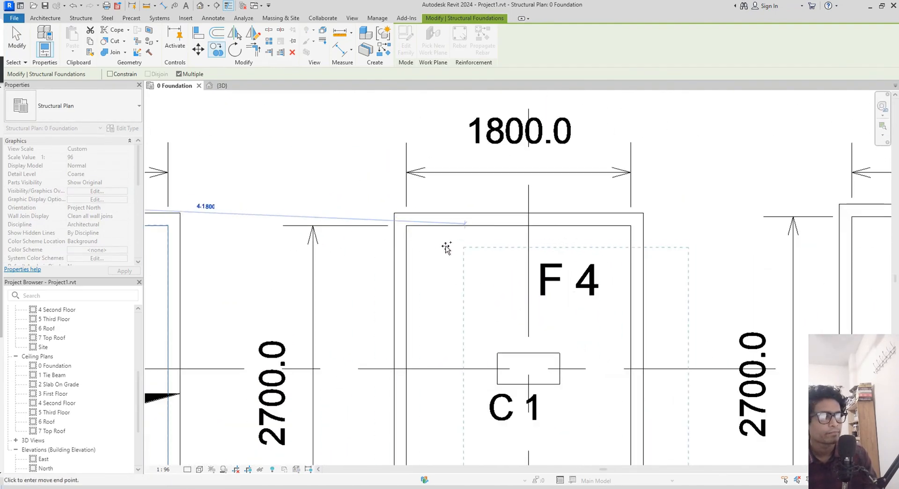
click(406, 231)
- Place further copies of the F4 footing at the upper-left corners of the F4 outlines at D-1, E-1, F-1 and G-1
middle_drag(702, 263, 369, 260)
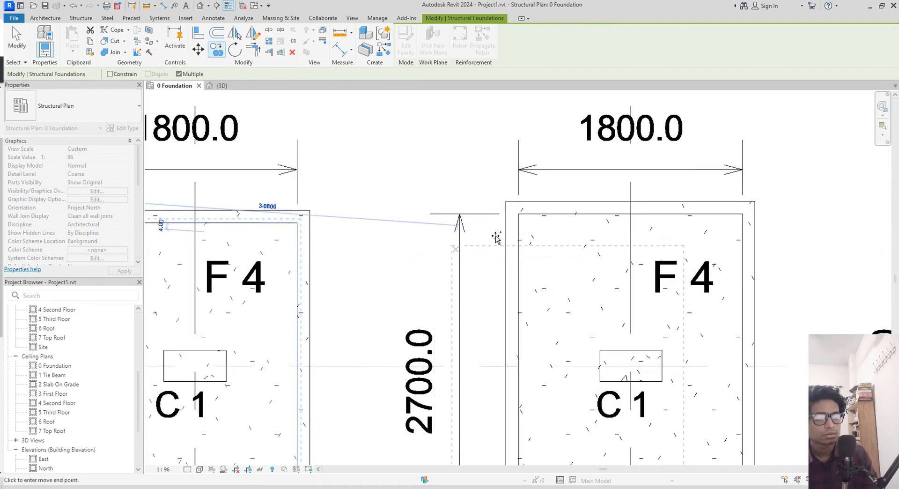
click(519, 214)
middle_drag(677, 251, 289, 264)
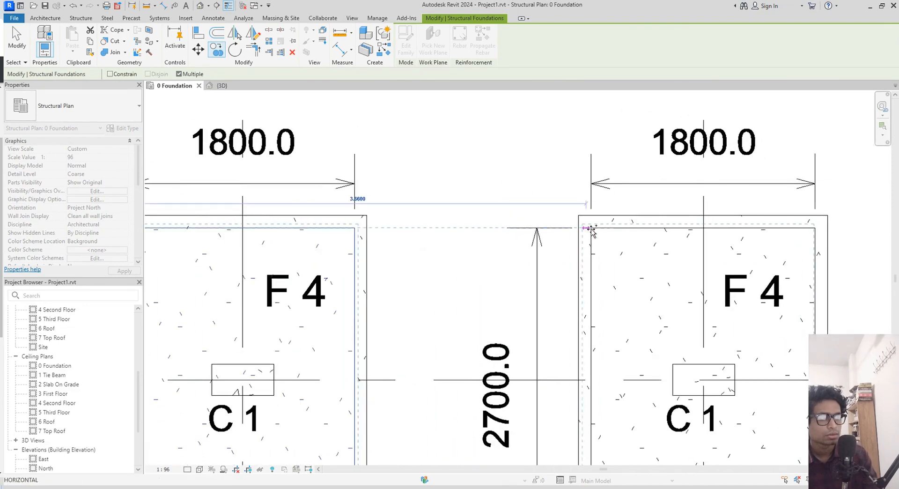
click(591, 229)
middle_drag(644, 243, 273, 252)
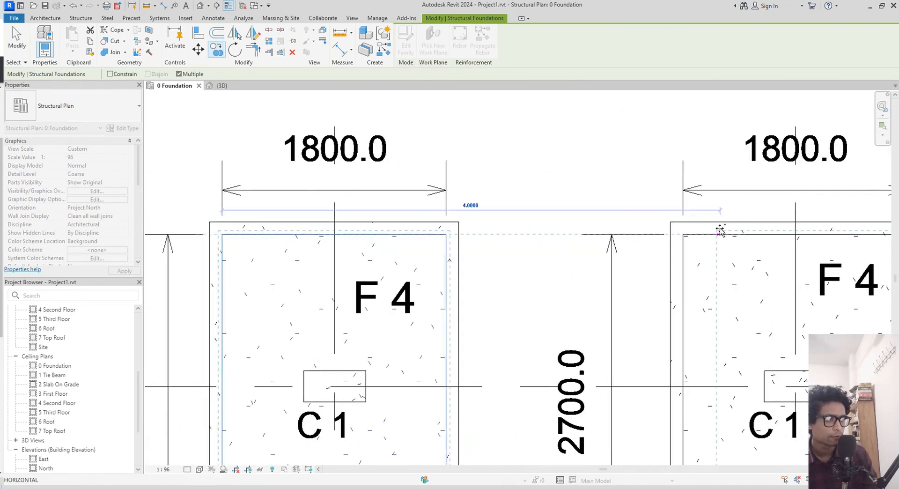
click(681, 235)
mouse_move(661, 269)
middle_down()
mouse_move(547, 269)
mouse_move(670, 252)
middle_up()
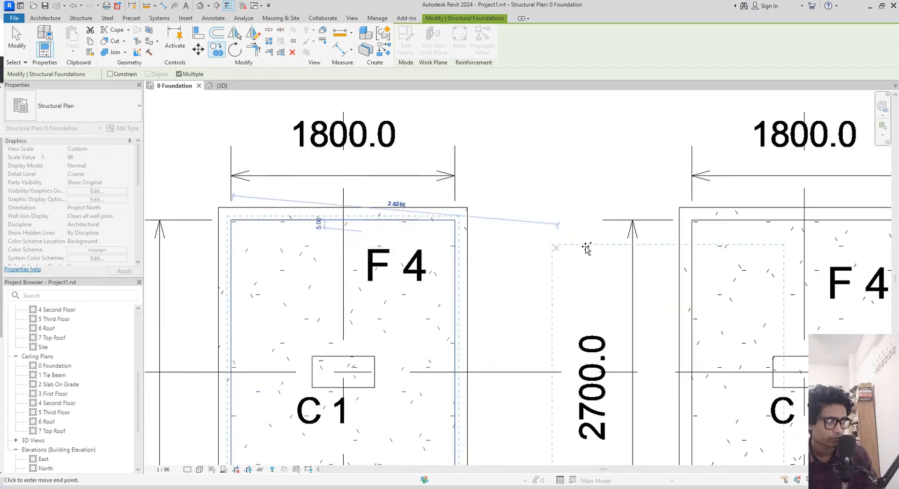
middle_drag(727, 241, 198, 271)
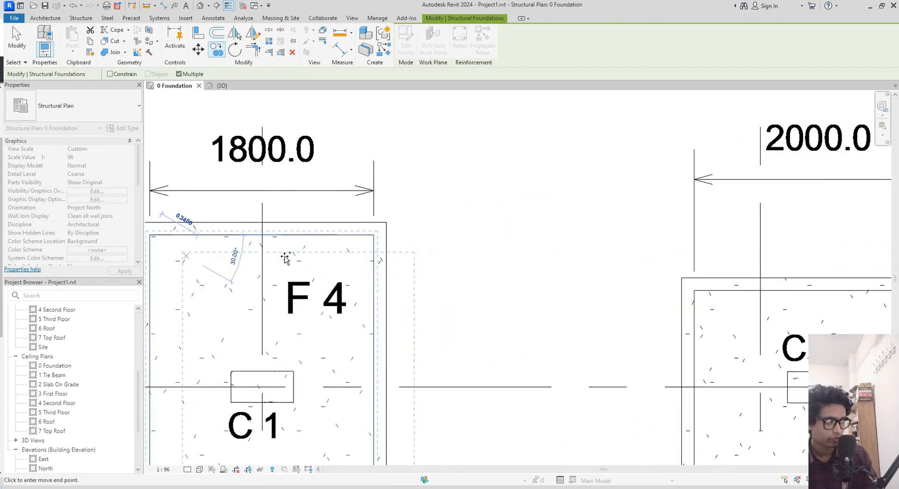
- Place an F4 footing copy on the F4 outline at grid C in the plan's lowest footing row, matching its upper-left corner
scroll(678, 301, down, 2)
scroll(584, 302, down, 3)
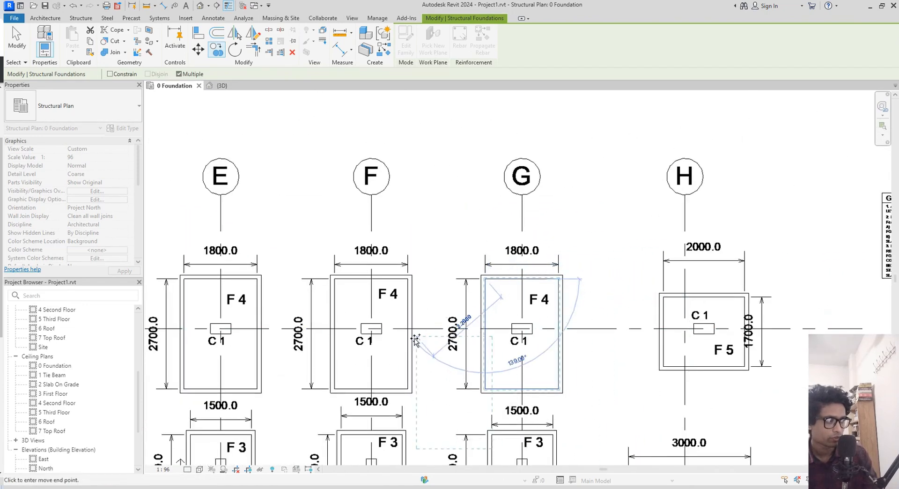
middle_drag(473, 317, 736, 91)
middle_drag(544, 323, 717, 219)
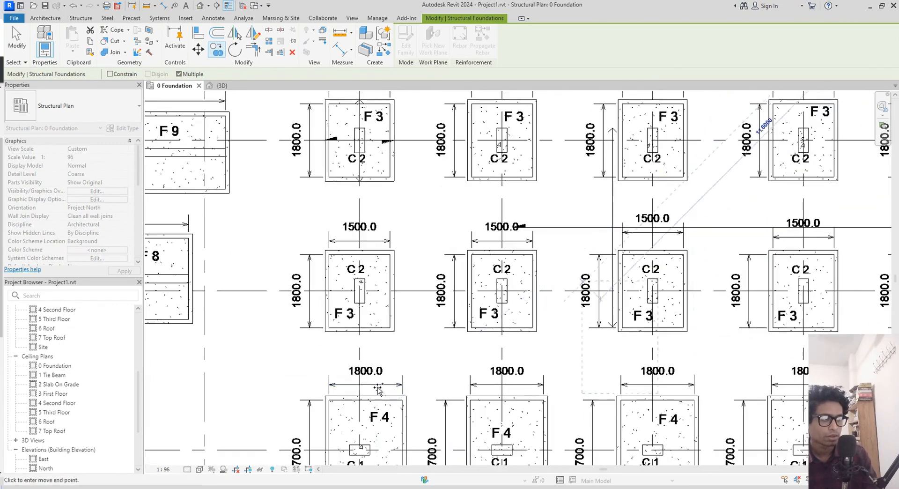
middle_drag(441, 335, 524, 230)
scroll(406, 301, up, 3)
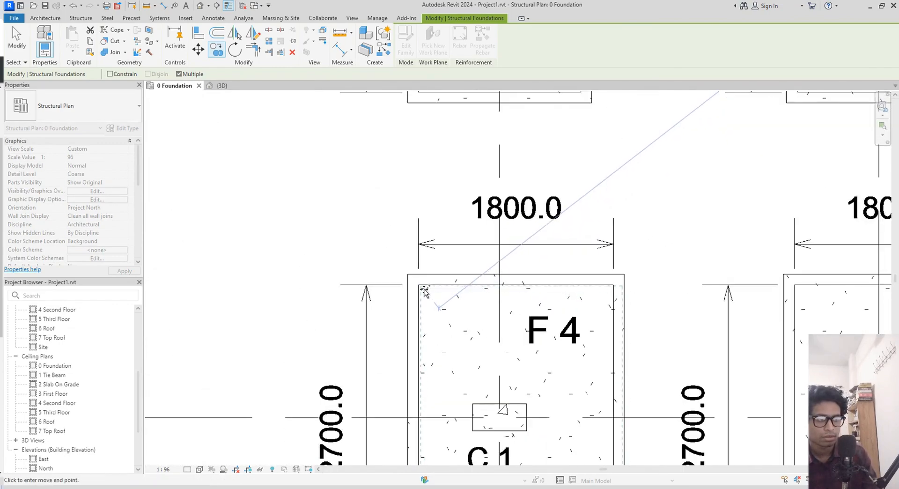
click(419, 286)
- Copy the F4 footing onto the remaining F4 outlines at grids D to G in the lowest row, then finish copying
middle_drag(527, 314, 175, 286)
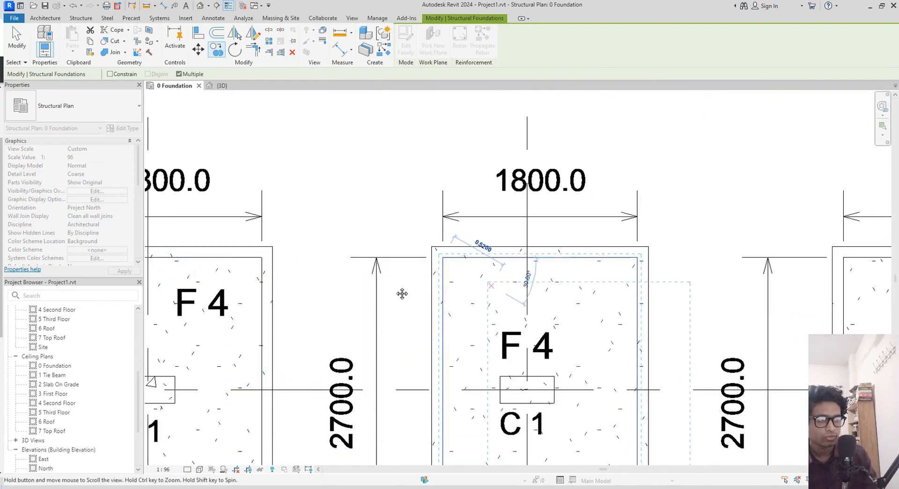
middle_drag(401, 293, 440, 258)
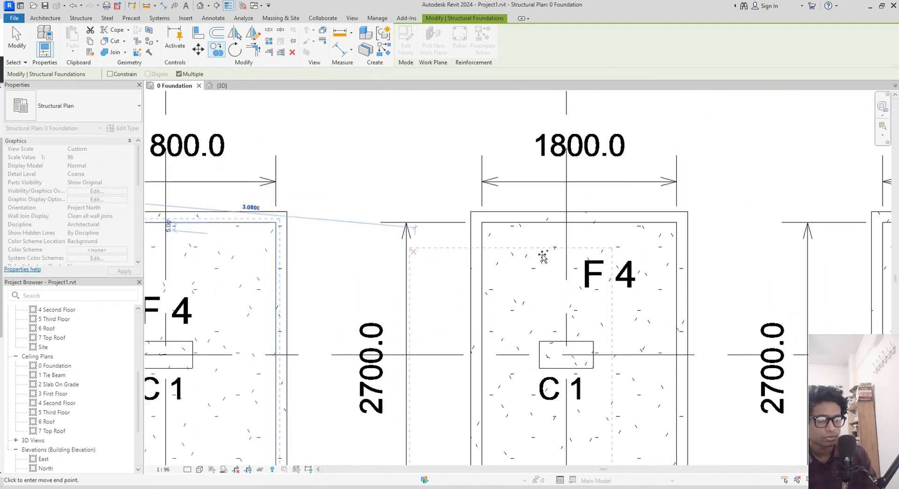
click(486, 224)
middle_drag(568, 245, 165, 241)
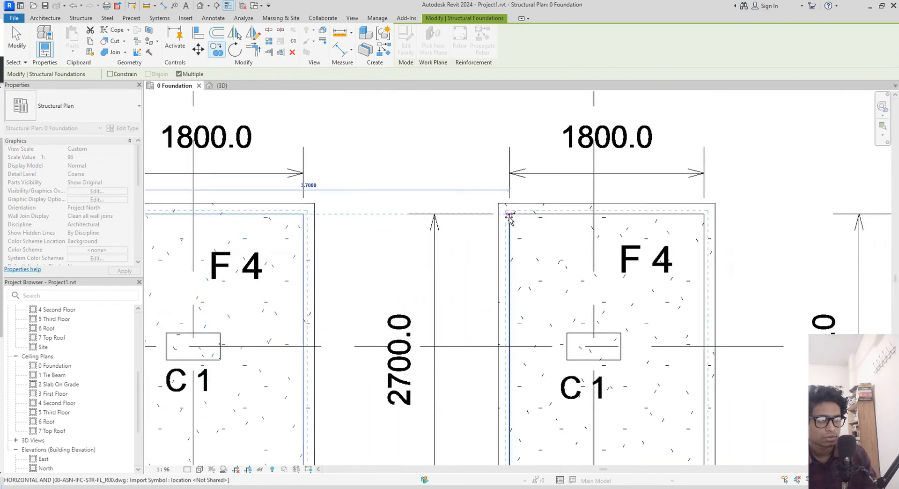
click(510, 215)
middle_drag(597, 262, 213, 233)
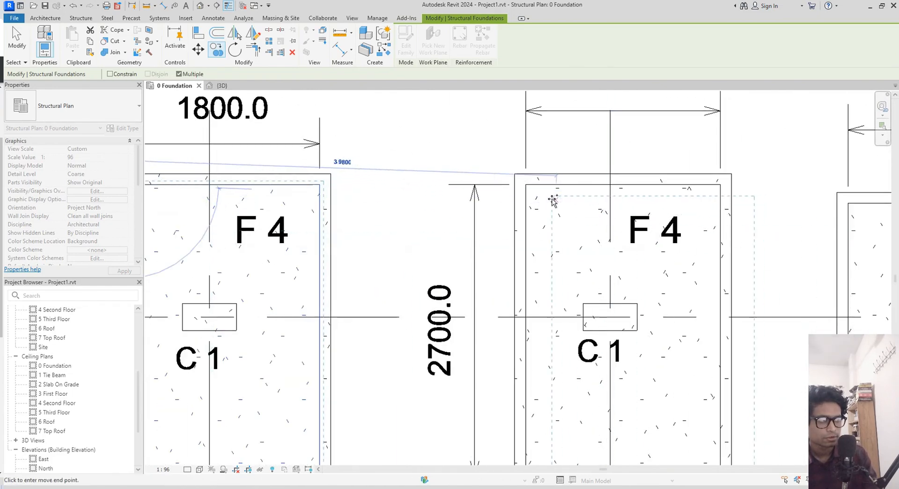
click(527, 186)
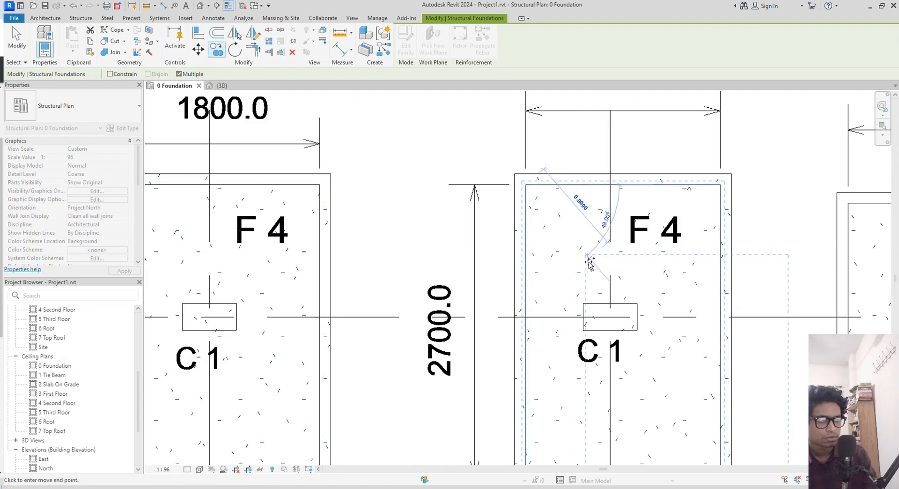
scroll(588, 262, down, 6)
middle_drag(588, 262, 711, 337)
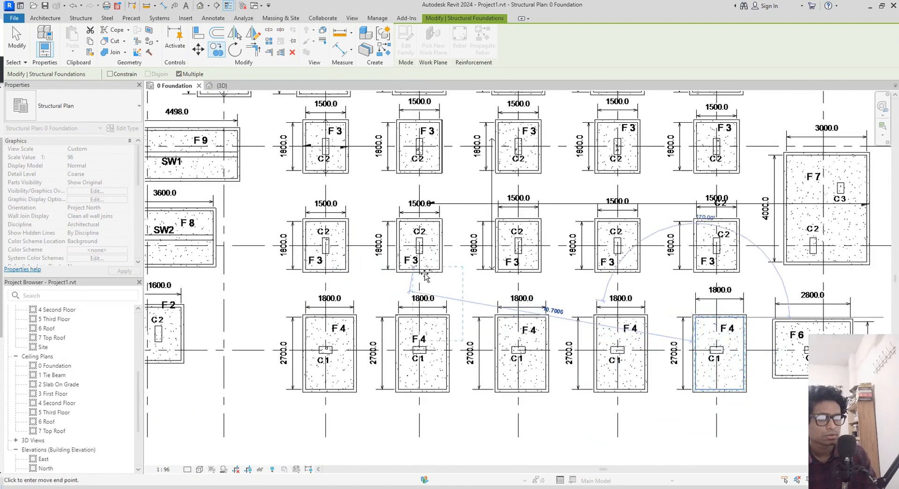
click(617, 280)
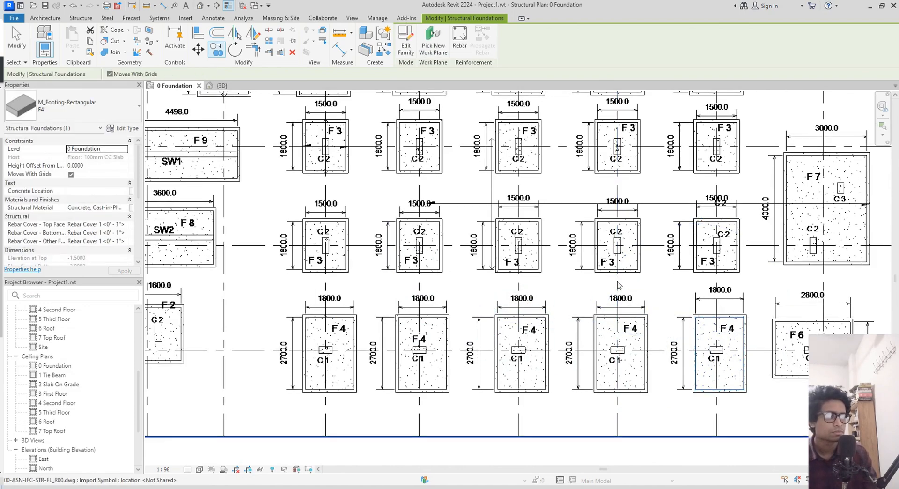
- Select the F3 footing at C-2
scroll(350, 215, up, 2)
scroll(354, 213, down, 2)
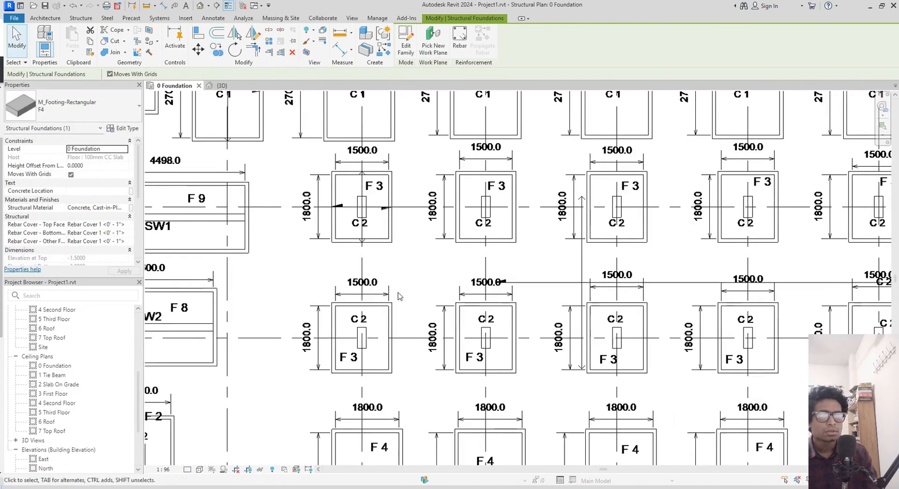
scroll(339, 185, up, 3)
scroll(338, 183, up, 6)
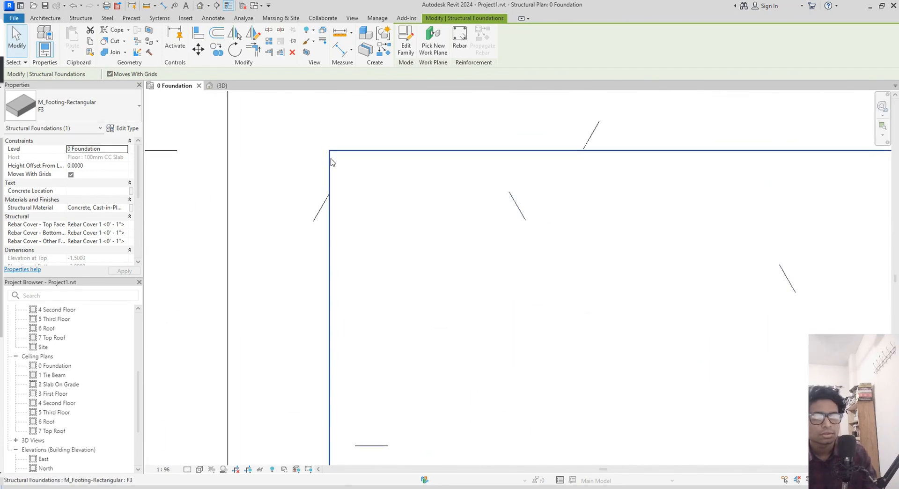
- Copy the F3 footing at grid C, row 2, from its upper corner to the matching footing corner at grid D in the same row
key(m)
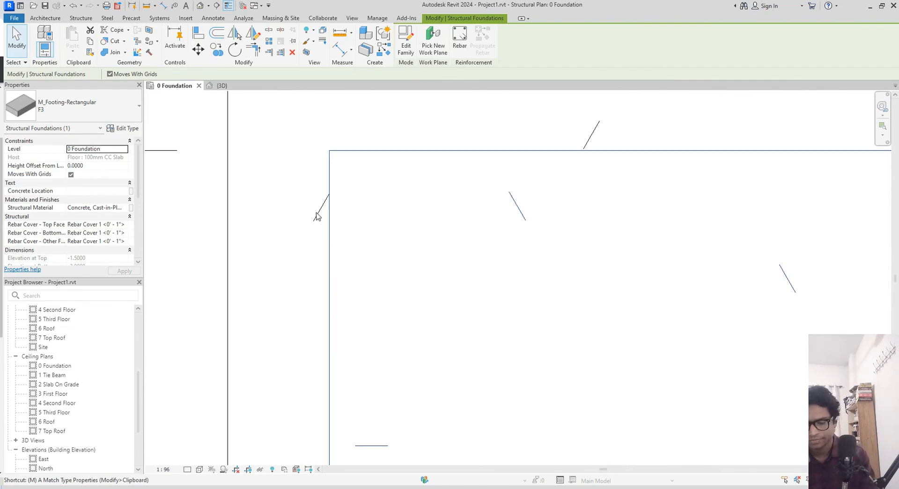
middle_drag(376, 247, 368, 247)
key(Escape)
click(322, 180)
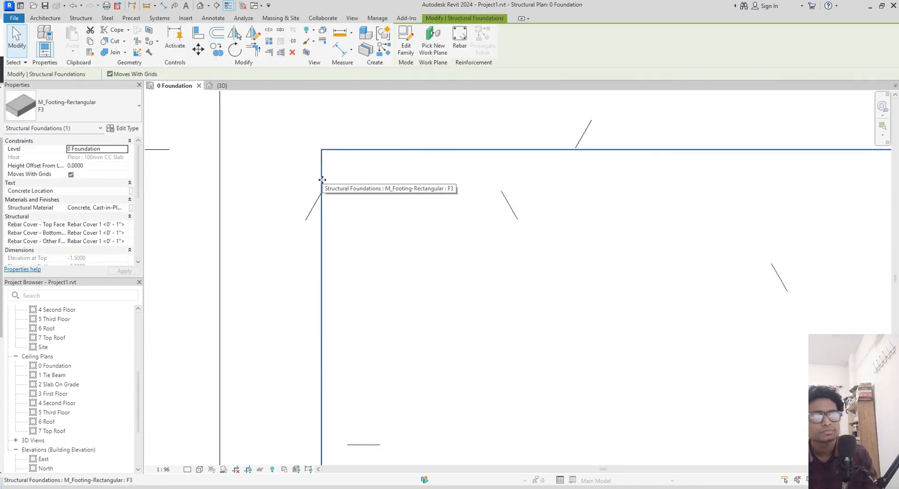
key(o)
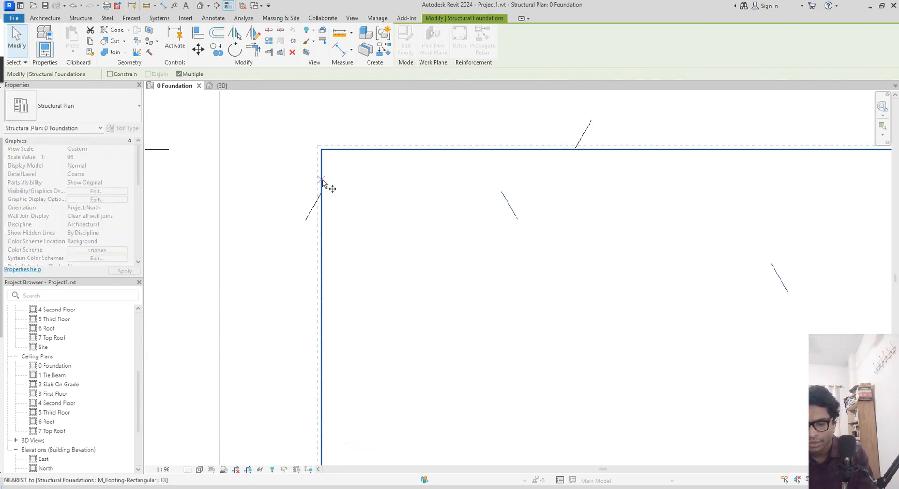
scroll(322, 180, up, 3)
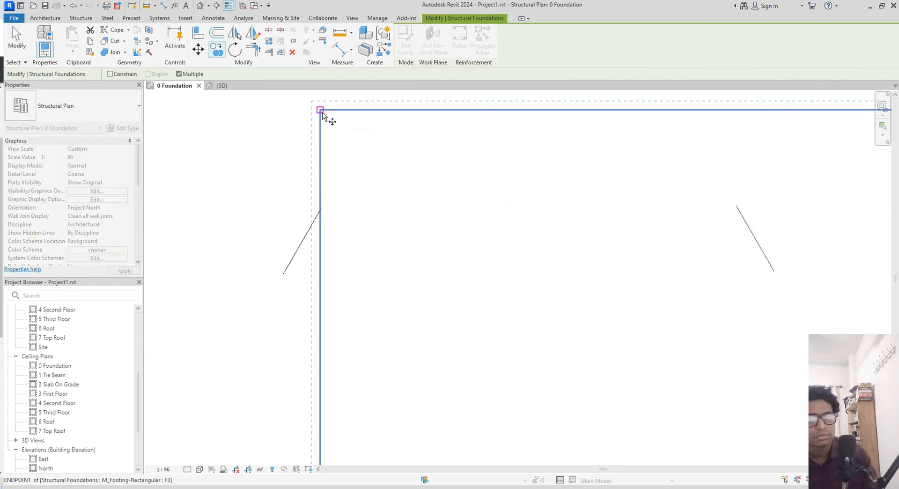
click(320, 110)
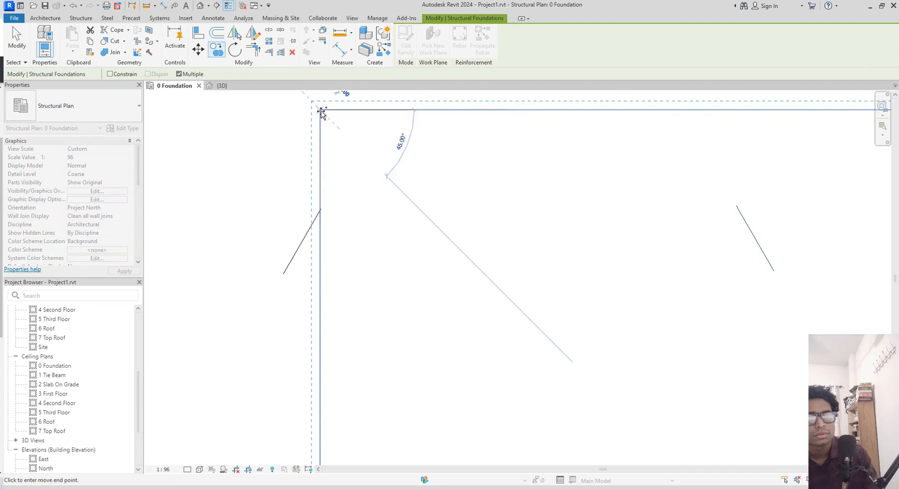
scroll(524, 243, up, 5)
scroll(601, 247, down, 4)
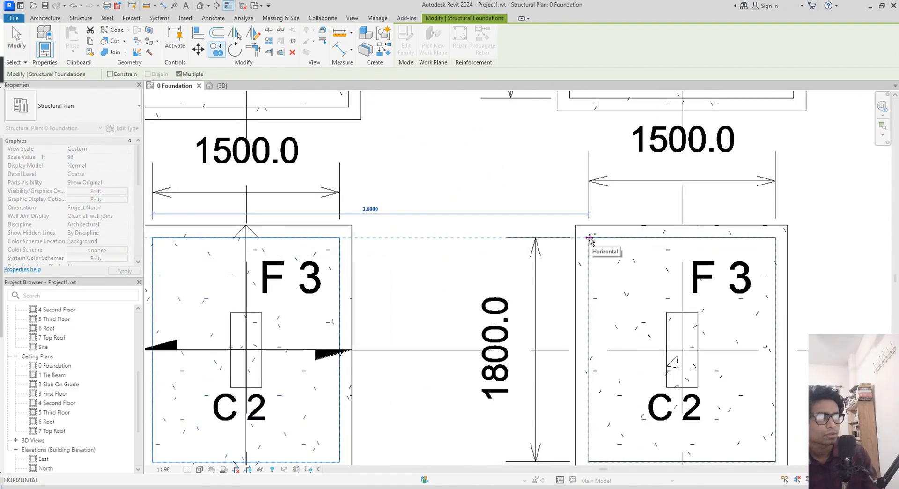
click(589, 238)
- Place further copies of the F3 footing at grids E, F and G along row 2, matching the drawing's footing corners
middle_drag(627, 248, 250, 253)
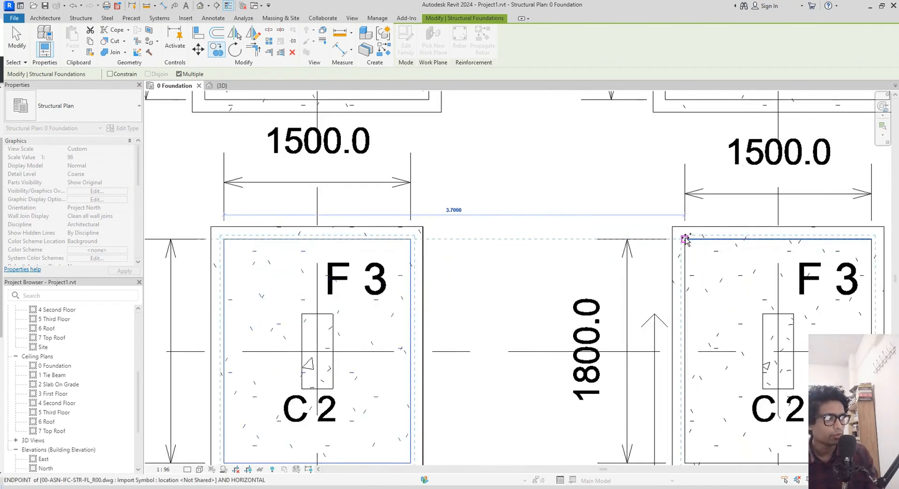
click(685, 238)
middle_drag(702, 248, 183, 244)
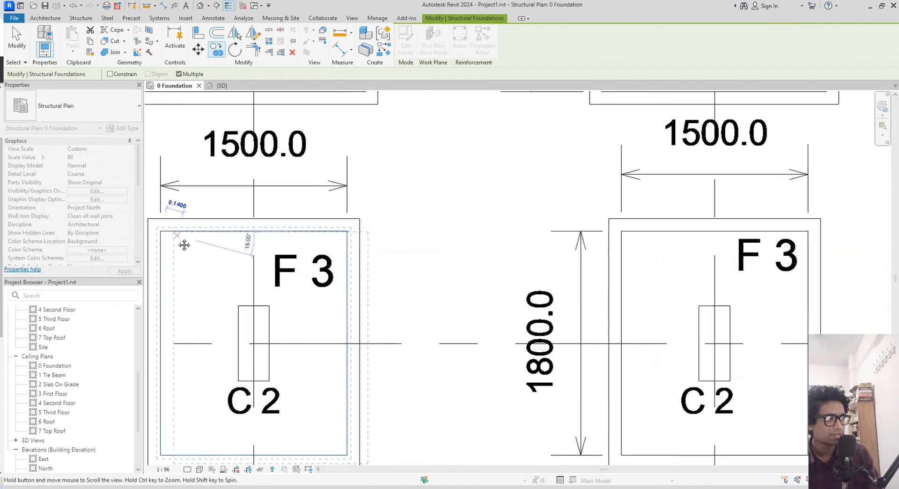
click(622, 233)
middle_drag(686, 246, 142, 224)
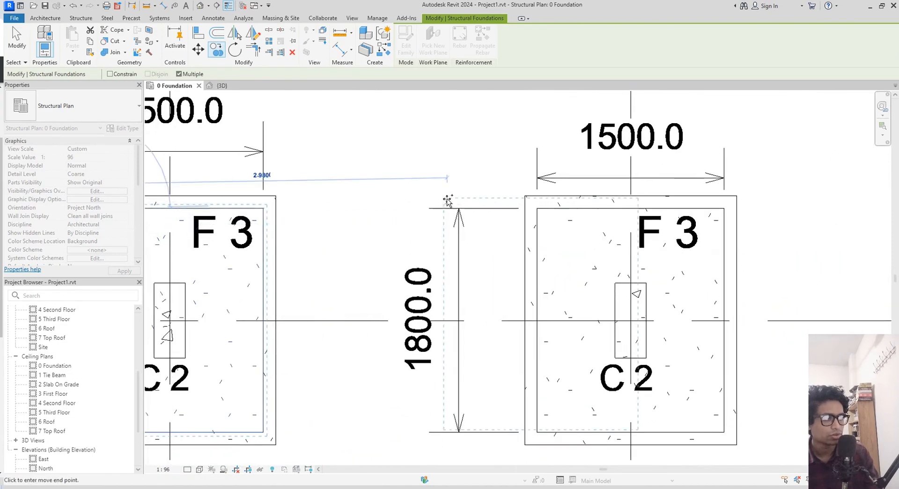
click(536, 208)
- Place copies of the F3 footing on the drawn outlines at grids C and D in row 3
scroll(585, 247, down, 4)
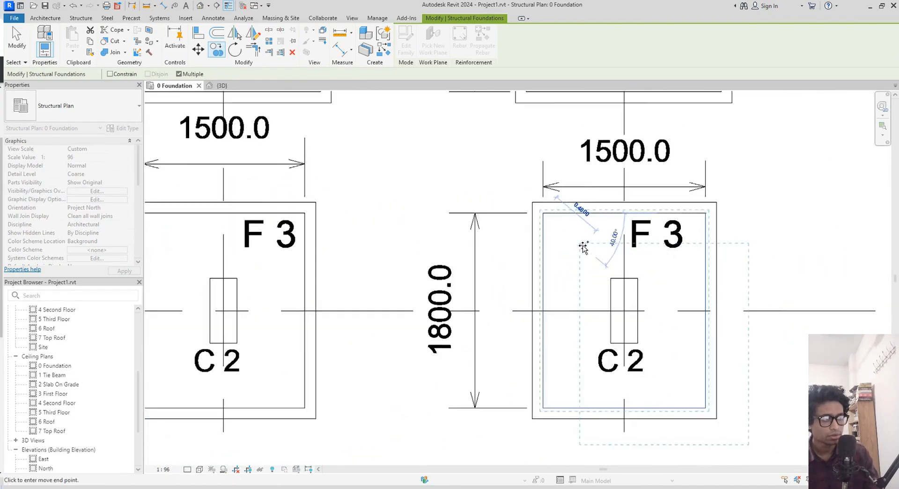
middle_drag(609, 276, 782, 135)
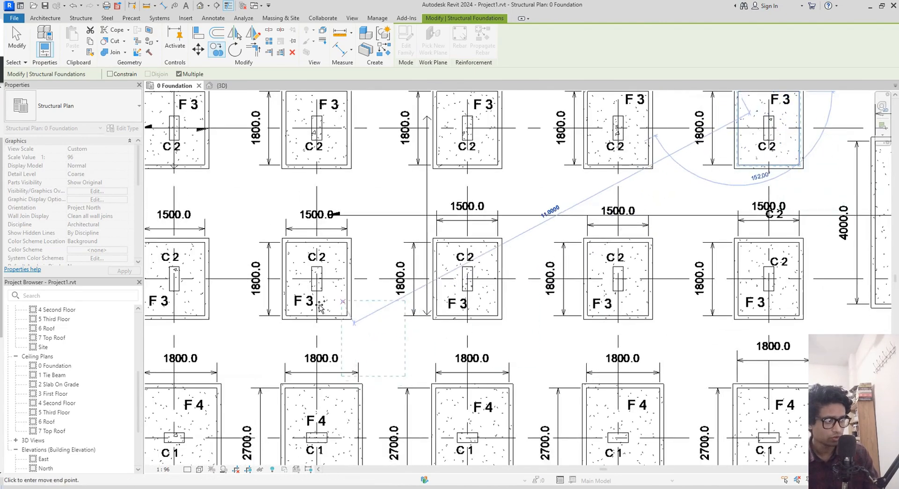
middle_drag(329, 309, 621, 278)
scroll(428, 209, up, 1)
scroll(429, 206, up, 4)
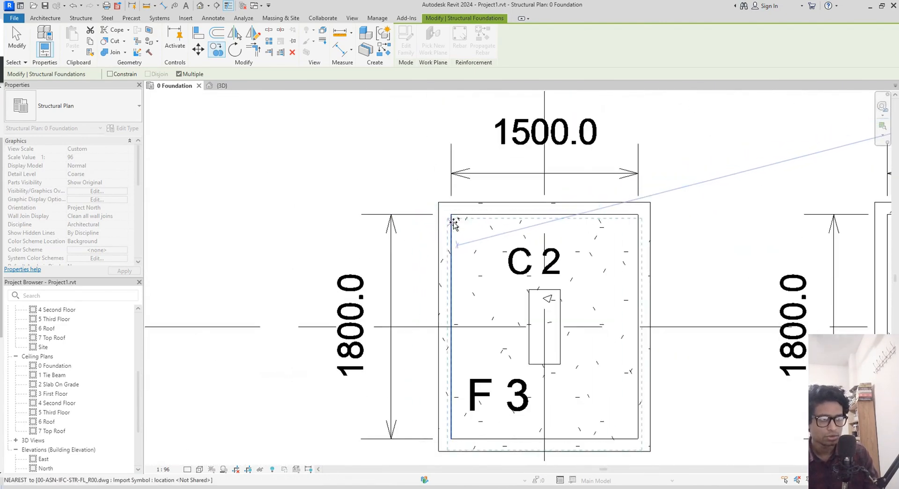
middle_drag(788, 261, 539, 245)
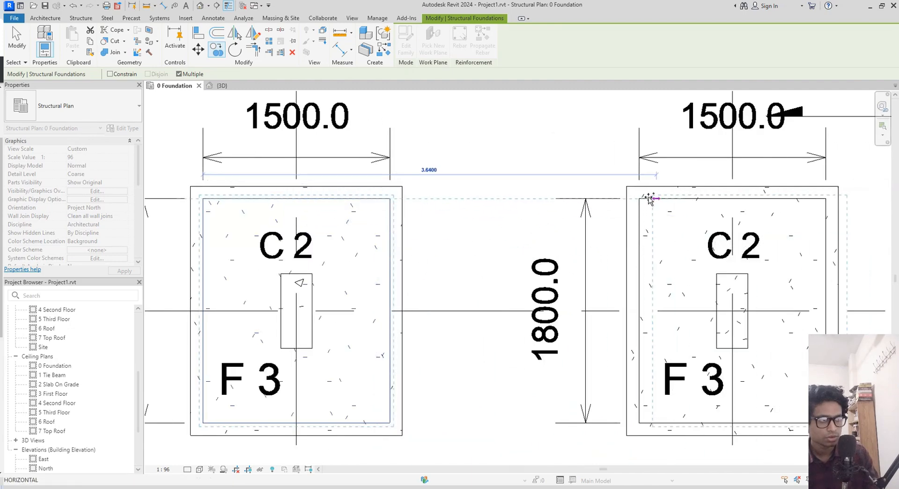
middle_drag(688, 241, 446, 257)
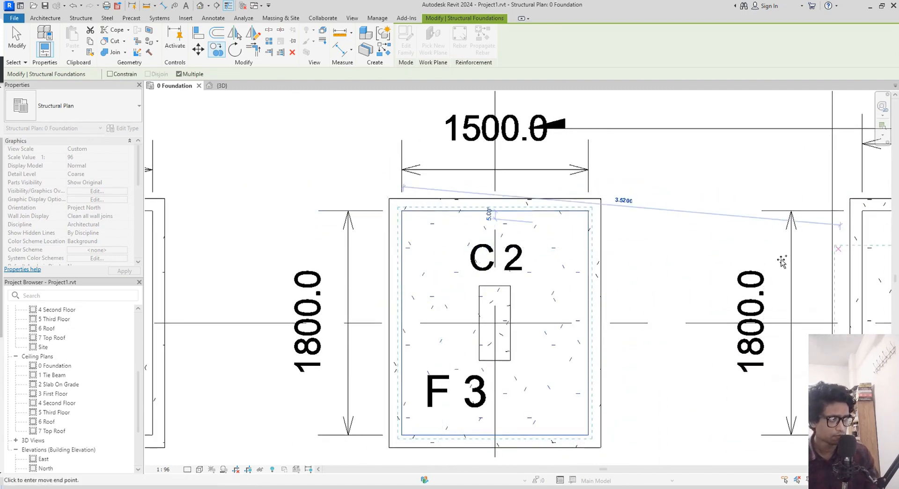
- Place copies of the F3 footing at grids E, F and G in row 3 and finish copying
middle_drag(783, 257, 377, 244)
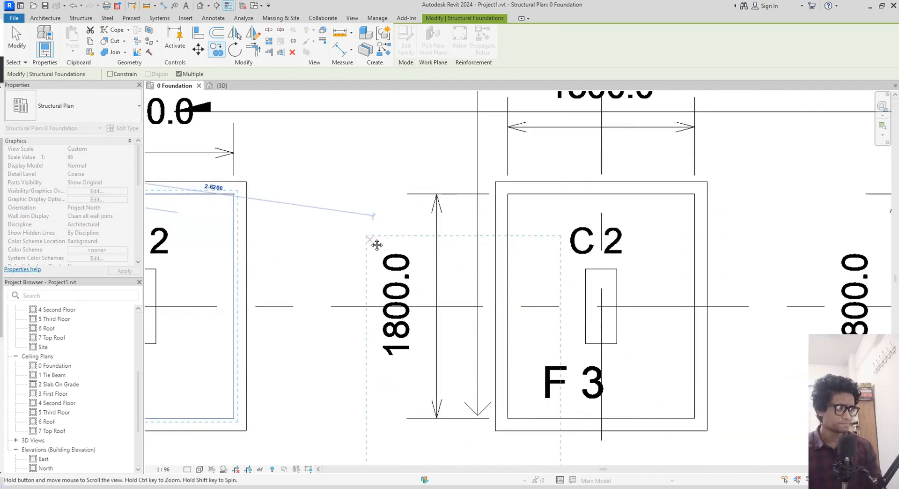
click(510, 199)
middle_drag(585, 192, 335, 201)
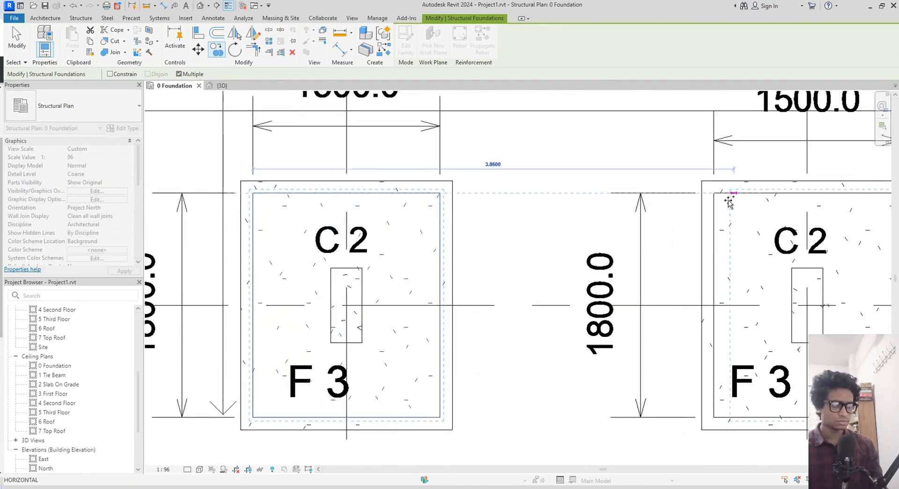
click(730, 196)
middle_drag(697, 247, 300, 247)
scroll(802, 275, down, 3)
middle_drag(750, 280, 459, 278)
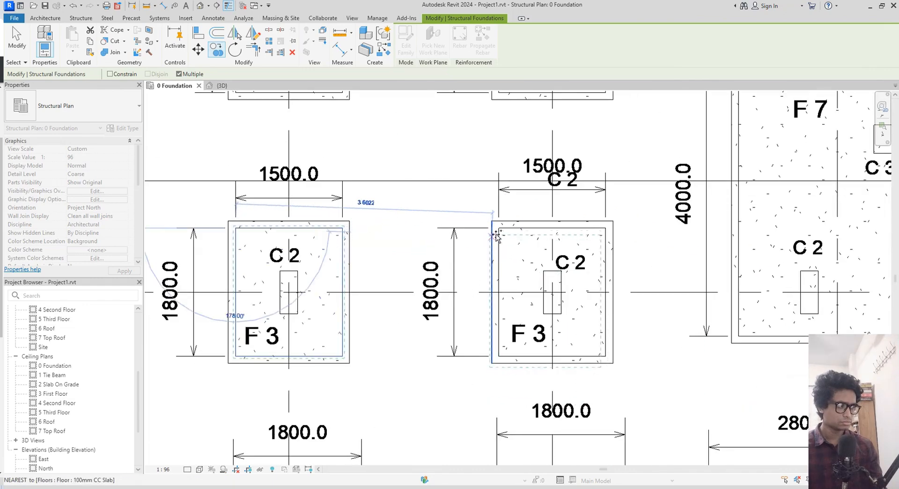
click(499, 228)
scroll(526, 262, down, 5)
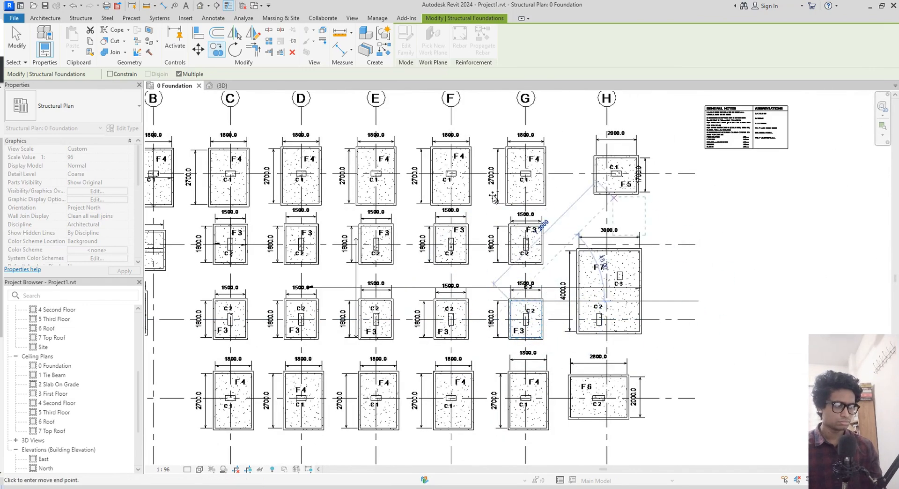
key(Escape)
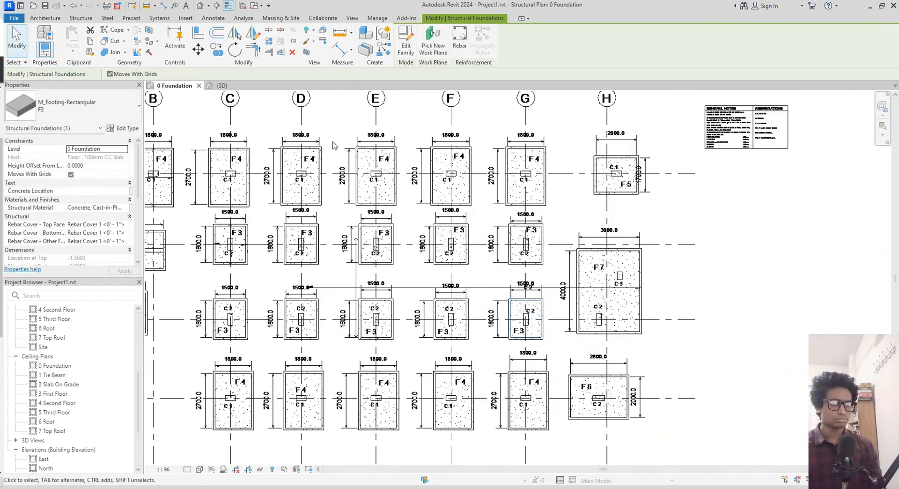
- Select all the rectangular footings in the 3D view and set their height offset from level to 0.5
click(230, 88)
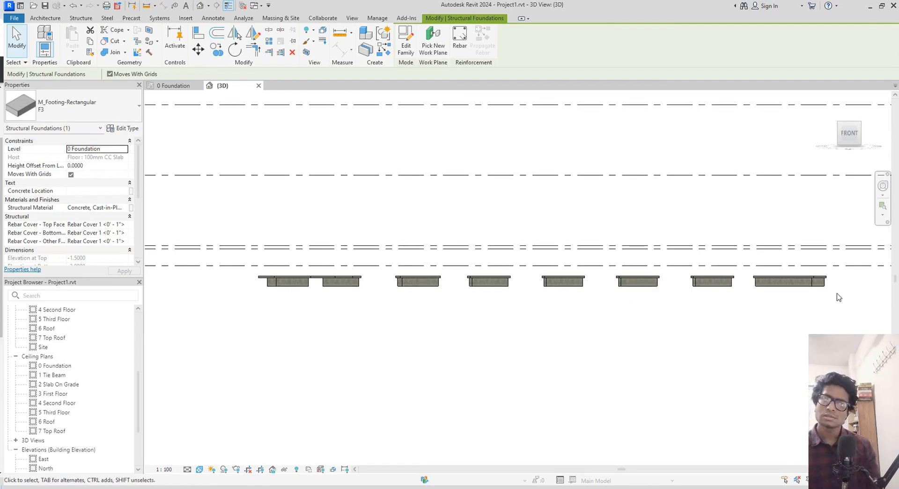
drag(803, 286, 751, 301)
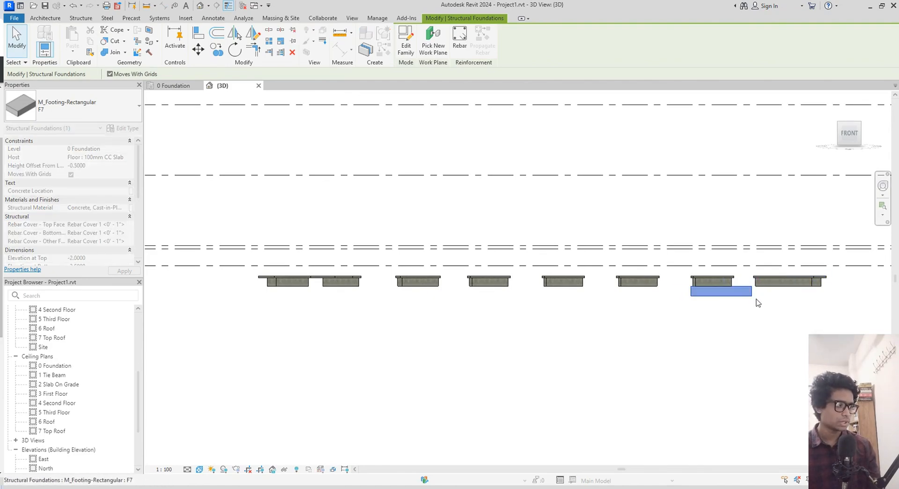
key(Escape)
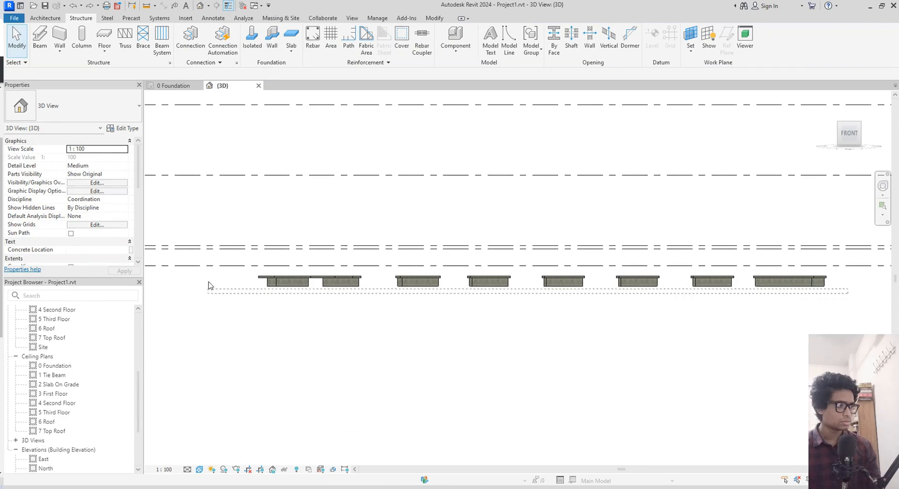
drag(208, 282, 208, 284)
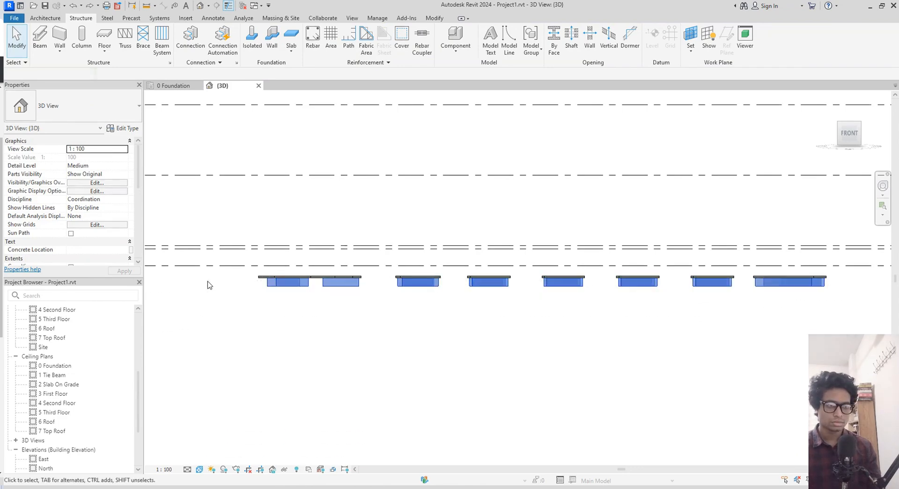
click(93, 165)
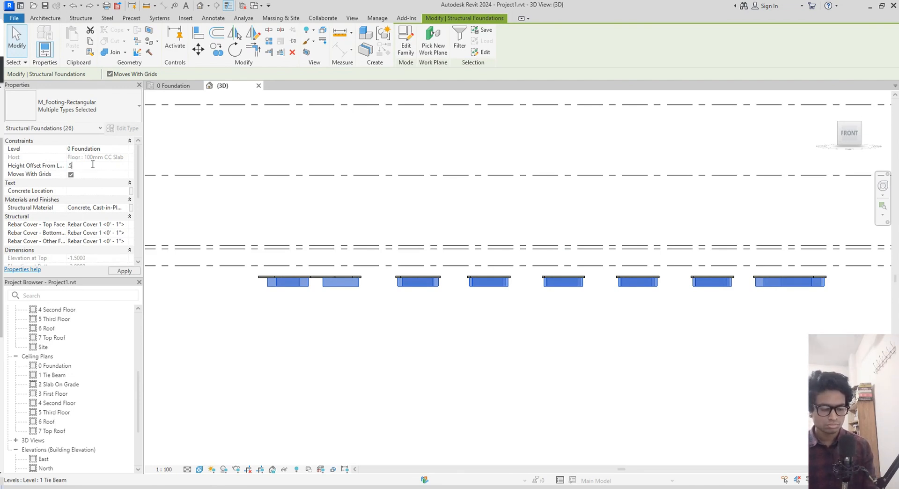
key(Return)
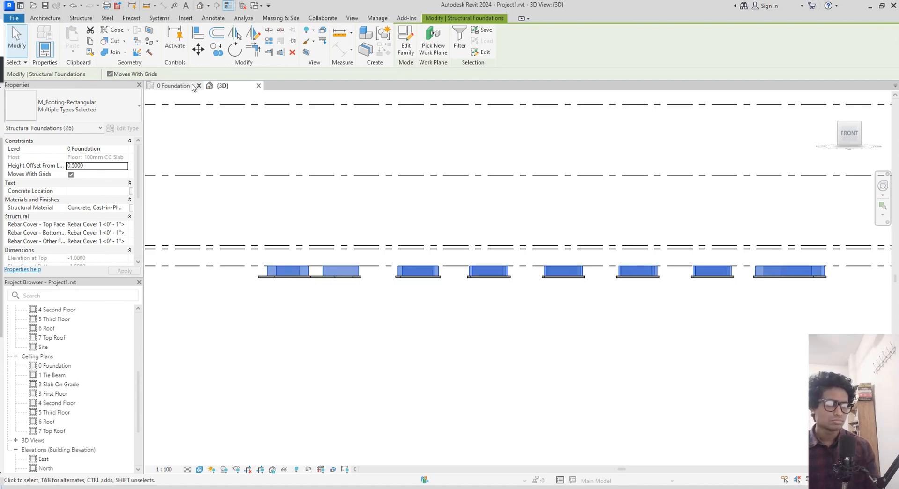
- Select all gridlines, footings and slabs across the 0 Foundation plan and pin them in place
click(173, 85)
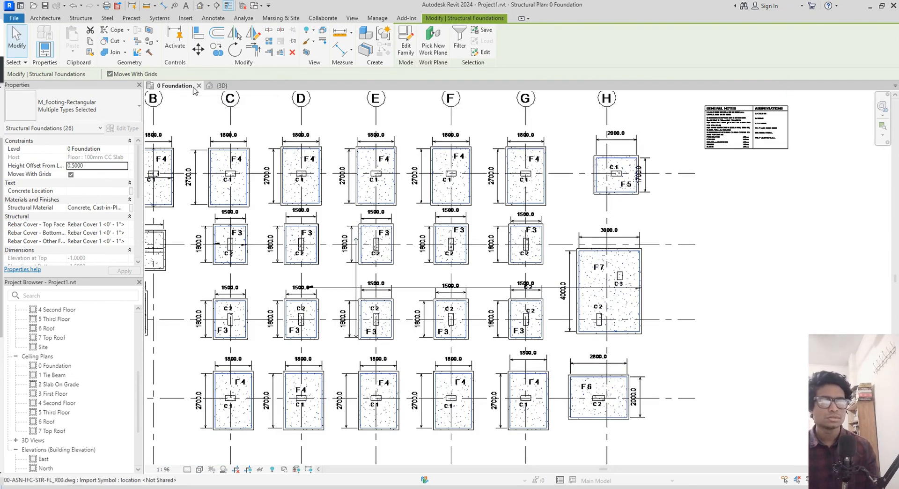
click(220, 85)
click(194, 86)
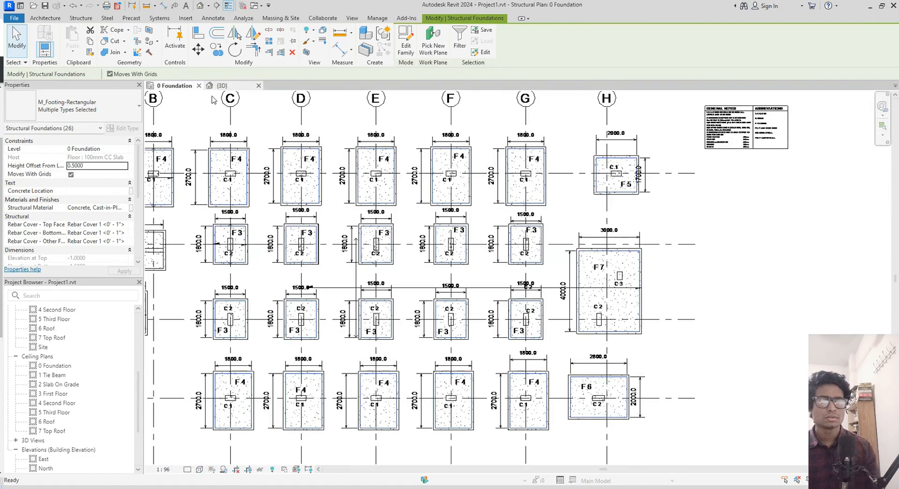
scroll(538, 292, down, 4)
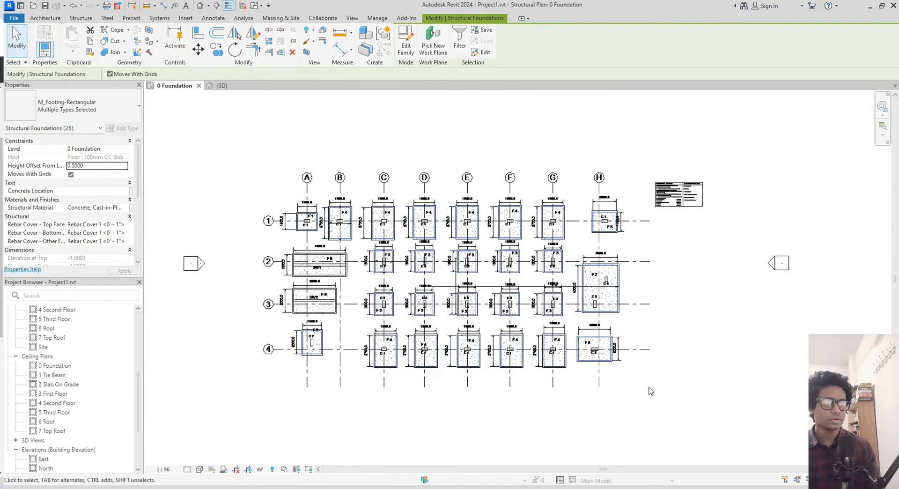
drag(647, 388, 261, 200)
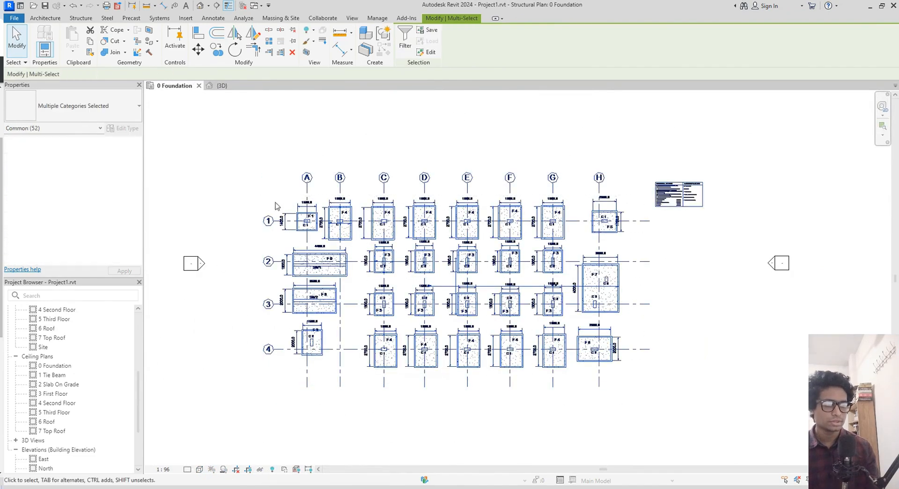
click(293, 41)
click(719, 301)
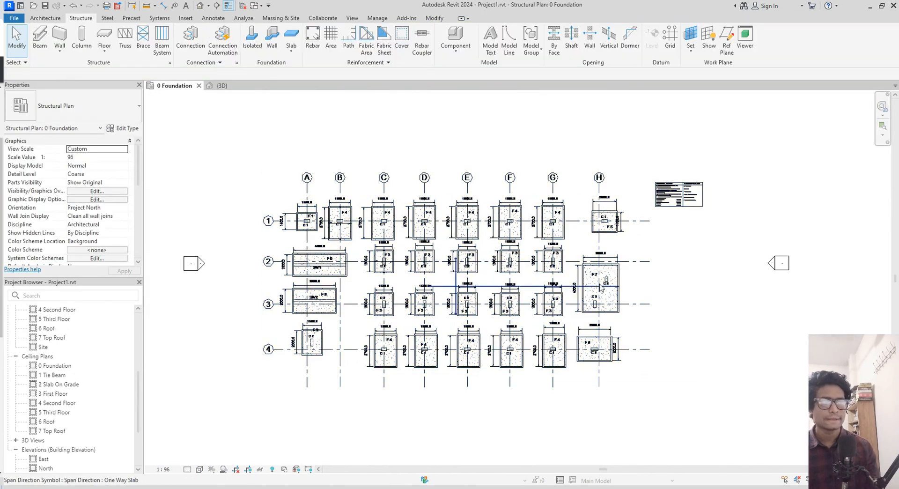
- Examine how the F3 footings and their slab outlines line up with the drawing near the F7 footing
scroll(600, 288, up, 6)
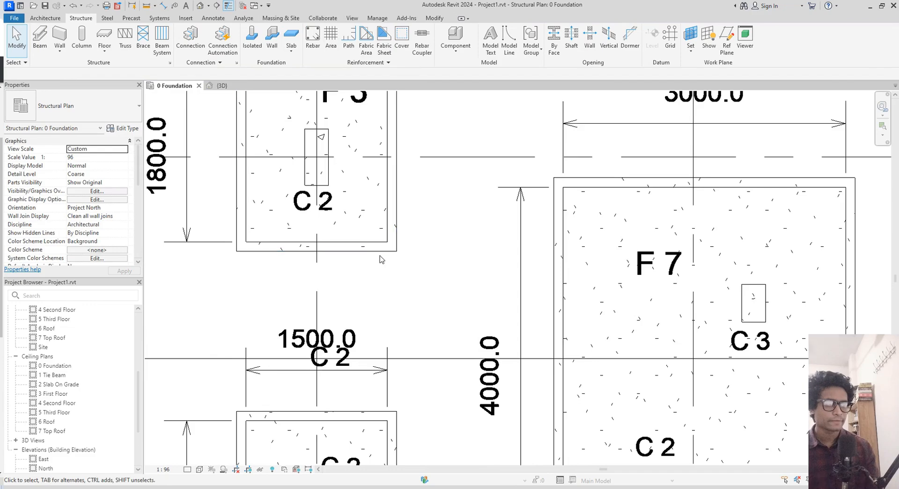
middle_drag(380, 255, 700, 137)
scroll(571, 310, up, 4)
scroll(541, 295, up, 5)
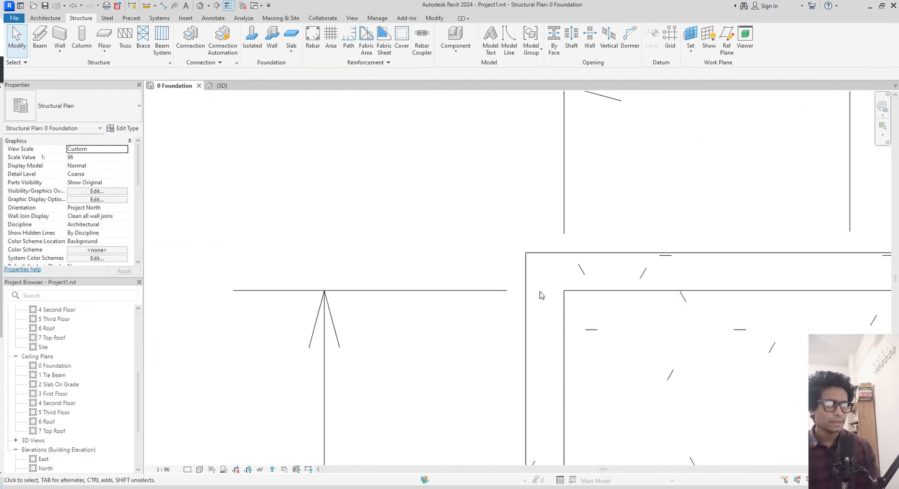
scroll(577, 301, down, 6)
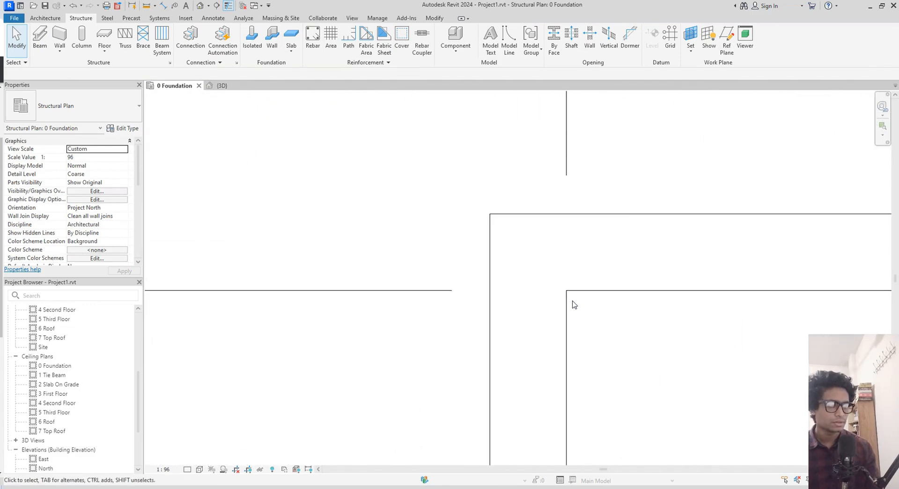
middle_drag(571, 309, 520, 482)
middle_drag(587, 203, 538, 471)
scroll(508, 401, down, 3)
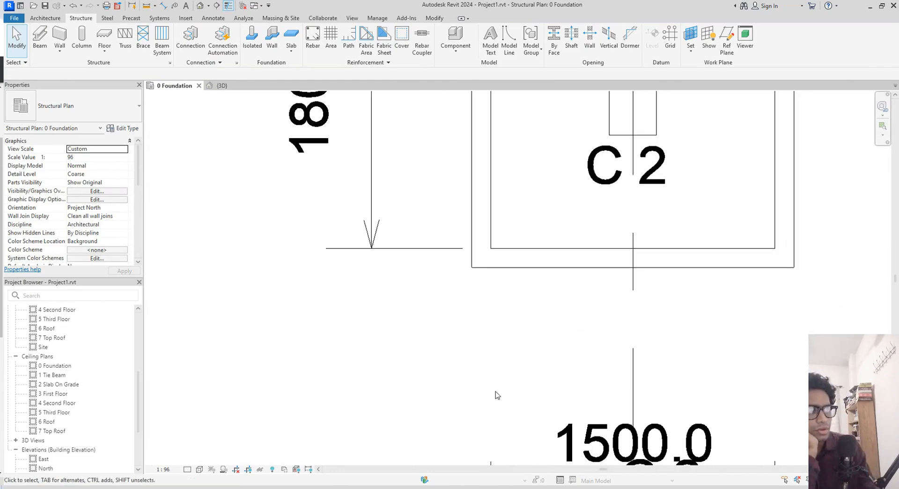
middle_drag(473, 156, 476, 253)
scroll(476, 253, up, 3)
scroll(508, 248, down, 3)
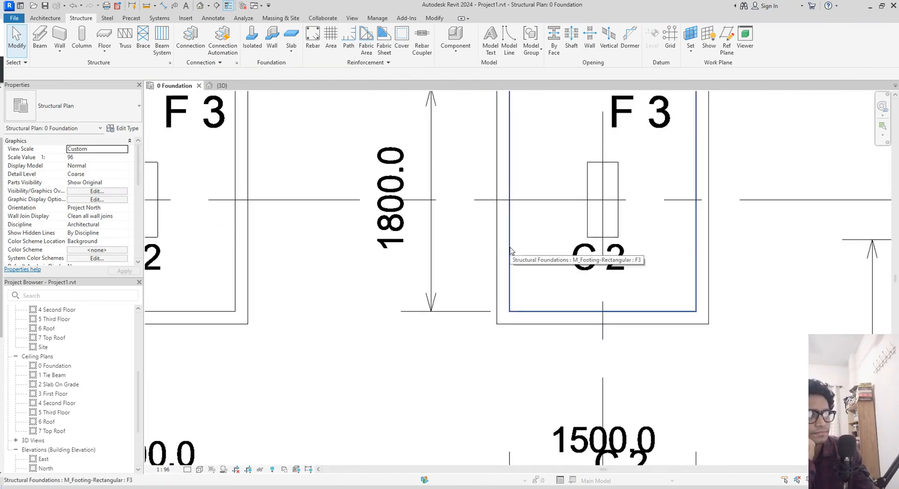
- Examine the SW1 and SW2 wall outlines over the F9 and F8 footings on the foundation plan
middle_drag(525, 199, 536, 371)
middle_drag(516, 211, 527, 323)
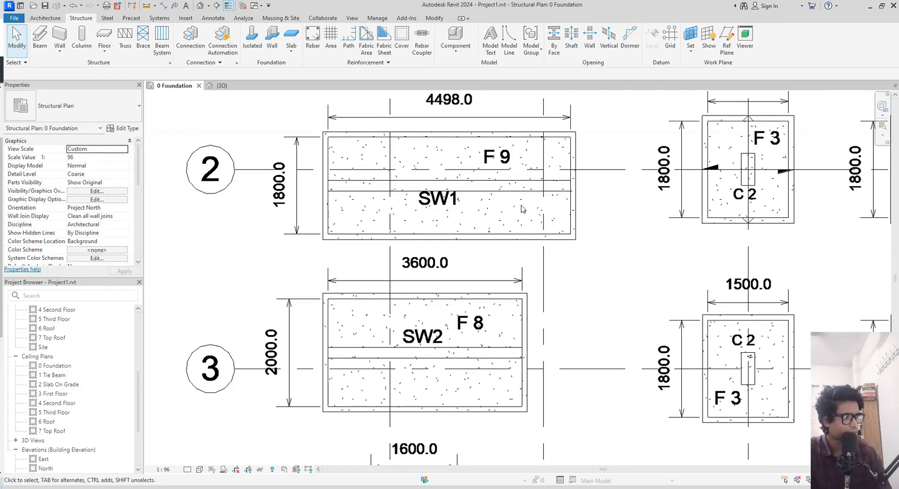
middle_drag(513, 211, 527, 218)
middle_drag(509, 218, 504, 215)
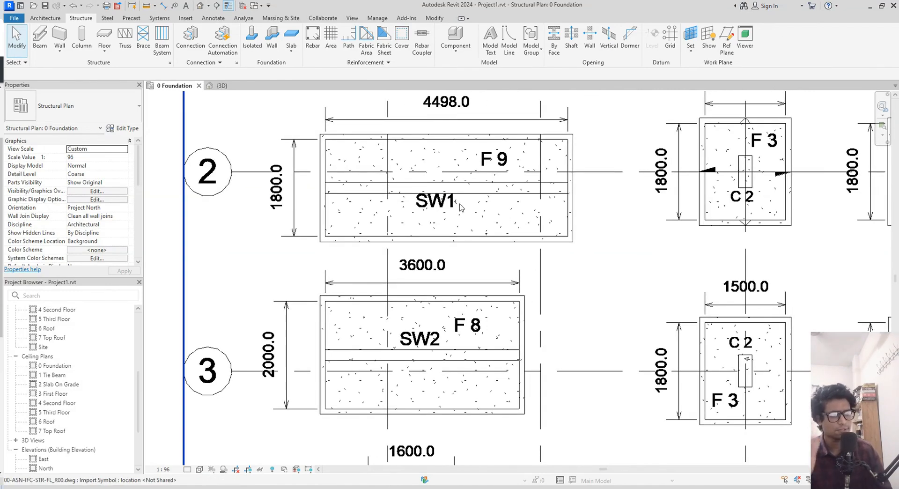
middle_drag(471, 223, 475, 223)
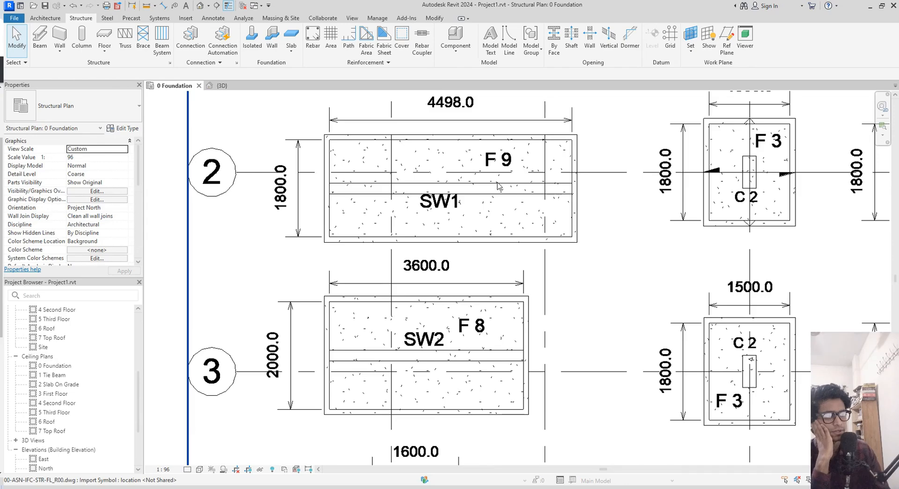
middle_drag(495, 324, 483, 319)
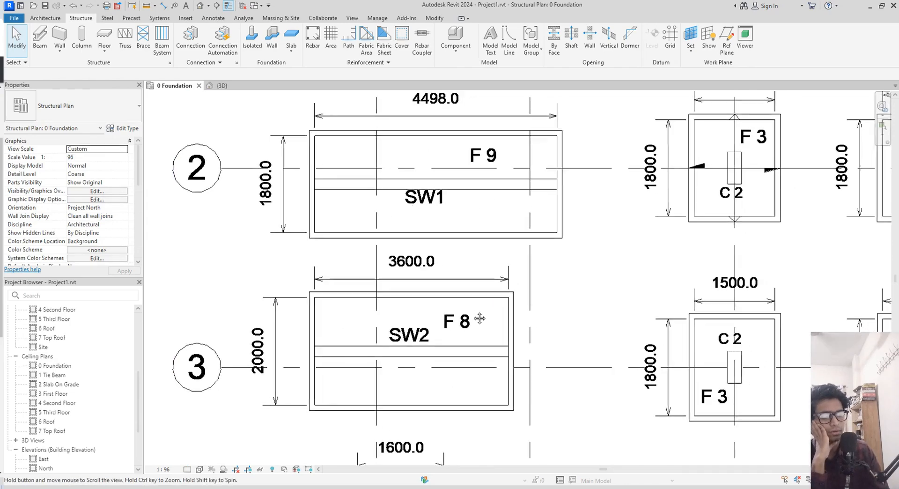
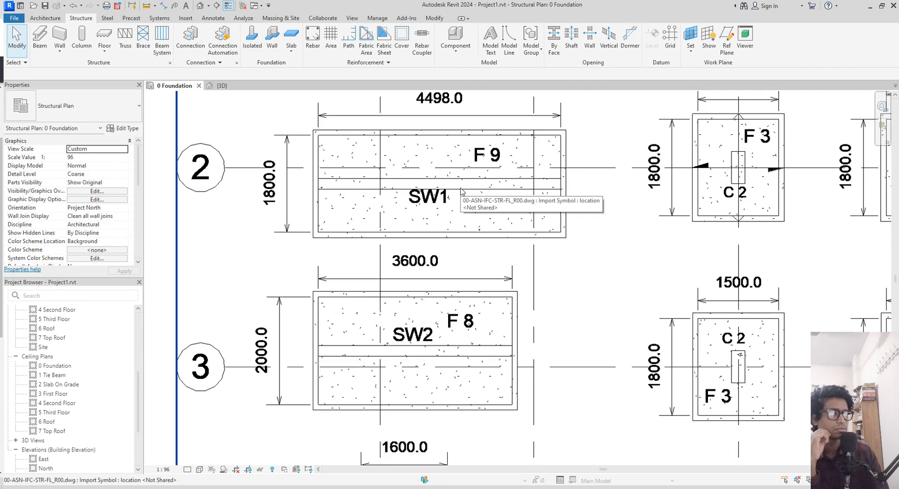
middle_drag(460, 188, 458, 190)
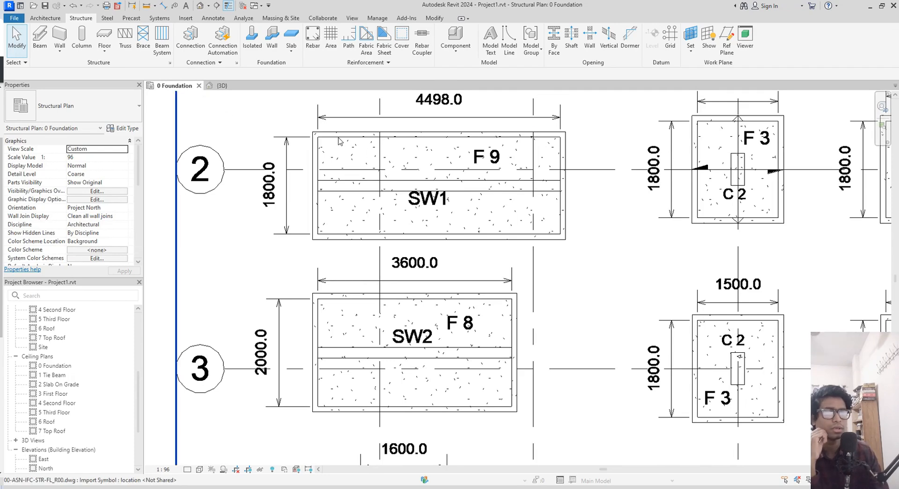
click(60, 47)
click(95, 74)
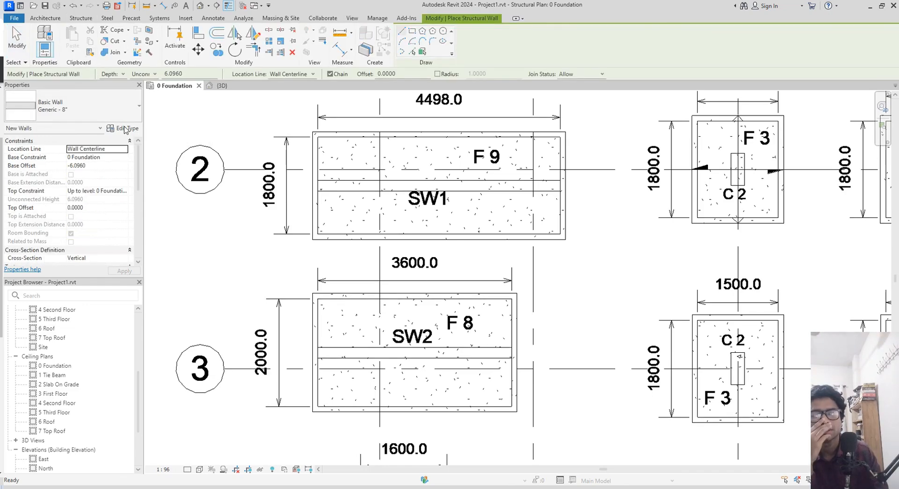
middle_drag(521, 185, 498, 187)
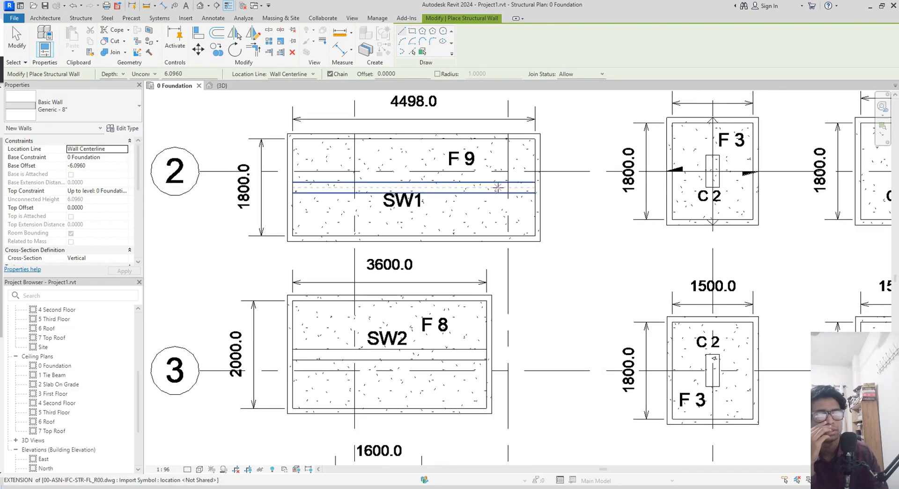
key(Escape)
- Add an aligned dimension across the thickness of the SW1 wall outline, placed beside the F9 footing
key(d)
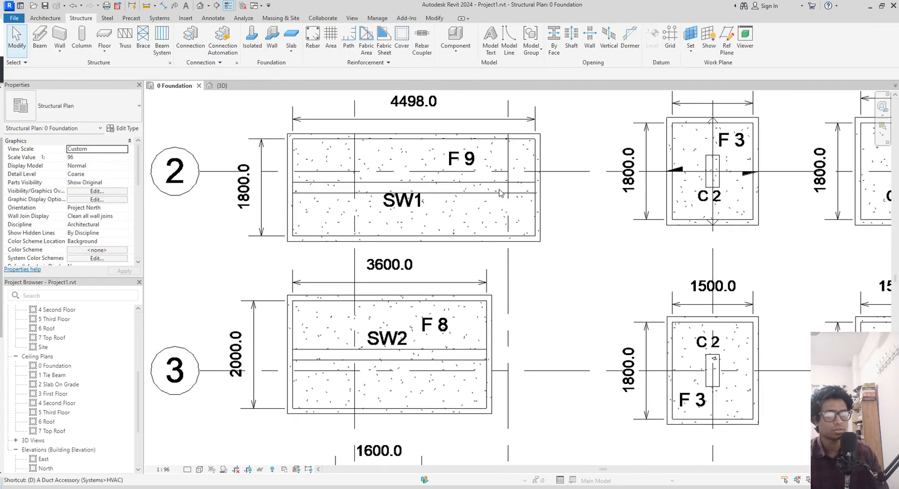
key(i)
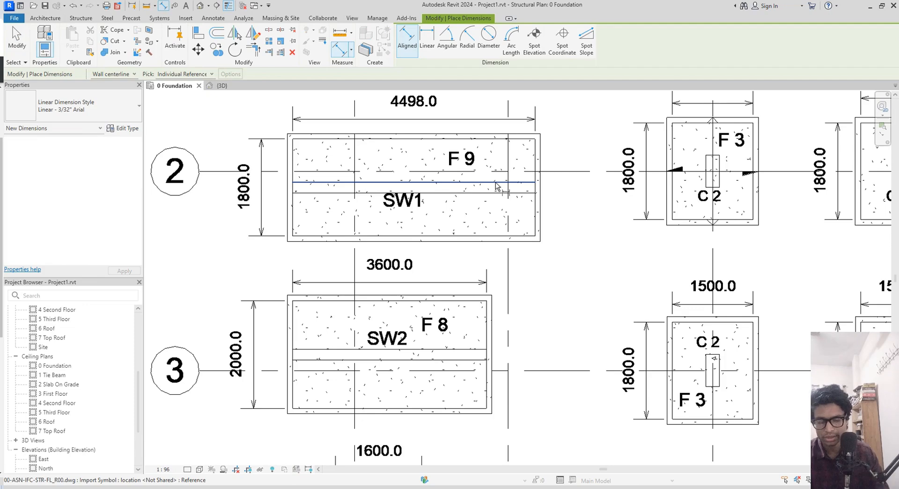
click(494, 194)
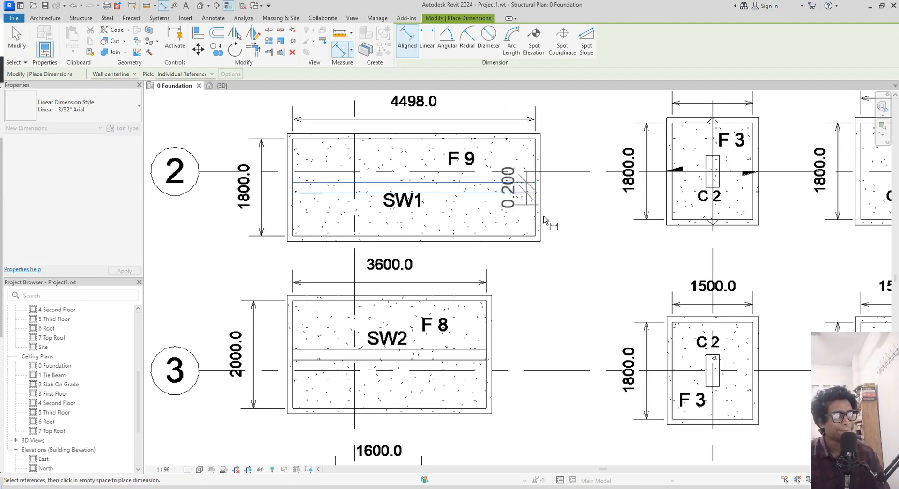
click(578, 245)
scroll(565, 184, up, 2)
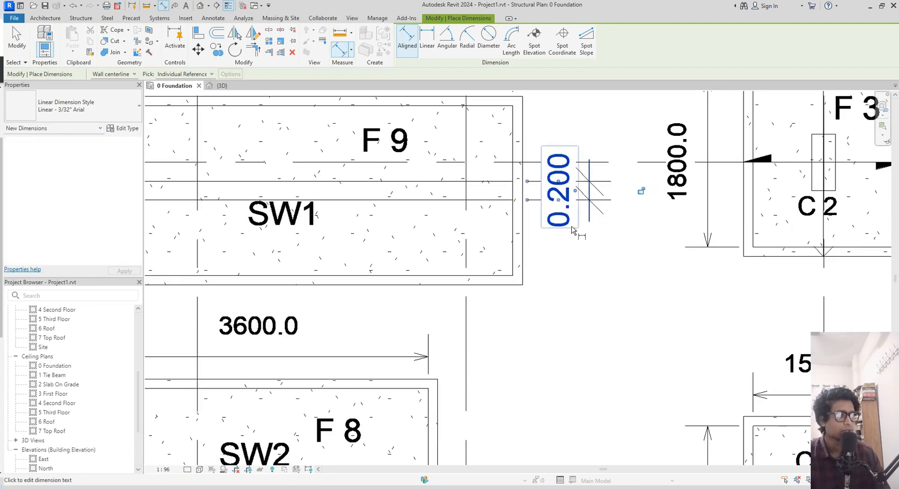
key(Escape)
click(589, 203)
scroll(564, 237, down, 1)
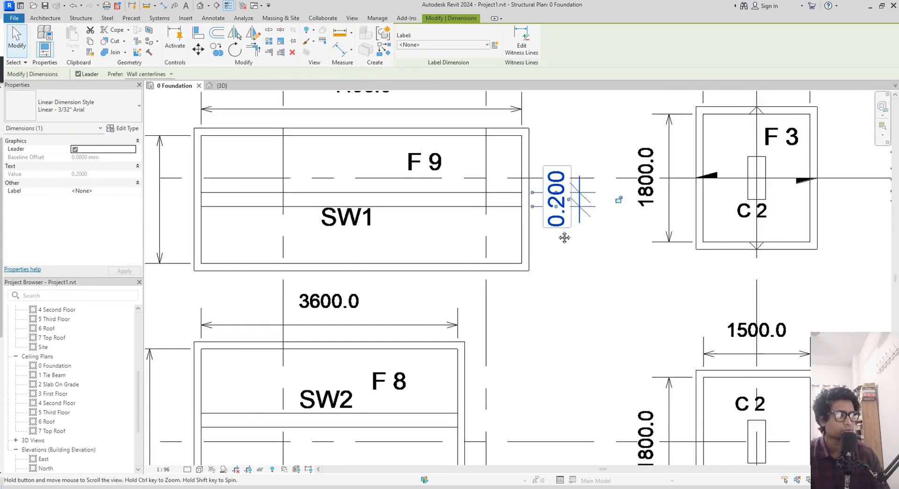
middle_drag(564, 238, 622, 248)
middle_drag(530, 208, 543, 213)
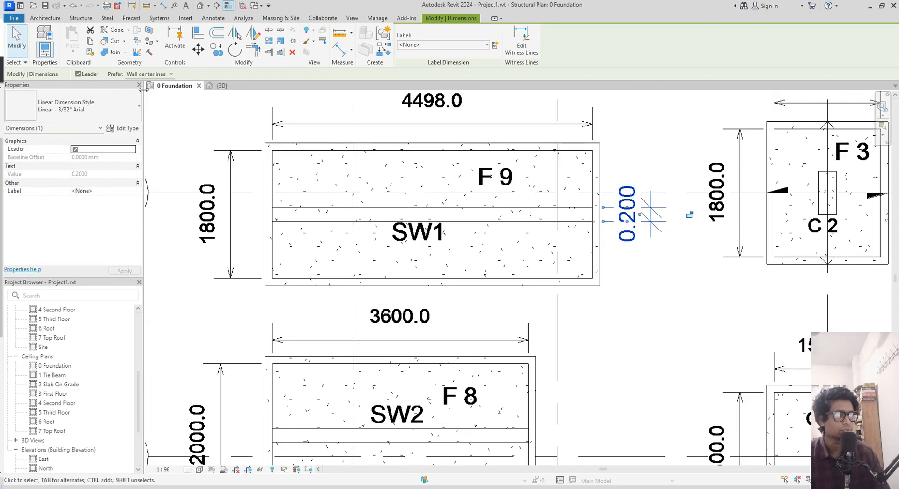
middle_drag(351, 178, 342, 176)
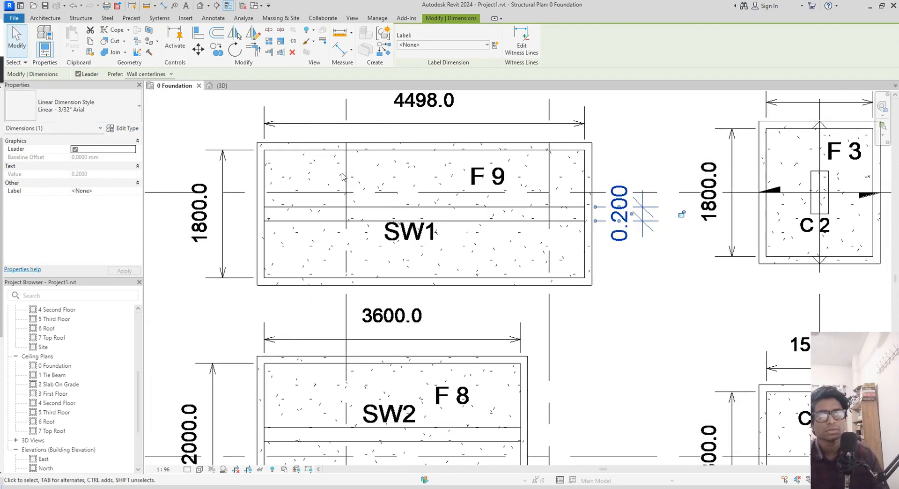
key(s)
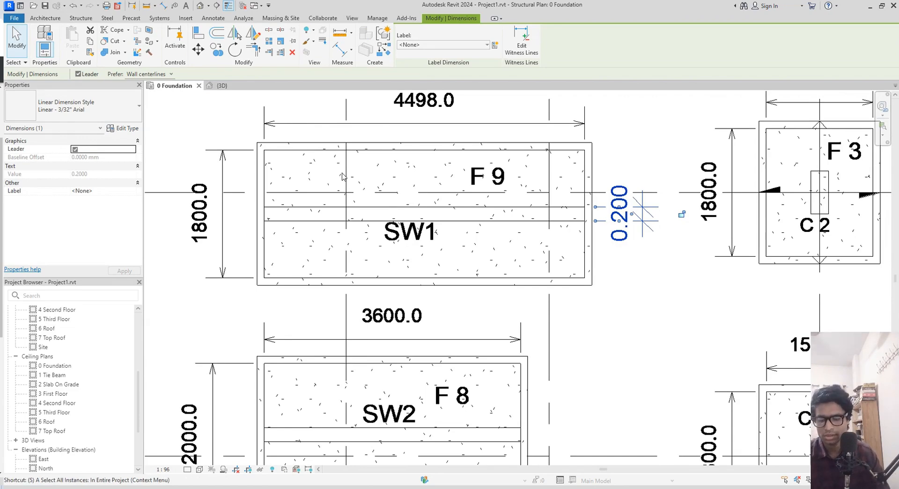
key(b)
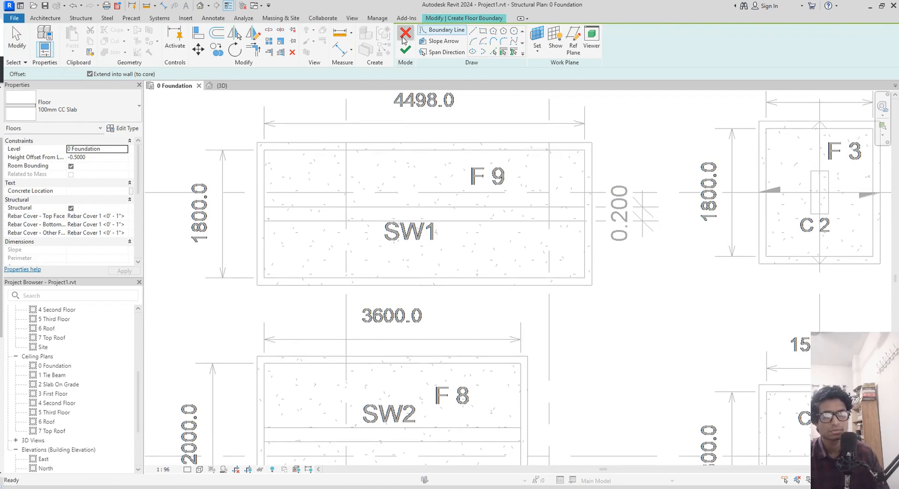
click(406, 34)
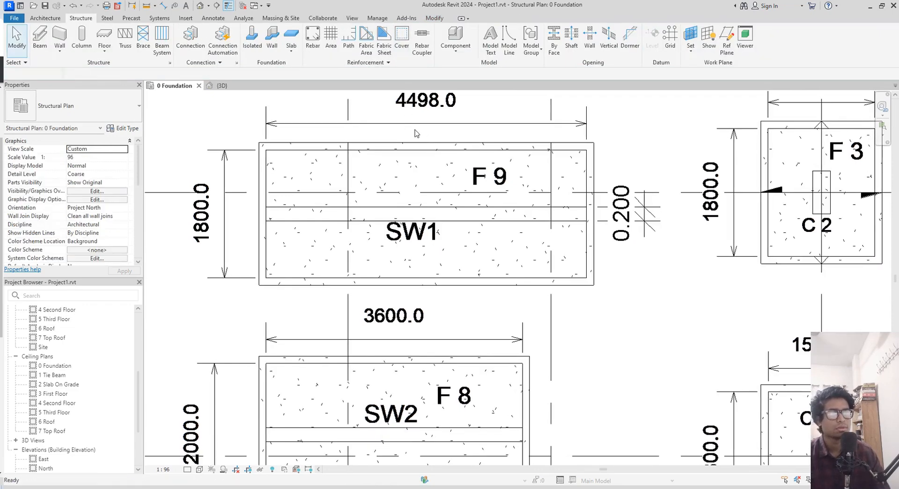
- Start an architectural wall and duplicate the Generic - 8" wall type under the name 200mm SW
key(w)
key(a)
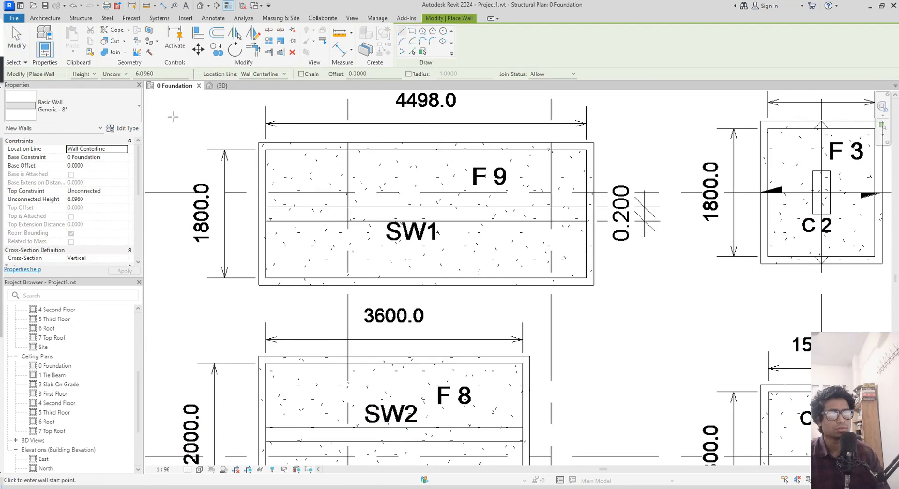
click(123, 128)
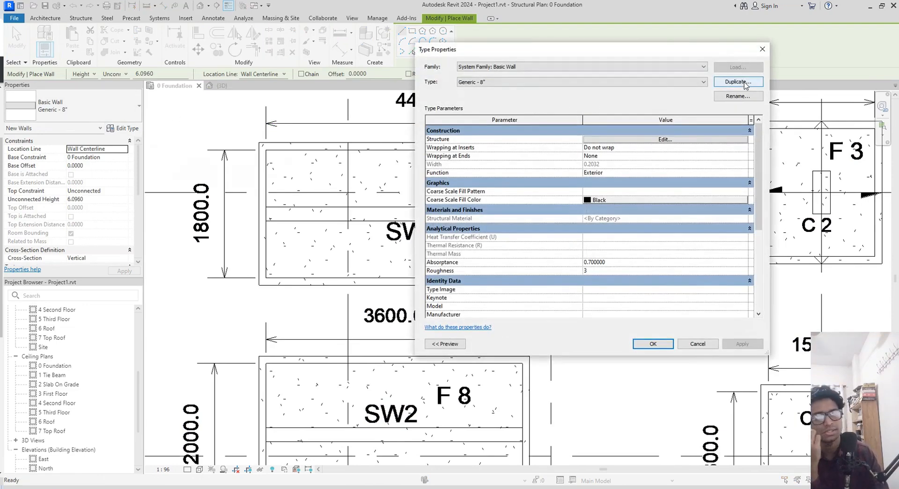
click(737, 82)
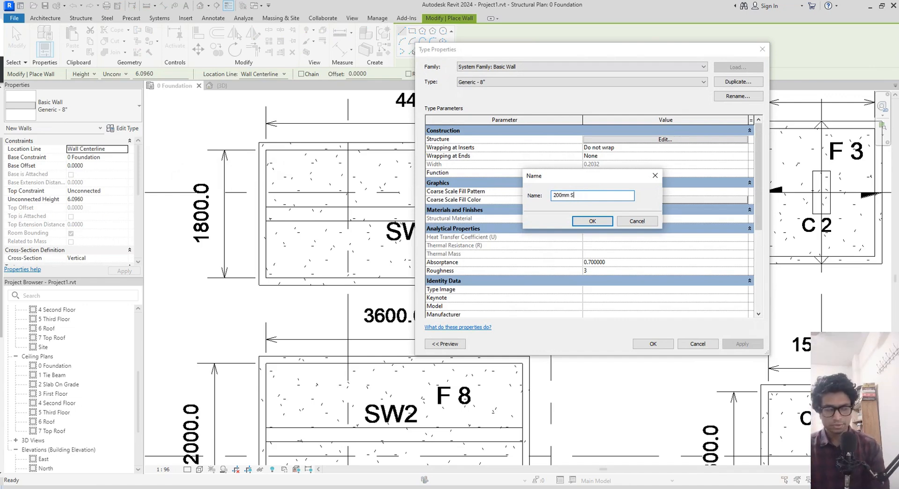
key(Return)
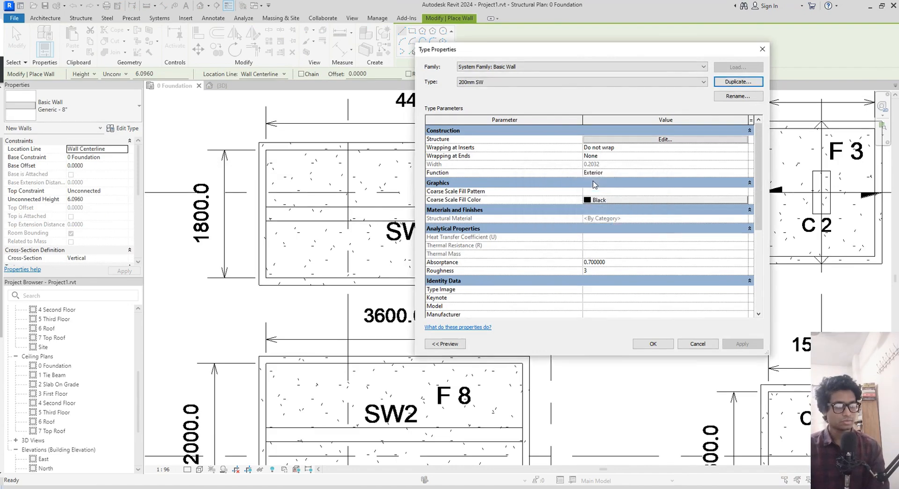
- Give the 200mm SW type's structure layer the 1. Concrete Material and a thickness of 0.2 m, and accept the type
click(664, 140)
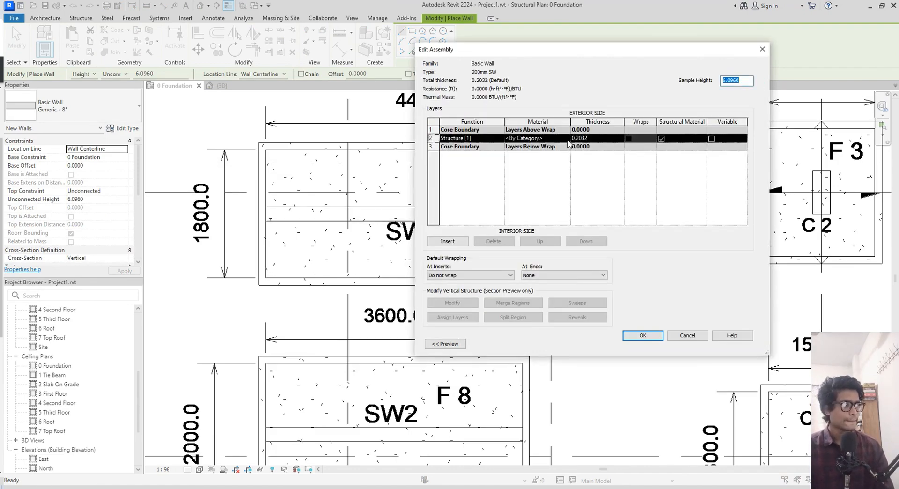
click(562, 138)
click(566, 139)
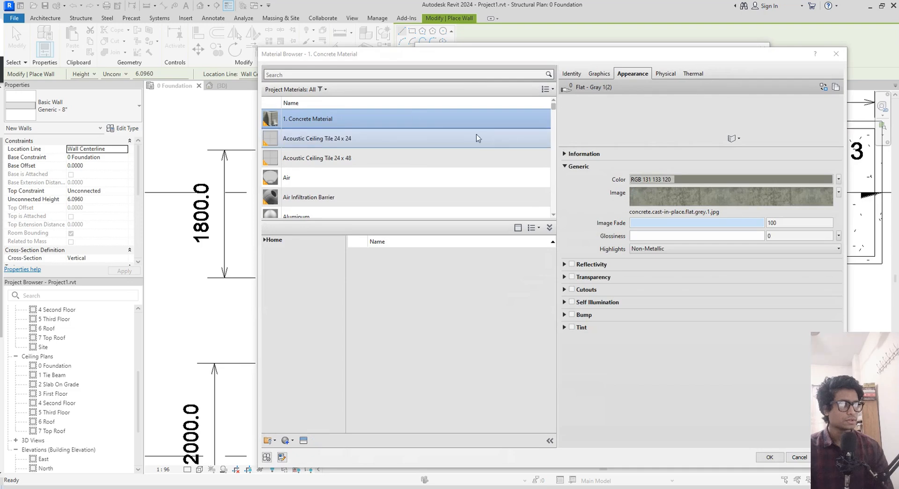
click(777, 461)
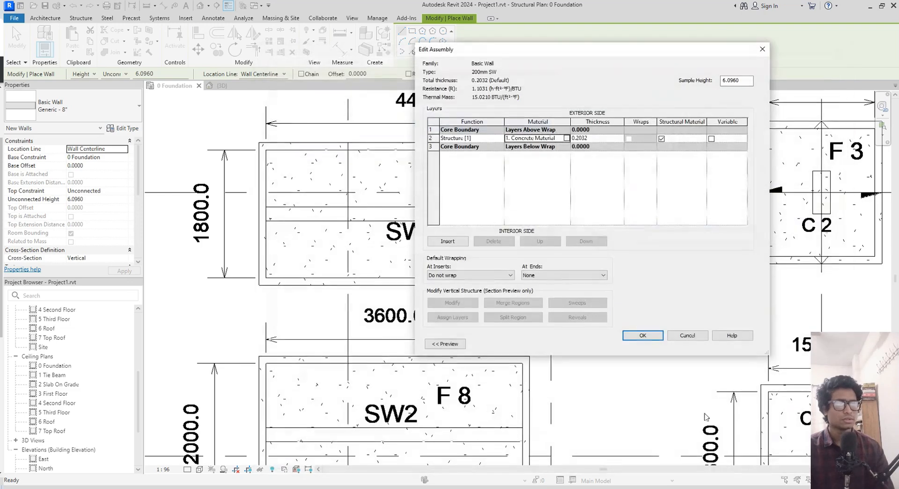
click(610, 139)
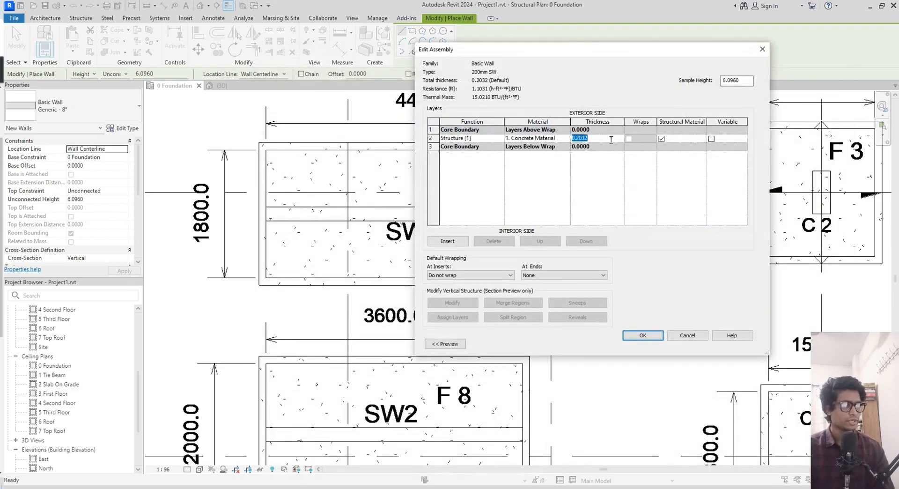
text(.2m)
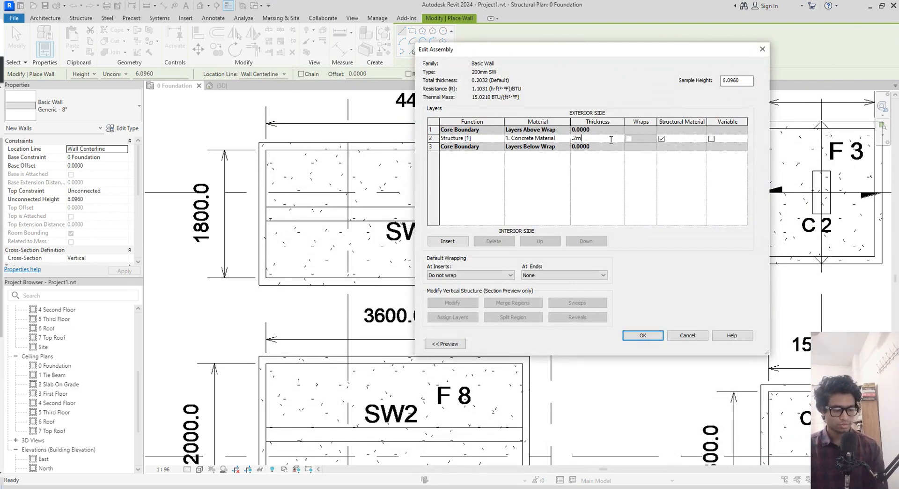
key(Tab)
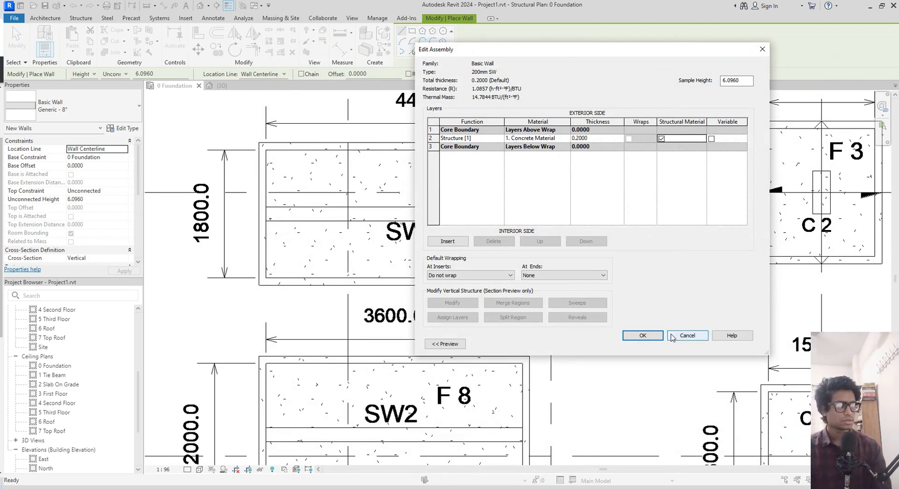
click(642, 335)
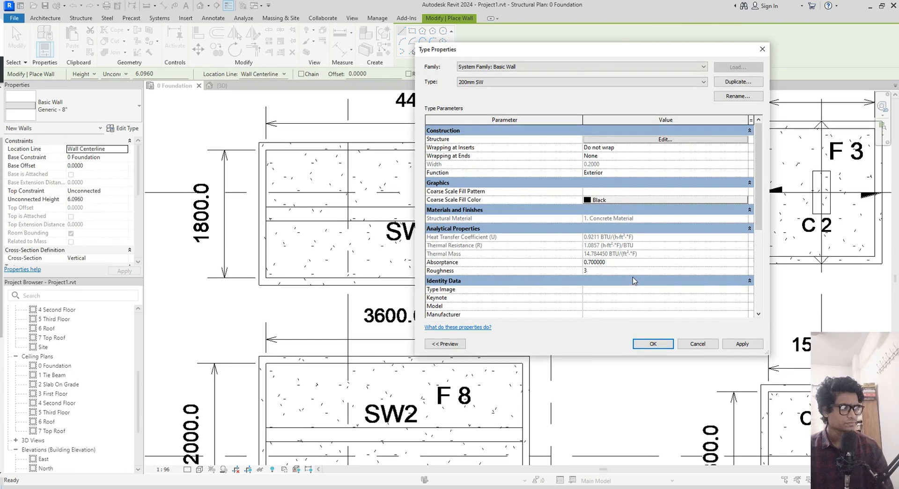
click(653, 344)
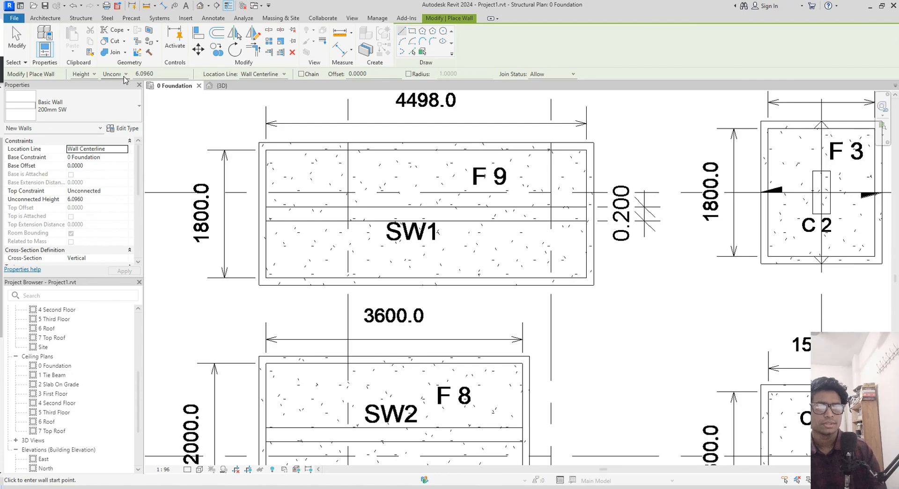
- Examine the footings' height against the level lines in the front-facing 3D view
click(221, 86)
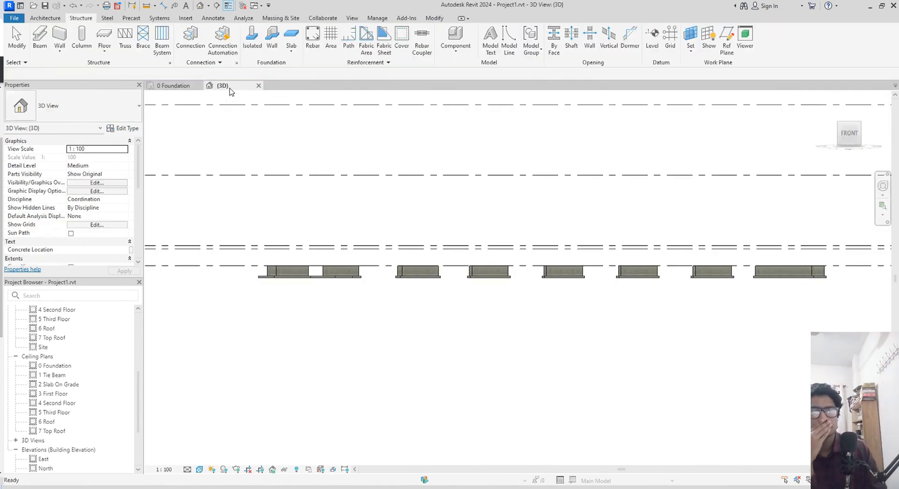
middle_drag(273, 268, 451, 271)
scroll(467, 255, up, 2)
scroll(466, 256, down, 1)
scroll(425, 272, up, 2)
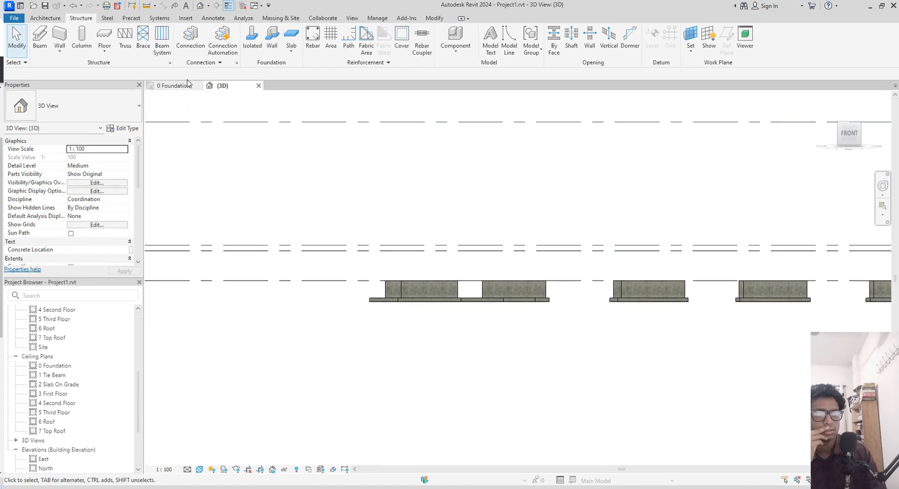
- In the 0 Foundation plan, start an architectural wall of the 200mm SW type and constrain its top up to level 1 Tie Beam
click(173, 85)
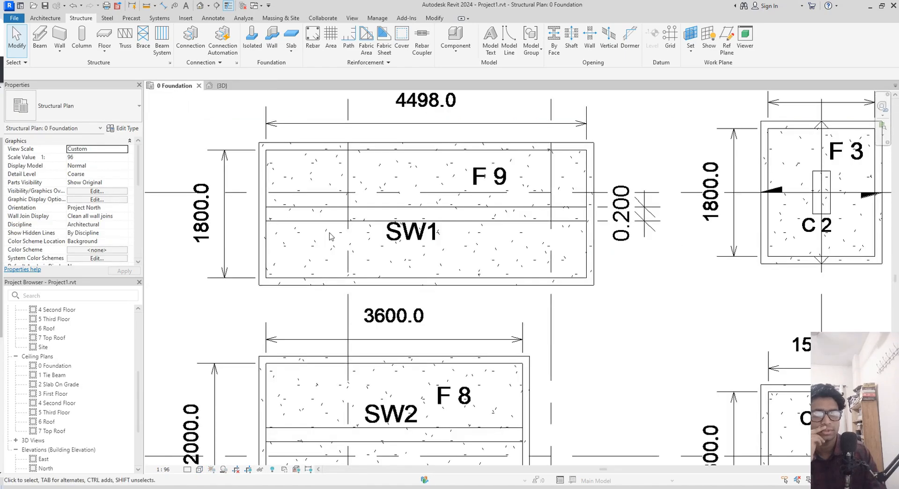
middle_drag(391, 150, 374, 152)
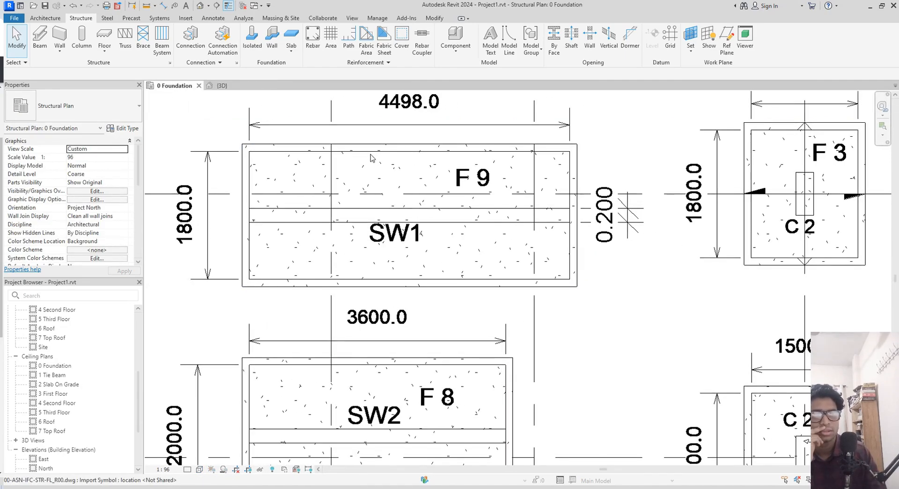
key(w)
key(a)
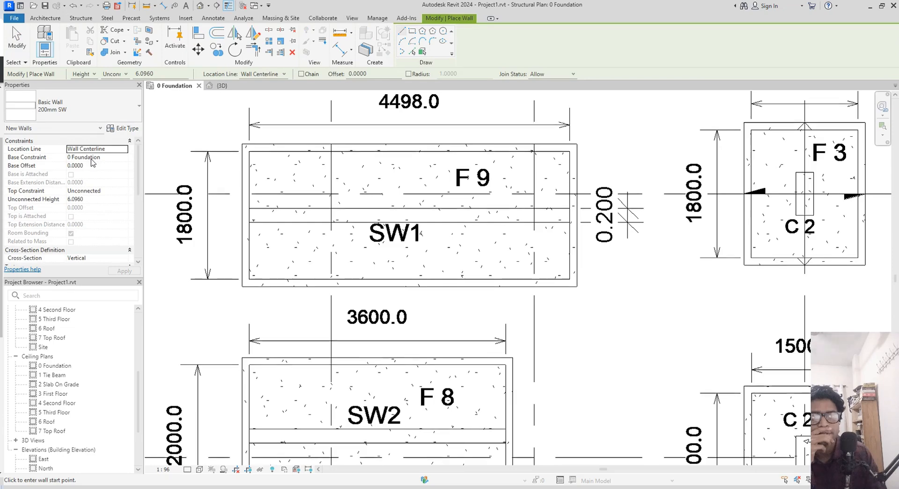
click(127, 193)
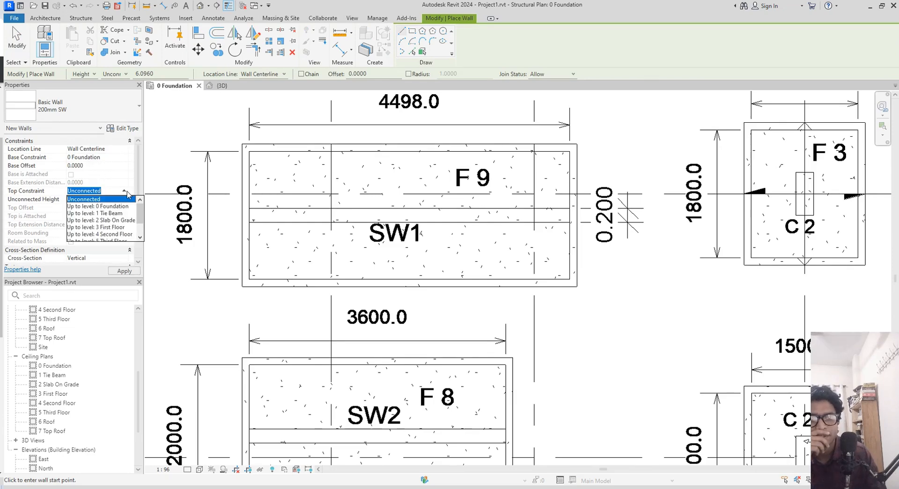
click(107, 213)
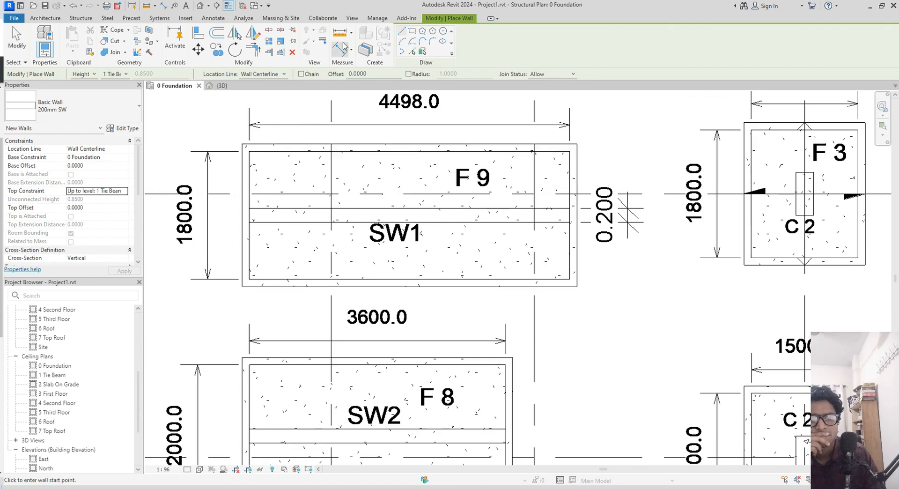
- Place the SW1 and SW2 walls by picking their outline lines in the drawing, with the location line at Finish Face: Exterior
click(412, 53)
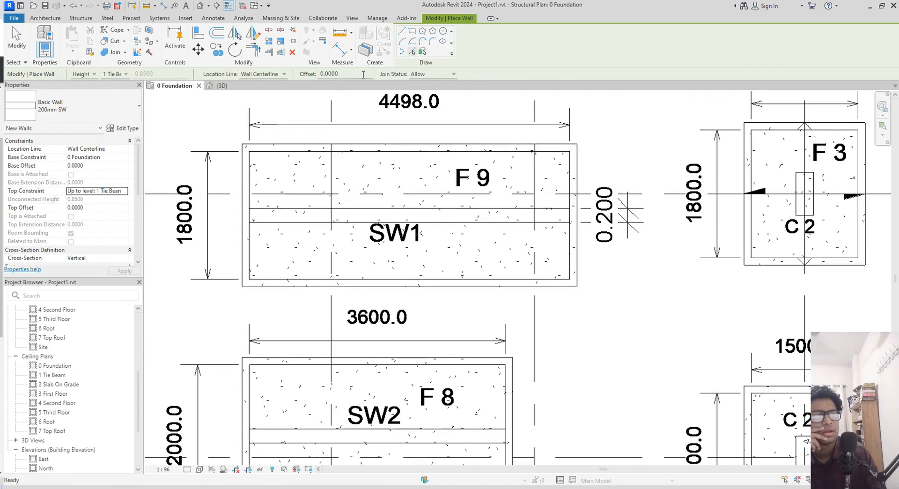
click(282, 75)
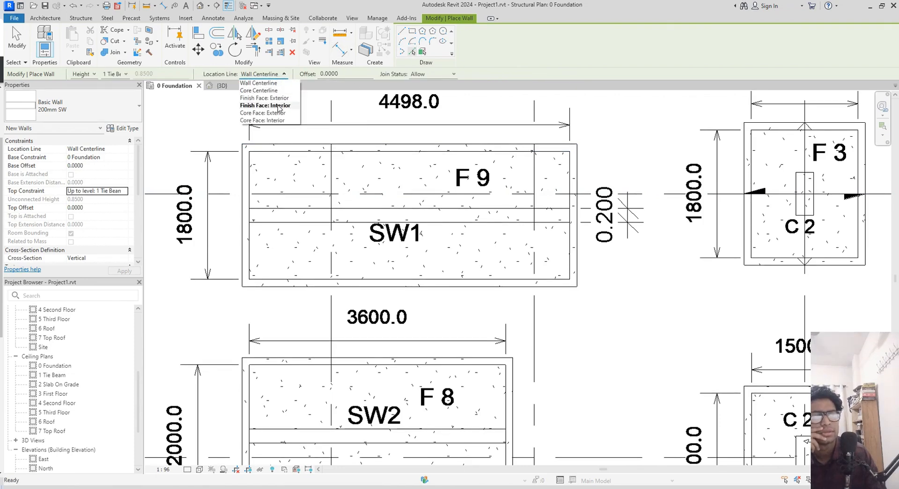
click(265, 98)
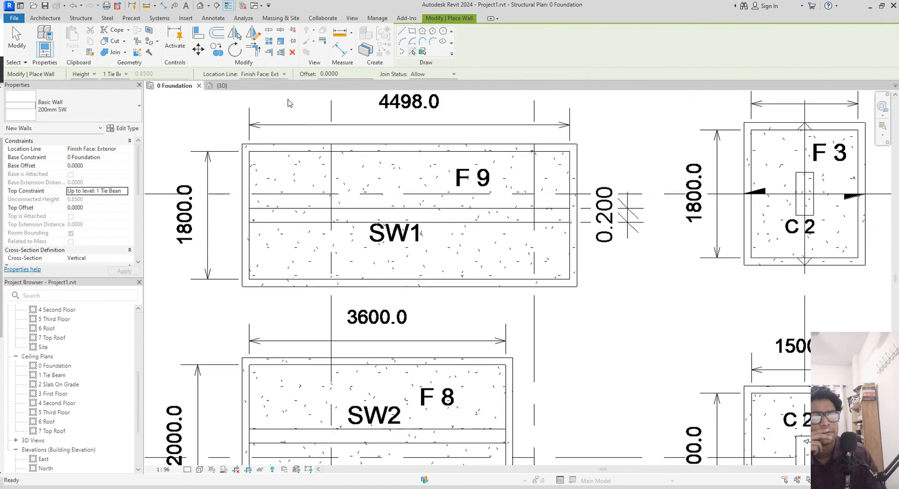
click(492, 228)
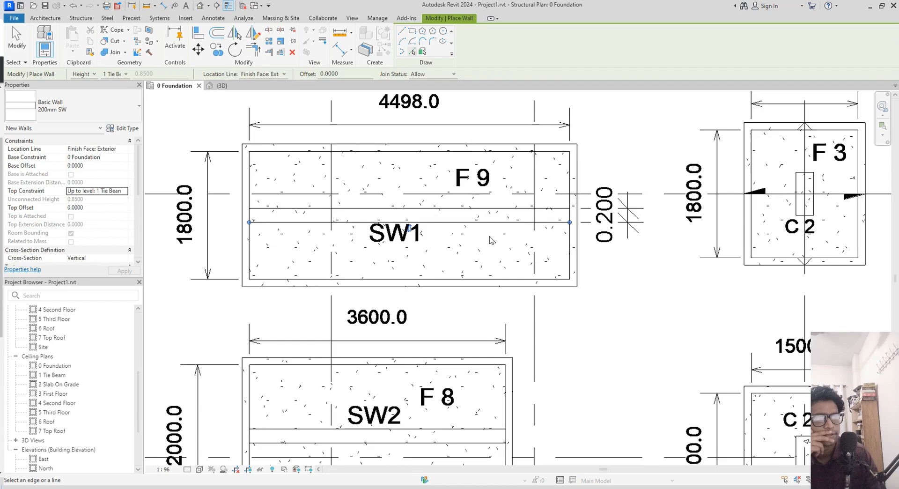
scroll(491, 239, down, 4)
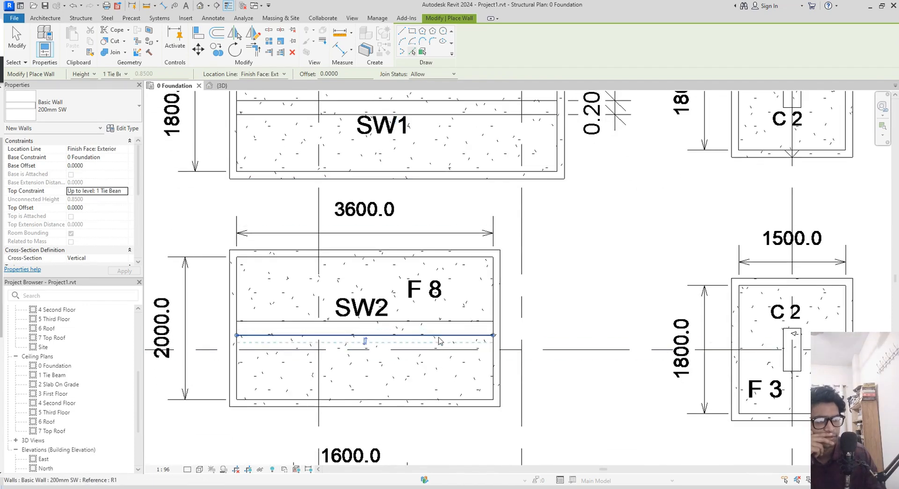
- Examine the placed SW1 and SW2 walls in the 3D view and in the foundation plan, checking each wall's properties
click(223, 87)
key(Escape)
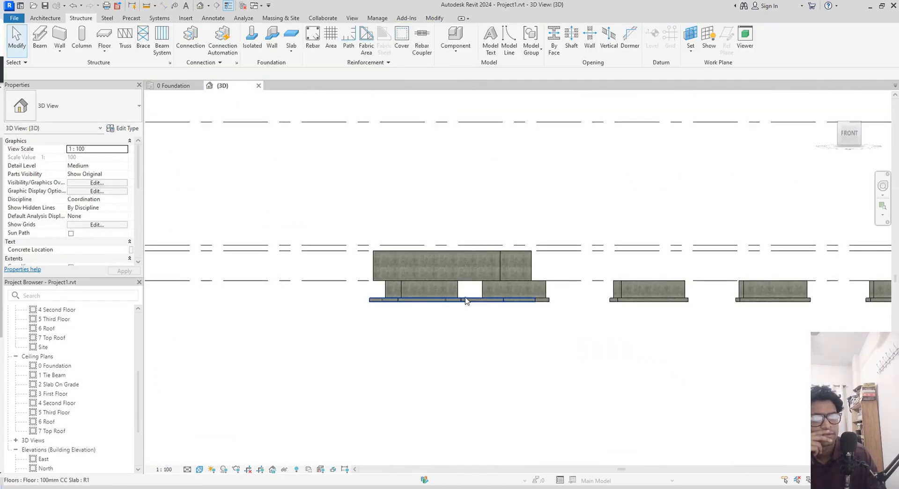
shift+middle_drag(478, 330, 528, 347)
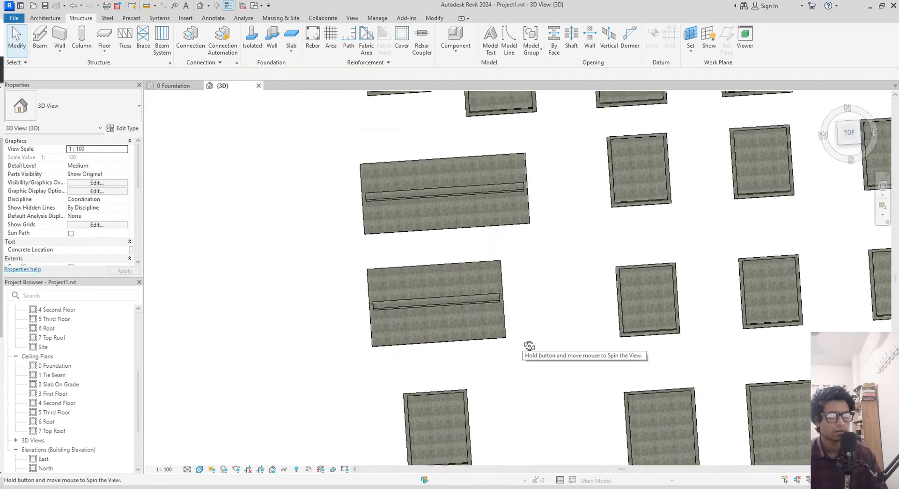
click(175, 87)
scroll(373, 199, down, 2)
middle_drag(373, 201, 393, 203)
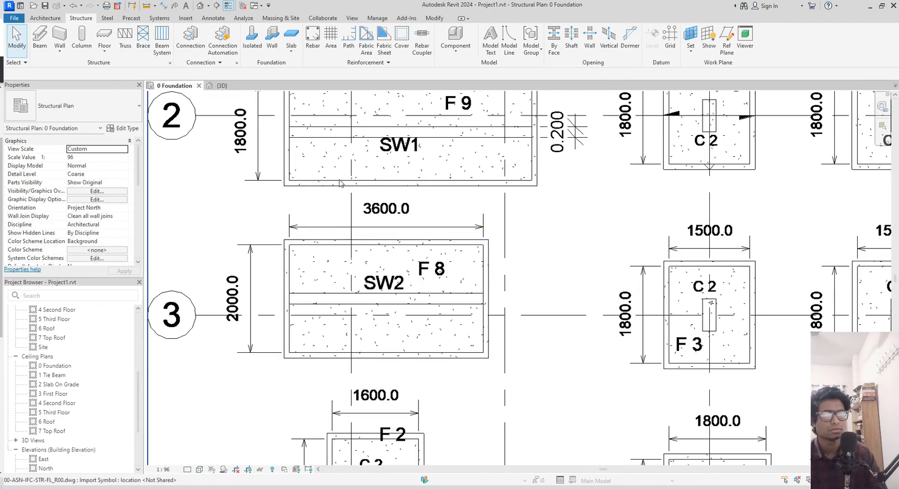
middle_drag(463, 157, 468, 215)
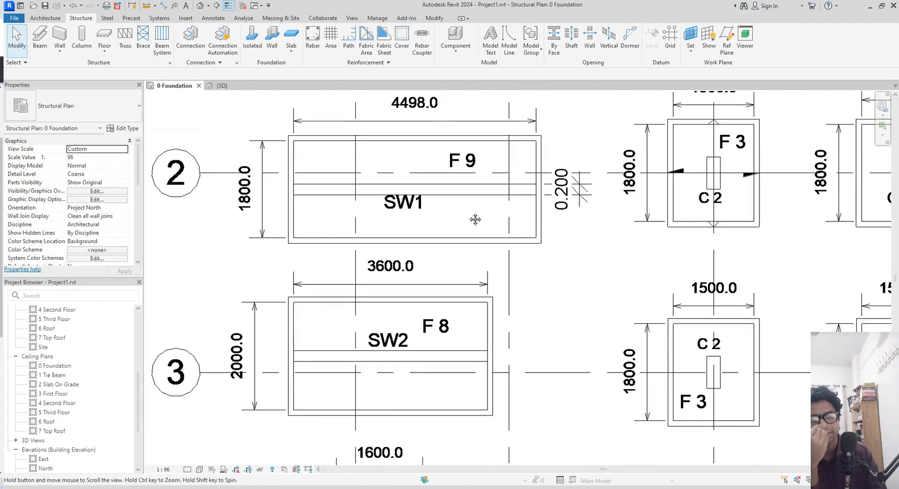
scroll(463, 181, up, 2)
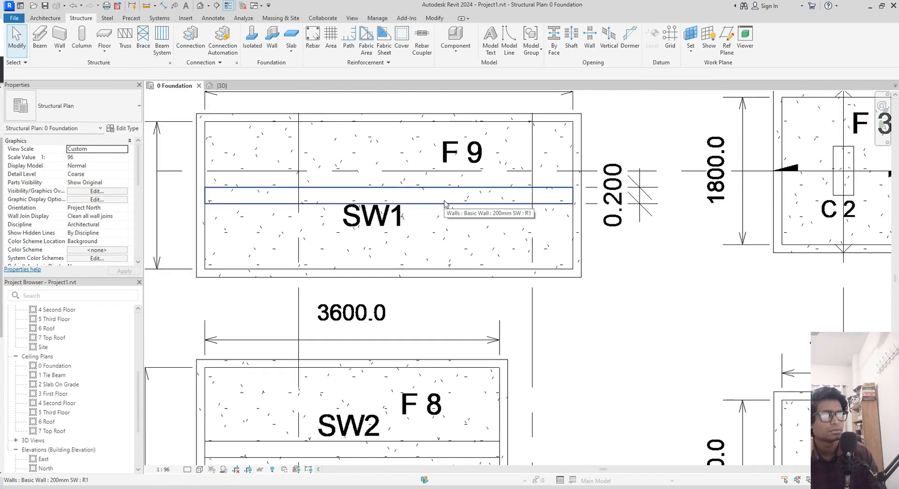
middle_drag(445, 216, 458, 129)
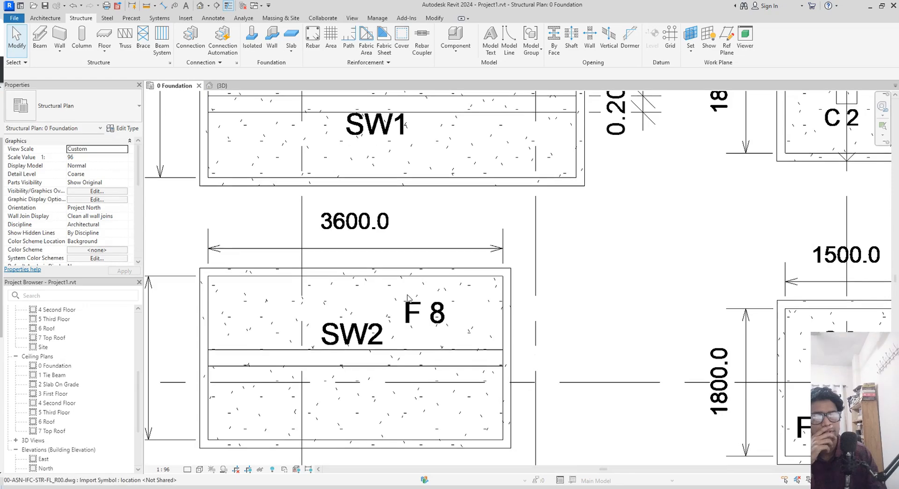
click(444, 356)
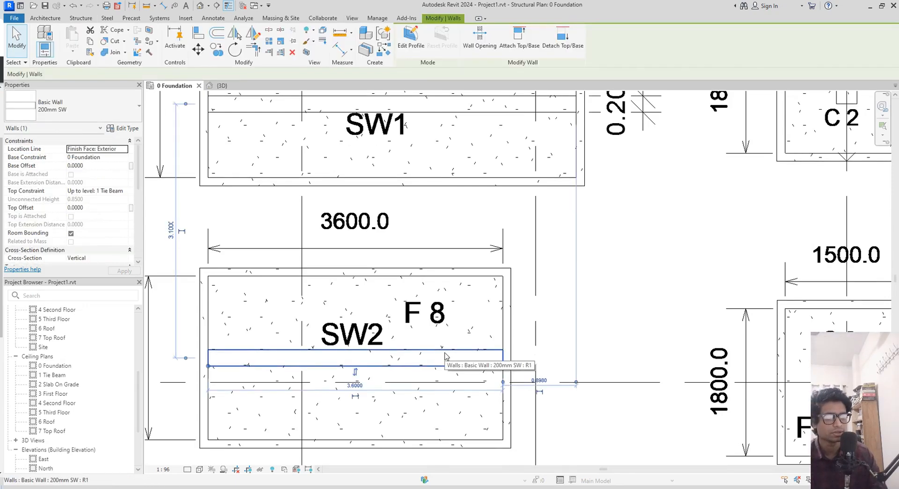
click(448, 116)
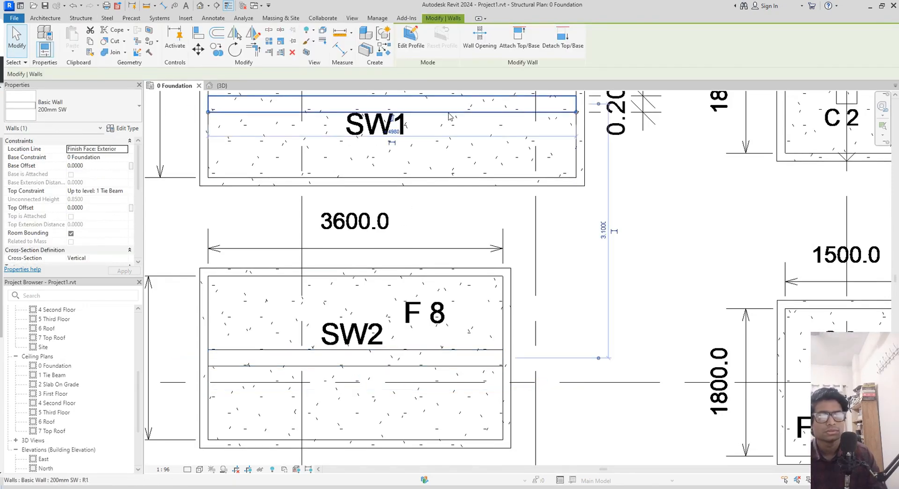
middle_drag(472, 239, 480, 312)
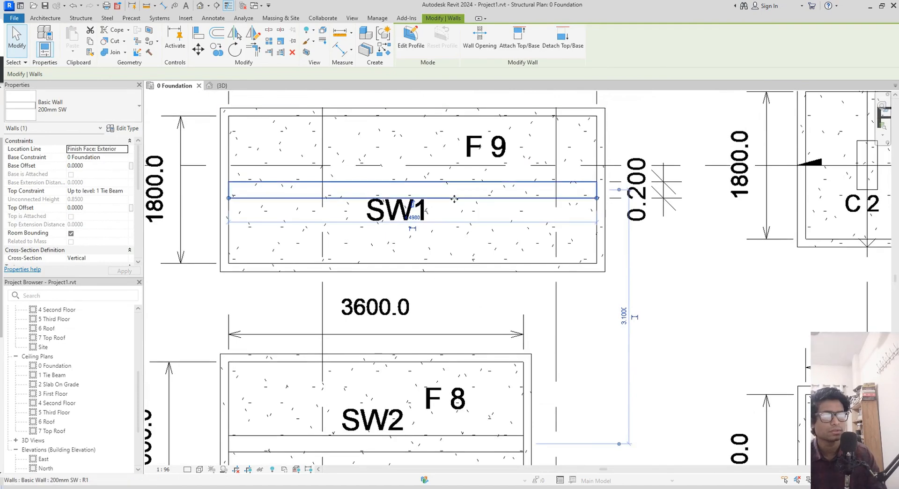
- Start a wall foundation with the Bearing Footing - 36" x 12" type and review its type properties
click(81, 19)
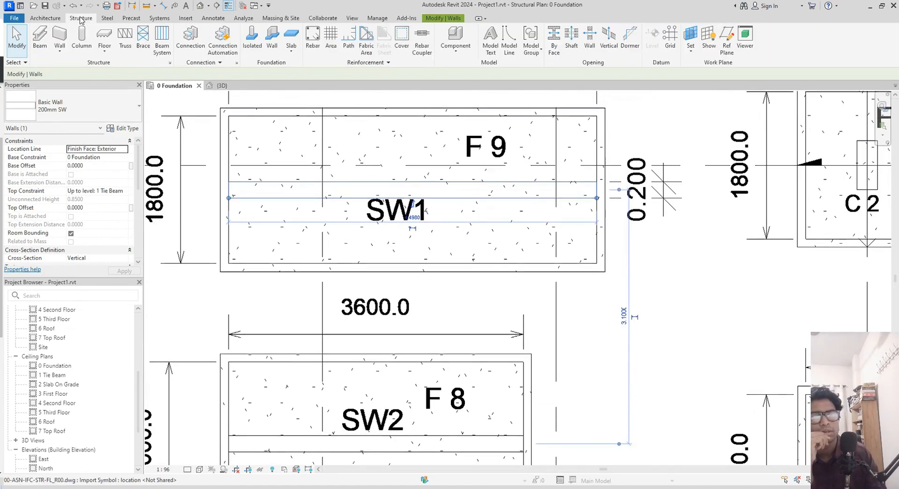
click(279, 47)
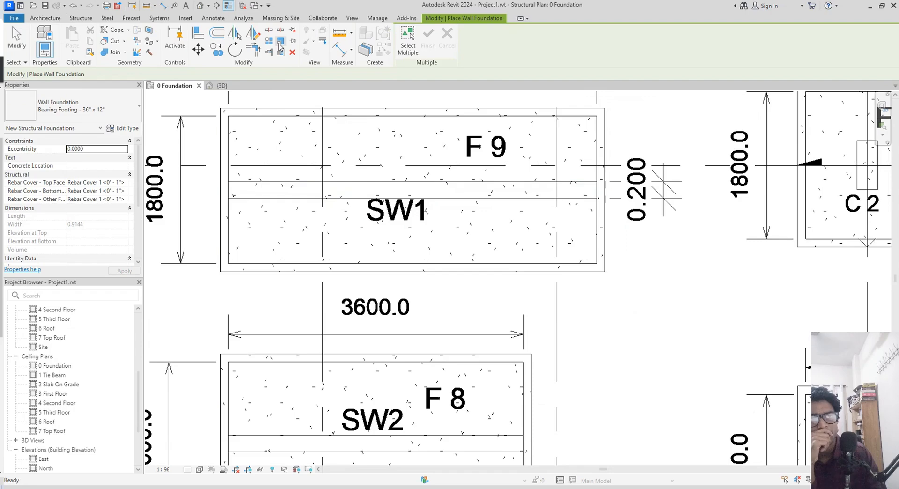
click(136, 108)
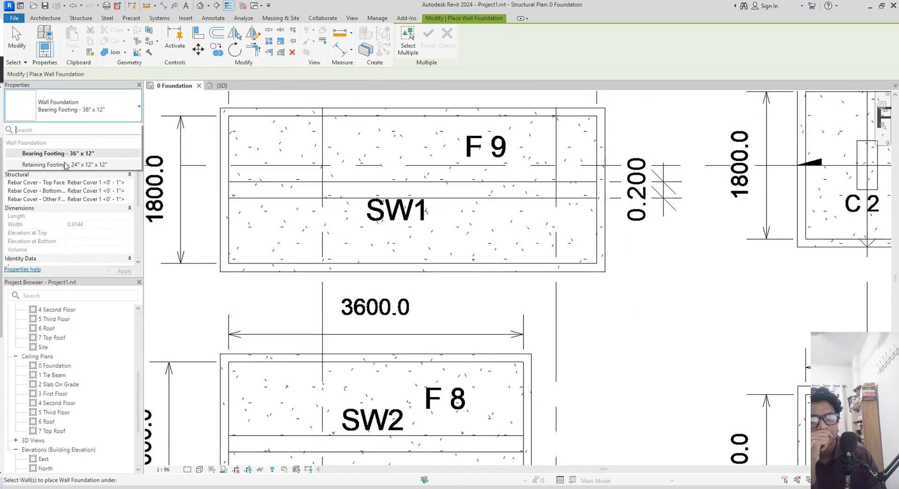
click(97, 153)
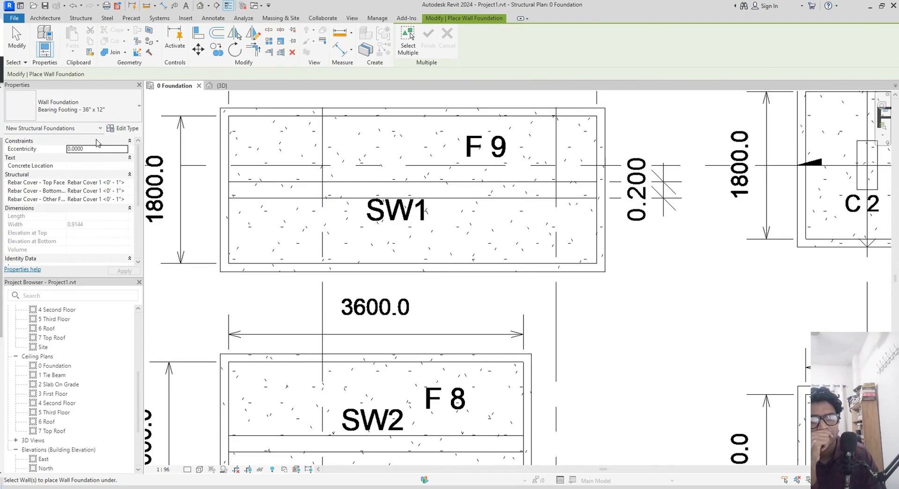
click(125, 129)
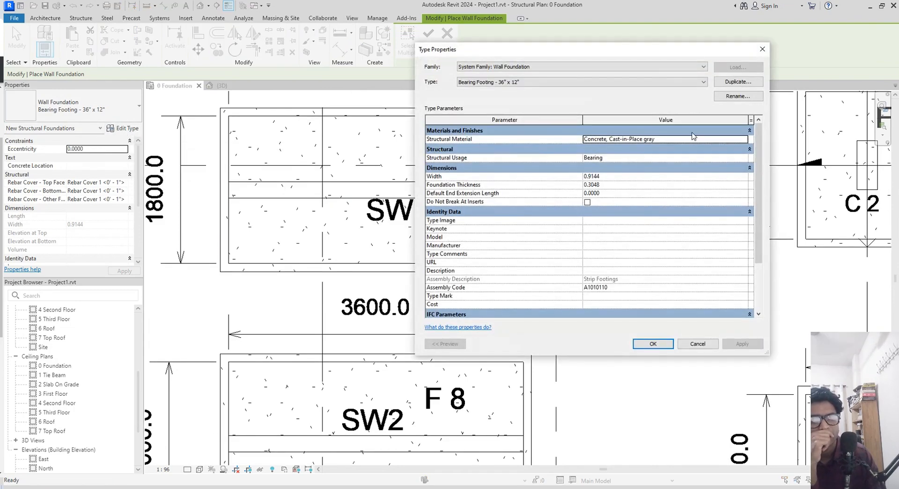
click(652, 343)
middle_drag(522, 247, 497, 255)
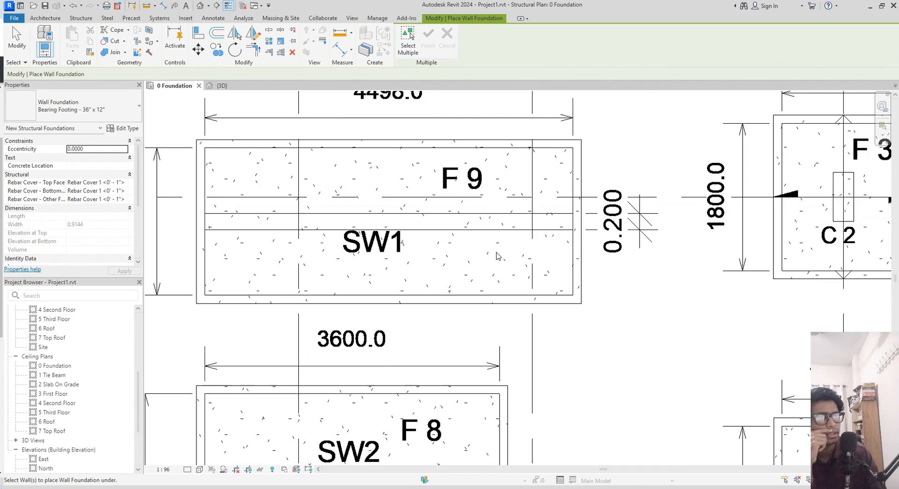
middle_drag(401, 174, 369, 175)
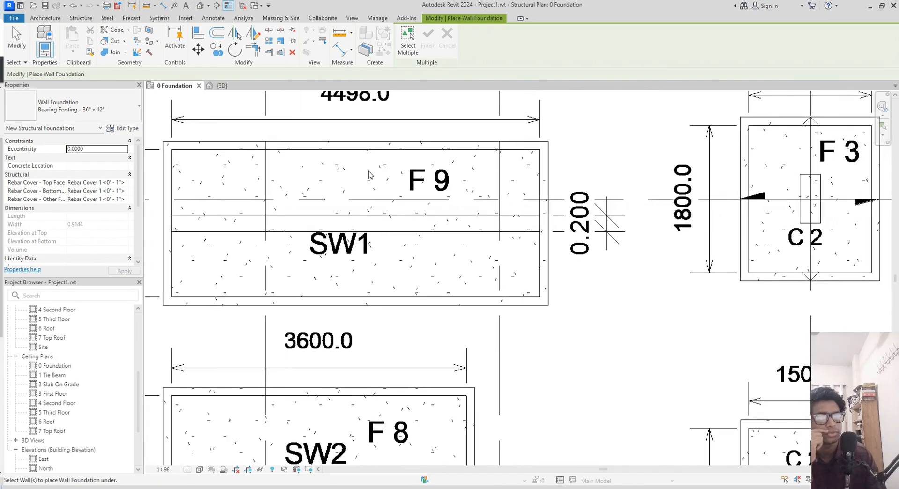
- Add an aligned dimension between the F9 footing's two long edges, placed beyond the existing wall thickness dimension
key(i)
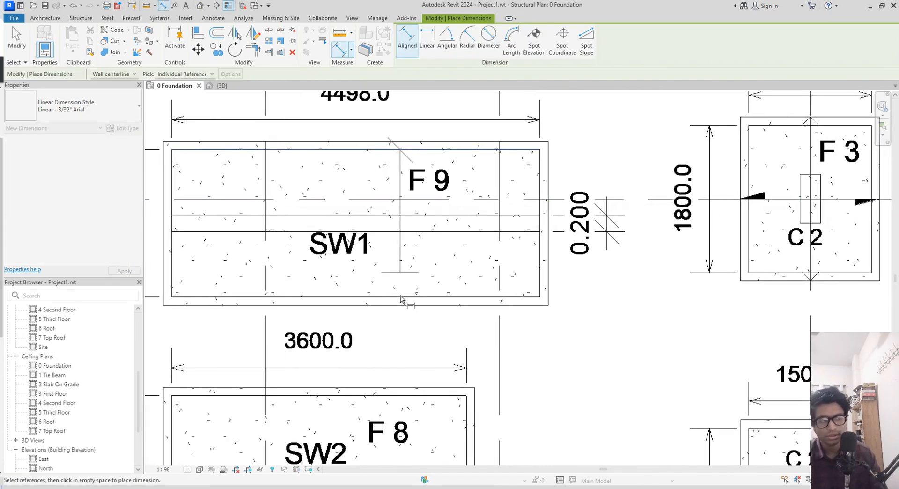
click(409, 296)
click(642, 365)
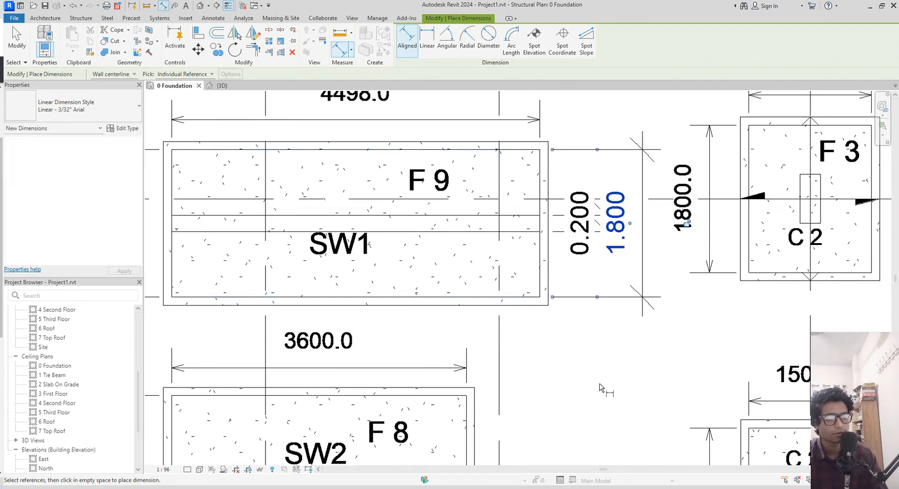
- Add an aligned dimension between the F8 footing's two long edges, placed beside the footing
middle_drag(603, 374, 616, 217)
click(449, 225)
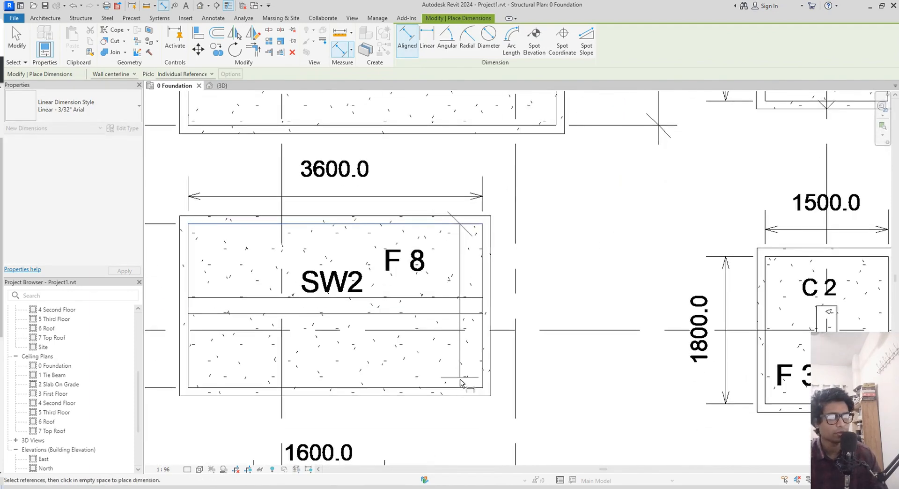
click(460, 388)
click(592, 309)
scroll(576, 421, down, 3)
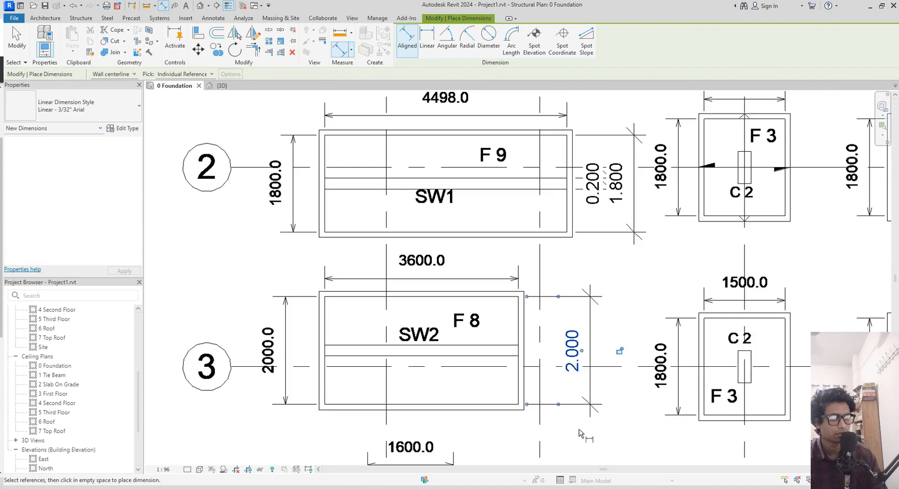
middle_drag(401, 210, 384, 232)
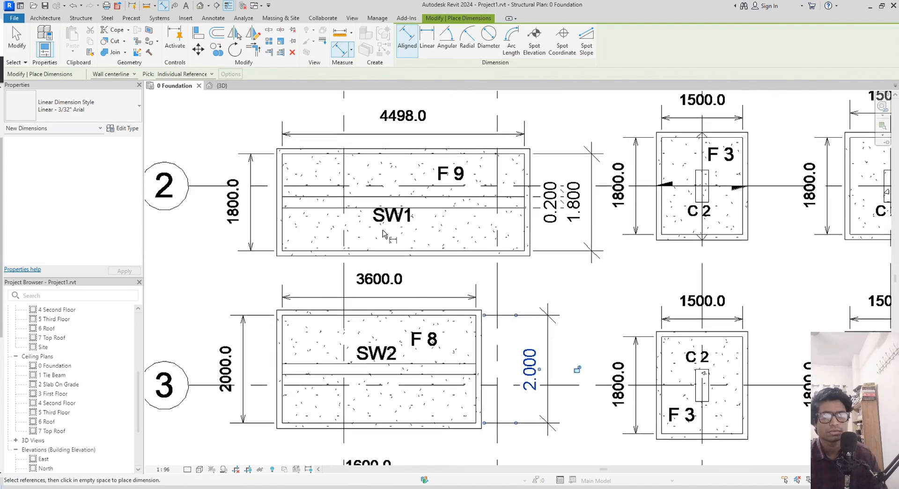
key(Escape)
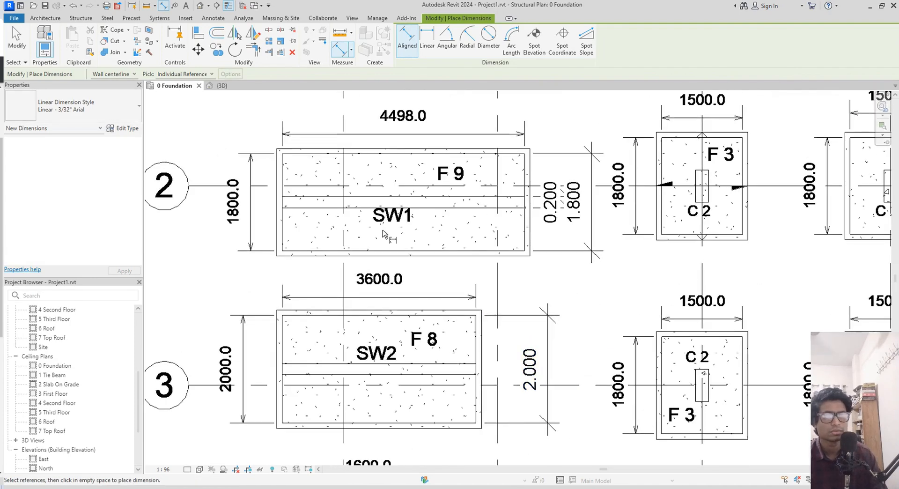
- Start a wall foundation and open the type properties of Bearing Footing - 36" x 12"
click(80, 18)
click(272, 43)
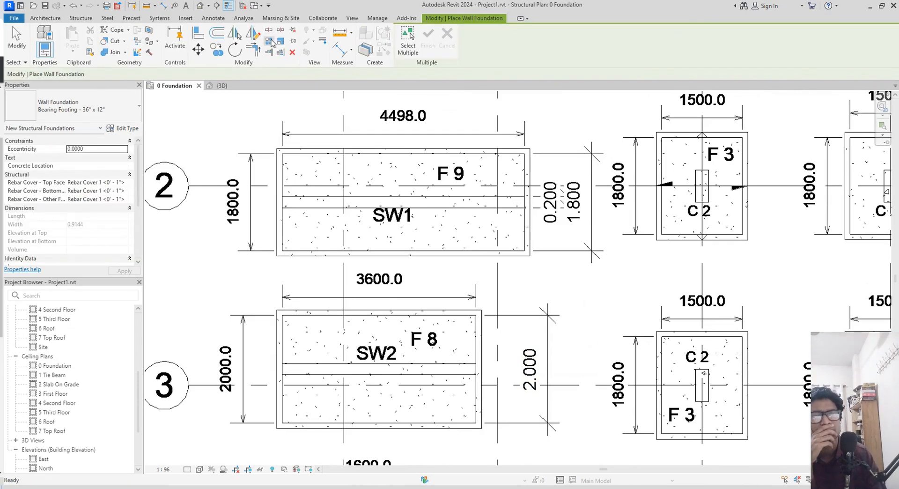
click(135, 115)
click(123, 126)
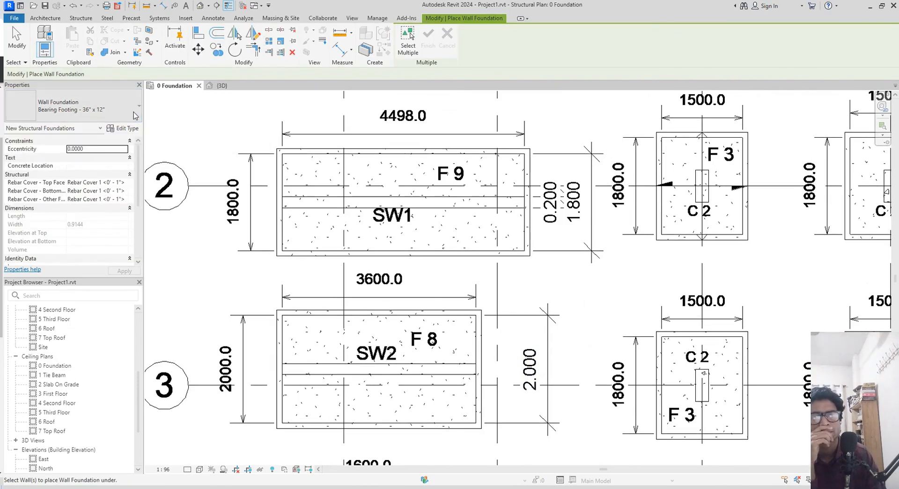
click(123, 128)
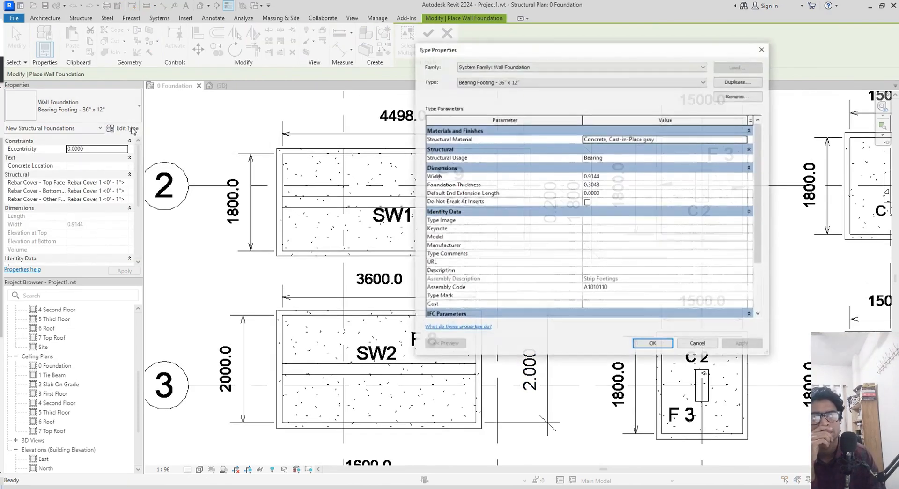
double_click(608, 177)
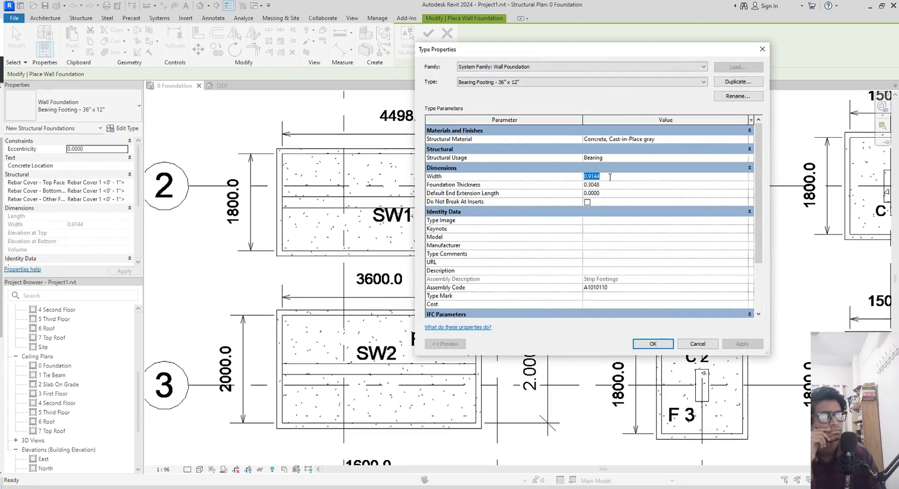
text(0.5000)
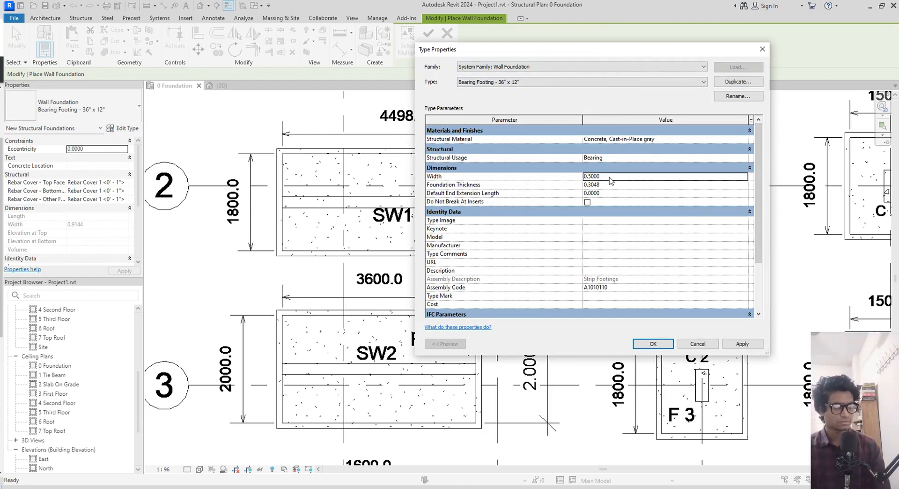
key(Tab)
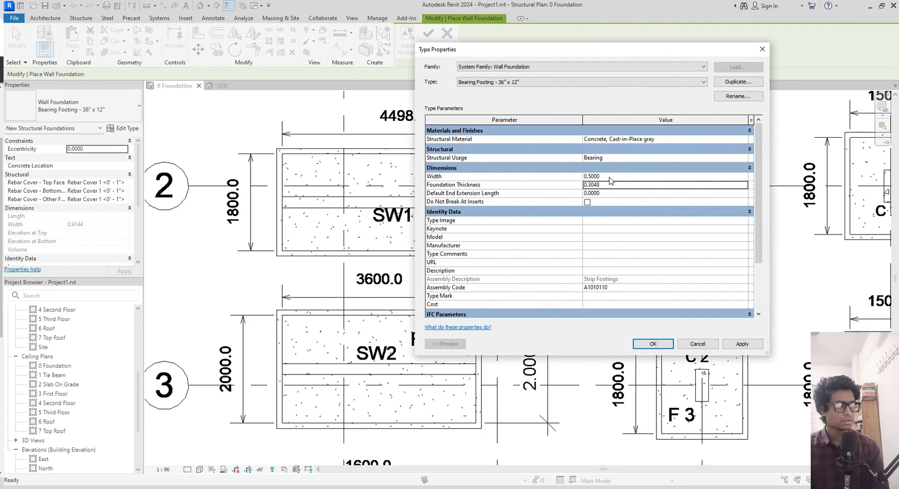
click(610, 177)
text(1.0000)
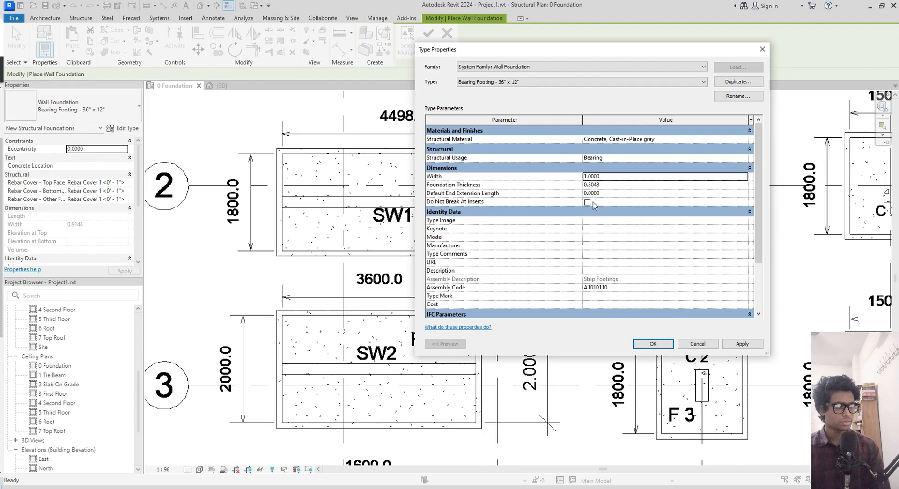
click(607, 186)
click(604, 179)
- Set the bearing footing type's width to 1.8 and its foundation thickness to 0.5, and apply the changes
double_click(604, 177)
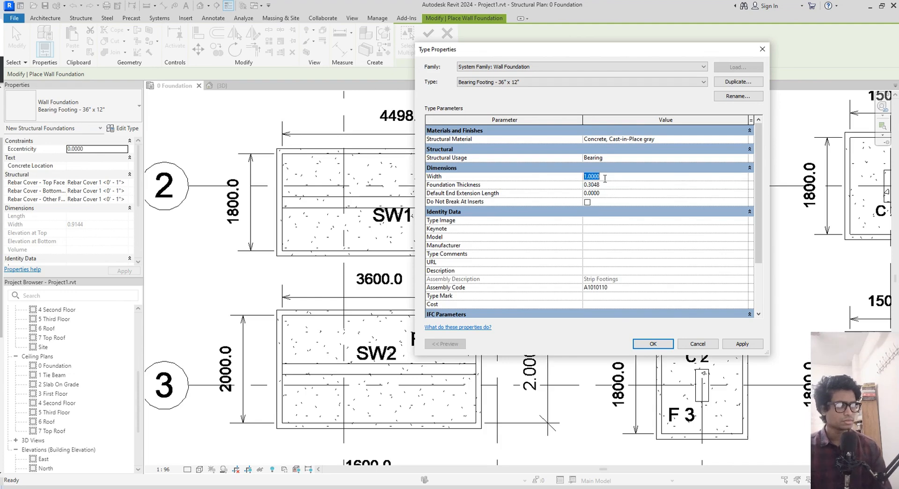
text(1.8)
click(605, 181)
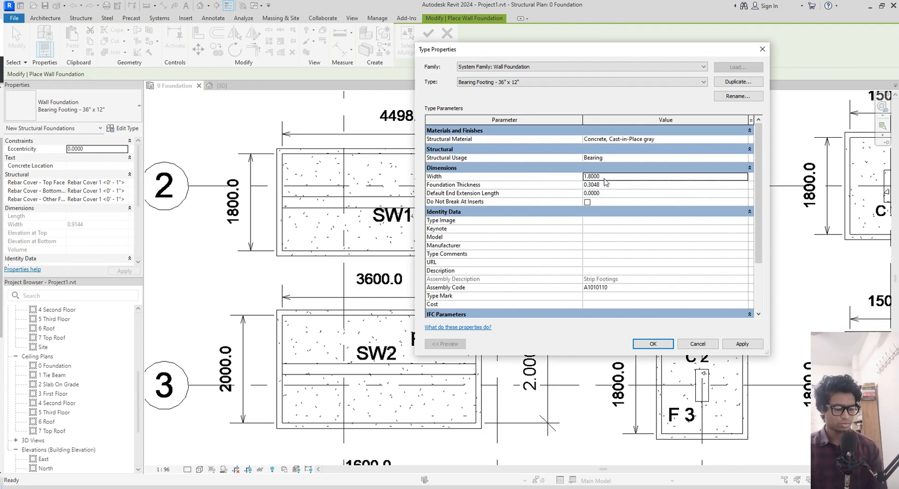
double_click(606, 184)
key(BackSpace)
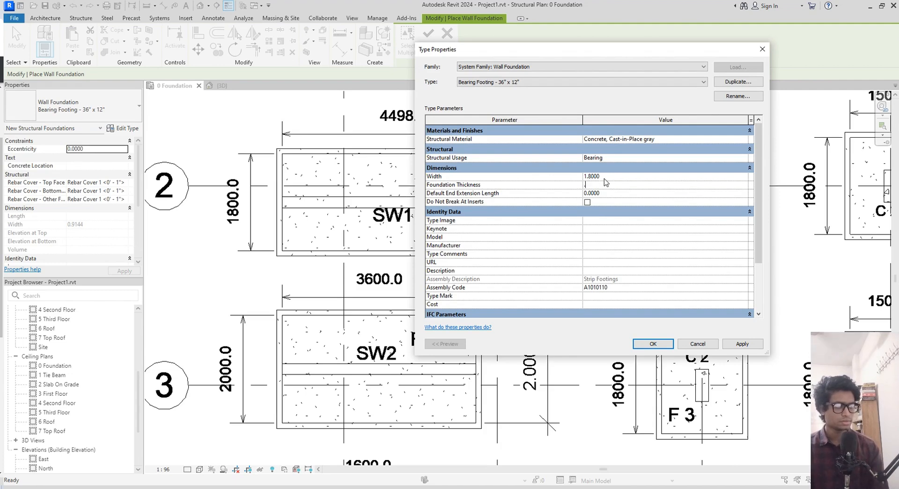
text(.5)
key(Return)
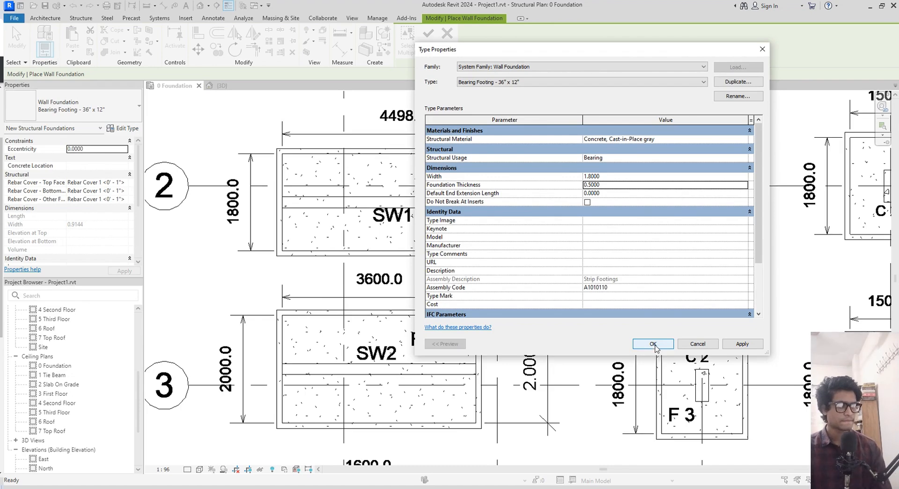
click(653, 344)
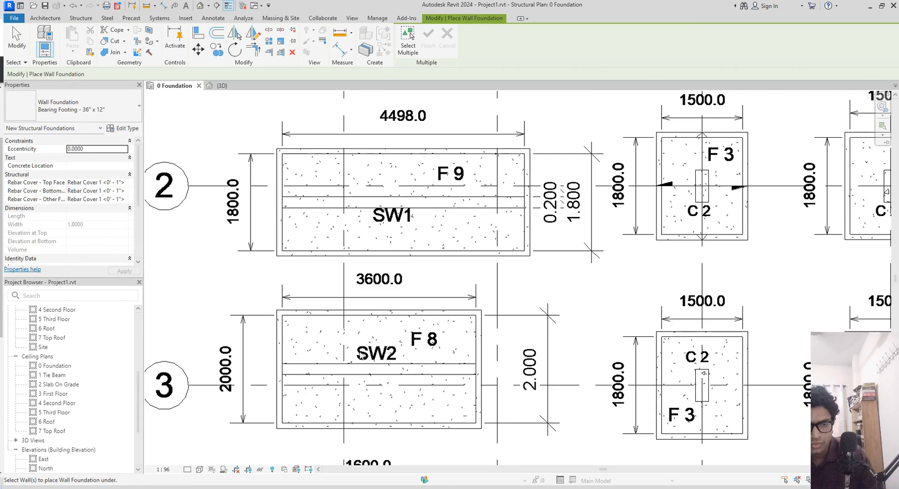
- Place the wall foundation under the SW1 wall, check it in the 3D view and return to the foundation plan
click(420, 198)
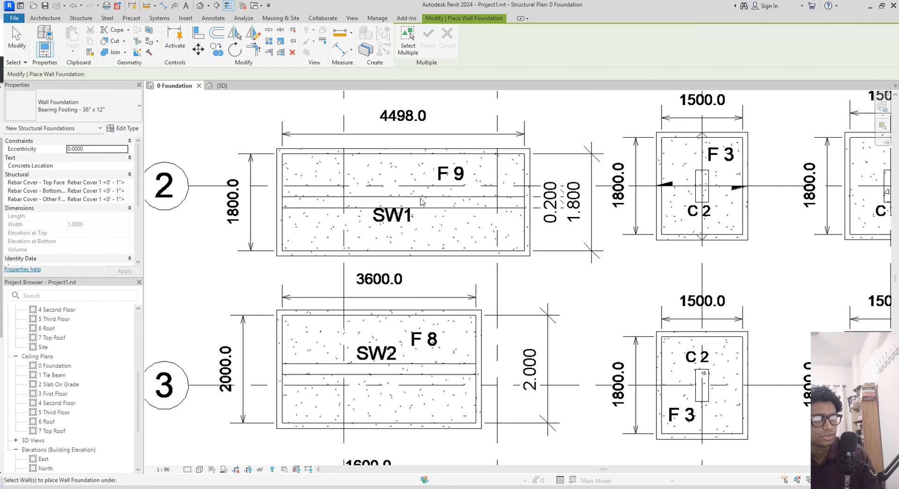
click(229, 86)
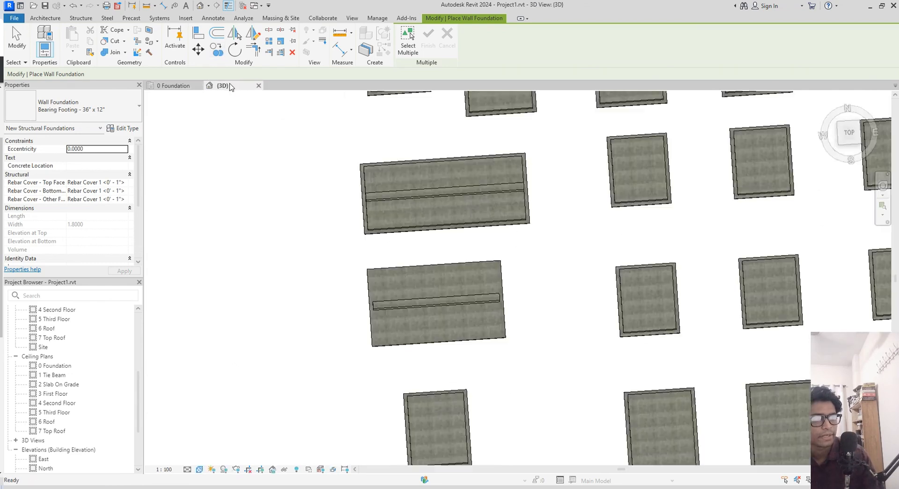
shift+middle_drag(564, 255, 567, 152)
click(176, 86)
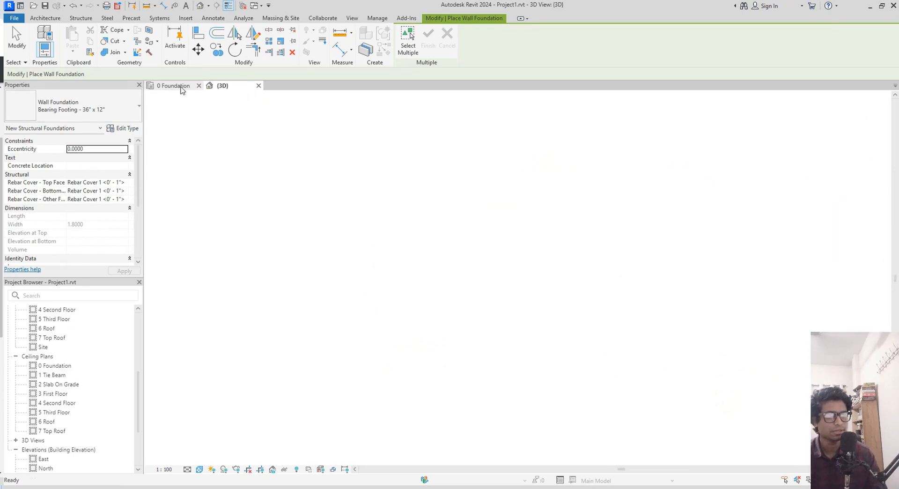
- Open the type properties of the Bearing Footing - 36" x 12" wall foundation again
click(134, 119)
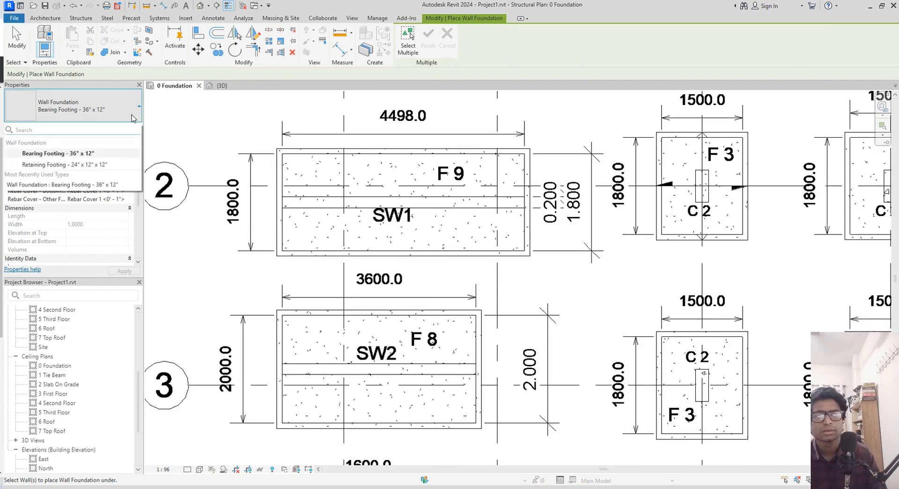
click(132, 118)
click(132, 120)
click(133, 121)
click(130, 127)
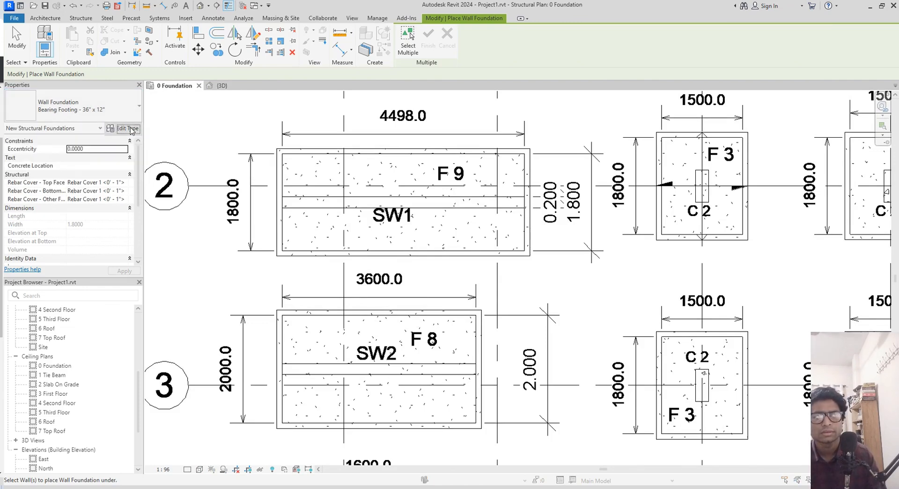
click(725, 82)
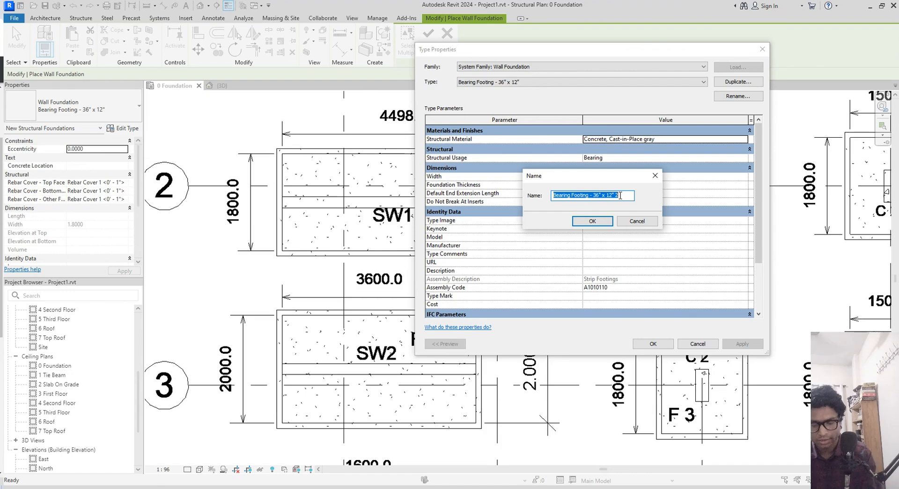
key(BackSpace)
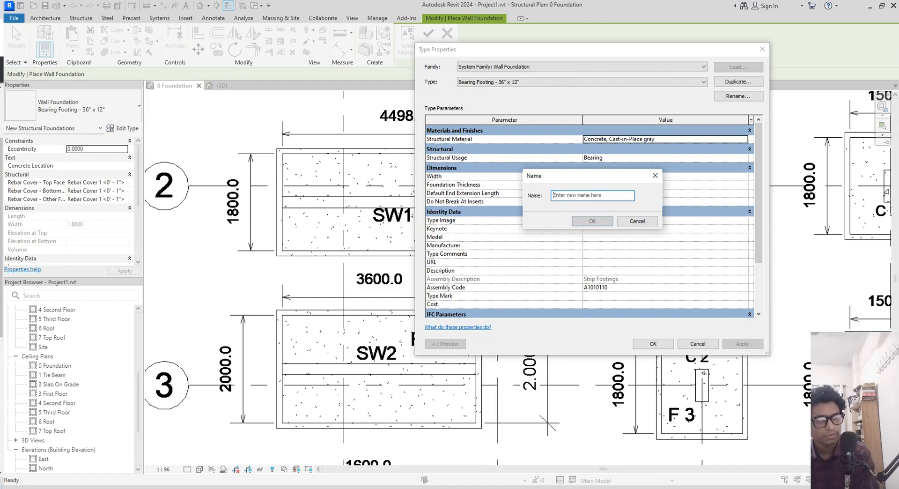
text(F)
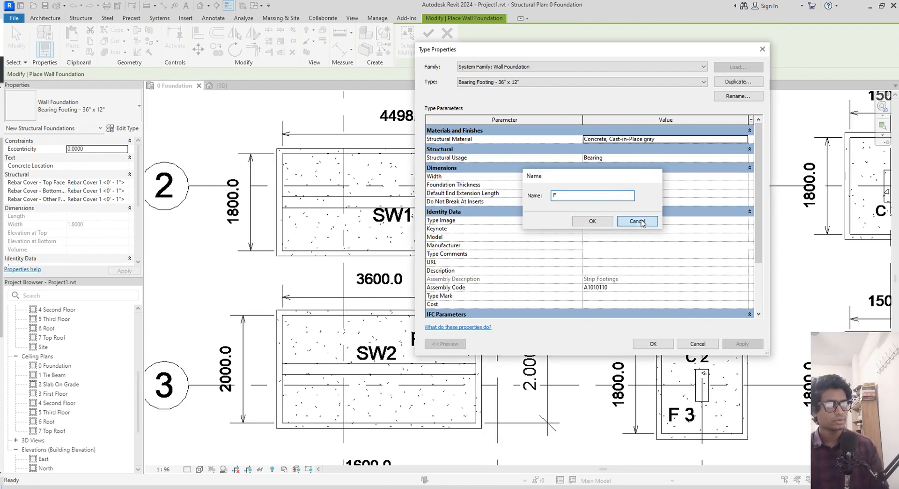
click(639, 220)
drag(606, 49, 606, 72)
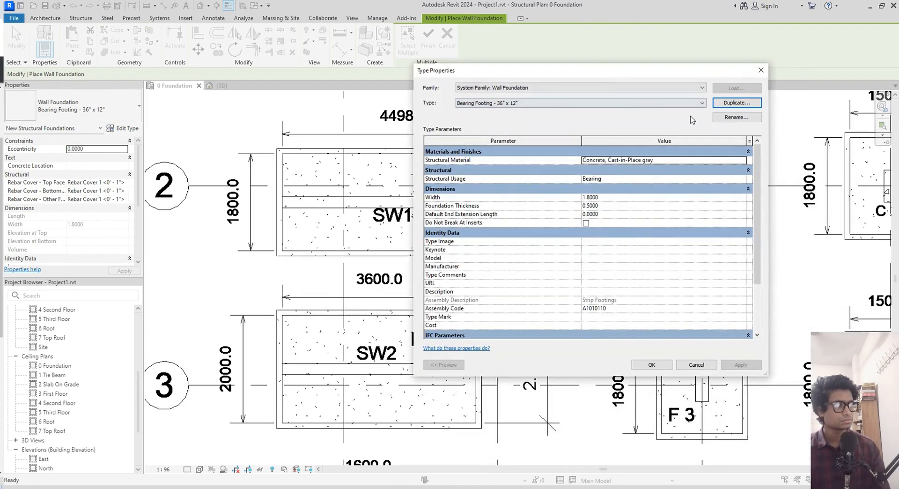
- Duplicate the bearing footing type under the name F9 and accept the type properties
click(735, 102)
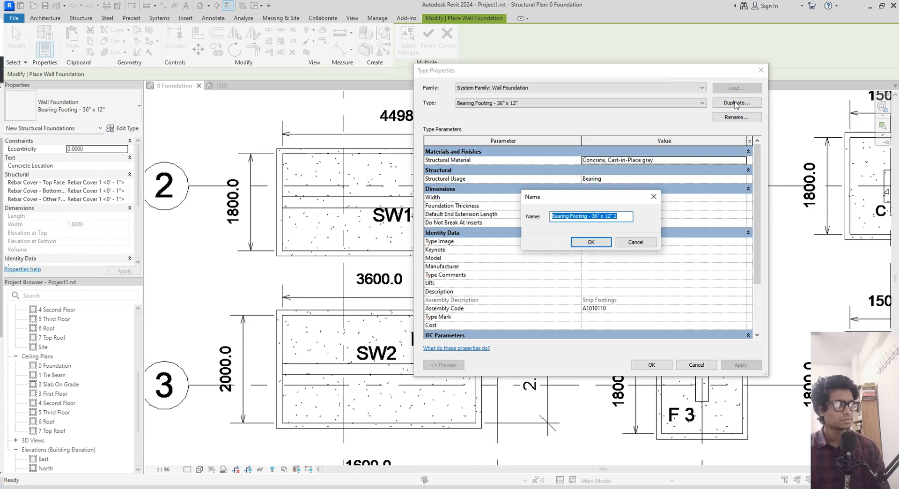
text(F)
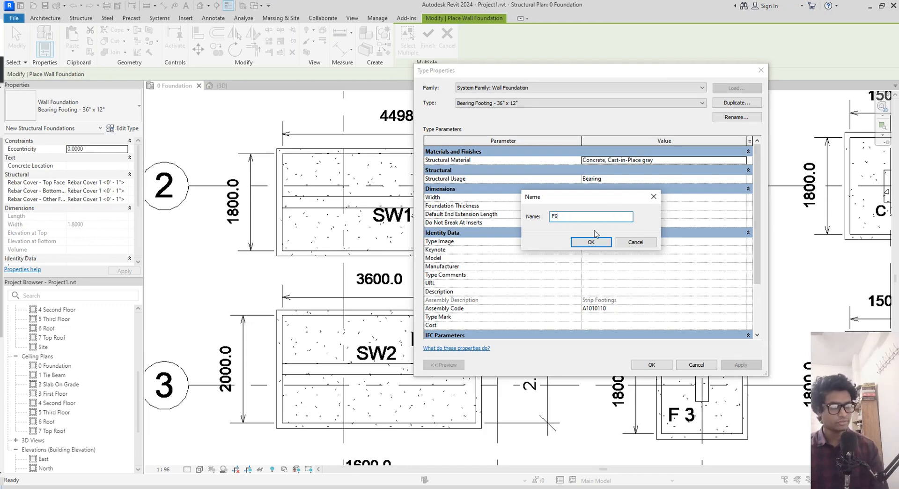
text(9)
click(596, 241)
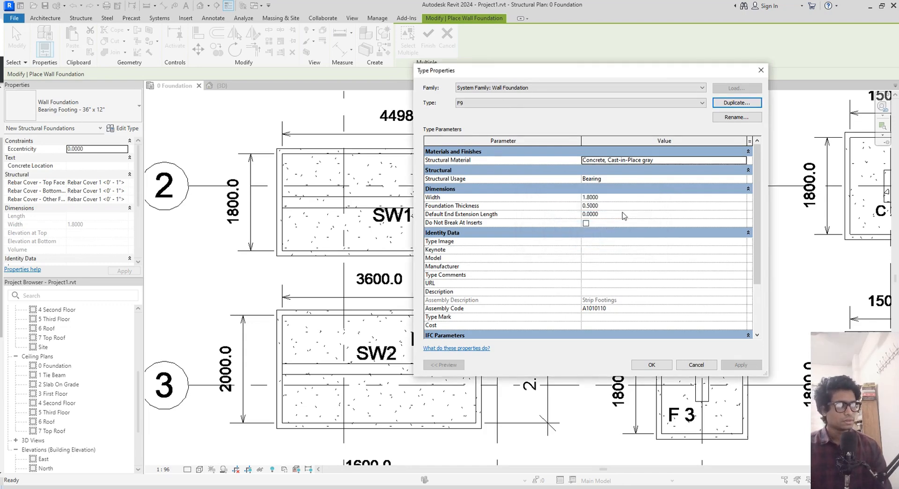
click(651, 364)
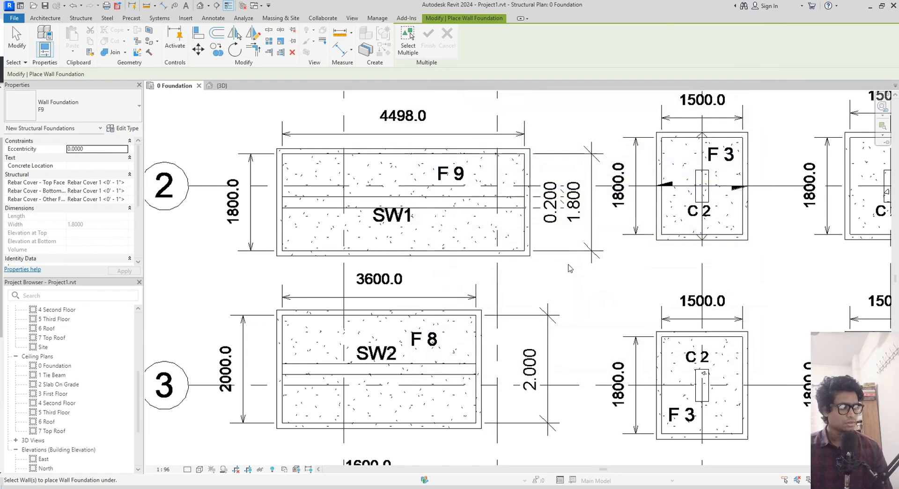
- Examine the wall foundations under the shear walls in the 3D view and in the foundation plan
middle_drag(509, 235, 513, 237)
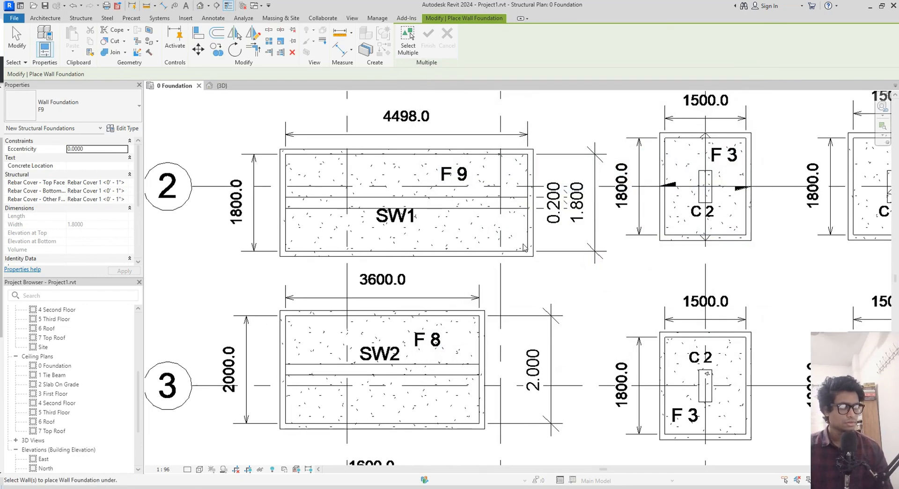
click(221, 86)
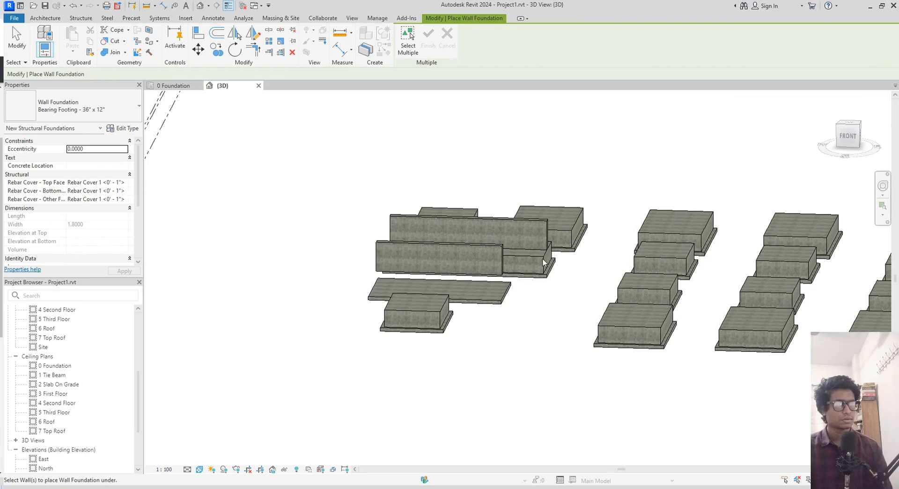
scroll(538, 243, up, 5)
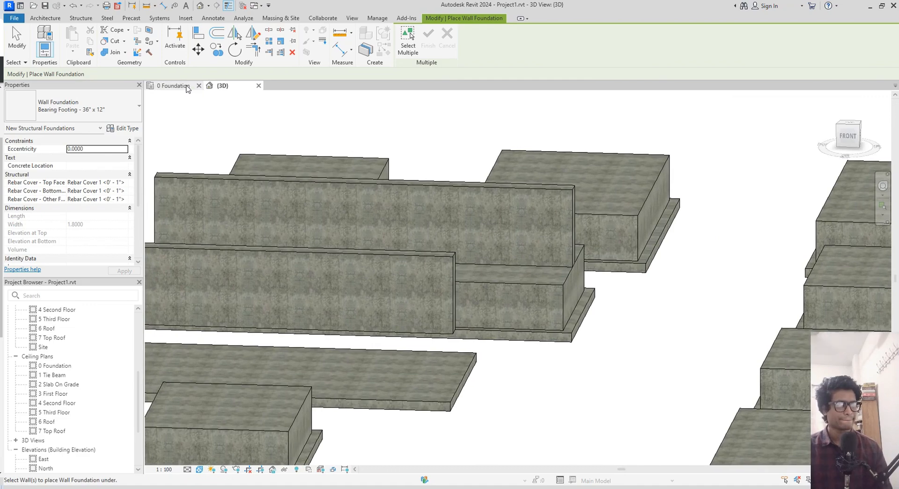
click(173, 85)
scroll(328, 210, down, 1)
scroll(501, 255, up, 4)
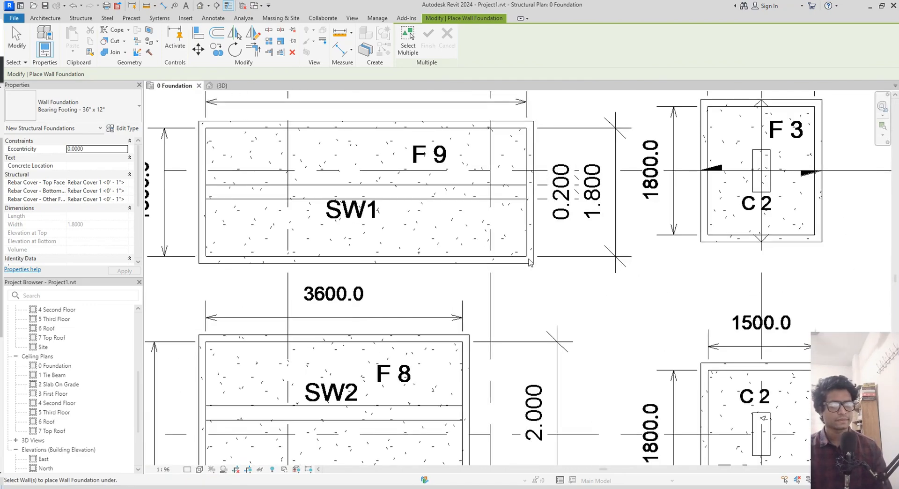
middle_drag(523, 260, 542, 267)
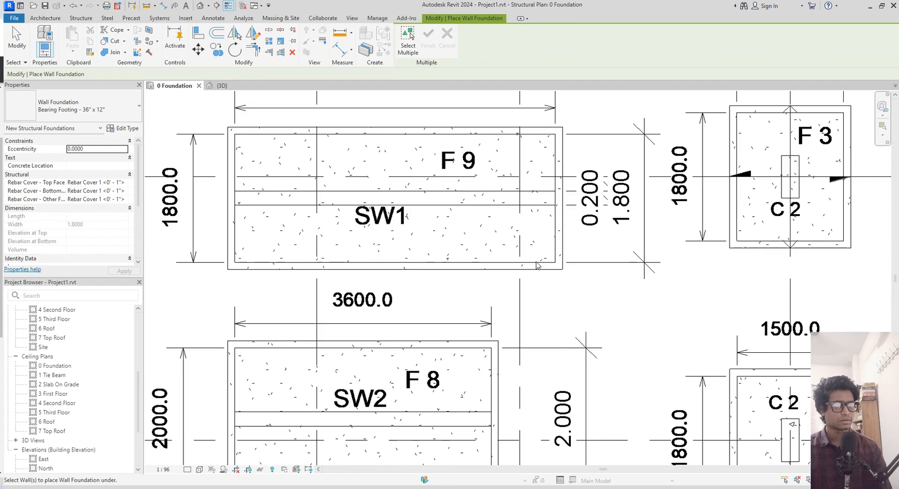
- End the wall foundation placement and change the type of the foundation under SW1 to F9
key(Escape)
key(Escape)
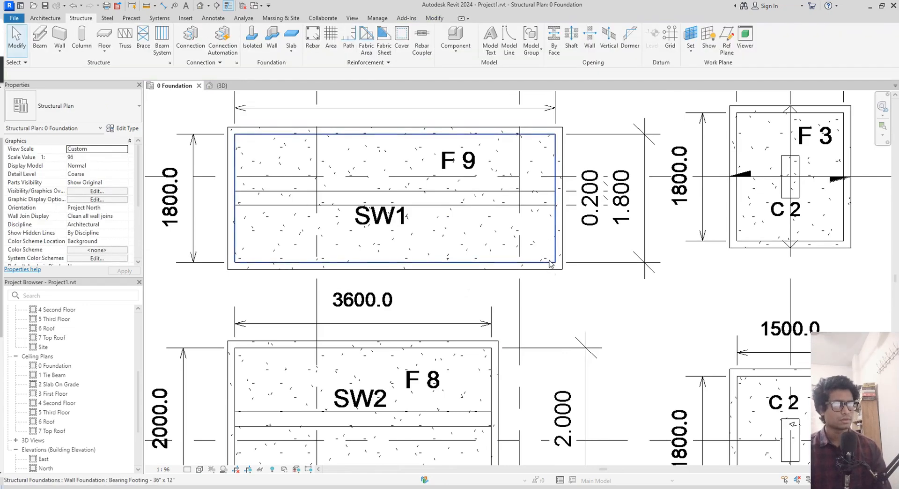
click(546, 261)
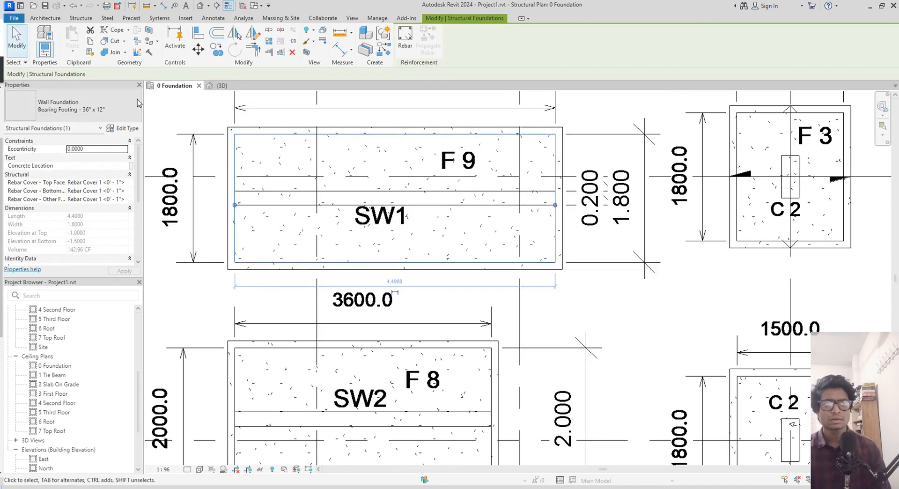
click(75, 108)
click(52, 164)
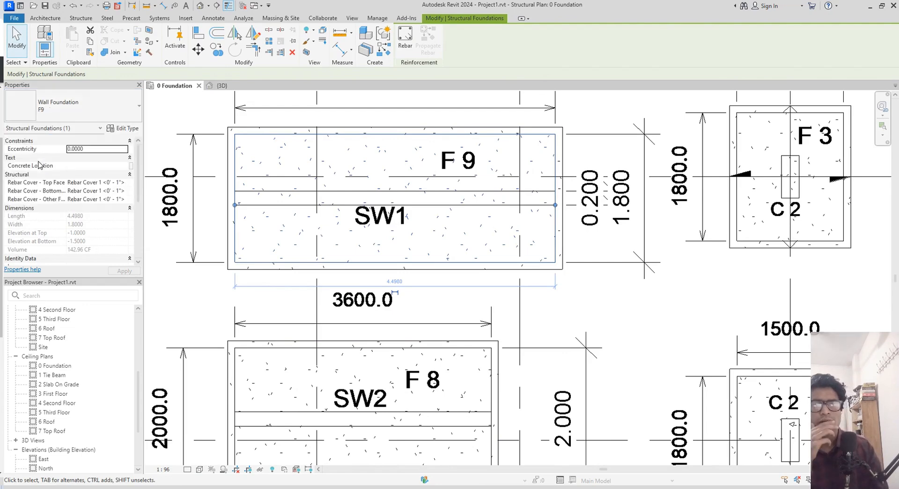
- Duplicate the F9 wall foundation type under the name F8
middle_drag(537, 260, 582, 112)
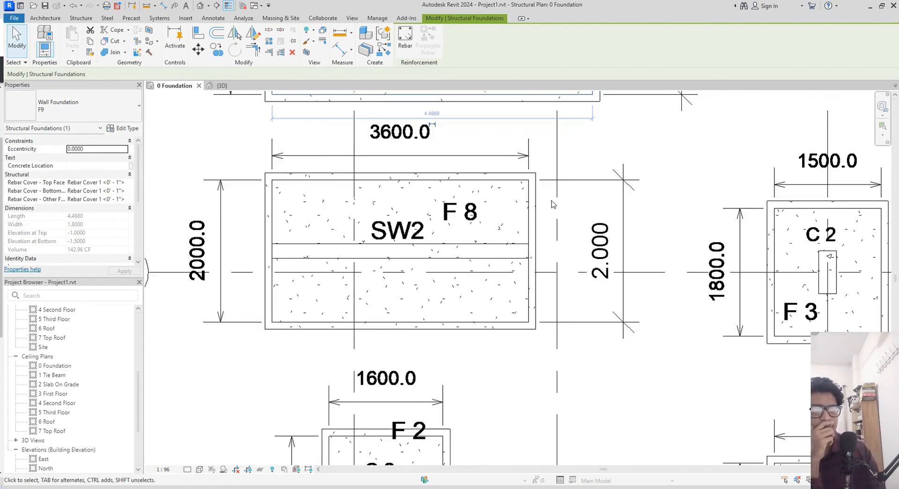
click(133, 129)
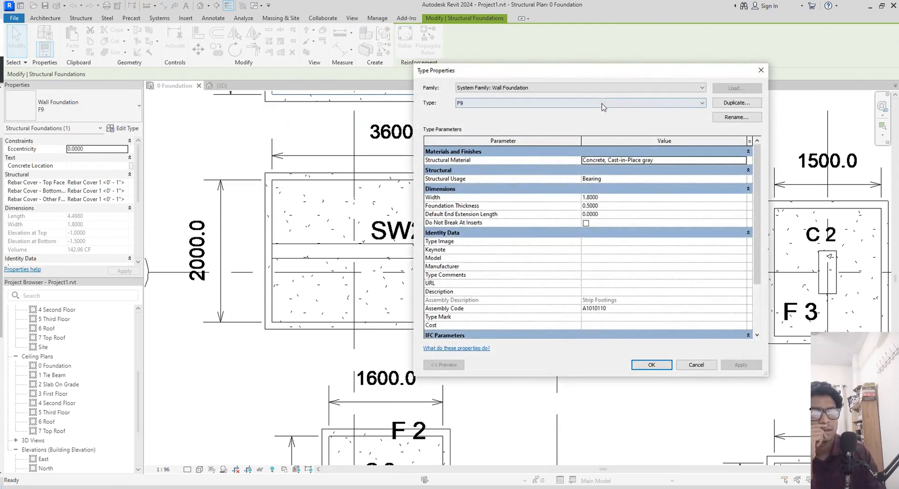
click(739, 102)
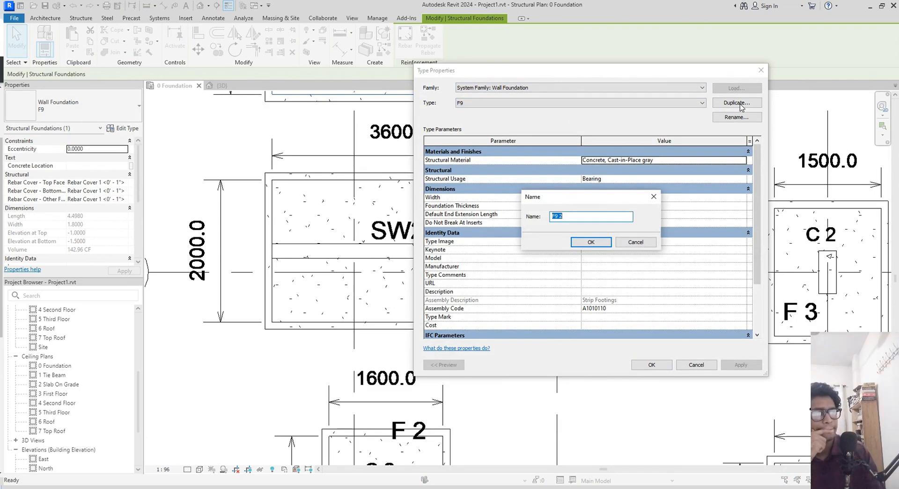
text(F8)
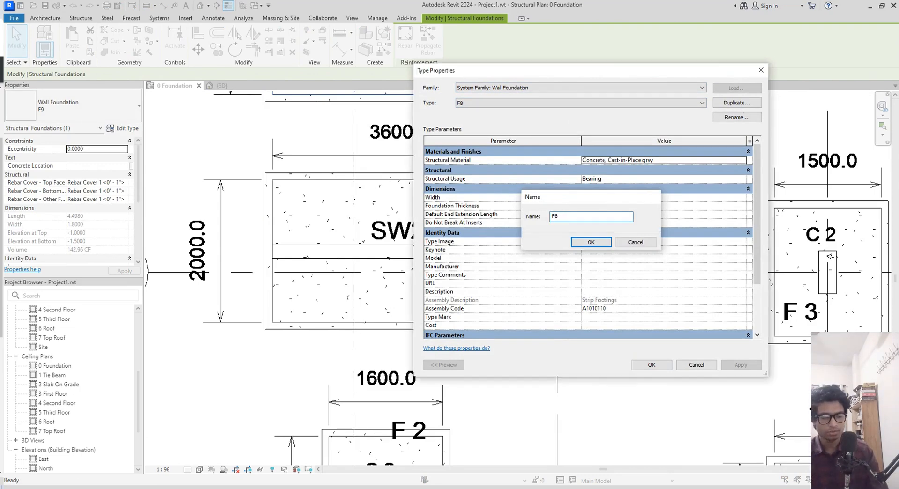
key(Return)
- Set the width of the F8 wall foundation type to 2 and accept the type properties
click(612, 198)
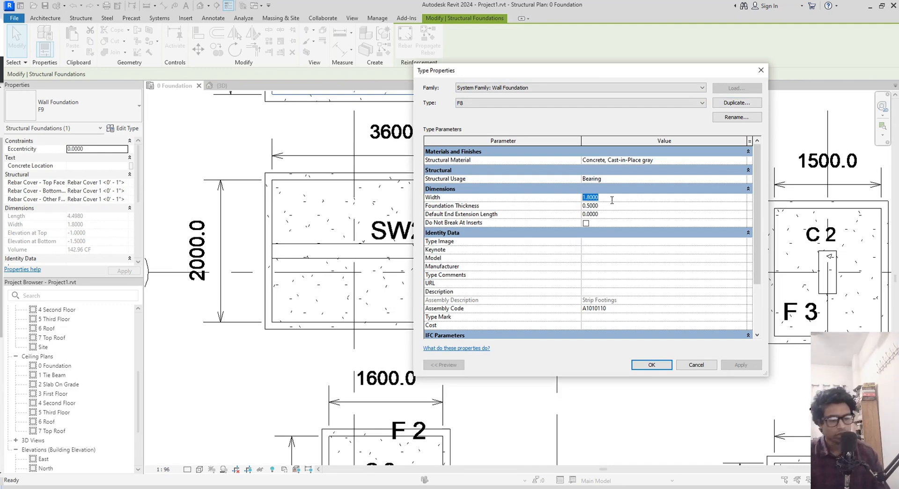
text(2)
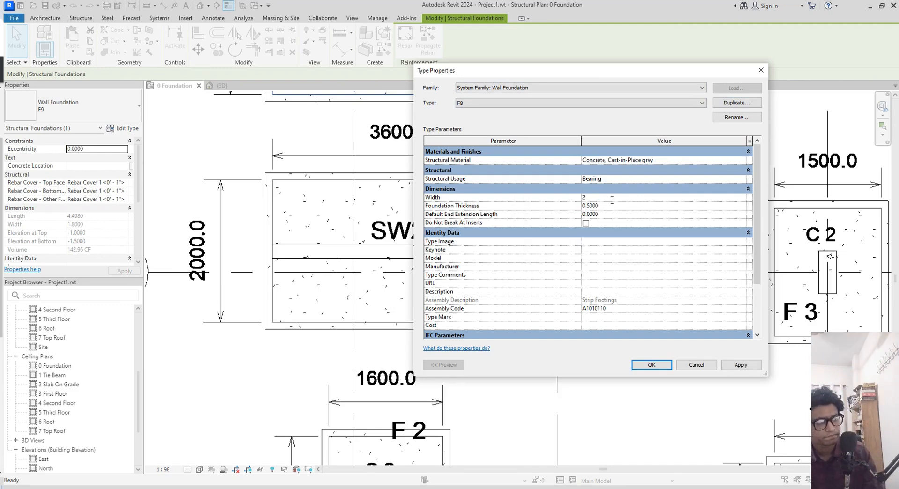
key(Return)
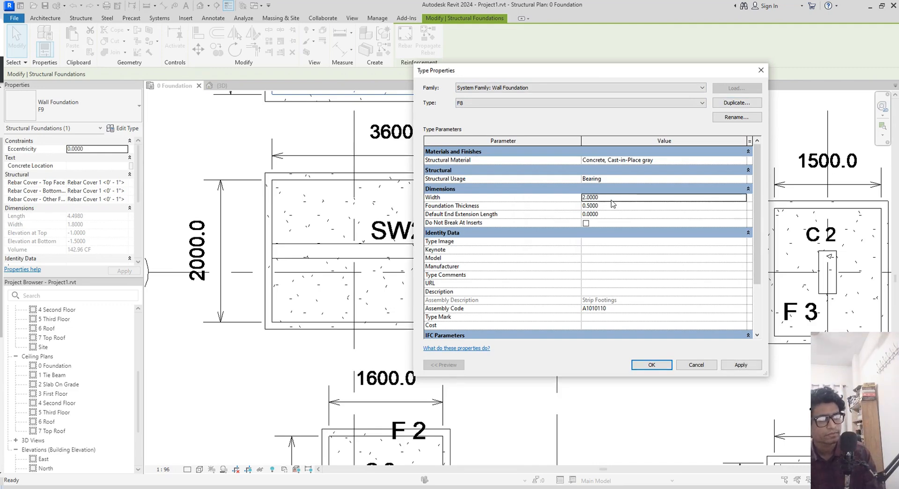
click(648, 366)
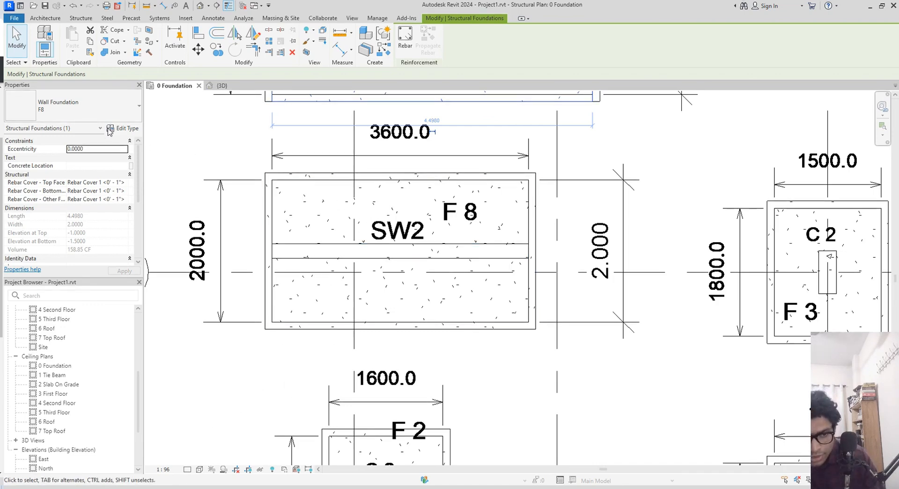
click(125, 117)
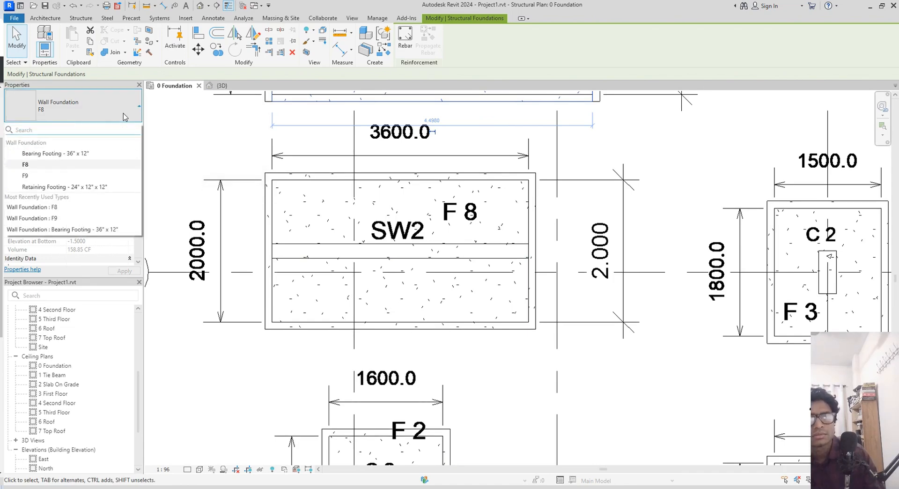
click(399, 246)
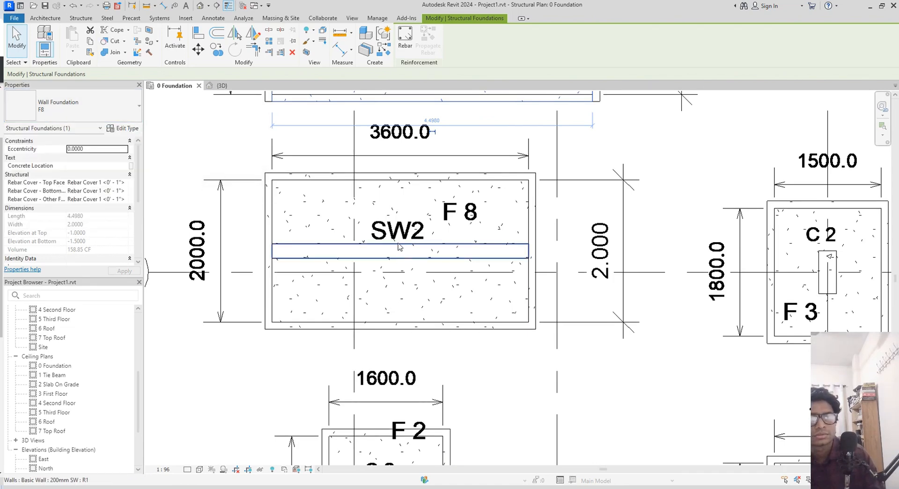
click(224, 85)
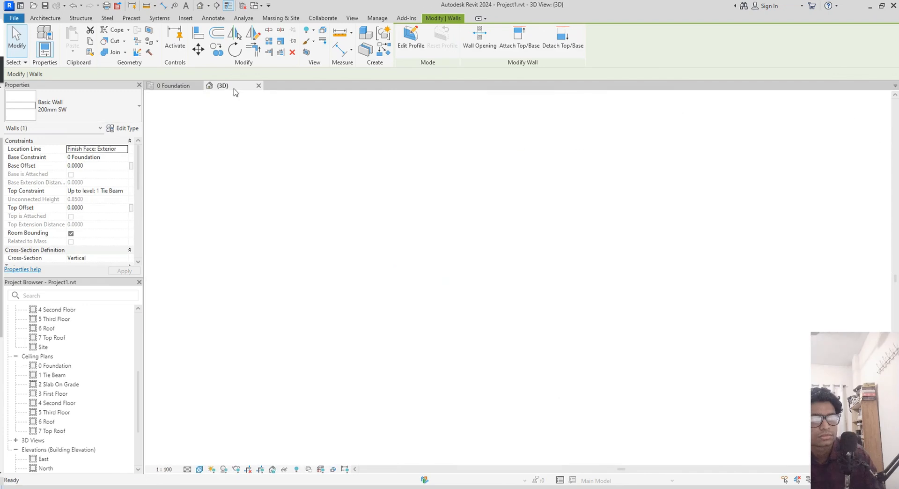
click(171, 85)
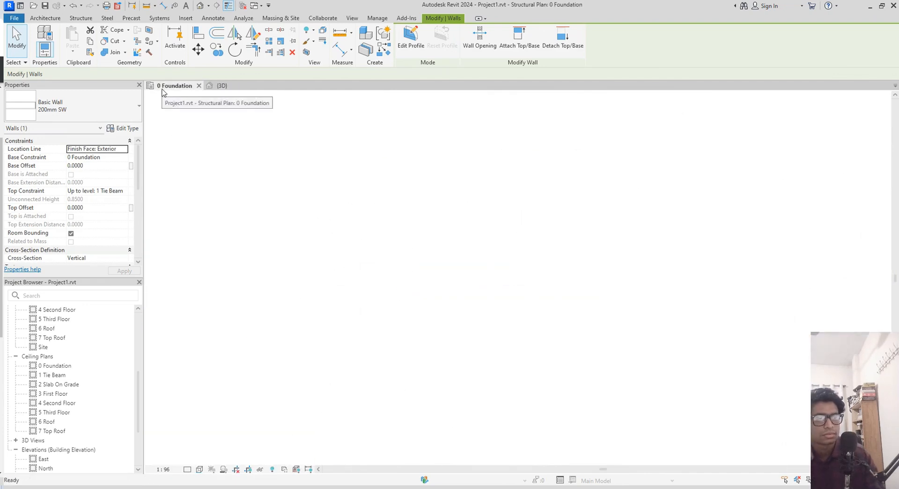
key(Escape)
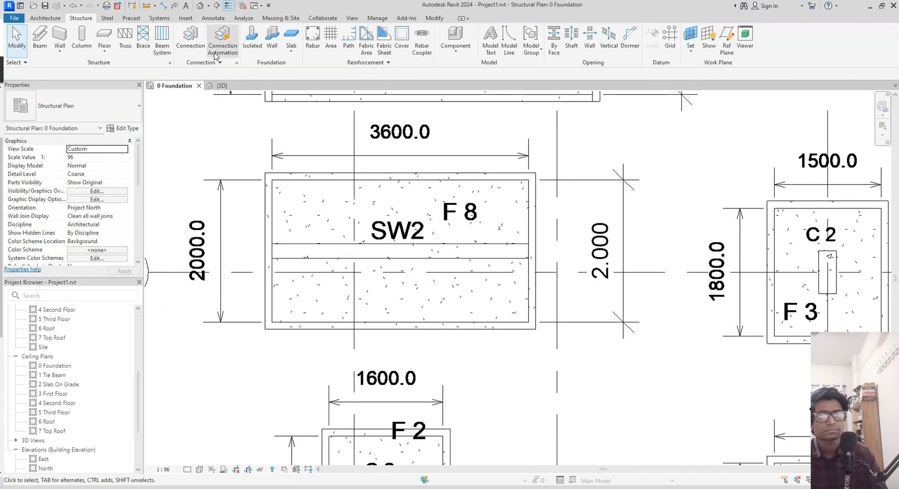
- Start placing a wall foundation of type F8 and review its type properties
click(271, 42)
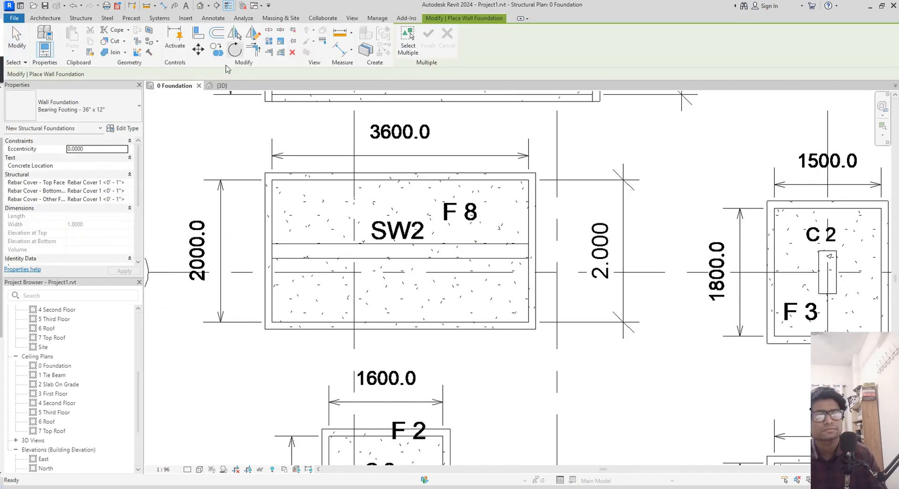
click(138, 105)
click(25, 164)
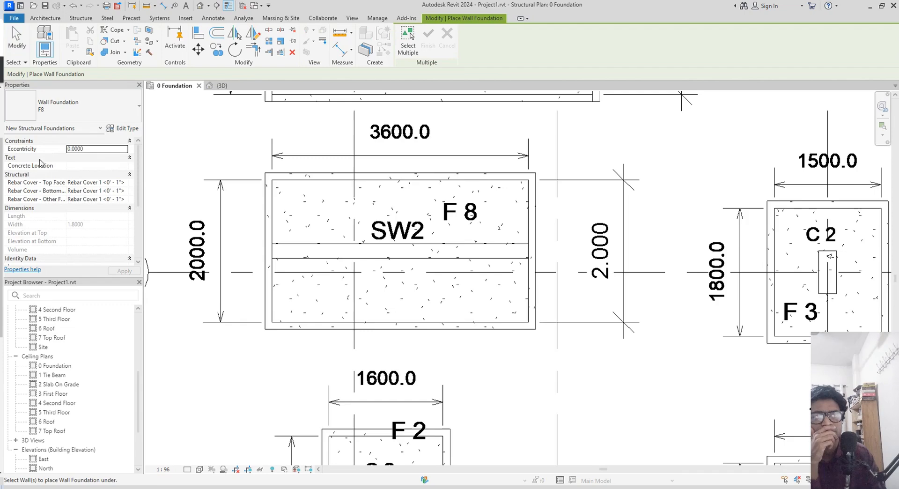
click(127, 128)
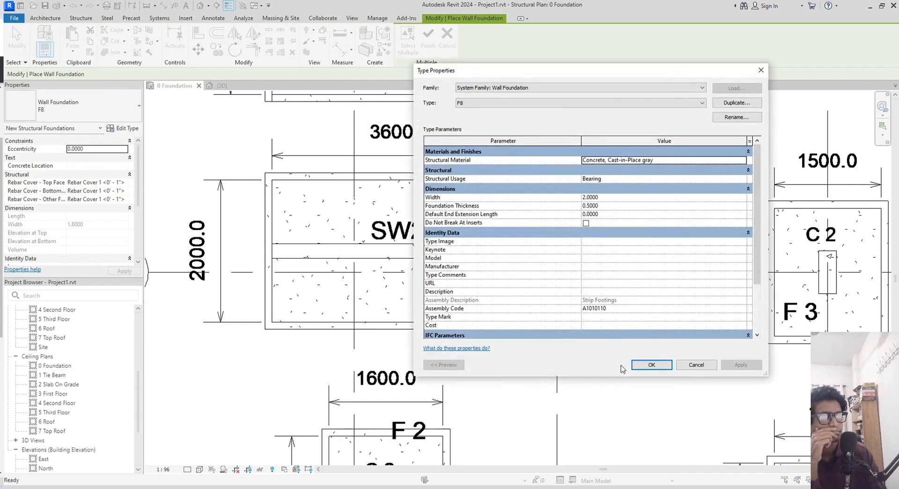
click(651, 364)
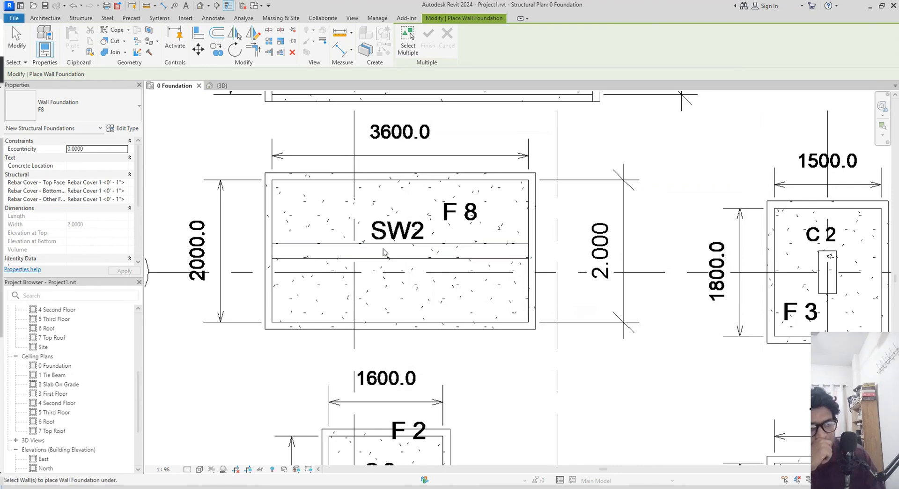
- Examine the shear wall foundations in the 3D view, from an angle and from above
click(222, 85)
shift+middle_drag(527, 375, 538, 403)
shift+middle_drag(548, 290, 564, 293)
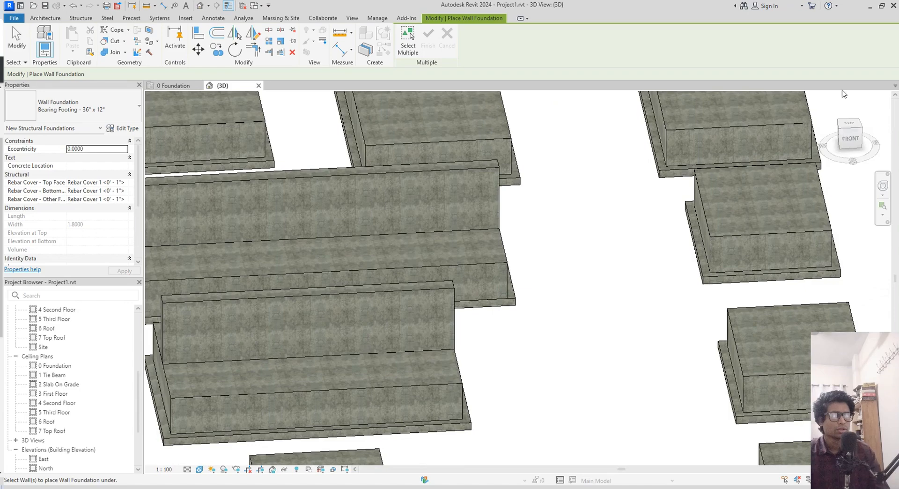
click(853, 125)
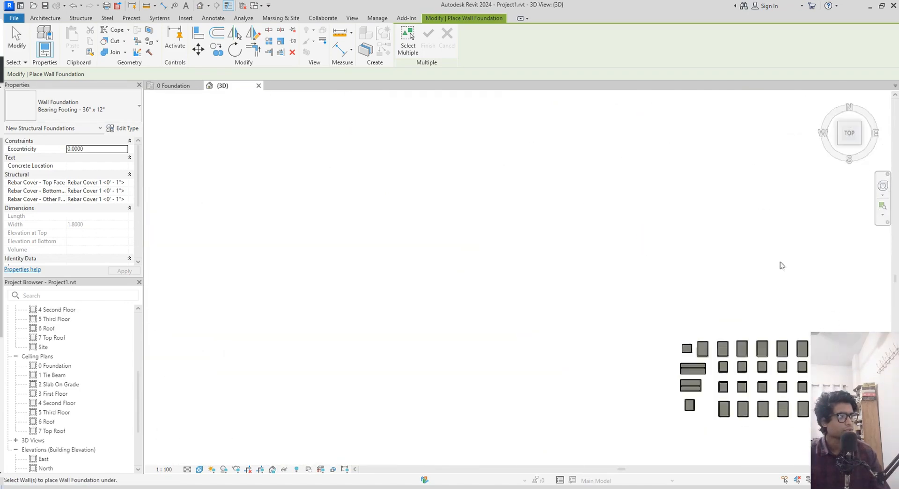
scroll(458, 270, up, 8)
middle_drag(493, 286, 530, 285)
scroll(452, 294, up, 4)
middle_drag(428, 293, 342, 308)
- Examine the layout of the column footings and shear wall foundations across the foundation plan
click(175, 86)
scroll(396, 323, down, 3)
scroll(465, 301, down, 2)
mouse_move(468, 302)
middle_down()
mouse_move(388, 302)
mouse_move(395, 307)
mouse_move(317, 295)
mouse_move(308, 331)
middle_up()
scroll(319, 295, down, 3)
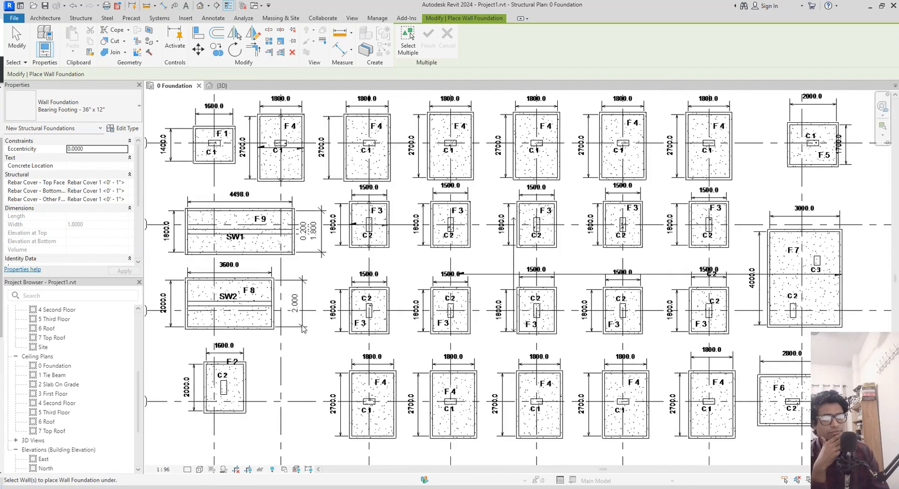
scroll(421, 206, up, 2)
scroll(421, 206, up, 2)
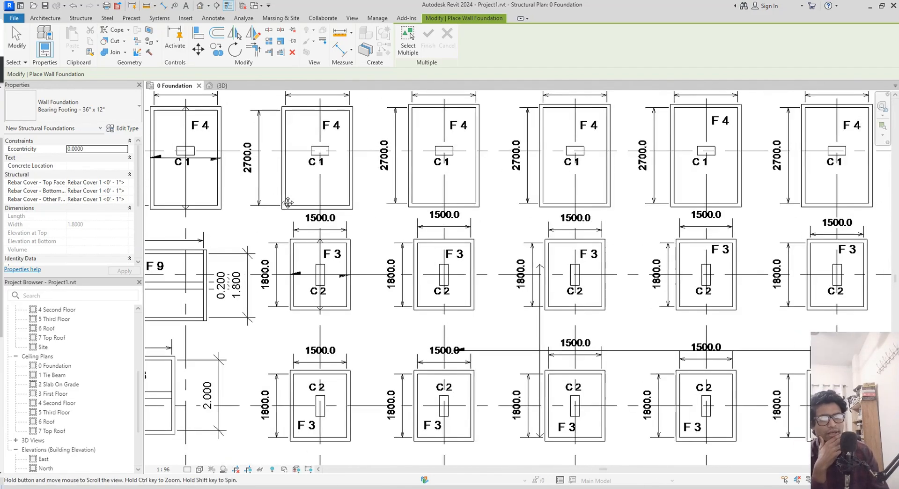
middle_drag(560, 200, 341, 184)
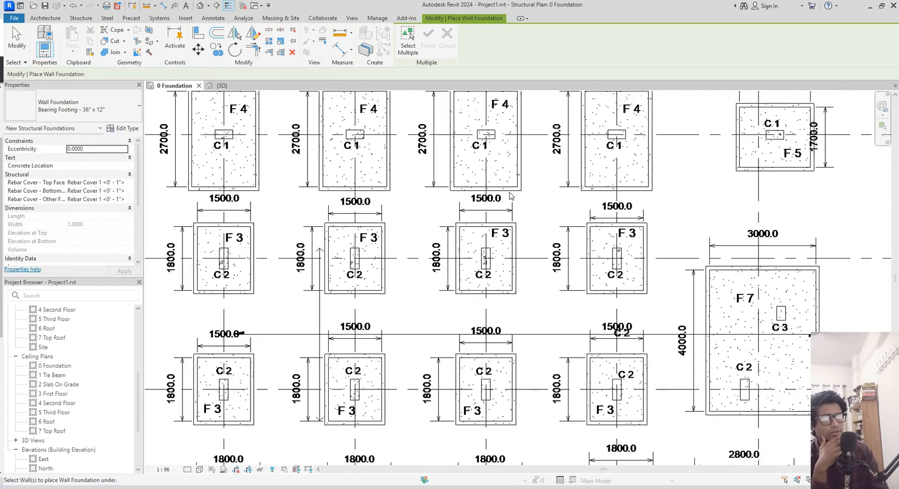
scroll(510, 196, down, 2)
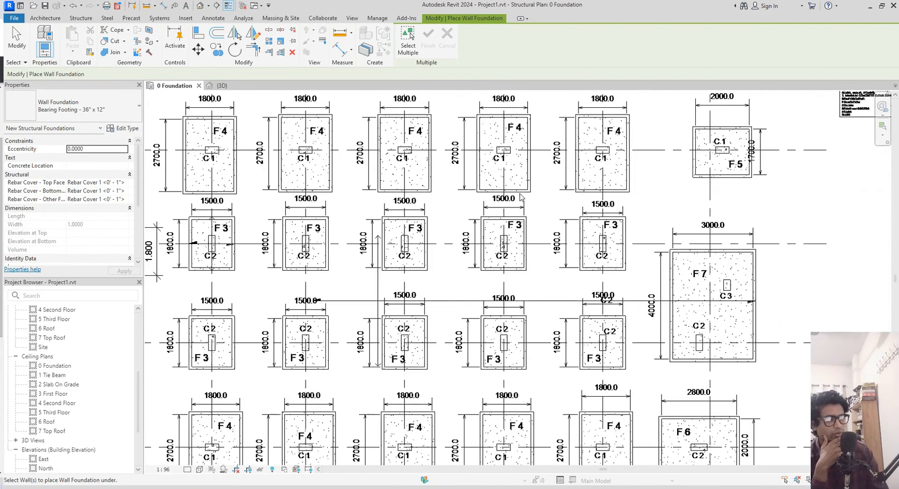
middle_drag(520, 196, 551, 206)
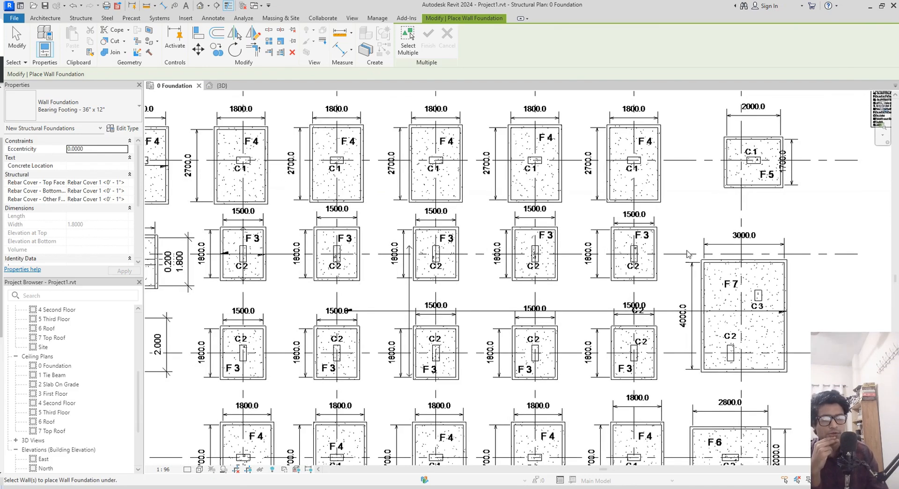
middle_drag(628, 316, 658, 212)
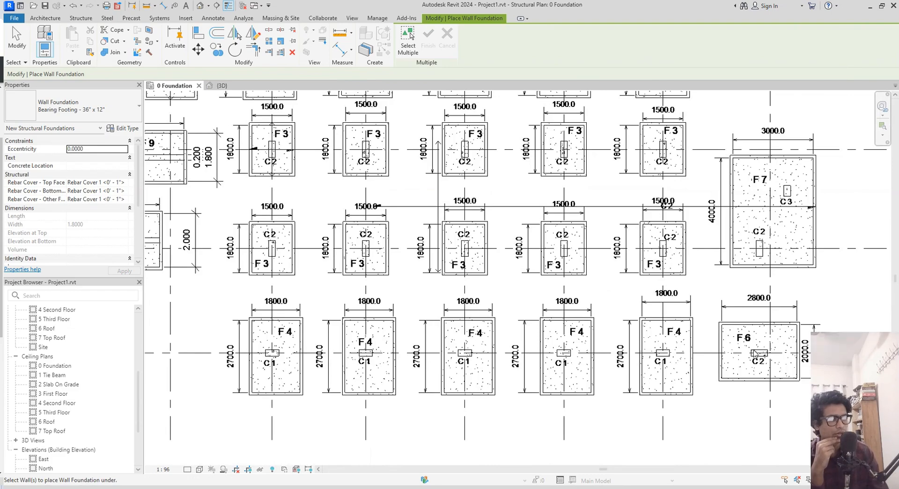
middle_drag(754, 281, 779, 413)
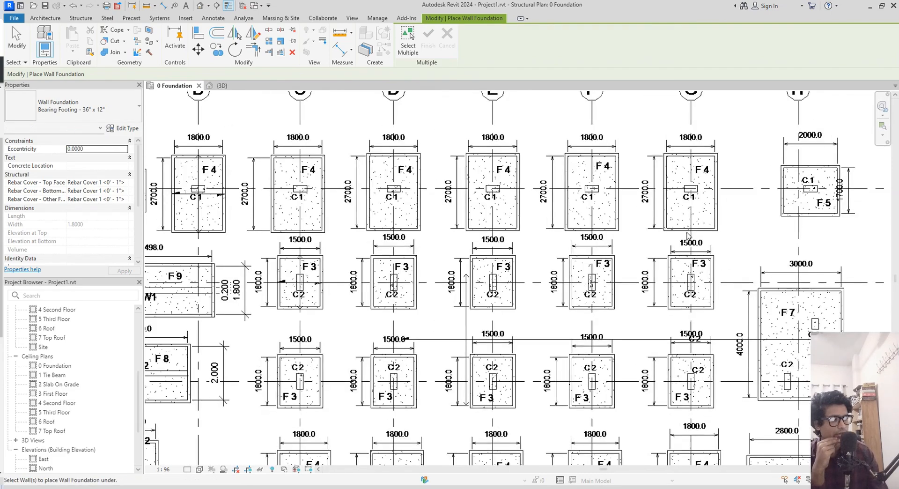
- Dimension the short side of column C1 in the F4 footing nearest to footing F5, placing the dimension beside the footing
scroll(650, 165, up, 2)
middle_drag(681, 198, 595, 175)
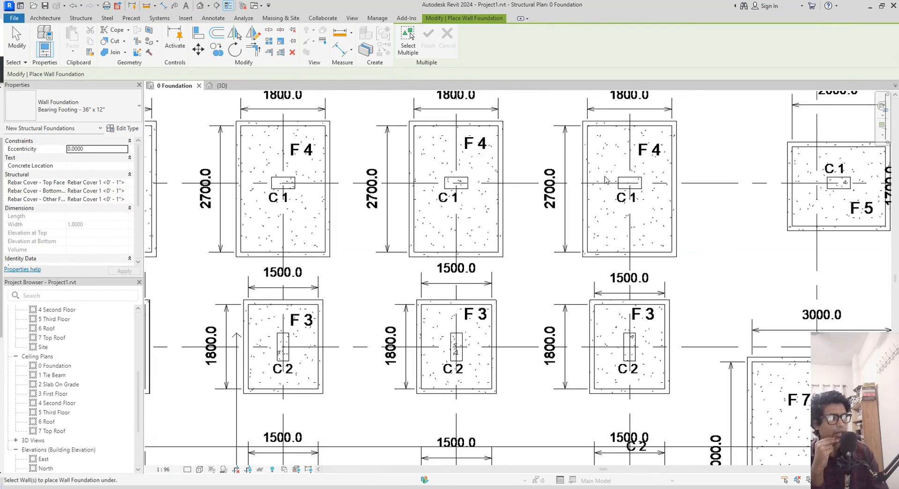
scroll(644, 204, up, 2)
middle_drag(640, 222, 617, 238)
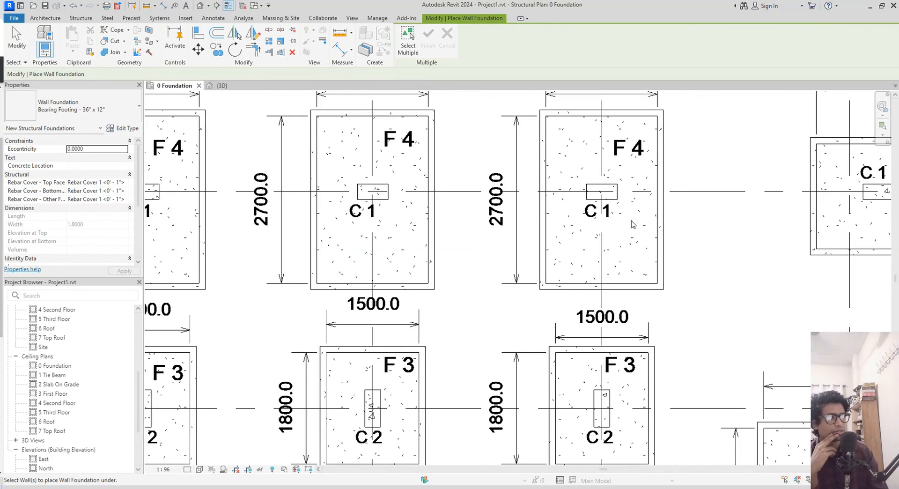
key(d)
key(i)
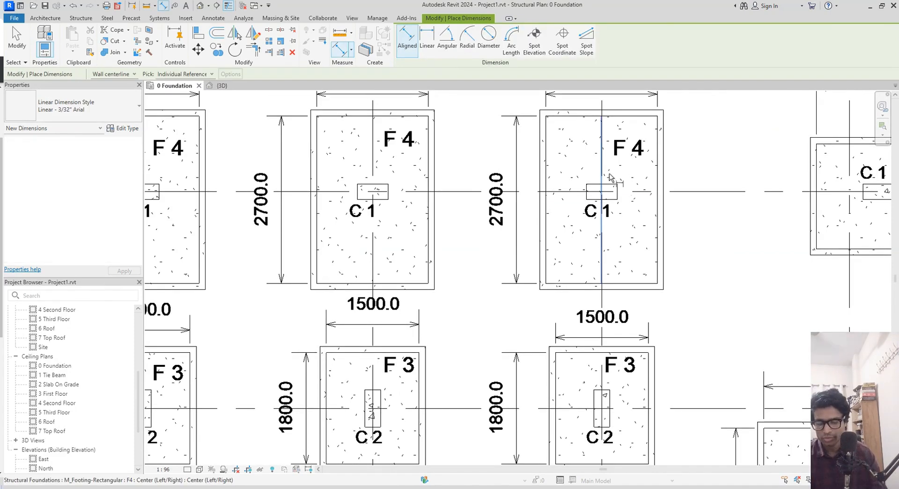
click(609, 176)
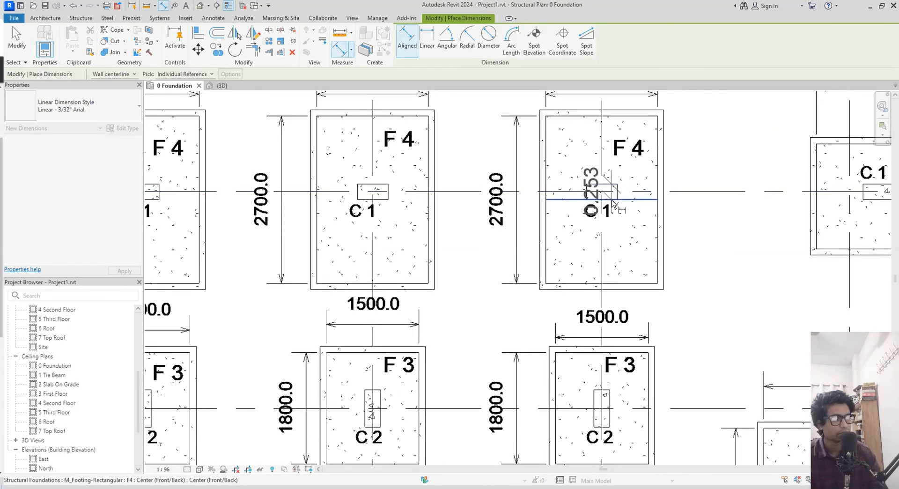
click(709, 253)
- Dimension the long side of the same C1 column, placing the dimension just above it
scroll(664, 212, up, 3)
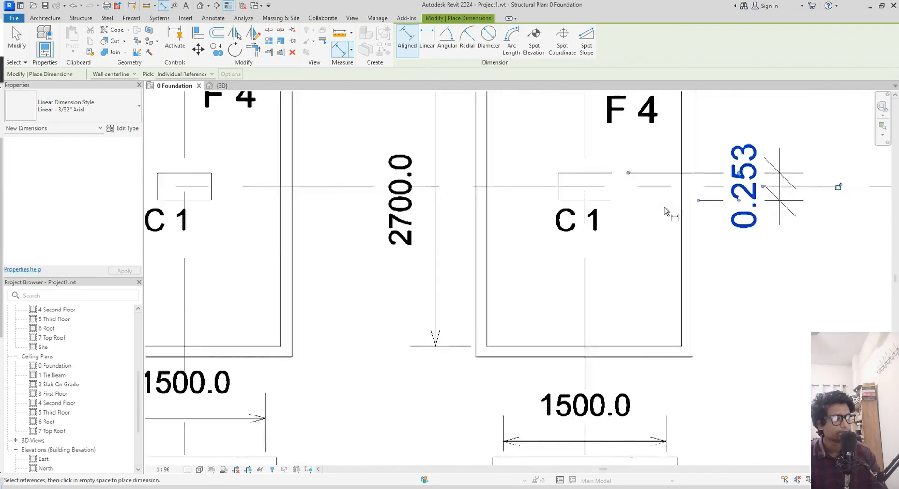
scroll(665, 210, up, 2)
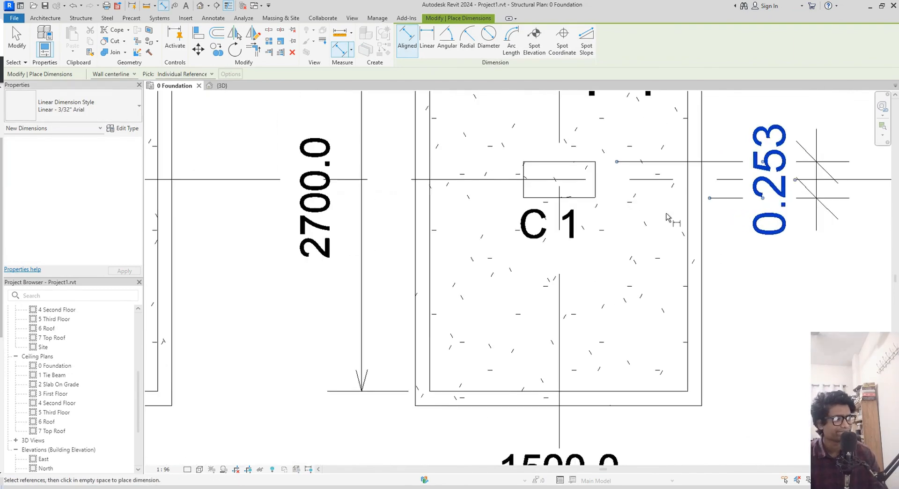
click(525, 175)
click(596, 179)
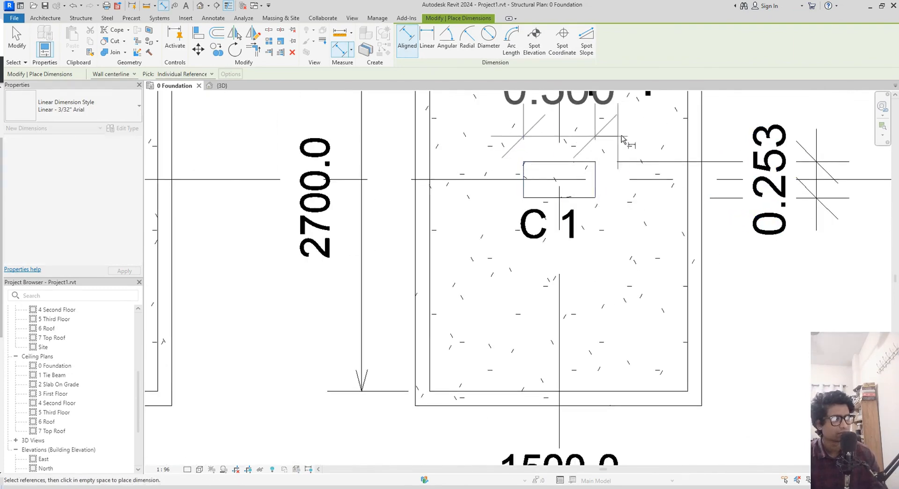
scroll(626, 140, down, 2)
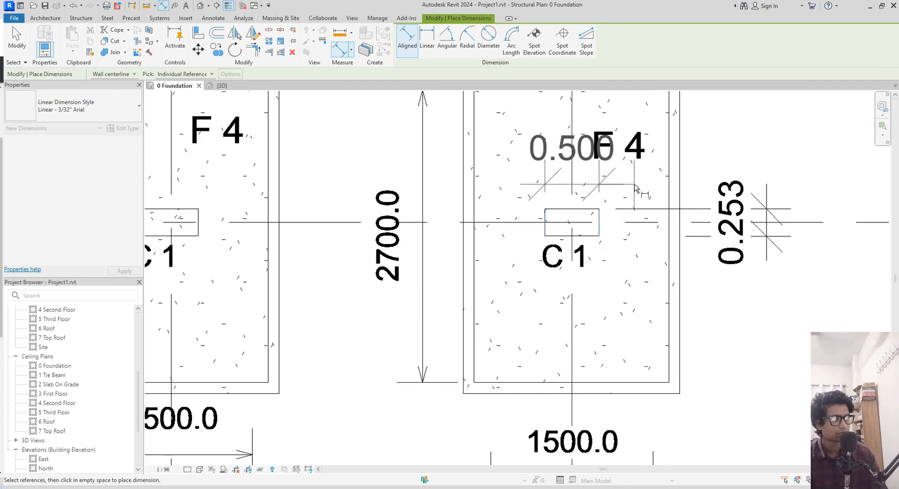
click(632, 190)
scroll(626, 187, down, 2)
scroll(614, 184, down, 2)
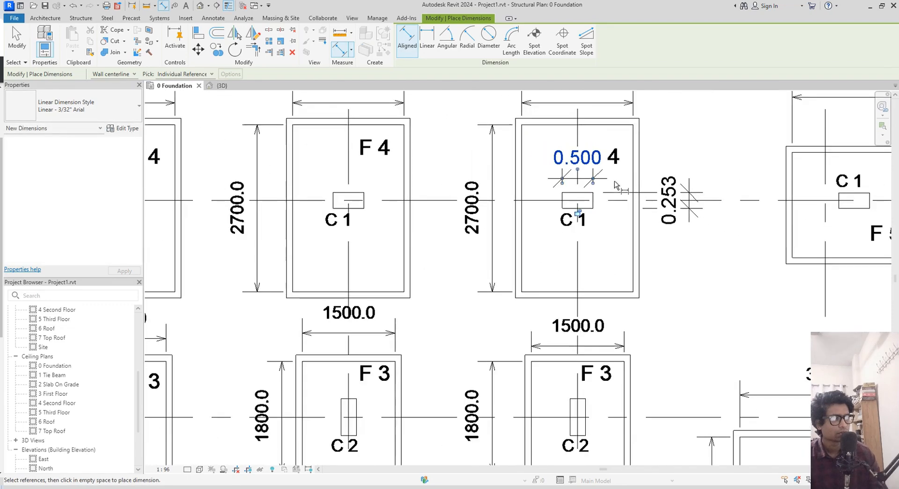
- Recheck the short side of the dimensioned C1 column with a second dimension beside it, and delete that duplicate dimension
scroll(595, 199, up, 4)
scroll(613, 211, down, 3)
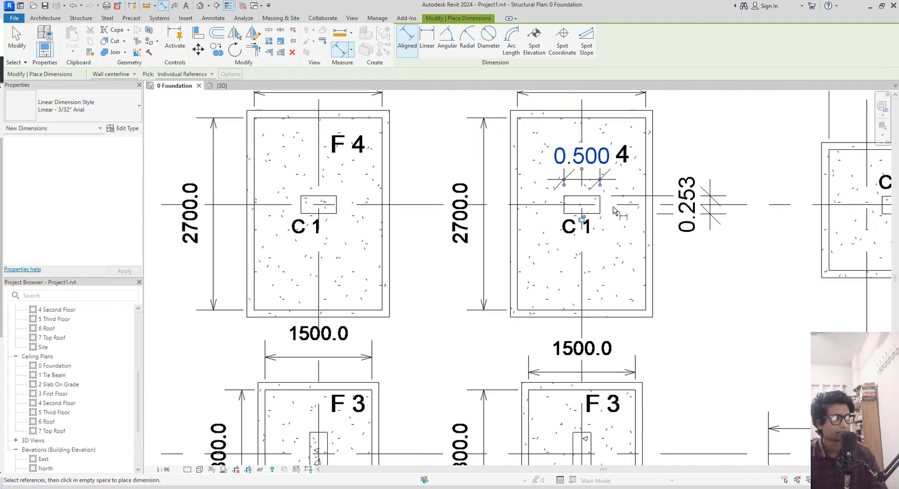
scroll(594, 210, up, 5)
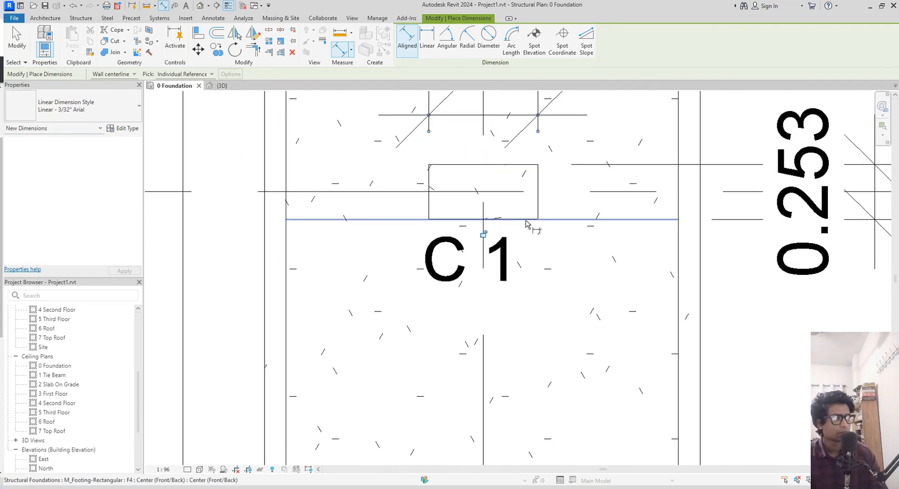
click(526, 220)
click(528, 165)
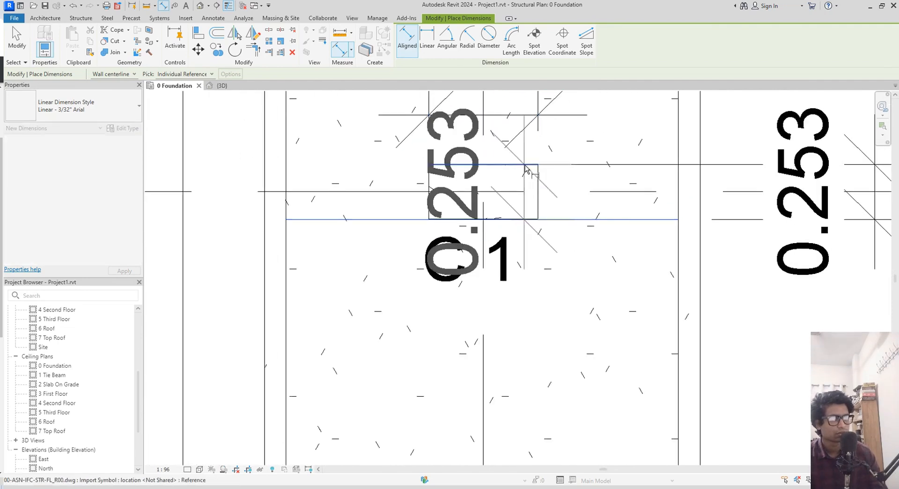
click(742, 323)
middle_drag(745, 323, 686, 325)
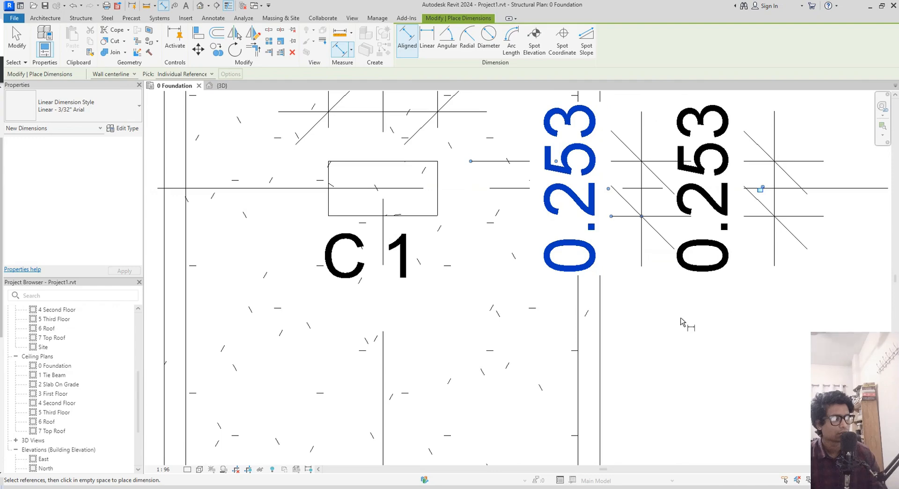
key(Escape)
key(Escape)
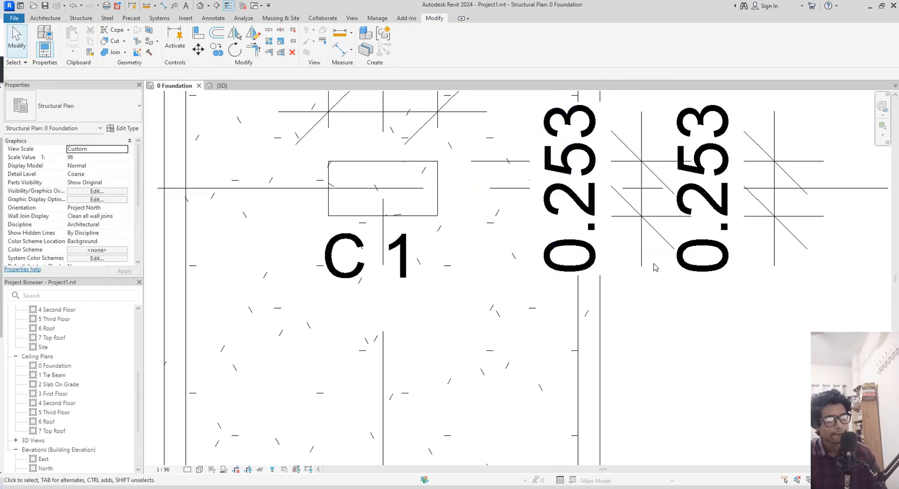
click(603, 221)
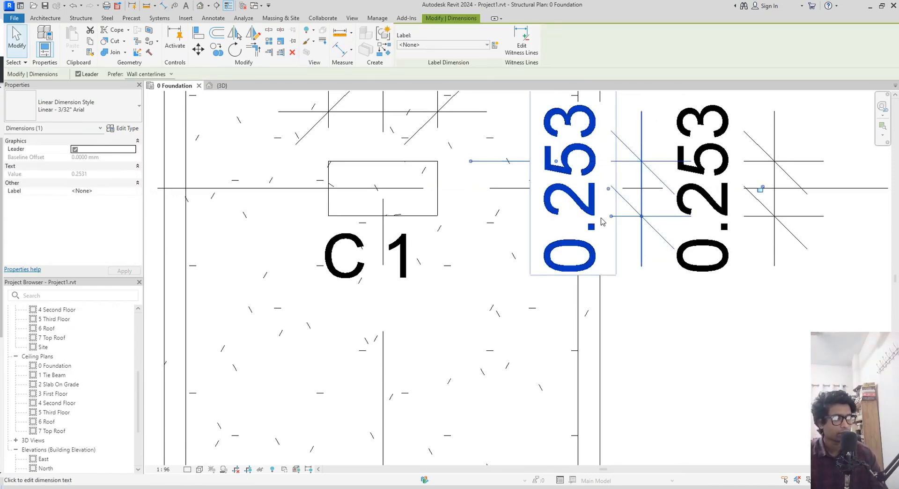
key(Escape)
- Dimension both sides of column C3 in footing F7, placing the width above the column and the length beyond the footing's side edge
scroll(602, 221, down, 5)
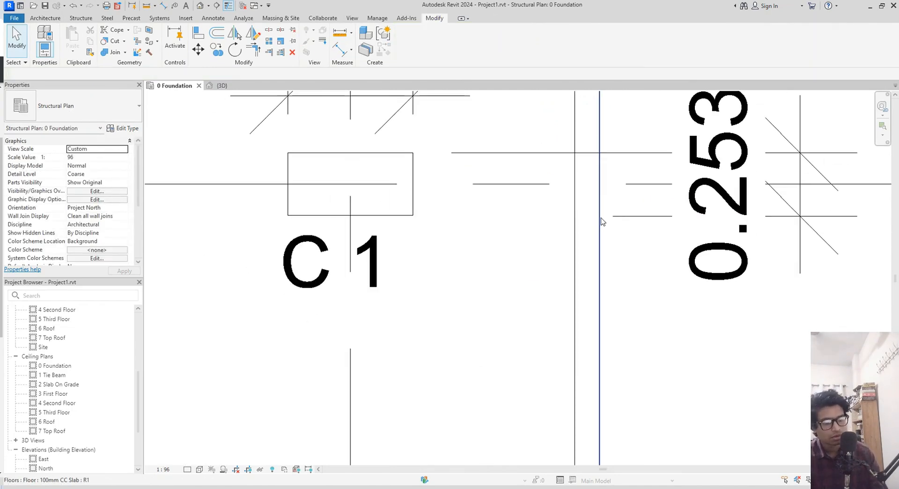
middle_drag(627, 237, 436, 230)
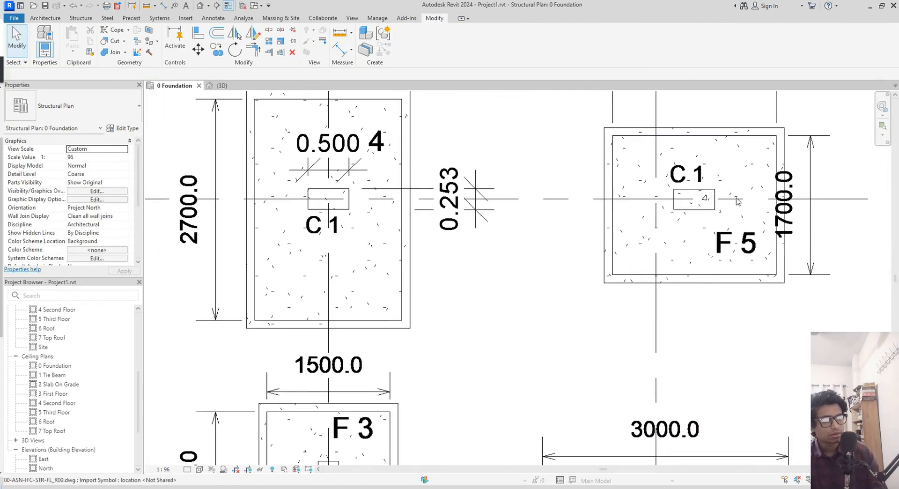
middle_drag(667, 278, 614, 178)
middle_drag(647, 305, 622, 140)
middle_drag(656, 403, 642, 346)
key(d)
key(i)
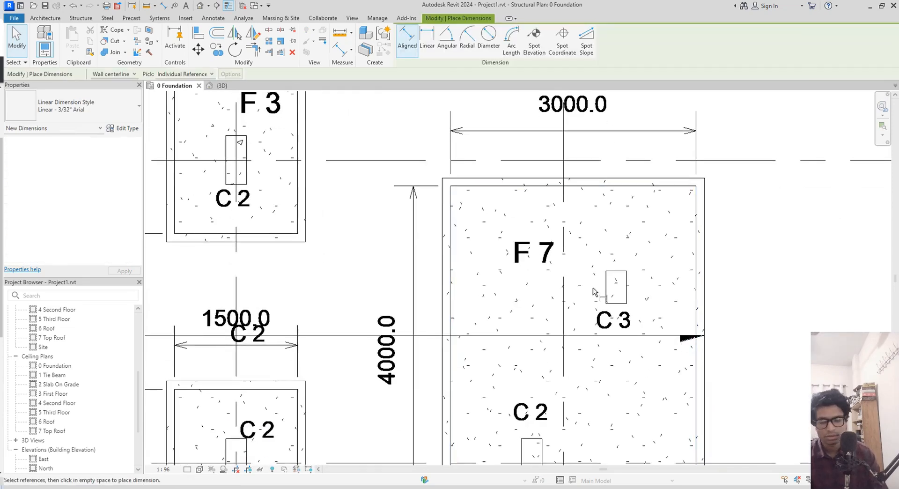
scroll(595, 290, up, 2)
click(612, 288)
click(643, 293)
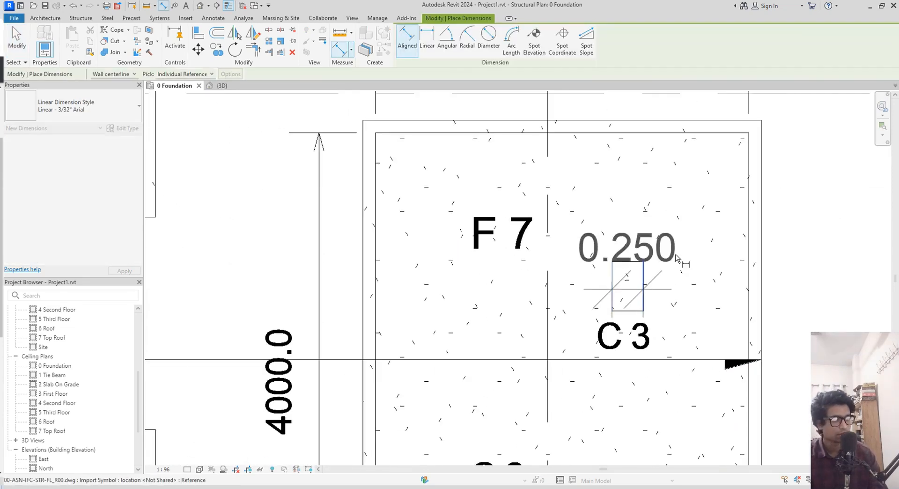
click(720, 208)
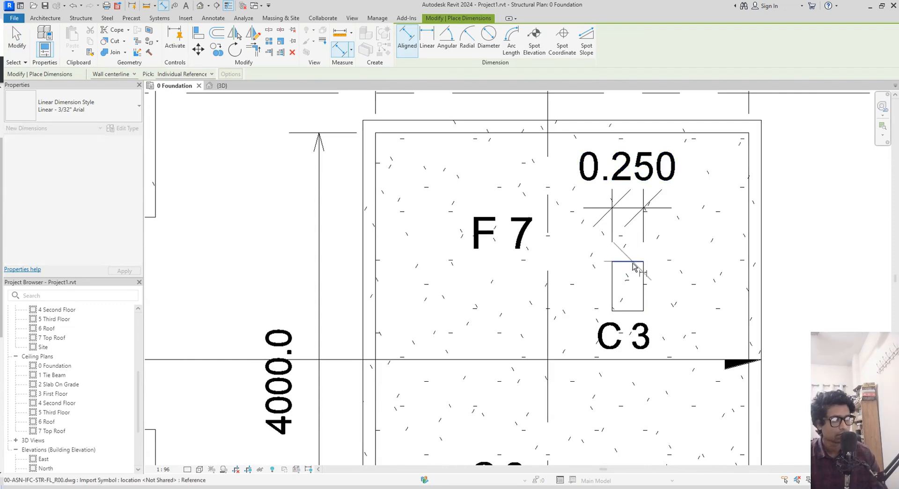
click(635, 312)
click(820, 363)
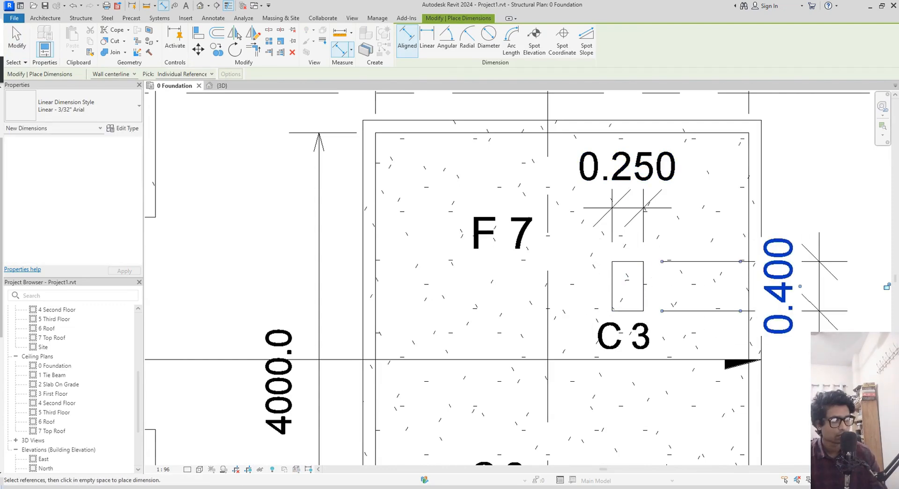
- Dimension both sides of column C2 in footing F7, placing the width below the footing and the length beside the column
scroll(798, 389, down, 2)
middle_drag(803, 391, 799, 206)
scroll(617, 331, up, 2)
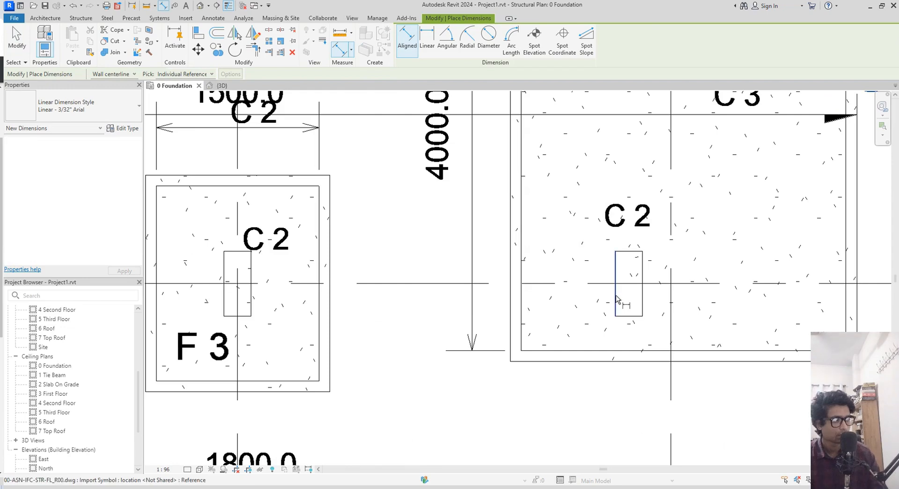
click(642, 304)
click(651, 435)
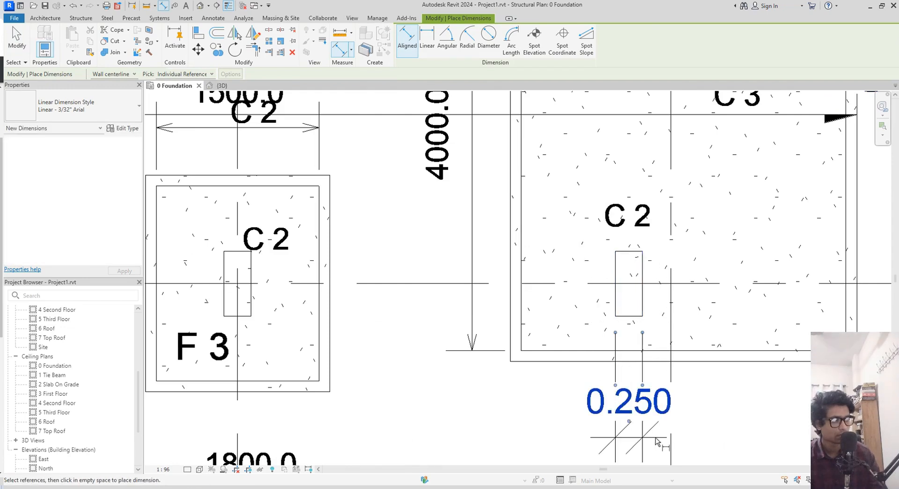
click(635, 255)
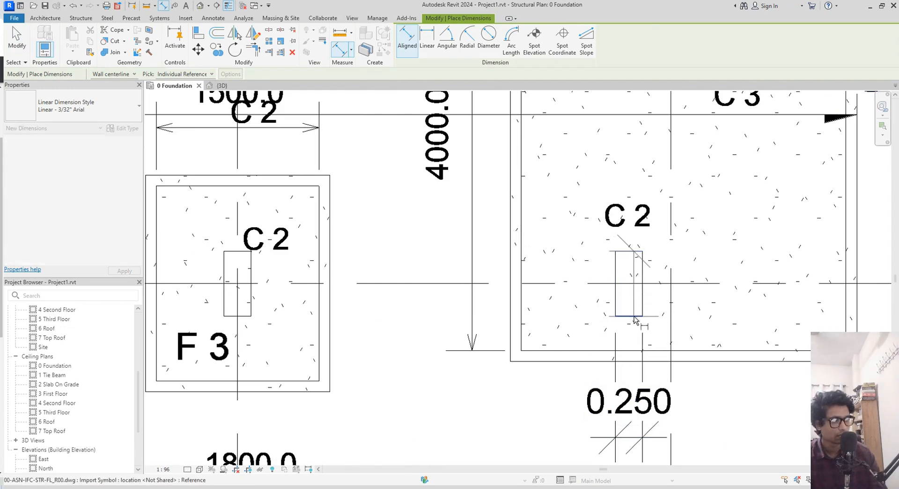
click(634, 318)
click(756, 356)
- Examine which column marks sit on the F3, F4, F5, F6 and F7 footings across the foundation plan
scroll(756, 418, down, 5)
middle_drag(748, 417, 735, 314)
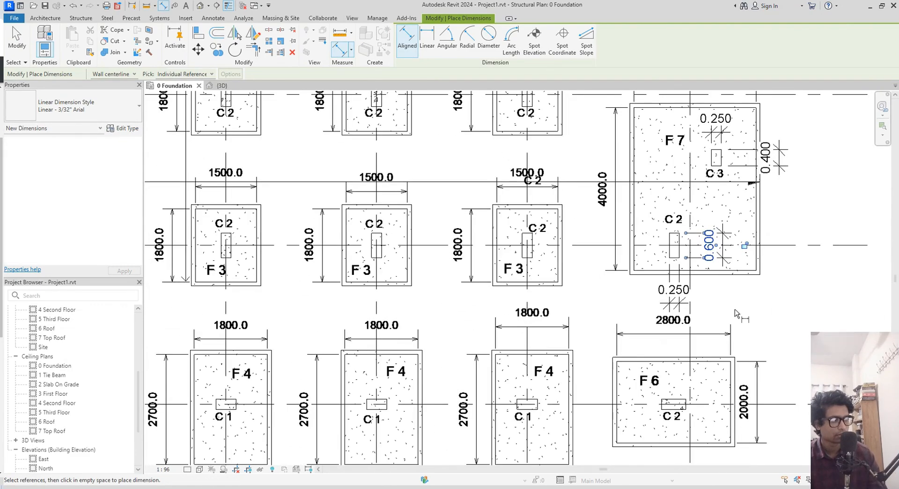
middle_drag(331, 342, 538, 307)
scroll(443, 307, down, 1)
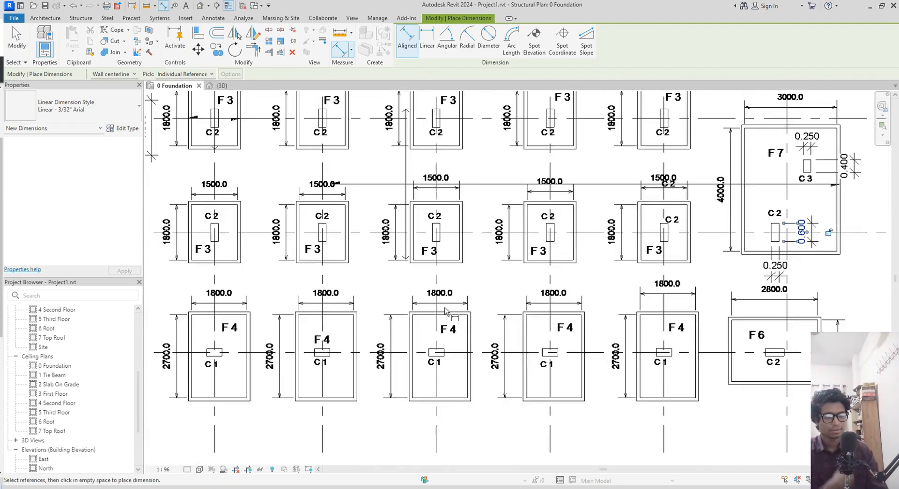
middle_drag(454, 326, 555, 366)
middle_drag(472, 303, 480, 441)
middle_drag(532, 338, 615, 212)
middle_drag(632, 301, 440, 294)
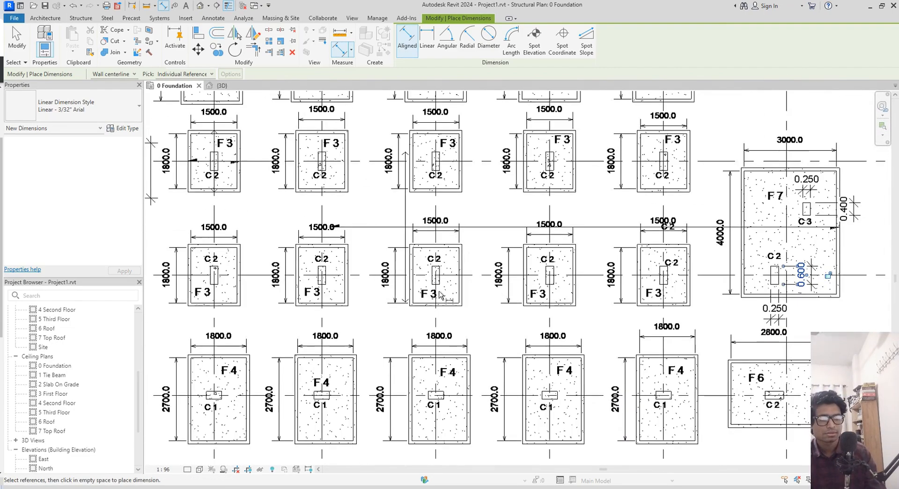
middle_drag(715, 301, 571, 315)
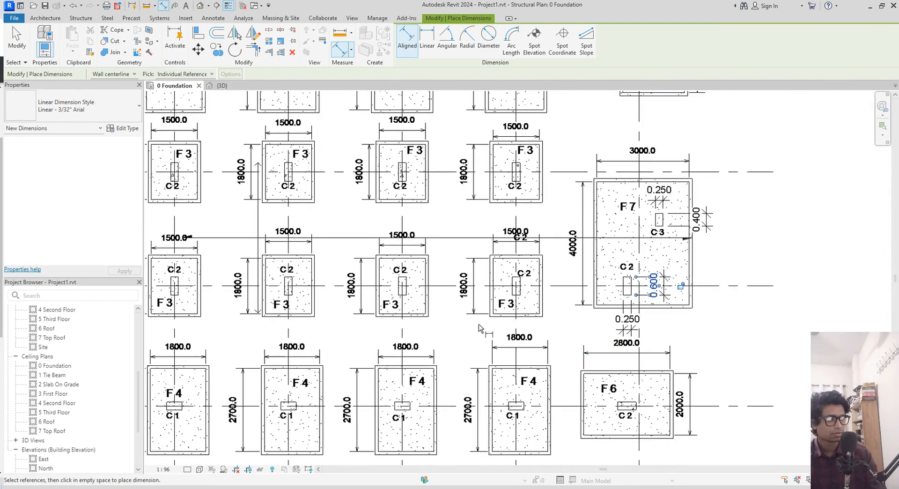
middle_drag(510, 324, 595, 411)
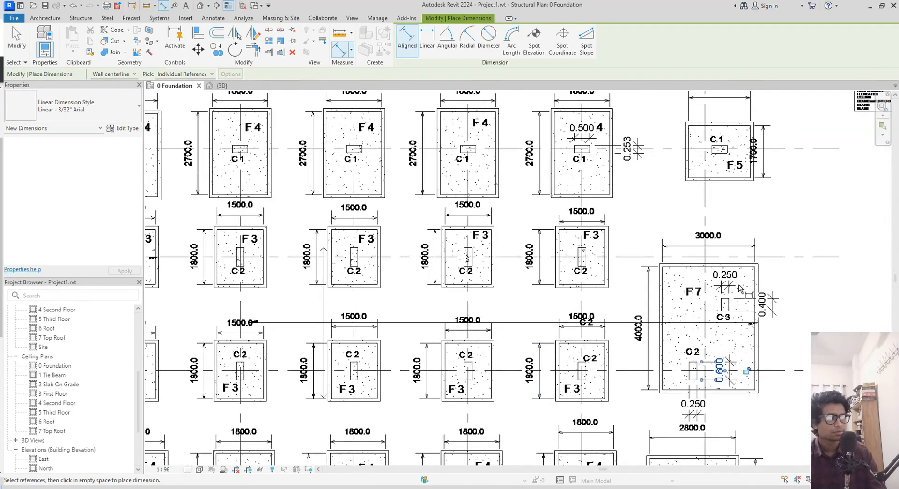
middle_drag(435, 227, 373, 226)
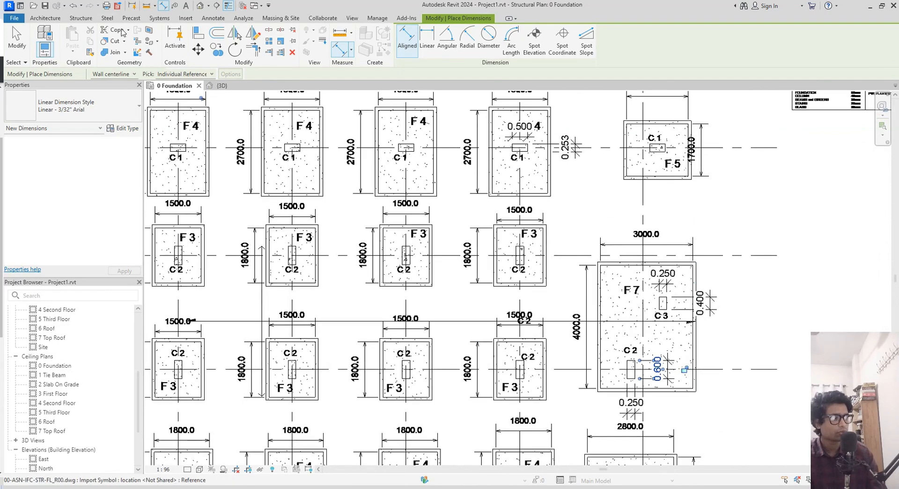
- Load the M_Concrete-Rectangular-Column family from the Concrete subfolder of Structural Columns for placing structural columns
click(92, 18)
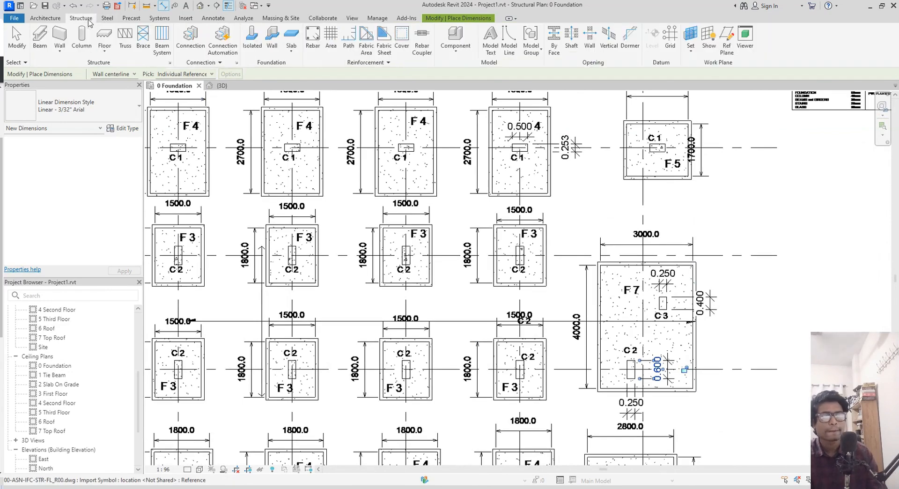
click(91, 52)
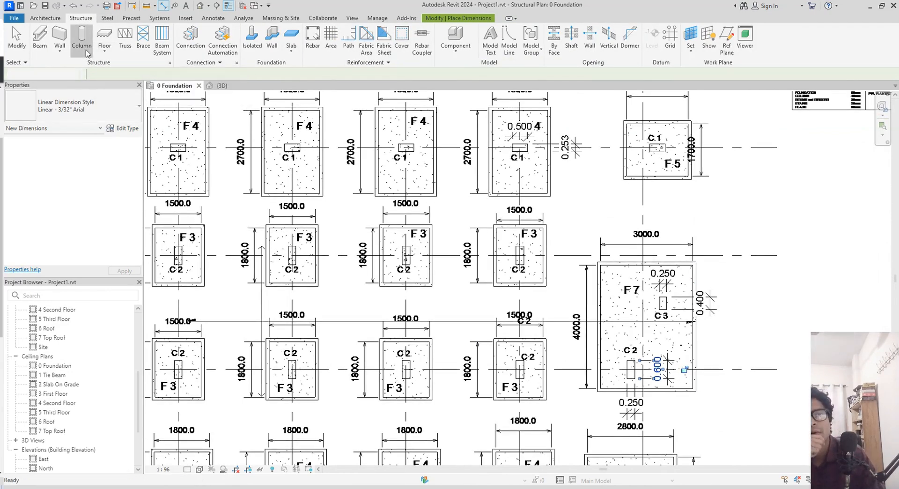
click(136, 102)
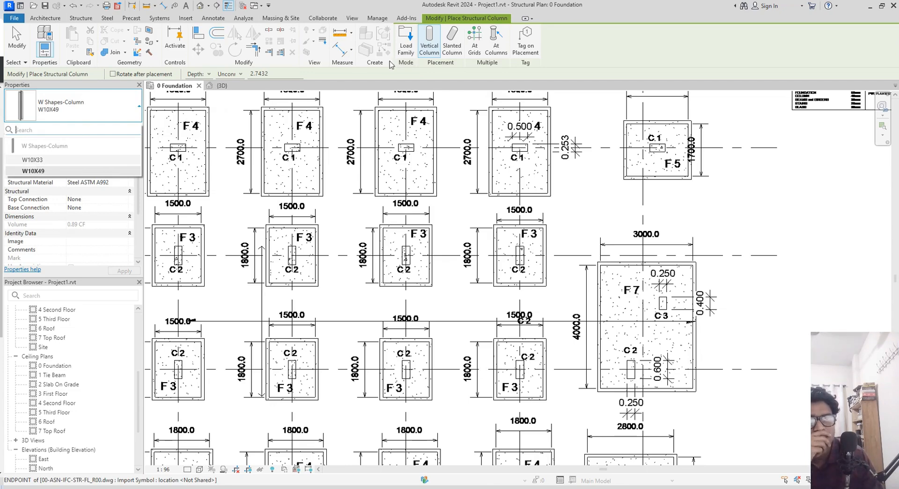
click(400, 48)
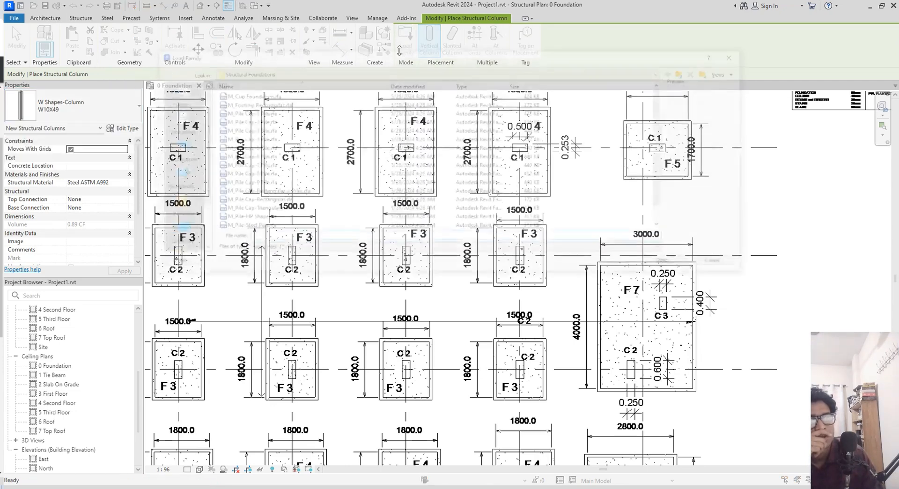
click(686, 71)
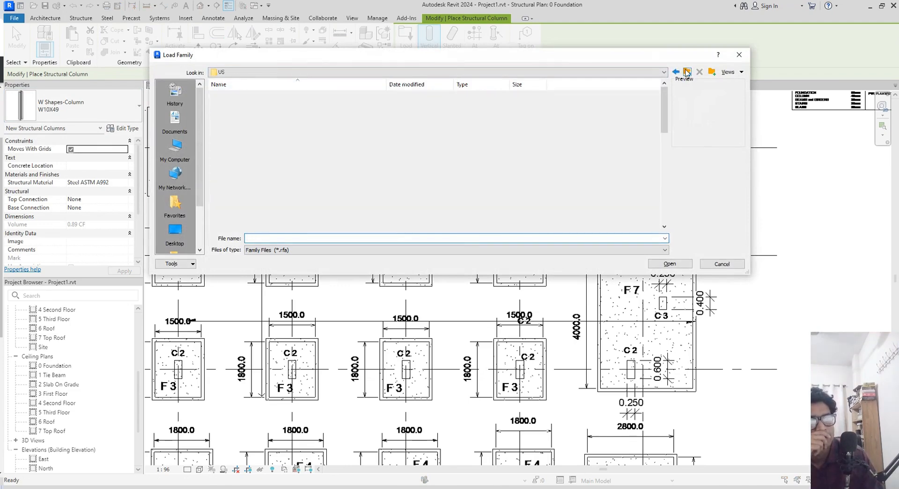
scroll(282, 194, down, 1)
scroll(283, 194, down, 8)
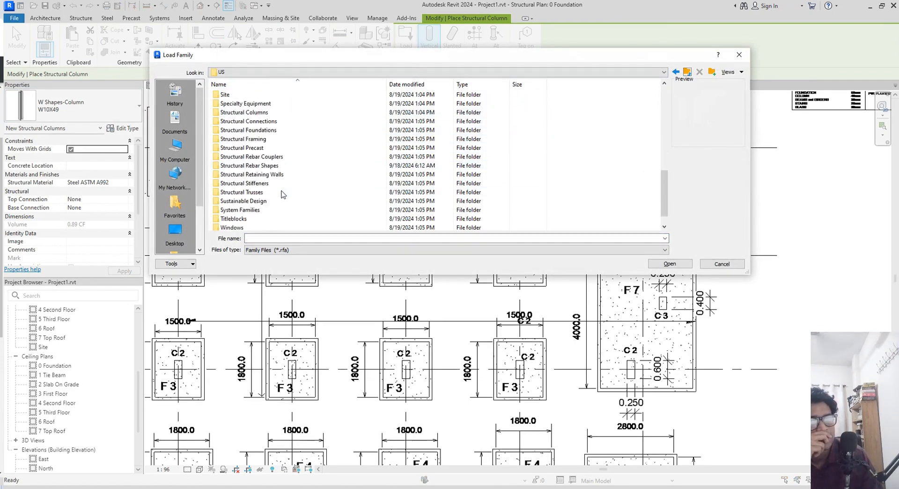
double_click(275, 114)
double_click(251, 96)
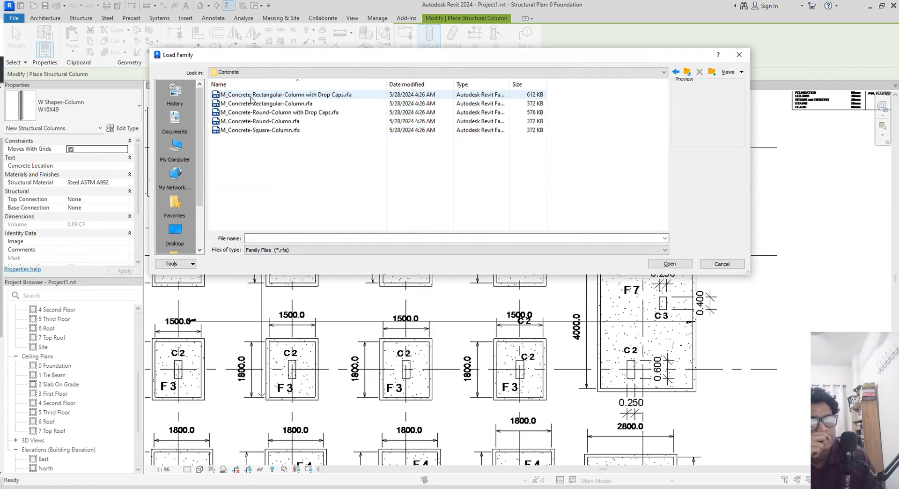
click(251, 96)
click(254, 104)
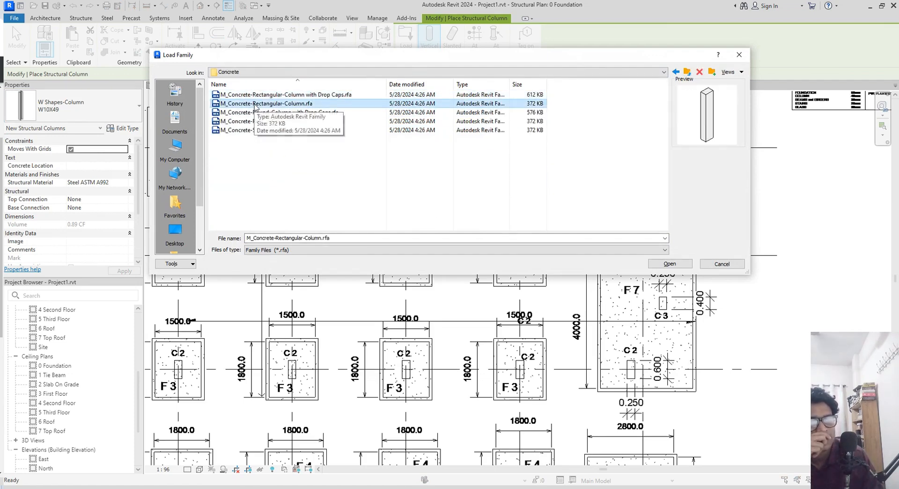
click(657, 264)
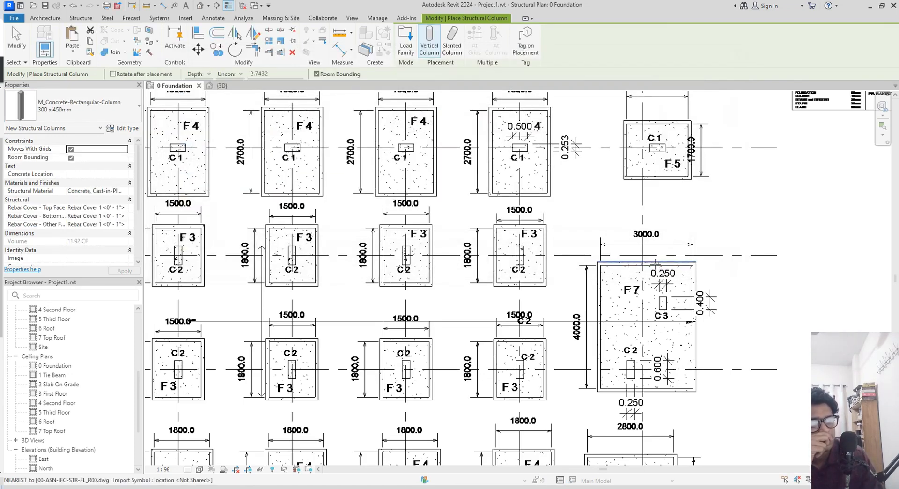
- Duplicate the 300 x 450mm column type as C1, with b set to 0.5 and h set to 0.253
click(120, 128)
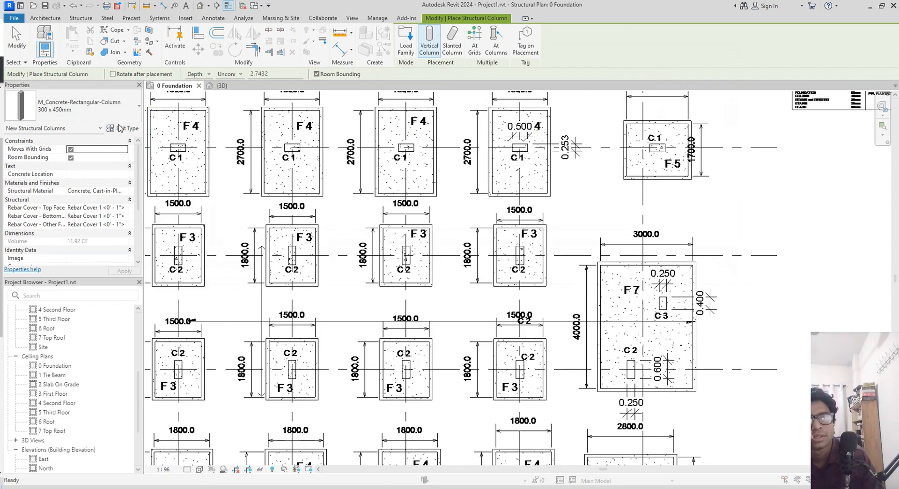
drag(632, 75, 297, 97)
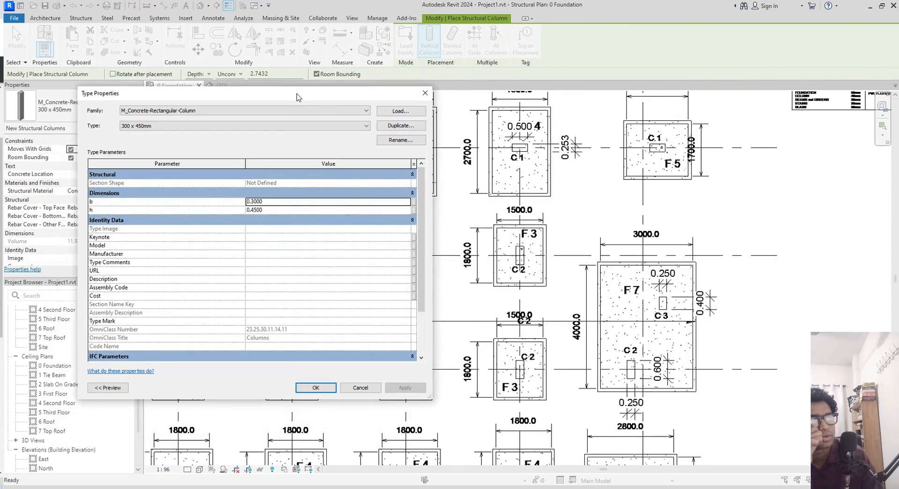
click(413, 125)
text(C1)
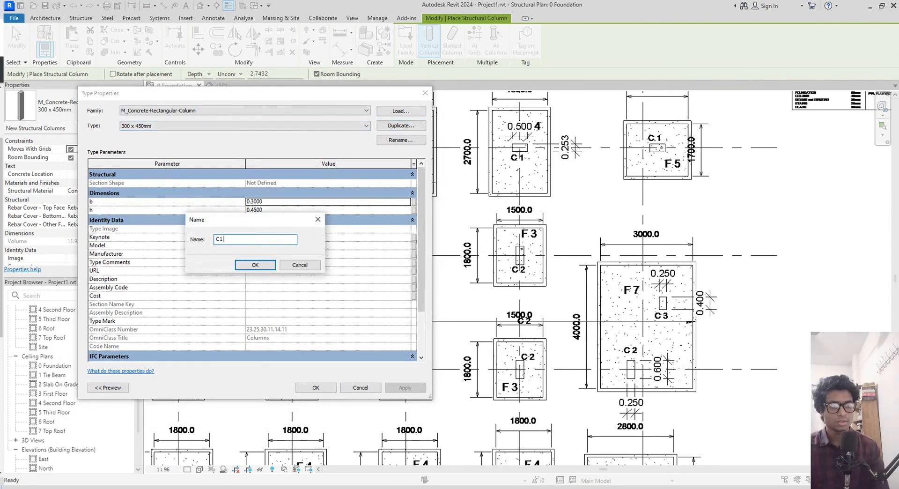
key(Return)
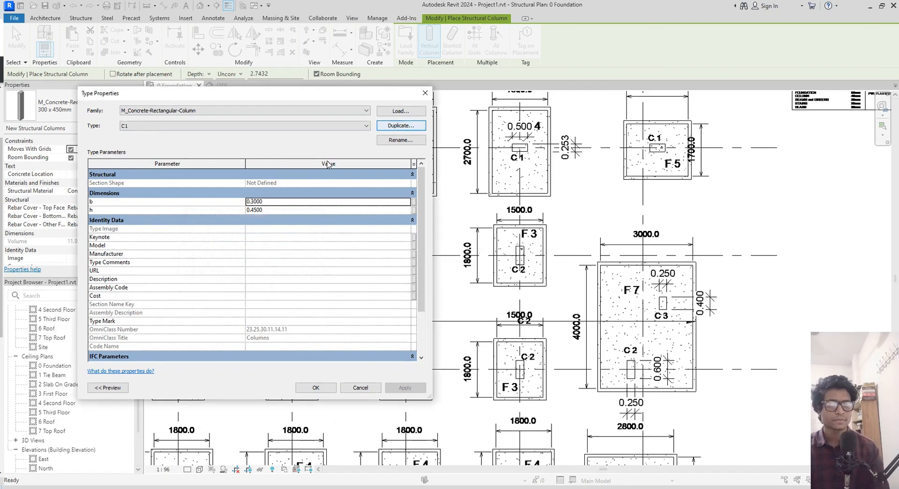
click(281, 201)
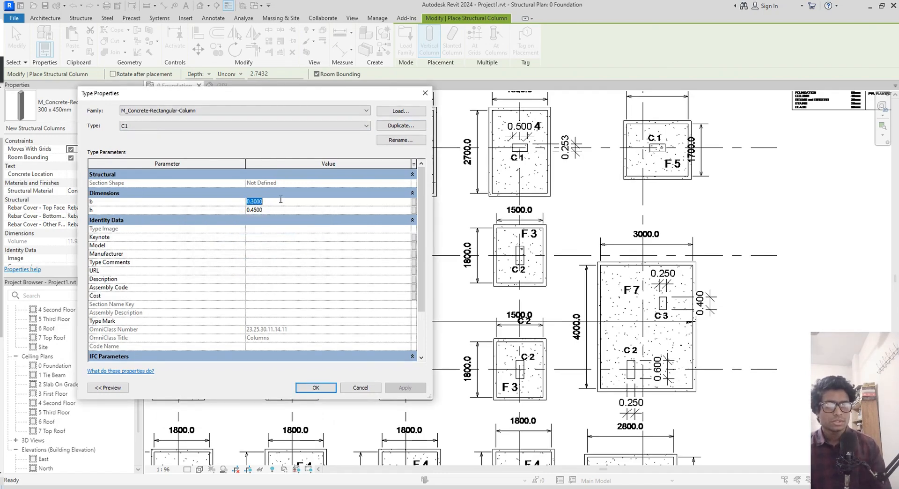
text(.)
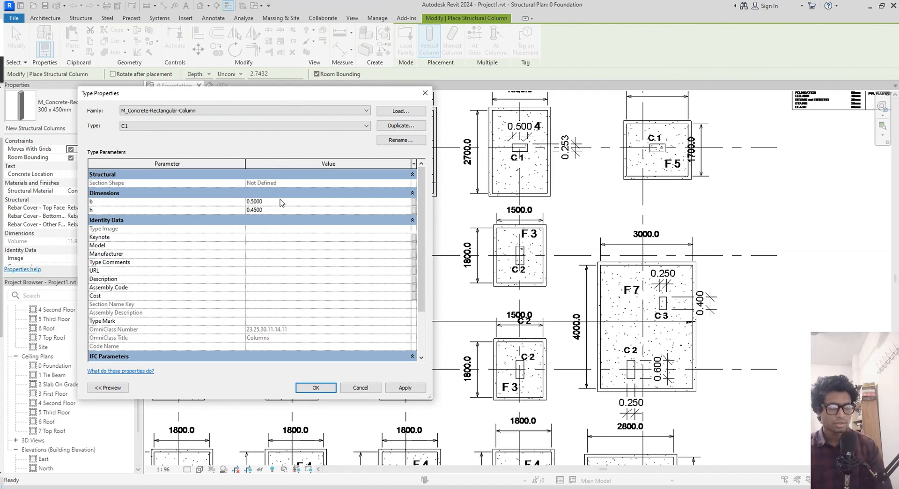
click(278, 208)
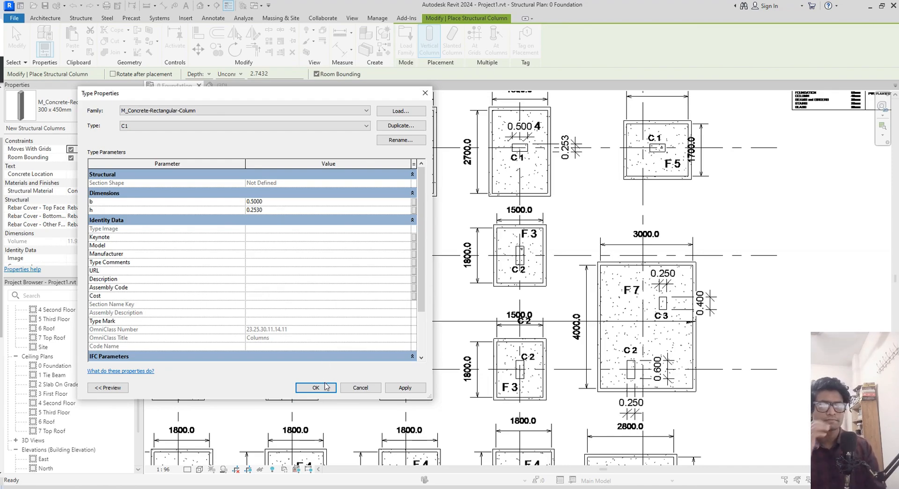
click(316, 387)
- Dimension the short side of column C1 in footing F5, placing the dimension outside the footing beyond its 1700 dimension
scroll(603, 233, up, 4)
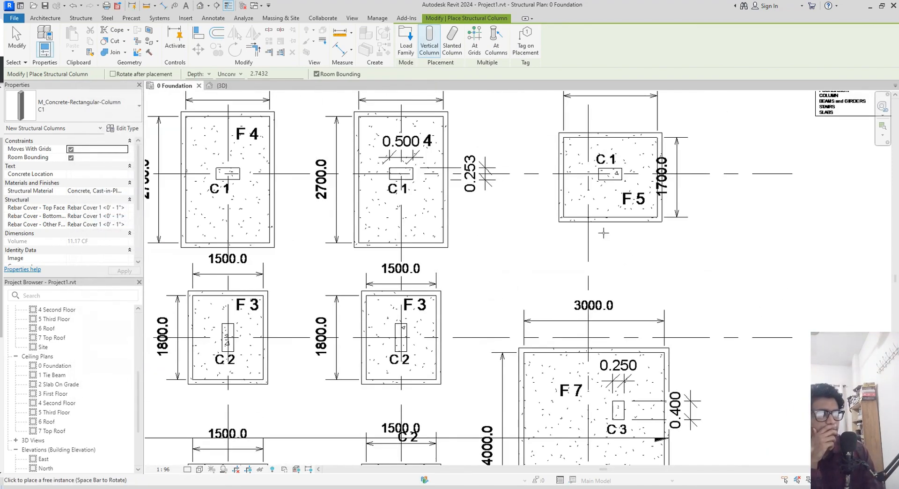
key(d)
key(i)
scroll(602, 177, up, 3)
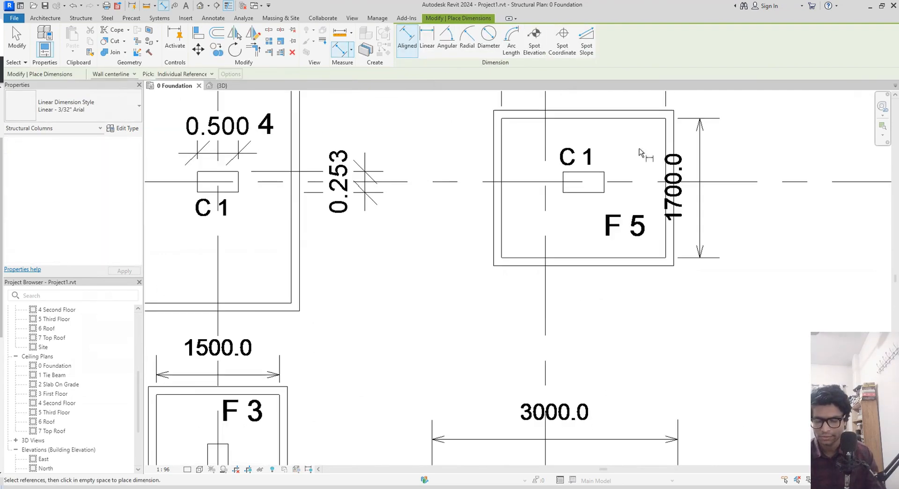
click(601, 181)
click(594, 188)
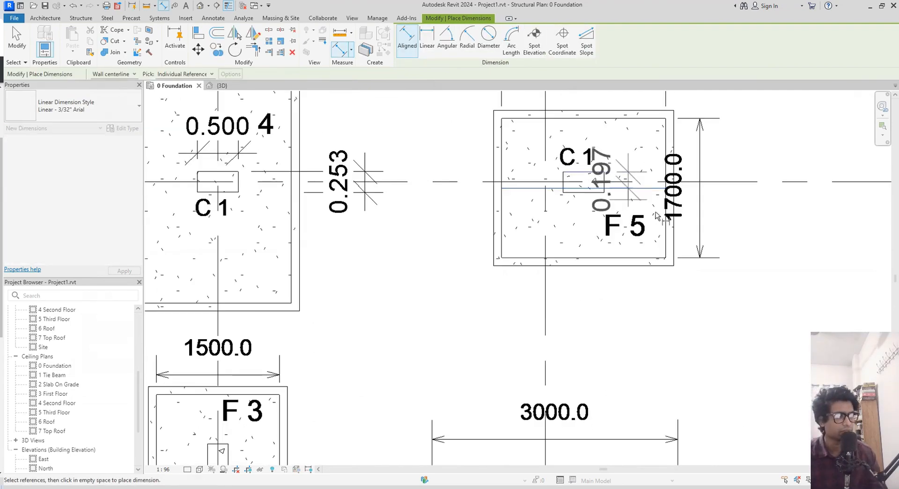
key(Escape)
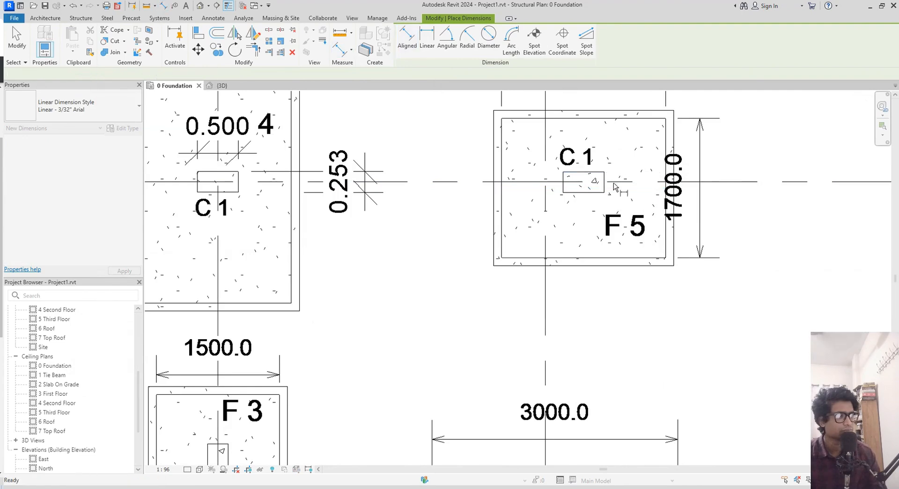
click(592, 173)
click(595, 191)
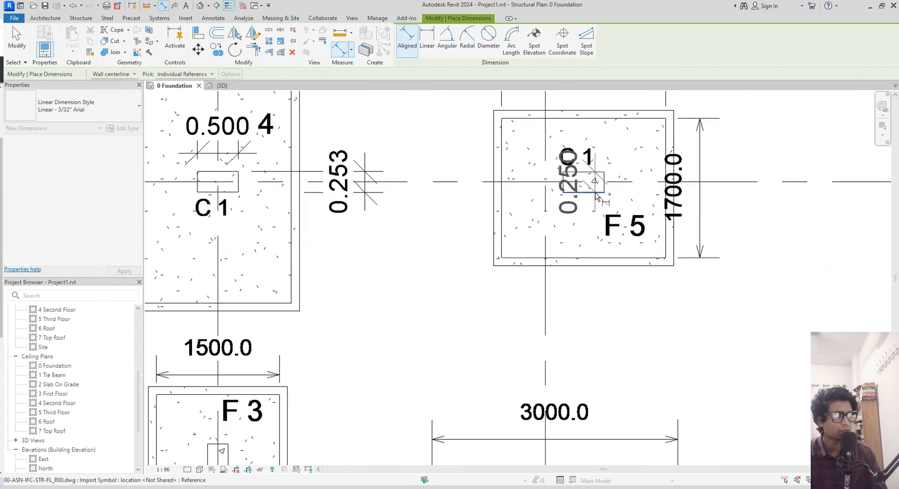
click(792, 291)
- Dimension the short side of column C1 in the grid G F4 footing again, placing it just beyond the existing short-side dimension
scroll(280, 192, up, 3)
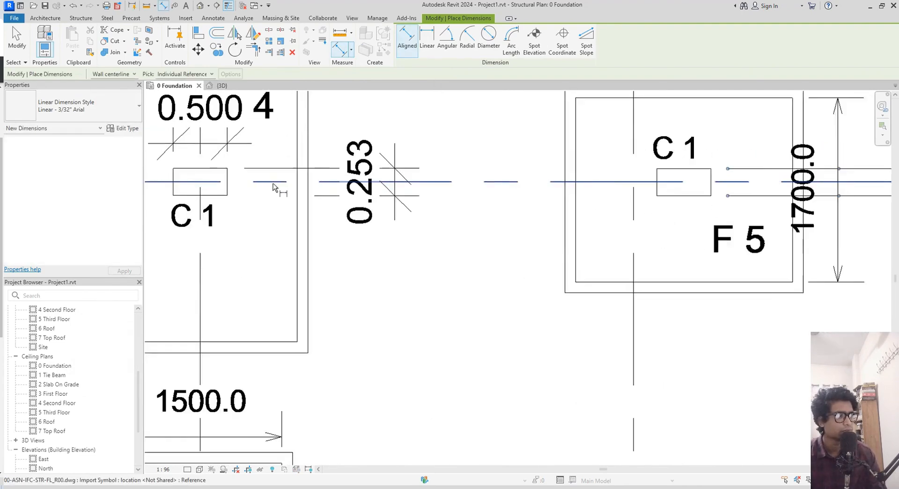
middle_drag(281, 192, 400, 206)
scroll(318, 169, up, 2)
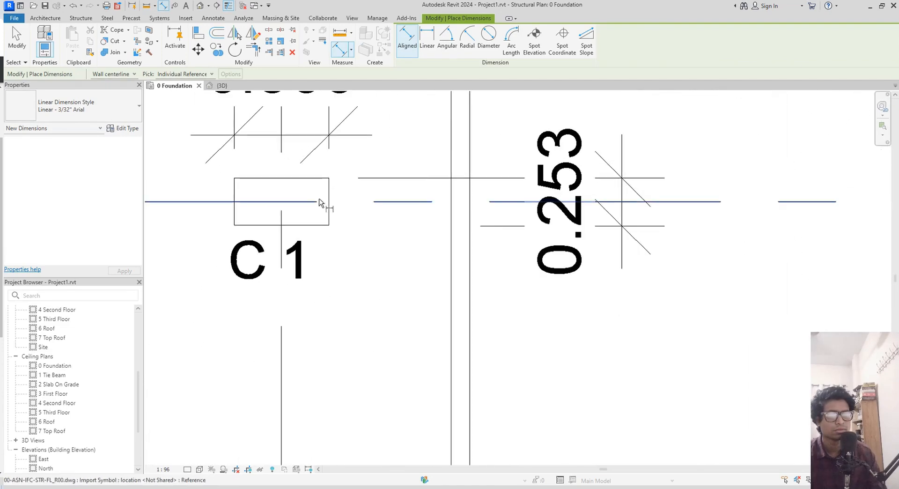
click(316, 179)
click(324, 226)
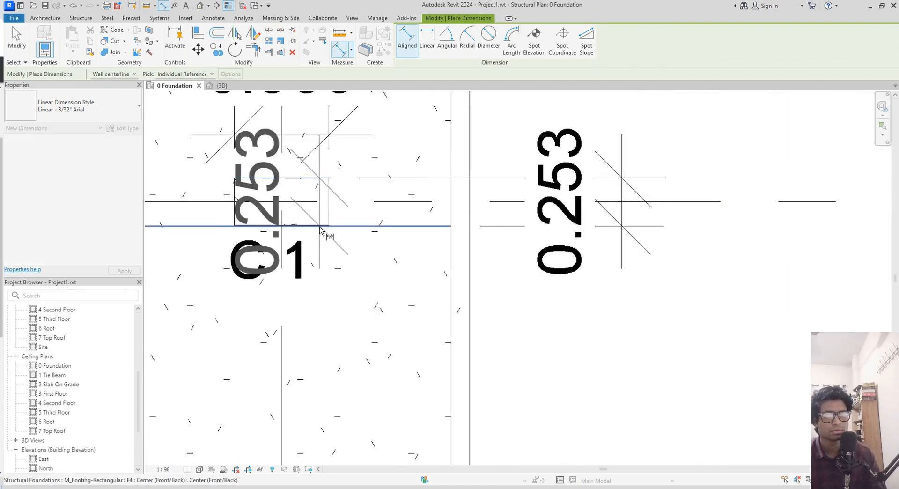
click(724, 317)
- Try dimensioning the short side of column C1 in the neighbouring F4 footing on grid F
scroll(726, 320, down, 5)
middle_drag(725, 321, 891, 275)
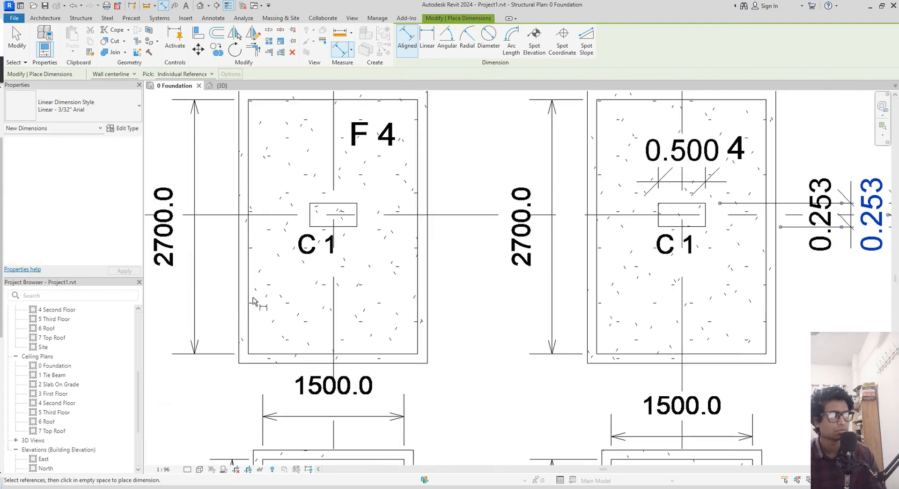
scroll(282, 281, up, 3)
click(375, 163)
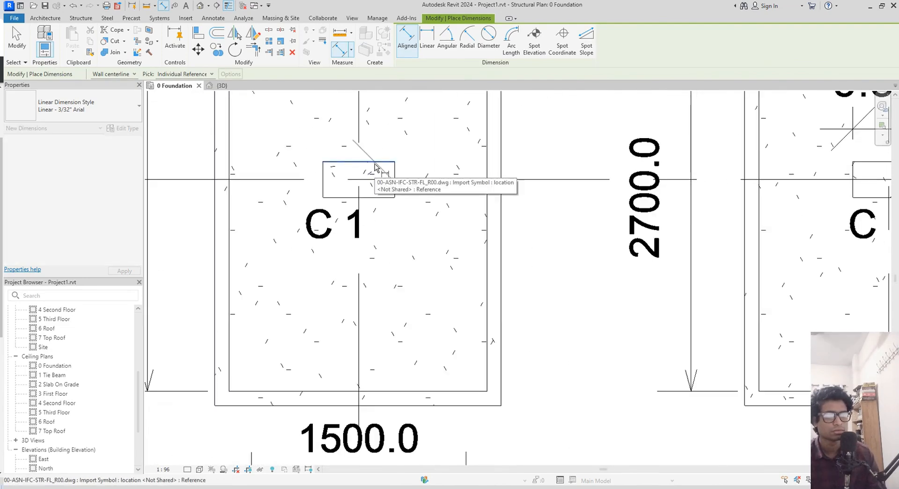
click(380, 197)
click(568, 290)
scroll(574, 296, down, 4)
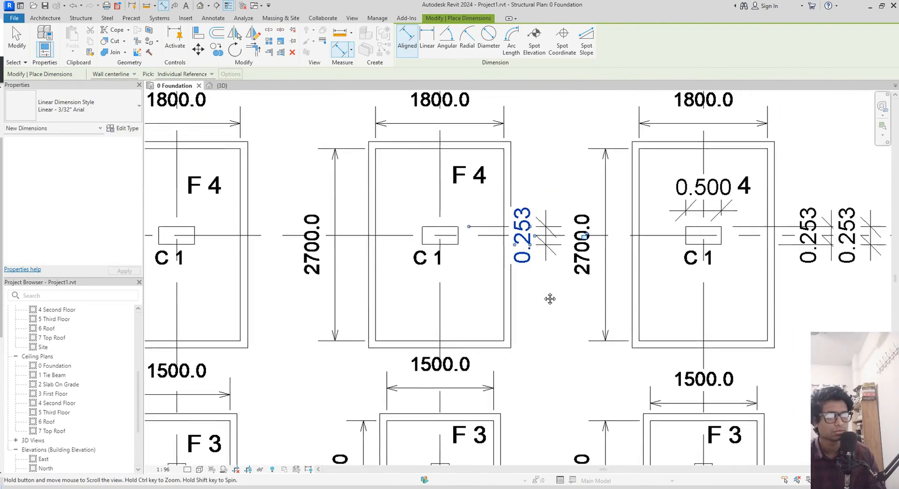
scroll(543, 295, up, 3)
scroll(518, 297, down, 5)
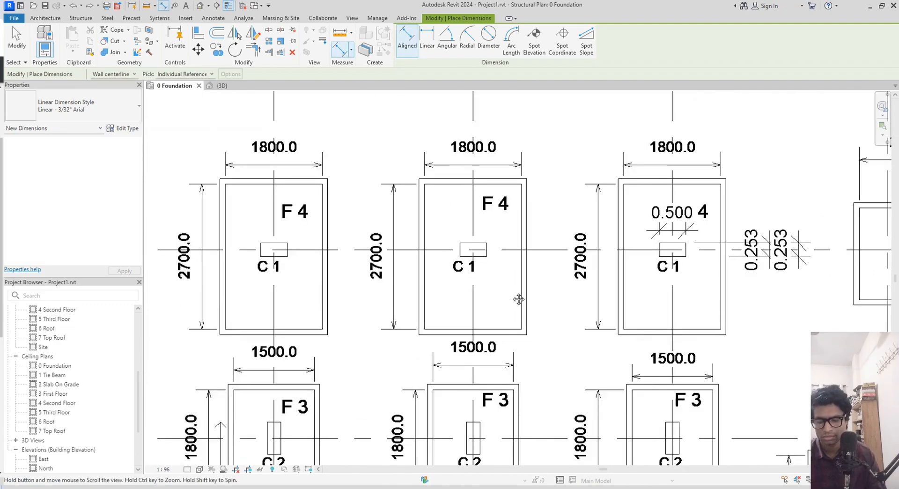
- Delete the duplicate short-side dimension nearer to column C1 in the F4 footing on grid G
scroll(623, 276, up, 2)
scroll(623, 276, up, 2)
key(Escape)
key(Escape)
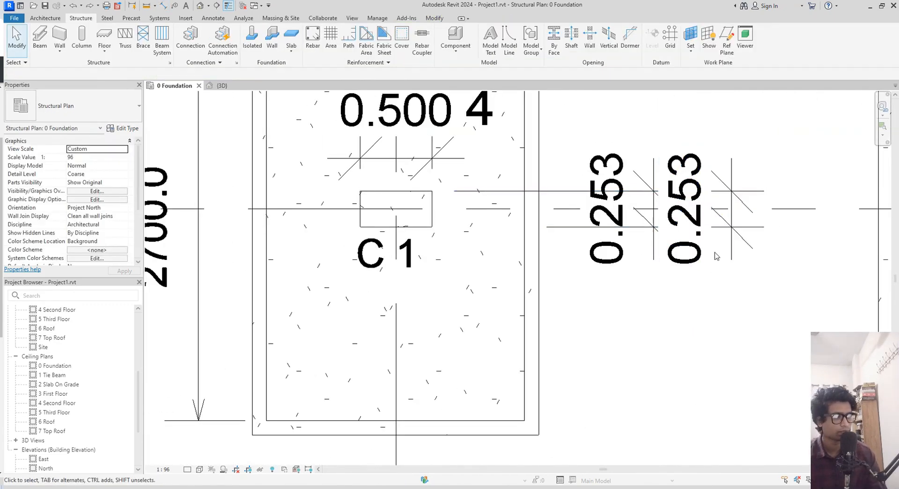
click(605, 257)
key(Escape)
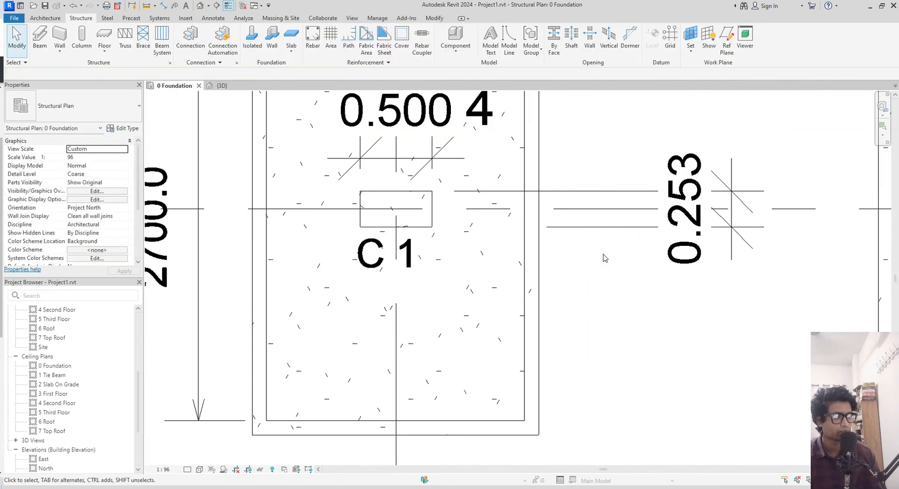
- Restart structural column placement and duplicate the C1 concrete column type as C3
scroll(606, 260, down, 6)
mouse_move(608, 260)
middle_down()
mouse_move(638, 266)
mouse_move(600, 251)
middle_up()
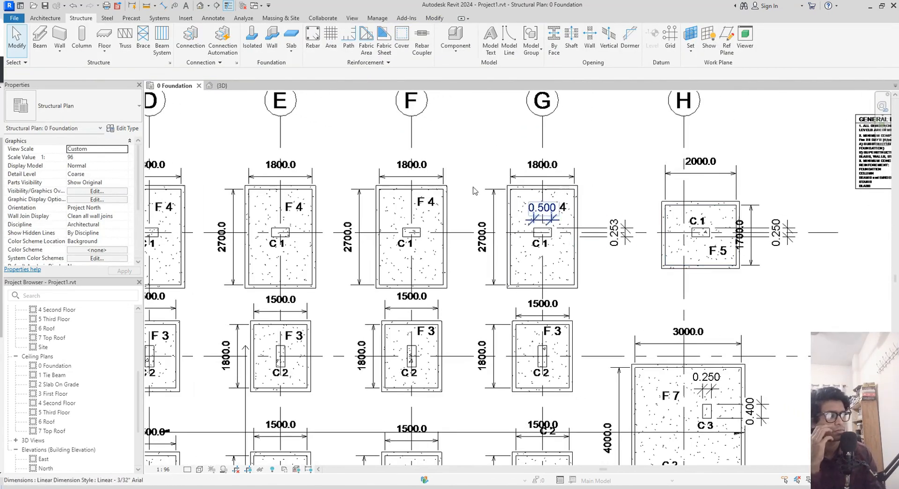
middle_drag(376, 159, 380, 158)
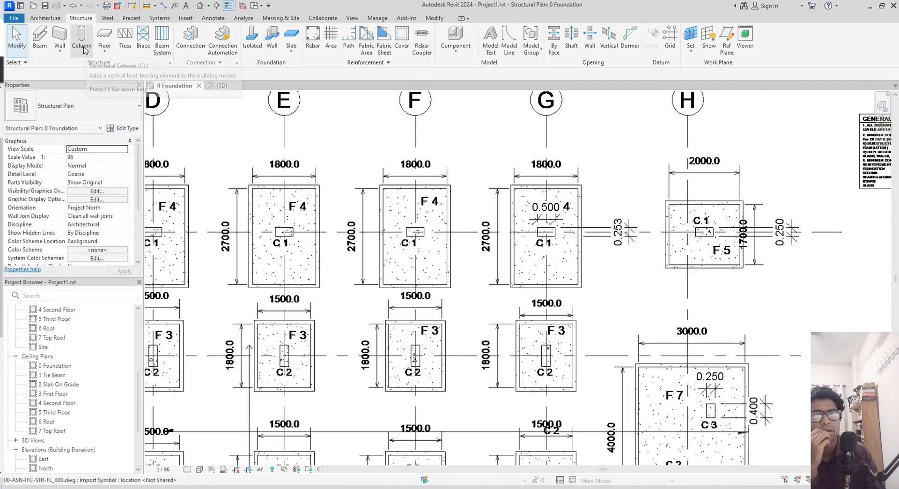
middle_drag(196, 133, 169, 126)
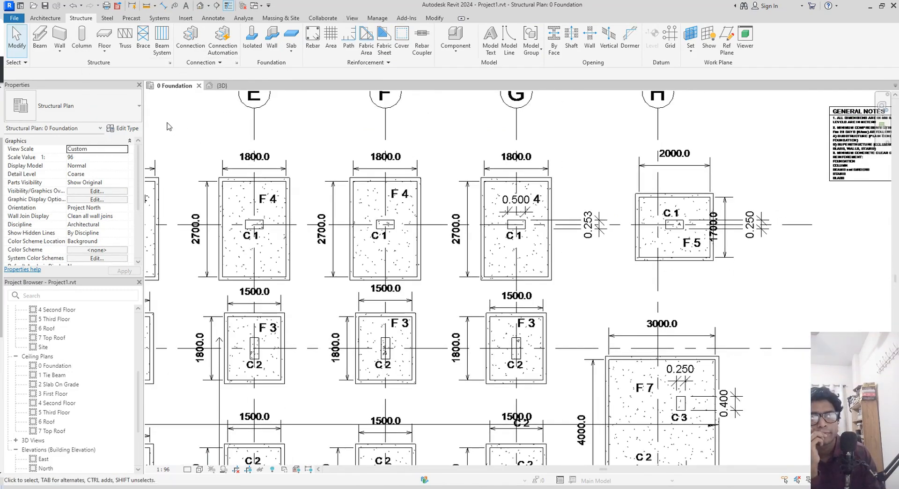
key(c)
key(l)
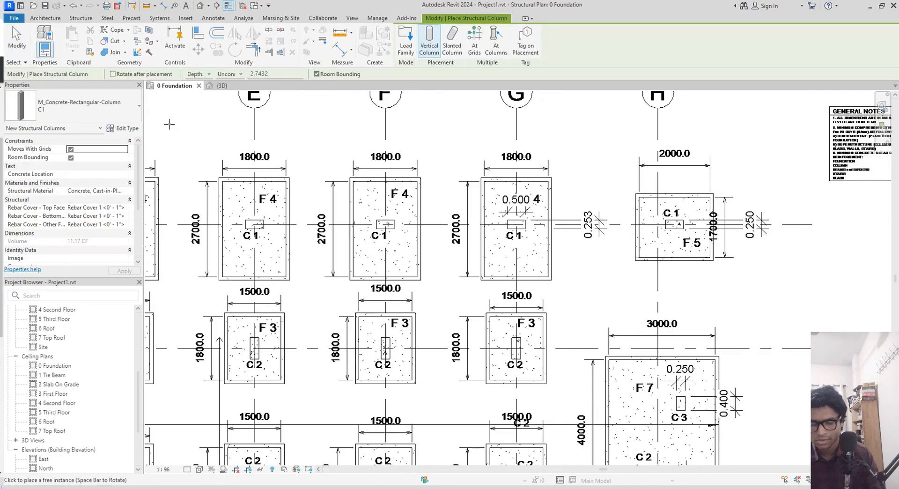
click(138, 128)
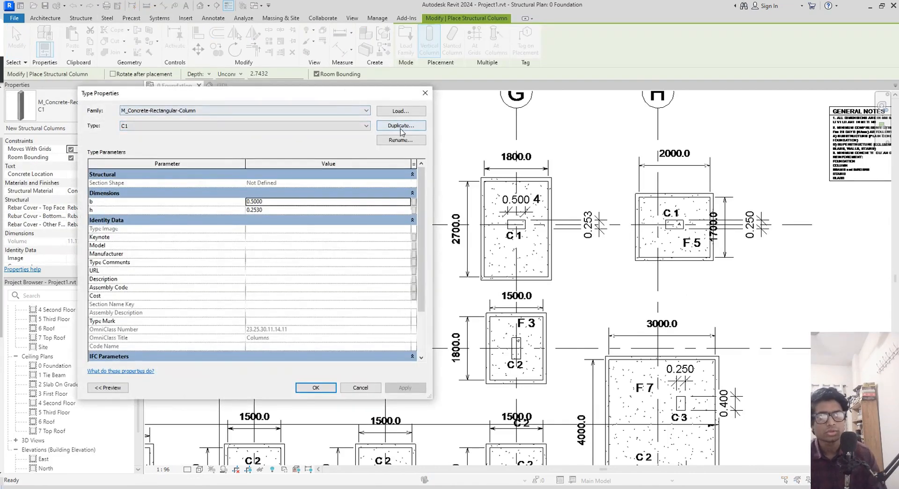
click(400, 126)
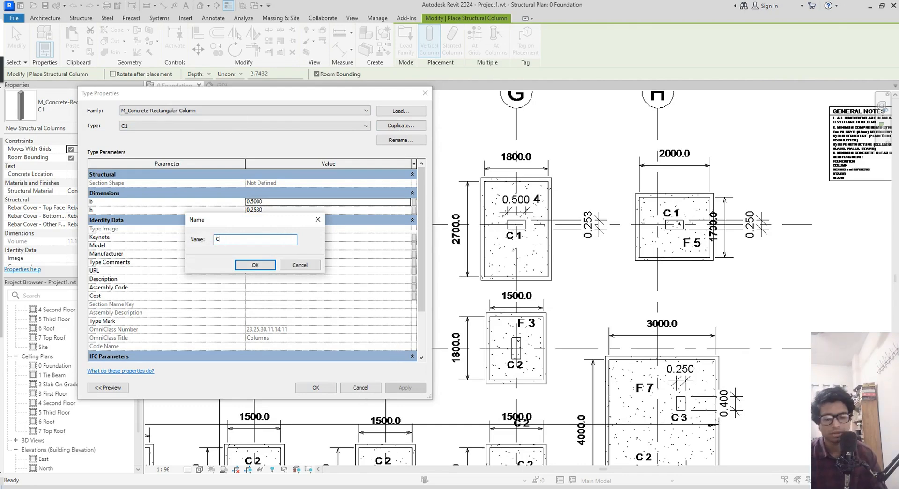
click(263, 265)
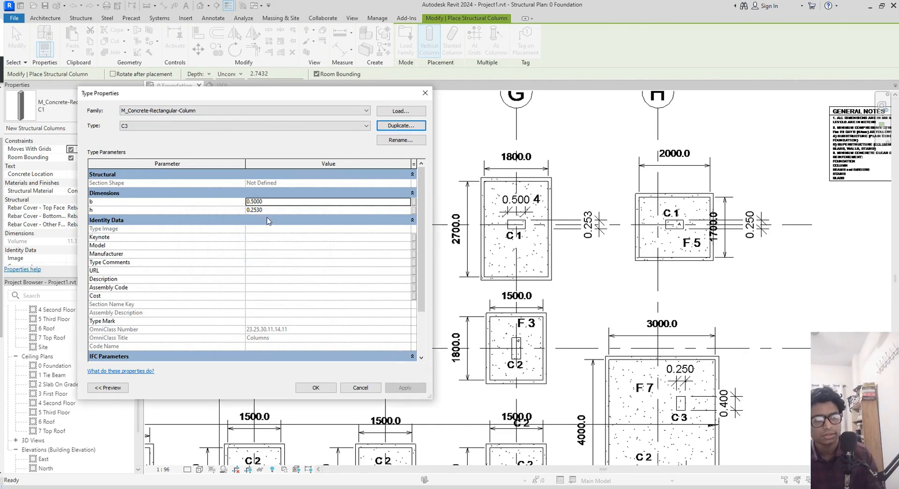
- Set the C3 column type's b to 0.25 and h to 0.4
click(278, 203)
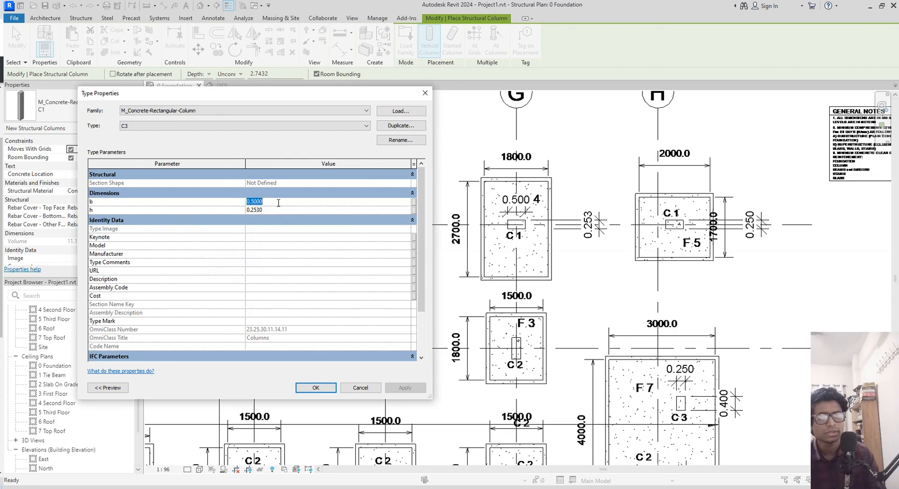
key(BackSpace)
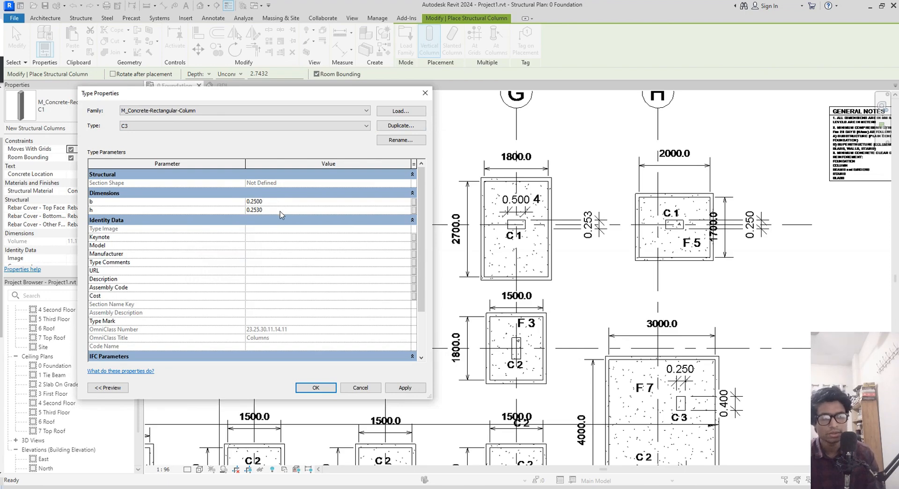
click(280, 210)
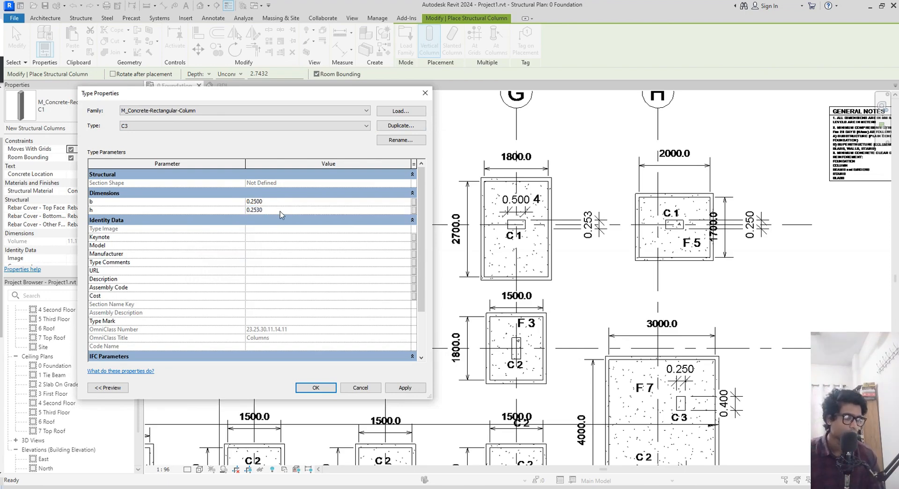
click(280, 210)
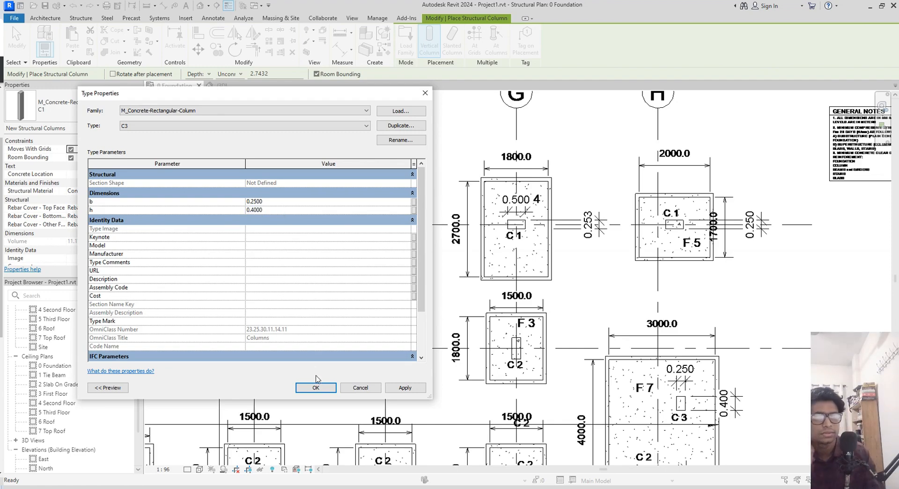
click(316, 387)
- Duplicate the C3 concrete column type as C2 and set its b to 0.6 and h to 0.25
middle_drag(639, 317, 581, 178)
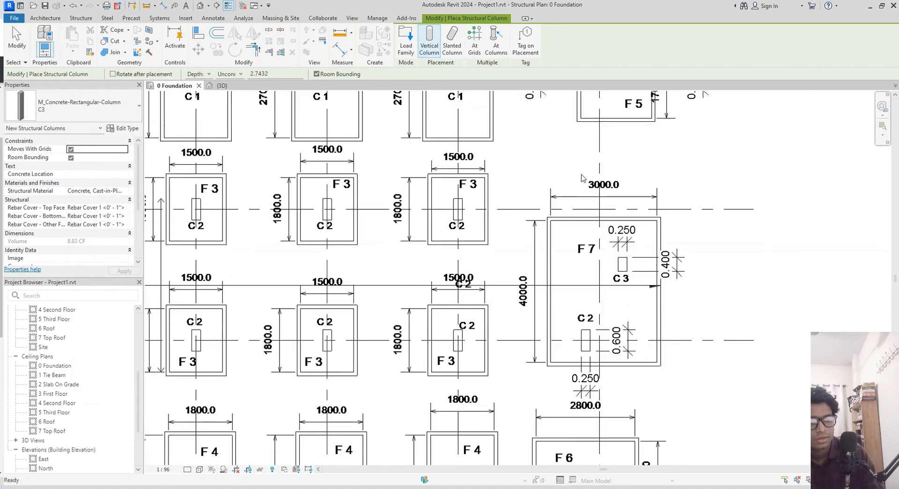
scroll(594, 394, up, 4)
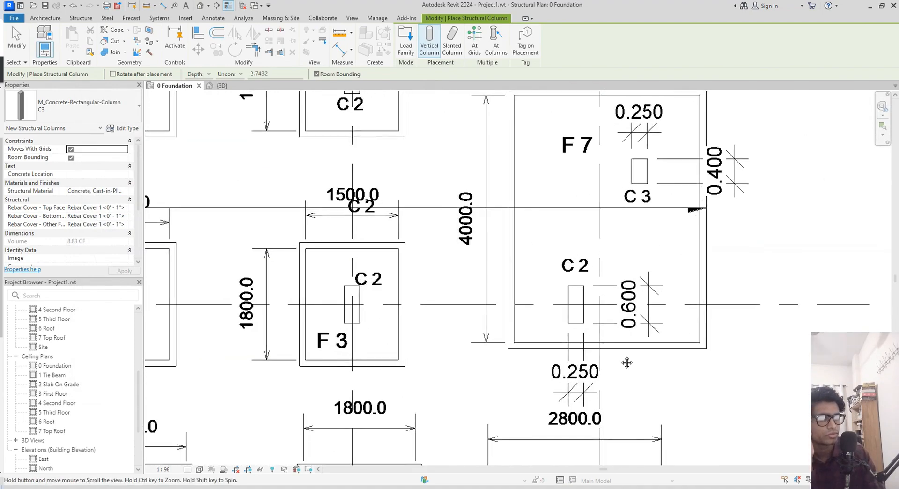
click(123, 129)
click(359, 127)
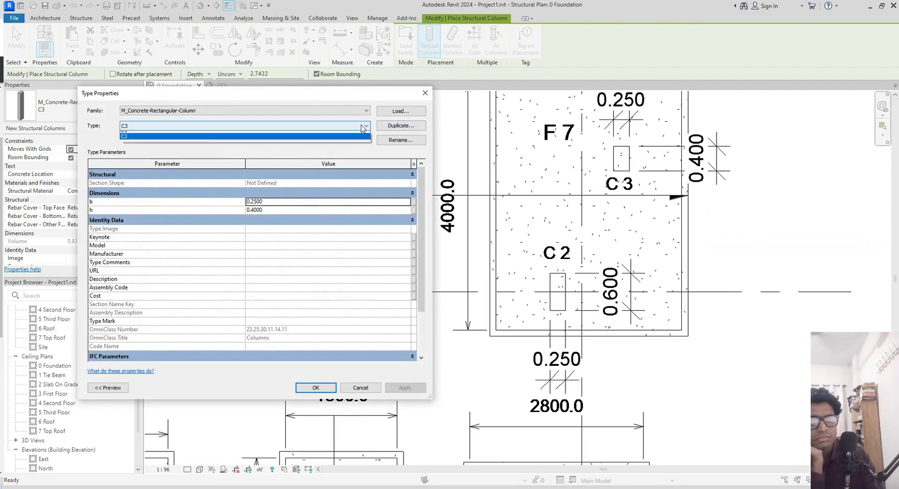
click(359, 127)
click(407, 129)
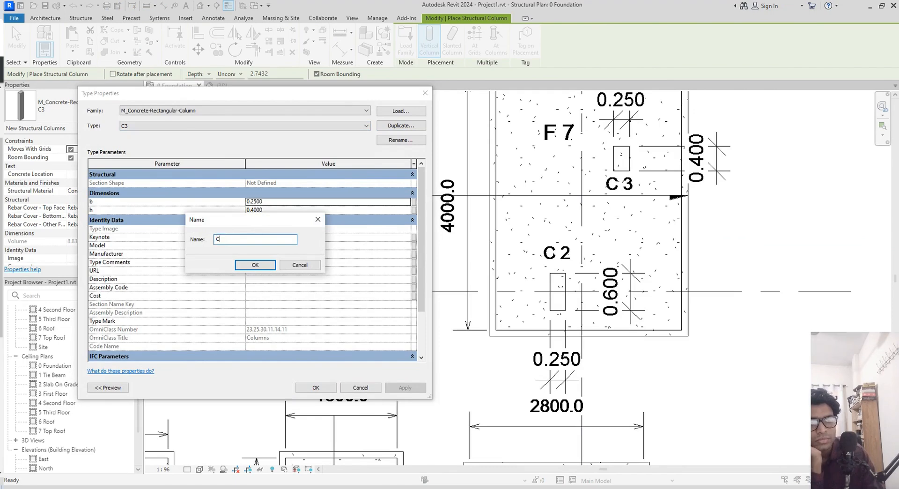
key(Return)
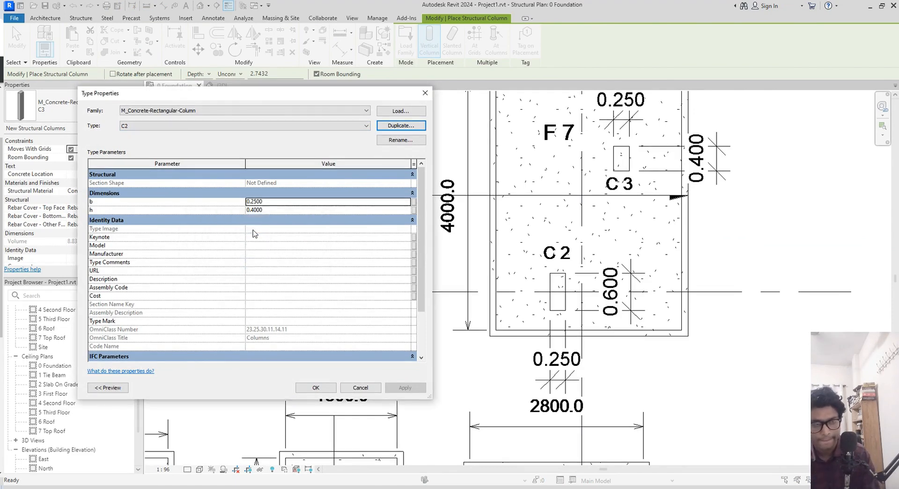
click(269, 202)
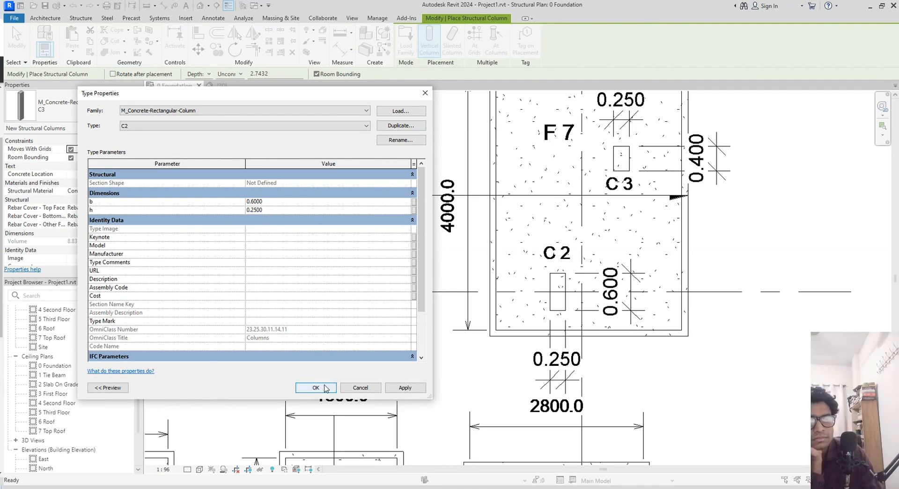
click(326, 388)
- Set the structural column placement to go by height up to the 7 Top Roof level
scroll(411, 310, up, 4)
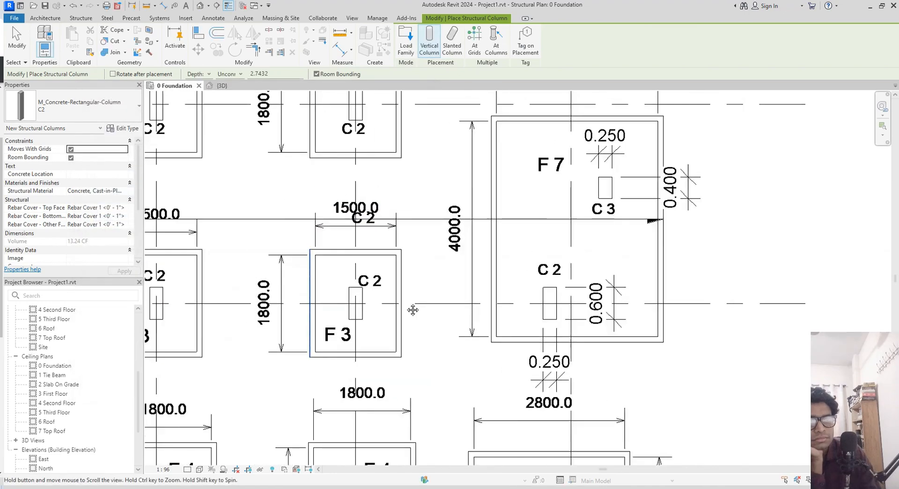
middle_drag(240, 189, 383, 280)
scroll(348, 221, up, 3)
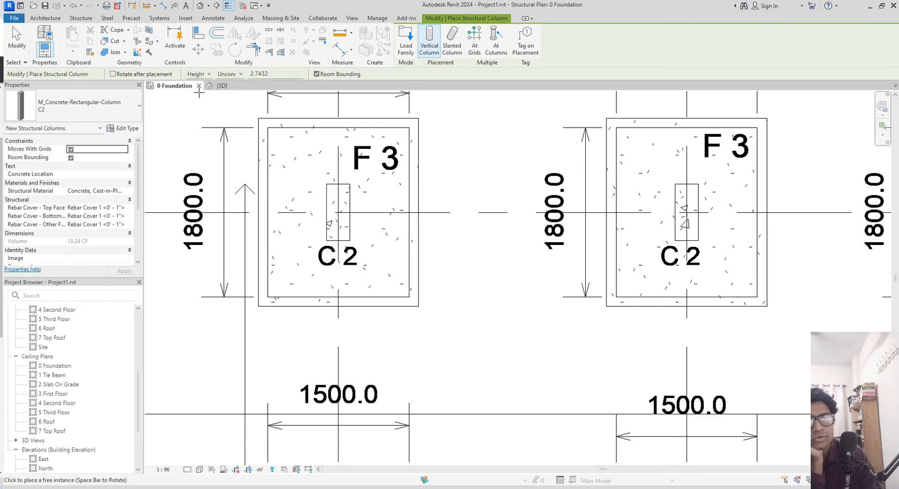
click(240, 75)
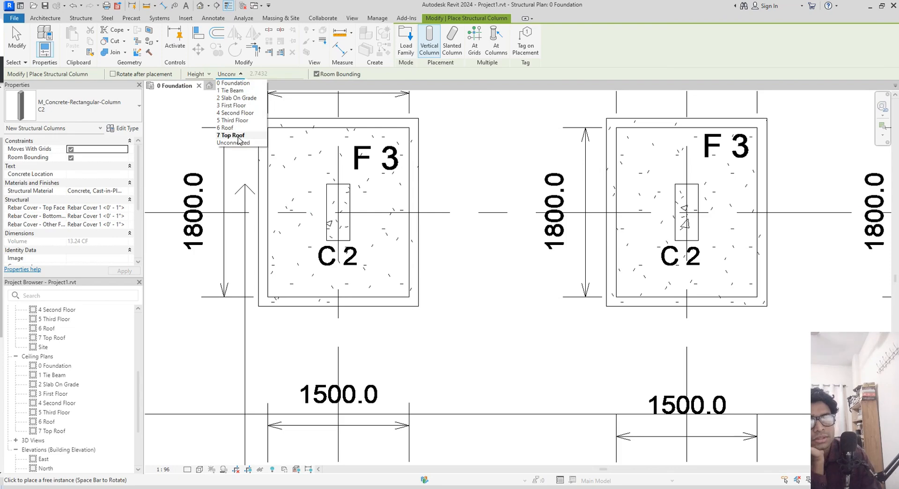
click(236, 135)
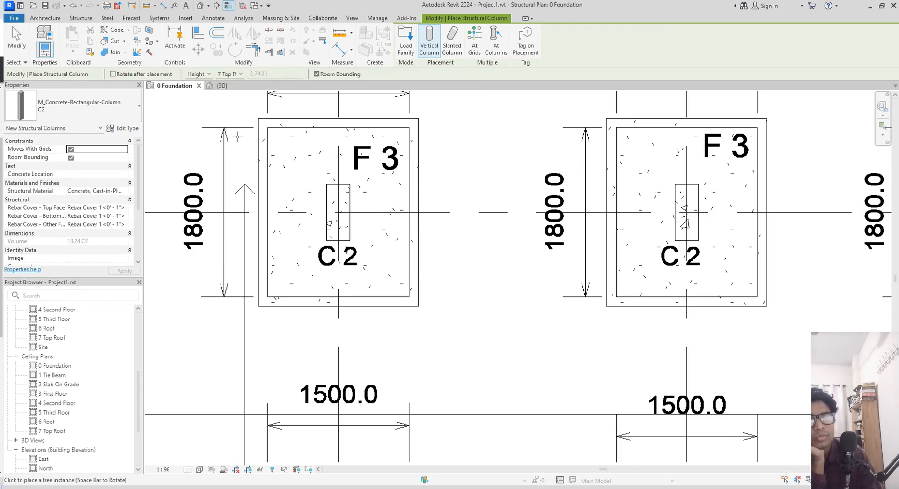
- Place a C2 column at the centreline intersection of the second upper-row F3 footing, rotated to match the drawn outline
scroll(173, 196, down, 5)
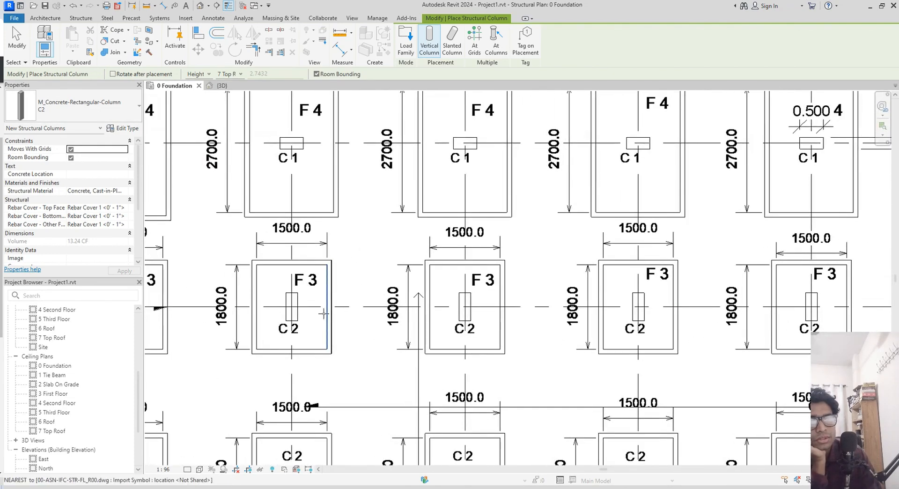
scroll(288, 310, up, 3)
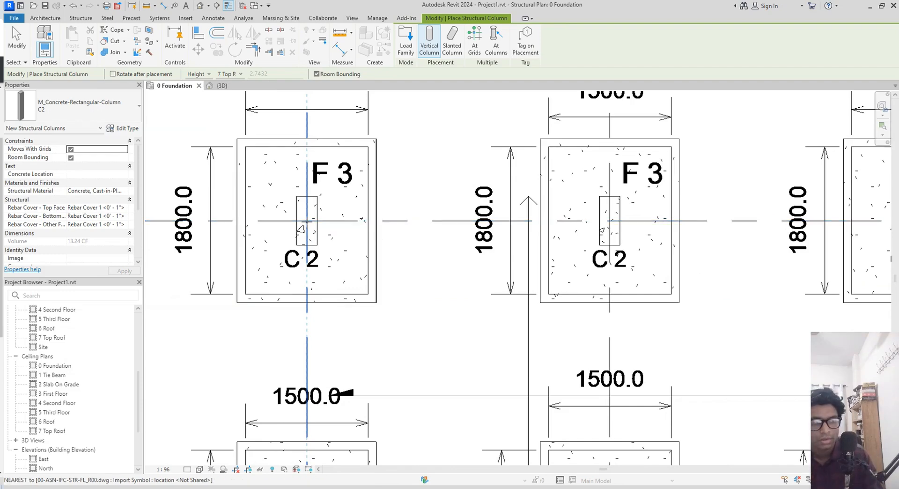
scroll(307, 220, up, 3)
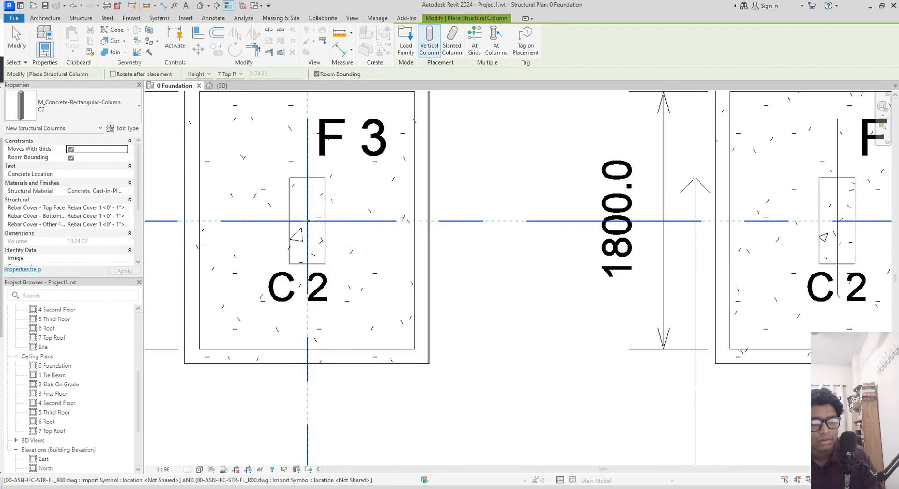
click(307, 220)
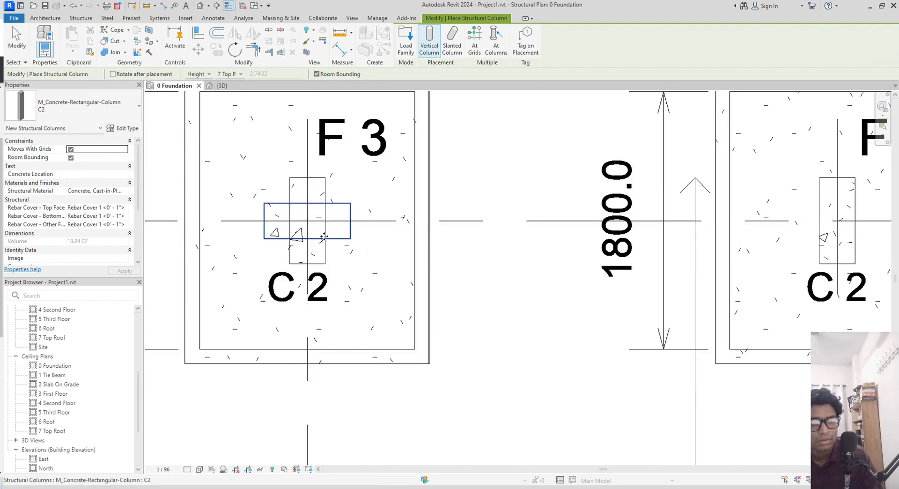
key(ctrl+z)
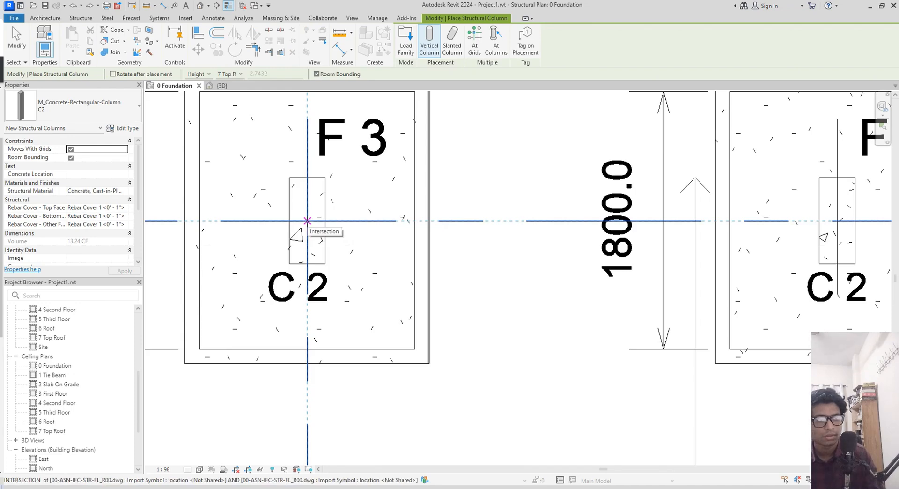
scroll(365, 227, down, 2)
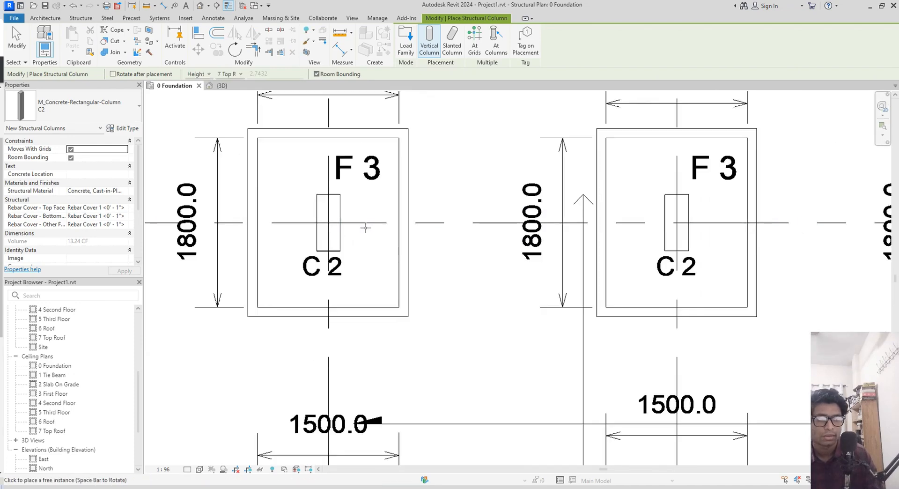
- Move the placed C2 column so its upper-right corner meets the matching corner of the drawn C2 outline
scroll(345, 253, up, 5)
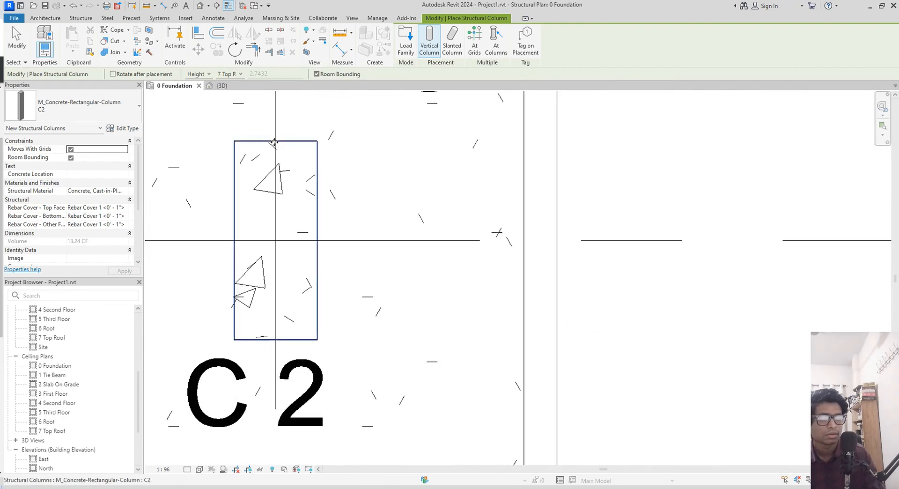
scroll(274, 142, up, 5)
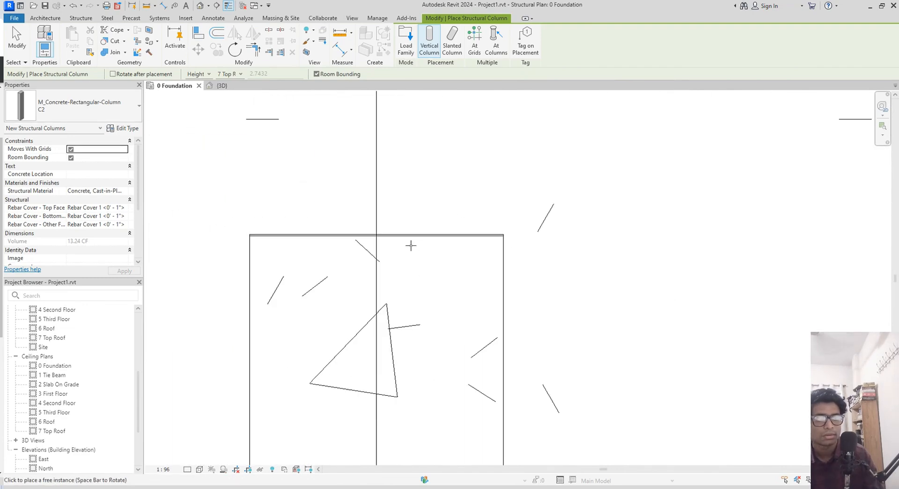
scroll(502, 271, up, 2)
key(Escape)
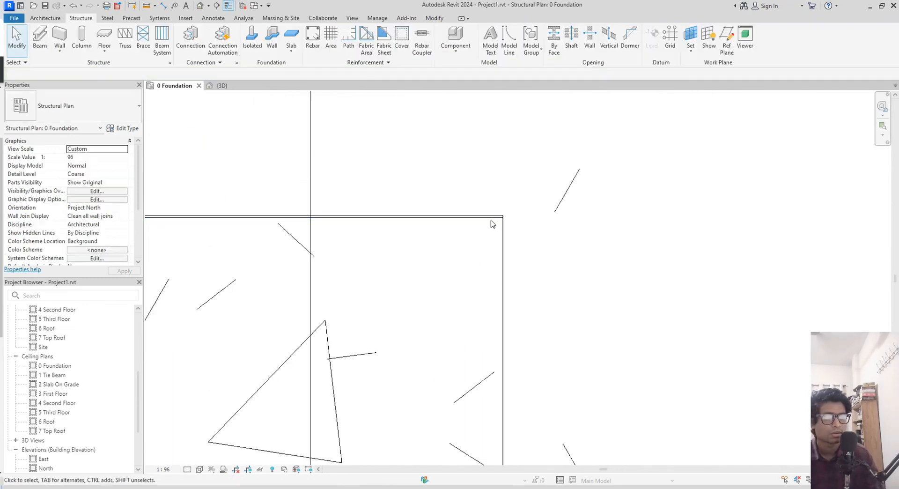
click(492, 232)
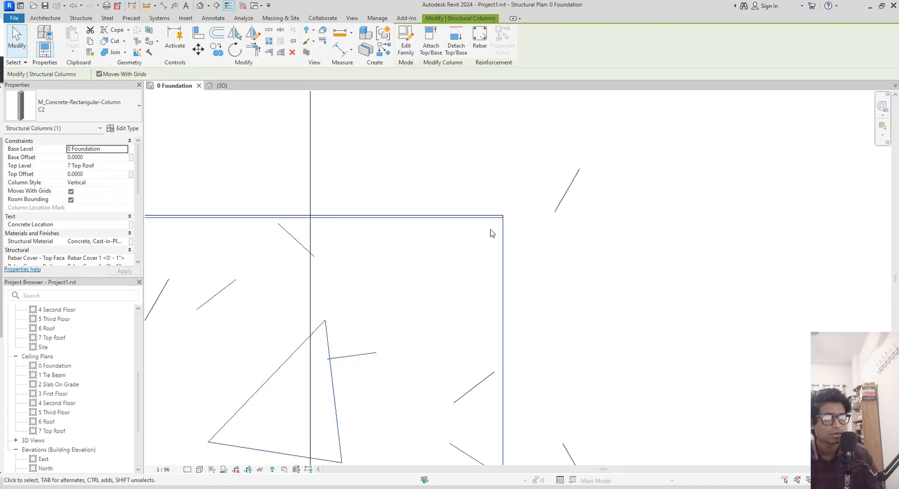
key(m)
key(v)
scroll(481, 226, up, 2)
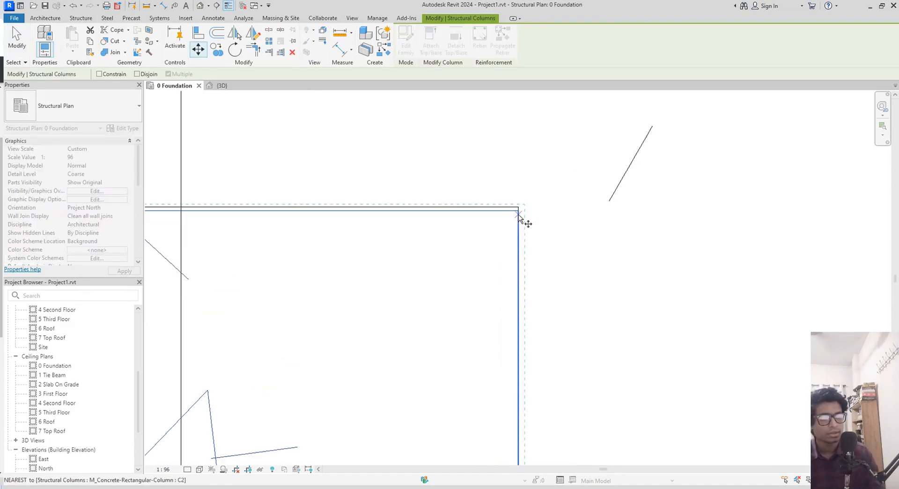
click(518, 215)
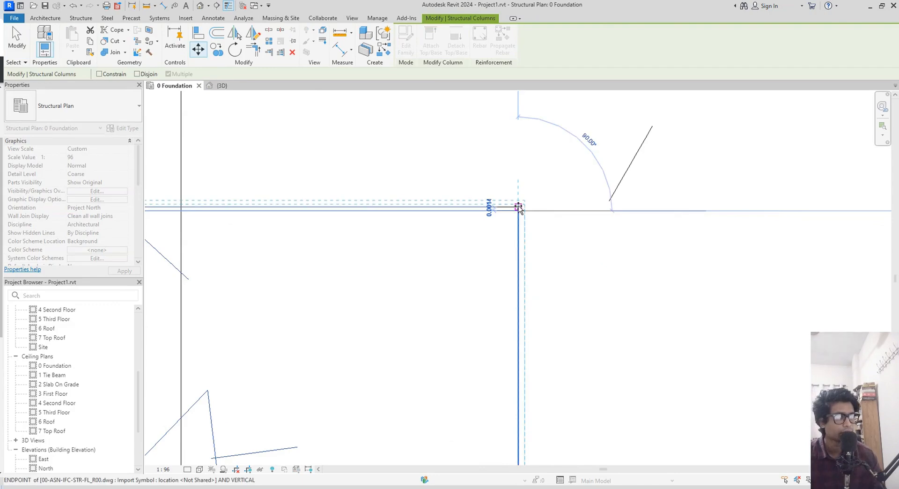
click(518, 207)
- Start a multiple copy of the C2 column from its upper-left corner and place one in the first upper-row F3 footing
scroll(486, 233, up, 5)
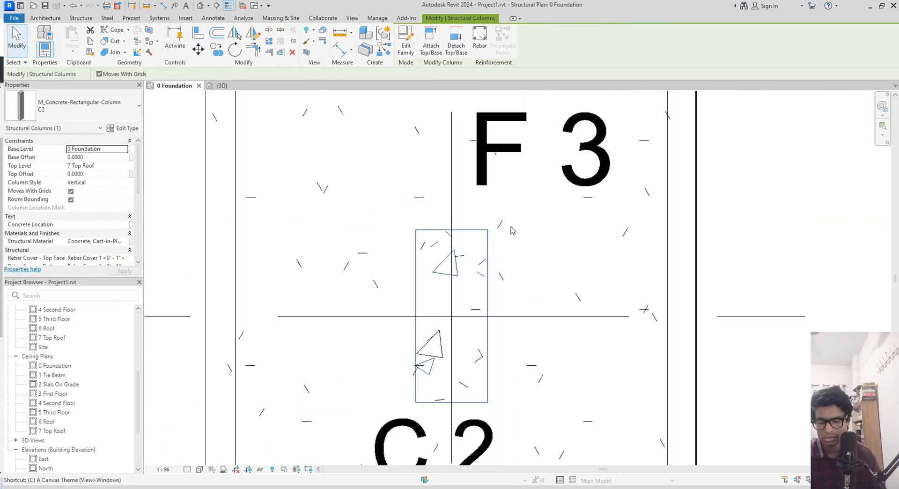
key(o)
click(416, 230)
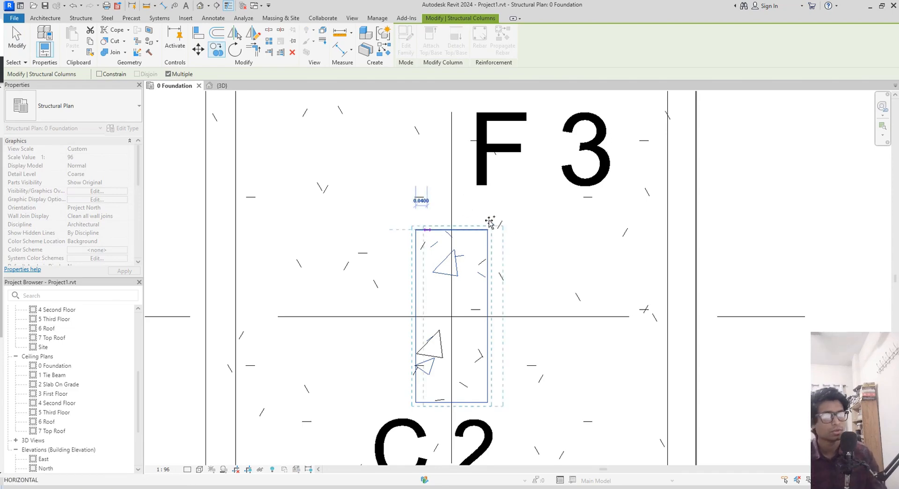
scroll(490, 223, down, 5)
middle_drag(732, 223, 699, 228)
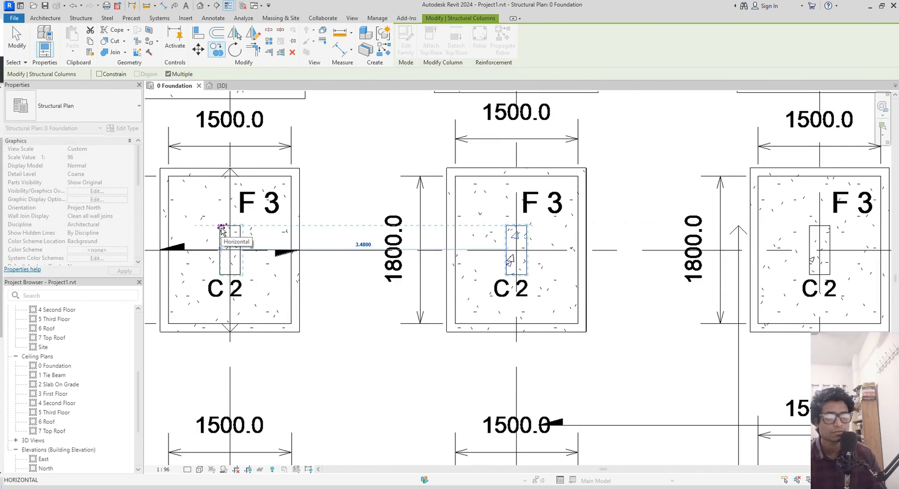
click(221, 228)
- Copy the C2 column onto the three remaining drawn C2 outlines in the upper row of F3 footings
scroll(228, 229, down, 3)
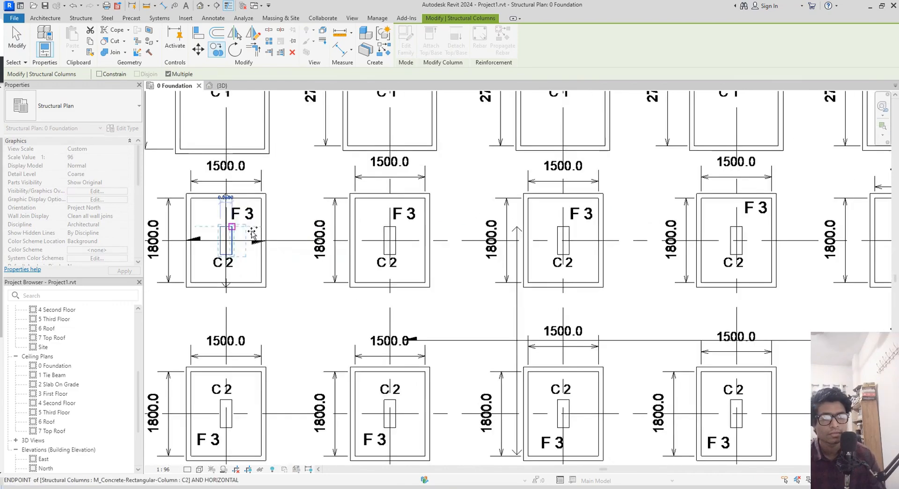
middle_drag(254, 235, 460, 248)
scroll(539, 241, up, 6)
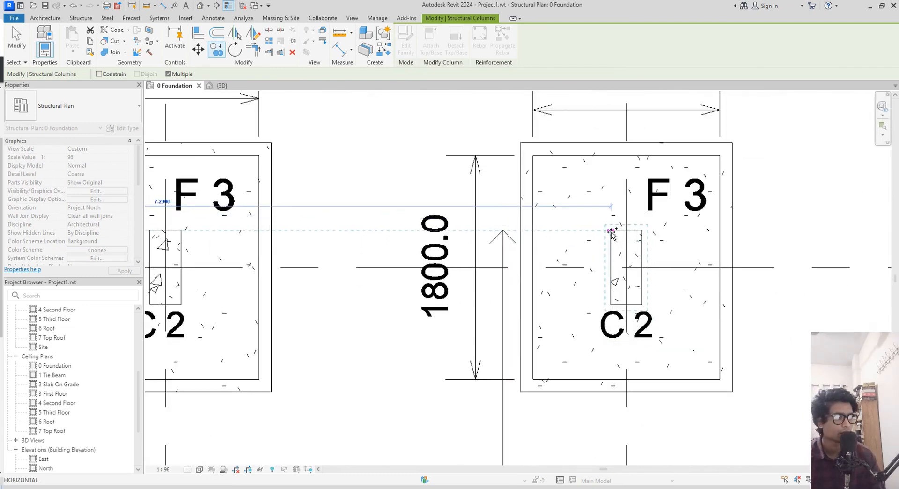
click(611, 233)
scroll(623, 239, down, 4)
middle_drag(678, 237, 561, 241)
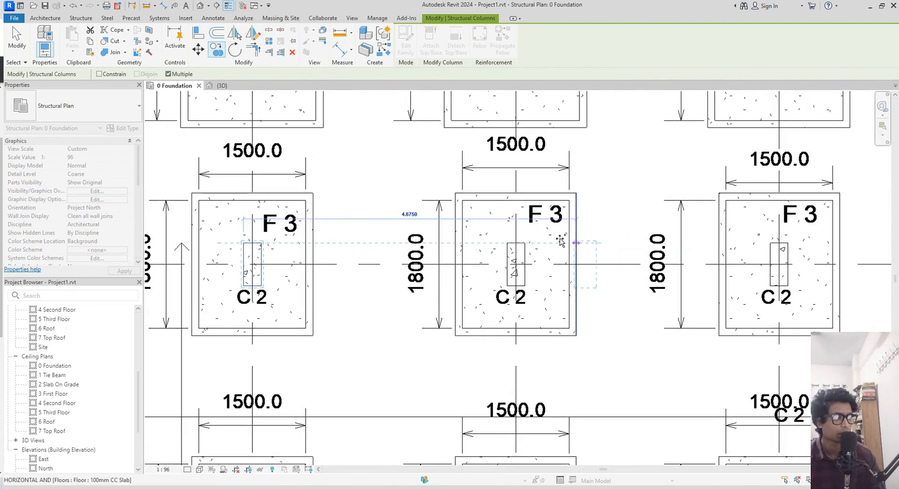
click(507, 244)
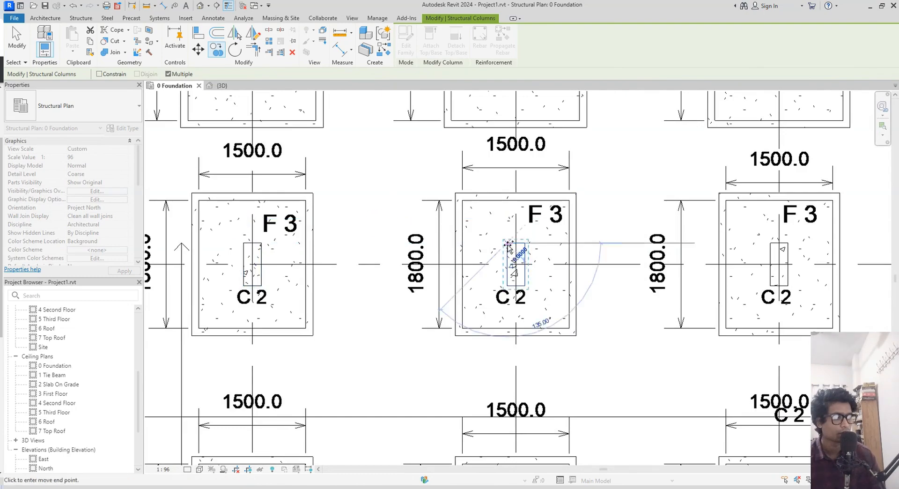
click(770, 245)
- Copy the C2 column onto the two drawn C2 outlines in the lower-row F3 footings nearest footing F7
scroll(679, 248, down, 4)
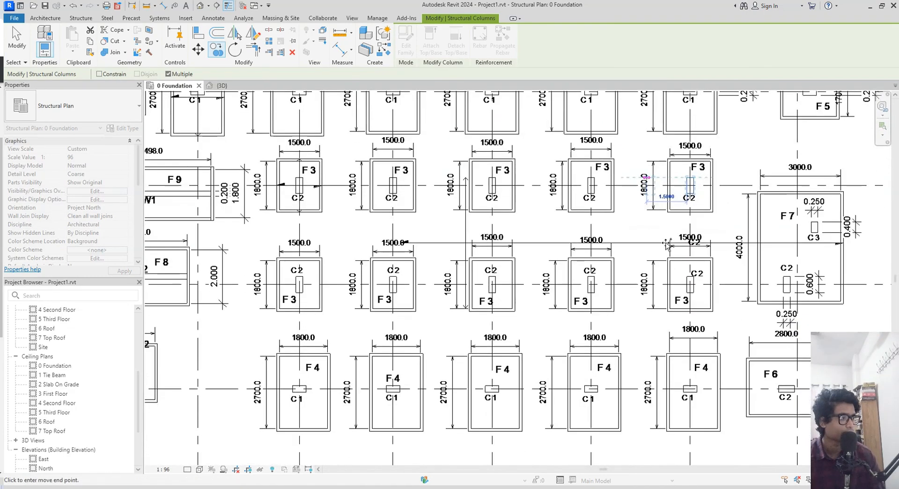
scroll(675, 279, up, 3)
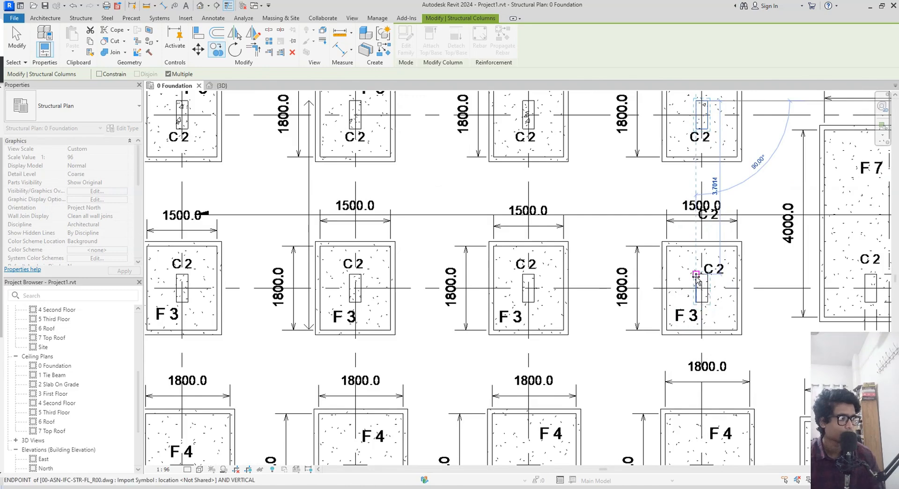
click(696, 275)
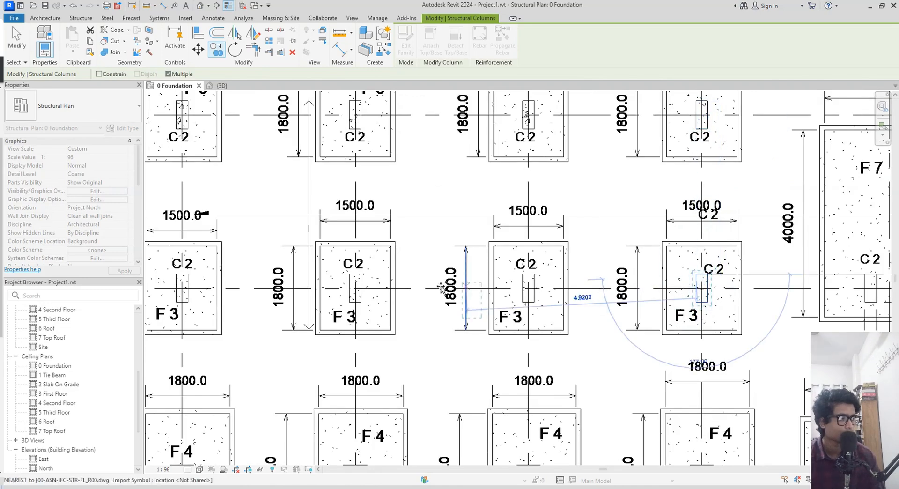
click(523, 274)
- Copy the C2 column onto the three remaining drawn C2 outlines in the lower row of F3 footings
middle_drag(430, 280, 670, 255)
scroll(580, 263, up, 3)
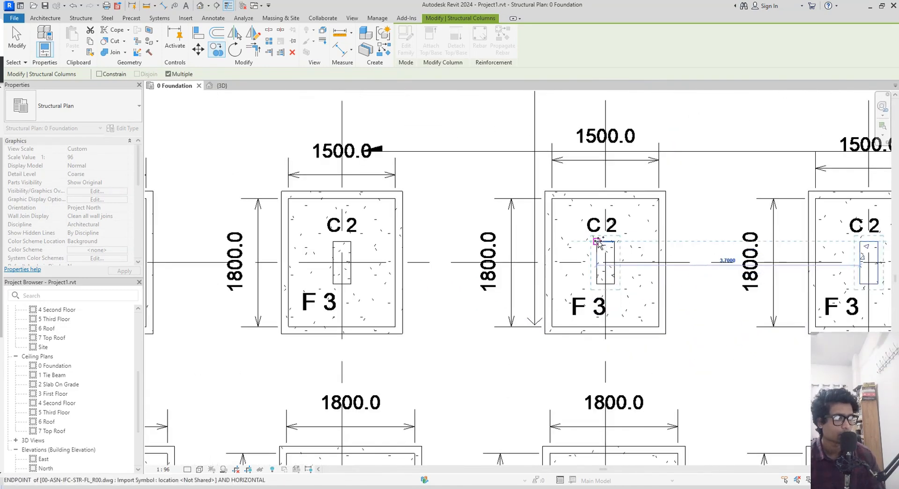
click(597, 243)
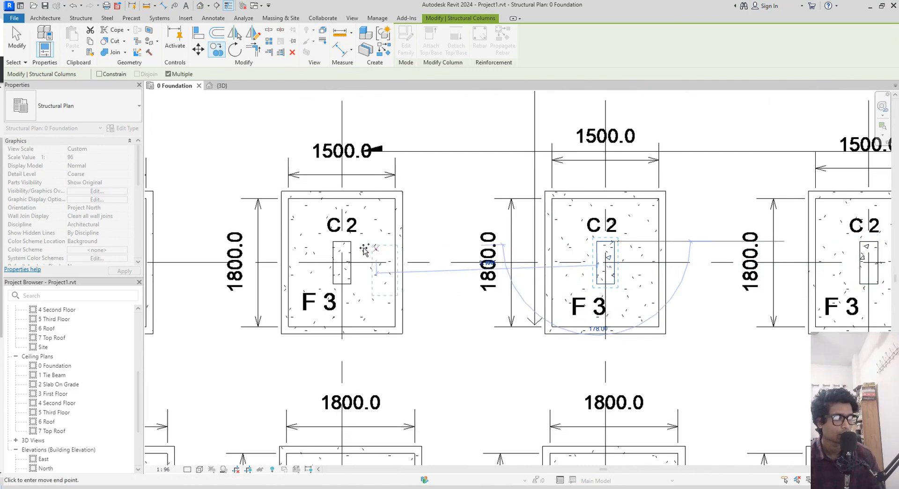
click(331, 242)
middle_drag(323, 256, 767, 223)
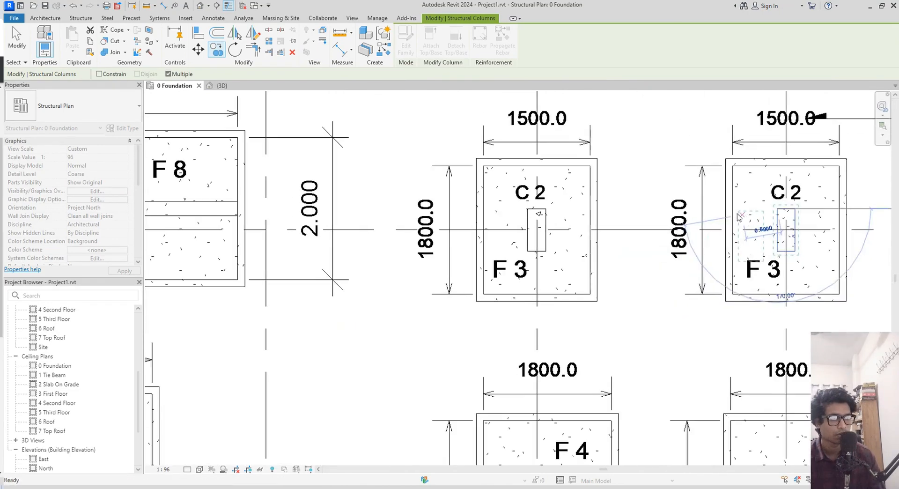
click(527, 208)
- Copy the C2 column onto the drawn C2 outline in the F2 footing on grid line 4
middle_drag(551, 340, 536, 204)
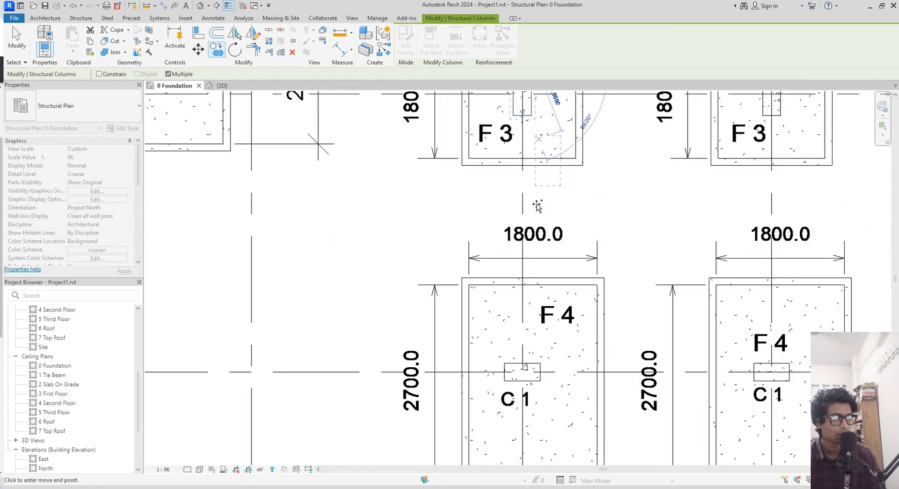
middle_drag(524, 294, 407, 248)
scroll(601, 298, down, 4)
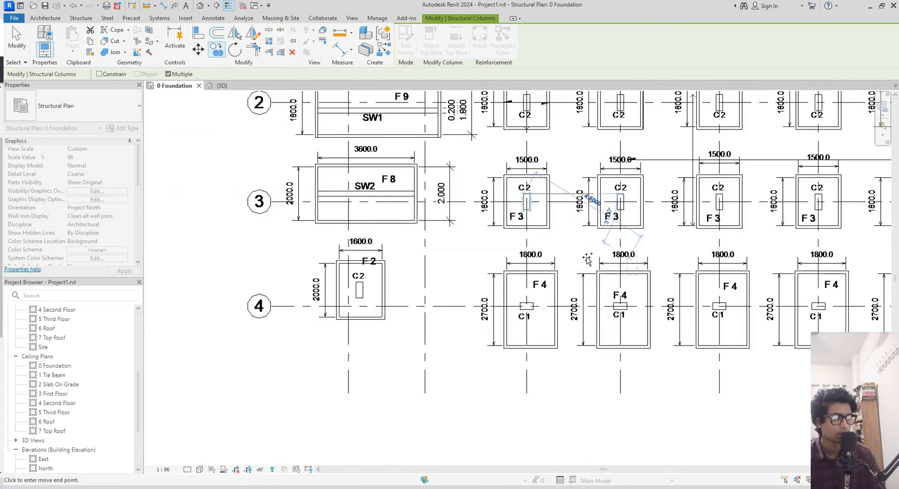
scroll(337, 307, up, 5)
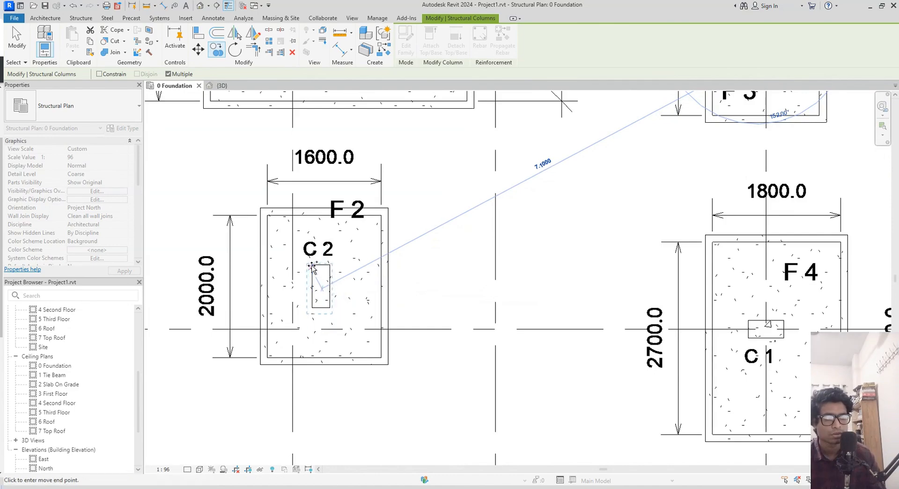
click(311, 264)
- Copy the C2 column onto the upper-left corner of the drawn C2 outline in footing F7
scroll(431, 286, down, 3)
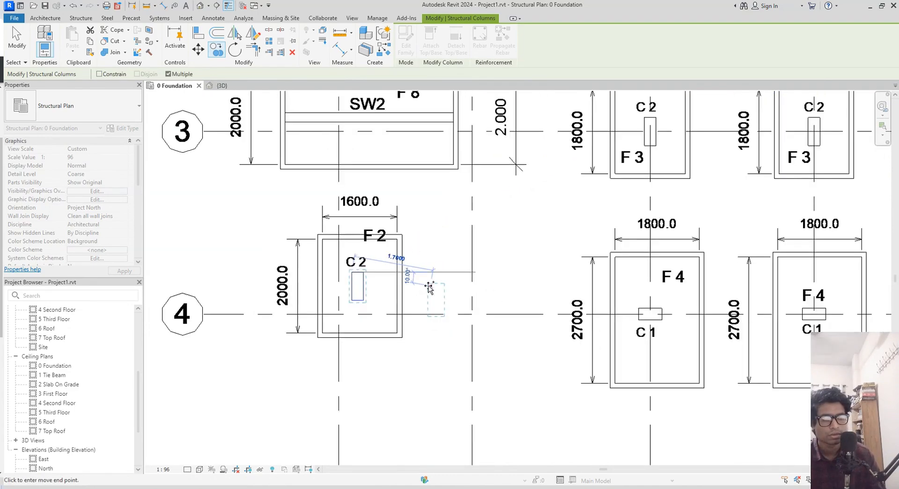
middle_drag(429, 287, 476, 488)
middle_drag(417, 267, 260, 337)
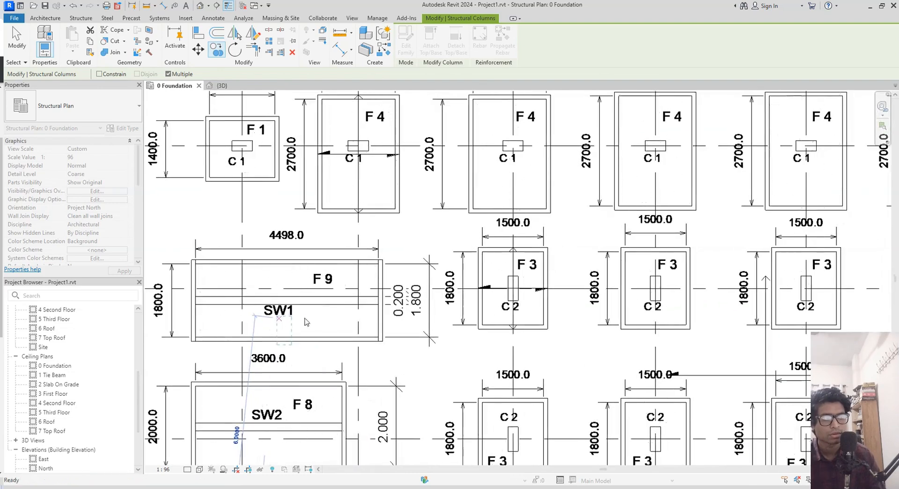
middle_drag(665, 294, 434, 298)
scroll(434, 298, down, 1)
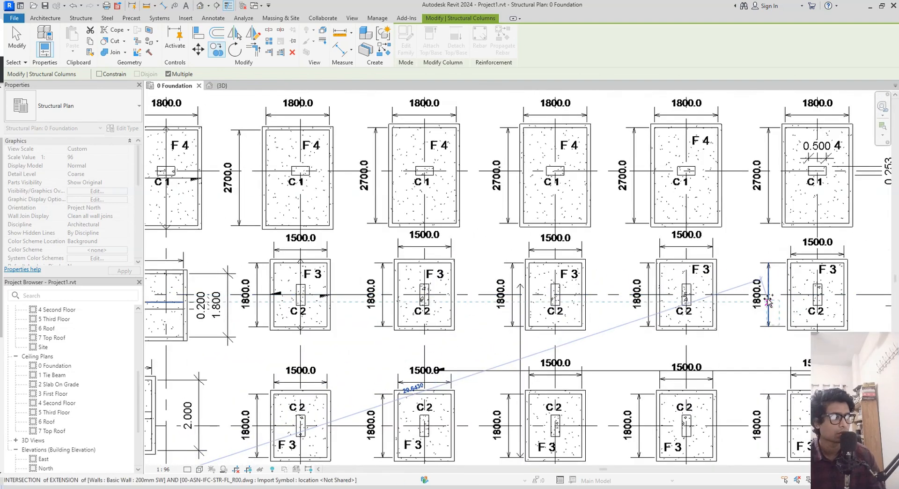
middle_drag(742, 304, 500, 305)
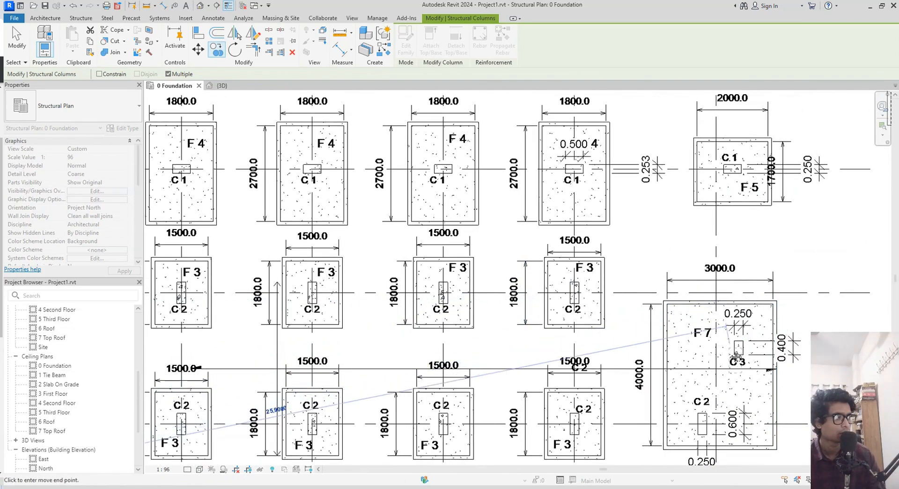
middle_drag(721, 340, 695, 233)
scroll(686, 304, up, 3)
scroll(686, 305, up, 2)
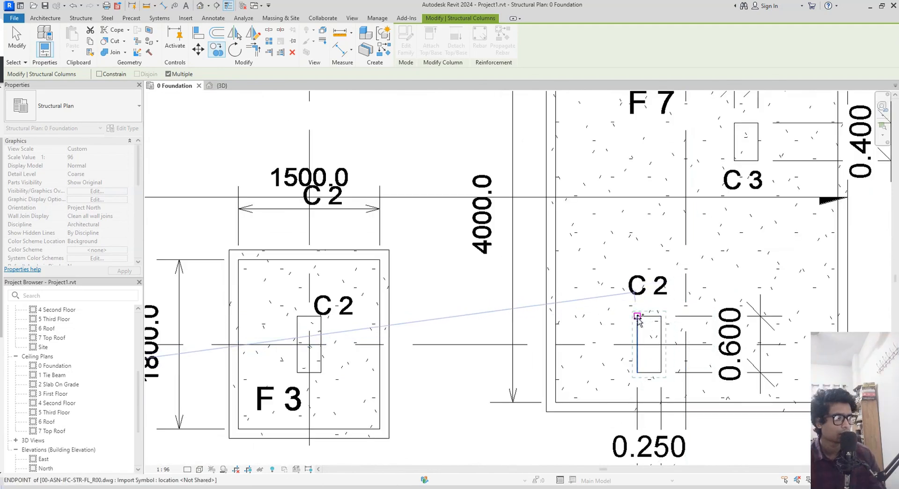
click(638, 317)
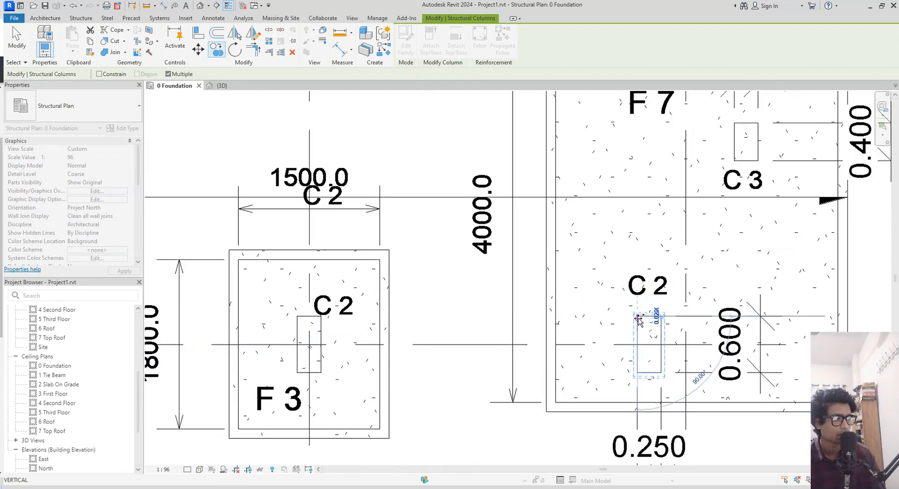
- Place a C2 column copy in footing F6 at the centreline intersection inside the drawn outline and end the copying
scroll(673, 374, down, 2)
middle_drag(673, 364, 631, 140)
middle_drag(642, 348, 639, 266)
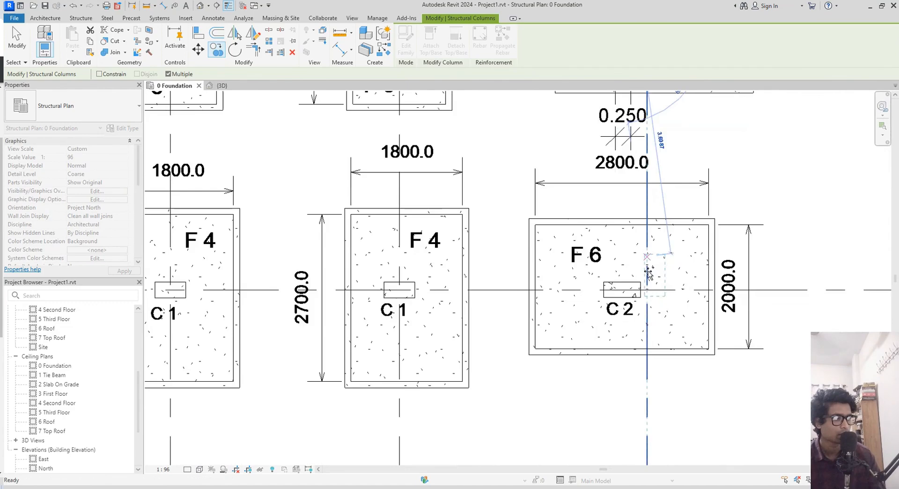
scroll(619, 301, up, 2)
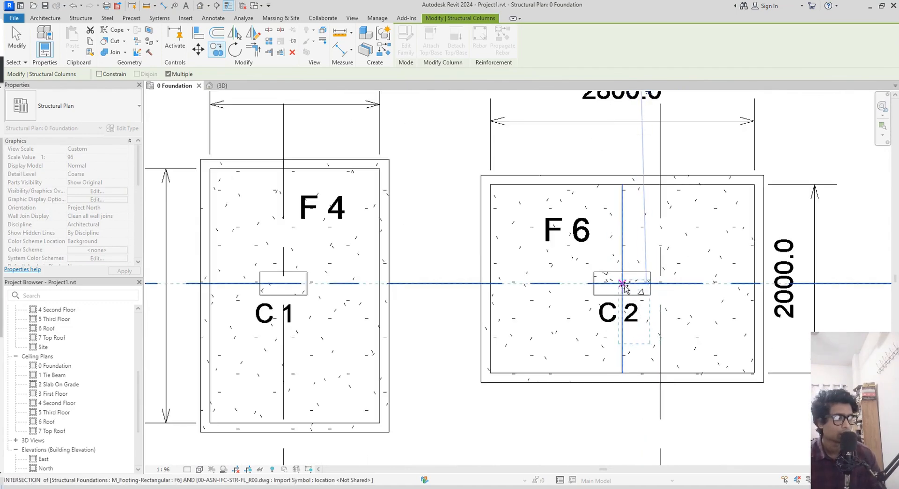
click(621, 284)
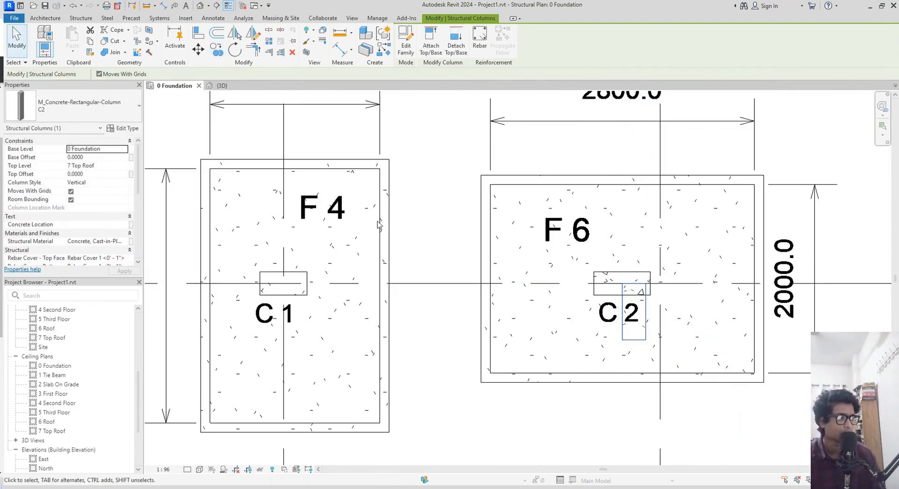
- Examine the placed columns and footings in the 3D view from the front, returning to the 0 Foundation plan
click(221, 85)
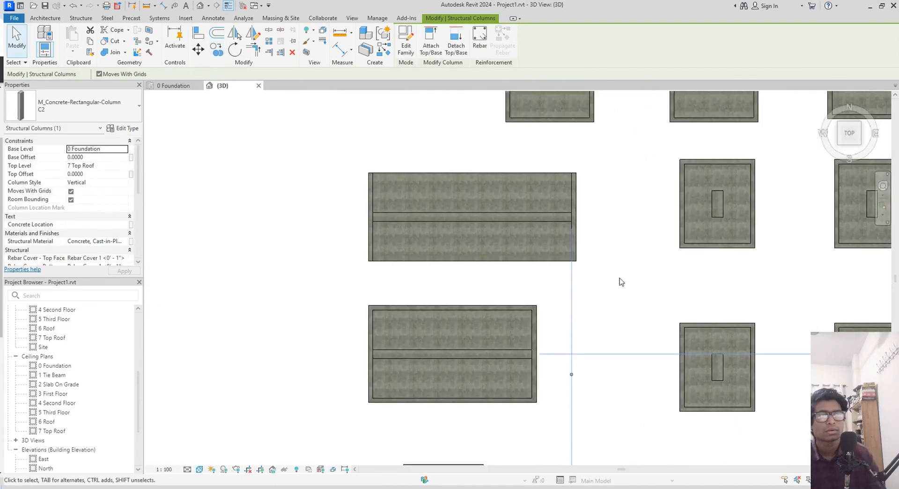
shift+middle_drag(537, 315, 551, 129)
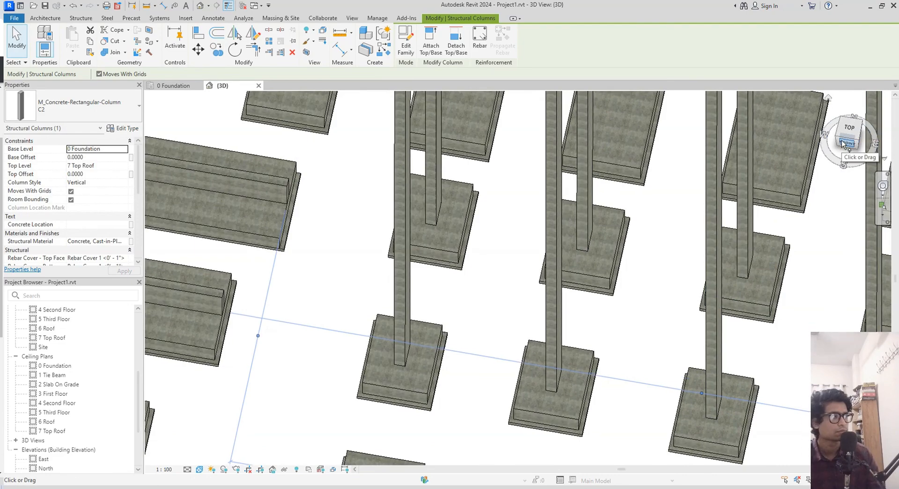
click(828, 159)
middle_drag(475, 381, 672, 337)
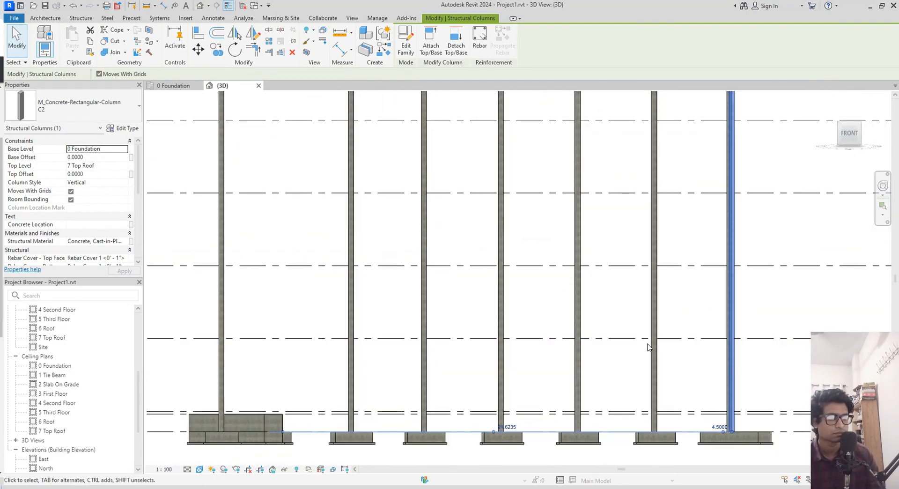
click(173, 85)
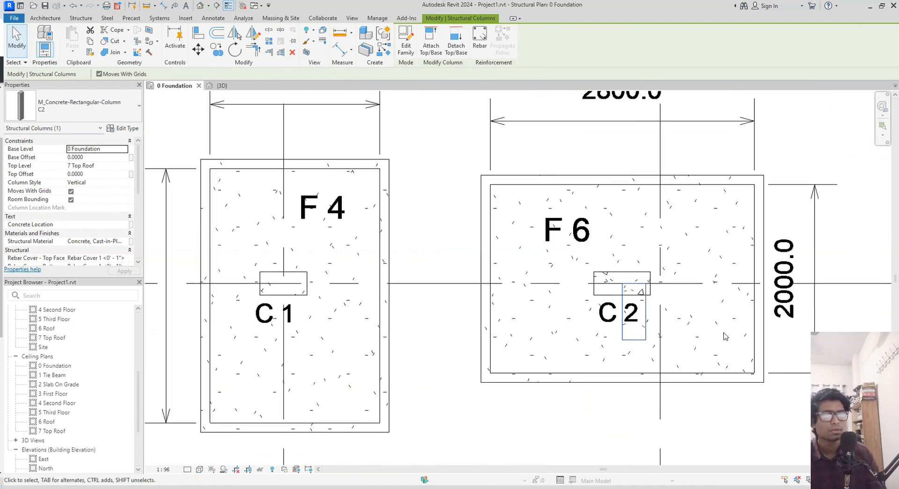
scroll(646, 342, up, 4)
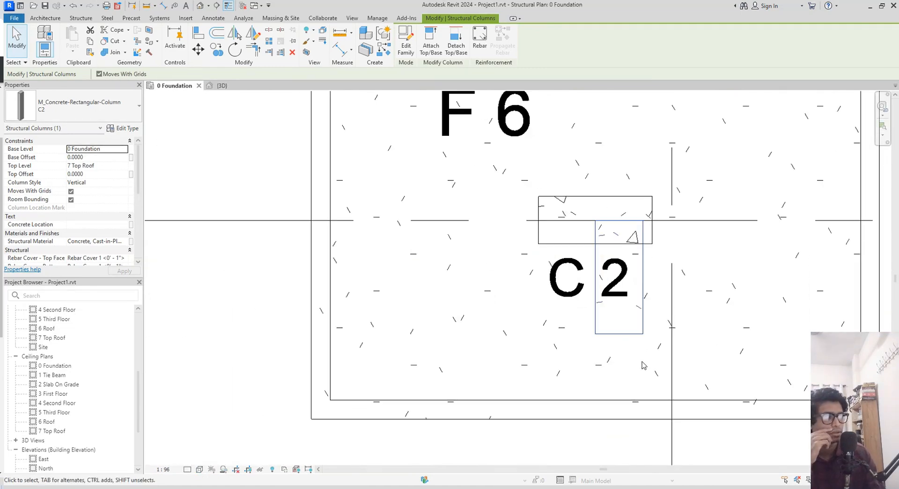
click(646, 344)
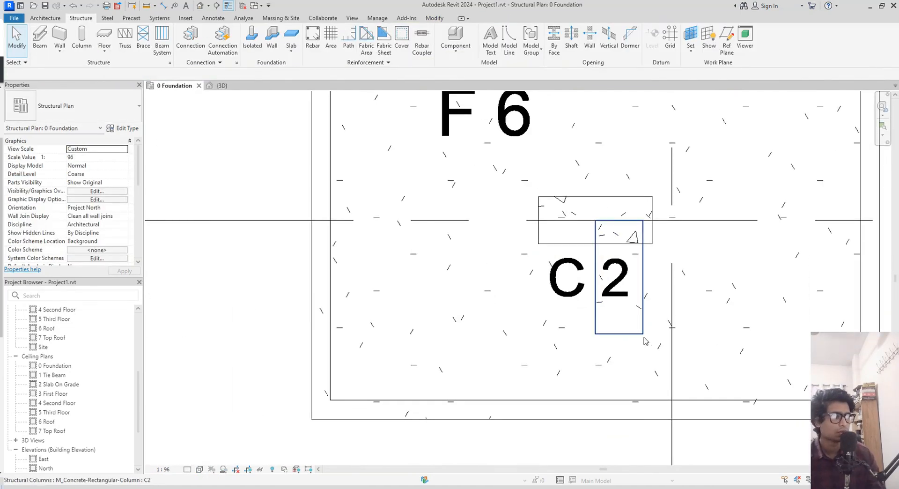
click(644, 337)
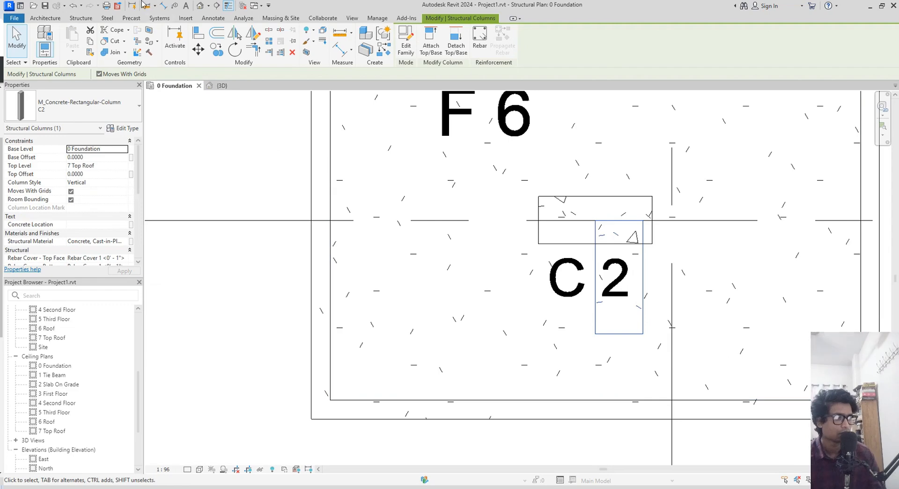
click(234, 49)
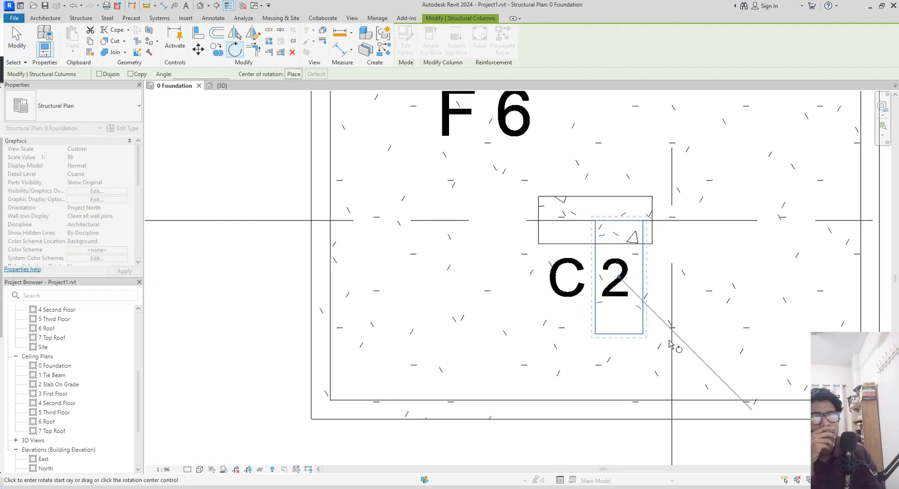
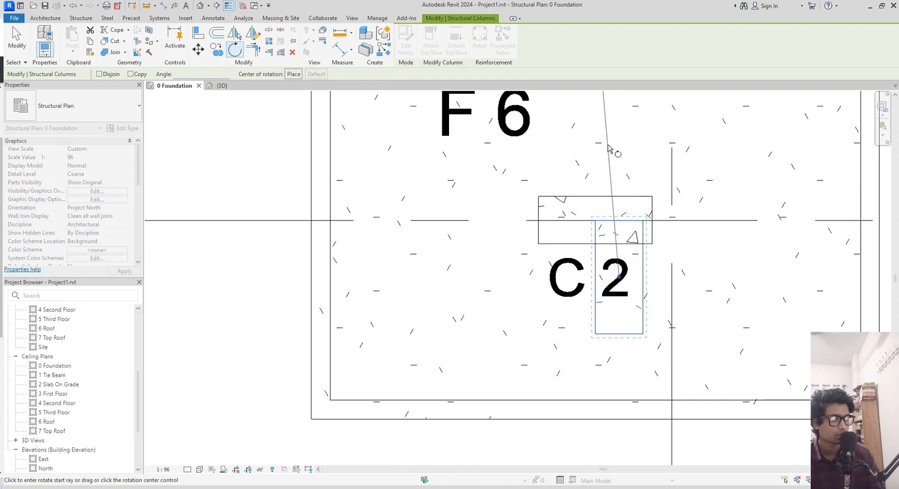
key(Escape)
key(Escape)
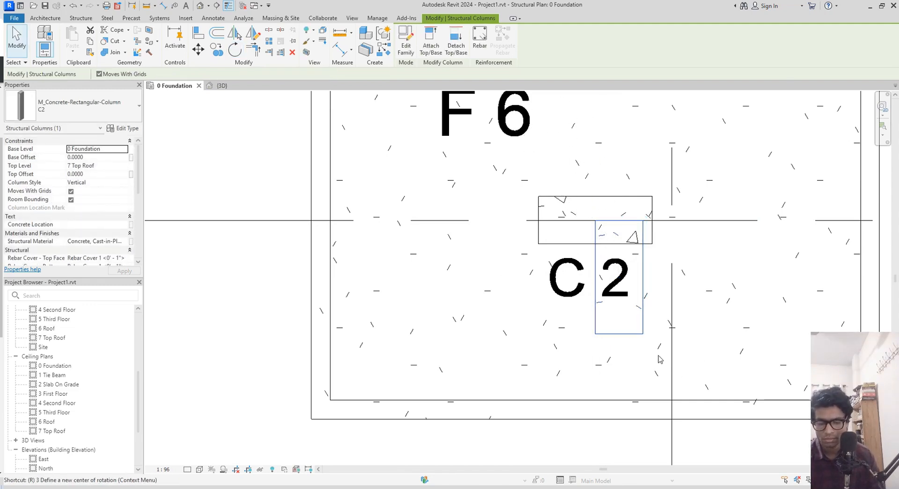
key(r)
key(o)
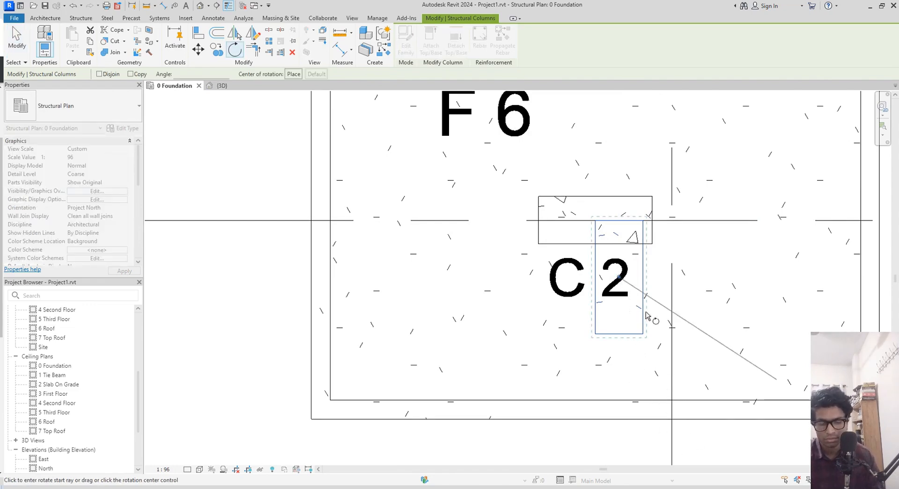
click(640, 334)
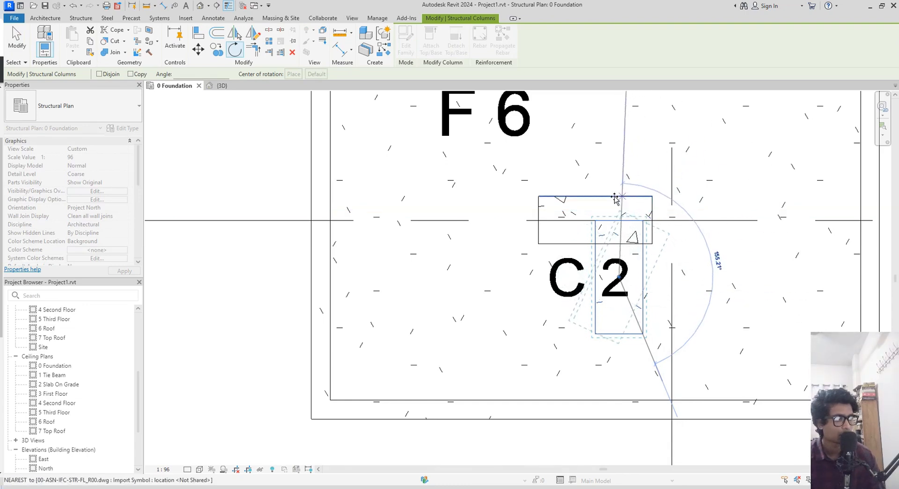
key(Escape)
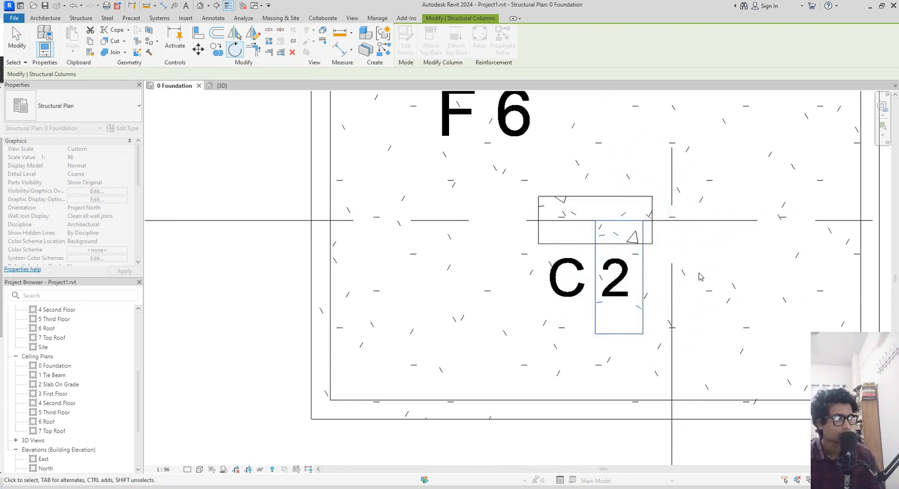
- Delete the misplaced C2 column in footing F6 and place a new vertical C2 column at the centre of the drawn outline
scroll(623, 262, up, 1)
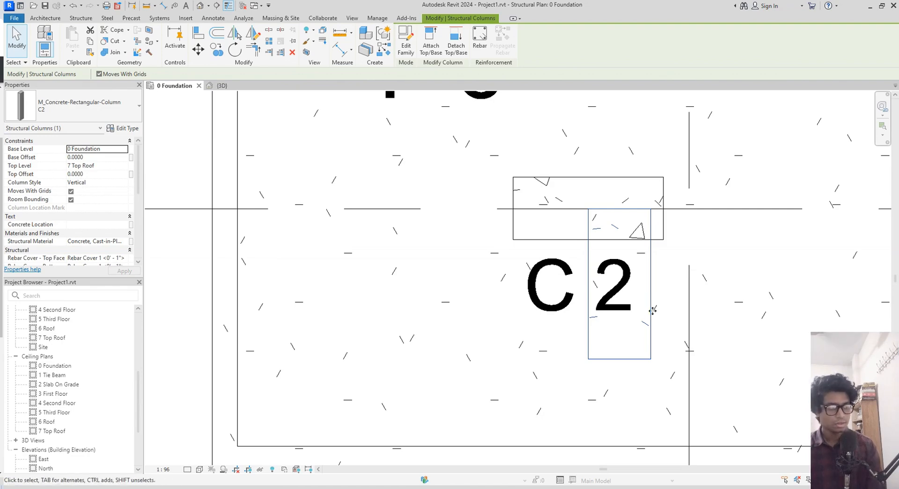
key(Delete)
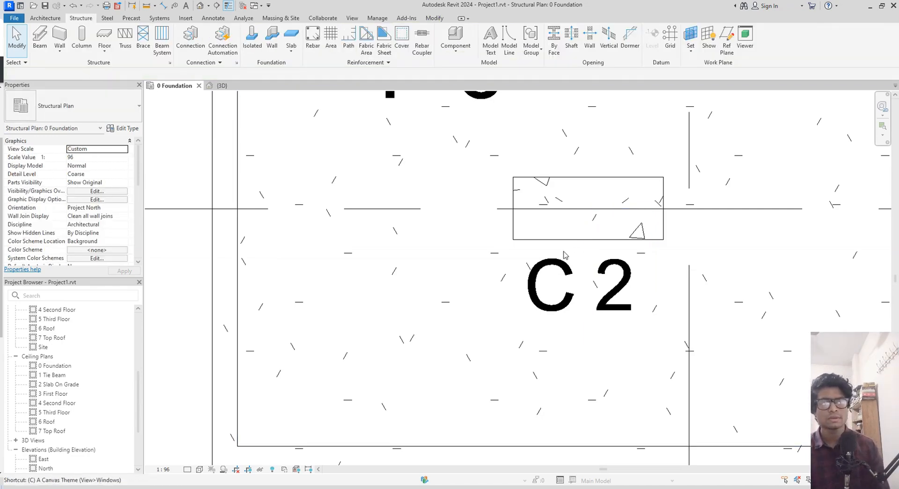
key(l)
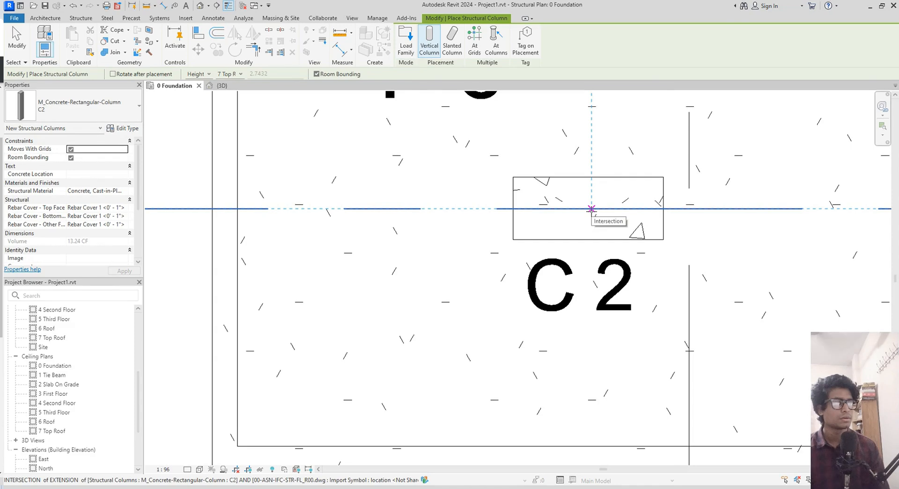
click(591, 209)
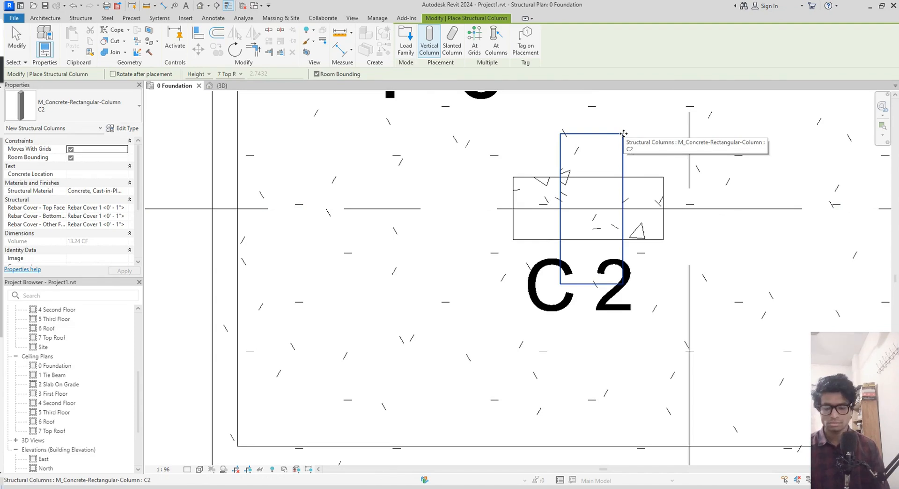
- Undo the wrongly oriented C2 column and place it lengthwise along the horizontal centreline inside footing F6's drawn outline, ending the placement
key(ctrl+z)
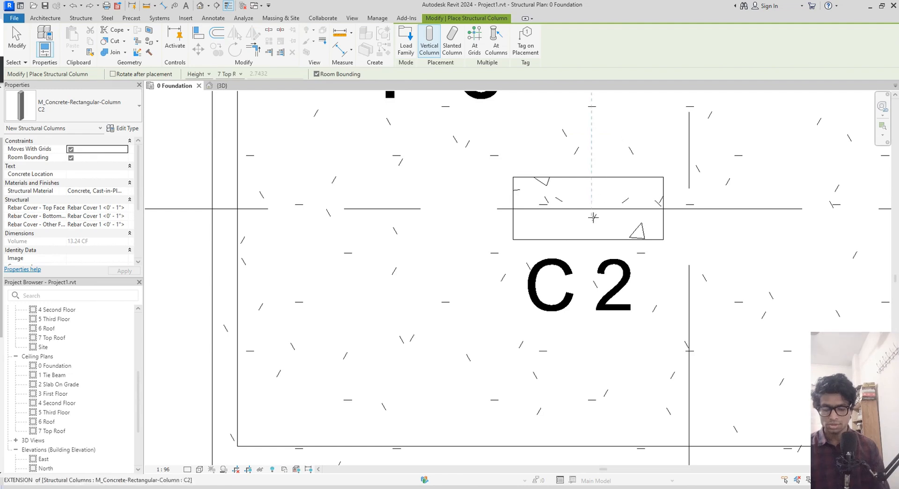
click(591, 208)
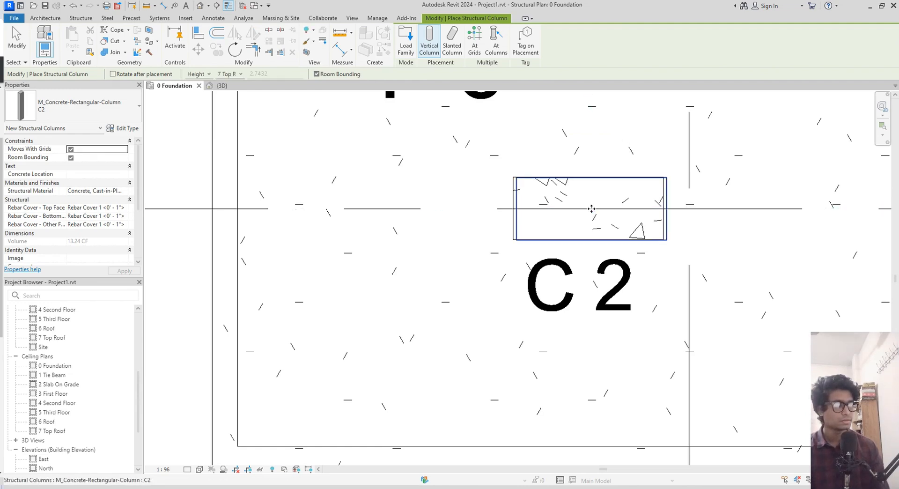
scroll(594, 227, up, 5)
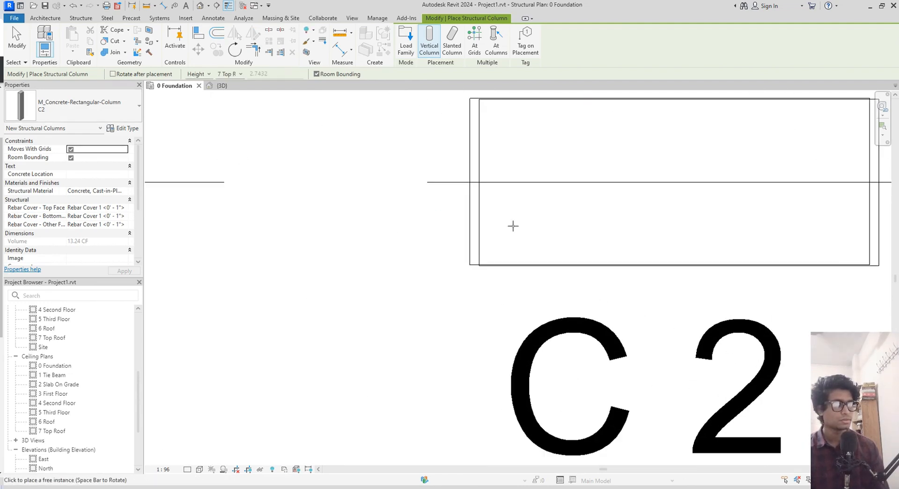
key(Escape)
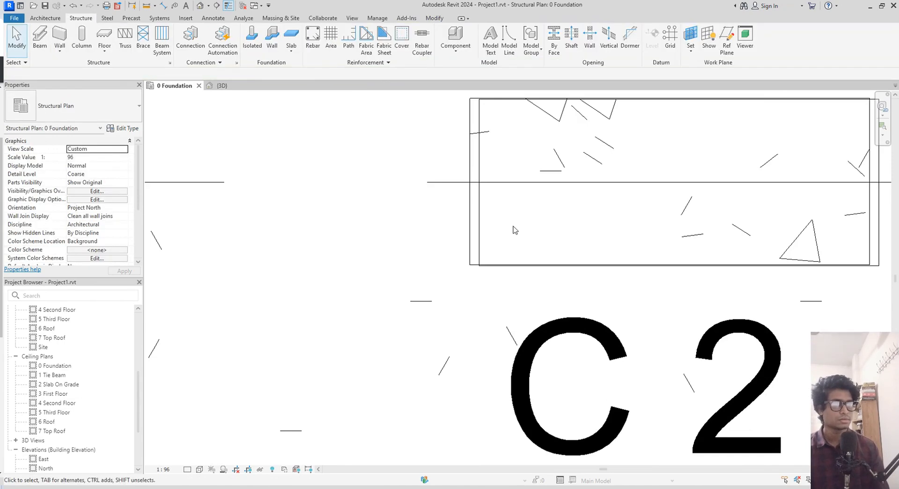
- Move the C2 column in footing F6 so its lower-left corner lands on the same corner of the drawn outline
scroll(497, 229, up, 2)
click(480, 227)
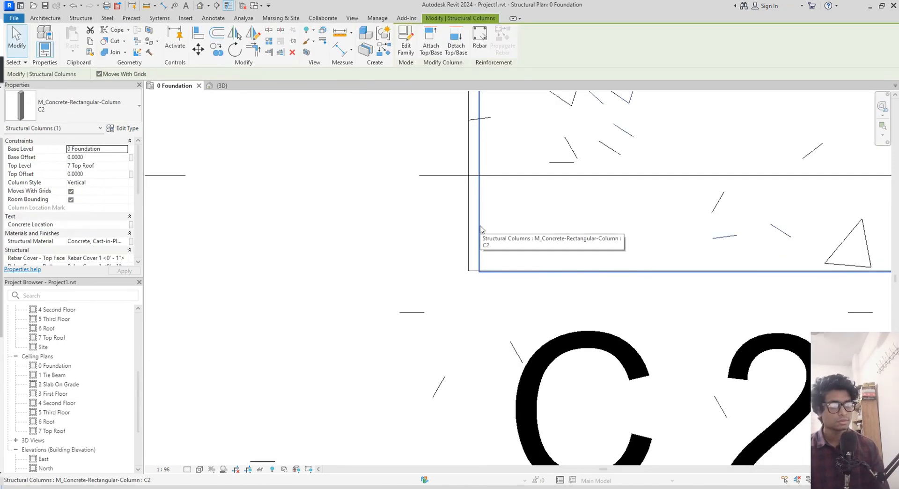
key(m)
key(v)
scroll(481, 230, up, 2)
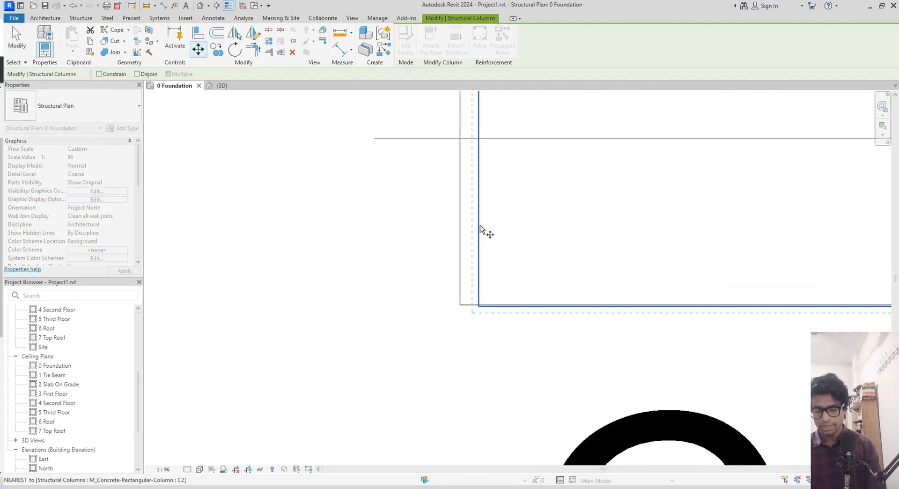
scroll(478, 308, up, 2)
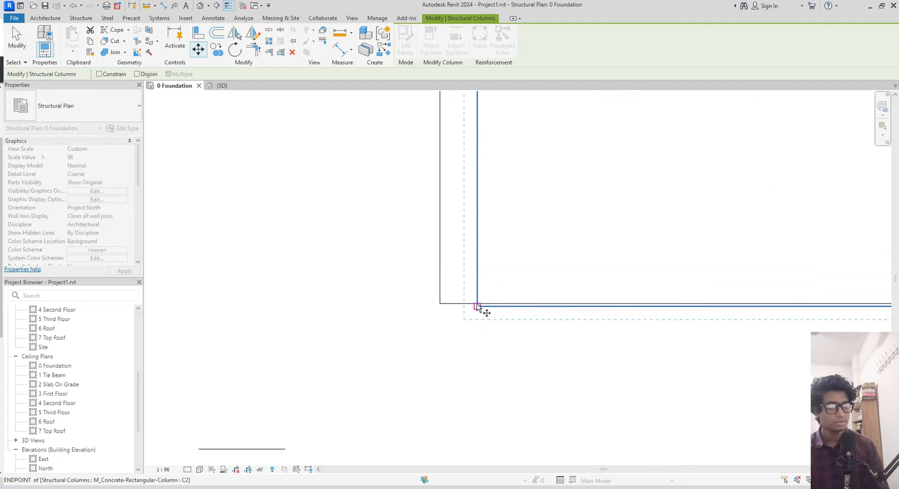
click(476, 307)
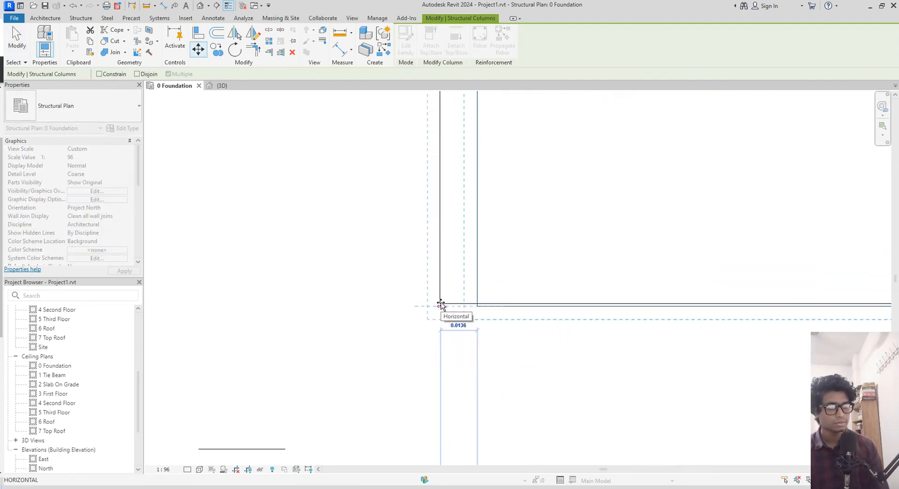
click(440, 305)
scroll(440, 304, up, 3)
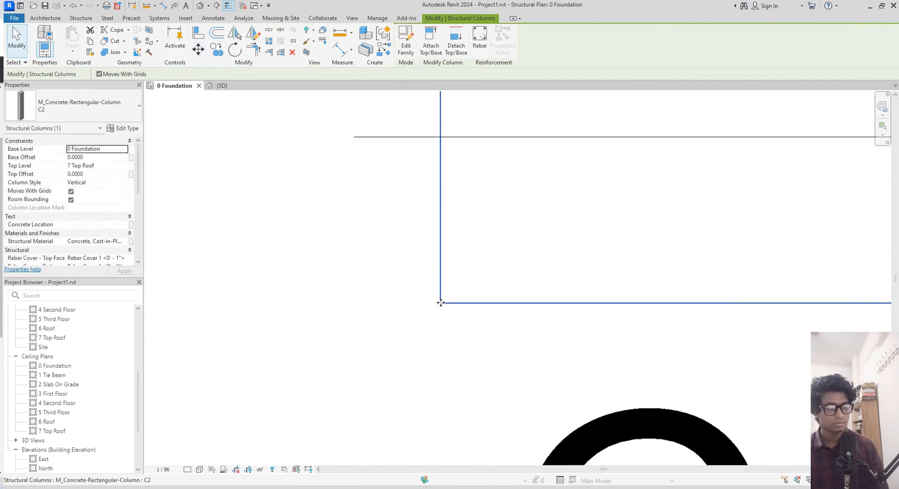
scroll(441, 304, down, 3)
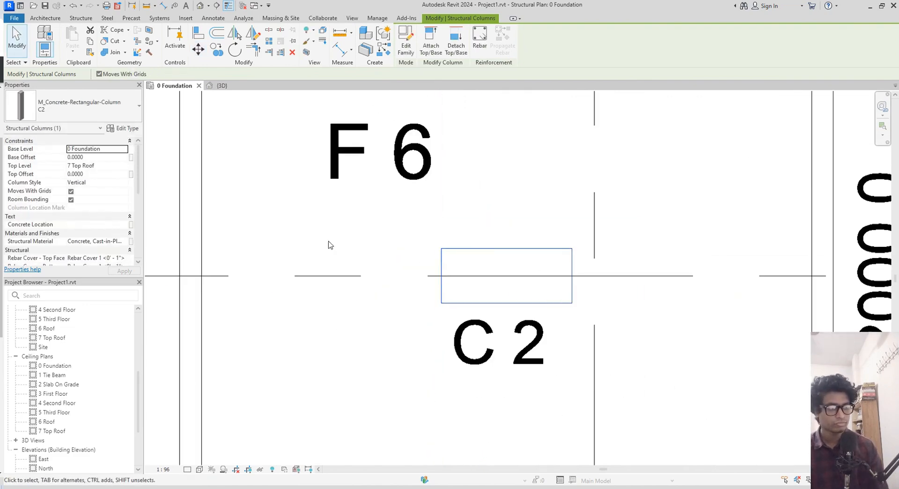
- Examine the columns and footings in the 3D view from raised front angles, then return to the 0 Foundation plan
click(223, 86)
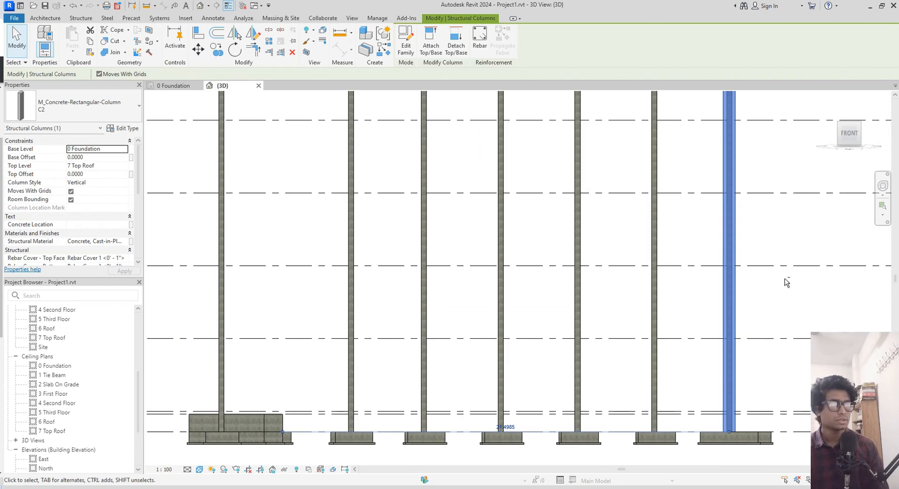
shift+middle_drag(804, 262, 805, 338)
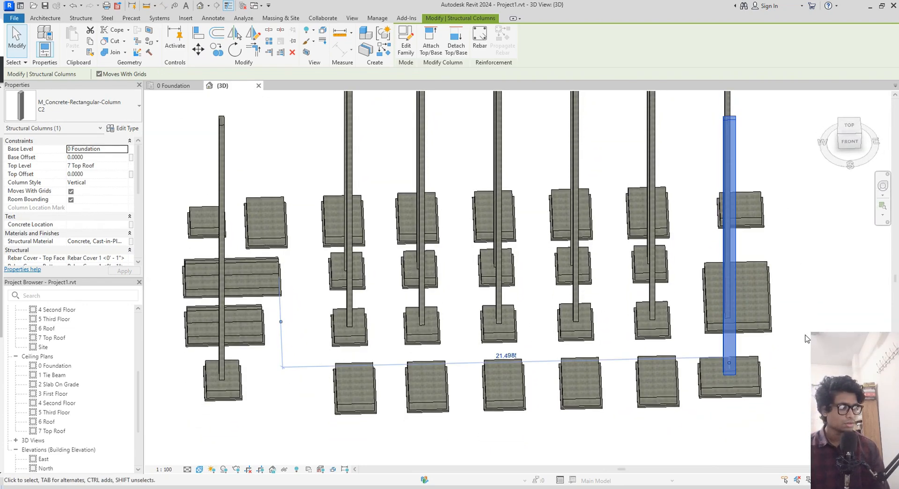
shift+middle_drag(784, 265, 761, 332)
click(178, 86)
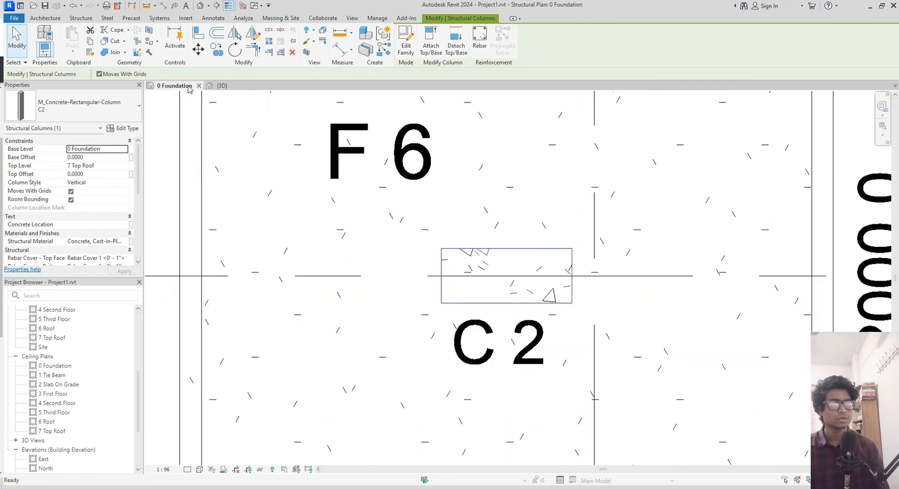
- Change the still-selected column in footing F6 to type C1
scroll(514, 175, down, 8)
scroll(514, 175, up, 2)
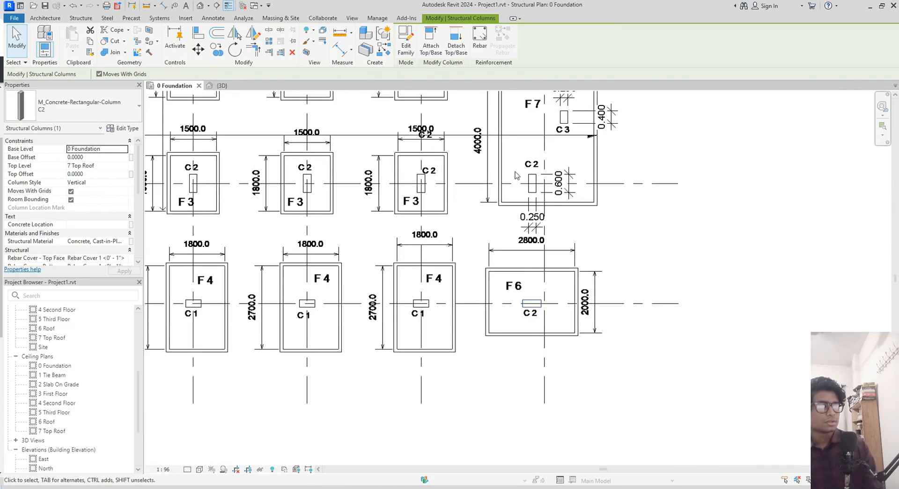
scroll(537, 178, up, 5)
scroll(481, 179, down, 4)
middle_drag(531, 232, 797, 442)
middle_drag(398, 244, 595, 289)
middle_drag(294, 224, 474, 236)
scroll(276, 203, up, 5)
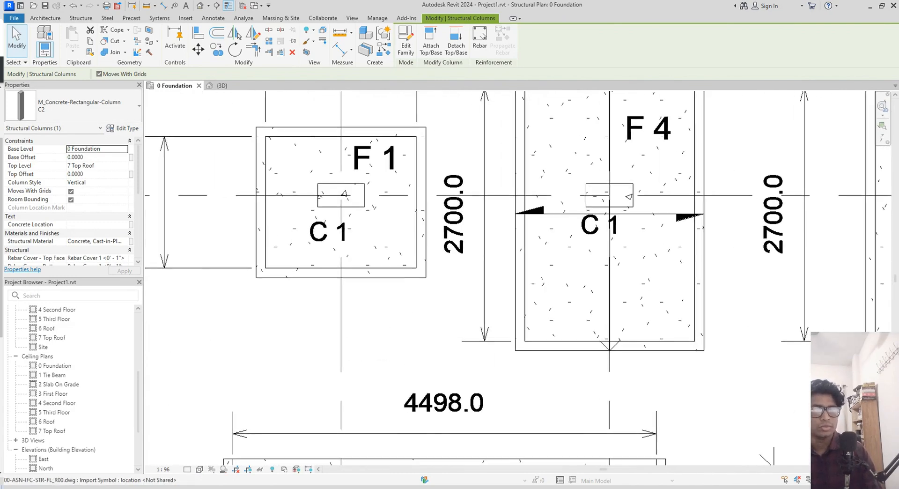
click(92, 116)
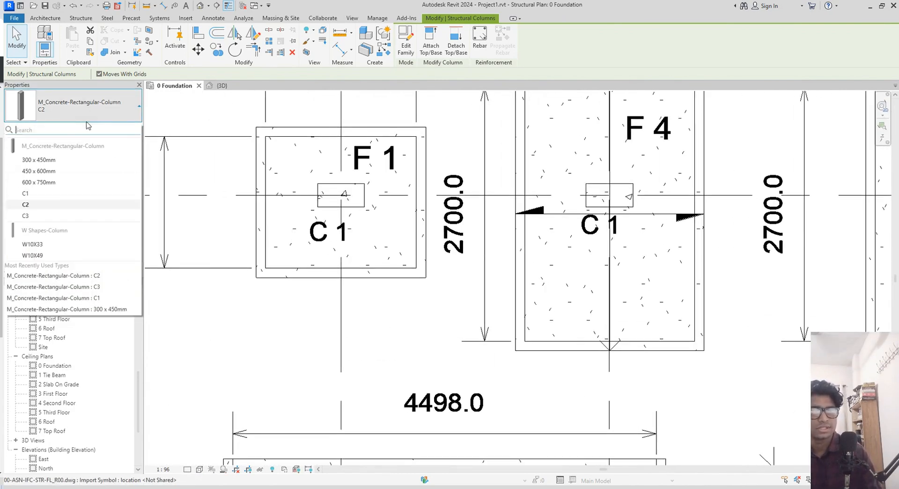
click(28, 193)
scroll(341, 194, up, 3)
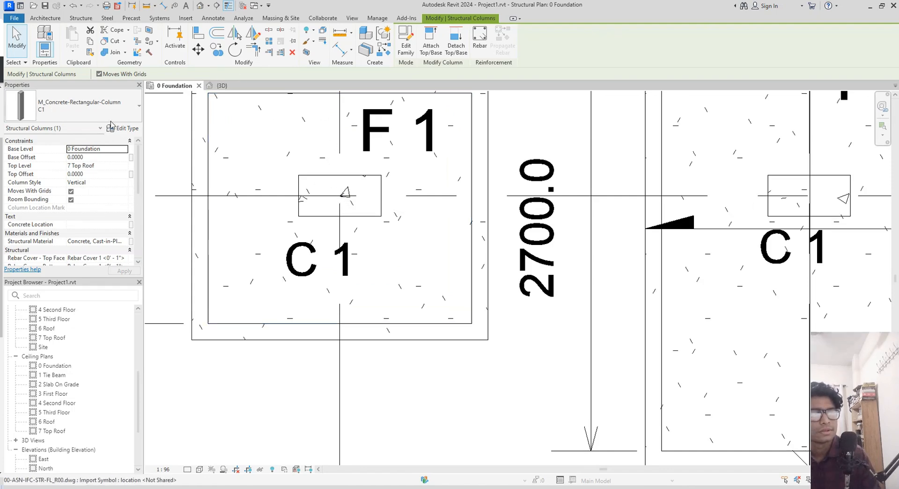
scroll(337, 217, up, 3)
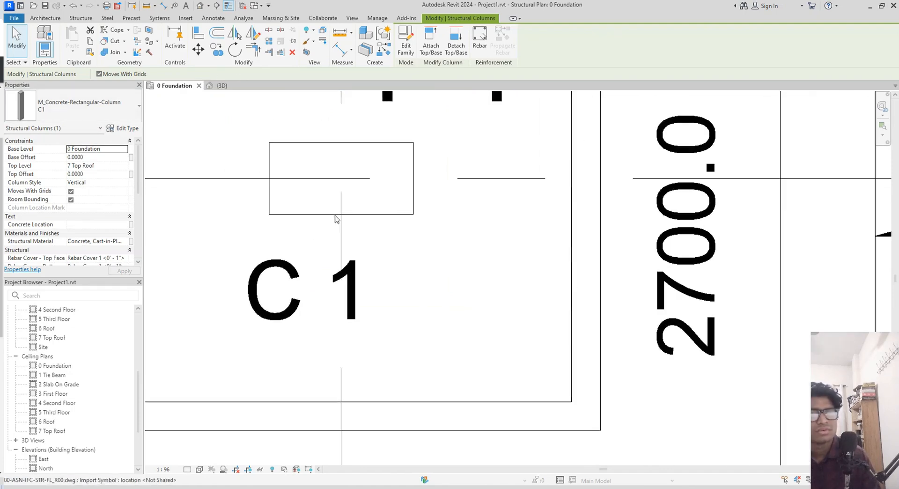
middle_drag(466, 210, 549, 236)
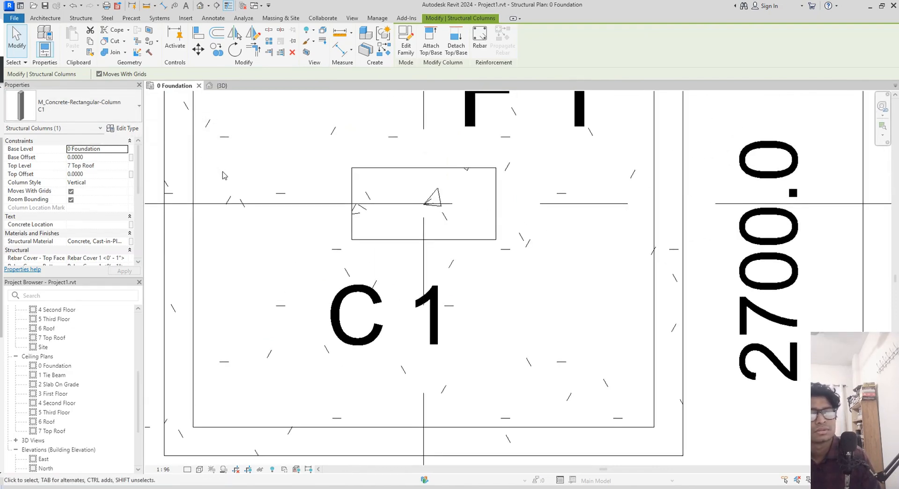
- Restore the selected column in footing F6 to type C2
scroll(430, 287, down, 5)
middle_drag(626, 343, 154, 219)
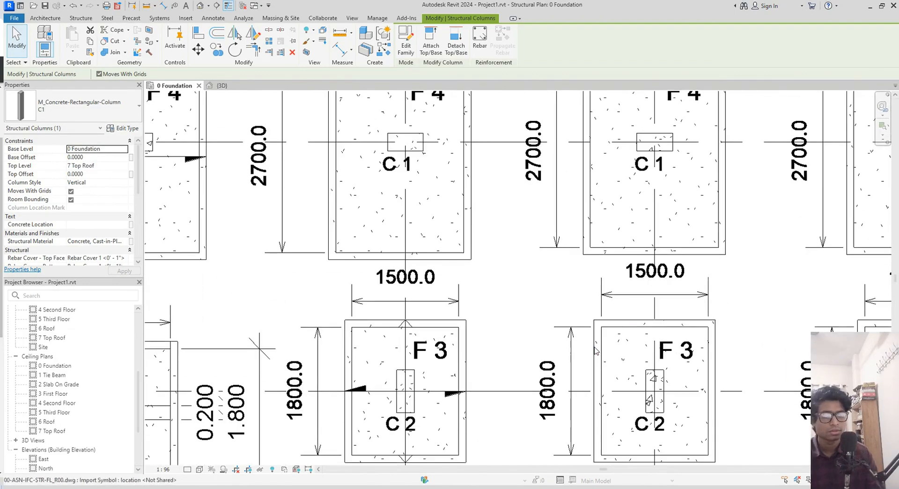
middle_drag(596, 351, 303, 152)
middle_drag(582, 280, 388, 114)
middle_drag(736, 296, 359, 162)
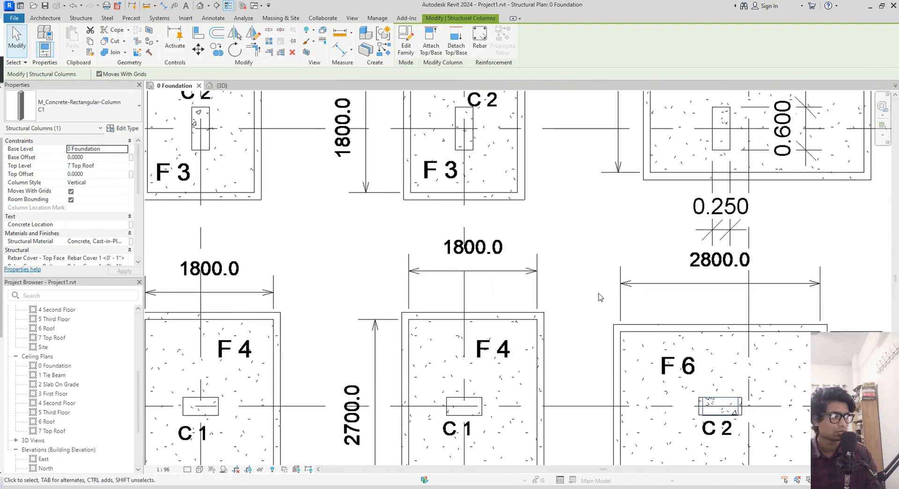
scroll(599, 294, down, 2)
scroll(638, 351, up, 6)
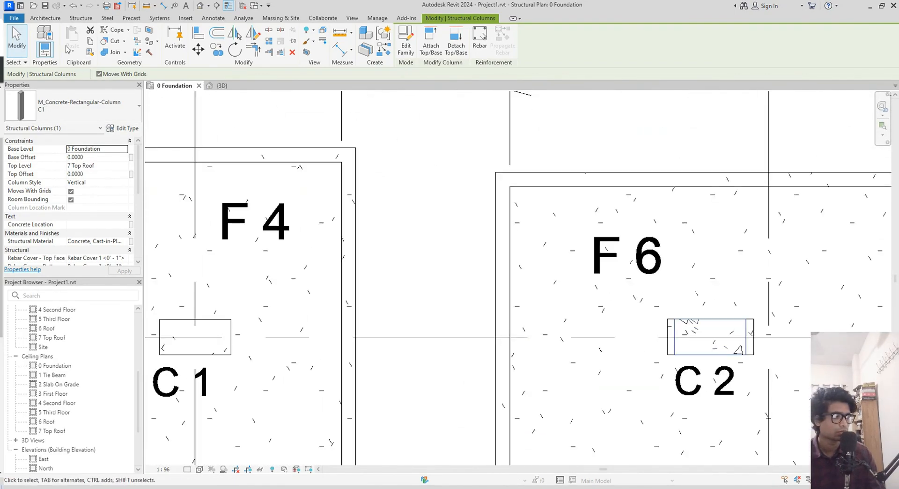
click(101, 109)
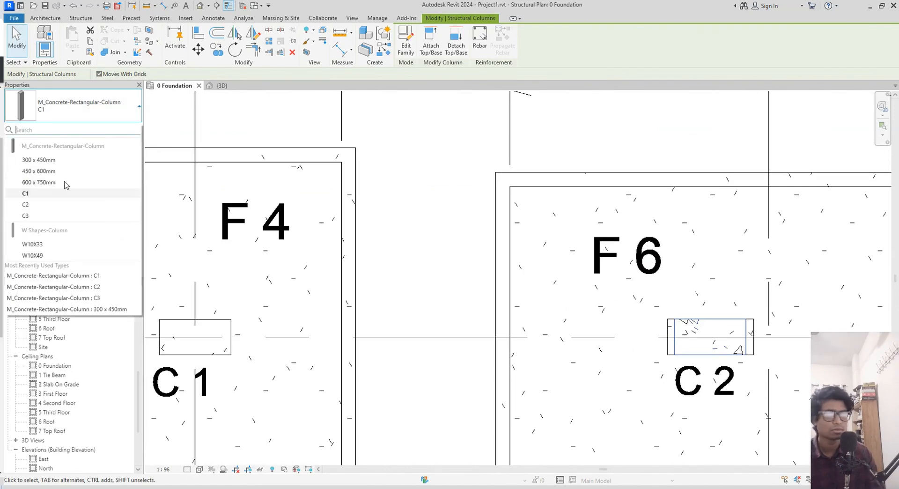
click(36, 206)
- Place a vertical structural column of type C1 at the centre of the drawn outline in footing F1 and end the placement
scroll(487, 254, down, 5)
middle_drag(417, 63, 827, 313)
middle_drag(499, 277, 496, 377)
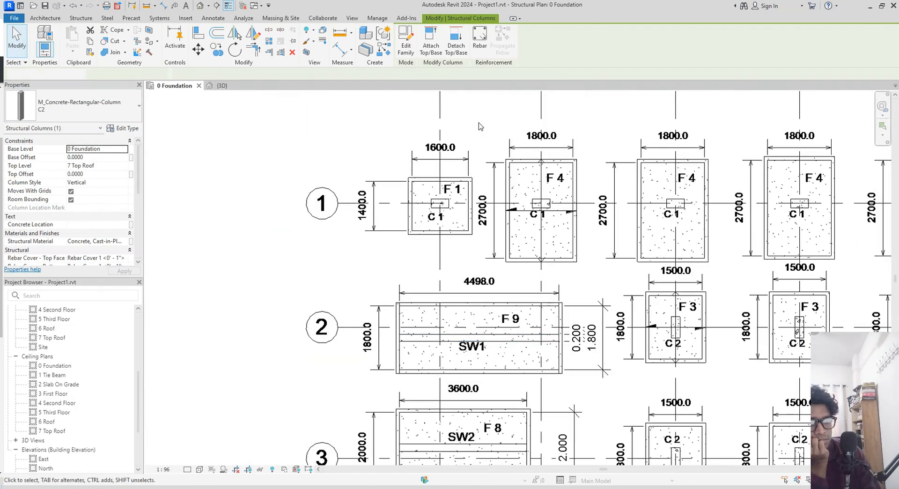
key(Escape)
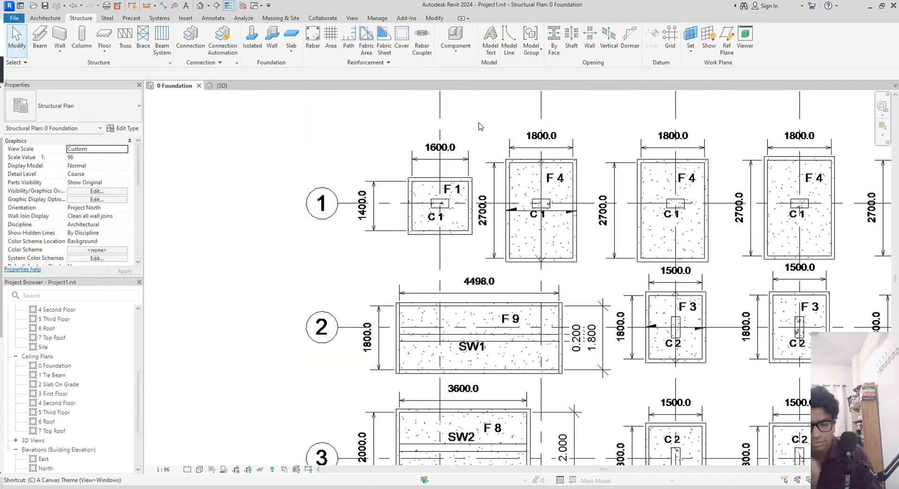
key(l)
scroll(451, 205, up, 5)
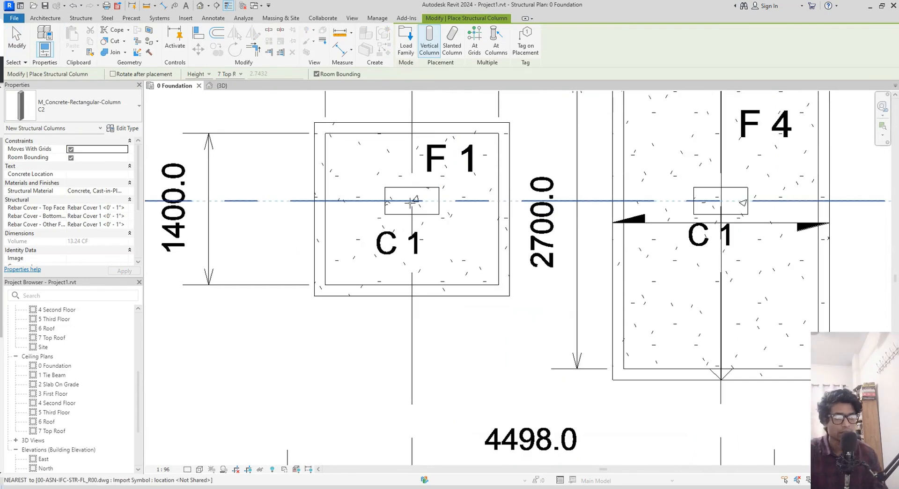
click(79, 106)
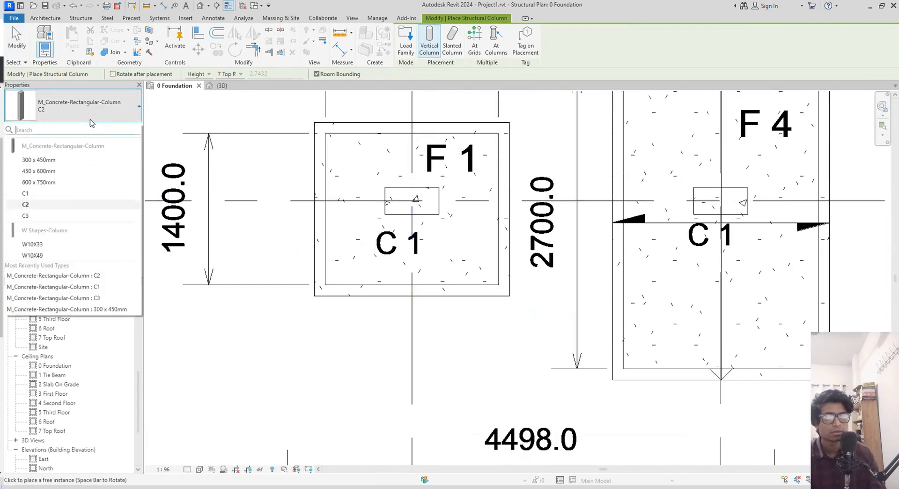
click(36, 193)
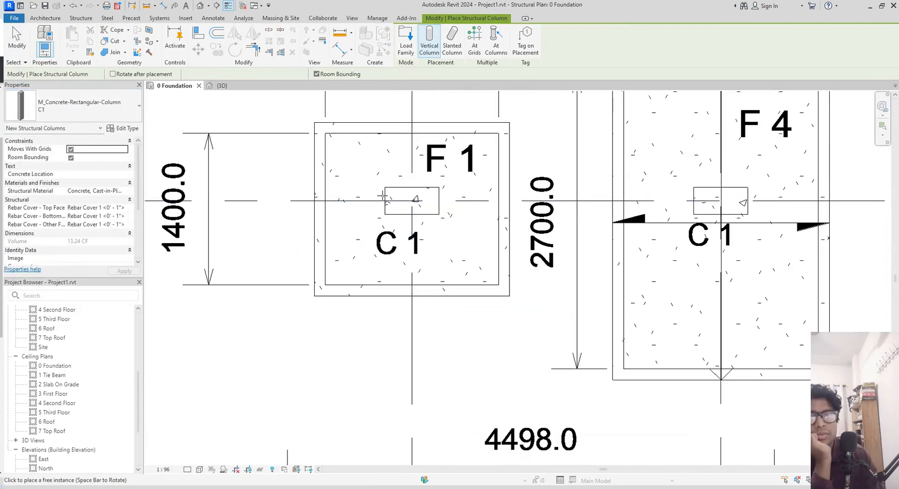
scroll(403, 199, up, 5)
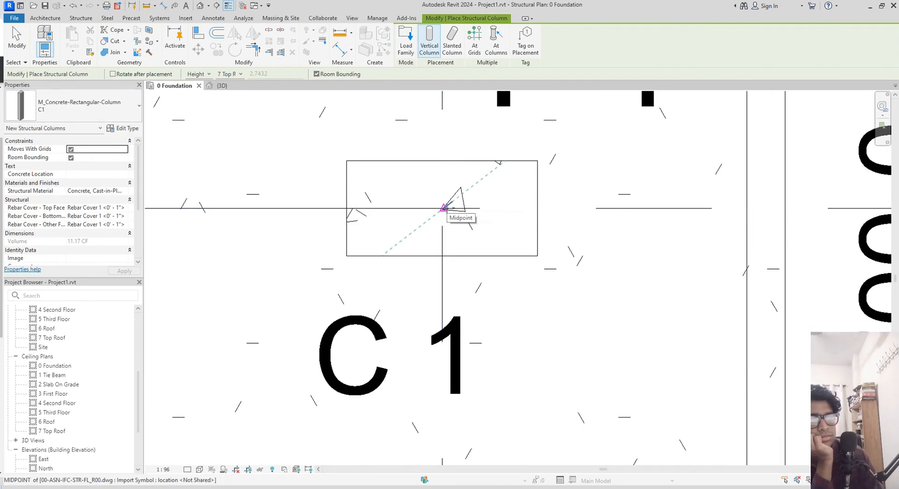
click(444, 207)
scroll(346, 179, up, 3)
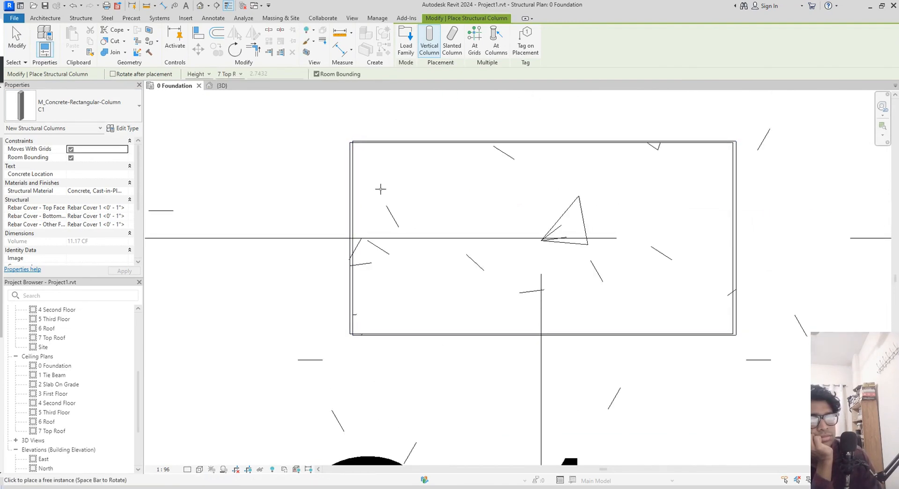
scroll(353, 186, up, 3)
middle_drag(365, 186, 395, 268)
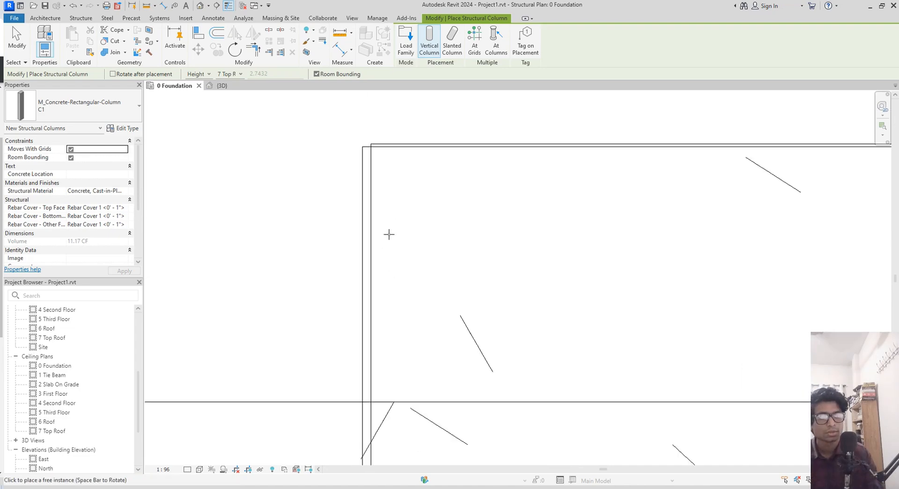
key(Escape)
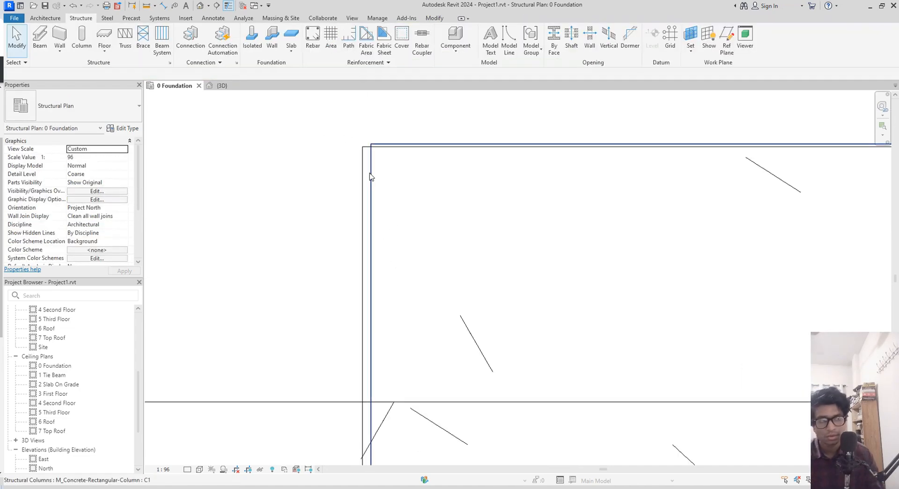
- Move the C1 column in footing F1 so its upper-left corner meets the upper-left corner of the drawn outline
click(370, 176)
key(m)
key(v)
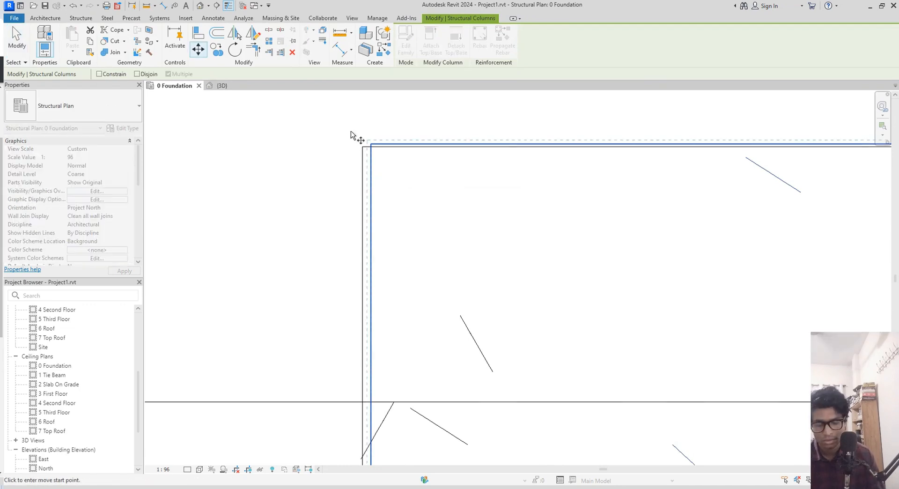
scroll(389, 161, up, 2)
click(386, 155)
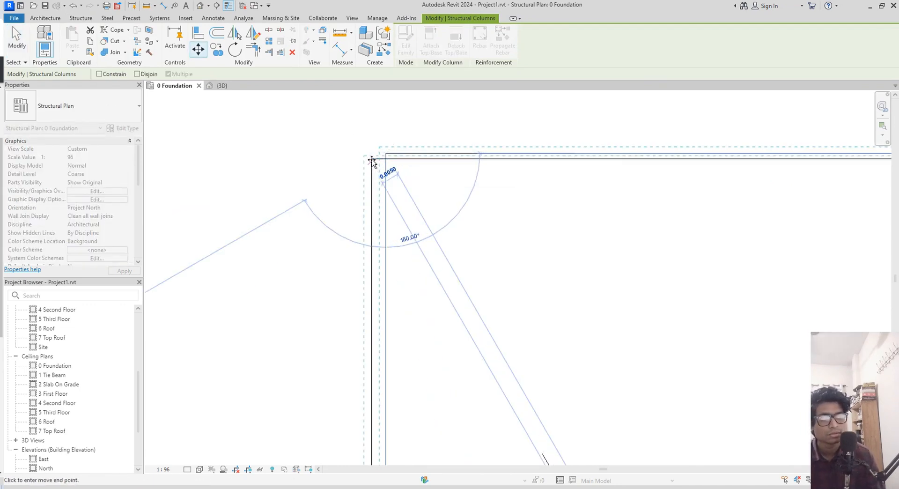
click(371, 159)
scroll(378, 179, down, 2)
scroll(378, 179, down, 3)
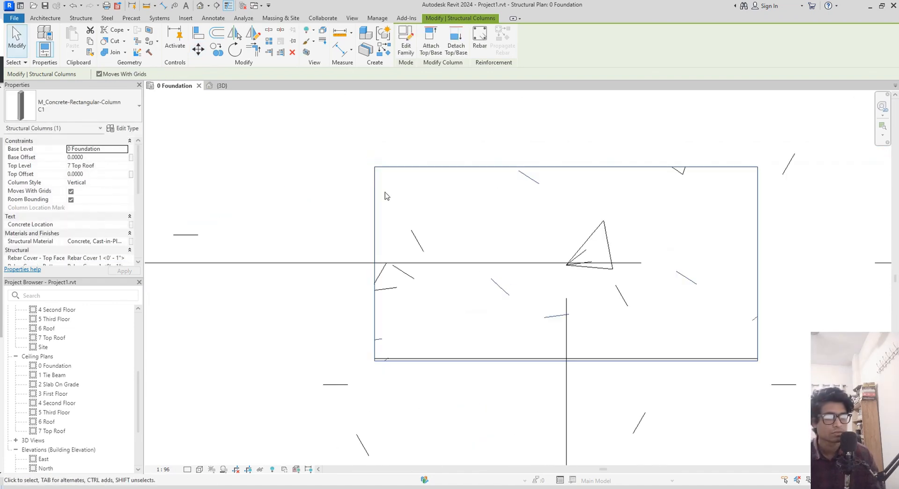
- Copy the C1 column in footing F1 by its upper-left corner onto the drawn C1 outline in the first F4 footing
key(c)
key(o)
scroll(384, 188, up, 2)
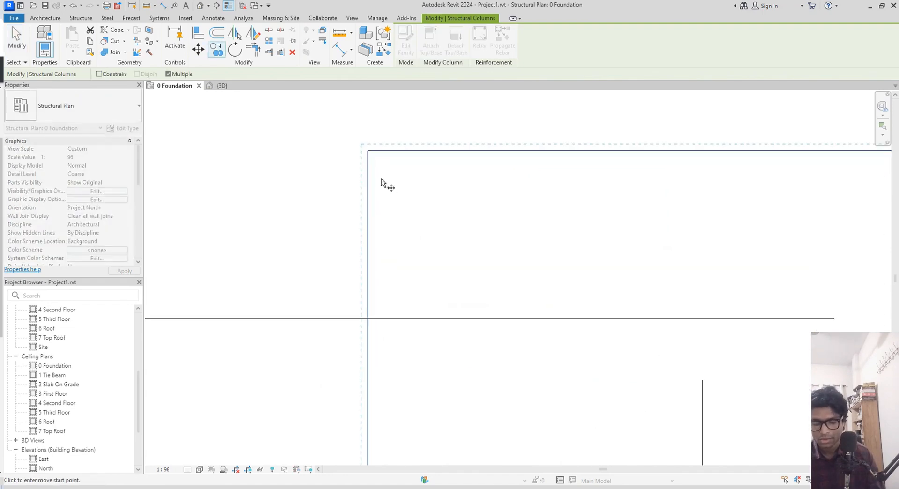
click(368, 155)
scroll(421, 207, up, 5)
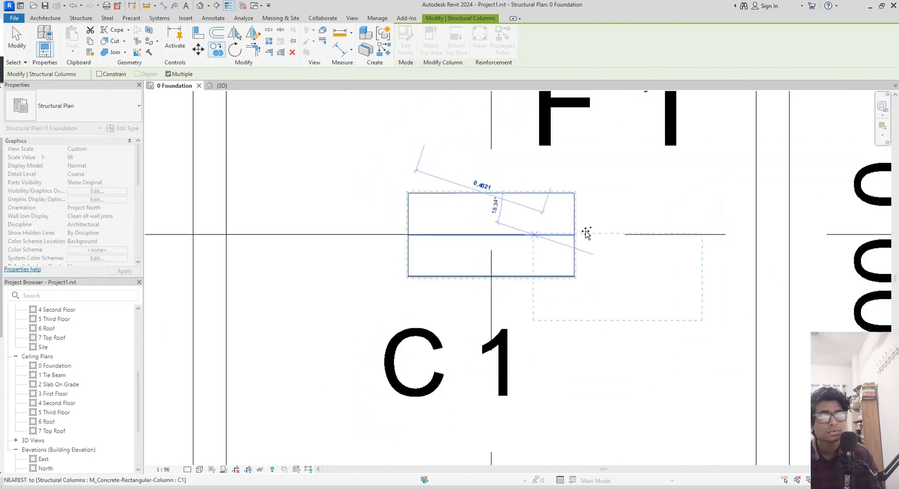
middle_drag(586, 231, 313, 223)
scroll(355, 216, down, 5)
scroll(677, 208, up, 5)
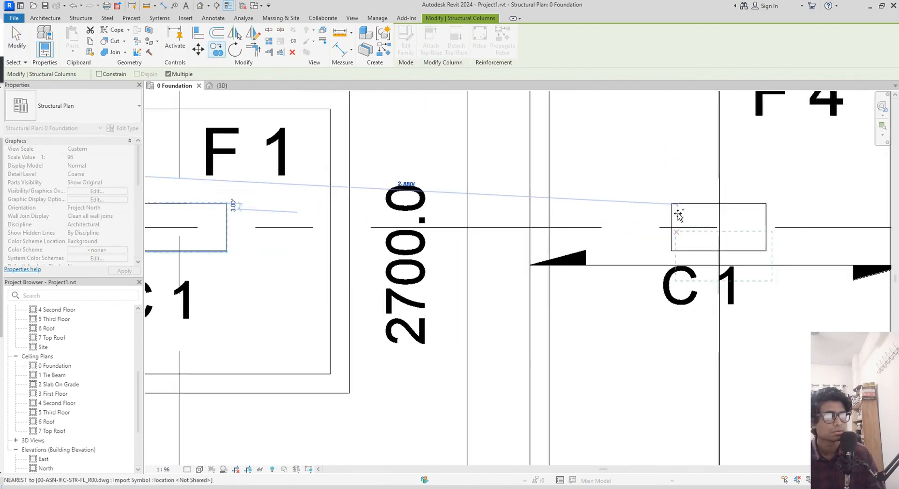
click(670, 196)
- Place another copy of the C1 column on the drawn C1 outline in the second F4 footing
scroll(680, 213, down, 6)
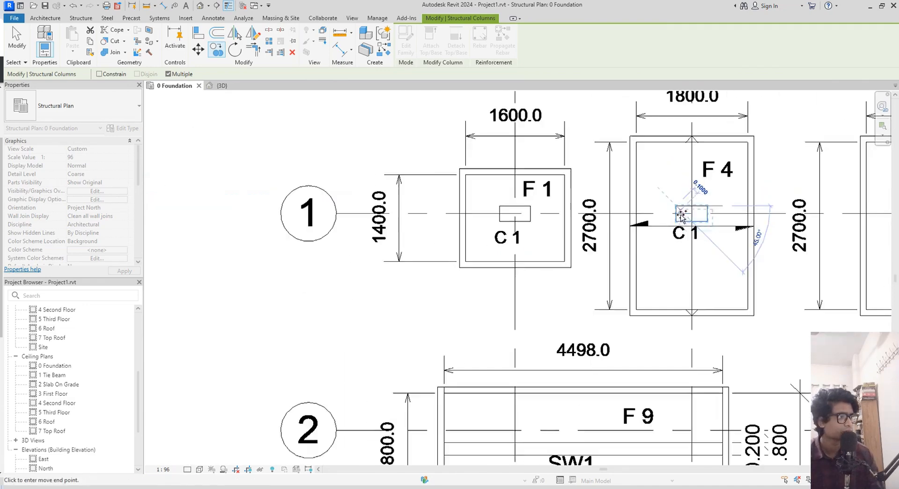
middle_drag(688, 219, 469, 206)
scroll(601, 204, up, 8)
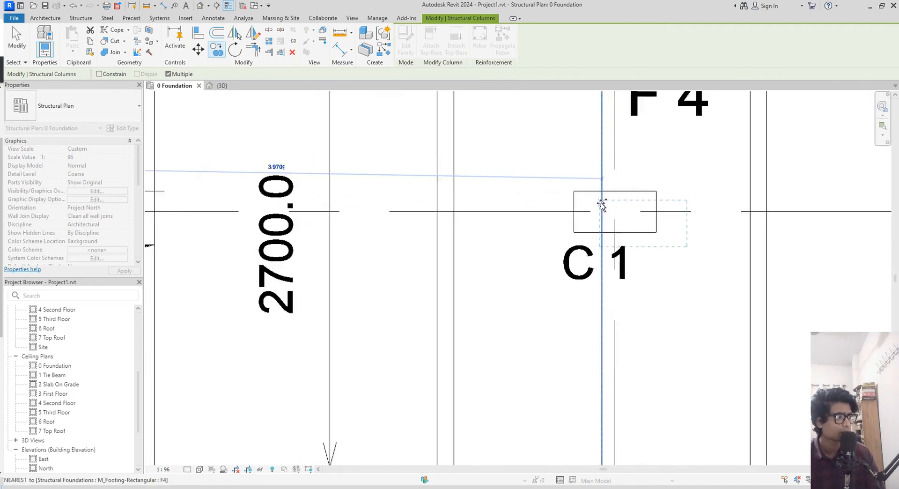
click(560, 186)
- Examine how the copied C1 columns fit their drawn outlines in the two F4 footings, and end the copying
middle_drag(666, 222, 396, 232)
scroll(416, 253, up, 2)
scroll(269, 269, up, 2)
middle_drag(293, 265, 633, 298)
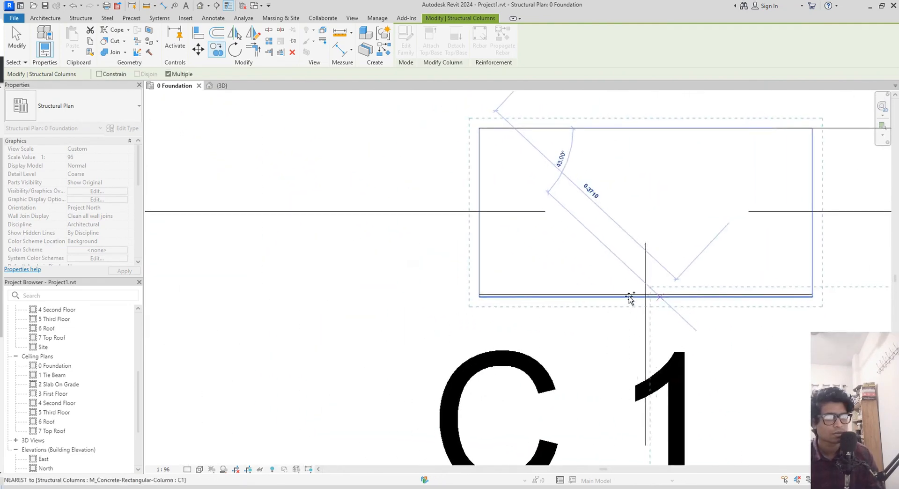
scroll(470, 252, down, 3)
scroll(469, 253, down, 2)
scroll(493, 270, up, 2)
scroll(515, 267, up, 2)
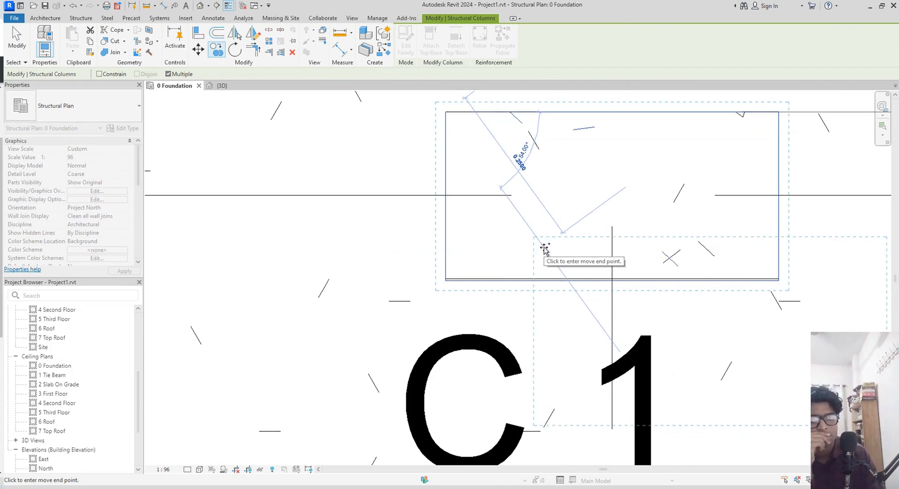
scroll(545, 248, down, 5)
scroll(547, 243, down, 3)
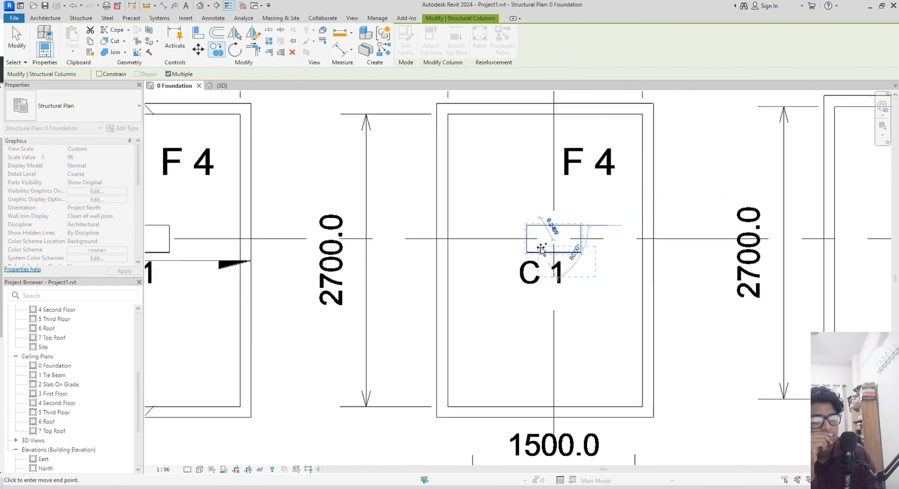
scroll(210, 253, up, 5)
scroll(359, 256, down, 3)
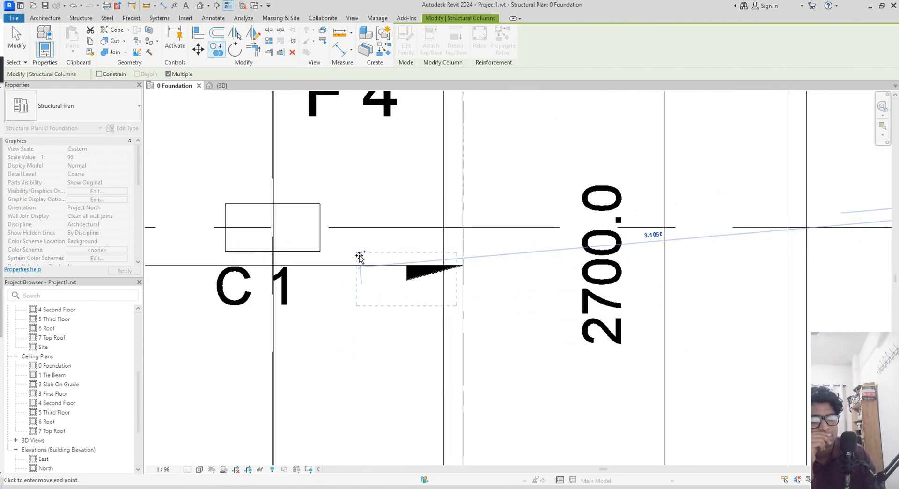
scroll(262, 245, up, 2)
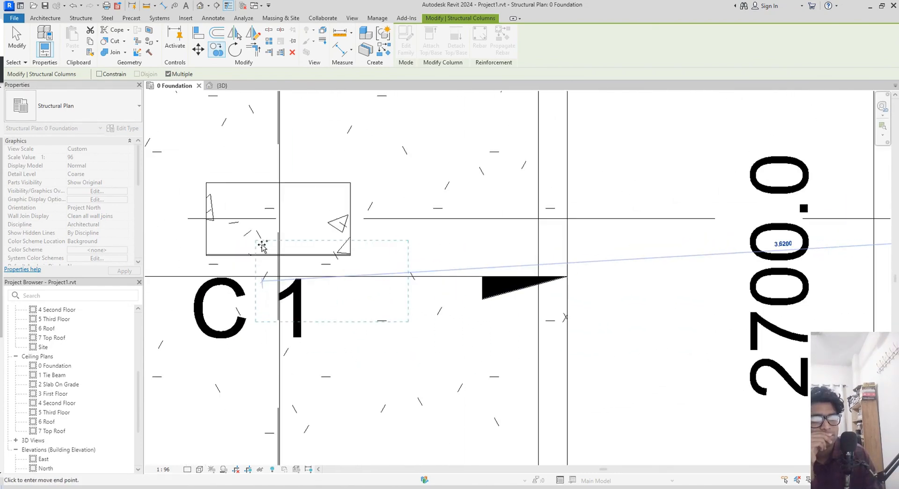
scroll(299, 257, up, 2)
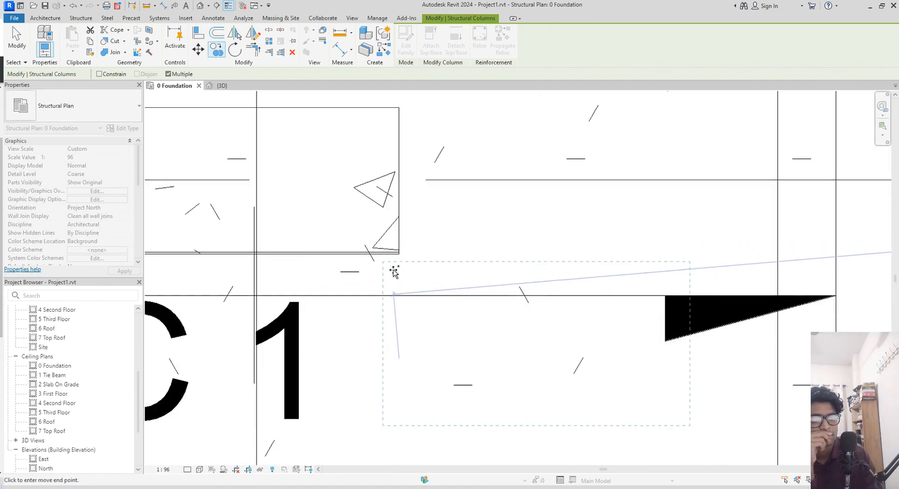
scroll(433, 263, down, 5)
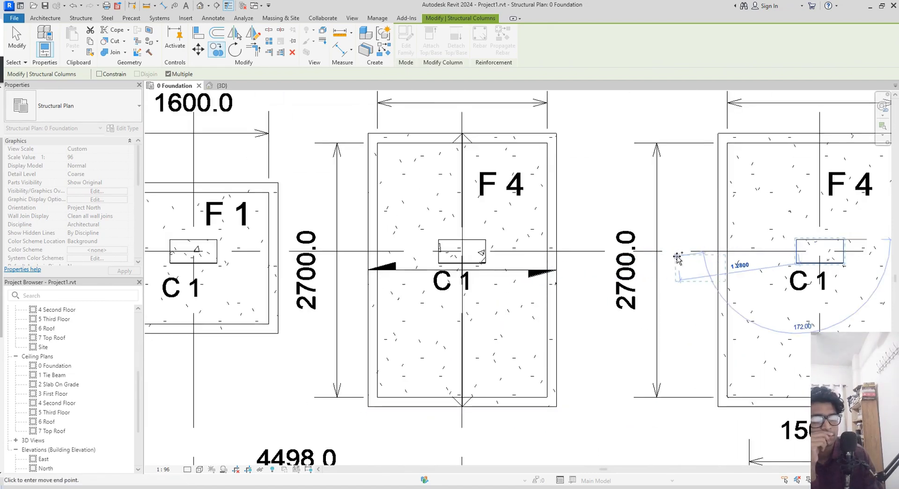
middle_drag(677, 258, 593, 250)
key(Escape)
- Select the C1 column in footing F1 and set its type's h dimension to 0.25
scroll(593, 252, up, 3)
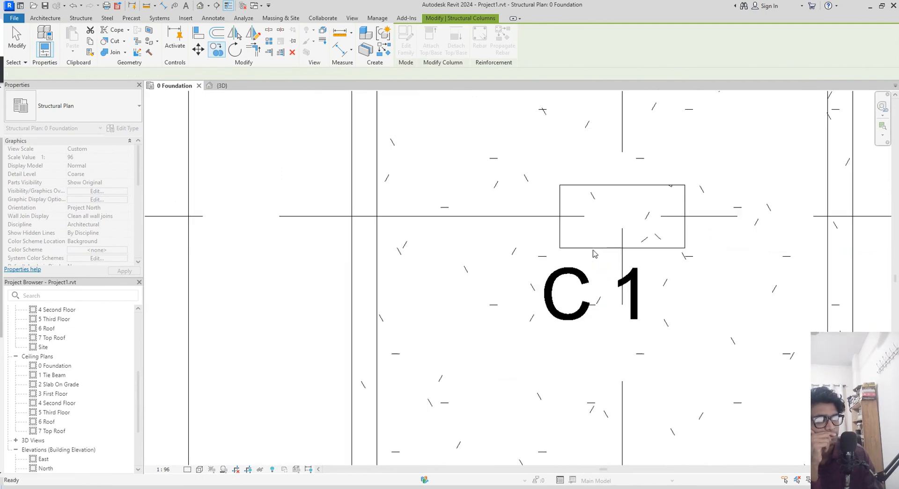
scroll(568, 267, down, 4)
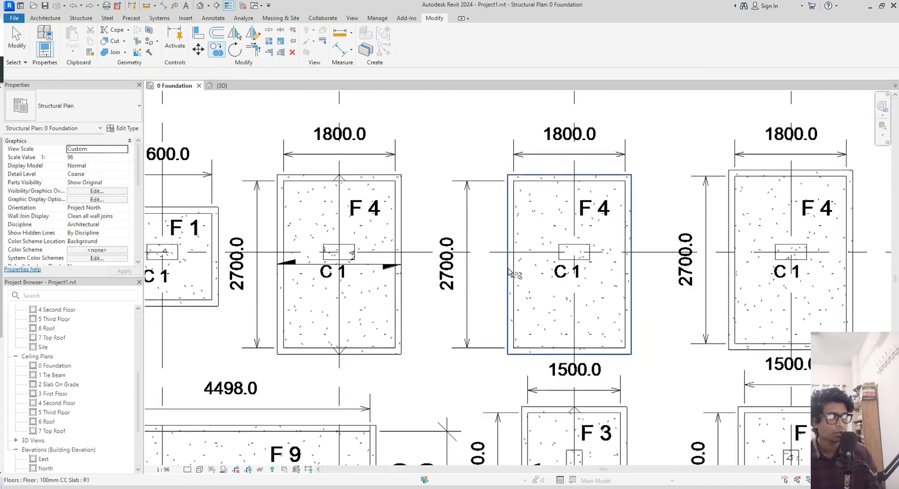
scroll(319, 258, up, 6)
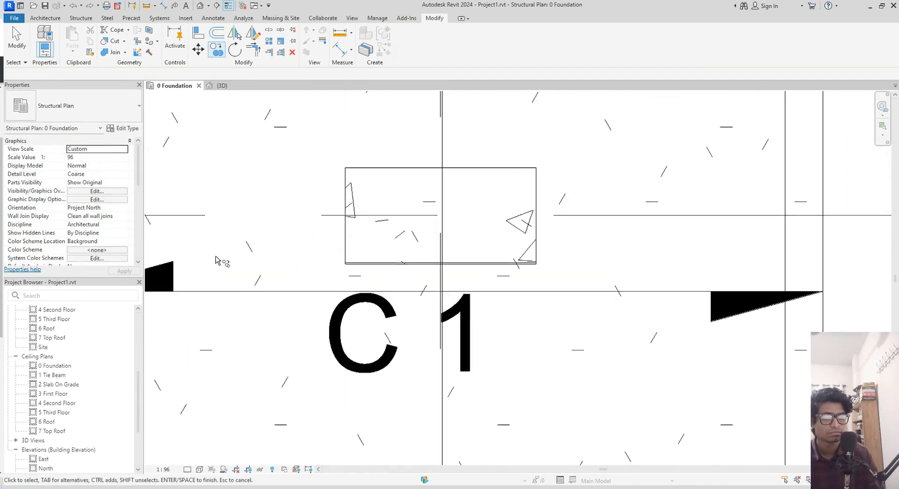
middle_drag(221, 256, 653, 229)
middle_drag(305, 229, 479, 255)
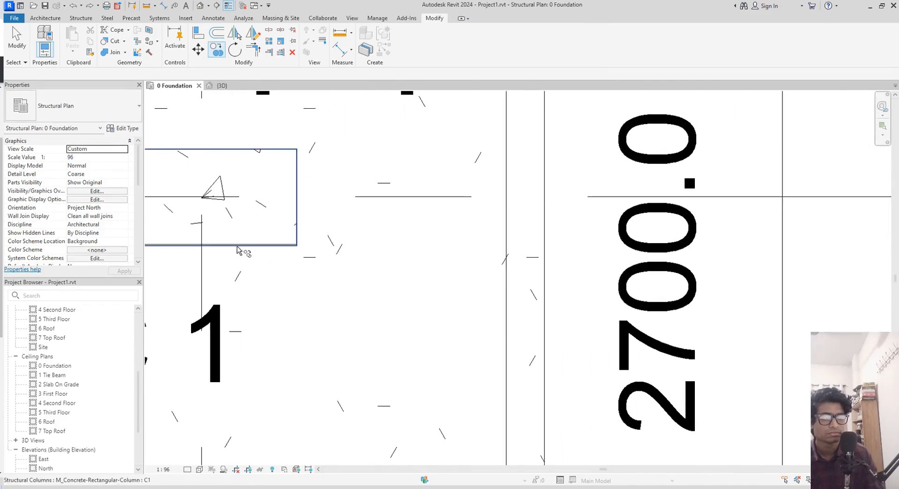
scroll(241, 253, up, 2)
middle_drag(316, 260, 515, 262)
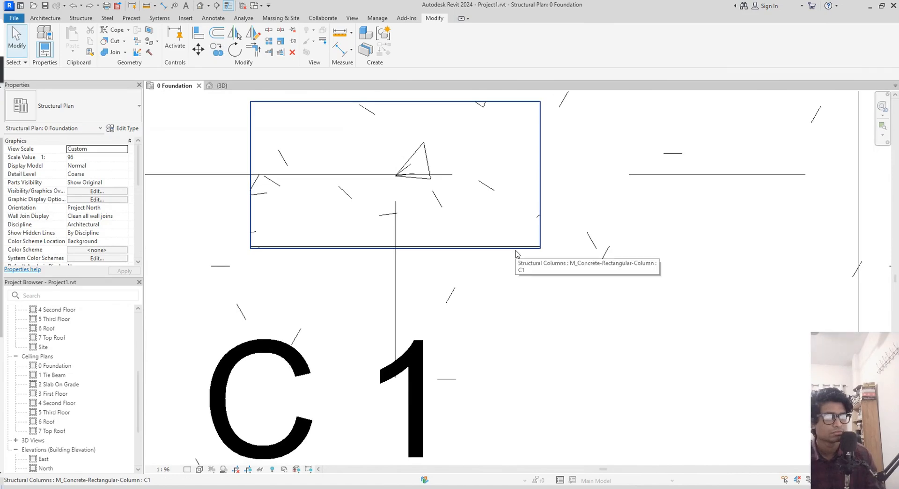
click(515, 254)
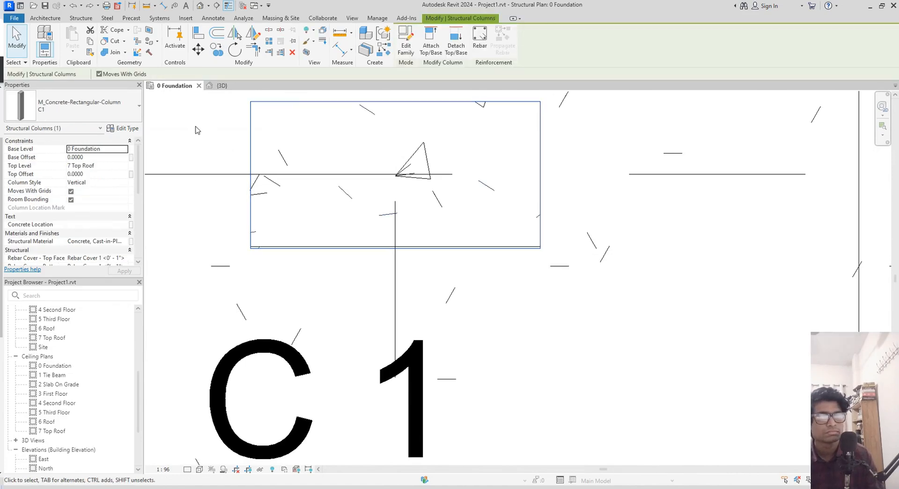
click(138, 130)
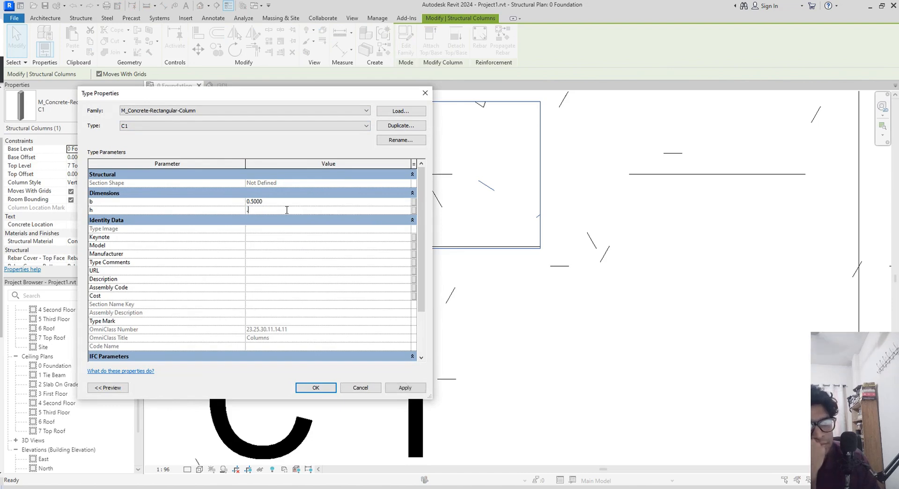
key(Return)
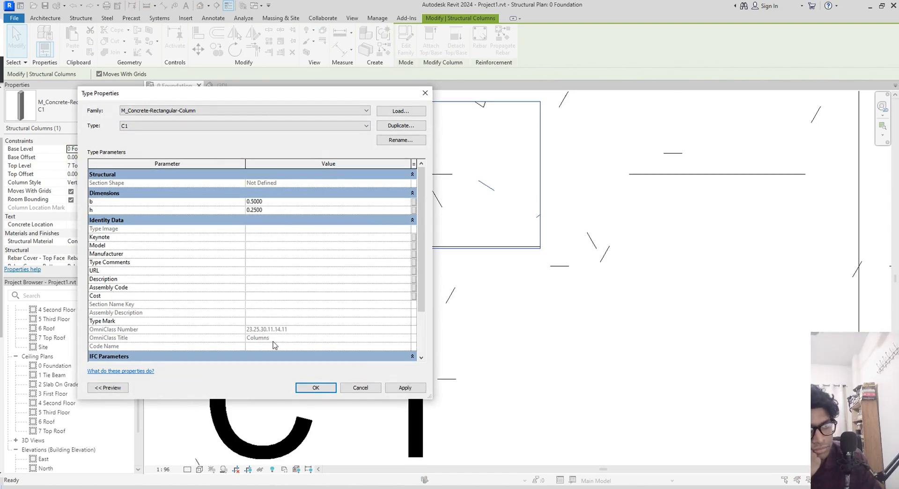
click(315, 388)
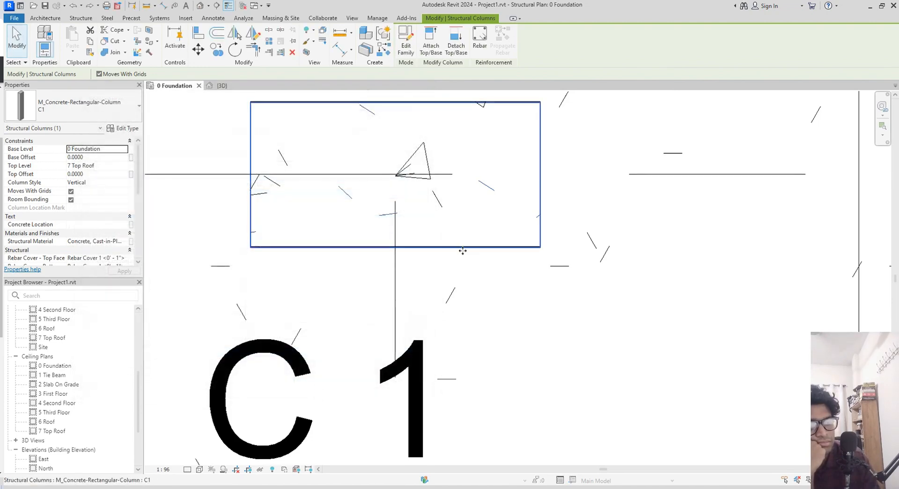
- Move the resized C1 column in footing F1 so its upper-left corner meets the upper-left corner of the drawn outline
scroll(255, 112, up, 5)
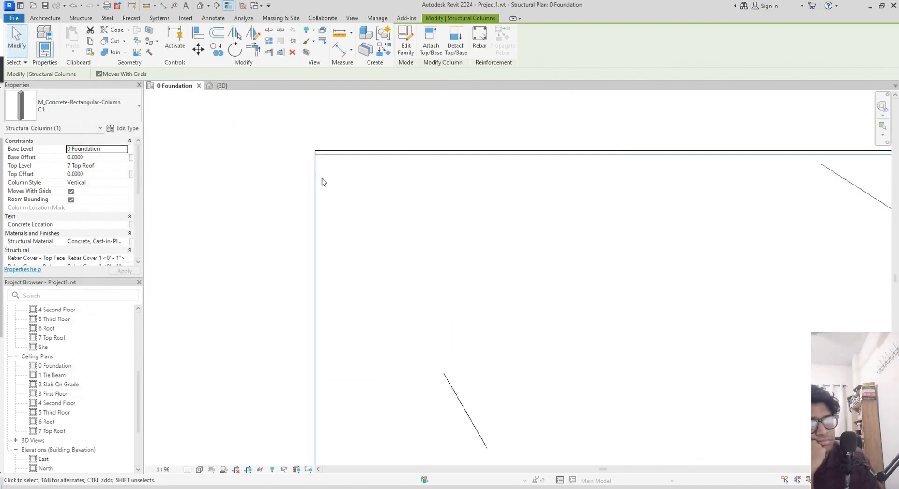
key(m)
key(v)
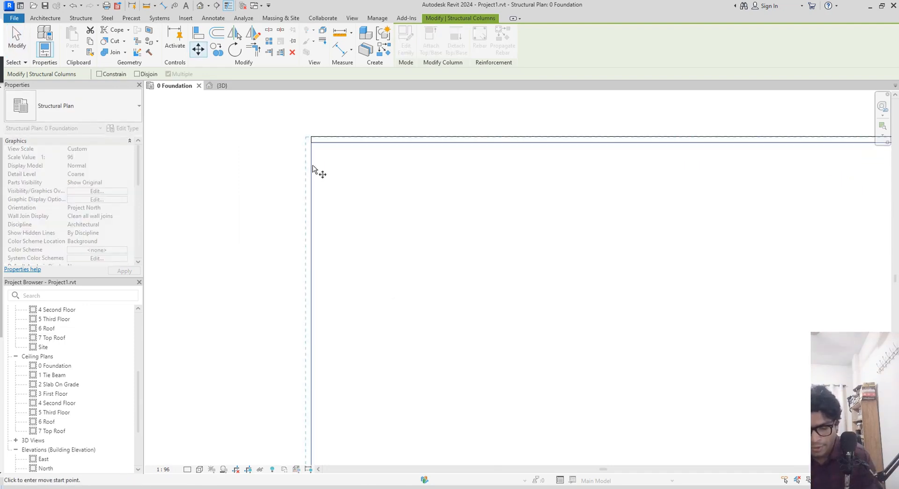
click(311, 142)
click(311, 137)
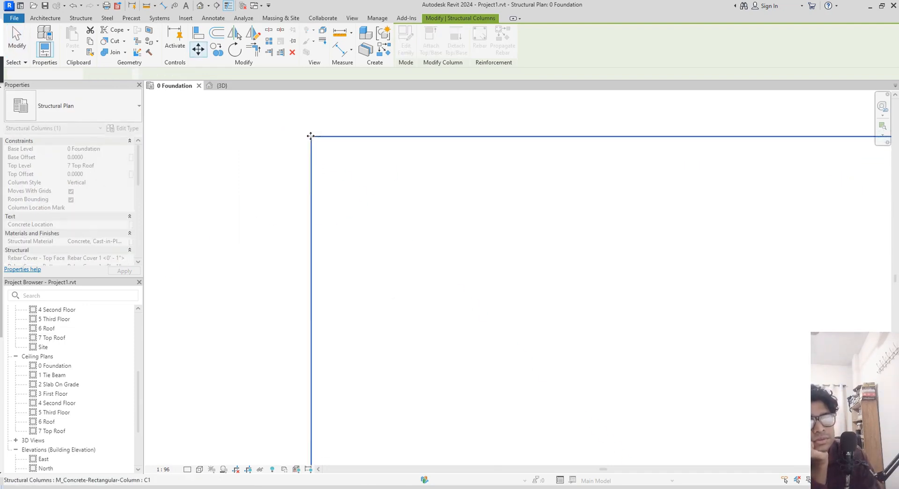
scroll(363, 195, down, 2)
scroll(365, 200, down, 4)
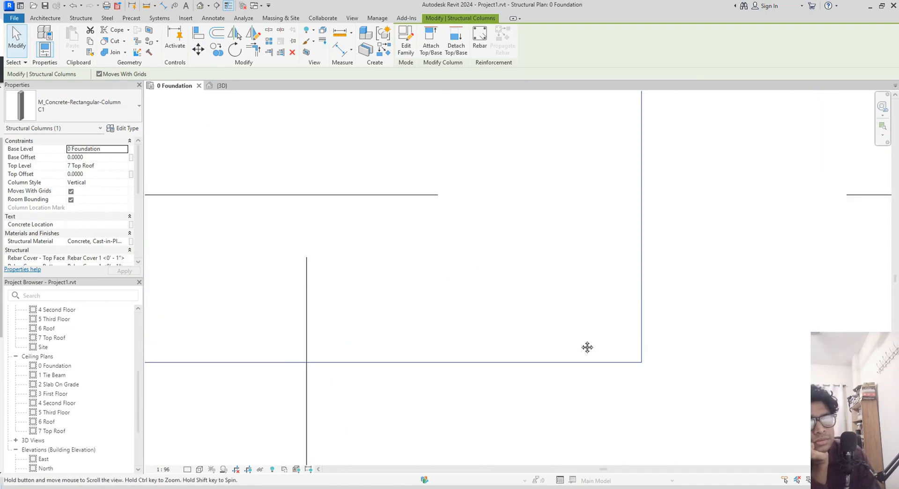
scroll(505, 269, down, 1)
- Copy the realigned C1 column in footing F1 by its upper-left corner to the drawn outline in the first F4 footing
middle_drag(505, 270, 629, 318)
scroll(522, 322, down, 10)
scroll(545, 326, down, 1)
scroll(587, 306, up, 6)
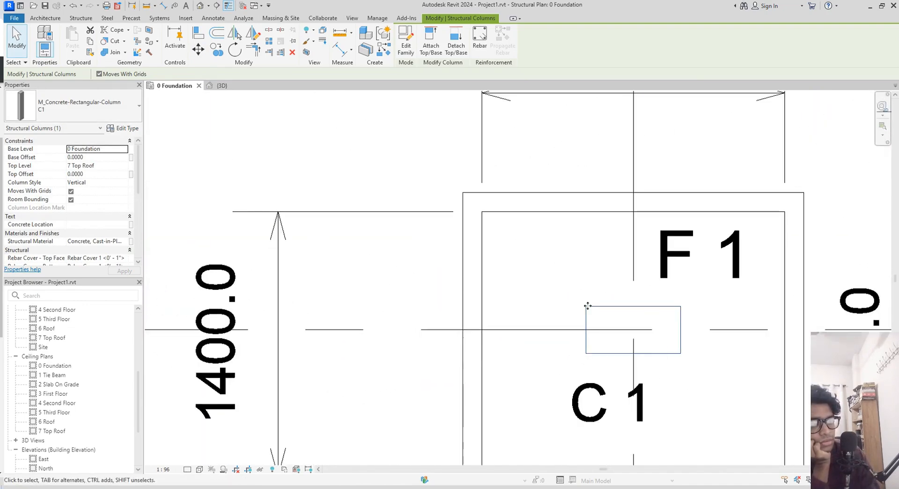
scroll(577, 322, up, 3)
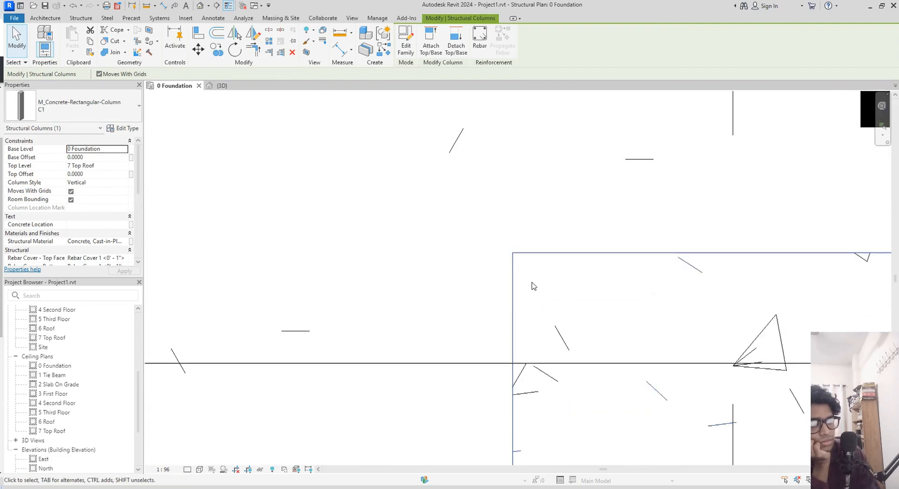
key(c)
key(o)
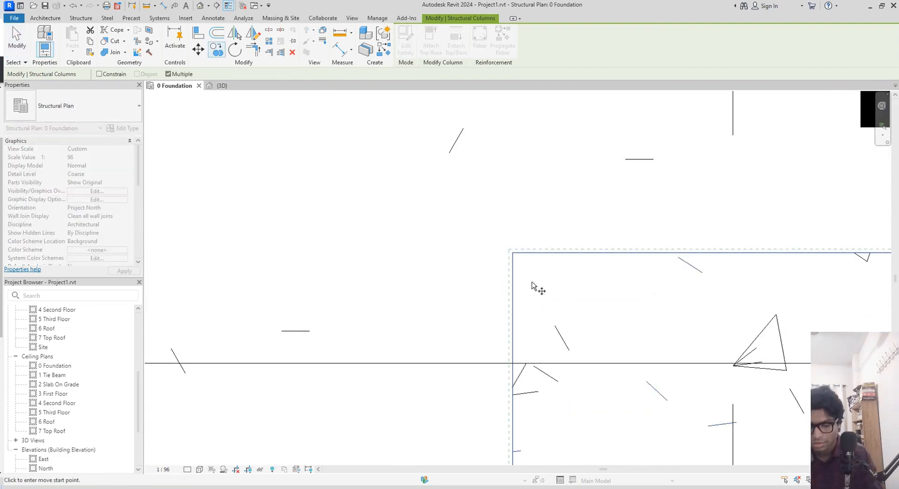
click(511, 252)
scroll(592, 311, up, 6)
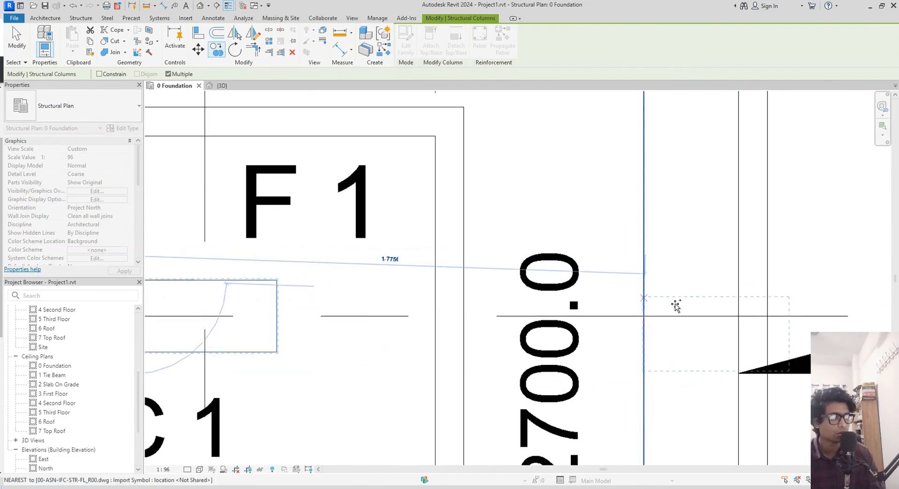
scroll(676, 305, down, 5)
scroll(778, 315, up, 6)
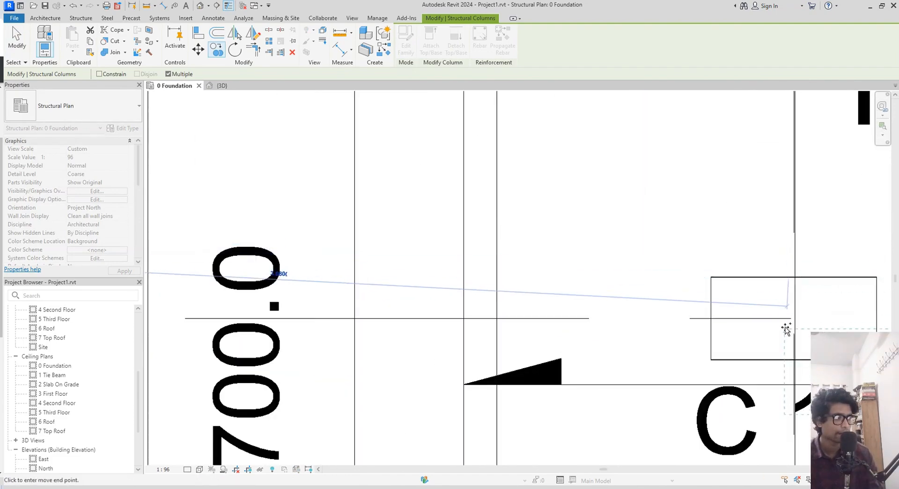
scroll(791, 322, up, 1)
middle_drag(770, 321, 459, 355)
scroll(510, 344, up, 2)
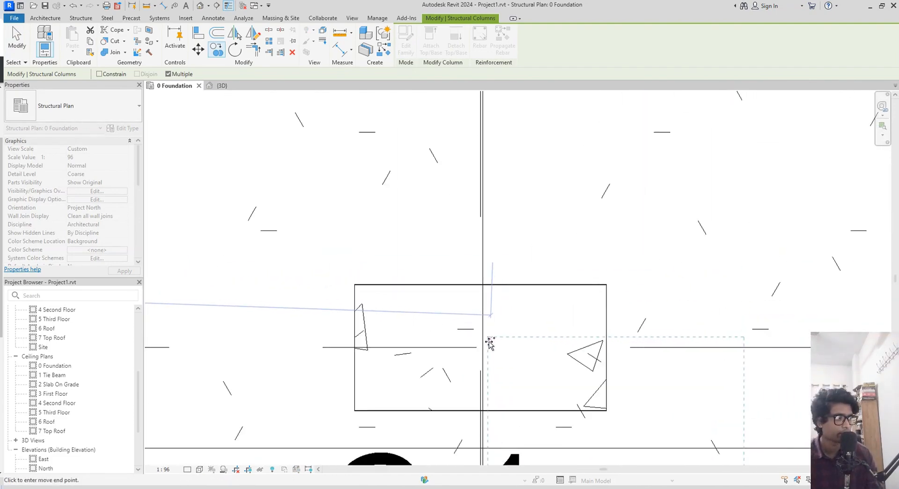
- Cancel the running copy and delete the misaligned C1 column on the F4 footing
key(Escape)
key(Escape)
scroll(395, 298, up, 2)
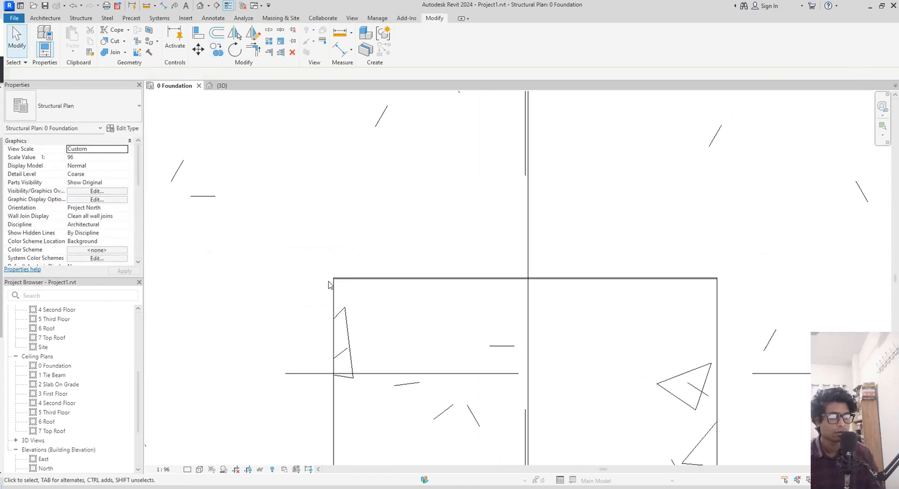
scroll(330, 285, up, 2)
scroll(345, 284, up, 1)
click(344, 283)
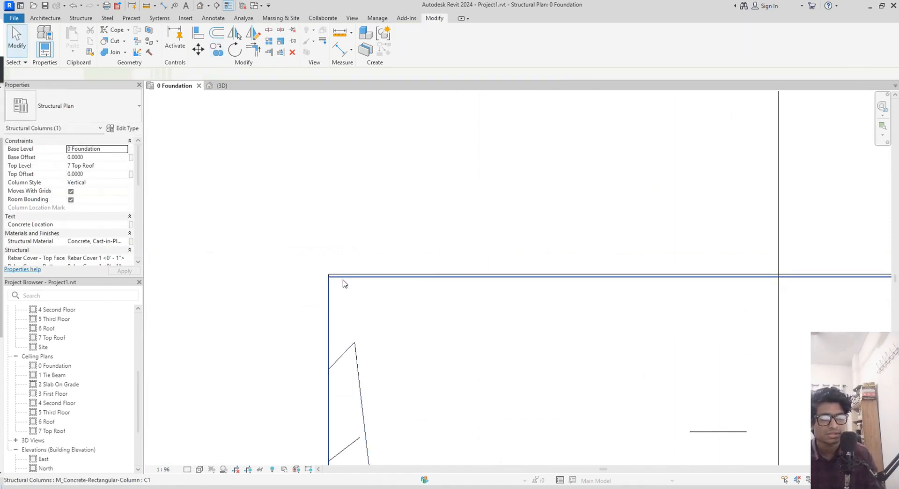
key(Delete)
scroll(357, 307, up, 1)
- Copy footing F1's C1 column in multiple mode from its upper-left corner onto the C1 outline of the adjacent F4 footing
scroll(358, 306, down, 9)
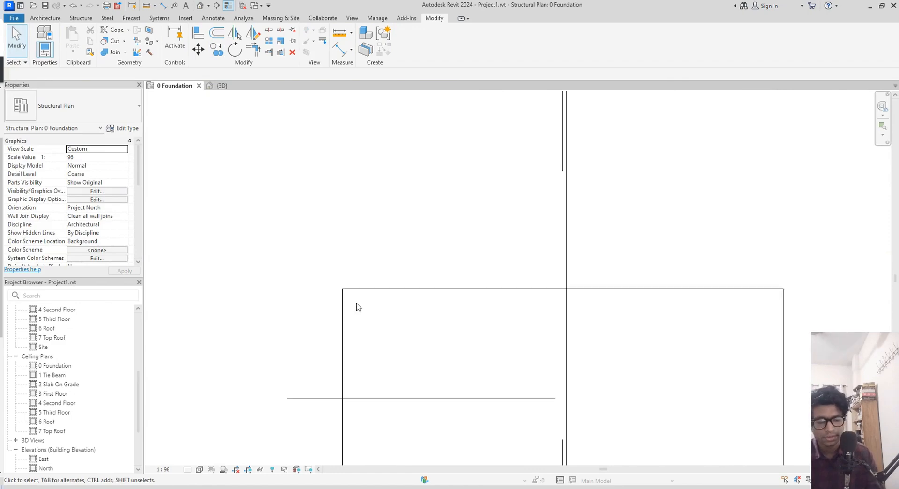
middle_drag(402, 294, 817, 293)
scroll(491, 286, down, 2)
scroll(301, 300, up, 5)
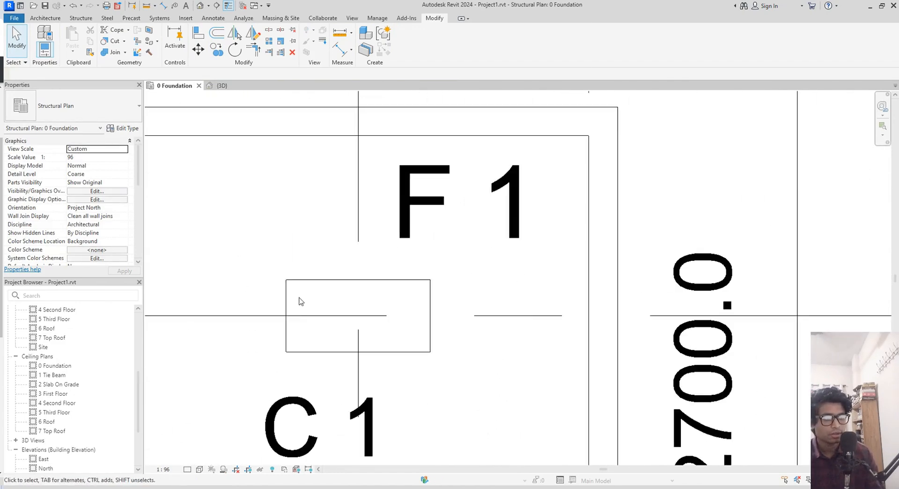
click(280, 296)
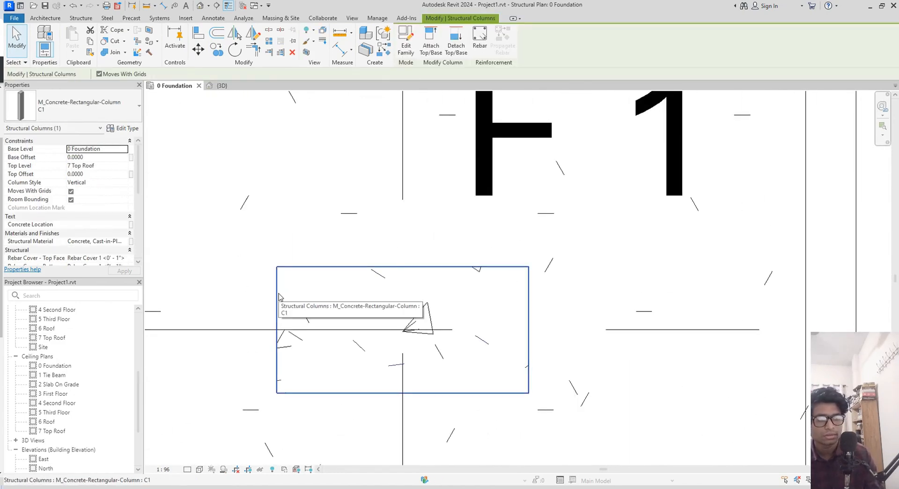
key(c)
key(o)
scroll(281, 281, up, 3)
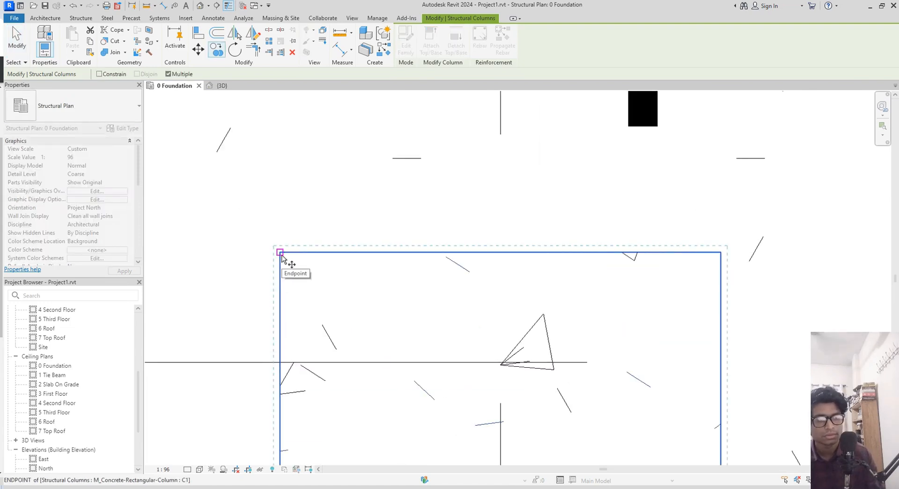
click(280, 252)
scroll(468, 327, down, 5)
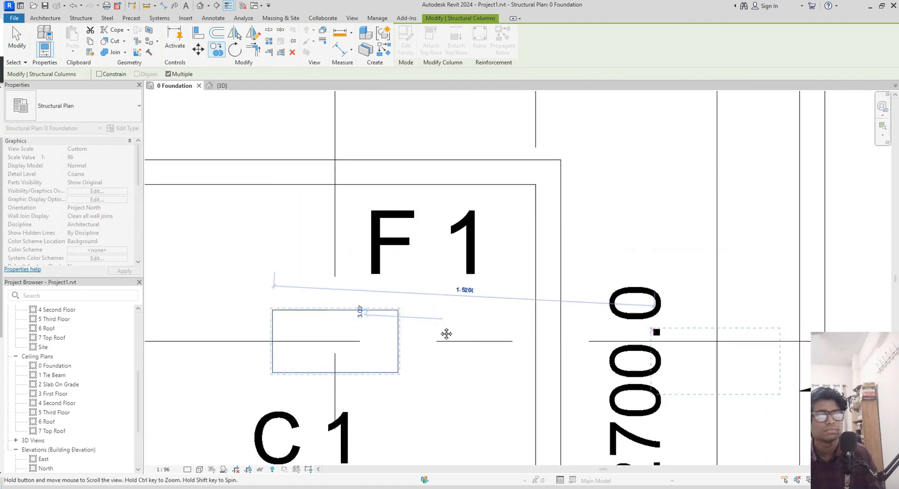
middle_drag(446, 334, 262, 339)
scroll(552, 330, up, 3)
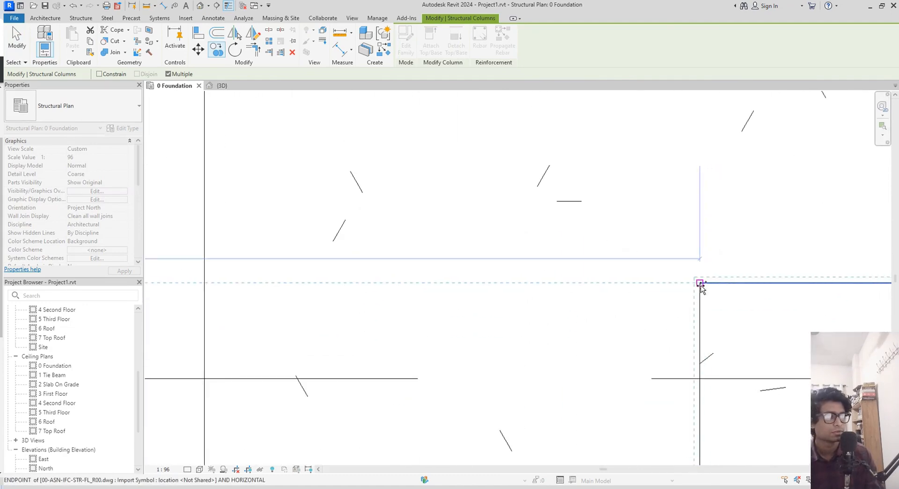
middle_drag(700, 286, 510, 286)
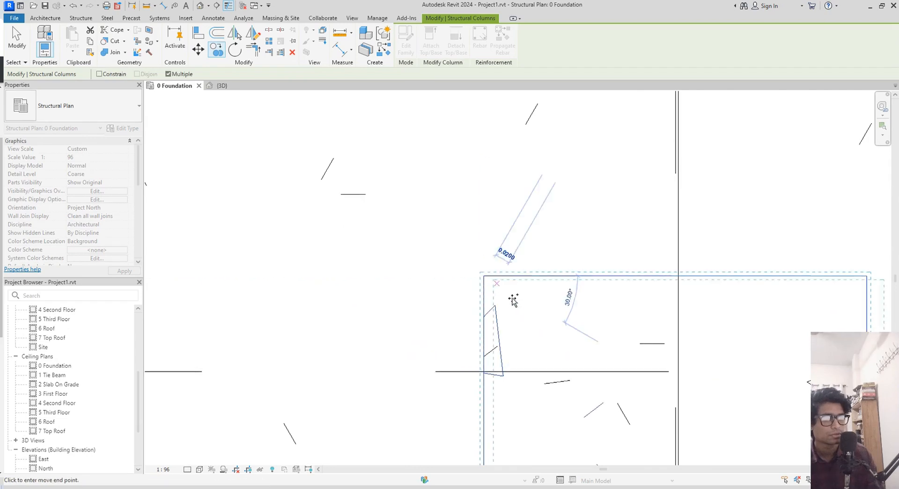
- Place another C1 column copy at the upper-left corner of the C1 outline on the second F4 footing of the row
middle_drag(576, 387, 371, 257)
scroll(371, 257, up, 2)
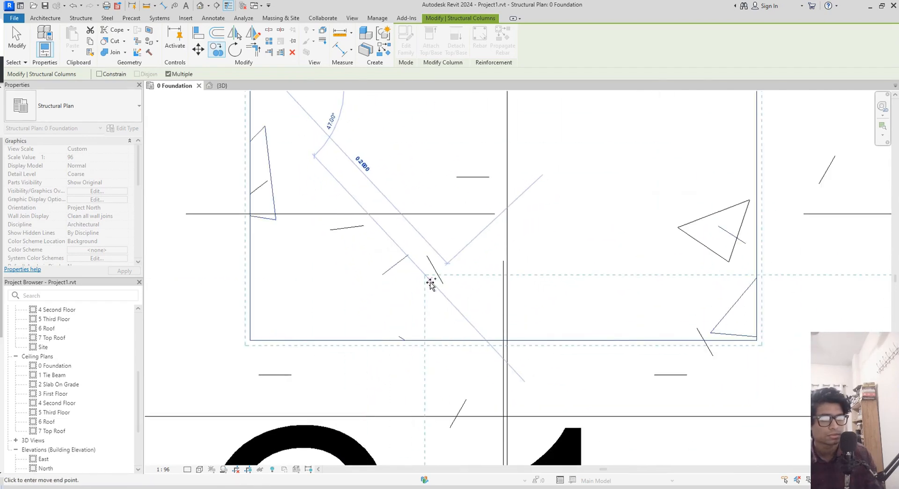
scroll(429, 281, down, 3)
scroll(741, 227, down, 5)
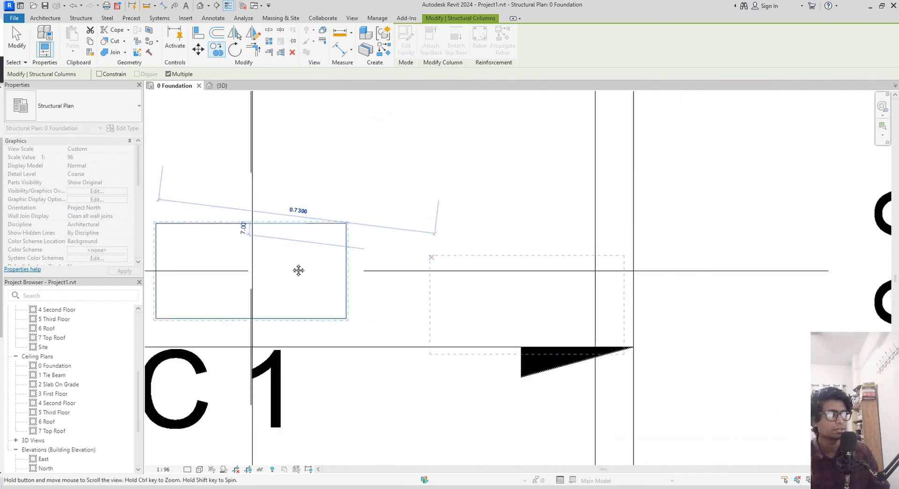
scroll(640, 263, down, 3)
scroll(301, 274, up, 2)
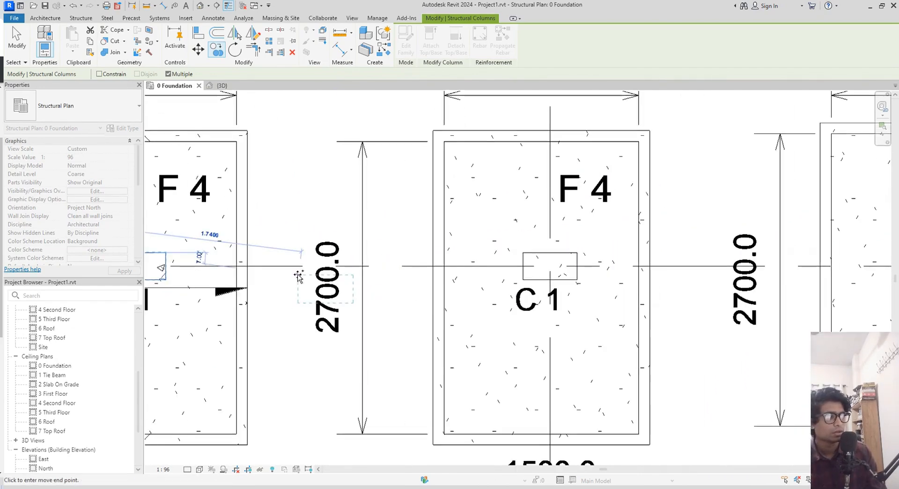
scroll(518, 251, up, 4)
scroll(540, 255, up, 1)
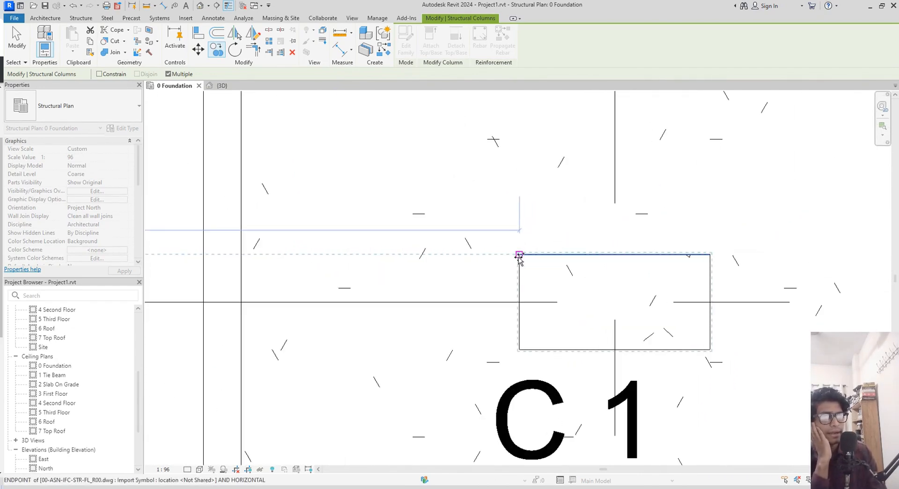
scroll(520, 255, up, 4)
click(520, 250)
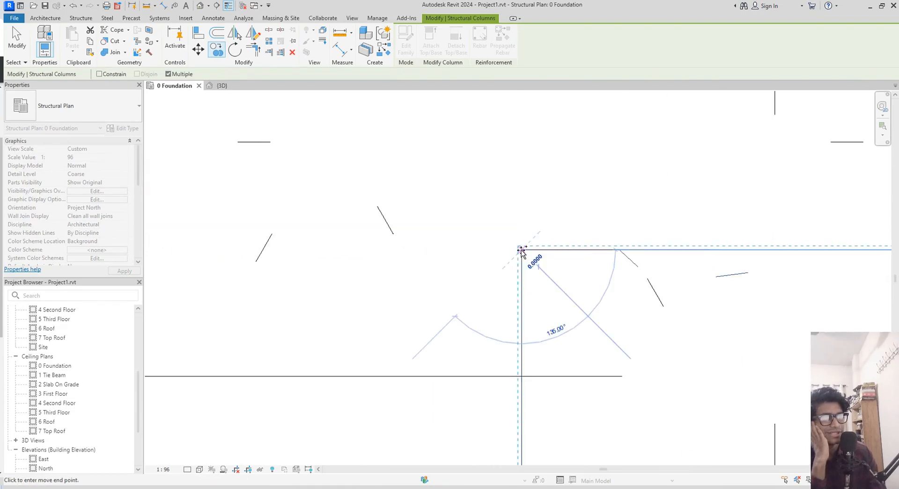
- Place a C1 column copy on the outline of the third F4 footing in the same row
scroll(578, 301, down, 2)
scroll(676, 347, up, 5)
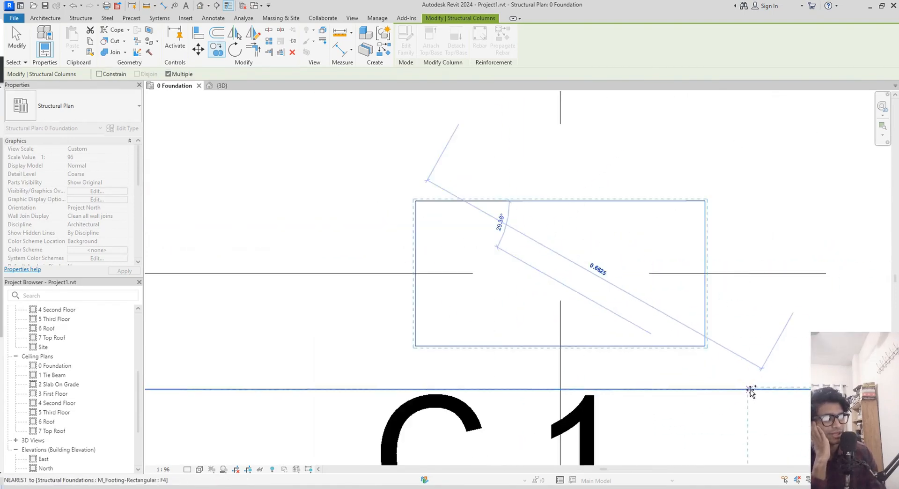
scroll(783, 304, down, 2)
scroll(342, 344, down, 1)
scroll(596, 301, up, 2)
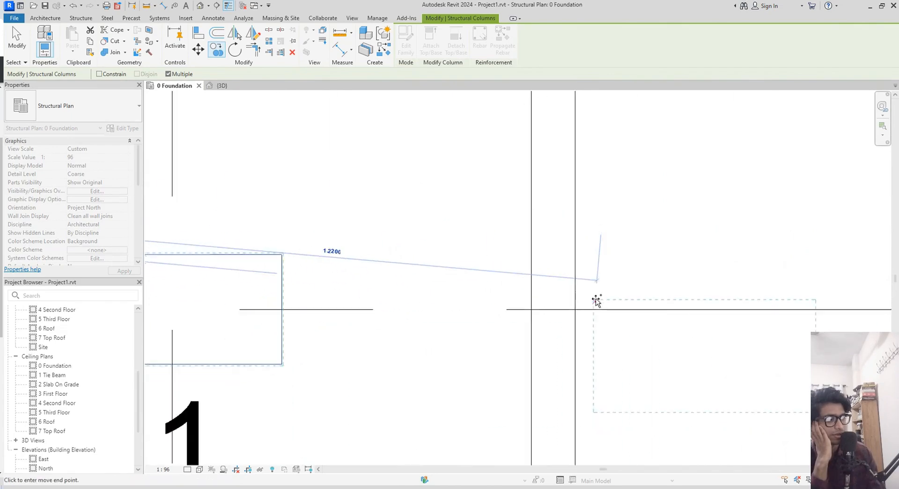
scroll(741, 328, down, 1)
middle_drag(742, 327, 473, 341)
scroll(710, 309, up, 3)
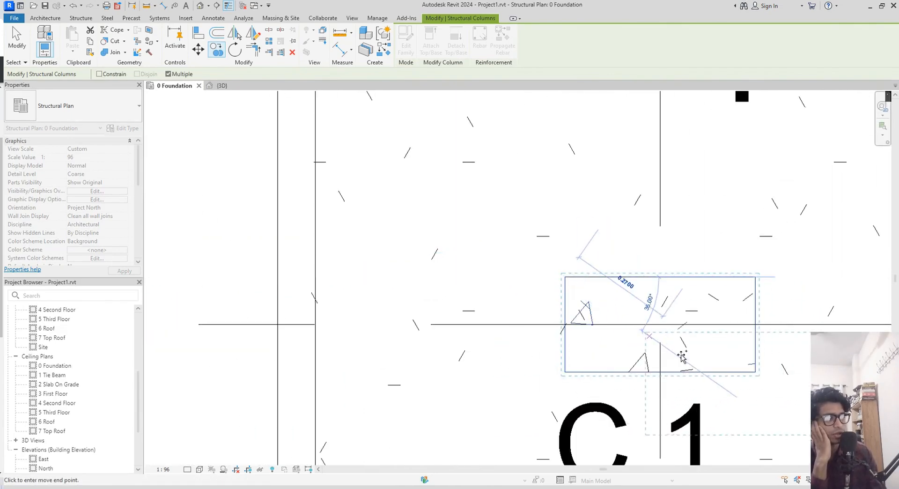
- Add a C1 column copy at the outline corner on the fourth F4 footing of the row
scroll(679, 354, down, 4)
middle_drag(825, 342, 305, 263)
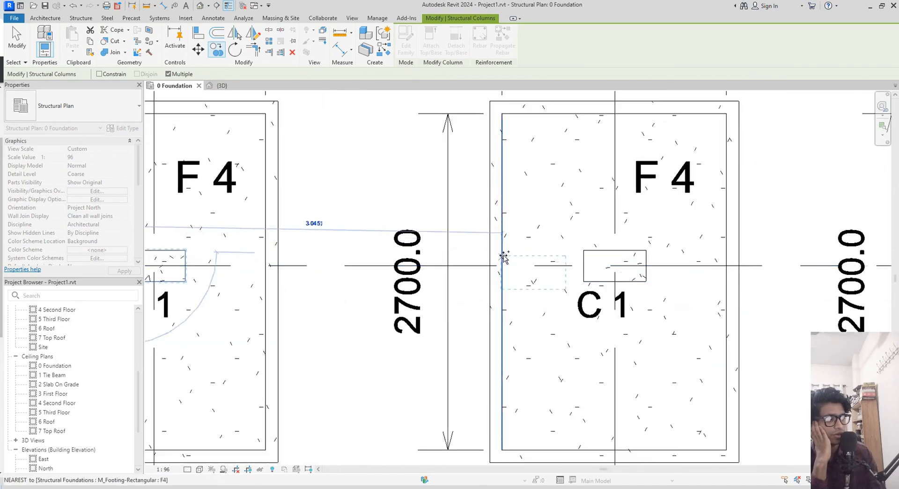
scroll(503, 257, up, 2)
click(644, 247)
- Place a C1 column copy on the outline of the fifth F4 footing, snapped to its upper-left corner
scroll(667, 282, down, 4)
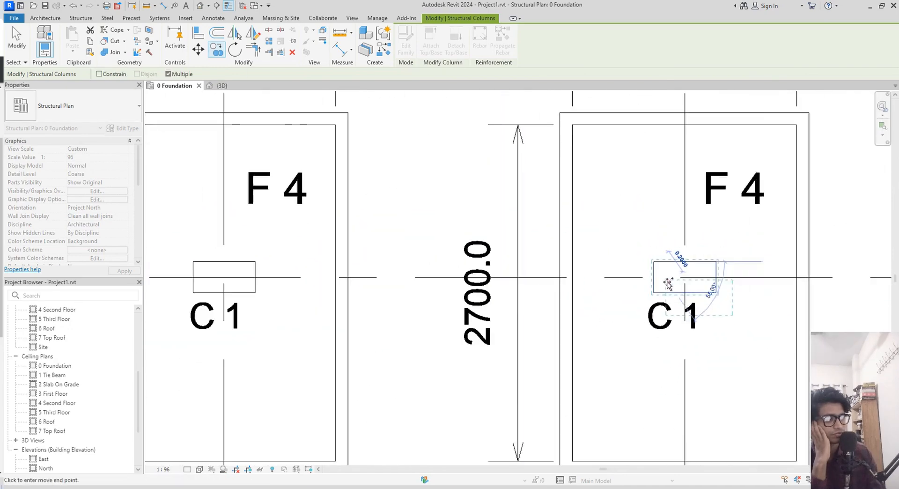
middle_drag(817, 283, 419, 247)
scroll(500, 244, up, 4)
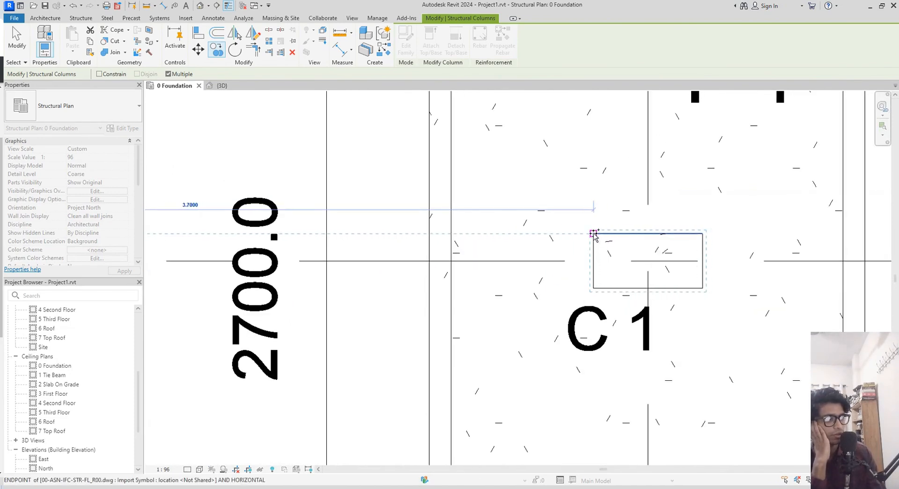
scroll(594, 234, up, 2)
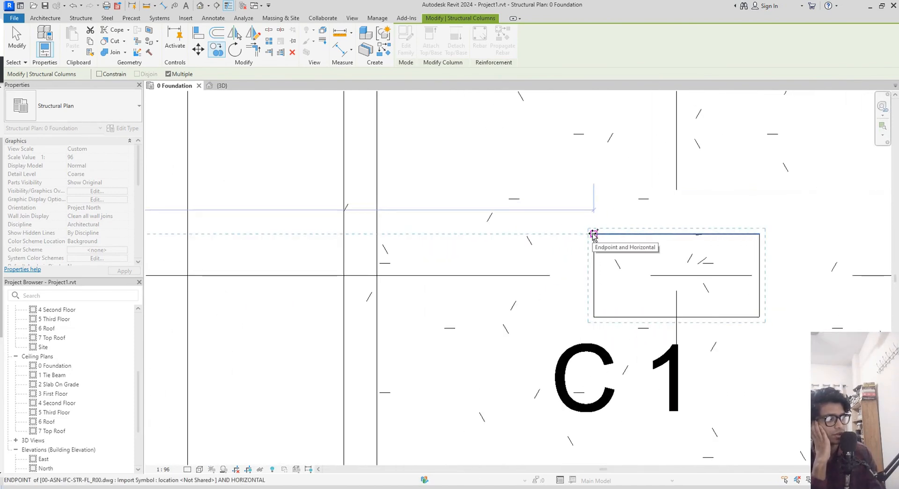
scroll(757, 313, up, 6)
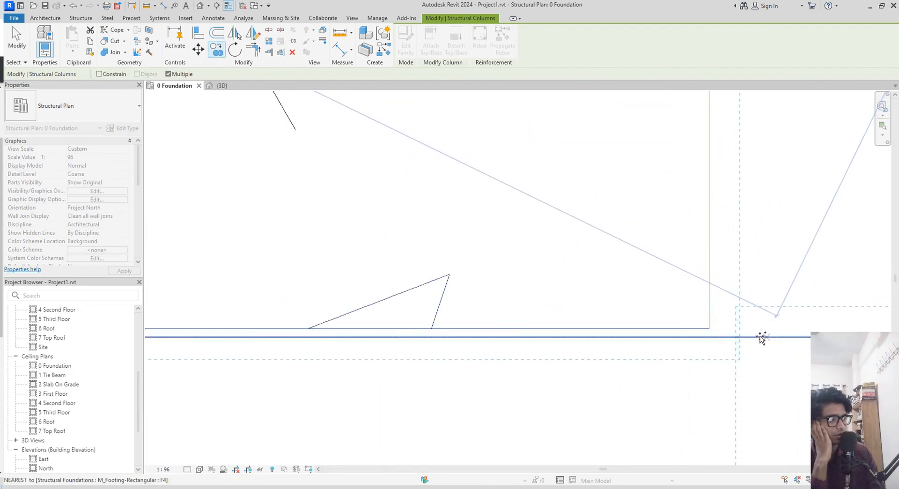
scroll(727, 334, up, 4)
- Copy the C1 column onto the F4 footing outline carrying the 0.500 dimension
scroll(717, 325, down, 9)
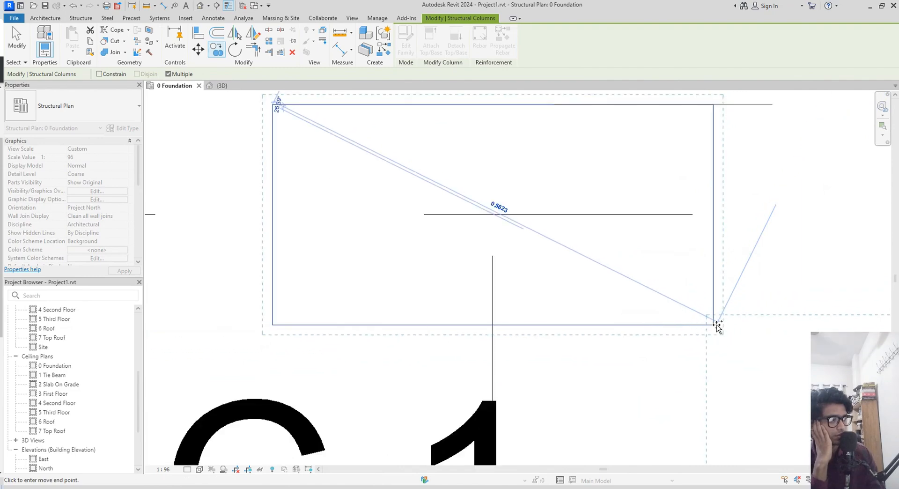
middle_drag(838, 317, 254, 282)
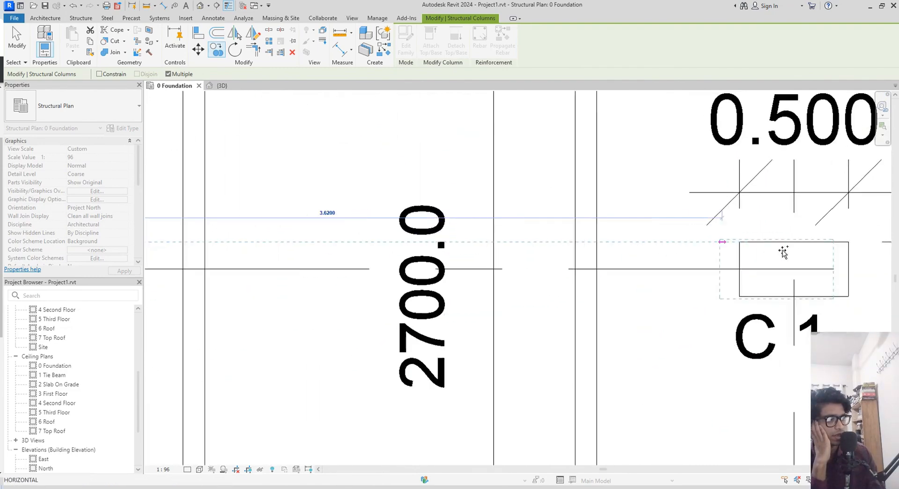
scroll(755, 249, up, 5)
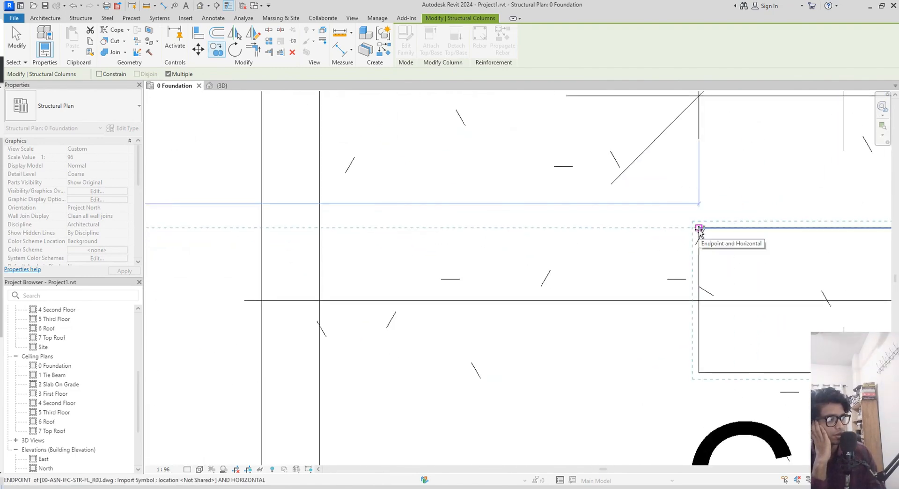
scroll(700, 230, up, 4)
- Copy the C1 column onto the C1 outline of footing F5 at the end of the row
scroll(762, 280, down, 2)
middle_drag(762, 271, 204, 262)
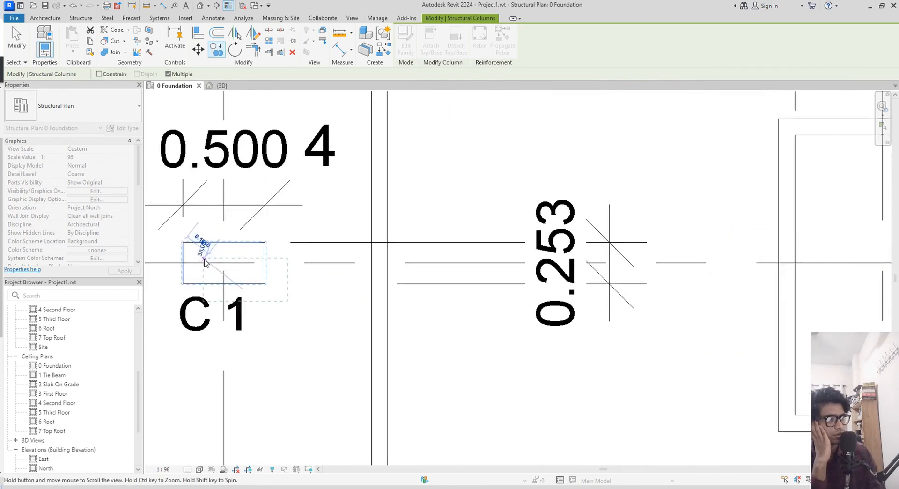
scroll(799, 251, up, 1)
middle_drag(829, 256, 446, 266)
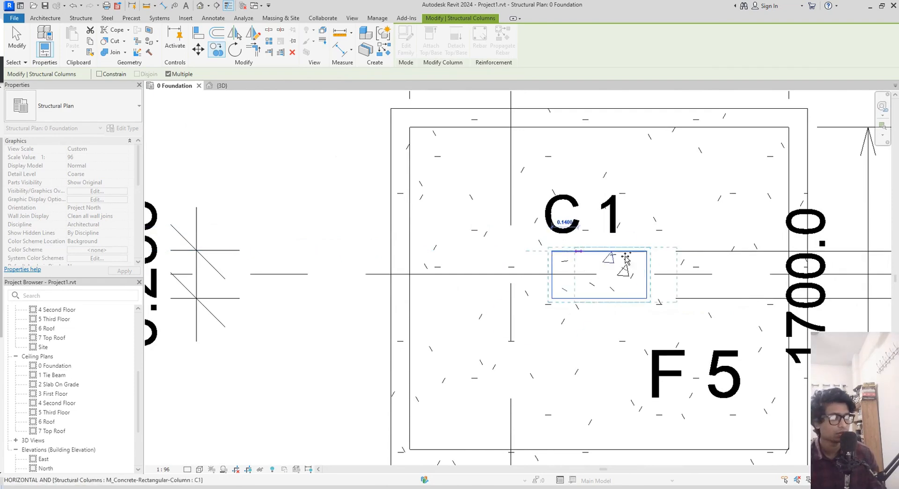
click(553, 253)
scroll(702, 281, up, 5)
scroll(674, 290, down, 6)
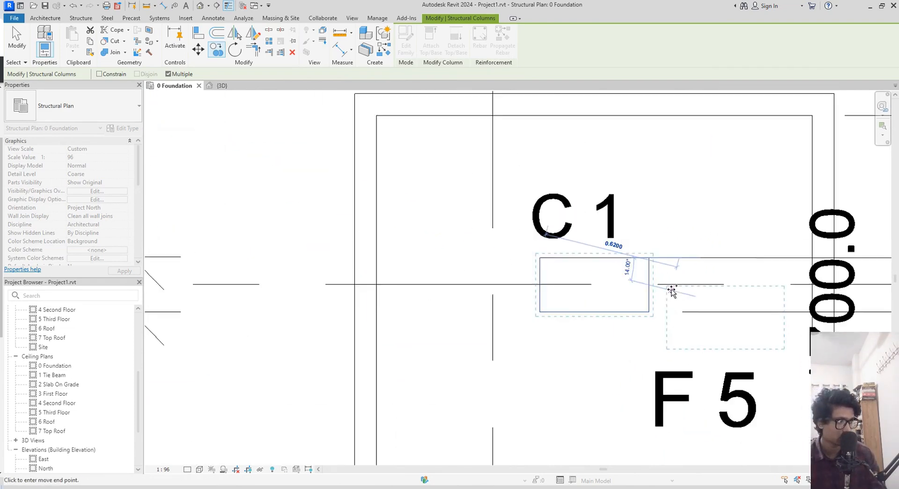
- Place a C1 column copy on the leftmost F4 footing of the lower footing row, snapped to the outline's upper-left corner
middle_drag(818, 286, 789, 220)
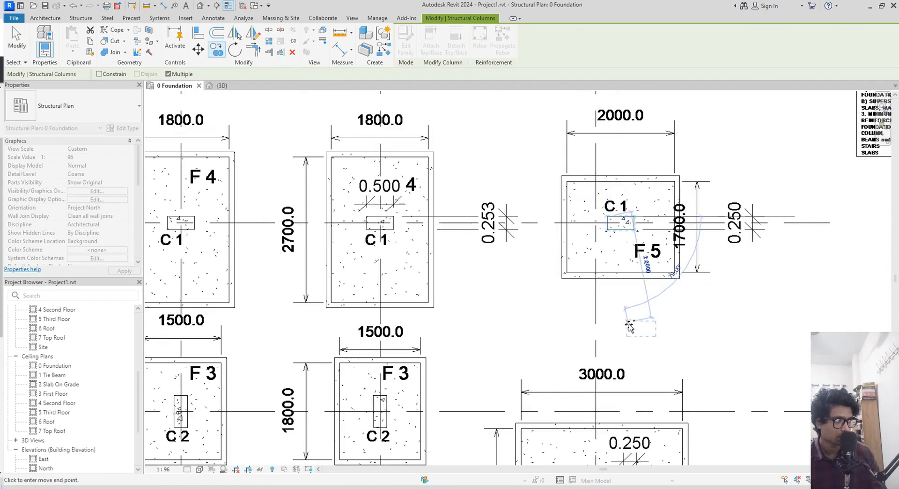
middle_drag(597, 322, 649, 191)
middle_drag(723, 428, 746, 164)
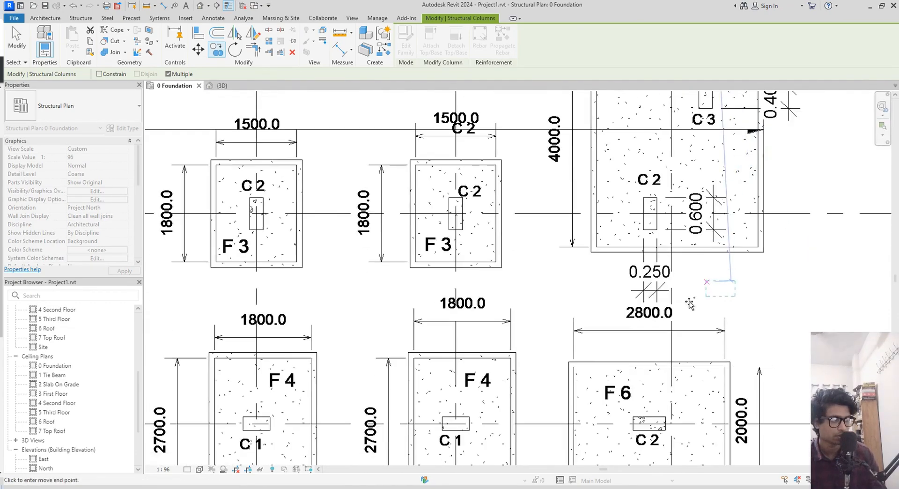
middle_drag(604, 354, 827, 360)
scroll(373, 303, down, 4)
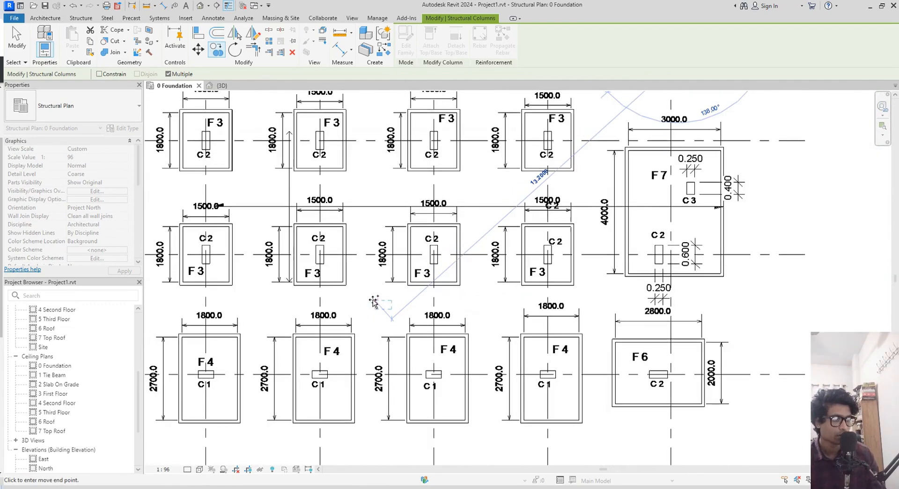
middle_drag(375, 303, 758, 202)
scroll(485, 288, up, 1)
scroll(485, 286, up, 6)
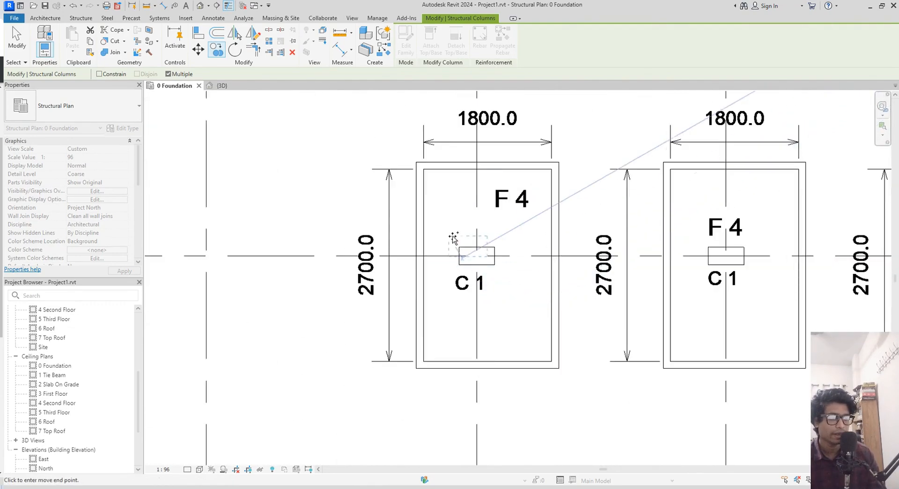
click(467, 254)
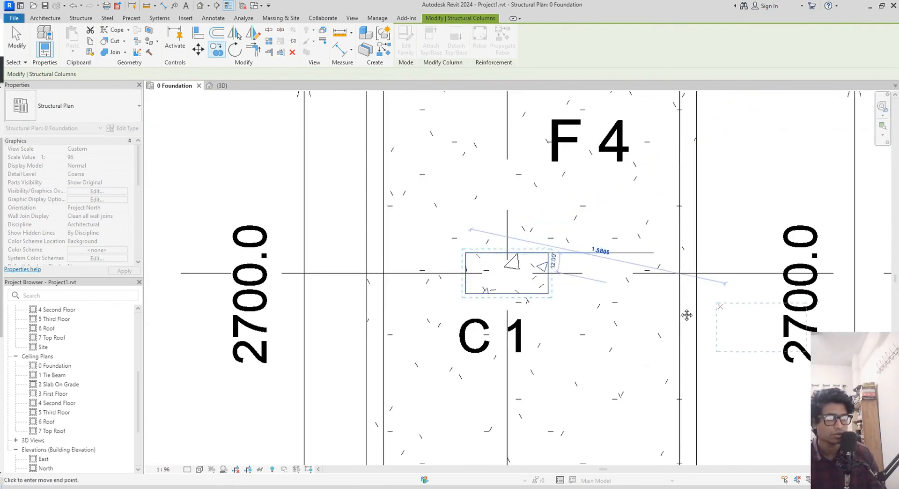
- Copy the C1 column onto the second and third F4 footings of the lower row, snapped to each outline's upper-left corner
middle_drag(686, 314, 194, 269)
click(551, 209)
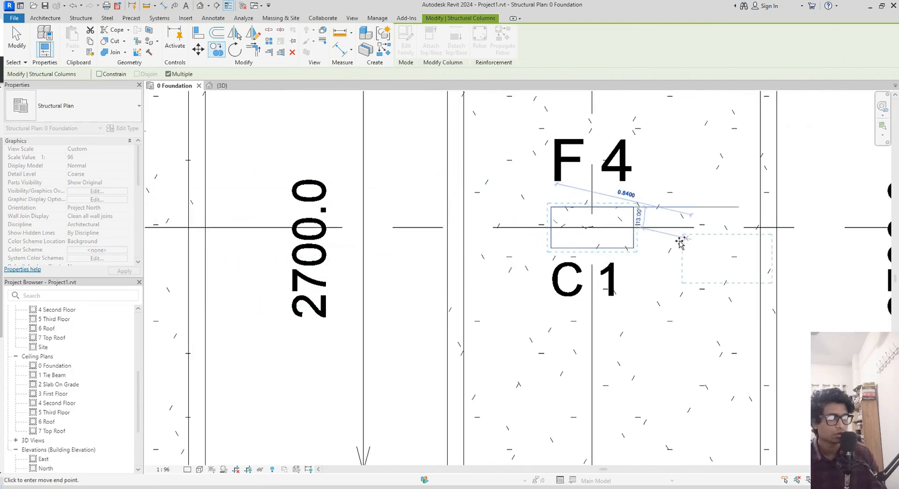
middle_drag(682, 241, 330, 241)
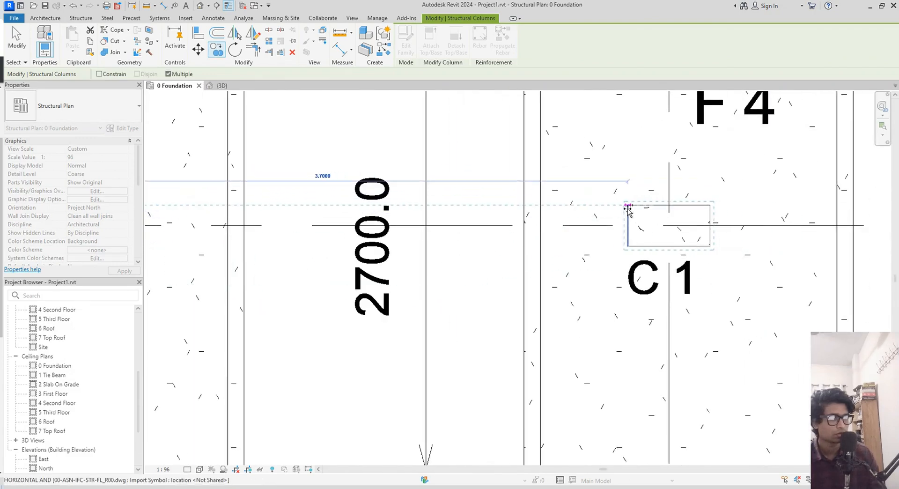
middle_drag(704, 241, 240, 233)
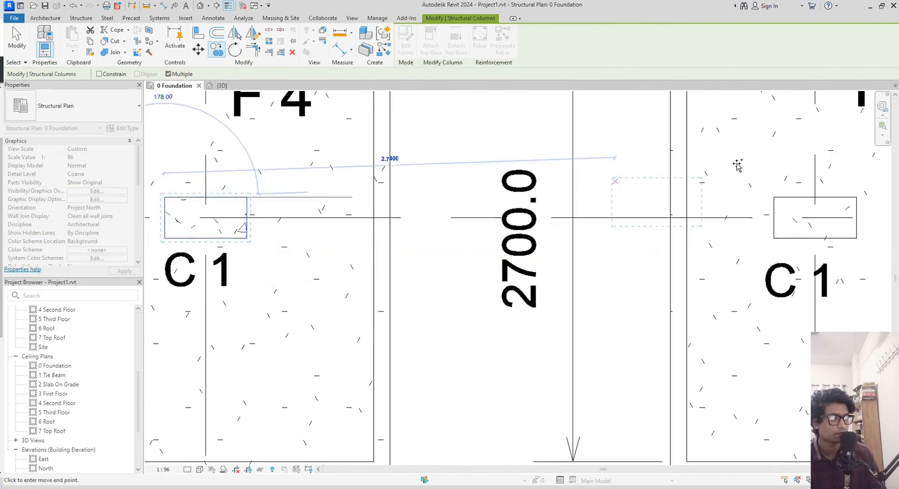
- Copy the C1 column onto the fourth and fifth F4 footings of the lower row, snapped to each outline's upper-left corner
click(773, 198)
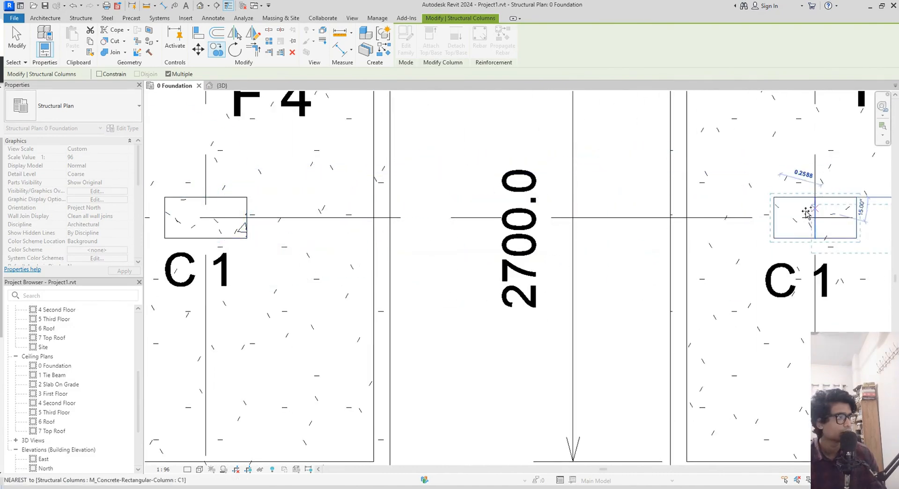
middle_drag(788, 214, 223, 200)
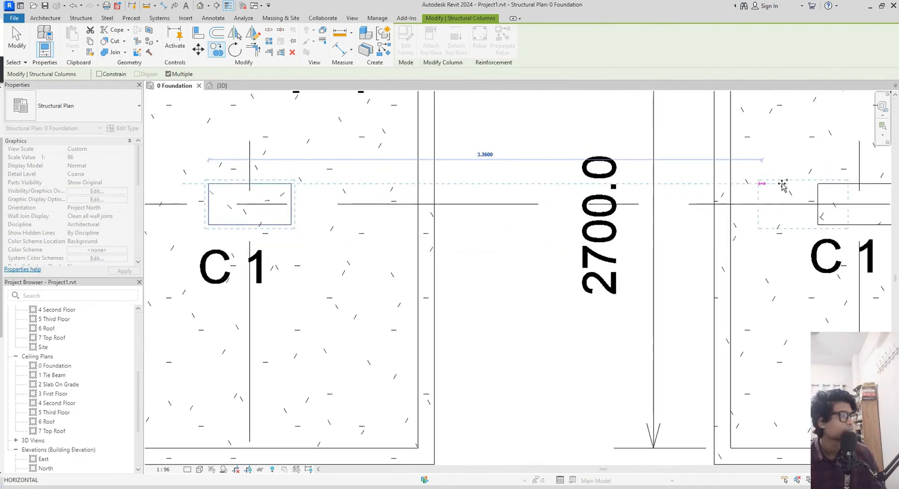
click(818, 184)
middle_drag(768, 215, 371, 210)
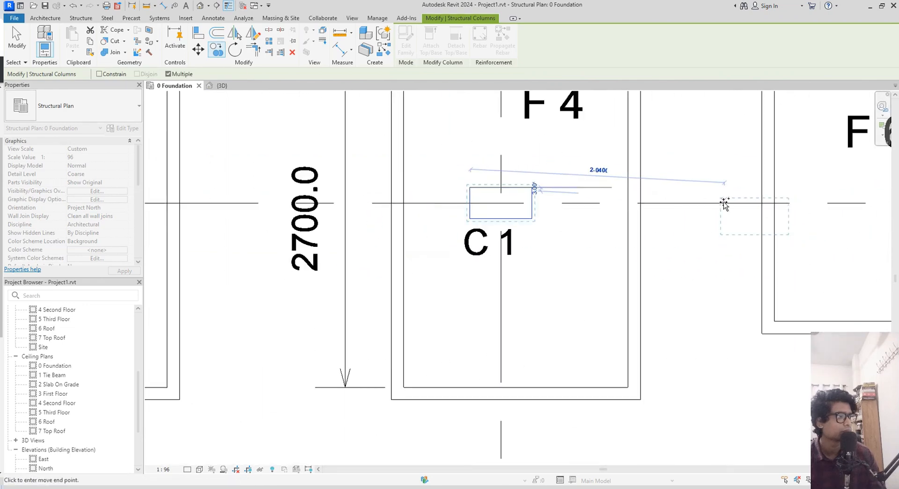
- Try to copy the C1 column onto the C2 outline of footing F6, then leave the Copy command
middle_drag(724, 202, 389, 208)
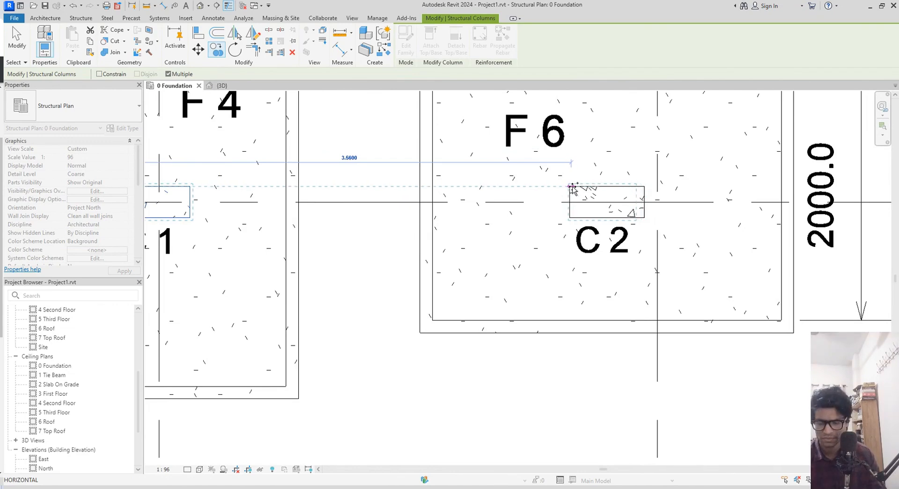
scroll(686, 203, down, 4)
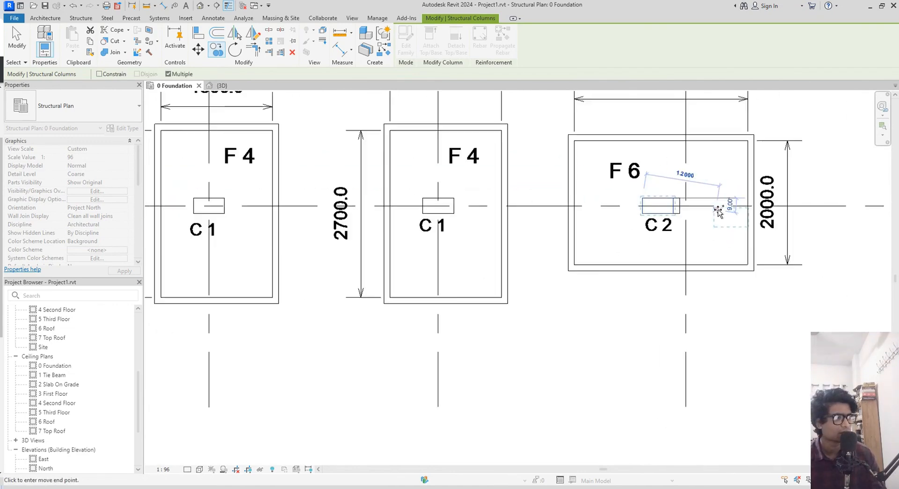
mouse_move(663, 197)
middle_down()
mouse_move(609, 226)
mouse_move(678, 236)
middle_up()
scroll(608, 226, up, 6)
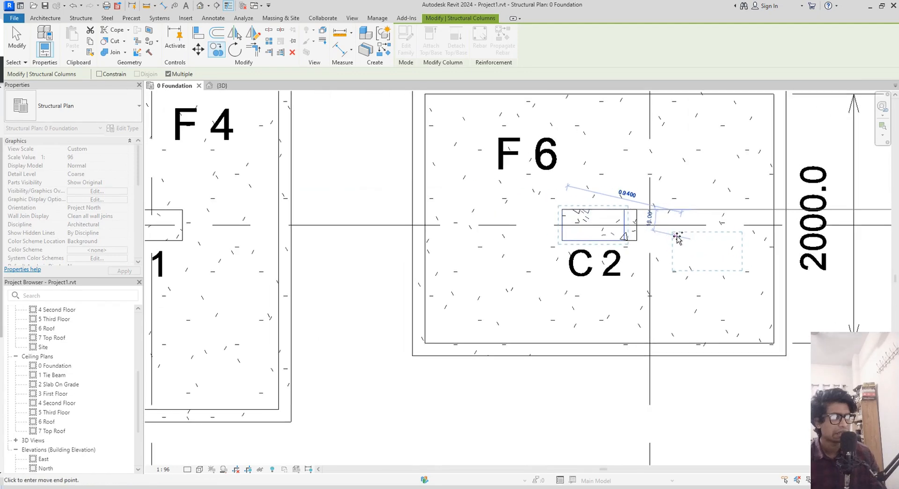
key(Escape)
key(Escape)
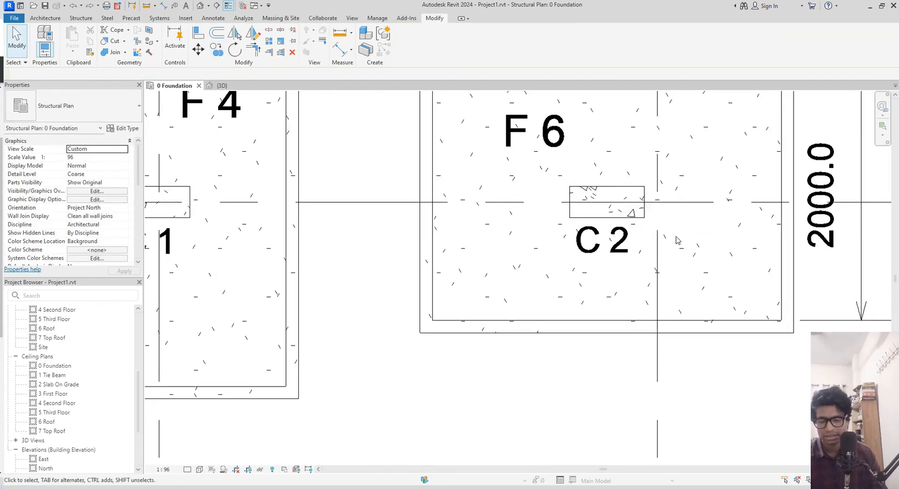
- Examine the column placement on all footings in the 3D view from the top
scroll(484, 208, down, 2)
scroll(537, 234, down, 2)
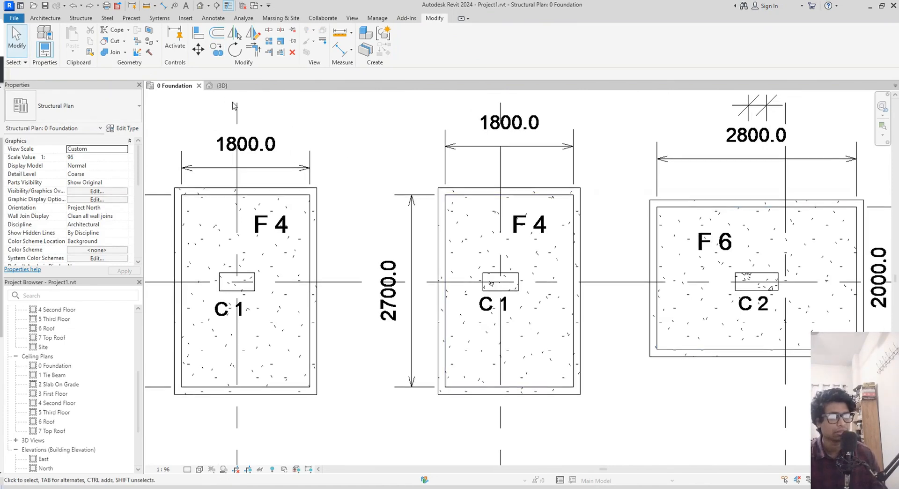
click(223, 85)
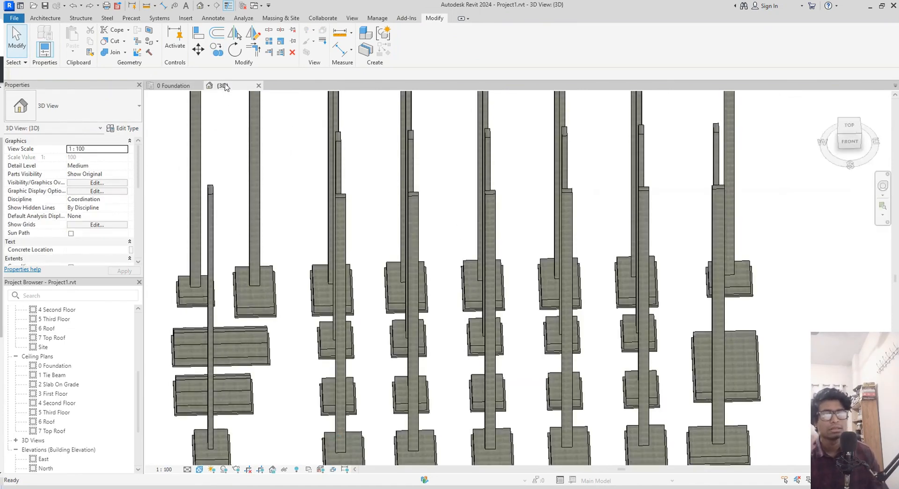
click(853, 125)
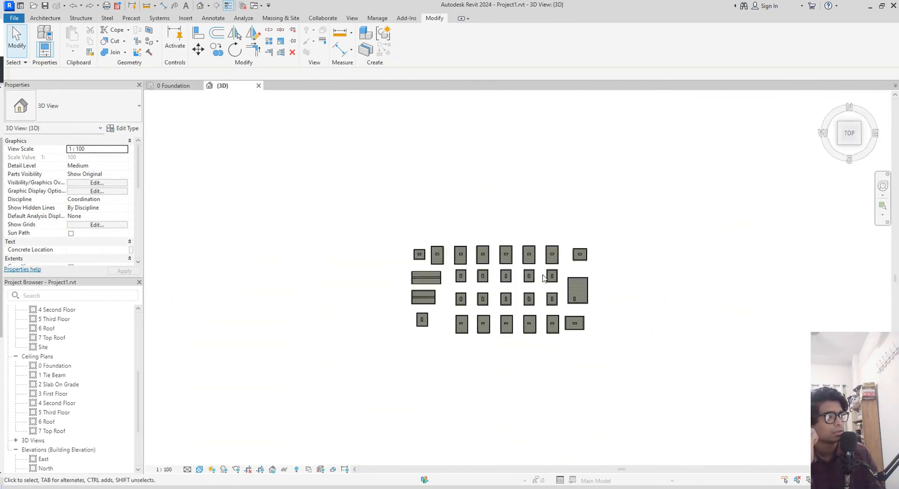
scroll(543, 278, up, 5)
middle_drag(570, 288, 659, 199)
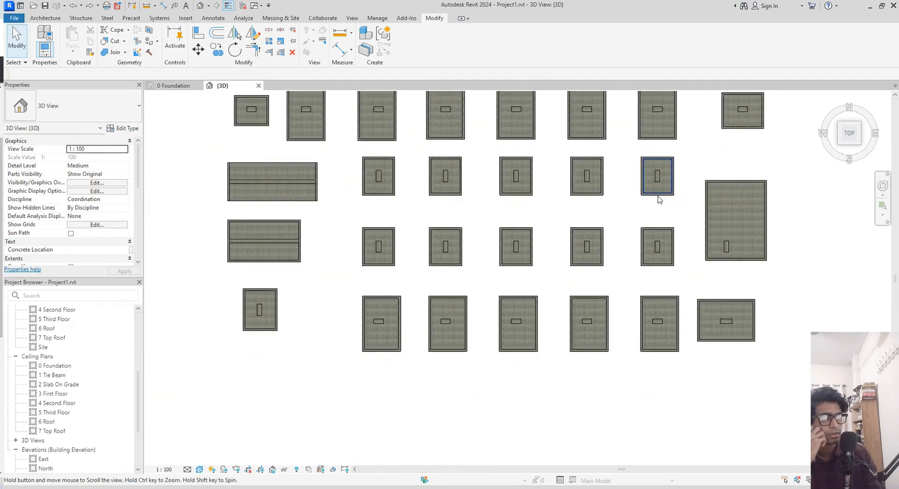
scroll(408, 268, up, 1)
scroll(408, 268, down, 1)
middle_drag(407, 267, 381, 305)
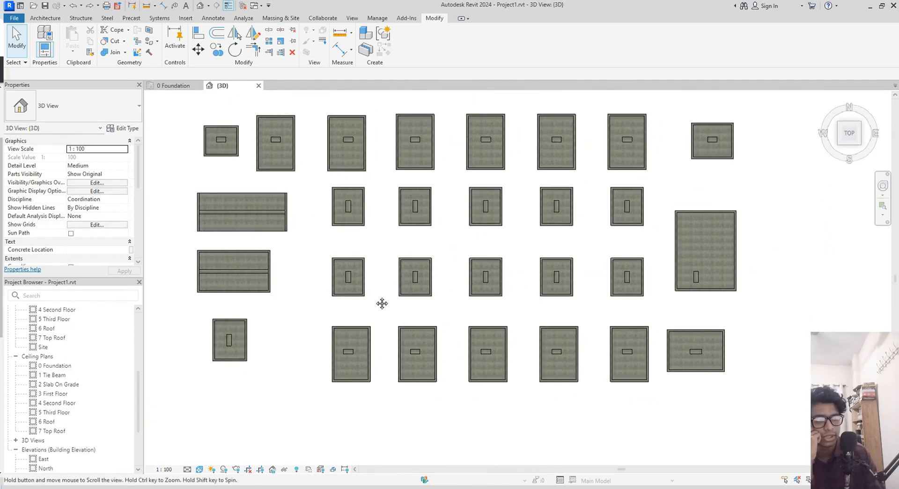
- Return to the 0 Foundation plan and select the C2 column in footing F7
click(162, 87)
middle_drag(711, 289, 161, 353)
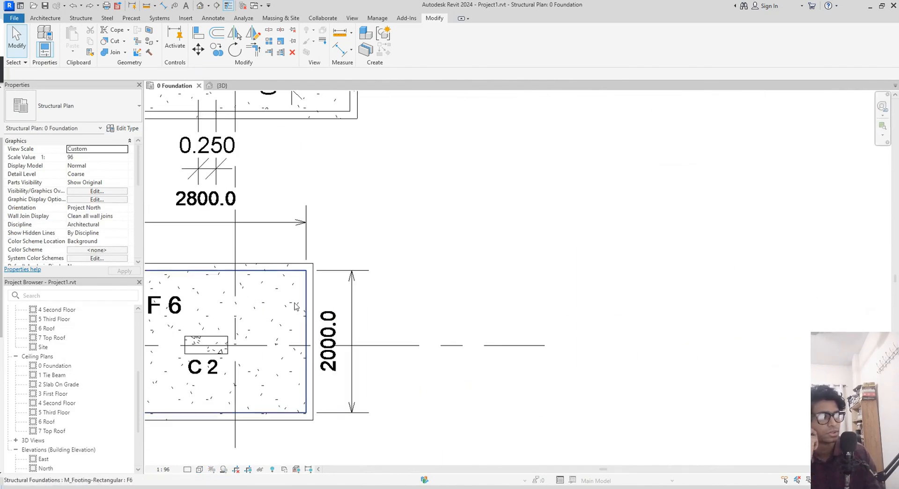
middle_drag(347, 309, 495, 423)
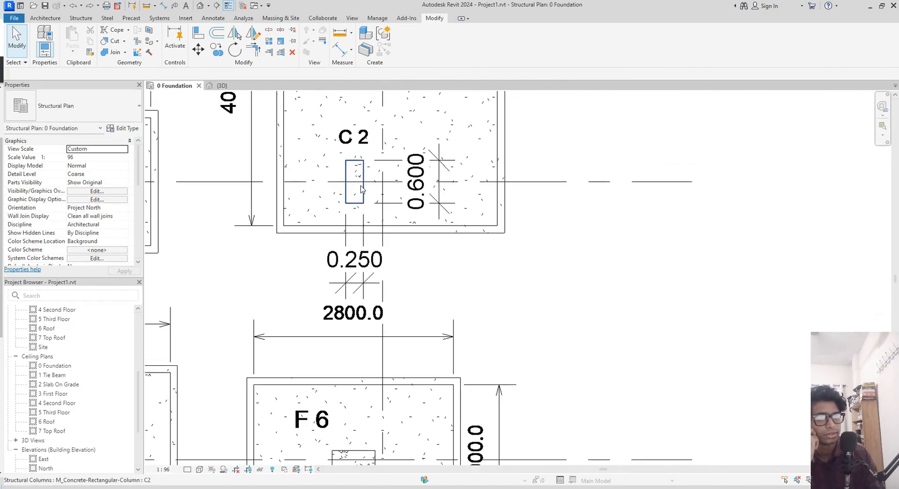
middle_drag(360, 188, 390, 344)
click(392, 330)
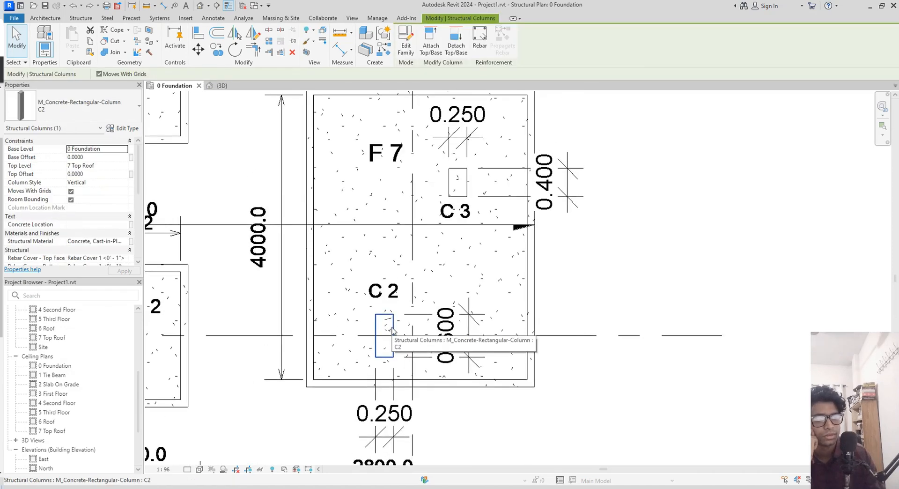
- Place a structural column of type C3 at the C3 outline in footing F7
key(c)
key(s)
click(69, 113)
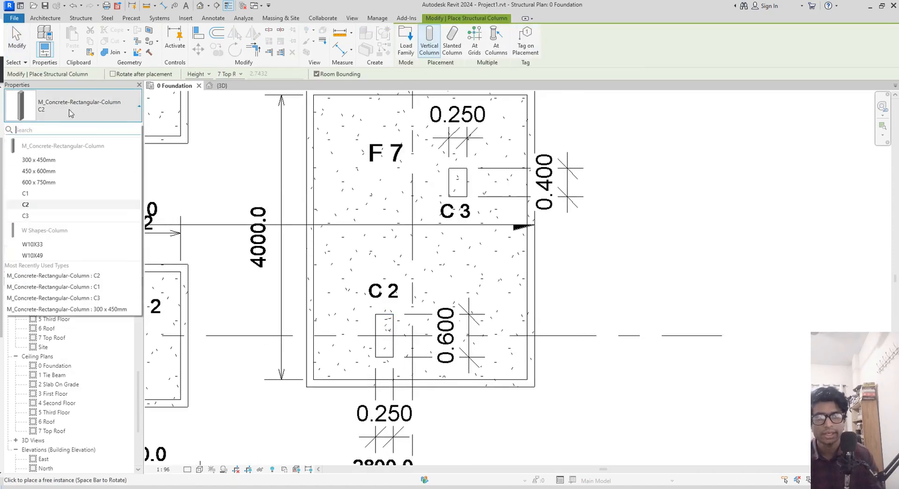
click(38, 216)
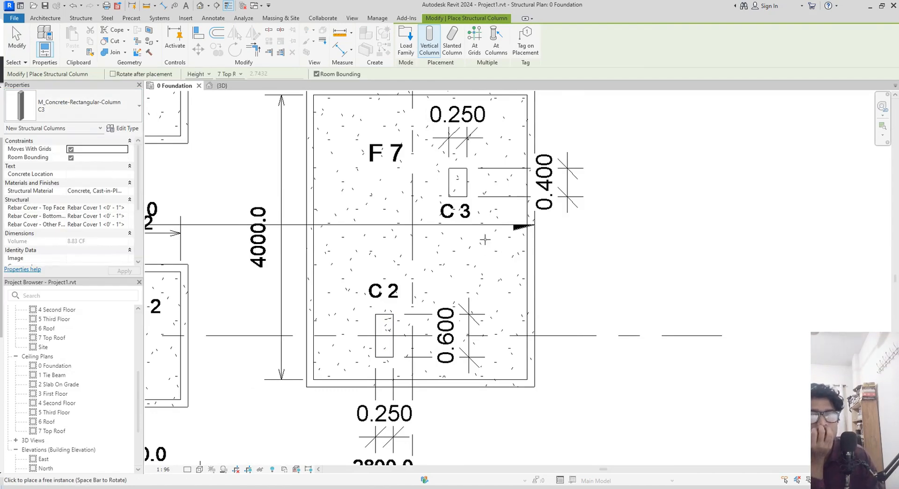
scroll(458, 229, up, 4)
scroll(459, 225, up, 2)
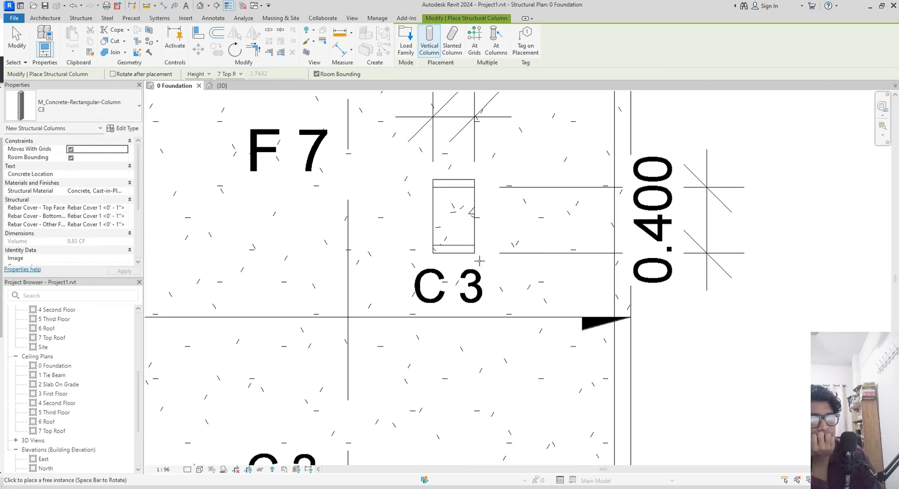
scroll(479, 260, up, 3)
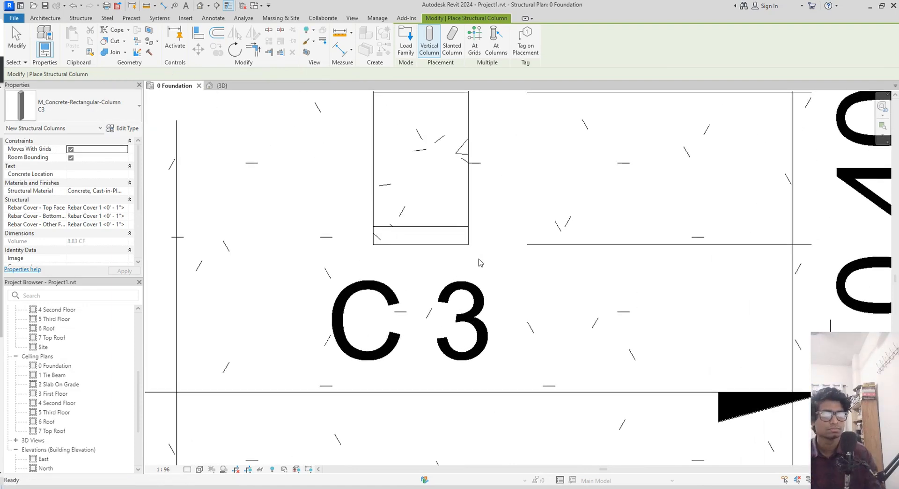
key(Escape)
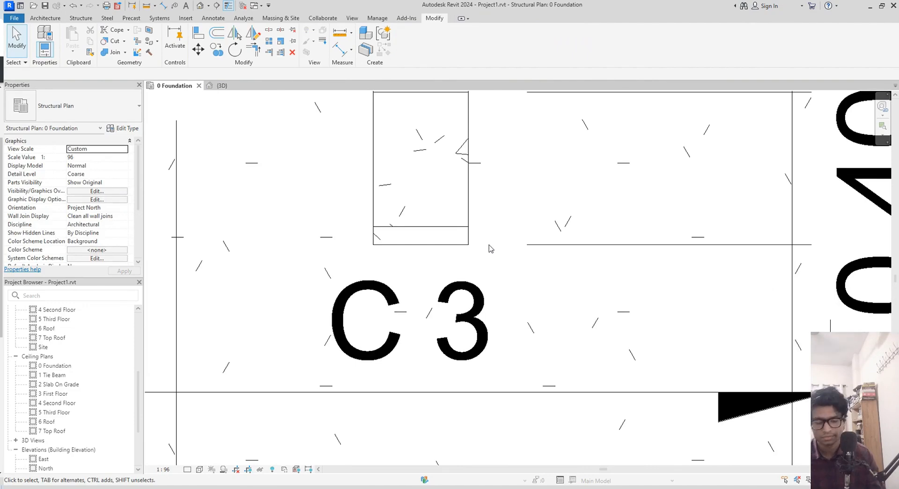
- Move the C3 column down so its lower-right corner snaps to the lower-right corner of the C3 outline in footing F7
click(444, 230)
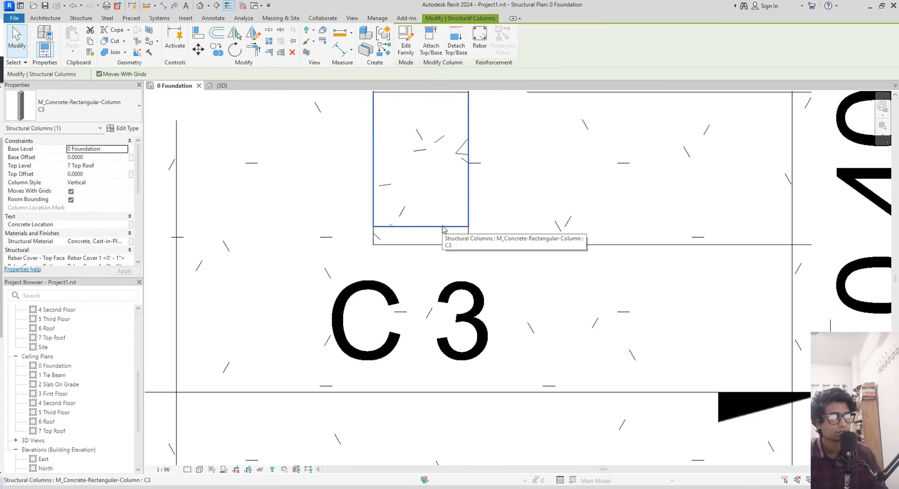
key(m)
key(v)
scroll(444, 229, up, 2)
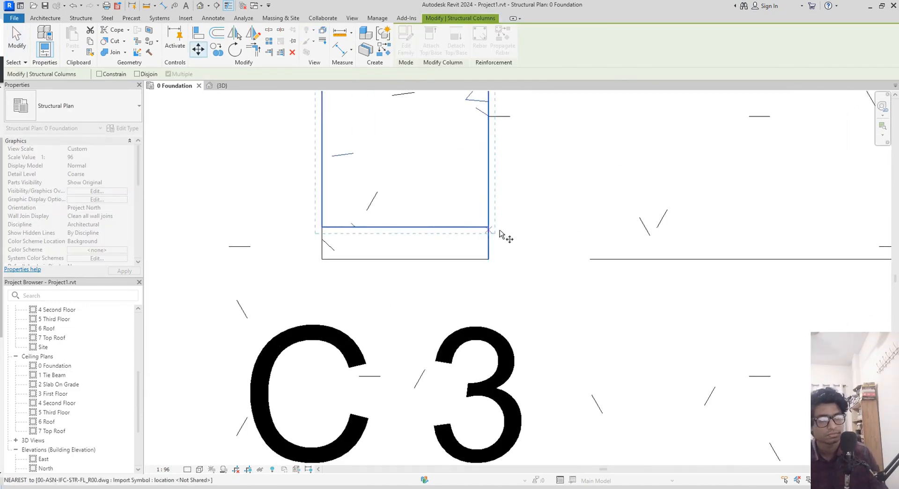
click(488, 228)
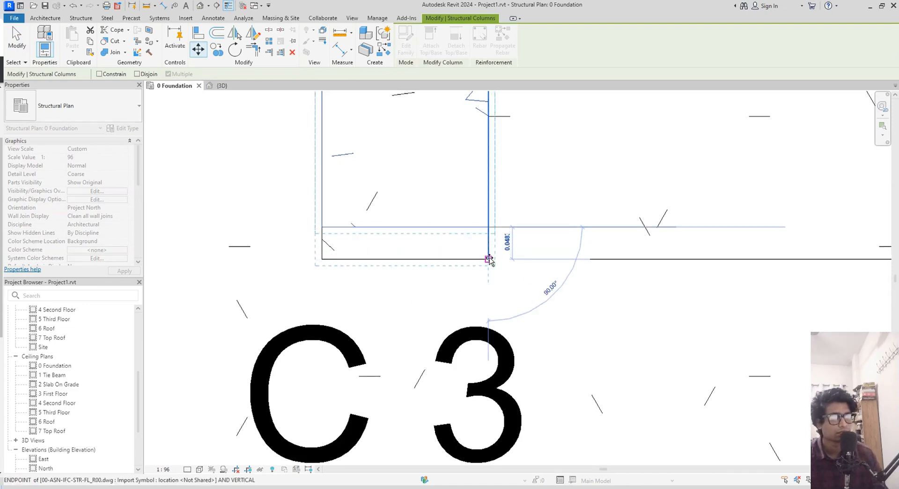
click(488, 257)
scroll(492, 257, up, 3)
scroll(492, 256, up, 5)
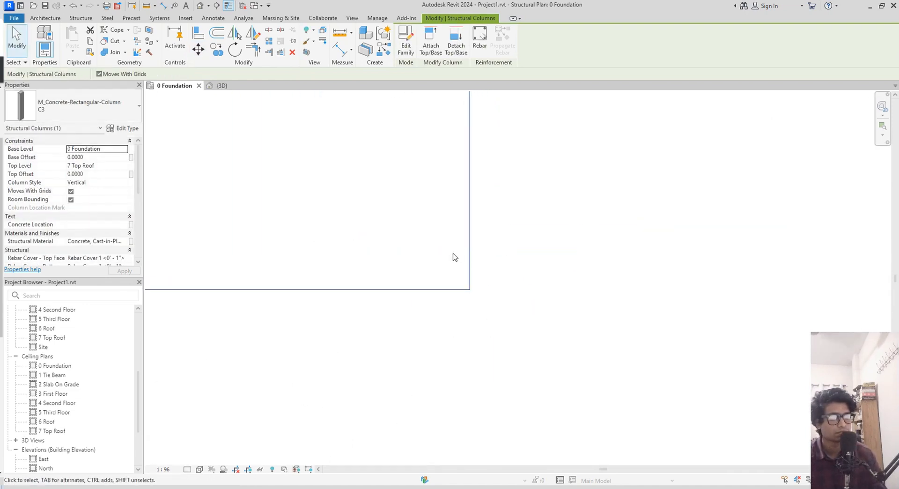
scroll(452, 256, down, 6)
scroll(451, 256, down, 6)
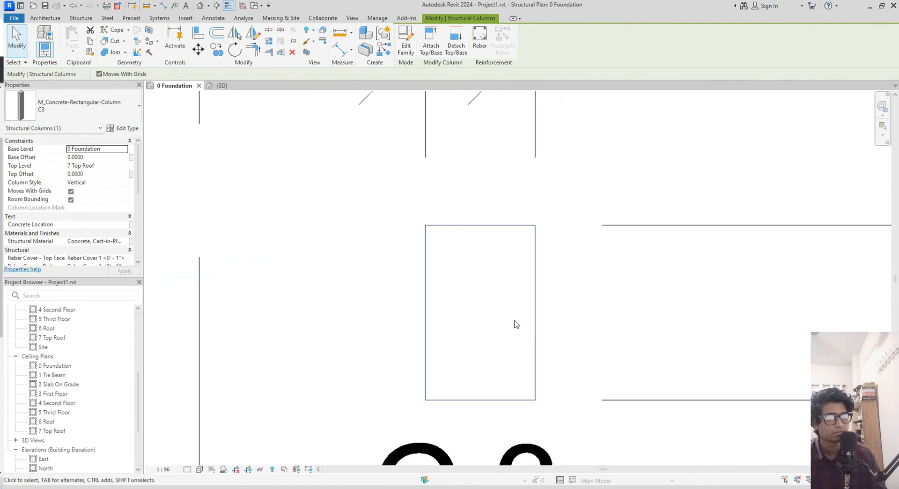
- Check the alignment of the C1 columns with their outlines at footing F5 and its neighbour in the upper row
middle_drag(520, 196, 531, 441)
middle_drag(516, 247, 528, 459)
scroll(504, 282, up, 3)
scroll(534, 234, down, 2)
scroll(531, 225, up, 6)
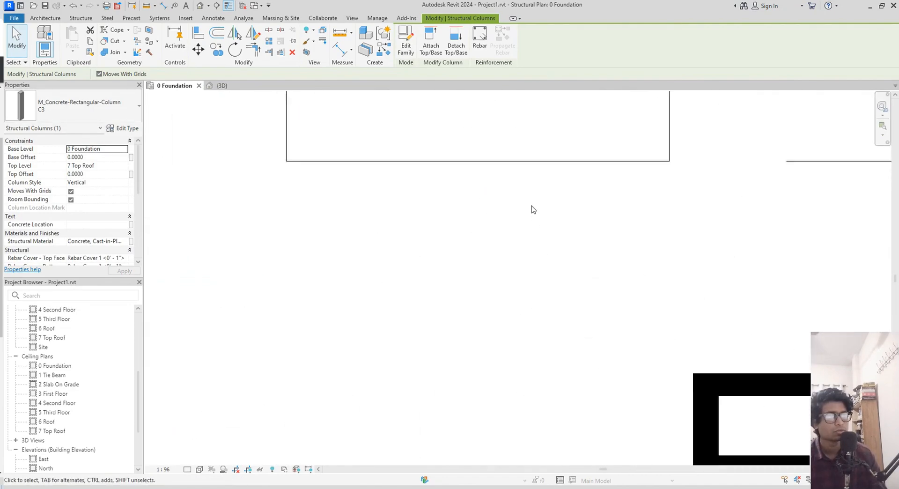
scroll(531, 208, down, 4)
scroll(524, 244, down, 4)
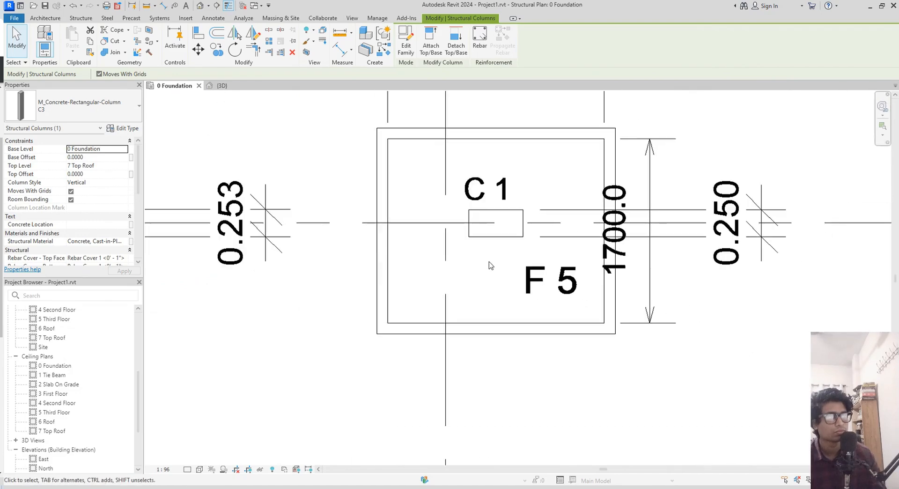
middle_drag(482, 206, 792, 212)
scroll(331, 250, up, 5)
scroll(461, 255, up, 6)
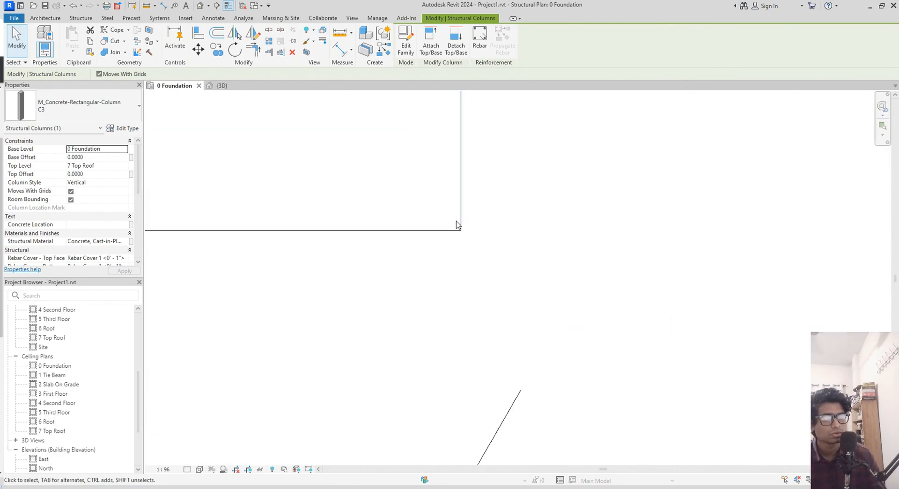
scroll(458, 225, down, 3)
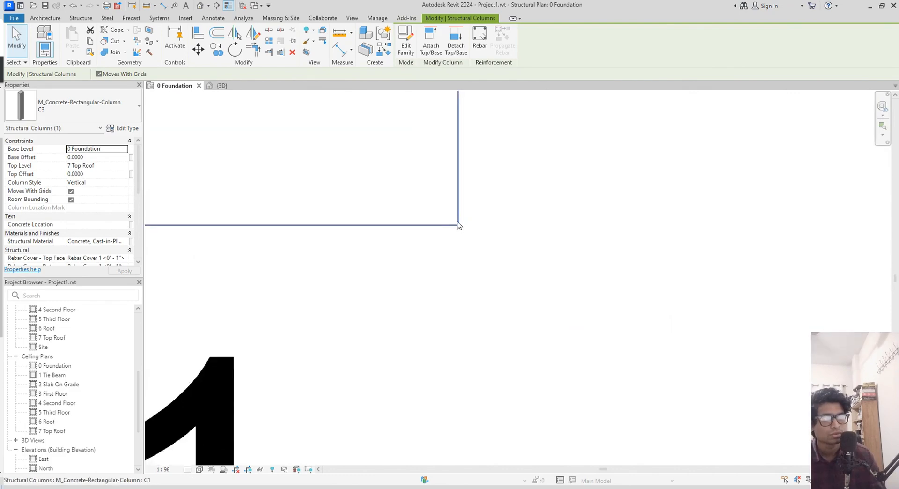
- Switch to the 3D view and display the top view of the footings and columns in wireframe
click(229, 85)
scroll(481, 240, down, 3)
scroll(606, 263, up, 3)
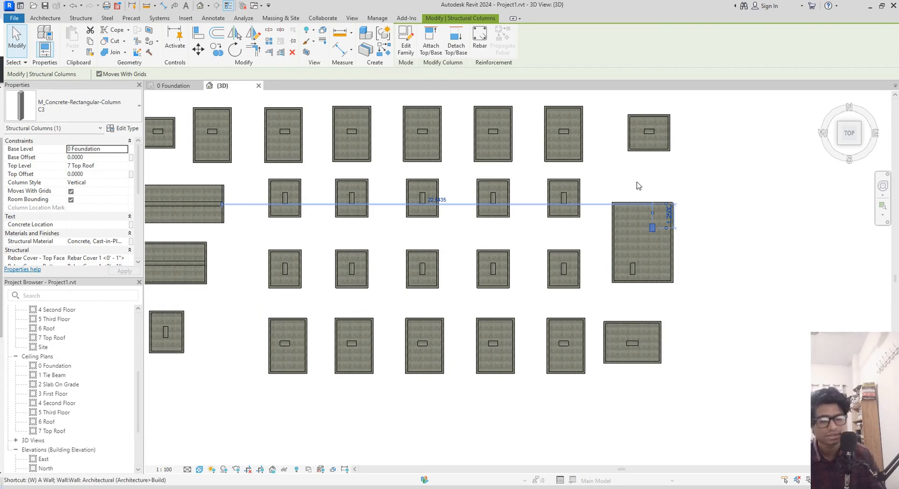
key(f)
middle_drag(566, 243, 649, 253)
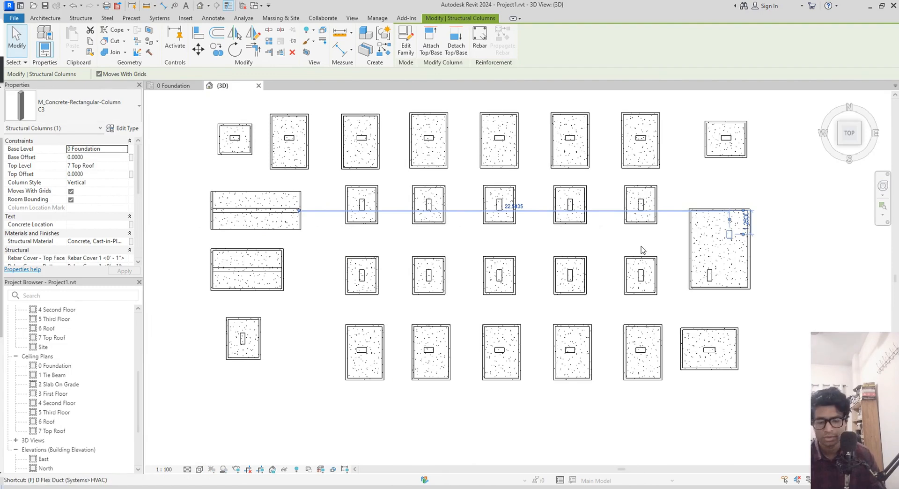
middle_drag(556, 240, 568, 243)
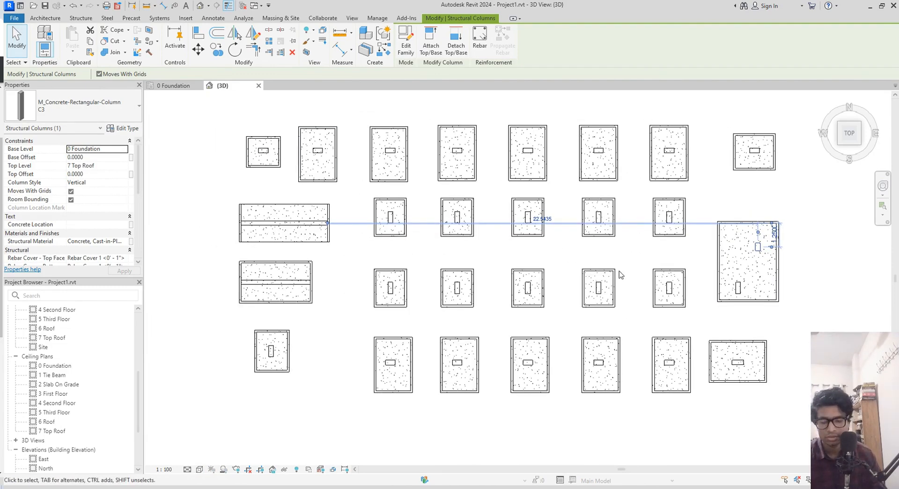
- Return to the 0 Foundation structural plan and review the column positions across all footings
scroll(475, 225, up, 4)
scroll(474, 225, down, 3)
middle_drag(514, 245, 549, 248)
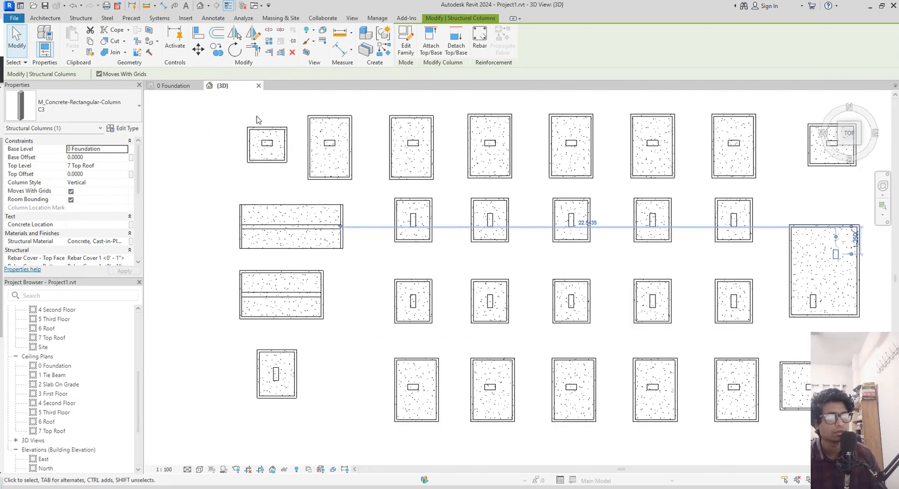
click(168, 85)
scroll(454, 236, down, 8)
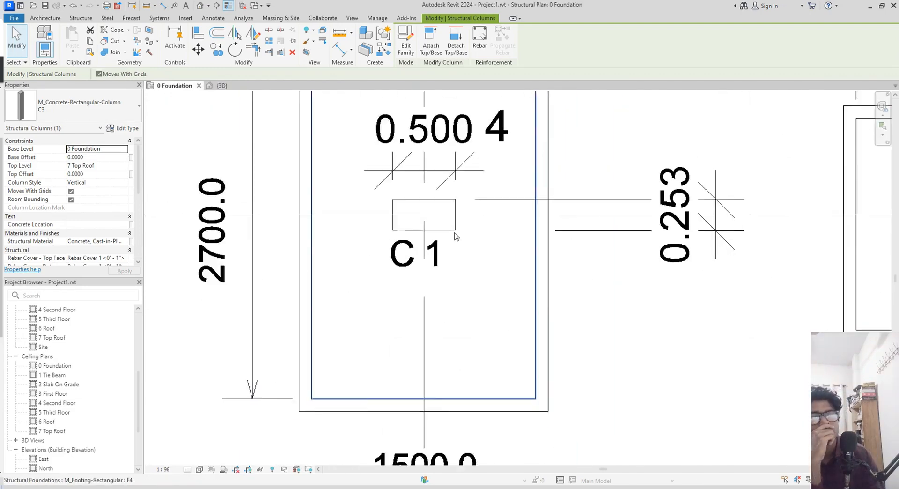
scroll(456, 234, down, 5)
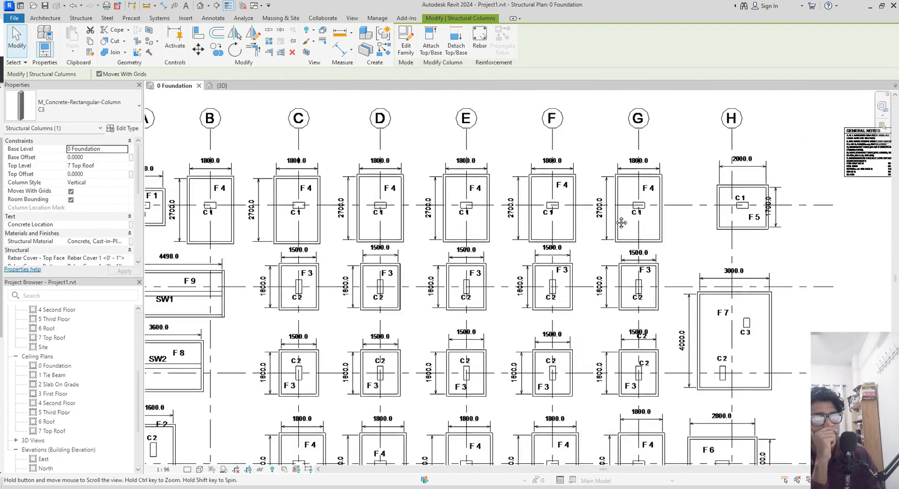
scroll(577, 220, down, 1)
middle_drag(577, 221, 605, 216)
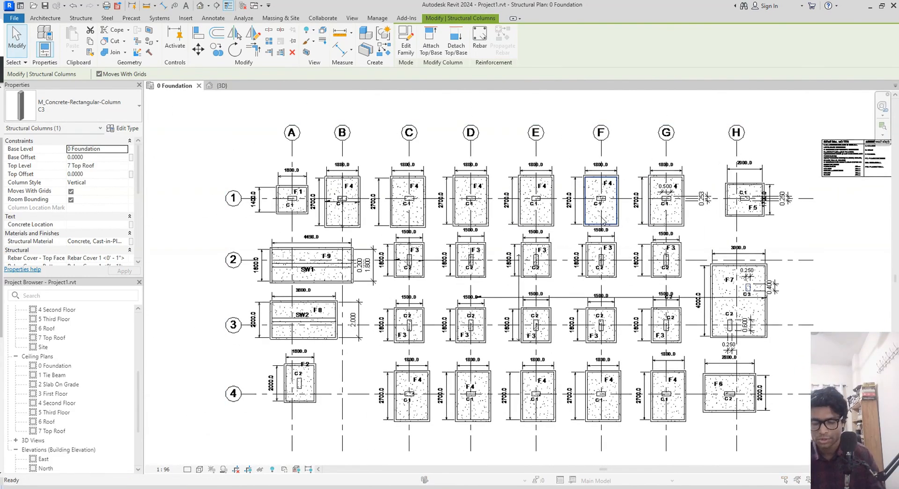
- Set the visual style of the 0 Foundation plan to Textures
key(d)
click(455, 169)
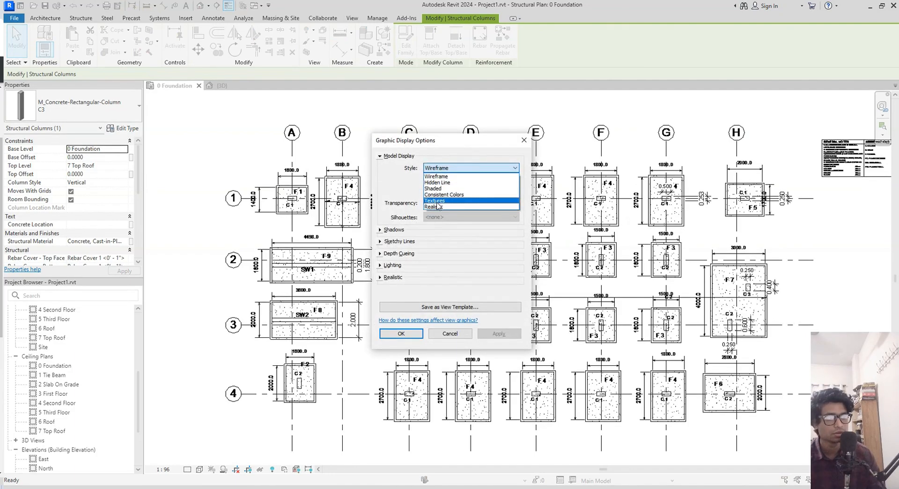
click(436, 201)
click(401, 333)
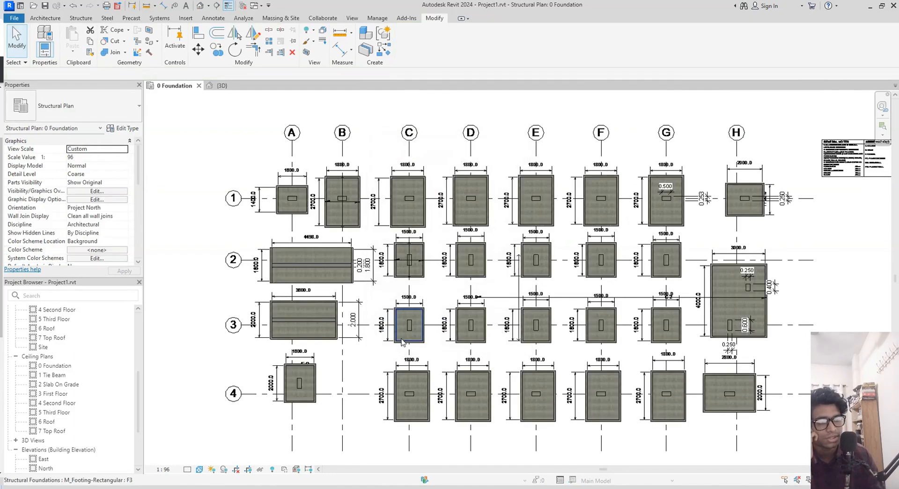
scroll(758, 301, up, 3)
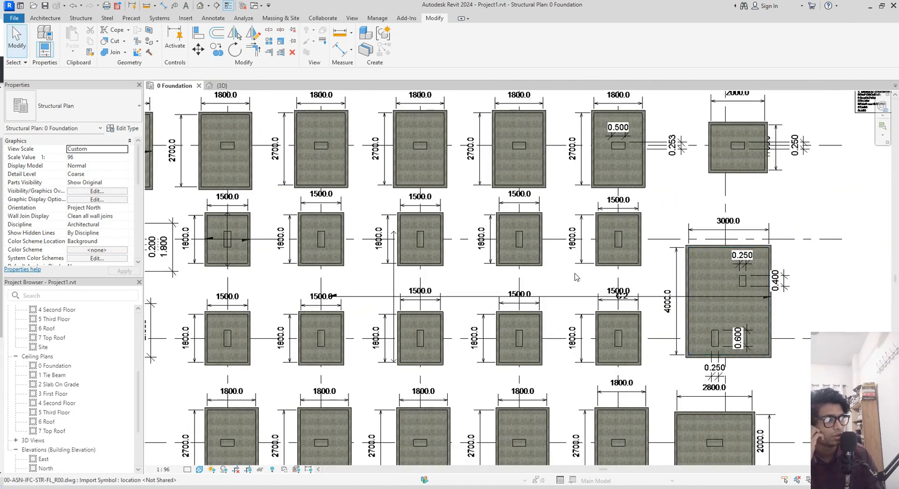
middle_drag(577, 276, 789, 253)
middle_drag(399, 279, 388, 201)
- Inspect the columns and footings in the 3D view from an angle and from the front against the levels
click(222, 86)
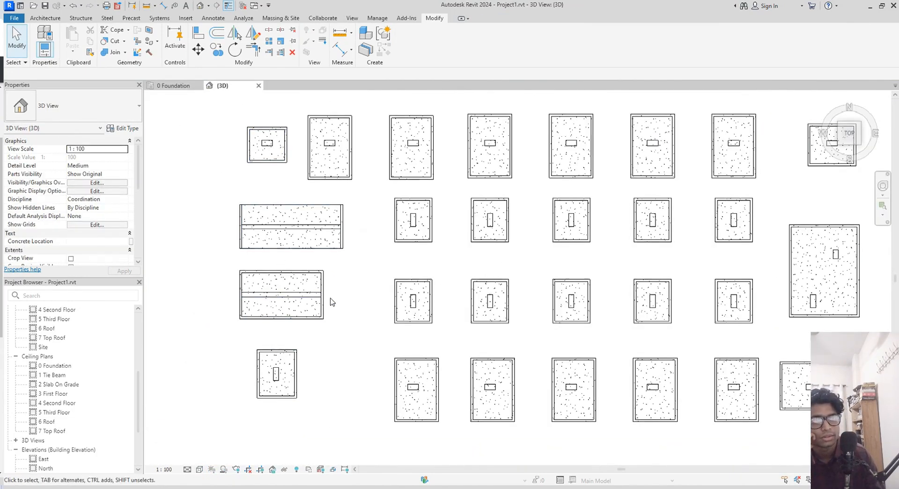
shift+middle_drag(588, 310, 632, 229)
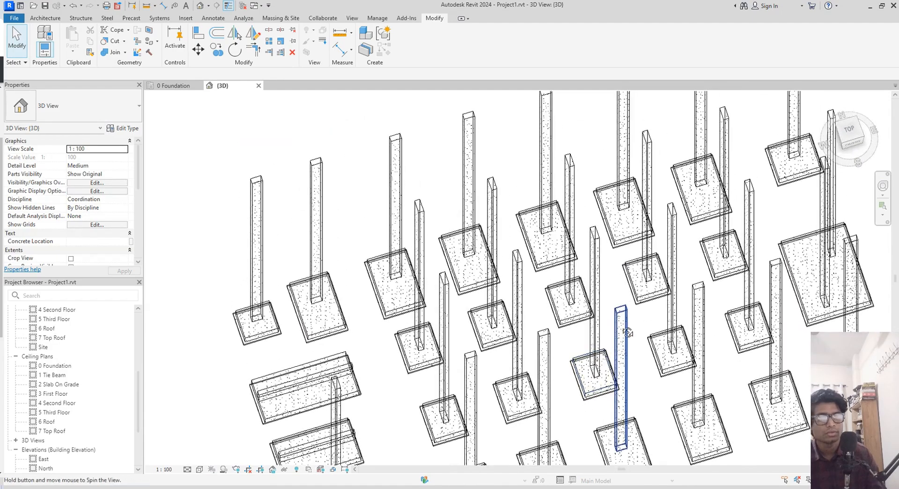
shift+middle_drag(626, 331, 633, 267)
middle_drag(616, 395, 714, 233)
click(853, 140)
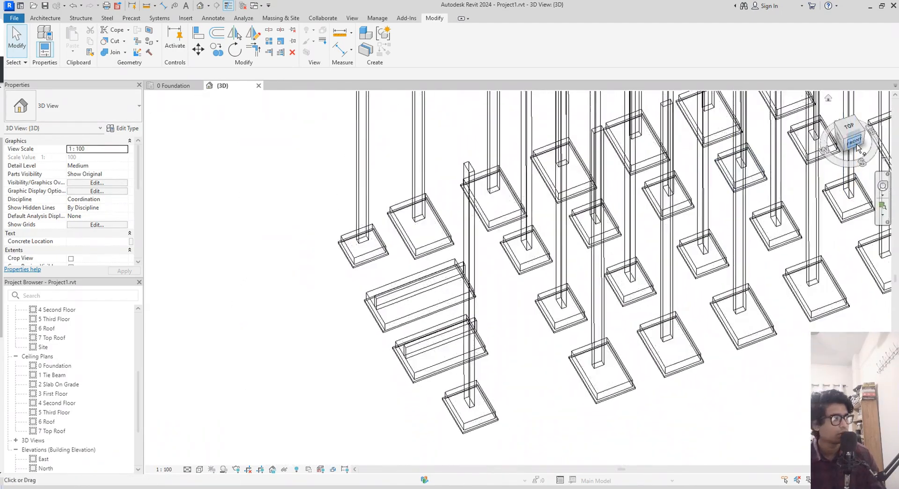
scroll(519, 243, up, 5)
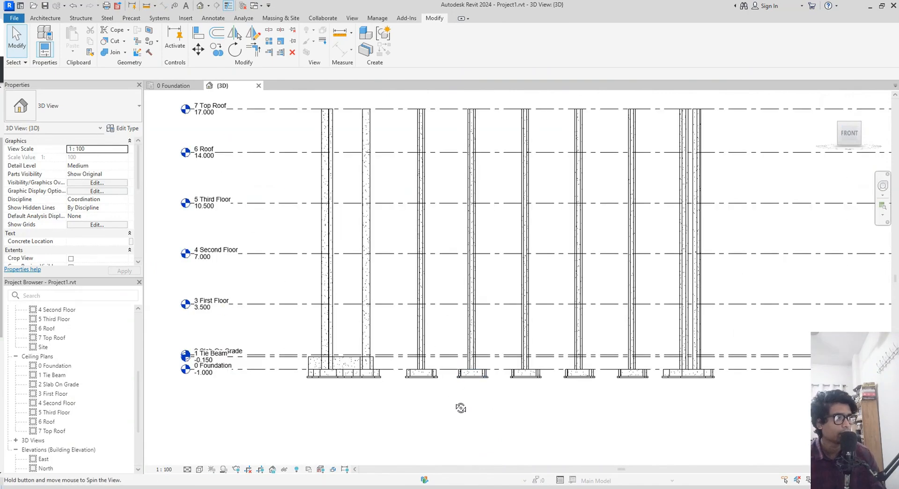
shift+middle_drag(460, 408, 461, 364)
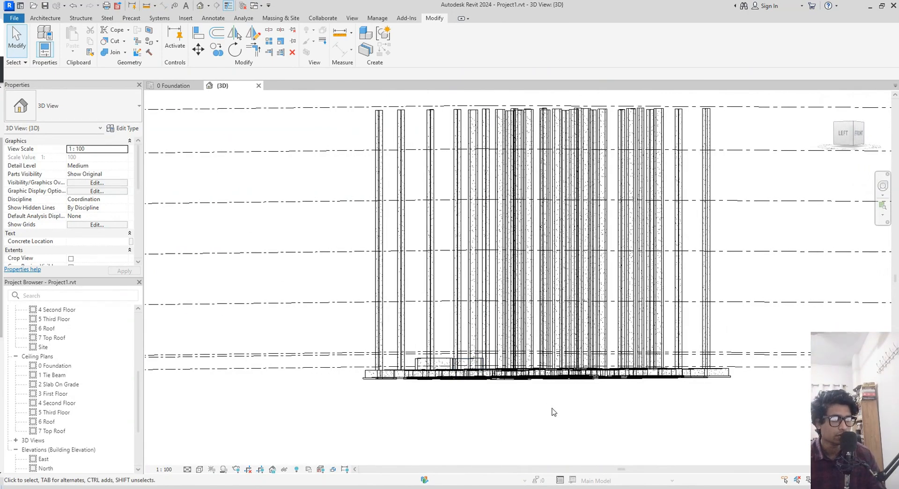
- Set the visual style of the 3D view to Textures
key(d)
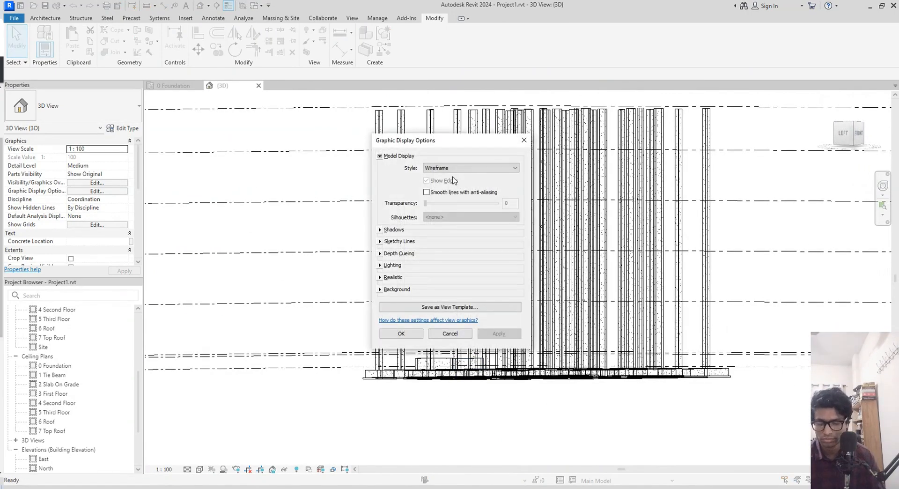
click(448, 200)
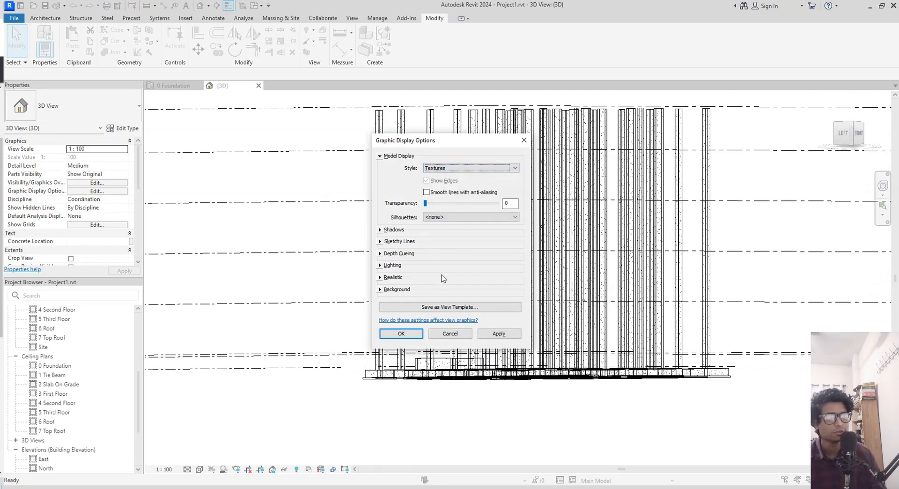
click(401, 333)
scroll(433, 383, up, 3)
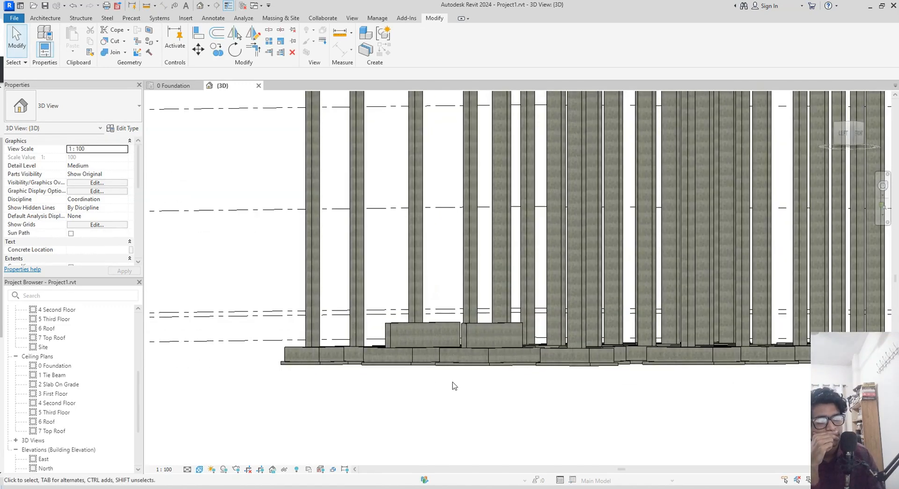
- Set the top constraint of both 200mm SW shear walls to Up to level: 7 Top Roof
click(465, 324)
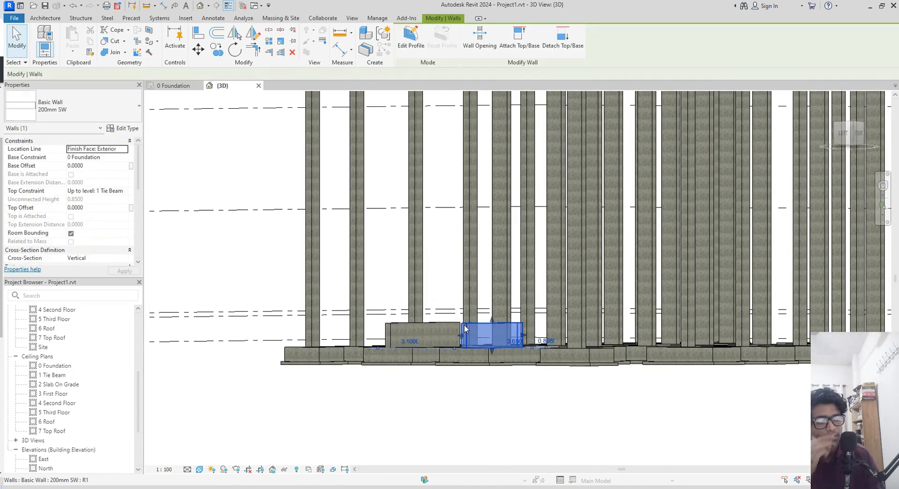
ctrl+click(389, 324)
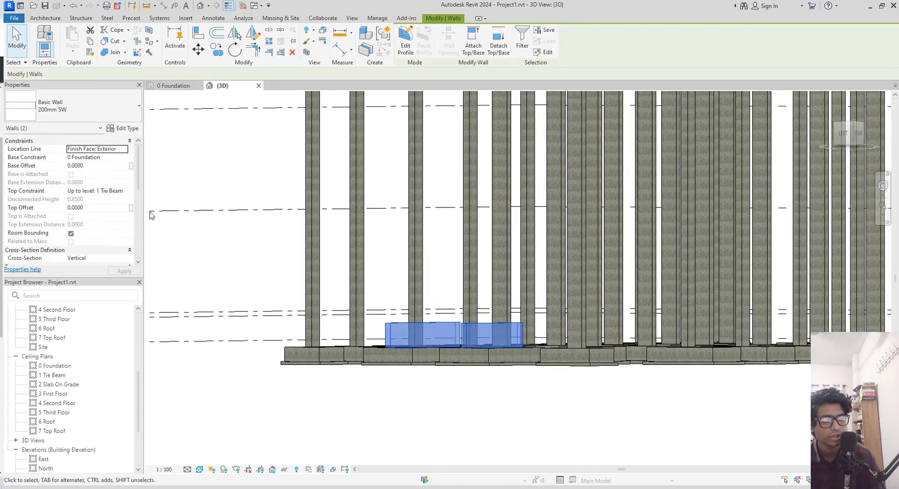
click(123, 191)
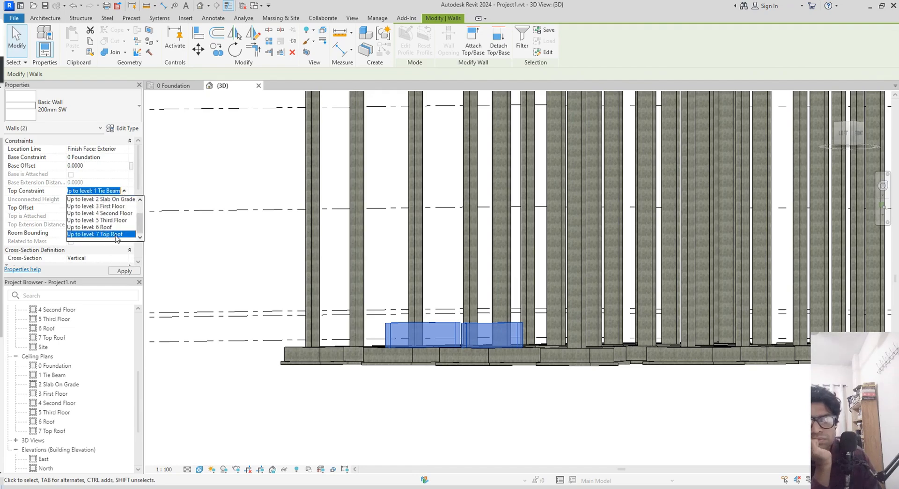
click(115, 234)
click(253, 257)
- Check the shear walls and columns in 3D at an angle and from the left side against the levels
scroll(253, 257, down, 3)
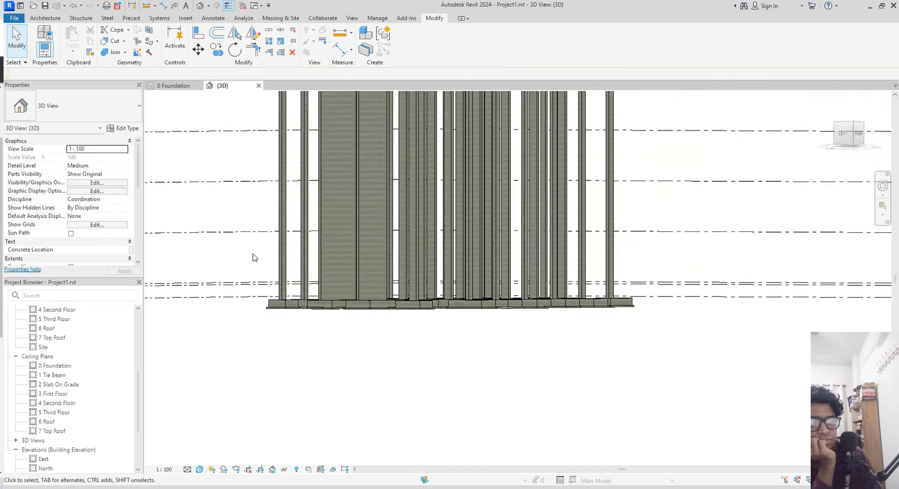
shift+middle_drag(252, 257, 330, 366)
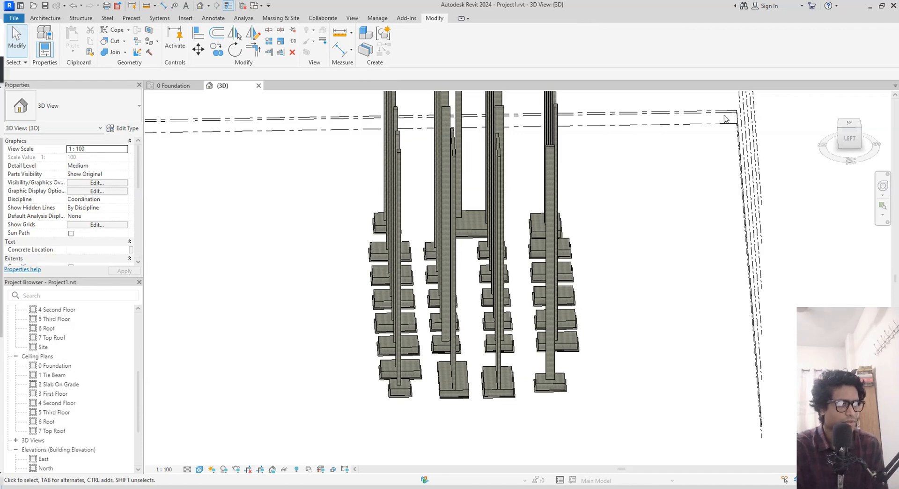
shift+middle_drag(689, 206, 692, 234)
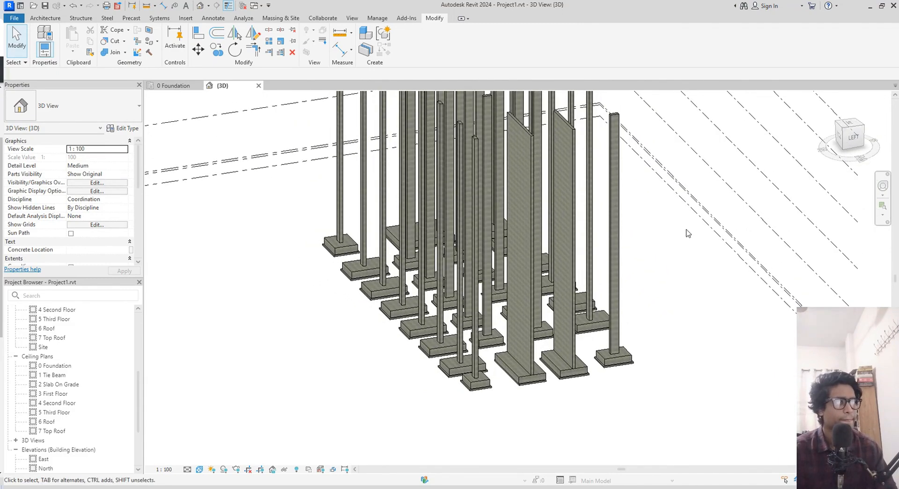
click(851, 138)
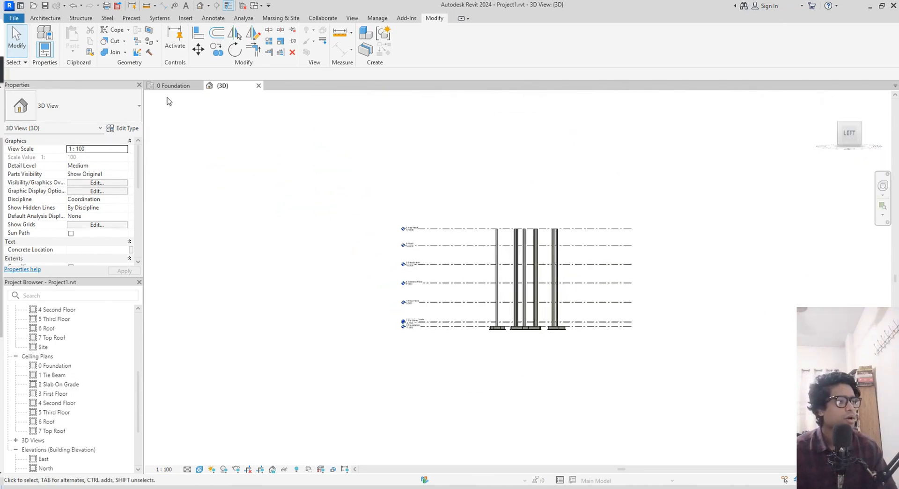
- Open the 1 Tie Beam structural plan and display it in wireframe
scroll(55, 341, up, 5)
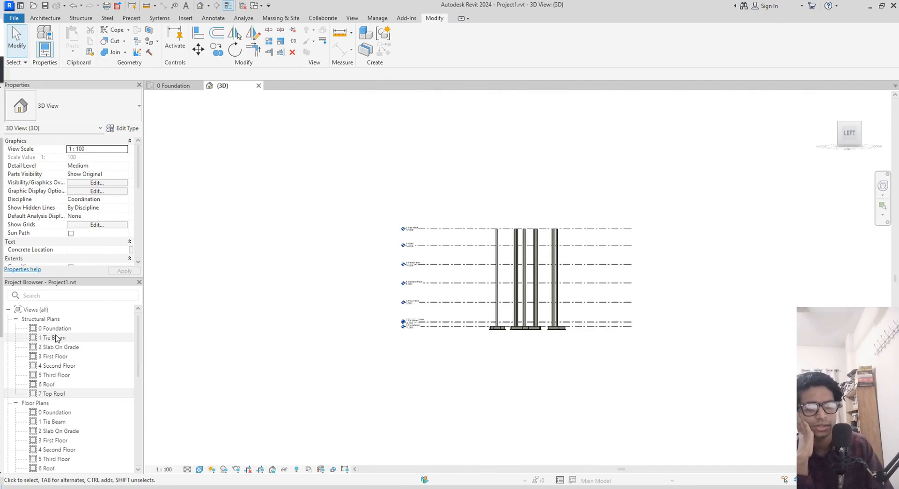
double_click(55, 337)
scroll(542, 300, up, 4)
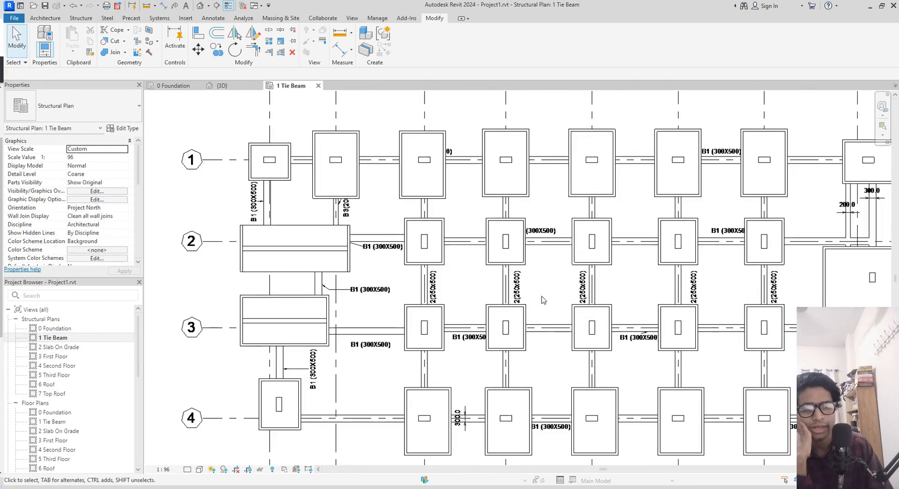
scroll(542, 300, up, 3)
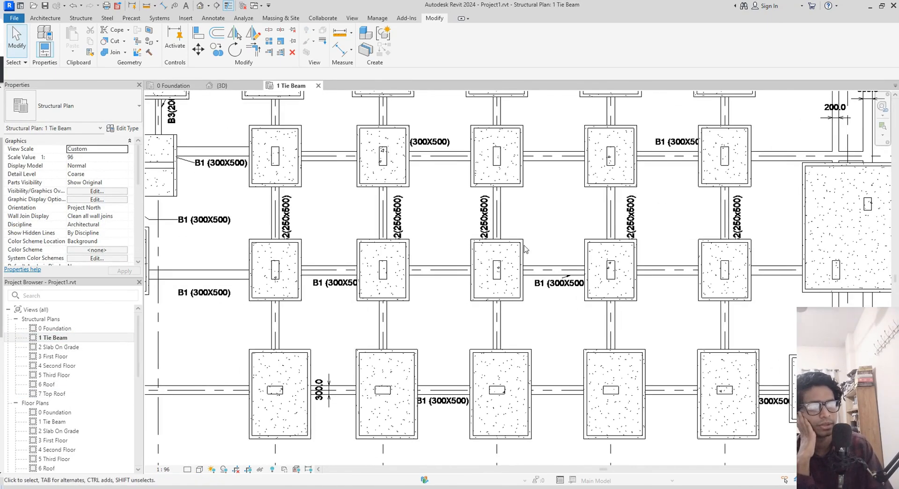
middle_drag(524, 248, 601, 250)
middle_drag(318, 231, 345, 239)
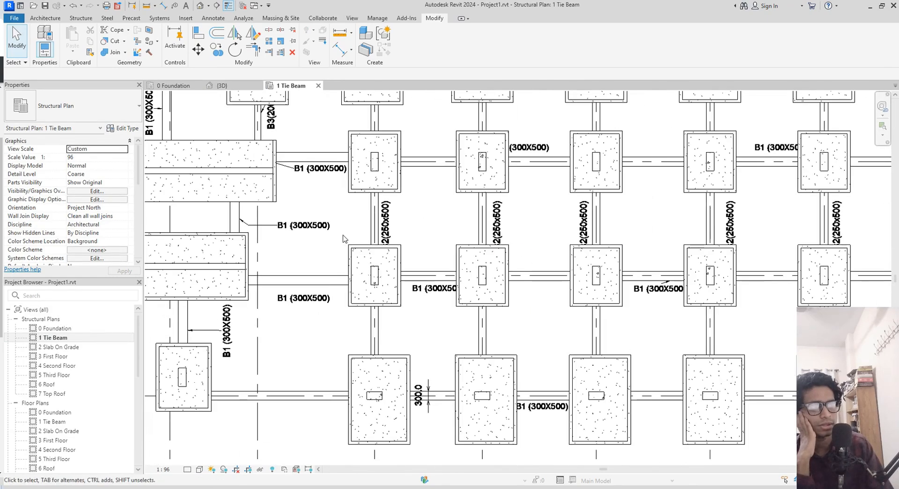
key(w)
key(f)
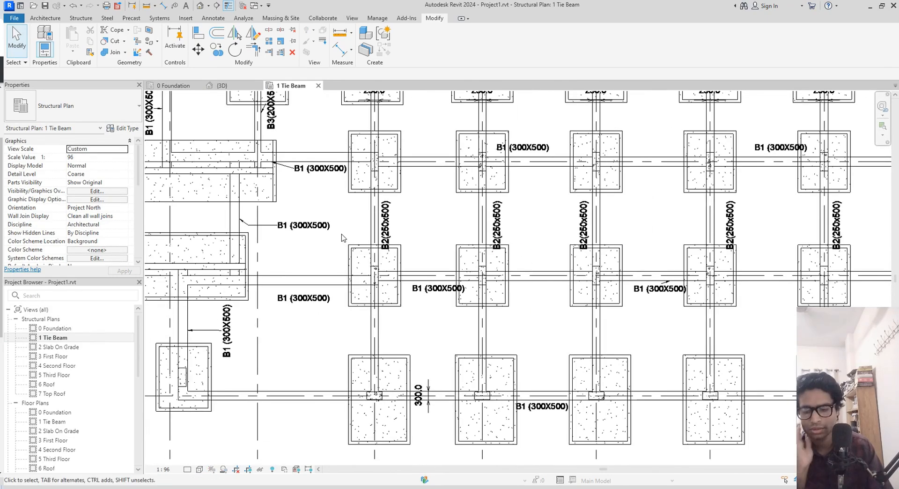
- Examine the tie beam layout in the imported drawing, including the B1, B2 and B3 beam labels and their widths
middle_drag(543, 261, 543, 261)
scroll(542, 261, down, 5)
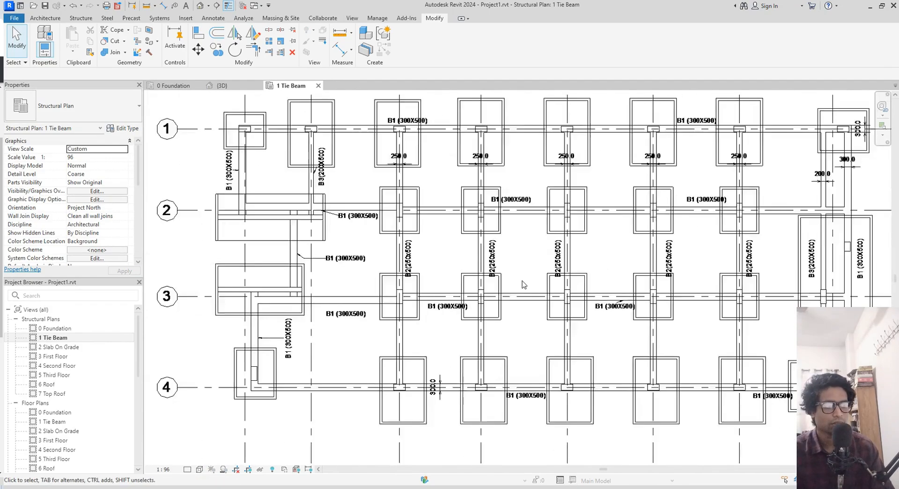
scroll(493, 325, up, 2)
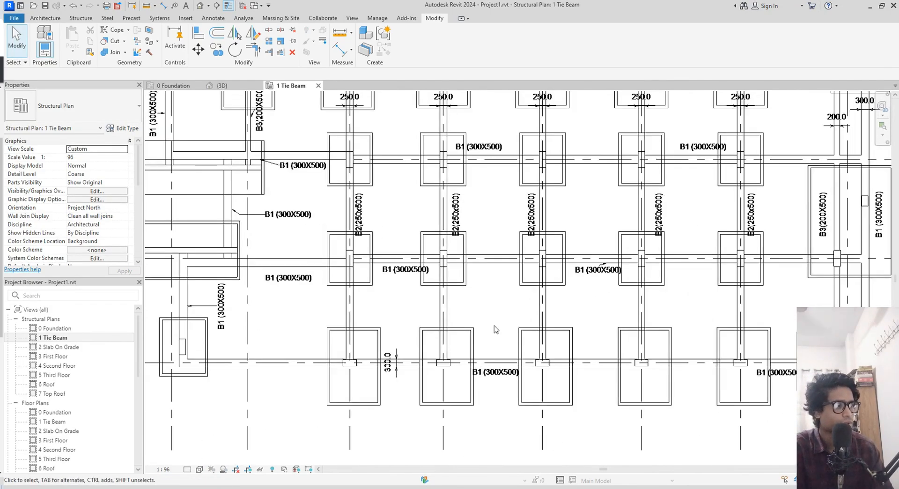
scroll(499, 393, up, 1)
middle_drag(500, 393, 464, 376)
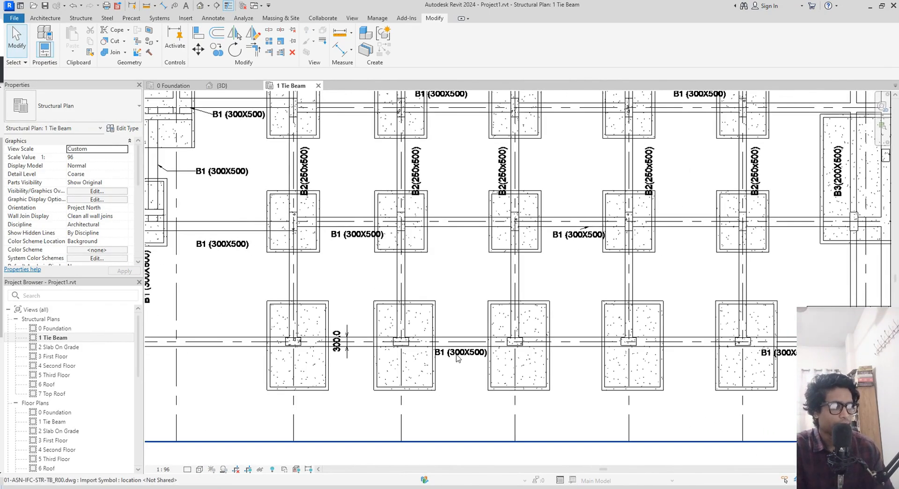
scroll(462, 367, down, 2)
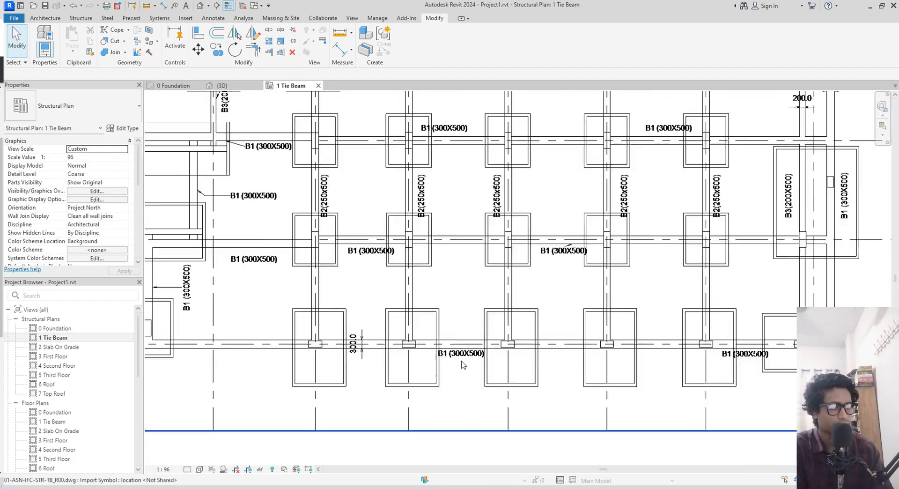
scroll(500, 226, up, 1)
scroll(499, 222, up, 1)
middle_drag(501, 237, 494, 301)
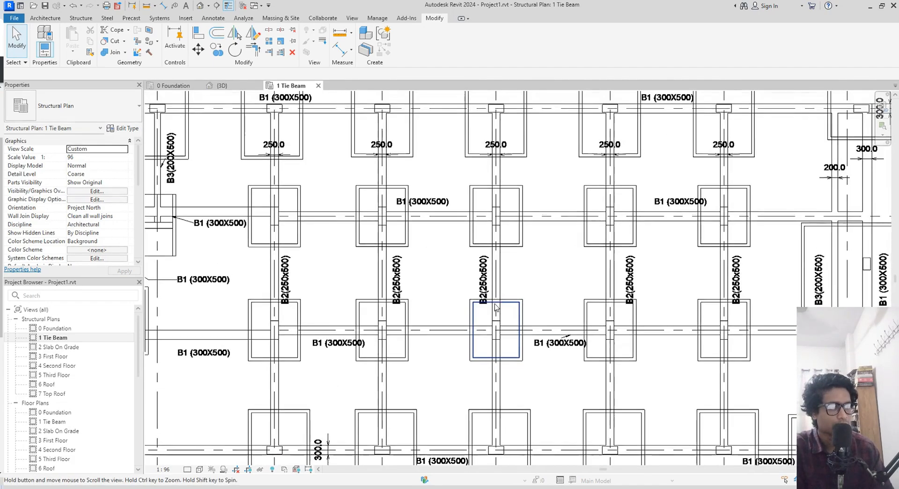
scroll(502, 207, down, 1)
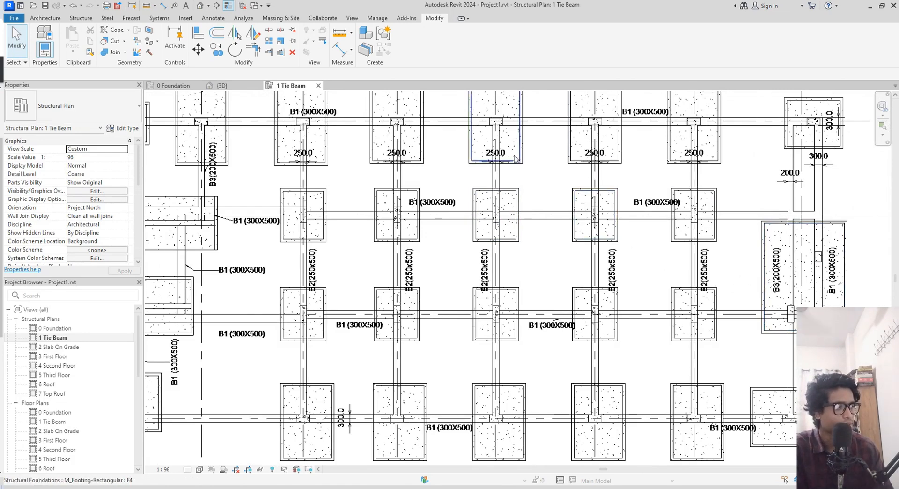
middle_drag(524, 173, 635, 238)
middle_drag(354, 242, 357, 162)
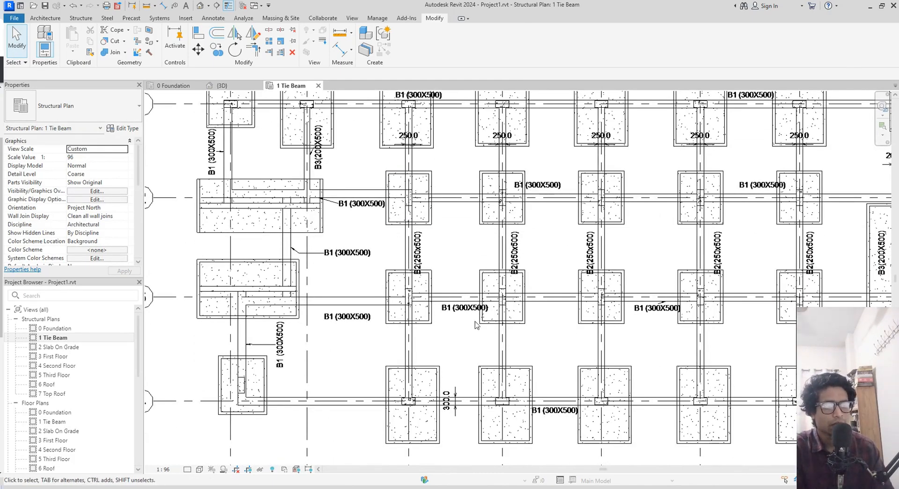
middle_drag(570, 353, 413, 309)
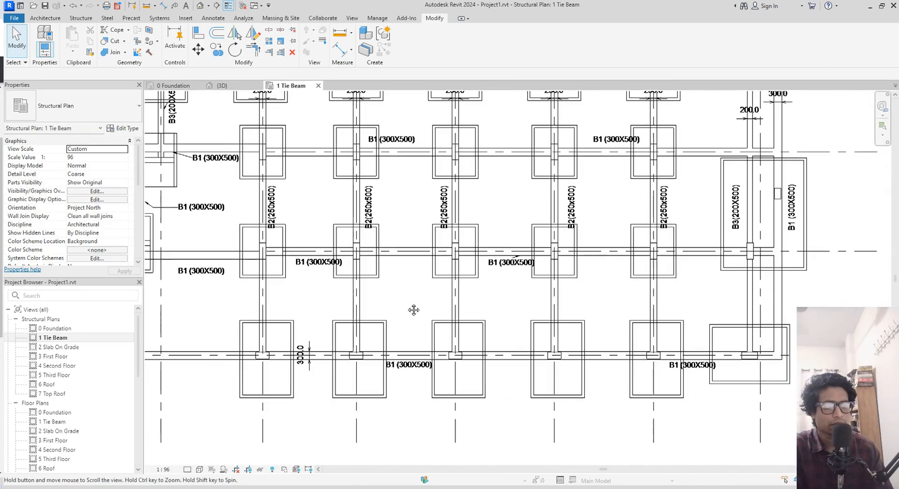
- Start the Beam command on the 1 Tie Beam level and check which beam types are available
mouse_move(691, 277)
middle_down()
mouse_move(644, 314)
mouse_move(684, 387)
mouse_move(684, 379)
mouse_move(842, 386)
mouse_move(836, 385)
middle_up()
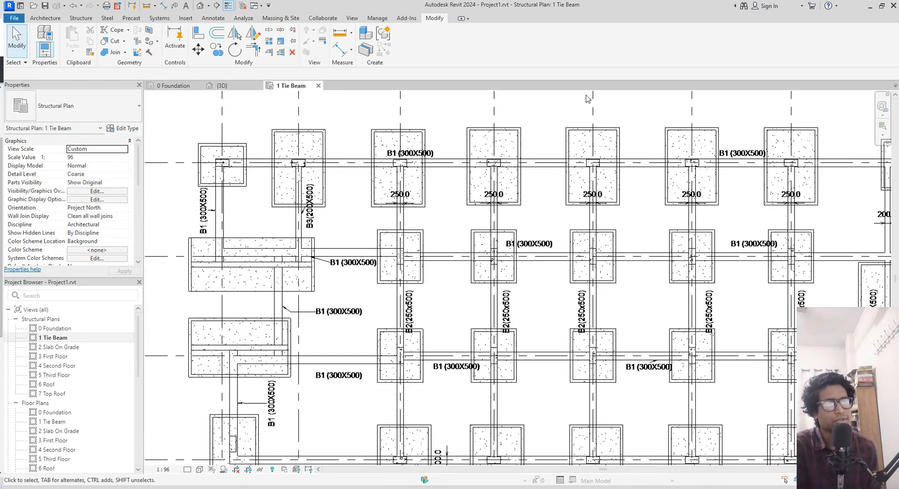
click(81, 17)
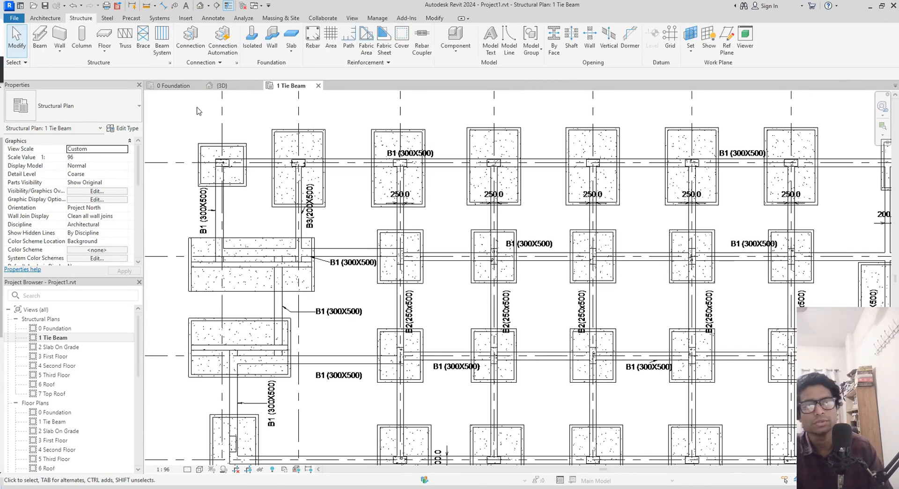
key(b)
key(m)
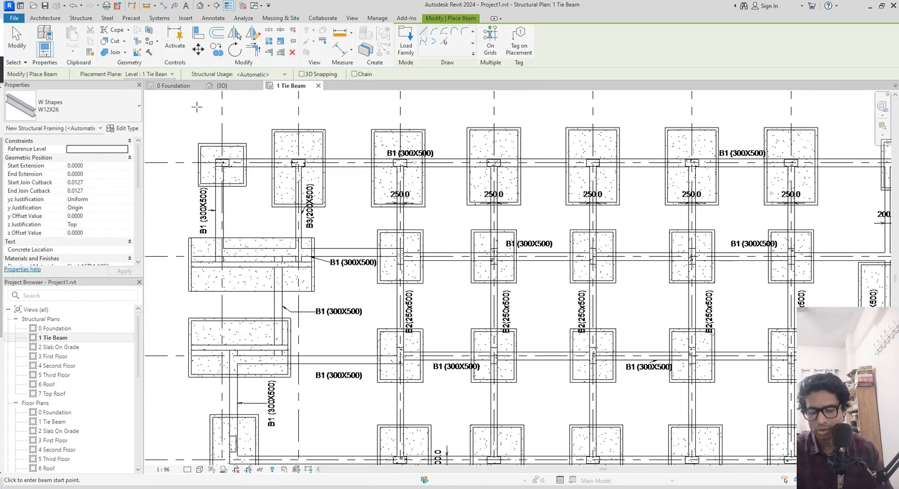
click(80, 106)
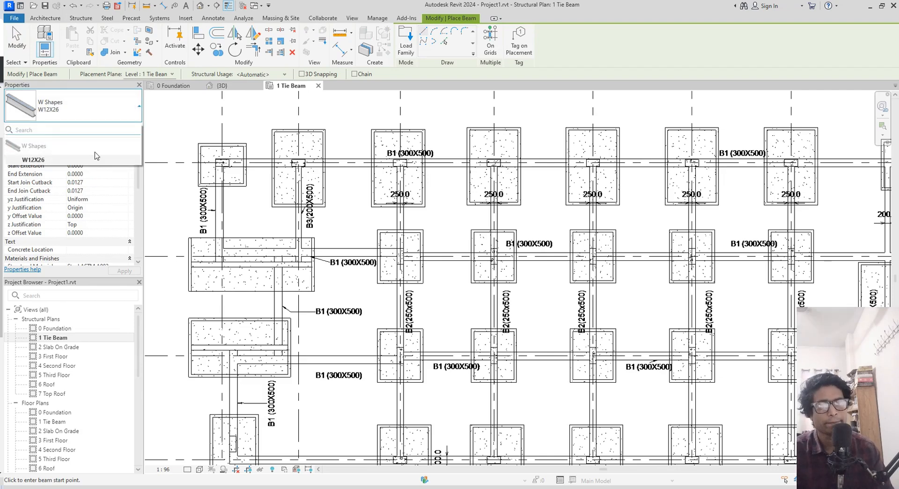
click(98, 113)
click(99, 113)
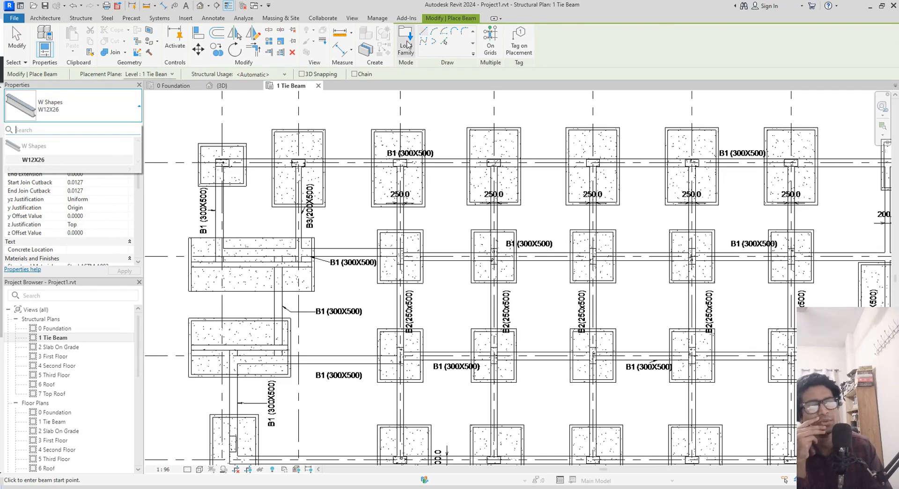
- Open family loading for the beam and browse the US library to the Structural Framing > Concrete folder
click(405, 43)
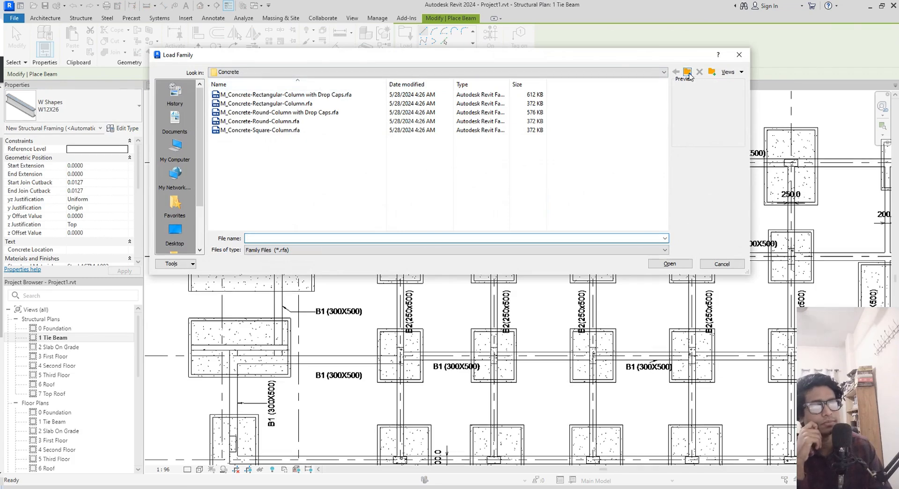
click(686, 72)
click(687, 71)
scroll(279, 210, down, 8)
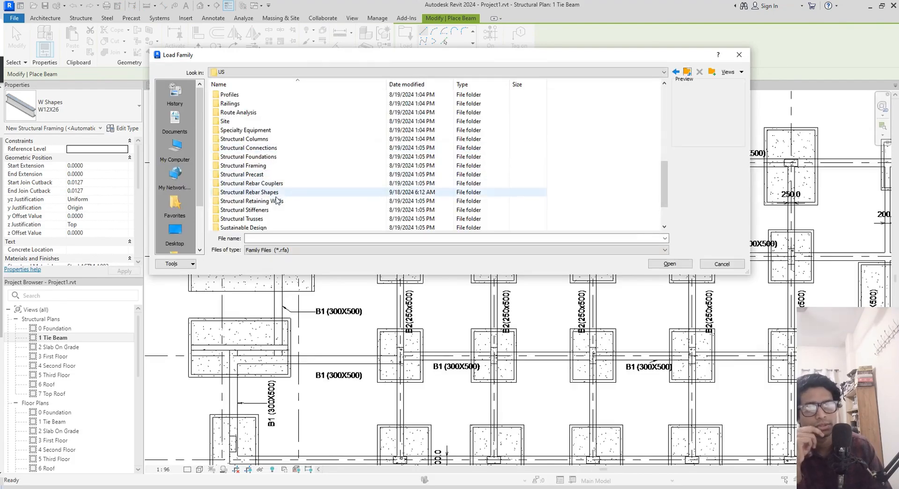
scroll(283, 162, down, 2)
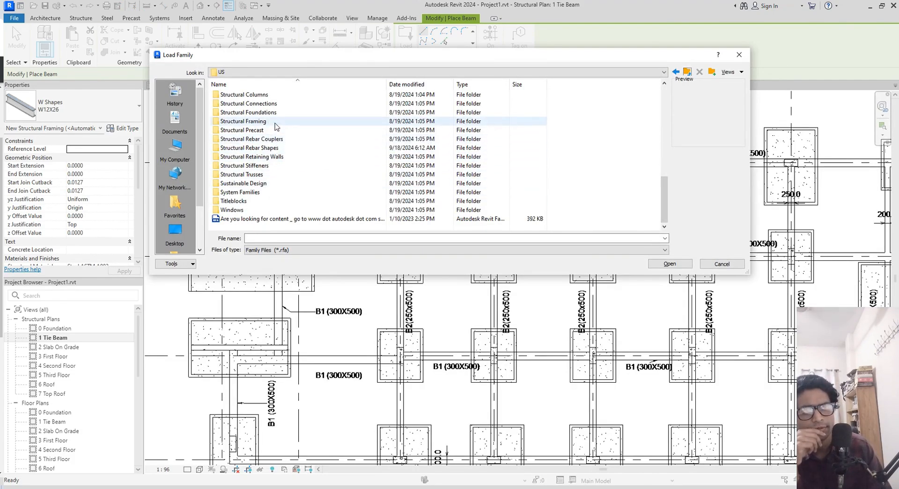
scroll(273, 195, up, 1)
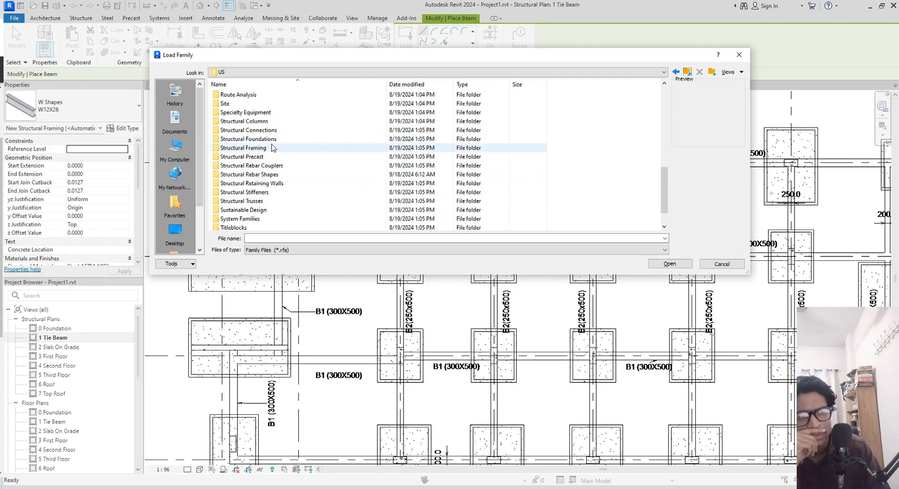
double_click(274, 147)
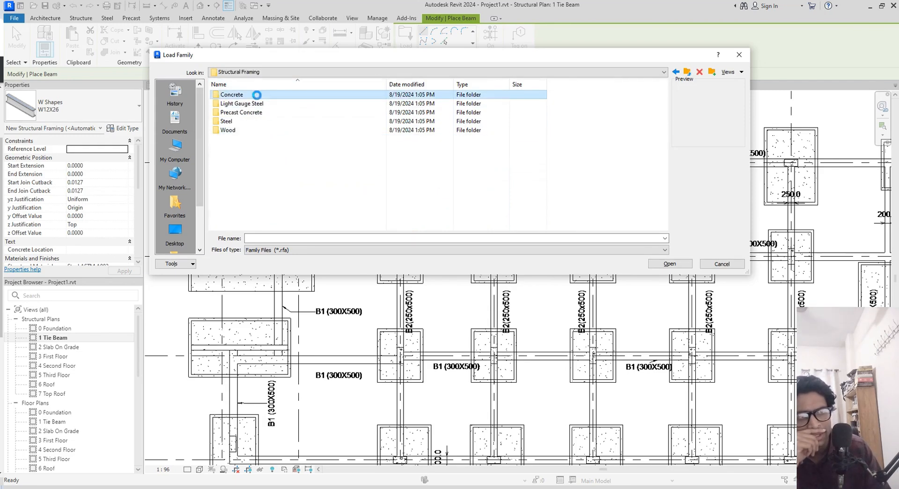
double_click(258, 94)
- Compare the concrete beam and pan joist previews, and load the M_Concrete-Rectangular Beam family
click(257, 96)
click(259, 104)
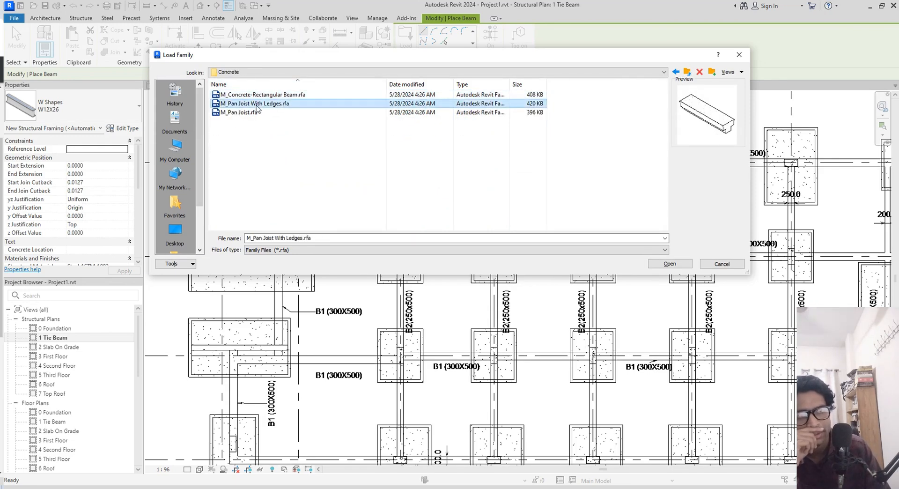
click(271, 94)
click(262, 103)
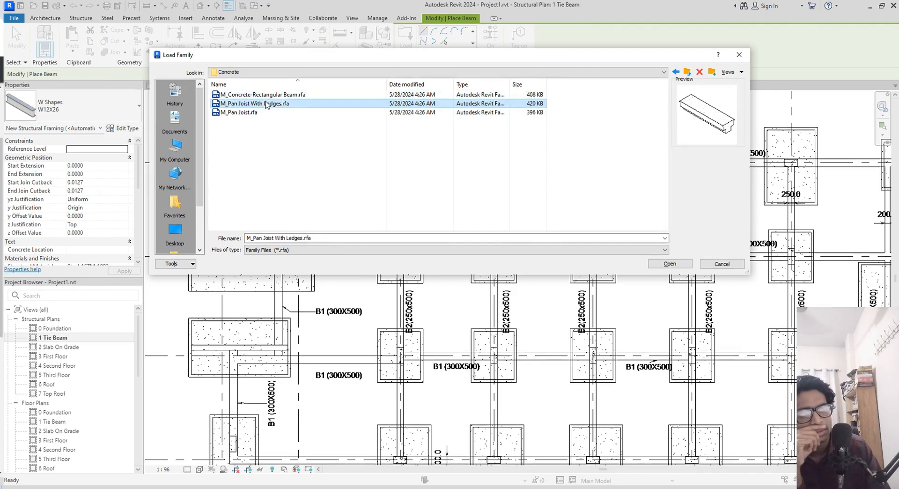
click(261, 112)
click(261, 104)
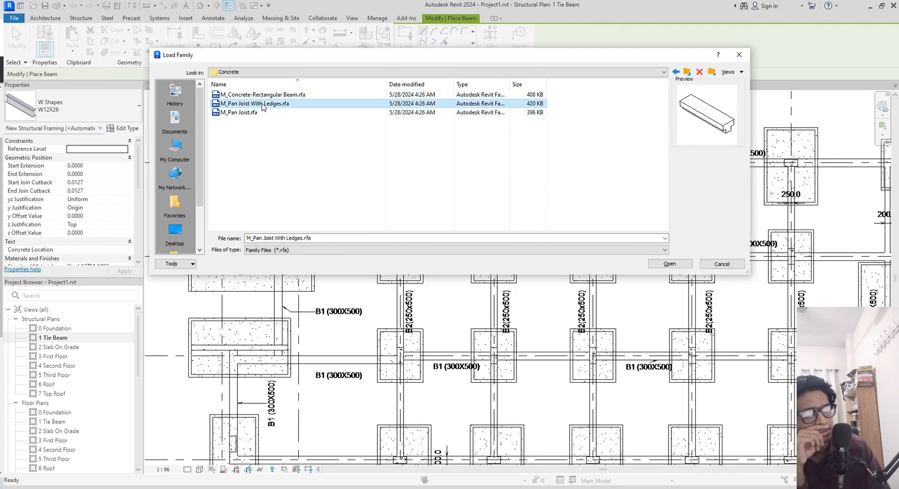
click(266, 95)
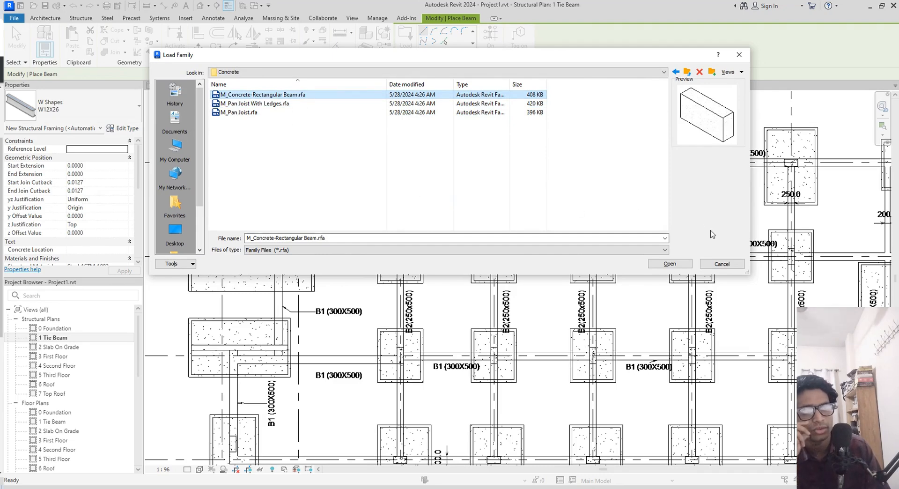
click(670, 263)
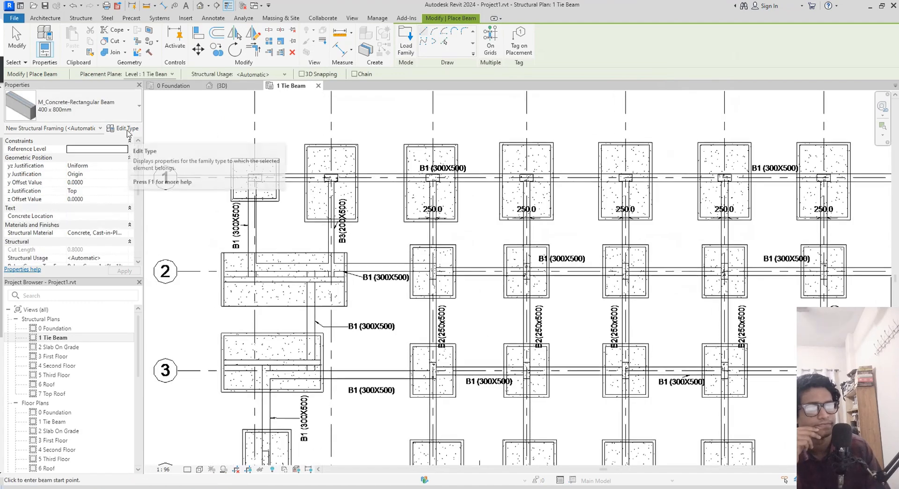
- Check the tie beam labels in the plan and duplicate the 400 x 800mm rectangular beam type as B1
scroll(510, 237, up, 3)
mouse_move(510, 236)
middle_down()
mouse_move(539, 229)
mouse_move(382, 214)
middle_up()
scroll(528, 222, down, 1)
middle_drag(560, 253, 453, 233)
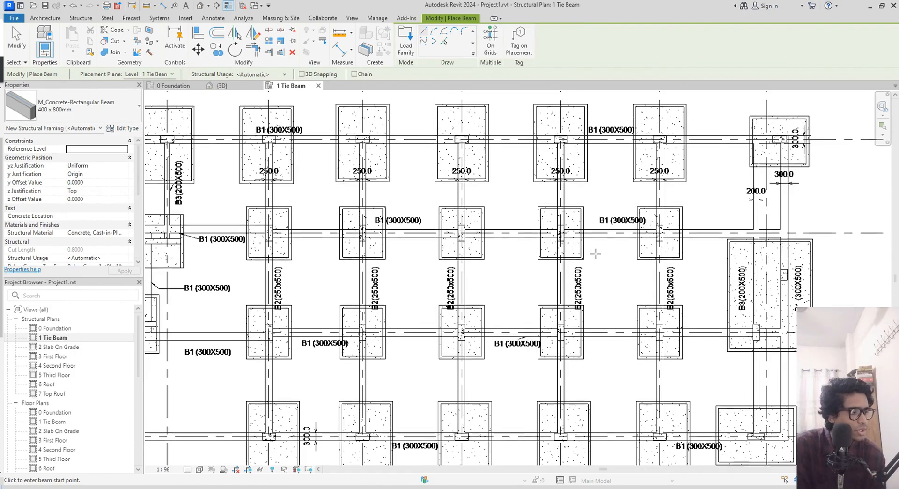
click(119, 130)
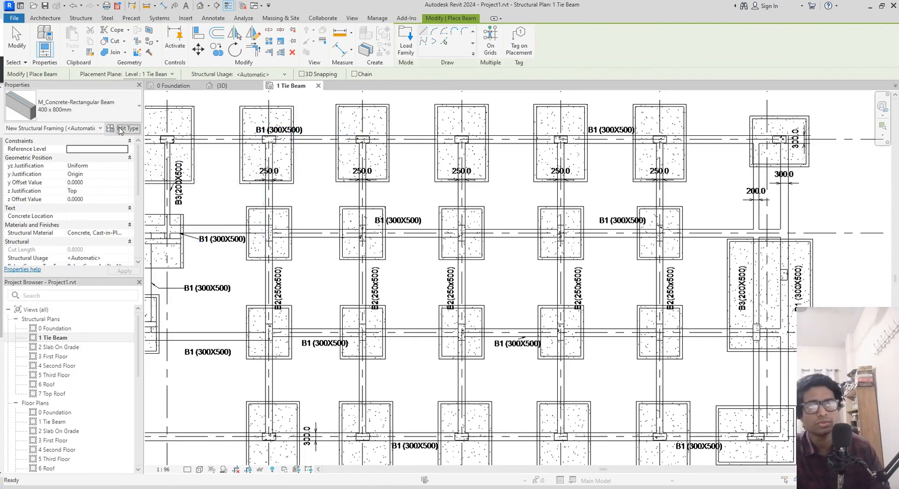
drag(249, 95, 405, 78)
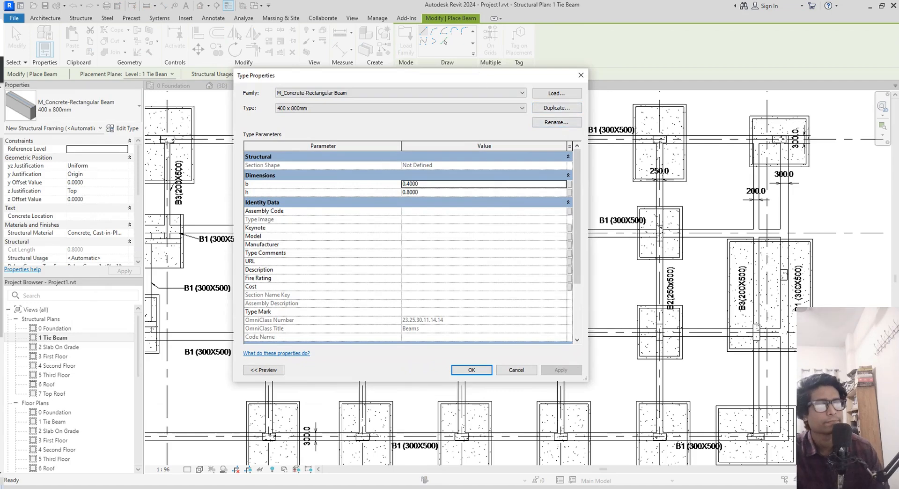
key(alt+Tab)
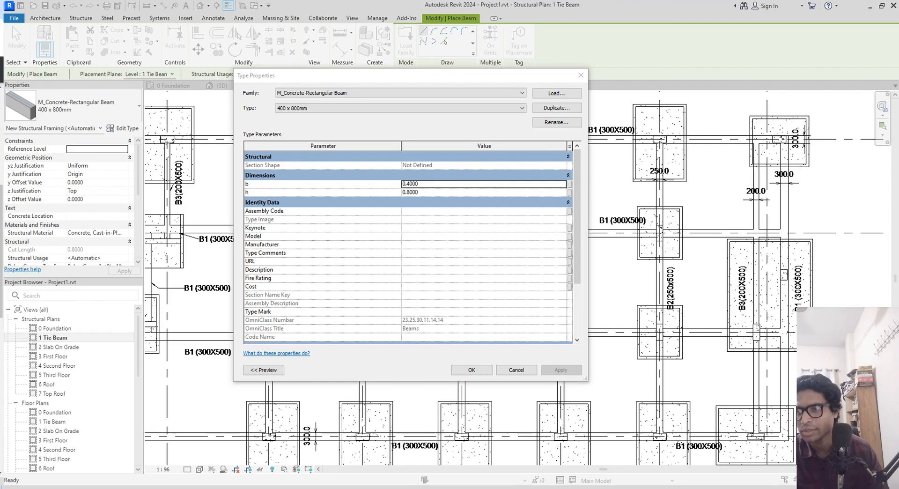
click(440, 128)
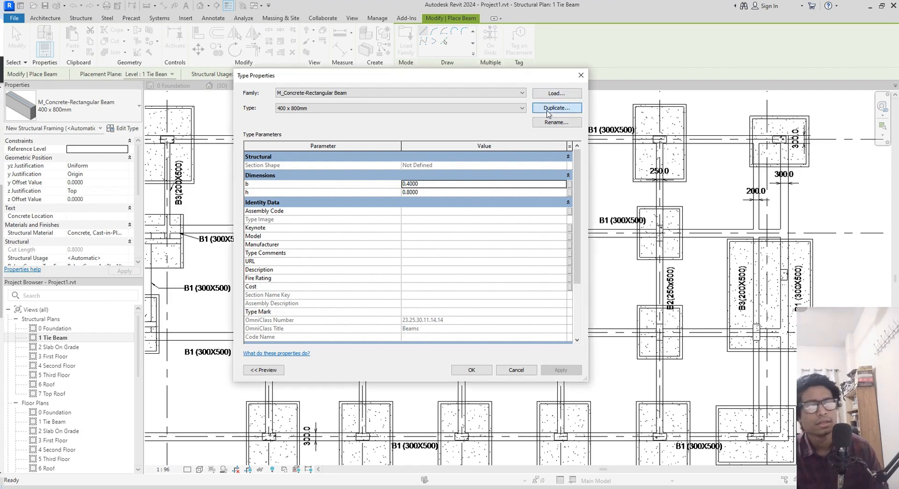
click(547, 109)
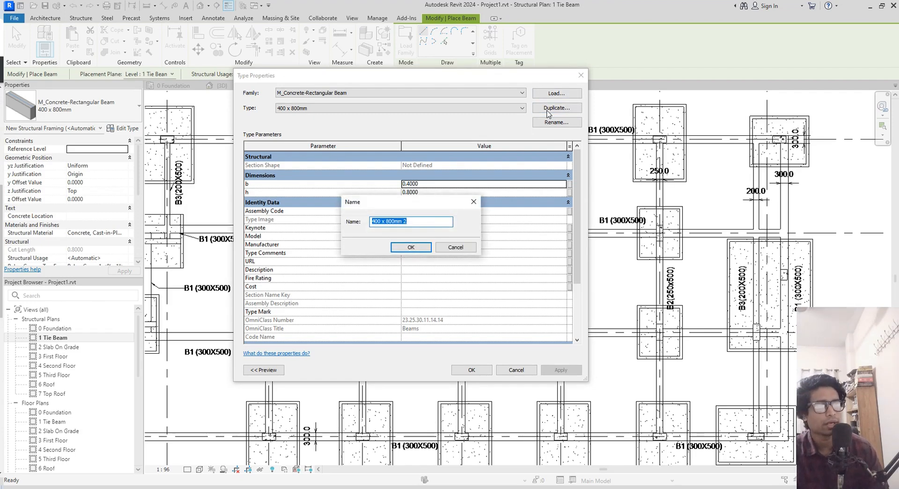
text(B1)
key(Return)
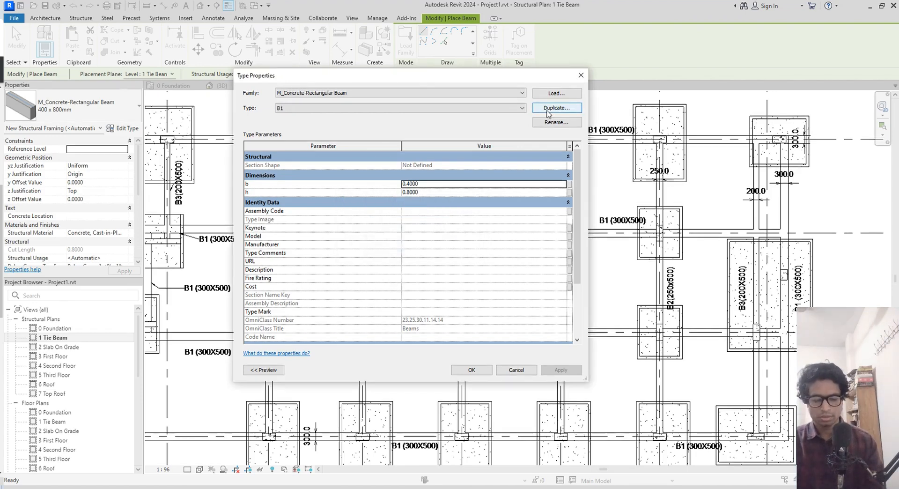
- Set the B1 beam type's width b to 0.3 and its height h to 0.5
click(473, 186)
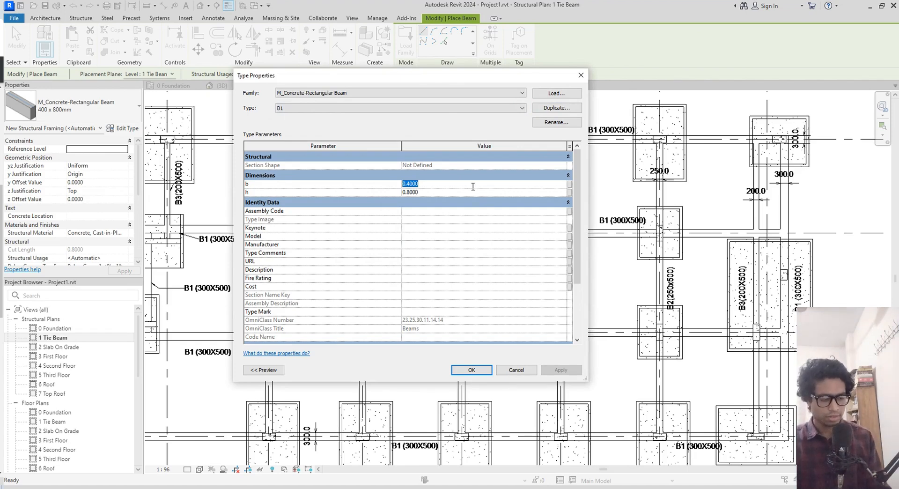
text(.3)
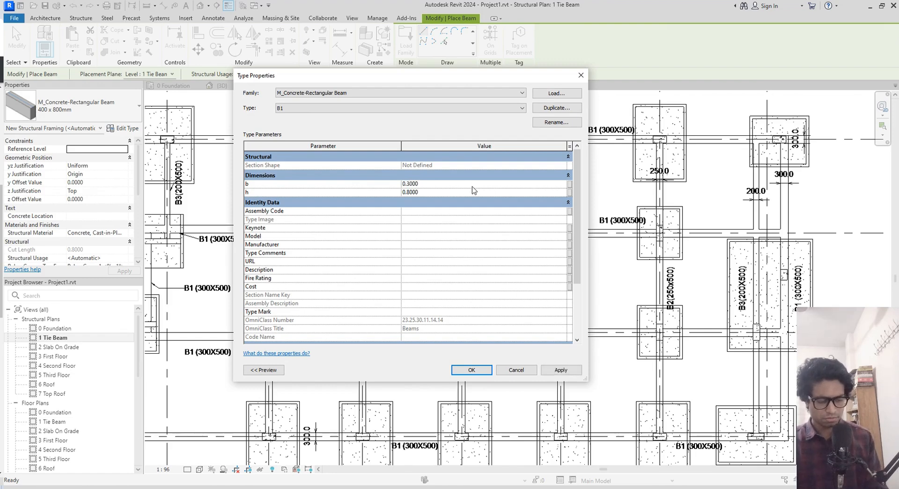
click(451, 196)
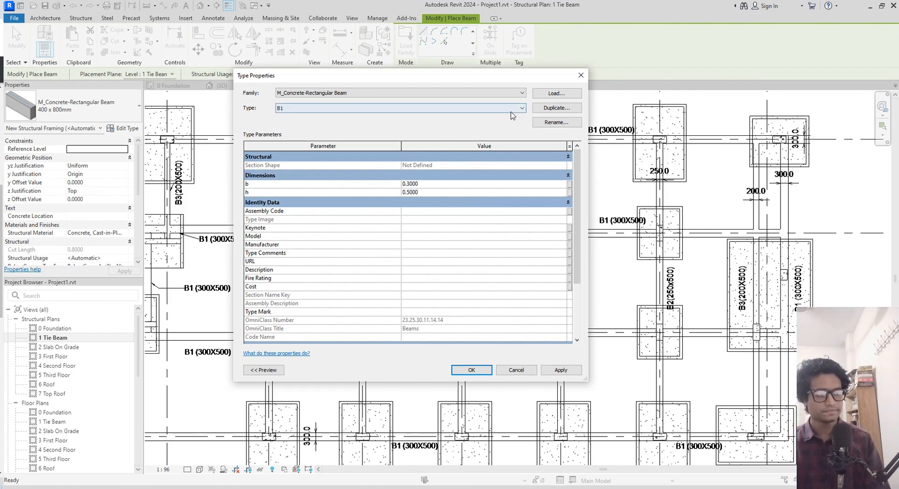
- Duplicate the B1 beam type as B2 and set its width b to 0.25
click(550, 109)
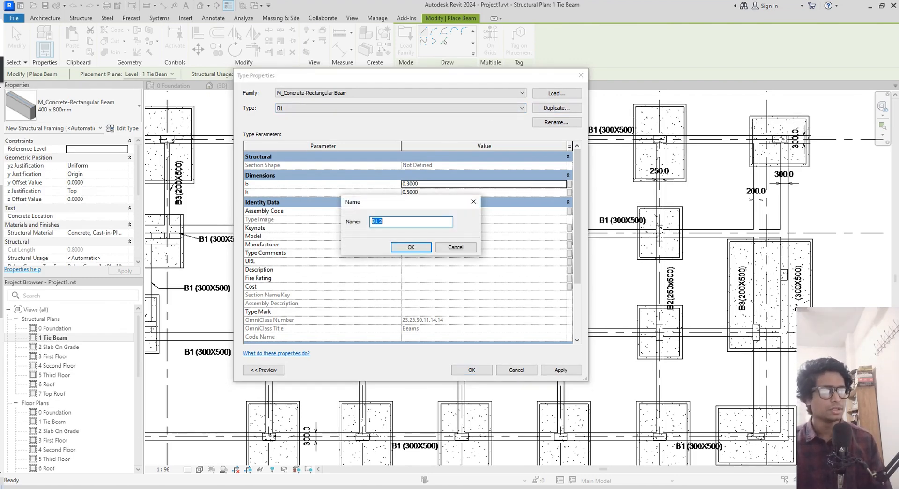
key(Return)
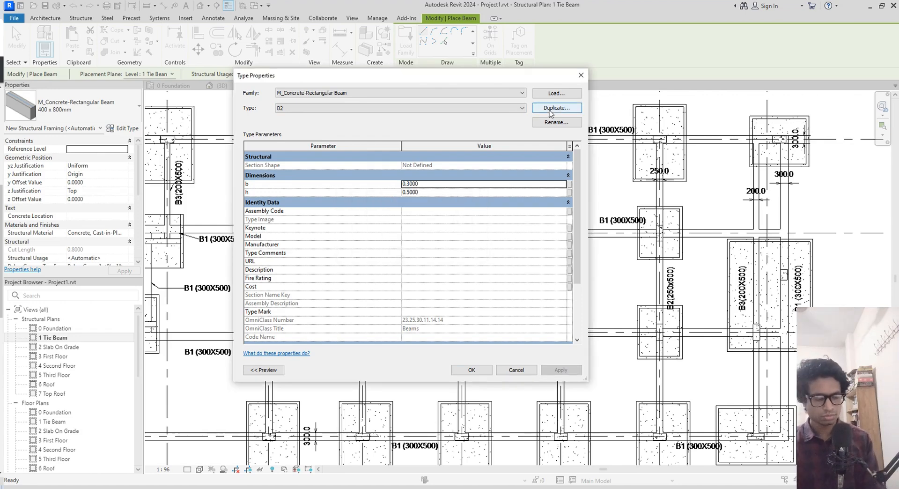
click(434, 186)
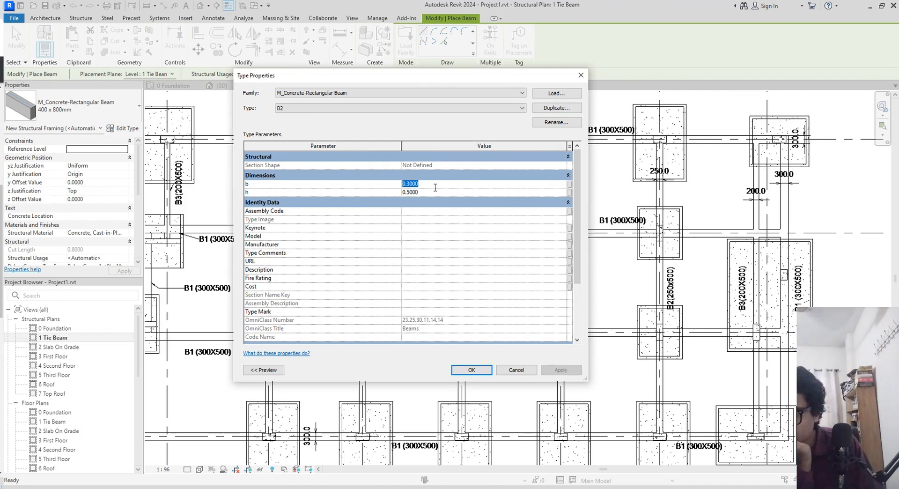
text(2)
key(Return)
key(BackSpace)
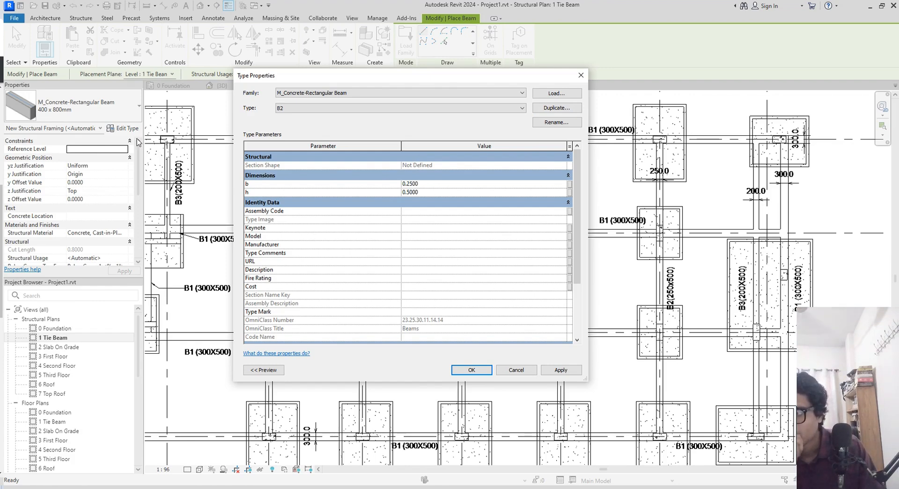
- Duplicate the B2 beam type as B3 and set its width b to 0.2
click(563, 111)
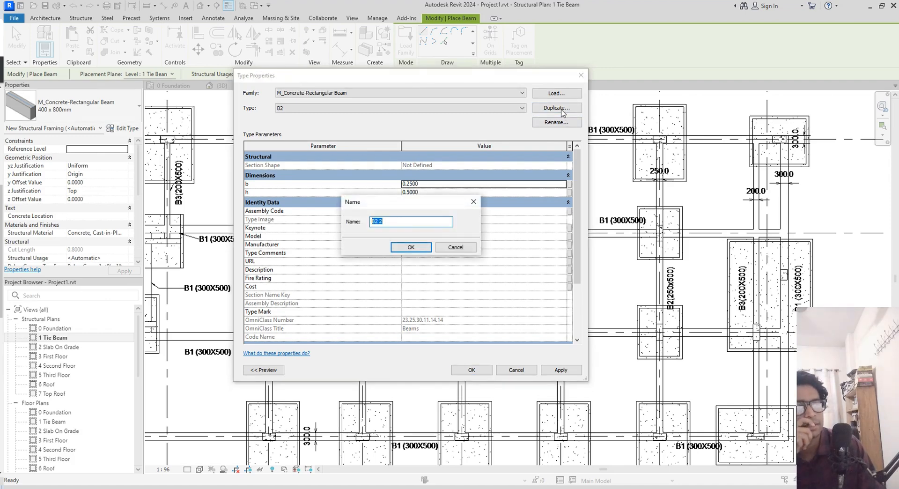
text(B3)
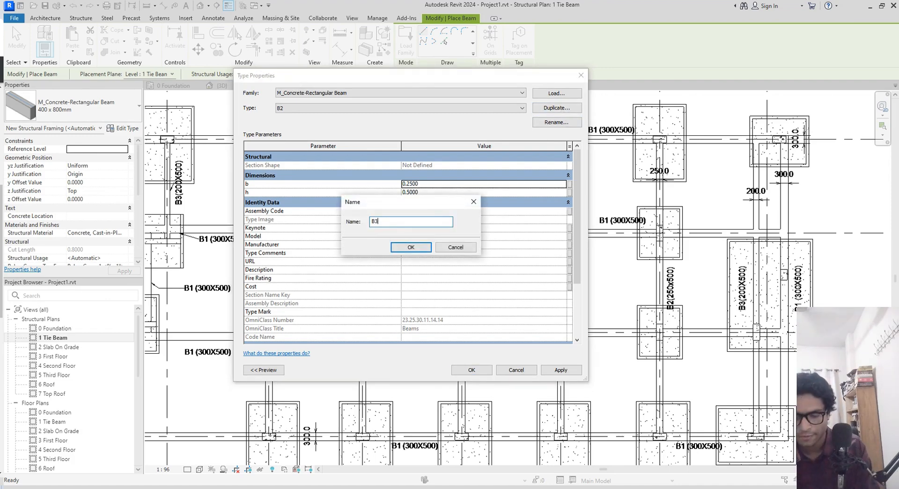
key(Return)
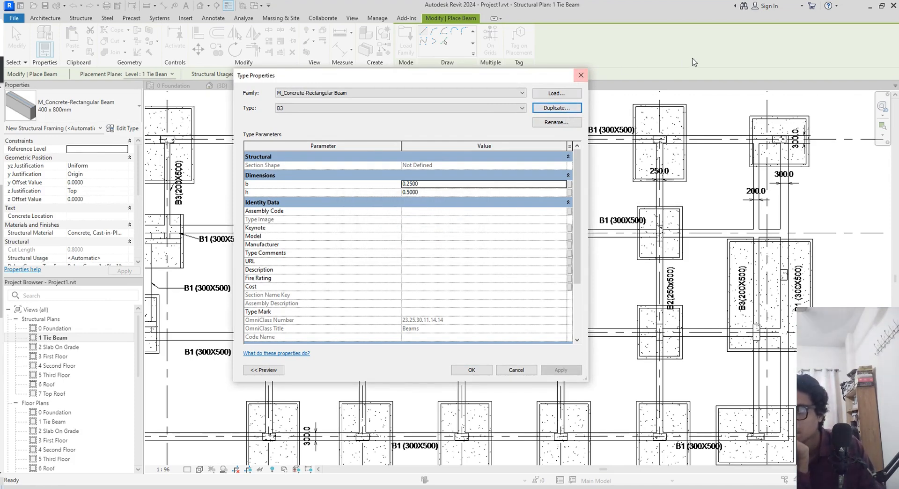
click(440, 184)
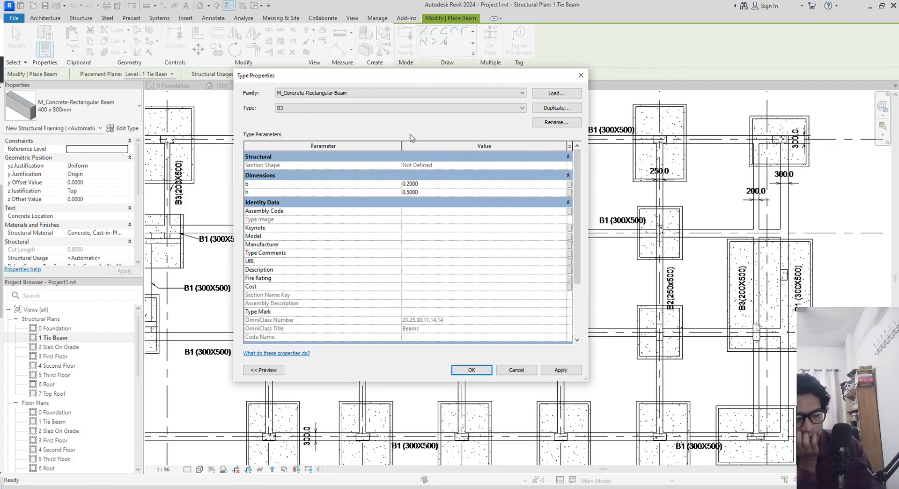
- Review the b and h dimensions of the B1 and B2 beam types
click(364, 108)
click(299, 131)
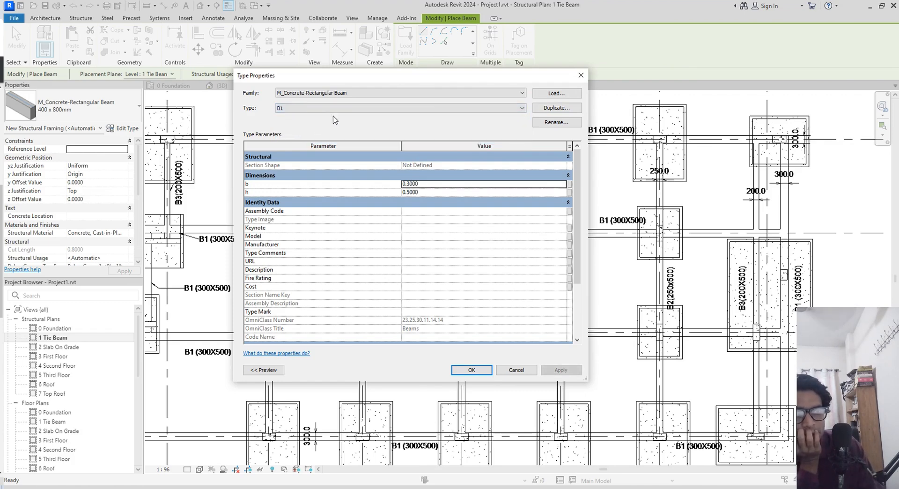
click(334, 108)
click(295, 135)
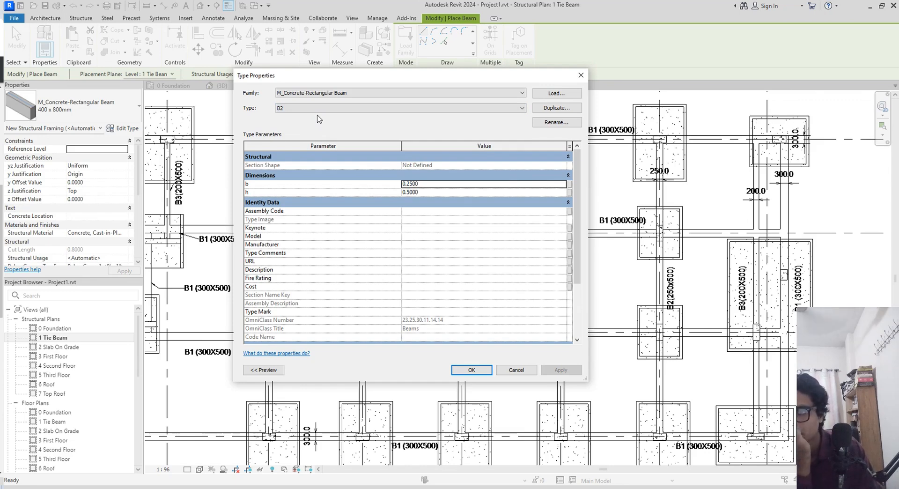
- Check the b and h dimensions of the B3 beam type and accept the type properties
click(505, 107)
click(282, 137)
click(288, 112)
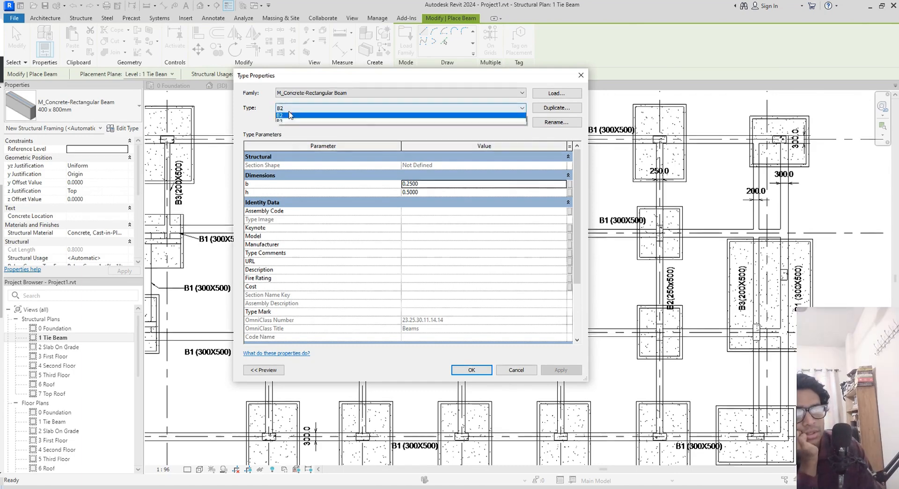
click(283, 142)
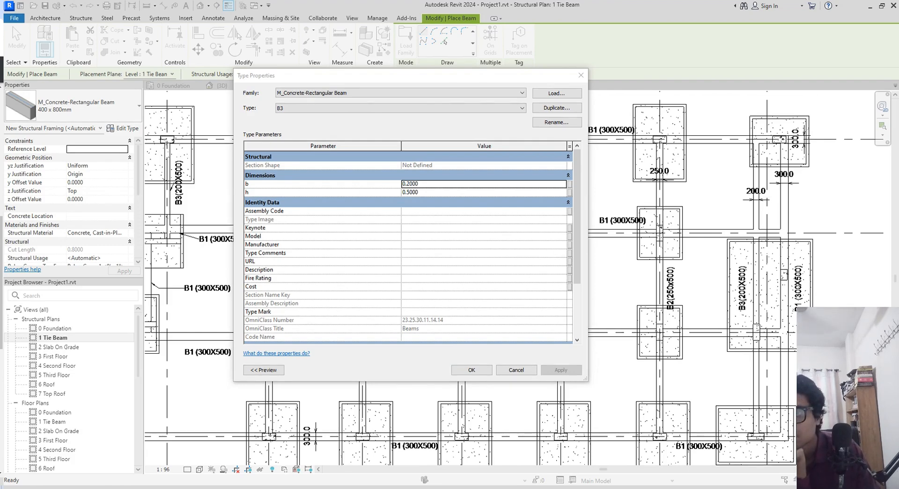
click(471, 369)
click(388, 224)
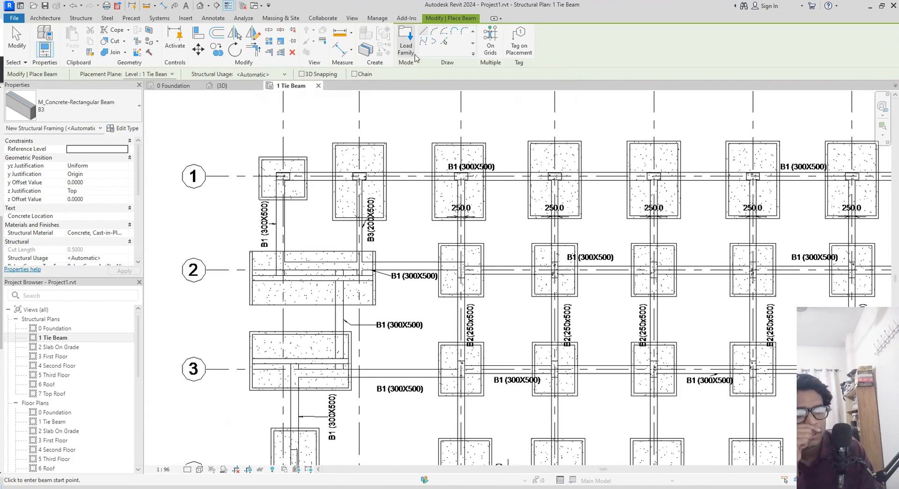
- Place a B1 beam along grid line 1 by picking its line in the imported plan
click(116, 106)
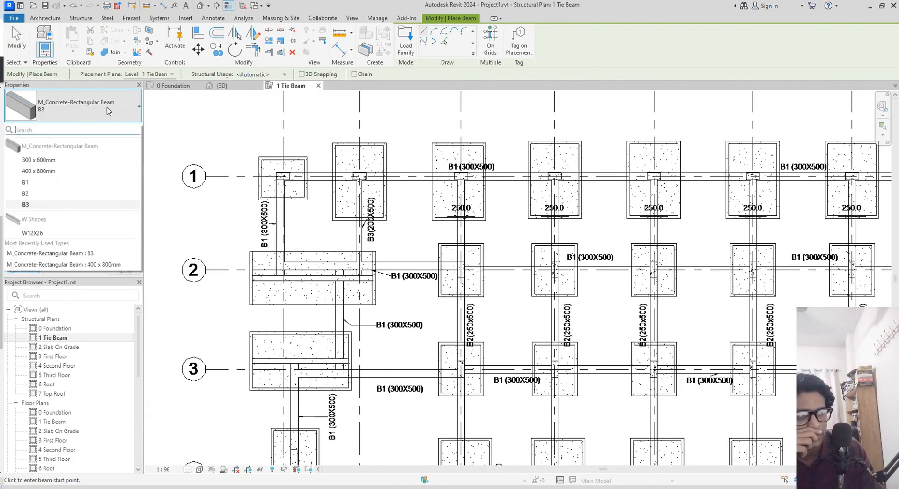
click(32, 184)
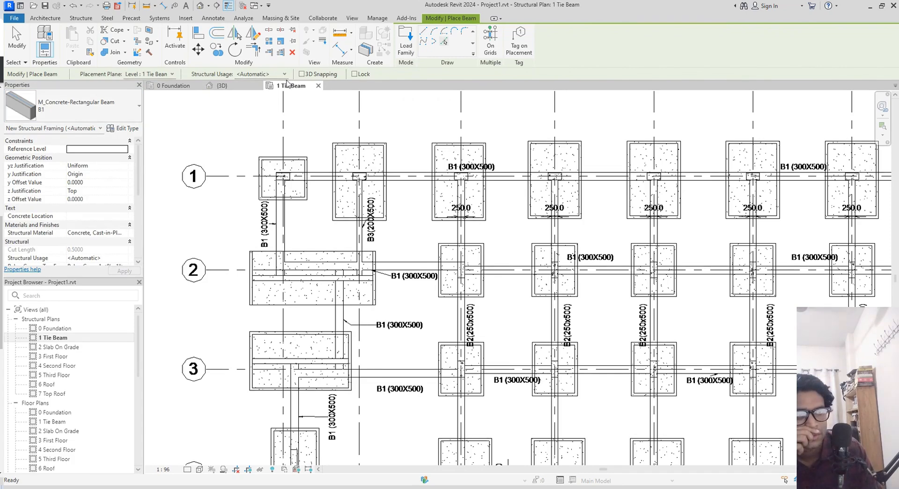
scroll(396, 177, up, 5)
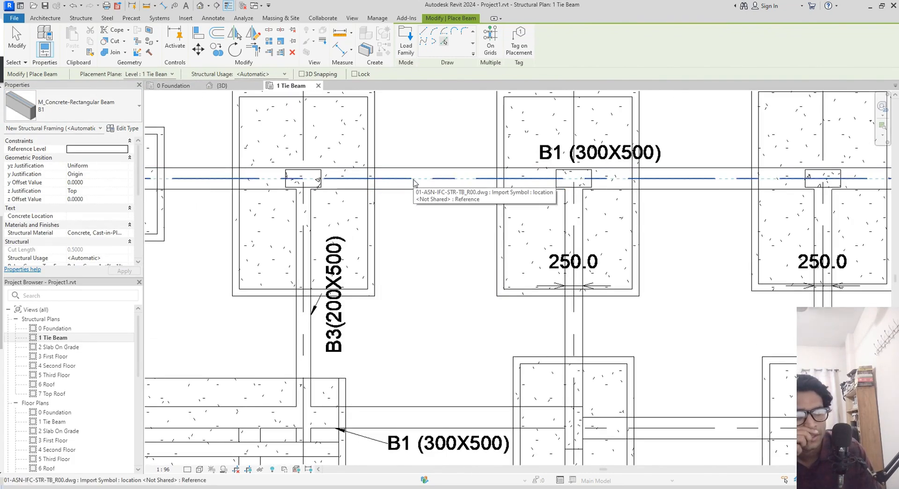
scroll(414, 187, down, 3)
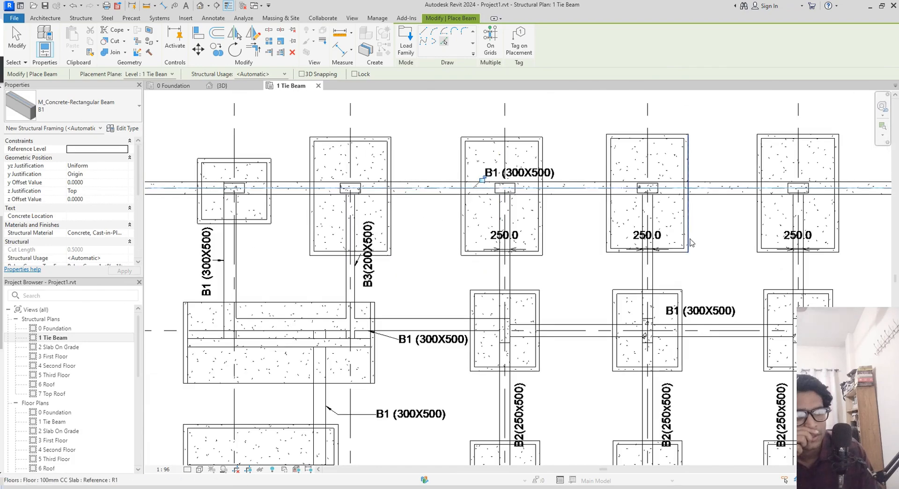
- Place a B1 beam on the inner edge line of the vertical B1 strip through the large footing at the plan's right end
middle_drag(691, 238, 310, 200)
middle_drag(851, 202, 436, 196)
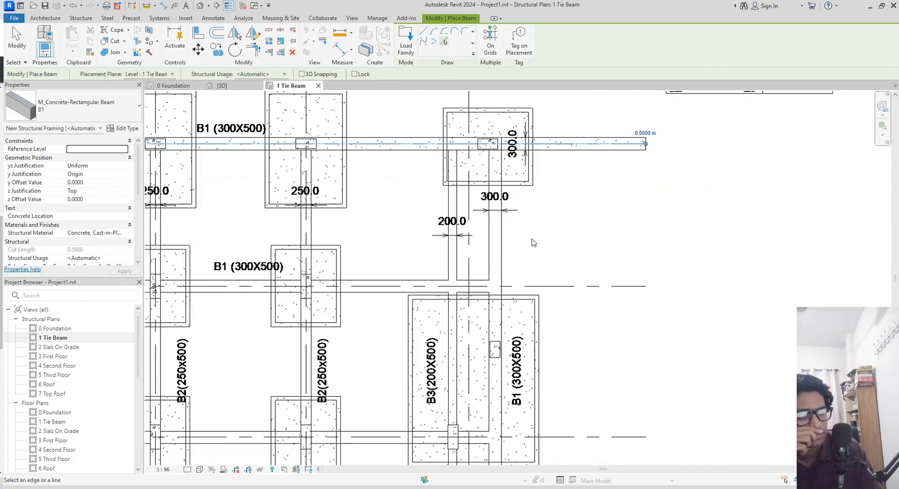
middle_drag(531, 252, 616, 187)
scroll(652, 339, up, 3)
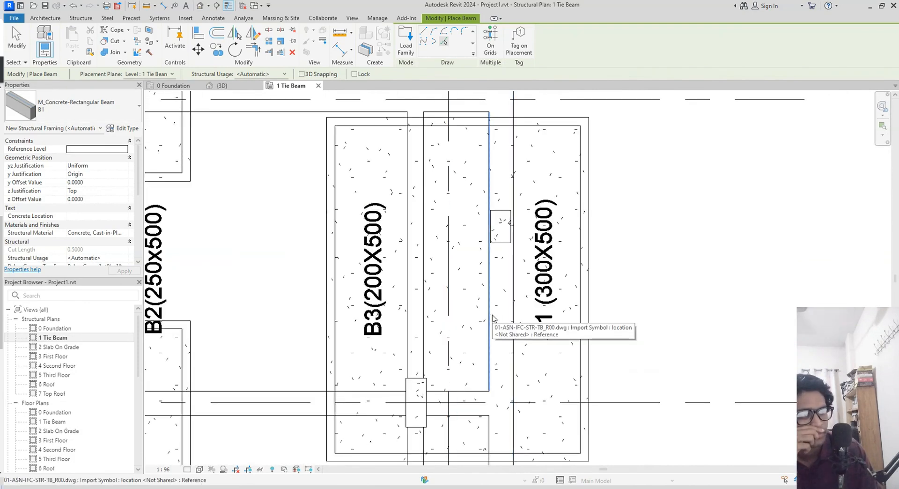
click(490, 317)
scroll(538, 319, down, 2)
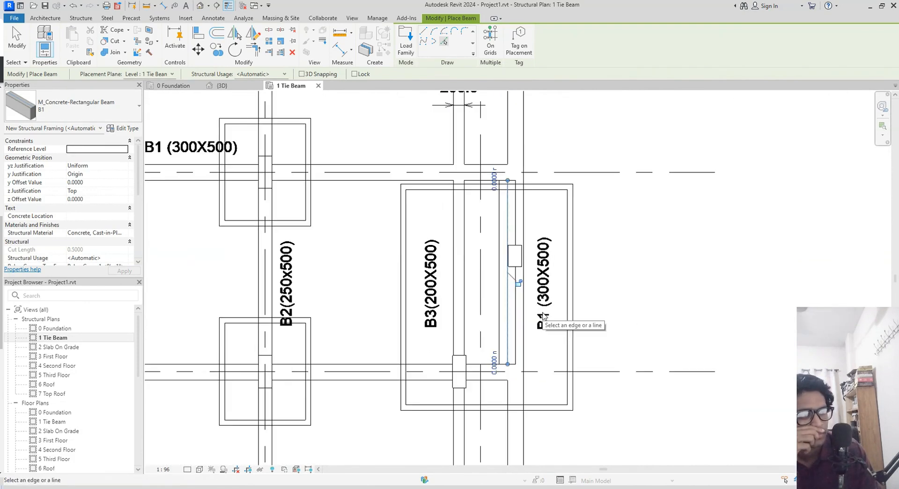
- Place a B1 beam along grid line 4 by picking its line in the imported plan
scroll(463, 302, down, 2)
middle_drag(461, 360, 604, 115)
scroll(508, 322, up, 3)
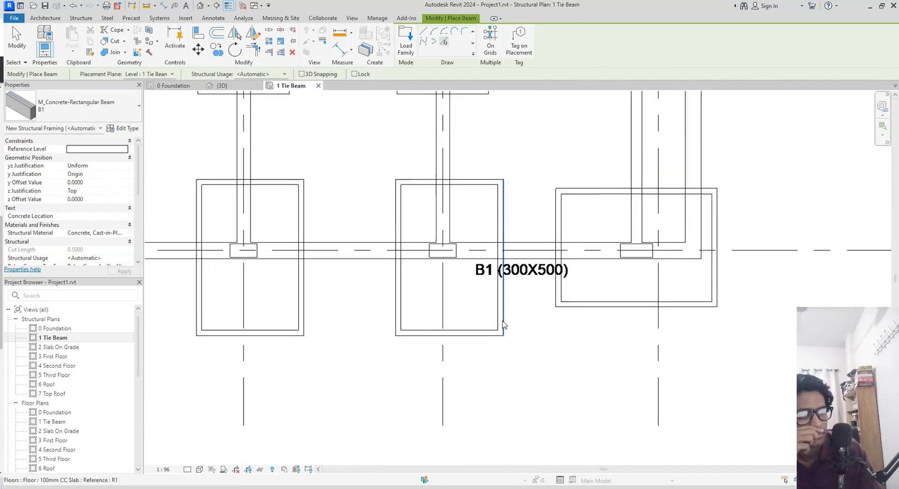
click(358, 244)
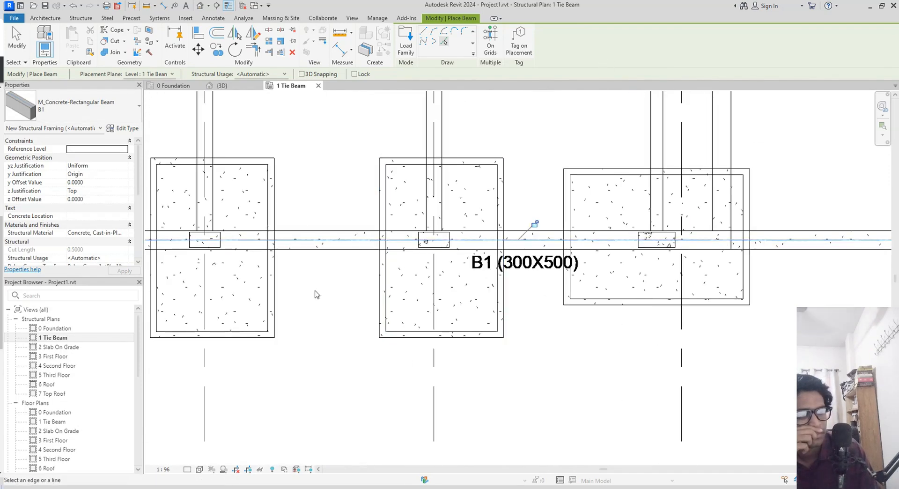
- Place a B1 beam on the left edge line of the vertical B1 strip between grids 3 and 4 at the plan's left end
scroll(322, 298, down, 2)
middle_drag(321, 298, 885, 300)
scroll(243, 232, down, 2)
middle_drag(243, 232, 818, 270)
scroll(697, 244, up, 3)
scroll(619, 246, up, 2)
scroll(622, 250, up, 1)
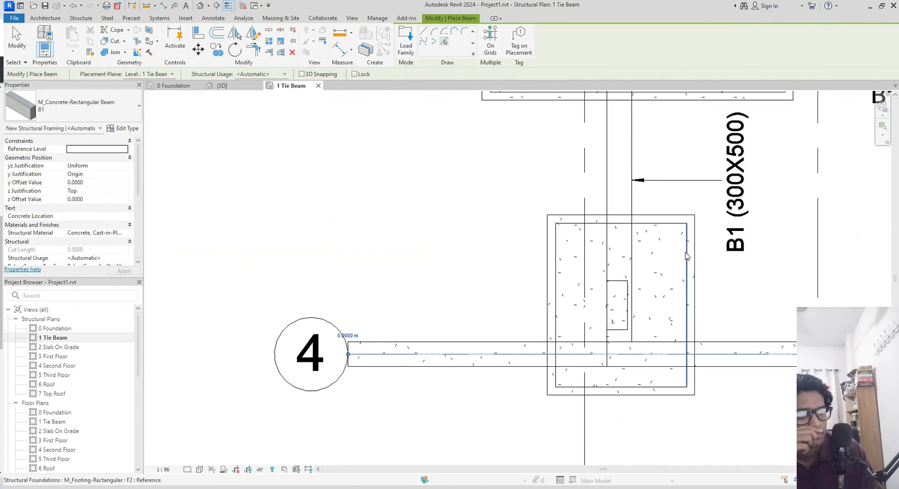
middle_drag(694, 257, 582, 278)
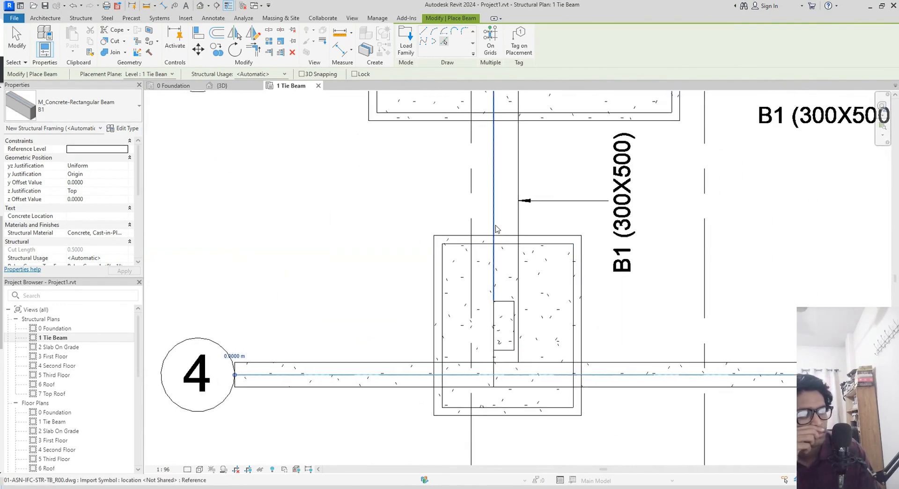
scroll(519, 229, up, 2)
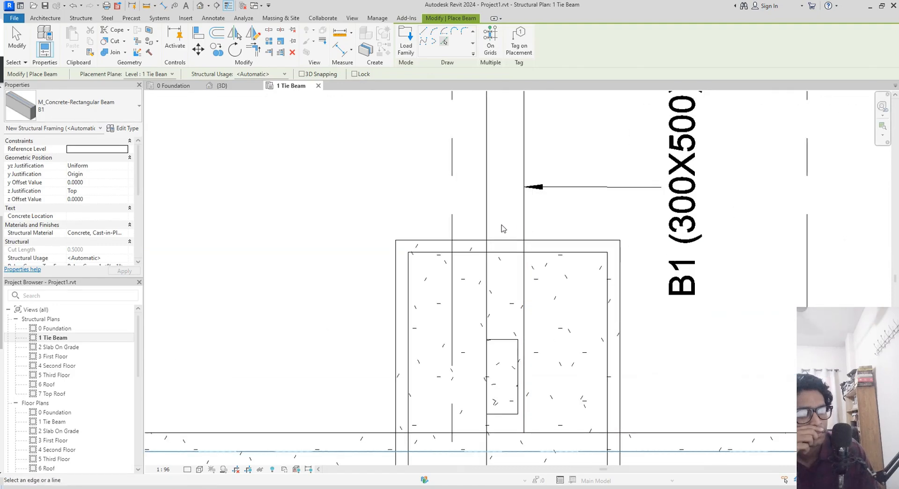
scroll(507, 241, down, 3)
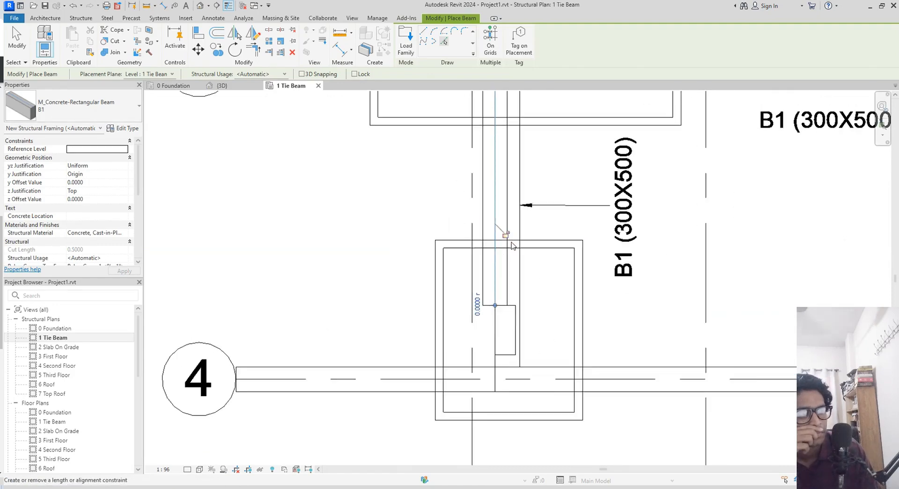
- Place a B1 beam on the left edge line of the vertical B1 strip between grids 1 and 2, and end beam placement
middle_drag(508, 279, 488, 473)
middle_drag(495, 170, 511, 245)
click(462, 229)
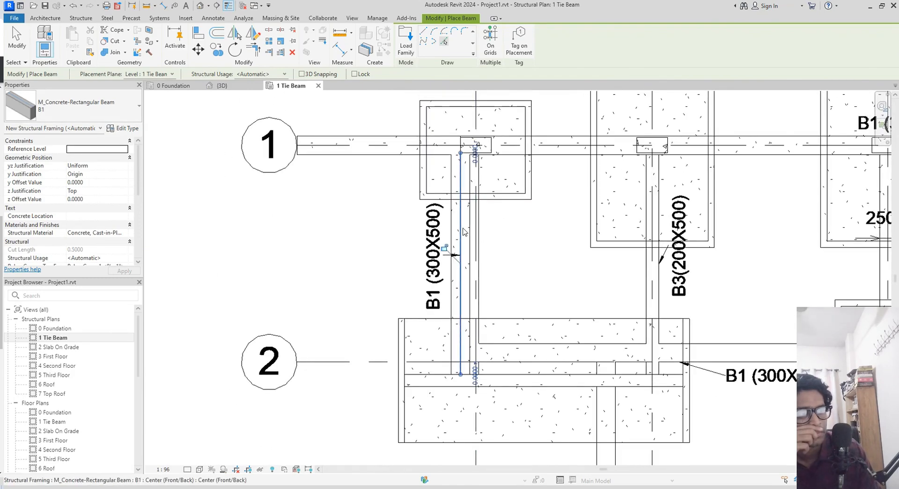
scroll(487, 228, up, 2)
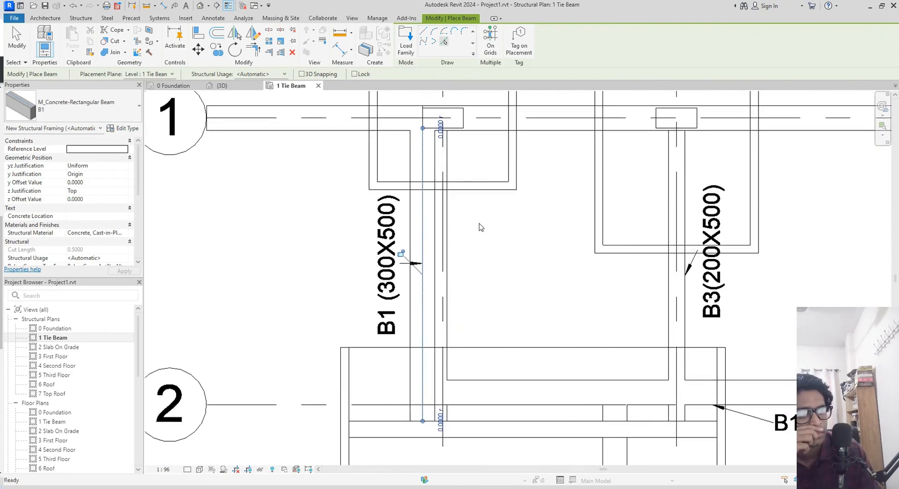
key(Escape)
key(Escape)
- Move the vertical B1 beam between grids 1 and 2 sideways so its right edge meets the plan's right beam line
scroll(482, 255, up, 2)
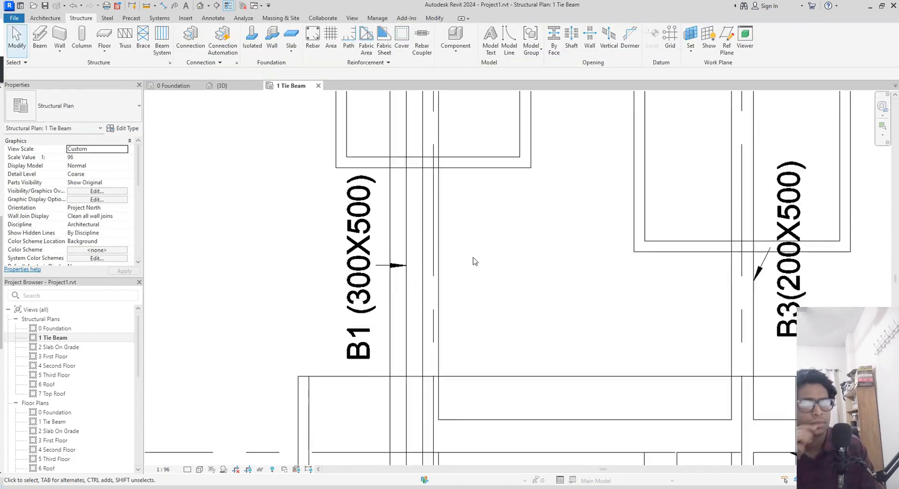
click(415, 293)
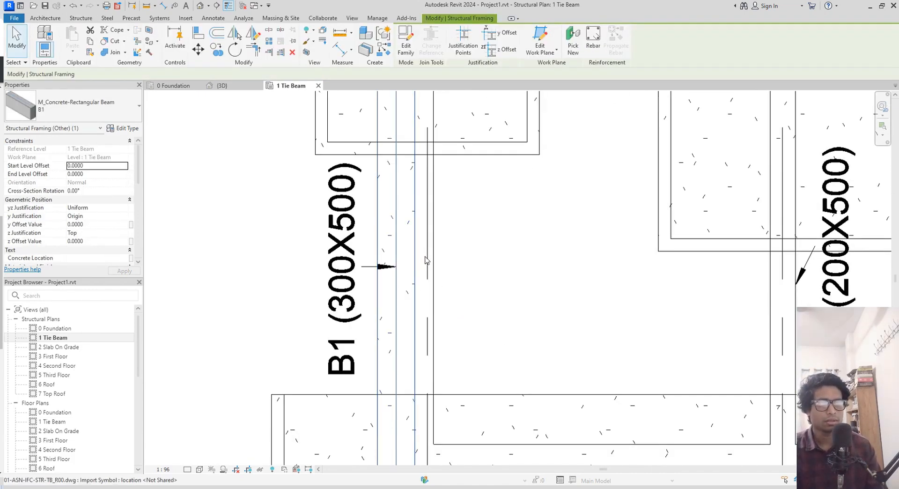
key(m)
key(v)
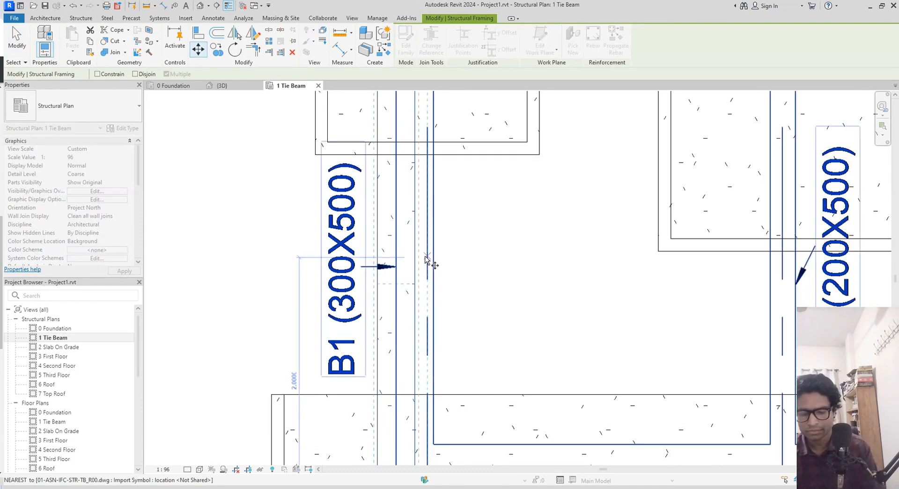
scroll(418, 260, up, 2)
click(407, 237)
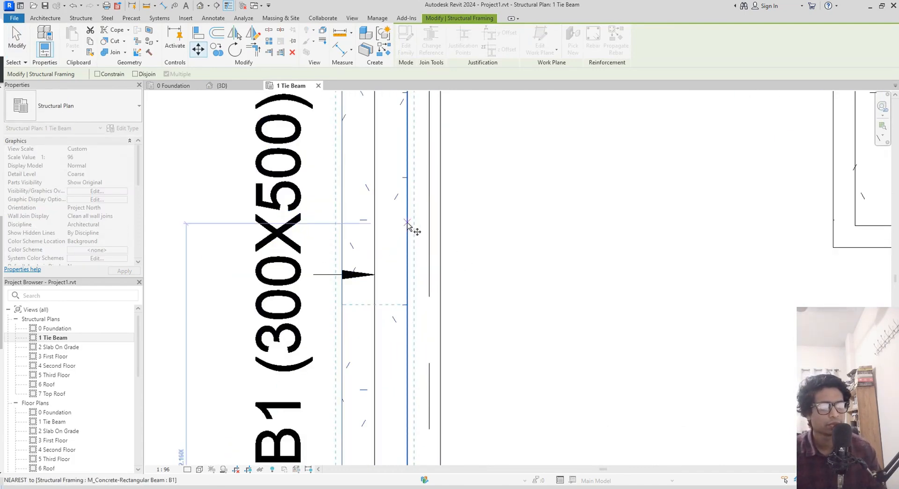
click(440, 225)
scroll(467, 236, down, 5)
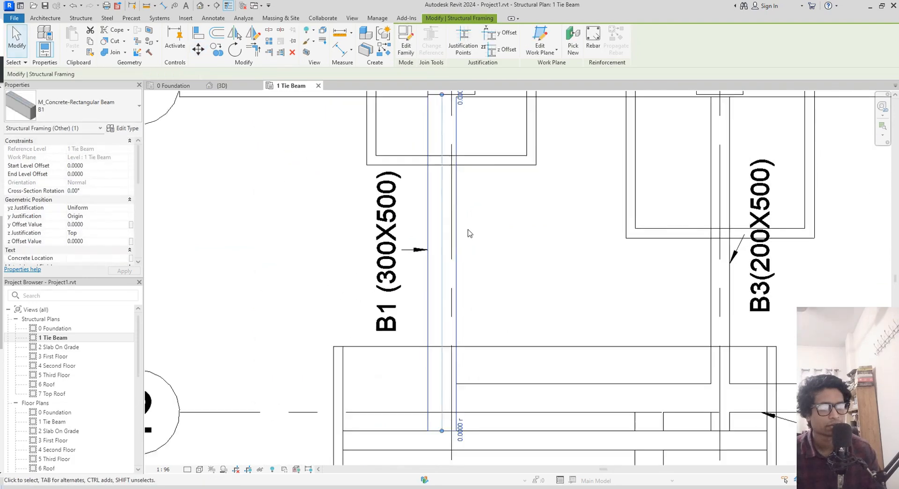
- Move the vertical B1 beam between grids 3 and 4 so its right edge sits on the plan's right beam line
mouse_move(473, 165)
middle_down()
mouse_move(487, 323)
mouse_move(471, 96)
mouse_move(477, 6)
middle_up()
middle_drag(481, 358, 455, 63)
middle_drag(460, 220, 475, 412)
scroll(431, 290, up, 3)
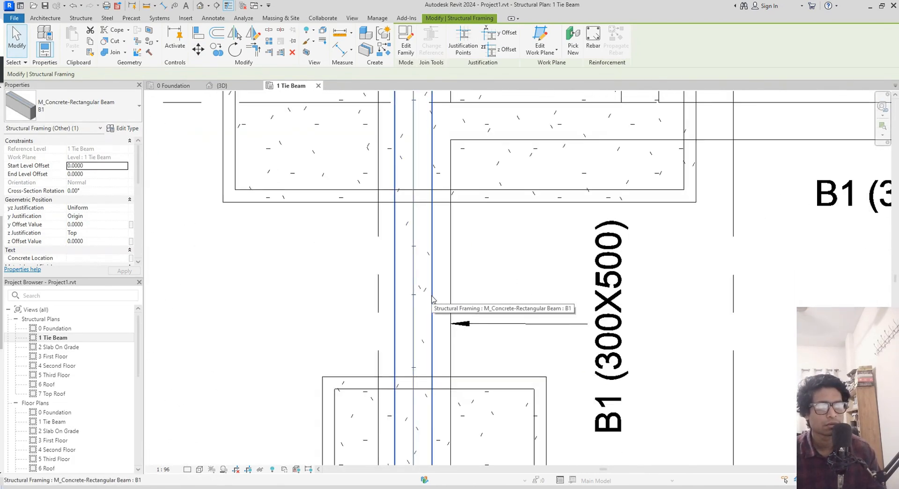
key(m)
key(v)
scroll(440, 301, up, 2)
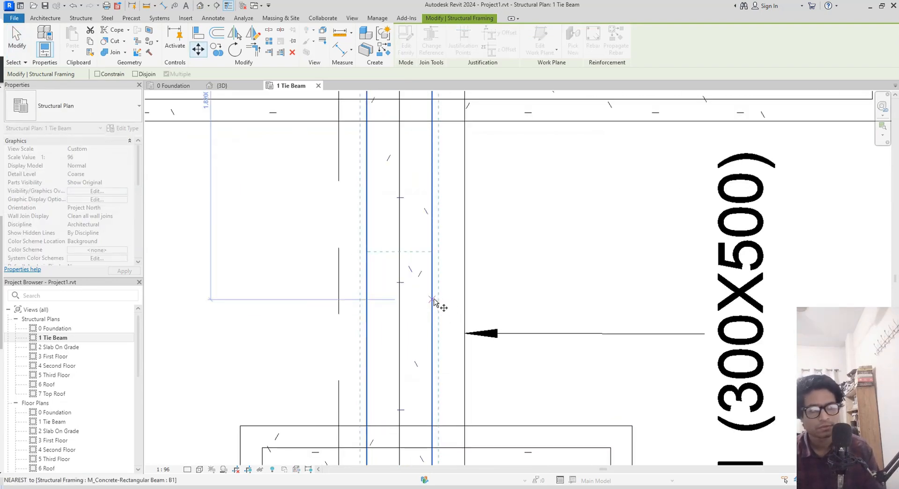
click(432, 300)
click(463, 300)
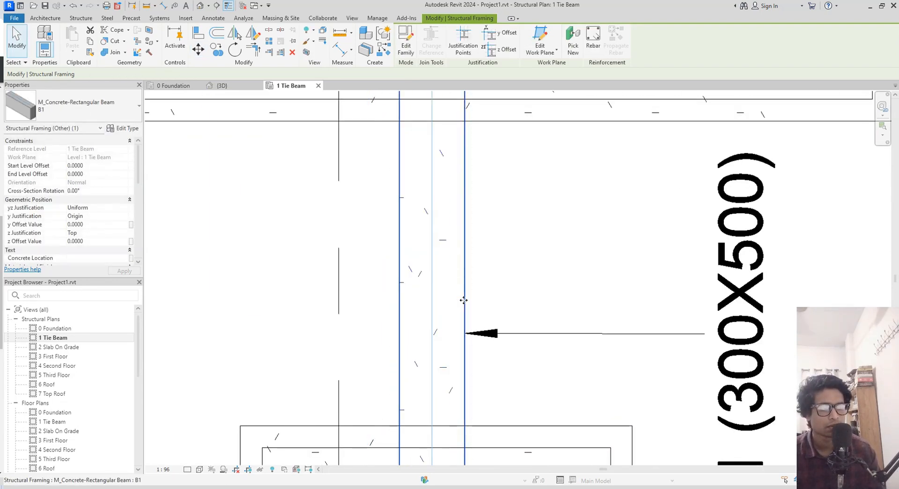
scroll(463, 300, down, 3)
- Trim the grid 4 beam and the leftmost vertical B1 beam into a corner, keeping the part running right from it
middle_drag(463, 300, 466, 156)
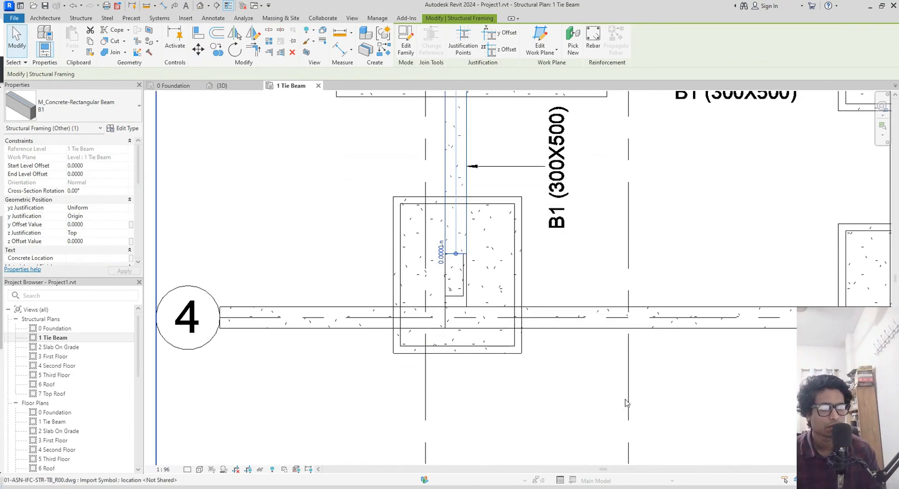
middle_drag(580, 386, 534, 370)
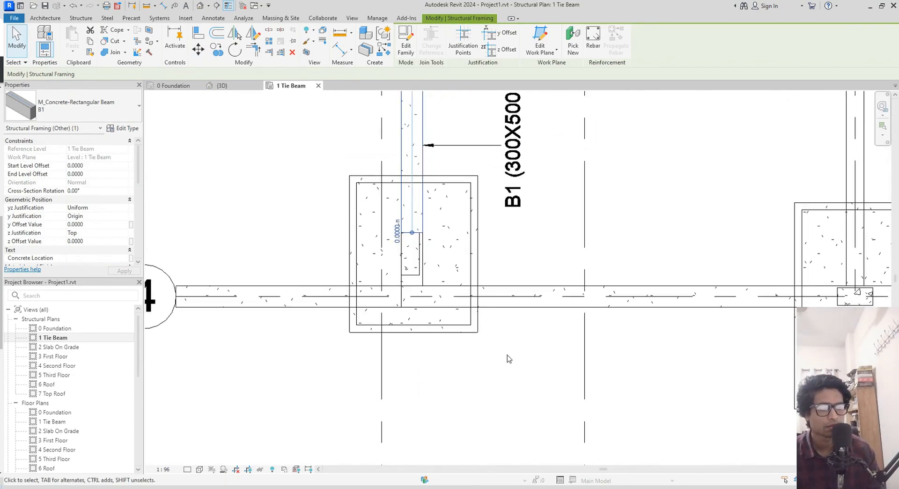
key(t)
key(r)
click(532, 287)
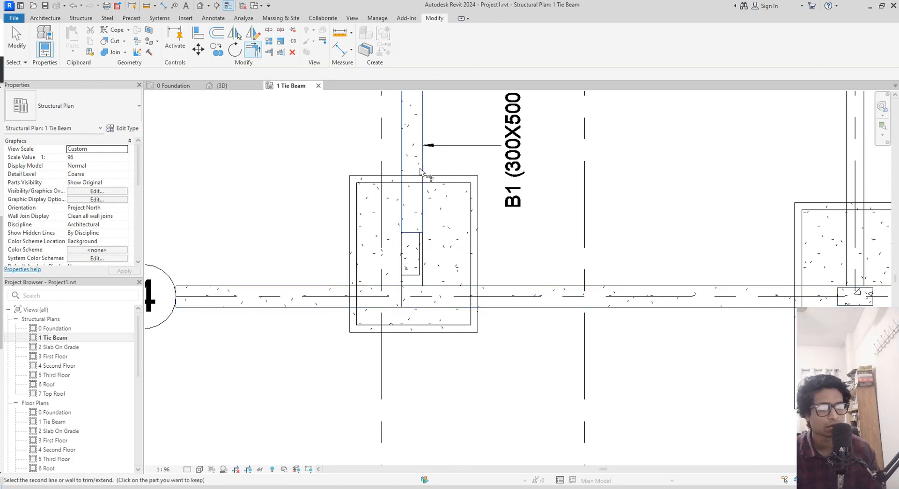
scroll(427, 175, down, 3)
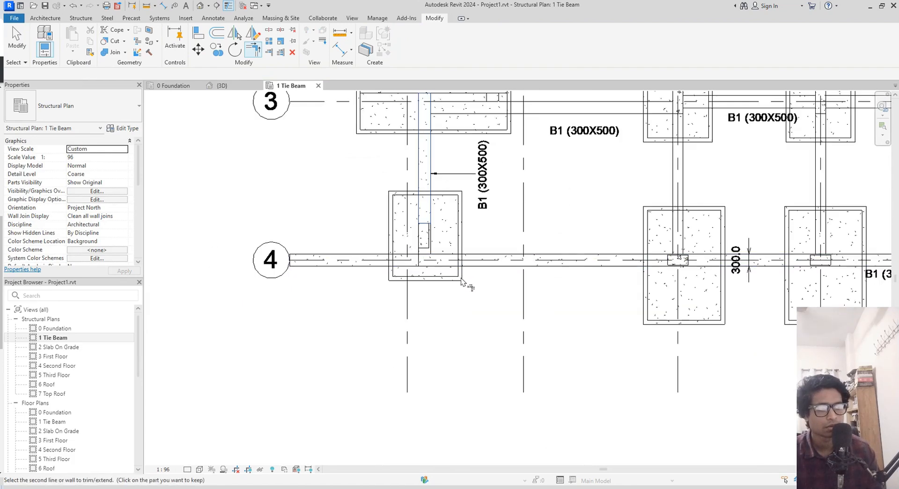
scroll(465, 281, up, 3)
click(492, 243)
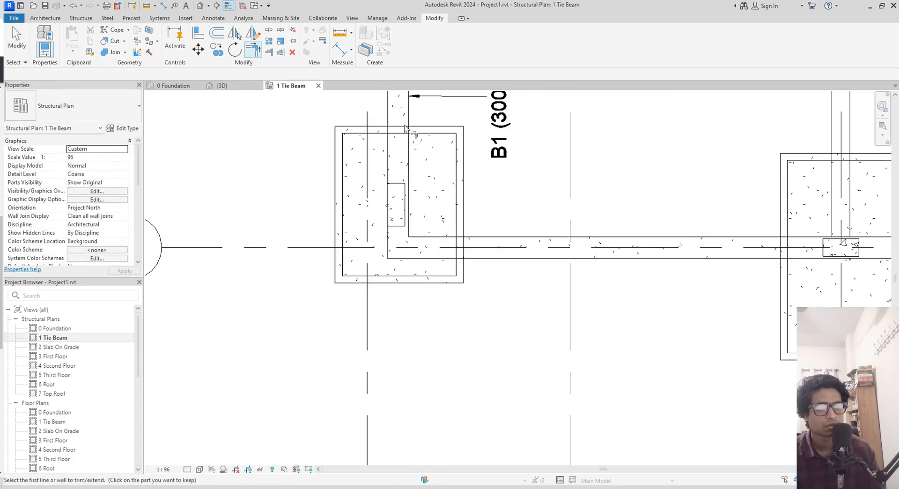
- Extend the vertical B1 beam from grid 4 up to grid 1 and trim it with the grid 1 beam into a corner
scroll(453, 337, down, 3)
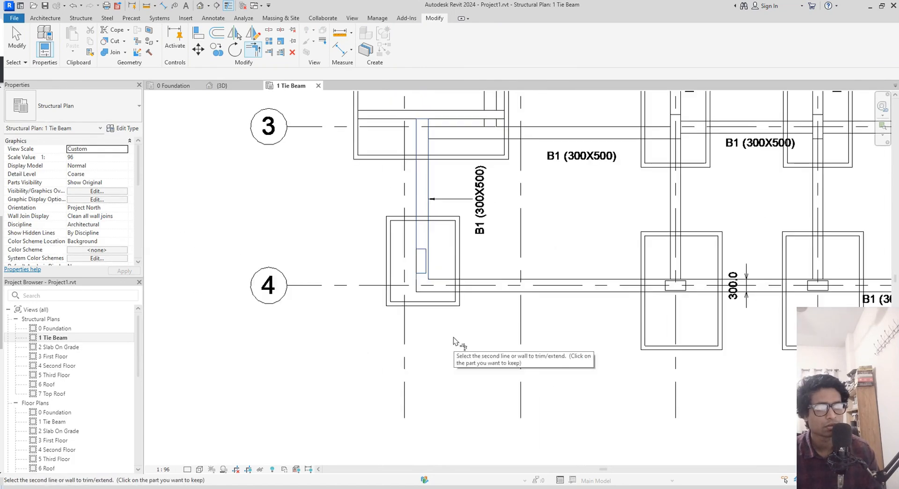
middle_drag(429, 128, 420, 296)
middle_drag(455, 147, 469, 478)
scroll(454, 352, up, 3)
scroll(454, 352, down, 3)
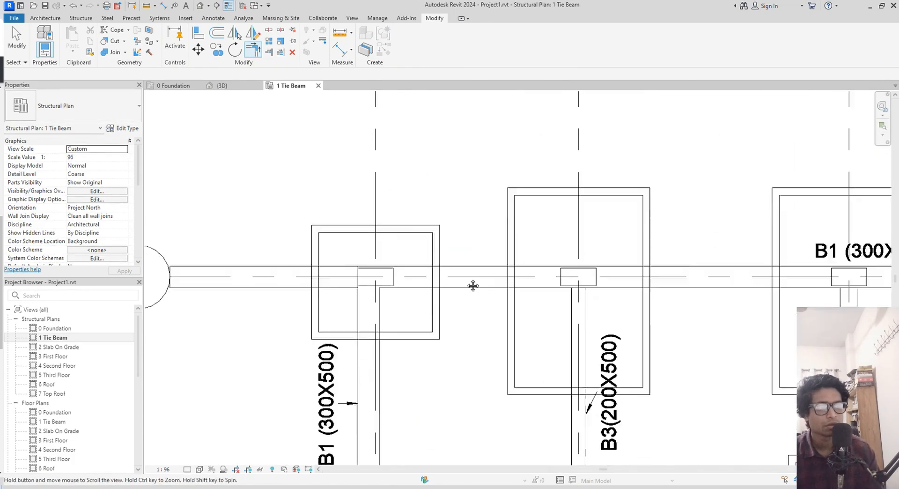
scroll(474, 231, up, 3)
scroll(398, 279, up, 2)
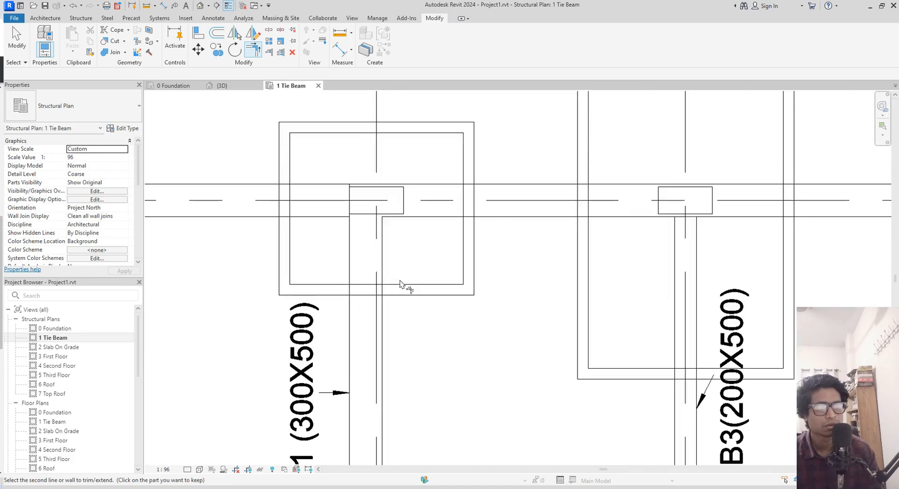
click(491, 220)
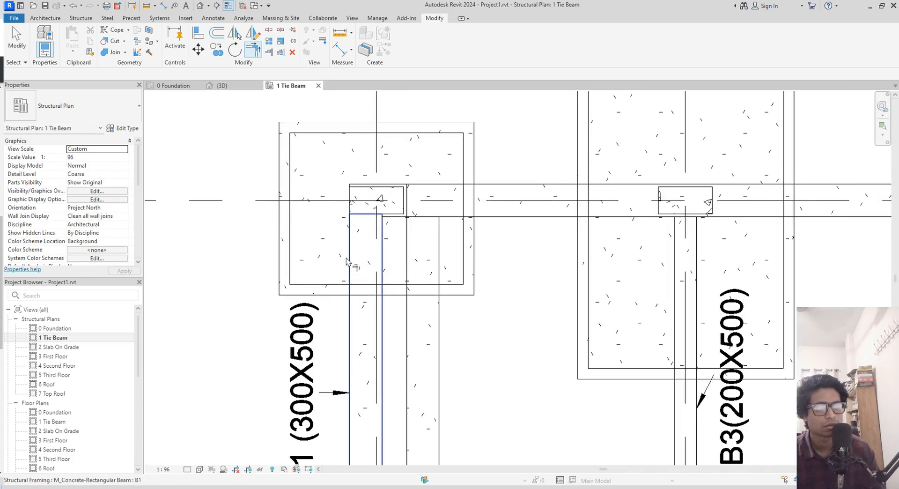
scroll(374, 265, down, 5)
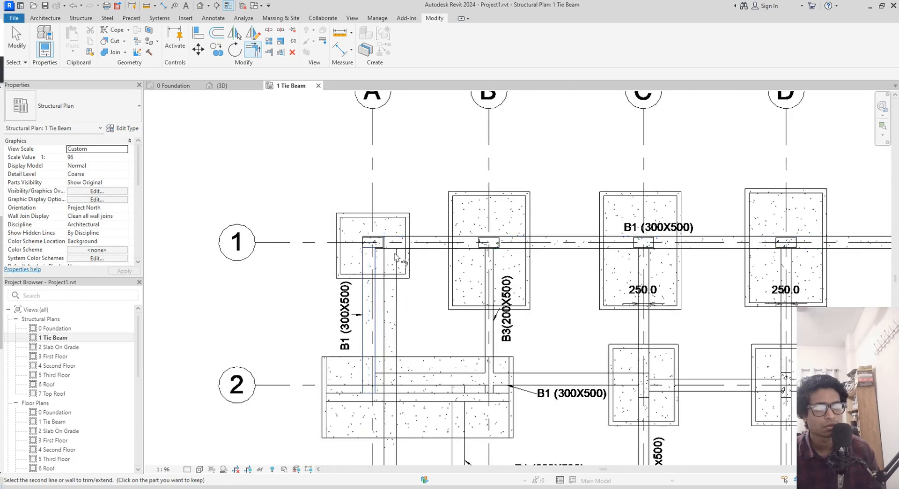
scroll(402, 251, up, 4)
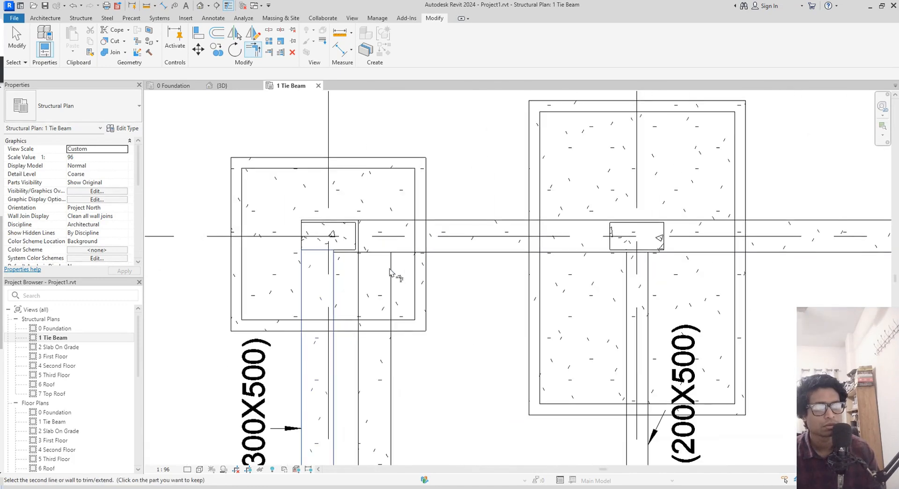
scroll(337, 289, up, 2)
middle_drag(450, 322, 450, 278)
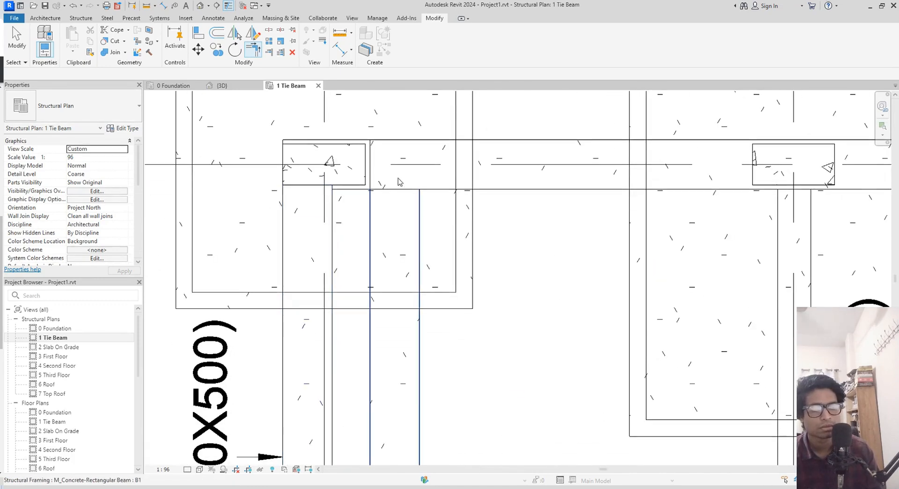
key(Escape)
key(Escape)
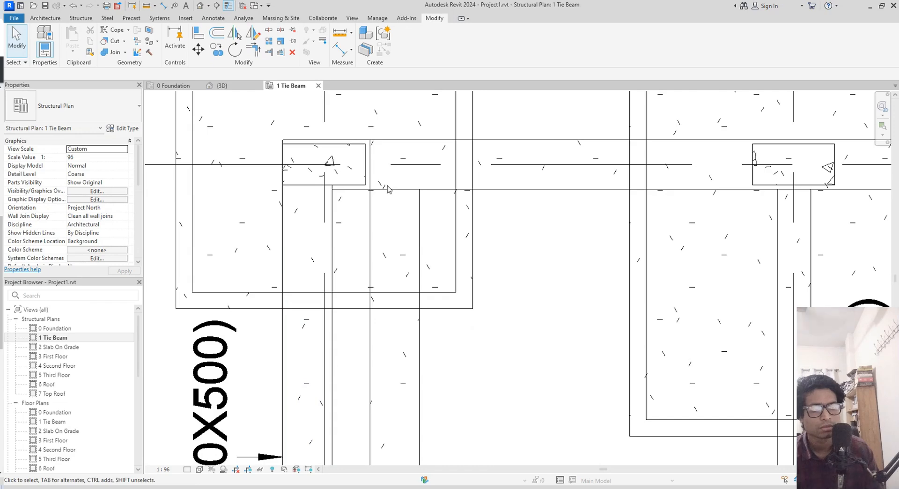
- Examine the run of the long vertical B1 beam from grid 1 down to grid 4 against the plan
click(475, 192)
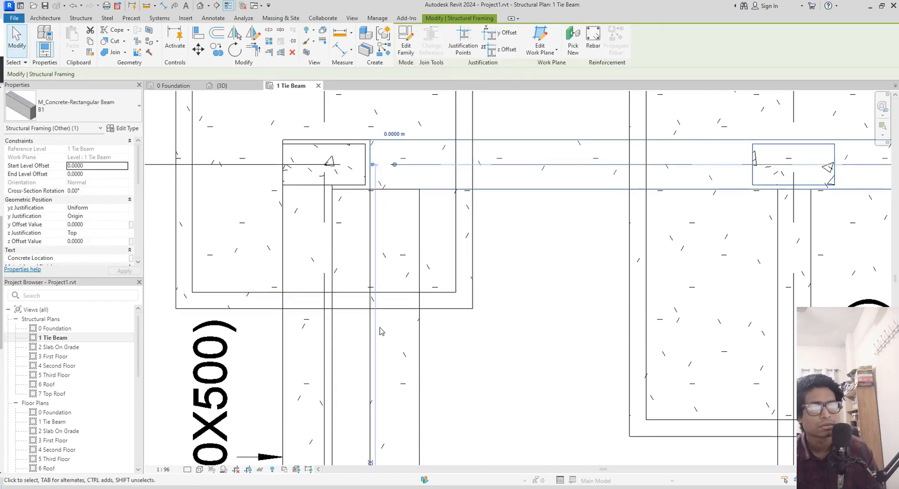
scroll(473, 229, down, 3)
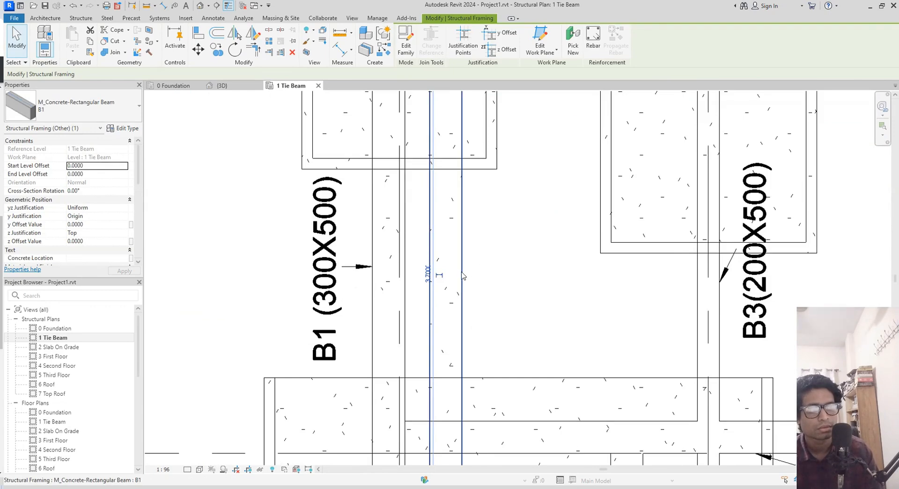
scroll(462, 275, down, 2)
scroll(462, 276, up, 2)
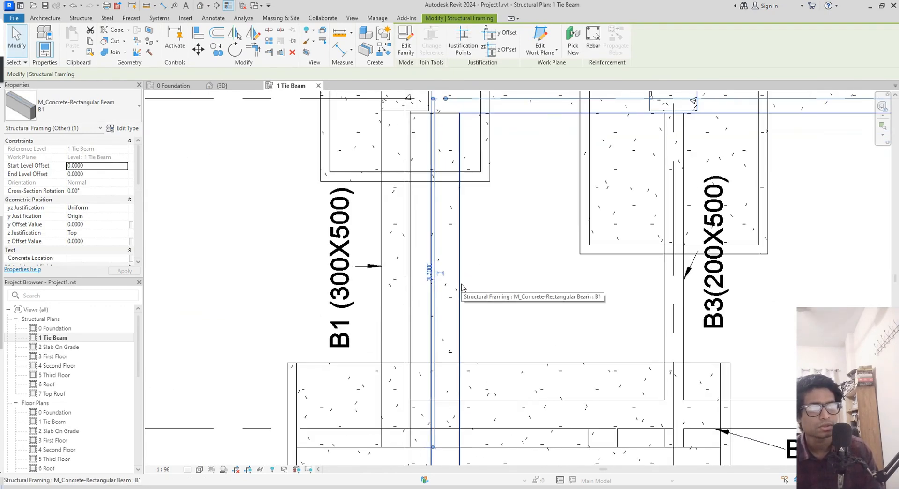
scroll(461, 285, down, 1)
middle_drag(461, 285, 439, 119)
scroll(463, 275, down, 2)
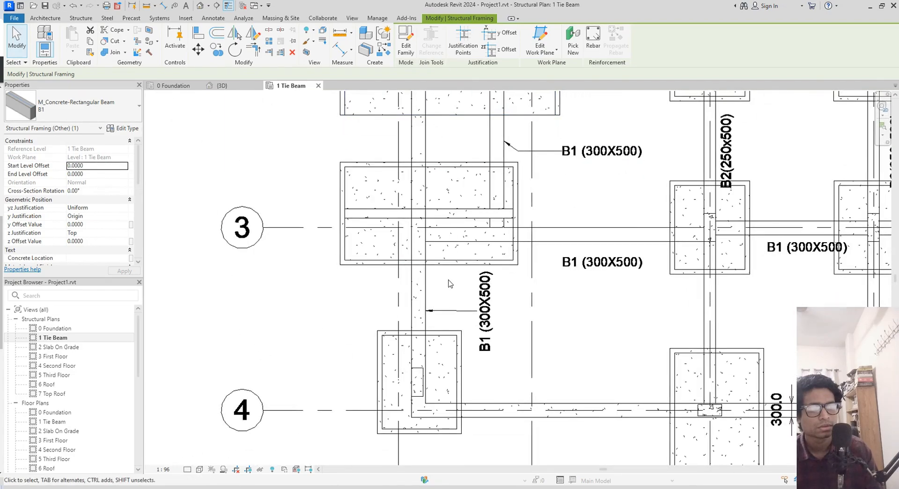
middle_drag(452, 297, 450, 382)
middle_drag(441, 237, 440, 374)
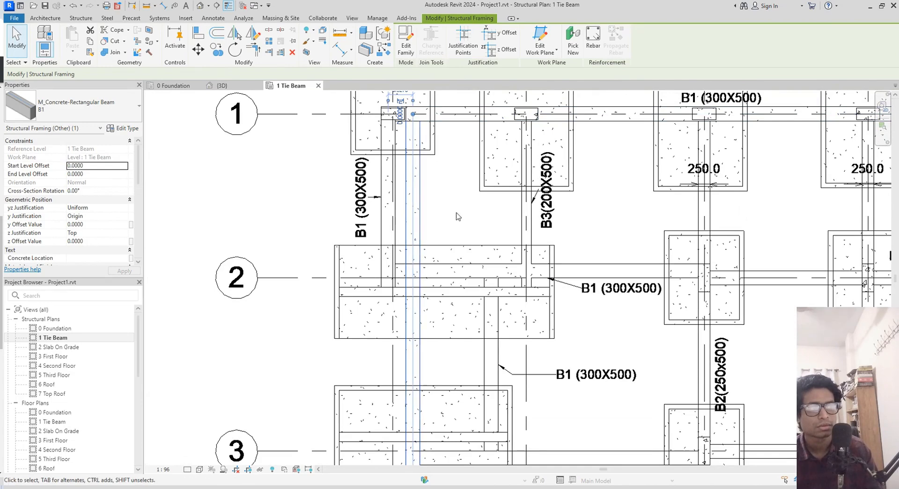
middle_drag(459, 220, 456, 37)
middle_drag(434, 200, 439, 224)
key(Escape)
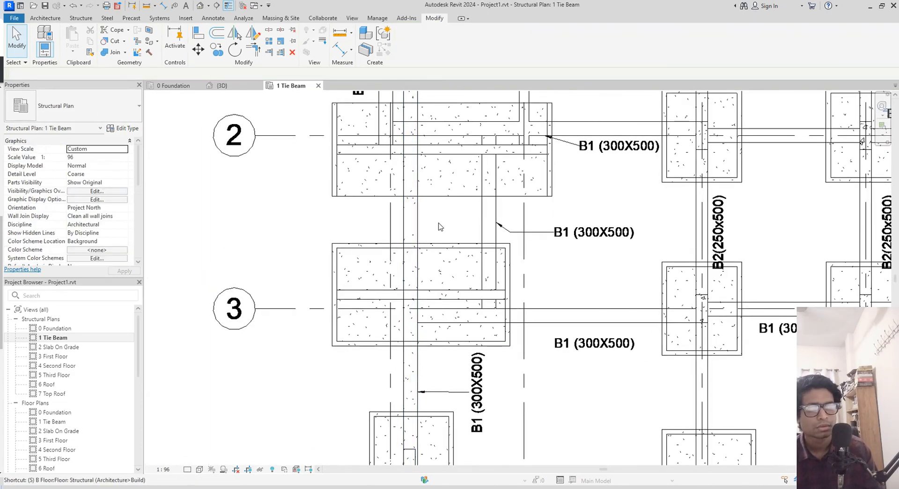
- Split the long vertical B1 beam between grids 2 and 3 and delete the part running up to grid 1
key(l)
click(420, 221)
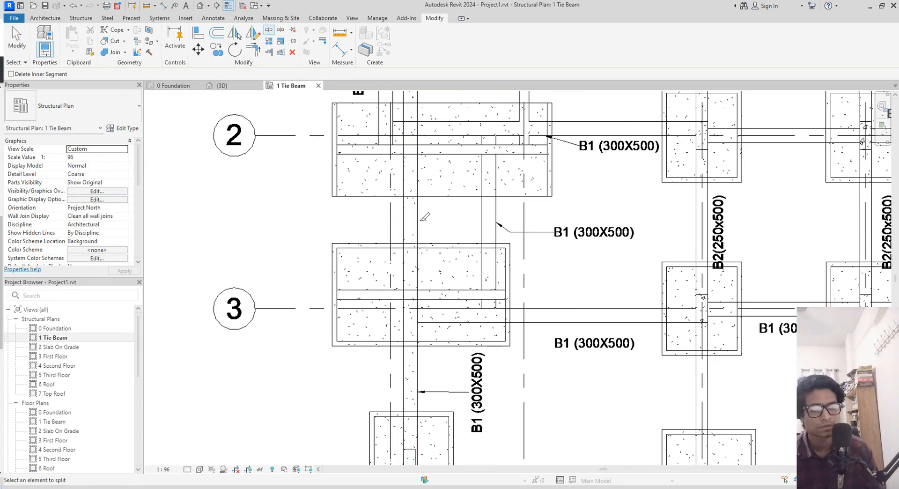
middle_drag(446, 233, 449, 288)
key(Escape)
click(424, 130)
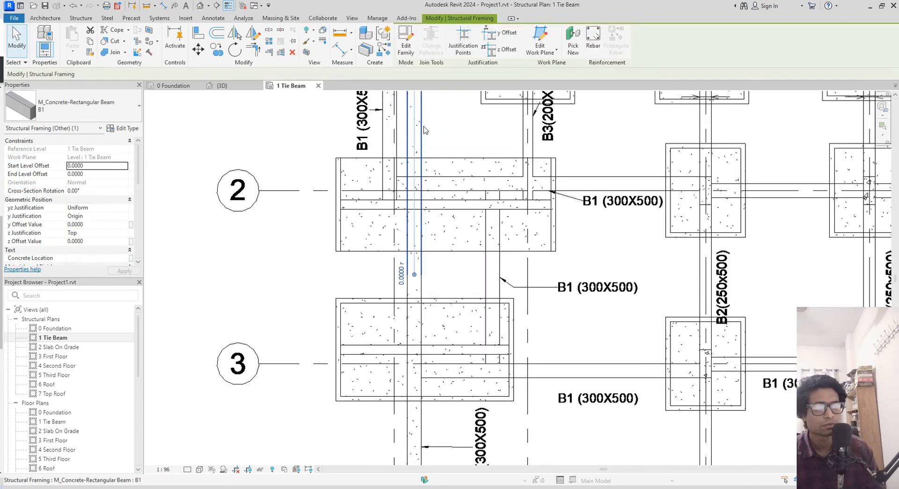
key(Delete)
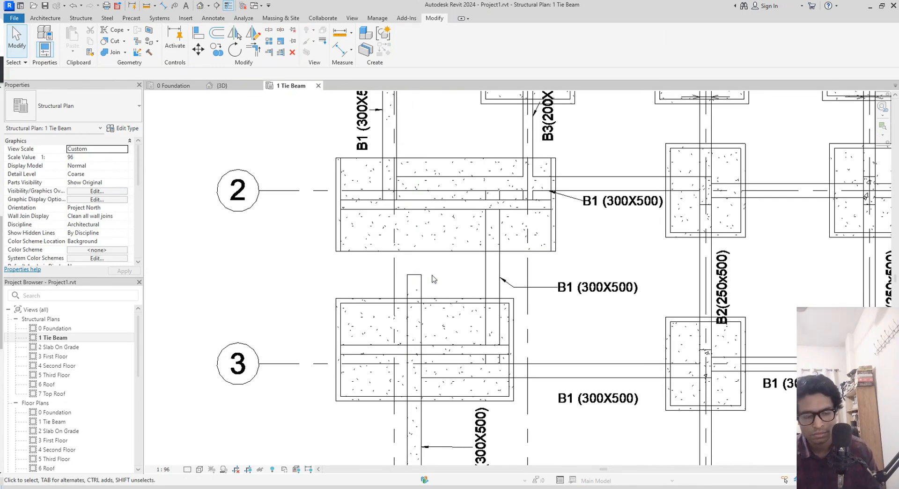
- Shorten the remaining vertical B1 beam by pulling its upper end down to the lower edge of the grid 3 footing
middle_drag(431, 279, 421, 153)
click(405, 150)
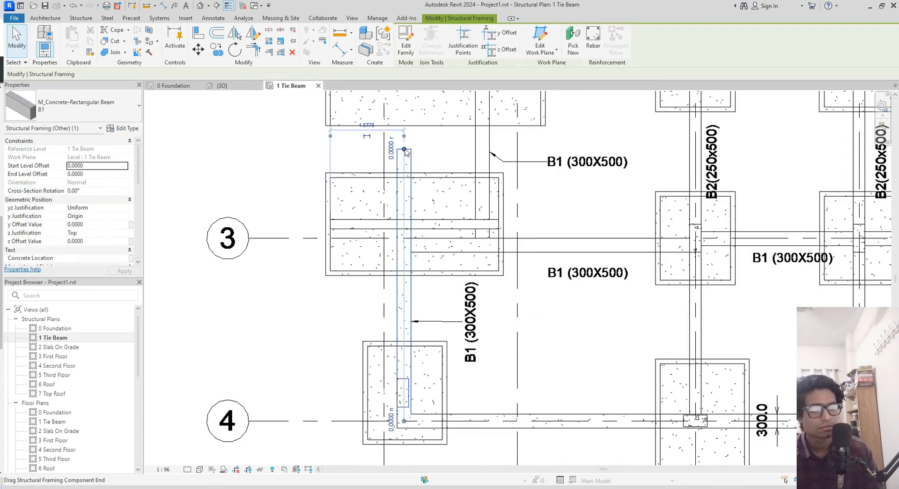
drag(404, 149, 408, 276)
- Trim the vertical B1 beam near grid A and the grid 1 beam into a corner at their intersection
middle_drag(408, 173, 430, 389)
scroll(417, 172, up, 1)
middle_drag(466, 176, 475, 225)
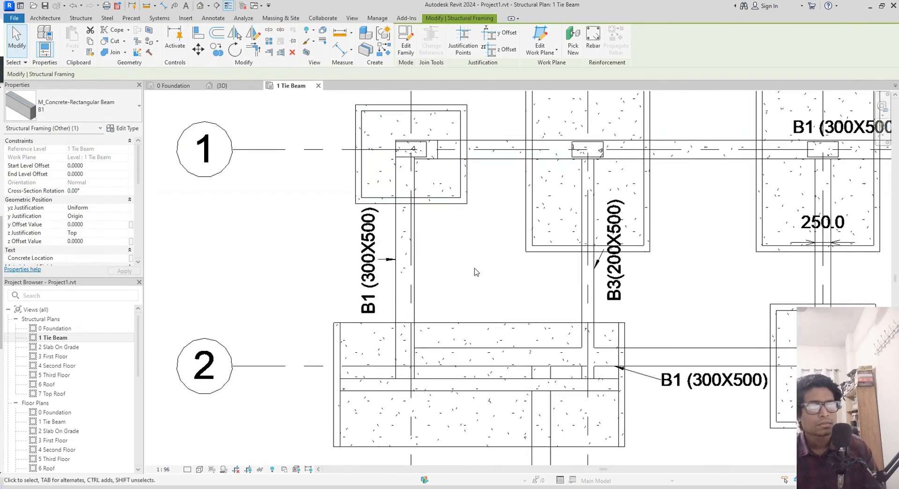
middle_drag(474, 268, 459, 269)
key(Escape)
scroll(443, 255, up, 2)
key(t)
key(r)
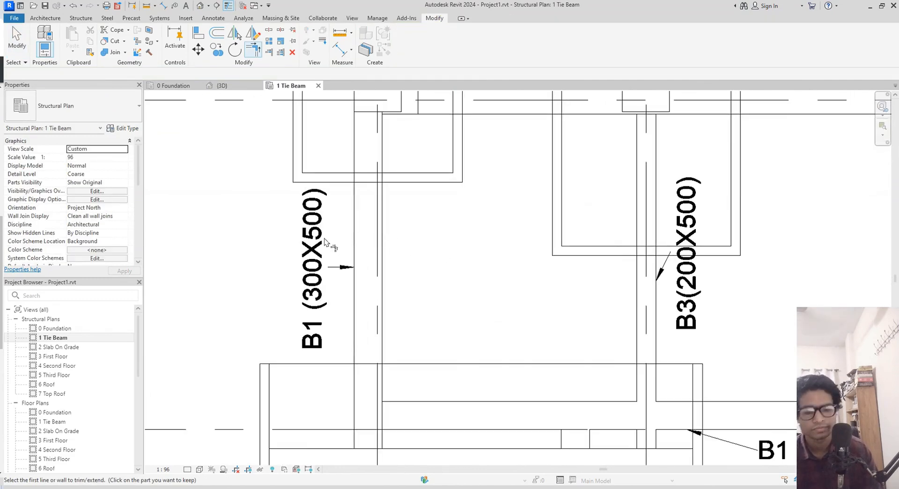
click(361, 240)
middle_drag(415, 256, 412, 322)
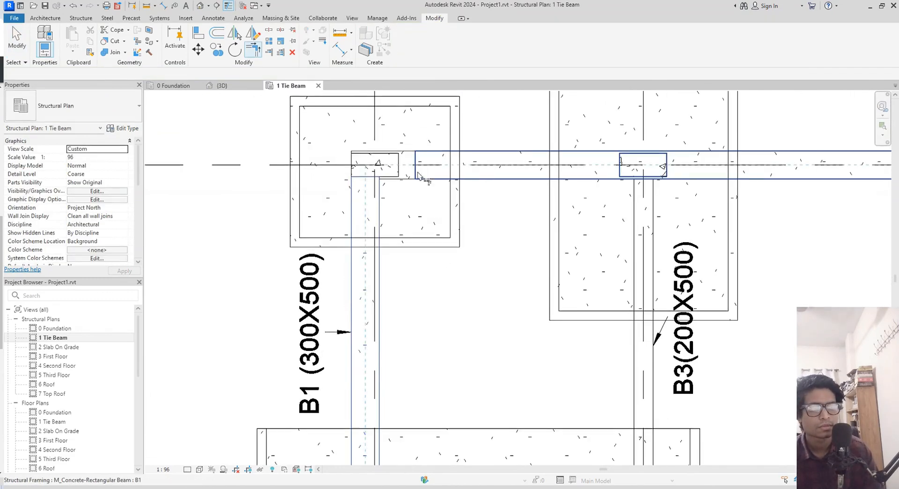
click(418, 165)
middle_drag(430, 283, 479, 119)
key(Escape)
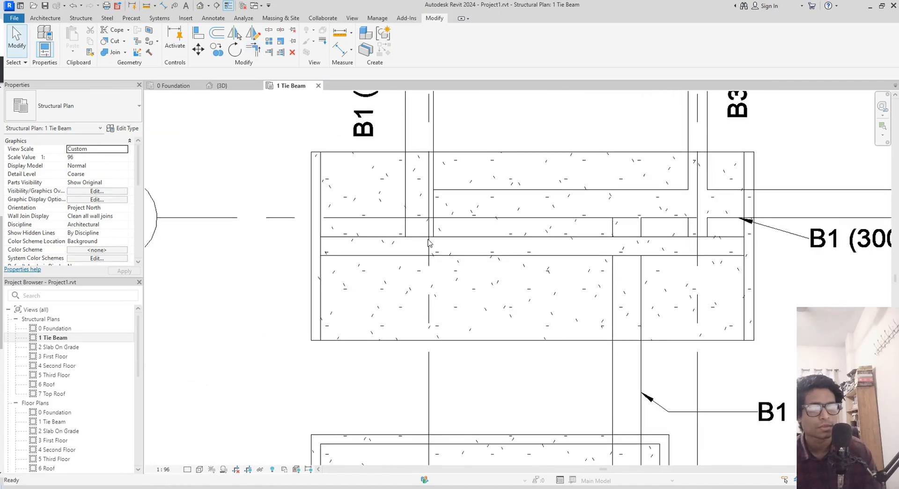
- Shorten the vertical B1 beam near grid A by pulling its lower end up to the upper edge of the grid 2 footing
click(421, 239)
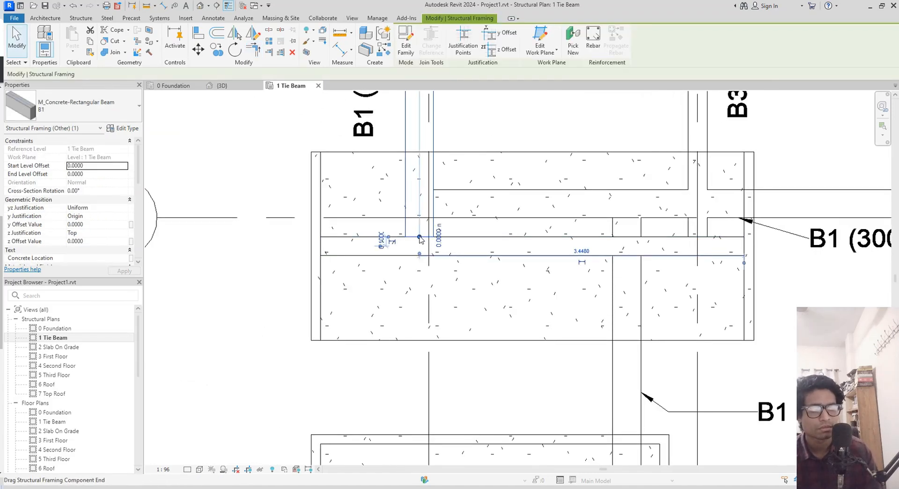
drag(421, 239, 425, 177)
scroll(425, 178, down, 6)
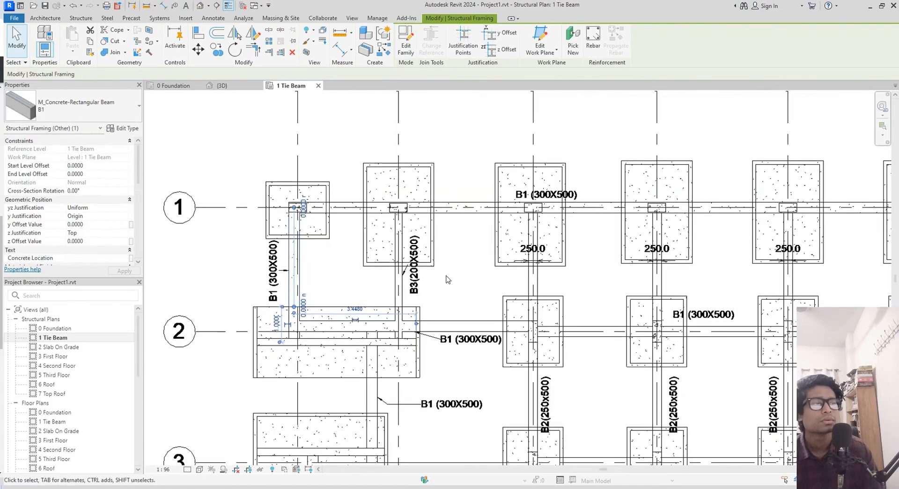
middle_drag(447, 276, 422, 215)
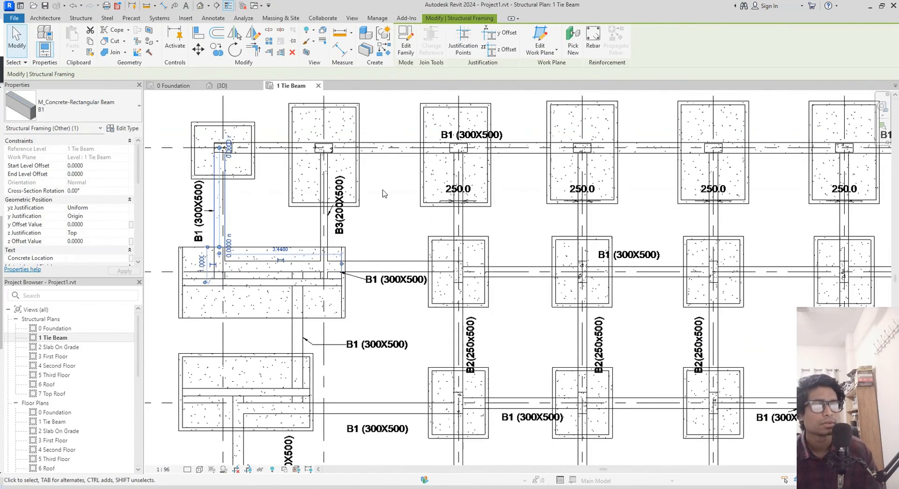
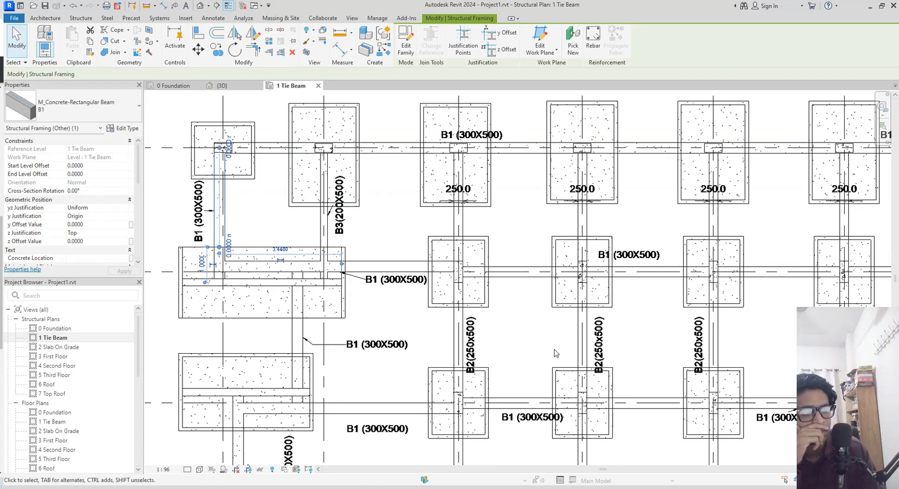
middle_drag(375, 341, 343, 325)
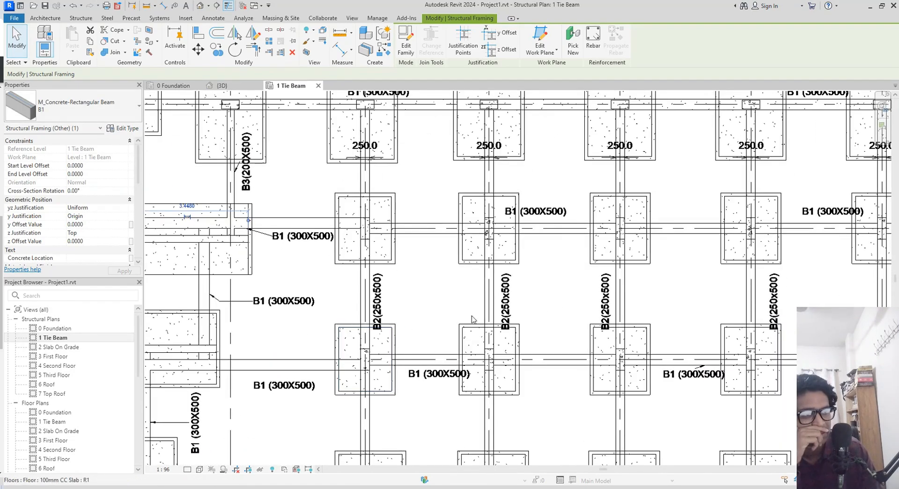
scroll(633, 305, down, 2)
scroll(569, 307, up, 2)
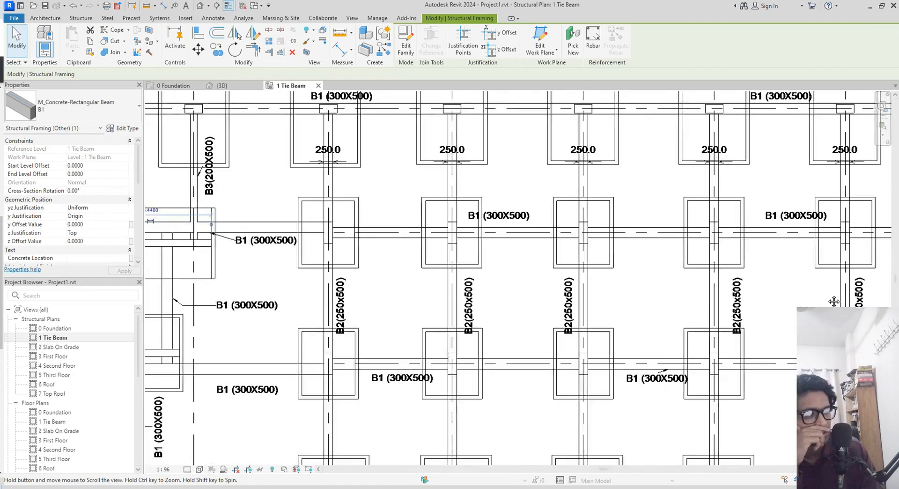
click(75, 106)
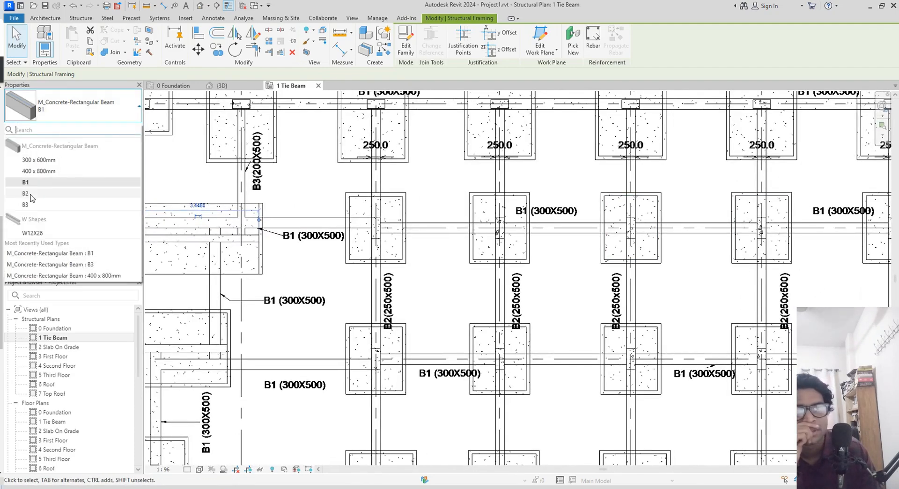
click(33, 194)
scroll(481, 311, up, 2)
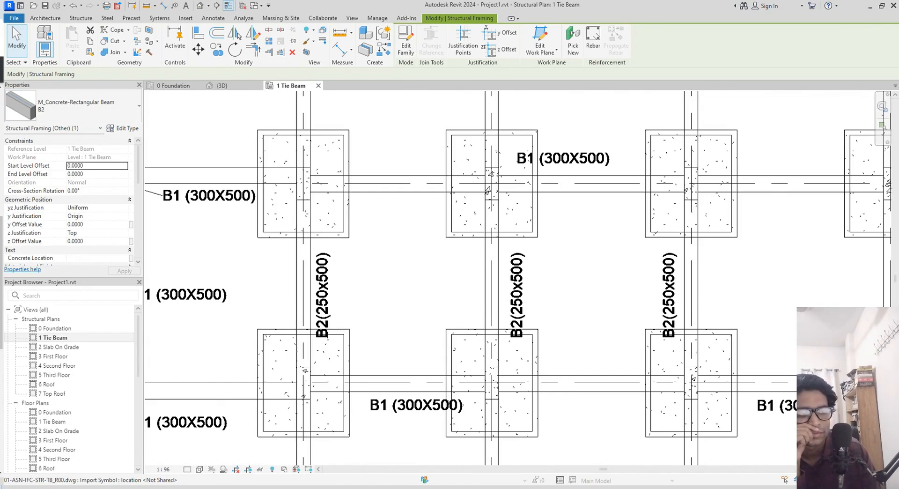
scroll(444, 255, down, 3)
scroll(473, 260, up, 2)
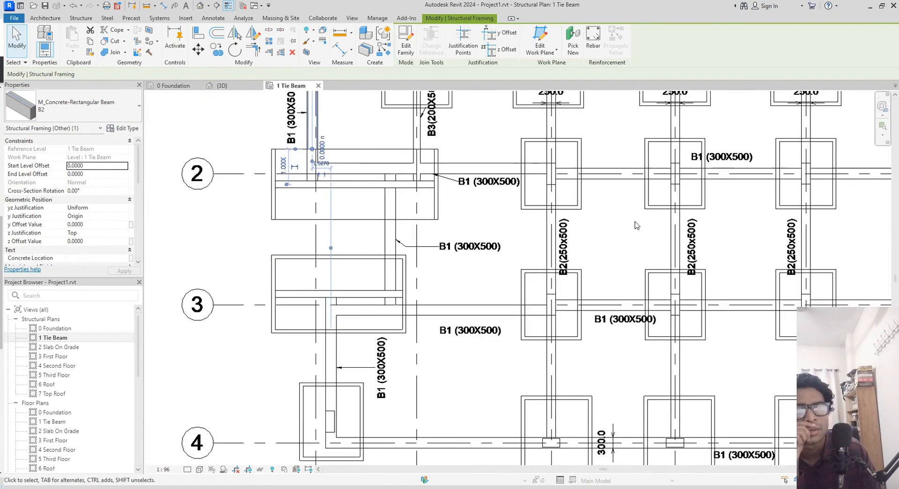
middle_drag(481, 263, 515, 325)
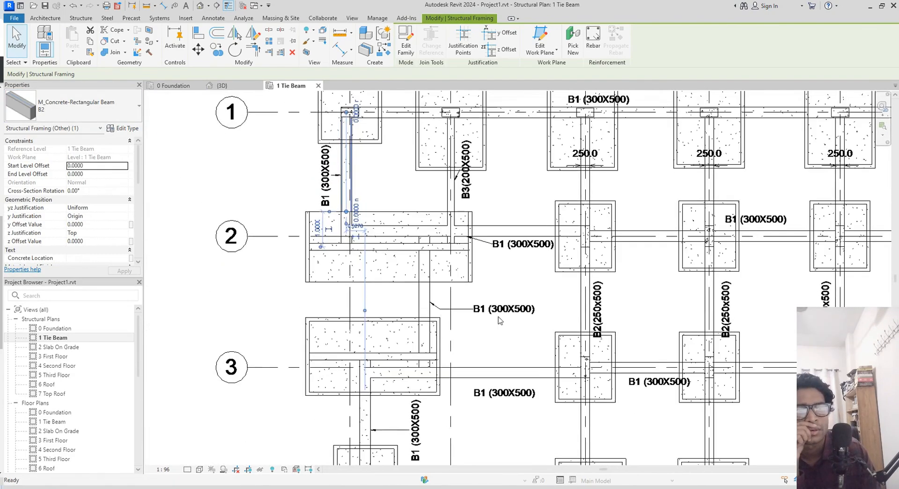
click(81, 118)
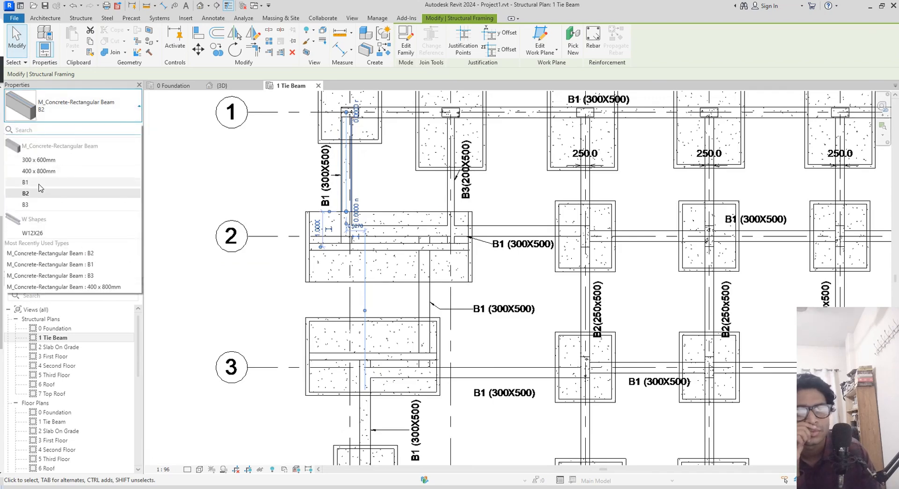
click(34, 182)
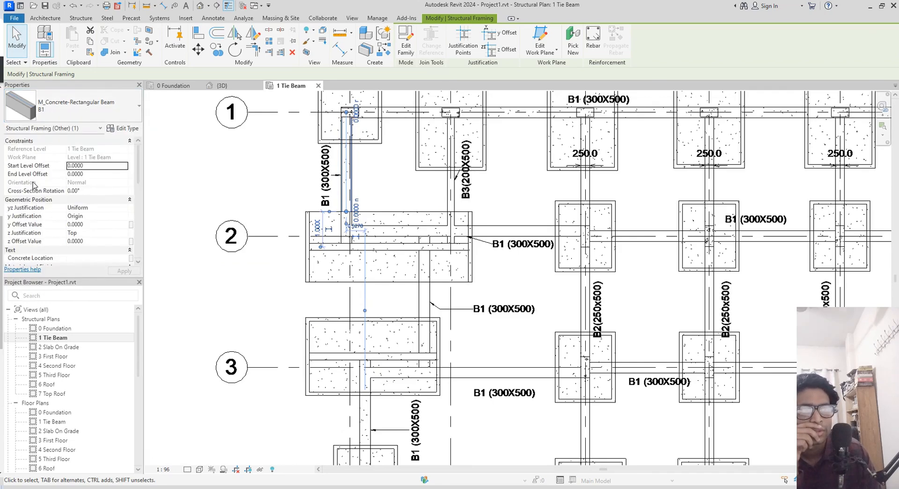
middle_drag(529, 274, 459, 270)
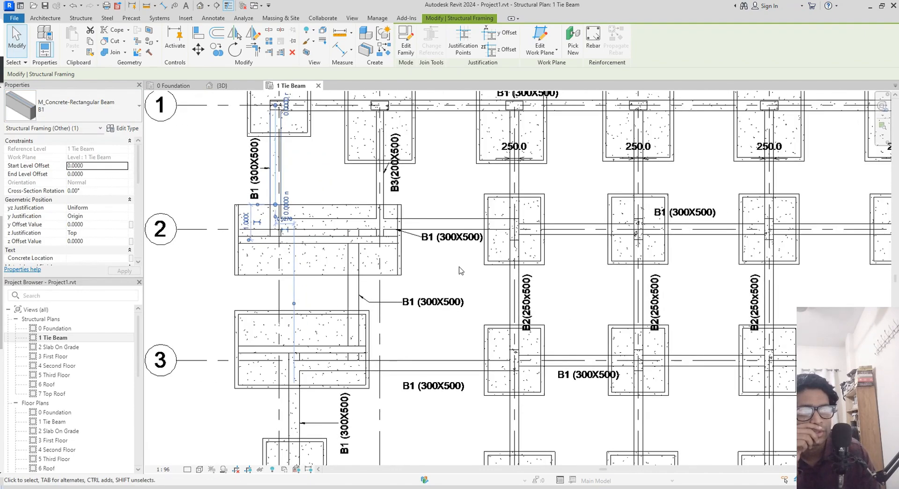
click(460, 270)
- Place B2 beams along the five vertical dashed centre lines marked B2(250x500)
mouse_move(580, 278)
middle_down()
mouse_move(500, 274)
mouse_move(491, 286)
middle_up()
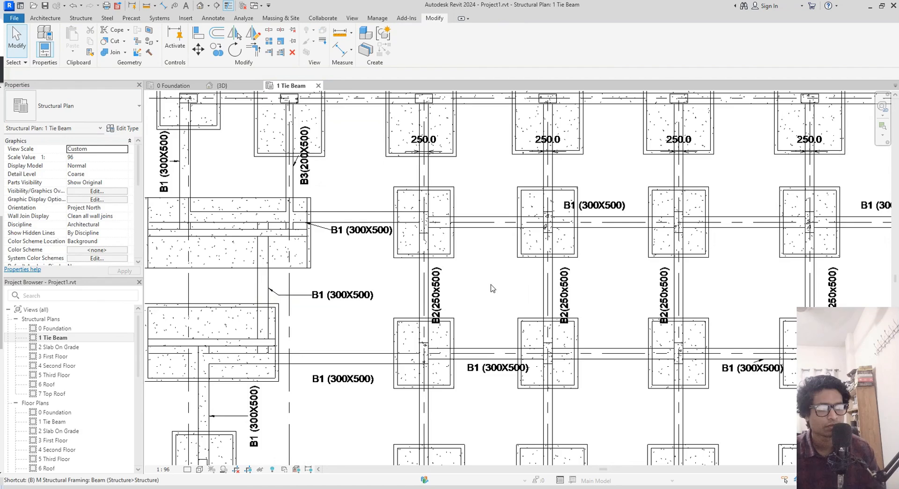
key(m)
click(84, 105)
scroll(40, 188, up, 2)
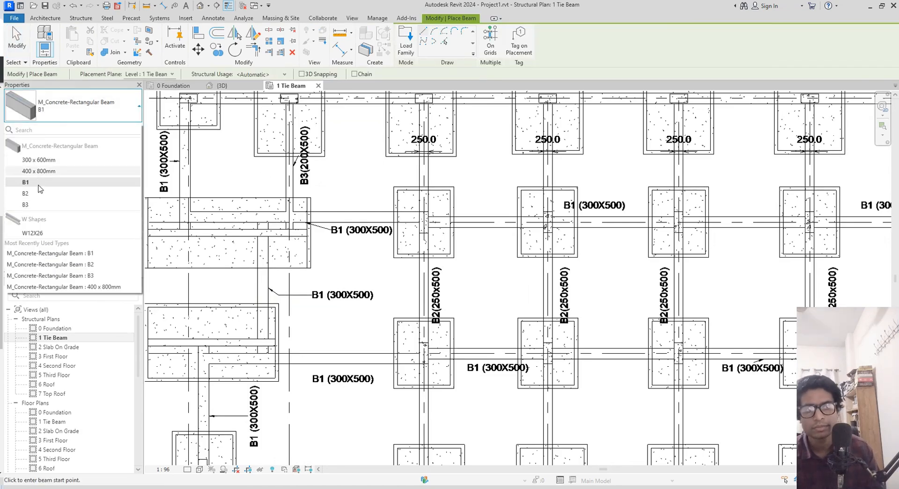
click(25, 193)
scroll(592, 277, up, 2)
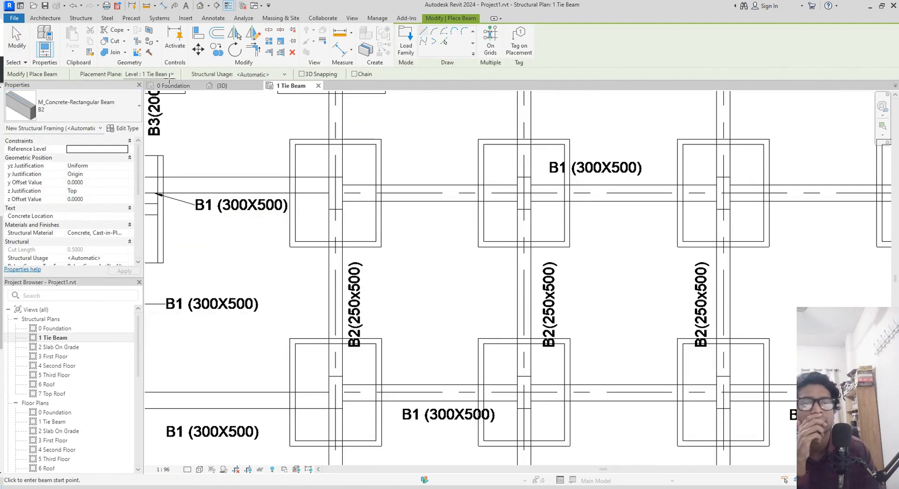
middle_drag(400, 291, 440, 241)
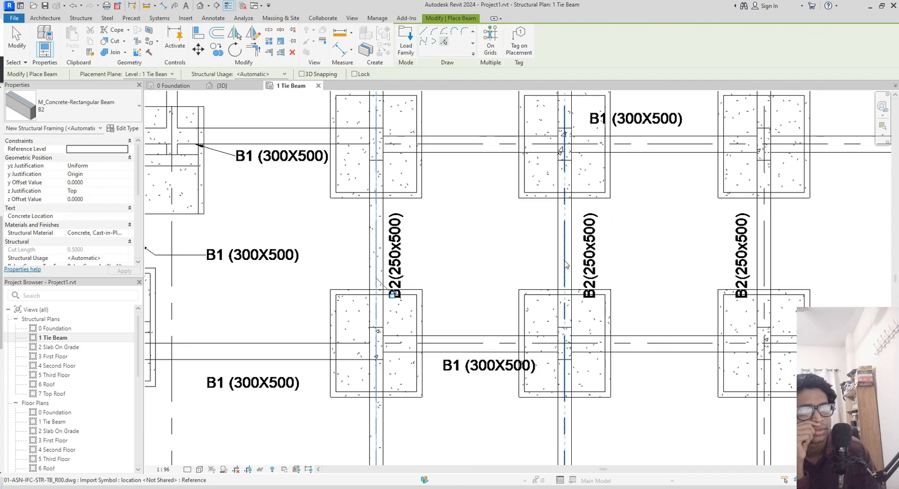
middle_drag(531, 255, 443, 224)
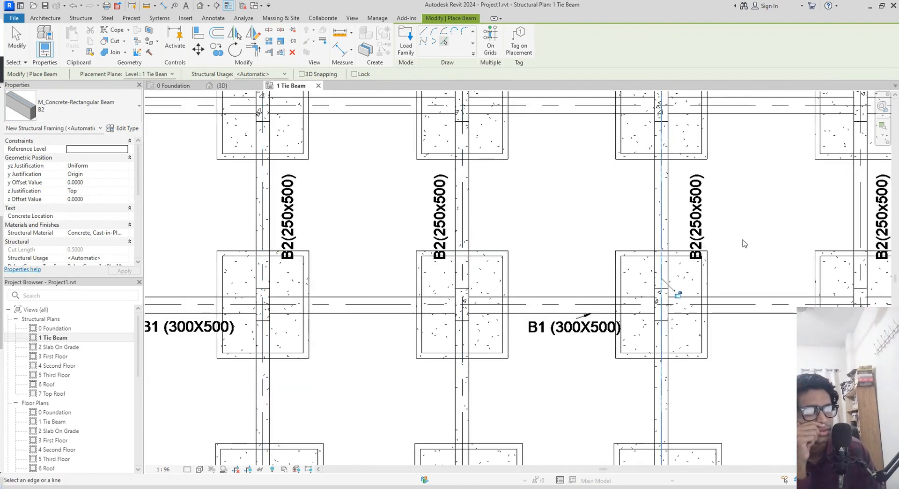
middle_drag(747, 245, 459, 240)
click(571, 236)
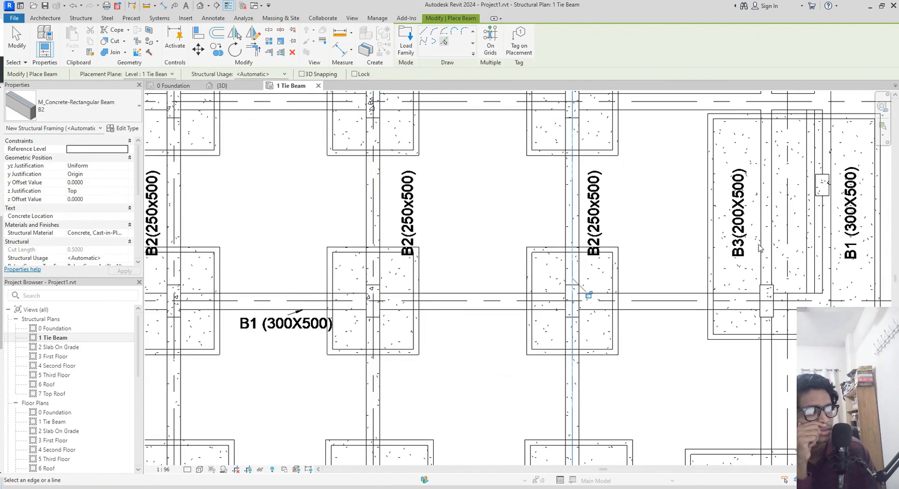
- Check the B2 beams along their vertical lines across the plan, back to the B3 beam line near grid 2
middle_drag(683, 276, 601, 141)
middle_drag(666, 284, 815, 346)
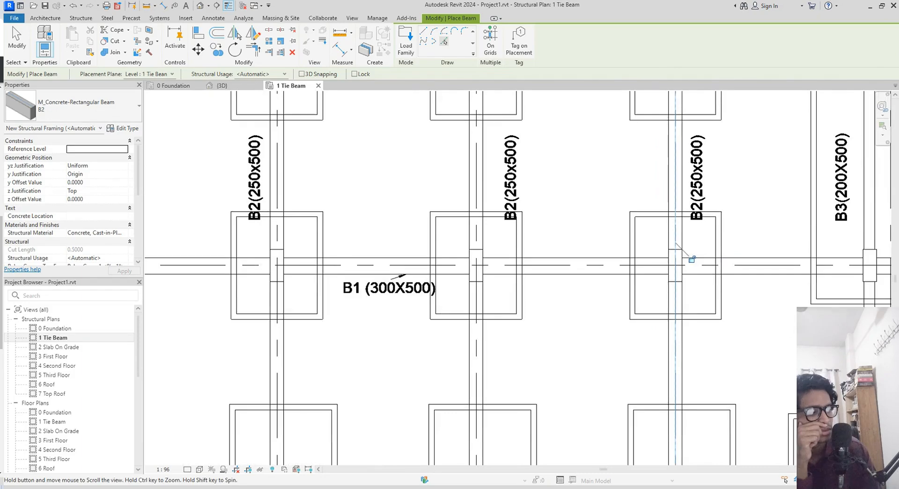
middle_drag(578, 310, 610, 201)
middle_drag(597, 247, 760, 301)
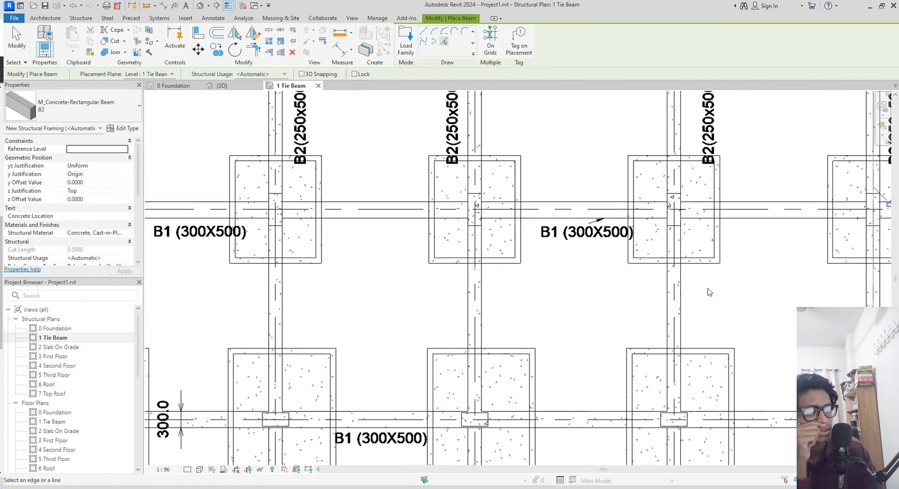
middle_drag(620, 293, 822, 306)
middle_drag(614, 324, 711, 407)
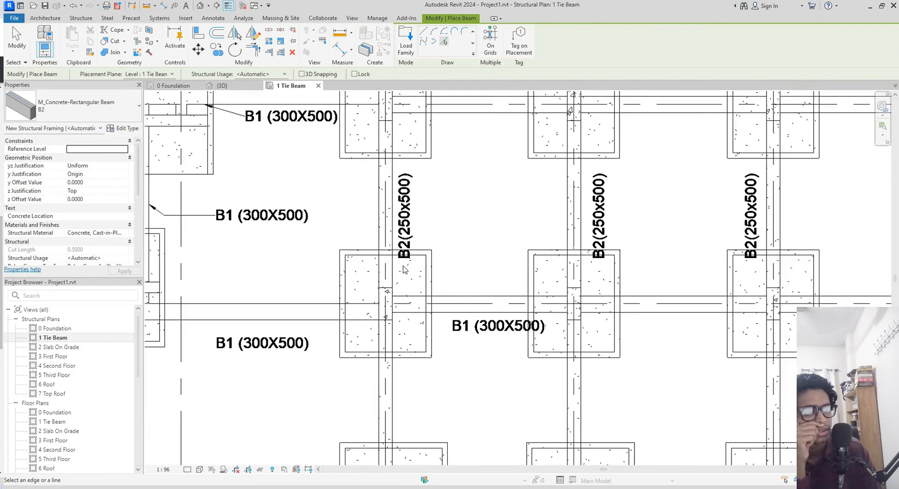
middle_drag(430, 272, 649, 276)
middle_drag(448, 270, 457, 328)
mouse_move(475, 252)
middle_down()
mouse_move(464, 283)
mouse_move(483, 268)
mouse_move(494, 354)
middle_up()
- Place a B3 beam along the vertical dashed centre line marked B3(200X500) at the grid 2 footing
scroll(471, 269, up, 1)
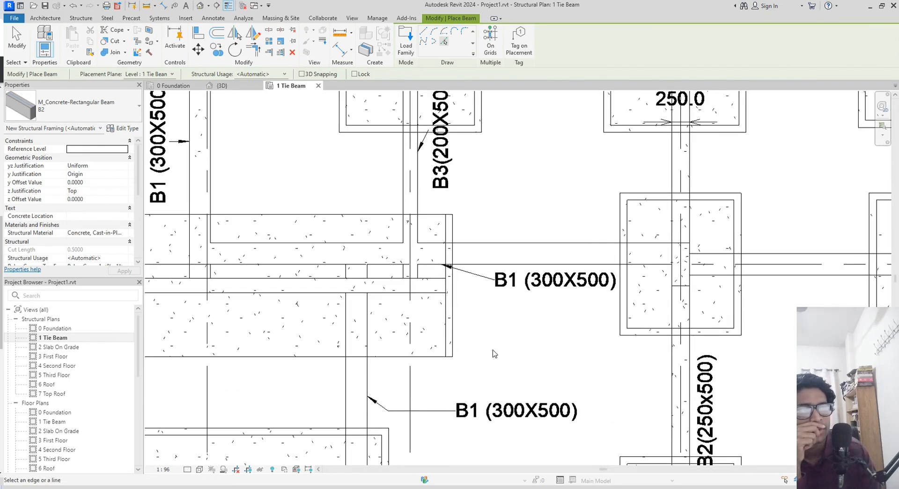
click(86, 110)
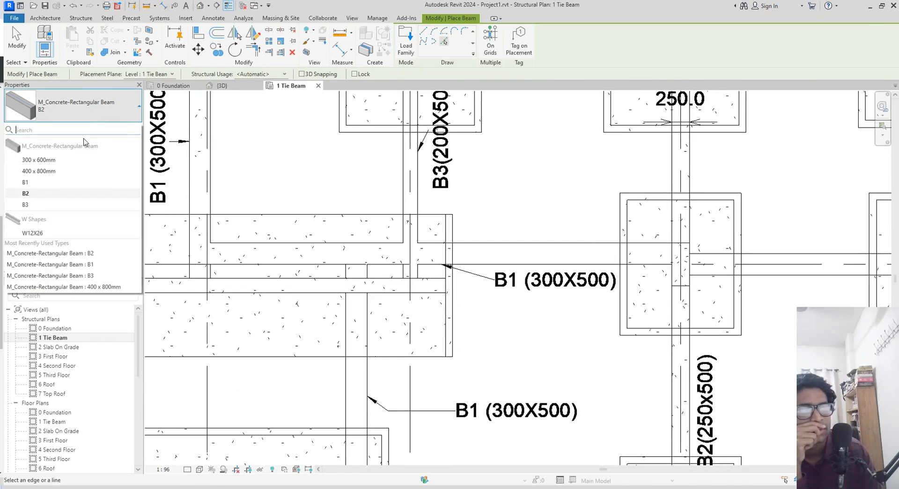
click(40, 206)
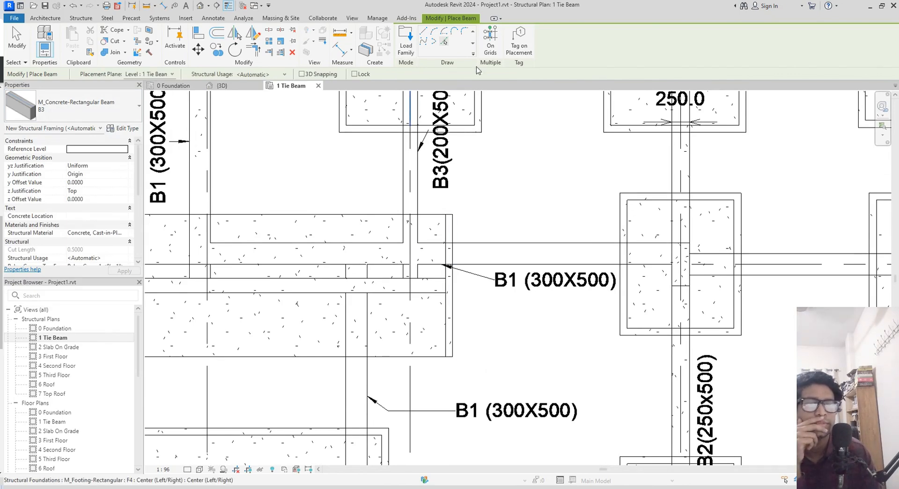
scroll(411, 175, up, 3)
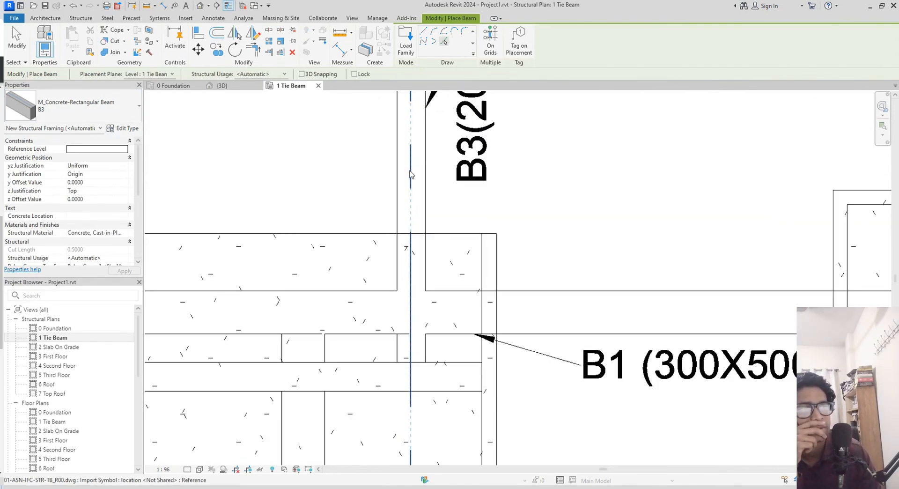
click(411, 147)
scroll(469, 183, down, 3)
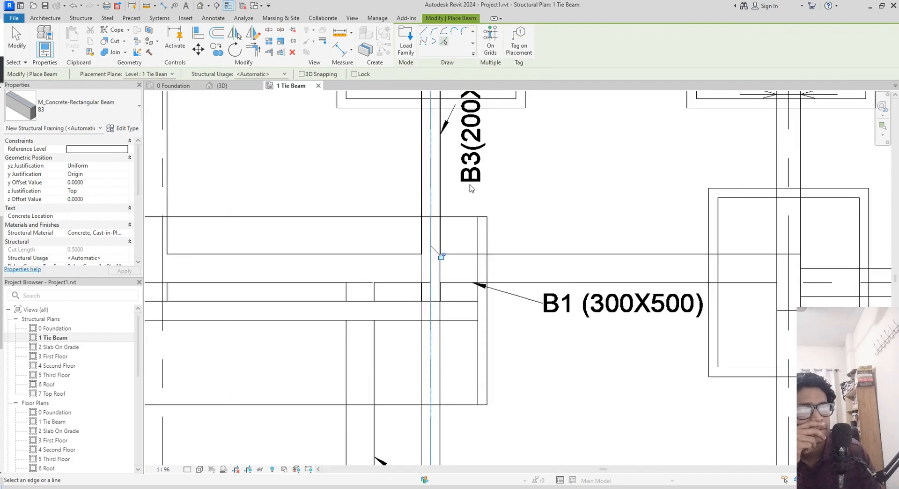
middle_drag(477, 191, 482, 129)
mouse_move(485, 279)
middle_down()
mouse_move(491, 175)
mouse_move(499, 332)
middle_up()
middle_drag(530, 303, 467, 321)
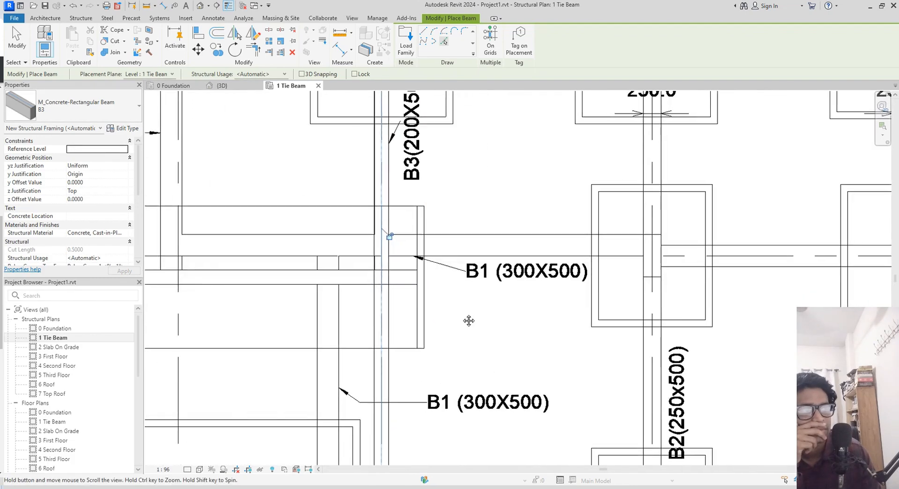
- Place a B1 beam on the upper plan line at grid 2, between the B3 beam and the first B2 beam
click(85, 106)
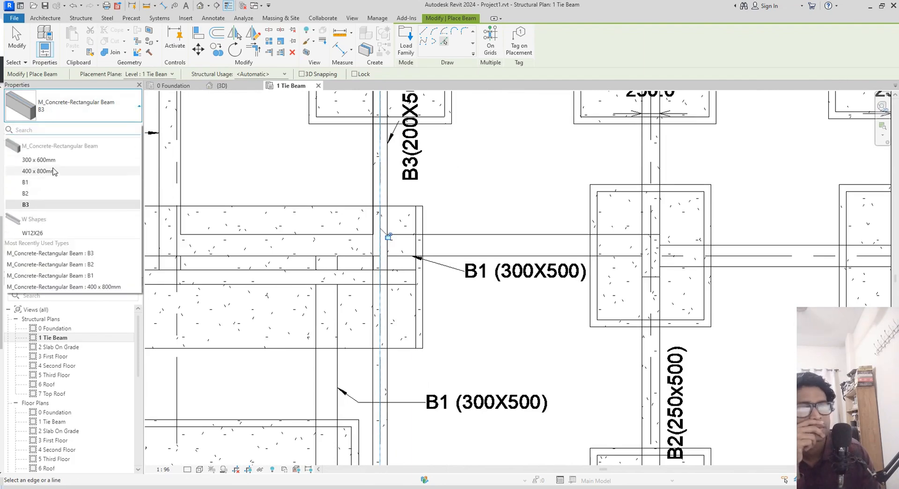
click(42, 182)
click(526, 236)
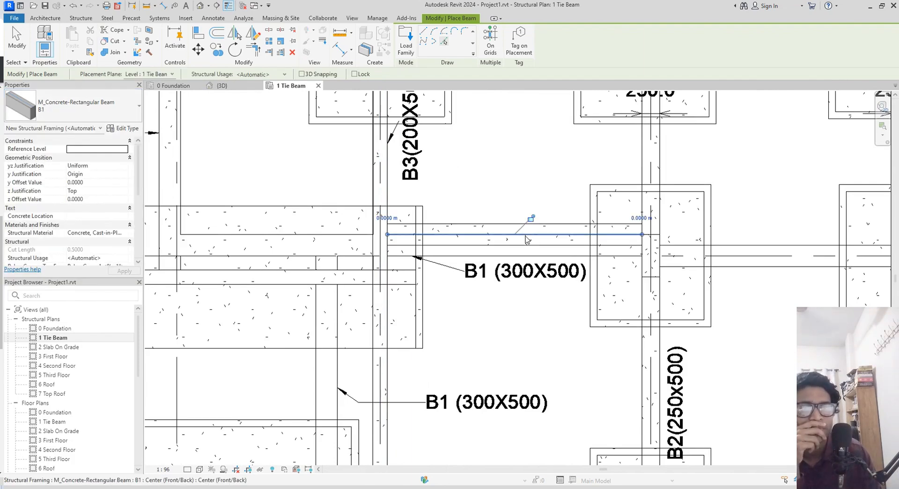
scroll(525, 244, up, 2)
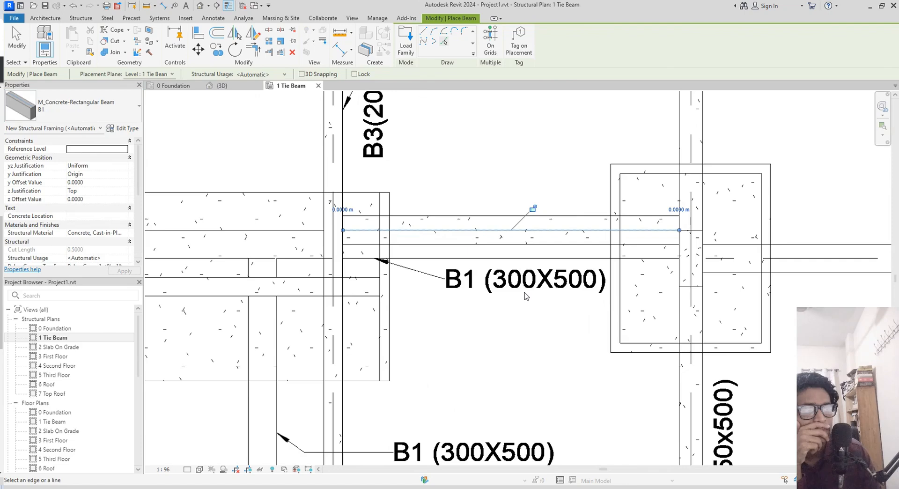
key(Escape)
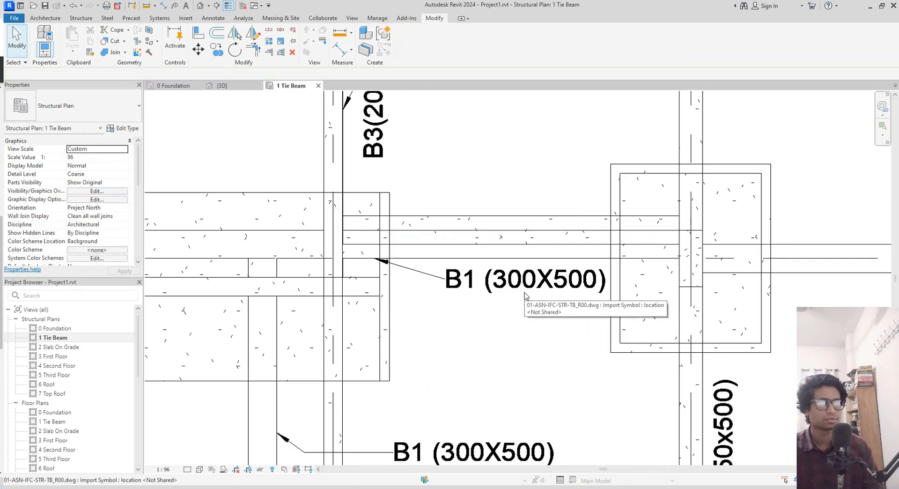
- Move the horizontal B1 beam down 0.15 m so its lower edge meets the lower plan line
click(559, 244)
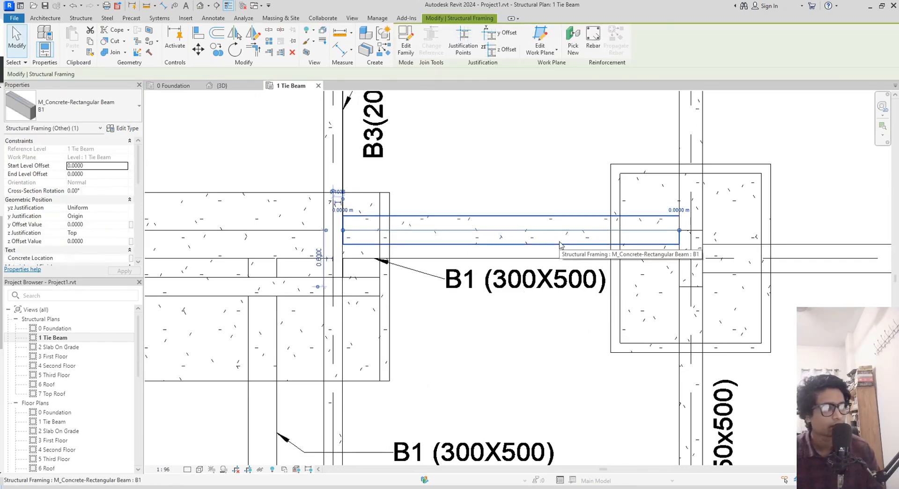
key(m)
key(v)
scroll(560, 244, up, 2)
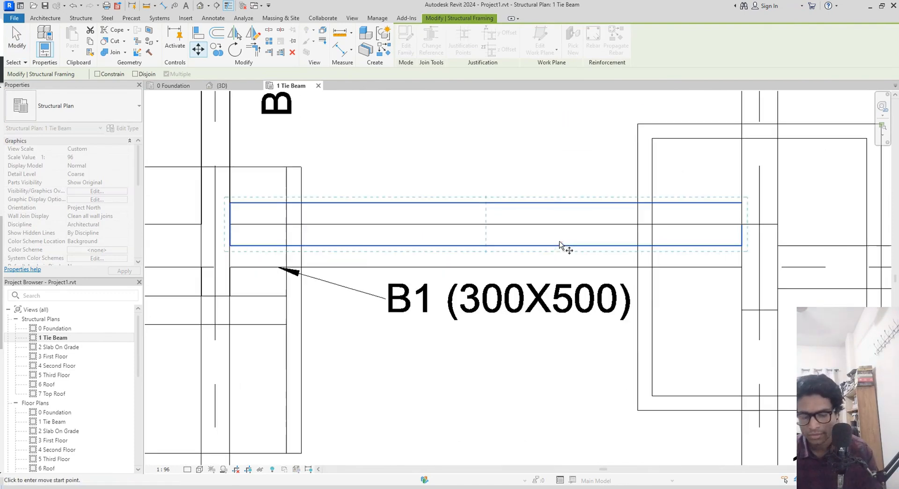
click(500, 245)
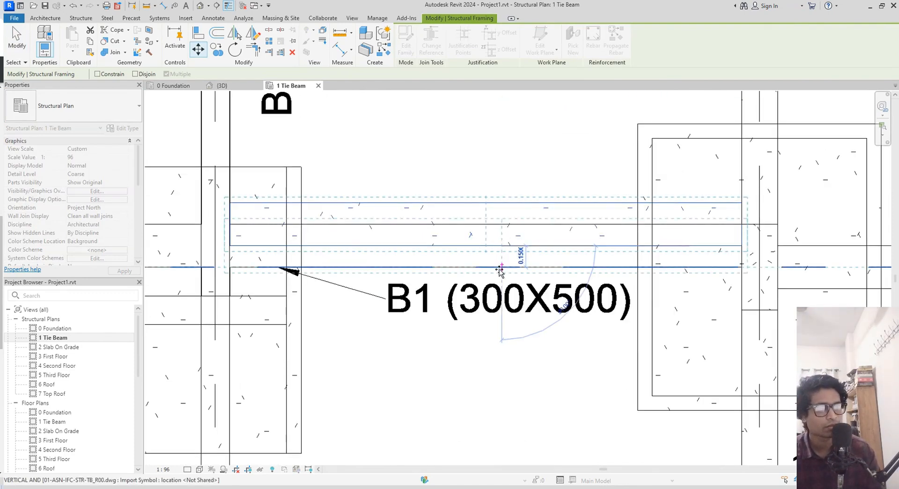
click(501, 268)
middle_drag(420, 253, 475, 274)
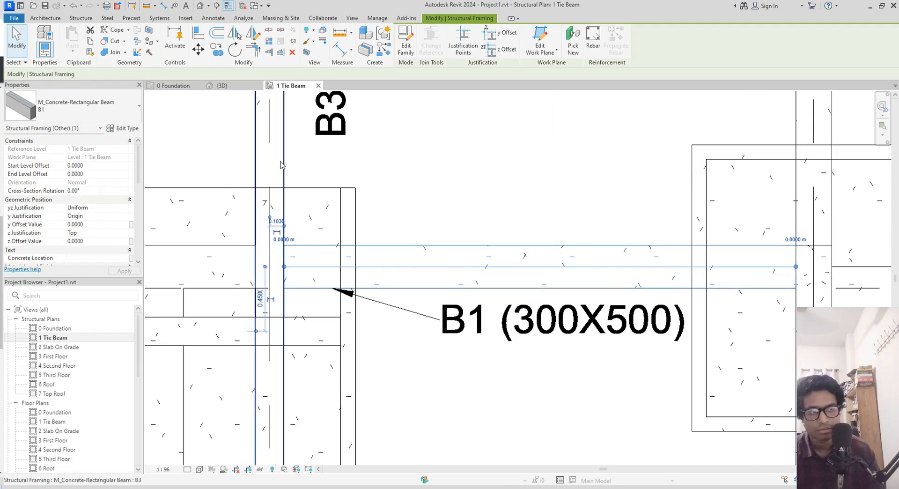
middle_drag(383, 180, 381, 186)
click(389, 182)
- Trim the vertical B3 beam and the horizontal B1 beam at grid 2 into a corner
key(t)
key(r)
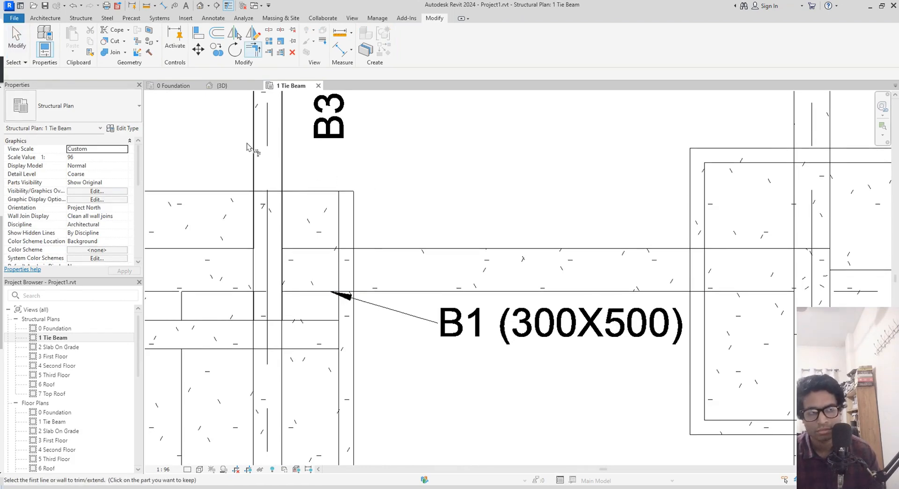
click(282, 163)
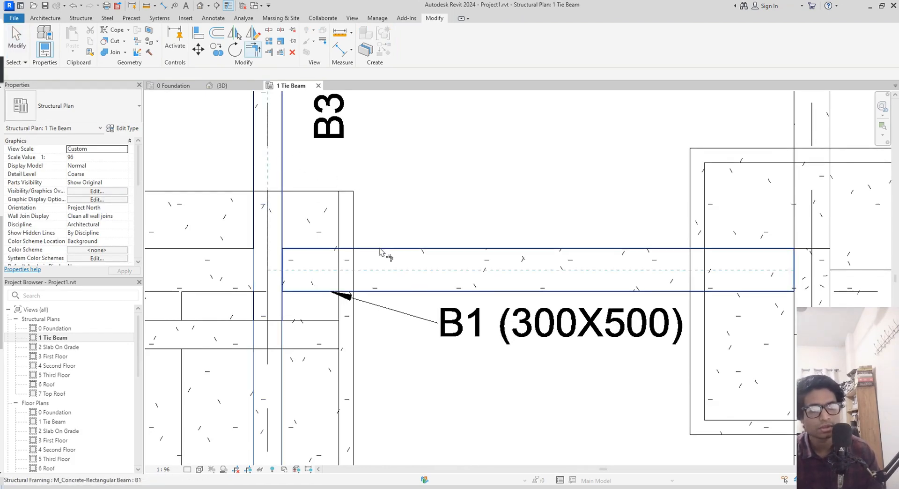
scroll(389, 246, down, 3)
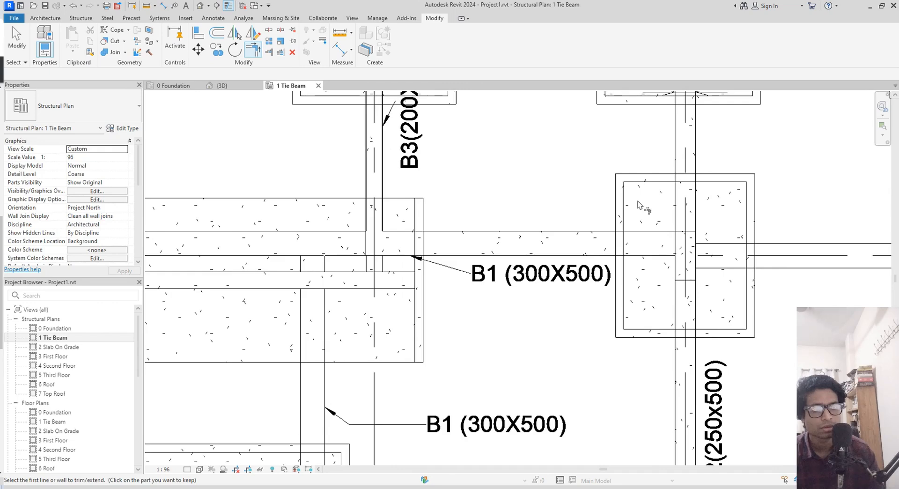
- Extend the horizontal grid 2 B1 beam and the vertical B1 beam near grid A into a corner
middle_drag(475, 197, 603, 192)
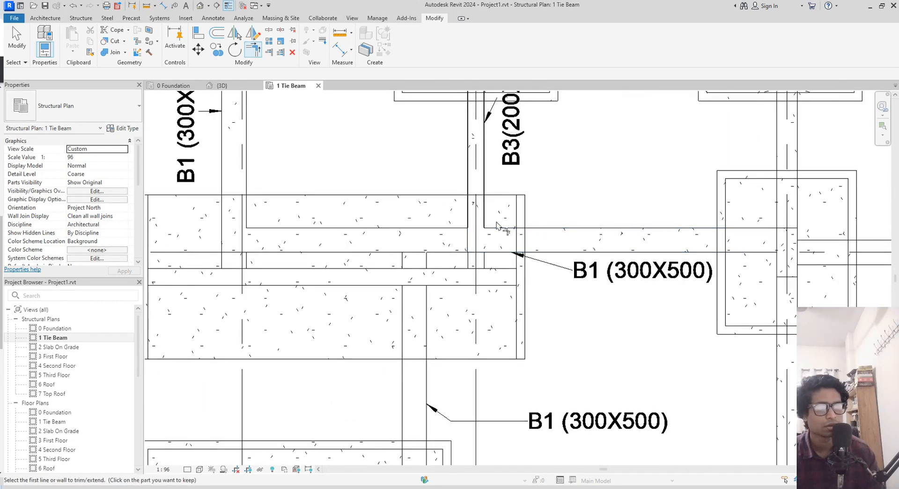
scroll(351, 234, down, 2)
middle_drag(357, 234, 375, 245)
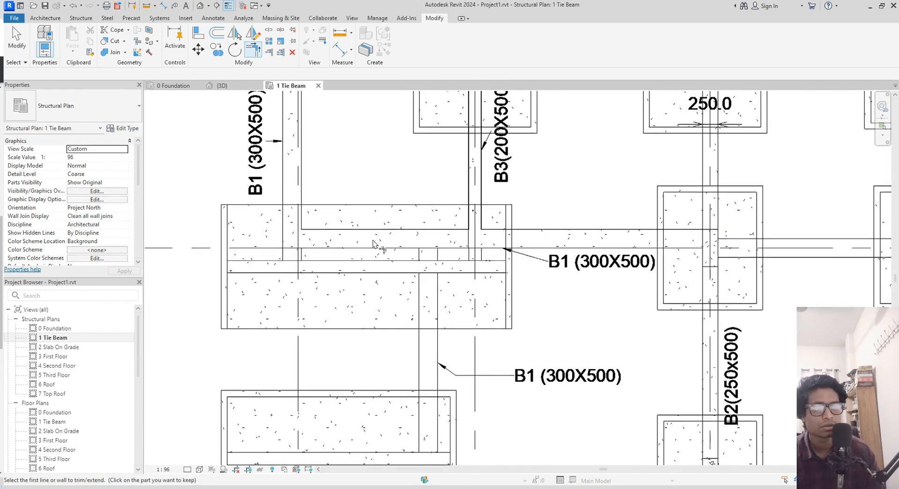
scroll(457, 247, up, 2)
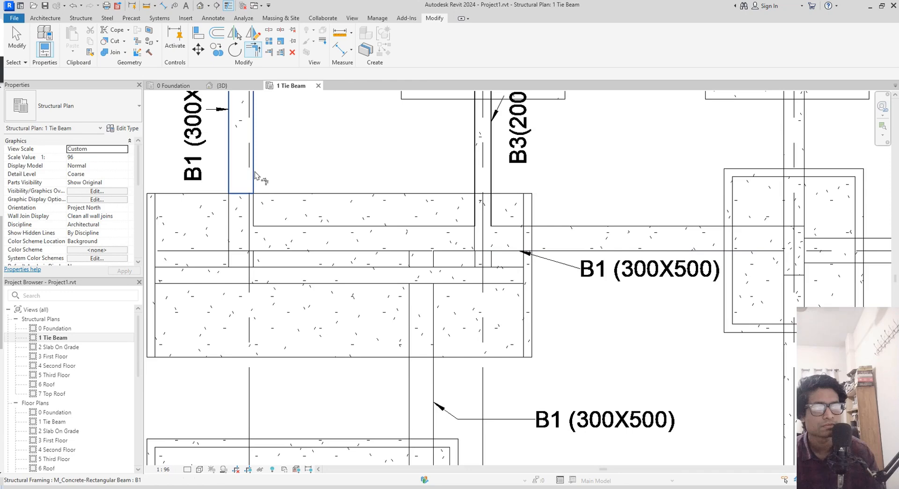
click(507, 228)
middle_drag(287, 214, 376, 152)
scroll(333, 179, up, 1)
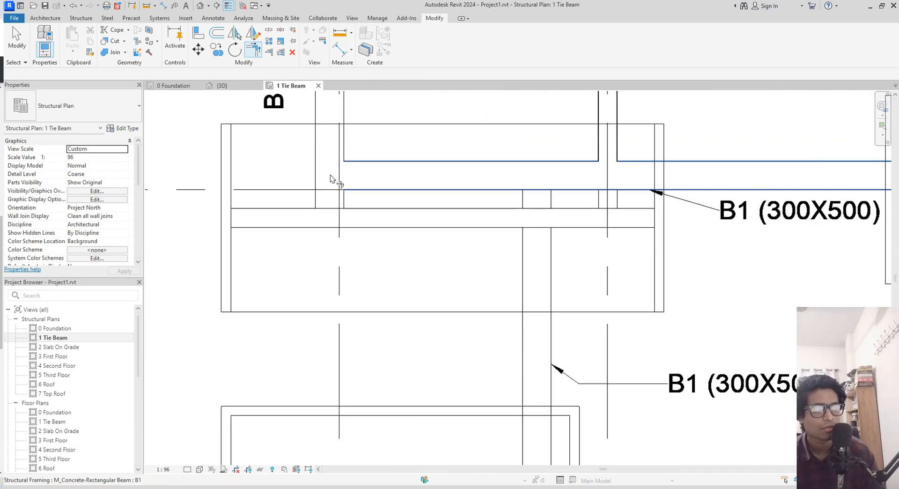
key(Escape)
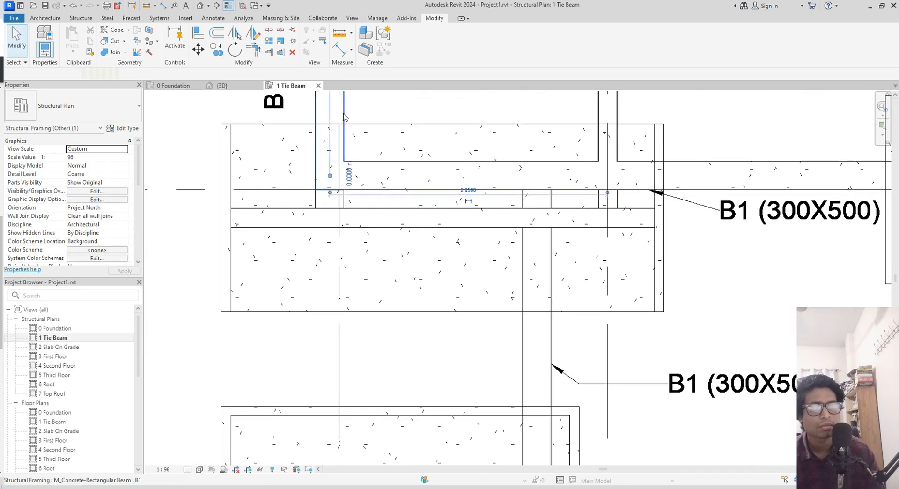
- Try to stretch the lower end of the vertical B1 beam near grid A down to the lower plan line
click(344, 117)
scroll(323, 203, up, 4)
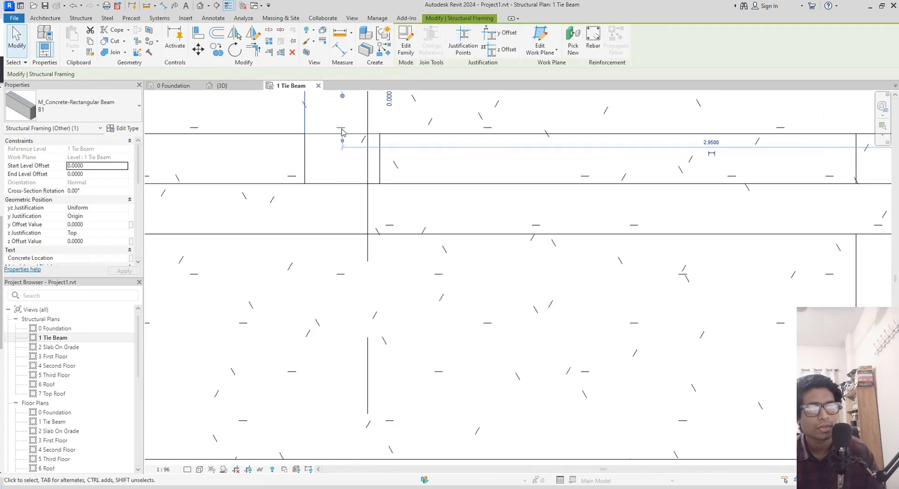
drag(342, 134, 340, 179)
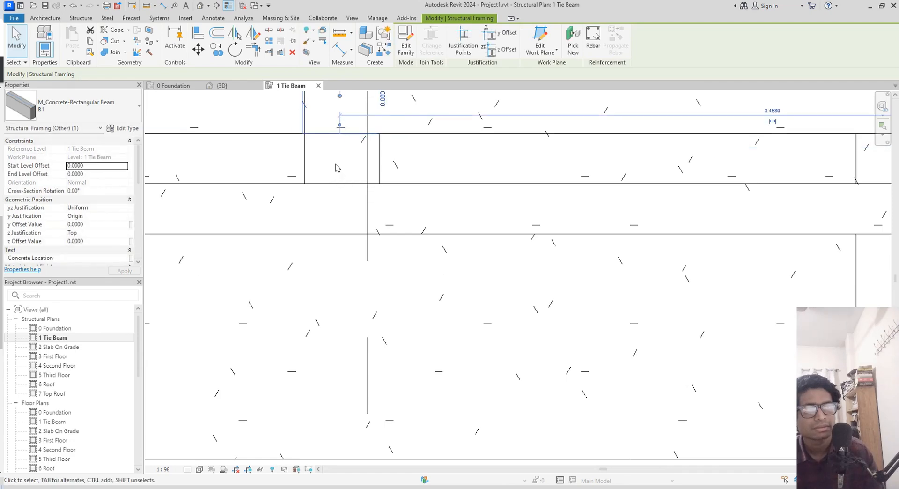
- Check the edges of the vertical B1 beam near grid A against the plan lines between grids 1 and 2
scroll(336, 176, down, 3)
scroll(369, 196, up, 5)
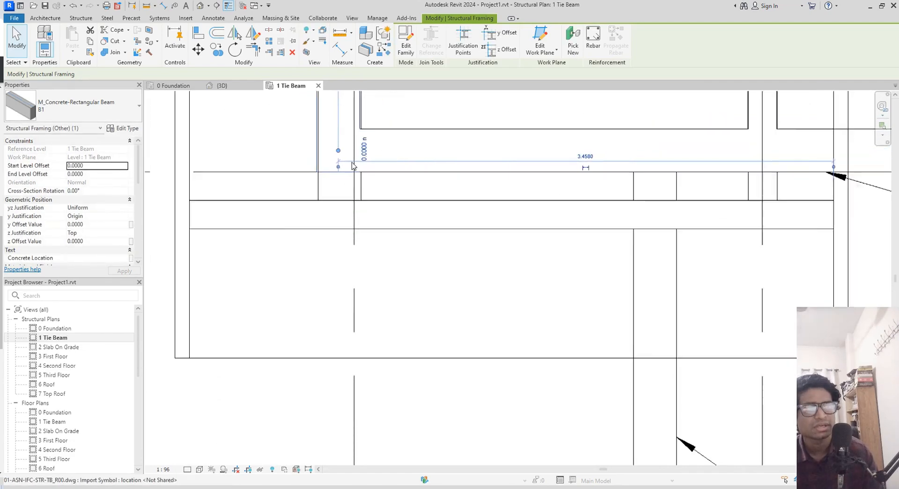
scroll(382, 169, up, 4)
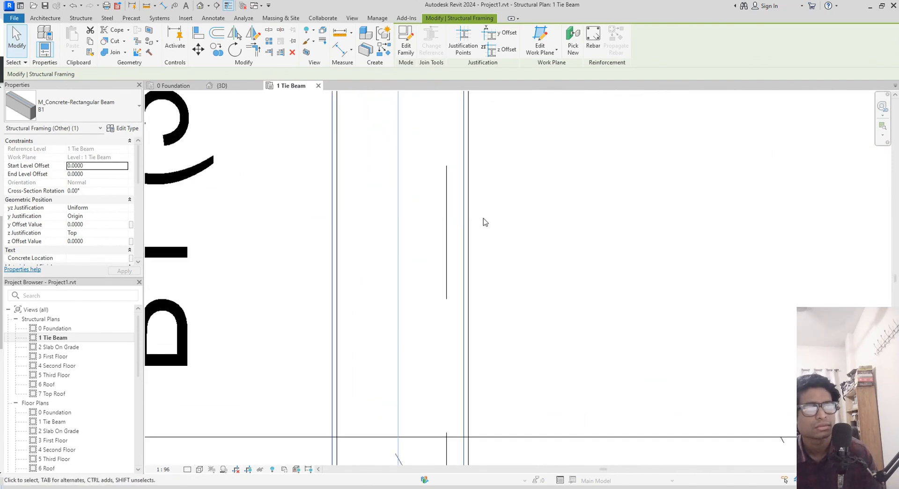
scroll(485, 221, down, 4)
middle_drag(470, 164, 437, 220)
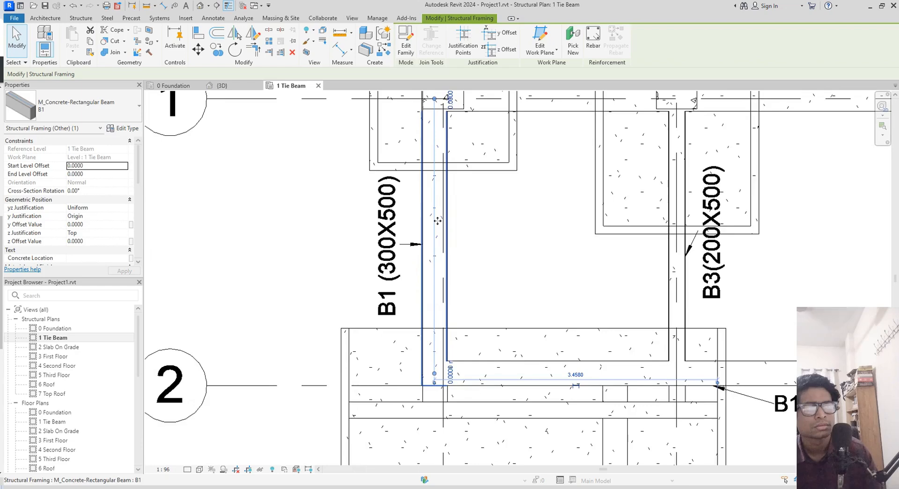
scroll(437, 220, up, 2)
click(482, 236)
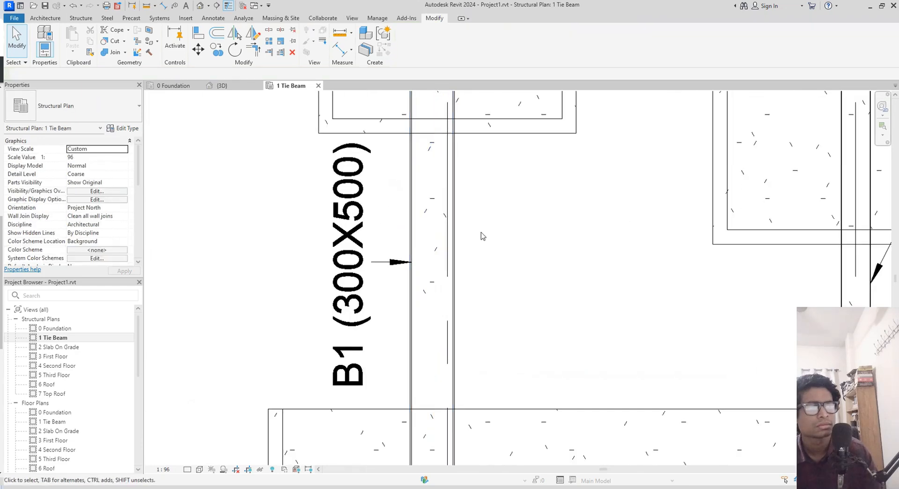
click(452, 239)
scroll(455, 244, up, 2)
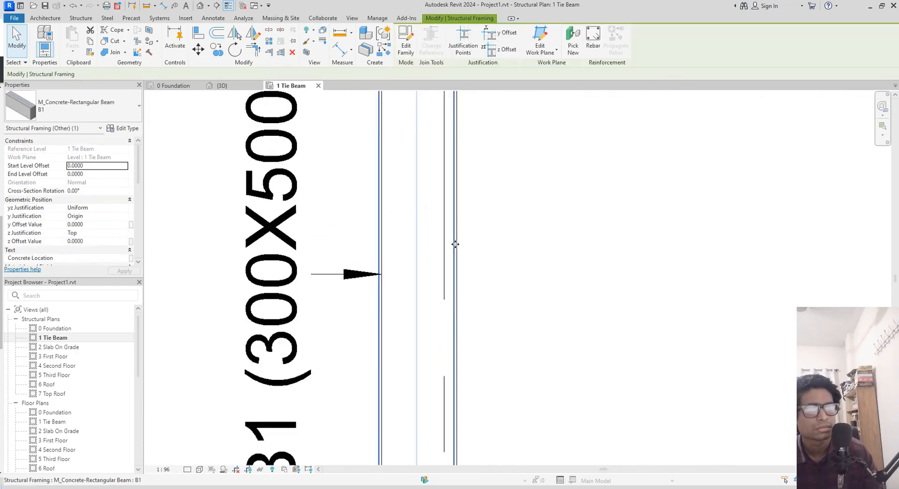
scroll(455, 244, up, 2)
scroll(362, 259, up, 4)
scroll(552, 261, down, 1)
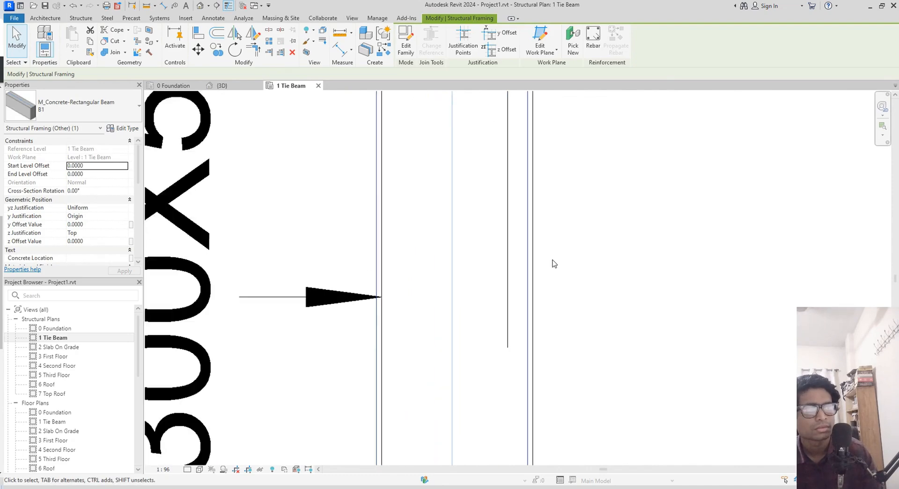
scroll(552, 263, down, 5)
scroll(555, 152, up, 3)
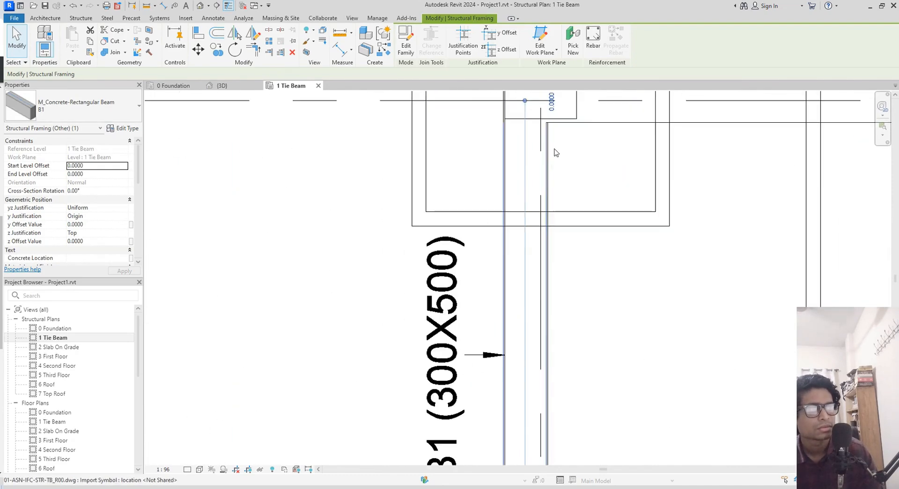
scroll(499, 148, up, 2)
scroll(591, 177, down, 3)
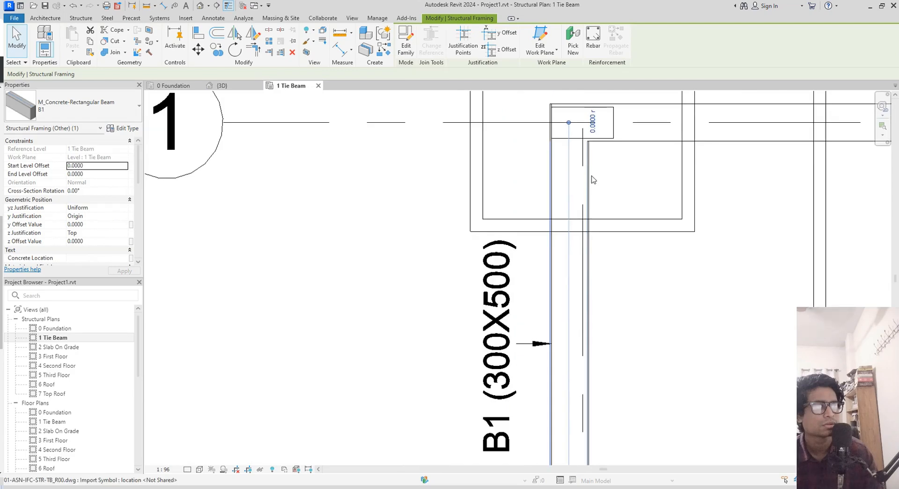
scroll(594, 173, up, 4)
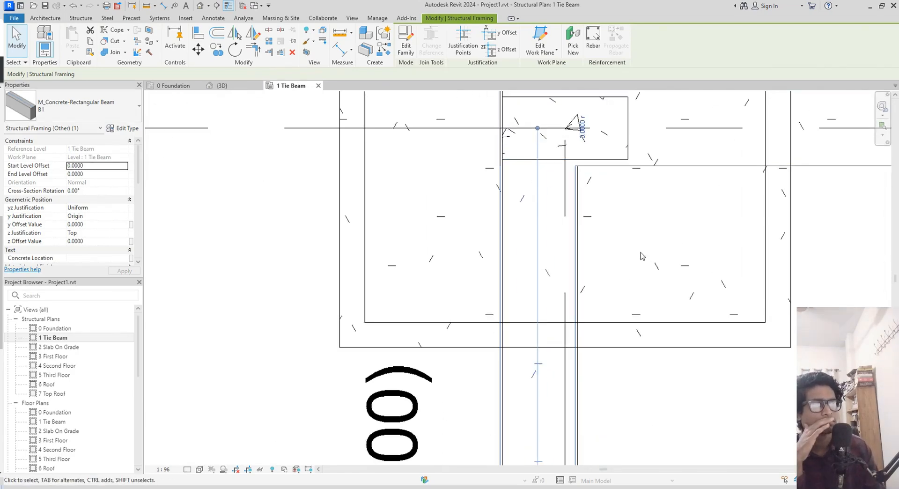
middle_drag(625, 229, 596, 48)
middle_drag(614, 263, 604, 102)
scroll(600, 326, down, 2)
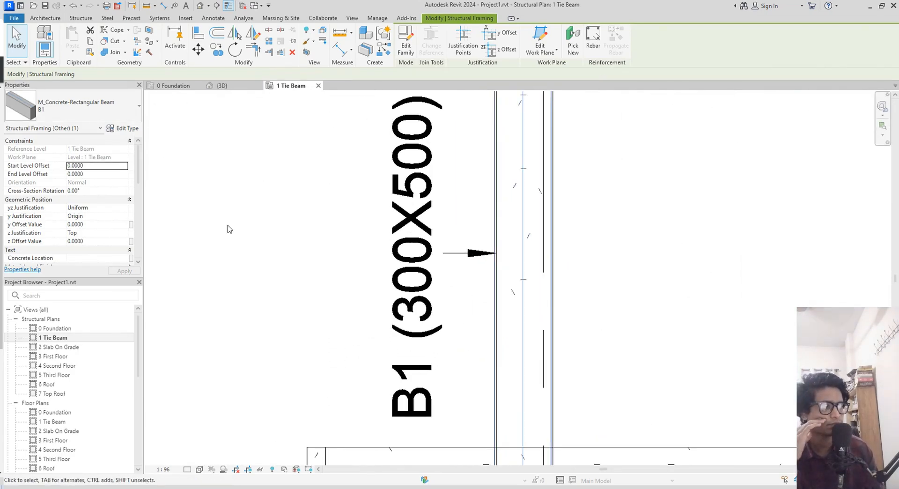
scroll(566, 357, down, 3)
middle_drag(551, 313, 491, 63)
scroll(496, 244, up, 5)
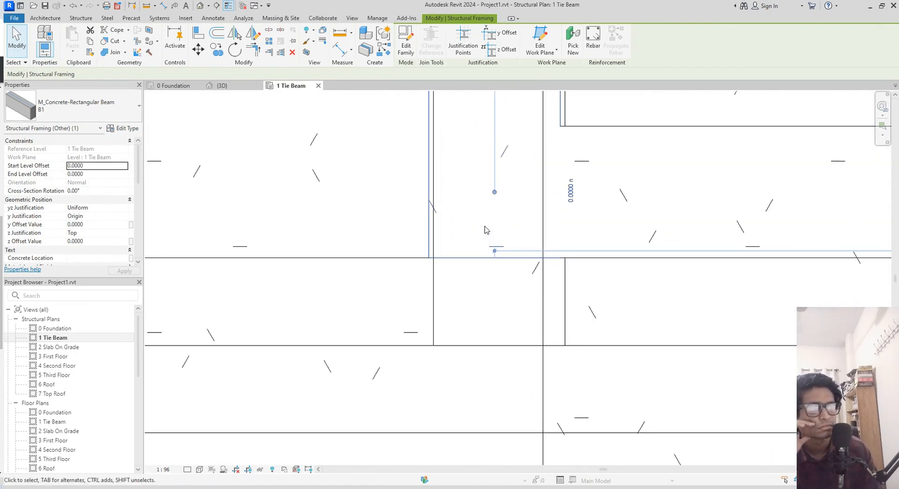
middle_drag(593, 190, 538, 388)
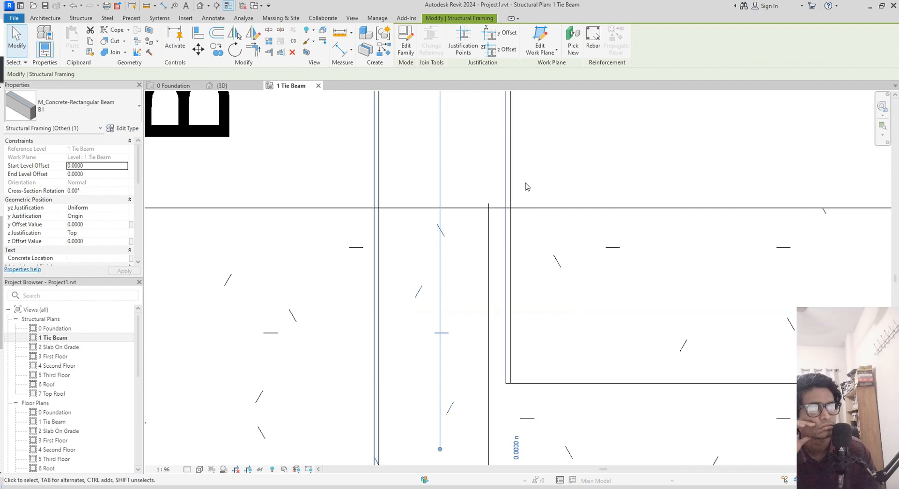
- Move the vertical B1 beam near grid A sideways so its edges coincide with the plan lines
key(m)
key(v)
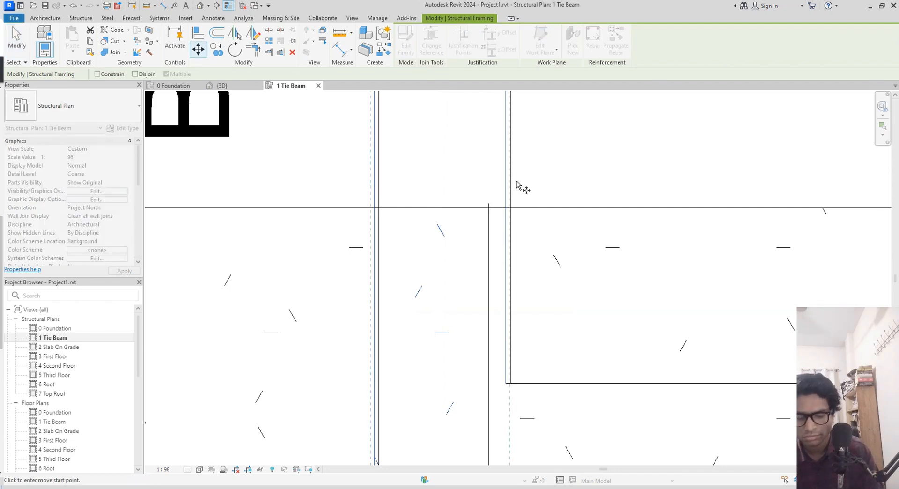
click(506, 182)
click(510, 182)
scroll(531, 190, down, 1)
middle_drag(531, 189, 510, 205)
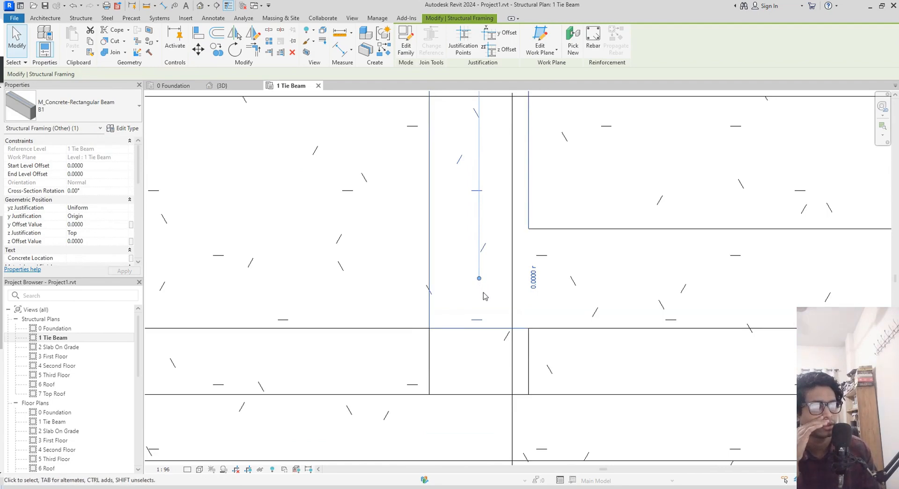
- Extend the lower end of the vertical B1 beam near grid A to the plan line just below grid 2
middle_drag(485, 296, 487, 156)
drag(480, 139, 480, 254)
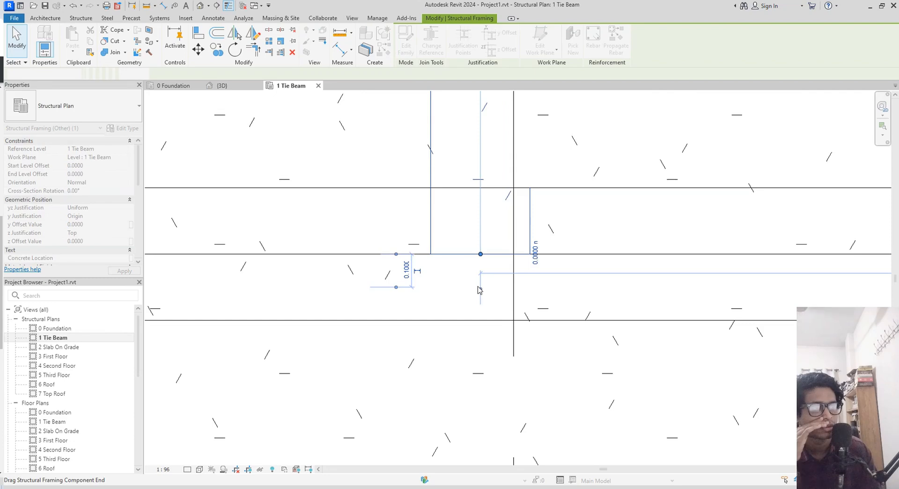
scroll(478, 290, down, 3)
scroll(567, 234, down, 3)
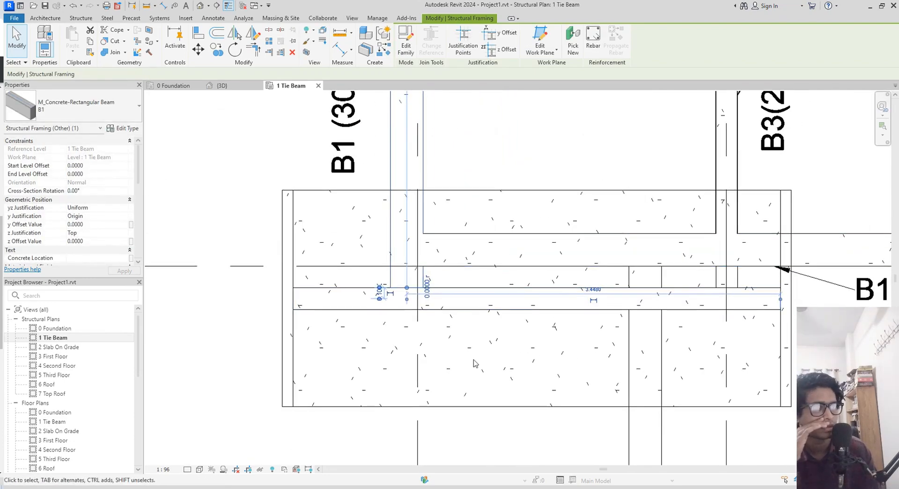
click(296, 118)
- Review the beams along grids 1 and 2 and the rows below for plan lines that still lack a beam
click(454, 234)
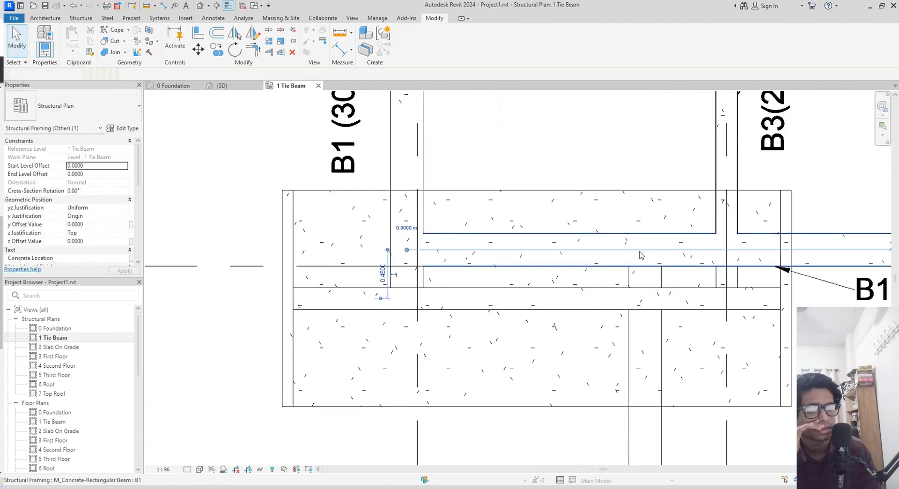
middle_drag(759, 146, 574, 269)
click(535, 253)
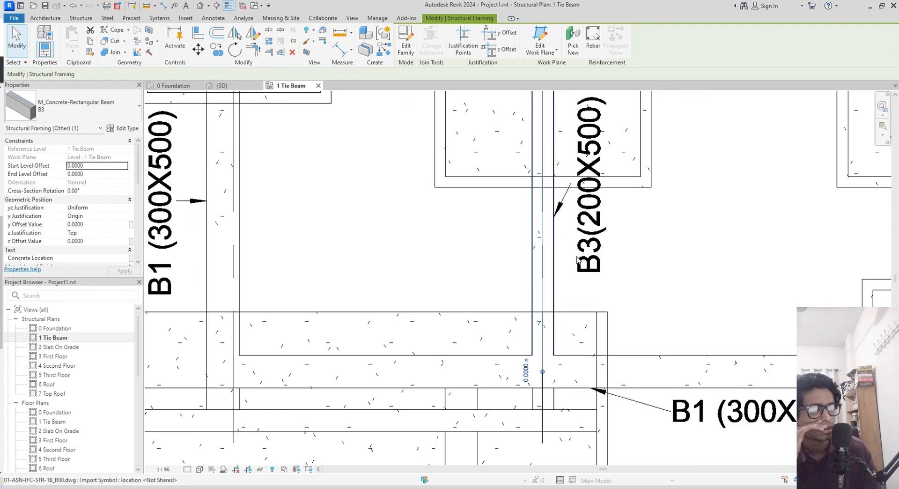
scroll(671, 265, down, 2)
middle_drag(660, 278, 500, 309)
middle_drag(602, 281, 427, 247)
scroll(426, 247, down, 3)
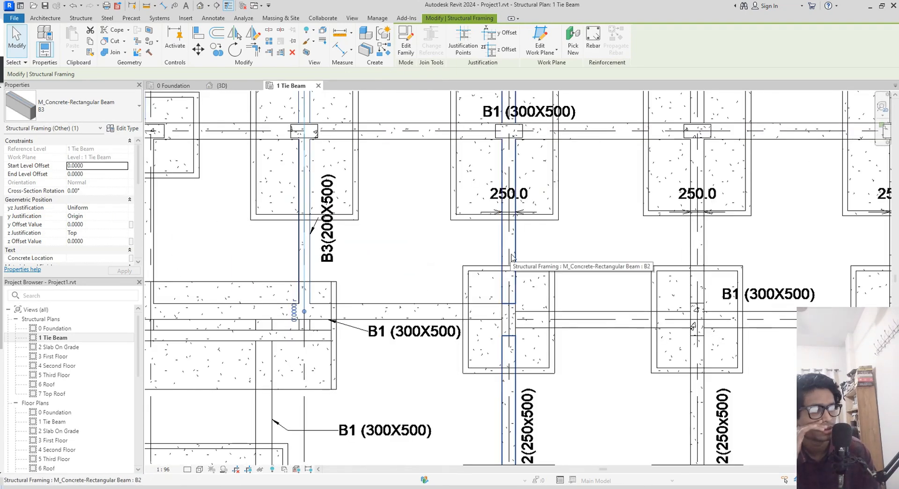
middle_drag(710, 258, 447, 303)
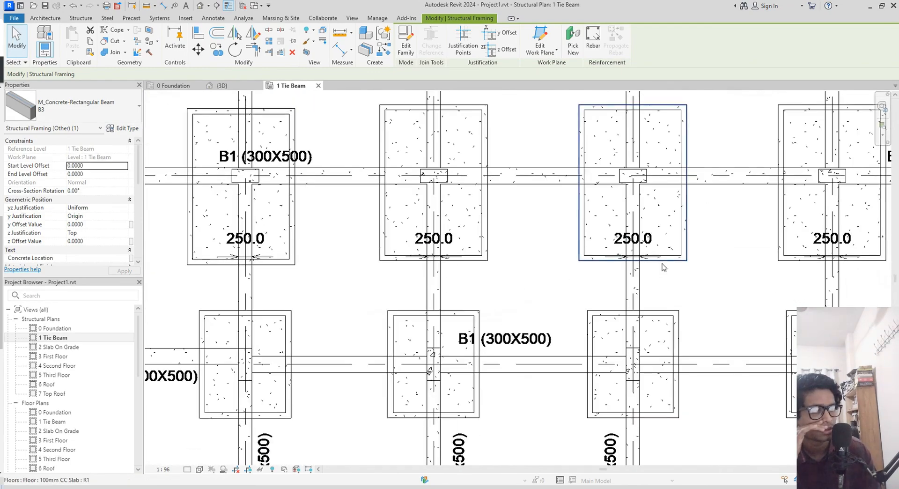
middle_drag(682, 276, 607, 289)
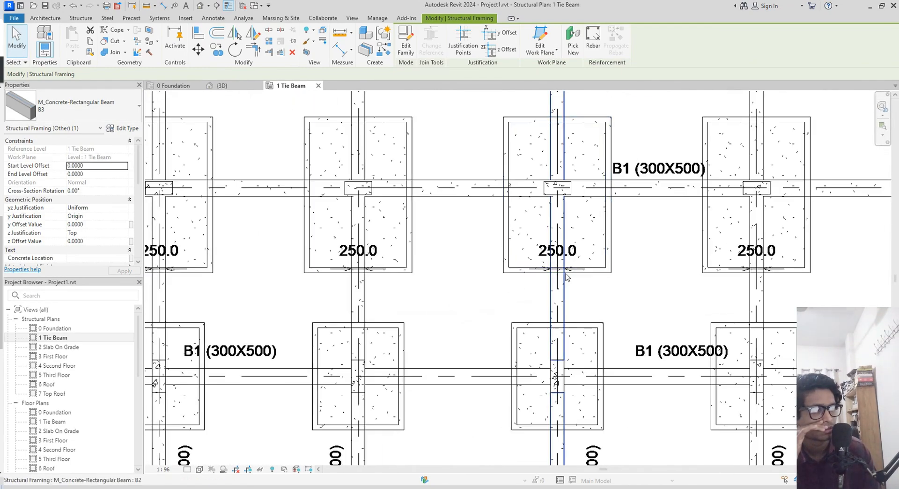
middle_drag(773, 287, 473, 315)
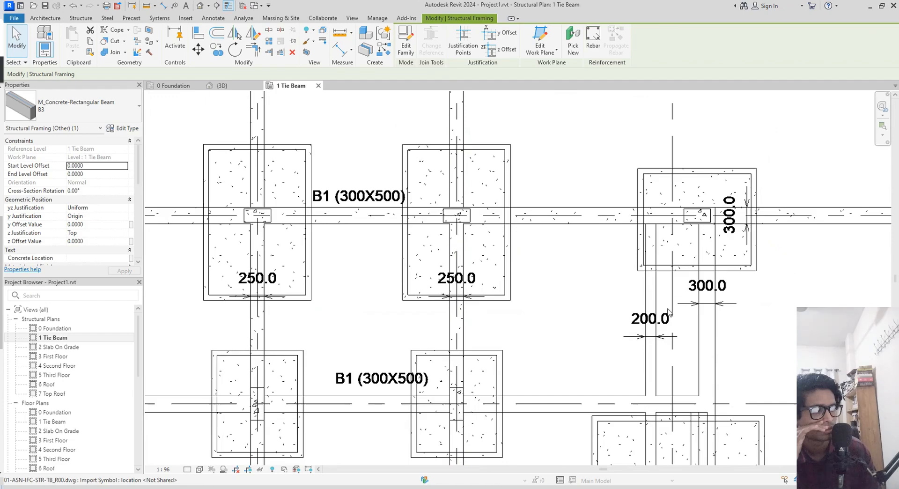
middle_drag(624, 312, 549, 260)
middle_drag(685, 255, 677, 135)
middle_drag(693, 233, 718, 84)
middle_drag(460, 320, 675, 293)
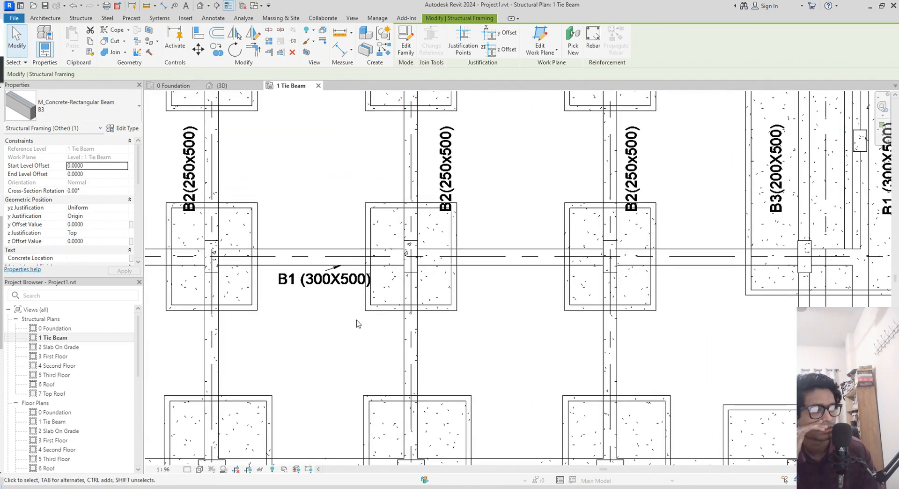
middle_drag(357, 323, 518, 281)
scroll(541, 255, down, 3)
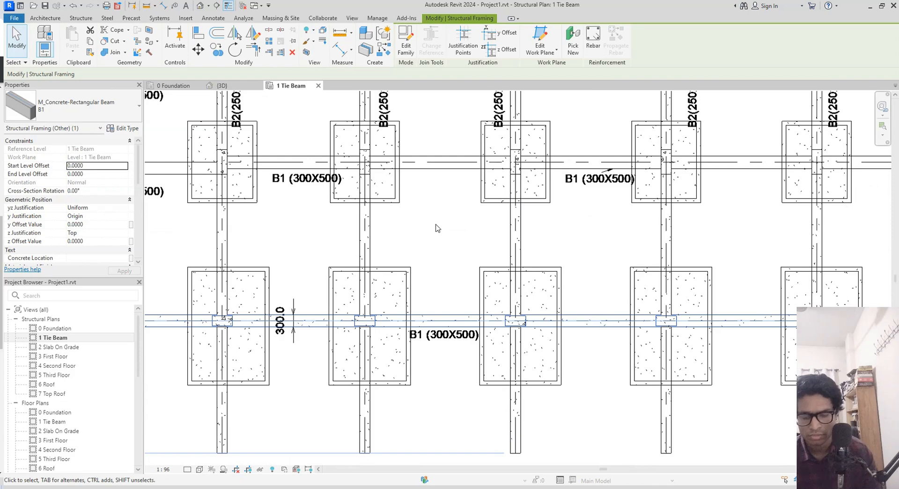
- Place a B1 beam by picking the first horizontal grid line below grid 2
key(b)
key(m)
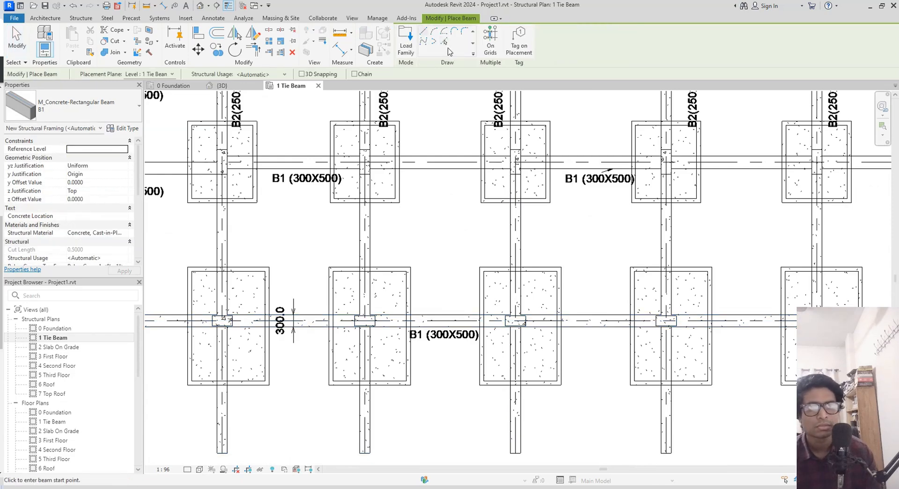
click(444, 42)
scroll(431, 167, up, 1)
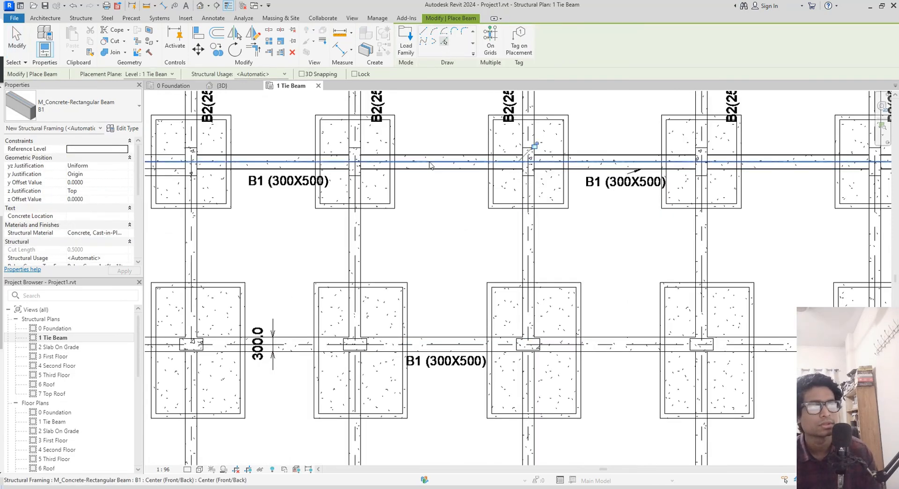
scroll(444, 217, down, 5)
middle_drag(410, 264, 323, 352)
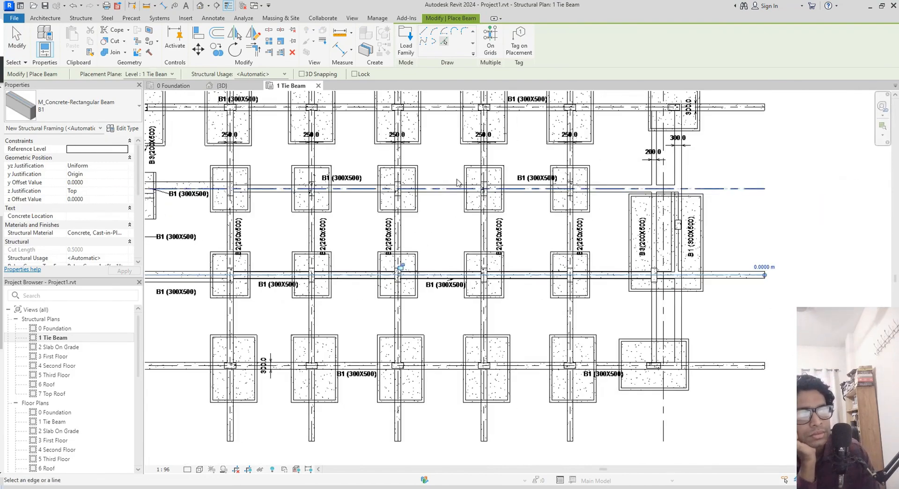
- Place another B1 beam by picking the grid 2 line through the row of B2 beams
scroll(450, 190, up, 4)
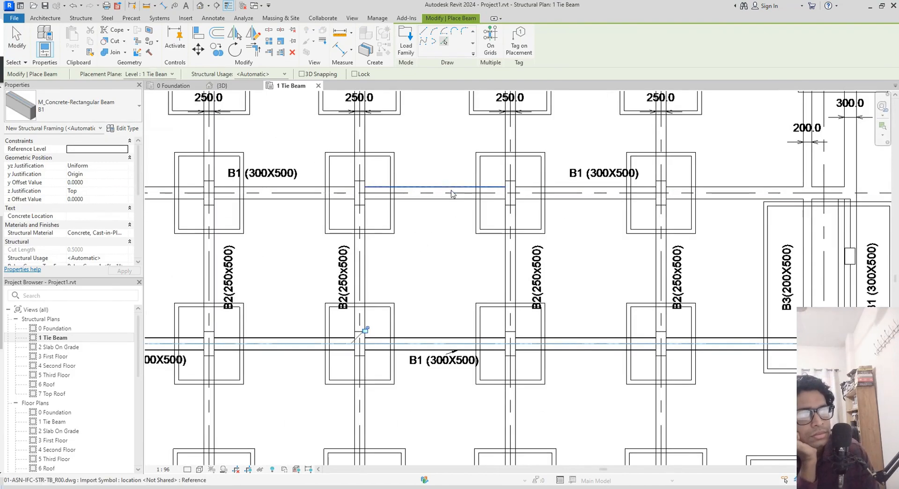
click(426, 195)
middle_drag(445, 226, 481, 359)
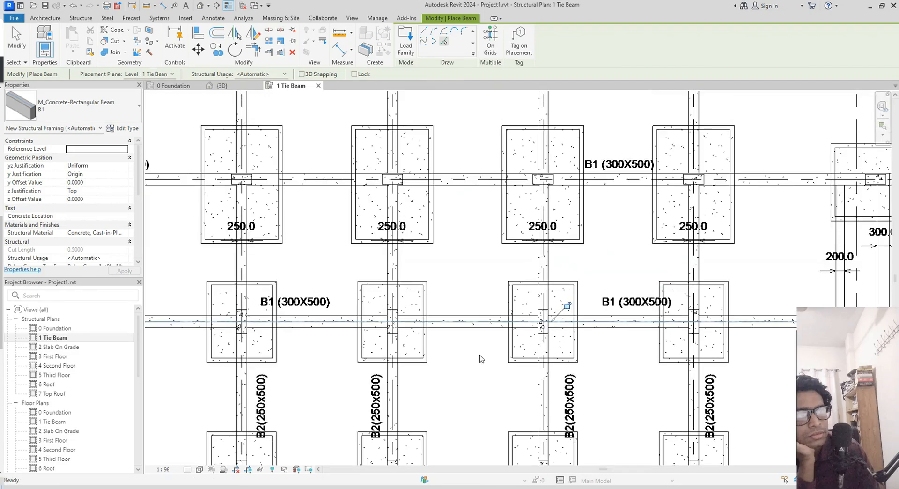
- Place a B3 beam by picking the left line of the 200 mm strip between the two horizontal B1 beams
middle_drag(684, 210, 452, 216)
scroll(679, 268, up, 4)
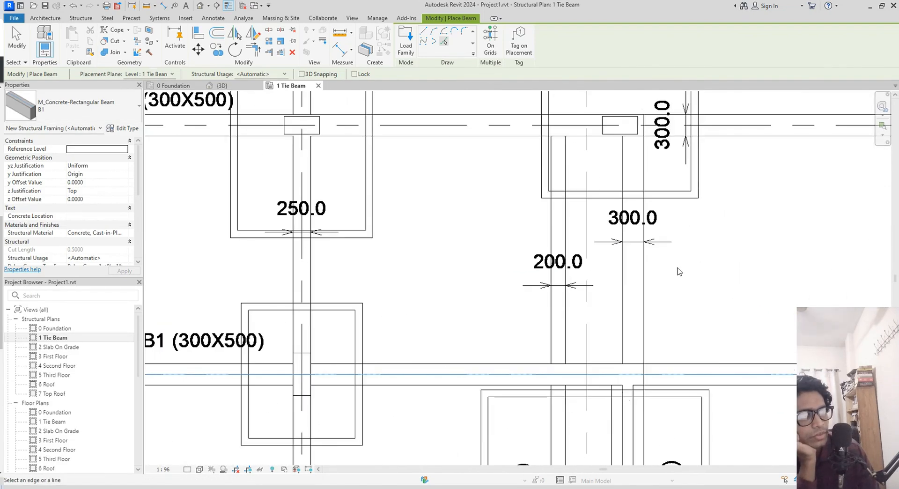
scroll(678, 268, down, 2)
mouse_move(678, 268)
middle_down()
mouse_move(578, 152)
mouse_move(600, 251)
middle_up()
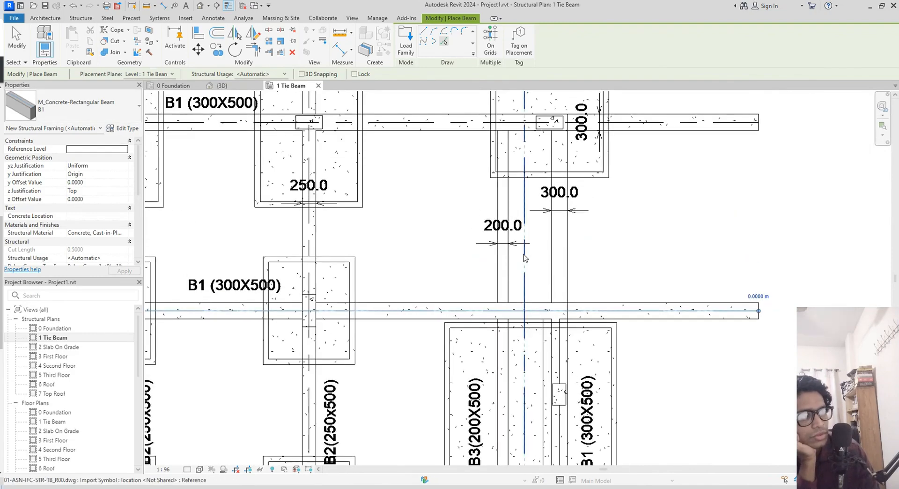
scroll(523, 254, down, 1)
middle_drag(523, 254, 545, 98)
middle_drag(519, 313, 517, 340)
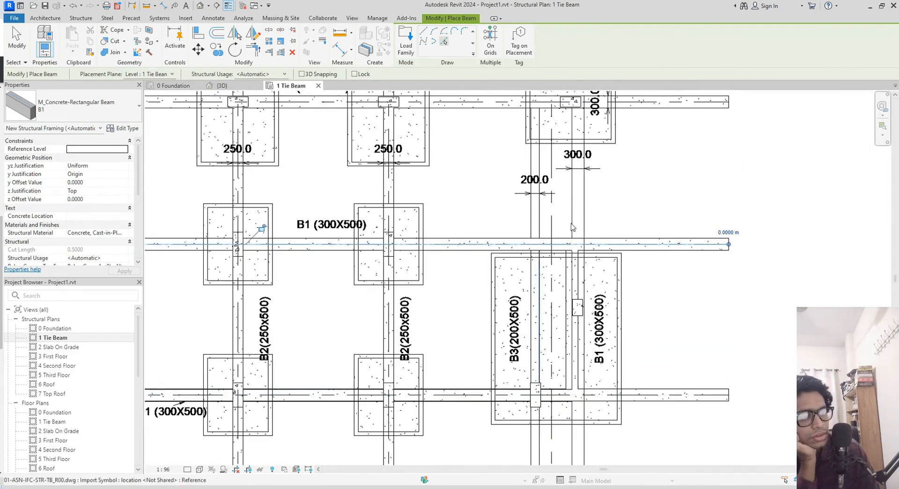
scroll(552, 281, up, 3)
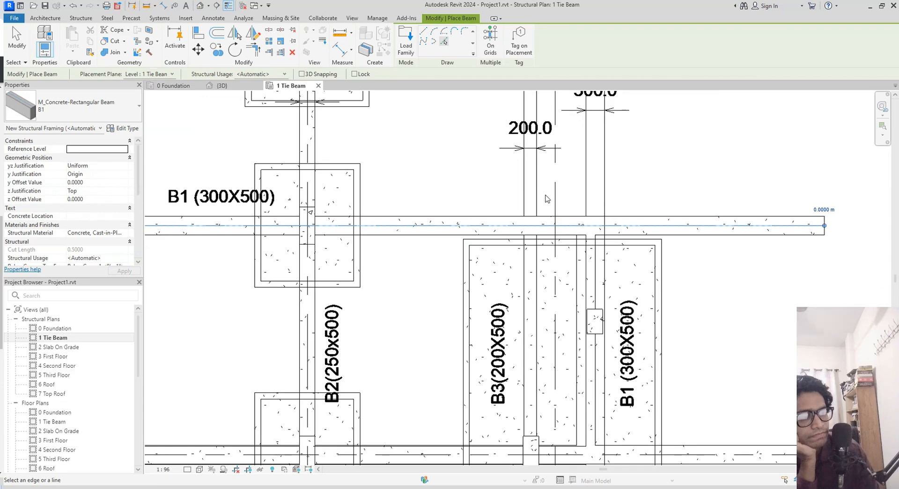
middle_drag(536, 193, 531, 258)
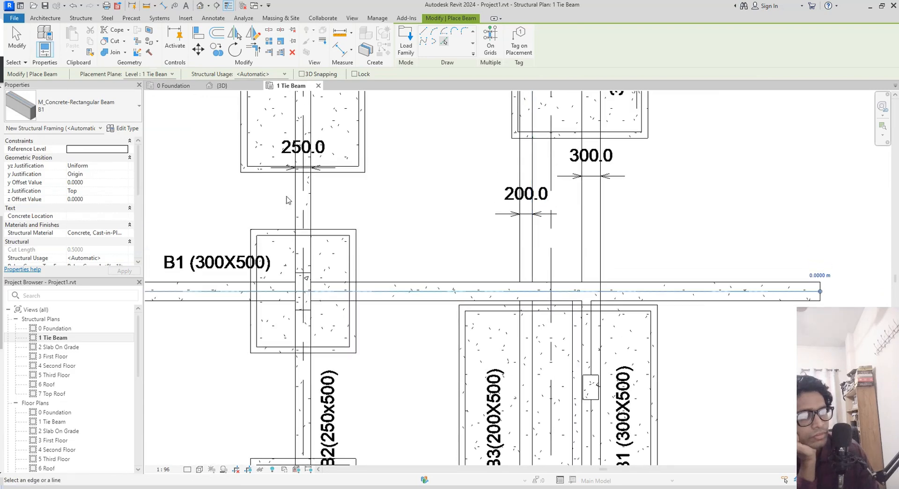
click(130, 119)
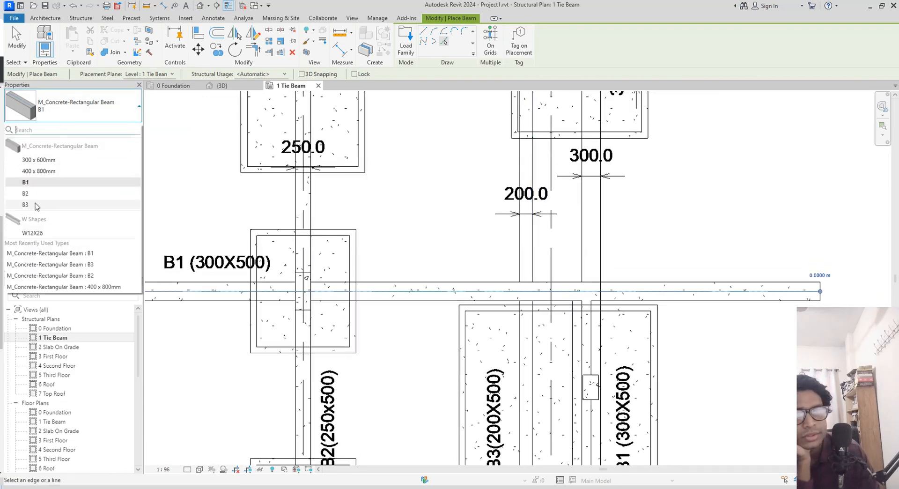
click(28, 204)
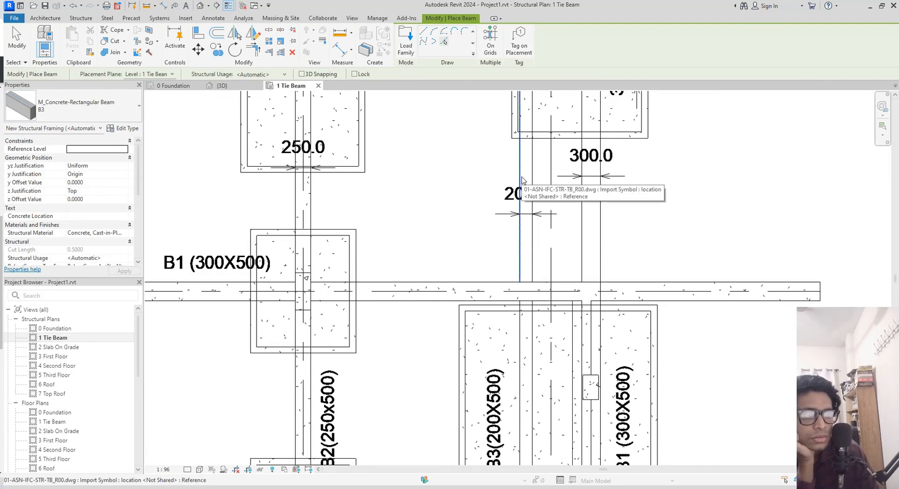
scroll(534, 191, up, 2)
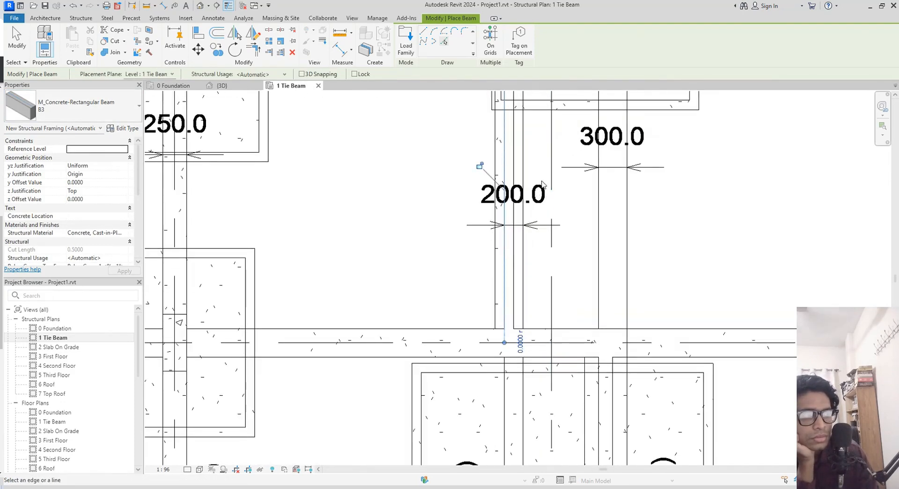
mouse_move(537, 166)
middle_down()
mouse_move(527, 180)
mouse_move(532, 130)
mouse_move(523, 163)
middle_up()
scroll(529, 131, down, 3)
scroll(522, 162, up, 2)
scroll(522, 162, up, 1)
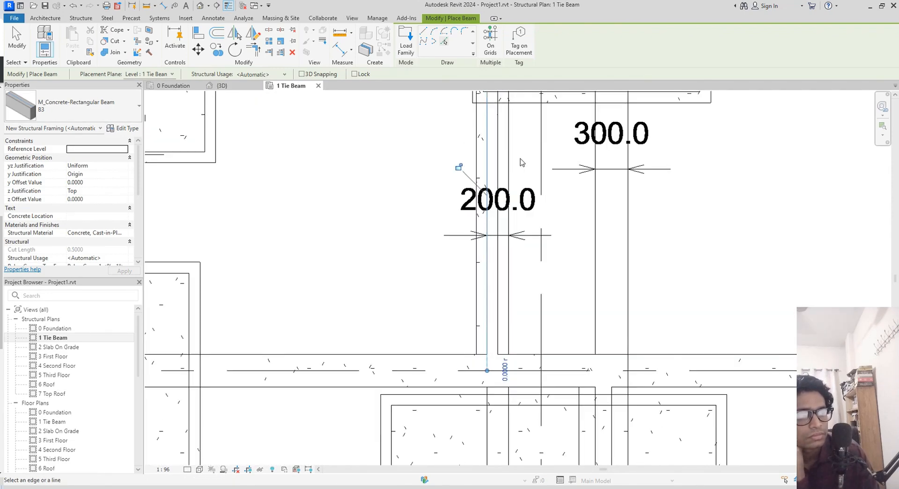
click(521, 163)
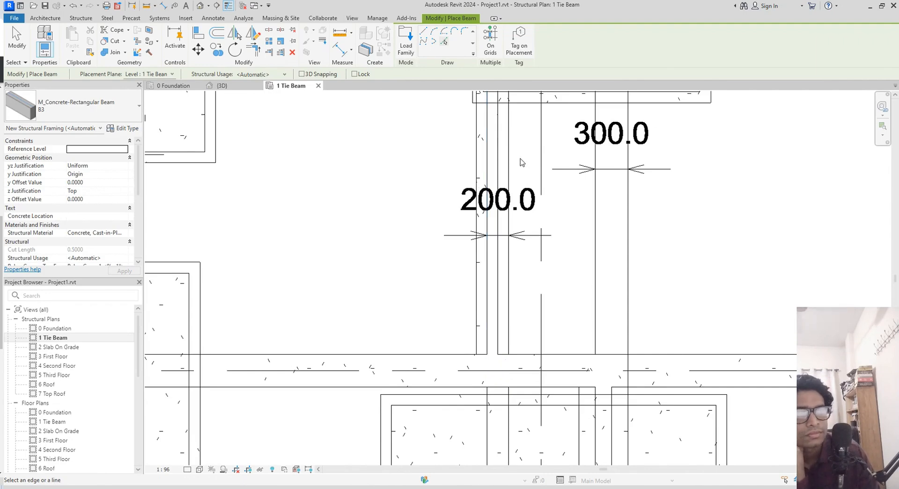
key(Escape)
key(Escape)
- Move the new B3 beam 0.1 m to the right so its edges match the 200 mm plan lines
scroll(489, 178, up, 2)
click(507, 179)
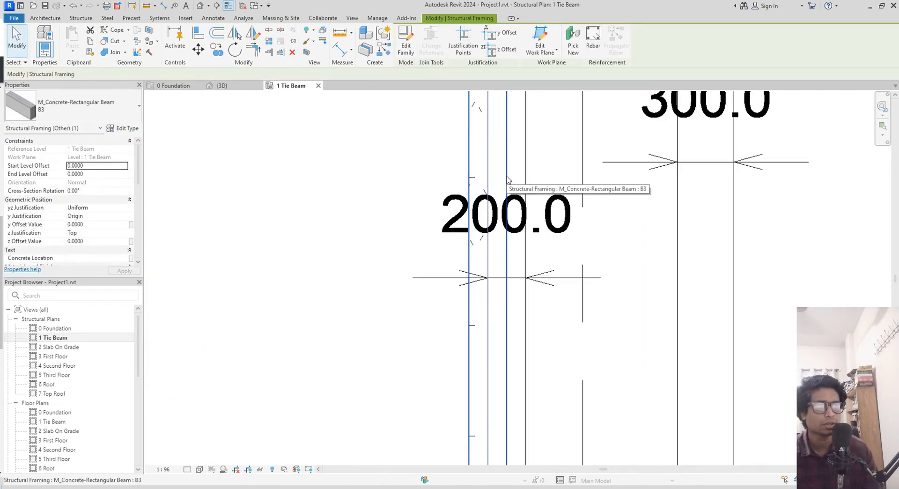
key(m)
key(v)
scroll(507, 177, up, 2)
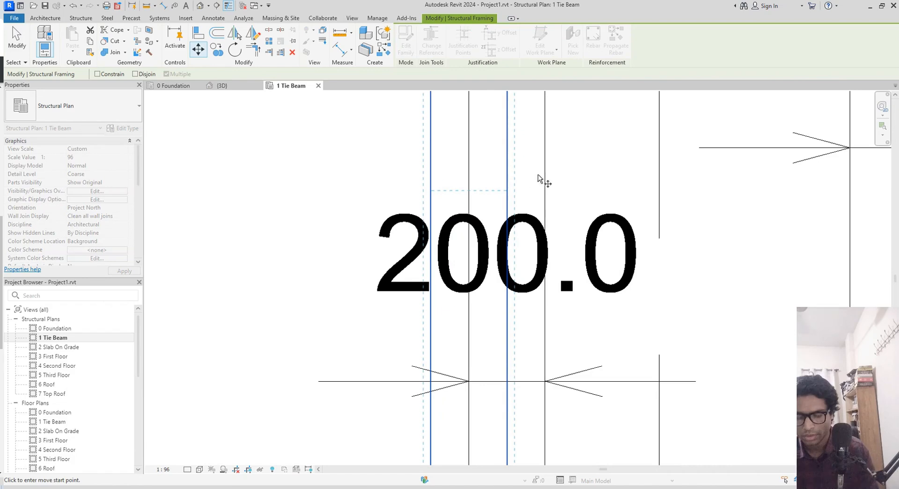
click(509, 178)
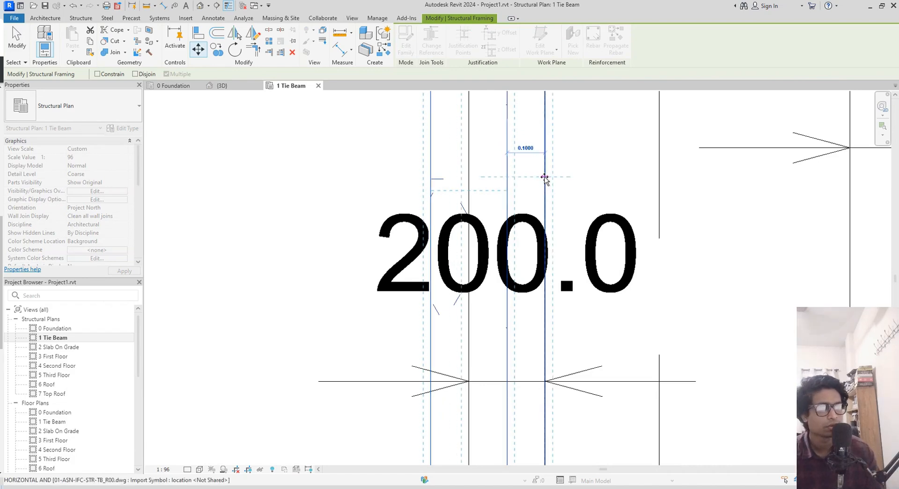
click(544, 178)
- Create a beam similar to the upper horizontal B1 beam by picking the left line of the 300 mm strip
scroll(544, 177, down, 4)
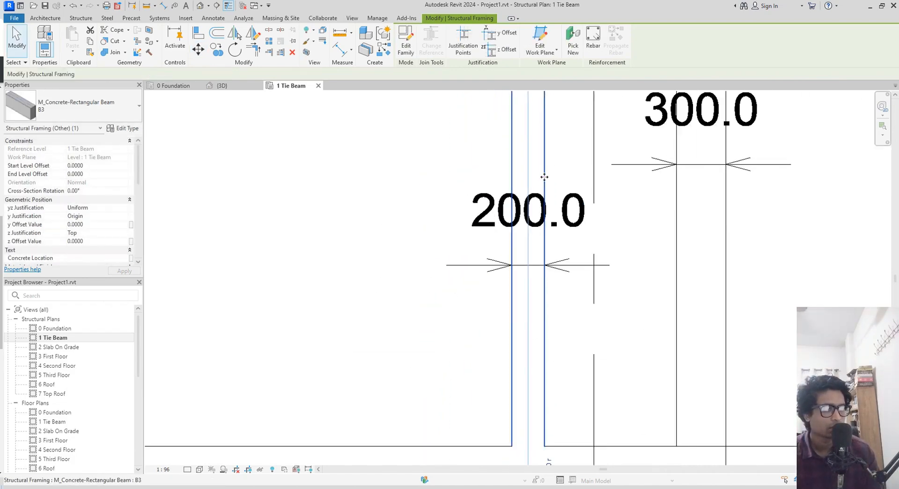
scroll(545, 178, down, 2)
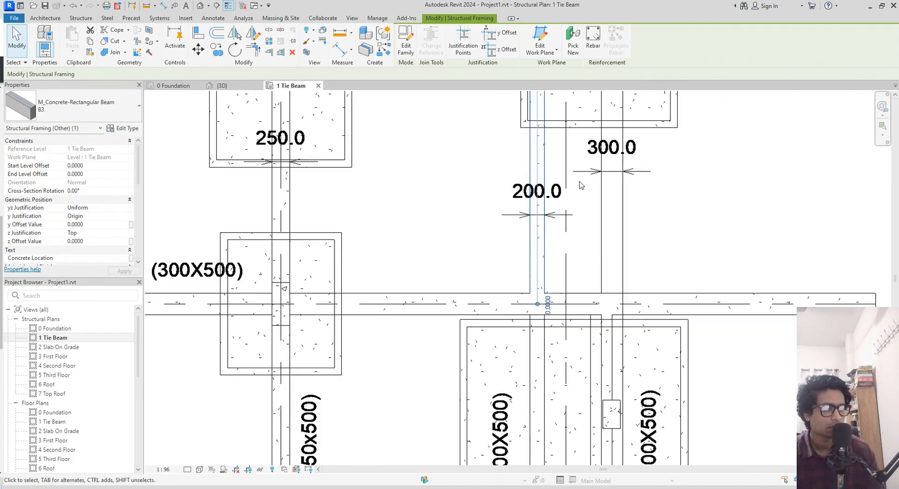
scroll(581, 185, down, 1)
middle_drag(581, 186, 506, 198)
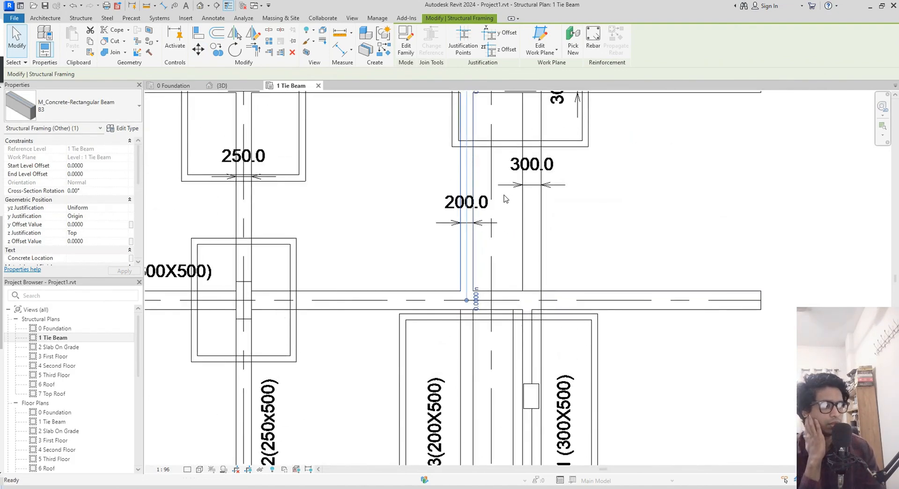
scroll(507, 198, down, 2)
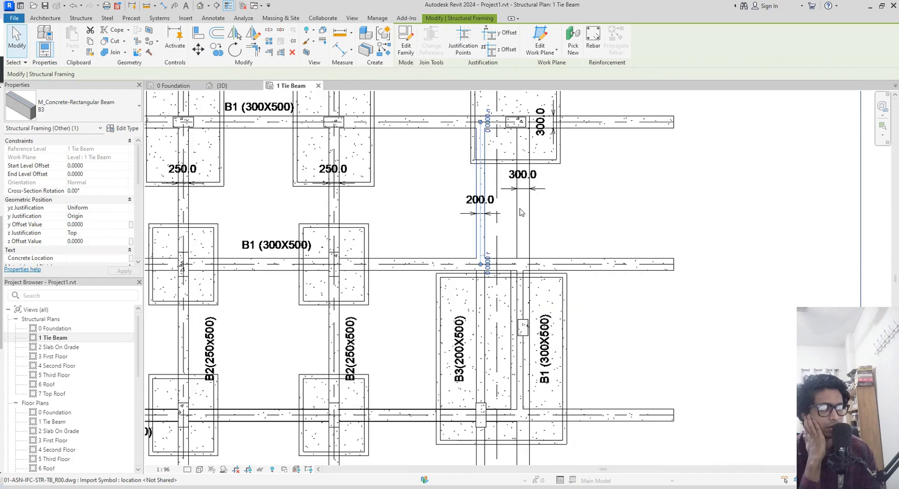
scroll(515, 220, up, 2)
scroll(577, 225, up, 1)
mouse_move(579, 261)
middle_down()
mouse_move(577, 316)
mouse_move(580, 296)
middle_up()
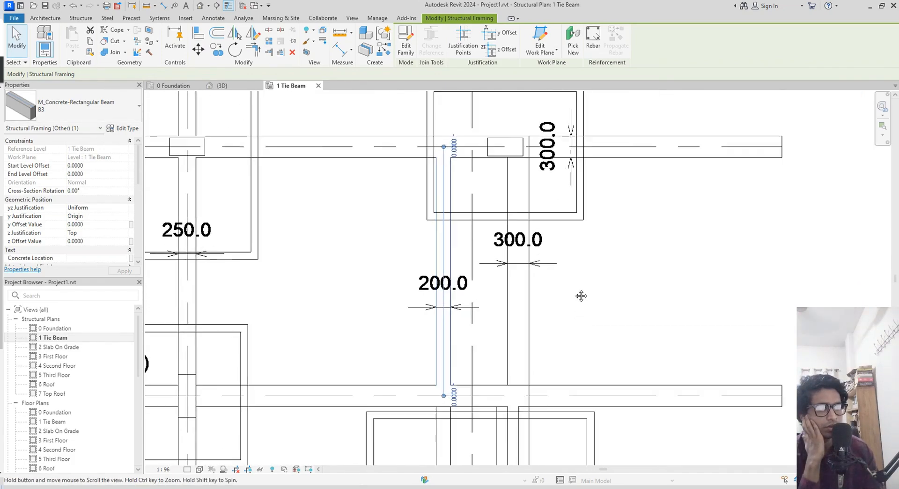
click(670, 159)
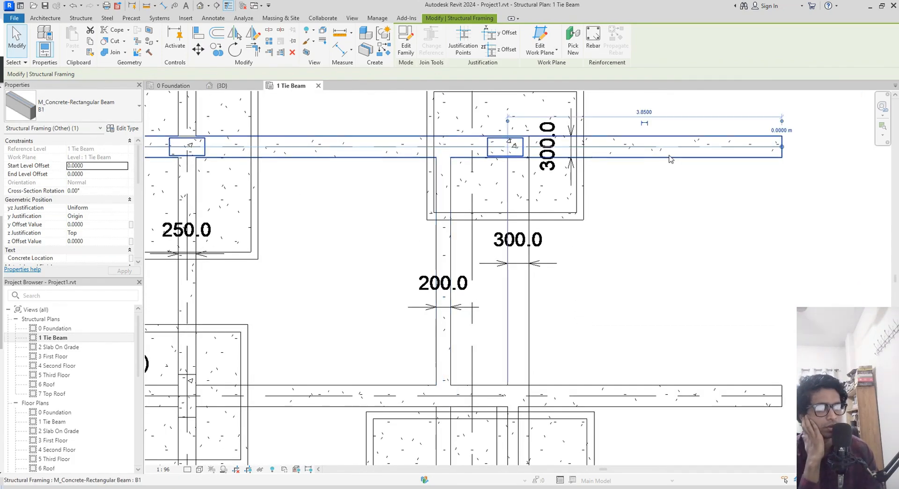
key(c)
key(s)
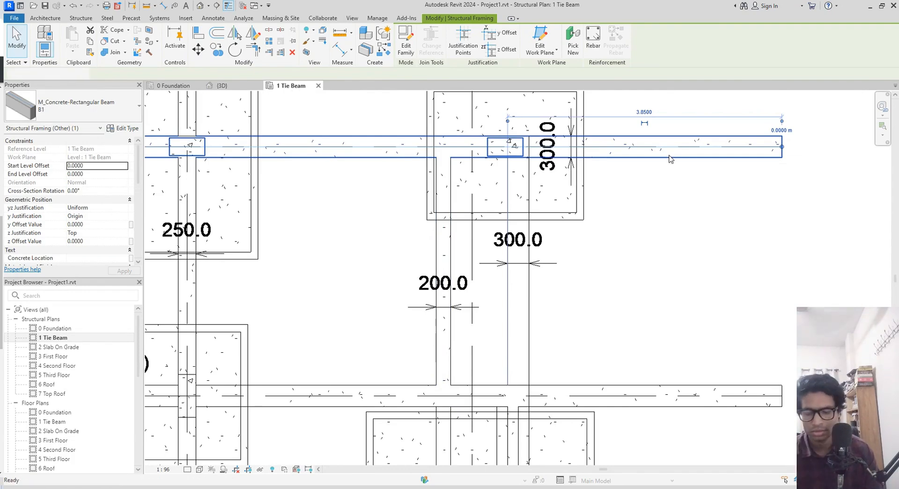
scroll(549, 218, up, 3)
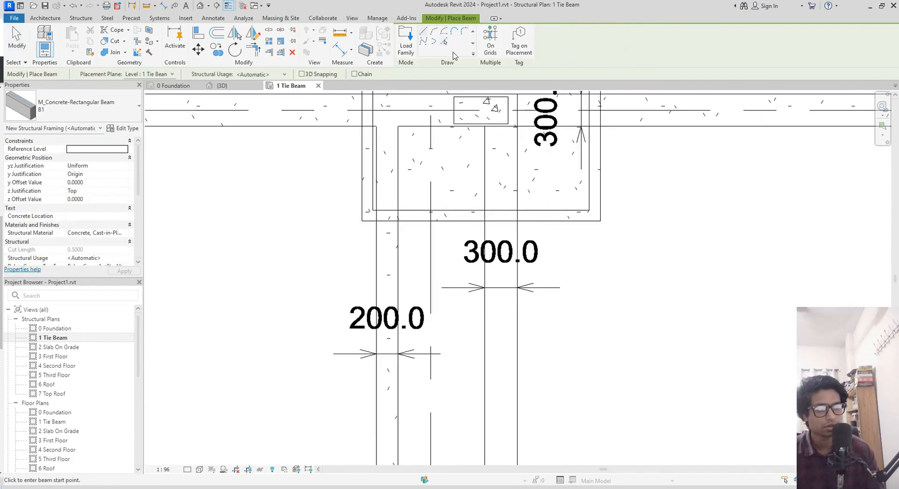
click(486, 363)
middle_drag(580, 336, 574, 250)
key(Escape)
key(Escape)
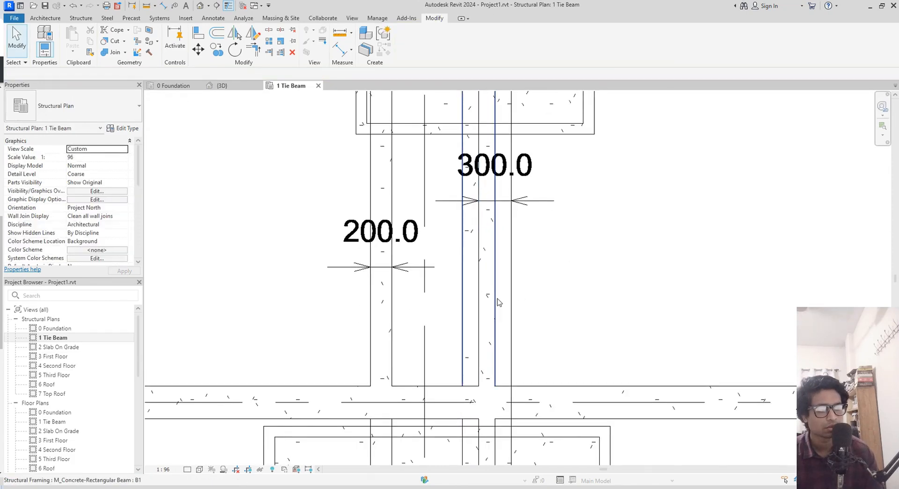
- Move the new vertical B1 beam to the right so its right edge meets the outer 300 mm plan line
click(496, 298)
key(m)
key(v)
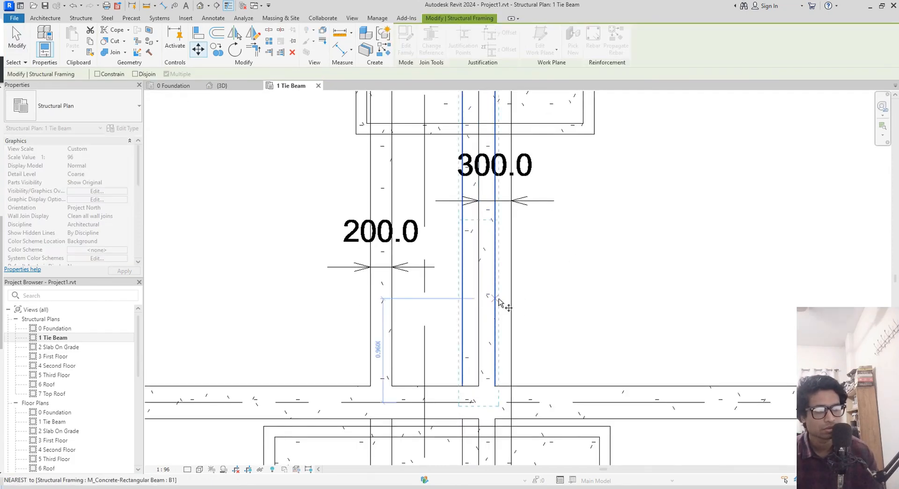
scroll(499, 299, up, 3)
click(493, 299)
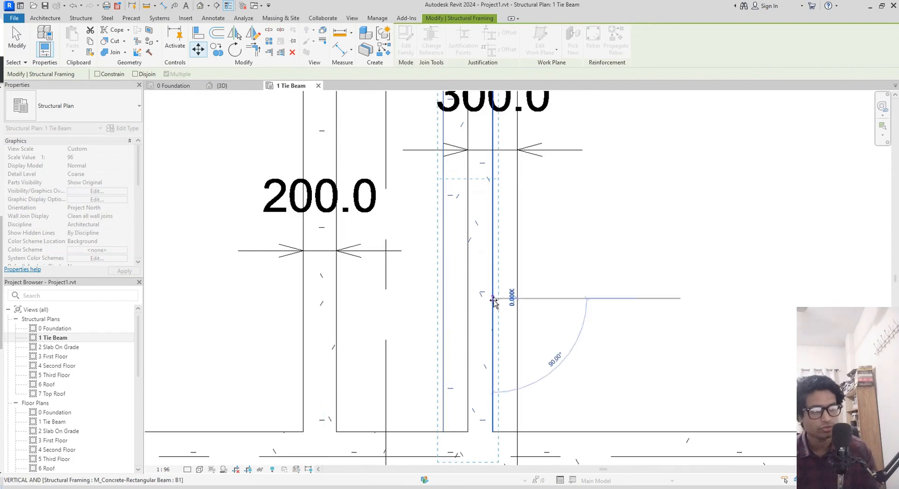
click(519, 299)
- Trim the upper horizontal B1 beam and the vertical B1 beam in the 300 mm strip to a corner
scroll(532, 304, down, 4)
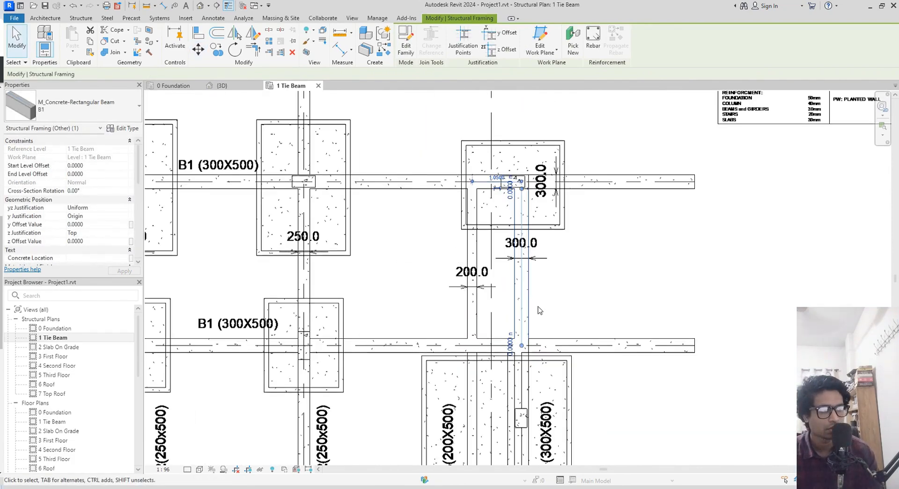
middle_drag(549, 287, 572, 149)
middle_drag(616, 364, 616, 263)
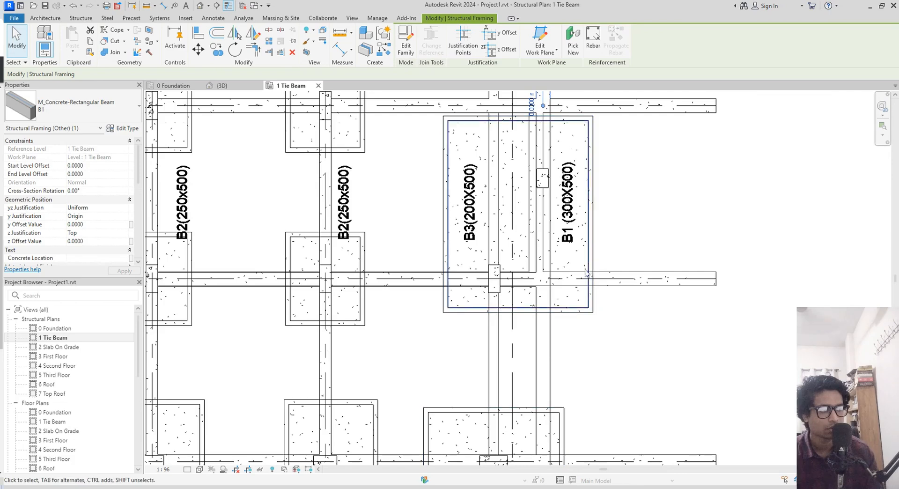
middle_drag(637, 184, 640, 308)
middle_drag(632, 204, 626, 379)
scroll(581, 281, up, 1)
scroll(627, 363, up, 2)
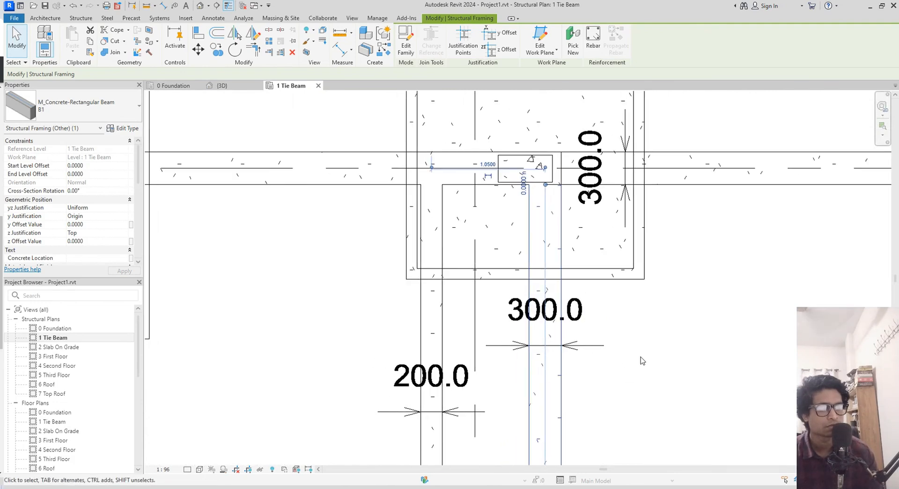
key(t)
key(r)
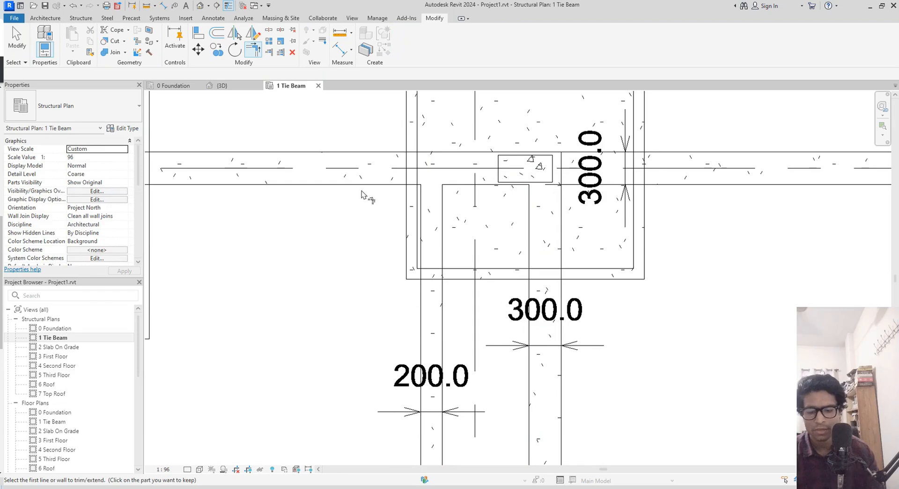
click(363, 187)
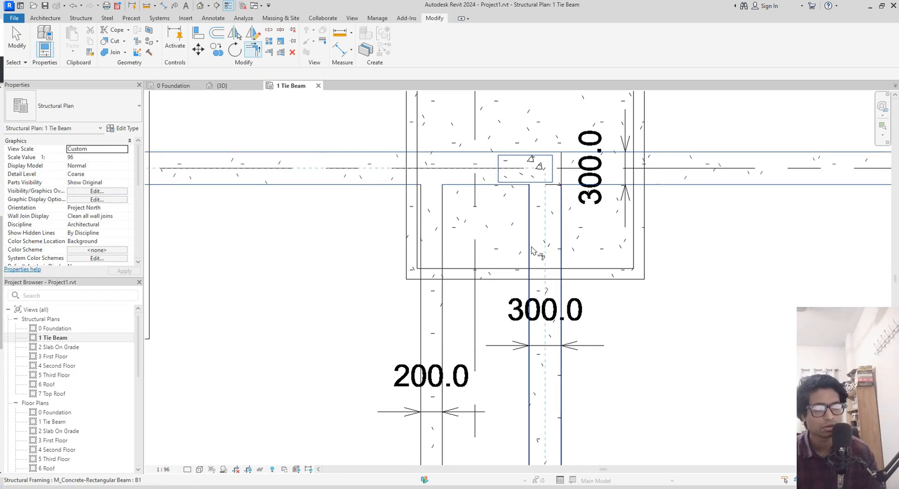
click(534, 252)
- Extend the vertical B3 beam down to the horizontal B1 beam on grid 4
scroll(655, 258, down, 3)
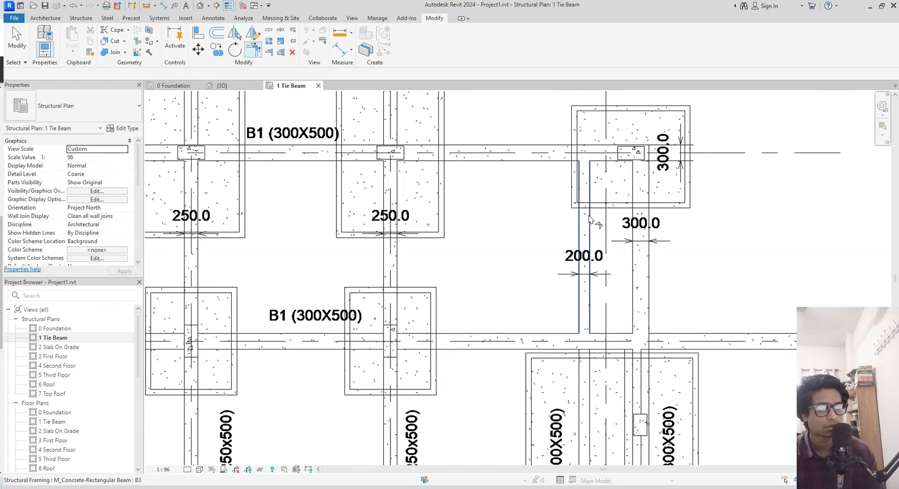
middle_drag(519, 251, 545, 140)
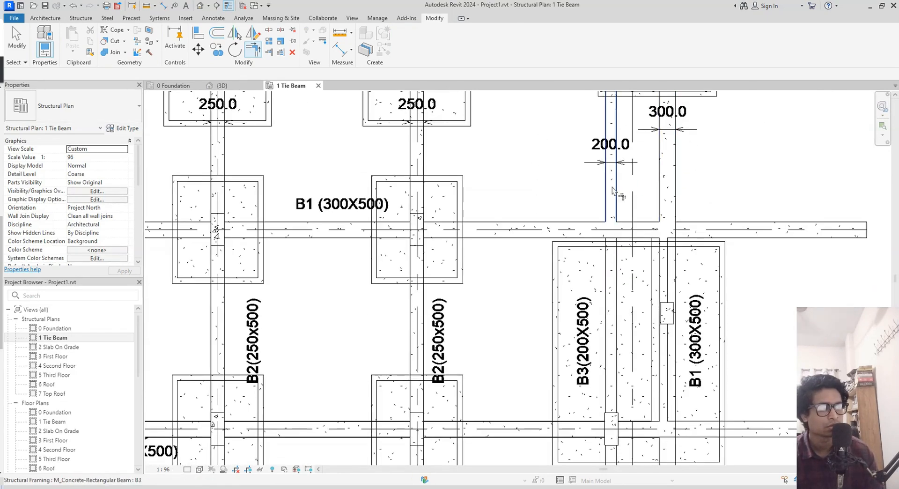
middle_drag(631, 310, 637, 151)
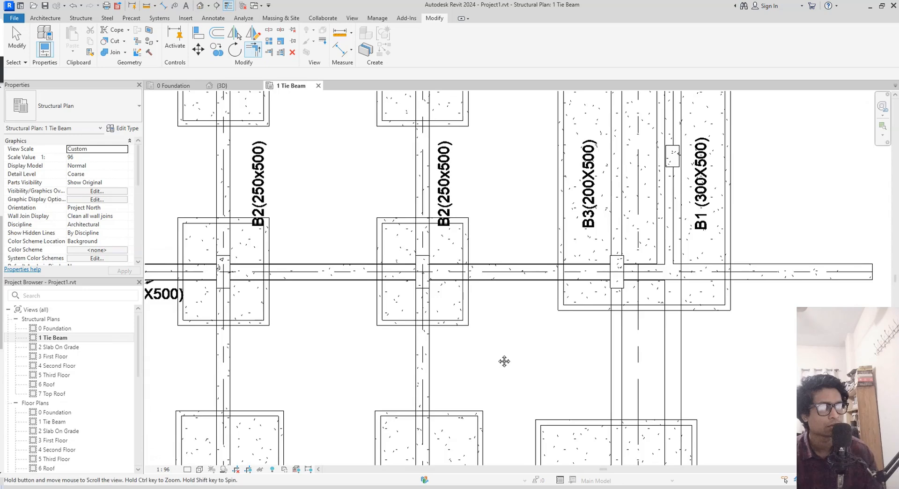
middle_drag(503, 360, 565, 251)
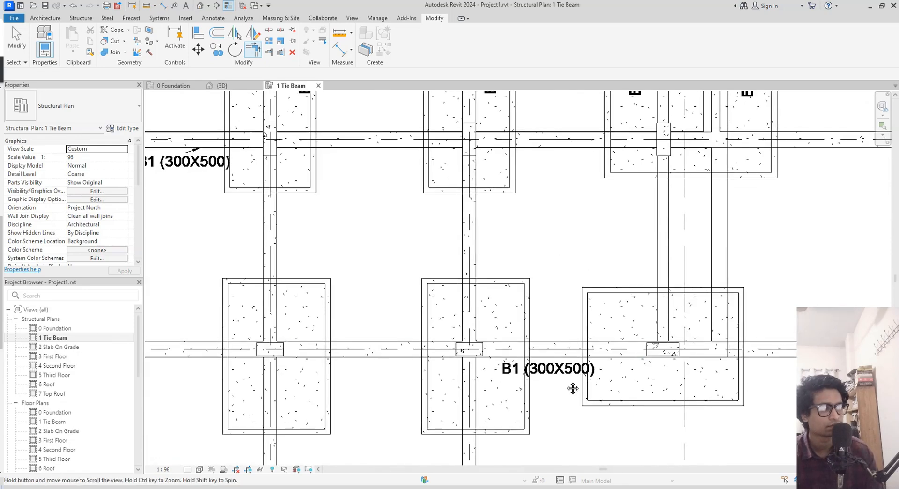
scroll(566, 386, up, 1)
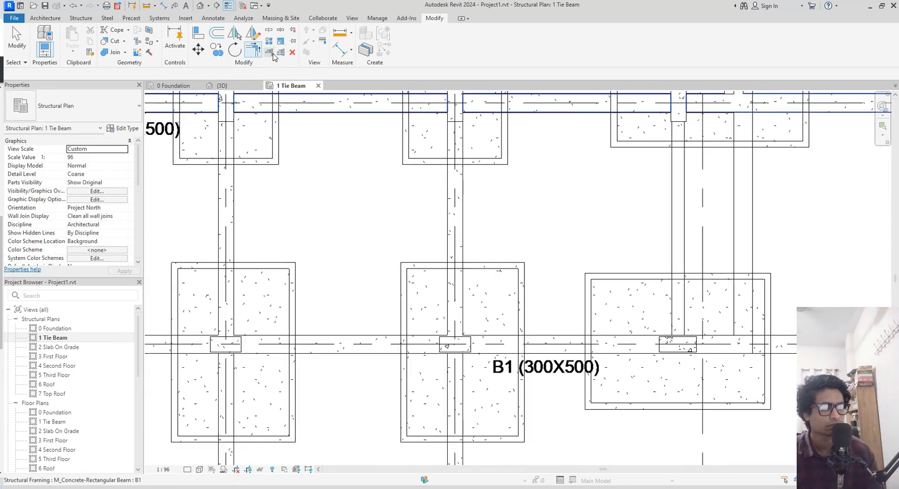
click(268, 52)
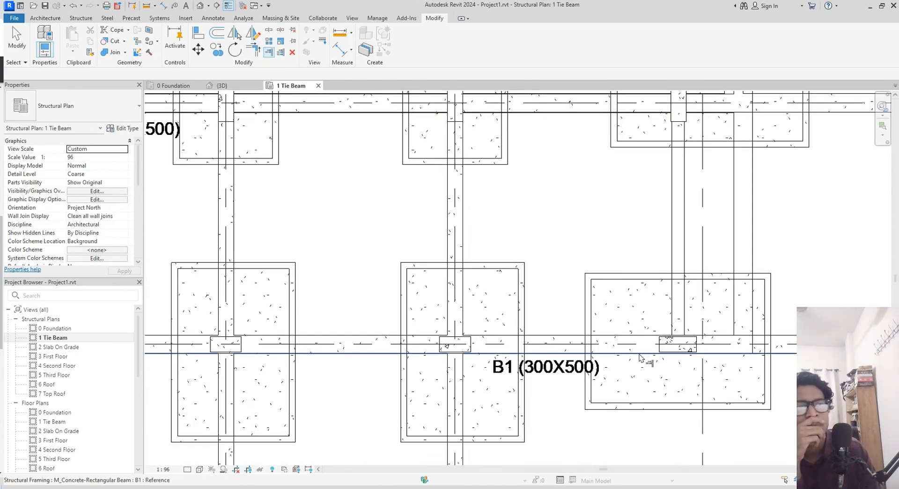
middle_drag(586, 261, 570, 416)
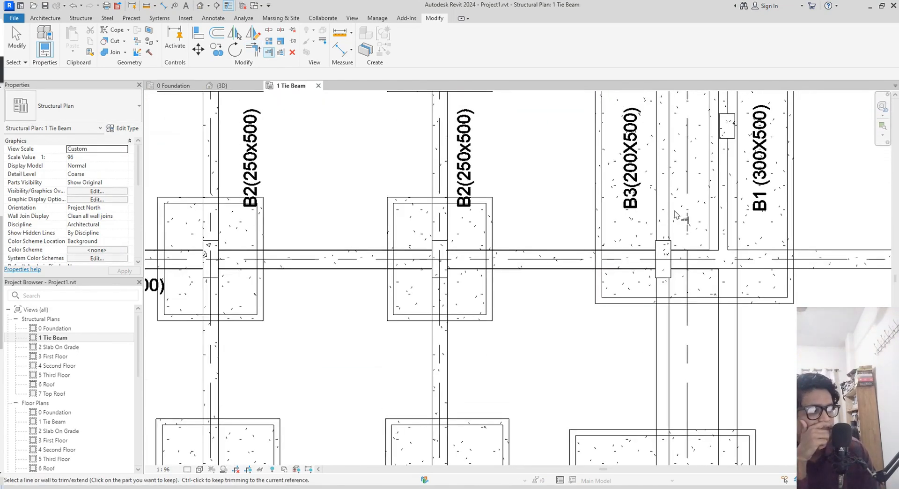
middle_drag(660, 211, 669, 361)
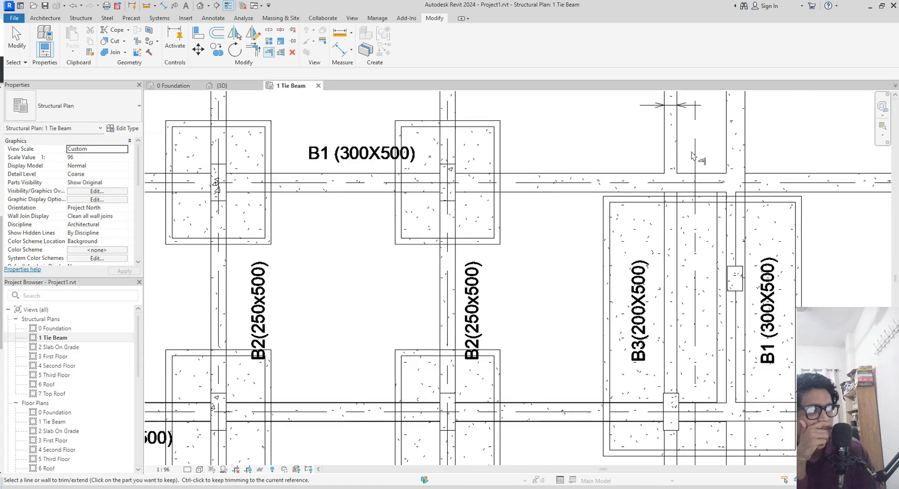
scroll(684, 154, down, 1)
middle_drag(684, 154, 651, 44)
middle_drag(655, 444, 646, 241)
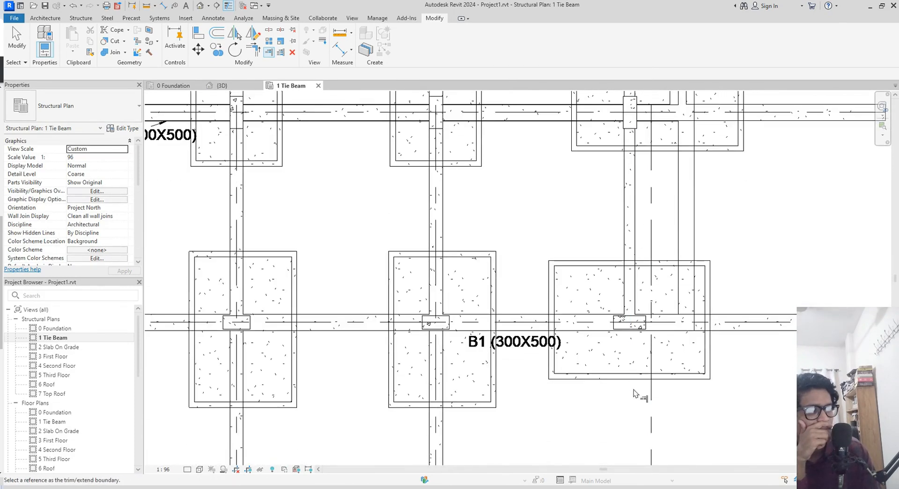
middle_drag(724, 377, 691, 411)
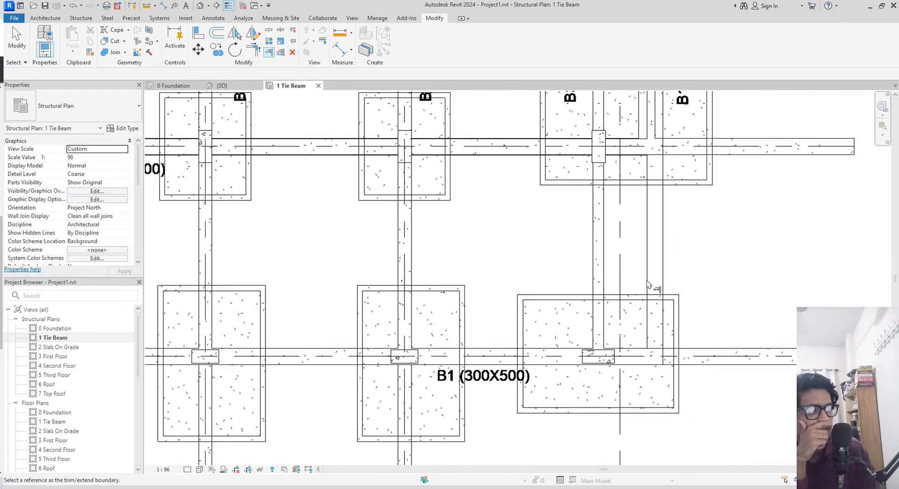
key(t)
key(r)
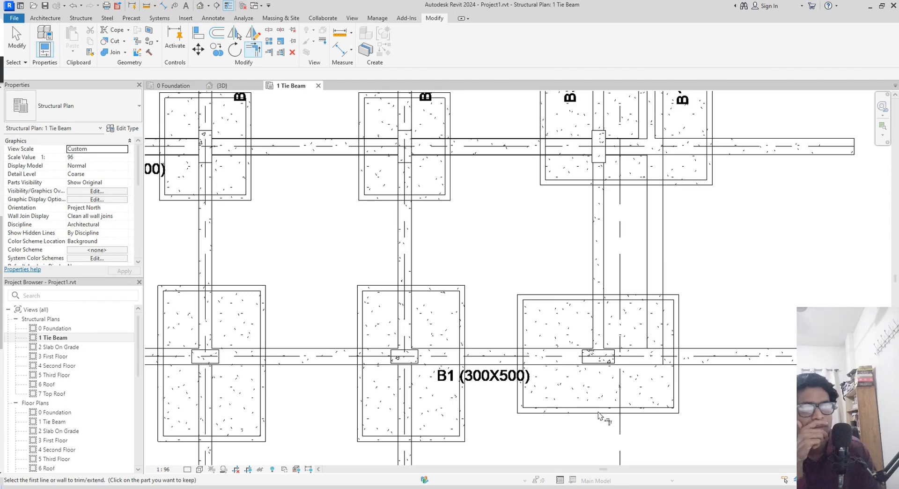
click(534, 352)
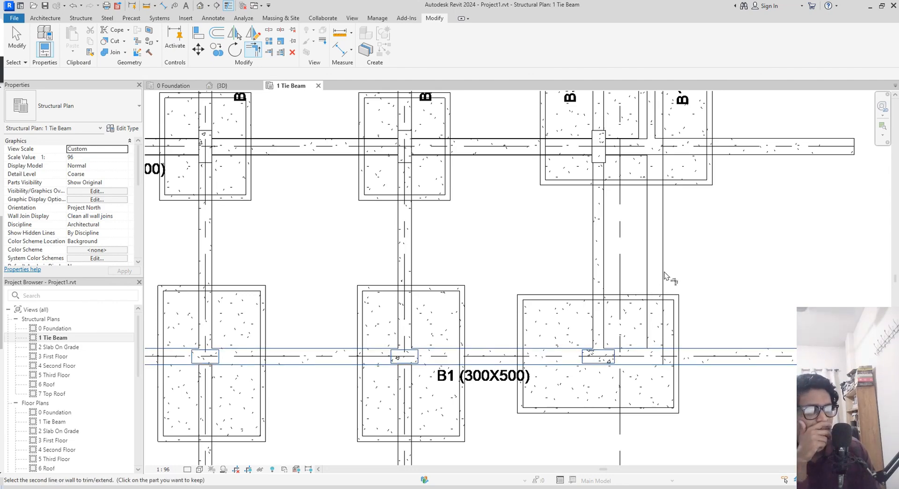
mouse_move(681, 305)
middle_down()
mouse_move(674, 355)
mouse_move(632, 437)
middle_up()
middle_drag(658, 357, 648, 434)
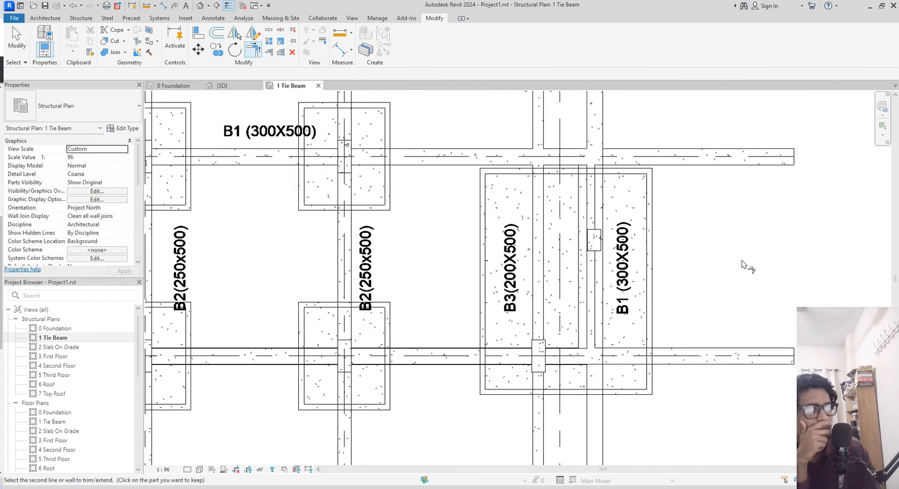
key(Escape)
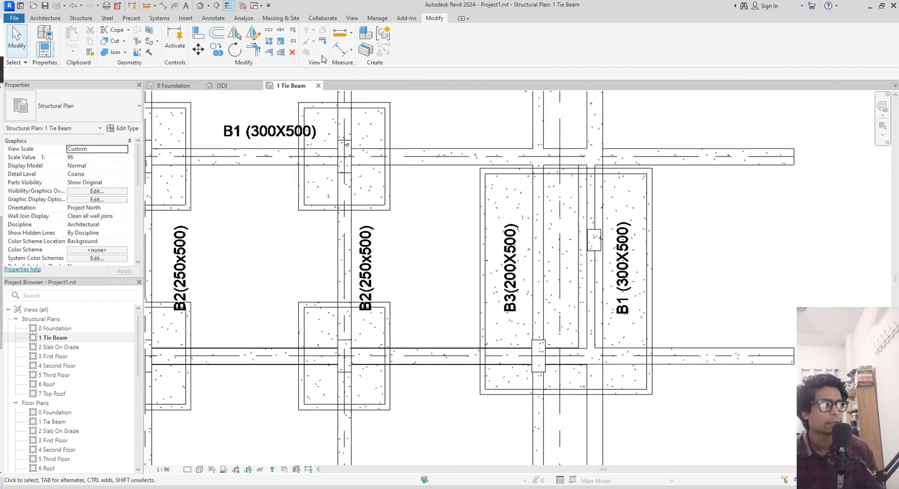
- Extend the vertical B1 beam in the 300 mm strip down to the lower edge of the grid 4 B1 beam
click(273, 53)
middle_drag(708, 291, 706, 72)
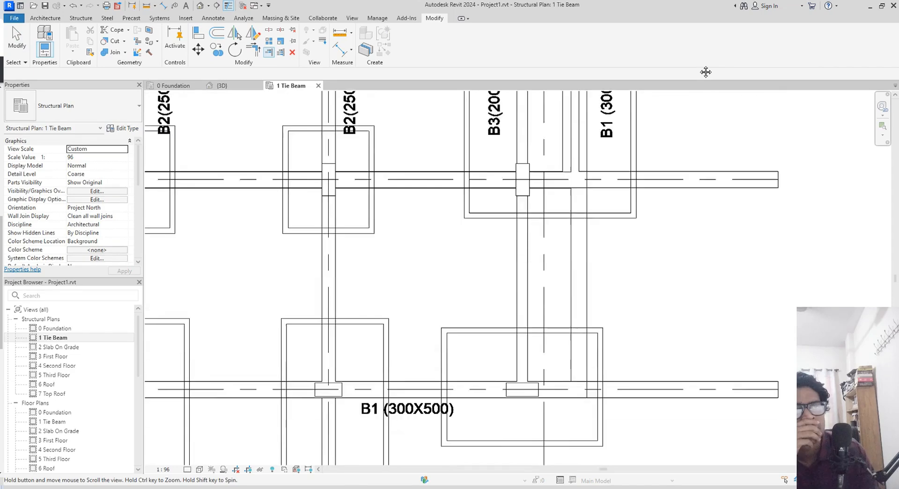
click(571, 350)
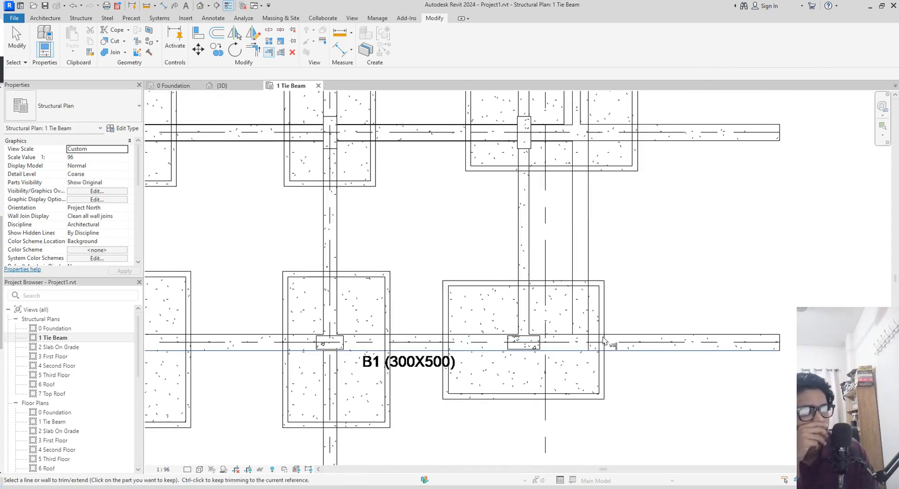
middle_drag(672, 225, 665, 484)
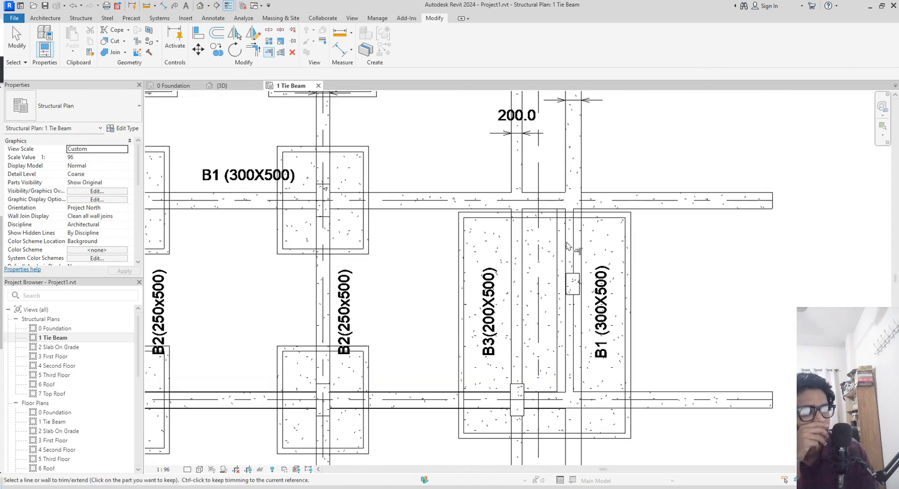
click(582, 158)
- Trim the vertical B1 beam and the grid 4 horizontal B1 beam to a corner, keeping the horizontal beam's left part
middle_drag(667, 446, 680, 236)
middle_drag(681, 303, 679, 240)
click(257, 52)
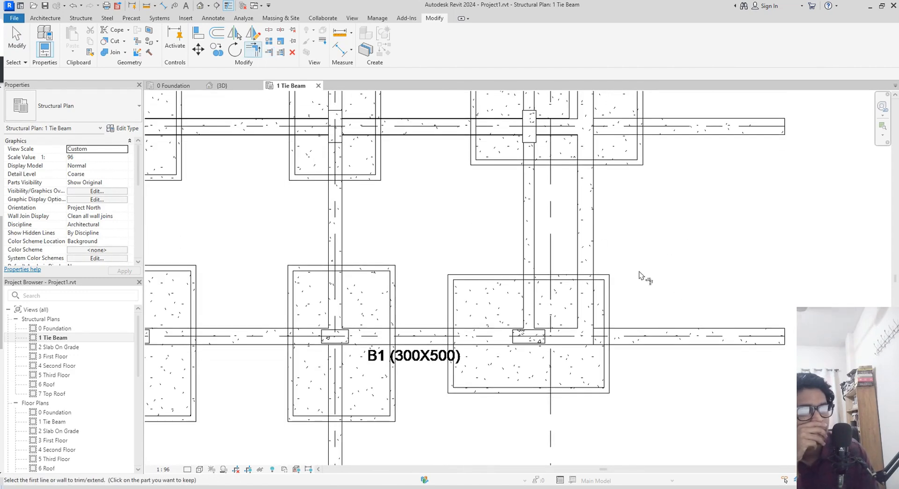
click(579, 304)
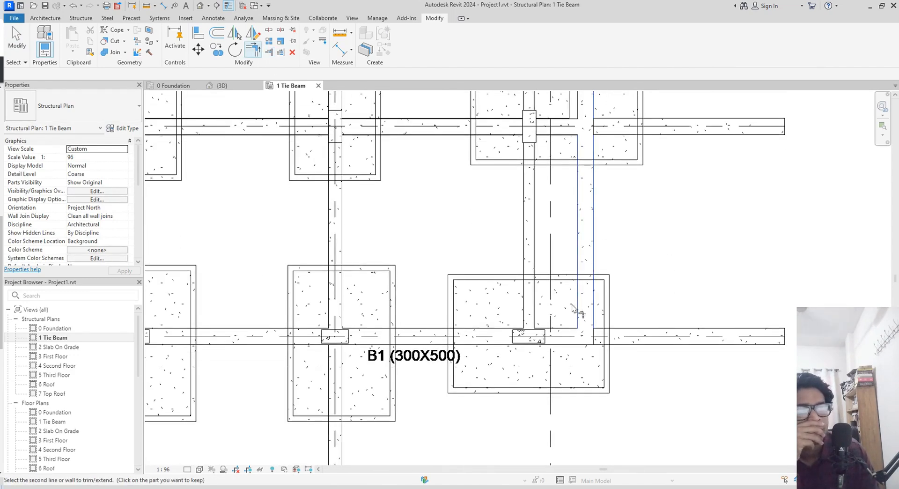
click(563, 332)
- Move the horizontal B1 beam on grid 3 down 0.15 m so its lower edge meets the plan line
scroll(660, 308, down, 1)
middle_drag(670, 322, 670, 485)
middle_drag(729, 356, 732, 487)
middle_drag(651, 253, 879, 282)
middle_drag(473, 270, 837, 274)
mouse_move(221, 274)
middle_down()
mouse_move(521, 268)
mouse_move(339, 88)
middle_up()
middle_drag(348, 281, 326, 155)
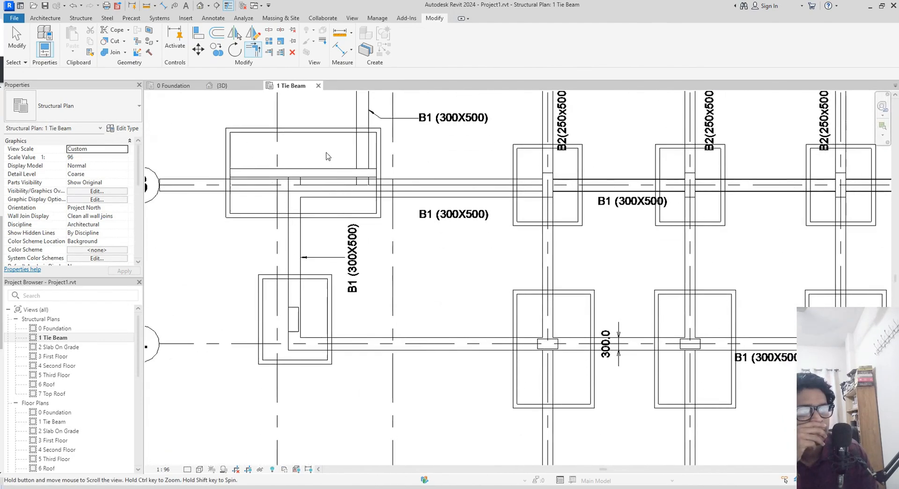
scroll(331, 233, up, 1)
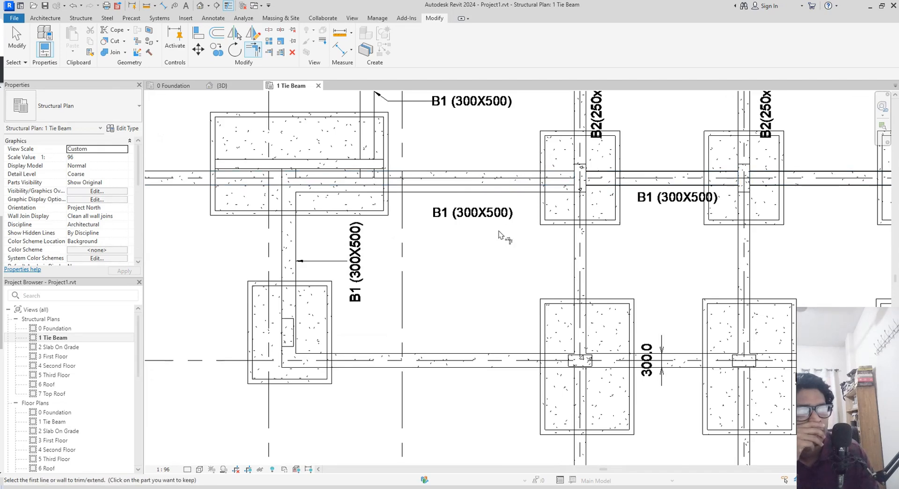
scroll(499, 231, up, 2)
key(Escape)
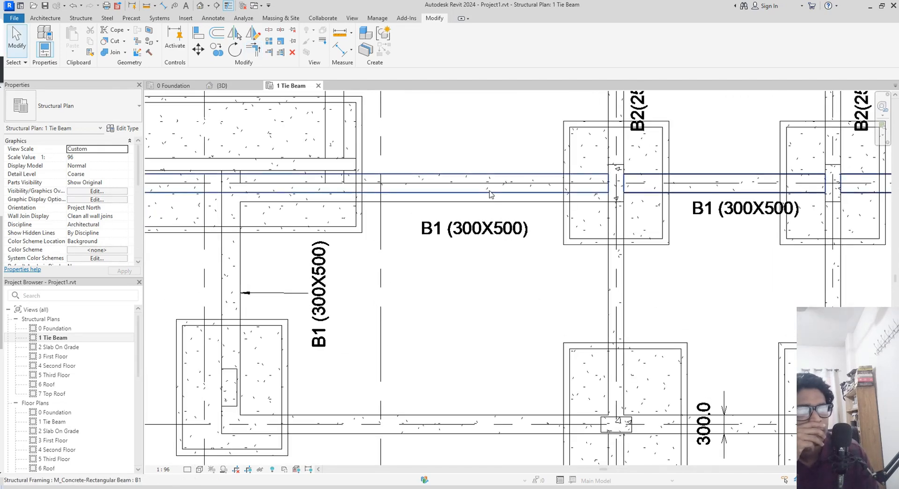
click(490, 193)
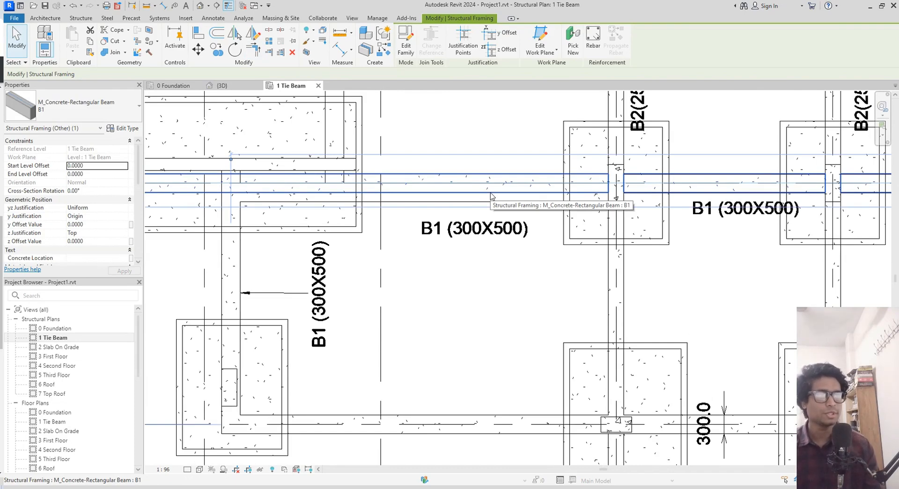
key(m)
key(v)
click(490, 192)
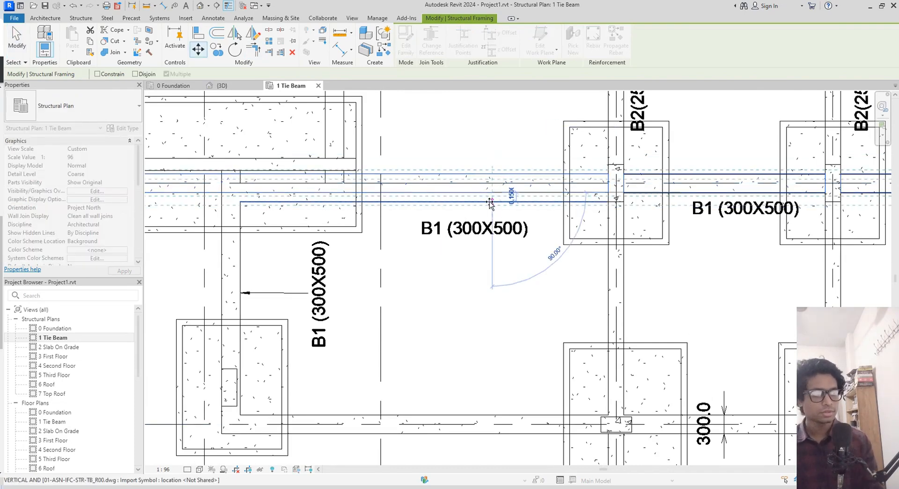
click(491, 201)
- Extend the vertical B1 beam between grids 3 and 4 up to the horizontal plan line just above the grid 3 beam
middle_drag(493, 214, 780, 219)
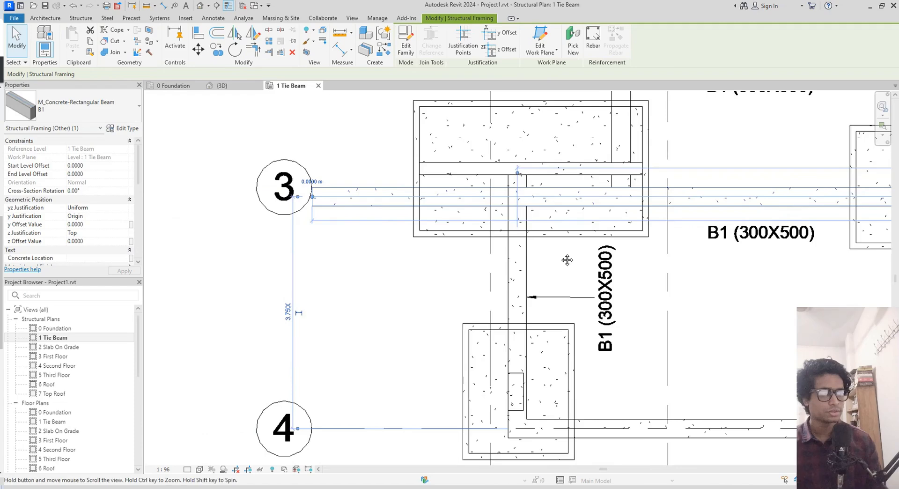
middle_drag(566, 260, 501, 253)
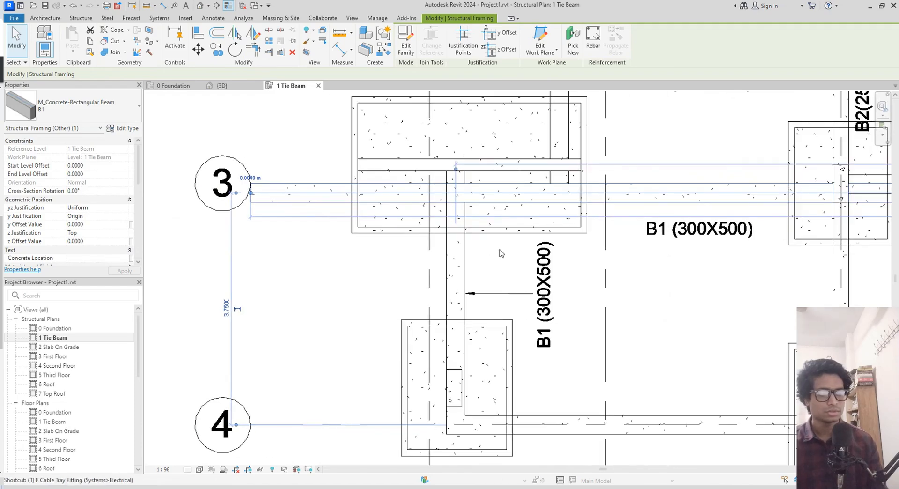
click(501, 253)
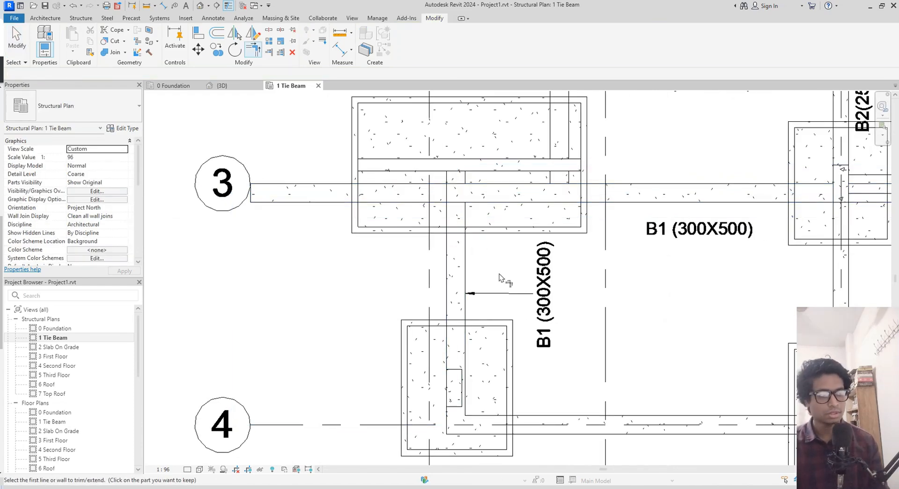
middle_drag(498, 279, 486, 277)
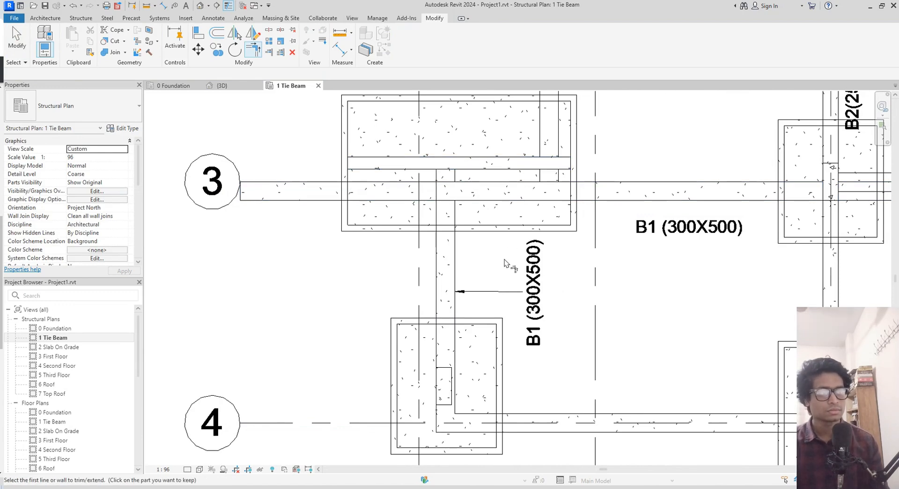
click(270, 54)
scroll(433, 183, up, 1)
click(479, 176)
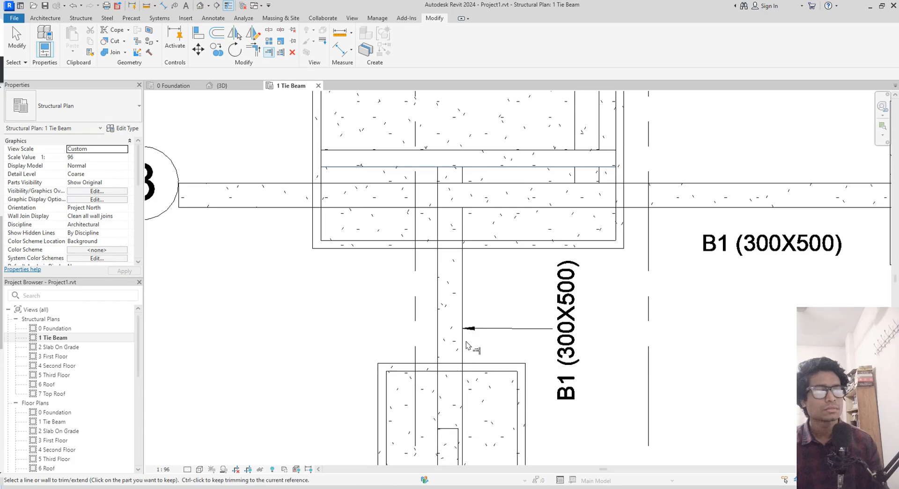
middle_drag(480, 303, 489, 136)
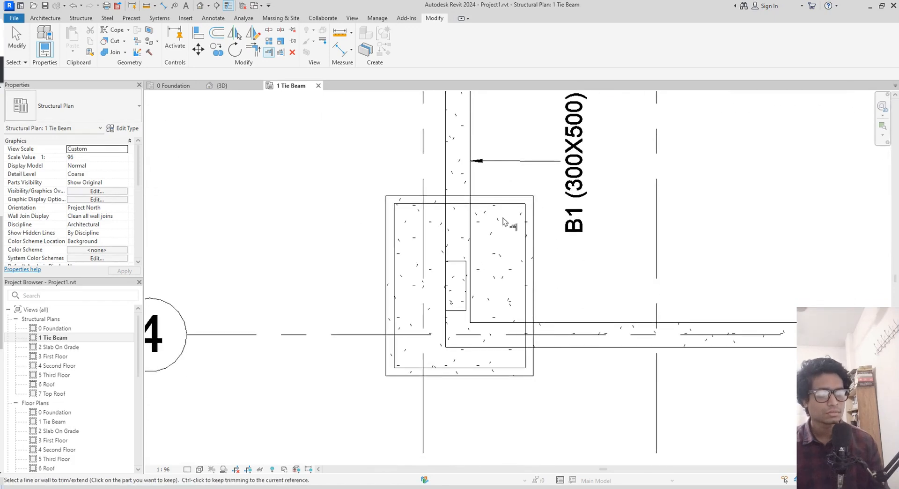
middle_drag(467, 210, 471, 356)
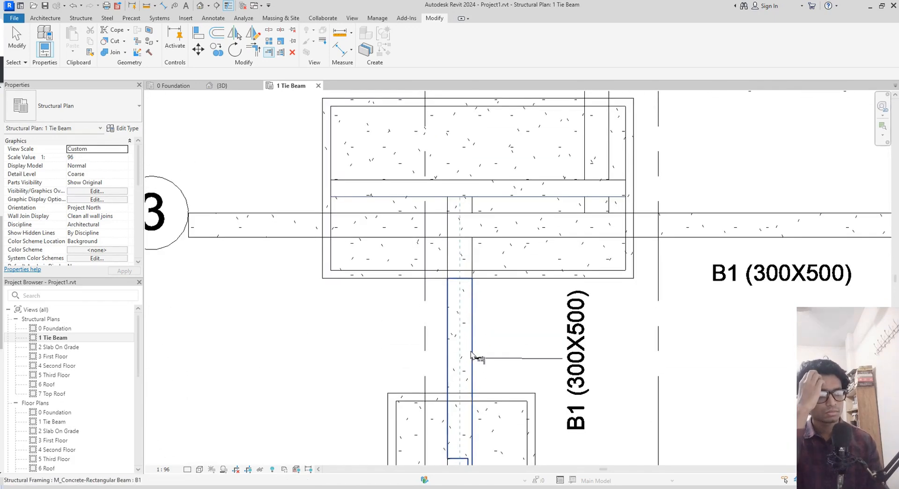
click(471, 356)
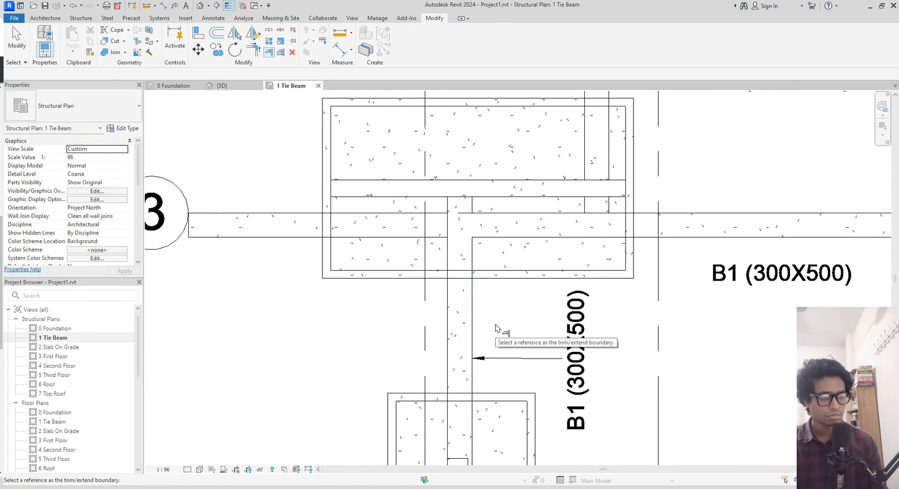
- Trim the vertical B1 beam and the grid 3 horizontal B1 beam to a corner, keeping the horizontal beam's right part
key(Escape)
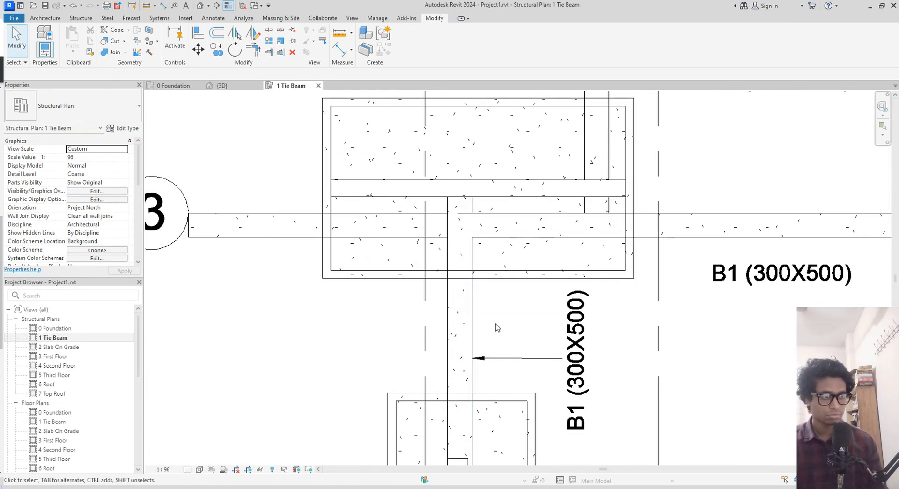
key(r)
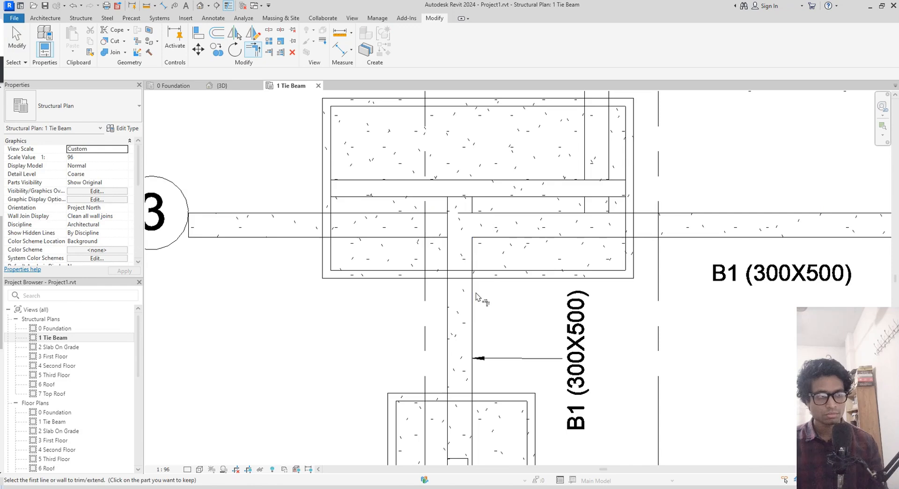
click(472, 267)
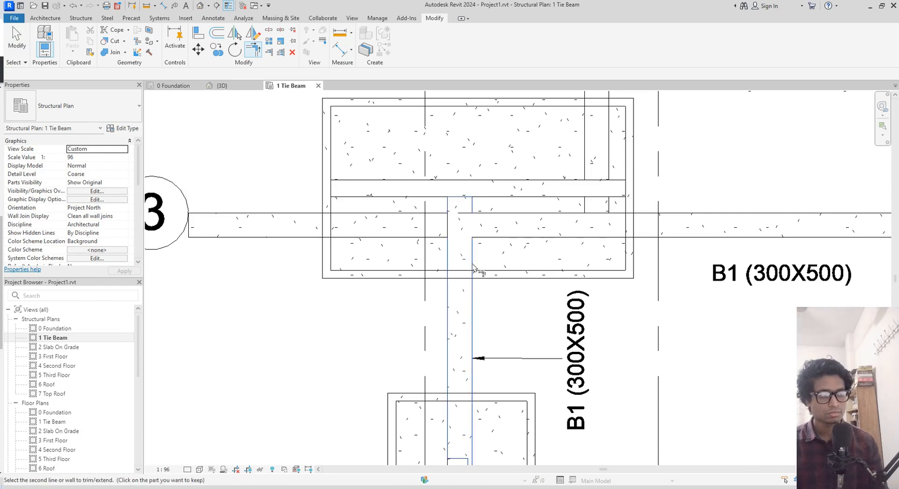
click(501, 241)
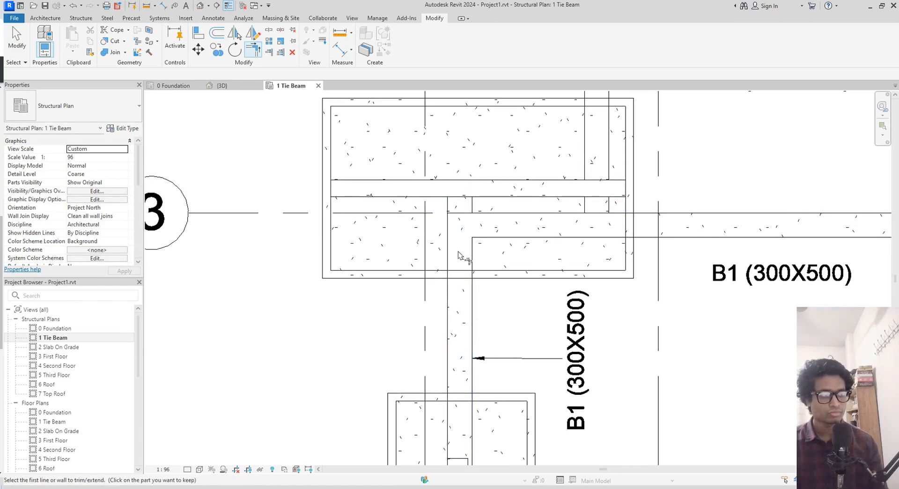
scroll(458, 216, up, 1)
scroll(460, 221, up, 1)
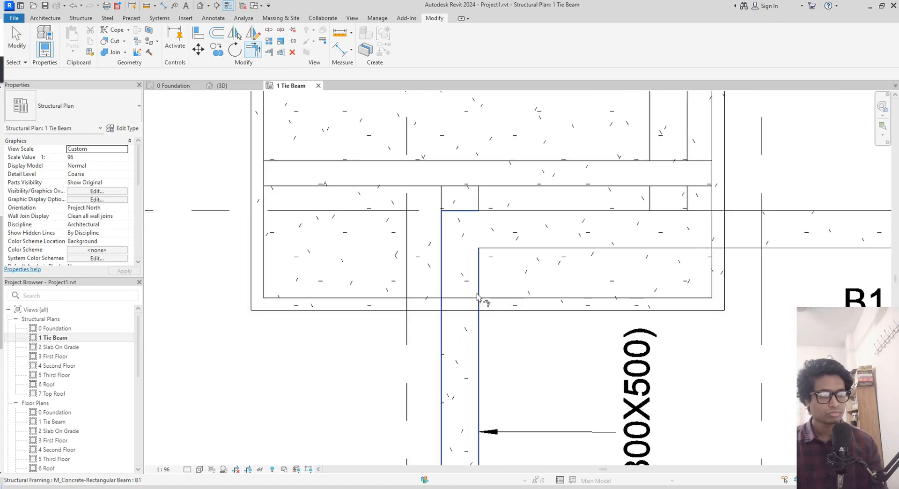
key(Escape)
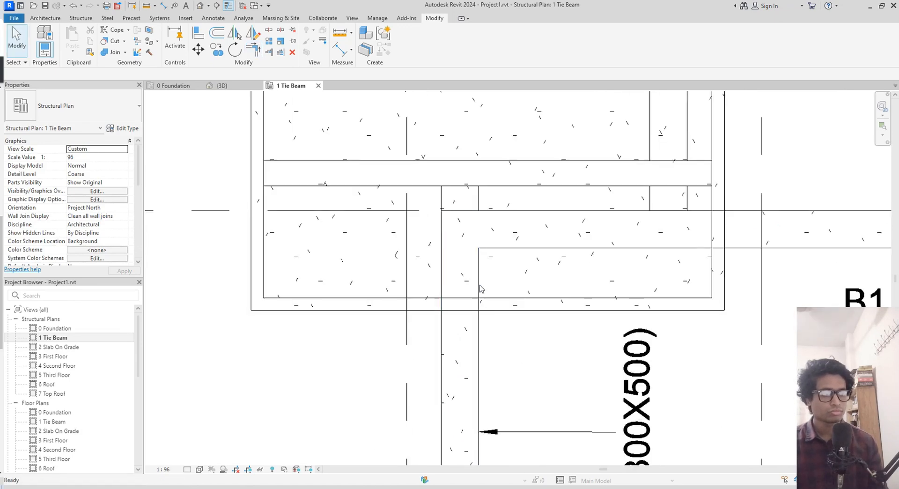
- Extend the upper end of the vertical B1 beam past the grid 3 beam to the horizontal plan line just above it
click(480, 287)
drag(461, 230, 461, 199)
middle_drag(474, 305, 480, 188)
middle_drag(492, 282, 496, 146)
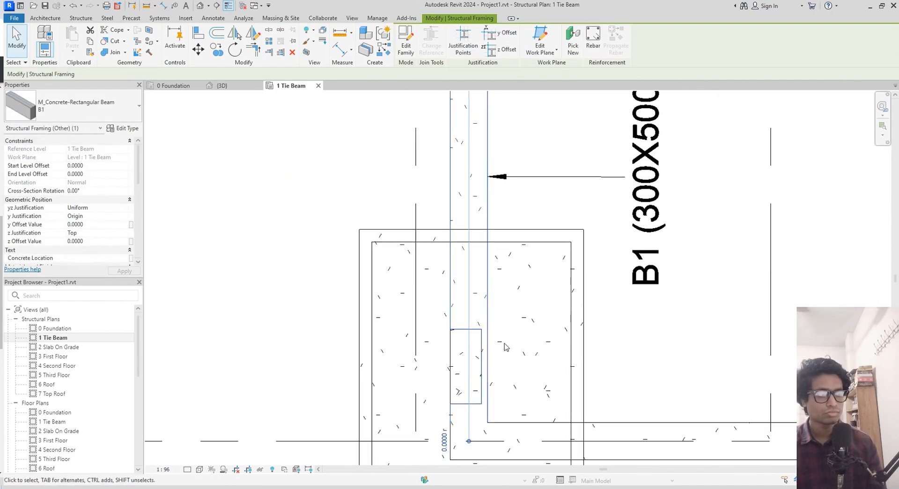
middle_drag(505, 346, 489, 295)
scroll(490, 301, down, 3)
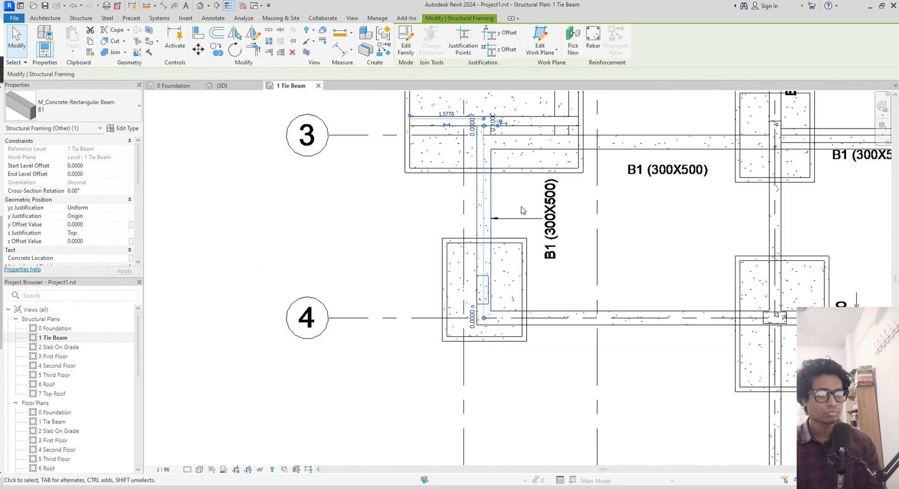
- Examine the overlapping horizontal B1 beams along grid 2 against the imported plan lines and B1 (300X500) labels
middle_drag(522, 211, 508, 433)
middle_drag(497, 262, 493, 320)
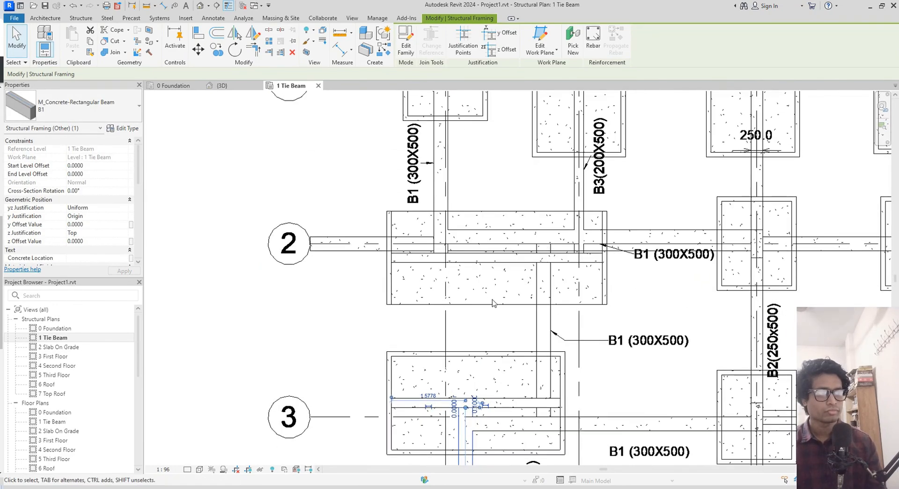
scroll(683, 246, up, 2)
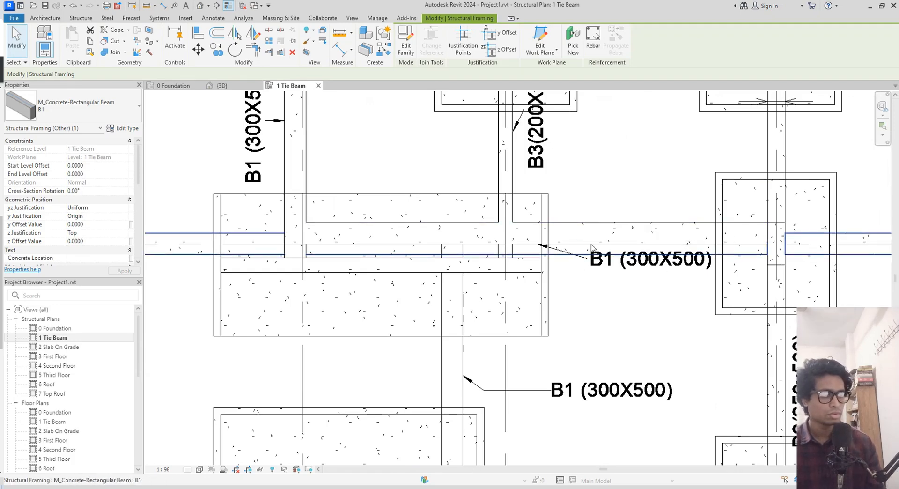
scroll(730, 264, up, 2)
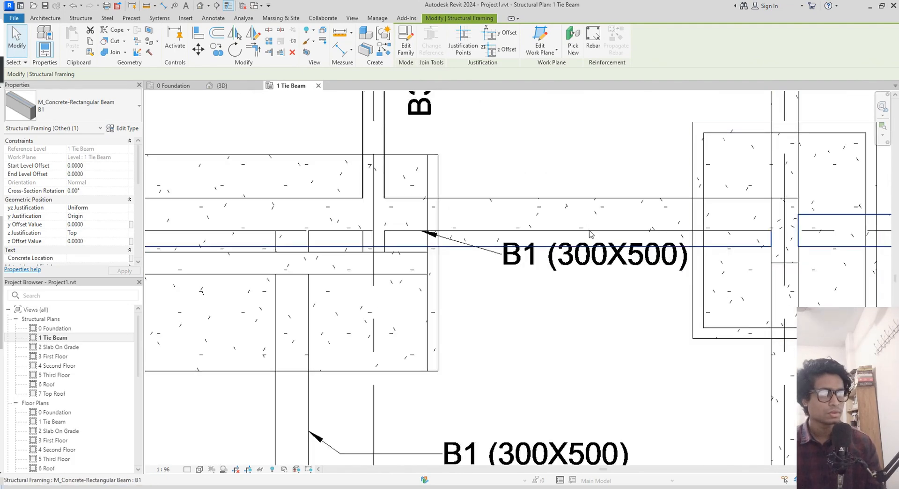
scroll(541, 330, up, 2)
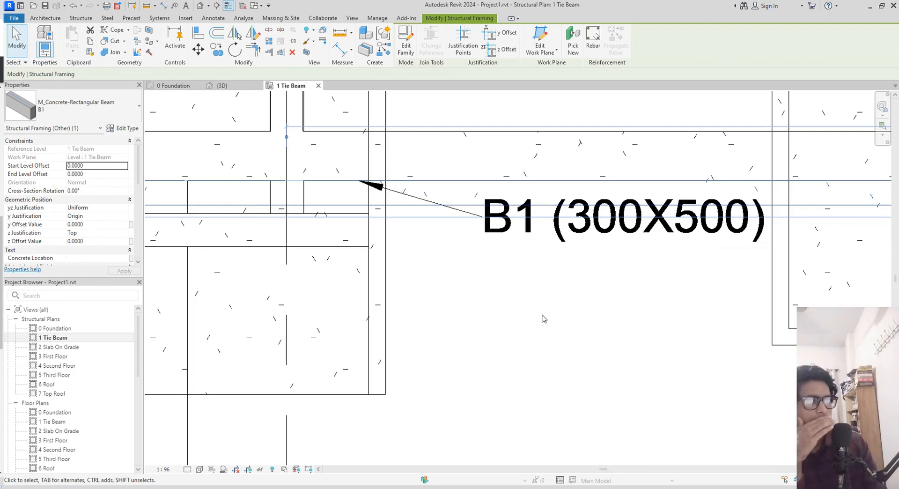
scroll(543, 319, down, 3)
scroll(699, 275, up, 3)
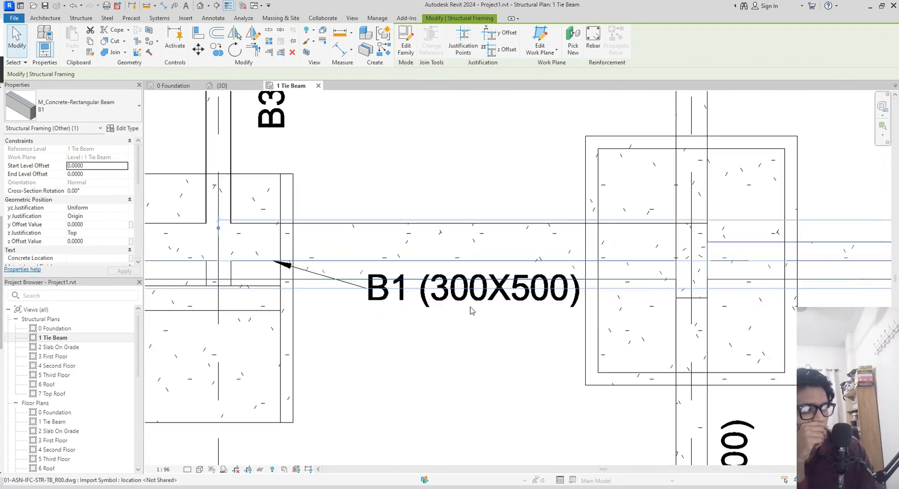
middle_drag(466, 311, 590, 289)
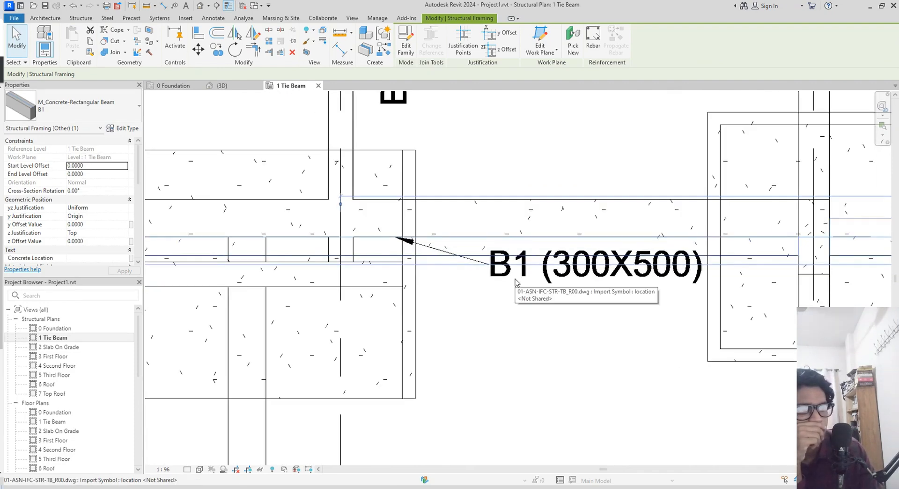
scroll(515, 282, down, 1)
middle_drag(545, 300, 713, 350)
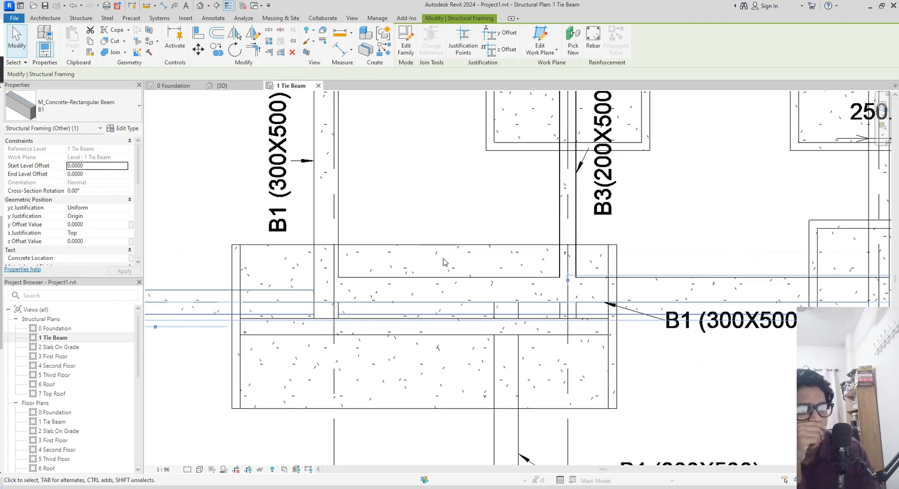
scroll(735, 358, up, 2)
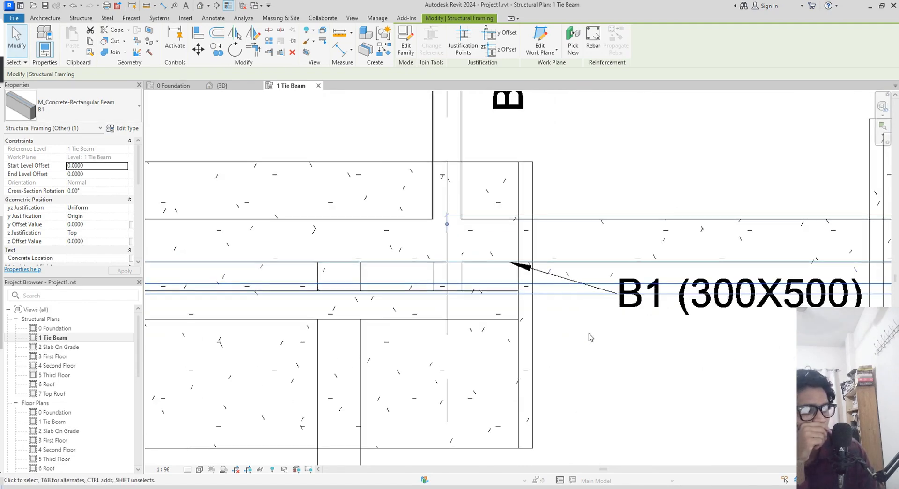
middle_drag(748, 356, 532, 338)
scroll(541, 339, down, 3)
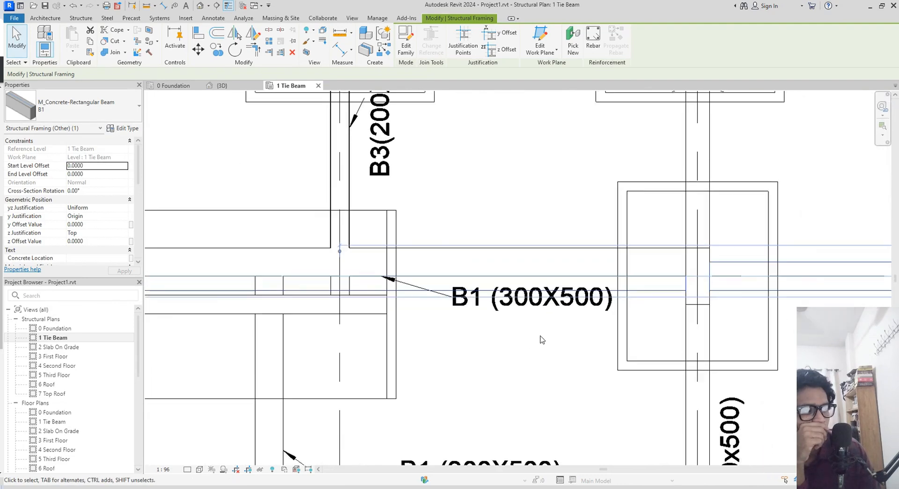
middle_drag(768, 351, 561, 330)
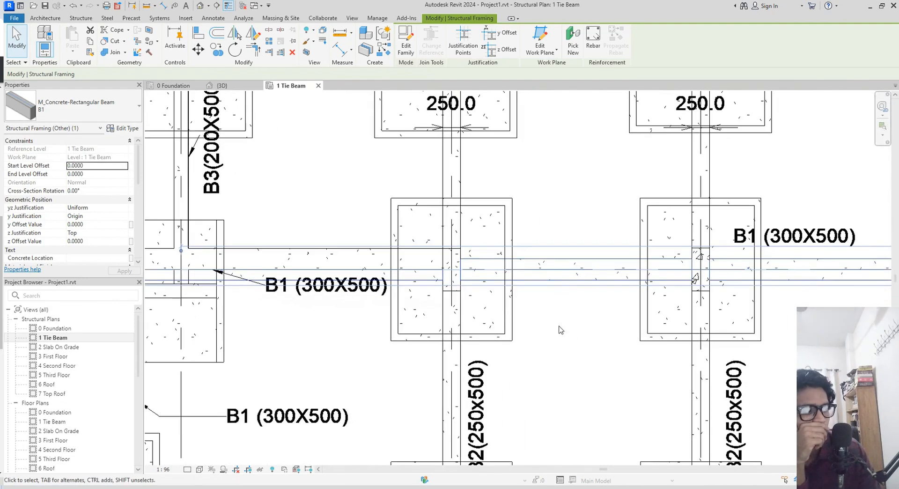
click(588, 342)
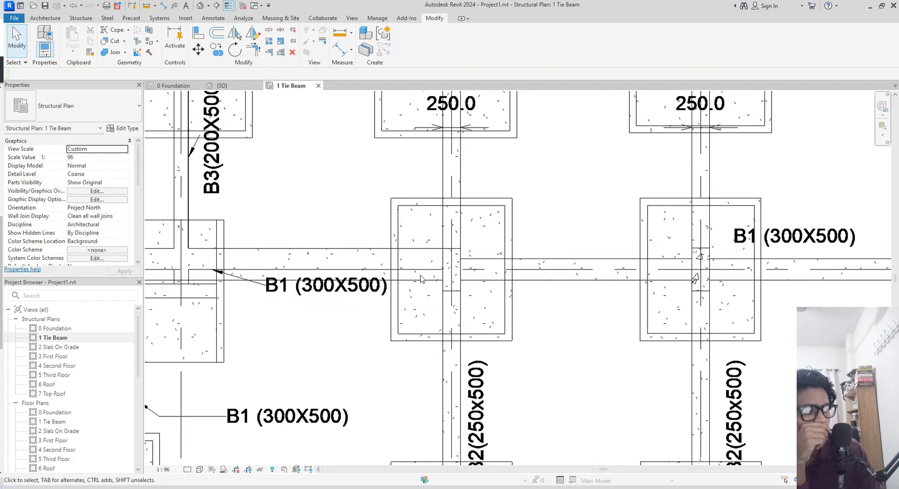
scroll(516, 311, up, 1)
middle_drag(517, 311, 706, 303)
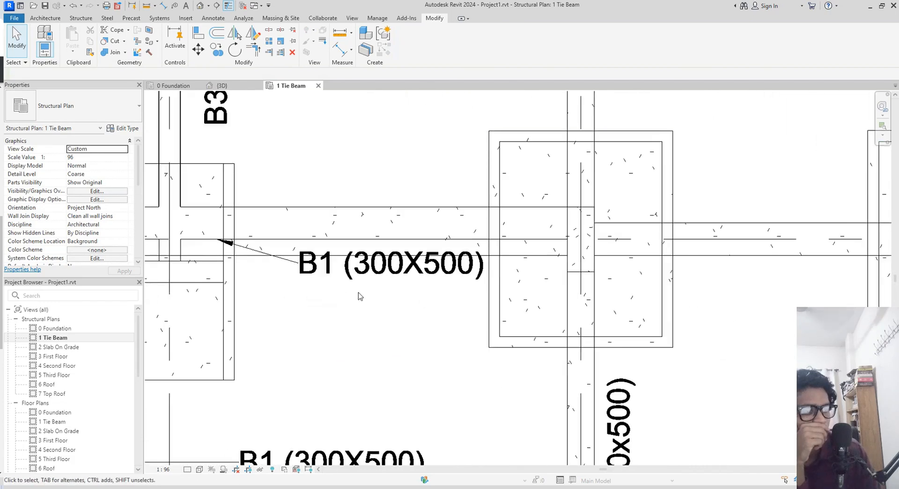
middle_drag(322, 299, 518, 321)
scroll(478, 296, up, 1)
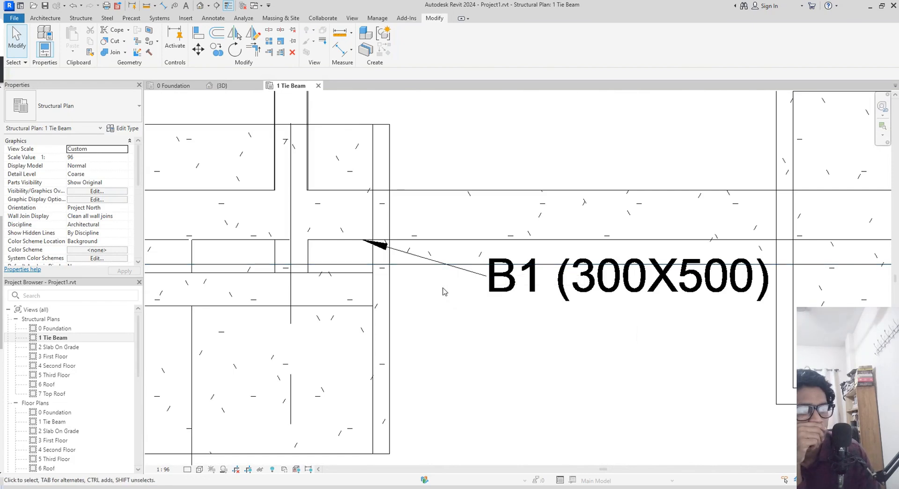
middle_drag(445, 291, 432, 289)
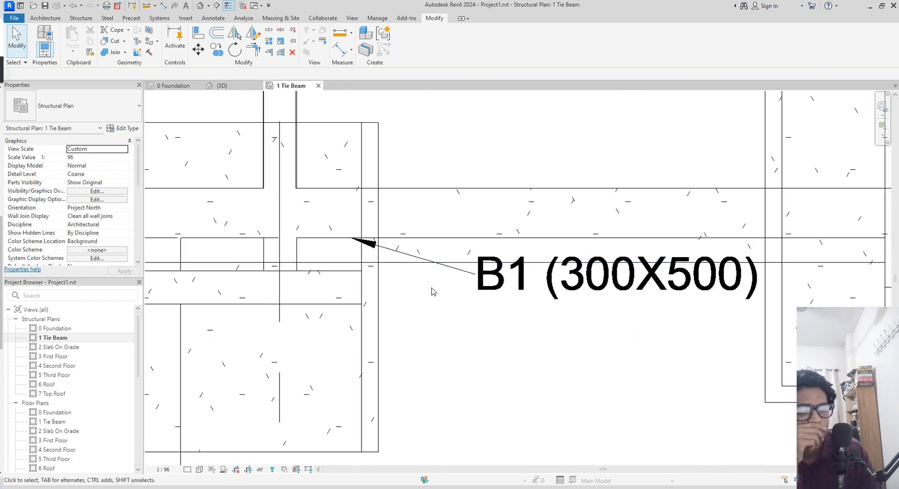
- Dimension the upper grid 2 B1 beam's width and the distance from its upper edge to the overlapping beam's lower edge
key(i)
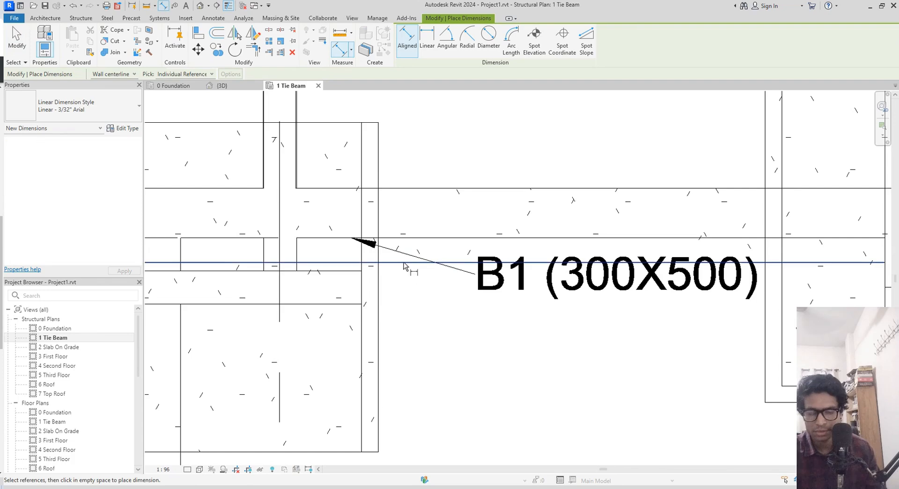
click(431, 237)
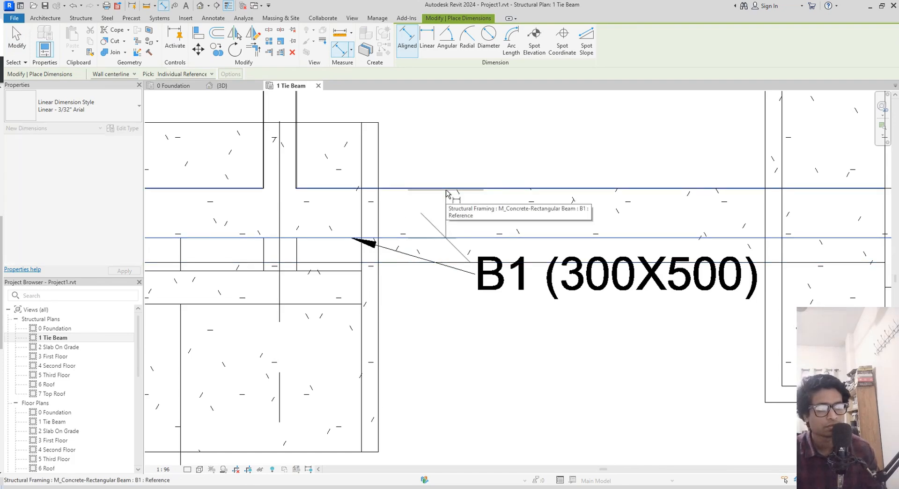
click(446, 189)
click(509, 213)
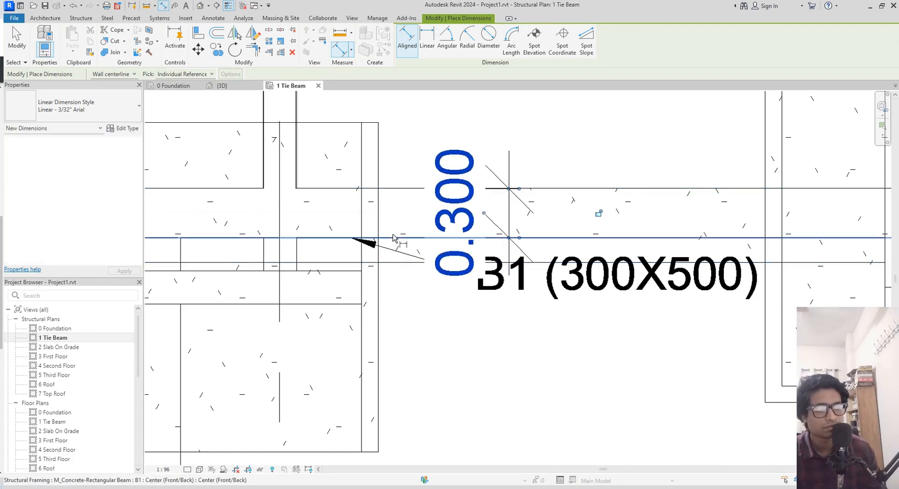
click(397, 189)
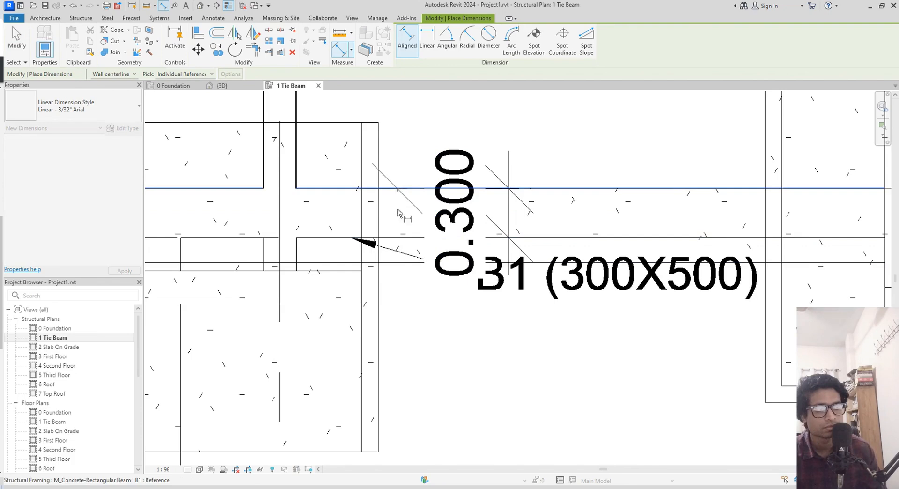
click(397, 263)
click(431, 373)
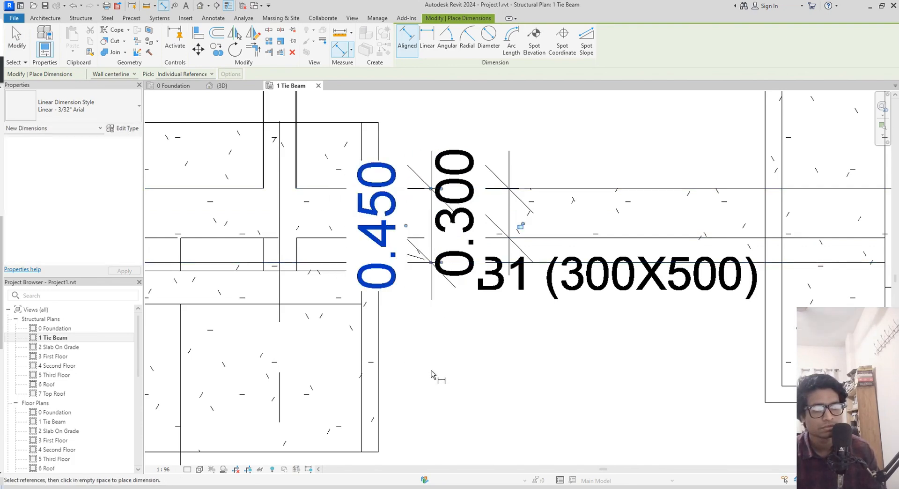
key(Escape)
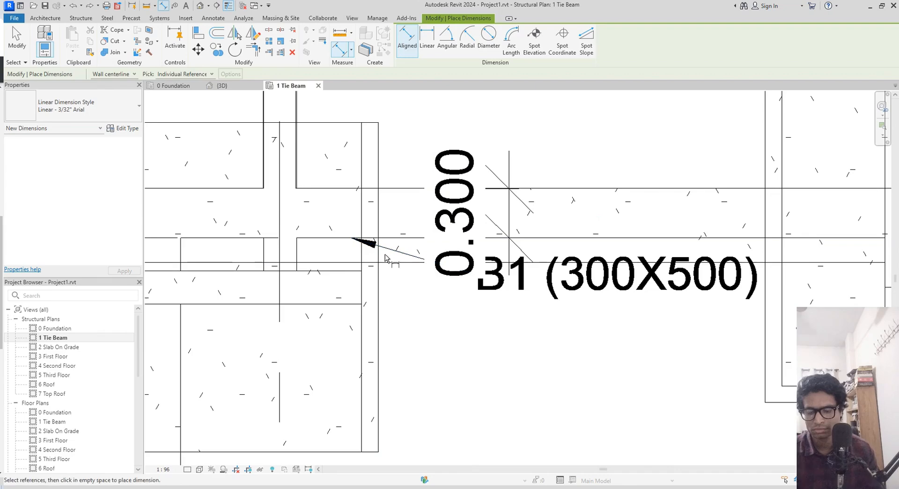
key(Escape)
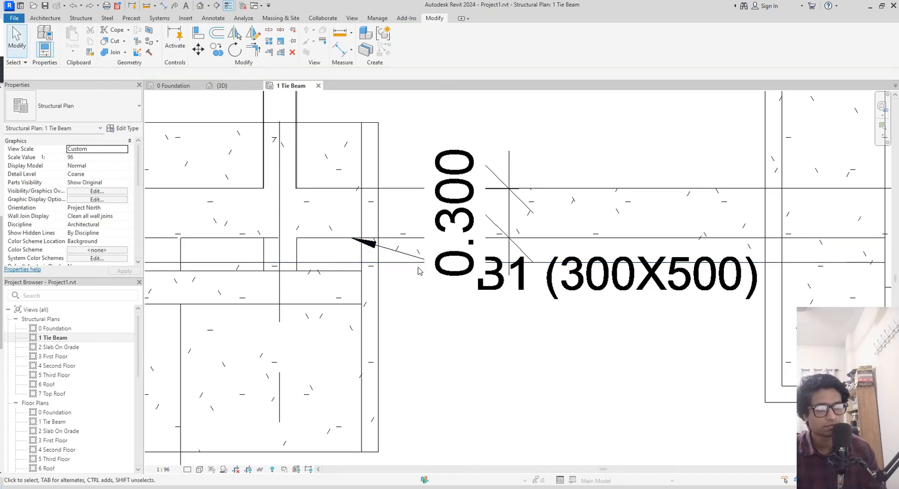
- Delete the upper of the two overlapping B1 beams at grid 2 and select the B1 beam centred on the grid
click(660, 189)
scroll(612, 208, down, 2)
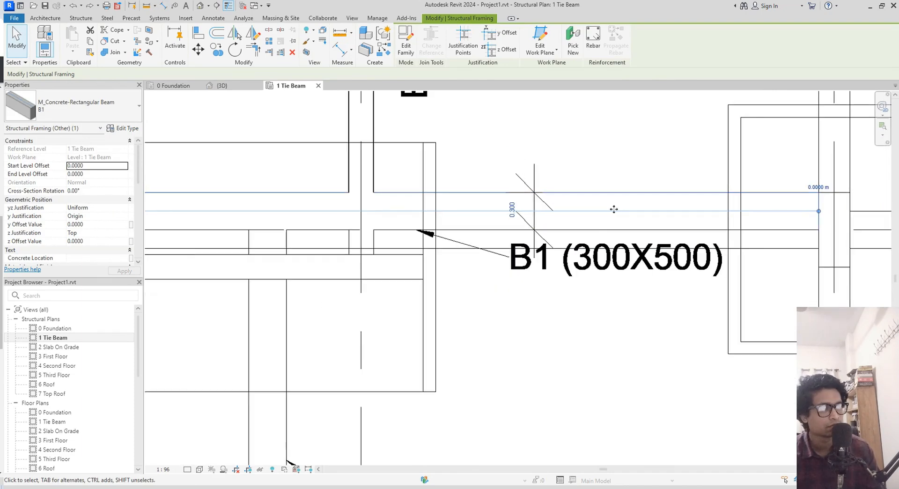
click(582, 306)
scroll(652, 225, up, 2)
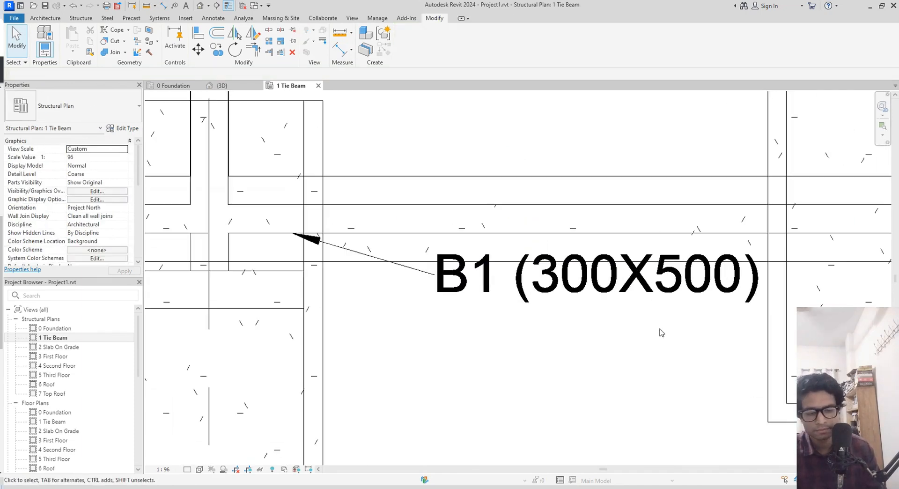
click(401, 264)
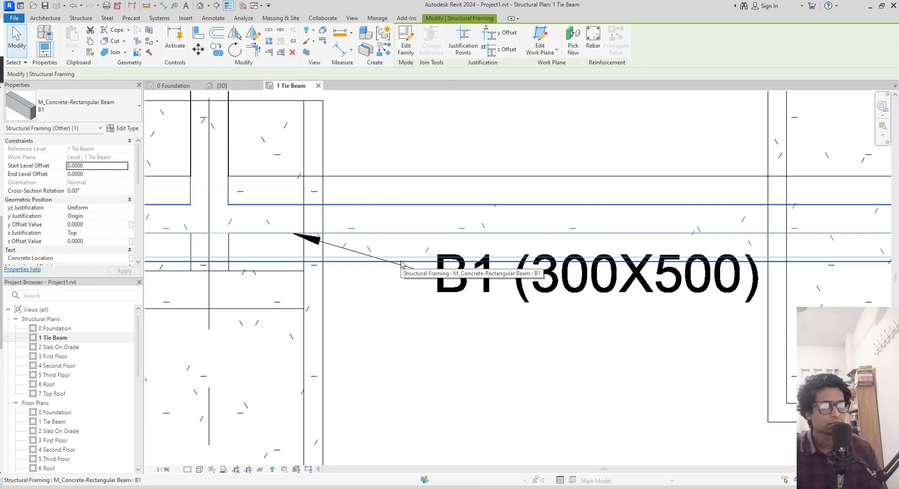
- Move the horizontal B1 tie beam near grid 2 up about 0.15 so its lower edge lies on the imported beam outline
key(m)
key(v)
click(398, 261)
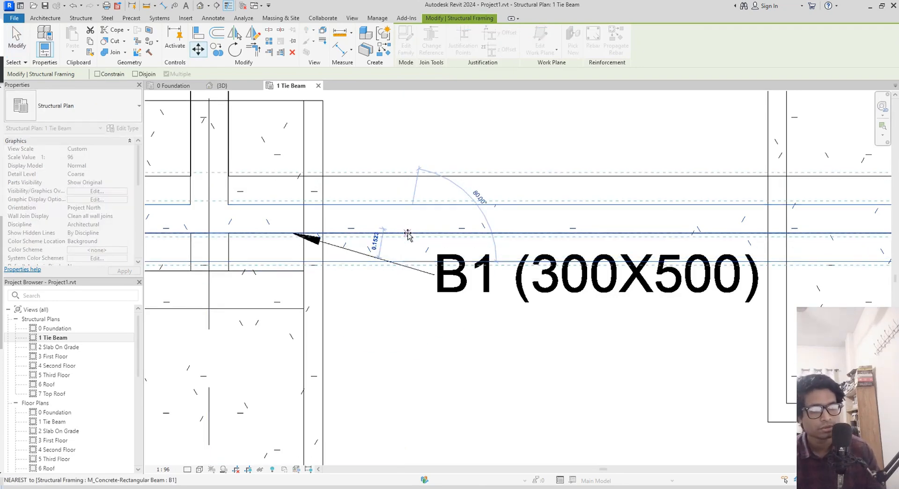
click(407, 233)
scroll(518, 256, up, 5)
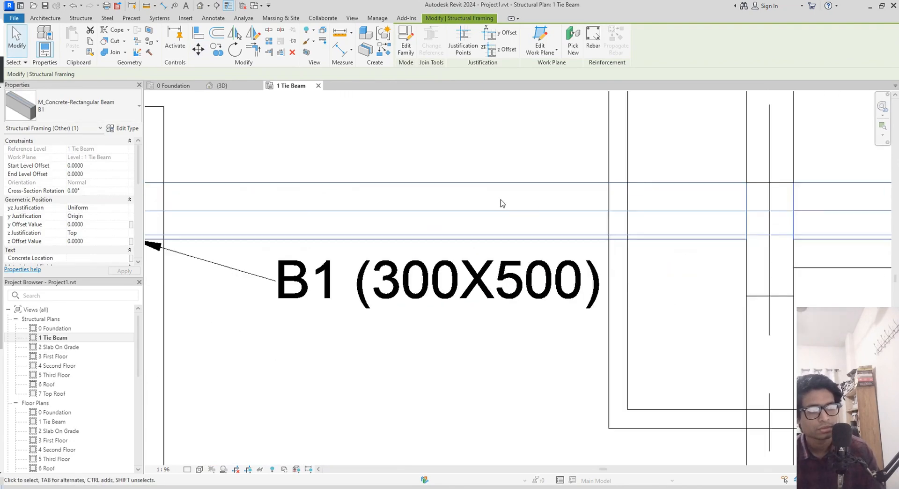
- Move the vertical B3 (200X500) tie beam slightly sideways so its edge lines up with the imported drawing's beam outline
scroll(518, 257, down, 4)
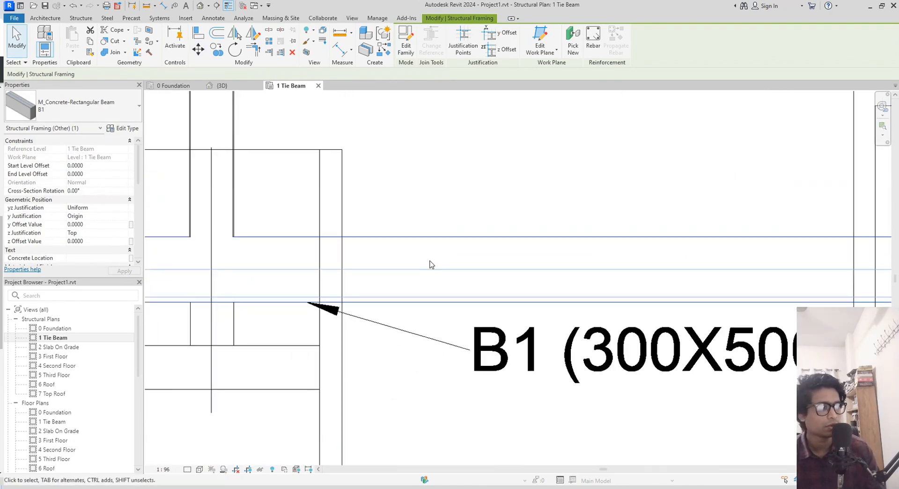
middle_drag(488, 262, 700, 257)
scroll(440, 249, down, 3)
scroll(473, 276, up, 3)
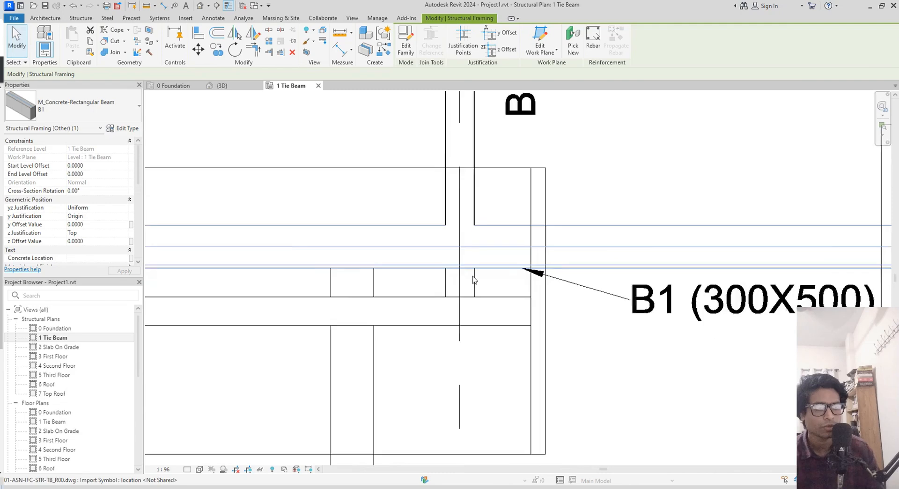
scroll(476, 195, up, 3)
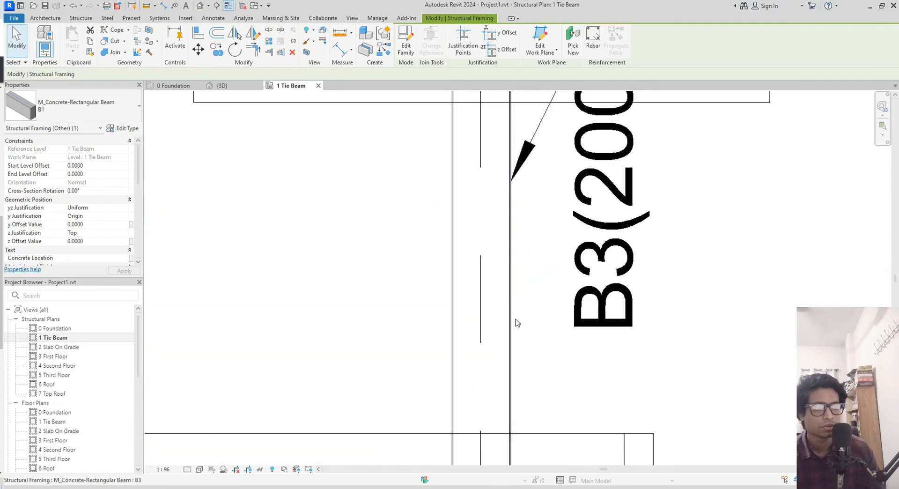
click(509, 319)
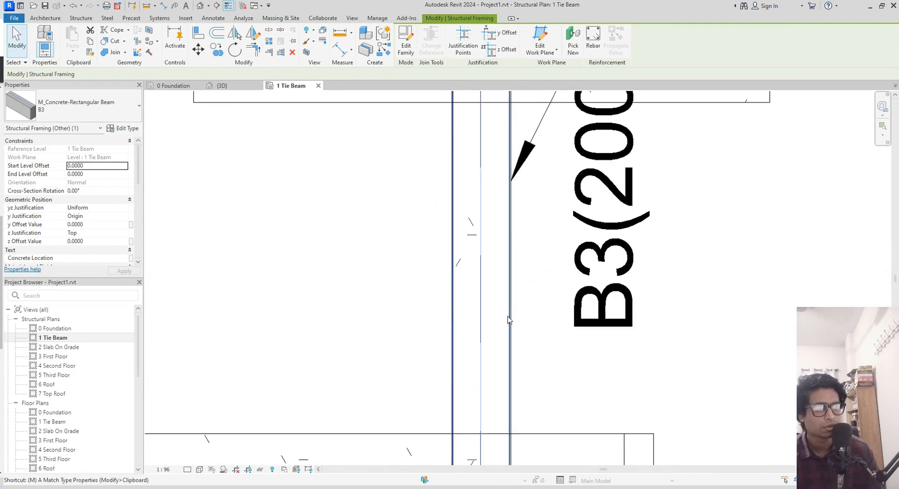
key(m)
key(v)
scroll(510, 321, up, 2)
click(510, 331)
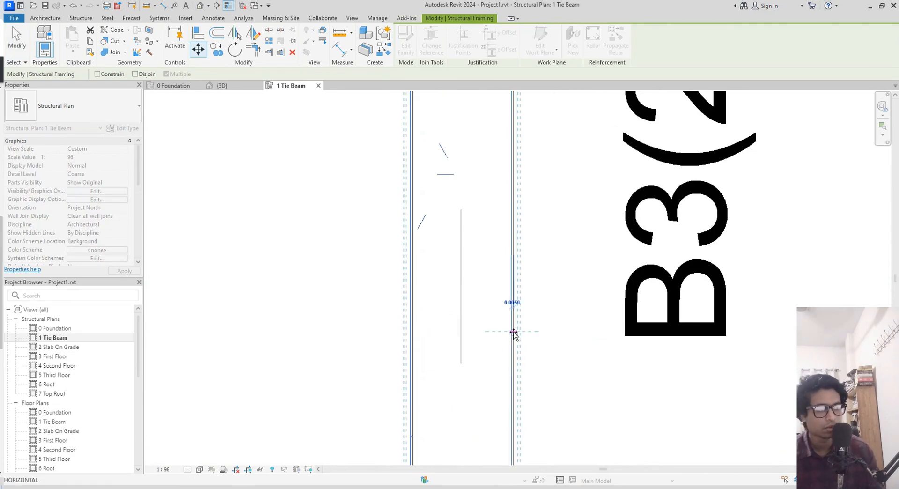
scroll(513, 332, up, 2)
click(514, 331)
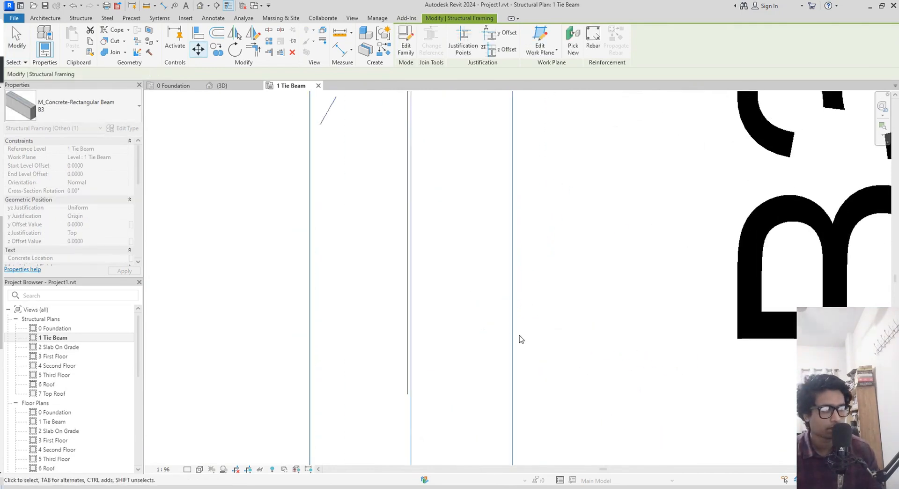
- Extend the lower end of the B3 beam past the horizontal B1 beam, level with the end of the neighbouring vertical B1 beam
scroll(519, 339, down, 5)
middle_drag(520, 339, 620, 230)
scroll(605, 255, down, 2)
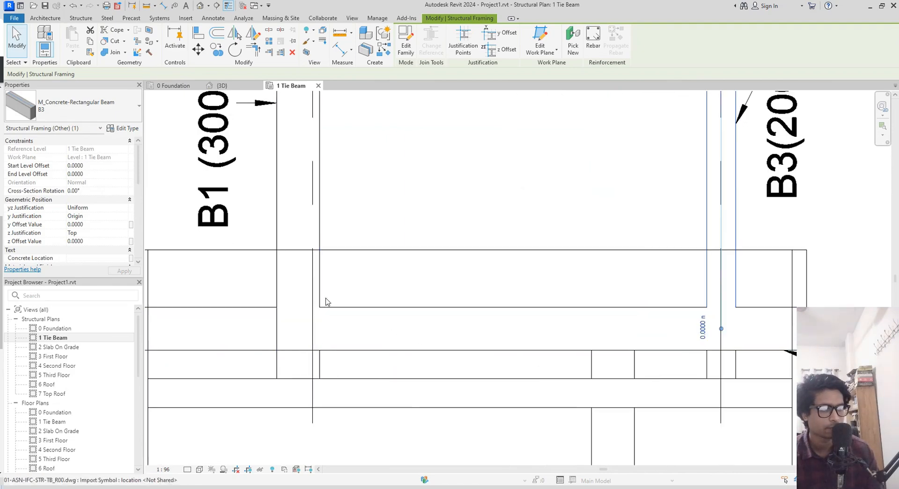
scroll(248, 349, up, 1)
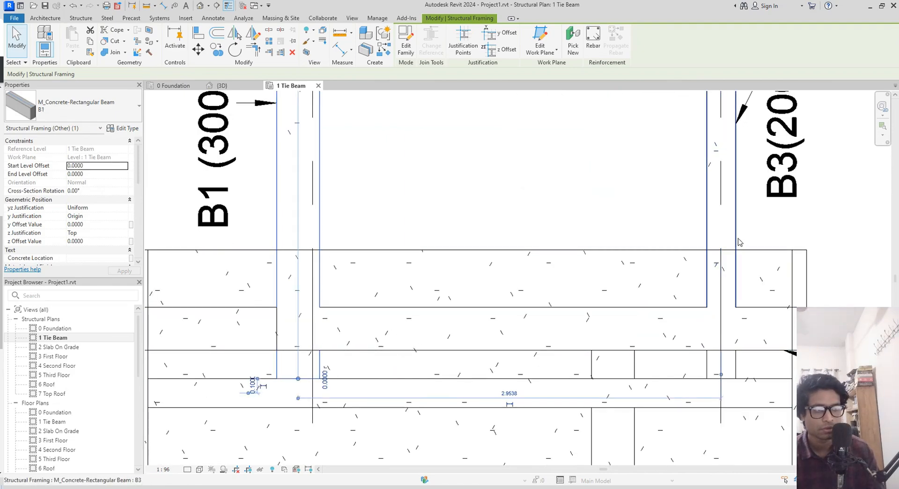
middle_drag(734, 378, 702, 239)
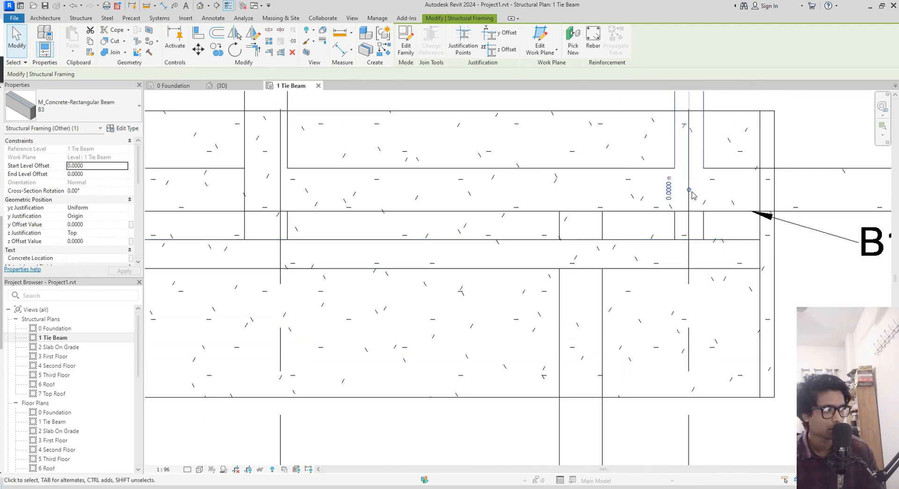
drag(688, 190, 689, 207)
drag(689, 239, 716, 247)
scroll(700, 361, down, 2)
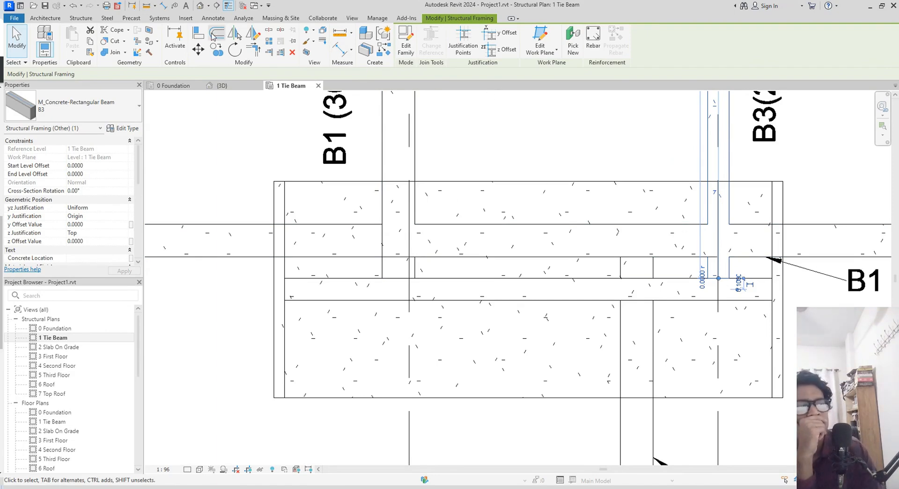
key(Escape)
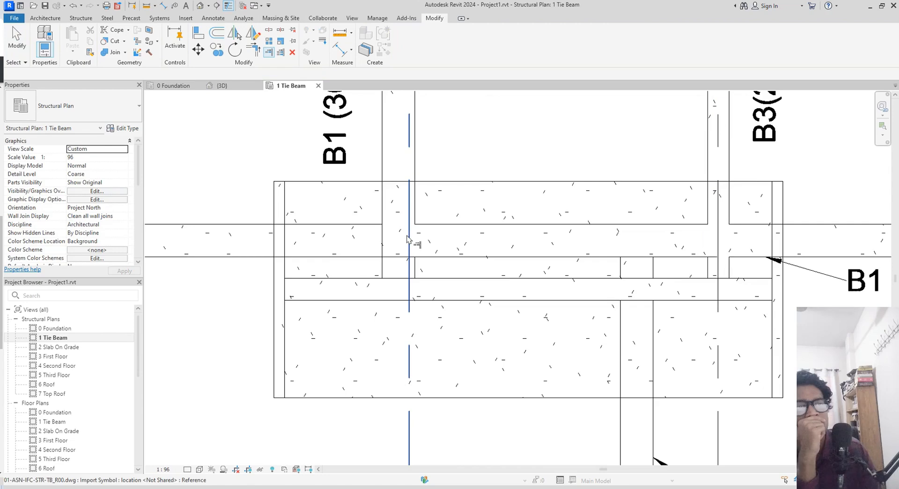
click(469, 229)
middle_drag(509, 354, 363, 336)
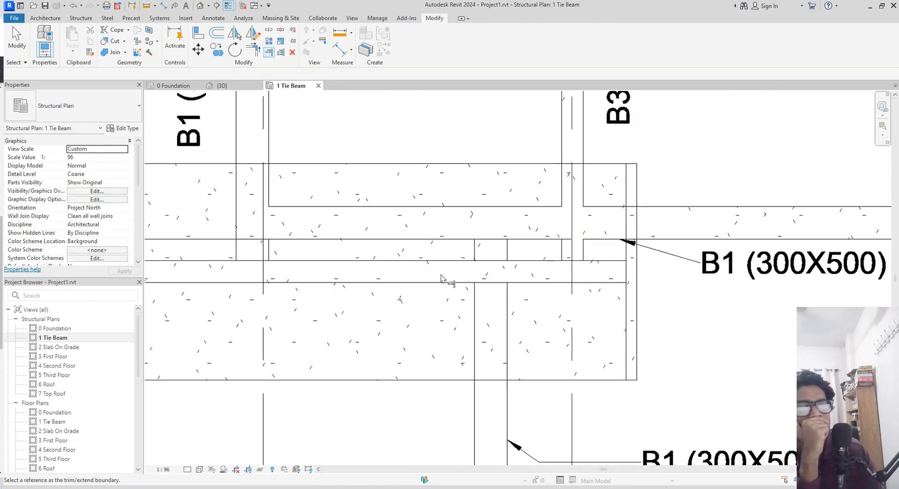
middle_drag(528, 351, 416, 240)
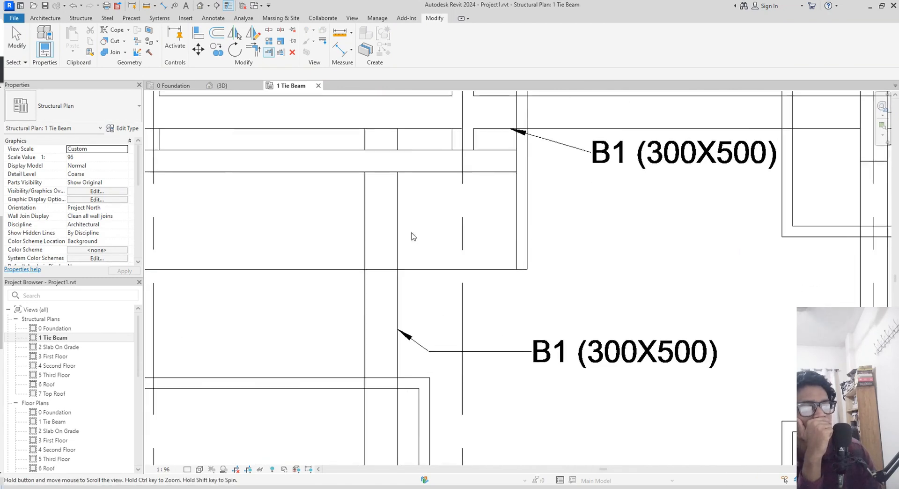
scroll(440, 286, down, 2)
middle_drag(442, 291, 457, 293)
scroll(453, 291, up, 5)
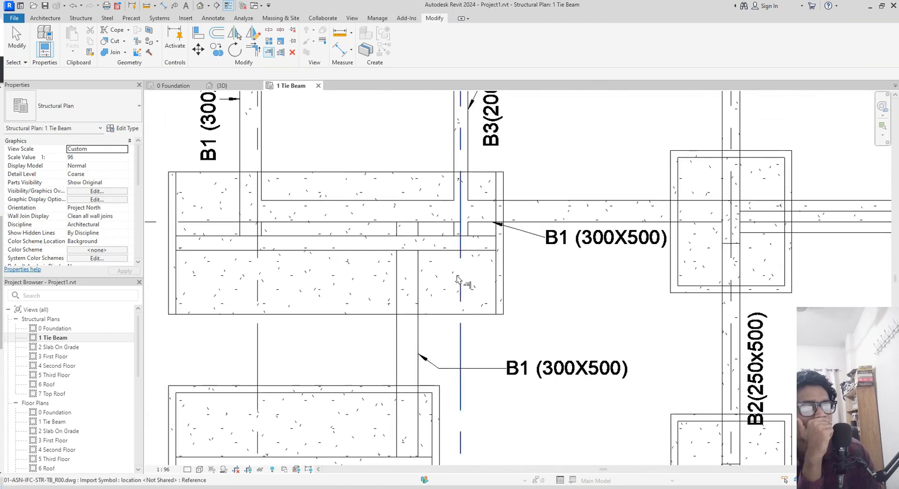
scroll(488, 295, down, 4)
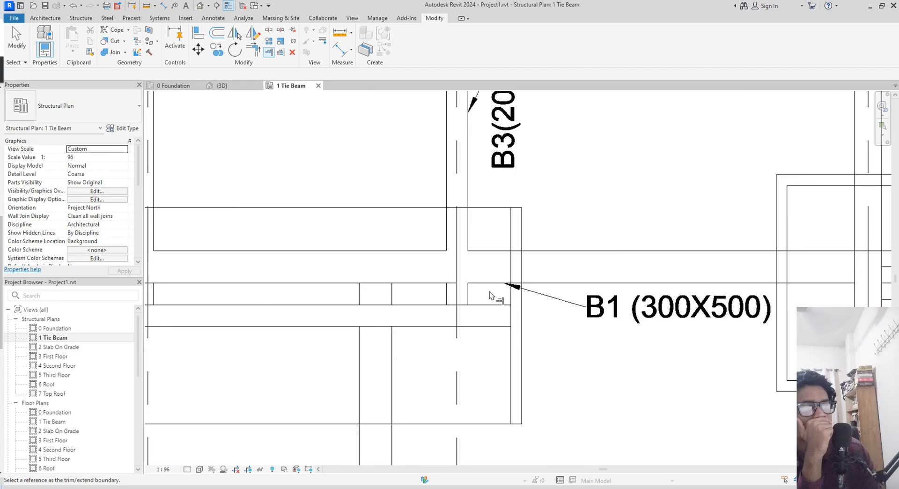
middle_drag(406, 223, 364, 339)
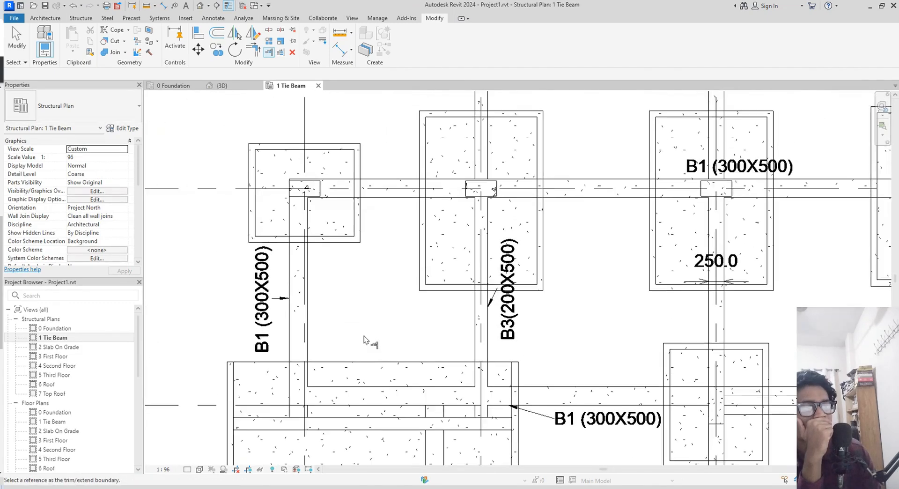
scroll(378, 297, down, 1)
middle_drag(383, 301, 341, 210)
scroll(477, 360, up, 5)
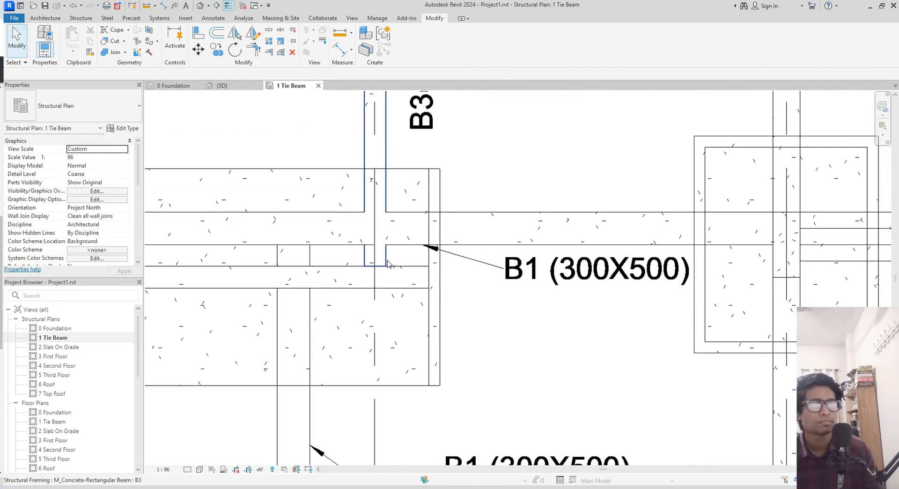
- Examine how the B1 tie beam along grid 2 lines up with the imported beam outlines at the successive footings
scroll(540, 249, down, 4)
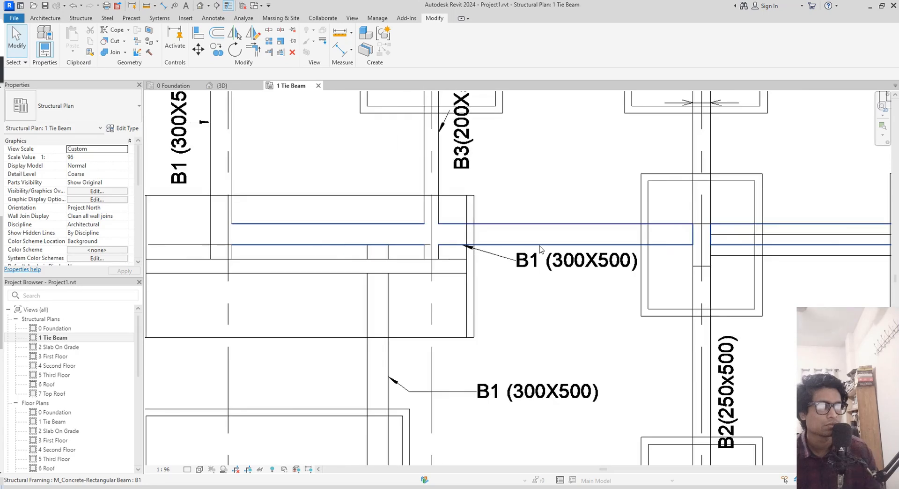
scroll(655, 320, up, 5)
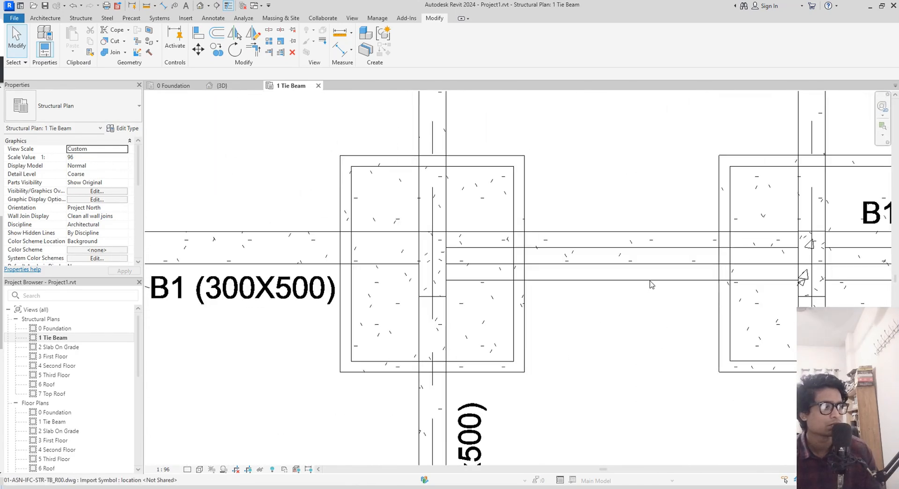
scroll(618, 306, up, 1)
scroll(684, 316, down, 5)
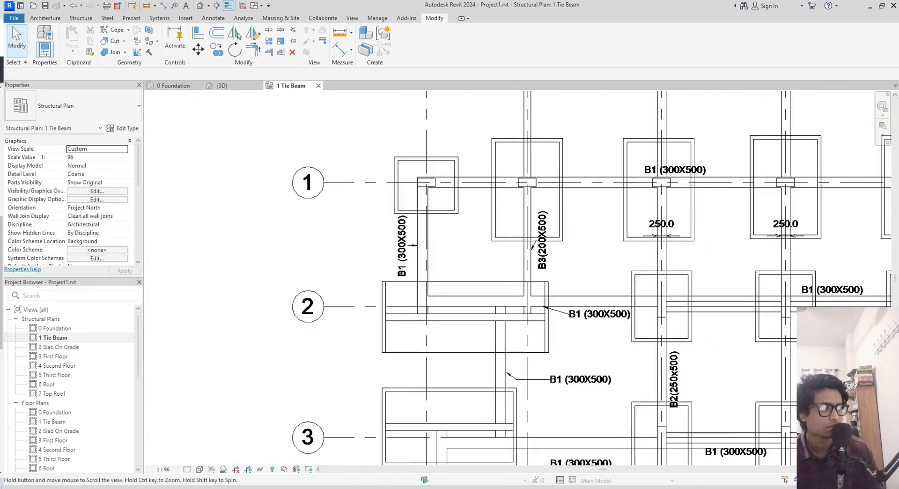
scroll(609, 318, down, 2)
scroll(551, 325, up, 7)
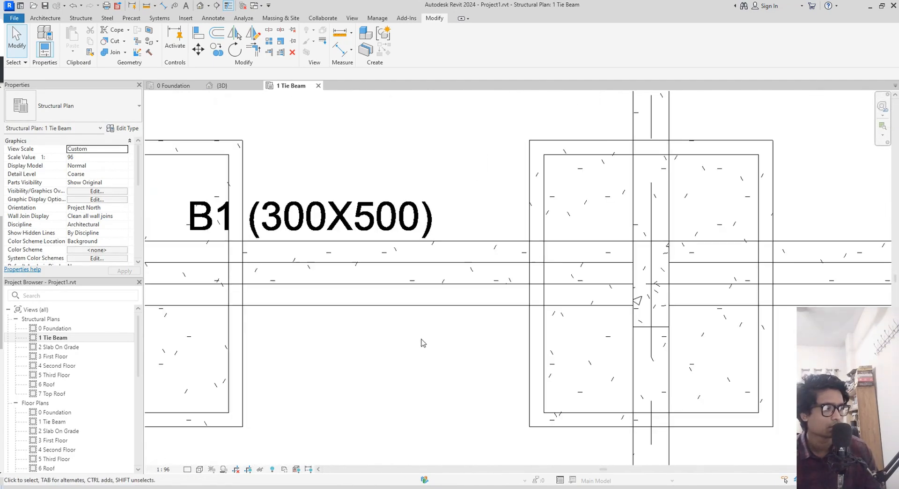
middle_drag(386, 346, 662, 321)
middle_drag(526, 322, 802, 306)
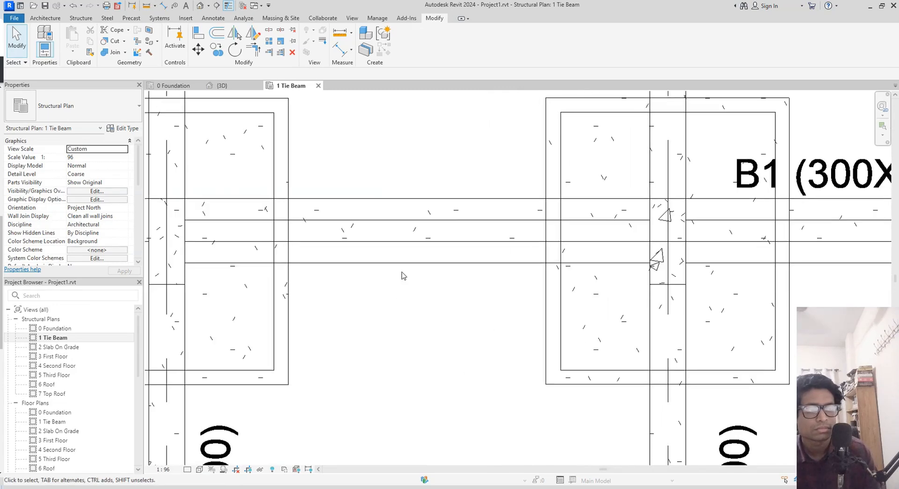
- Move the horizontal B1 beam along grid 2 down so its lower edge meets the imported outline between the footings
click(406, 242)
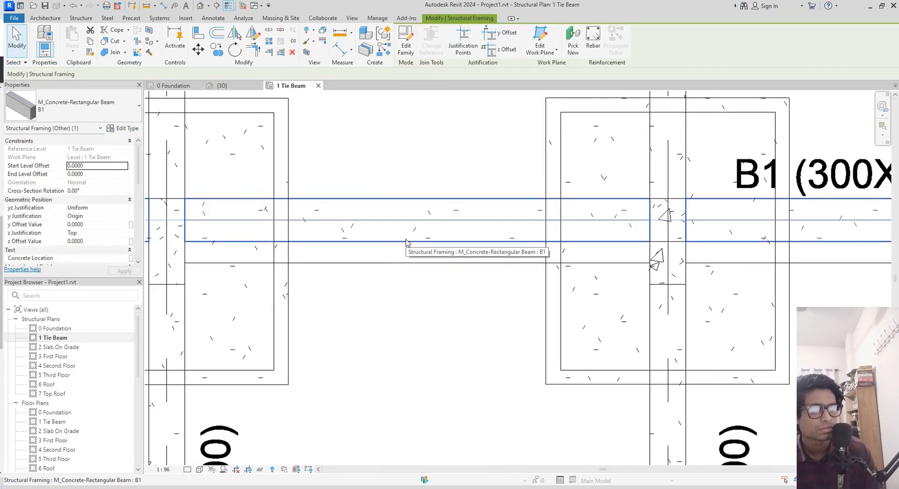
key(m)
key(v)
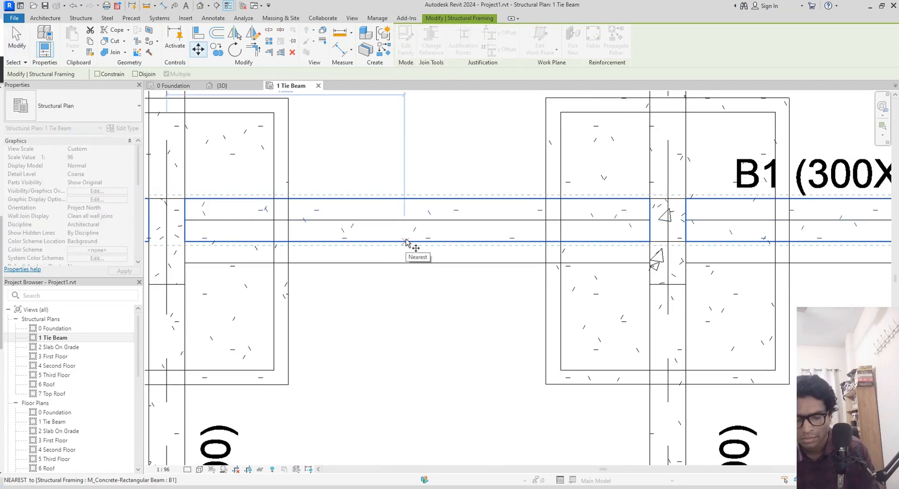
click(405, 242)
click(405, 264)
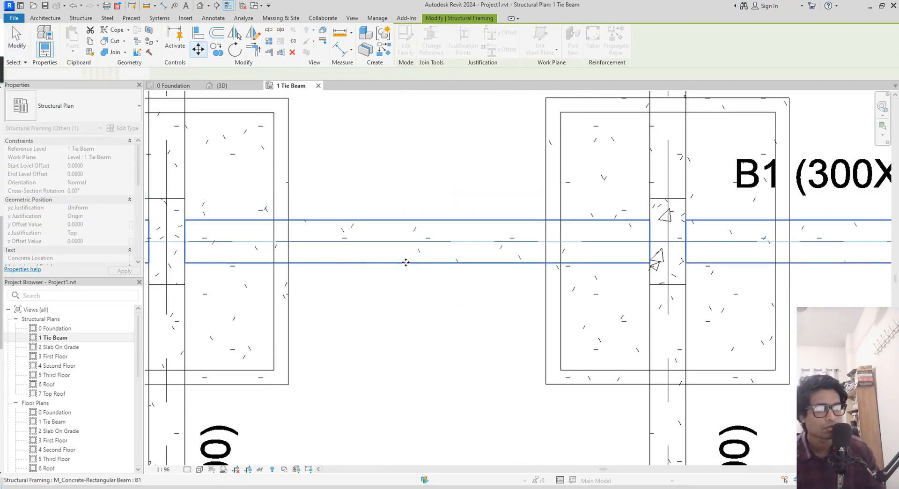
- Shorten the horizontal B1 beam by pulling its left end back to the midpoint of the C2 column above the B2 beam
scroll(411, 285, down, 3)
middle_drag(401, 290, 683, 297)
scroll(404, 305, up, 1)
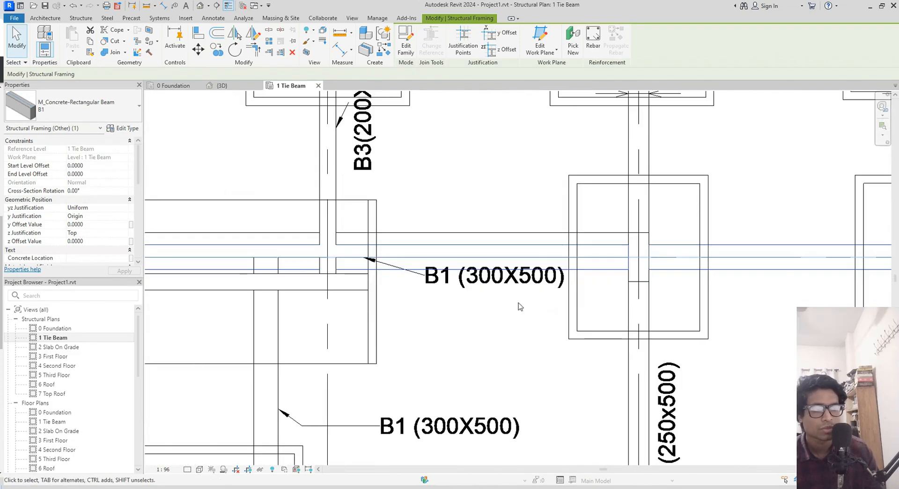
middle_drag(519, 305, 564, 295)
scroll(676, 290, down, 1)
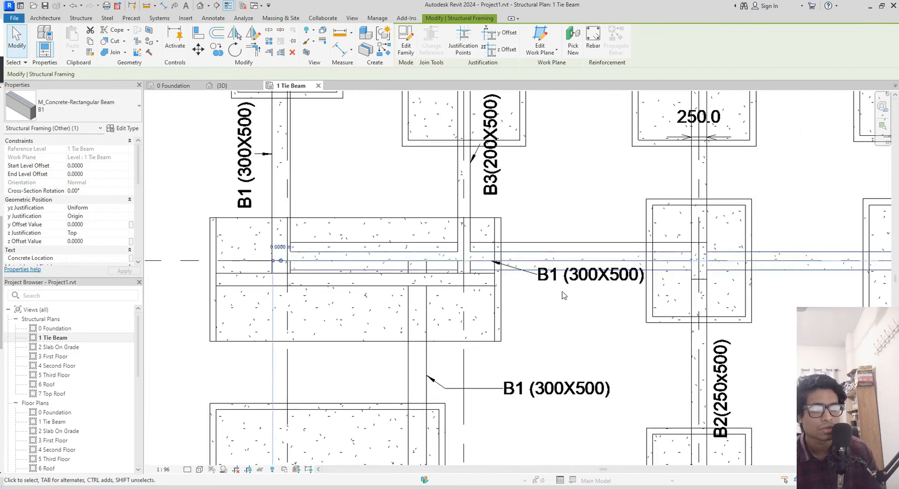
drag(284, 265, 550, 260)
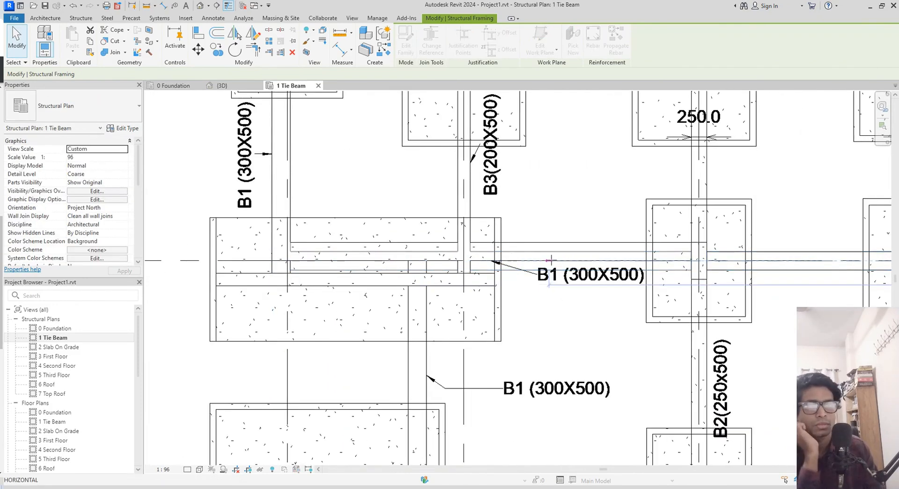
drag(742, 263, 698, 260)
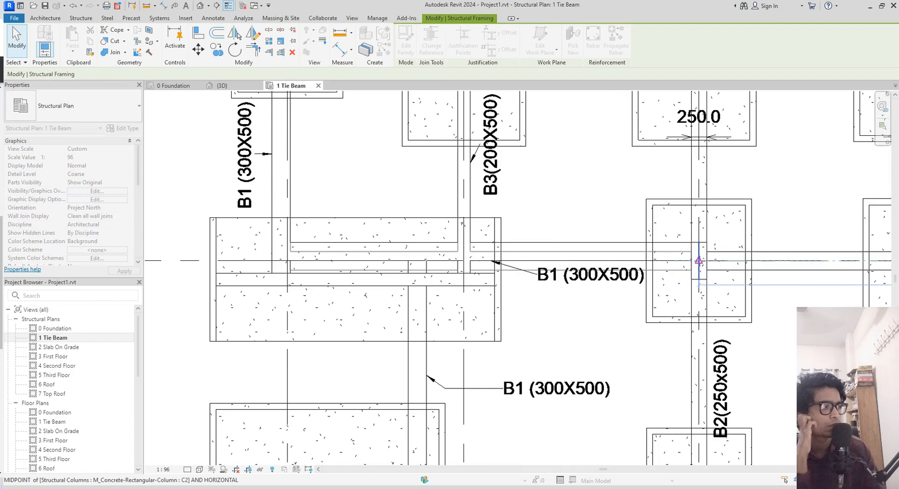
drag(663, 294, 662, 296)
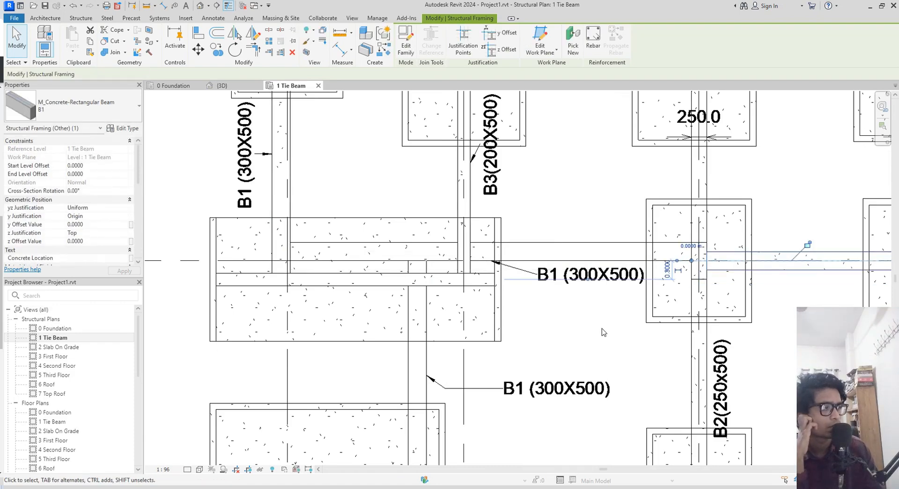
key(Escape)
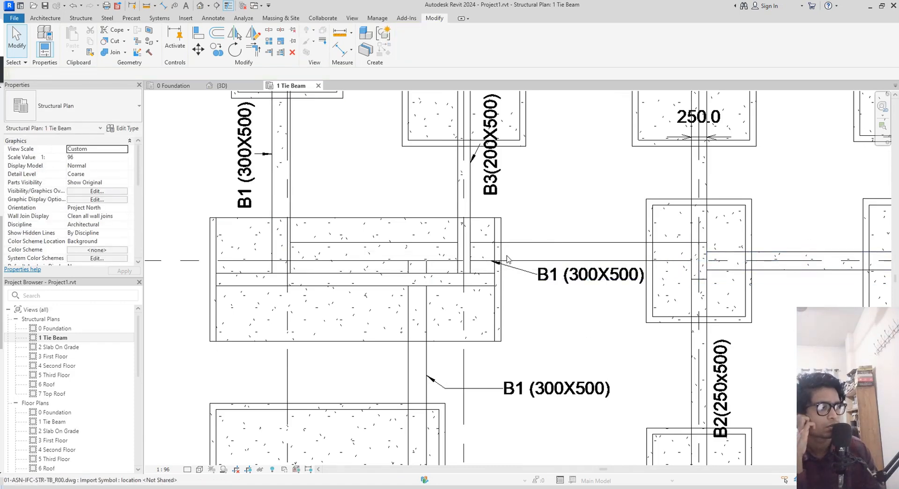
scroll(507, 259, up, 2)
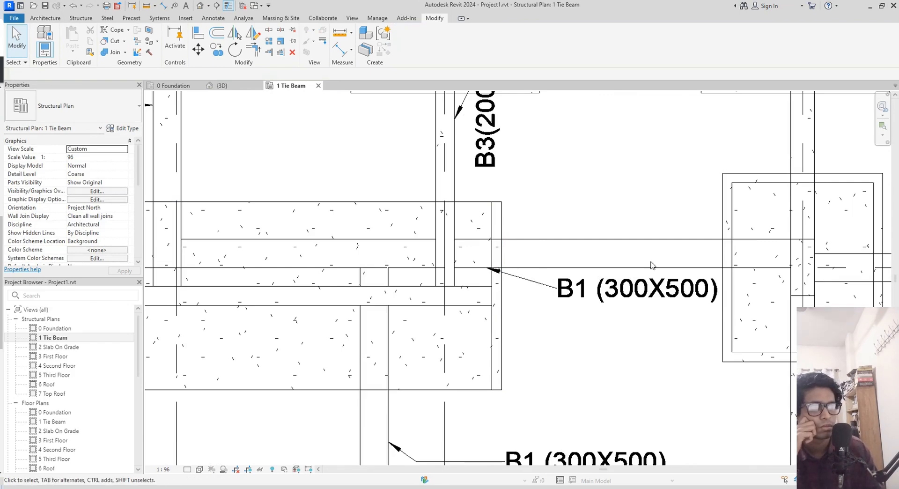
middle_drag(632, 330, 615, 331)
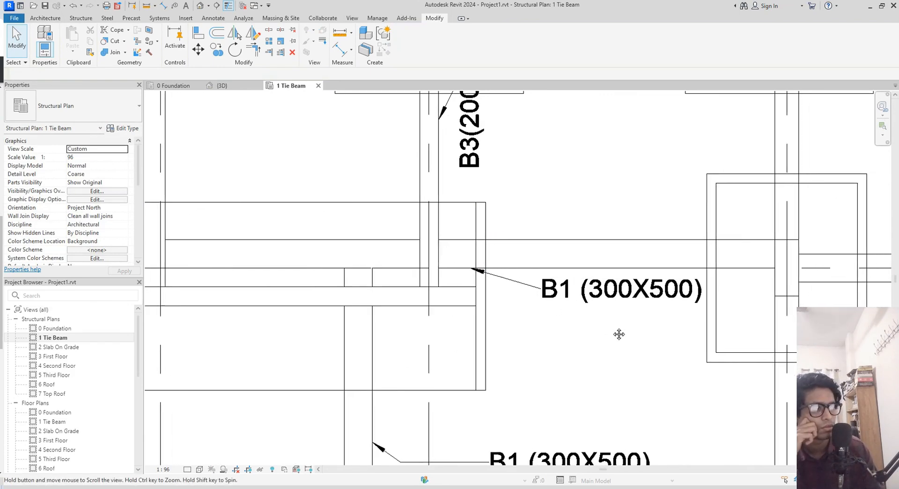
- Draw a matching B1 beam near grid 2 from the B2 beam on grid C to the vertical B1 beam at grid A
click(860, 282)
key(c)
key(s)
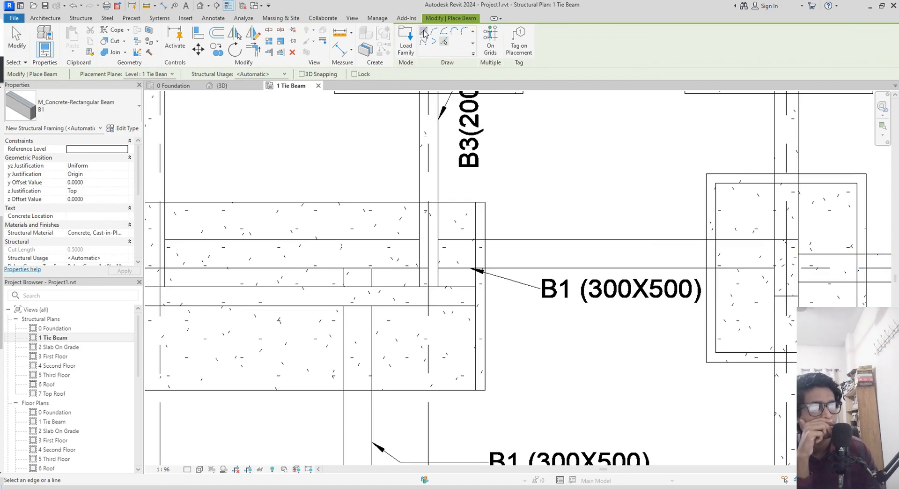
click(423, 32)
click(774, 254)
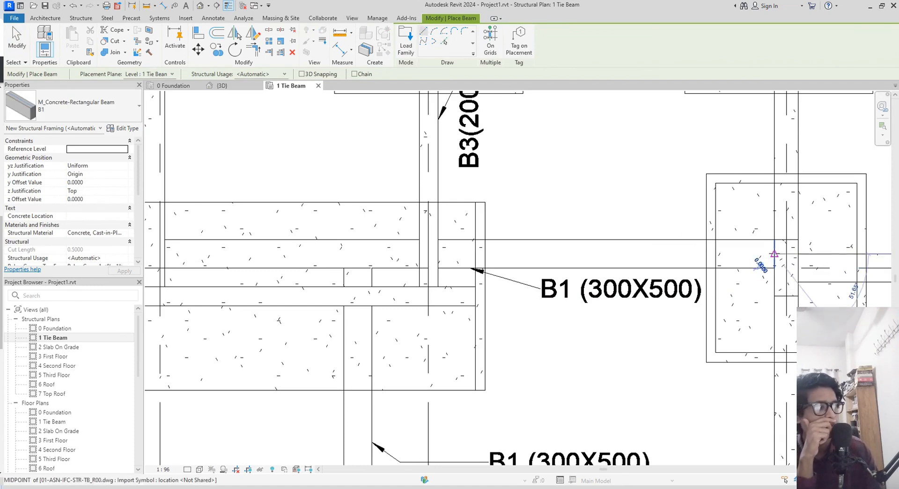
middle_drag(389, 255, 726, 279)
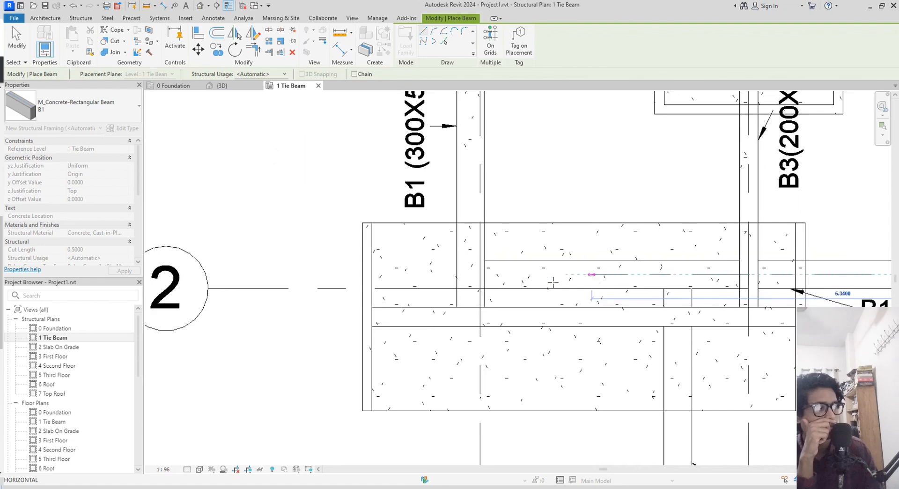
click(458, 274)
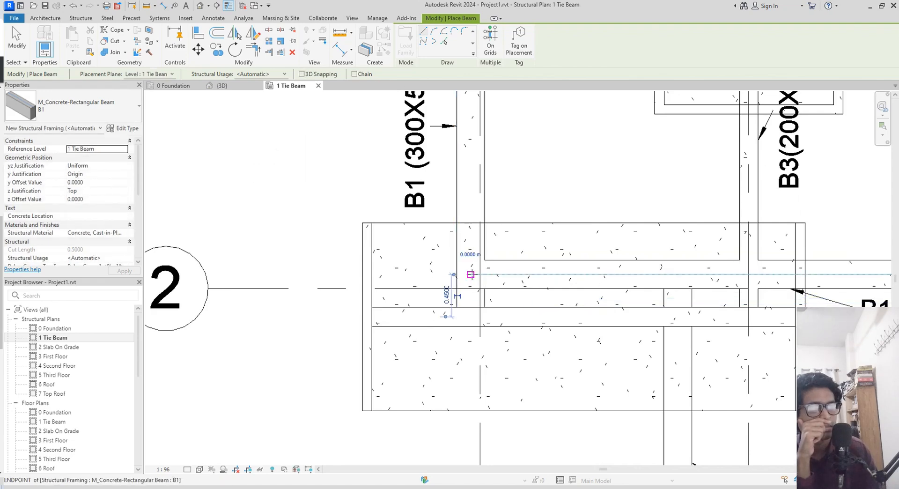
middle_drag(860, 350, 592, 390)
scroll(577, 328, down, 1)
key(Escape)
key(Escape)
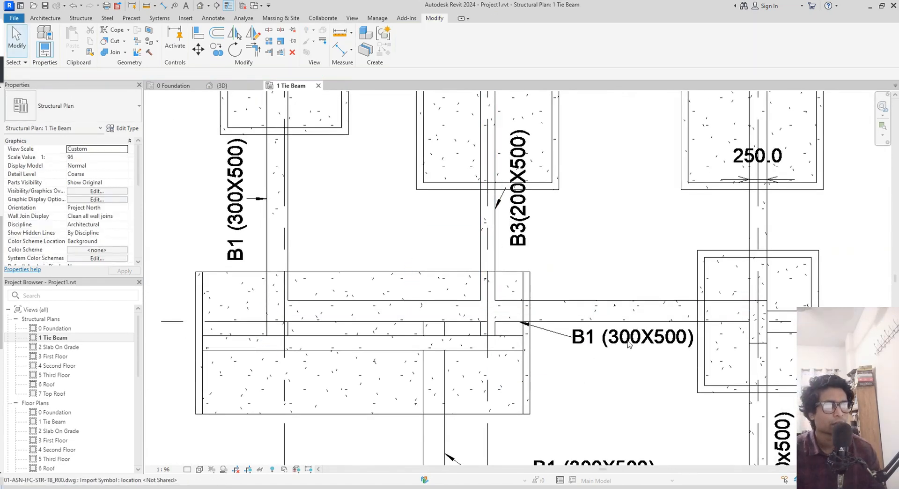
- Trim the upper overhangs of the vertical B2 beams on grids C to G back to the B1 beam along grid 1
middle_drag(701, 322, 626, 162)
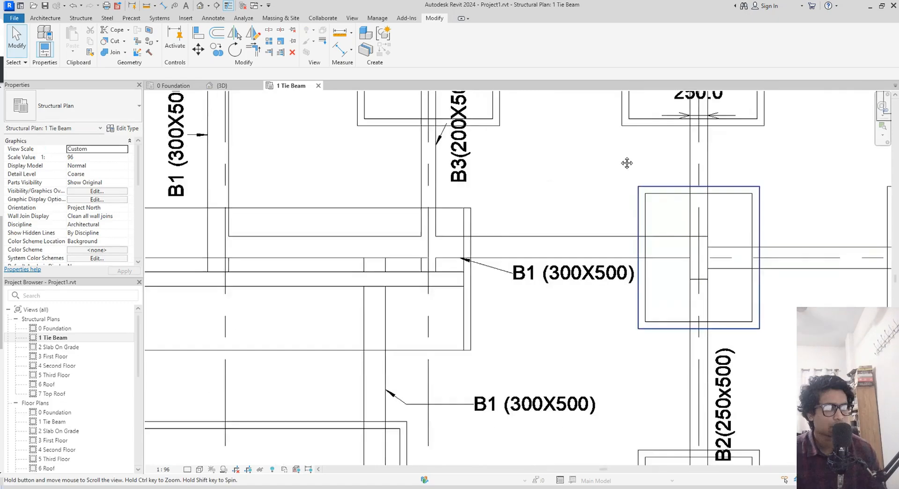
middle_drag(590, 324, 512, 334)
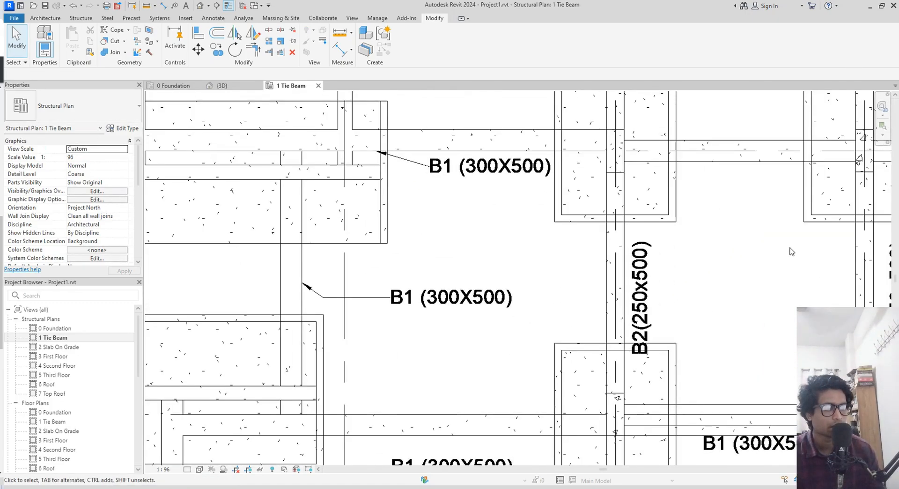
middle_drag(724, 269, 545, 346)
scroll(594, 327, down, 2)
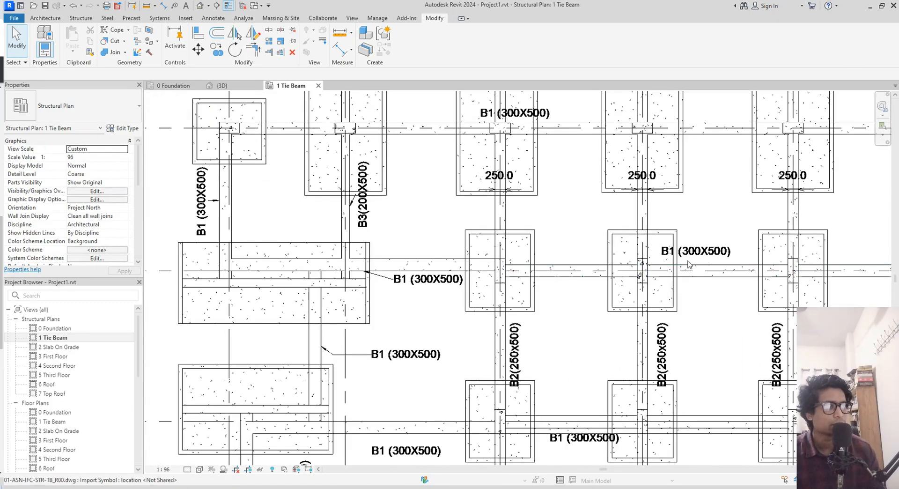
middle_drag(711, 311, 688, 349)
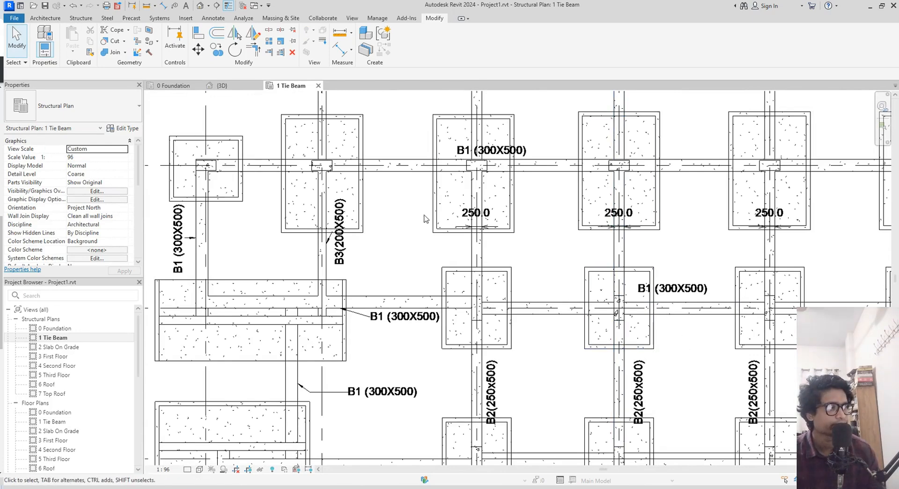
middle_drag(425, 218, 484, 241)
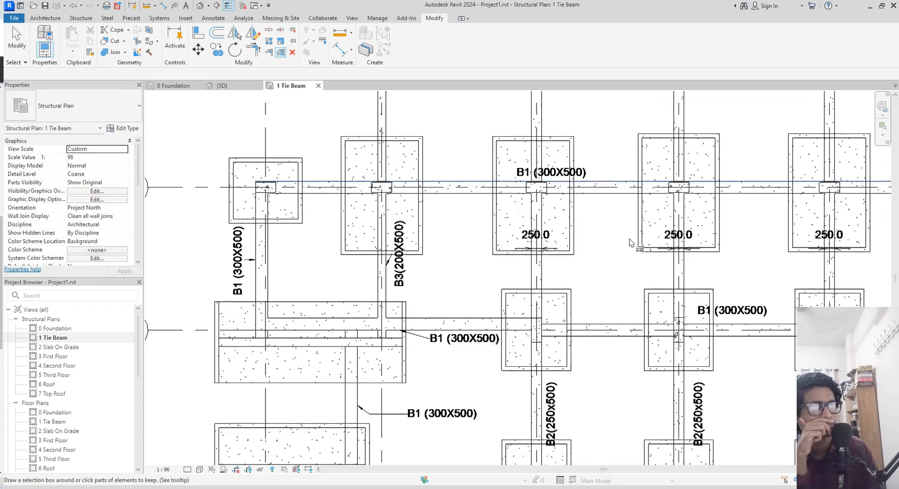
scroll(628, 244, down, 1)
scroll(803, 235, down, 1)
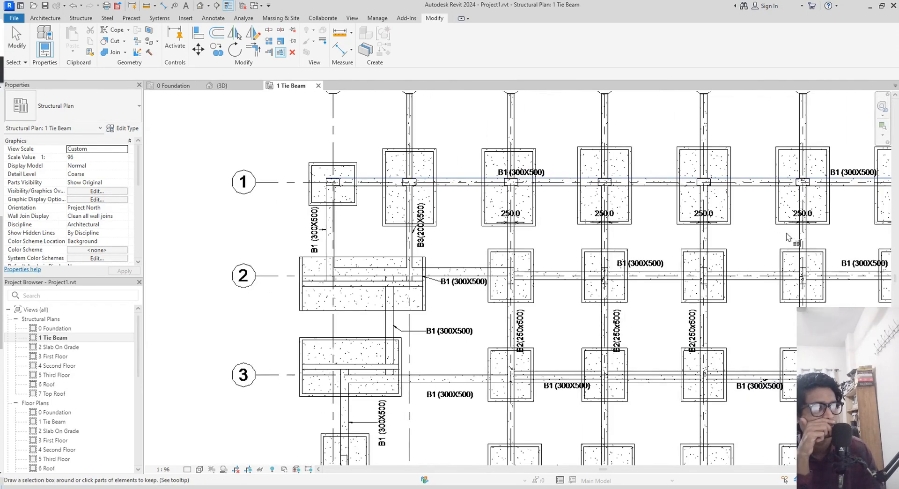
scroll(819, 233, down, 3)
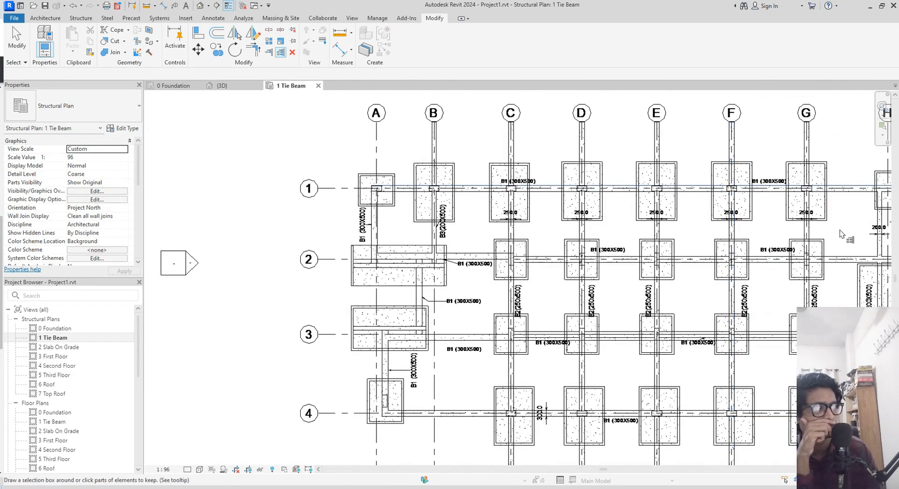
drag(831, 229, 513, 231)
- Trim the lower overhangs of the vertical B2 beams on grids C to G back to the B1 beam along grid 4
scroll(662, 298, up, 3)
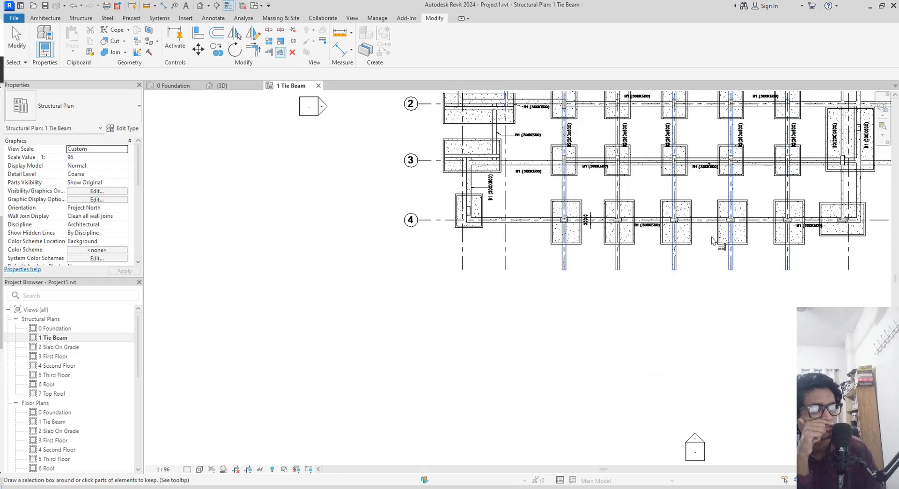
scroll(703, 221, up, 3)
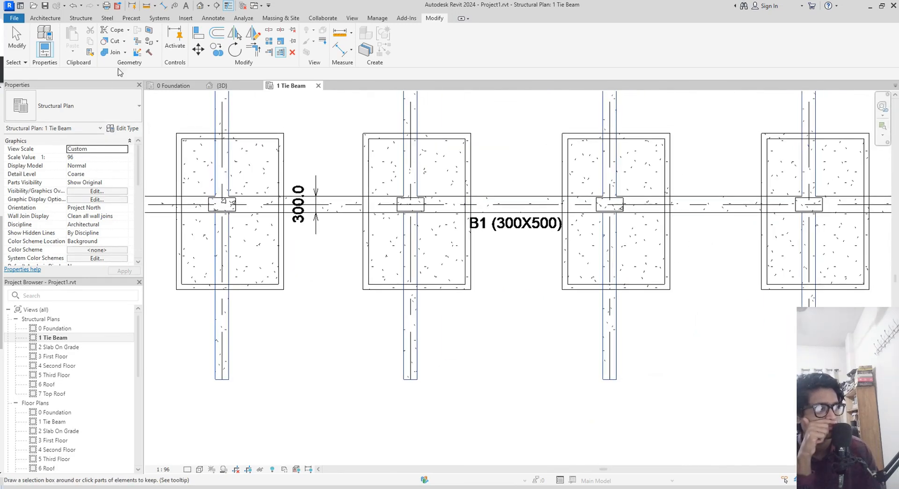
click(280, 53)
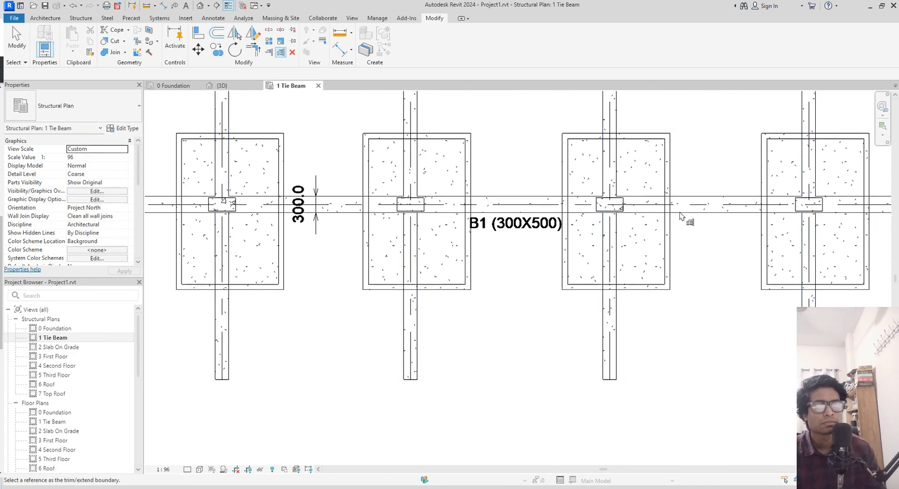
scroll(681, 216, down, 4)
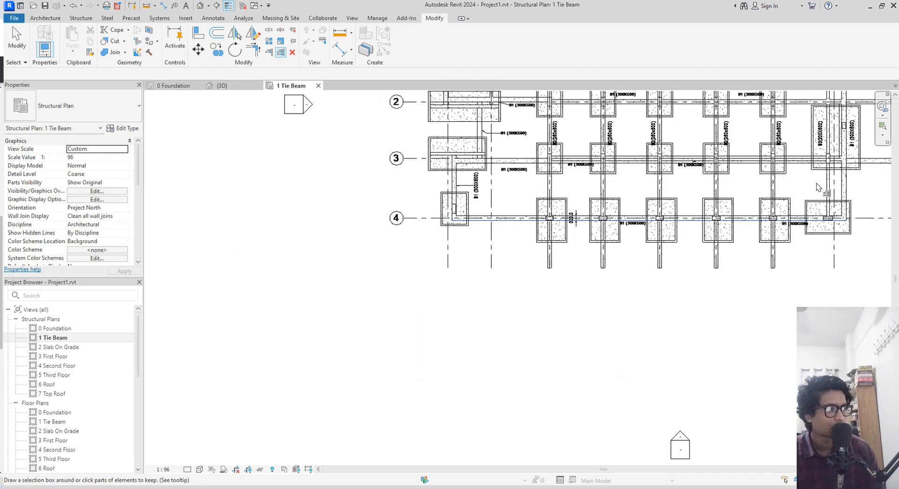
drag(795, 182, 527, 187)
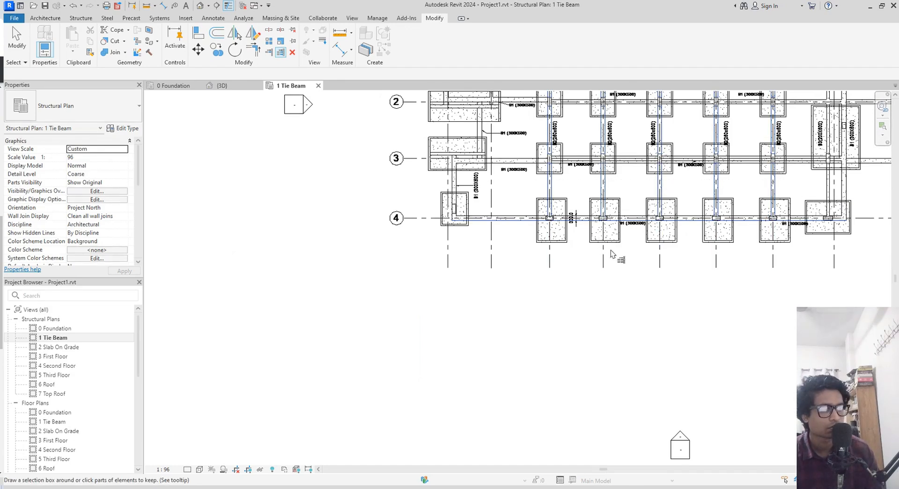
- Examine the beam ends and junctions from the grid 4 footings across to the combined footings near grids 2 and 3
middle_drag(688, 268, 617, 329)
scroll(791, 234, up, 5)
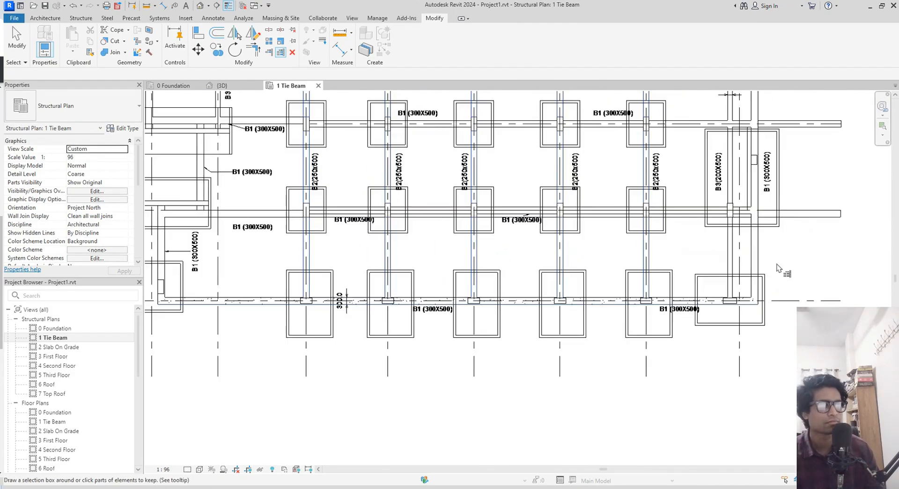
middle_drag(786, 253, 809, 305)
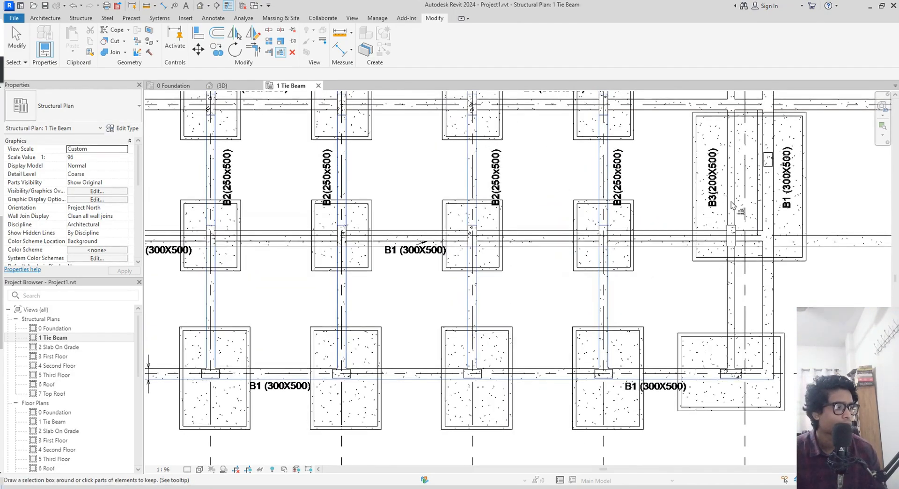
middle_drag(729, 218, 738, 289)
middle_drag(709, 233, 743, 297)
middle_drag(603, 200, 705, 277)
middle_drag(405, 206, 601, 179)
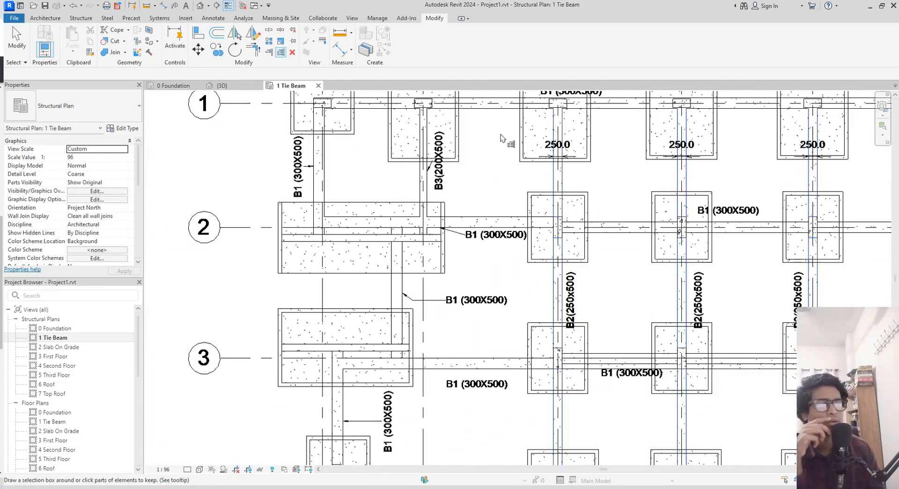
middle_drag(367, 192, 361, 220)
scroll(447, 218, up, 1)
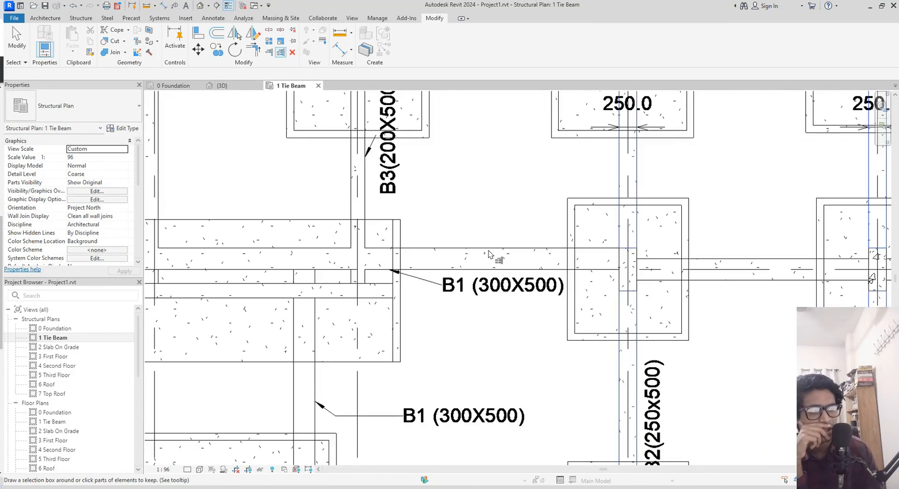
key(Escape)
- Draw a vertical B1 beam about 3.3 m long between the combined footings at grids 3 and 2, centred in the imported outline
middle_drag(462, 254, 603, 247)
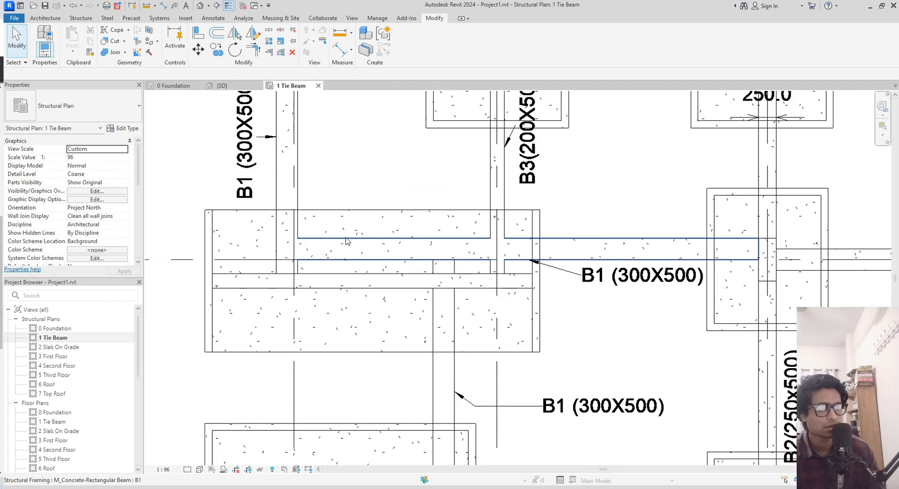
middle_drag(347, 241, 353, 178)
middle_drag(456, 315, 459, 275)
middle_drag(461, 367, 453, 267)
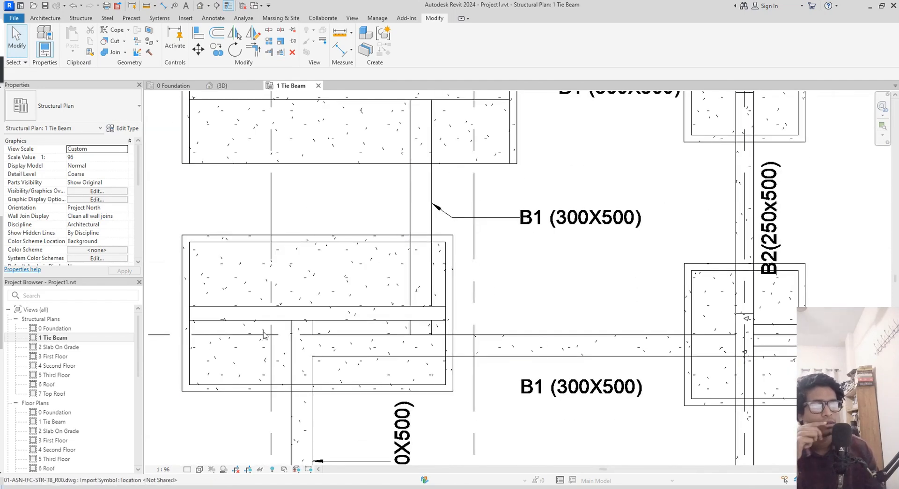
click(555, 335)
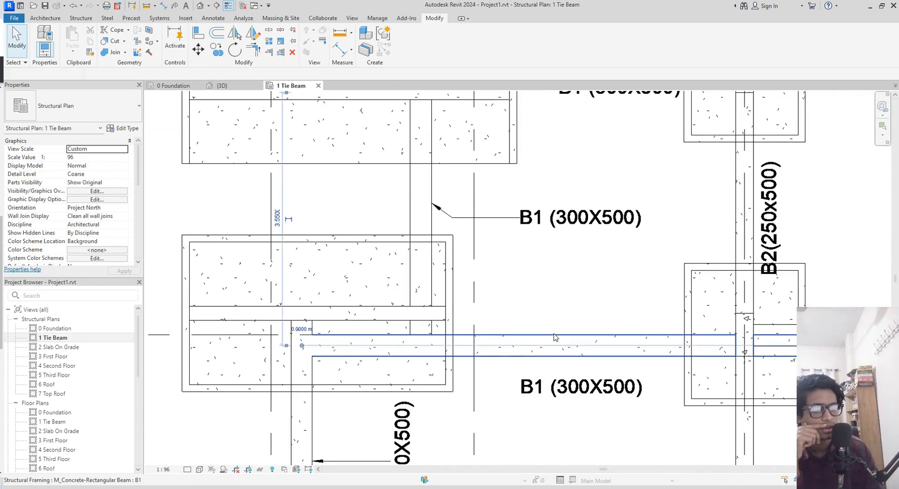
key(c)
key(s)
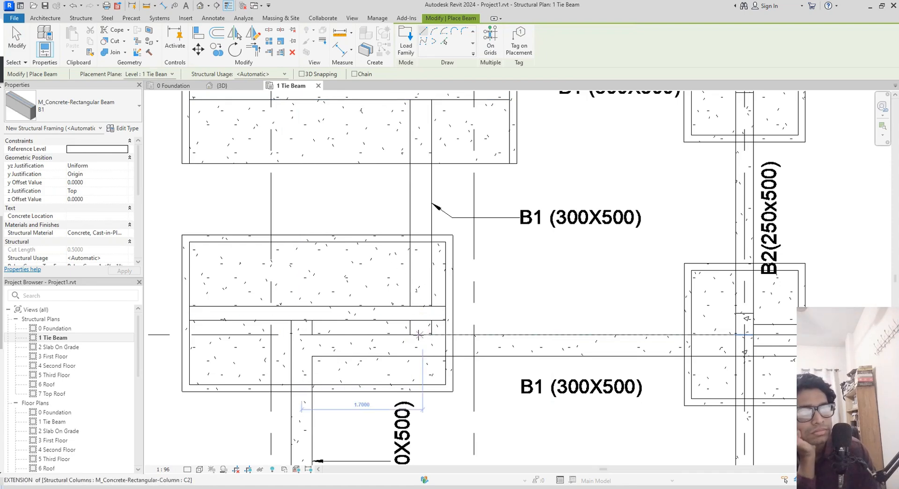
click(421, 305)
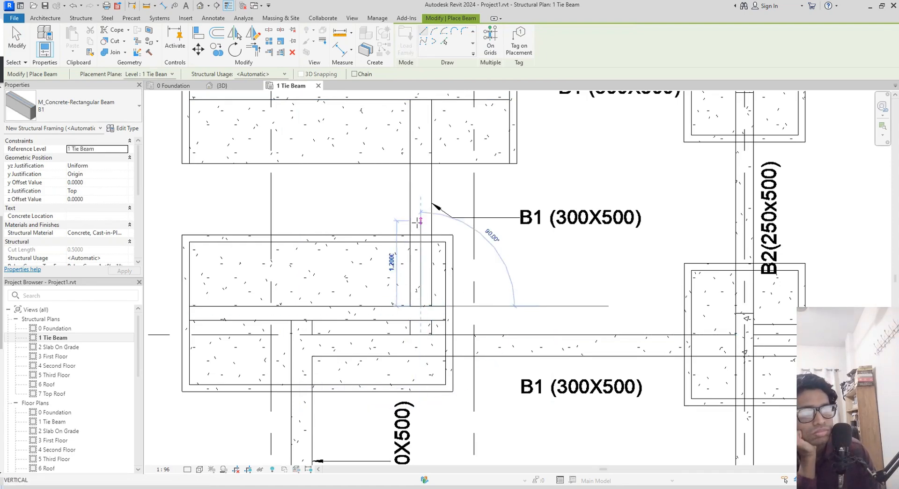
middle_drag(416, 222, 430, 333)
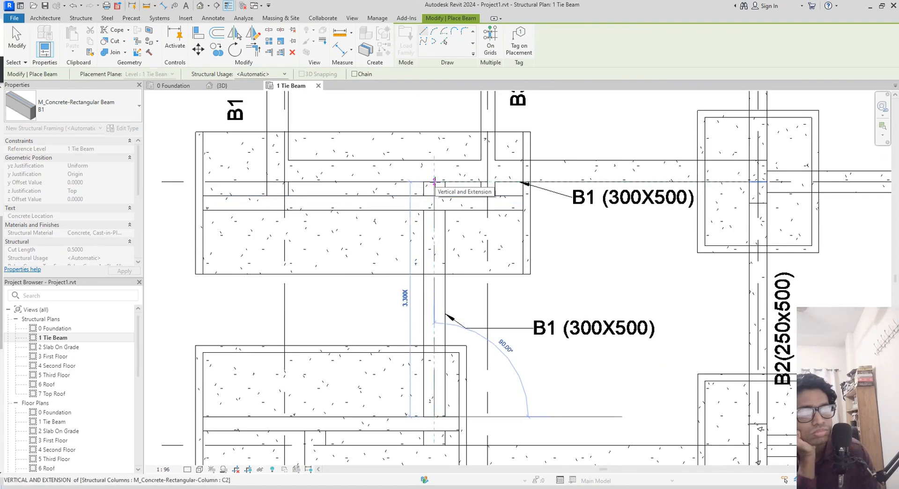
click(434, 181)
scroll(425, 275, up, 4)
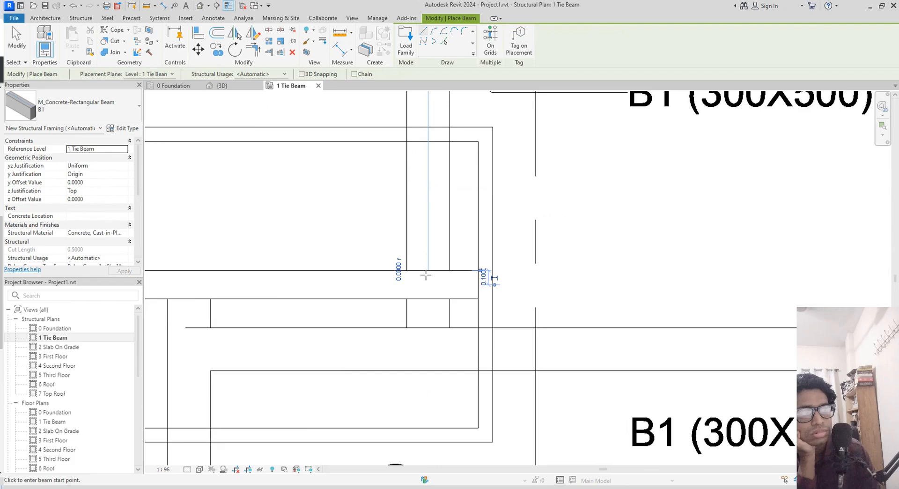
key(Escape)
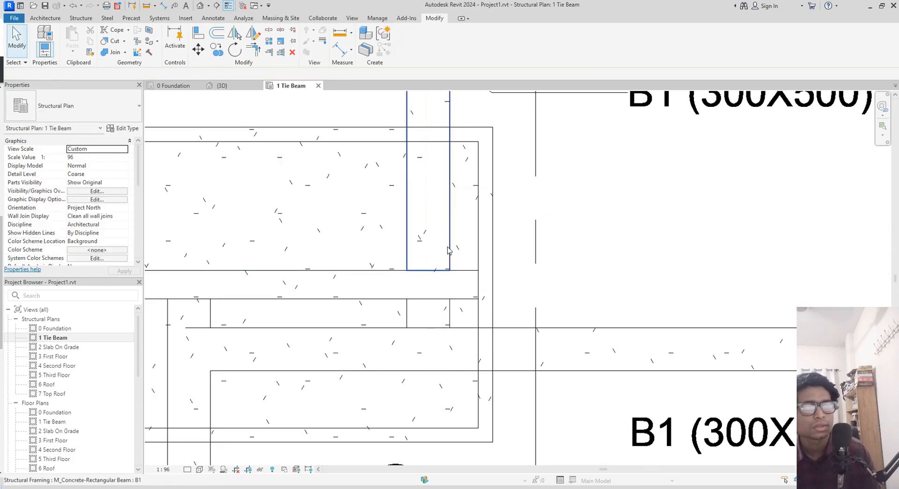
- Extend the lower end of the new vertical B1 beam to the upper edge of the horizontal B1 beam along grid 3
click(449, 250)
drag(428, 270, 432, 323)
scroll(493, 321, down, 4)
click(537, 293)
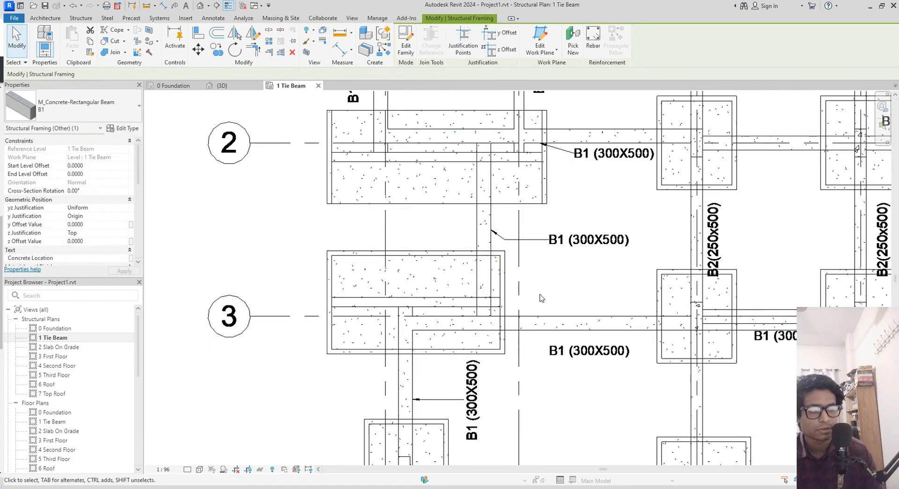
- Inspect the whole tie beam layout from the top in the 3D view and return to the 1 Tie Beam plan
click(223, 85)
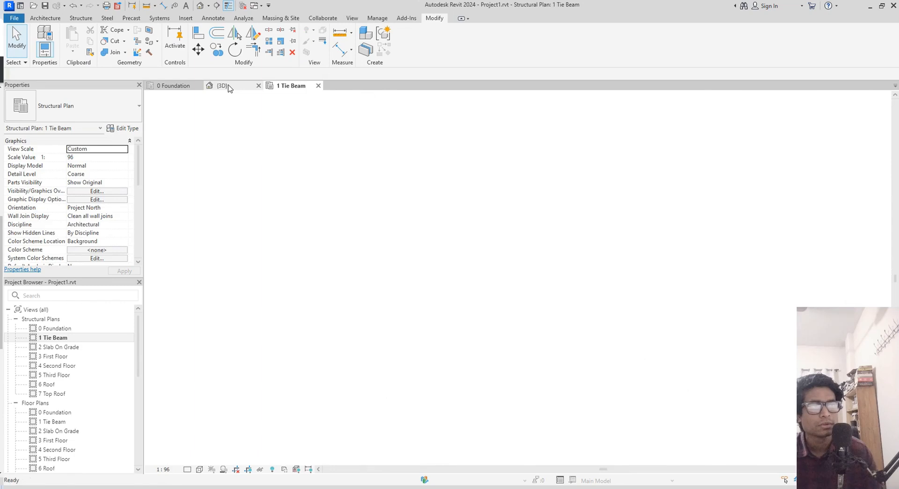
shift+middle_drag(638, 350, 596, 377)
click(852, 129)
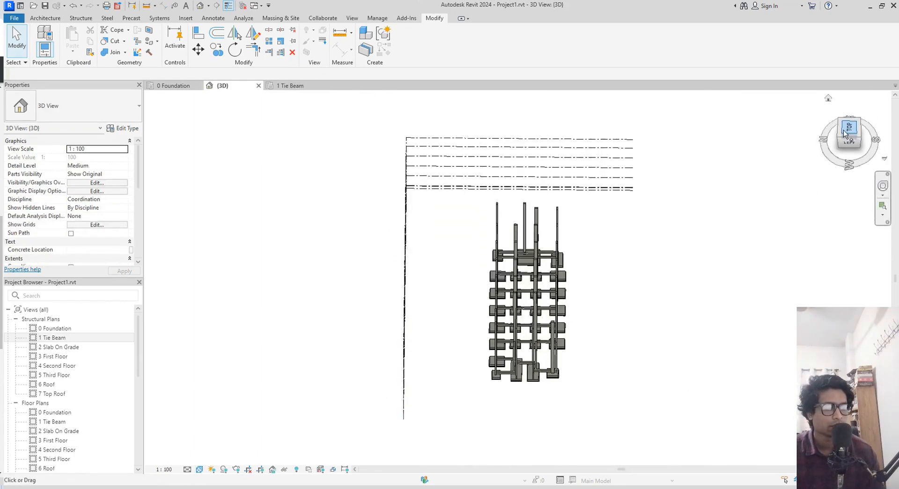
scroll(509, 293, up, 5)
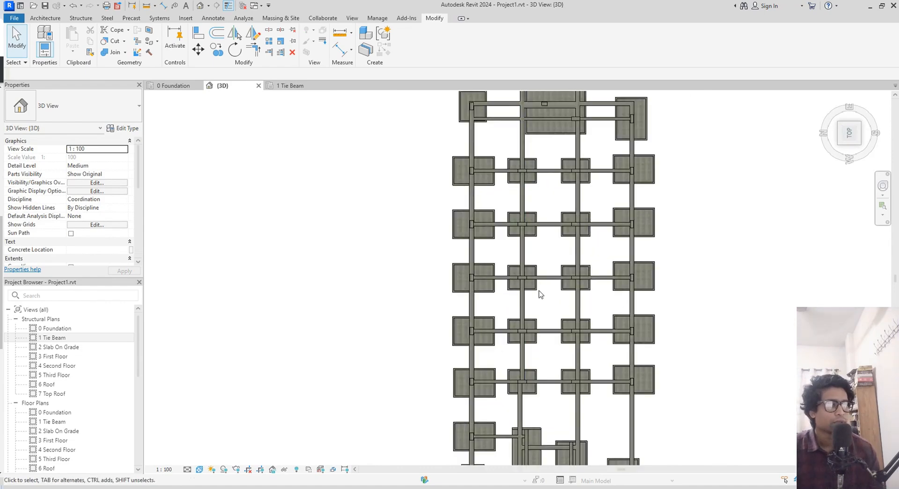
middle_drag(538, 293, 482, 202)
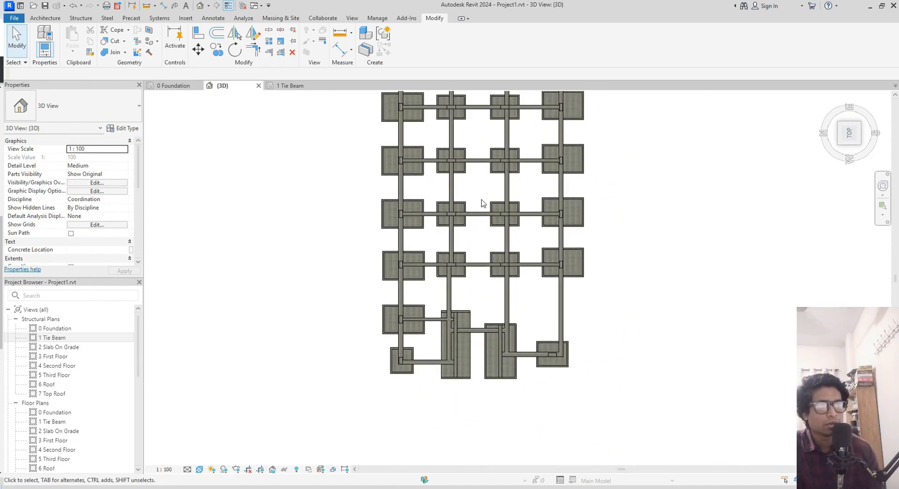
click(291, 86)
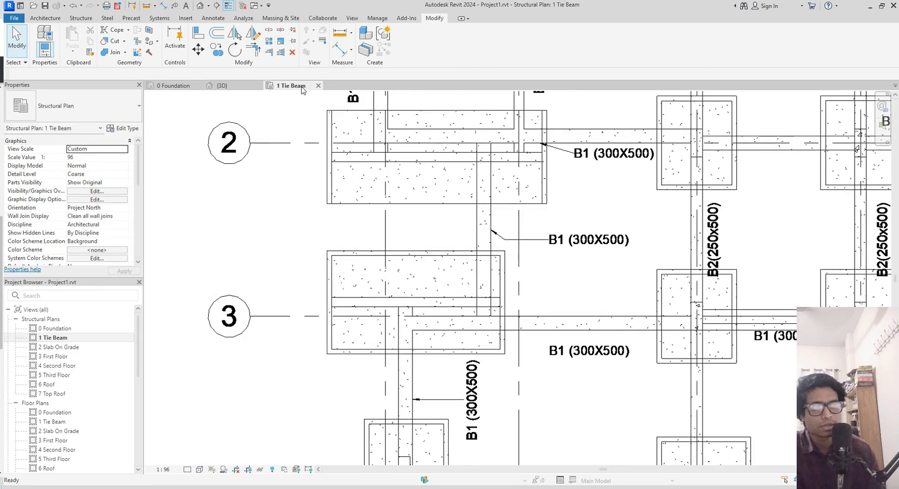
- Set the visual style of the 1 Tie Beam plan to Textures in the Graphic Display Options
scroll(413, 234, down, 5)
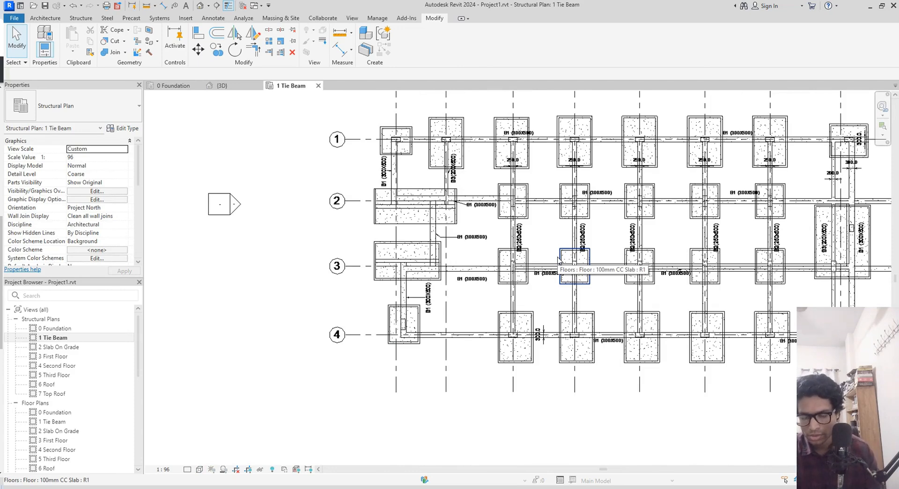
key(s)
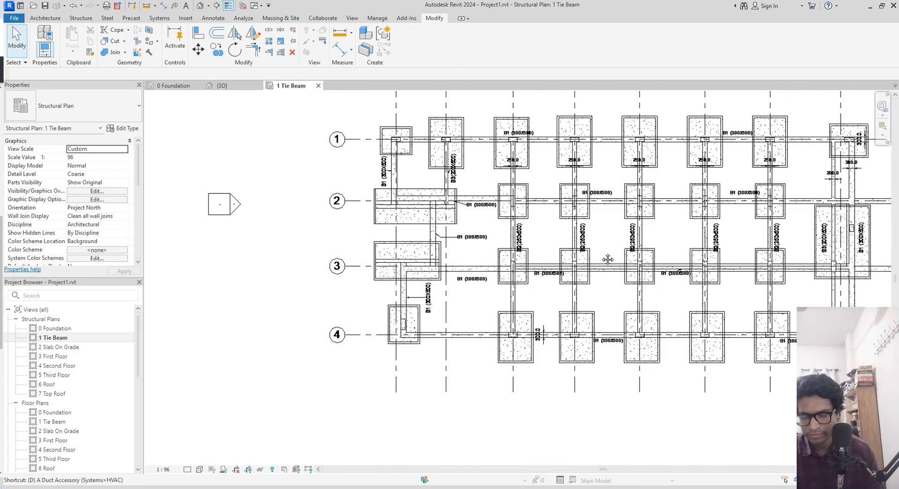
middle_drag(607, 259, 576, 251)
key(d)
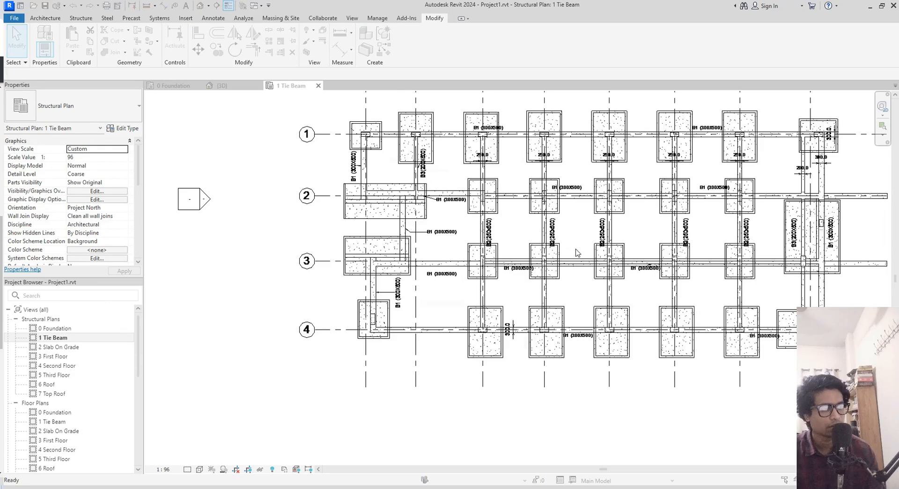
click(470, 167)
click(447, 201)
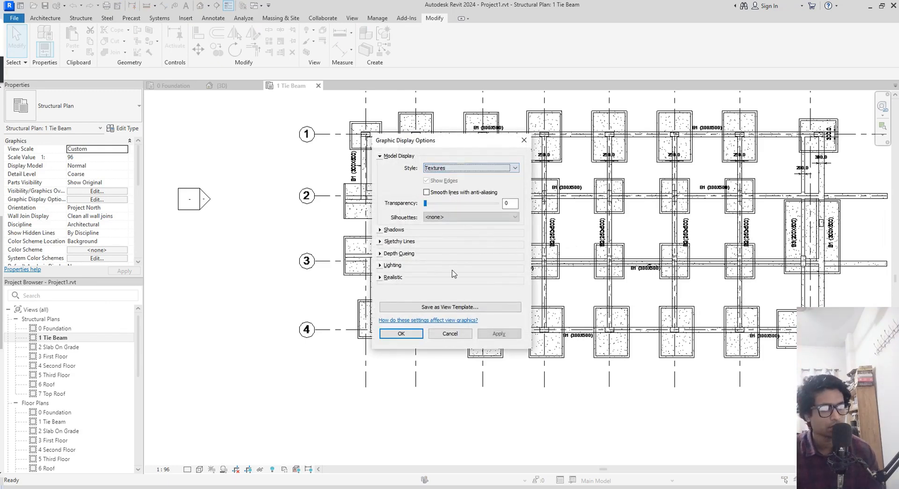
click(401, 333)
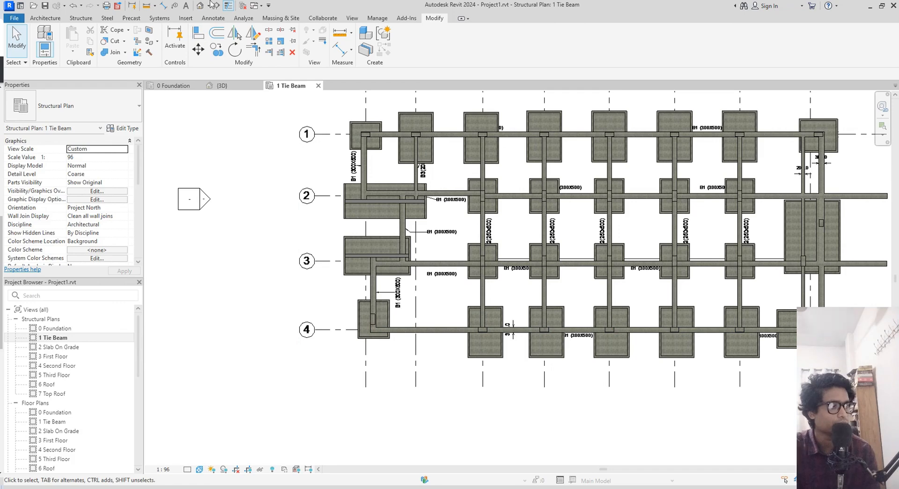
- Review the 0 Foundation and 2 Slab On Grade structural plans and return to the 1 Tie Beam plan
click(176, 89)
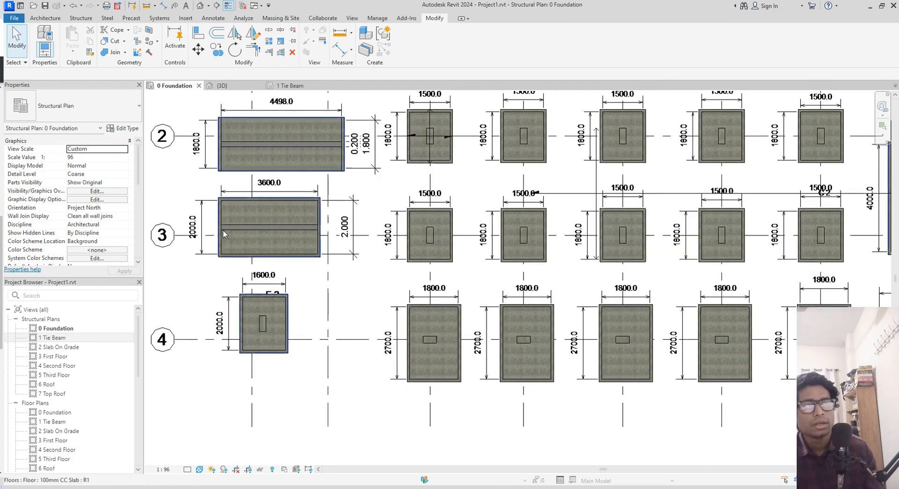
click(293, 89)
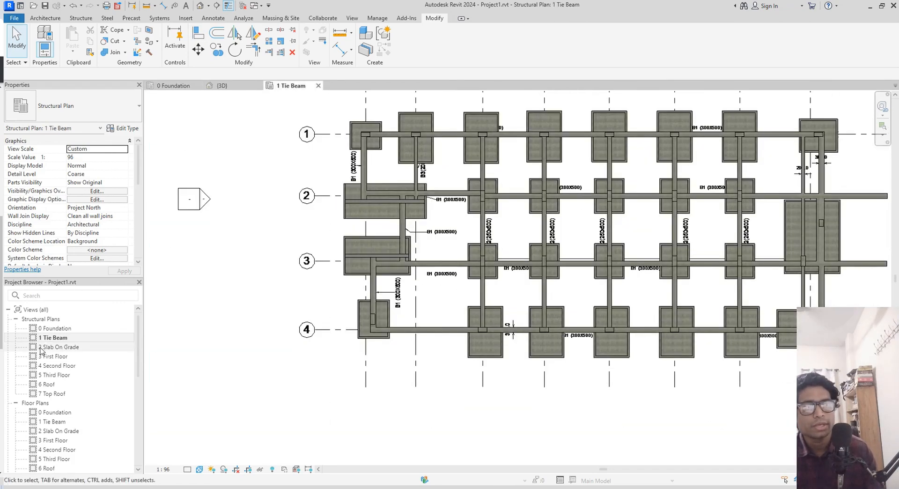
click(66, 349)
double_click(66, 349)
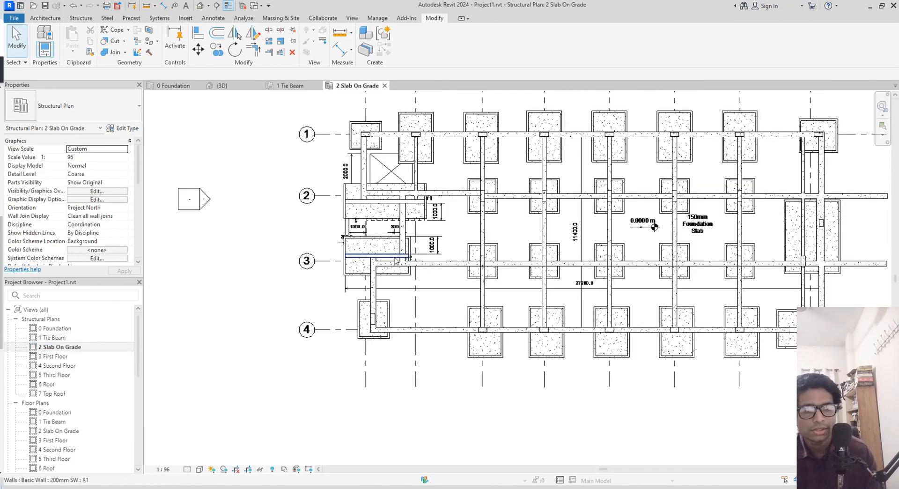
scroll(449, 256, up, 4)
scroll(449, 256, down, 3)
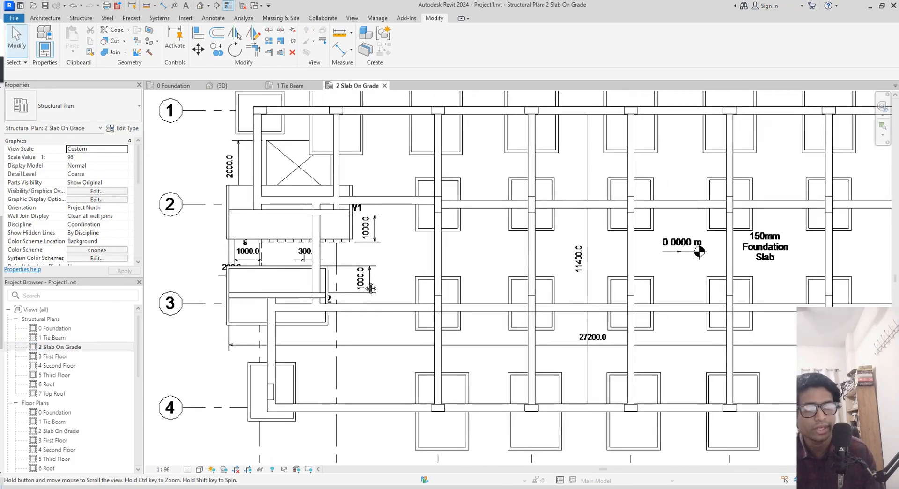
middle_drag(356, 288, 352, 285)
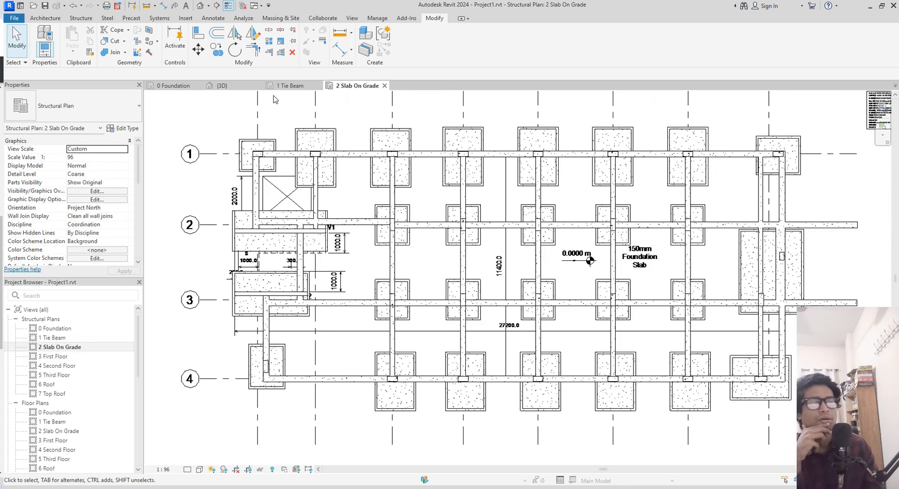
click(290, 85)
- Trim the horizontal B1 beams along grids 2 and 3 back to the outermost vertical B1 beam at the large combined footing
scroll(654, 202, up, 3)
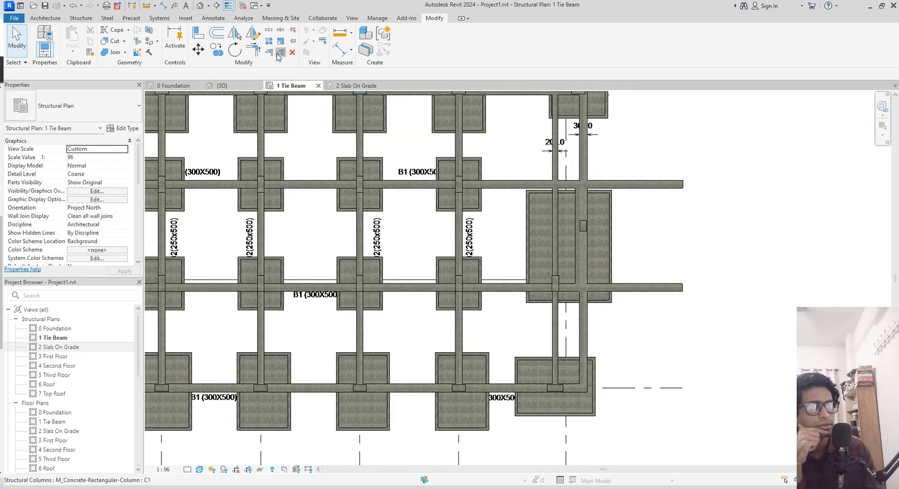
scroll(606, 288, up, 5)
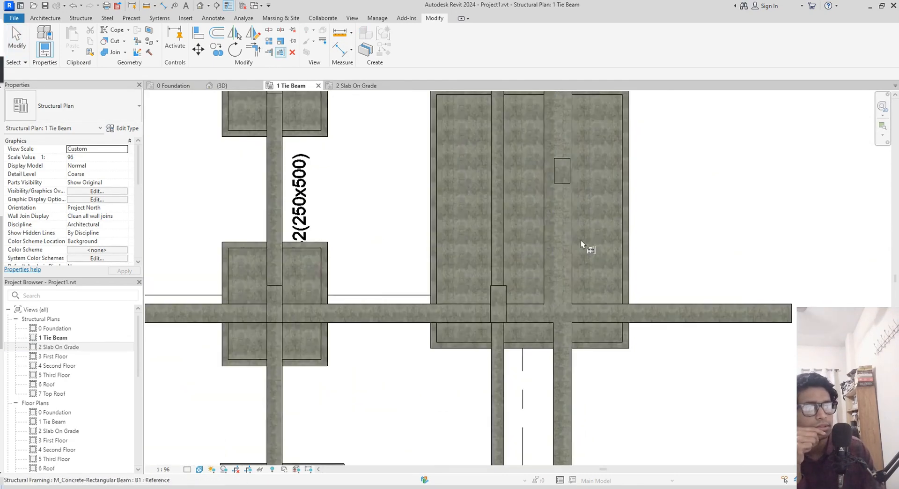
click(562, 281)
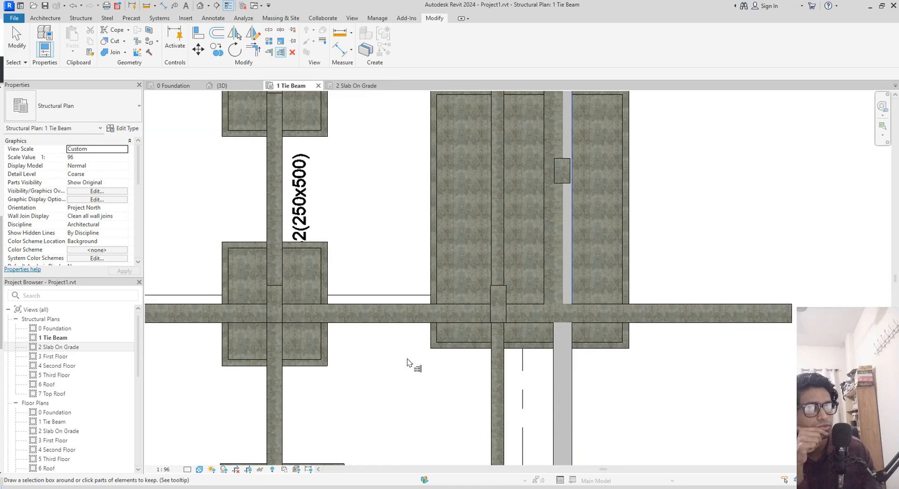
middle_drag(448, 377, 532, 407)
scroll(531, 407, down, 1)
drag(478, 395, 471, 160)
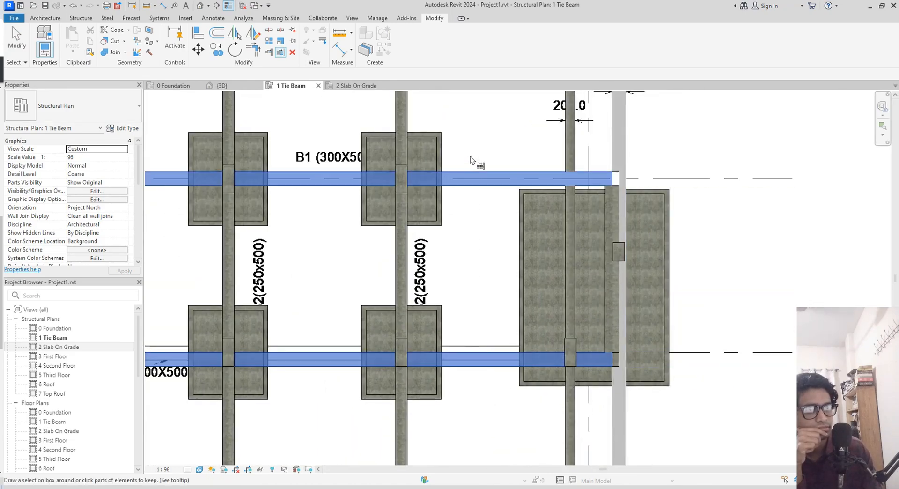
click(785, 275)
scroll(732, 284, up, 3)
middle_drag(757, 290, 751, 285)
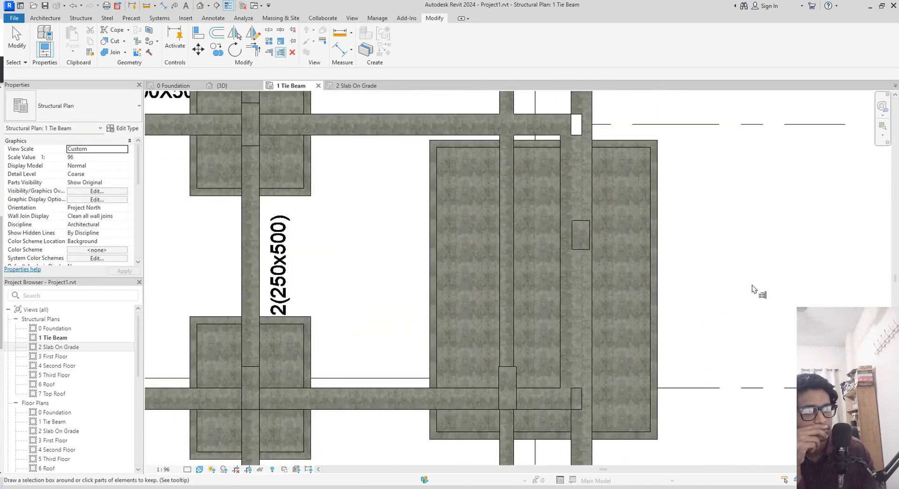
- Delete the redundant short vertical B1 beam overlapping the outermost one between grids 2 and 3
click(561, 311)
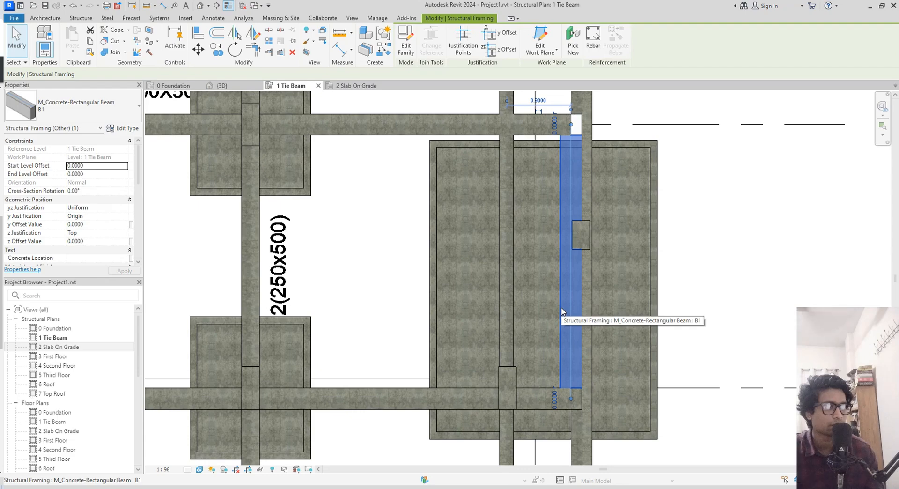
key(Delete)
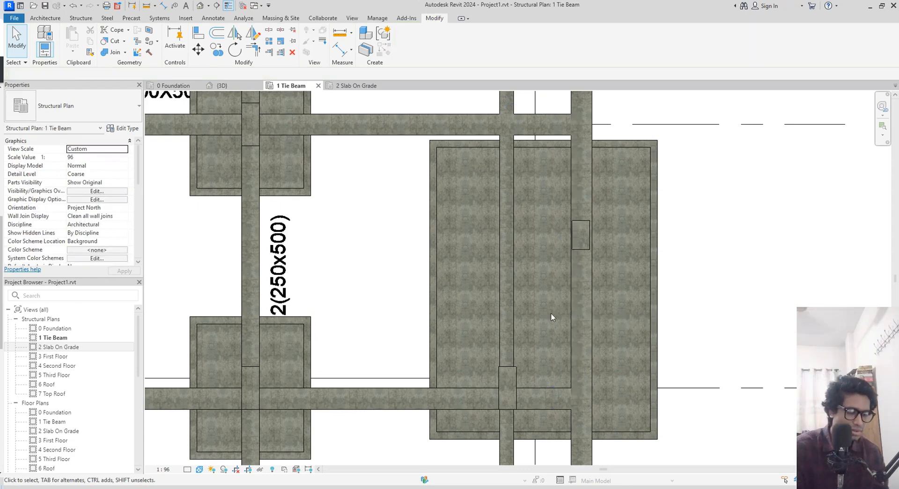
scroll(551, 313, down, 5)
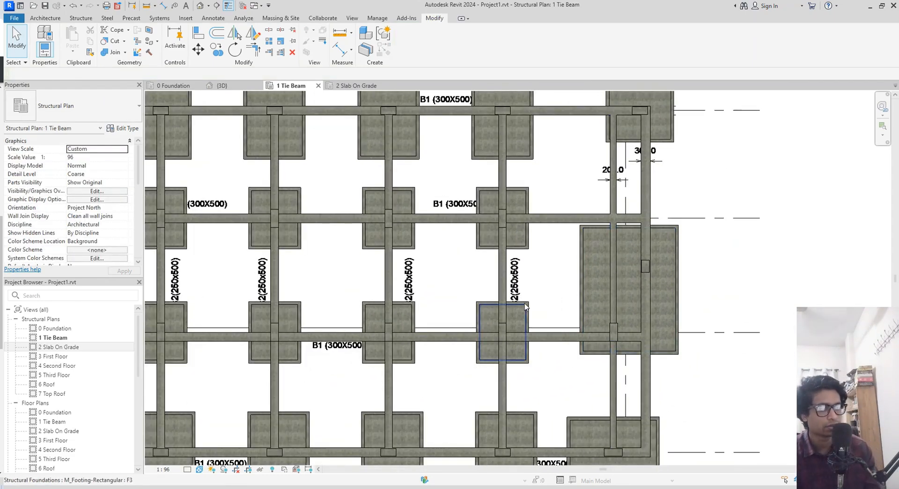
scroll(608, 304, down, 2)
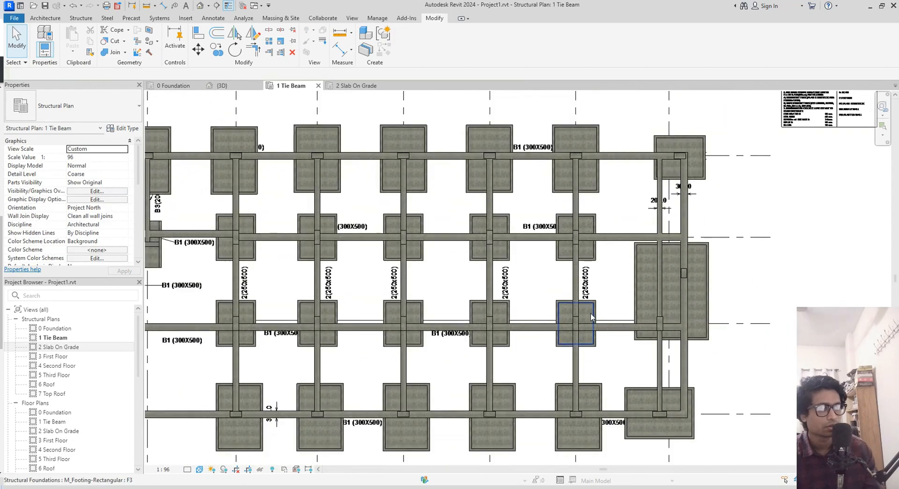
middle_drag(591, 316, 627, 307)
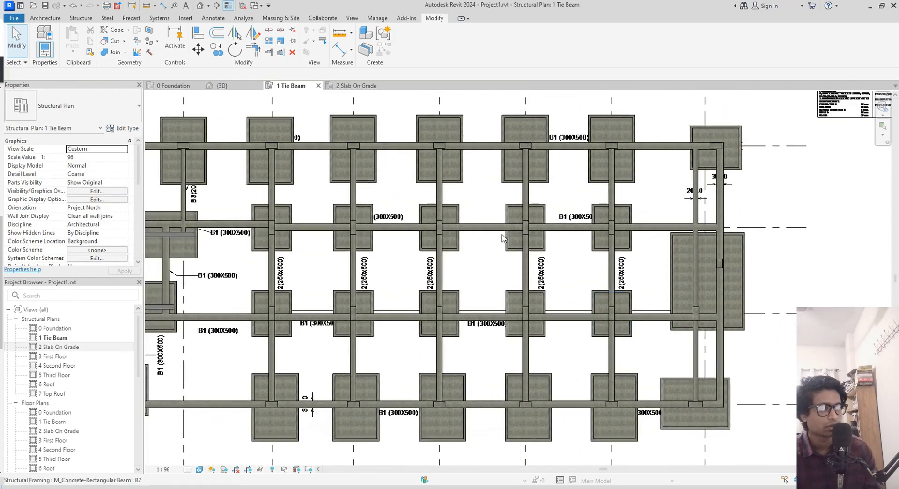
- Check the 0 Foundation plan, return to the 1 Tie Beam plan and switch its display to wireframe
click(173, 85)
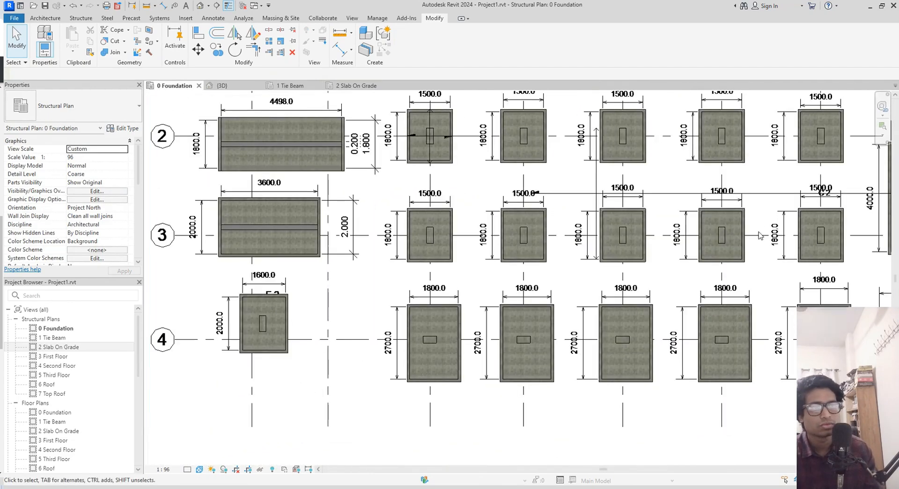
click(290, 85)
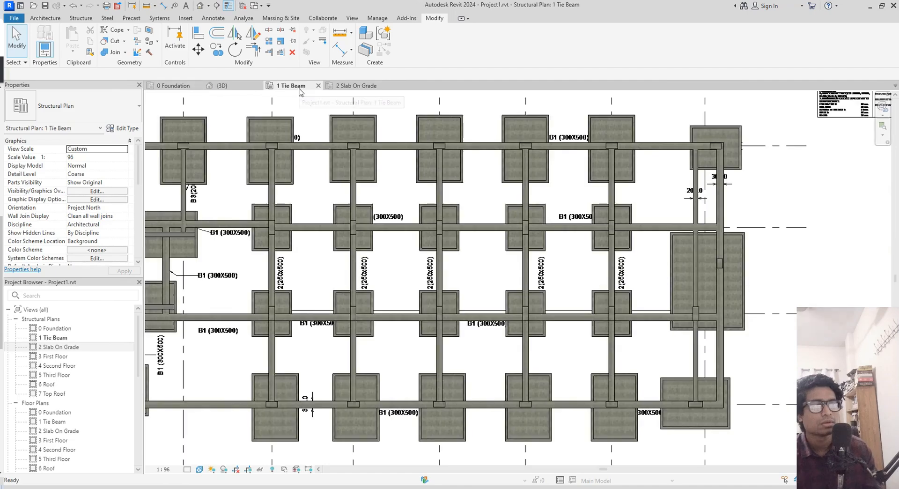
middle_drag(558, 294, 562, 294)
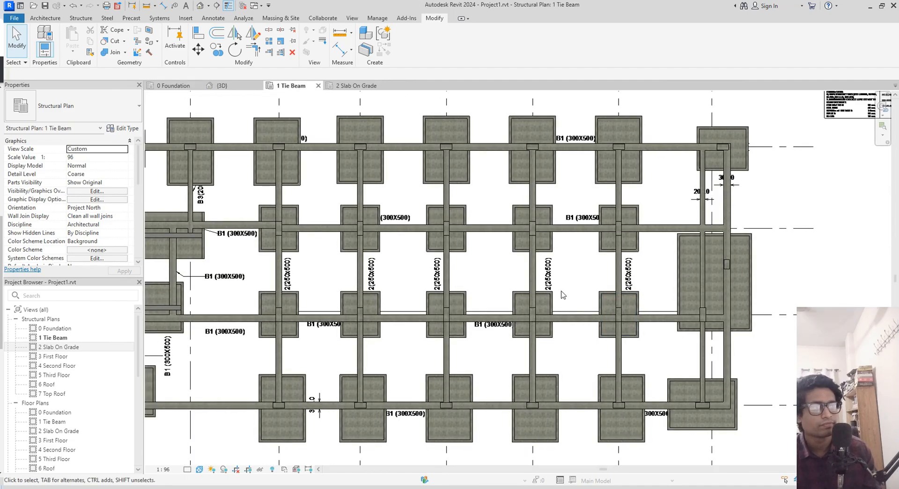
key(w)
key(f)
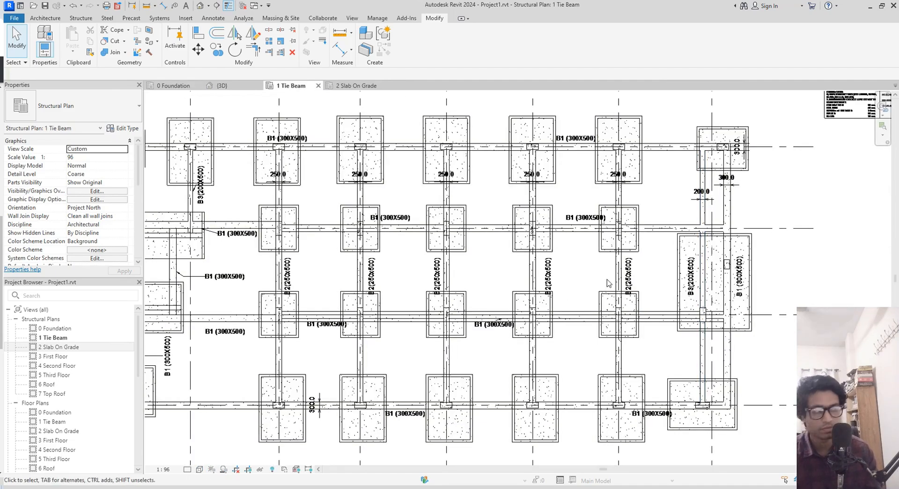
- Move the horizontal B1 beam along grid 3 up so its upper edge meets the imported outline between the middle footings
middle_drag(231, 277, 331, 253)
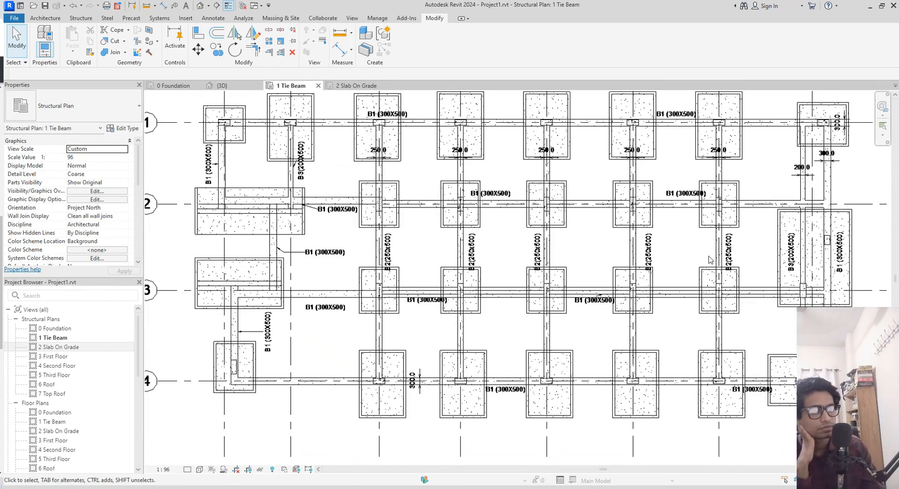
scroll(523, 302, up, 2)
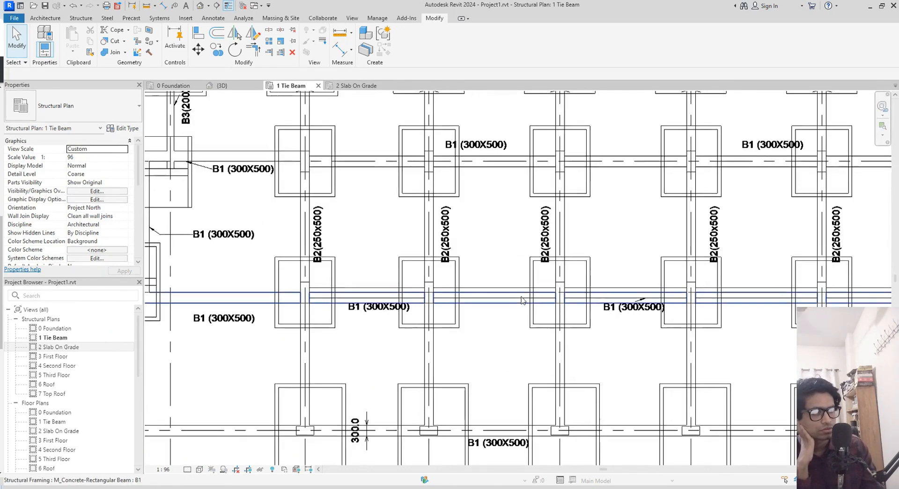
scroll(523, 300, up, 2)
scroll(473, 305, up, 2)
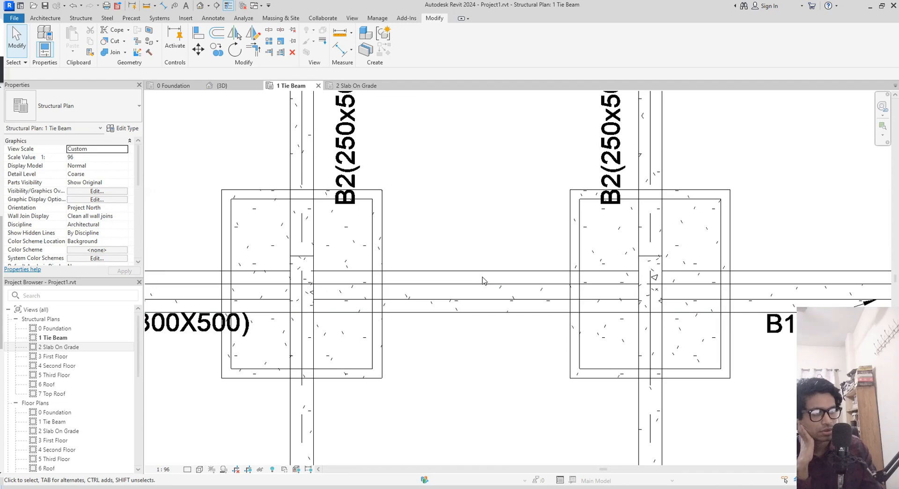
click(482, 288)
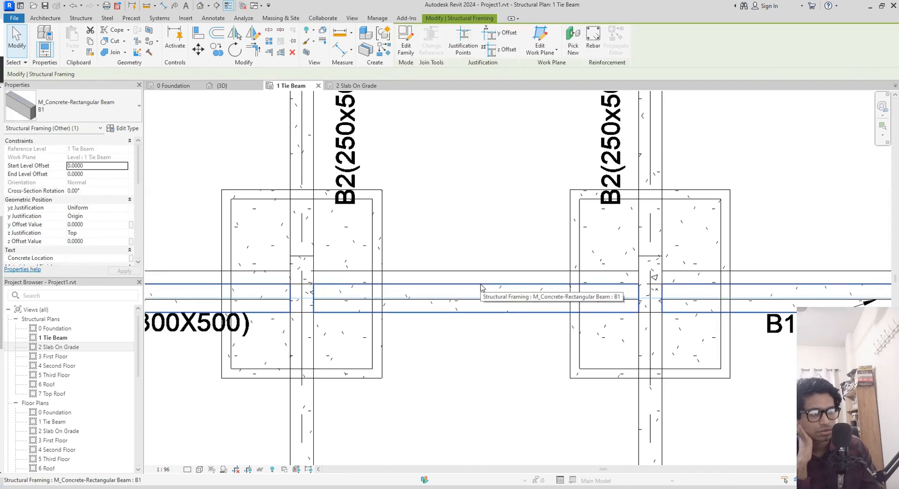
key(m)
key(v)
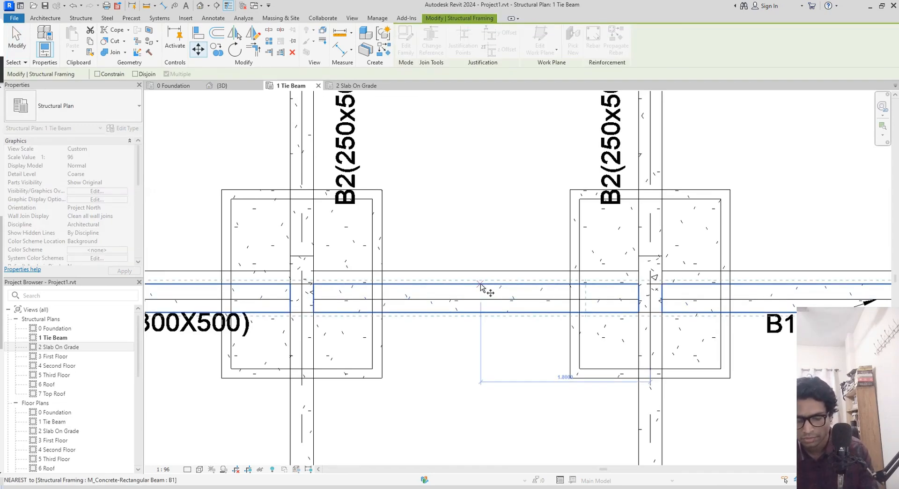
click(481, 285)
click(480, 273)
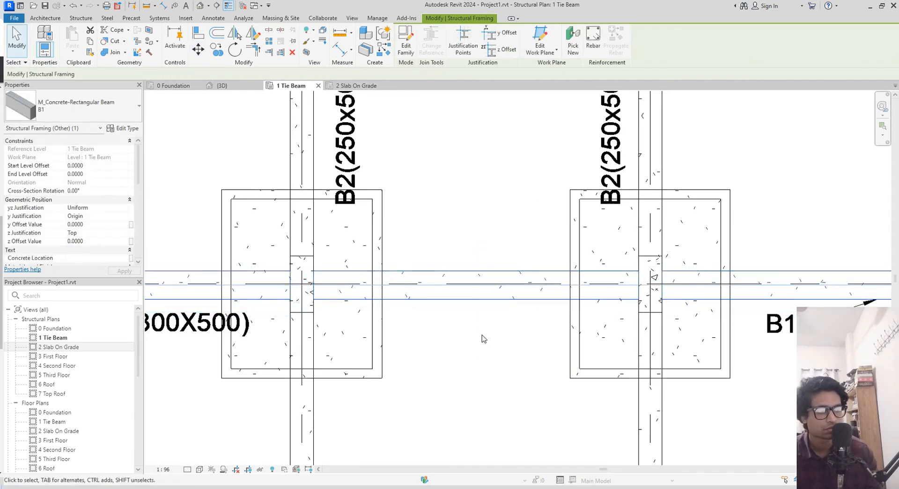
- Examine the horizontal beams against the imported drawing, finishing at the grid 3 beam's end by the combined footing
scroll(484, 337, down, 2)
middle_drag(482, 301, 469, 126)
middle_drag(479, 187, 501, 482)
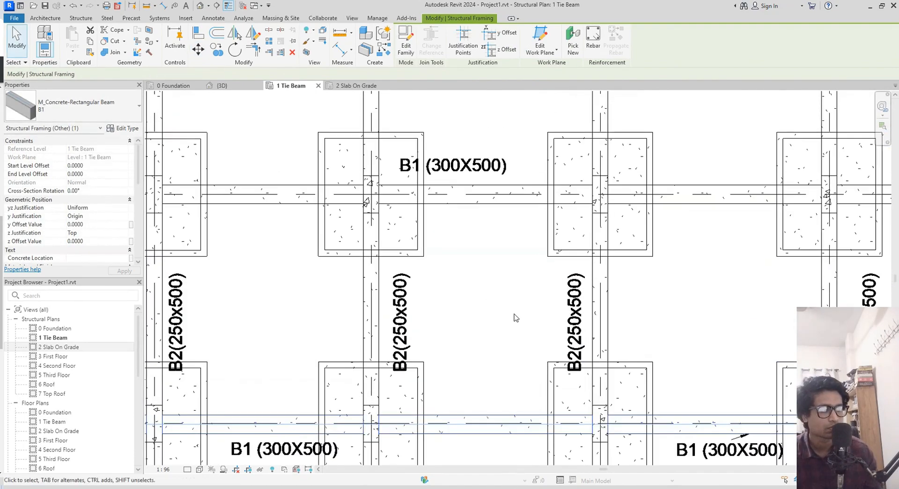
middle_drag(510, 169, 522, 356)
scroll(521, 285, down, 2)
middle_drag(514, 273, 325, 215)
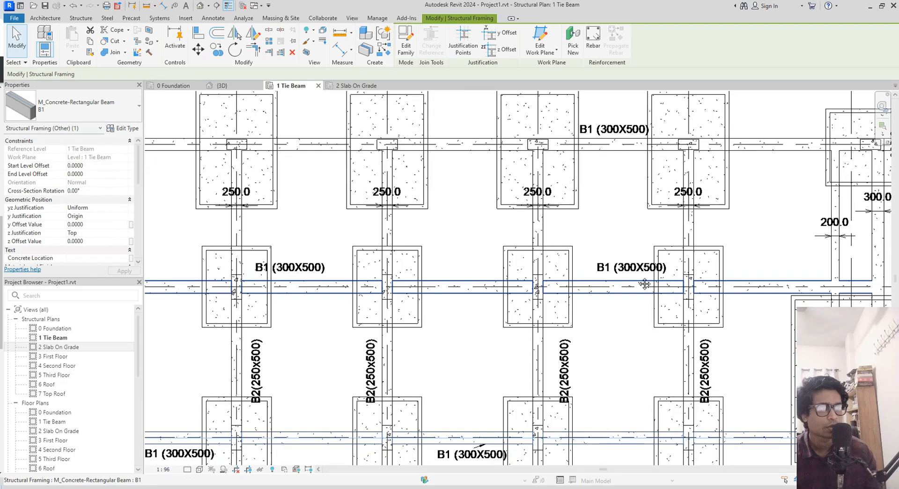
middle_drag(645, 284, 402, 188)
middle_drag(587, 305, 584, 155)
middle_drag(595, 253, 796, 237)
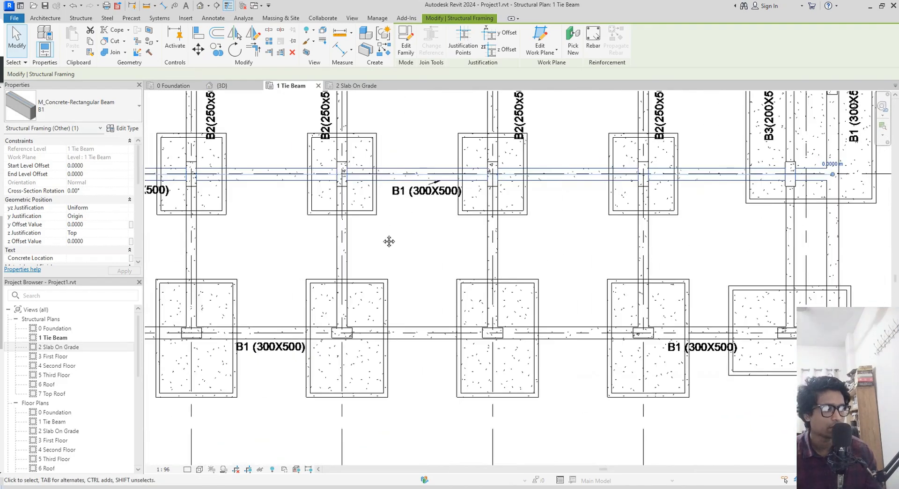
scroll(389, 241, up, 5)
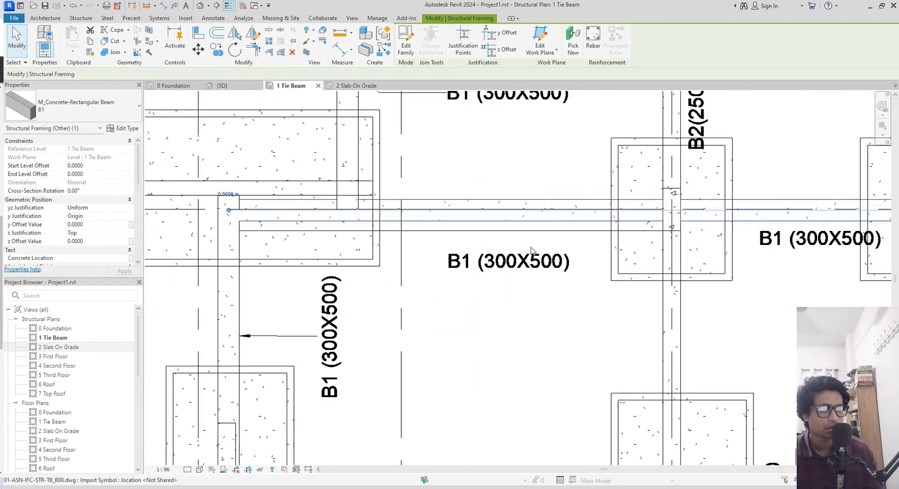
scroll(531, 248, up, 1)
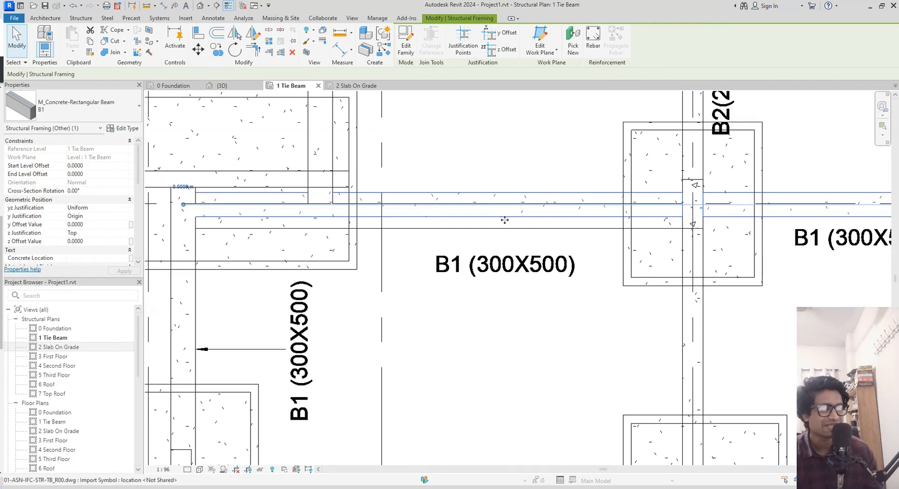
- Split the horizontal B1 beam along grid 3 between the combined footing and the first middle footing
scroll(504, 220, up, 1)
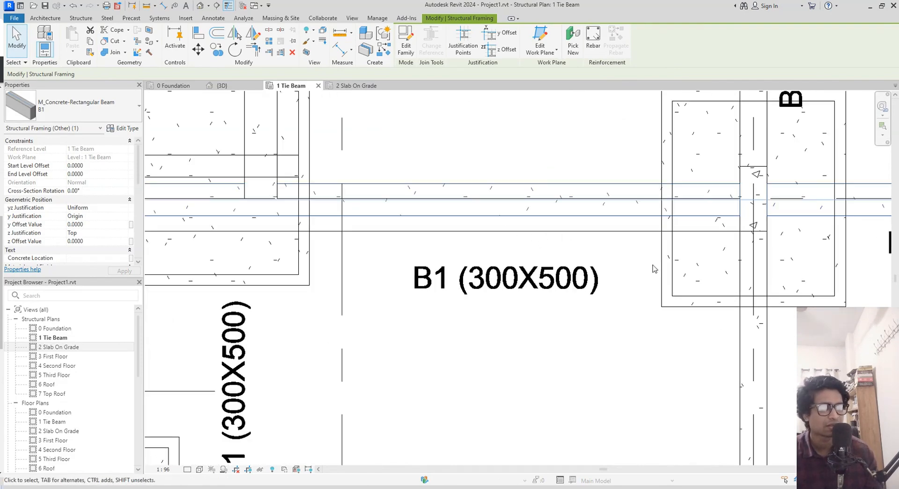
scroll(637, 284, down, 1)
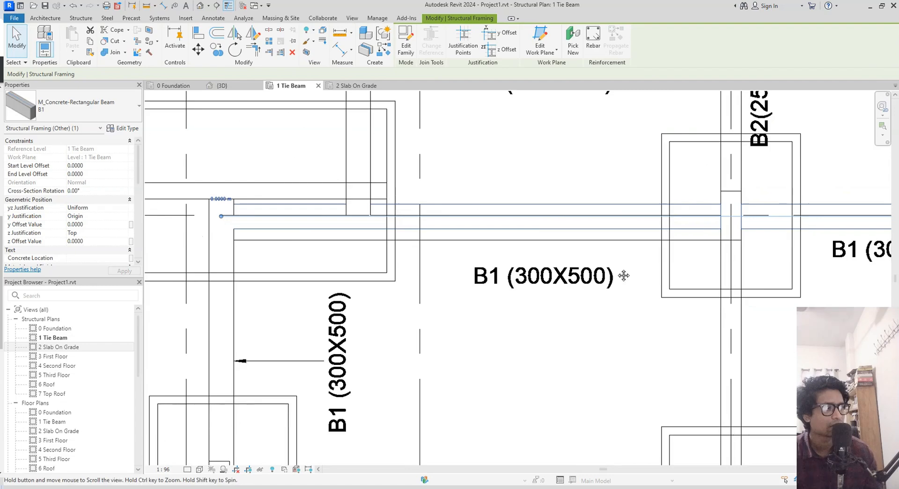
scroll(566, 271, down, 1)
click(566, 272)
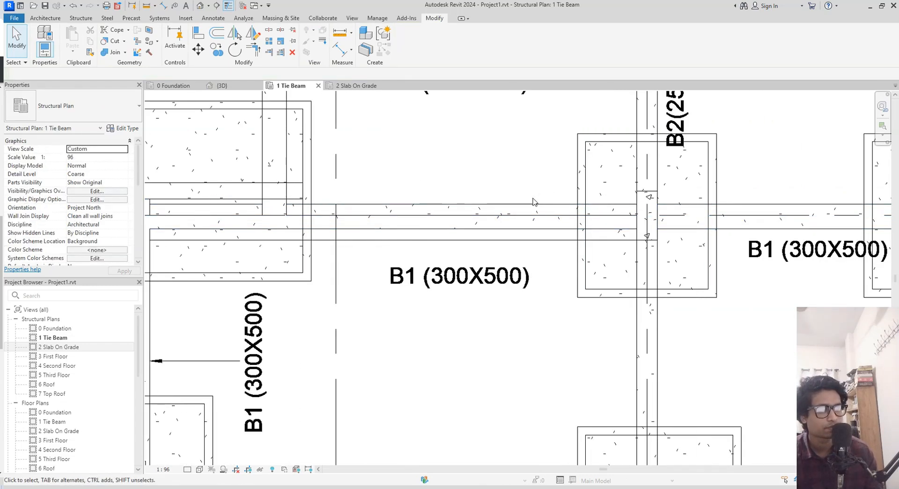
key(l)
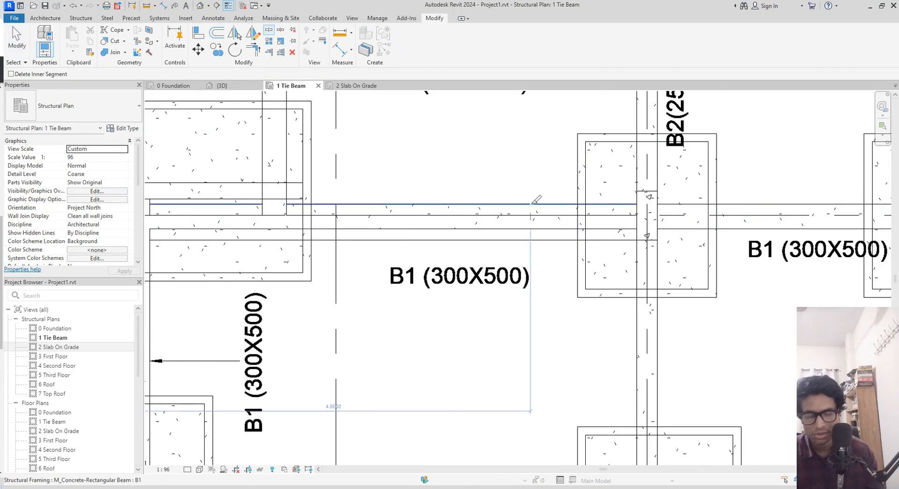
click(531, 203)
key(Escape)
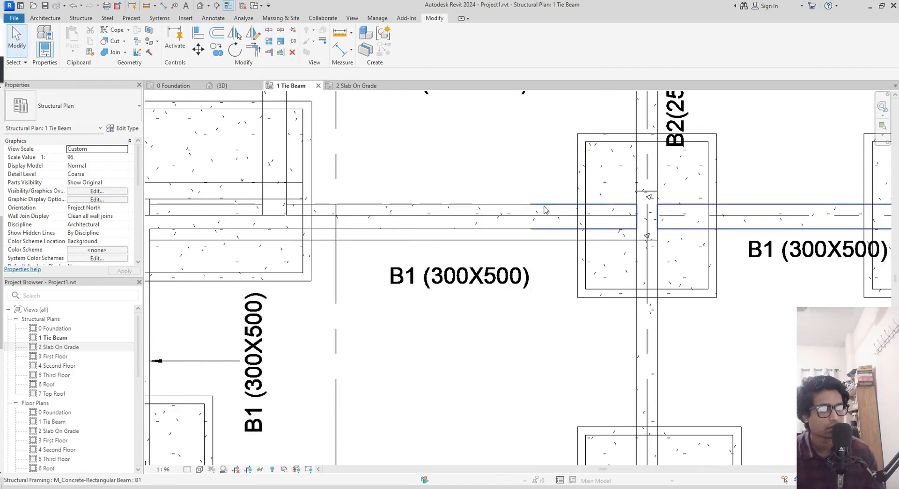
- Shorten the middle-footing segment of the split grid 3 beam so it starts at the far edge of the first crossing B2 beam
click(541, 212)
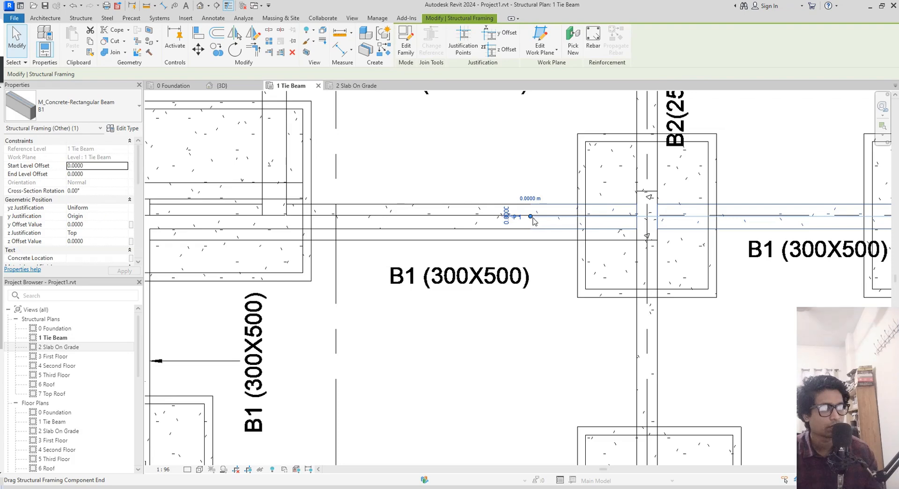
drag(531, 216, 652, 216)
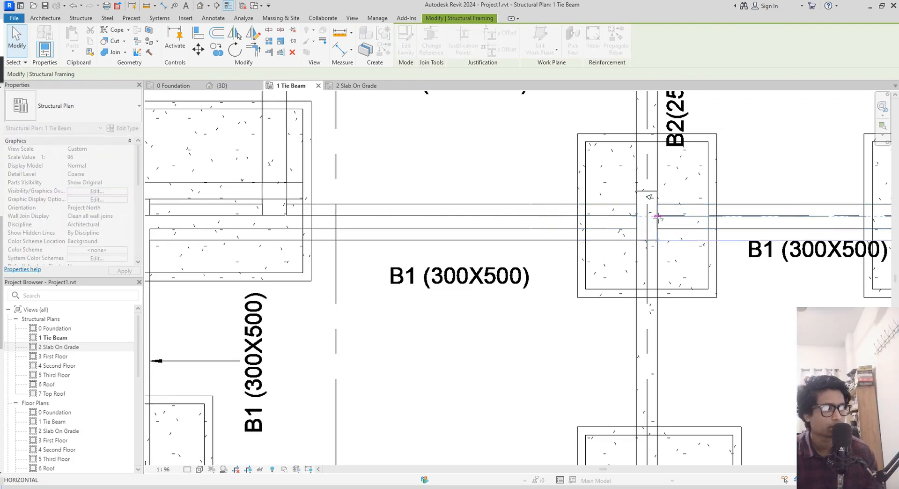
drag(657, 216, 656, 216)
- Move the split grid 3 beam segment beside the combined footing down so its lower edge meets the imported outline
click(529, 226)
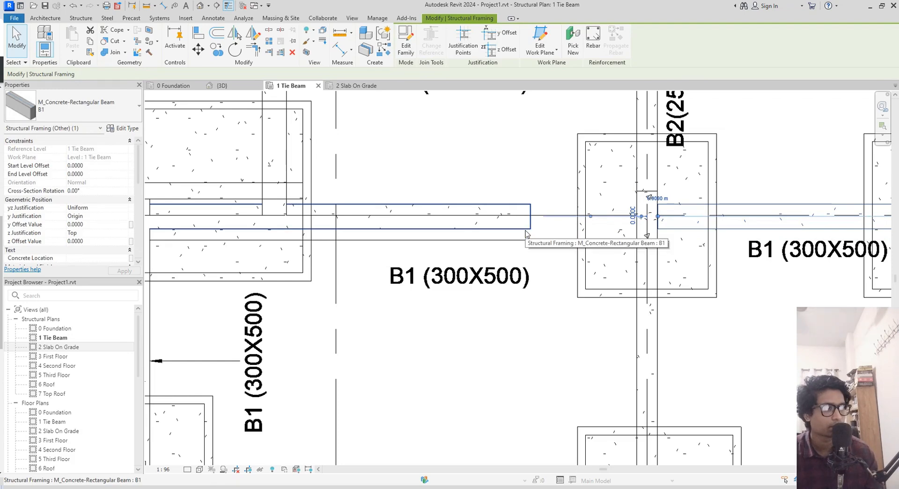
middle_drag(458, 266, 537, 262)
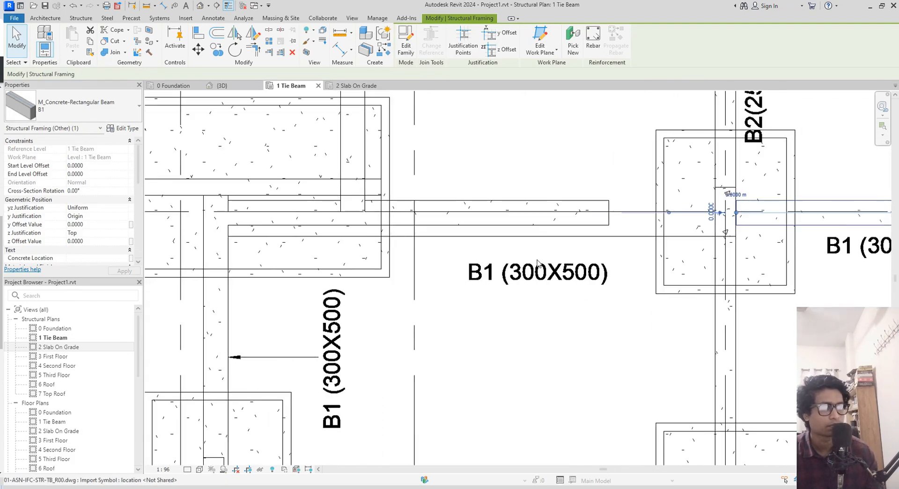
click(542, 223)
key(m)
key(v)
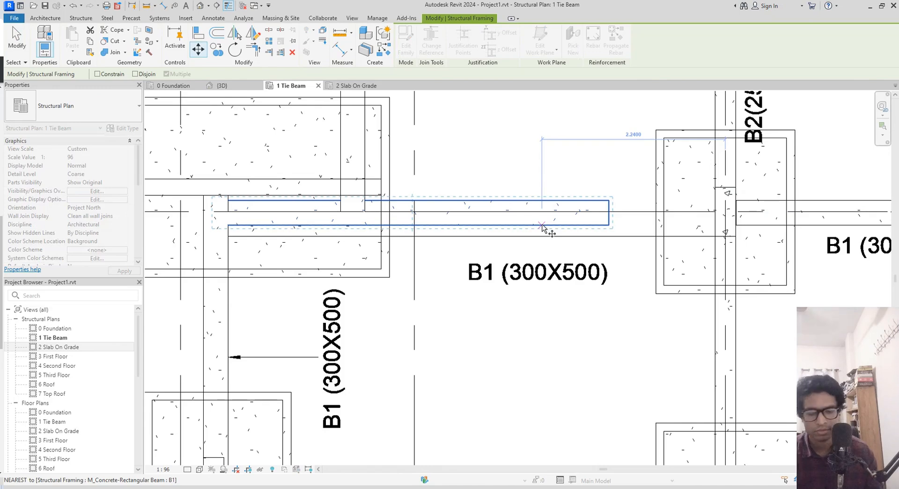
click(542, 224)
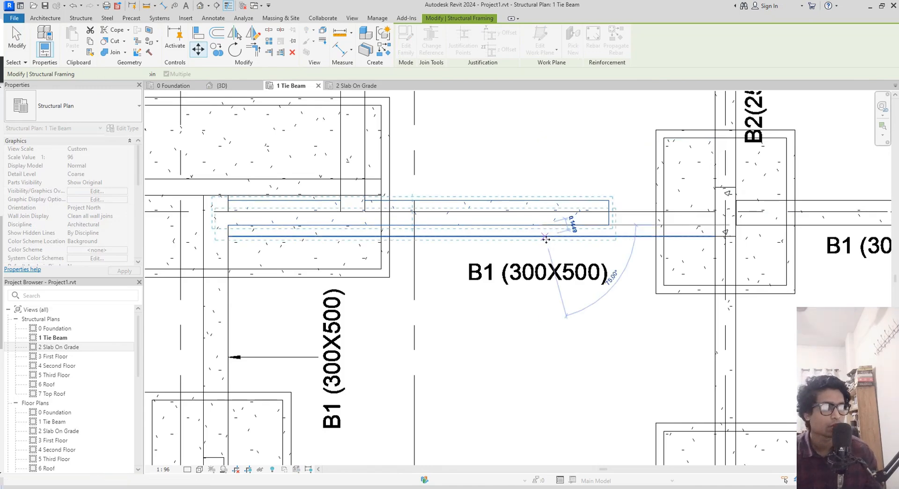
click(546, 237)
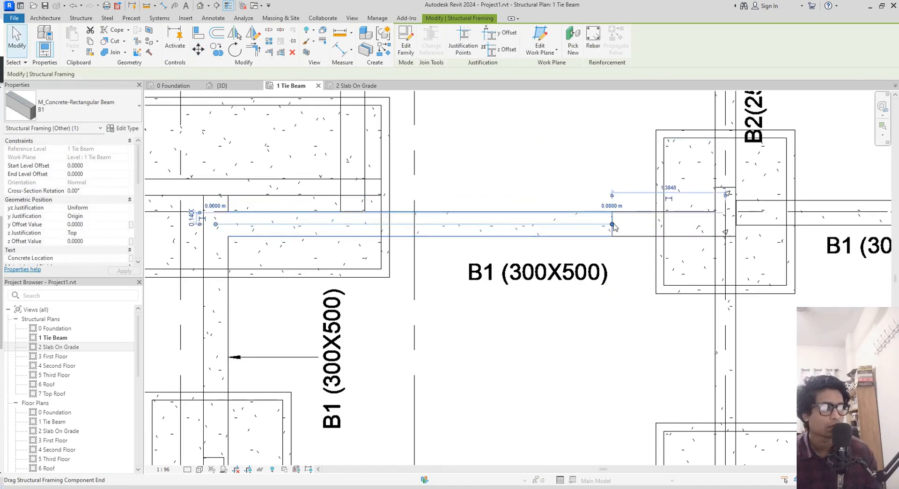
- Extend the free end of the lowered grid 3 beam segment to the near edge of the crossing B2 beam
scroll(613, 227, up, 8)
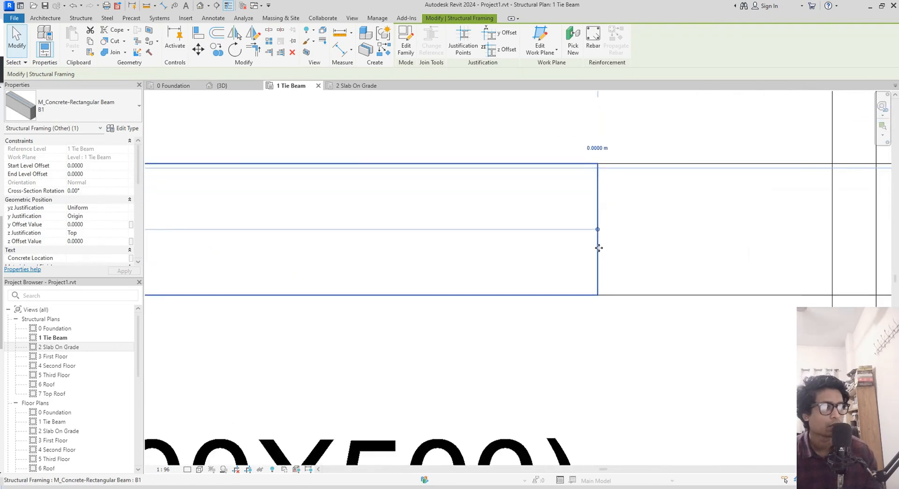
scroll(599, 248, down, 5)
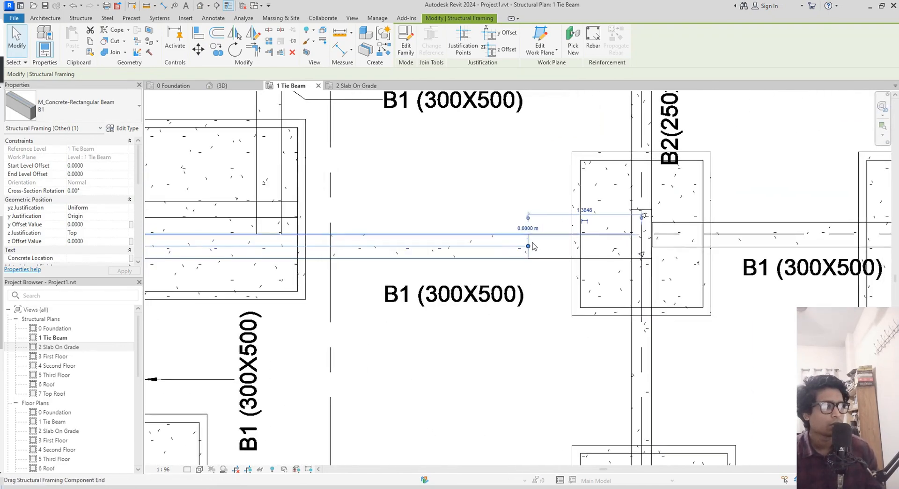
drag(529, 245, 631, 246)
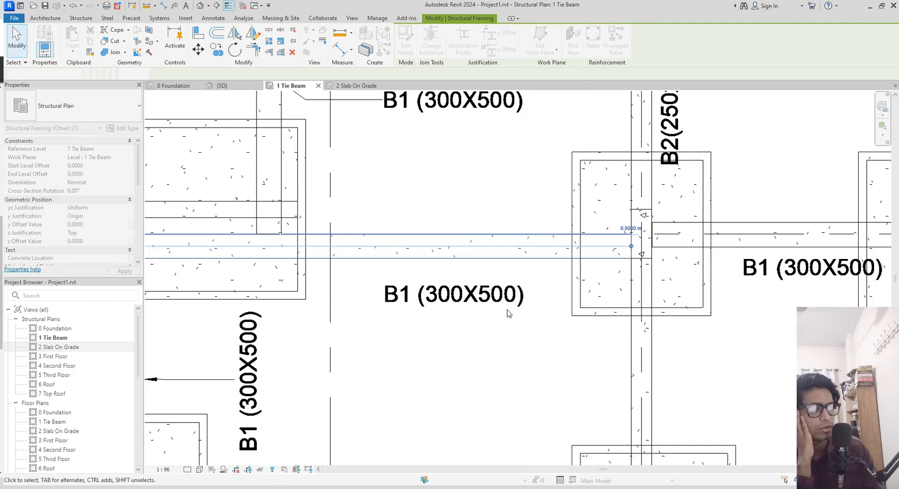
scroll(509, 313, down, 4)
scroll(393, 309, up, 3)
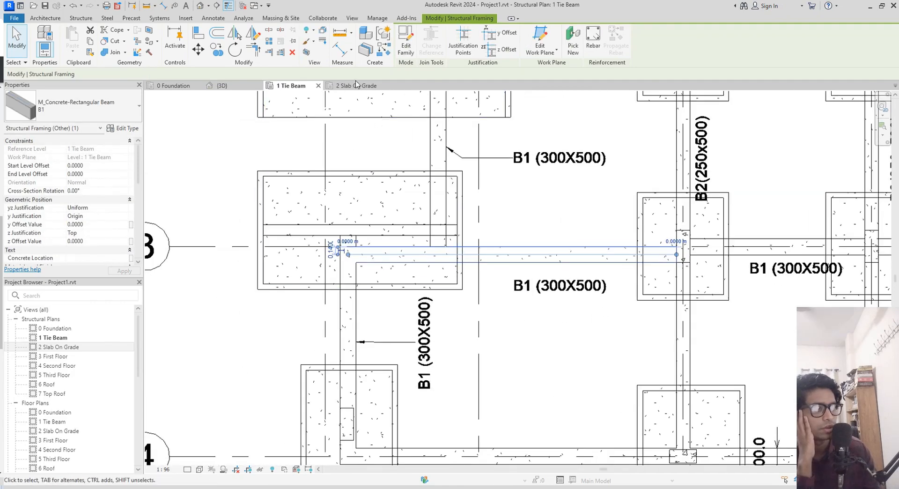
- Check the tie beam layout in the 3D view, return to the 1 Tie Beam plan and examine all its beams
click(164, 86)
click(220, 86)
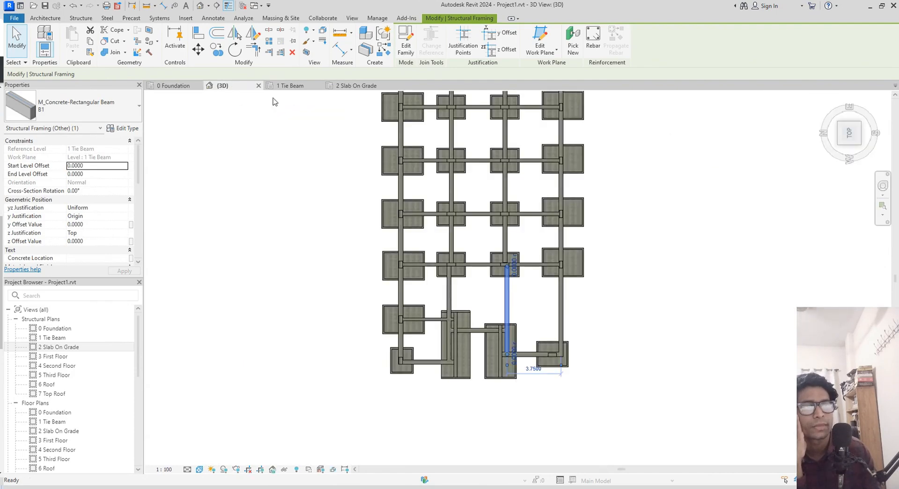
click(630, 288)
shift+middle_drag(630, 287, 640, 209)
click(292, 86)
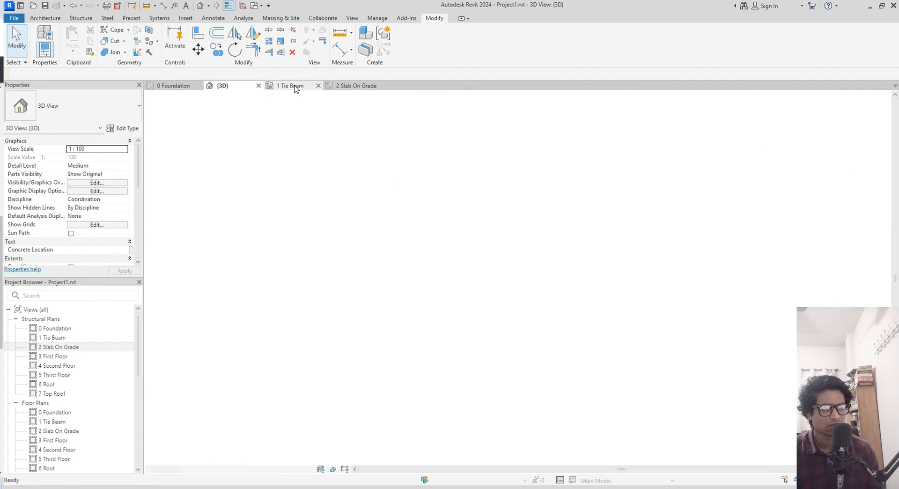
scroll(516, 327, down, 3)
middle_drag(517, 329, 311, 325)
scroll(684, 363, down, 3)
mouse_move(685, 362)
middle_down()
mouse_move(323, 373)
mouse_move(599, 395)
middle_up()
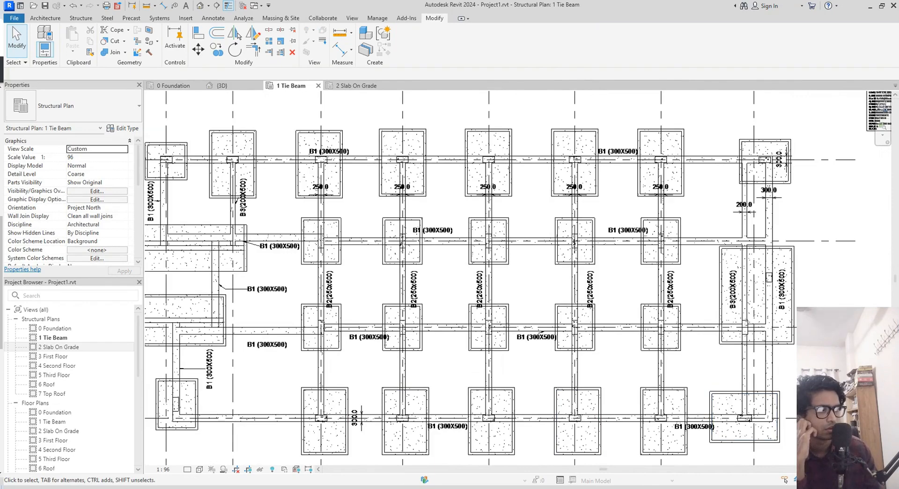
middle_drag(370, 350, 468, 349)
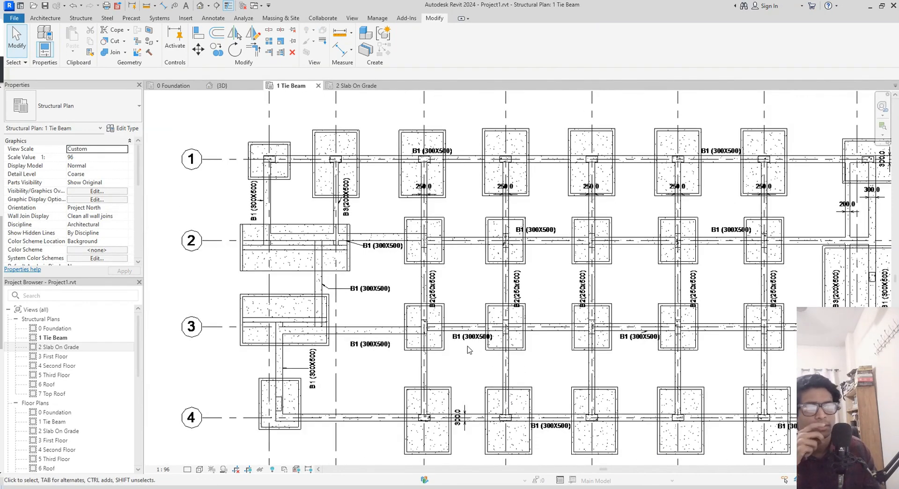
- Start a structural floor on the 2 Slab On Grade plan and duplicate the 100mm CC Slab type as 150mm Slab
click(356, 85)
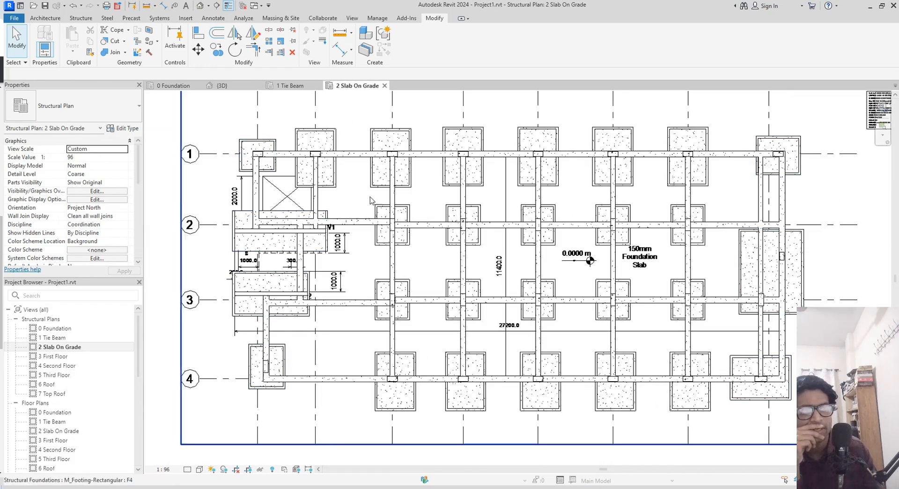
middle_drag(827, 298, 793, 286)
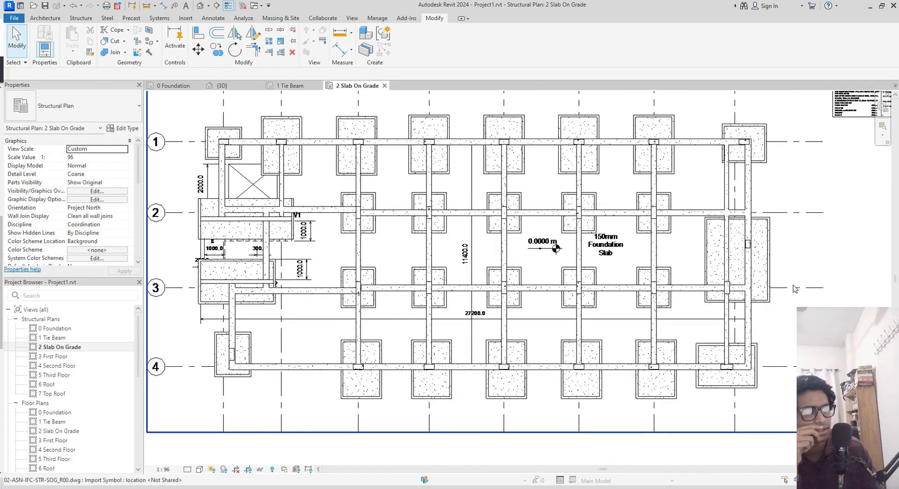
key(b)
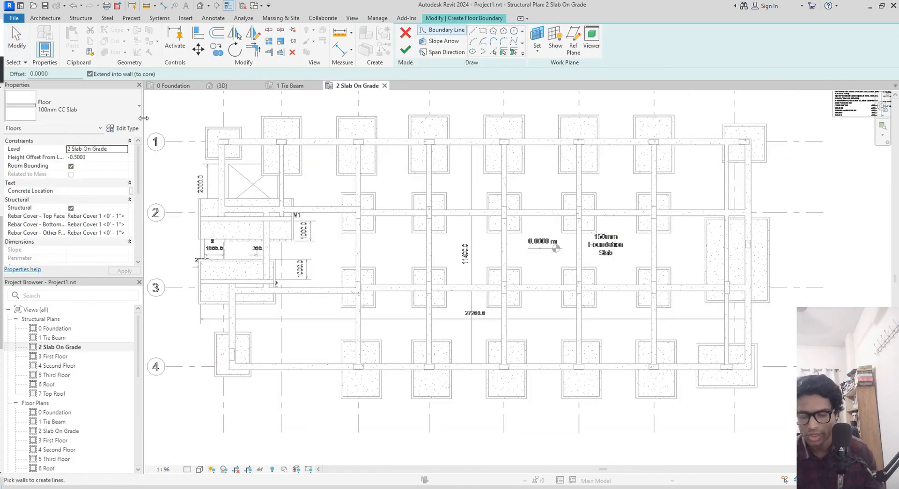
click(125, 128)
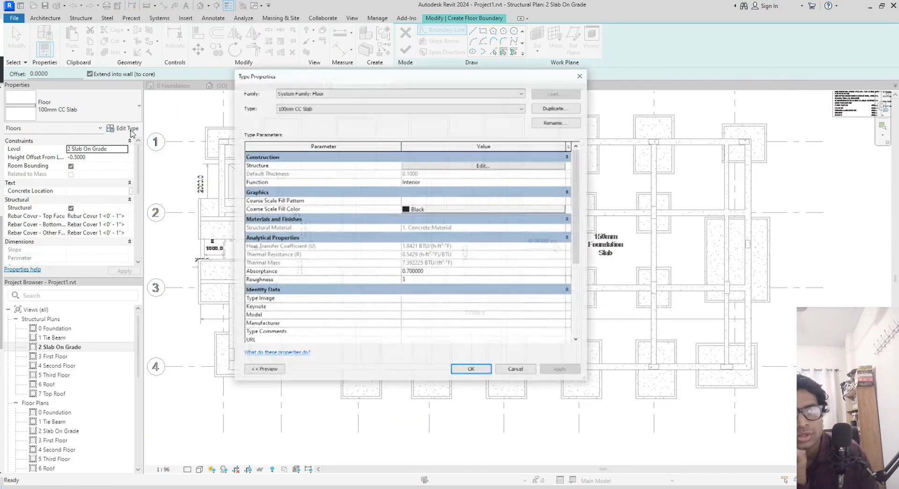
click(564, 111)
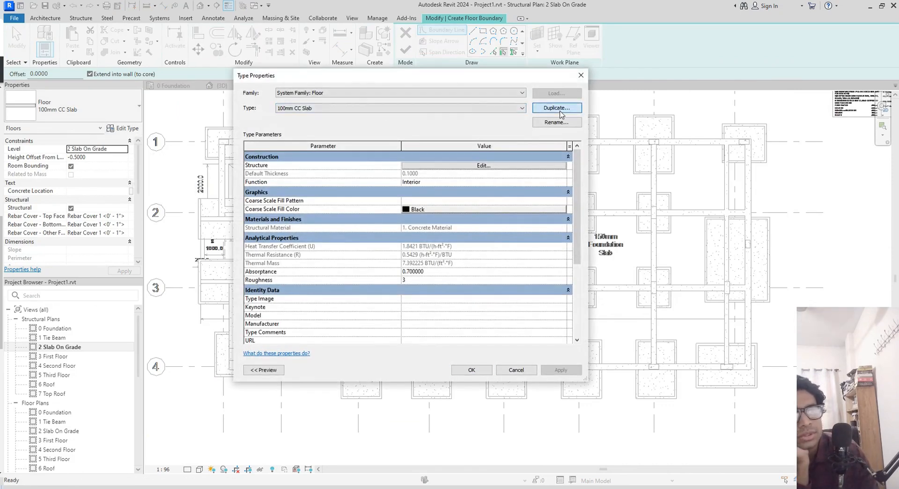
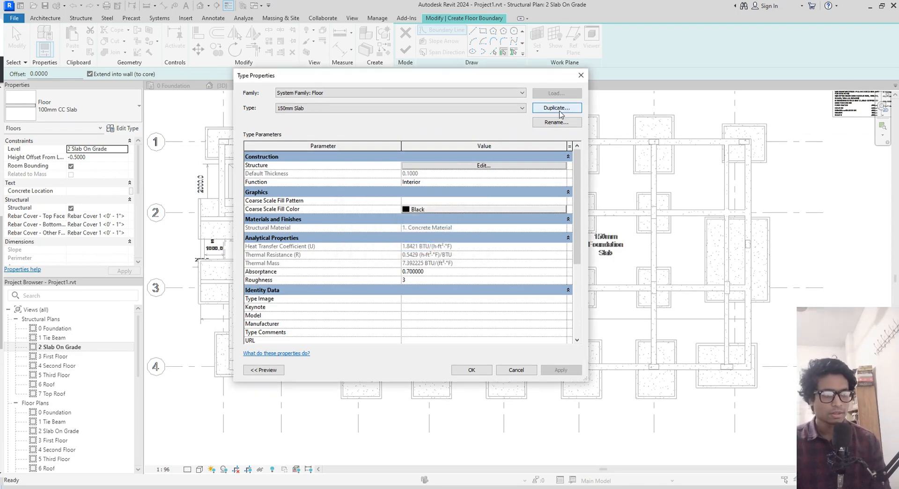
- Set the concrete structure layer of the 150mm Slab type to 0.1500 thick and apply the type
click(511, 169)
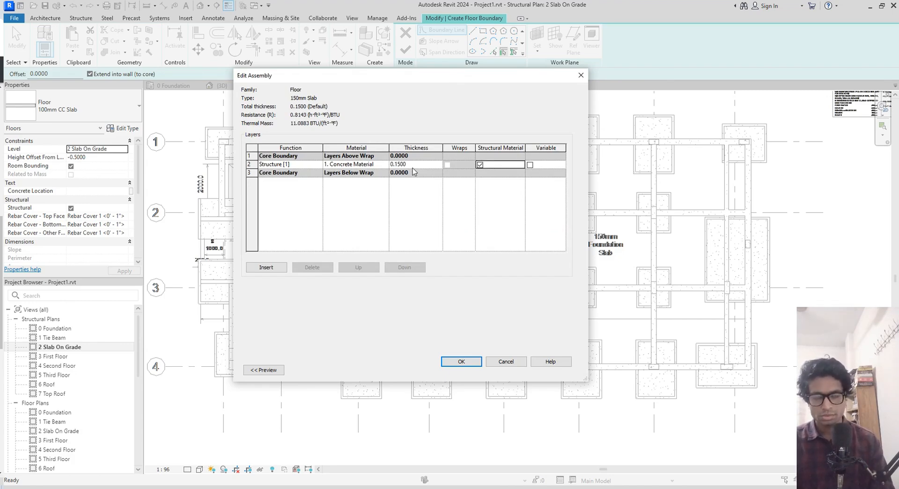
click(461, 362)
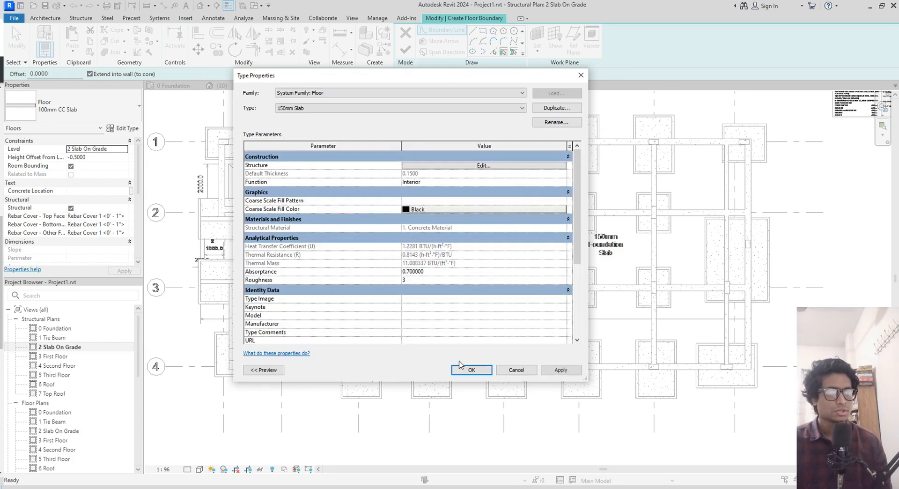
click(462, 367)
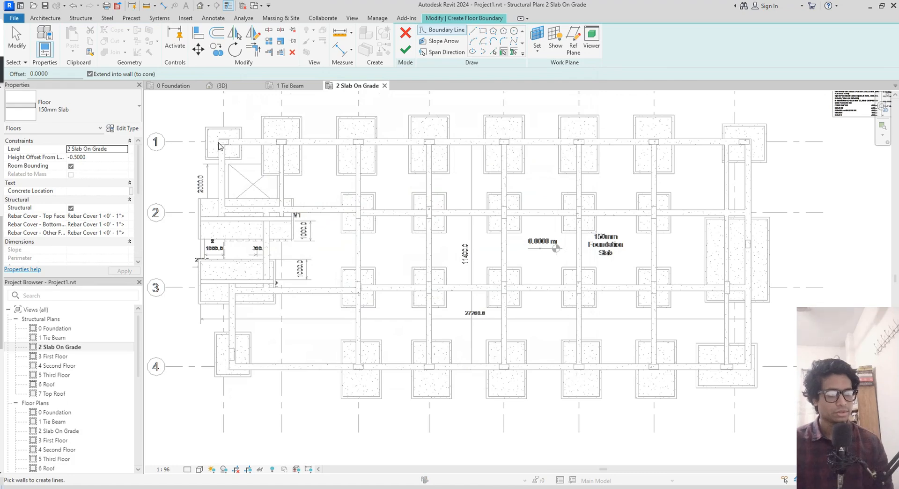
- Sketch a rectangular slab boundary from the outer beam corner at grids 1 and A to the diagonally opposite outer beam corner on grid 4
scroll(219, 146, up, 1)
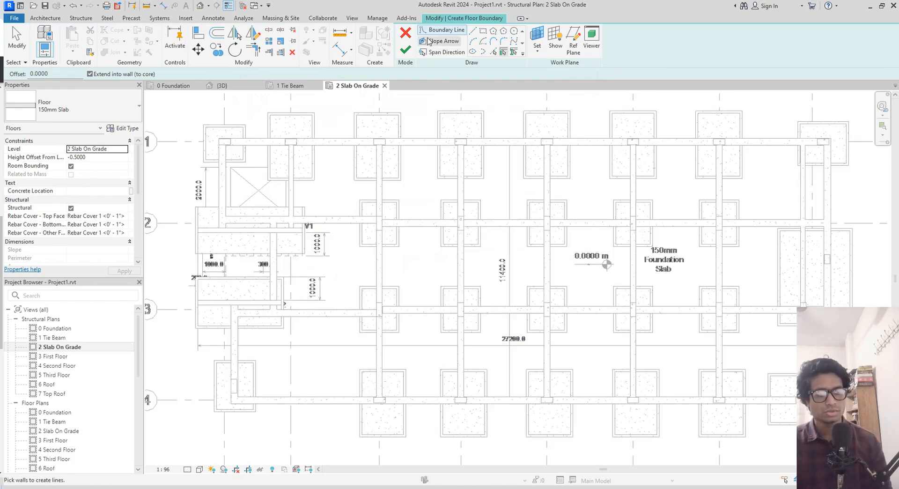
click(483, 31)
scroll(188, 126, up, 4)
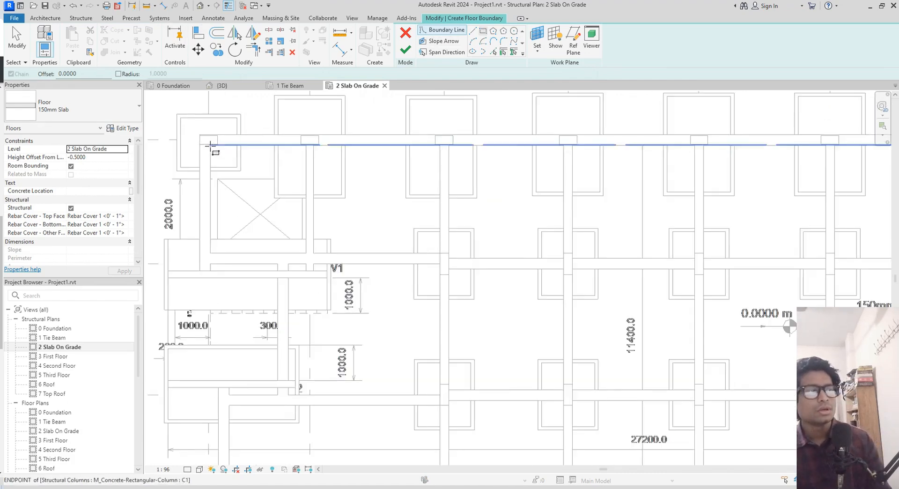
click(182, 110)
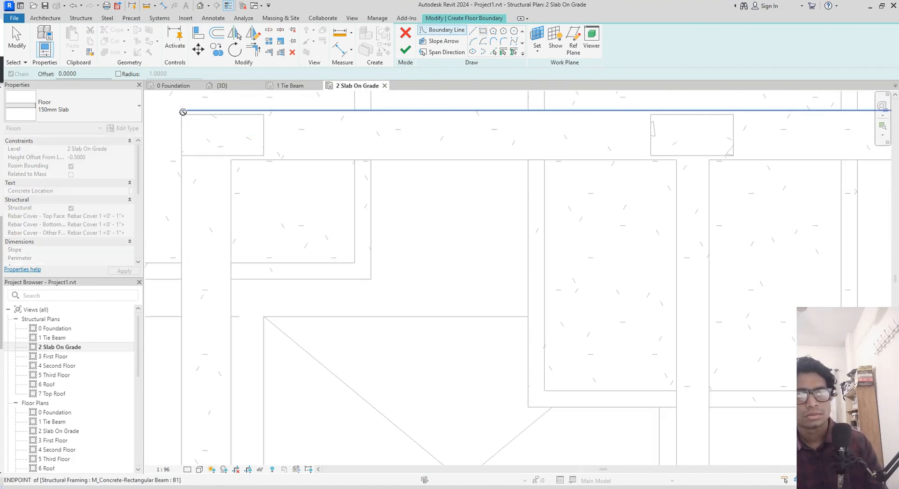
scroll(346, 211, down, 5)
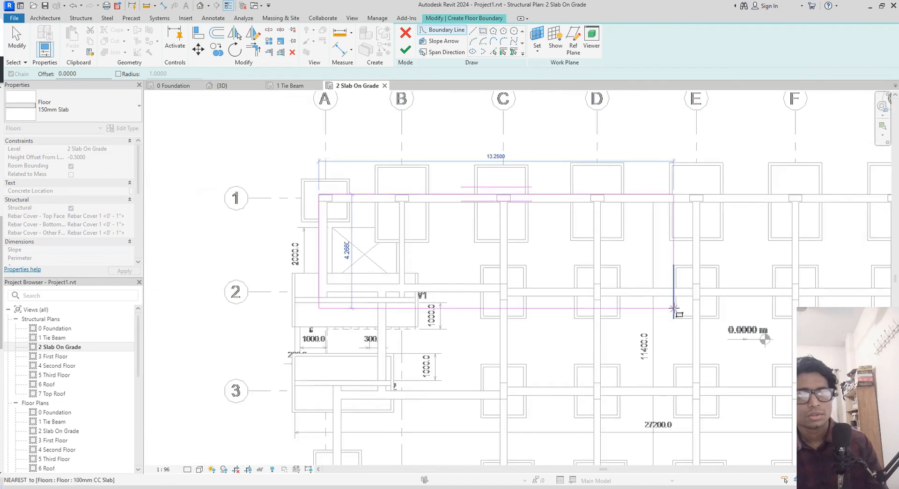
middle_drag(662, 311, 391, 178)
scroll(744, 370, up, 5)
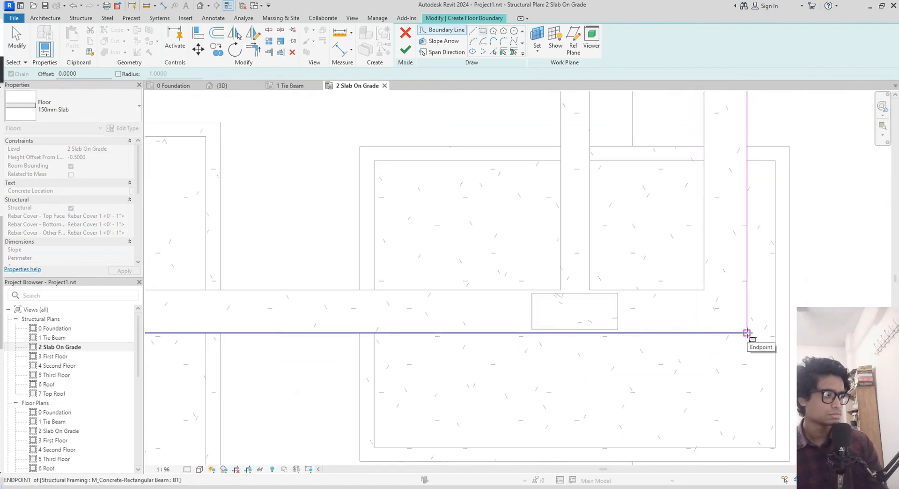
click(746, 332)
scroll(553, 295, down, 4)
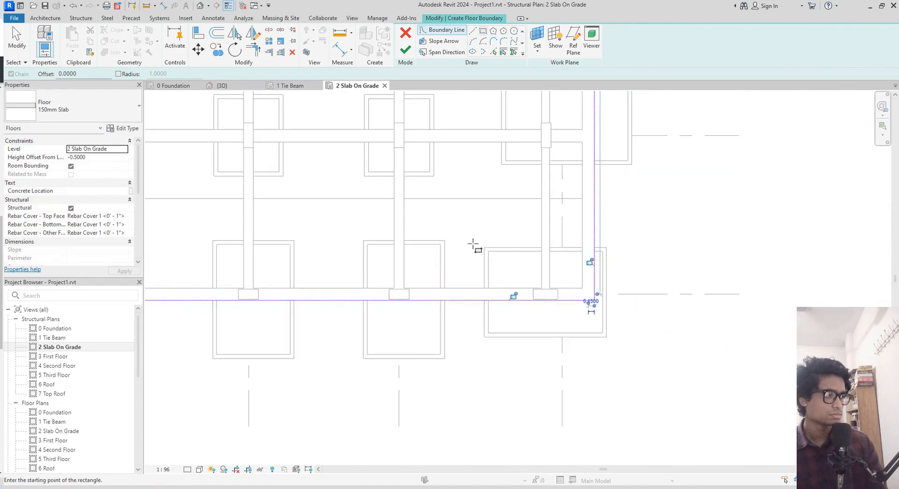
- Set the 150mm Slab's height offset from the 2 Slab On Grade level to 0.0000
middle_drag(476, 247, 801, 264)
middle_drag(398, 232, 693, 248)
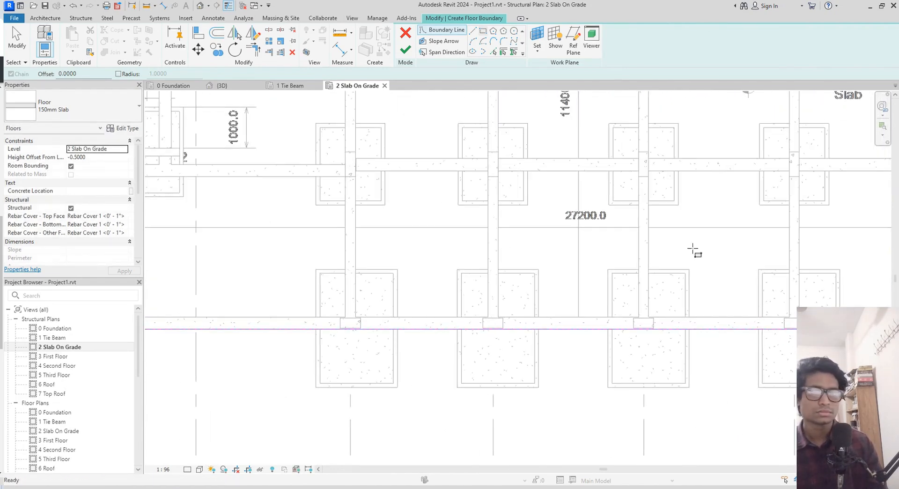
middle_drag(283, 239, 534, 254)
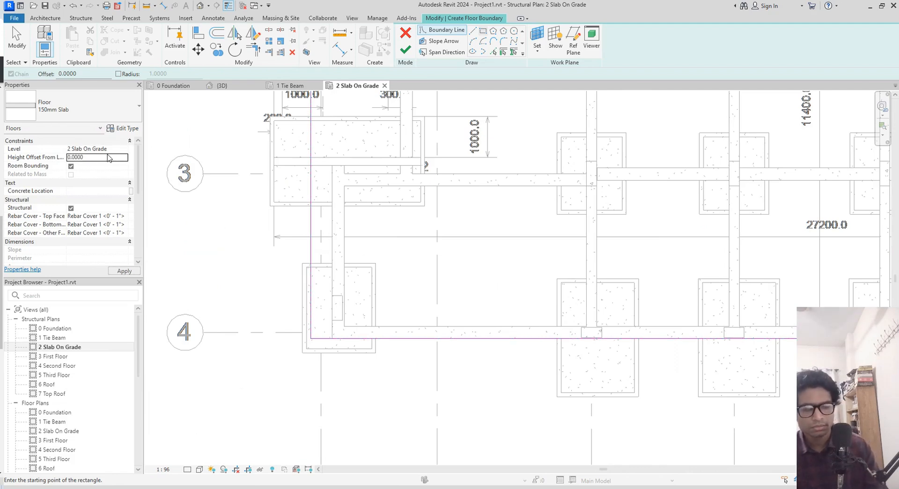
- Examine the slab boundary against the outer beams, stair and shaft area between grids 1 and 4
scroll(347, 327, up, 3)
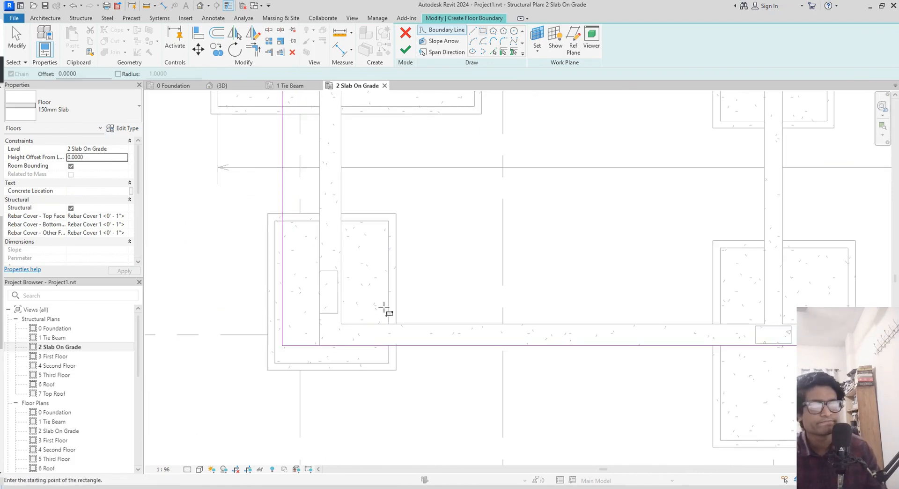
scroll(407, 252, down, 3)
middle_drag(410, 292, 385, 398)
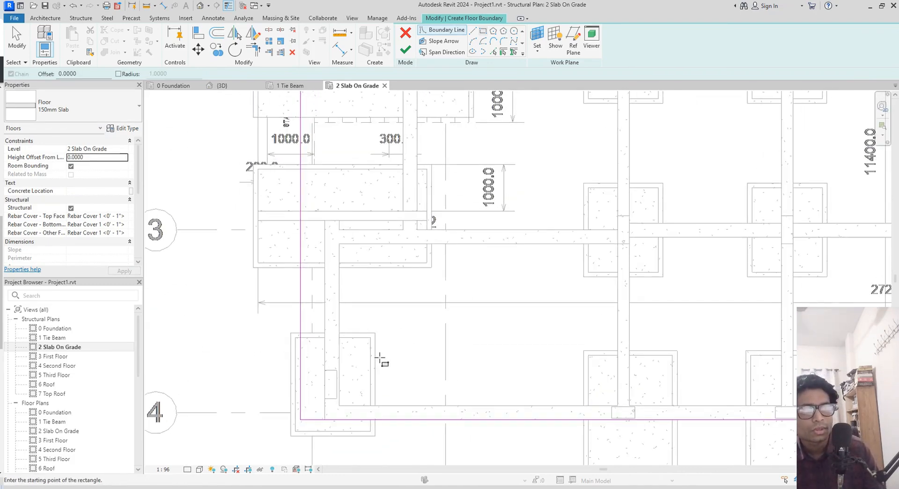
middle_drag(389, 343, 386, 458)
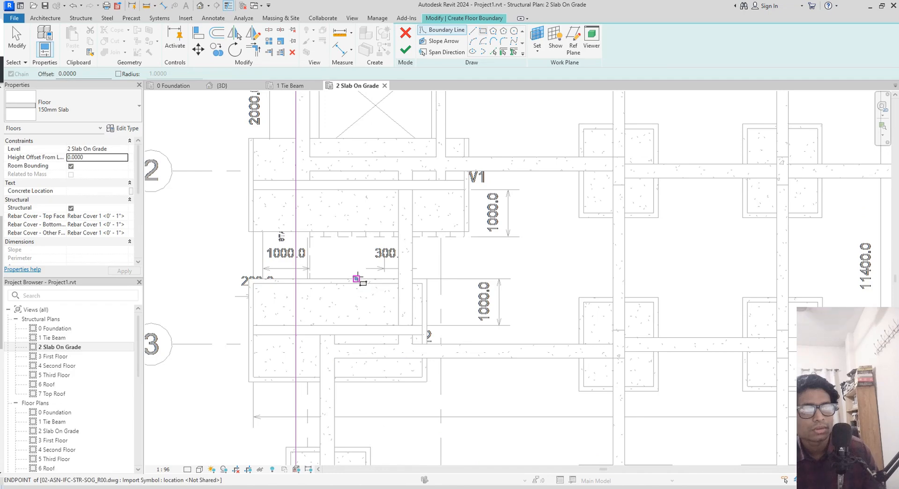
middle_drag(357, 279, 401, 216)
middle_drag(407, 326, 424, 212)
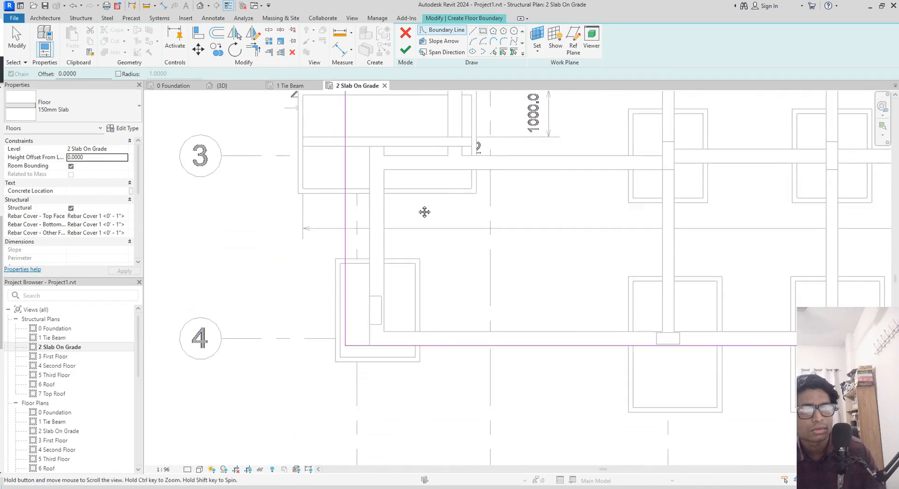
middle_drag(419, 278, 427, 249)
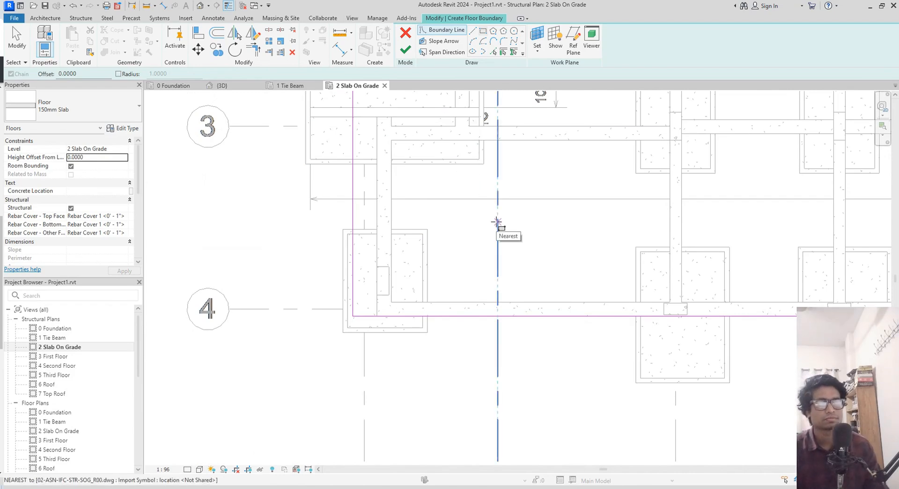
middle_drag(459, 241, 12, 486)
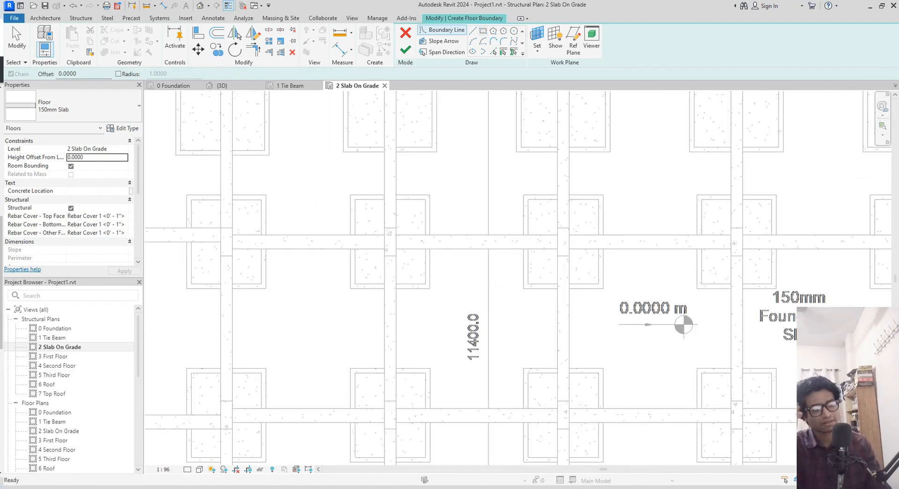
middle_drag(323, 267, 495, 114)
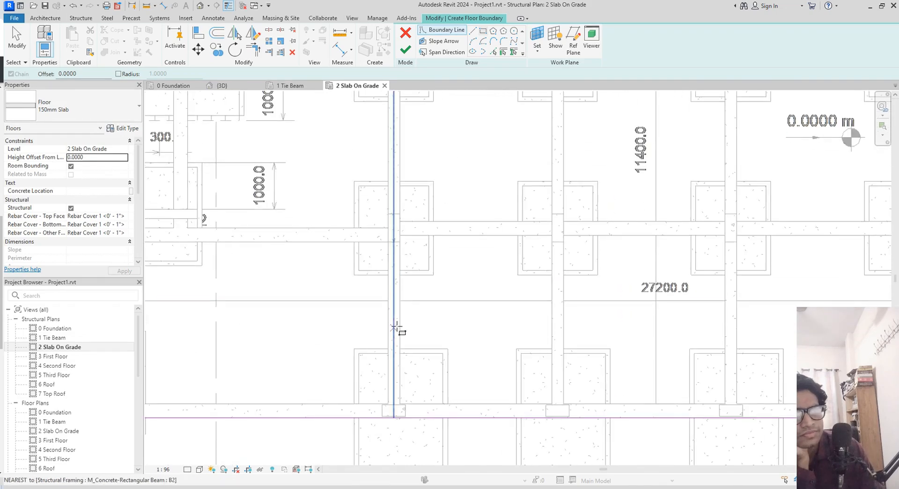
middle_drag(397, 325, 628, 358)
scroll(503, 330, down, 1)
middle_drag(503, 330, 509, 367)
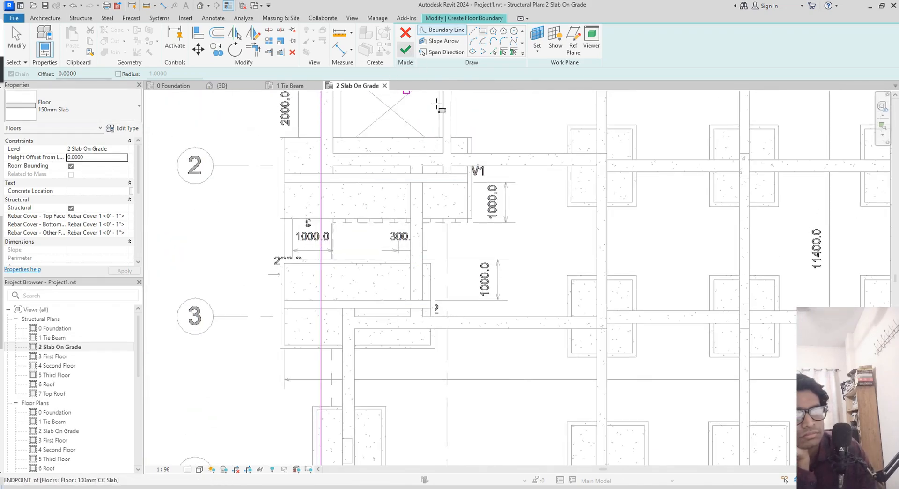
scroll(478, 207, down, 1)
middle_drag(477, 207, 409, 368)
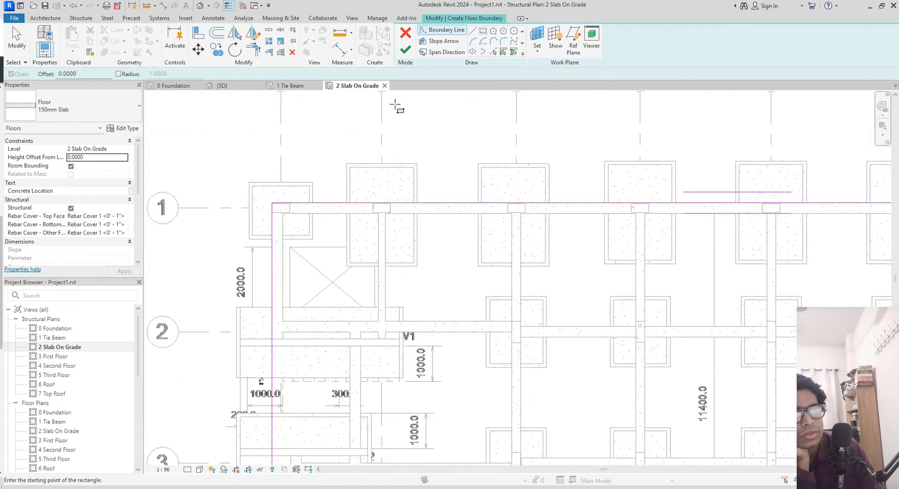
- Finish the slab boundary sketch and check the new slab from several angles in the 3D view
click(405, 49)
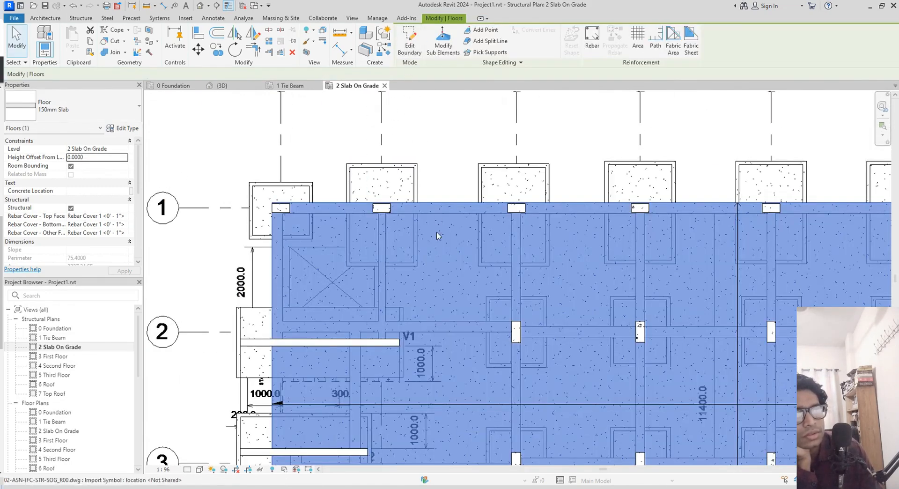
middle_drag(467, 350, 471, 334)
click(223, 86)
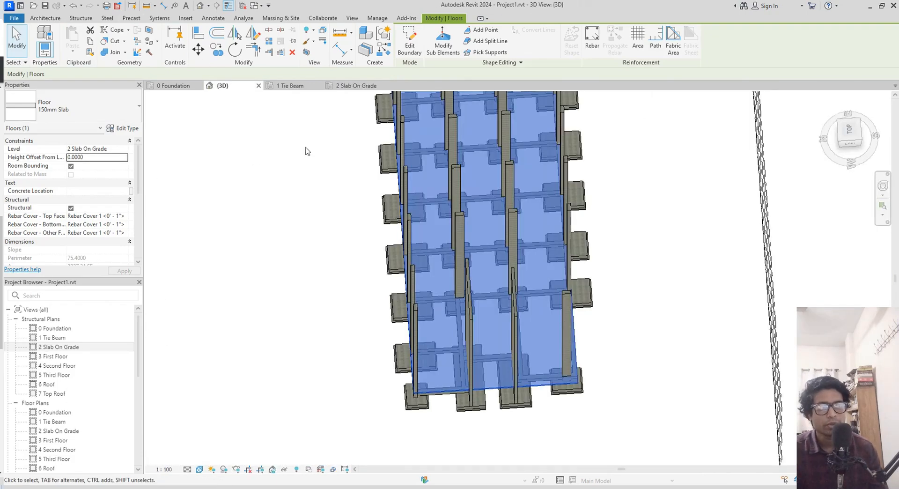
shift+middle_drag(668, 359, 701, 256)
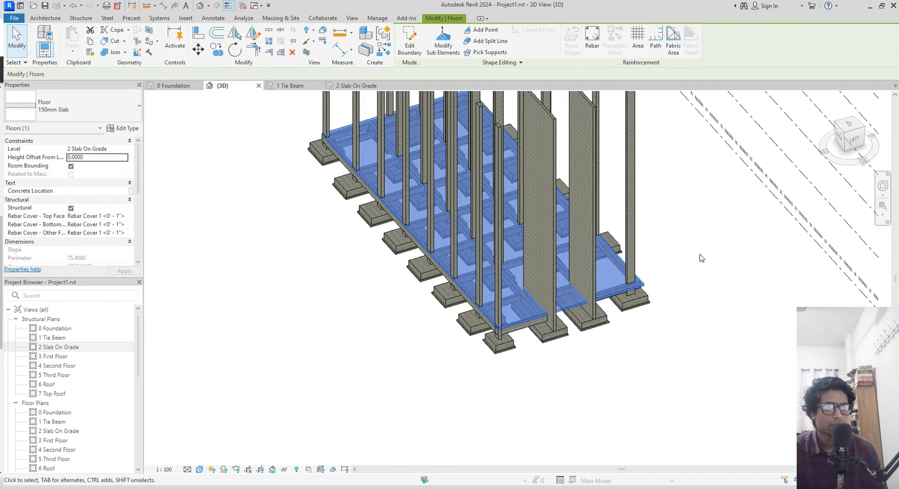
shift+middle_drag(680, 310, 616, 387)
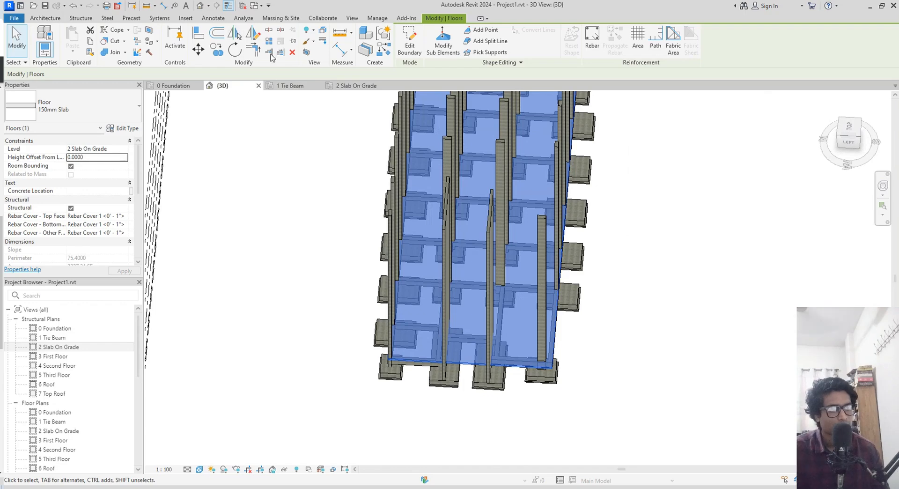
- Return to the 2 Slab On Grade plan and display it as wireframe to reveal the imported drawing beneath the slab
click(173, 85)
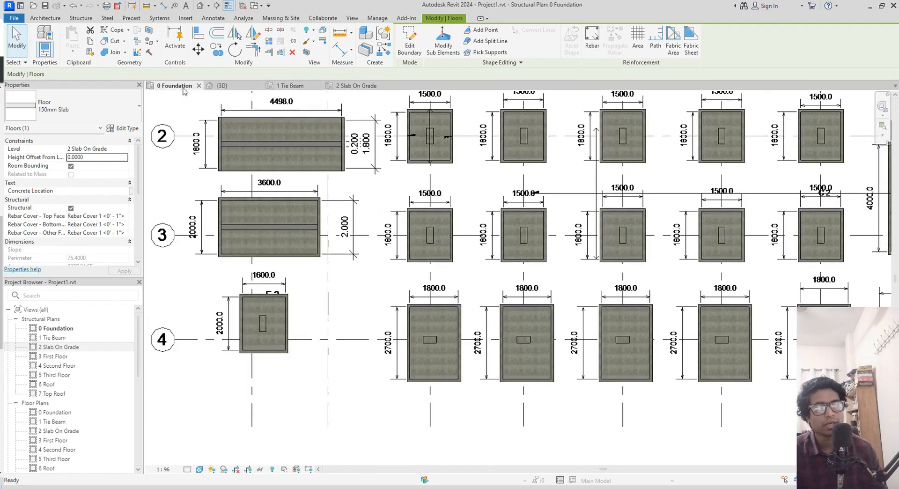
click(356, 85)
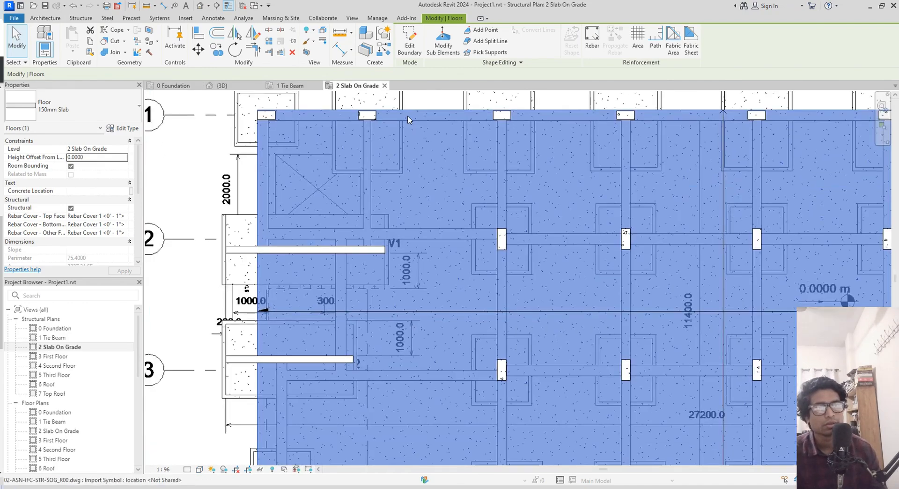
key(f)
middle_drag(428, 268, 436, 212)
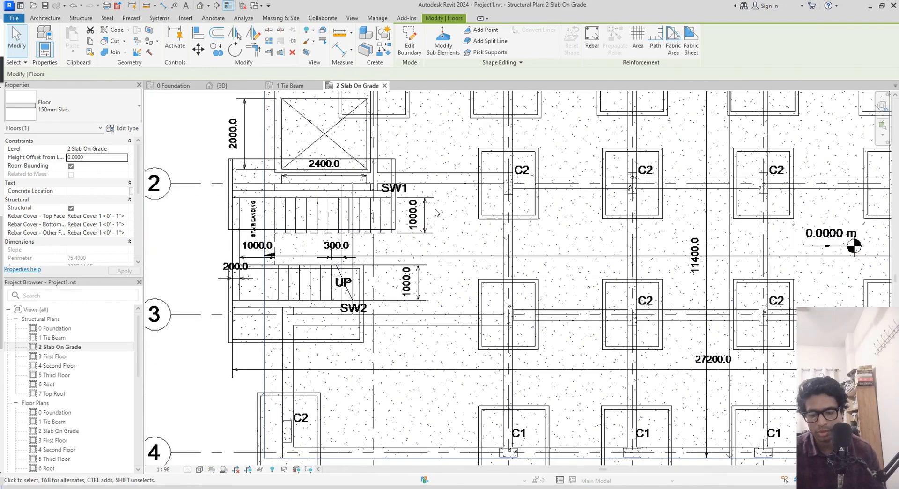
- Start a shaft opening for the crossed rectangle between grids 1 and 2 beside SW1
scroll(369, 212, up, 3)
middle_drag(369, 211, 455, 194)
middle_drag(383, 219, 384, 288)
scroll(373, 197, up, 1)
middle_drag(395, 169, 398, 217)
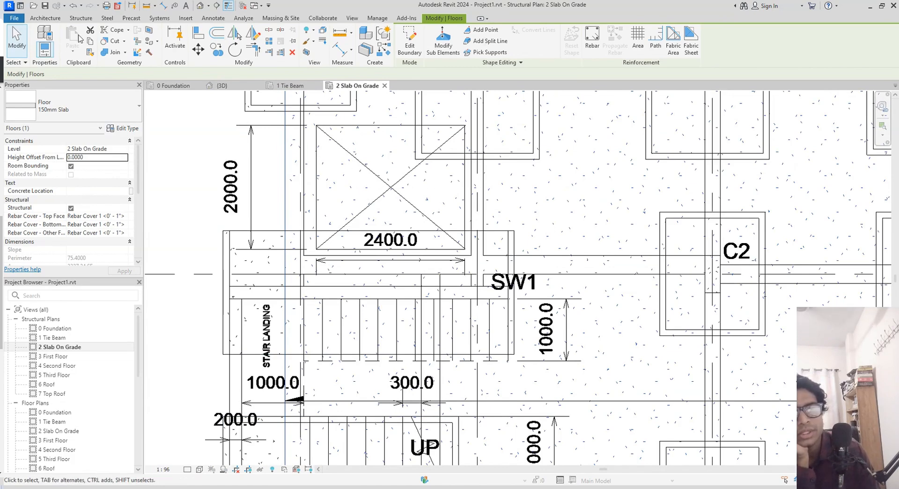
click(81, 17)
click(573, 51)
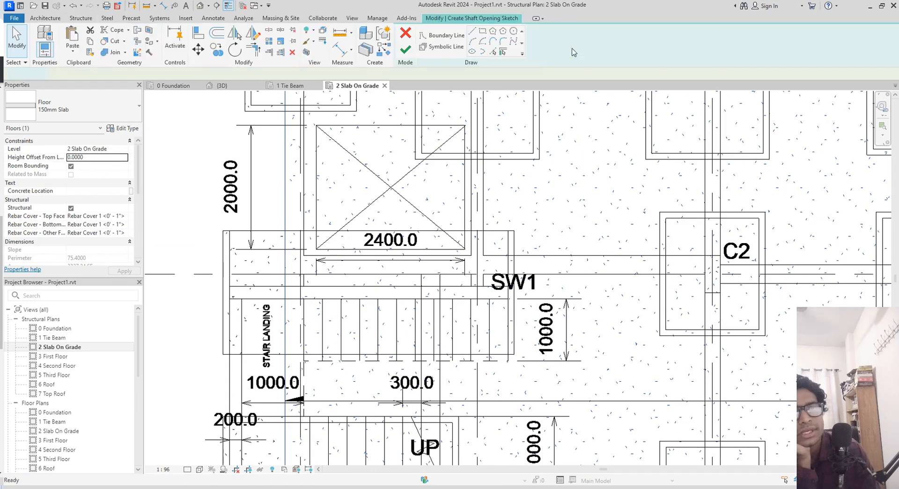
click(316, 125)
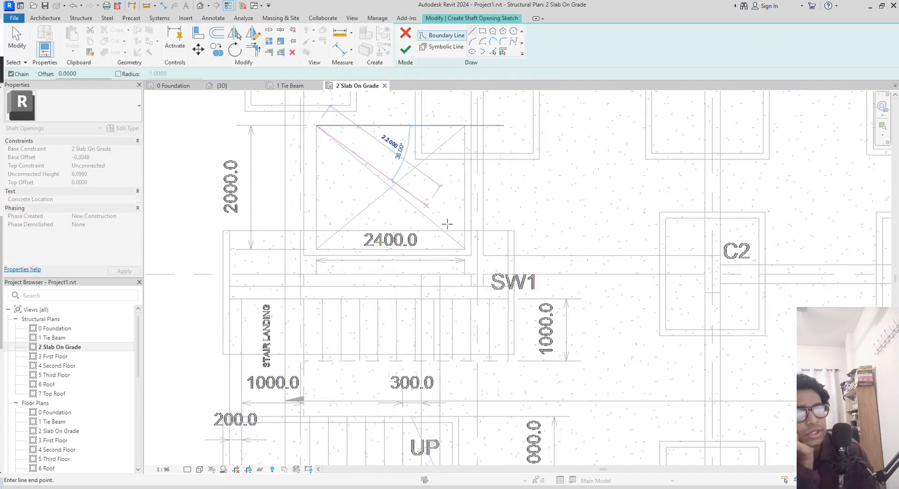
key(Escape)
key(Escape)
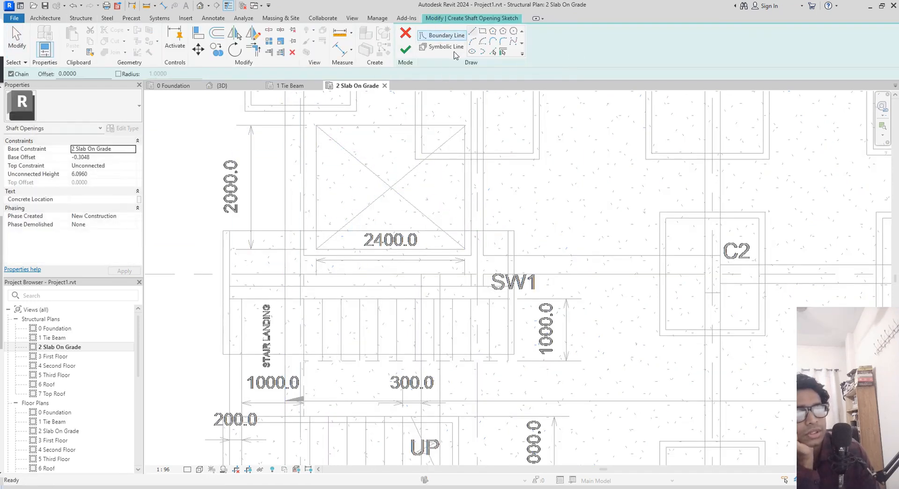
- Sketch a rectangular shaft boundary over the crossed 2400 by 2000 opening, from one corner to the diagonally opposite one
click(482, 31)
click(317, 125)
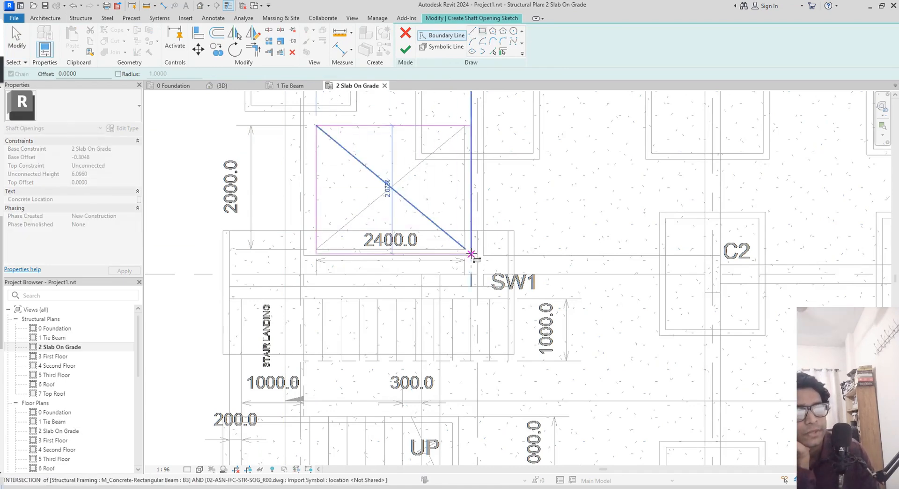
scroll(467, 255, up, 5)
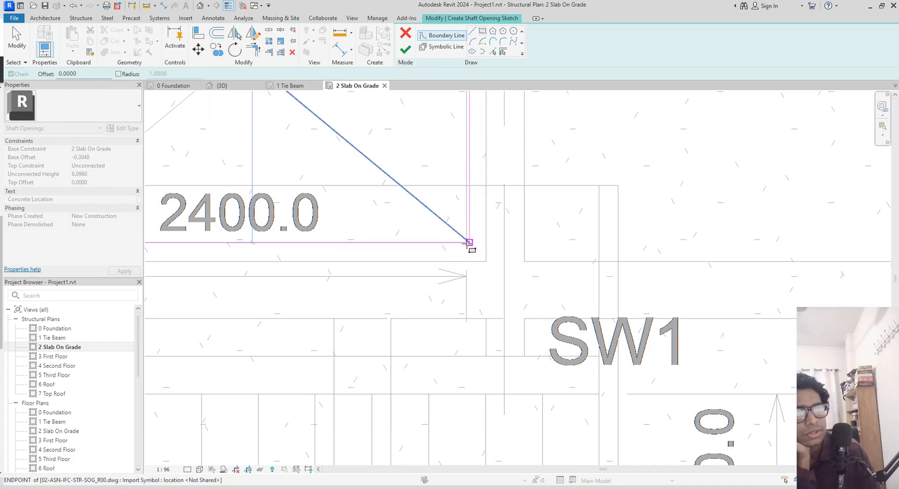
scroll(467, 246, up, 2)
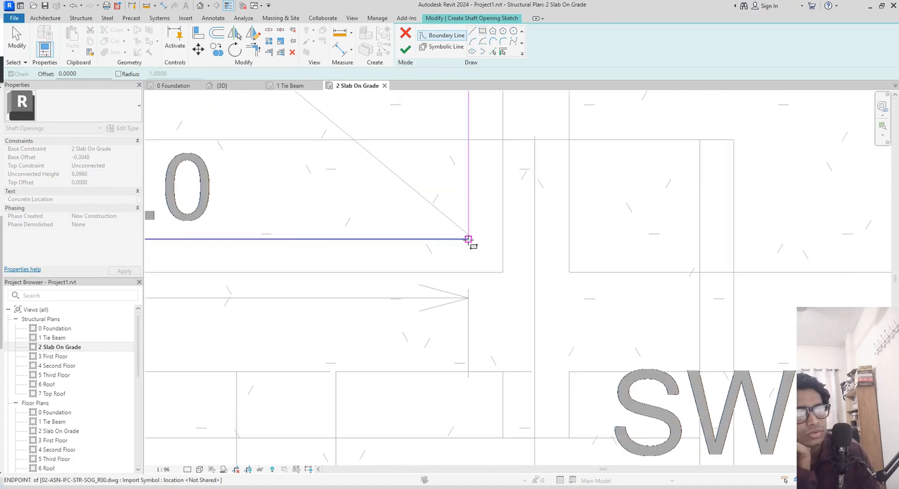
click(468, 239)
scroll(408, 218, down, 3)
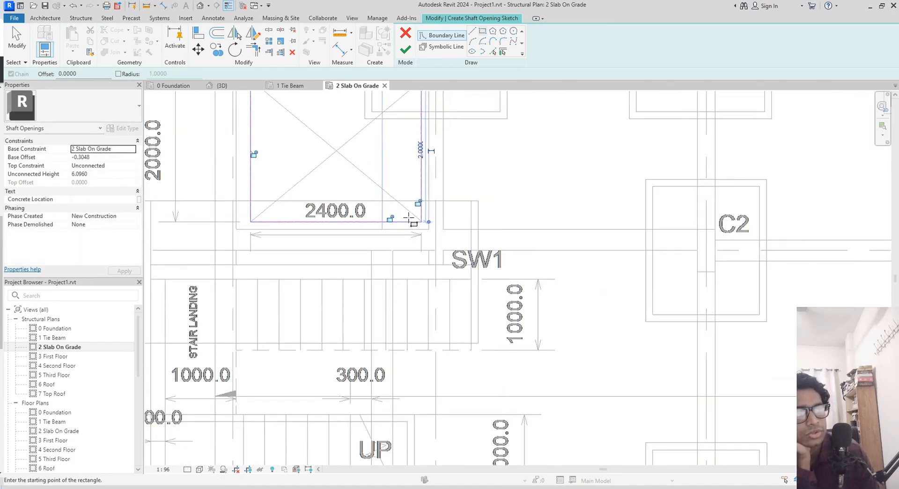
- Try to sketch a rectangular opening around the stair, starting at the stair landing's outer corner beside wall SW1
middle_drag(461, 200, 598, 124)
scroll(375, 250, up, 2)
middle_drag(447, 253, 407, 193)
mouse_move(487, 339)
middle_down()
mouse_move(416, 235)
mouse_move(528, 260)
middle_up()
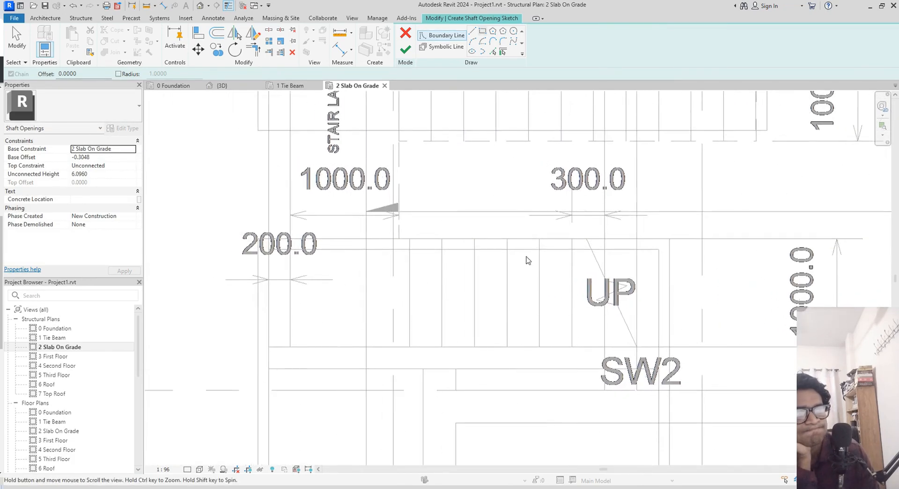
scroll(426, 275, down, 3)
mouse_move(425, 275)
middle_down()
mouse_move(395, 303)
mouse_move(356, 311)
mouse_move(348, 341)
middle_up()
scroll(477, 234, up, 2)
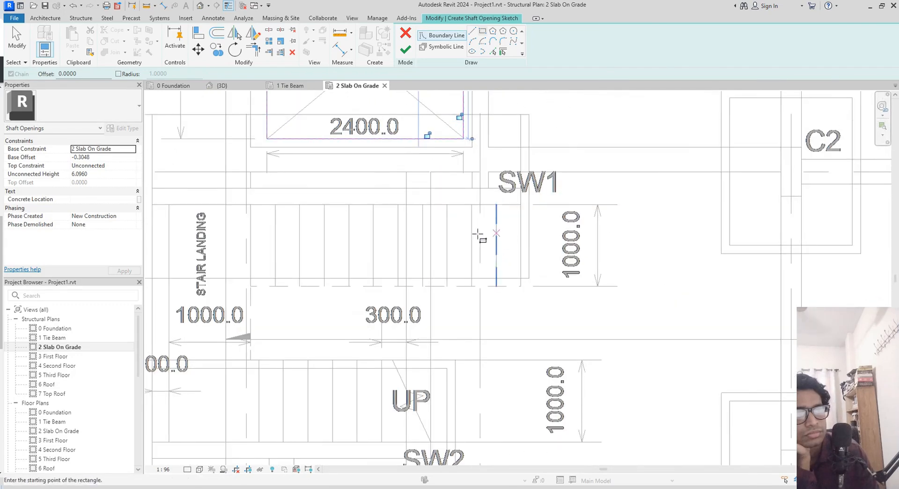
middle_drag(240, 213, 315, 214)
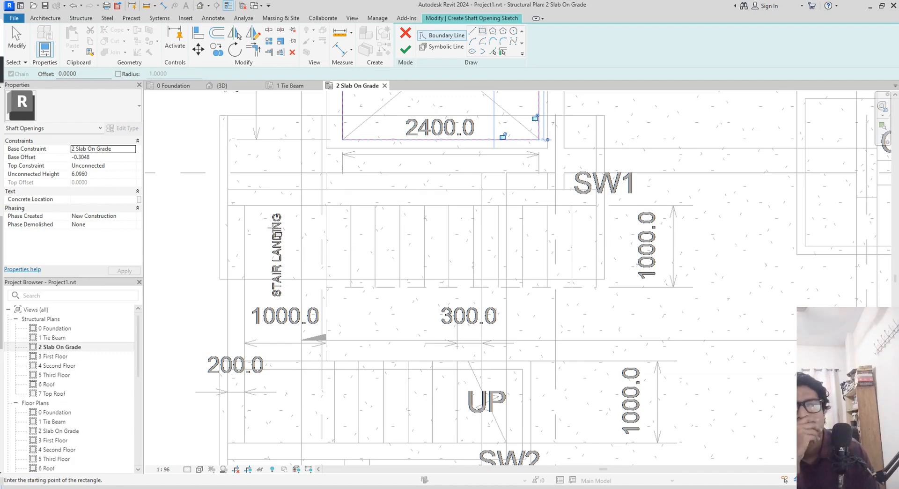
middle_drag(306, 262, 302, 224)
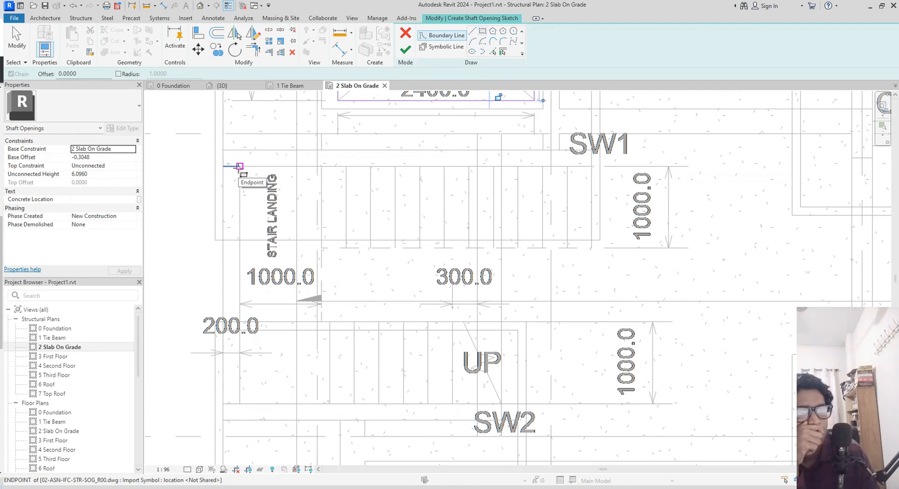
click(239, 166)
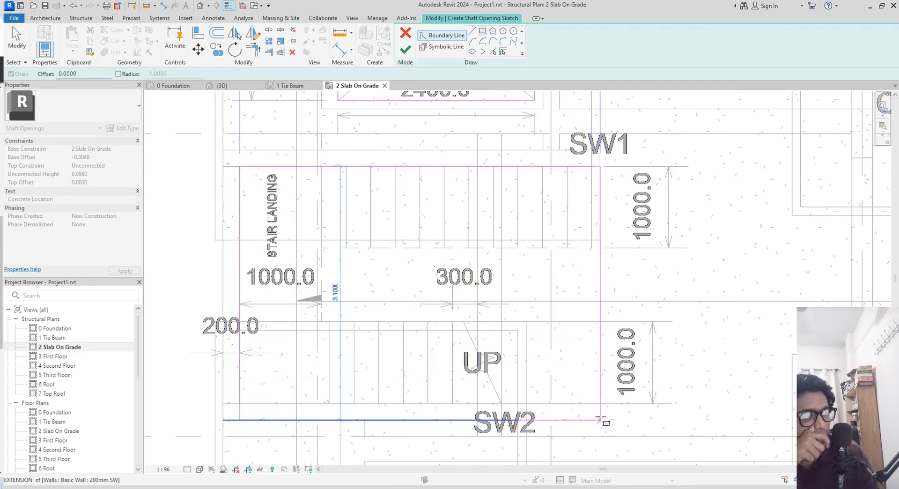
key(Escape)
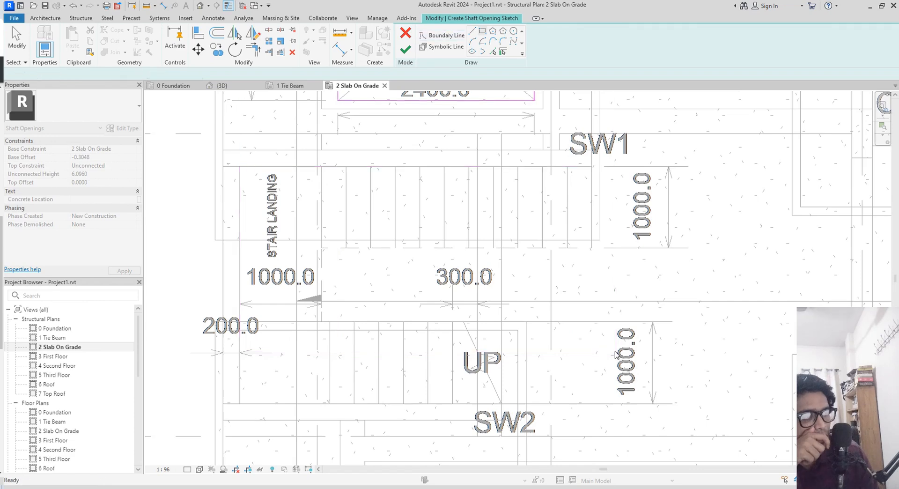
- Finish the shaft opening over the crossed rectangle beside SW1
click(406, 48)
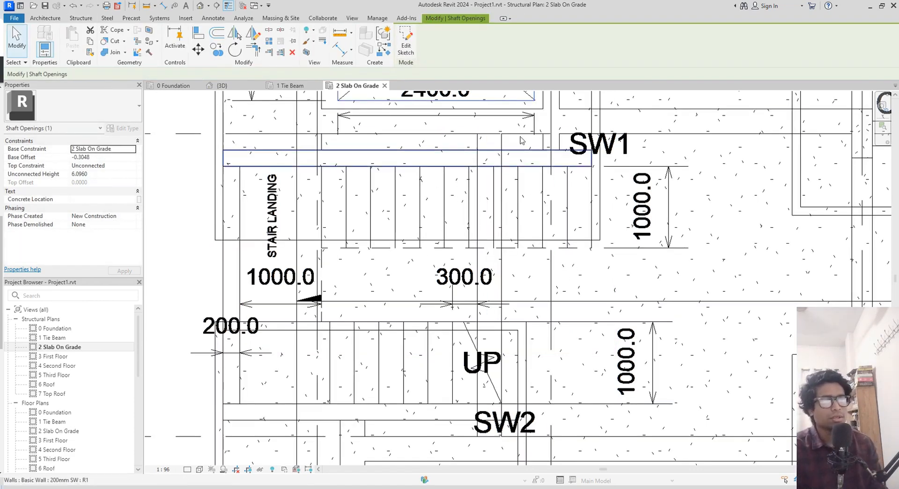
middle_drag(489, 246, 475, 243)
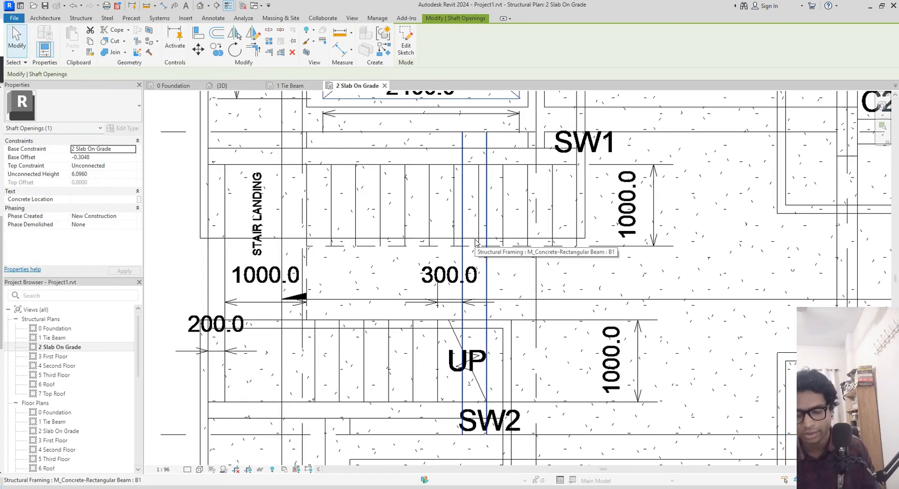
- Try to draw a detail line about 2.3 m long from the upper stair flight's end corner to the beam edge beyond SW2
key(d)
key(l)
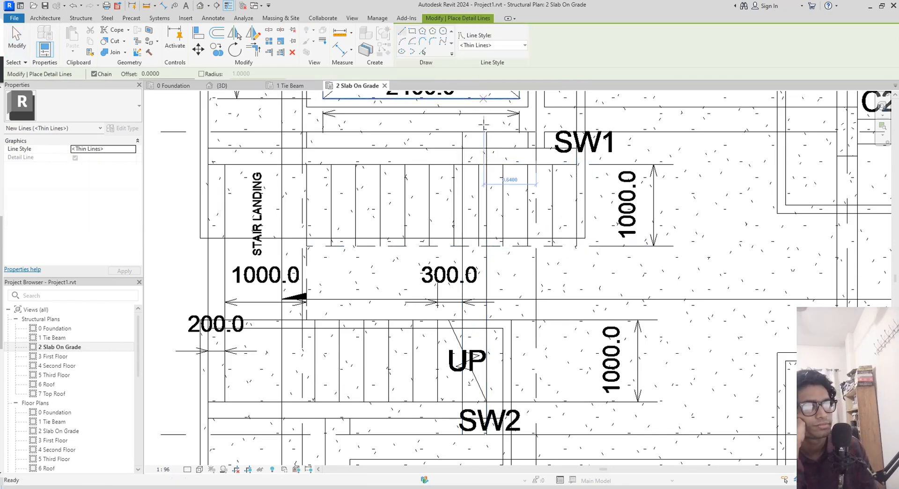
click(577, 244)
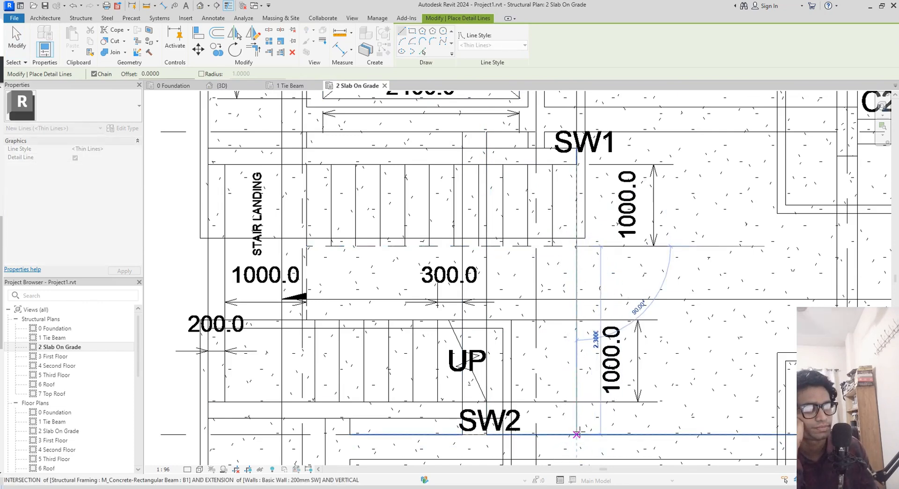
click(577, 434)
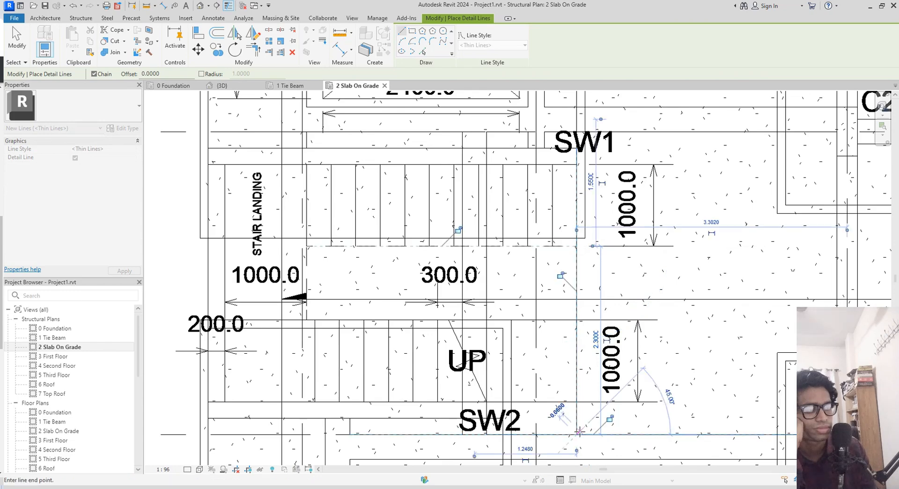
key(Escape)
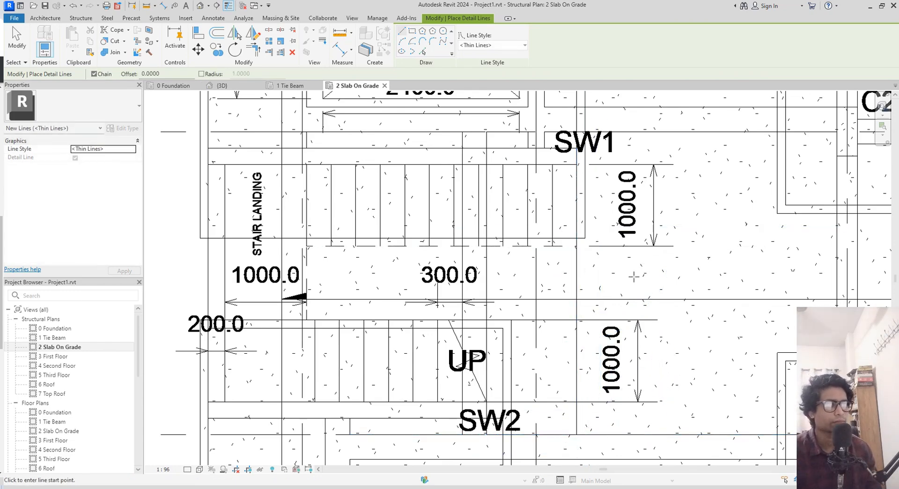
key(Escape)
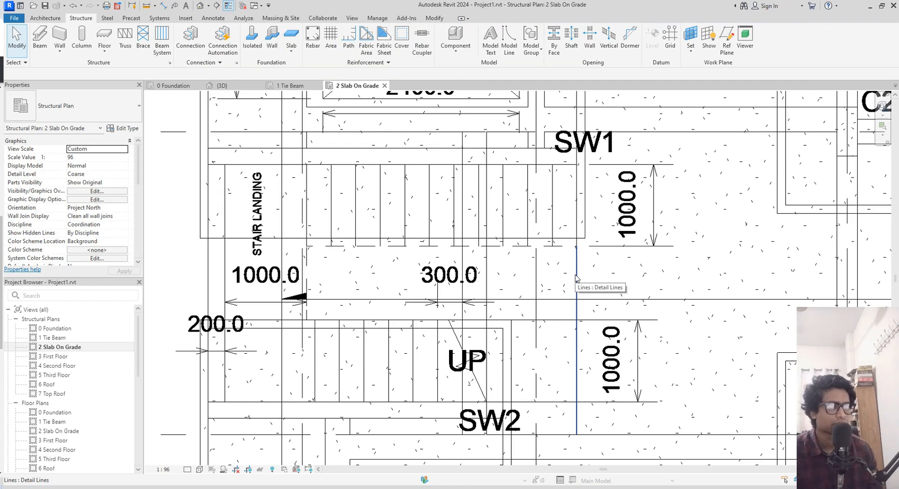
- Draw a vertical detail line from the upper stair flight's end corner to the stair-side face line of SW2
scroll(581, 235, up, 2)
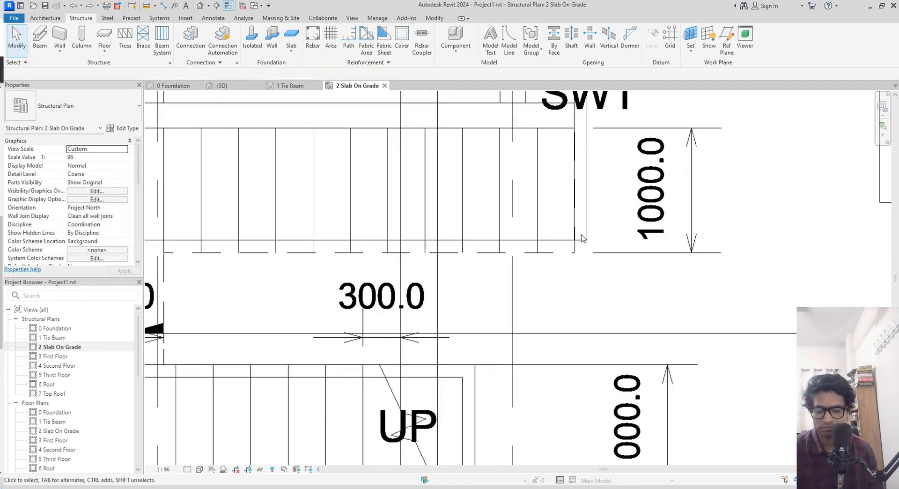
middle_drag(601, 295, 571, 305)
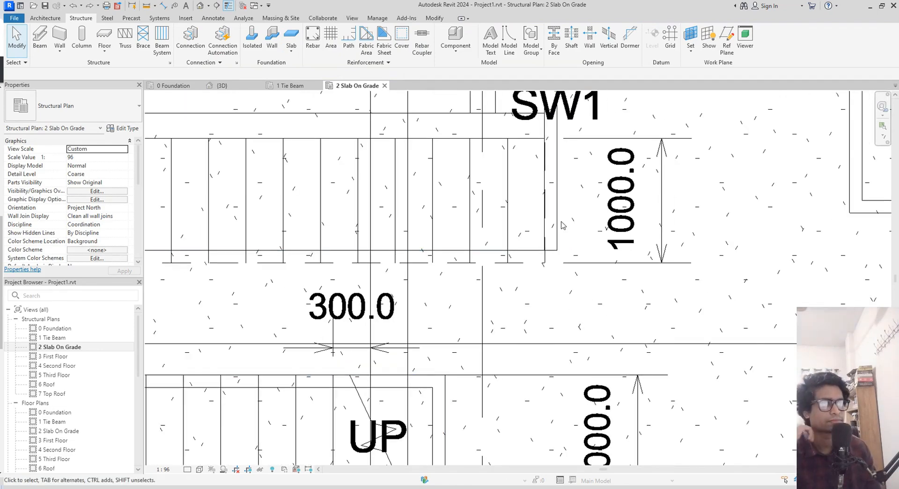
scroll(556, 283, down, 1)
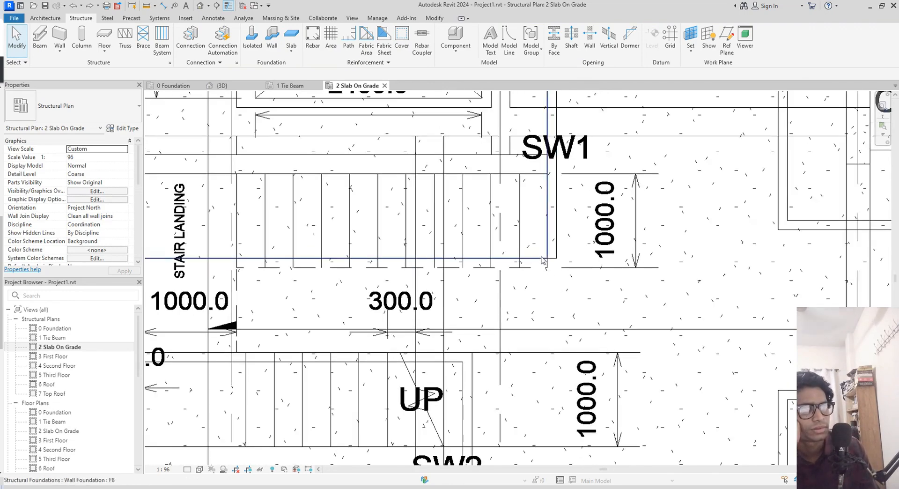
middle_drag(560, 285, 546, 280)
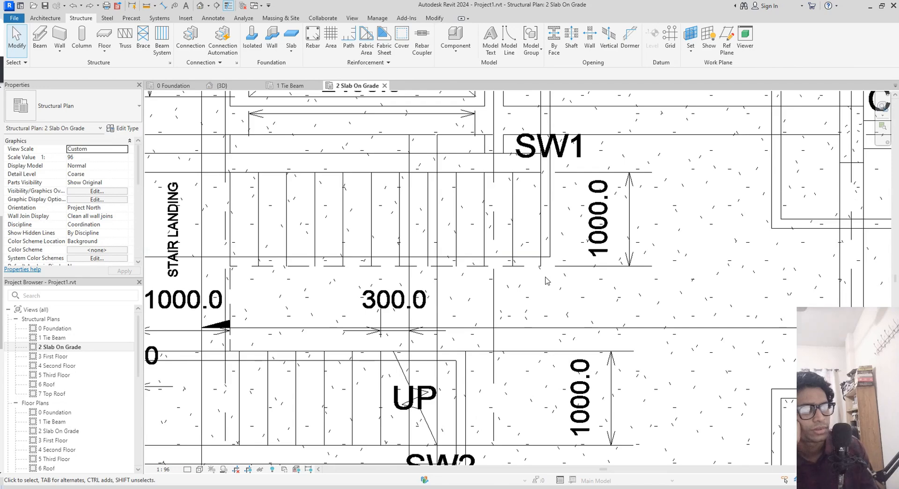
key(l)
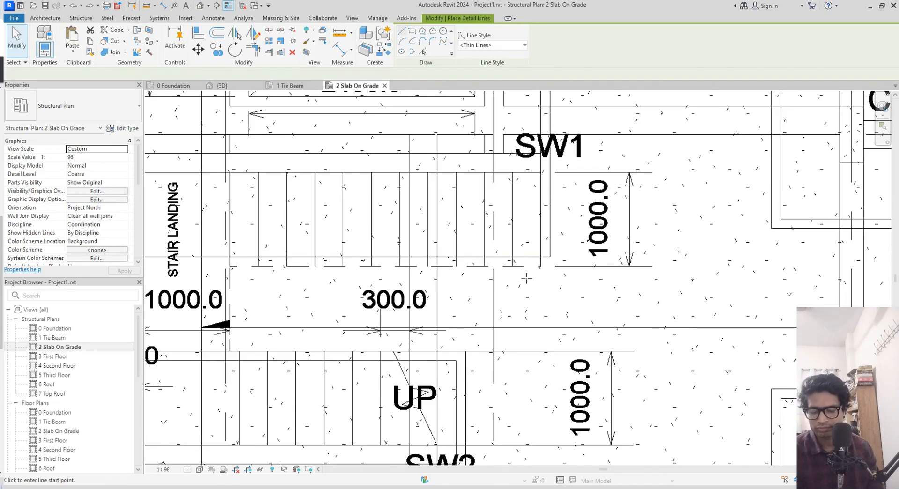
click(541, 266)
middle_drag(546, 424, 543, 369)
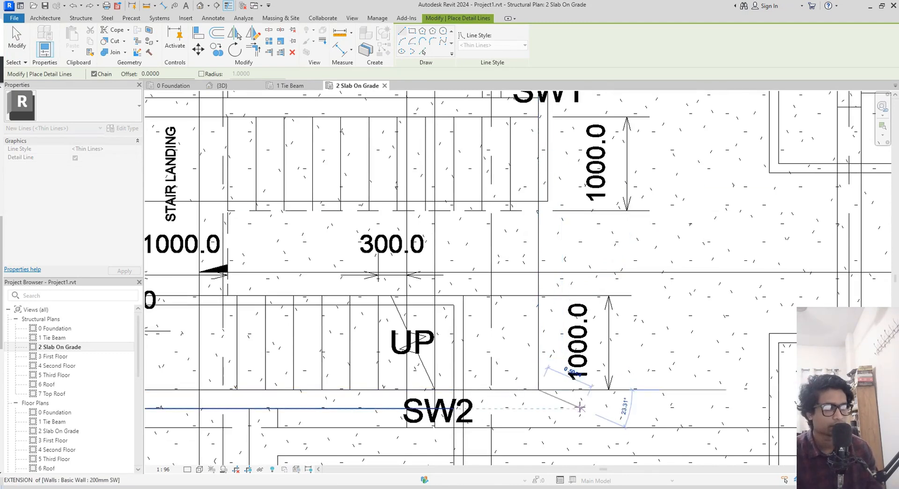
key(Escape)
- Draw a detail-line rectangle 2.9 m deep around the stair, from the landing at SW1's face to the end of the vertical detail line at SW2
scroll(649, 427, down, 2)
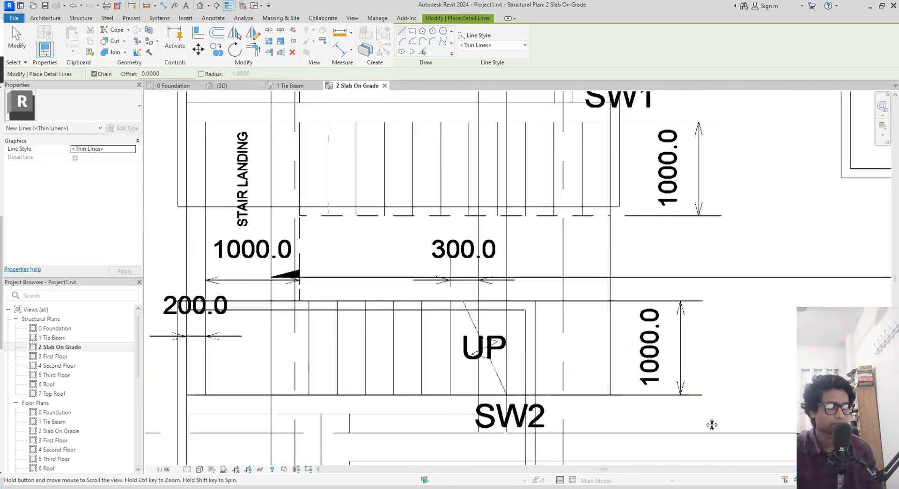
scroll(660, 403, down, 1)
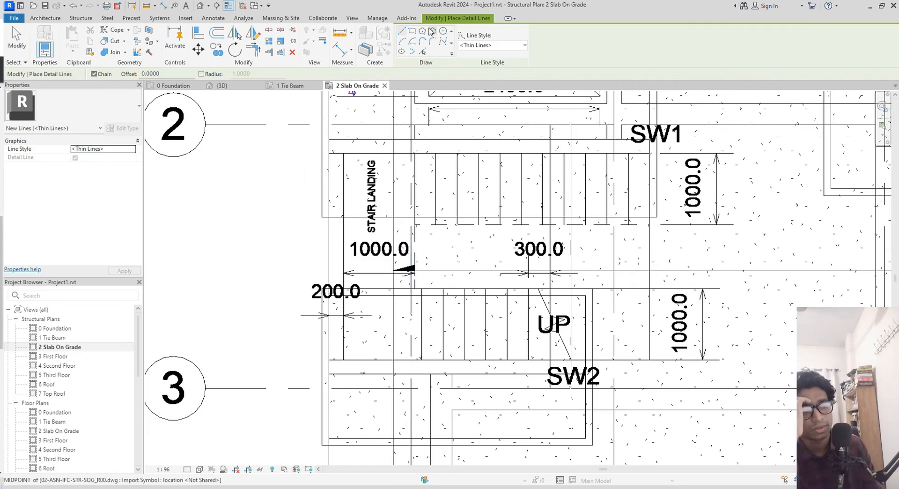
click(412, 31)
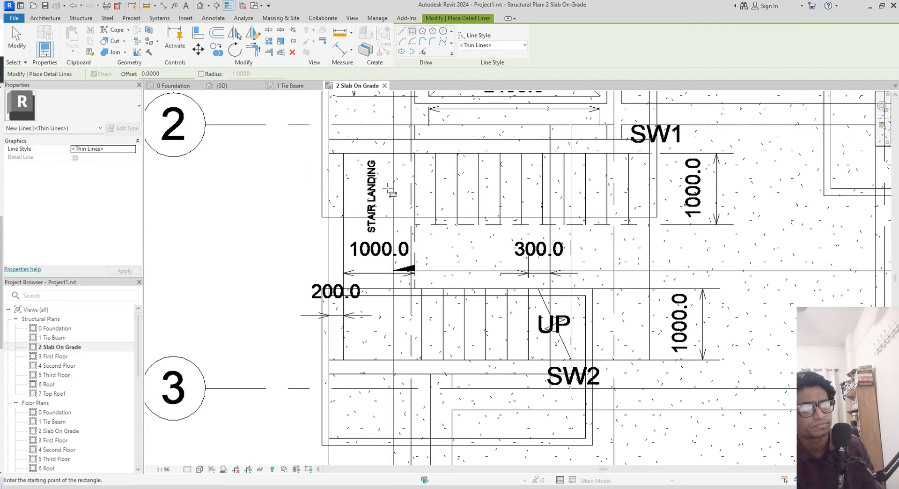
click(393, 153)
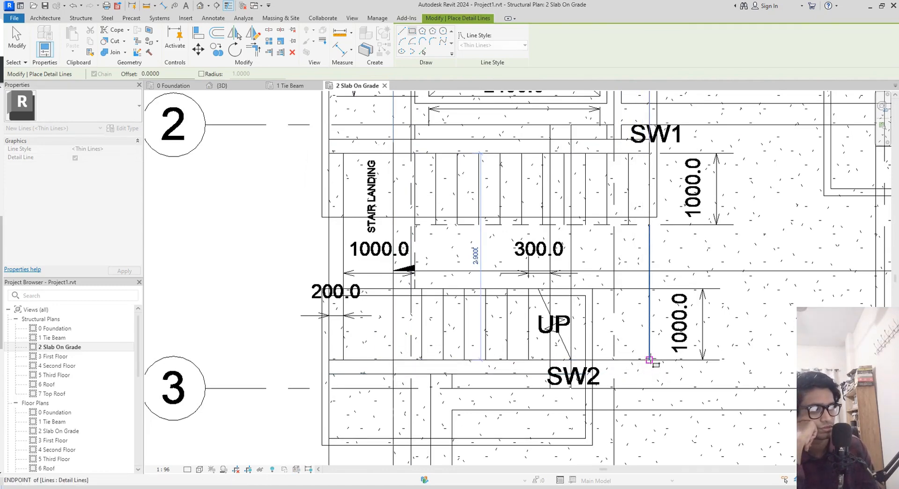
click(649, 359)
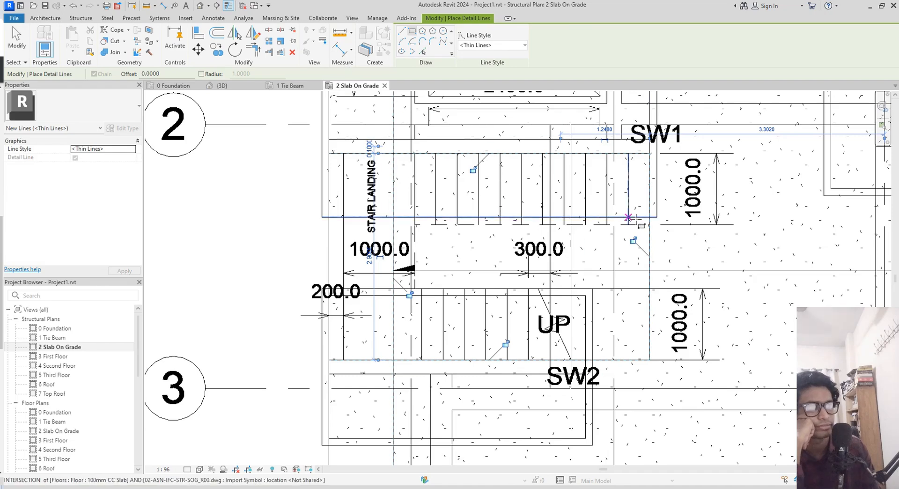
key(Escape)
key(Escape)
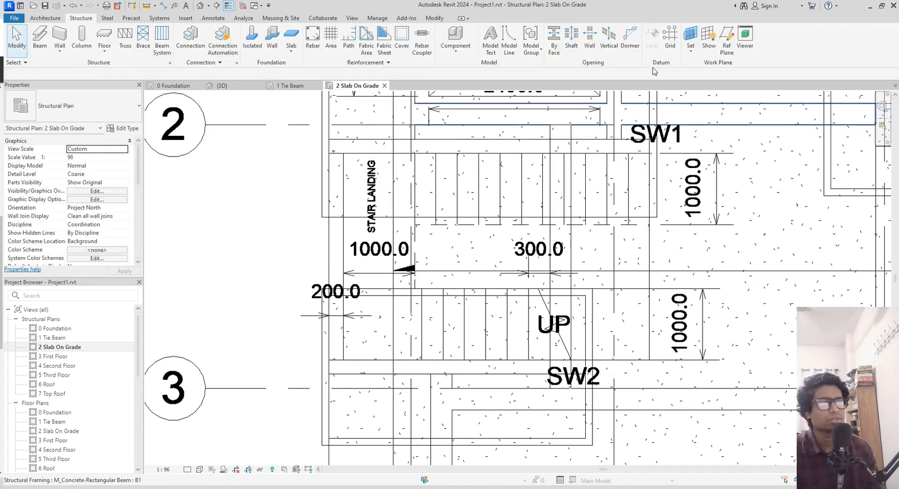
- Create a rectangular shaft opening over the stair, 2.9 m deep, from the landing at SW1's face to the detail line's end at SW2
click(571, 40)
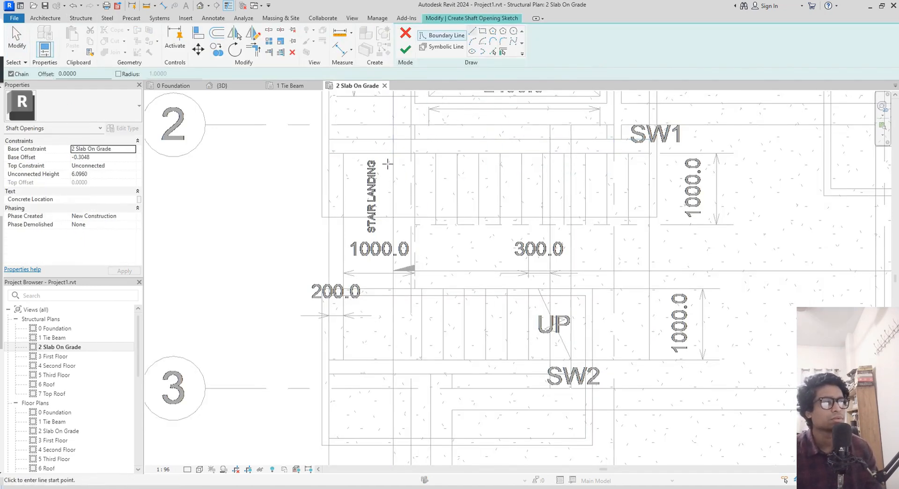
click(393, 153)
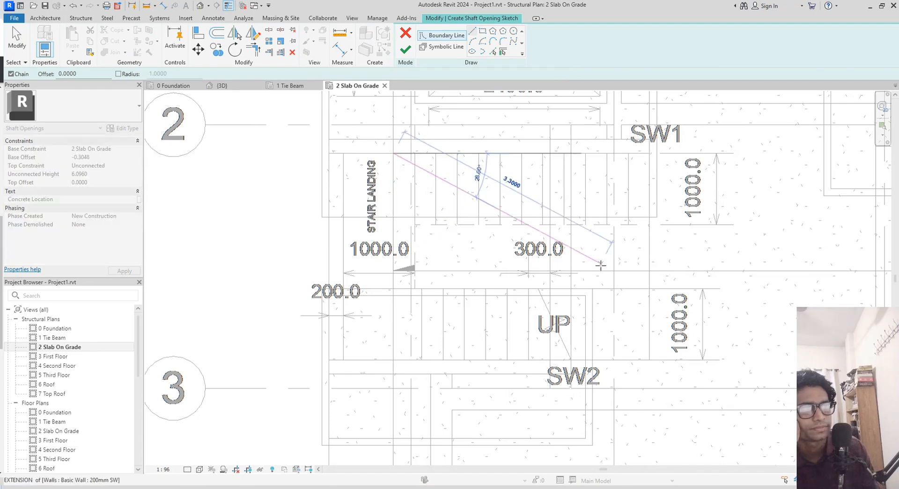
click(485, 41)
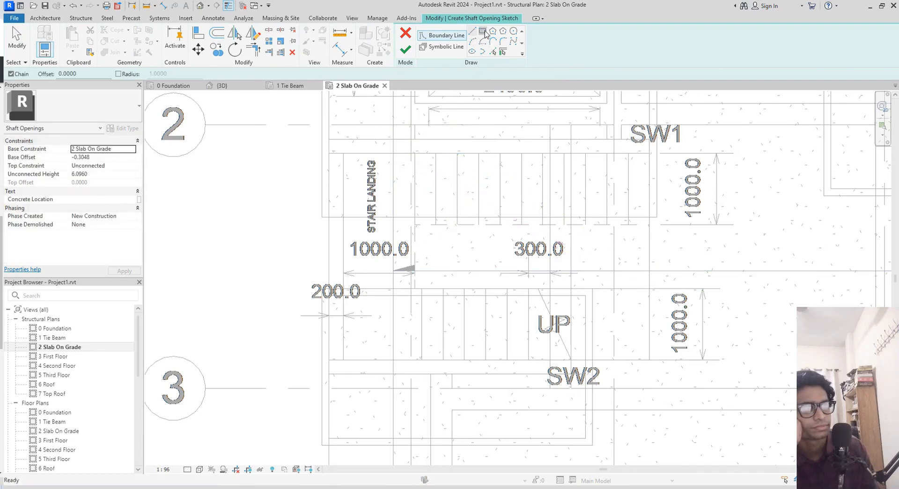
click(393, 153)
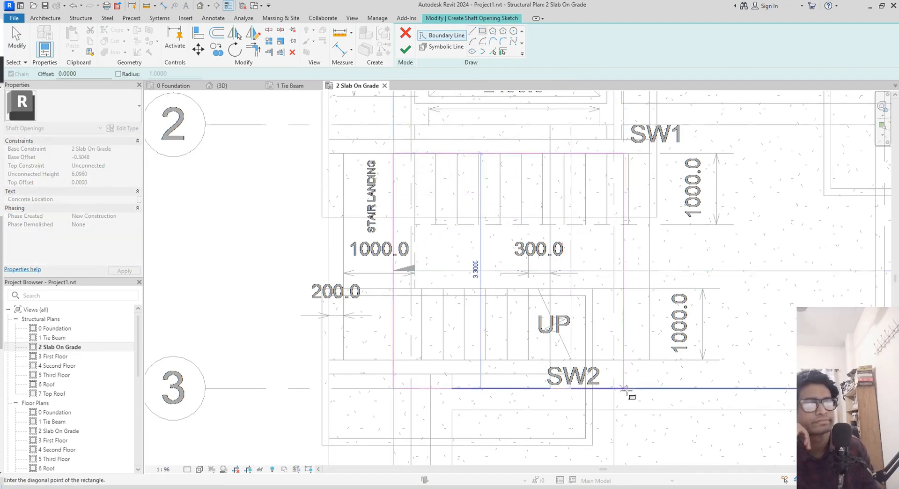
scroll(648, 360, up, 4)
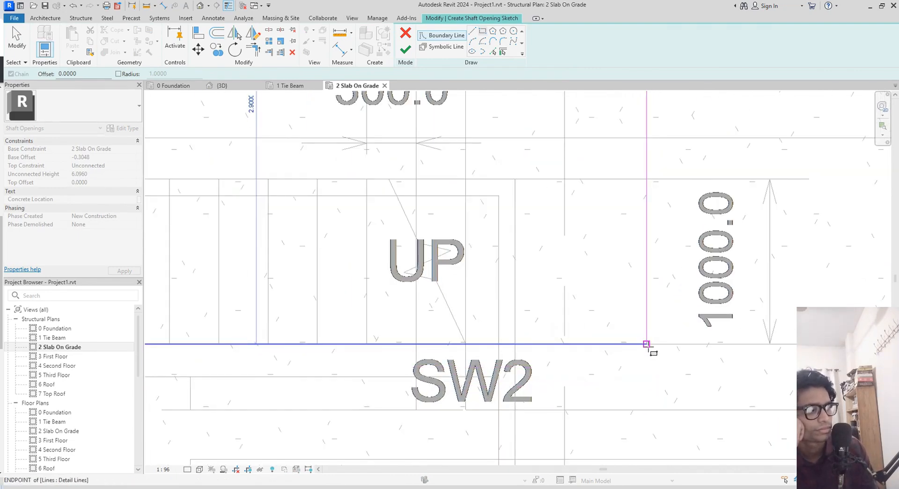
click(647, 344)
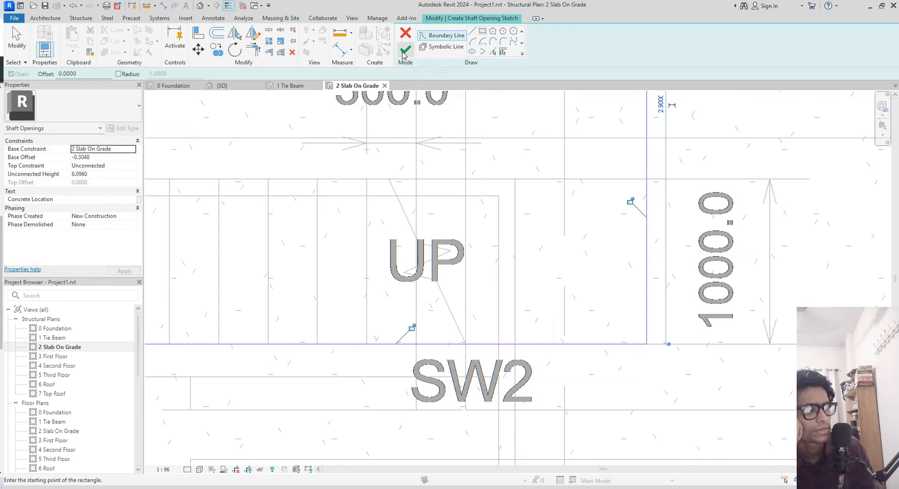
click(405, 49)
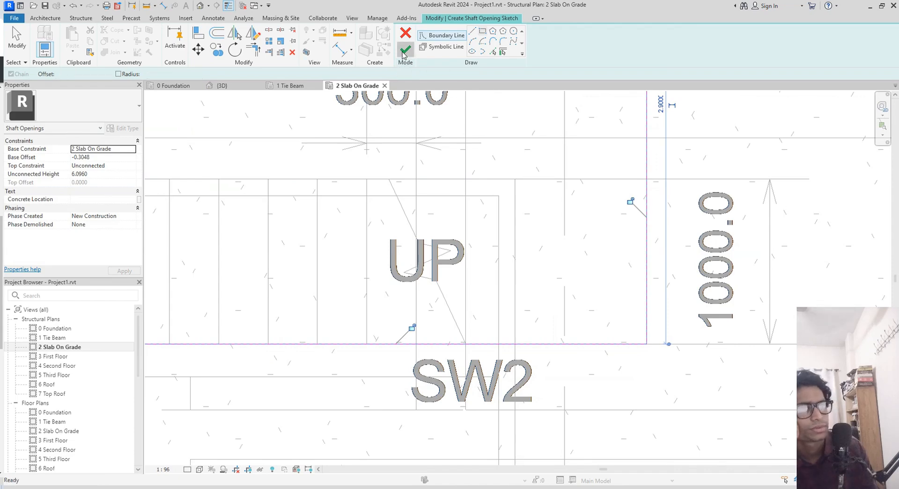
- Show the stair shaft opening in the 3D view from the exact left side, close up at its base
click(252, 89)
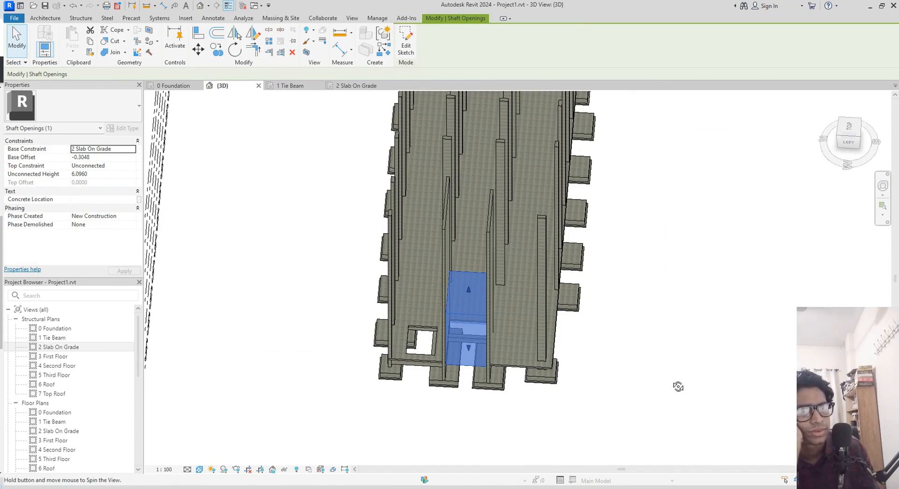
shift+middle_drag(678, 387, 668, 301)
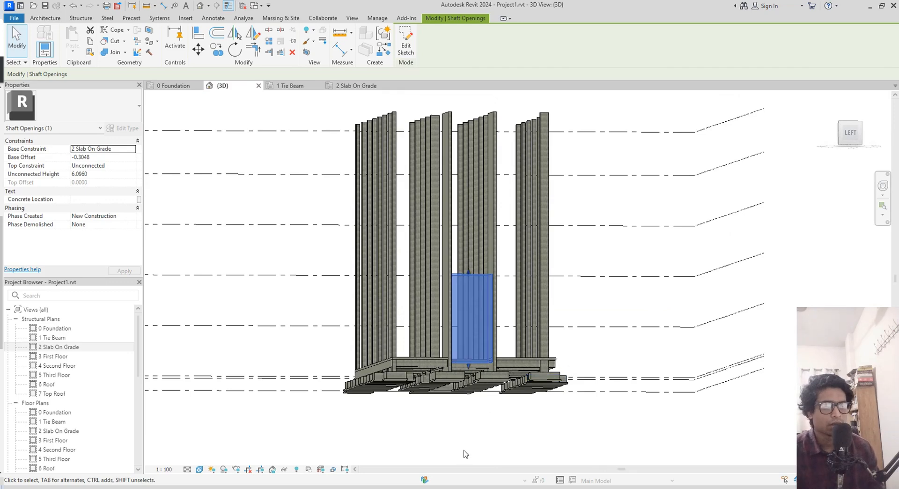
click(850, 133)
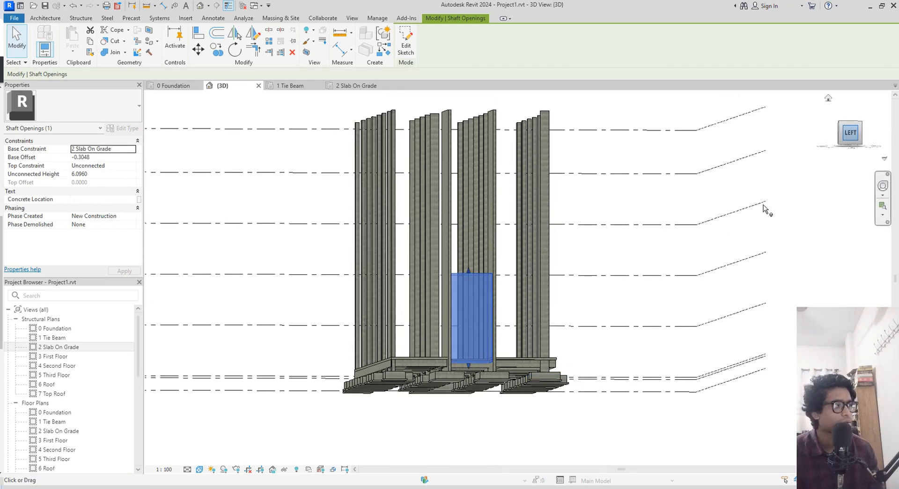
scroll(468, 363, up, 5)
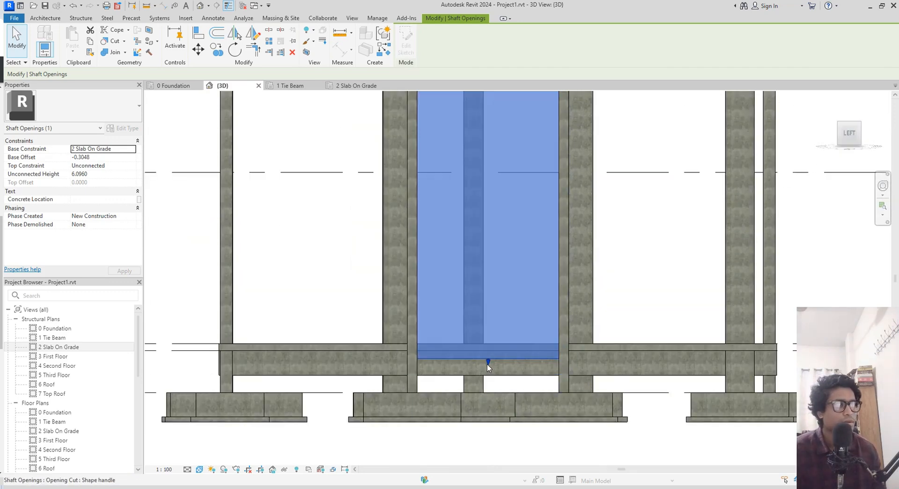
- Raise the base of the stair shaft opening to just above the slab, at a base offset of about 0.082
drag(488, 362, 488, 344)
middle_drag(460, 283, 490, 352)
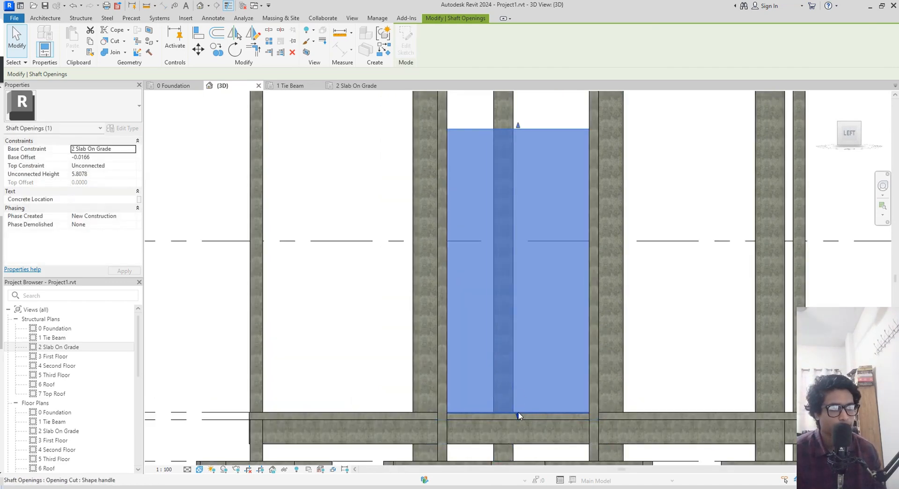
drag(519, 414, 518, 408)
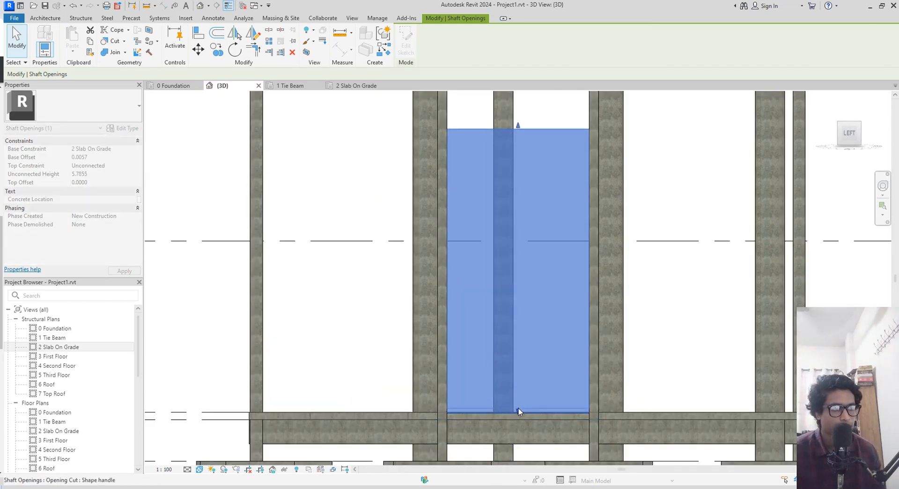
click(851, 130)
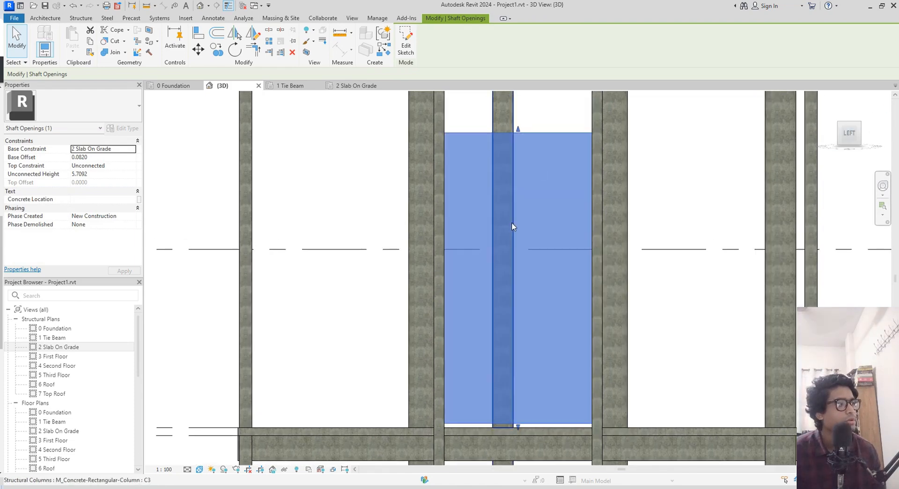
middle_drag(512, 227, 507, 331)
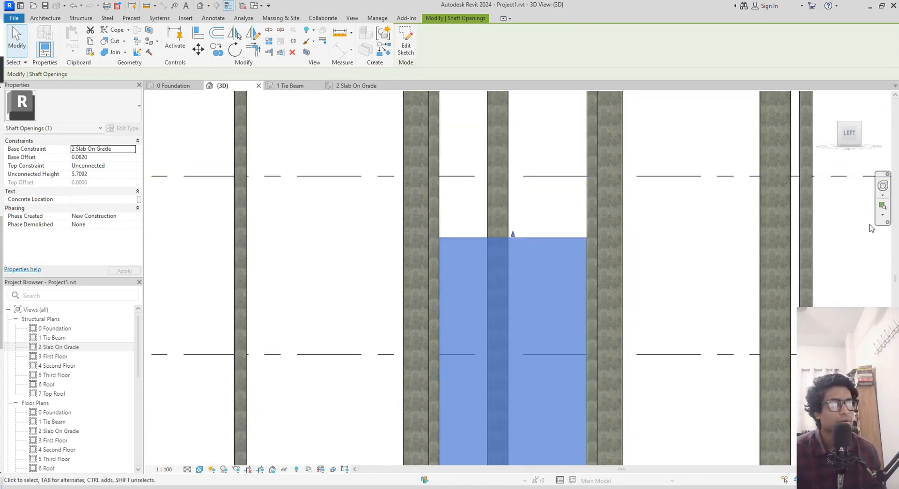
scroll(779, 225, down, 3)
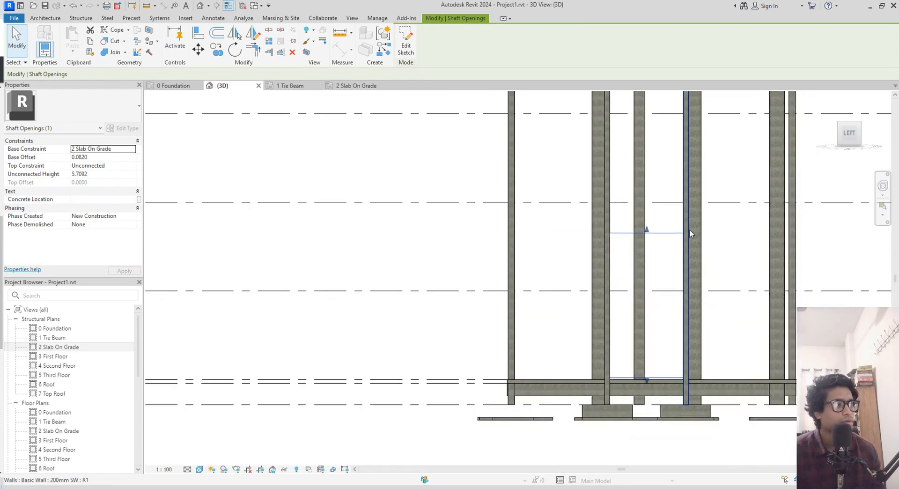
- Extend the stair shaft opening upward and constrain its top up to level 6 Roof
scroll(689, 233, down, 1)
drag(653, 230, 656, 115)
middle_drag(658, 133, 654, 242)
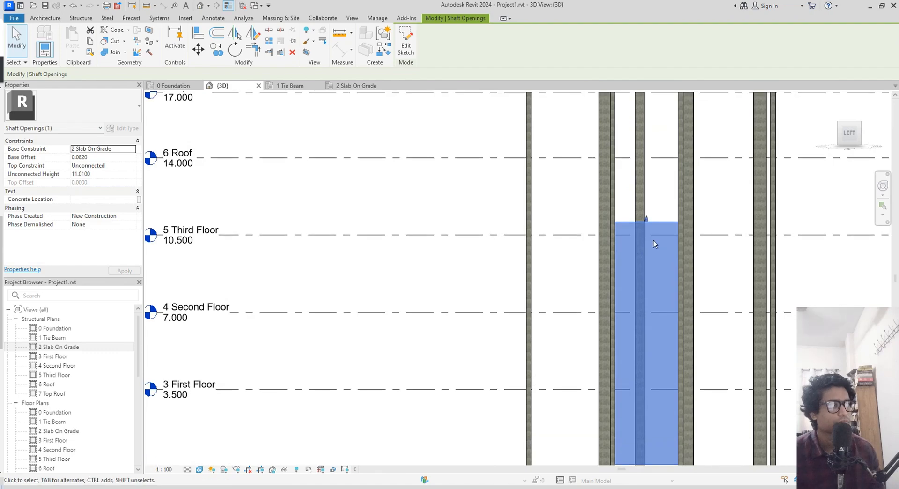
click(103, 166)
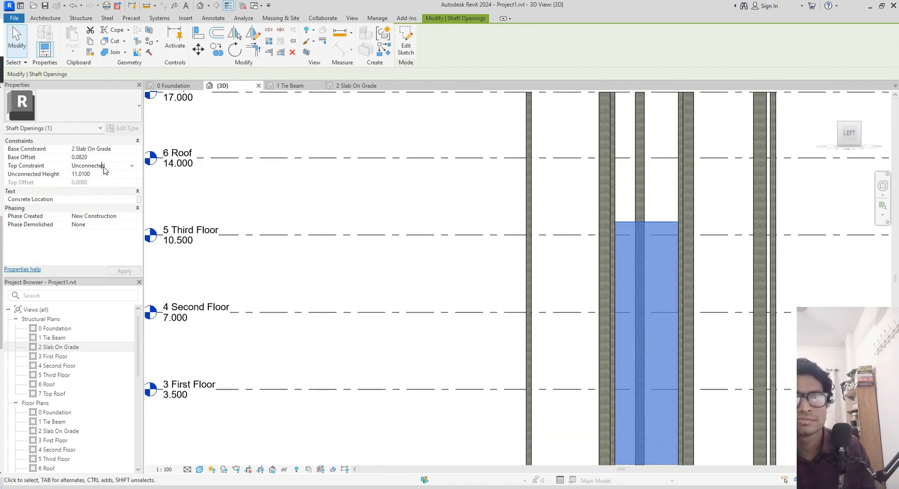
click(134, 166)
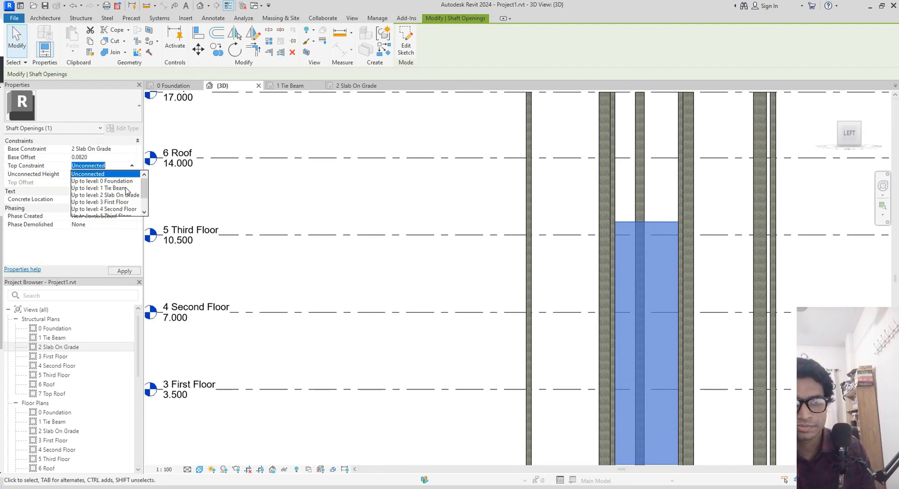
scroll(127, 192, down, 1)
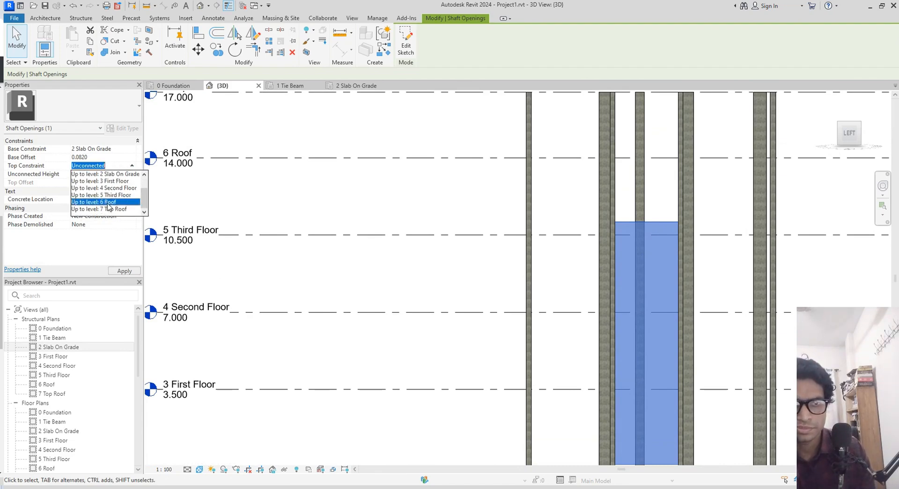
click(108, 202)
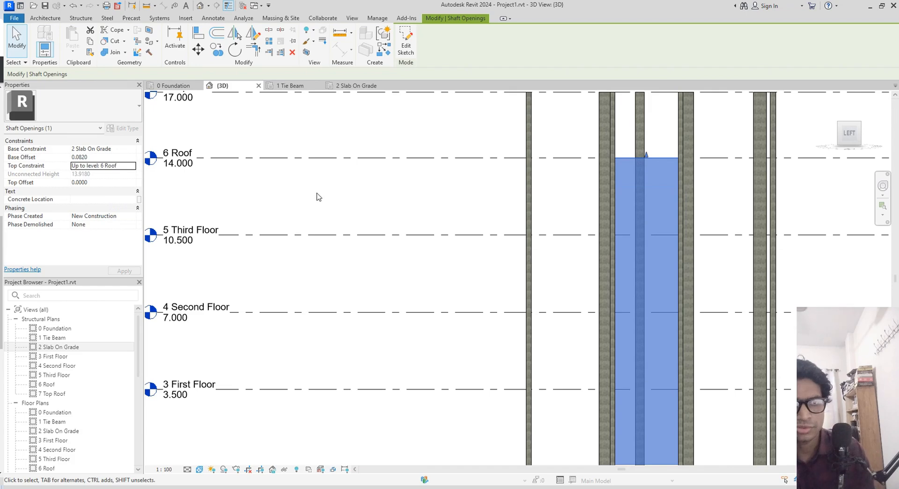
middle_drag(317, 196, 315, 240)
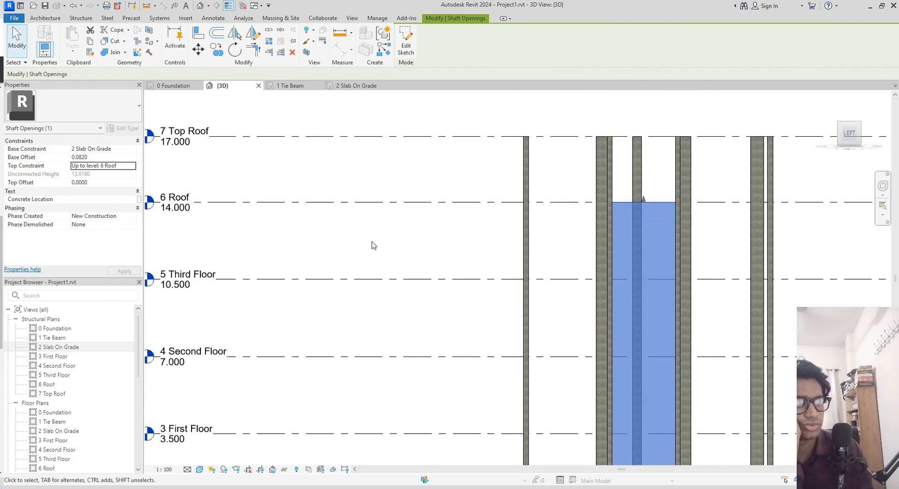
middle_drag(373, 245, 406, 120)
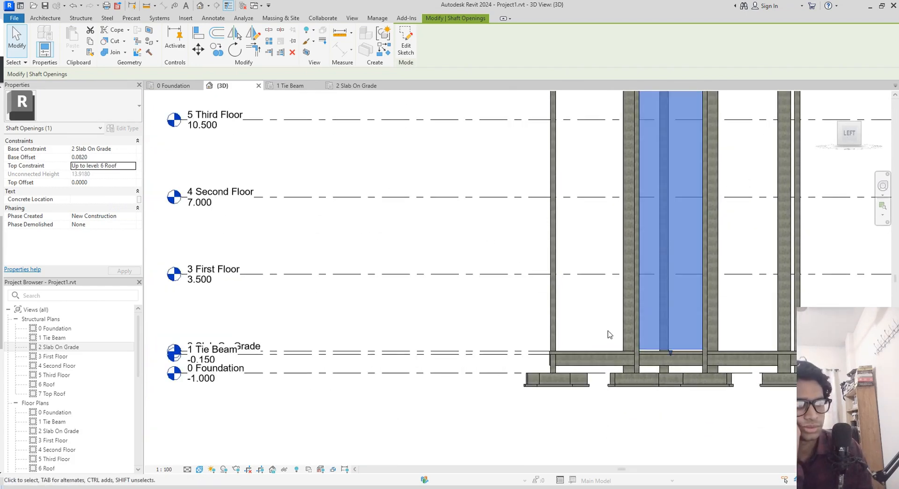
- Raise the elevator shaft opening's base to an offset of about 0.288 above the slab and constrain its top up to level 6 Roof
click(619, 260)
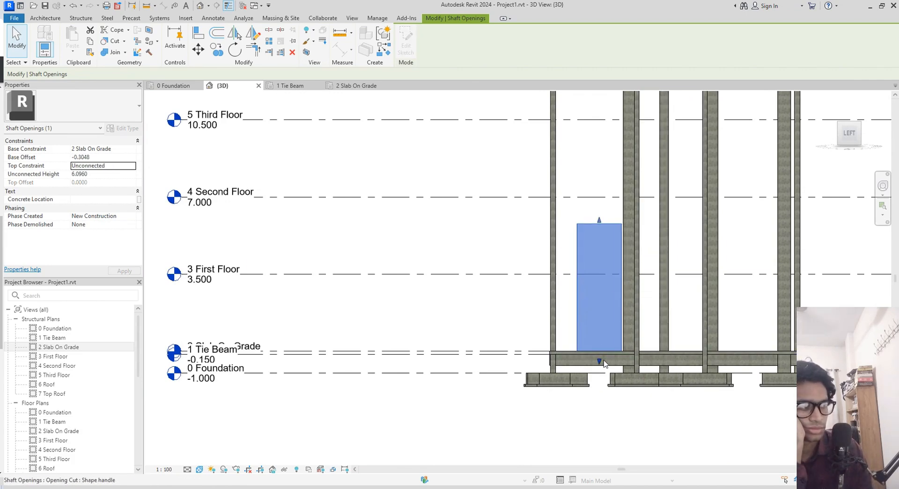
drag(601, 364, 603, 341)
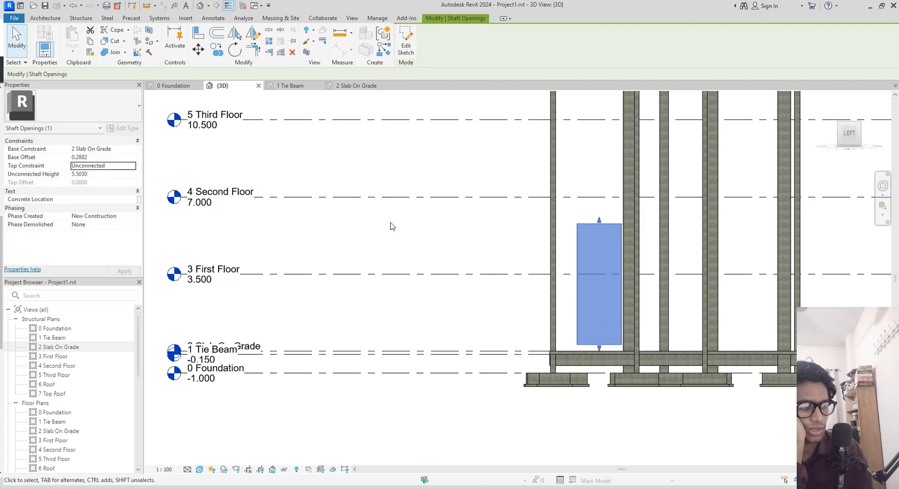
click(124, 166)
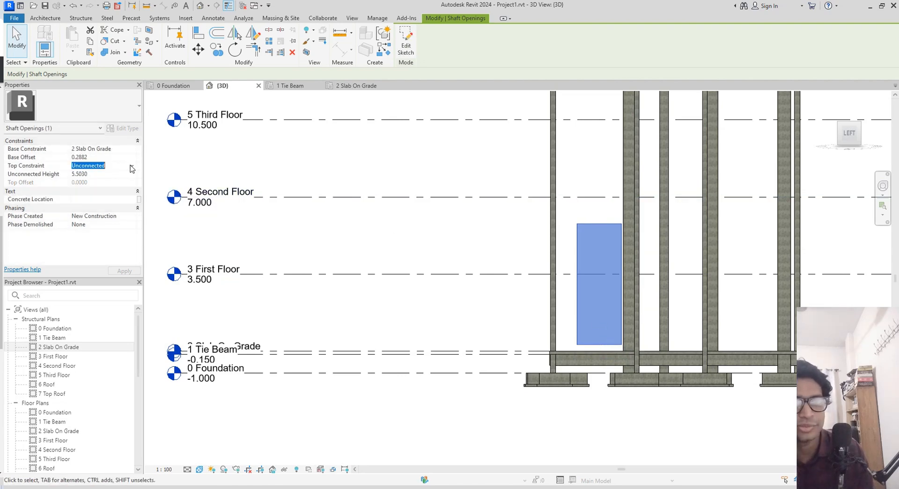
click(131, 166)
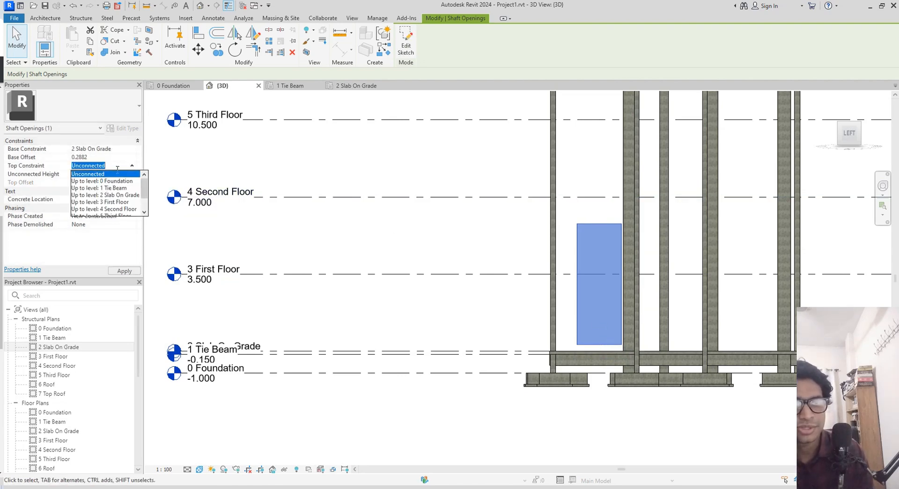
scroll(123, 209, down, 1)
click(116, 202)
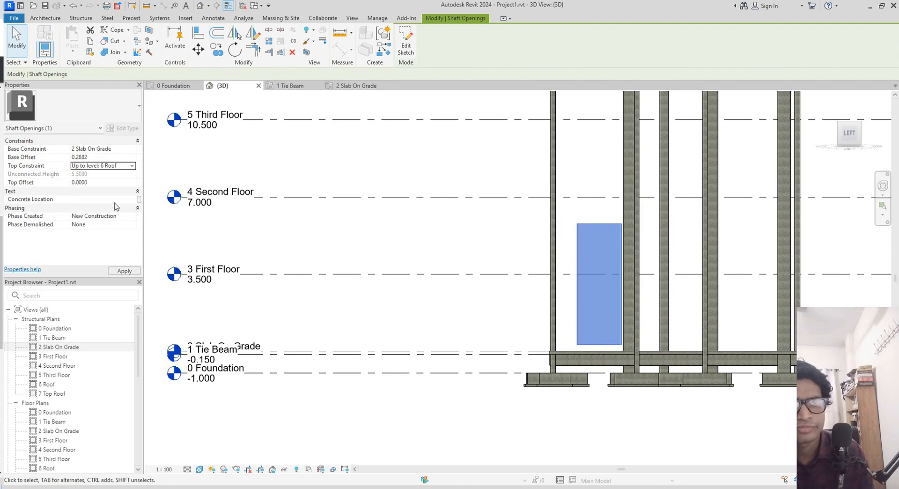
click(451, 324)
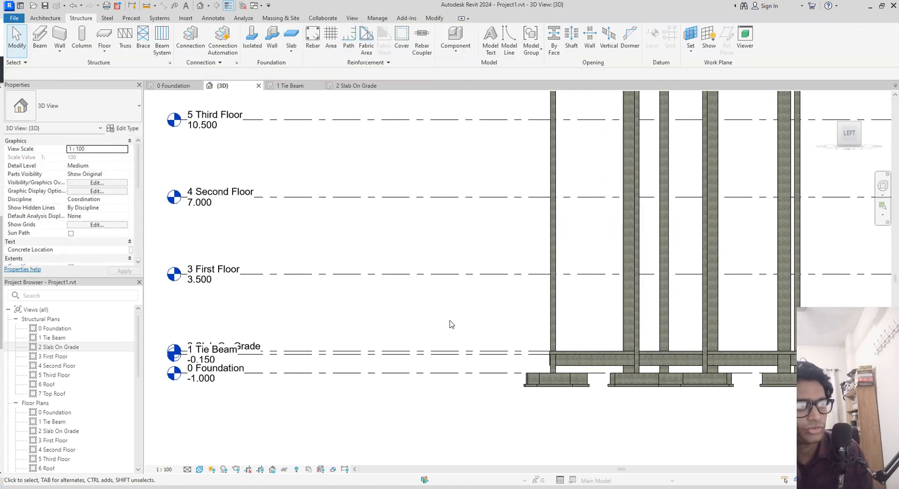
- Inspect the slab and columns from an angle in 3D and check the stair area on the 2 Slab On Grade plan
shift+middle_drag(451, 324, 458, 373)
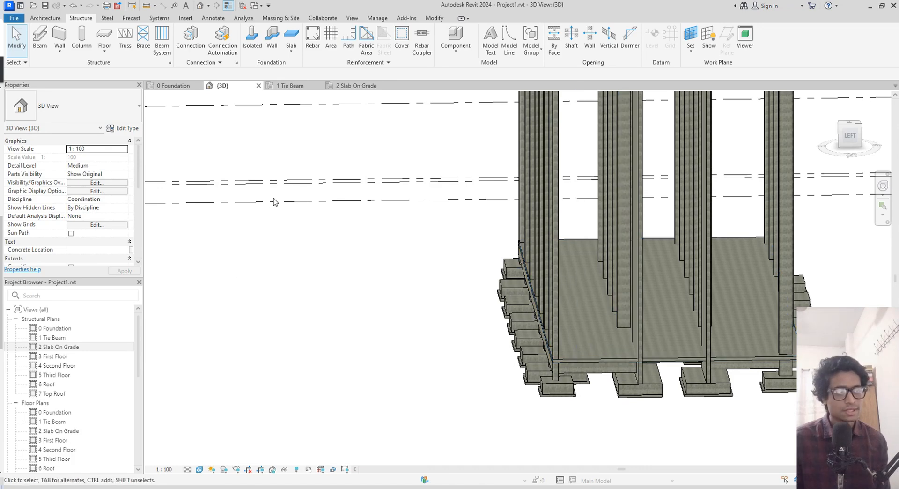
click(185, 86)
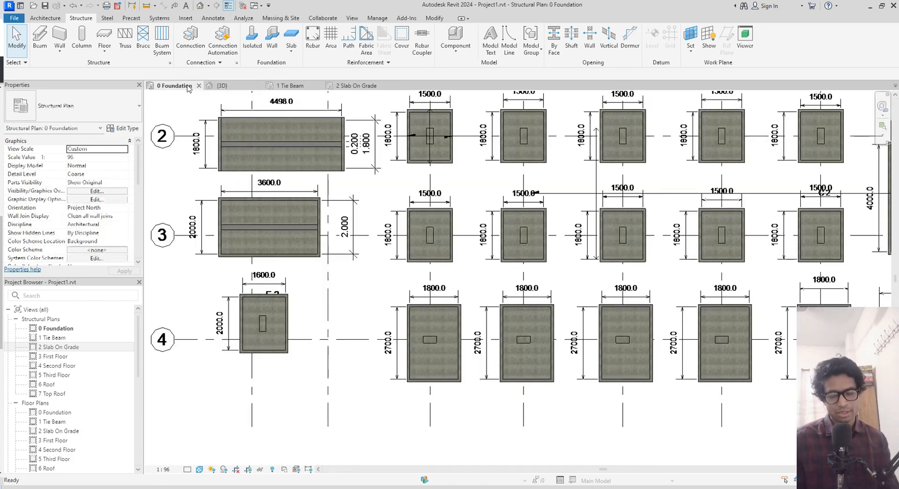
click(355, 85)
scroll(412, 213, down, 4)
scroll(412, 213, down, 2)
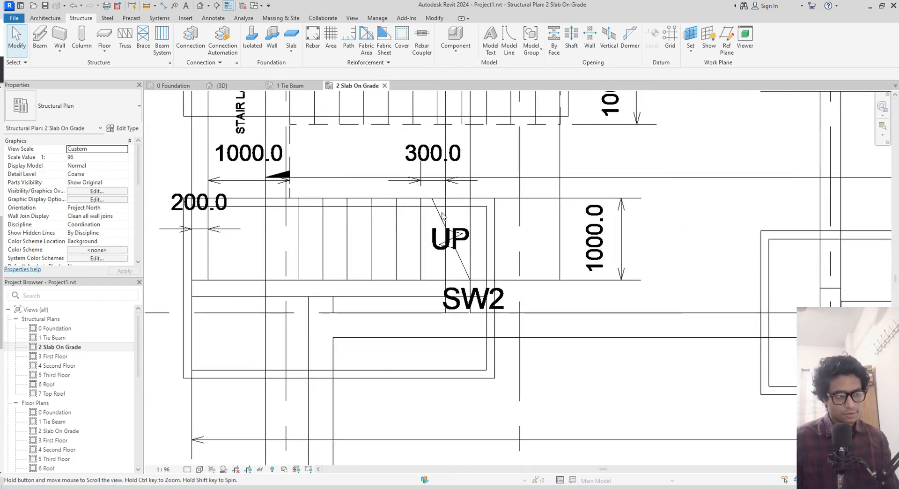
click(288, 86)
click(253, 88)
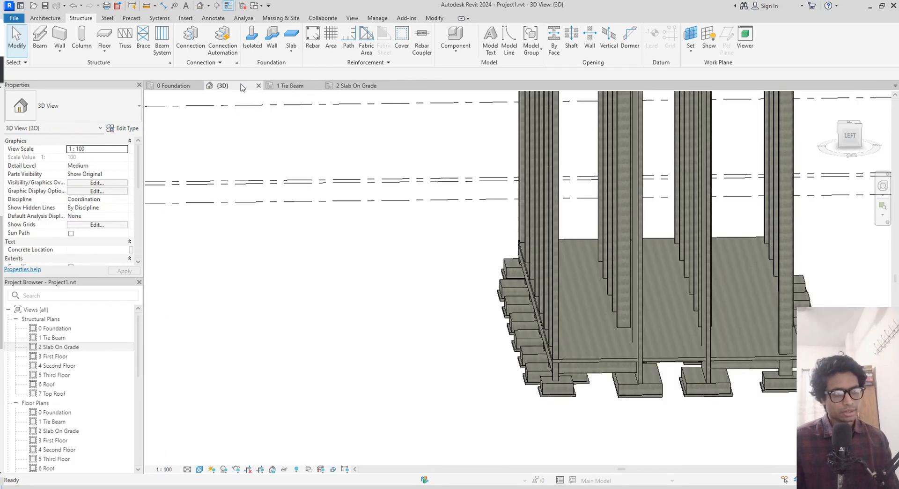
middle_drag(341, 216, 334, 219)
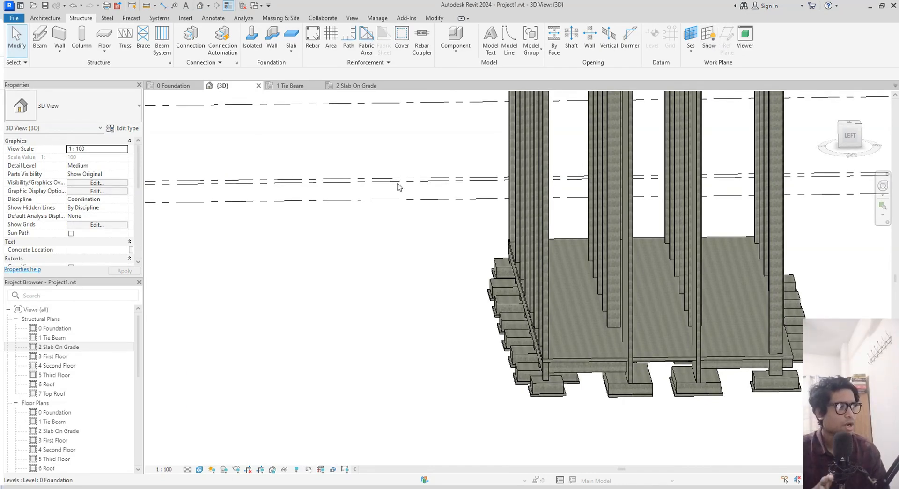
- Close the 1 Tie Beam and 2 Slab On Grade views and open the 3 First Floor structural plan
click(168, 85)
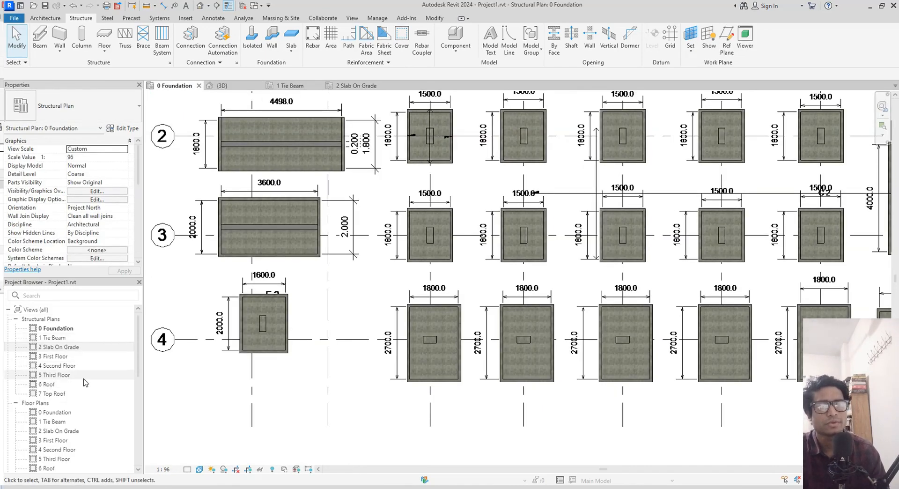
click(289, 85)
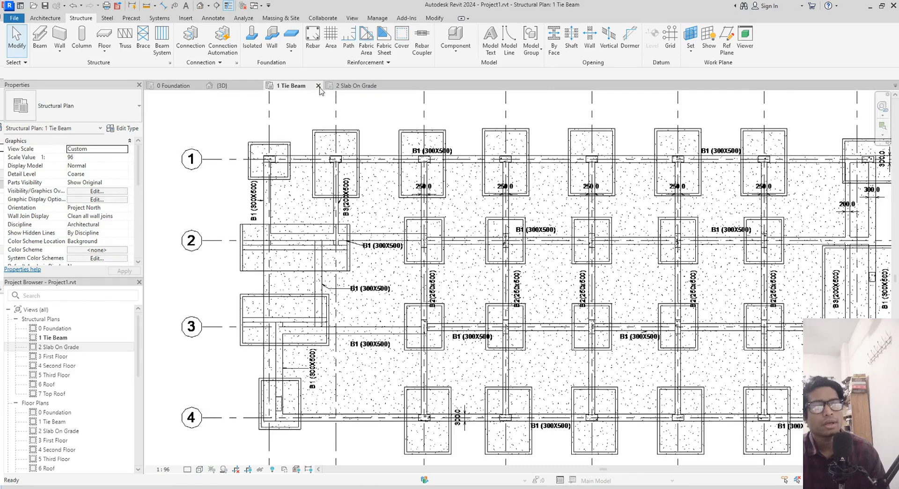
click(322, 85)
click(322, 86)
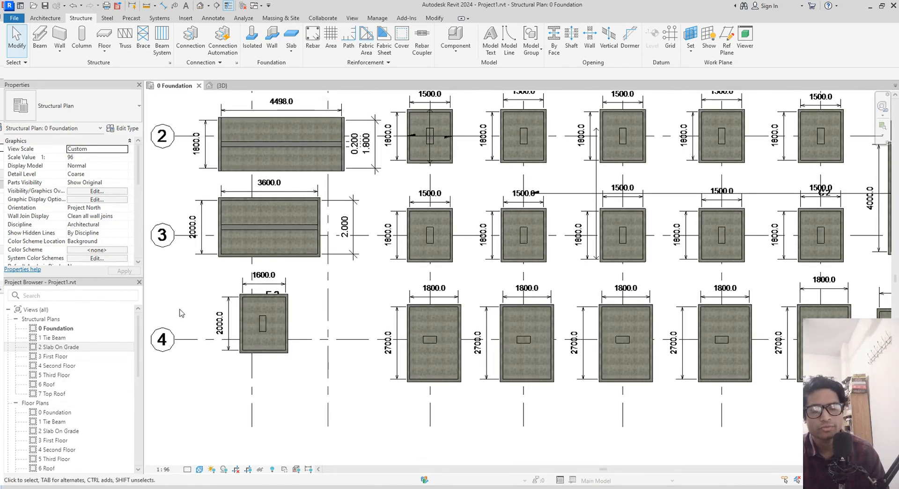
double_click(53, 357)
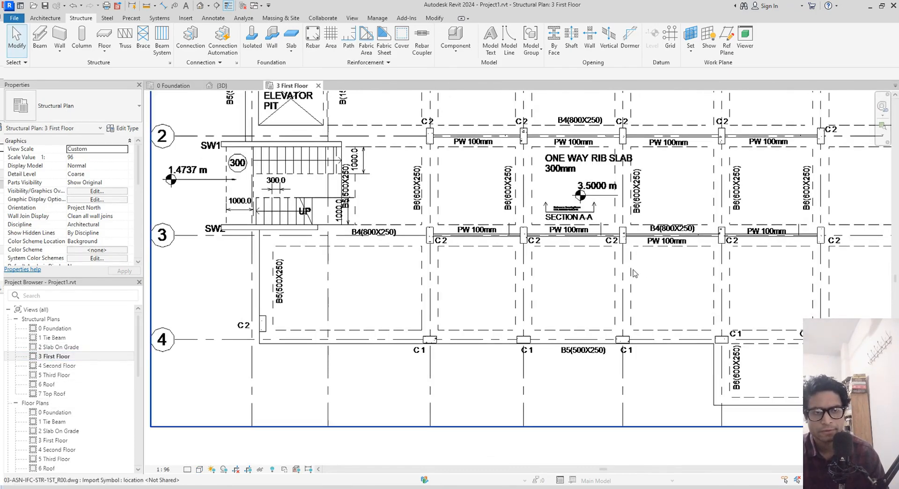
- Examine the beam labels, sizes and layout of the one-way rib slab on the 3 First Floor plan
scroll(555, 287, down, 2)
middle_drag(555, 286, 466, 294)
scroll(652, 238, up, 3)
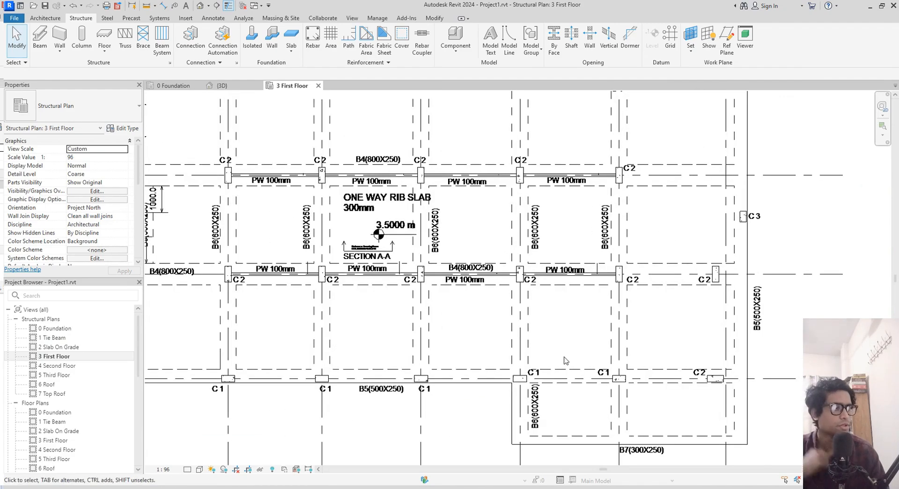
middle_drag(570, 362, 727, 380)
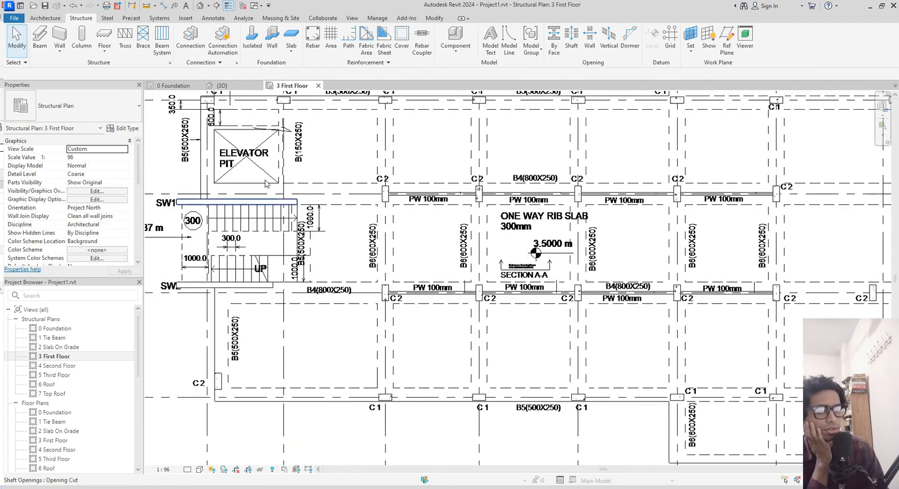
middle_drag(367, 145, 381, 209)
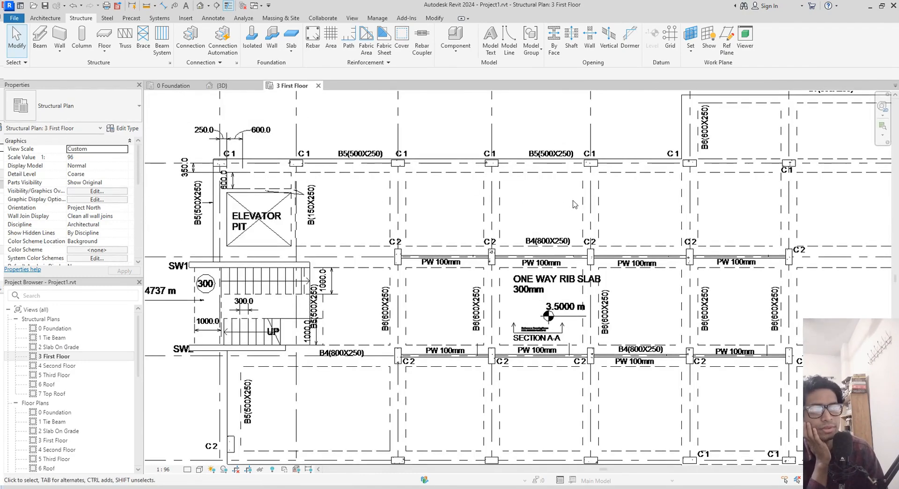
middle_drag(617, 207, 430, 228)
middle_drag(532, 159, 529, 169)
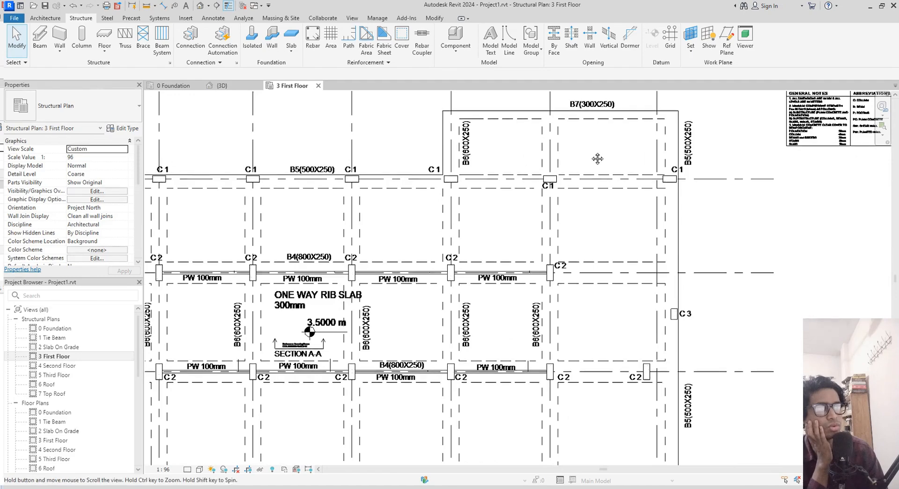
middle_drag(597, 157, 590, 158)
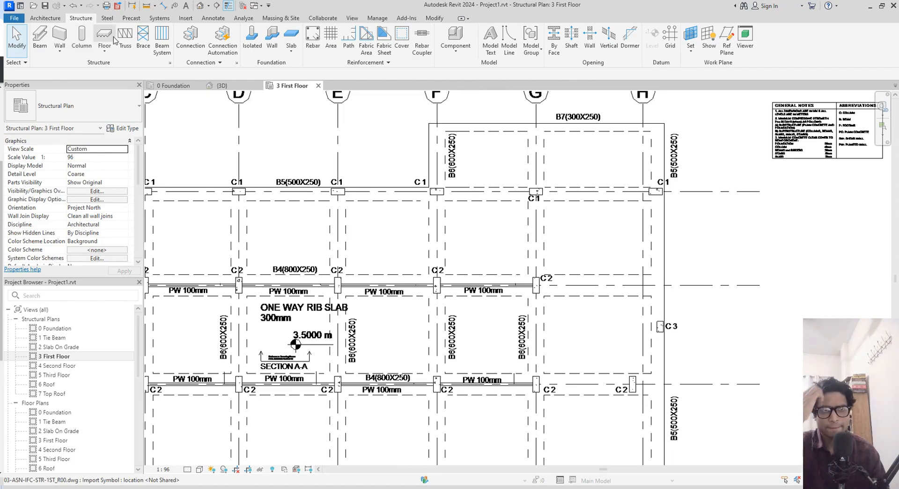
middle_drag(283, 197, 299, 202)
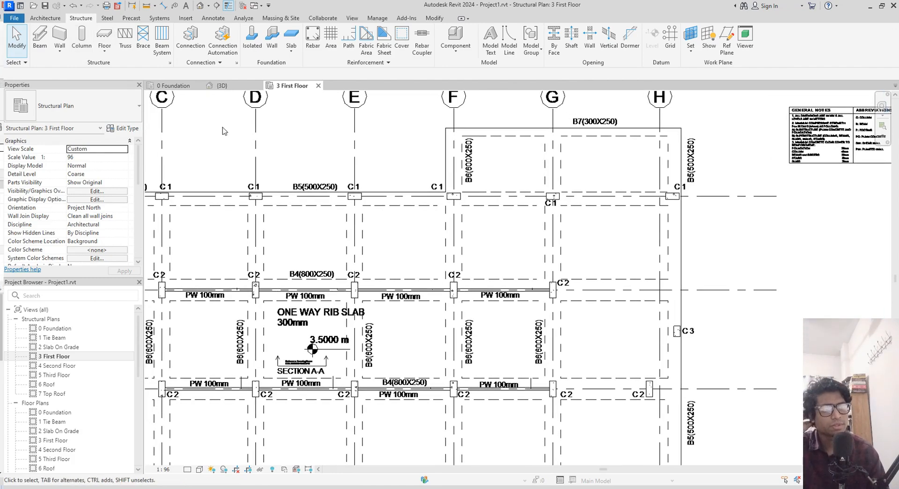
middle_drag(373, 263, 382, 260)
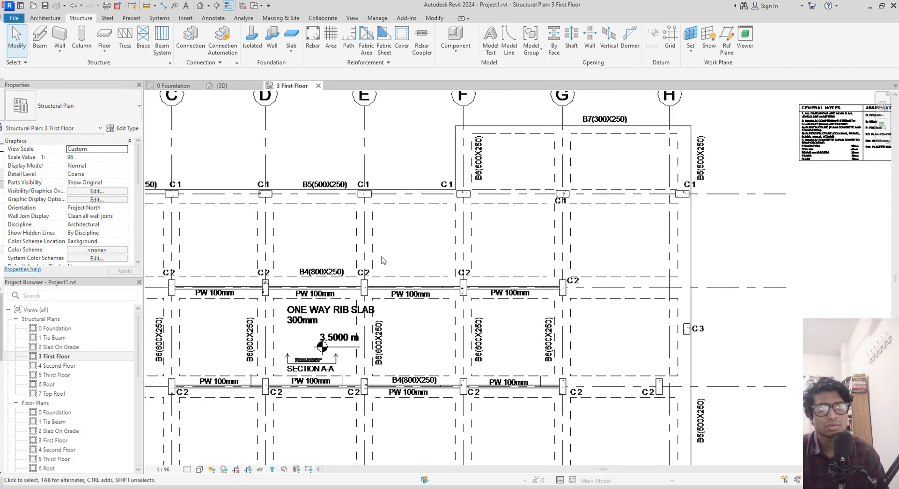
- Start a beam and duplicate its B1 concrete rectangular type as B, with width b 0.15 and height h 0.25
key(b)
key(m)
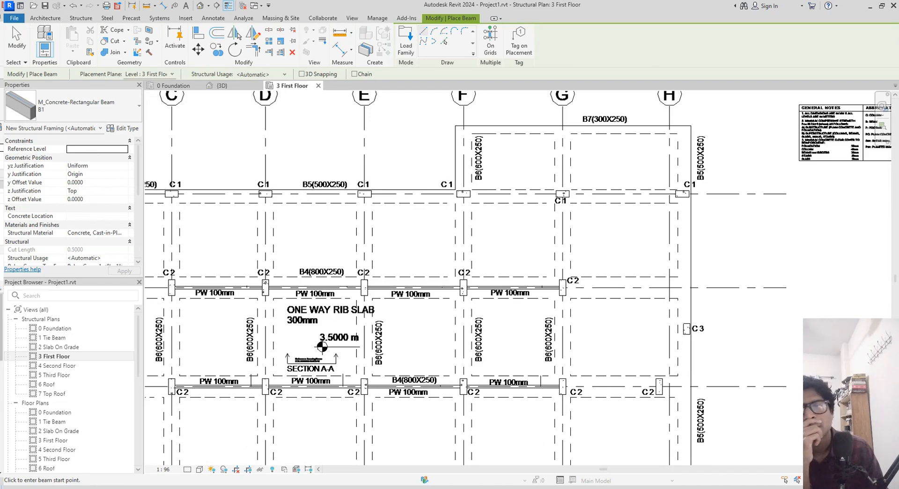
click(122, 128)
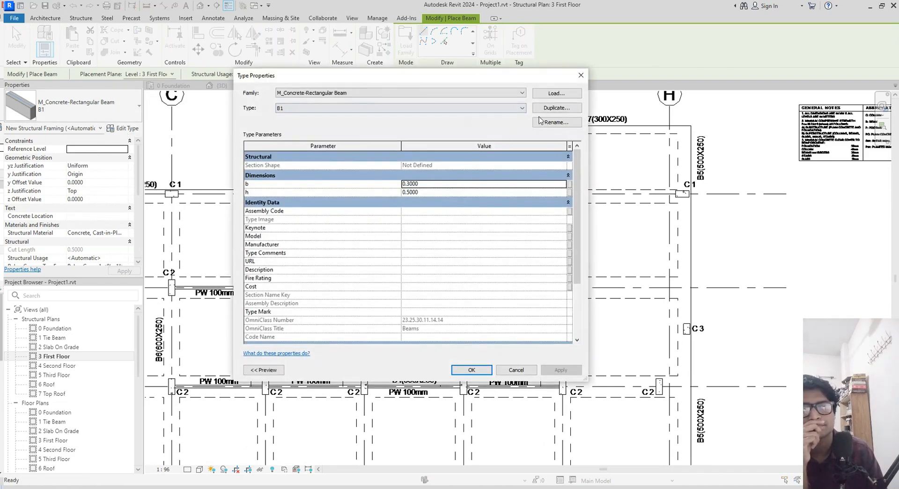
click(573, 108)
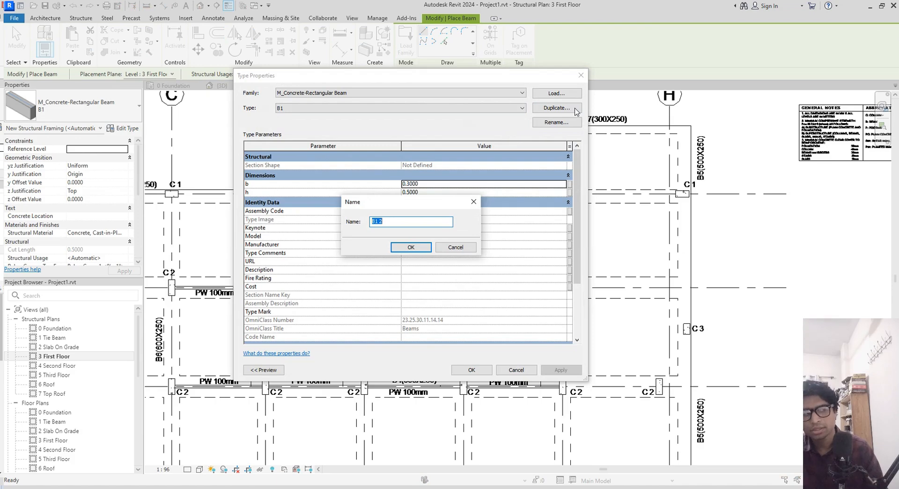
text(B)
key(Return)
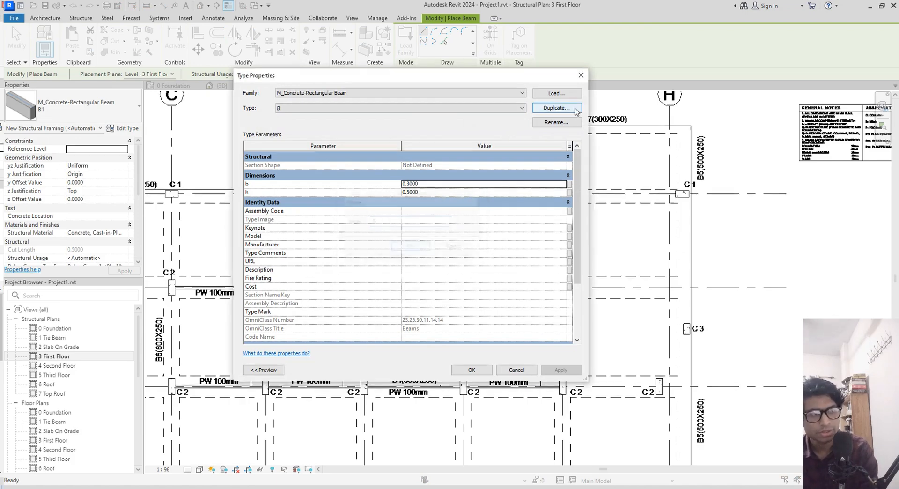
click(439, 184)
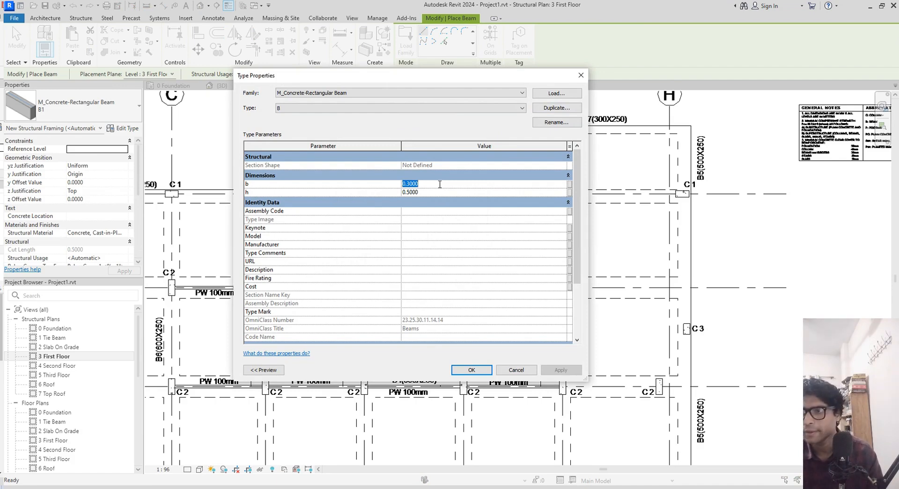
text(150)
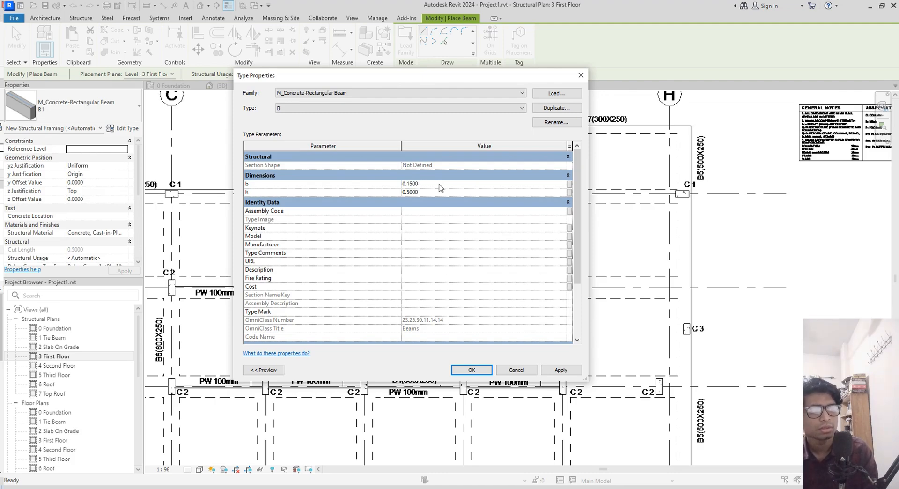
click(449, 193)
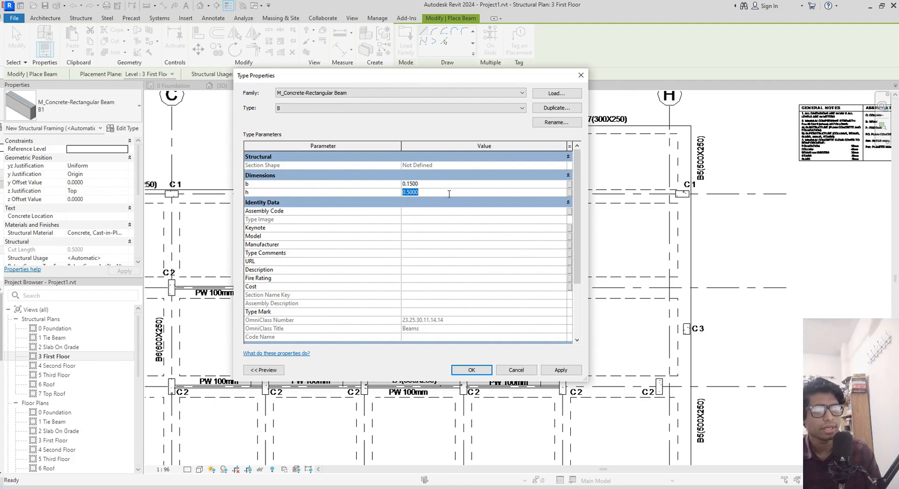
text(.2)
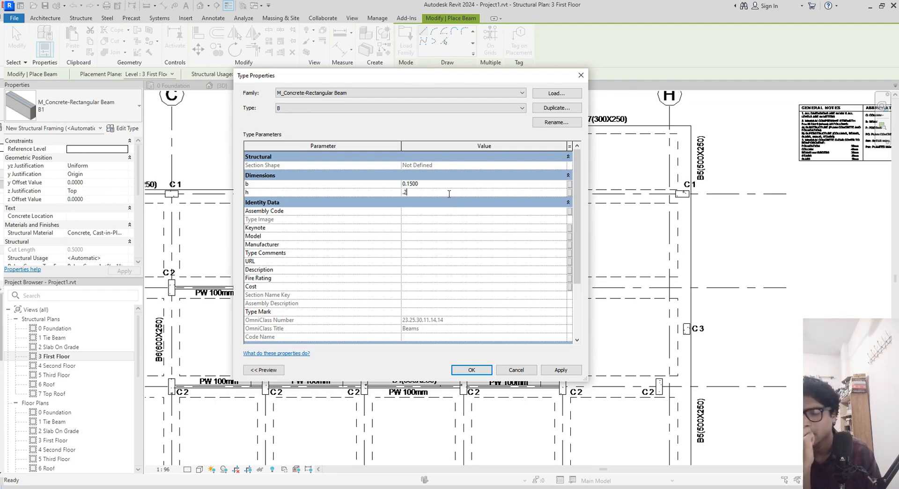
text(5)
key(Return)
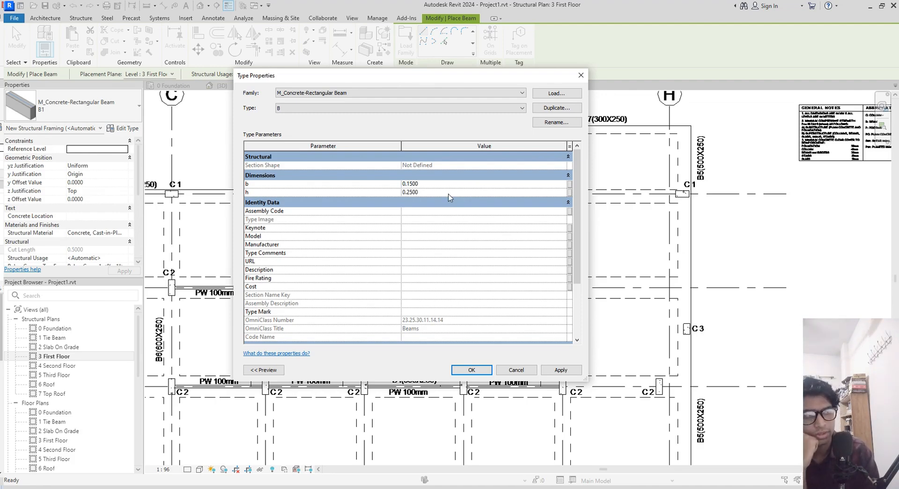
- Duplicate beam type B as B 4 and set its width b to 0.8 m
click(553, 108)
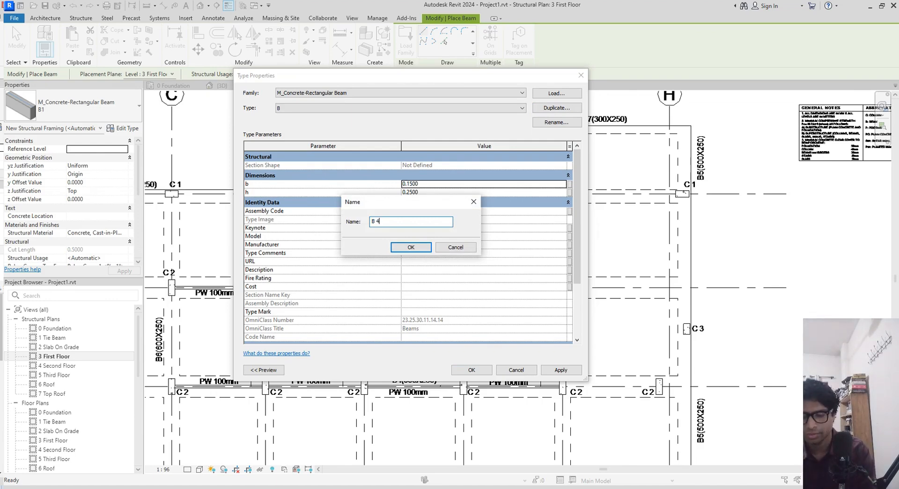
key(Return)
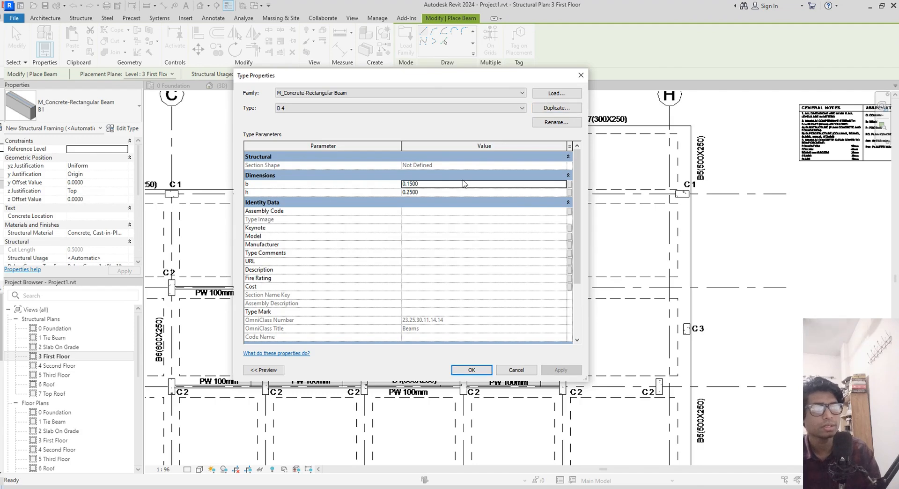
click(462, 176)
click(463, 176)
click(446, 184)
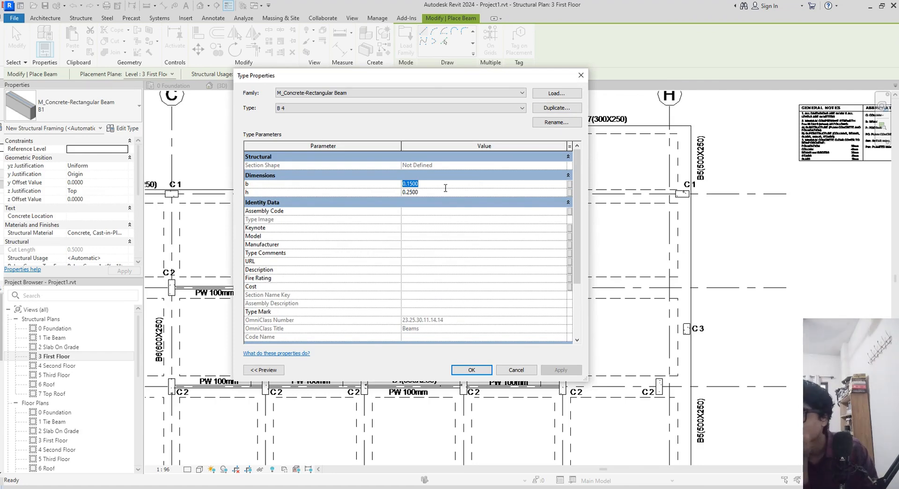
text(.8)
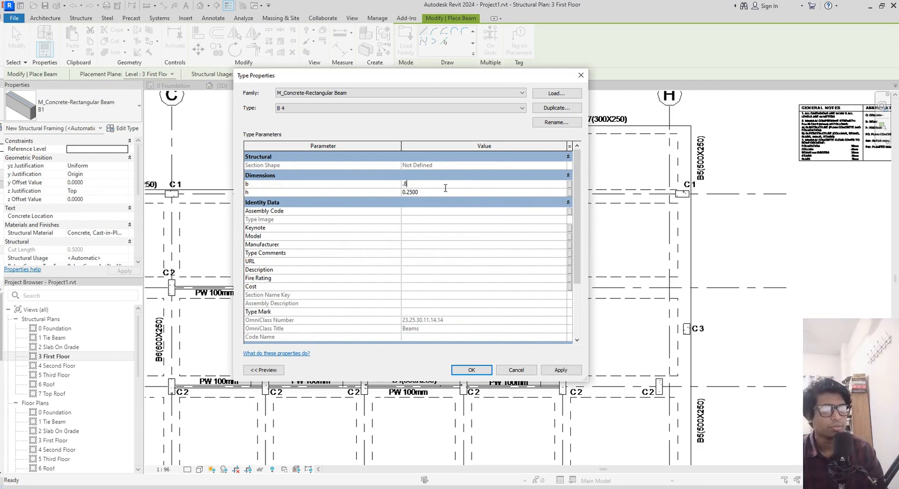
text(m)
key(Return)
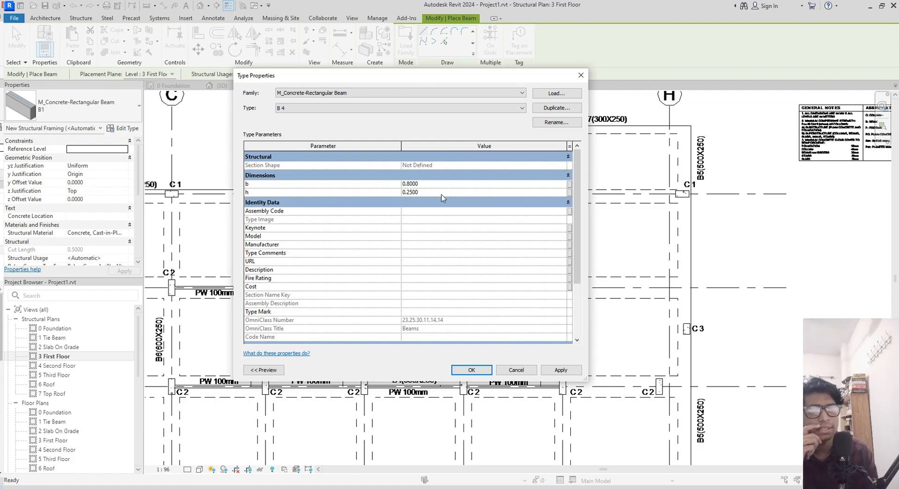
- Duplicate beam type B 4 as B 5 and set its width b to 0.5
click(556, 108)
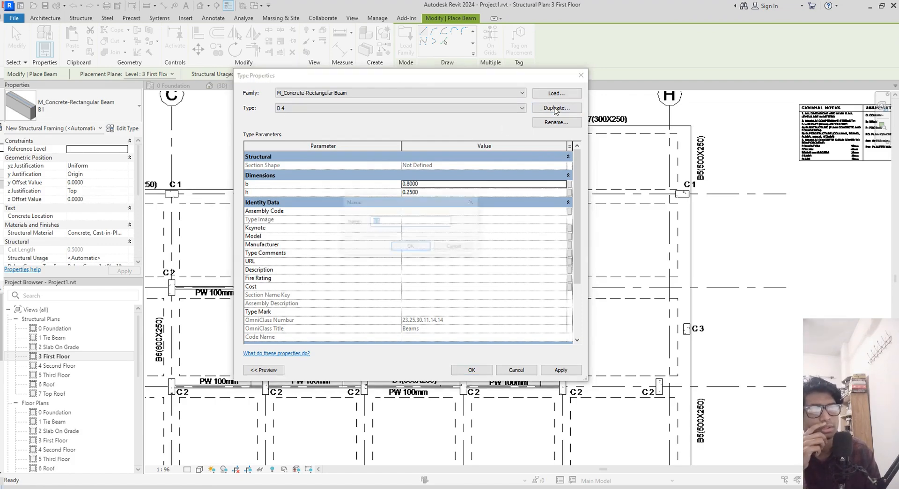
click(408, 248)
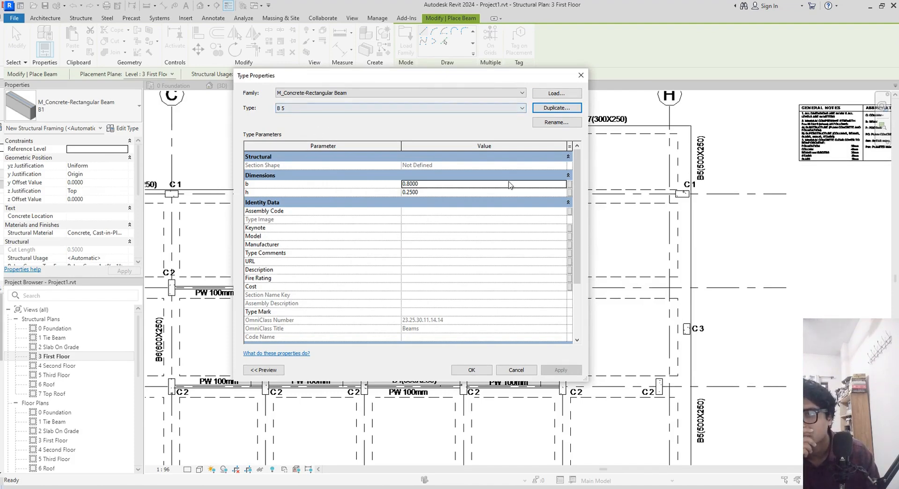
click(440, 184)
text(0.5)
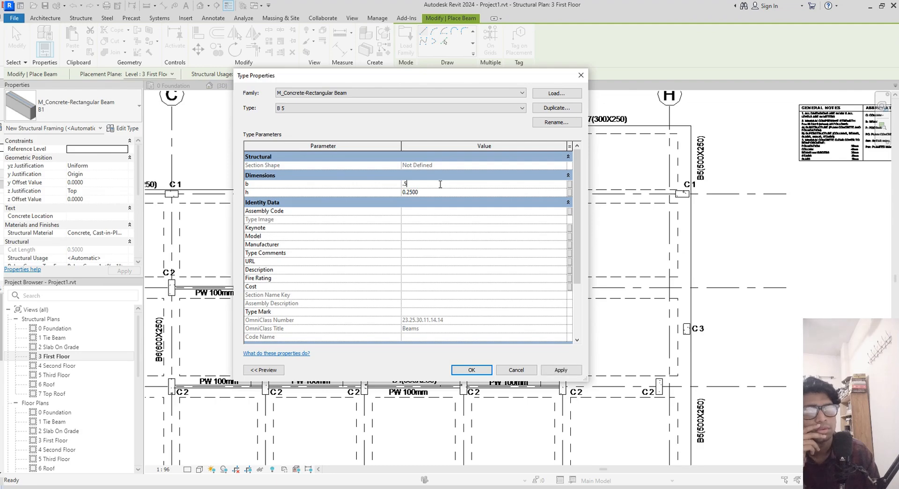
key(Return)
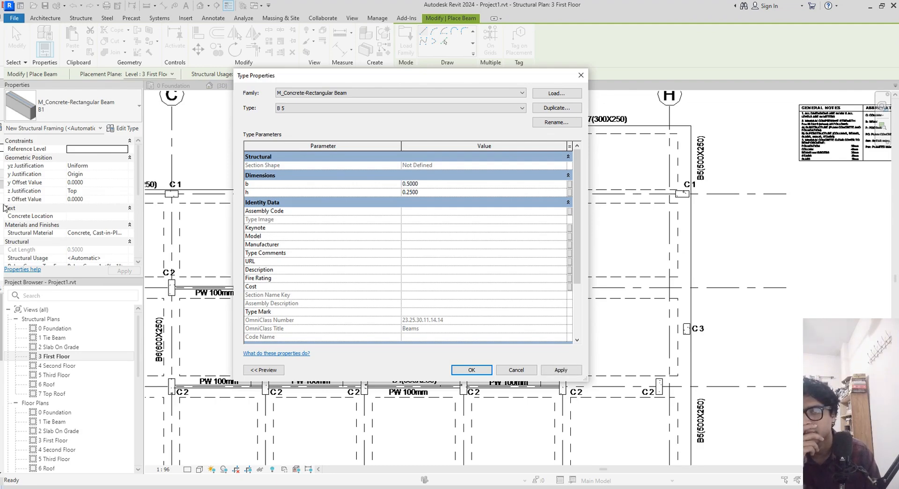
- Duplicate beam type B 5 as B 6 and set its width b to 0.6
click(556, 108)
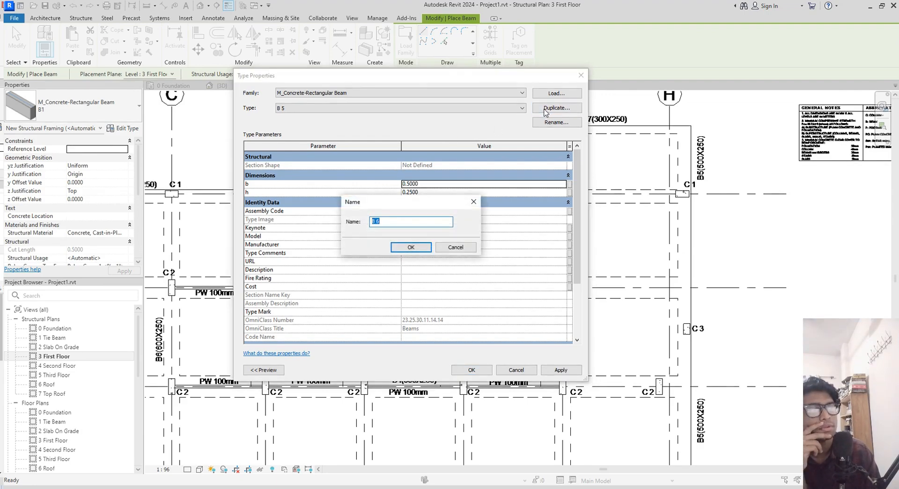
key(Return)
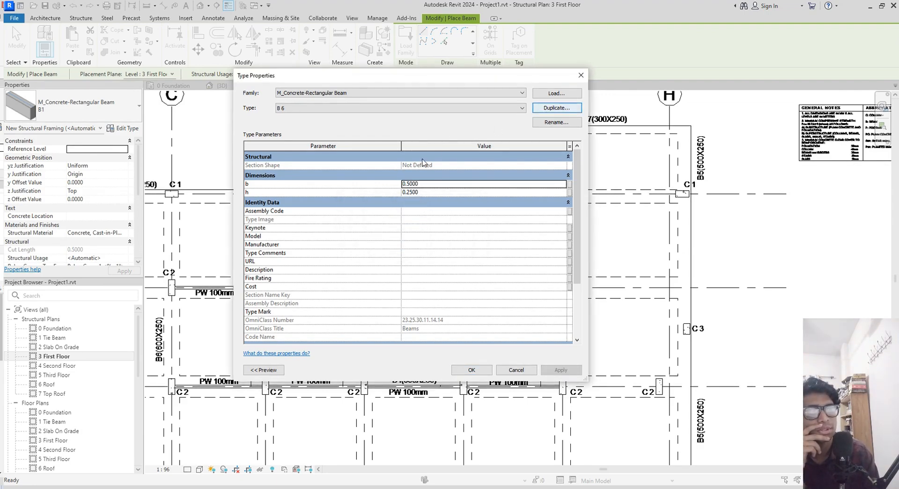
click(435, 184)
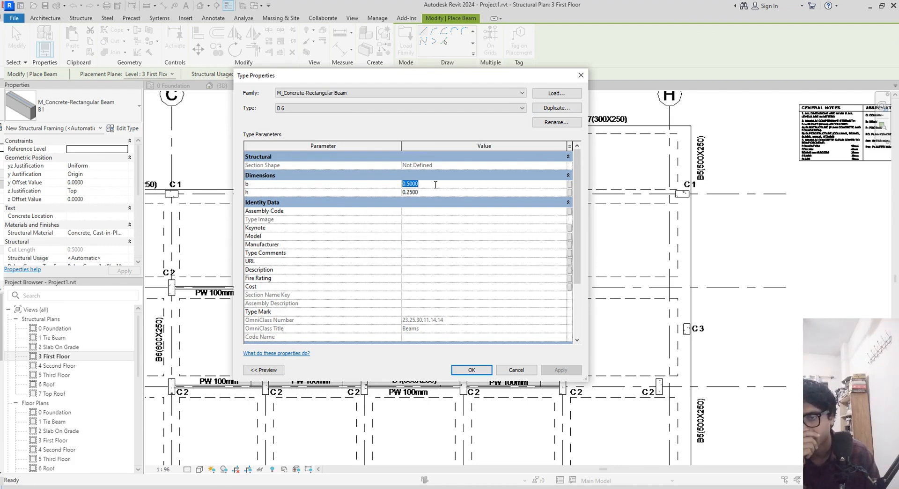
text(0.6)
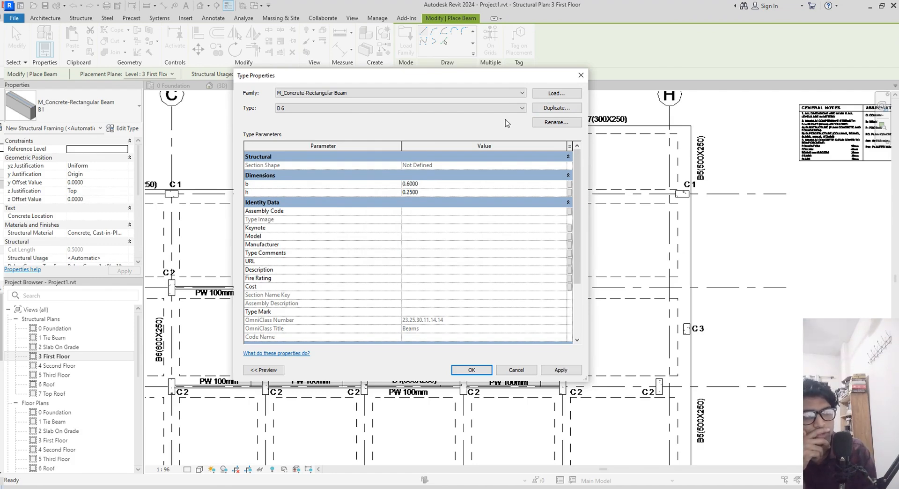
- Duplicate beam type B 6 as B 7 with width b 0.3 and accept the new beam types
click(557, 107)
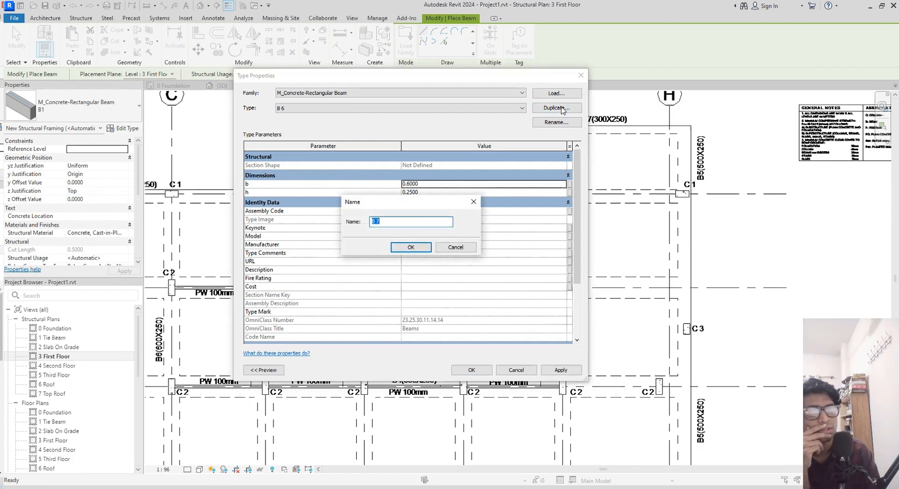
click(410, 247)
click(429, 184)
text(.3)
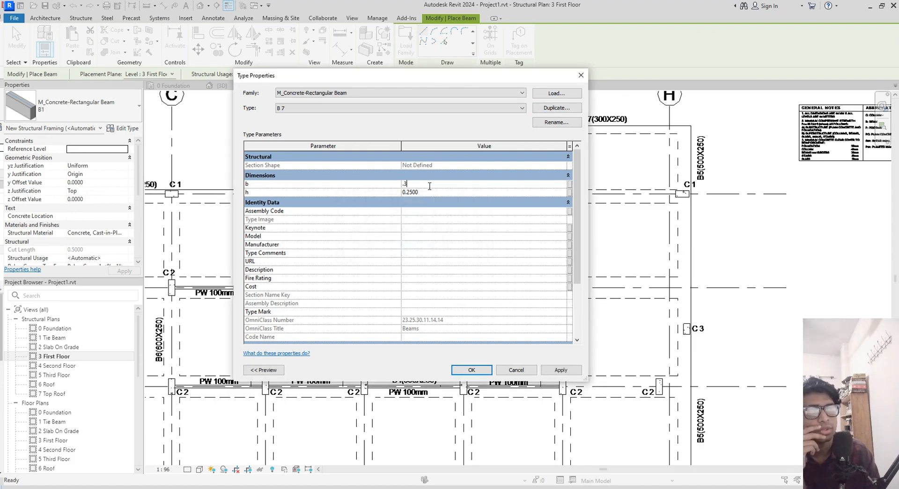
key(Return)
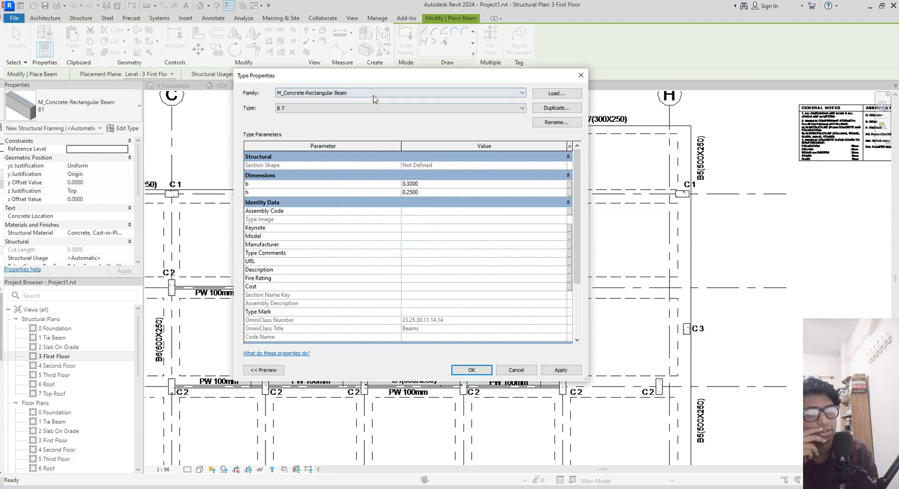
click(375, 109)
click(375, 109)
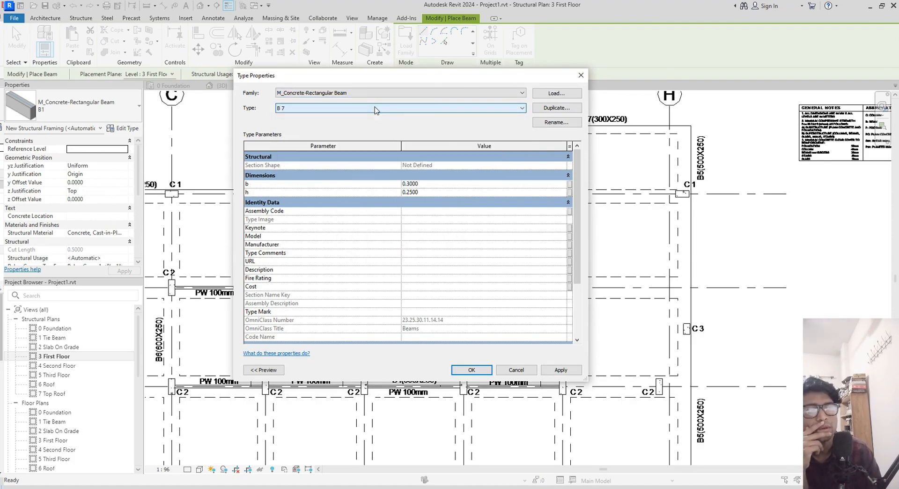
click(471, 369)
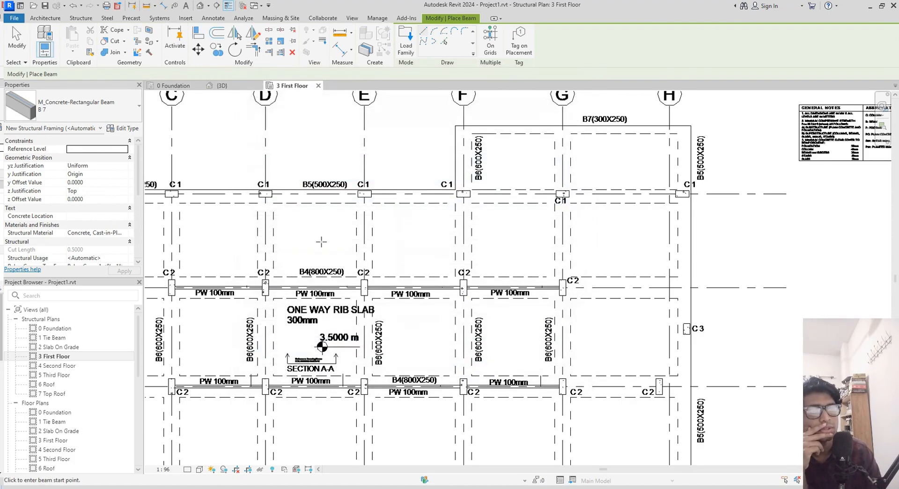
- Place two type B beams by picking the drawing lines along the right and upper edges of the elevator pit
scroll(248, 220, up, 5)
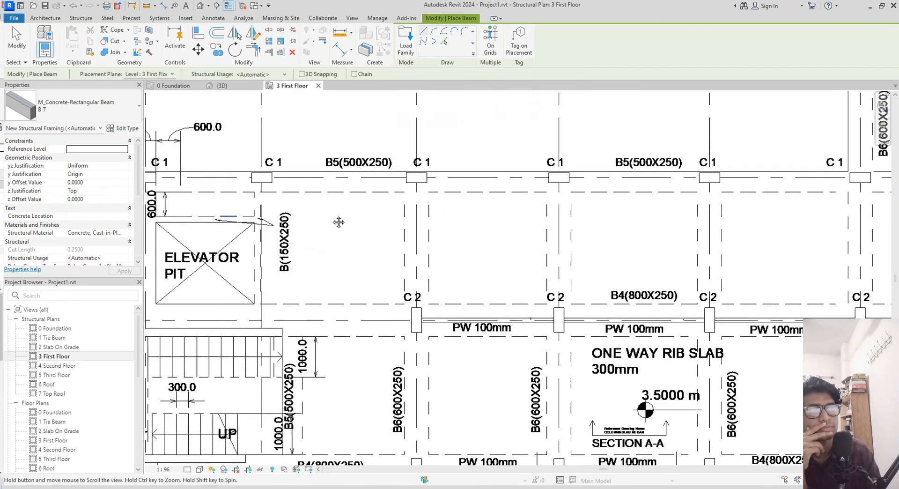
scroll(337, 220, up, 2)
scroll(359, 201, up, 2)
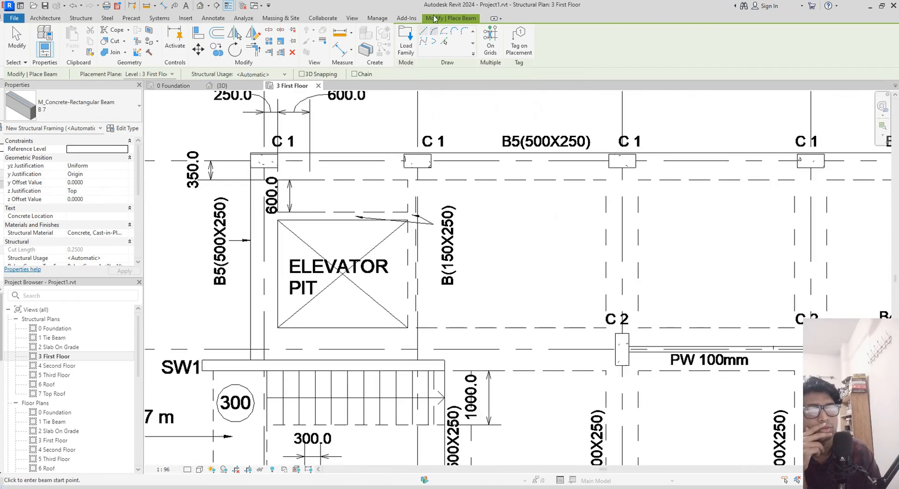
click(445, 43)
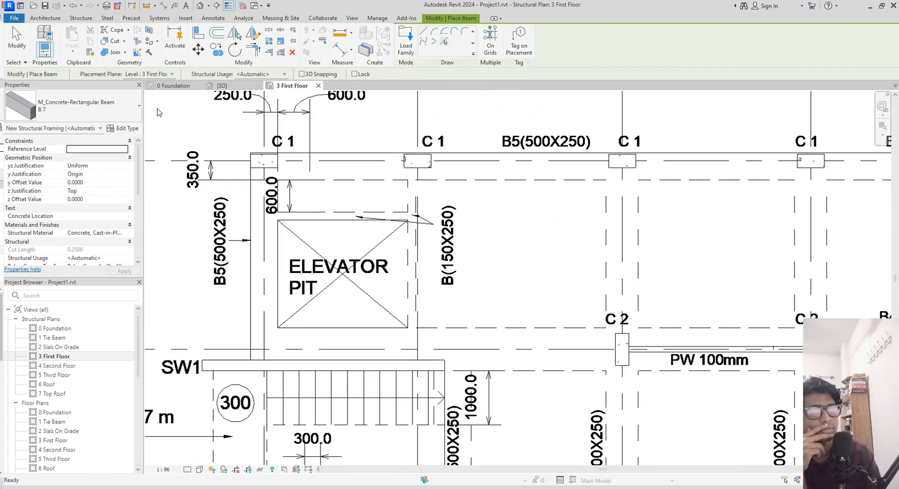
click(115, 107)
click(40, 184)
scroll(386, 225, up, 2)
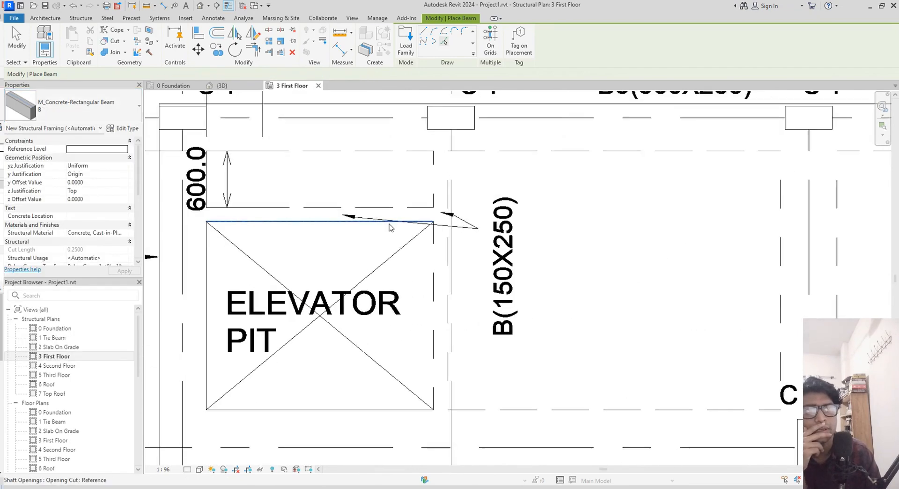
scroll(411, 239, up, 2)
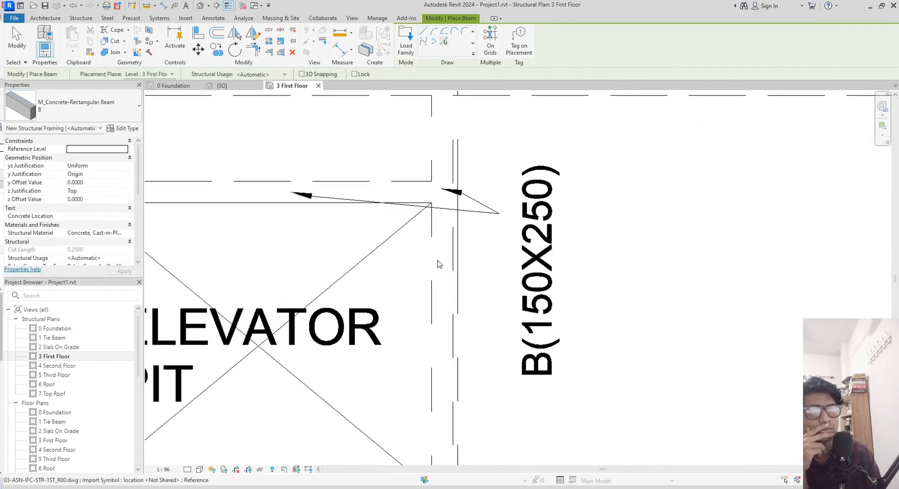
scroll(437, 261, up, 2)
middle_drag(434, 261, 426, 263)
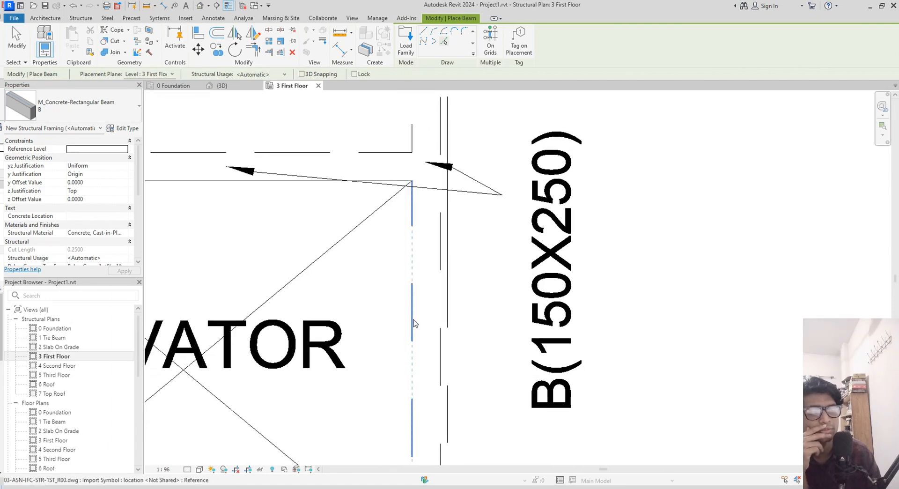
middle_drag(330, 290, 559, 298)
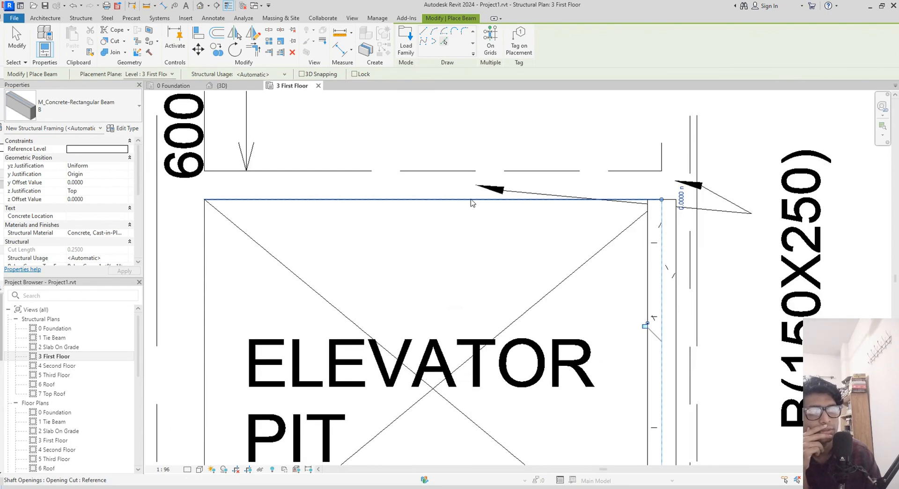
click(471, 201)
middle_drag(468, 225, 463, 247)
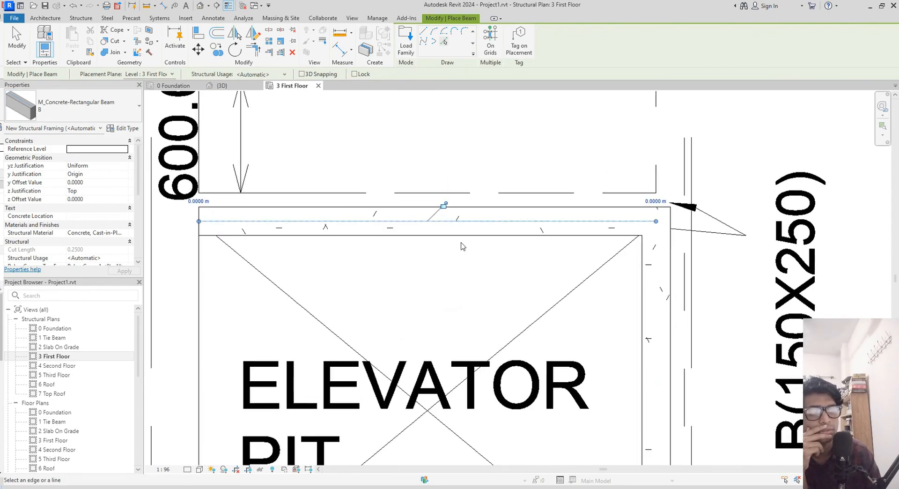
- Finish placing beams and move the beam above the elevator pit up so its outer edge lies on the drawing line
key(Escape)
key(Escape)
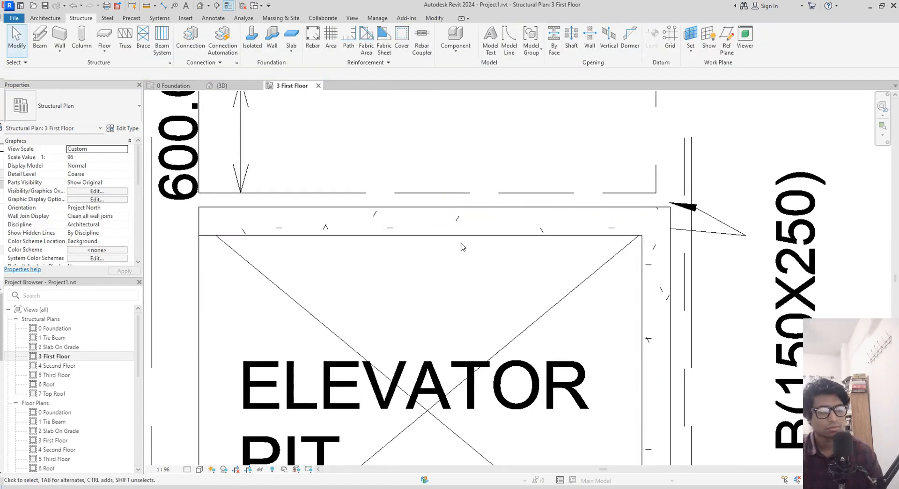
click(478, 209)
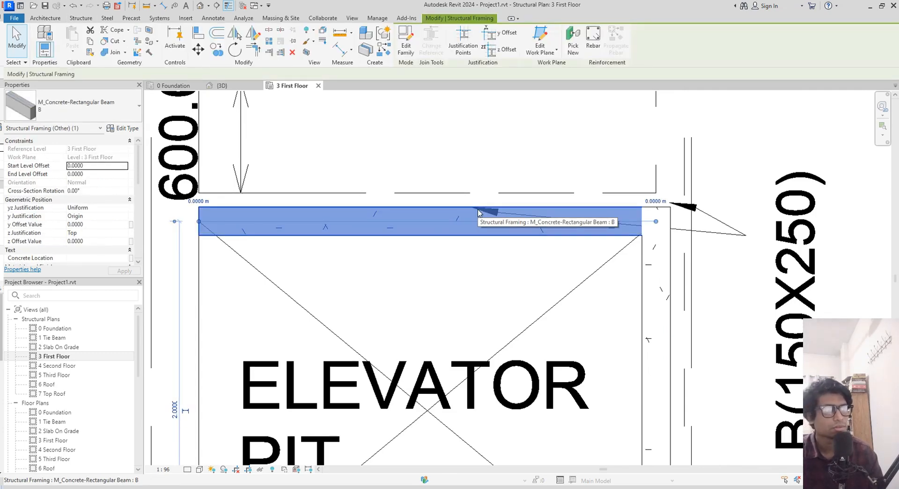
key(v)
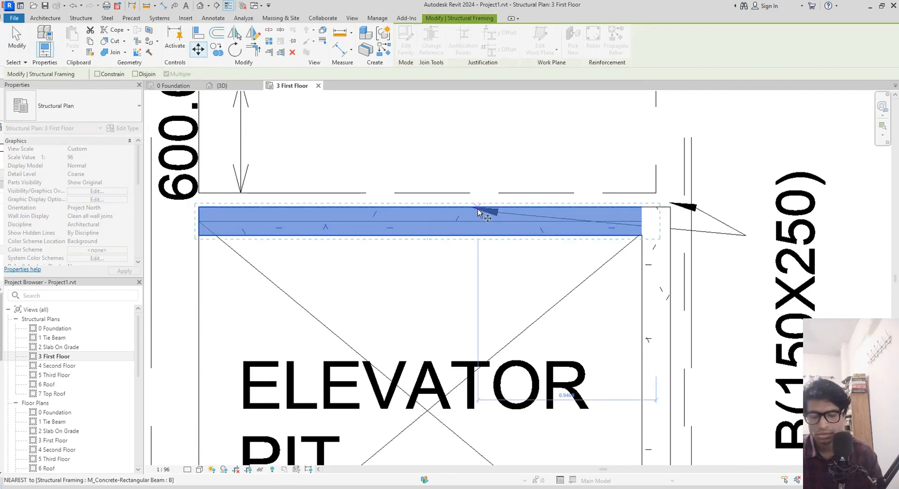
click(420, 208)
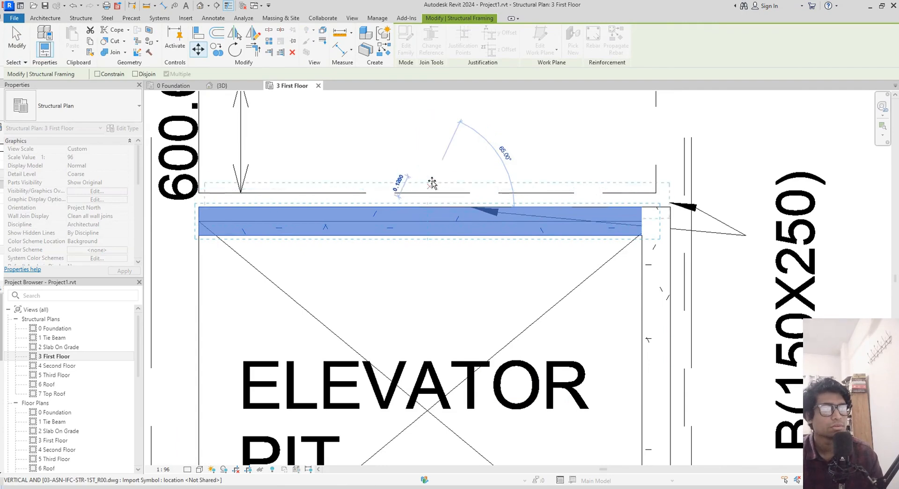
click(423, 190)
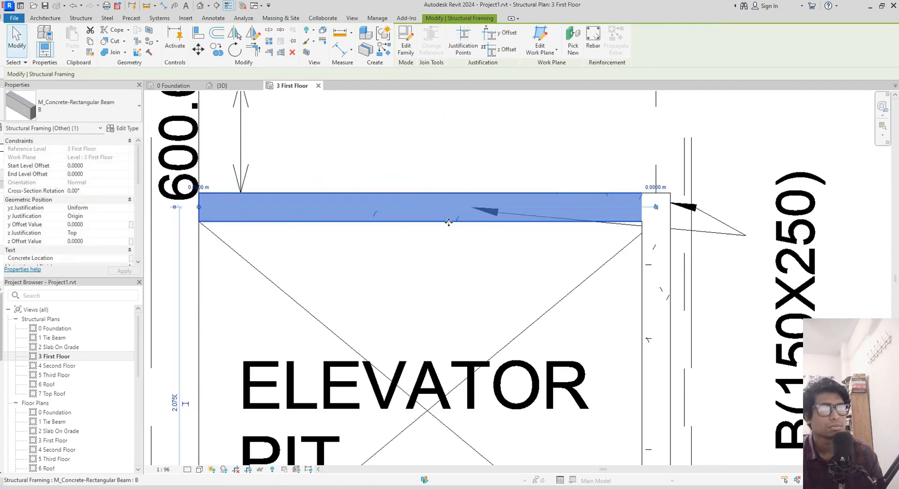
- Move the beam on the elevator pit's right side outward so its outer face aligns with the drawing's dashed line
middle_drag(391, 185, 215, 26)
click(536, 236)
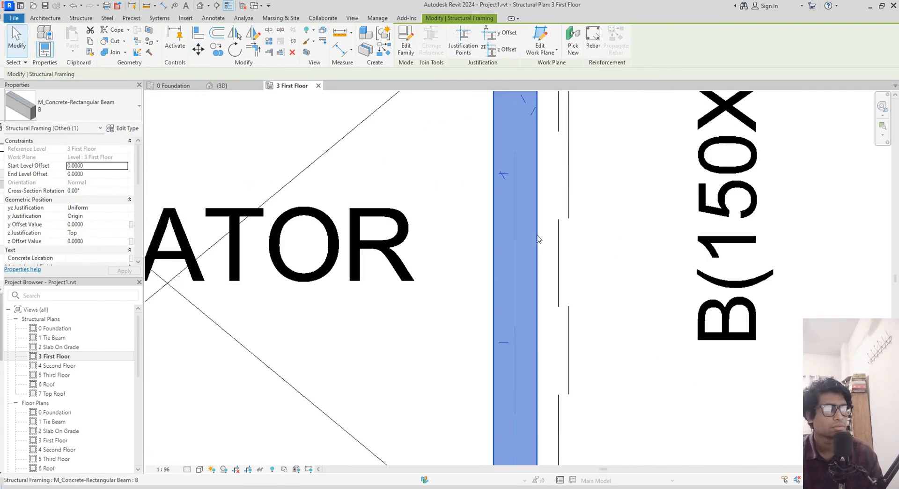
middle_drag(605, 177, 571, 272)
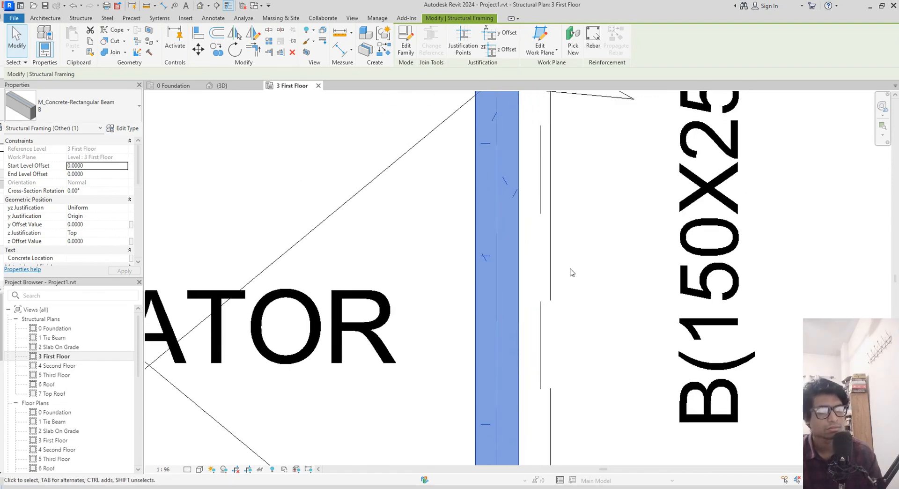
key(m)
key(v)
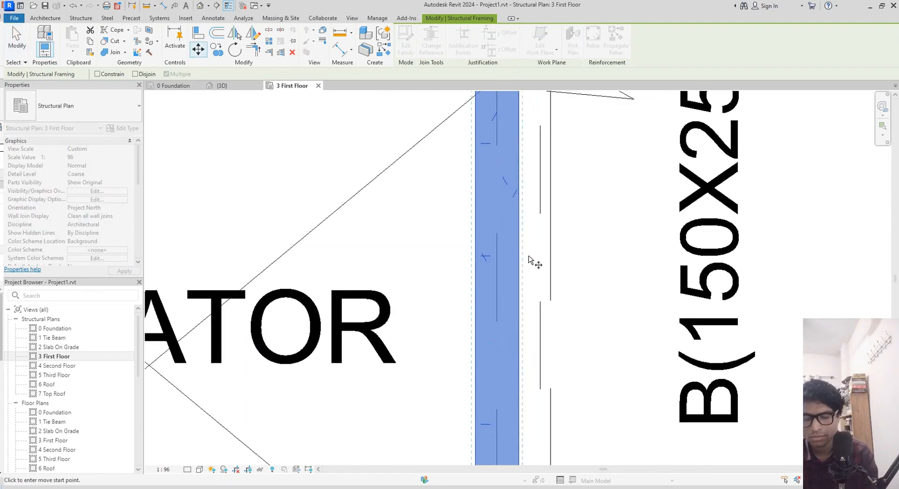
click(521, 353)
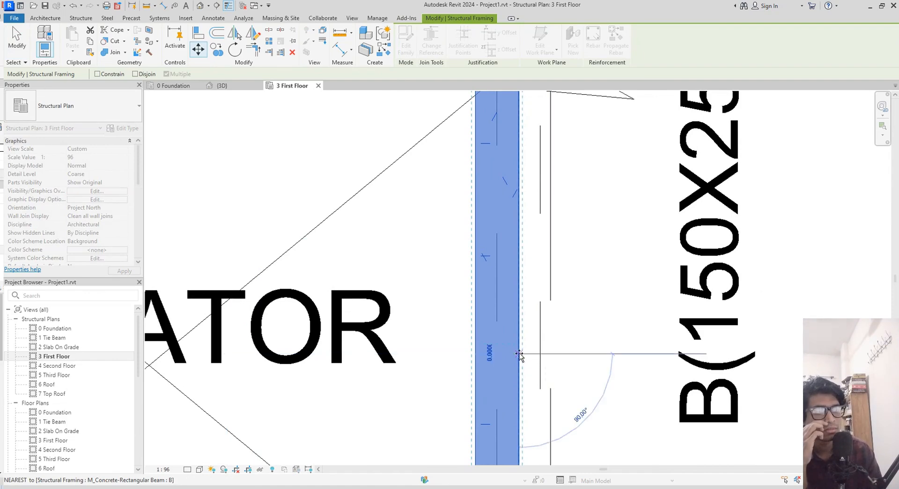
click(541, 354)
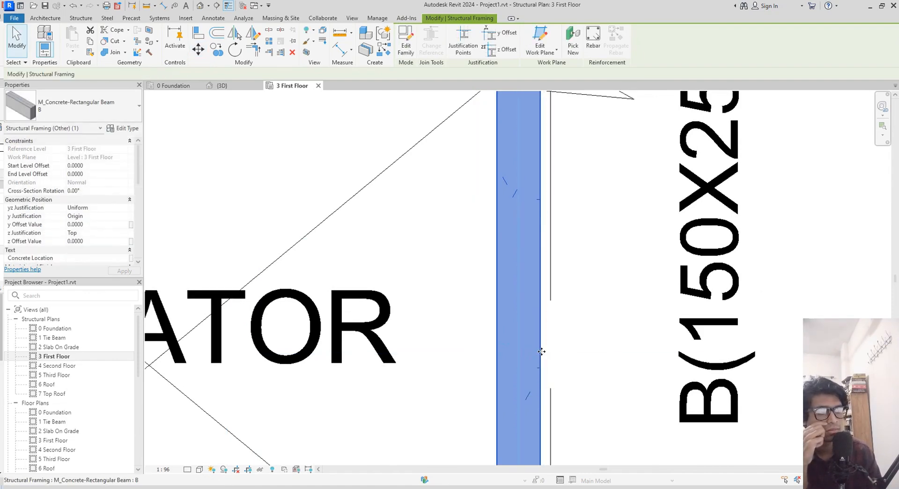
scroll(495, 319, down, 3)
scroll(495, 319, up, 2)
middle_drag(495, 320, 473, 323)
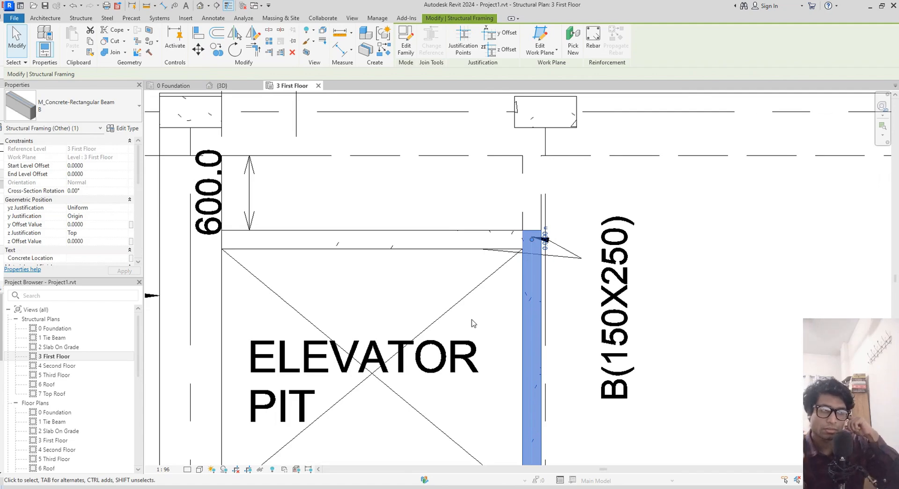
- Place a type B 5 beam by picking the centre line of grid 1 through the C 1 columns
middle_drag(731, 341, 707, 260)
scroll(706, 260, down, 1)
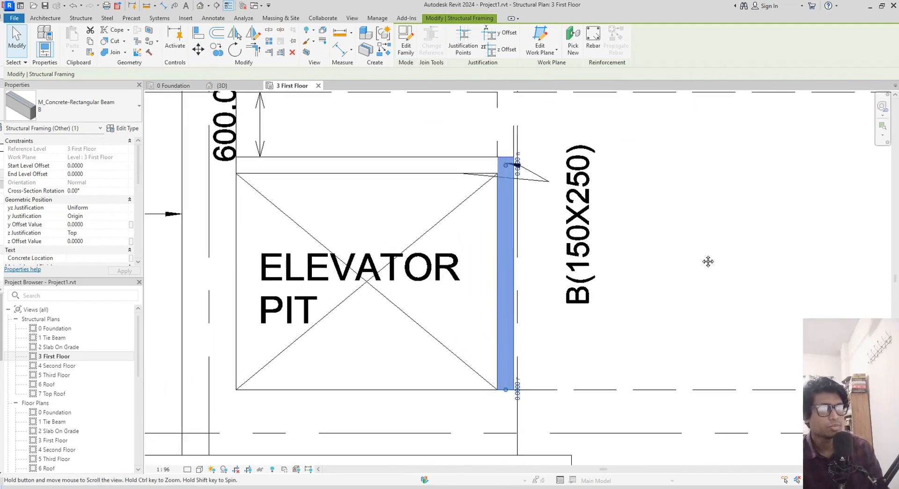
middle_drag(693, 289, 707, 318)
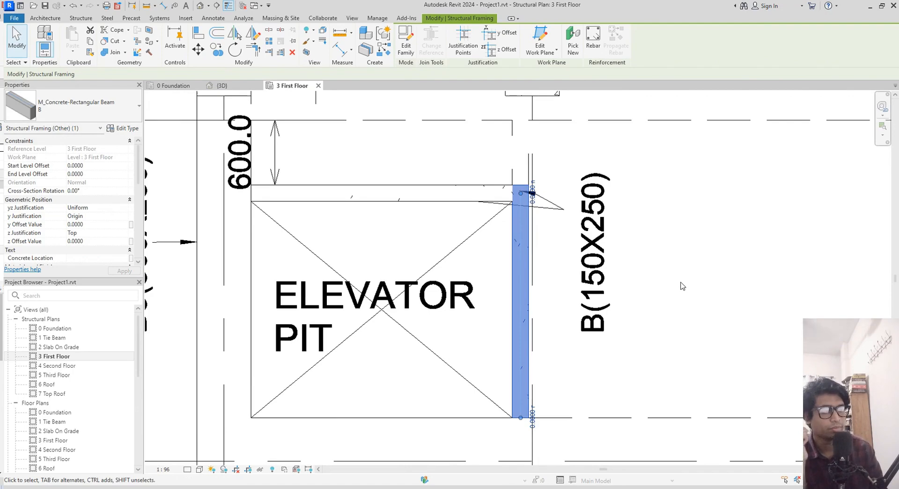
key(b)
key(m)
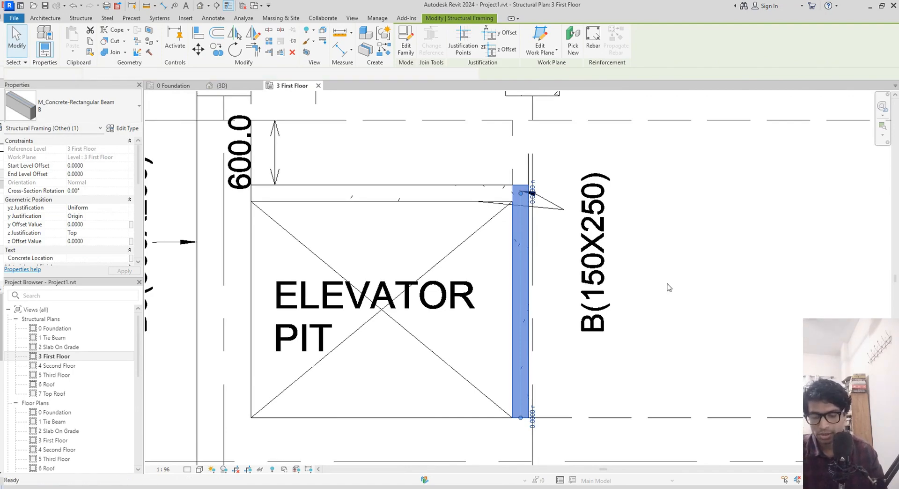
click(81, 104)
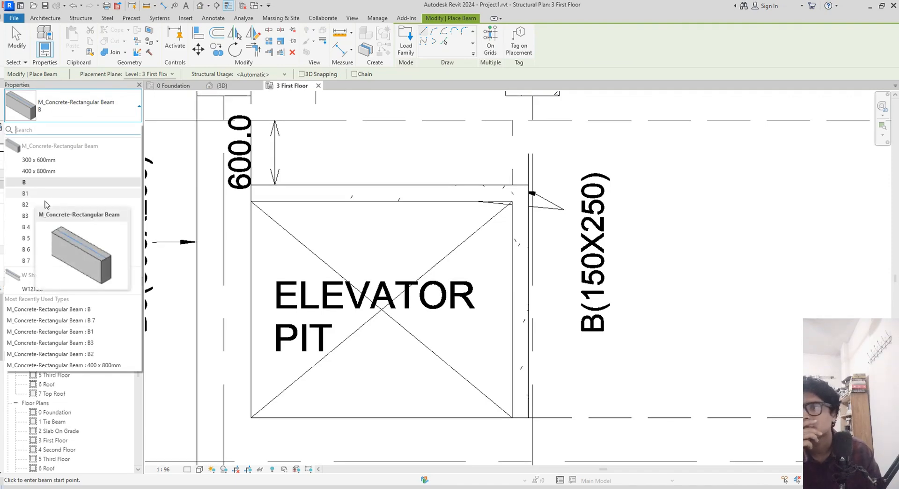
click(26, 238)
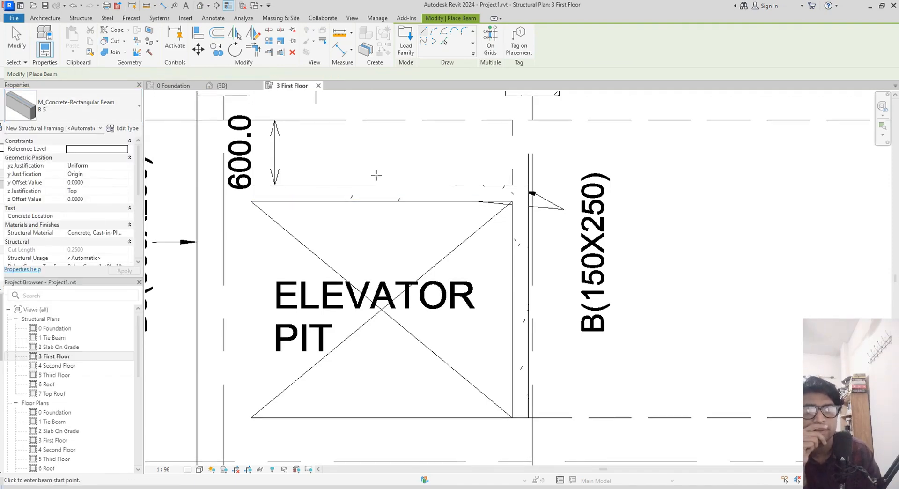
middle_drag(375, 174, 275, 286)
scroll(484, 208, down, 2)
middle_drag(484, 208, 437, 235)
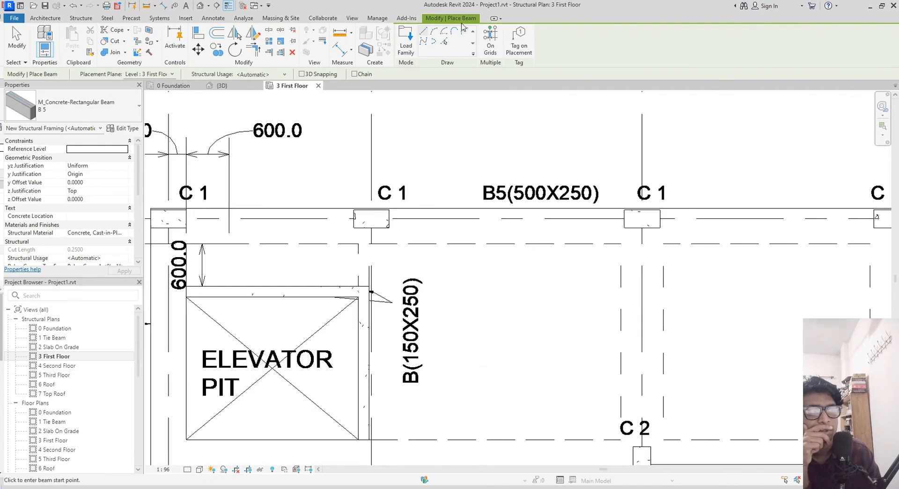
click(446, 46)
scroll(752, 237, down, 1)
middle_drag(690, 244, 483, 284)
scroll(539, 248, down, 2)
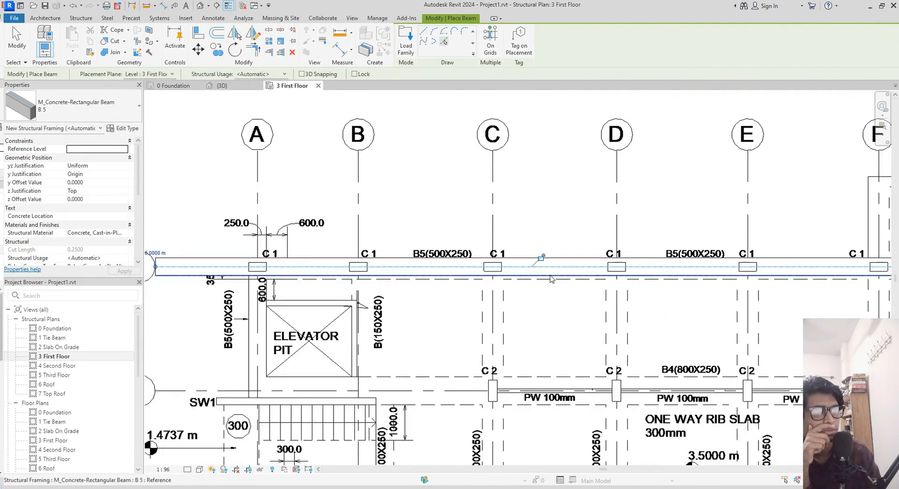
- Place type B 5 beams by picking the lines at the plan's right edge between grids 3 and 4 and along grid 4
middle_drag(608, 273, 81, 169)
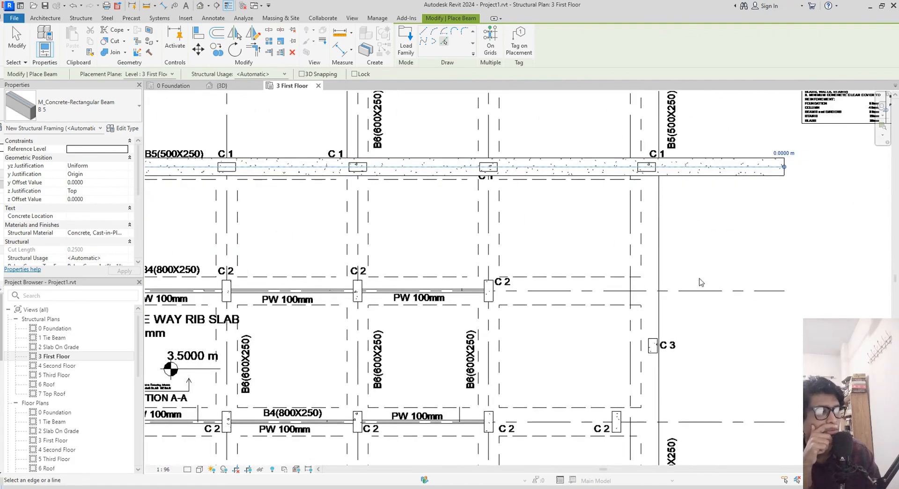
middle_drag(701, 282, 669, 150)
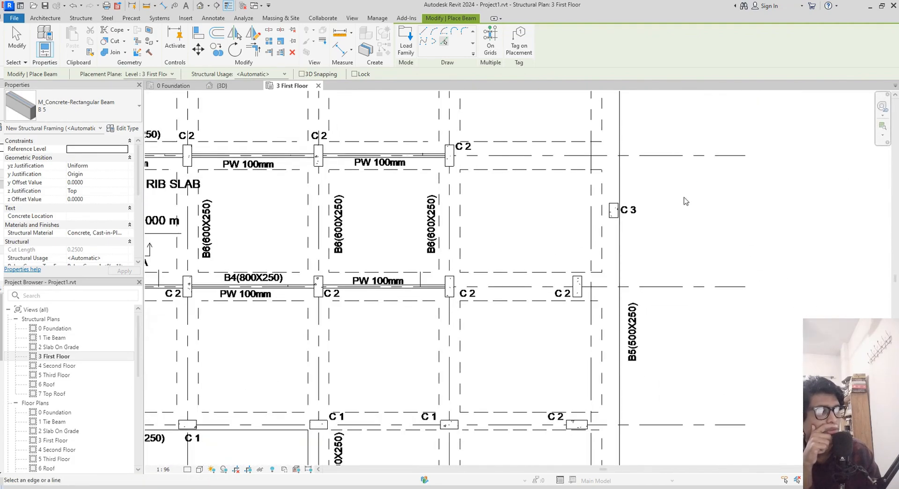
click(603, 359)
middle_drag(563, 363, 743, 225)
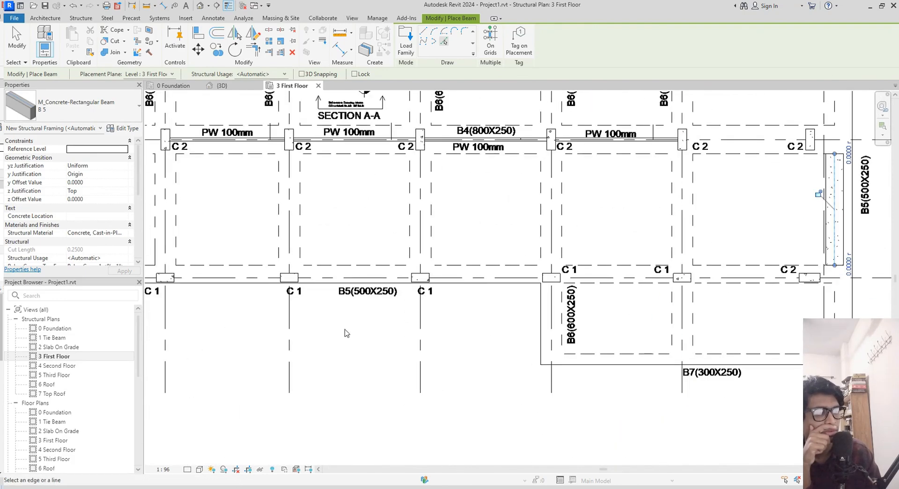
click(367, 278)
middle_drag(367, 278, 761, 300)
scroll(627, 240, up, 2)
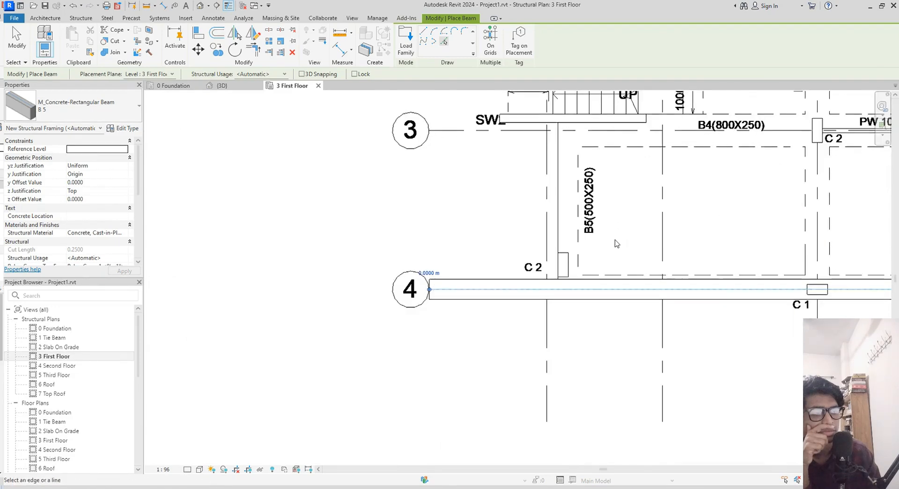
- Place type B 5 beams by picking the line between SW2 and column C 2 and the grid A line beside the elevator pit
click(552, 241)
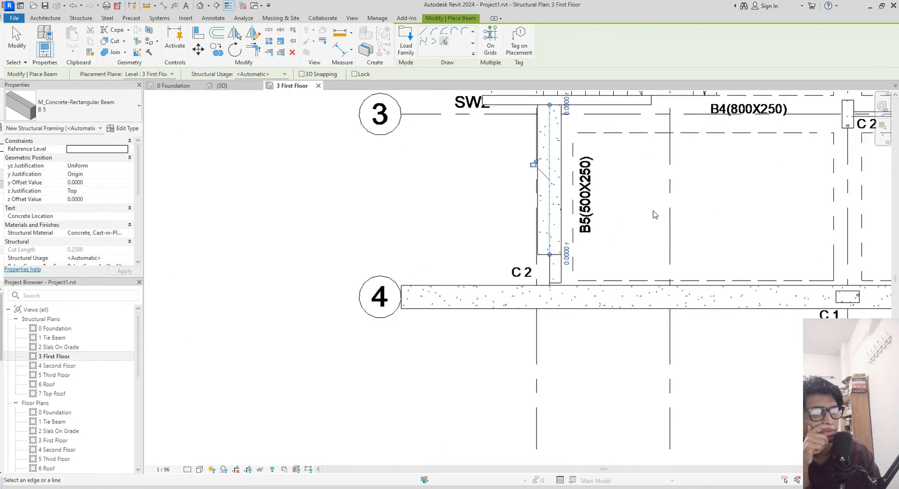
middle_drag(655, 215, 603, 465)
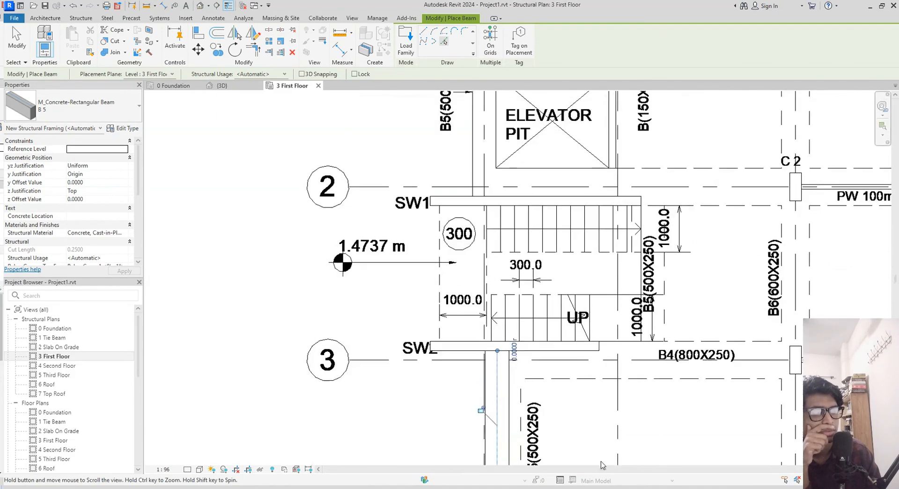
scroll(496, 197, down, 2)
scroll(493, 187, up, 3)
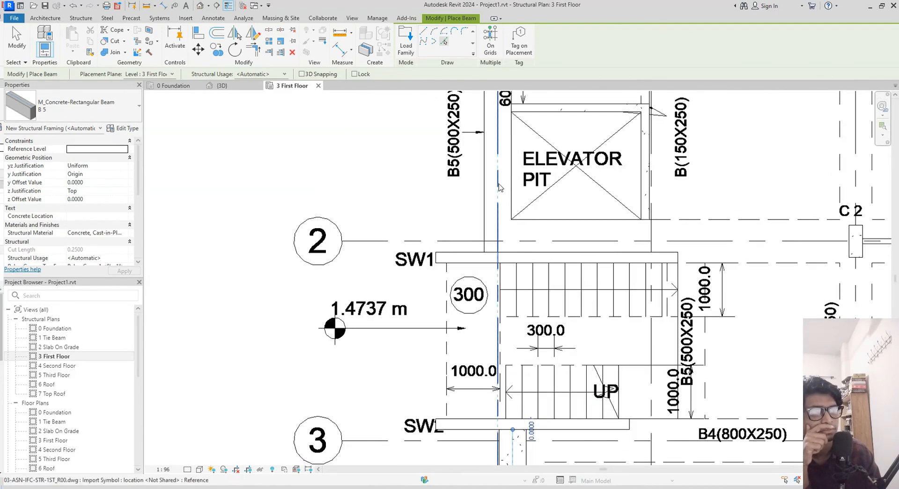
click(500, 187)
scroll(501, 190, down, 2)
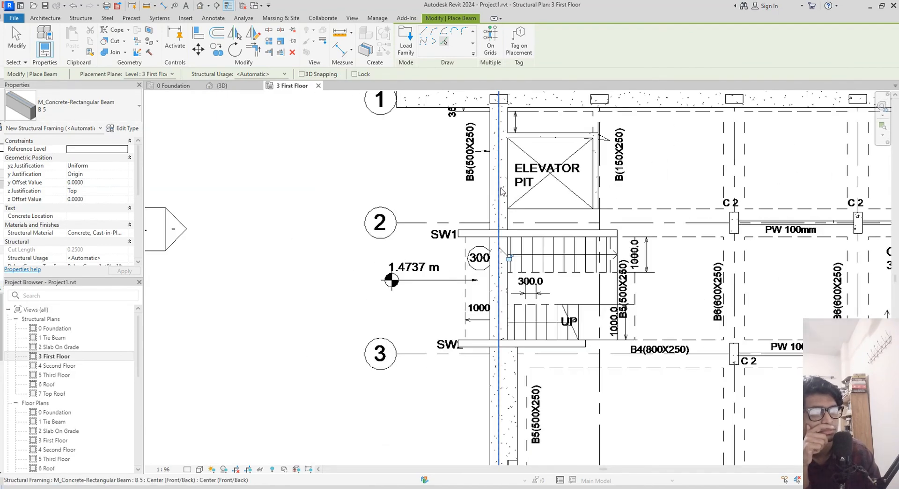
middle_drag(502, 197, 513, 152)
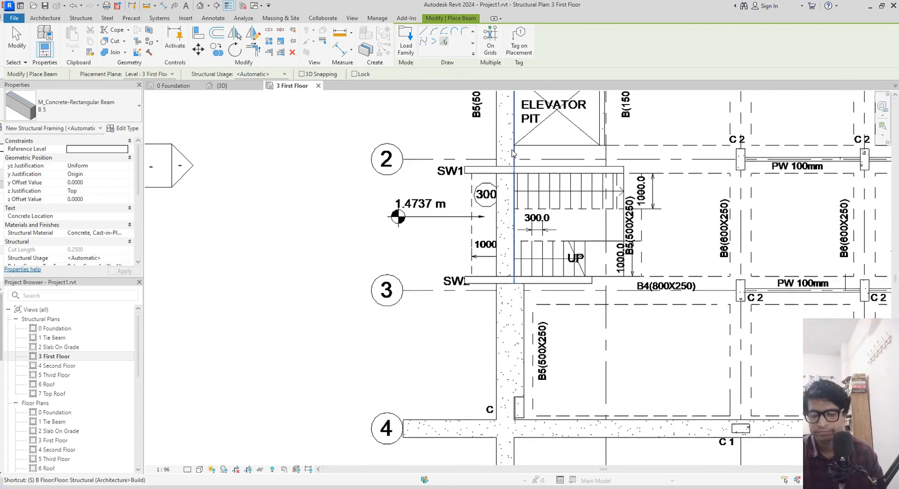
- Split the grid A beam just above shear wall SW1 and delete the segment running down past the stairs
key(l)
scroll(512, 152, up, 3)
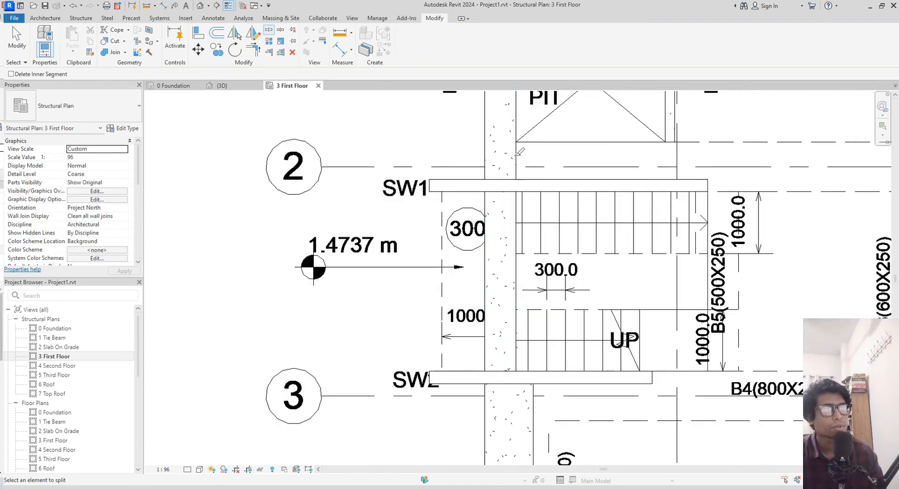
key(Escape)
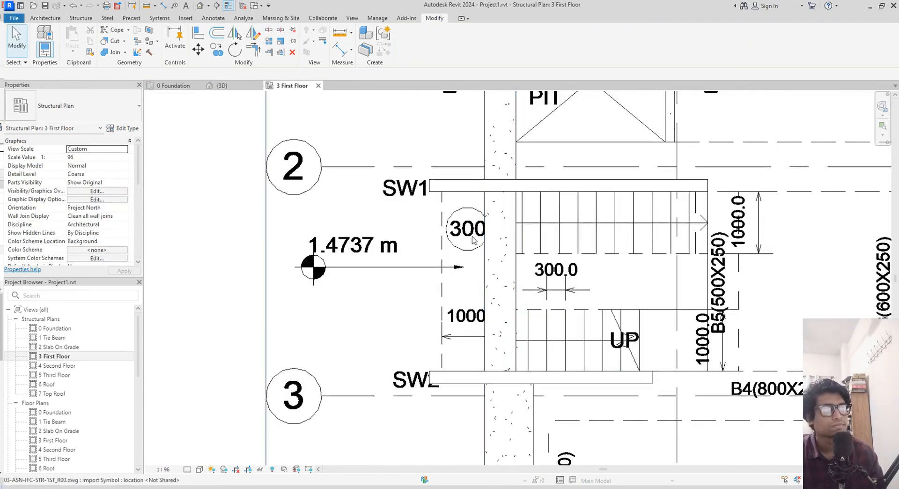
click(491, 216)
scroll(529, 174, up, 2)
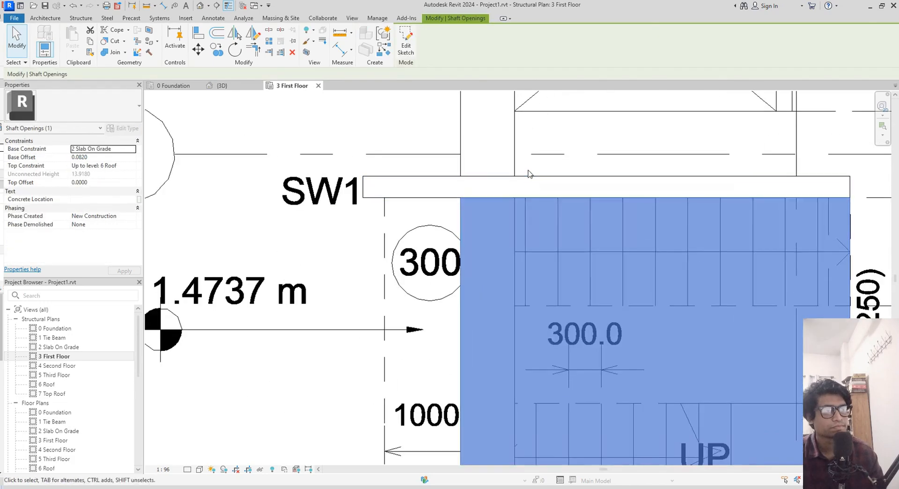
key(Escape)
click(515, 166)
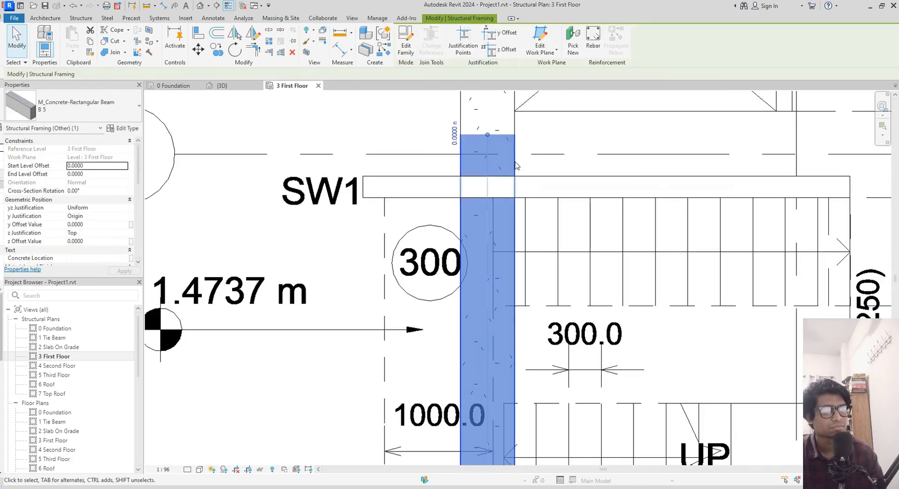
key(Escape)
scroll(543, 156, down, 2)
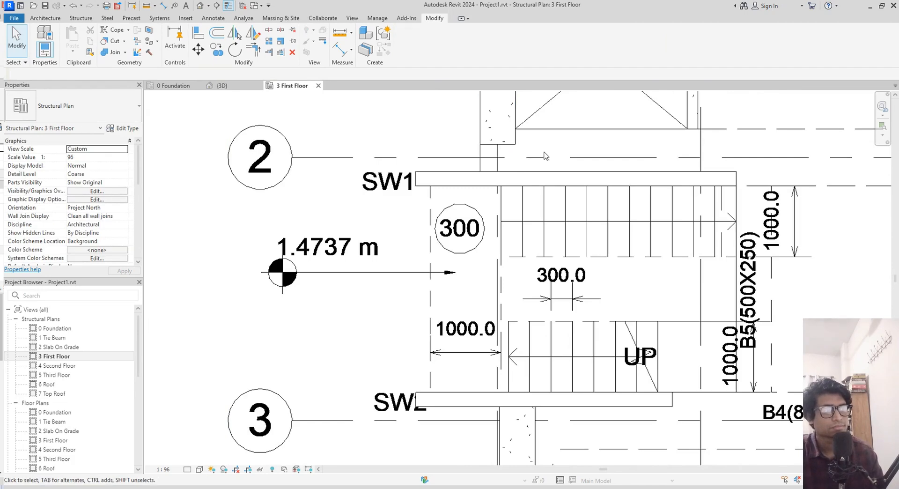
- Move the grid 1 beam down so its lower edge aligns with the dashed beam line above the elevator pit
scroll(521, 154, down, 3)
middle_drag(520, 186, 516, 312)
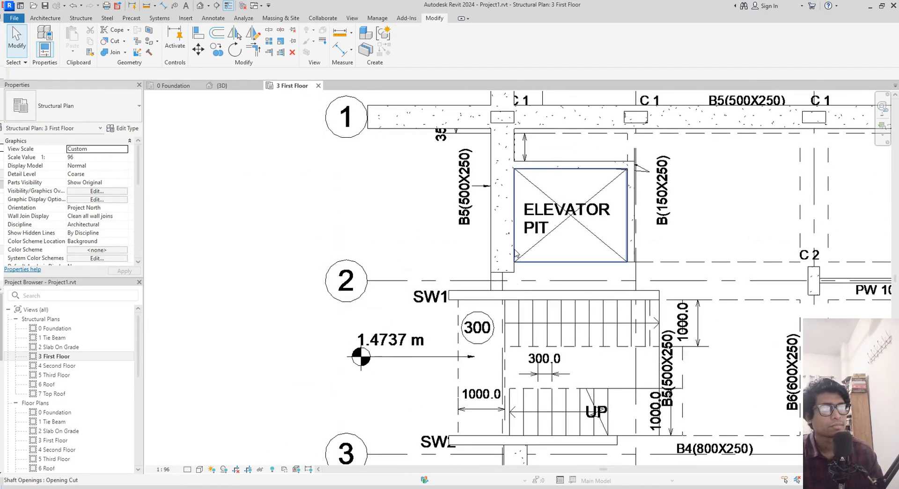
scroll(516, 254, up, 1)
middle_drag(594, 104, 553, 179)
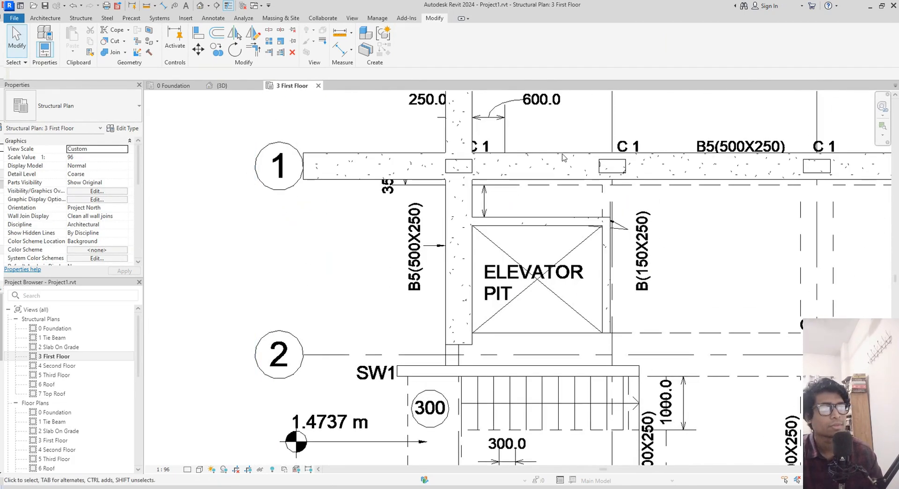
click(553, 179)
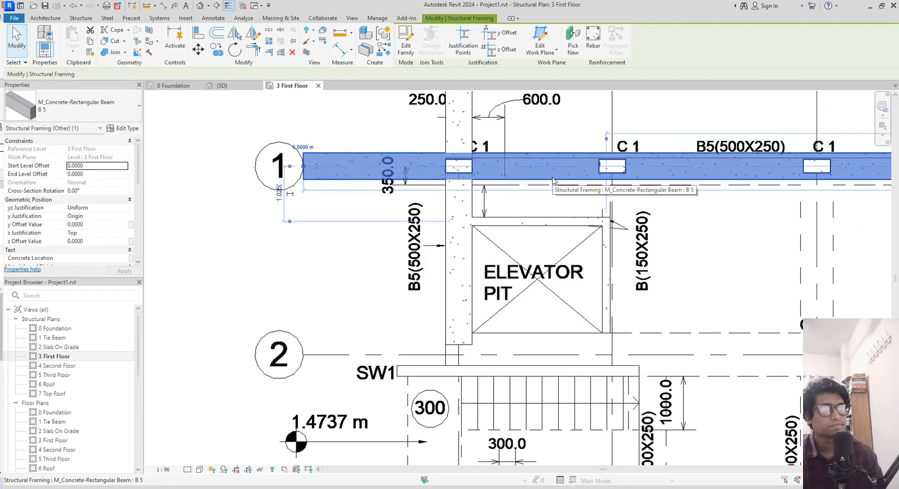
key(m)
key(v)
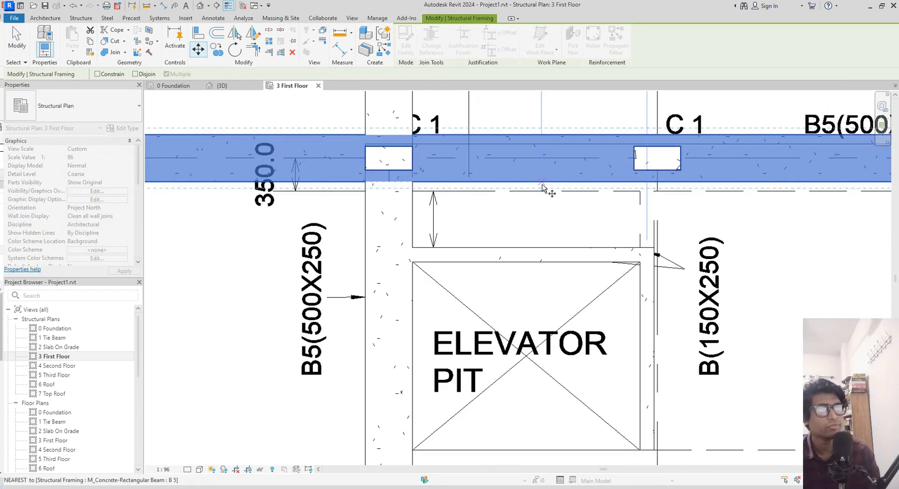
click(541, 184)
click(542, 191)
scroll(554, 205, down, 3)
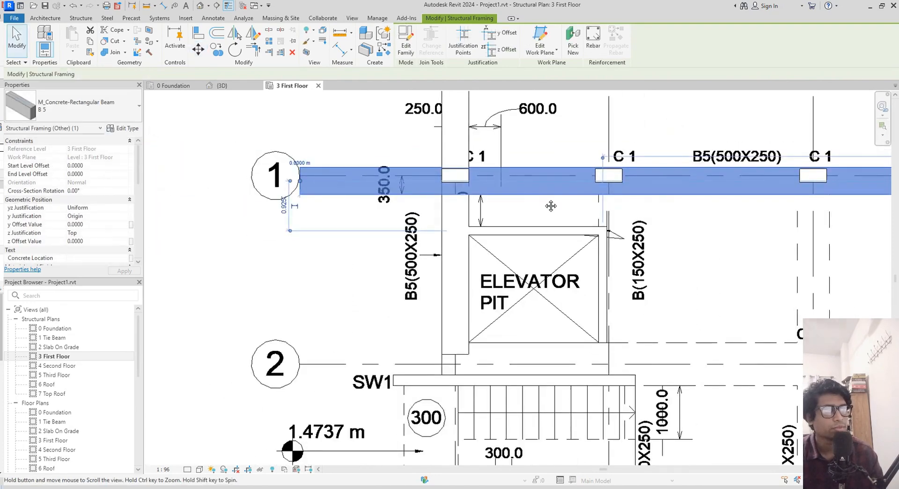
- Move the grid A beam between SW2 and column C 2 outward so its outer face aligns with the drawing's edge line
middle_drag(515, 421, 477, 129)
middle_drag(402, 379, 392, 260)
scroll(392, 260, up, 4)
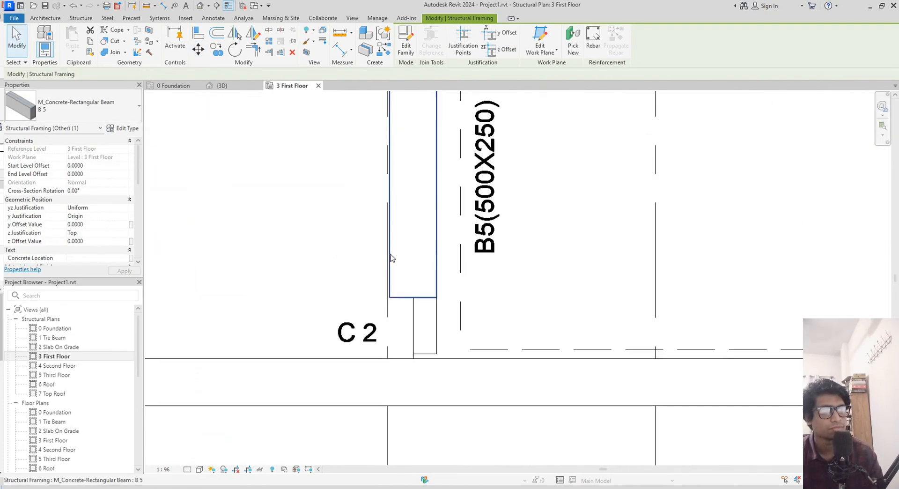
click(392, 262)
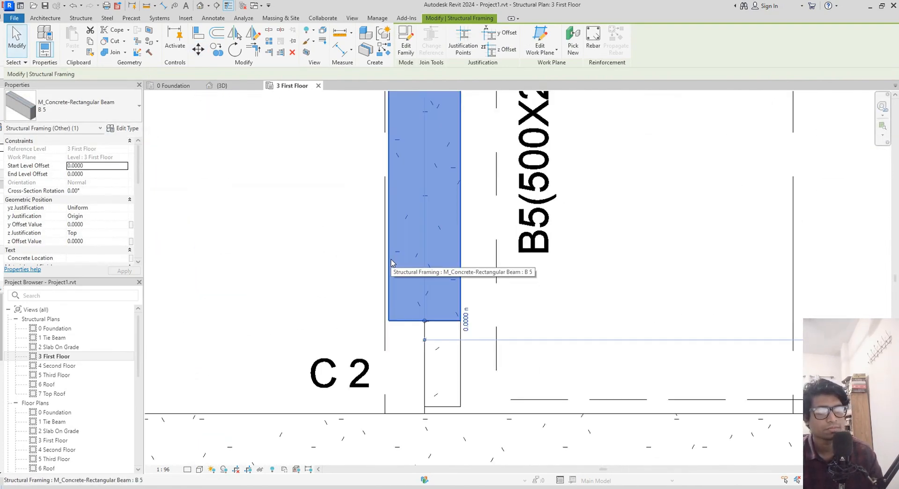
key(m)
key(v)
scroll(393, 260, up, 2)
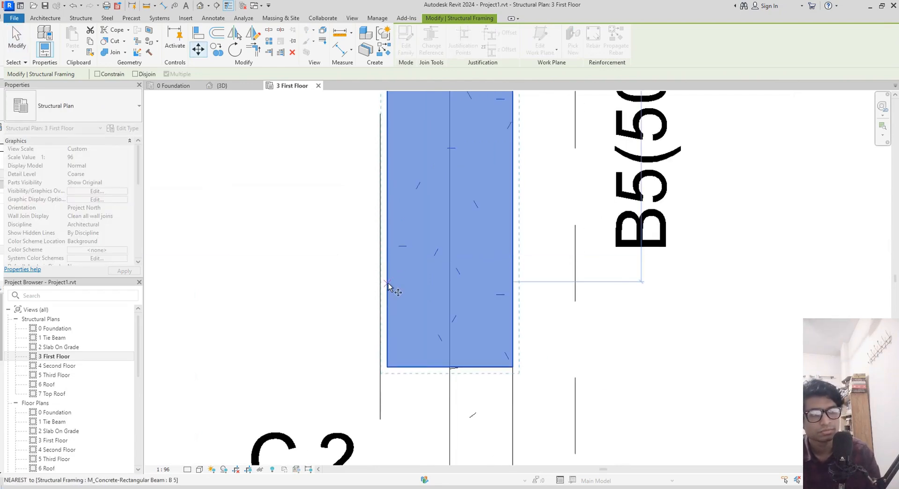
click(388, 284)
click(380, 284)
scroll(380, 281, down, 3)
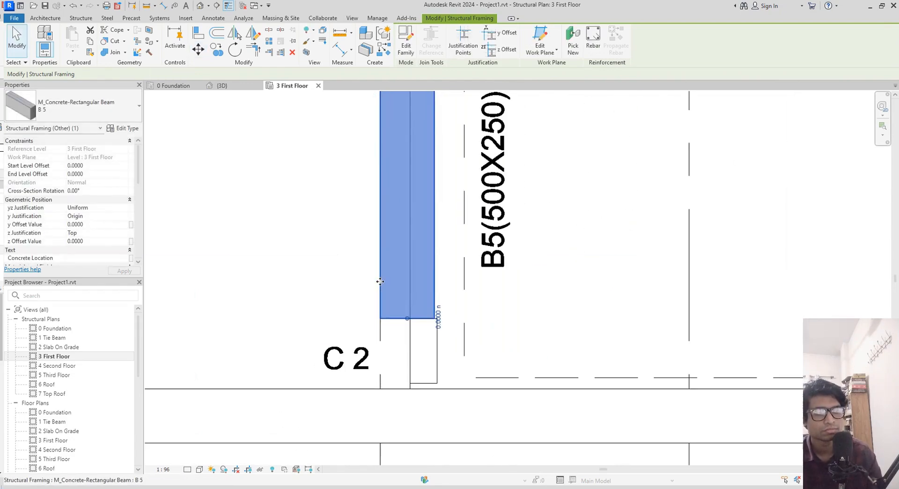
- Move the grid 4 beam up about 0.1 m so its inner edge meets the drawing's dashed beam line
middle_drag(415, 315, 387, 271)
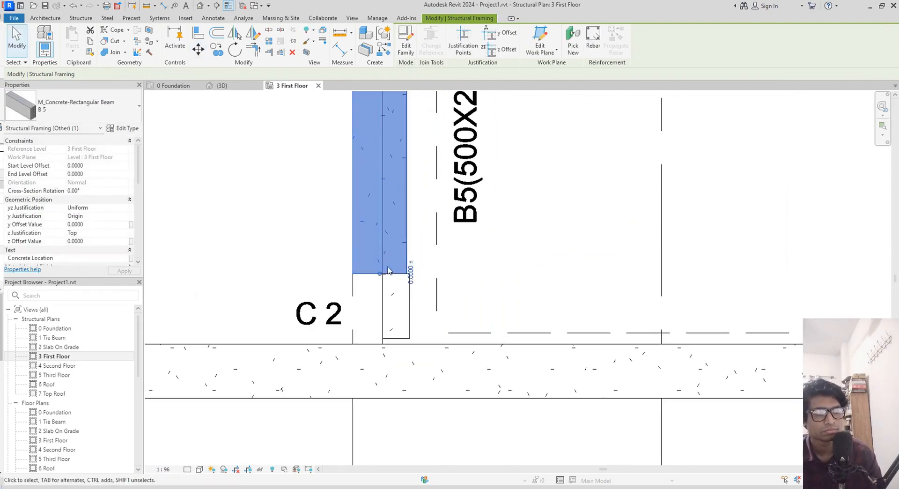
click(527, 349)
key(m)
key(v)
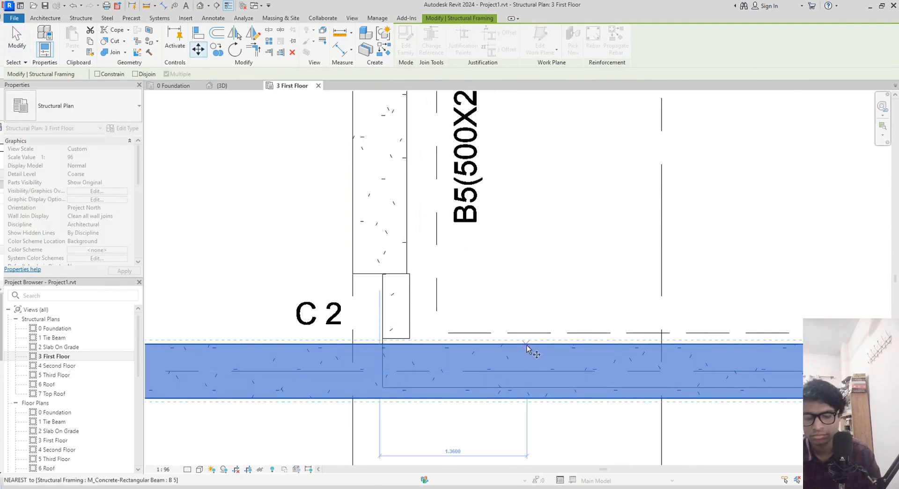
click(518, 343)
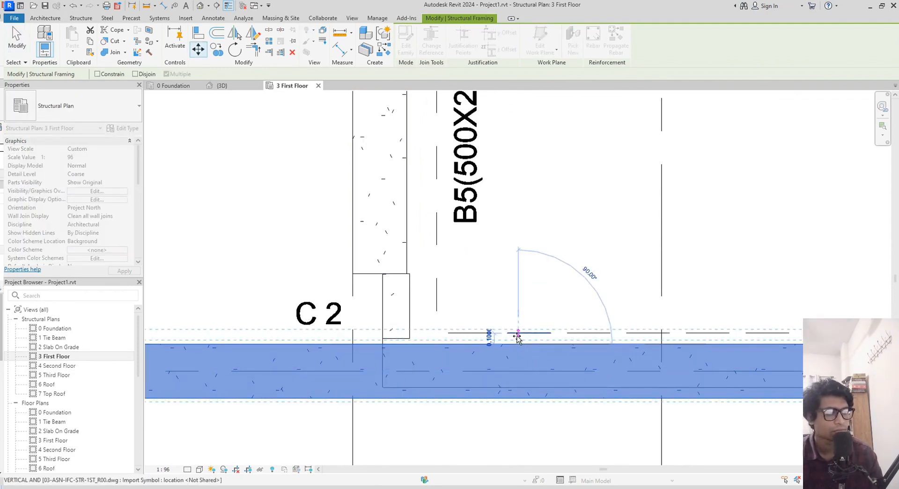
click(518, 332)
middle_drag(517, 333, 485, 357)
middle_drag(457, 261, 468, 278)
- Trim the lower grid A beam and the grid 4 beam into a corner at column C 2
key(t)
key(r)
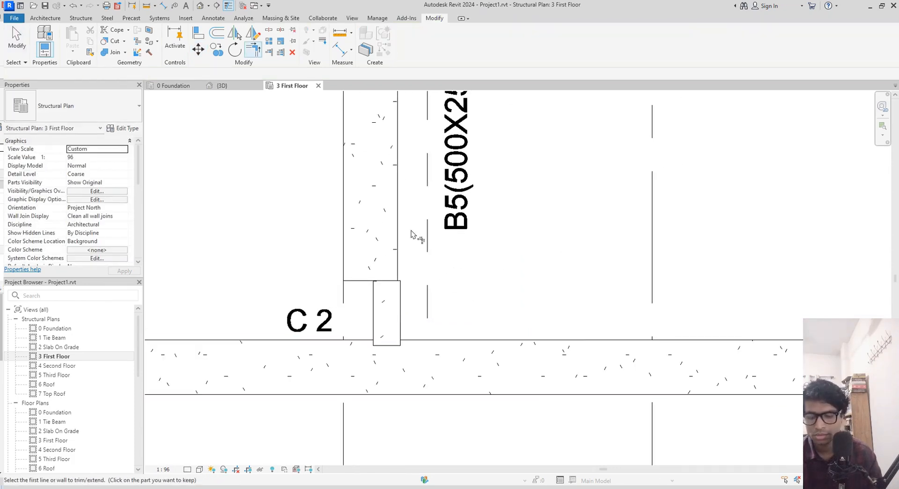
click(397, 250)
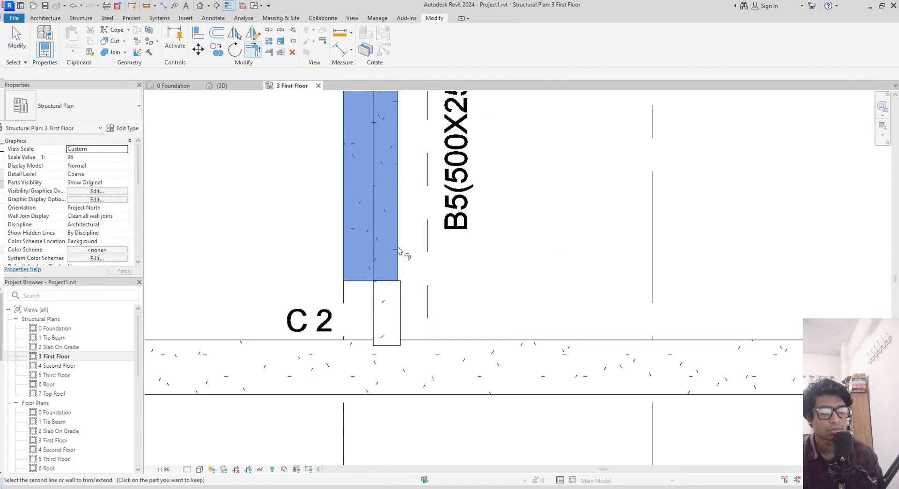
click(453, 345)
scroll(445, 309, down, 4)
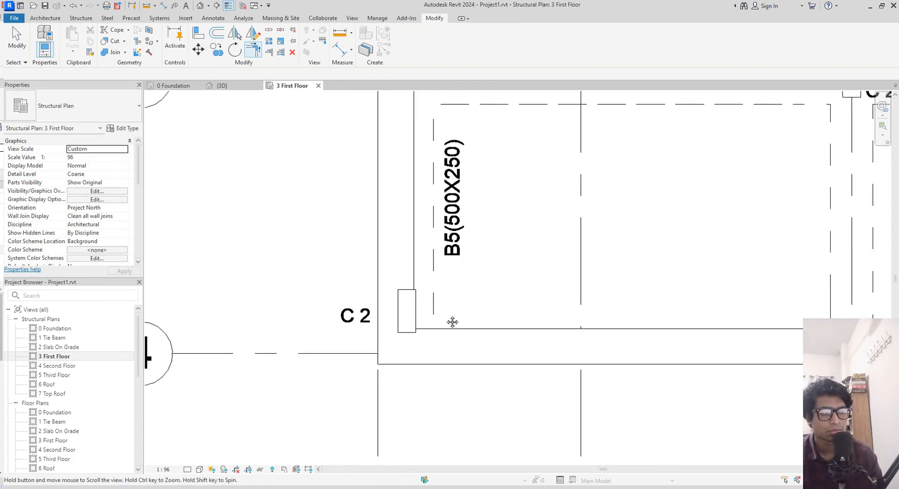
- Trim the grid 1 beam and the grid A beam beside the elevator pit into a corner at column C 1
middle_drag(464, 281, 482, 435)
middle_drag(484, 265, 504, 440)
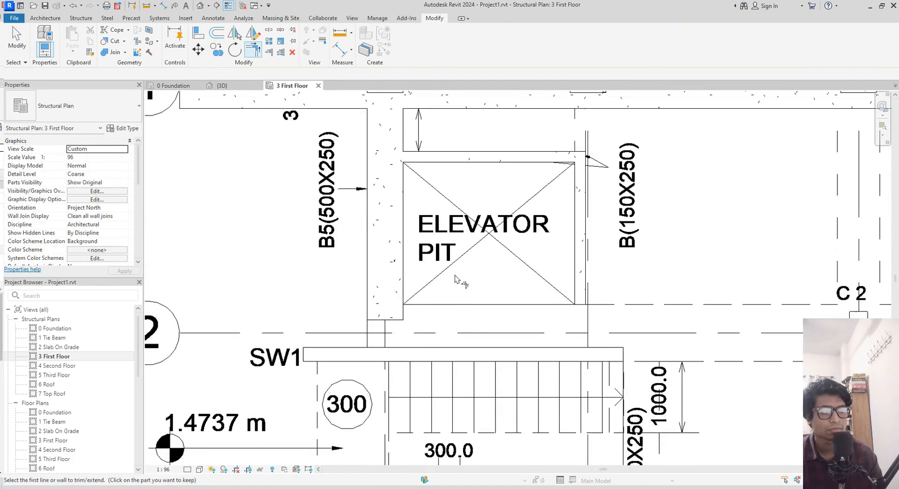
middle_drag(481, 309, 503, 431)
scroll(492, 245, up, 2)
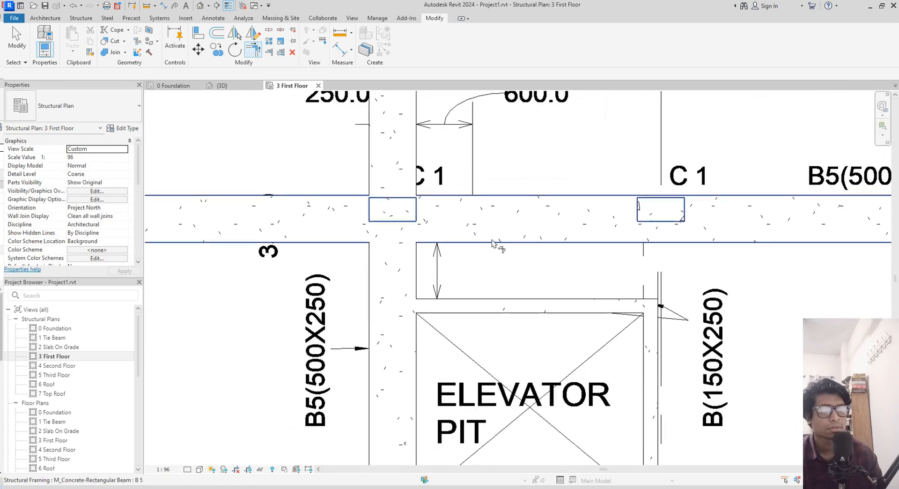
click(493, 245)
click(405, 277)
scroll(406, 277, down, 2)
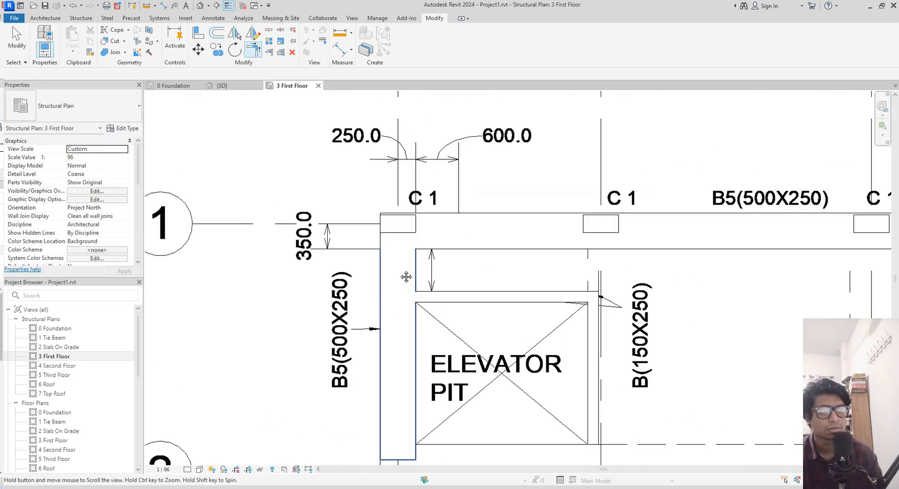
- Move the grid H side beam between grids 3 and 4 outward 0.25 m onto the drawing's outer edge line
middle_drag(405, 276, 299, 281)
scroll(437, 290, down, 1)
middle_drag(403, 292, 260, 273)
middle_drag(730, 245, 211, 254)
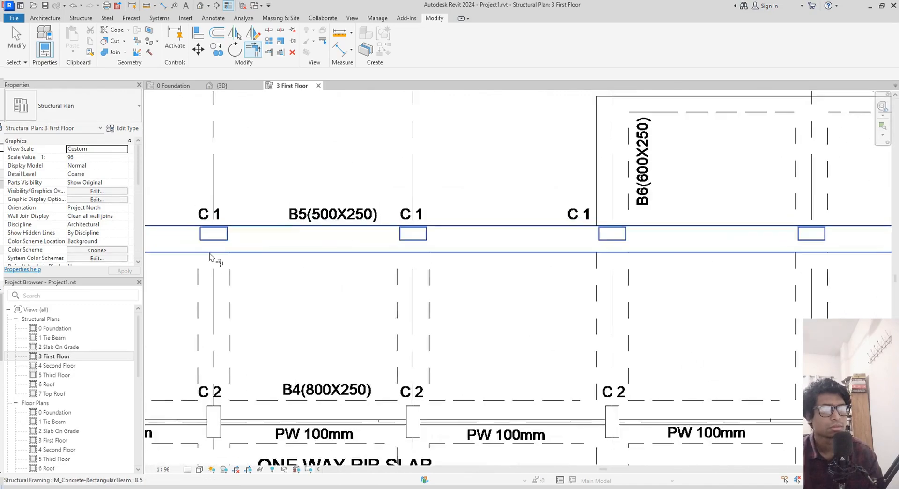
middle_drag(602, 256, 58, 271)
middle_drag(597, 280, 638, 195)
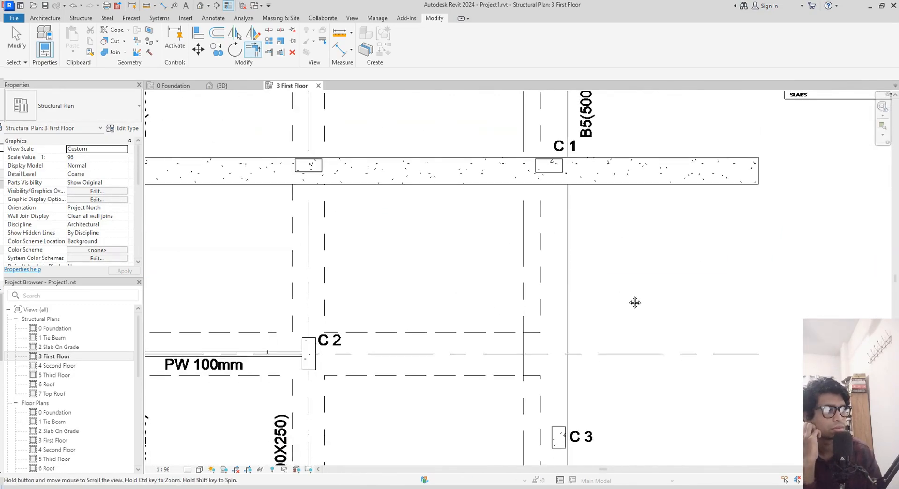
middle_drag(634, 303, 667, 120)
middle_drag(683, 290, 704, 189)
middle_drag(713, 301, 734, 120)
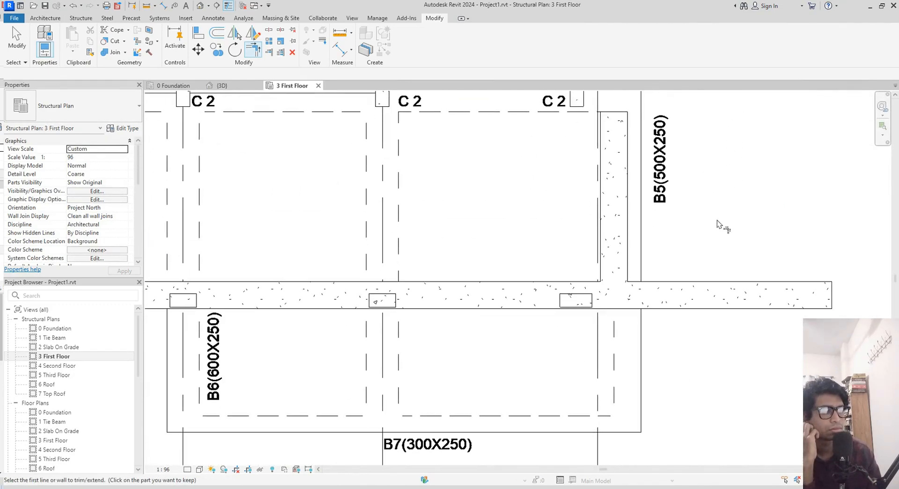
middle_drag(712, 222, 712, 416)
middle_drag(682, 203, 676, 186)
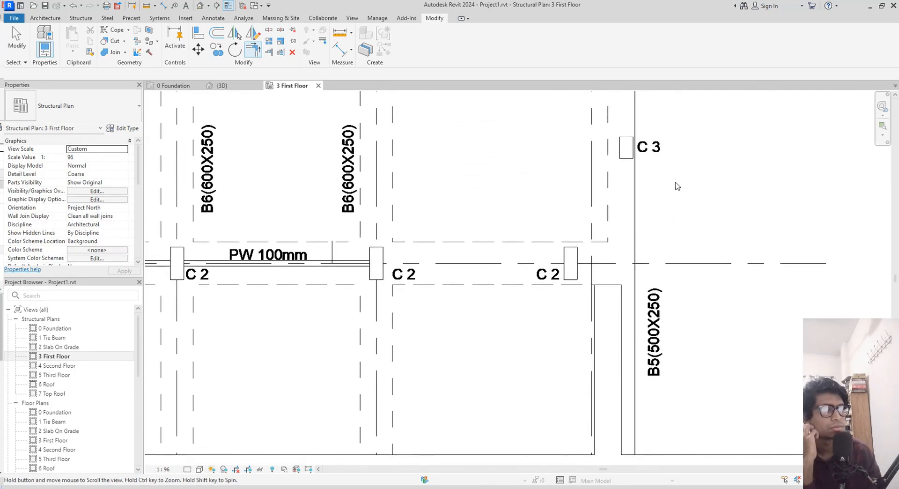
click(620, 382)
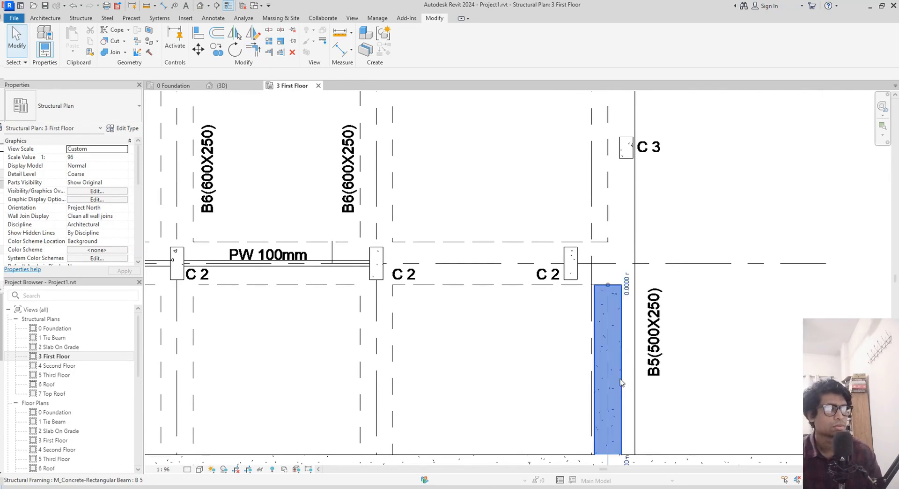
key(m)
key(v)
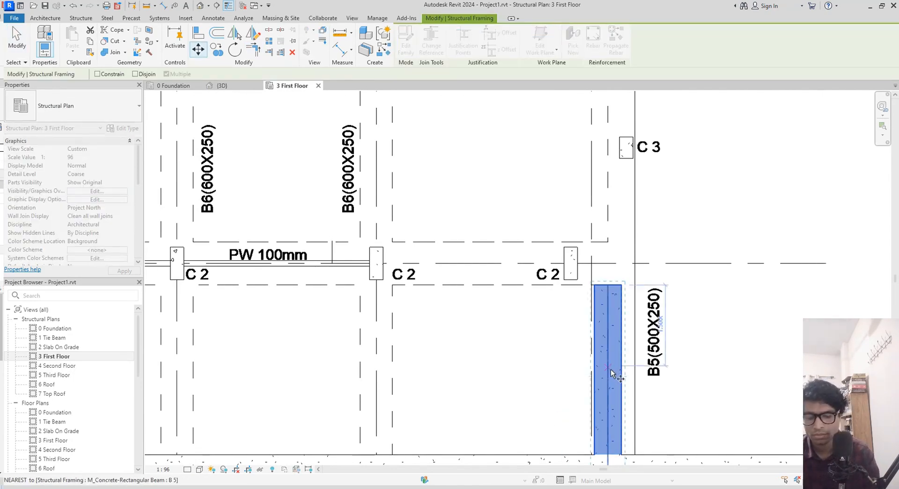
scroll(619, 381, up, 2)
click(627, 382)
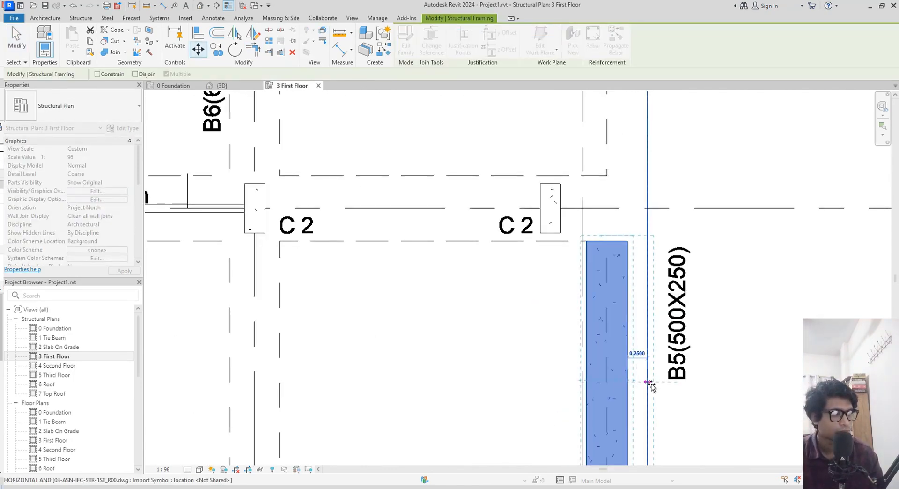
click(647, 383)
scroll(657, 390, down, 4)
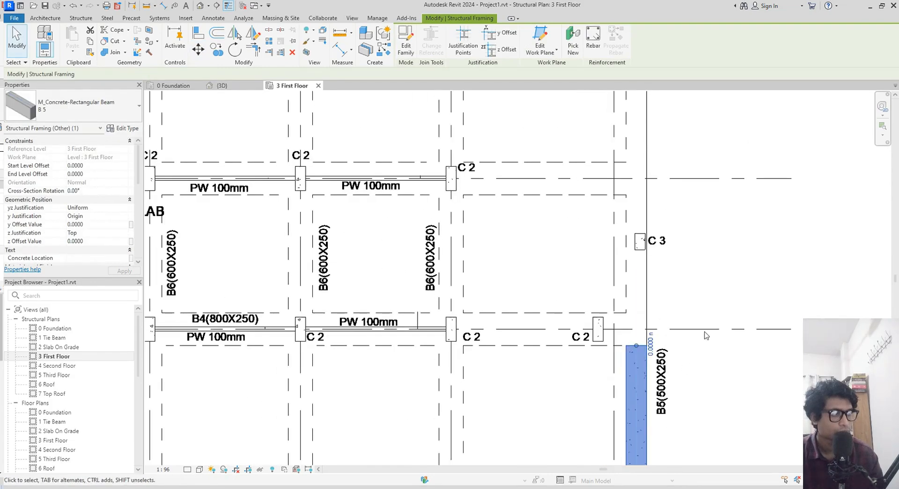
- Trim and extend the grid 1 beam and the grid H side beam into a corner at column C 1
scroll(690, 337, down, 2)
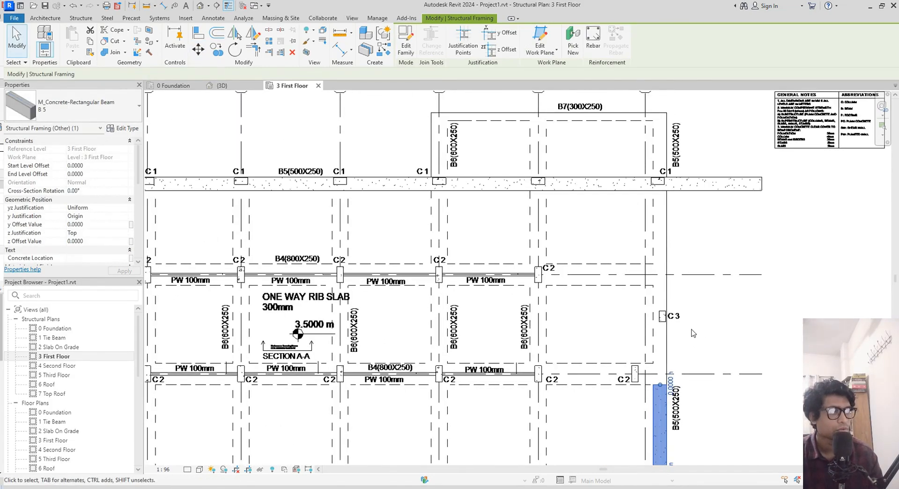
key(t)
key(r)
click(627, 186)
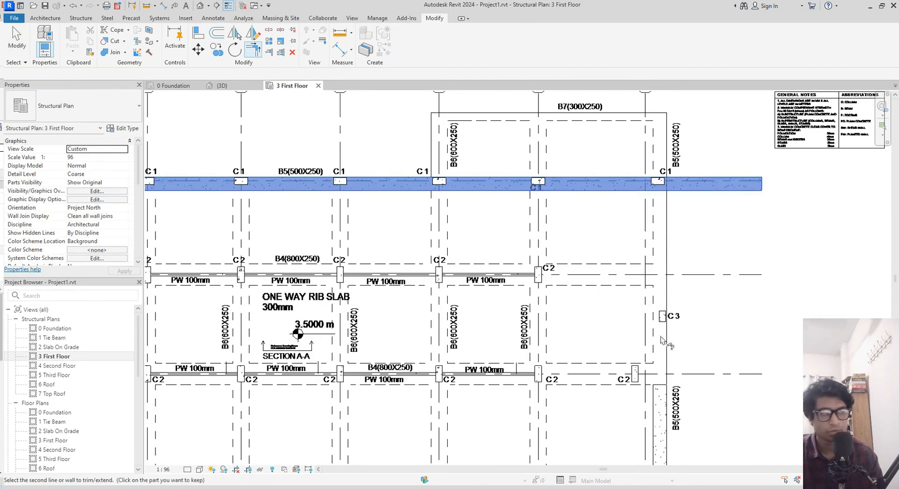
click(666, 410)
middle_drag(731, 402, 767, 243)
middle_drag(762, 346, 766, 329)
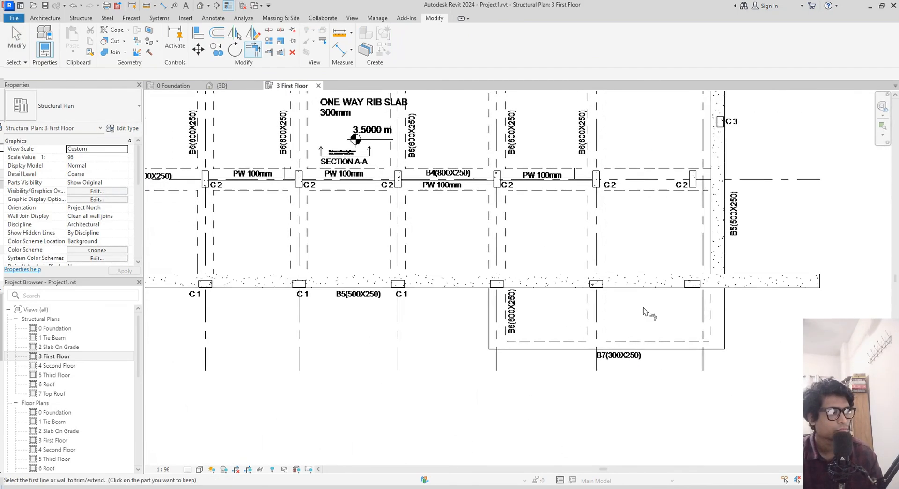
- Trim the grid 4 beam and the grid H side beam into a corner, removing the overhang past the outer edge
scroll(688, 281, up, 2)
click(681, 280)
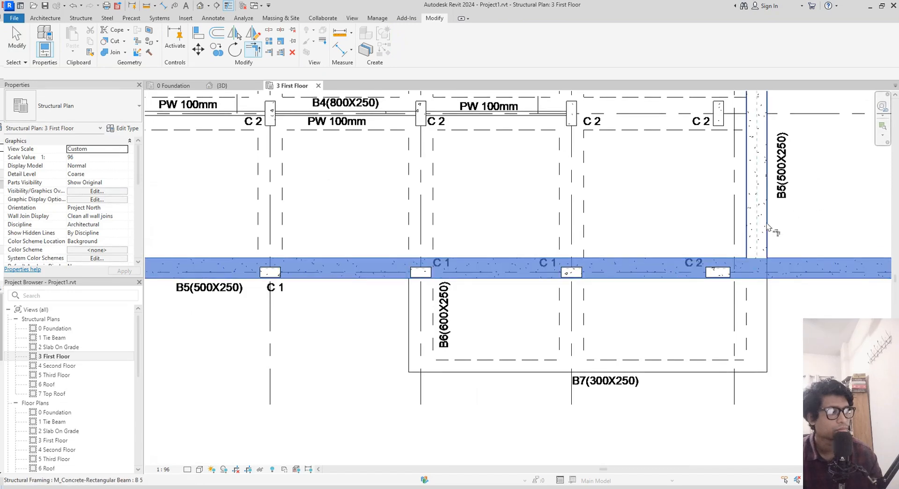
click(767, 228)
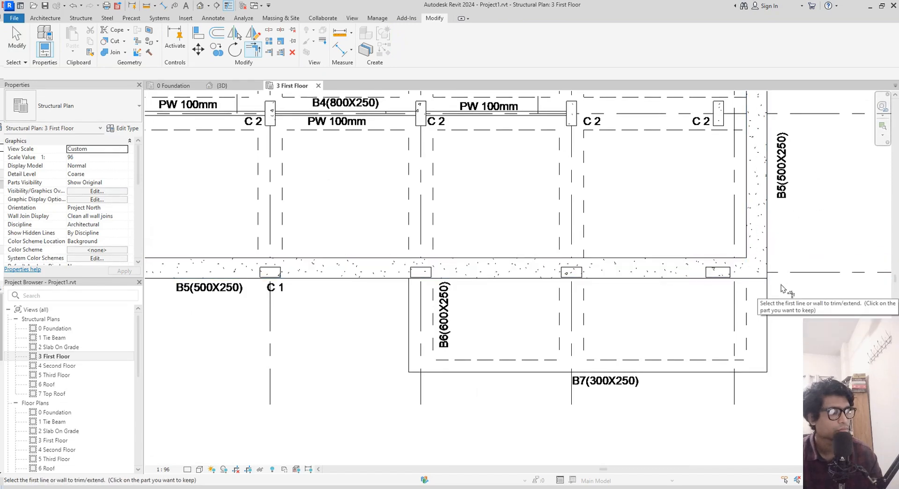
scroll(782, 289, down, 4)
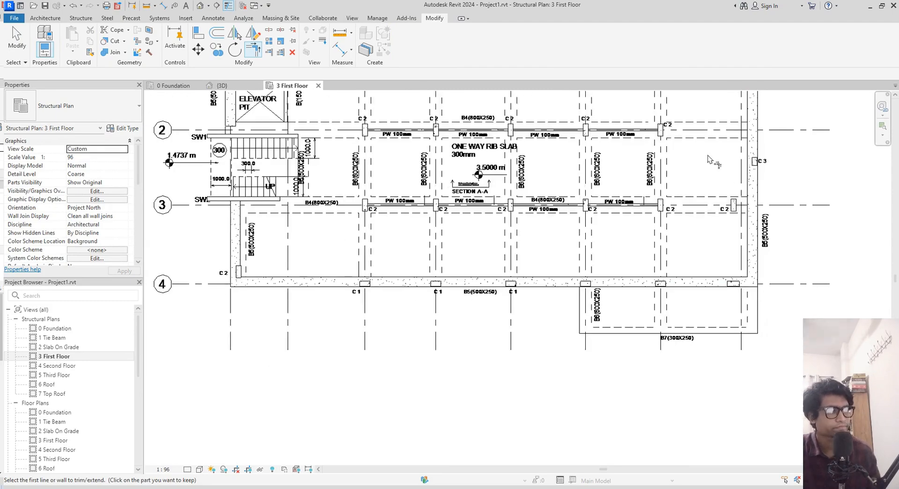
middle_drag(714, 161, 716, 281)
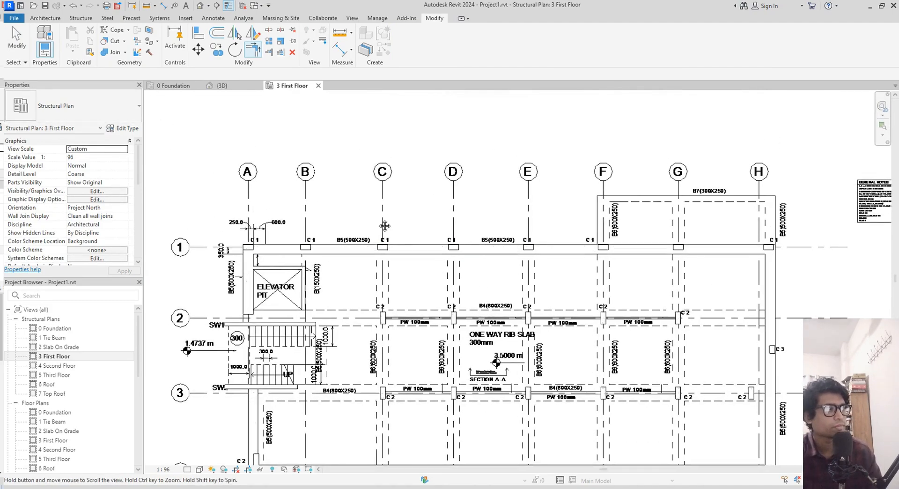
middle_drag(351, 323, 404, 243)
middle_drag(755, 171, 672, 195)
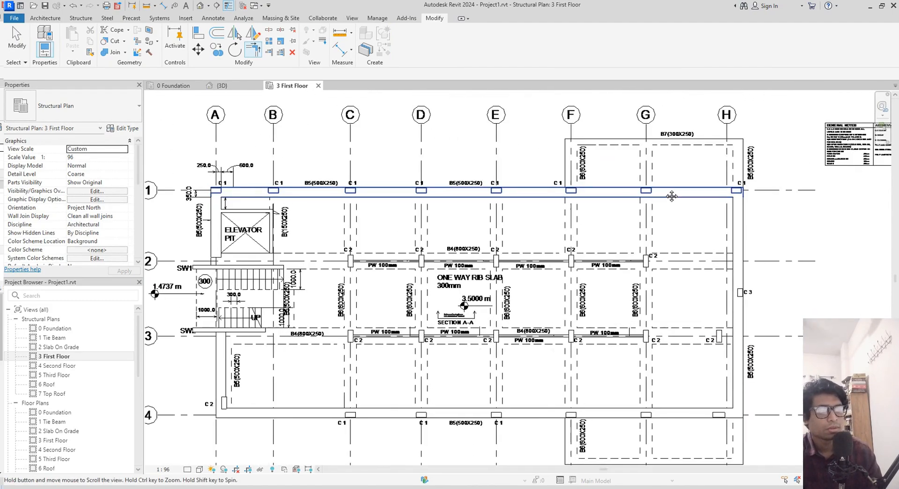
key(Escape)
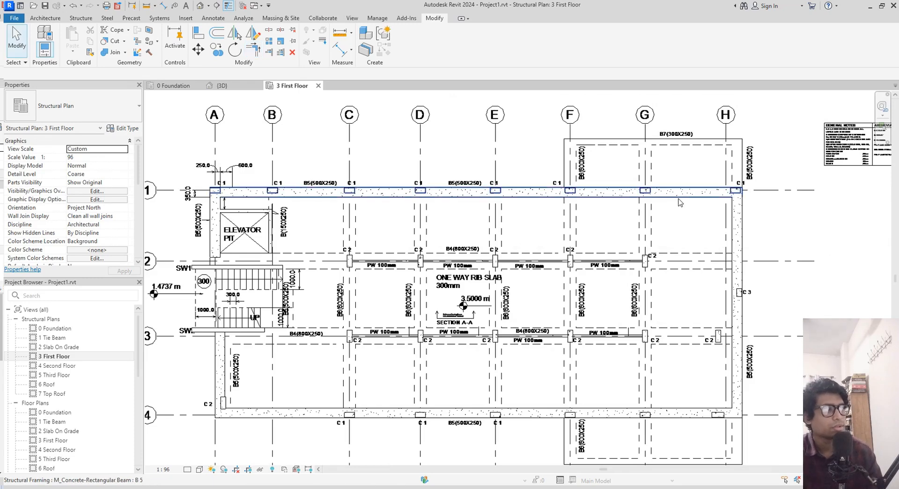
- Place a B 7 beam by picking the short dashed line segment under the B7(300X250) label, right of grid G
click(678, 193)
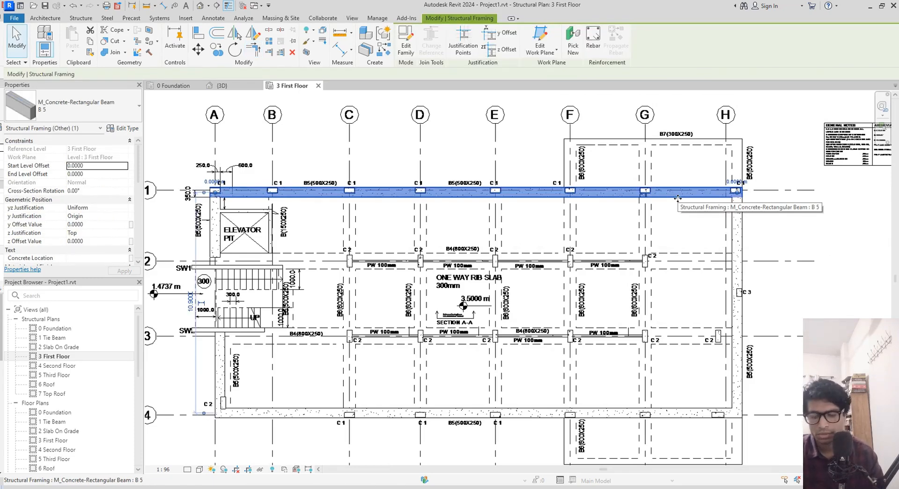
key(c)
key(s)
click(89, 105)
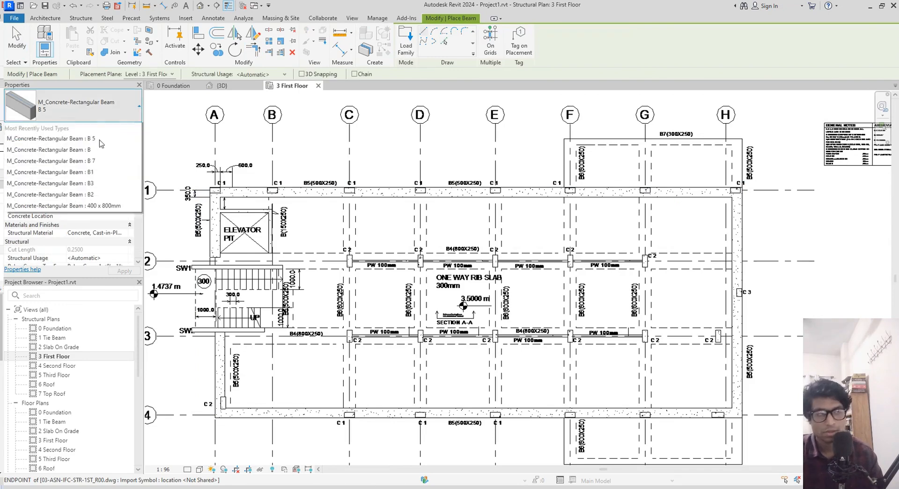
click(26, 243)
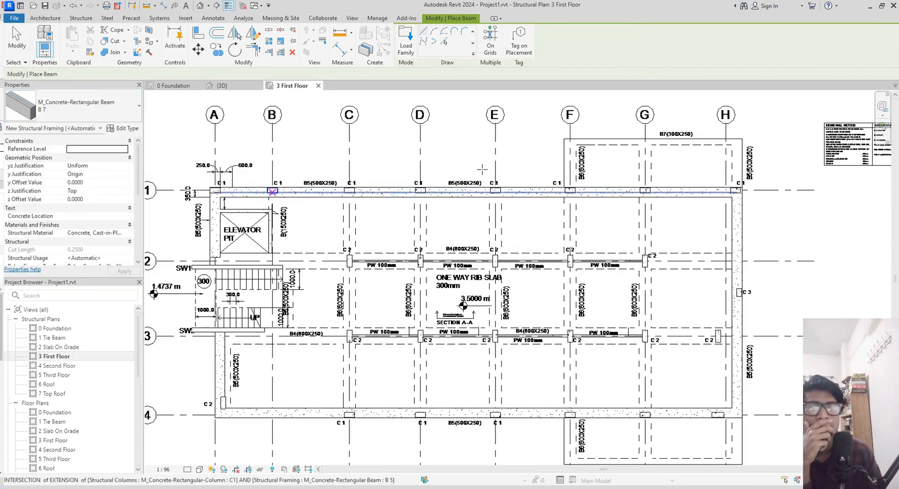
scroll(608, 156, up, 3)
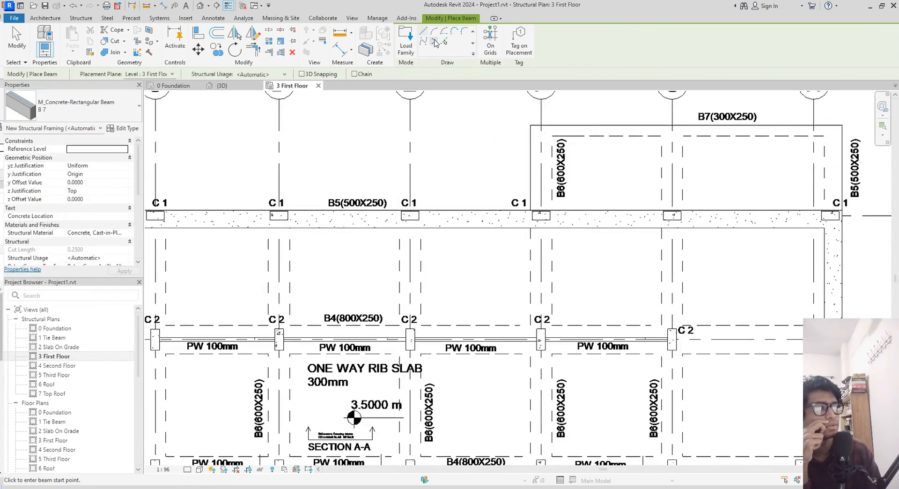
click(445, 42)
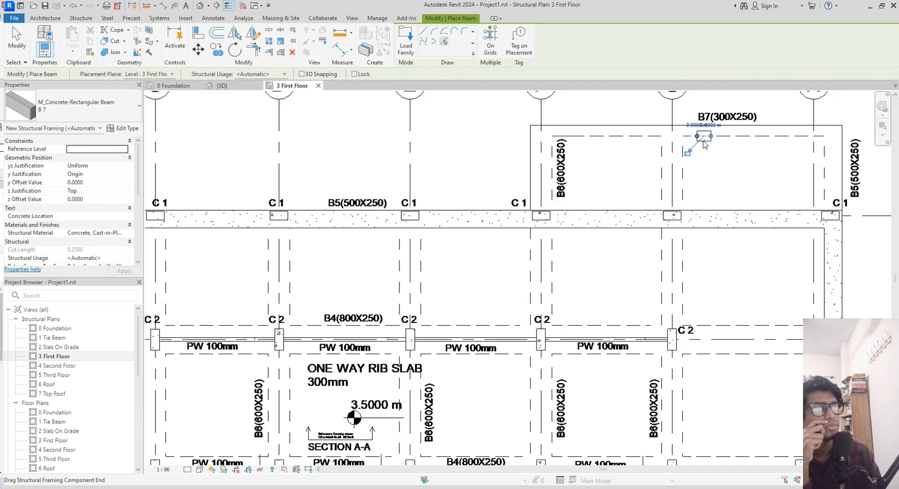
middle_drag(735, 165, 720, 164)
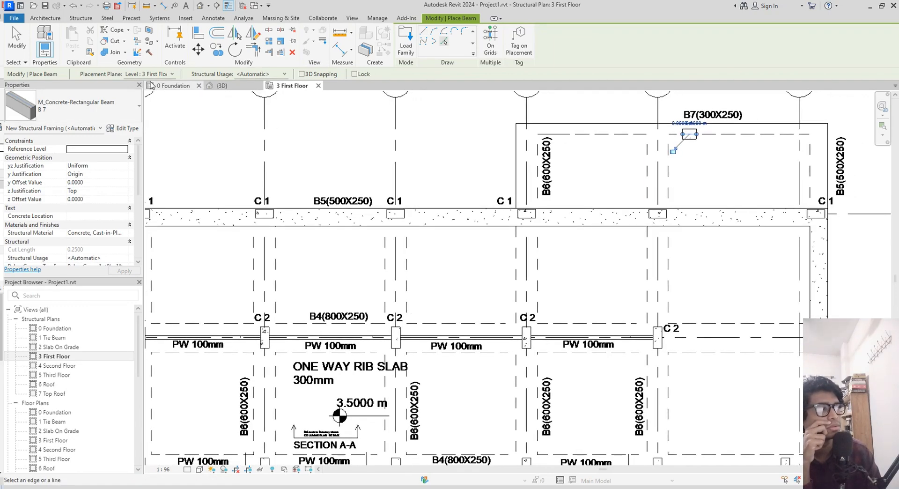
- Place B 6 beams by picking the grid F line and the inner dashed line beside grid H, above grid 1
click(75, 106)
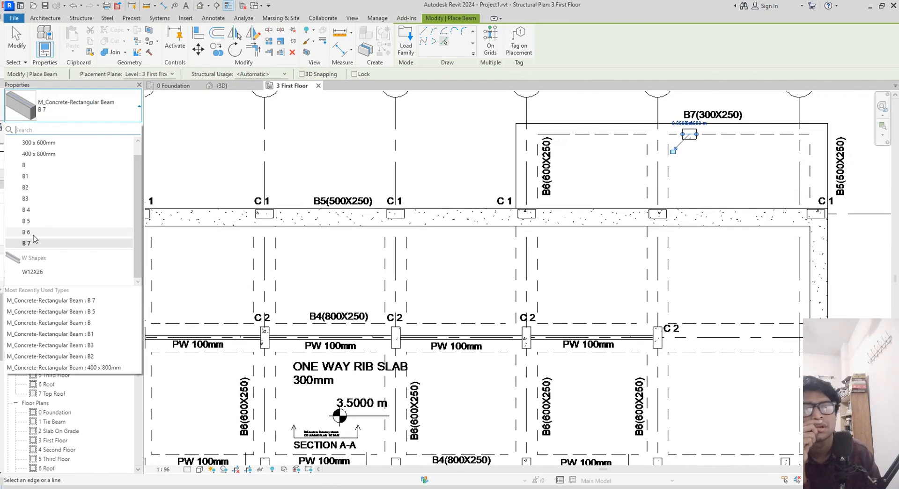
click(28, 232)
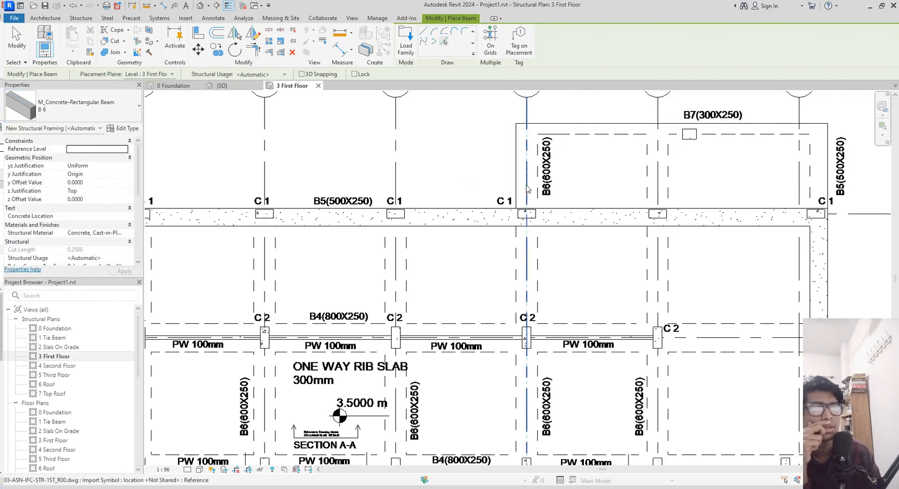
click(527, 188)
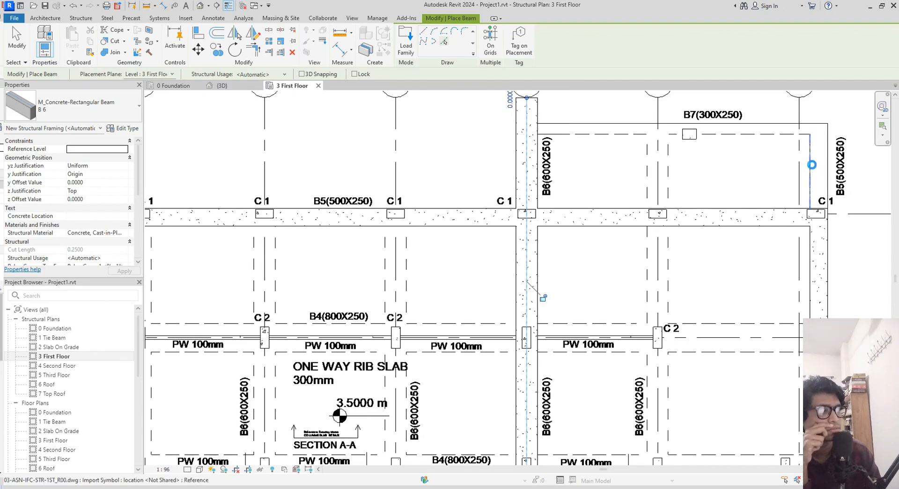
click(811, 165)
middle_drag(866, 190, 864, 208)
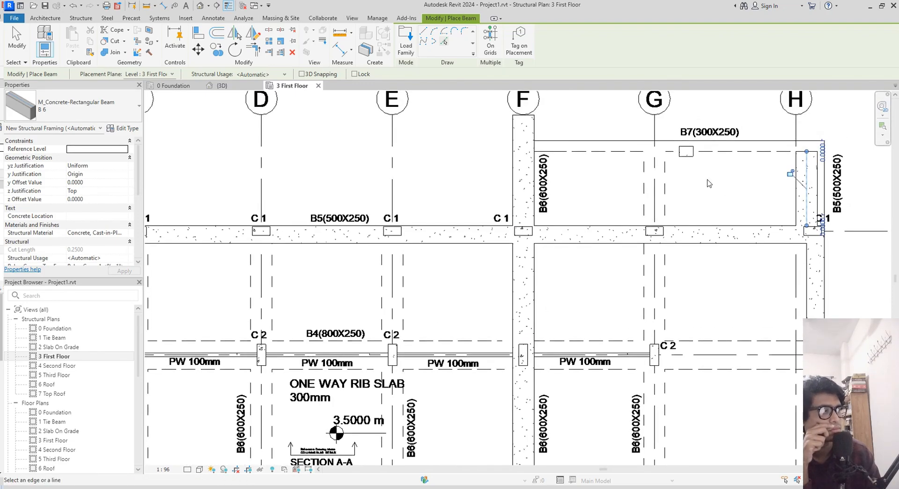
key(Escape)
key(Escape)
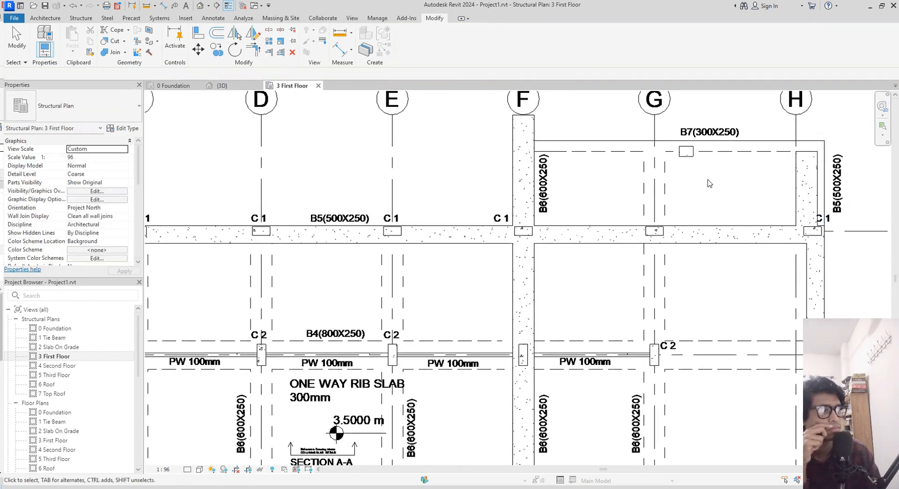
- Move the short B 7 beam outward so its upper edge lies on the drawing's outer edge line
click(686, 150)
key(m)
key(v)
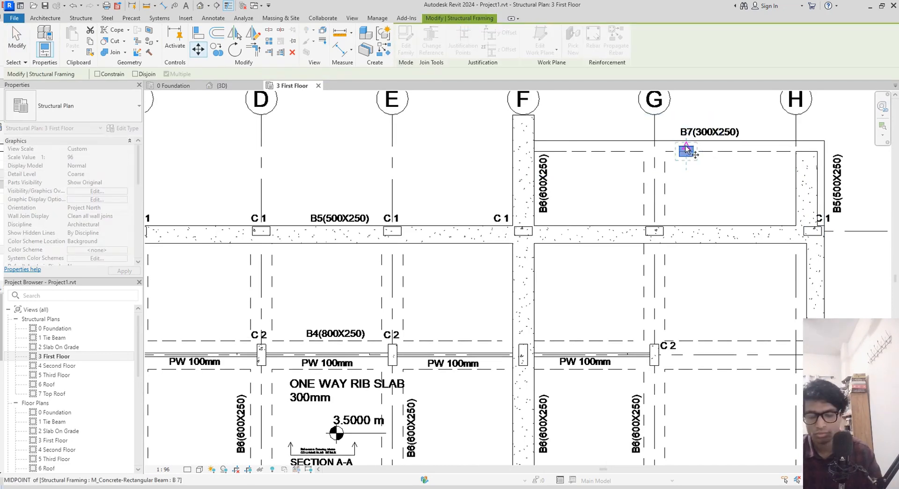
scroll(683, 150, up, 5)
click(680, 147)
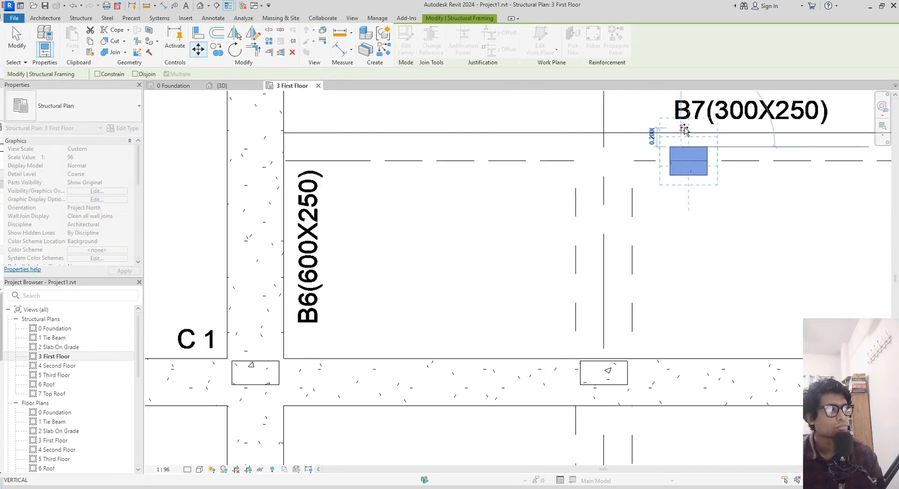
click(681, 133)
middle_drag(661, 210, 518, 224)
scroll(649, 216, down, 3)
scroll(711, 279, up, 3)
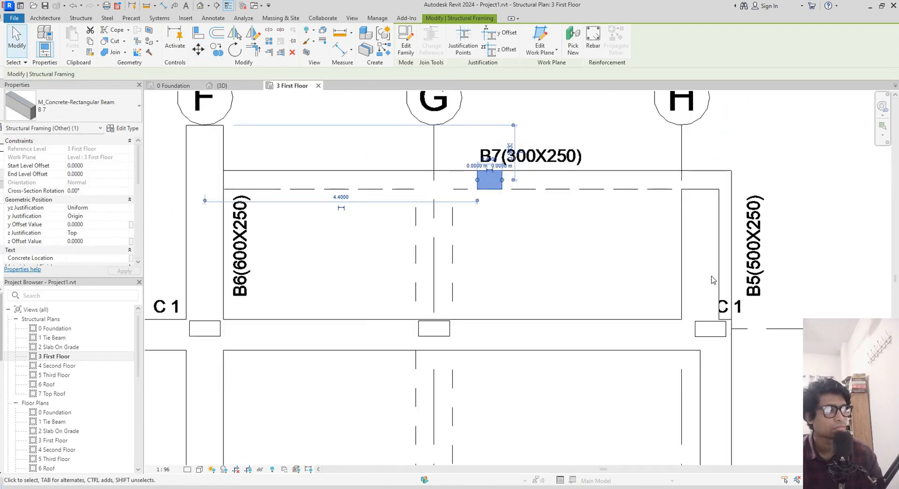
- Move the B 6 beam beside grid H, above grid 1, outward onto the drawing's outer edge line
middle_drag(747, 276, 729, 270)
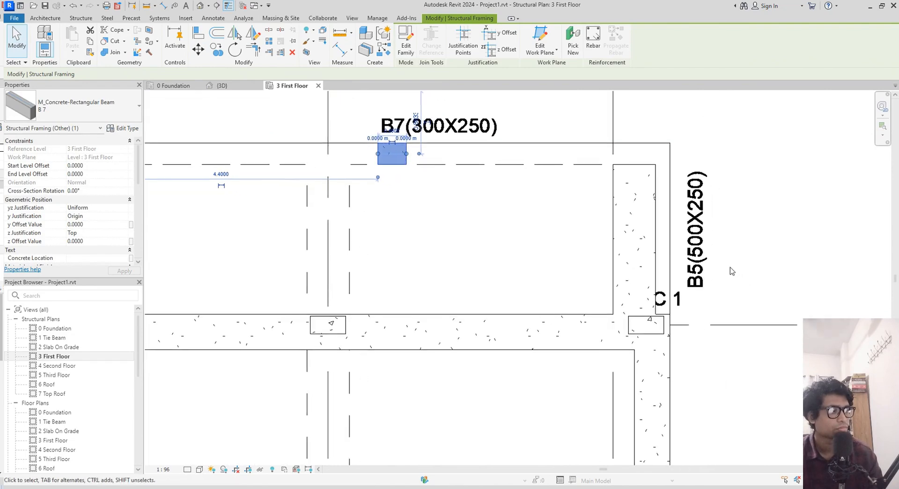
click(678, 276)
click(660, 271)
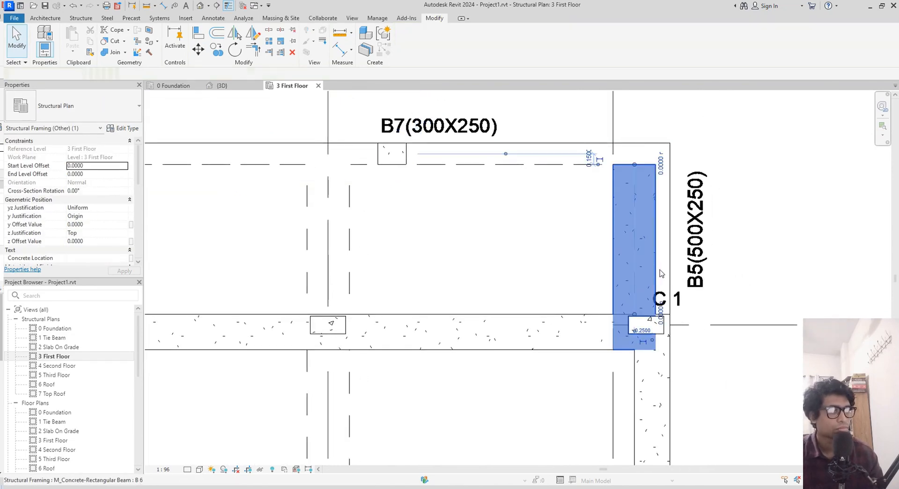
key(m)
key(v)
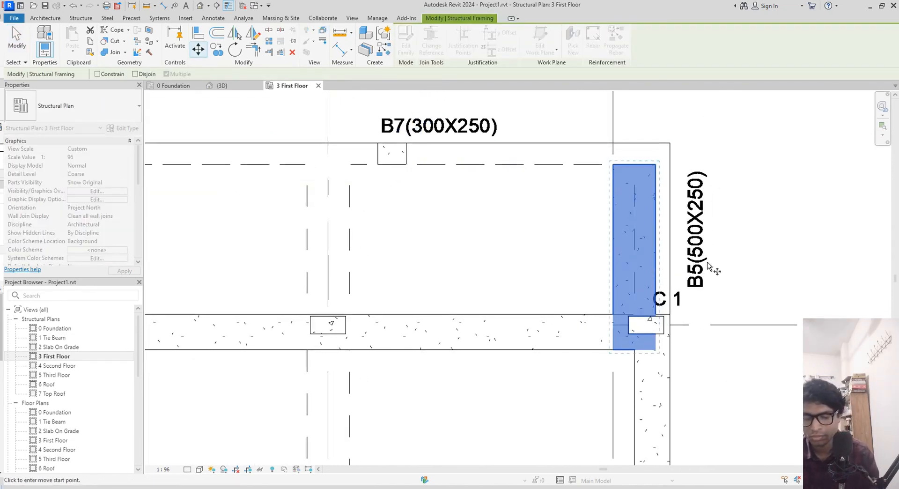
click(656, 269)
click(669, 266)
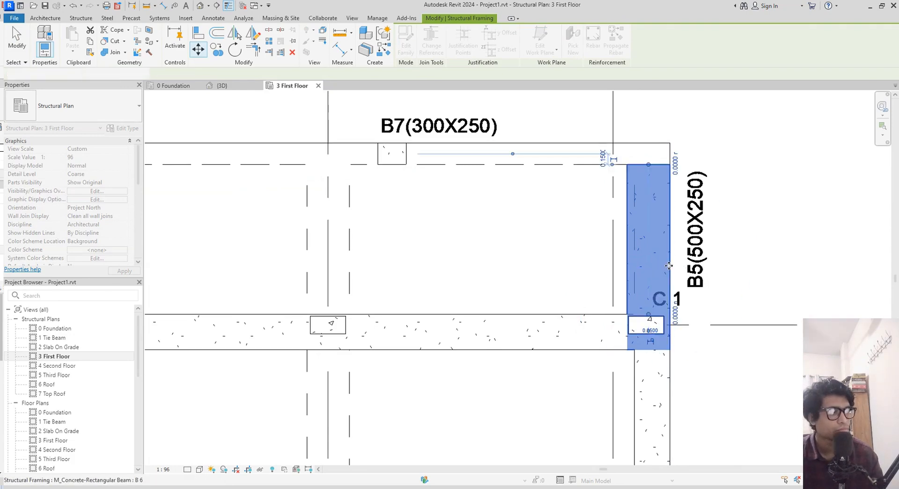
middle_drag(526, 246, 535, 249)
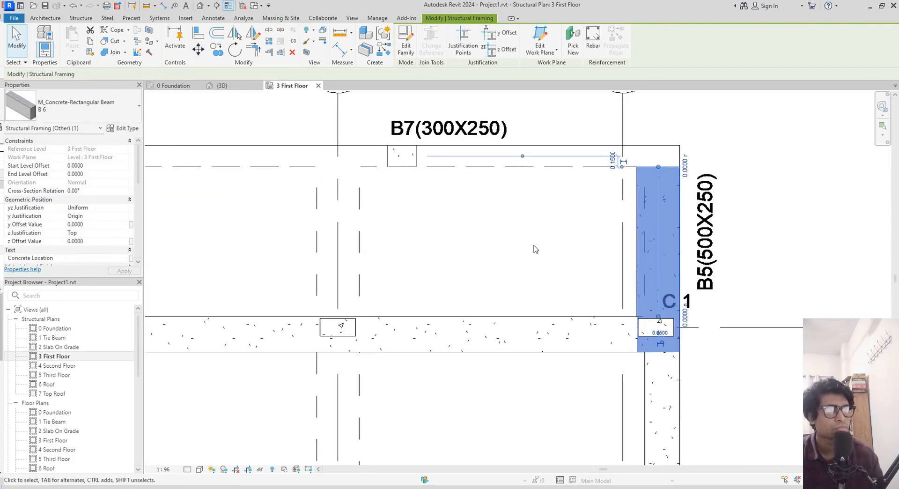
key(Escape)
- Start trimming and extending the beams of the bay above grid 1, between grids F and H, into corners
key(t)
key(r)
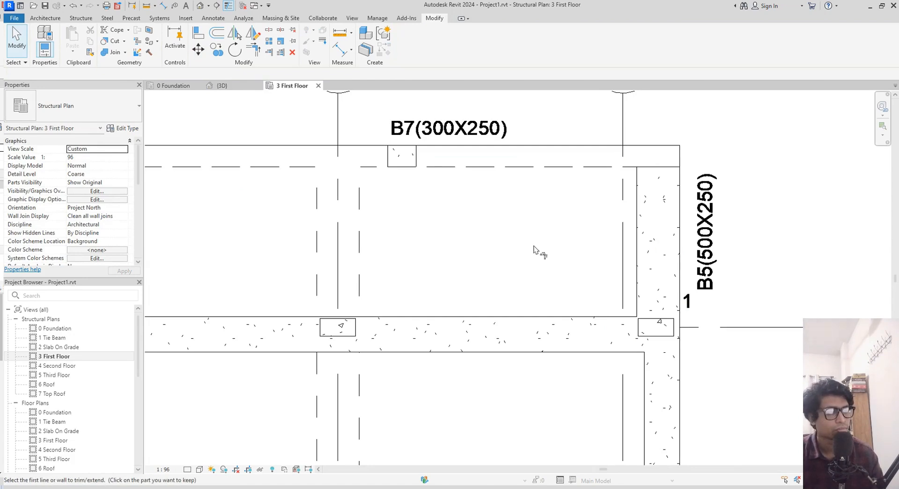
- Trim the short B7 beam into corners with the B5 edge beam and the B6 beam at the plan's upper edge
click(414, 160)
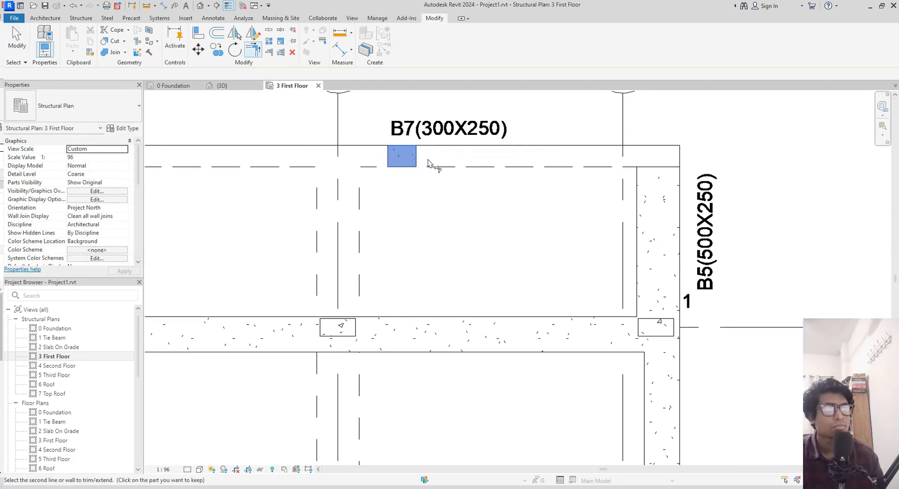
click(641, 201)
middle_drag(538, 207, 696, 220)
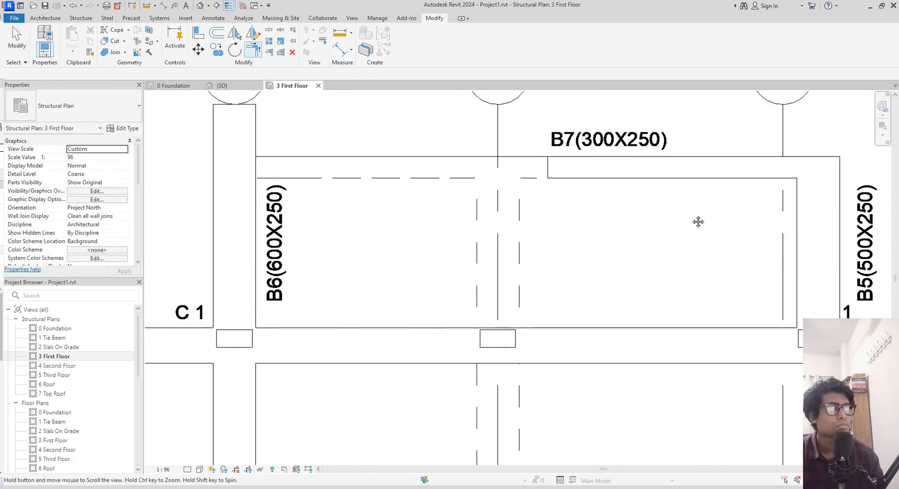
click(261, 252)
click(583, 174)
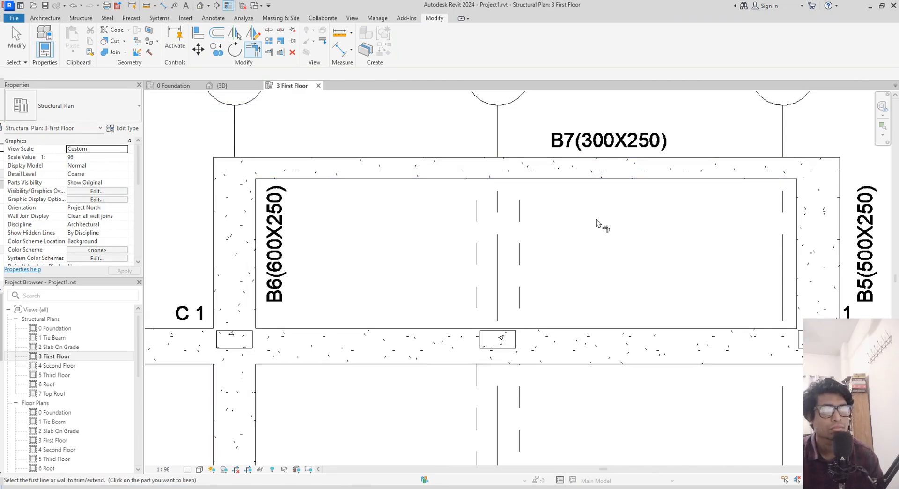
- Examine the first-floor plan for beam lines and B4 and B6 labels that still lack beams
middle_drag(602, 225, 580, 187)
middle_drag(625, 276, 576, 188)
scroll(581, 230, down, 3)
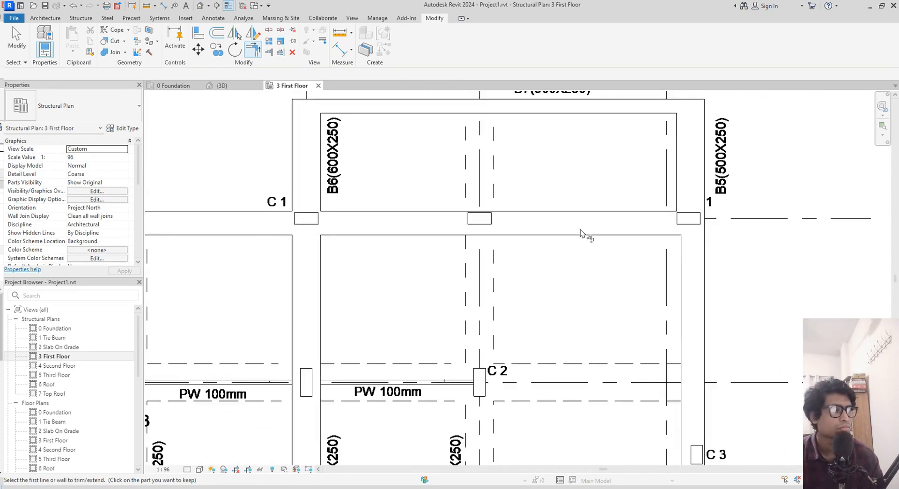
middle_drag(587, 236, 600, 226)
middle_drag(418, 253, 503, 169)
middle_drag(669, 259, 614, 207)
middle_drag(634, 315, 642, 187)
scroll(607, 238, down, 1)
middle_drag(607, 237, 617, 291)
scroll(601, 293, down, 1)
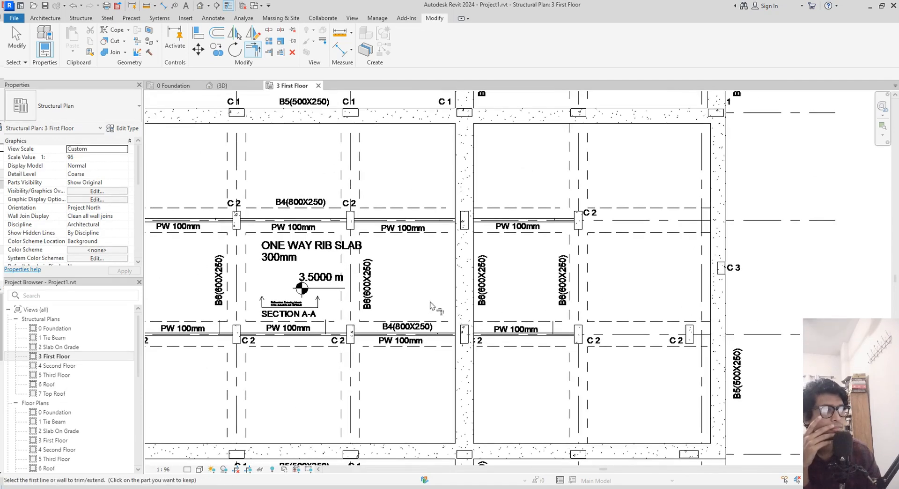
scroll(463, 301, up, 1)
key(Escape)
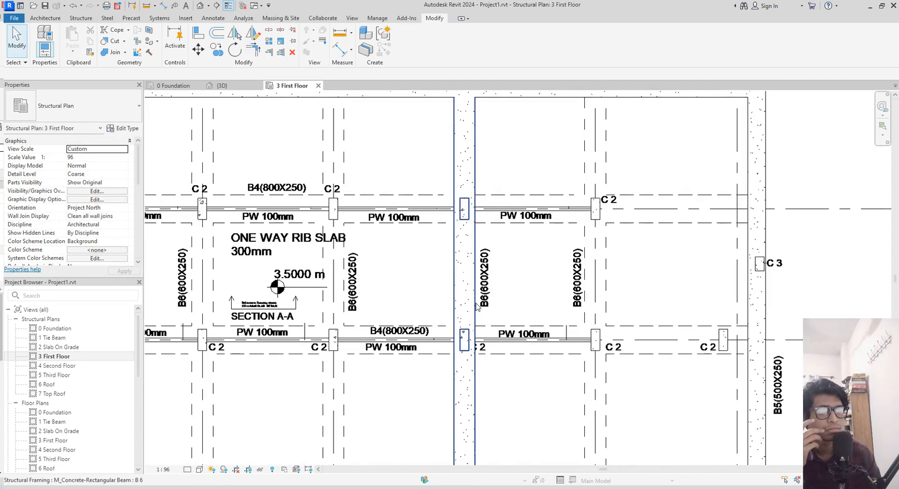
click(476, 306)
drag(477, 307, 478, 306)
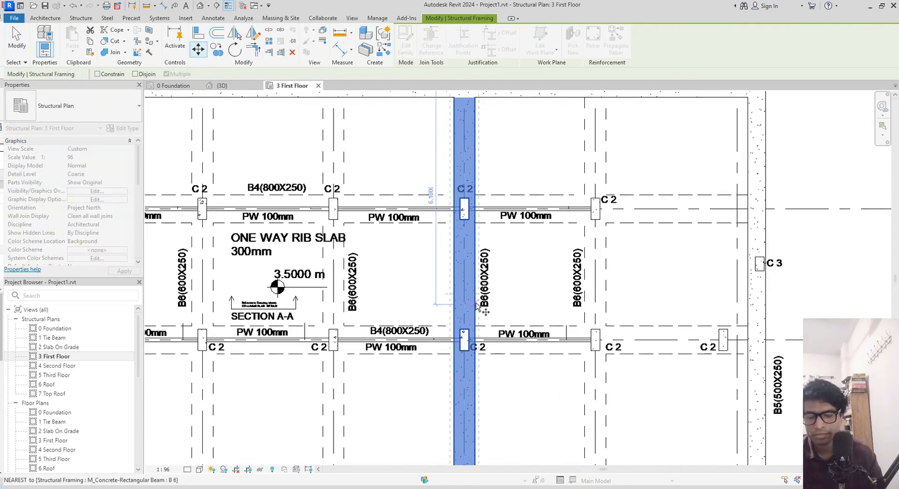
key(Delete)
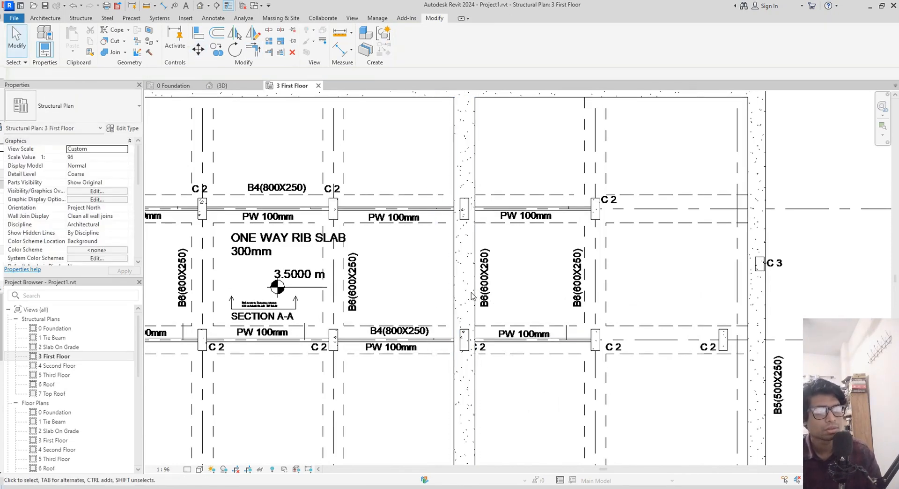
key(ctrl+z)
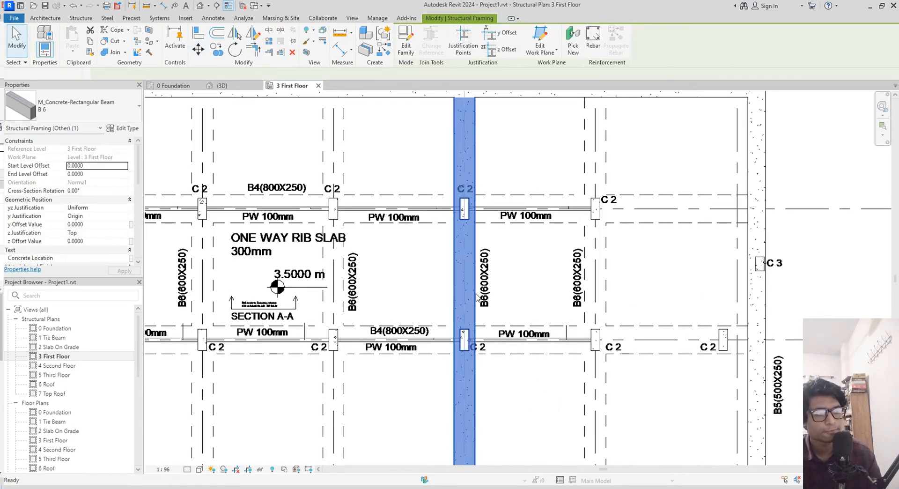
- Place B6 concrete beams on the vertical grid lines G, E, D and C
key(b)
key(m)
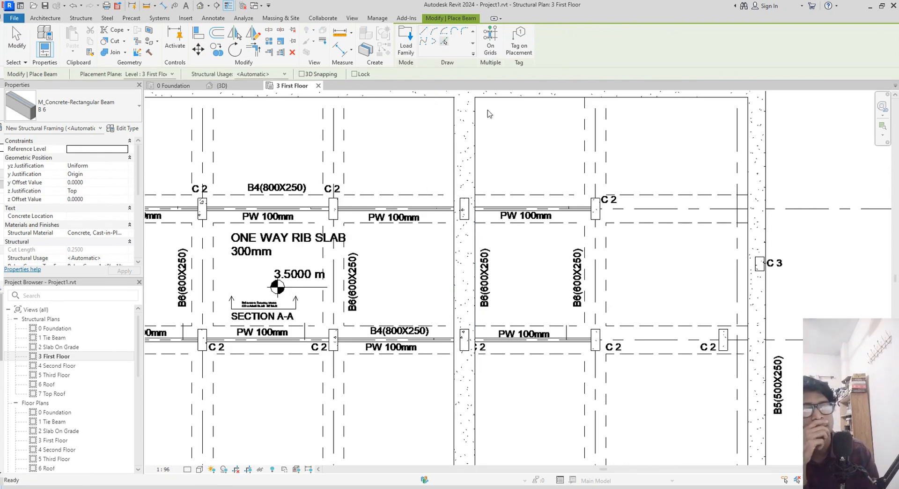
middle_drag(541, 252, 631, 240)
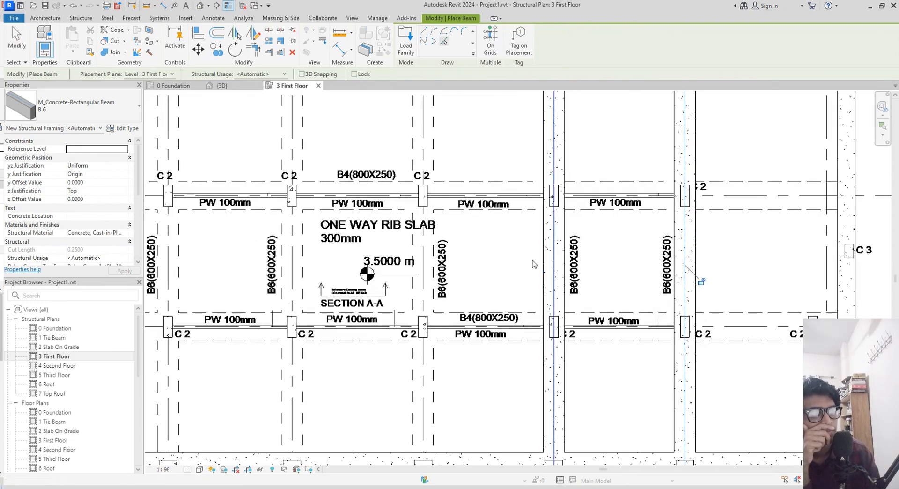
click(424, 274)
middle_drag(428, 276, 476, 274)
click(341, 289)
middle_drag(344, 287, 511, 283)
click(396, 293)
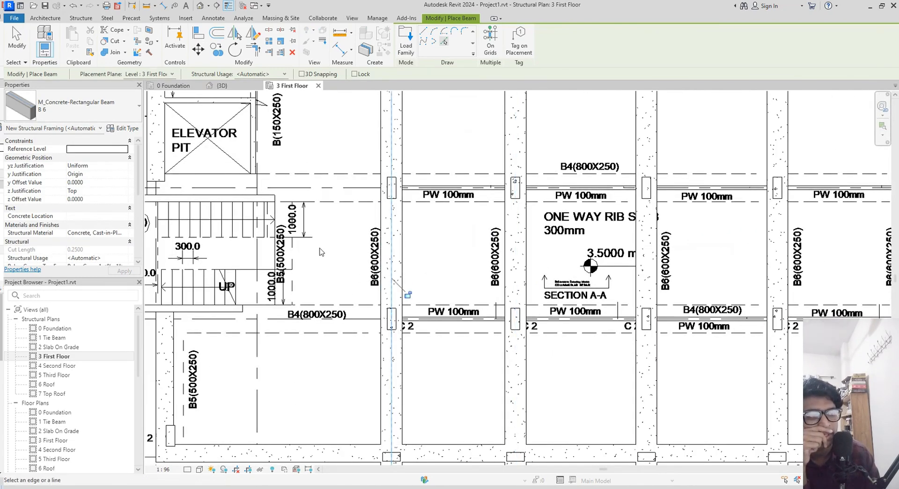
- Place B4 concrete beams by picking the two horizontal reference lines labelled B4(800X250) on the first-floor plan
middle_drag(322, 251, 351, 234)
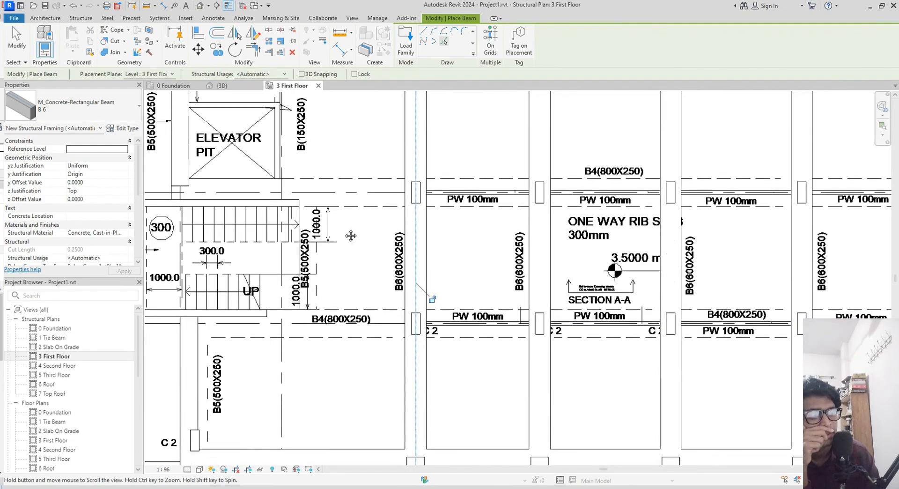
middle_drag(471, 362, 423, 334)
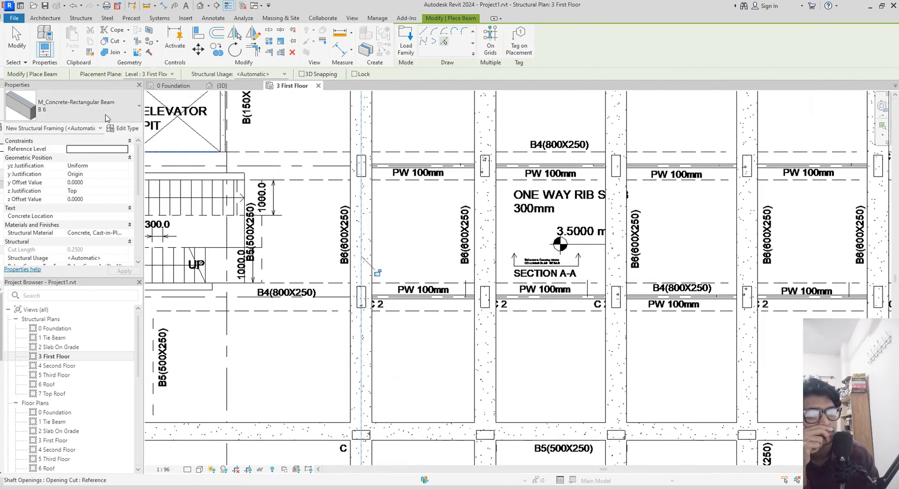
click(75, 107)
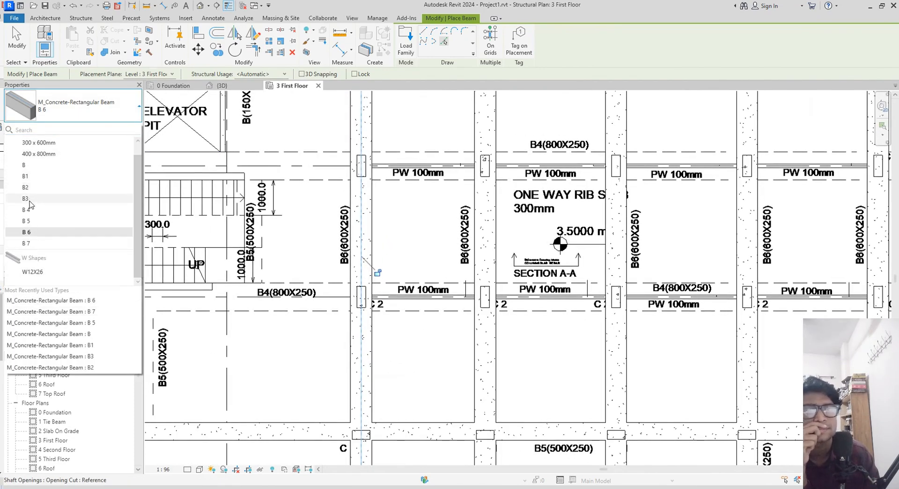
click(27, 210)
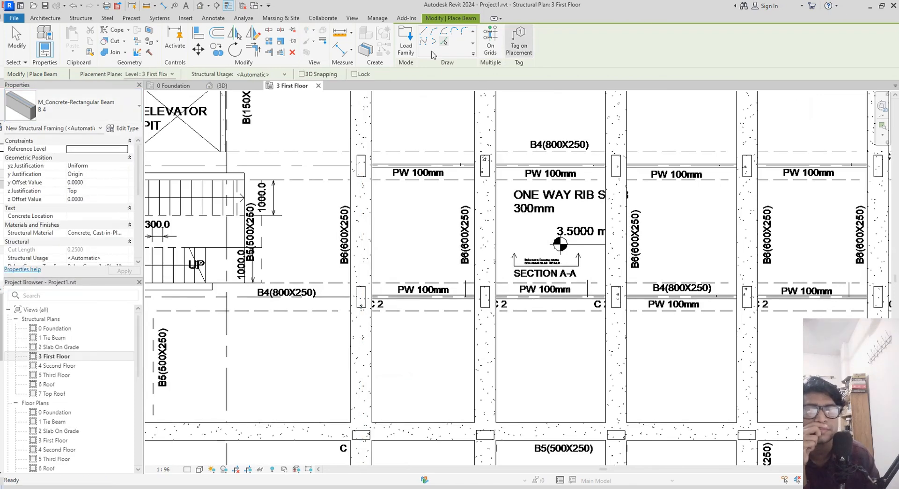
click(444, 43)
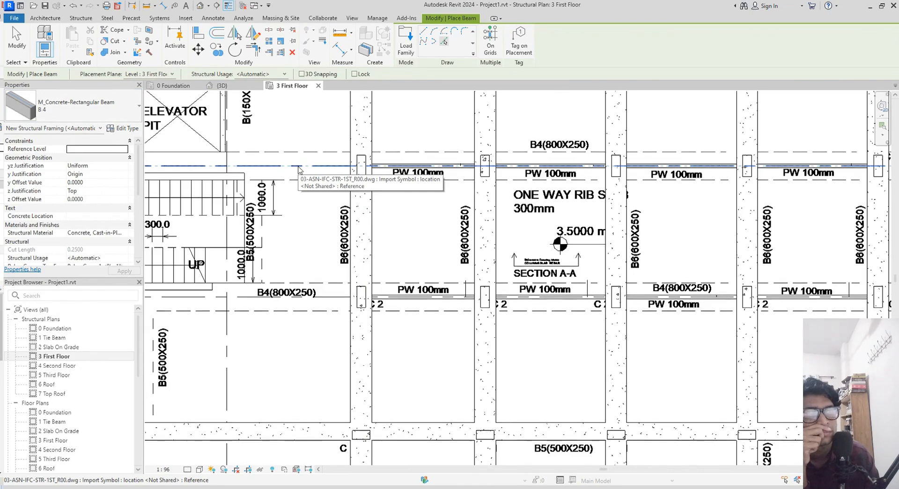
click(298, 166)
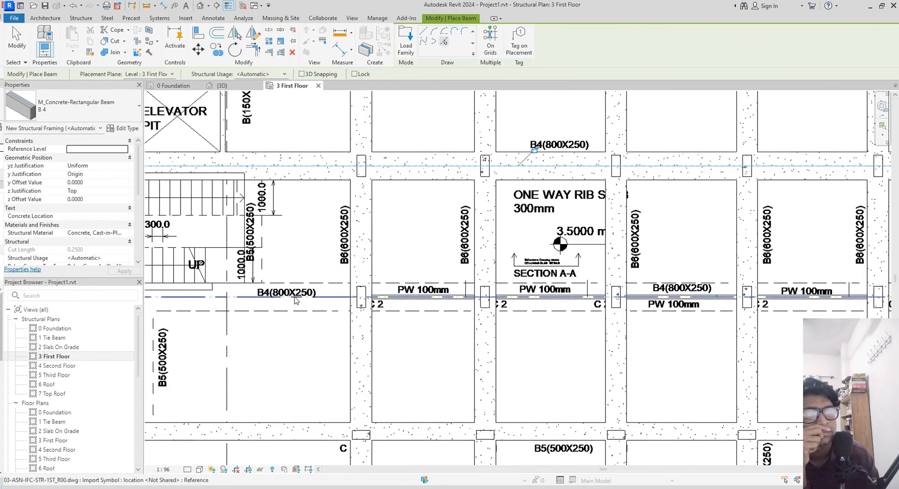
click(297, 296)
scroll(262, 325, down, 1)
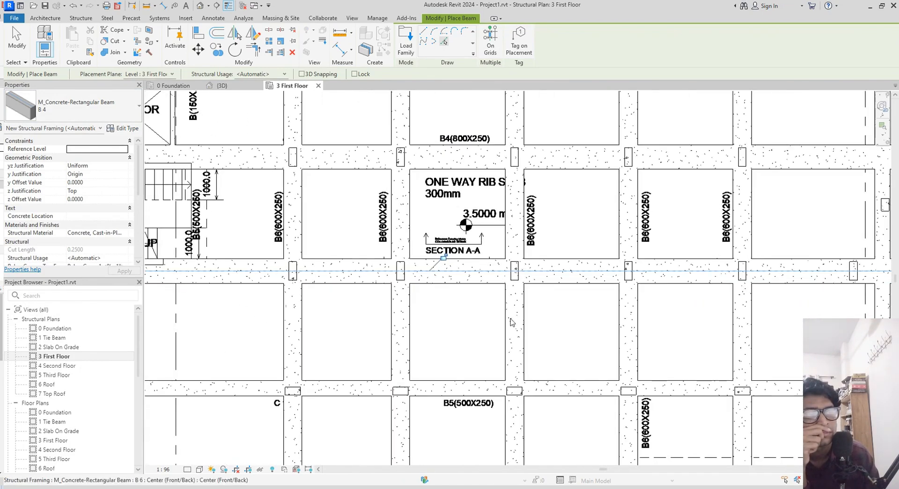
- Create a beam similar to the upper B7 beam on the dashed line above the (300X250) label at the plan's lower edge
scroll(686, 324, down, 2)
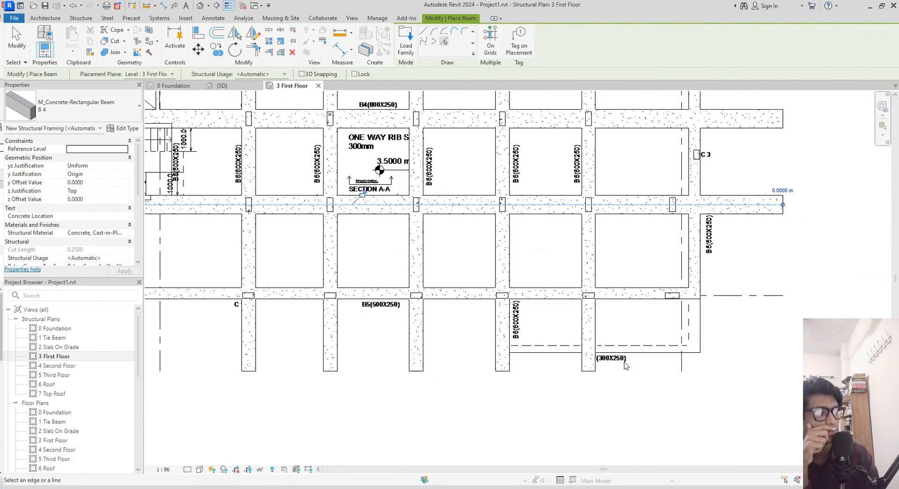
middle_drag(622, 309, 599, 461)
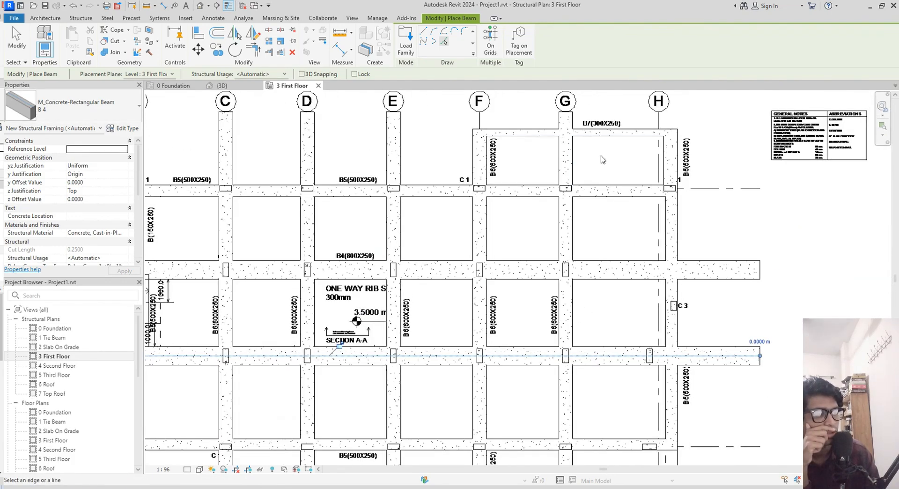
key(Escape)
click(597, 134)
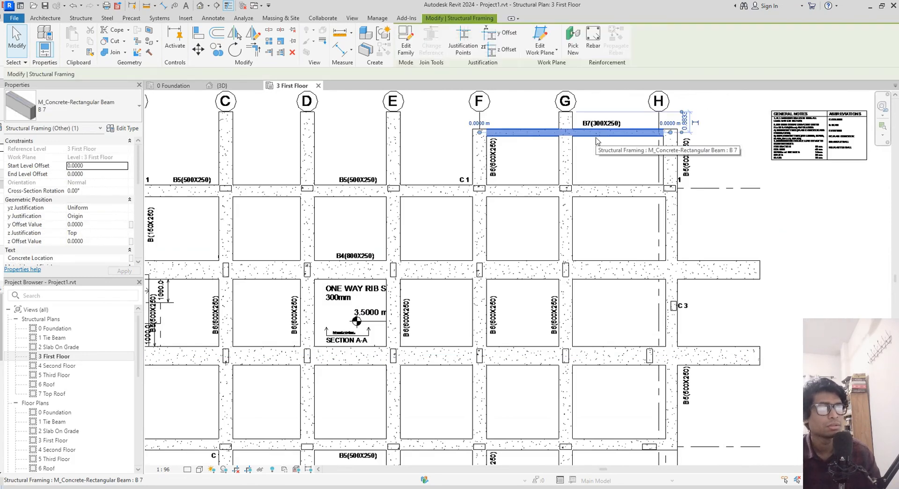
key(c)
key(s)
middle_drag(608, 315, 610, 144)
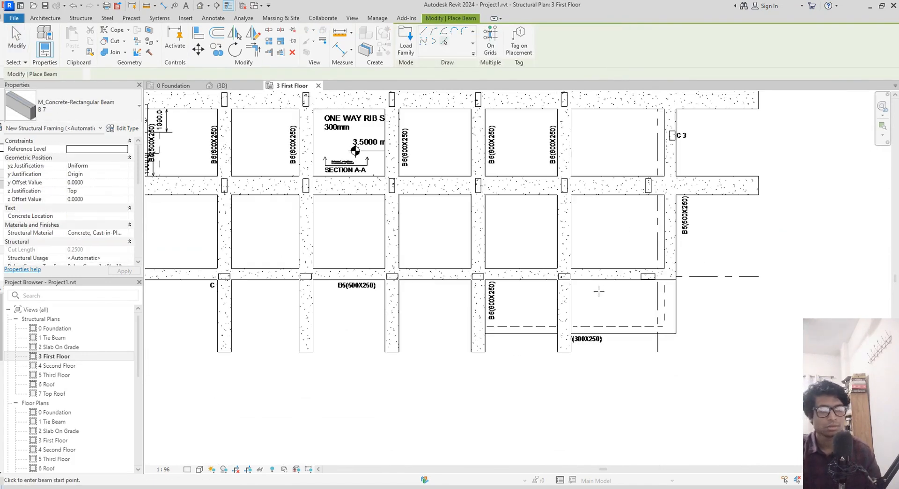
scroll(601, 331, up, 2)
scroll(601, 331, up, 1)
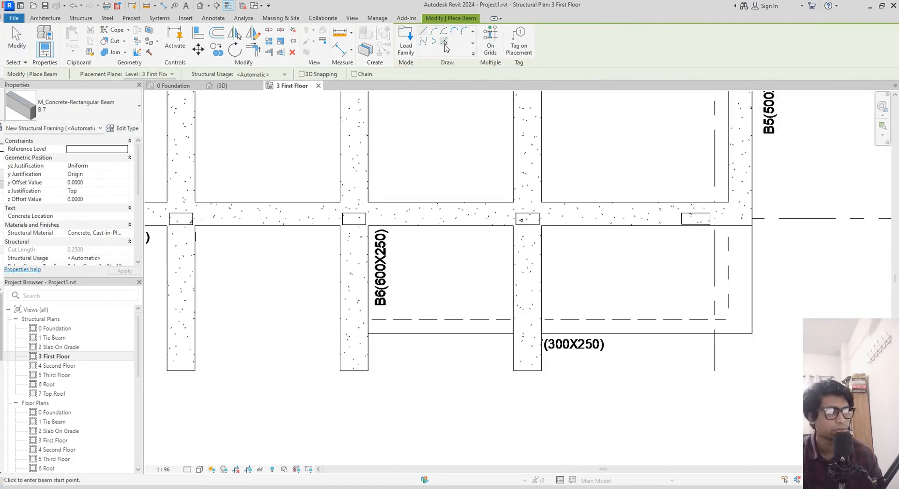
click(619, 324)
middle_drag(630, 361, 615, 357)
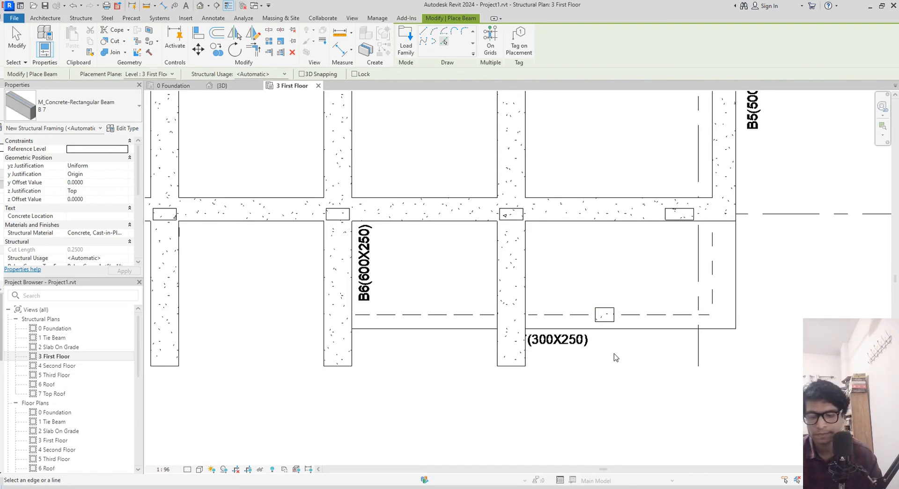
key(Escape)
key(Escape)
- Move the short lower B7 beam down so its bottom edge meets the solid outline of the imported drawing
scroll(618, 353, up, 3)
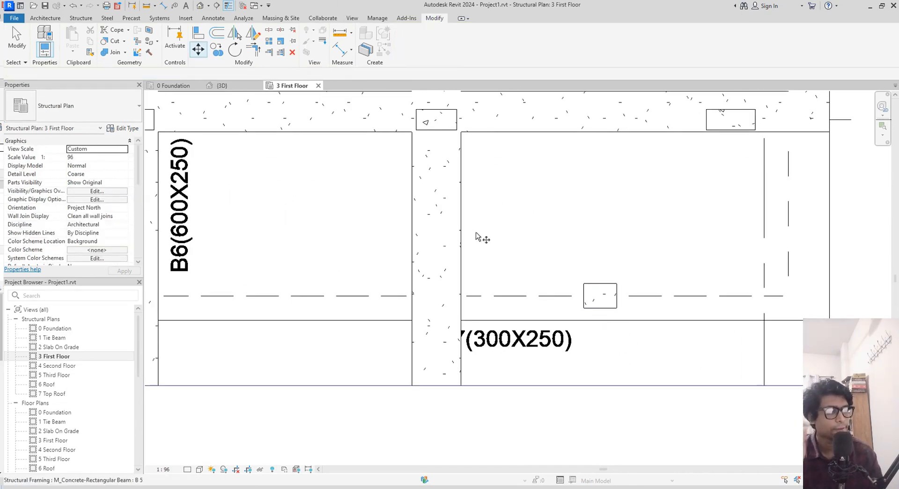
click(605, 303)
click(602, 311)
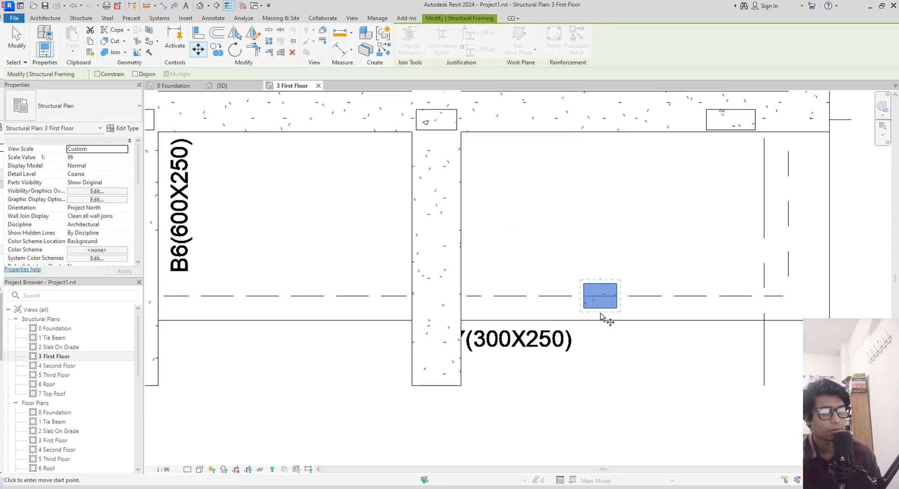
click(602, 322)
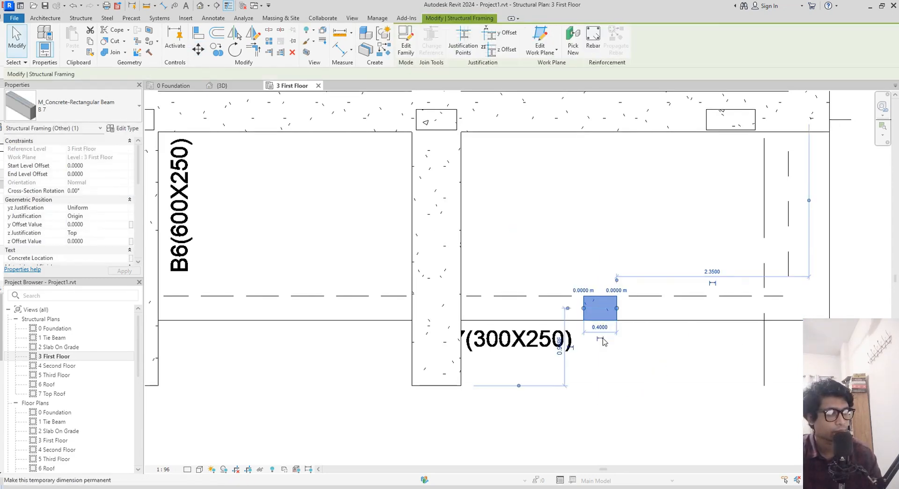
middle_drag(603, 341, 615, 344)
- Trim the lower B7 beam into corners with the B6 beam on grid F and the B5 edge beam beyond grid H
key(t)
key(r)
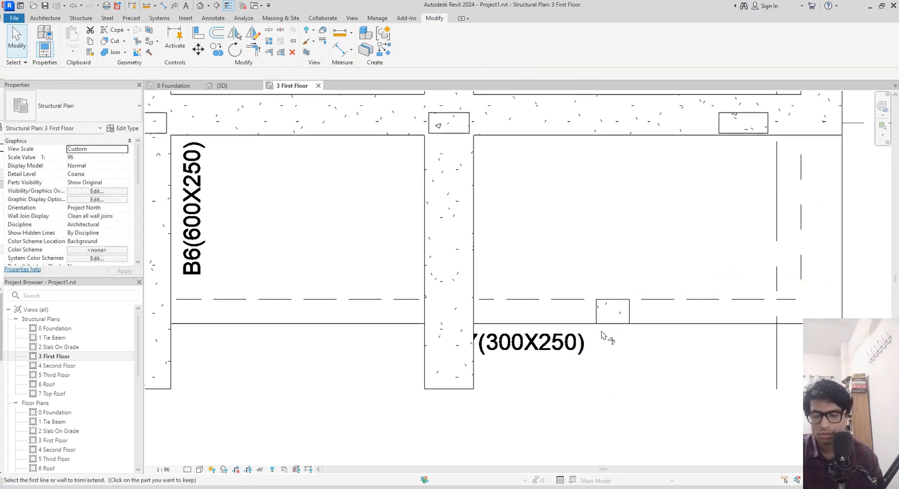
click(168, 283)
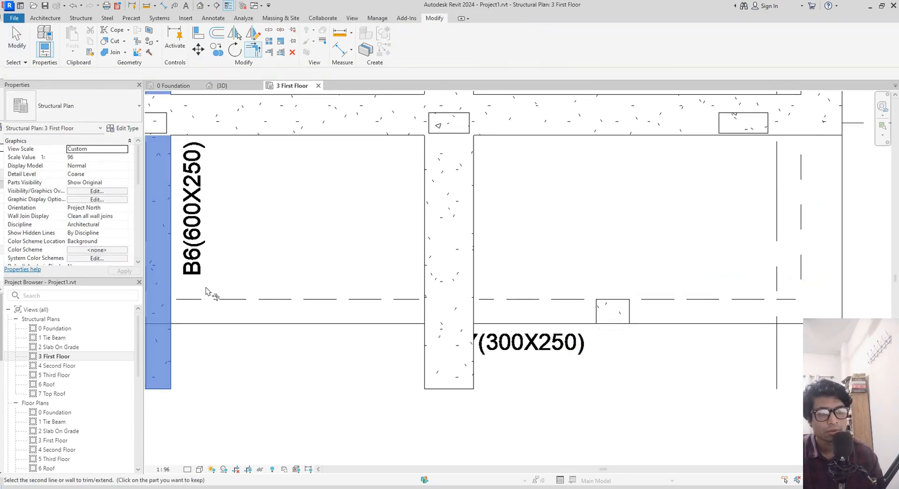
click(601, 317)
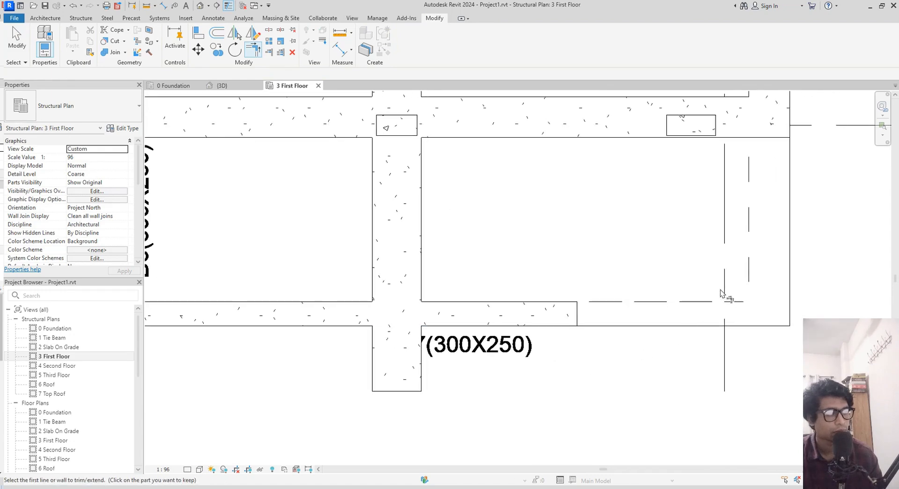
scroll(721, 291, down, 1)
middle_drag(708, 309, 642, 356)
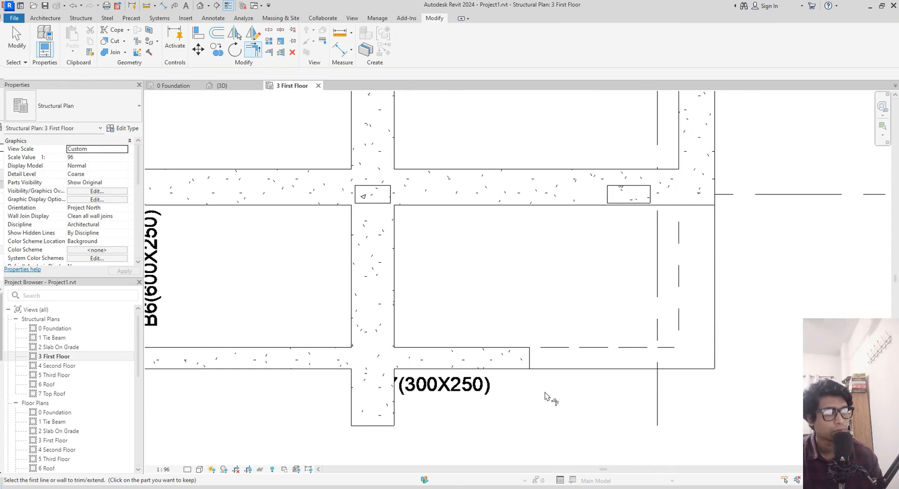
click(520, 370)
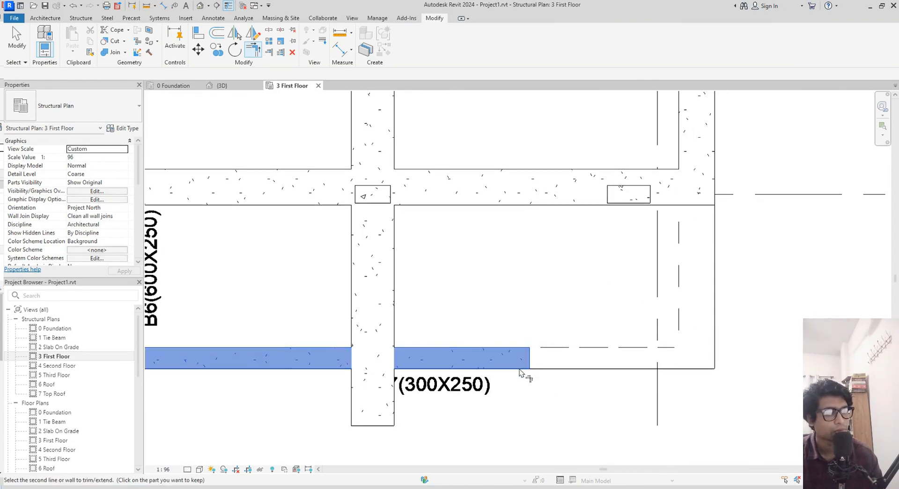
click(681, 116)
scroll(609, 265, down, 1)
middle_drag(610, 268, 640, 272)
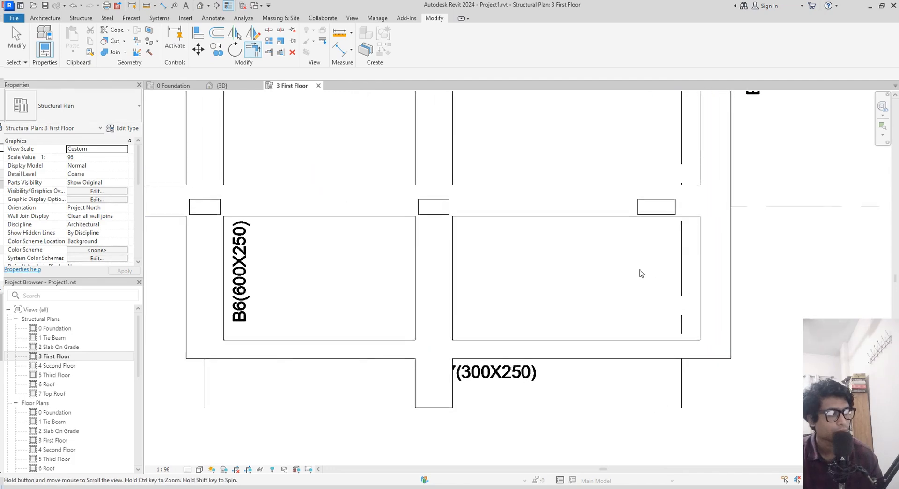
middle_drag(527, 292, 576, 279)
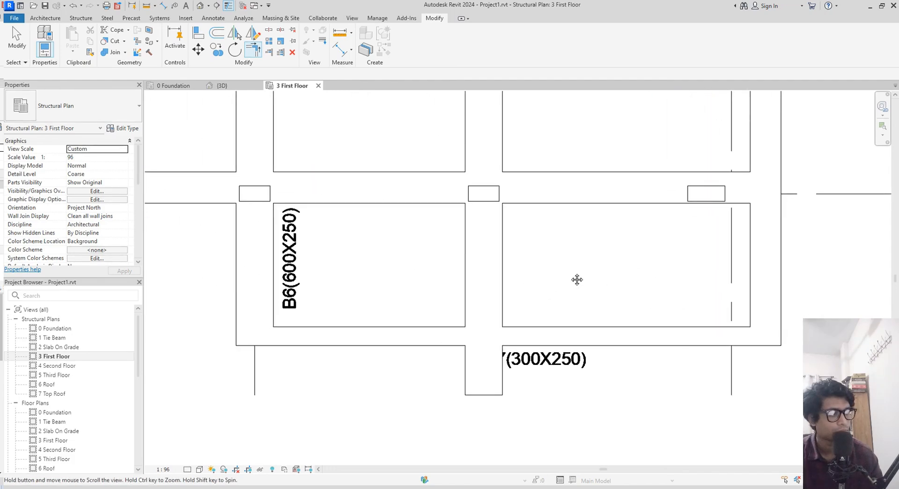
- Trim both ends of the B6 beam on grid G to the outer edges of the lower and upper B7 beams
click(268, 52)
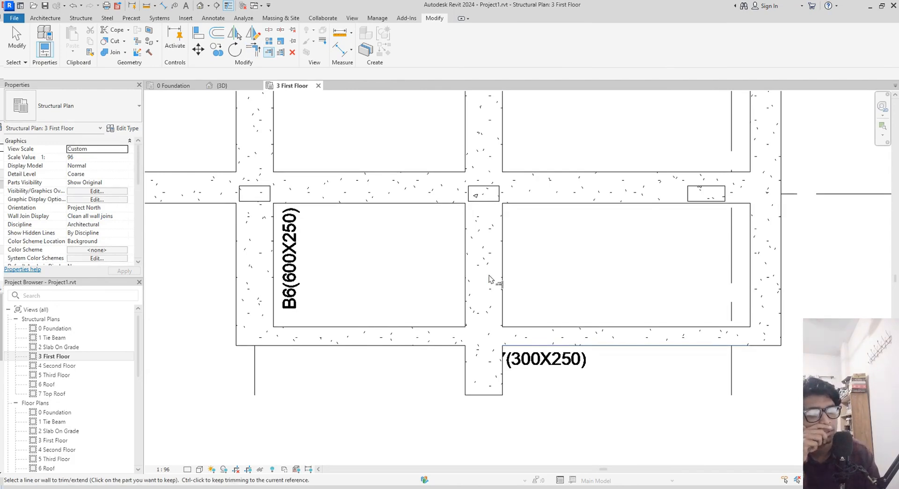
click(501, 279)
scroll(591, 253, down, 2)
middle_drag(590, 248, 580, 459)
scroll(526, 136, down, 1)
middle_drag(524, 135, 532, 454)
scroll(524, 209, up, 2)
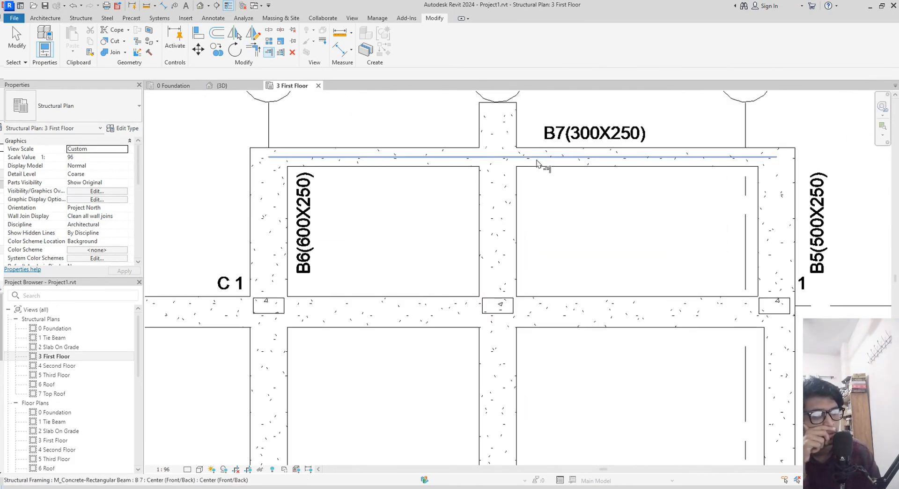
click(535, 149)
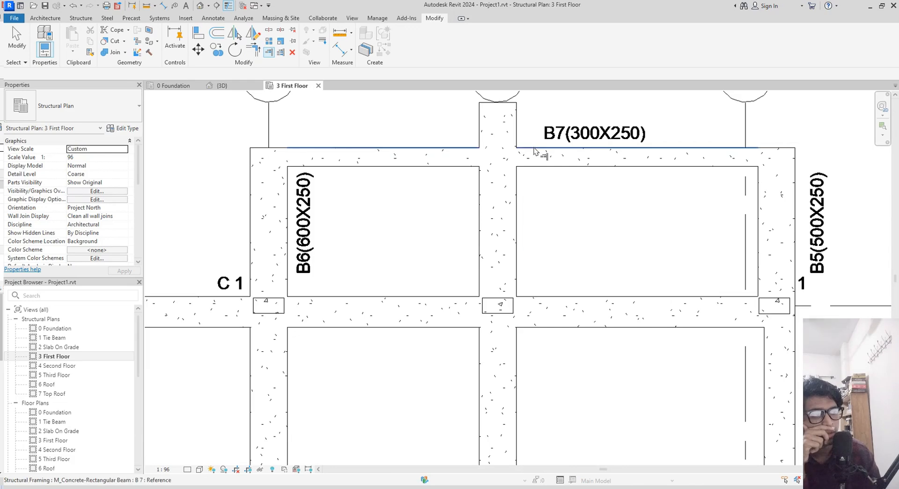
click(515, 219)
- Trim the B4 beams on grids 2 and 3 to the outer edge of the B5 edge beam beyond grid H
scroll(577, 241, down, 1)
middle_drag(577, 241, 611, 165)
scroll(582, 301, down, 1)
middle_drag(582, 300, 655, 256)
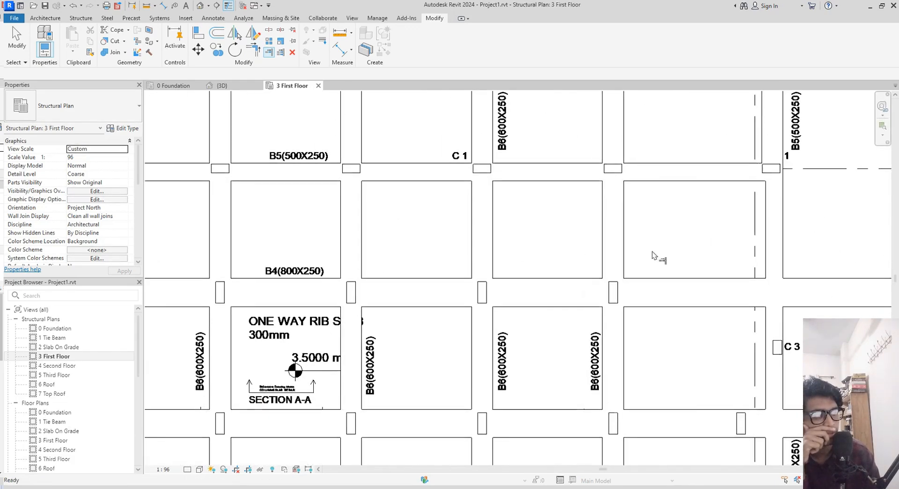
scroll(829, 304, up, 2)
click(771, 315)
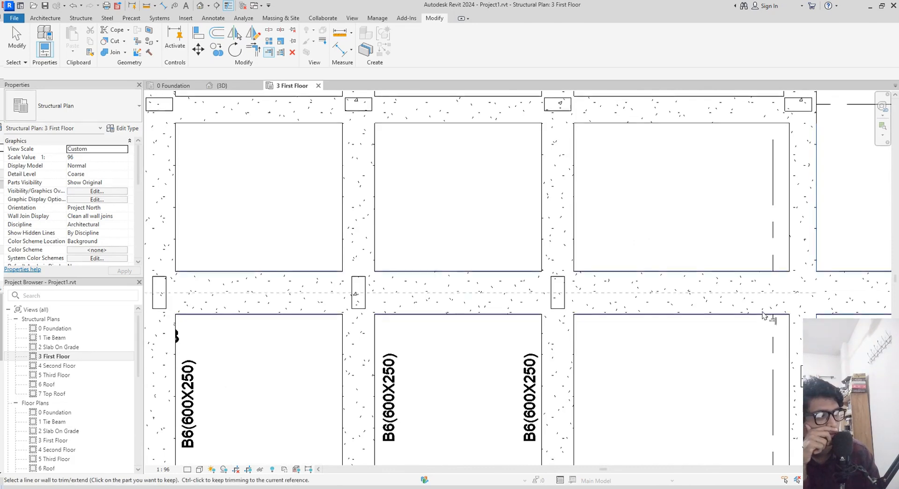
scroll(677, 354, down, 2)
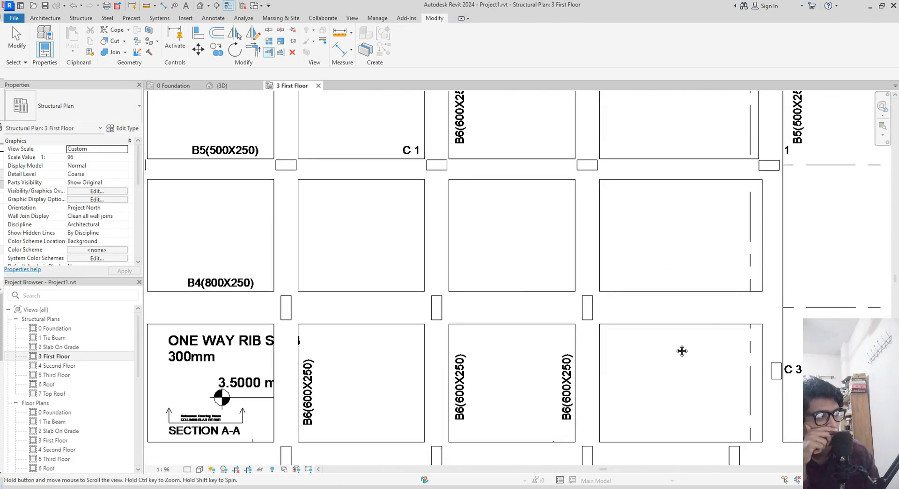
middle_drag(677, 354, 595, 254)
scroll(595, 254, down, 1)
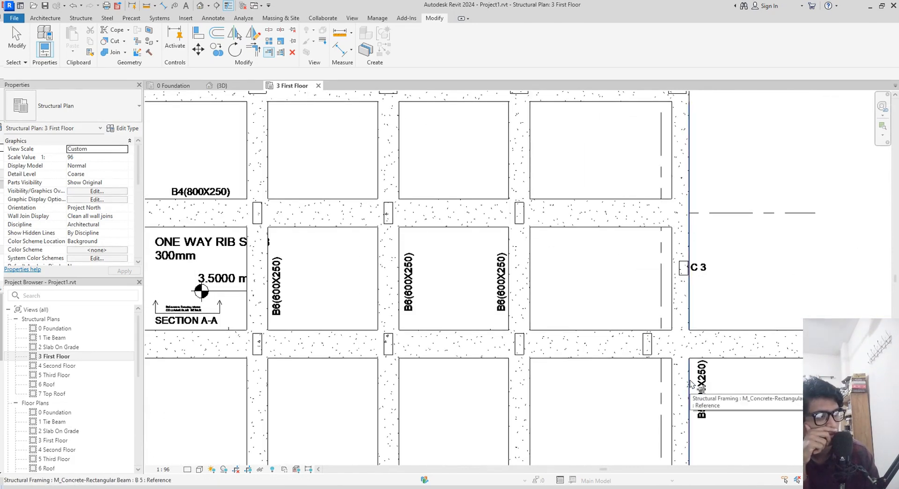
click(691, 392)
click(582, 360)
scroll(582, 360, down, 4)
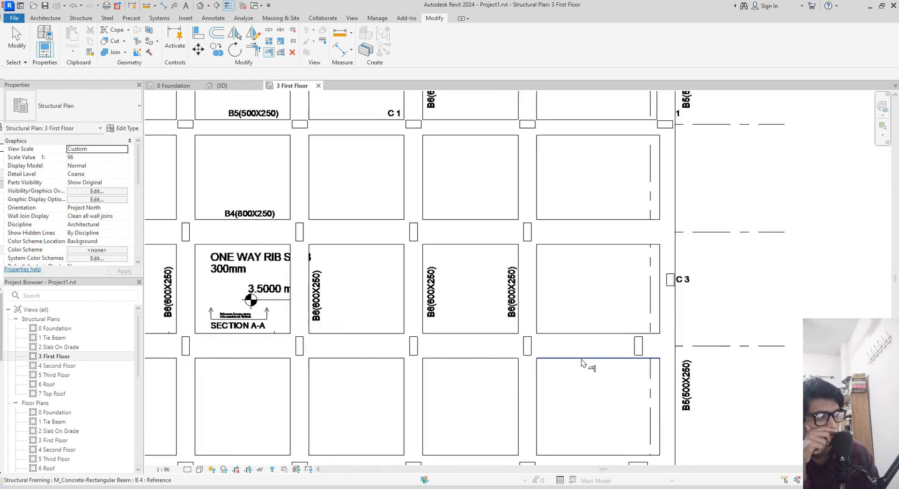
- Trim the B6 beams on grids C, D and E together to the outer edge of the B5 beam on grid 1
middle_drag(582, 360, 608, 288)
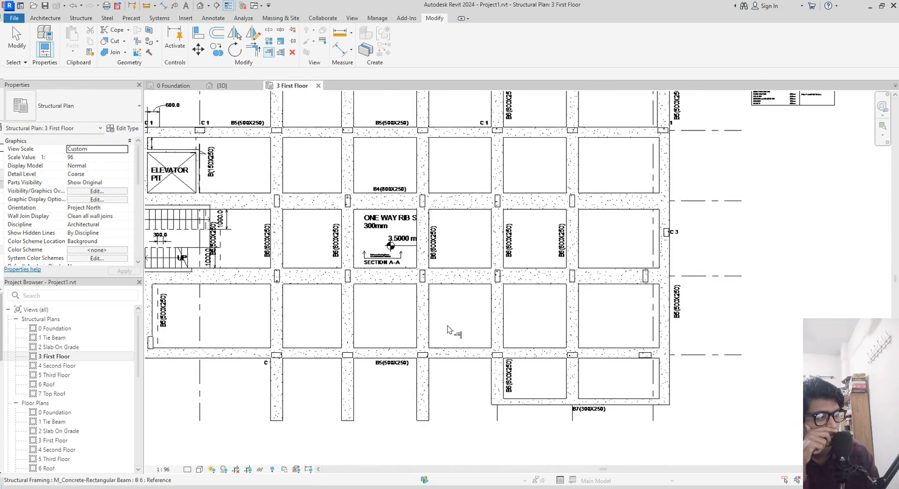
middle_drag(454, 384, 614, 325)
click(280, 52)
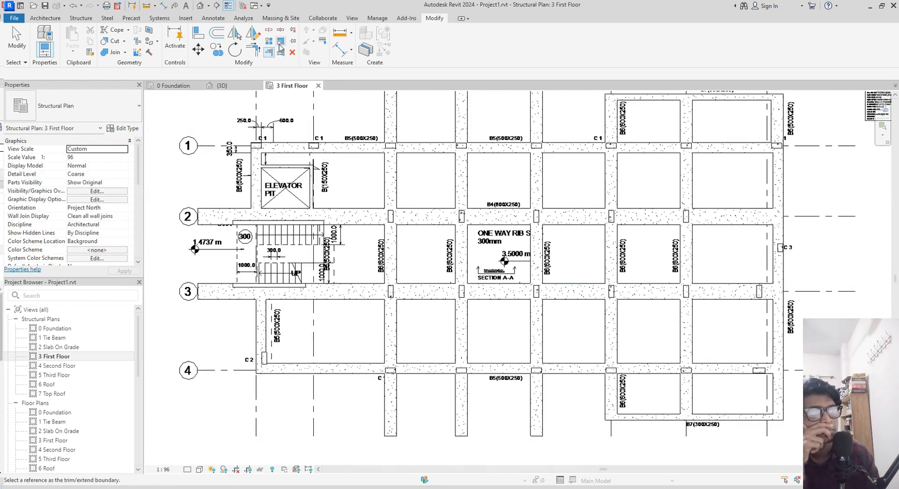
click(479, 144)
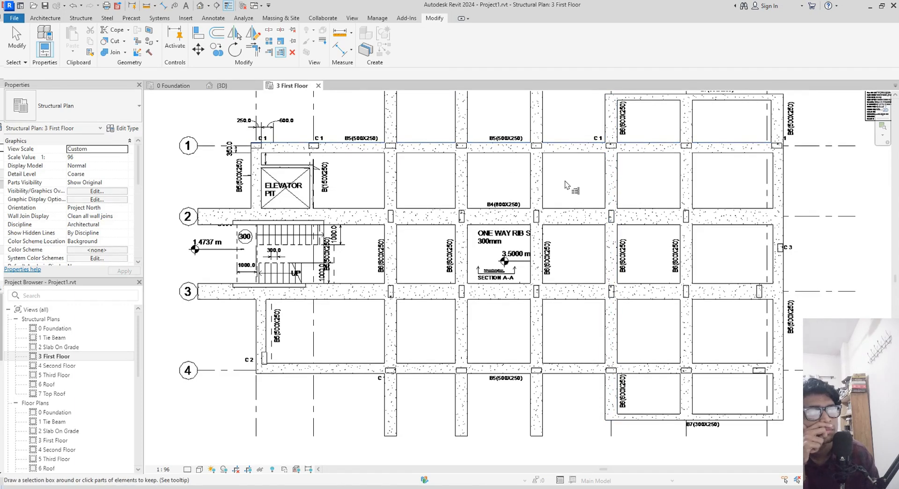
drag(367, 180, 366, 181)
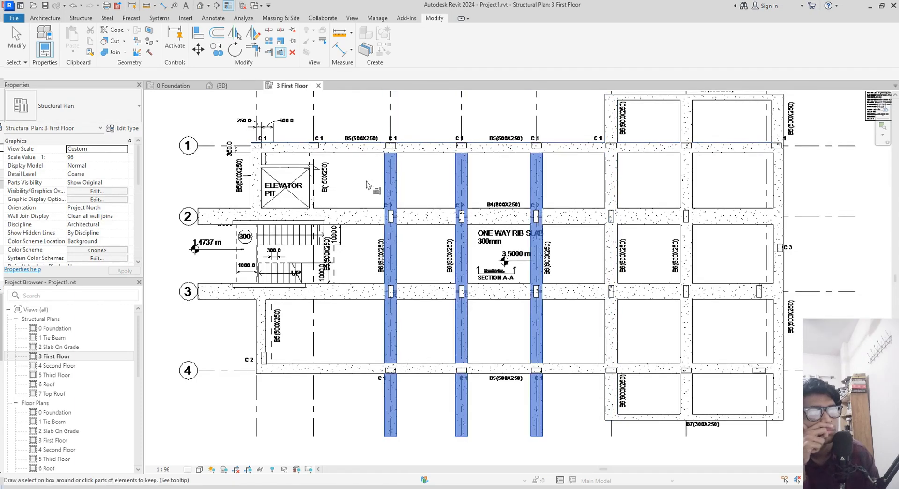
- Trim the lower ends of the B6 beams on grids C, D and E to the outer edge of the grid 4 B5 beam
middle_drag(376, 189, 373, 112)
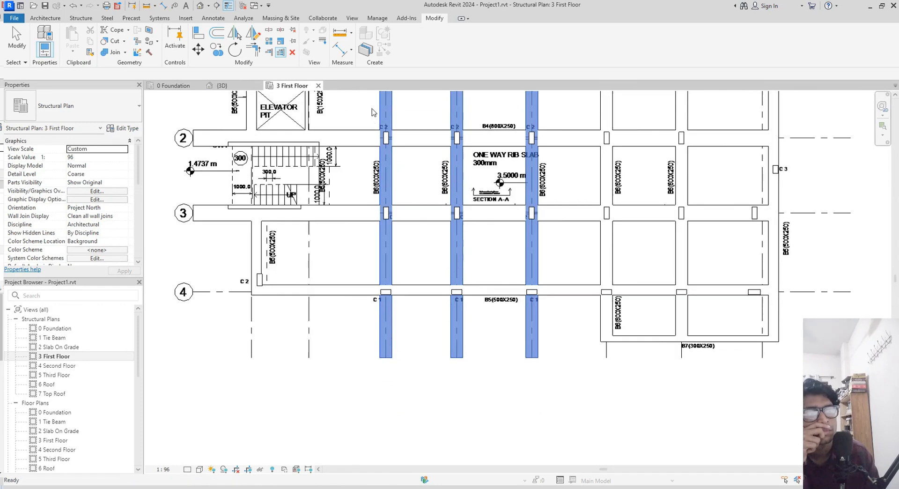
click(281, 52)
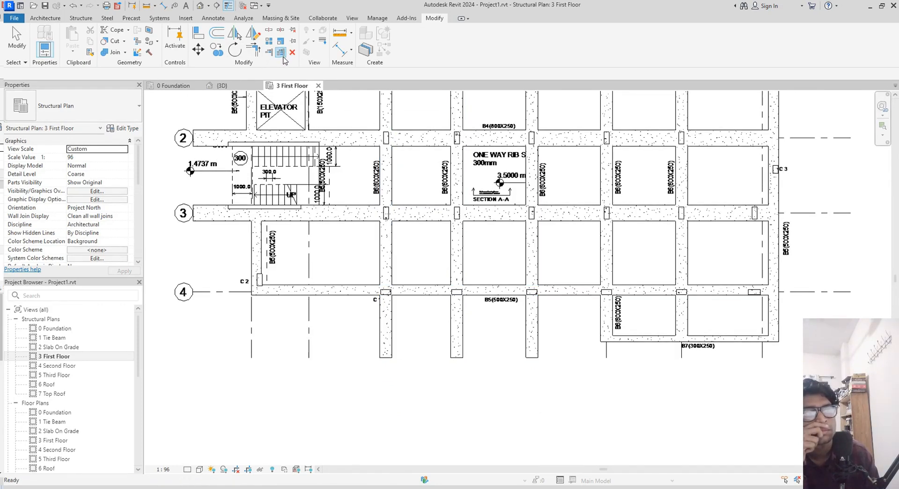
click(427, 298)
drag(547, 257, 374, 250)
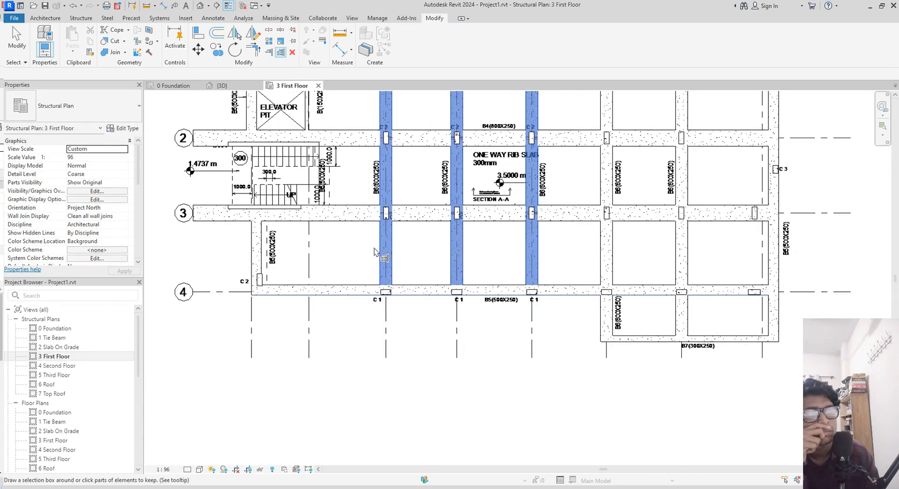
- Trim the B4 beams on grids 2 and 3 into corners with the adjoining B5 beams near grid A
scroll(382, 249, down, 2)
middle_drag(382, 249, 409, 354)
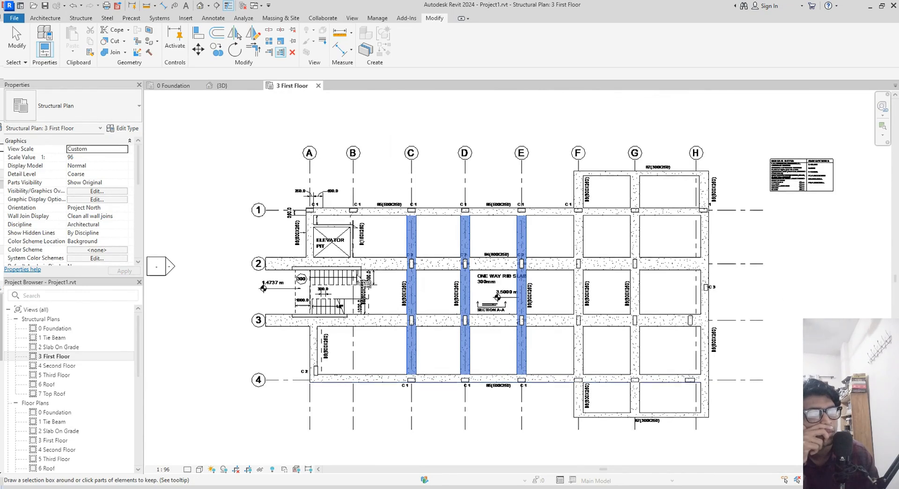
scroll(300, 276, up, 4)
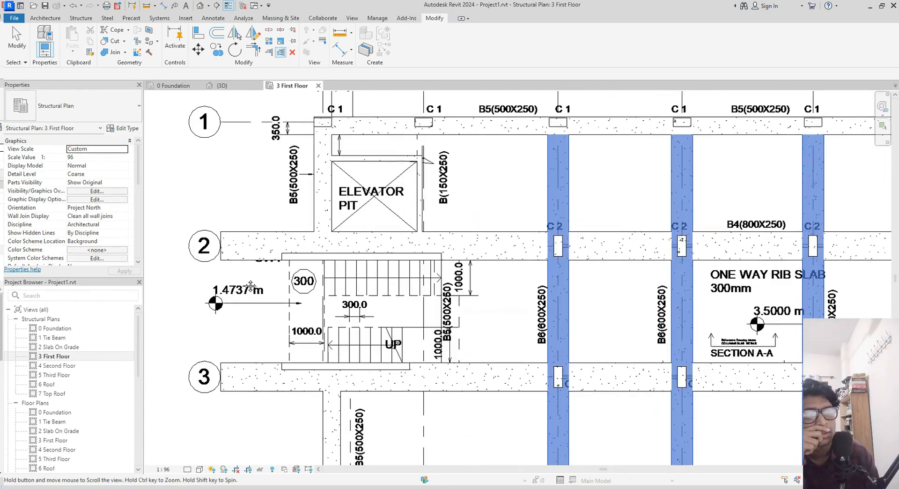
middle_drag(223, 284, 246, 283)
key(Escape)
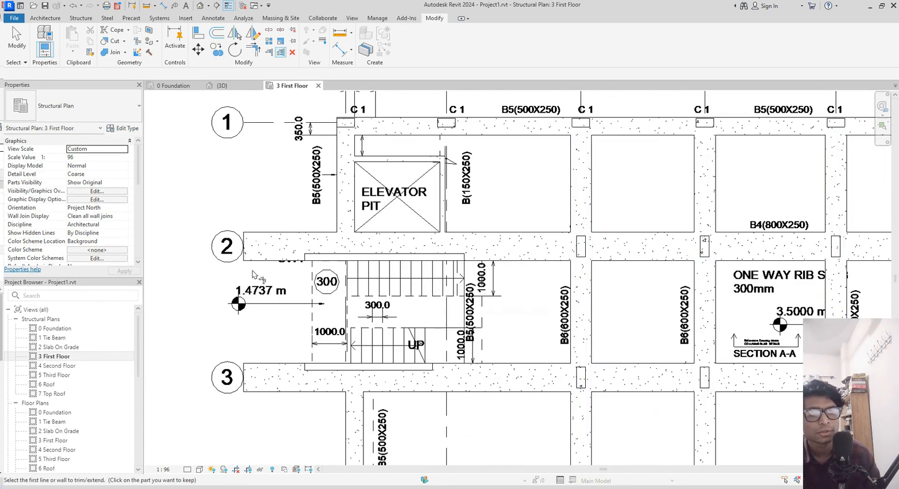
click(354, 214)
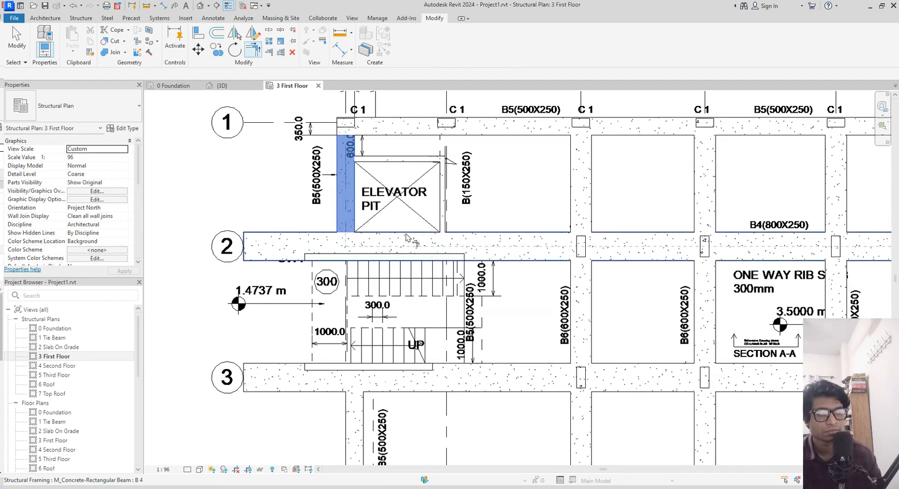
key(t)
key(r)
ctrl+scroll(414, 288, down, 3)
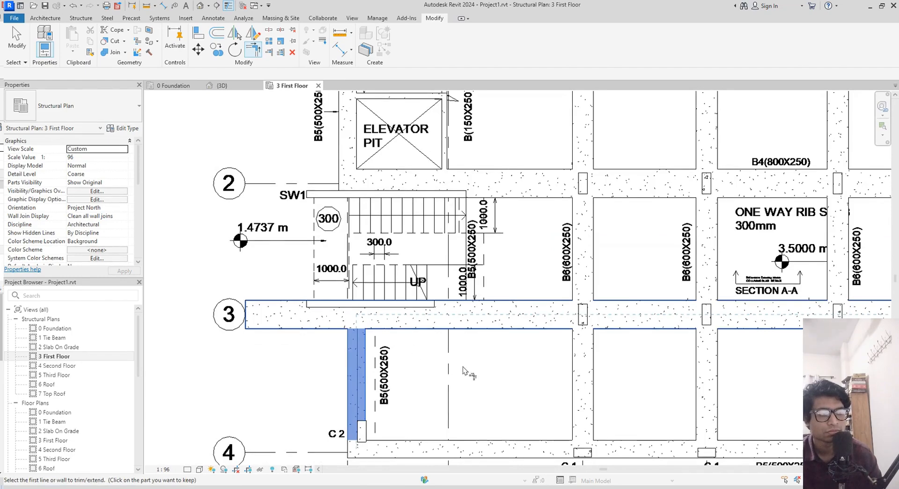
scroll(468, 370, down, 2)
scroll(468, 370, down, 3)
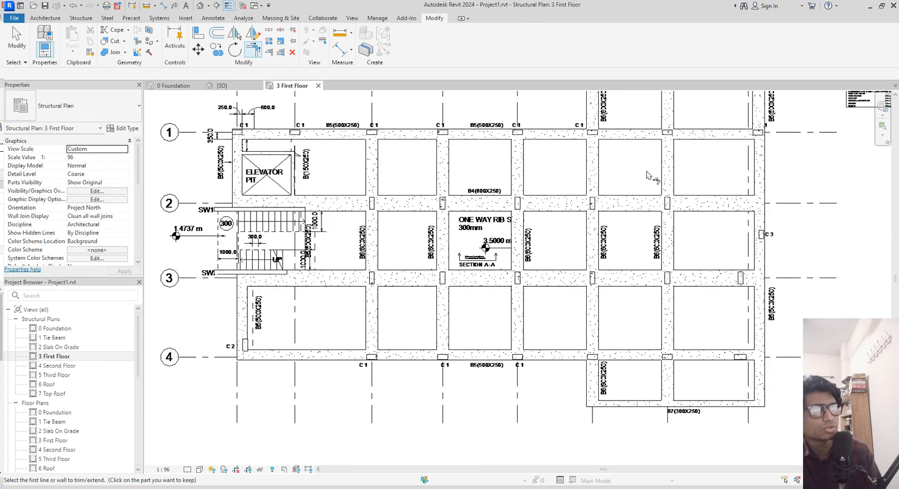
key(Escape)
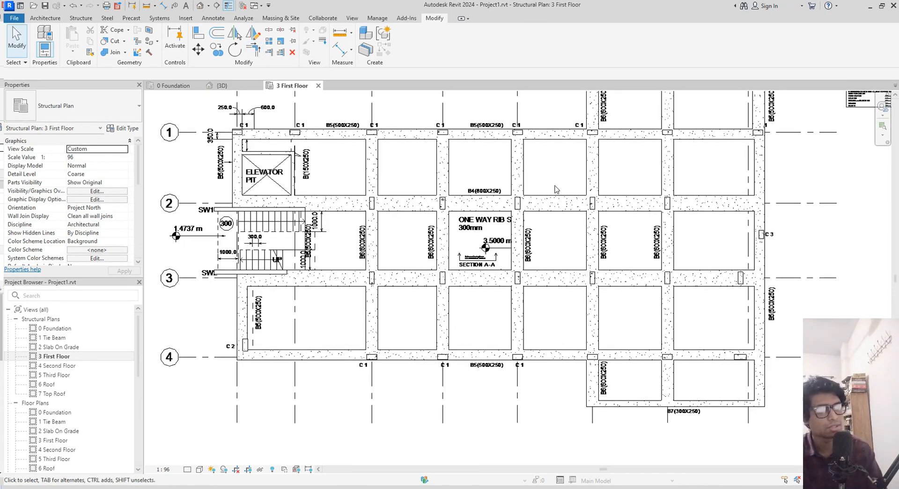
- Start a structural beam system on the first floor and open its boundary sketch near the elevator pit
middle_drag(555, 189, 566, 188)
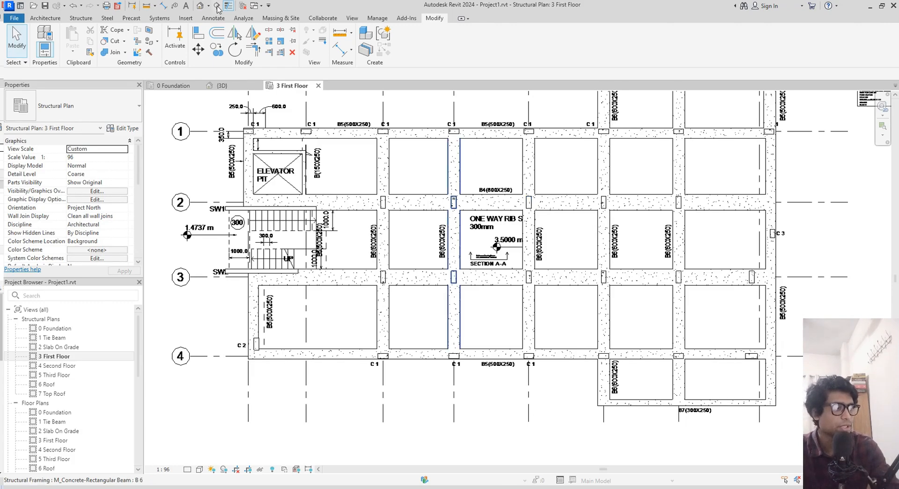
scroll(321, 172, up, 5)
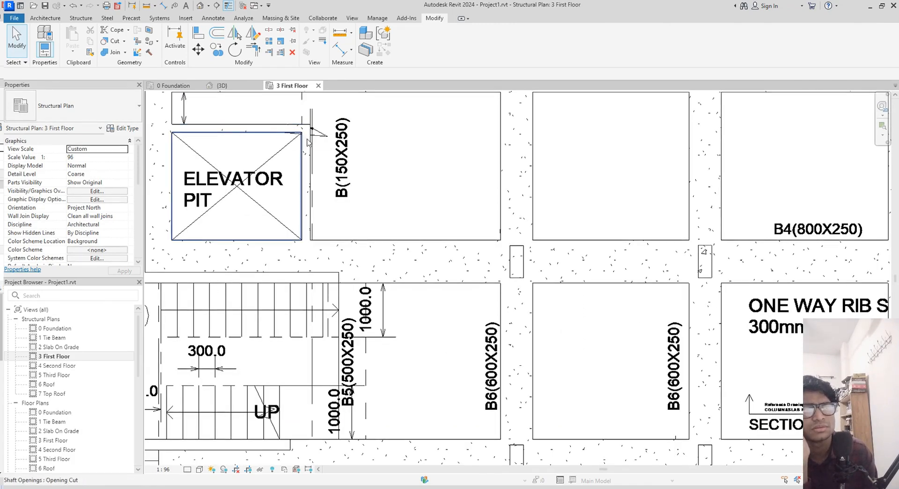
middle_drag(356, 188, 365, 188)
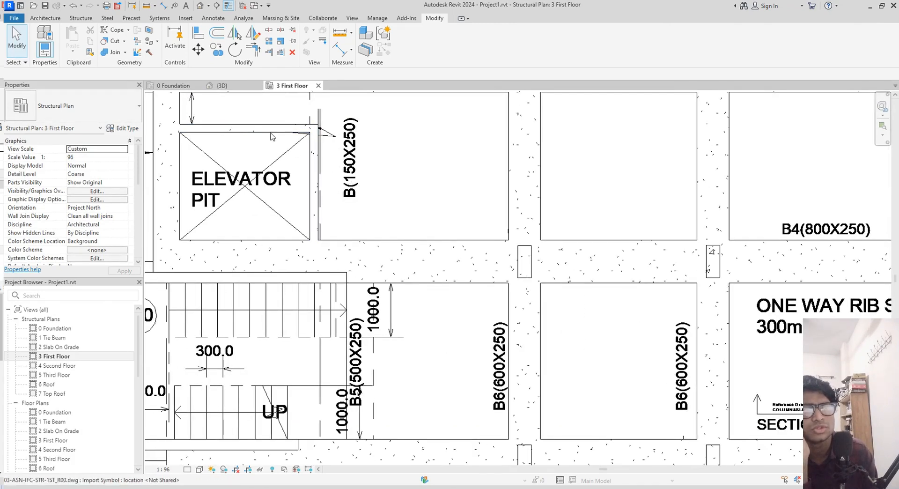
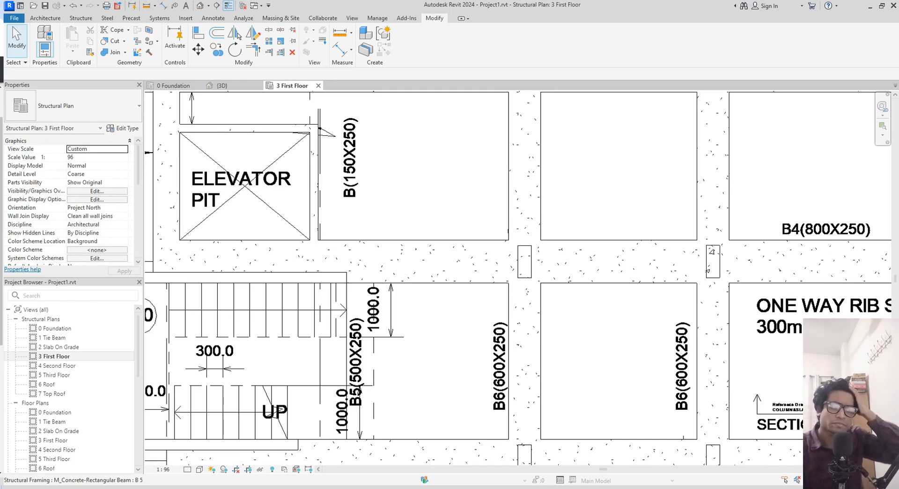
click(91, 18)
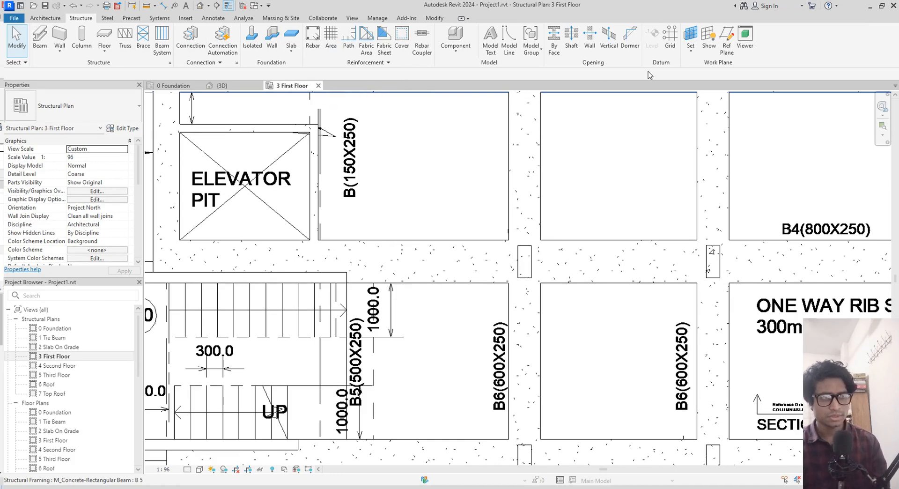
click(166, 52)
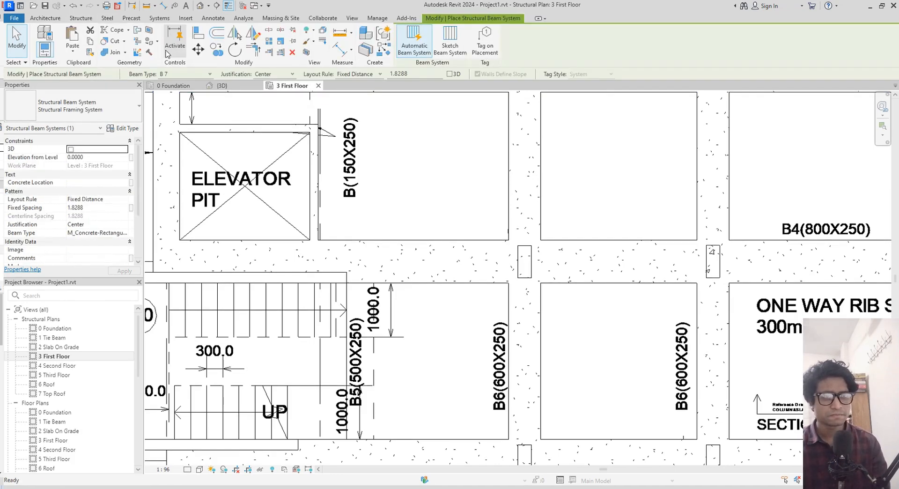
click(456, 45)
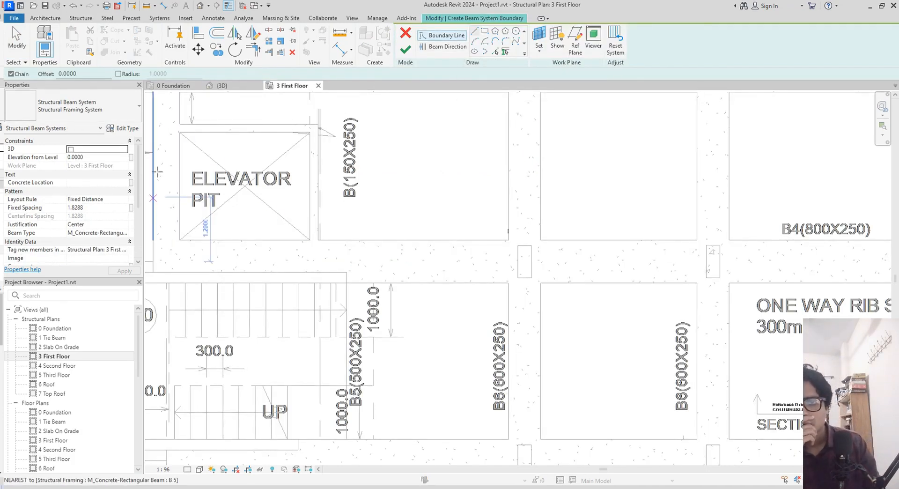
- Set the beam system's fixed spacing to 550 mm and its beam type to M_Concrete-Rectangular Beam : B
click(102, 207)
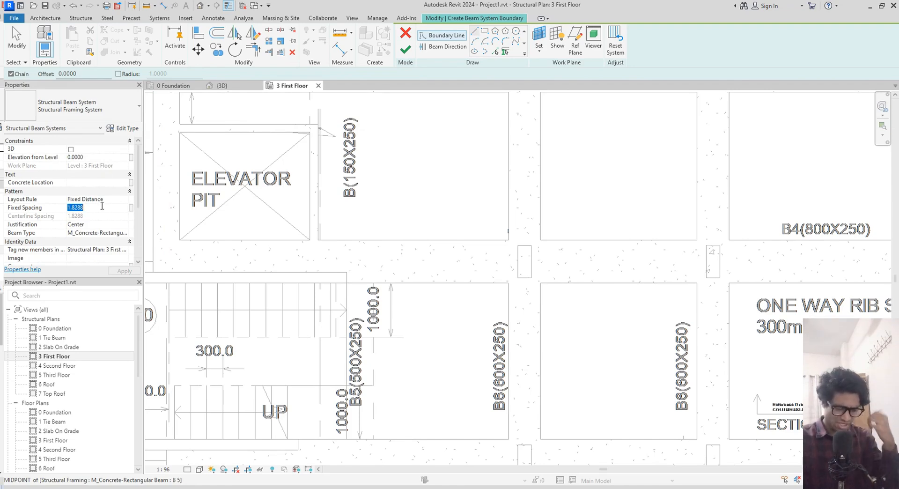
text(550mm)
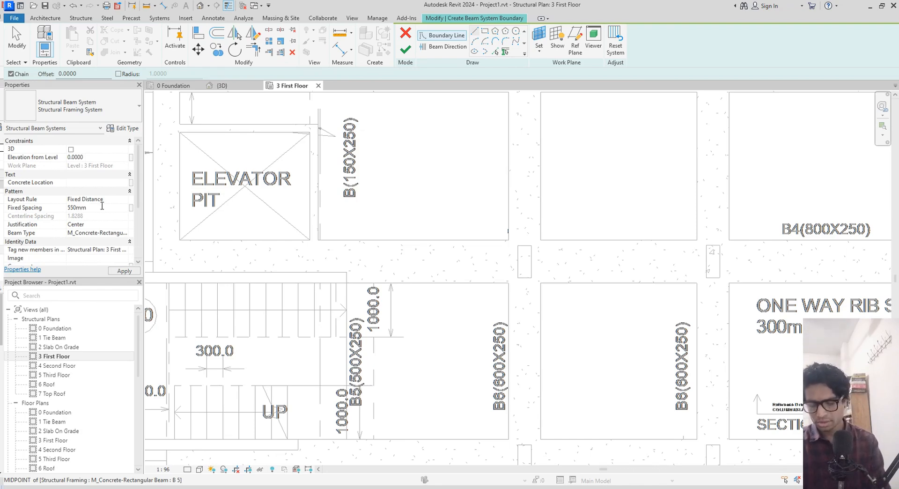
key(Return)
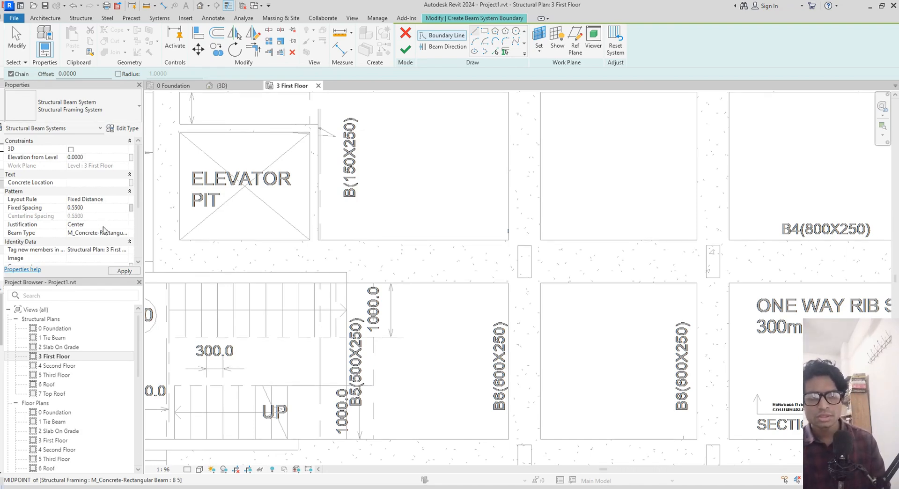
click(124, 234)
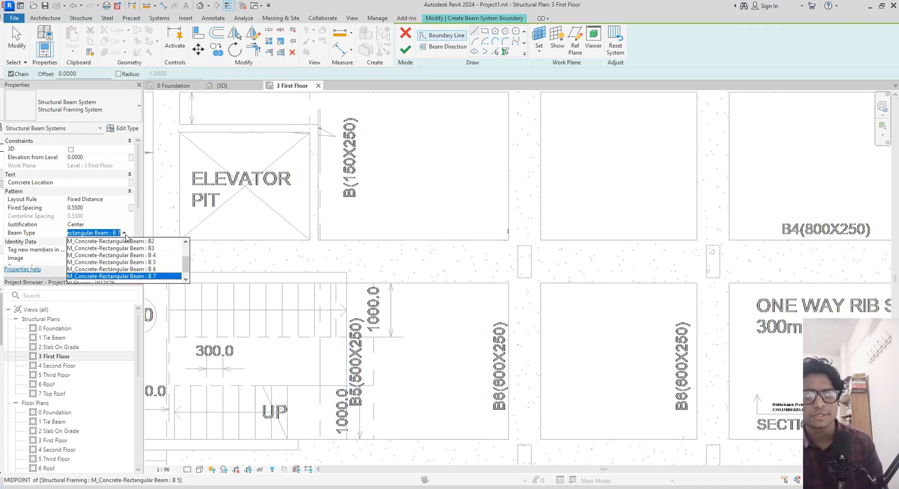
scroll(170, 271, up, 5)
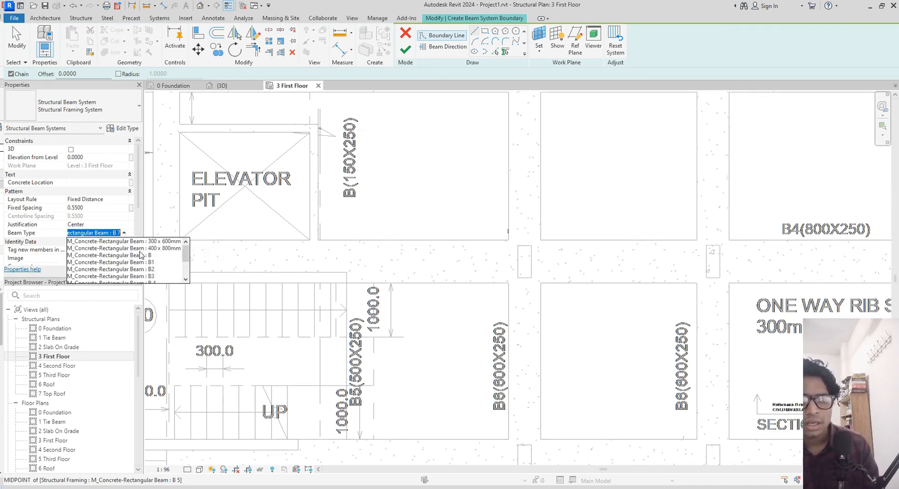
click(141, 257)
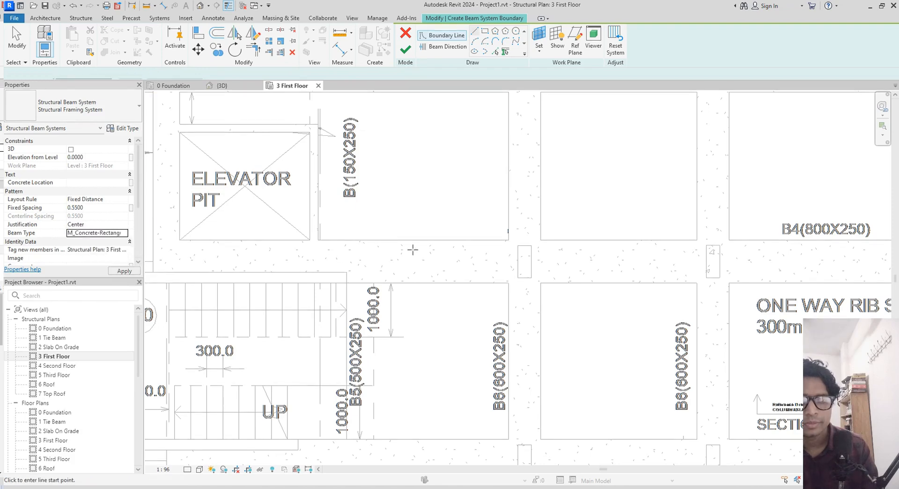
middle_drag(471, 282, 471, 283)
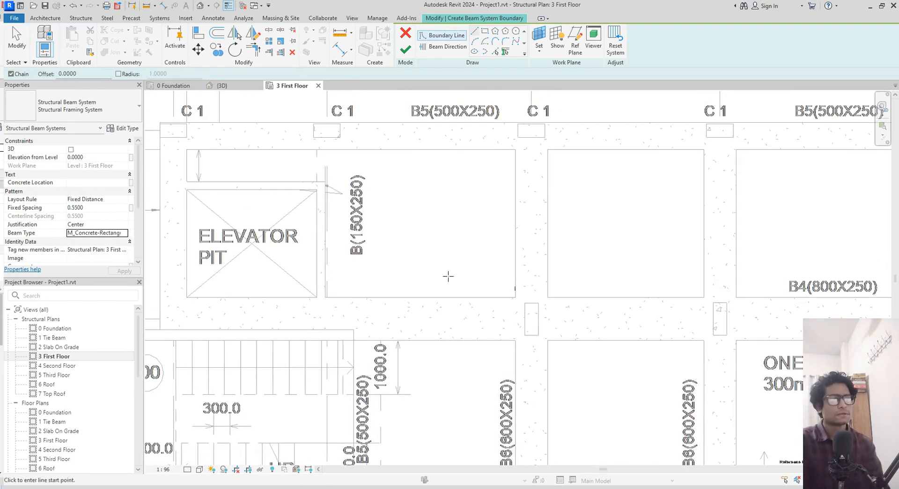
scroll(365, 224, up, 2)
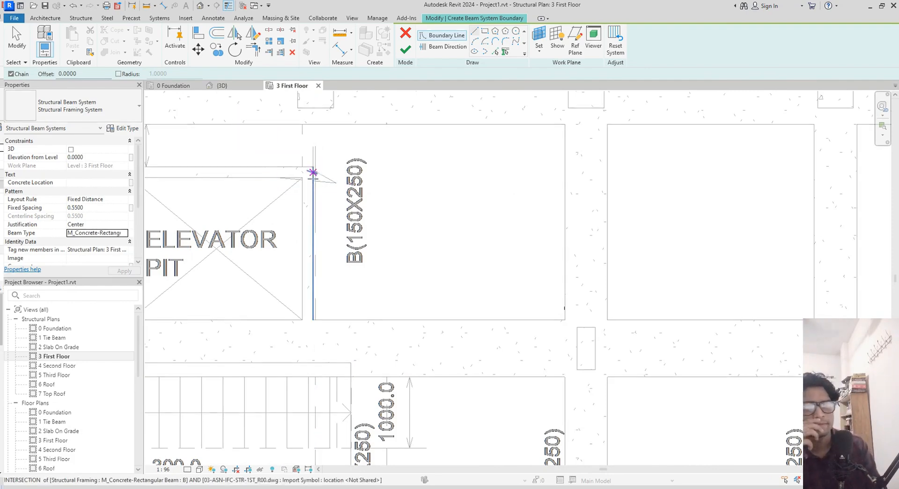
scroll(313, 123, up, 2)
scroll(313, 123, up, 2)
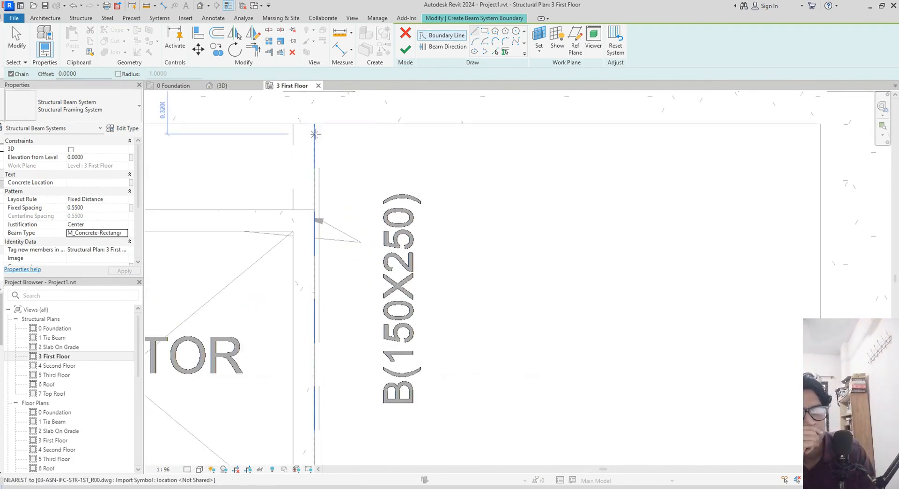
scroll(367, 151, down, 2)
scroll(366, 151, down, 2)
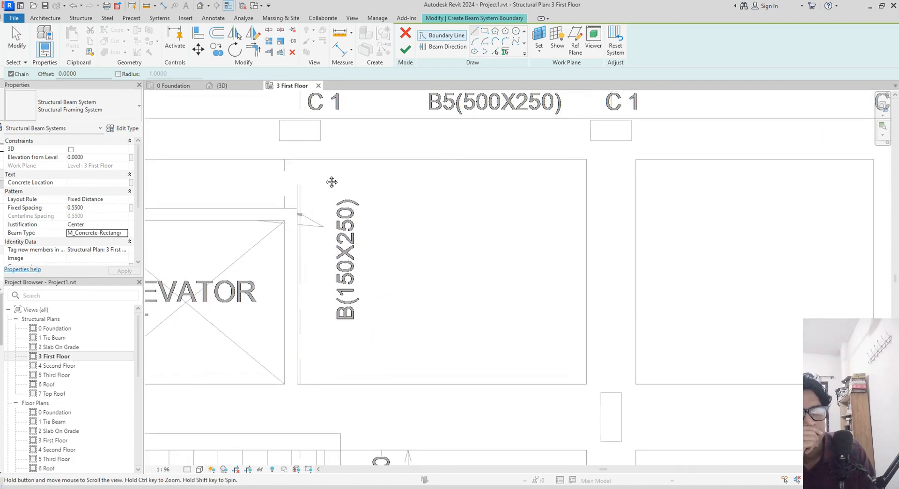
scroll(267, 162, up, 2)
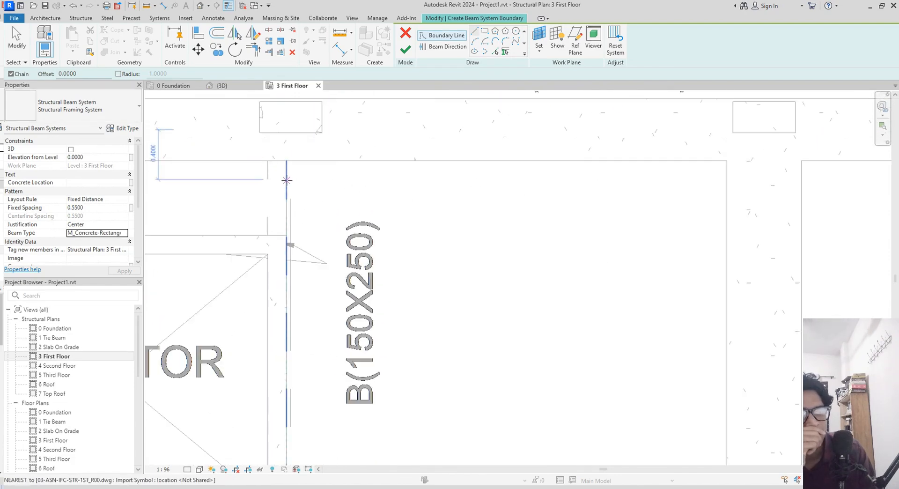
click(286, 161)
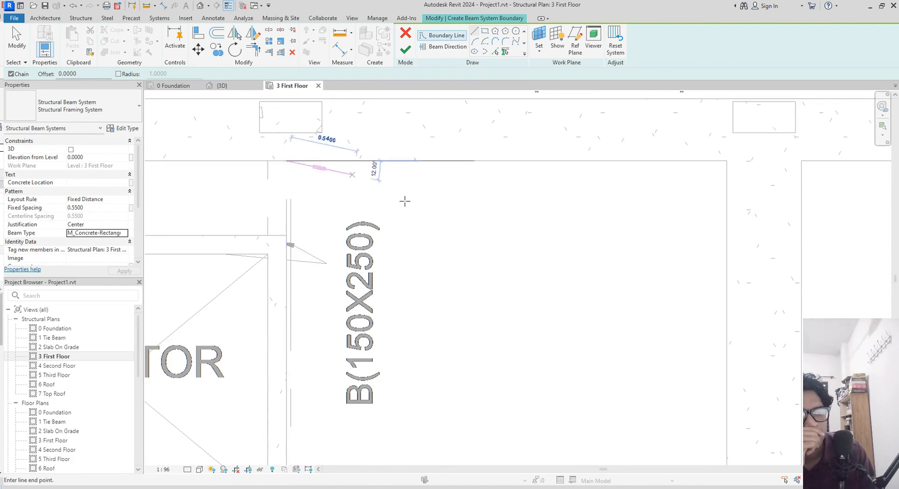
key(Escape)
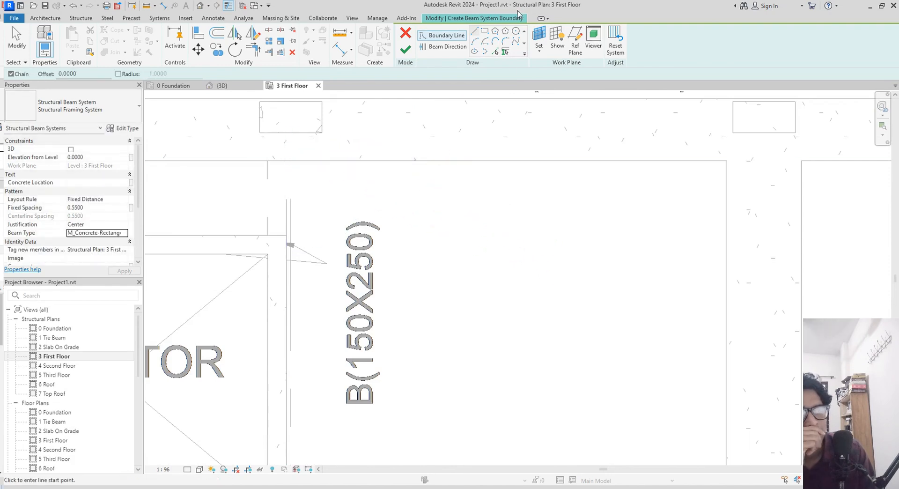
- Sketch a rectangular beam system boundary, about 2.75 m high, filling the bay beside the elevator pit between the inner beam faces
click(485, 31)
scroll(257, 183, up, 2)
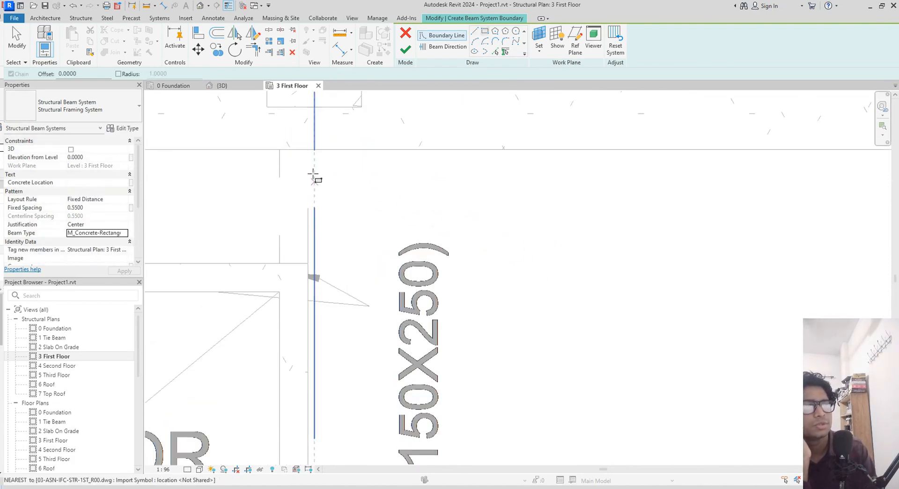
click(307, 150)
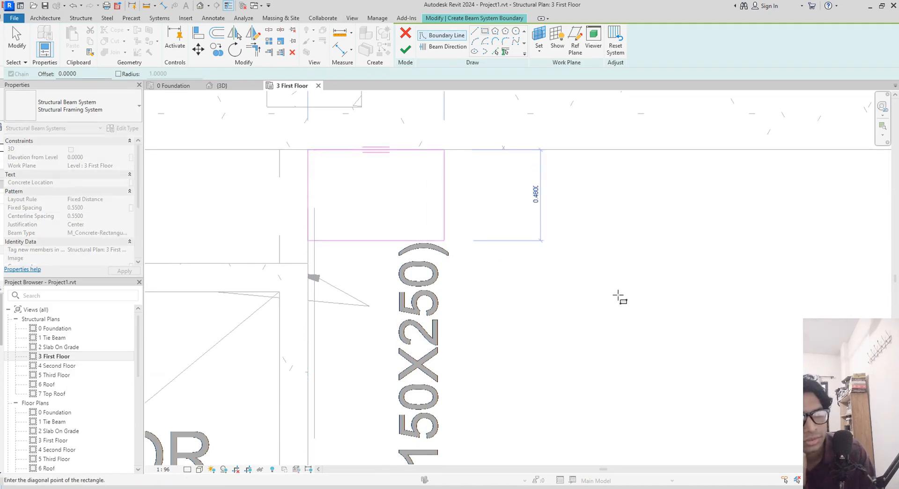
middle_drag(661, 323, 347, 160)
middle_drag(618, 357, 597, 187)
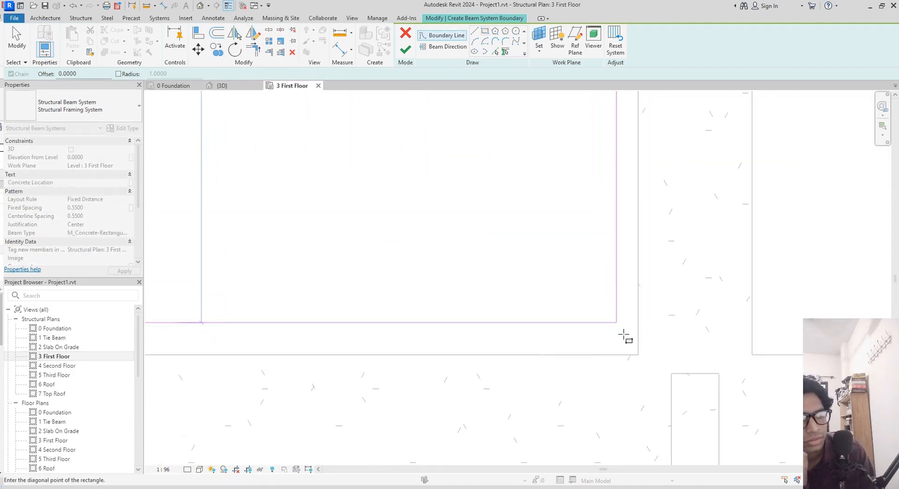
click(638, 354)
scroll(539, 255, down, 2)
middle_drag(554, 306, 558, 437)
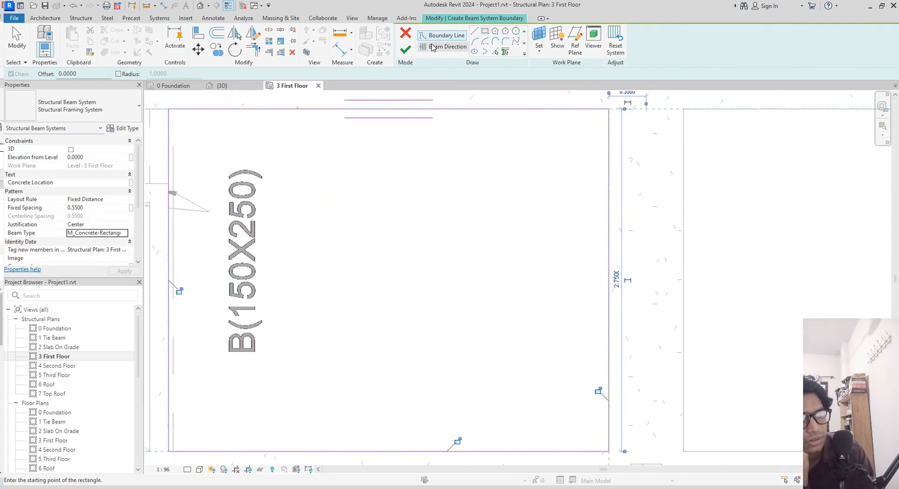
- Set the beam direction parallel to the boundary's right vertical edge and finish the beam system beside the elevator pit
click(433, 46)
click(607, 280)
scroll(527, 273, down, 3)
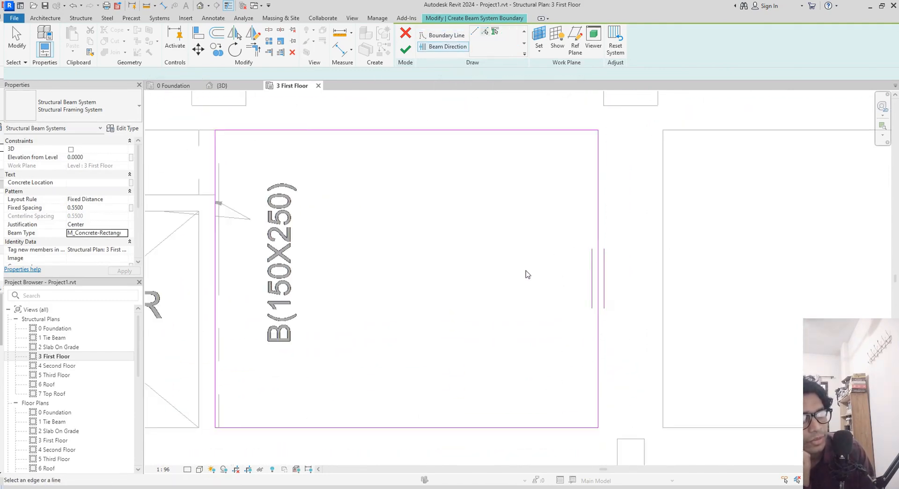
middle_drag(526, 273, 439, 273)
middle_drag(703, 284, 542, 275)
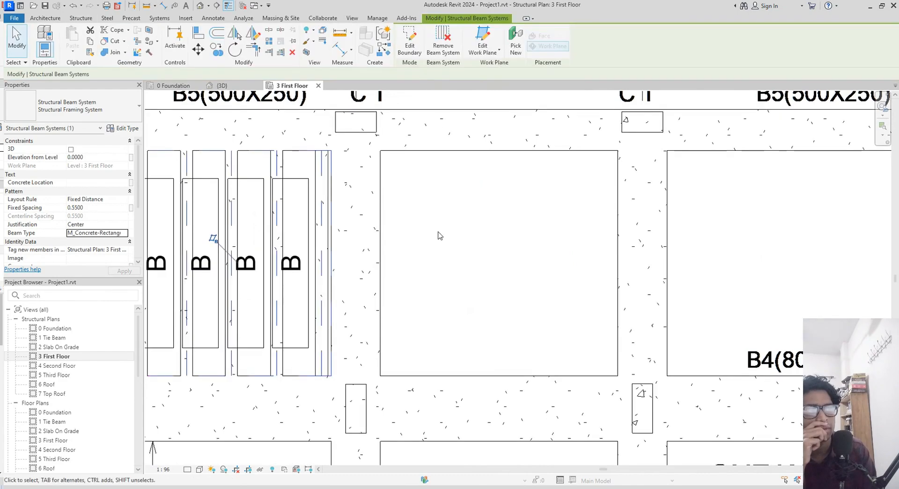
- Hide the Structural Framing Tags category in the 3 First Floor plan view
mouse_move(437, 234)
middle_down()
mouse_move(556, 253)
mouse_move(706, 248)
middle_up()
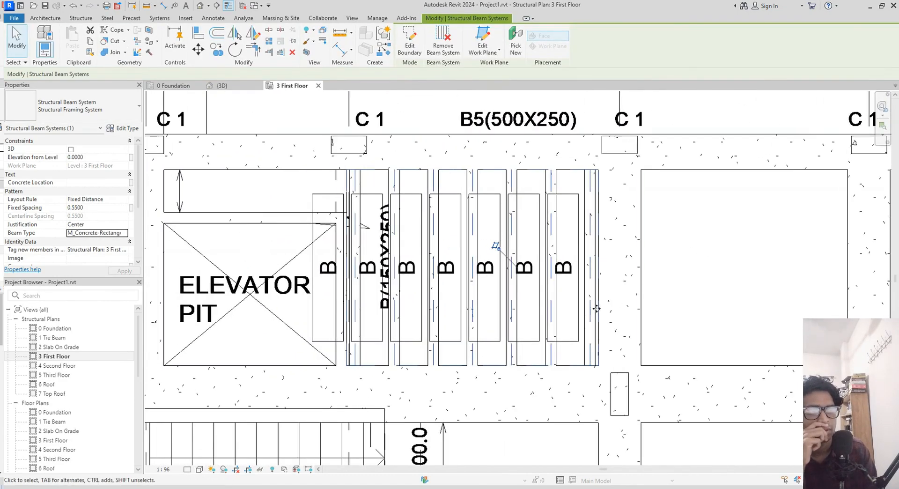
scroll(517, 311, up, 2)
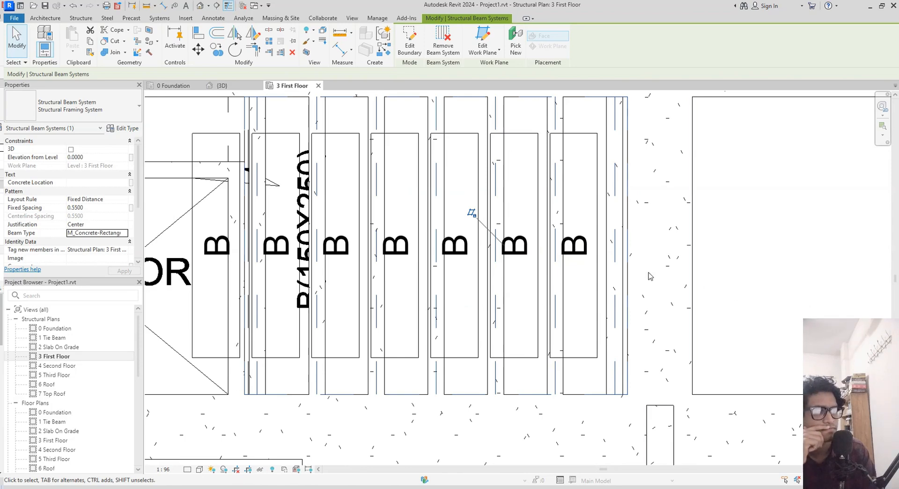
key(Escape)
click(587, 258)
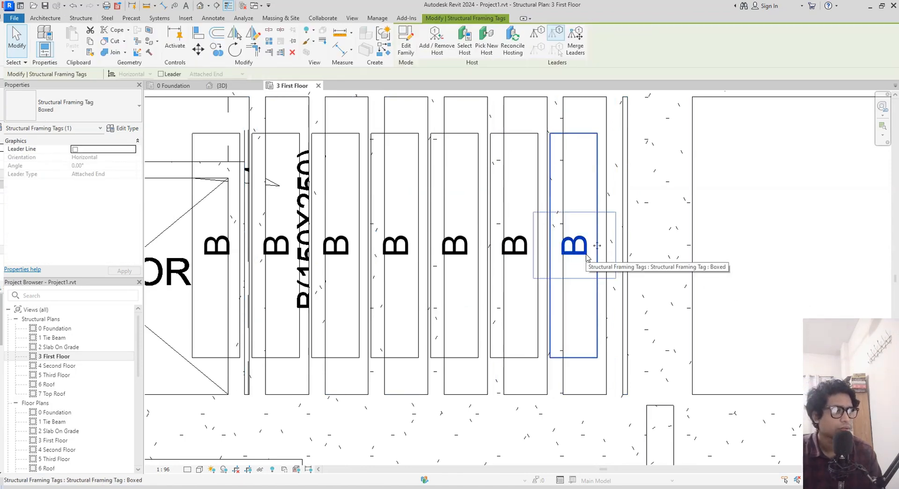
right_click(586, 255)
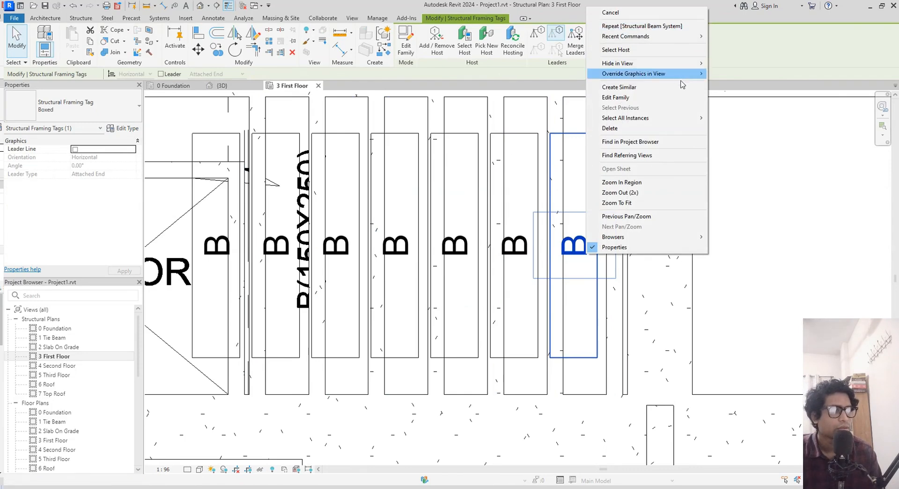
mouse_move(689, 60)
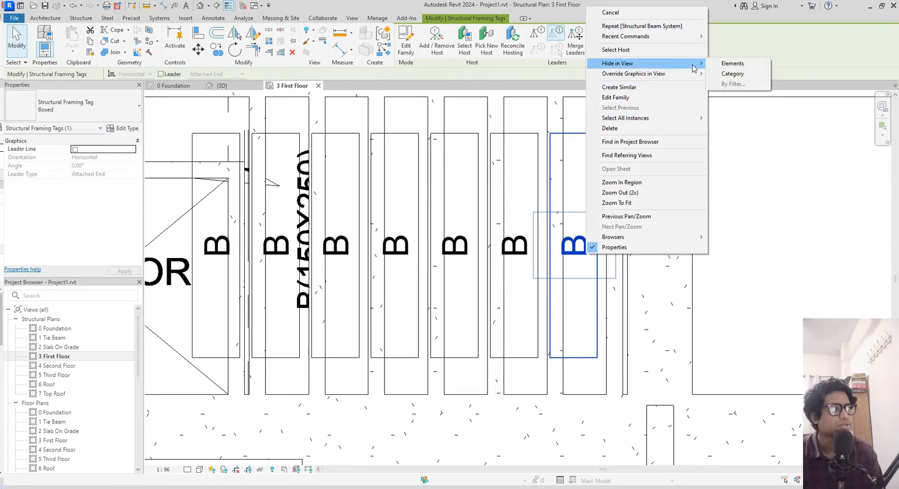
click(730, 74)
scroll(604, 322, down, 3)
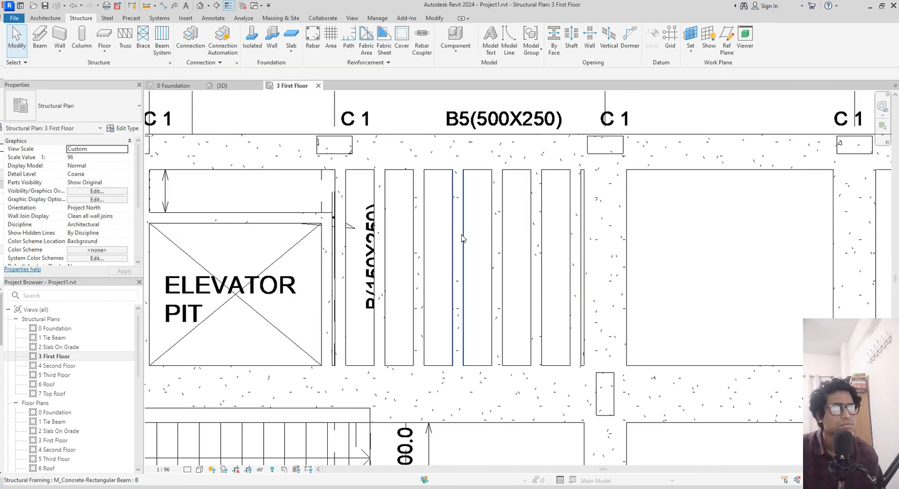
- Start another sketched beam system and draw a rectangular boundary about 2.9 by 2.75 m in the bay to the right of the new ribs
click(332, 246)
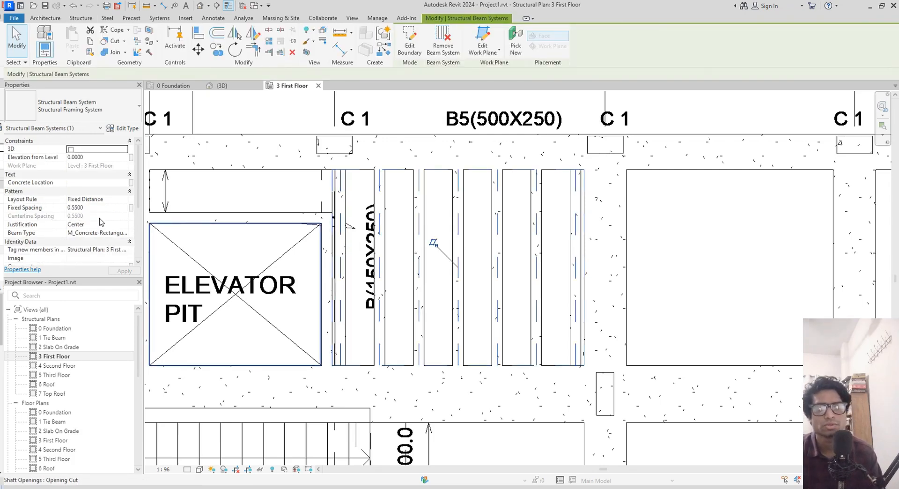
scroll(100, 224, down, 1)
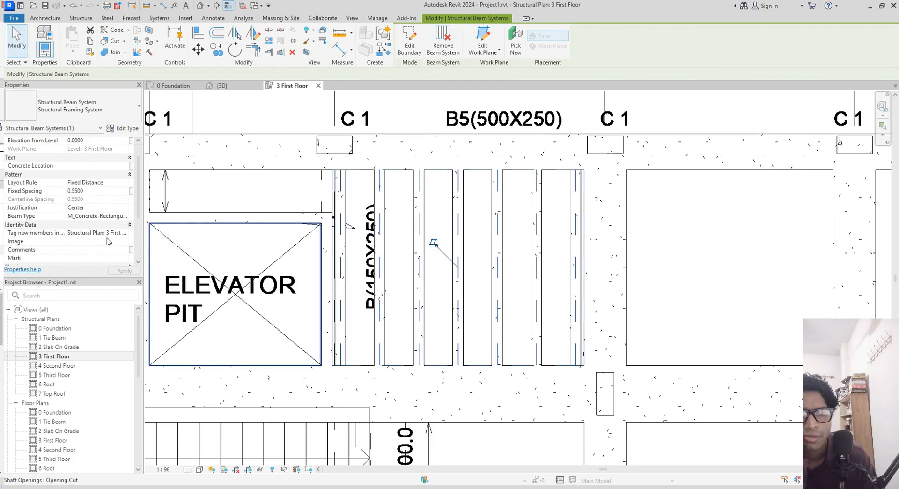
middle_drag(685, 256, 637, 256)
key(b)
key(s)
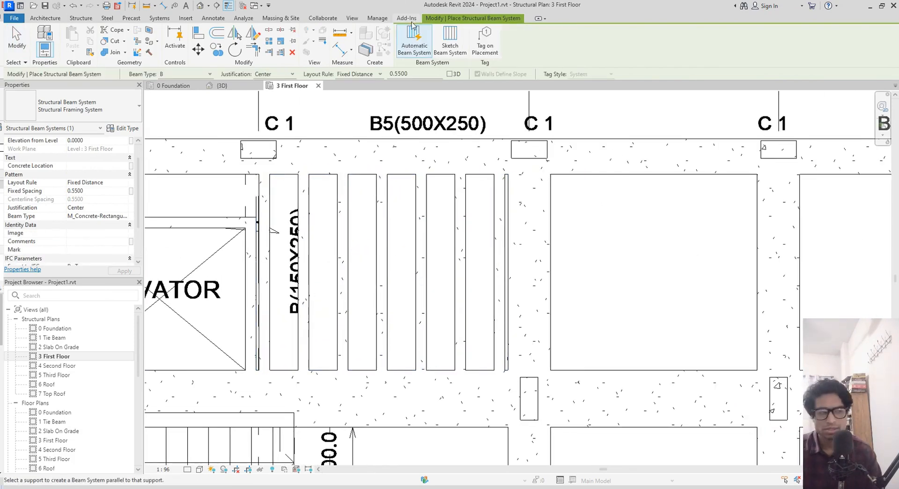
click(450, 40)
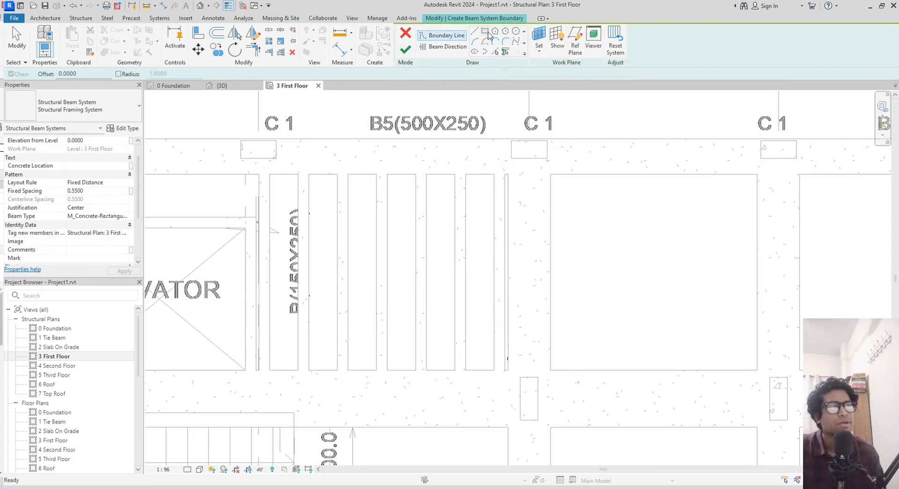
click(550, 174)
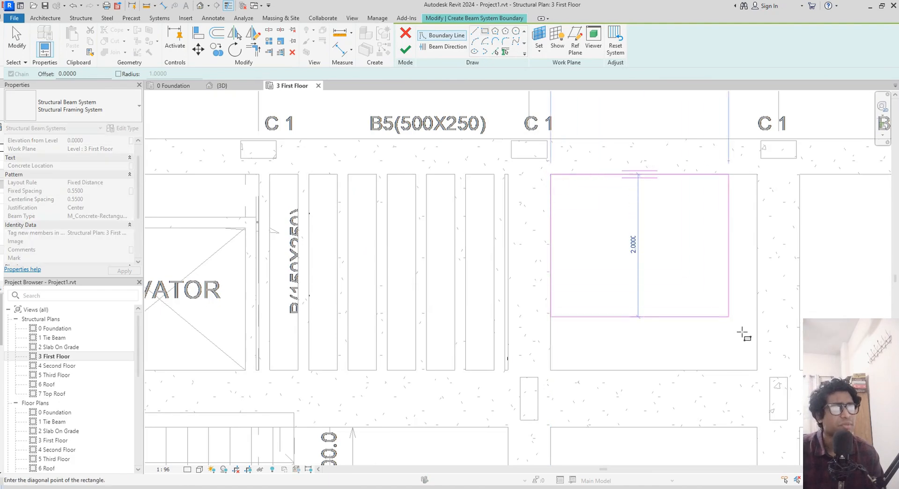
click(757, 370)
middle_drag(720, 311, 614, 302)
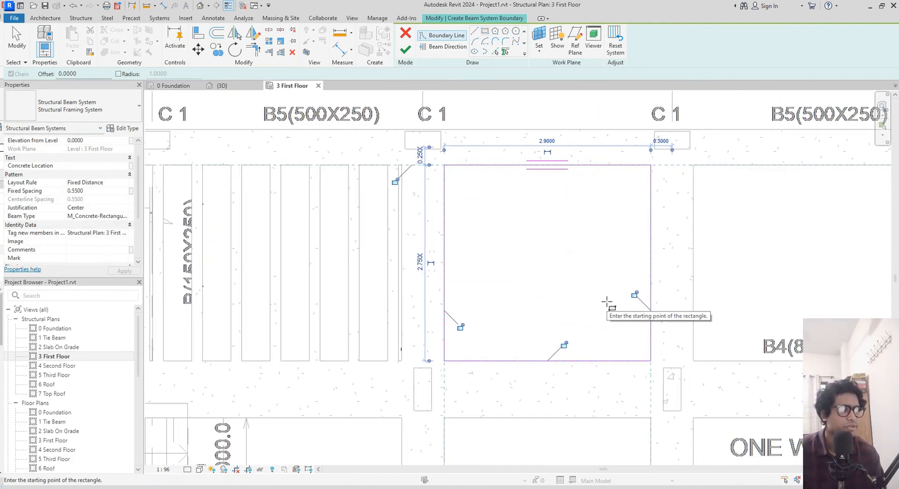
- Run the beams parallel to the vertical edge of the 2.9 m wide bay and finish its beam system
click(443, 47)
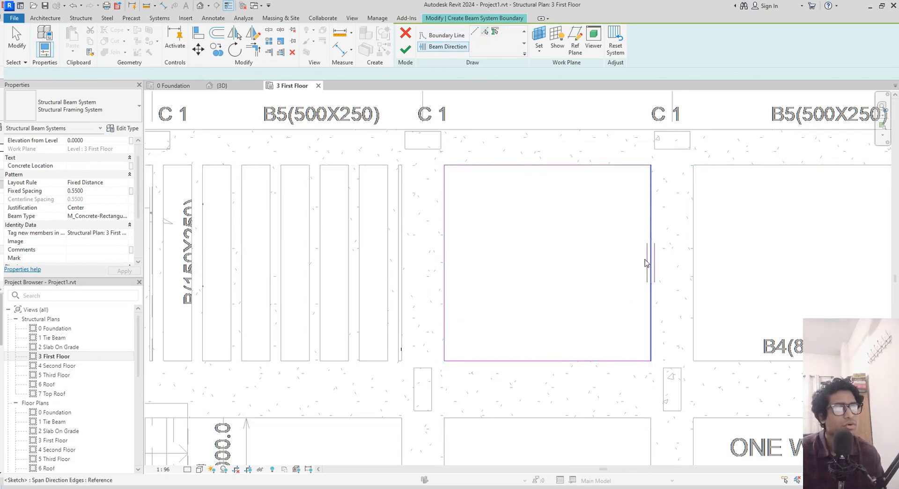
middle_drag(580, 242, 474, 214)
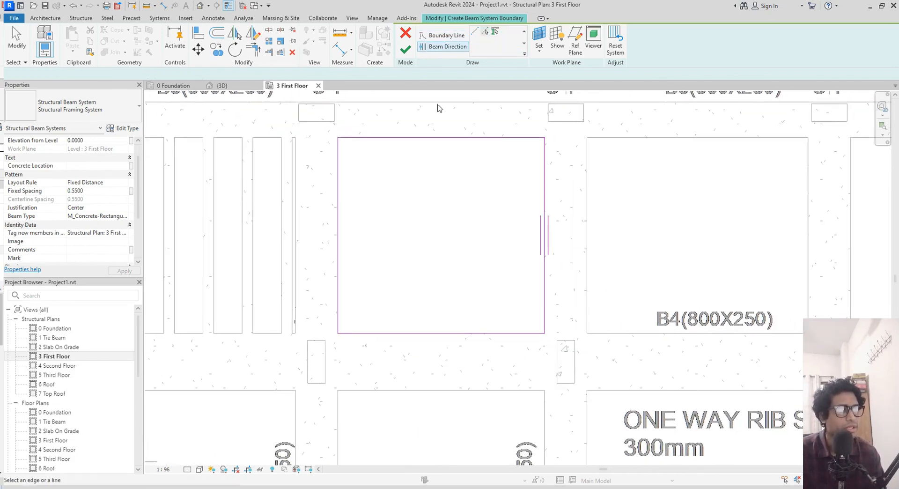
click(406, 48)
middle_drag(580, 247, 502, 237)
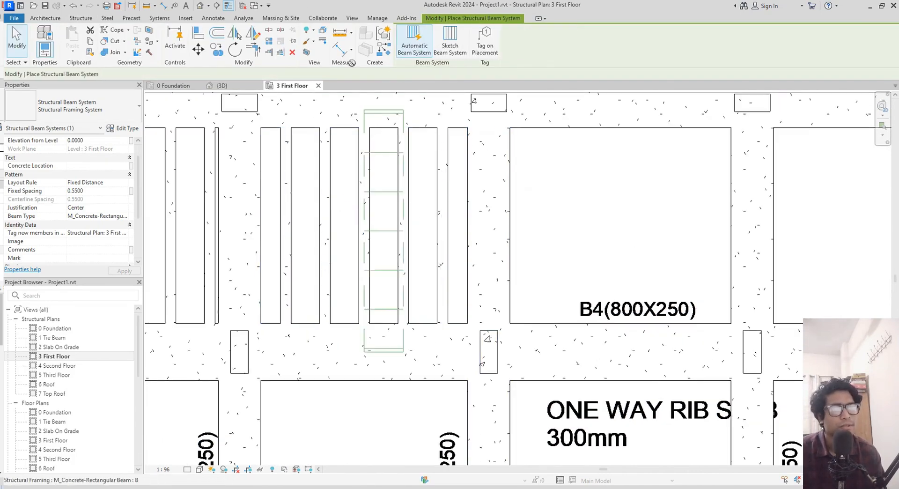
- Add a beam system in the bay labelled B4(800X250) with a rectangular boundary about 3.1 by 2.75 m and vertical beam direction
click(410, 45)
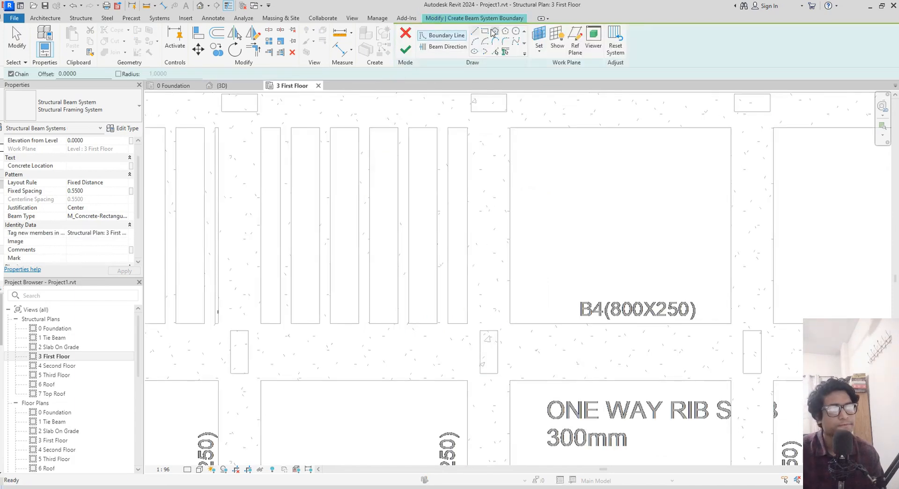
click(485, 32)
click(509, 127)
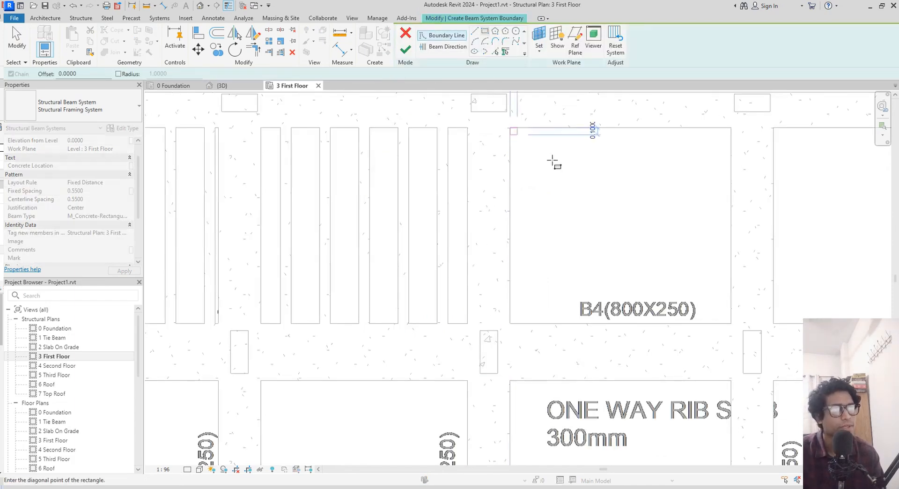
click(730, 323)
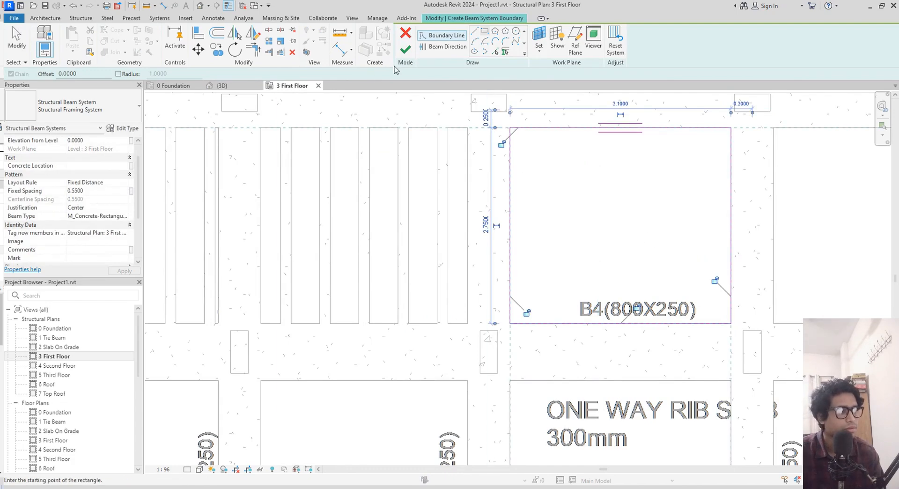
click(441, 51)
click(731, 253)
middle_drag(770, 259, 504, 249)
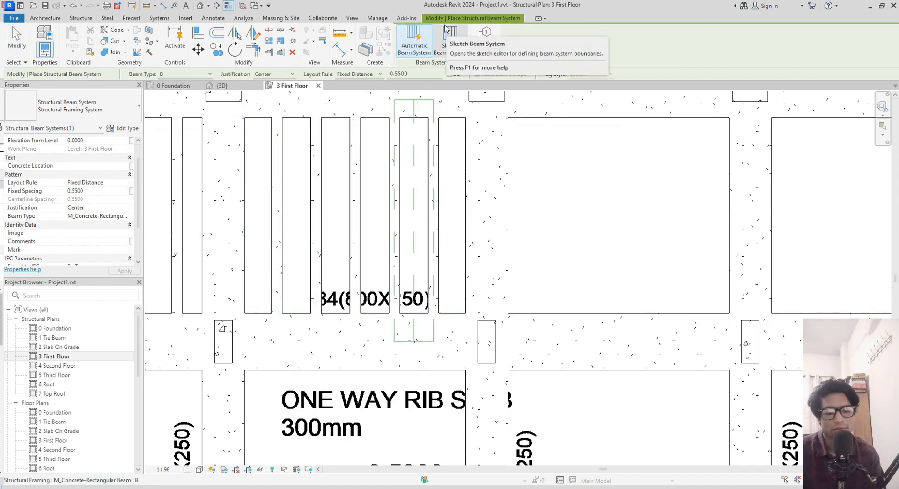
- Add a beam system with a rectangular boundary about 3.1 by 2.75 m and vertical beams in the bay right of B4(800X250)
click(450, 40)
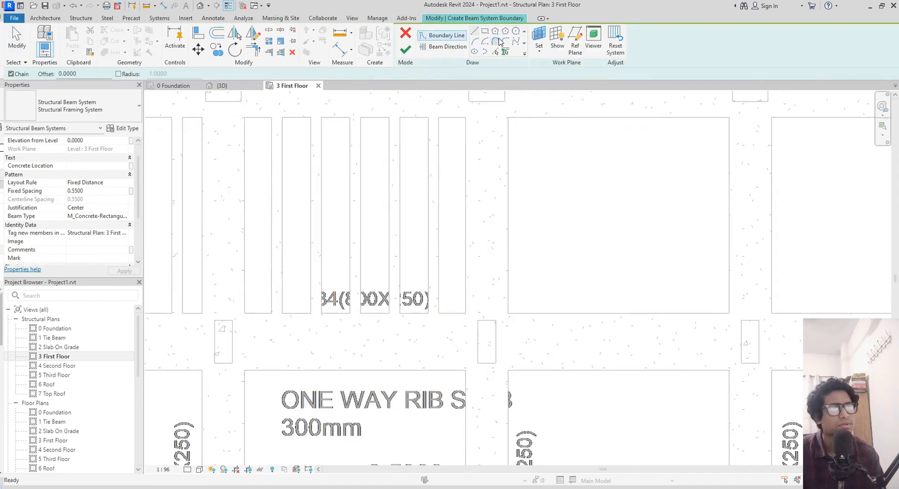
click(509, 118)
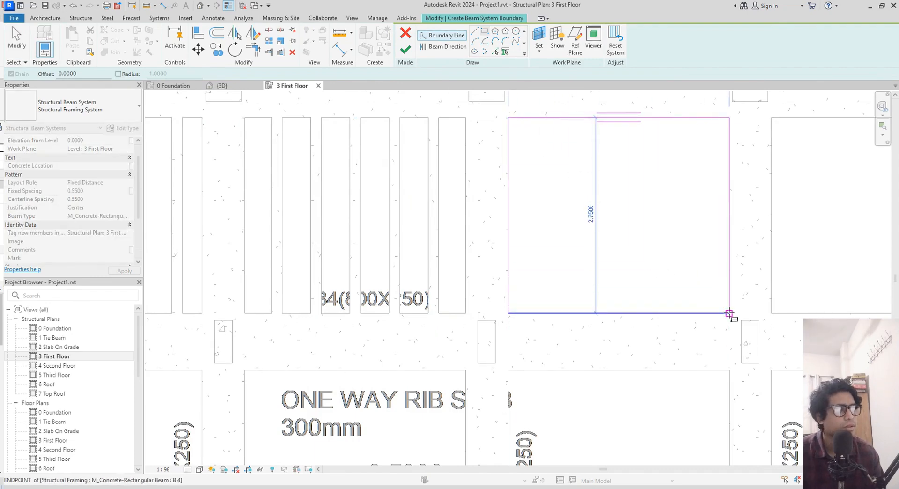
click(728, 313)
click(445, 47)
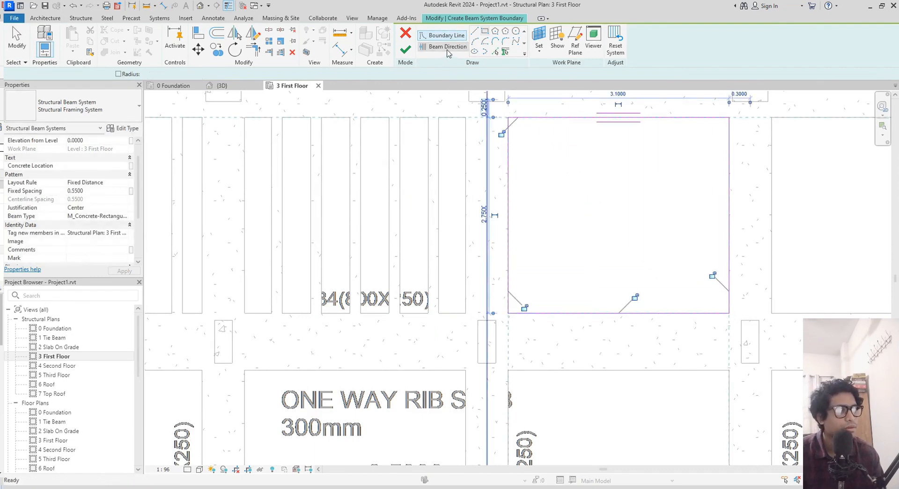
click(731, 219)
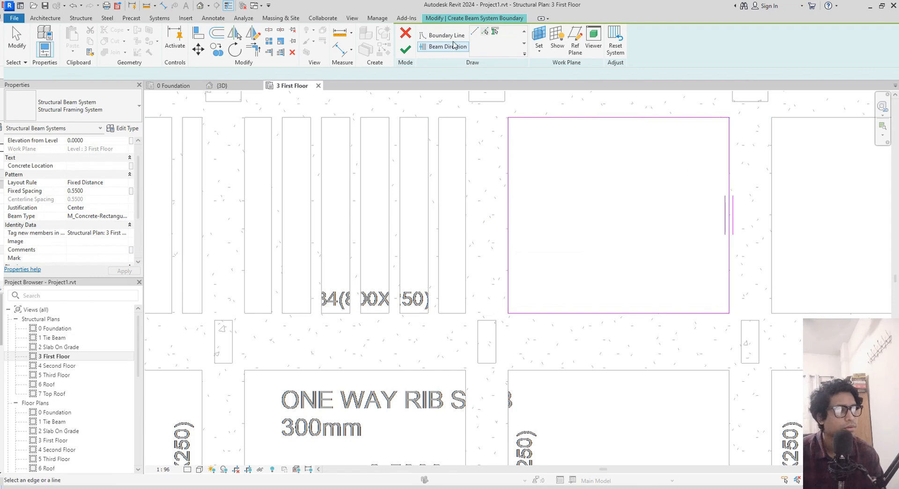
click(405, 48)
- Sketch a rectangular beam system about 2.75 m deep in the bay between grids F and G, with the beams running vertically
middle_drag(651, 194, 417, 181)
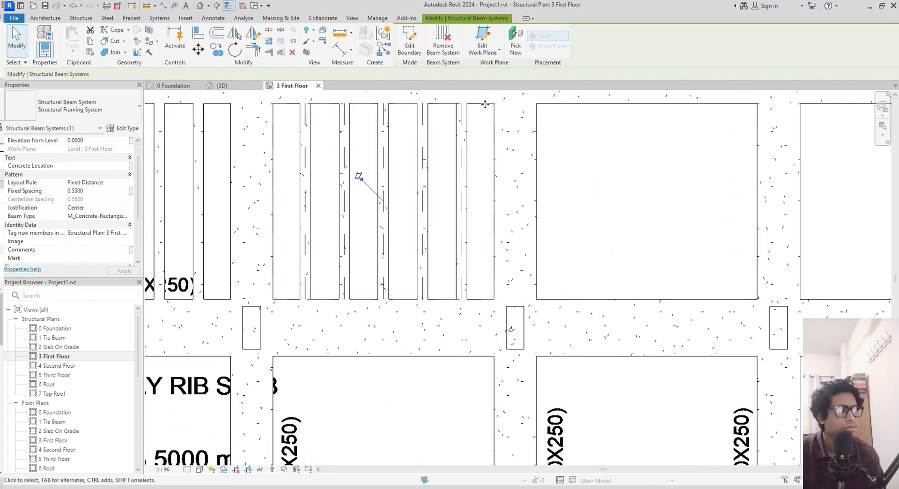
key(b)
key(s)
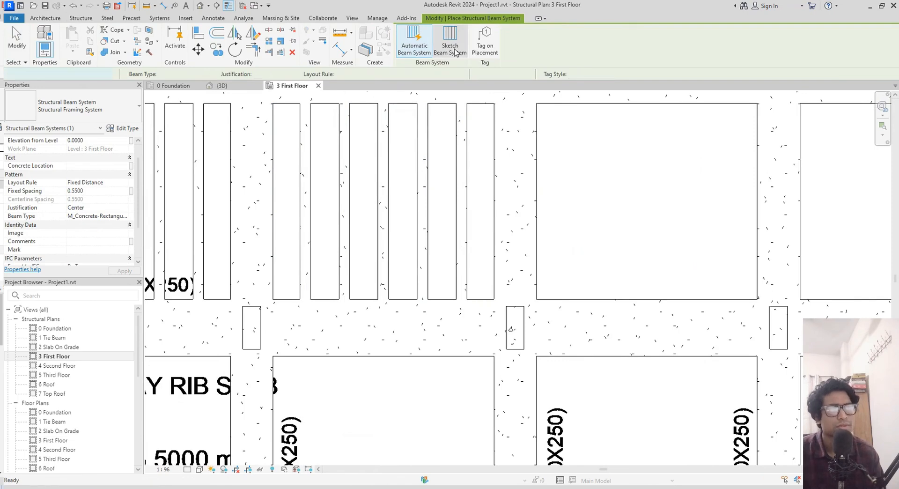
click(449, 49)
click(485, 32)
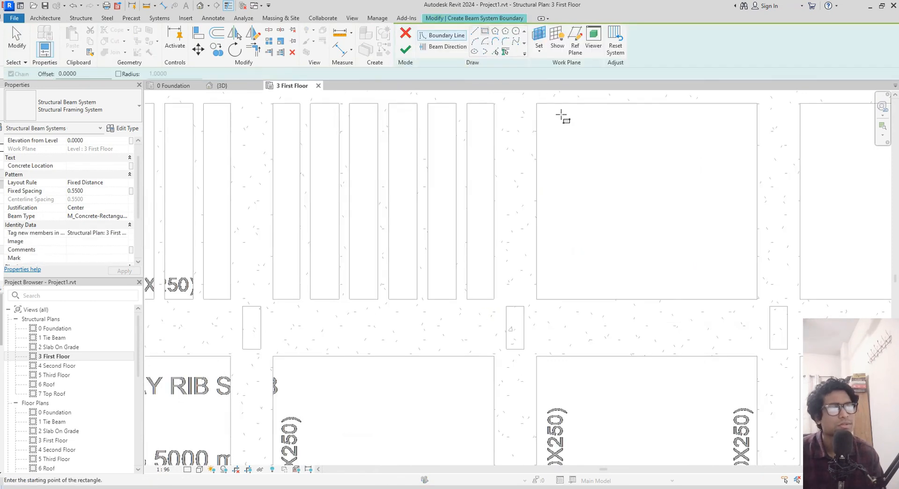
click(537, 104)
click(756, 299)
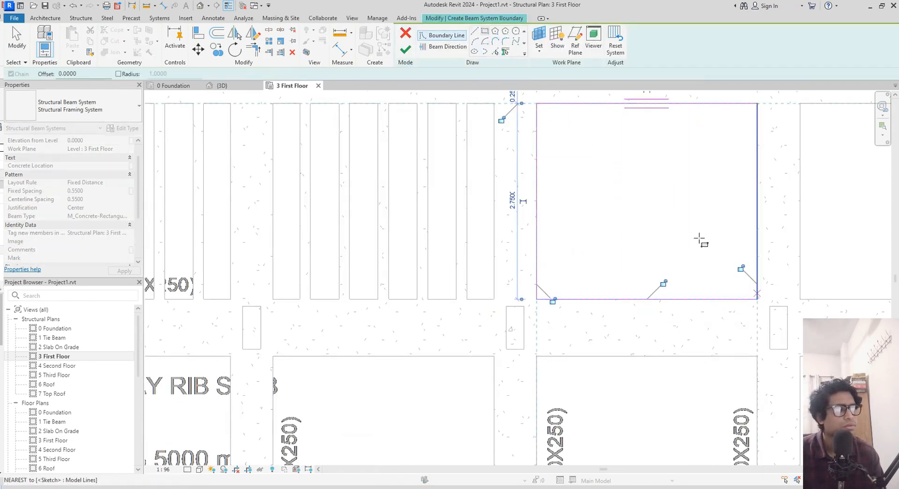
key(Escape)
click(447, 47)
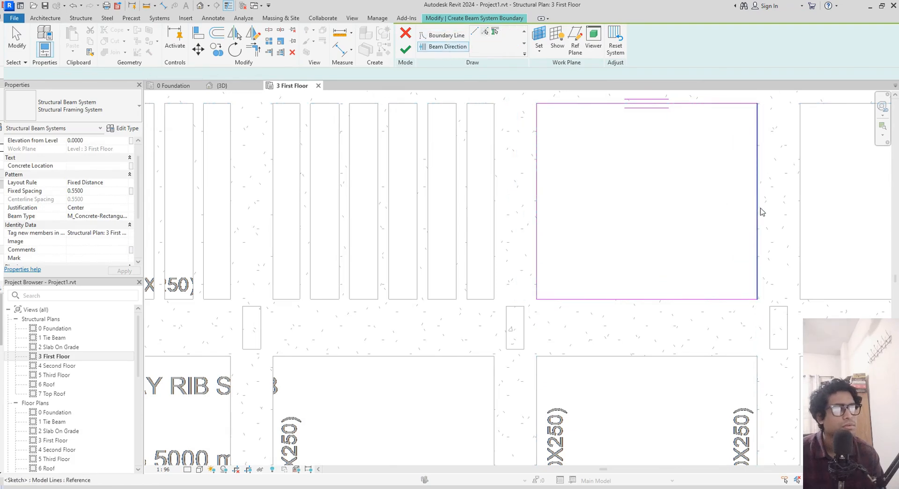
middle_drag(756, 212, 439, 232)
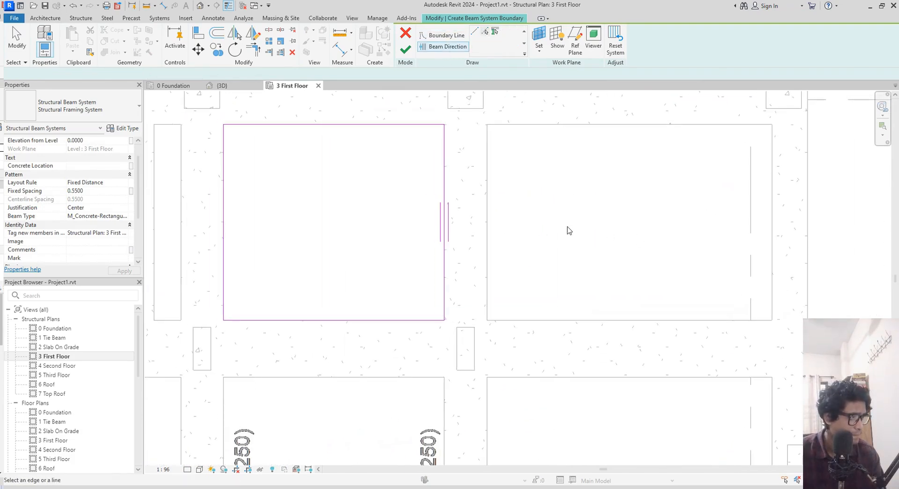
click(405, 50)
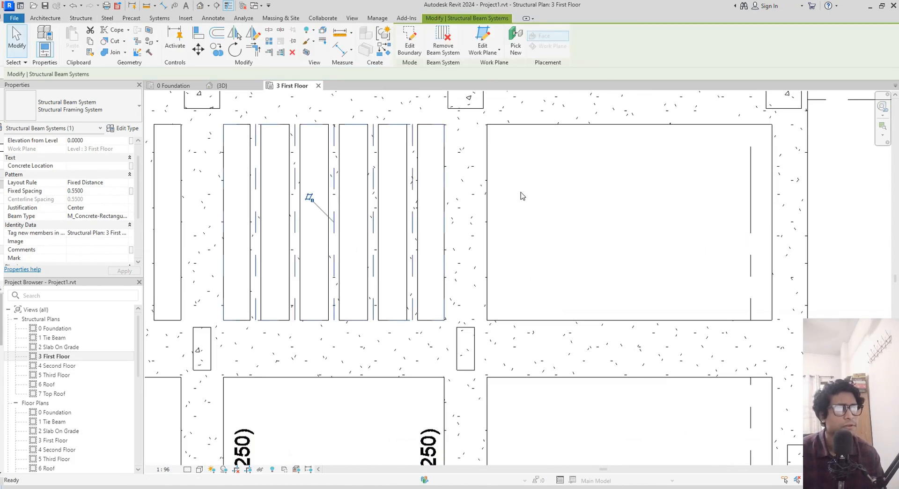
- Fill the wider end bay between grids G and H with a vertical beam system, using a rectangular boundary about 2.75 m deep
click(448, 42)
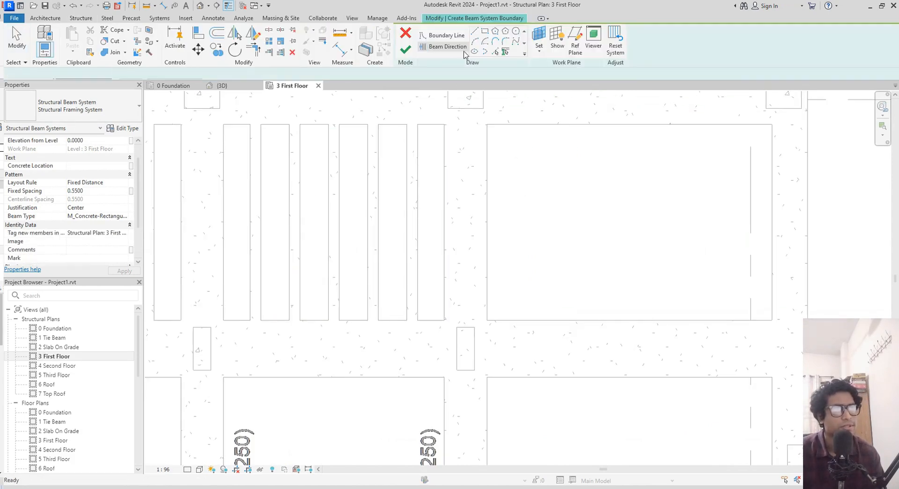
click(485, 31)
click(486, 125)
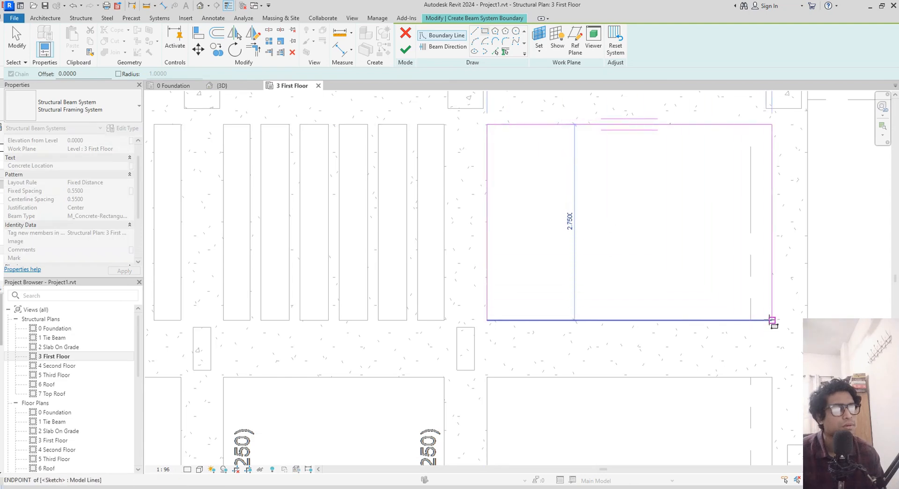
click(771, 320)
click(453, 48)
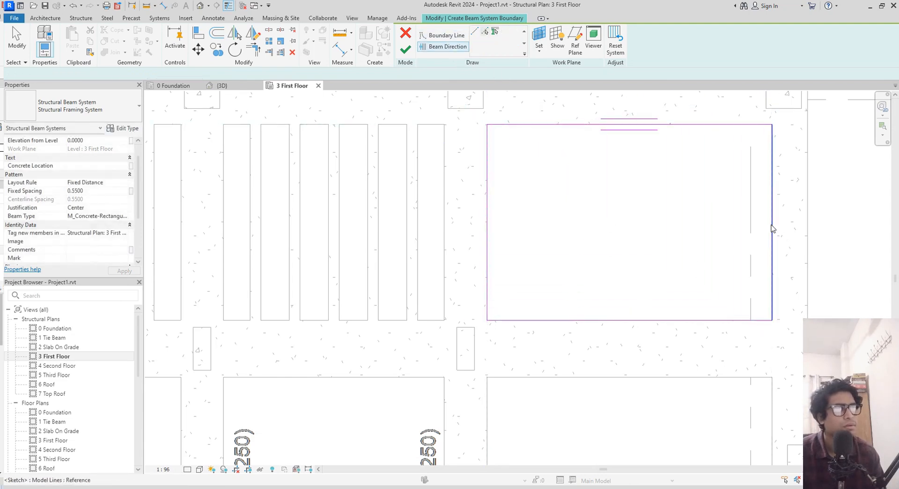
middle_drag(562, 279, 353, 287)
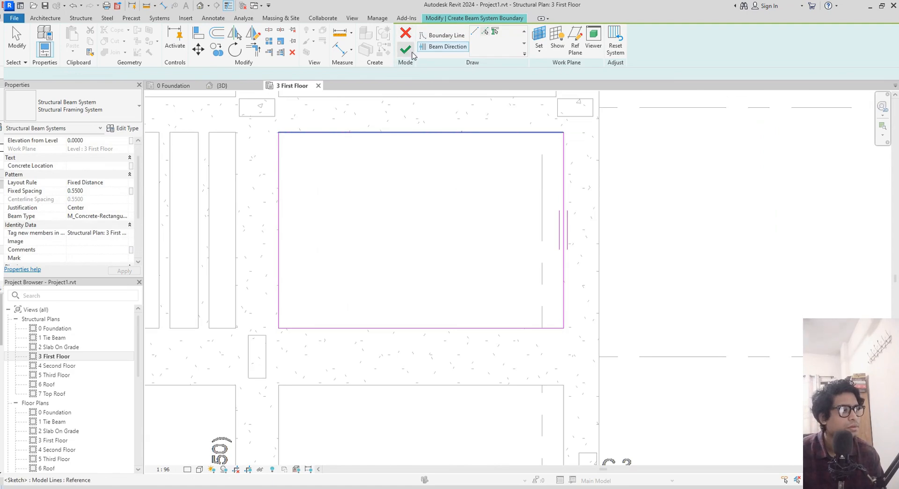
click(406, 50)
- Create a vertical beam system in the bay below the B7(300X250) label, with a rectangular boundary about 2.1 m deep
scroll(710, 283, down, 2)
mouse_move(704, 283)
middle_down()
mouse_move(720, 277)
mouse_move(738, 286)
middle_up()
middle_drag(526, 220, 586, 314)
key(b)
key(s)
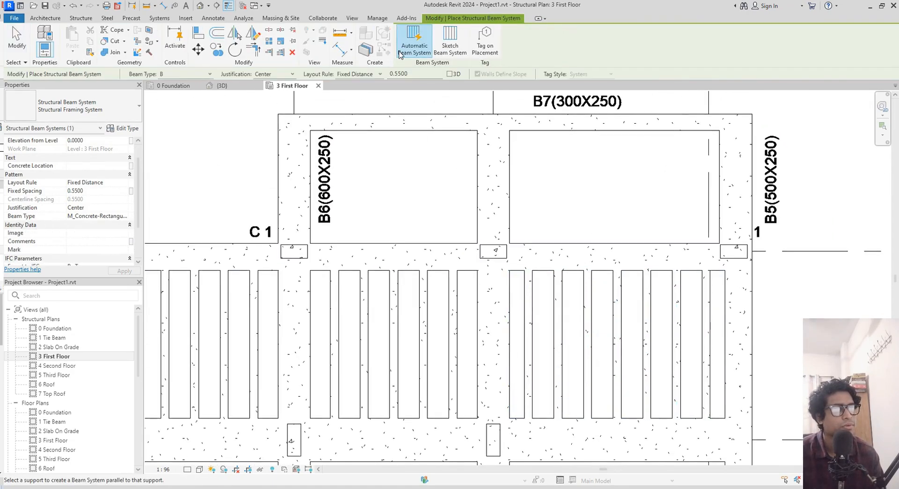
click(449, 42)
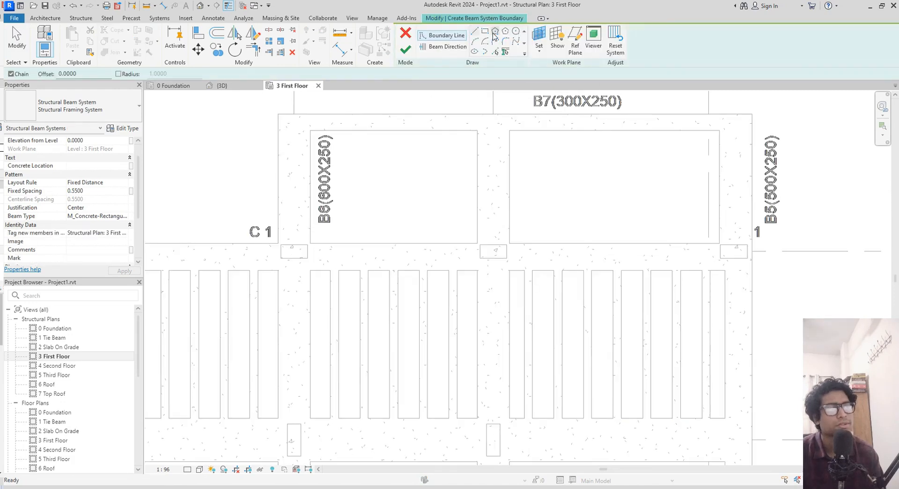
click(486, 31)
click(510, 131)
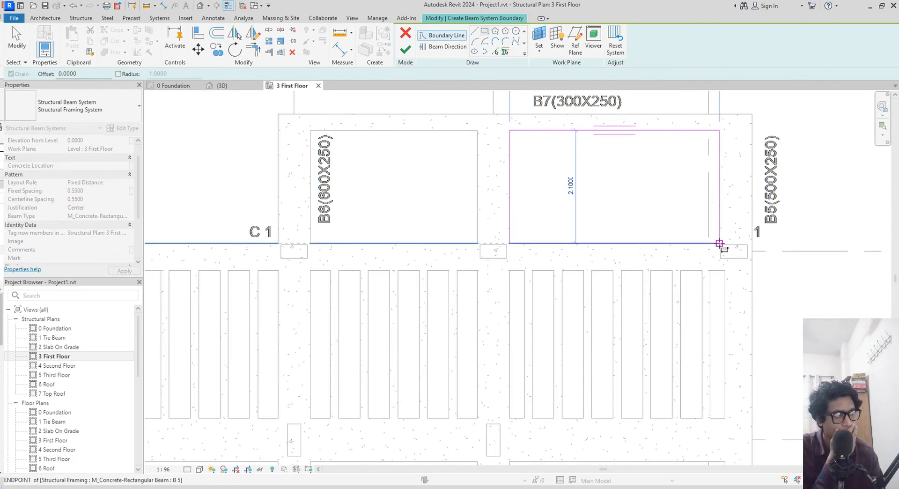
click(719, 243)
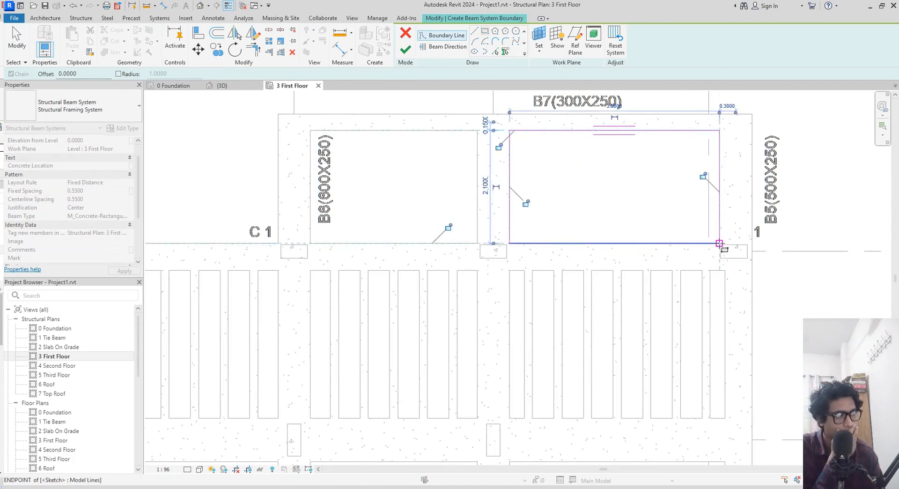
click(461, 49)
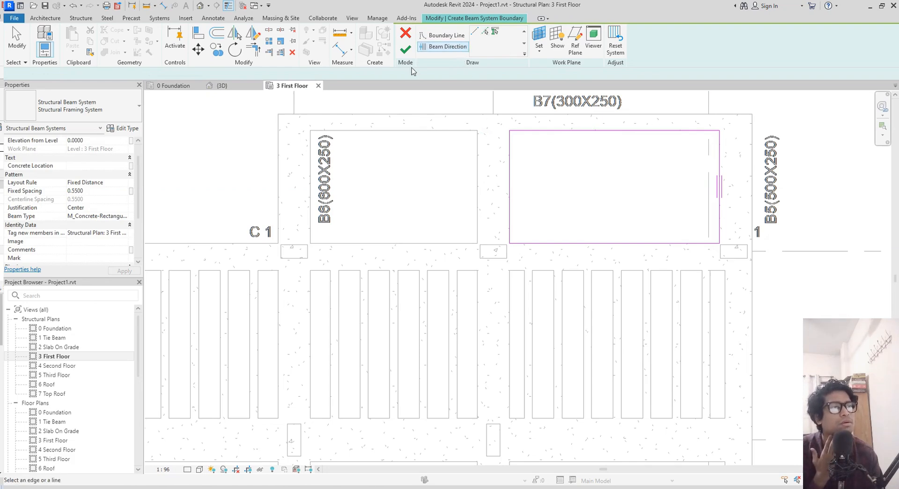
click(405, 52)
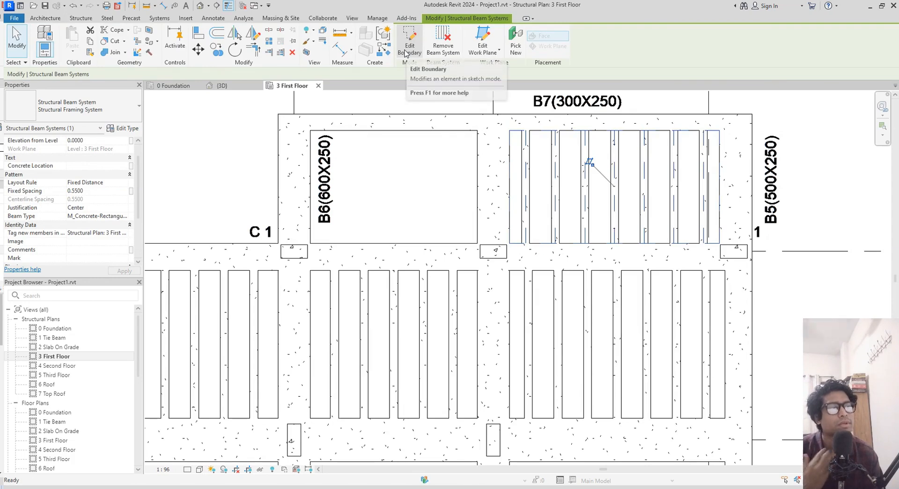
- Add a vertical beam system in the upper bay beside the B6(600X250) label, with a rectangular boundary about 3.1 by 2.1 m
click(408, 45)
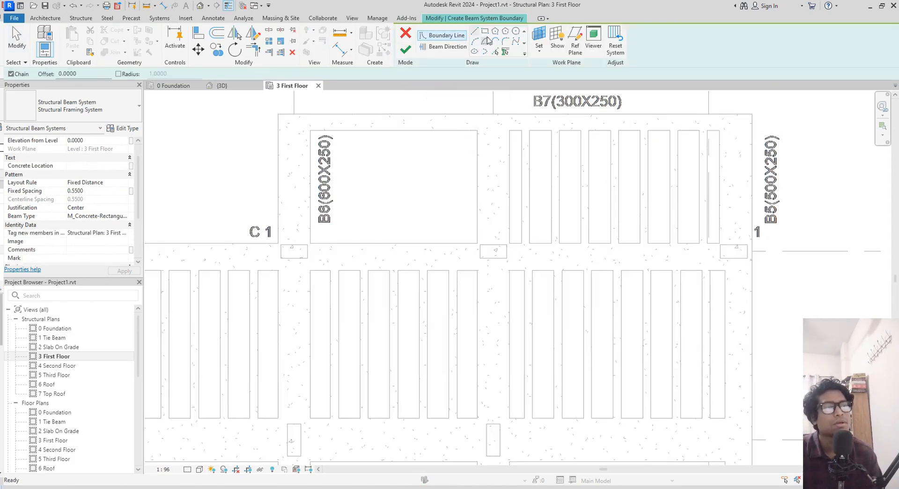
click(310, 123)
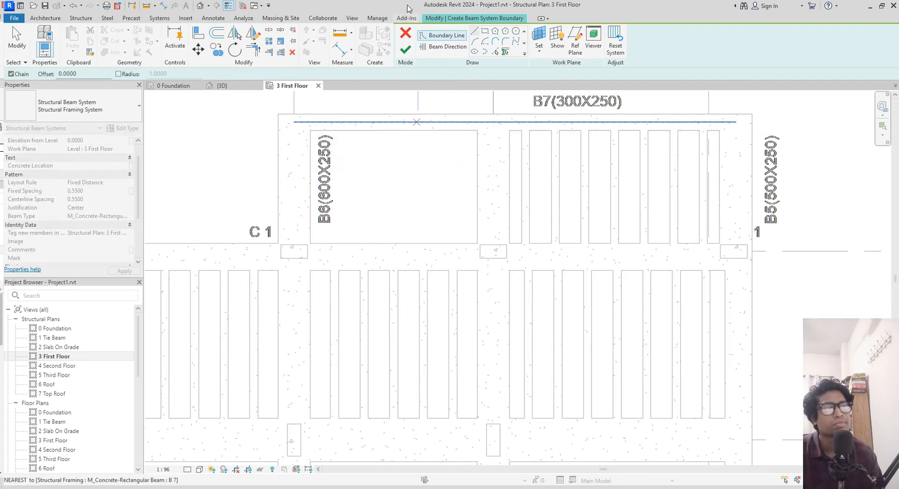
click(484, 31)
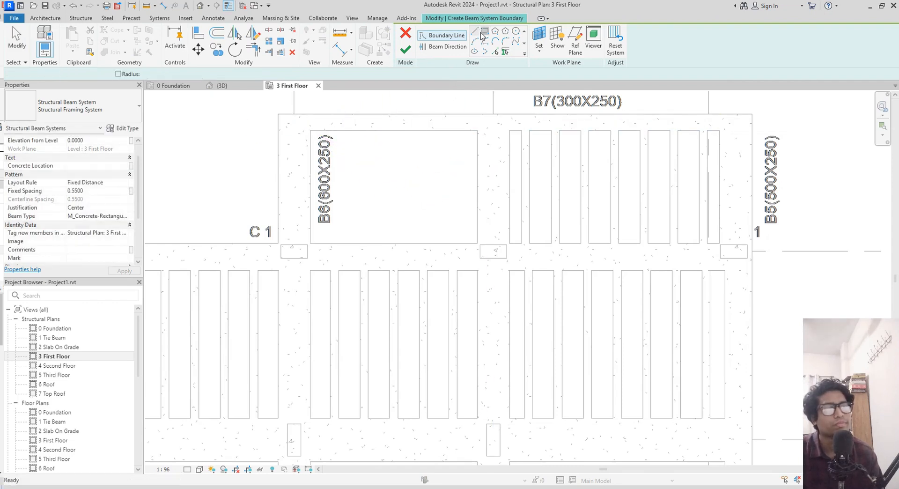
click(311, 130)
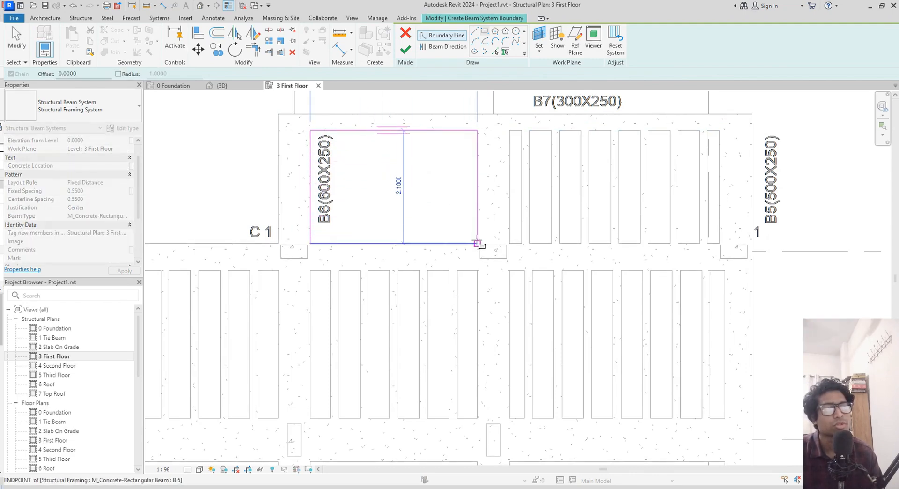
click(477, 242)
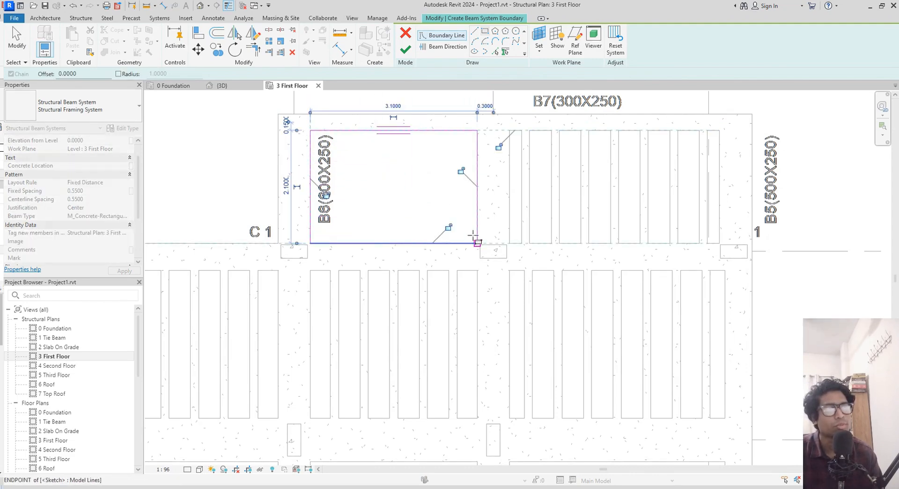
click(462, 47)
scroll(418, 206, down, 3)
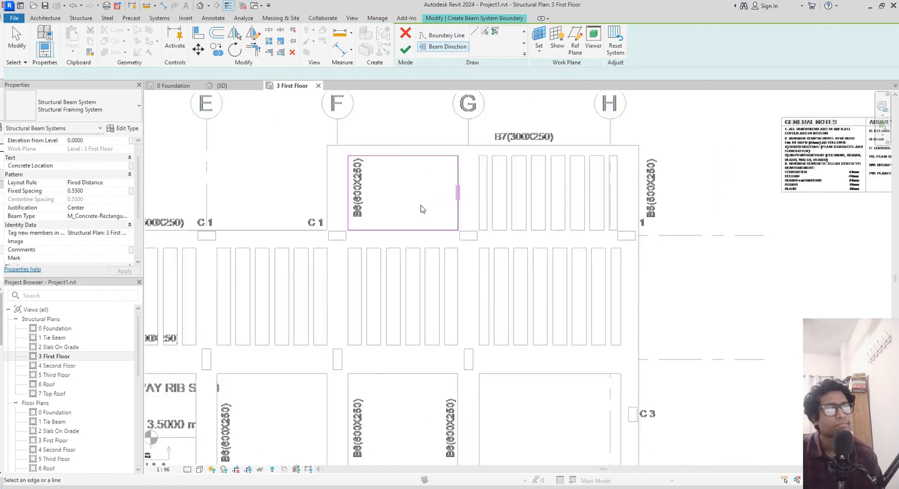
click(405, 53)
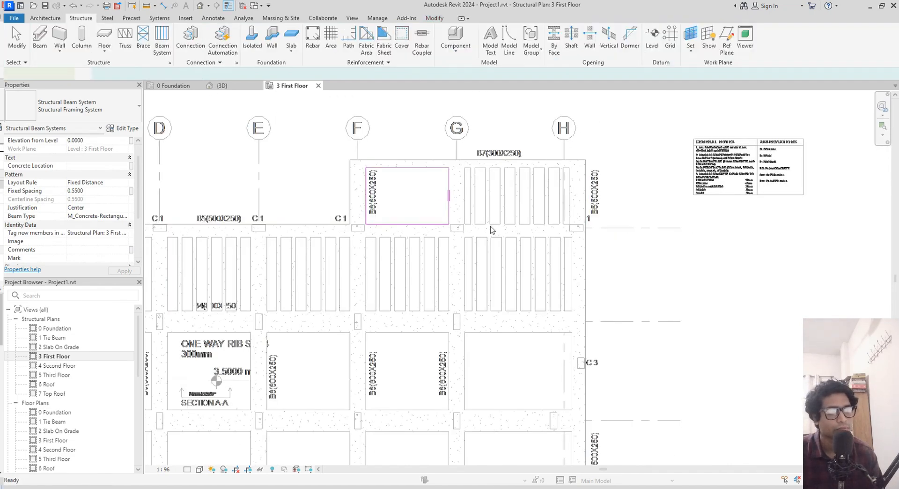
- Draw a vertical B 5 concrete beam, about 2.9 m long, beside the stairs between grids 2 and 3, at the B5(500X250) label
scroll(464, 259, down, 1)
middle_drag(537, 265, 726, 224)
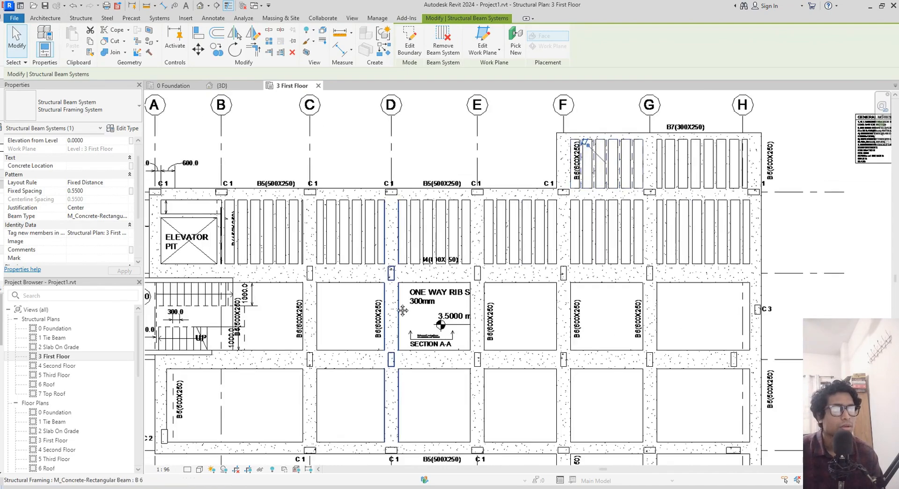
middle_drag(403, 311, 483, 269)
scroll(398, 278, up, 2)
scroll(315, 261, up, 1)
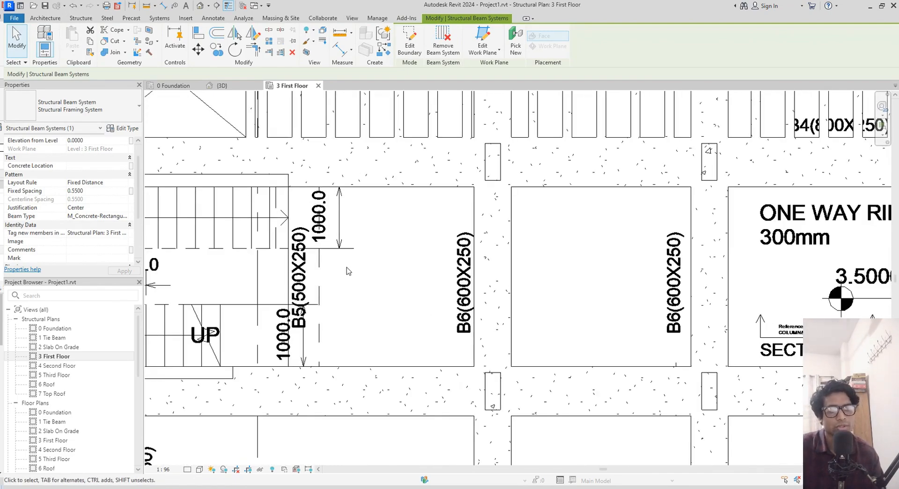
scroll(350, 272, down, 2)
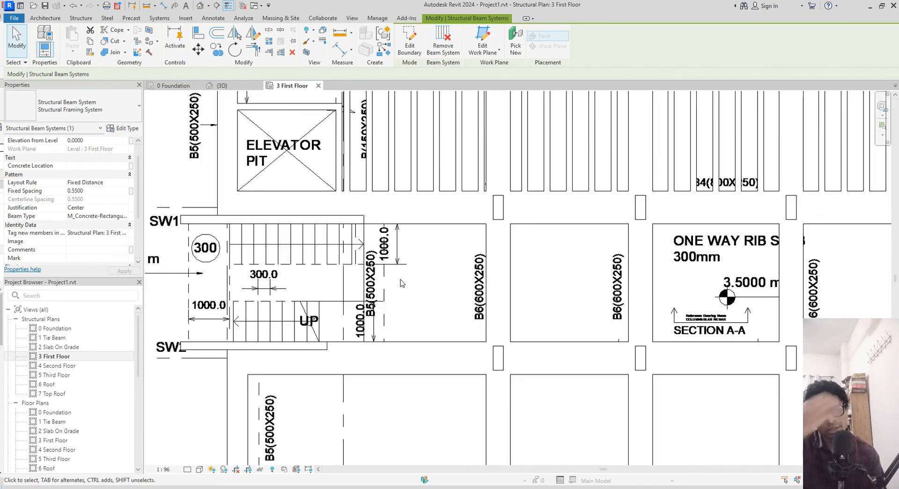
scroll(437, 300, down, 1)
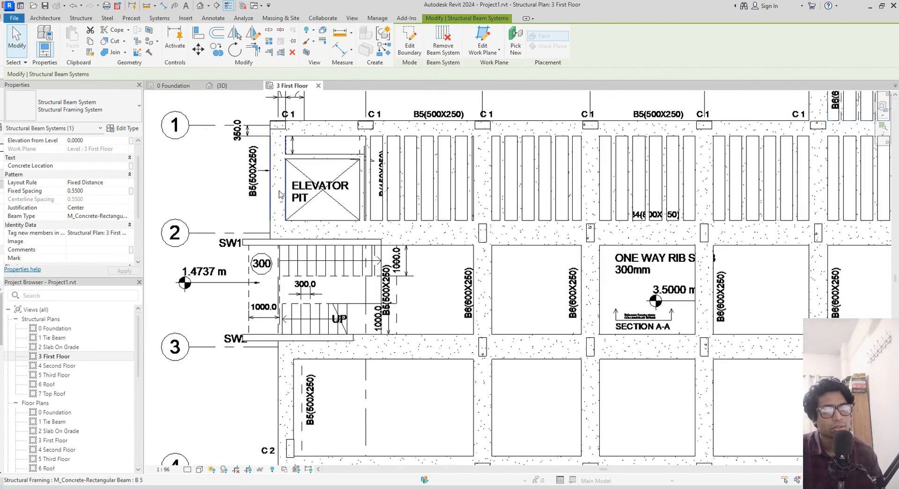
scroll(293, 199, up, 1)
key(Escape)
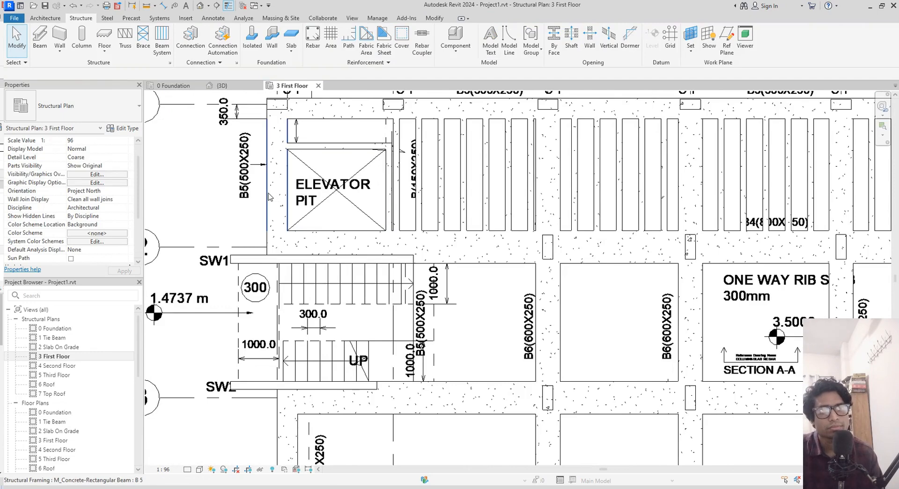
click(270, 197)
key(c)
key(s)
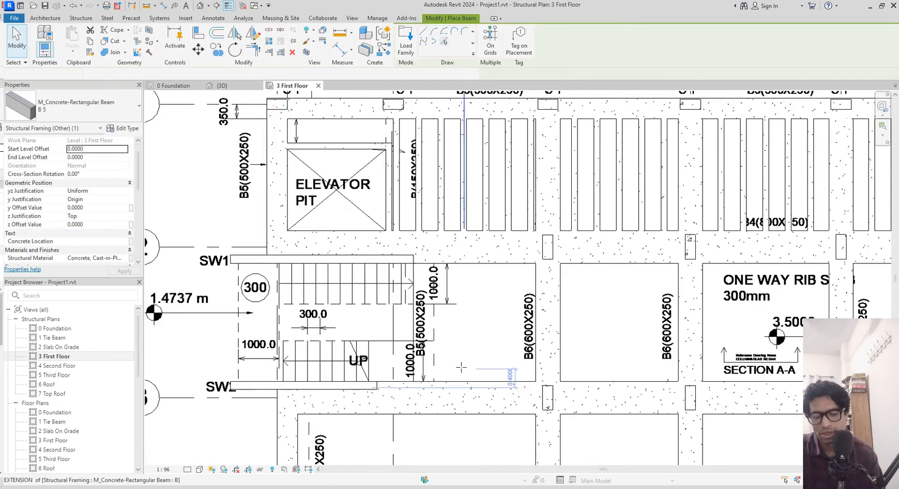
scroll(457, 365, up, 1)
middle_drag(453, 364, 470, 354)
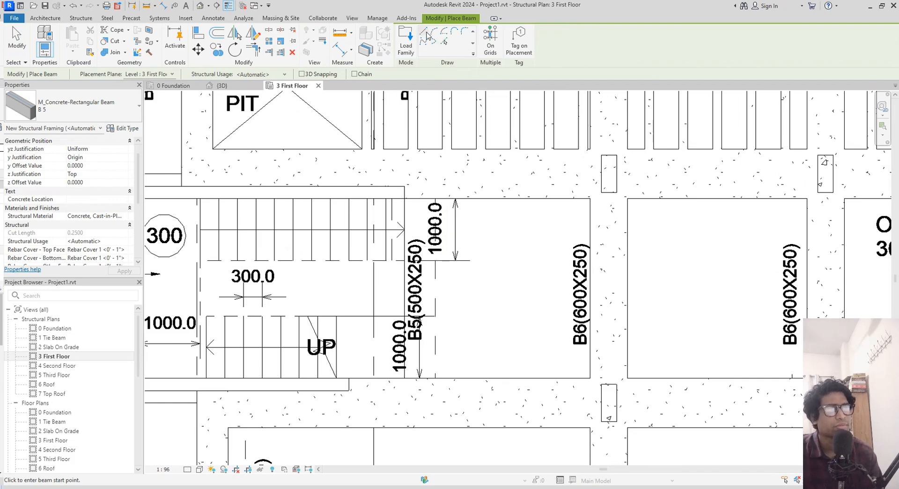
scroll(398, 379, up, 2)
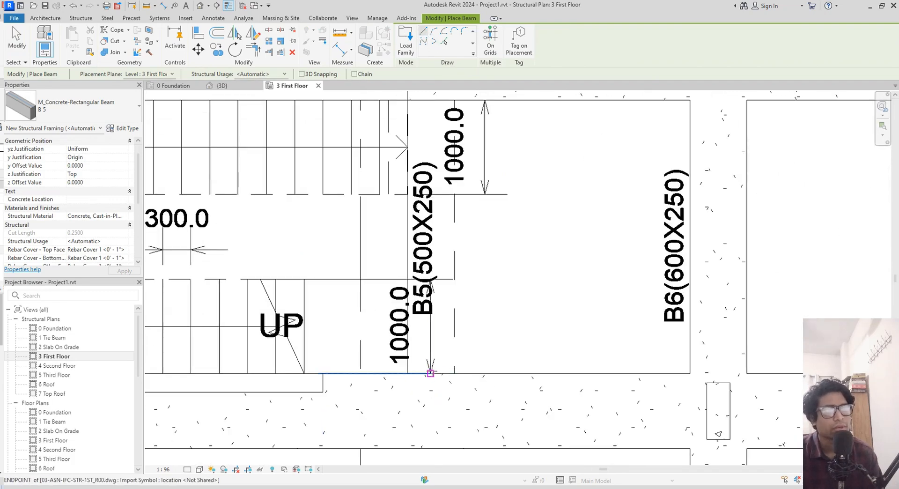
click(431, 373)
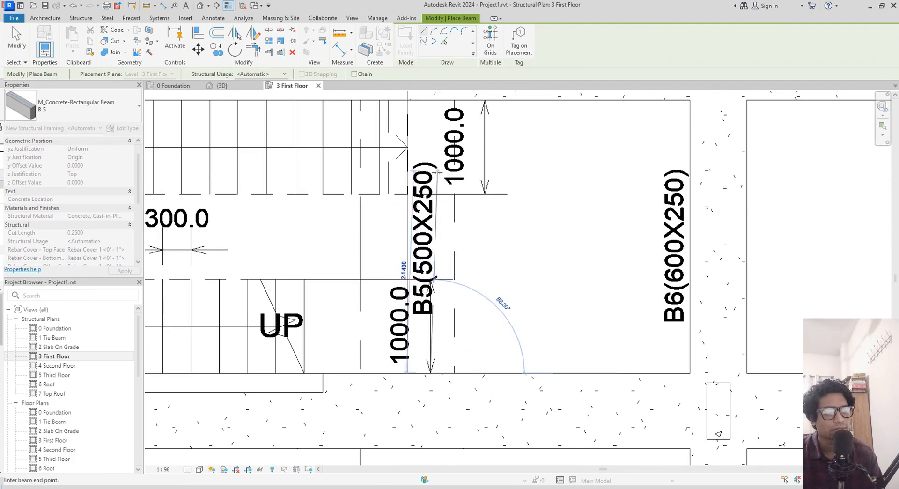
click(429, 100)
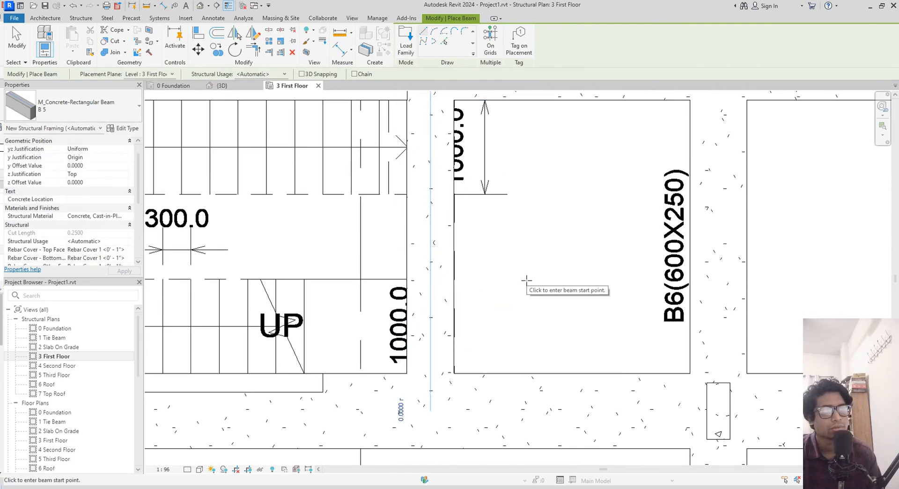
scroll(471, 347, up, 5)
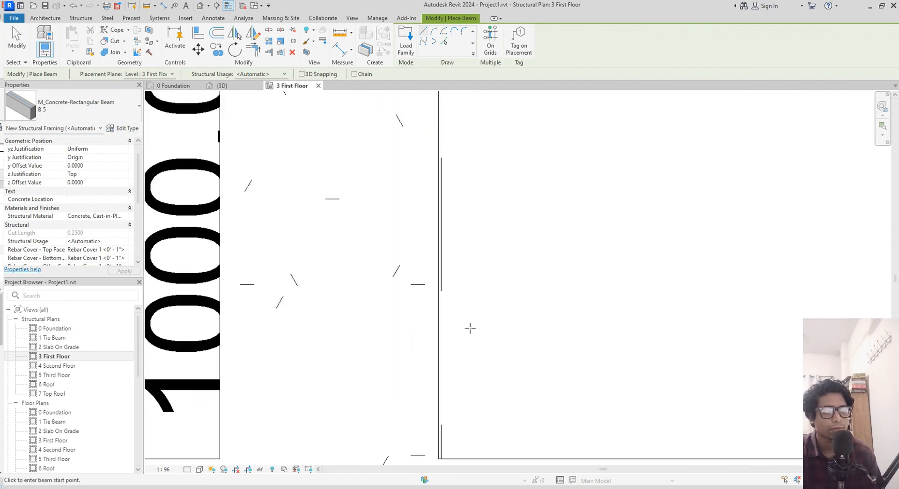
key(Escape)
key(Escape)
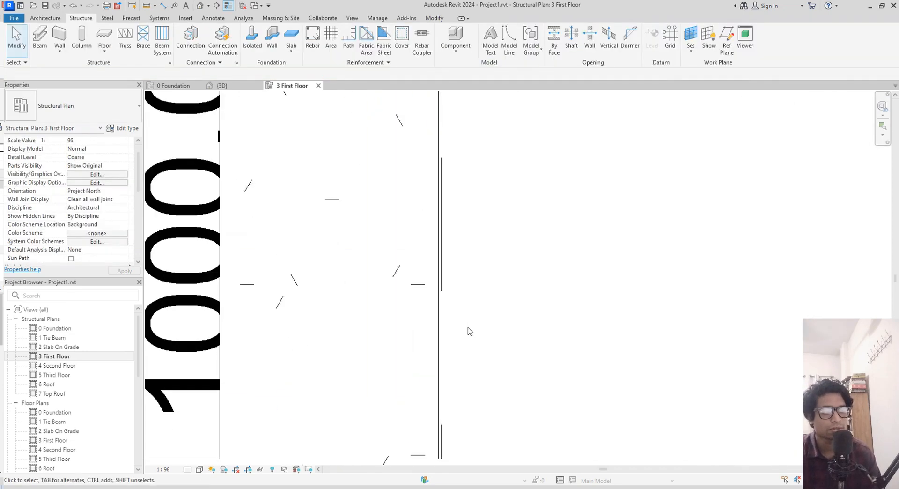
- Move the new B 5 beam sideways so its edge aligns with the dashed beam line of the linked drawing
click(439, 272)
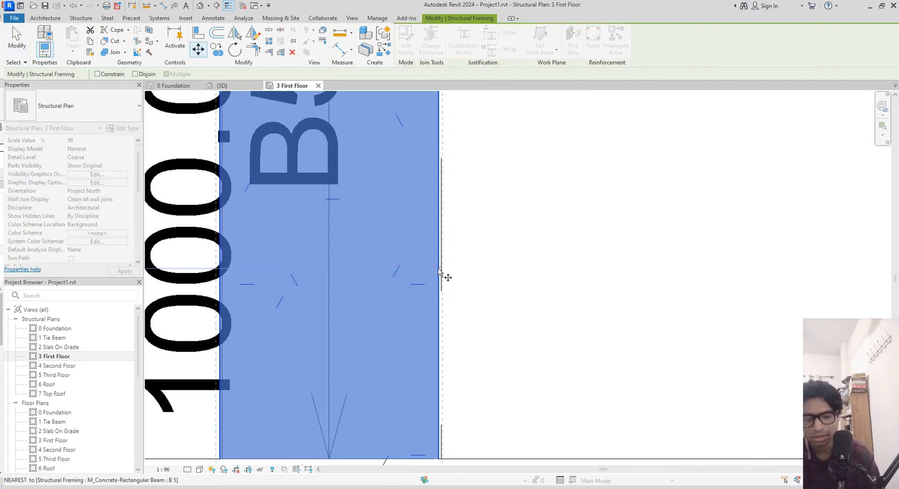
scroll(439, 271, up, 3)
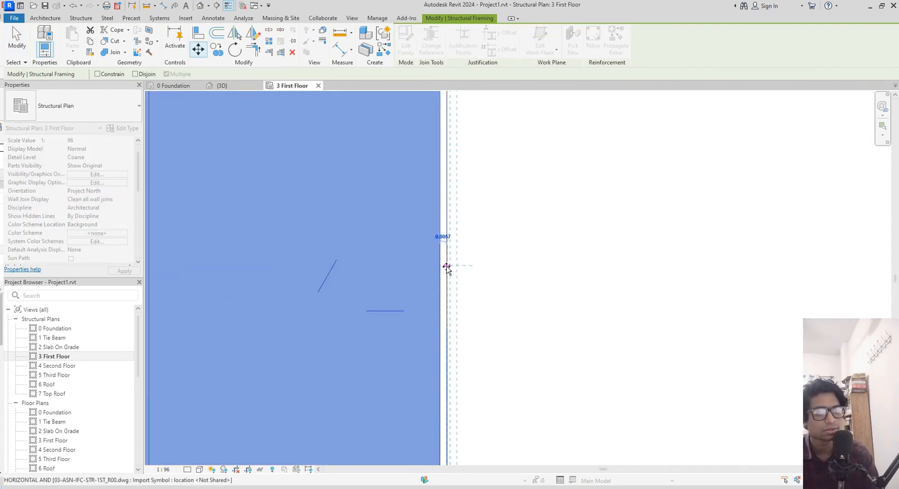
click(446, 269)
scroll(448, 269, down, 5)
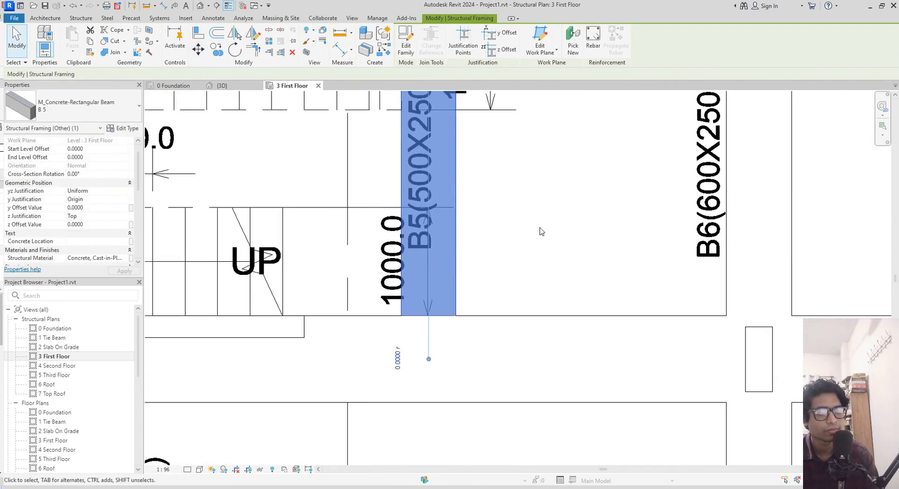
scroll(504, 319, down, 3)
key(Delete)
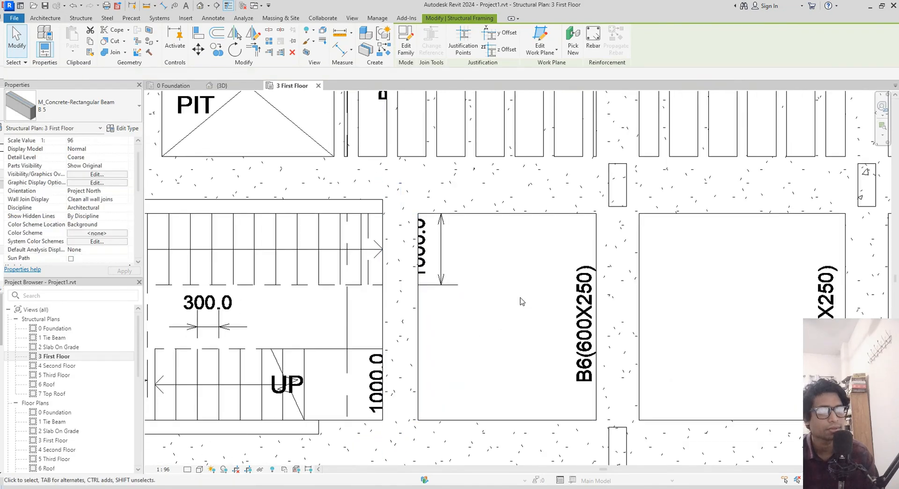
- Sketch a rectangular beam system boundary, about 2.5 by 2.9 m, in the bay between the new stair beam and grid C
scroll(518, 301, down, 3)
middle_drag(526, 305, 457, 351)
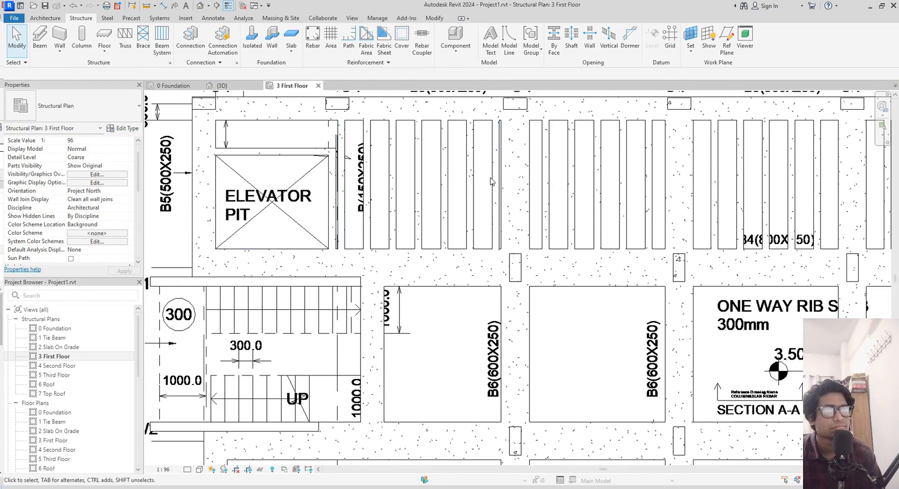
click(531, 194)
key(c)
key(s)
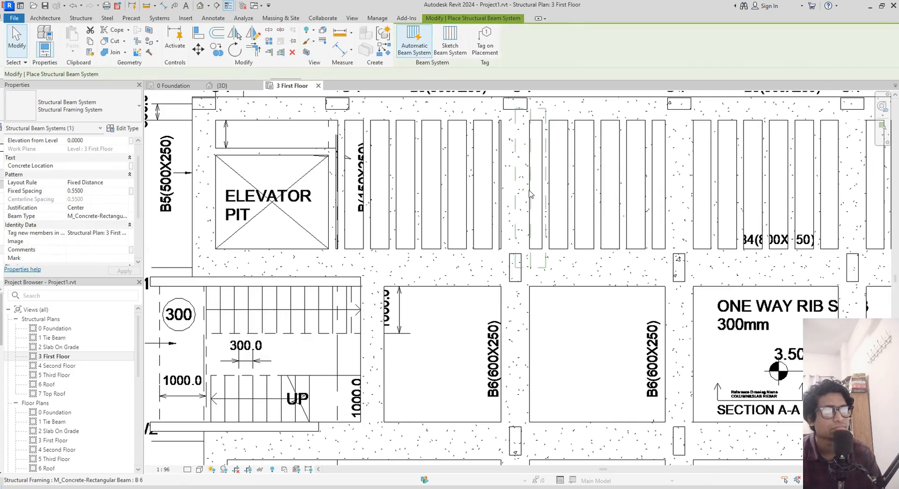
click(454, 48)
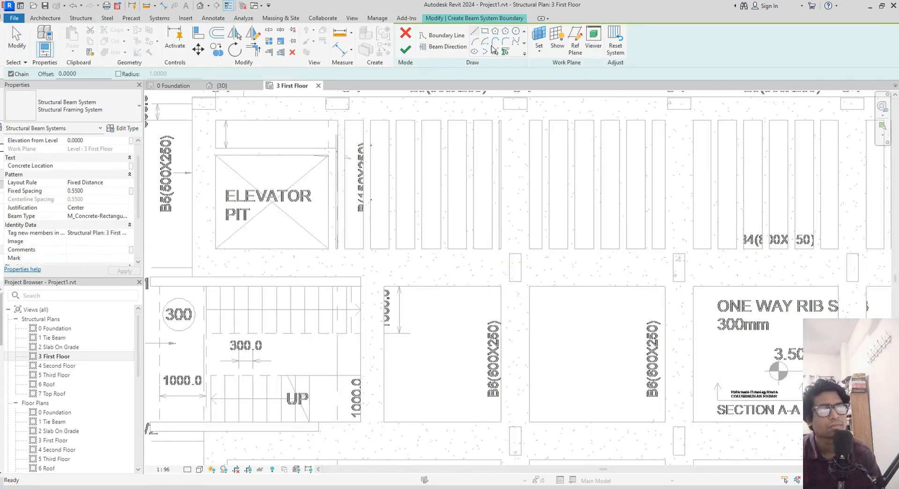
click(490, 50)
middle_drag(442, 331, 446, 281)
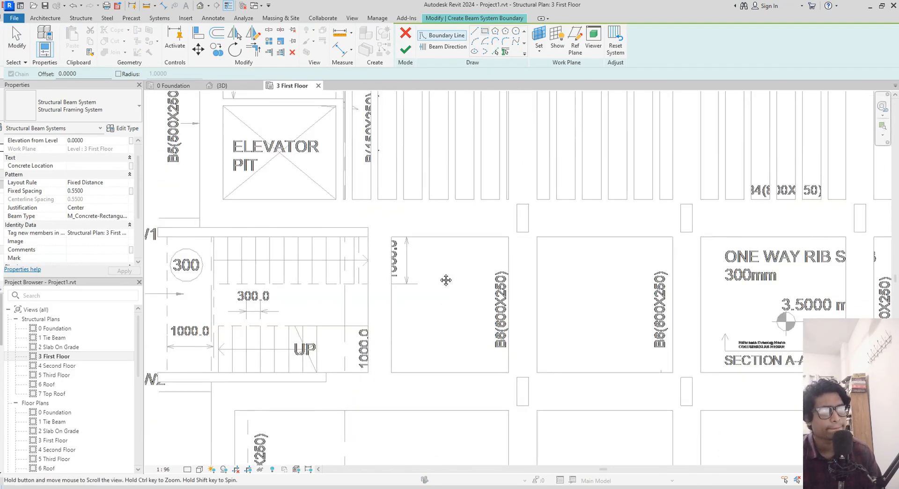
scroll(375, 254, up, 2)
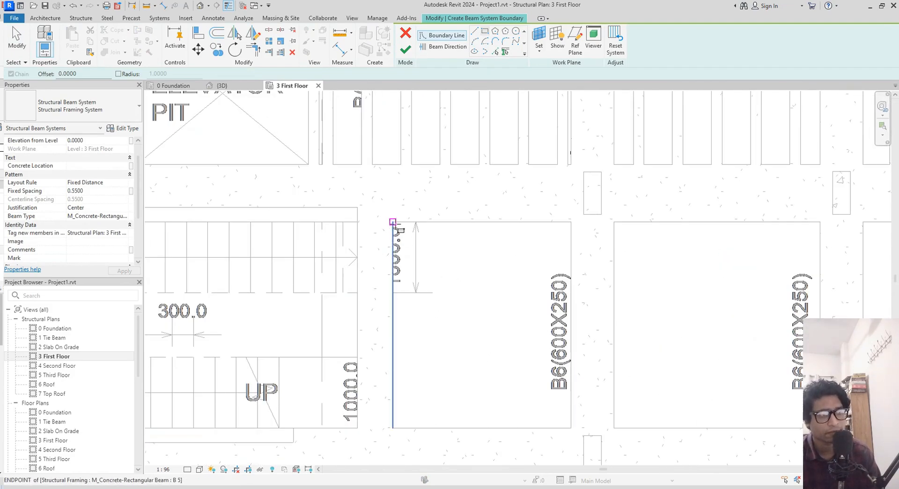
click(485, 32)
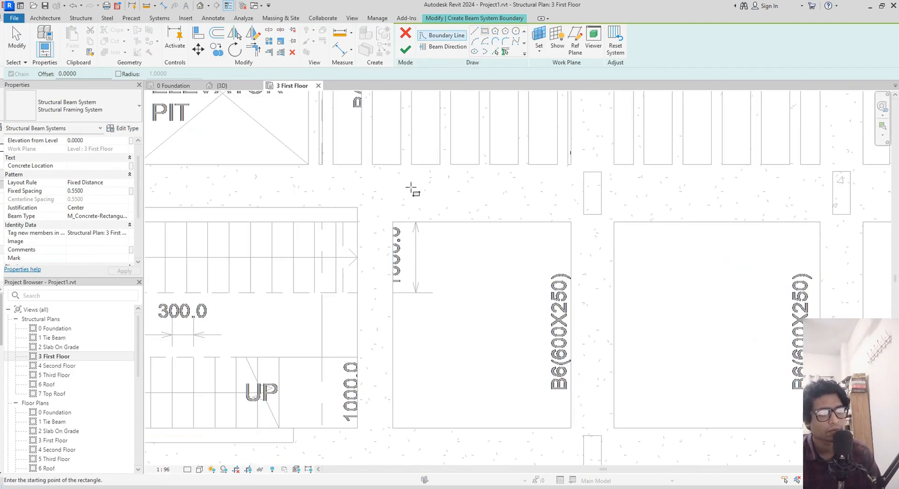
click(392, 221)
middle_drag(468, 311, 427, 227)
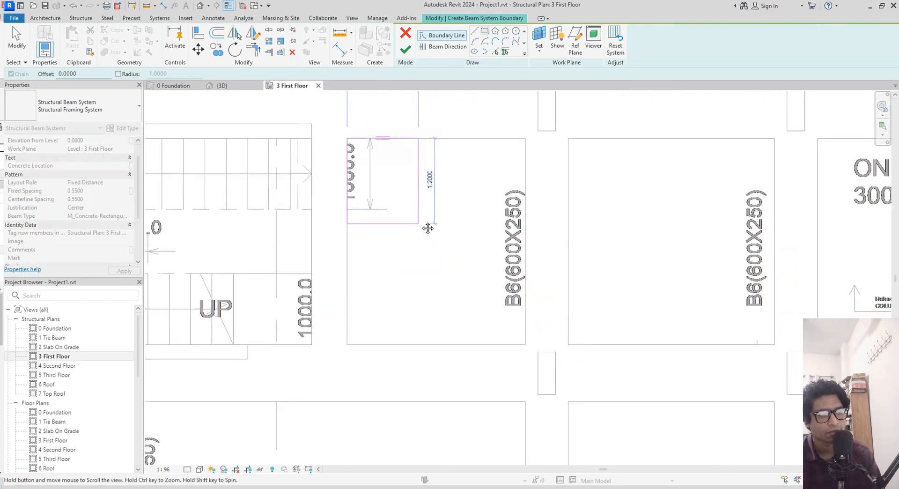
click(525, 338)
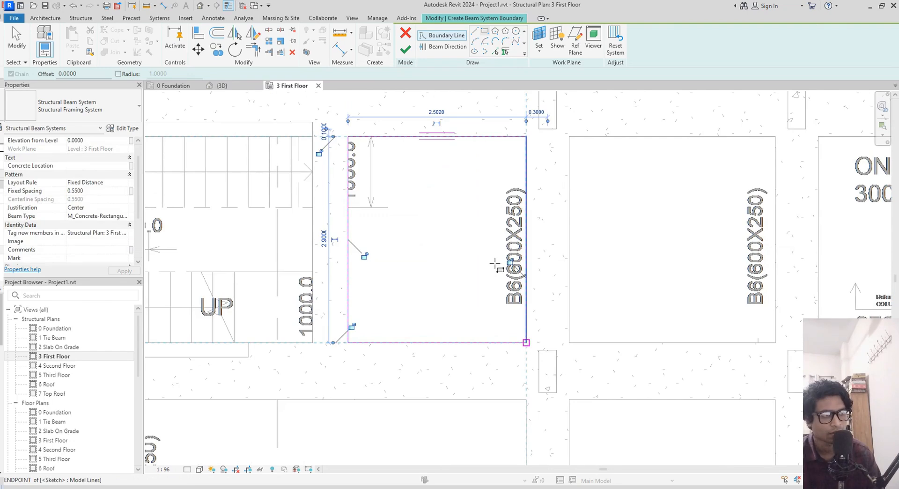
- Set the beam direction to vertical along the boundary edge near grid C and finish the beam system
click(447, 48)
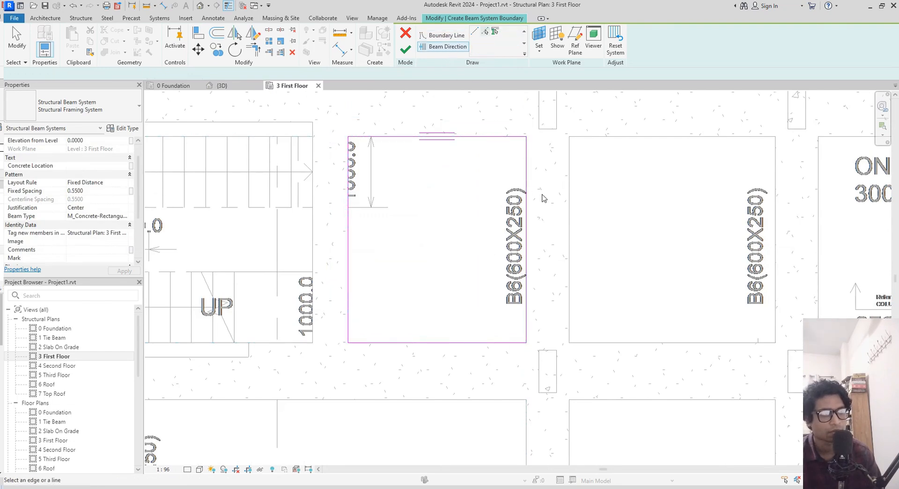
click(529, 227)
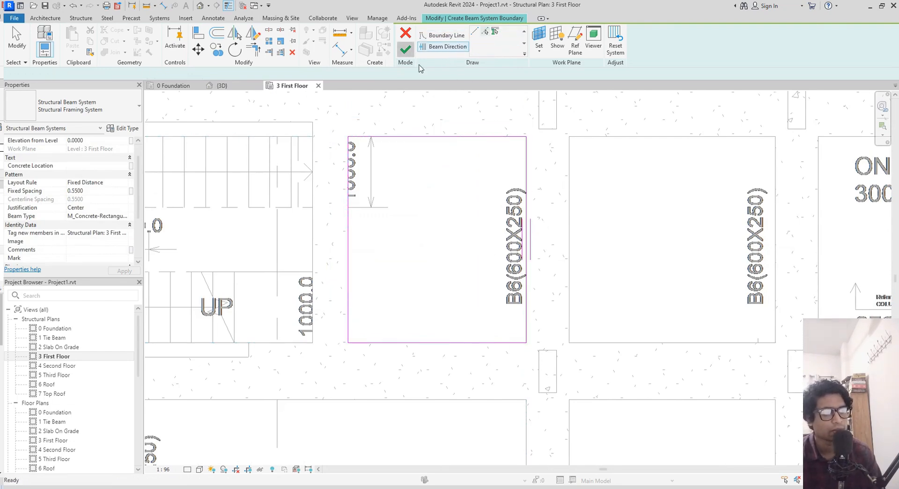
click(405, 49)
- Fill the bay between grids C and D, below grid 2, with a vertical beam system using a rectangular boundary about 2.9 by 2.9 m
middle_drag(628, 238, 465, 261)
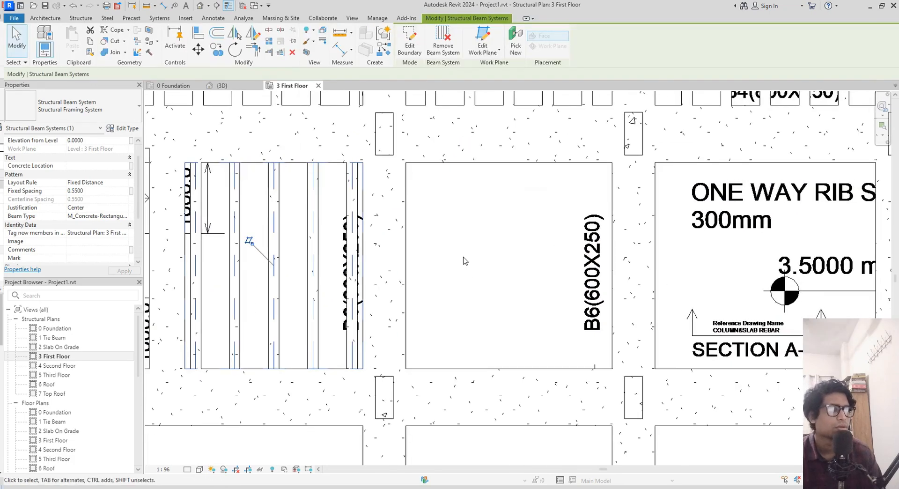
key(b)
key(s)
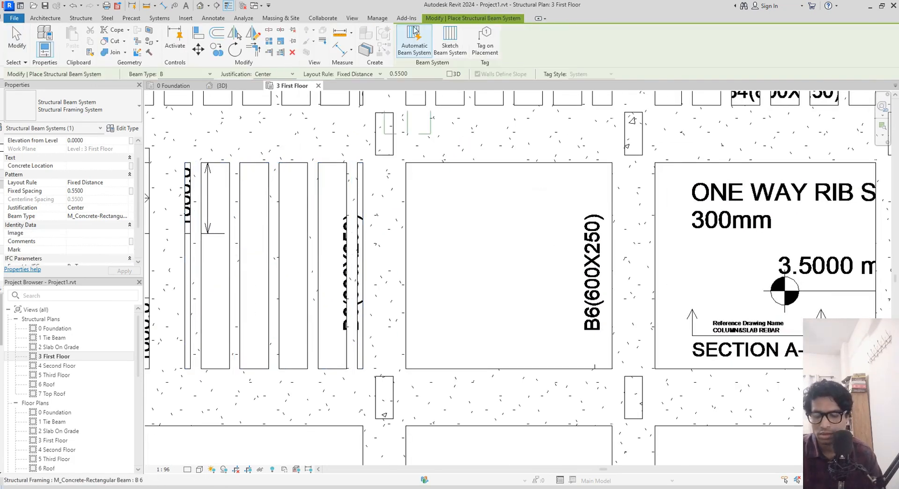
click(449, 41)
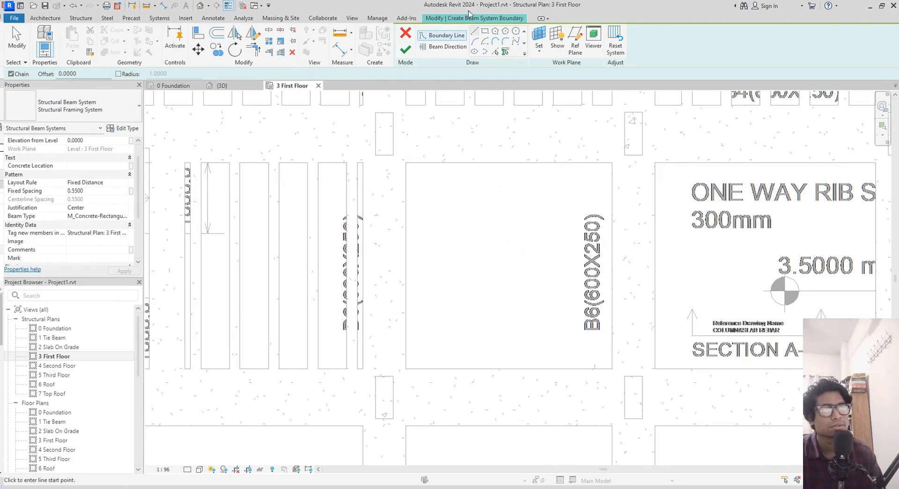
click(485, 36)
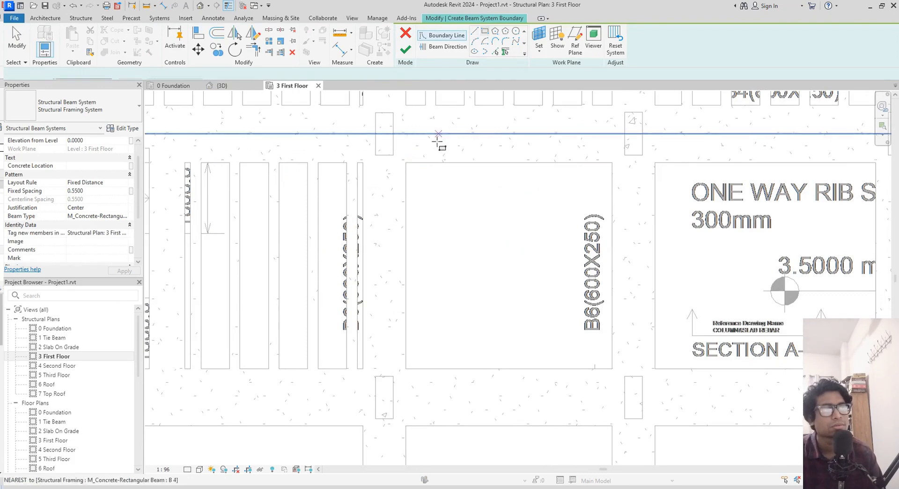
click(406, 162)
click(612, 368)
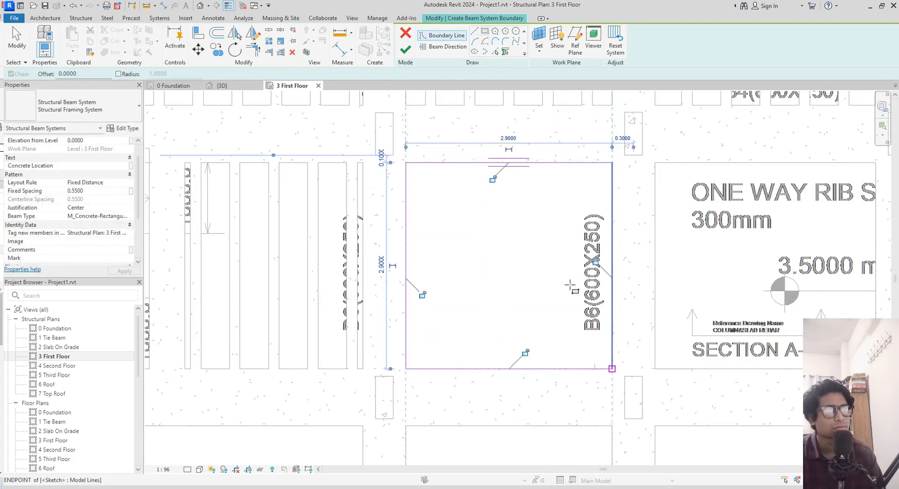
click(461, 46)
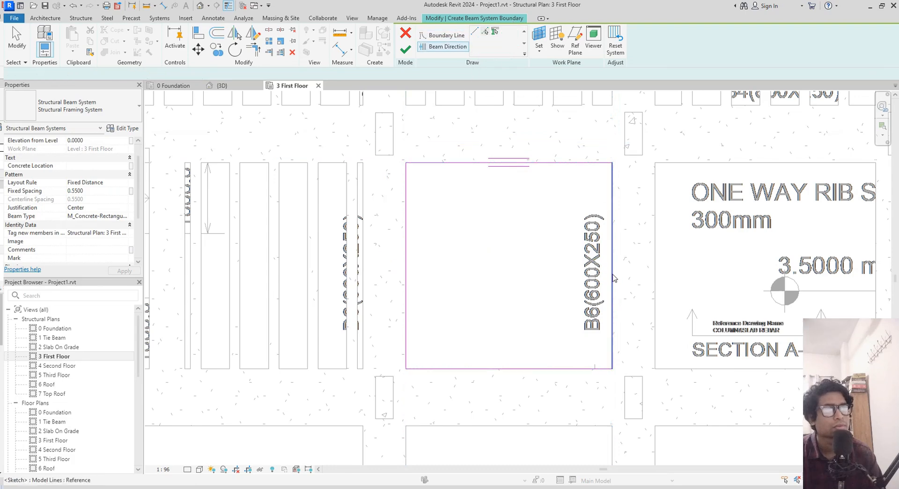
middle_drag(506, 255, 405, 247)
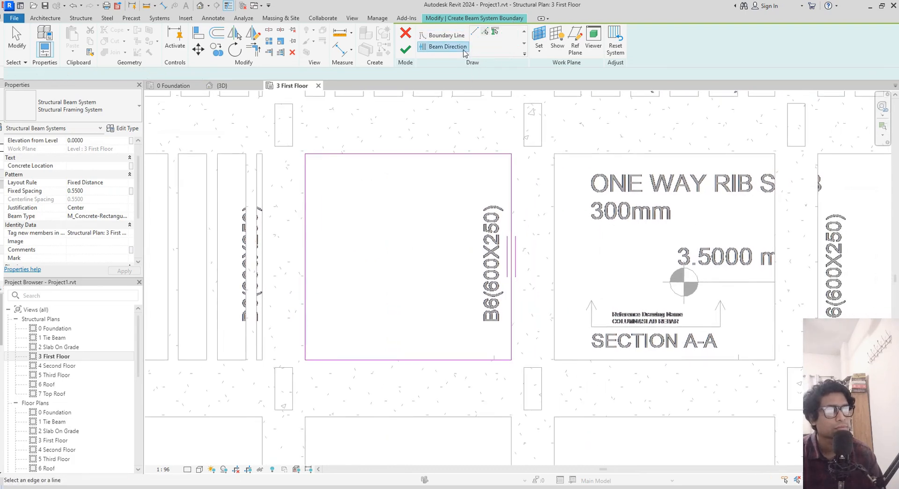
click(411, 49)
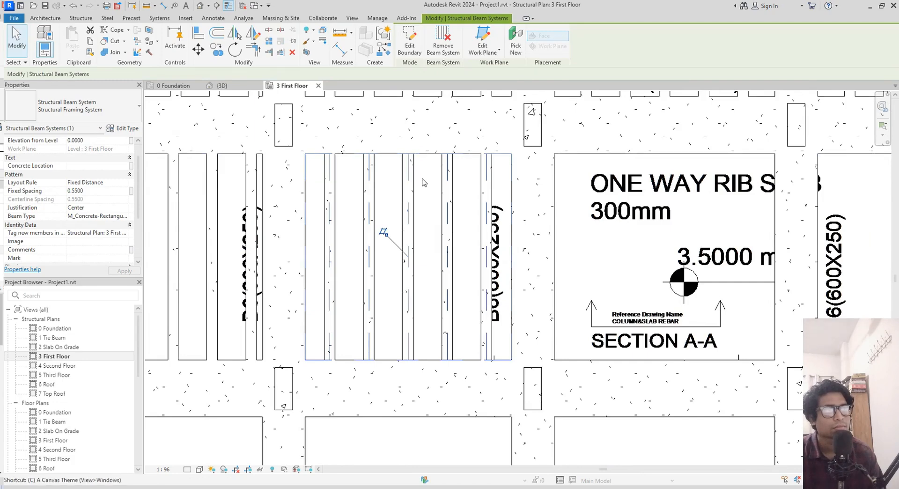
- Fill the bay containing the ONE WAY RIB SLAB note with a vertical beam system using a rectangular boundary about 3.1 by 2.9 m
click(450, 42)
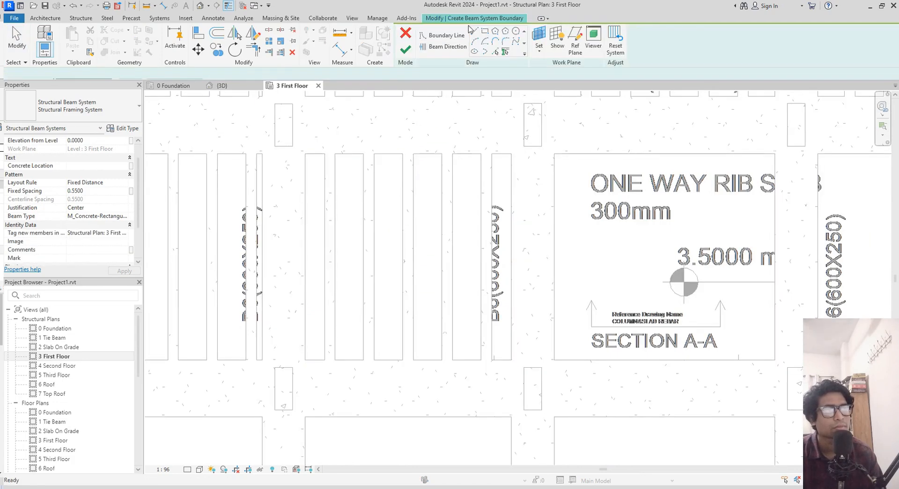
click(485, 34)
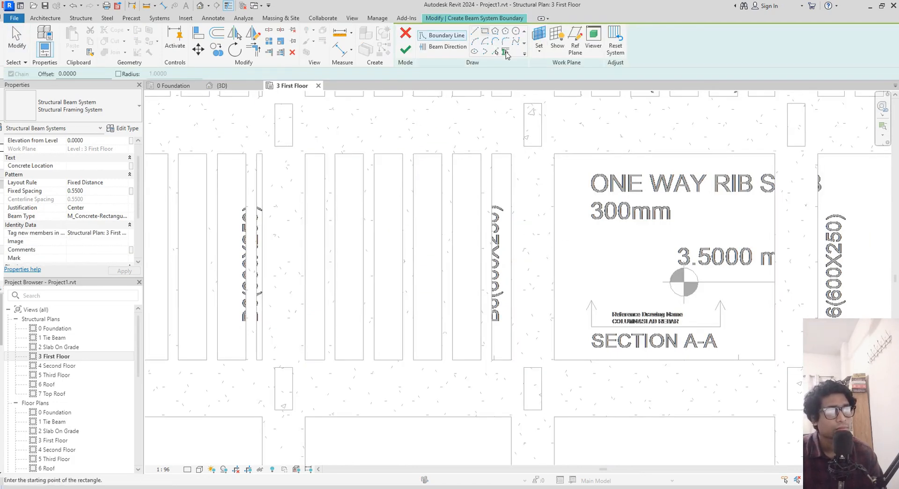
click(554, 154)
middle_drag(598, 235, 480, 151)
click(611, 267)
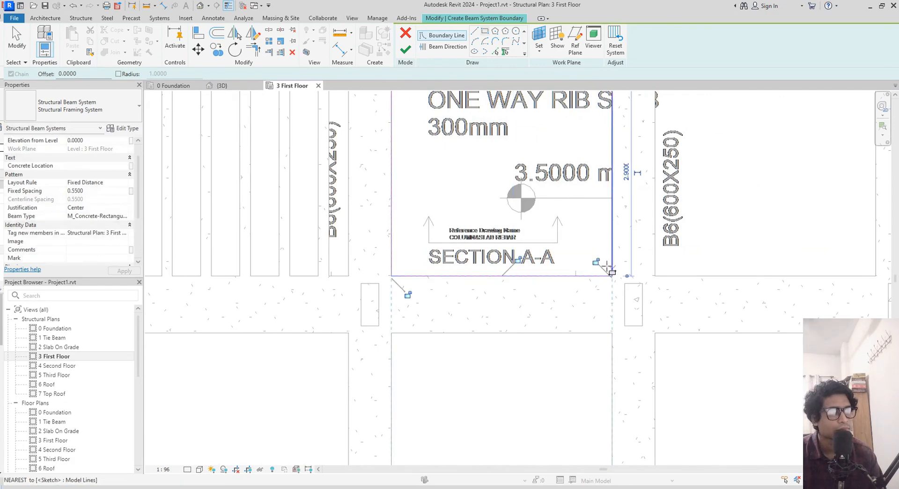
middle_drag(498, 207, 498, 270)
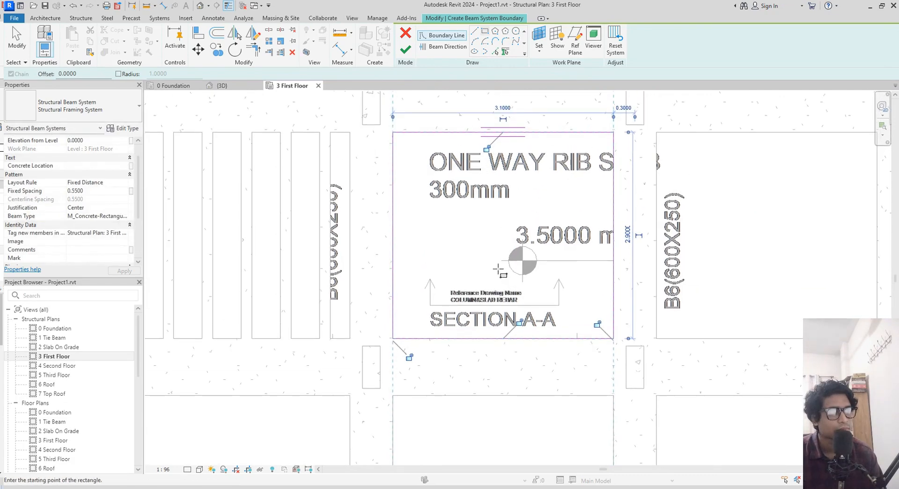
click(445, 48)
scroll(538, 228, down, 1)
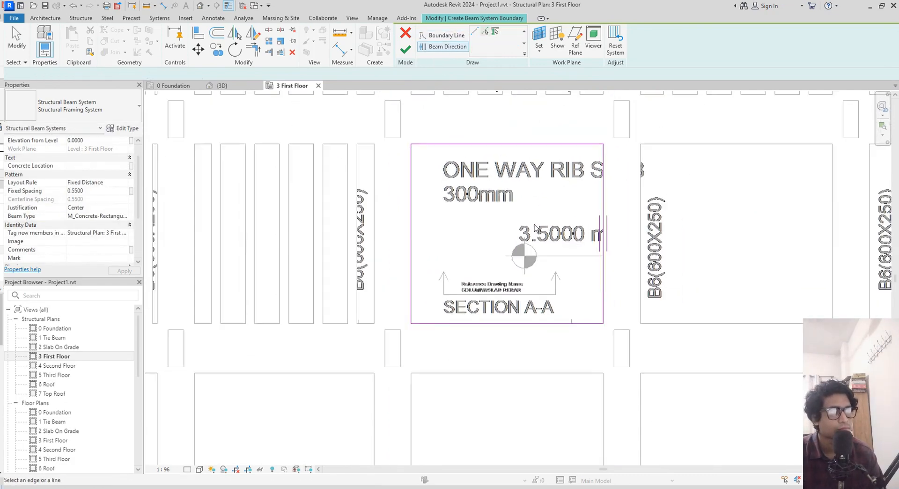
middle_drag(538, 229, 492, 229)
click(405, 48)
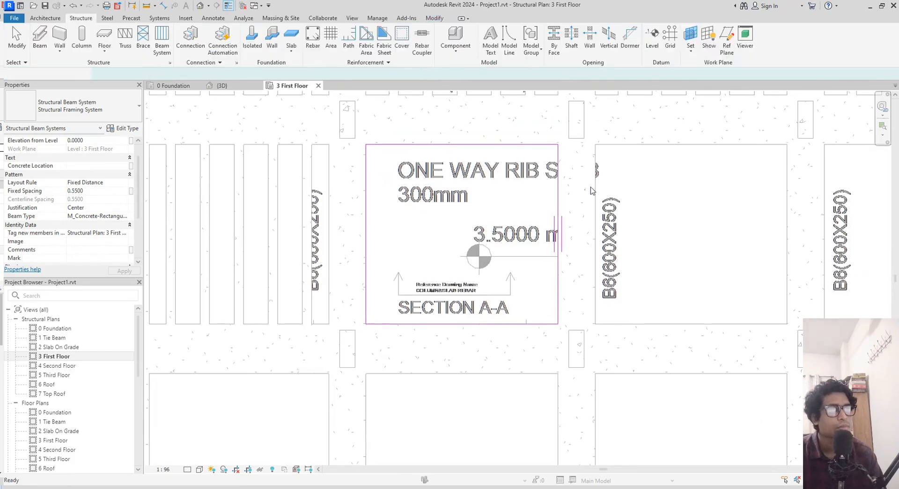
- Fill the bay immediately right of the ONE WAY RIB SLAB bay with a vertical beam system, using a rectangular boundary about 2.9 m high
middle_drag(642, 234, 592, 233)
key(b)
key(s)
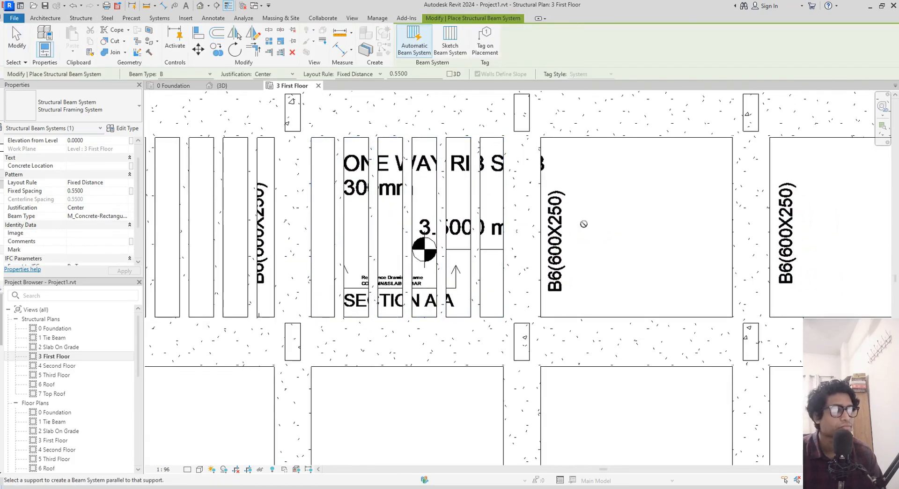
click(451, 48)
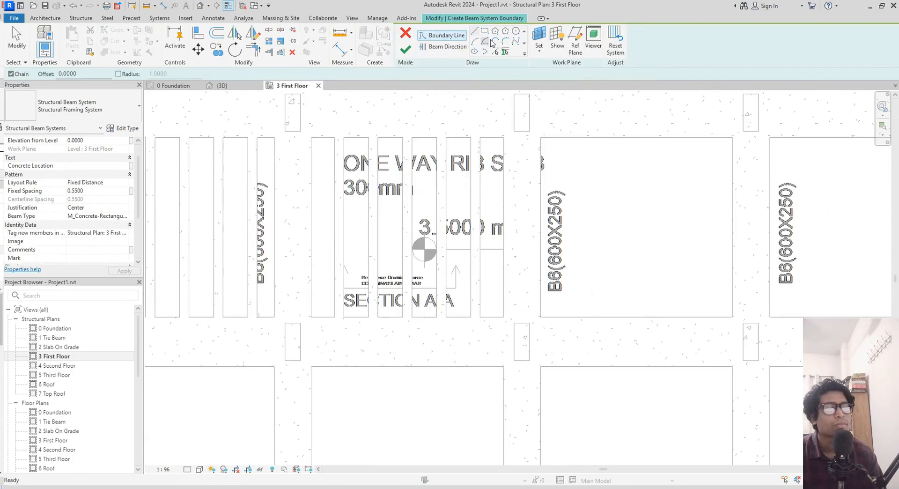
click(484, 31)
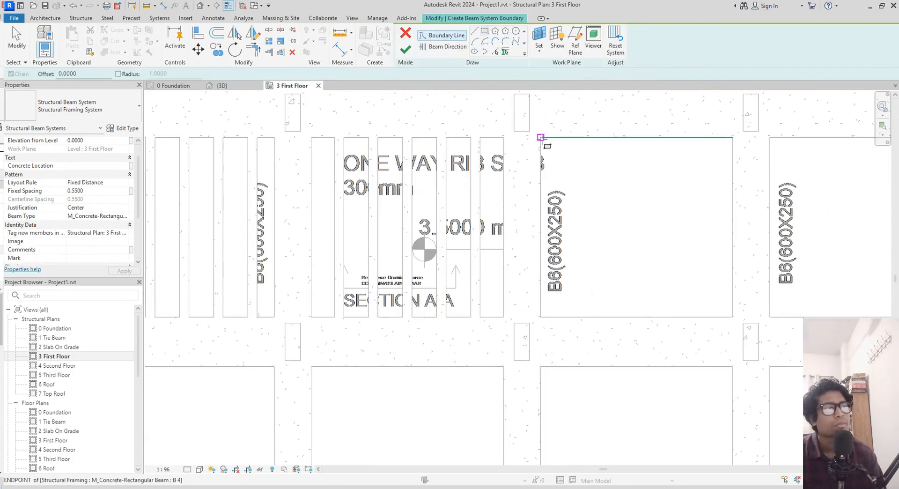
click(540, 138)
middle_drag(622, 206, 557, 185)
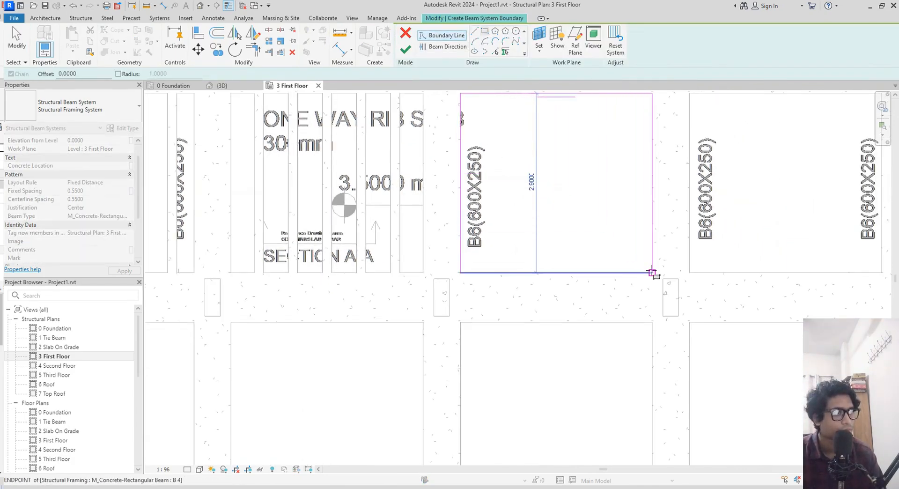
click(652, 272)
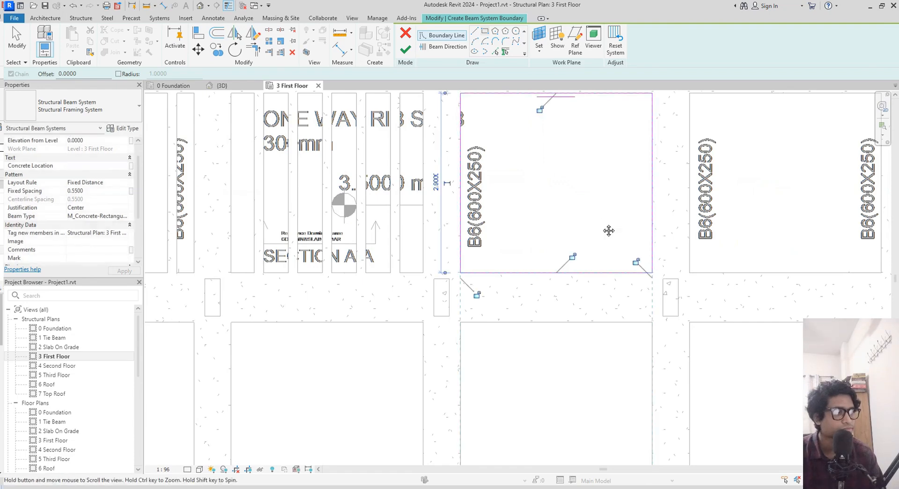
middle_drag(608, 231, 574, 250)
click(449, 48)
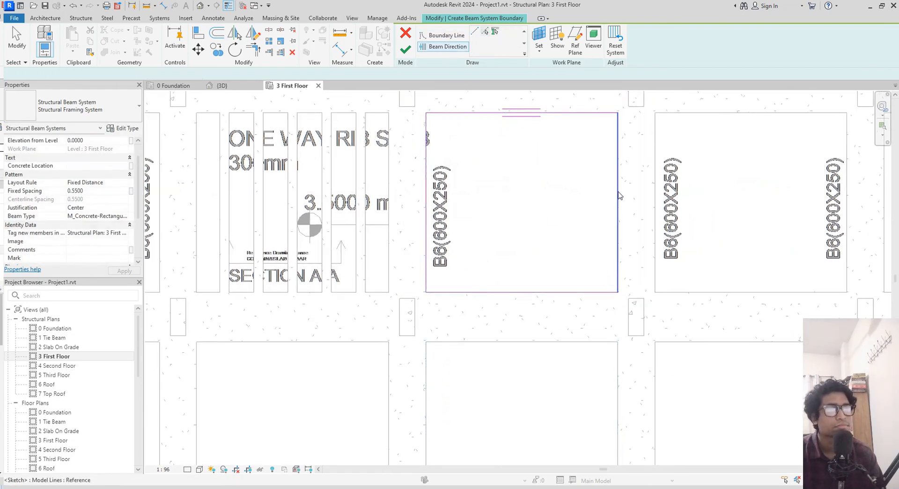
click(402, 55)
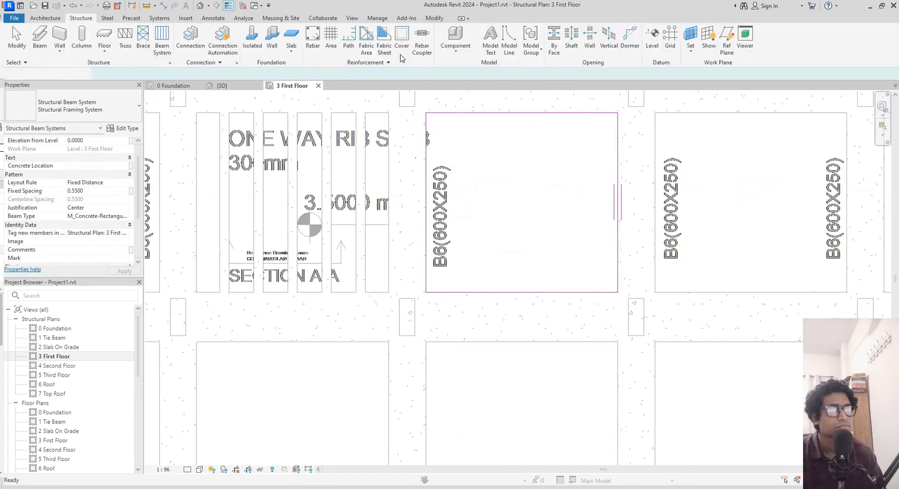
- Fill the bay with B6(600X250) labels at both sides with a vertical beam system bounded by a rectangle along its beam edges
middle_drag(713, 217, 528, 236)
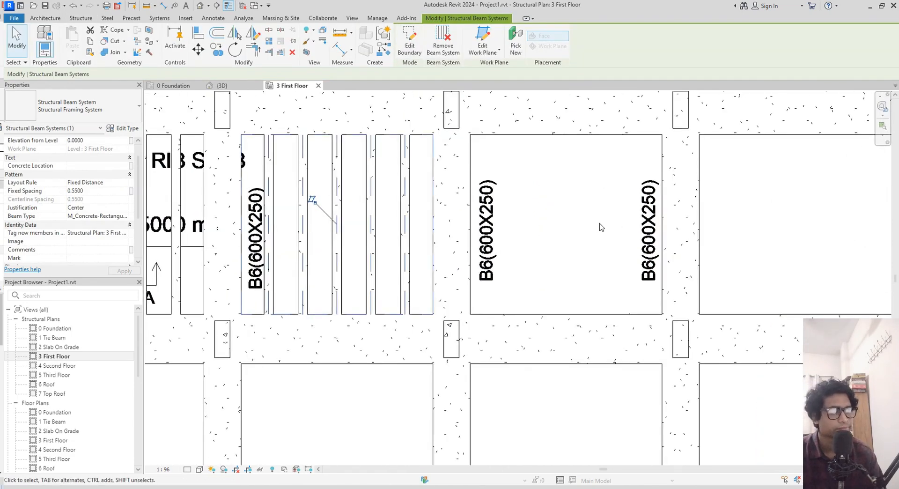
scroll(600, 227, down, 2)
middle_drag(592, 233, 561, 236)
key(b)
key(s)
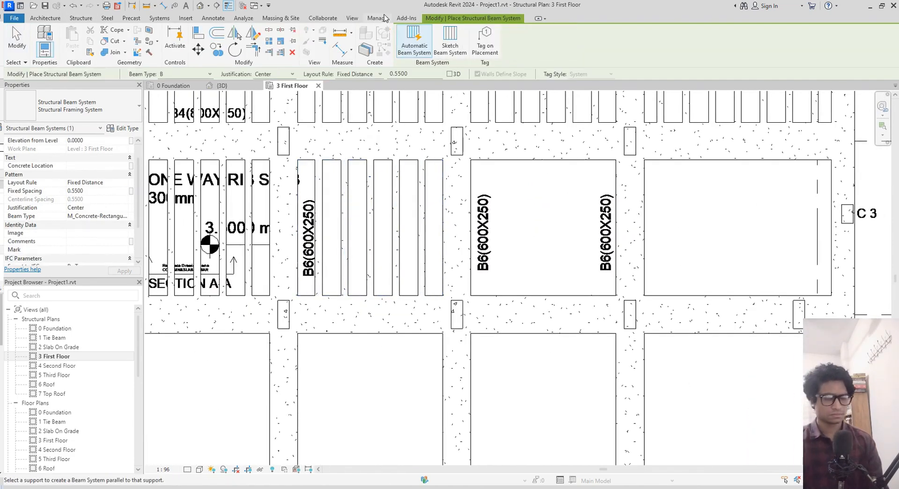
click(458, 50)
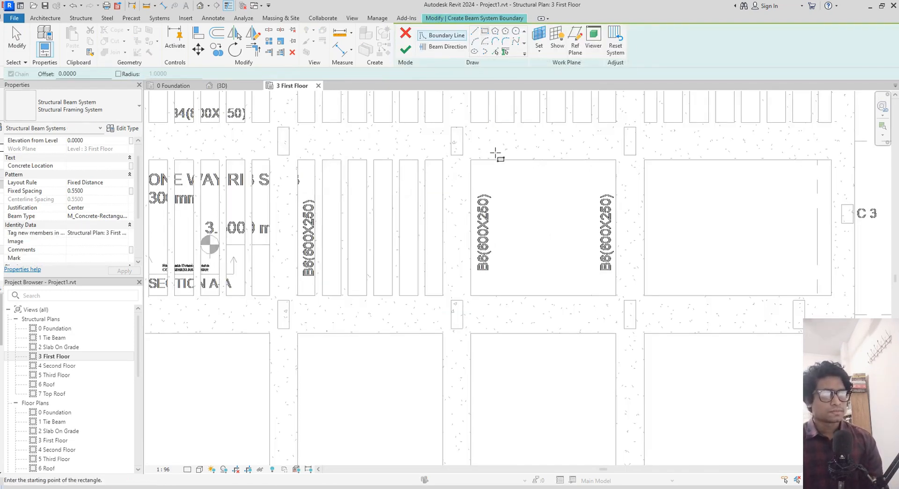
click(470, 160)
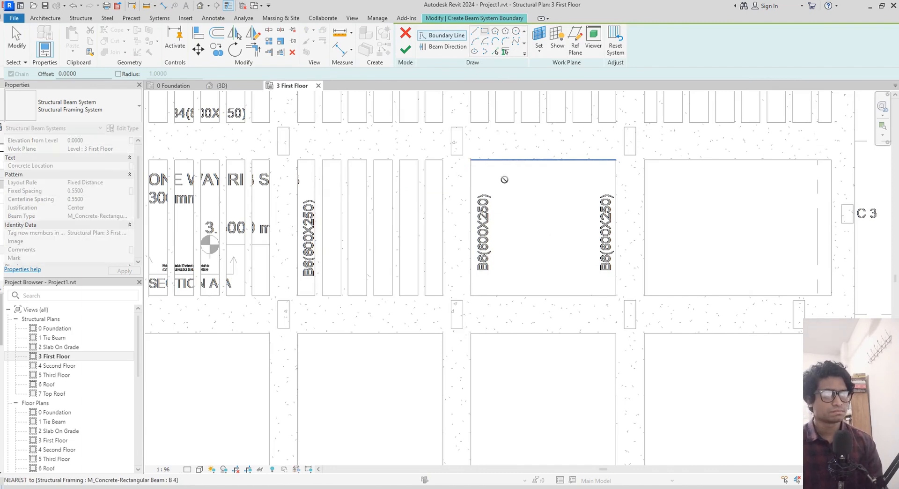
click(616, 296)
click(463, 48)
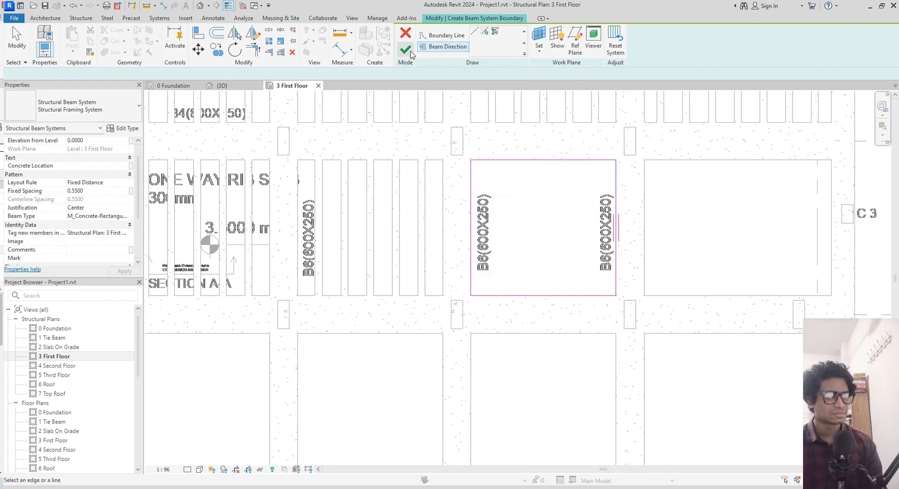
- Fill the end bay beside column C 3 with a vertical beam system using a rectangular boundary about 4.0 by 2.9 m
middle_drag(690, 222, 557, 222)
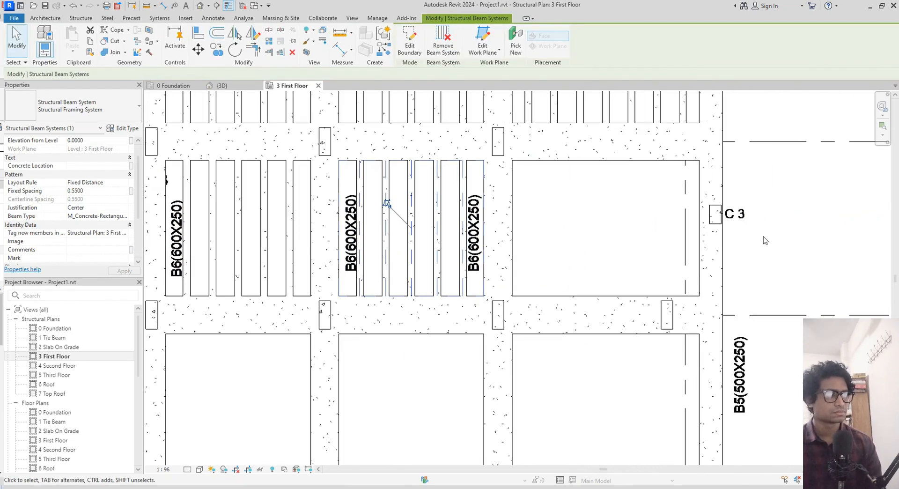
key(b)
key(s)
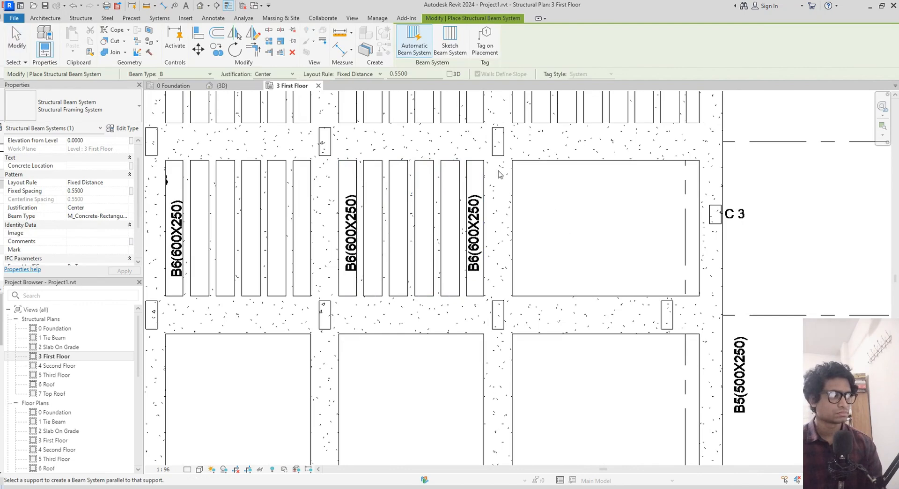
click(456, 46)
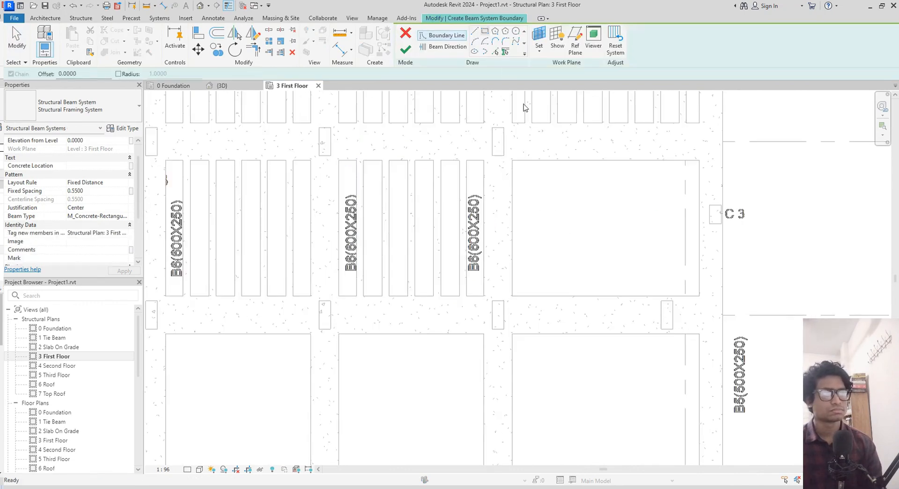
click(512, 160)
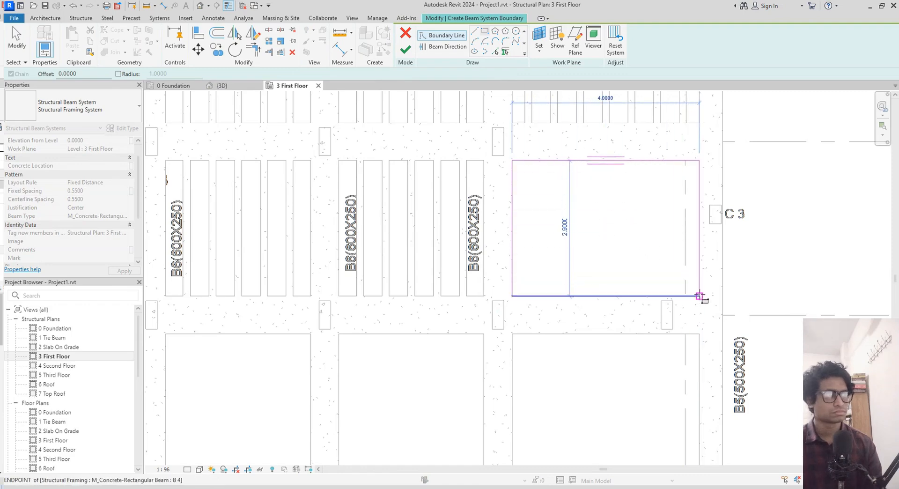
click(699, 296)
click(443, 46)
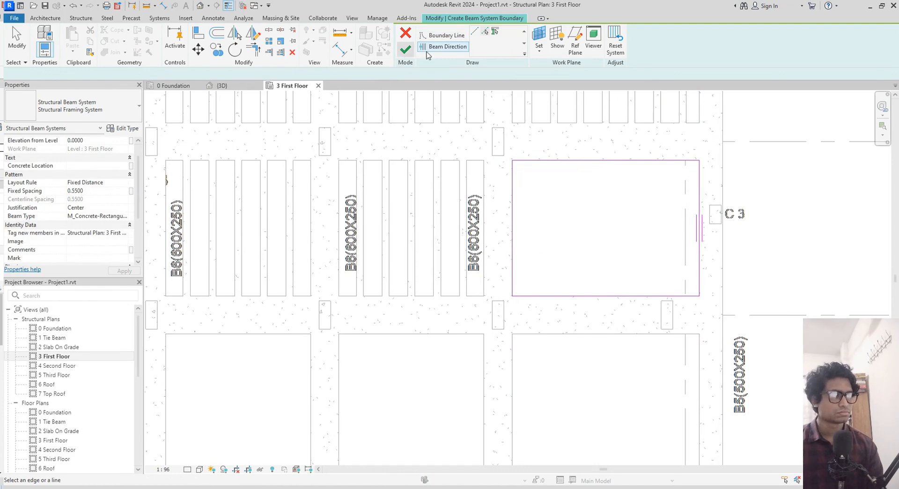
click(406, 49)
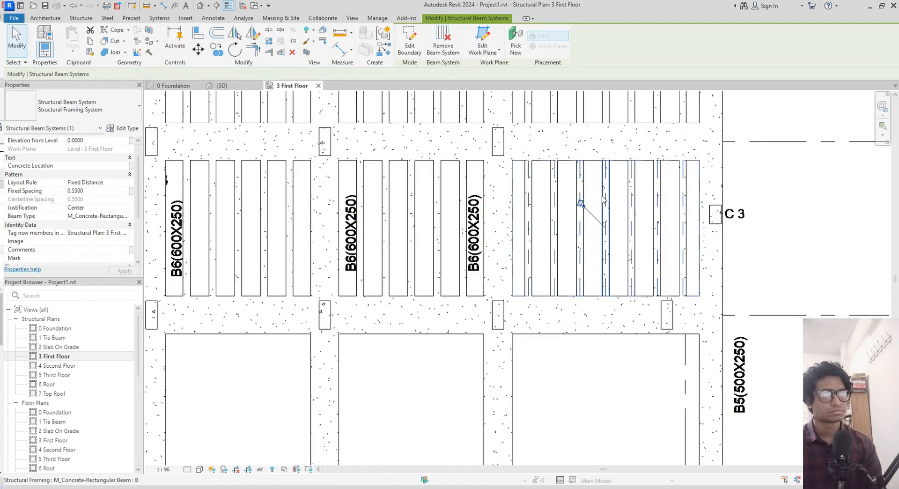
- Sketch a rectangular beam system boundary, about 5.85 by 3.15 m, in the bay below the stair beside column C 2
scroll(603, 201, down, 2)
scroll(727, 149, up, 1)
middle_drag(302, 256, 608, 224)
scroll(608, 224, down, 1)
scroll(314, 250, up, 3)
click(410, 45)
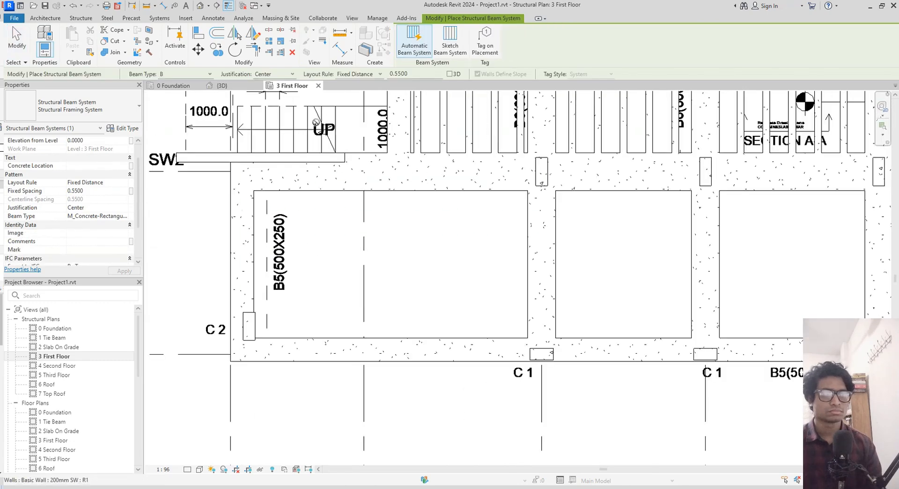
click(461, 39)
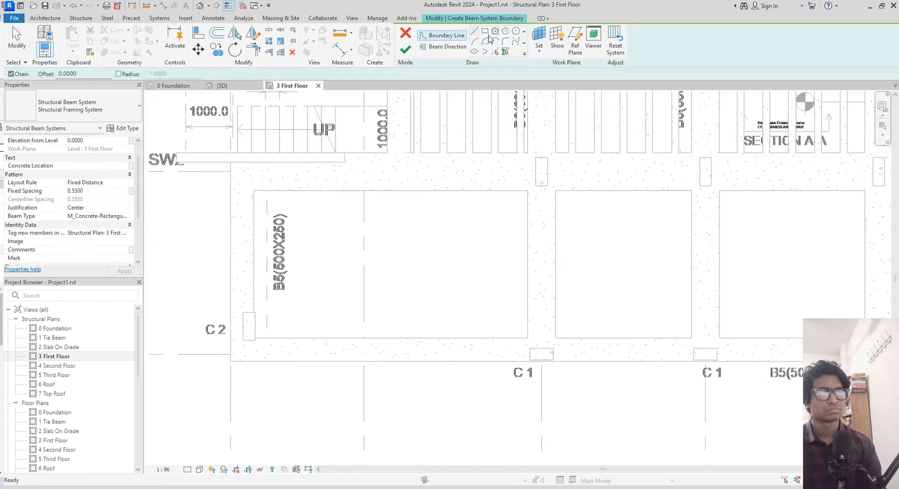
click(484, 32)
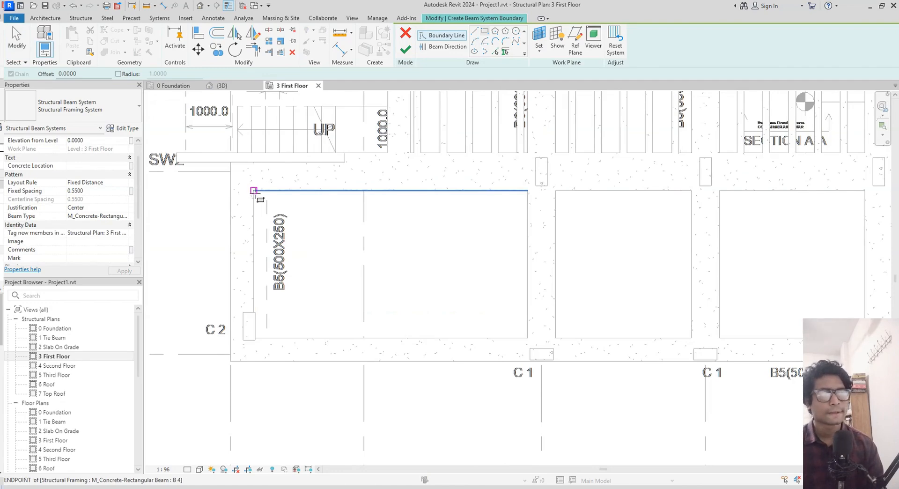
click(253, 190)
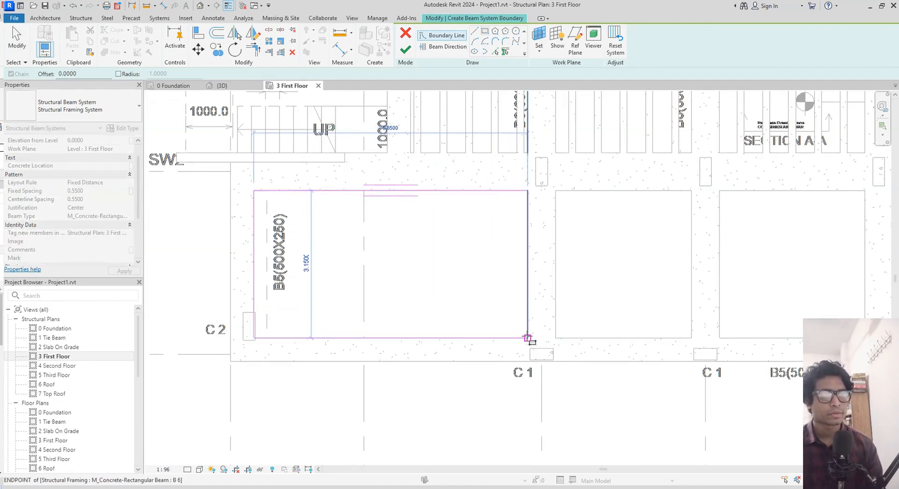
click(527, 338)
- Set the beam direction to vertical along the right boundary edge of the bay beside column C 2 and finish the beam system
click(423, 46)
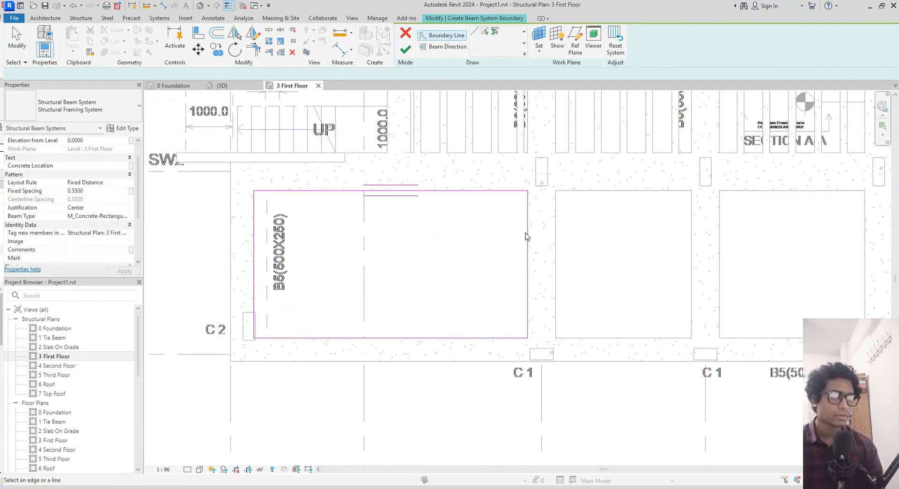
middle_drag(584, 256, 535, 256)
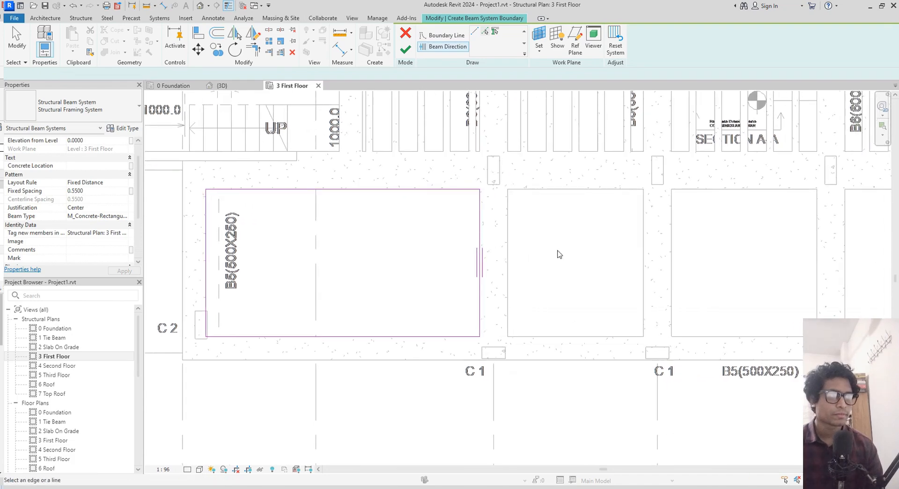
click(405, 48)
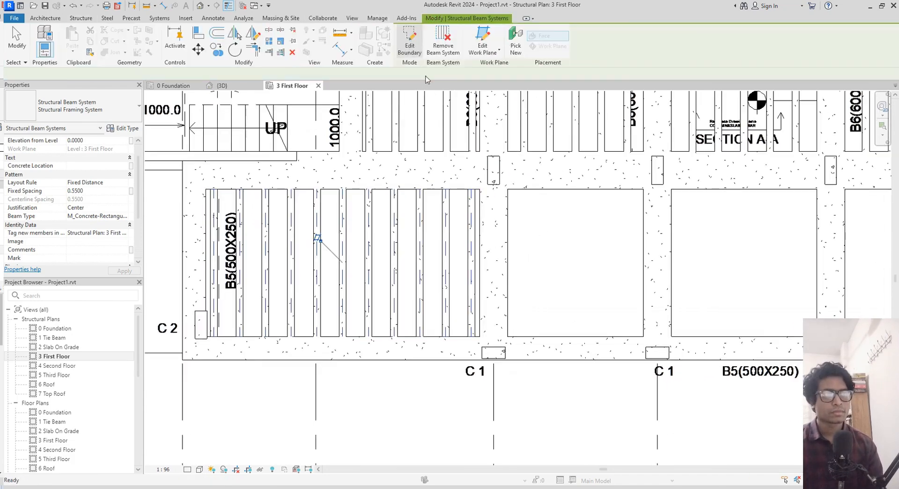
- Fill the bay between the first two C 1 columns with a vertical beam system using a rectangular boundary about 2.9 by 3.15 m
click(449, 42)
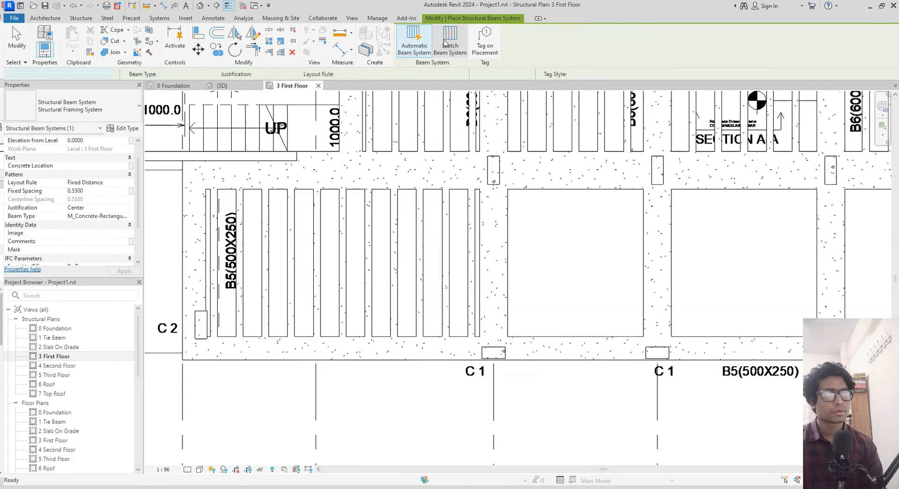
scroll(511, 200, up, 1)
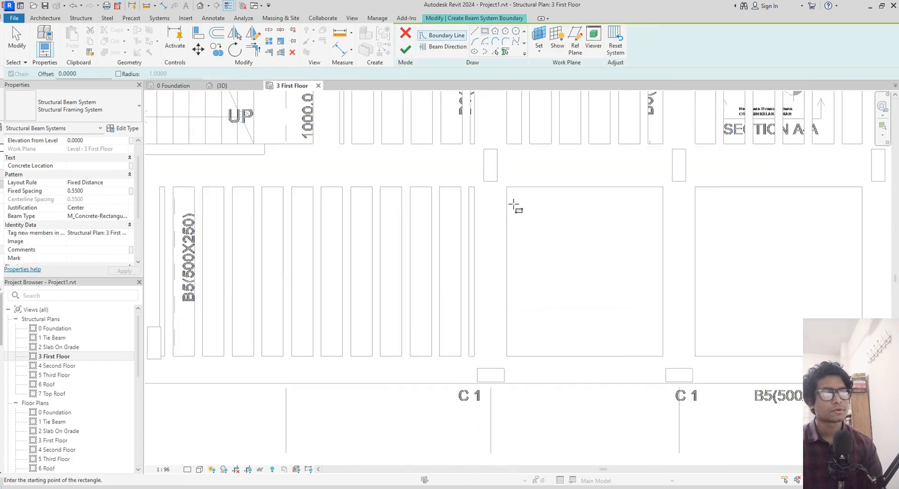
click(507, 187)
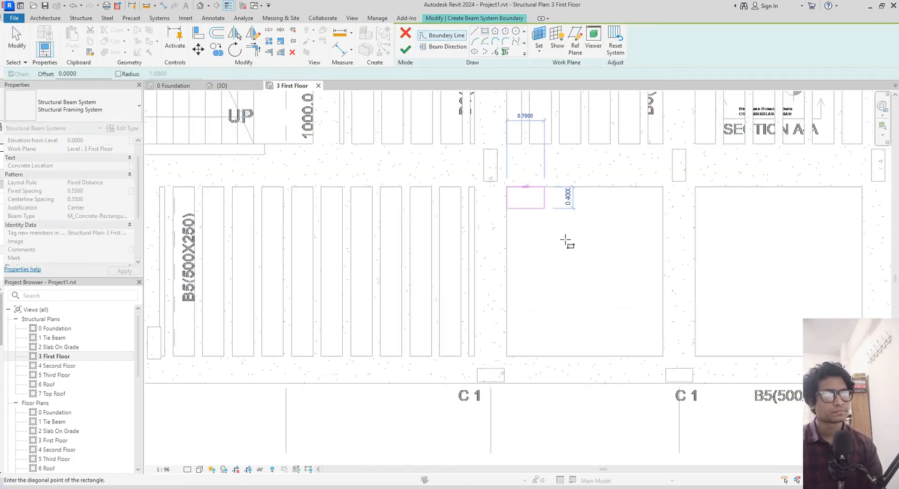
middle_drag(579, 249, 468, 180)
scroll(498, 212, up, 1)
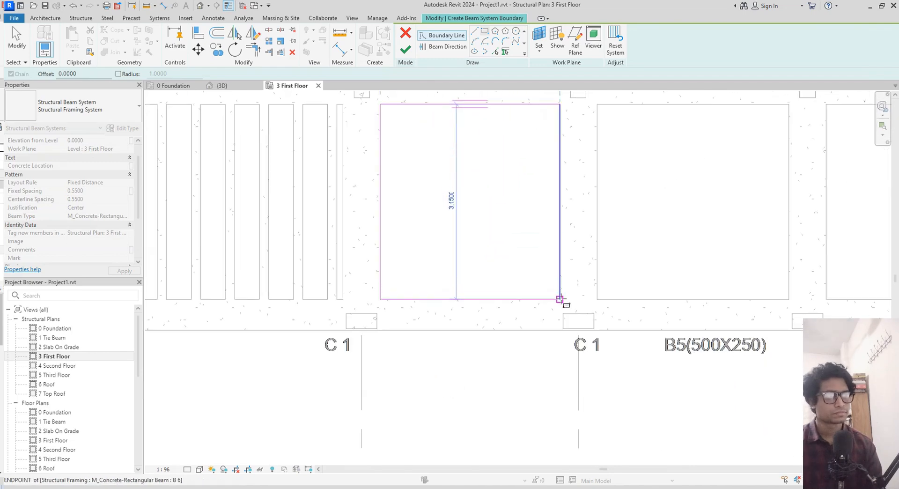
click(560, 293)
middle_drag(514, 234, 471, 266)
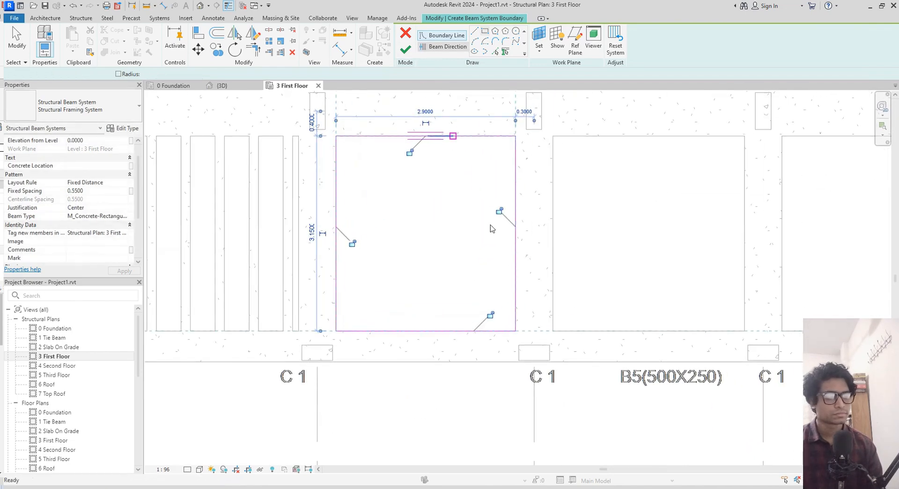
click(434, 45)
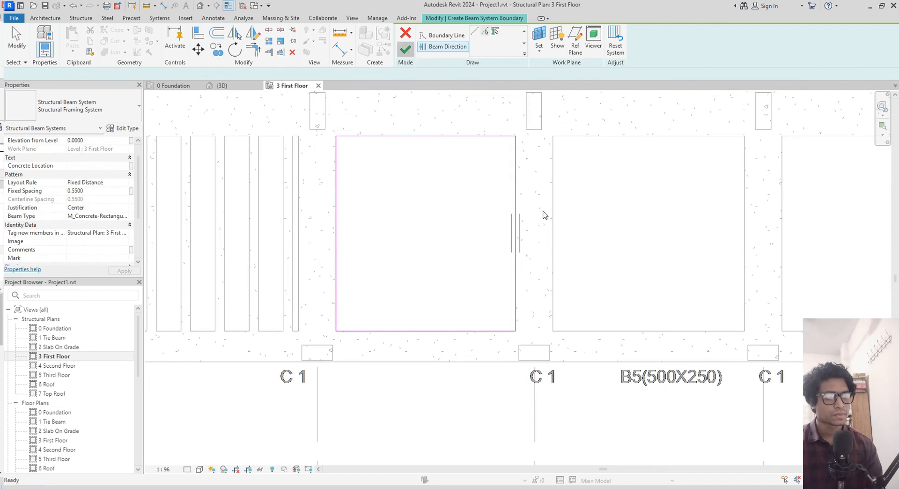
- Fill the bay above the B5(500X250) label between C 1 columns with a vertical beam system bounded by a rectangle about 3.1 by 3.15 m
middle_drag(596, 271, 427, 281)
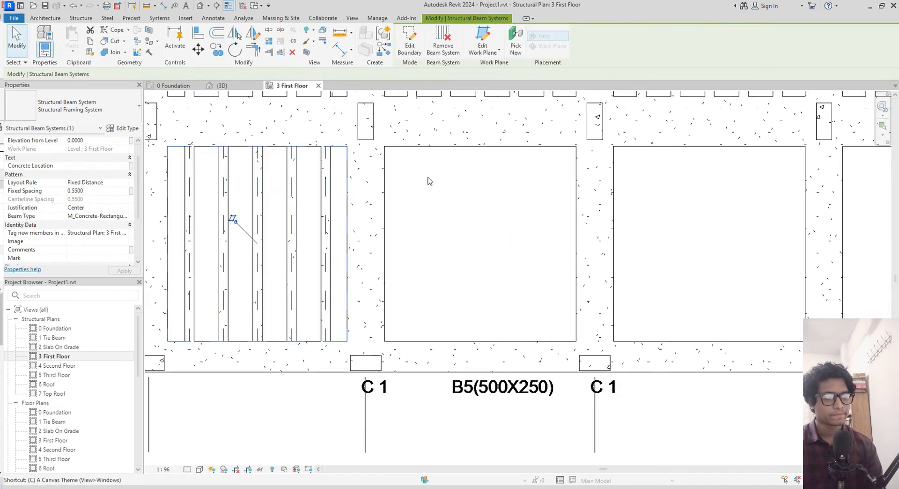
key(s)
click(450, 50)
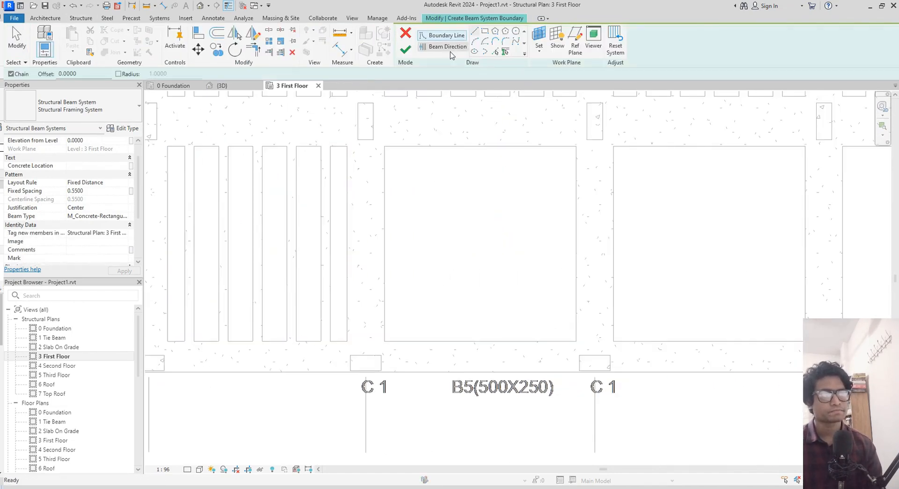
click(483, 32)
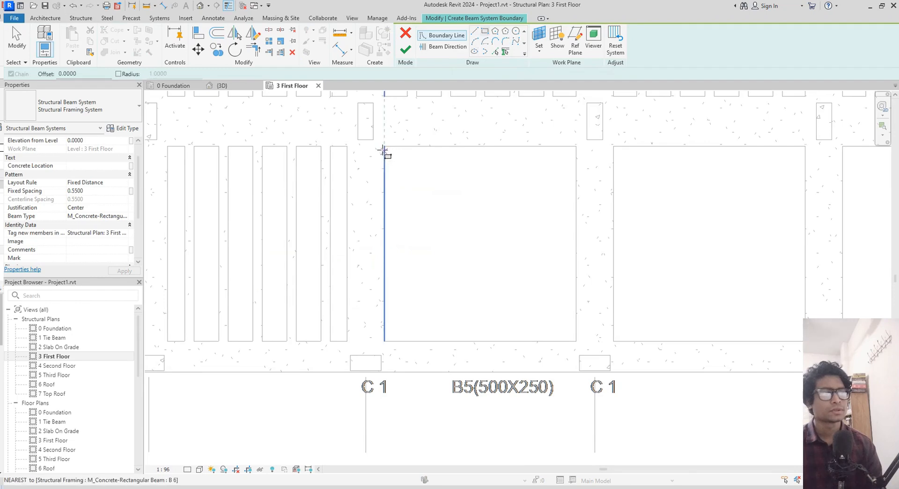
click(384, 146)
click(576, 341)
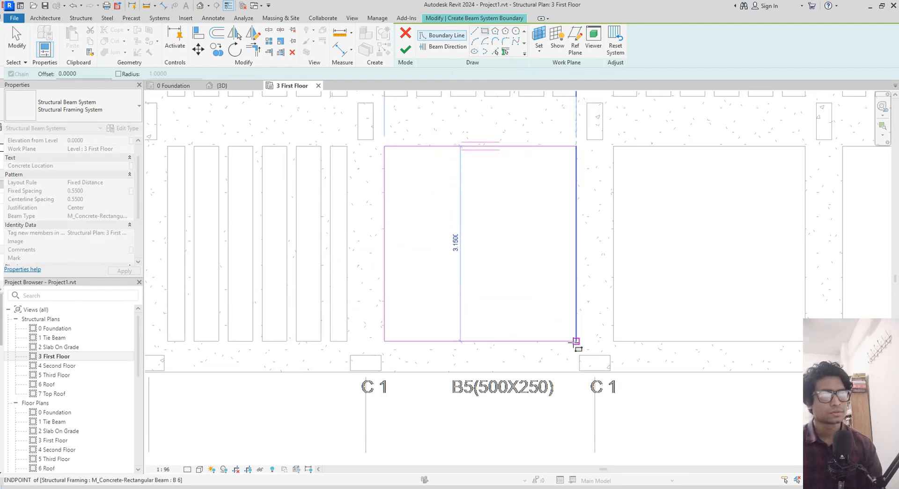
middle_drag(488, 248, 443, 245)
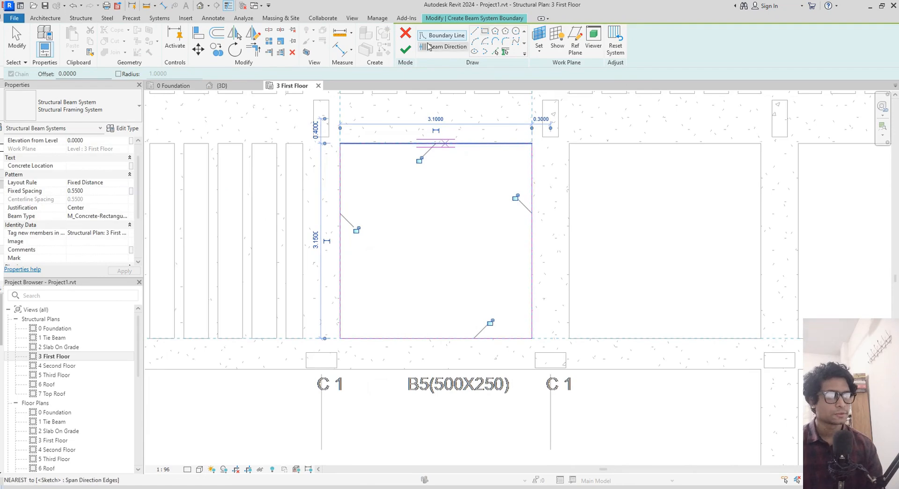
click(446, 47)
click(532, 268)
middle_drag(646, 245, 567, 241)
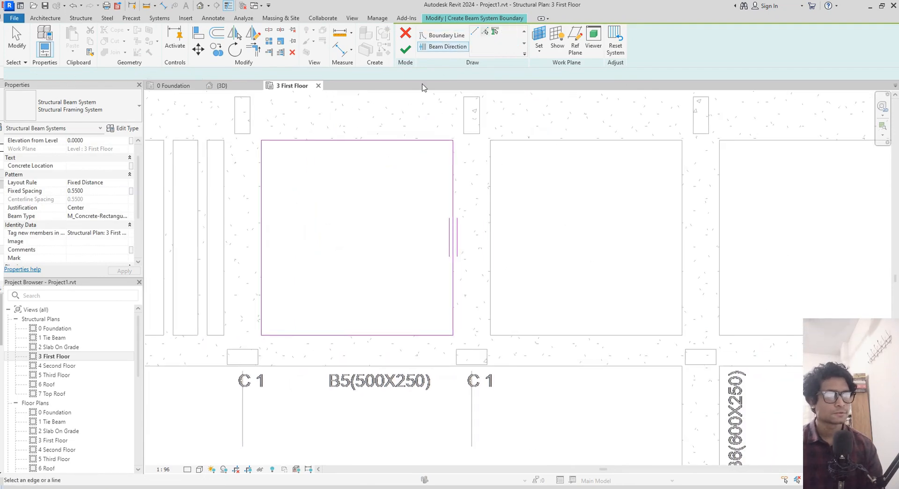
click(405, 48)
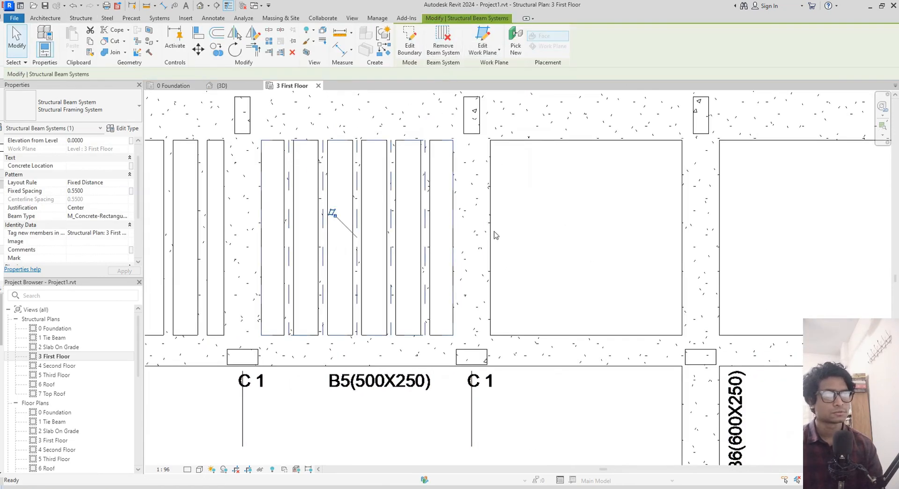
- Add a vertical beam system, about 3.1 by 3.15 m, in the bay between the last C 1 column and the B6(600X250) beam
key(b)
key(s)
click(497, 39)
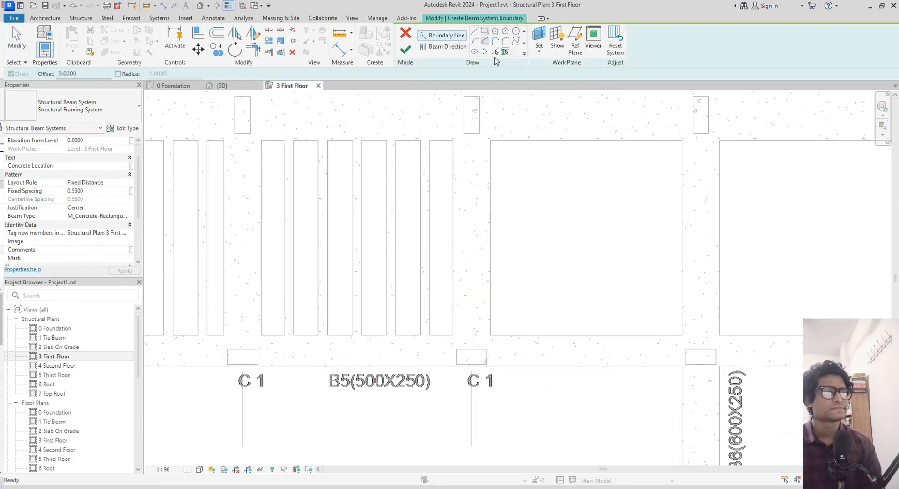
click(484, 32)
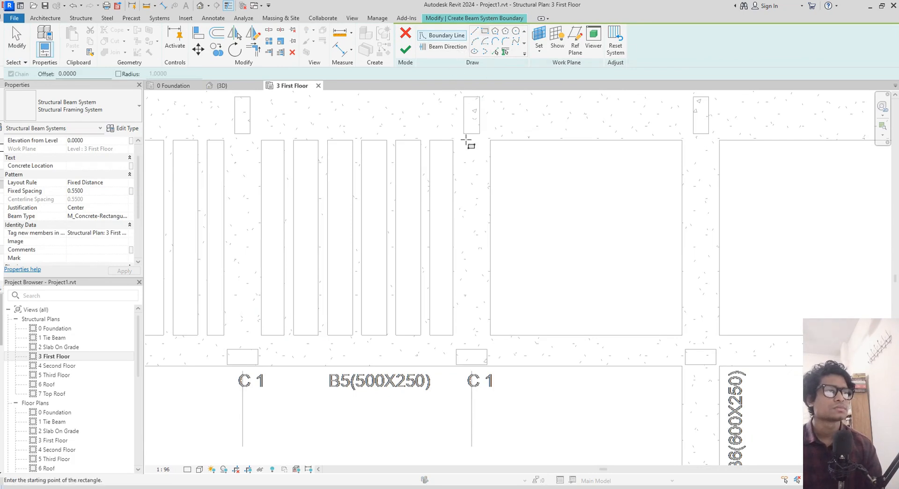
click(490, 141)
click(681, 334)
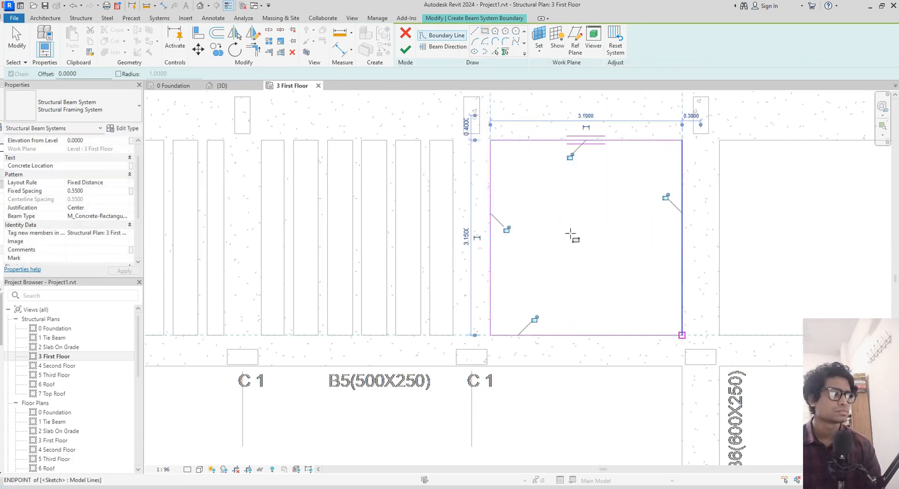
click(444, 47)
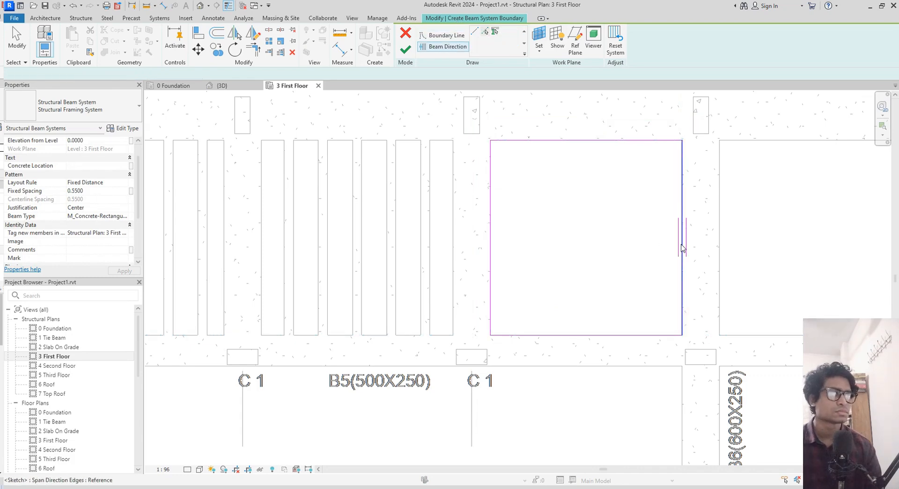
click(405, 49)
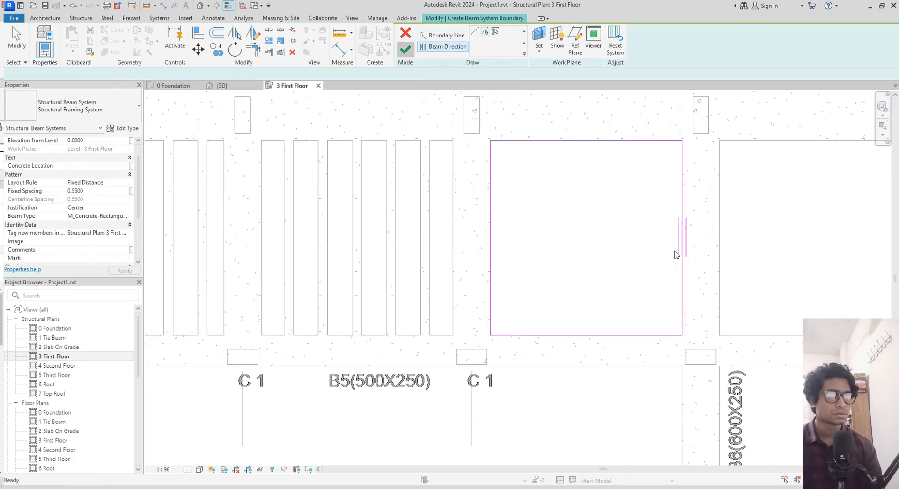
- Add a vertical beam system with a rectangular boundary about 3.1 by 3.15 m in the bay directly above the B6(600X250) label
scroll(671, 251, down, 2)
scroll(515, 241, down, 3)
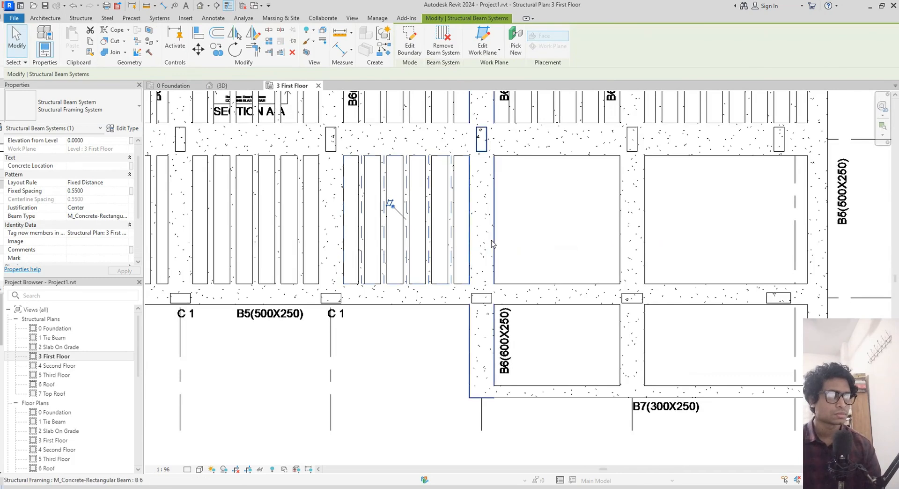
key(b)
key(s)
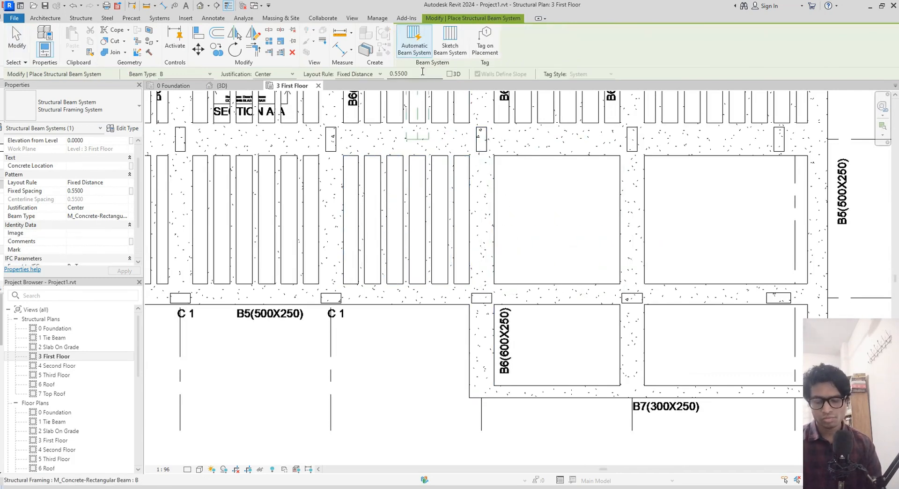
click(450, 44)
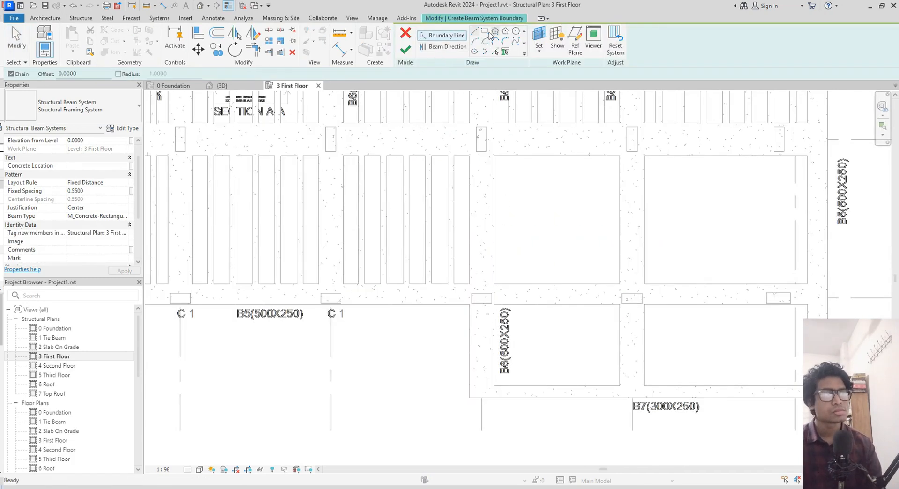
click(494, 154)
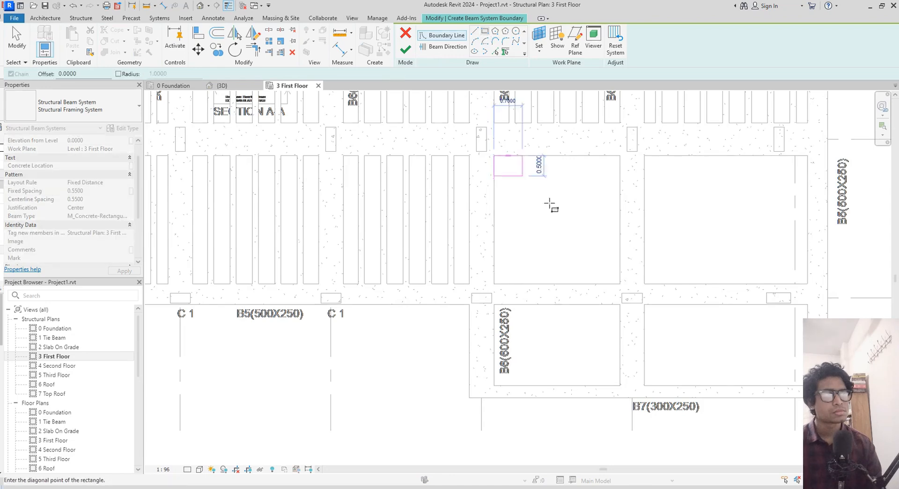
click(620, 284)
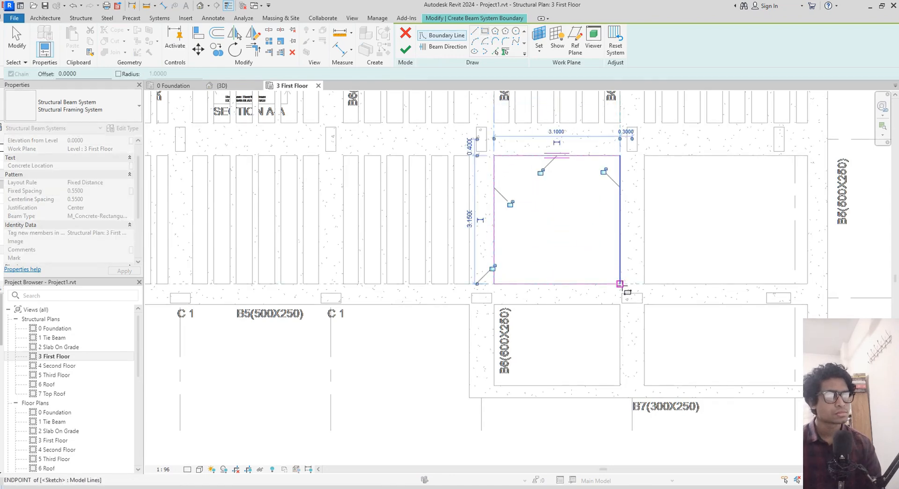
click(449, 47)
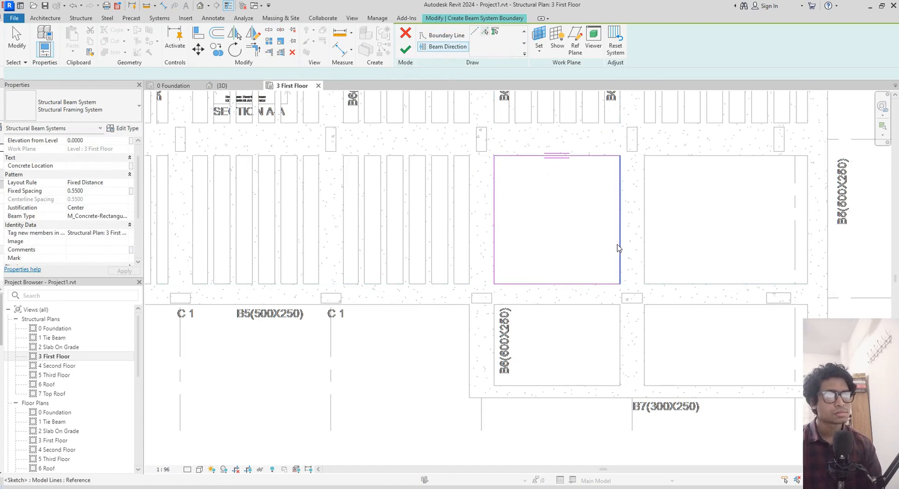
click(405, 49)
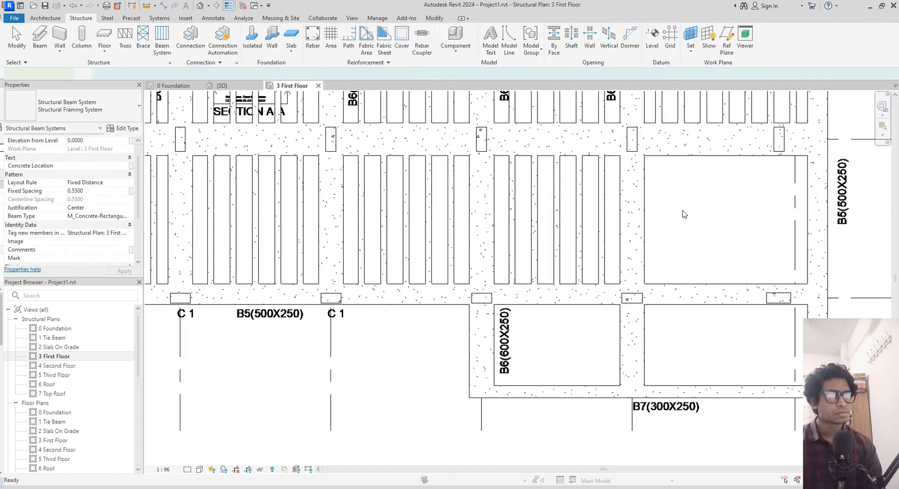
- Fill the end bay beside the outer B5(500X250) beam with a vertical beam system using a rectangular boundary about 4.0 by 3.15 m
scroll(586, 211, up, 3)
click(410, 46)
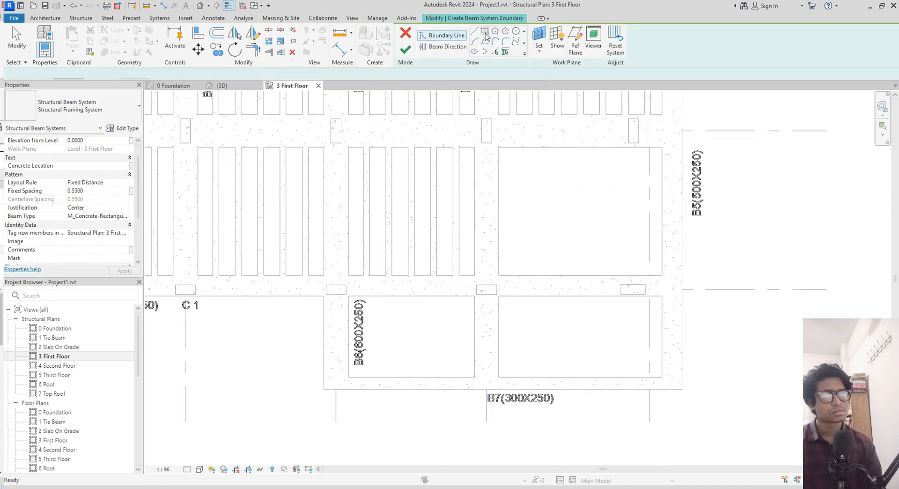
click(499, 147)
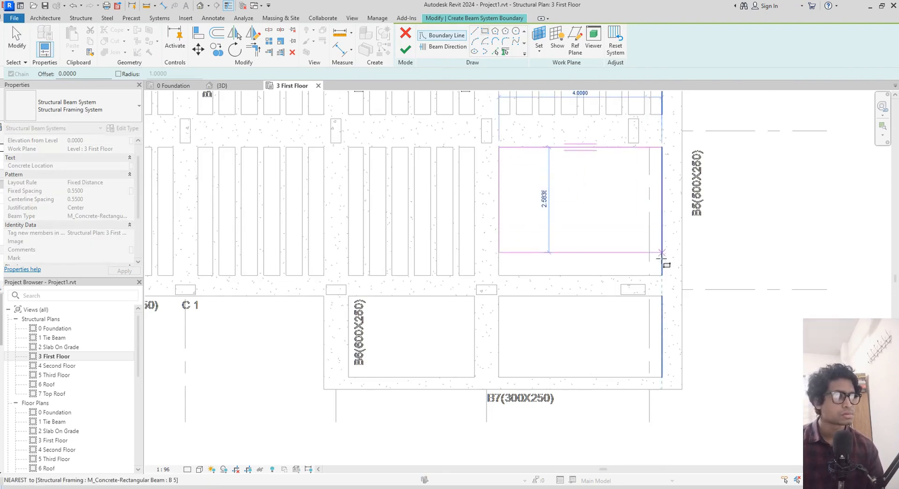
click(661, 275)
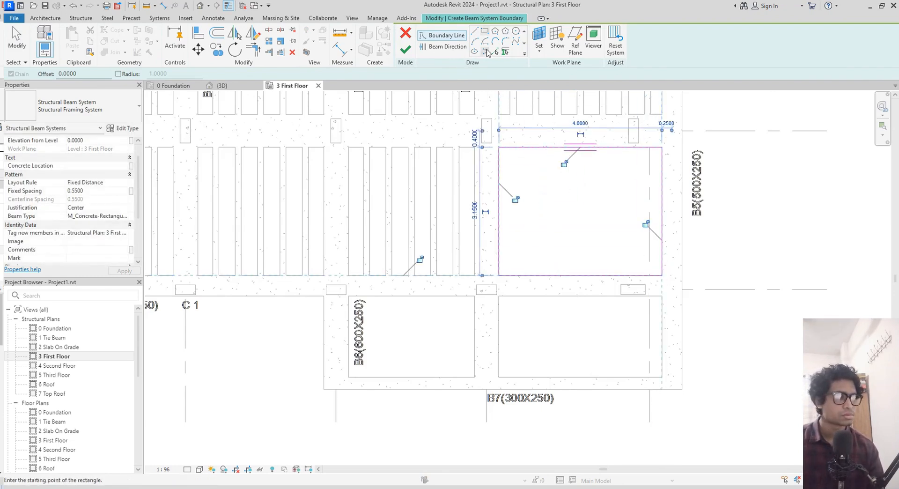
click(462, 46)
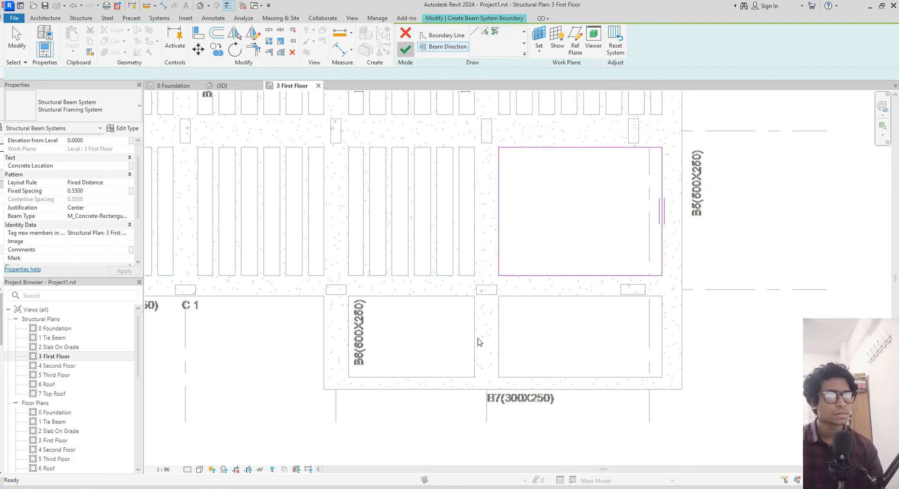
- Fill the small bay containing the B6(600X250) label with a vertical beam system bounded by a rectangle about 3.1 by 2.0 m
scroll(489, 265, up, 3)
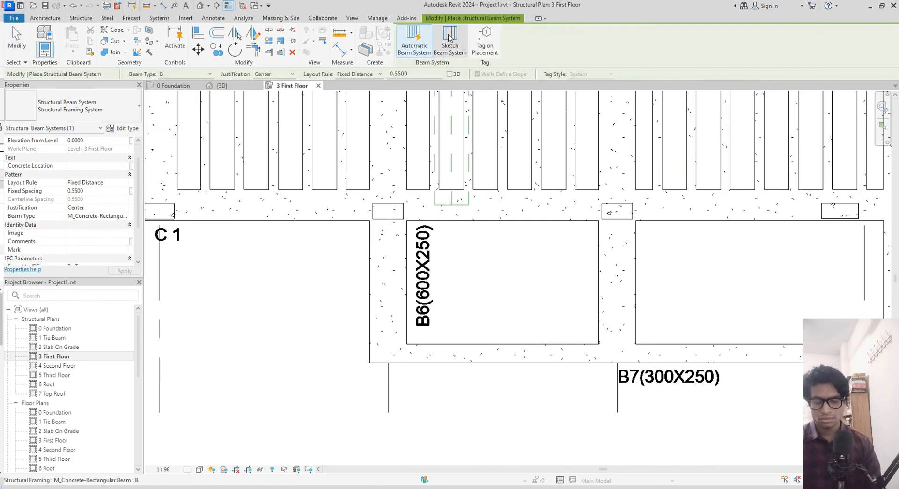
click(409, 45)
click(485, 31)
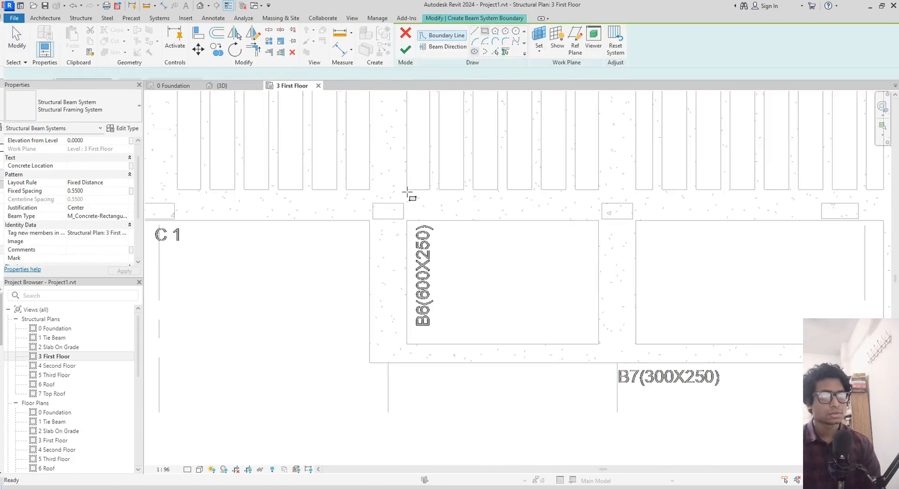
click(407, 220)
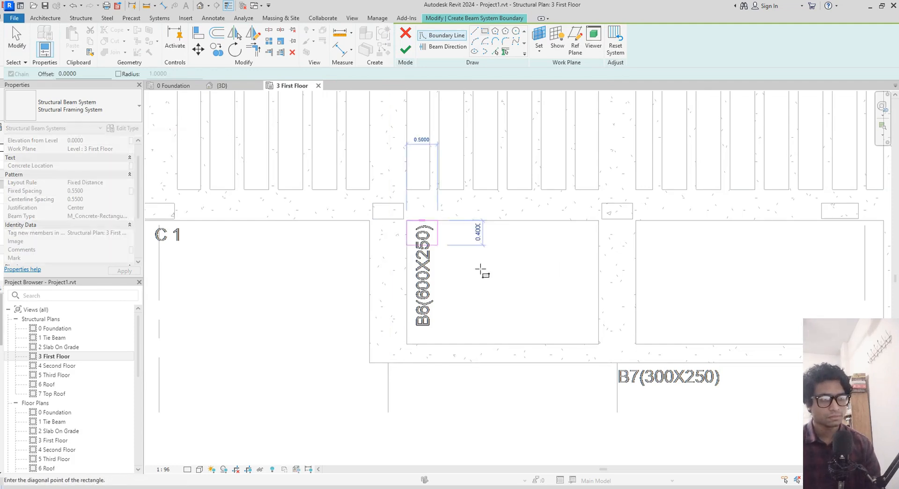
click(598, 344)
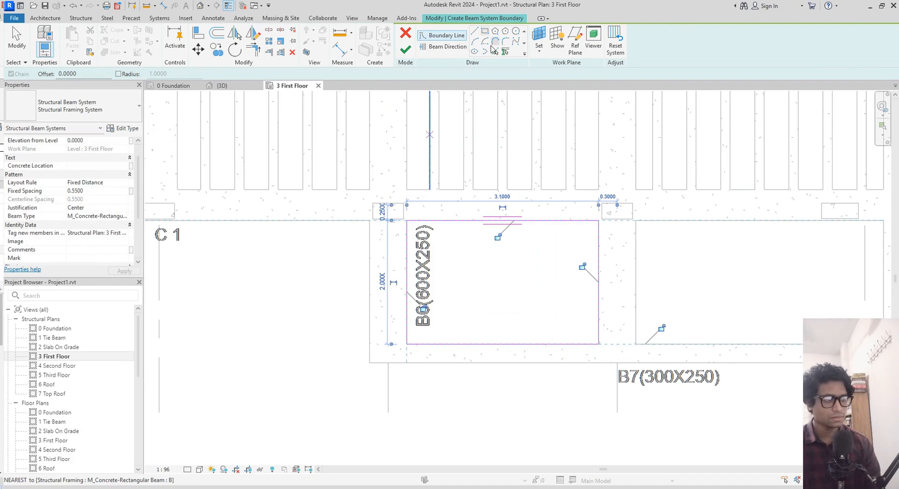
click(457, 47)
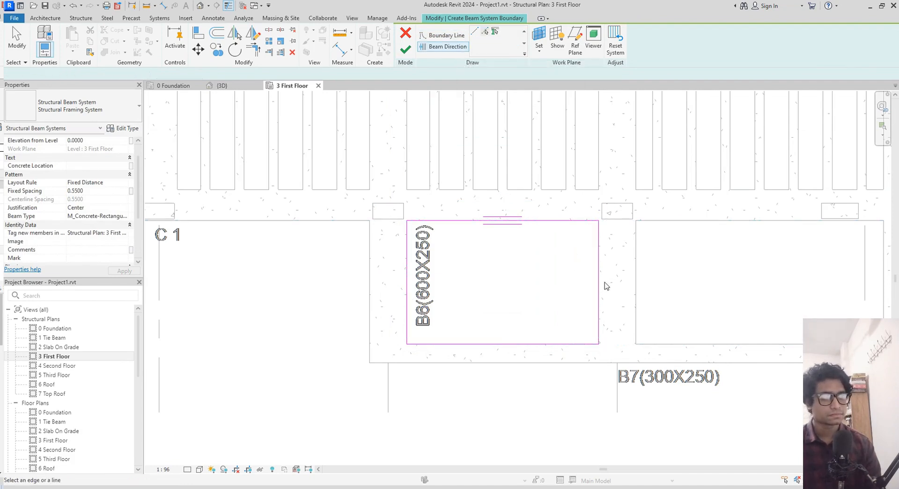
click(404, 53)
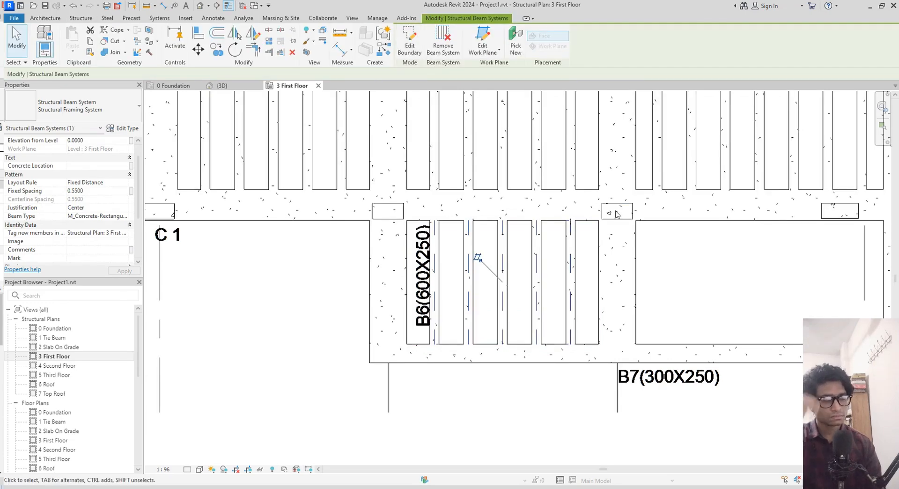
- Fill the remaining bay above the B7(300X250) label with a vertical beam system bounded by a rectangle about 4.0 by 2.0 m
middle_drag(679, 260, 516, 226)
scroll(548, 241, down, 1)
middle_drag(533, 271, 479, 332)
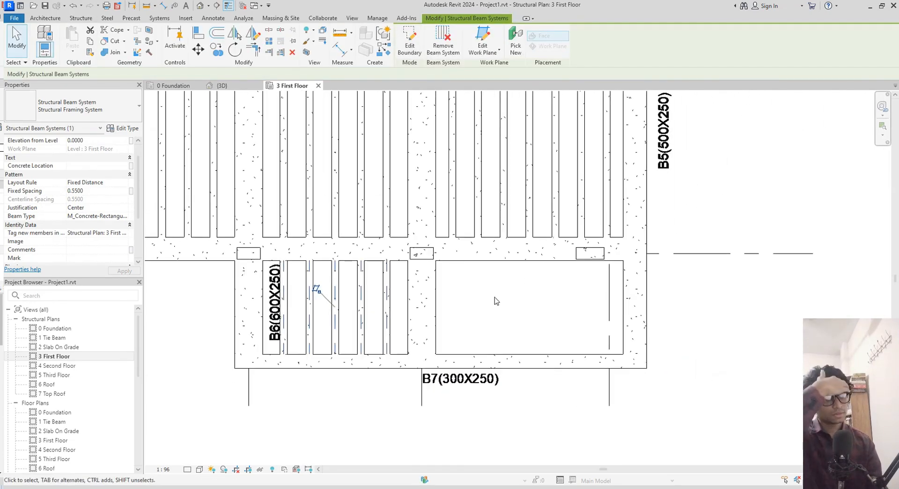
scroll(496, 300, down, 1)
middle_drag(496, 301, 458, 238)
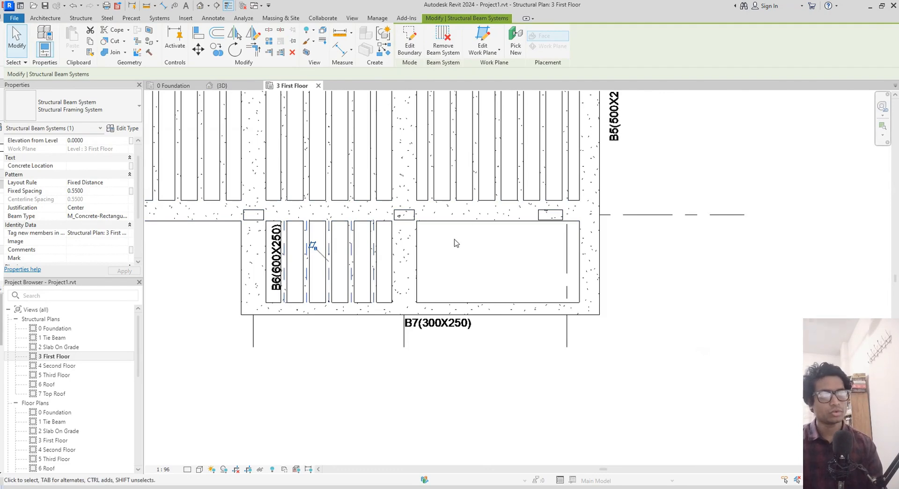
click(409, 45)
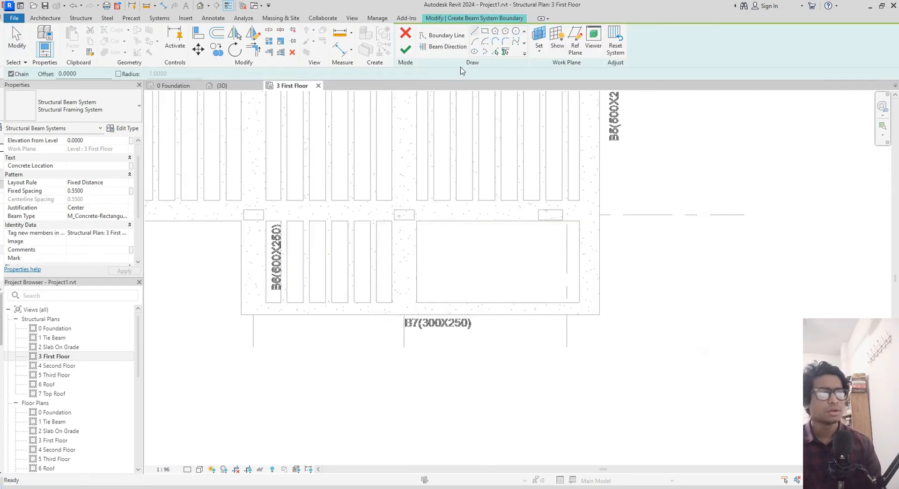
click(486, 33)
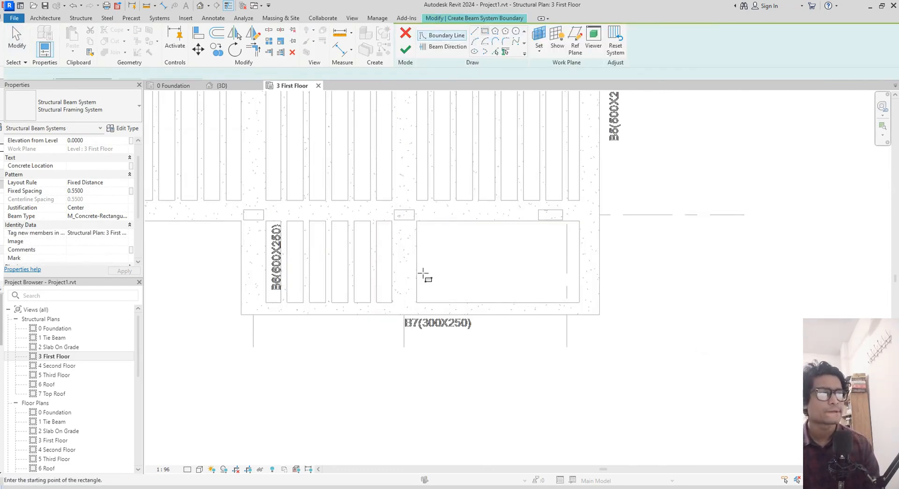
click(419, 222)
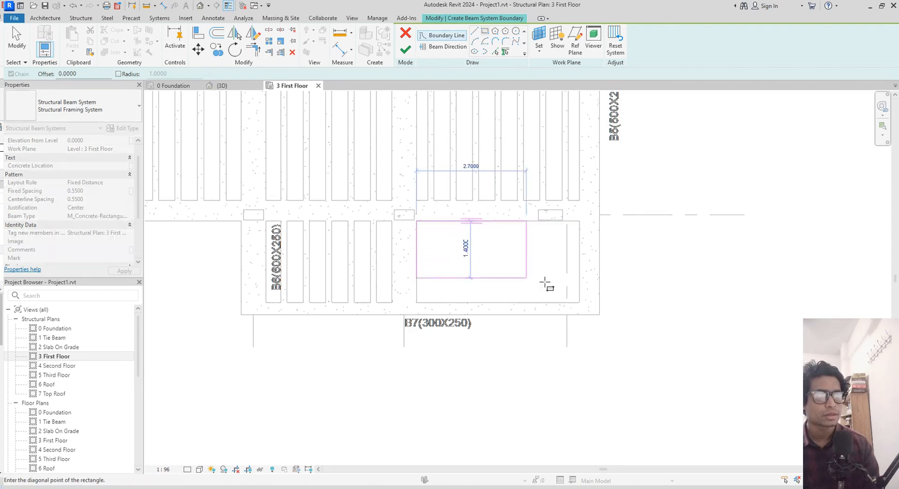
click(579, 302)
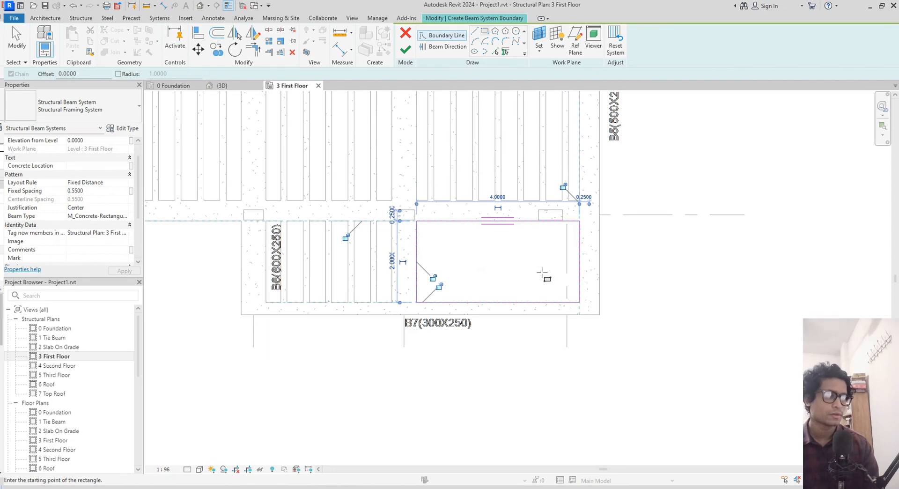
click(448, 47)
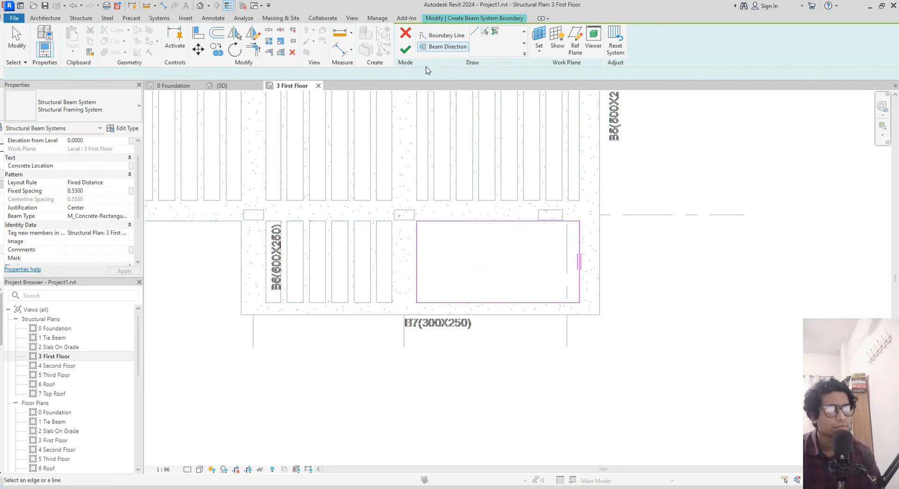
click(403, 50)
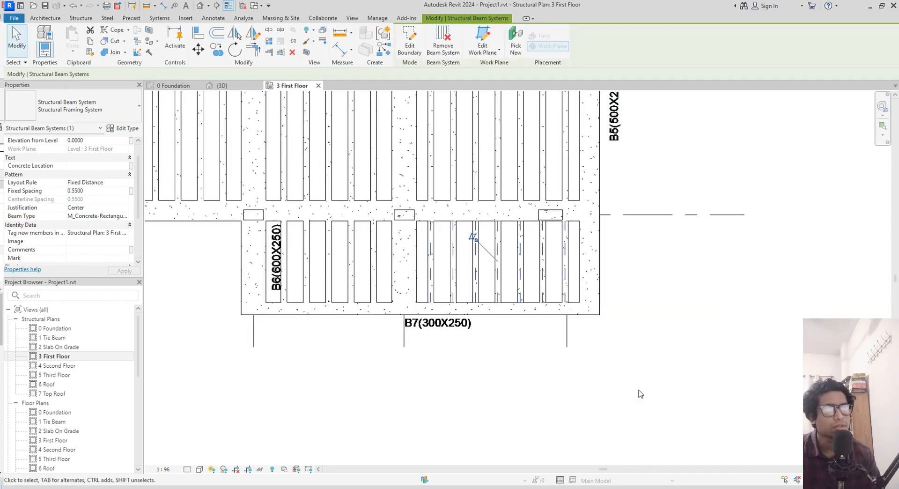
- Review the rib layout across the whole first-floor plan and in the 3D view, and return to the 3 First Floor plan
scroll(428, 290, down, 5)
middle_drag(427, 290, 276, 255)
scroll(373, 200, up, 3)
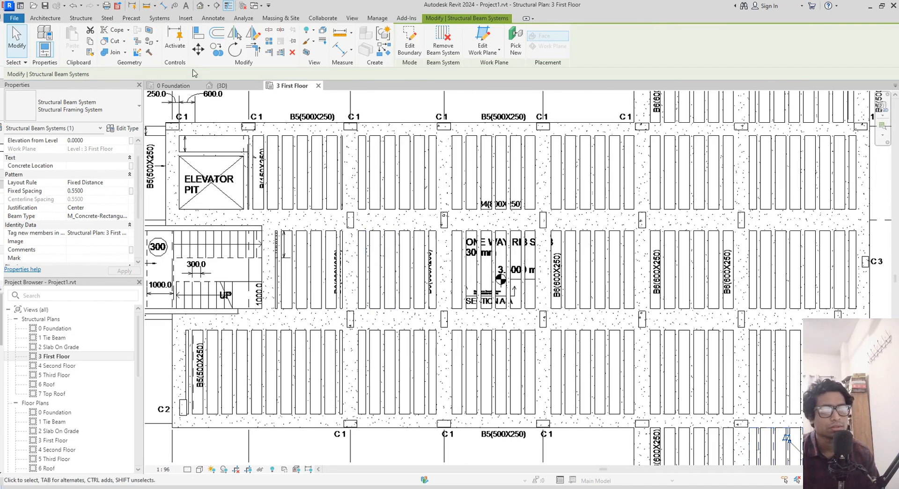
click(178, 86)
click(234, 87)
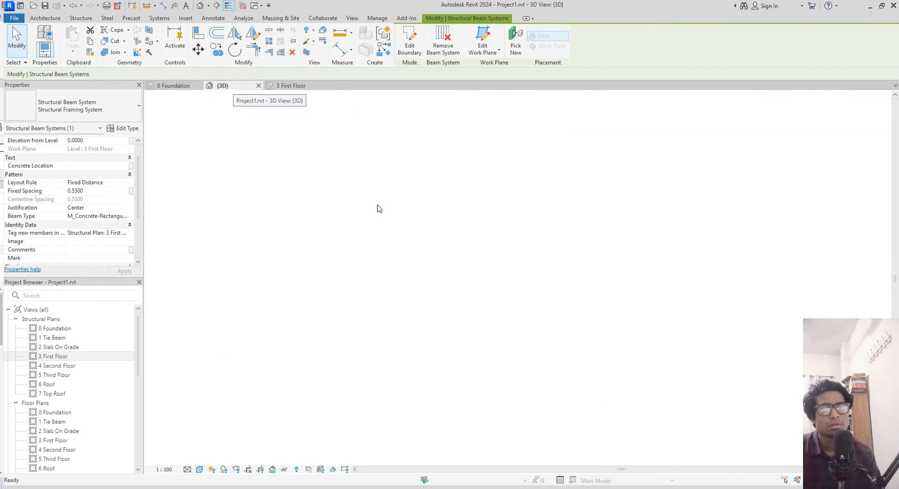
shift+middle_drag(734, 266, 729, 315)
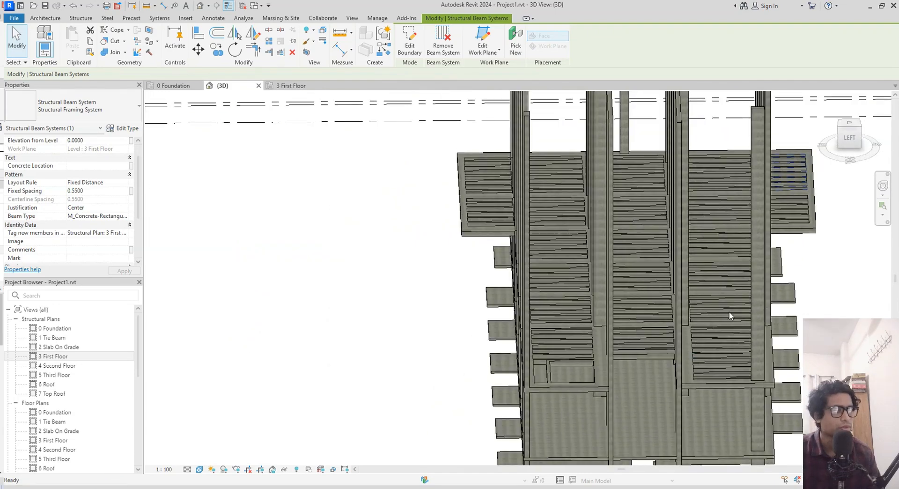
click(266, 86)
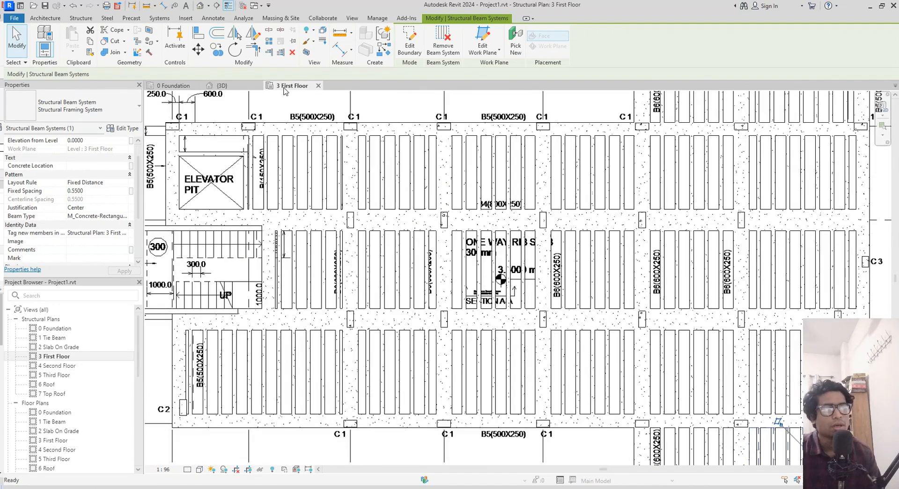
scroll(273, 265, down, 4)
scroll(273, 265, up, 5)
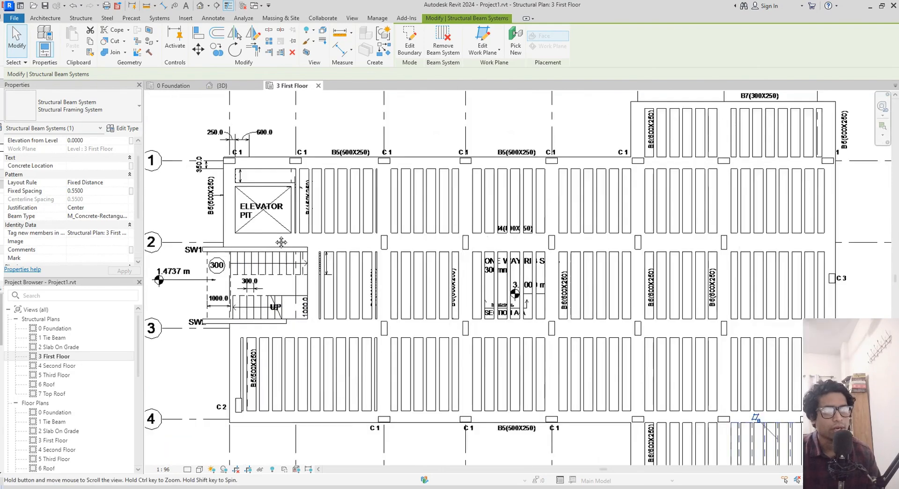
middle_drag(302, 251, 305, 247)
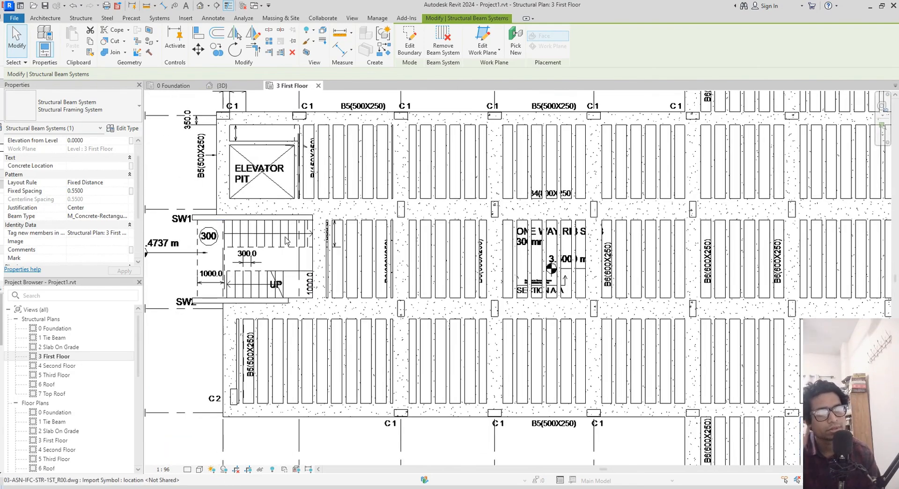
middle_drag(287, 240, 282, 238)
- Start a structural floor and duplicate the 150mm Slab type as 50mm, with a 0.0500 m thick structural layer
key(s)
key(b)
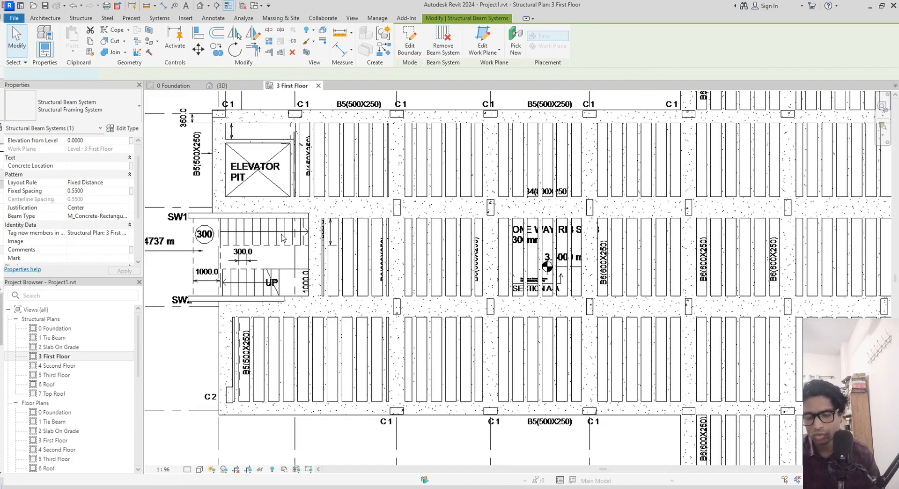
click(123, 128)
click(553, 108)
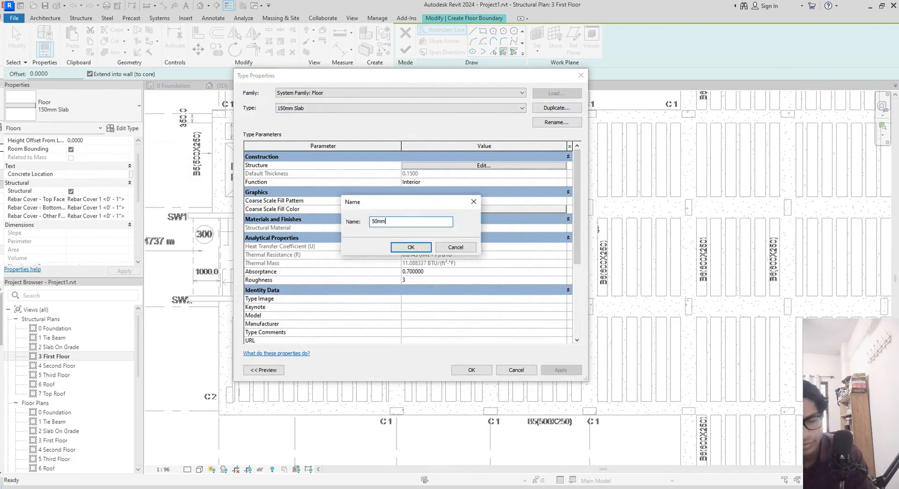
key(Return)
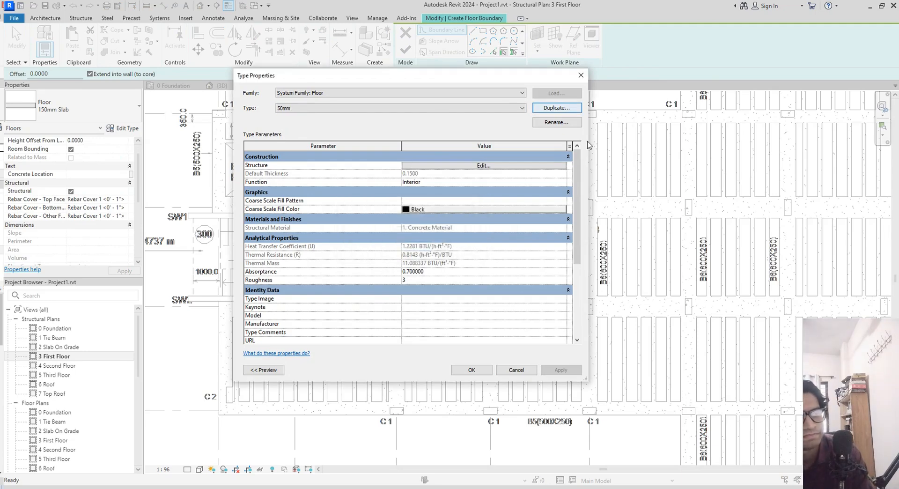
click(468, 166)
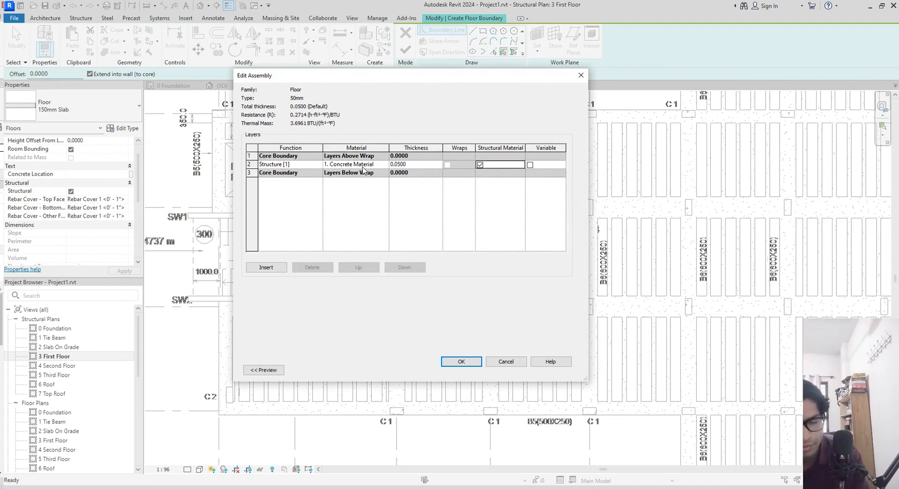
click(473, 363)
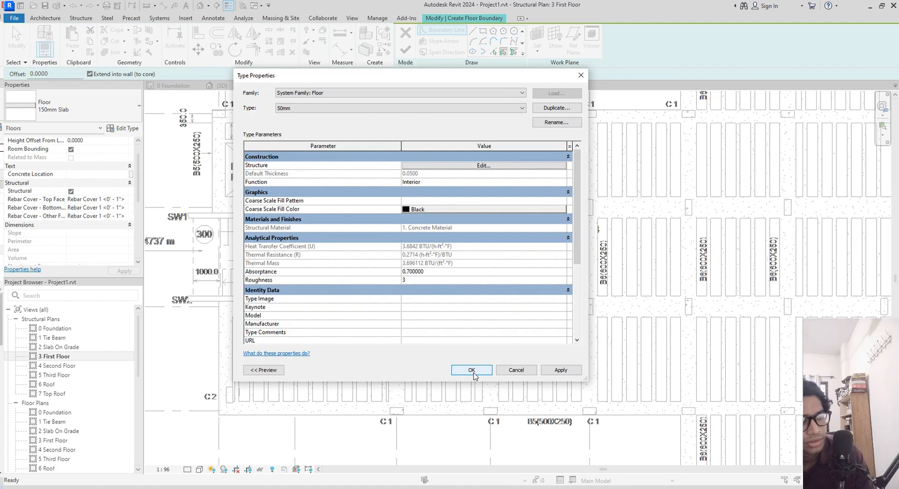
click(471, 370)
- Draw a rectangular floor boundary from the outer beam corner at grid A-1 to the outer B5 and B6 beam corner near grid F-4
scroll(475, 378, down, 3)
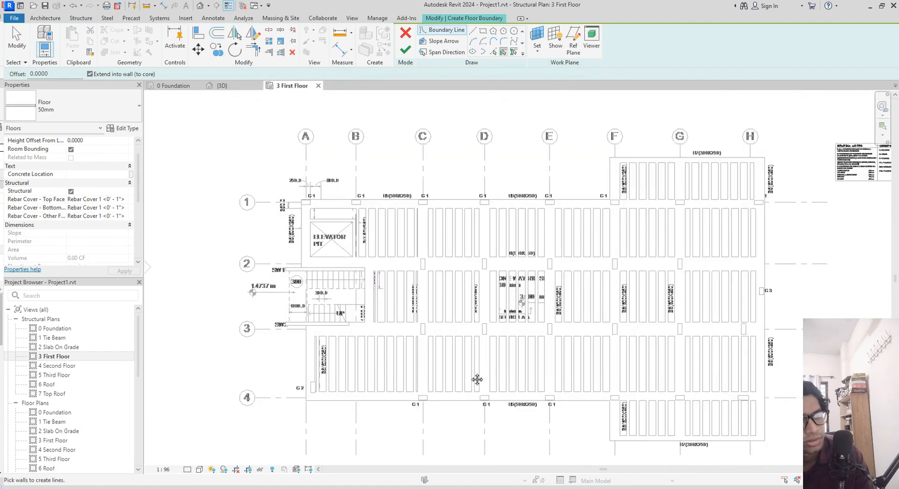
middle_drag(477, 379, 388, 360)
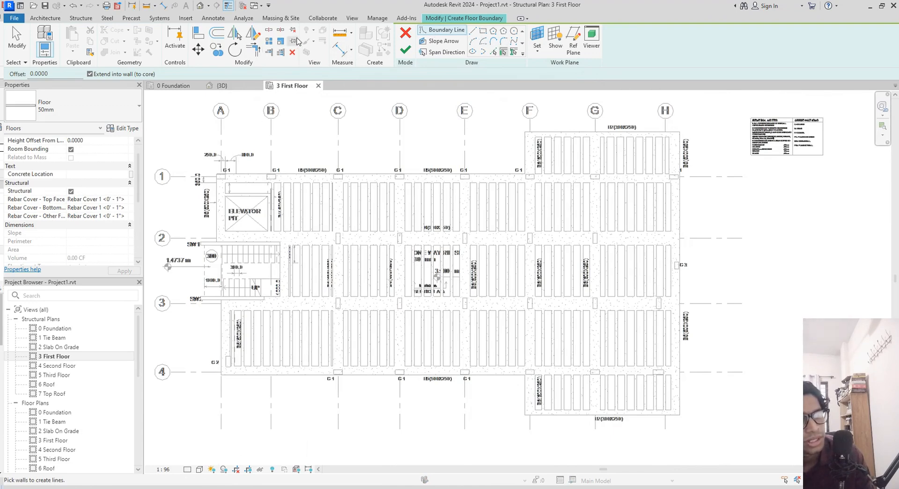
click(482, 34)
scroll(220, 178, up, 8)
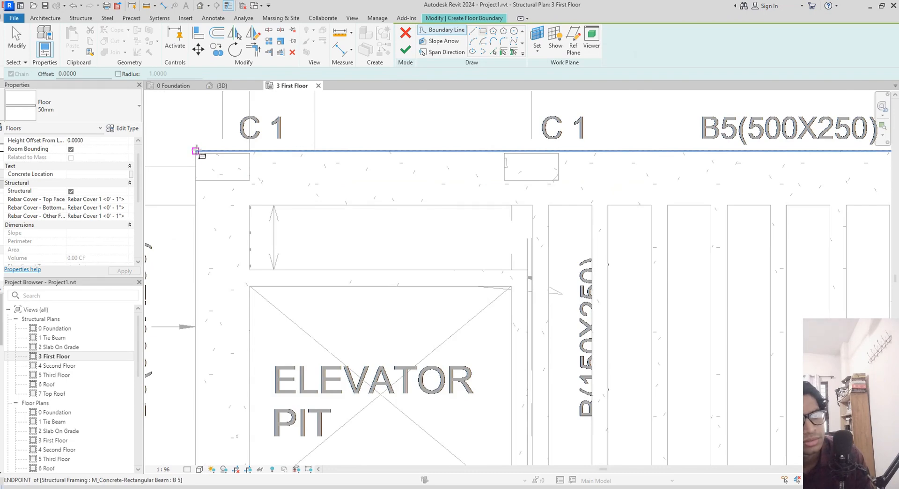
click(196, 151)
scroll(315, 191, down, 6)
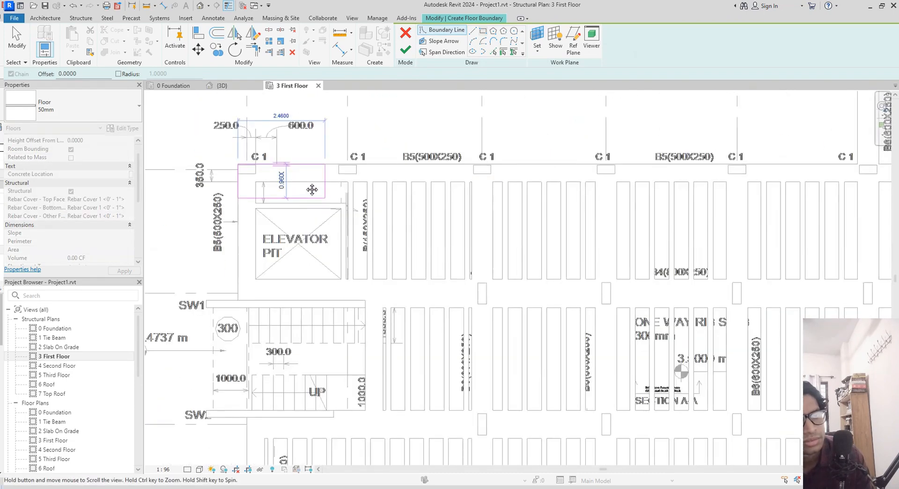
middle_drag(313, 189, 289, 173)
middle_drag(699, 281, 427, 118)
scroll(813, 359, down, 3)
middle_drag(807, 363, 602, 292)
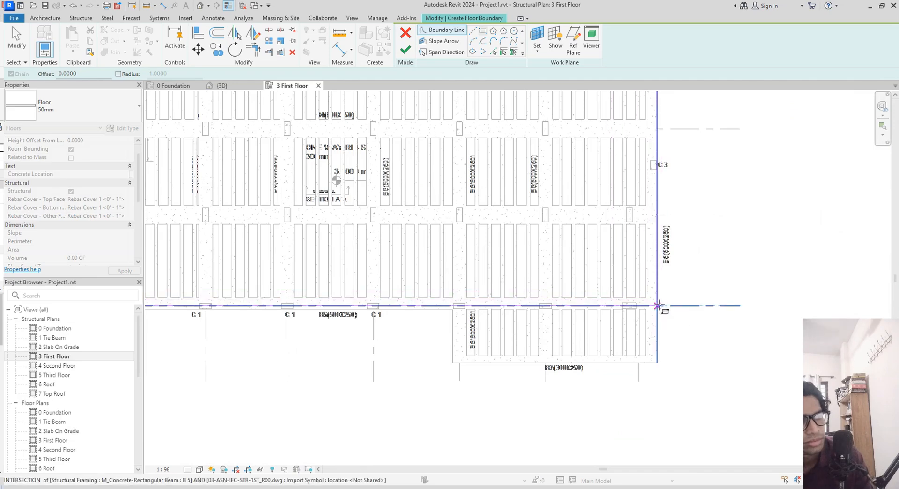
scroll(657, 305, up, 5)
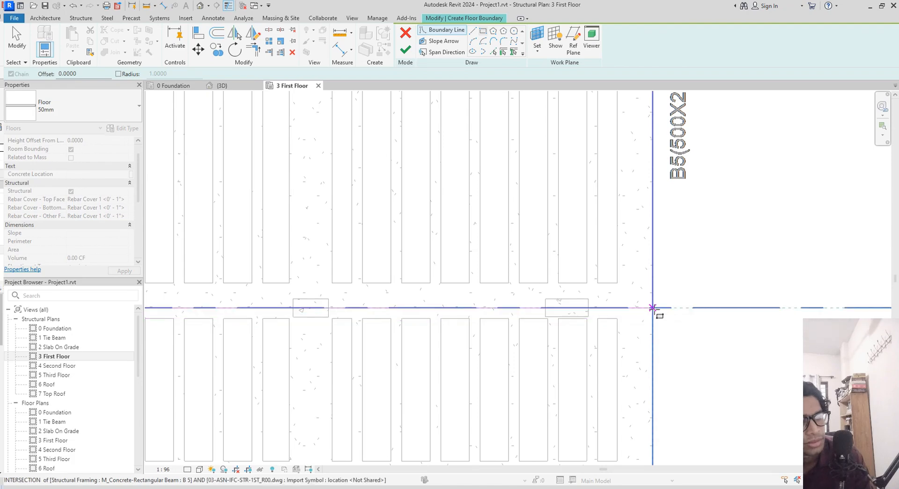
middle_drag(653, 308, 895, 278)
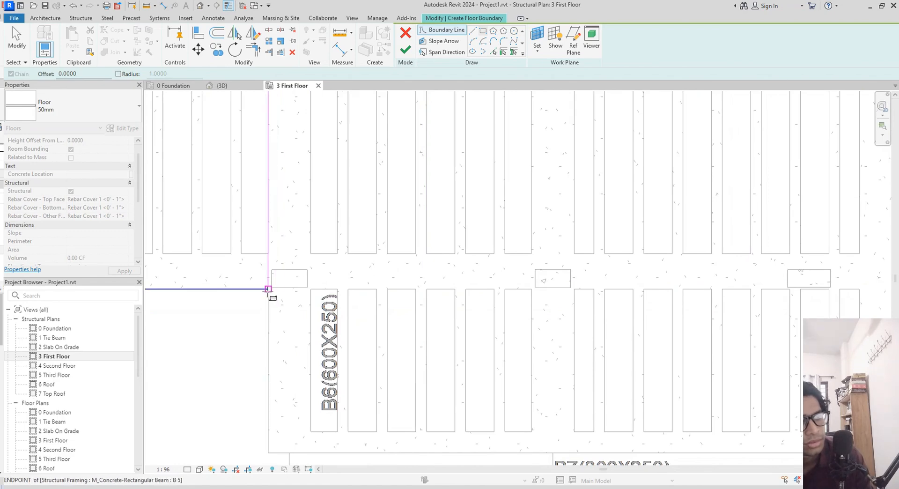
click(267, 289)
- Pick the outer edges of the B6, B7 and B5 beams around the projecting bays below grid 4 as floor boundary lines
scroll(282, 314, down, 4)
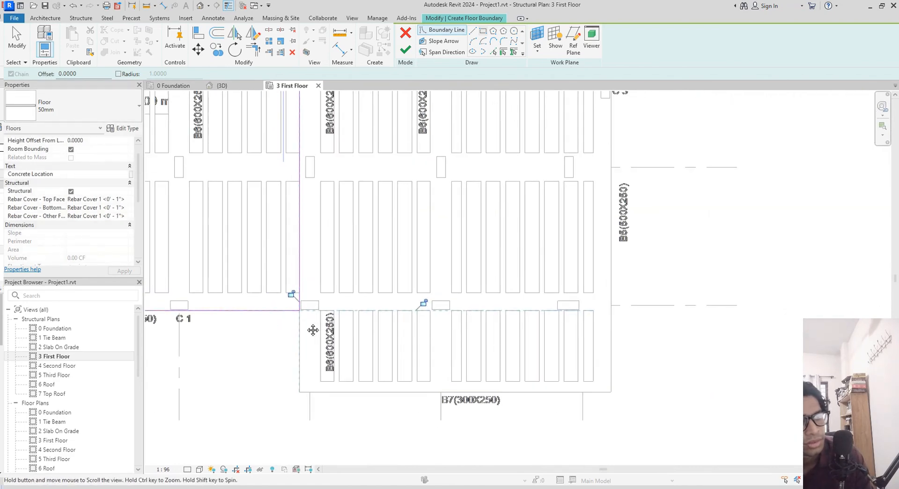
click(494, 51)
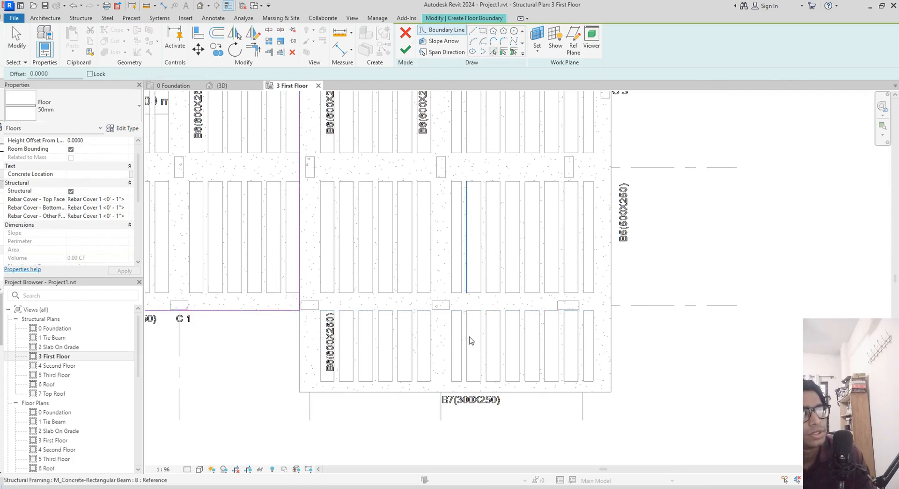
click(424, 395)
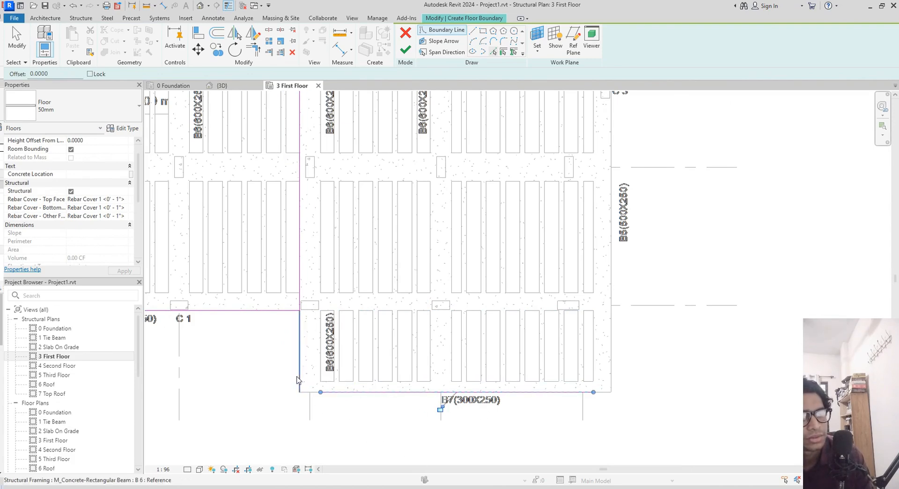
click(614, 344)
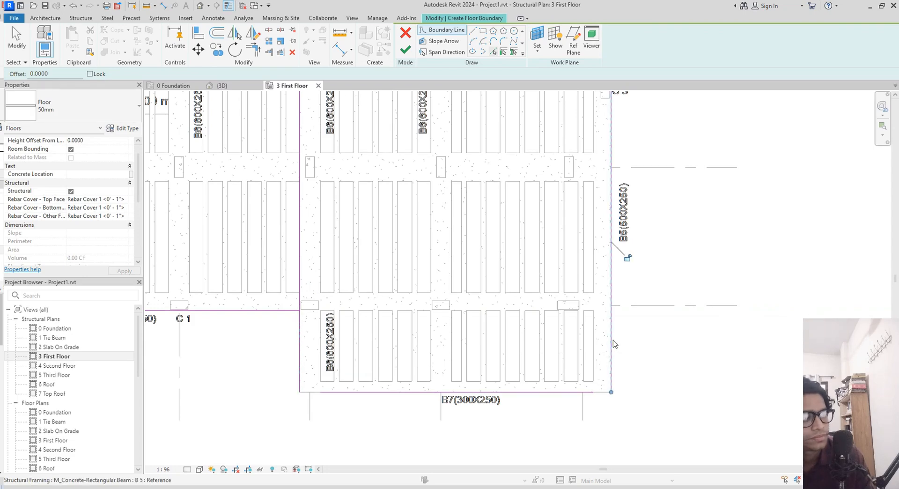
- Pick the outer edges of the B7 and B6 beams around the projecting bays above grid 1 as floor boundary lines
scroll(670, 252, down, 4)
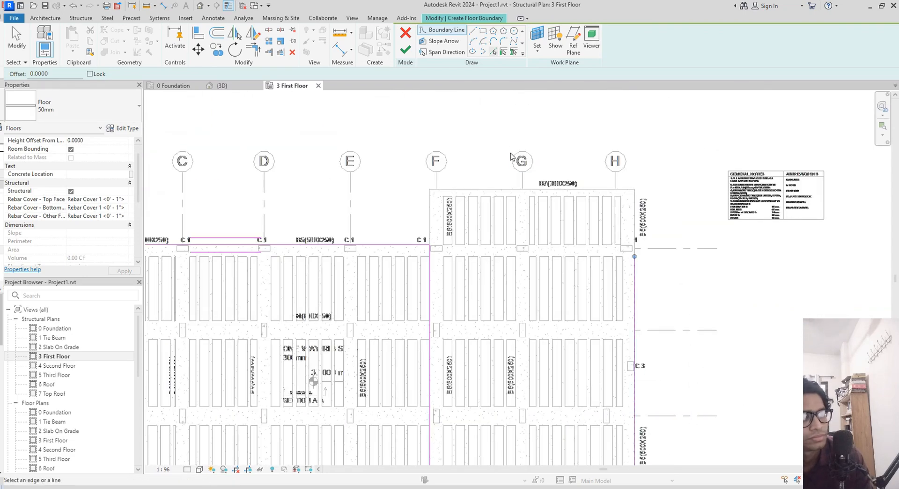
scroll(551, 182, up, 3)
click(547, 183)
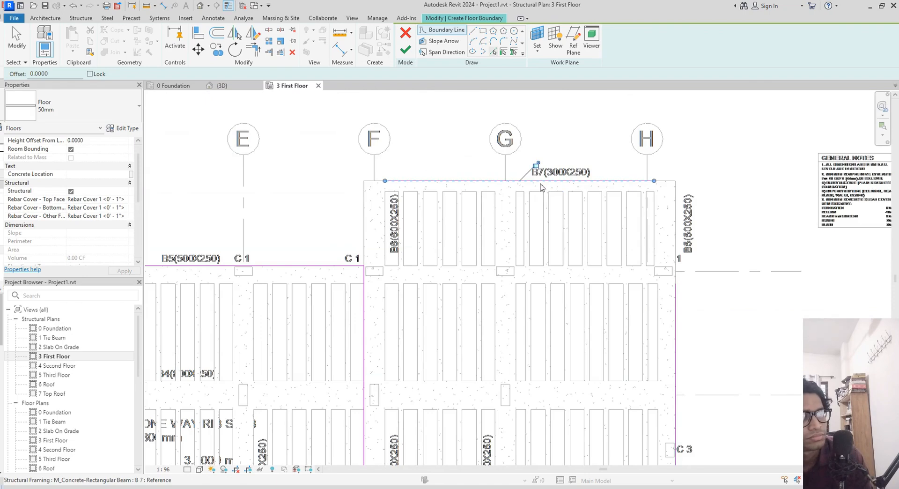
click(366, 239)
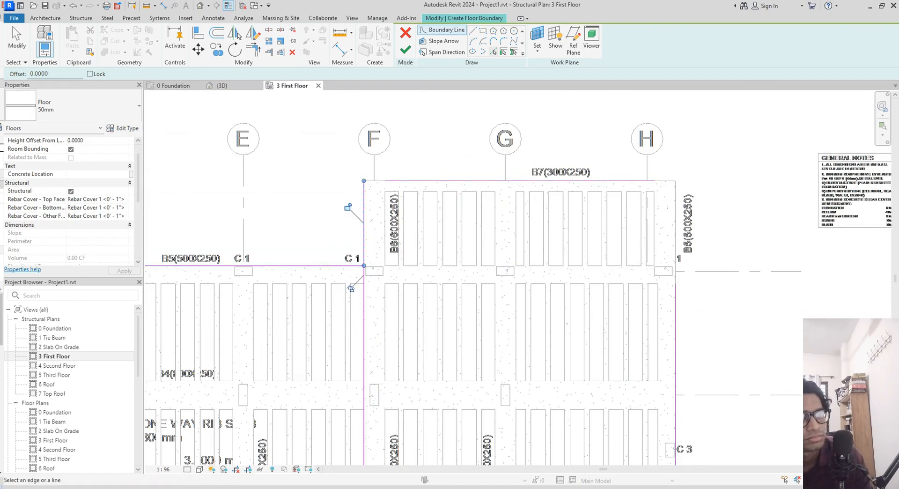
- Trim the boundary at the outer B5 and B6 beam corner near grid F-1 and delete the leftover vertical line running down grid F
middle_drag(374, 243, 365, 243)
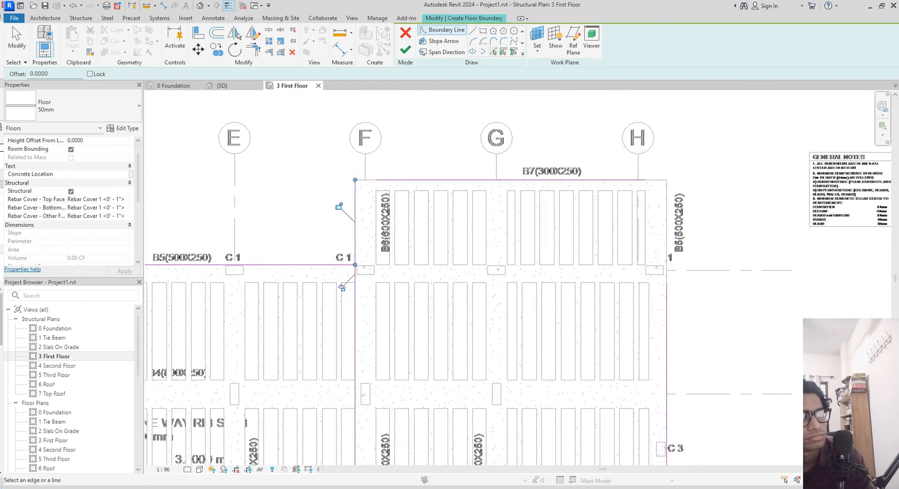
key(t)
key(r)
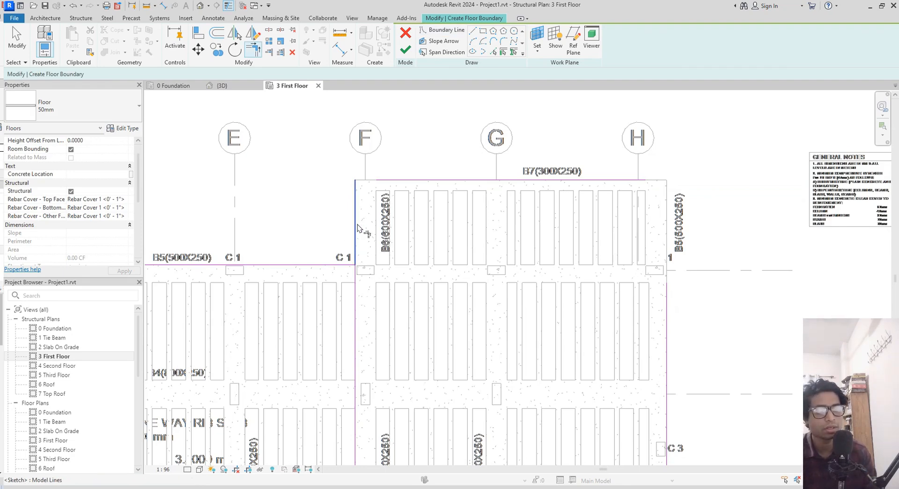
click(285, 265)
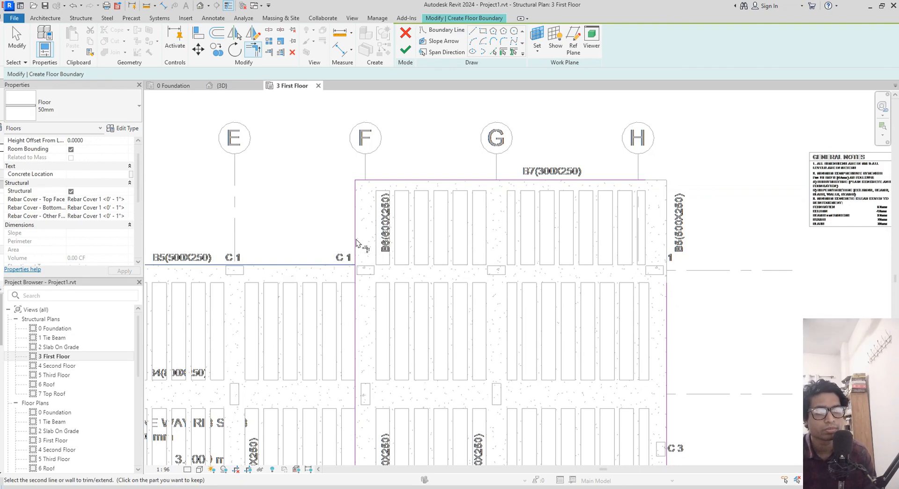
scroll(361, 262, up, 2)
click(352, 304)
key(Escape)
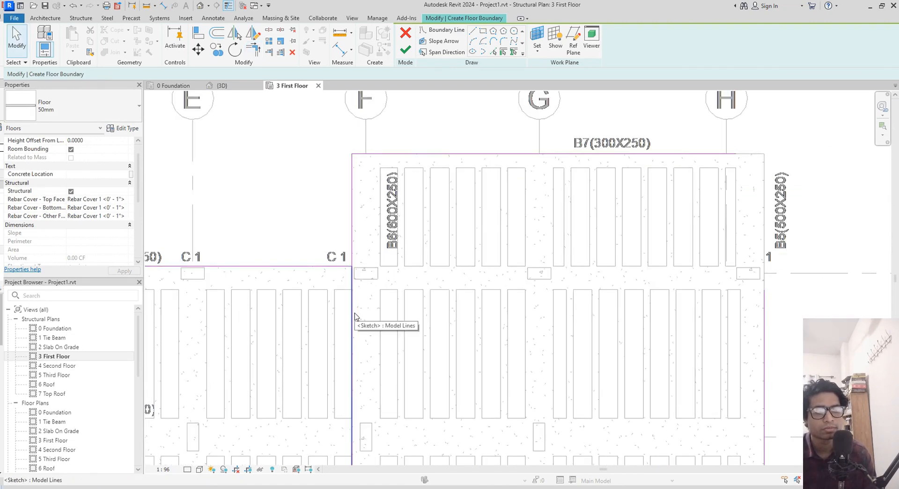
click(354, 316)
key(Delete)
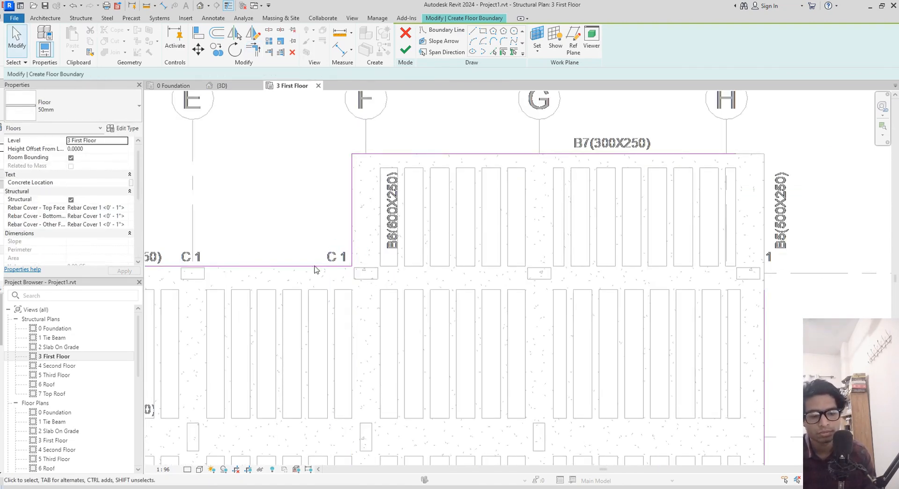
- Trim the boundary lines around the bays above grid 1 into closed corners at the B5, B6 and B7 beam edges
key(t)
key(r)
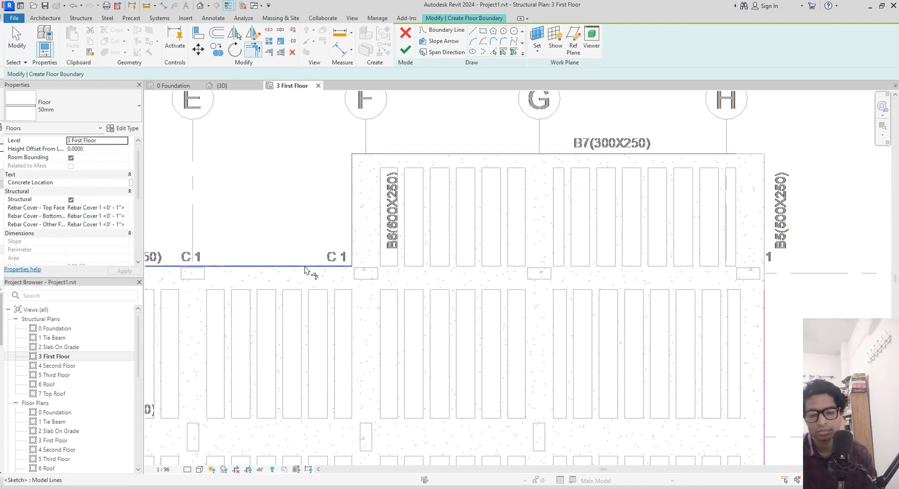
click(305, 266)
scroll(388, 258, down, 2)
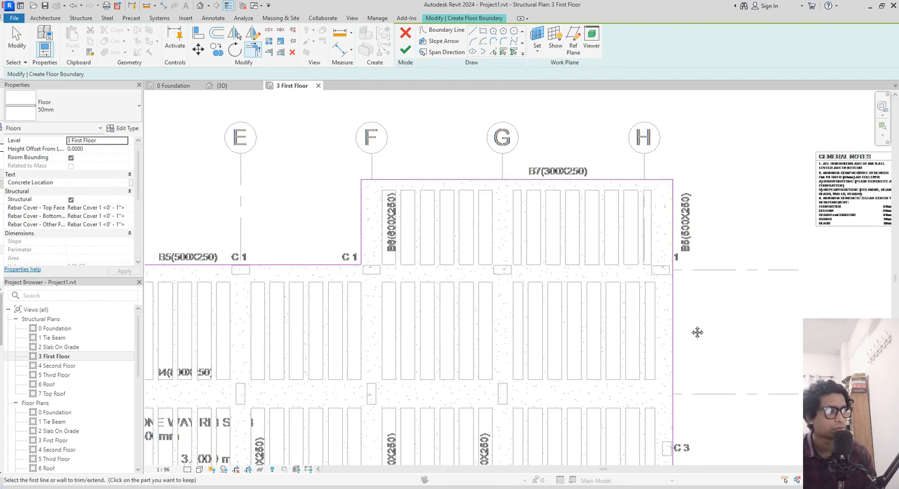
- Trim the B7 and B6 boundary lines into a corner below grid 4 near grid F
middle_drag(696, 330, 740, 259)
scroll(718, 355, up, 2)
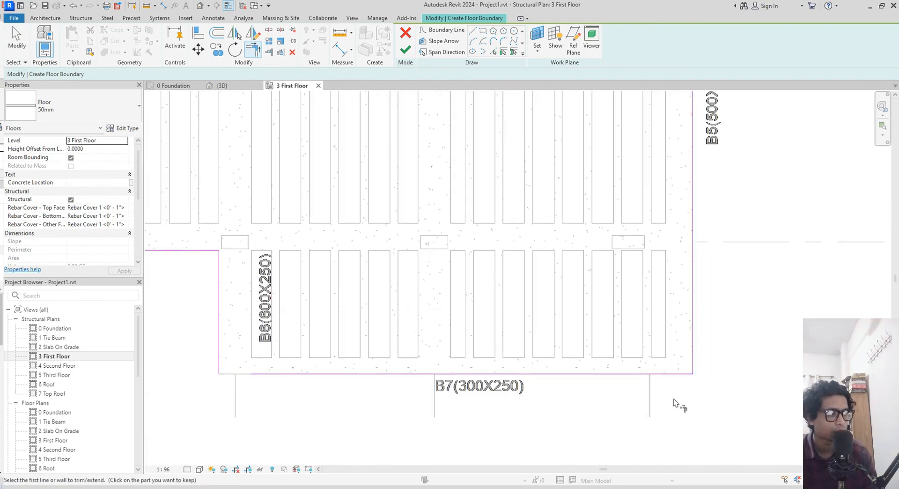
scroll(521, 404, down, 1)
middle_drag(521, 404, 709, 379)
scroll(442, 389, up, 4)
click(558, 330)
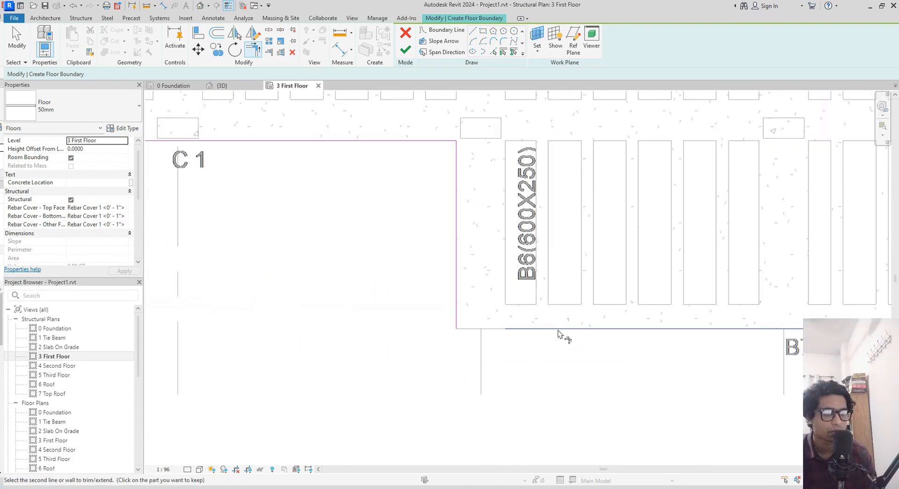
click(455, 302)
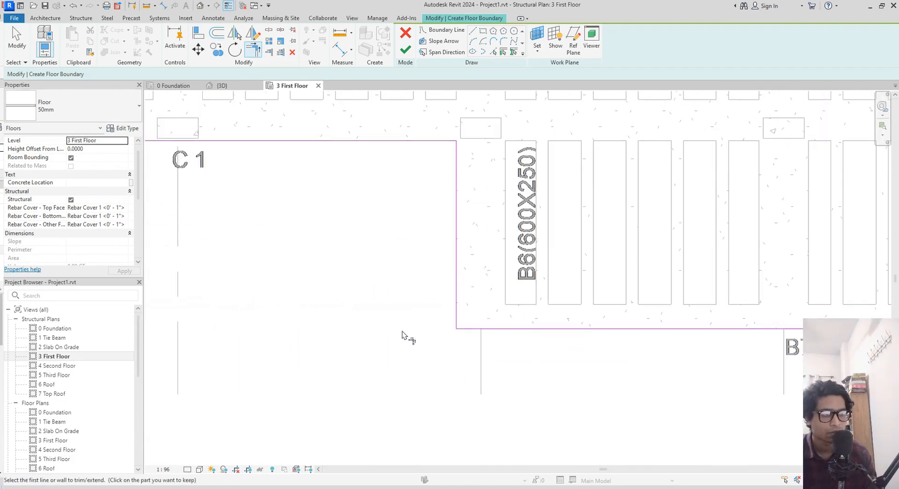
- Check the boundary outline around the whole plan and finish the sketch to create the 50mm floor
scroll(403, 330, down, 1)
middle_drag(434, 337, 743, 364)
scroll(395, 335, down, 2)
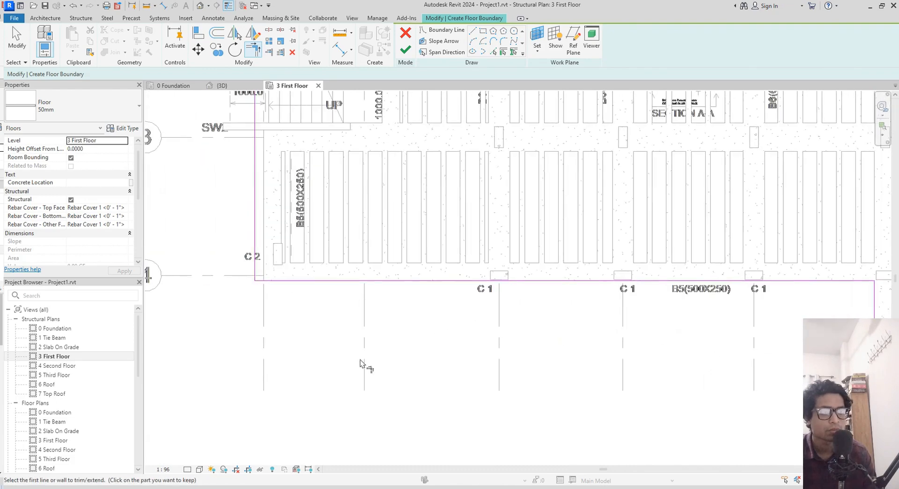
scroll(311, 321, up, 1)
scroll(311, 324, down, 2)
middle_drag(351, 239, 331, 437)
scroll(401, 391, down, 2)
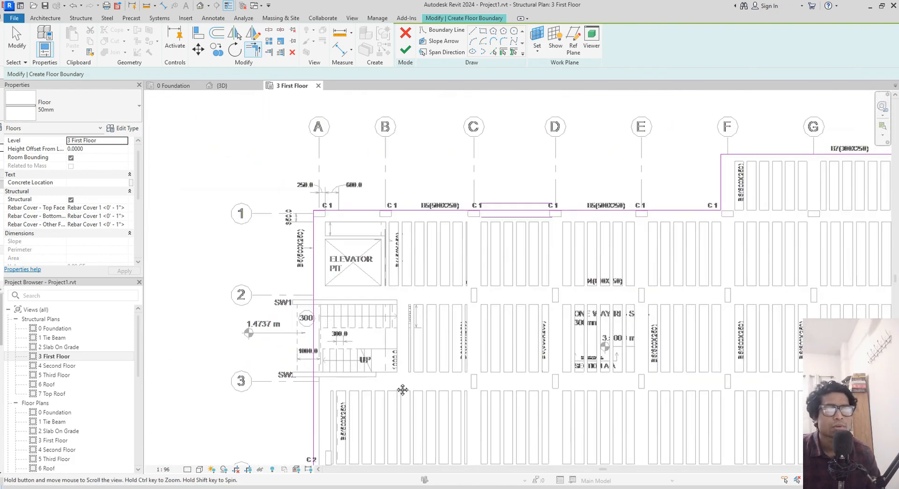
scroll(400, 330, up, 2)
middle_drag(400, 330, 545, 295)
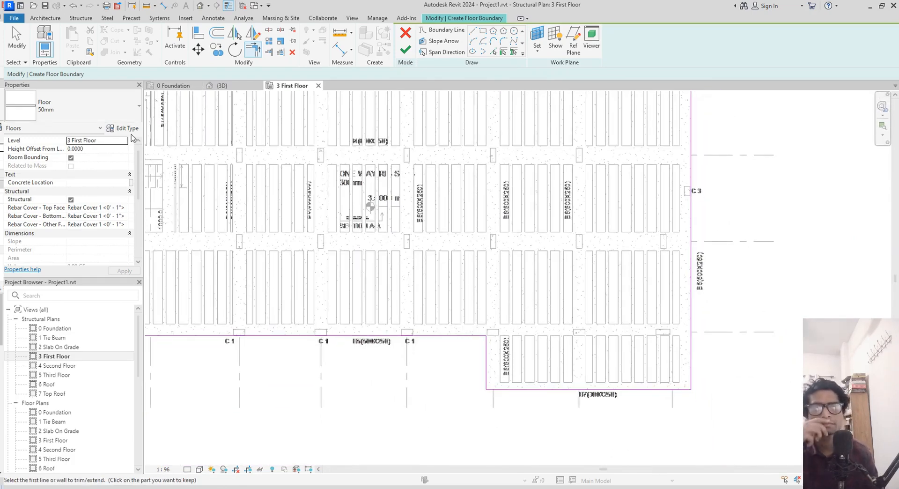
click(406, 51)
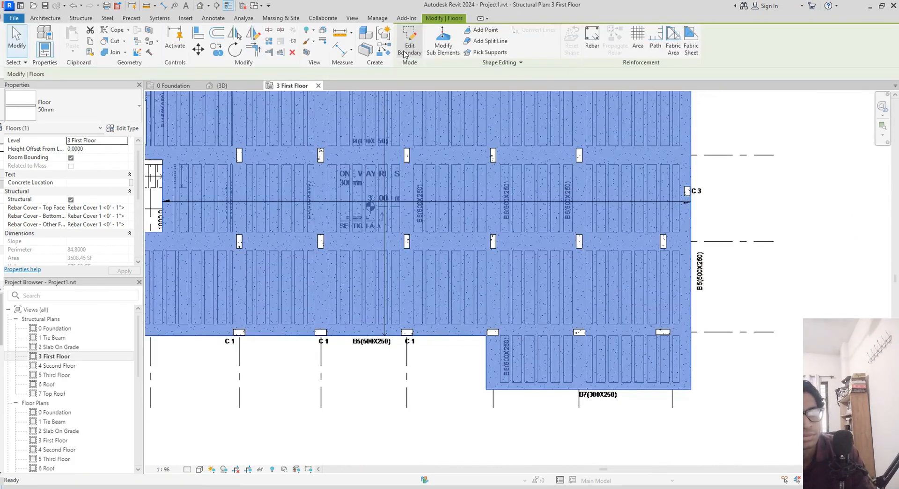
- Open the 3D view and orient the model to the front, framing the first-floor level
middle_drag(572, 248, 586, 250)
scroll(585, 250, down, 5)
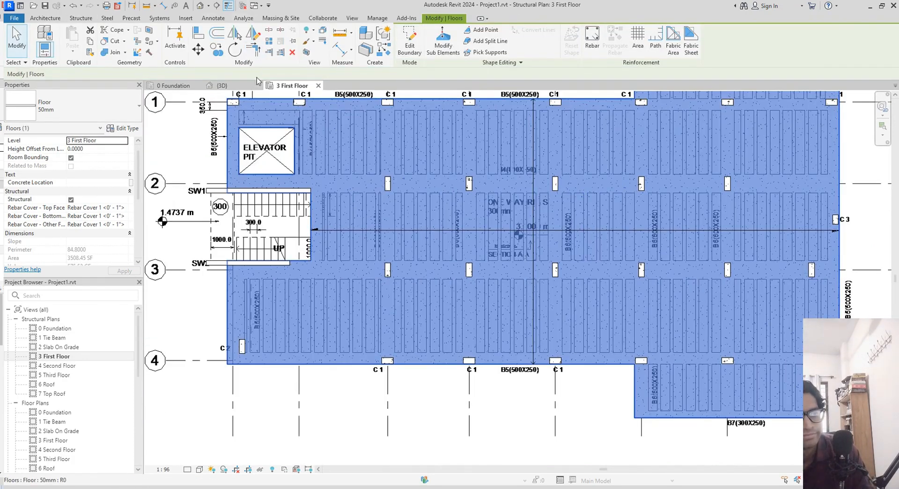
click(222, 86)
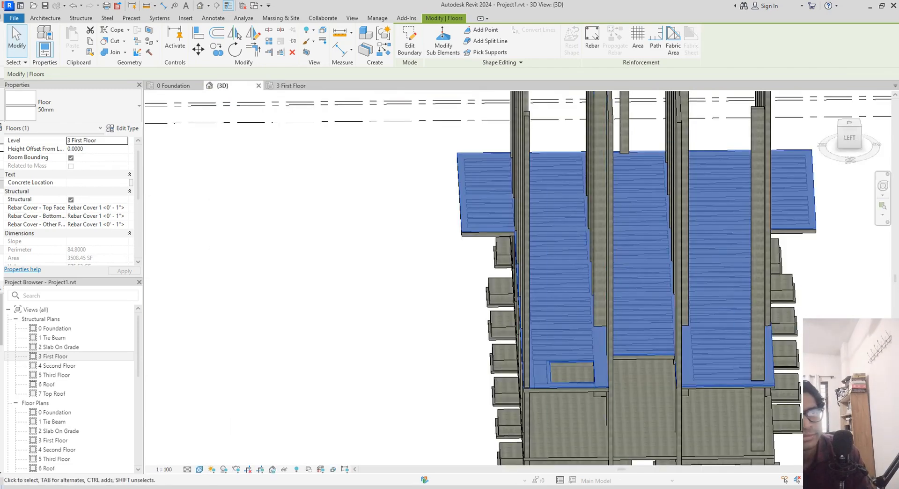
shift+middle_drag(806, 323, 684, 280)
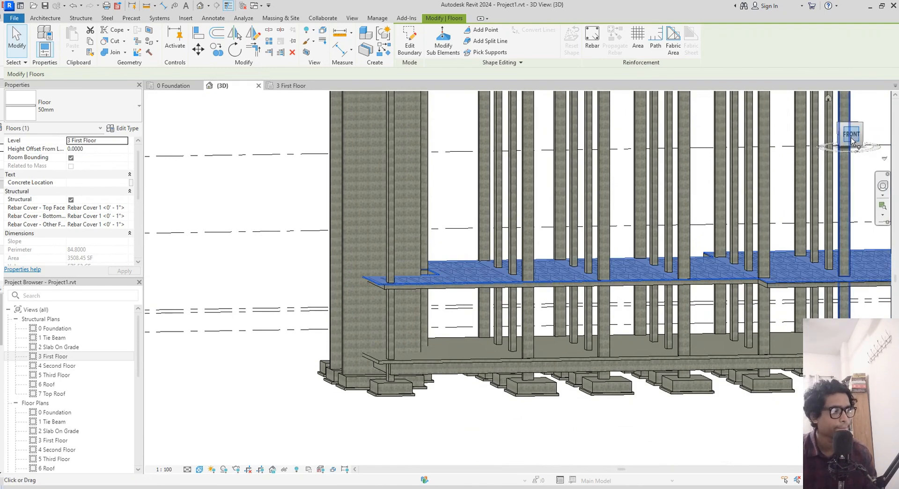
click(851, 136)
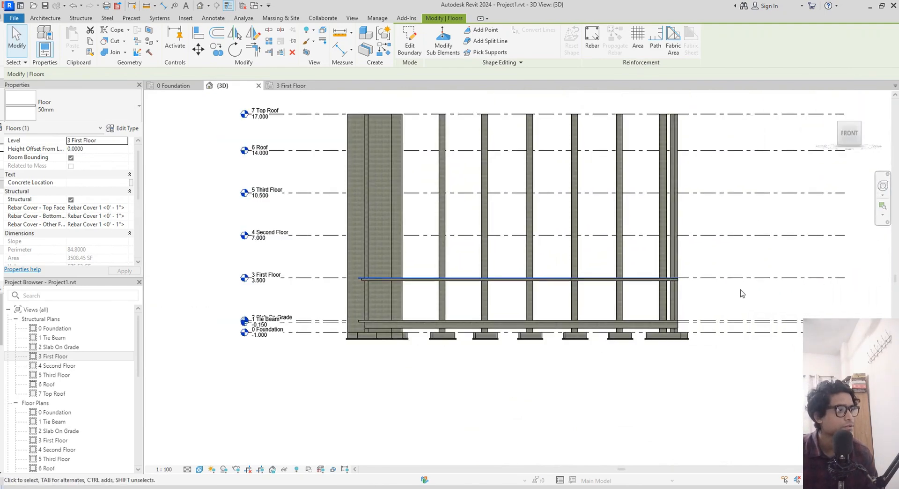
scroll(668, 295, up, 2)
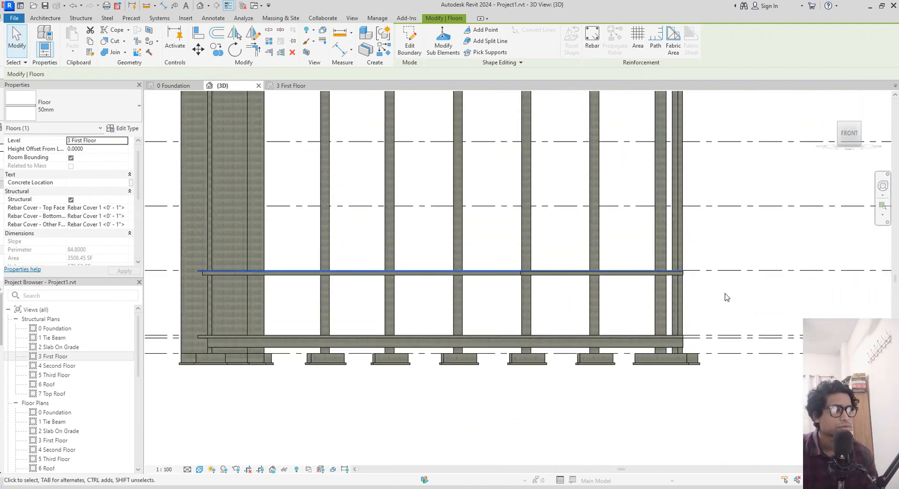
middle_drag(727, 297, 751, 297)
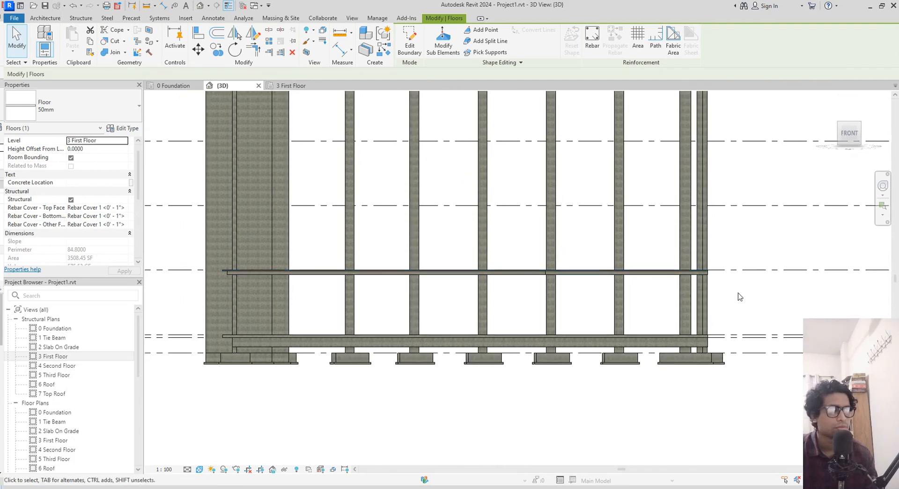
- Select everything crossing the first-floor level and filter the selection to Floors, Structural Framing (Joist) and Structural Framing (Other)
drag(747, 293, 239, 244)
drag(185, 260, 192, 257)
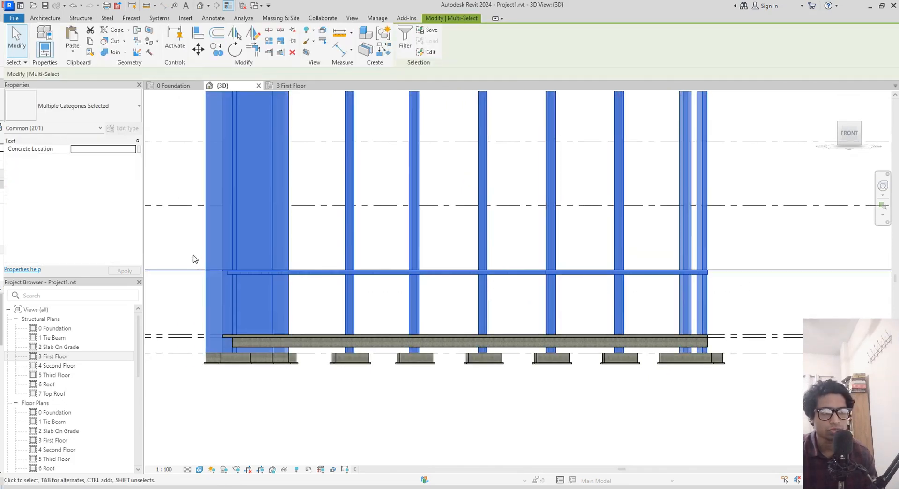
click(786, 480)
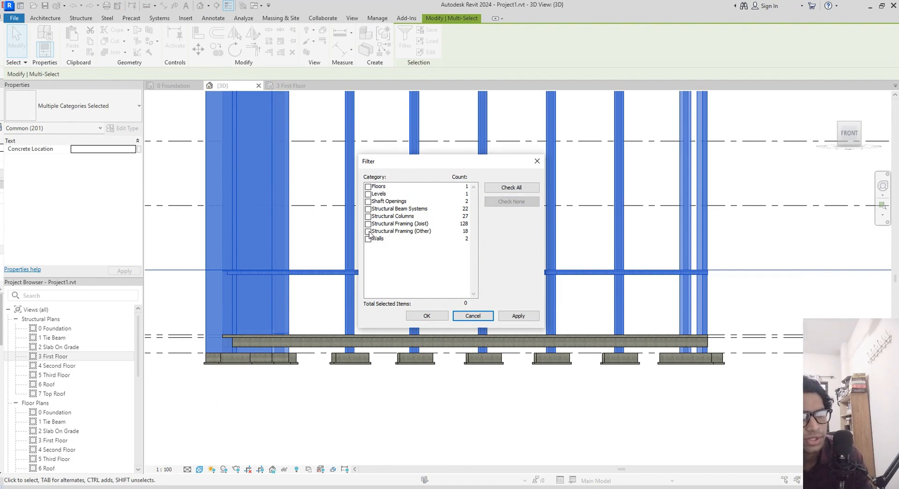
click(368, 231)
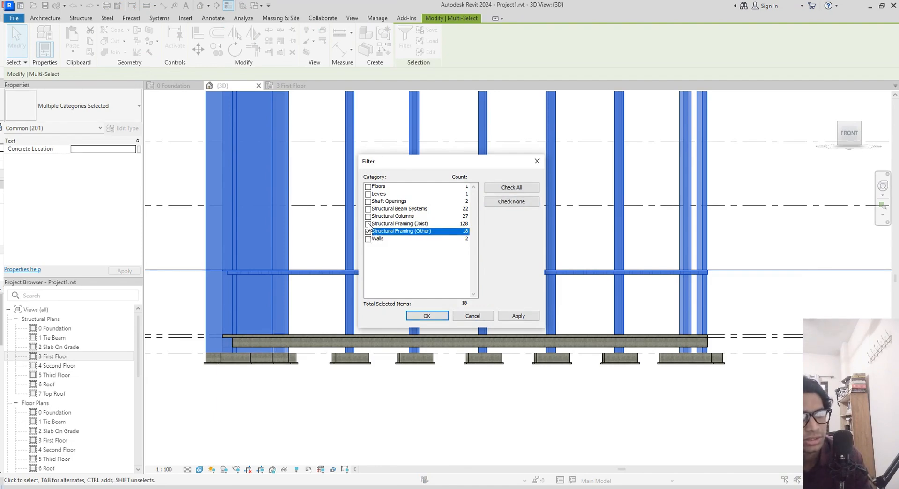
click(368, 223)
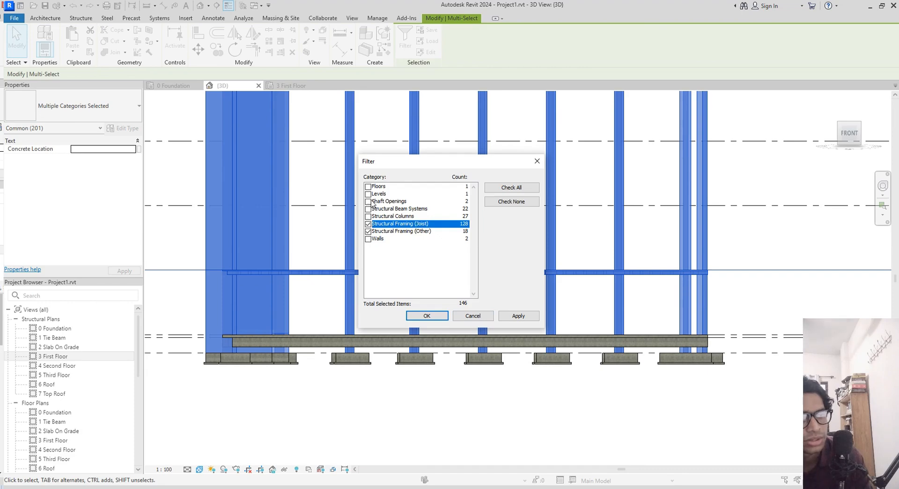
click(368, 187)
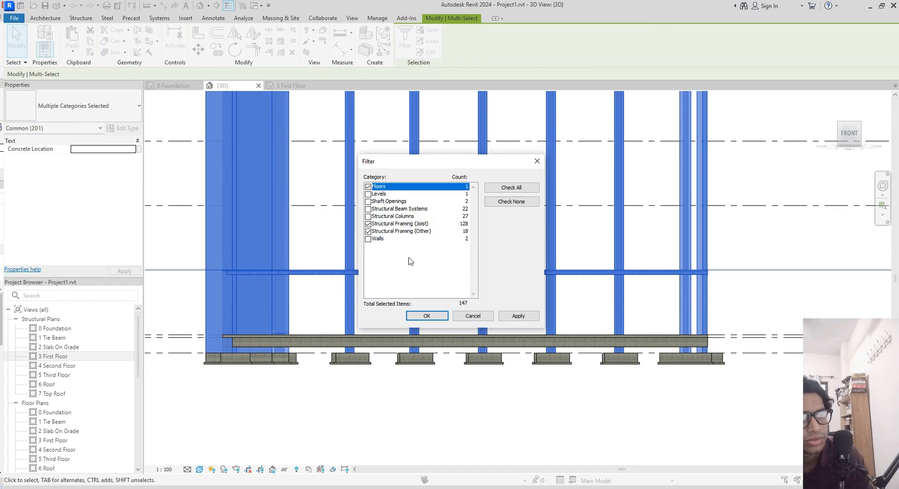
click(431, 315)
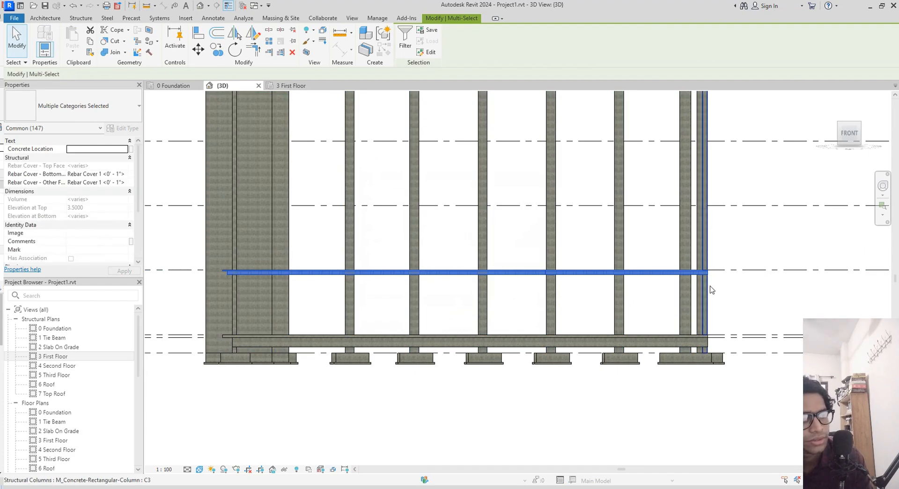
- Copy the selected first-floor floor, joists and beams and paste them aligned to levels 4 Second Floor and 5 Third Floor
scroll(711, 289, up, 4)
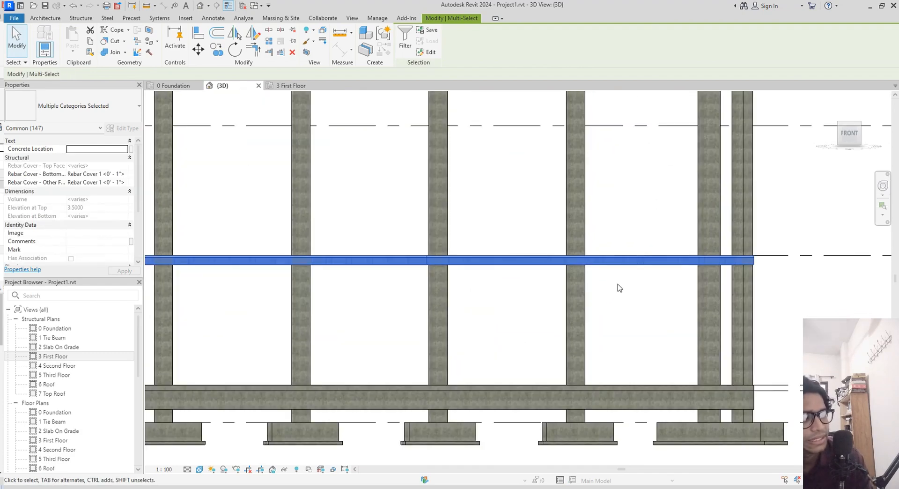
scroll(518, 296, down, 1)
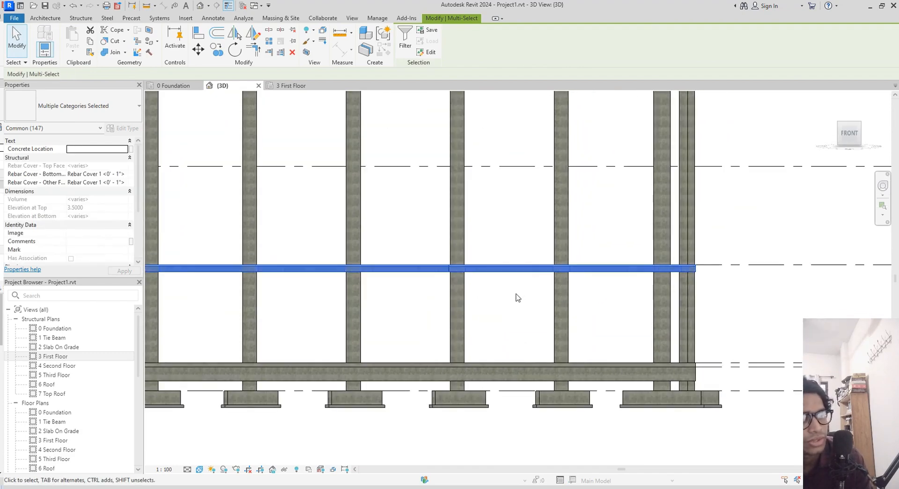
middle_drag(517, 298, 687, 303)
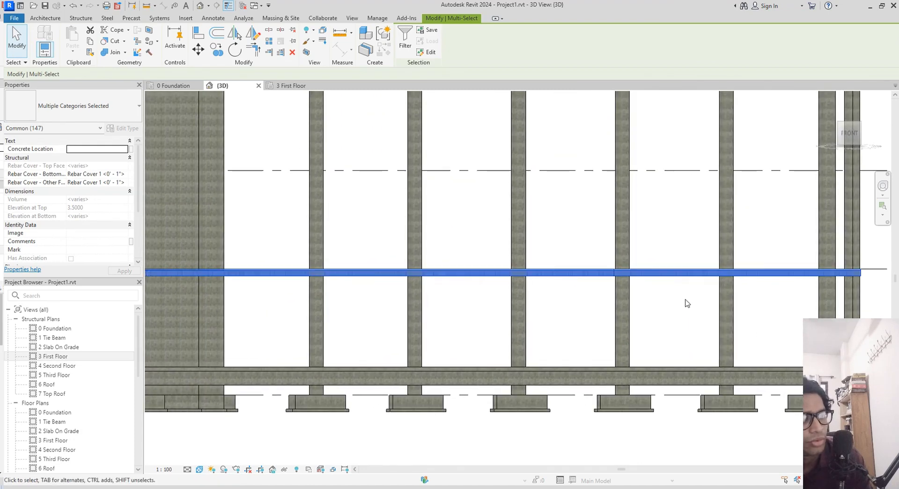
middle_drag(380, 301, 473, 302)
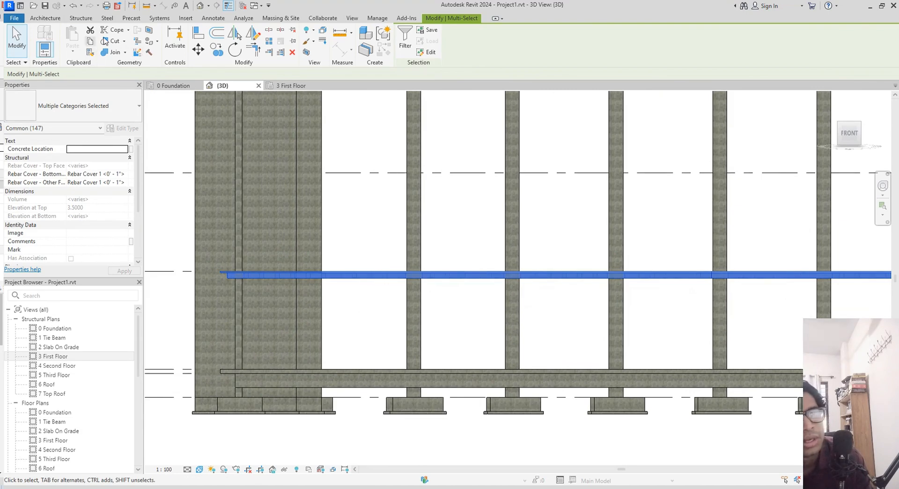
click(92, 43)
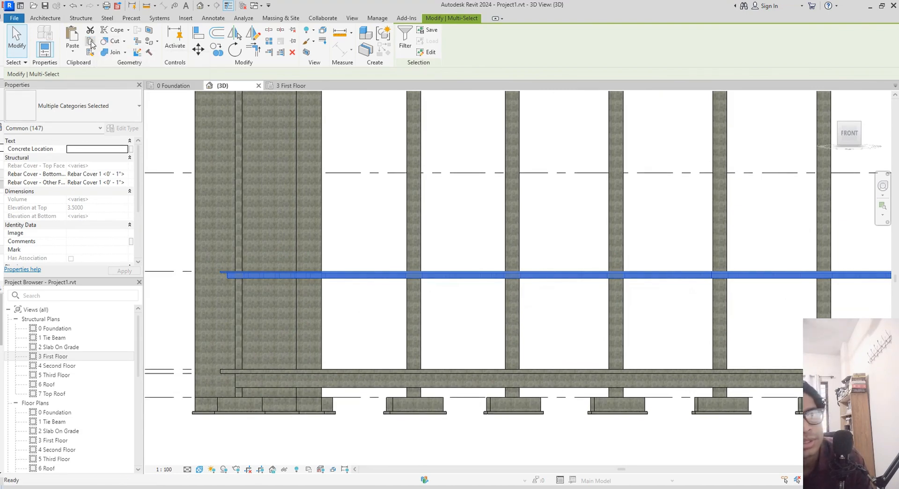
click(78, 51)
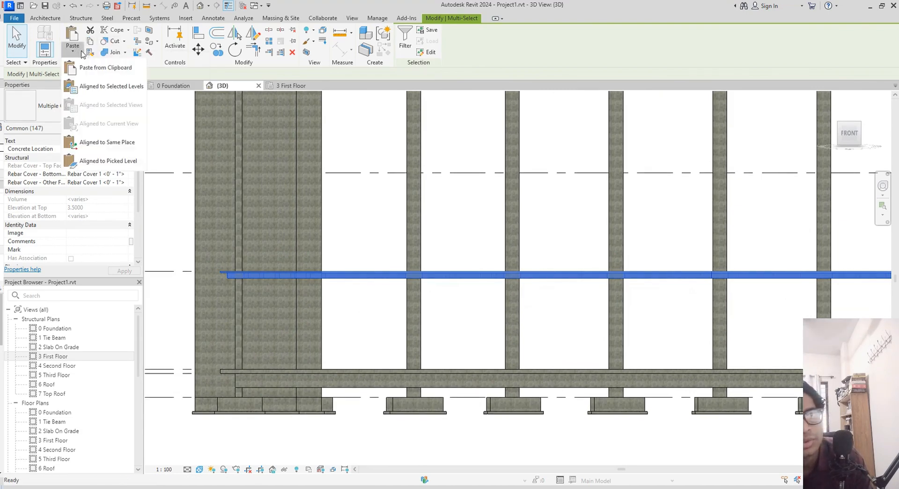
click(112, 89)
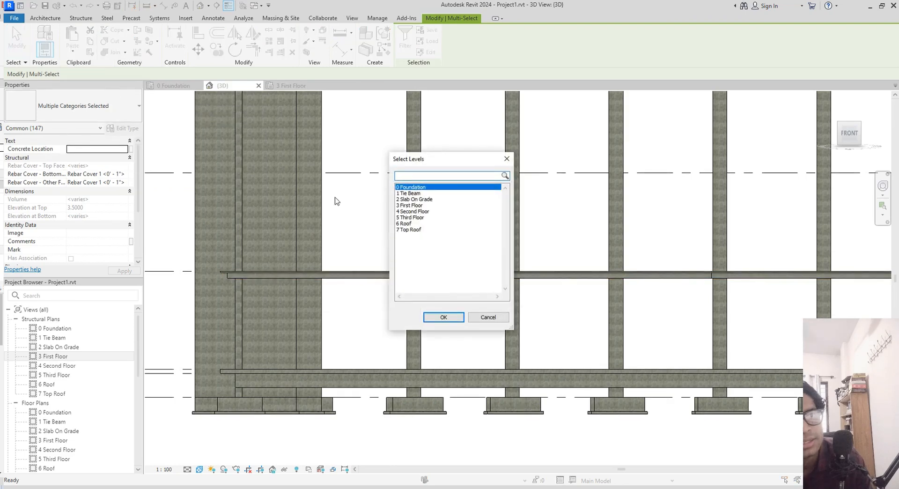
click(423, 212)
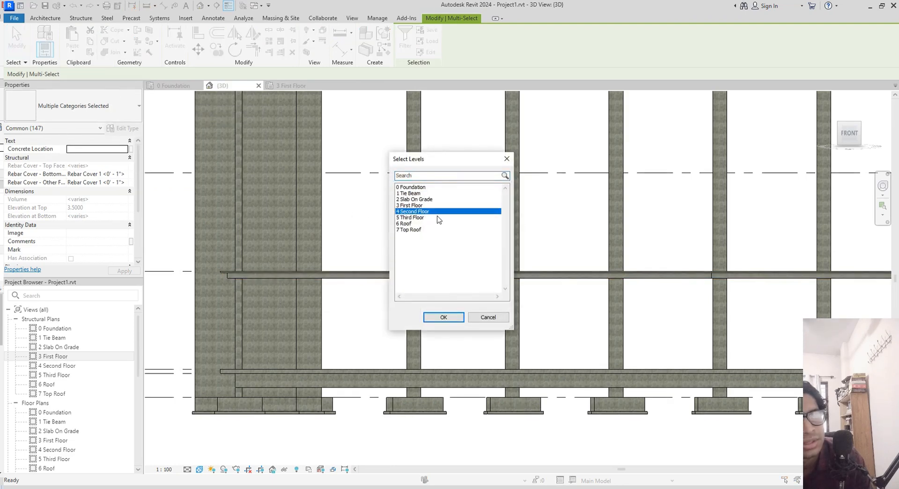
ctrl+click(439, 217)
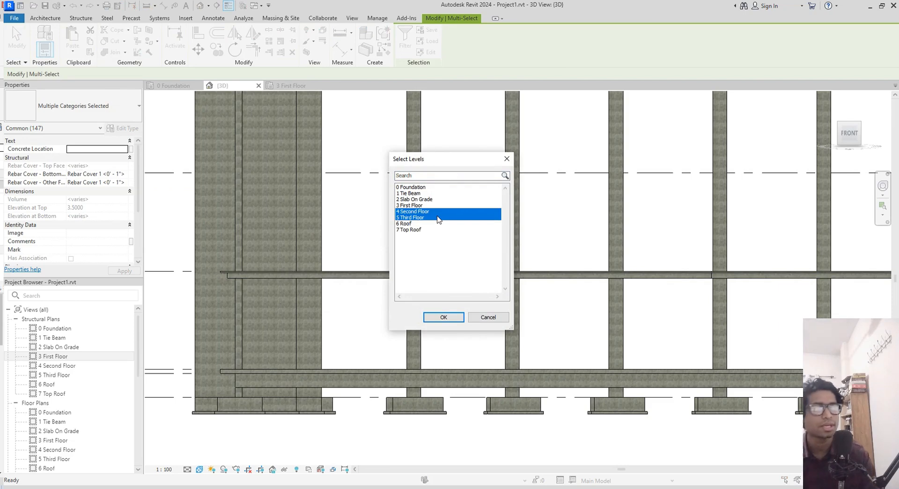
click(460, 320)
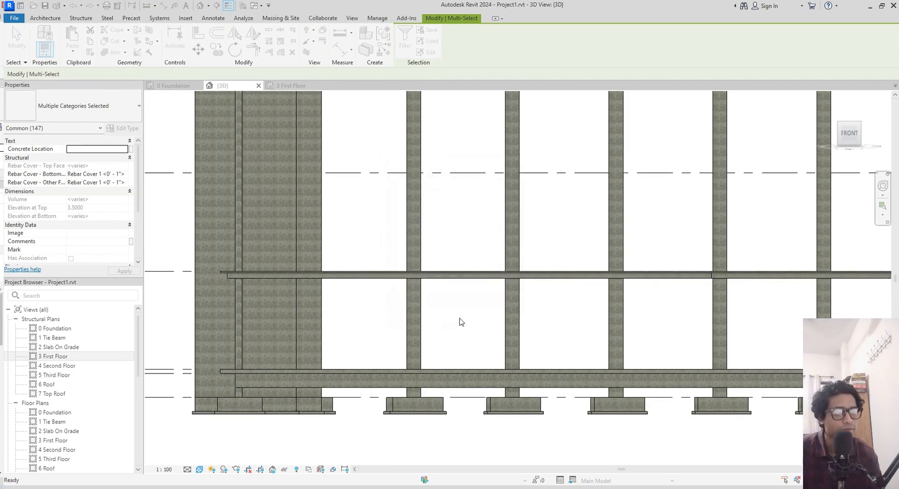
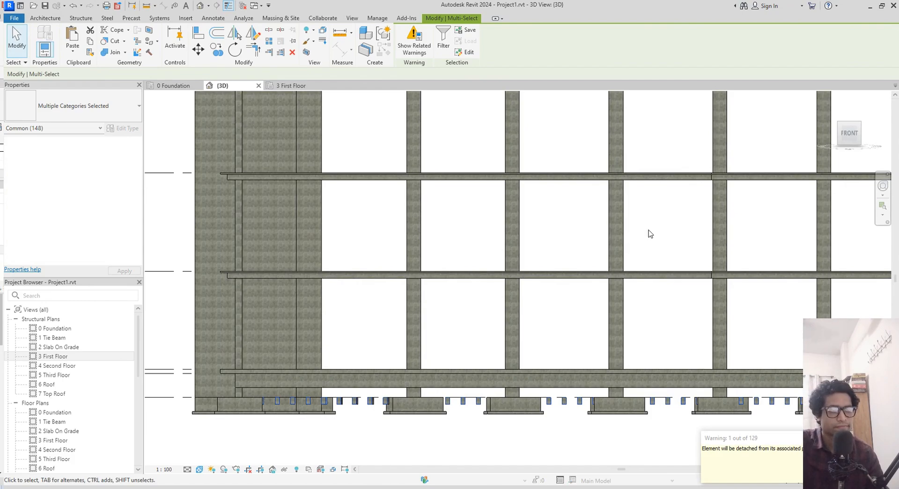
- Clear the selection and inspect the pasted floors and framing at the upper levels in the front view
scroll(646, 233, down, 1)
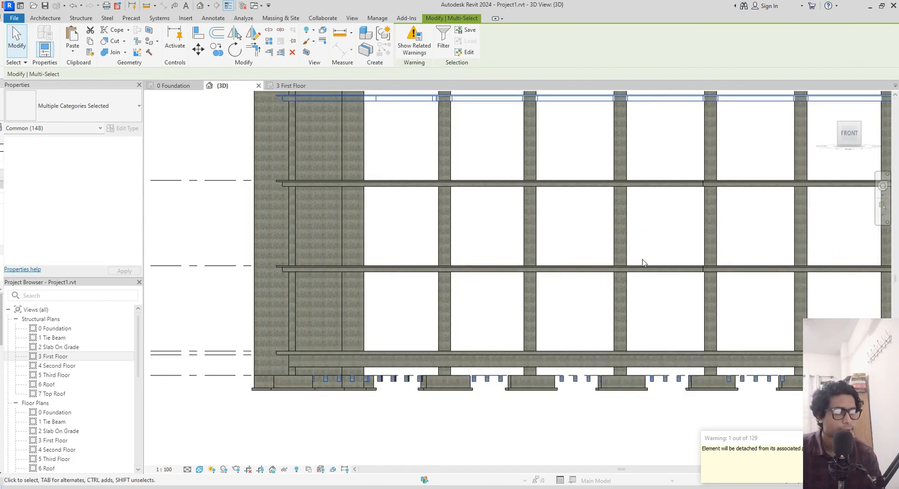
scroll(642, 262, down, 1)
middle_drag(632, 253, 624, 276)
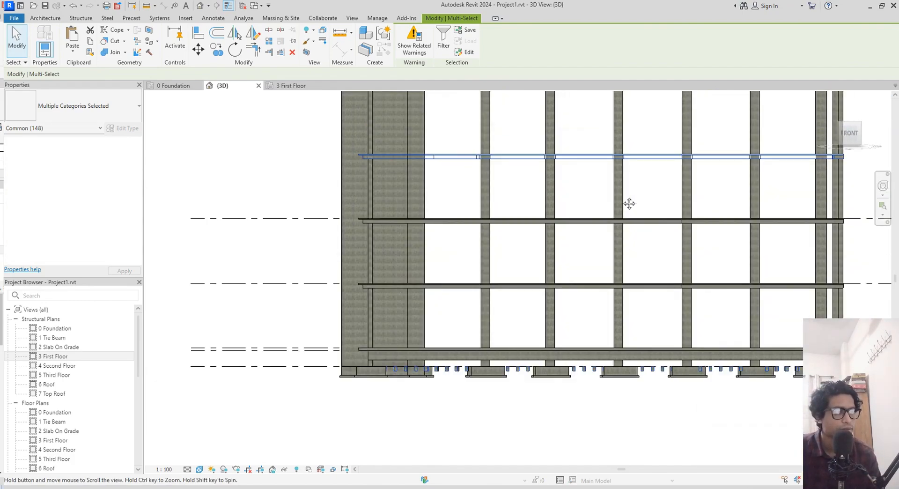
mouse_move(629, 203)
middle_down()
mouse_move(627, 189)
mouse_move(642, 204)
middle_up()
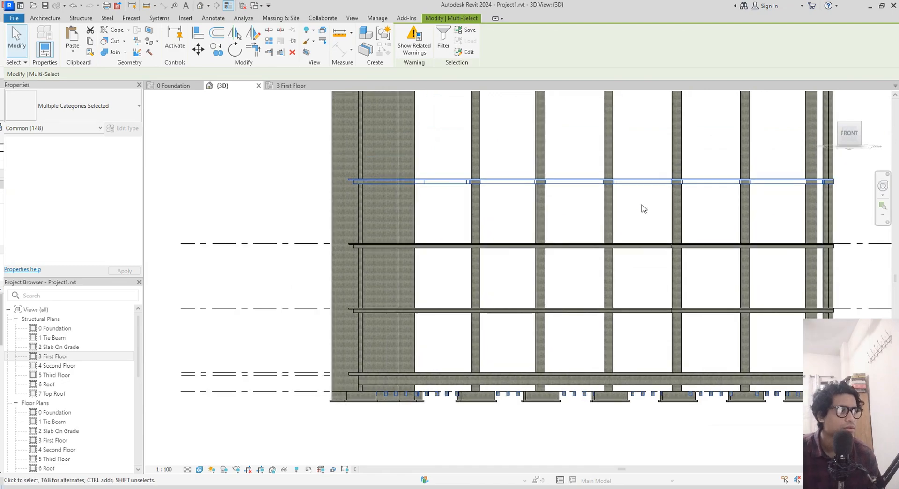
click(641, 204)
middle_drag(648, 219, 630, 293)
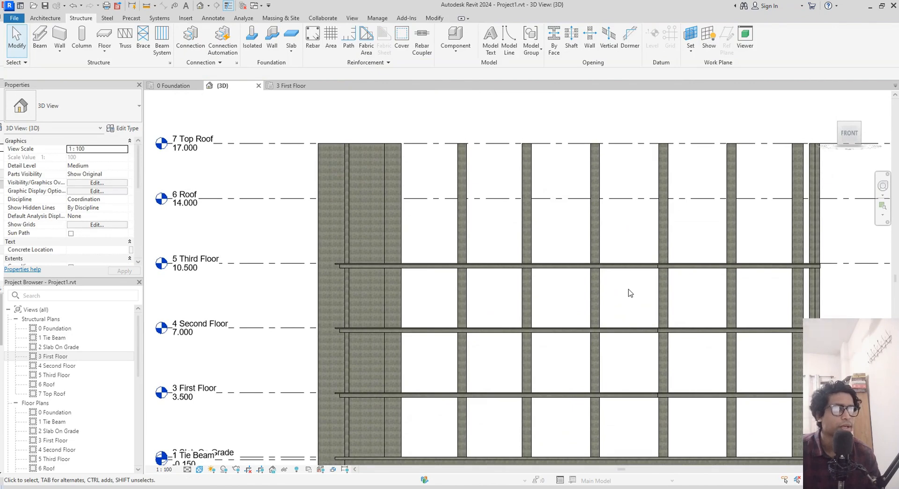
scroll(630, 292, up, 2)
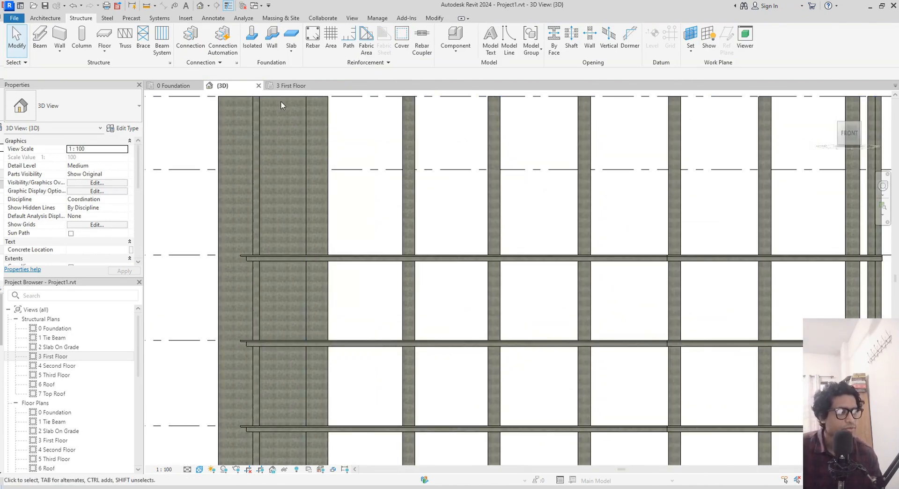
- On the 3 First Floor structural plan, start an architectural wall near the PW 100mm labels using the Generic - 8" type
click(290, 89)
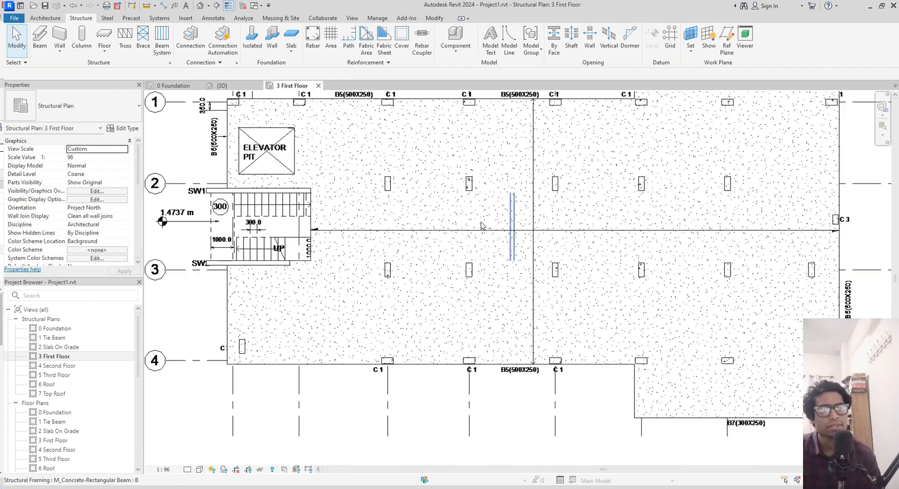
middle_drag(452, 218, 467, 281)
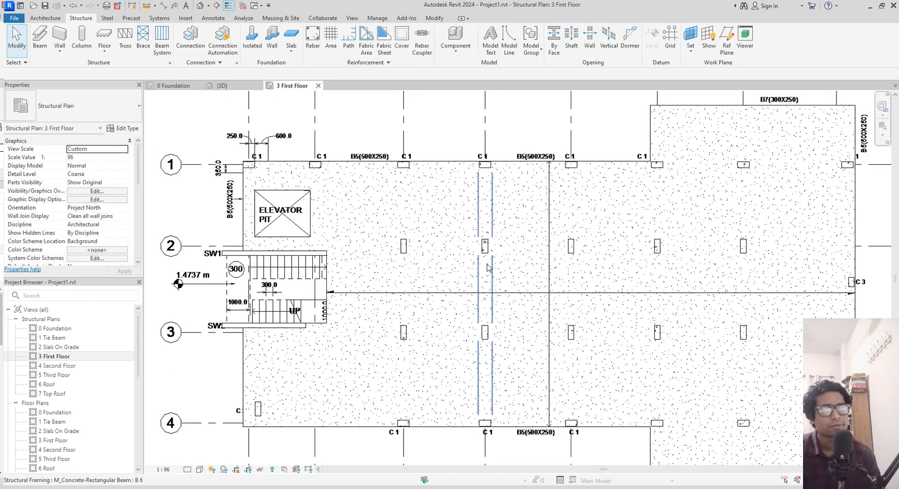
scroll(487, 266, up, 4)
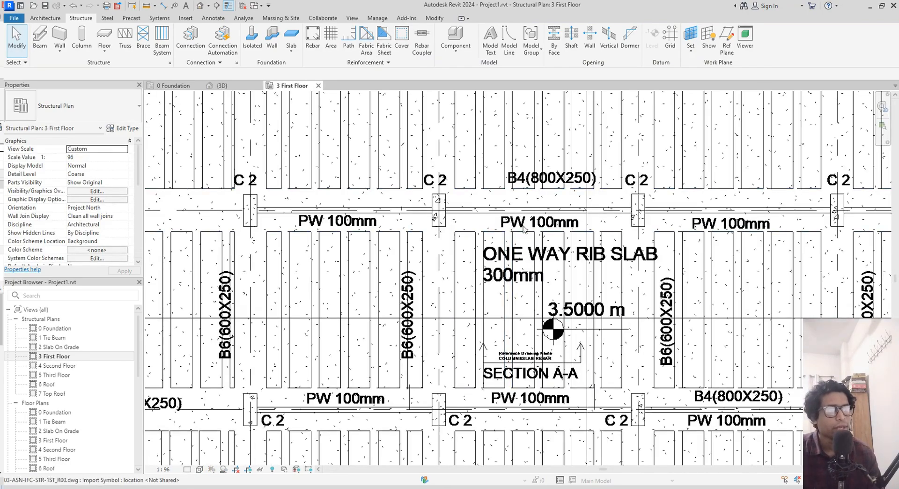
middle_drag(500, 226, 451, 211)
scroll(702, 255, down, 1)
middle_drag(664, 254, 635, 247)
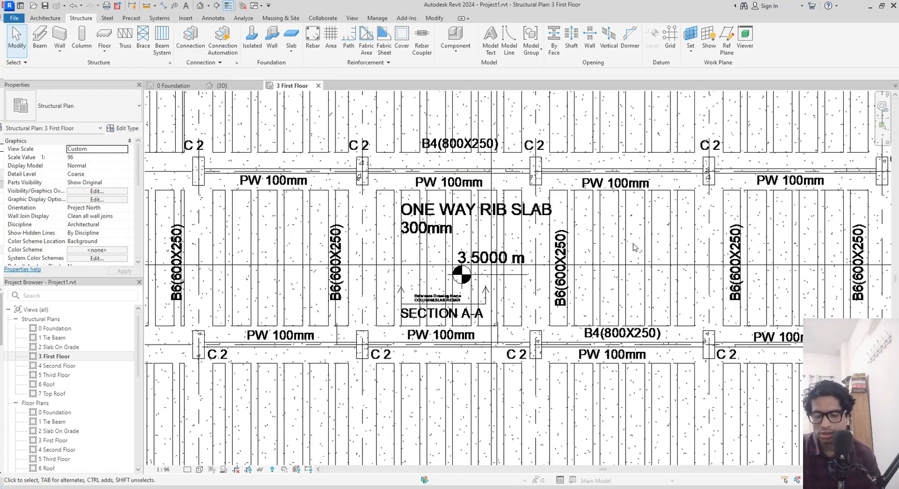
key(w)
key(a)
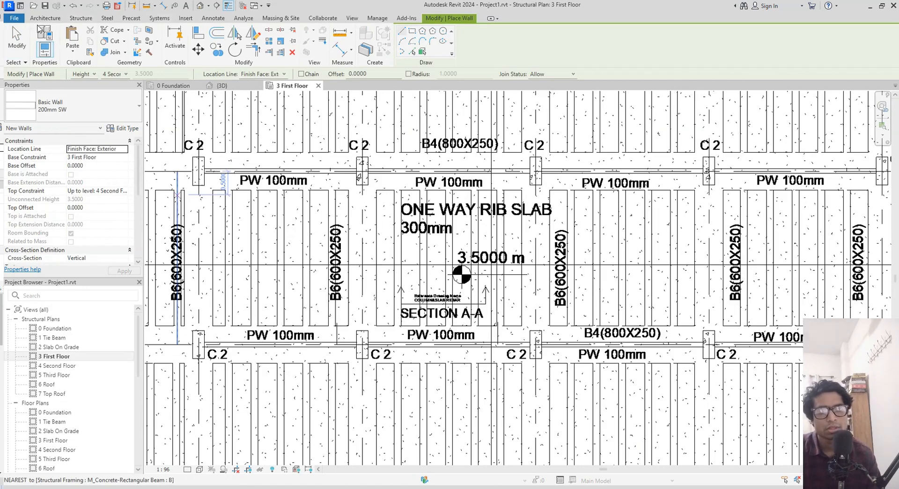
click(55, 17)
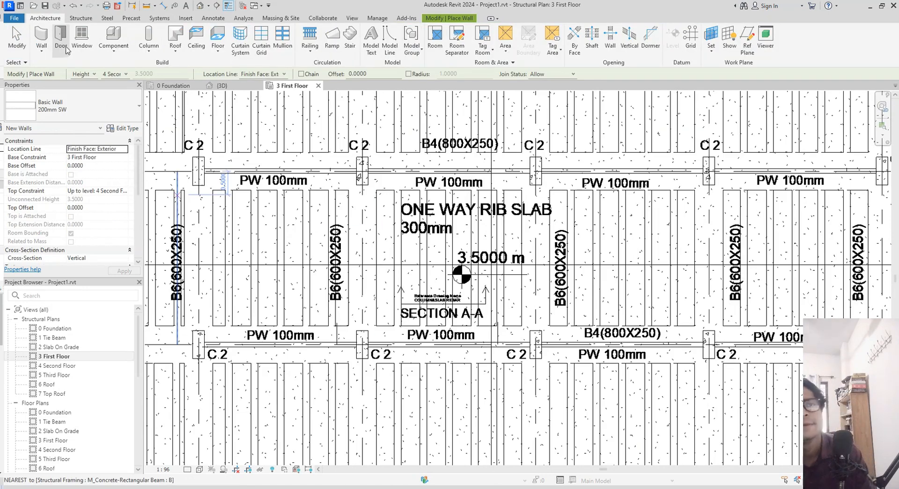
click(42, 50)
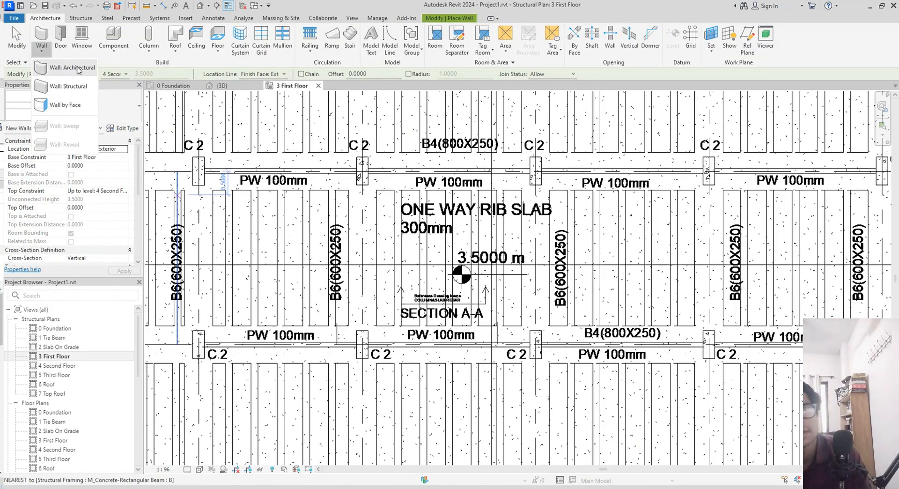
click(78, 69)
click(132, 117)
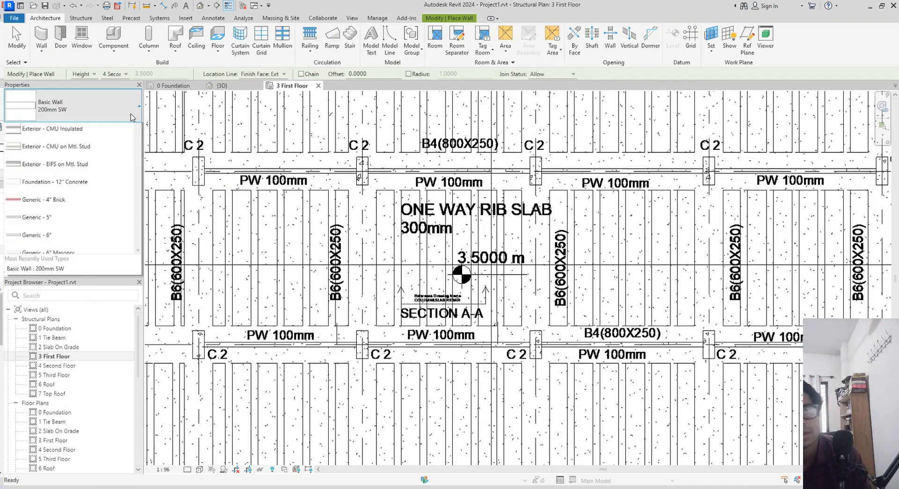
scroll(70, 262, down, 3)
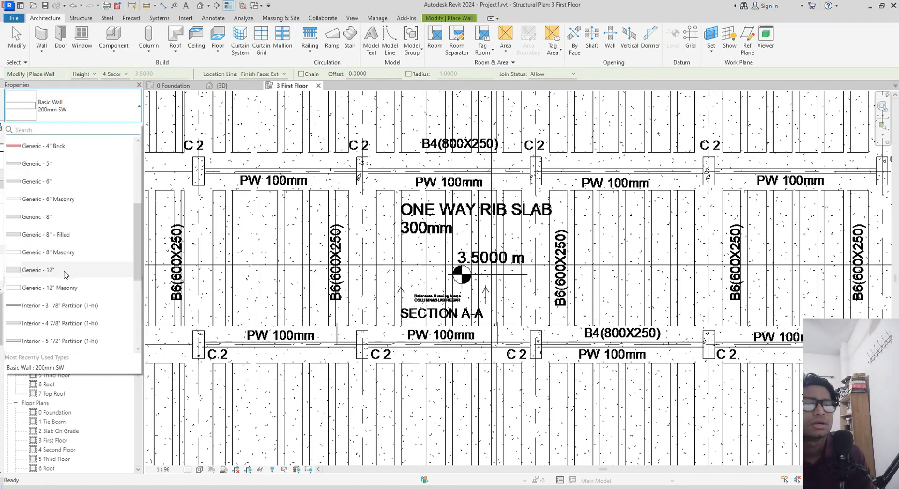
click(66, 218)
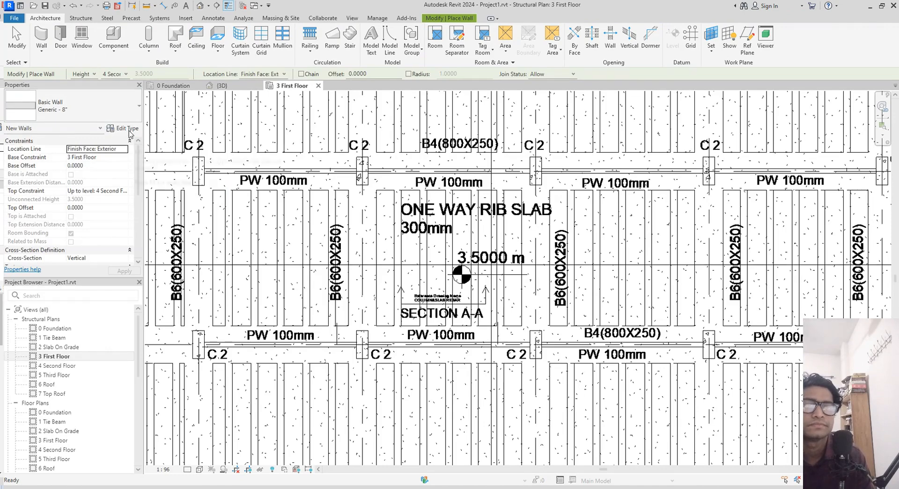
- Duplicate the Generic - 8" wall type under the name "100mm PW wall"
click(129, 131)
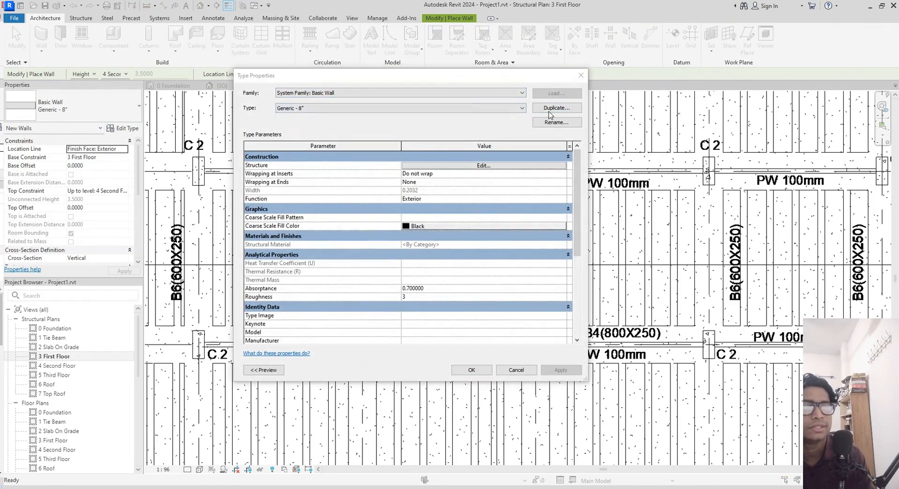
click(549, 111)
text(100mm PW wall)
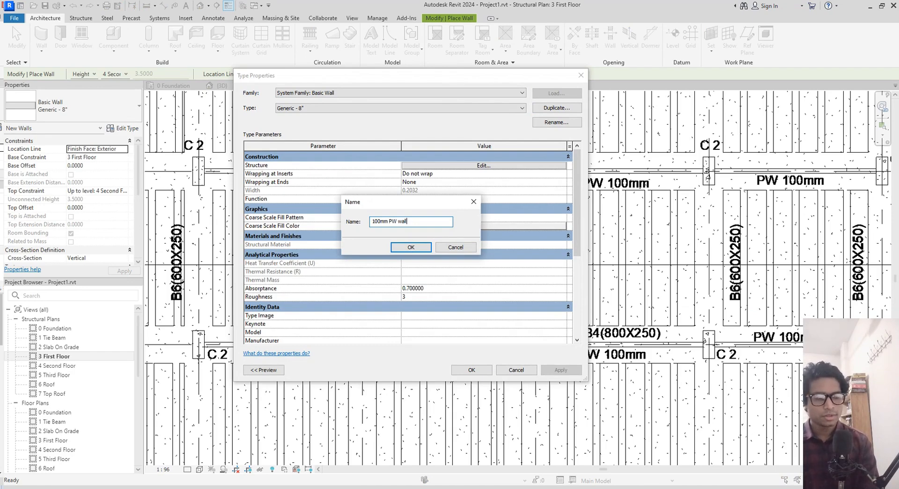
key(Return)
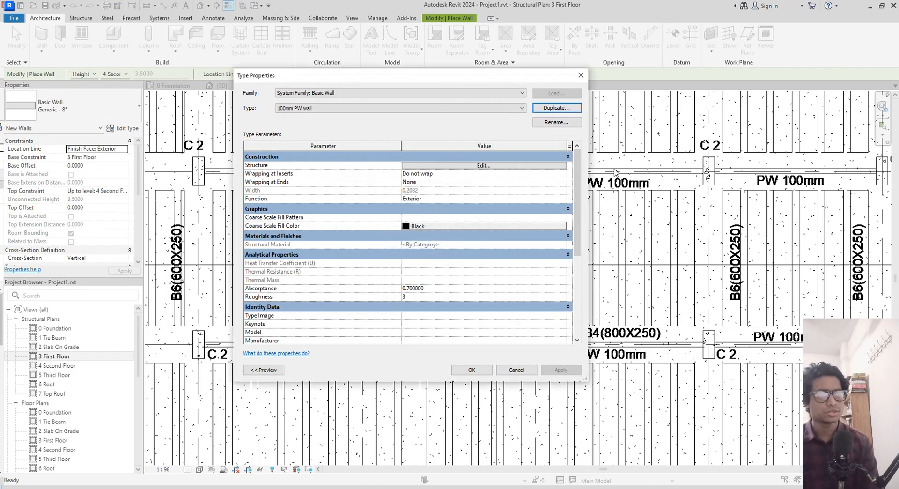
- Set the structure layer thickness of the 100mm PW wall type to 0.1 m and accept the type properties
click(484, 165)
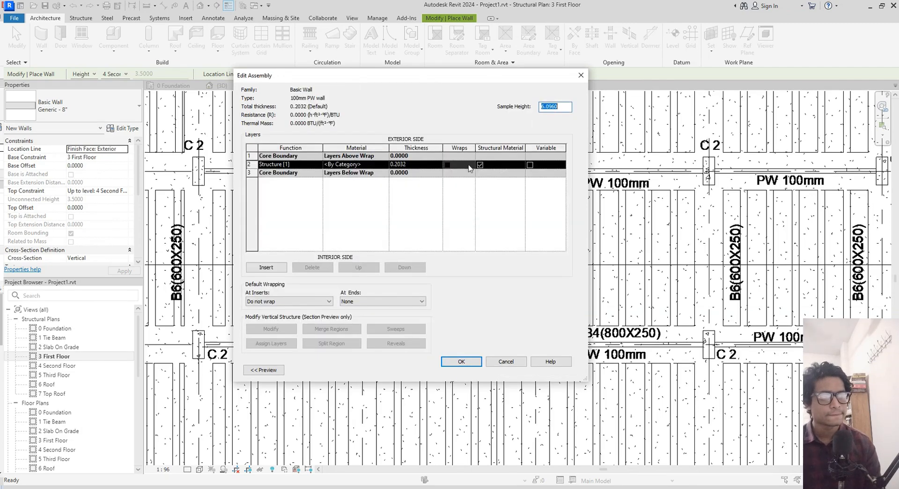
click(419, 164)
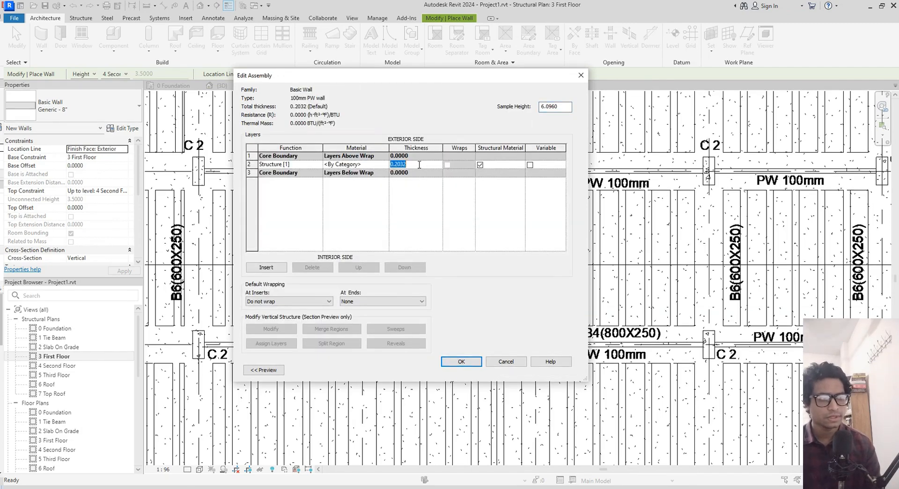
key(BackSpace)
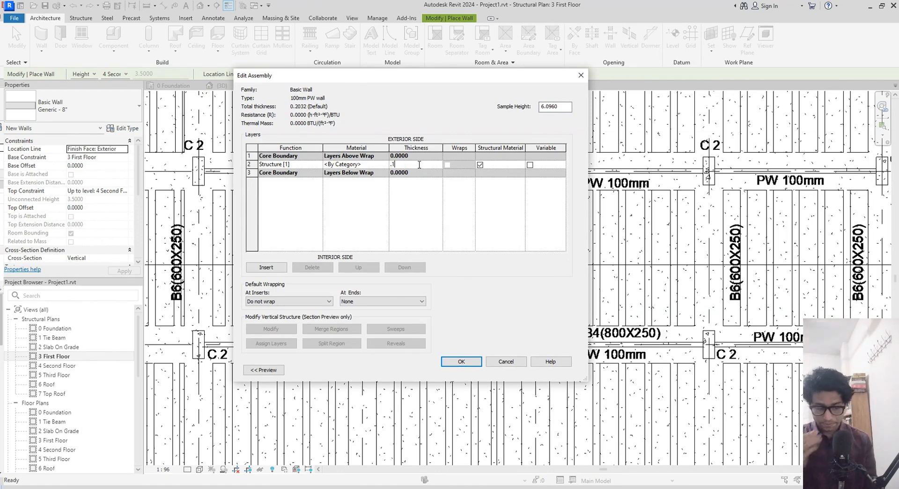
key(Tab)
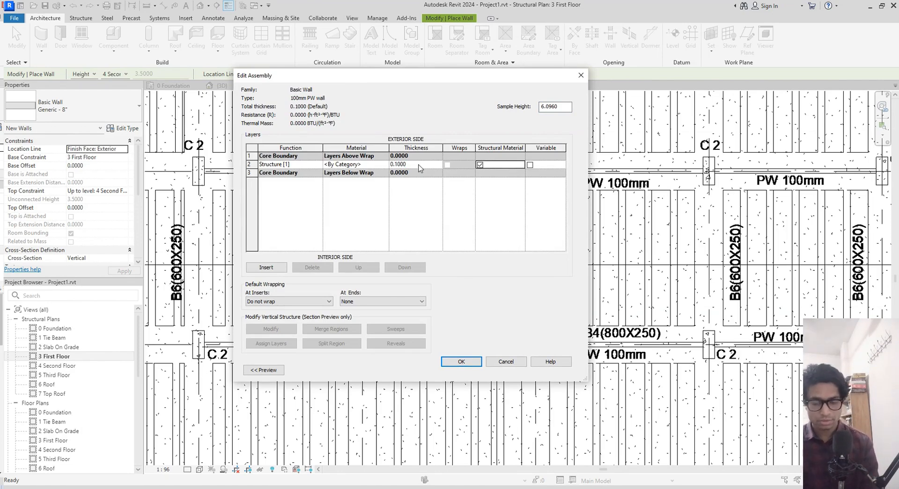
click(463, 362)
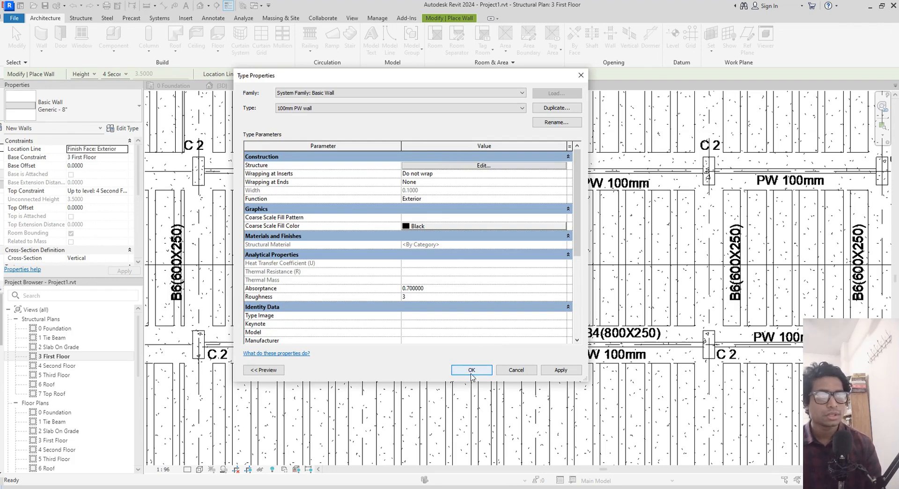
click(471, 370)
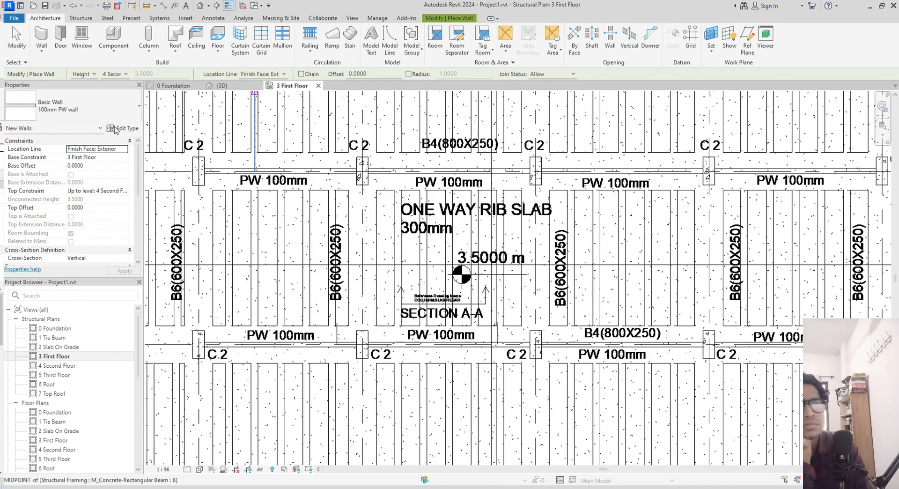
- Set wall placement to Pick Lines with location line Finish Face: Exterior and top constraint Up to level: 4 Second Floor
click(469, 19)
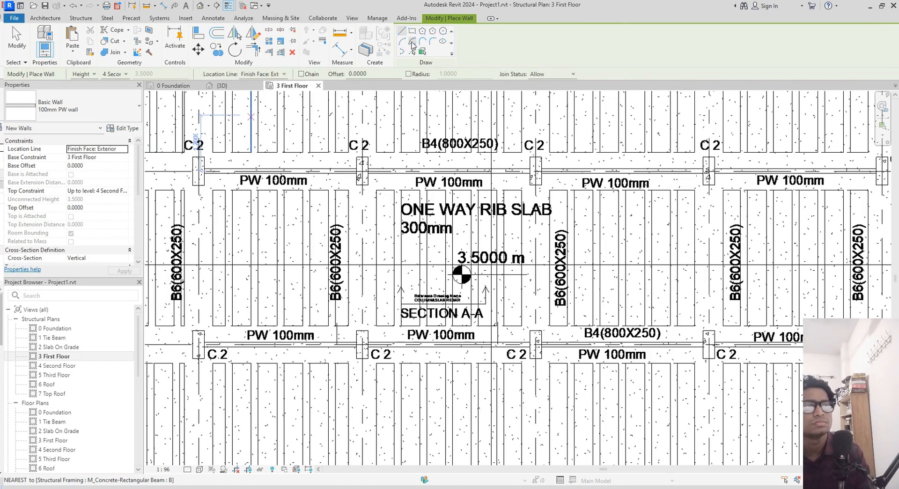
click(412, 52)
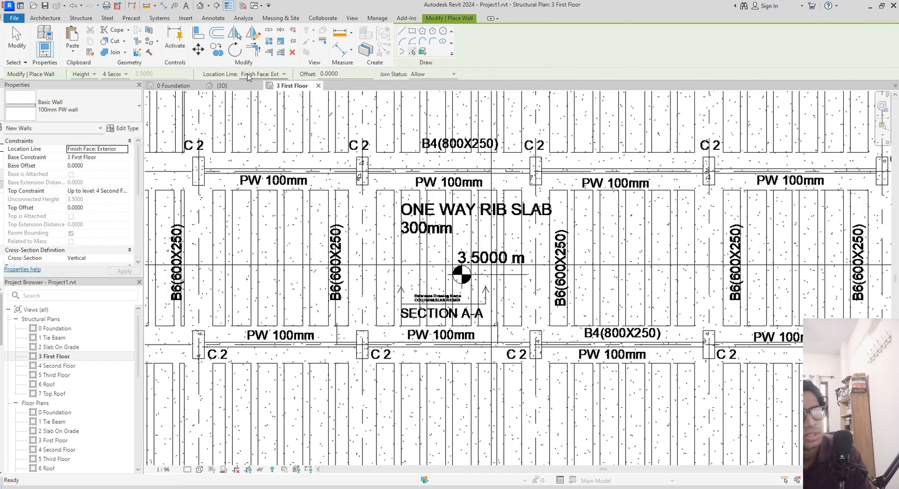
click(280, 75)
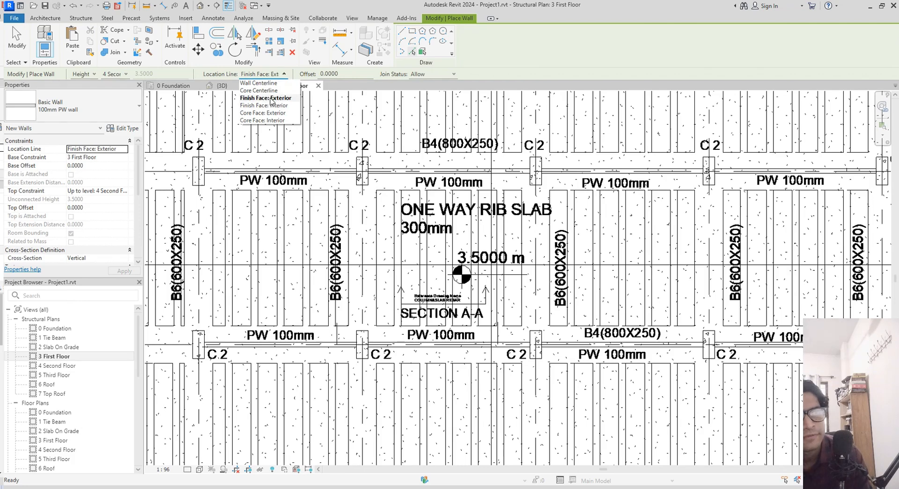
click(267, 98)
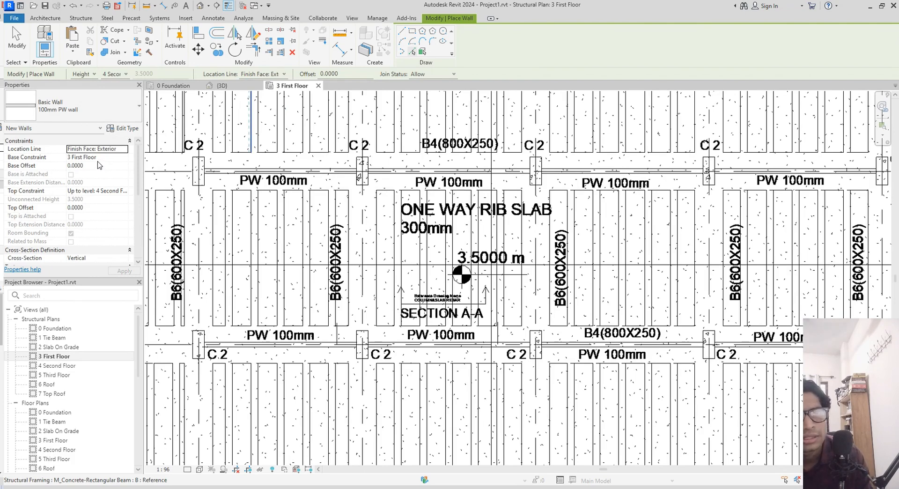
click(126, 192)
click(101, 234)
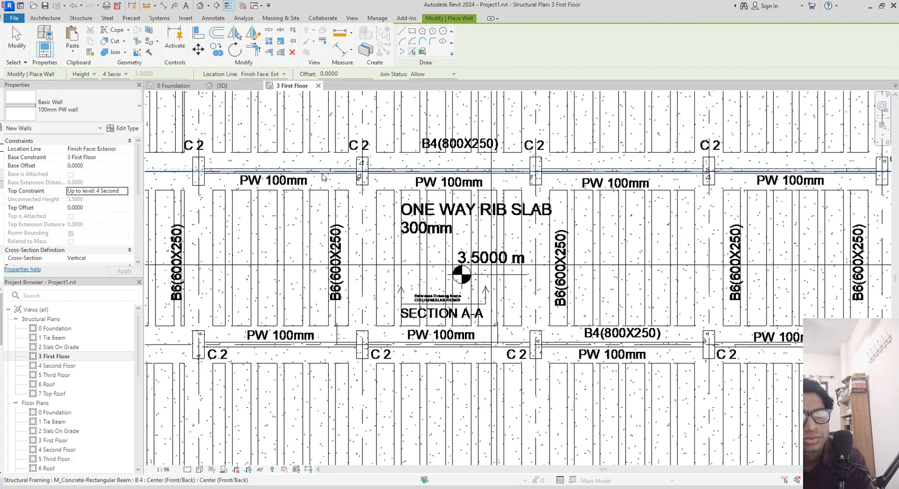
- Place 100mm PW walls between the C2 columns along the upper row of PW 100mm lines, picking the drawing line for each bay
scroll(316, 172, up, 3)
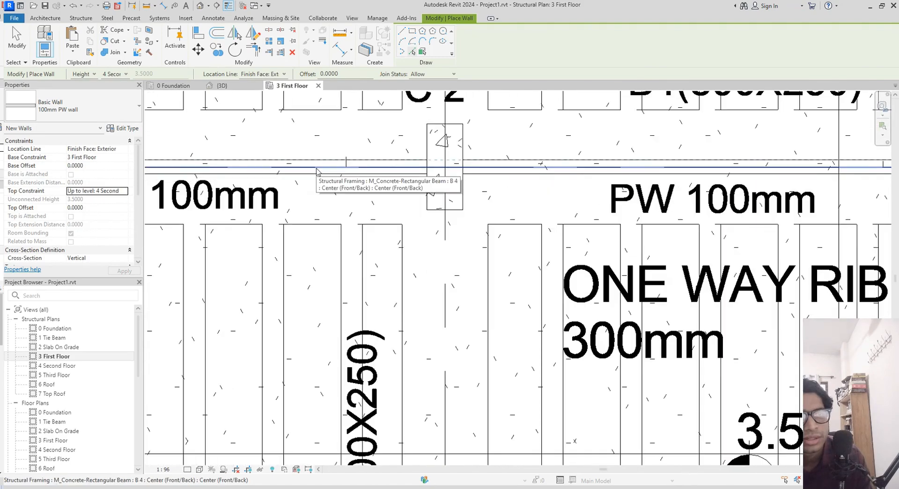
scroll(316, 172, down, 2)
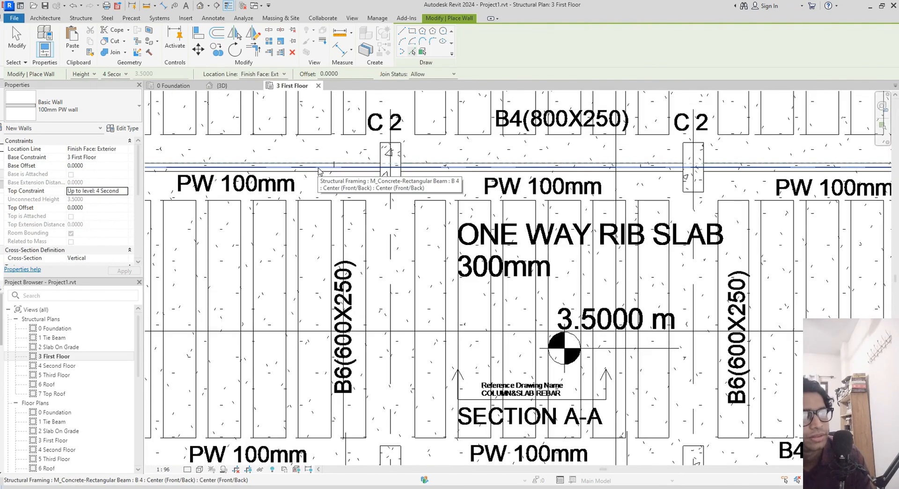
scroll(318, 171, down, 2)
scroll(319, 171, up, 3)
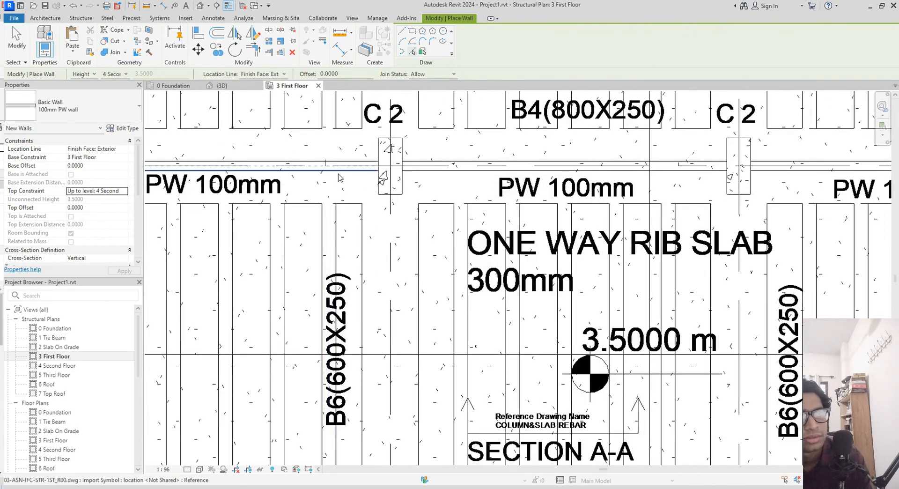
scroll(340, 177, up, 2)
scroll(340, 177, up, 1)
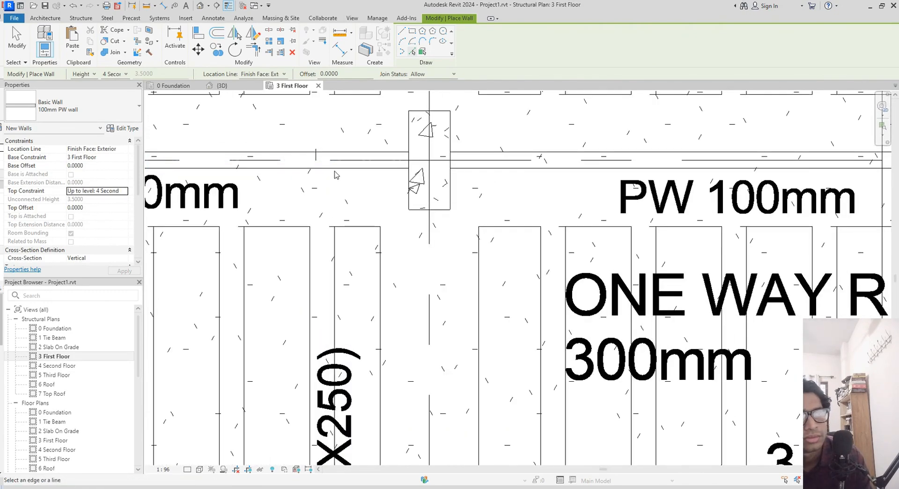
click(506, 172)
middle_drag(880, 177, 502, 193)
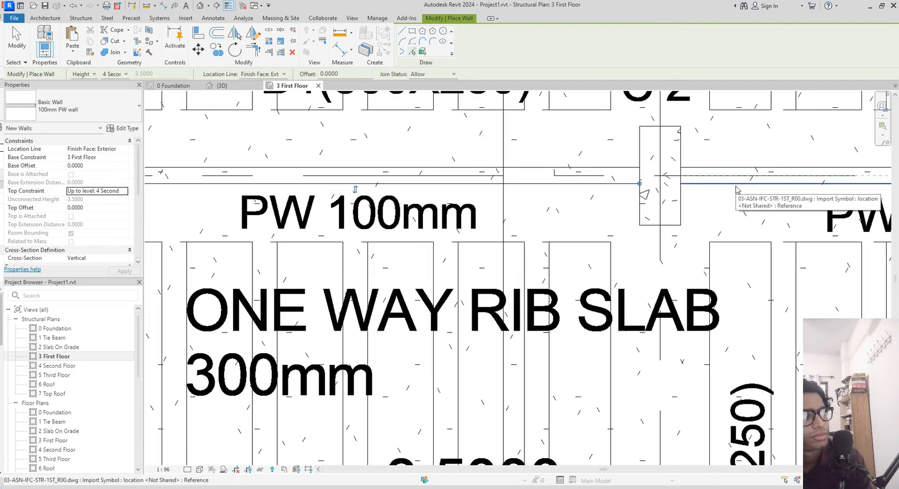
middle_drag(678, 197, 162, 211)
scroll(238, 205, down, 2)
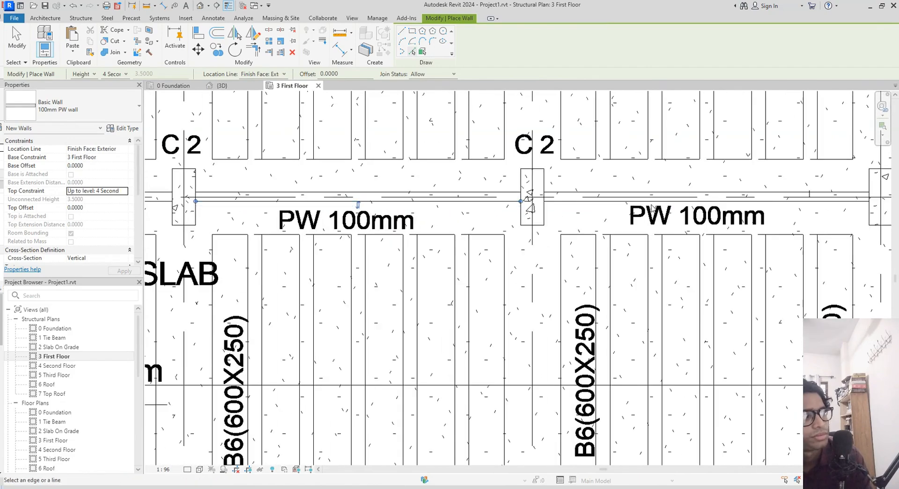
click(555, 204)
middle_drag(701, 206, 184, 218)
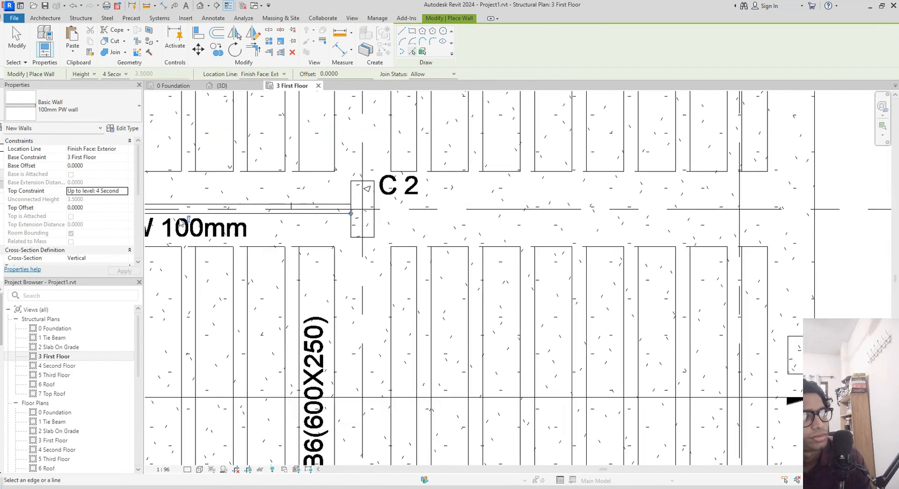
- Place 100mm PW walls on the lower row of PW 100mm lines between the C2 columns and check the walls in the 3D view
middle_drag(318, 210, 505, 122)
middle_drag(439, 207, 526, 73)
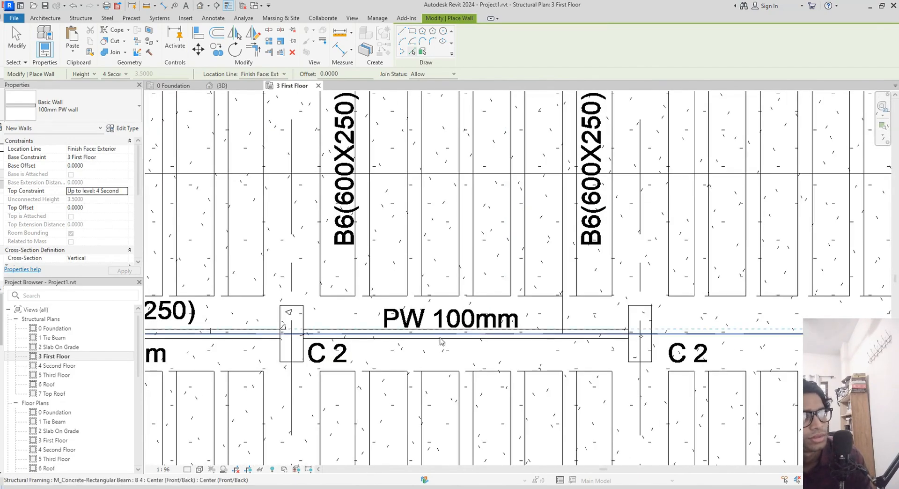
scroll(442, 346, up, 2)
click(459, 344)
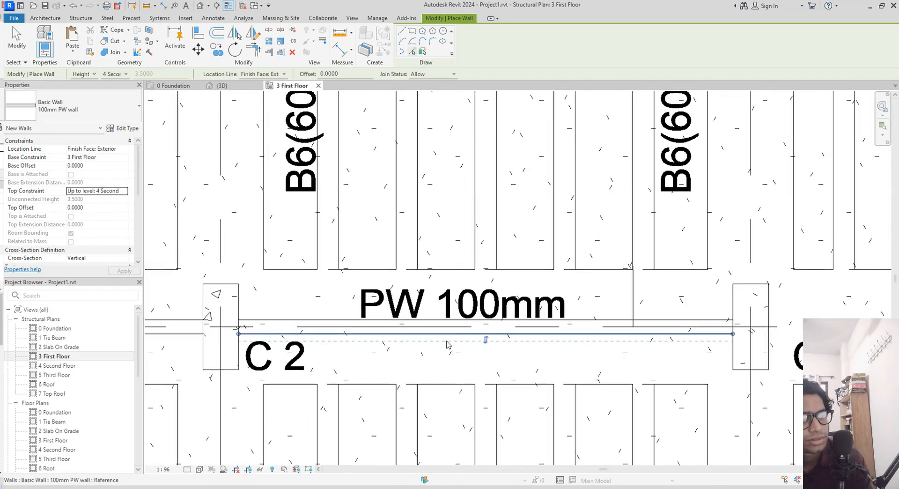
middle_drag(459, 344, 789, 293)
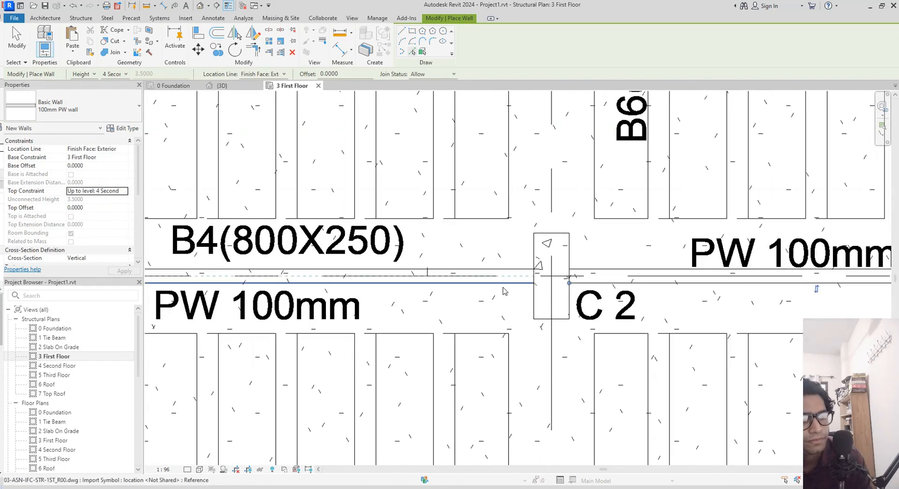
middle_drag(386, 303, 316, 258)
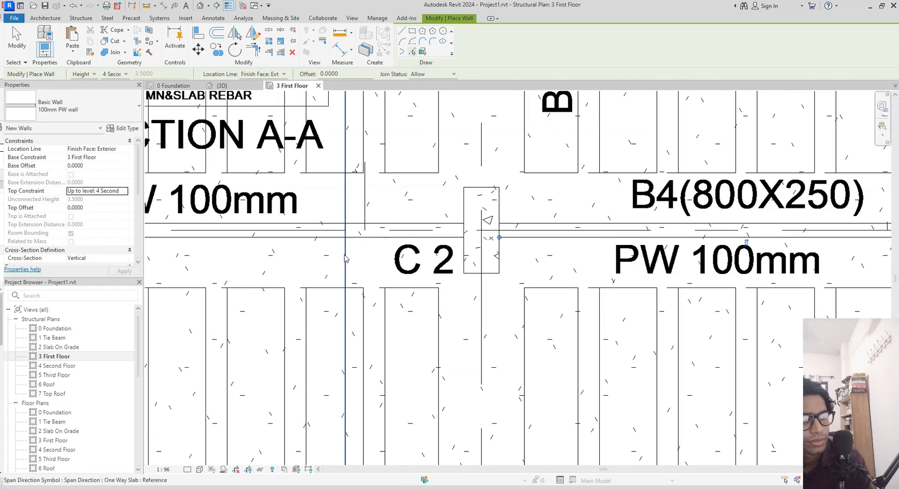
click(354, 241)
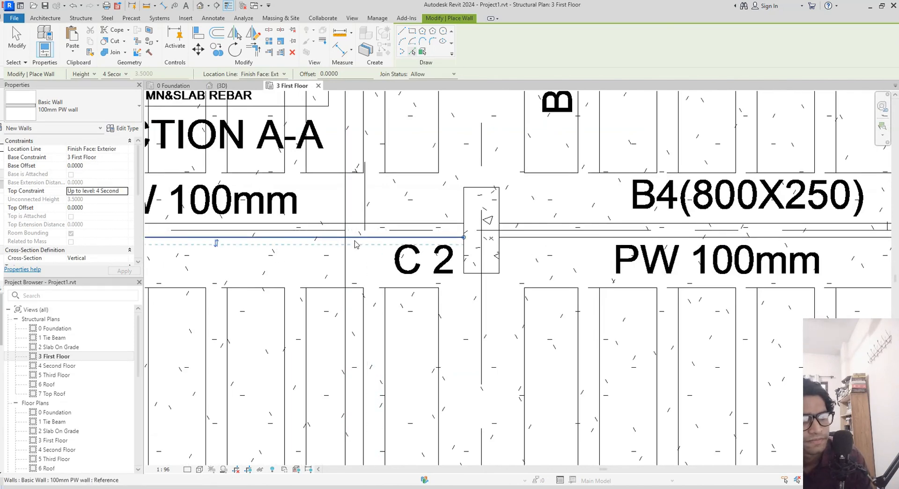
scroll(354, 241, down, 1)
middle_drag(299, 251, 816, 209)
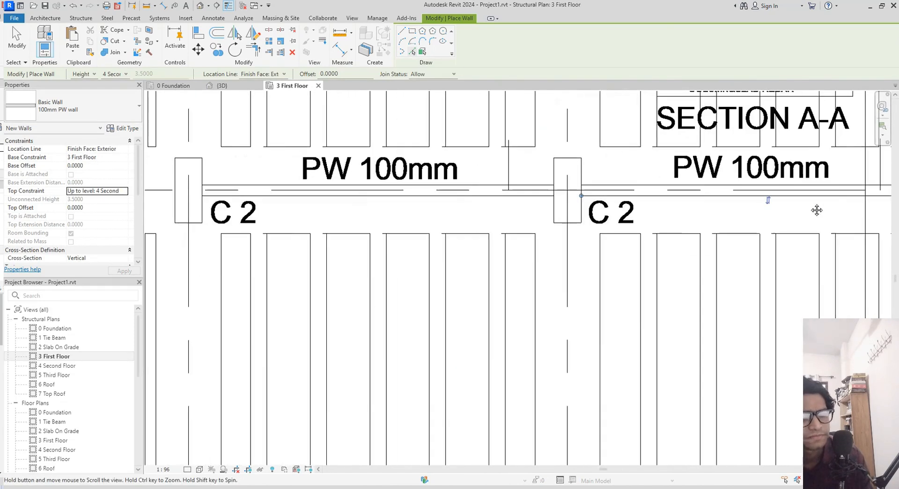
click(450, 199)
middle_drag(337, 212, 686, 221)
scroll(492, 214, up, 1)
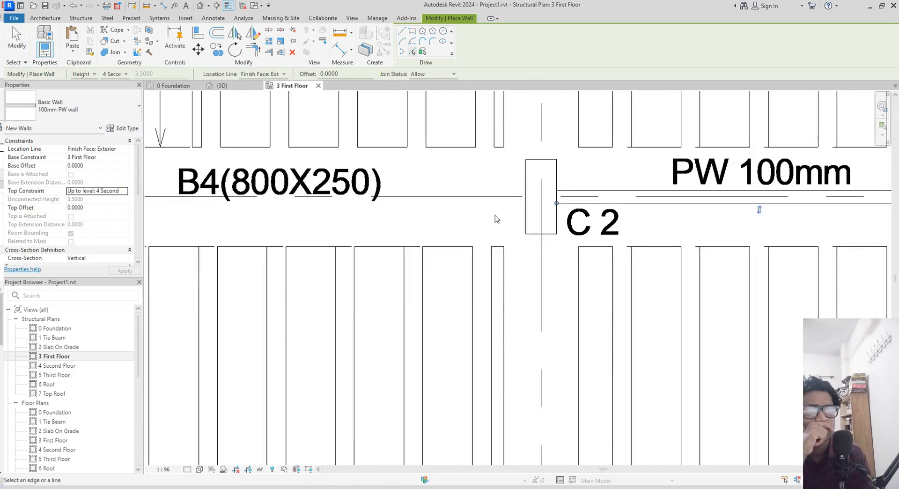
click(222, 87)
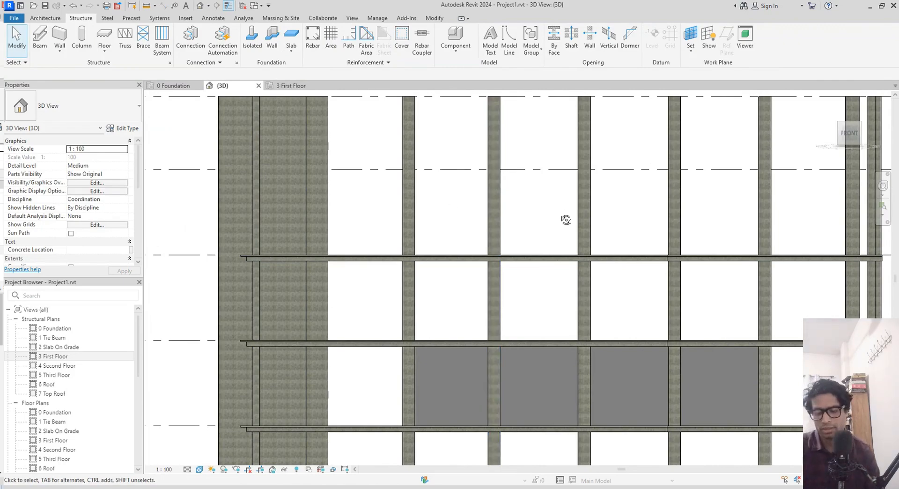
mouse_move(565, 220)
shift+middle_down()
mouse_move(568, 251)
mouse_move(570, 209)
shift+middle_up()
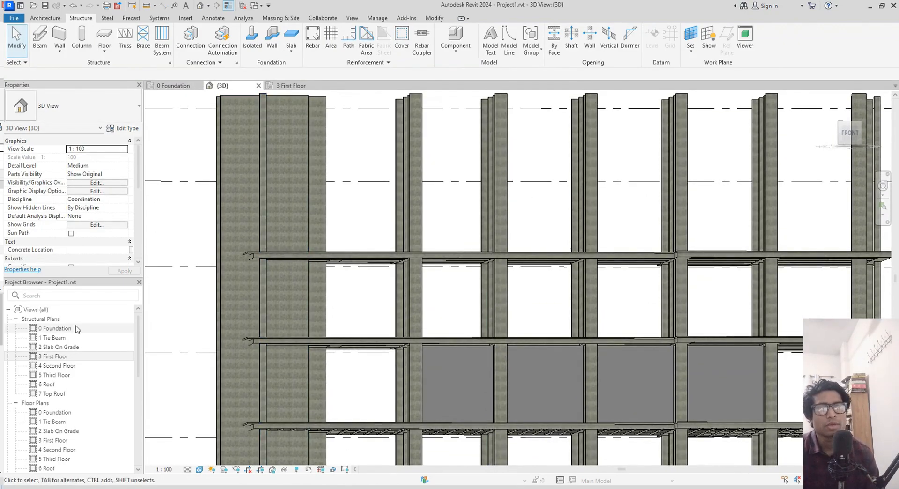
- Open the 6 Roof structural plan and examine its beam labels, rib slab, stair and elevator pit layout
scroll(77, 329, down, 2)
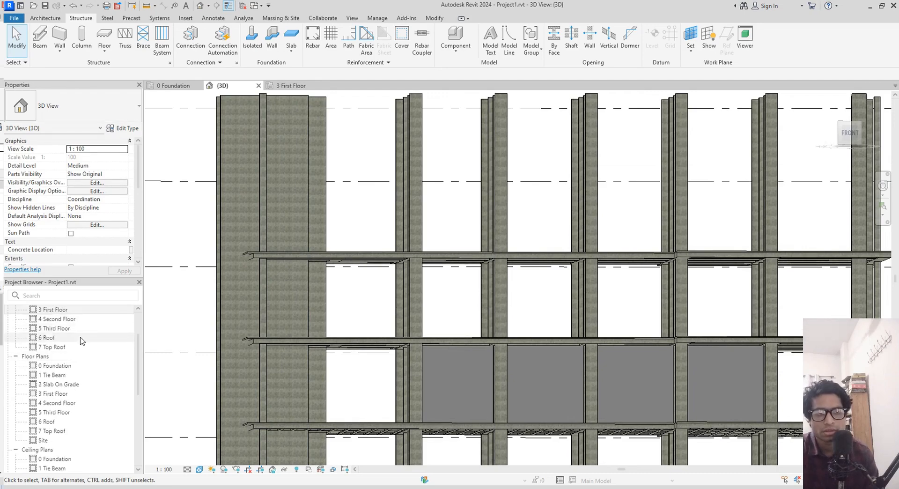
double_click(81, 338)
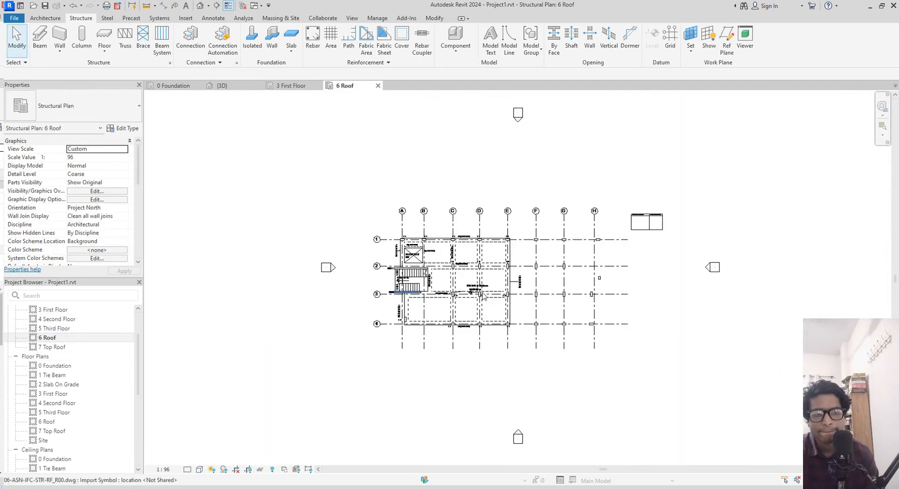
scroll(449, 298, up, 6)
mouse_move(493, 321)
middle_down()
mouse_move(457, 314)
mouse_move(505, 330)
middle_up()
scroll(457, 313, up, 2)
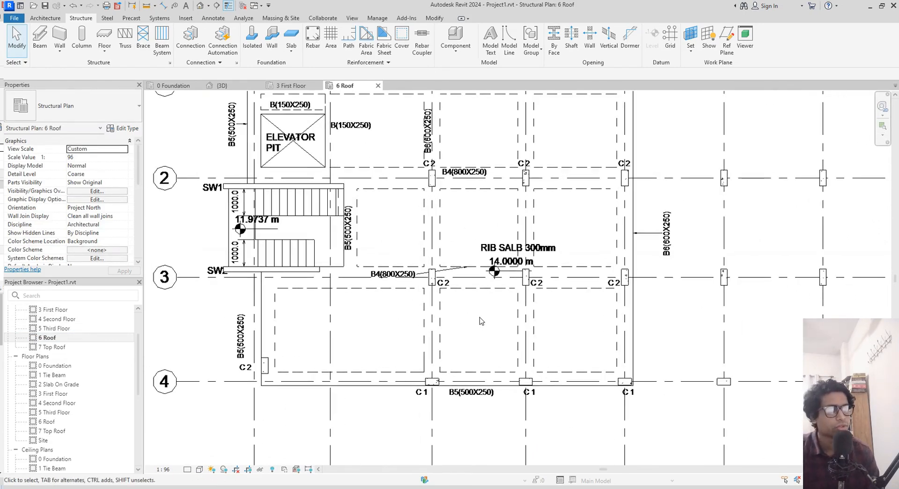
middle_drag(479, 320, 495, 349)
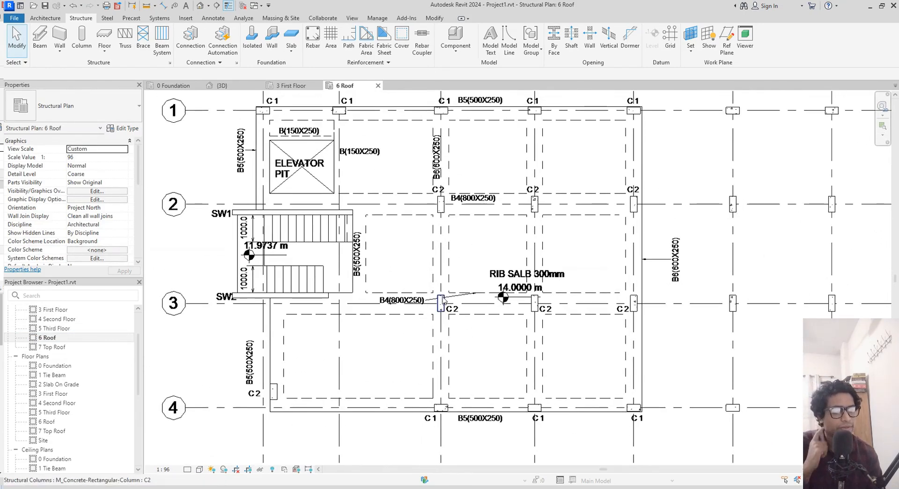
middle_drag(427, 267, 471, 311)
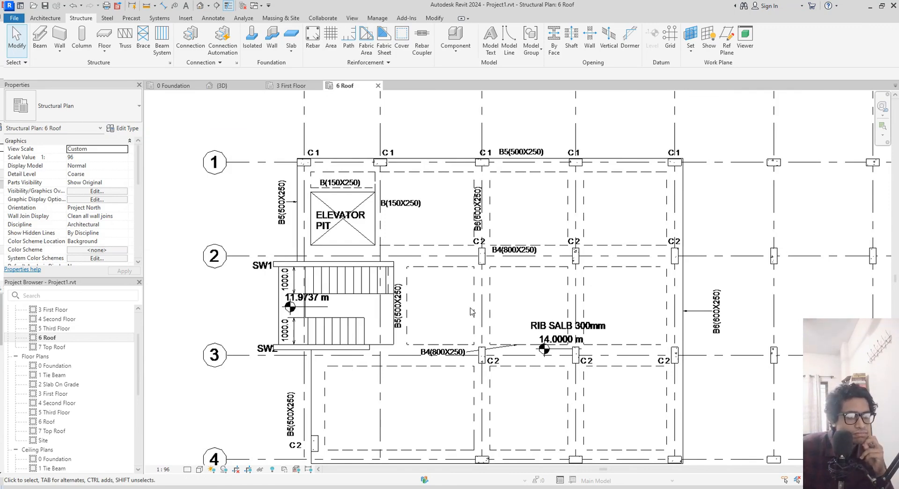
middle_drag(665, 314, 661, 273)
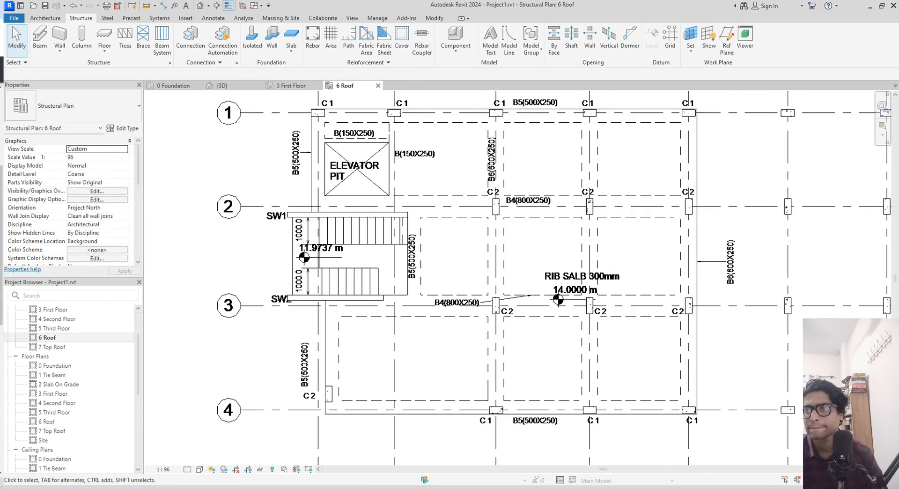
middle_drag(453, 244, 467, 247)
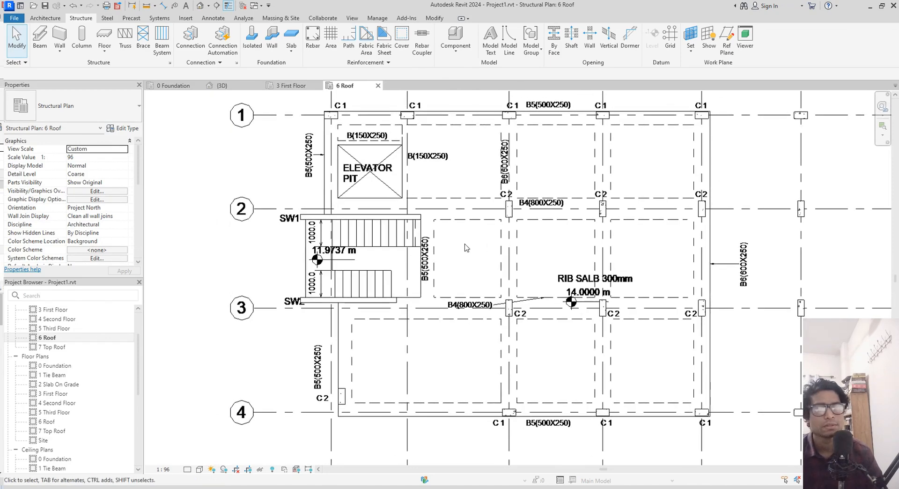
- Start a structural beam on the 6 Roof plan and open the type properties of the B 5 rectangular beam
key(b)
key(m)
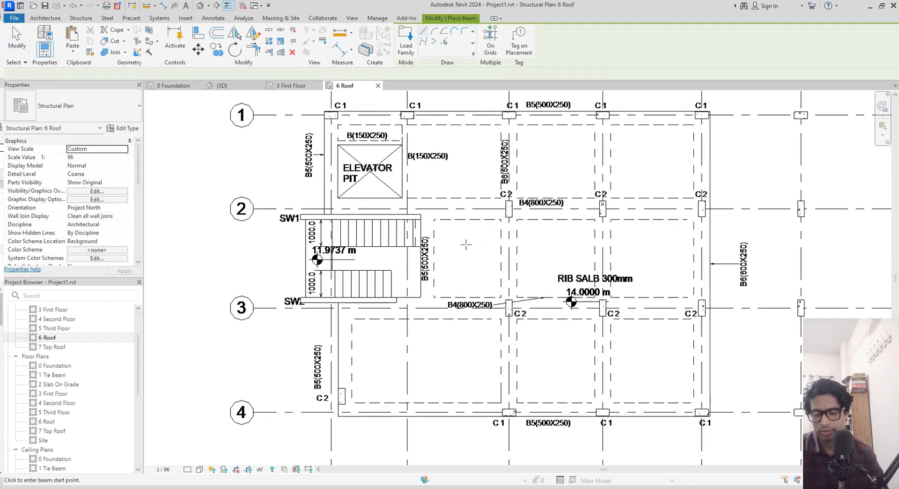
click(120, 127)
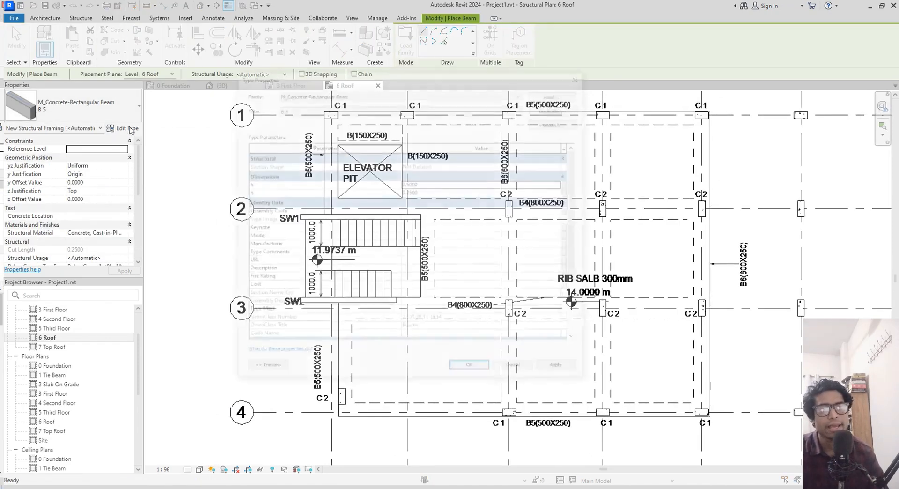
- Try to duplicate the B 5 beam type under the name B 4
click(546, 109)
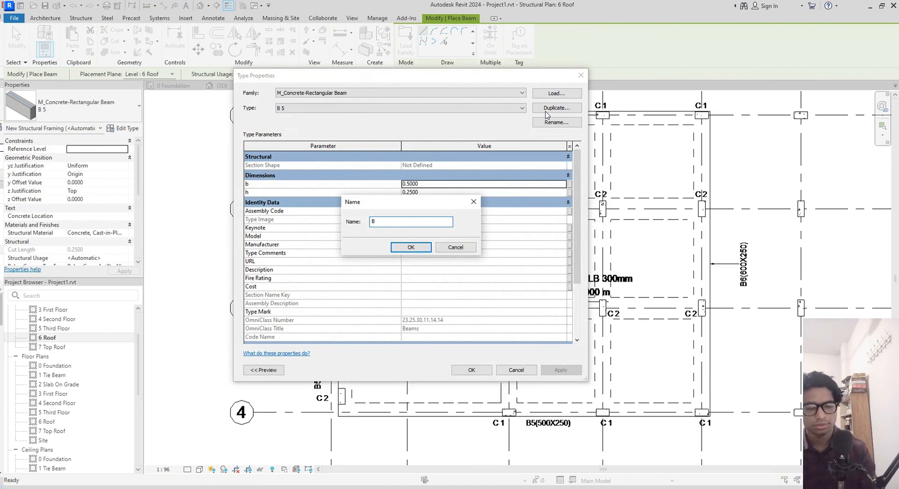
text(4)
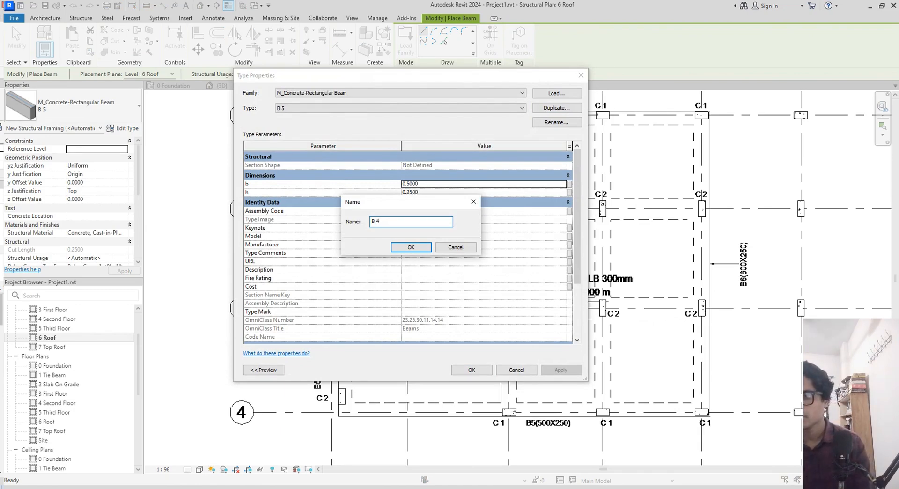
key(Return)
key(Return)
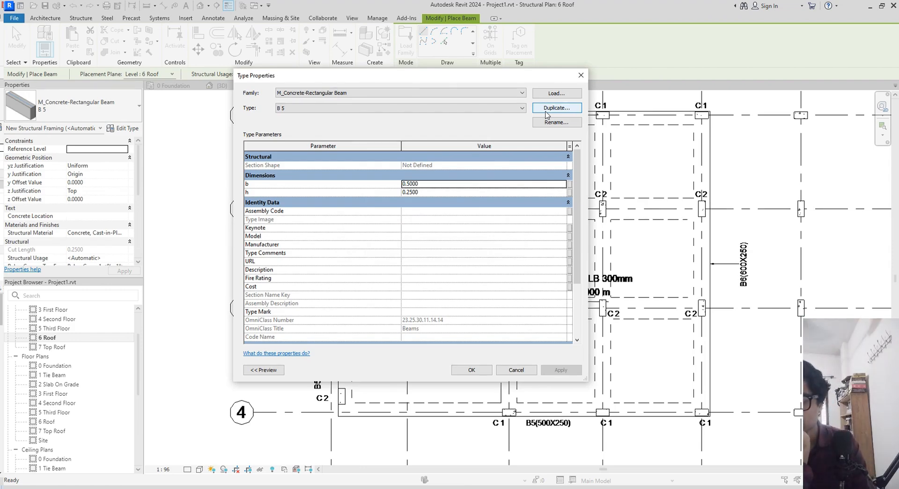
- Choose the existing B 4 type of the M_Concrete-Rectangular Beam family for the roof beam
click(443, 110)
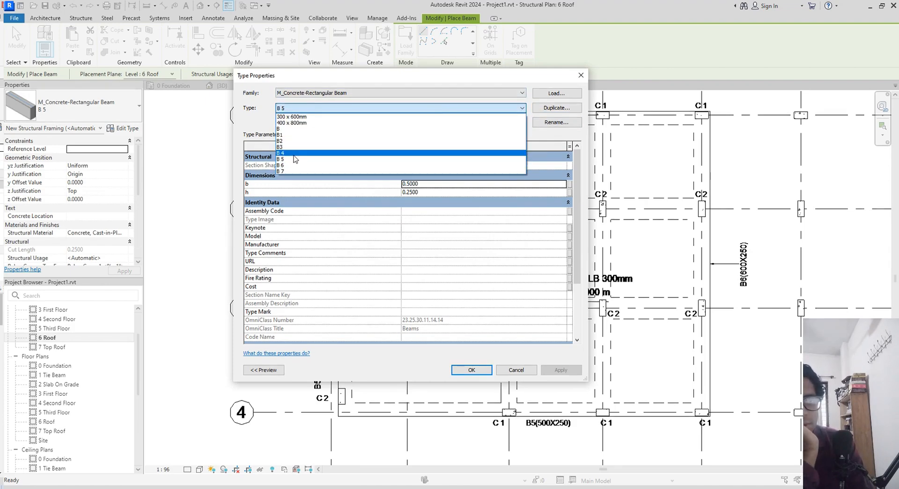
click(295, 153)
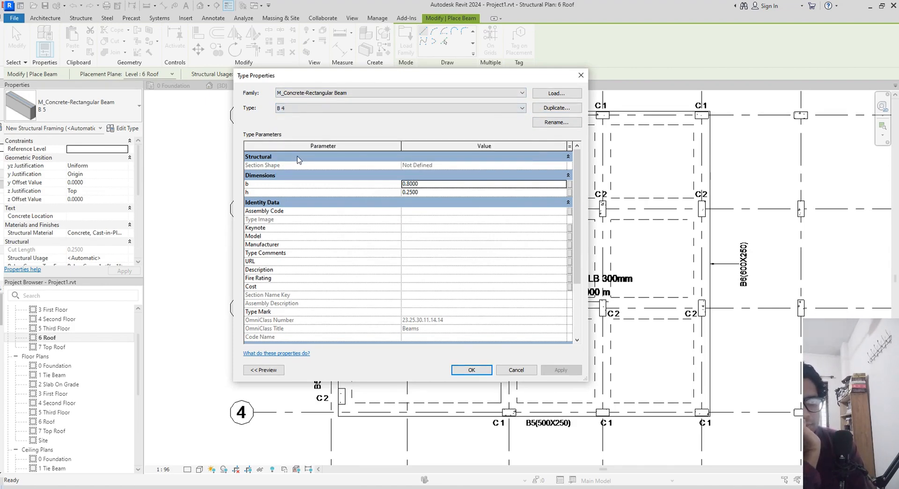
- Check the dimensions of the B 5 and B 6 rectangular concrete beam types, then leave the type properties unchanged
click(325, 111)
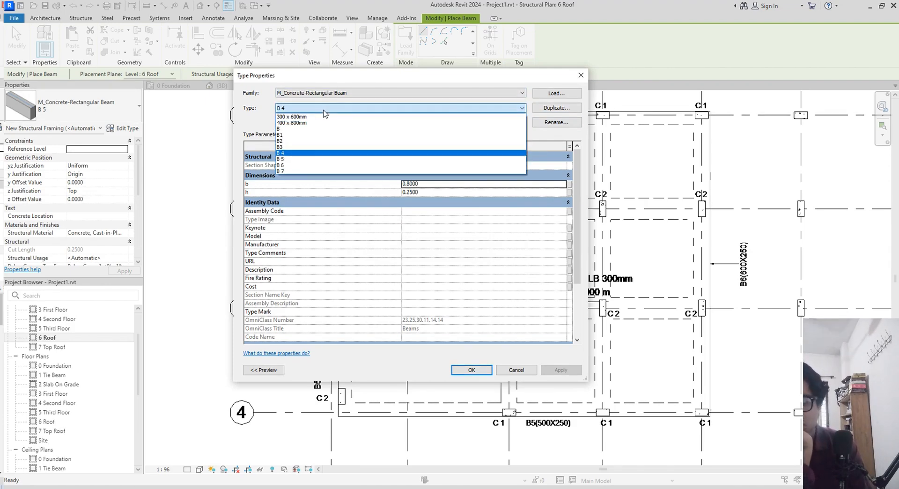
click(294, 159)
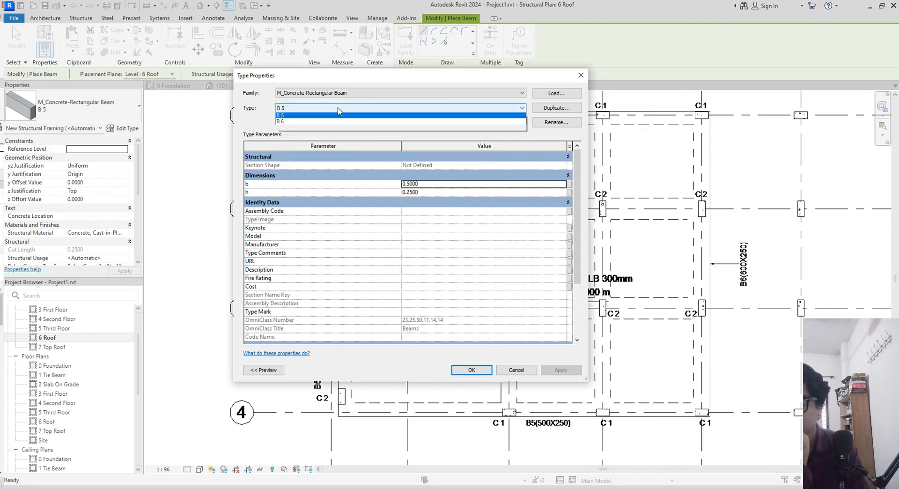
click(338, 111)
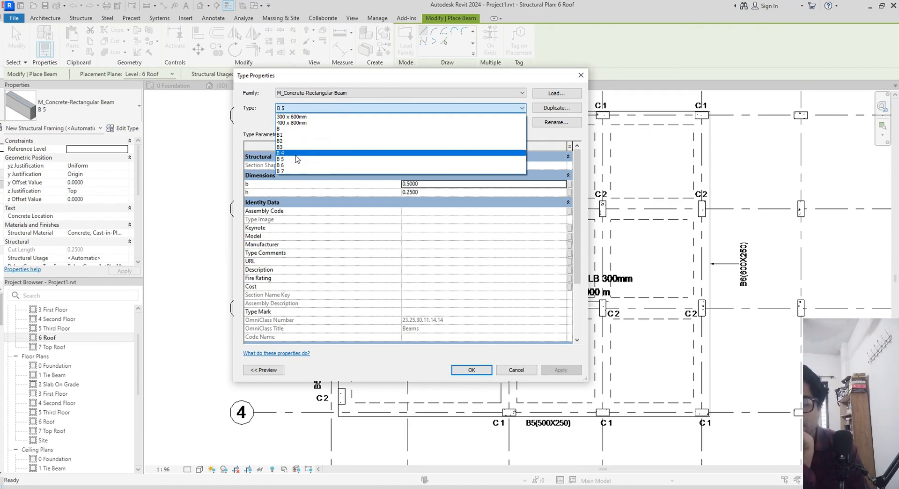
click(287, 166)
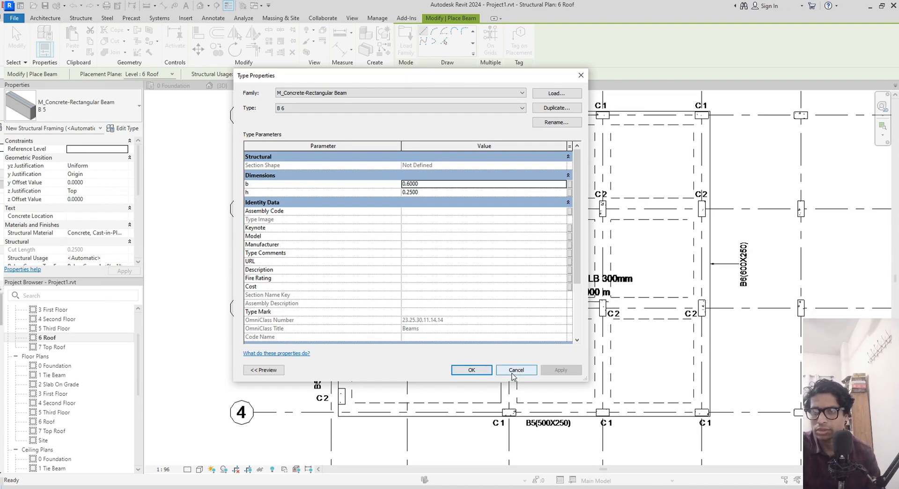
click(501, 370)
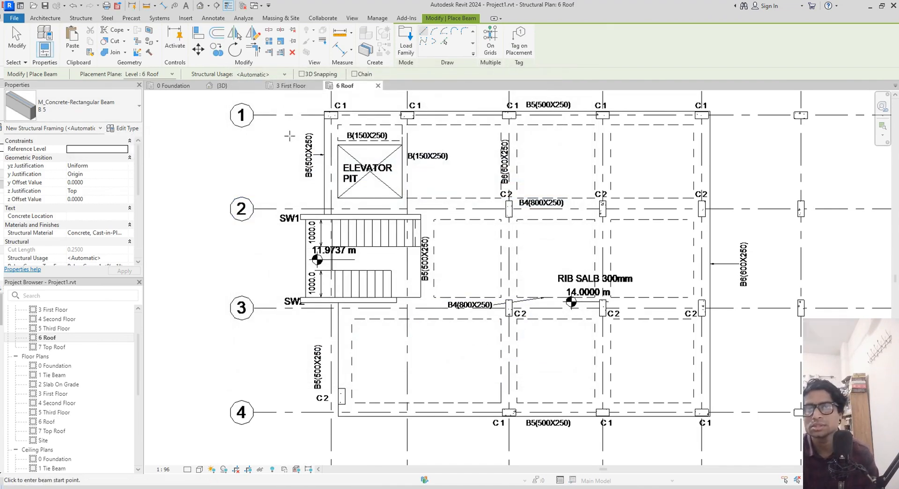
- Place a B 5 beam along grid line 1 by picking the existing line
scroll(388, 126, up, 2)
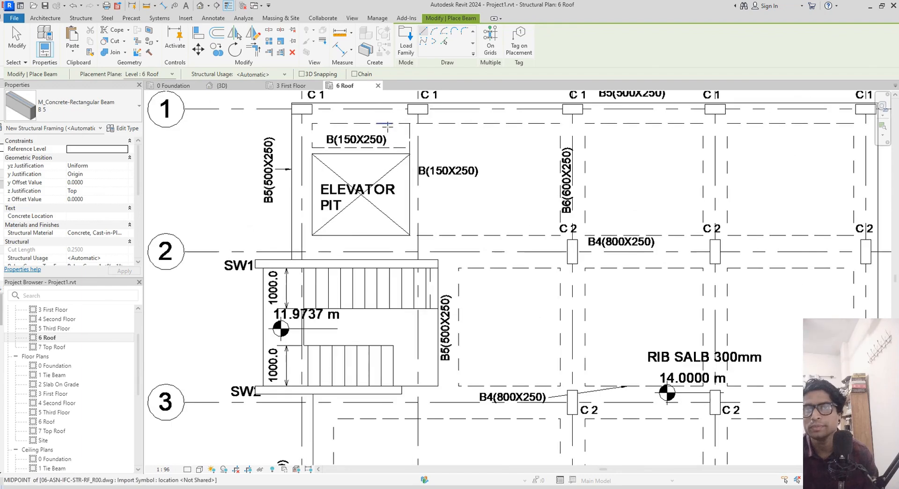
click(443, 41)
middle_drag(504, 161, 467, 276)
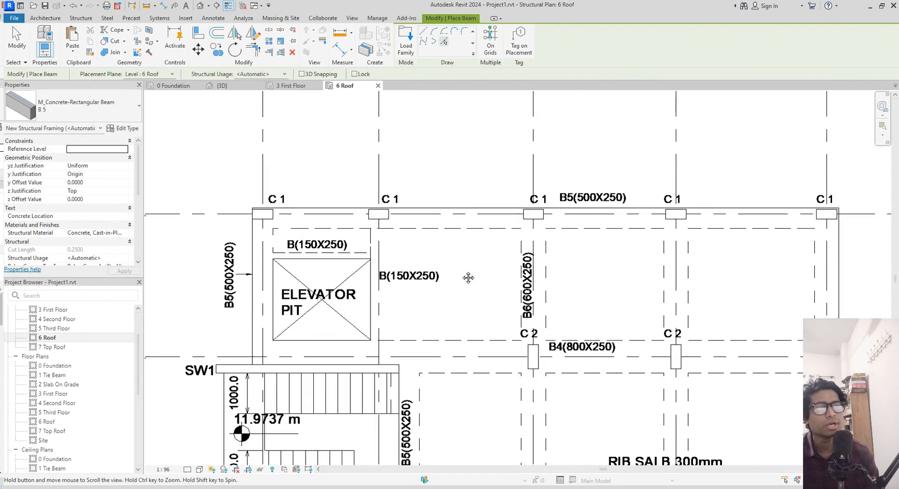
click(477, 219)
- Place a B 5 beam along grid line 4 through the C 1 columns by picking the line
middle_drag(476, 279, 513, 224)
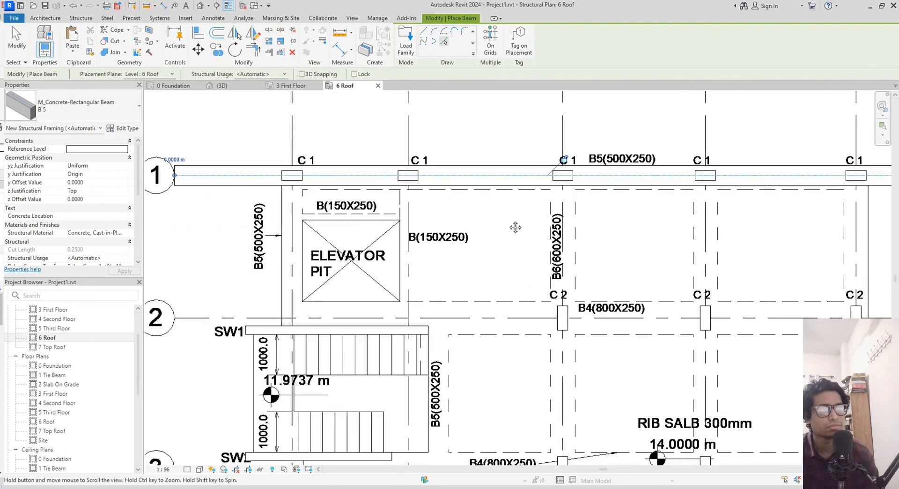
middle_drag(475, 250, 133, 207)
middle_drag(697, 245, 632, 195)
middle_drag(443, 275, 569, 124)
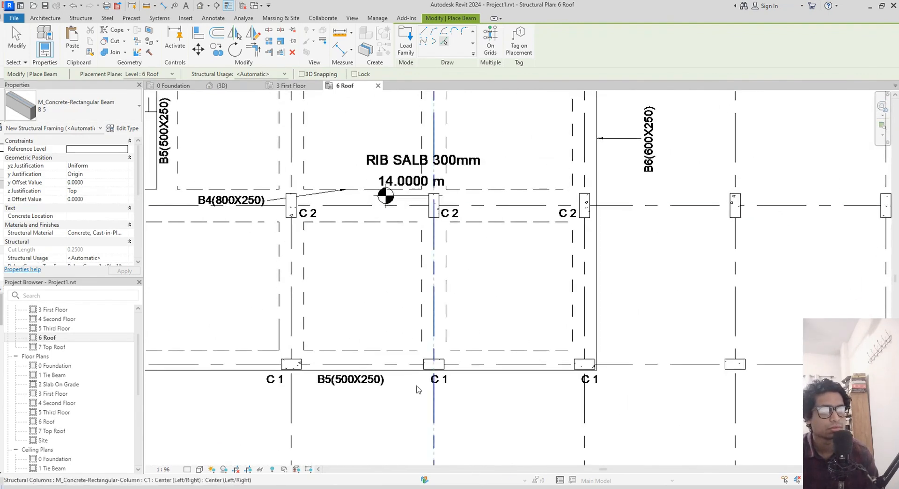
click(351, 365)
- Place a B 5 beam on the vertical drawing line between wall SW2 and the leftmost C 2 column near grid 4
middle_drag(352, 289, 641, 339)
scroll(342, 323, up, 2)
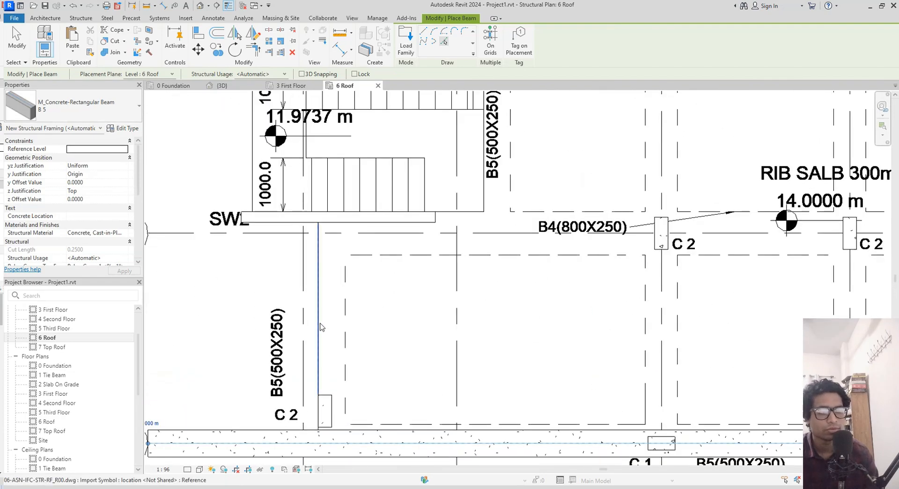
click(320, 323)
- Place a B 5 beam on the vertical grid line beside the elevator pit, through the leftmost C 1 column
middle_drag(394, 248, 408, 394)
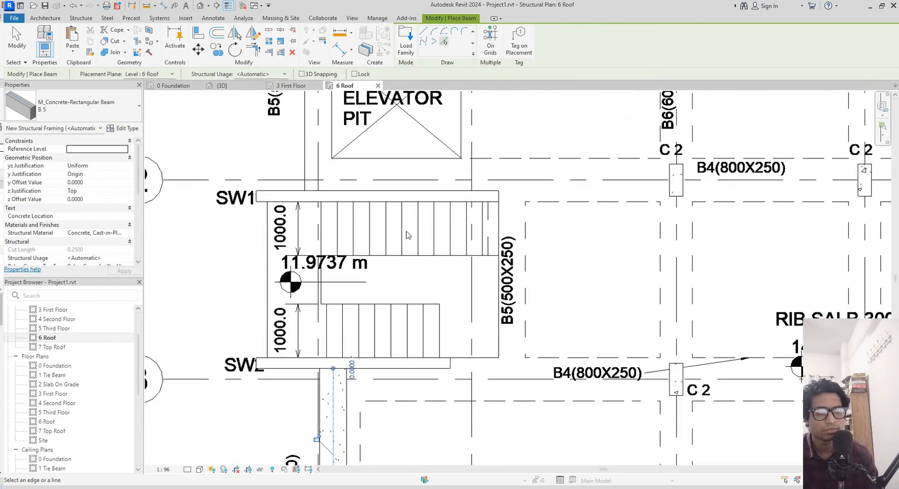
middle_drag(416, 197, 457, 372)
middle_drag(361, 179, 430, 324)
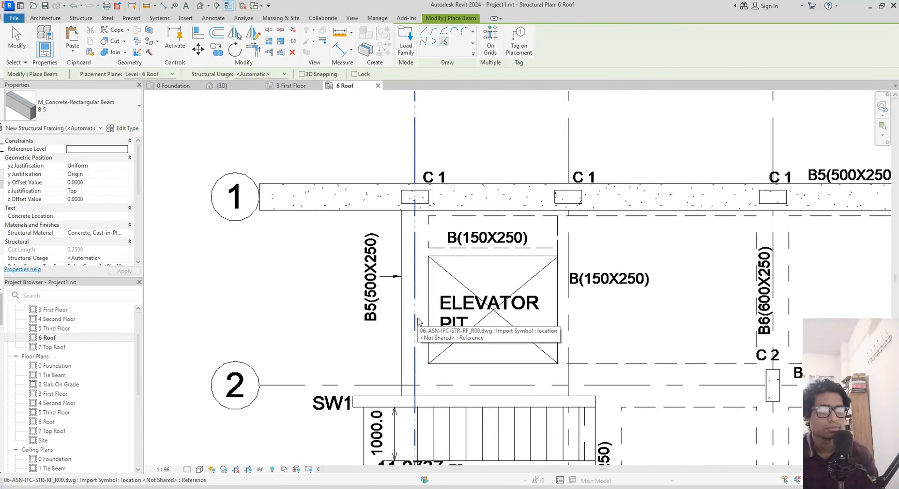
click(418, 321)
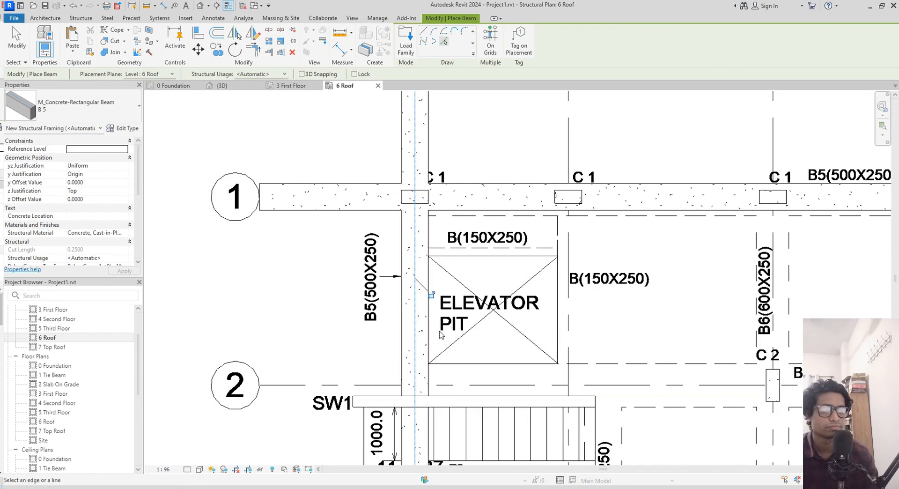
- Split the vertical beam beside the elevator pit inside the stair just below SW1 and delete its lower part
middle_drag(442, 334, 448, 226)
middle_drag(491, 408, 506, 223)
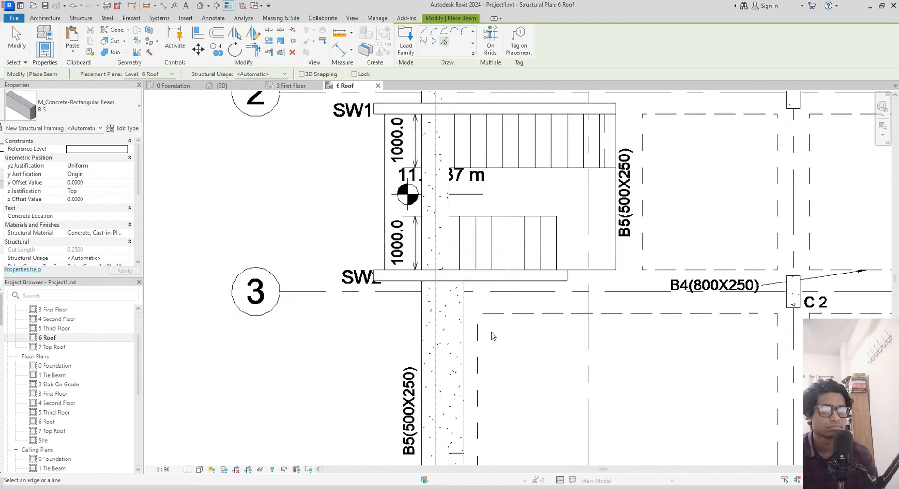
middle_drag(495, 343, 498, 478)
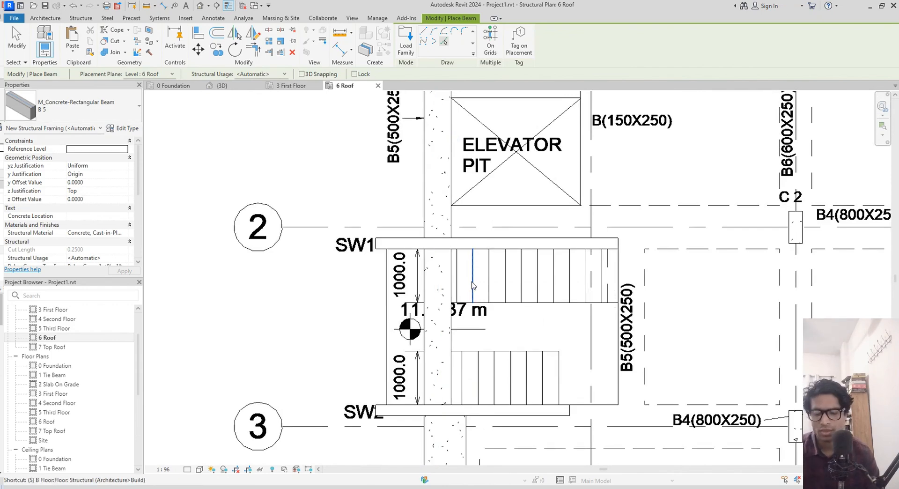
key(s)
key(l)
scroll(363, 287, up, 2)
click(498, 273)
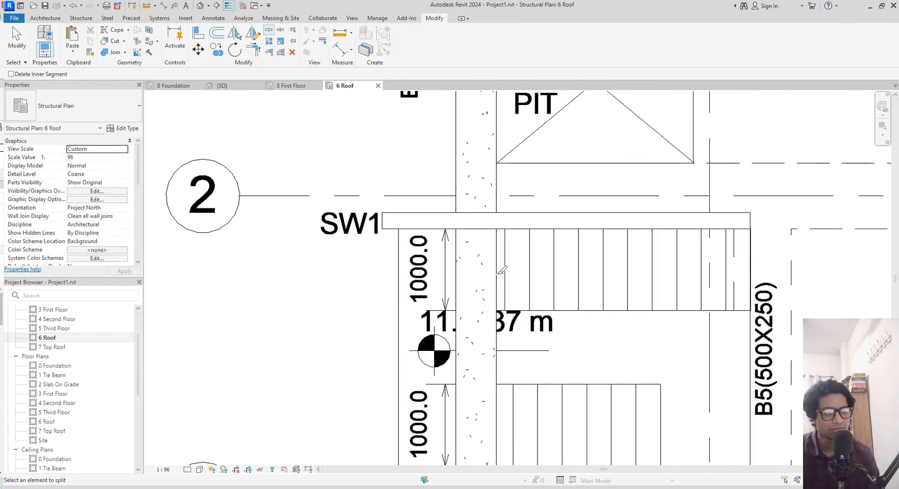
key(Escape)
click(495, 305)
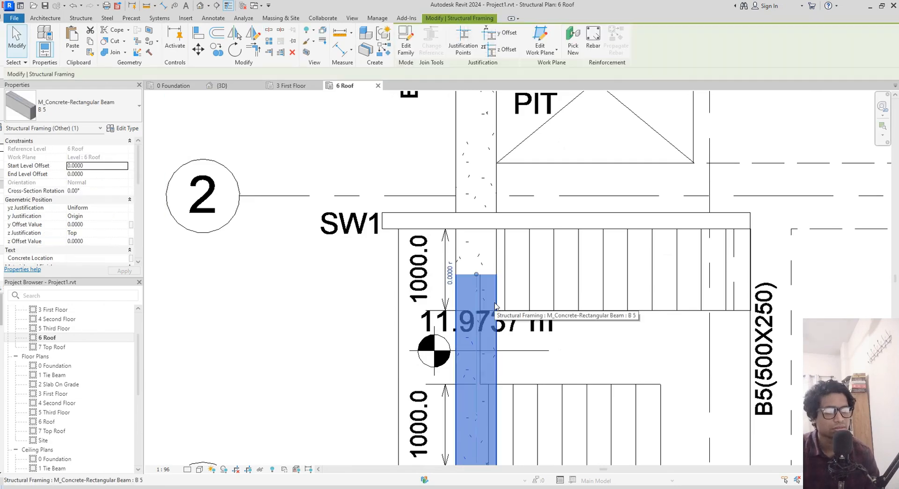
key(Escape)
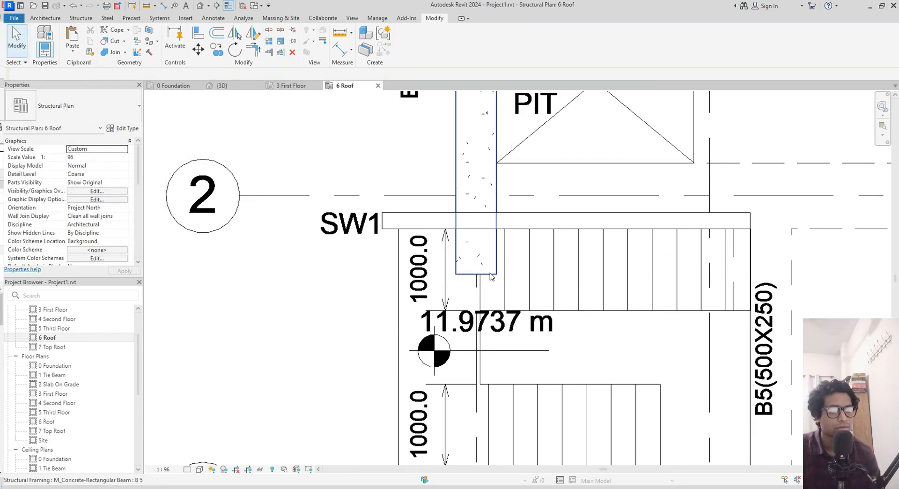
- Move the vertical B 5 beam above the leftmost C 2 column so its outer edge lies on the adjacent grid line
scroll(490, 275, down, 3)
scroll(725, 251, up, 1)
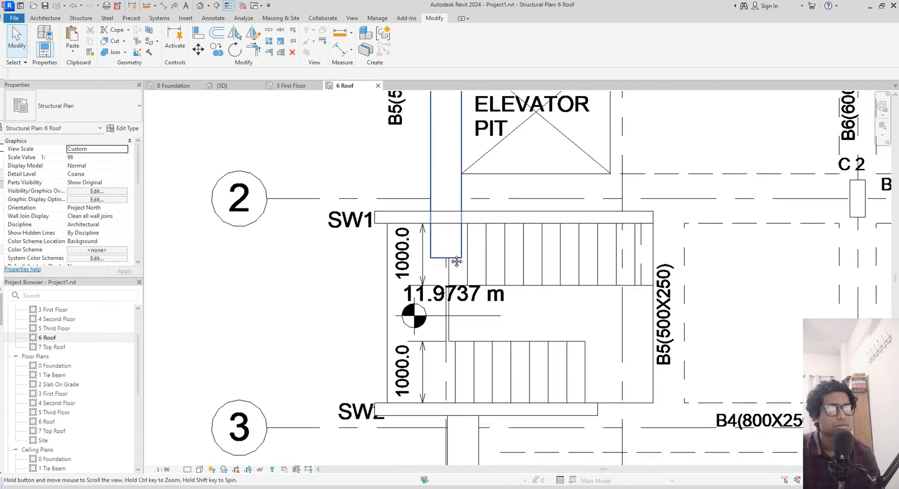
mouse_move(725, 252)
middle_down()
mouse_move(628, 255)
mouse_move(649, 245)
mouse_move(639, 244)
middle_up()
middle_drag(614, 291, 622, 202)
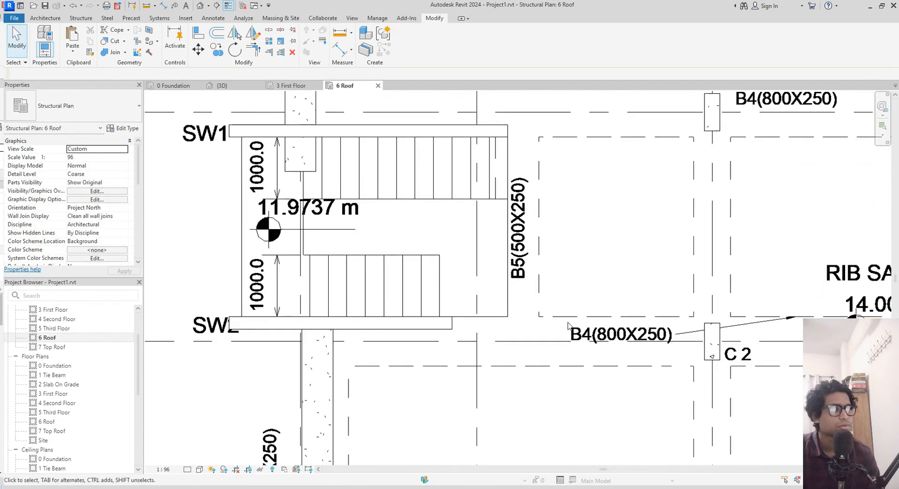
middle_drag(517, 421, 545, 267)
scroll(532, 318, down, 1)
scroll(515, 253, up, 4)
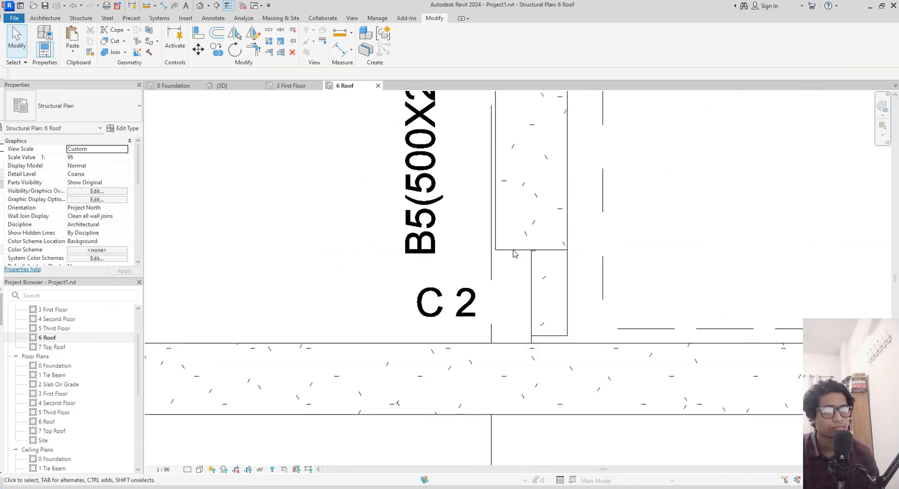
click(498, 241)
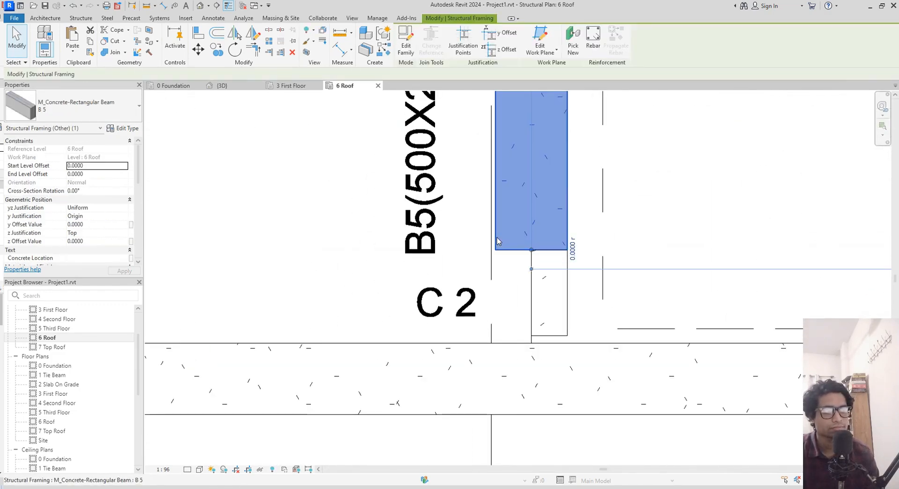
key(m)
key(v)
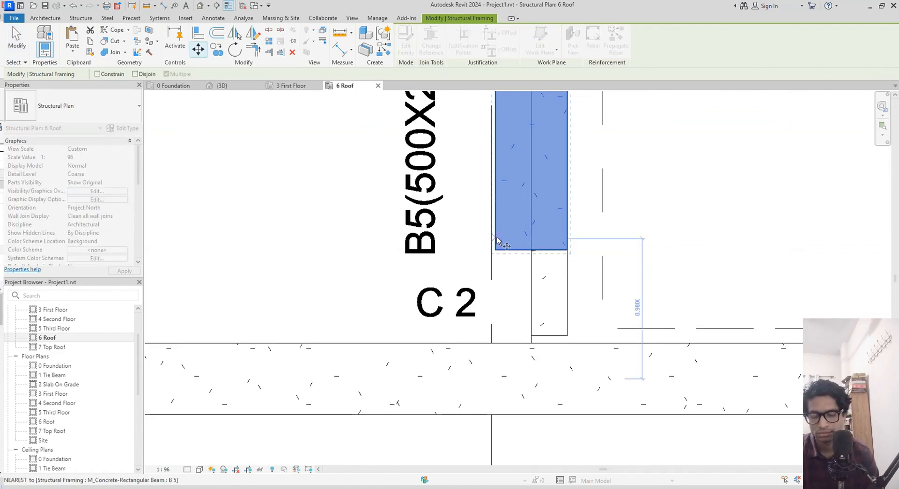
scroll(496, 220, up, 2)
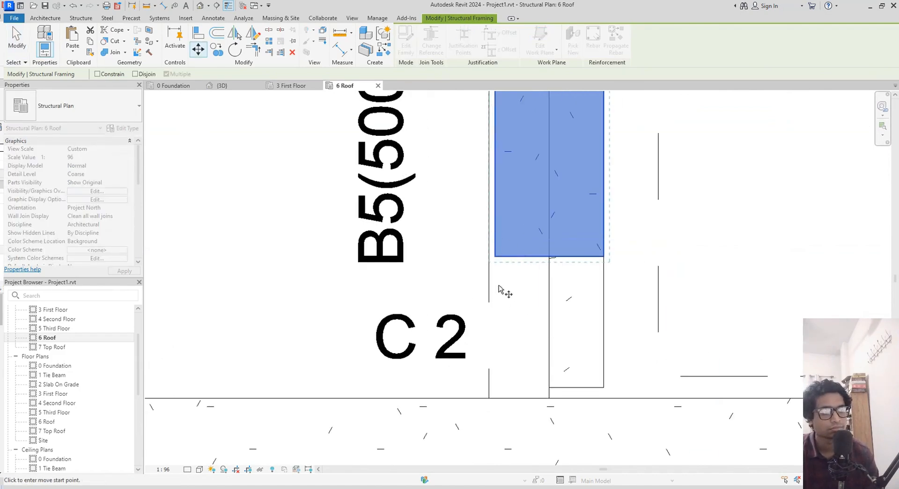
click(489, 243)
scroll(487, 245, down, 3)
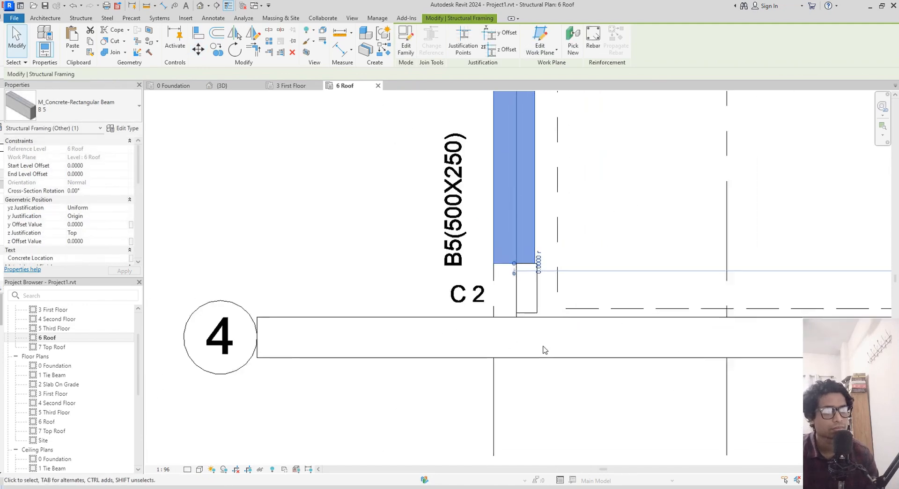
- Move the vertical B 5 beam above the leftmost C 2 column so its inner edge lies on the drawing's dashed beam line
scroll(543, 350, down, 2)
middle_drag(546, 353, 511, 351)
middle_drag(581, 241, 476, 295)
scroll(426, 277, up, 2)
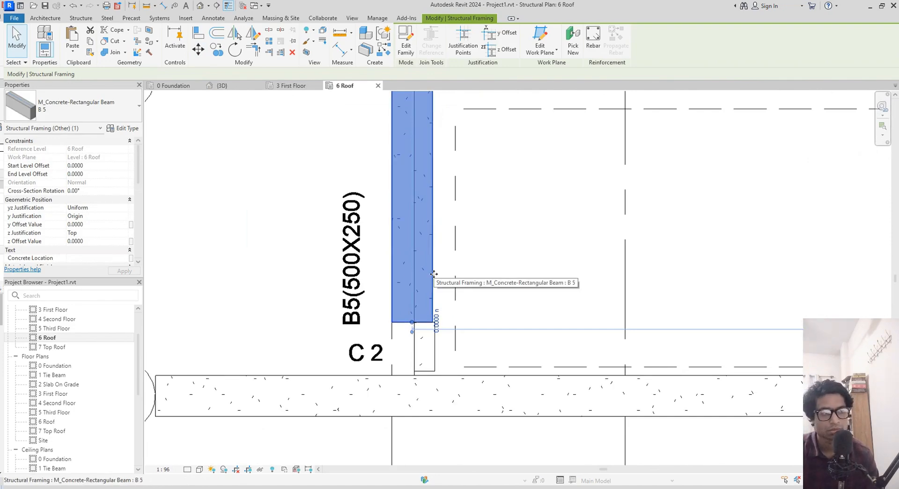
key(m)
key(v)
scroll(433, 276, up, 2)
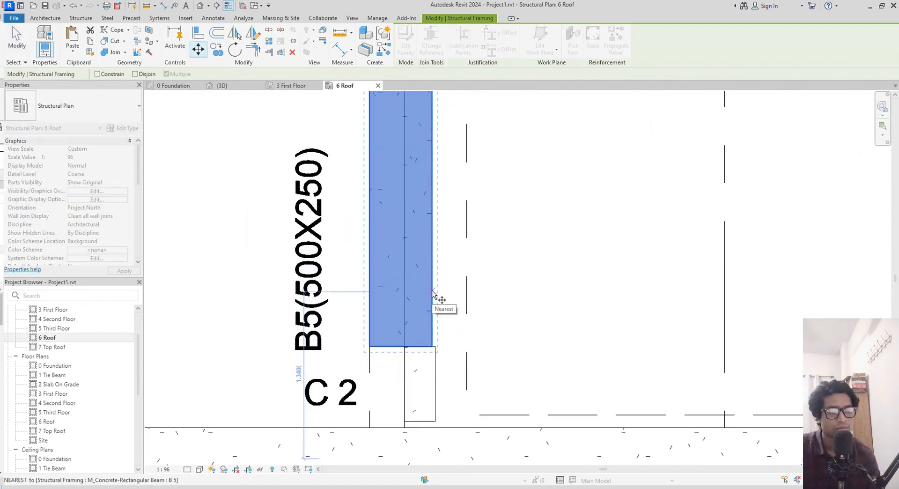
click(433, 292)
click(467, 291)
middle_drag(487, 299, 472, 267)
scroll(499, 296, down, 1)
scroll(695, 396, down, 1)
middle_drag(595, 386, 353, 343)
middle_drag(477, 348, 517, 346)
scroll(499, 327, up, 1)
key(Escape)
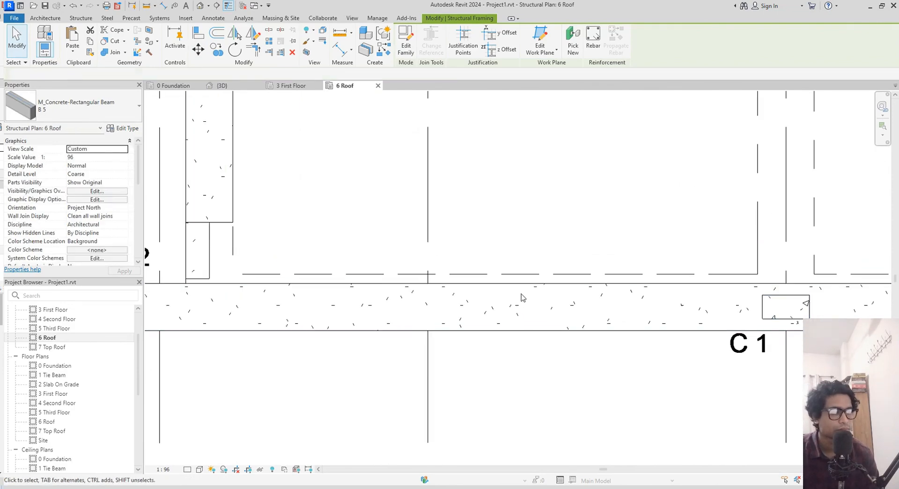
- Move the B 5 beam on grid line 4 so its upper edge lies on the drawing's dashed beam line
click(527, 287)
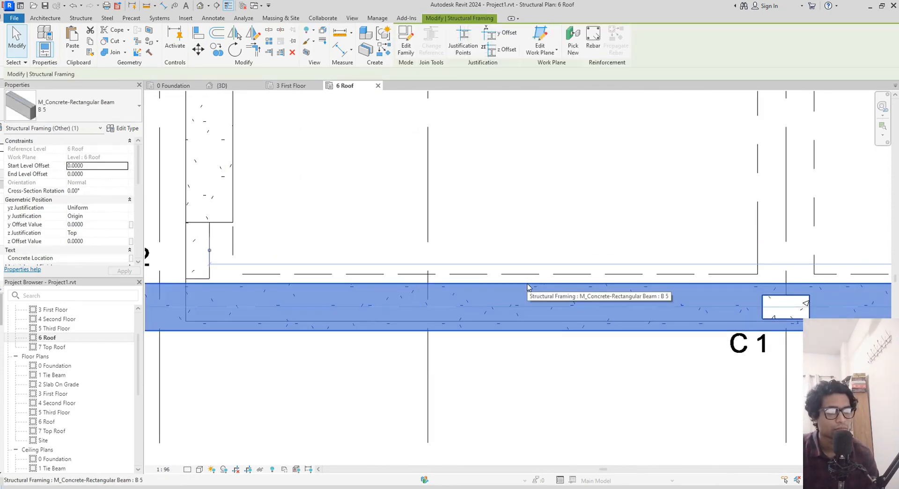
key(m)
key(v)
scroll(527, 286, up, 2)
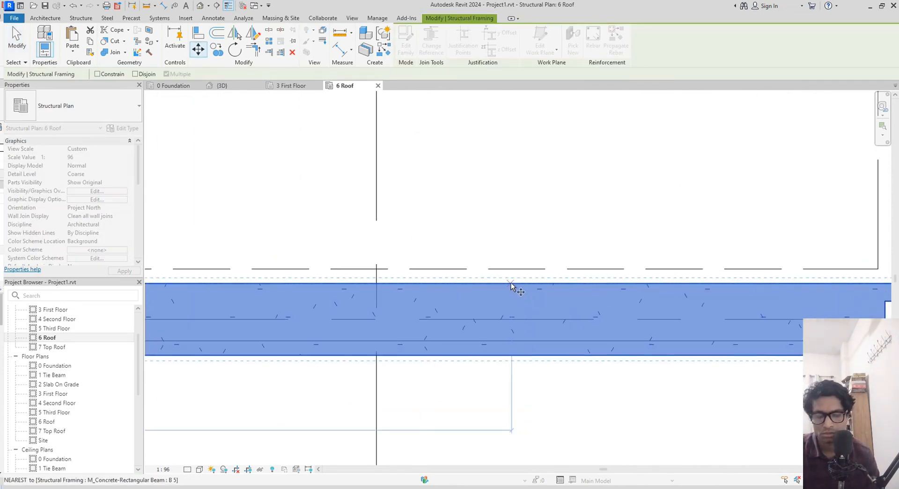
click(511, 283)
click(509, 268)
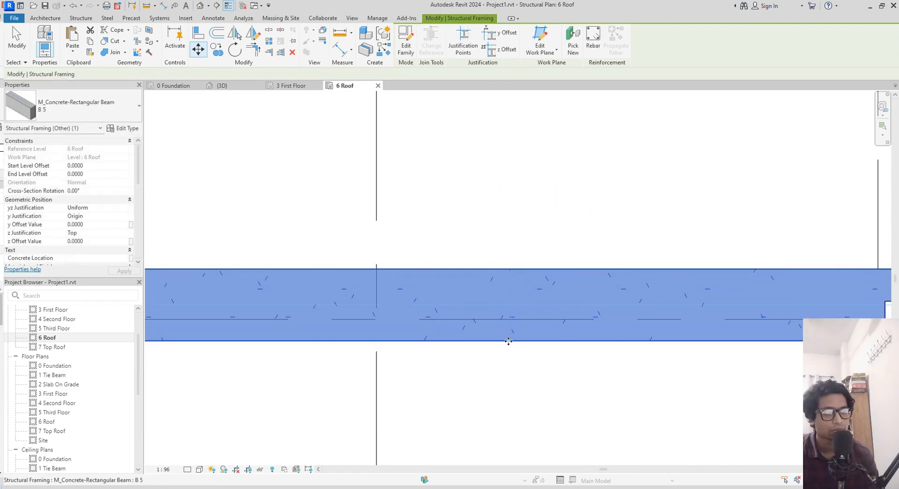
- Trim the vertical B 5 beam and the grid 4 beam to a corner at the leftmost C 2 column
scroll(524, 353, down, 1)
middle_drag(524, 353, 586, 353)
middle_drag(357, 377, 404, 368)
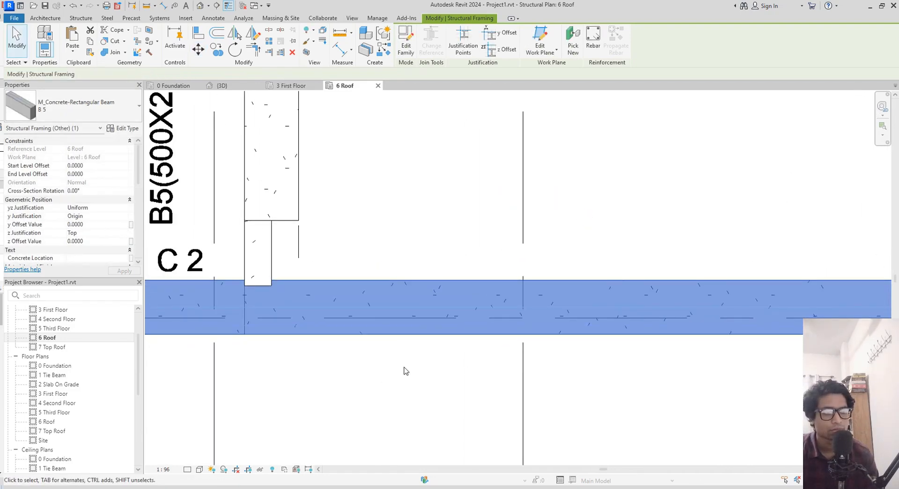
scroll(404, 367, down, 2)
scroll(640, 402, down, 1)
middle_drag(630, 404, 666, 409)
key(t)
key(r)
click(412, 340)
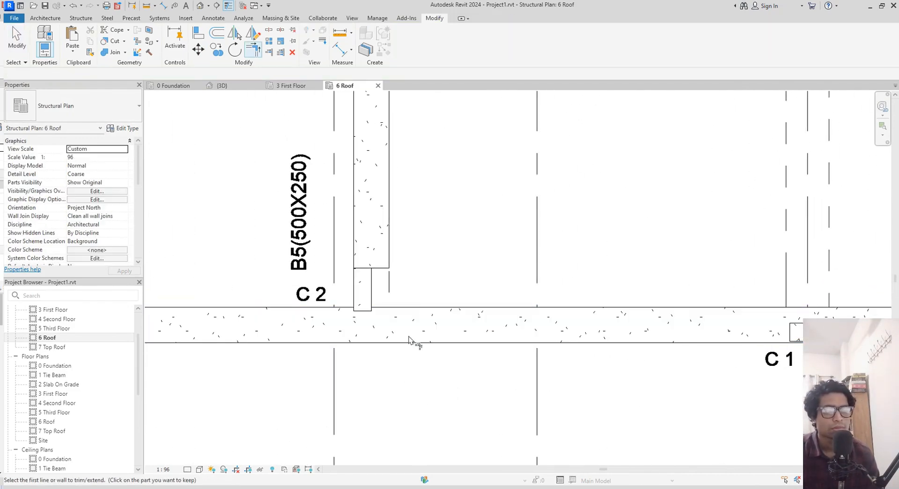
click(451, 314)
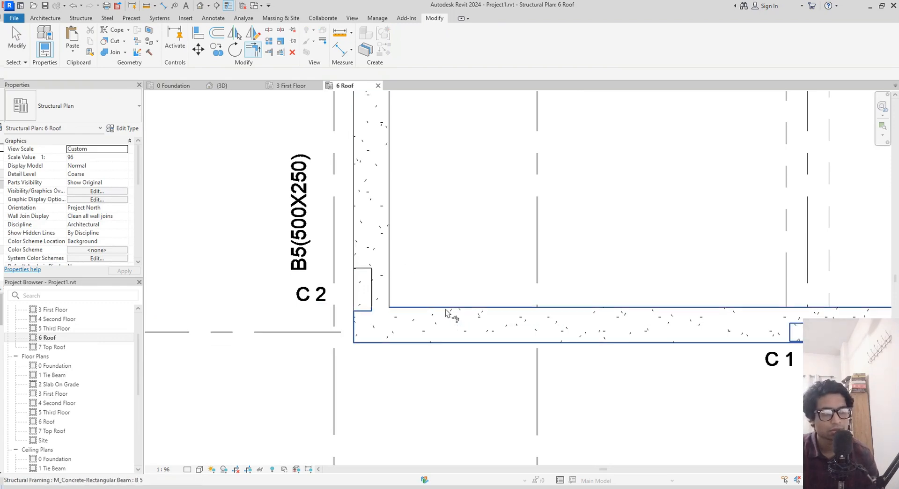
- Trim the B 5 beam on grid line 1 and the vertical B 5 beam beside the elevator pit to a corner
scroll(387, 436, down, 2)
scroll(387, 436, down, 1)
scroll(442, 333, down, 1)
middle_drag(443, 335, 453, 395)
scroll(601, 369, up, 2)
middle_drag(601, 374, 596, 481)
middle_drag(568, 357, 578, 394)
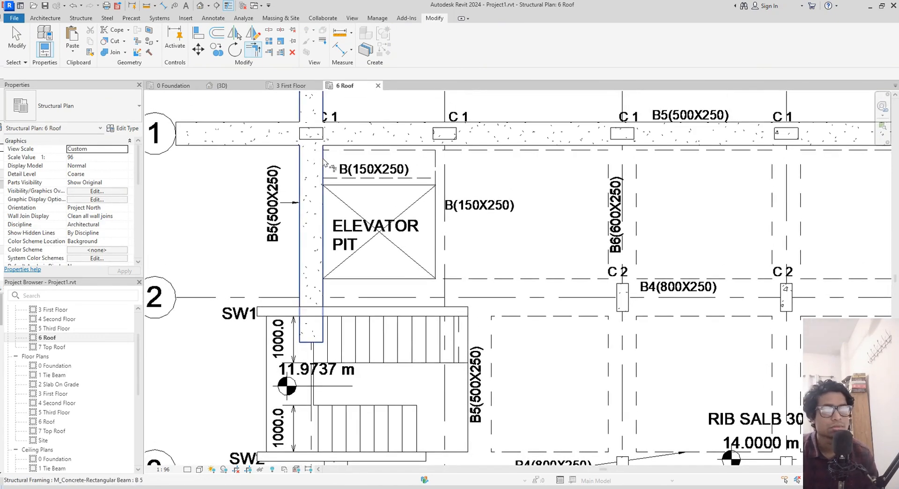
click(346, 143)
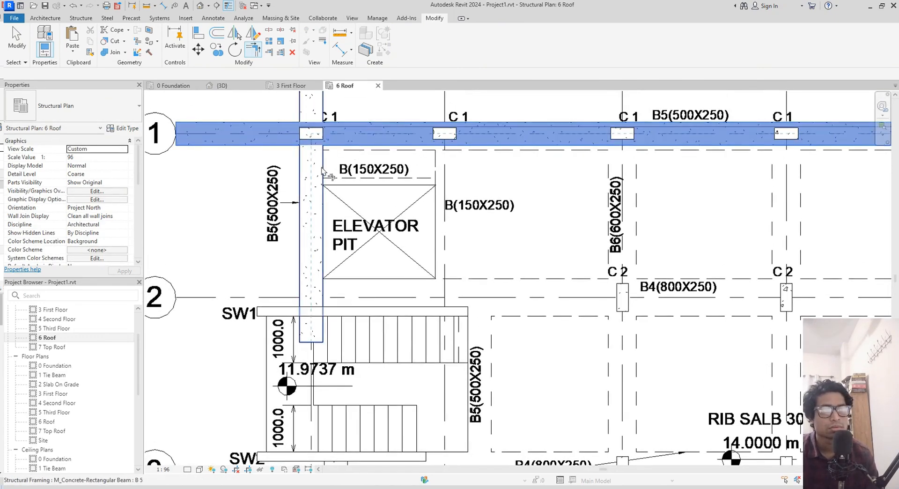
click(320, 173)
- Place a B 6 concrete rectangular beam along grid line E by picking the drawing's grid line
scroll(521, 263, down, 2)
middle_drag(521, 262, 325, 279)
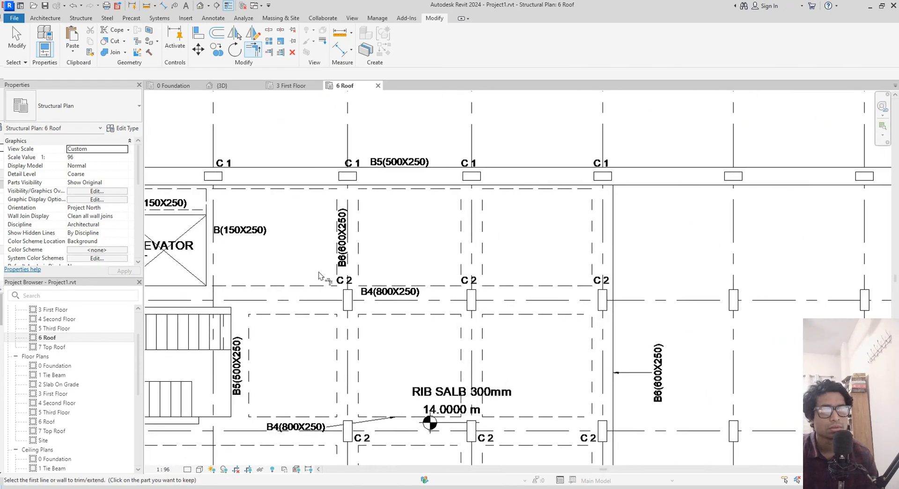
middle_drag(721, 256, 418, 268)
middle_drag(647, 267, 791, 217)
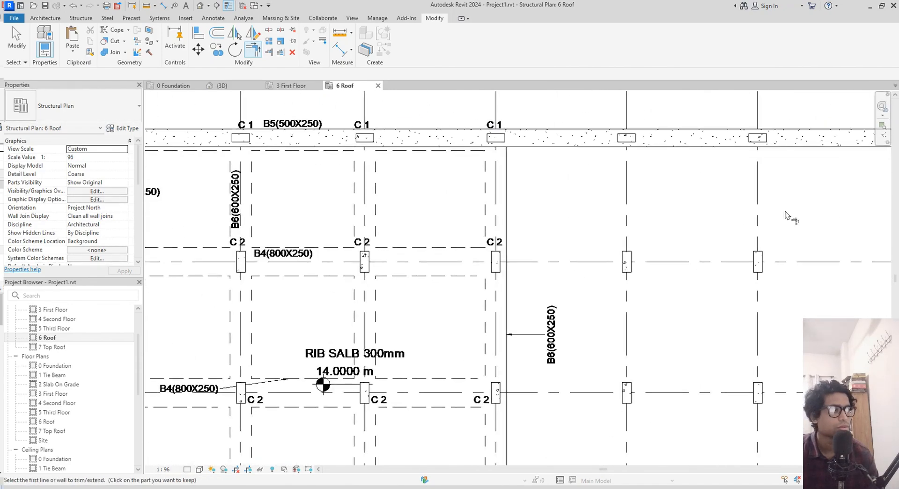
middle_drag(626, 233, 680, 185)
scroll(627, 283, up, 2)
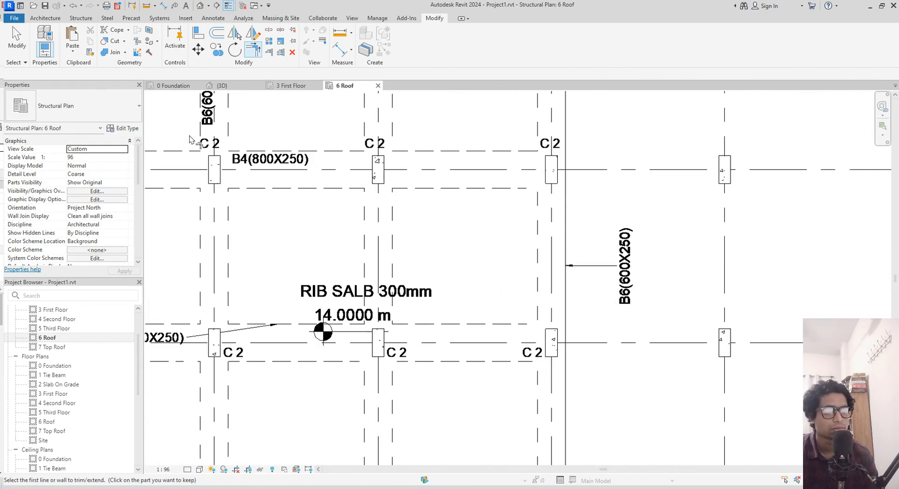
key(Escape)
key(b)
key(m)
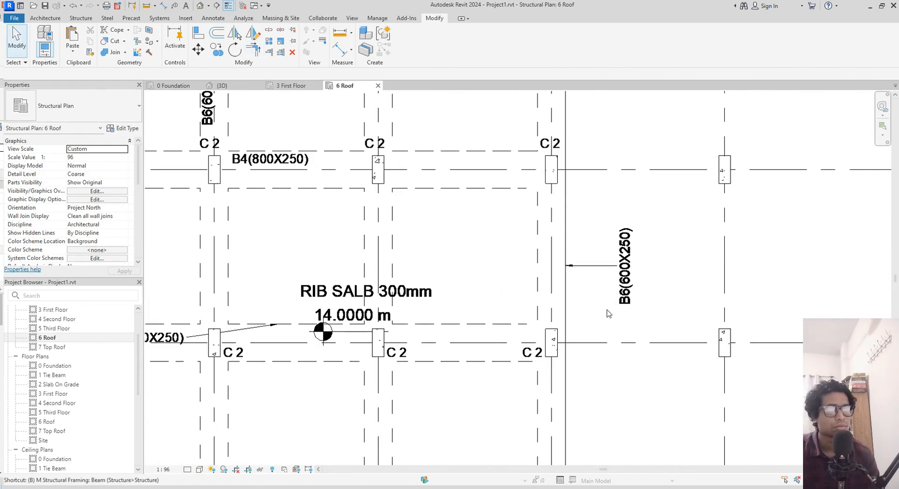
click(96, 116)
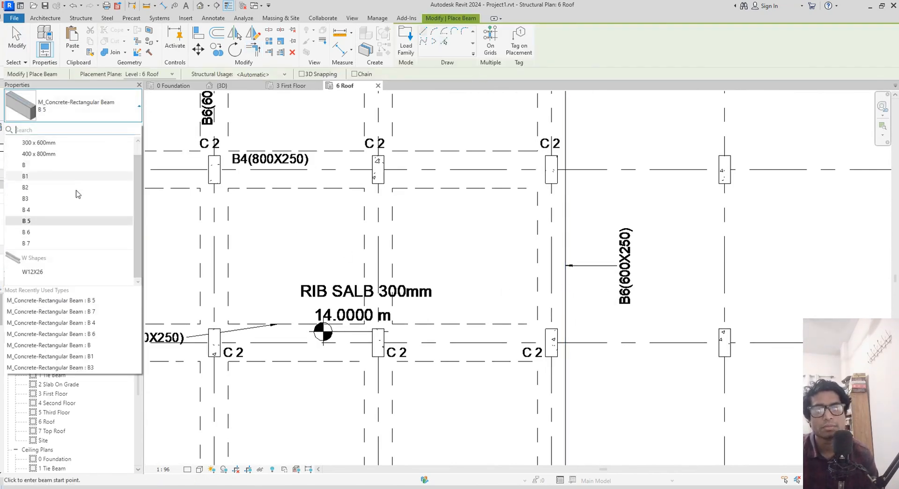
click(43, 235)
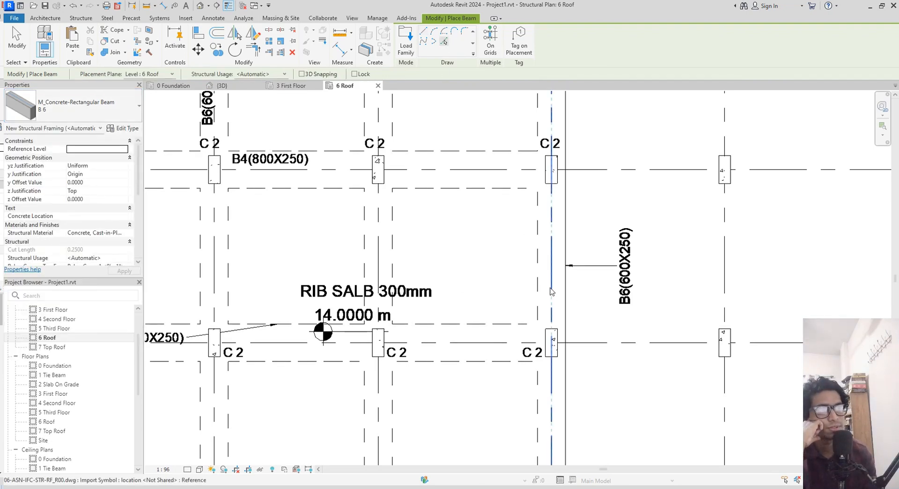
middle_drag(617, 298, 628, 419)
scroll(629, 419, up, 1)
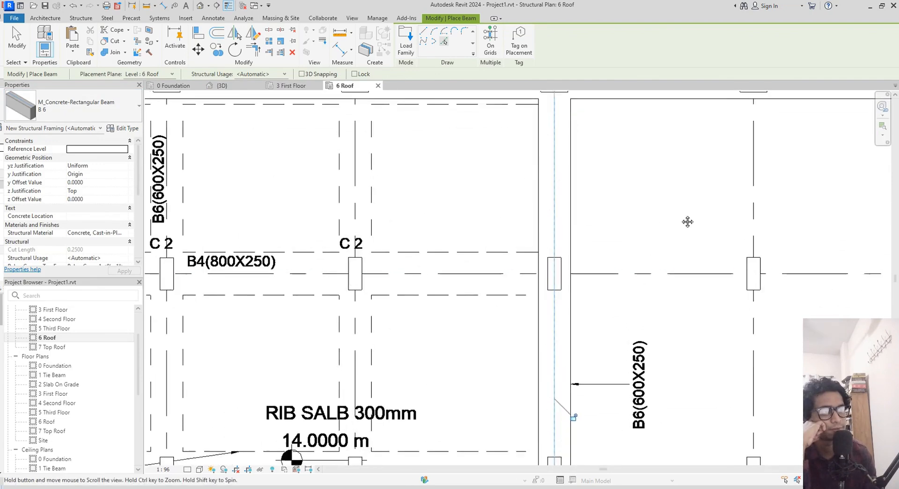
middle_drag(686, 223, 672, 318)
scroll(662, 315, down, 2)
key(t)
key(r)
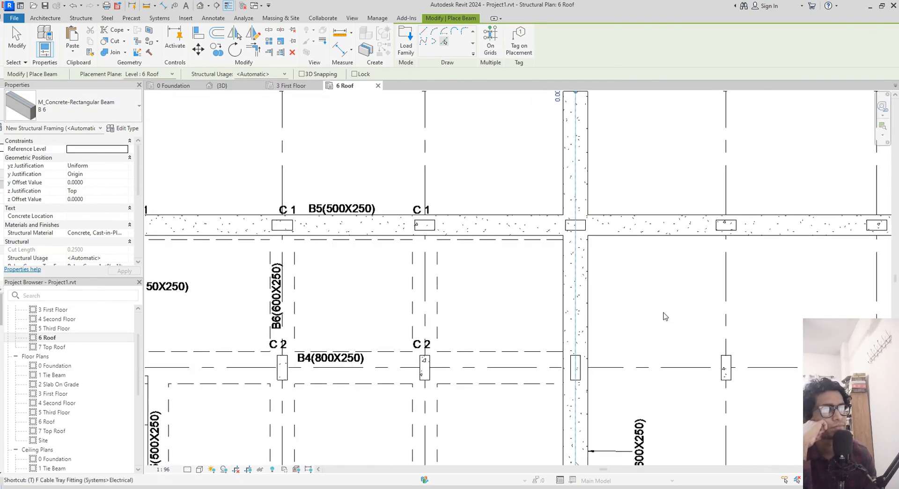
middle_drag(541, 285, 578, 291)
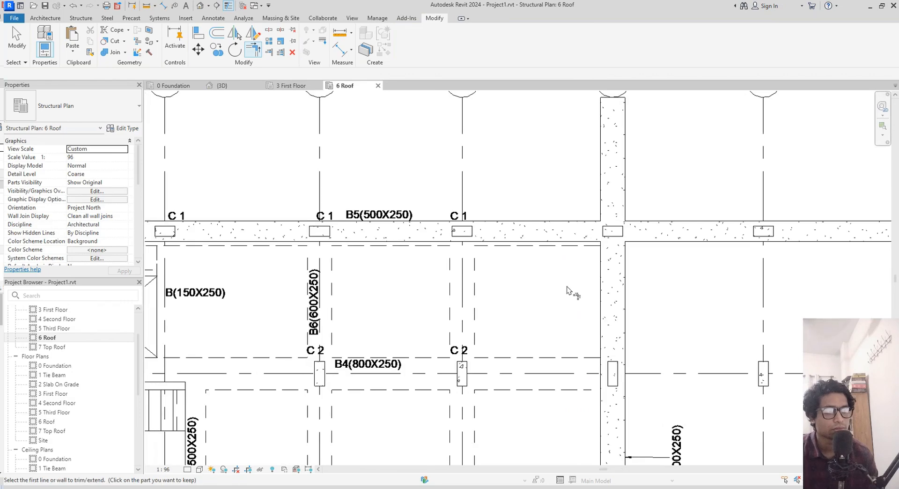
middle_drag(564, 256, 601, 262)
key(Escape)
- Move the B 5 beam on grid line 1 so its lower edge lies on the drawing's dashed beam line
click(568, 247)
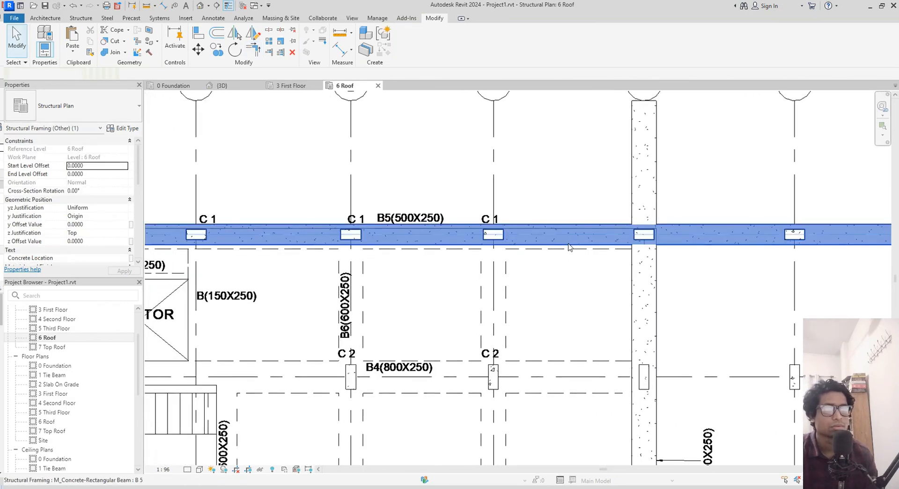
scroll(568, 247, up, 2)
key(m)
key(v)
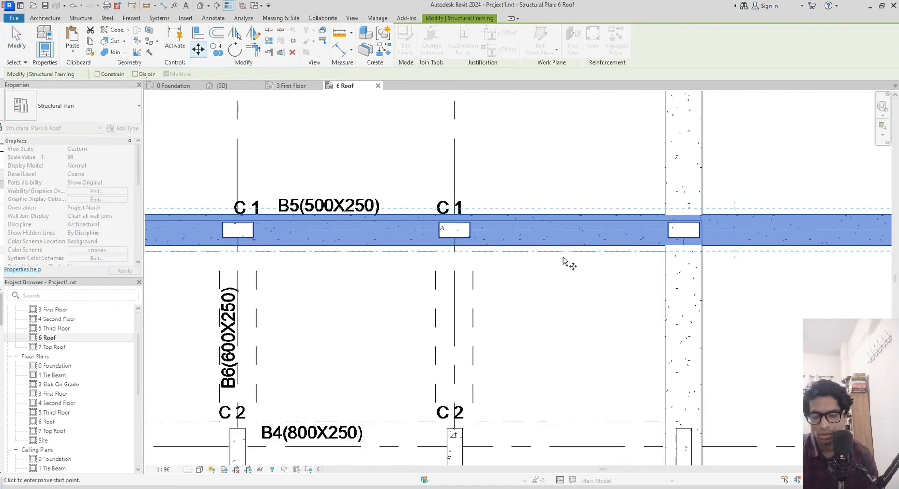
click(554, 253)
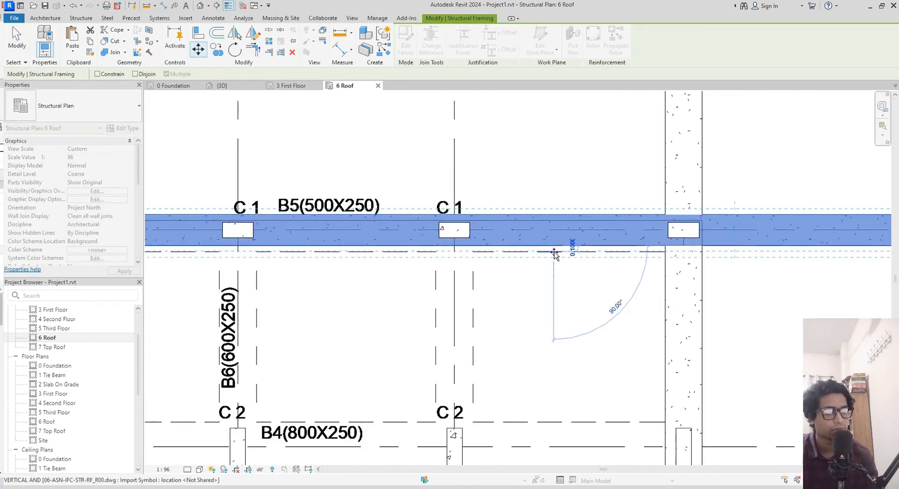
click(554, 258)
- Trim the B 5 beam on grid line 1 and the B 6 beam on grid line E to a corner
key(t)
key(r)
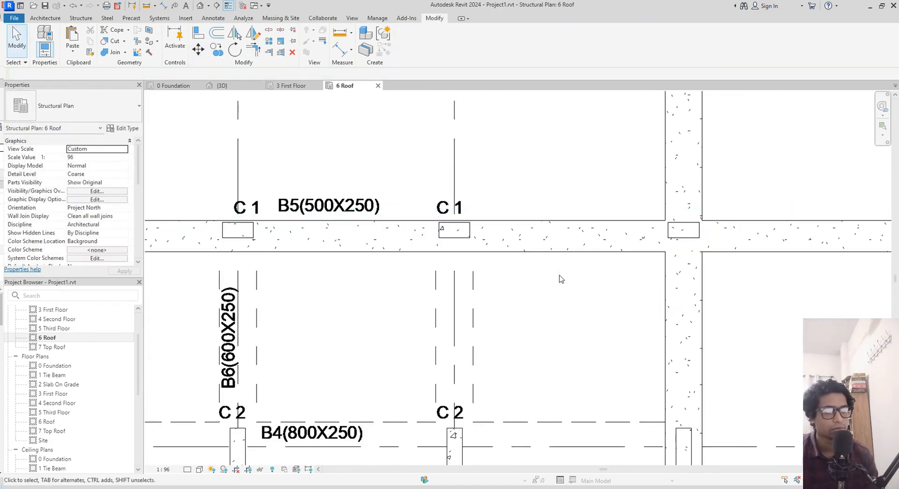
click(580, 251)
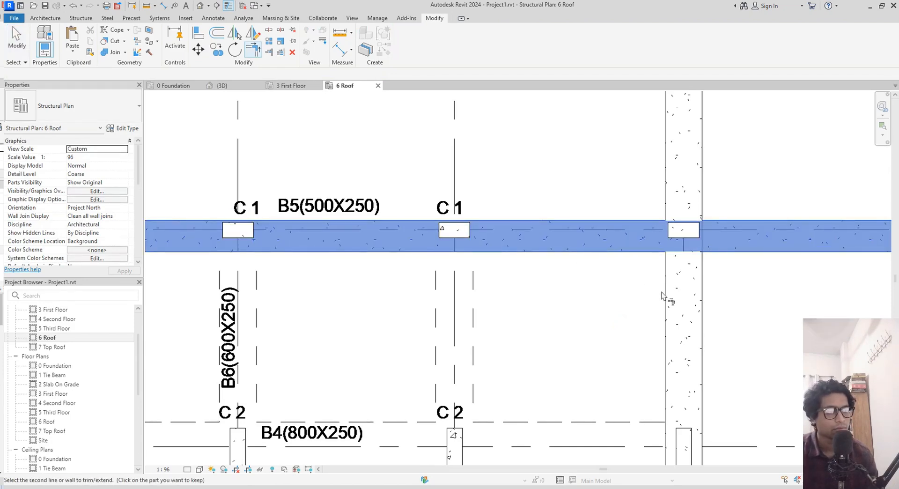
scroll(623, 302, down, 2)
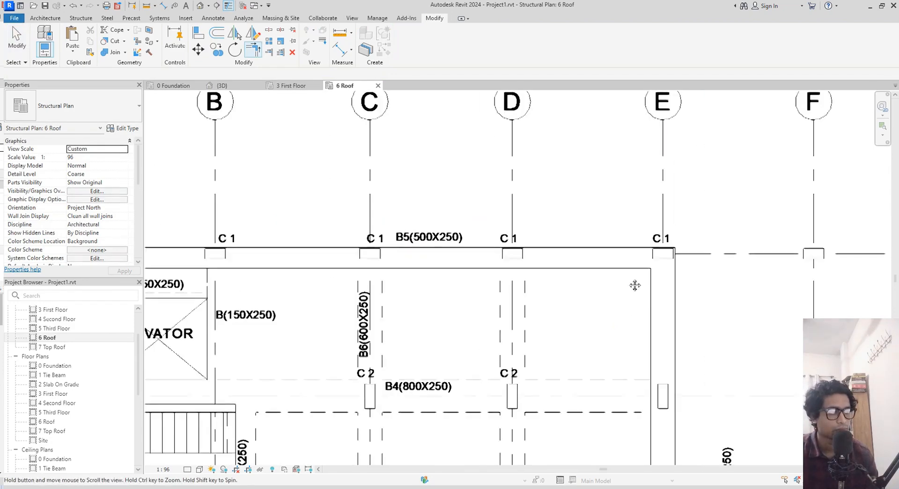
- Trim the B 5 beam on grid line 4 and the B 6 beam on grid line E to a corner
ctrl+scroll(631, 287, down, 6)
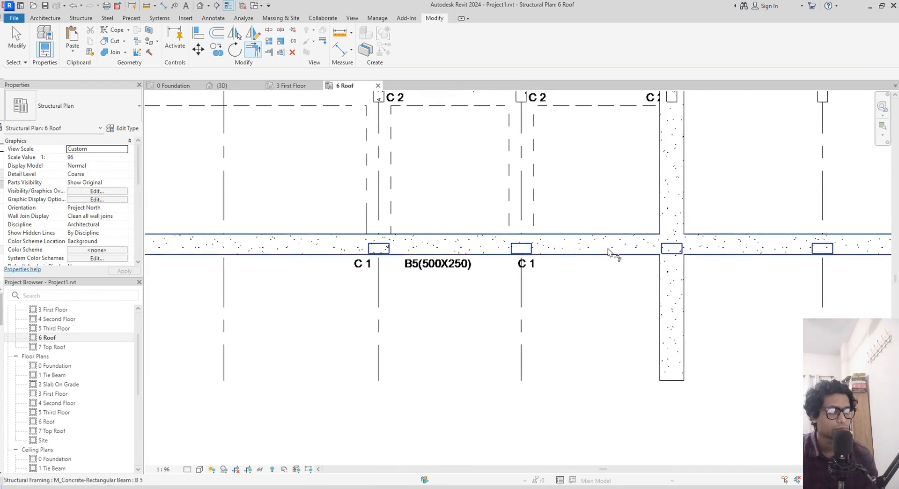
click(610, 248)
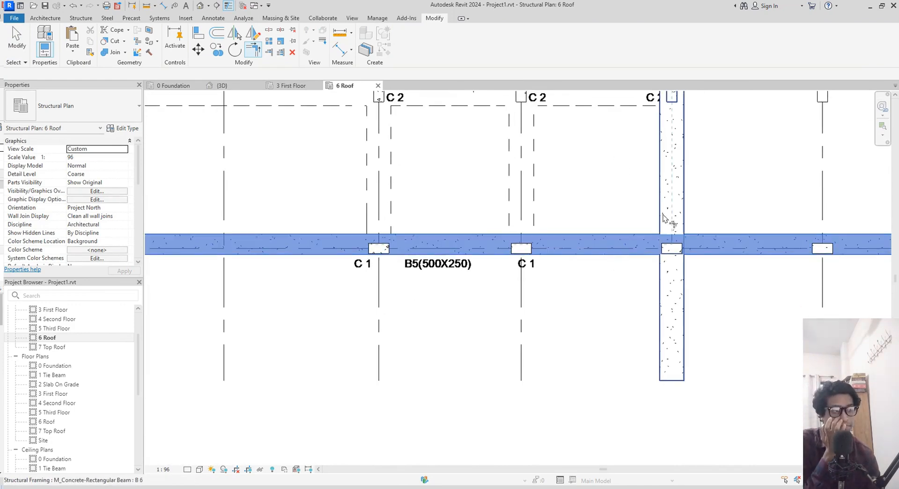
click(611, 289)
- Place B 6 beams similar to the grid E beam along grid lines D and C by picking the drawing's lines
scroll(611, 291, down, 2)
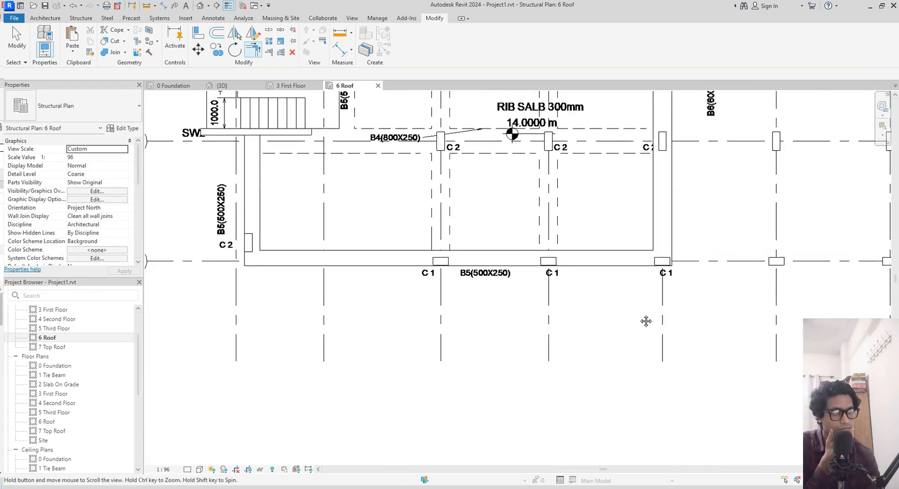
mouse_move(640, 225)
middle_down()
mouse_move(648, 331)
mouse_move(641, 327)
middle_up()
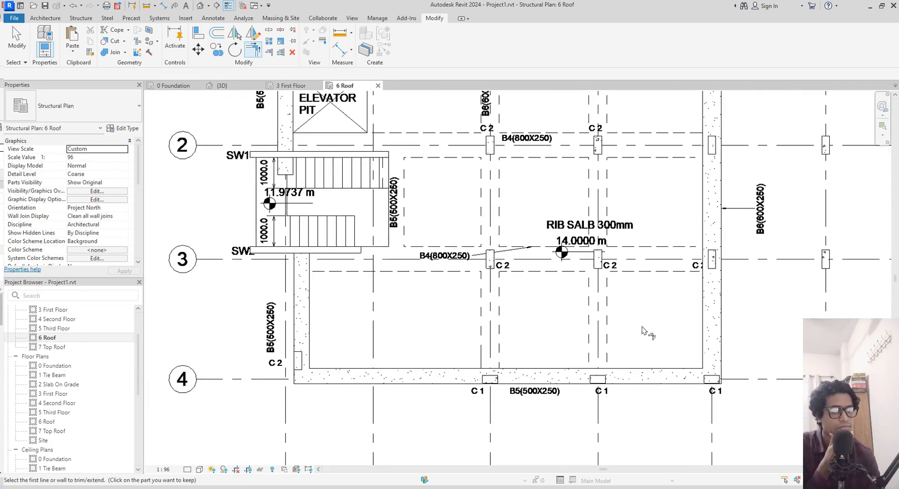
middle_drag(531, 169, 543, 224)
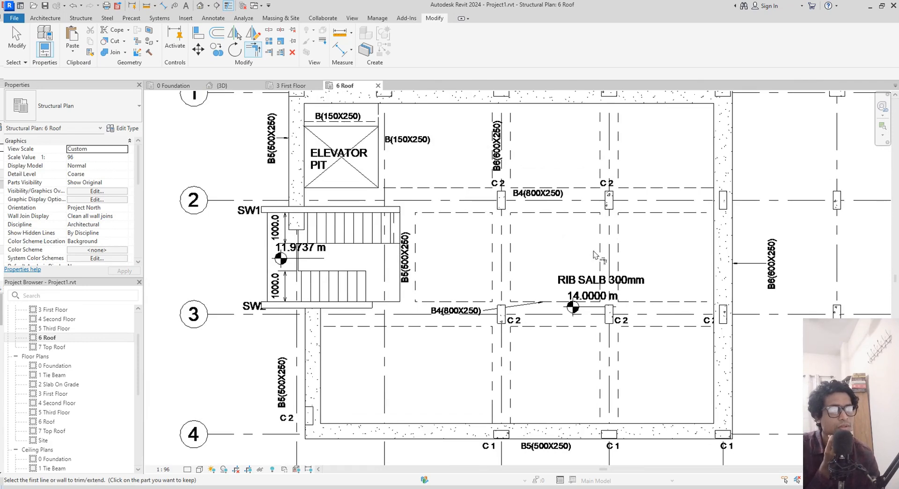
middle_drag(593, 254, 528, 249)
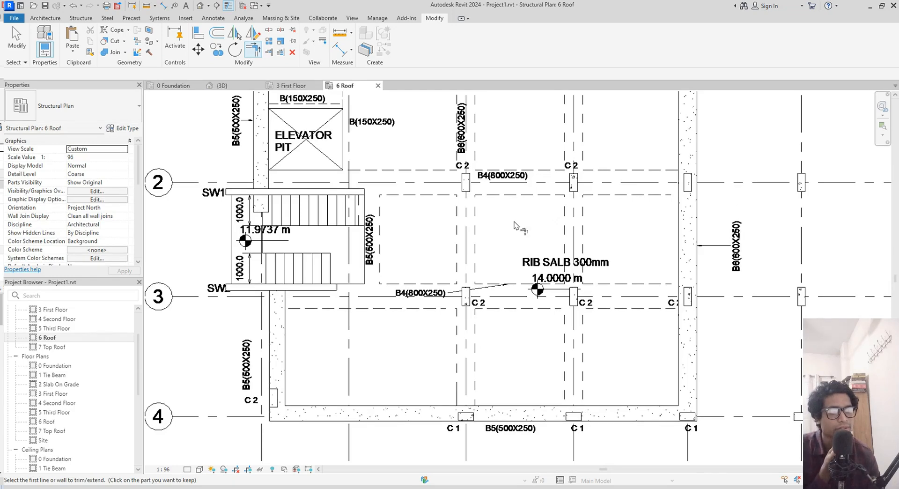
mouse_move(514, 226)
middle_down()
mouse_move(531, 336)
mouse_move(529, 302)
mouse_move(555, 297)
middle_up()
key(Escape)
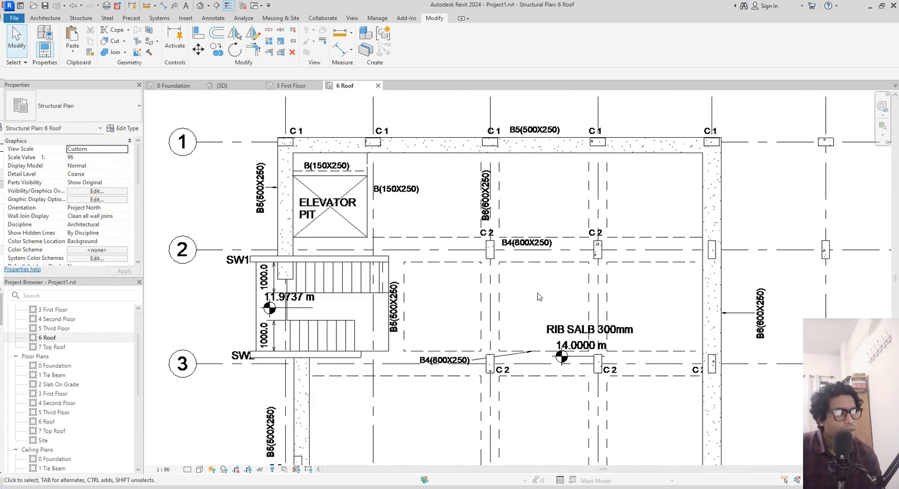
click(702, 308)
key(c)
key(s)
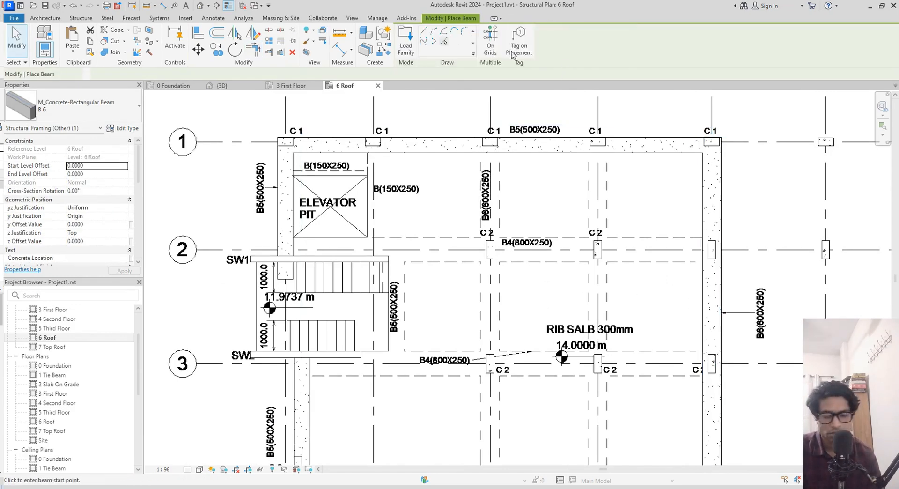
click(443, 42)
scroll(580, 346, up, 3)
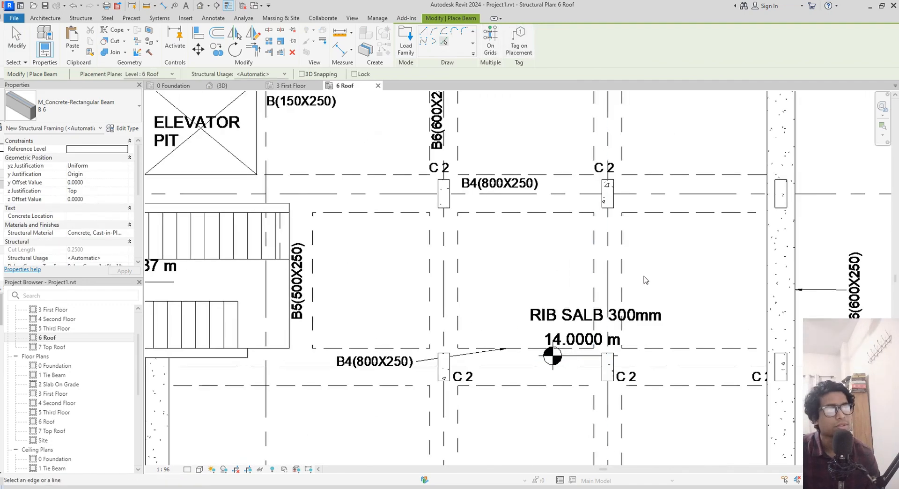
click(609, 282)
scroll(445, 287, down, 4)
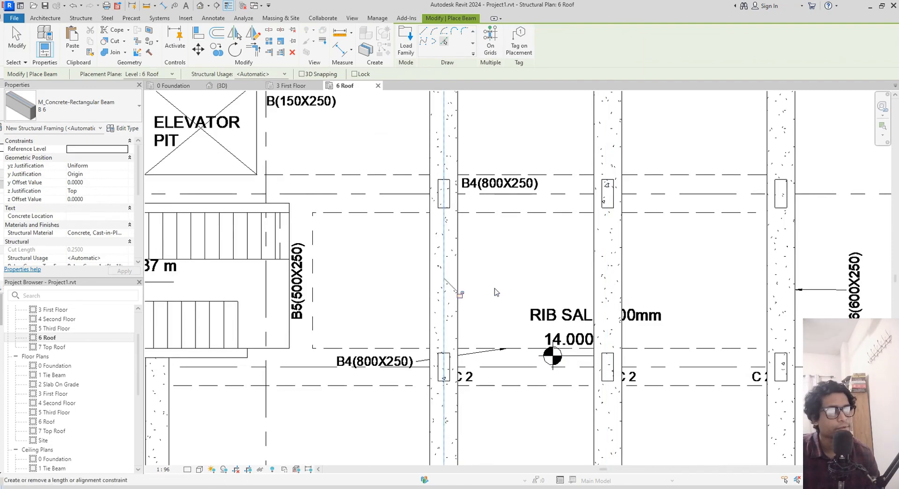
- Place B 4 concrete rectangular beams along grid lines 3 and 2 by picking the drawing's lines
middle_drag(470, 294, 560, 295)
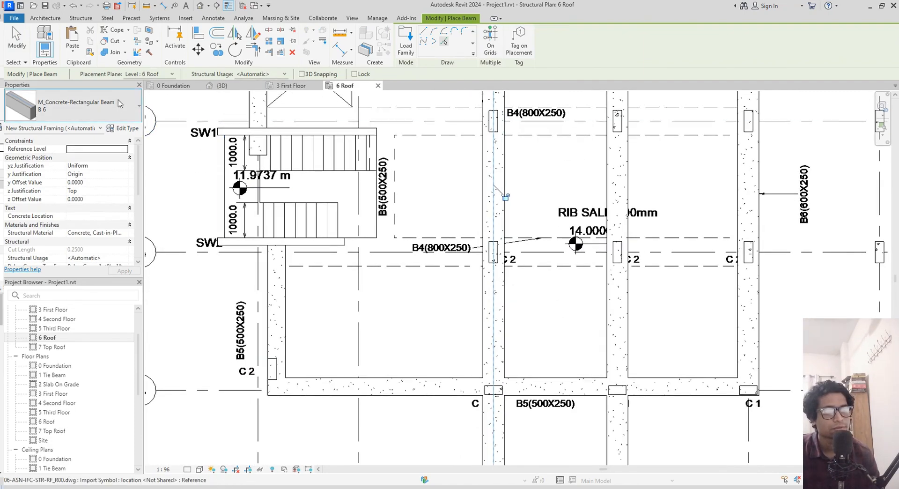
click(89, 105)
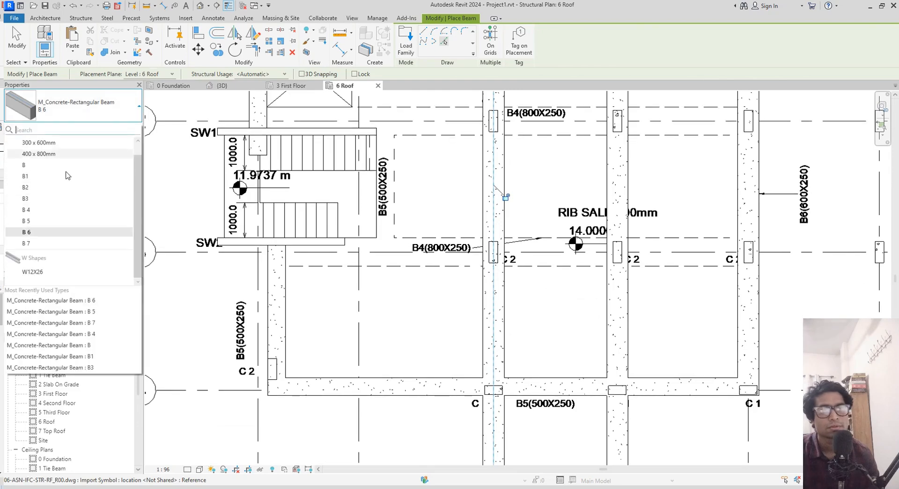
click(39, 209)
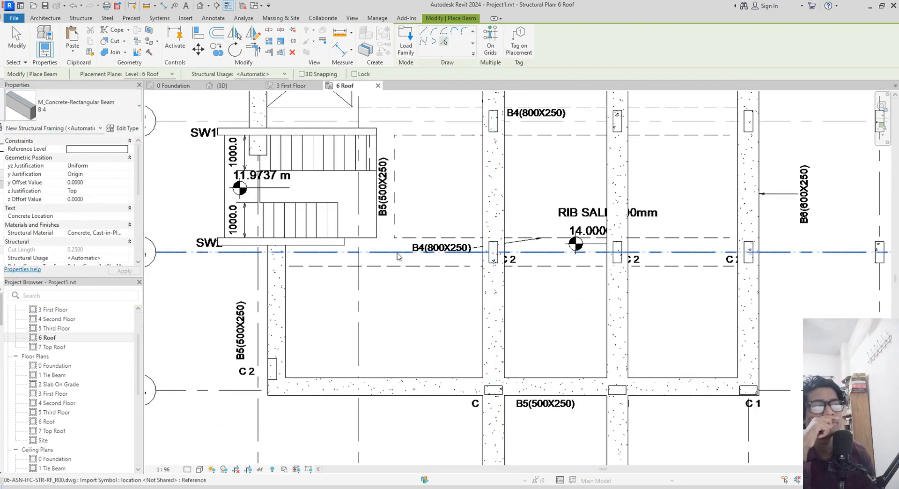
middle_drag(411, 251, 416, 316)
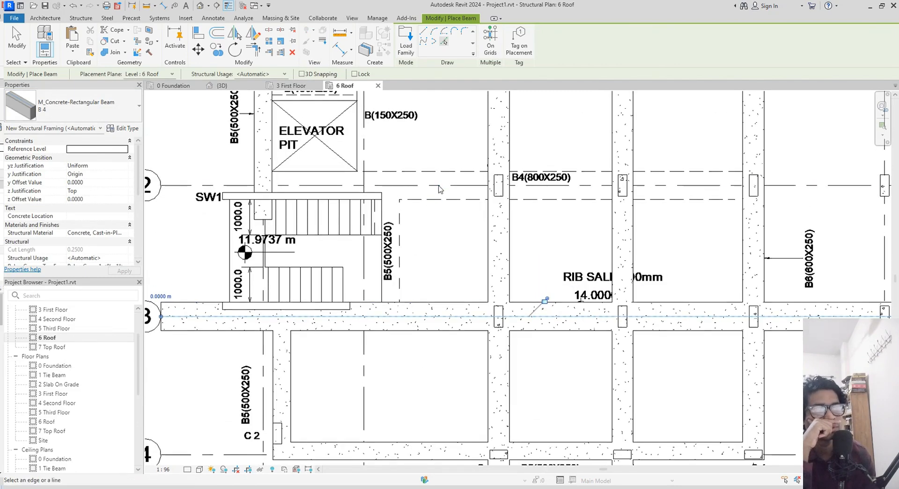
middle_drag(431, 244, 489, 270)
- Trim the vertical B 5 beam beside the elevator pit and the B 4 beam on grid line 2 to a corner
key(t)
key(r)
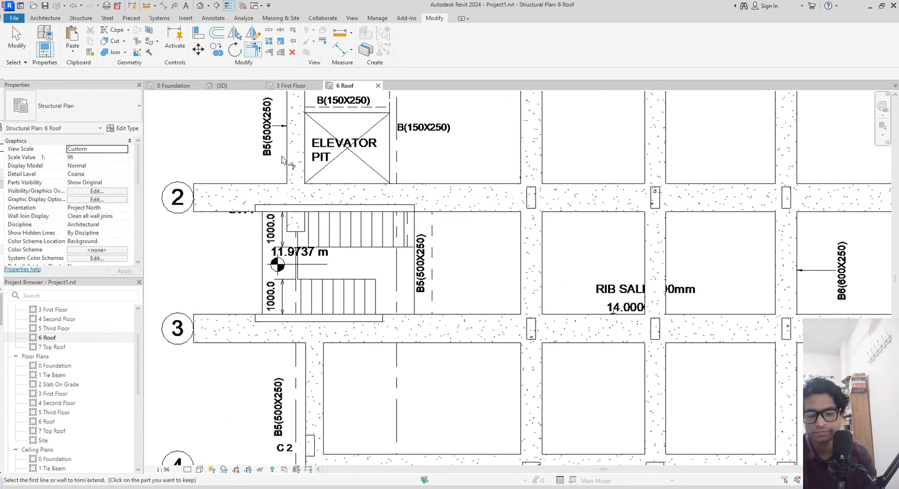
click(296, 149)
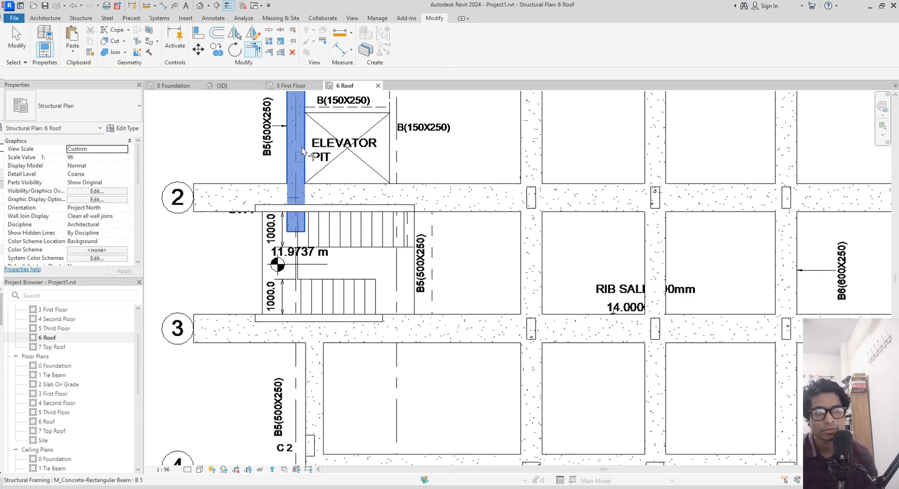
click(334, 191)
middle_drag(442, 248, 400, 201)
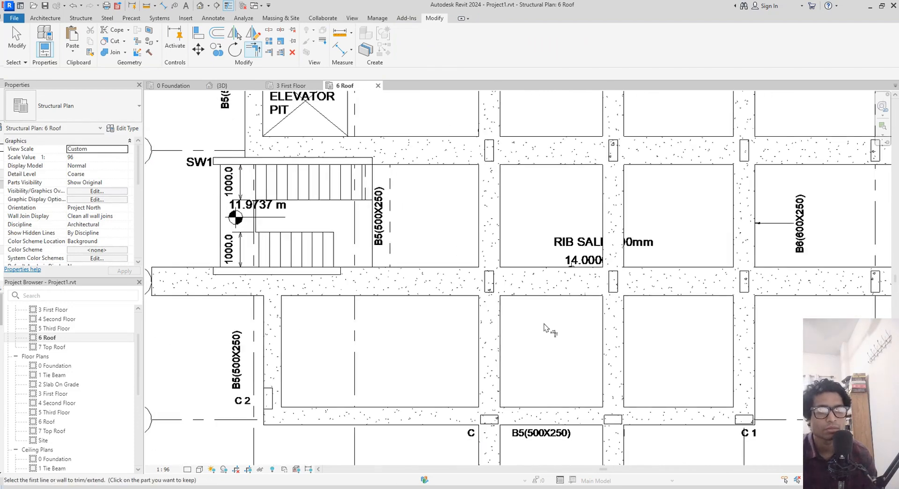
scroll(548, 329, down, 2)
middle_drag(549, 330, 437, 394)
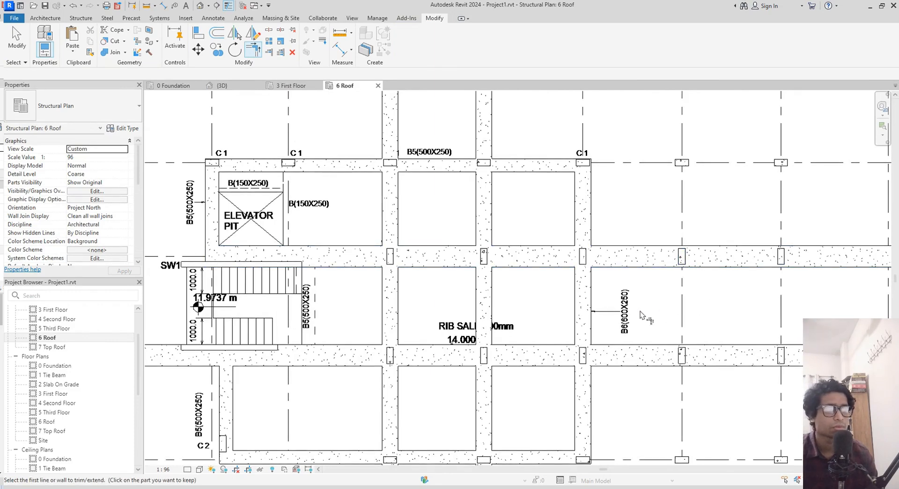
- Trim the vertical B 6 beams on grid lines D and C to the B 5 beam on grid line 4
middle_drag(639, 311, 648, 170)
mouse_move(538, 380)
middle_down()
mouse_move(582, 381)
mouse_move(575, 374)
middle_up()
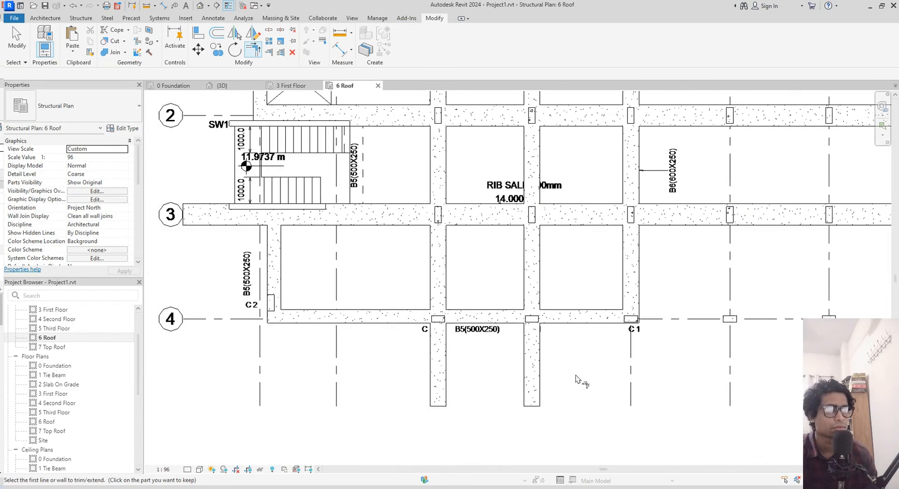
click(281, 52)
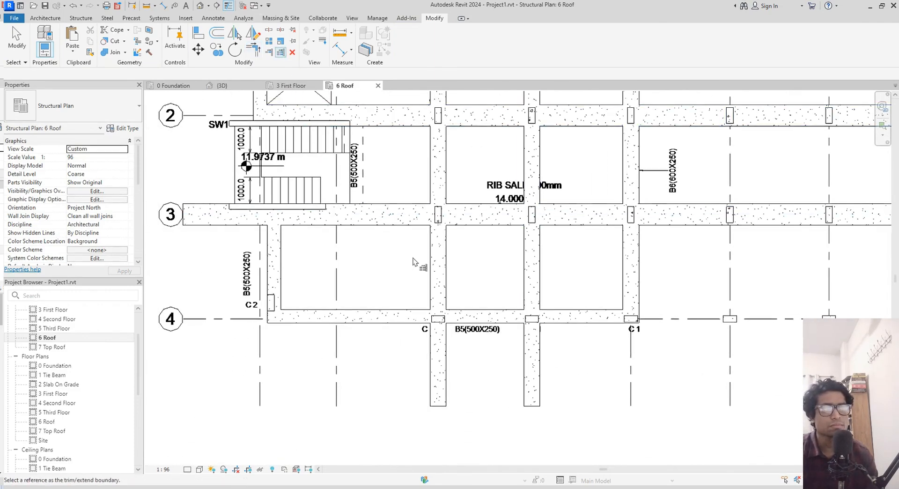
scroll(407, 252, up, 1)
drag(635, 279, 428, 279)
- Trim the vertical beams on grid lines D and C to the B 5 beam on grid line 1
middle_drag(438, 292, 480, 488)
middle_drag(555, 175, 563, 200)
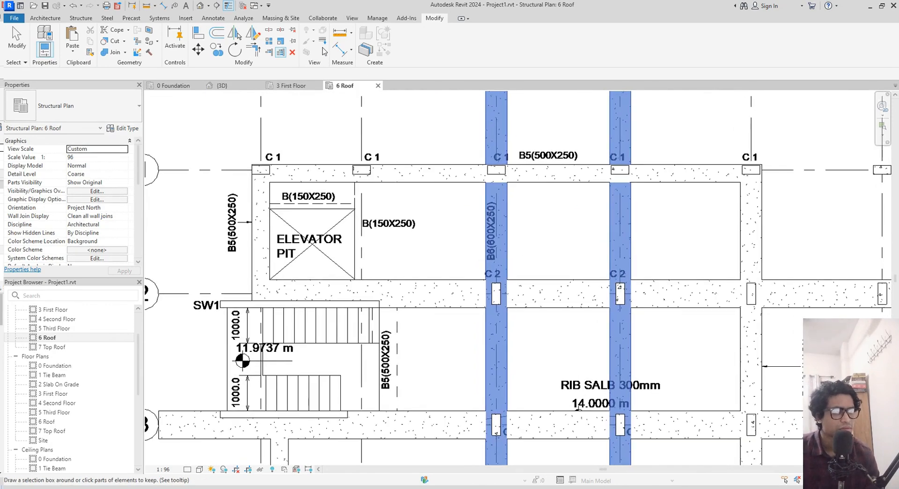
key(Delete)
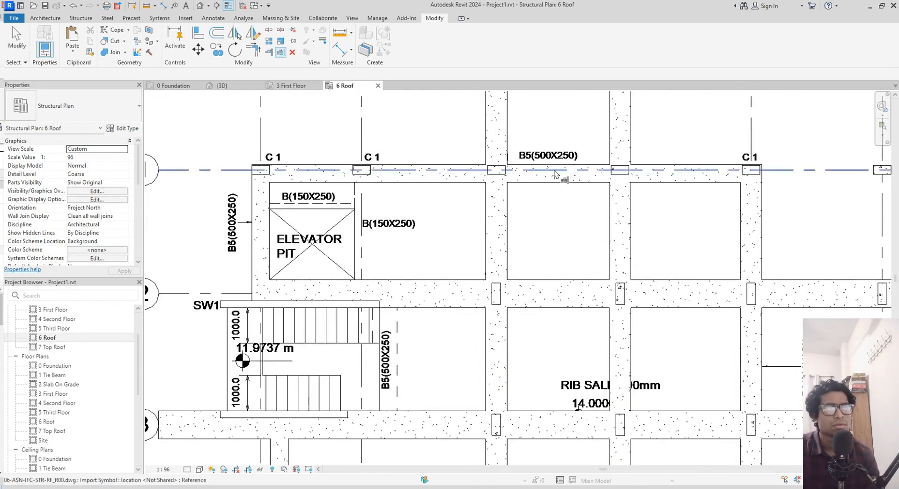
drag(657, 224, 462, 240)
middle_drag(768, 342, 675, 270)
- Trim the B 4 beams on grid lines 2 and 3 to the B 6 beam on grid line E
click(281, 53)
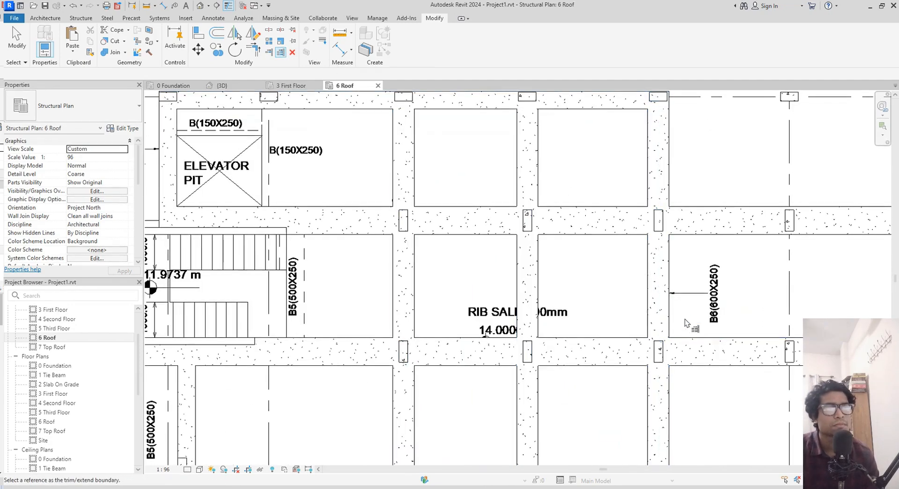
click(669, 322)
drag(620, 388, 573, 199)
scroll(614, 280, down, 1)
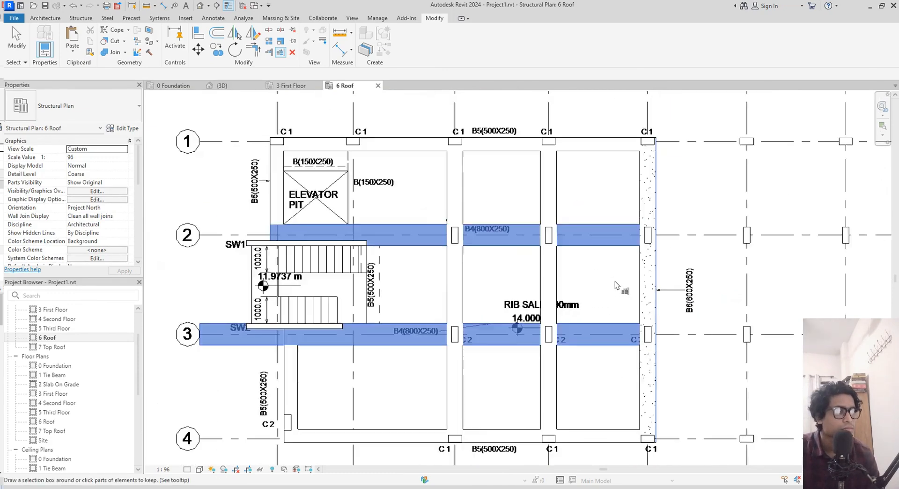
middle_drag(626, 287, 717, 290)
scroll(513, 332, up, 2)
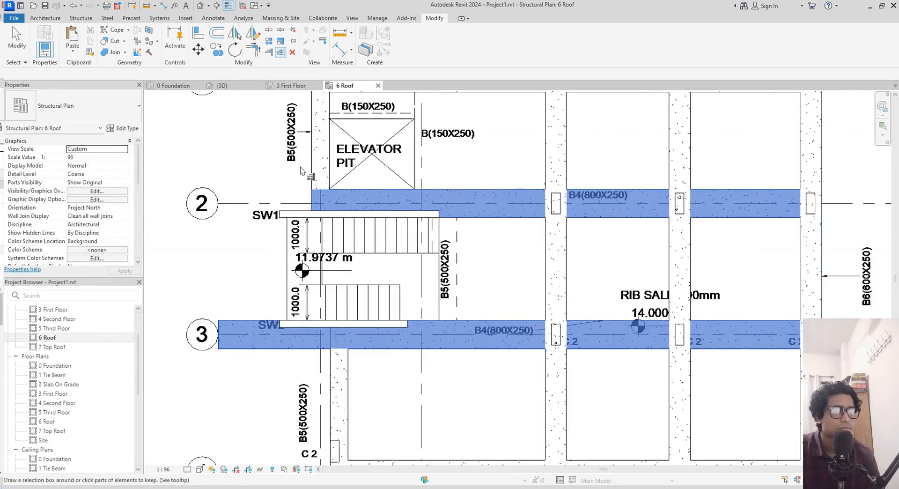
middle_drag(483, 408, 545, 356)
scroll(396, 356, up, 2)
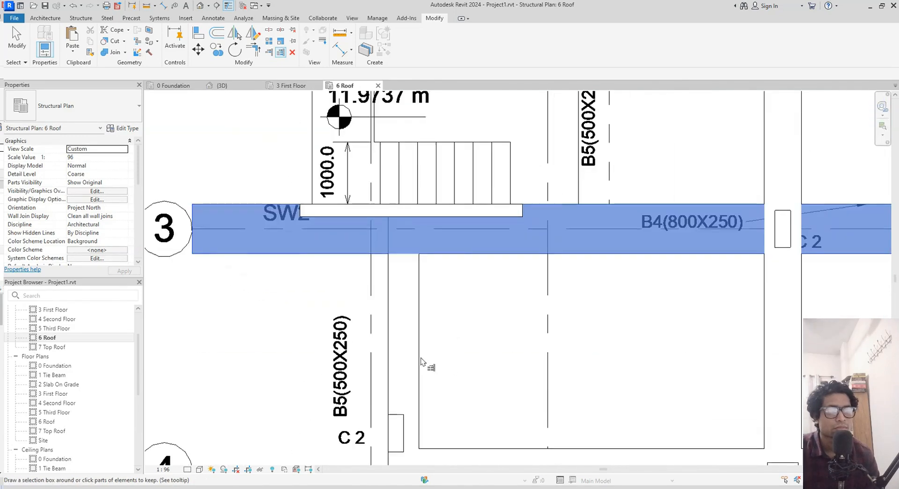
middle_drag(443, 365, 481, 341)
key(Escape)
key(Escape)
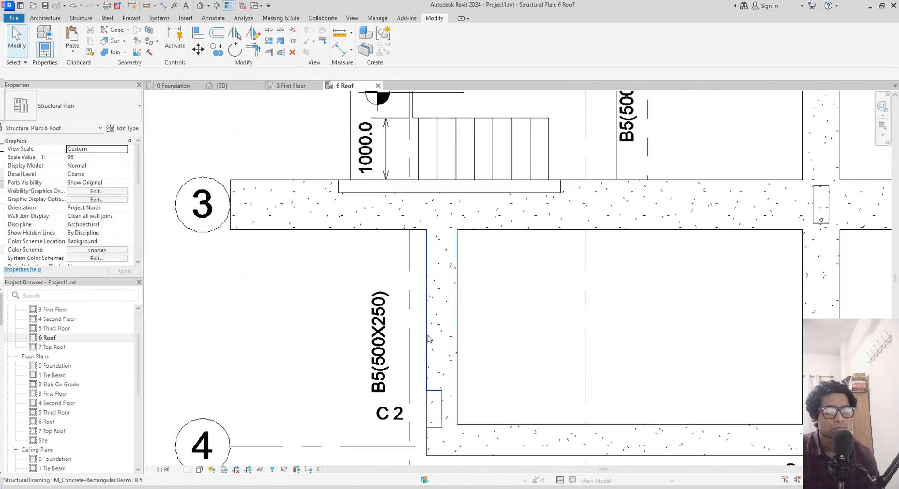
- Move the vertical B 5 beam beside column C 2 so its outer face sits on the adjacent vertical grid line
click(428, 339)
key(m)
key(v)
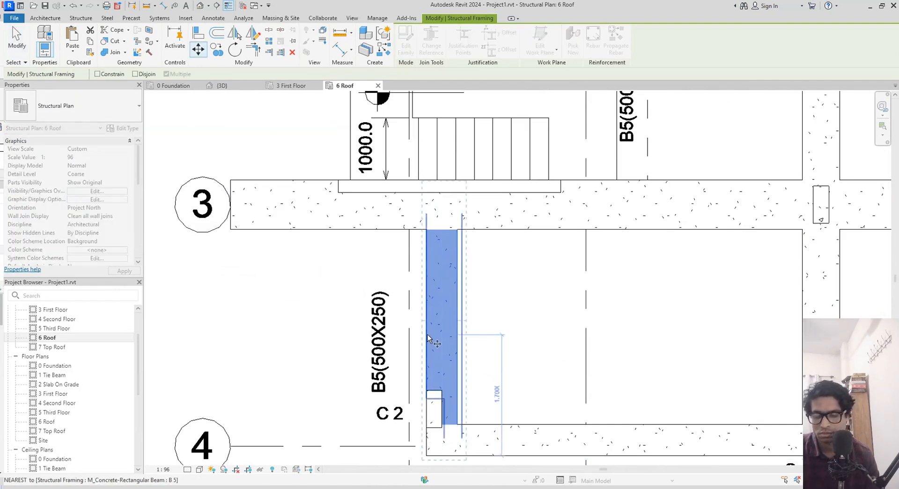
scroll(423, 344, up, 1)
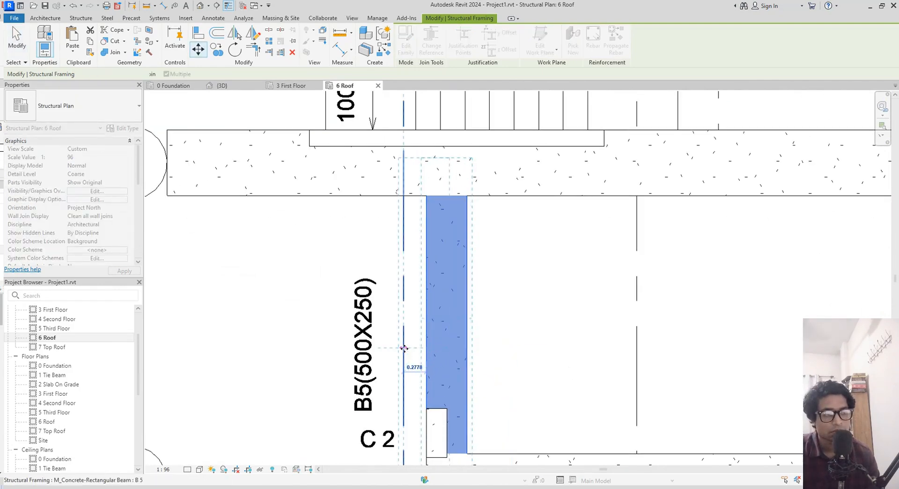
click(404, 349)
scroll(423, 360, down, 1)
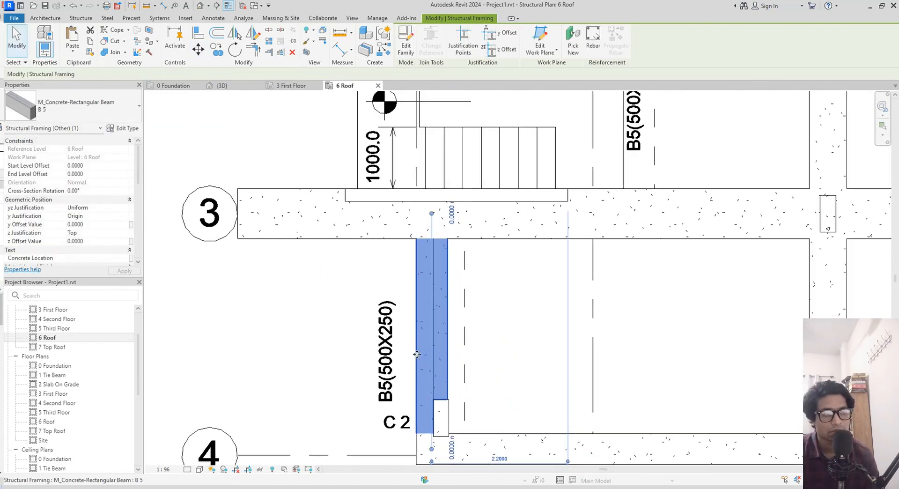
- Trim the moved B 5 beam and the B 4 beam on grid line 3 to a corner below the stair
key(t)
key(r)
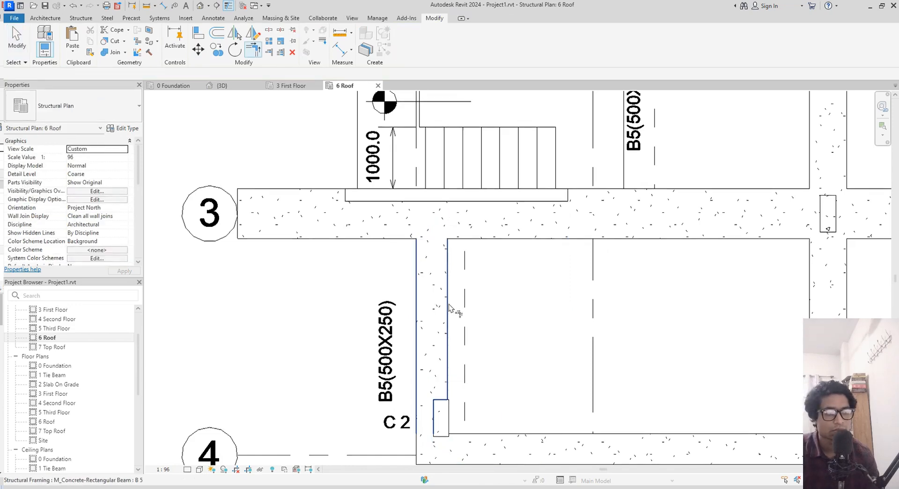
click(449, 307)
click(479, 240)
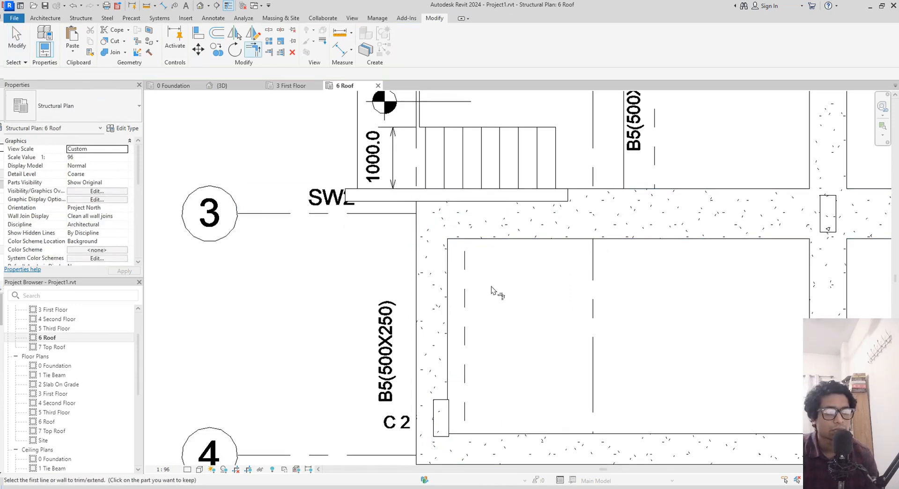
- Place type B concrete rectangular beams above and beside the elevator pit by picking the drawing's dashed line and the vertical grid line
scroll(490, 286, down, 3)
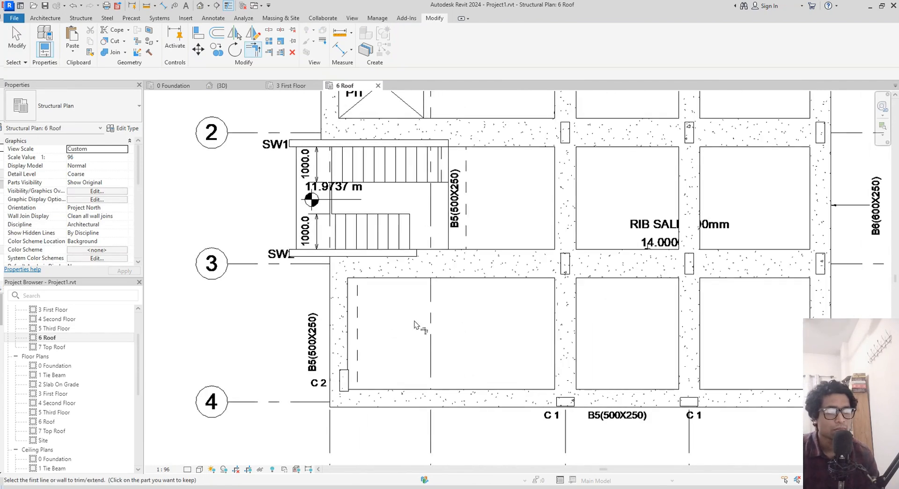
scroll(414, 323, down, 2)
middle_drag(393, 346, 324, 385)
middle_drag(472, 322, 519, 315)
scroll(406, 254, up, 2)
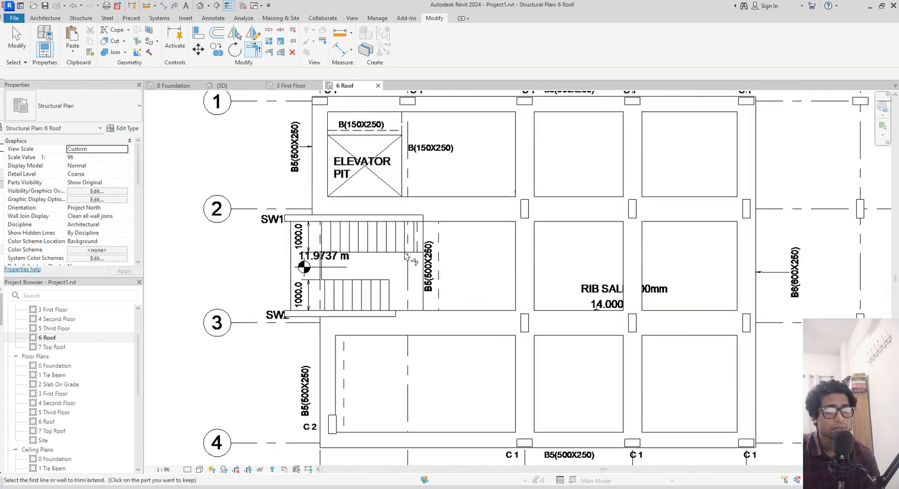
scroll(429, 191, up, 2)
middle_drag(426, 151, 435, 203)
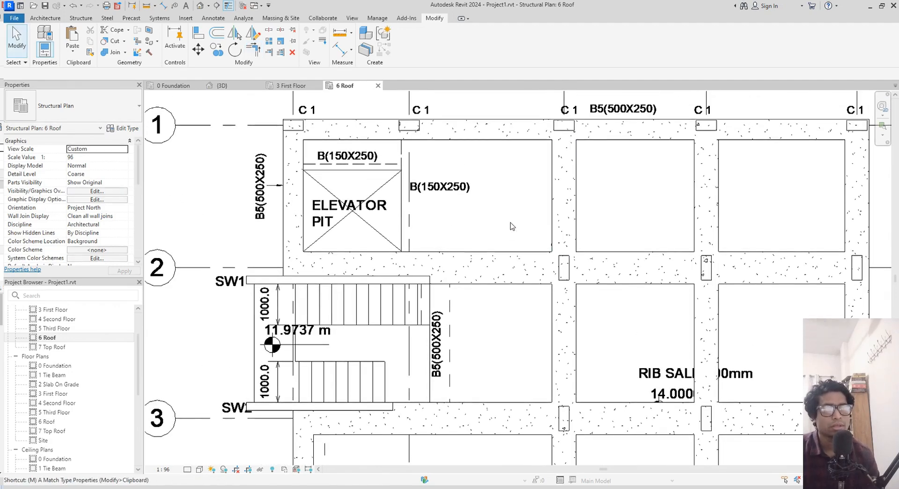
scroll(508, 224, up, 1)
scroll(504, 224, up, 1)
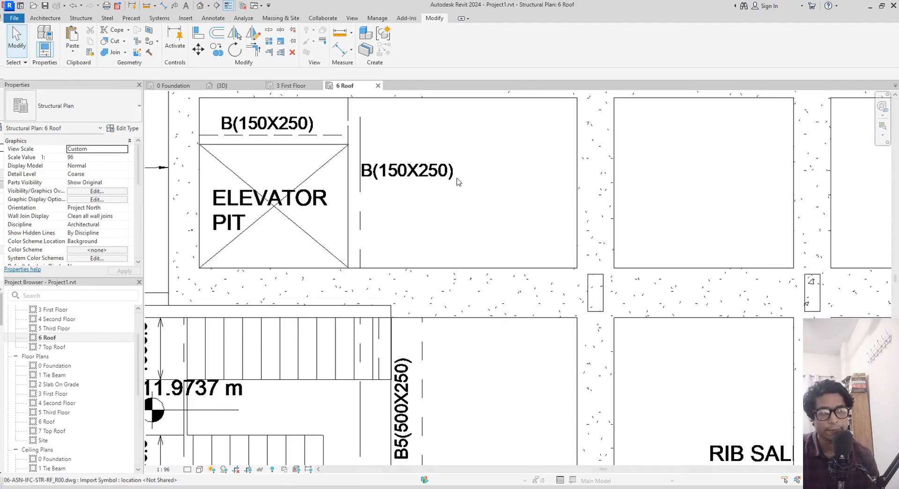
middle_drag(512, 258, 499, 237)
key(m)
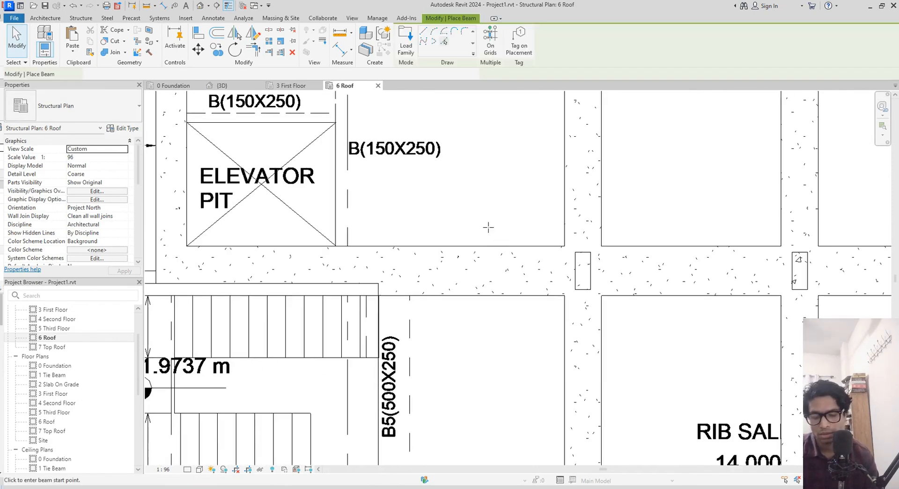
click(85, 106)
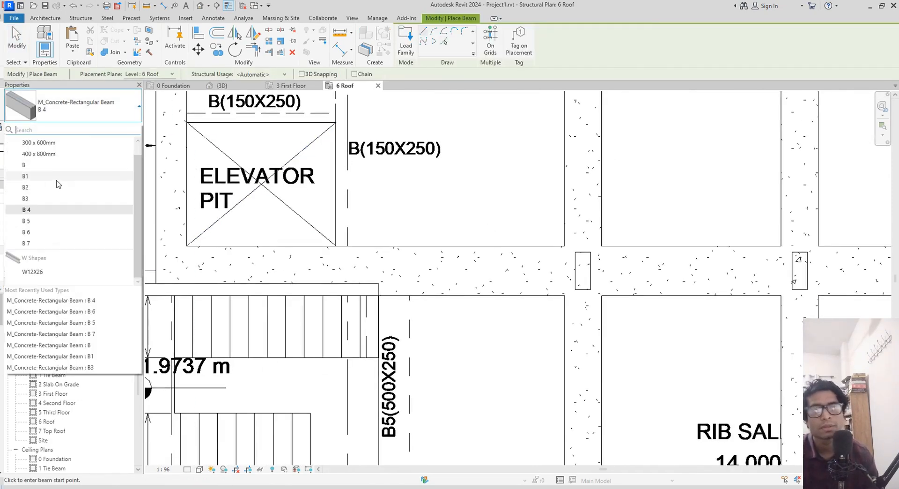
click(30, 173)
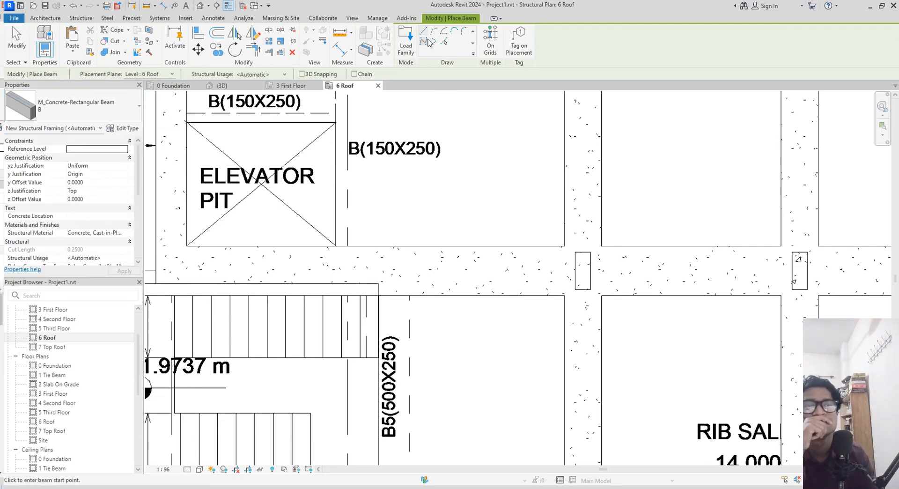
click(444, 41)
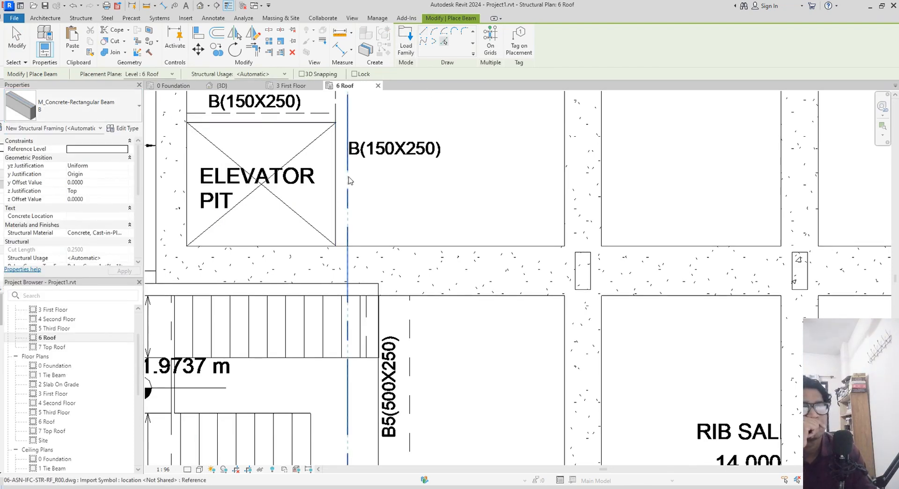
middle_drag(357, 177, 396, 238)
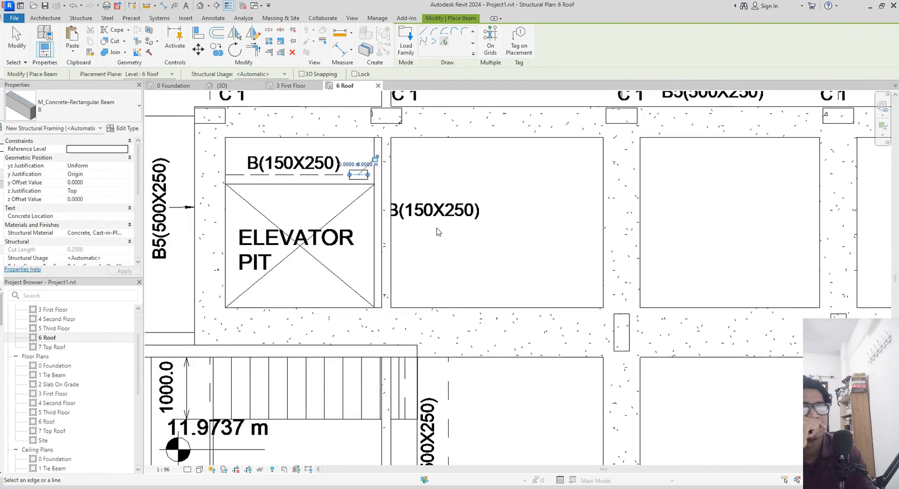
- Move the short horizontal B beam so its lower face aligns with the elevator pit's upper edge
scroll(418, 225, up, 4)
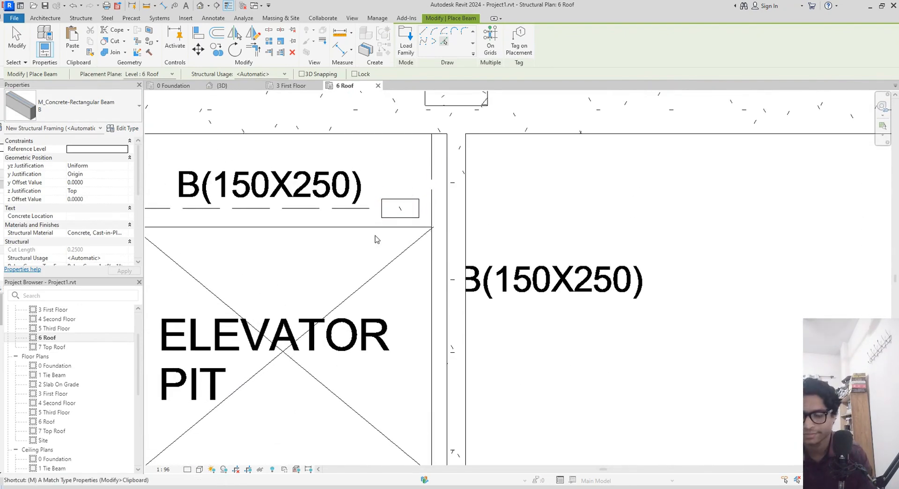
key(Escape)
scroll(376, 239, up, 2)
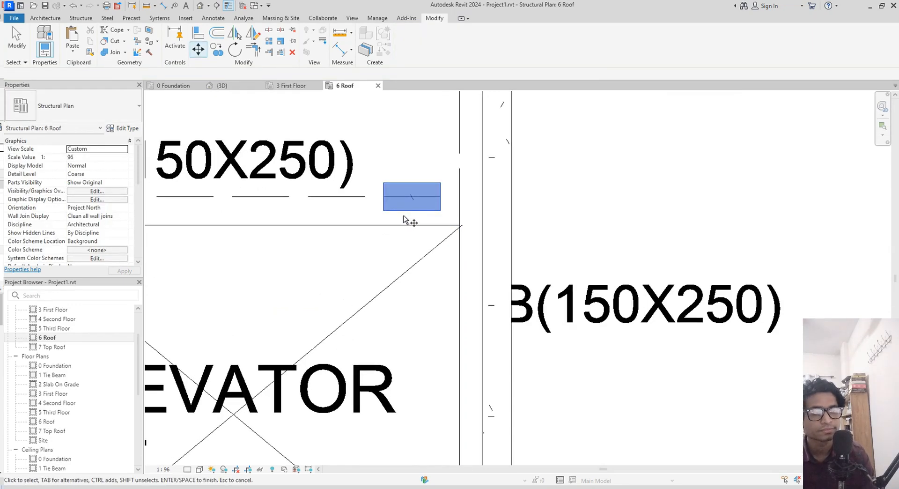
click(405, 219)
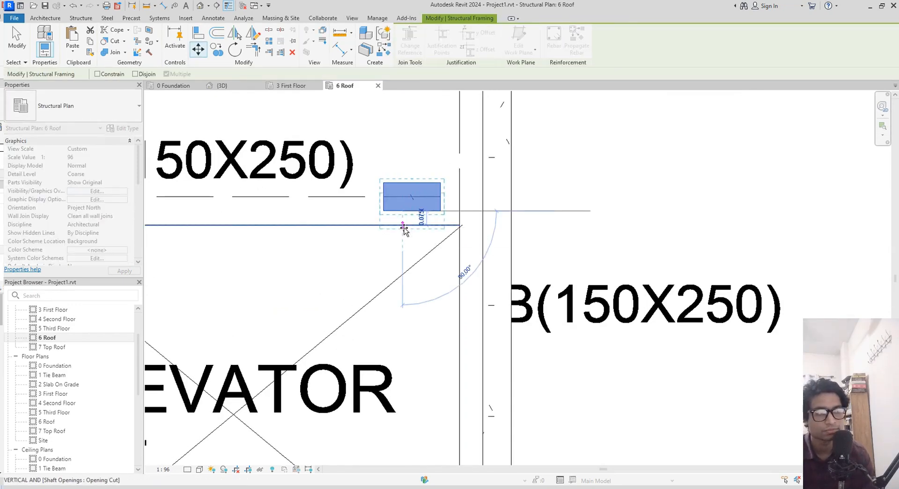
scroll(552, 247, down, 1)
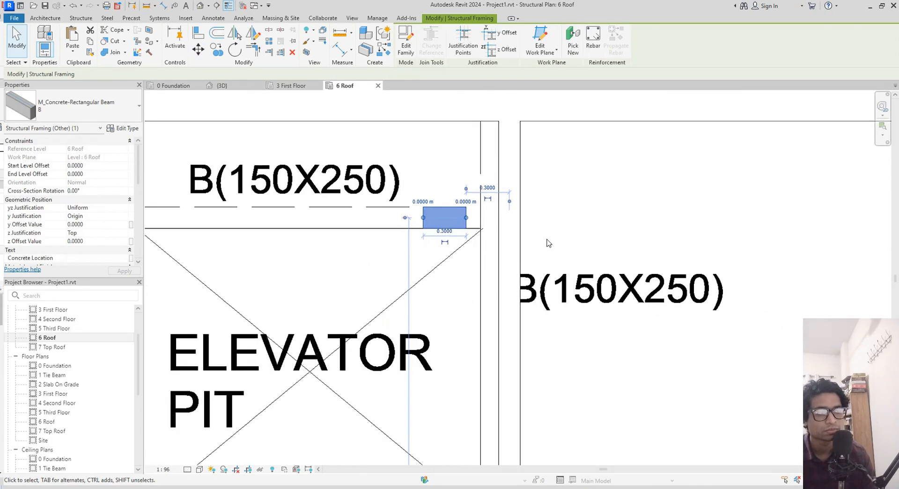
- Move the vertical B beam so its inner face aligns with the elevator pit's side edge
middle_drag(571, 281, 552, 164)
scroll(550, 320, up, 1)
key(Escape)
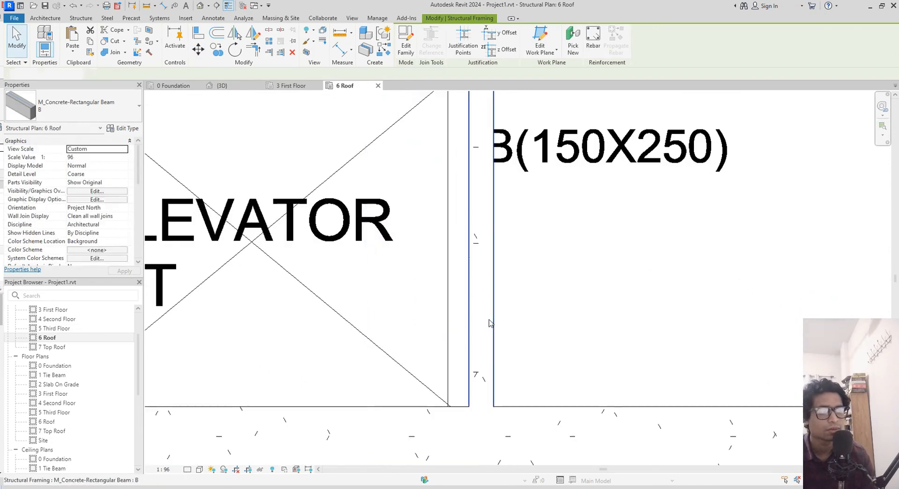
click(469, 322)
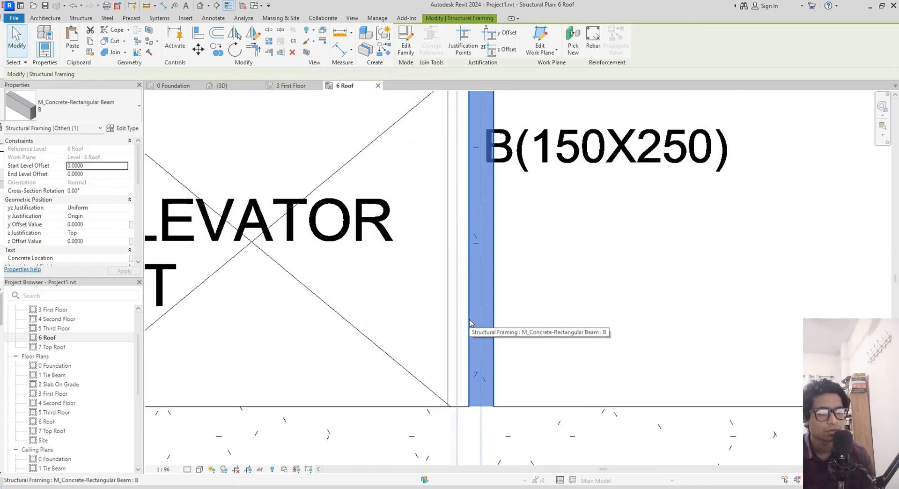
key(m)
key(v)
click(470, 323)
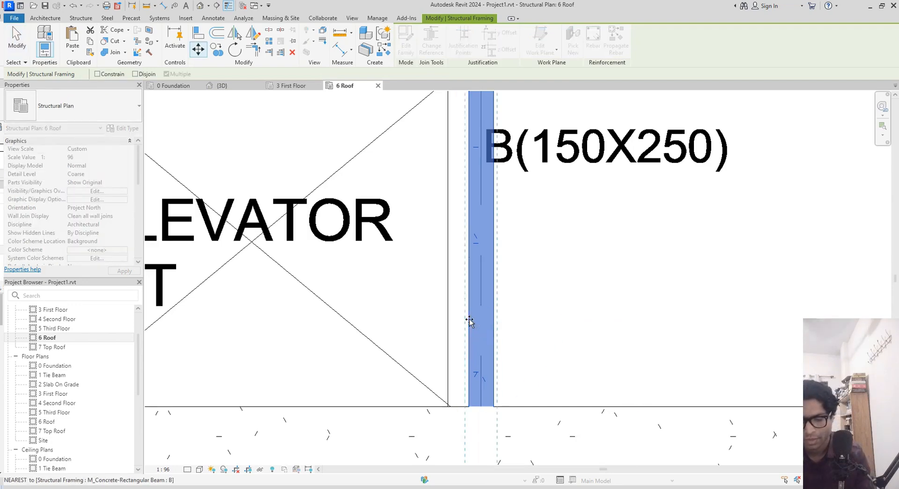
click(450, 321)
scroll(450, 318, down, 2)
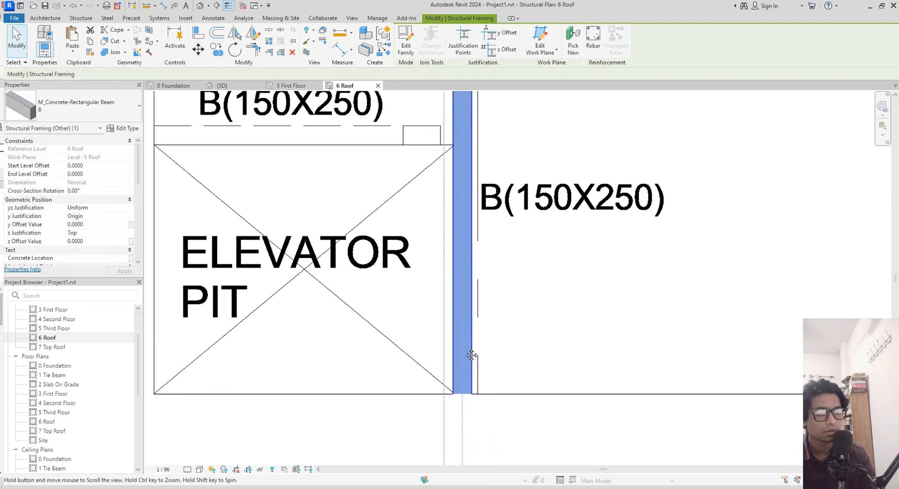
- Trim the short horizontal B beam and the vertical B beam to a corner at the elevator pit
middle_drag(417, 208, 467, 320)
scroll(471, 349, up, 2)
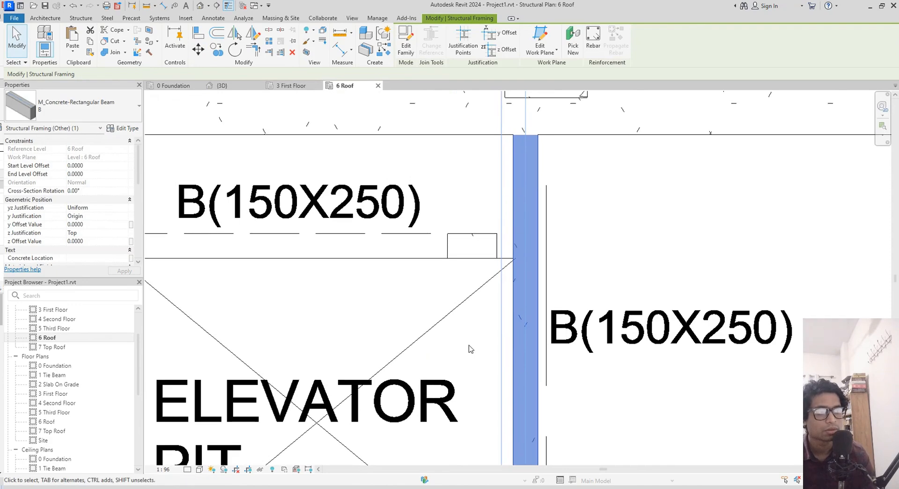
key(Escape)
scroll(463, 340, up, 2)
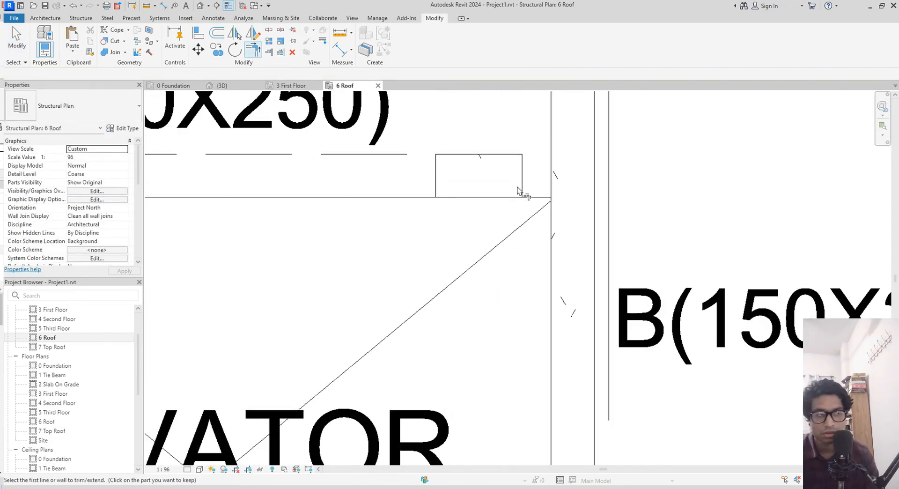
click(521, 193)
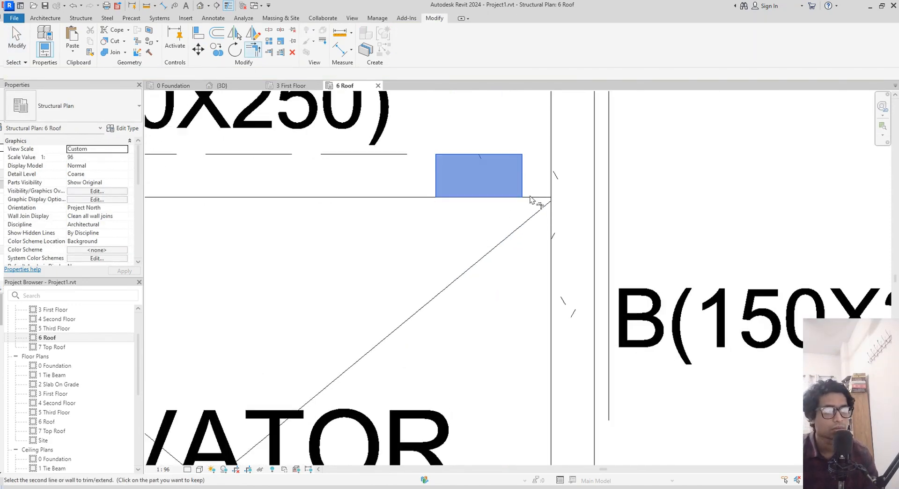
click(548, 242)
middle_drag(366, 253, 588, 265)
scroll(588, 266, down, 1)
middle_drag(366, 296, 513, 288)
scroll(435, 294, down, 3)
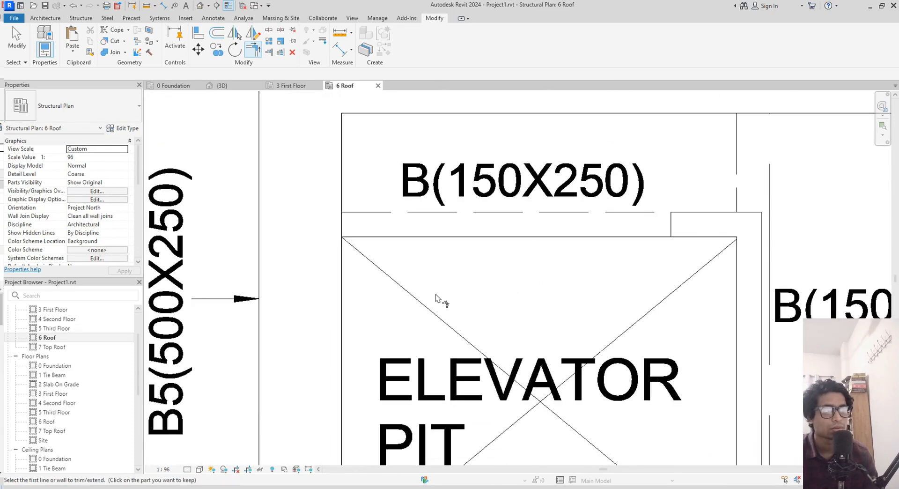
- Try to trim the short horizontal B beam and the vertical B 5 beam to a corner at the elevator pit
click(680, 219)
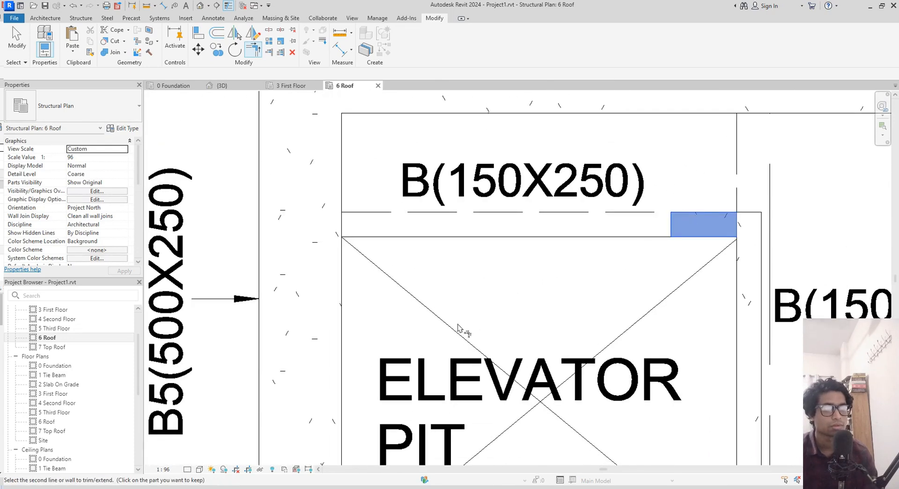
click(343, 382)
scroll(432, 369, down, 2)
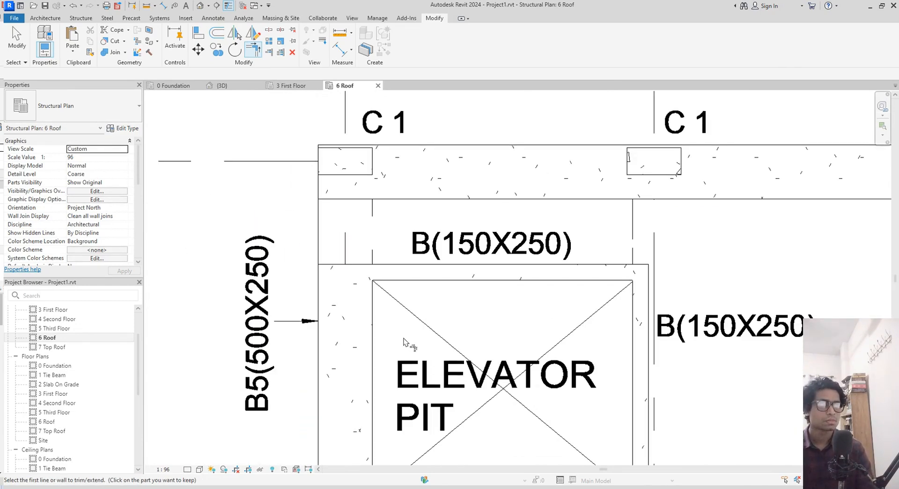
scroll(404, 339, up, 2)
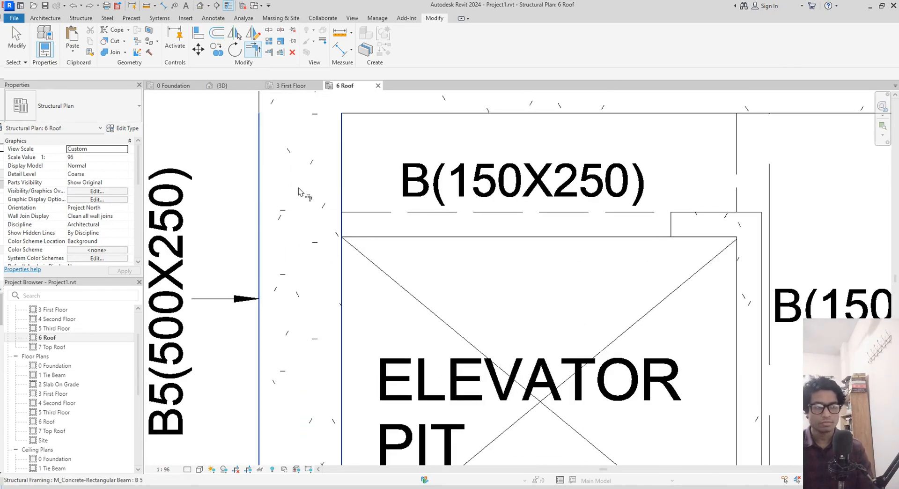
- Extend the short horizontal B beam above the elevator pit to meet the vertical B 5 beam
click(269, 53)
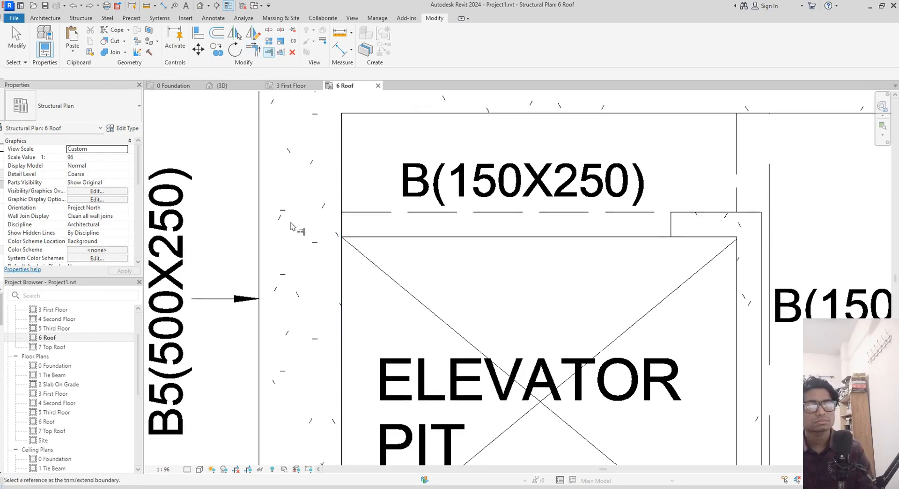
click(690, 214)
scroll(523, 337, down, 2)
mouse_move(528, 338)
middle_down()
mouse_move(441, 324)
mouse_move(366, 262)
middle_up()
scroll(439, 322, down, 3)
scroll(587, 285, down, 2)
middle_drag(587, 285, 472, 279)
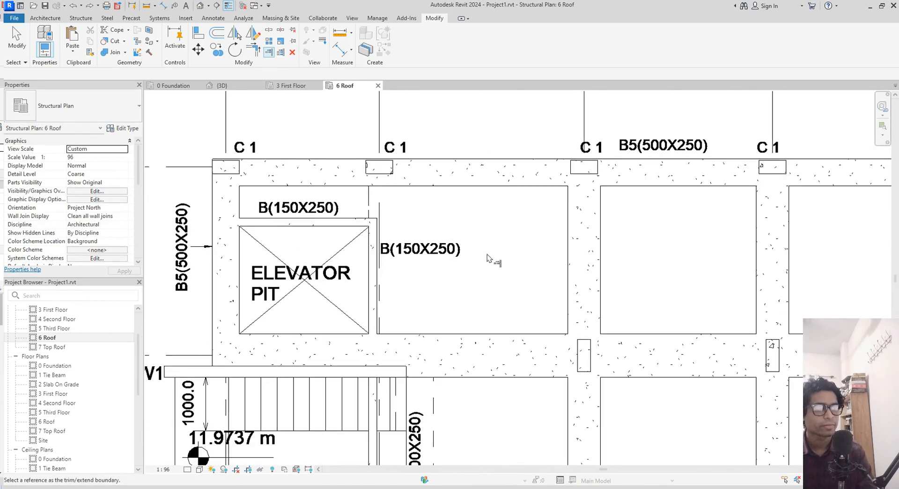
key(Escape)
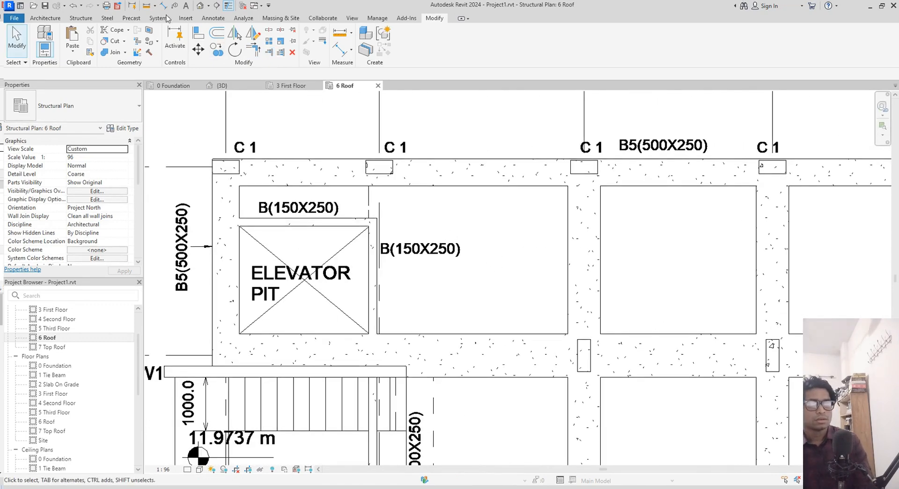
- Sketch a rectangular beam system boundary in the bay beside the elevator pit, from the drawing's vertical dashed line to the surrounding beam faces
click(83, 17)
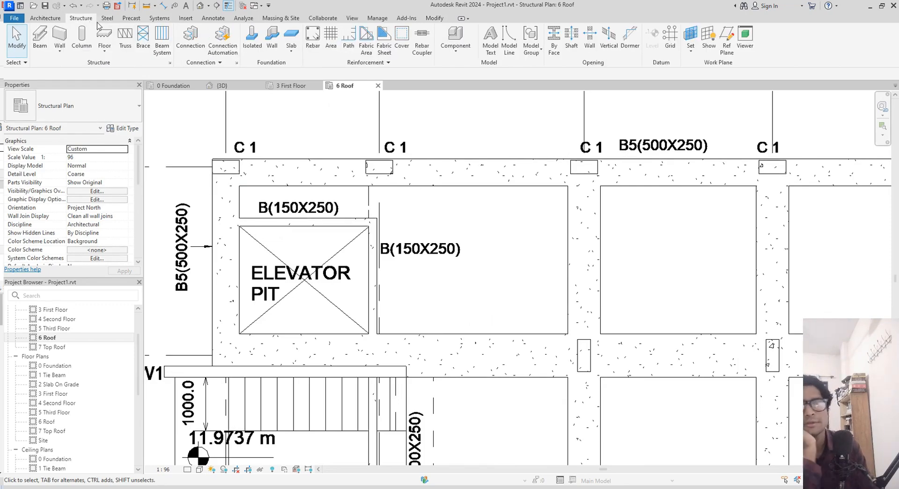
click(161, 47)
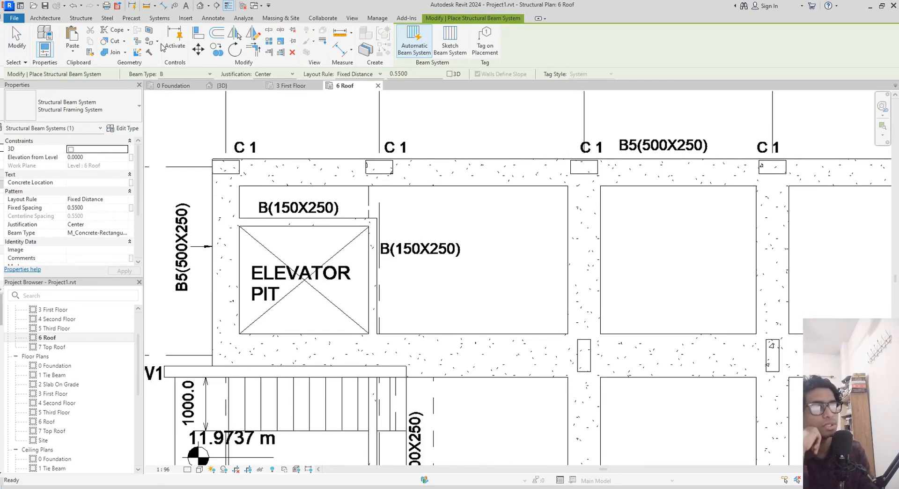
click(450, 47)
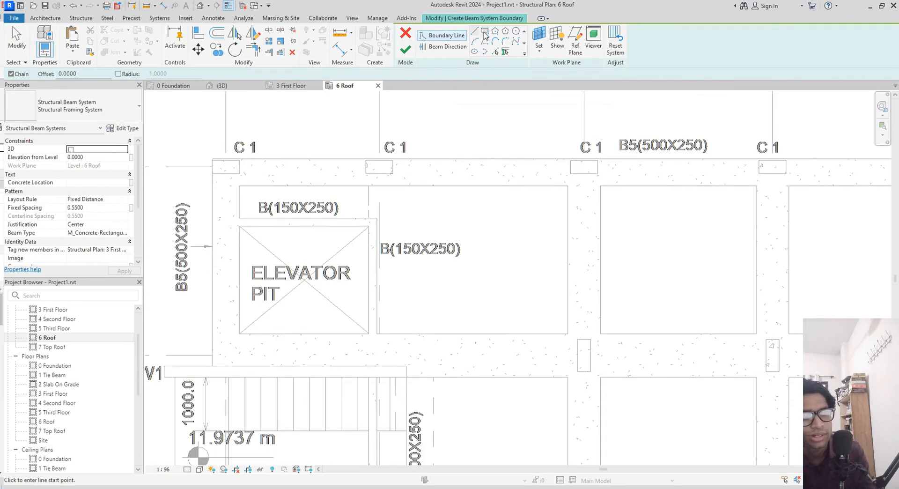
scroll(377, 186, up, 2)
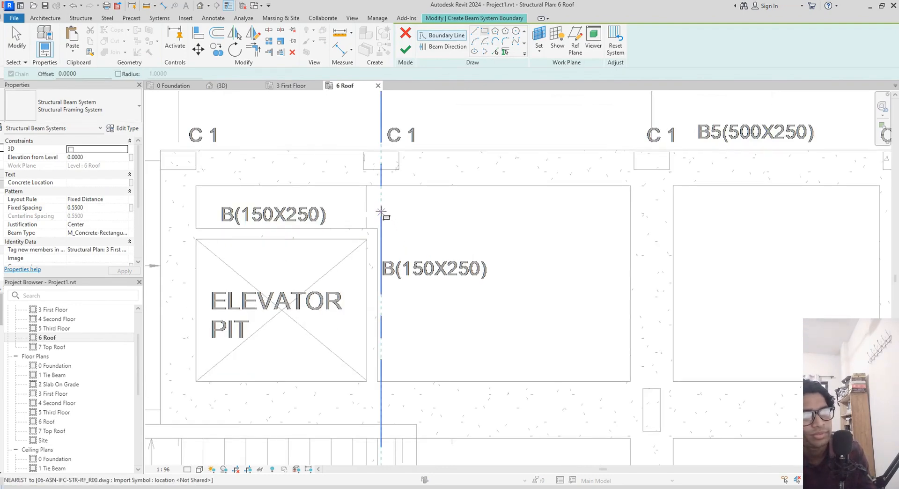
scroll(376, 198, up, 1)
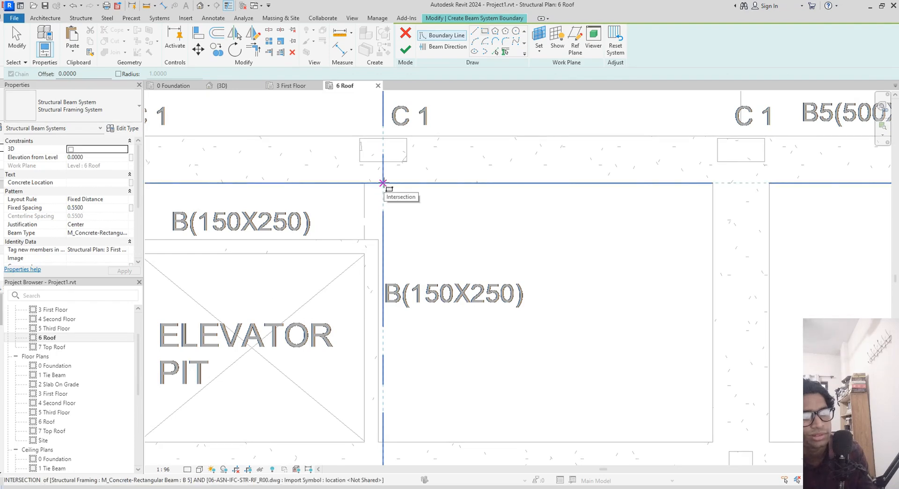
click(383, 182)
middle_drag(609, 286, 574, 188)
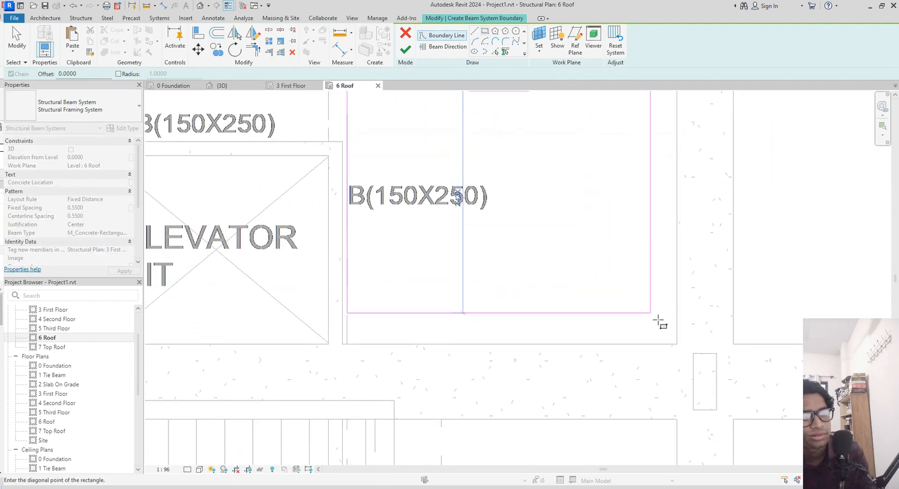
click(677, 345)
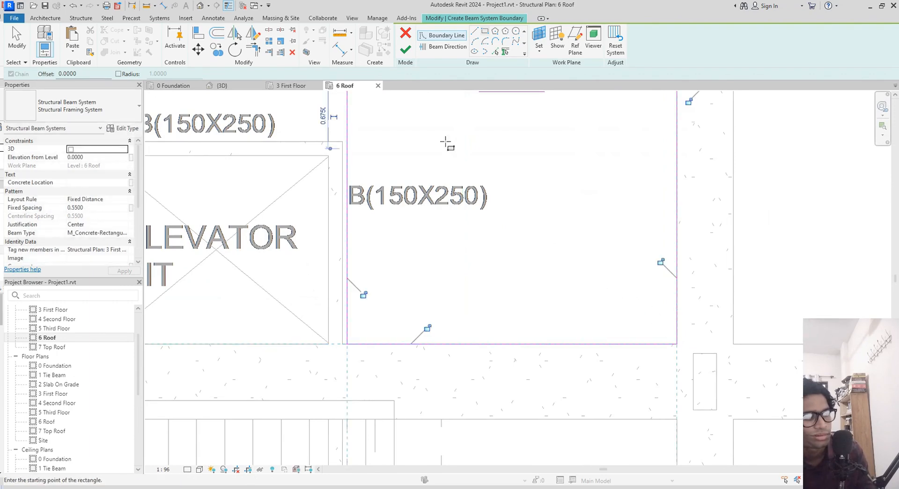
- Set the beam direction parallel to the boundary's vertical edge and finish the beam system beside the elevator pit
click(443, 47)
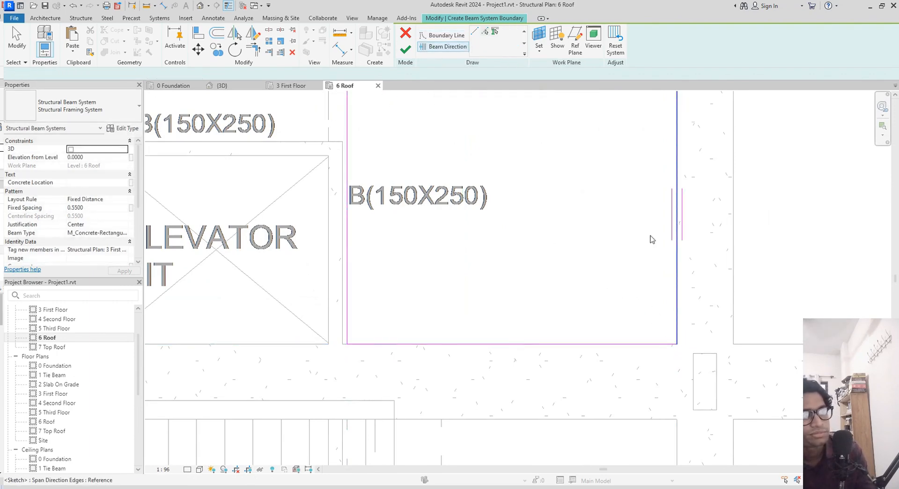
scroll(651, 239, down, 2)
middle_drag(651, 239, 456, 235)
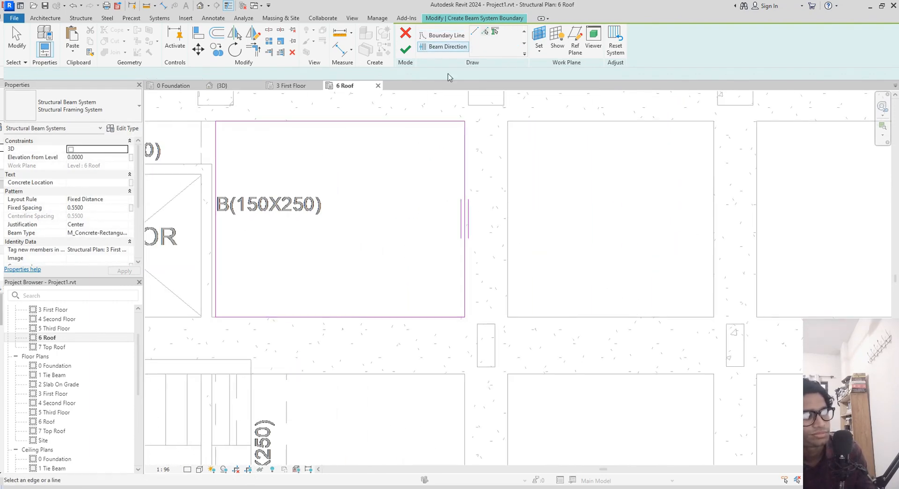
click(405, 49)
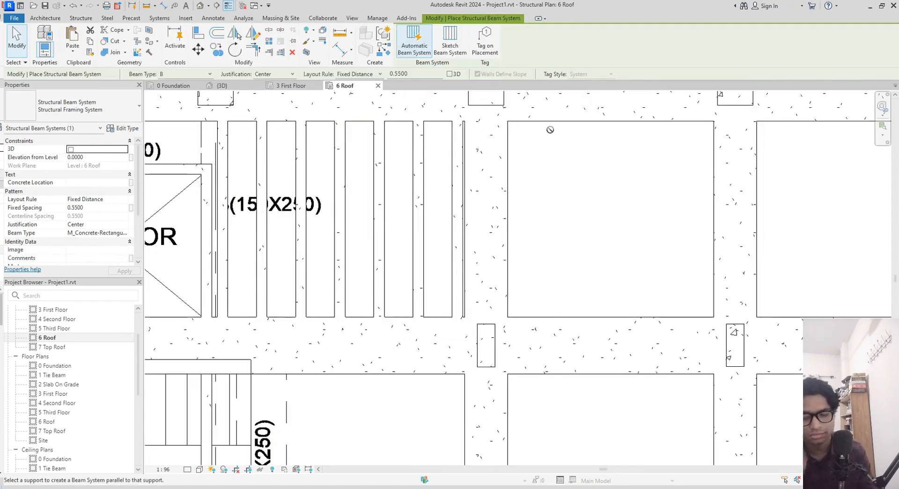
- Create a beam system with a rectangular boundary of about 2.90 by 2.75 m in the next bay, with its beams running vertically
scroll(533, 172, up, 2)
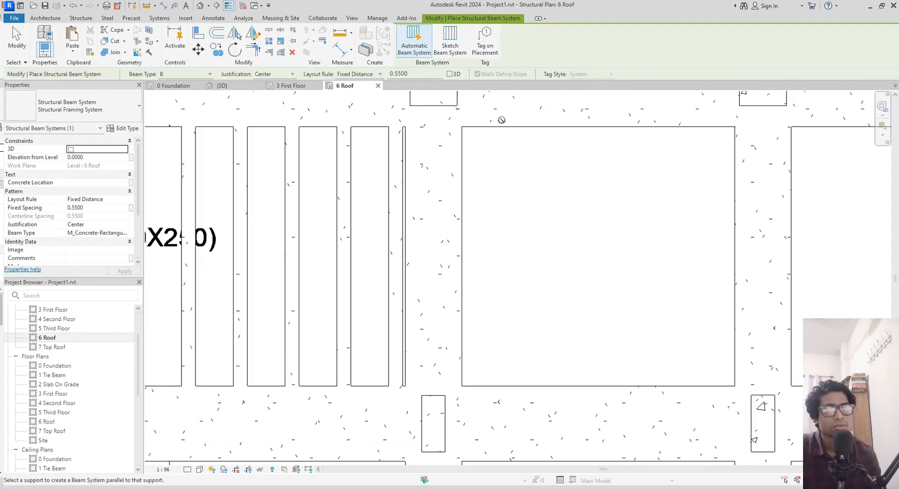
click(450, 48)
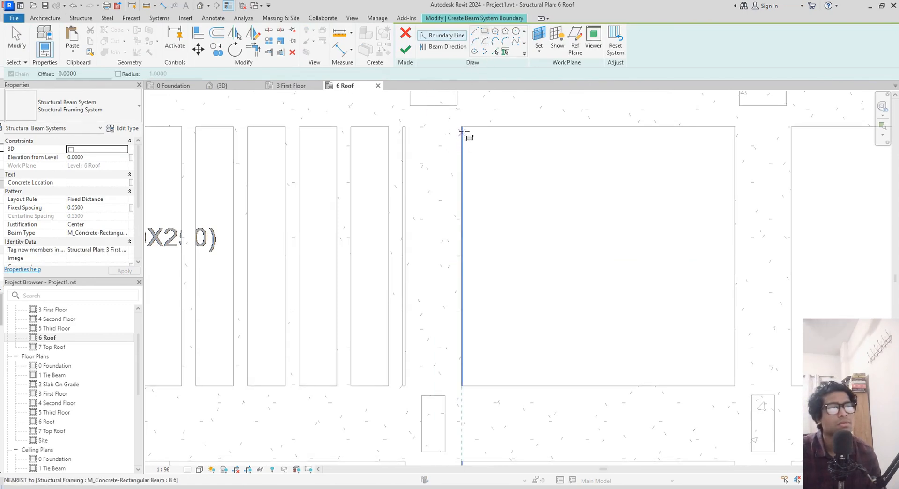
click(485, 31)
click(462, 127)
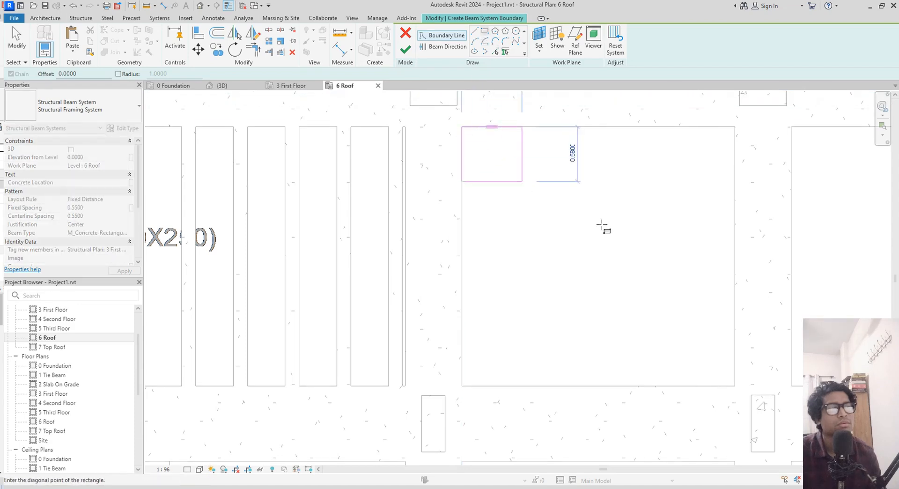
click(733, 387)
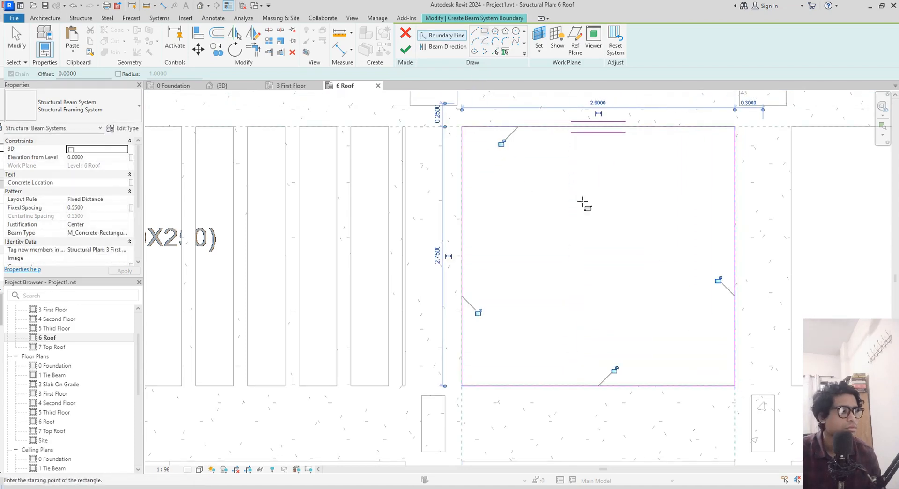
click(445, 47)
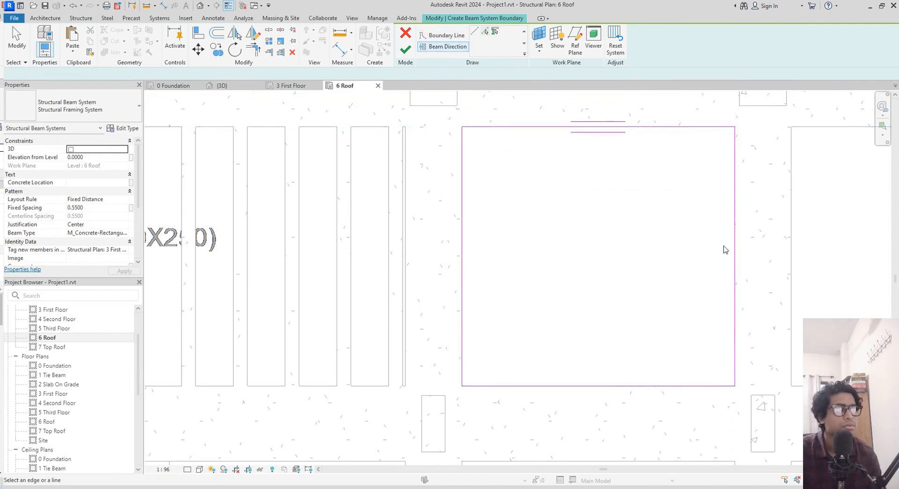
mouse_move(728, 257)
middle_down()
mouse_move(622, 247)
mouse_move(578, 211)
middle_up()
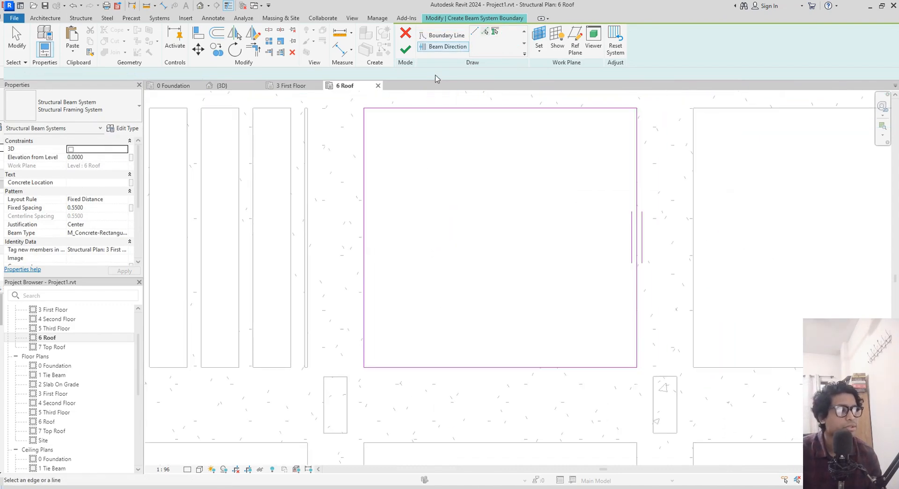
- Sketch a rectangular beam system boundary of about 3.10 by 2.75 m in the last bay of the upper row
scroll(780, 261, down, 1)
middle_drag(780, 260, 628, 295)
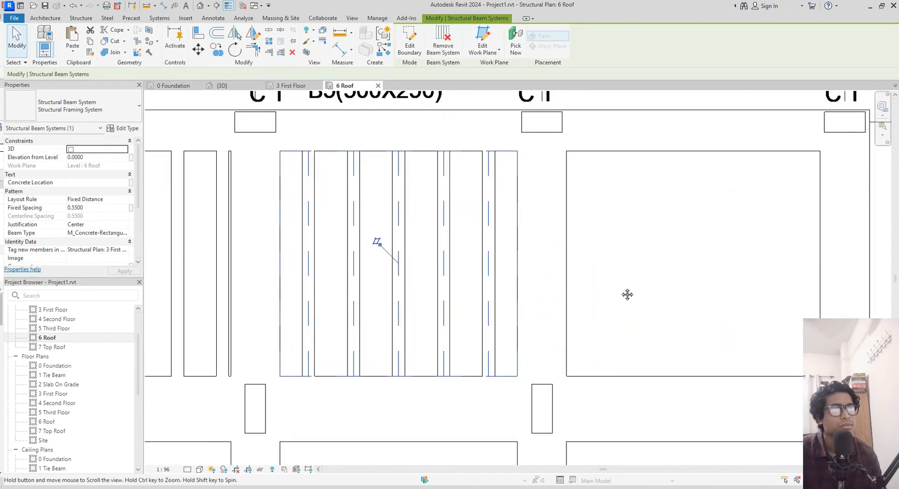
scroll(568, 166, up, 1)
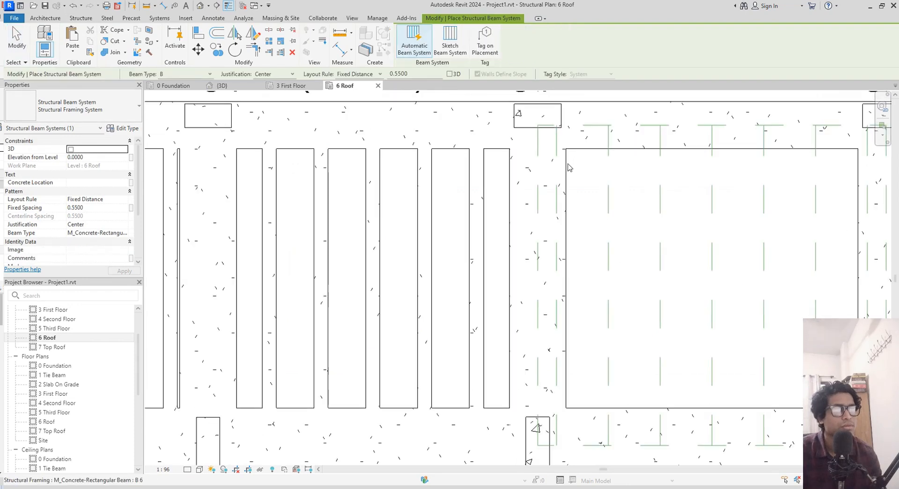
click(450, 49)
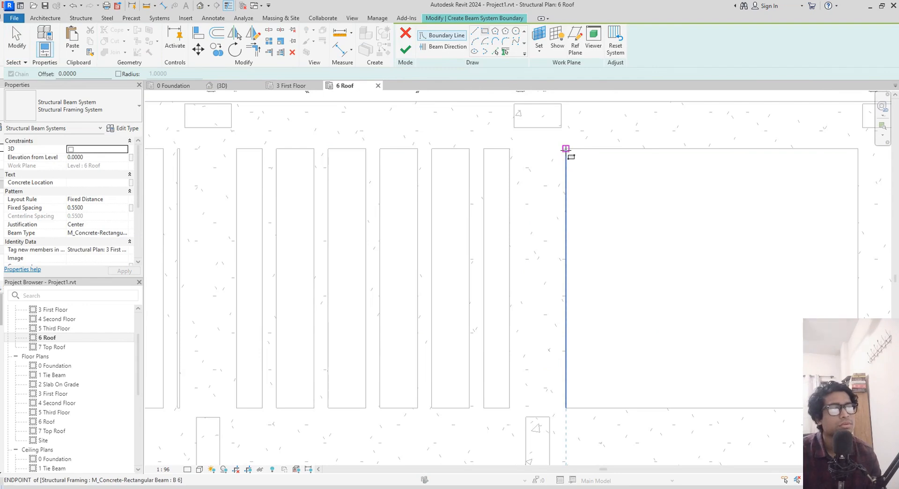
click(566, 148)
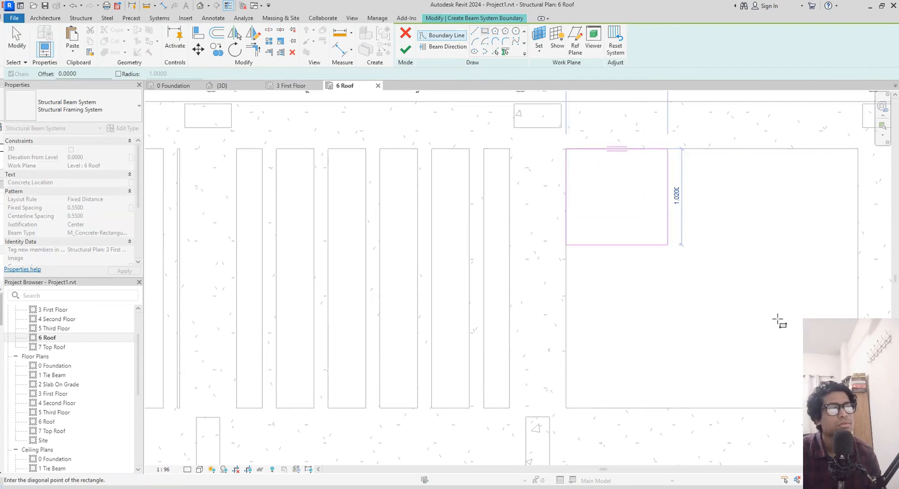
middle_drag(829, 350, 661, 345)
click(747, 363)
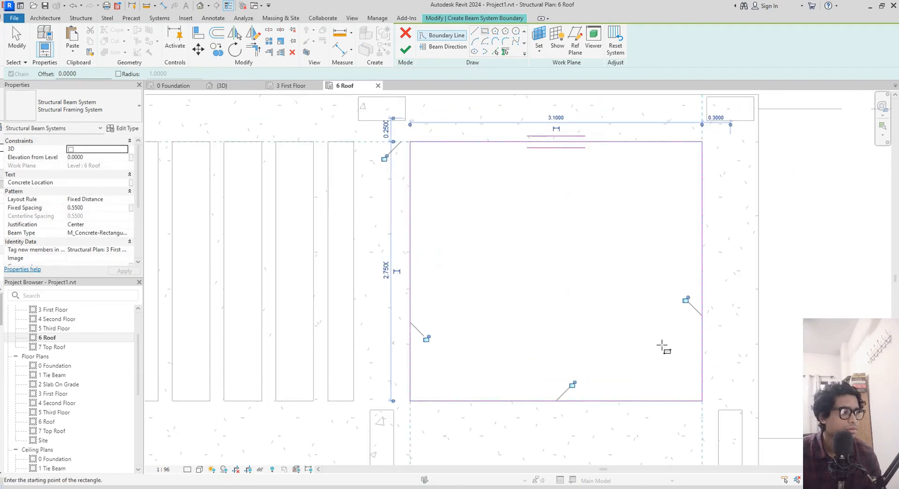
- Set the beam direction parallel to the vertical boundary edge and finish the last bay's beam system
click(465, 47)
click(702, 277)
scroll(622, 309, down, 2)
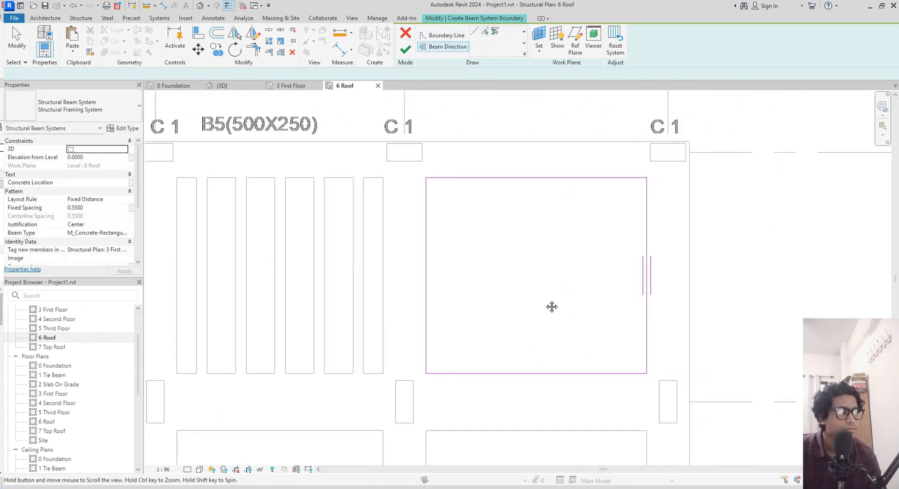
middle_drag(552, 307, 629, 315)
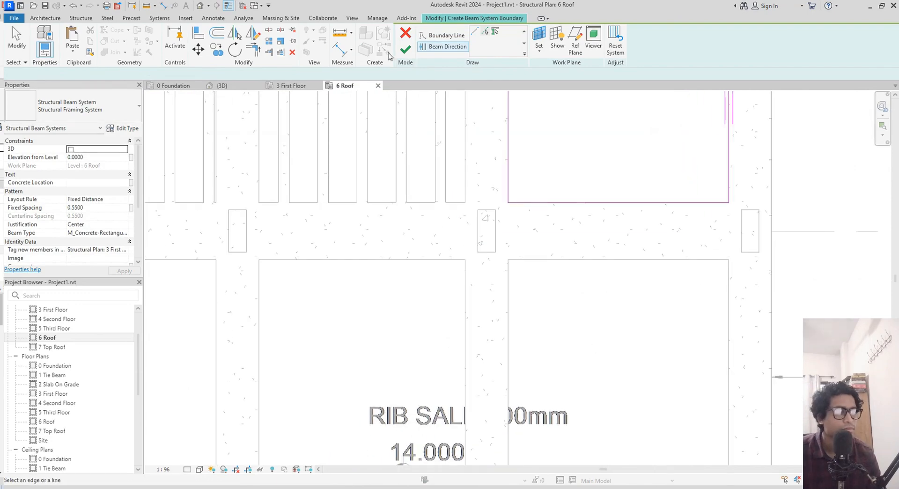
click(401, 53)
- Place a B 5 beam beside the stair by picking the solid B5(500X250) line of the imported drawing
scroll(436, 299, down, 1)
middle_drag(457, 303, 721, 304)
scroll(403, 299, up, 3)
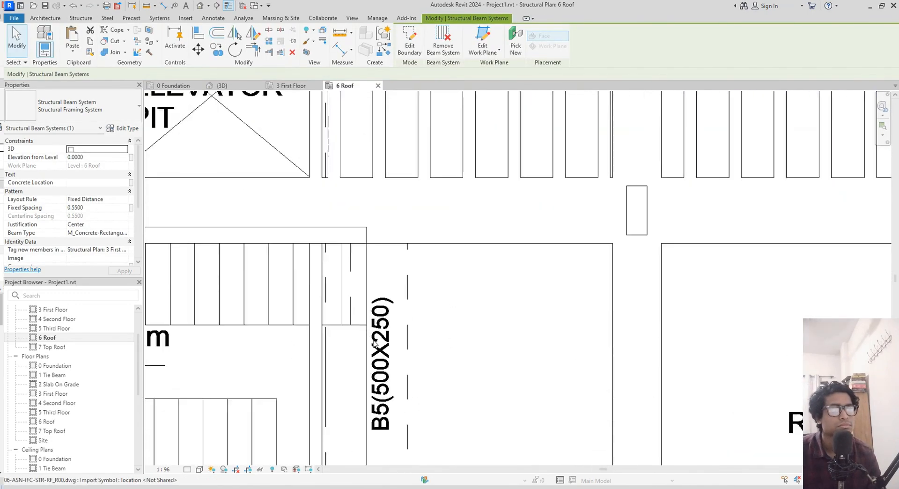
middle_drag(385, 296, 460, 200)
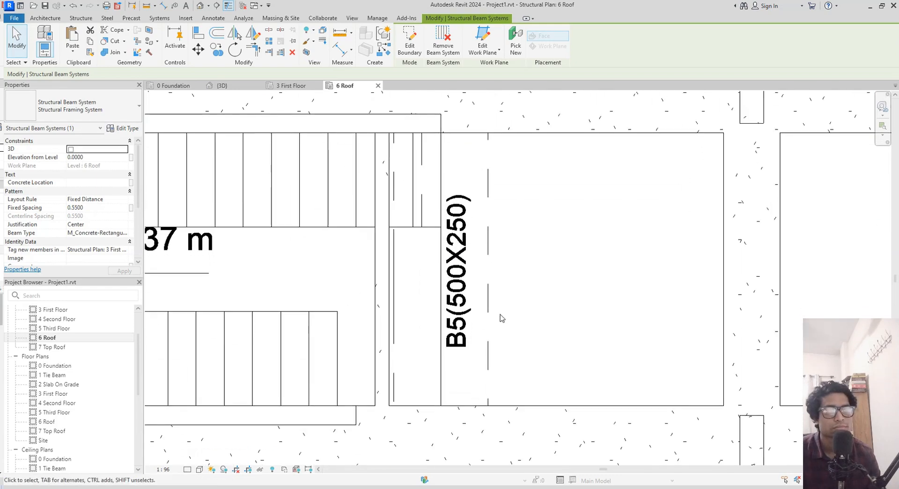
middle_drag(502, 318, 501, 368)
scroll(498, 320, down, 2)
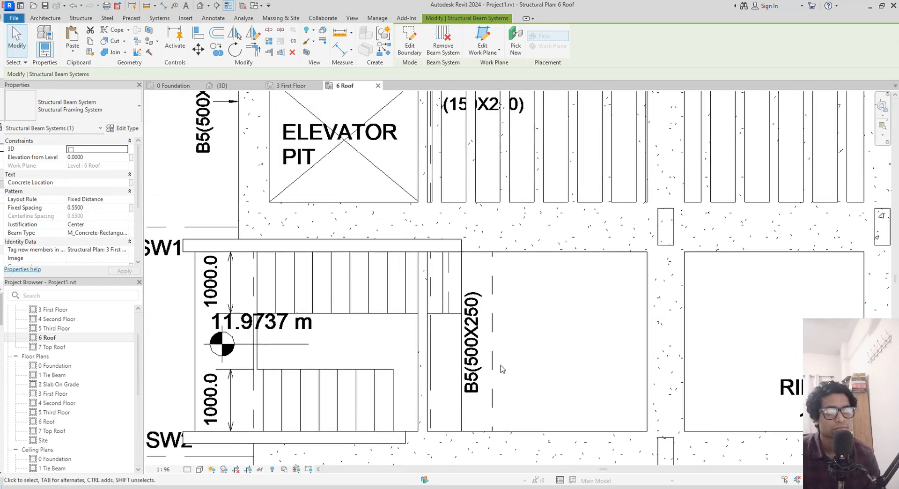
key(Escape)
click(268, 167)
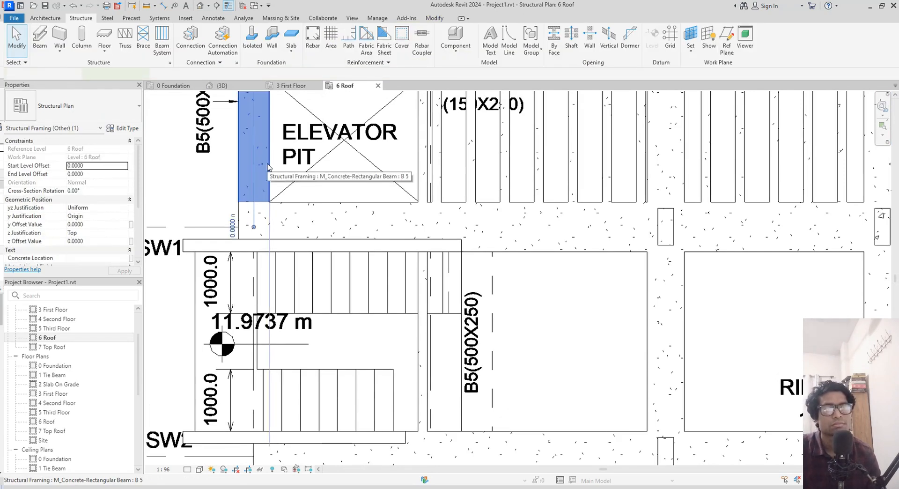
key(b)
key(m)
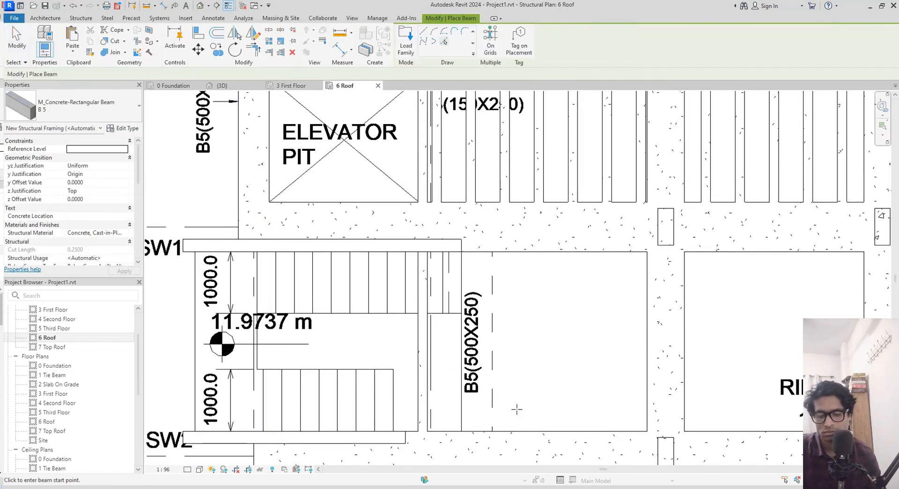
scroll(515, 408, up, 1)
click(445, 44)
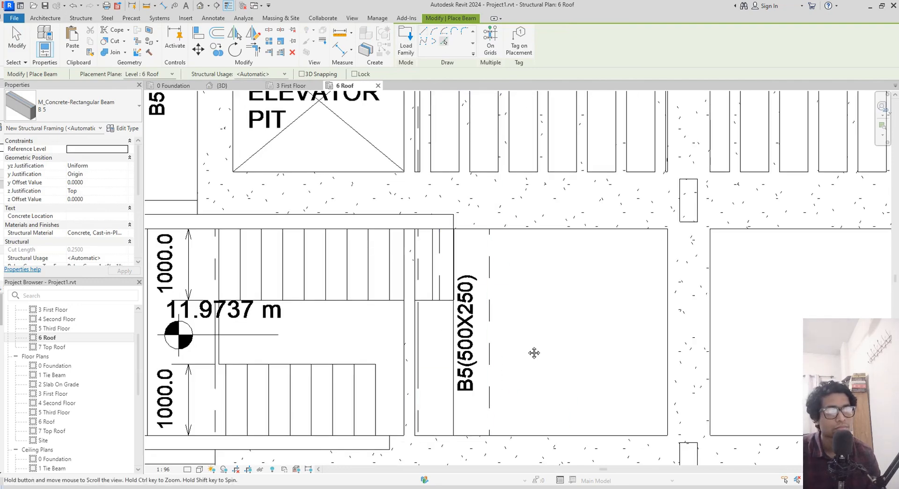
scroll(533, 354, up, 3)
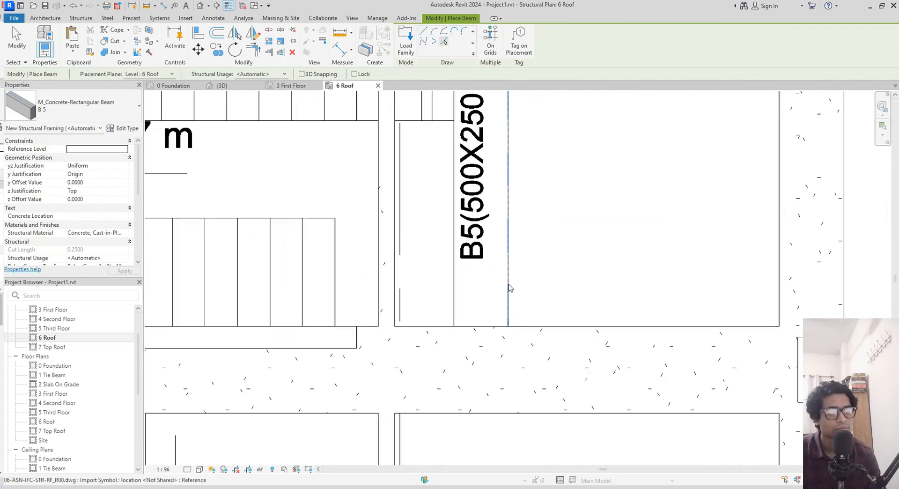
middle_drag(473, 287, 497, 347)
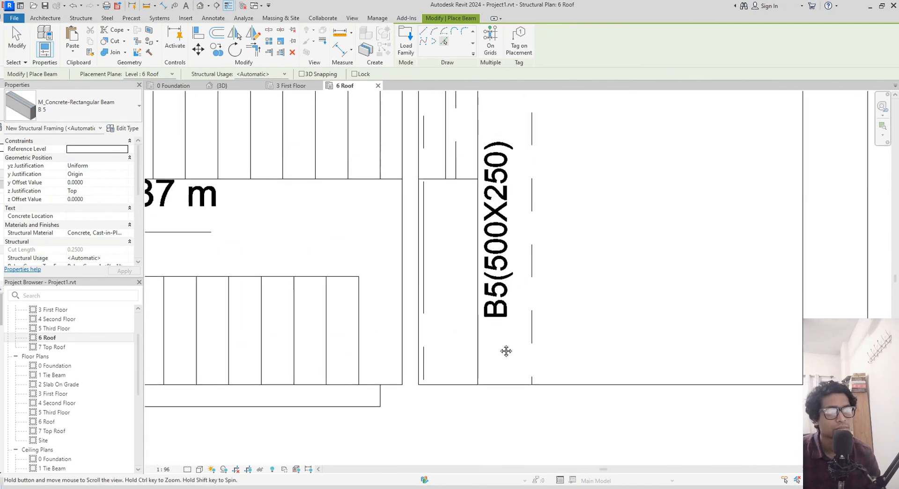
scroll(490, 328, down, 3)
scroll(494, 333, up, 3)
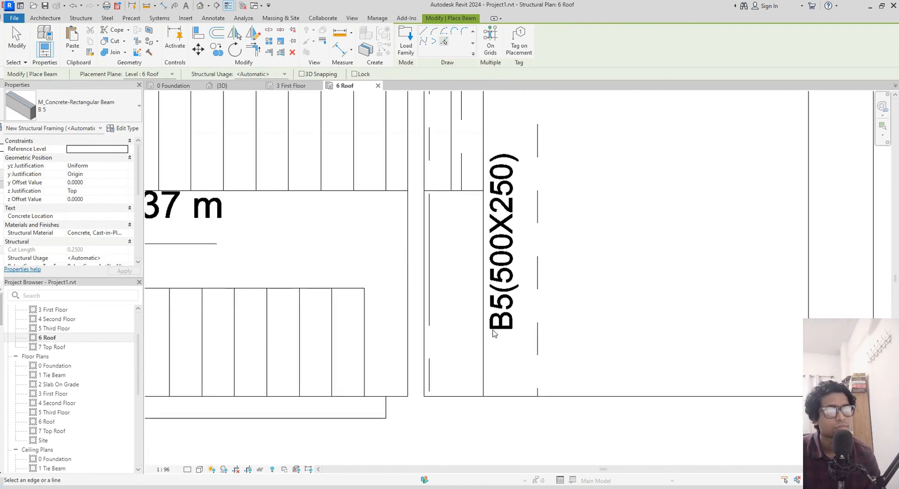
click(486, 338)
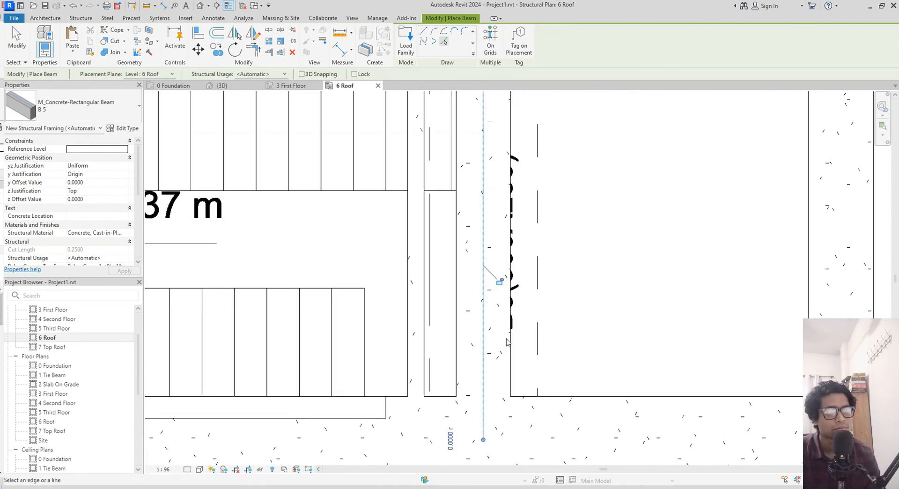
- Try to place a second B 5 beam along the edge of the first one and undo it
click(537, 345)
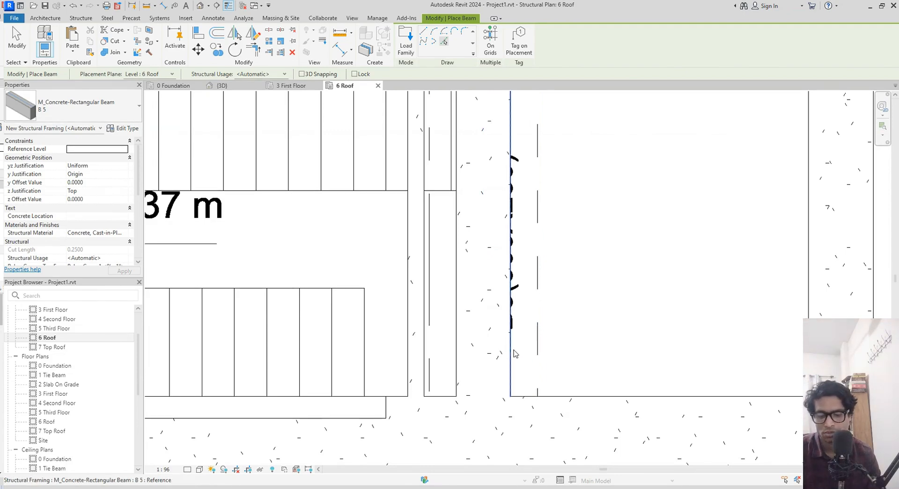
click(513, 350)
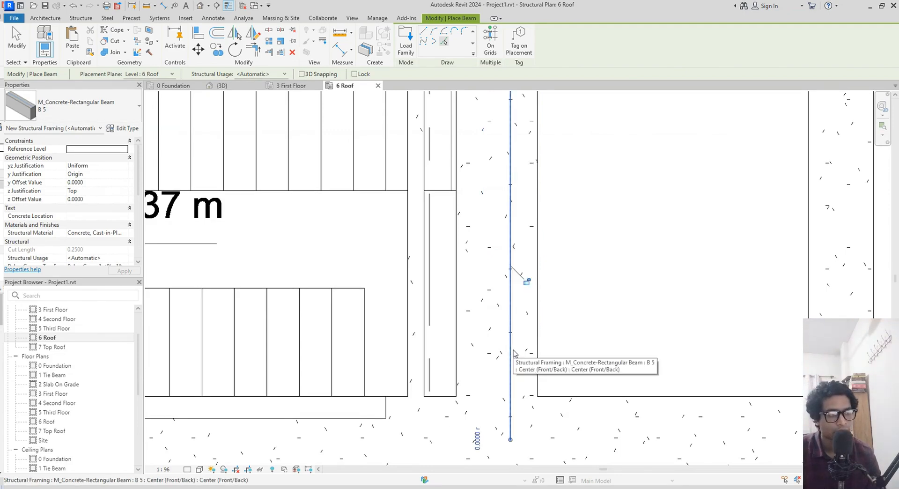
key(Escape)
key(Escape)
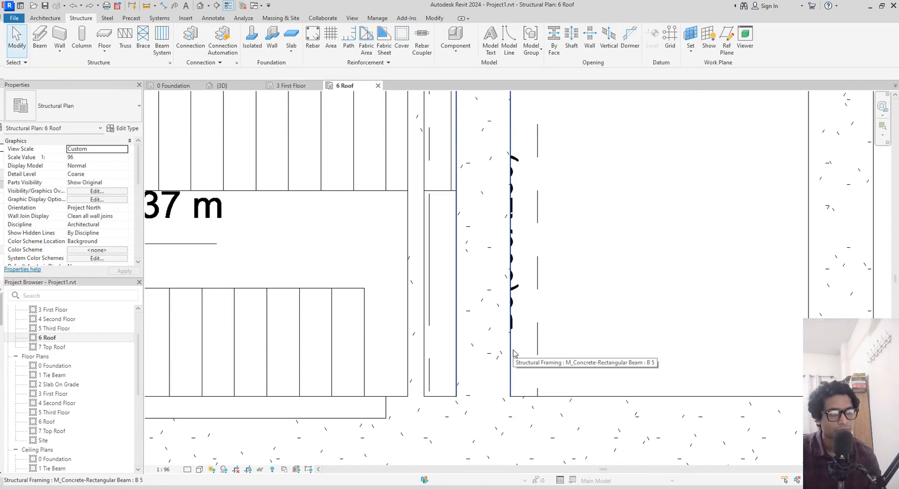
- Move the new B 5 beam 0.25 m horizontally away from the stair so it fits over its outline in the imported drawing
click(512, 352)
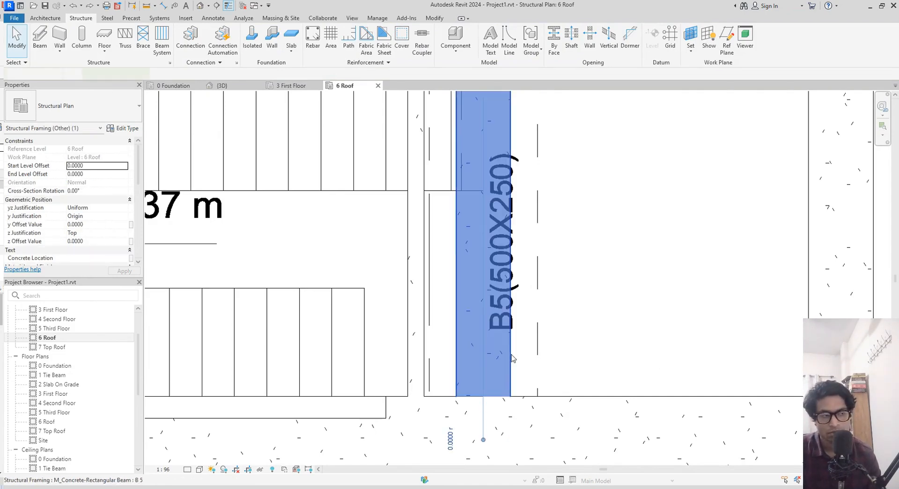
key(m)
key(v)
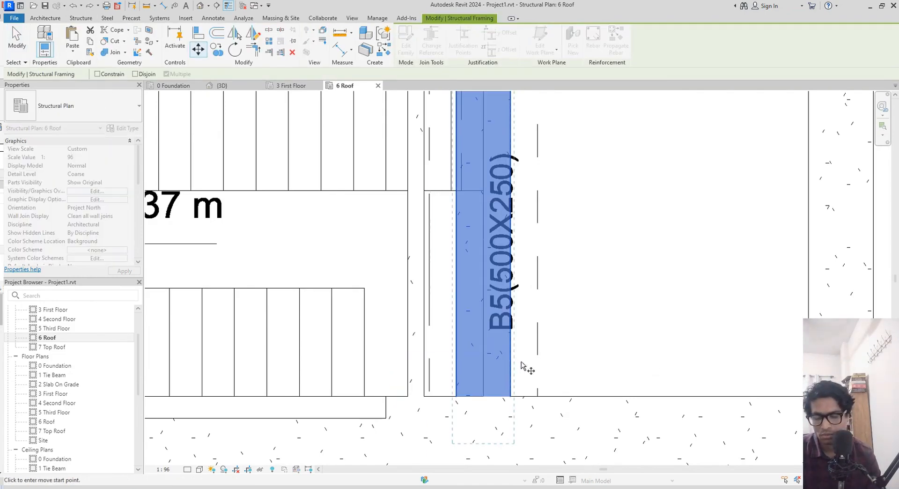
scroll(509, 349, up, 2)
click(504, 336)
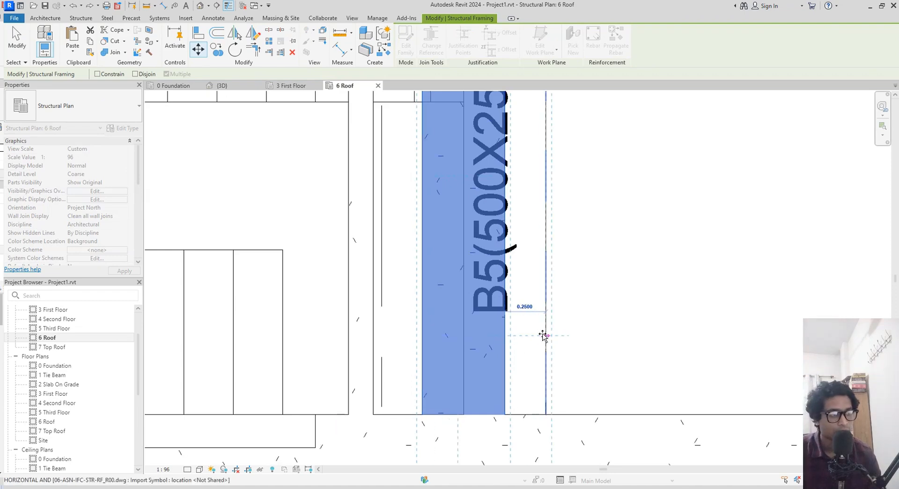
click(541, 335)
scroll(543, 333, down, 1)
scroll(542, 334, down, 3)
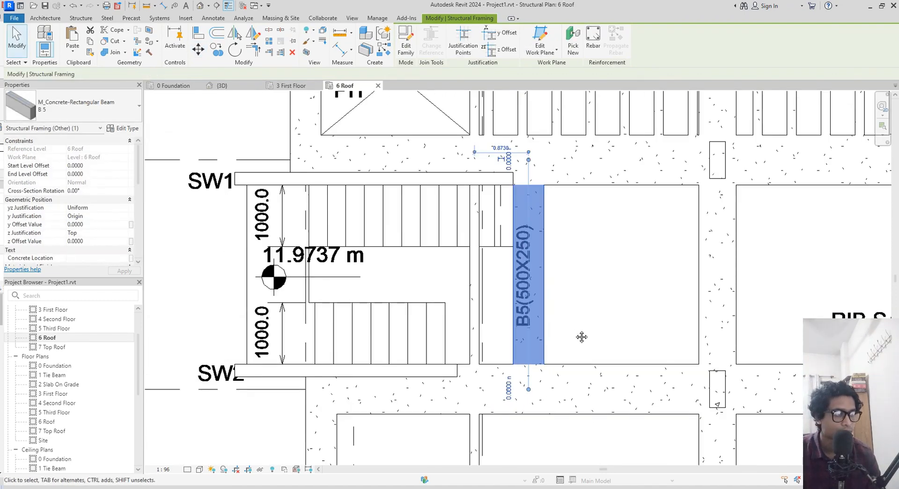
- Start a similar beam system and sketch its rectangular boundary over the full bay next to the new B 5 beam
middle_drag(579, 337, 579, 262)
scroll(562, 374, down, 3)
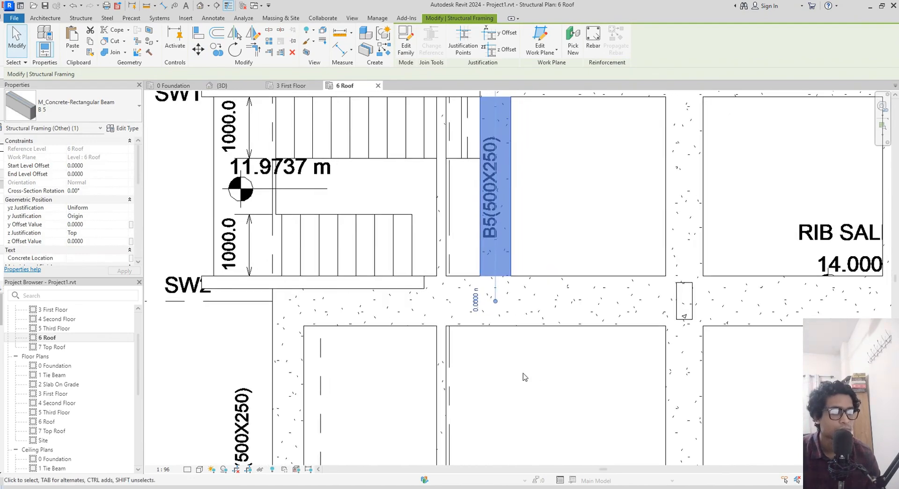
middle_drag(562, 374, 448, 374)
middle_drag(601, 262, 471, 305)
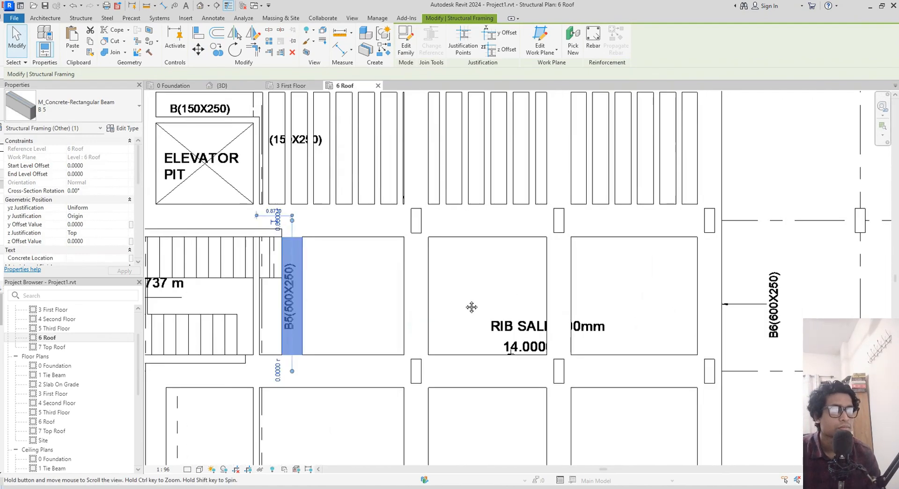
scroll(472, 305, up, 1)
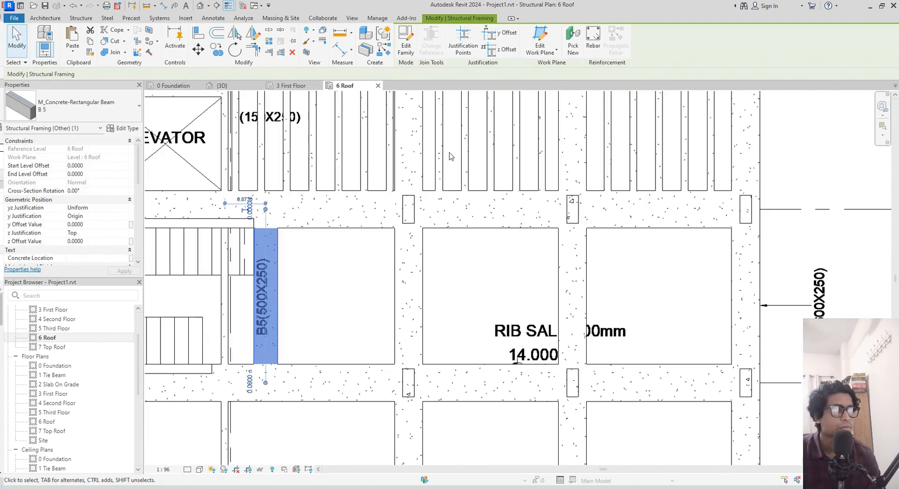
click(424, 160)
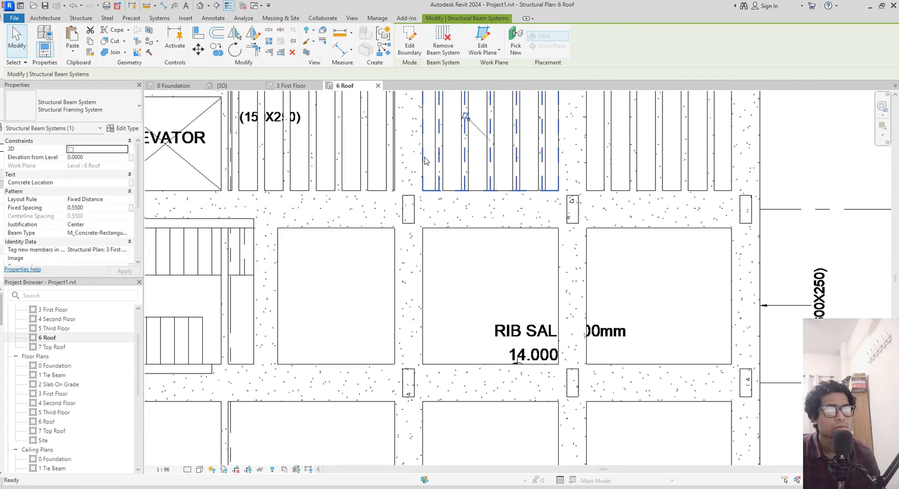
key(c)
key(s)
click(446, 41)
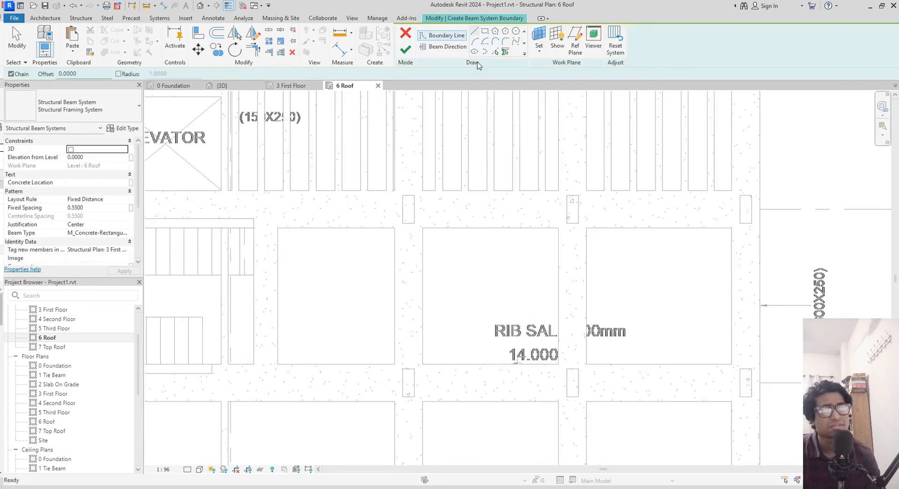
scroll(279, 261, up, 3)
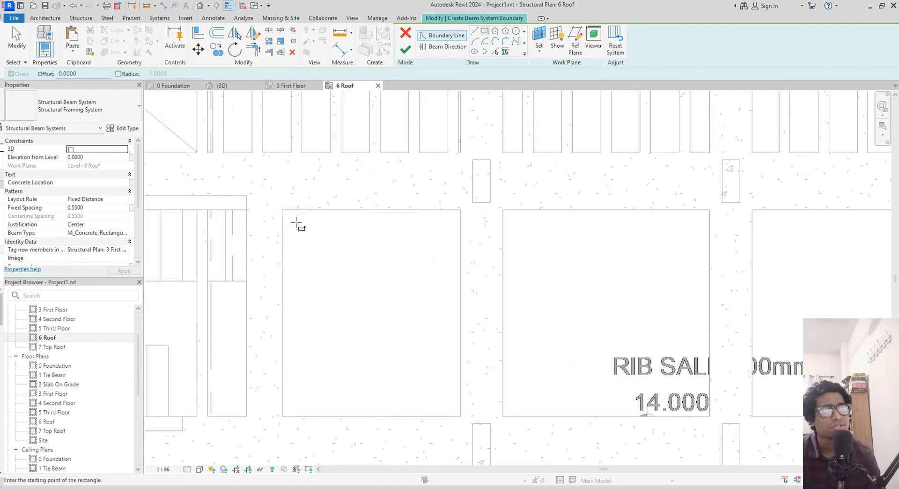
click(282, 210)
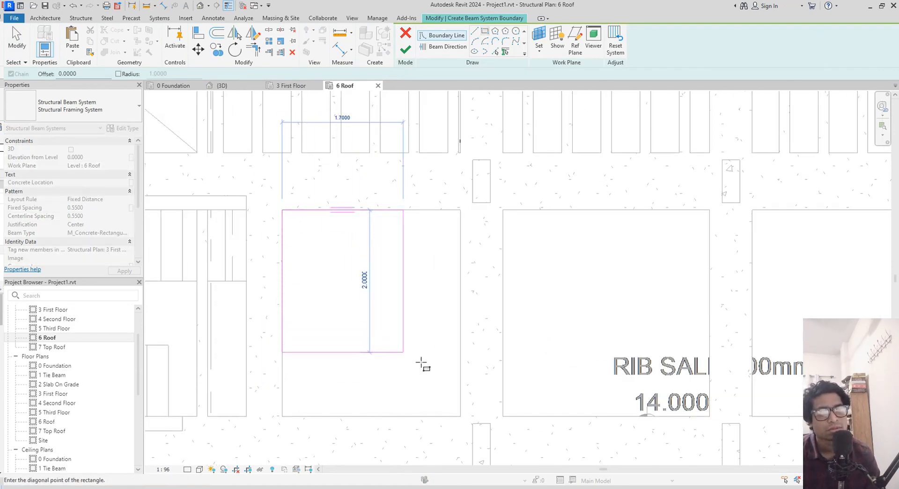
click(460, 415)
- Set the beam direction parallel to the boundary's vertical edge and finish the beam system next to the B 5 beam
click(462, 48)
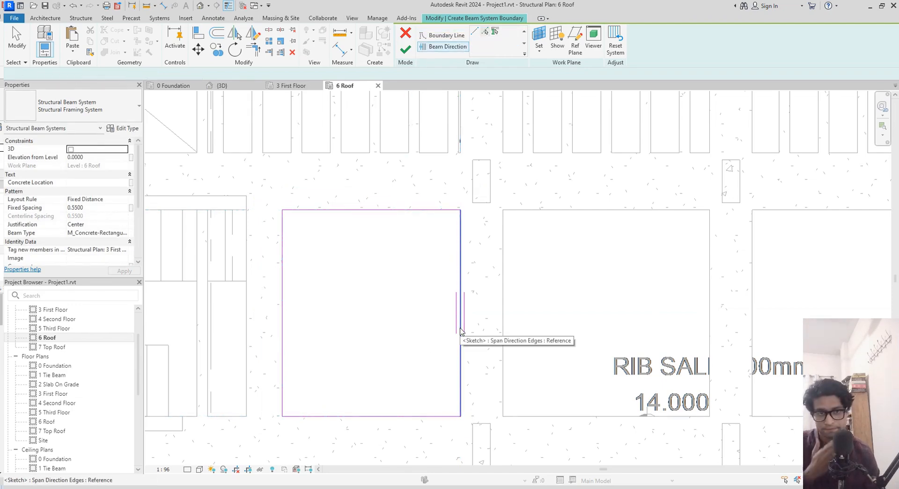
scroll(510, 318, down, 2)
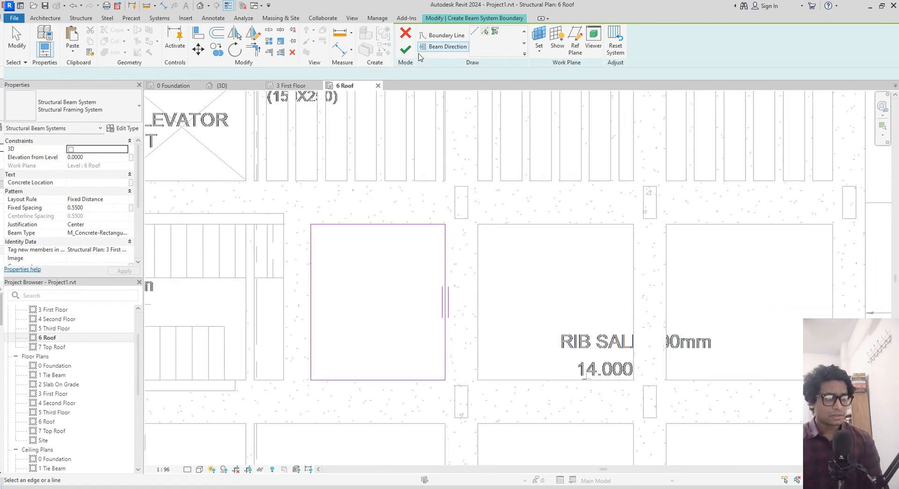
click(405, 49)
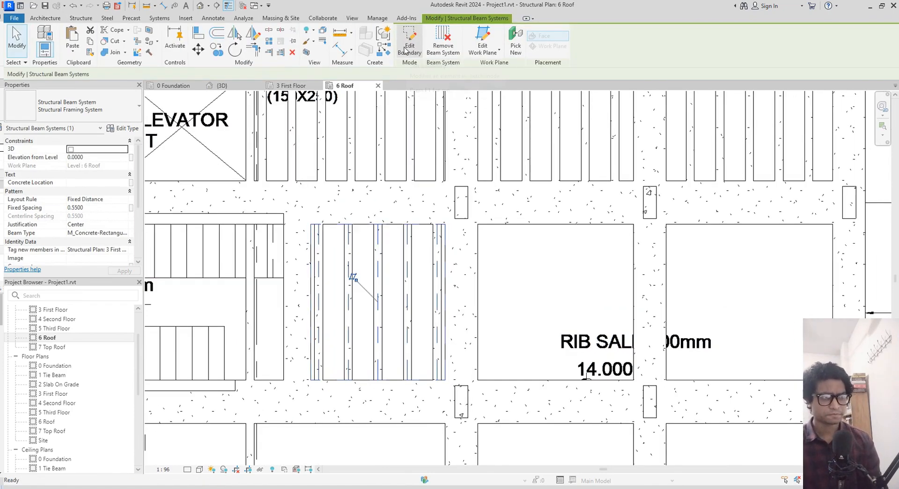
- Create a beam system with a 2.90 by 2.90 m rectangular boundary and vertical beams in the middle bay, and save the project
middle_drag(535, 283, 515, 270)
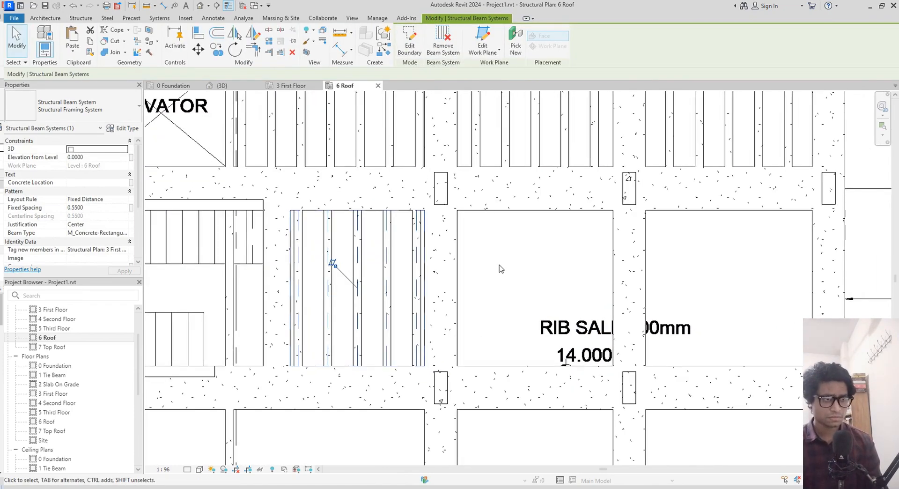
click(410, 45)
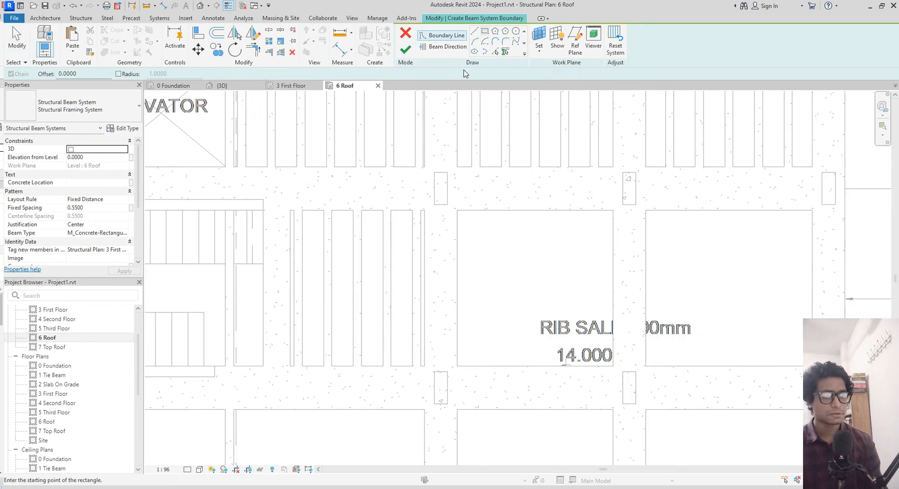
click(457, 210)
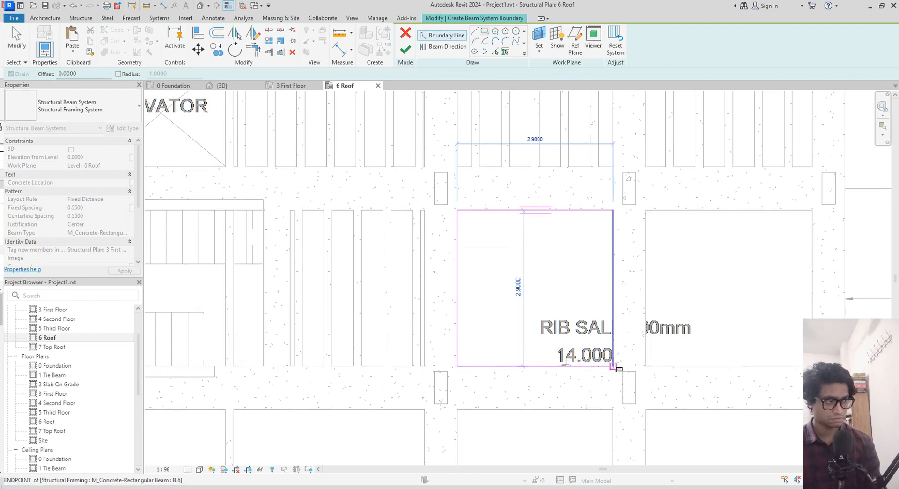
click(613, 365)
click(445, 47)
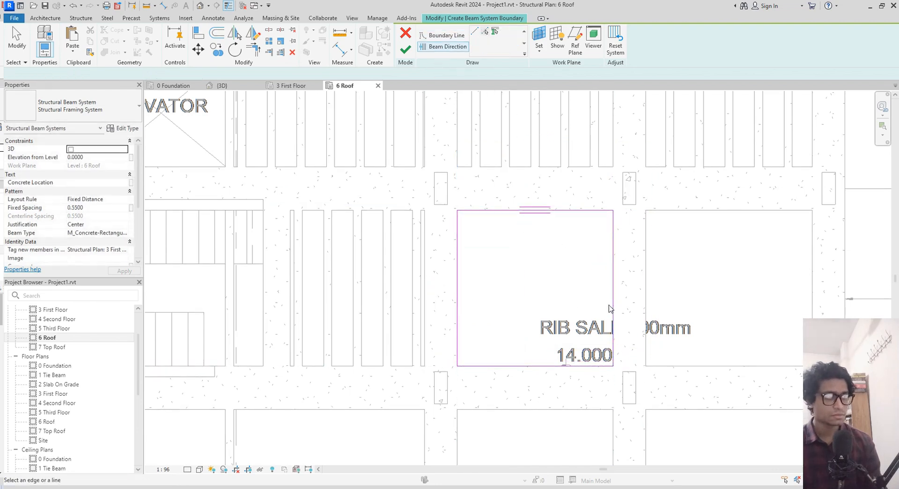
click(405, 50)
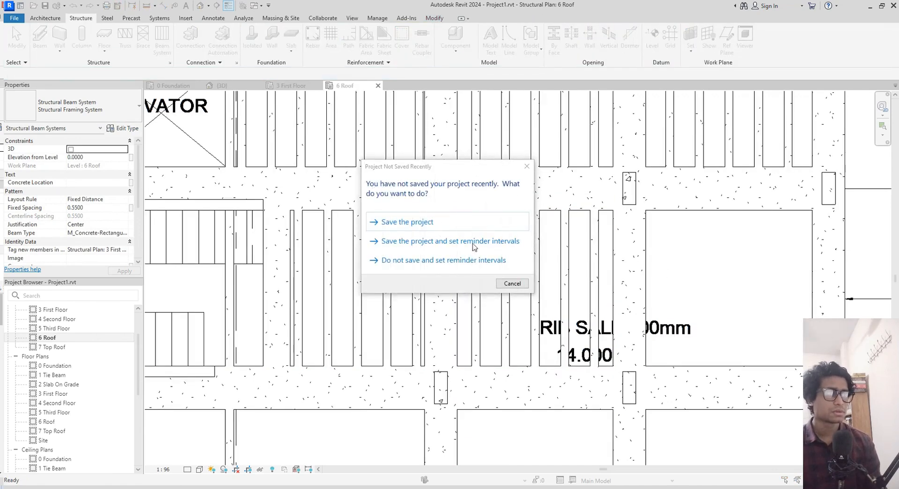
click(447, 228)
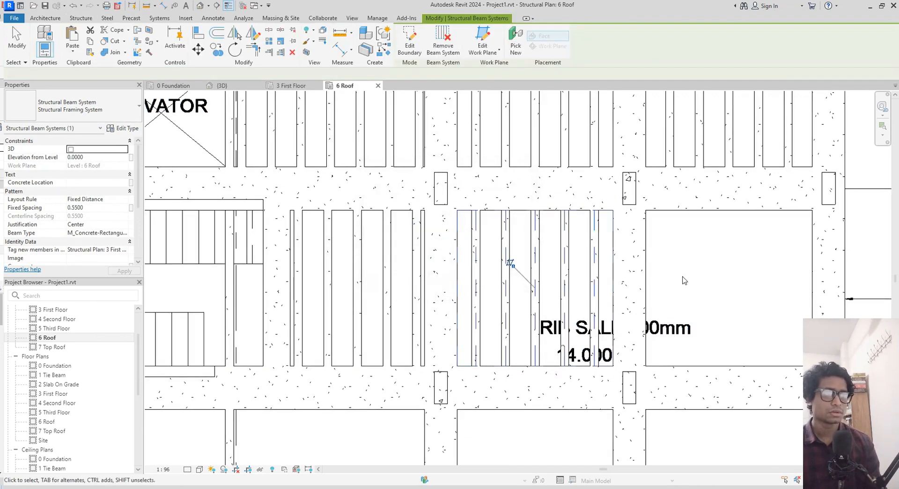
- Start a new beam system and sketch a 3.10 by 2.90 m rectangular boundary over the empty end bay between grids 2 and 3
scroll(680, 277, down, 1)
middle_drag(667, 285, 535, 268)
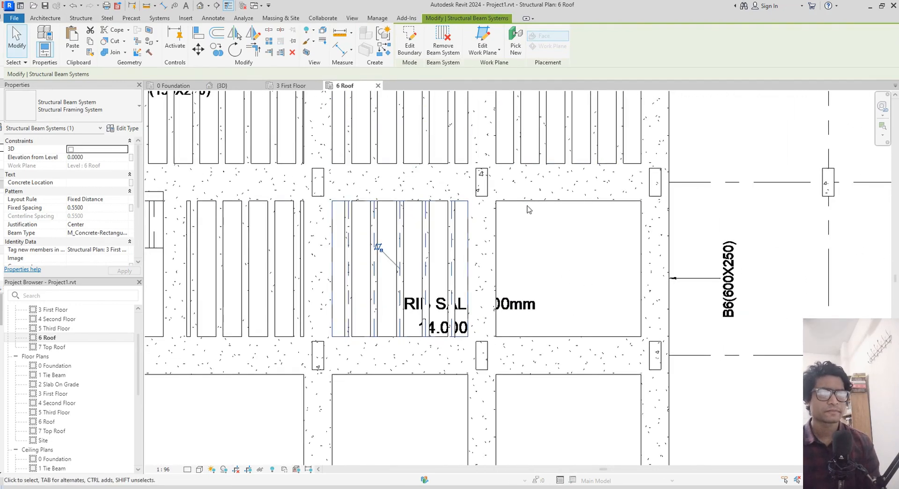
key(b)
key(s)
click(443, 49)
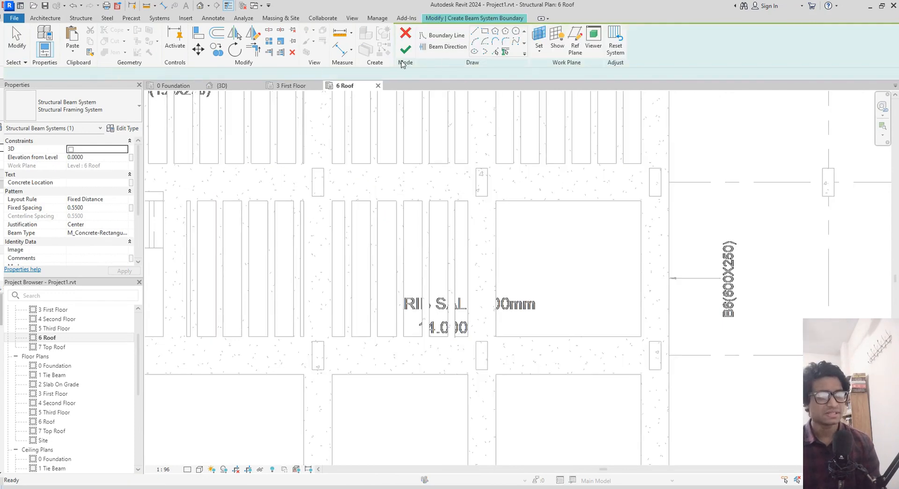
click(487, 31)
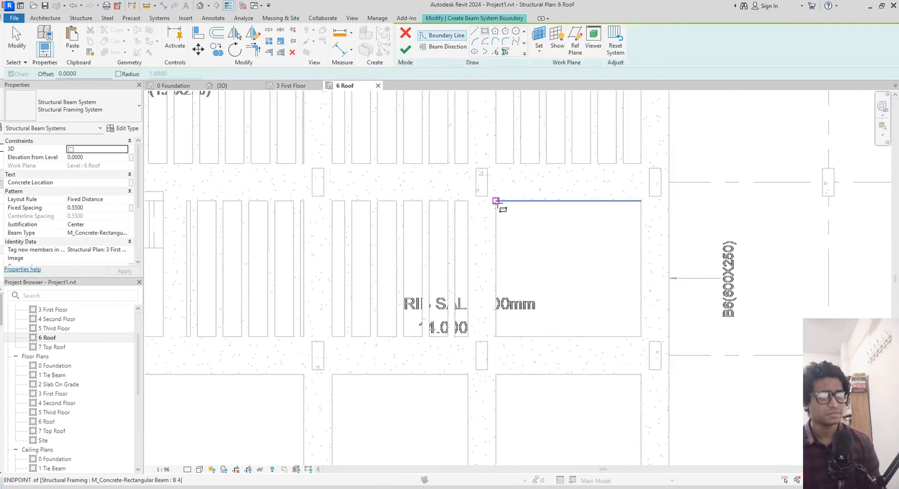
click(496, 200)
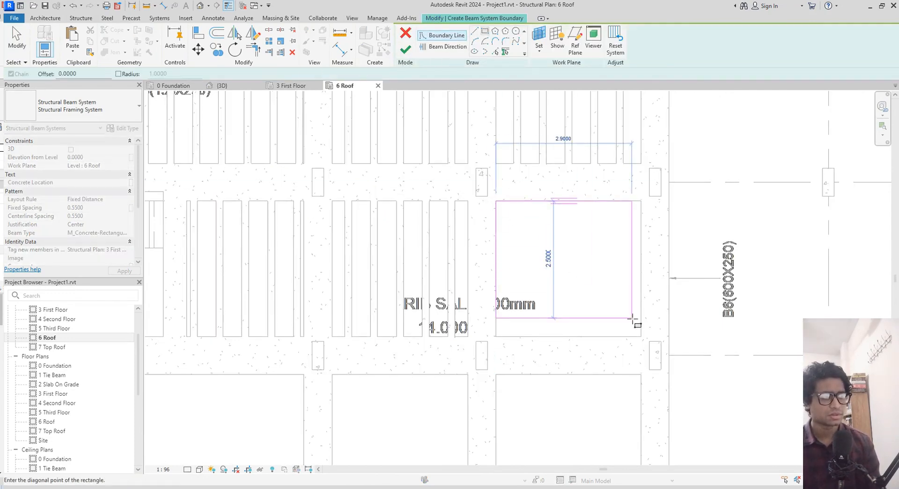
click(641, 336)
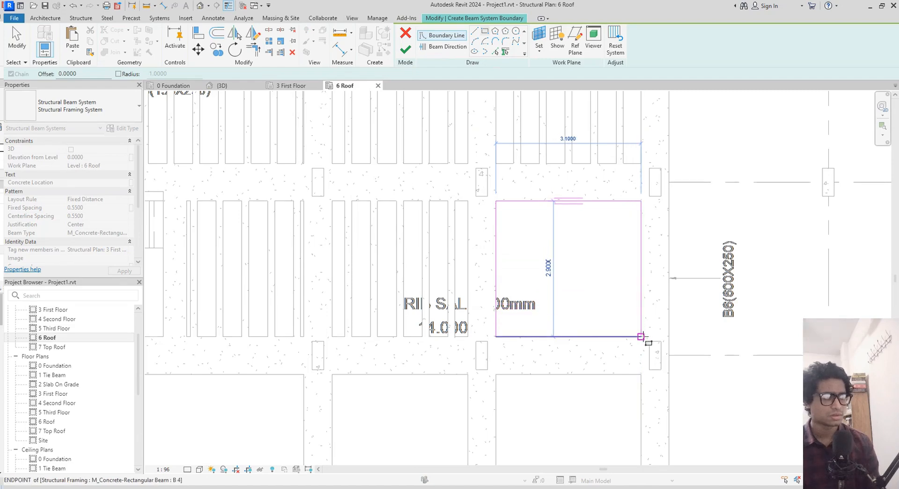
- Set the beam direction parallel to the end bay boundary's vertical edge and finish the beam system
click(443, 46)
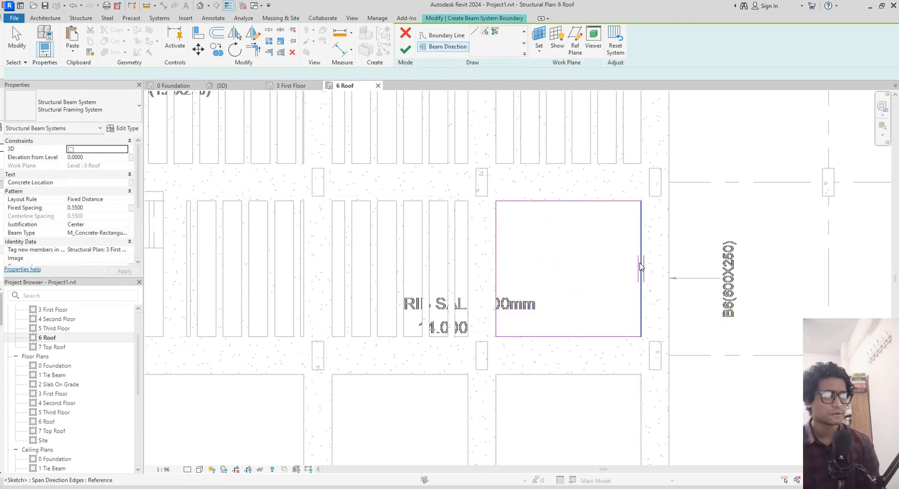
middle_drag(562, 274, 620, 210)
scroll(606, 251, down, 1)
middle_drag(625, 242, 680, 180)
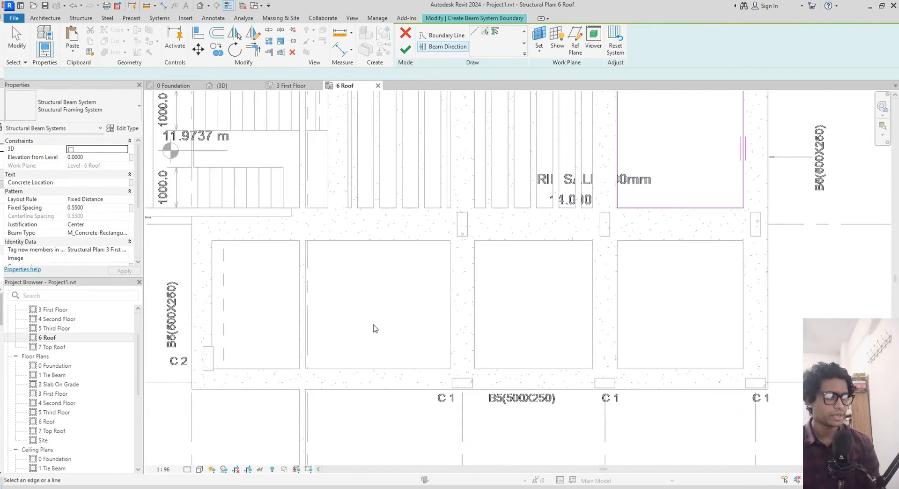
scroll(373, 327, down, 1)
middle_drag(399, 322, 505, 274)
scroll(445, 288, up, 1)
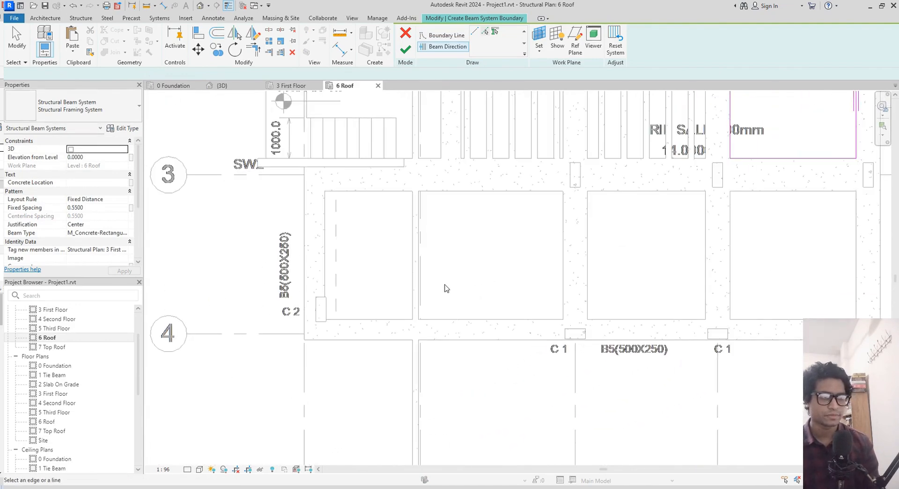
click(405, 49)
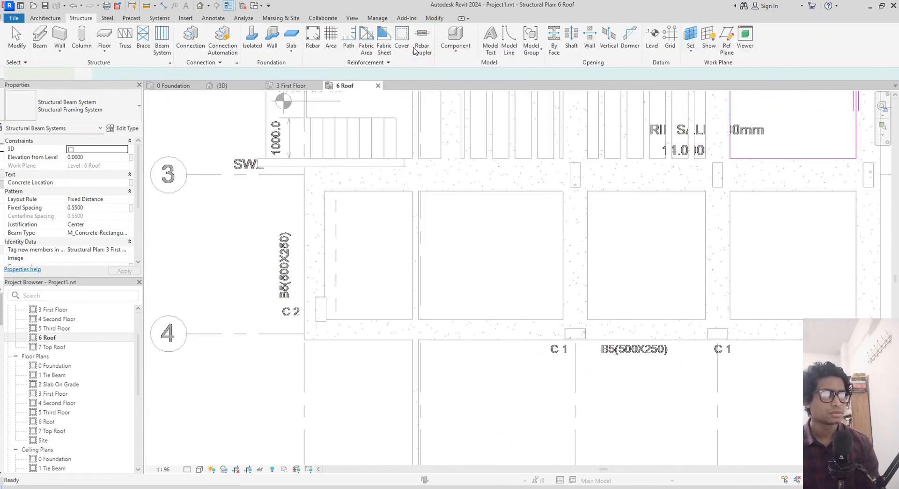
click(414, 52)
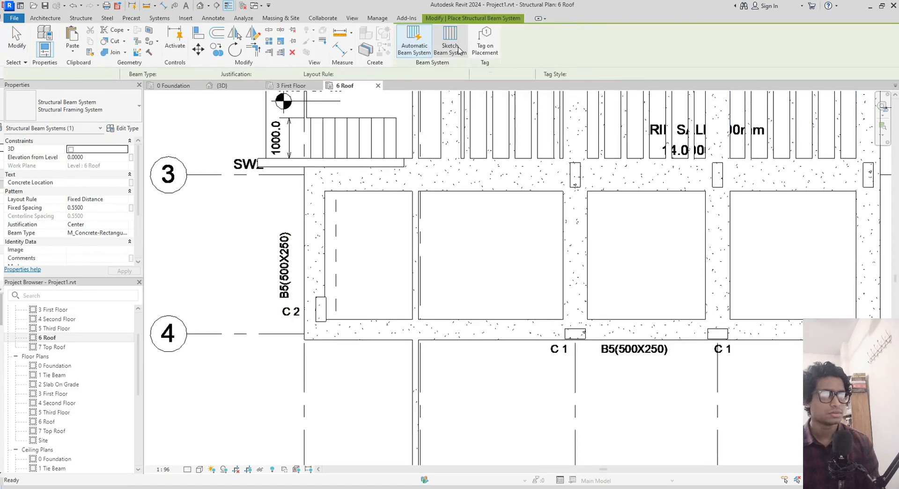
middle_drag(470, 262, 469, 316)
middle_drag(486, 281, 490, 436)
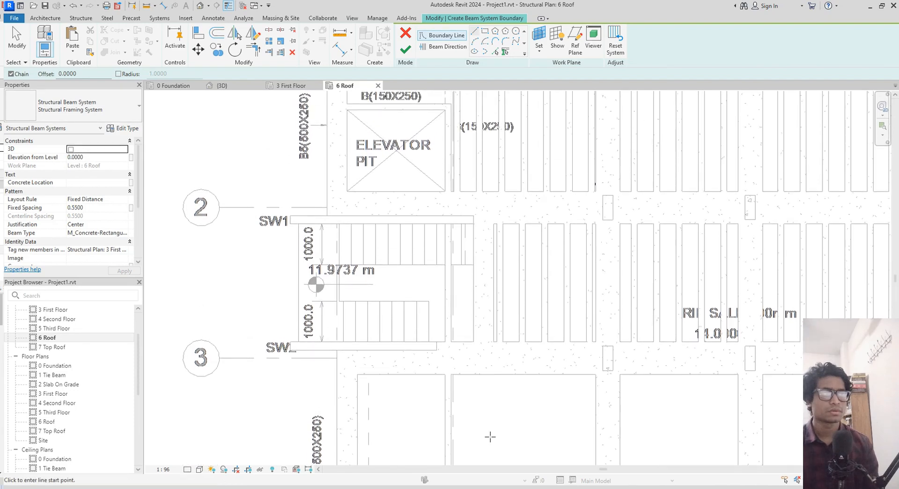
key(Escape)
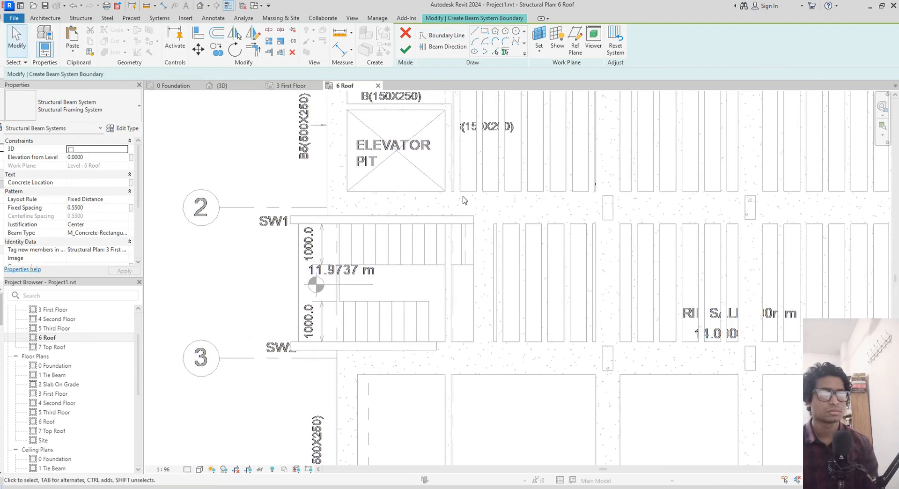
click(411, 34)
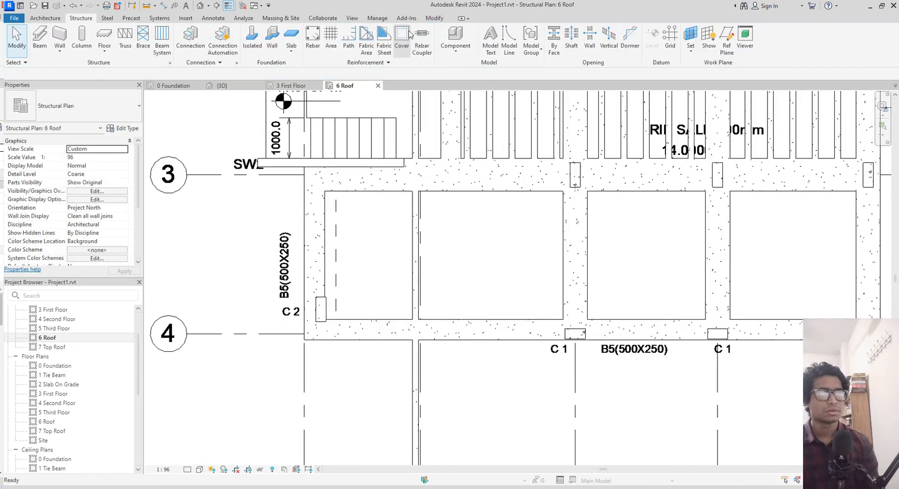
- Trim the narrow vertical B beam beside the stair back to the horizontal beam on grid 3, clearing the bay between grids 3 and 4
scroll(420, 174, up, 5)
scroll(443, 192, up, 1)
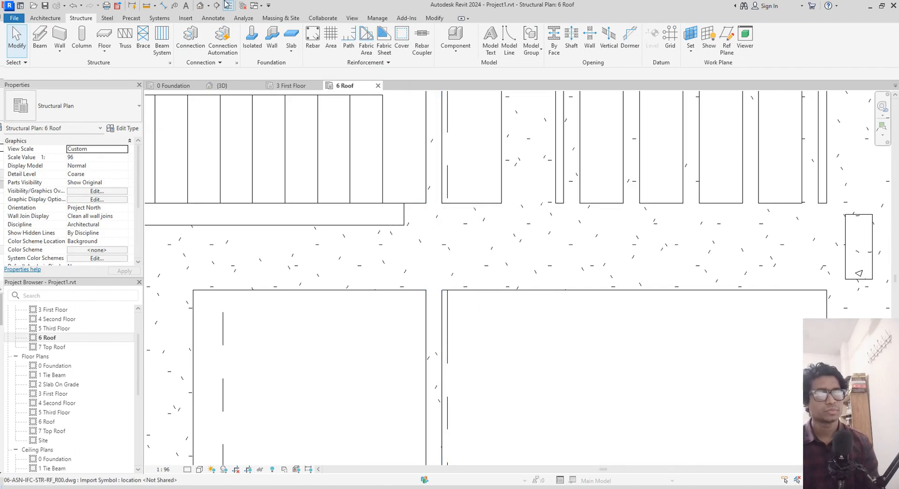
click(434, 18)
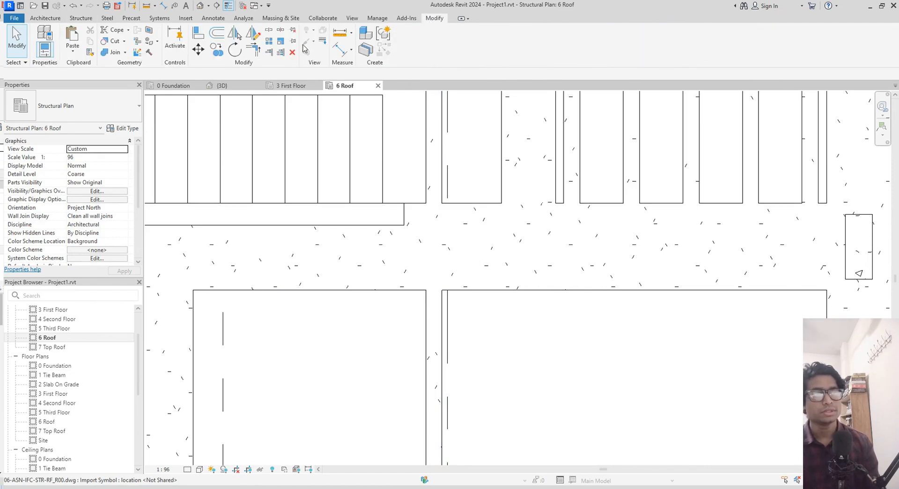
click(268, 52)
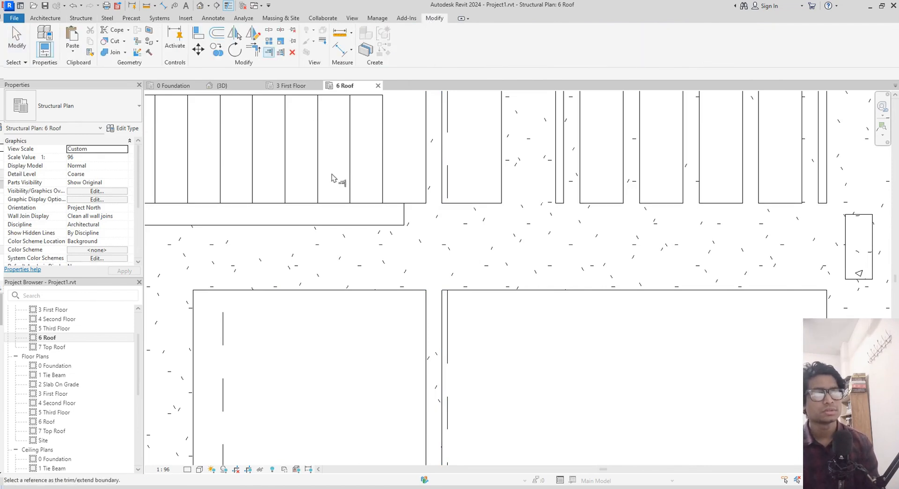
click(459, 289)
click(441, 165)
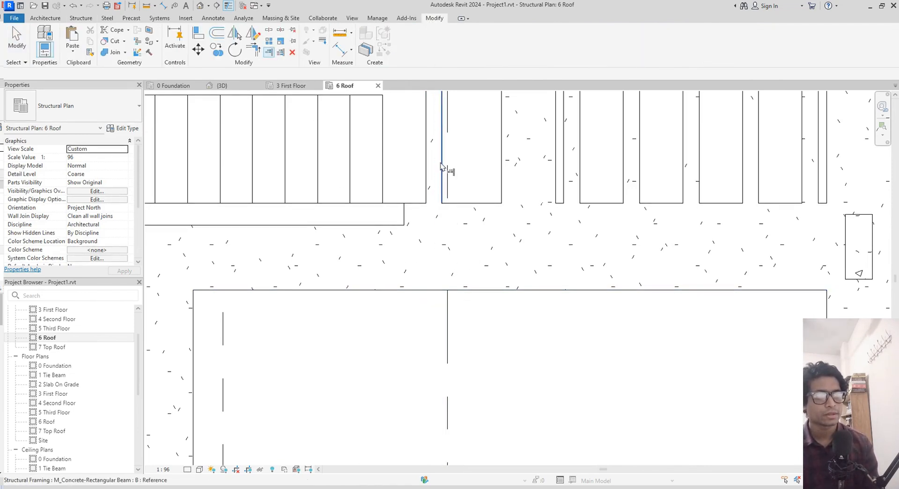
scroll(448, 171, up, 5)
middle_drag(464, 249, 458, 129)
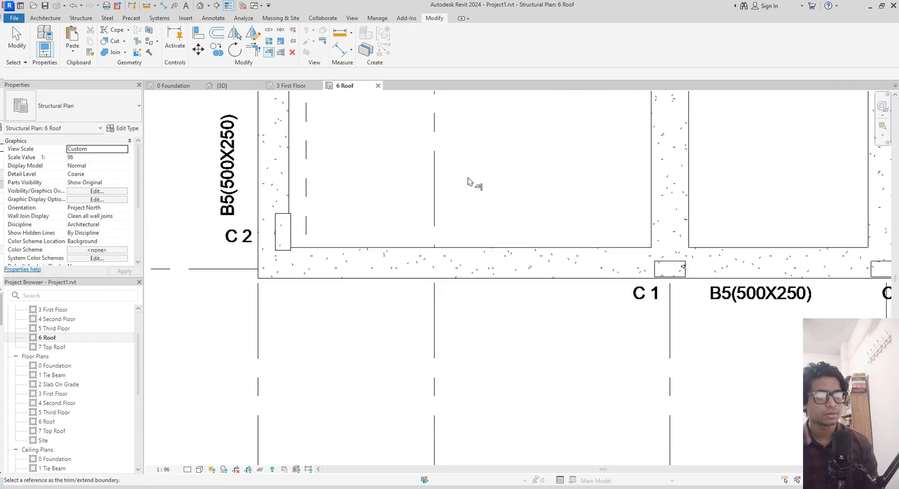
mouse_move(465, 200)
middle_down()
mouse_move(445, 142)
mouse_move(442, 269)
mouse_move(410, 316)
middle_up()
scroll(419, 235, down, 3)
scroll(421, 259, up, 1)
key(Escape)
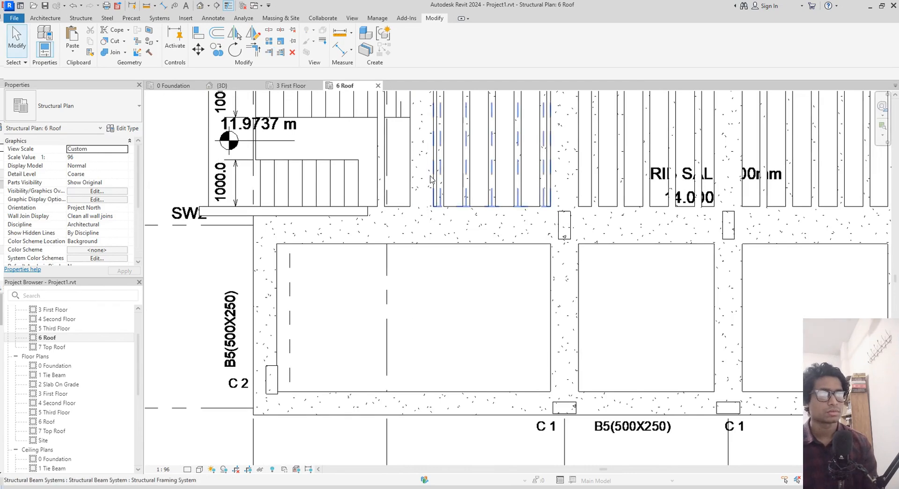
- Create a similar beam system with a 5.85 by 3.15 m rectangular boundary and vertical beams in the wide bay between grids 3 and 4
click(434, 179)
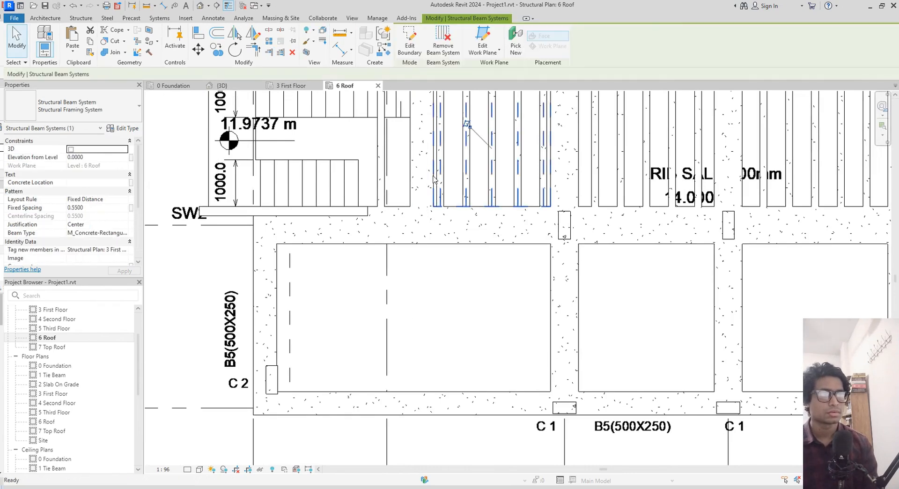
click(409, 43)
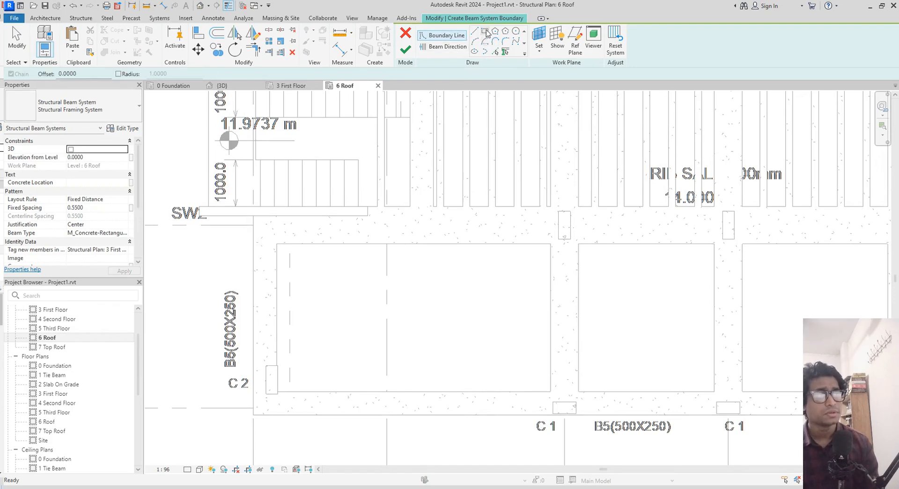
click(276, 244)
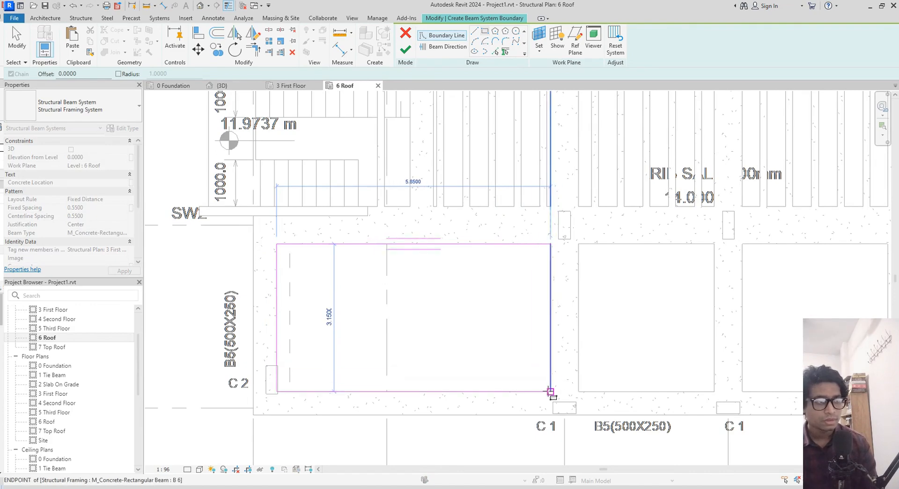
click(549, 391)
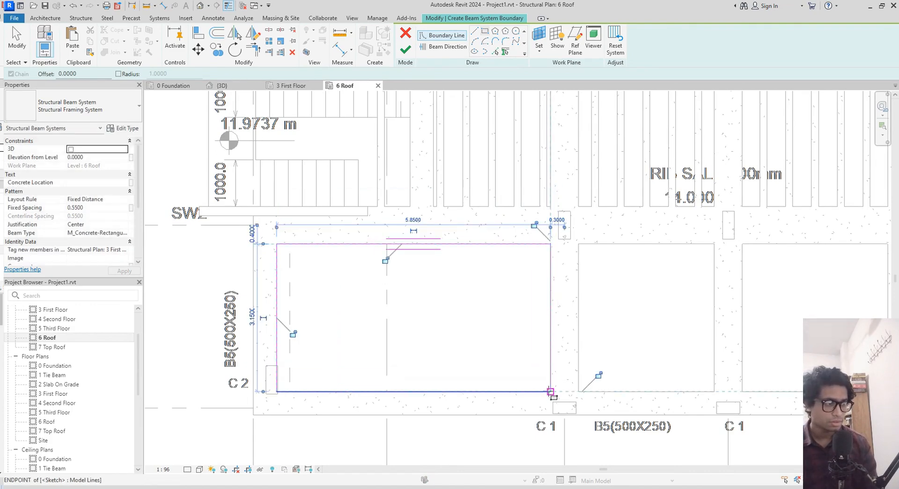
click(448, 46)
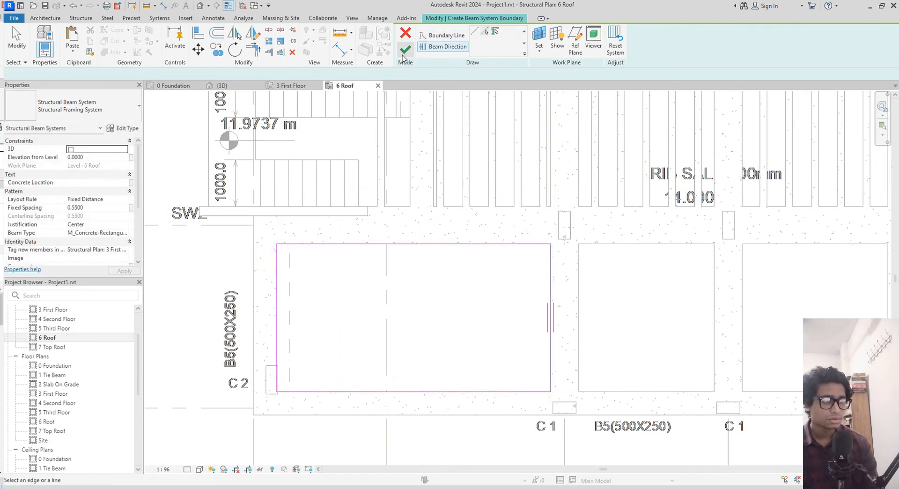
click(403, 55)
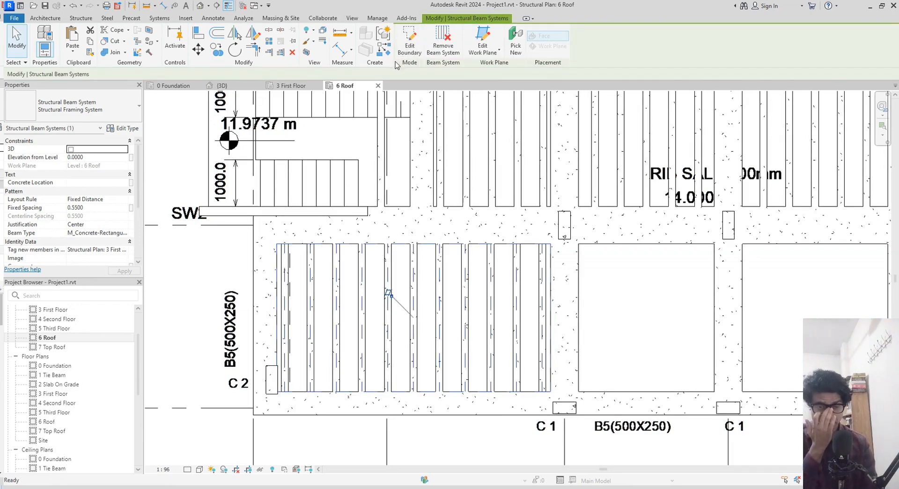
- Start another beam system and sketch its rectangular boundary over the full middle bay above the B5(500X250) label
key(b)
key(s)
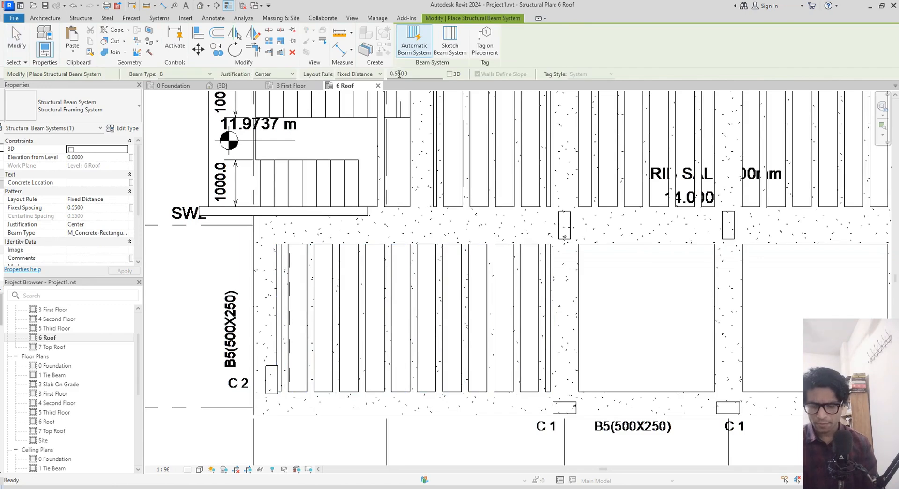
click(452, 46)
middle_drag(584, 283, 496, 219)
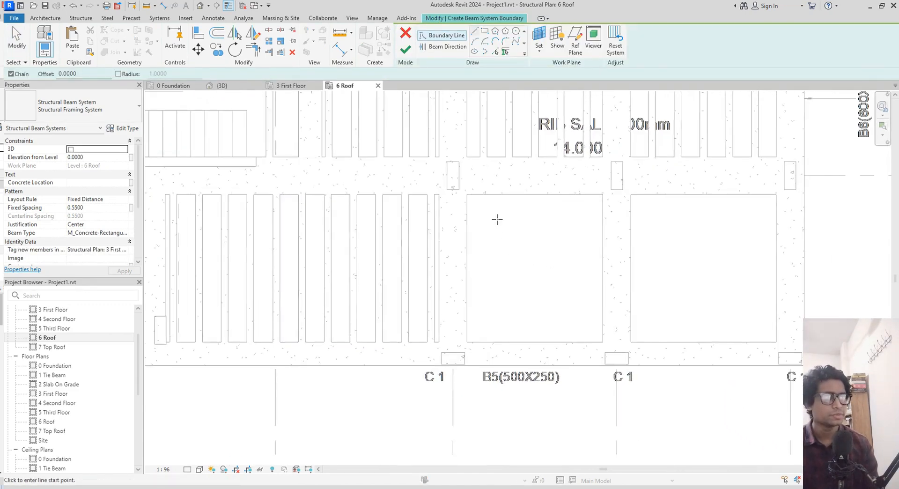
click(467, 194)
key(Escape)
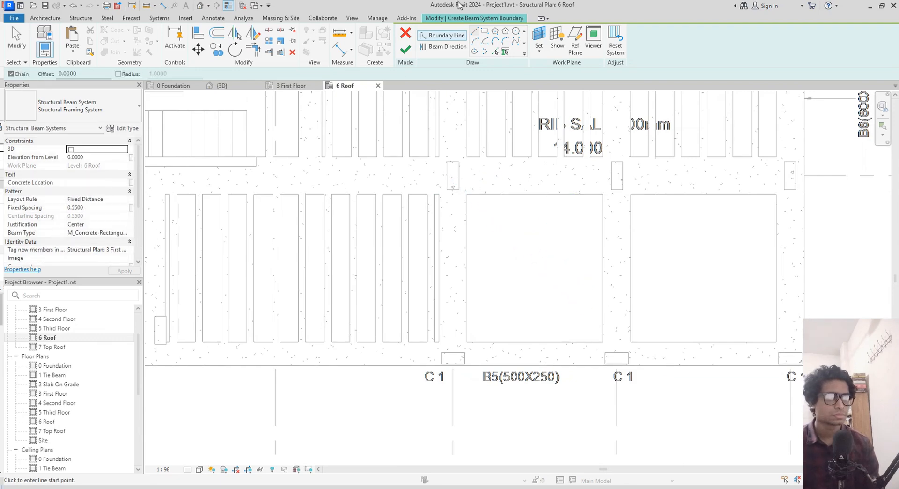
click(485, 32)
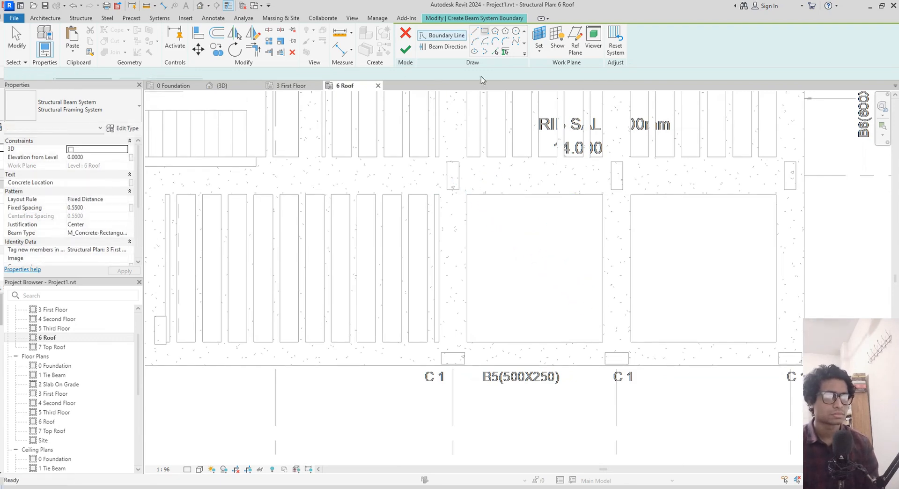
click(467, 194)
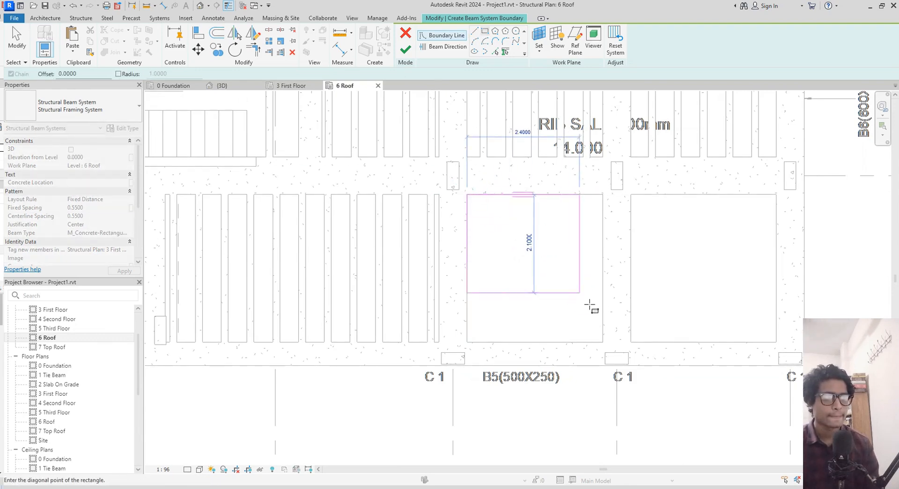
click(602, 342)
- Set the beam direction parallel to the middle bay boundary's vertical edge and finish the beam system
click(442, 46)
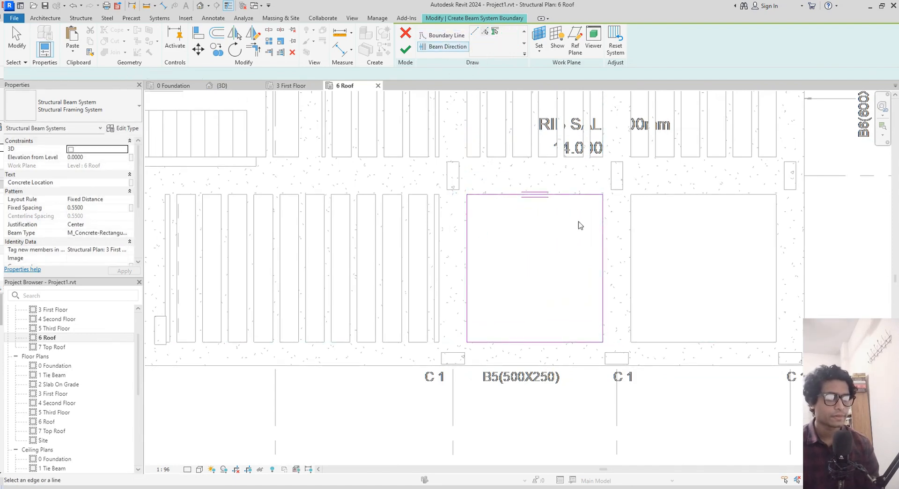
middle_drag(610, 259, 517, 249)
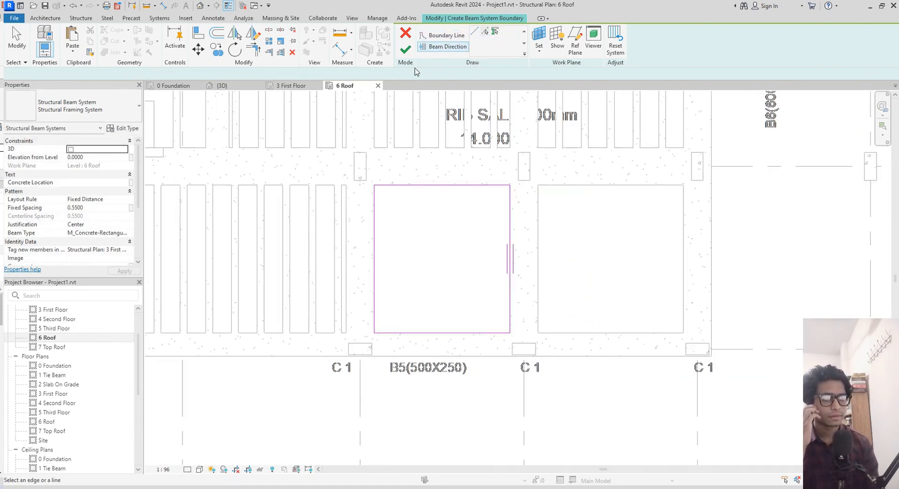
click(411, 49)
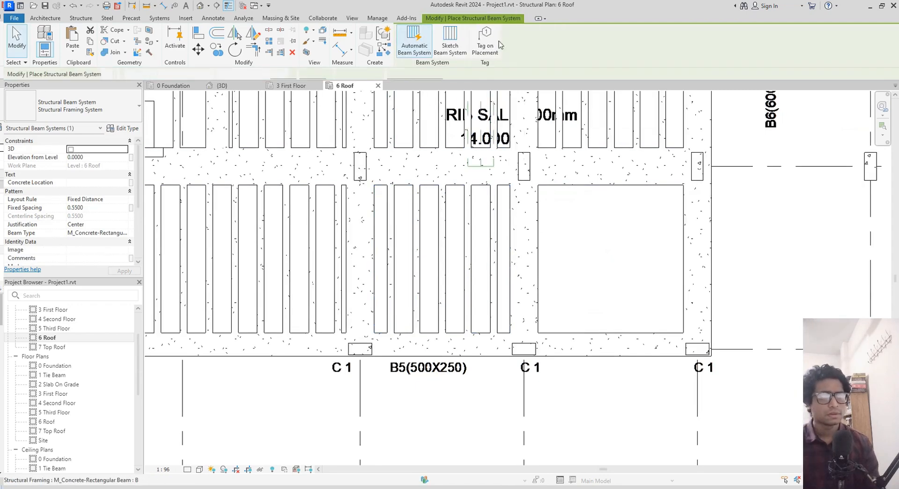
- Create a beam system with a 3.1 by 3.15 m rectangular boundary and vertical beams in the remaining empty bay between grids 3 and 4
click(409, 42)
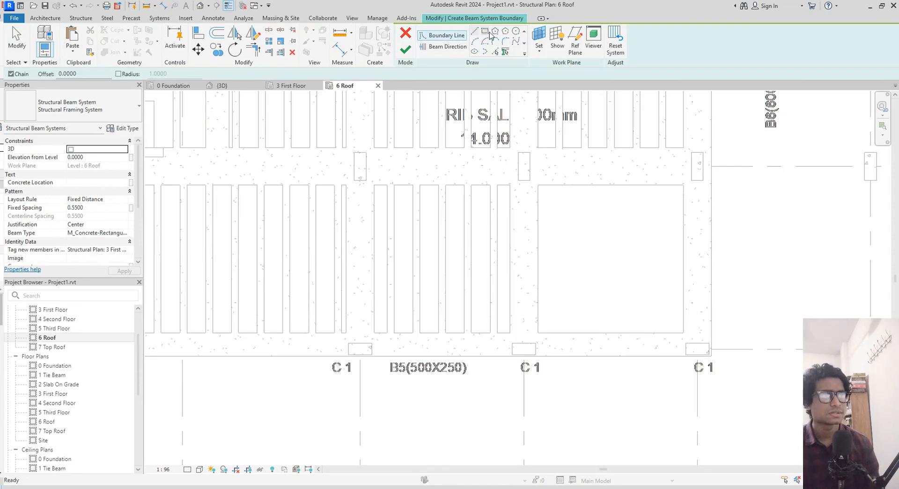
click(505, 51)
click(537, 185)
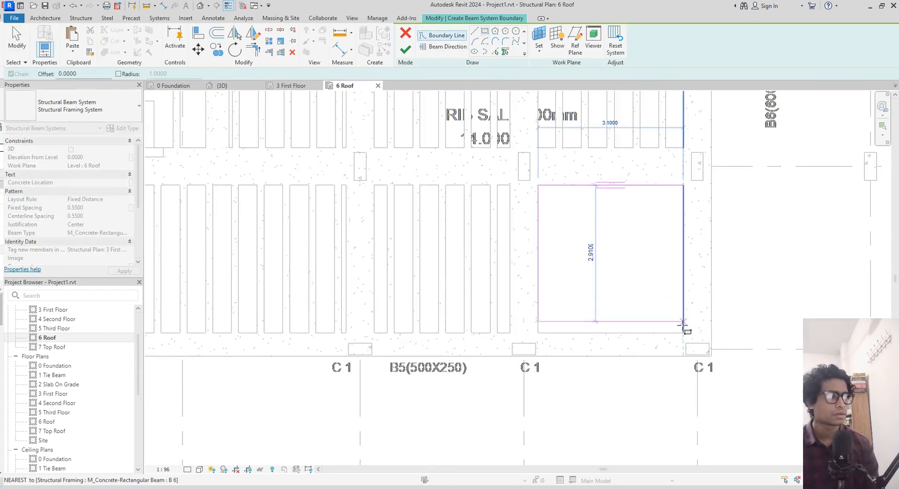
click(683, 332)
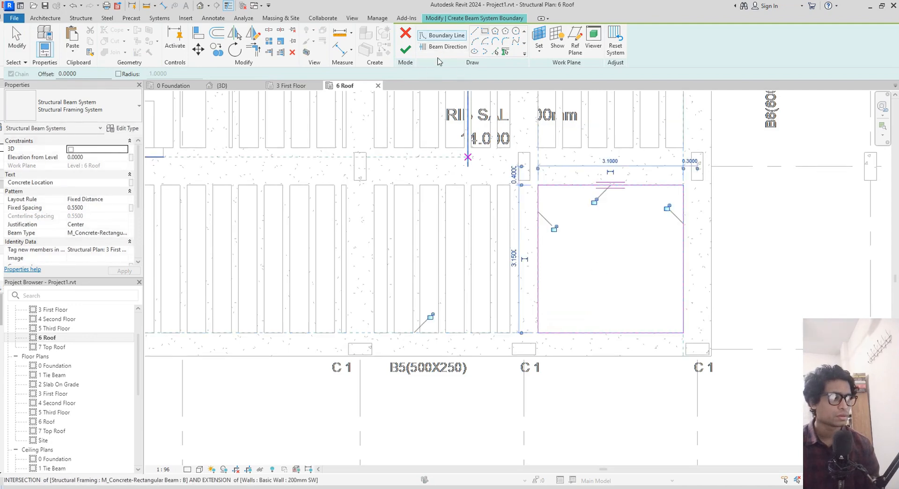
click(442, 46)
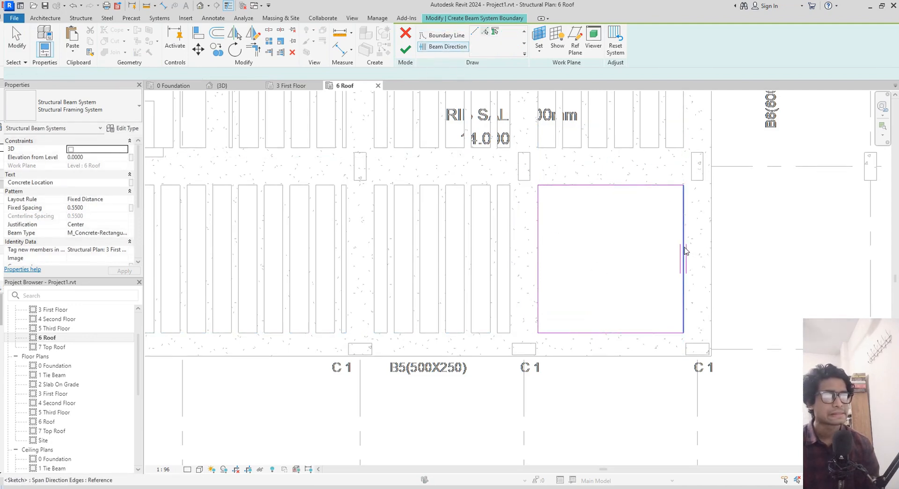
click(683, 252)
click(406, 52)
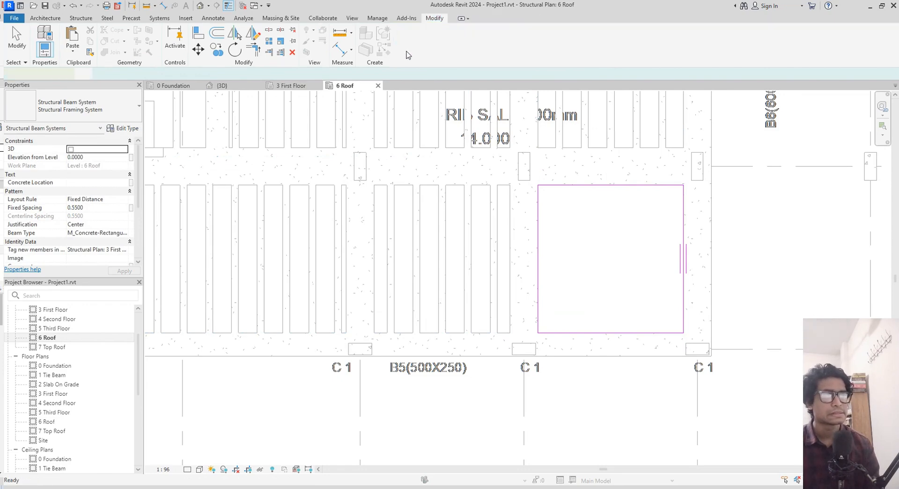
- Start a 50mm structural floor on 6 Roof with a rectangular boundary anchored at the building's outer corner by the C1 column on grid 1
scroll(399, 141, down, 3)
middle_drag(399, 142, 460, 220)
key(s)
key(b)
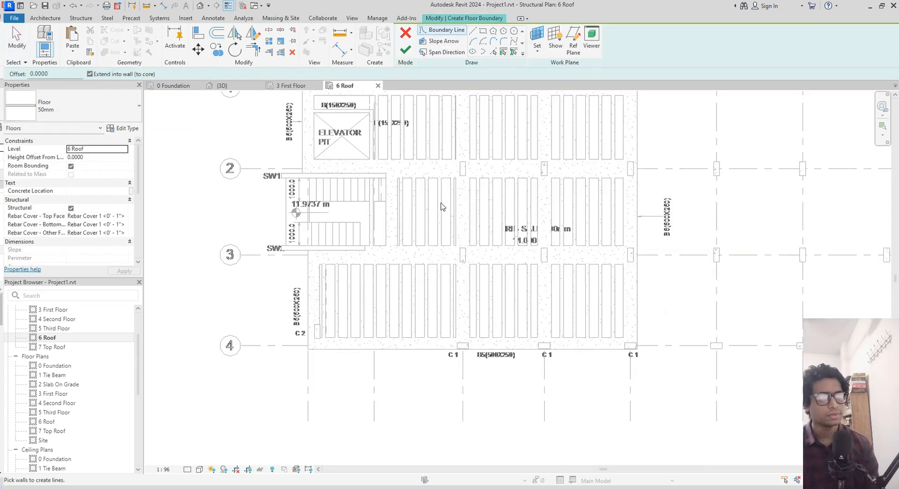
middle_drag(443, 202, 457, 286)
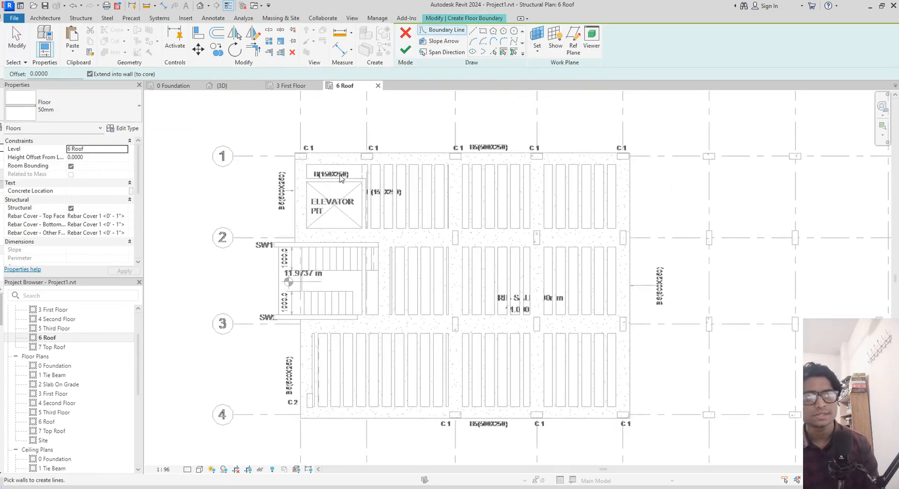
click(483, 31)
scroll(296, 143, up, 5)
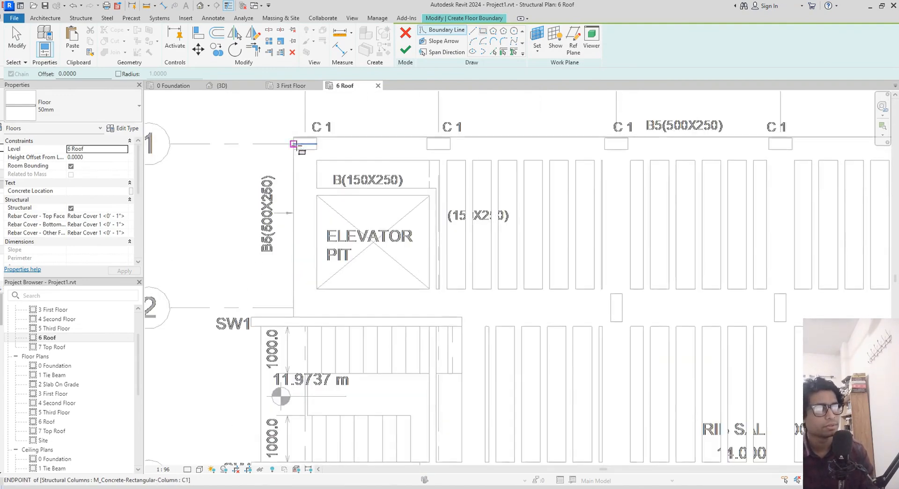
scroll(290, 125, up, 2)
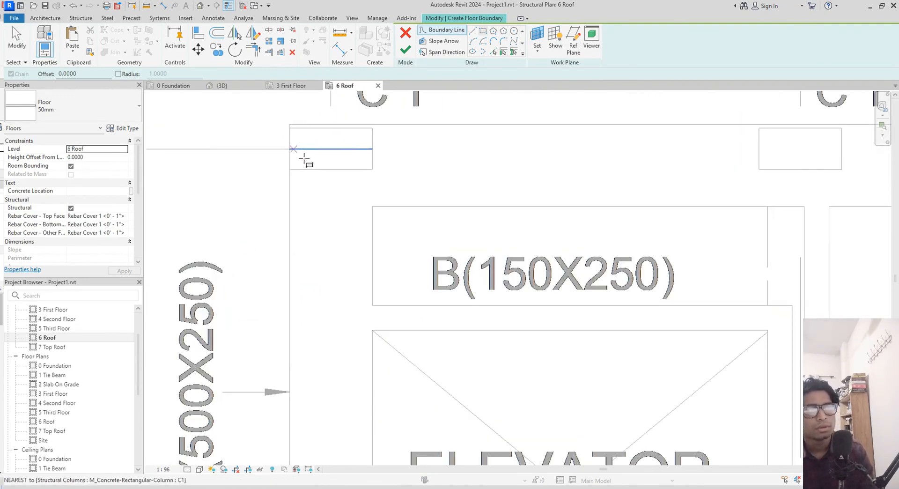
click(291, 125)
- Complete the floor's rectangular boundary at the opposite outer building corner by the last C1 column on grid 4 and finish the floor
scroll(525, 252, down, 4)
middle_drag(525, 252, 311, 197)
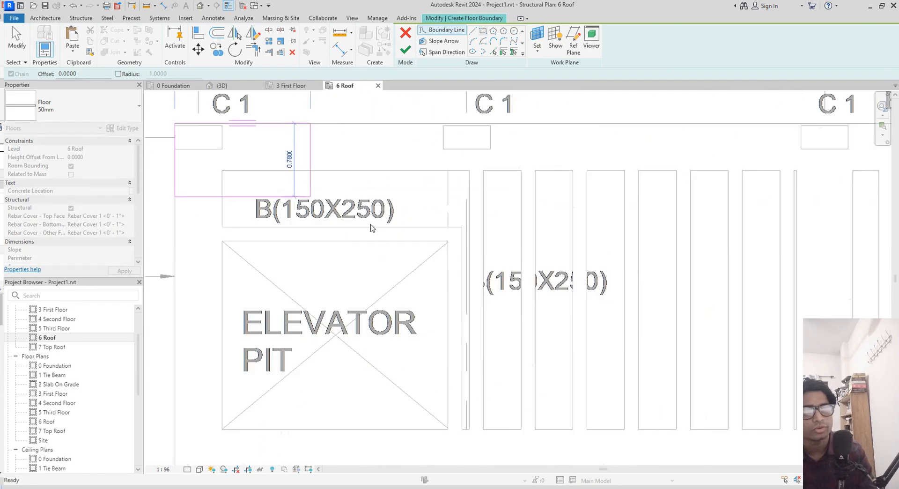
scroll(486, 272, down, 4)
middle_drag(500, 283, 323, 158)
scroll(649, 312, down, 2)
middle_drag(648, 313, 467, 174)
middle_drag(726, 451, 710, 367)
scroll(710, 370, up, 2)
scroll(660, 347, up, 2)
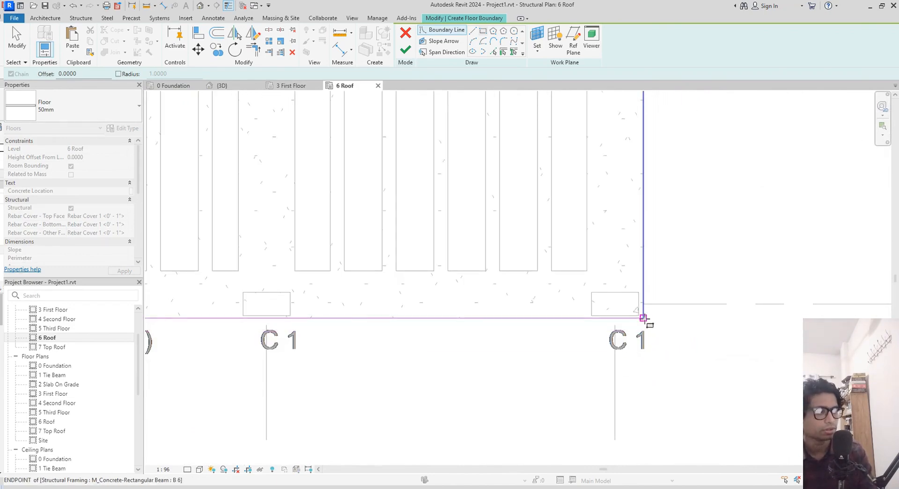
click(643, 318)
scroll(656, 347, up, 3)
scroll(643, 309, down, 5)
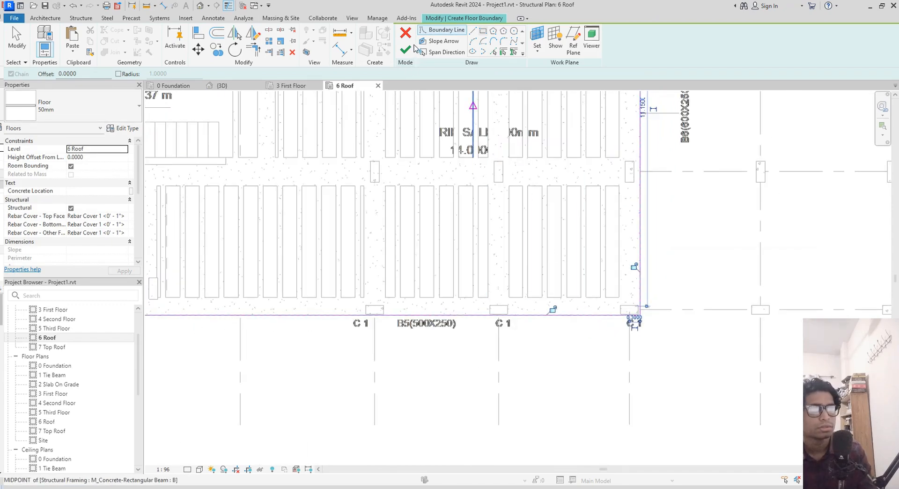
click(408, 48)
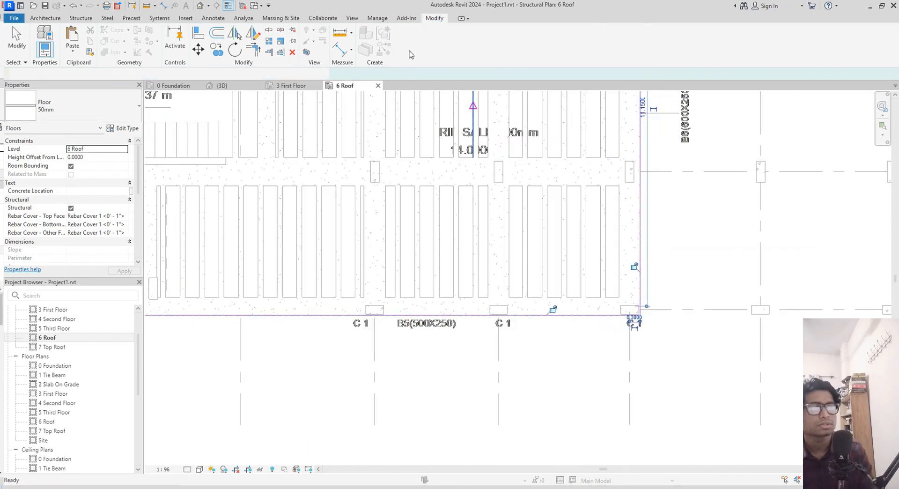
- Check the new roof floor around the elevator pit and stair, and open the 7 Top Roof structural plan
scroll(330, 198, down, 3)
middle_drag(331, 198, 483, 346)
scroll(368, 243, up, 2)
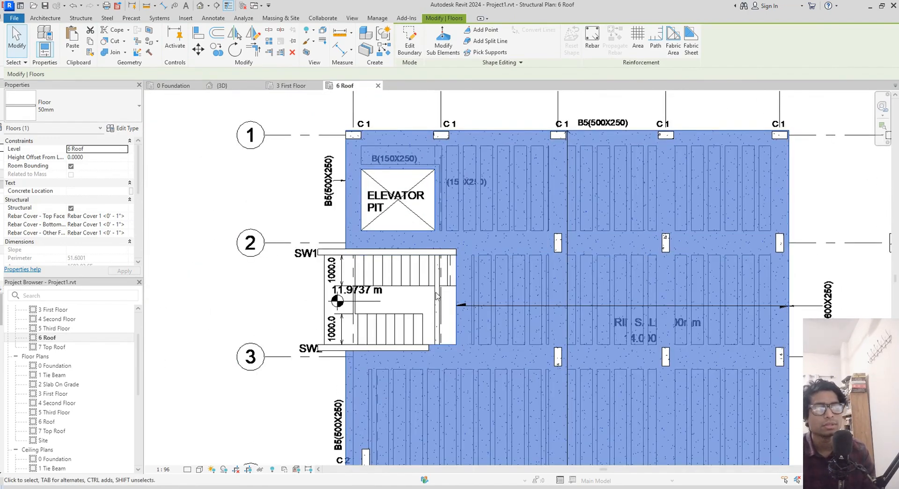
scroll(436, 295, up, 2)
middle_drag(404, 188, 418, 188)
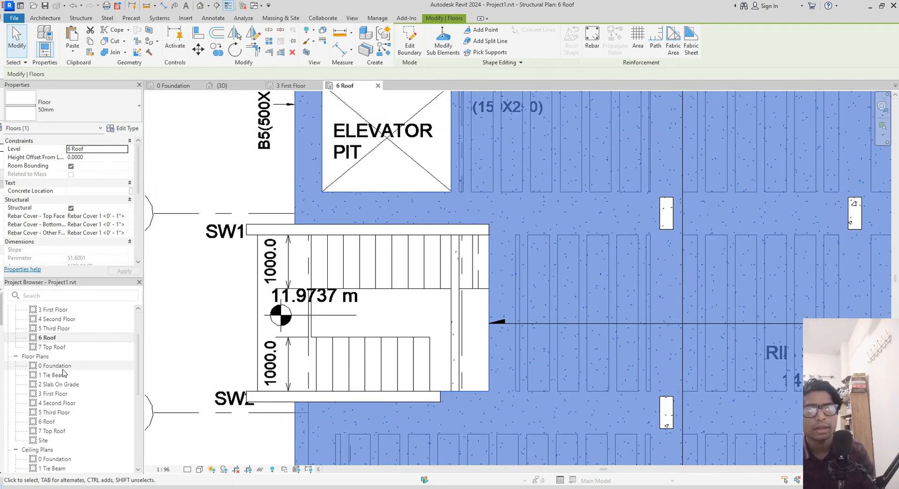
double_click(58, 346)
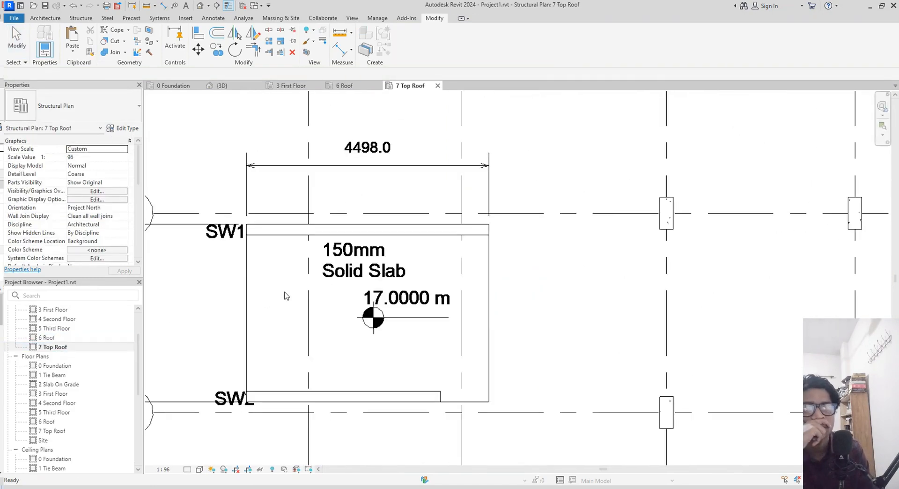
middle_drag(355, 312, 372, 312)
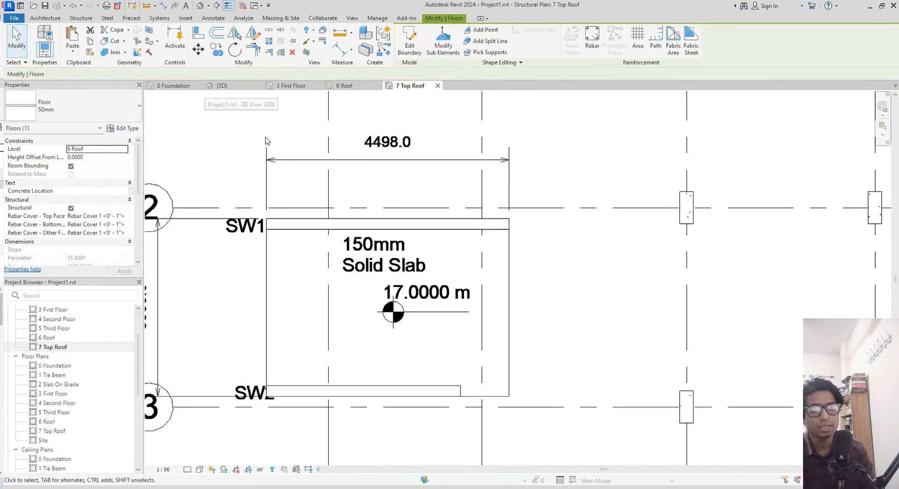
middle_drag(357, 306, 368, 283)
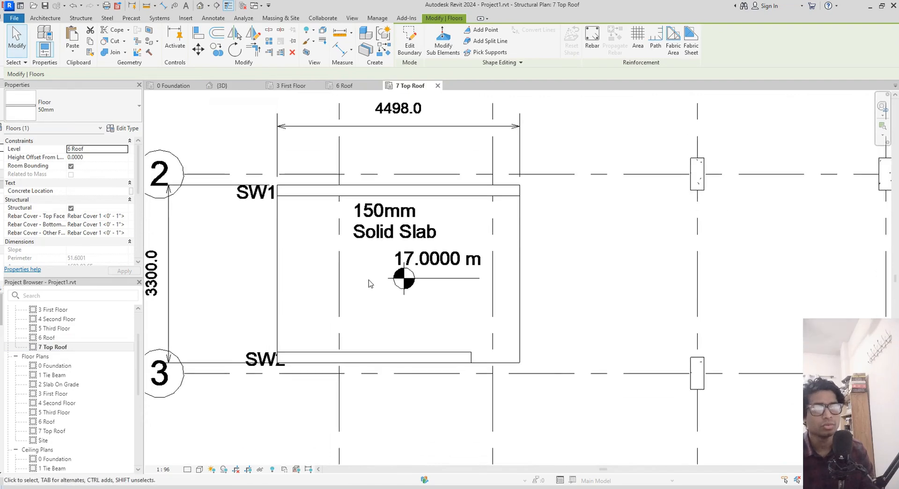
- Start a 150mm Slab structural floor on 7 Top Roof and sketch its 4.498 by 3.3 m rectangular boundary around walls SW1 and SW2
double_click(368, 282)
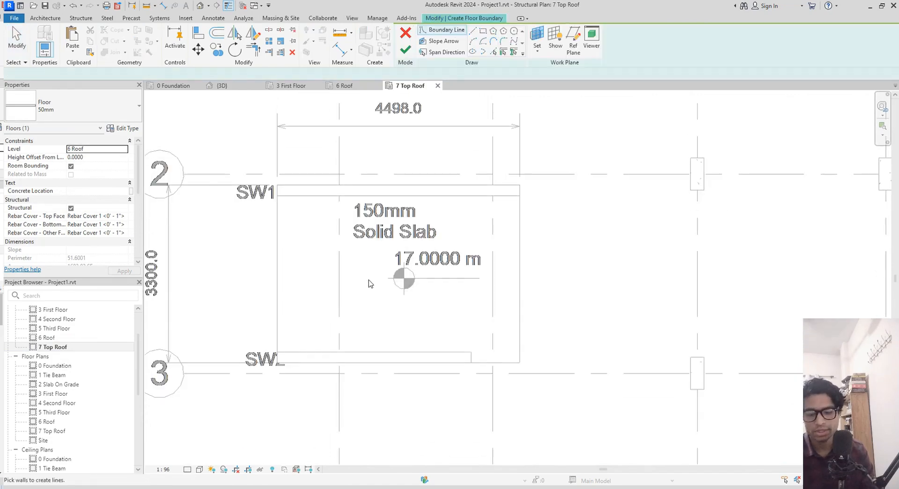
click(136, 111)
click(38, 184)
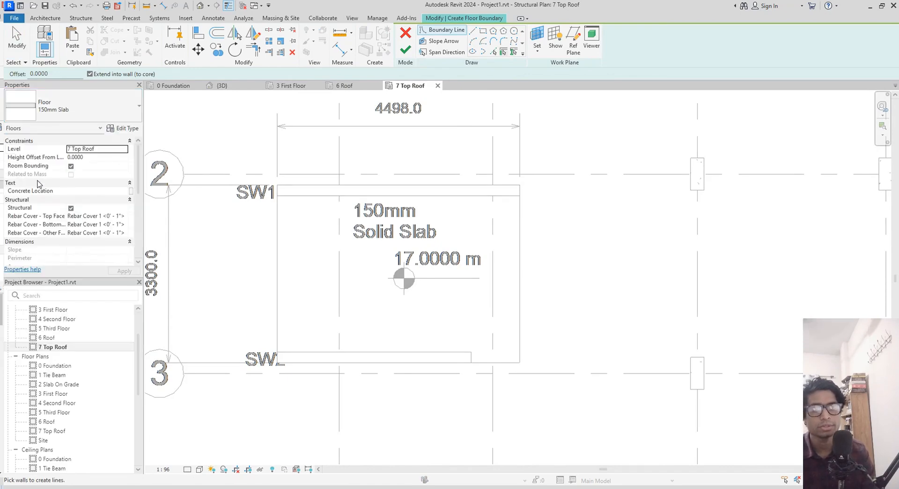
click(482, 32)
scroll(305, 213, up, 1)
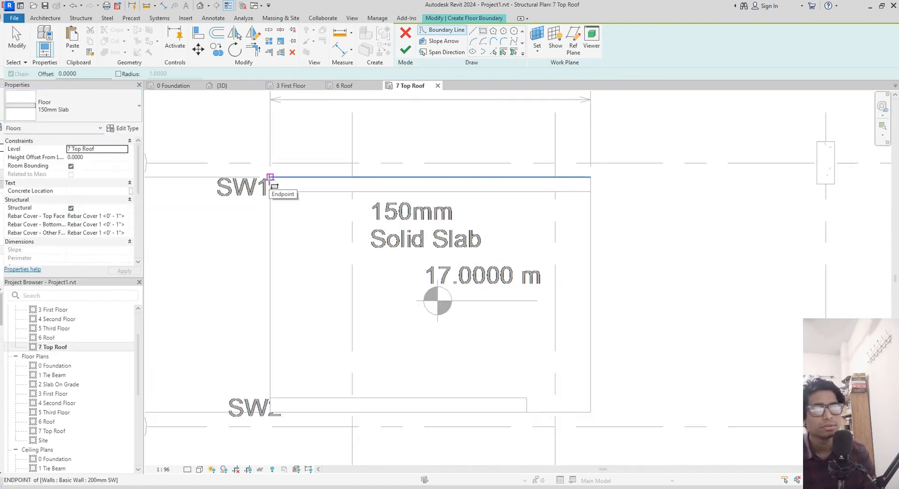
click(269, 178)
middle_drag(587, 424, 590, 374)
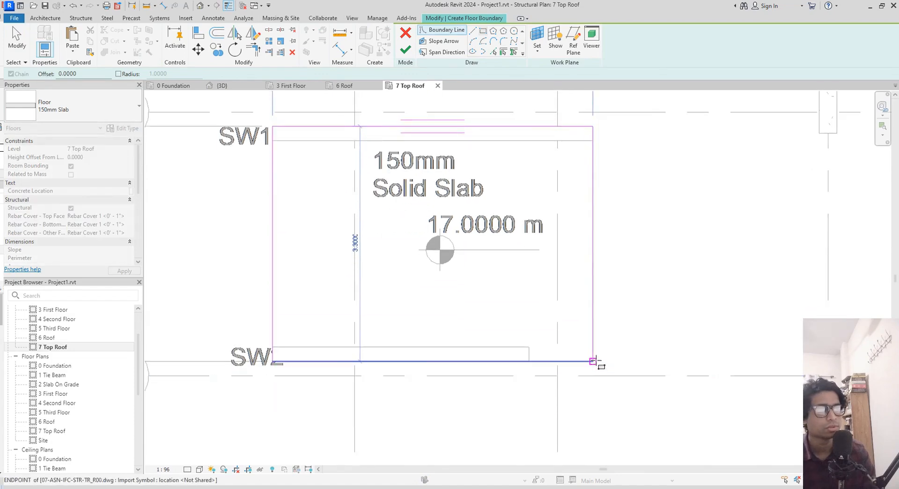
click(592, 361)
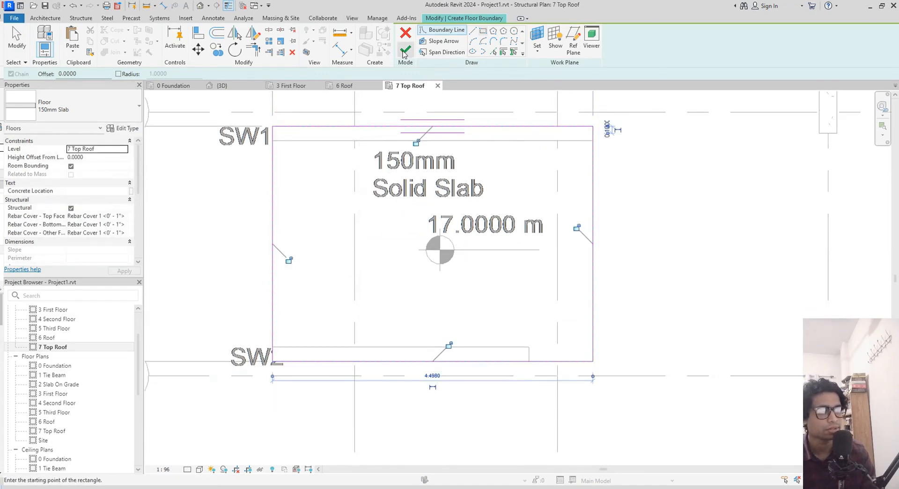
- Finish the top roof slab without attaching the walls to its bottom
click(404, 51)
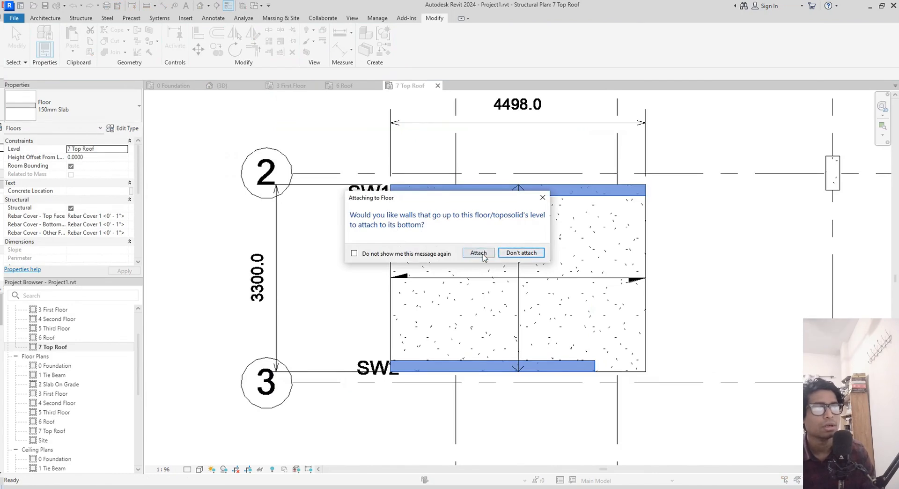
click(520, 253)
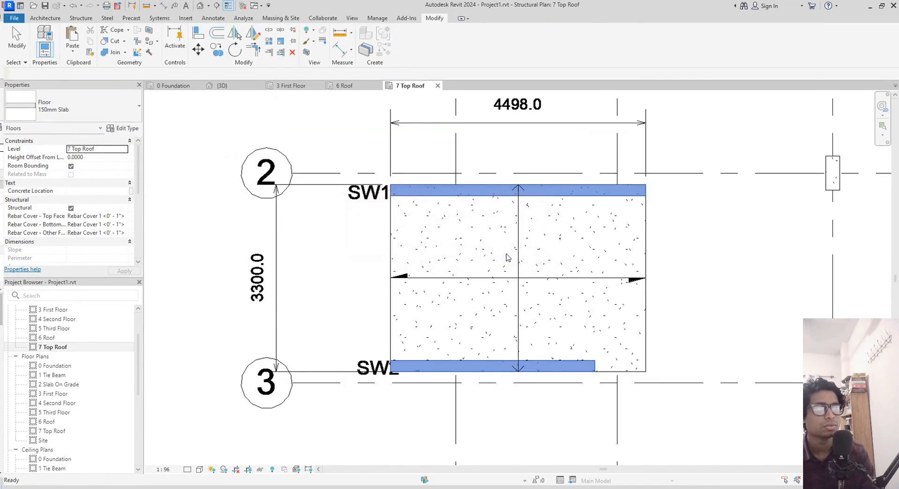
scroll(508, 255, up, 1)
click(639, 257)
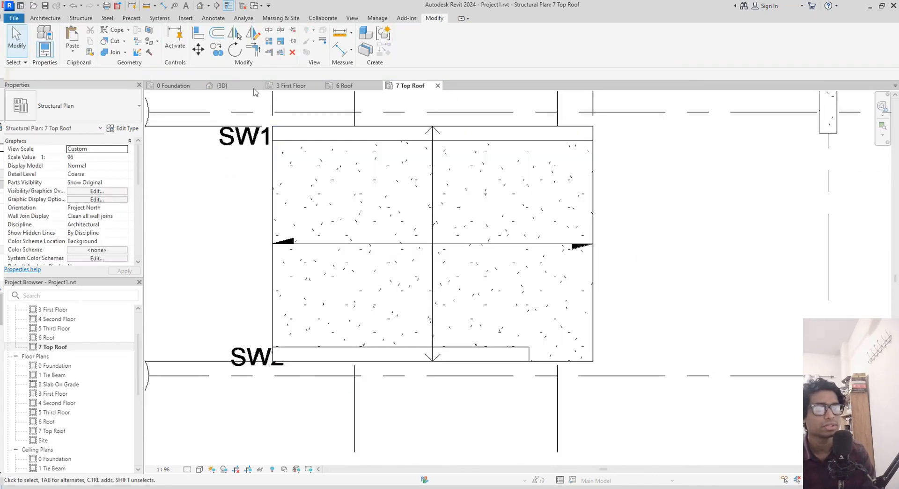
- Open the 3D view and orbit the building to examine the roof floor, beams and top slab
click(177, 84)
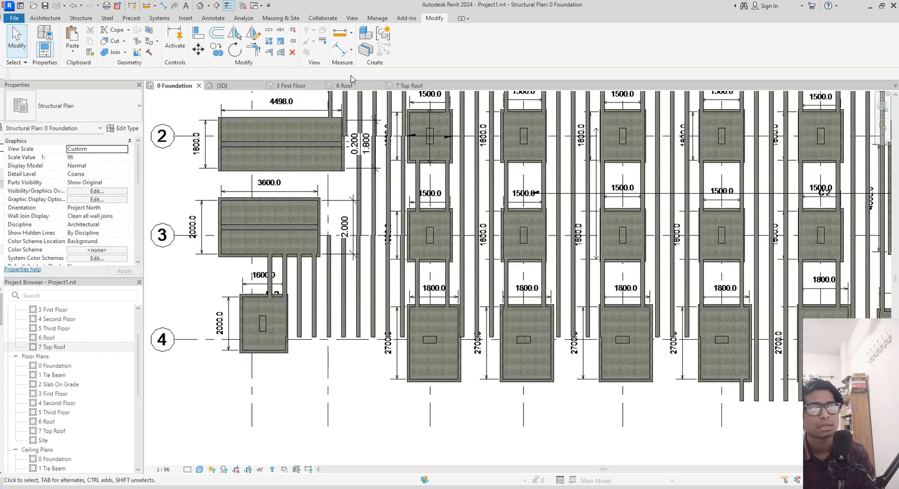
click(236, 86)
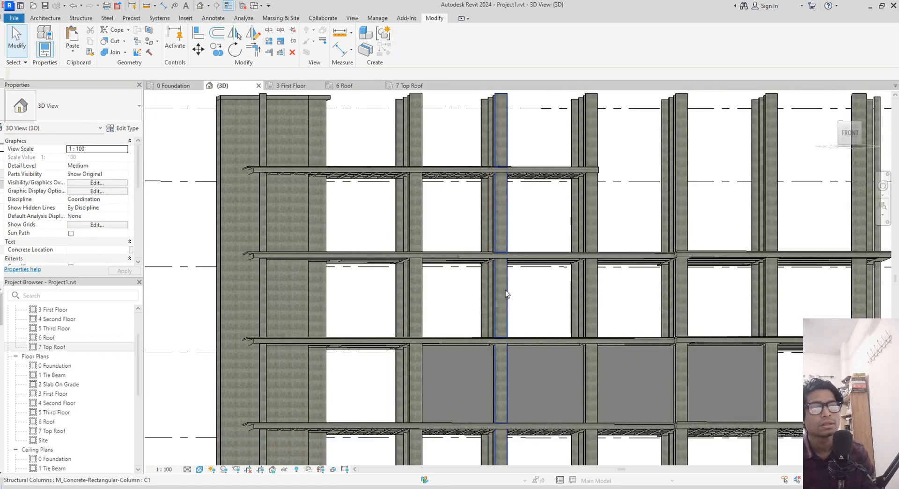
shift+middle_drag(345, 235, 634, 382)
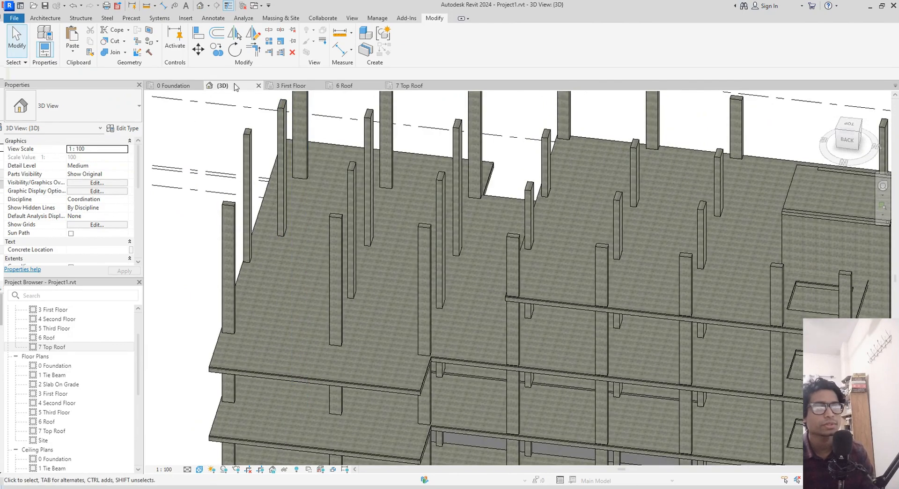
- Close the 3D, 3 First Floor, 6 Roof and 7 Top Roof views, keeping only 0 Foundation open
click(258, 86)
click(259, 86)
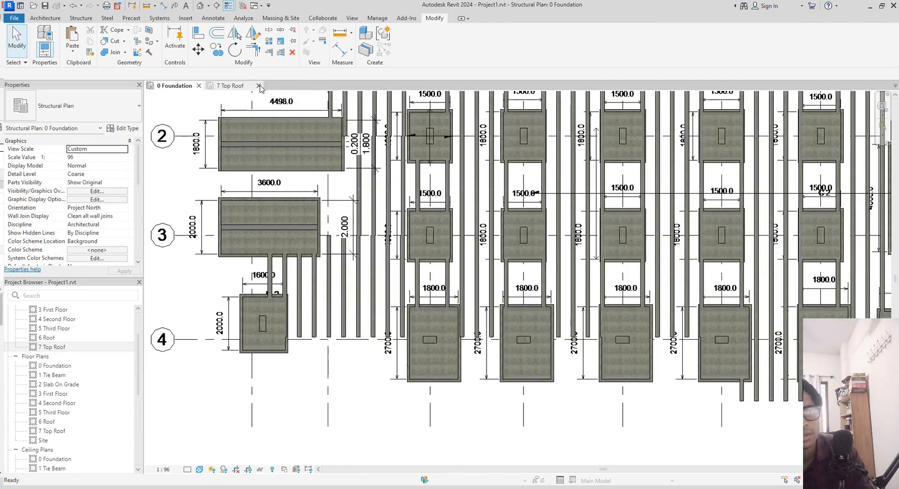
click(259, 85)
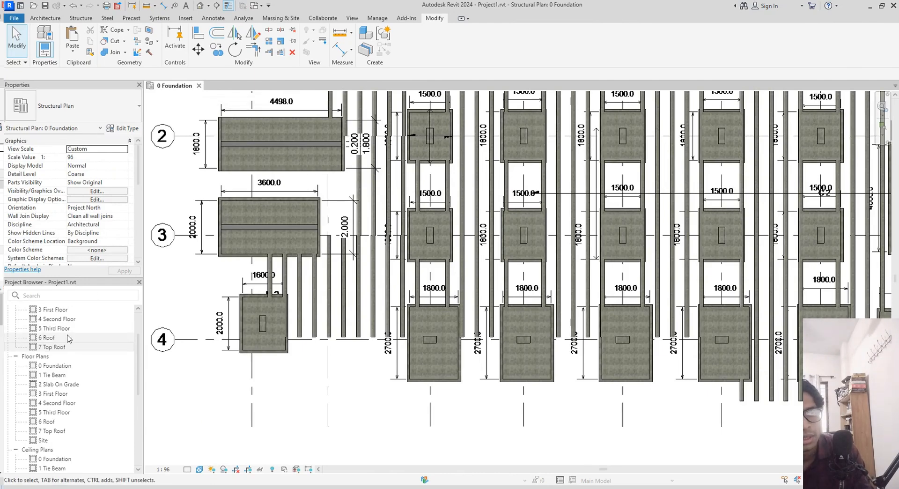
- Open the 2 Slab On Grade structural plan and examine the stair layout between SW1 and SW2
scroll(69, 338, up, 2)
click(62, 350)
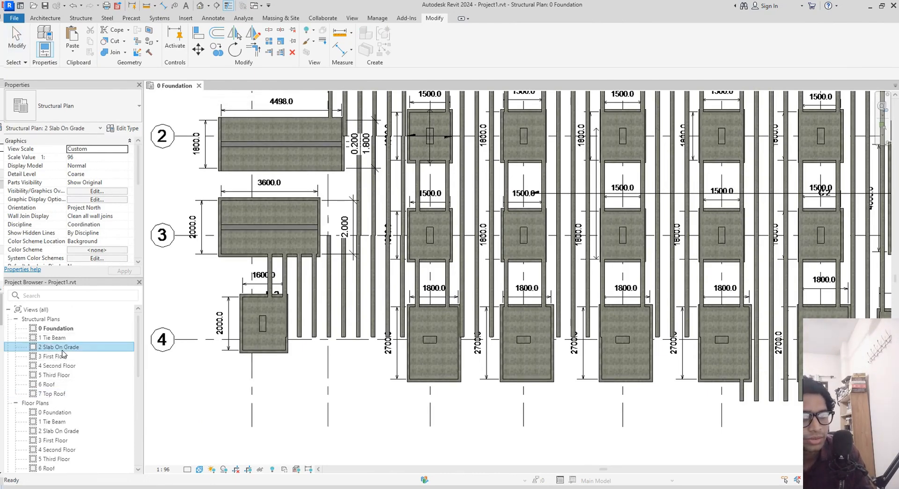
double_click(62, 349)
scroll(298, 192, up, 3)
middle_drag(311, 203, 410, 267)
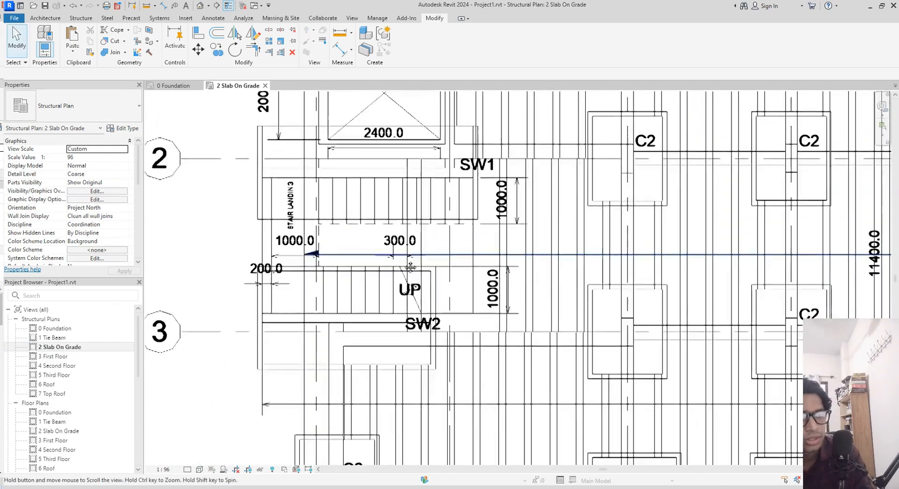
scroll(384, 250, up, 2)
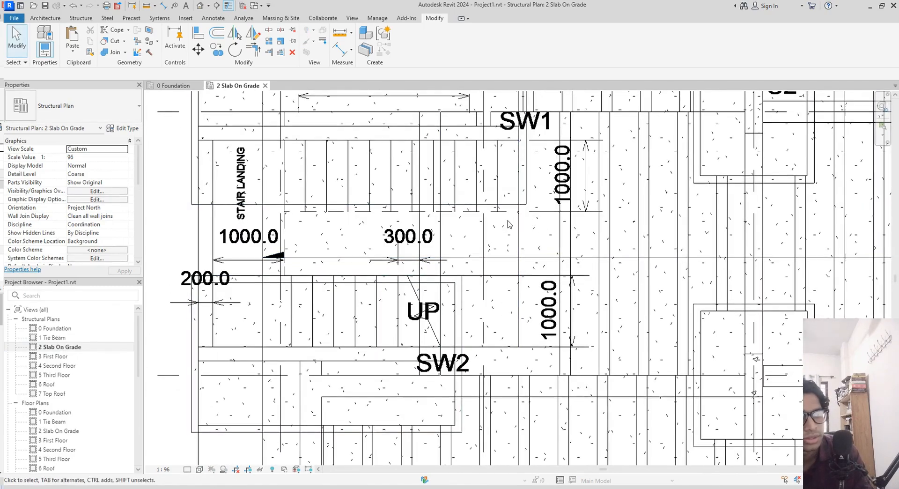
scroll(520, 228, up, 2)
middle_drag(521, 234, 563, 247)
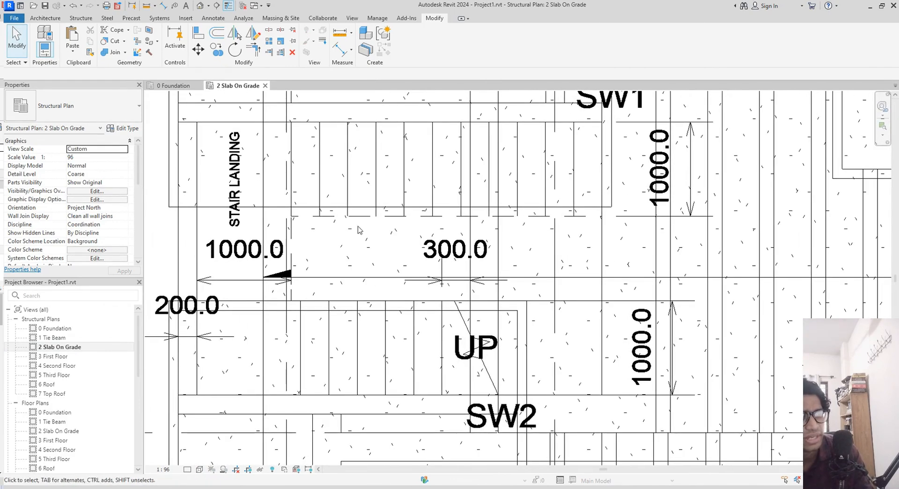
click(46, 19)
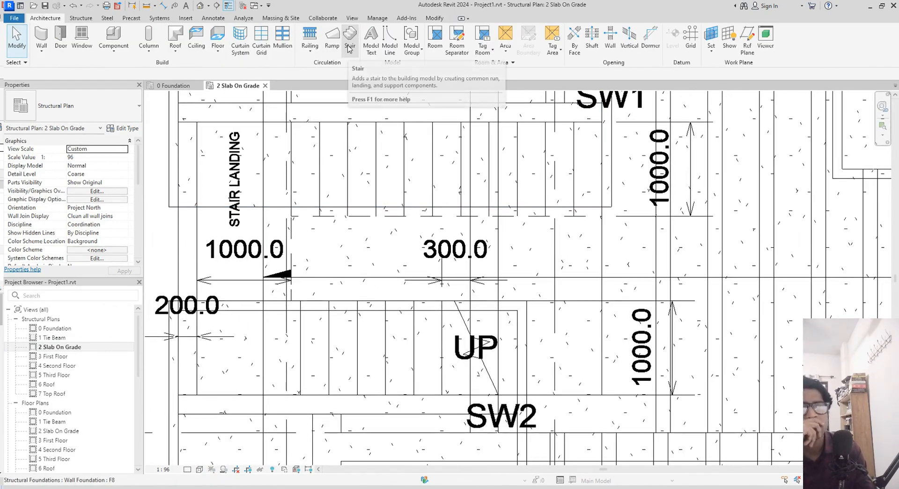
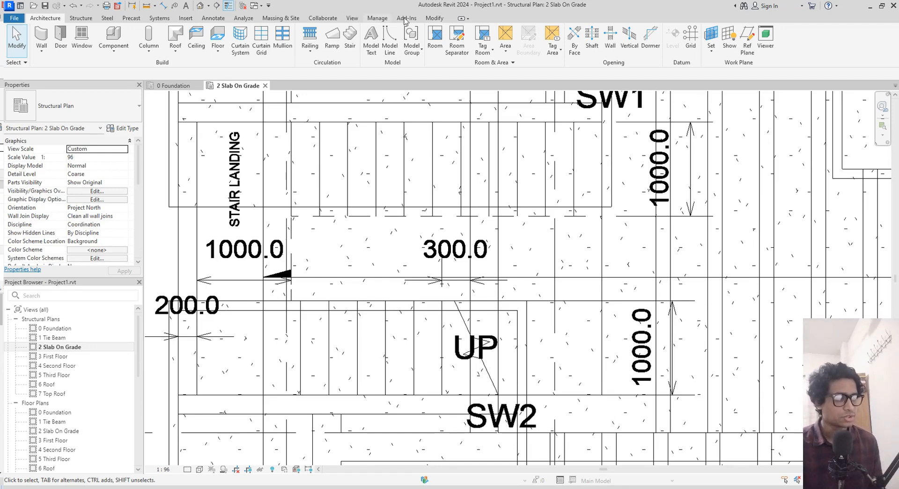
click(350, 36)
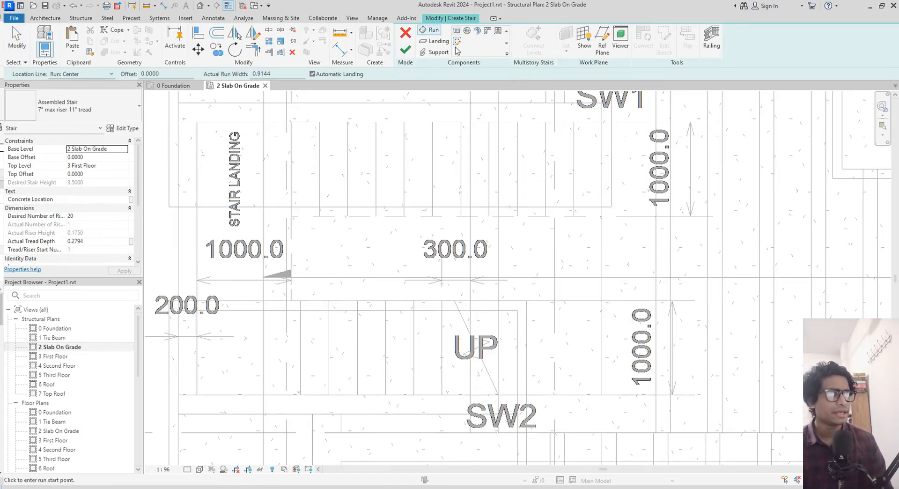
middle_drag(545, 257, 563, 254)
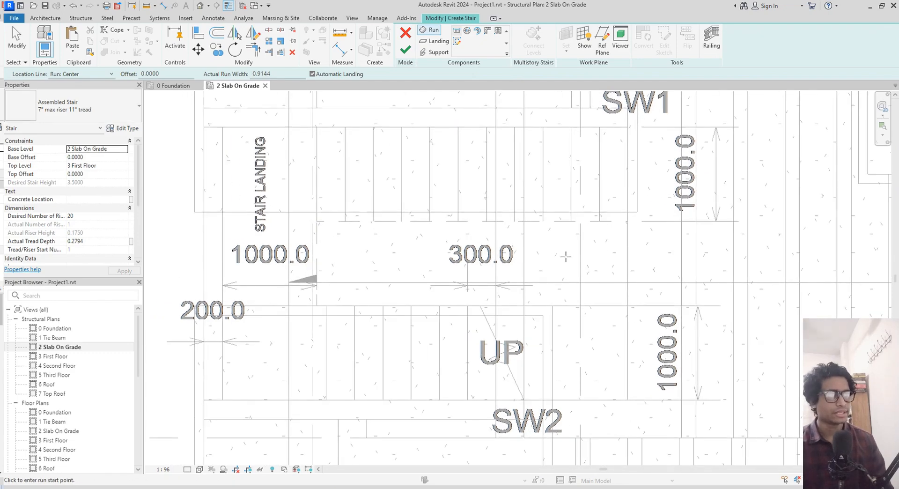
key(Escape)
click(405, 34)
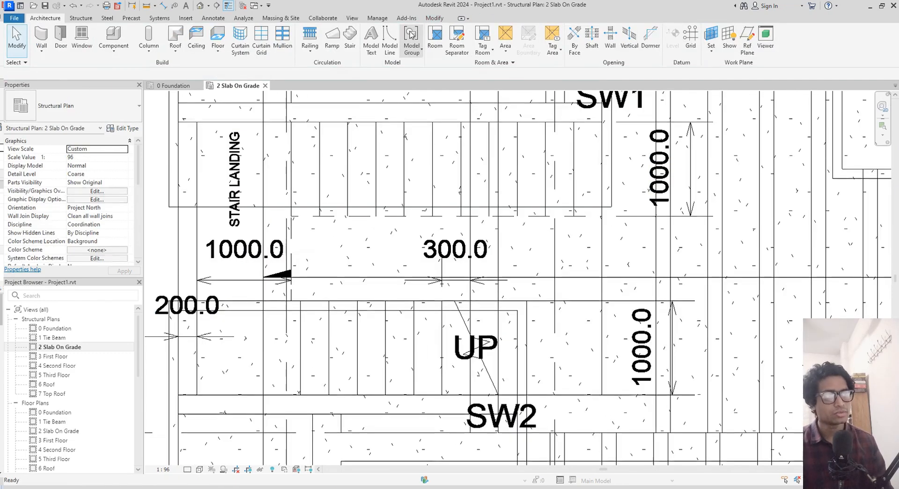
- Start a stair between the 2 Slab On Grade and 3 First Floor levels and set its desired number of risers to 19
scroll(571, 204, up, 2)
scroll(571, 205, down, 2)
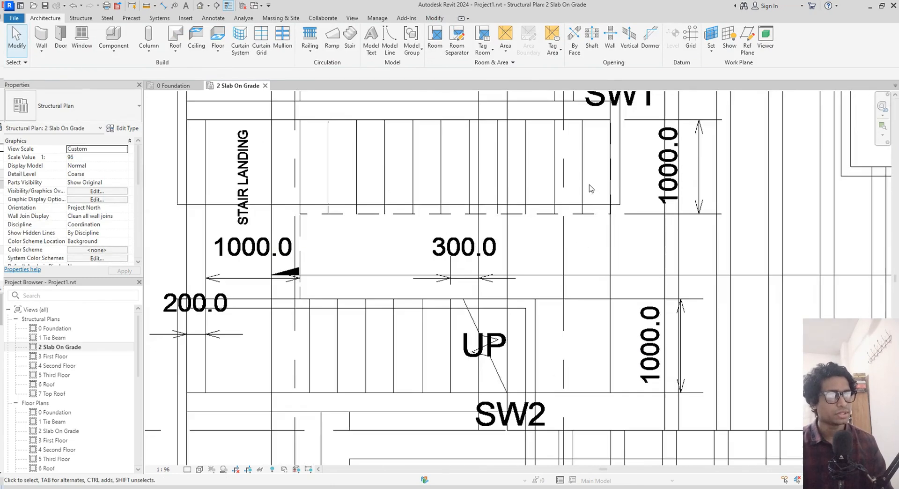
middle_drag(651, 235, 677, 242)
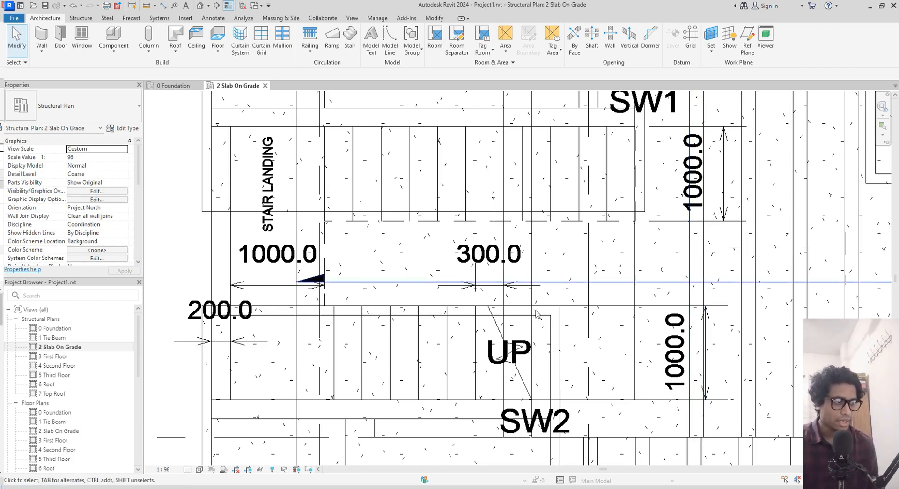
scroll(564, 360, up, 2)
middle_drag(567, 391, 673, 351)
scroll(668, 341, down, 1)
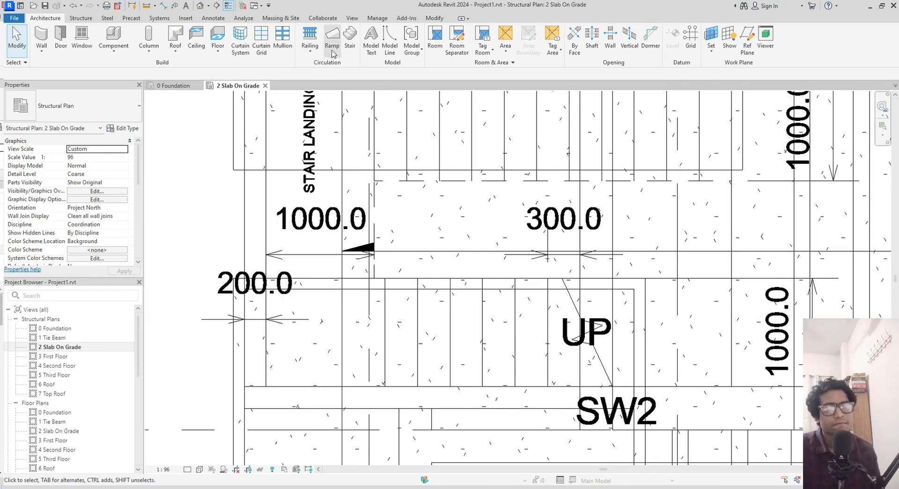
click(349, 44)
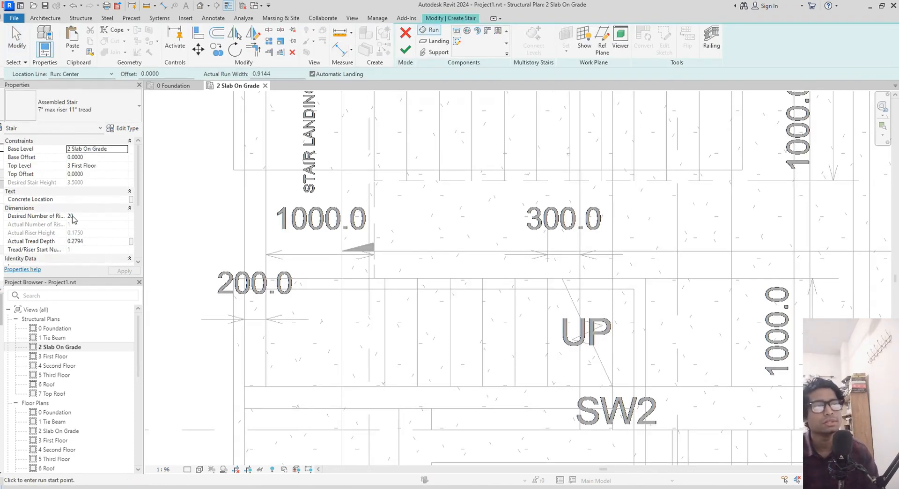
click(92, 215)
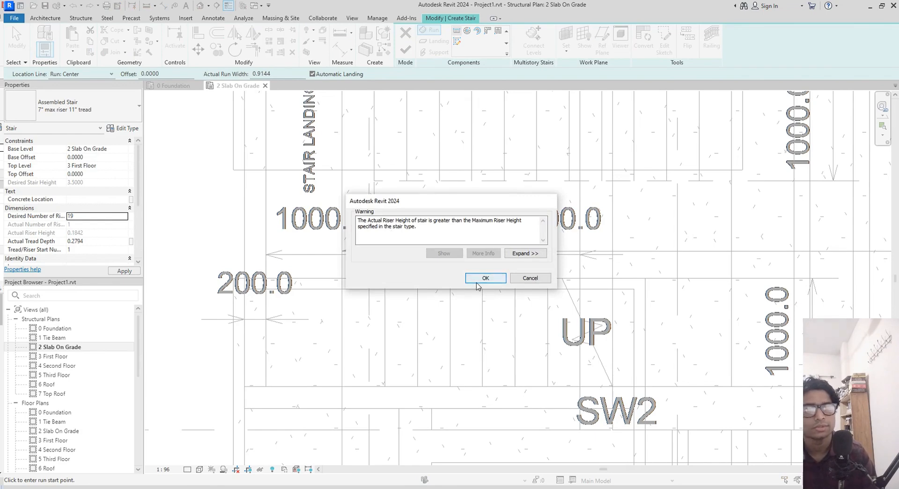
click(482, 280)
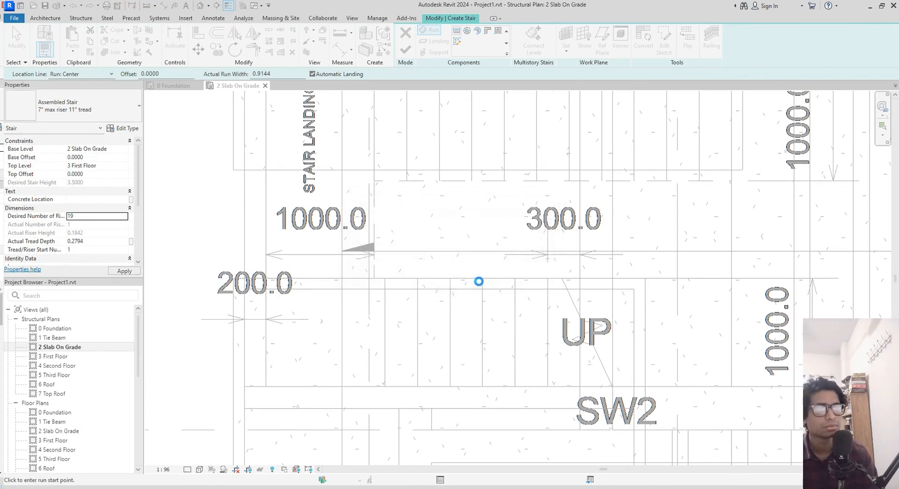
- Sketch a custom run, picking the drawing's outer flight edges, the landing's outer edge and the inner stairwell edges as boundary lines
scroll(457, 297, up, 2)
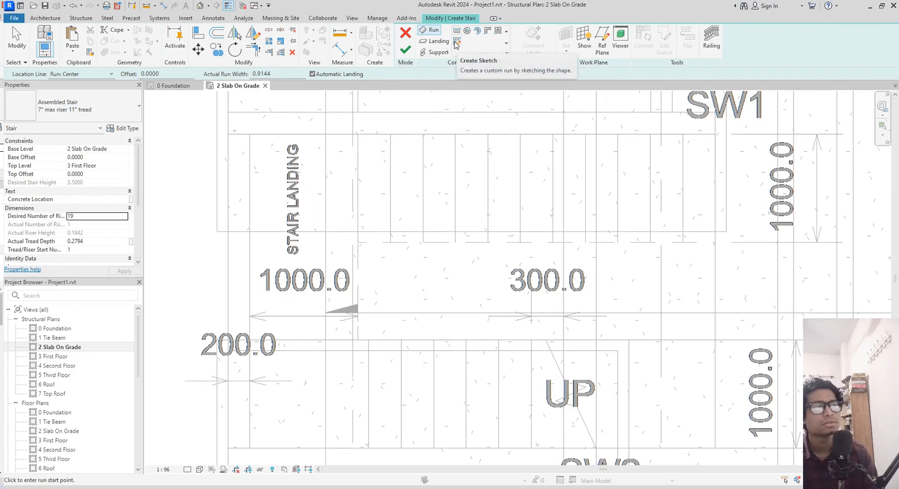
click(457, 43)
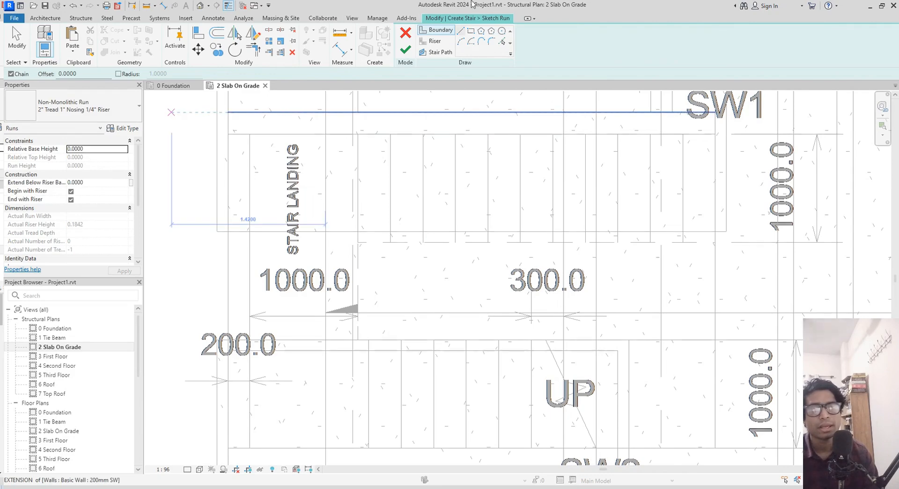
click(502, 44)
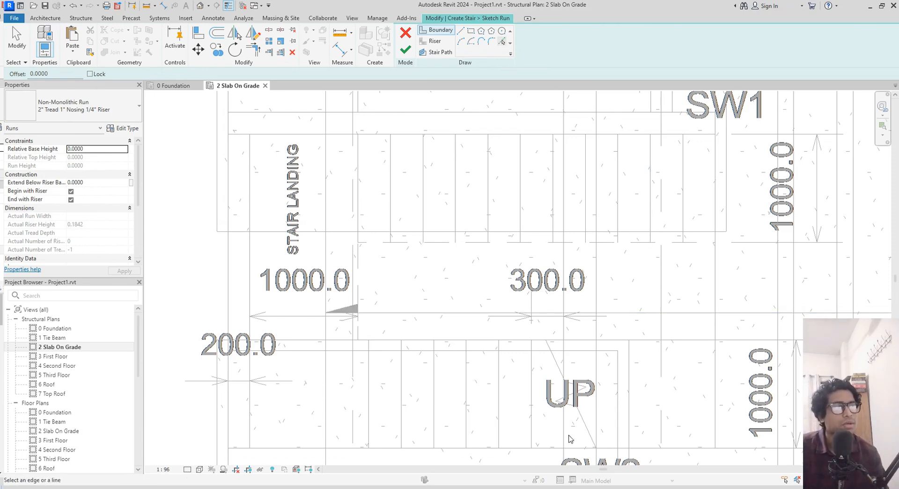
click(498, 134)
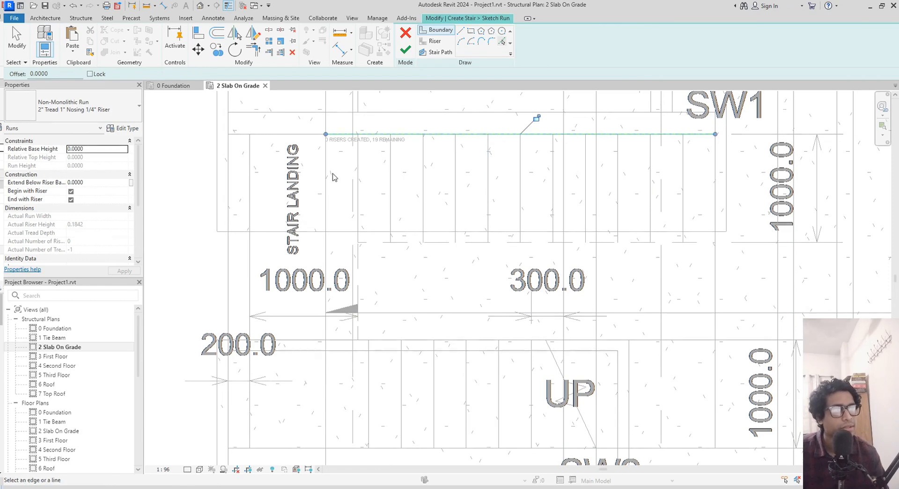
click(250, 196)
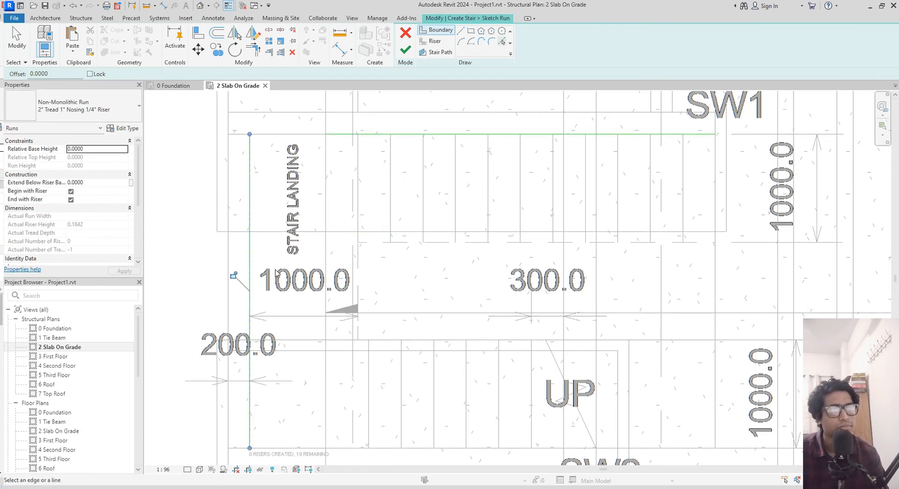
middle_drag(277, 274, 292, 149)
click(365, 323)
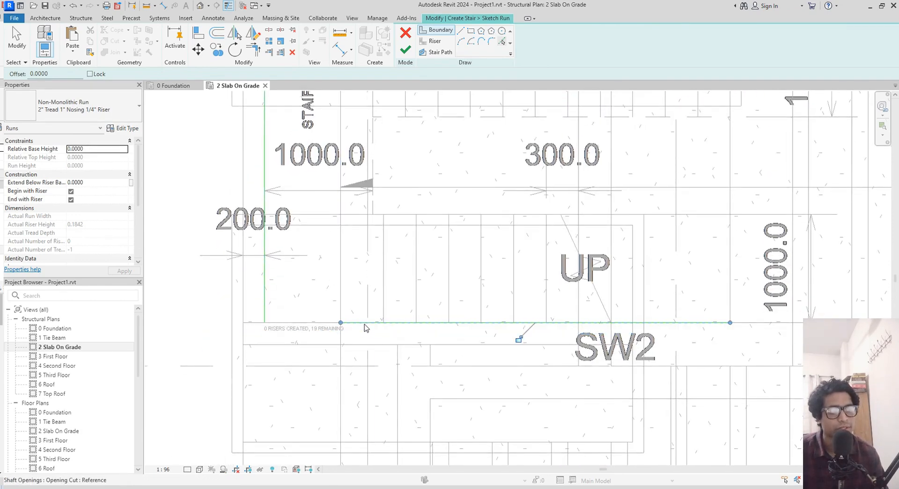
click(526, 215)
click(373, 178)
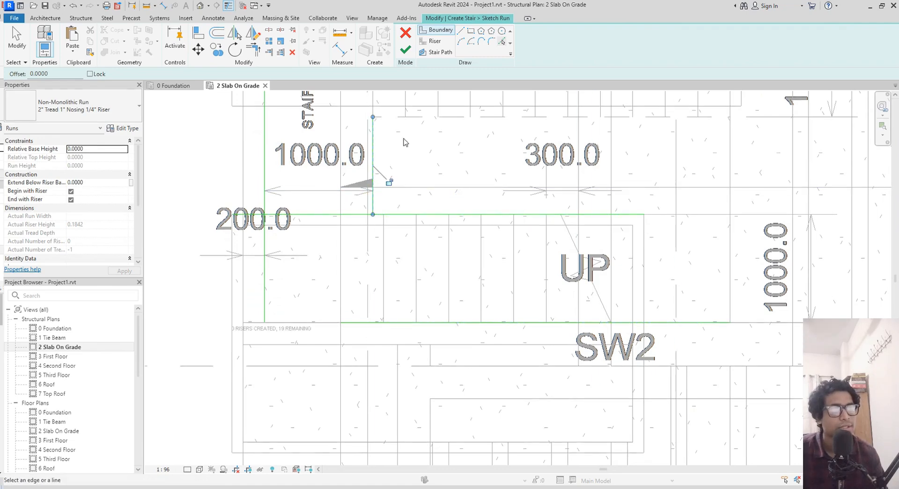
middle_drag(449, 161, 404, 278)
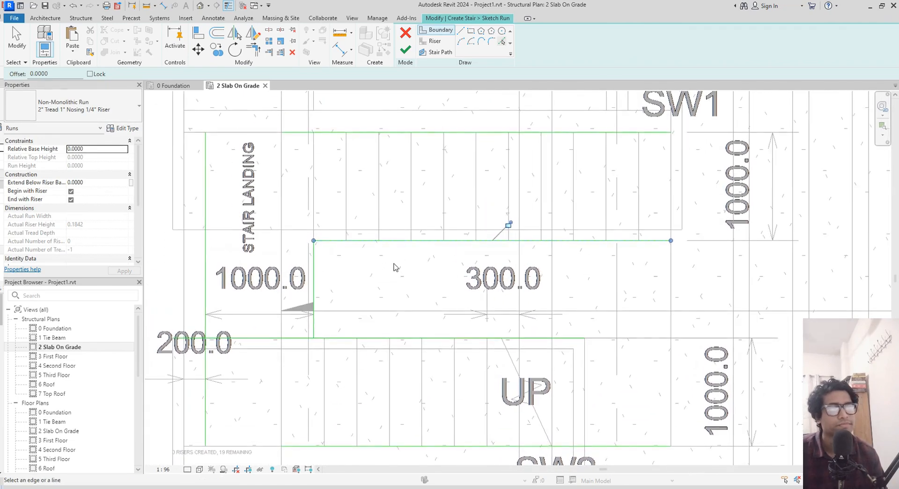
- Trim the run boundary into clean corners at both outer corners of the landing and at the lower inner corner beside the stairwell
key(t)
key(r)
click(335, 135)
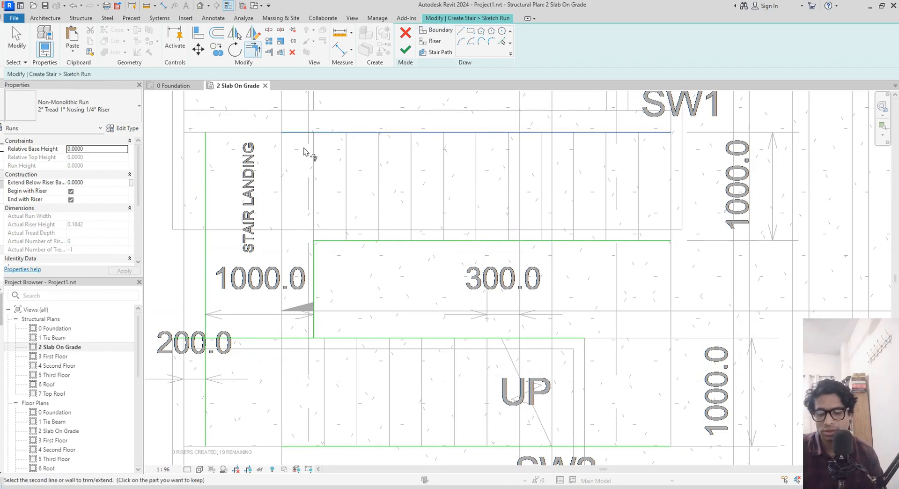
click(209, 177)
scroll(391, 302, up, 2)
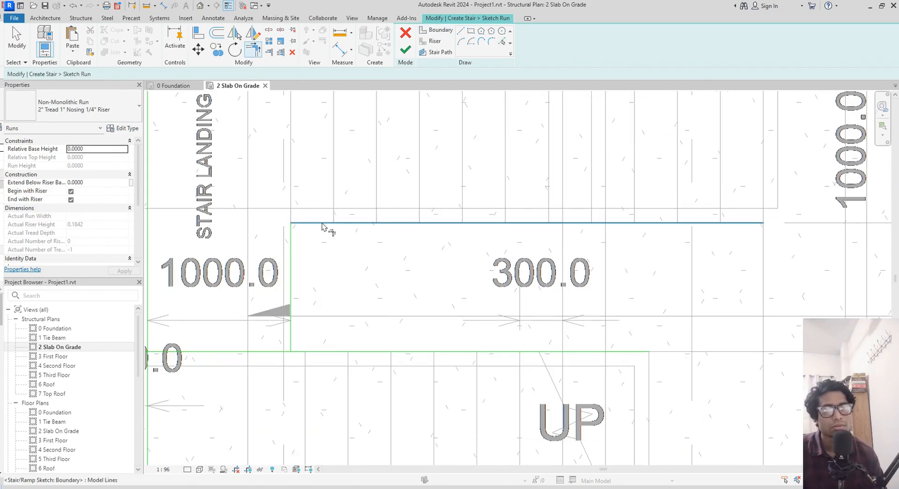
middle_drag(310, 339, 319, 341)
click(300, 336)
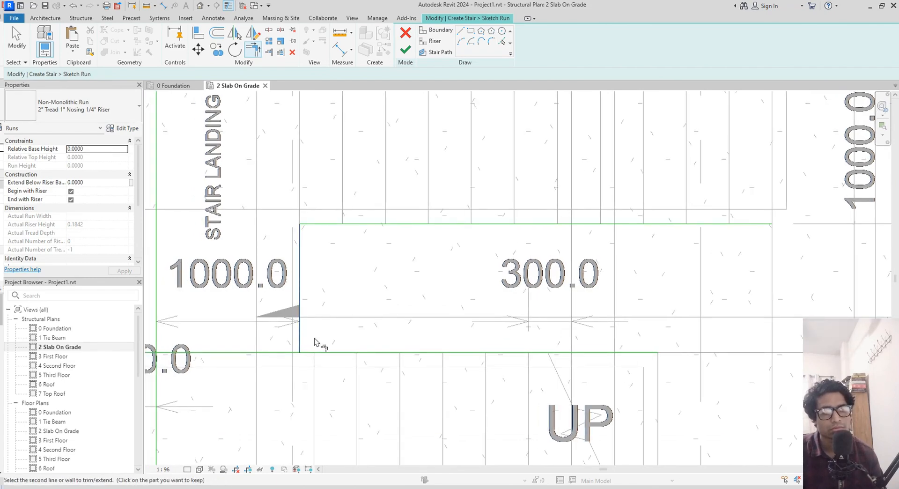
click(333, 355)
middle_drag(347, 362, 368, 328)
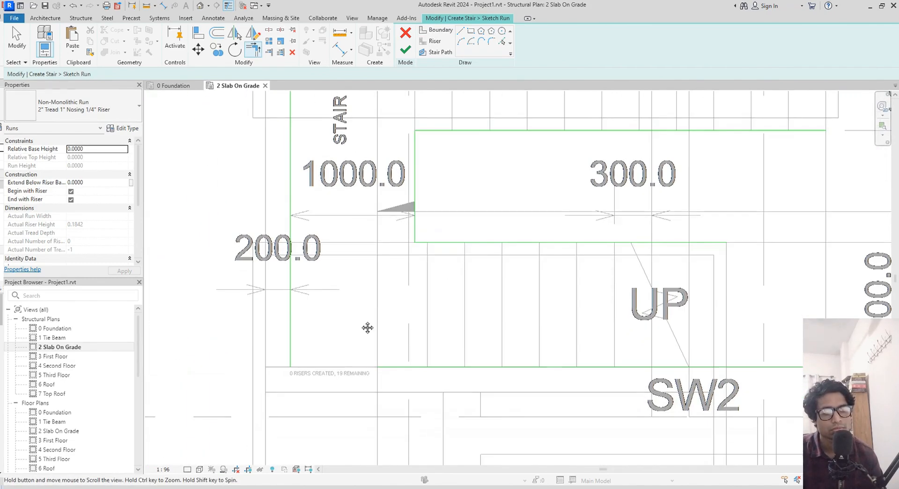
click(399, 366)
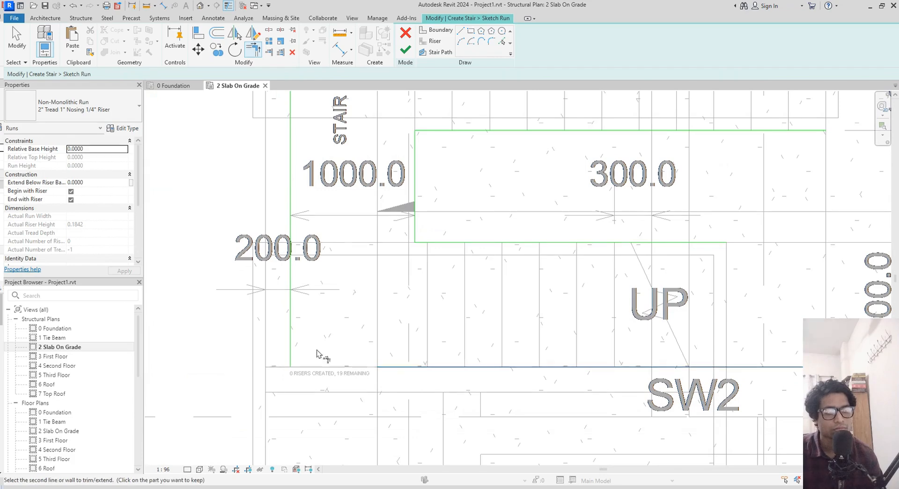
click(289, 336)
scroll(327, 345, down, 1)
middle_drag(327, 345, 286, 356)
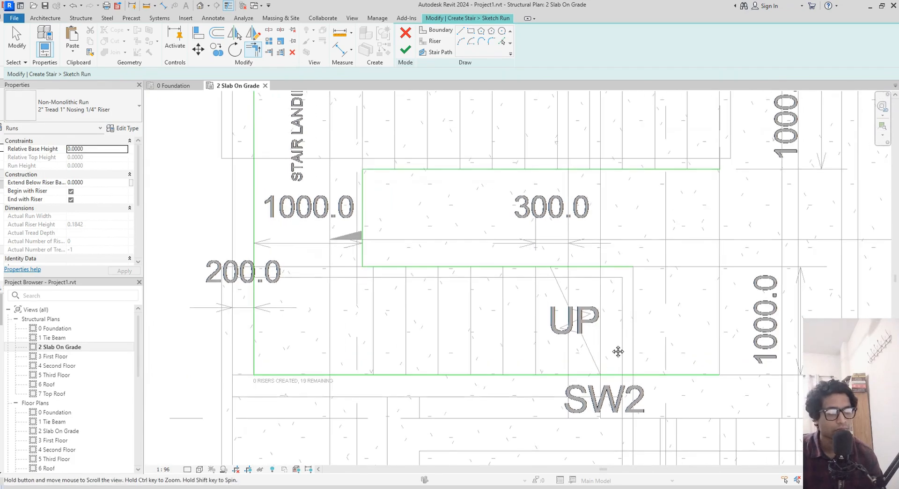
- Create the upper flight's risers by picking its riser lines in the drawing, from the open end beside SW1 to the landing edge
middle_drag(617, 351, 587, 379)
scroll(599, 331, up, 2)
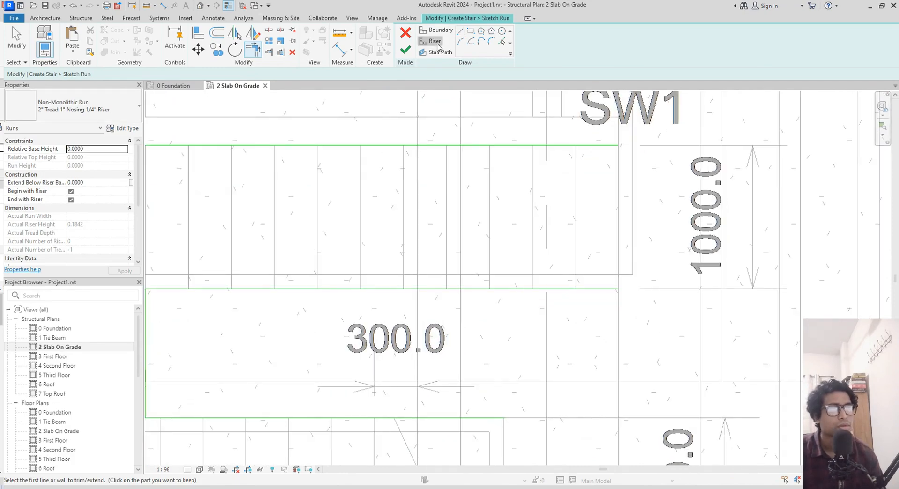
click(435, 42)
click(501, 43)
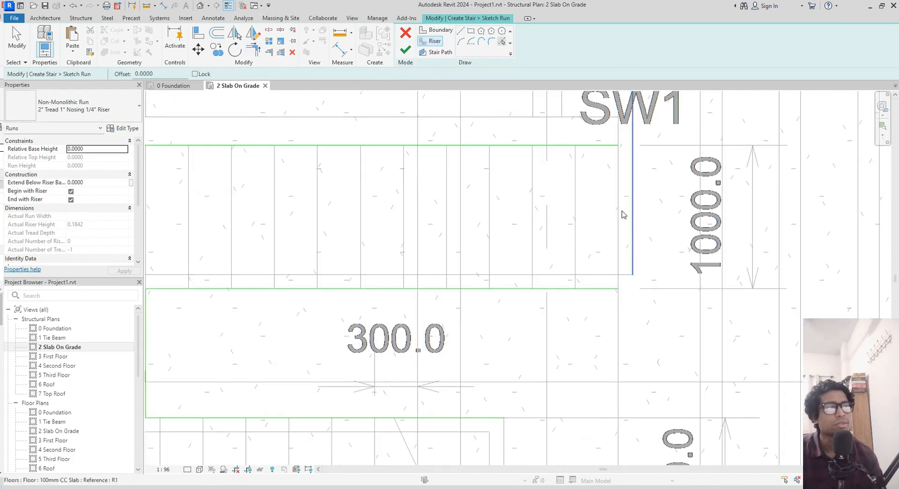
click(620, 240)
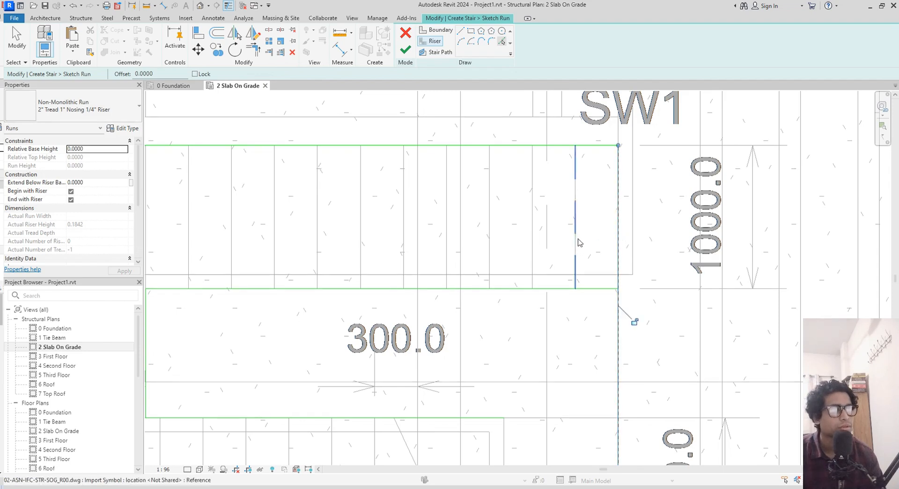
click(562, 241)
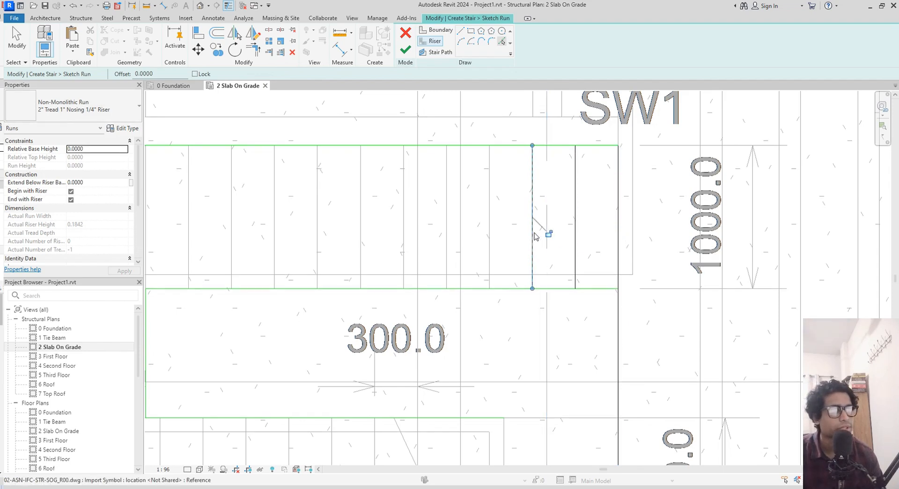
click(487, 235)
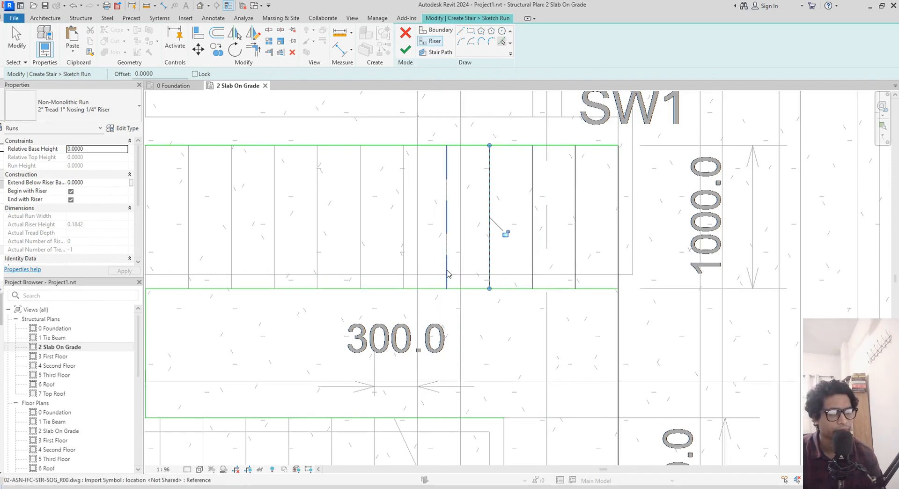
middle_drag(444, 246, 563, 245)
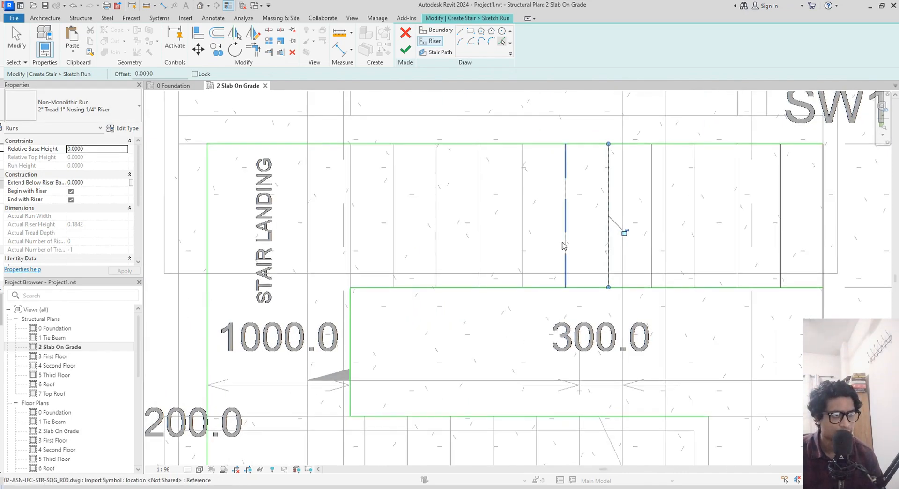
click(564, 244)
click(520, 244)
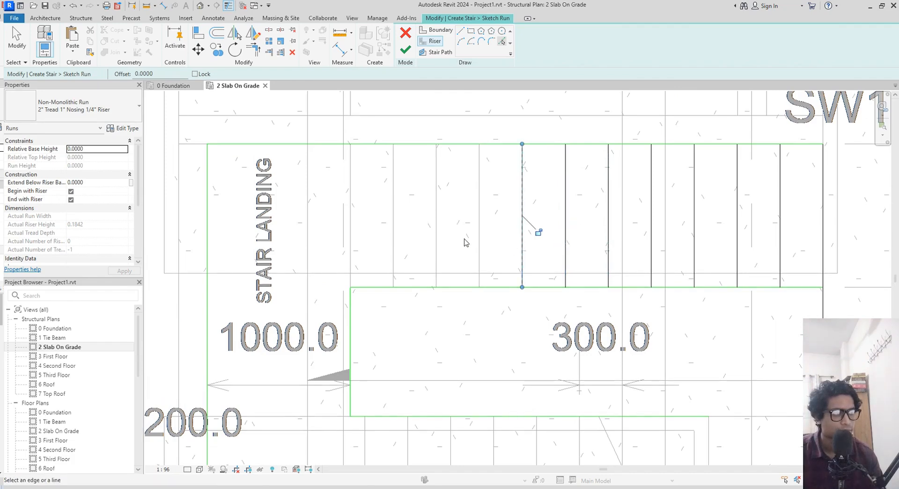
click(477, 244)
click(434, 245)
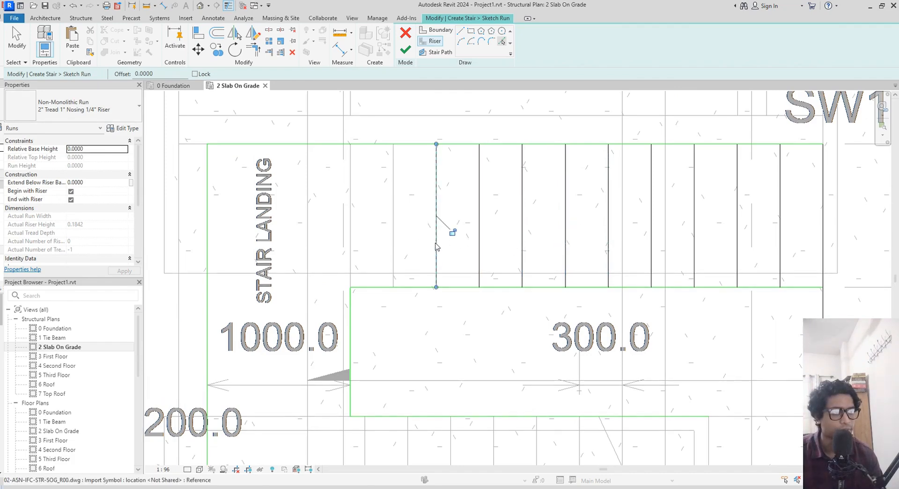
click(395, 243)
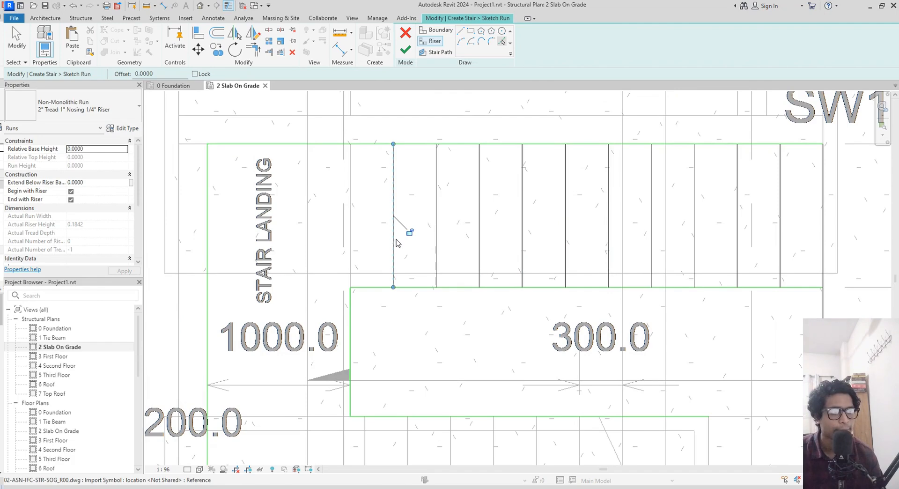
click(352, 248)
mouse_move(390, 220)
middle_down()
mouse_move(418, 200)
mouse_move(456, 99)
middle_up()
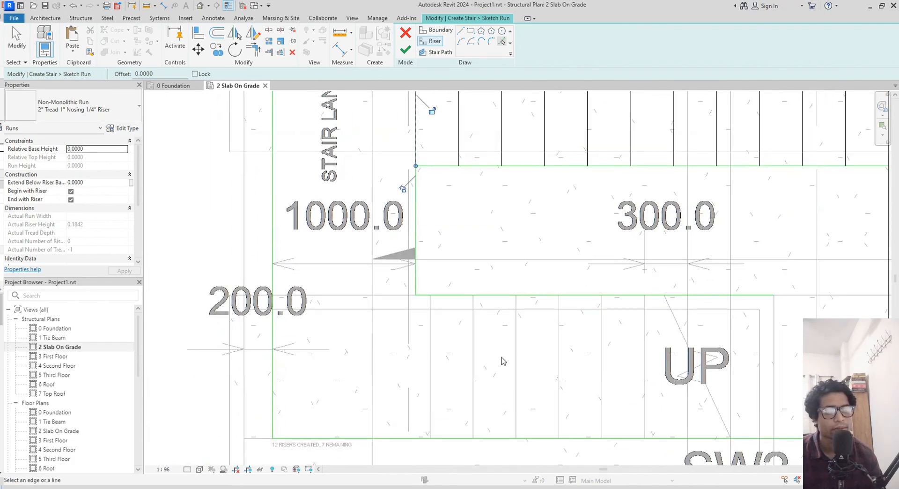
- Create the lower flight's risers by picking its riser lines in the drawing, from the landing side to the open end beside SW2
click(430, 374)
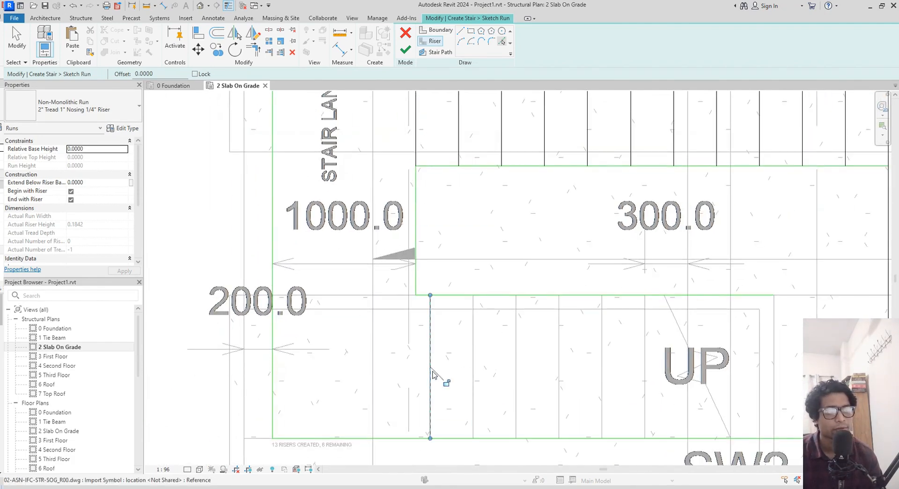
click(473, 377)
click(516, 375)
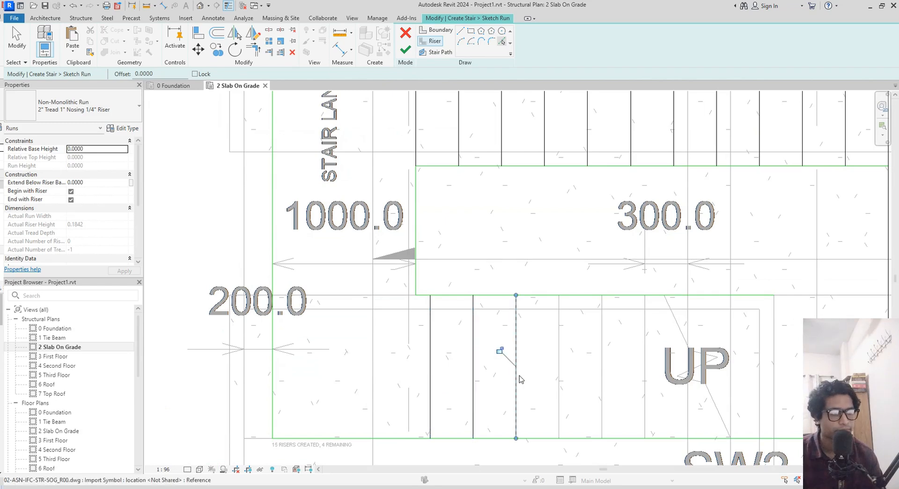
click(559, 375)
click(603, 373)
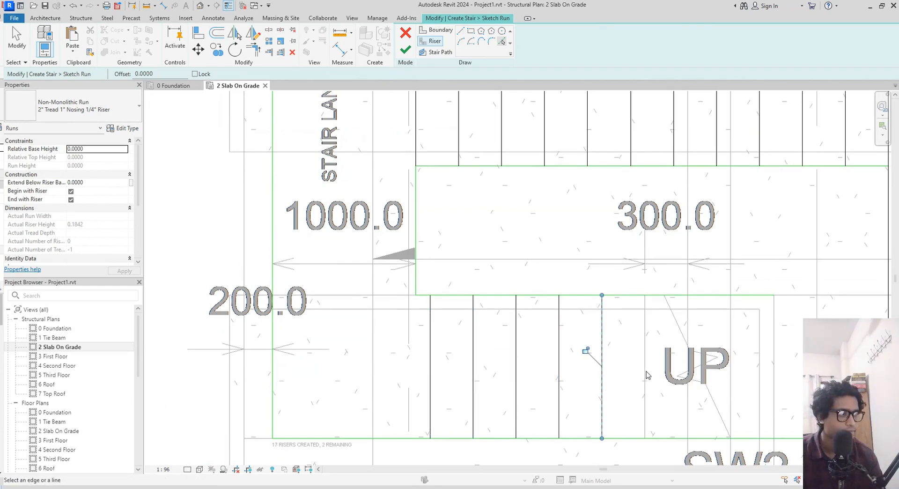
click(645, 373)
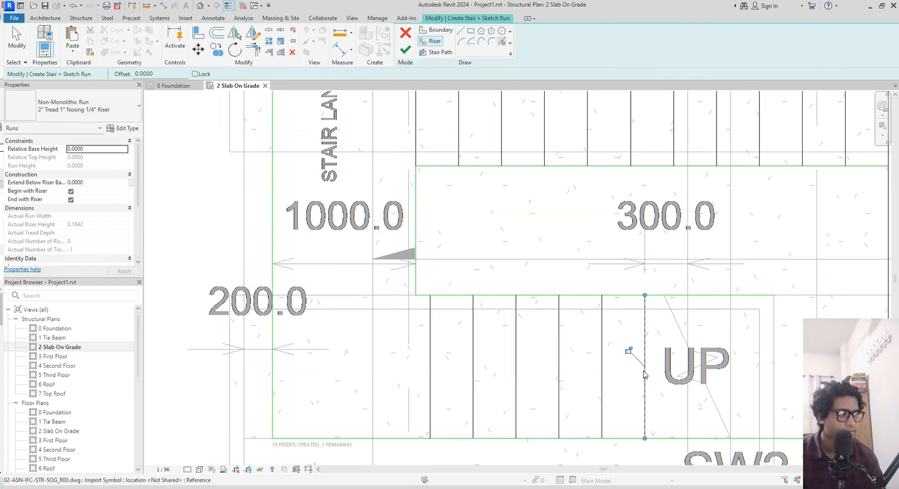
click(688, 410)
middle_drag(691, 409, 629, 391)
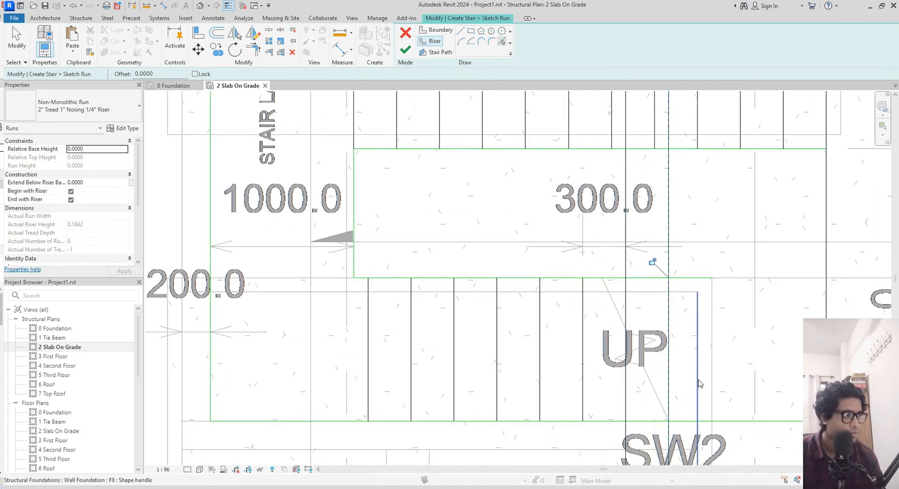
click(714, 378)
middle_drag(729, 363, 699, 362)
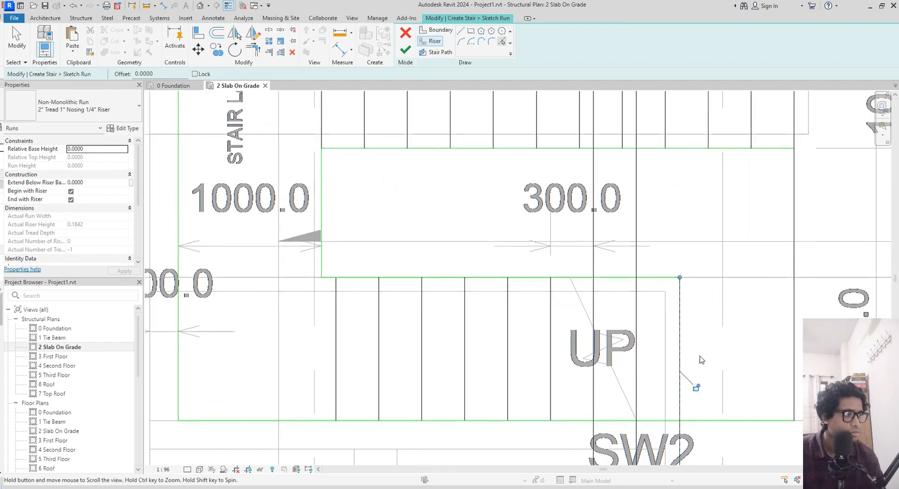
key(Escape)
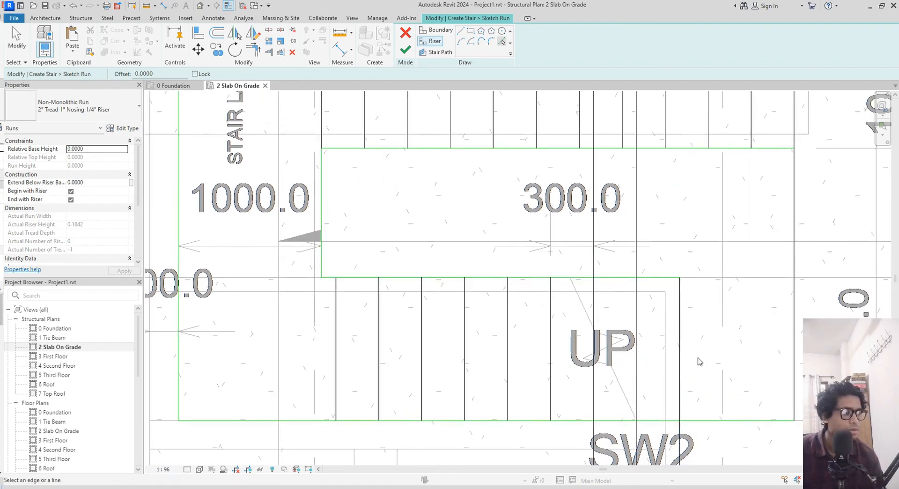
- Trim the two overlong risers near the UP label to the lower flight's inner and outer boundary lines
click(280, 53)
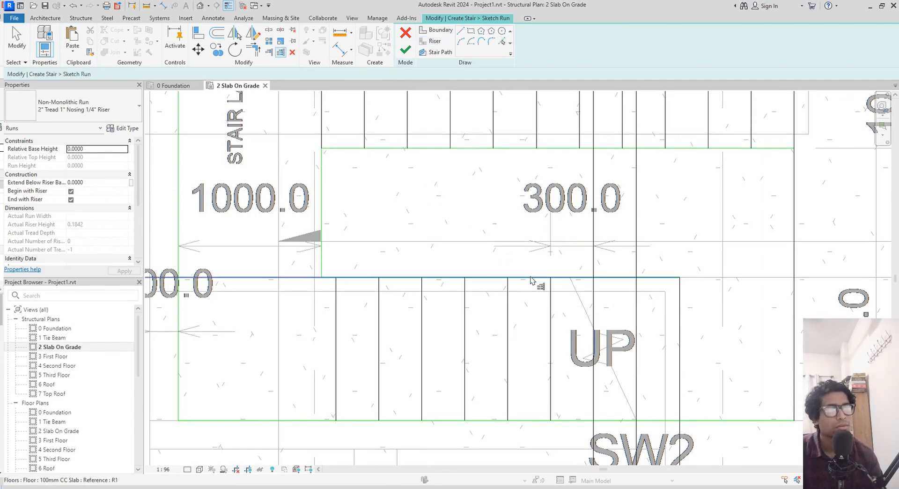
click(531, 277)
drag(645, 330, 572, 330)
middle_drag(595, 356, 589, 292)
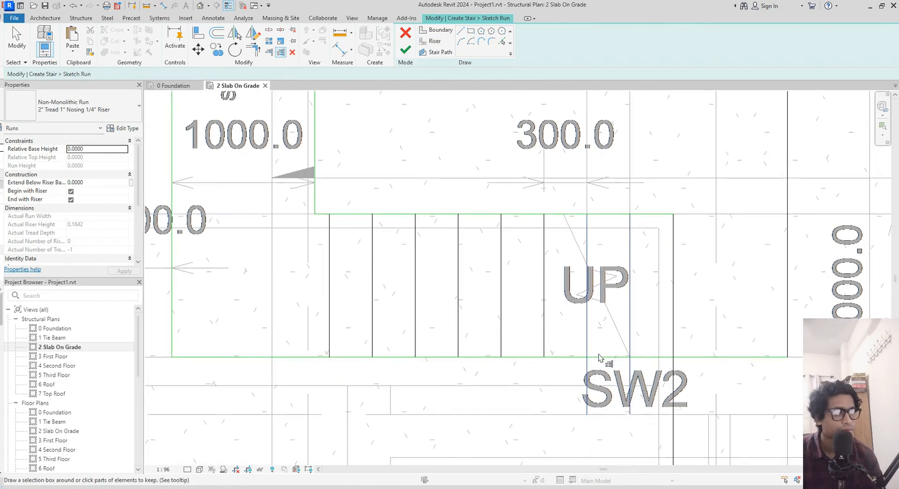
click(279, 55)
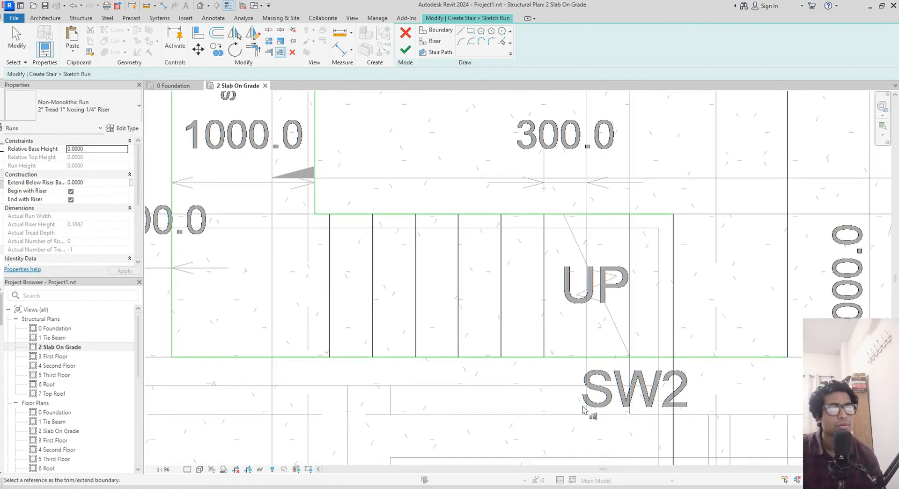
drag(642, 331, 572, 333)
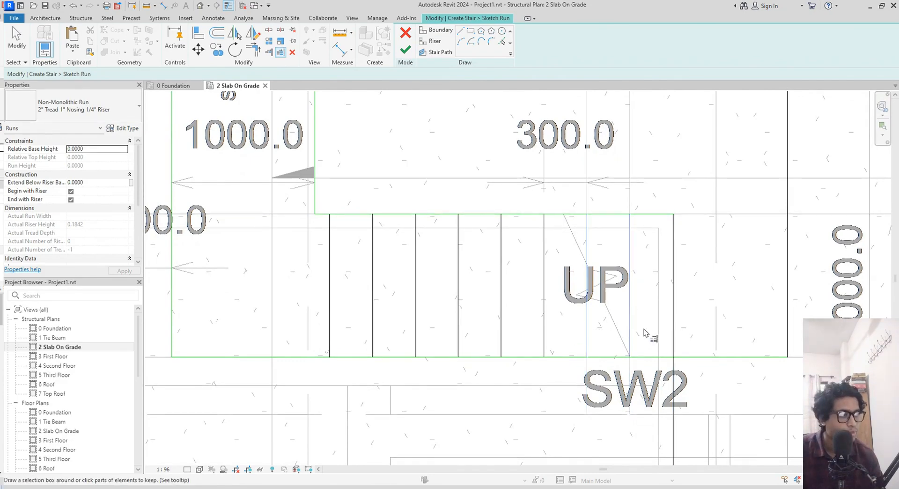
key(Escape)
key(Escape)
- Trim the lower flight's end riser and outer boundary line into a clean corner beside SW2
key(t)
key(r)
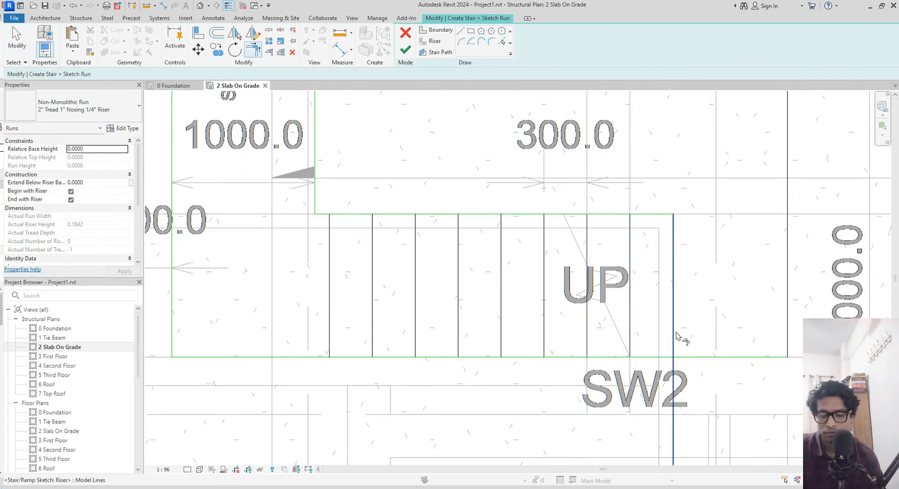
click(672, 333)
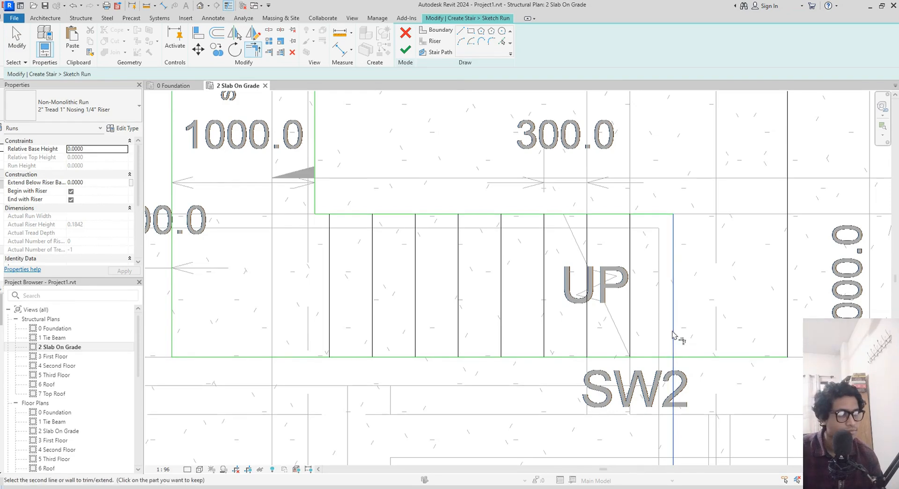
click(651, 357)
middle_drag(643, 241, 656, 386)
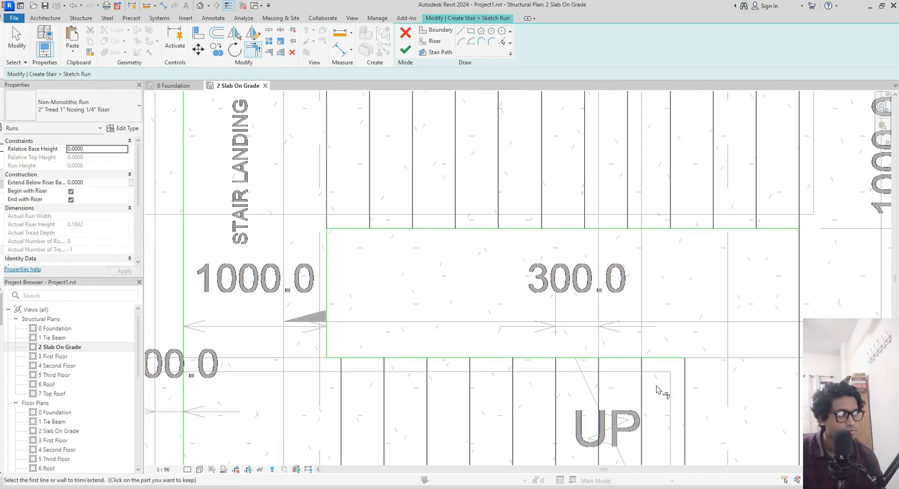
middle_drag(744, 264, 717, 341)
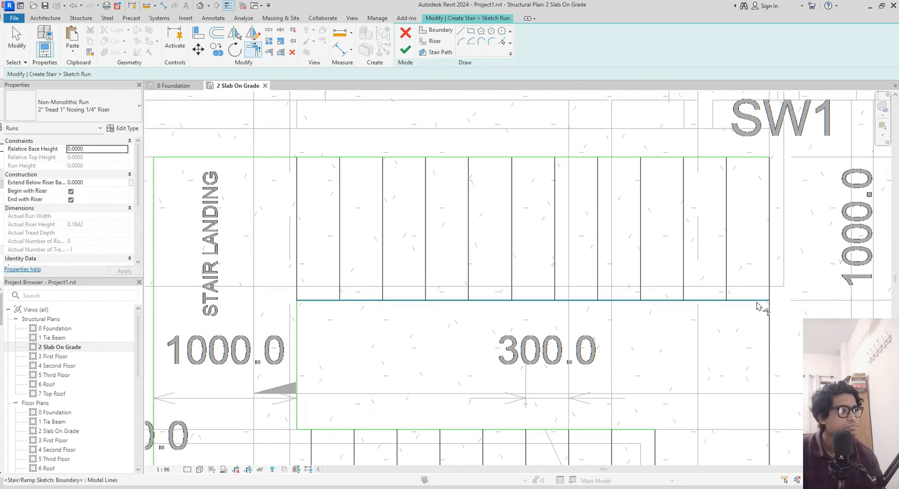
click(750, 157)
- Sketch the stair path from the upper flight's open end through the landing to the lower flight's open end, and finish the run sketch
middle_drag(447, 320, 622, 257)
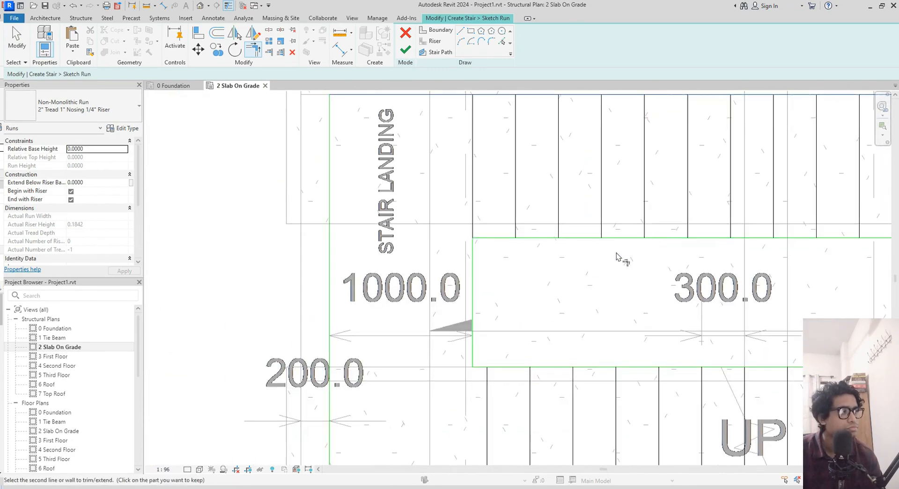
middle_drag(572, 303, 525, 253)
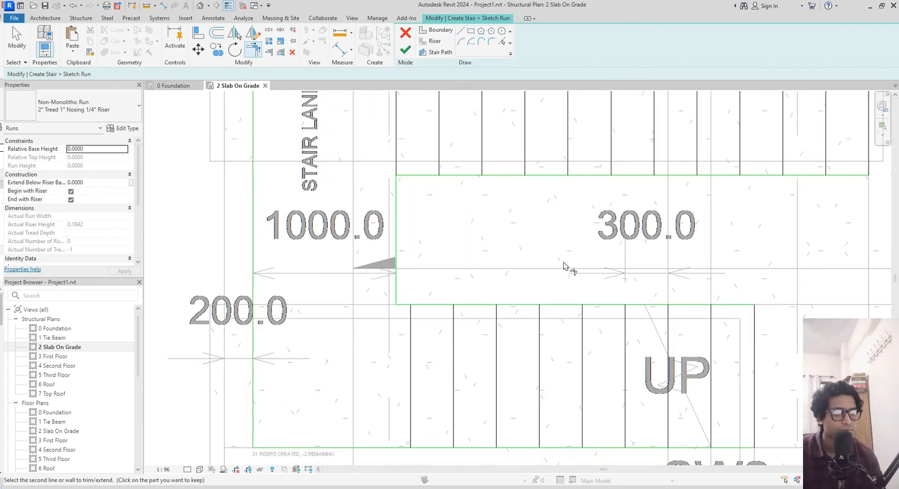
scroll(664, 309, down, 2)
middle_drag(664, 311, 617, 304)
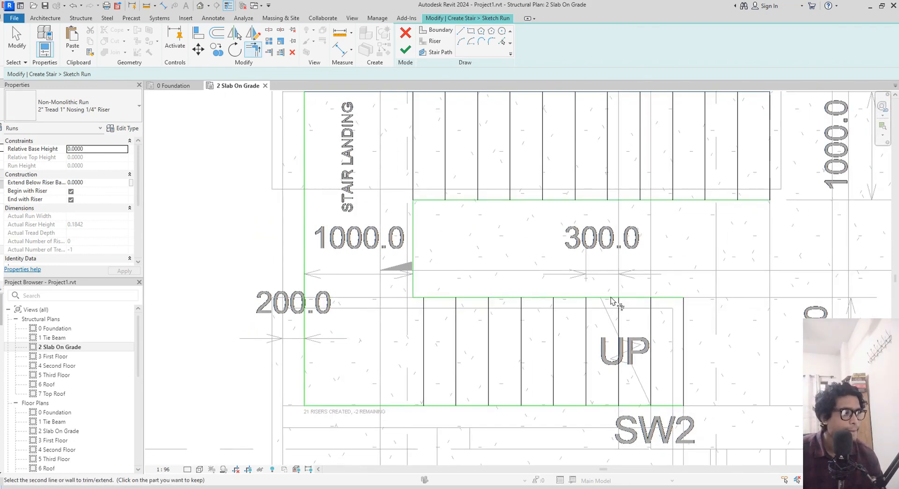
scroll(616, 306, down, 2)
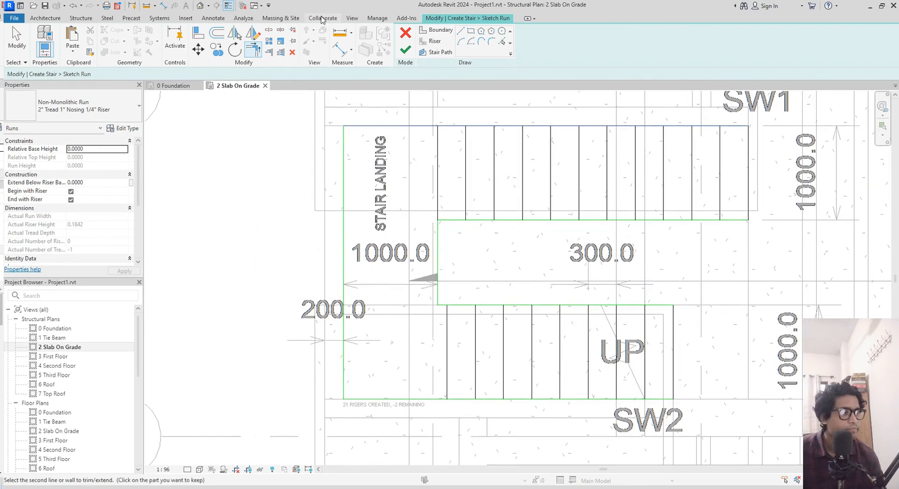
click(435, 52)
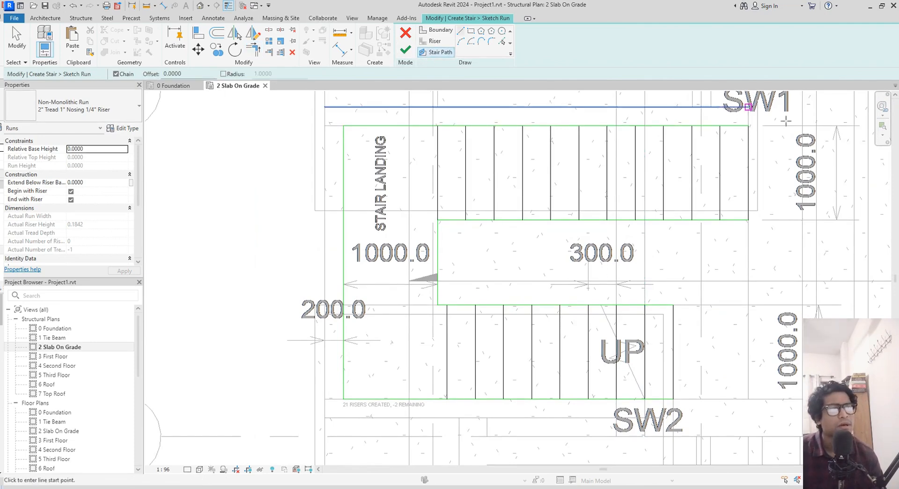
click(747, 172)
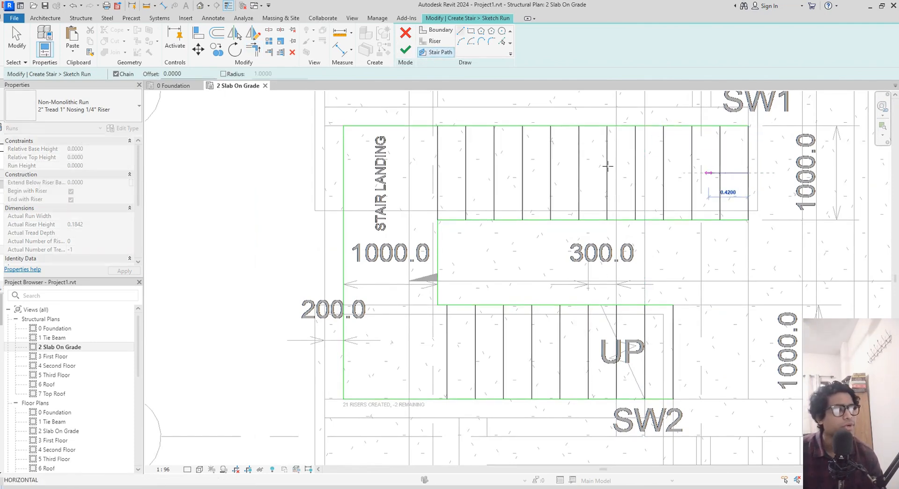
click(388, 173)
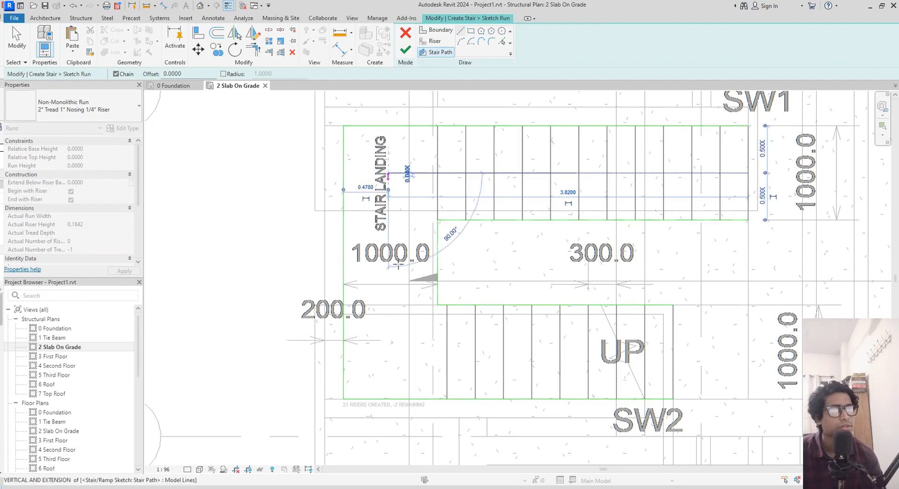
click(386, 357)
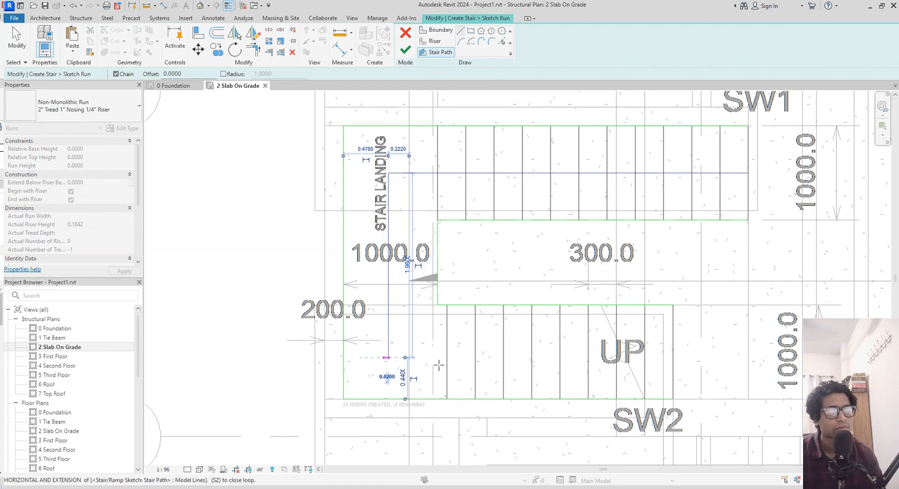
click(676, 357)
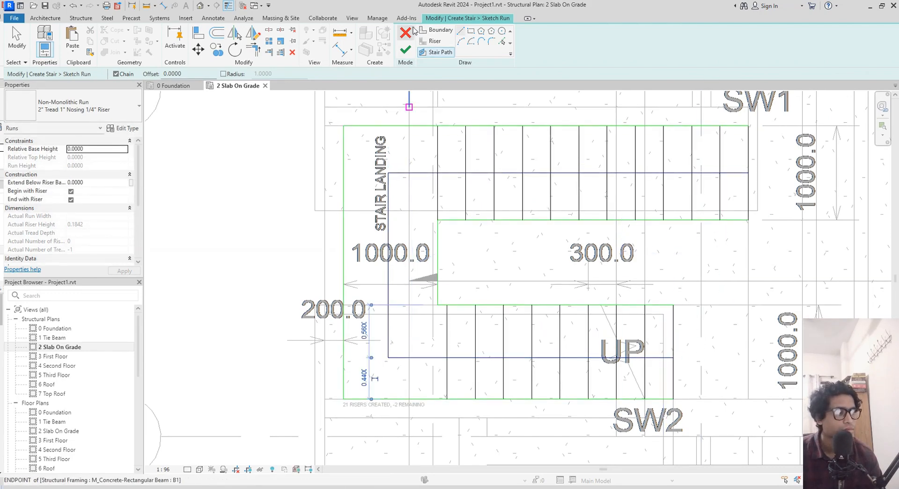
click(405, 51)
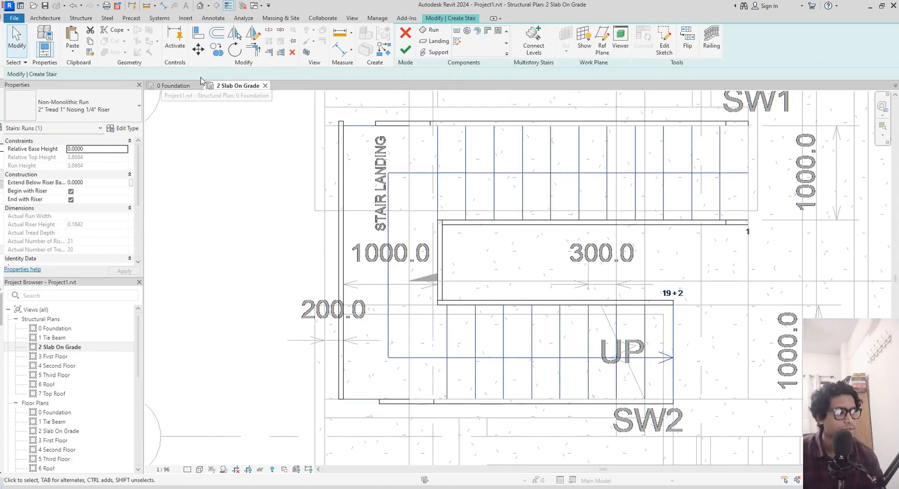
- Open the default 3D view and examine the stair run from the left side against the floor levels
scroll(52, 418, down, 6)
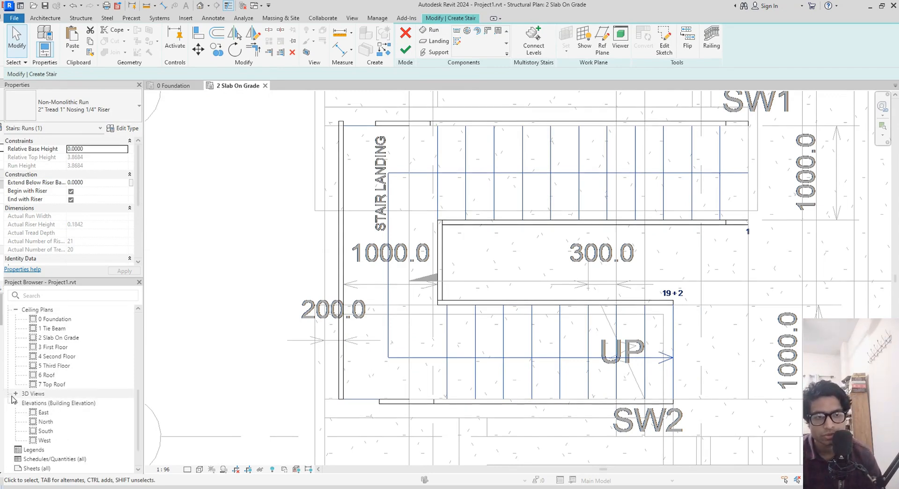
click(14, 394)
double_click(33, 404)
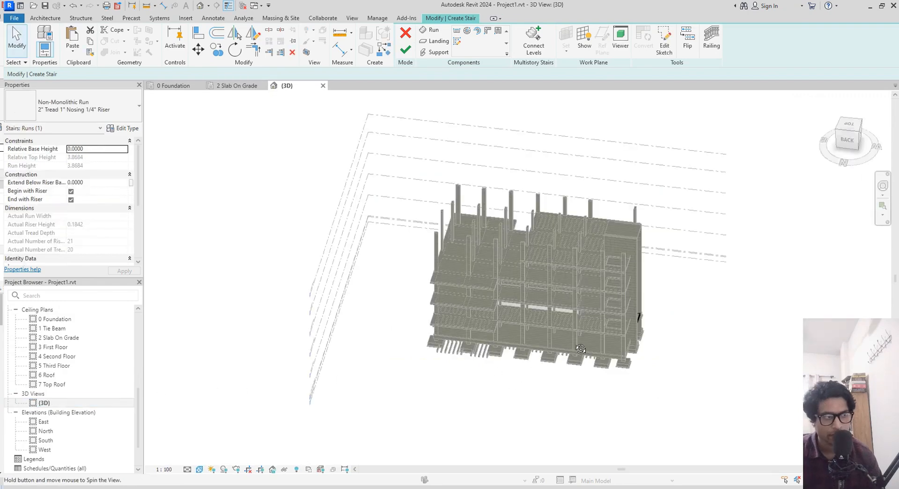
shift+middle_drag(579, 349, 486, 372)
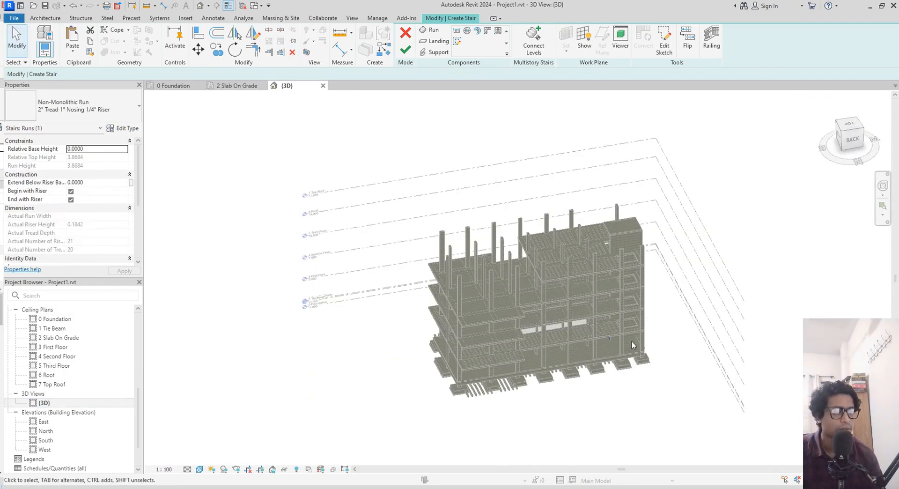
shift+middle_drag(631, 341, 759, 263)
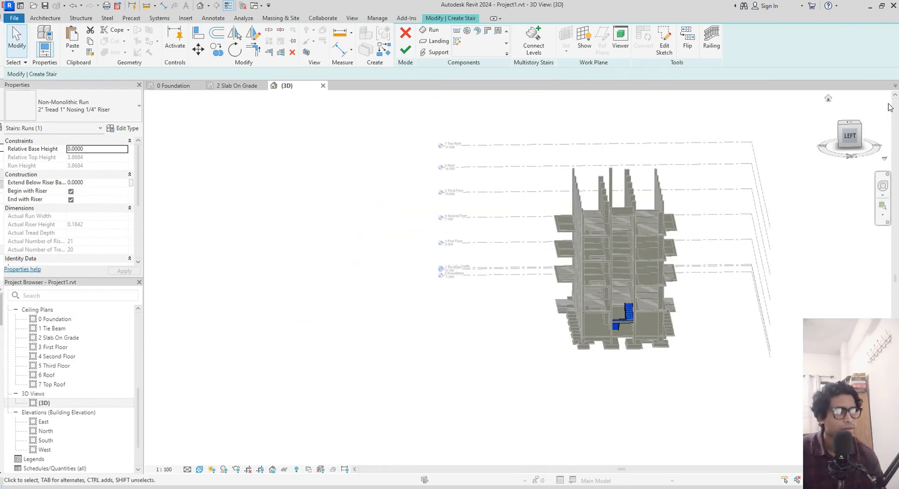
click(847, 136)
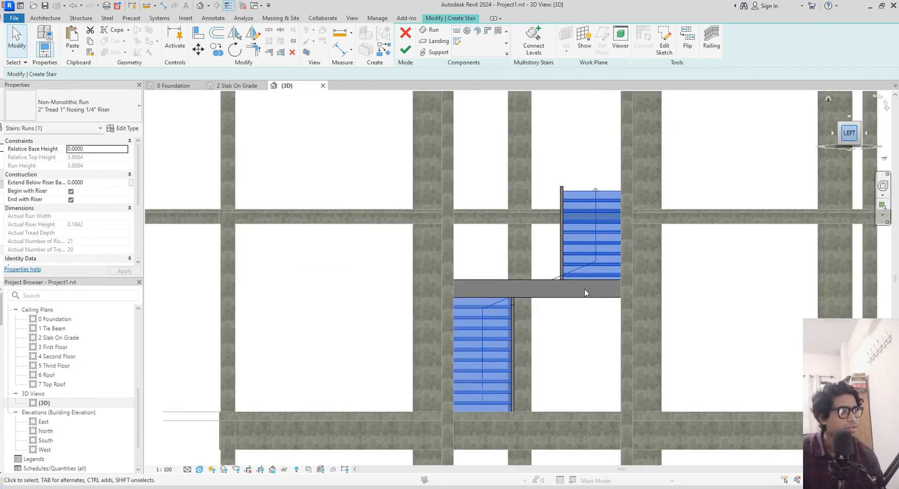
scroll(582, 285, down, 3)
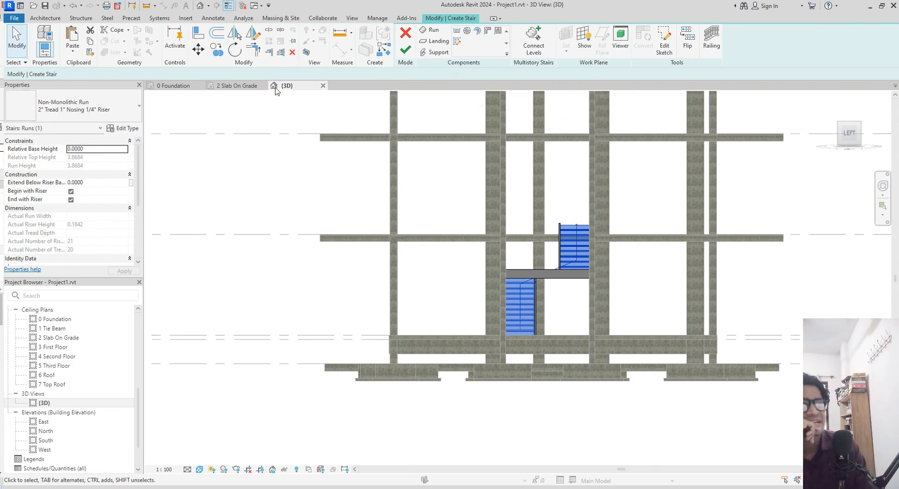
- Return to the 2 Slab On Grade plan, review the run's properties and reopen the run sketch for editing
click(178, 86)
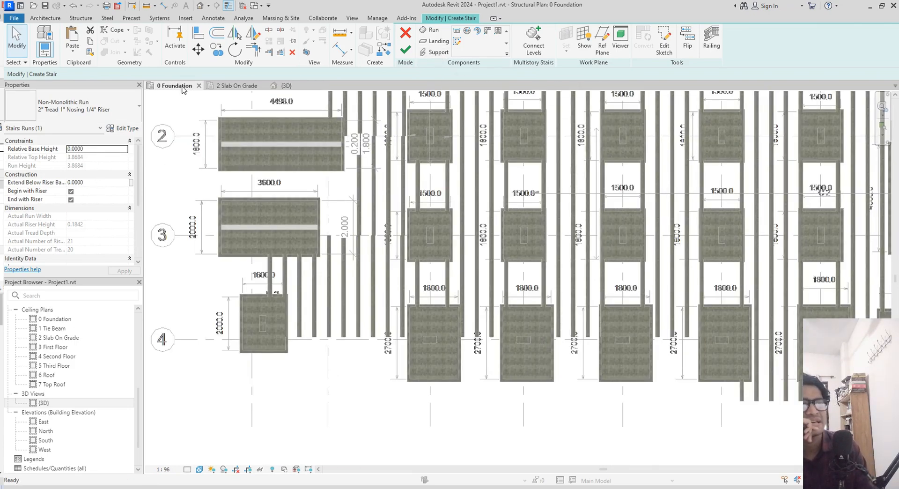
click(218, 88)
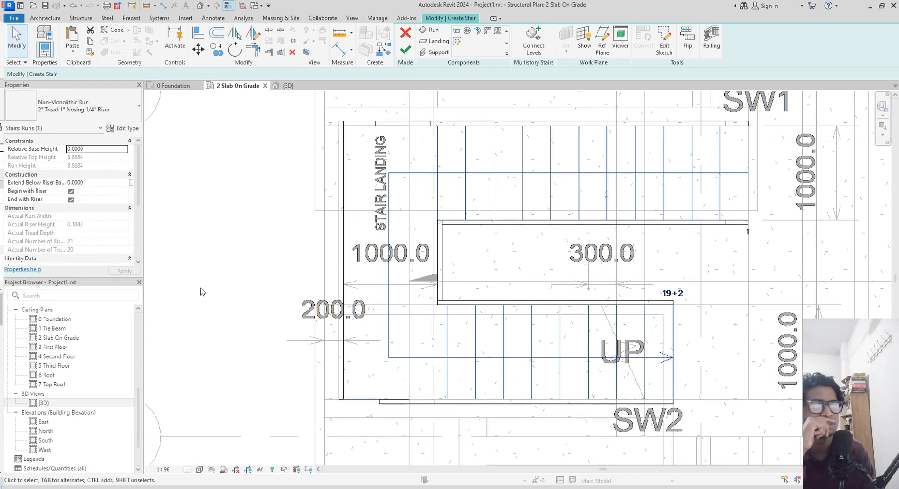
scroll(98, 228, down, 3)
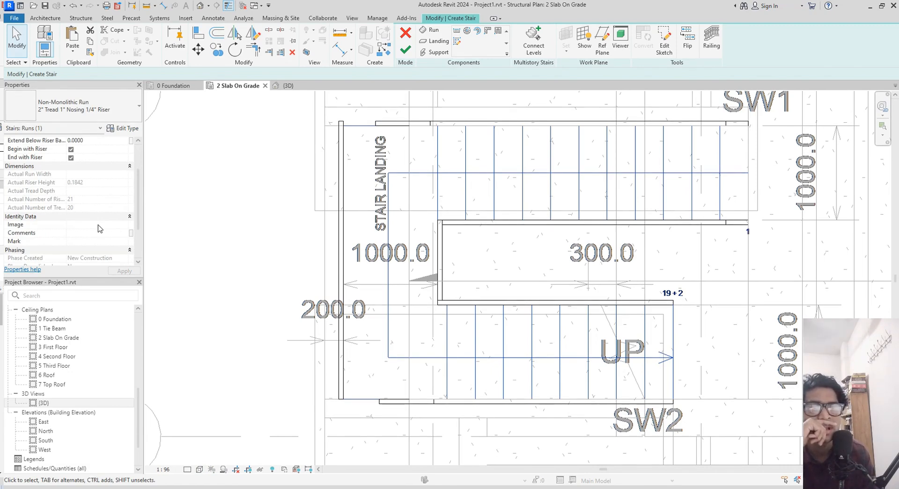
double_click(673, 251)
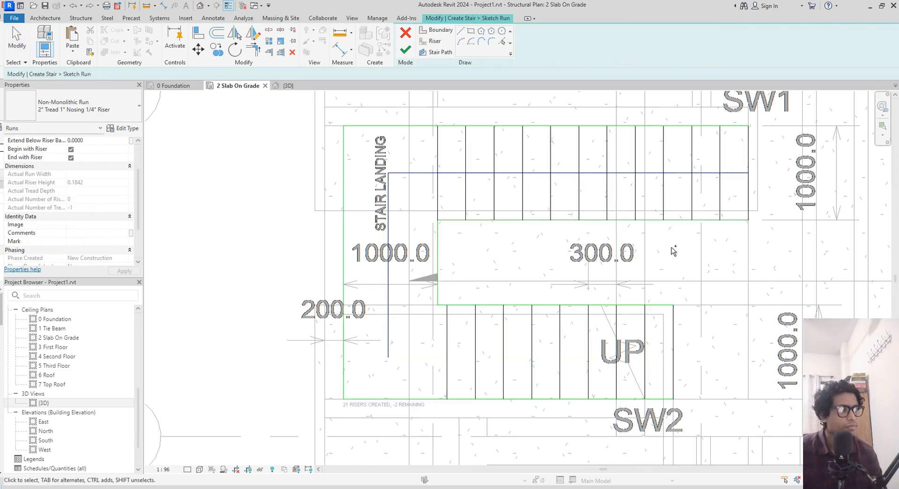
- Delete the lower flight's riser lines and the upper flight's first risers beside the landing from the run sketch
scroll(672, 251, up, 3)
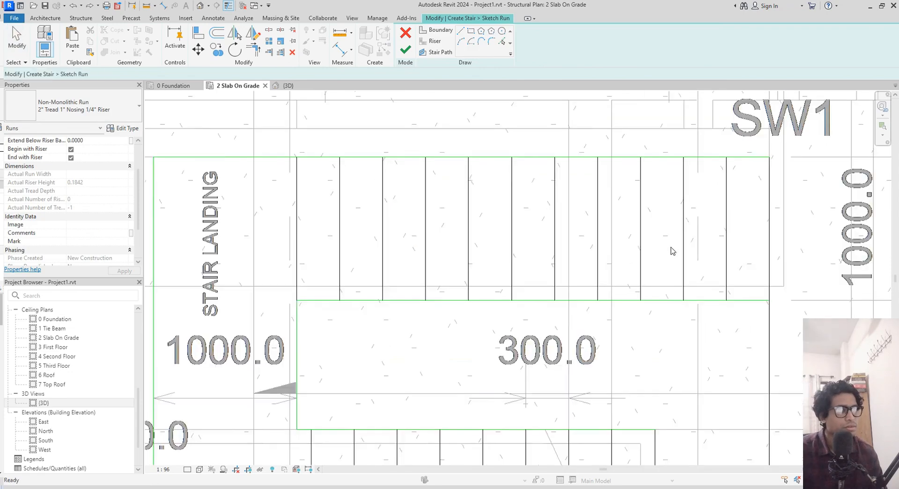
middle_drag(673, 251, 772, 332)
key(Delete)
key(Delete)
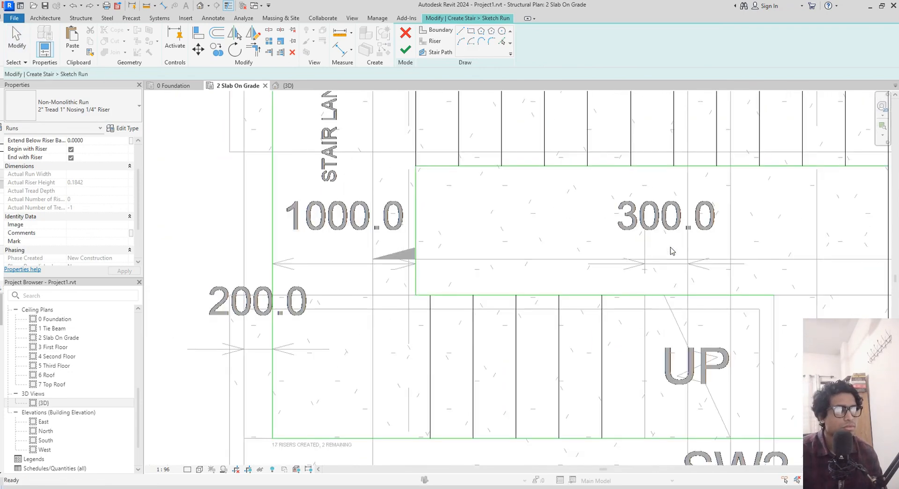
key(Delete)
key(Delete)
key(Delete)
key(Delete)
key(Delete)
middle_drag(673, 251, 607, 372)
key(Delete)
key(Delete)
key(Delete)
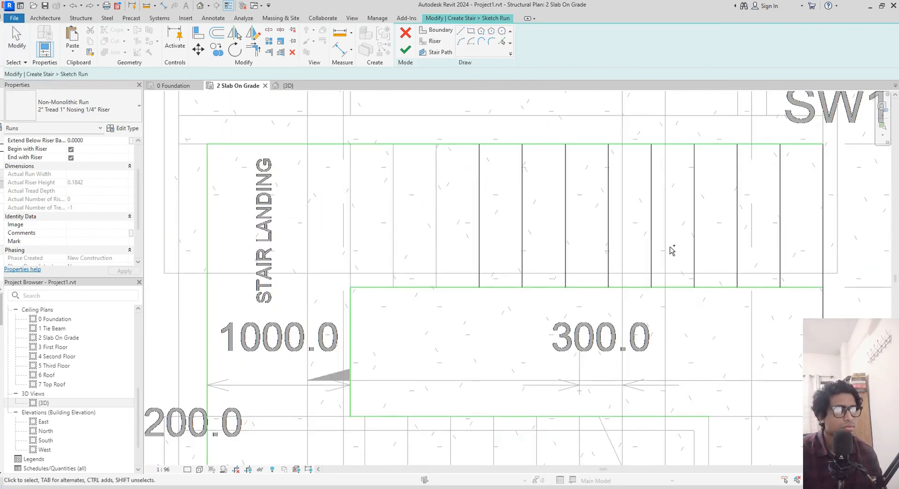
key(Delete)
key(Delete)
- Undo the latest riser deletions in the run sketch
key(ctrl+z)
key(ctrl+z)
key(ctrl+z)
key(ctrl+z)
key(ctrl+z)
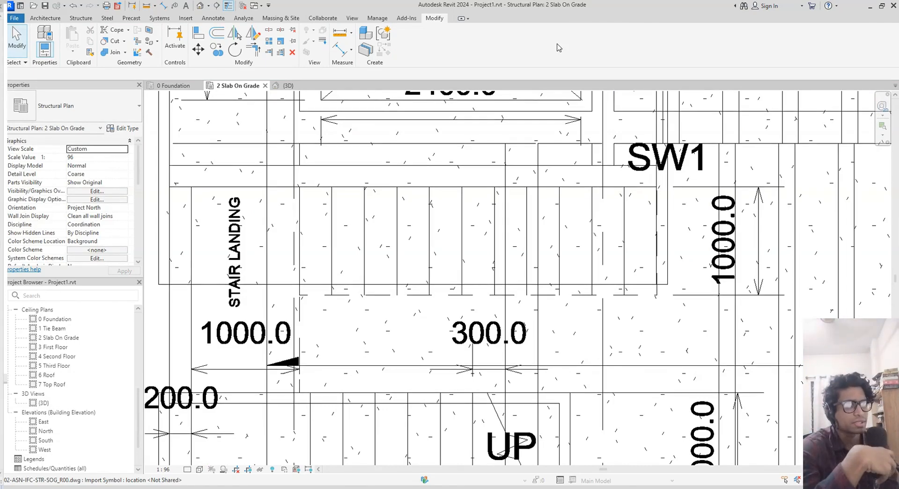
- Examine the drawn stair layout between SW1 and SW2, including the slab edge beside the lower flight
click(39, 19)
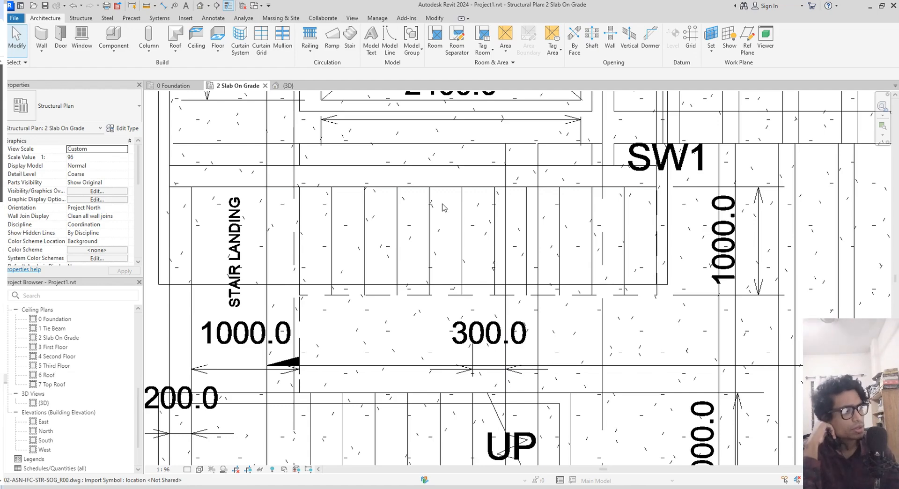
middle_drag(566, 388, 572, 286)
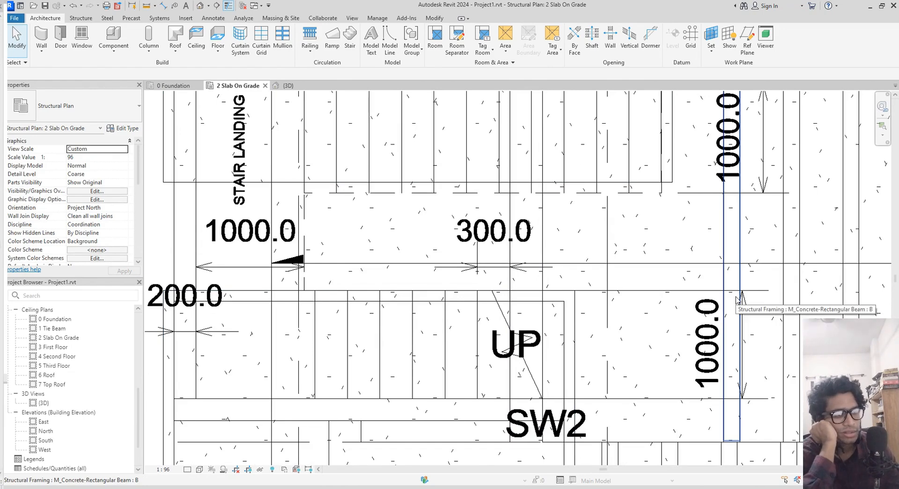
scroll(611, 357, up, 3)
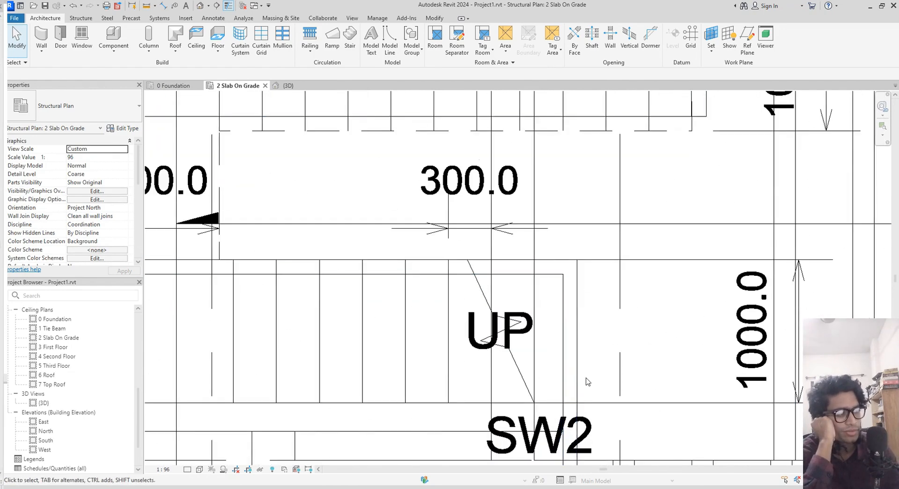
middle_drag(618, 352, 633, 344)
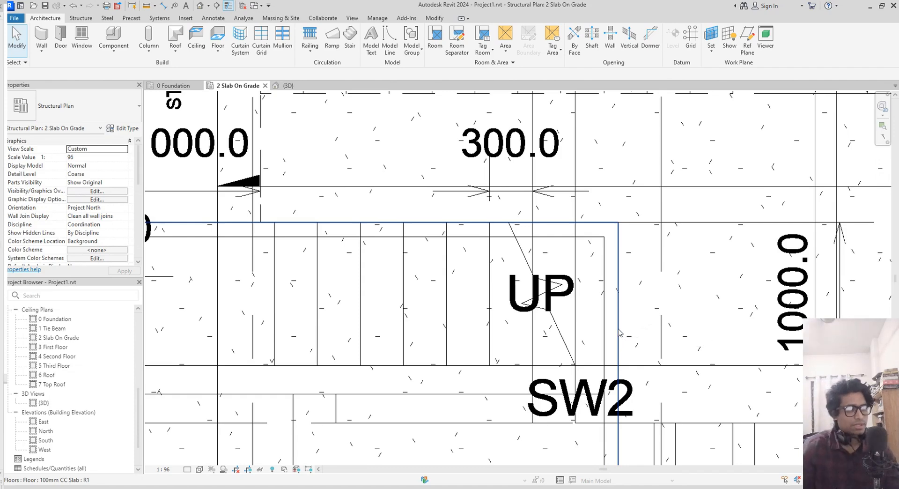
click(618, 332)
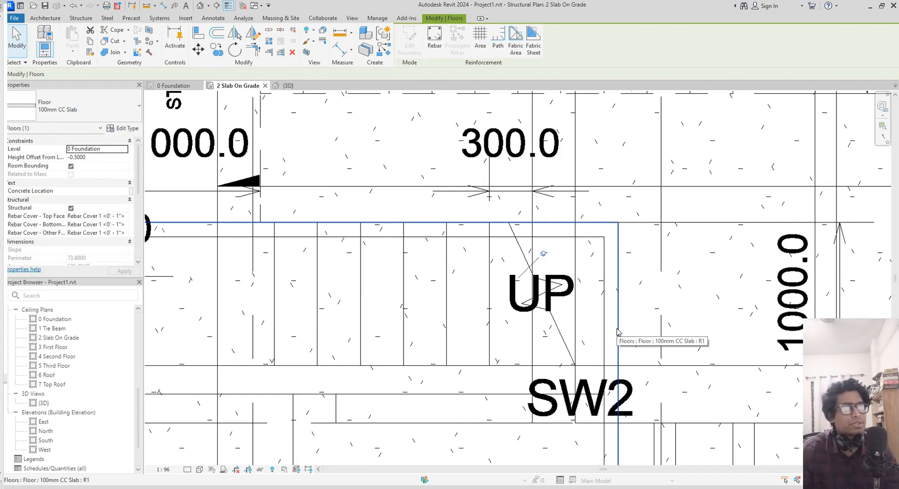
middle_drag(619, 329, 625, 329)
key(Escape)
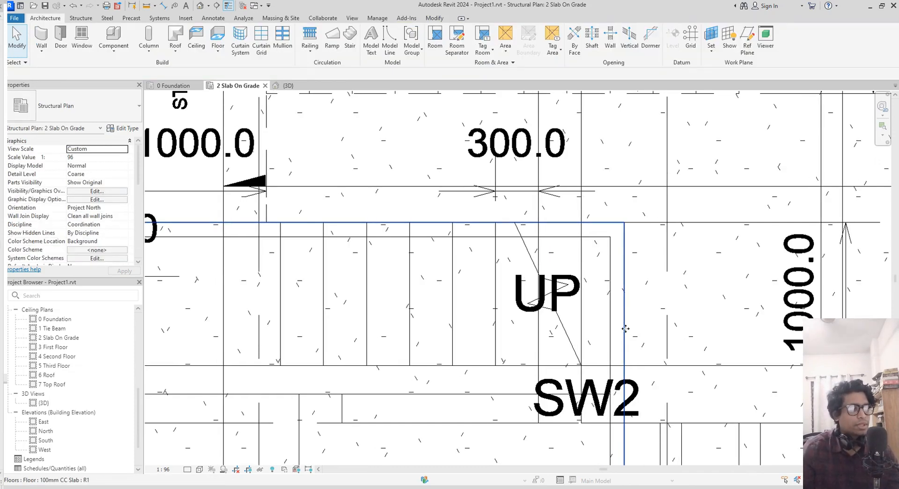
scroll(668, 349, down, 2)
middle_drag(669, 350, 724, 349)
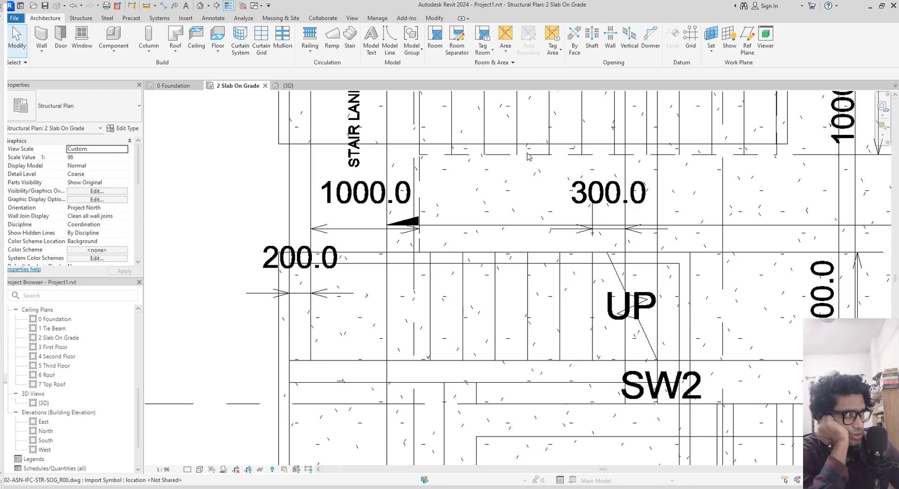
- Start a new Cast-In-Place Monolithic Stair from 2 Slab On Grade to 3 First Floor with 19 desired risers
click(348, 42)
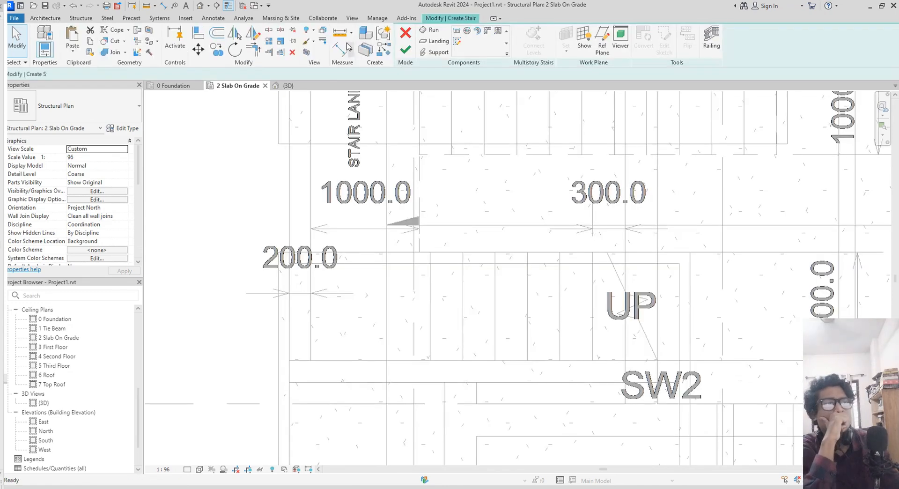
click(101, 232)
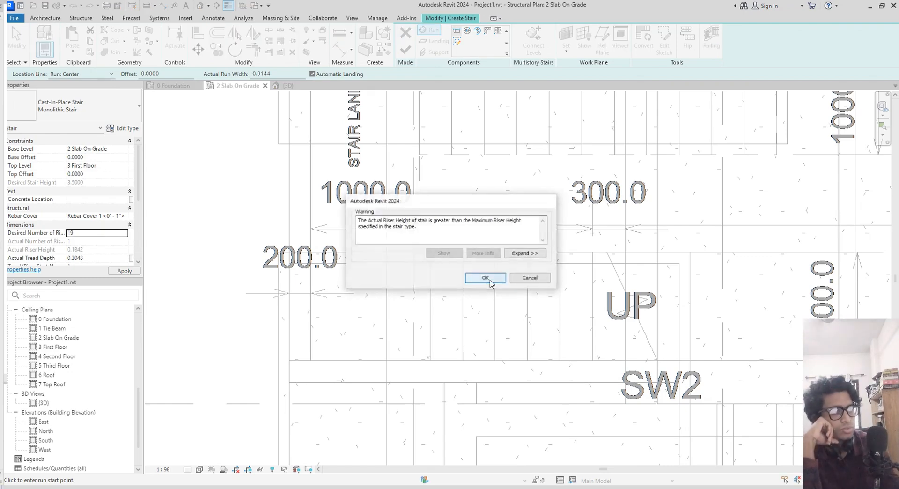
click(489, 282)
- Sketch the run boundary from the drawing's lines along both flights' outer and inner edges and the landing's outer and inner edges
middle_drag(533, 281, 422, 319)
scroll(479, 283, down, 1)
middle_drag(479, 283, 459, 297)
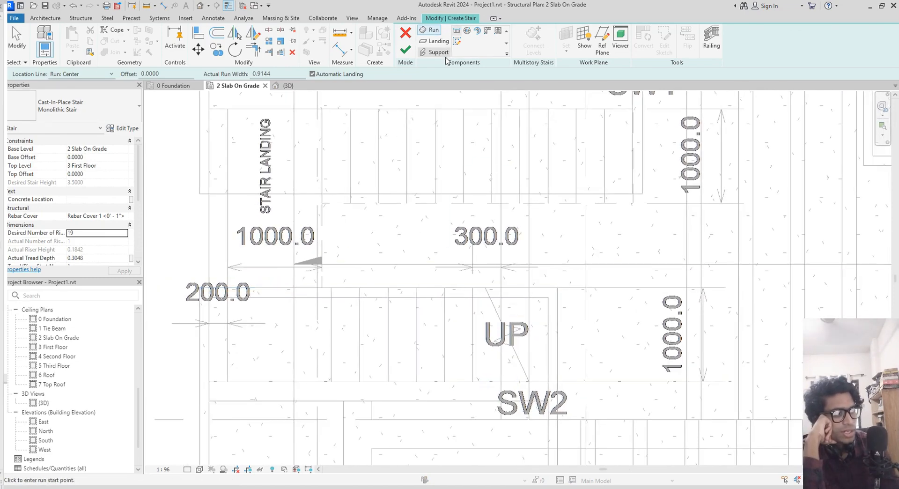
click(457, 41)
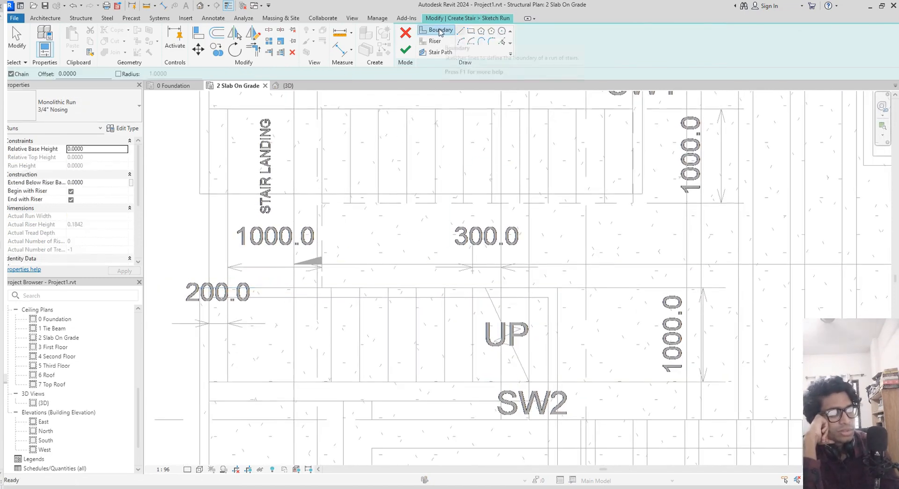
click(501, 42)
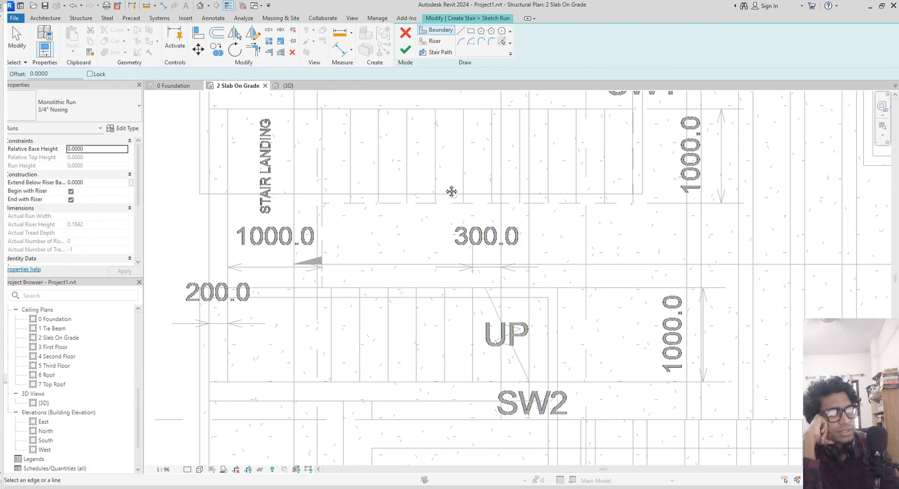
middle_drag(449, 190, 490, 259)
click(489, 180)
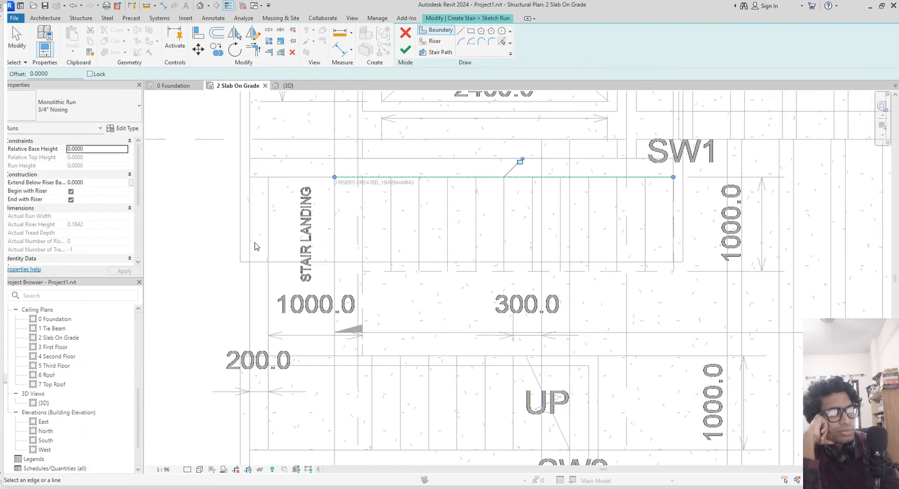
click(270, 247)
middle_drag(371, 466, 378, 351)
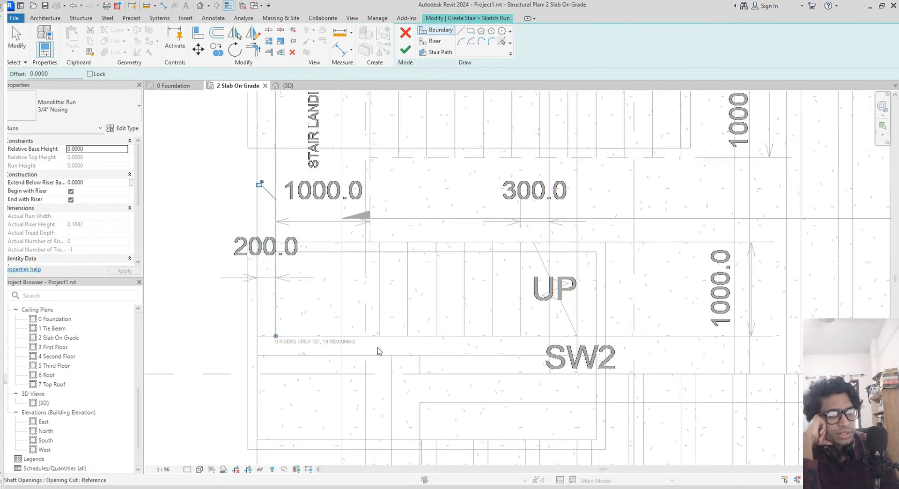
click(400, 336)
click(401, 243)
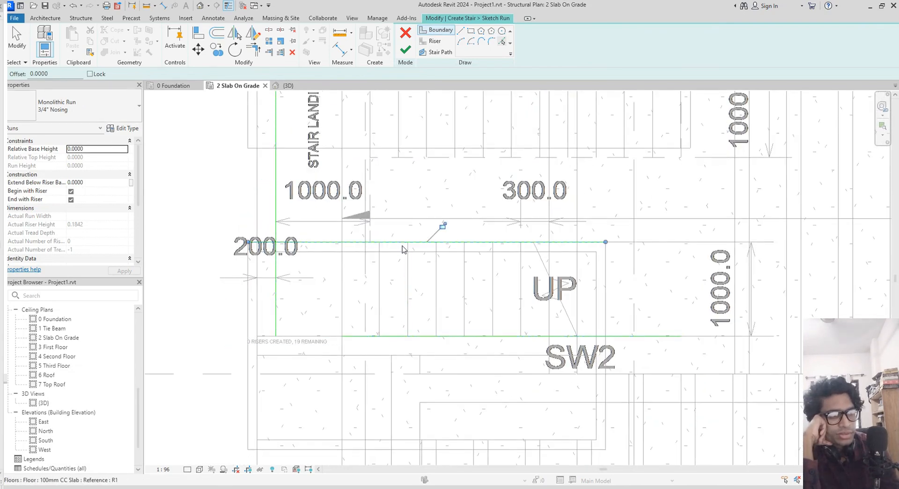
click(401, 158)
middle_drag(431, 187, 399, 269)
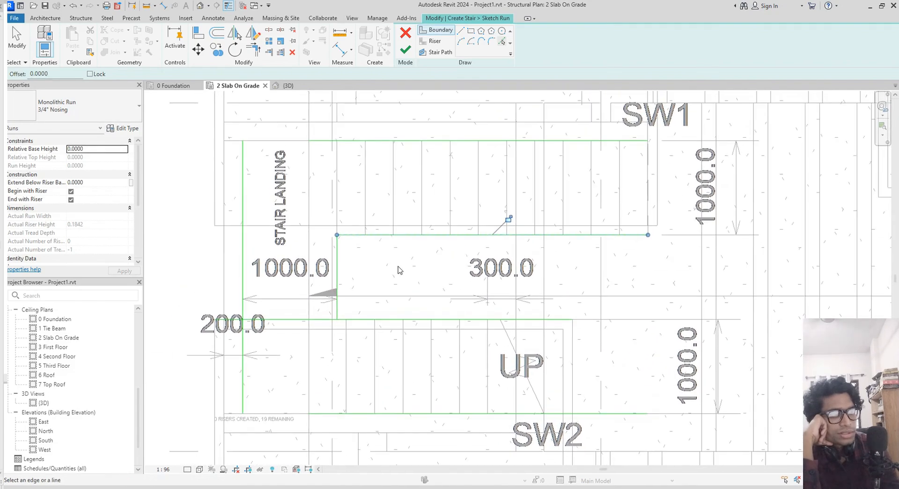
- Trim the boundary lines into clean corners at the landing's two outer corners and where its inner edge meets the lower flight
key(Escape)
key(t)
key(r)
click(355, 142)
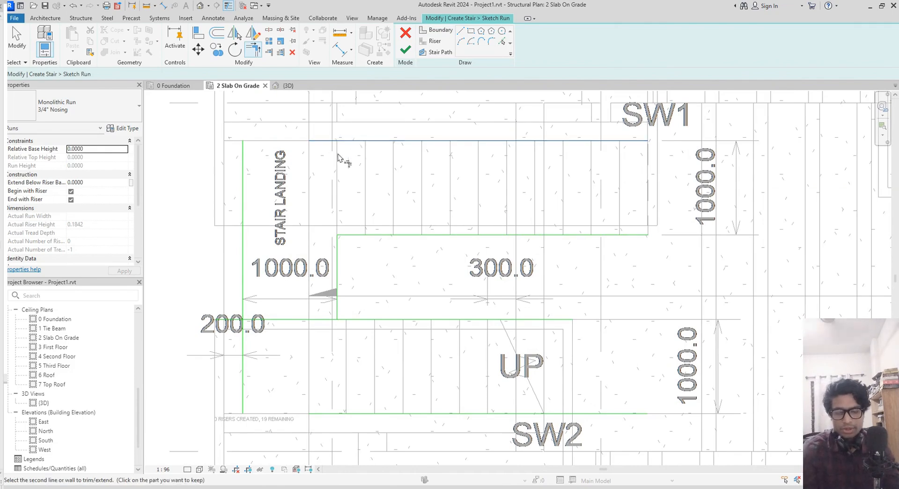
click(243, 166)
middle_drag(330, 307, 343, 231)
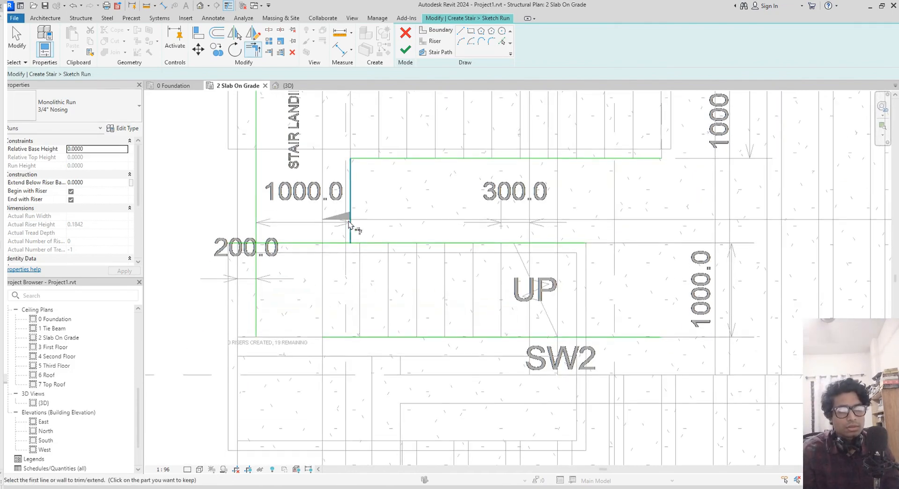
click(356, 237)
click(362, 243)
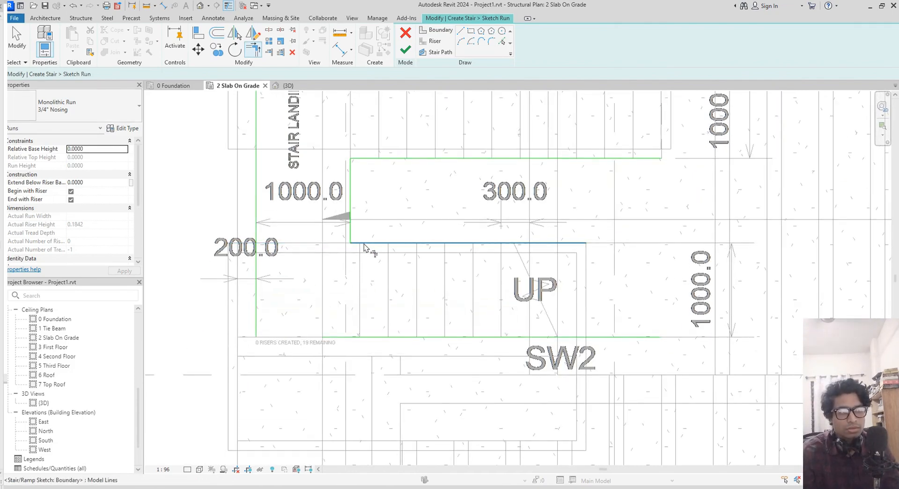
click(387, 337)
click(256, 322)
middle_drag(290, 310, 290, 327)
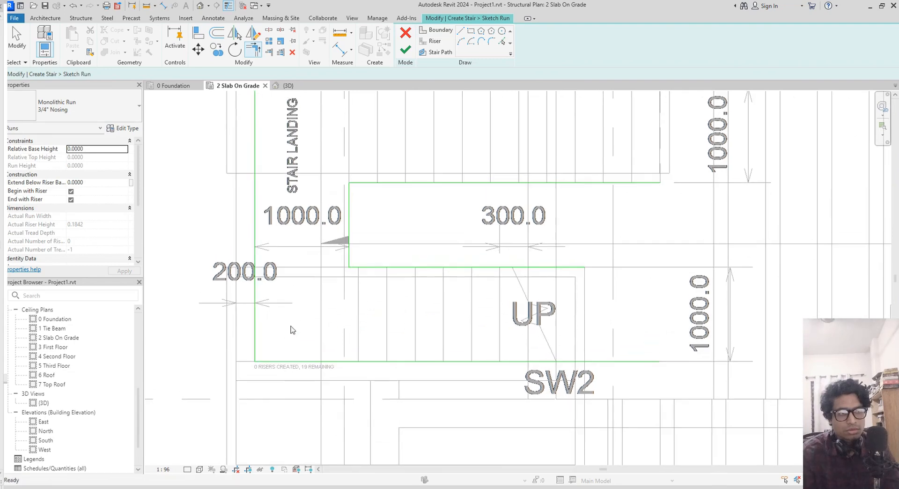
- Trace the upper flight's end riser below SW1 and the riser next to it as riser lines from the drawing
scroll(365, 195, up, 2)
scroll(364, 192, up, 2)
mouse_move(629, 215)
middle_down()
mouse_move(438, 226)
mouse_move(412, 236)
mouse_move(435, 251)
mouse_move(432, 301)
middle_up()
scroll(438, 226, down, 3)
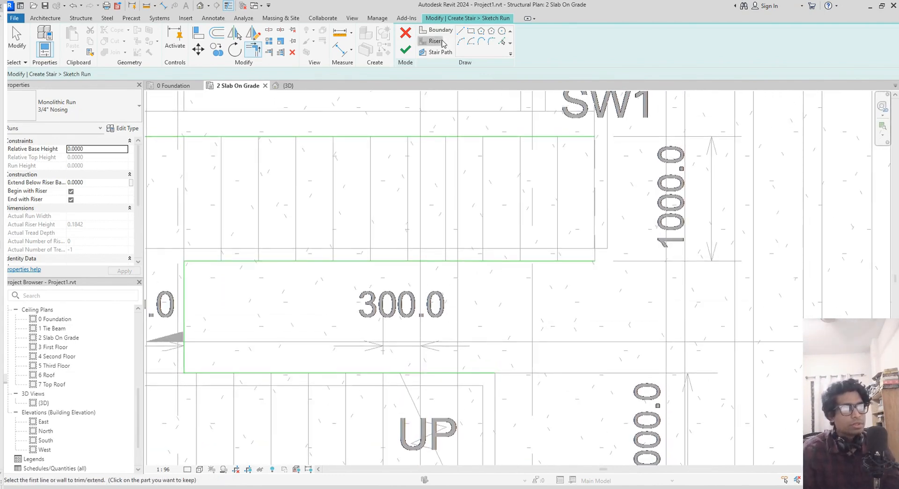
click(435, 41)
click(502, 41)
scroll(616, 206, up, 4)
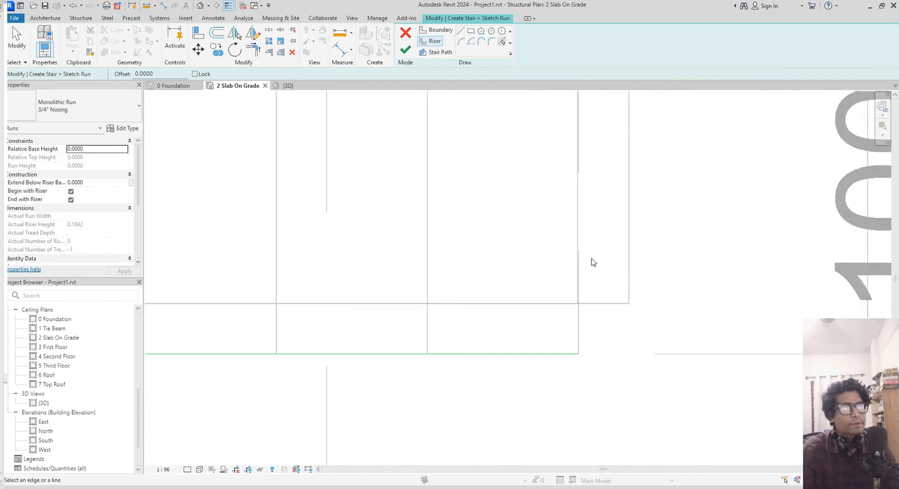
scroll(592, 267, up, 4)
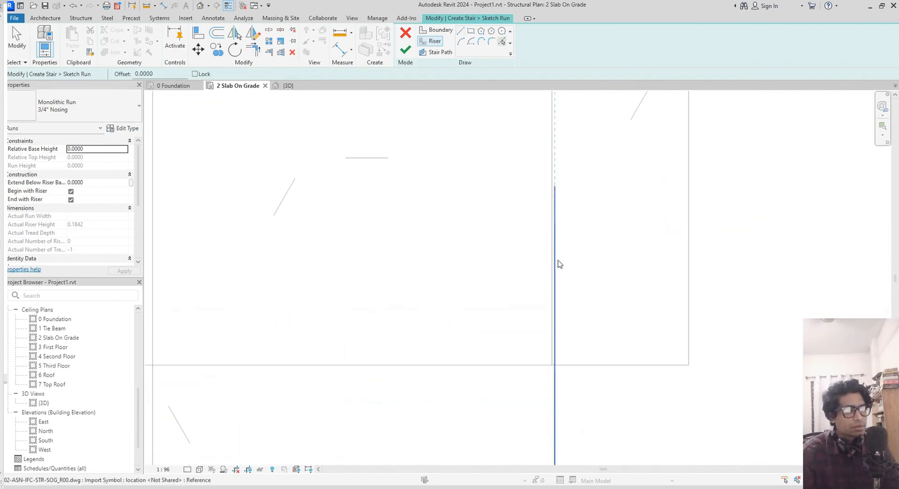
scroll(579, 235, down, 2)
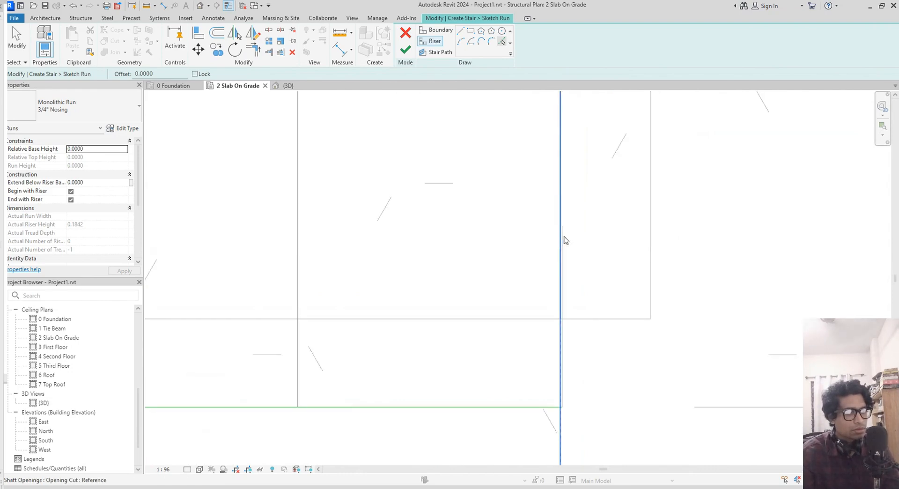
scroll(563, 239, up, 2)
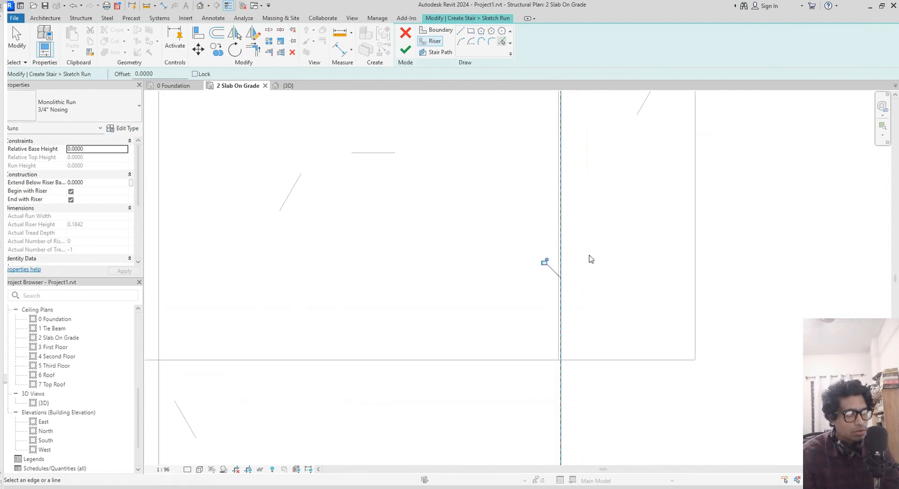
scroll(587, 257, down, 2)
scroll(421, 253, down, 4)
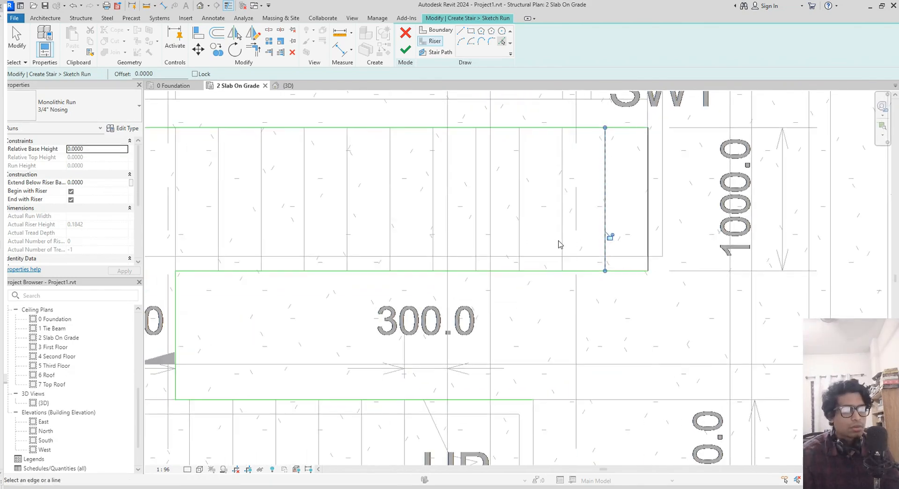
- Trace the upper flight's remaining ten risers up to the landing edge from the drawing's tread lines
click(562, 241)
click(520, 237)
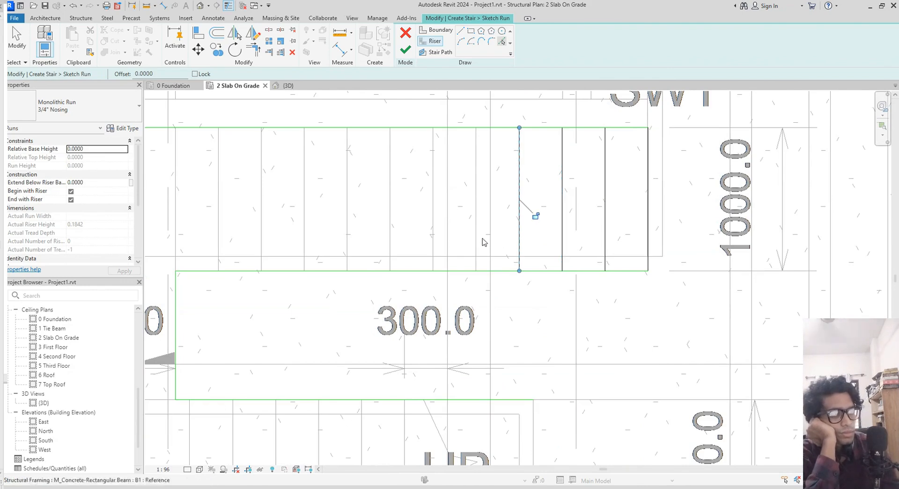
click(476, 241)
click(433, 248)
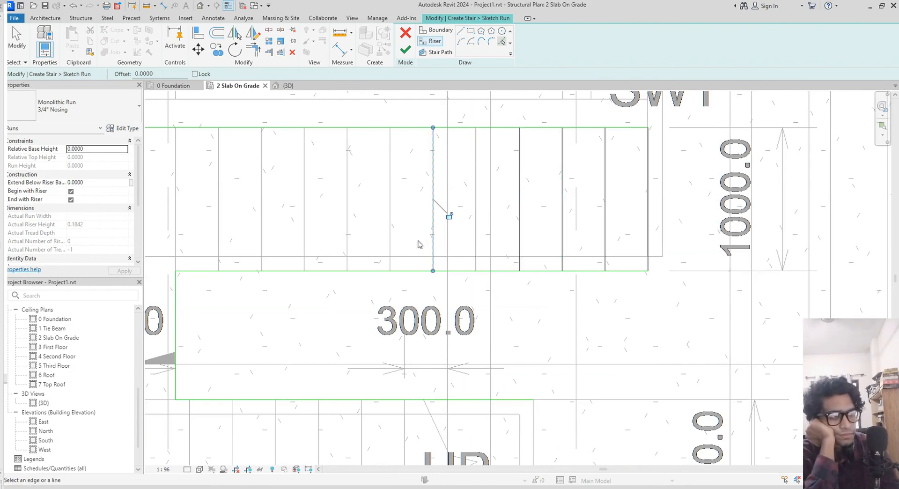
click(391, 242)
click(347, 240)
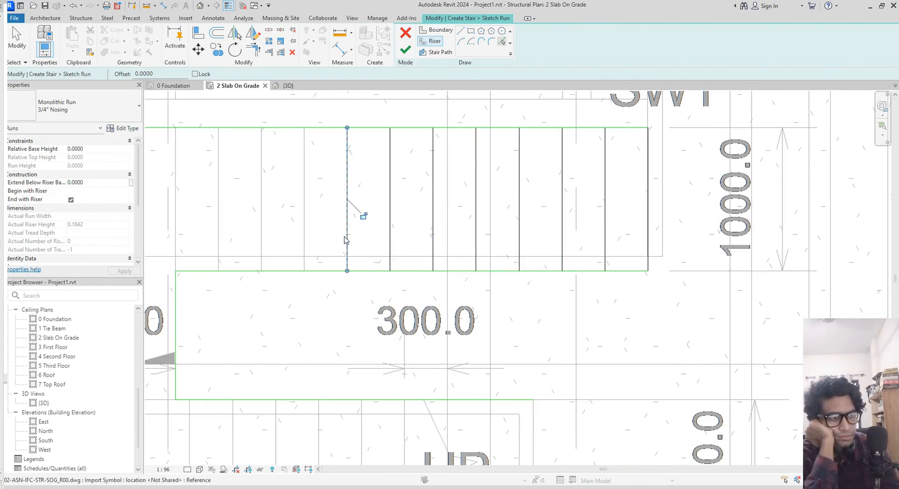
click(305, 241)
click(261, 241)
click(218, 220)
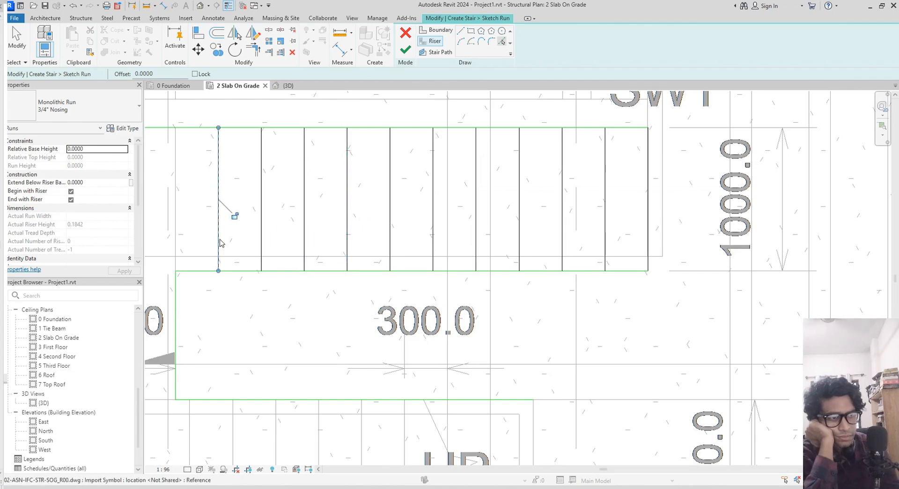
click(176, 238)
middle_drag(191, 214, 321, 129)
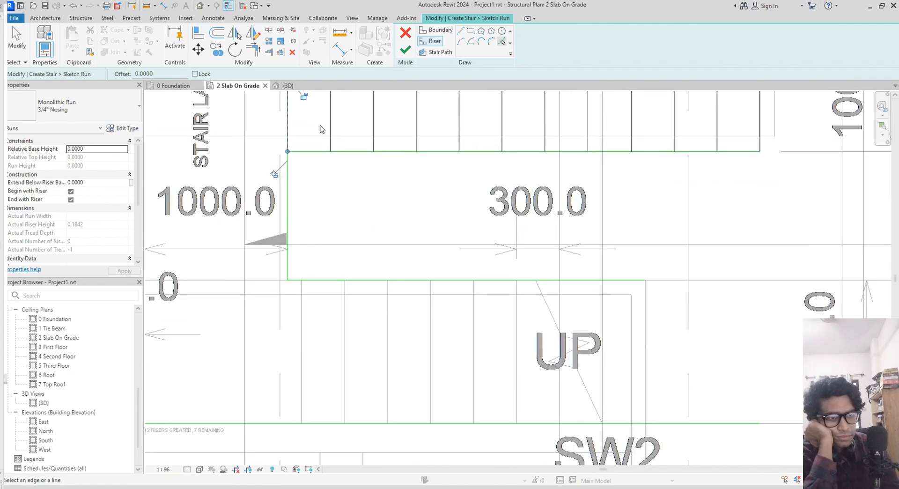
- Trace the lower flight's eight risers from the drawing's tread lines, from the landing side to the end riser above SW2
click(304, 326)
click(345, 337)
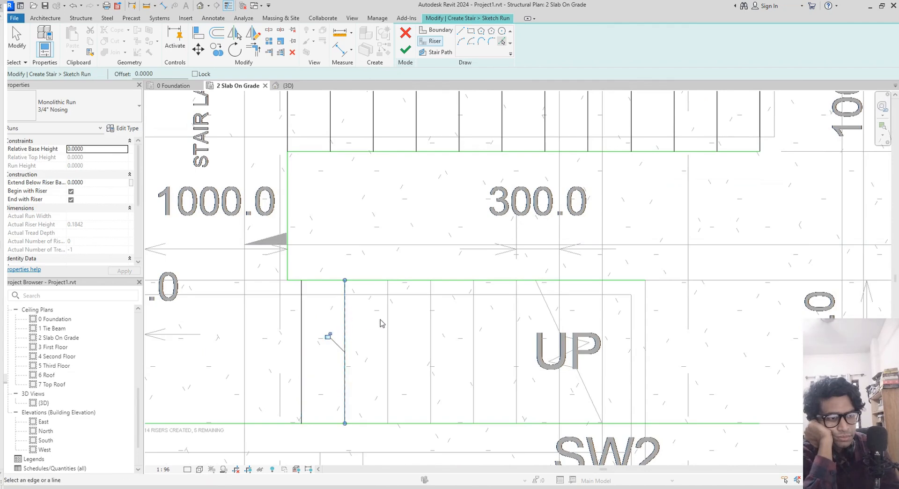
click(388, 323)
click(431, 323)
click(473, 323)
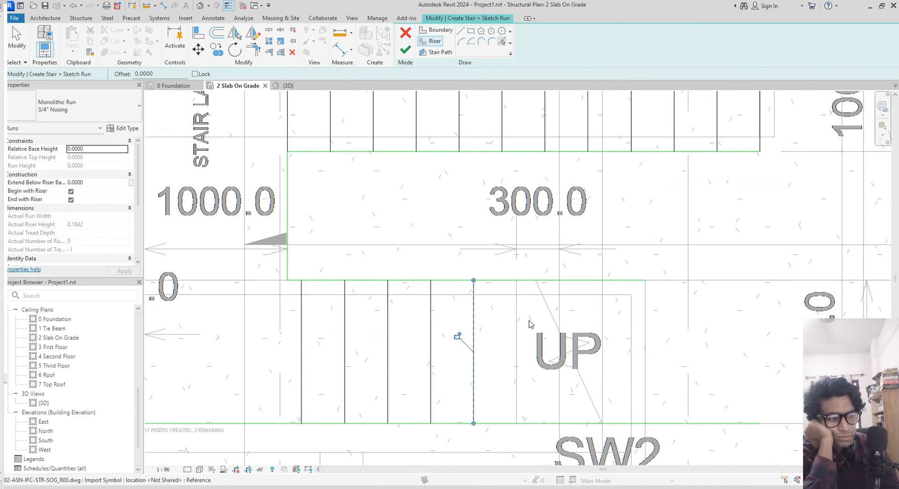
click(517, 324)
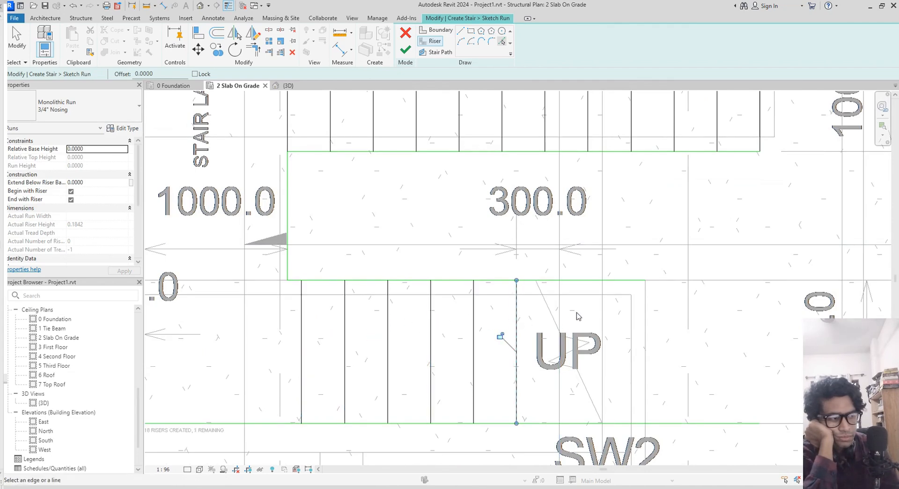
scroll(543, 373, up, 2)
click(568, 386)
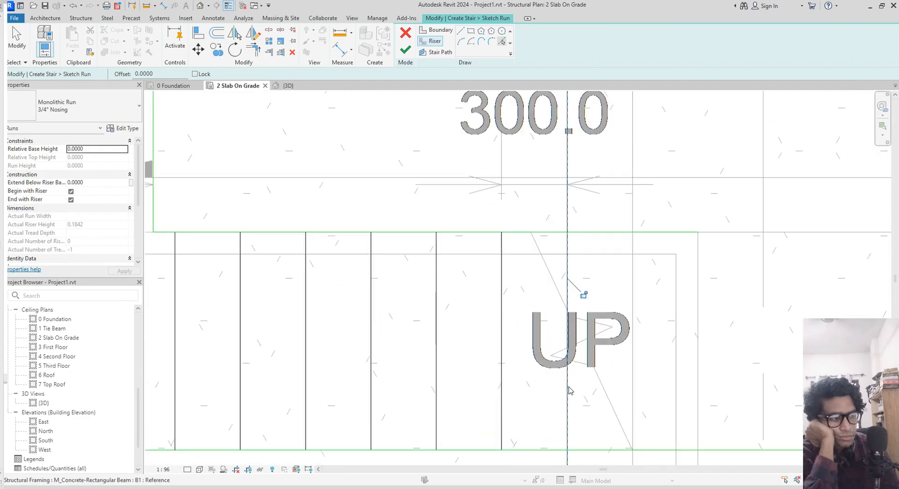
click(635, 356)
middle_drag(594, 273, 581, 279)
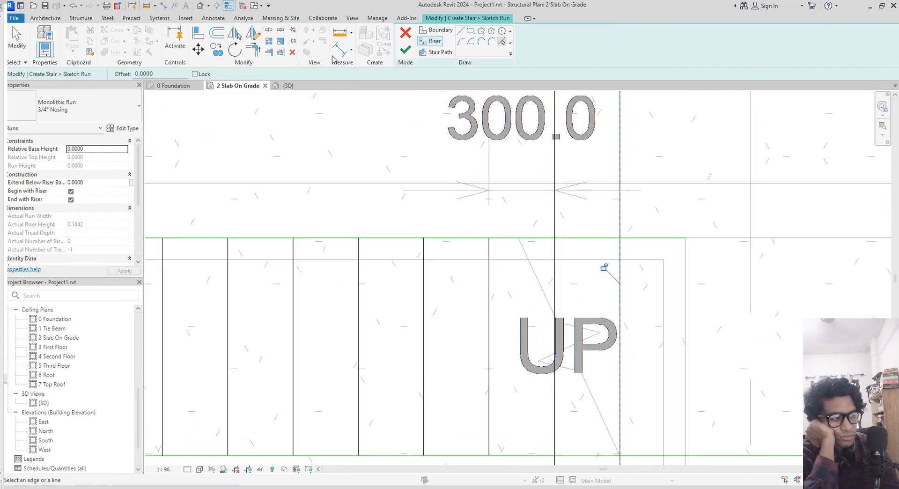
- Trim the lower flight's two overlong risers near the UP label back to the run's inner and outer boundary lines
click(281, 52)
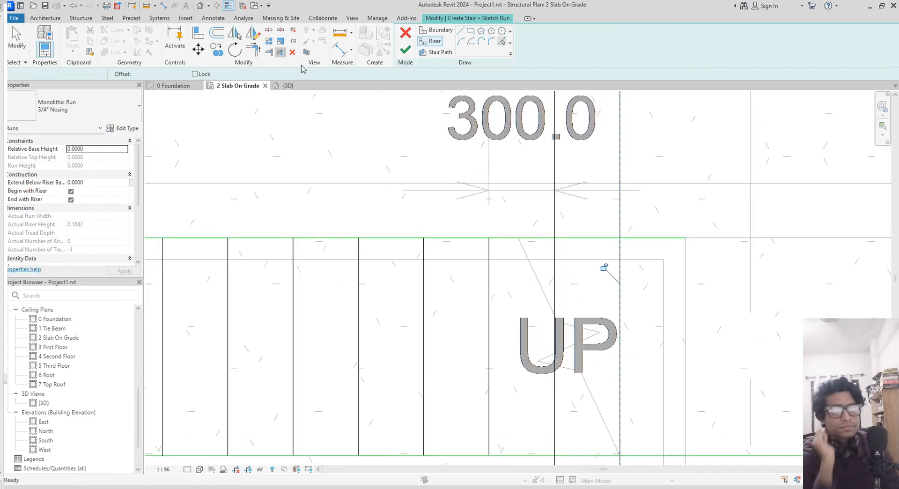
click(526, 238)
drag(632, 245, 549, 246)
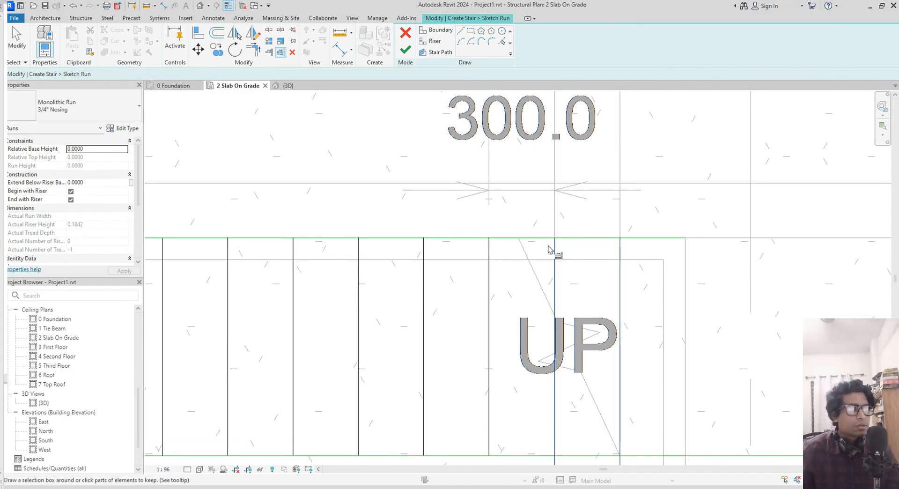
middle_drag(609, 284, 589, 140)
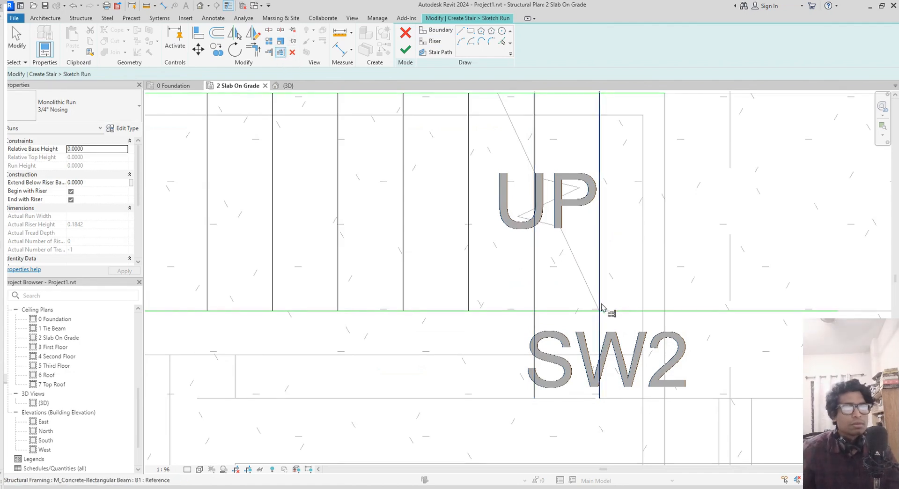
drag(614, 291, 515, 289)
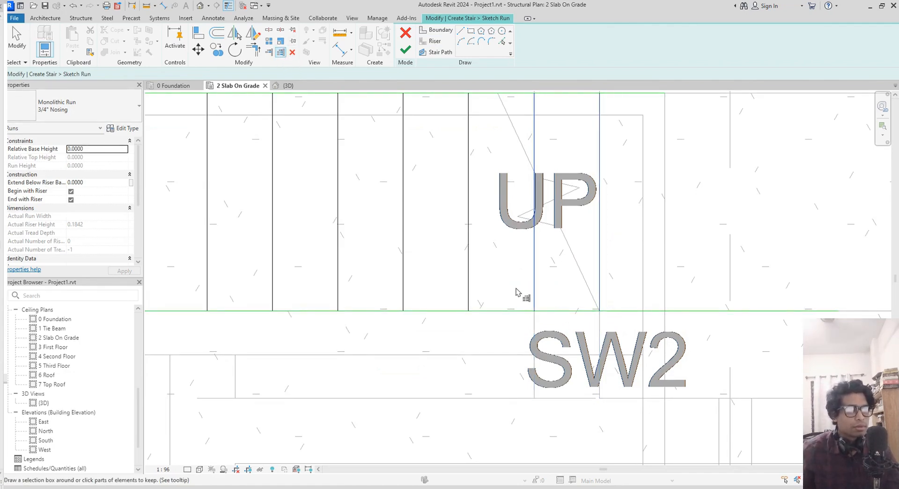
- Trim the lower flight's outer and inner boundary lines into corners with its end riser
middle_drag(565, 295, 548, 290)
key(t)
key(r)
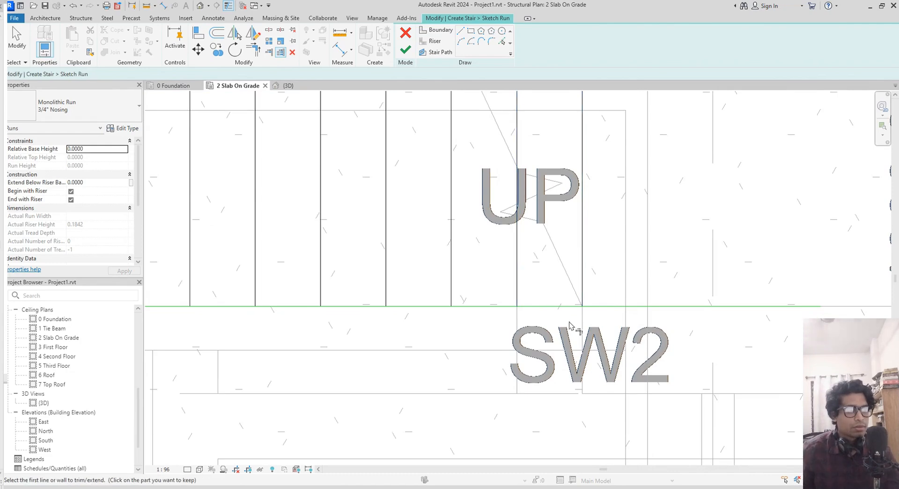
click(555, 307)
click(584, 279)
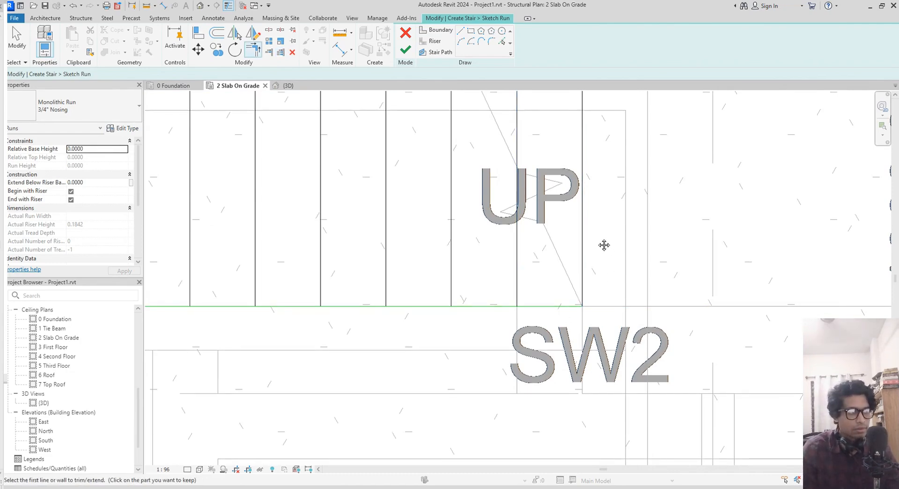
middle_drag(583, 167, 589, 334)
click(586, 219)
click(599, 257)
- Draw the stair path from the midpoint of the lower flight's end riser, across the landing, to the midpoint of the upper flight's end riser
scroll(550, 297, down, 2)
middle_drag(703, 207, 720, 335)
middle_drag(490, 271, 602, 235)
scroll(463, 262, down, 3)
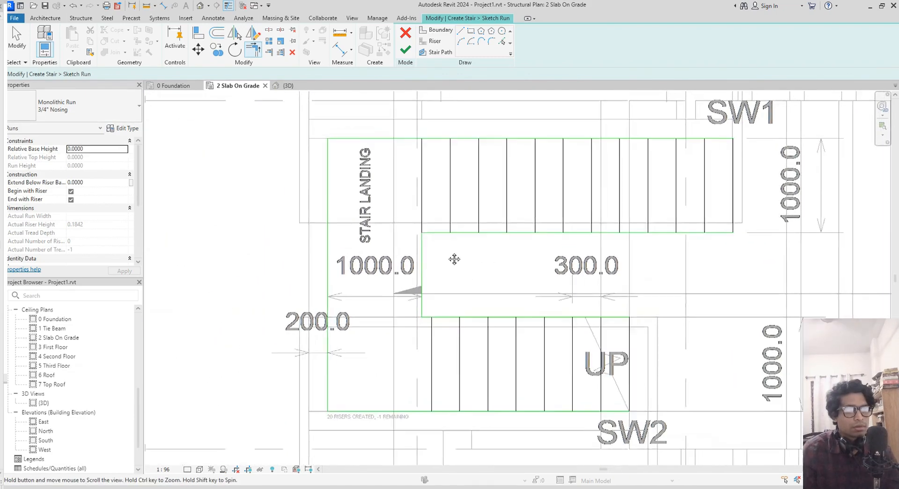
click(438, 54)
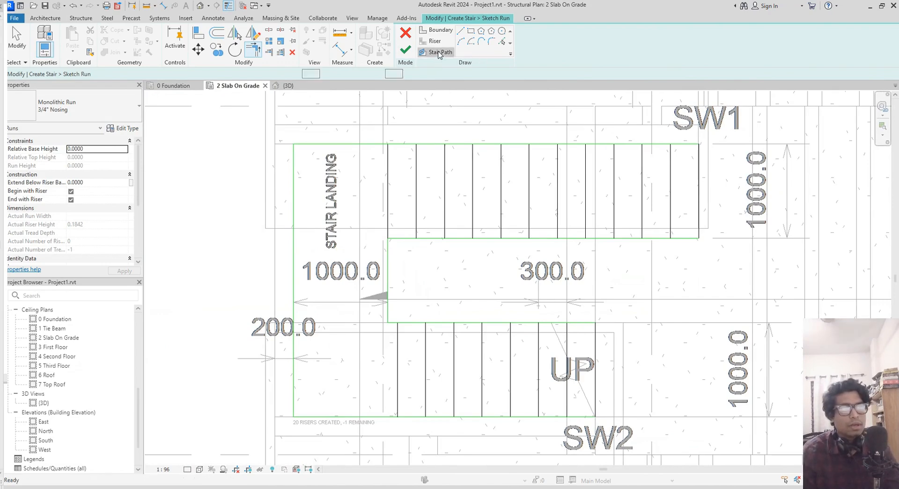
click(595, 369)
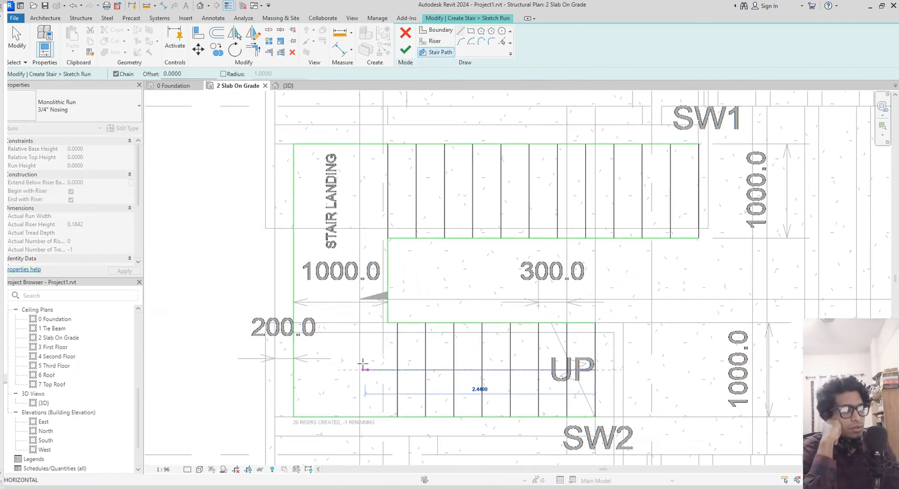
click(334, 369)
click(335, 190)
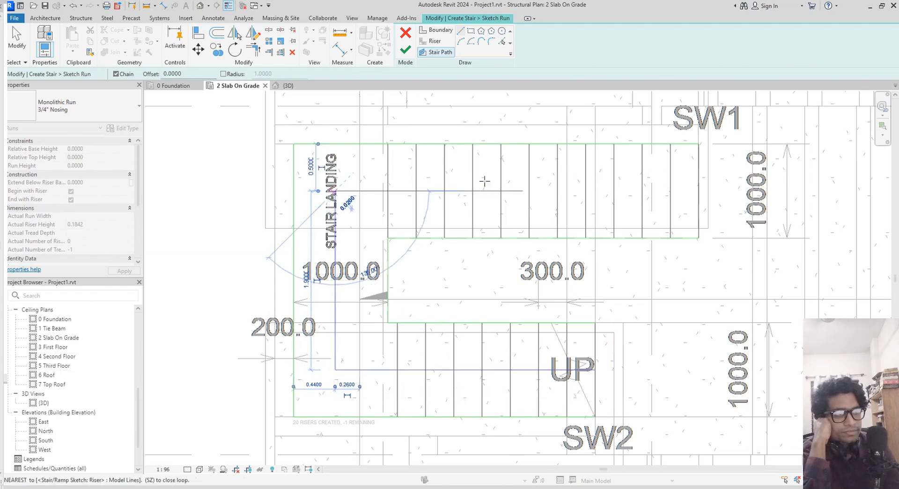
click(699, 190)
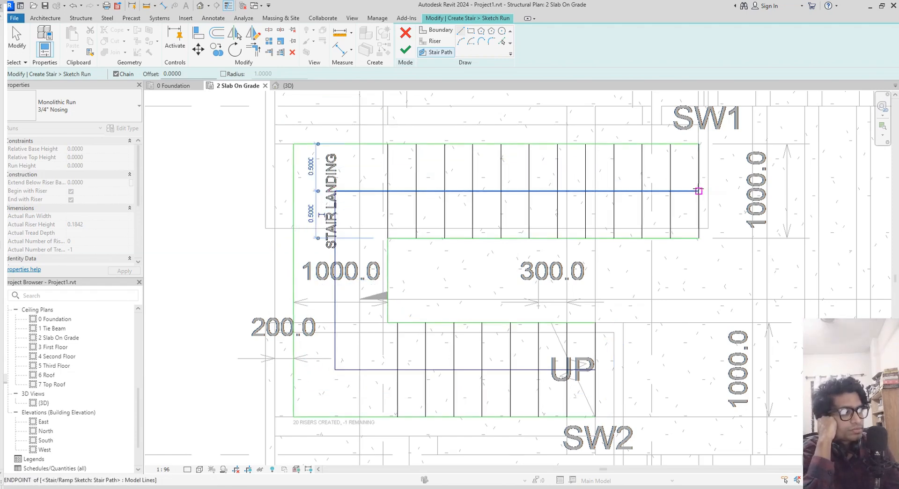
key(Escape)
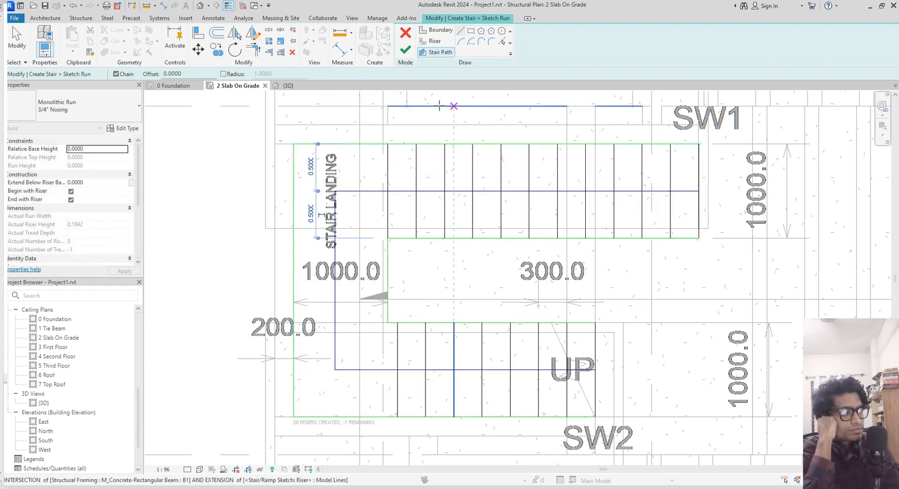
- Finish the run sketch and check the stair in the 3D view
click(405, 50)
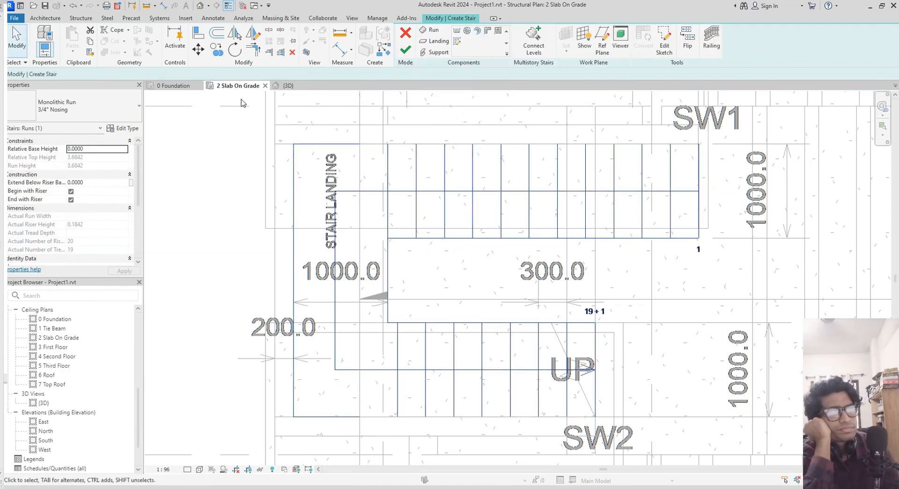
click(287, 86)
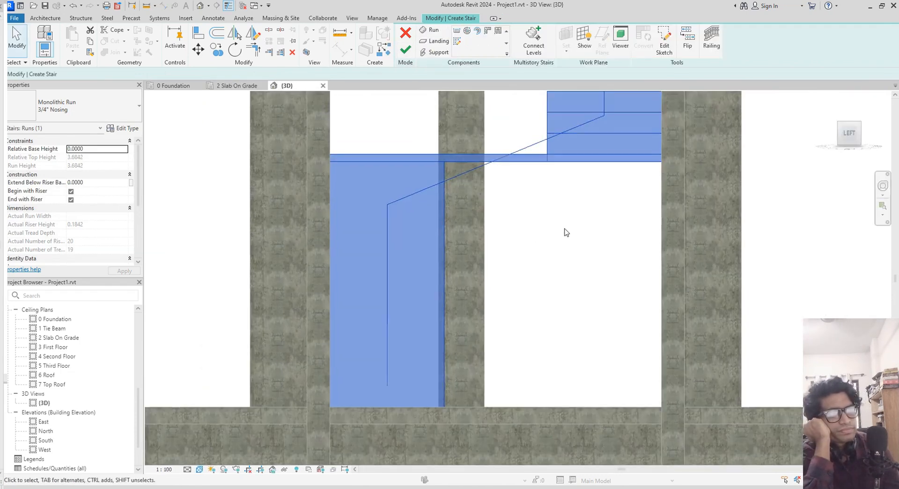
scroll(565, 233, down, 2)
scroll(546, 265, down, 1)
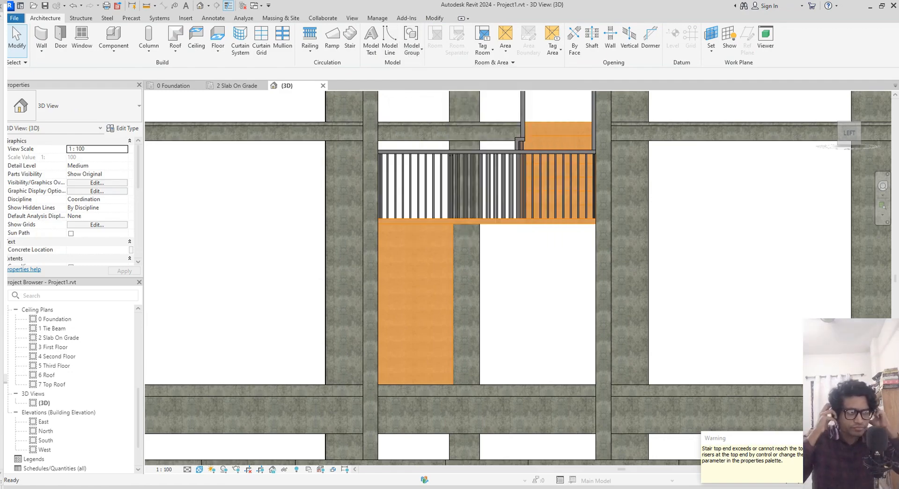
- Delete both railings from the stair, leaving the concrete flights and landing
click(497, 158)
key(Delete)
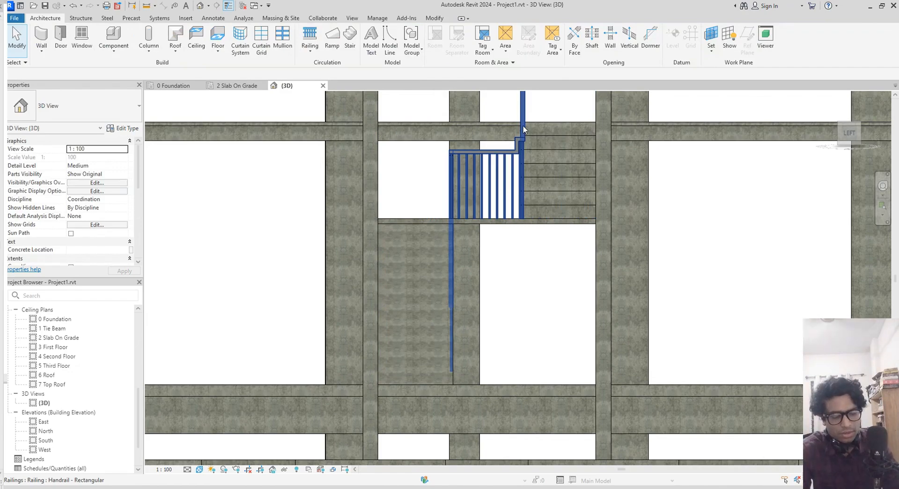
click(522, 125)
key(Delete)
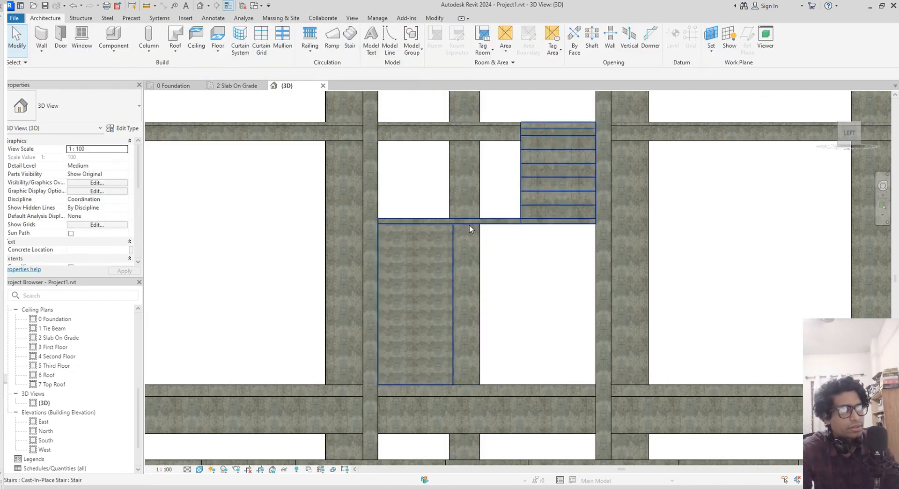
- In the 2 Slab On Grade plan, draw a horizontal building section lengthwise through the lower stair flight, just above grid 3
scroll(472, 224, down, 2)
click(218, 89)
scroll(302, 215, down, 4)
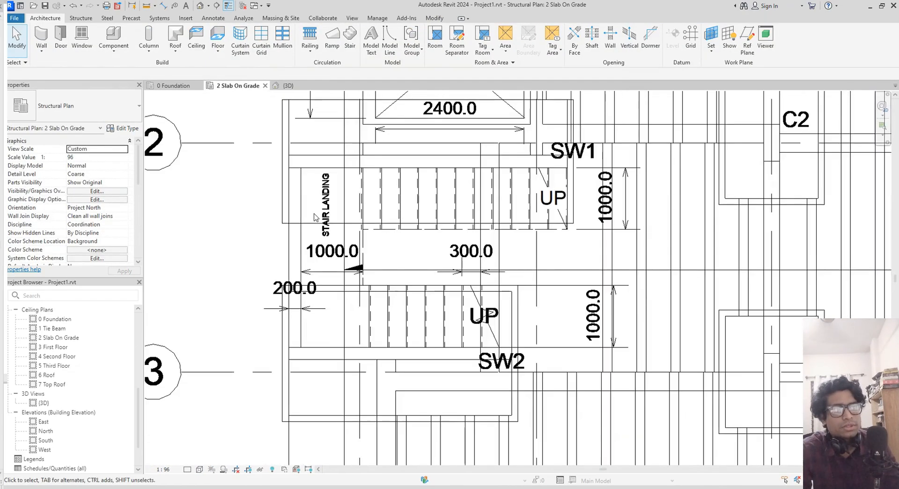
click(217, 6)
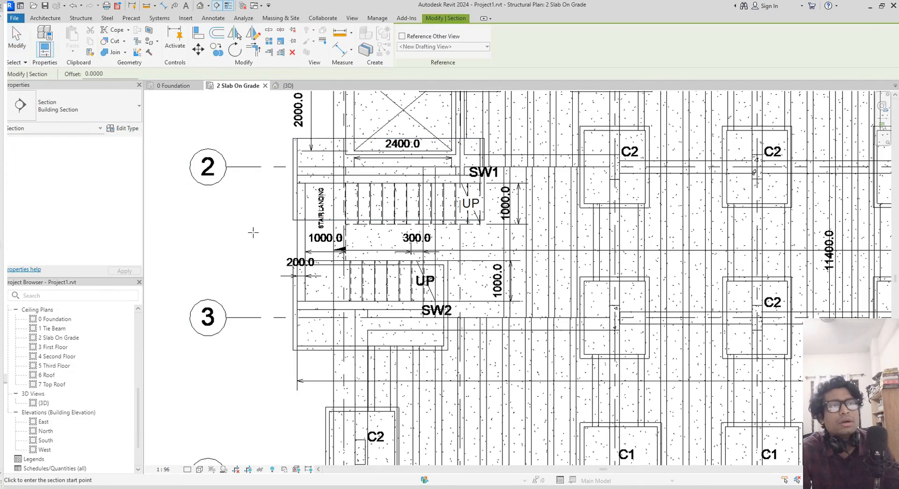
scroll(271, 296, down, 2)
click(214, 260)
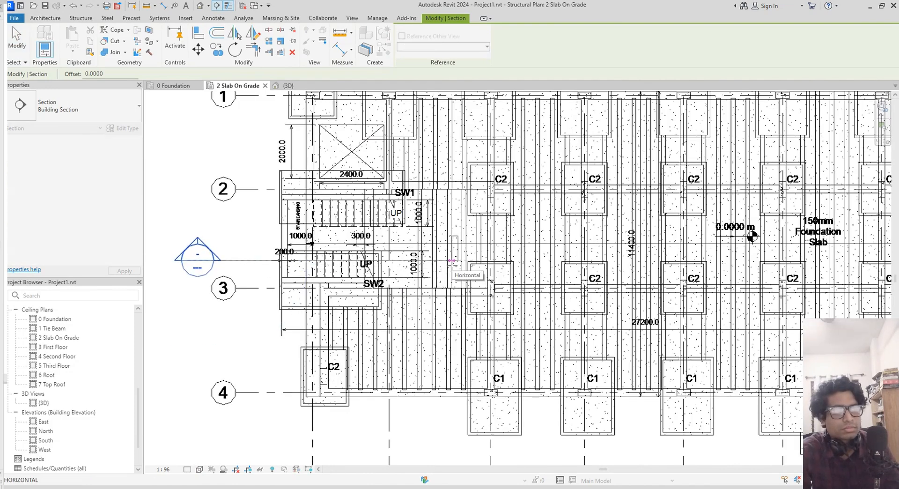
click(451, 260)
scroll(451, 260, down, 2)
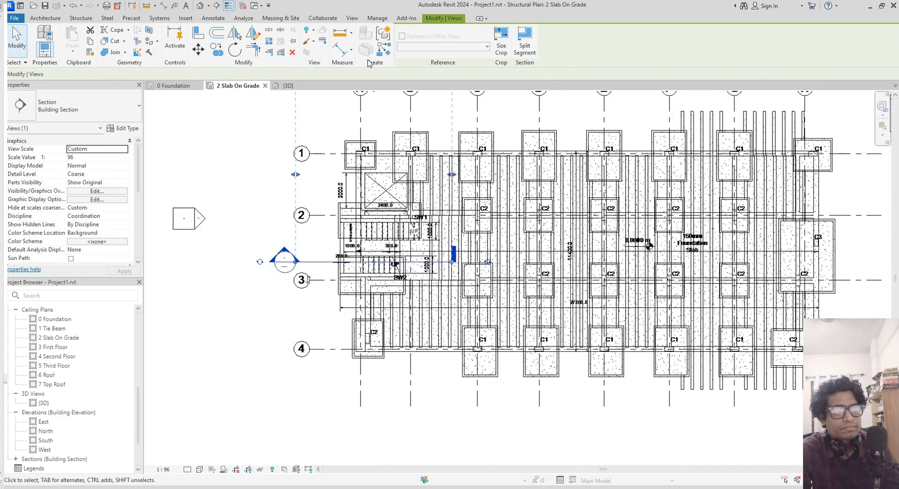
- Shorten the section's view depth so it ends within the stairwell between grids 2 and 3, and open the section view
scroll(365, 160, down, 3)
middle_drag(365, 160, 363, 193)
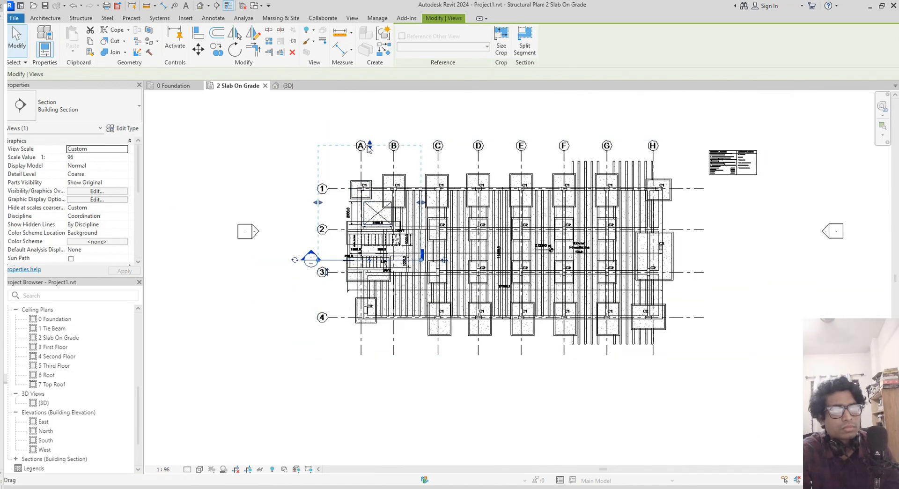
drag(368, 149, 375, 238)
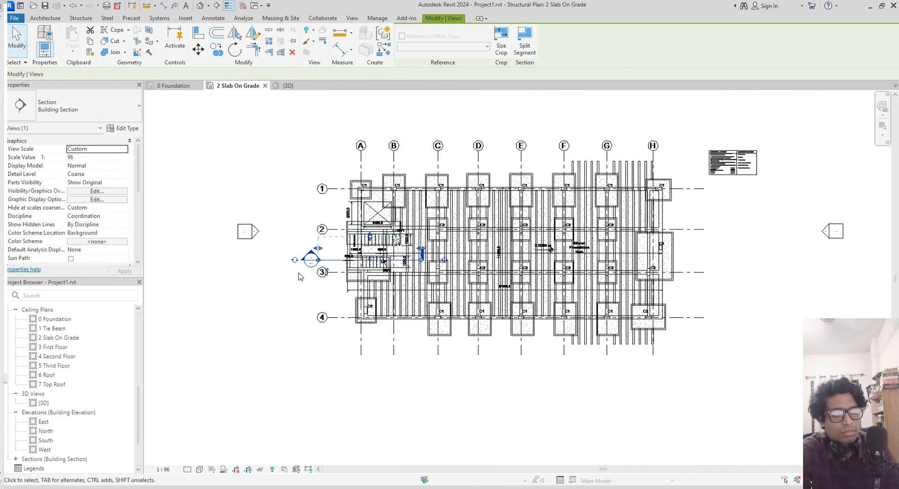
right_click(311, 256)
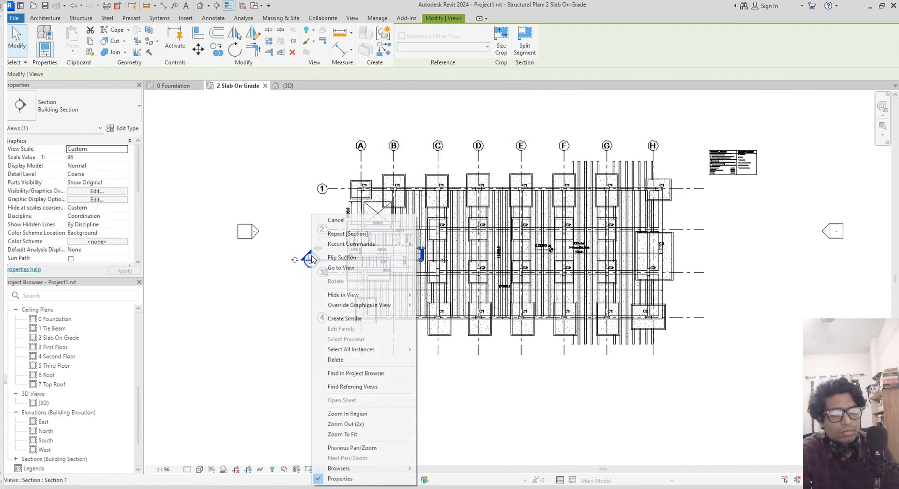
click(335, 263)
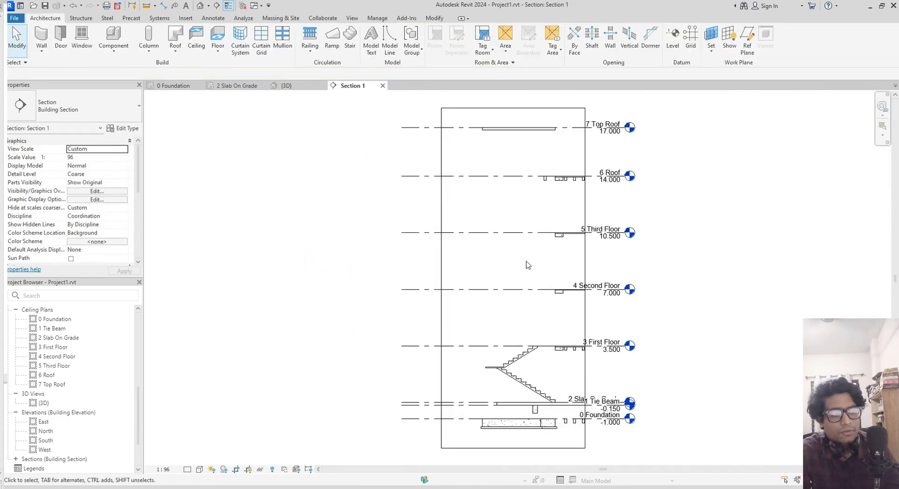
- Extend the section view's crop region upward, farther above the 7 Top Roof level
scroll(525, 320, up, 5)
middle_drag(525, 315, 429, 413)
scroll(472, 236, down, 4)
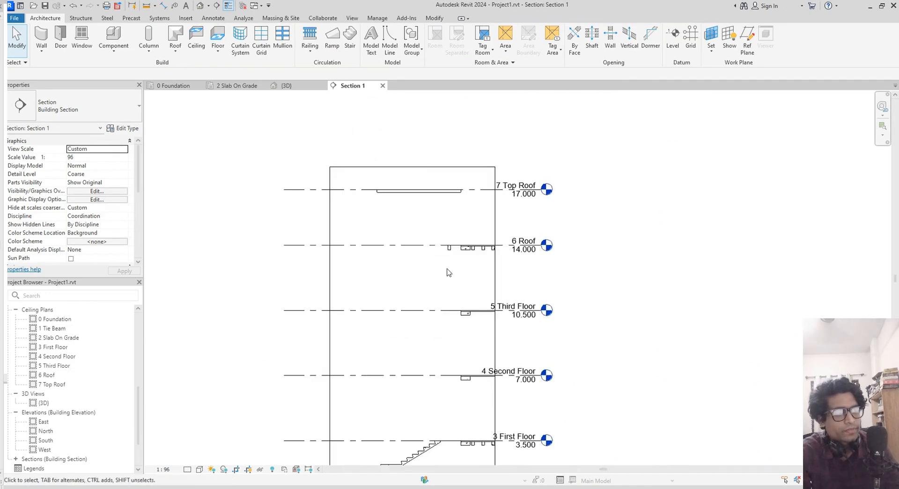
click(414, 166)
drag(413, 167, 412, 127)
- In the stair's Monolithic Stair type properties, duplicate the 3/4" Nosing run type as "0 Nosing"
middle_drag(424, 175, 423, 75)
scroll(442, 381, up, 6)
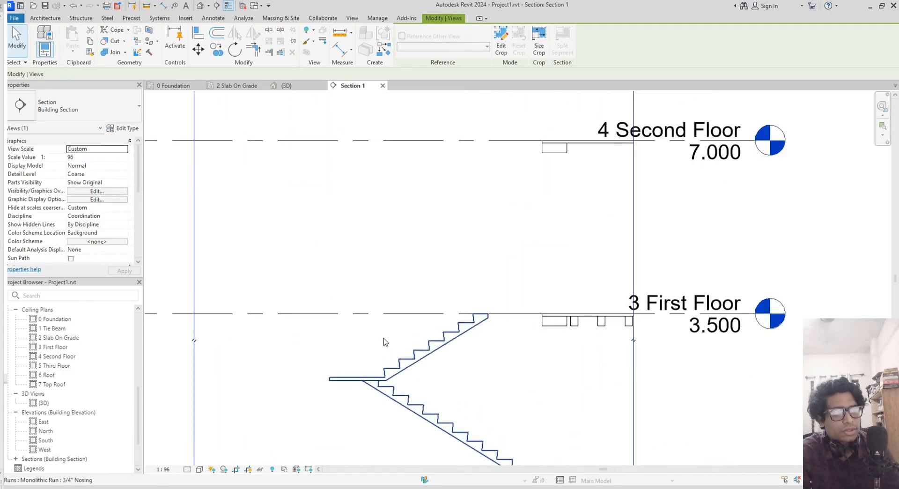
middle_drag(442, 360, 442, 318)
scroll(442, 318, up, 1)
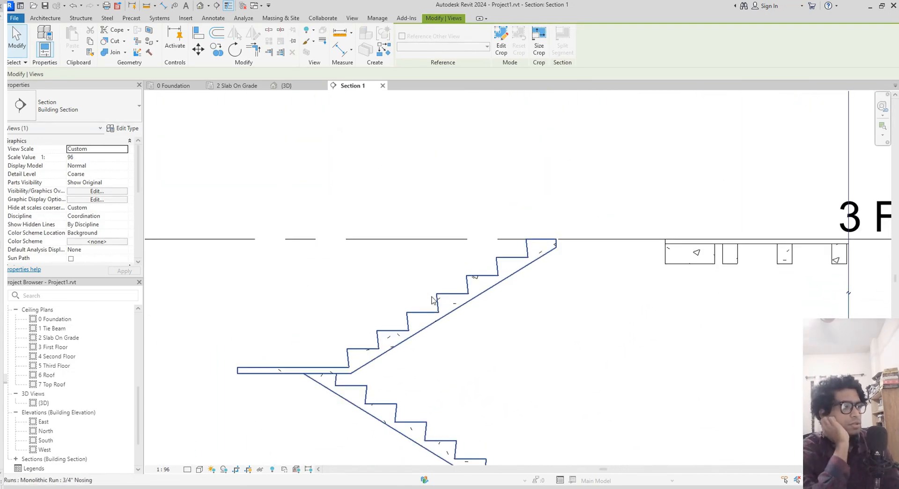
middle_drag(451, 368, 412, 282)
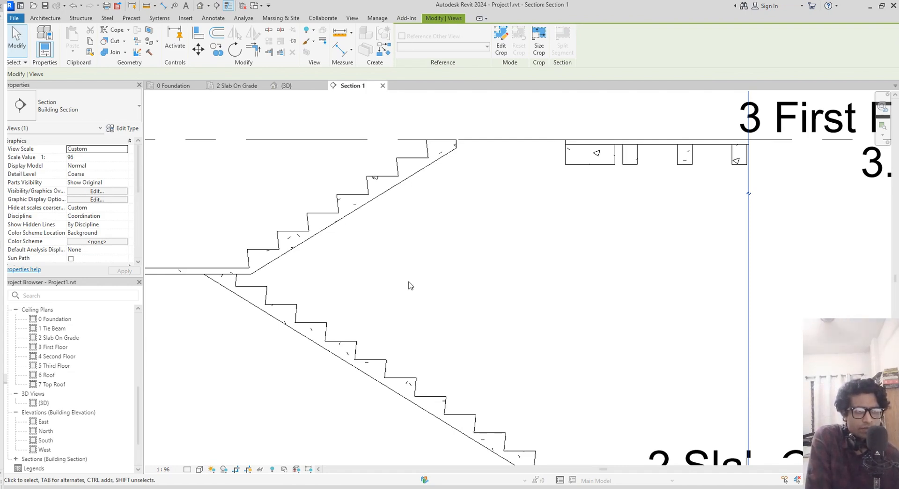
middle_drag(317, 227, 435, 335)
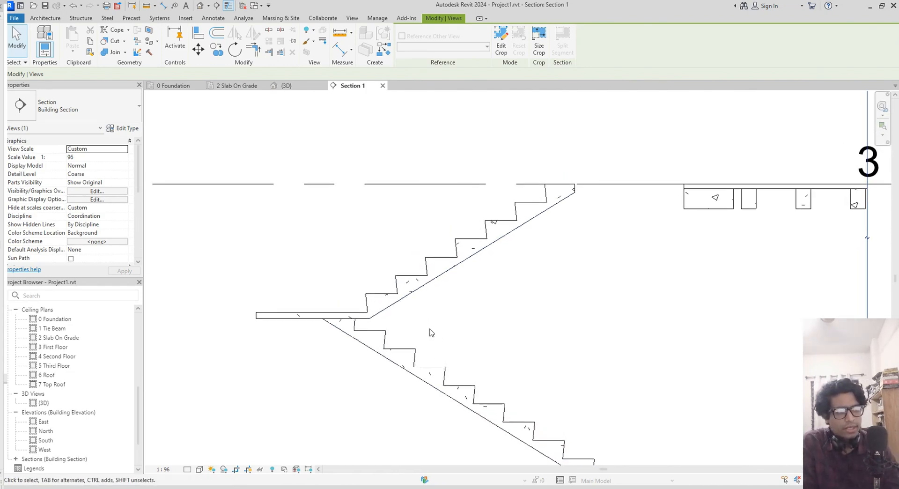
click(391, 296)
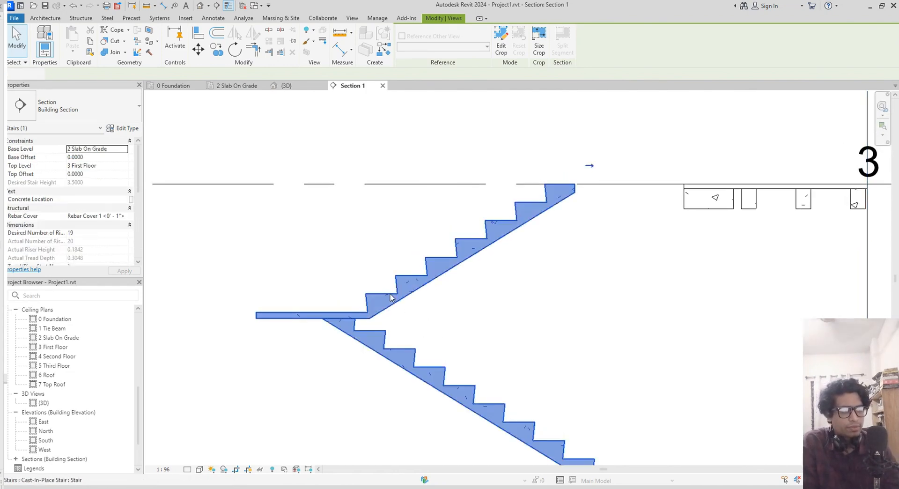
click(123, 130)
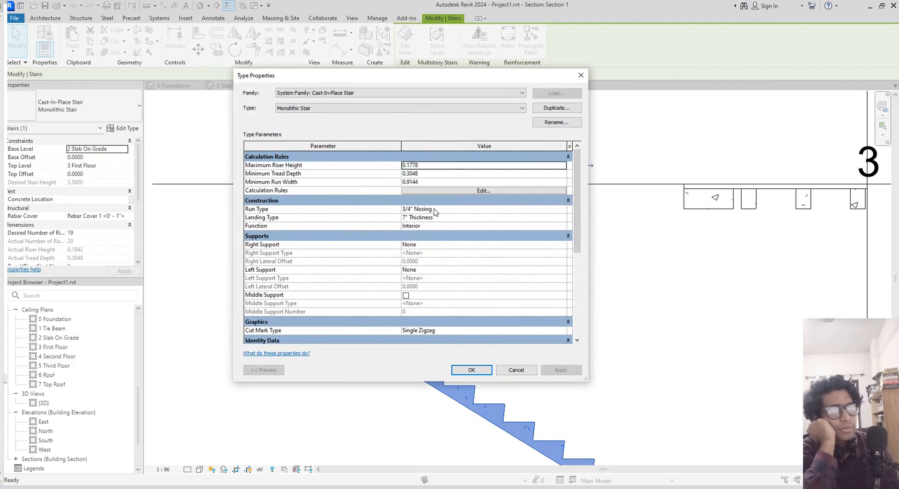
click(538, 210)
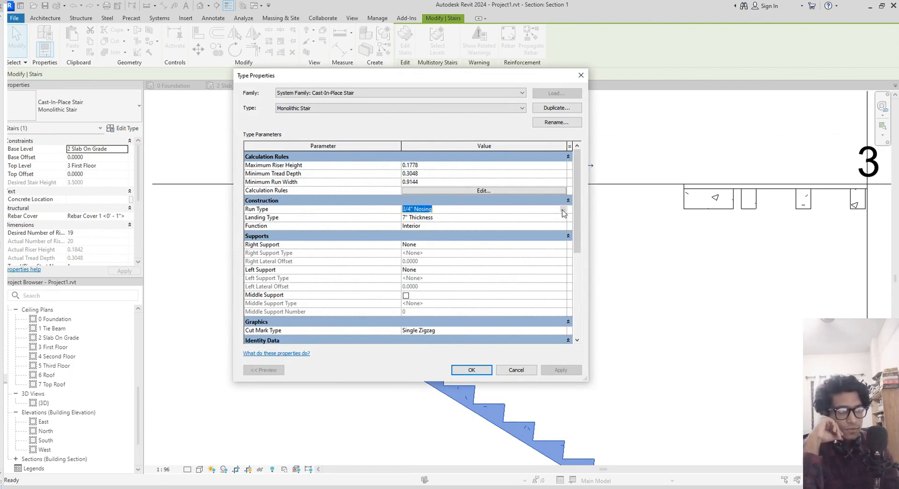
click(563, 210)
click(556, 107)
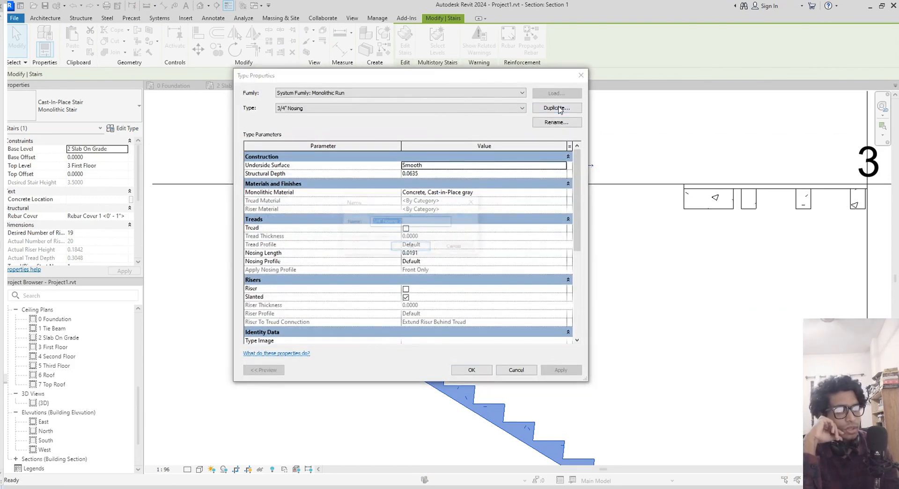
text(0)
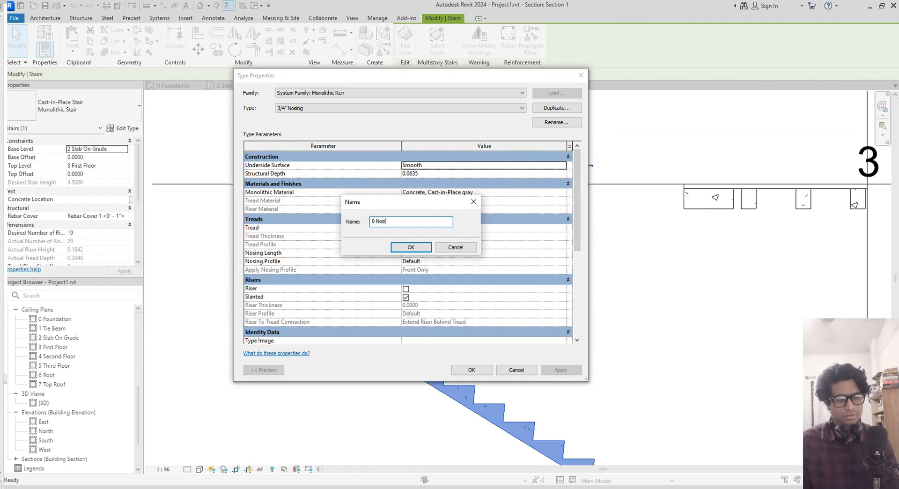
text(Nosing)
key(Return)
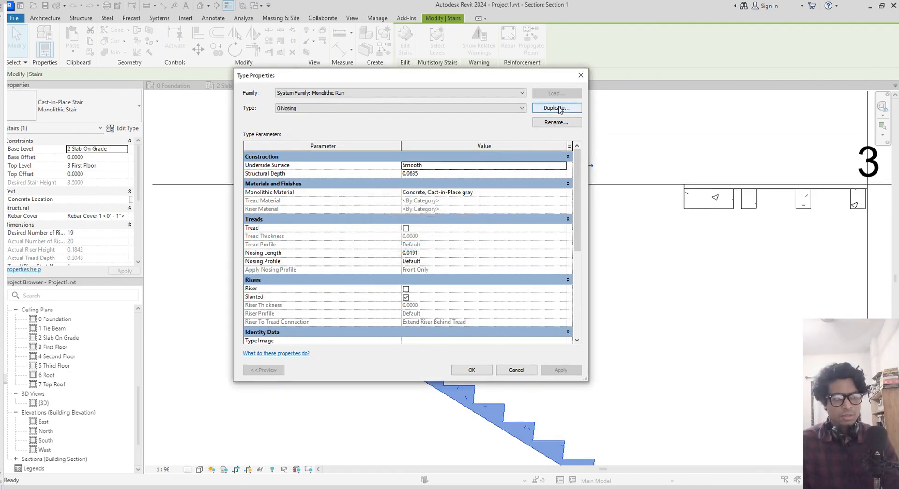
- Give the 0 Nosing run type a nosing length of 0 and a structural depth of 0.15, and apply it to the stair
click(435, 252)
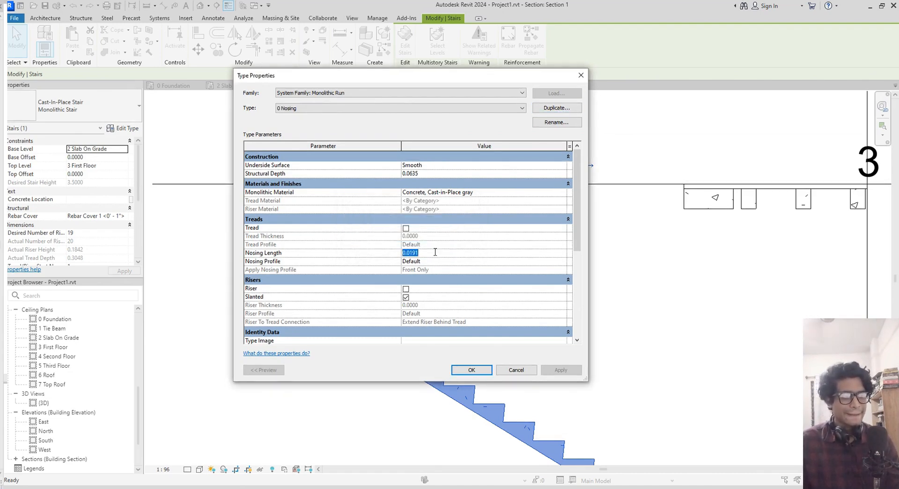
text(000)
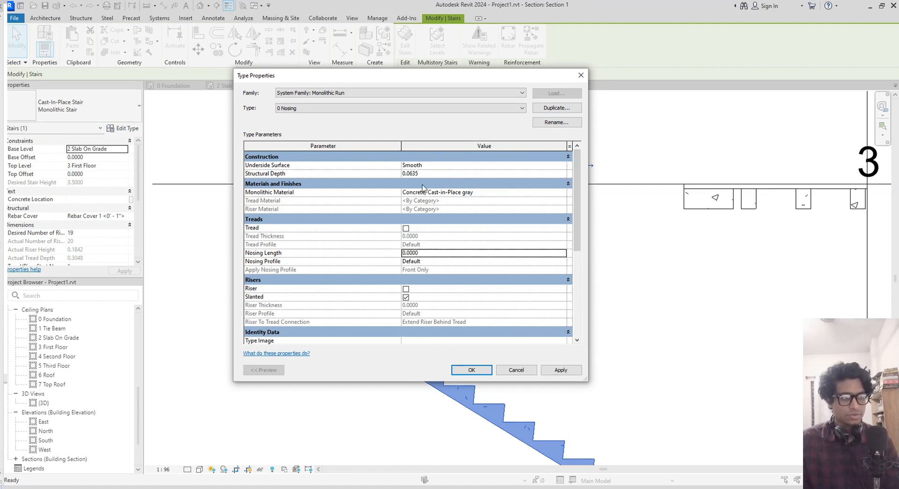
click(428, 173)
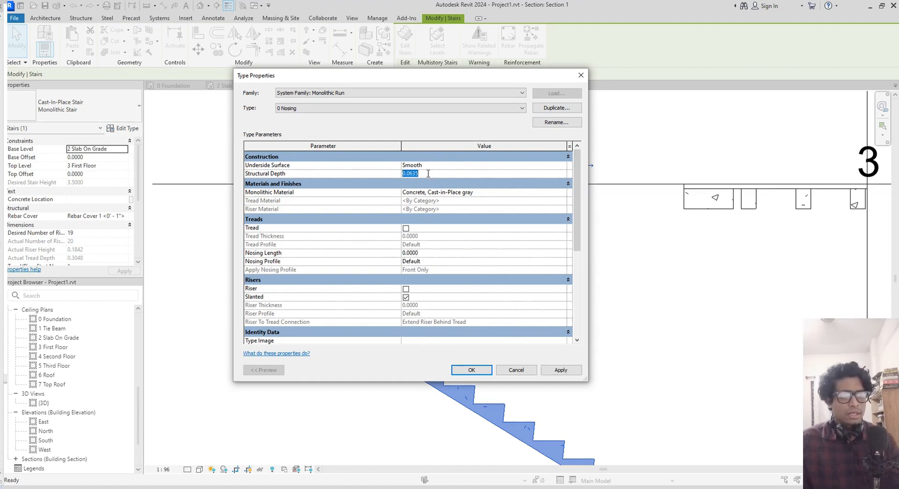
key(BackSpace)
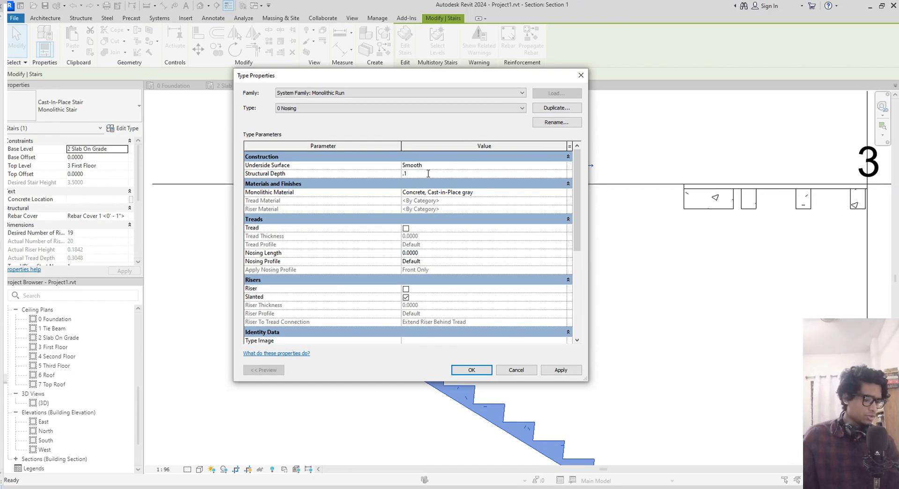
key(Return)
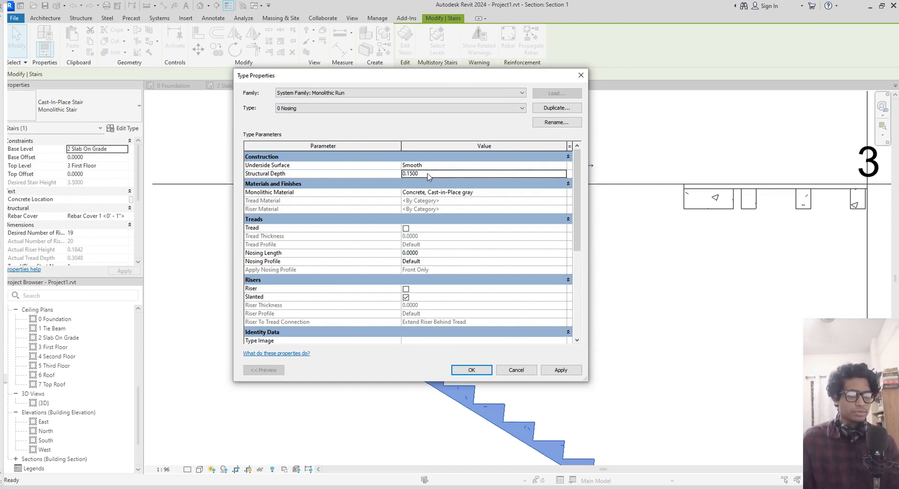
click(467, 369)
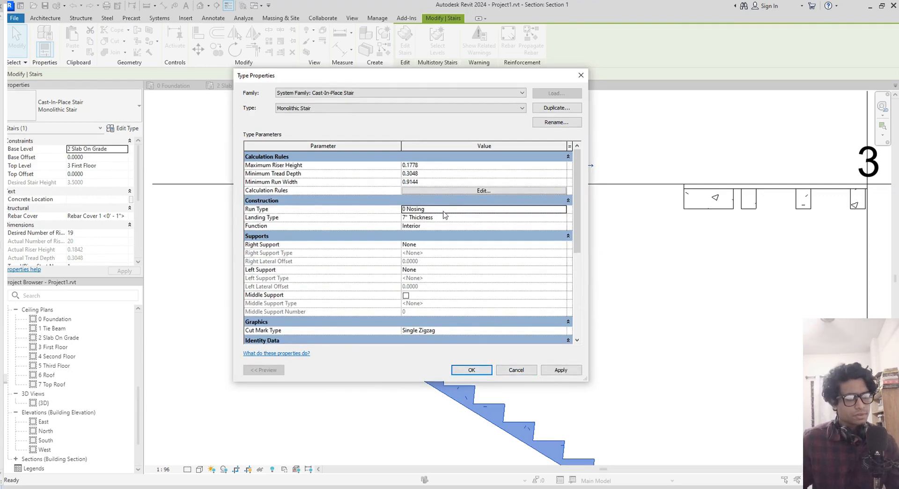
click(554, 372)
click(485, 372)
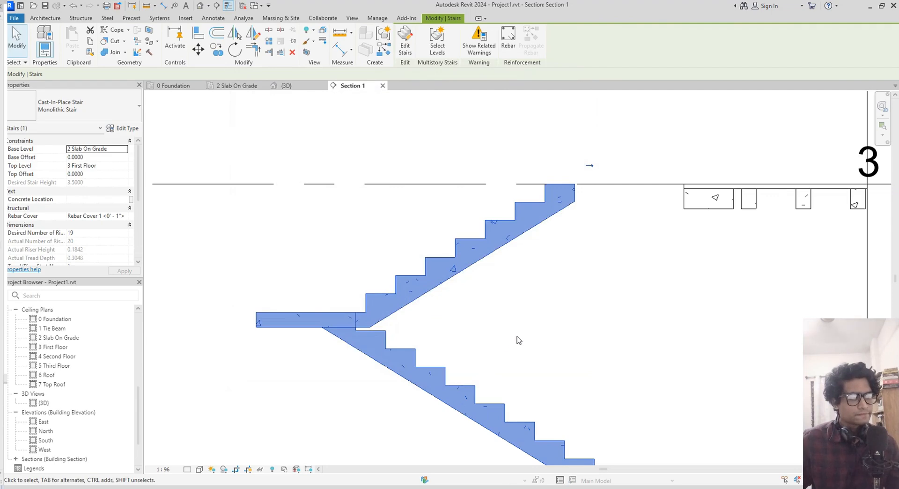
- Copy the finished stair between the 2 Slab On Grade and 3 First Floor levels to the clipboard
scroll(468, 311, down, 3)
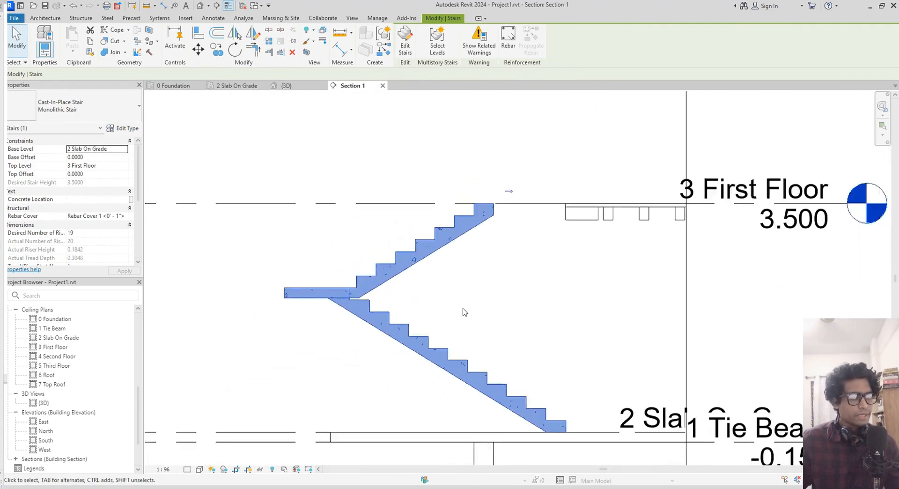
scroll(469, 350, down, 4)
middle_drag(473, 344, 482, 348)
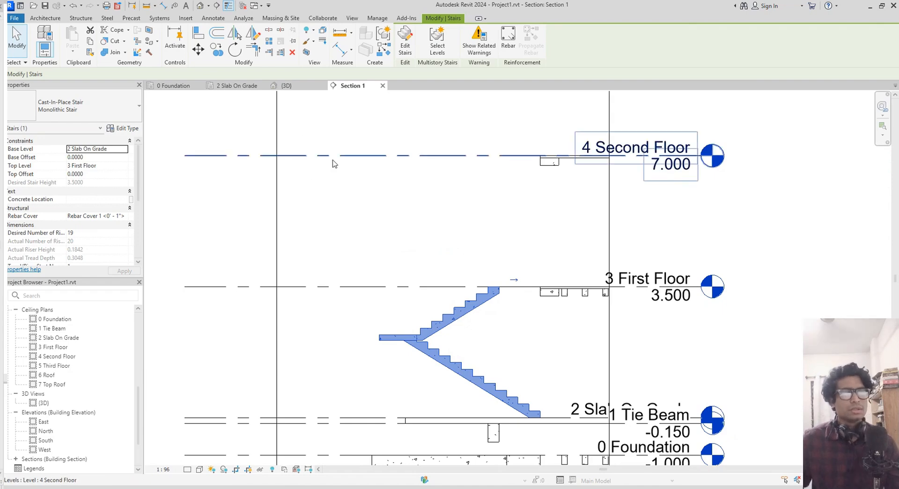
scroll(363, 196, down, 2)
scroll(458, 221, up, 5)
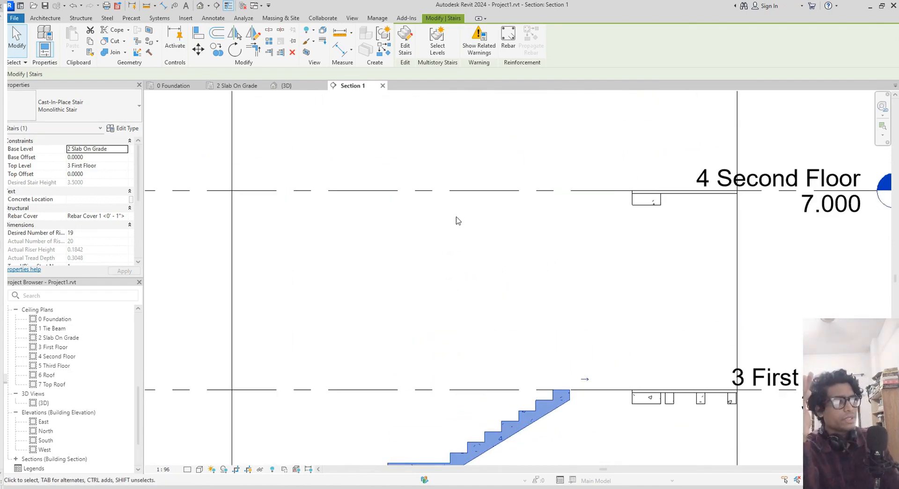
scroll(457, 221, down, 5)
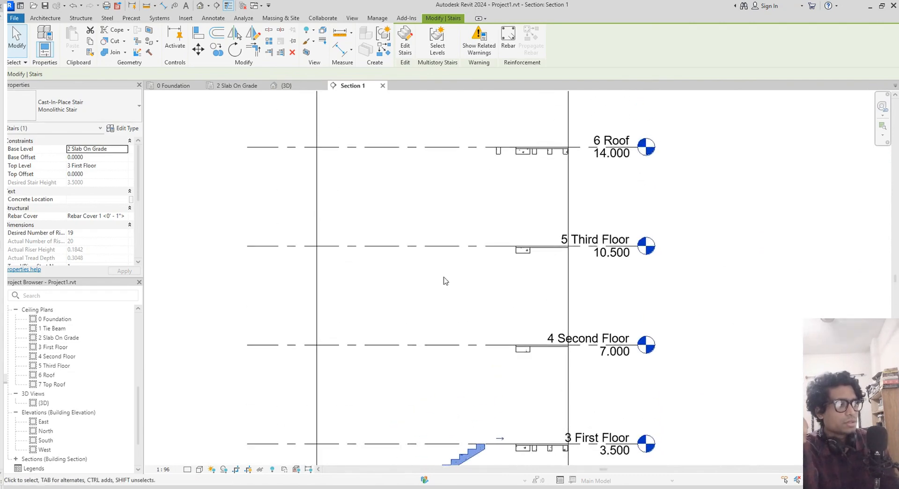
middle_drag(445, 280, 443, 201)
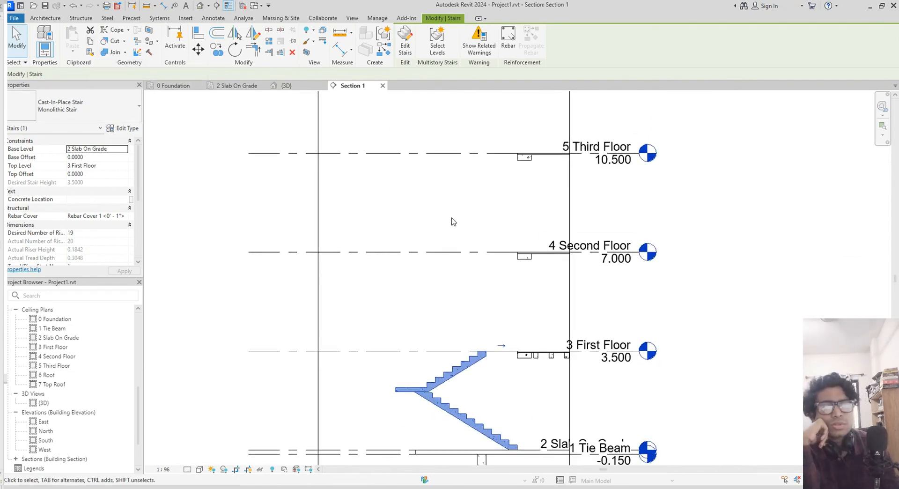
middle_drag(453, 221, 460, 240)
middle_drag(458, 201, 464, 250)
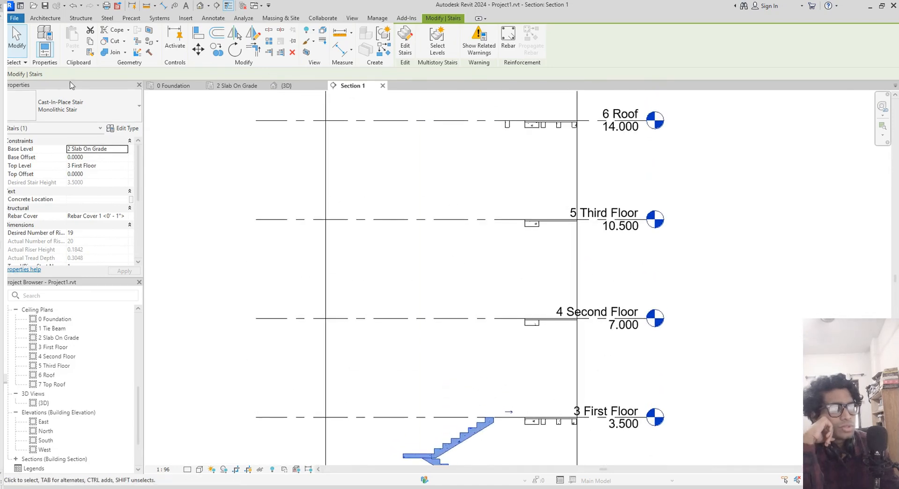
click(93, 43)
- Paste the stair aligned to the selected levels 3 First Floor, 4 Second Floor and 5 Third Floor
click(72, 50)
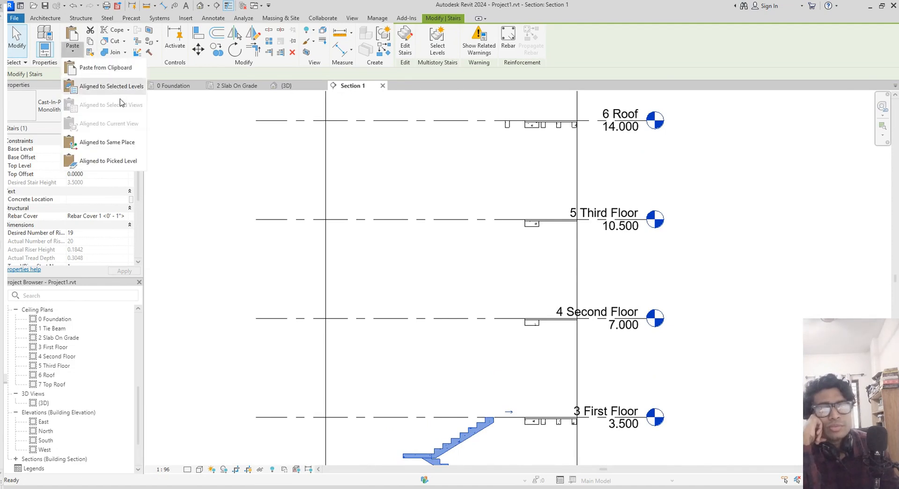
click(113, 86)
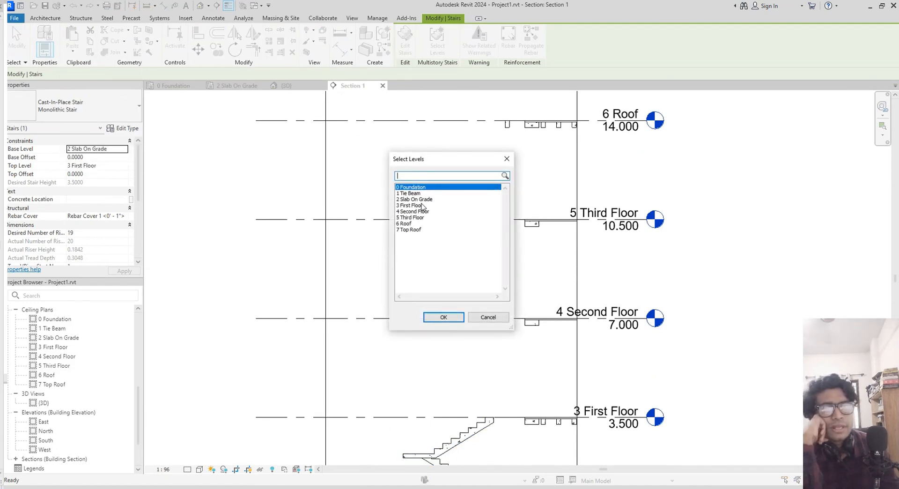
click(422, 205)
key(shift+Down)
key(shift+Down)
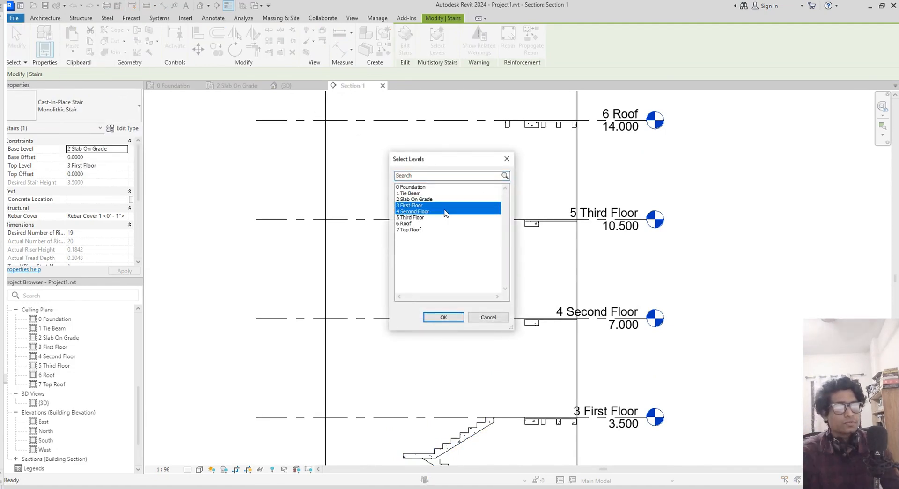
click(451, 318)
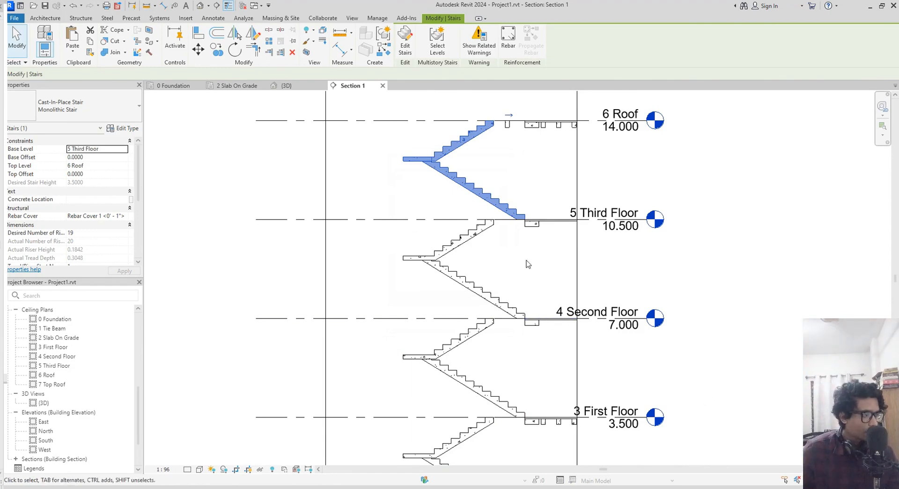
- Examine the copied stairs on all floors in the section view and the 3D view
middle_drag(528, 263, 542, 347)
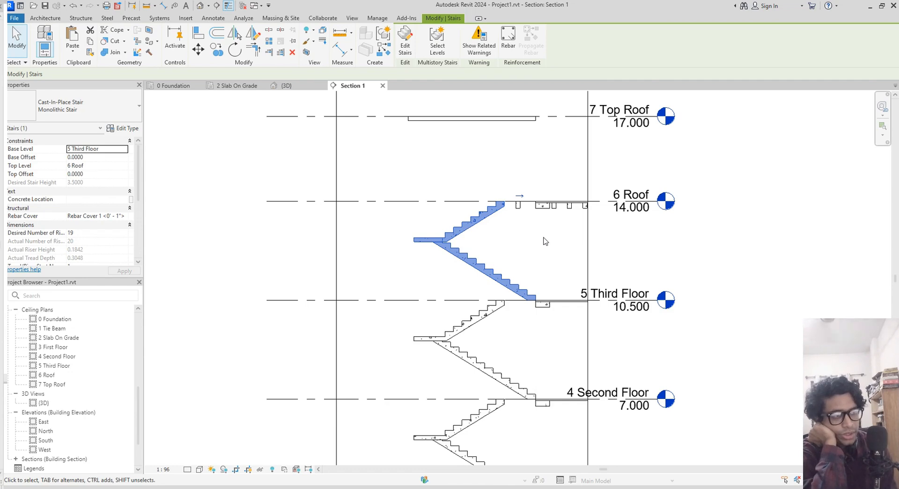
click(468, 327)
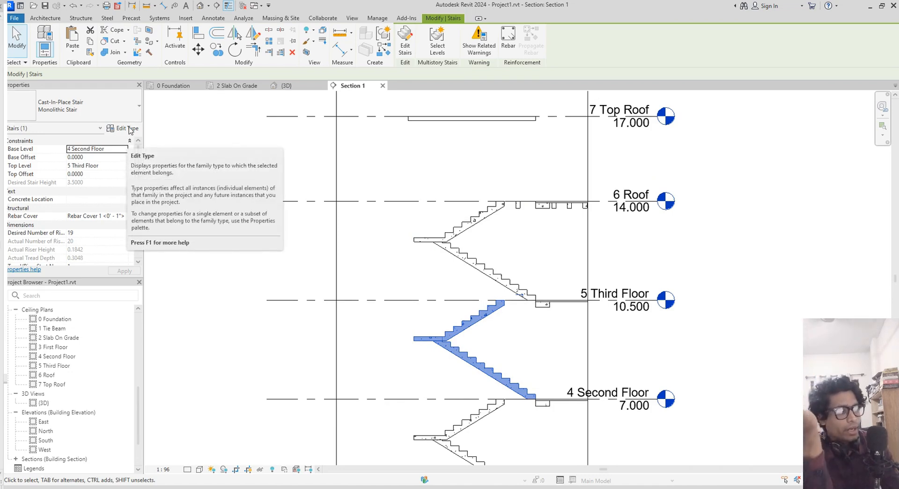
click(299, 86)
click(234, 86)
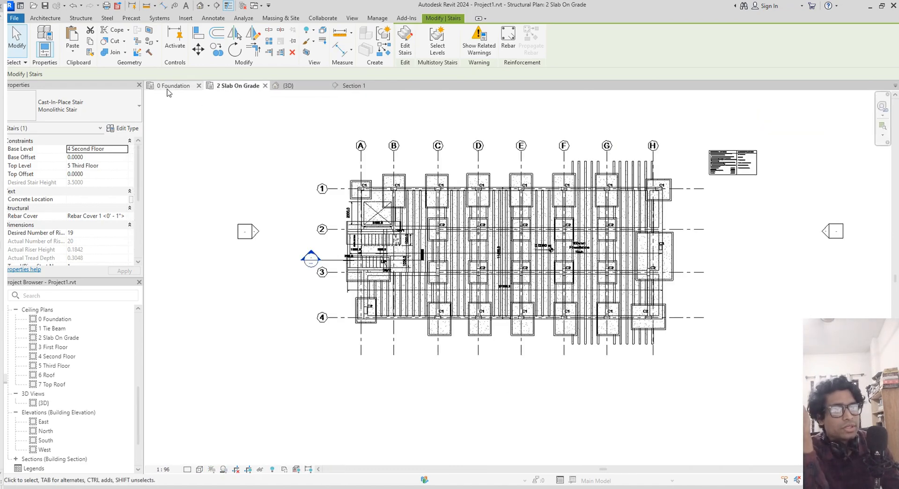
click(167, 89)
click(239, 89)
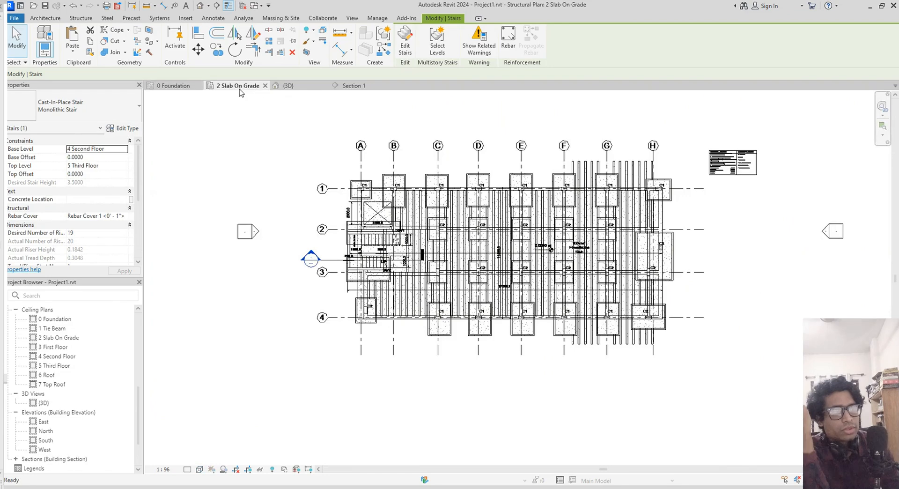
click(302, 89)
click(365, 91)
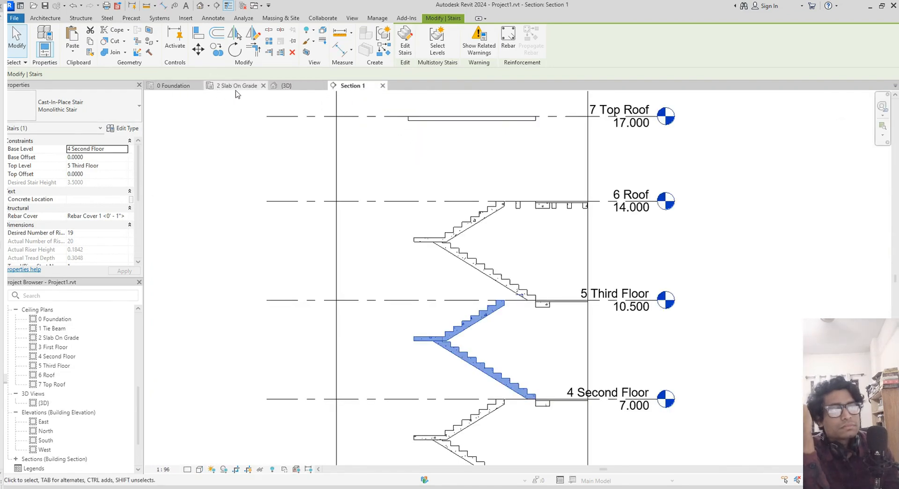
click(287, 86)
scroll(503, 246, down, 5)
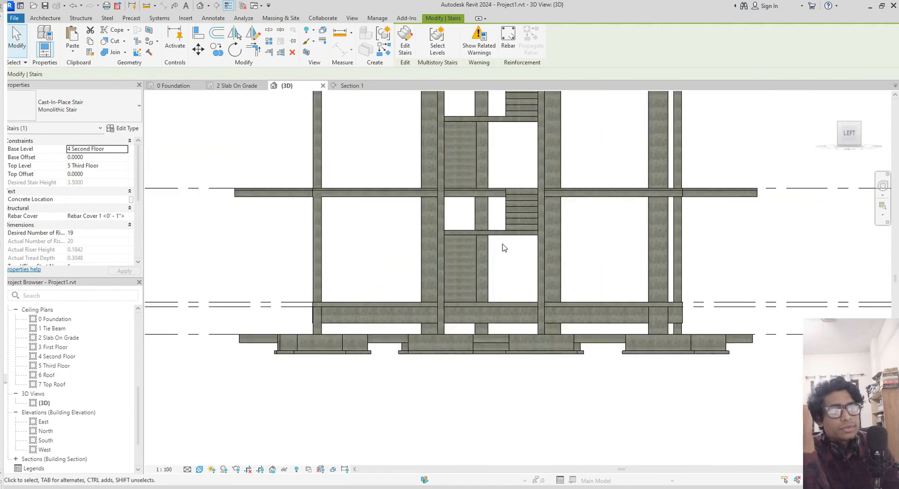
middle_drag(573, 156, 558, 291)
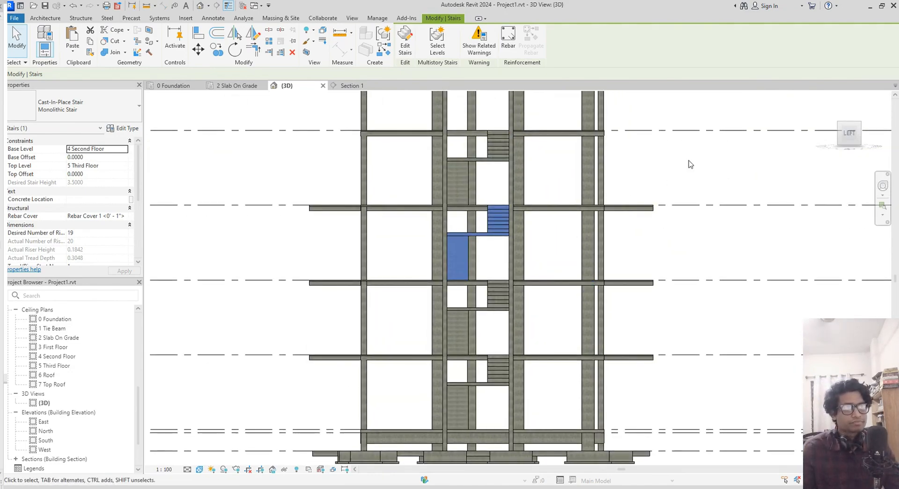
click(688, 165)
middle_drag(688, 165, 669, 340)
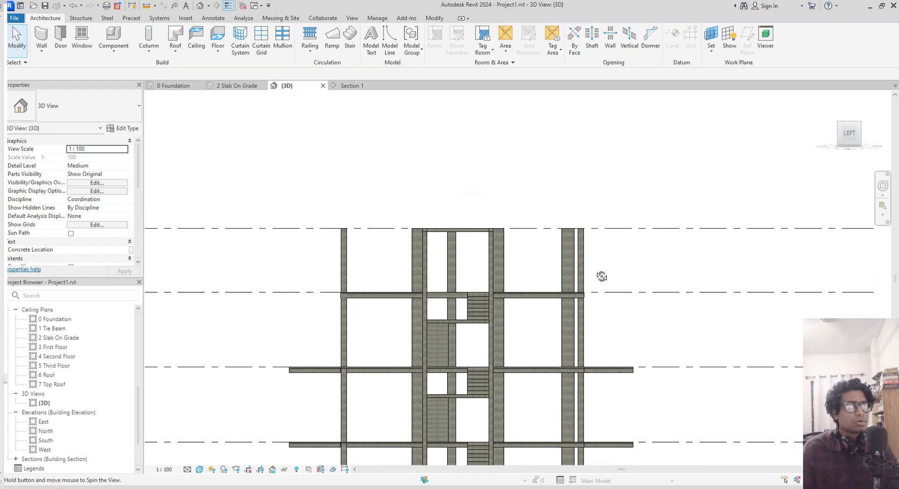
- In the front 3D view, set the top level of all columns beyond the end of the 6 Roof slab to 5 Third Floor
shift+middle_drag(602, 276, 529, 294)
click(857, 138)
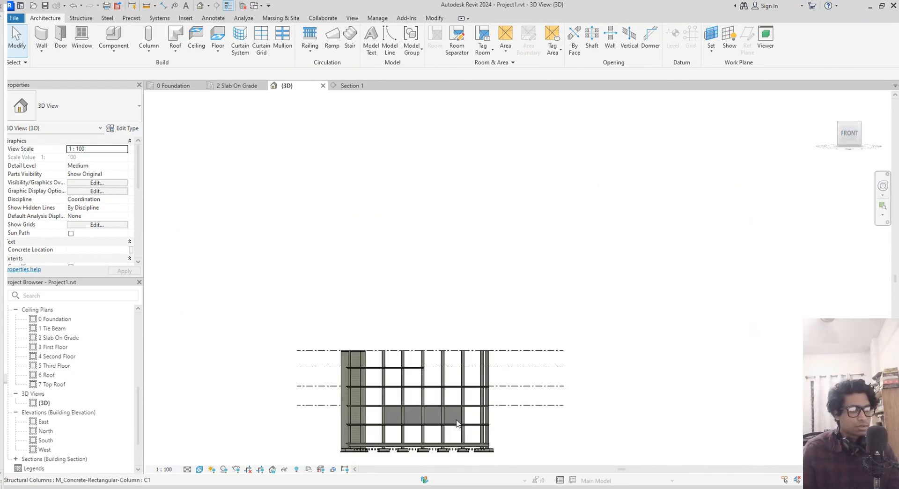
middle_click(497, 380)
middle_click(496, 380)
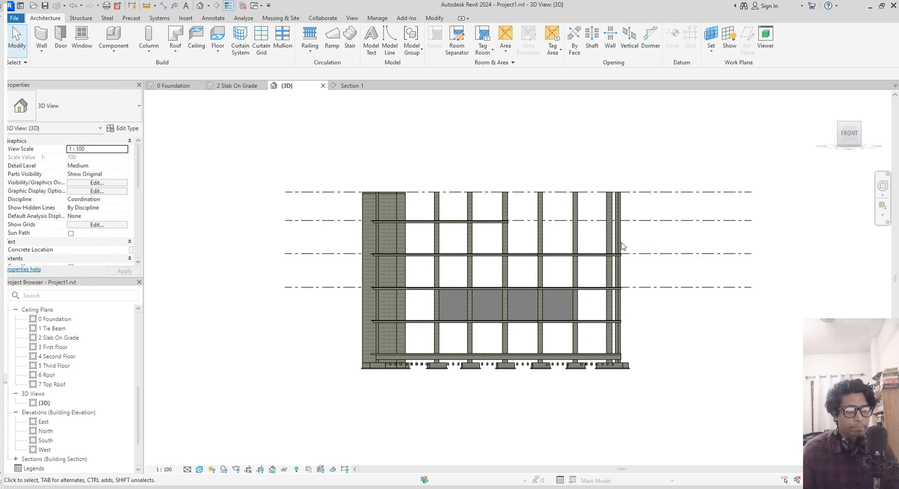
scroll(623, 243, up, 1)
middle_drag(639, 254, 657, 236)
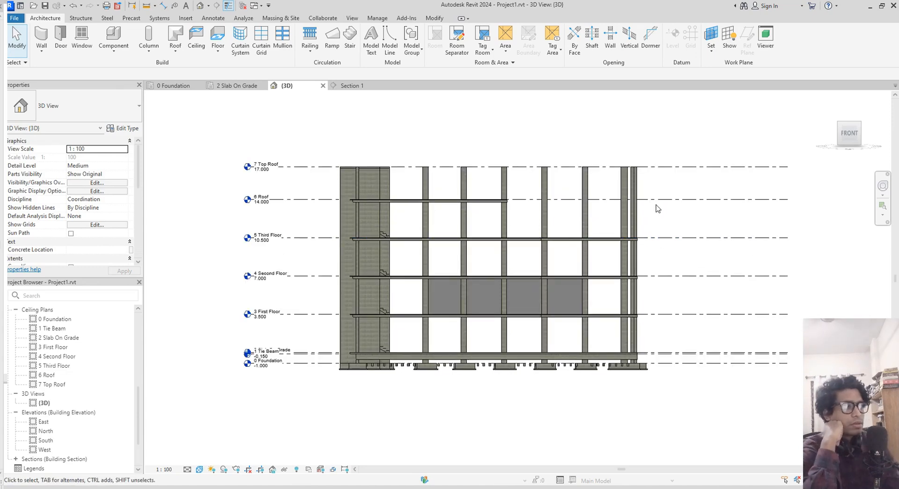
drag(643, 180, 532, 182)
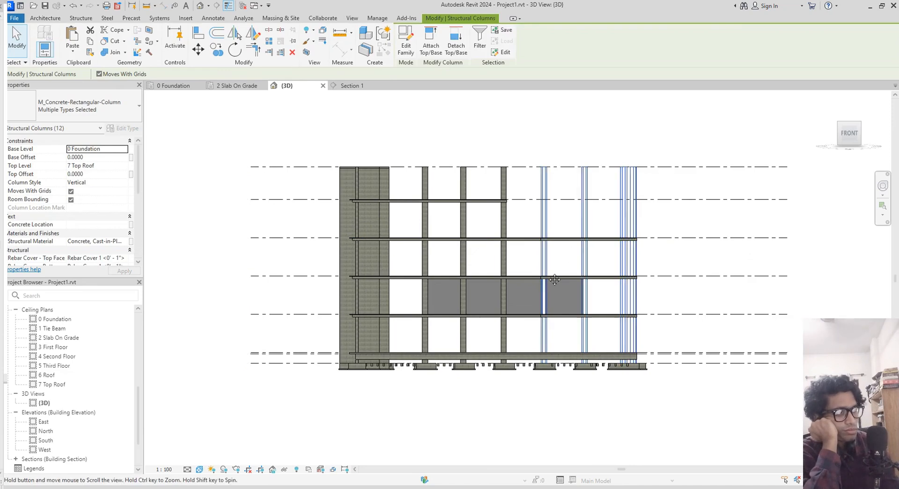
middle_drag(547, 272, 521, 317)
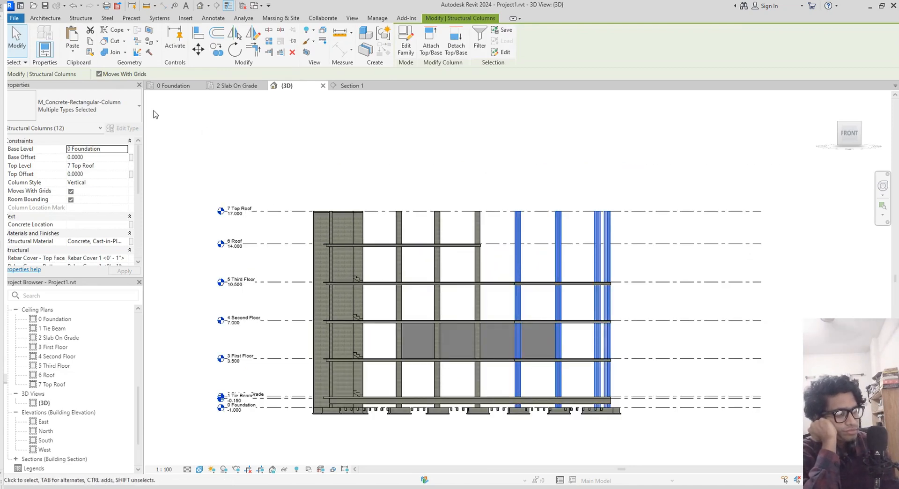
click(123, 165)
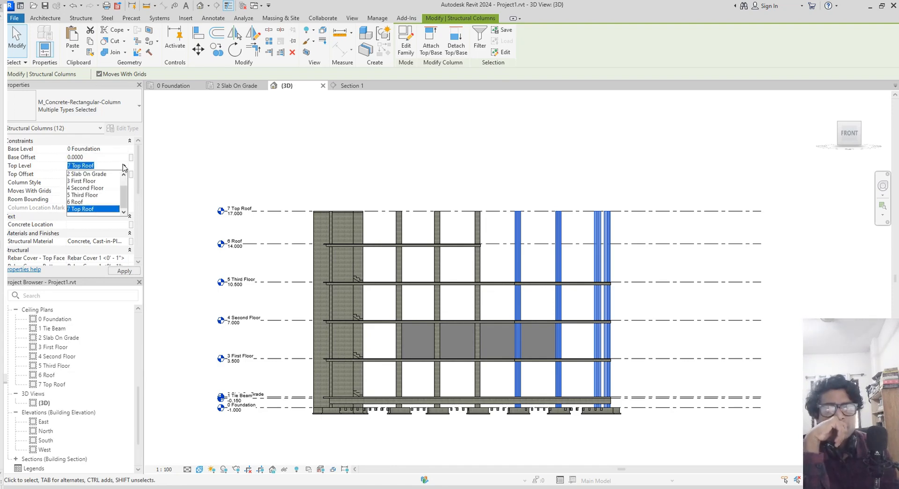
click(86, 195)
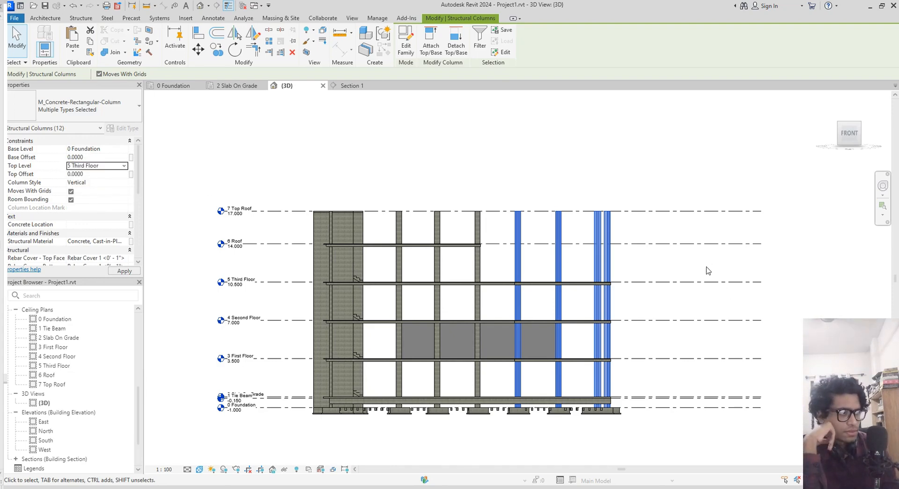
click(465, 226)
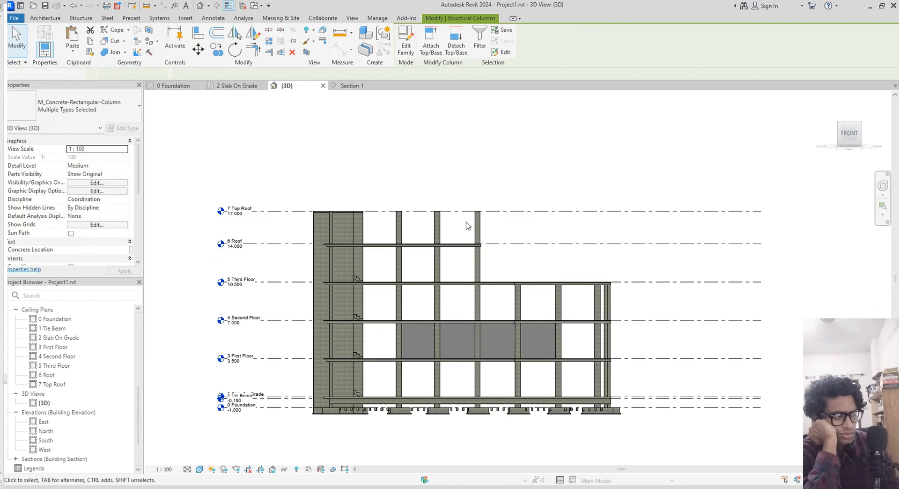
- Set the top level of the columns on the three lines between the stair core and the 6 Roof slab's end to 6 Roof
drag(490, 230, 382, 221)
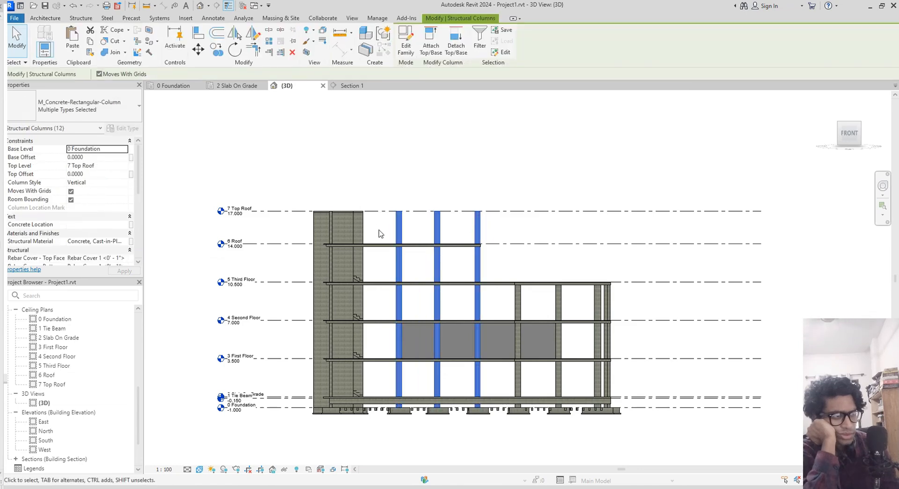
click(124, 167)
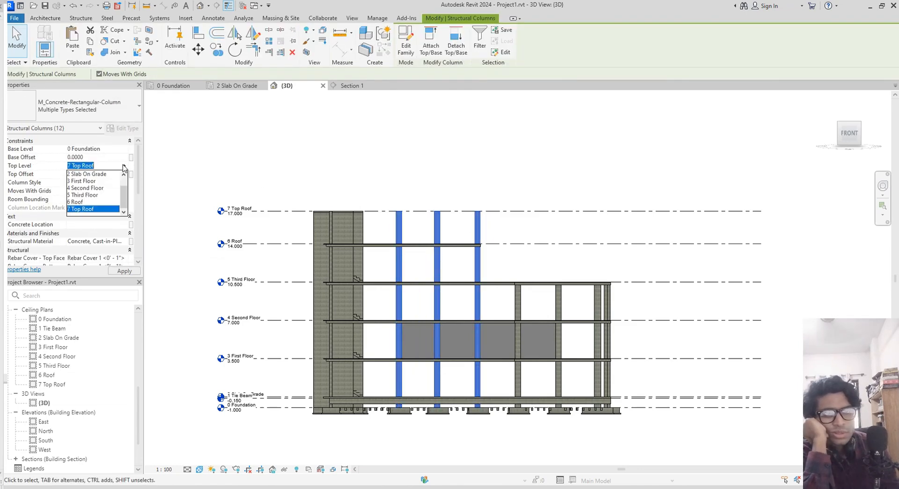
click(81, 201)
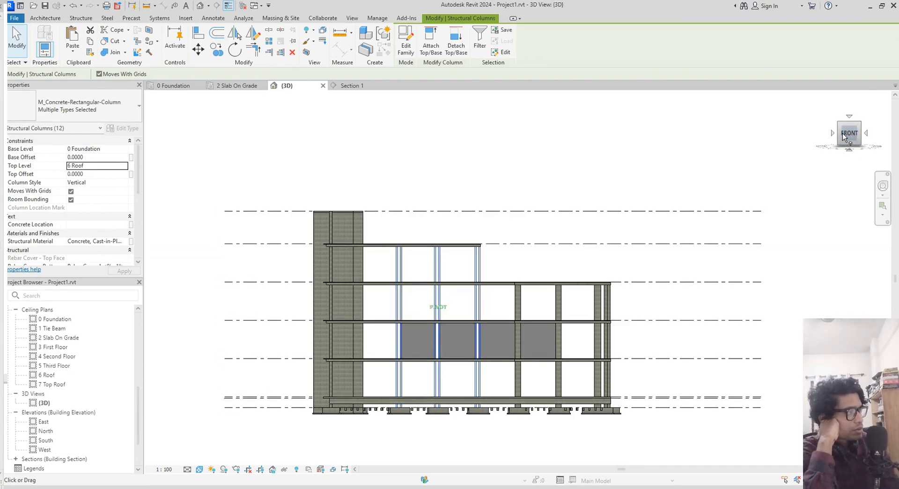
click(699, 138)
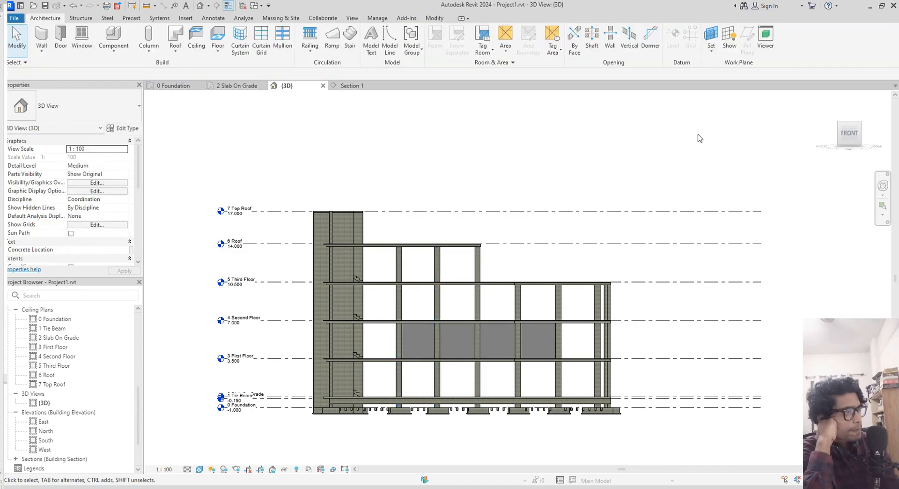
- In the left-side 3D view, set the top level of the C2 column rising above the roof slab to 6 Roof
click(856, 136)
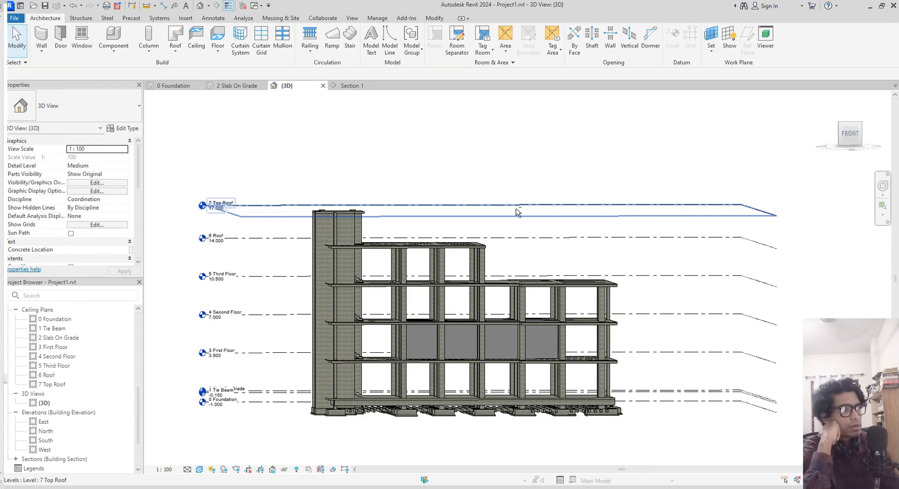
shift+middle_drag(400, 186, 538, 197)
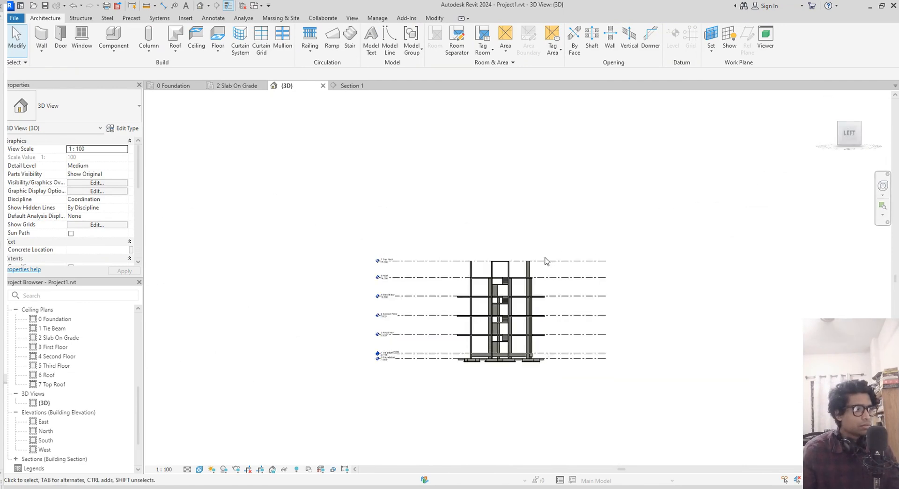
scroll(523, 273, up, 1)
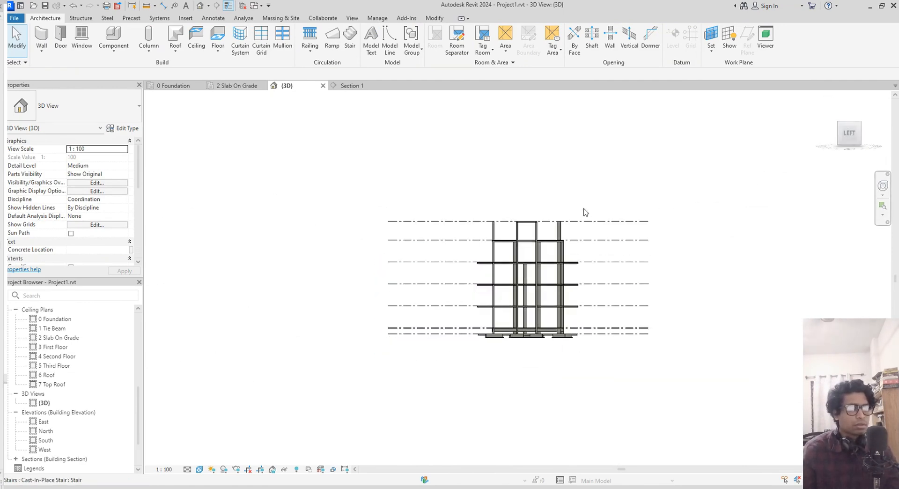
scroll(583, 214, up, 2)
scroll(591, 214, up, 1)
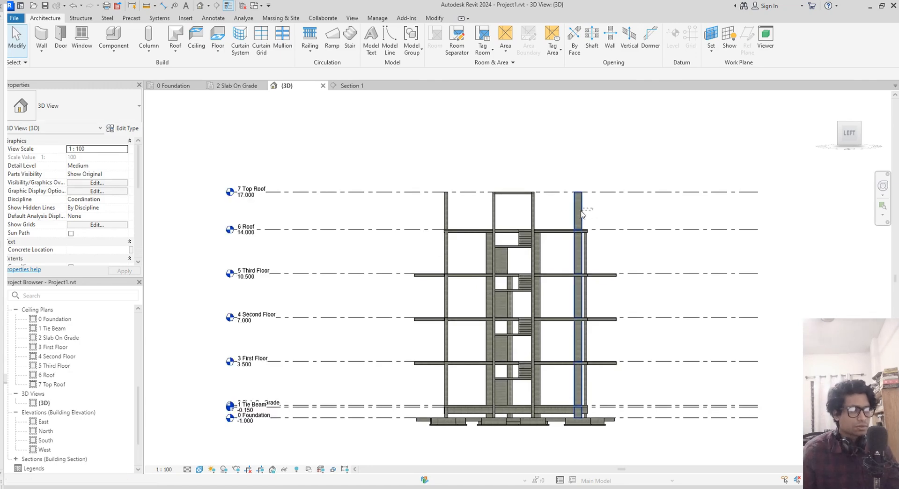
click(572, 209)
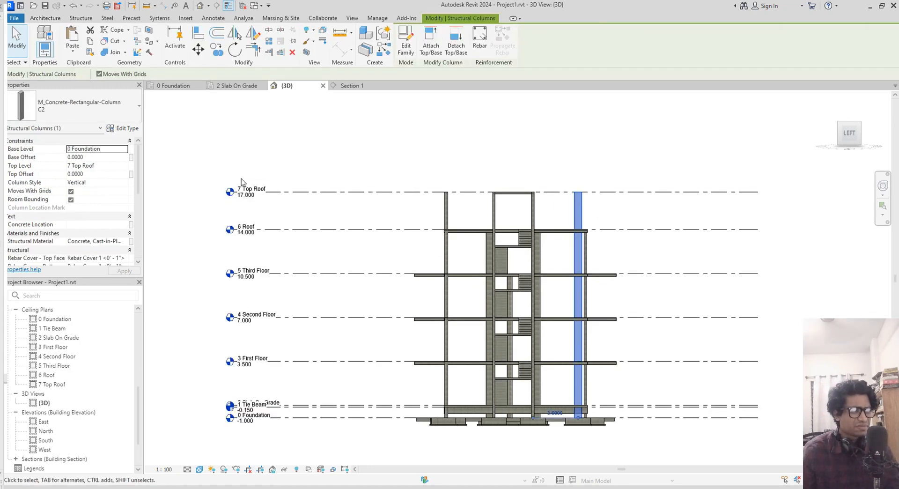
click(94, 165)
click(124, 166)
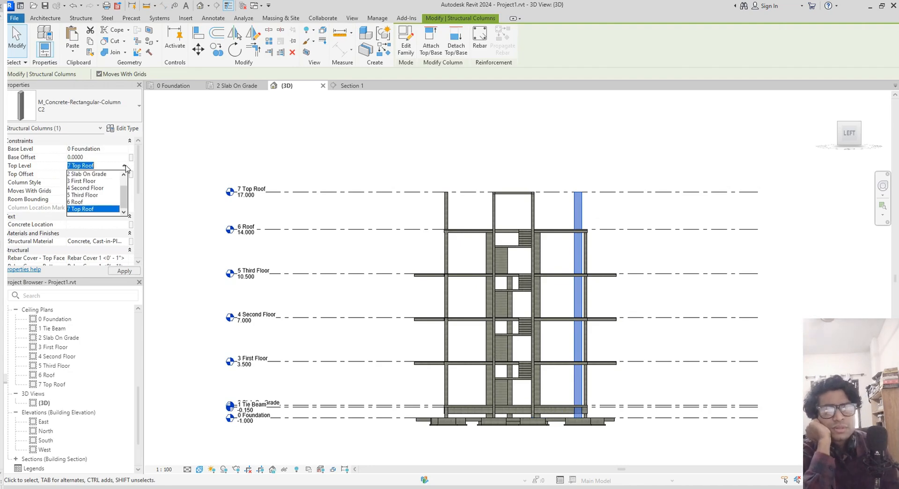
click(89, 201)
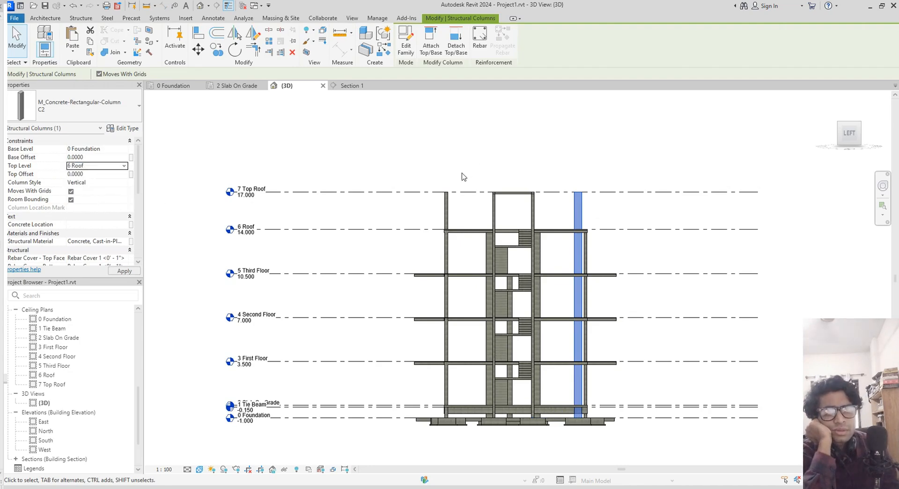
- Set the top level of the two C1 columns projecting above the opposite roof edge to 6 Roof
click(447, 204)
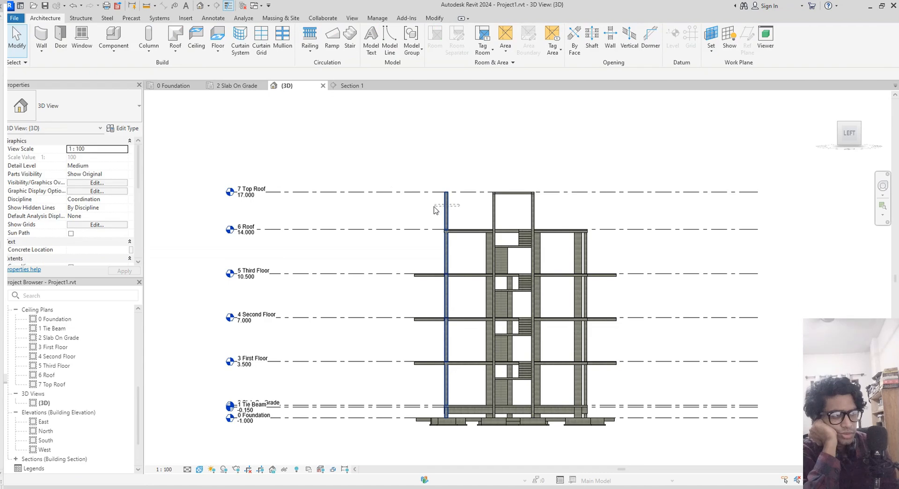
click(446, 210)
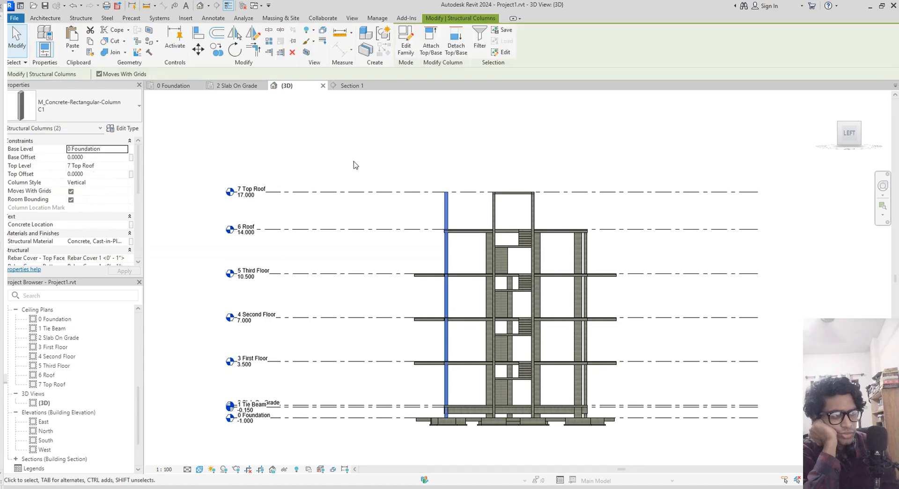
click(120, 165)
click(124, 165)
click(82, 207)
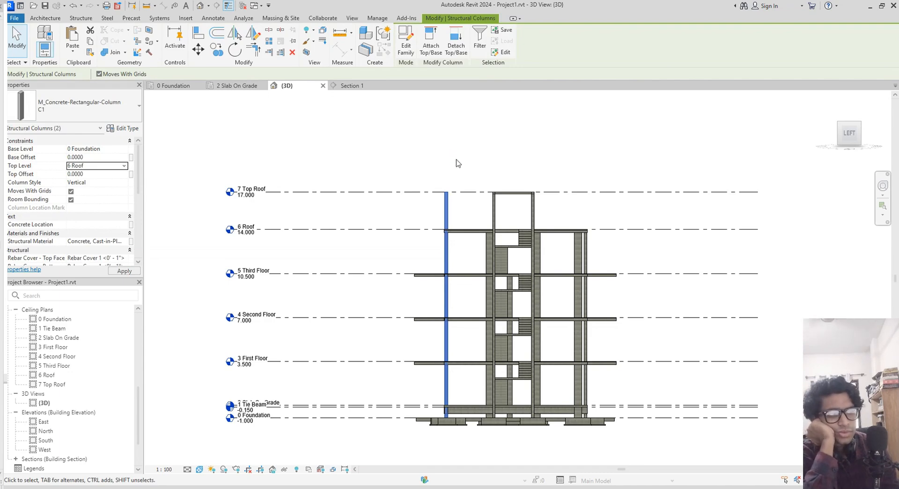
key(Escape)
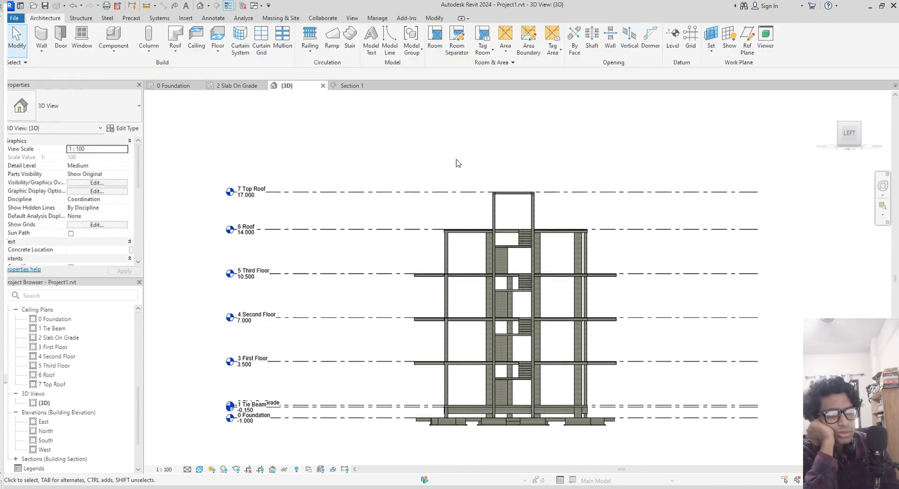
shift+middle_drag(461, 166, 603, 188)
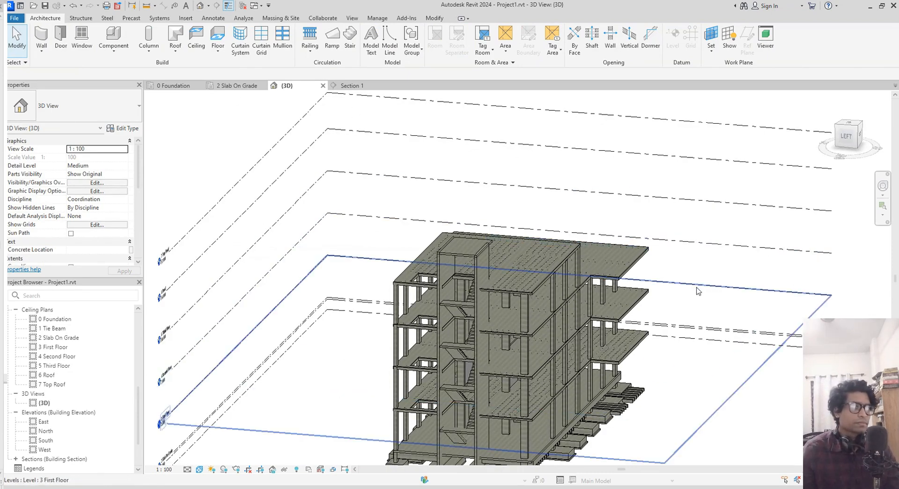
shift+middle_drag(704, 285, 698, 281)
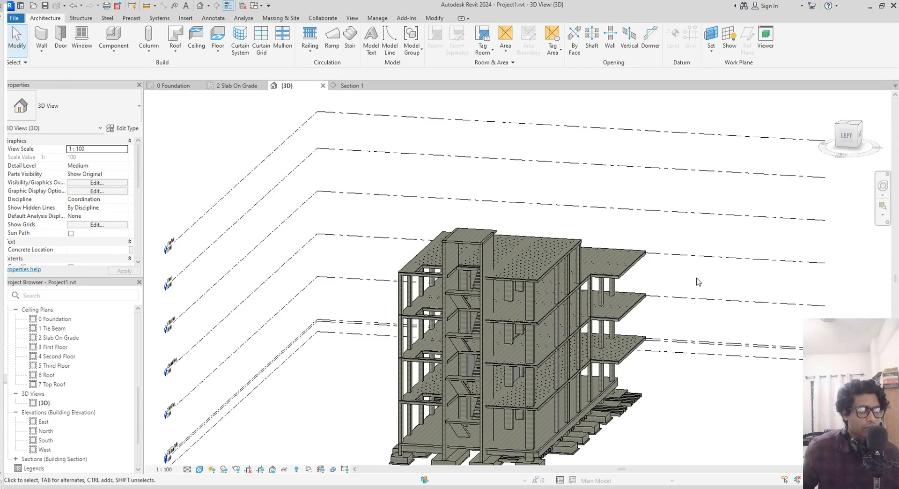
scroll(535, 266, up, 3)
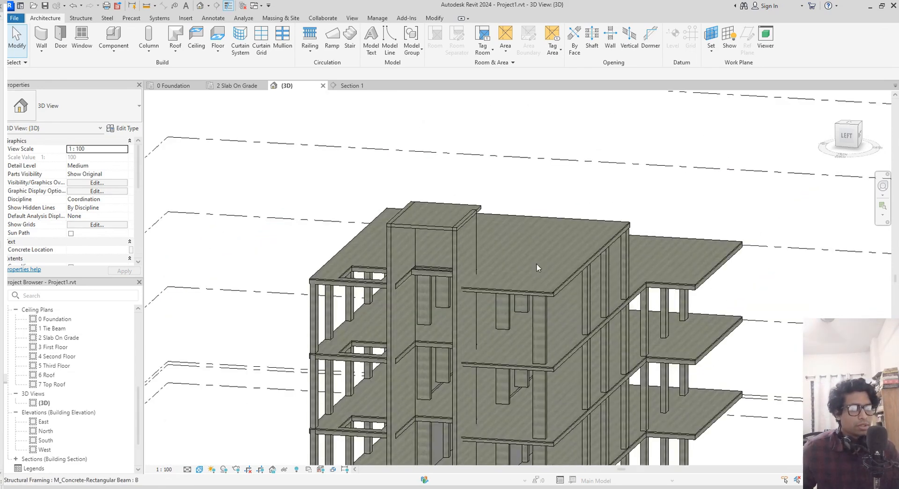
scroll(537, 268, up, 1)
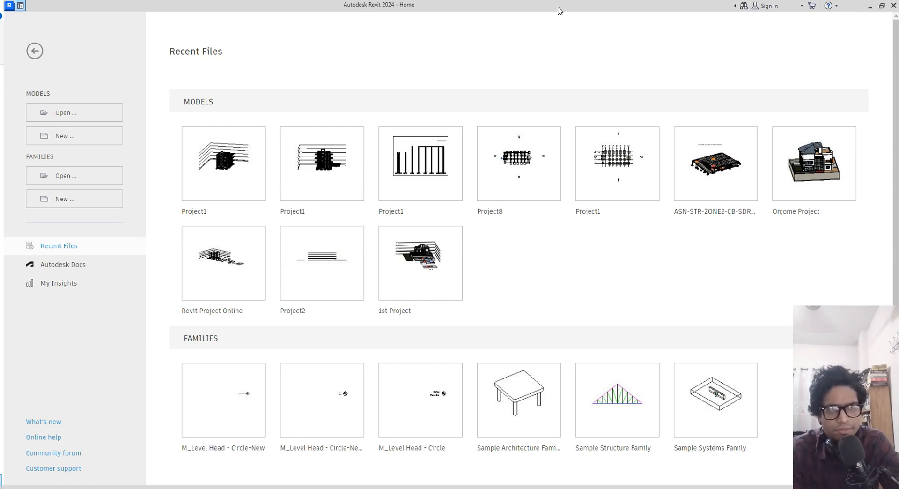
- Open the most recent Project1 model and display its 3D view from the right side of the building
click(224, 161)
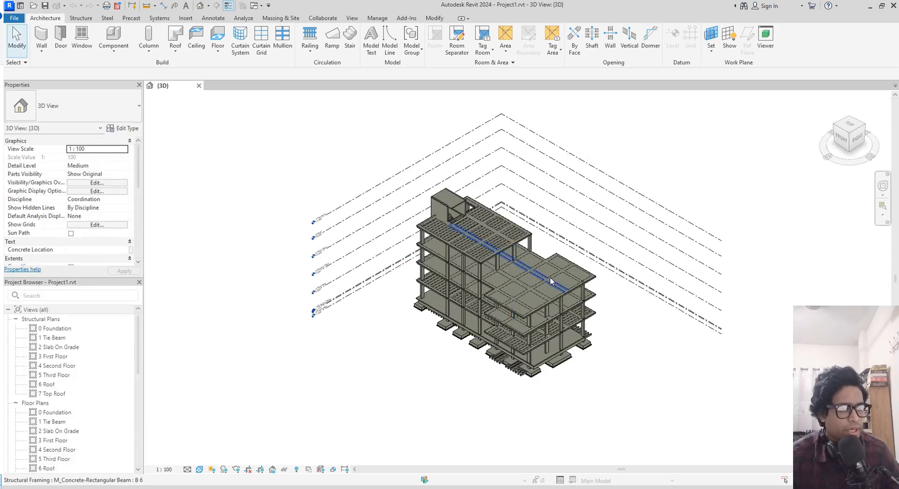
click(854, 138)
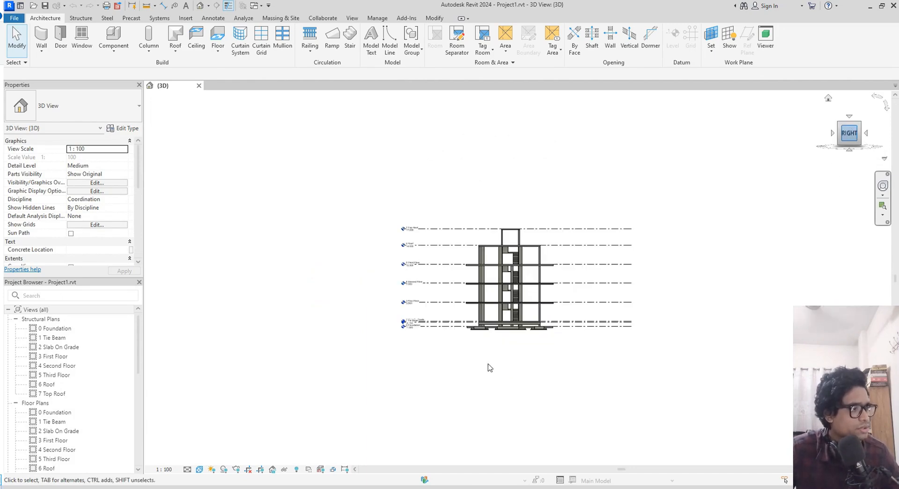
scroll(513, 312, up, 1)
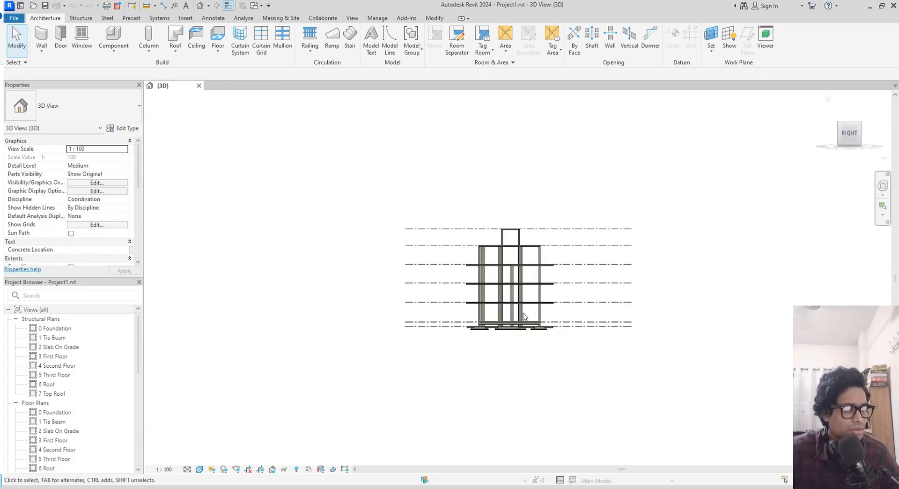
scroll(524, 317, up, 2)
scroll(523, 316, up, 2)
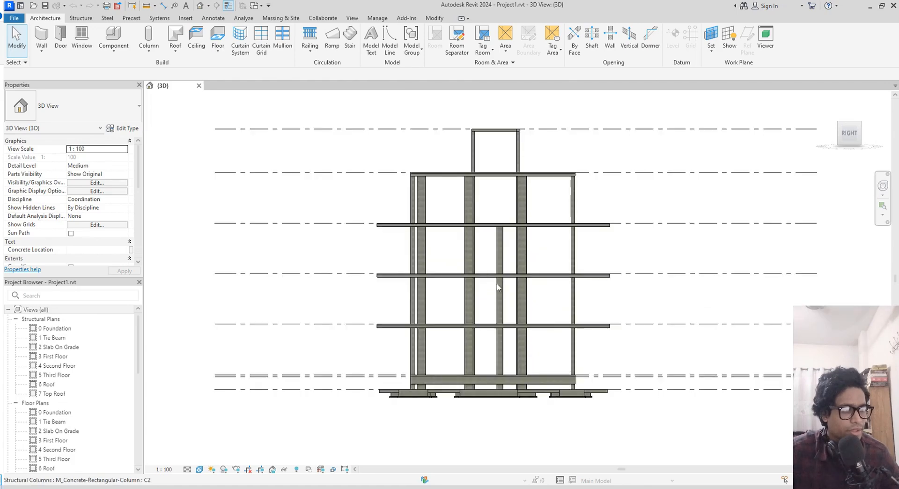
scroll(543, 287, up, 2)
- Examine the columns, stairs, slabs and foundations of the building in the right-side 3D view
middle_drag(543, 287, 515, 252)
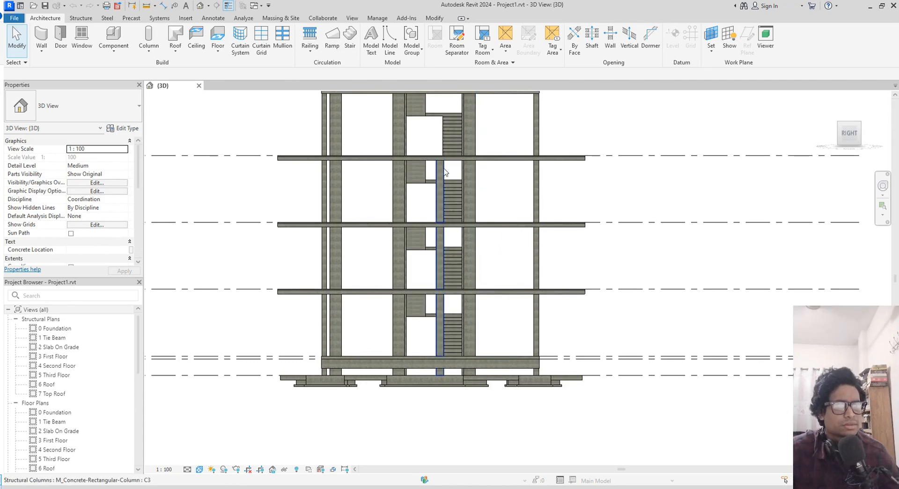
middle_drag(526, 196, 527, 222)
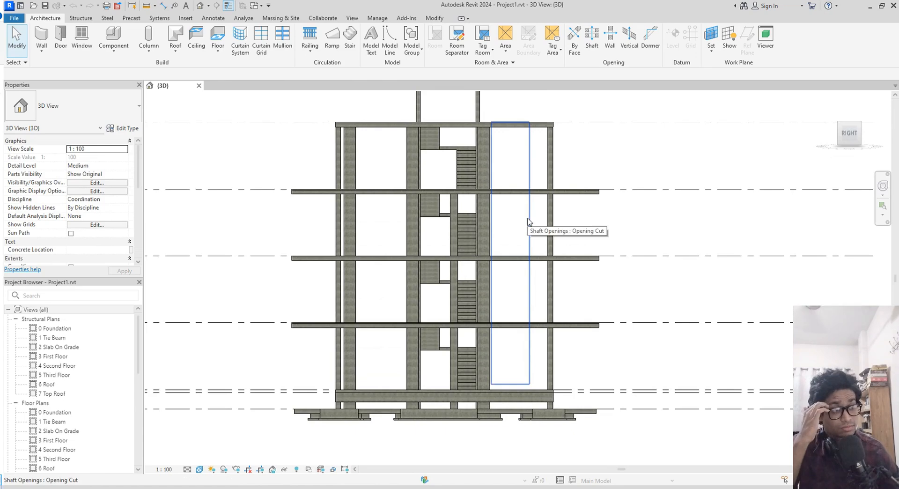
shift+middle_drag(534, 240, 574, 234)
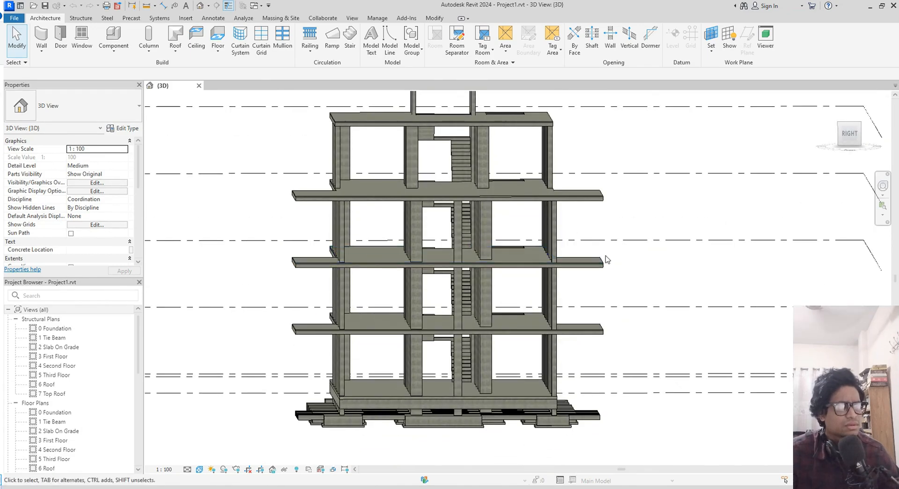
shift+middle_drag(595, 263, 594, 253)
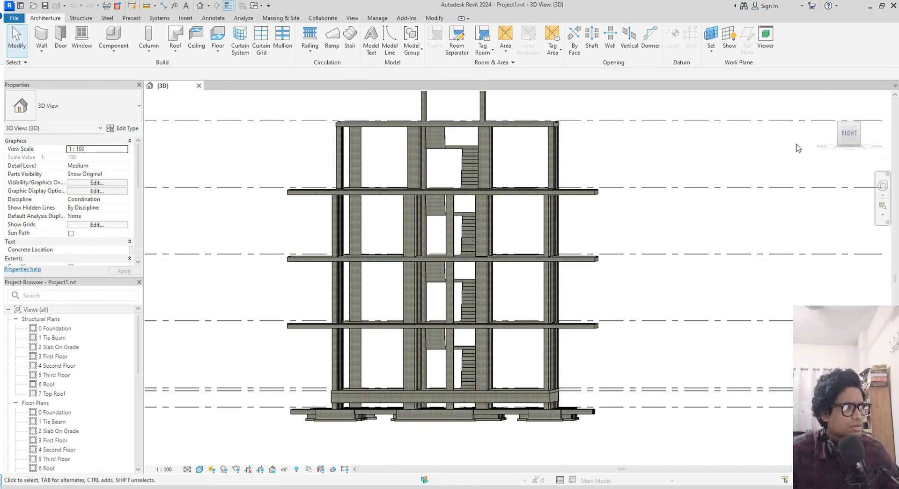
click(855, 134)
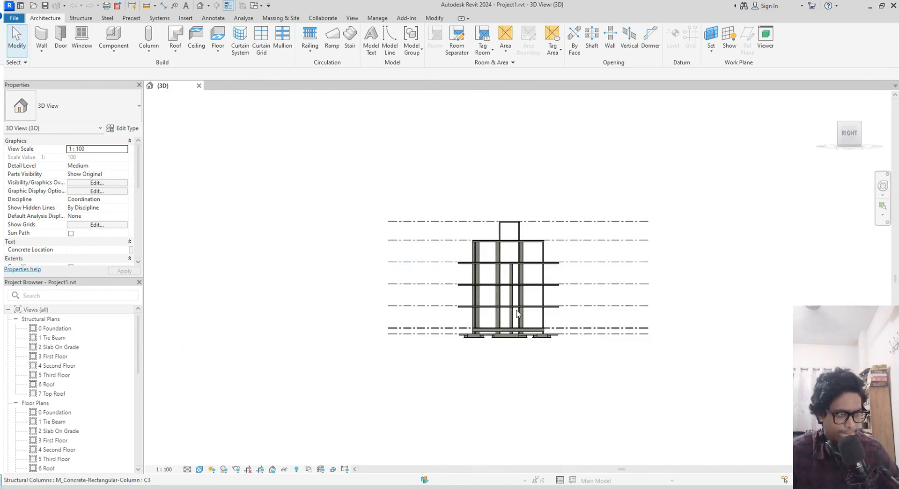
scroll(549, 345, up, 3)
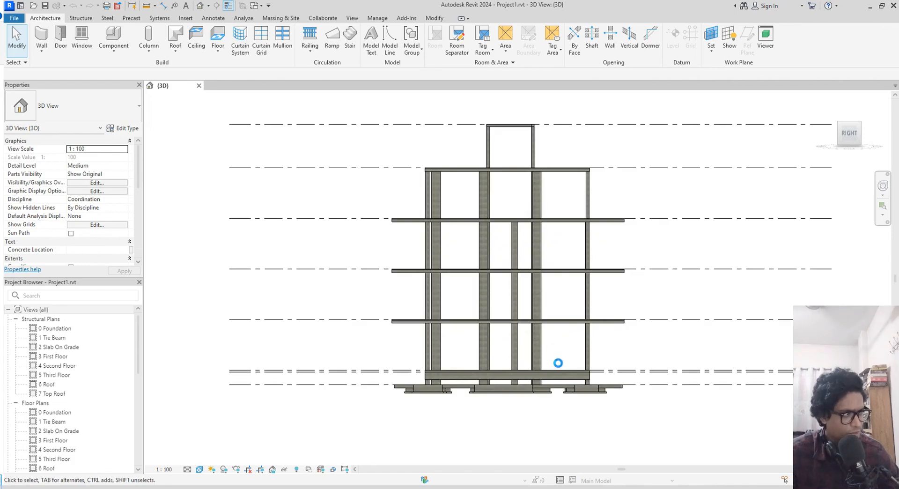
scroll(557, 363, up, 2)
scroll(520, 345, up, 1)
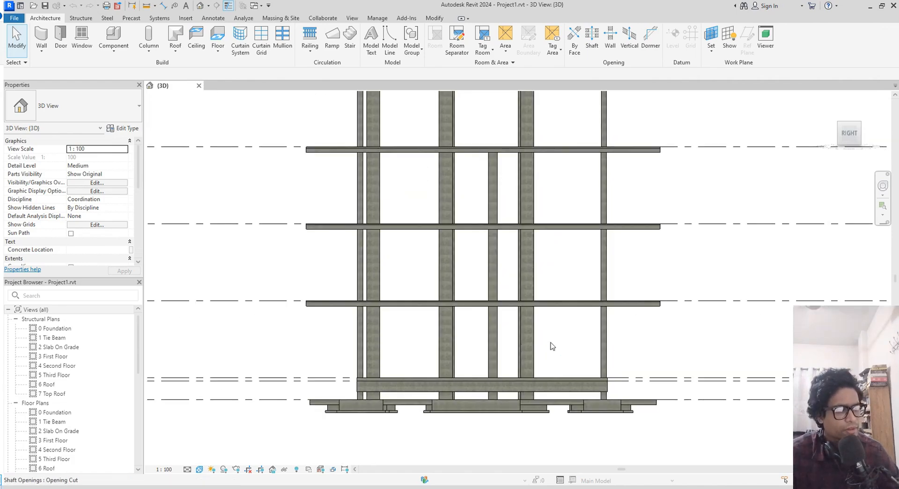
scroll(543, 346, up, 1)
middle_drag(527, 347, 523, 346)
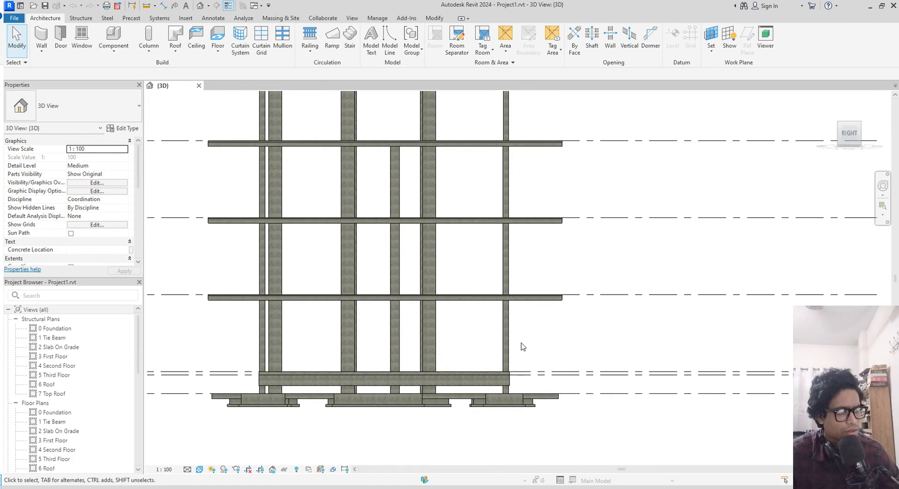
scroll(522, 346, down, 1)
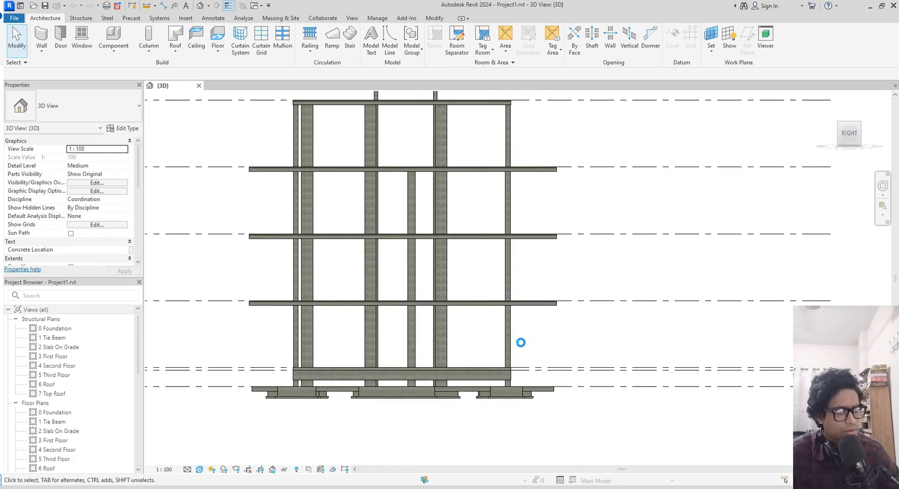
scroll(521, 343, down, 1)
middle_drag(544, 347, 558, 370)
- Hide the Levels annotation category in the 3D view through the Visibility/Graphic Overrides
key(v)
key(v)
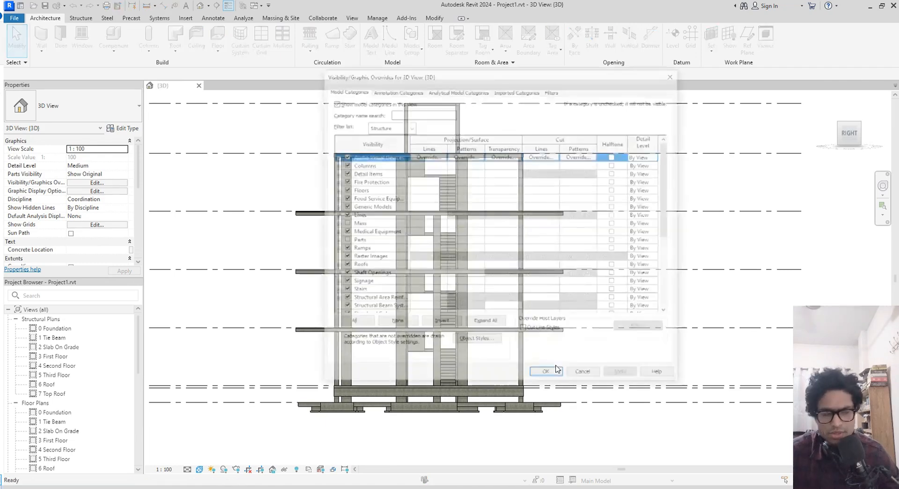
click(397, 90)
scroll(397, 241, down, 4)
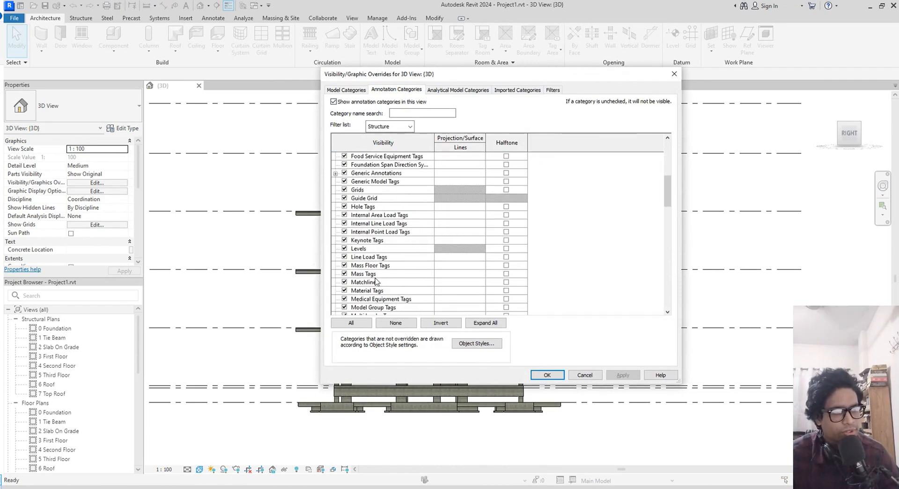
click(344, 248)
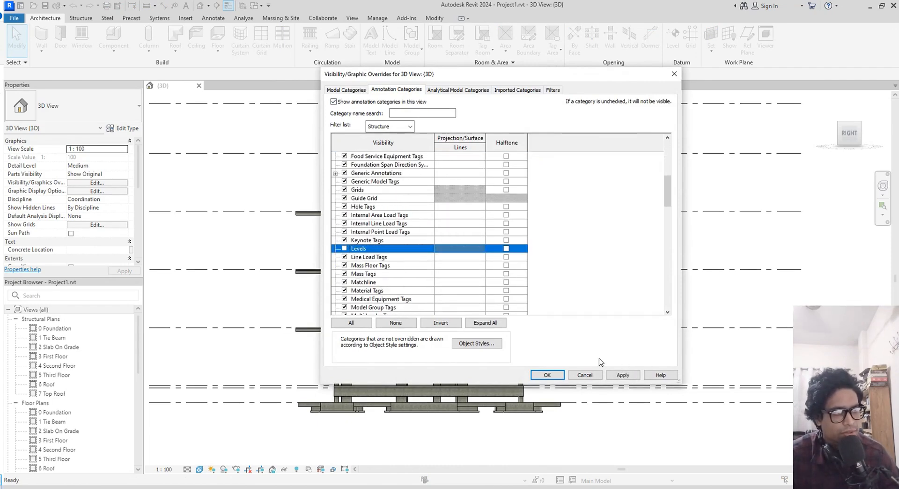
click(622, 374)
click(547, 375)
- Select the elements at the building's base and filter the selection to only the Floors category beneath the footings
scroll(543, 445, up, 2)
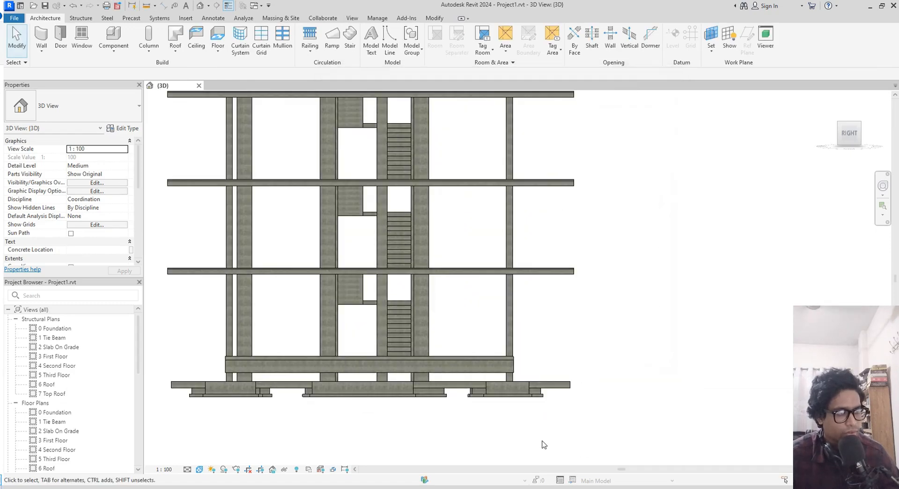
middle_drag(538, 435, 632, 391)
scroll(614, 378, up, 2)
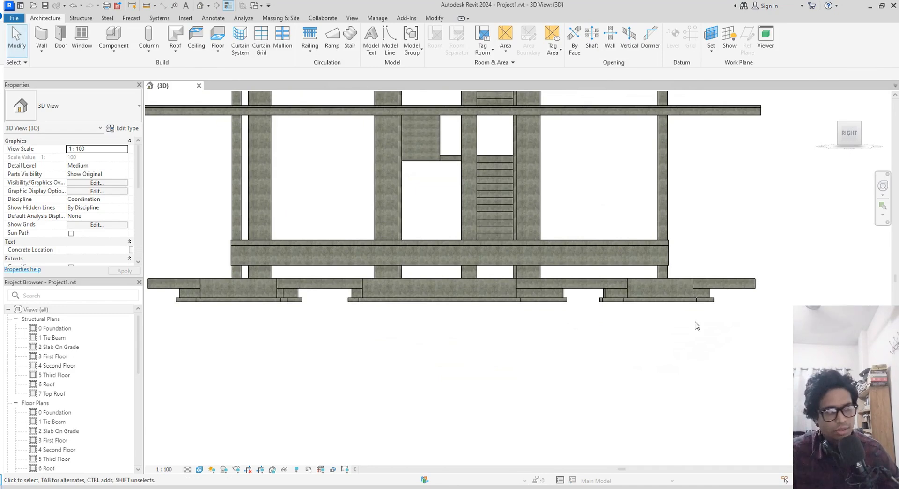
drag(730, 318, 170, 300)
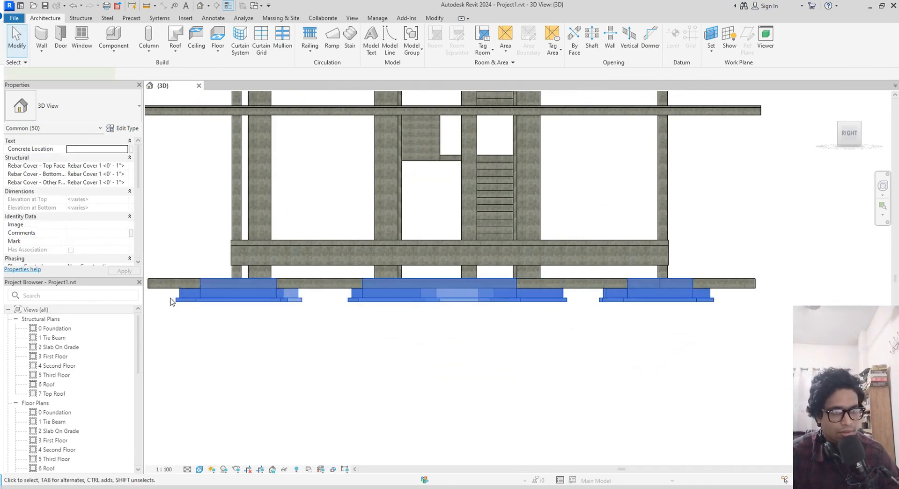
click(876, 480)
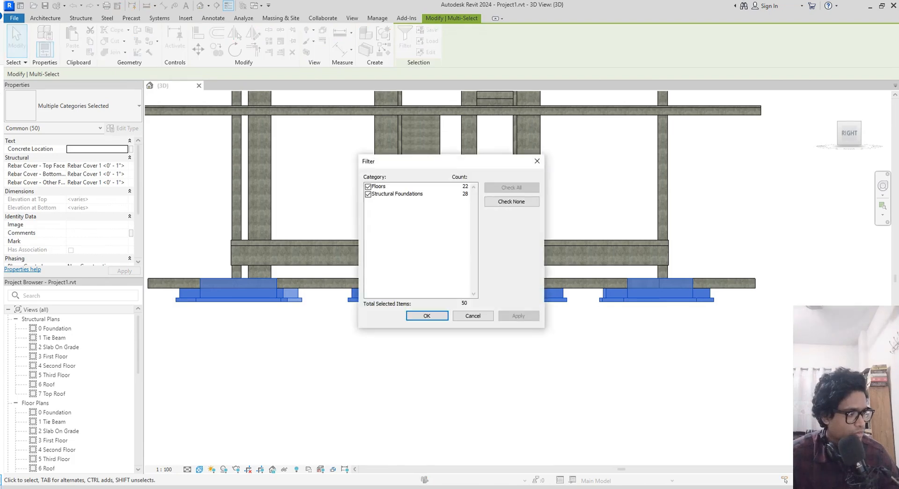
click(367, 194)
click(426, 316)
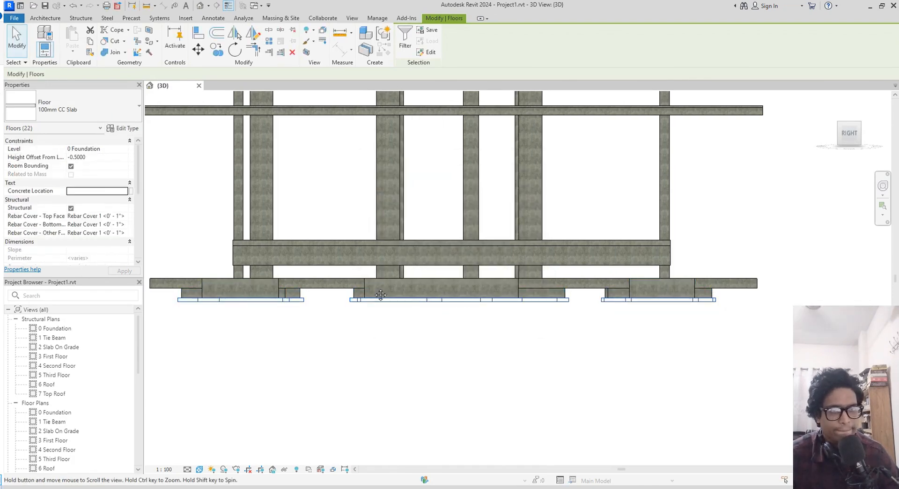
- Set the Concrete Location of the selected slabs beneath the footings to 100mm CC Layer
middle_drag(471, 310, 525, 299)
click(85, 191)
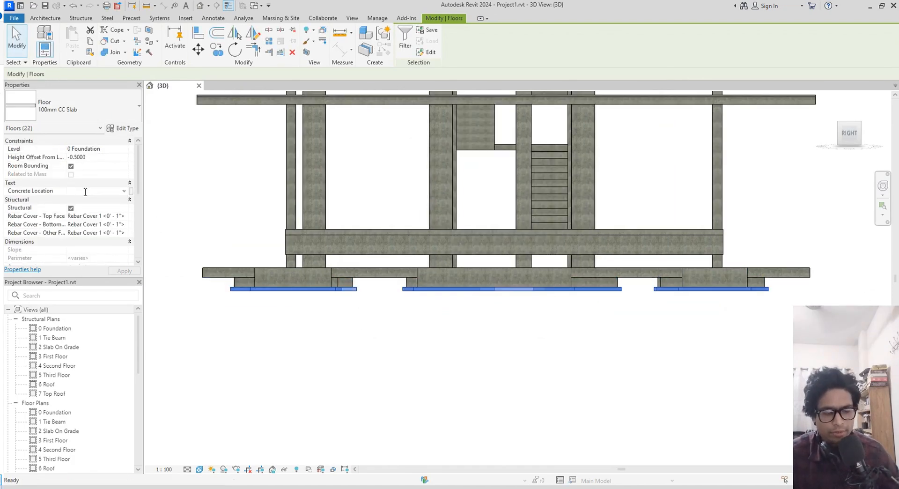
text(01)
key(BackSpace)
key(BackSpace)
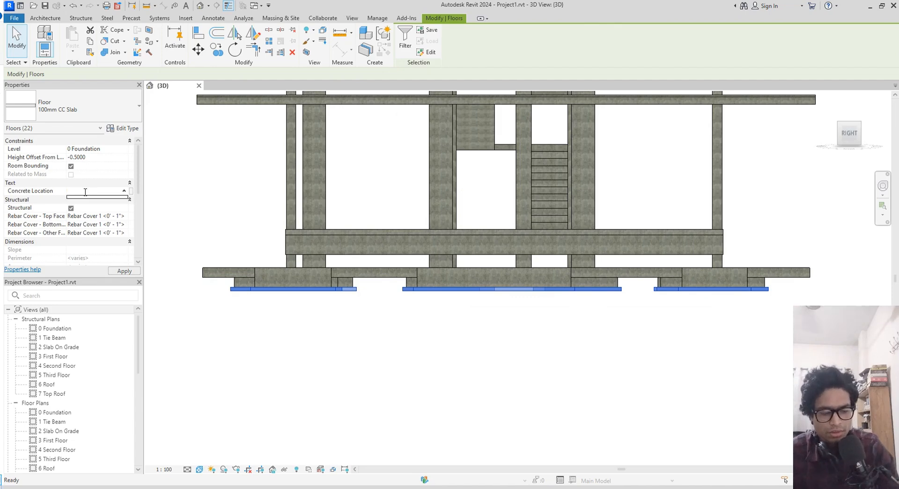
text(100mm CC Layer)
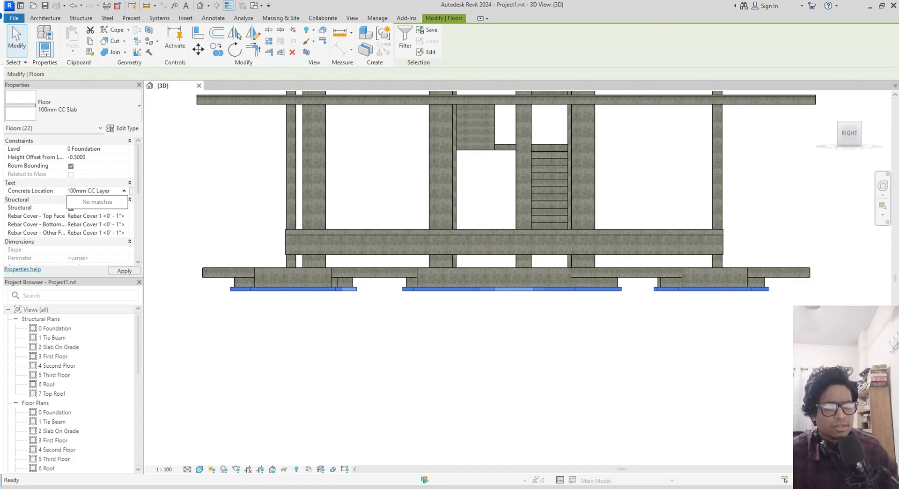
middle_drag(433, 400, 433, 400)
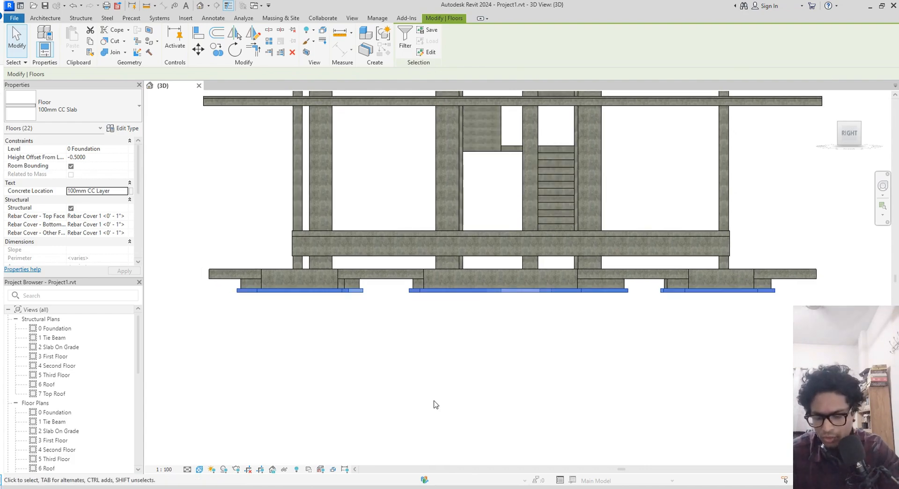
- Create a rule-based view filter named 1. 100mm CC layers for the 3D view
key(v)
key(v)
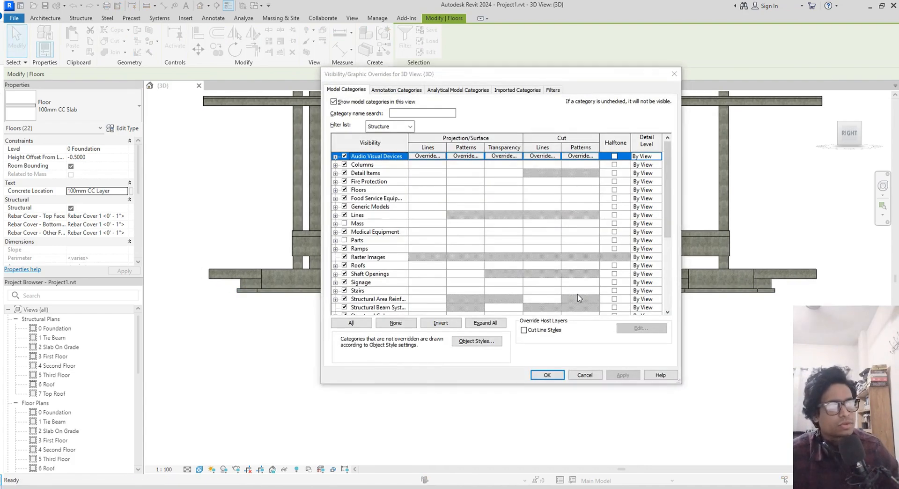
click(555, 91)
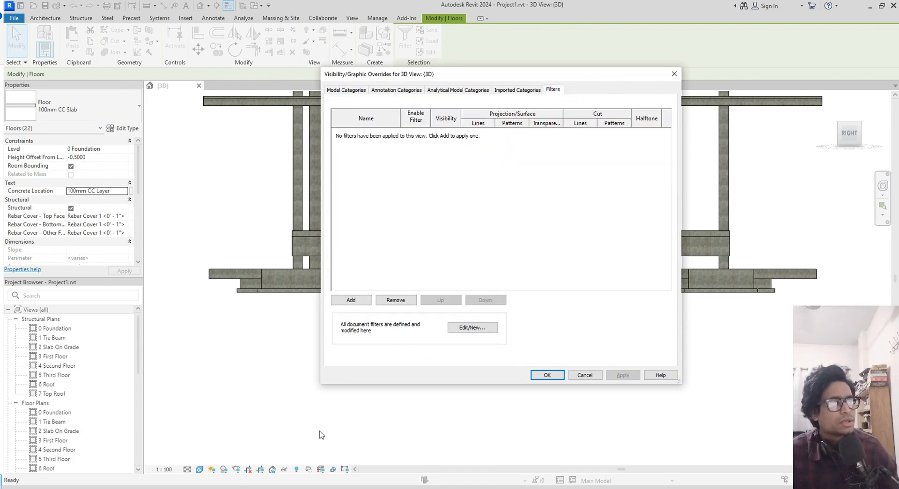
click(350, 300)
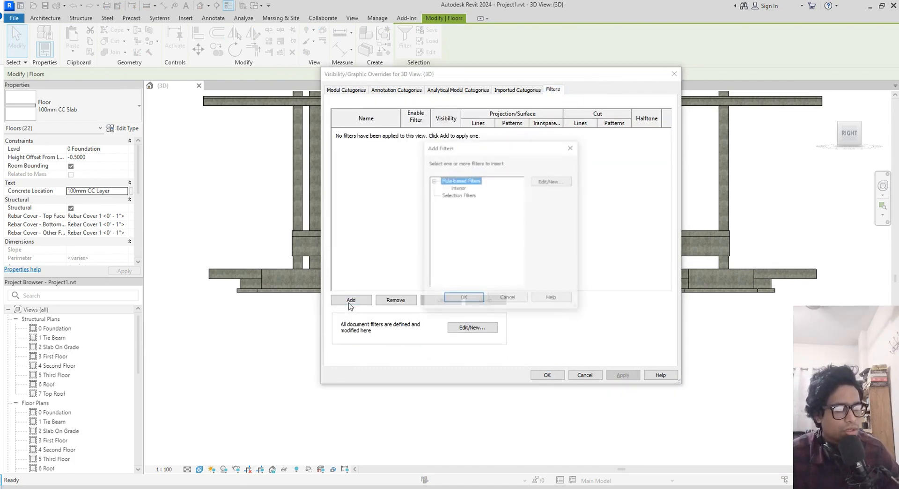
click(546, 181)
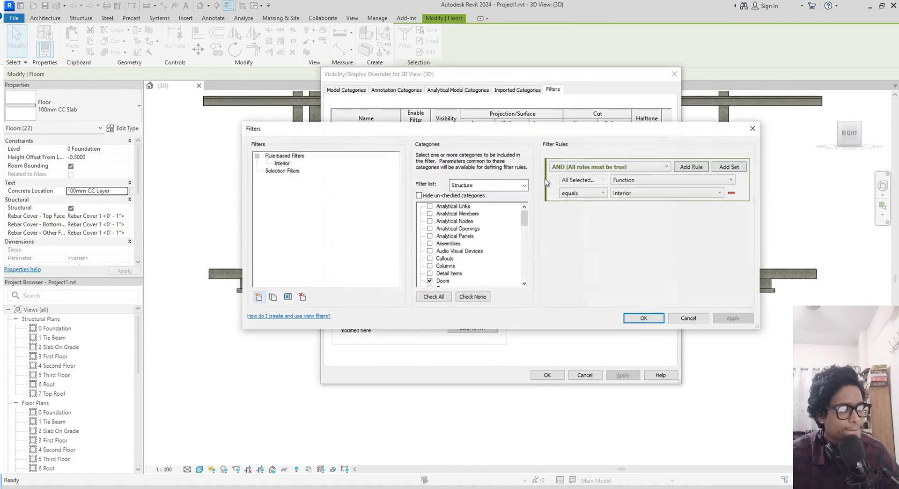
click(258, 296)
text(1. 100nn CC)
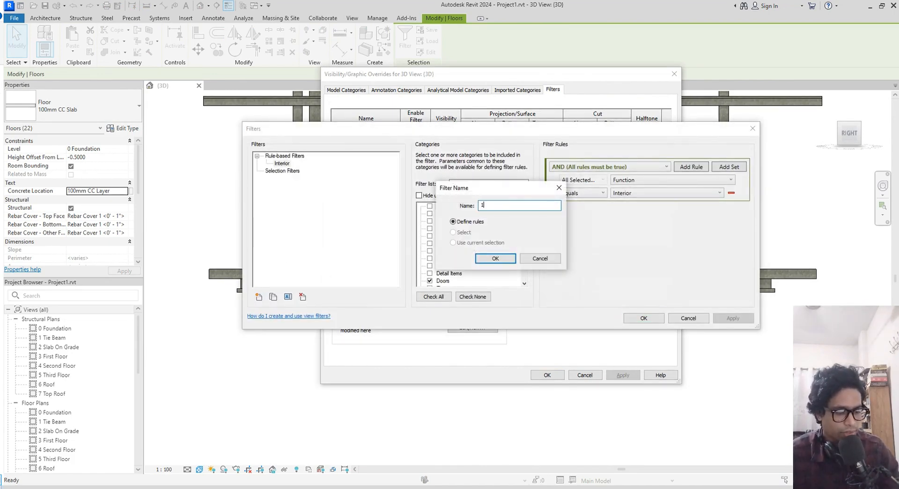
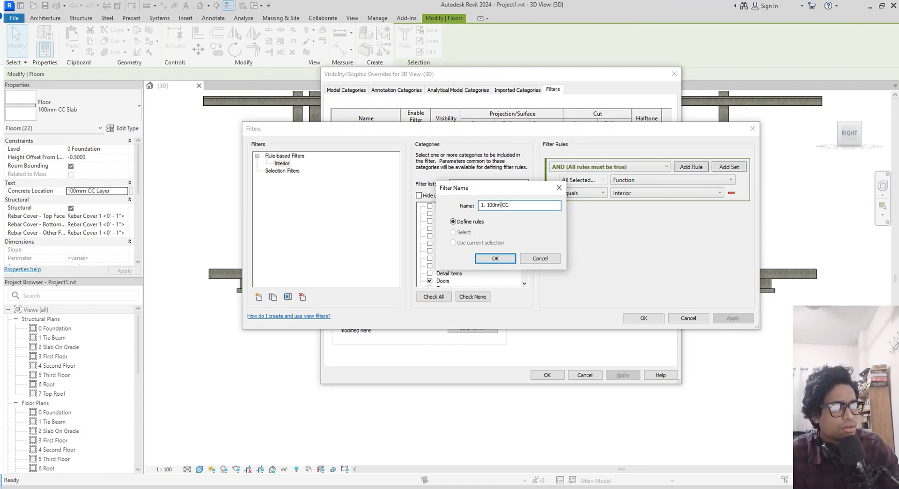
key(BackSpace)
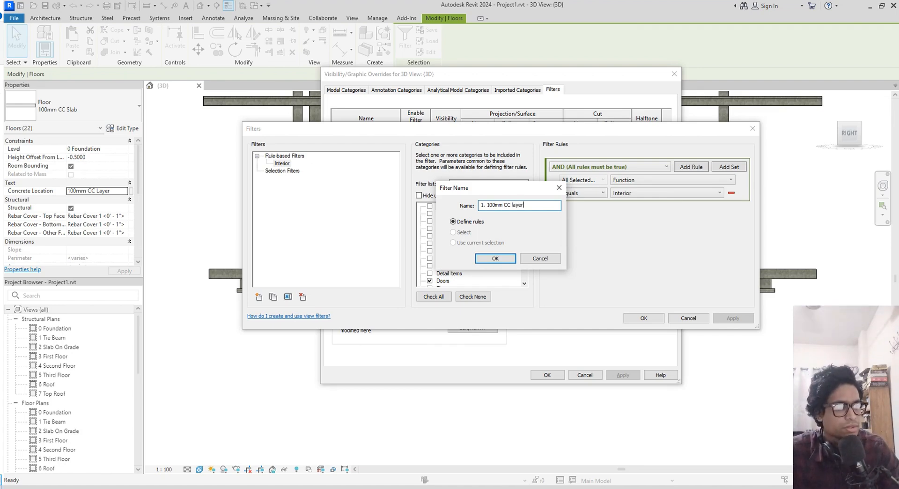
key(Return)
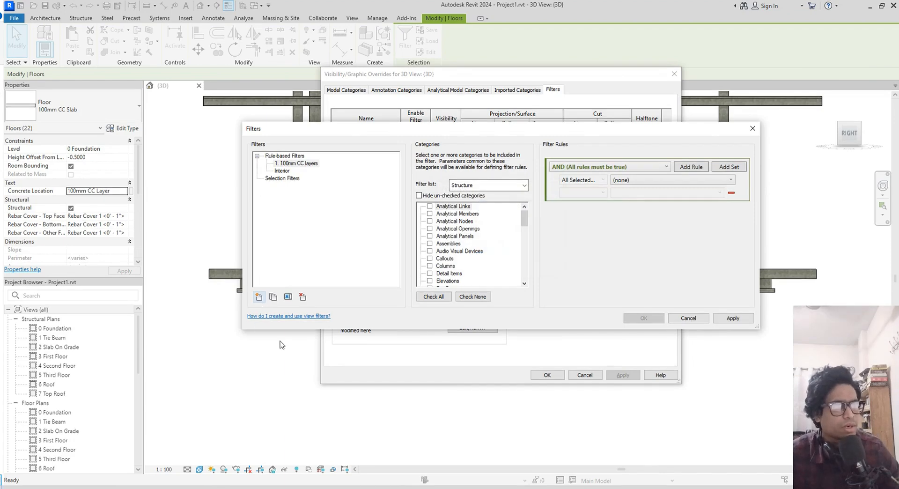
- Limit the new filter to the Floors category with the rule Concrete Location equals 100mm CC Layer
scroll(483, 220, down, 3)
scroll(482, 242, down, 5)
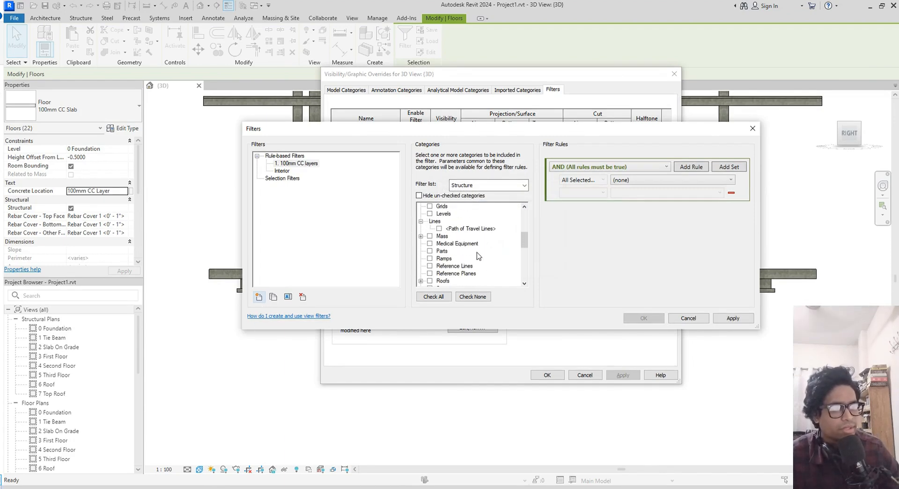
scroll(475, 257, up, 6)
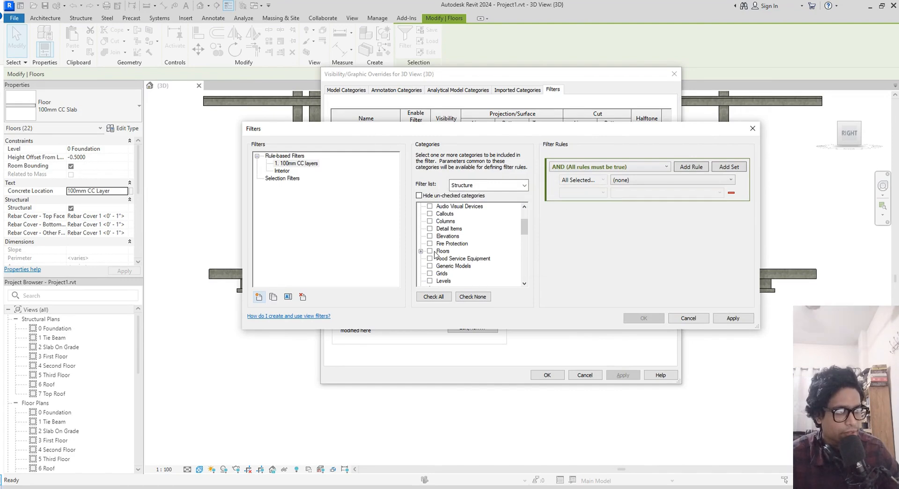
click(430, 251)
click(622, 182)
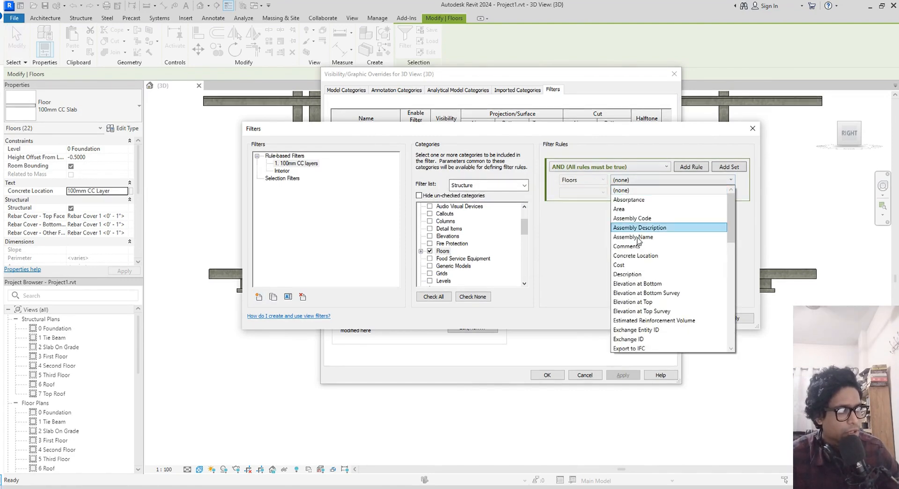
click(656, 255)
click(602, 192)
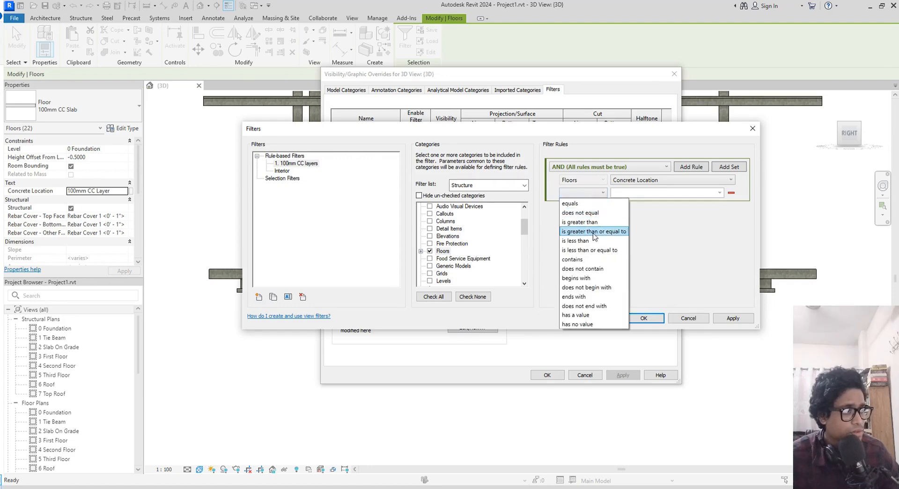
click(603, 204)
click(719, 192)
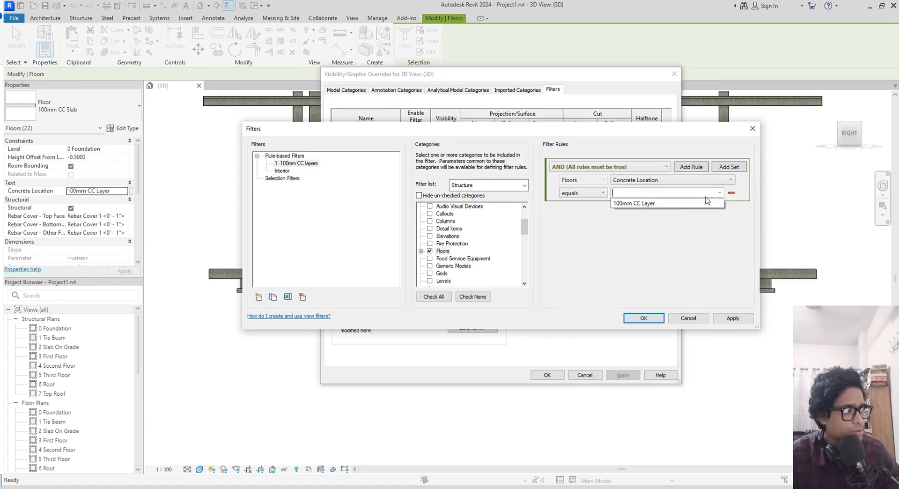
click(681, 207)
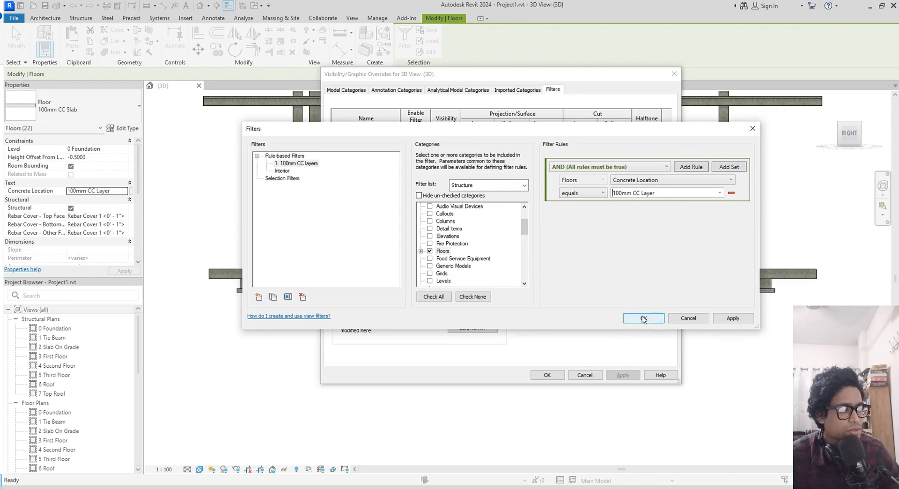
click(644, 317)
- Add the 1. 100mm CC layers filter to the 3D view and turn off its visibility
click(483, 187)
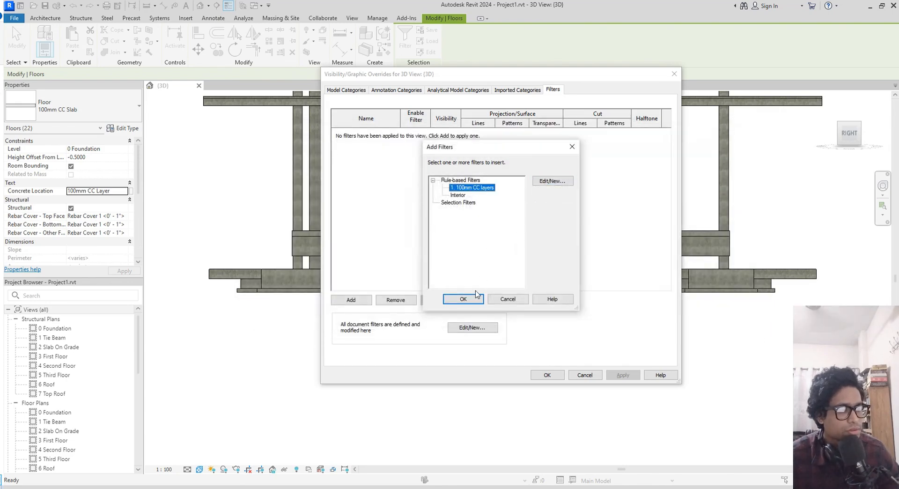
click(474, 302)
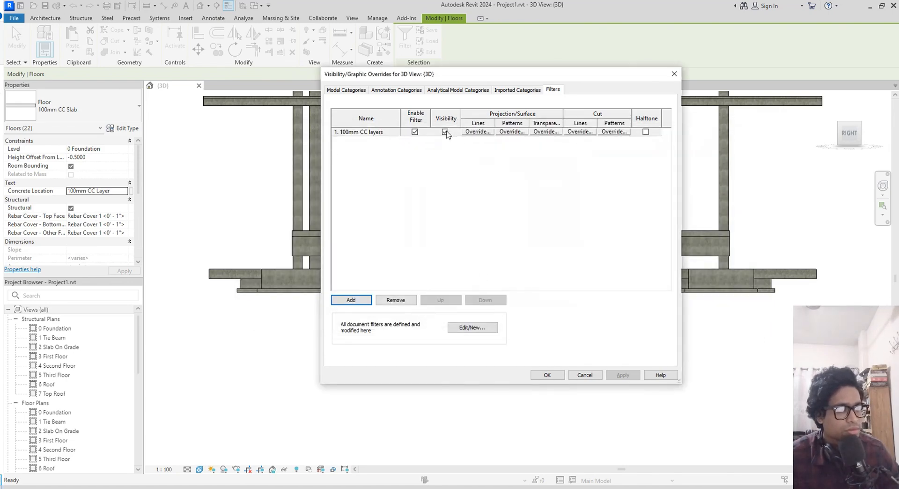
click(444, 132)
click(623, 374)
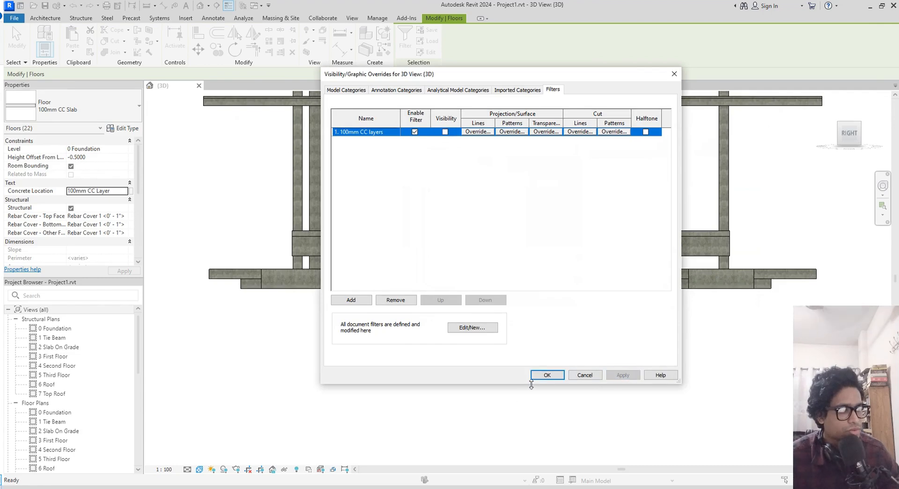
click(546, 376)
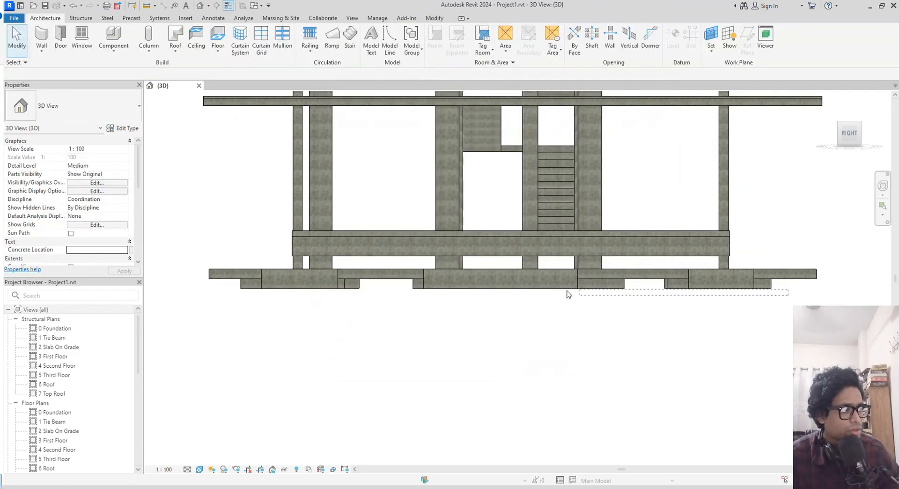
- Select all footings at the building's base and check that the selection holds only Structural Foundations
drag(268, 297, 235, 292)
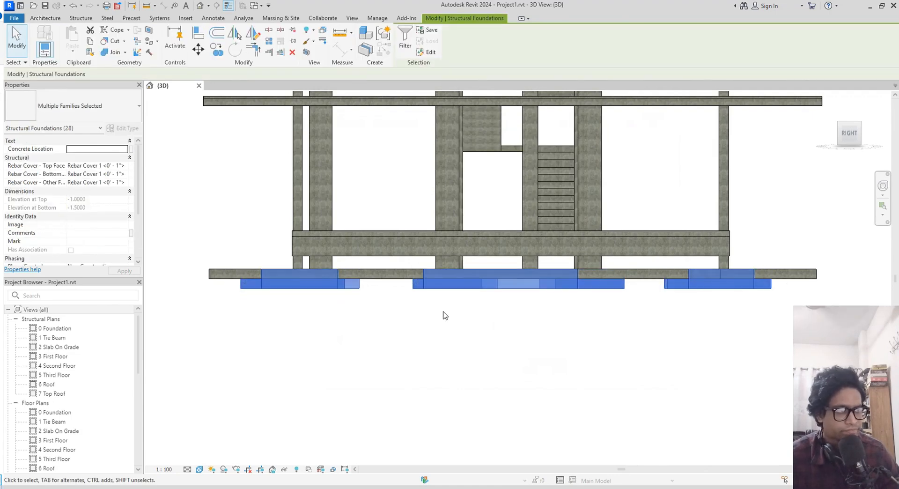
mouse_move(445, 315)
shift+middle_down()
mouse_move(454, 335)
mouse_move(374, 353)
shift+middle_up()
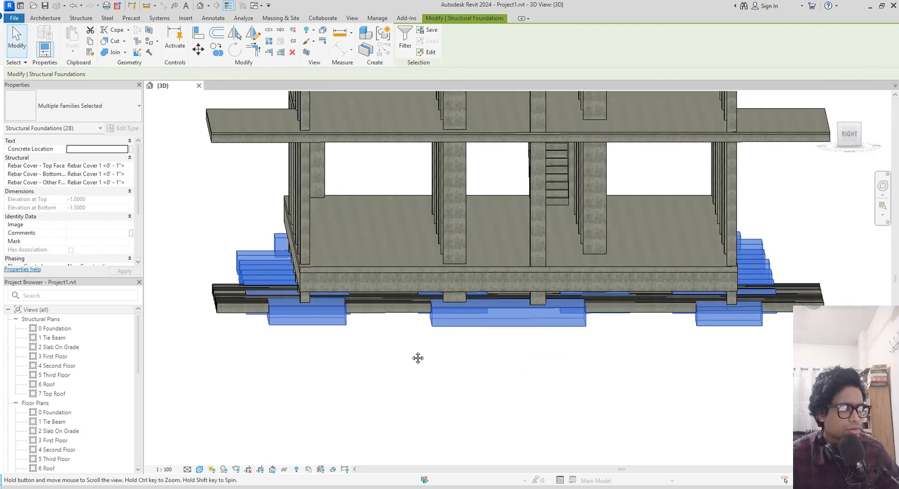
shift+middle_drag(417, 358, 407, 352)
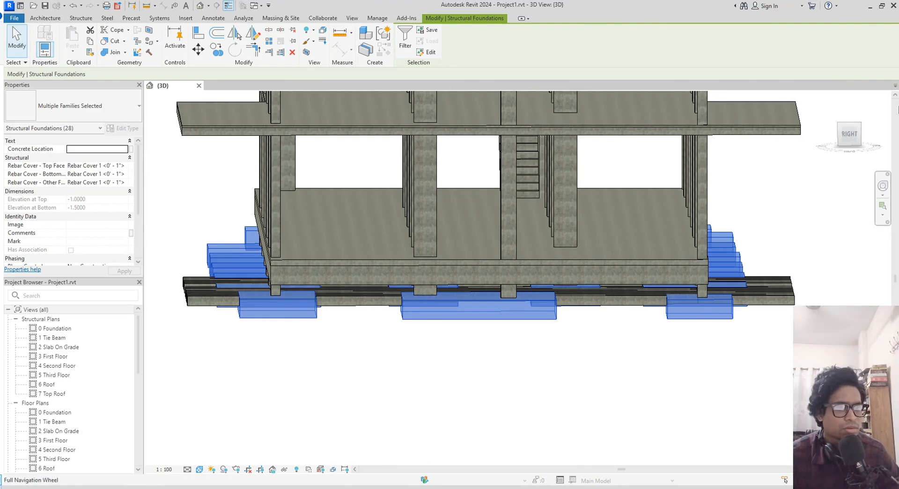
click(848, 135)
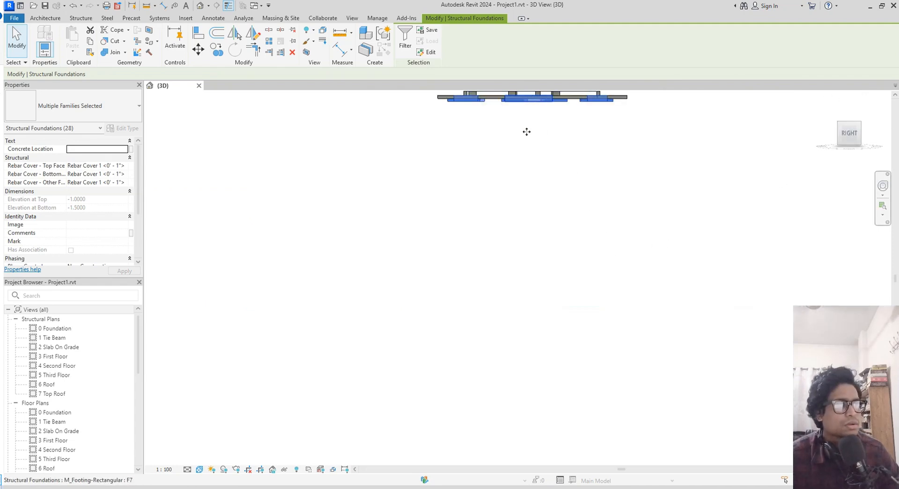
middle_drag(526, 132, 517, 255)
scroll(519, 123, up, 5)
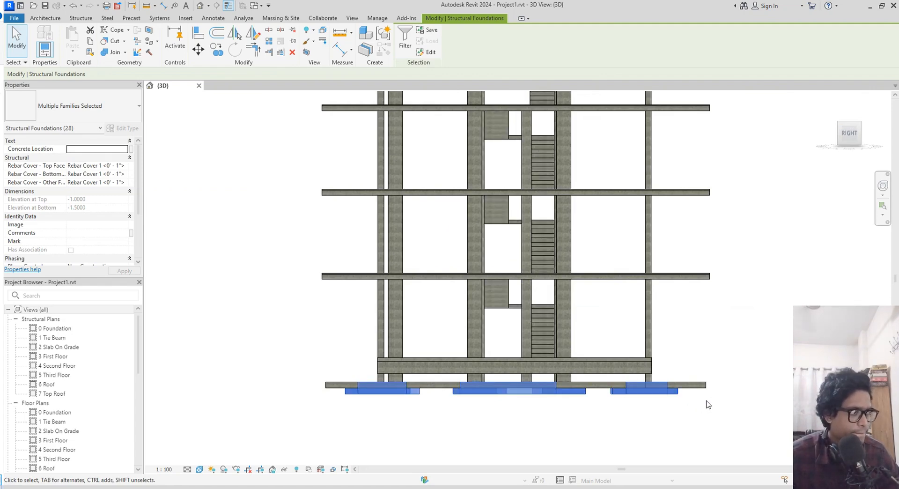
shift+middle_drag(708, 404, 618, 442)
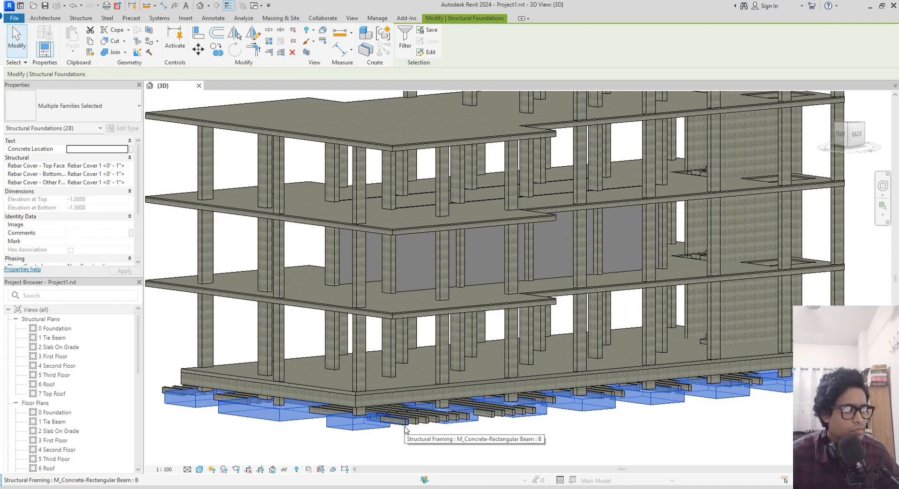
shift+middle_drag(412, 429, 516, 427)
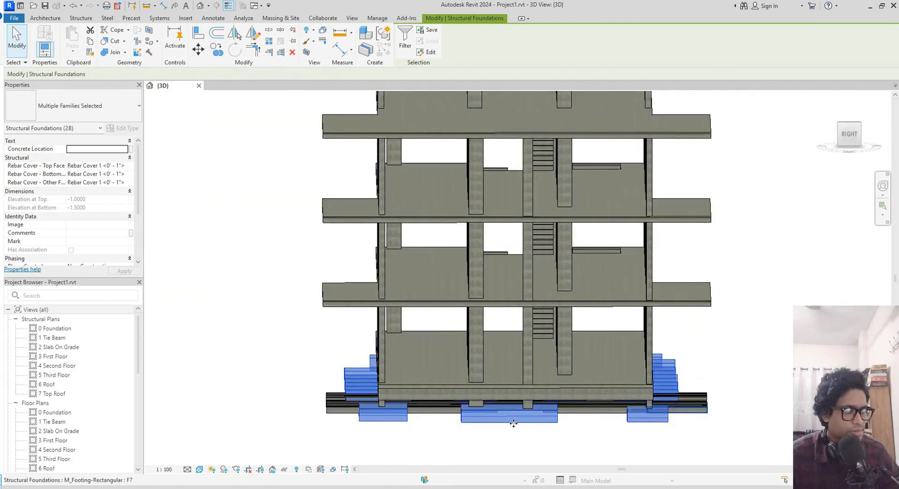
click(884, 480)
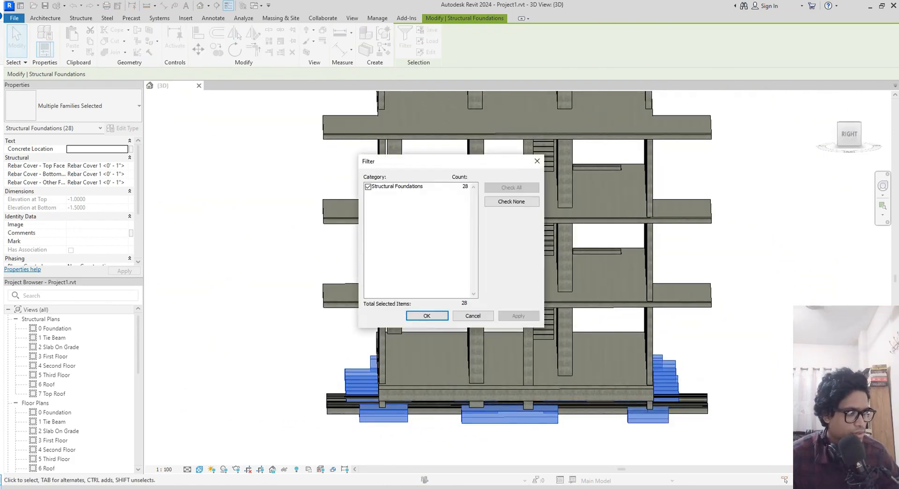
click(424, 318)
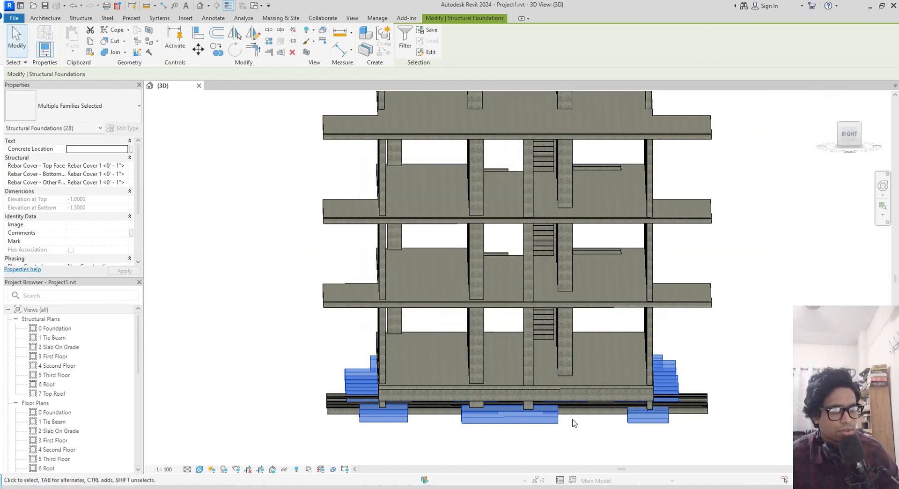
- Set the Concrete Location of the selected footings to Founadtions
click(108, 150)
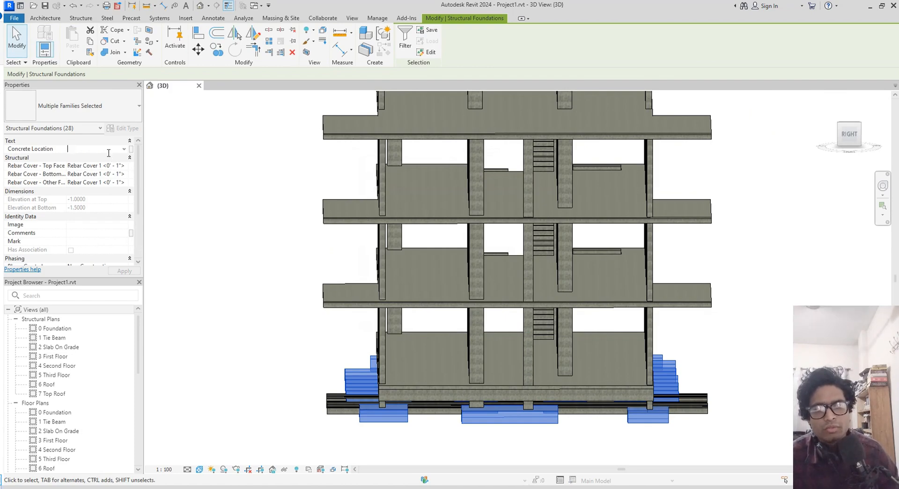
text(Fpl)
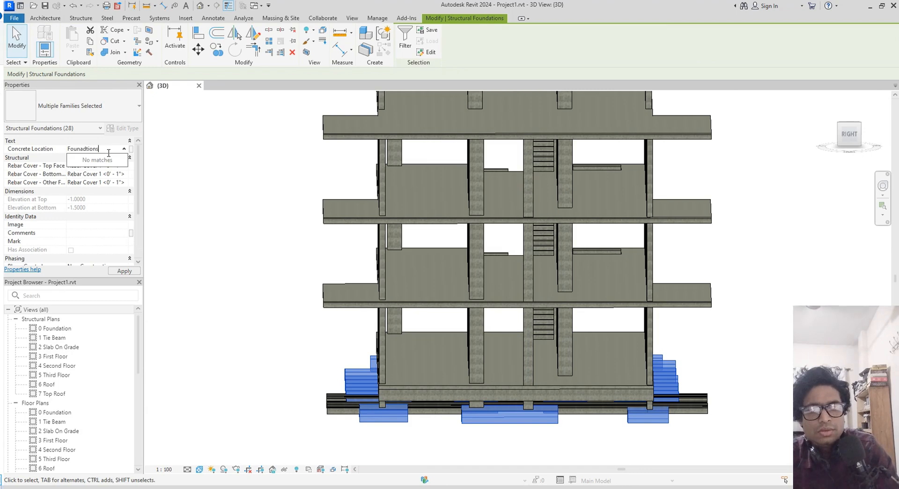
key(Return)
middle_drag(252, 312, 260, 314)
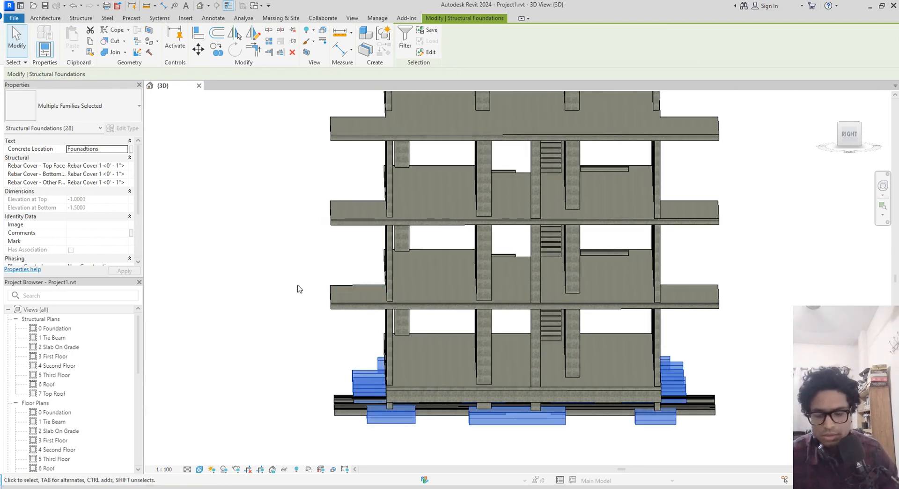
- Create a rule-based view filter named 2. Foundations for the 3D view
key(v)
key(v)
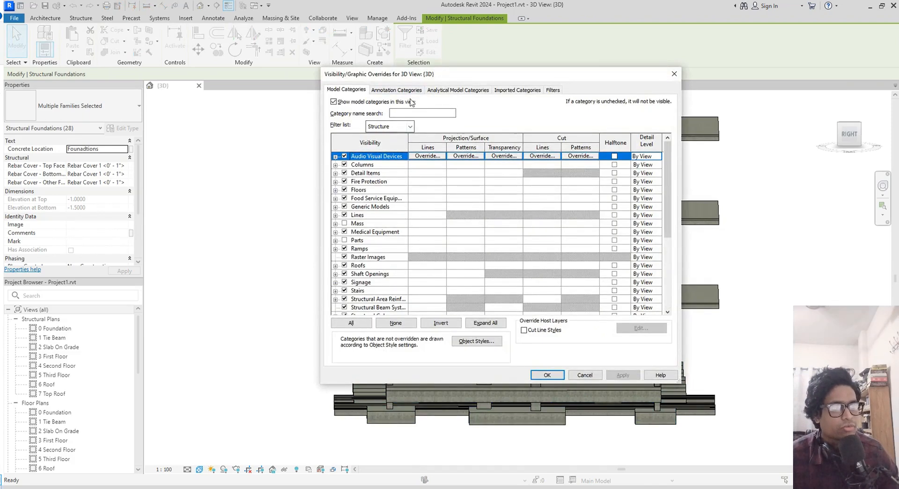
click(552, 90)
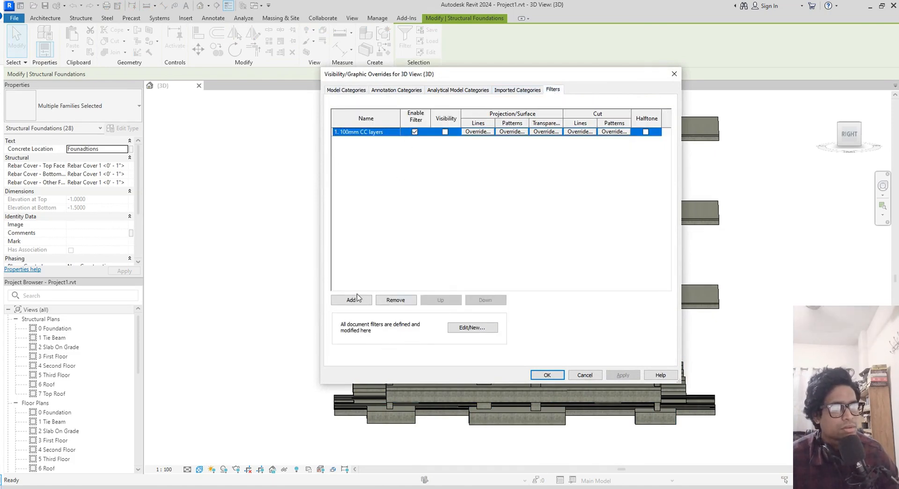
click(355, 299)
click(551, 181)
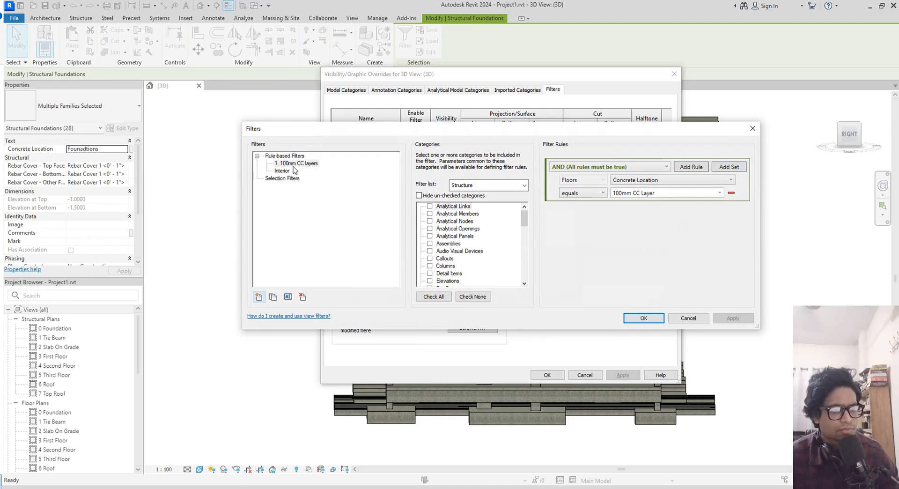
click(259, 297)
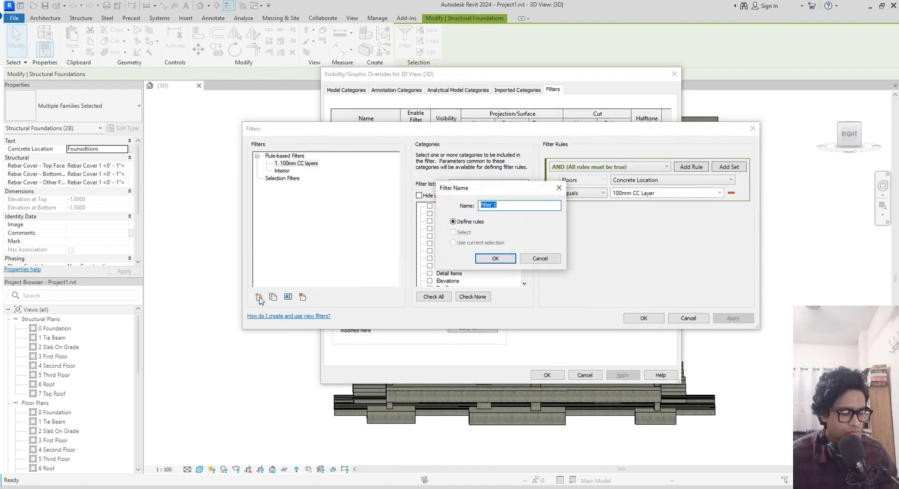
text(2. )
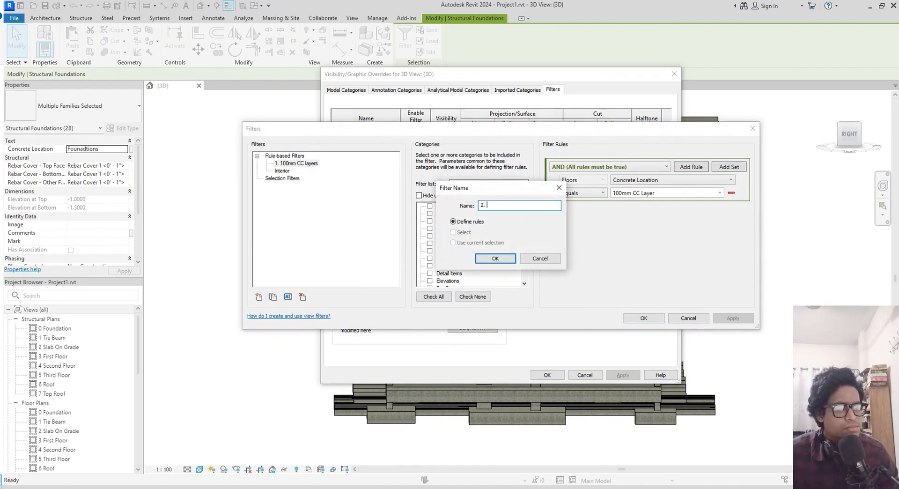
text(Found)
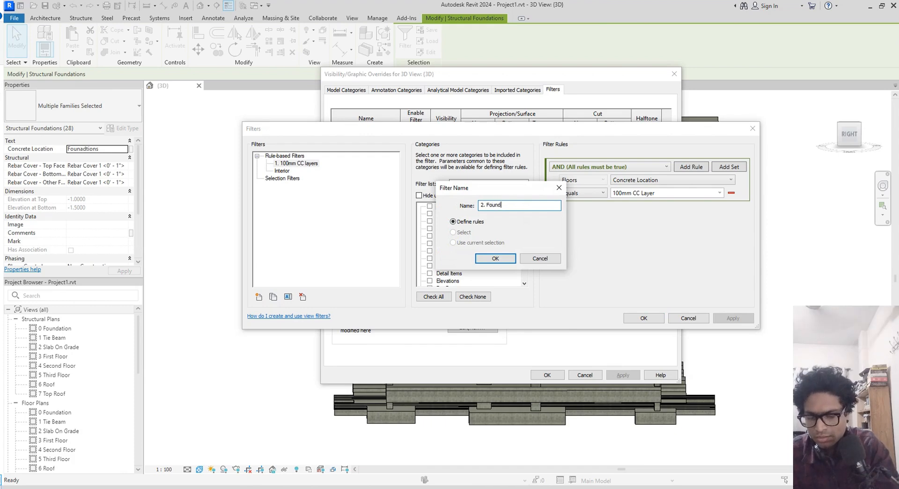
text(ations)
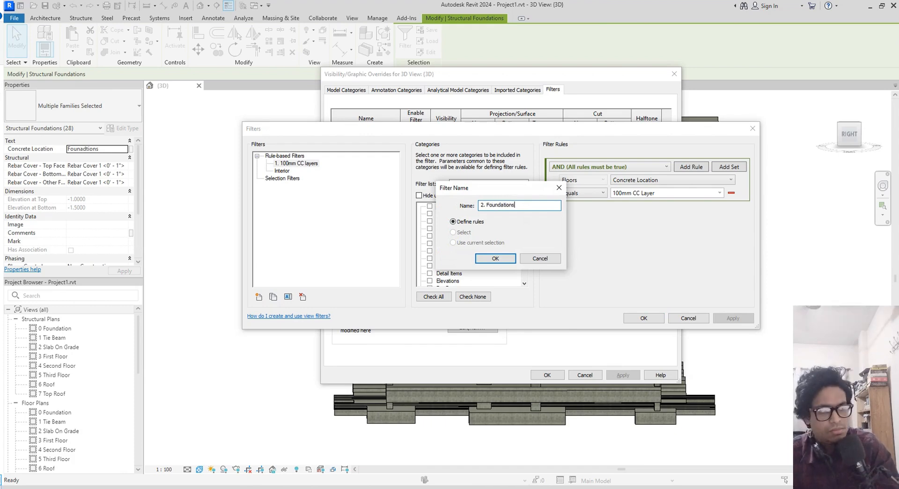
key(Return)
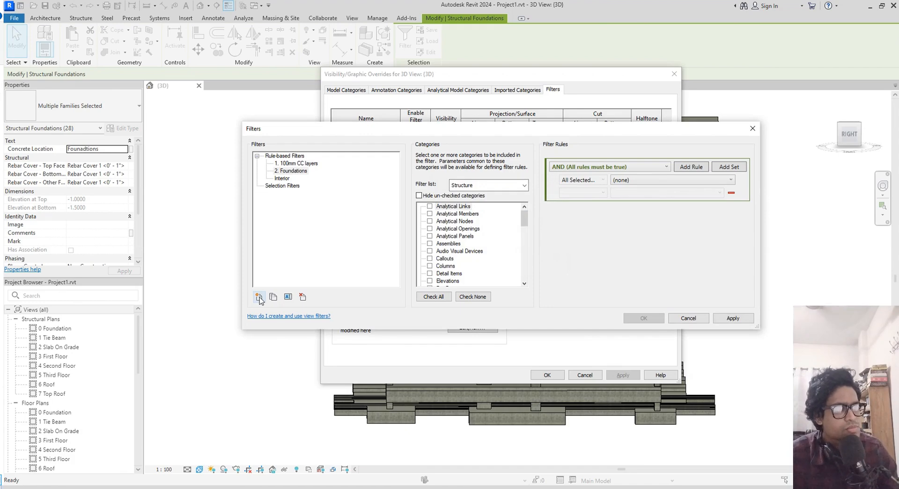
- Limit the 2. Foundations filter to the Structural Foundations category with the rule Concrete Location equals Founadtions
scroll(467, 266, down, 12)
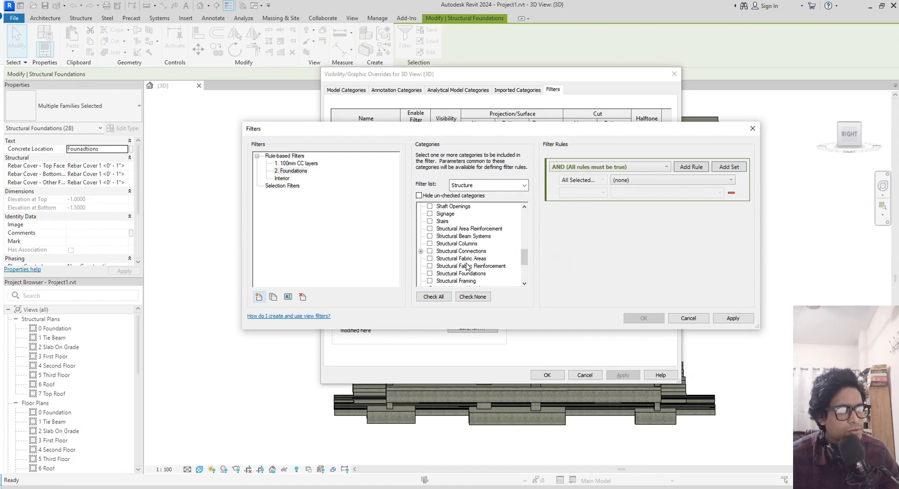
scroll(464, 266, down, 1)
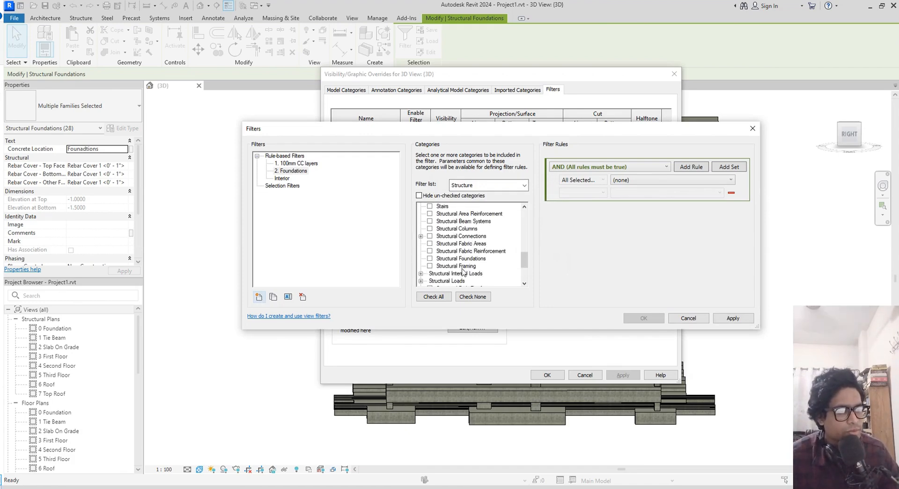
click(432, 259)
click(667, 180)
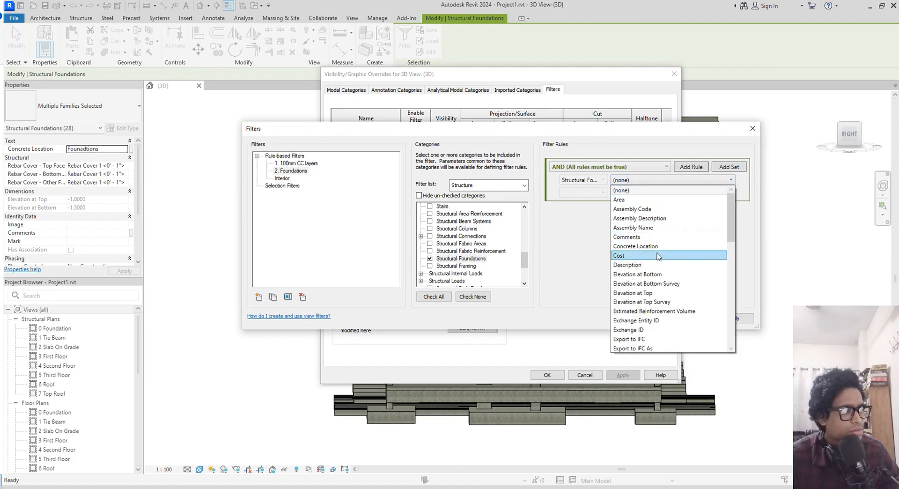
click(656, 246)
click(601, 193)
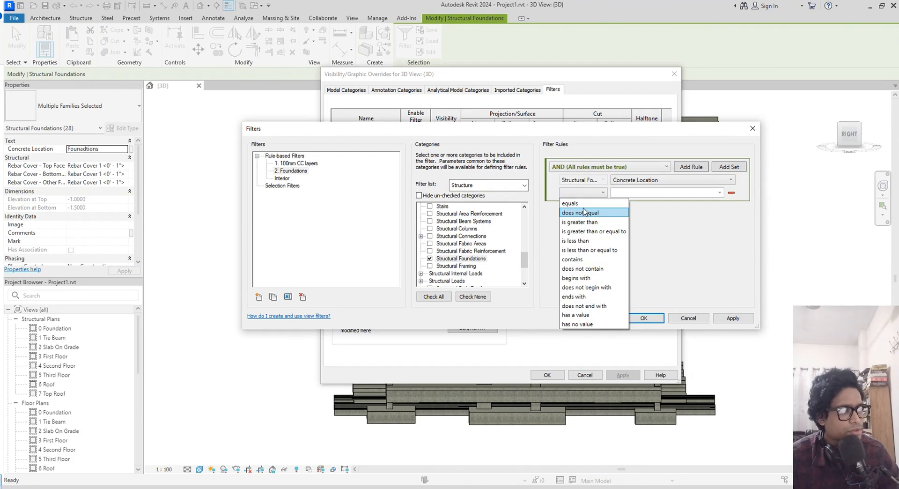
click(571, 203)
click(719, 192)
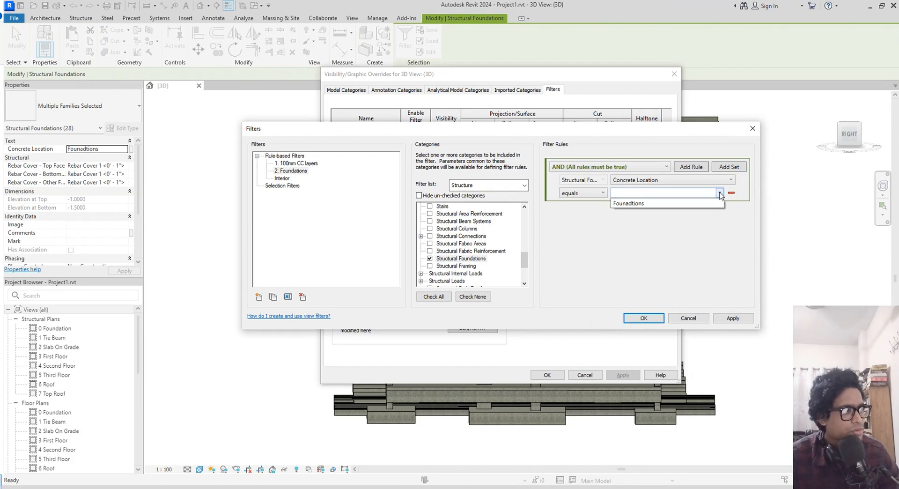
click(653, 204)
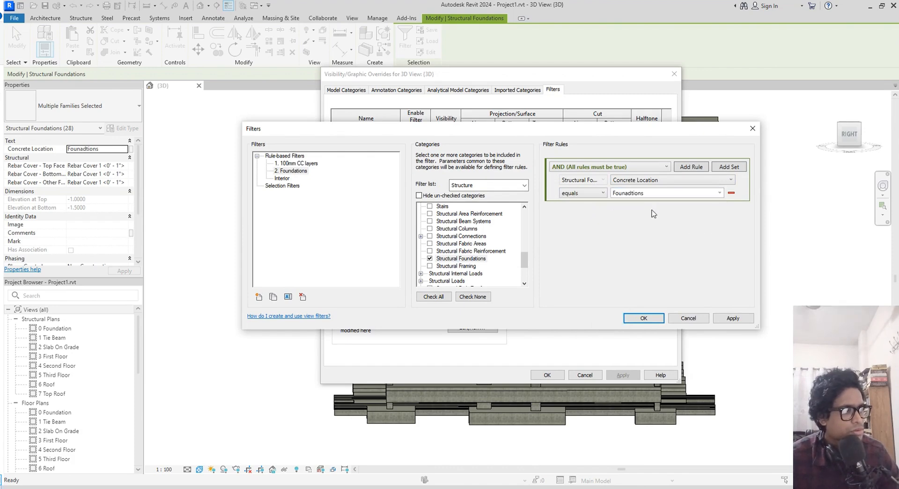
click(644, 318)
- Try the 2. Foundations filter in the 3D view with its visibility turned off, and cancel the visibility overrides
click(472, 188)
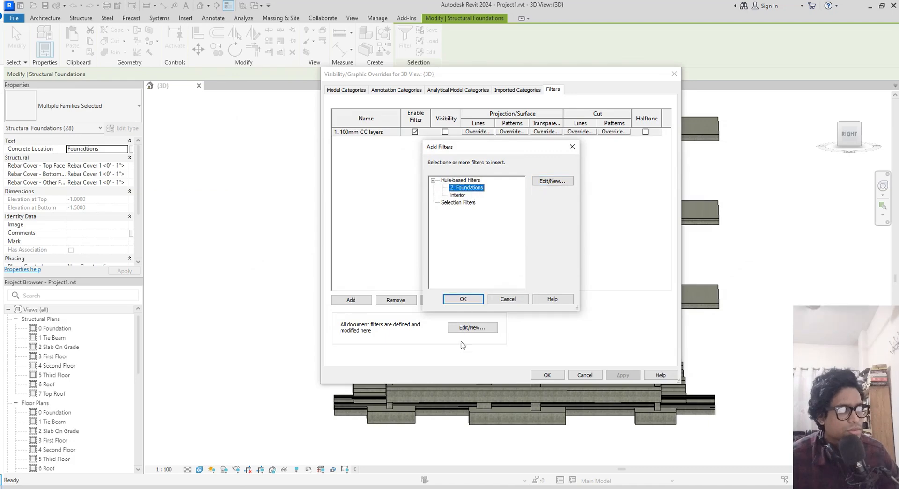
click(465, 299)
click(445, 140)
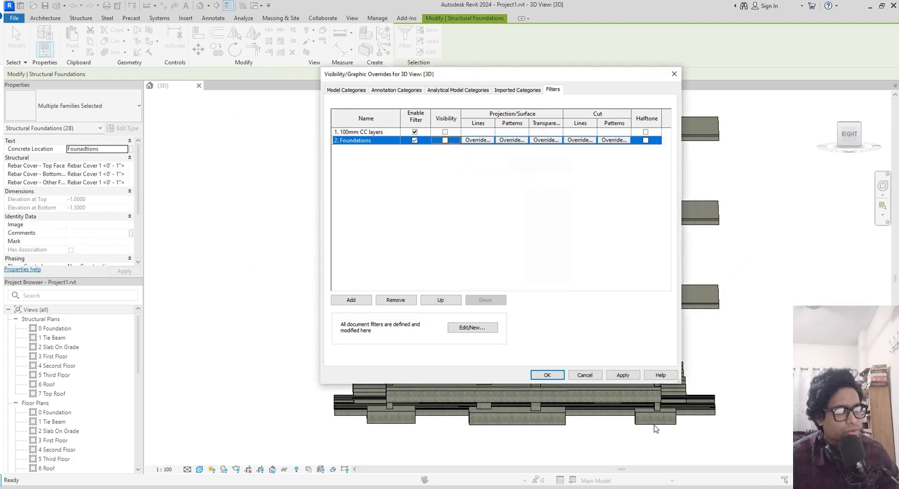
click(624, 374)
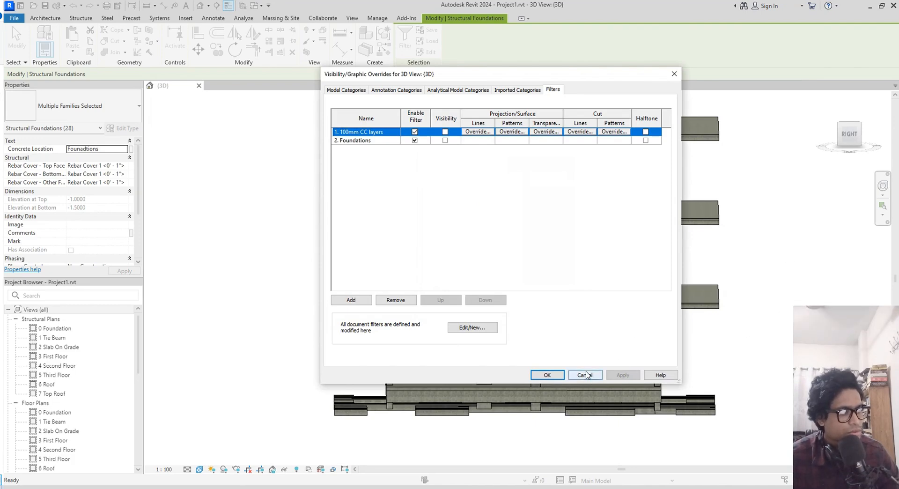
click(584, 374)
- Select everything at the foundation level in the right view, keep only the Structural Framing (Joist) elements, and delete them
scroll(699, 403, down, 5)
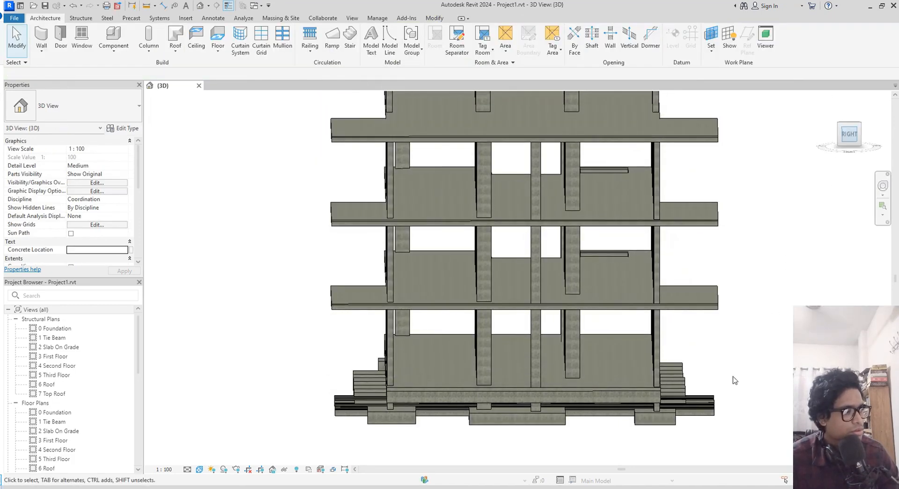
scroll(581, 372, up, 5)
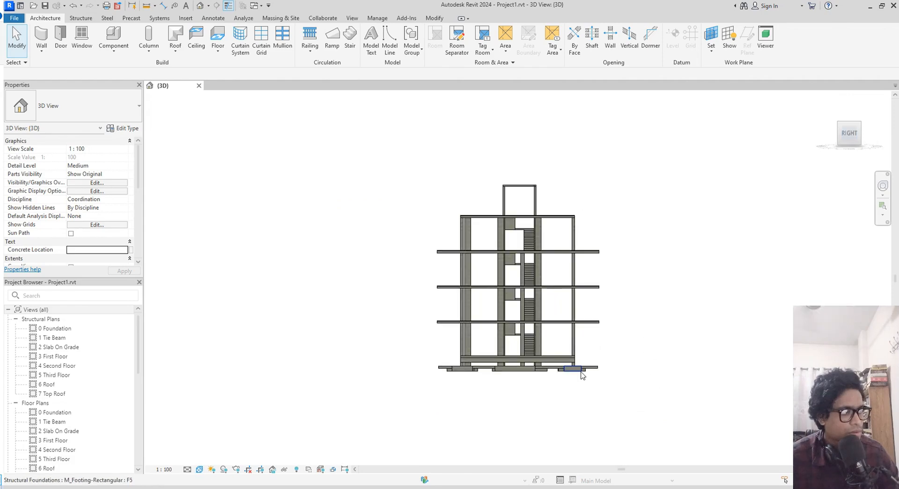
scroll(585, 379, up, 6)
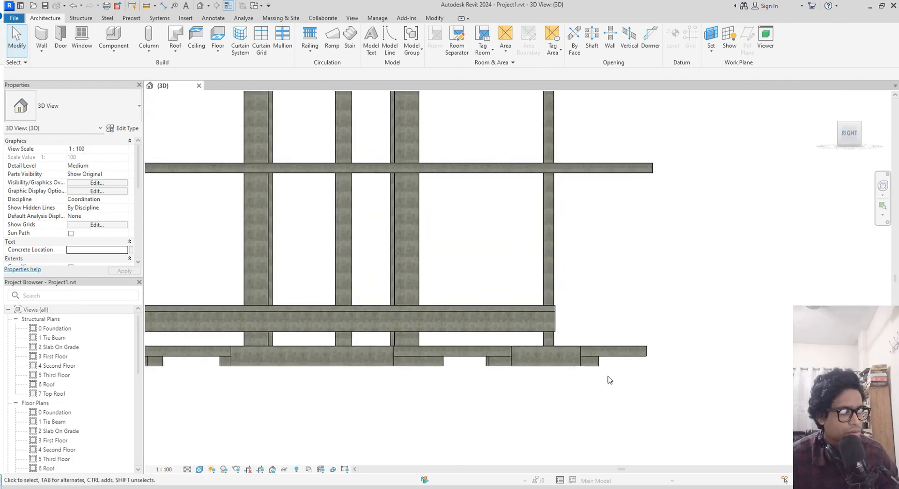
scroll(701, 358, down, 3)
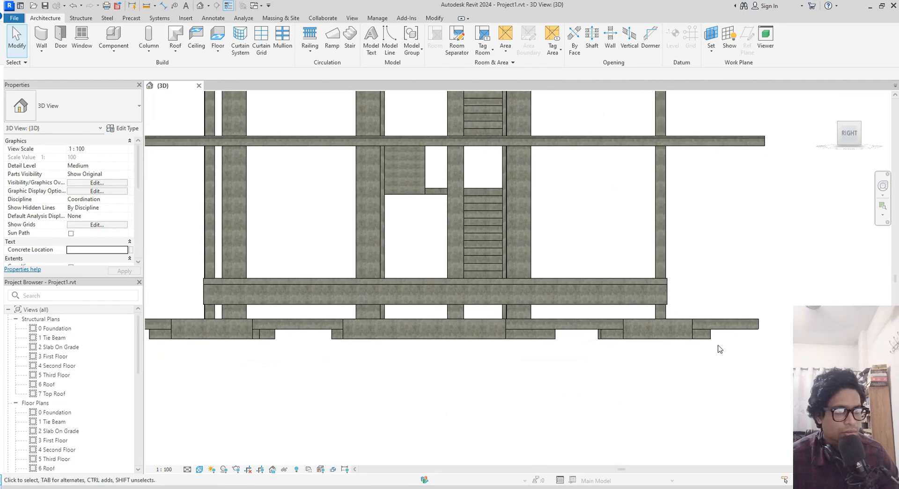
drag(772, 340, 186, 328)
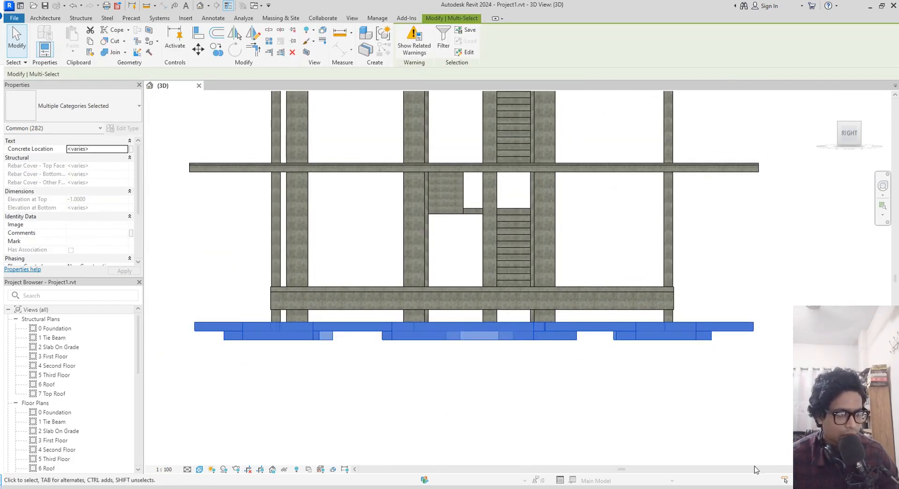
click(785, 480)
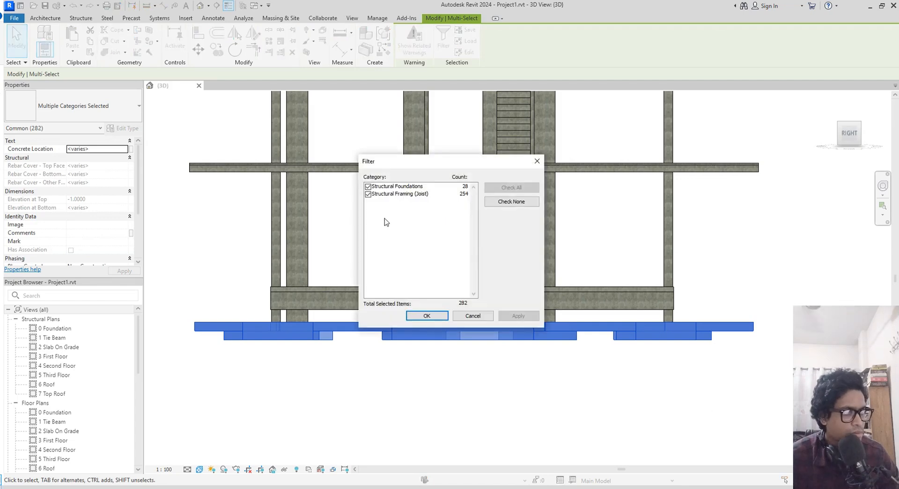
click(368, 194)
click(434, 316)
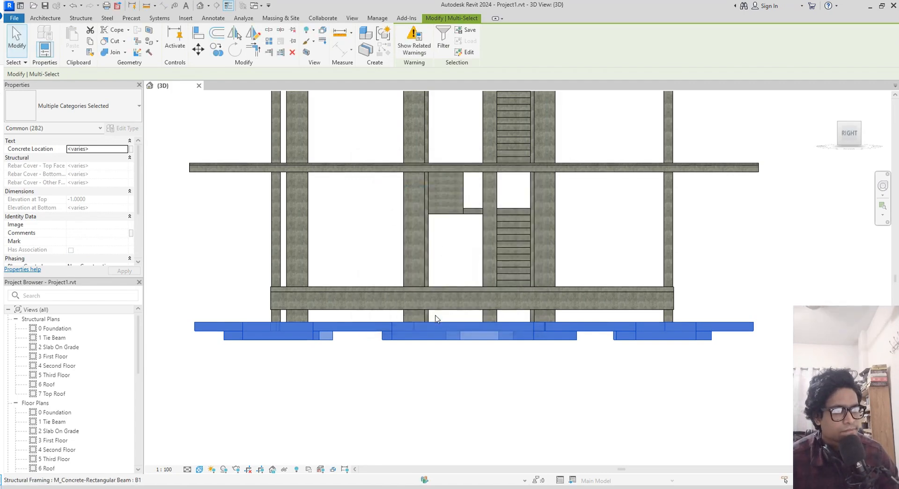
shift+middle_drag(601, 389, 619, 403)
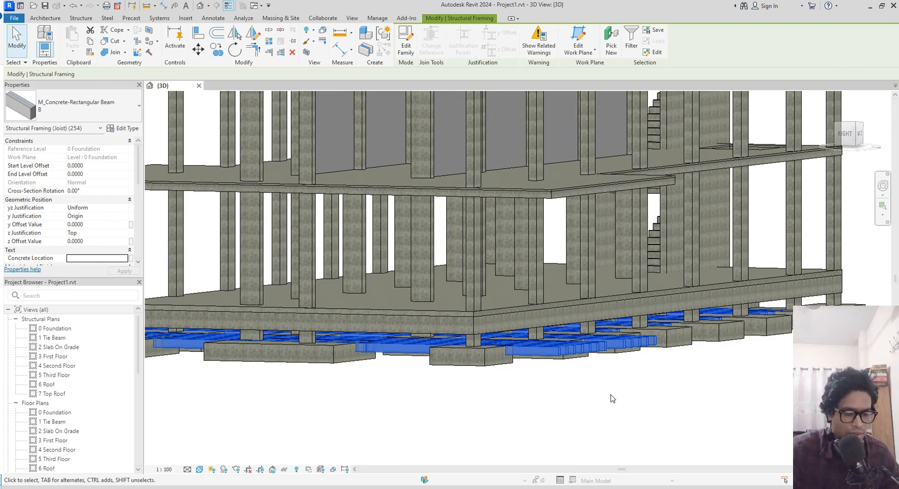
key(Escape)
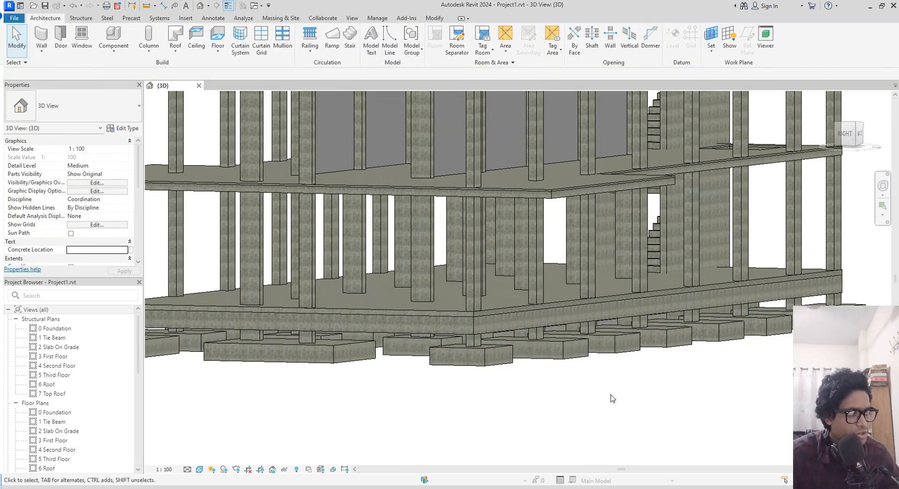
- Select all footings in the right view and set their Concrete Location to Founadtions
middle_drag(620, 397, 637, 400)
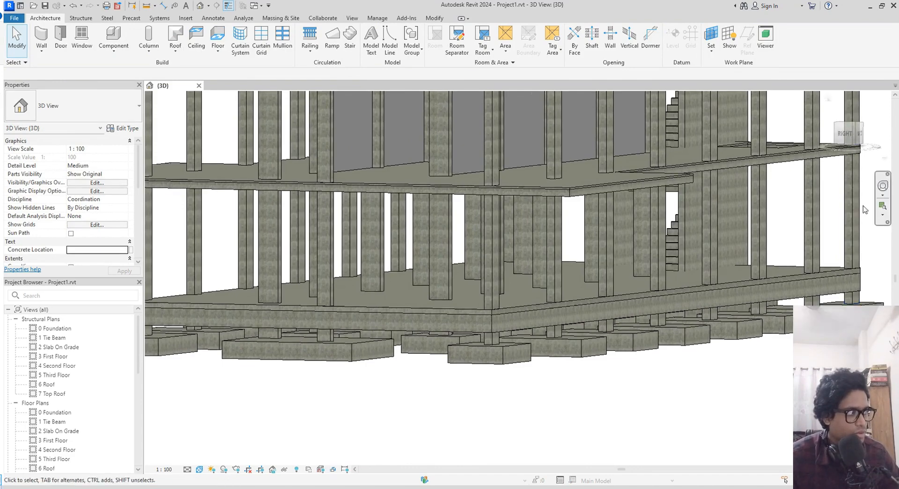
click(848, 134)
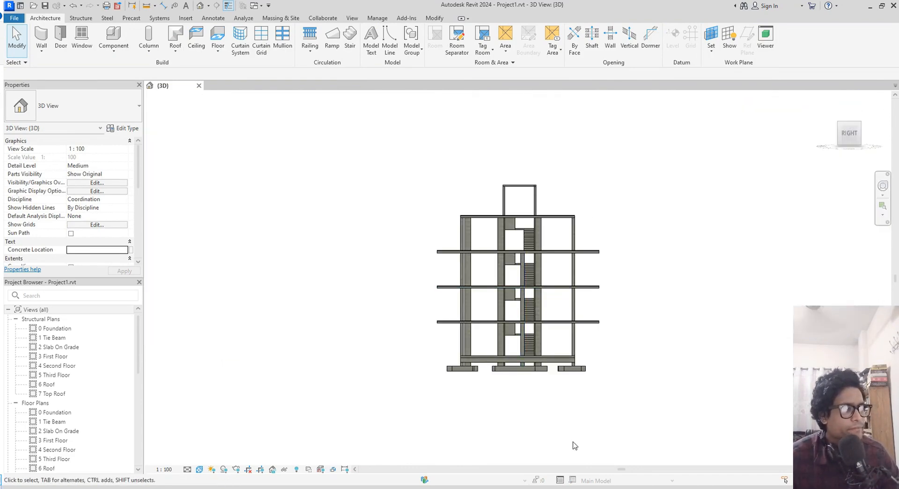
scroll(568, 399, up, 3)
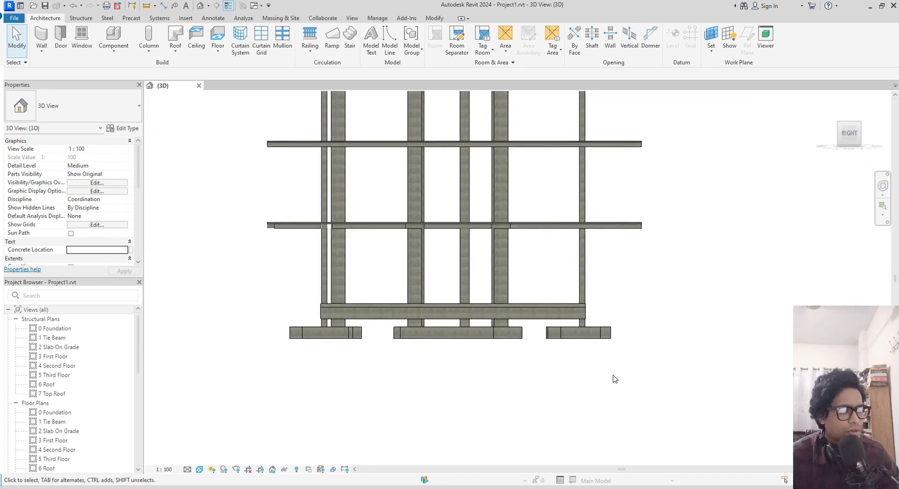
mouse_move(614, 378)
mouse_down()
mouse_move(367, 330)
mouse_move(271, 333)
mouse_up()
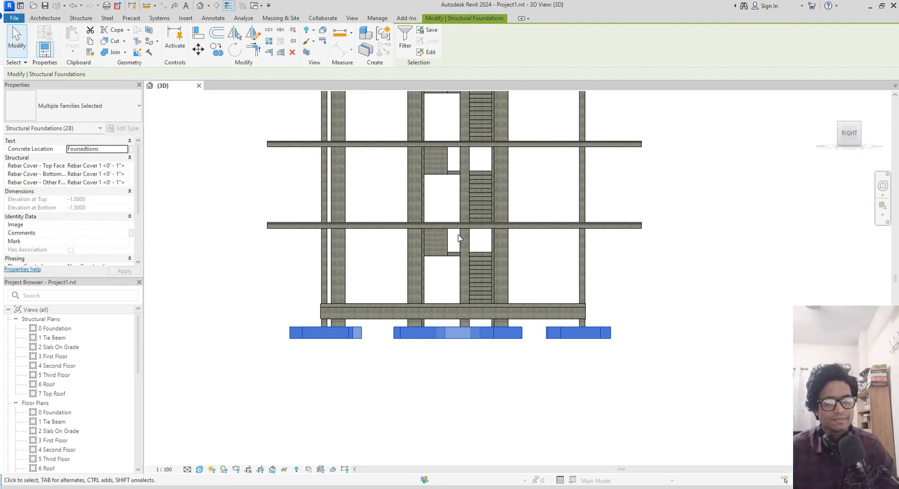
click(125, 149)
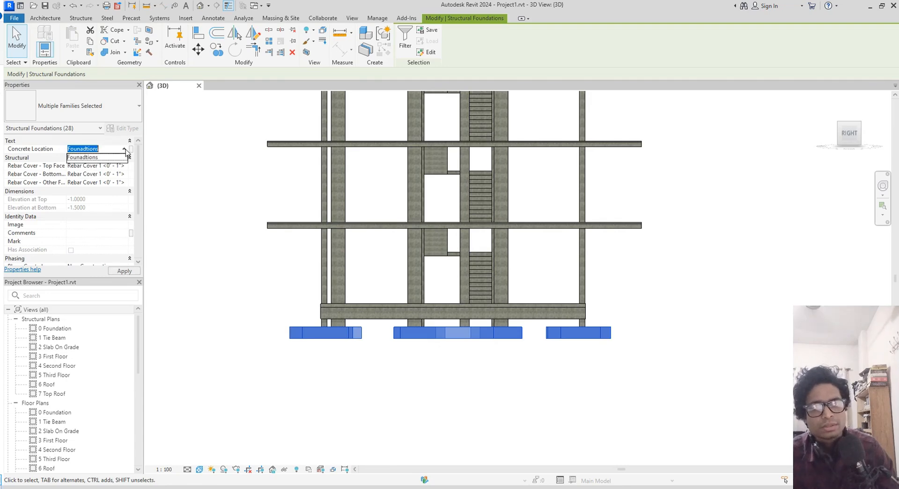
click(94, 155)
- Create a new rule-based filter named 2. Foundations from the 3D view's visibility overrides
key(v)
key(g)
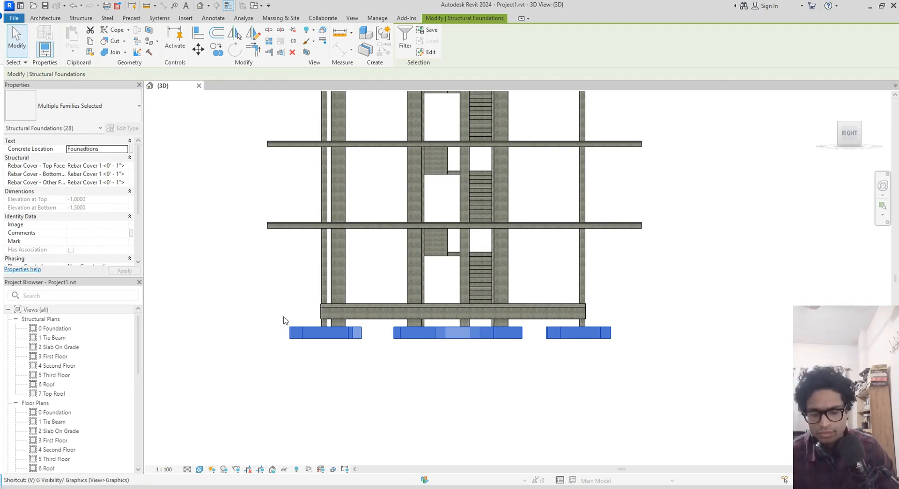
click(532, 92)
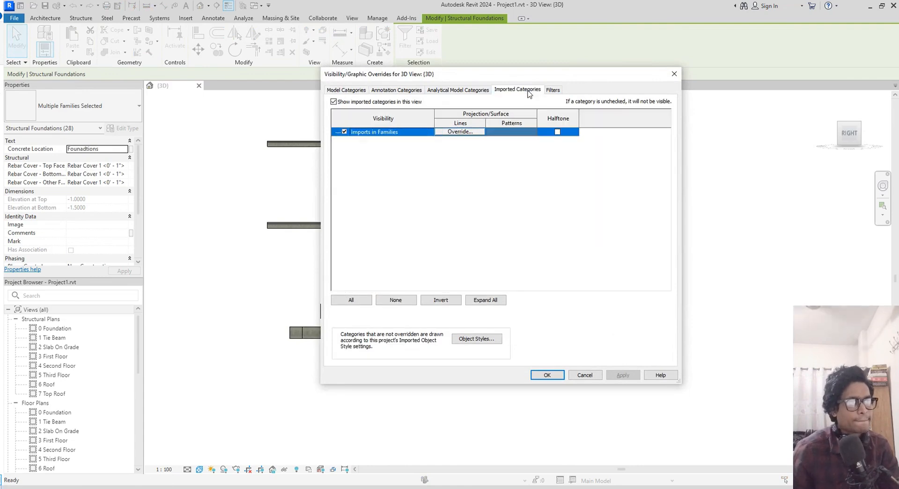
click(551, 91)
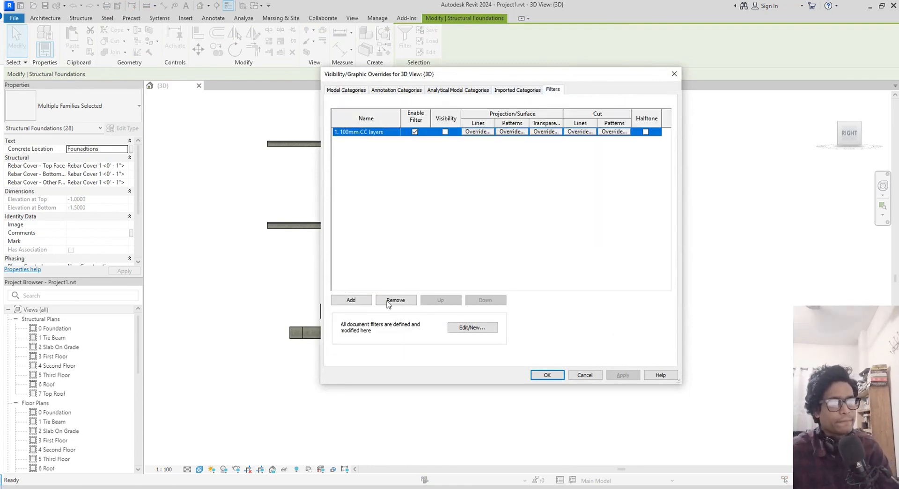
click(351, 300)
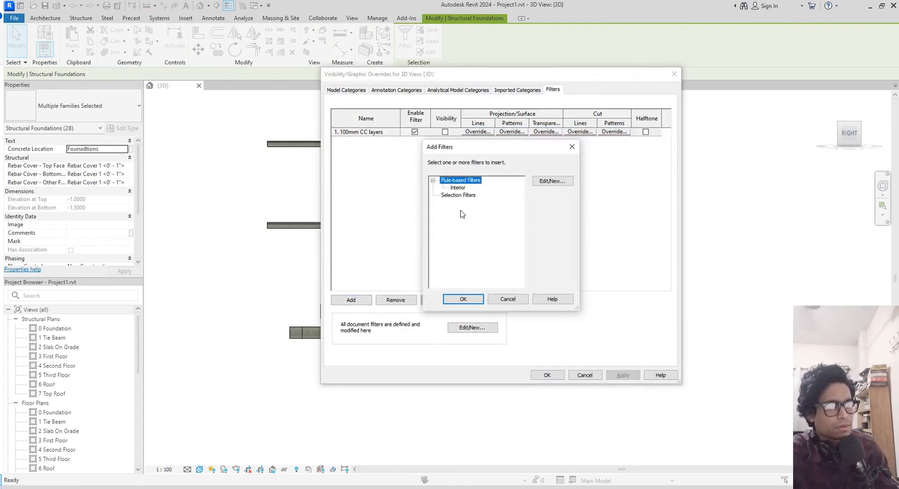
drag(495, 148, 525, 144)
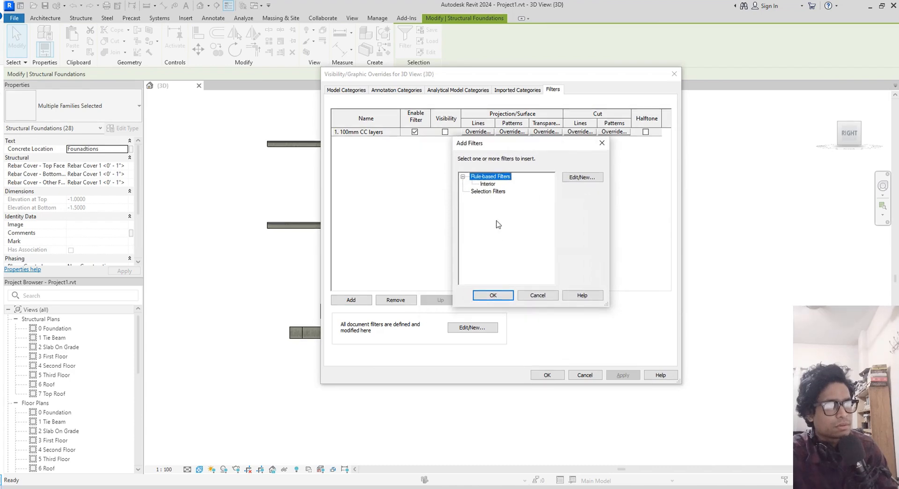
click(579, 179)
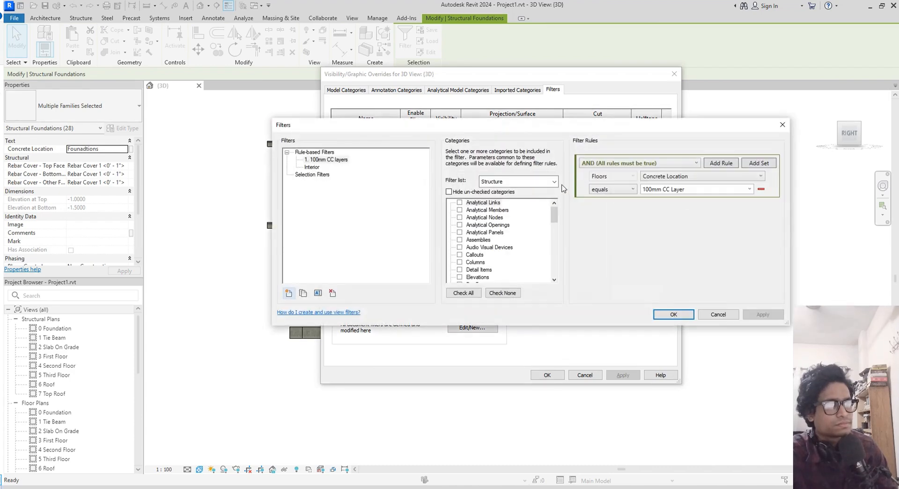
click(288, 293)
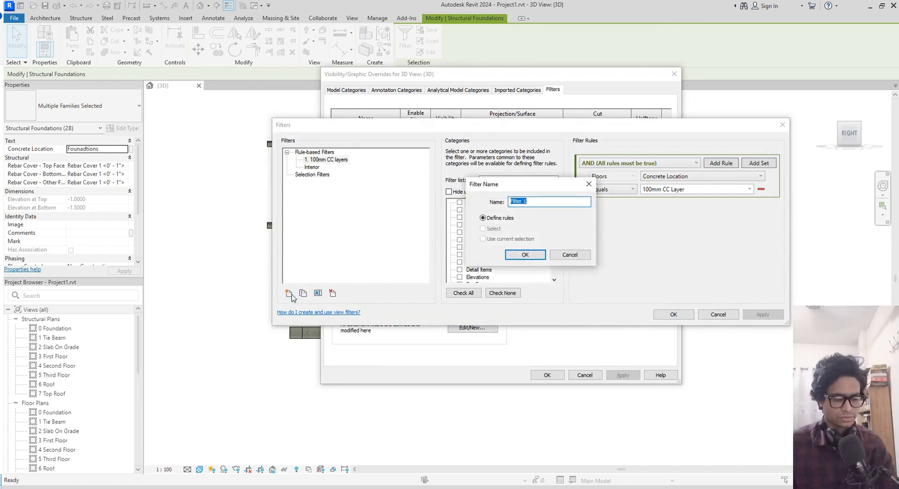
text(2. Fpundations)
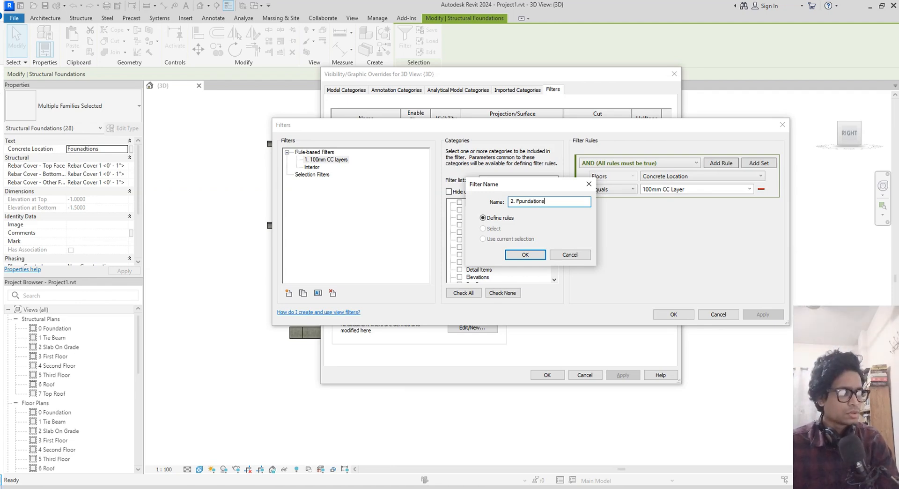
key(BackSpace)
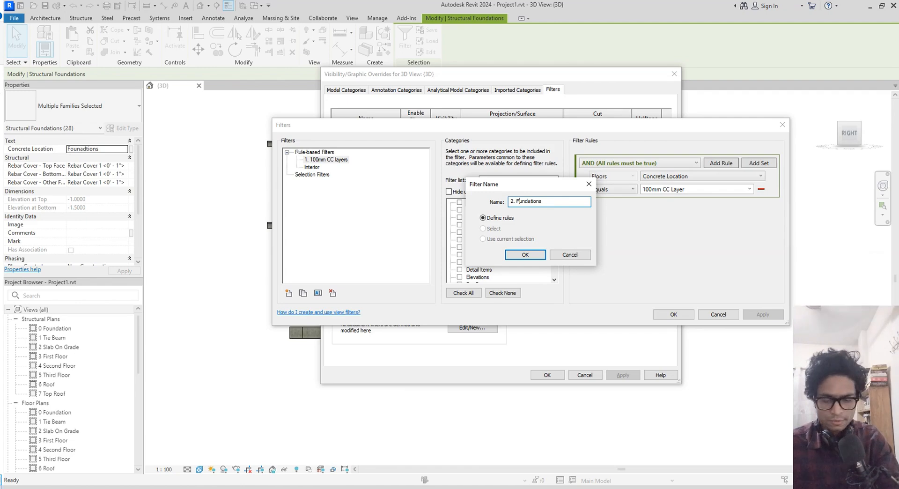
text(ou)
key(Return)
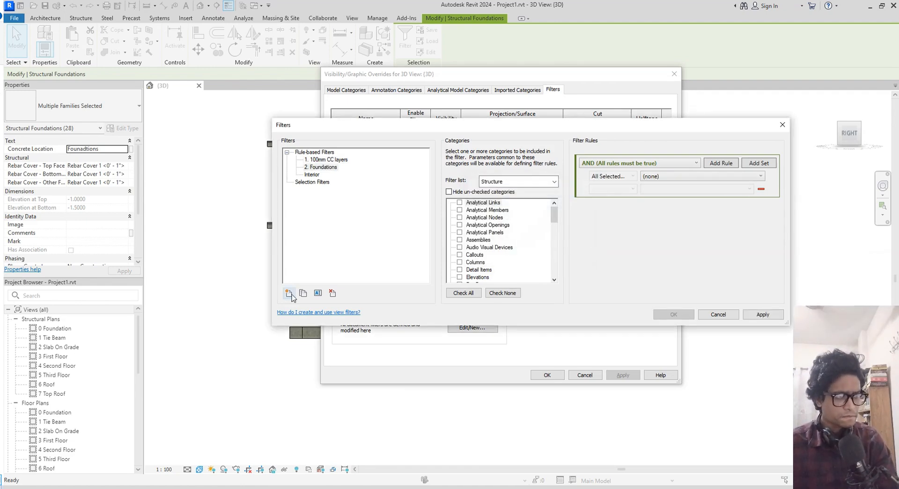
- Restrict the 2. Foundations filter to Structural Foundations whose Concrete Location equals Founadtions, and save the filter definition
scroll(493, 255, down, 6)
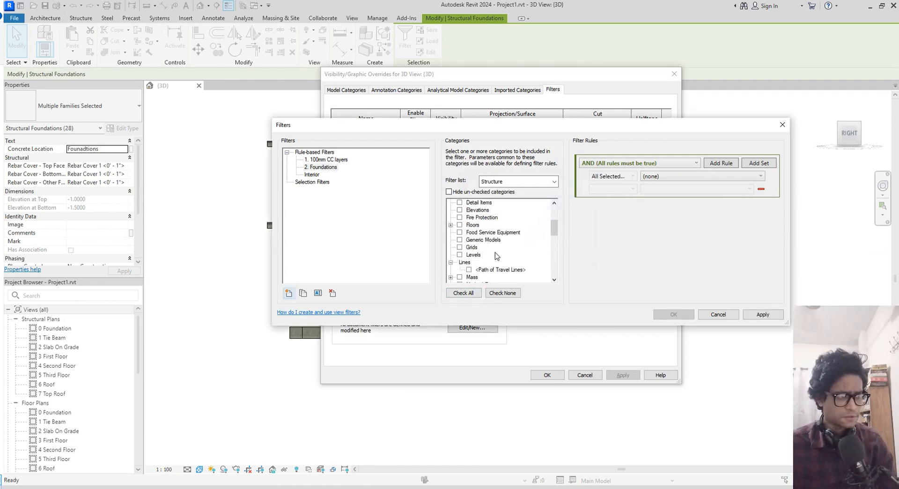
scroll(496, 257, down, 5)
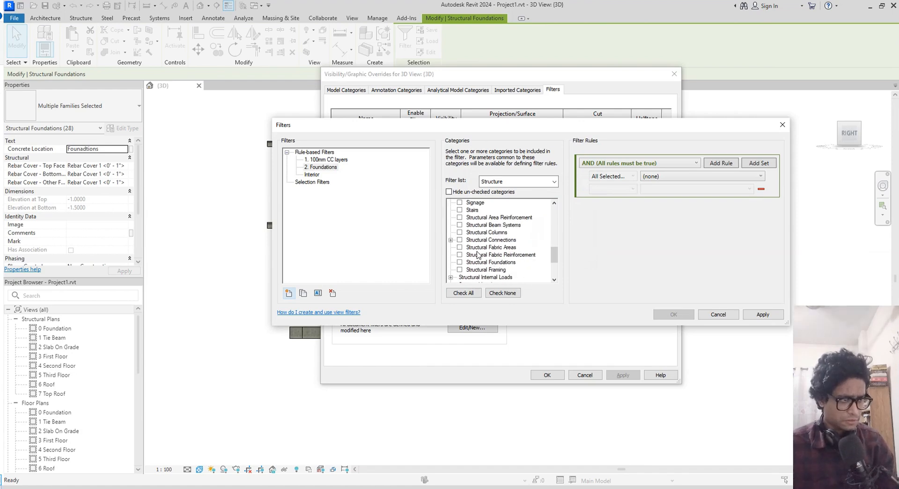
click(459, 262)
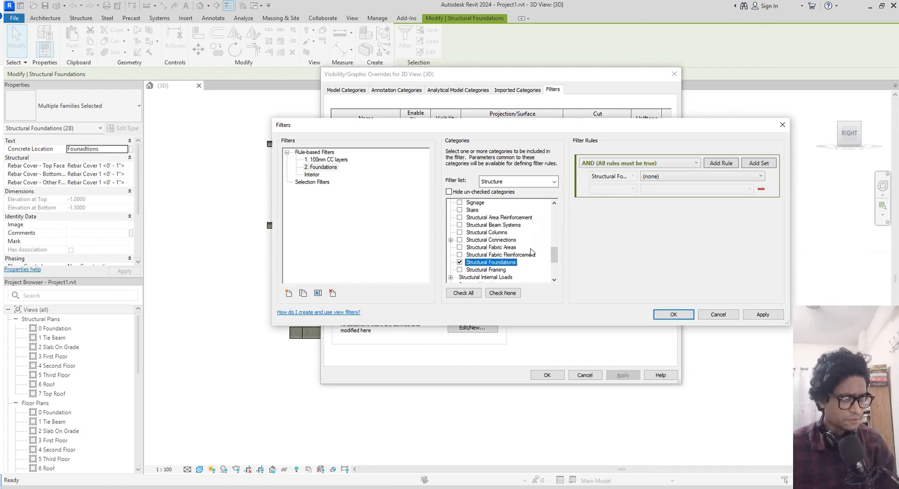
click(669, 177)
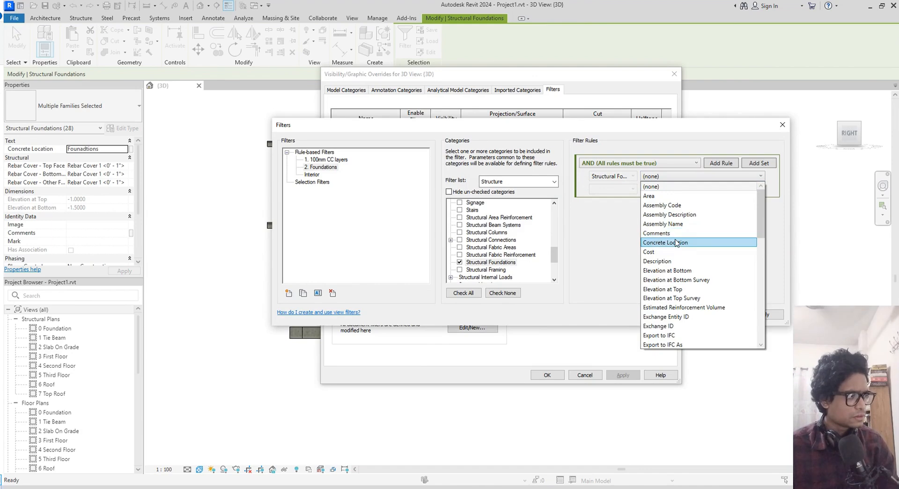
click(677, 242)
click(631, 189)
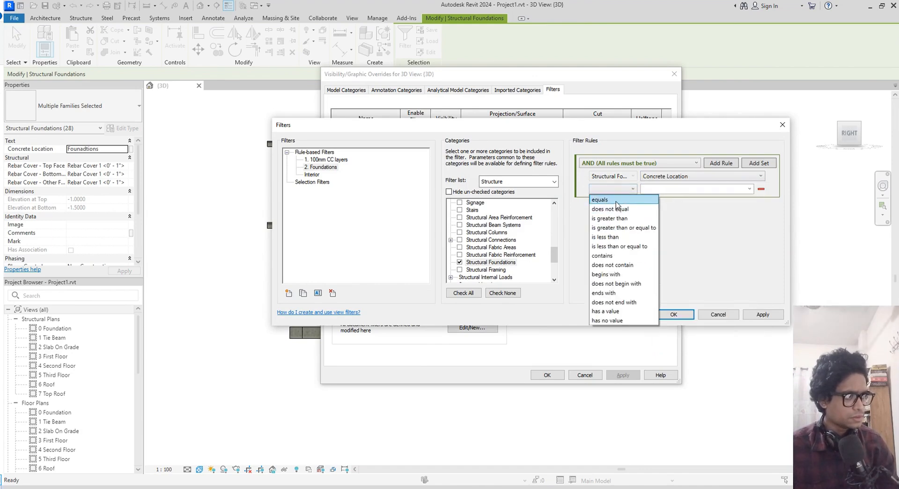
click(627, 198)
click(749, 189)
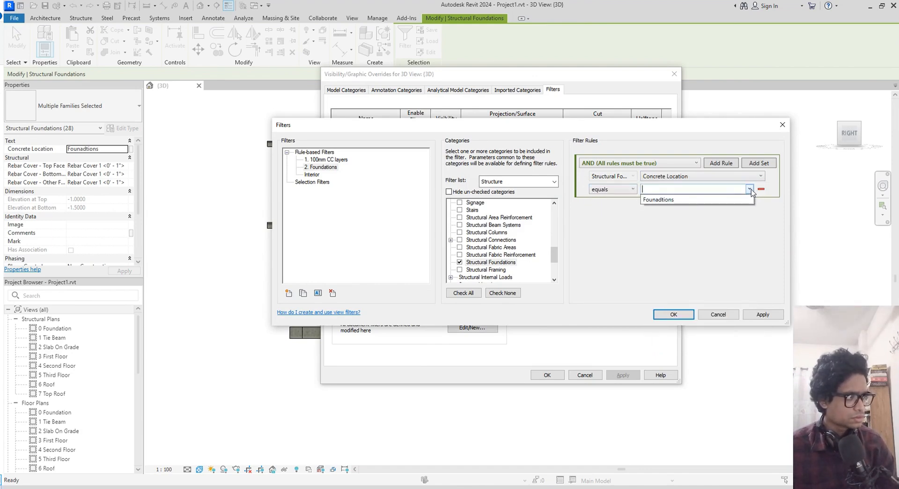
click(676, 201)
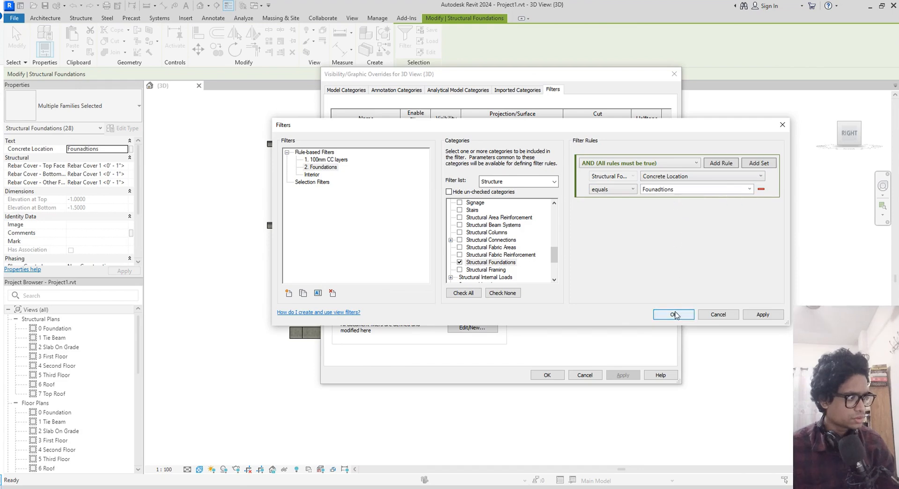
click(757, 316)
click(673, 314)
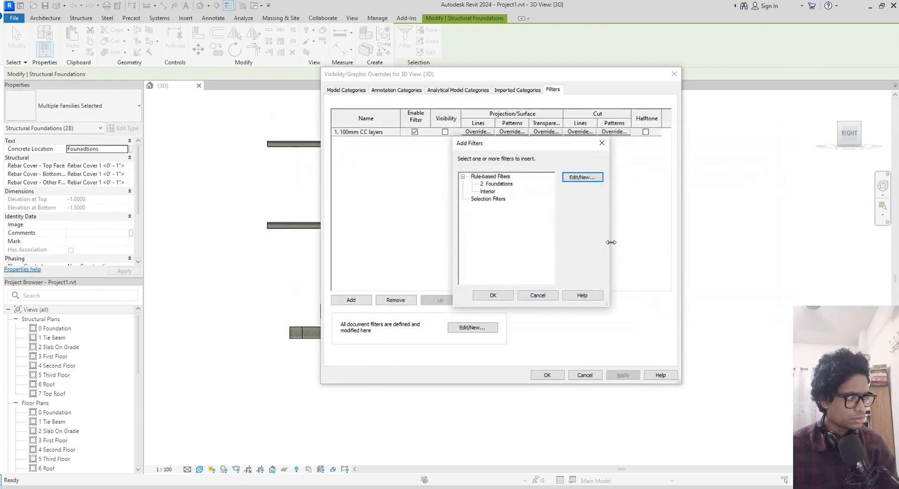
- Review the categories and rule defined for the 2. Foundations filter
click(497, 183)
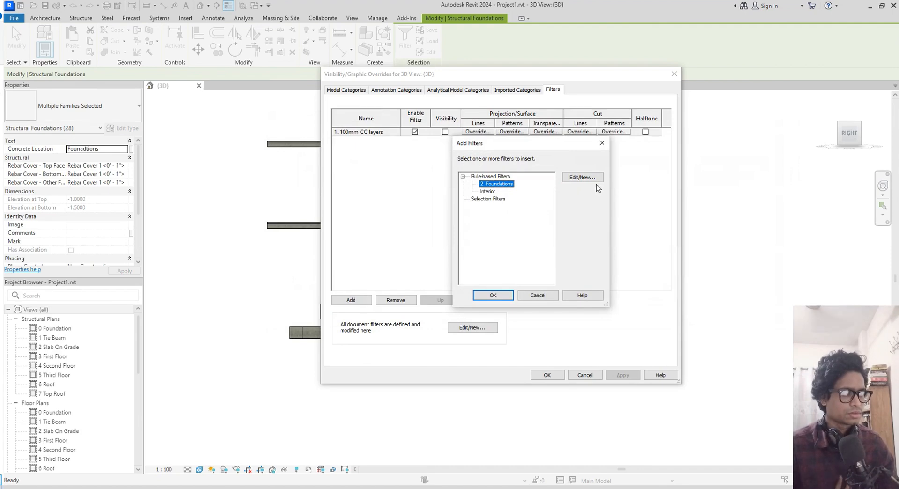
click(582, 177)
scroll(486, 247, down, 12)
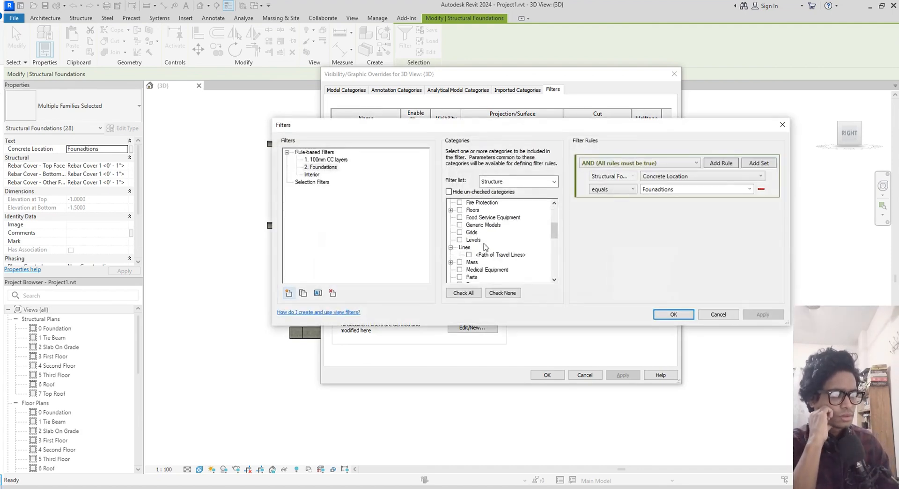
scroll(486, 247, up, 12)
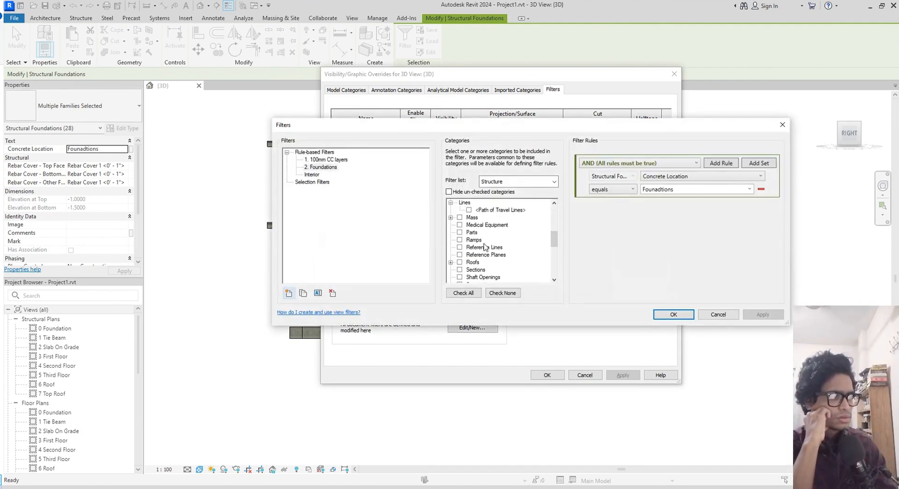
scroll(485, 246, down, 10)
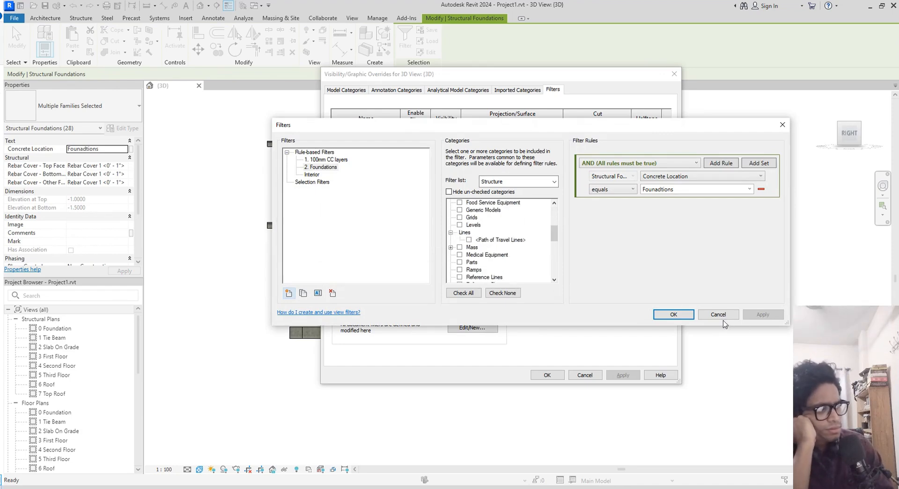
click(671, 315)
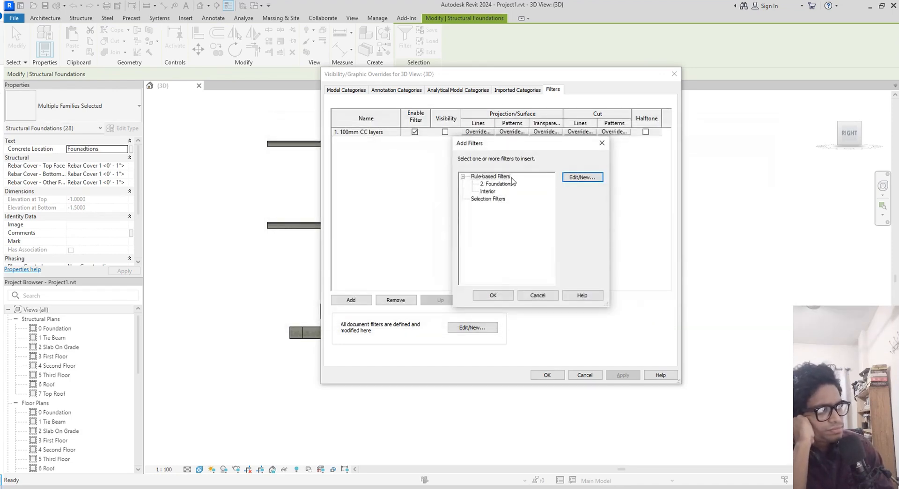
- Add the 2. Foundations filter to the 3D view, turn off its visibility, and apply the overrides
click(511, 183)
click(489, 298)
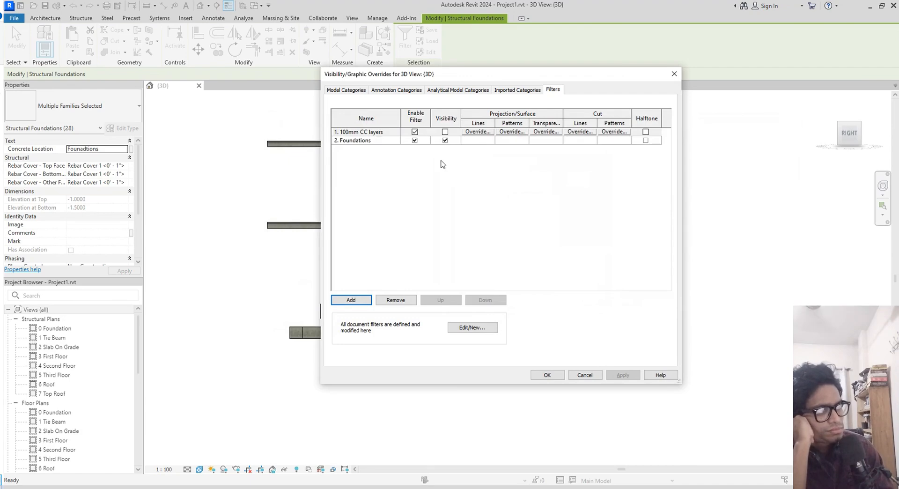
click(445, 140)
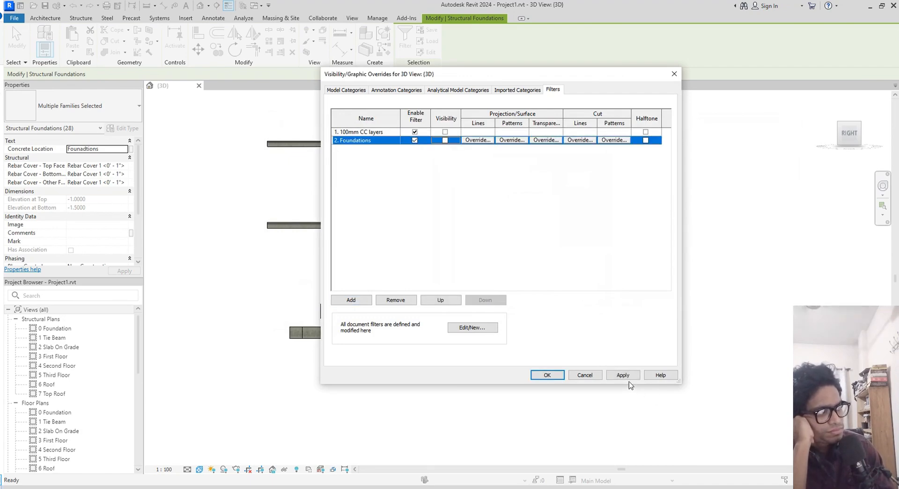
click(624, 375)
click(547, 374)
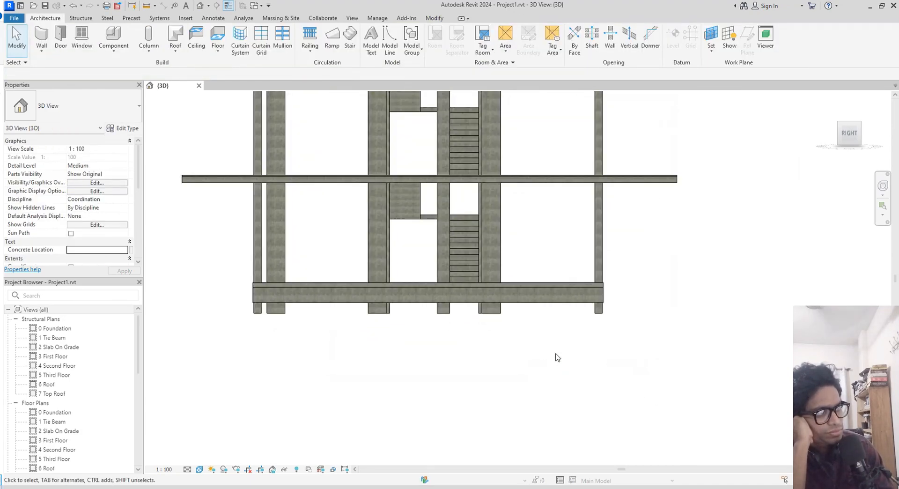
- Select the elements extending below the lowest beam in the right view and keep only the Structural Columns
middle_drag(594, 357, 637, 346)
drag(660, 320, 279, 305)
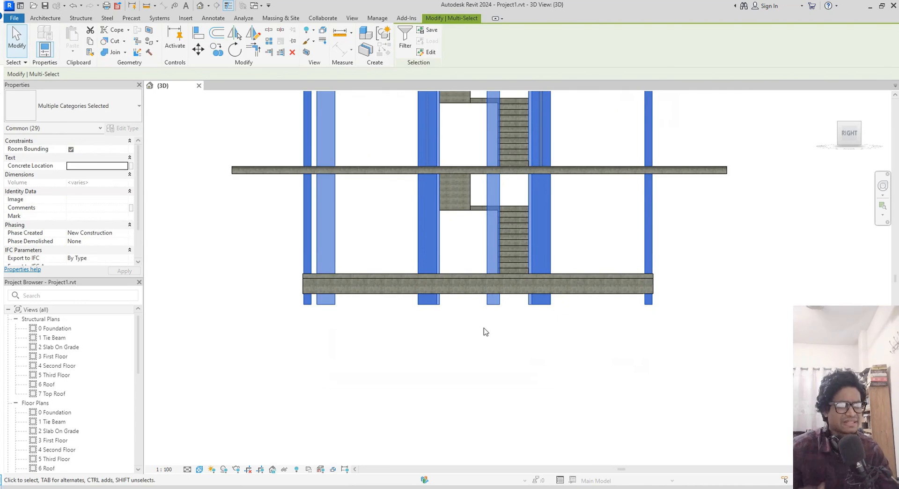
click(874, 480)
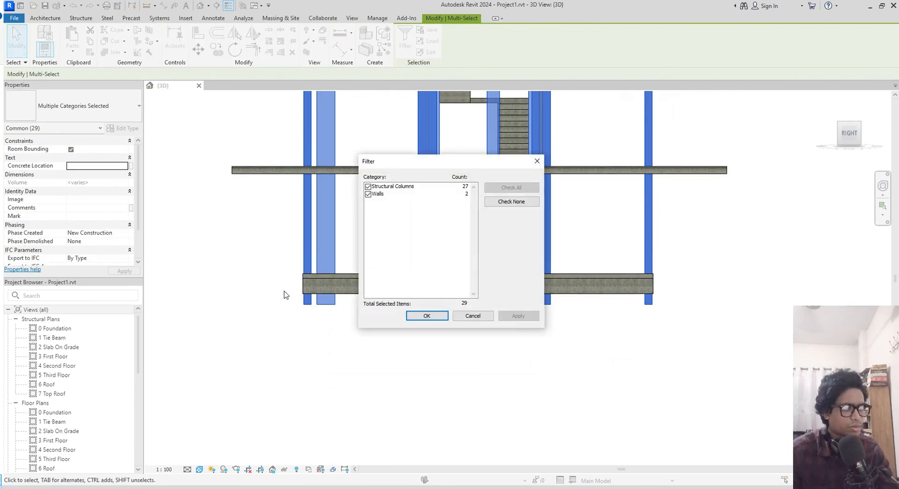
click(368, 194)
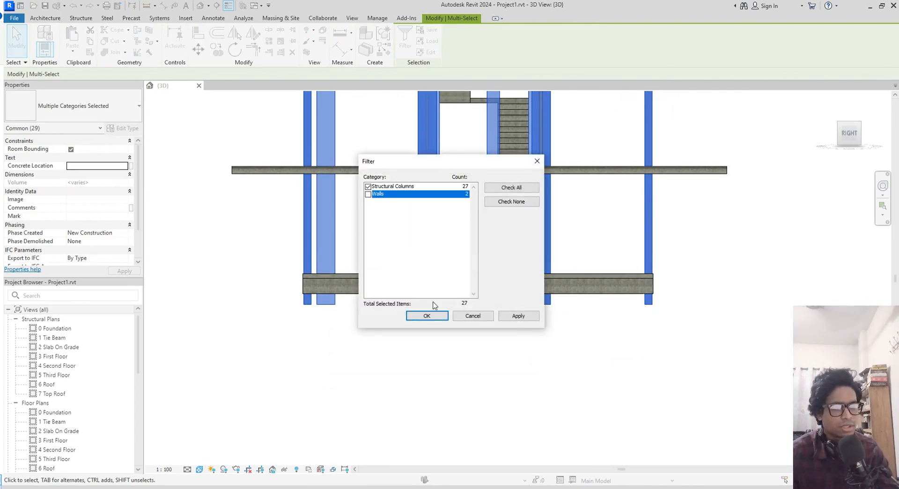
click(437, 317)
- Set the Concrete Location of the selected structural columns to Columns
scroll(435, 337, down, 1)
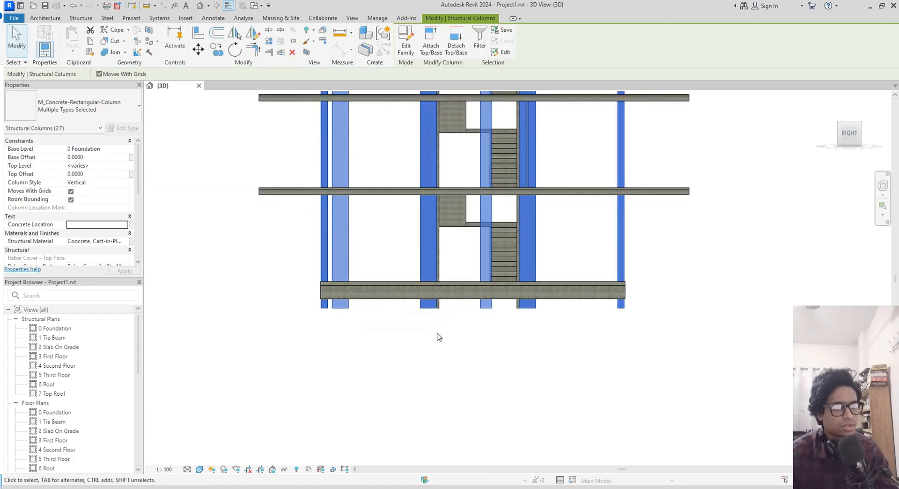
middle_drag(435, 337, 450, 341)
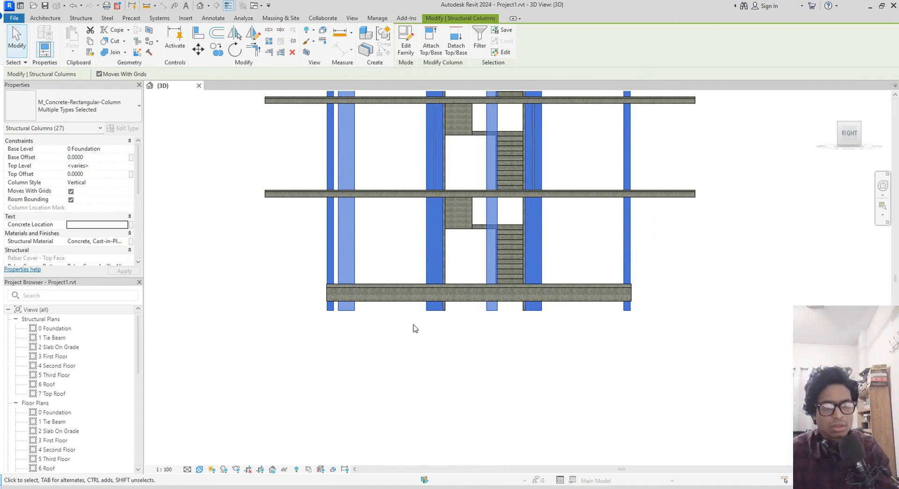
click(85, 225)
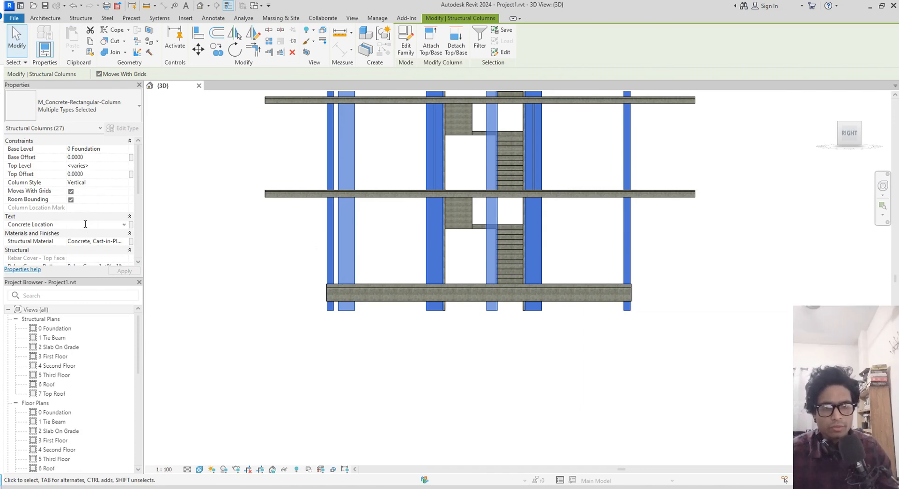
text(C)
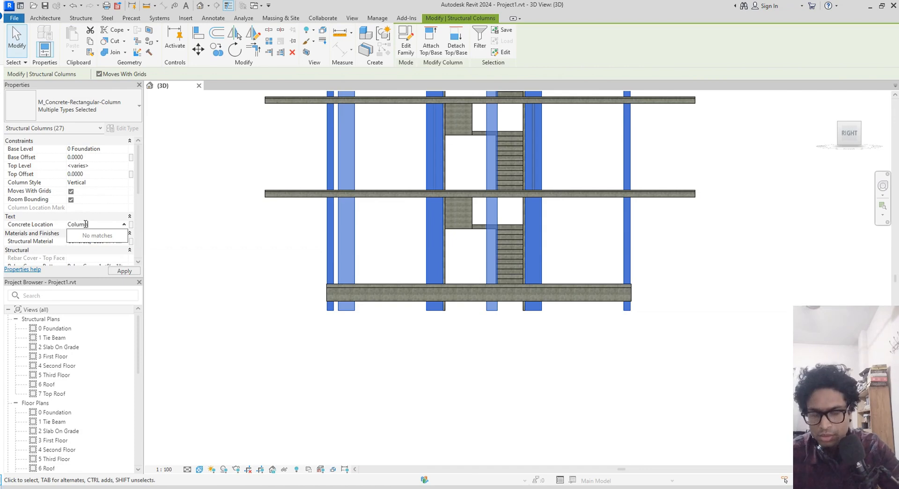
text(olumns)
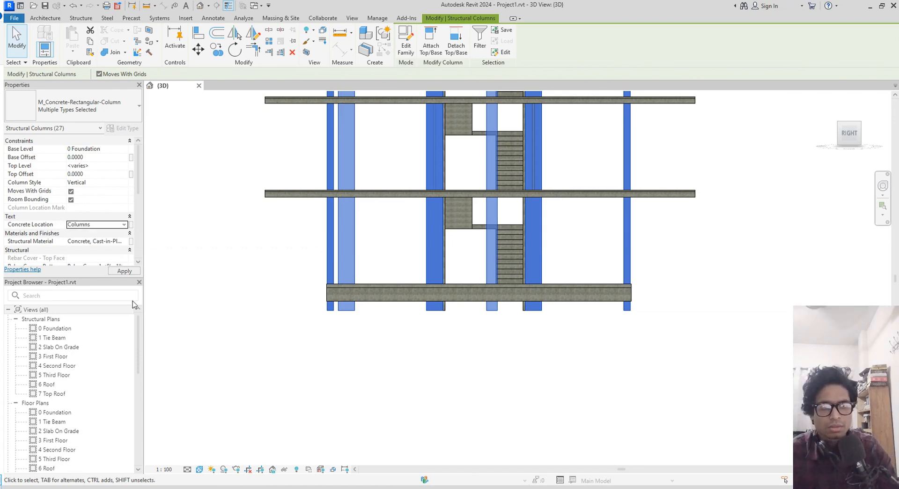
- Create a new rule-based filter named 3. Columns from the 3D view's visibility overrides
middle_drag(396, 401, 439, 369)
key(v)
key(g)
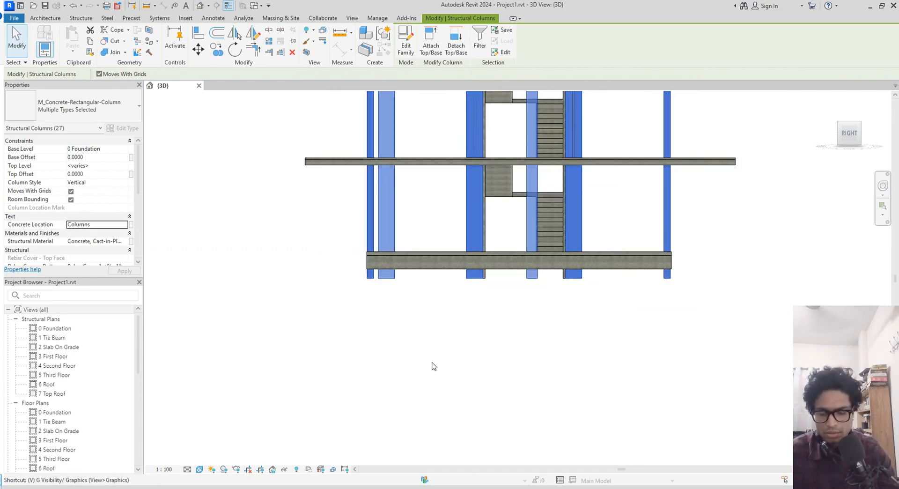
click(552, 90)
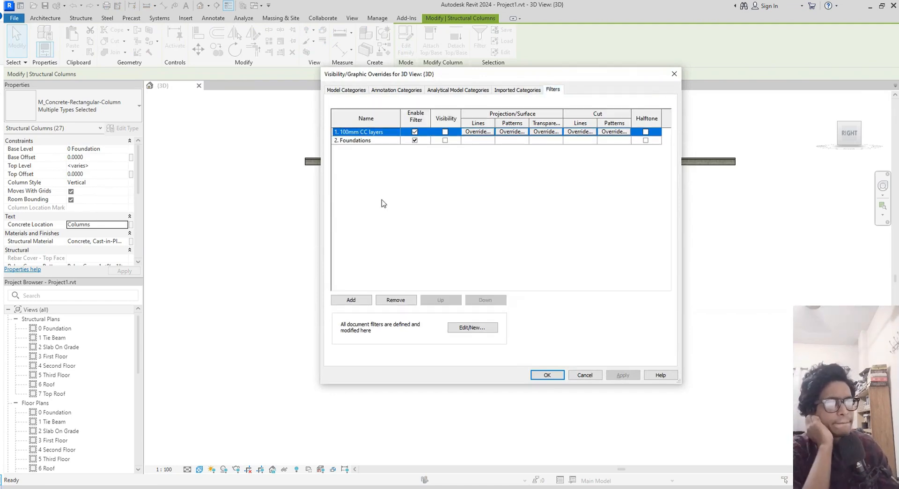
click(352, 299)
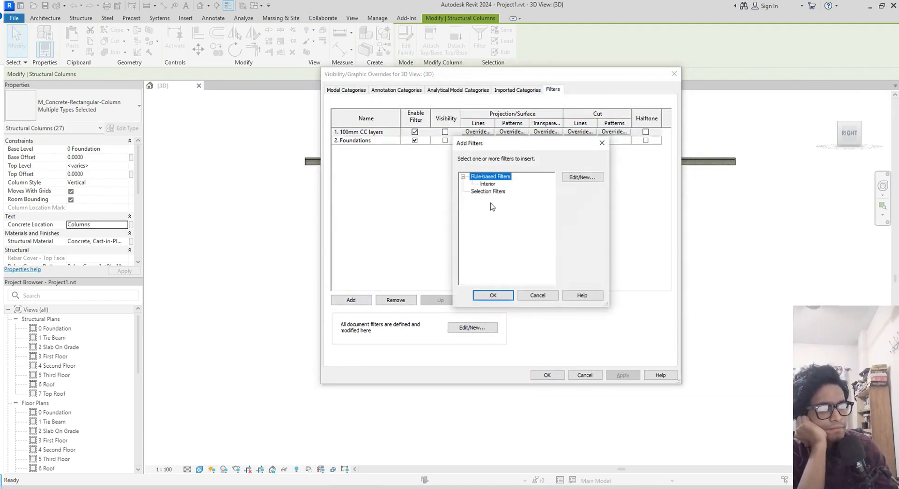
click(581, 177)
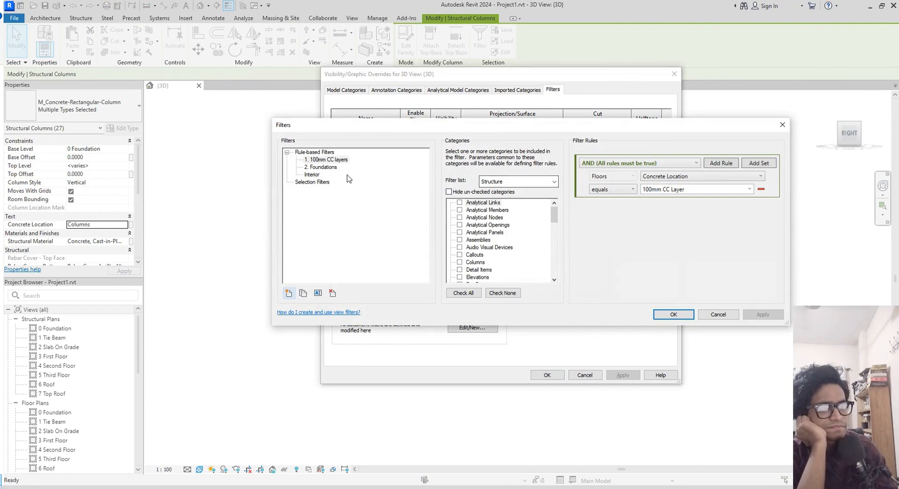
click(289, 293)
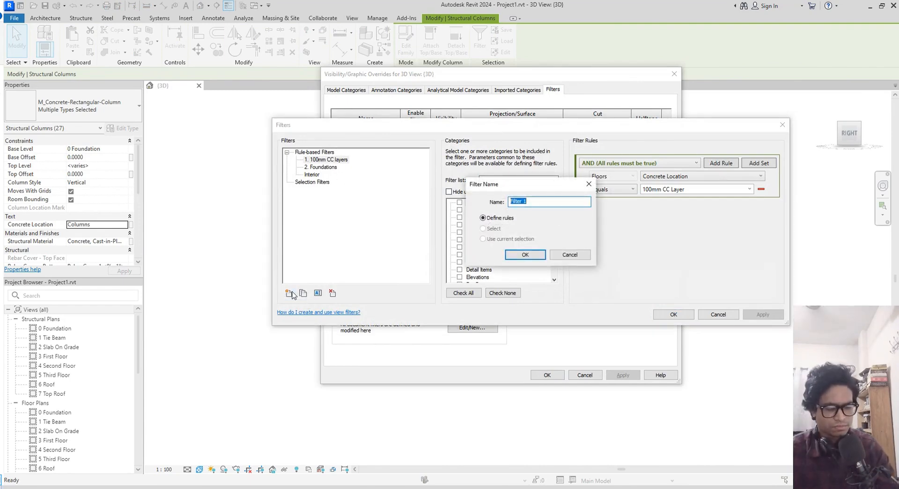
text(3. C)
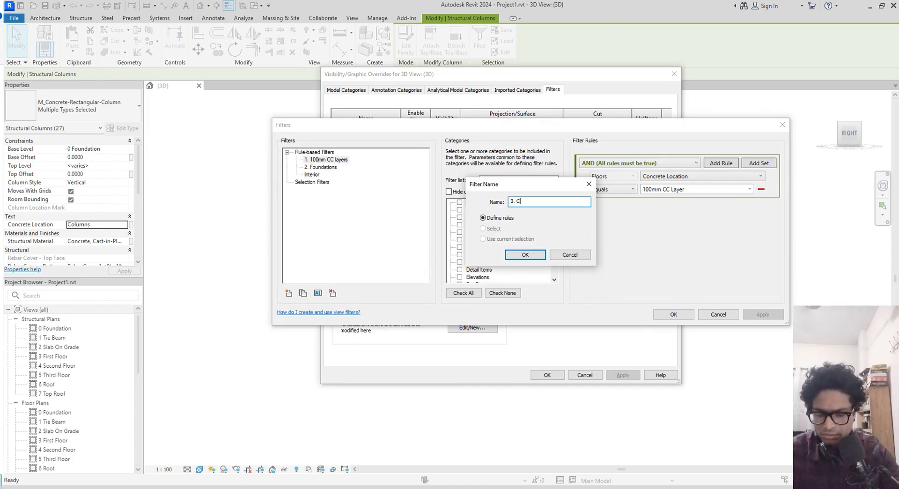
text(olumns)
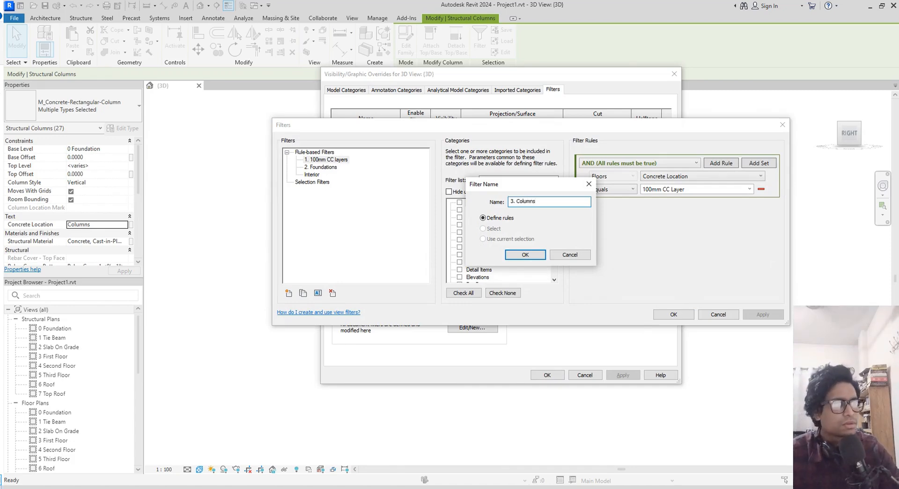
key(Return)
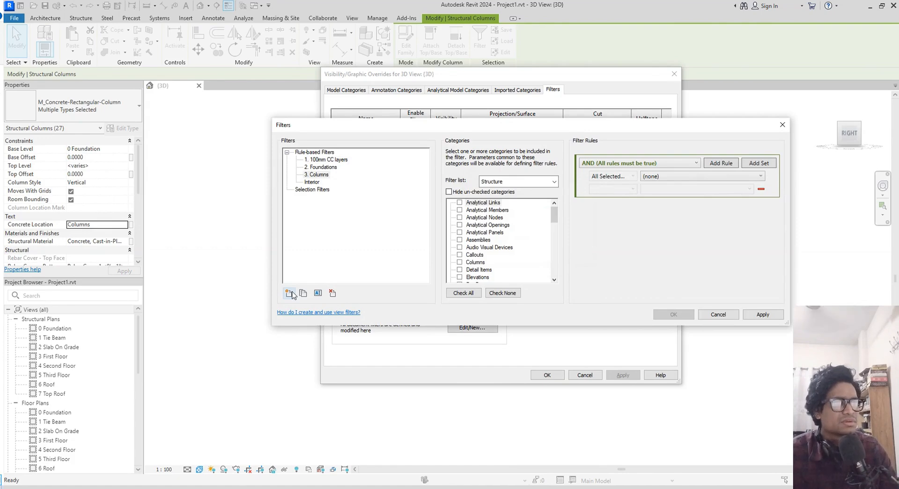
- Restrict the 3. Columns filter to Structural Columns whose Concrete Location equals Columns, and save the filter definition
scroll(500, 271, down, 12)
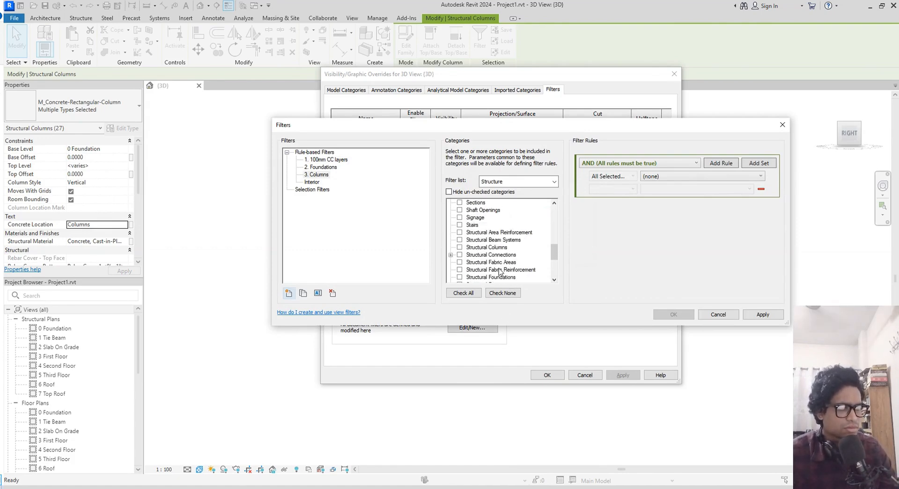
click(459, 247)
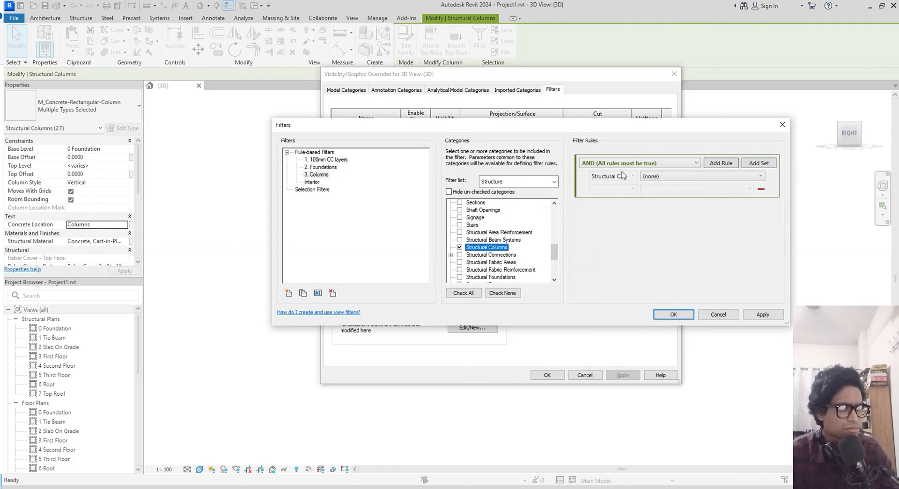
click(667, 178)
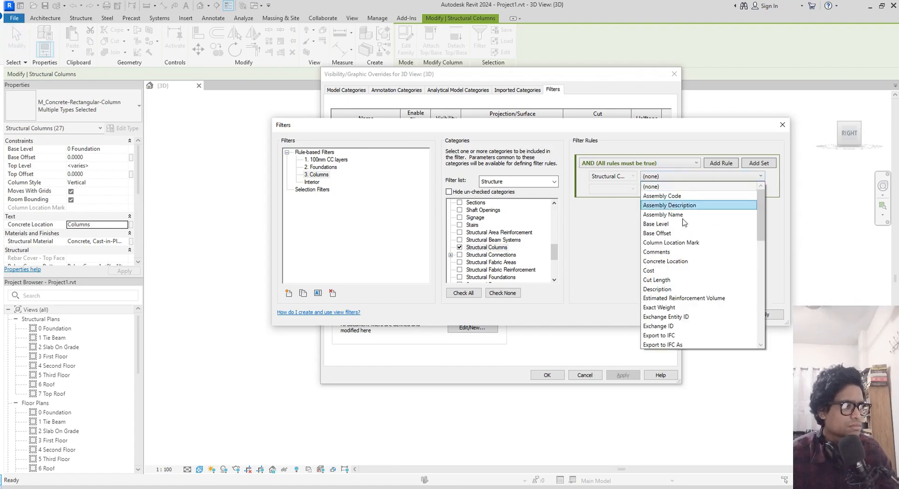
click(690, 262)
click(633, 189)
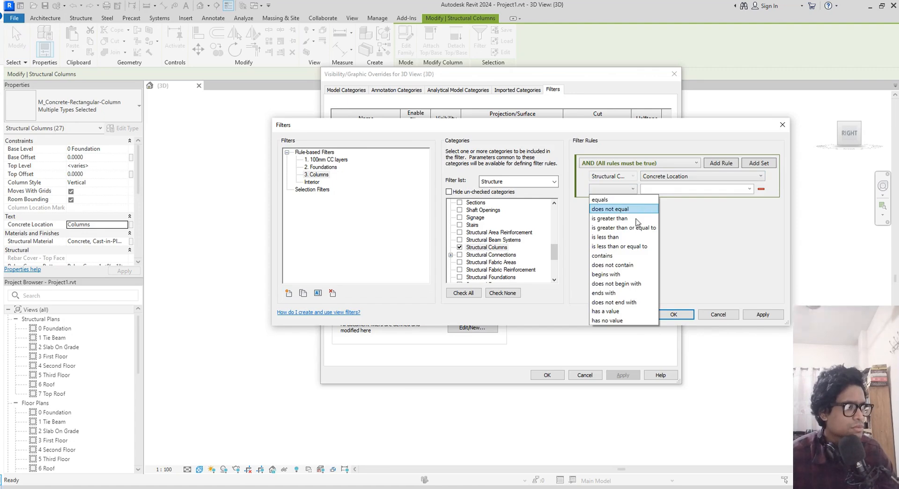
click(604, 199)
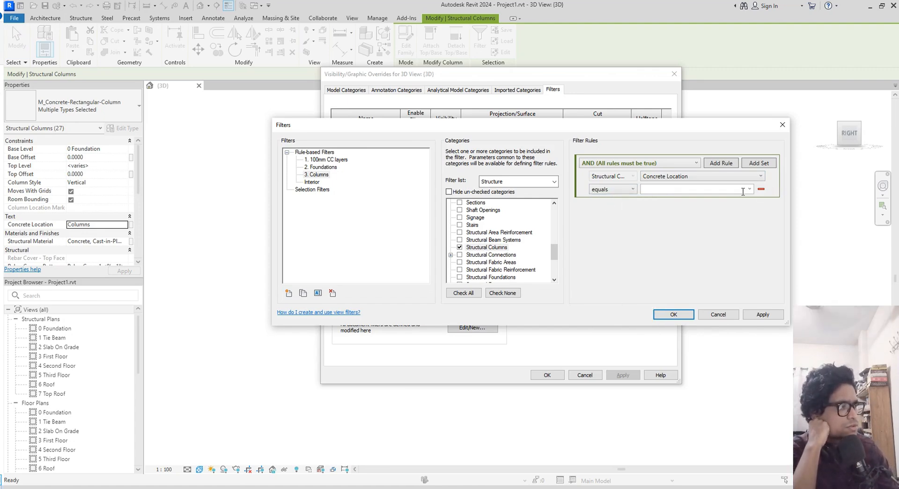
click(749, 189)
click(664, 195)
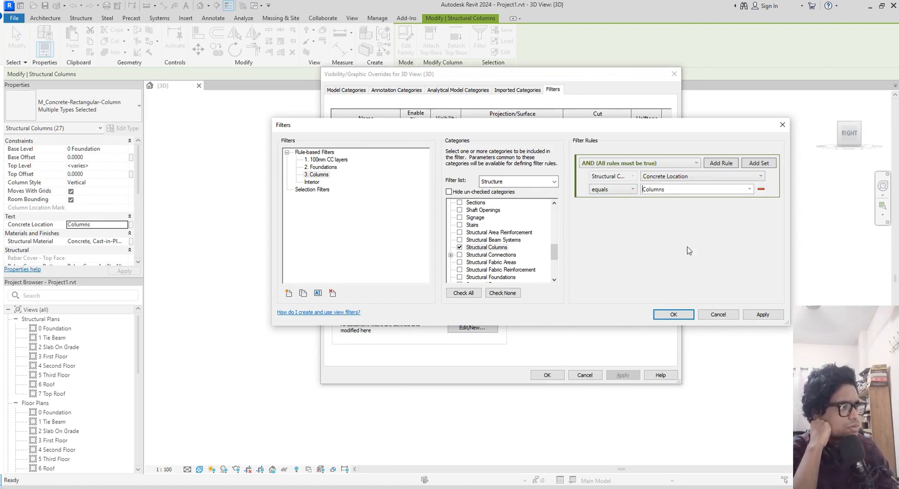
click(757, 317)
click(673, 314)
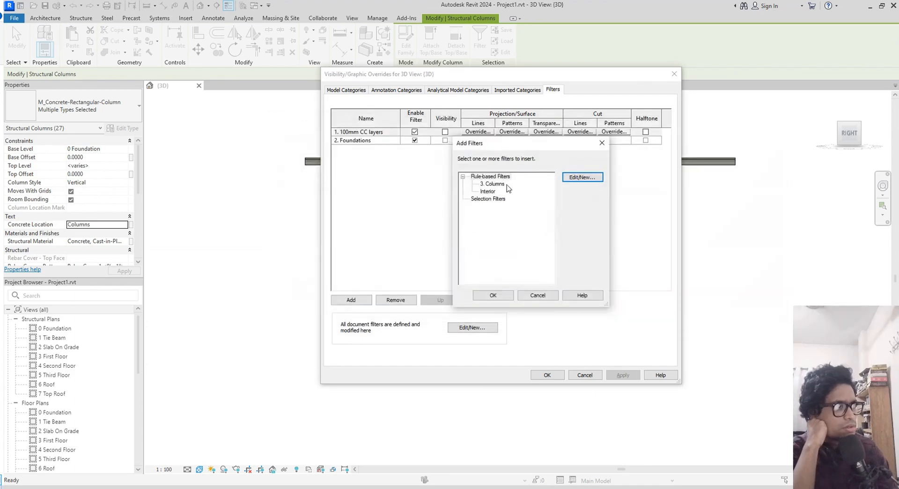
- Add the 3. Columns filter to the 3D view, turn off its visibility, and clear the column selection
click(499, 184)
click(493, 295)
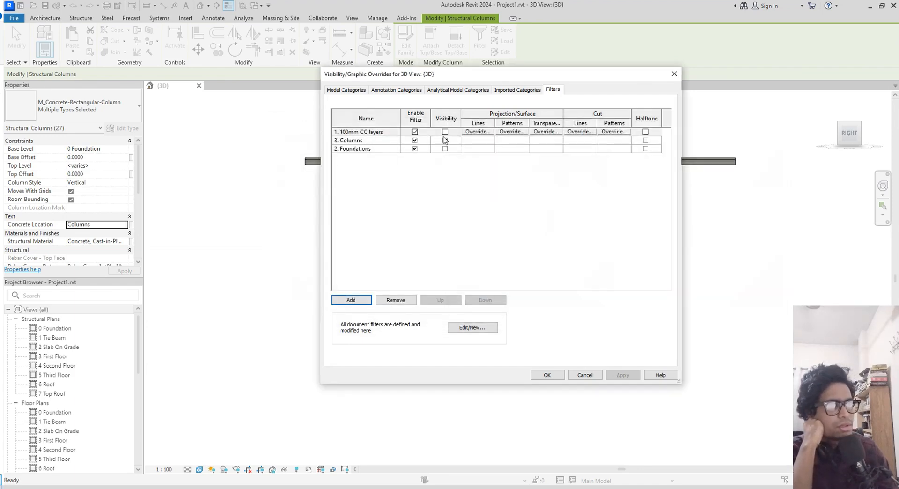
click(445, 140)
click(545, 374)
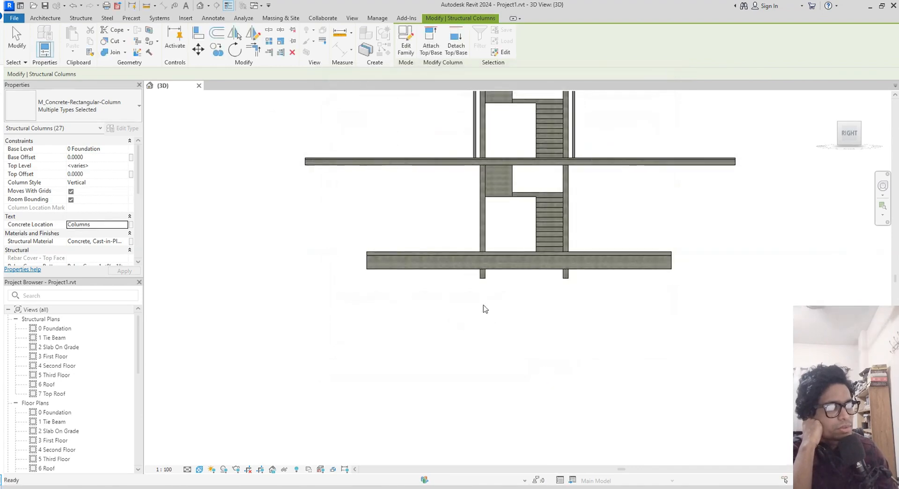
key(Escape)
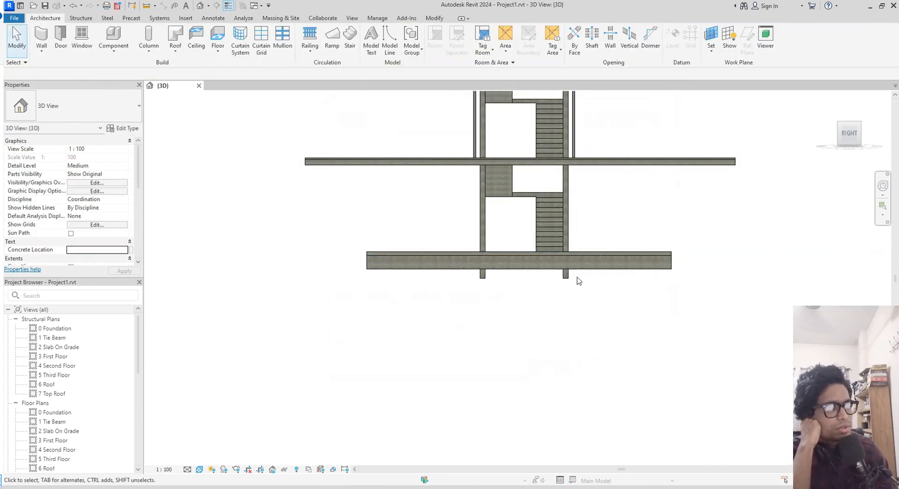
- Set the Concrete Location of the two 200mm SW walls extending below the tie beams to SW
drag(579, 280, 468, 277)
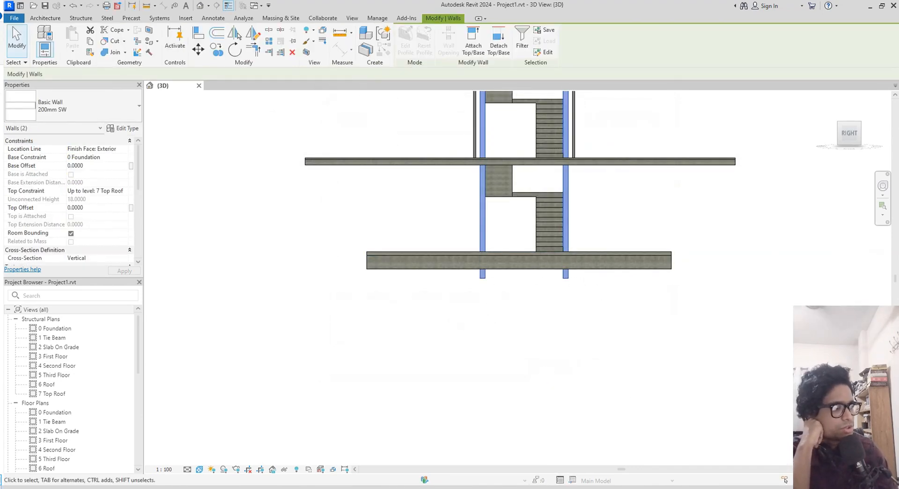
click(877, 480)
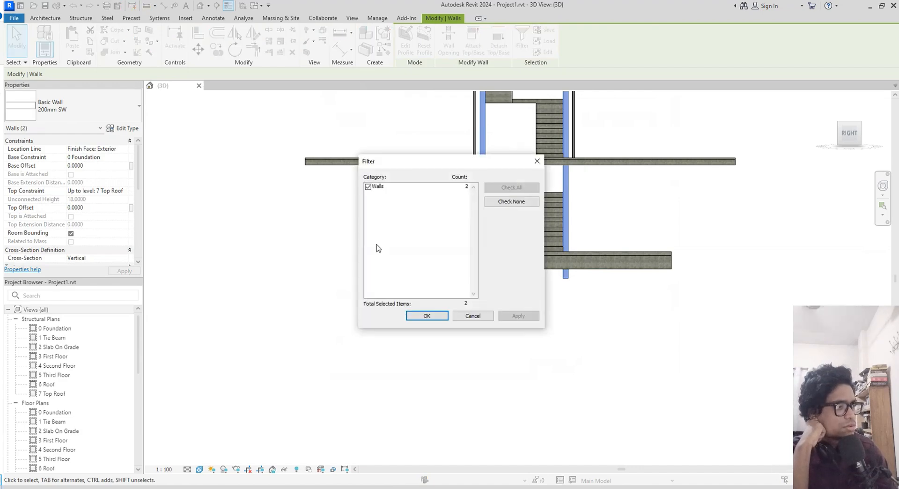
click(427, 315)
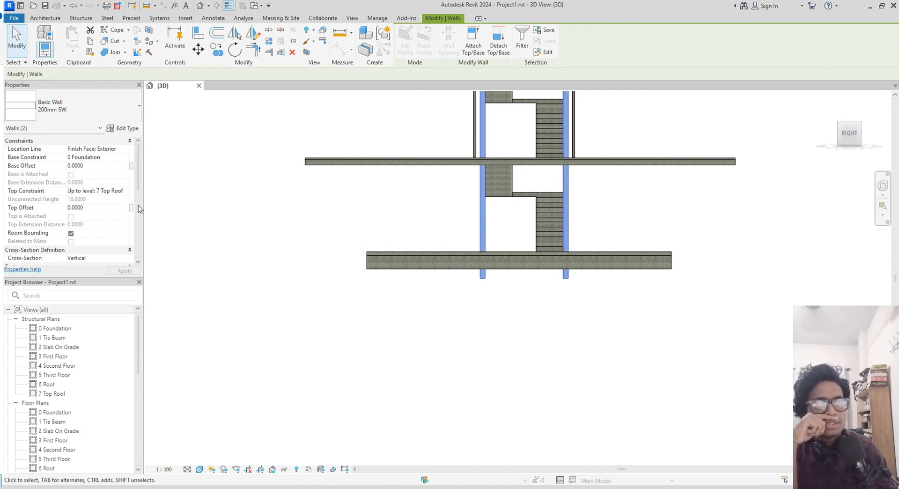
scroll(100, 197, down, 4)
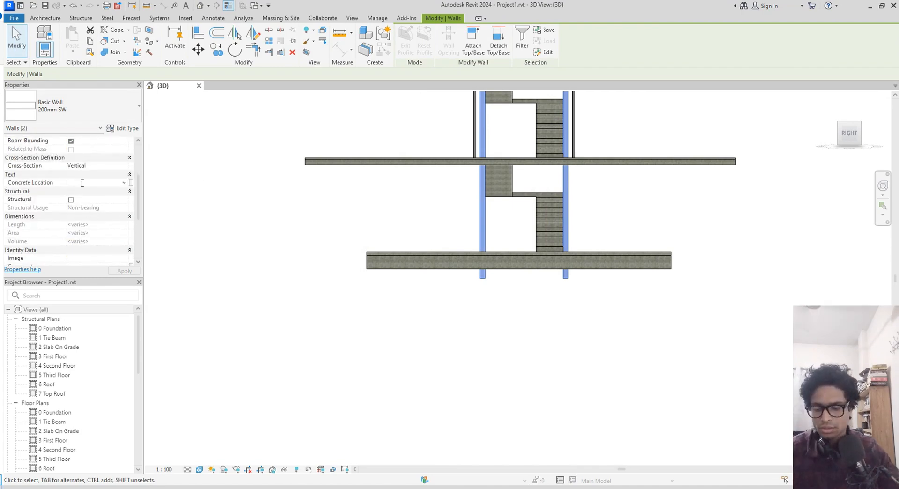
text(SW)
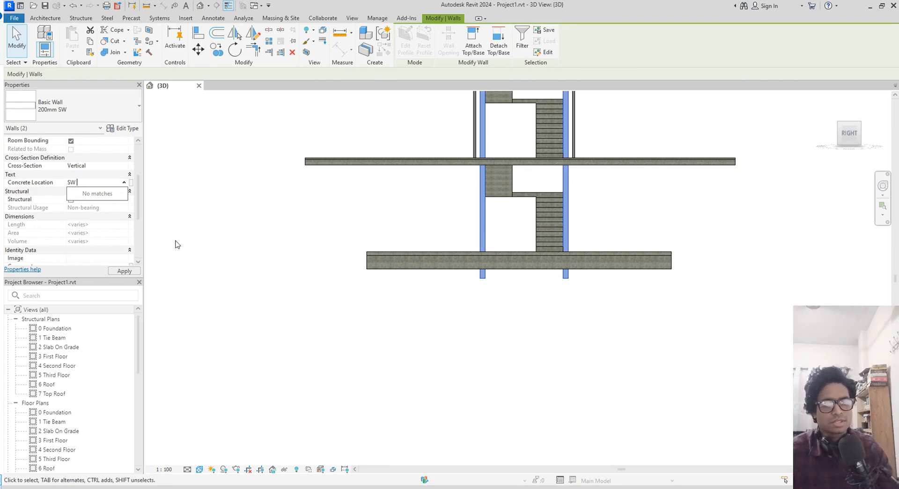
- Move the 3. Columns filter below 2. Foundations in the 3D view's filter order
key(v)
key(v)
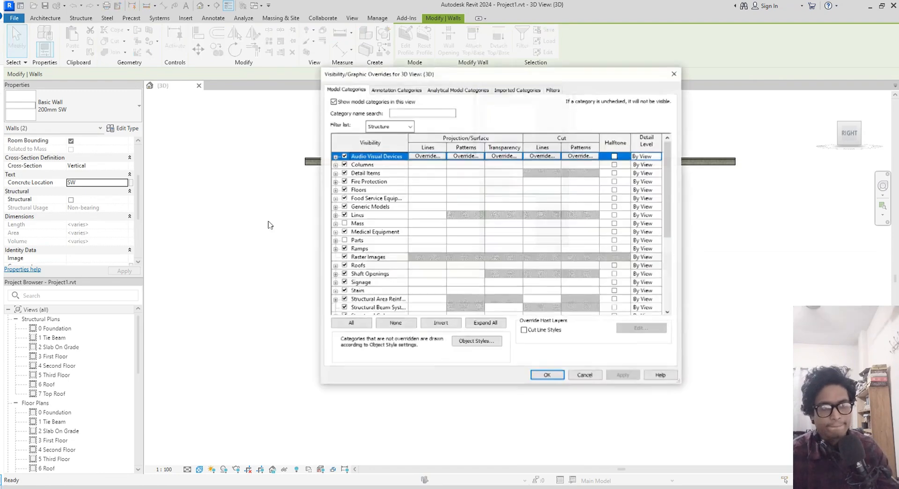
click(552, 90)
click(339, 140)
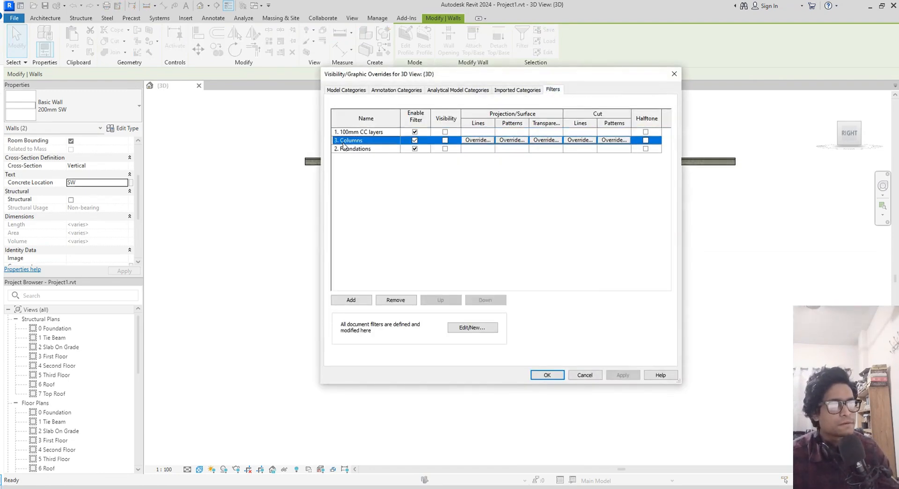
click(485, 299)
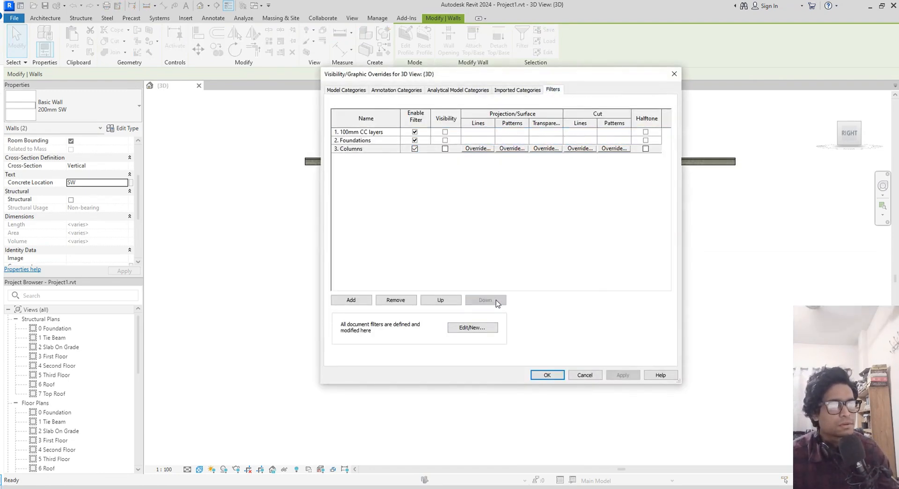
- Create a new rule-based filter named 4. Shear Walls from the 3D view's visibility overrides
click(363, 300)
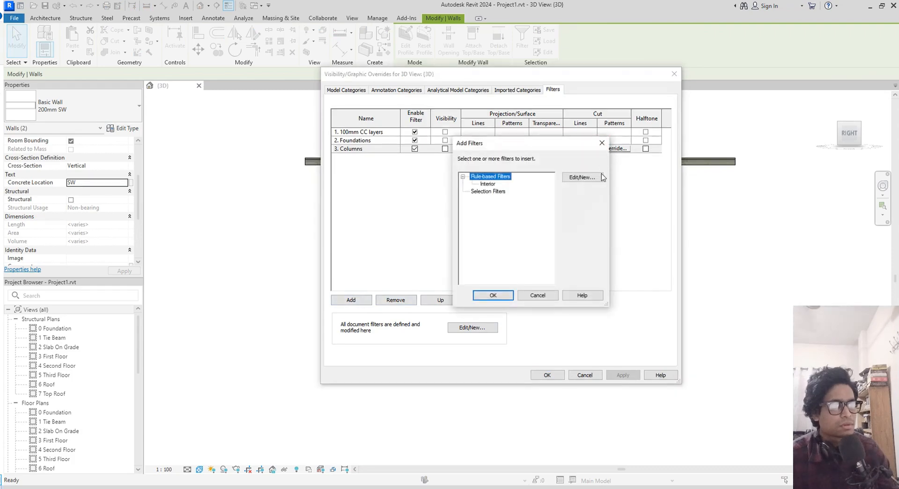
click(584, 178)
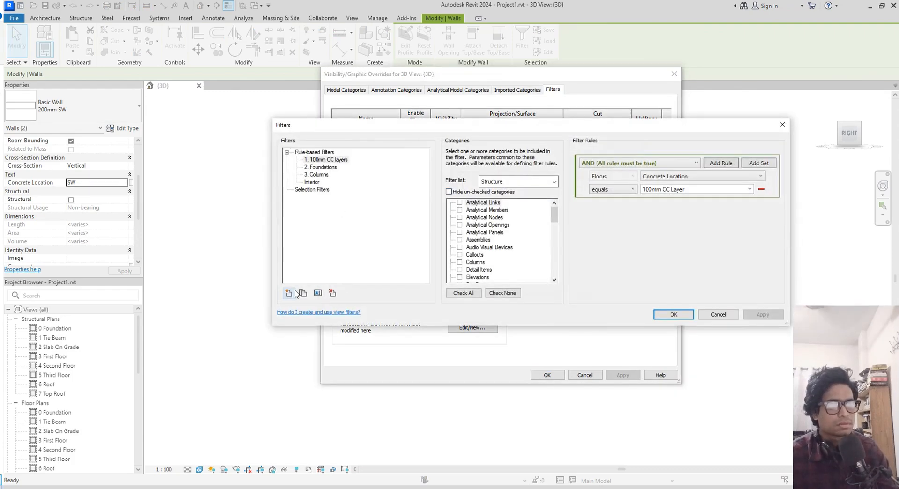
click(290, 293)
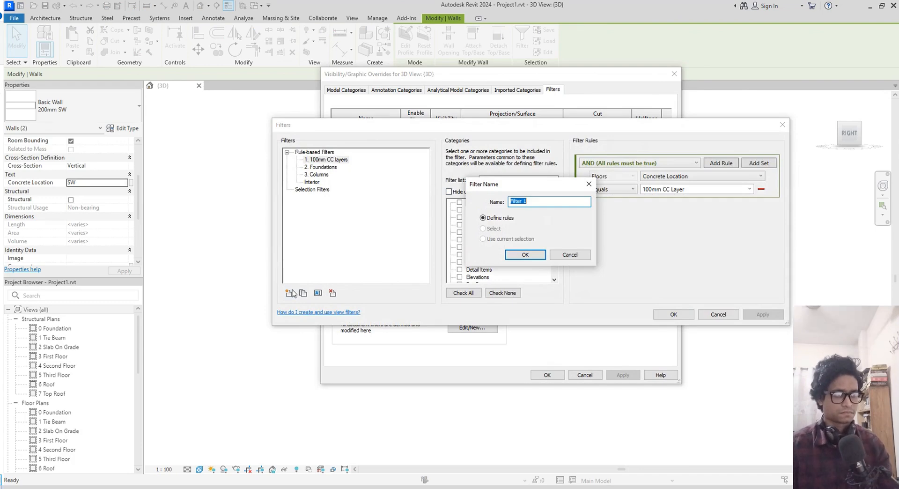
text(4. Shear Walls)
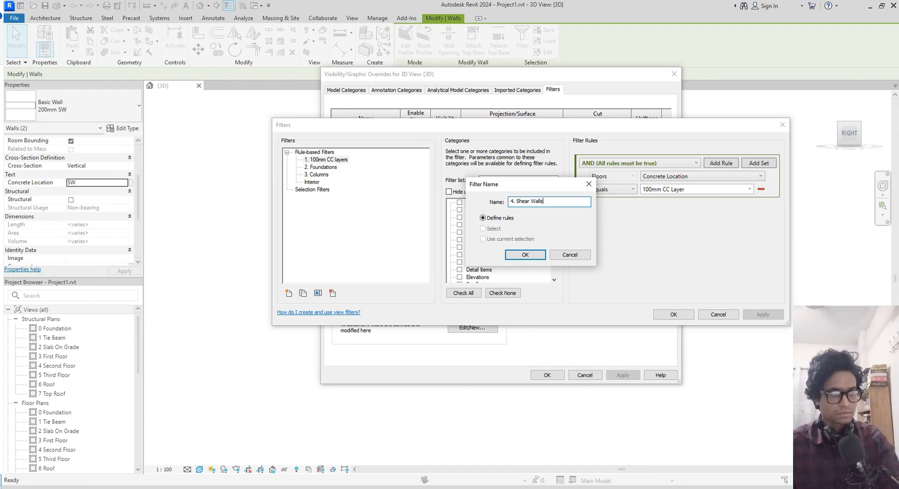
key(Return)
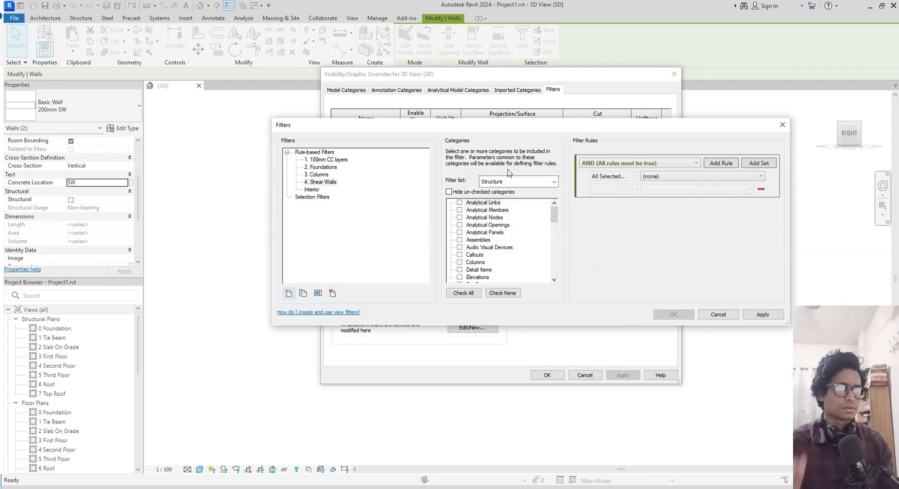
- Include only the Walls category in the 4. Shear Walls filter
scroll(491, 260, down, 10)
scroll(492, 261, down, 6)
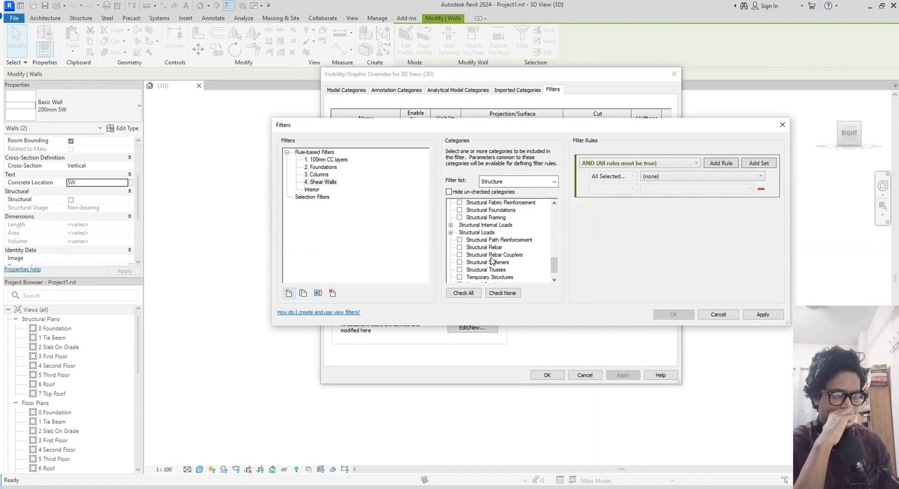
click(460, 277)
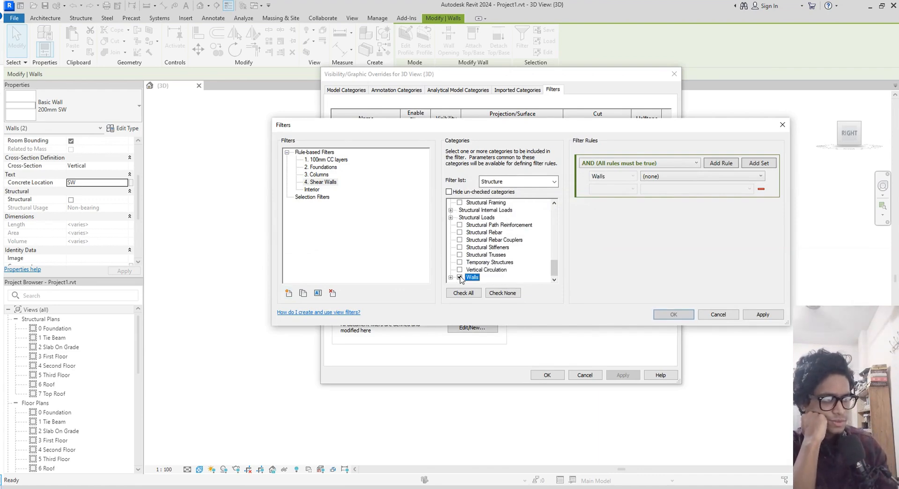
scroll(518, 253, up, 3)
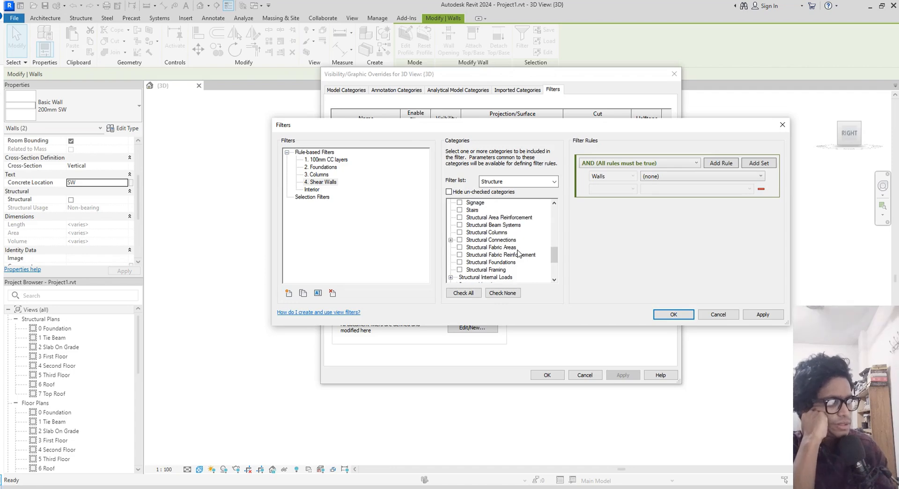
scroll(518, 253, down, 1)
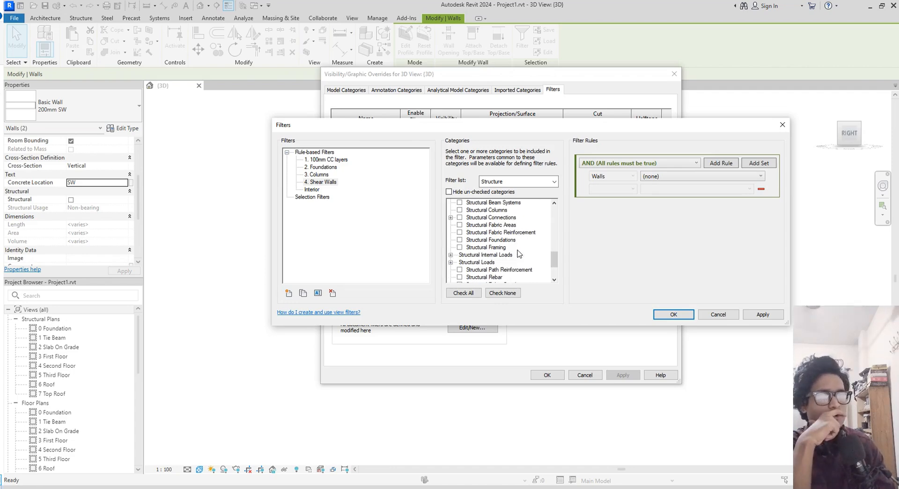
scroll(518, 253, up, 3)
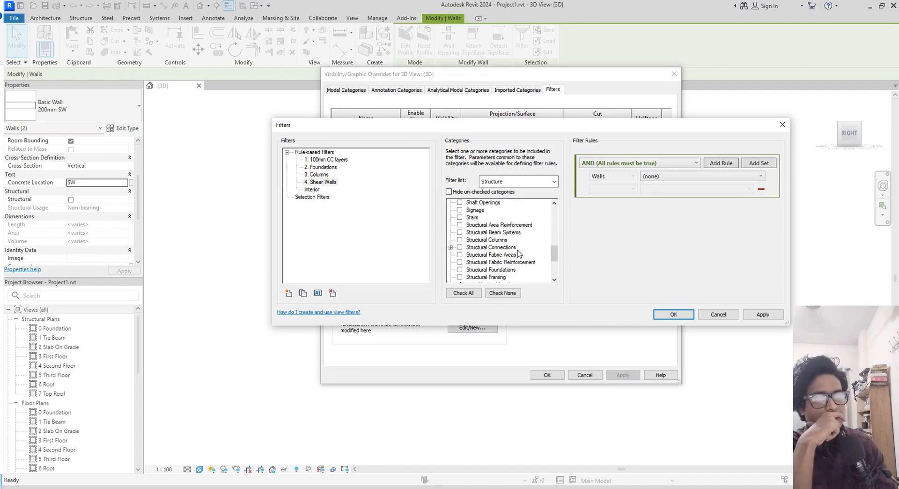
- Define the 4. Shear Walls rule as Concrete Location equals SW, and save the filter definition
click(709, 181)
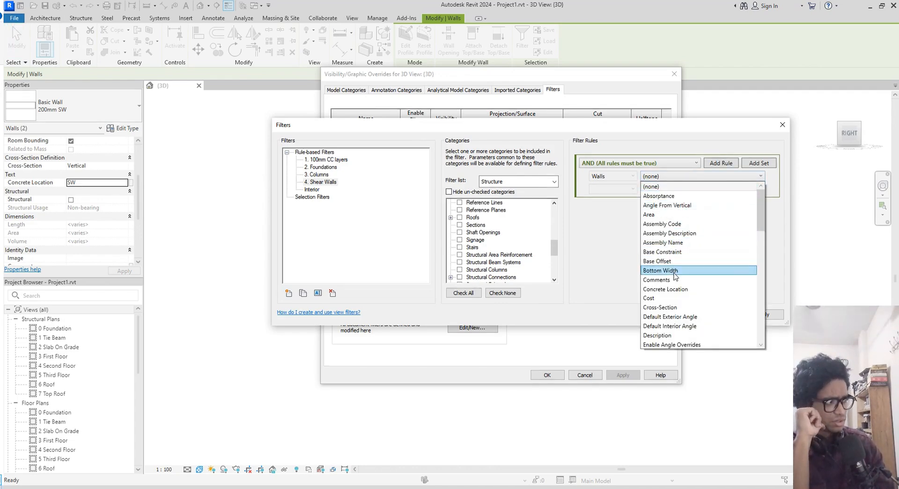
click(674, 289)
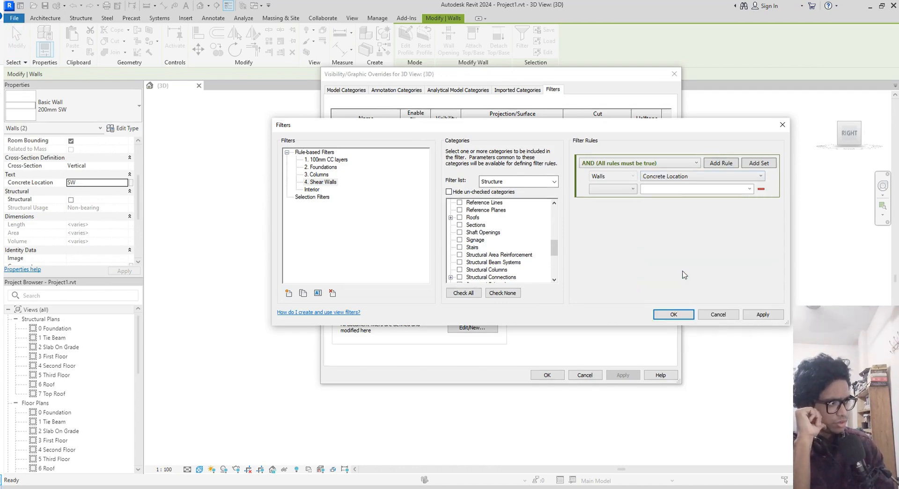
click(632, 190)
click(625, 201)
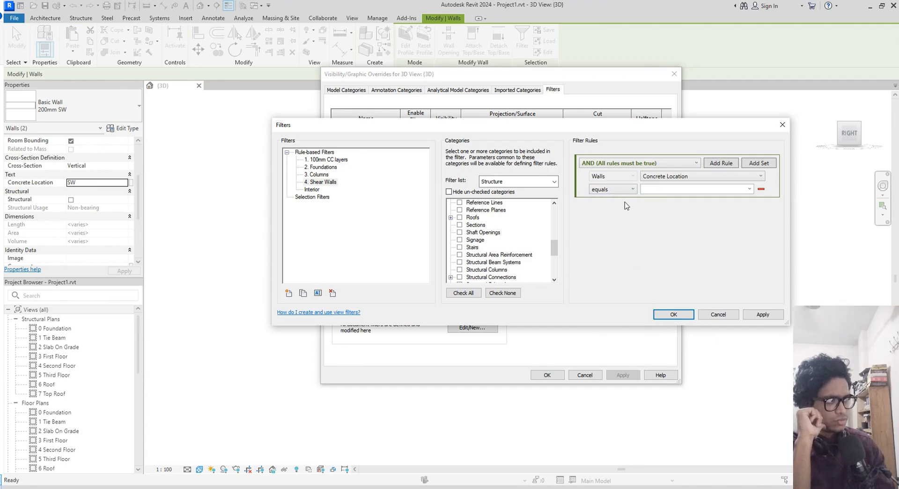
click(749, 189)
click(671, 200)
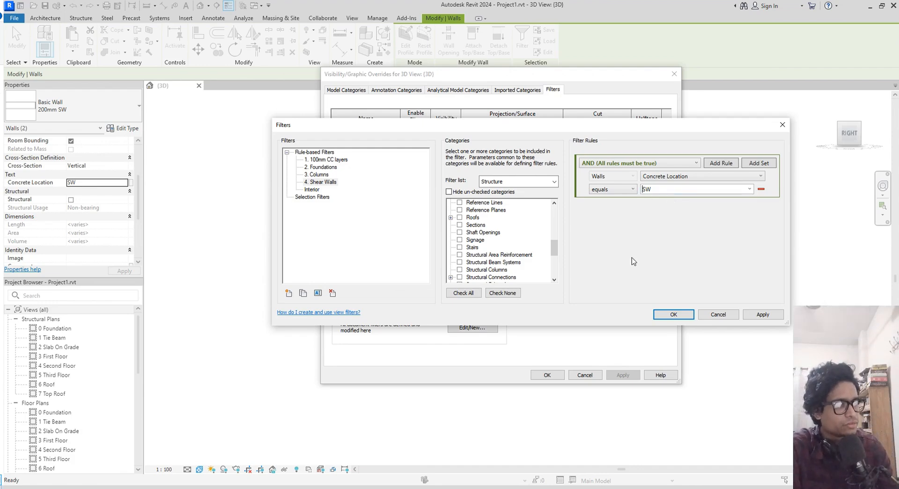
click(746, 315)
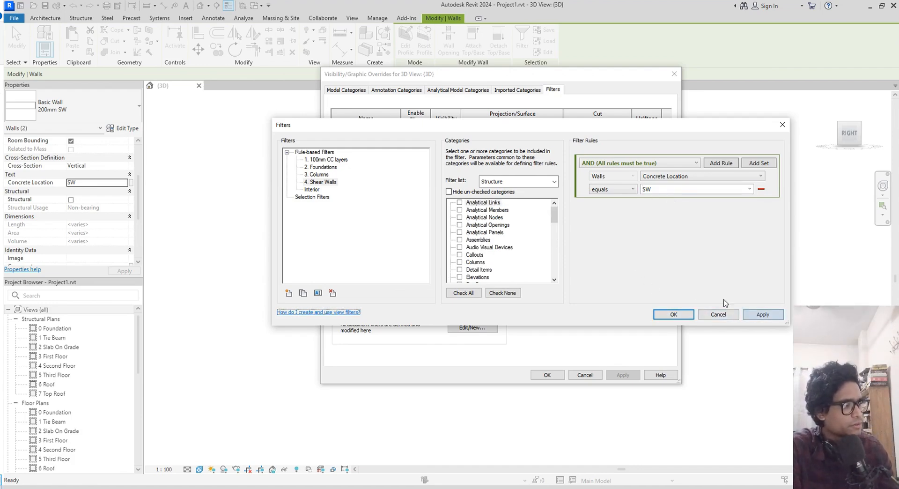
click(673, 314)
- Add the 4. Shear Walls filter to the 3D view, turn off its visibility, and apply the overrides
click(510, 185)
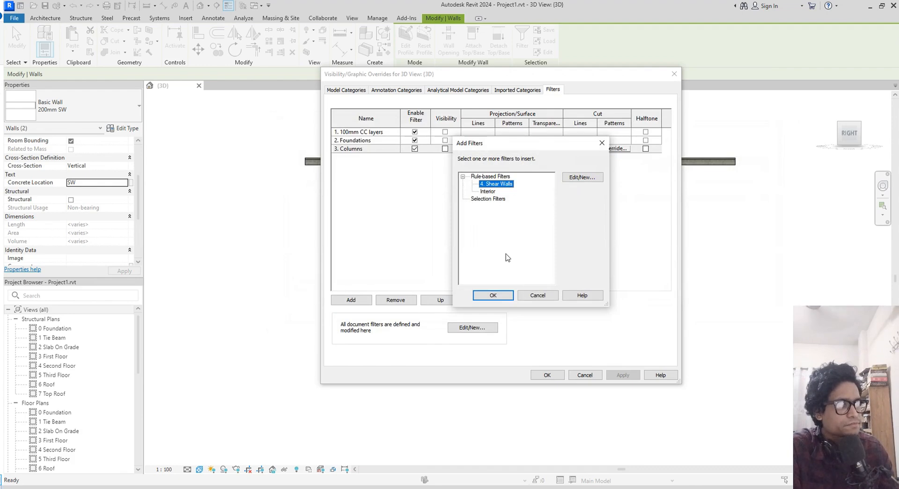
click(493, 294)
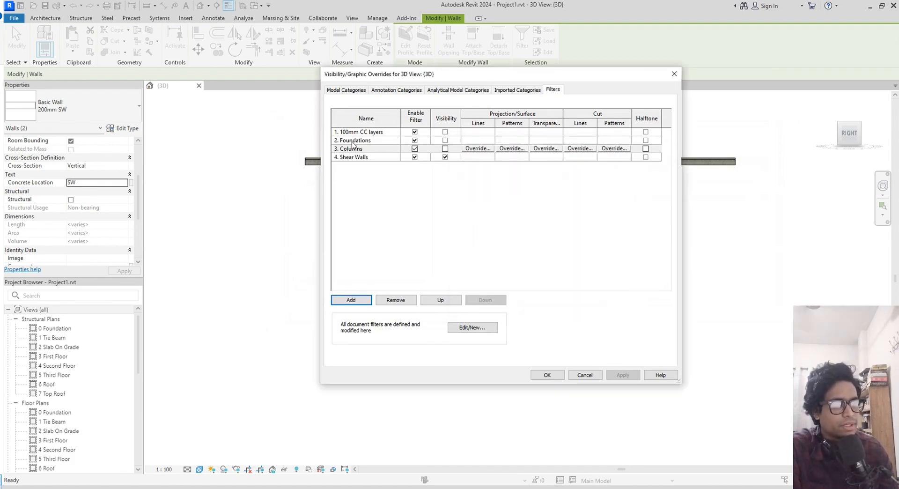
click(446, 157)
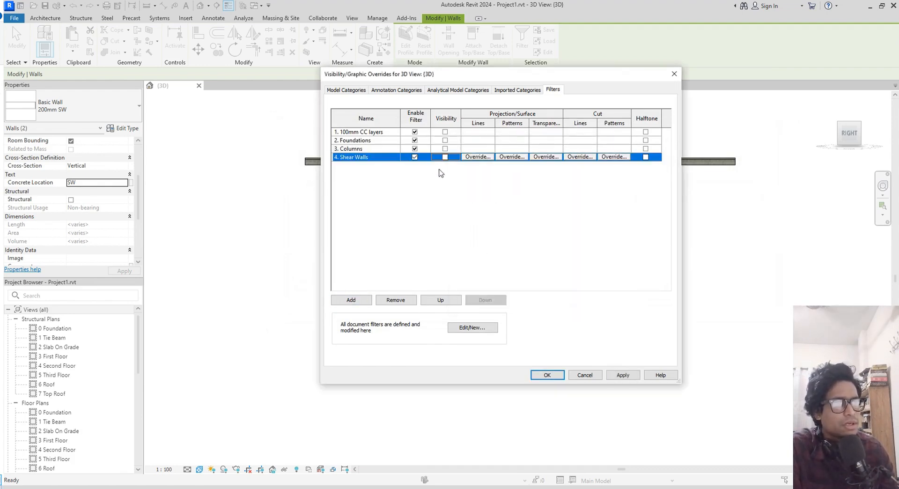
click(620, 375)
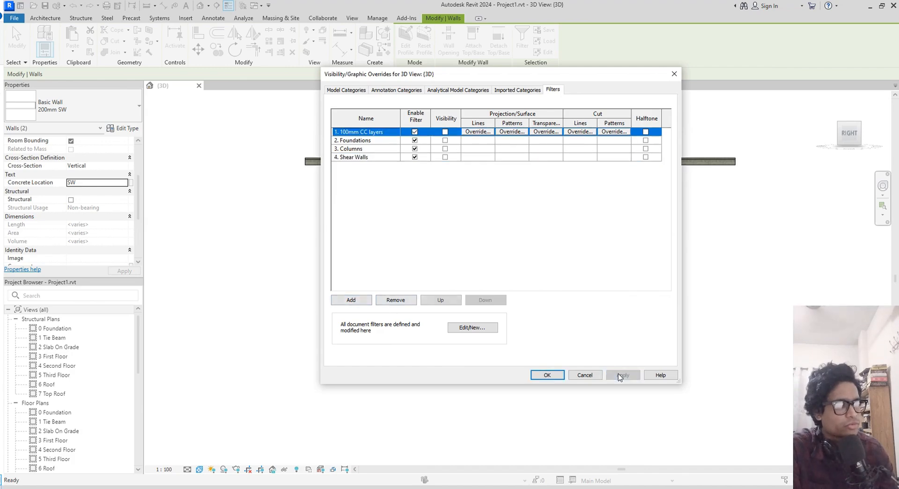
click(547, 375)
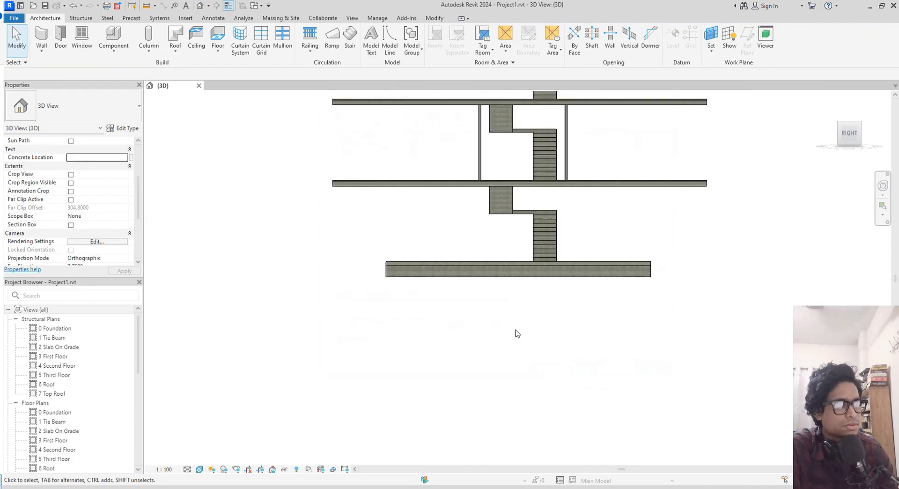
- Set the Concrete Location of the structural framing at the lowest level to Tie Beams
drag(707, 261, 276, 253)
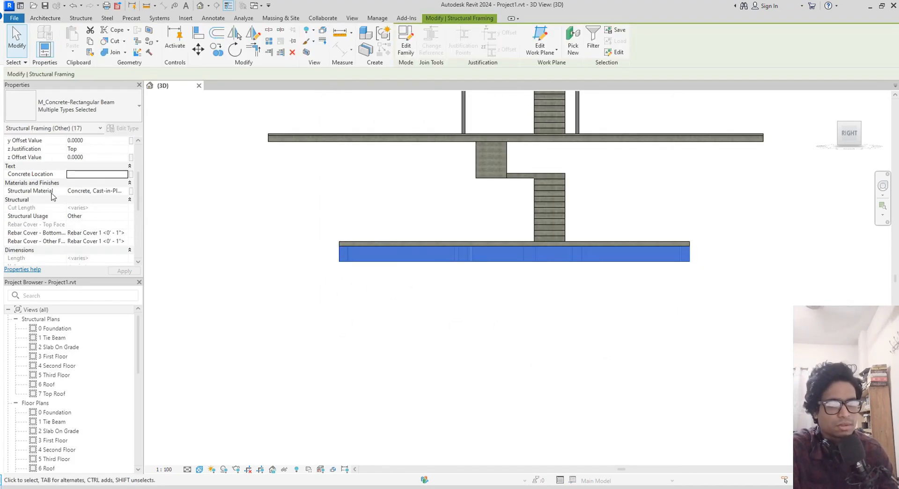
click(93, 172)
text(Tie Beams)
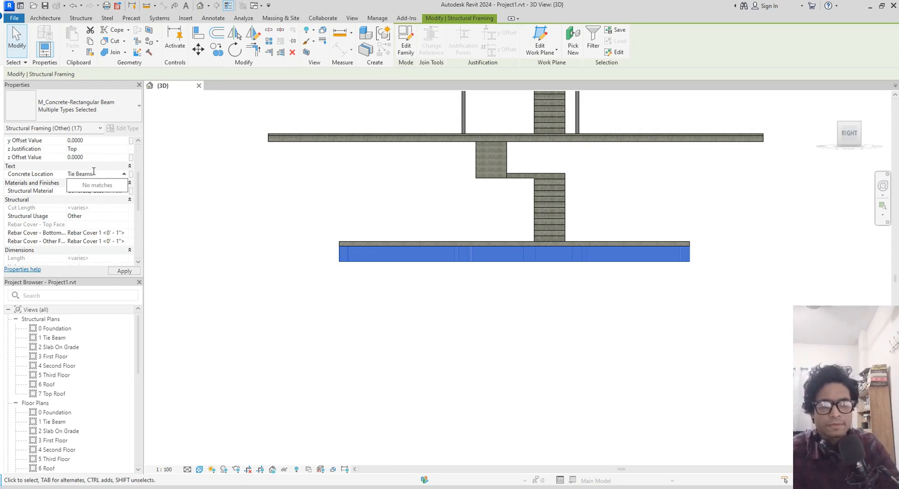
key(Return)
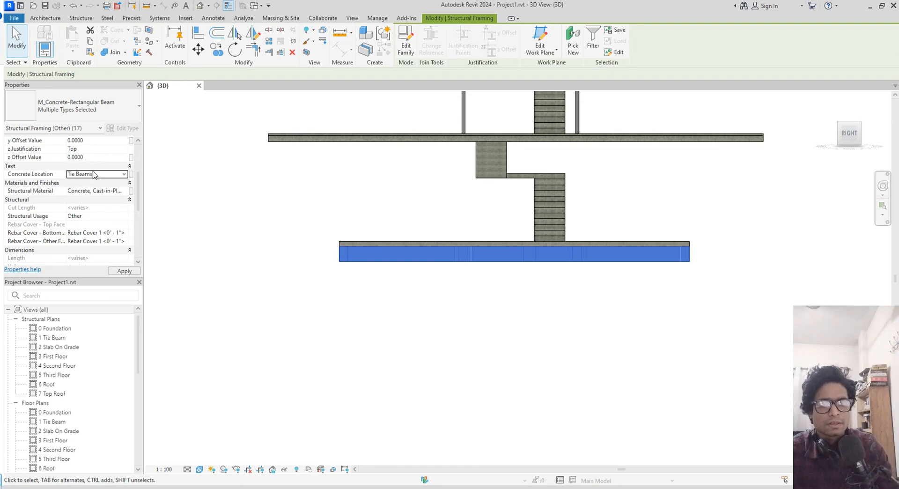
middle_drag(387, 195, 411, 194)
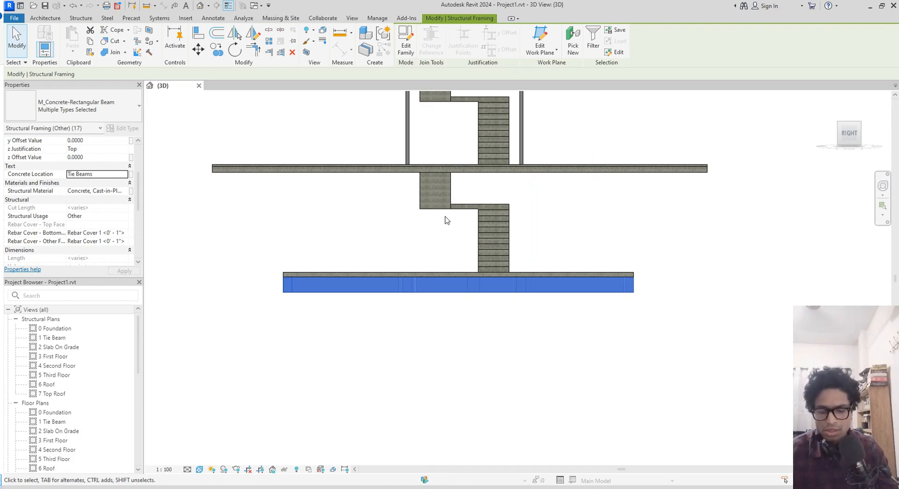
key(v)
key(v)
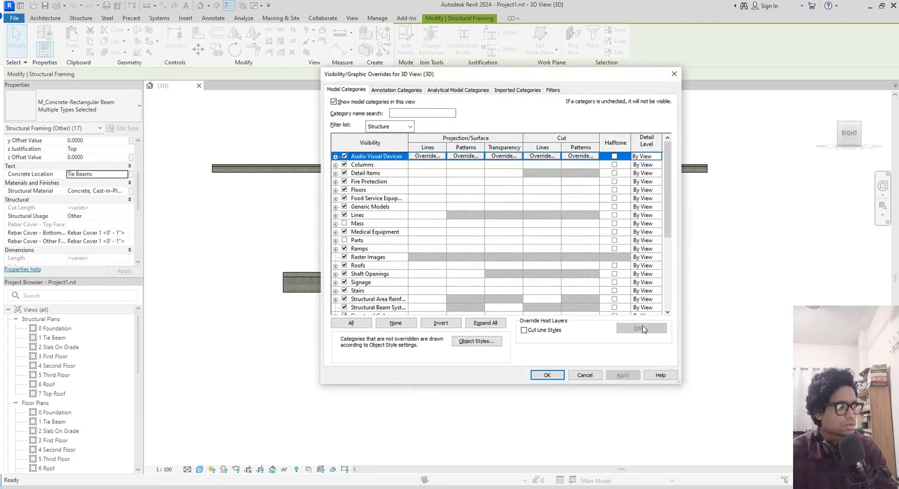
click(585, 376)
click(635, 386)
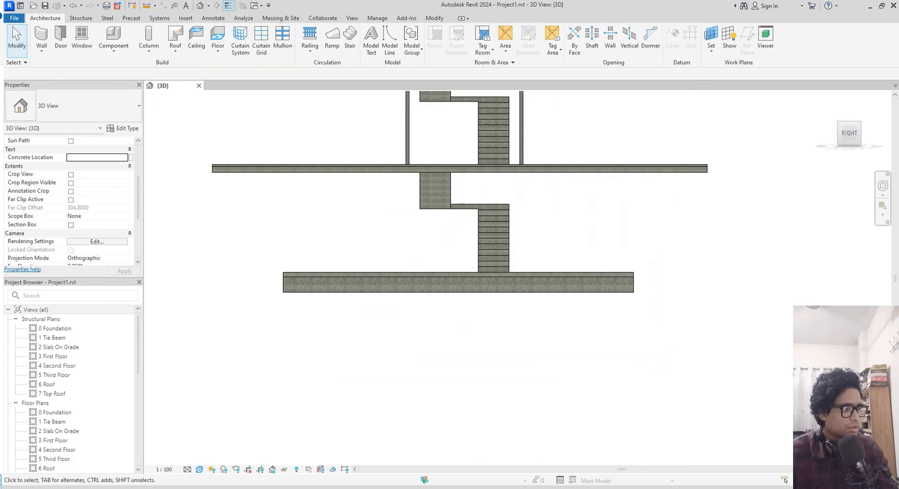
- Select the lowest-level tie beams and check which element categories and Concrete Location value the selection contains
drag(637, 321, 244, 288)
click(784, 480)
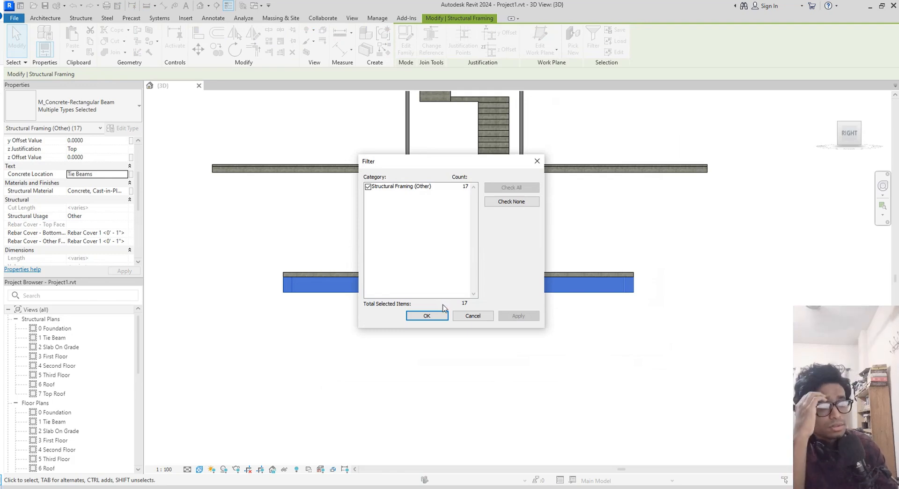
click(426, 316)
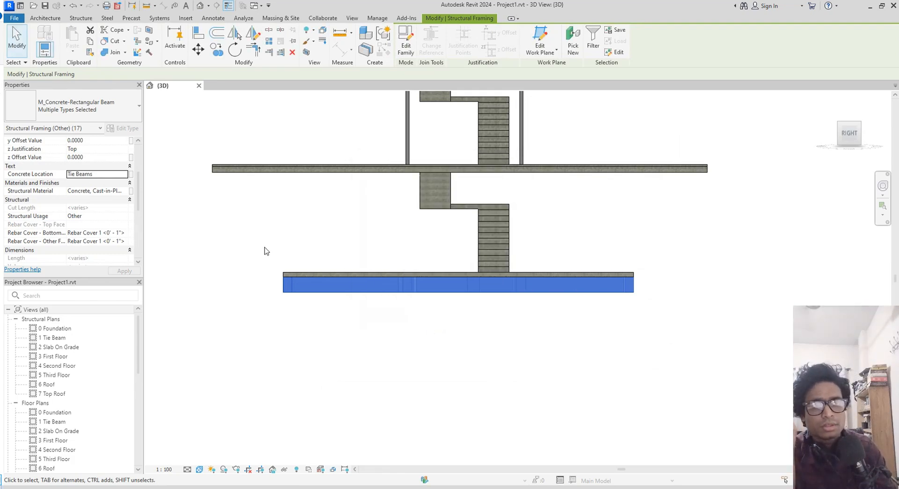
middle_drag(263, 247, 270, 247)
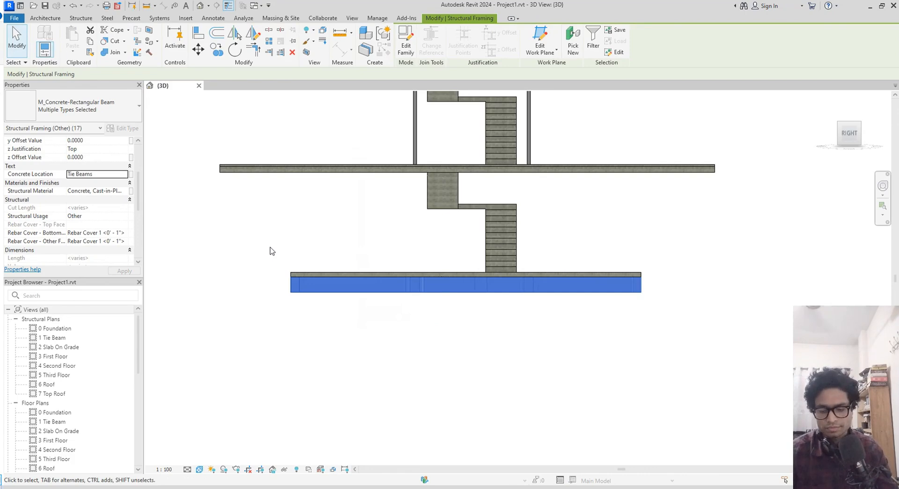
- Create a new rule-based view filter named 5. Tie Beams from the 3D view's visibility and graphics overrides
key(v)
key(g)
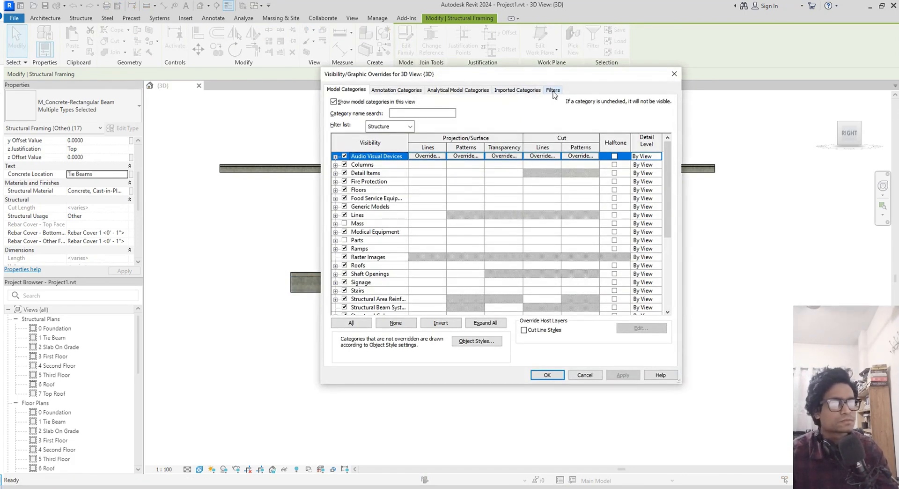
click(553, 90)
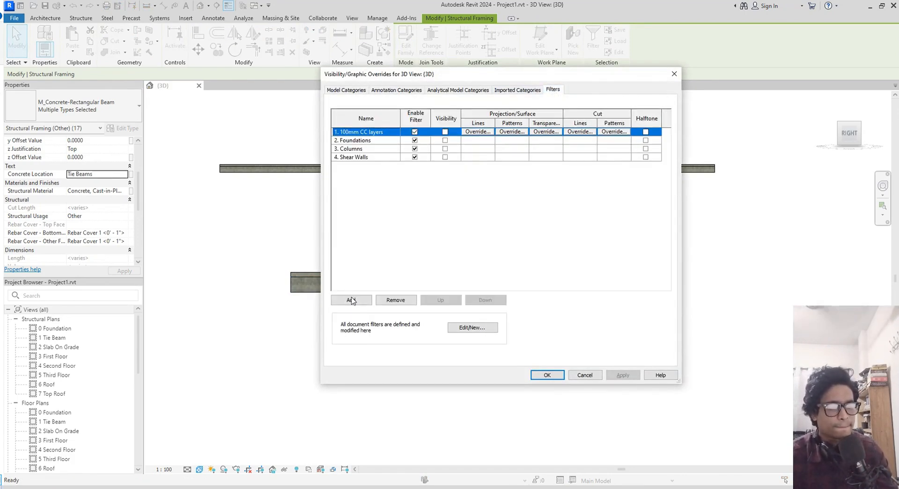
click(350, 300)
click(592, 177)
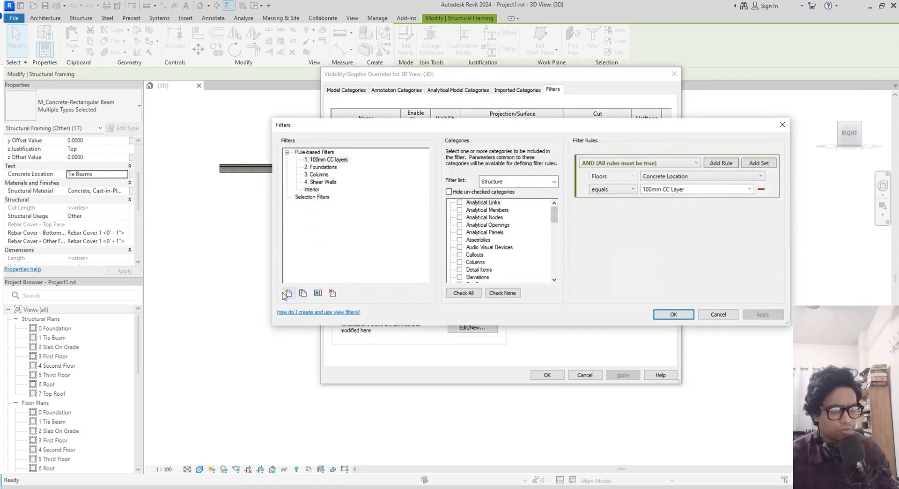
click(288, 293)
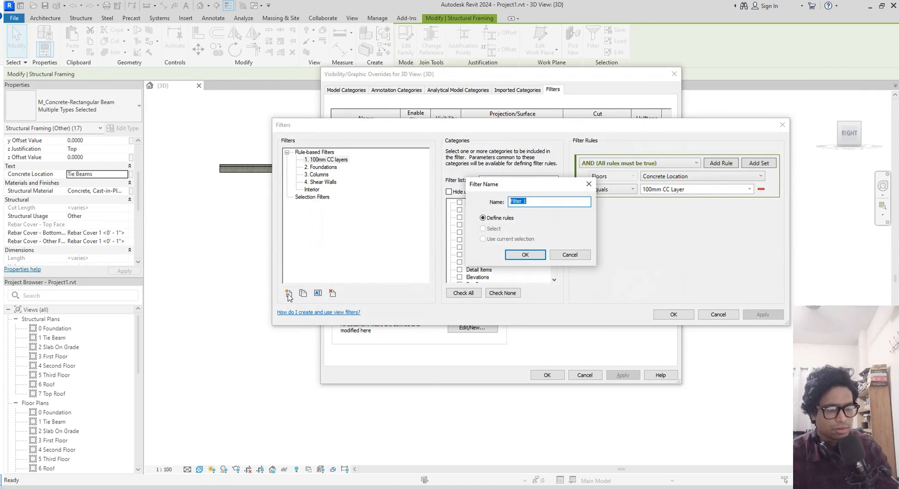
text(5. Tie Be)
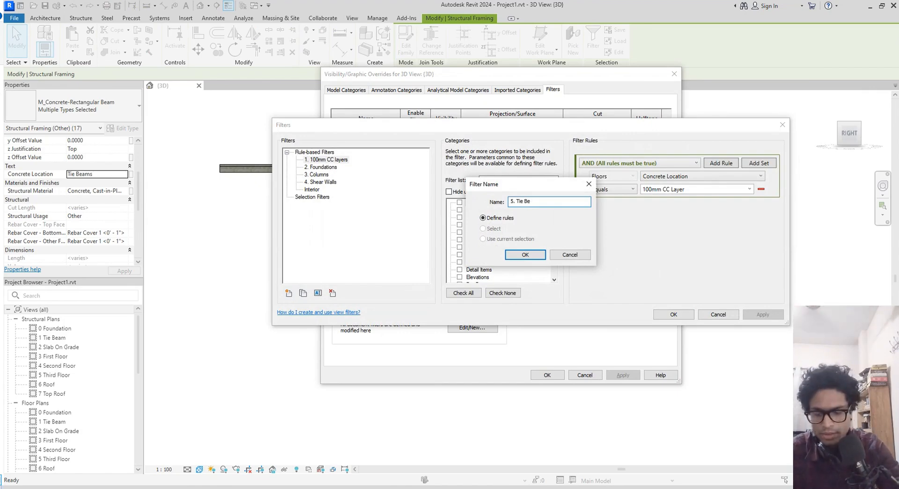
text(ams)
key(Return)
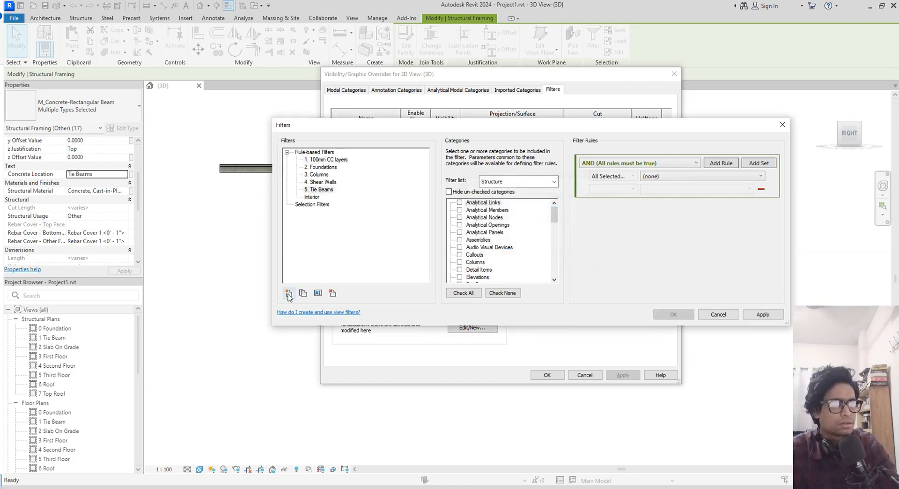
- Include only the Structural Framing category in the 5. Tie Beams filter
scroll(491, 239, down, 8)
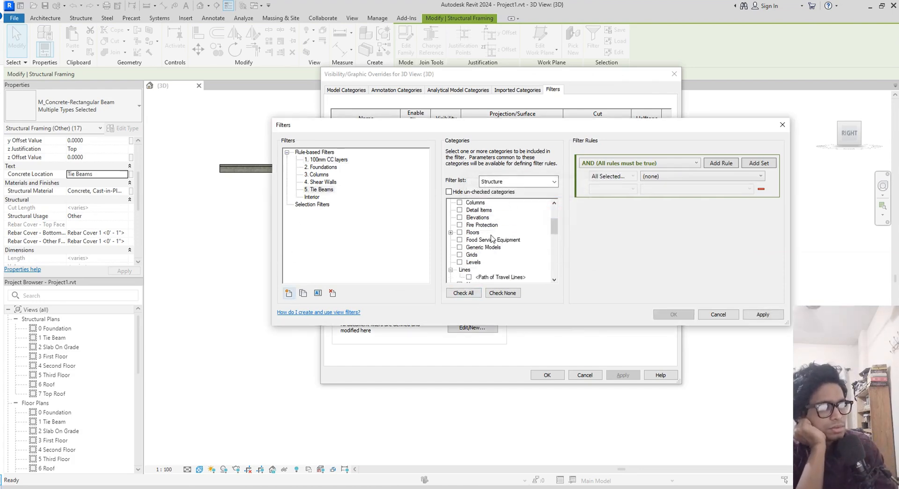
scroll(491, 238, down, 3)
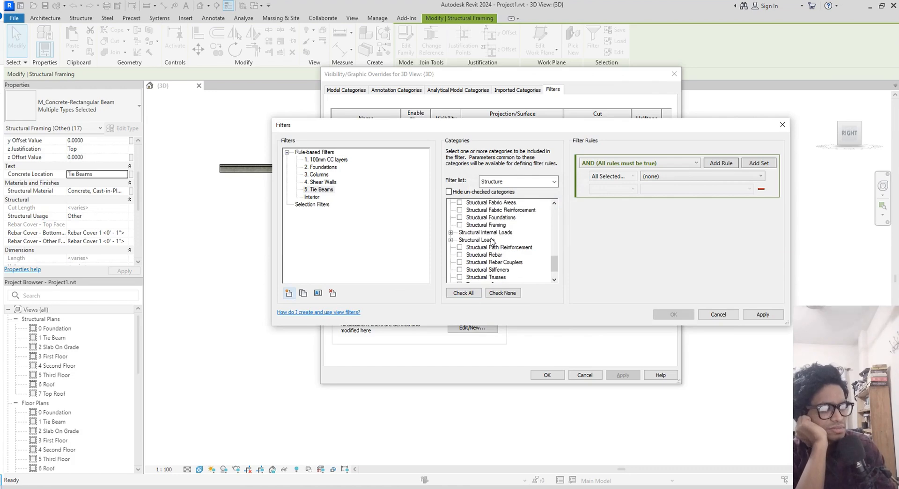
scroll(496, 265, down, 1)
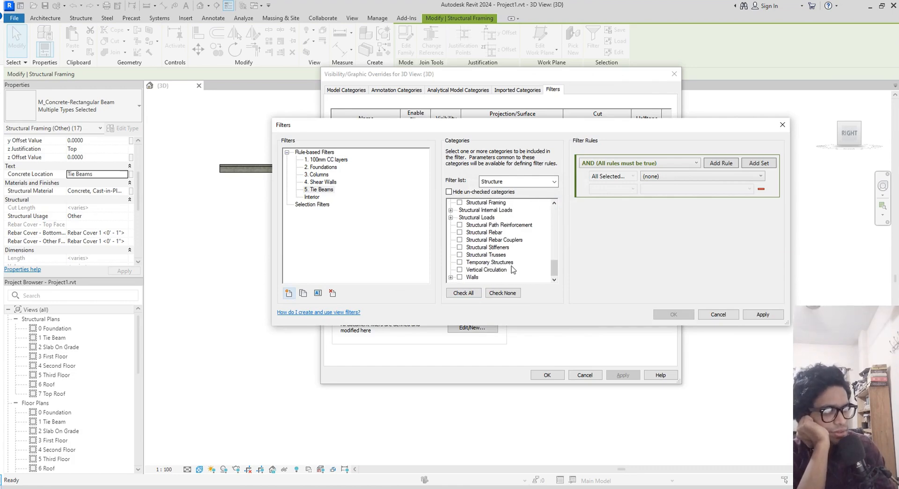
scroll(506, 268, up, 1)
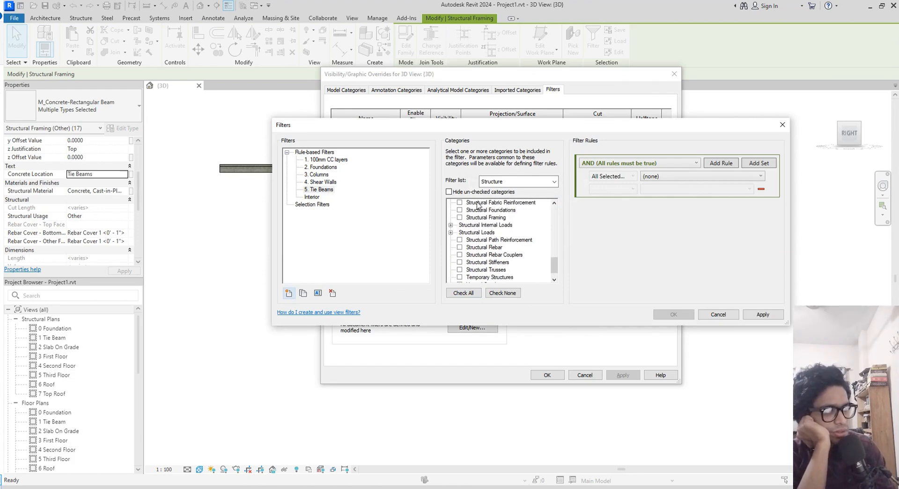
click(460, 218)
scroll(491, 239, up, 3)
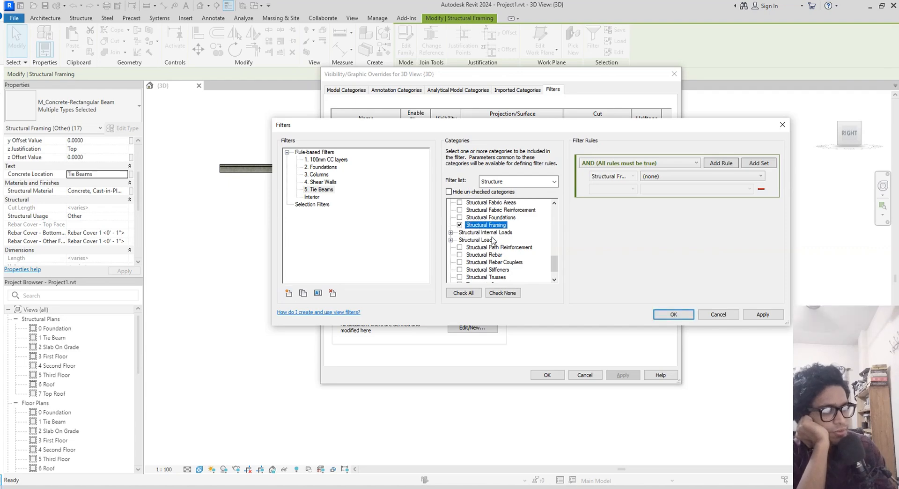
scroll(497, 244, up, 15)
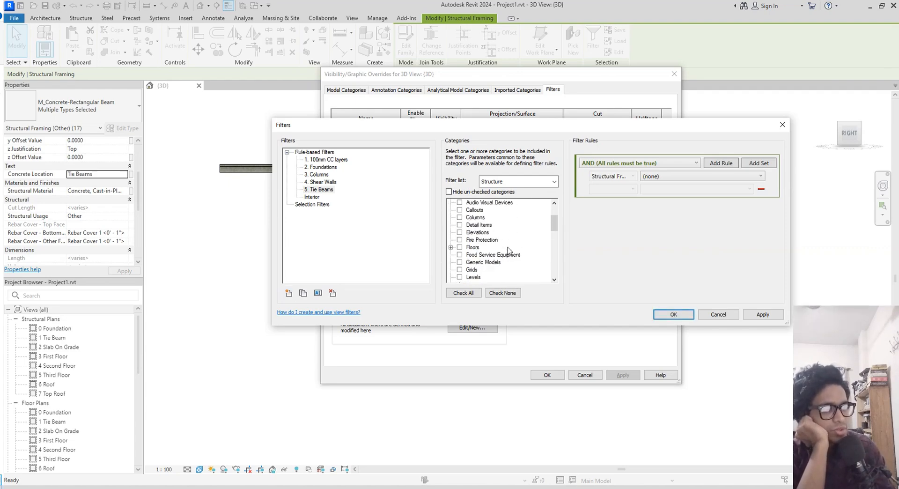
scroll(509, 251, down, 8)
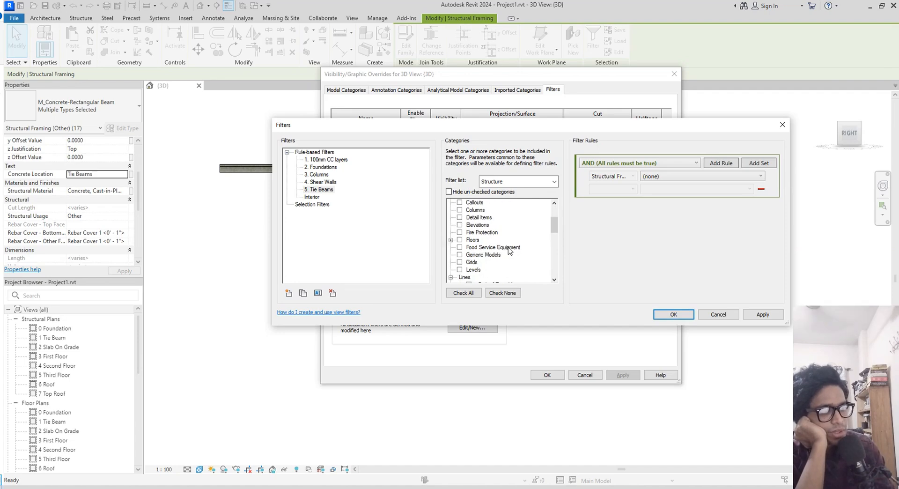
scroll(510, 250, down, 9)
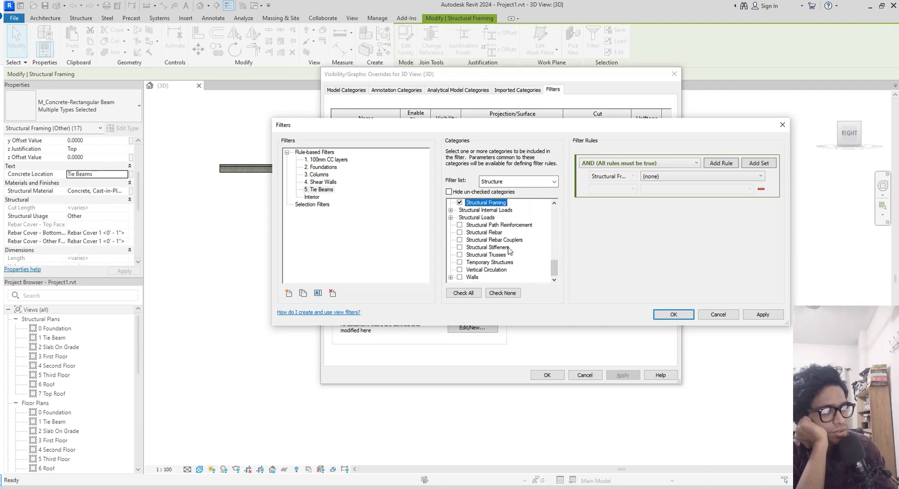
- Define the 5. Tie Beams rule as Concrete Location equals Tie Beams, and save the filter definition
click(732, 177)
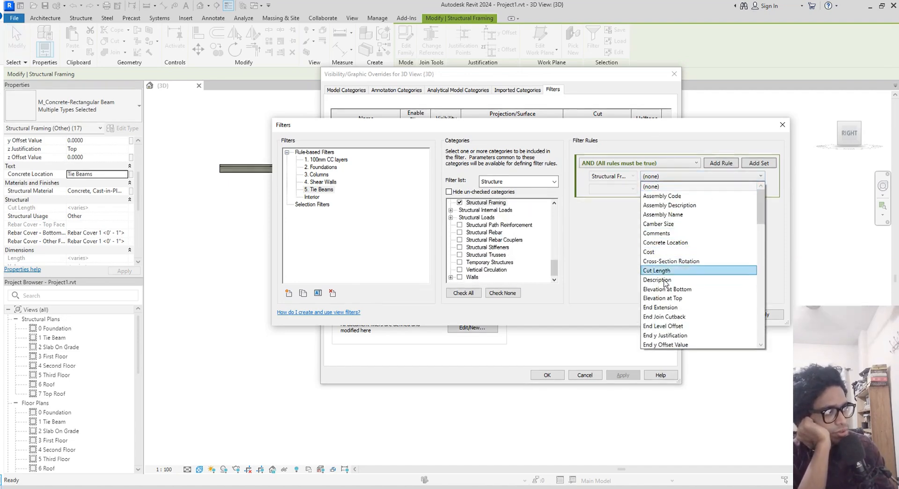
click(663, 242)
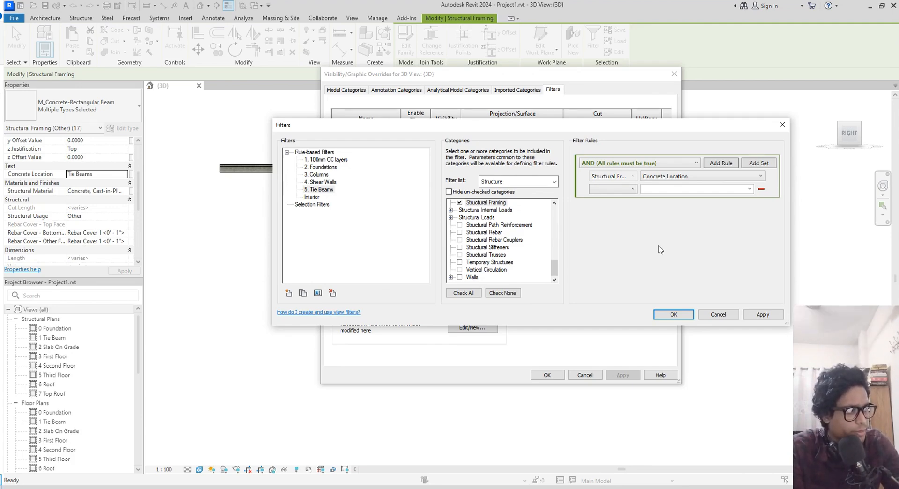
click(620, 188)
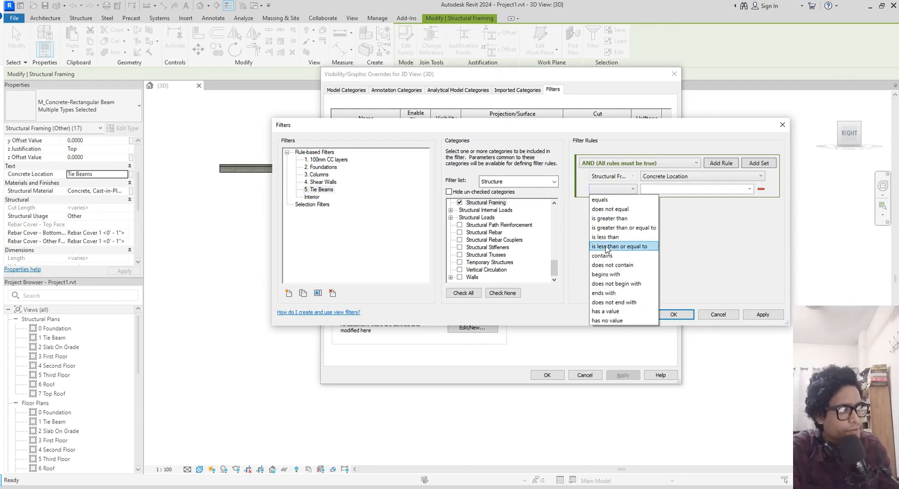
click(606, 200)
click(749, 188)
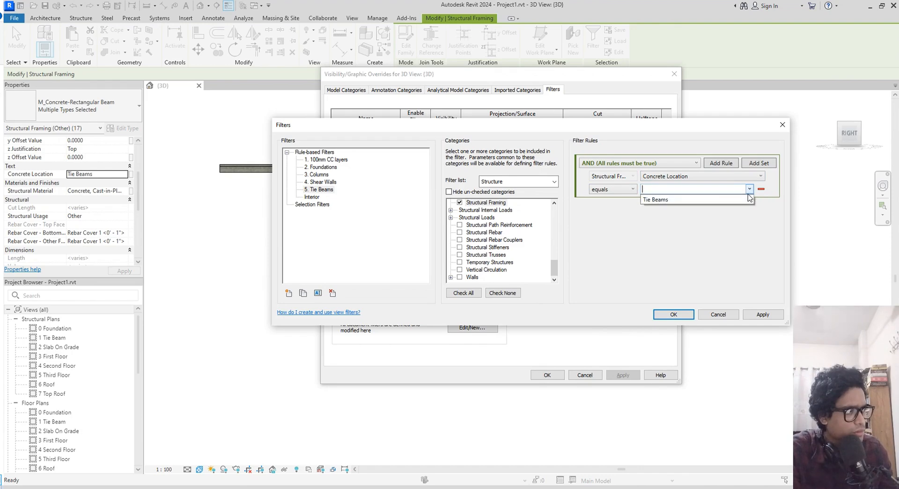
click(673, 201)
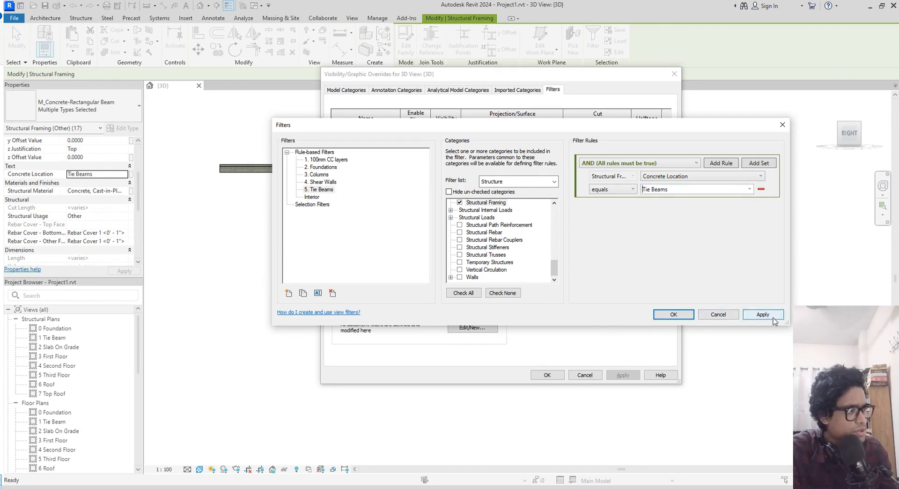
click(673, 314)
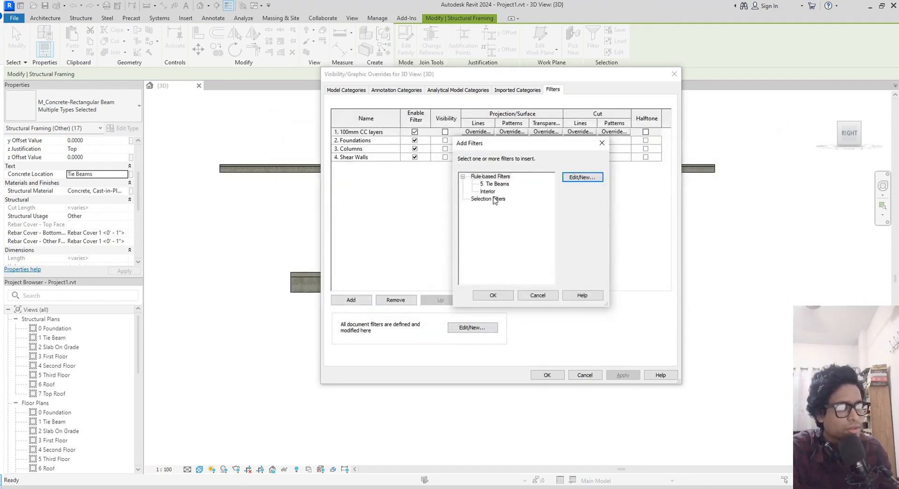
- Add the 5. Tie Beams filter to the 3D view and order it below 4. Shear Walls
click(497, 184)
click(492, 295)
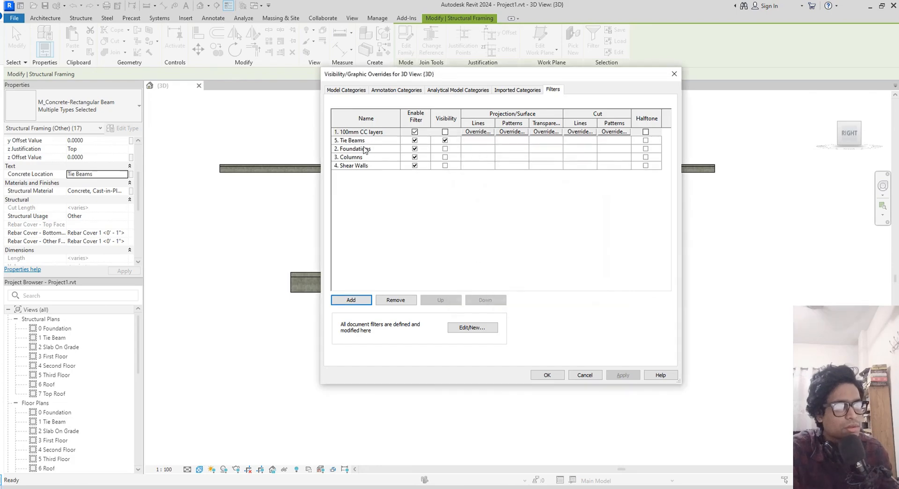
click(491, 300)
click(491, 300)
click(491, 300)
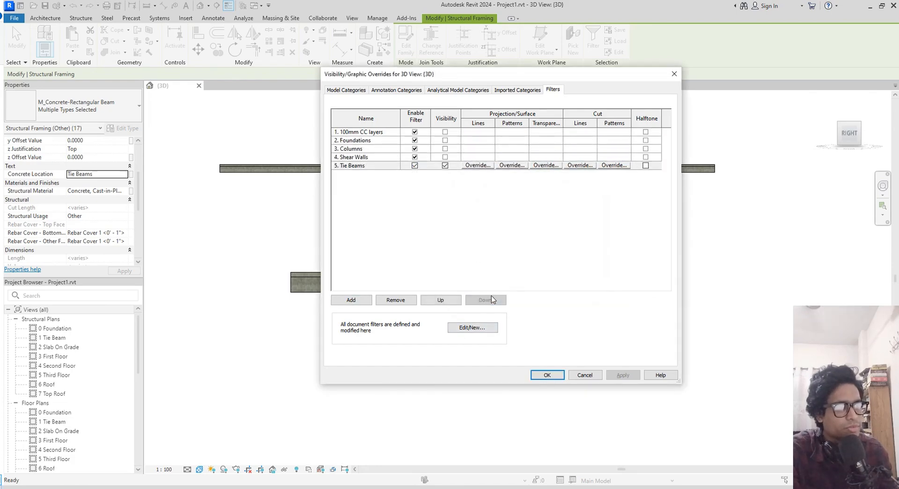
- Turn off the visibility of the 5. Tie Beams filter and apply the overrides to the 3D view
click(444, 165)
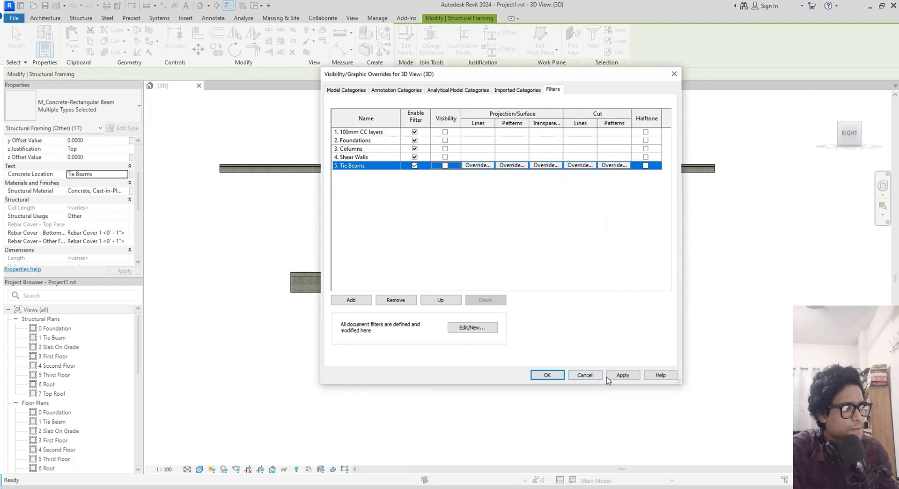
click(613, 376)
click(552, 372)
- Set the Concrete Location of the lowest 150mm Slab floor to Slab on Grade
scroll(613, 304, up, 1)
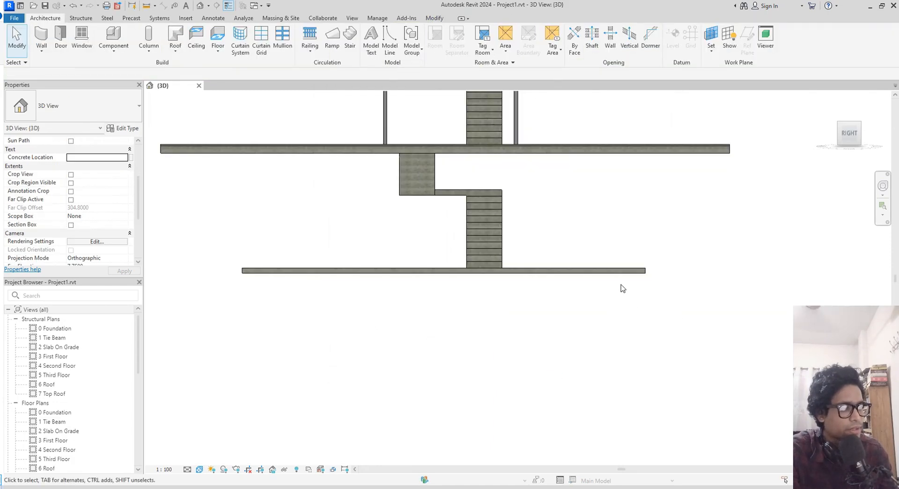
click(617, 278)
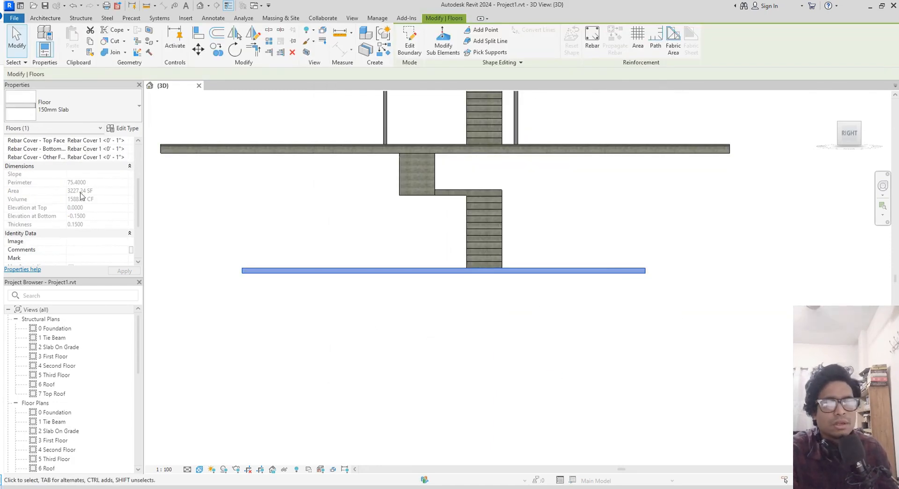
scroll(103, 206, down, 3)
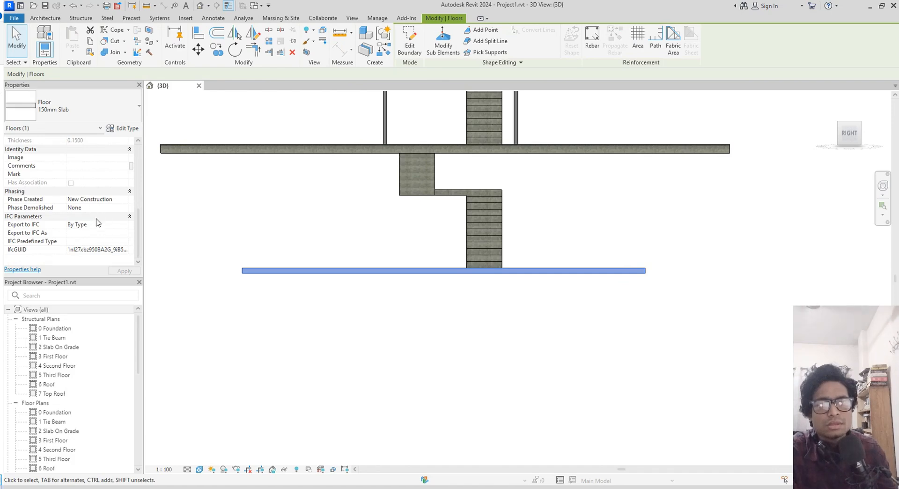
scroll(99, 211, up, 5)
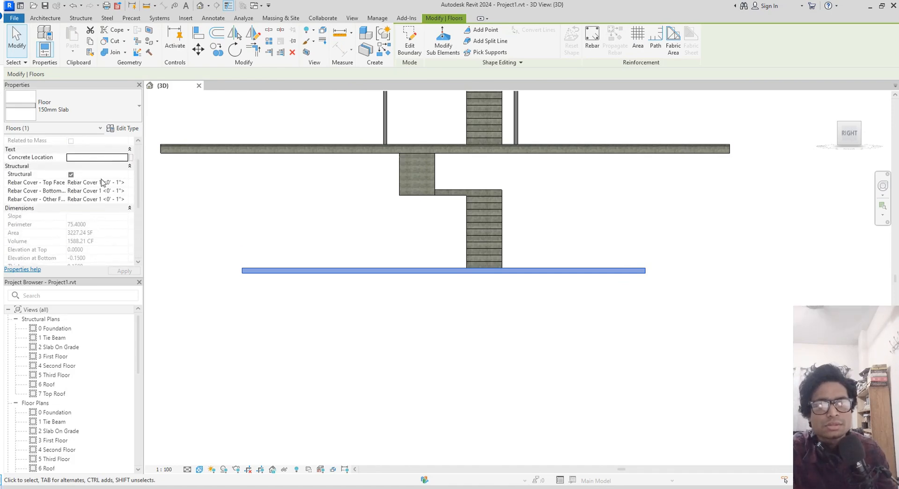
click(103, 156)
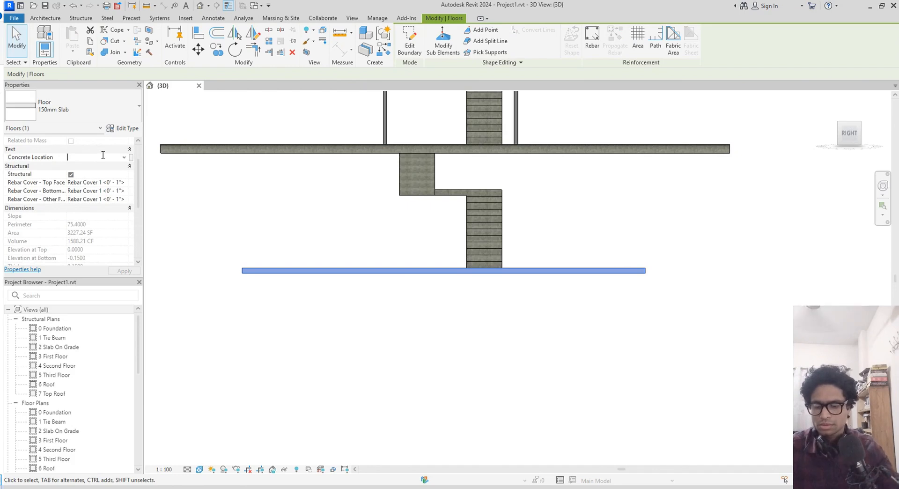
text(Slab)
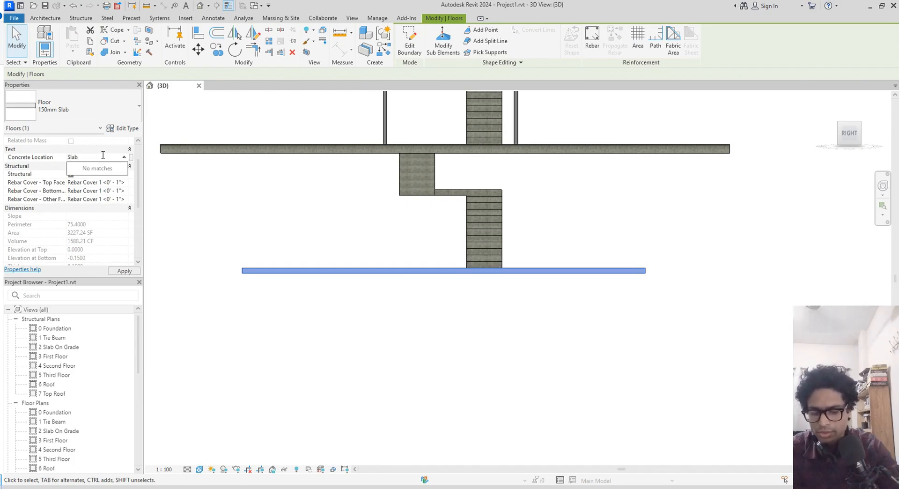
text( on Grade)
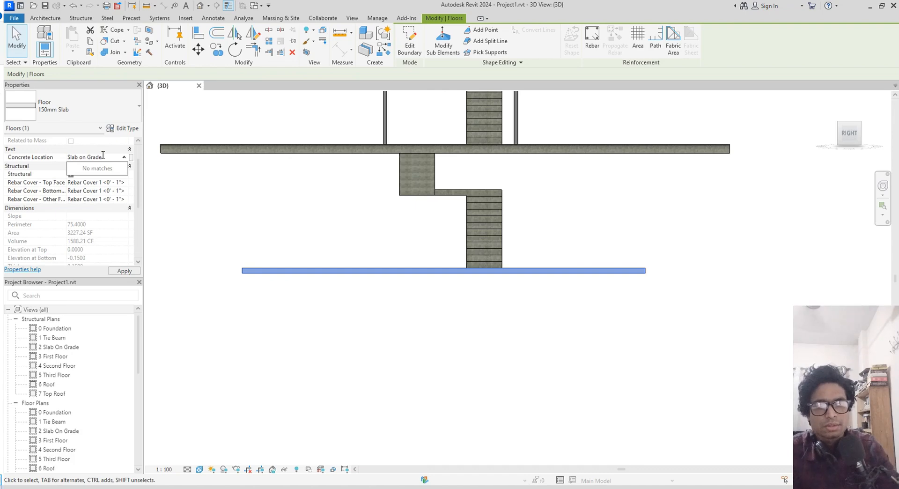
key(Return)
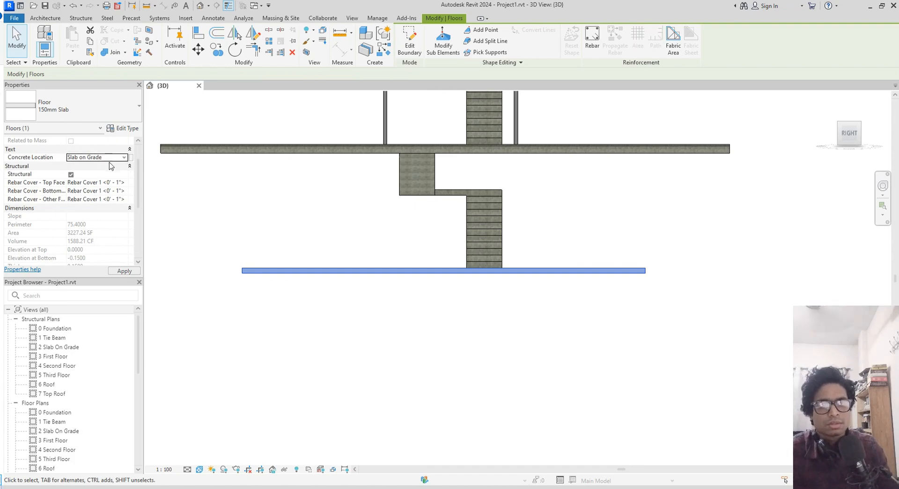
middle_drag(253, 200, 273, 221)
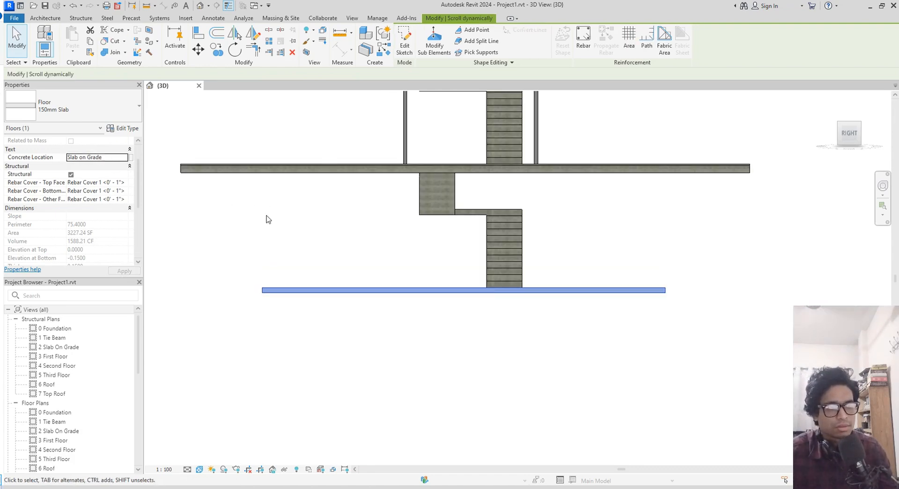
- Create a new rule-based filter named 6. Slab on Grade from the 3D view's visibility overrides
key(v)
key(v)
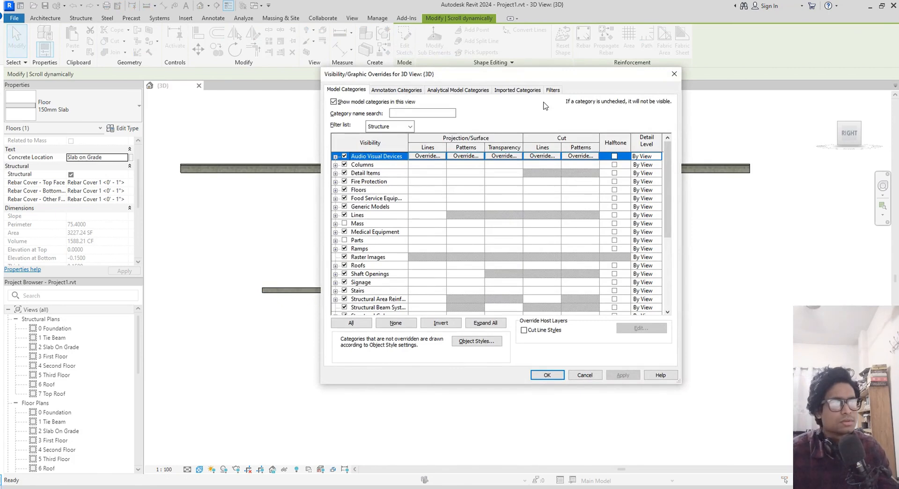
click(551, 91)
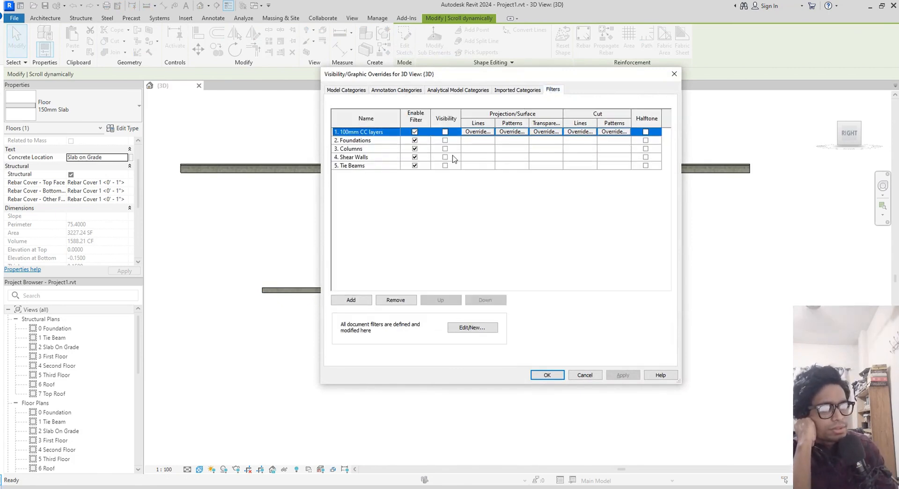
click(368, 297)
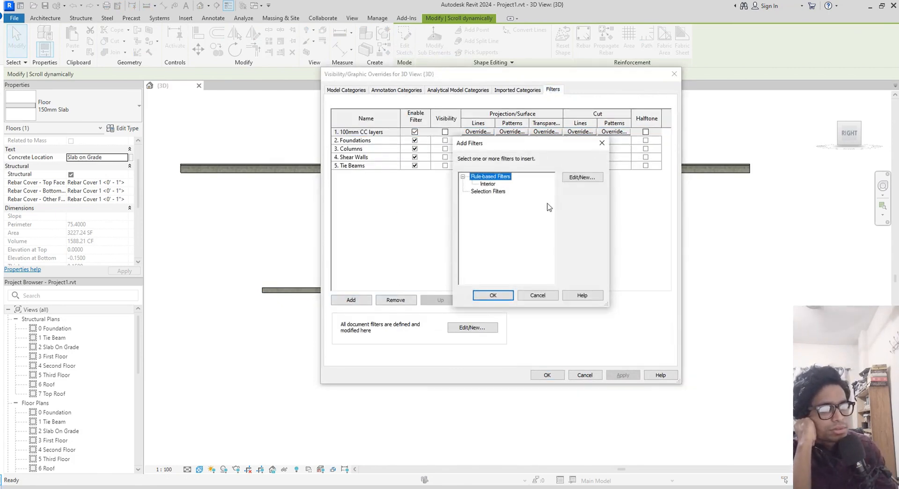
click(589, 182)
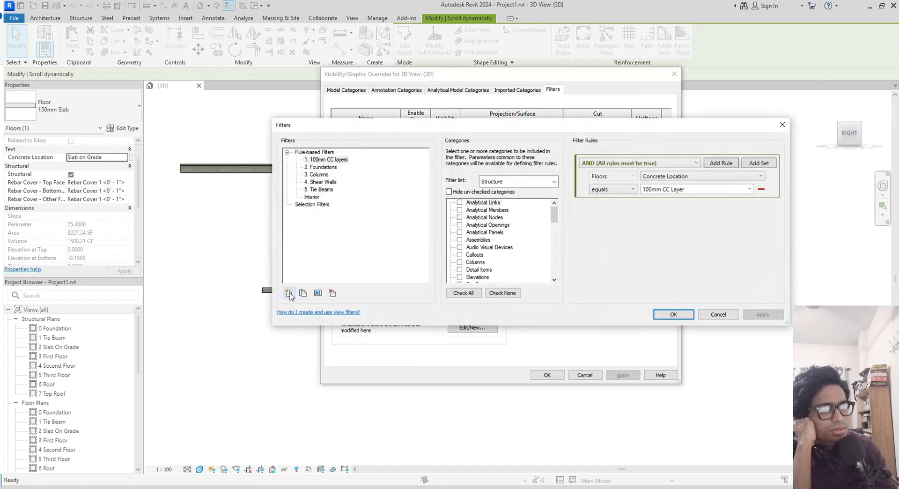
click(289, 293)
text(6. Slab)
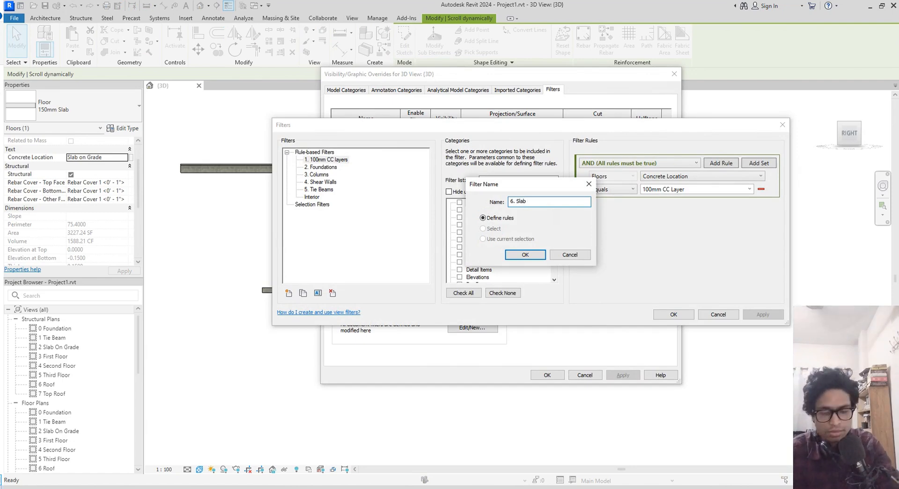
text(on Grade)
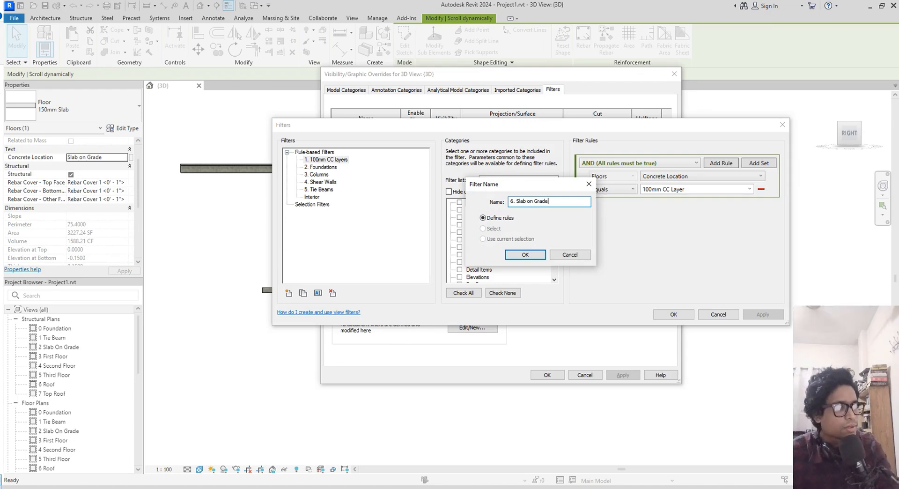
key(Return)
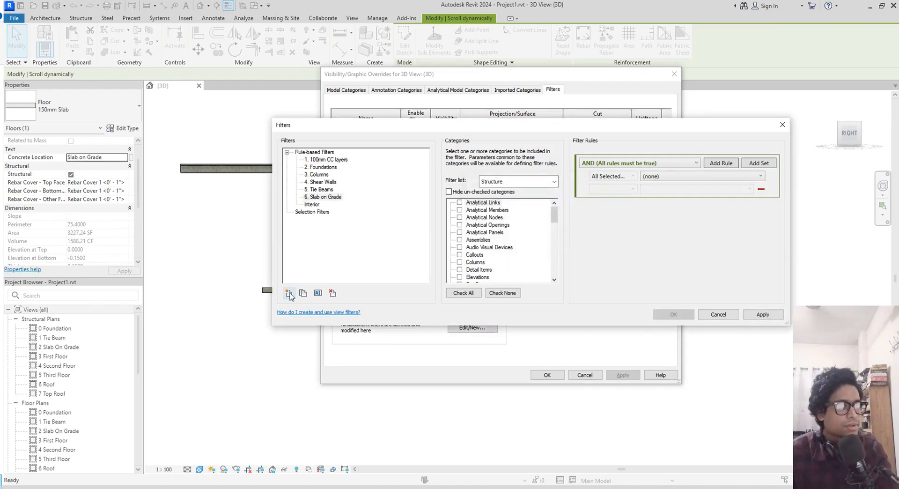
- Assign the Floors category to the 6. Slab on Grade filter
scroll(479, 256, down, 6)
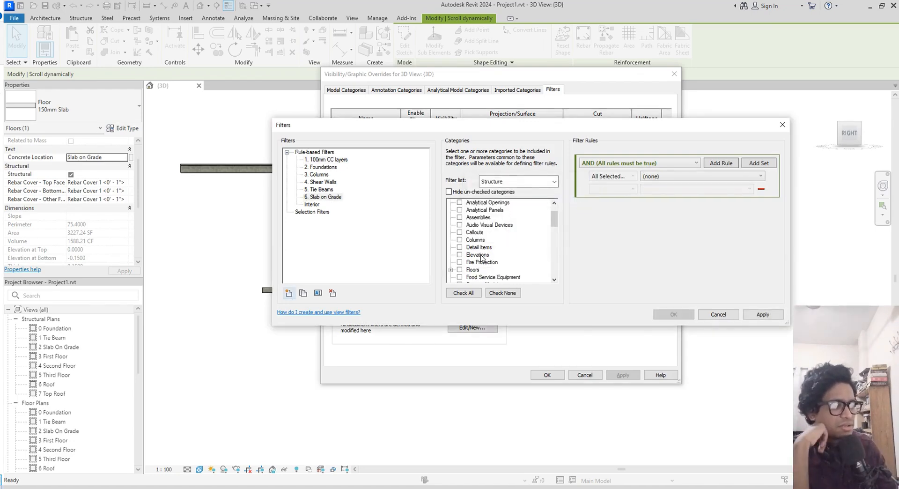
scroll(480, 257, up, 3)
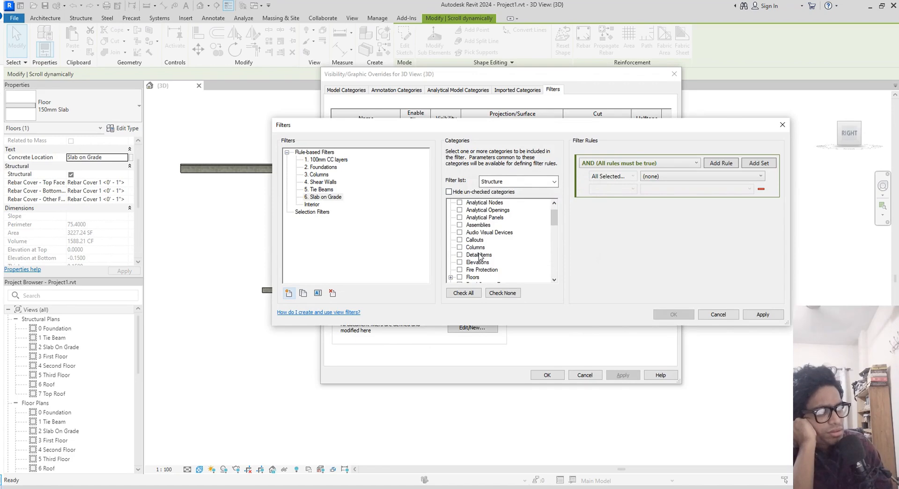
scroll(480, 257, down, 3)
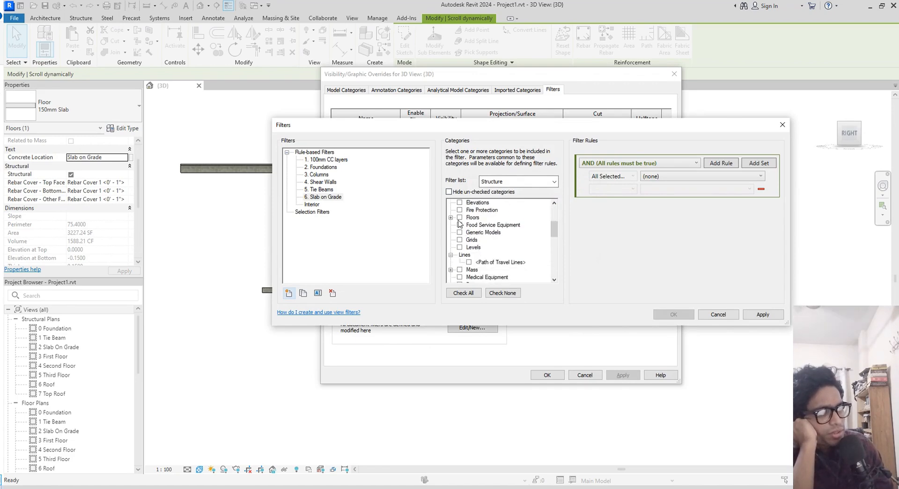
click(459, 218)
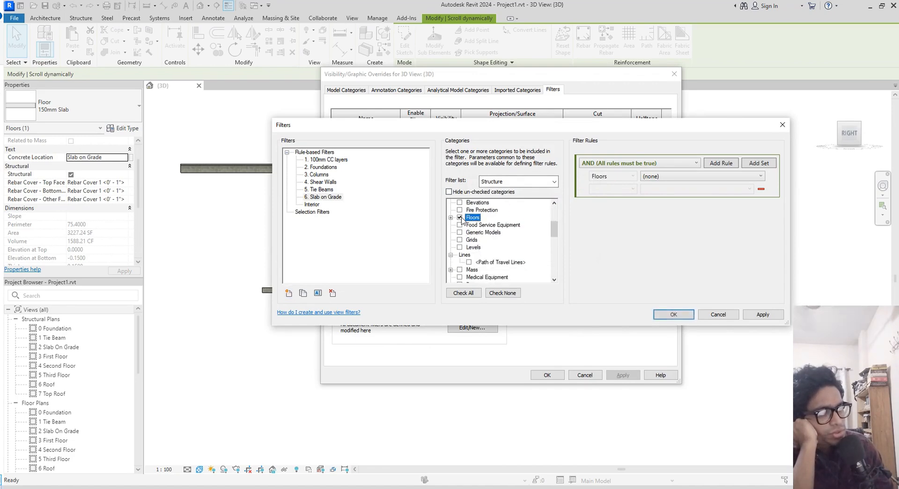
- Define the 6. Slab on Grade rule as Concrete Location equals Slab on Grade, and save the filter definition
click(677, 176)
click(655, 251)
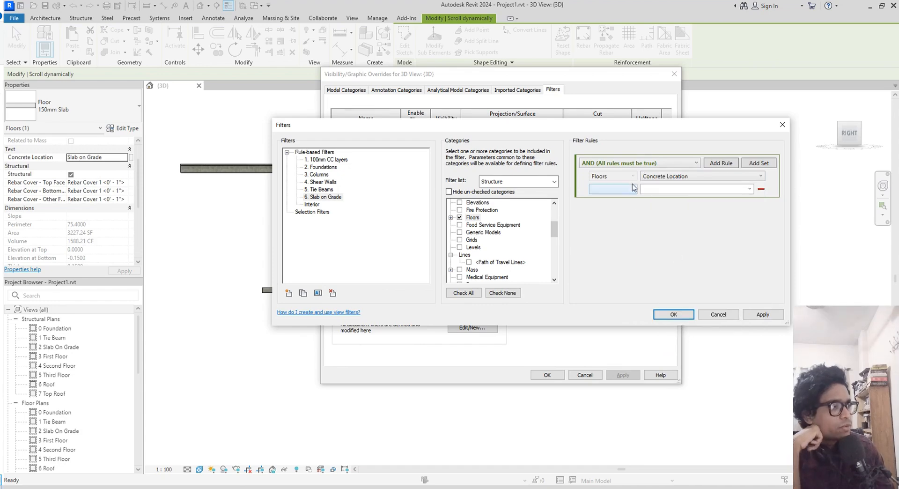
click(633, 188)
click(613, 197)
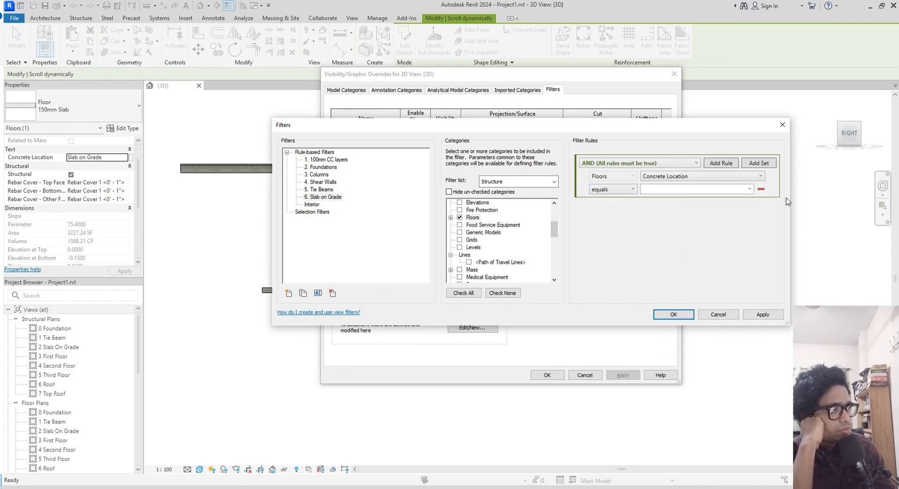
click(749, 189)
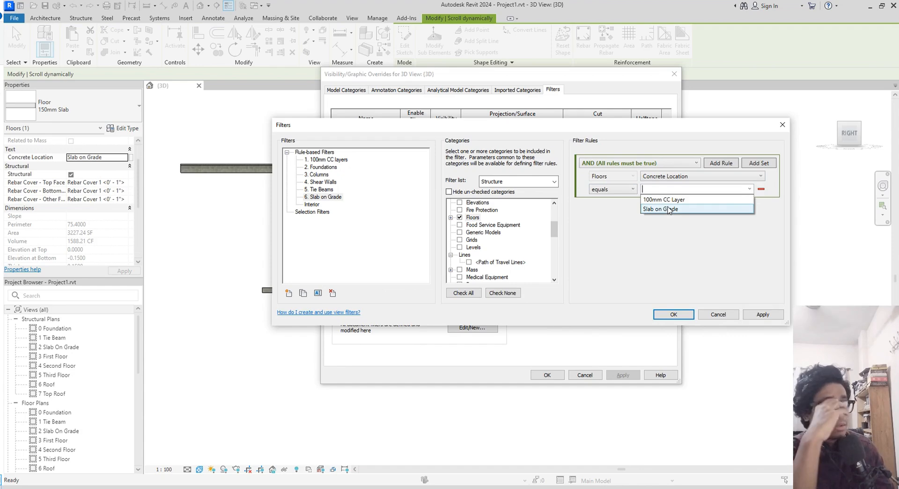
click(669, 210)
click(763, 315)
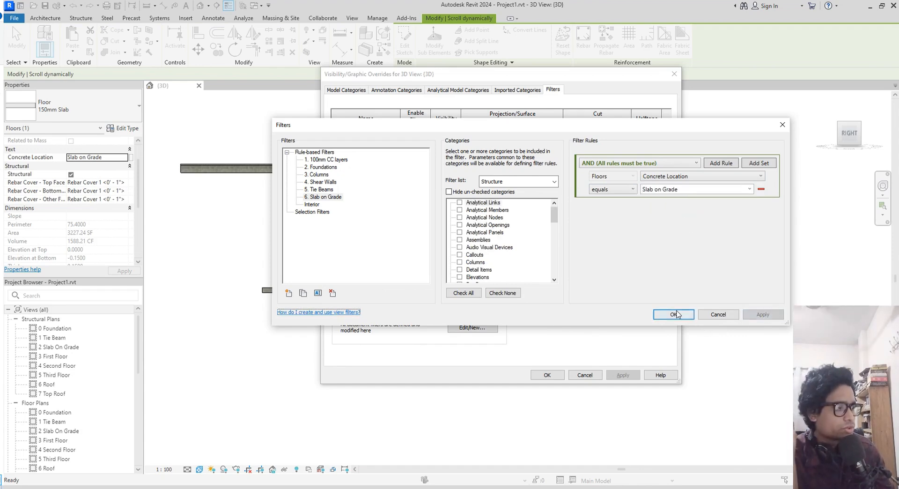
click(674, 314)
- Add the 6. Slab on Grade filter to the 3D view and order it below 5. Tie Beams
click(499, 186)
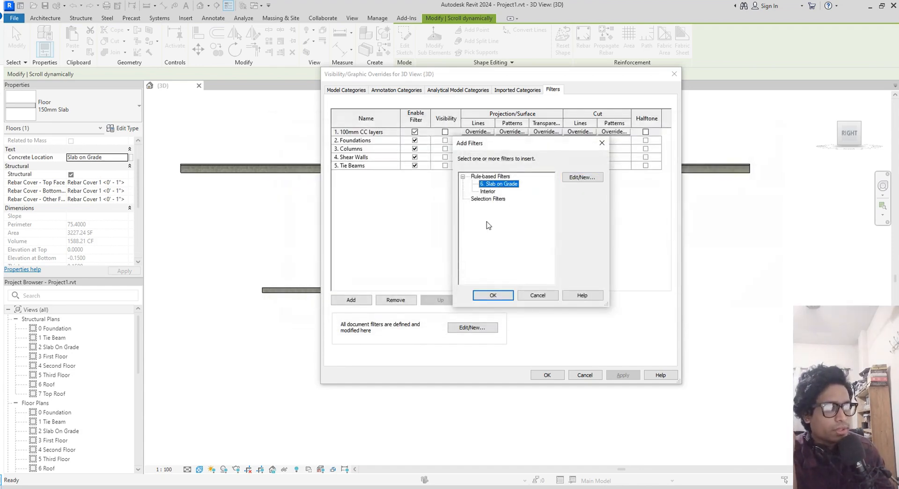
click(492, 295)
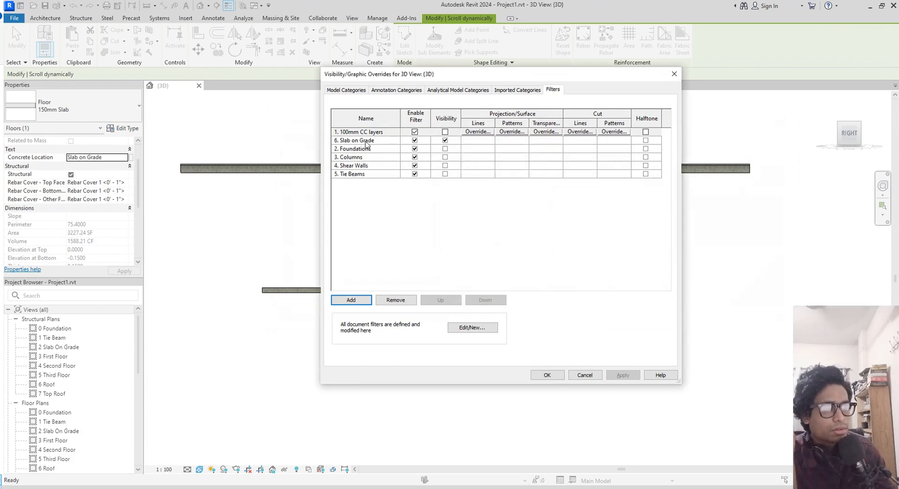
click(358, 140)
click(490, 302)
click(489, 302)
click(490, 301)
click(490, 301)
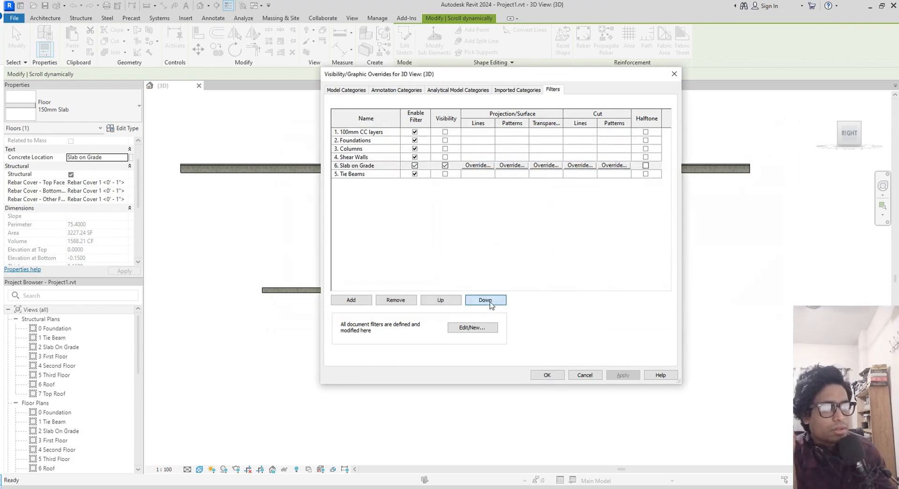
click(489, 301)
- Turn off the visibility of the 6. Slab on Grade filter and apply the overrides to the 3D view
click(446, 173)
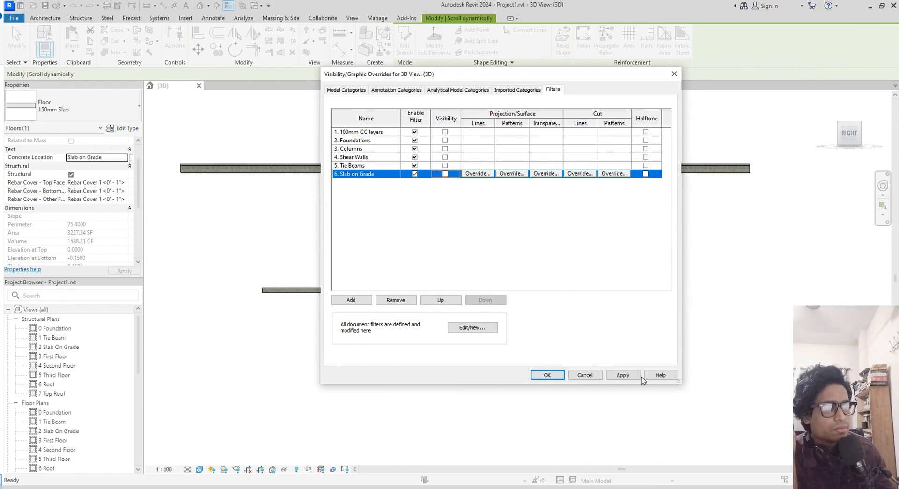
click(623, 374)
click(546, 375)
- Set the Concrete Location of the lowest cast-in-place monolithic stair to Grade Stair
scroll(508, 214, down, 1)
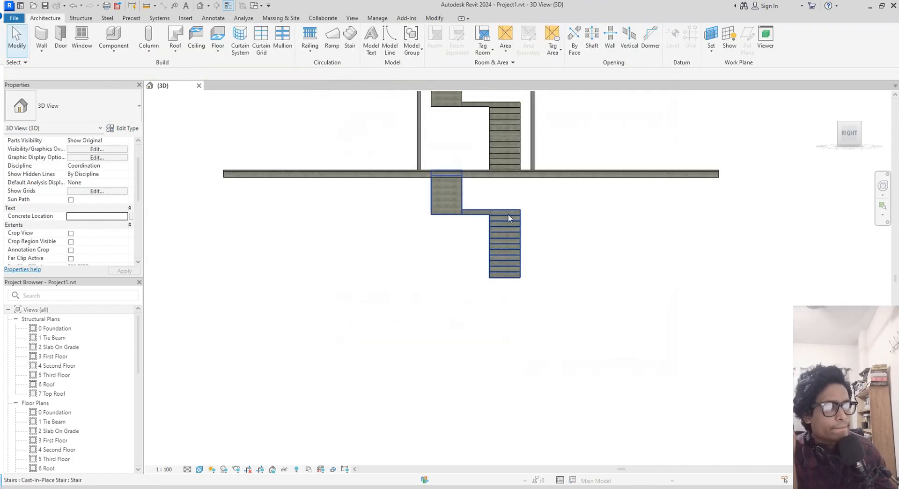
click(503, 220)
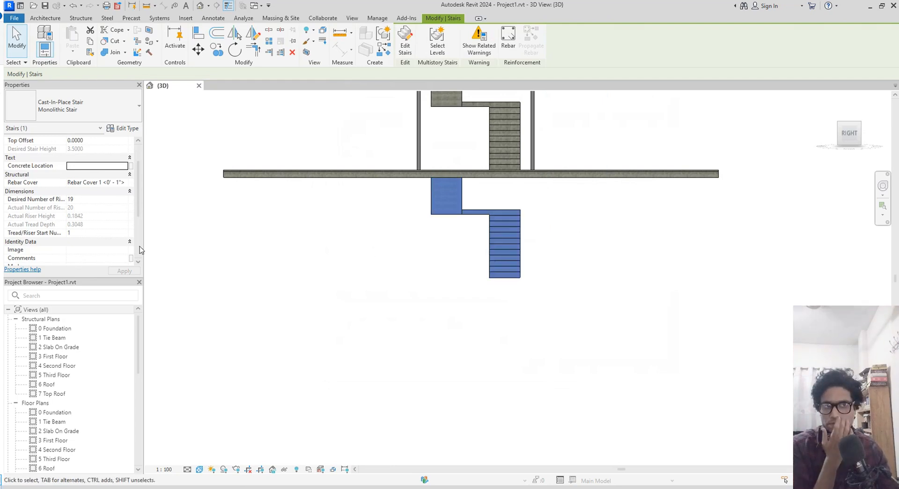
click(88, 165)
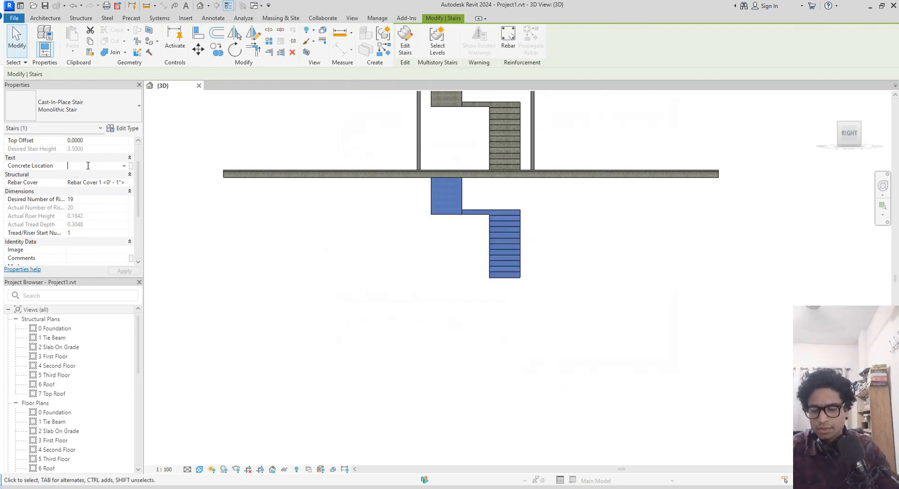
text(Grade Stair)
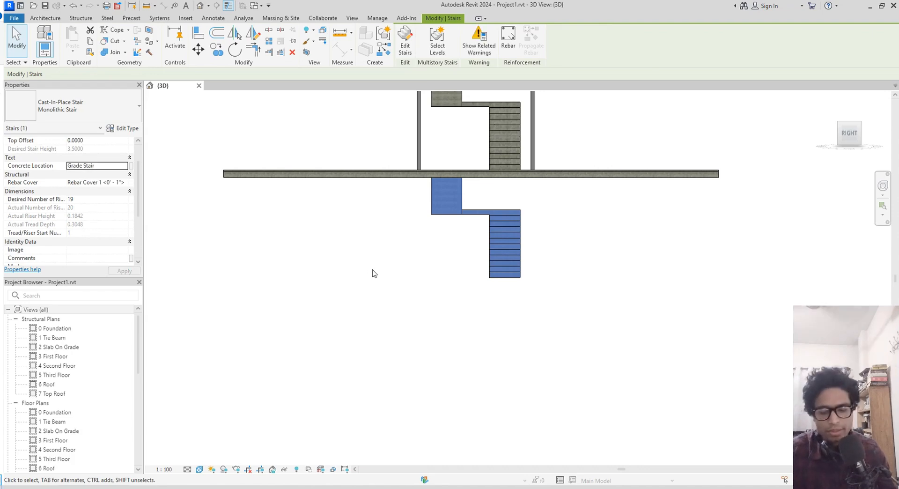
- Create a new rule-based filter named 7. Slab on grade from the 3D view's visibility overrides
key(v)
key(g)
click(552, 90)
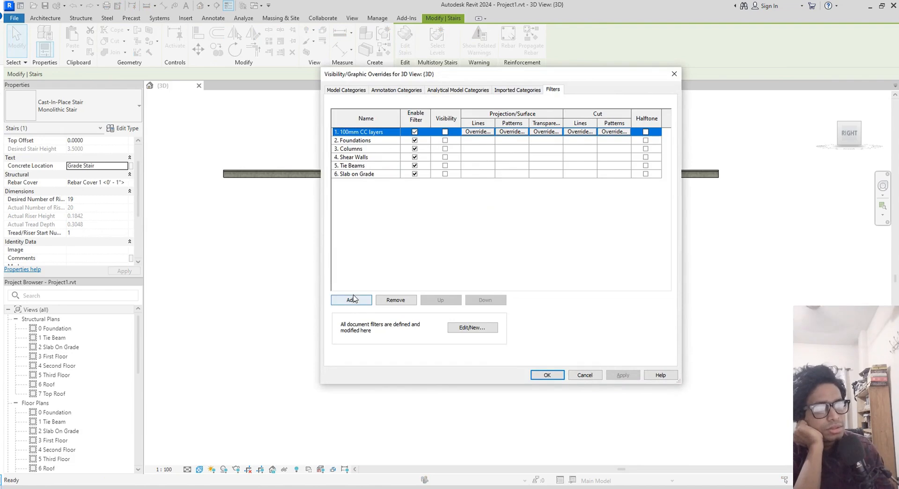
click(353, 298)
click(583, 177)
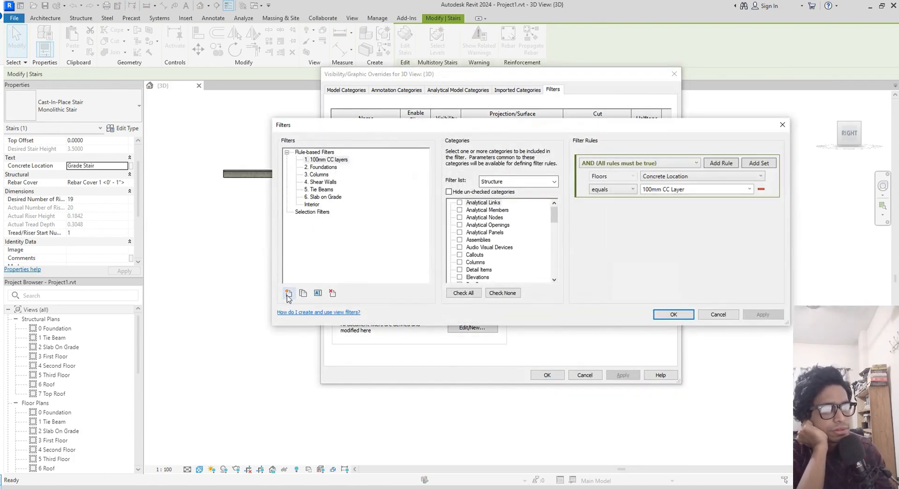
click(289, 295)
text(7. Slab on grade)
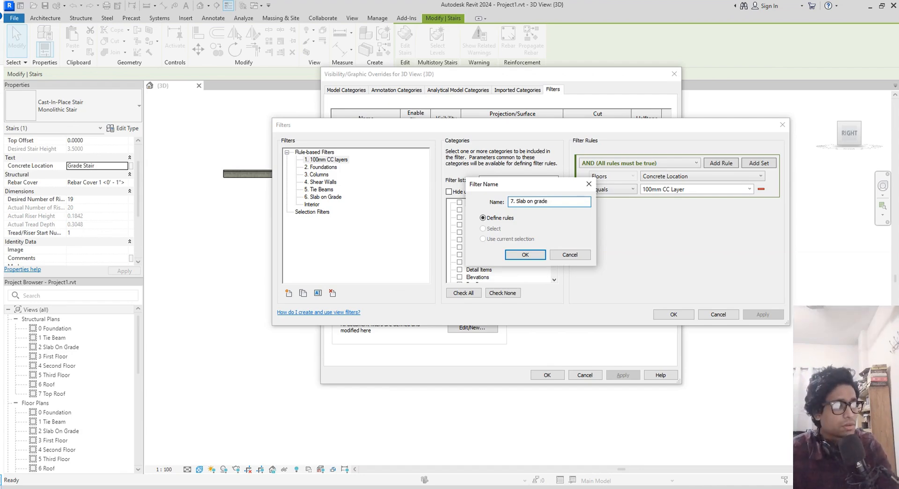
key(Return)
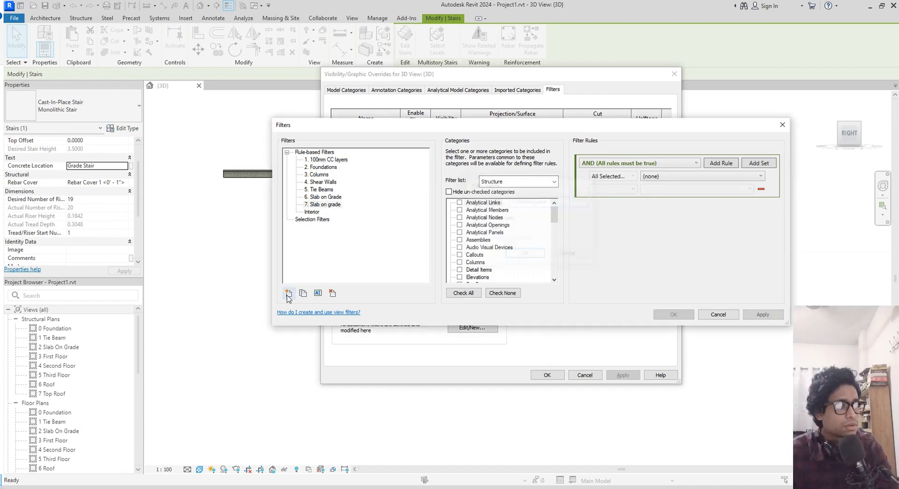
- Rename the 7. Slab on grade filter as 7. Stair on grade
click(331, 205)
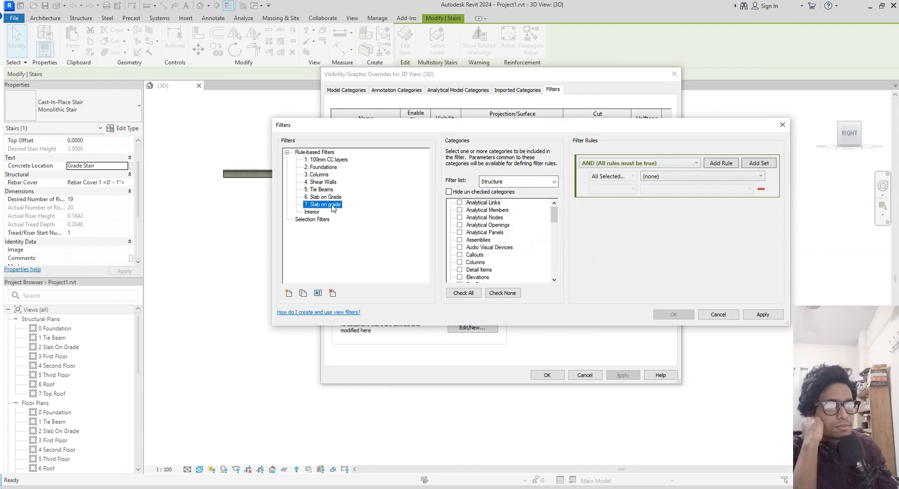
scroll(521, 272, down, 10)
scroll(521, 271, down, 5)
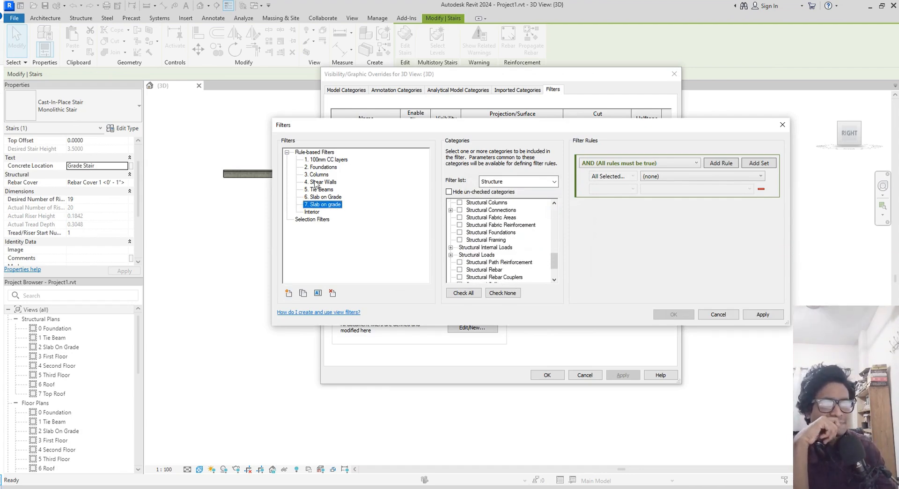
click(318, 293)
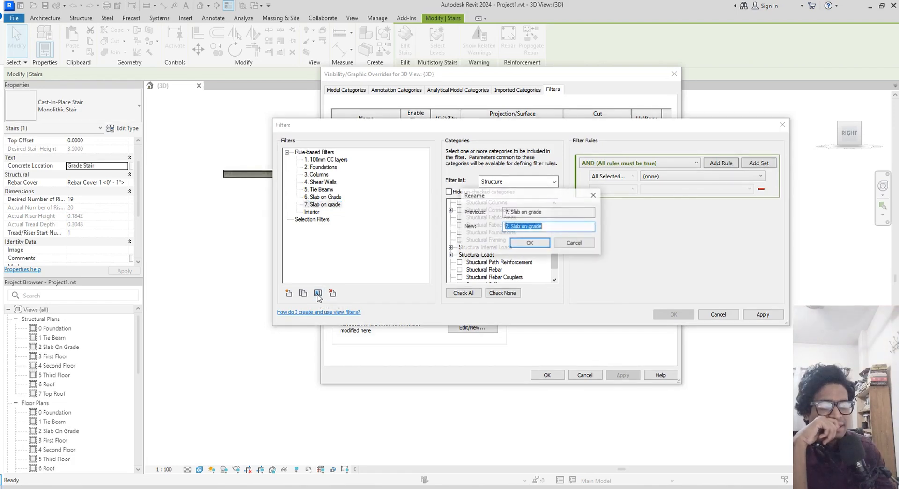
key(Home)
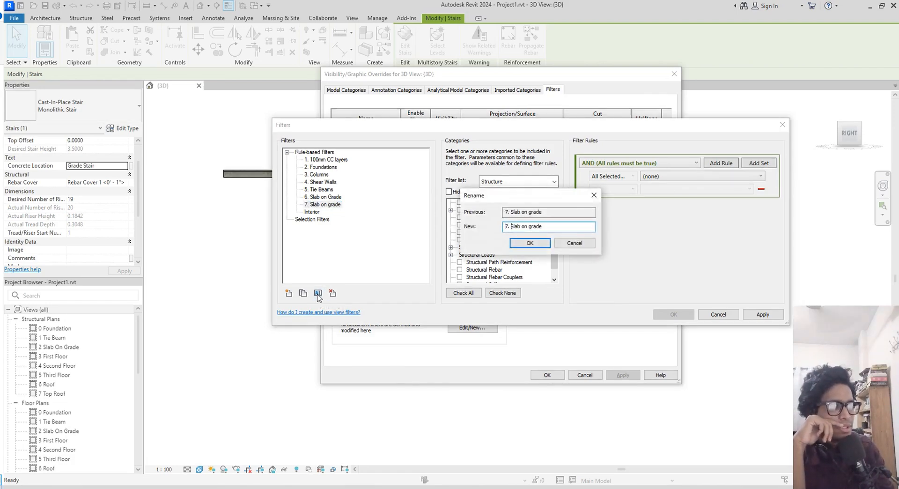
key(BackSpace)
key(BackSpace)
key(BackSpace)
key(BackSpace)
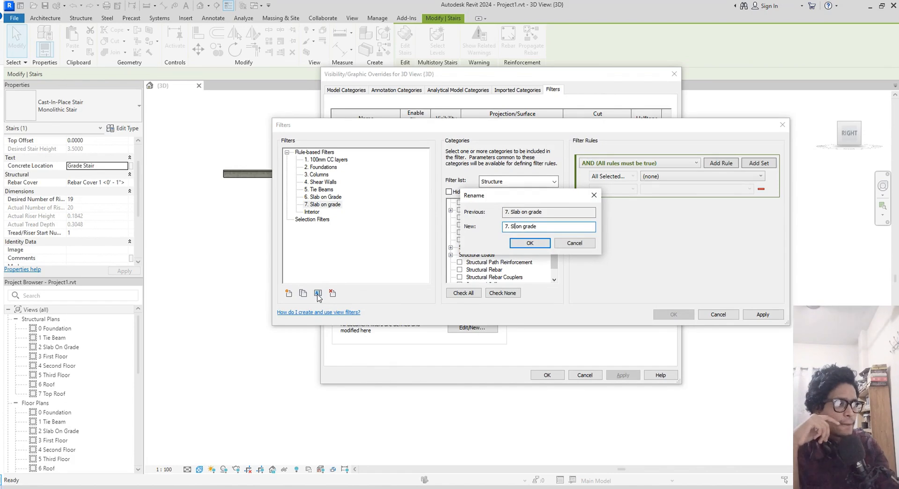
text(D)
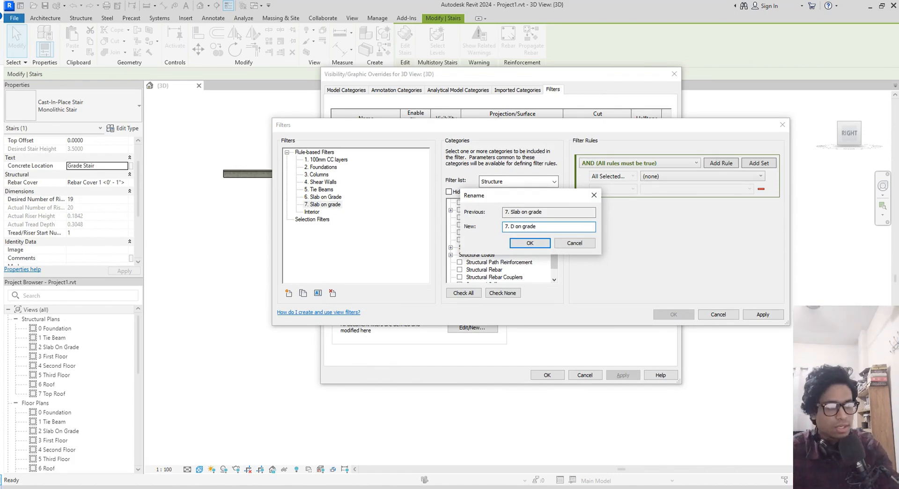
key(BackSpace)
text(Stair)
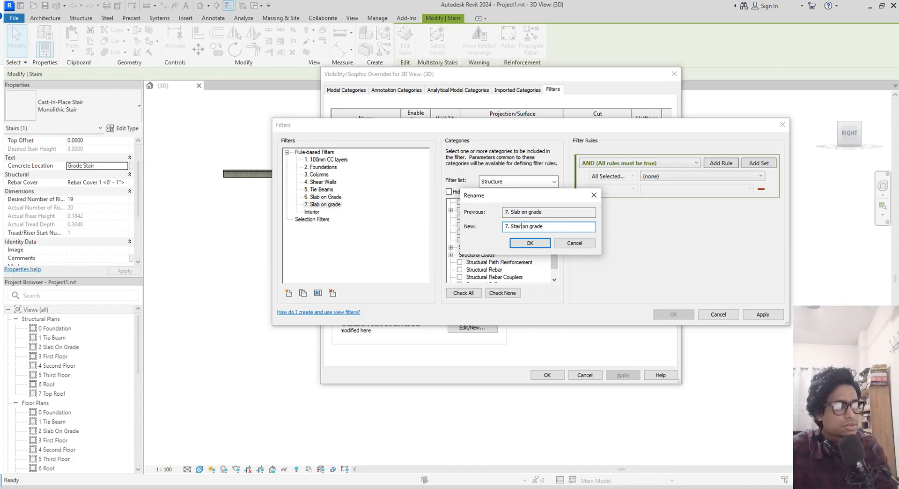
click(547, 246)
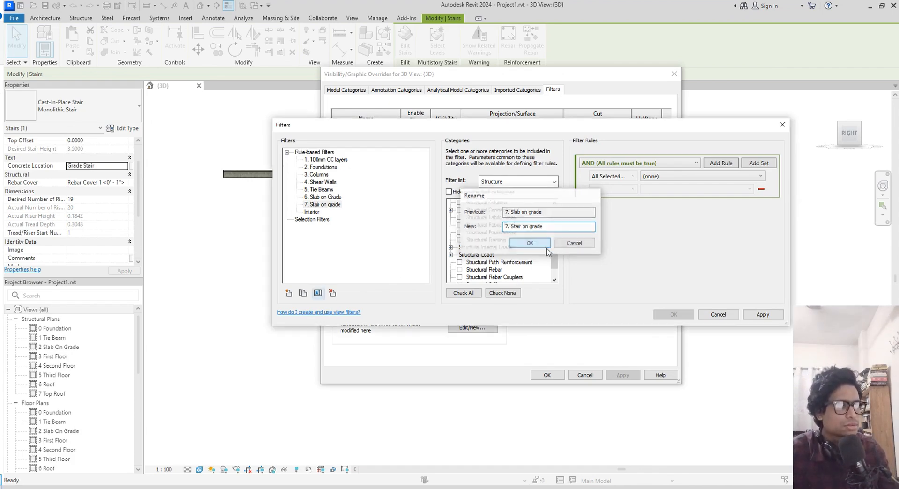
- Define the 7. Stair on grade filter for the Stairs category with the rule Concrete Location equals Grade Stair
click(336, 206)
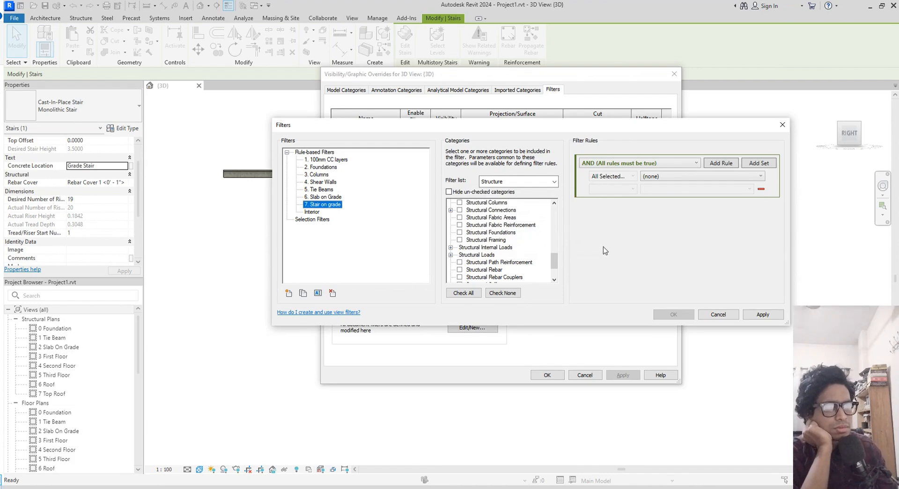
scroll(499, 251, down, 2)
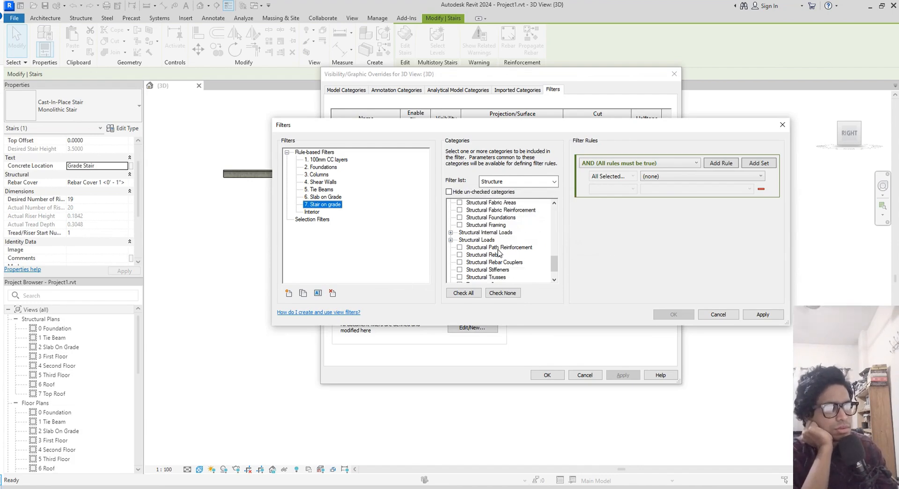
scroll(498, 252, down, 1)
scroll(470, 266, up, 4)
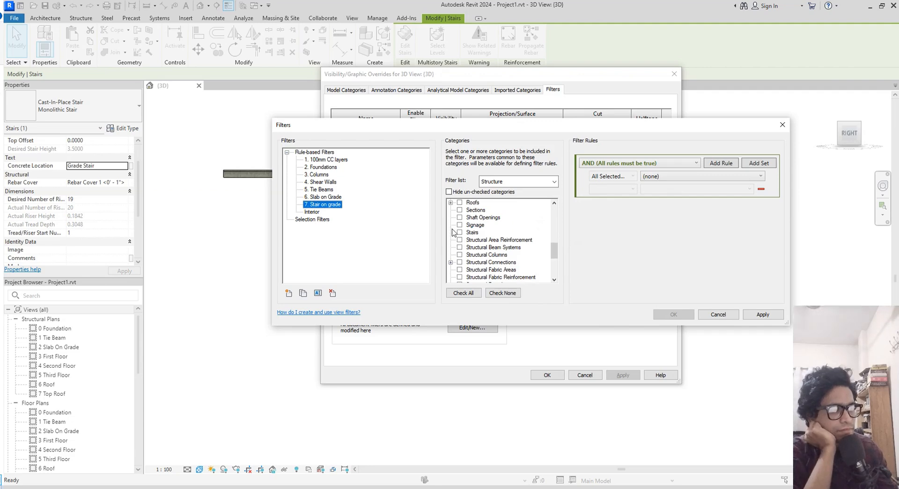
click(459, 232)
click(678, 176)
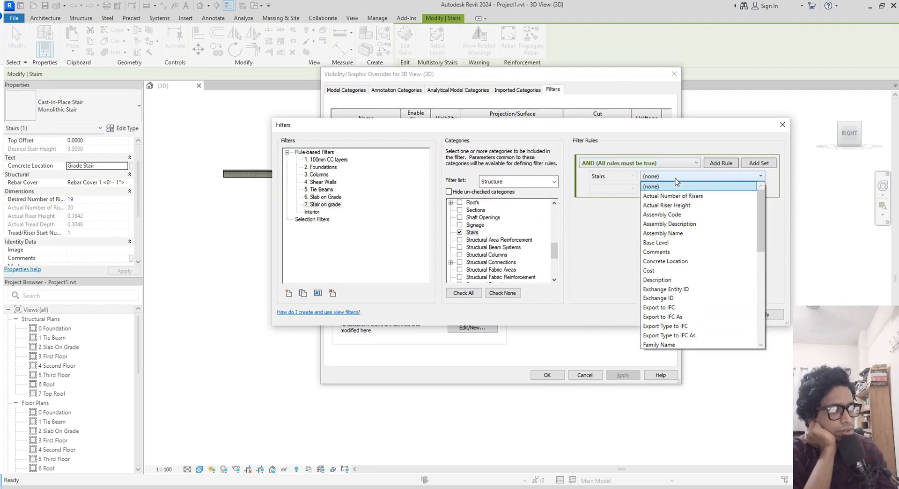
click(686, 262)
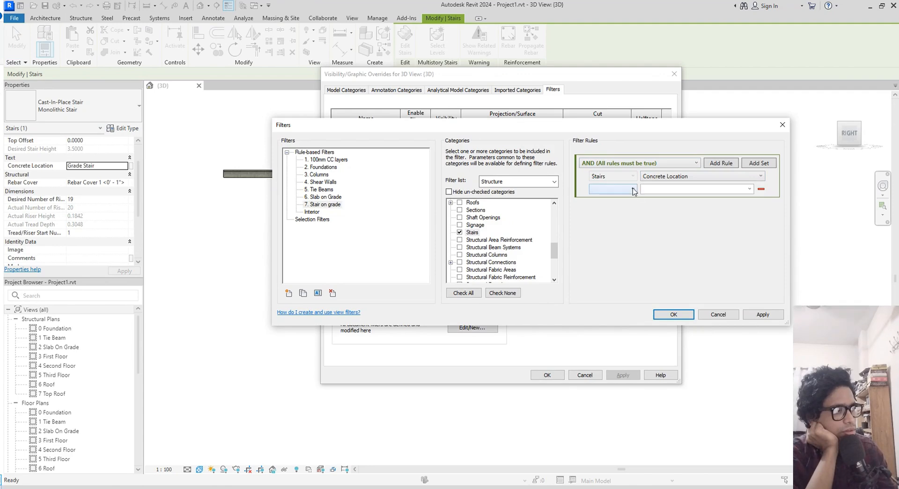
click(630, 189)
click(600, 199)
click(749, 189)
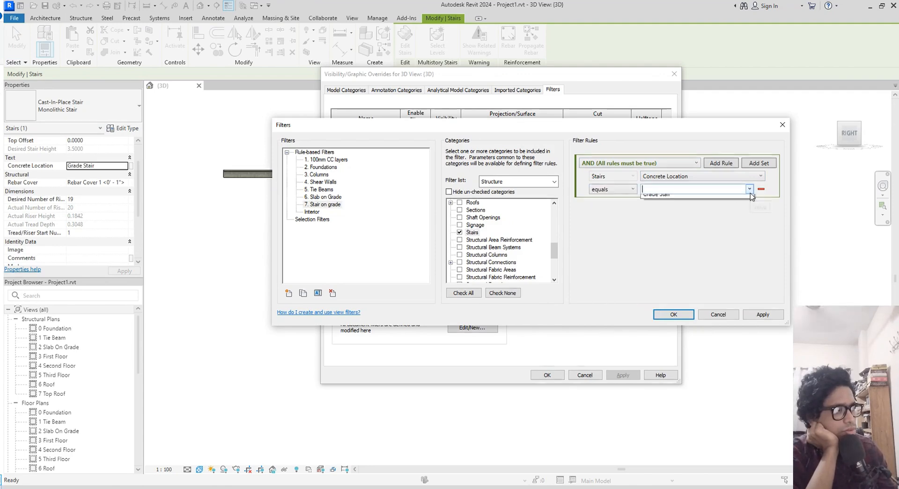
click(696, 199)
click(672, 314)
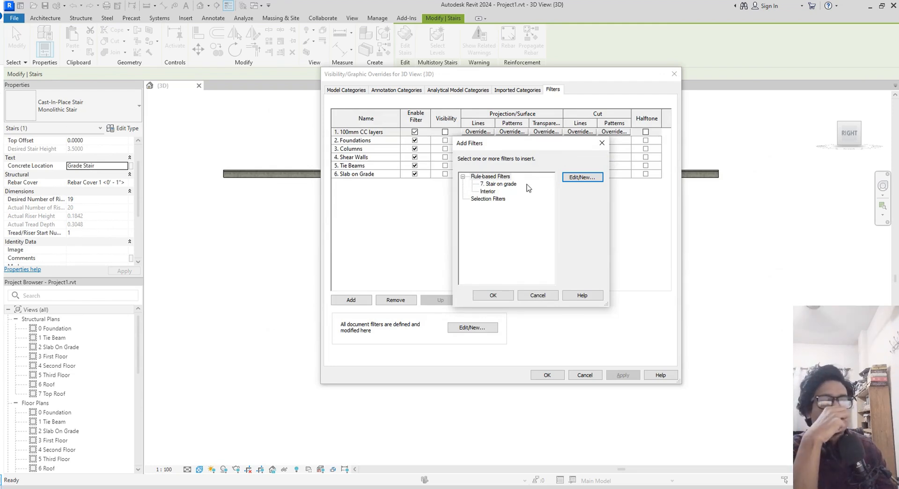
- Add the 7. Stair on grade filter to the 3D view's overrides and move it below 6. Slab on Grade
click(516, 185)
click(498, 295)
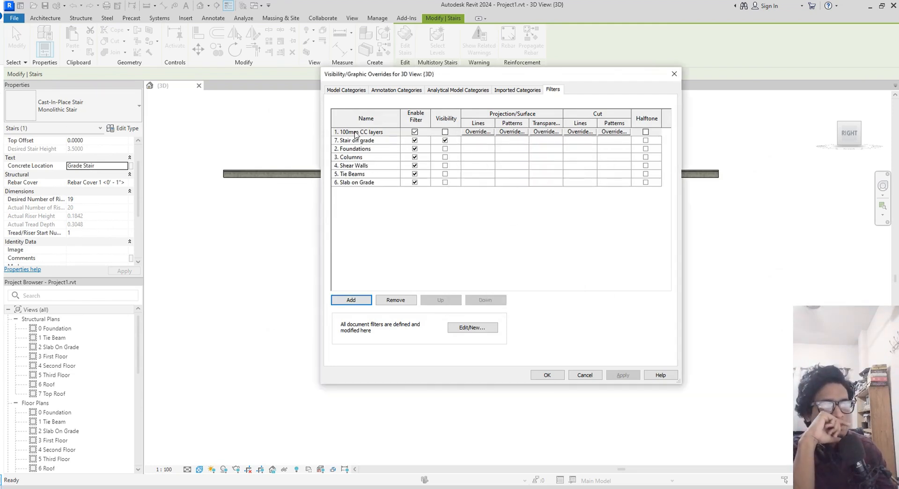
click(357, 140)
click(484, 300)
click(484, 300)
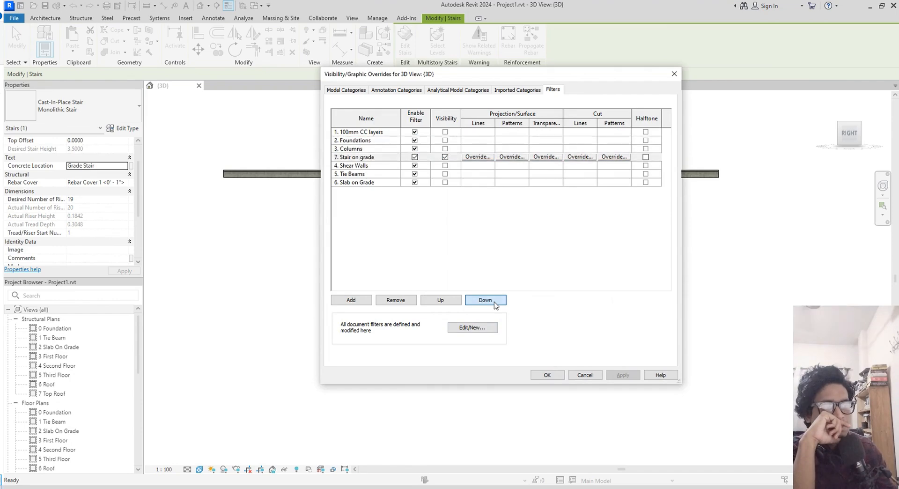
click(485, 300)
click(485, 300)
click(485, 300)
- Turn off the visibility of the 7. Stair on grade filter and apply the overrides to the 3D view
click(444, 182)
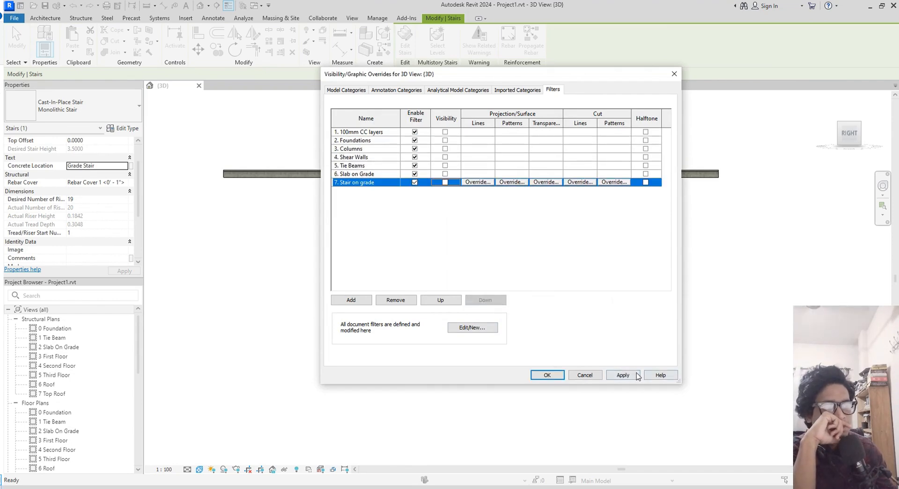
click(563, 375)
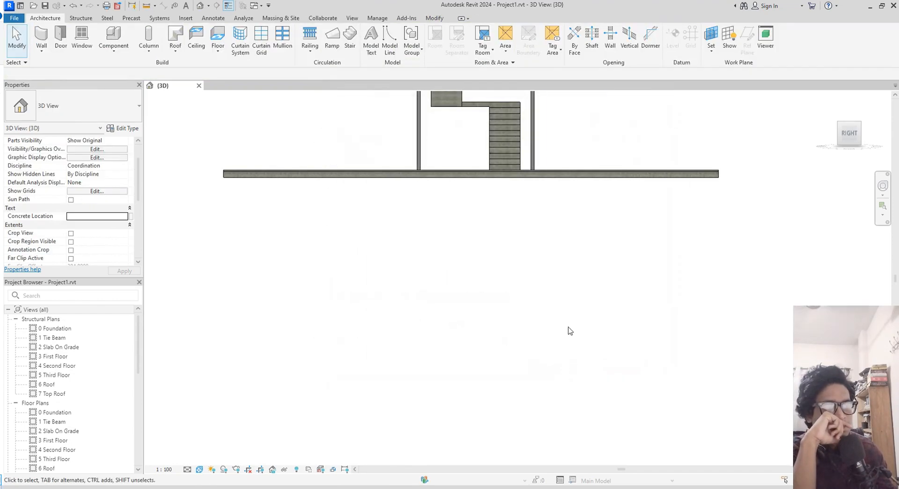
- Set the Concrete Location of all first-floor Structural Framing elements, both Joist and Other, to Beams at 1st floor
drag(728, 247, 206, 244)
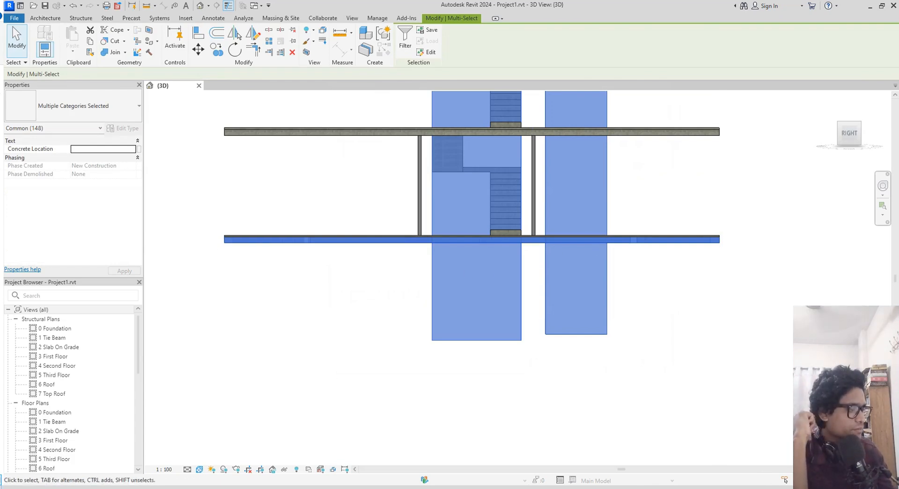
click(404, 37)
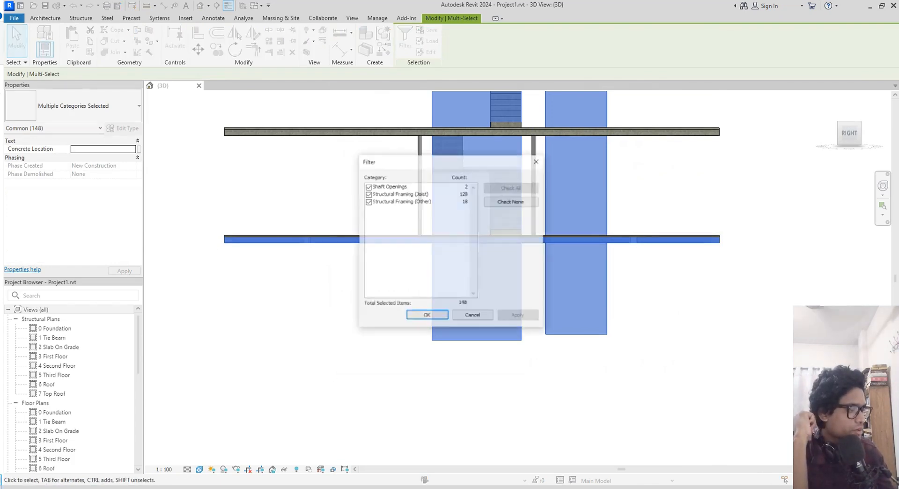
click(523, 202)
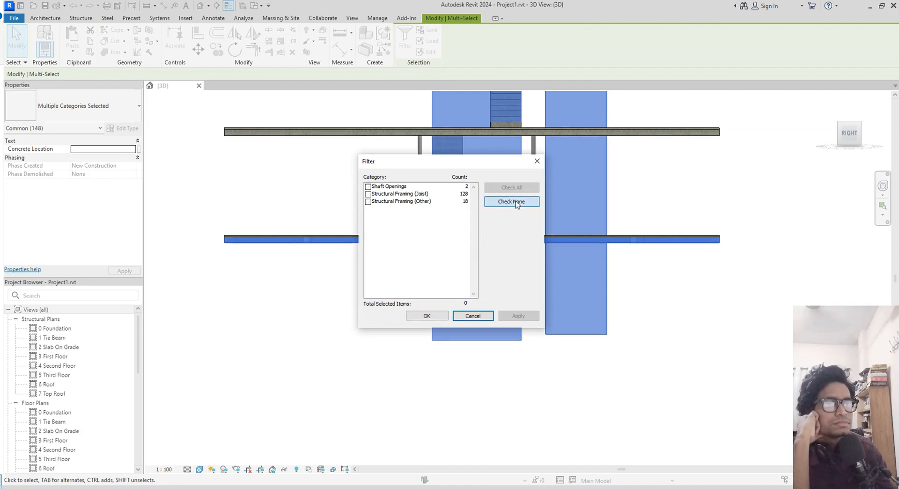
click(369, 194)
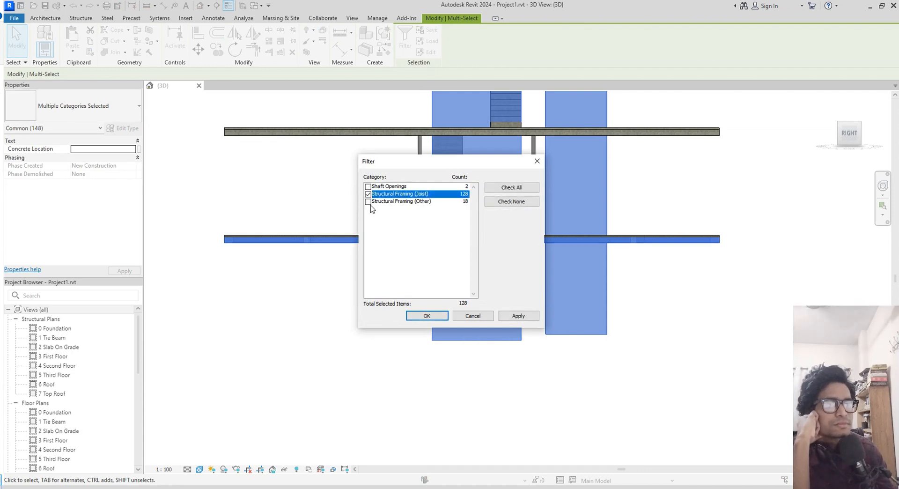
click(369, 201)
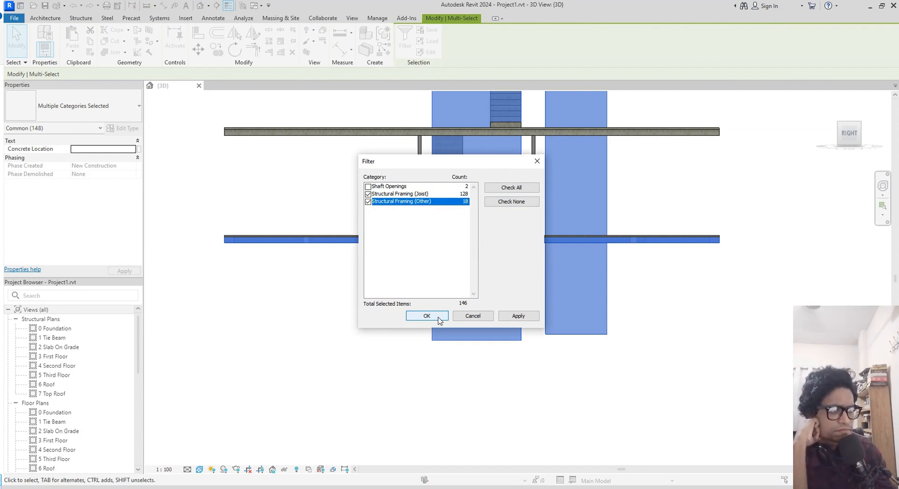
click(439, 320)
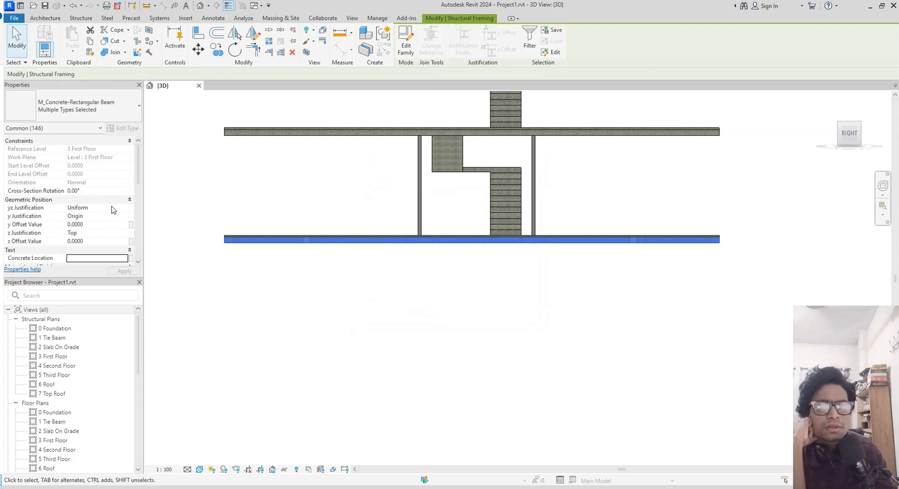
scroll(111, 209, down, 2)
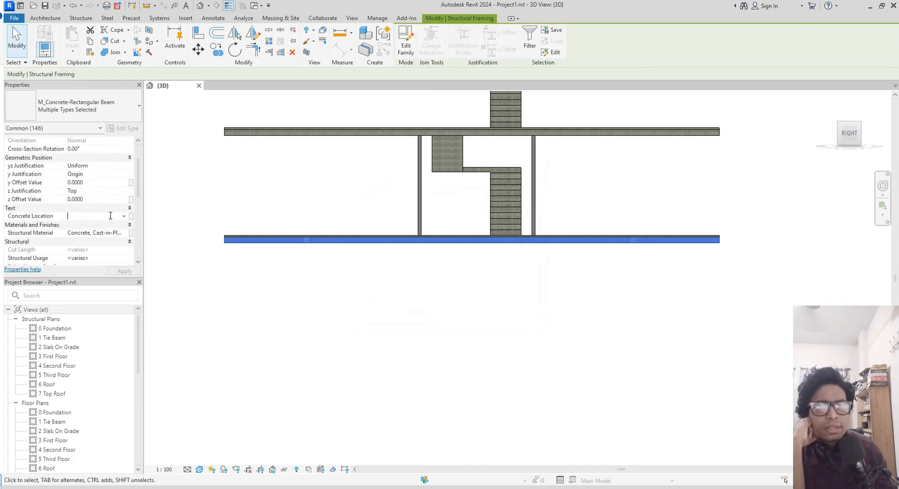
text(Beams)
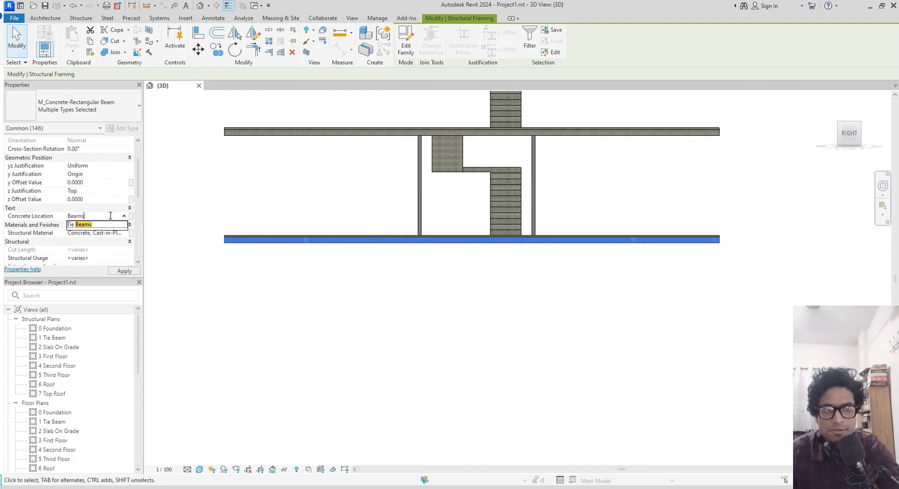
text( at 1st floo)
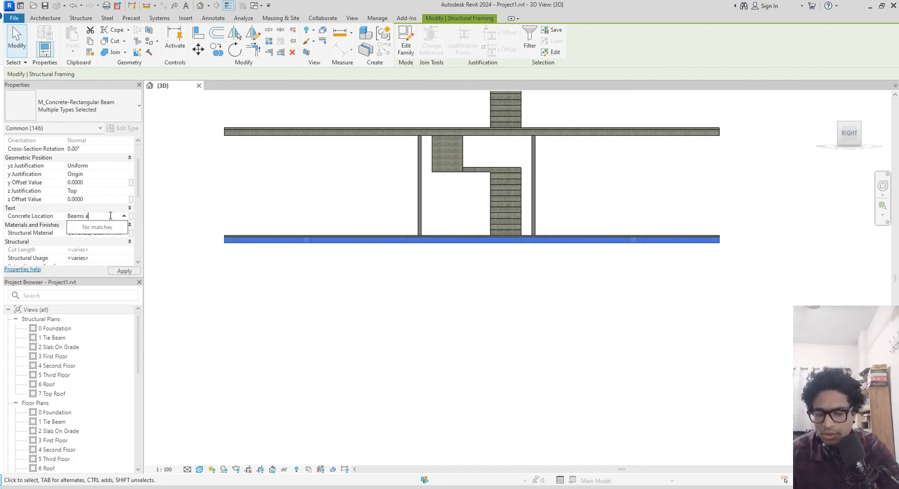
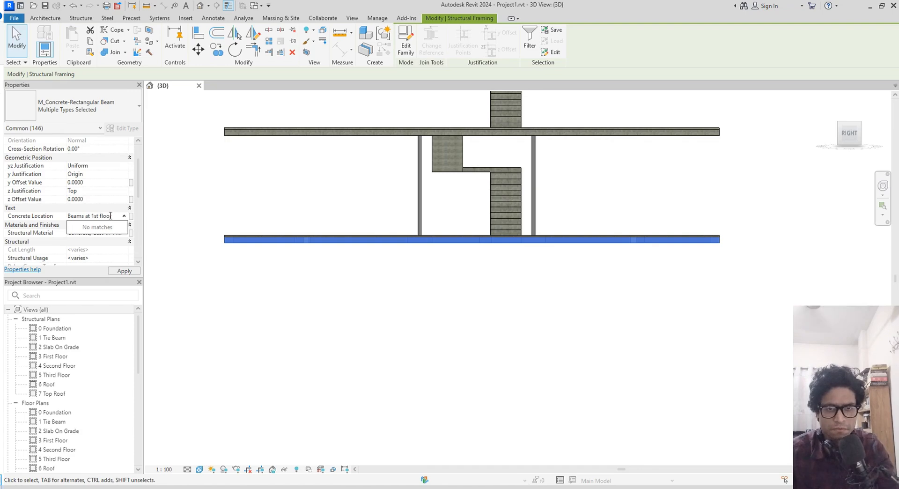
key(Return)
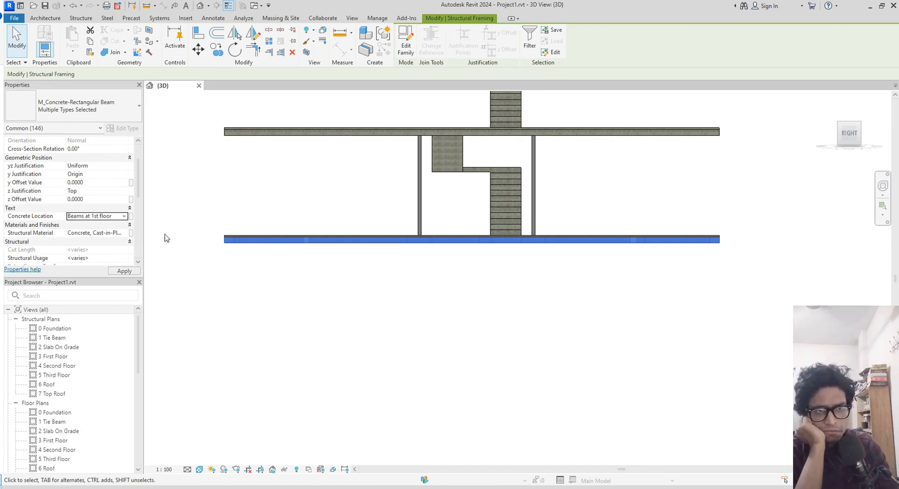
- Create a new rule-based filter named 8. Beams at 1st floor from the 3D view's visibility overrides
middle_drag(327, 314, 322, 313)
key(v)
key(g)
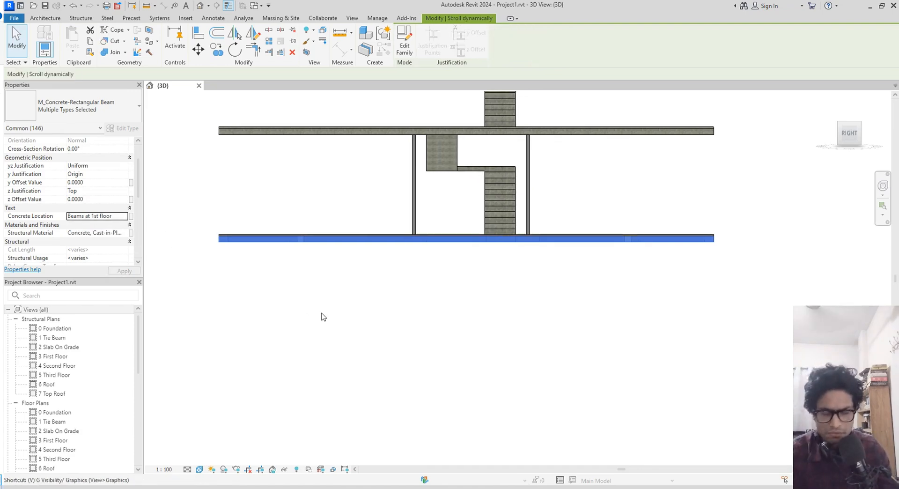
click(552, 90)
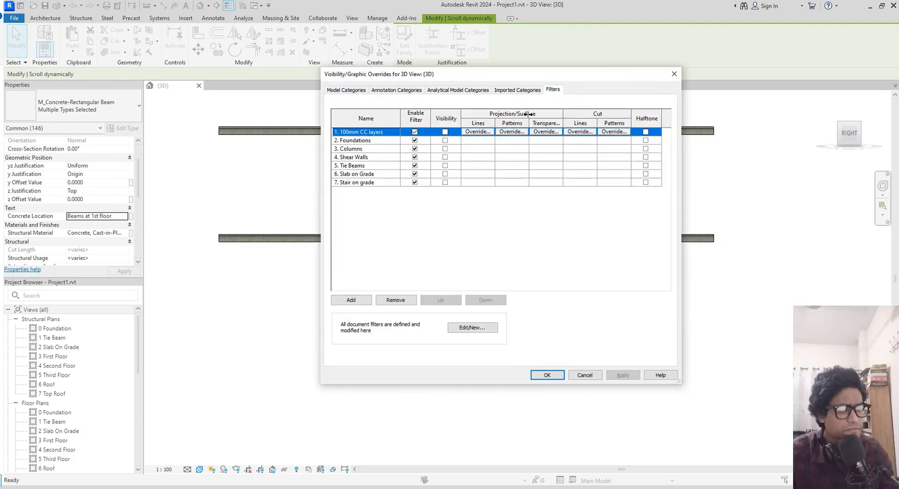
click(358, 302)
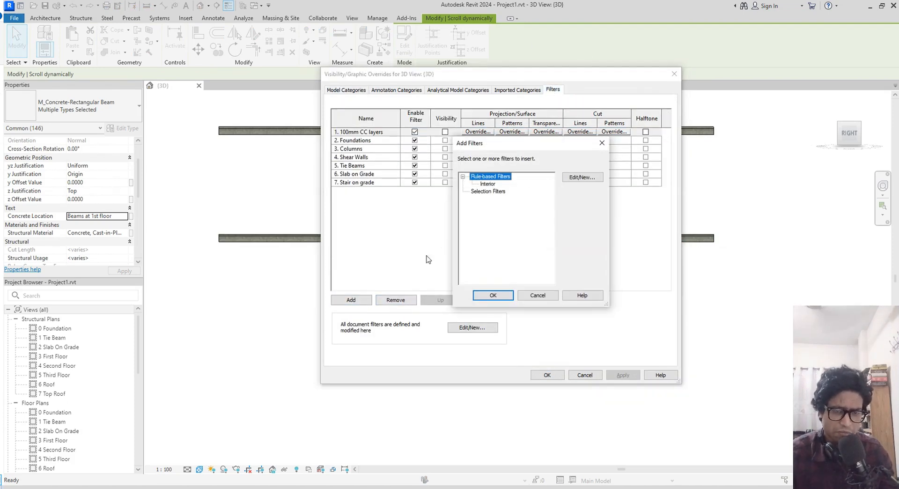
click(582, 178)
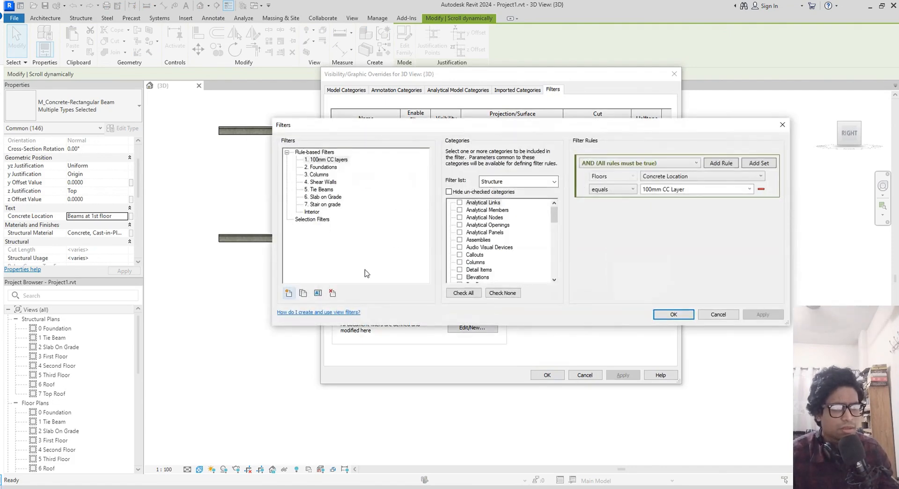
click(291, 295)
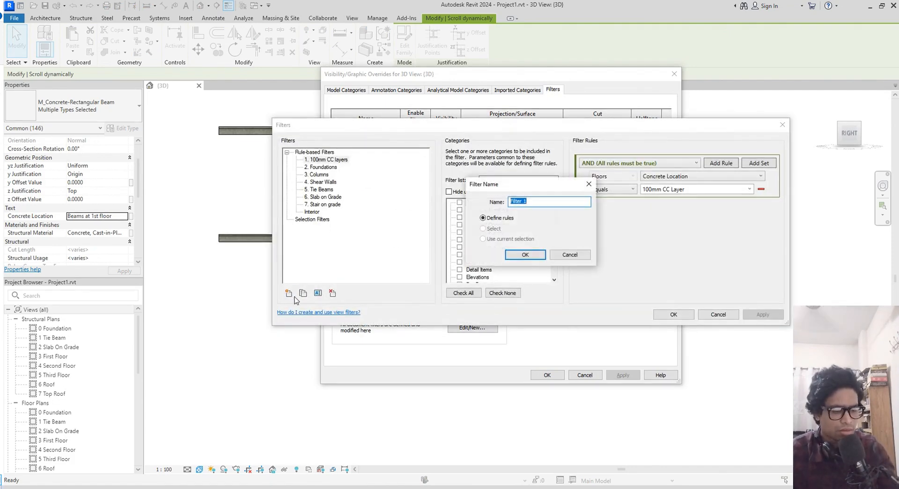
text(8. Beams at)
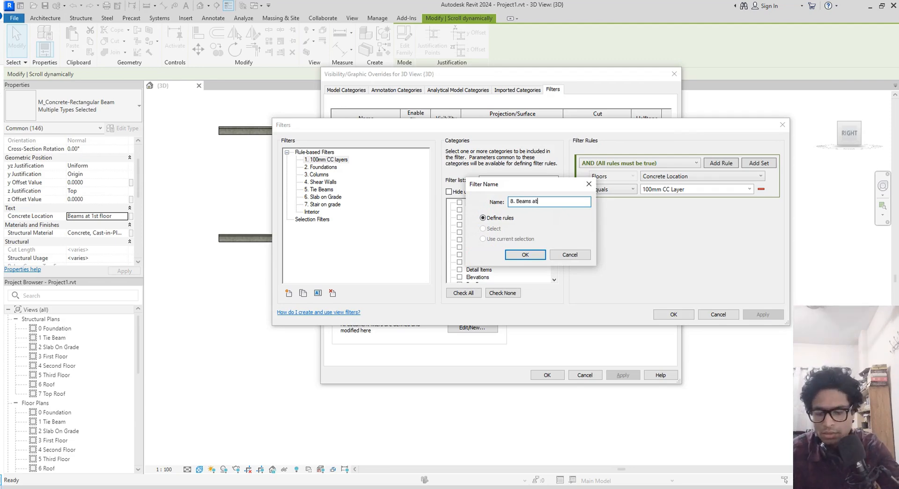
text( 1st floor)
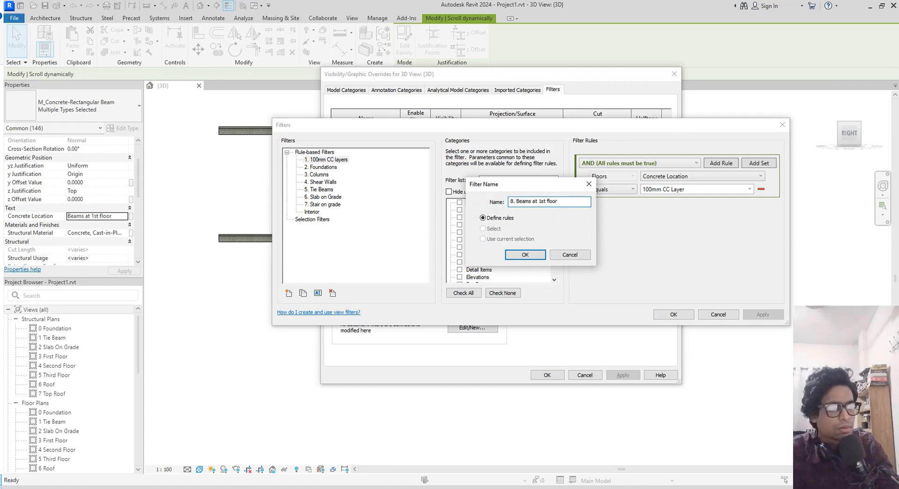
key(Return)
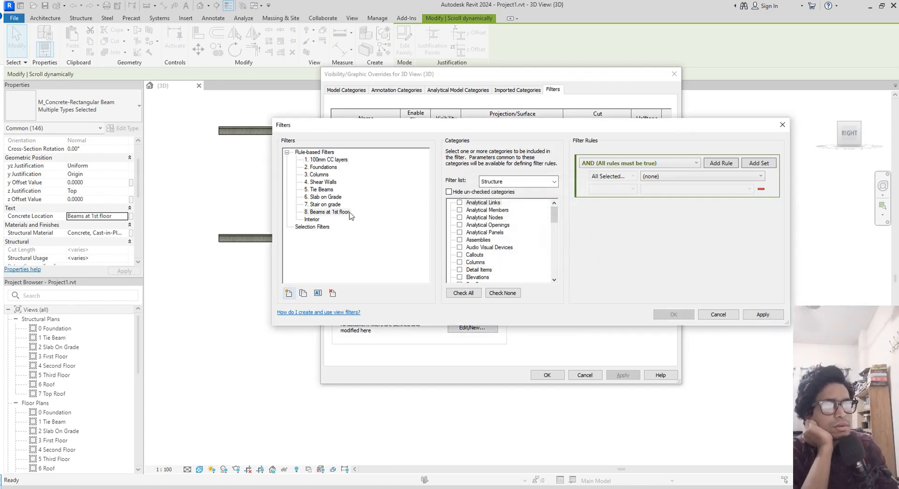
- Include the Structural Framing category in the 8. Beams at 1st floor filter
click(343, 212)
scroll(489, 256, down, 10)
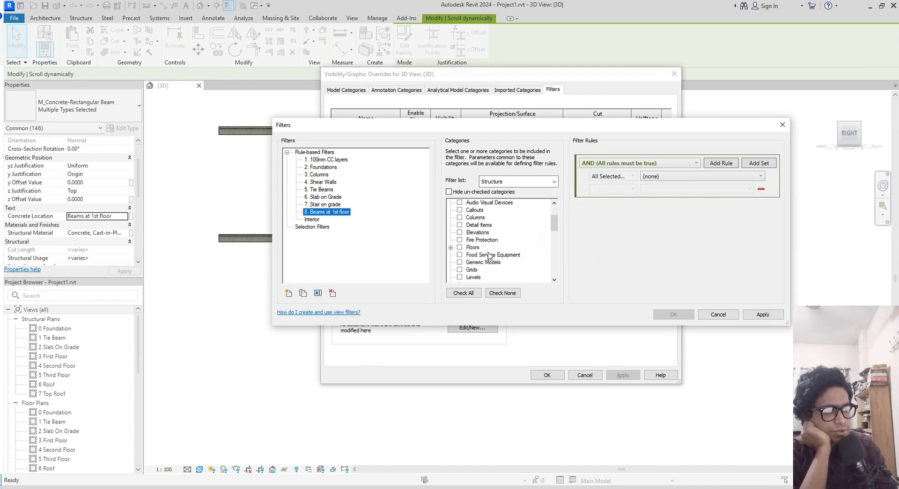
scroll(489, 255, down, 2)
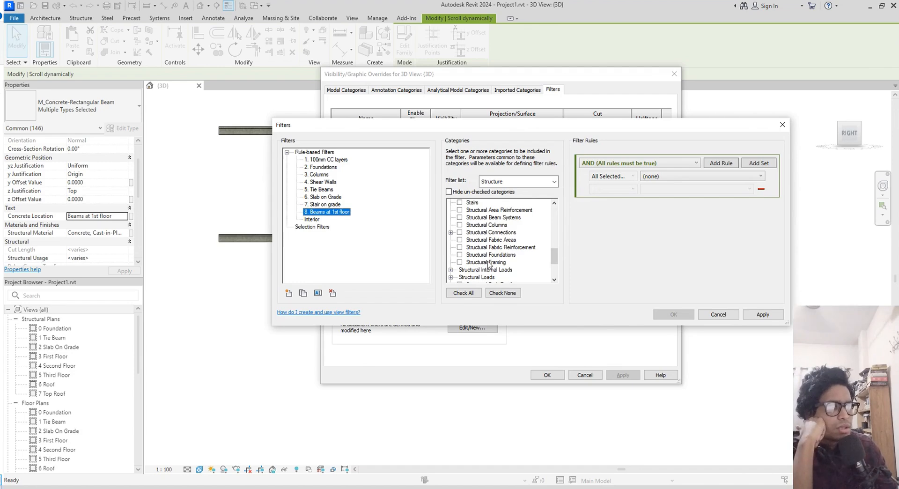
scroll(488, 265, up, 1)
scroll(489, 264, down, 4)
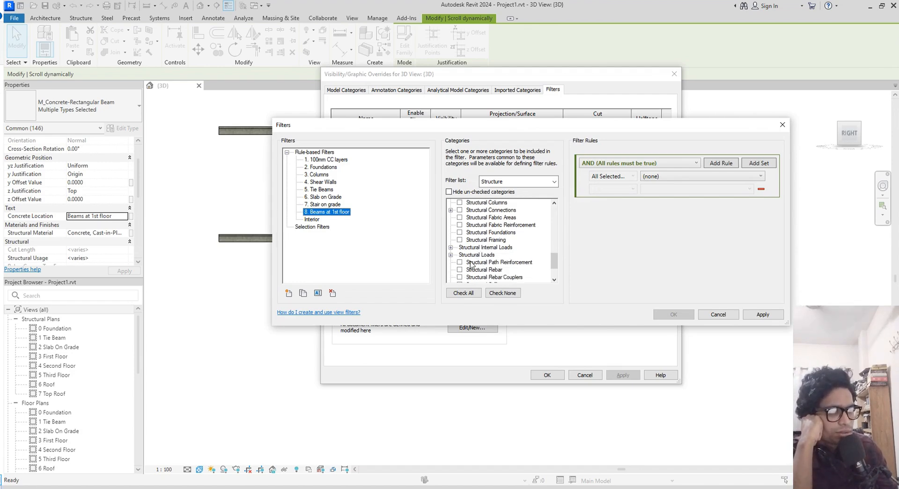
scroll(468, 262, down, 5)
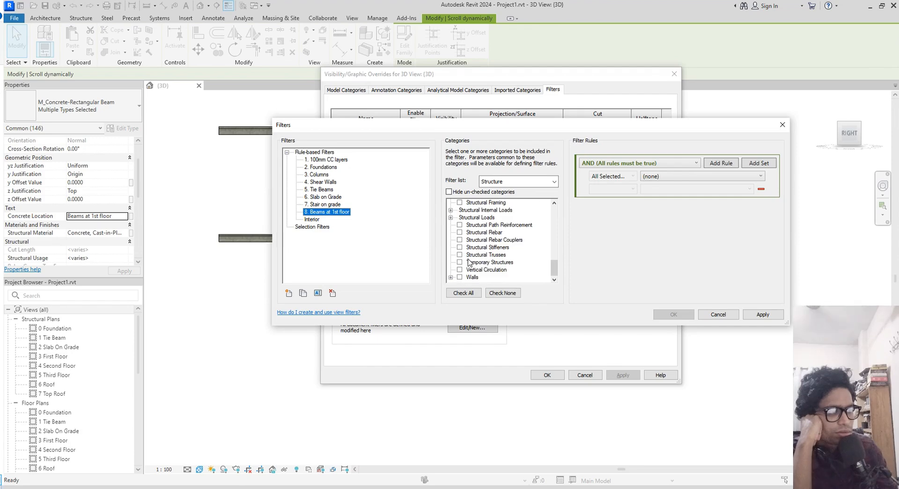
scroll(469, 263, up, 4)
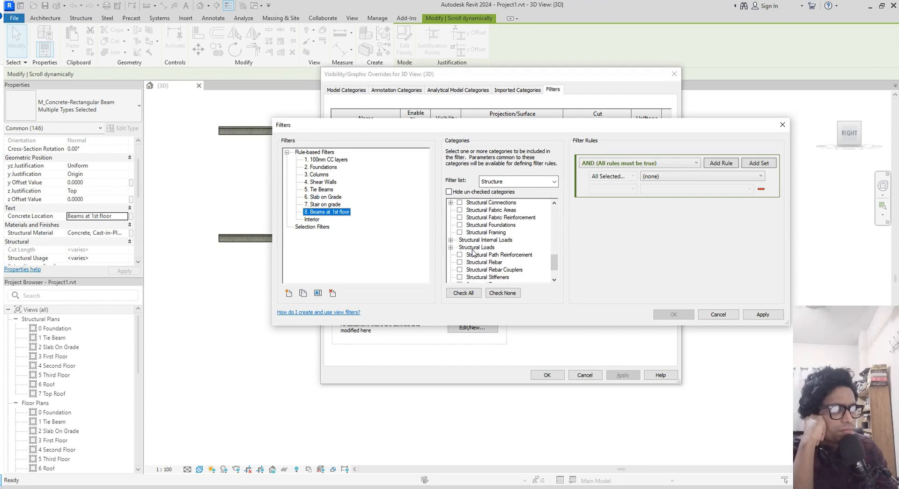
scroll(474, 253, up, 1)
scroll(472, 255, down, 5)
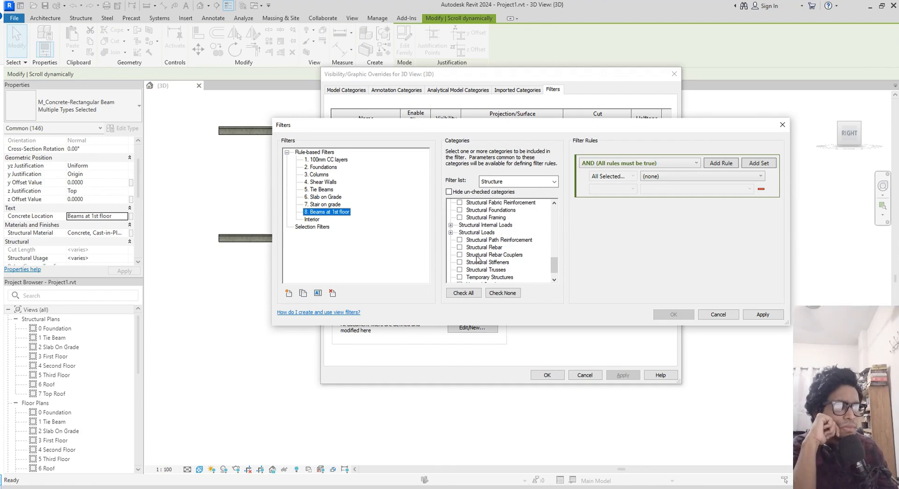
scroll(470, 270, up, 1)
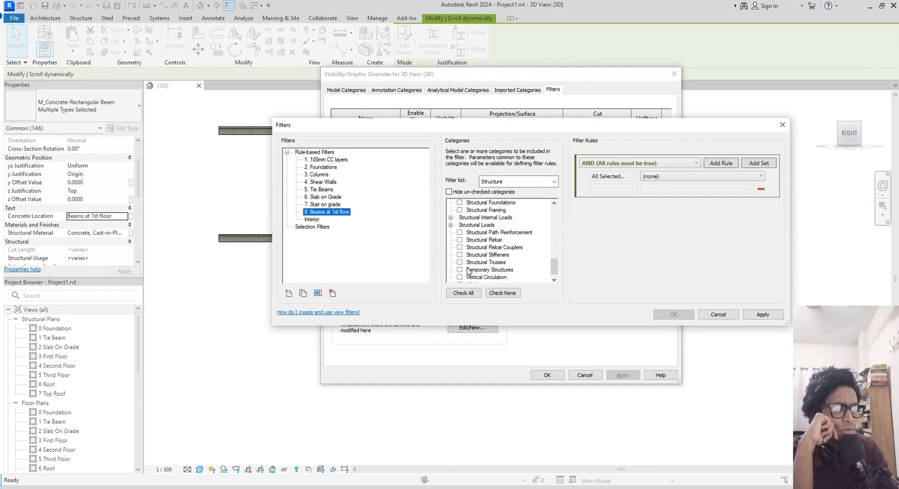
click(460, 210)
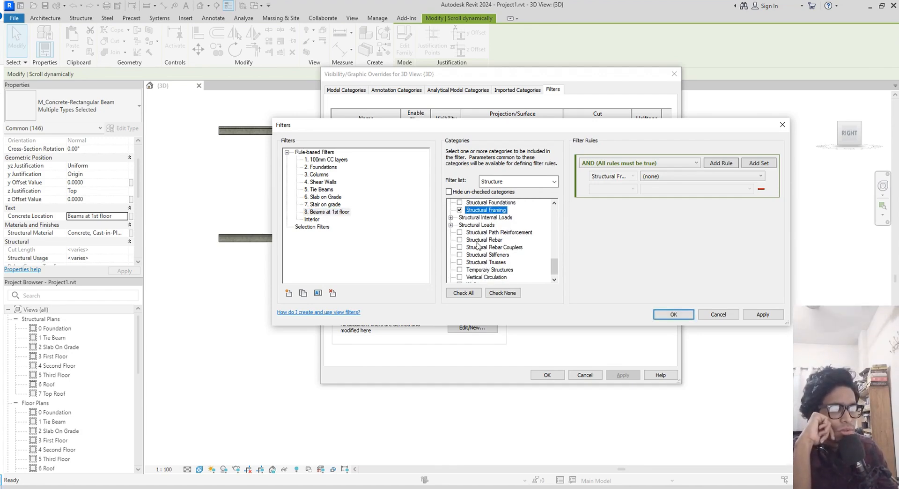
- Add the Structural Beam Systems category to the 8. Beams at 1st floor filter and accept the filter definition
scroll(471, 255, down, 1)
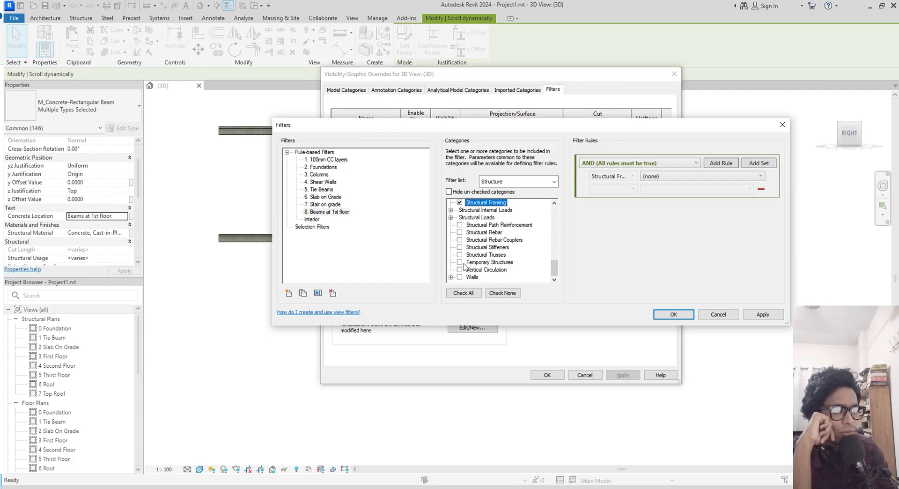
scroll(464, 266, up, 4)
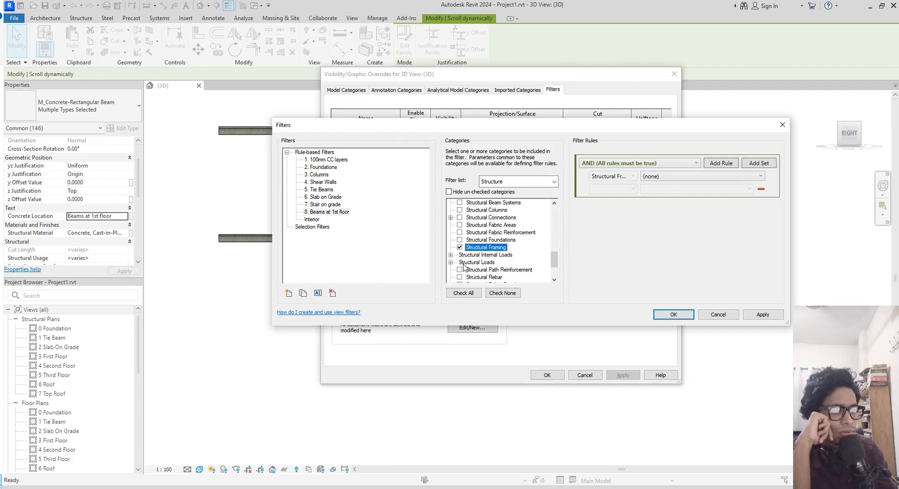
scroll(463, 266, up, 1)
click(460, 210)
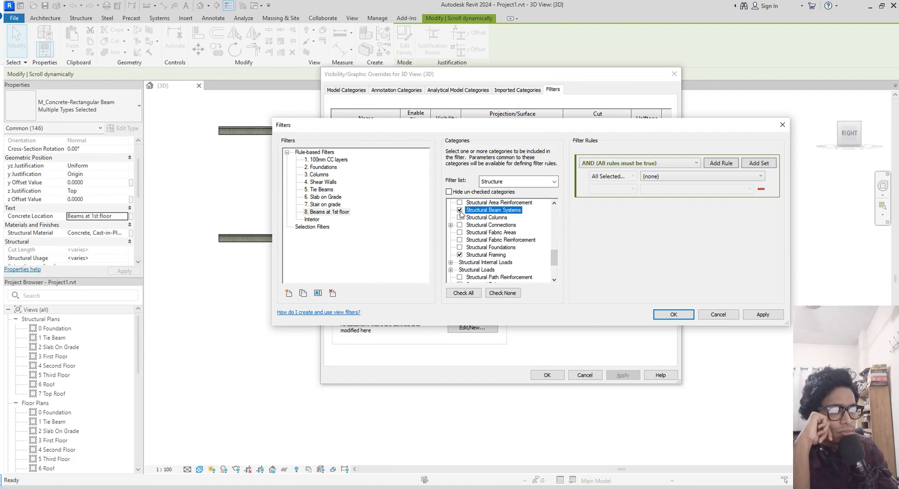
click(675, 314)
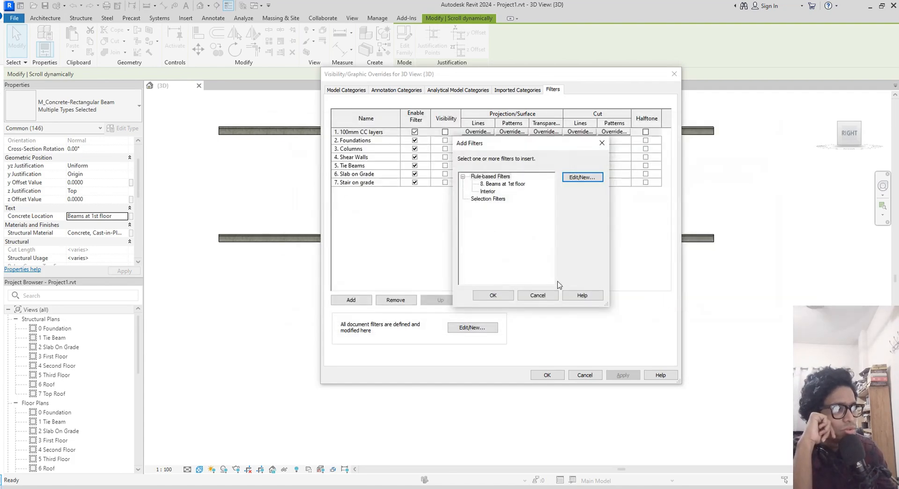
- Reopen the 8. Beams at 1st floor filter definition for editing from the list of filters to insert
click(519, 185)
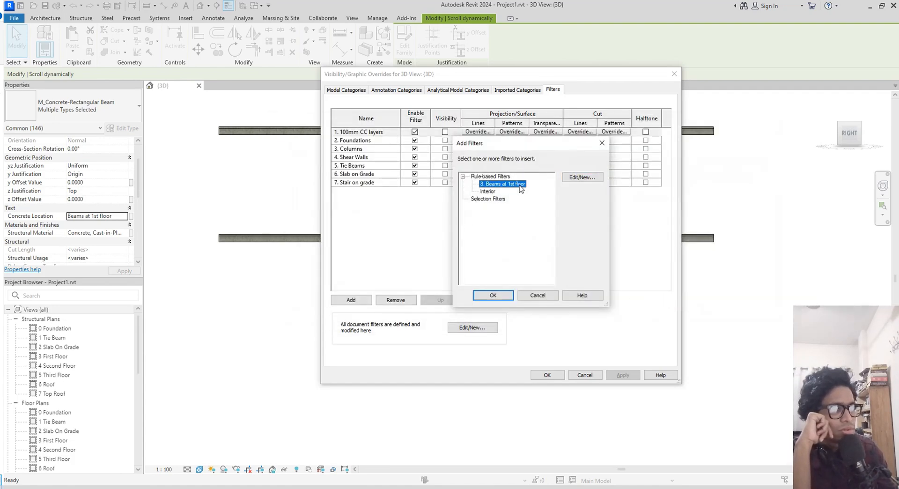
click(582, 177)
scroll(496, 236, down, 10)
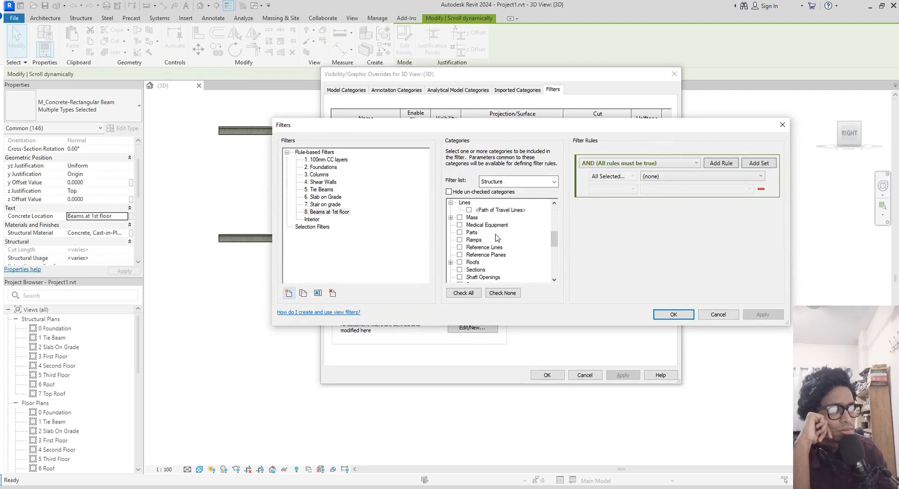
- Apply the "8. Beams at 1st floor" filter to Structural Beam Systems and Structural Framing where Concrete Location equals "Beams at 1st floor"
click(734, 176)
click(677, 225)
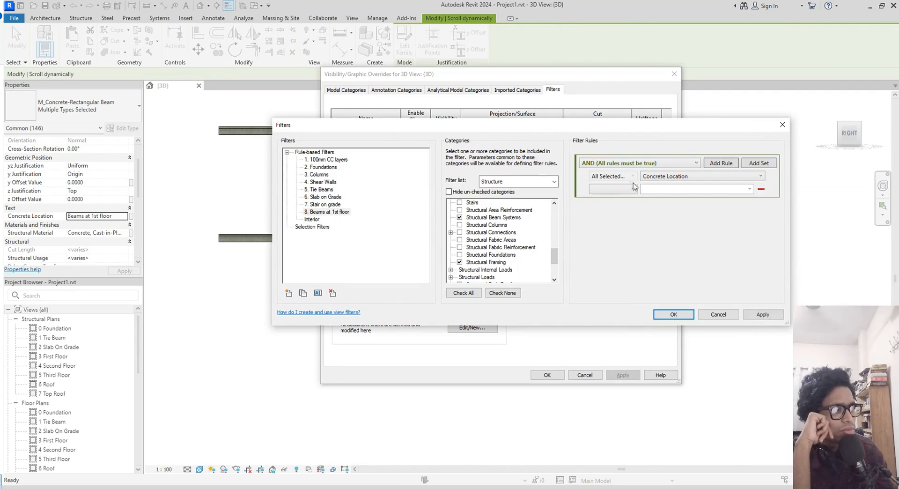
click(632, 189)
click(628, 200)
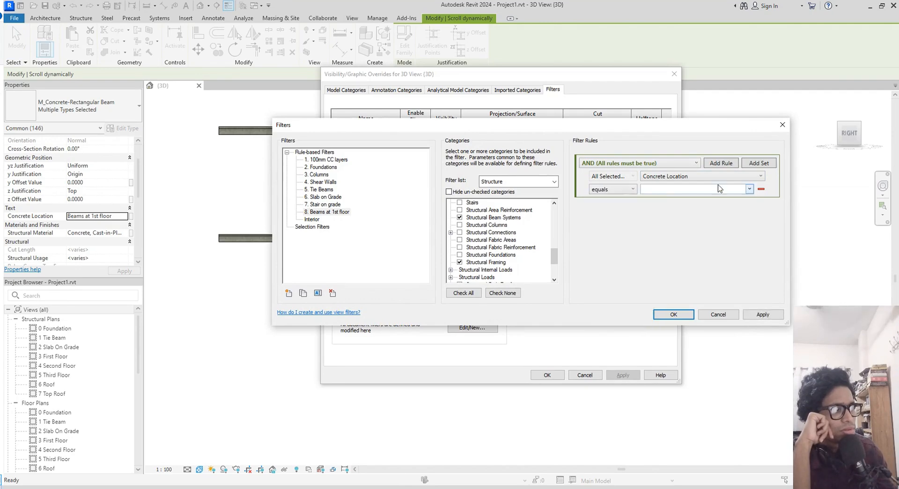
click(749, 188)
click(697, 199)
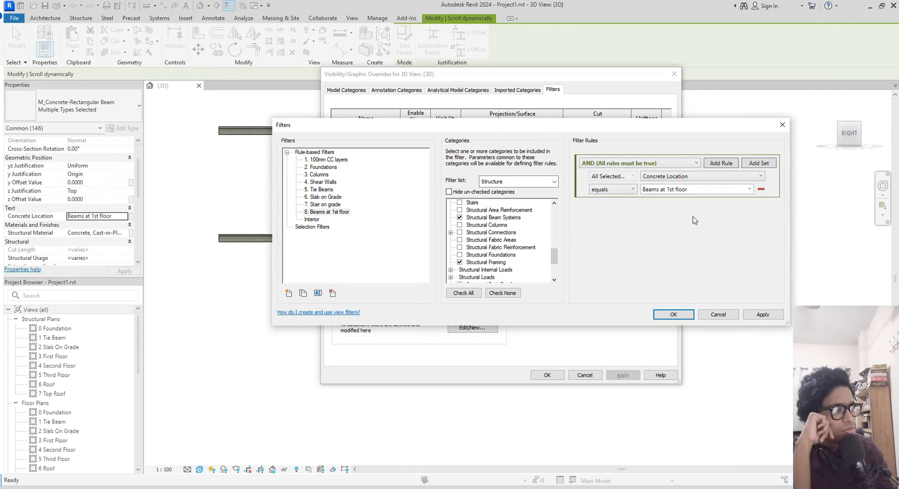
click(756, 315)
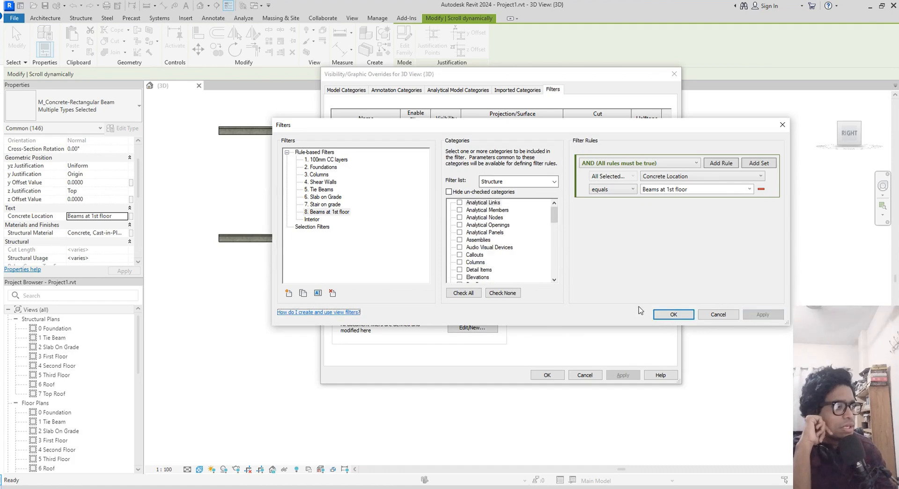
click(673, 314)
- Add the "8. Beams at 1st floor" filter to the 3D view and turn off its visibility
click(500, 184)
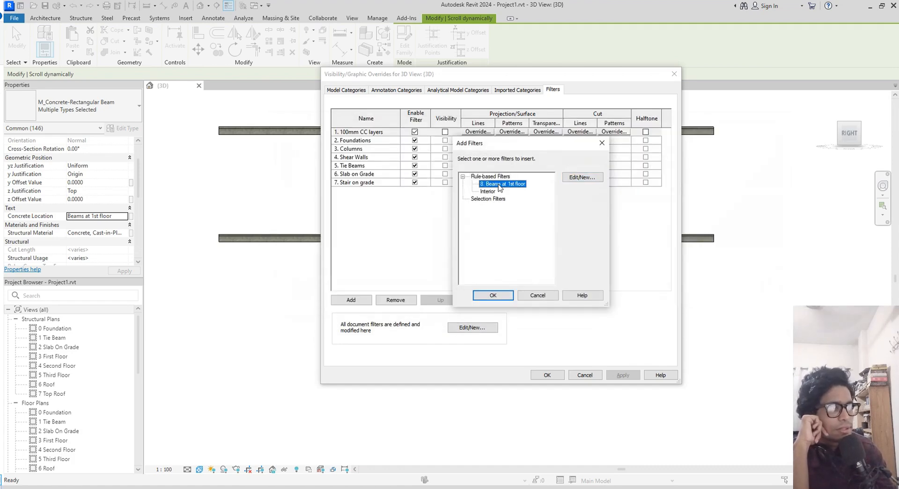
click(507, 293)
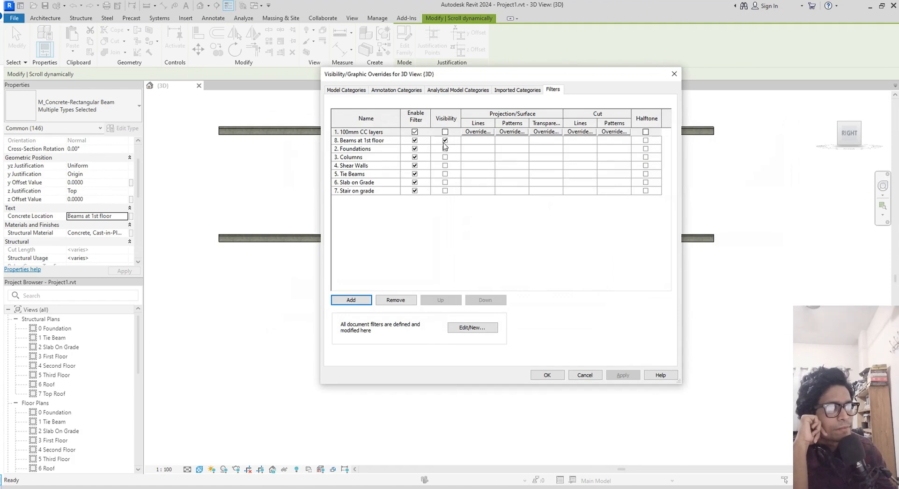
click(444, 140)
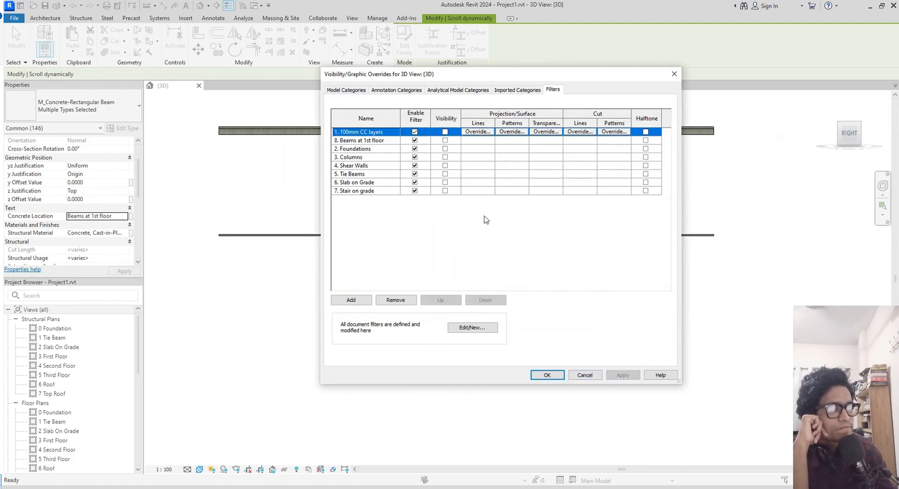
- Move the "8. Beams at 1st floor" filter below "7. Stair on grade" and accept the visibility overrides
click(380, 143)
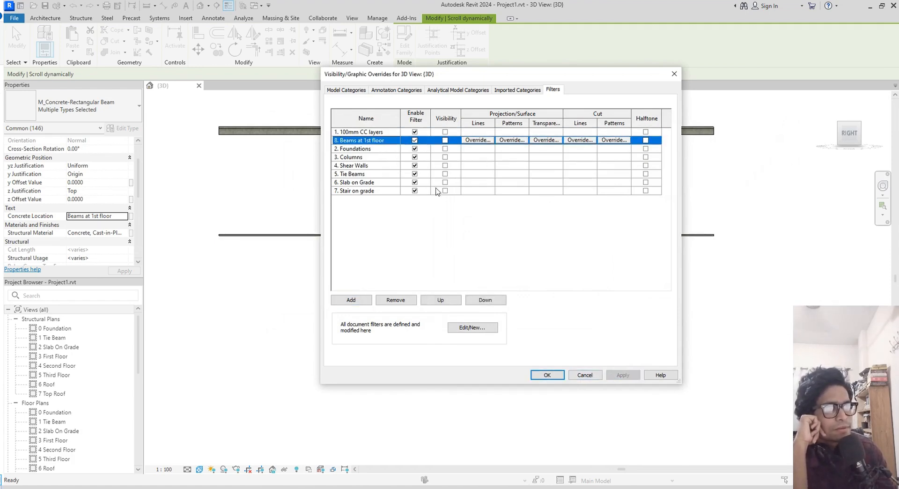
click(494, 302)
click(495, 303)
click(494, 302)
click(494, 302)
click(494, 302)
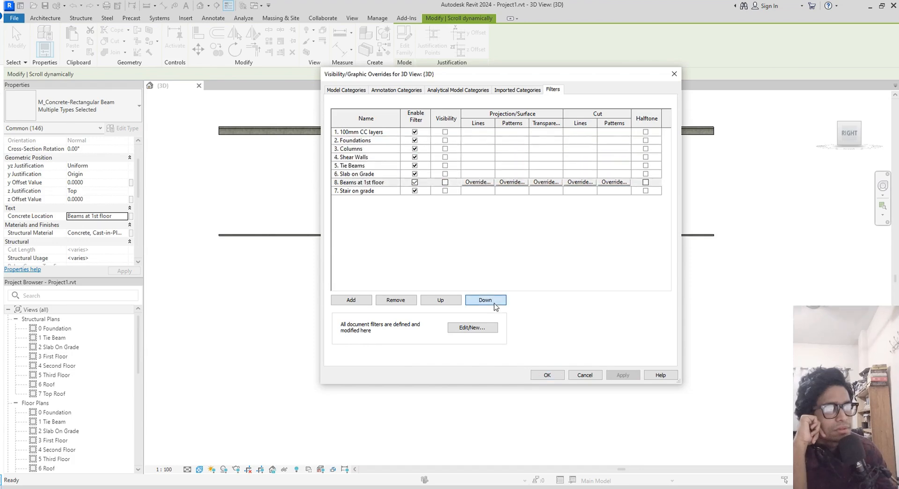
click(495, 303)
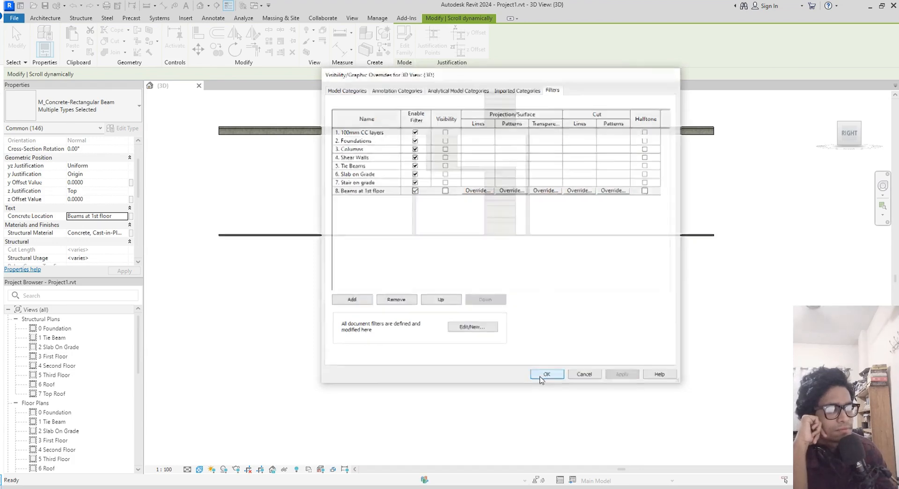
click(545, 376)
- Set the Concrete Location of the 50mm floor at the base of the stair to "Slab at 1st Floor"
scroll(556, 250, up, 2)
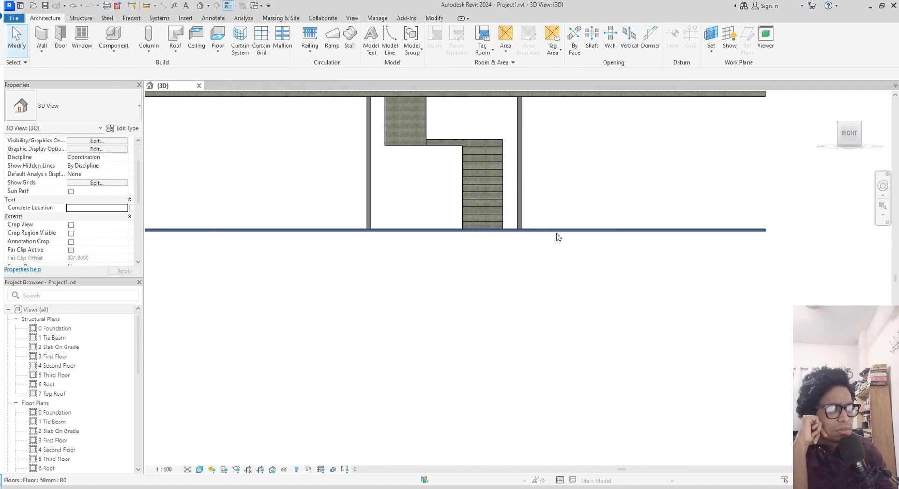
click(558, 236)
click(95, 149)
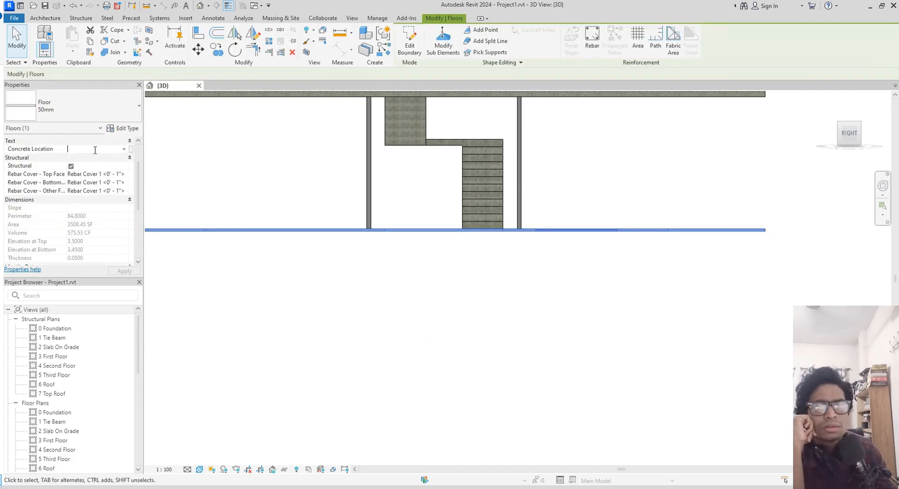
text(Slab)
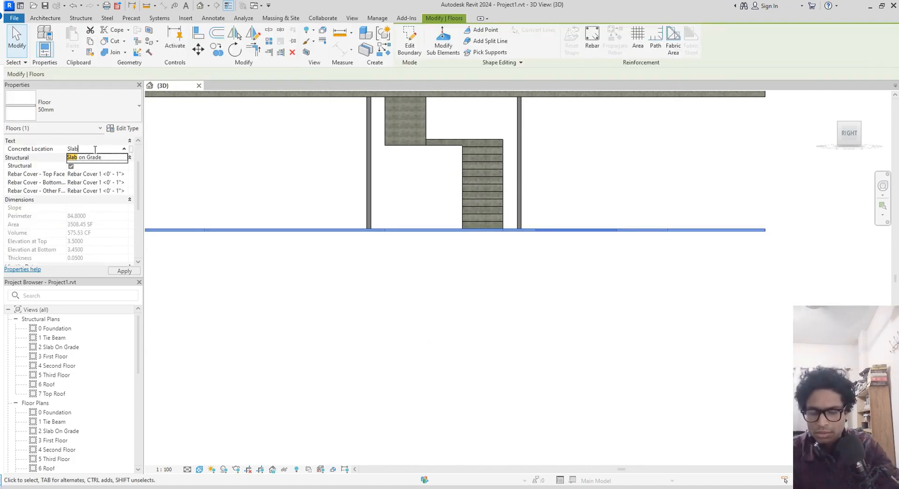
text( a)
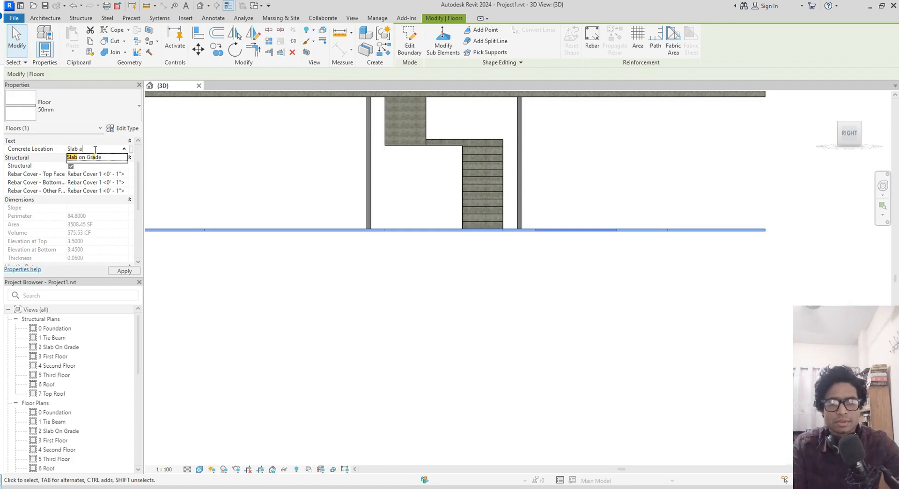
text(t 1st)
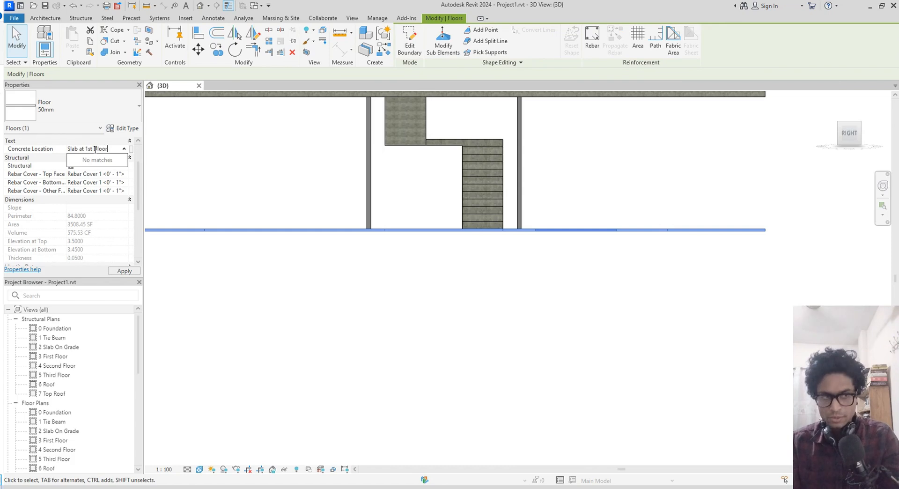
text( Floor)
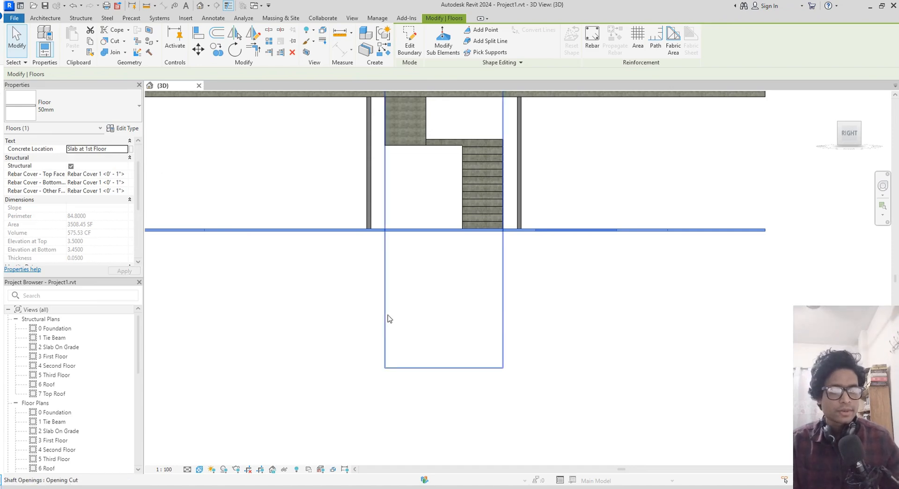
- Create a new rule-based view filter named "9. Slab at 1st Floor" in the 3D view's visibility overrides
middle_drag(387, 317, 448, 302)
key(v)
key(v)
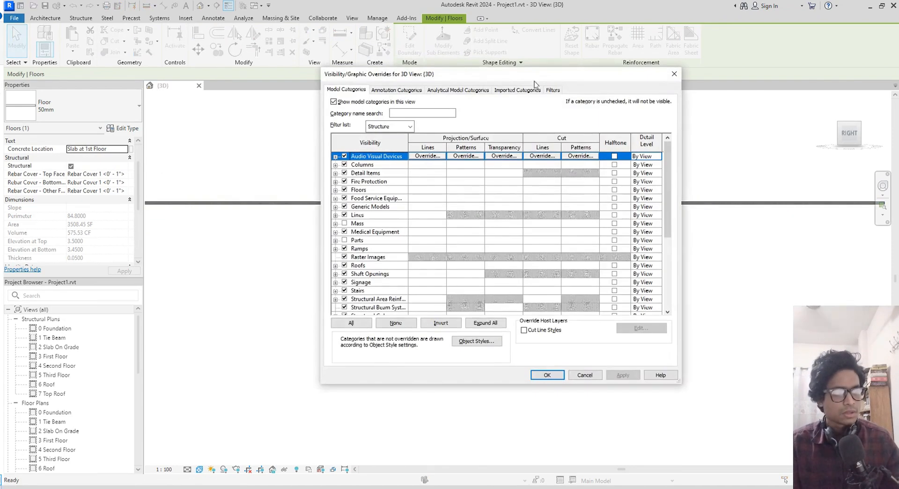
click(554, 90)
click(351, 300)
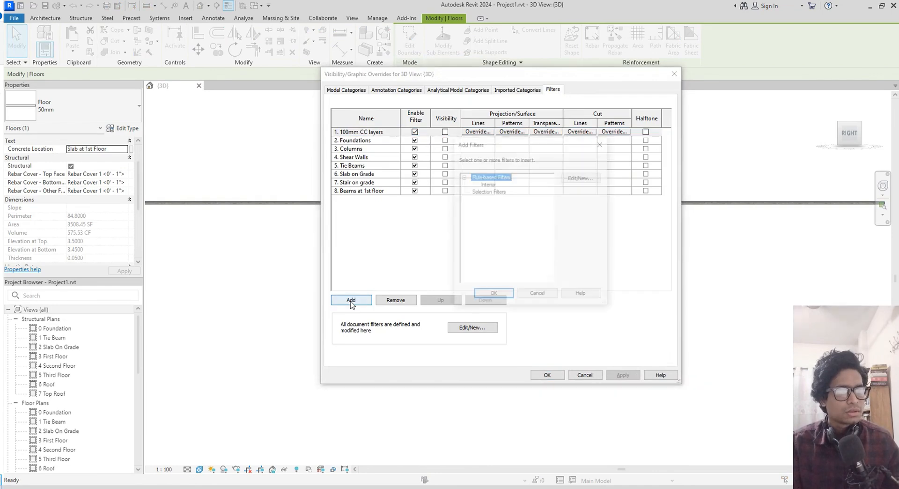
click(584, 177)
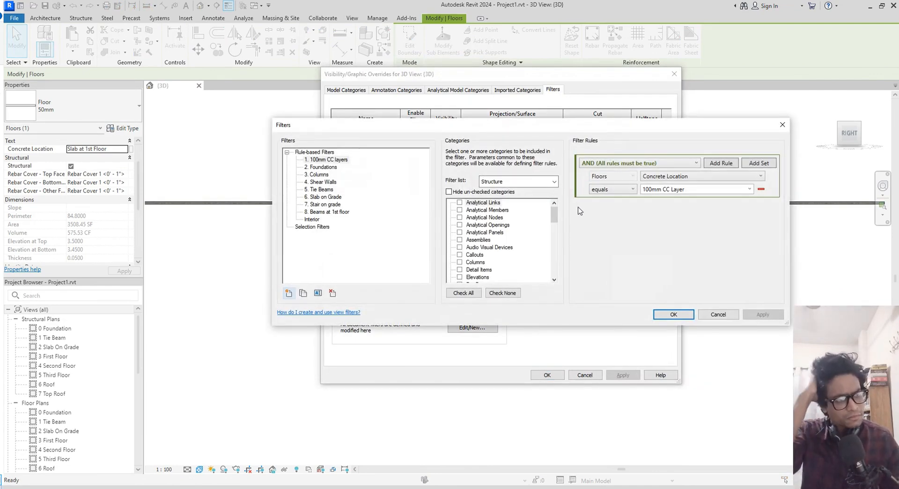
click(289, 293)
text(9. Slab at 1s)
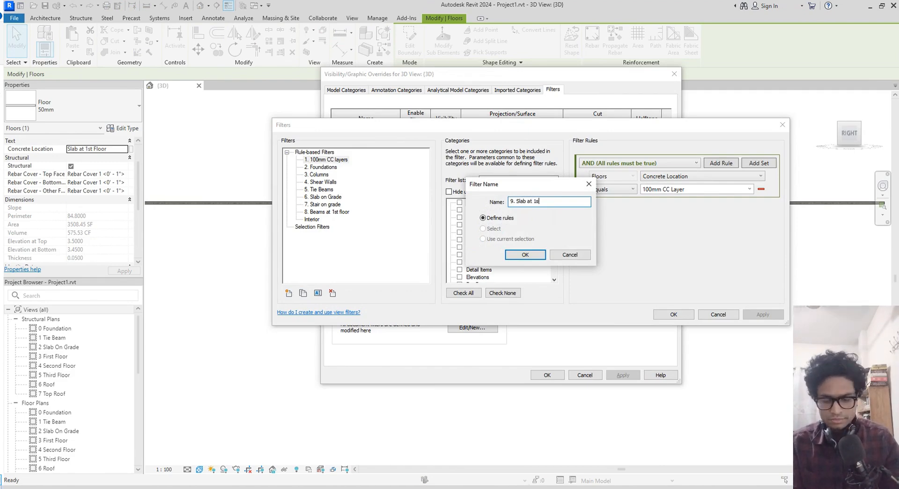
text(t Floor)
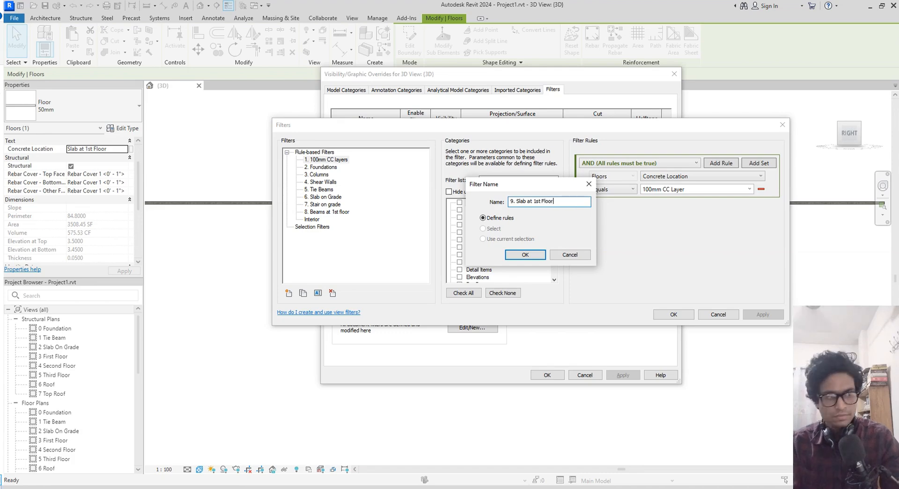
key(Return)
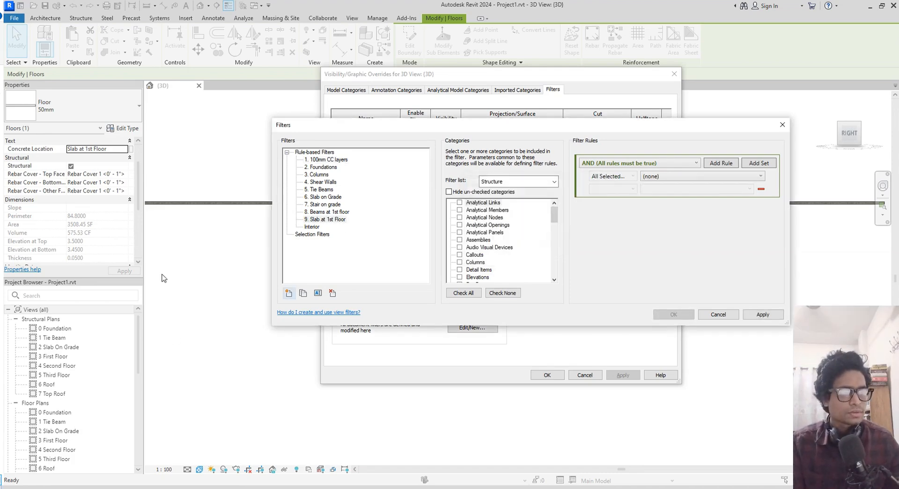
- Include the Floors category in the "9. Slab at 1st Floor" filter
click(330, 219)
scroll(551, 245, down, 15)
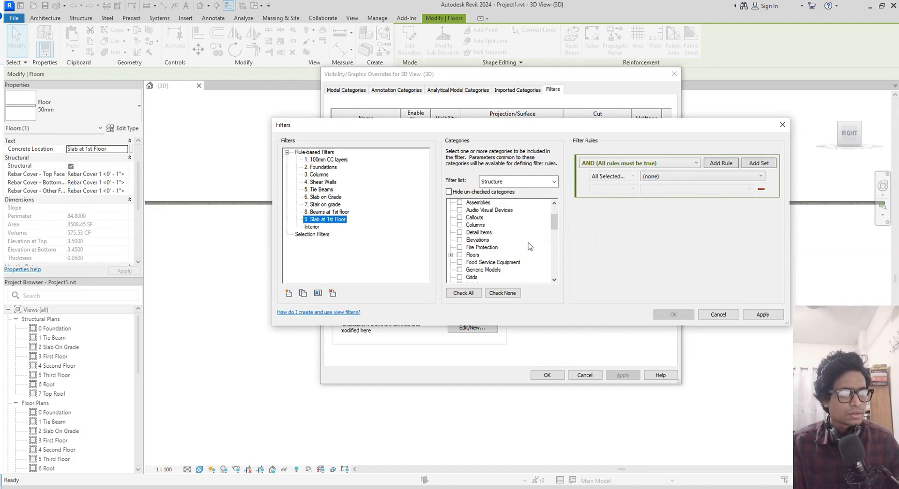
scroll(528, 246, down, 2)
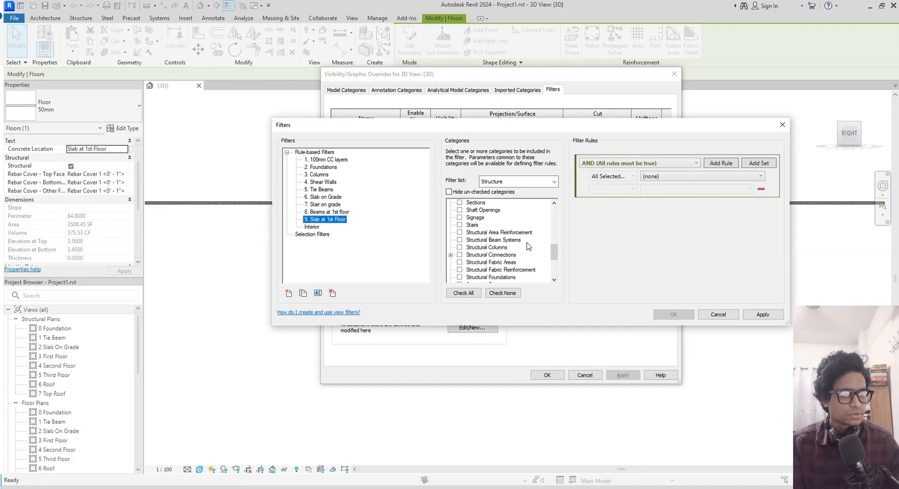
scroll(528, 247, up, 8)
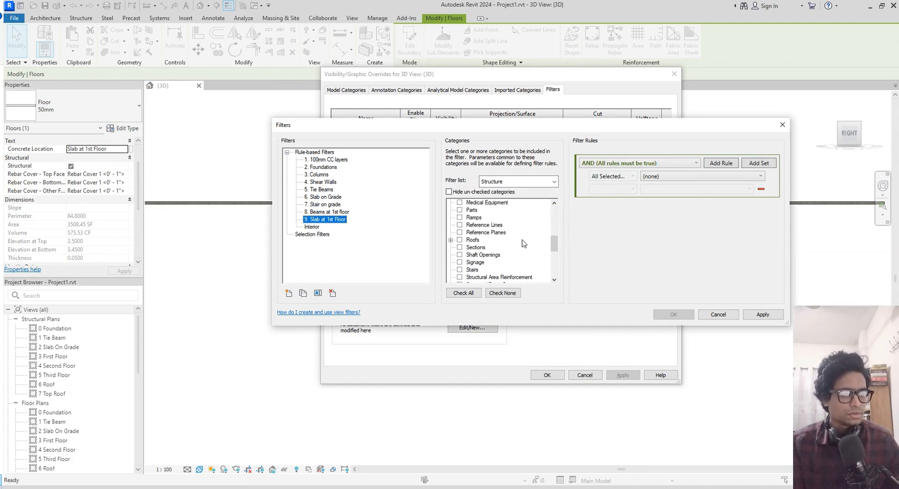
scroll(476, 228, up, 3)
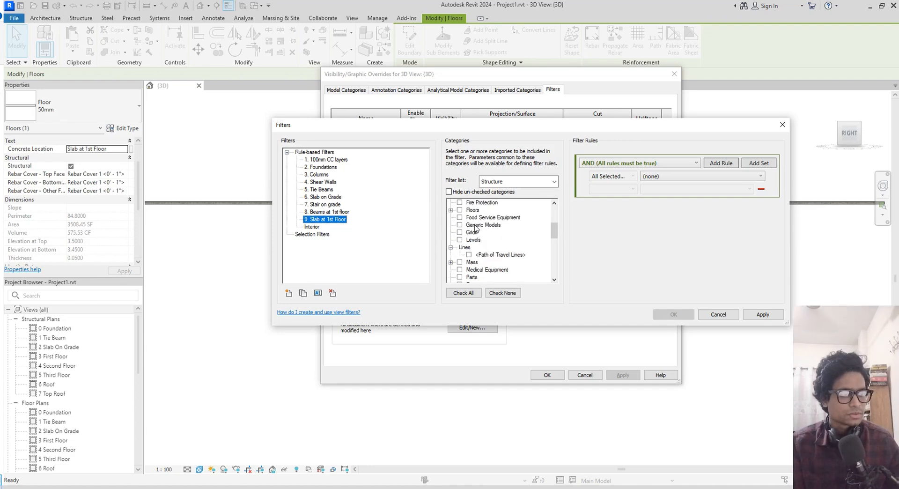
click(459, 232)
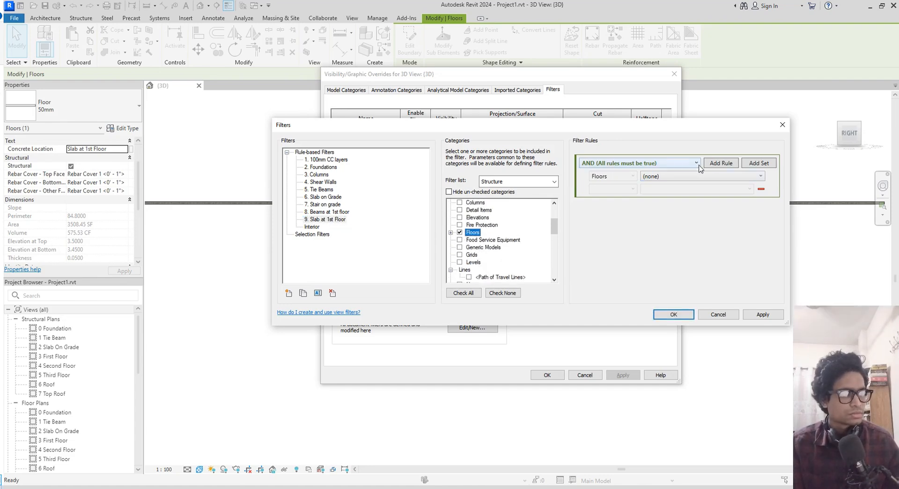
- Define the slab filter's rule as Concrete Location equals "Slab at 1st Floor" and save the filter
click(688, 177)
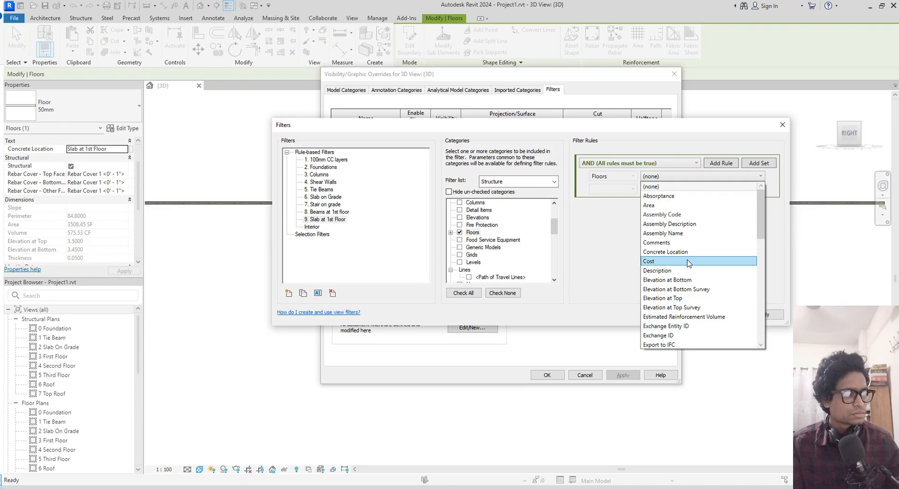
click(664, 251)
click(628, 191)
scroll(628, 202, up, 1)
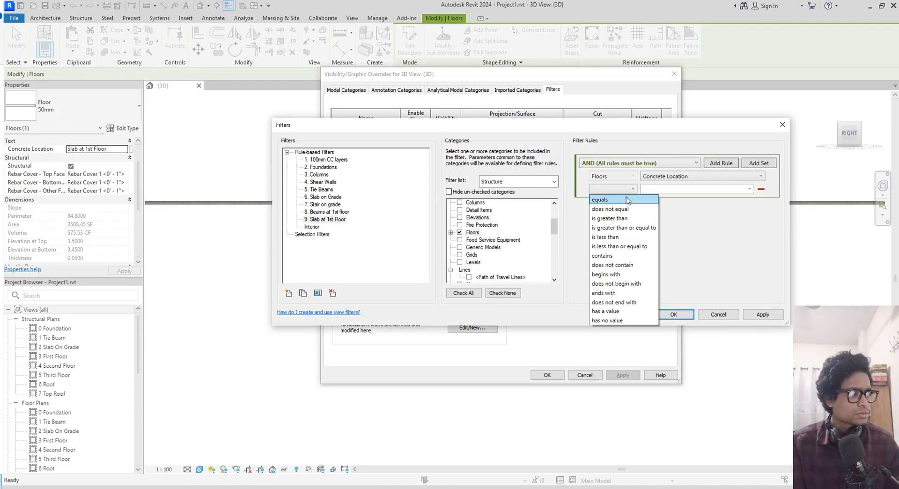
click(609, 200)
click(702, 188)
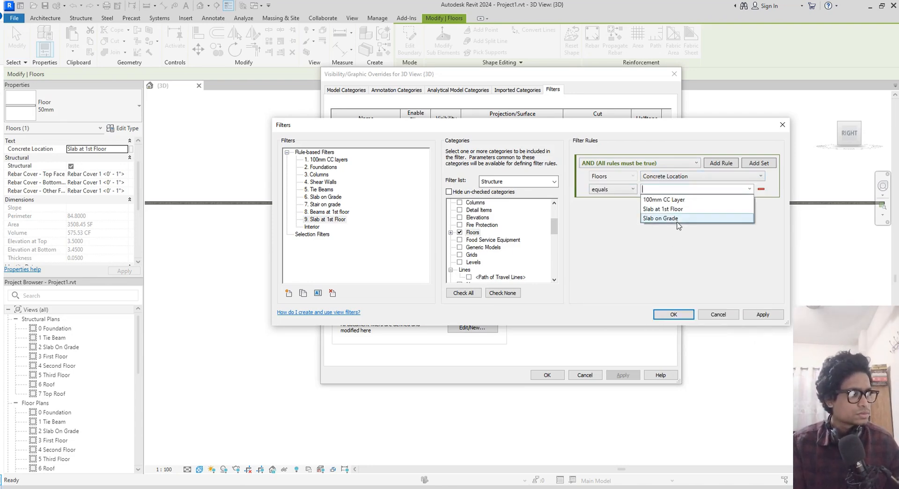
click(662, 209)
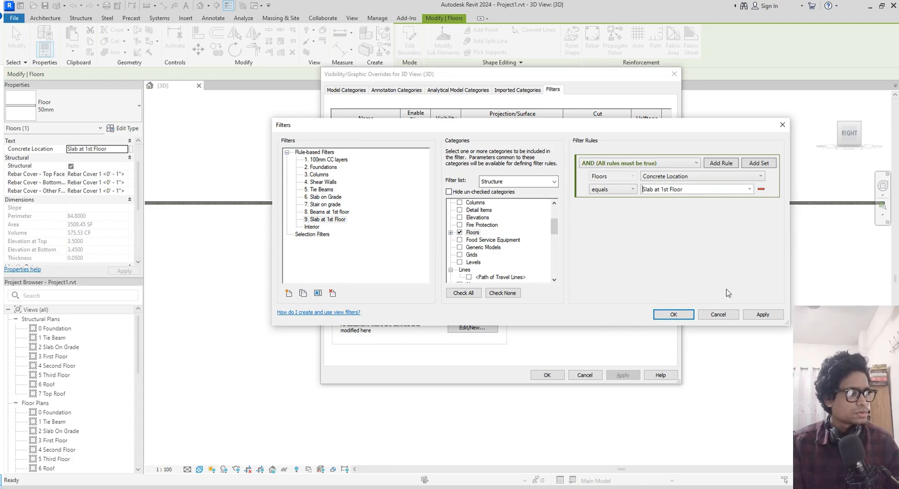
click(749, 318)
click(674, 315)
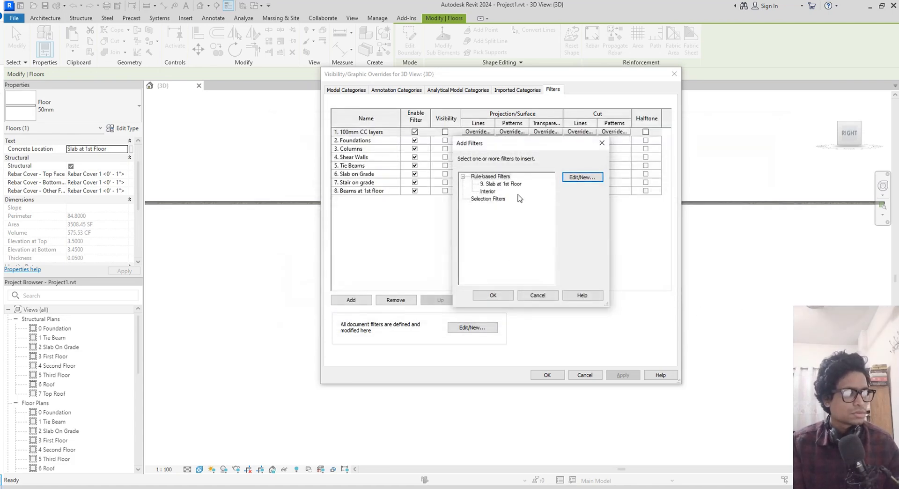
- Add the "9. Slab at 1st Floor" filter to the 3D view and move it below "8. Beams at 1st floor"
click(517, 185)
click(491, 294)
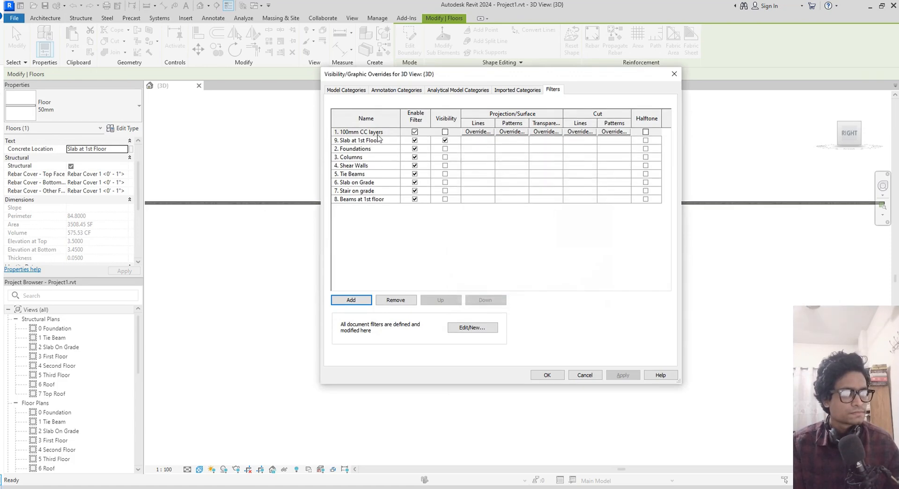
click(477, 302)
click(477, 301)
click(477, 302)
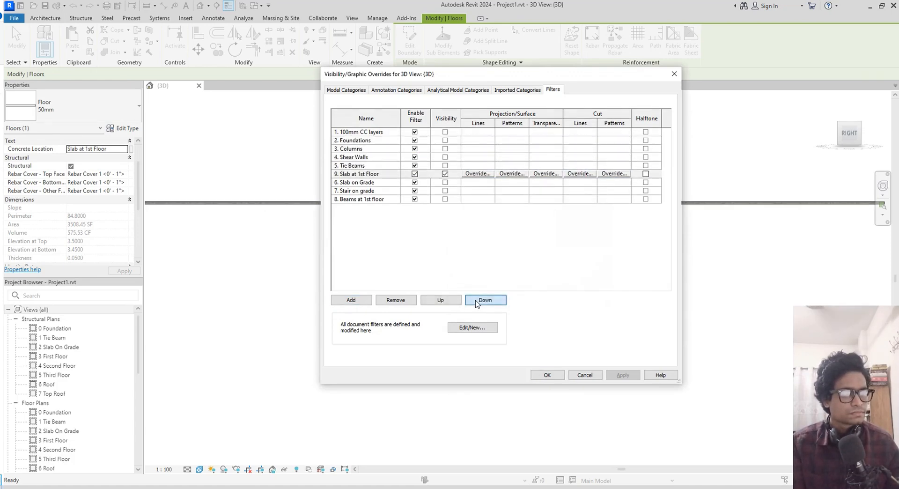
click(477, 302)
click(477, 302)
click(477, 302)
click(477, 302)
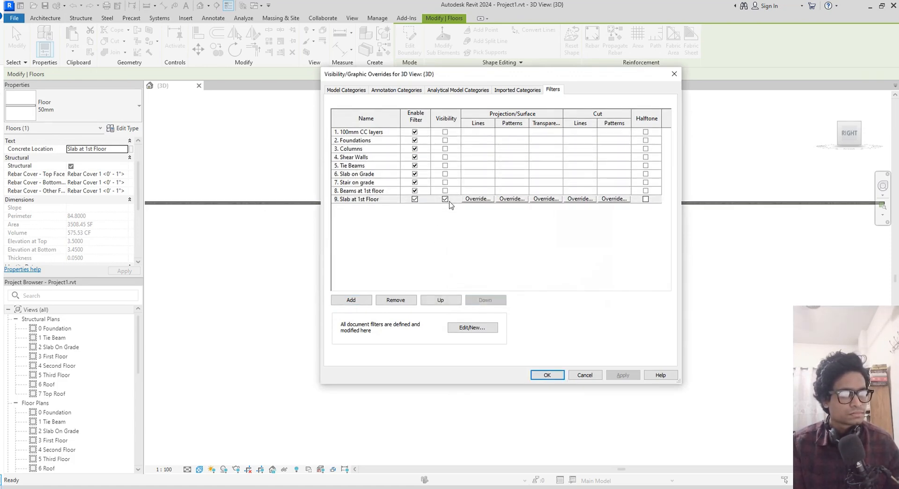
- Turn off the visibility of the "9. Slab at 1st Floor" filter in the 3D view and apply the overrides
click(445, 199)
click(627, 375)
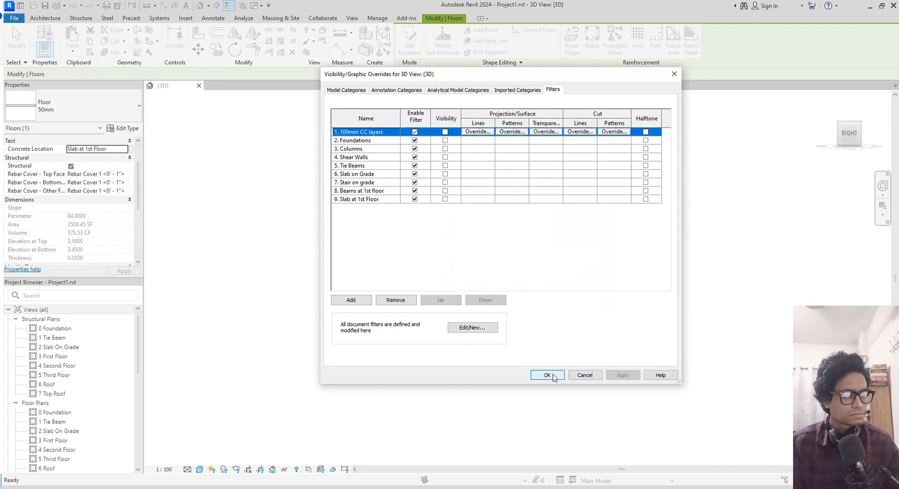
click(546, 375)
scroll(554, 313, up, 5)
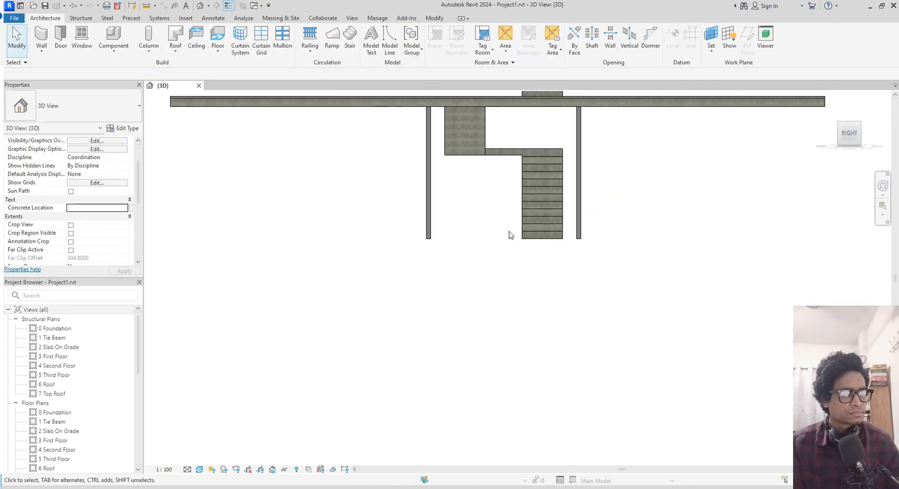
click(550, 220)
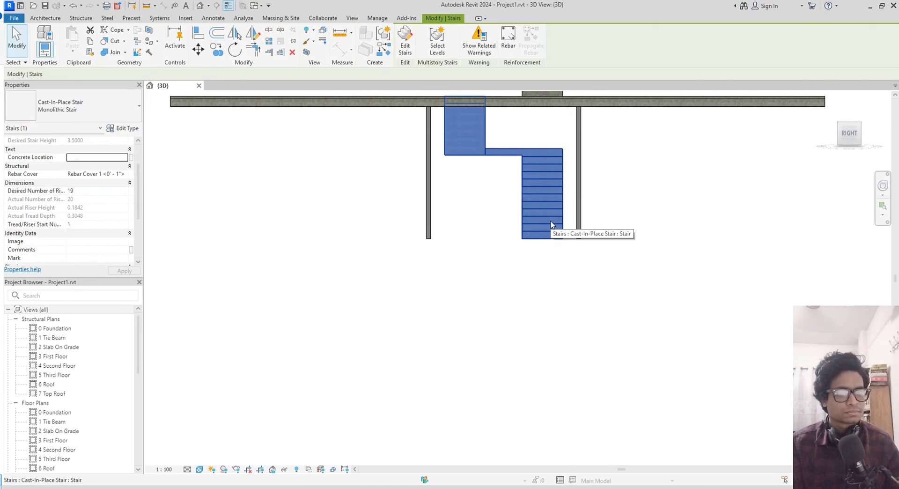
key(v)
key(v)
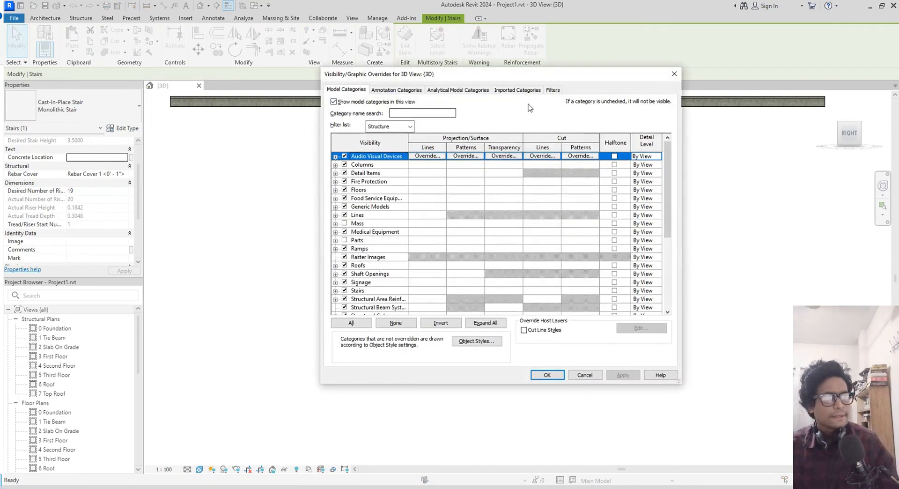
click(552, 89)
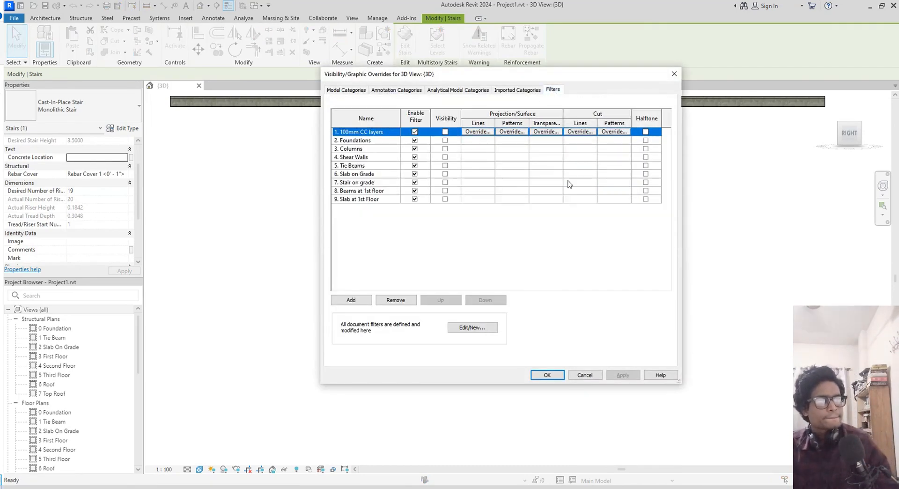
click(577, 376)
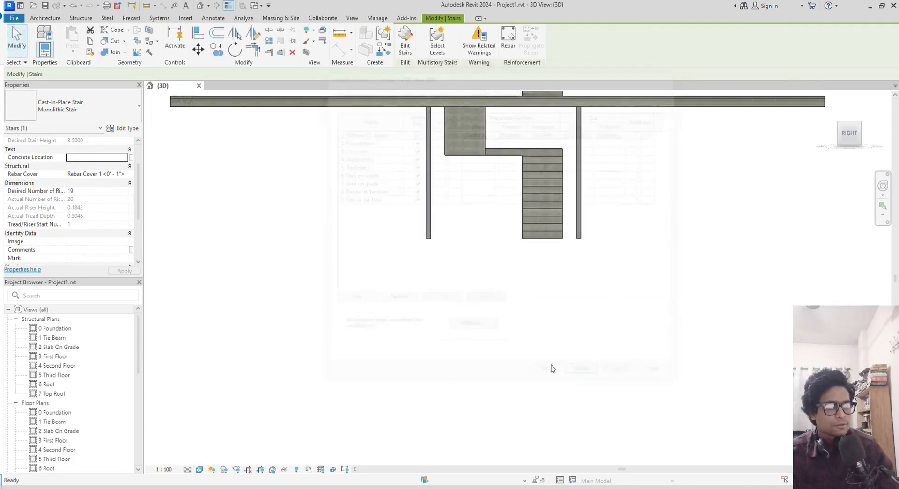
key(Escape)
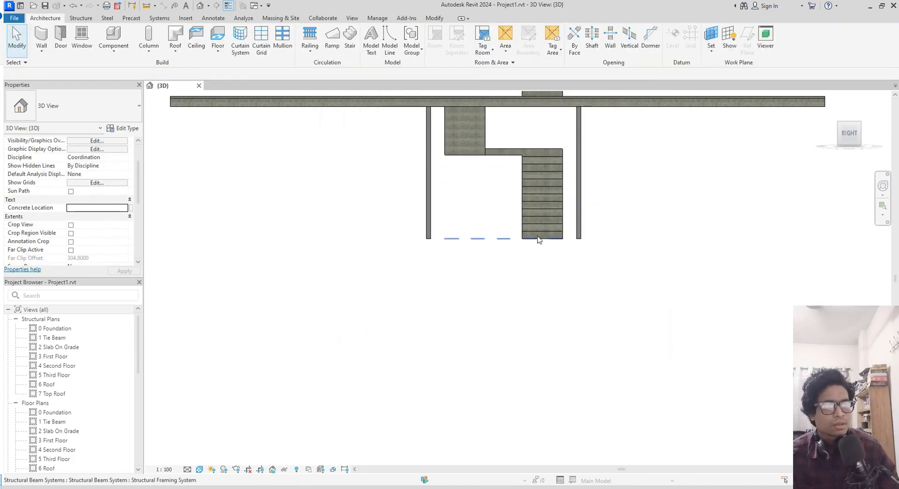
- Set the Concrete Location of the lowest visible cast-in-place stair to "Stair at 2nd Floor"
click(524, 204)
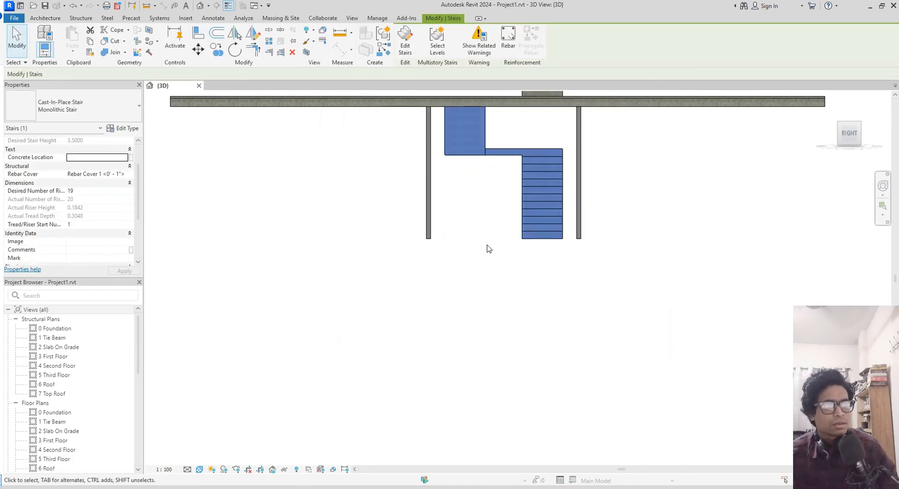
click(91, 157)
text(Stai)
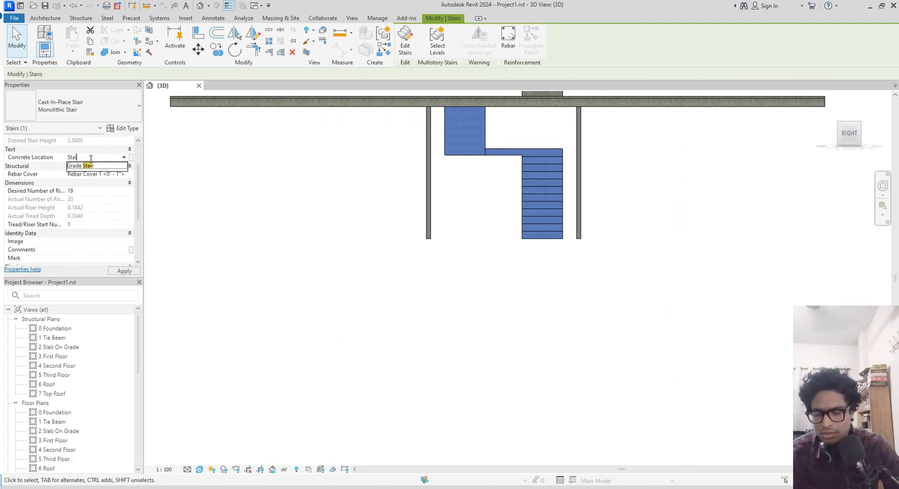
text(r at 2nd Floor)
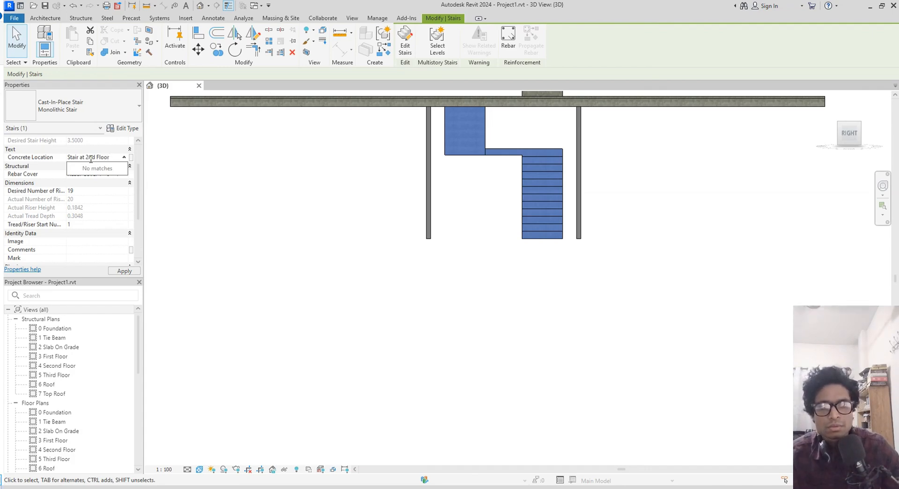
key(Return)
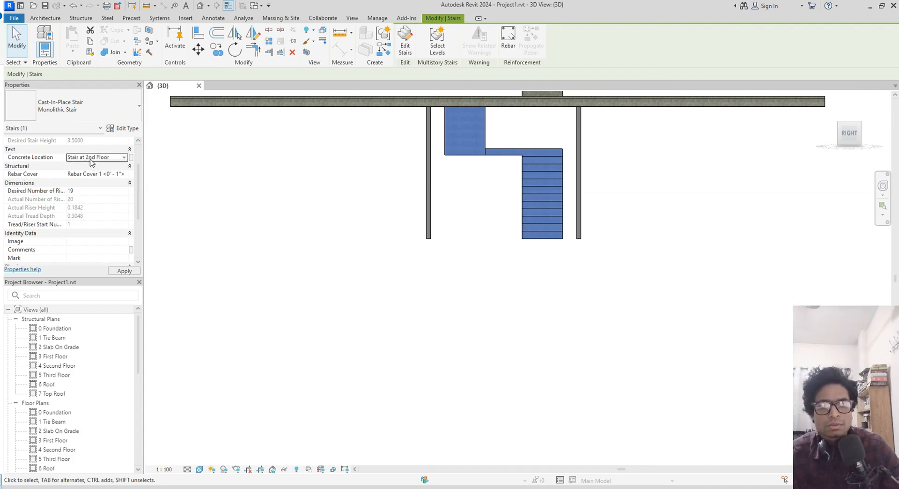
- Create a new rule-based view filter named "10. Stair at 2nd Floor" from the 3D view's visibility overrides
middle_drag(521, 297, 485, 313)
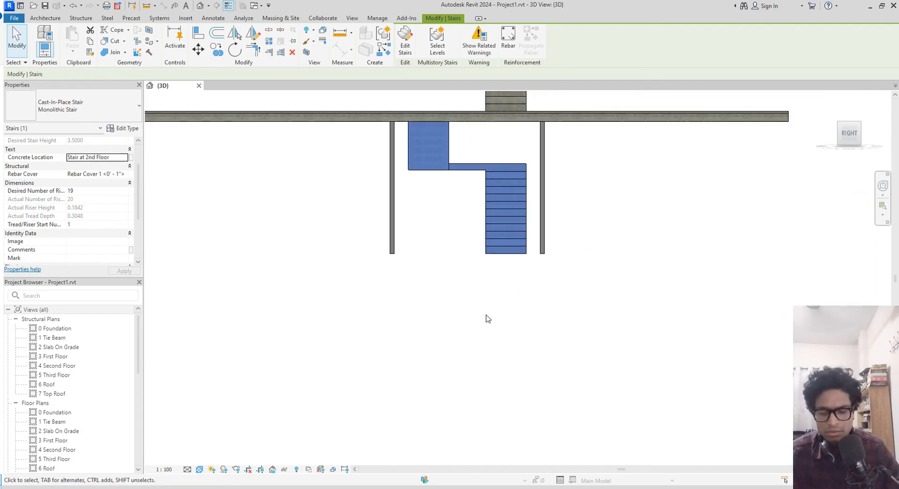
key(v)
key(g)
click(551, 90)
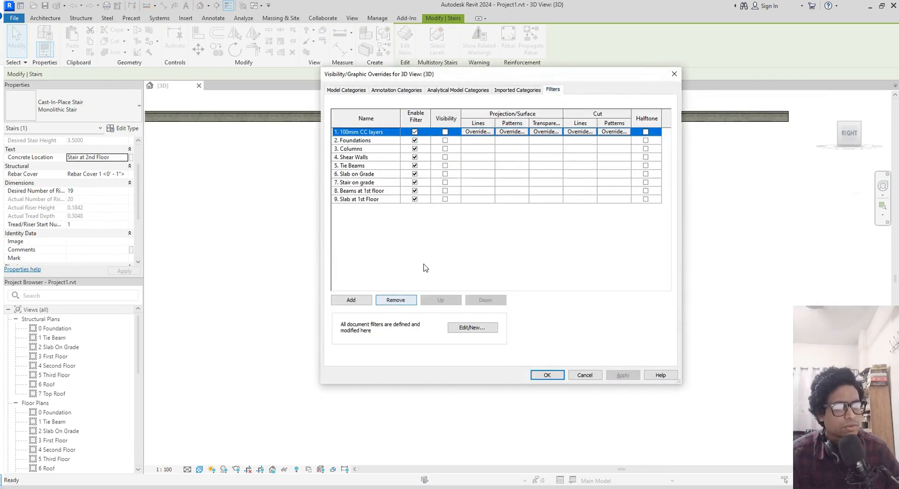
click(351, 299)
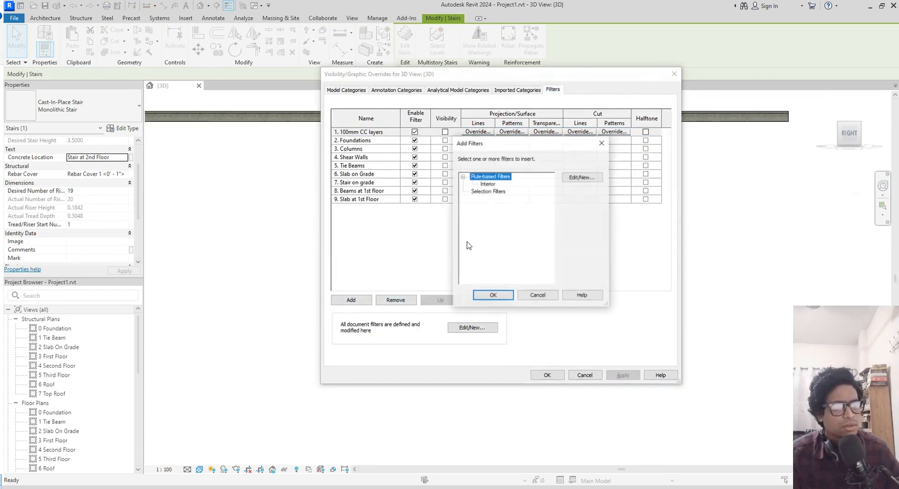
click(580, 177)
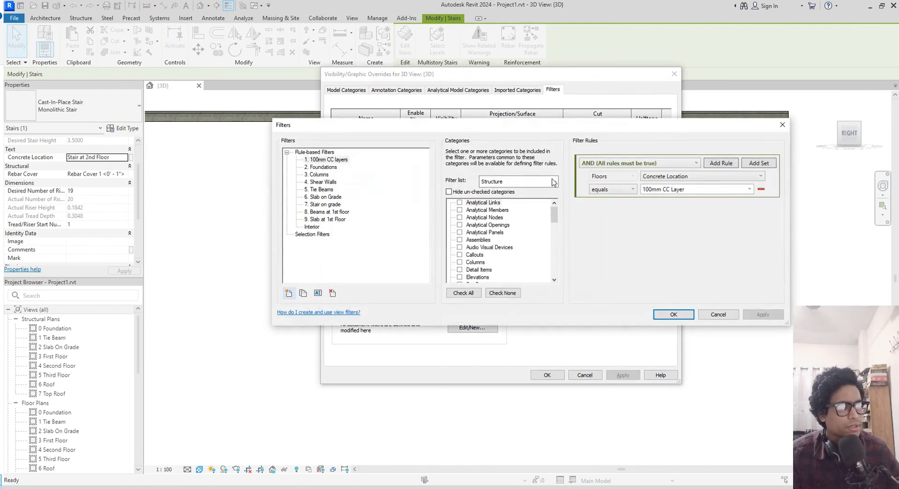
click(289, 292)
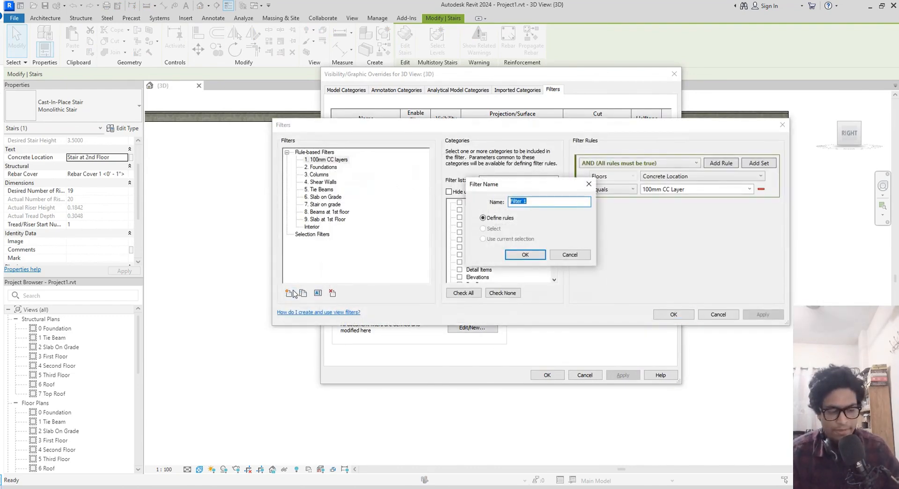
text(10. Stair at 2nd Floor)
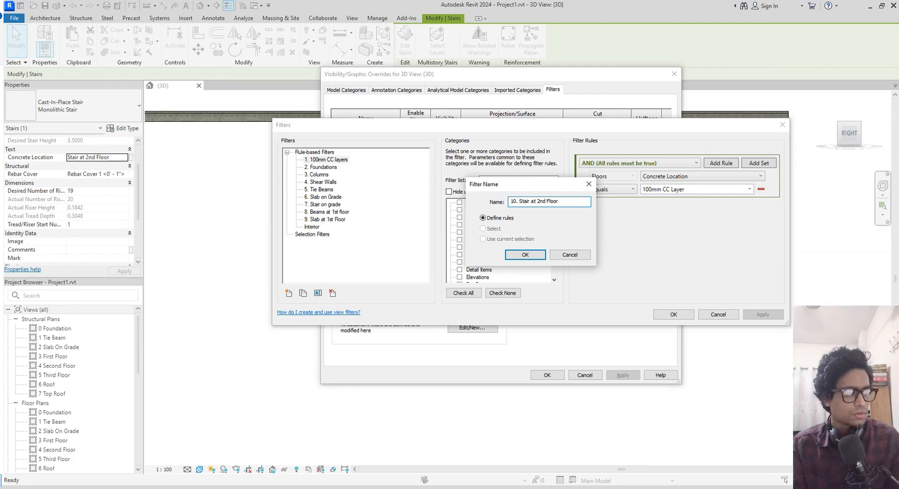
key(Return)
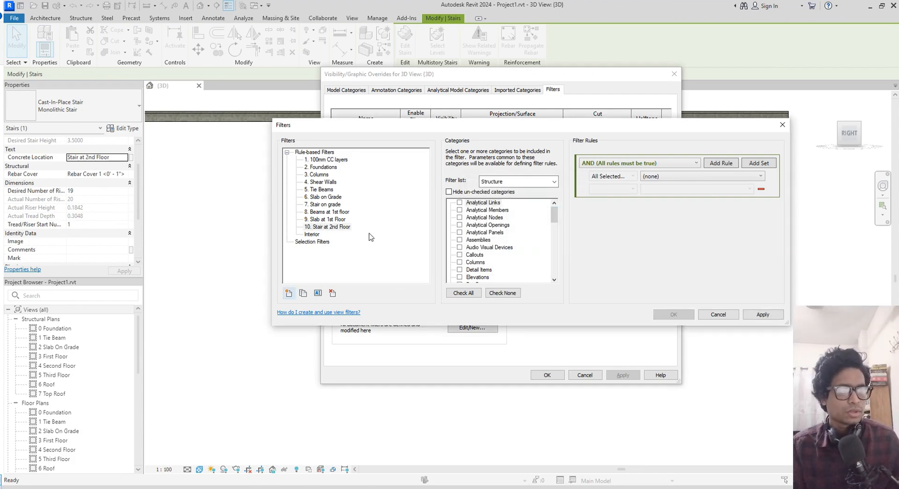
- Include the Stairs category in the "10. Stair at 2nd Floor" filter
click(328, 226)
scroll(476, 244, down, 8)
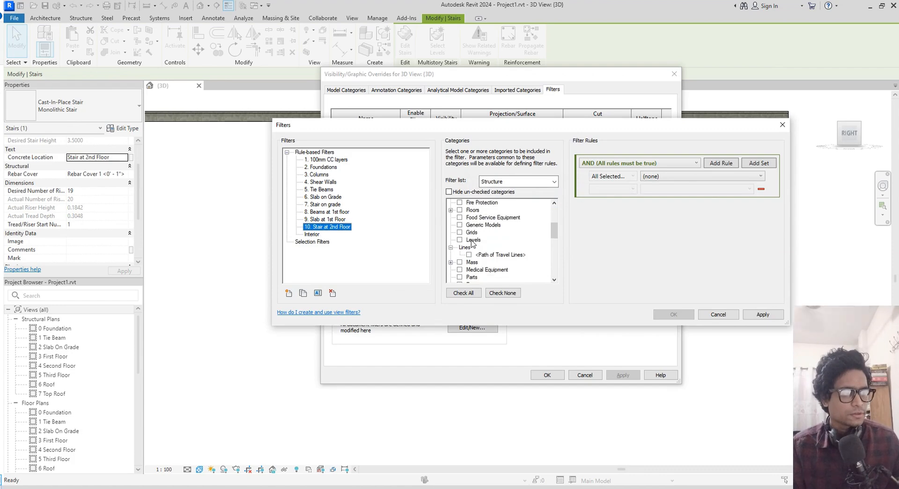
scroll(477, 249, down, 6)
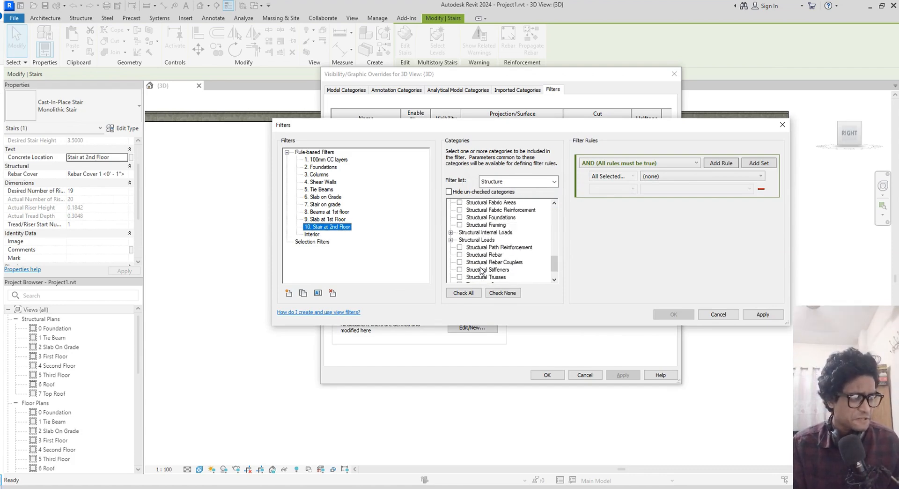
scroll(476, 270, up, 4)
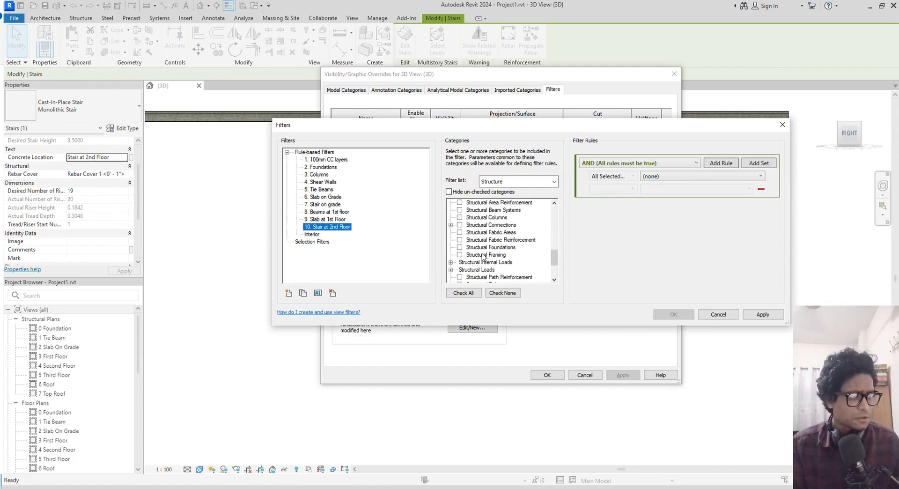
click(459, 217)
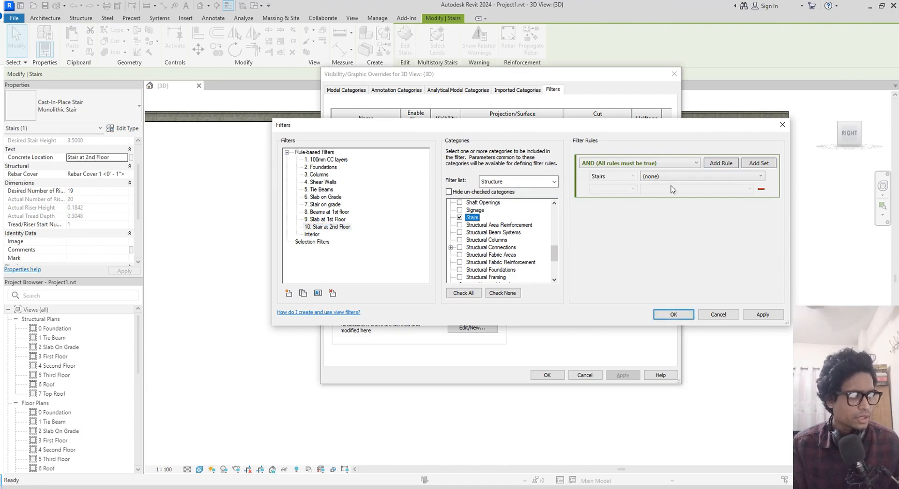
- Define the stair filter's rule as Concrete Location equals "Stair at 2nd Floor"
click(700, 176)
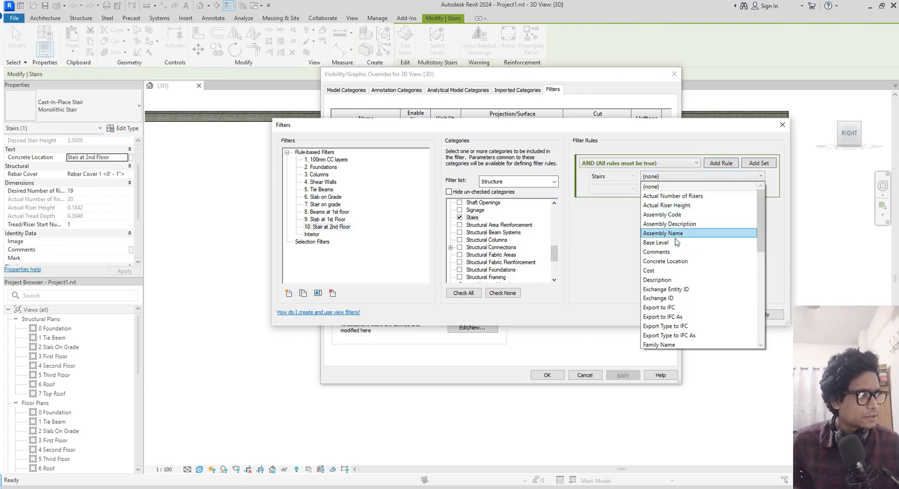
click(669, 261)
click(632, 188)
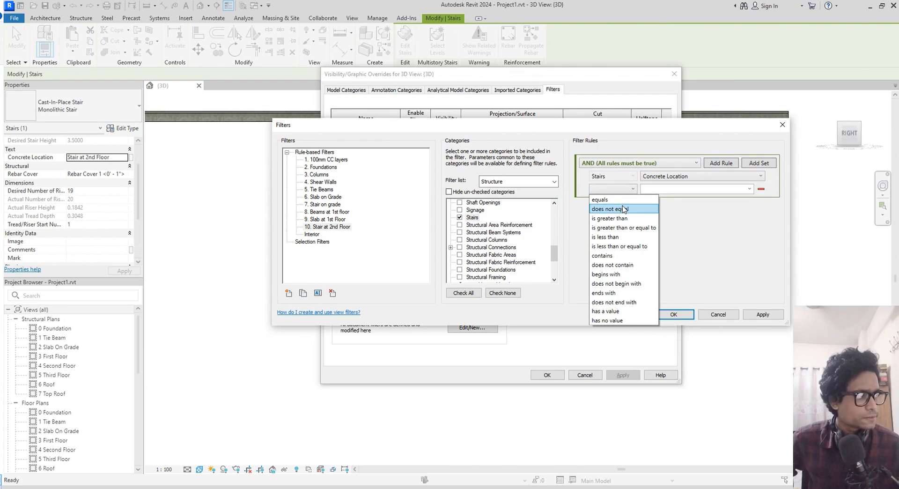
click(608, 198)
click(749, 189)
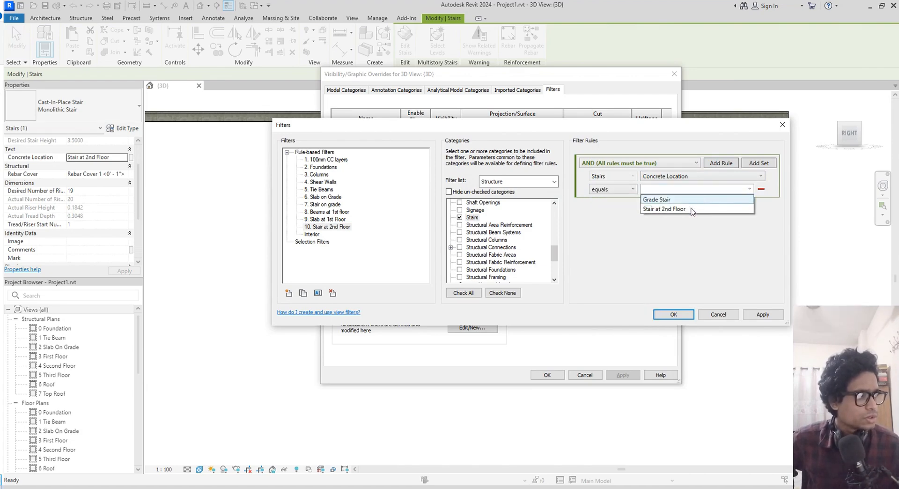
click(692, 209)
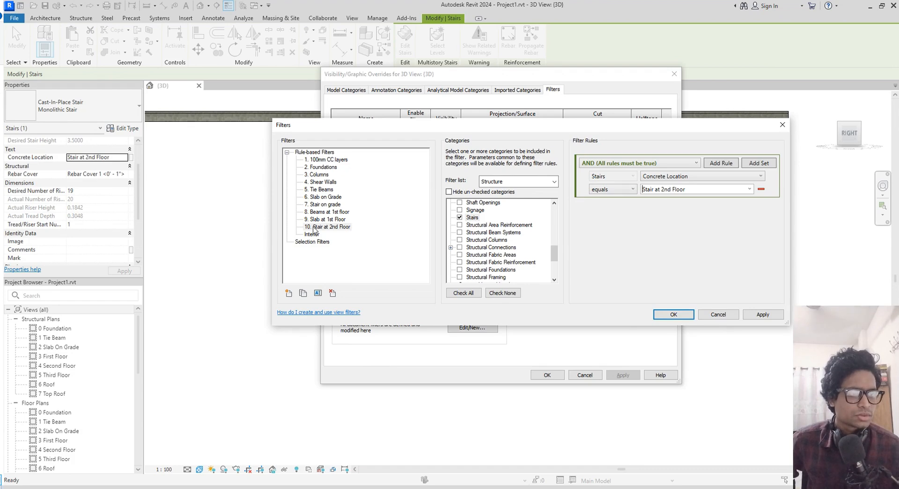
- Rename the new stair filter as "10. Stair at 1st Floor" and save the filter definitions
click(313, 227)
click(318, 292)
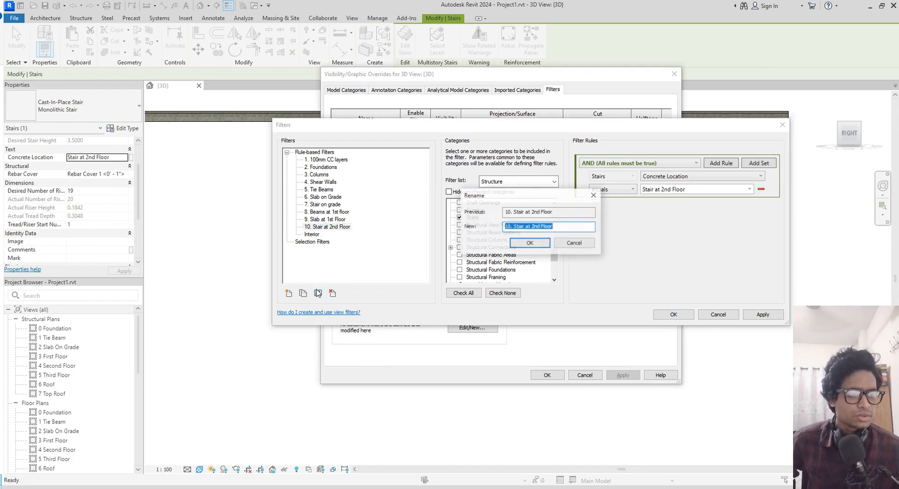
click(532, 227)
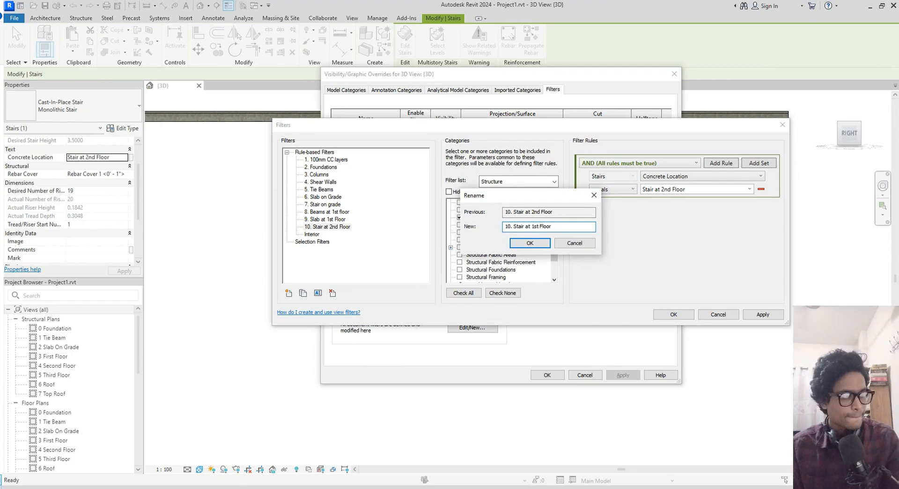
key(Return)
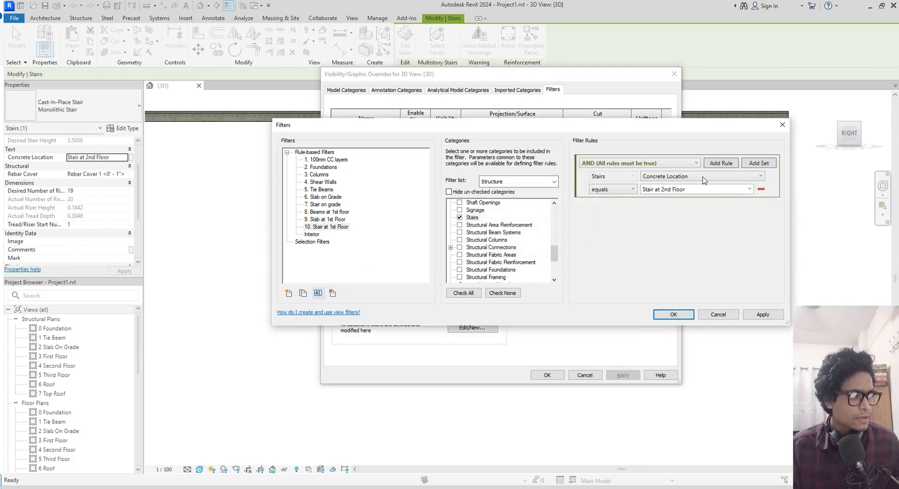
click(763, 314)
click(673, 314)
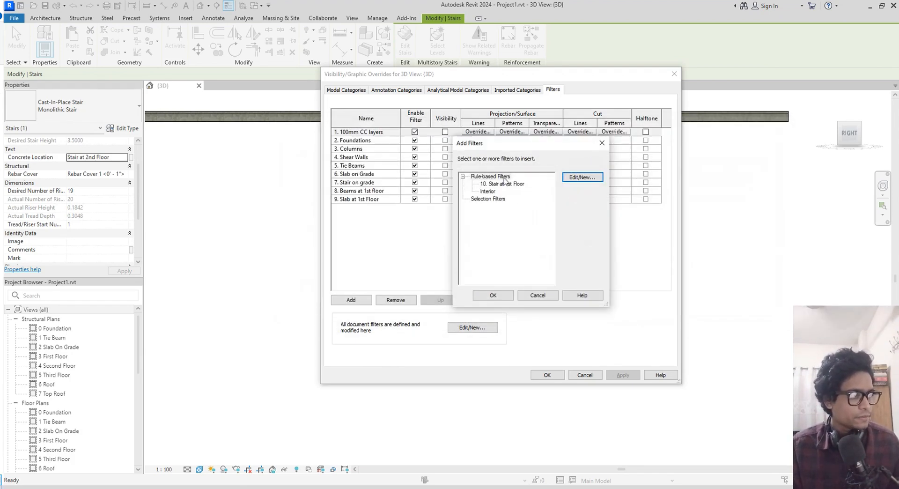
- Add the "10. Stair at 1st Floor" filter to the 3D view and turn off its visibility
click(501, 184)
click(493, 295)
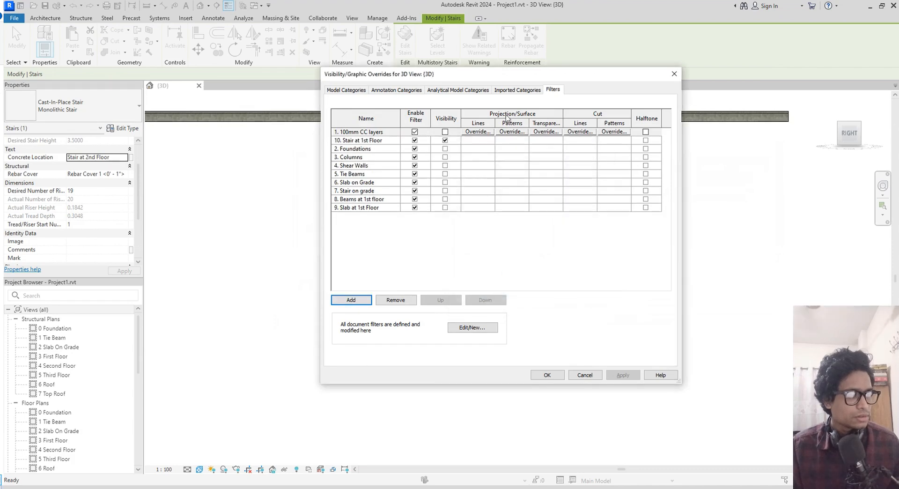
click(445, 140)
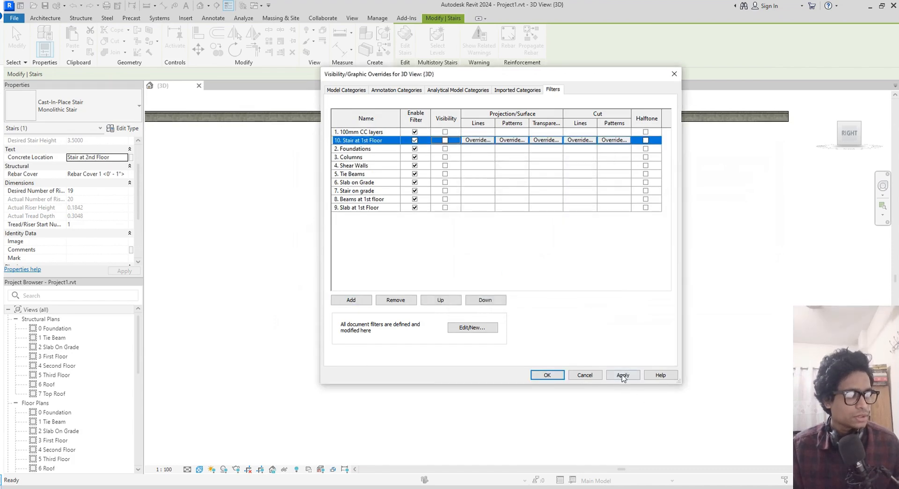
click(622, 375)
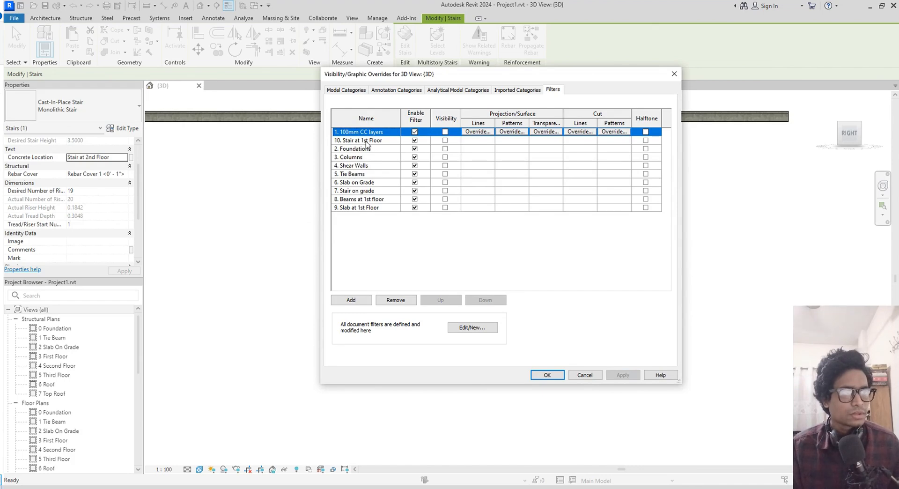
- Move the "10. Stair at 1st Floor" filter down the list to below "9. Slab at 1st Floor"
click(365, 141)
click(489, 299)
click(488, 299)
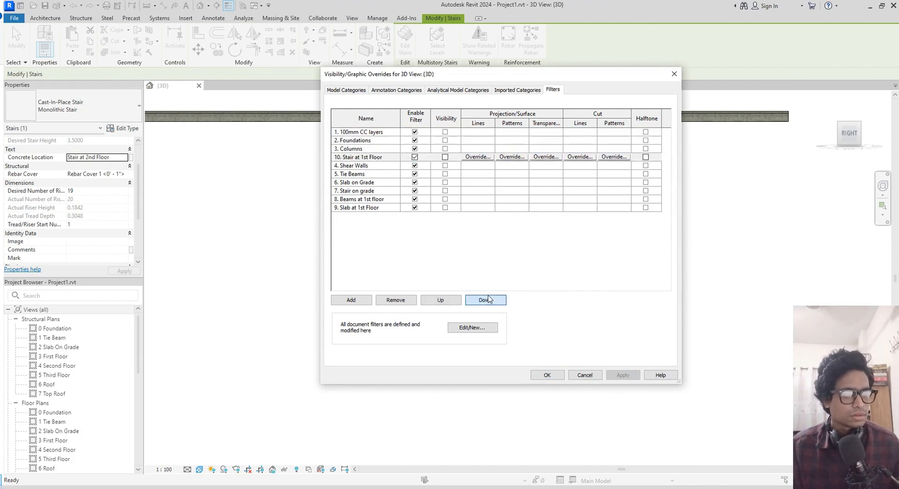
click(488, 299)
click(487, 300)
click(486, 299)
click(486, 298)
click(486, 299)
click(485, 299)
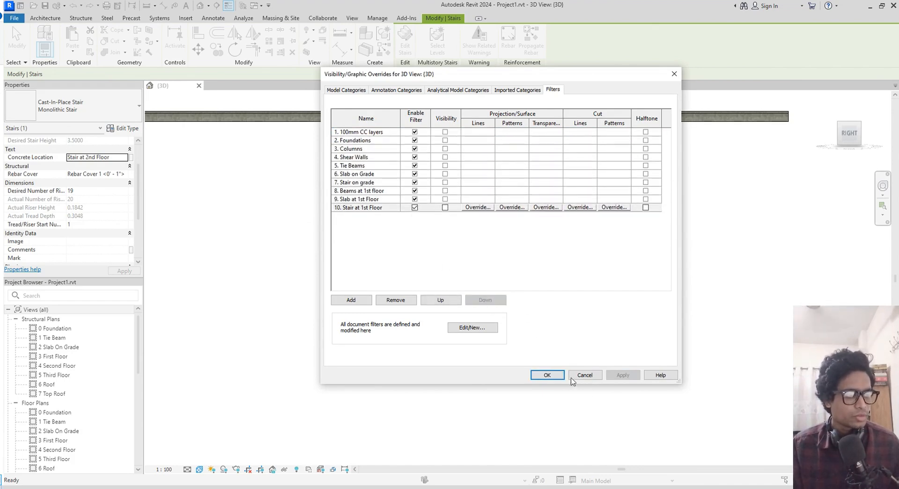
- Close the visibility overrides and select only the walls beneath the lowest visible slab, excluding shaft openings from the selection
click(546, 375)
drag(571, 253, 410, 243)
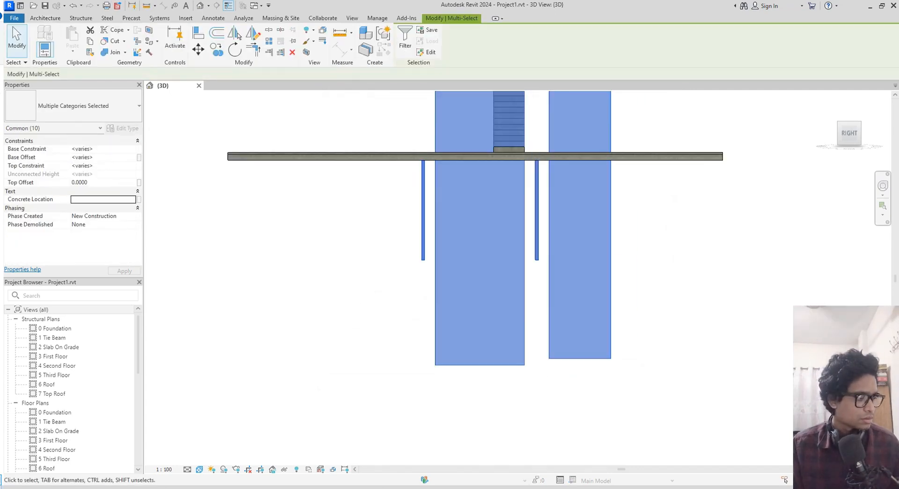
click(405, 38)
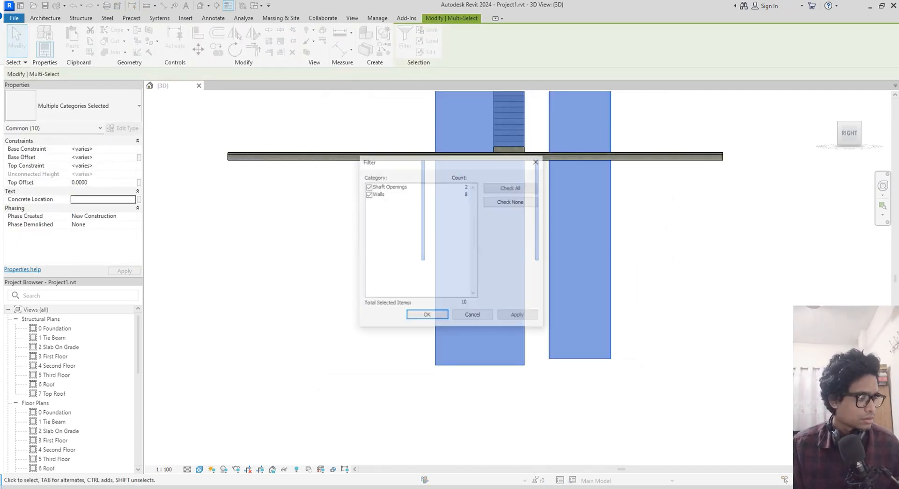
click(368, 186)
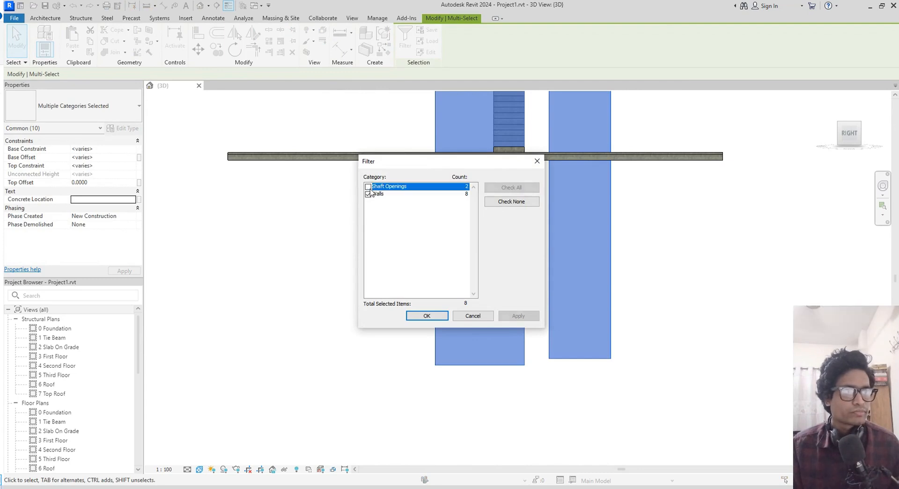
click(435, 317)
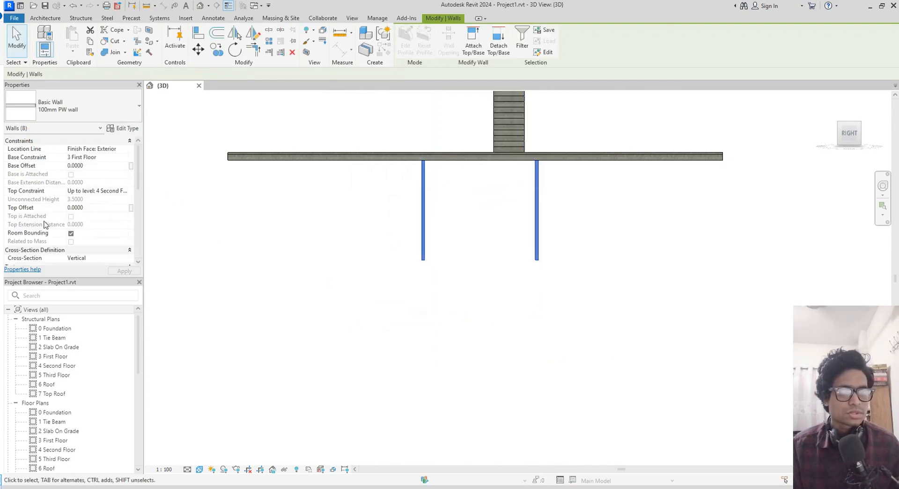
- Set the Concrete Location of the selected 100mm PW walls to "PW at 1st Floor"
middle_drag(354, 192, 361, 317)
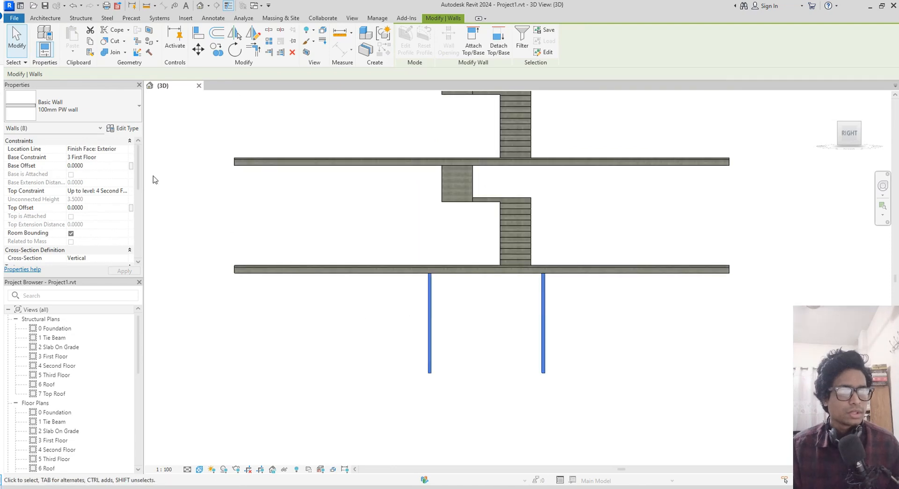
scroll(96, 201, down, 4)
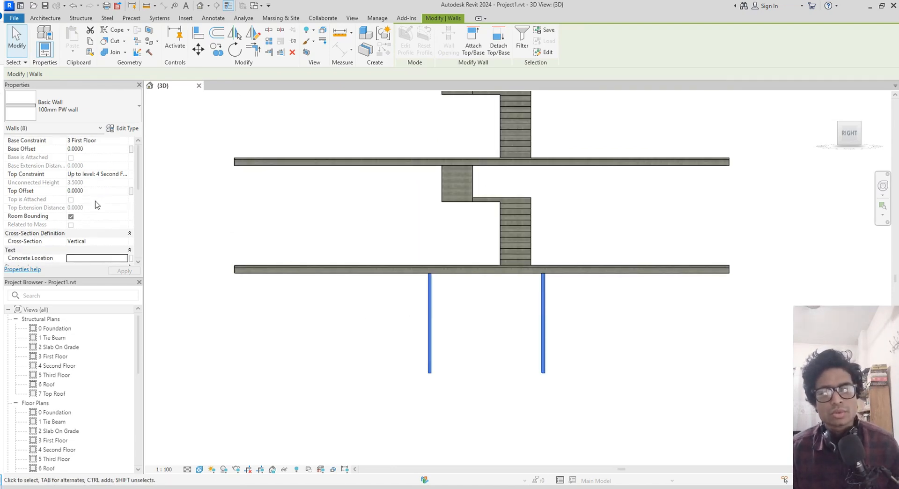
click(103, 207)
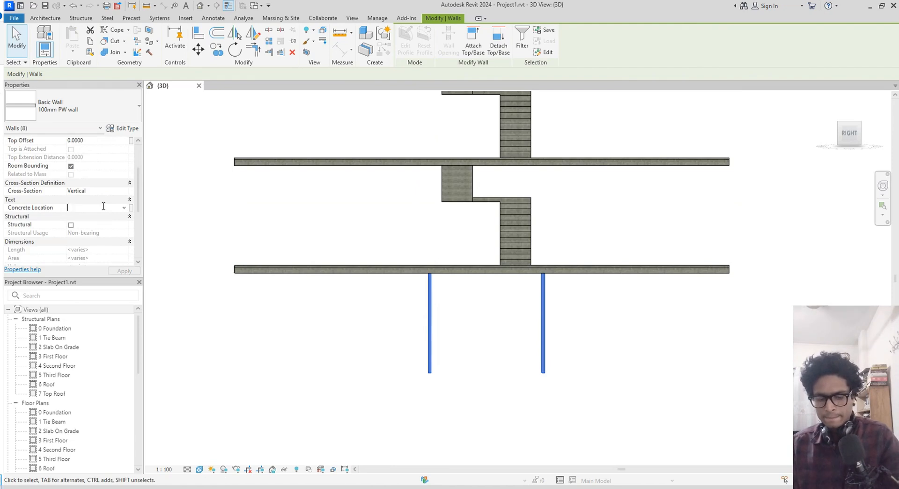
text(P)
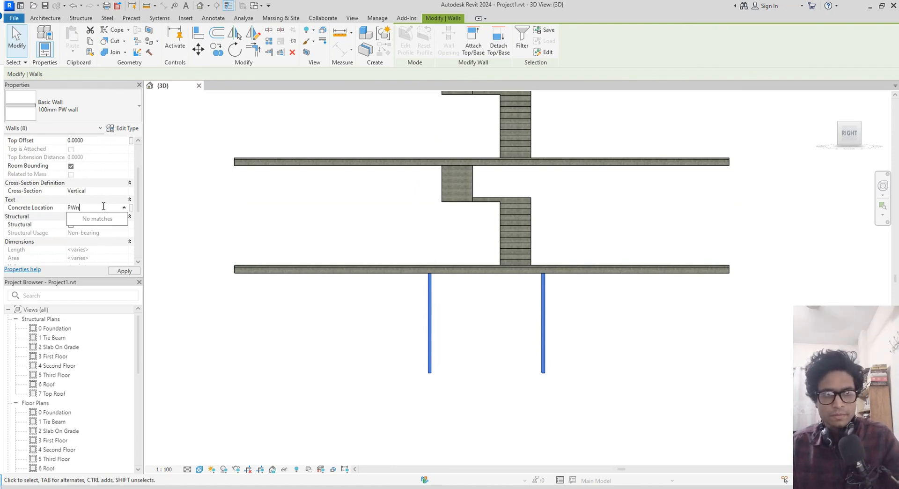
text(W at)
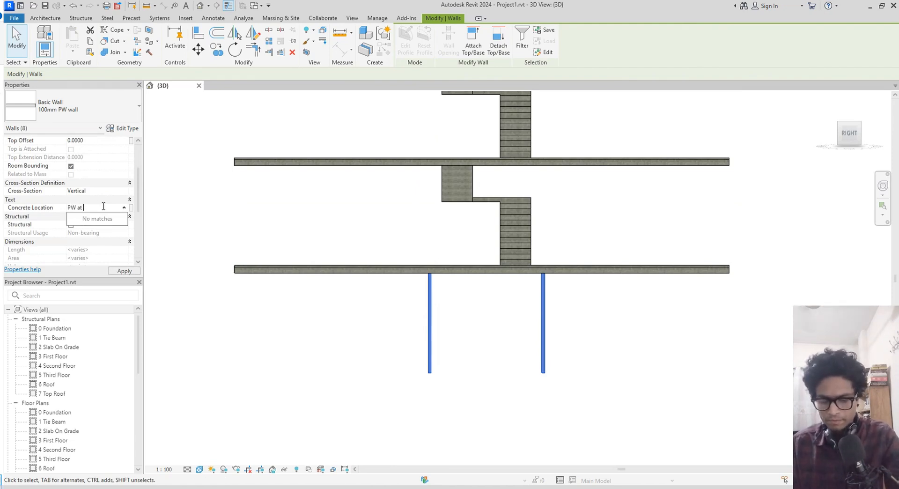
text( 1st Fl)
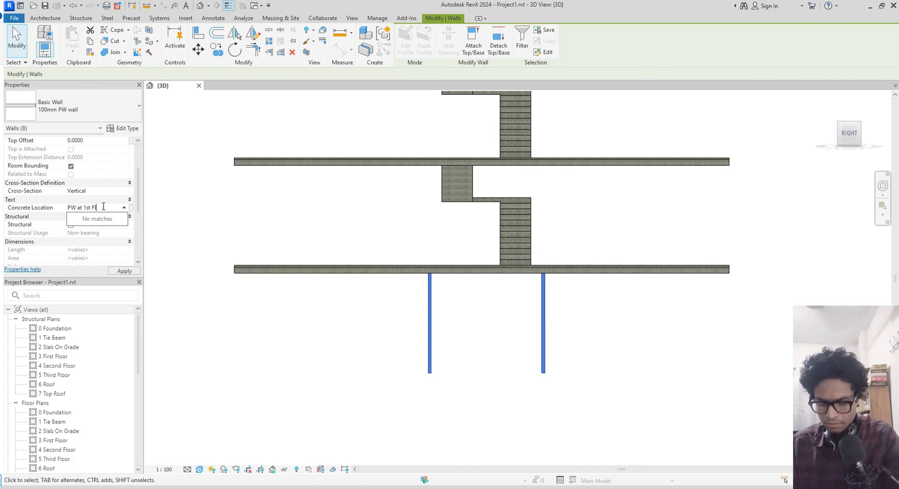
text(oo)
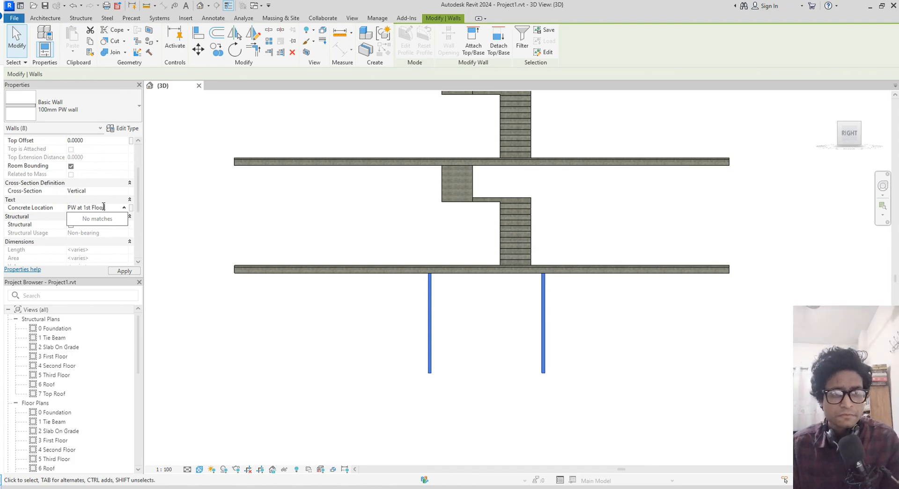
text(r)
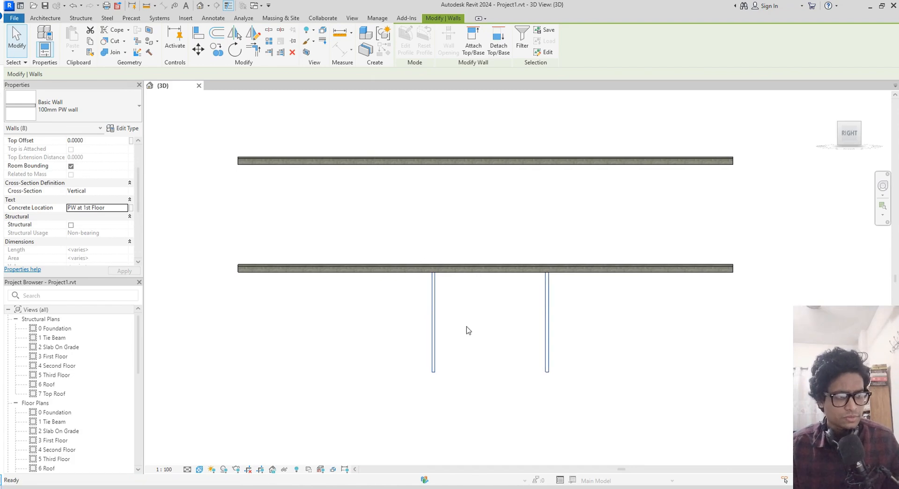
- Create a new rule-based view filter named "11. PW at 1st floor" for the 3D view
key(v)
key(v)
click(553, 89)
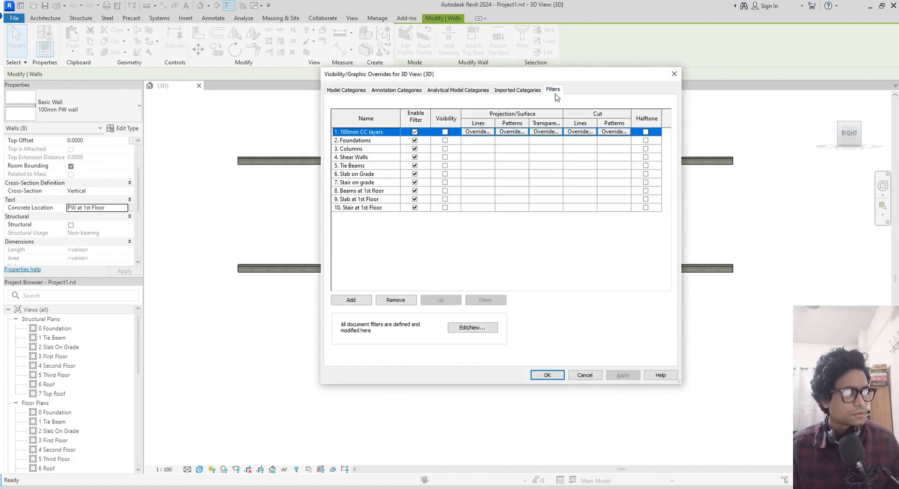
click(355, 300)
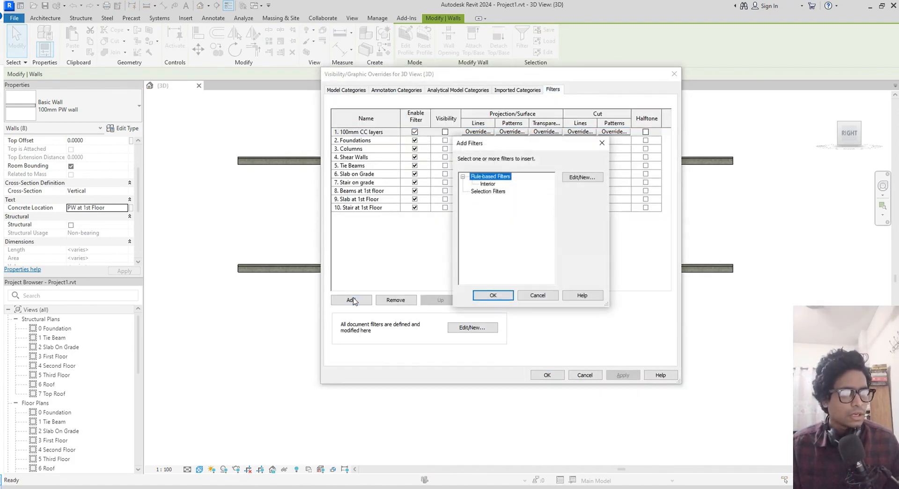
click(581, 177)
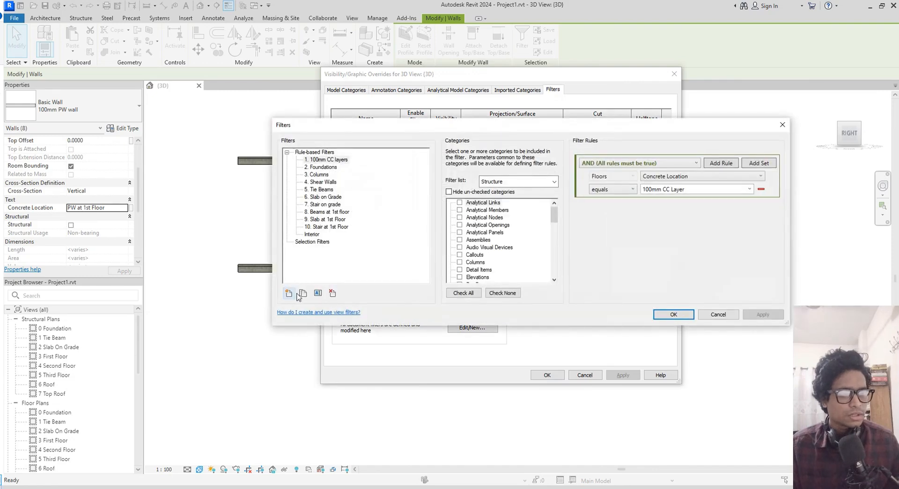
click(289, 293)
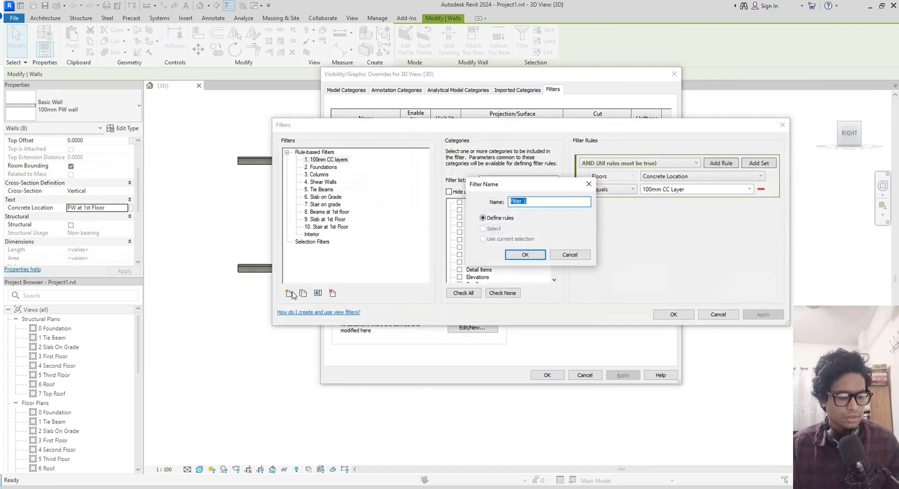
text(11. PW at 1st floor)
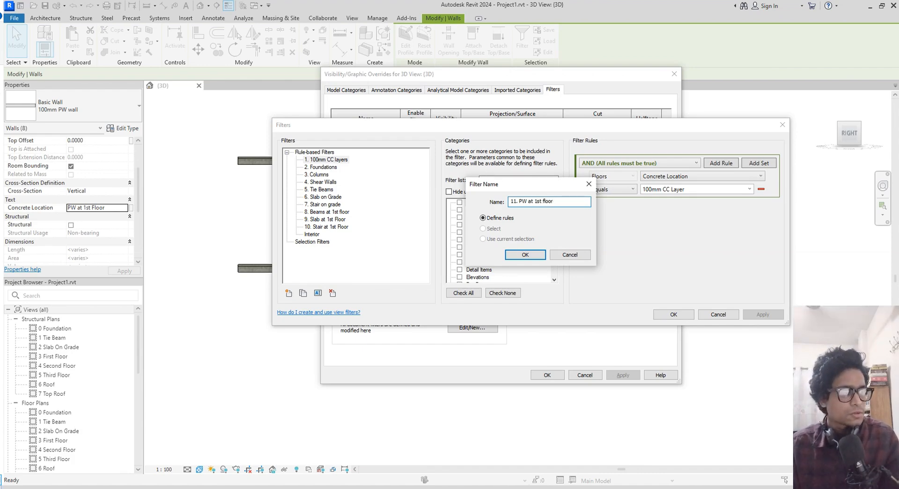
key(Return)
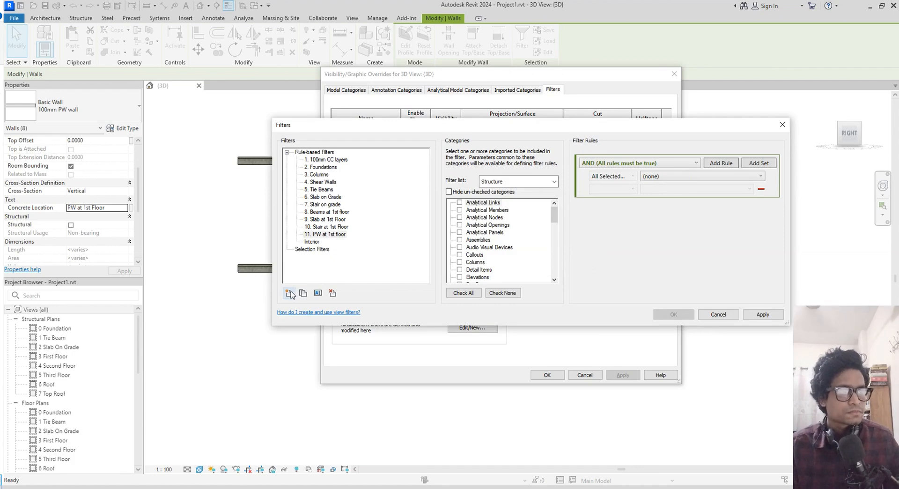
- Assign the Walls category to the "11. PW at 1st floor" filter
click(327, 235)
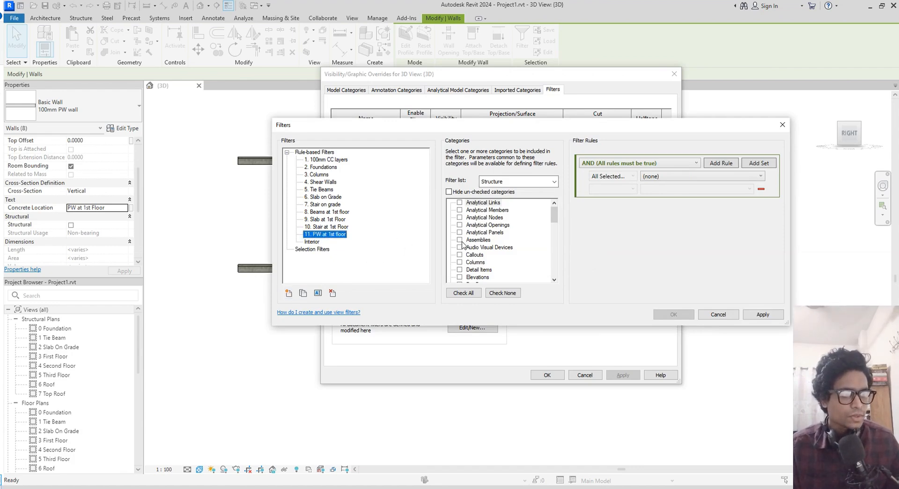
scroll(462, 244, down, 20)
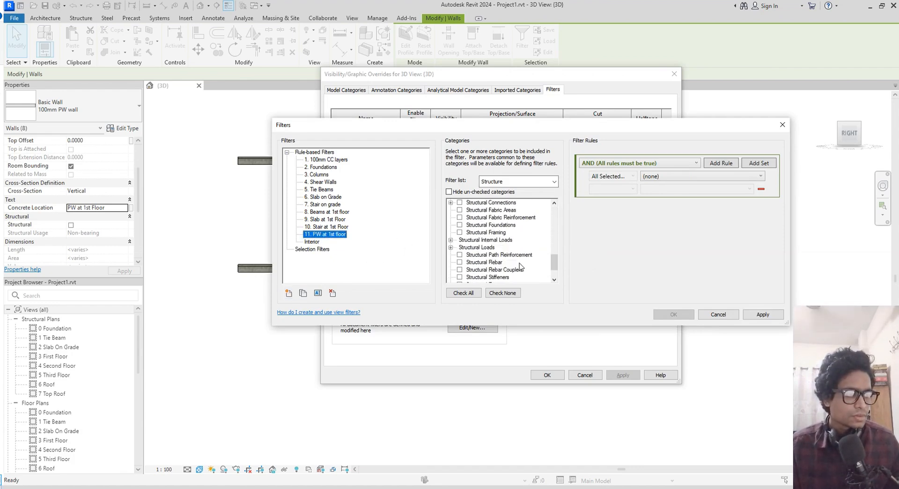
scroll(519, 266, down, 2)
click(459, 277)
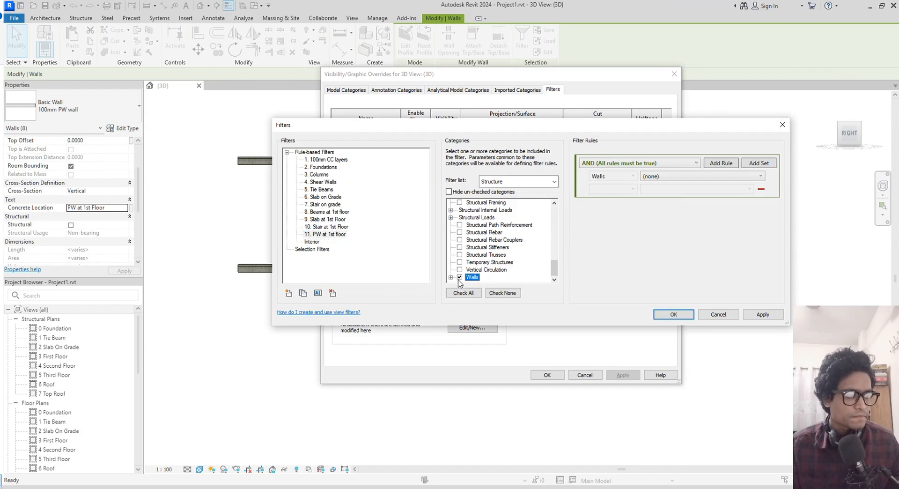
- Define the wall filter's rule as Concrete Location equals "PW at 1st Floor" and save the filter definitions
click(666, 177)
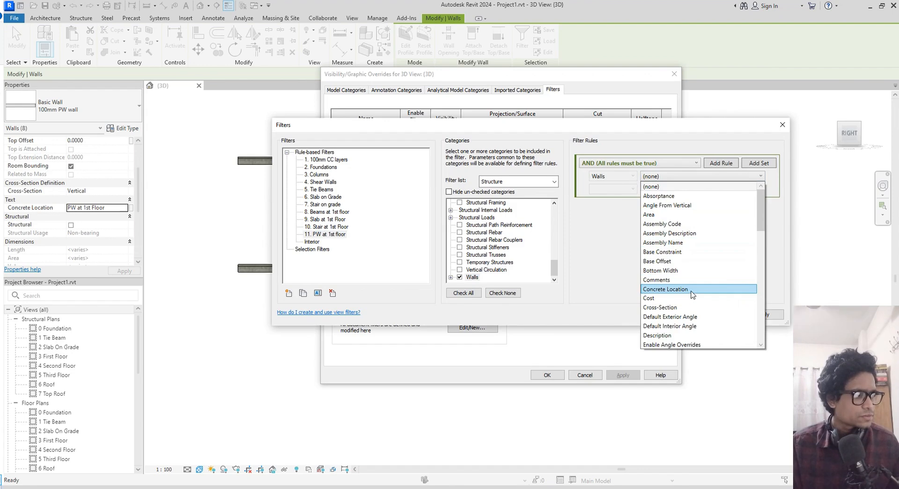
click(692, 291)
click(632, 189)
click(627, 197)
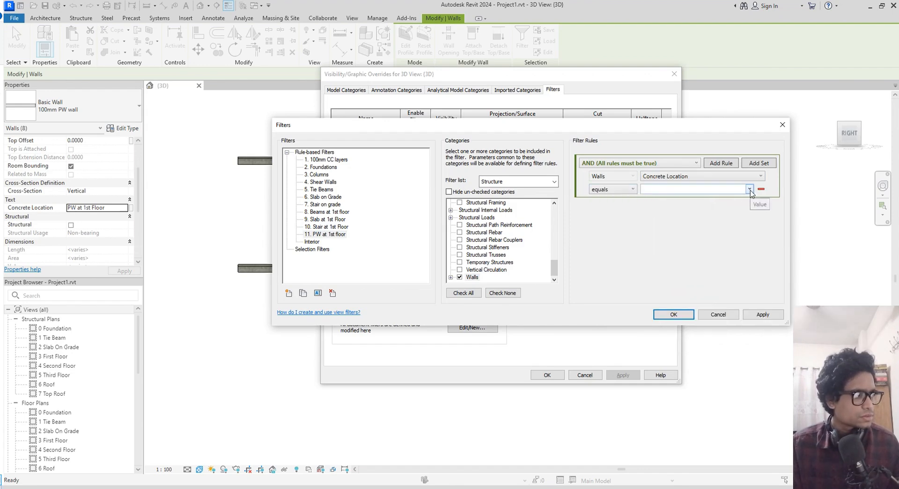
click(749, 189)
click(744, 197)
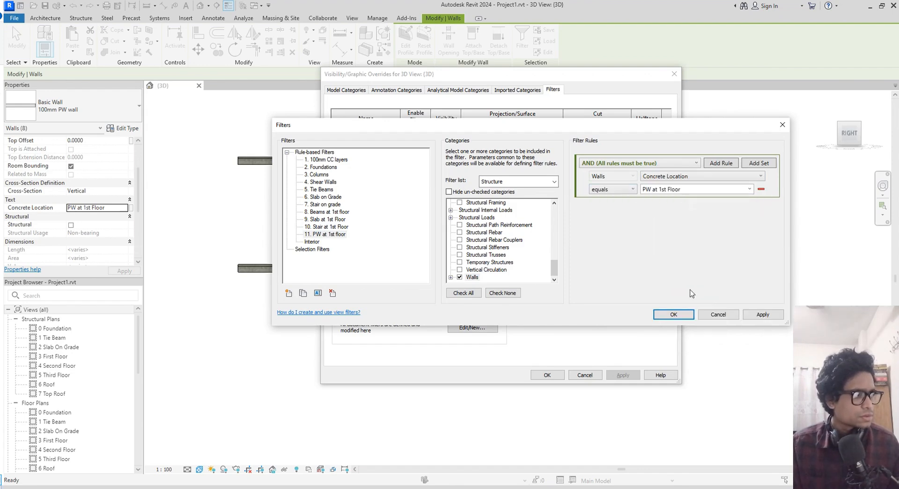
click(770, 318)
click(687, 314)
- Add the "11. PW at 1st floor" filter to the 3D view and move it below "10. Stair at 1st Floor"
click(502, 184)
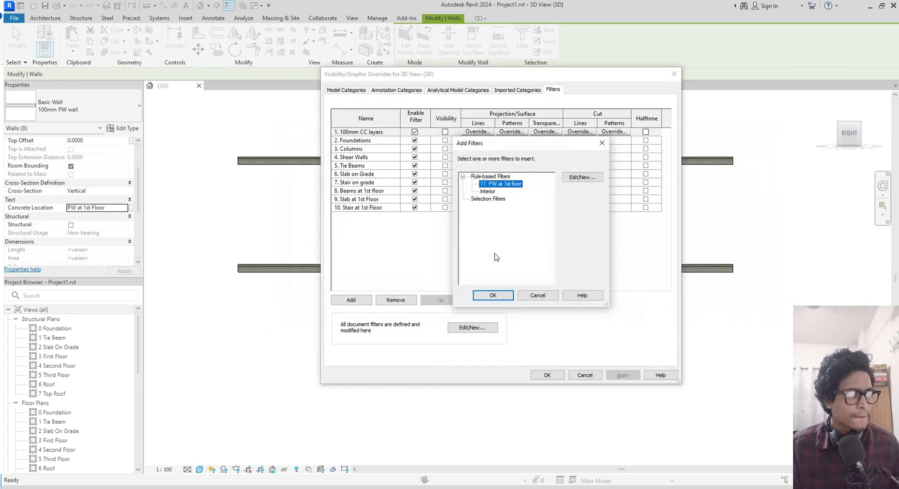
click(493, 295)
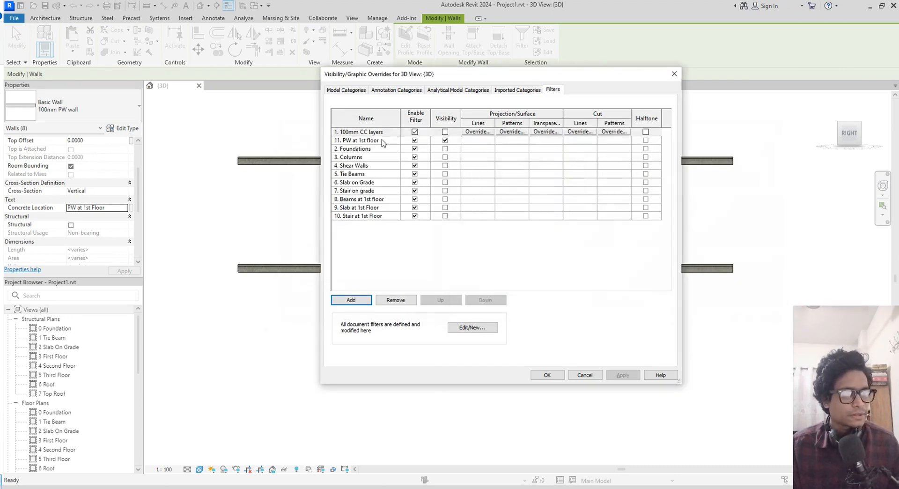
click(370, 140)
click(496, 302)
click(496, 302)
click(497, 303)
click(497, 302)
click(497, 303)
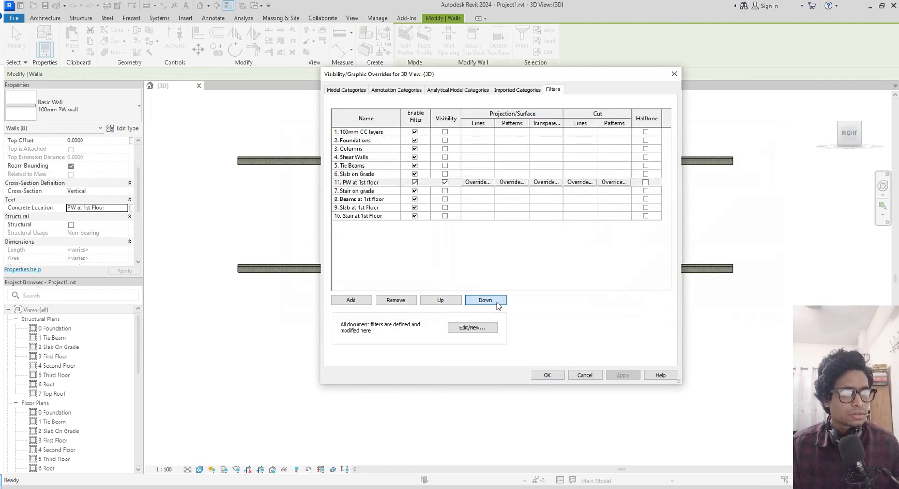
click(497, 303)
click(497, 303)
click(498, 302)
click(497, 303)
- Turn off the visibility of the "11. PW at 1st floor" filter, apply the overrides and clear the wall selection
click(445, 216)
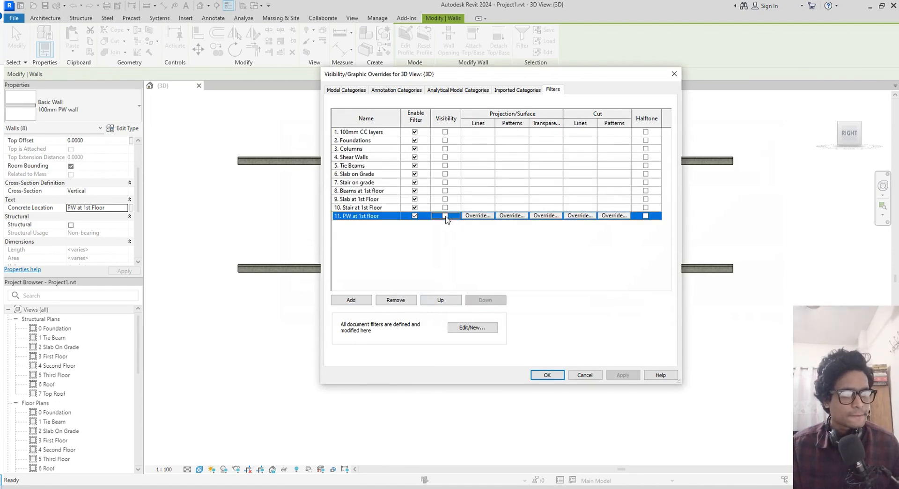
click(623, 374)
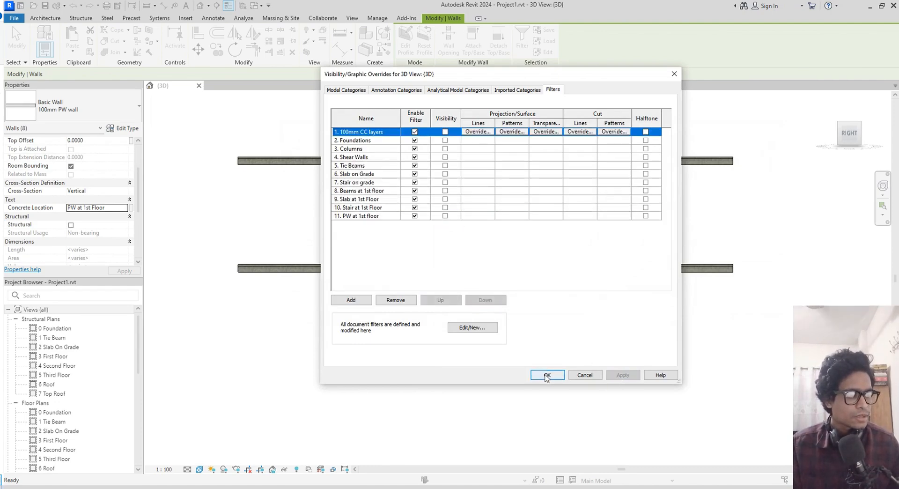
click(546, 375)
key(Escape)
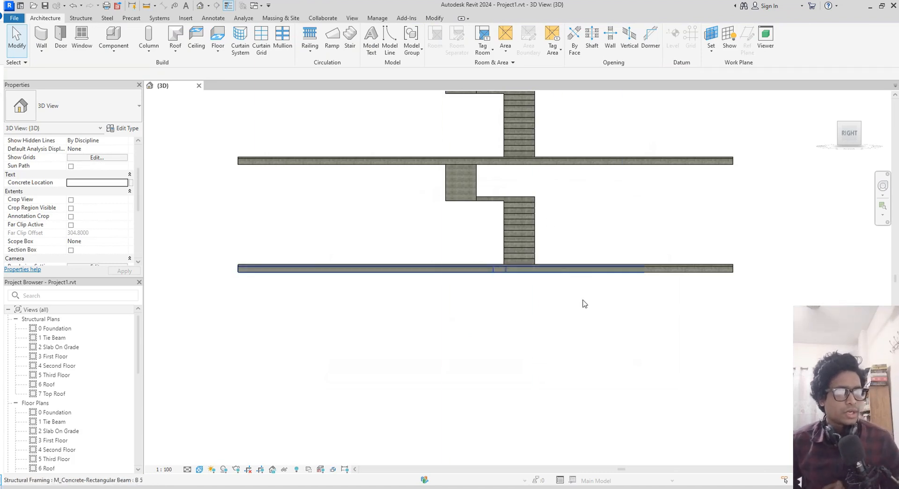
- Select the elements crossing the second-floor beam band, the lowest visible floor, using a crossing window over its full length
scroll(568, 283, up, 2)
scroll(756, 302, down, 1)
middle_drag(760, 303, 762, 307)
scroll(755, 300, down, 1)
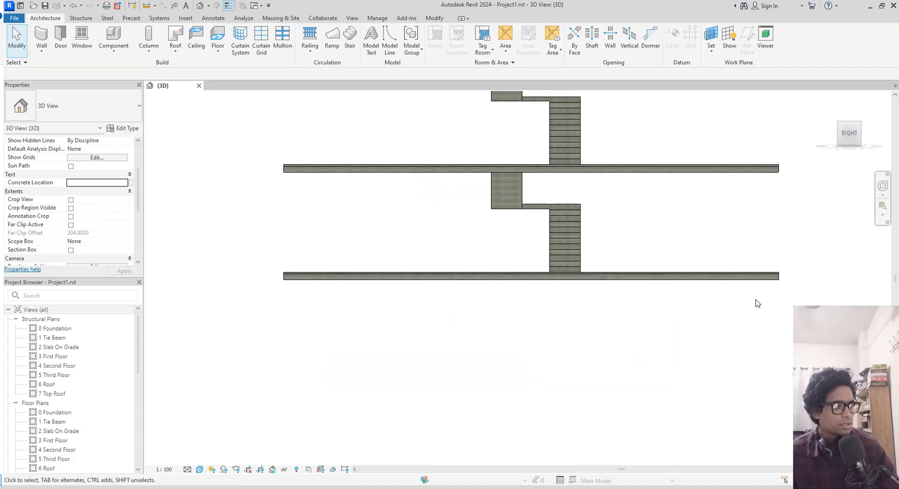
drag(789, 288, 267, 287)
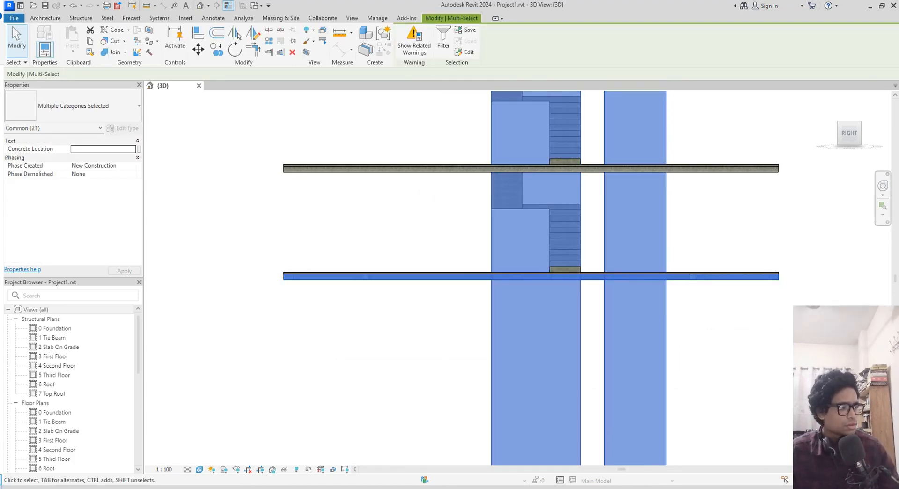
click(875, 479)
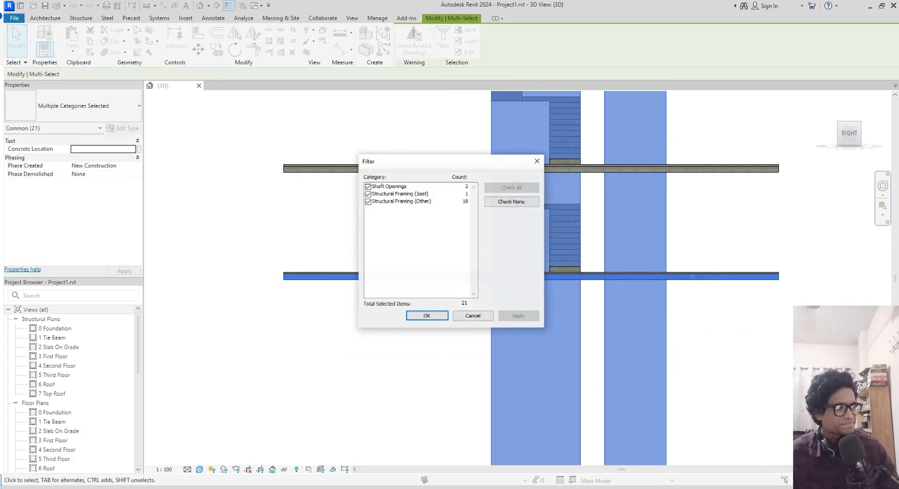
click(500, 204)
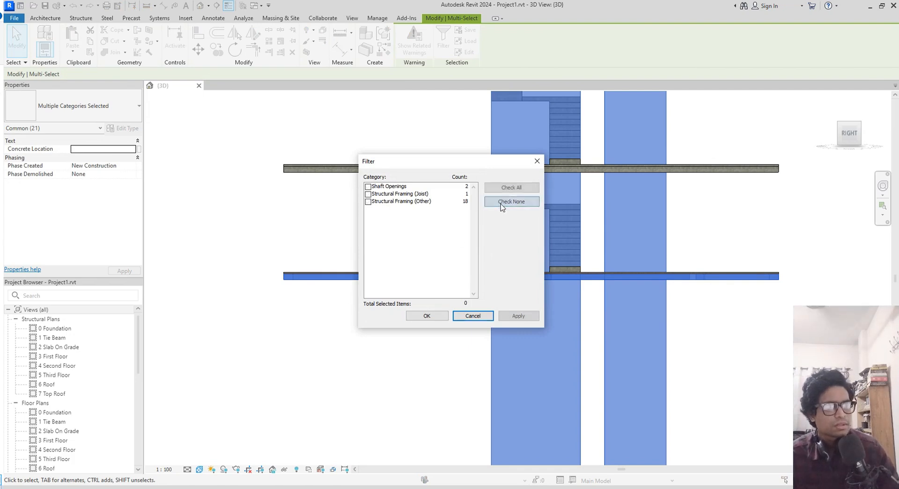
click(367, 187)
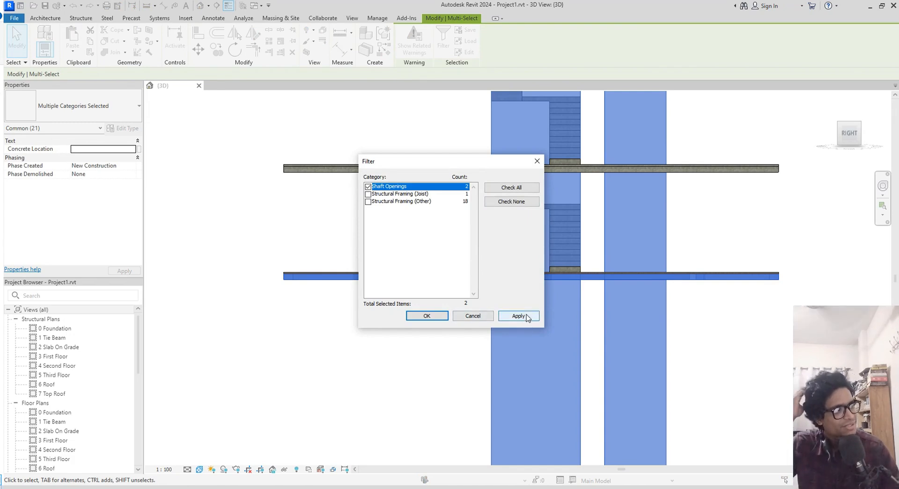
click(484, 317)
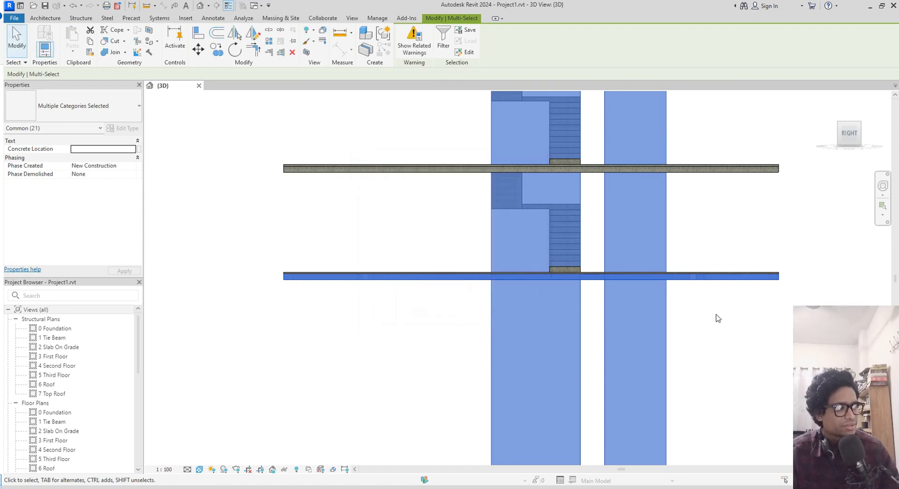
- Filter the selection to only the Structural Framing (Joist) and Structural Framing (Other) categories, excluding the shaft openings
click(443, 38)
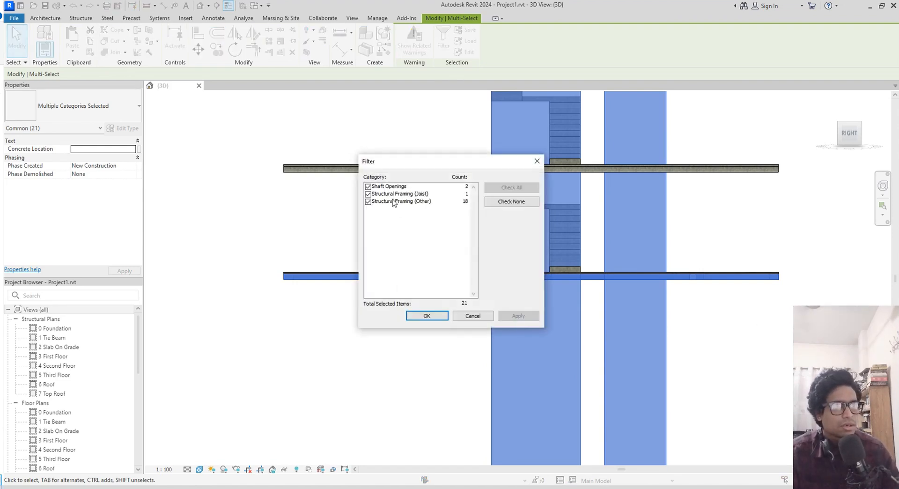
click(489, 200)
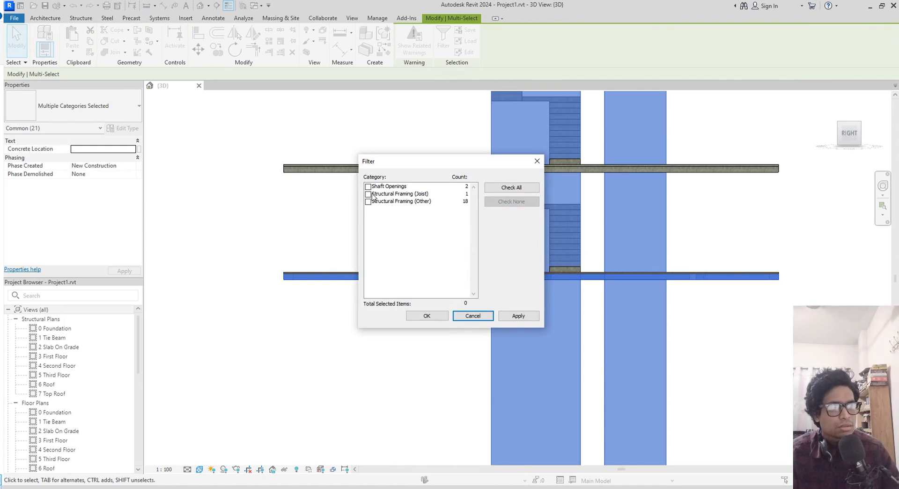
click(374, 194)
click(368, 194)
click(368, 201)
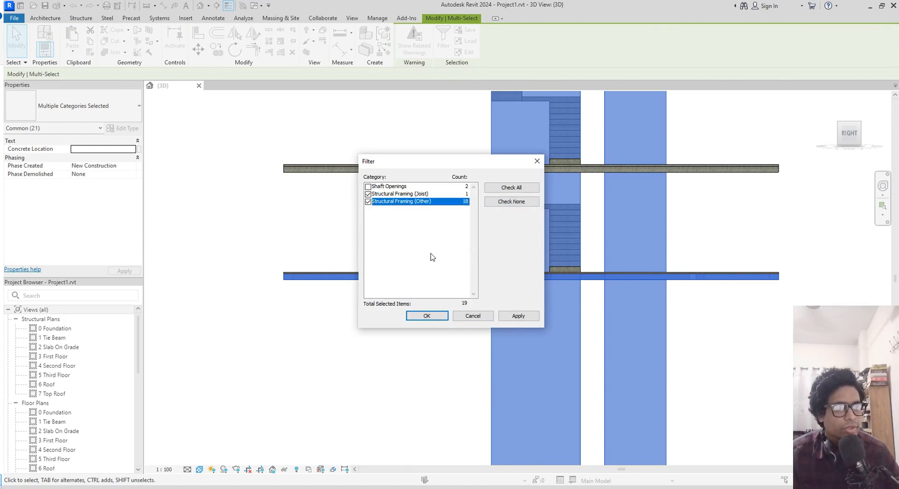
click(442, 316)
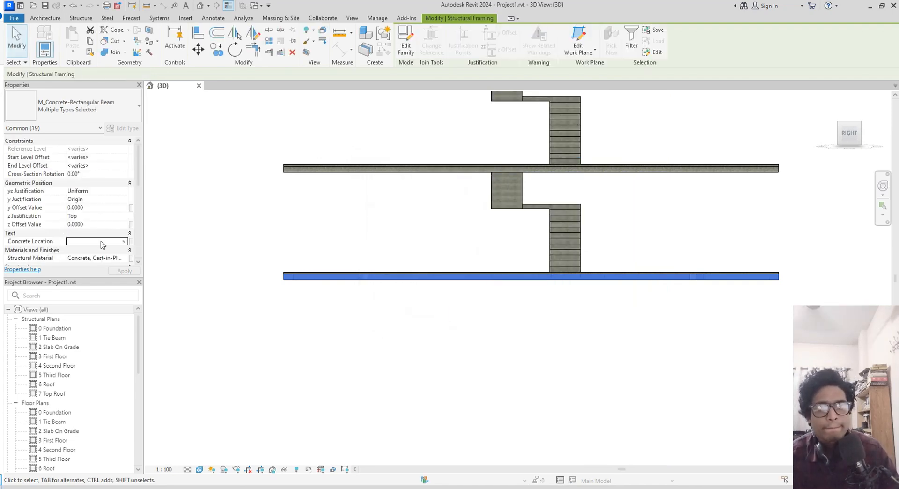
- Set the Concrete Location of the selected beams to "Beams at 2nd Floor"
click(102, 241)
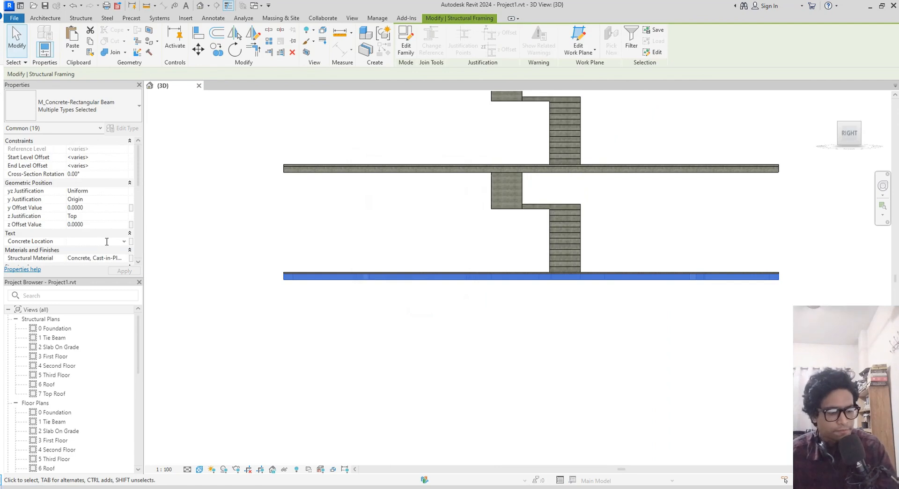
text(2)
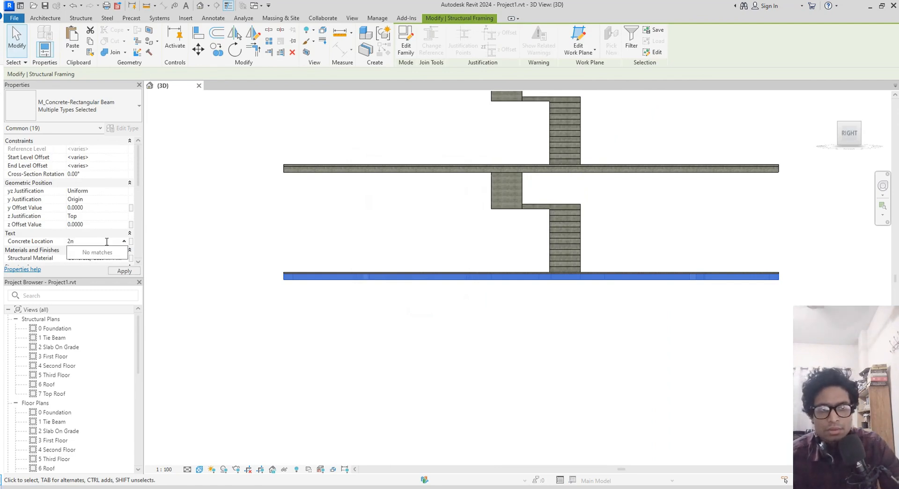
key(BackSpace)
text(Beam)
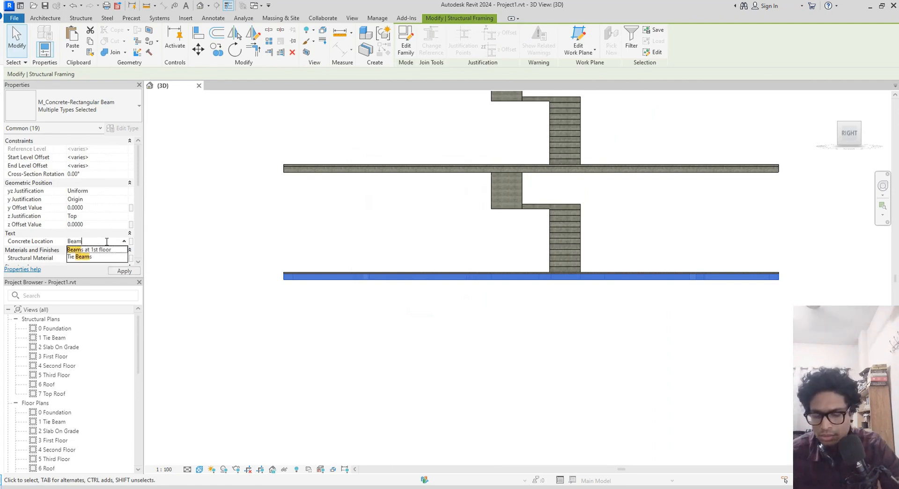
text(s at)
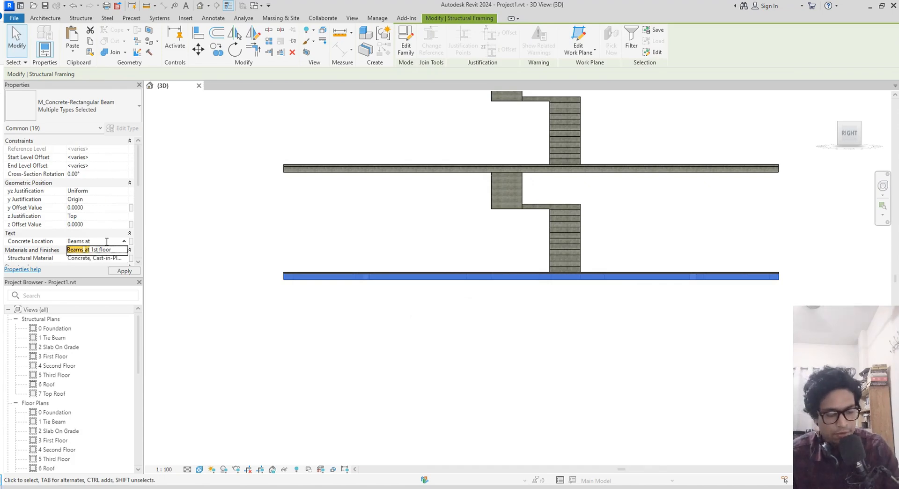
text( 2nd F)
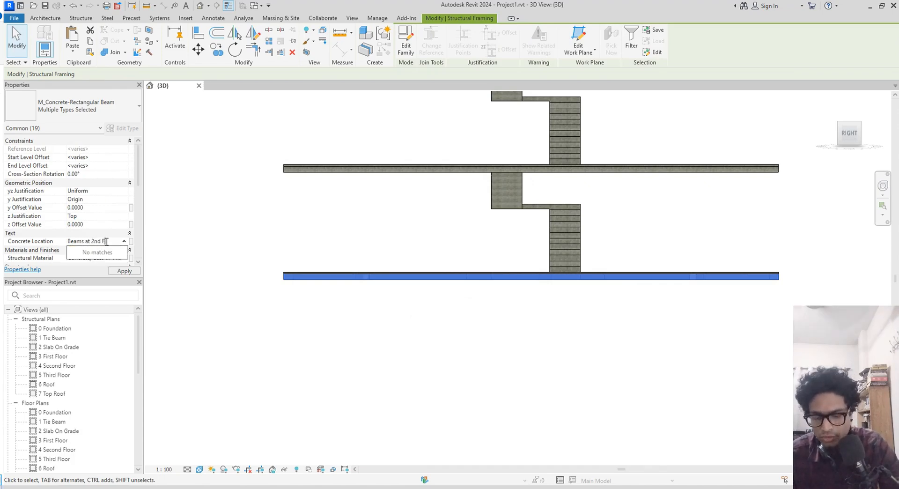
text(loor)
key(Return)
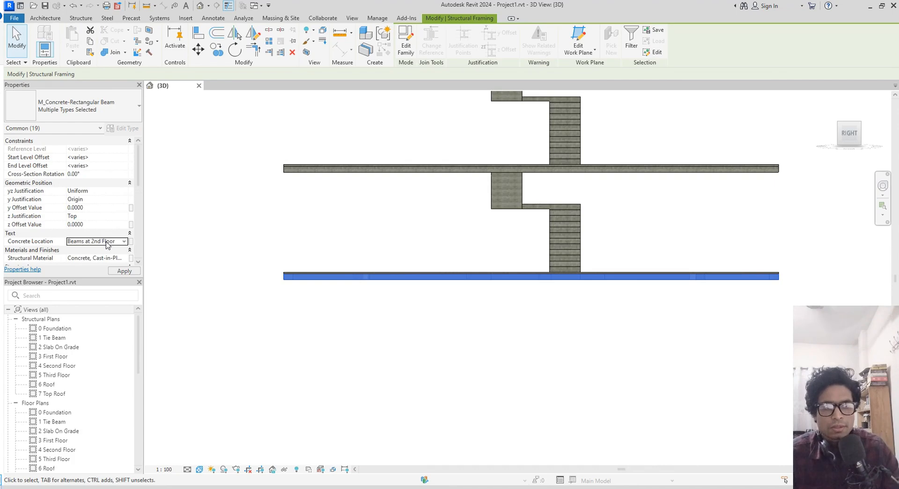
- Create a new rule-based view filter named "12. Beams at 2nd Floor" from the 3D view's visibility overrides
middle_drag(617, 387, 576, 383)
key(v)
key(v)
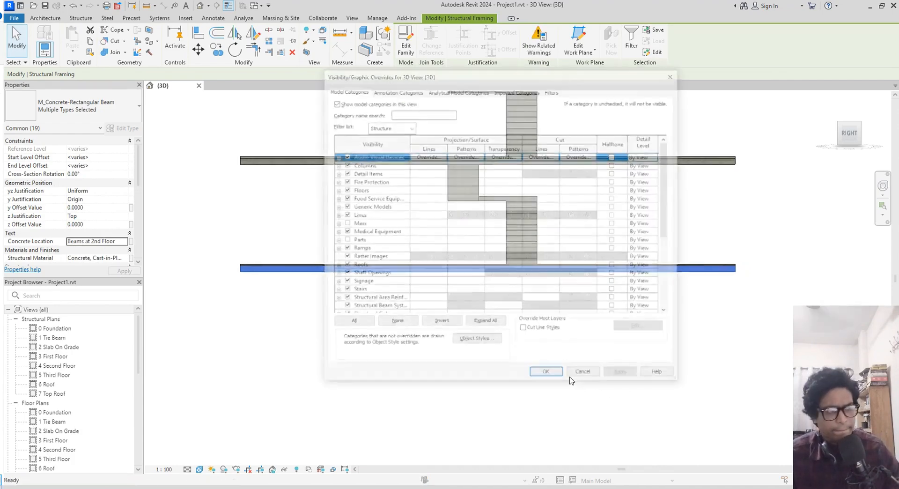
click(552, 89)
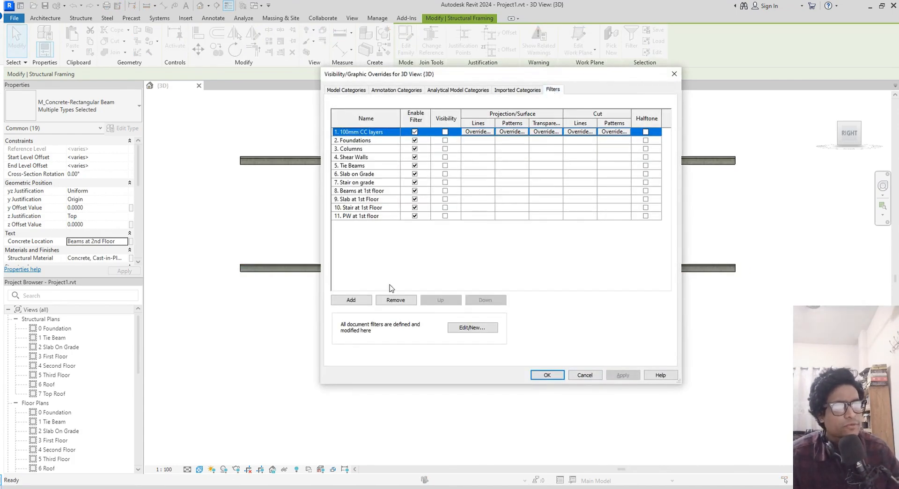
click(351, 300)
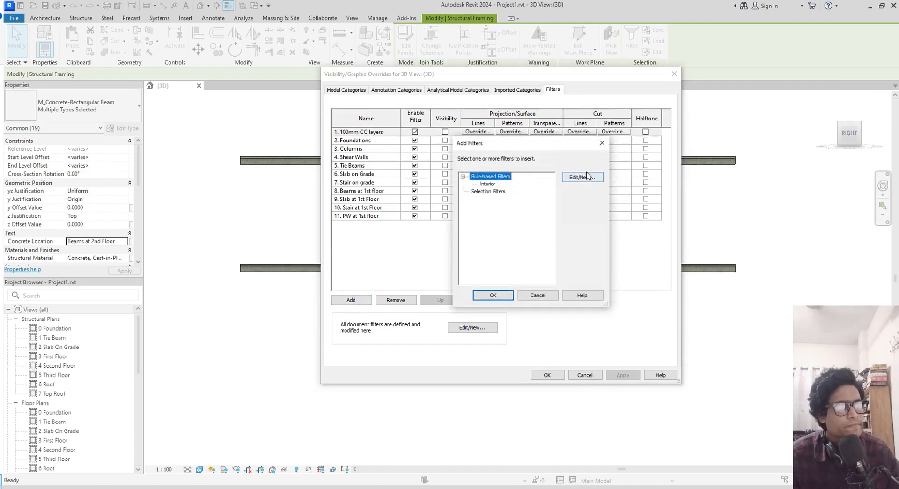
click(587, 176)
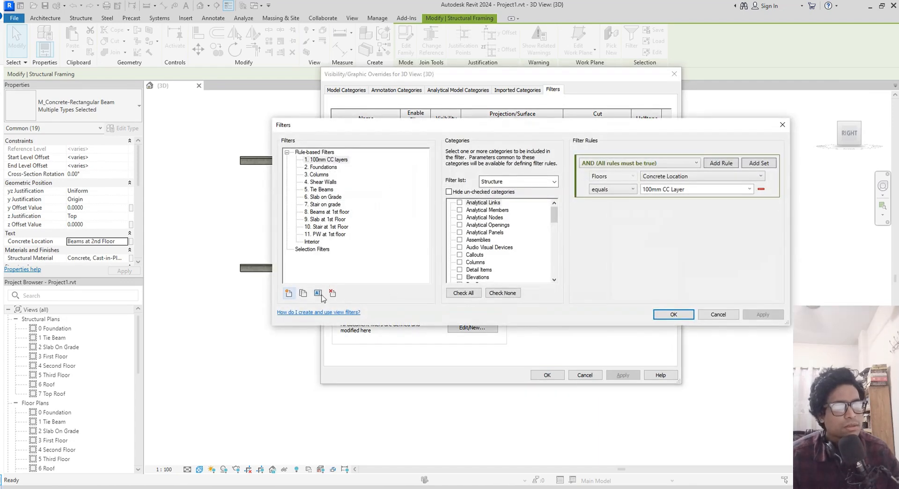
click(289, 293)
text(12. Beams at 2nd Floor)
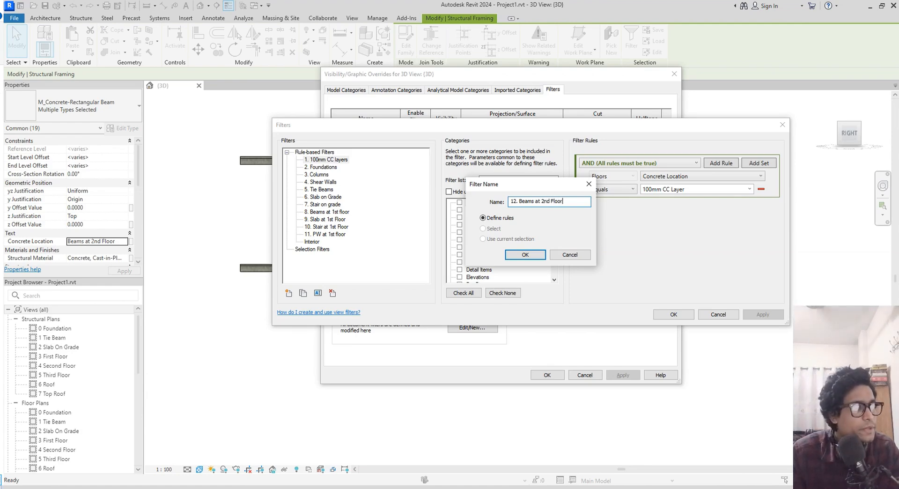
key(Return)
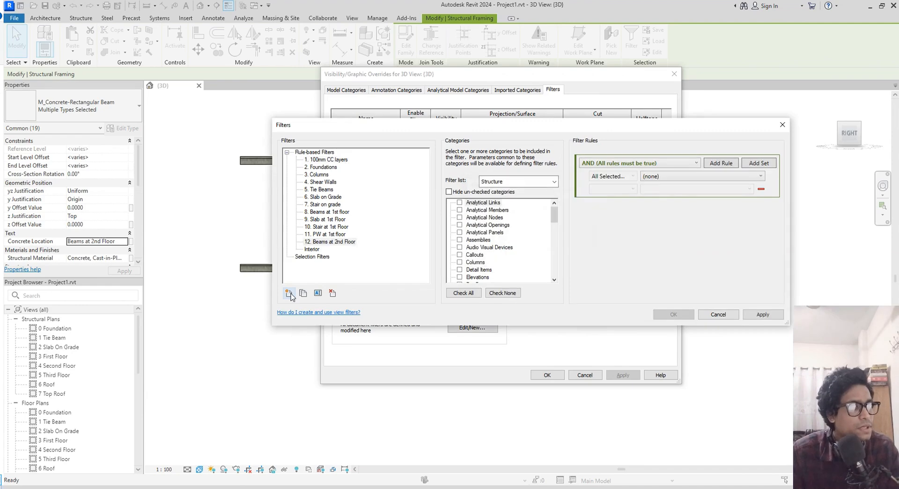
- Assign the Structural Framing and Structural Beam Systems categories to the "12. Beams at 2nd Floor" filter
scroll(496, 239, down, 2)
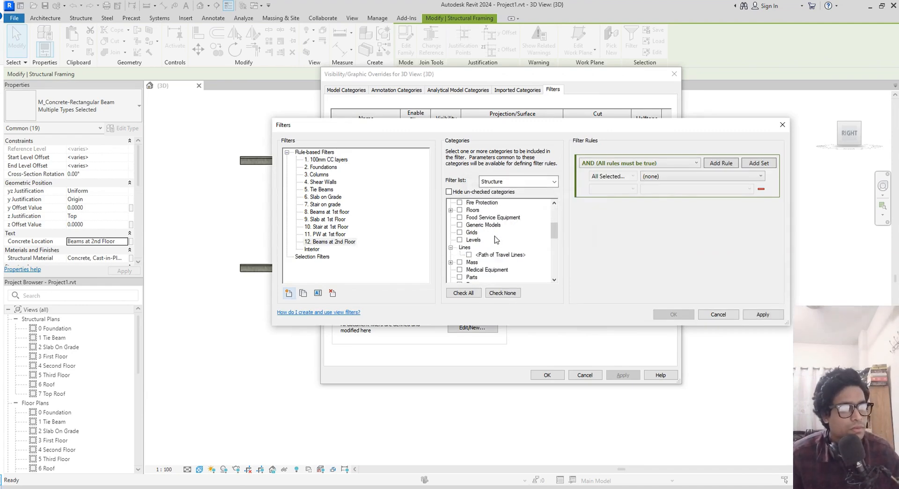
scroll(496, 240, down, 8)
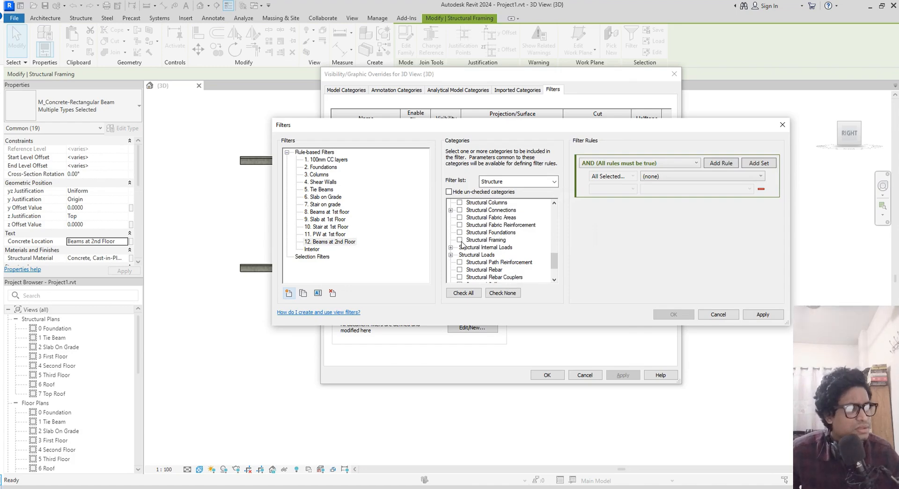
click(460, 240)
scroll(461, 239, up, 2)
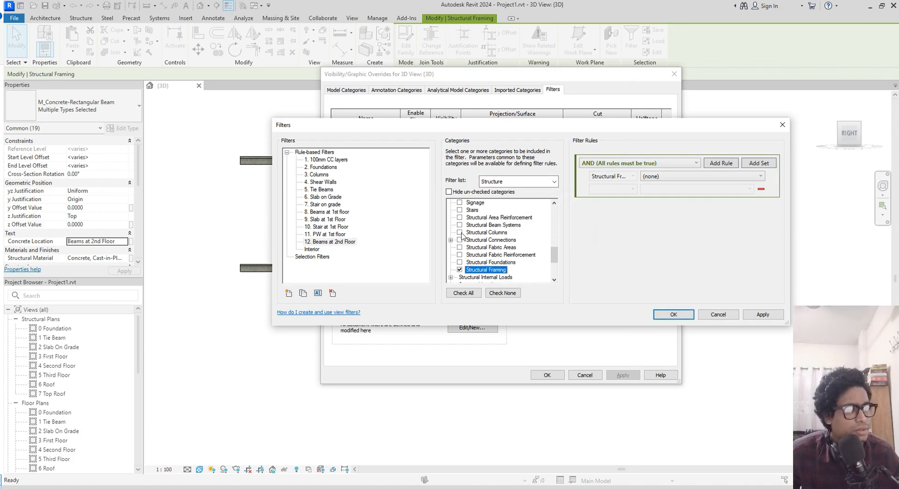
click(460, 226)
- Define the beam filter's rule as Concrete Location equals "Beams at 2nd Floor" and save the filter definitions
click(694, 176)
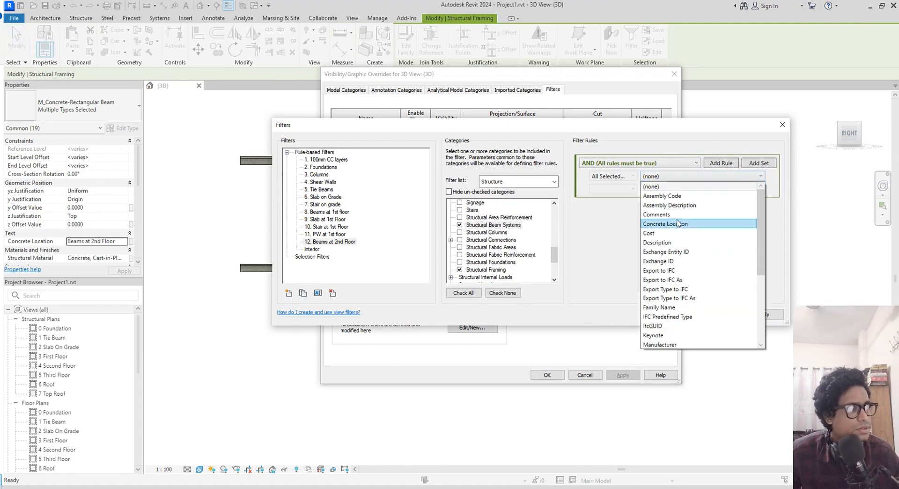
click(683, 224)
click(620, 189)
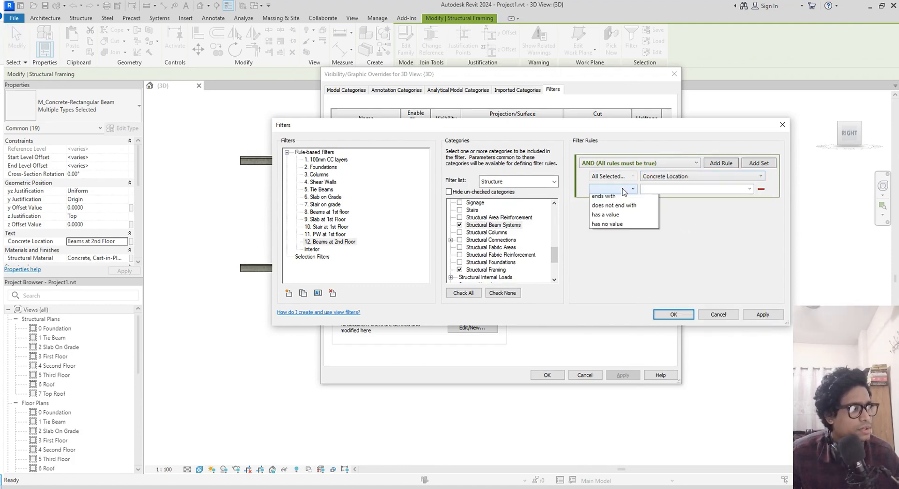
click(606, 197)
click(749, 189)
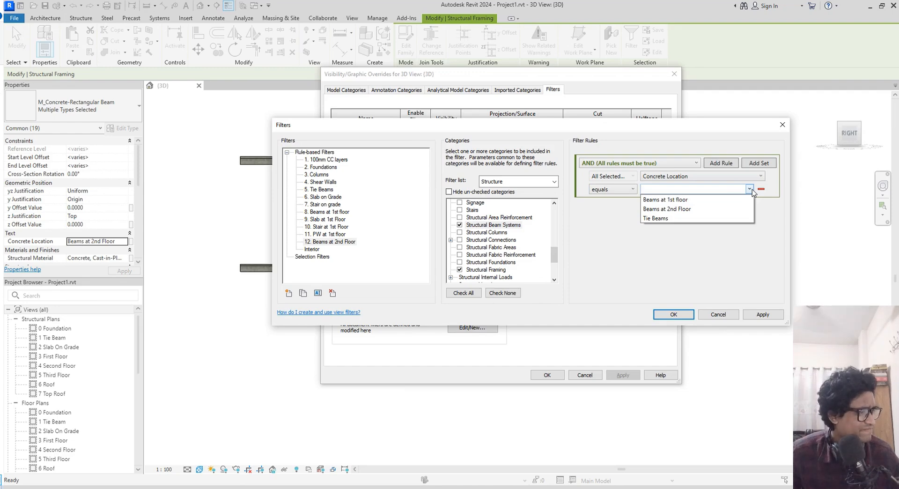
click(674, 209)
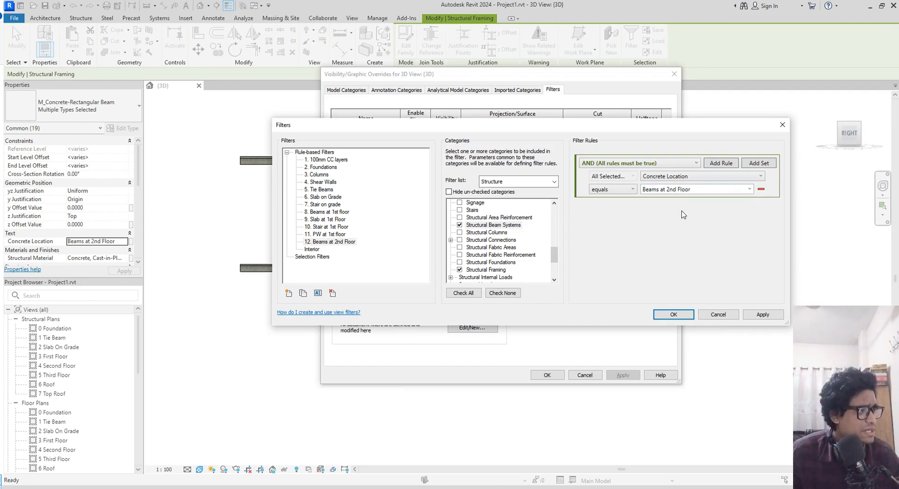
click(753, 317)
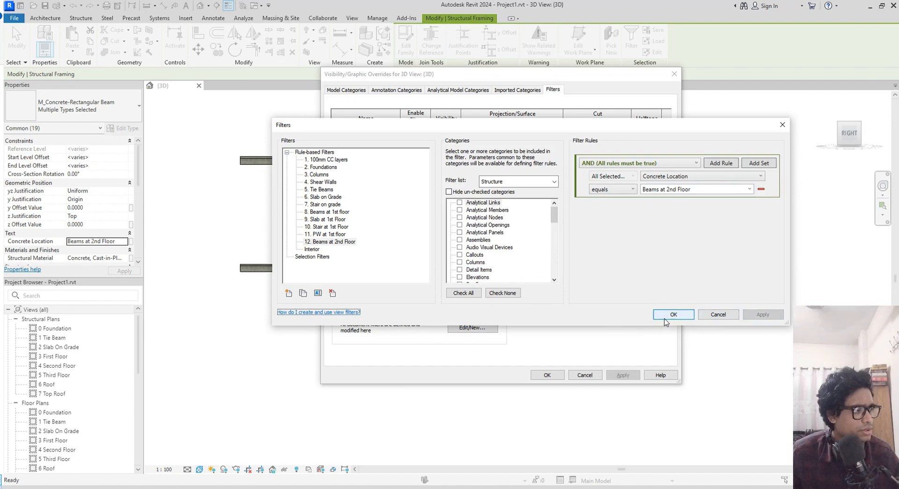
click(673, 314)
- Add the "12. Beams at 2nd Floor" filter to the 3D view and move it below "11. PW at 1st floor"
click(504, 183)
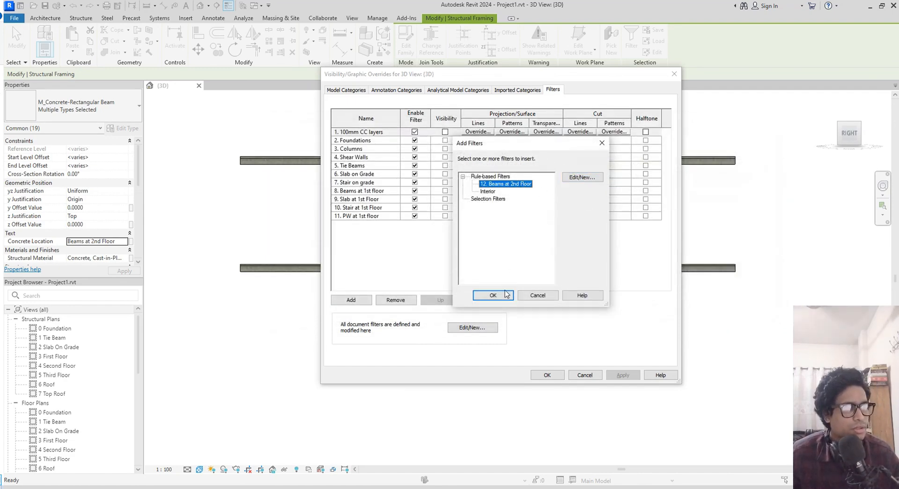
click(493, 295)
click(414, 140)
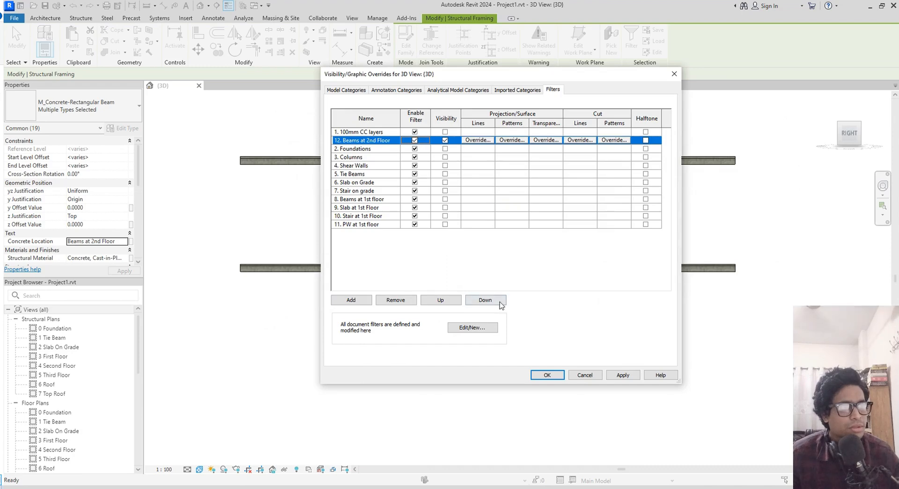
double_click(485, 299)
triple_click(485, 300)
triple_click(486, 300)
double_click(485, 299)
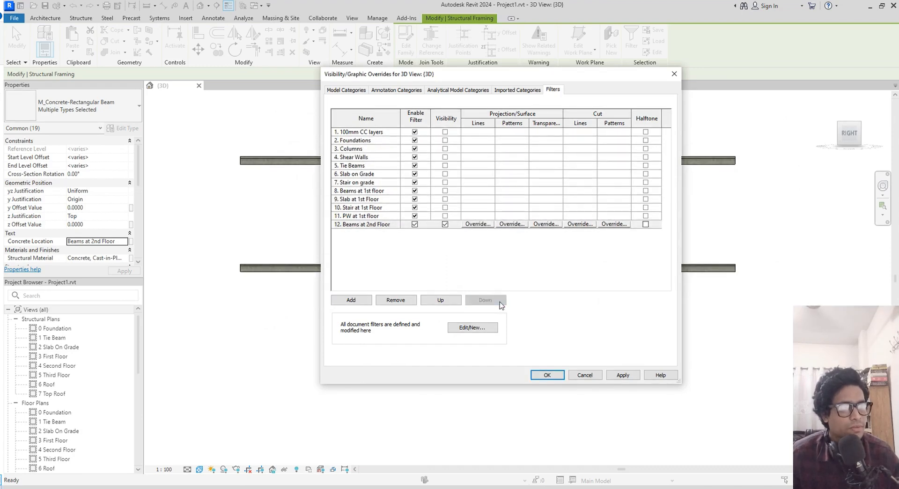
- Turn off the visibility of the "12. Beams at 2nd Floor" filter and apply the overrides to the 3D view
click(444, 224)
click(623, 375)
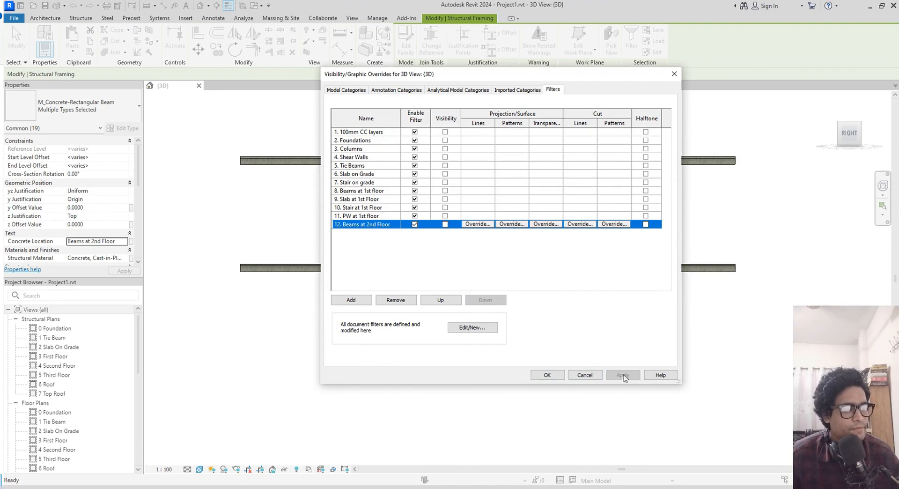
click(545, 374)
- Set the Concrete Location of the 50mm floor on level 4 Second Floor to "Slab at 2nd Floor"
click(668, 267)
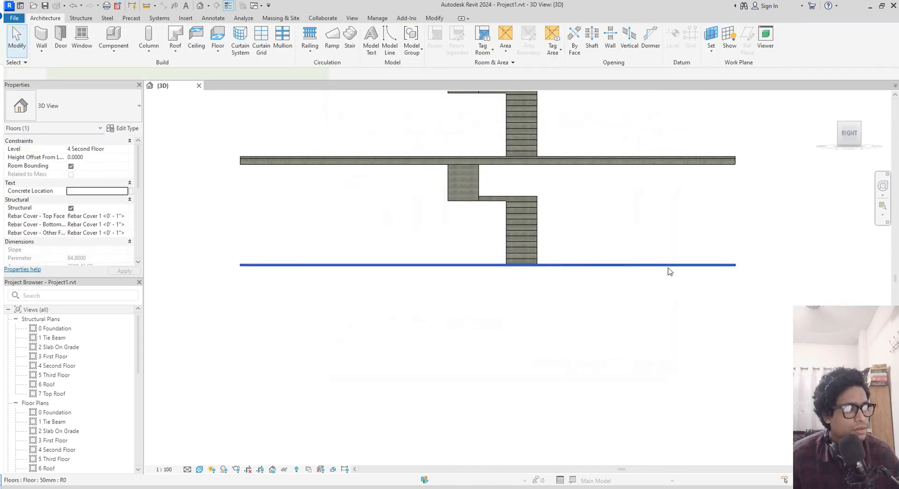
click(103, 192)
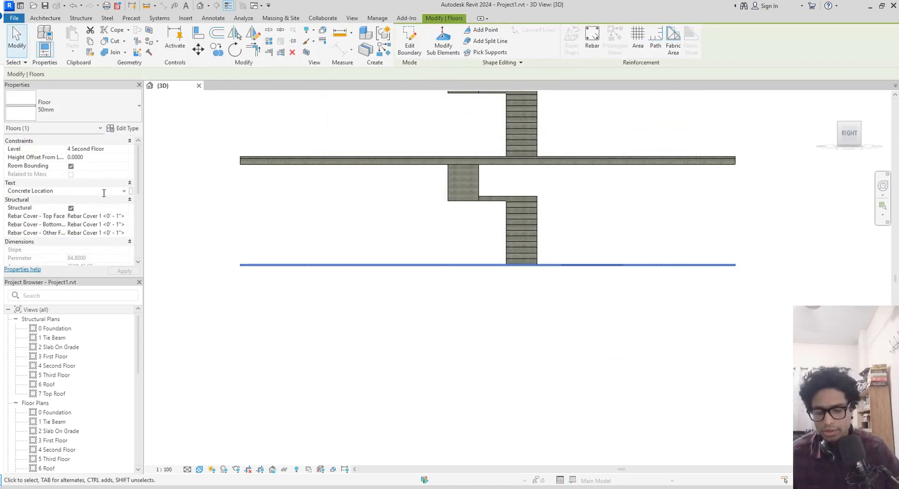
text(Slab )
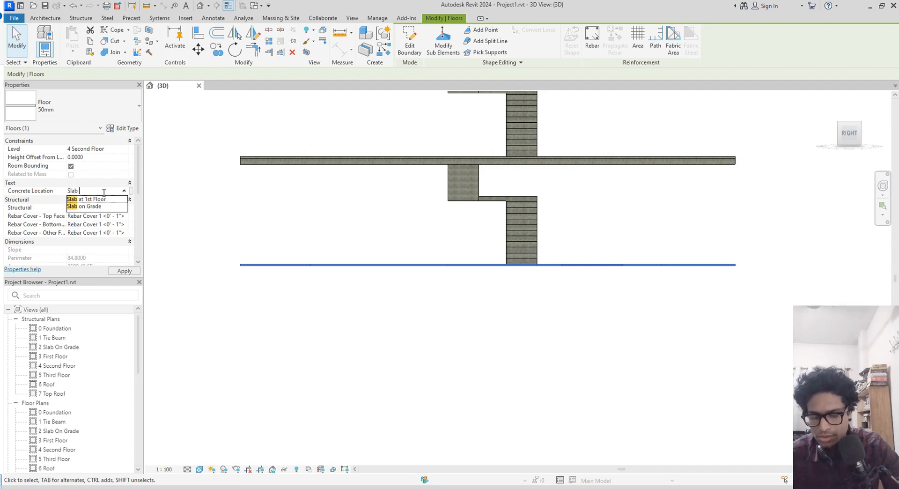
text(at 2nd Floor)
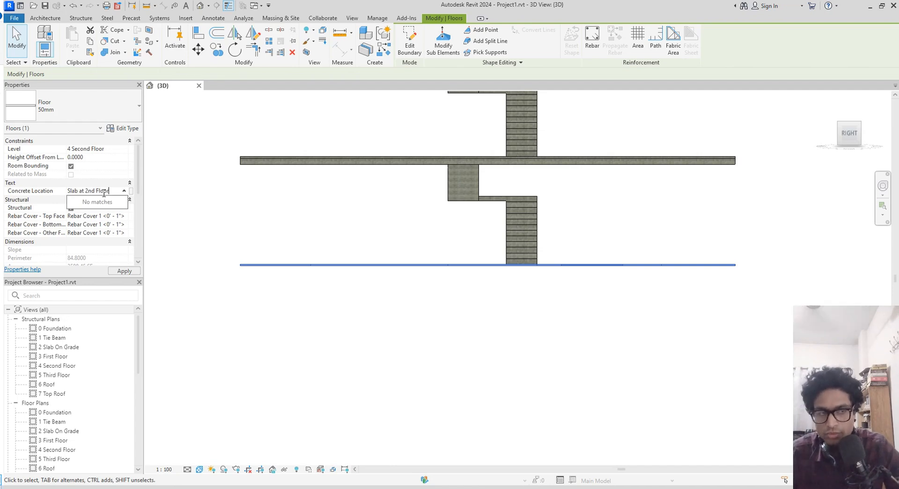
key(Return)
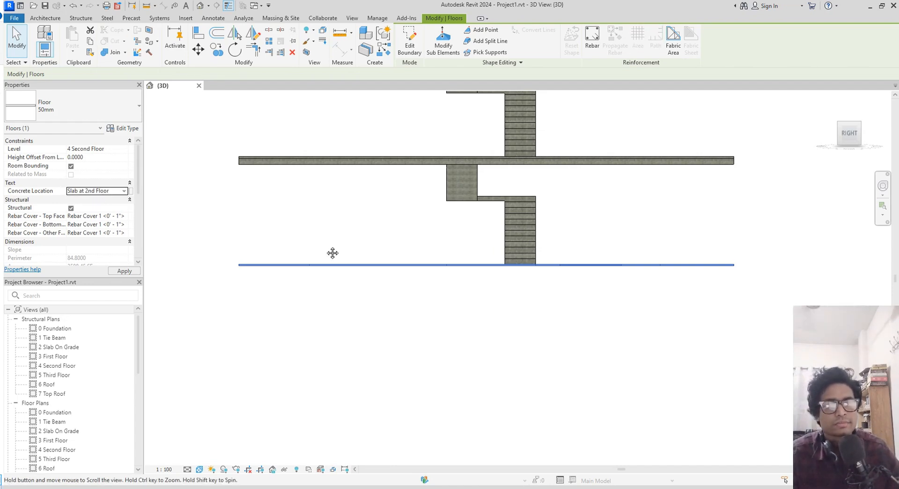
- Create a new rule-based view filter named "13. Slab at 2nd Floor" from the 3D view's graphic overrides
middle_drag(332, 252, 321, 250)
key(v)
key(g)
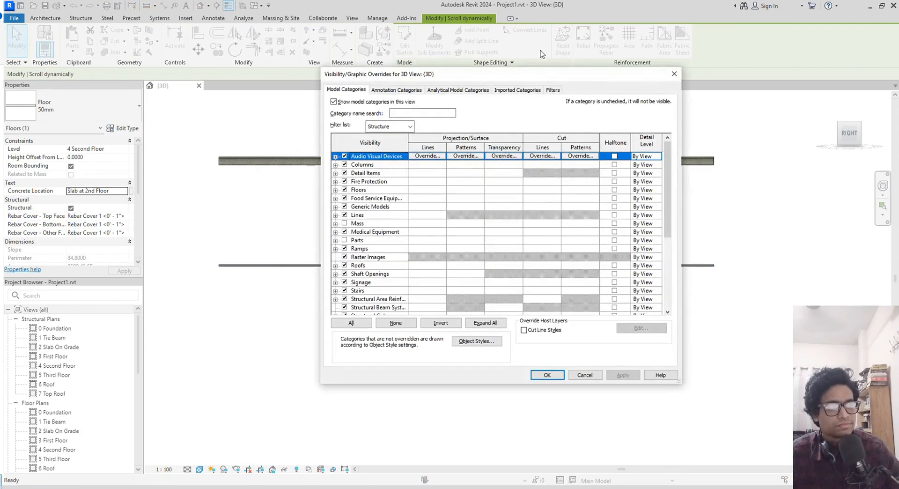
click(553, 89)
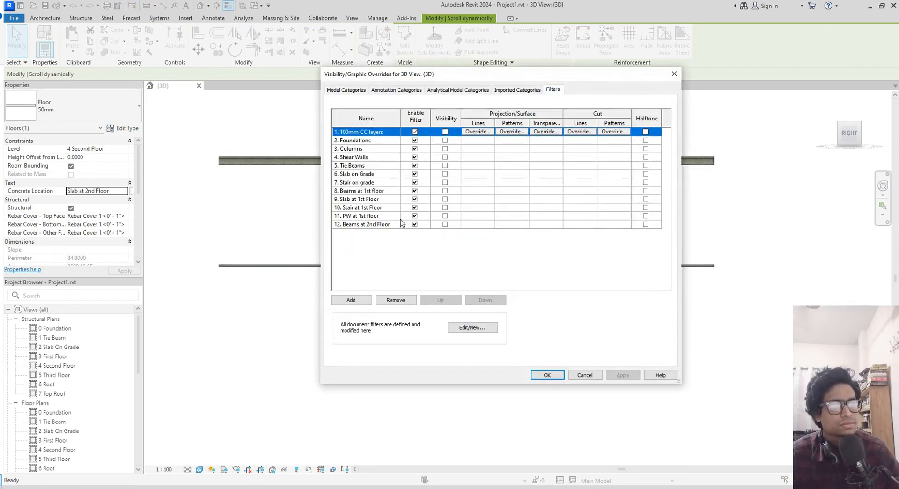
click(350, 299)
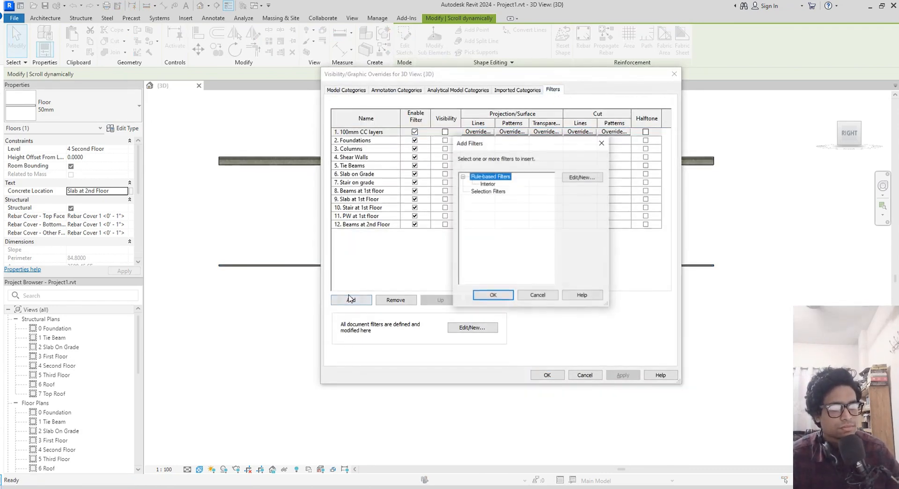
click(580, 177)
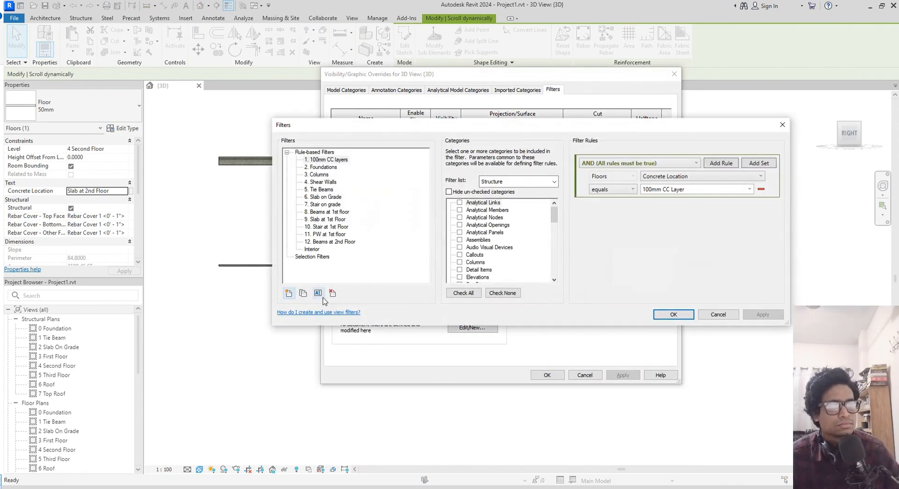
click(288, 293)
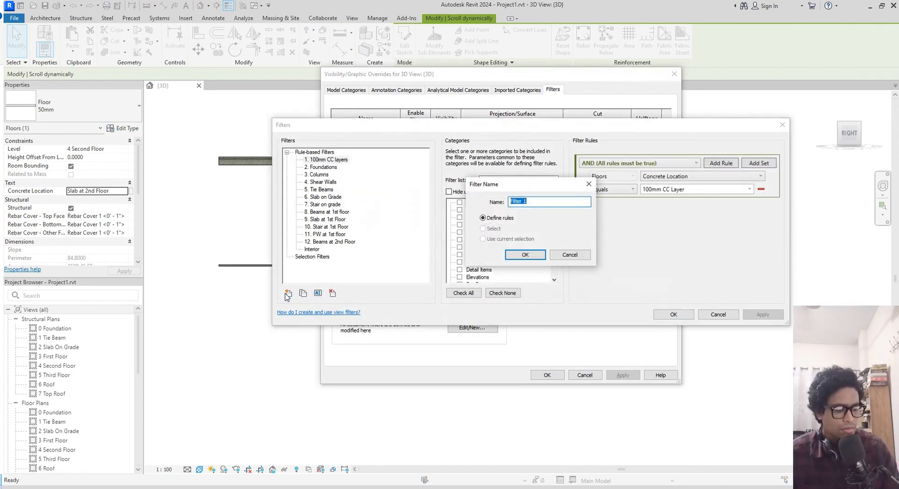
text(13. Slab at 2nd Floor)
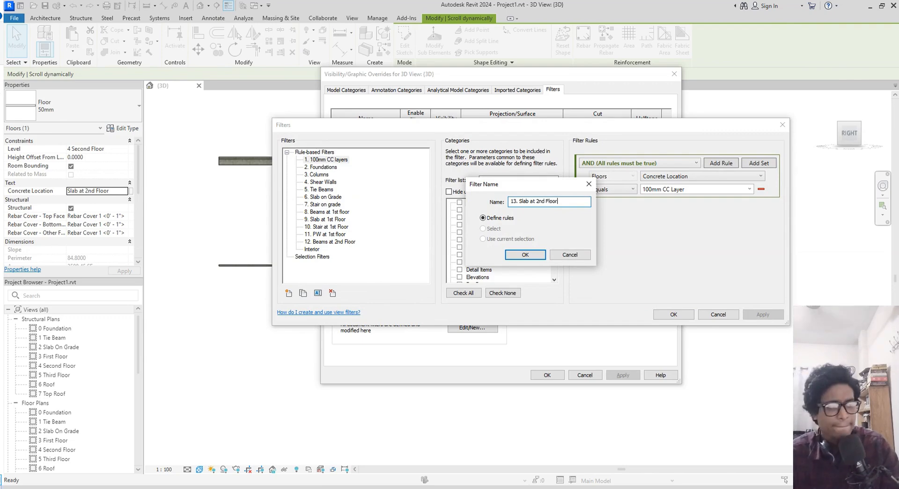
key(Return)
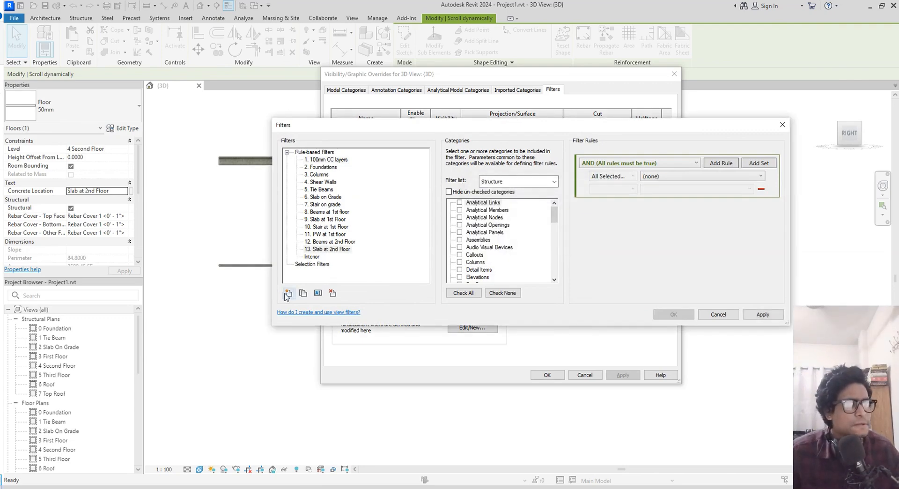
- Assign the Floors category to the slab filter, define its rule as Concrete Location equals "Slab at 2nd Floor", and save
scroll(505, 235, down, 4)
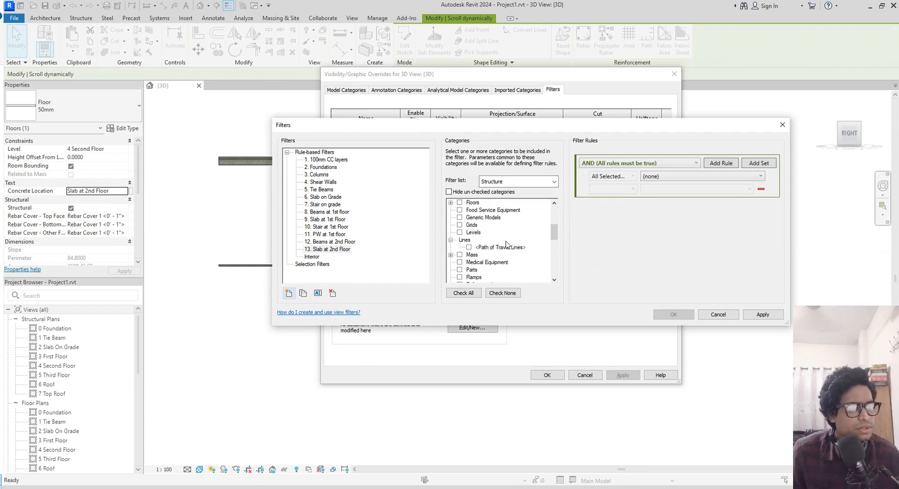
click(460, 217)
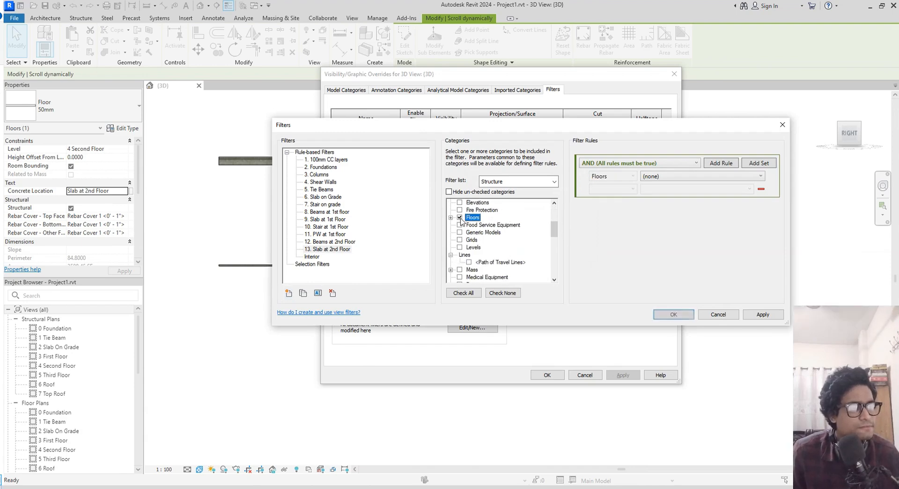
click(661, 177)
click(665, 251)
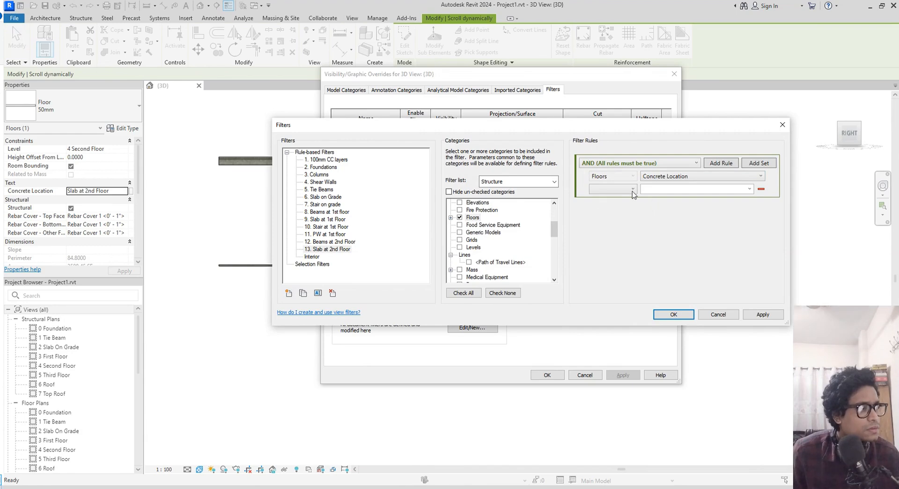
click(632, 189)
click(672, 197)
click(749, 189)
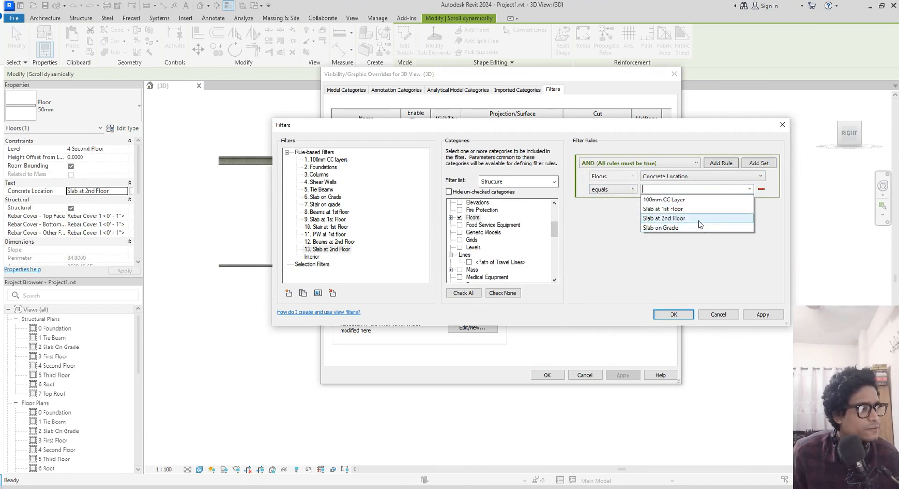
click(699, 218)
click(678, 314)
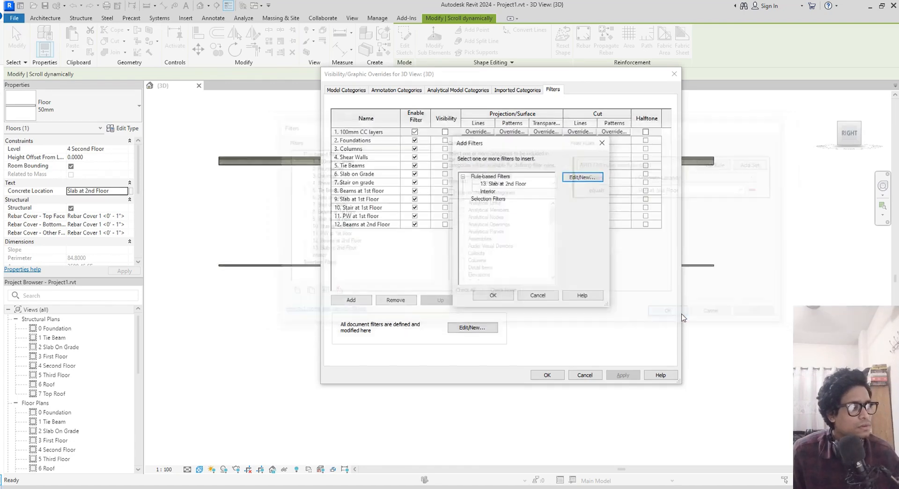
- Add the "13. Slab at 2nd Floor" filter to the 3D view and move it below "12. Beams at 2nd Floor"
click(500, 184)
click(512, 299)
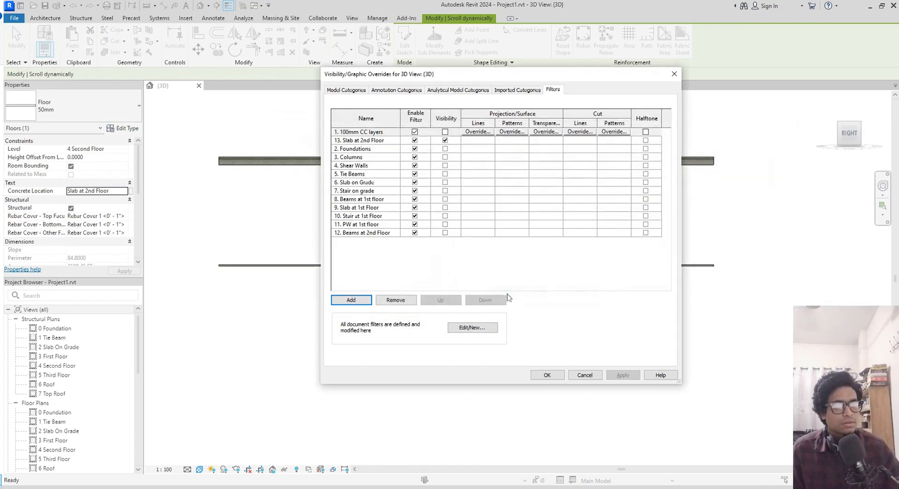
click(385, 141)
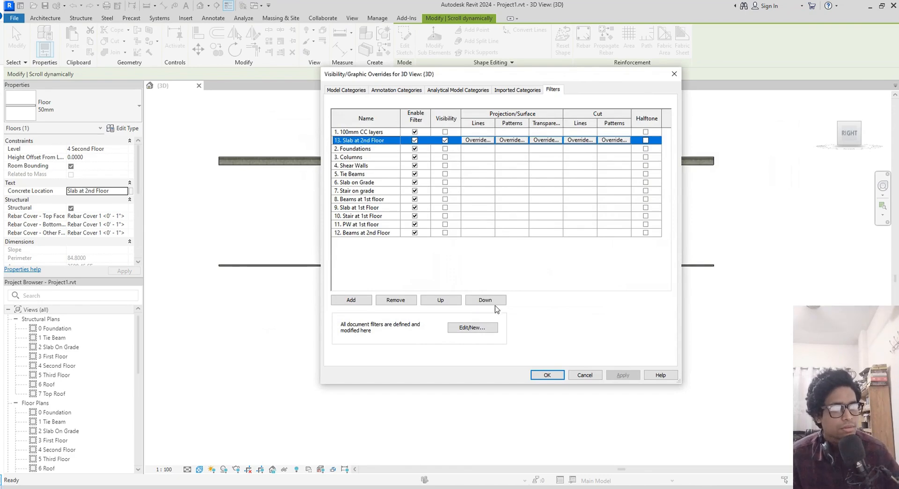
click(494, 302)
click(494, 302)
click(494, 302)
click(494, 302)
click(495, 302)
click(494, 302)
click(494, 302)
click(495, 301)
click(494, 302)
click(494, 302)
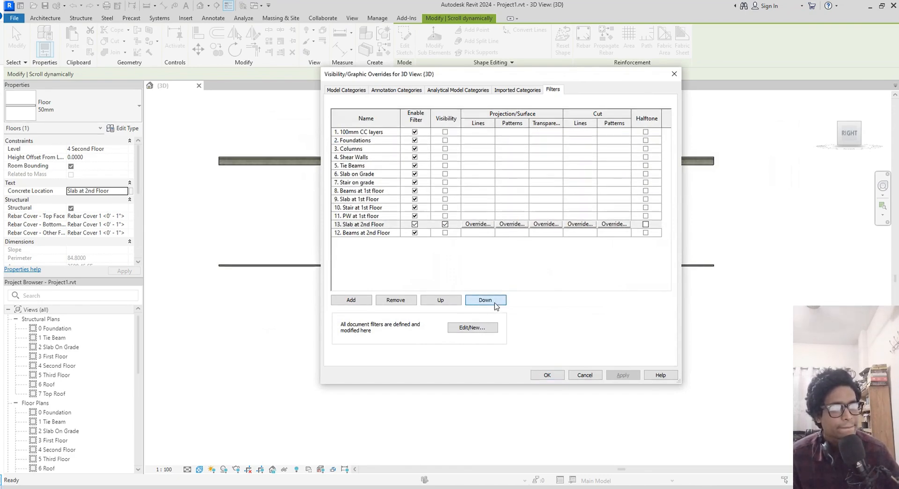
click(494, 301)
- Turn off the visibility of the "13. Slab at 2nd Floor" filter and apply the overrides to the 3D view
click(445, 233)
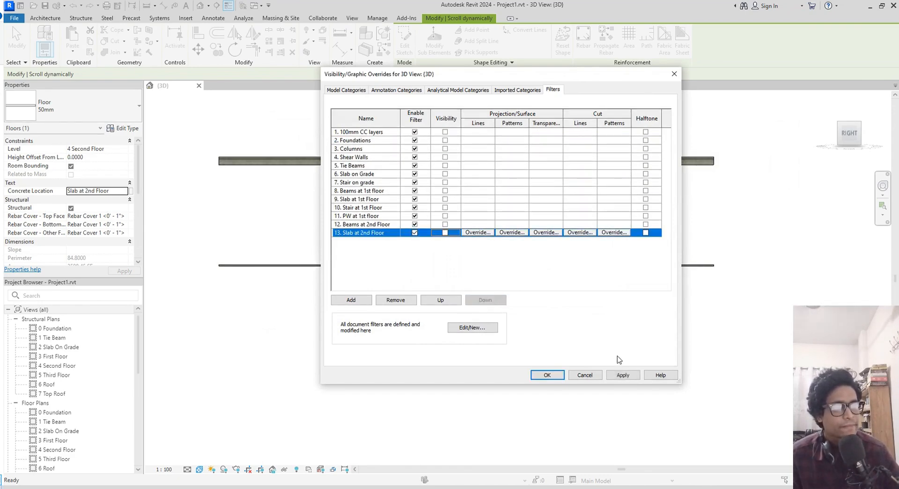
click(623, 374)
click(560, 377)
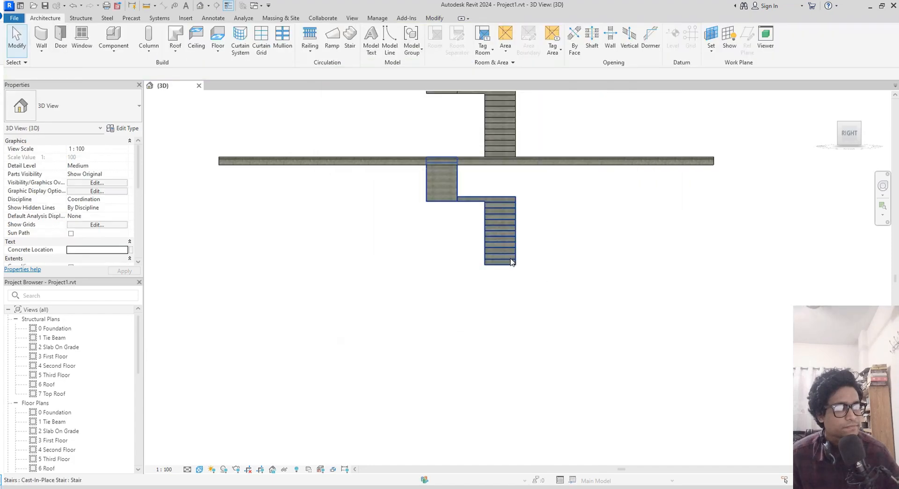
- Set the Concrete Location of the stair between the second and third floors to "Stair at 2-nd Floor"
click(496, 229)
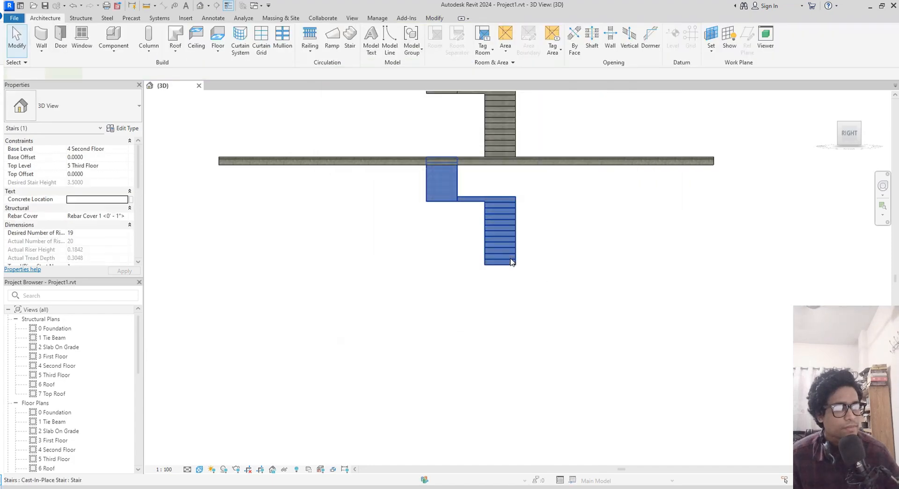
click(99, 199)
text(S)
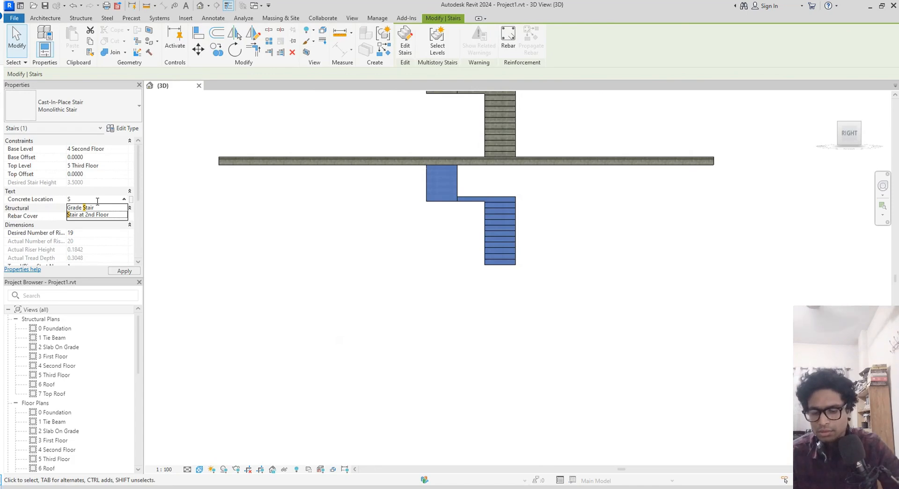
text(tair)
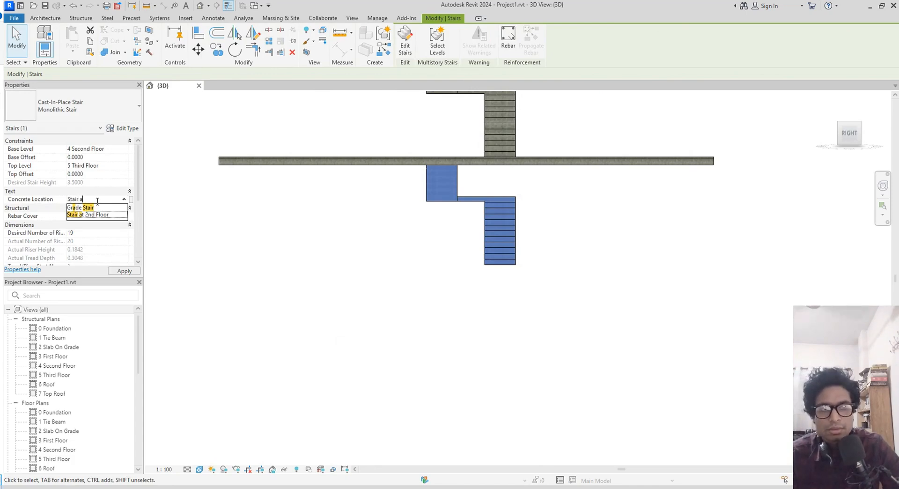
text(at )
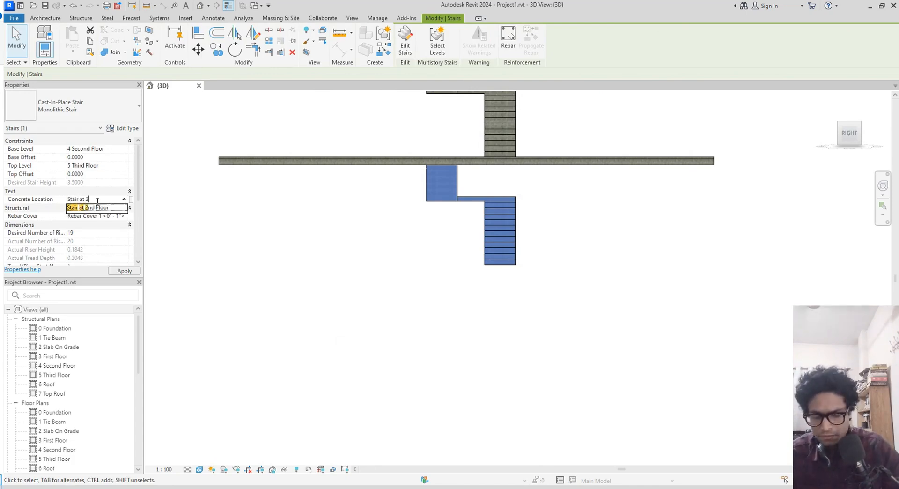
text(2nd Fl)
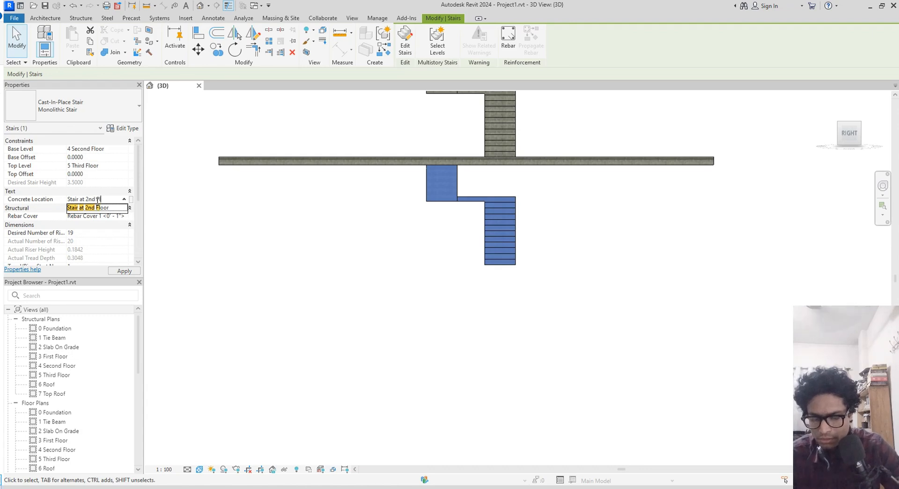
text(oor)
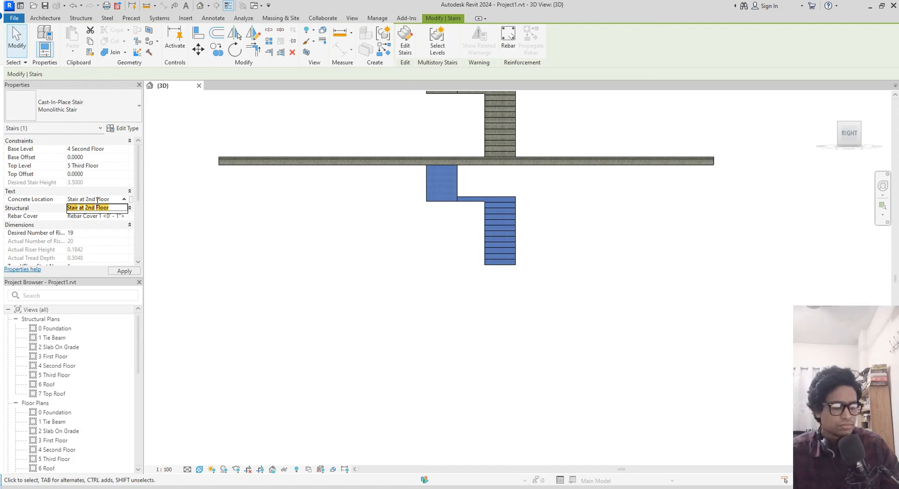
text(-)
key(Return)
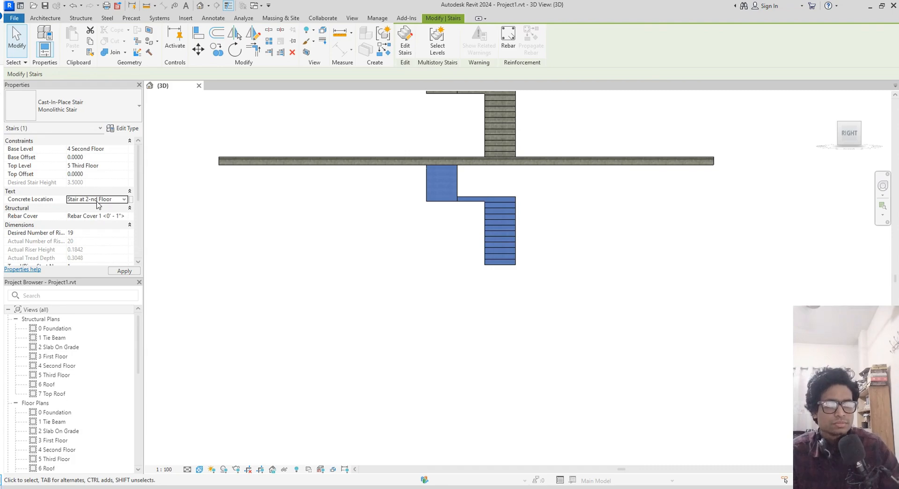
- Create a new rule-based view filter named "14. Stair at 2nd Floor" for the 3D view
middle_drag(351, 254, 343, 255)
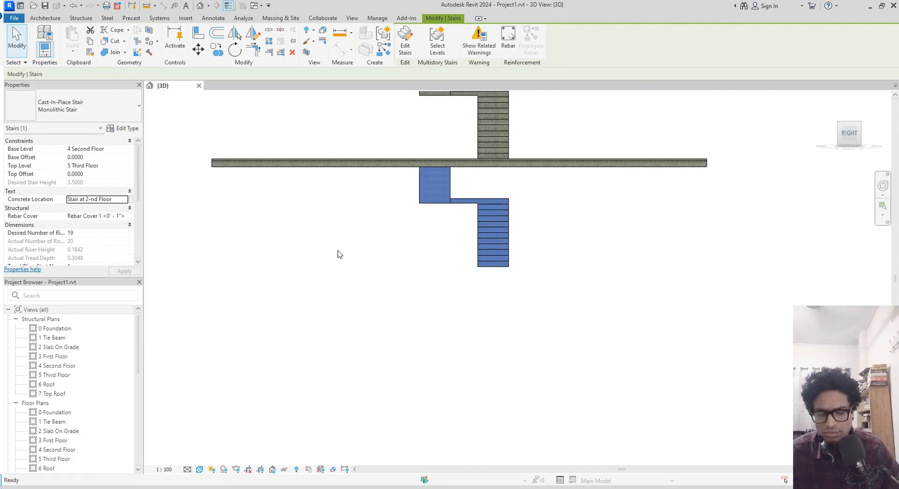
key(v)
key(g)
click(549, 90)
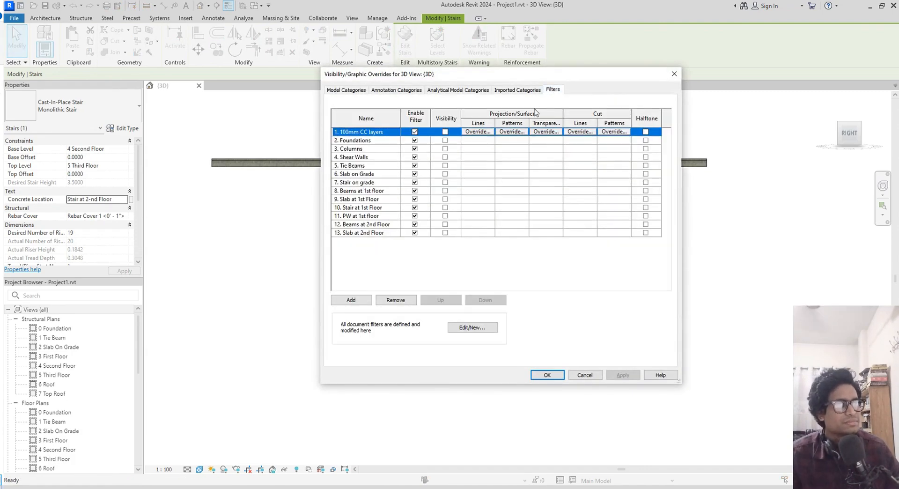
click(380, 233)
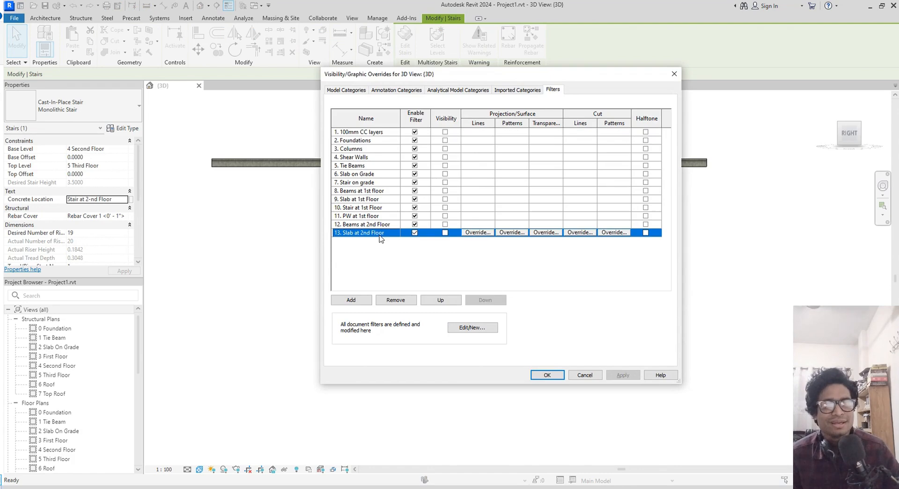
click(369, 301)
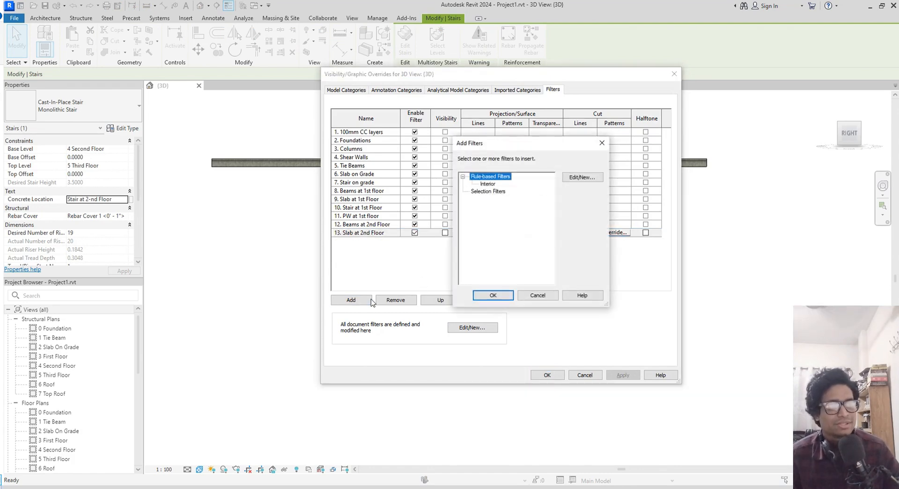
click(583, 177)
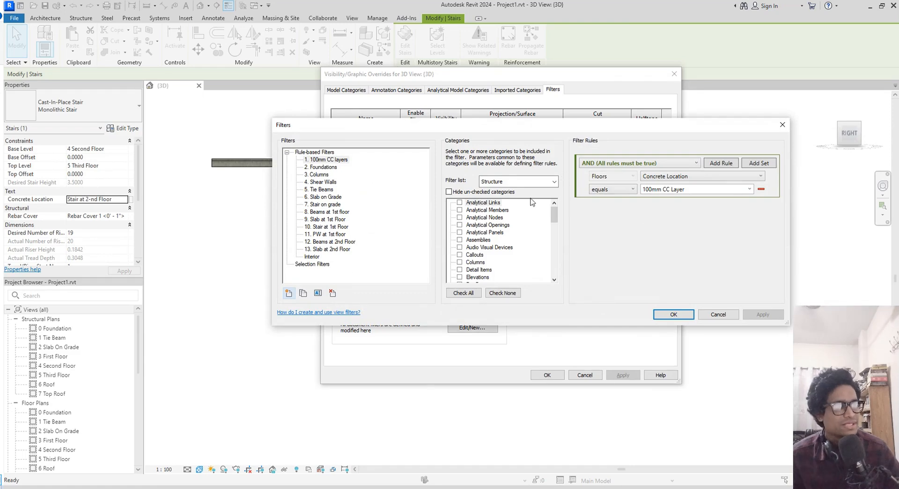
click(288, 293)
text(14.)
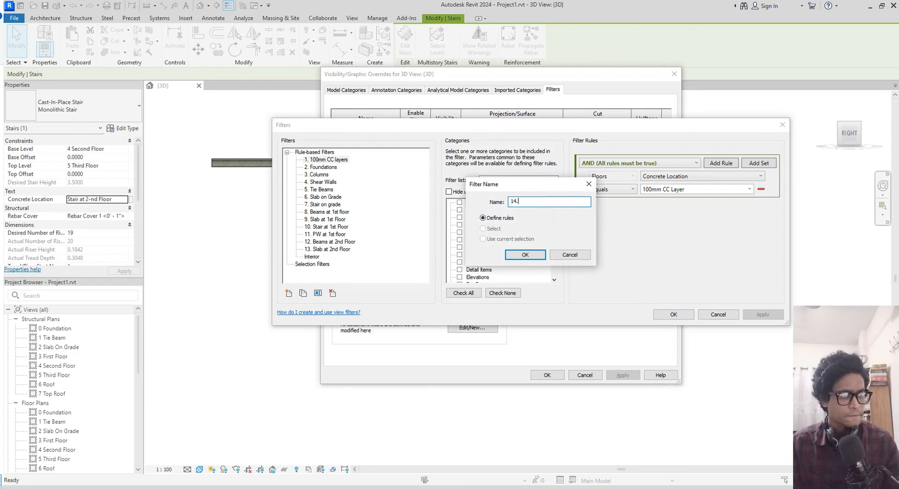
text( Stair at 2nd Floor)
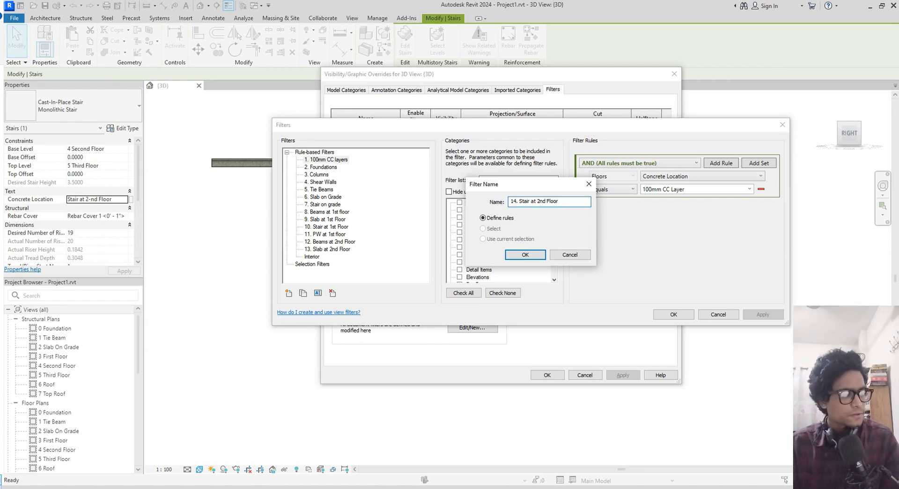
key(Return)
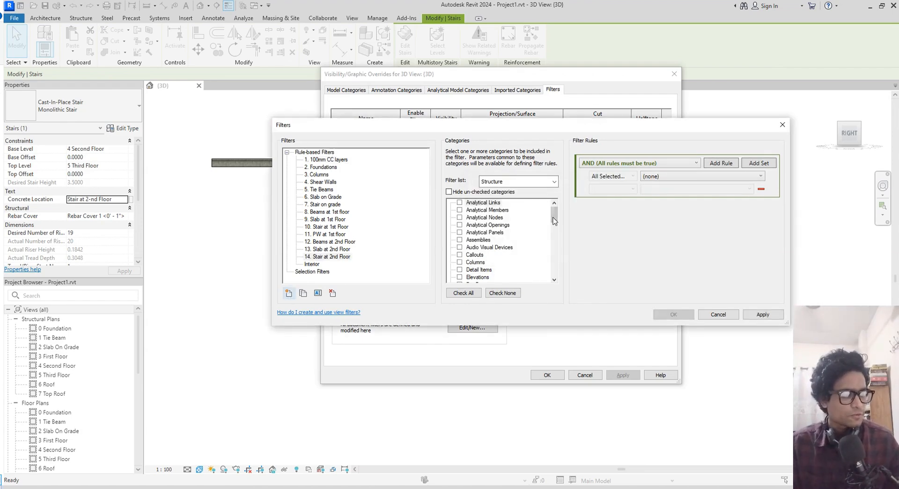
- Assign the Stairs category to the stair filter, define its rule as Concrete Location equals "Stair at 2-nd Floor", and save
scroll(506, 234, down, 4)
scroll(506, 234, down, 7)
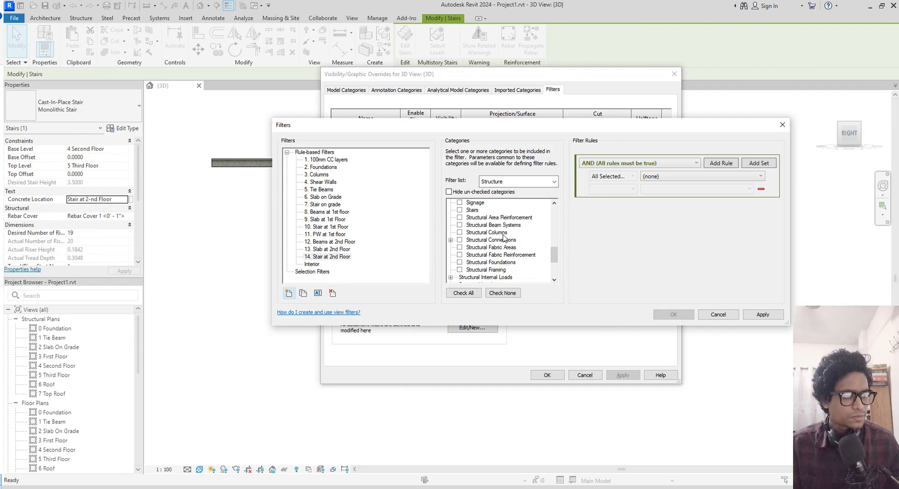
click(459, 210)
click(679, 176)
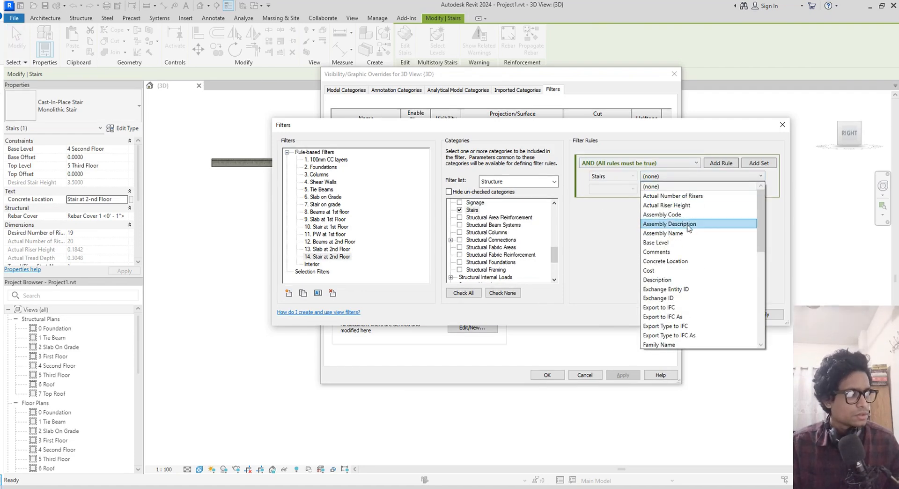
click(672, 261)
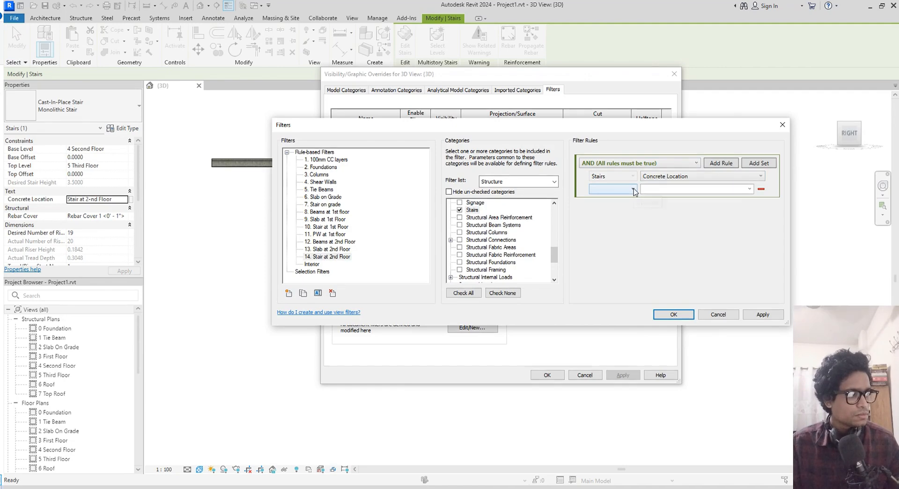
click(632, 189)
click(608, 197)
click(749, 189)
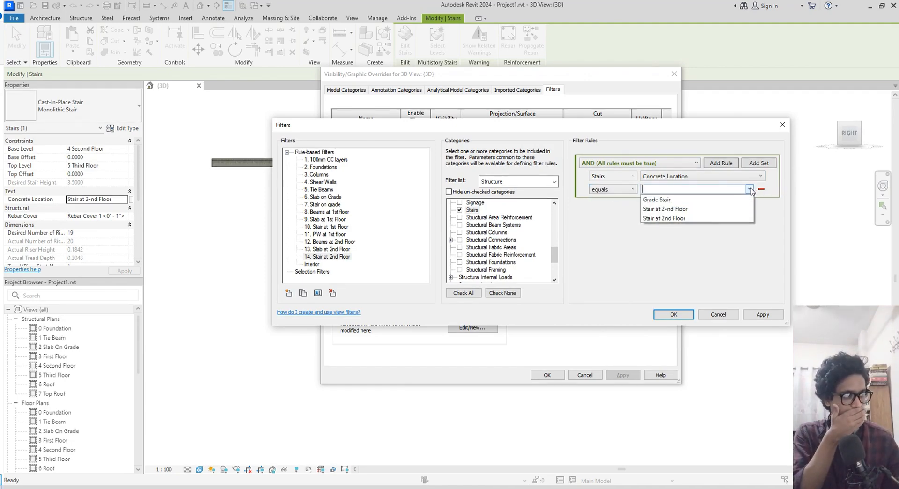
click(664, 209)
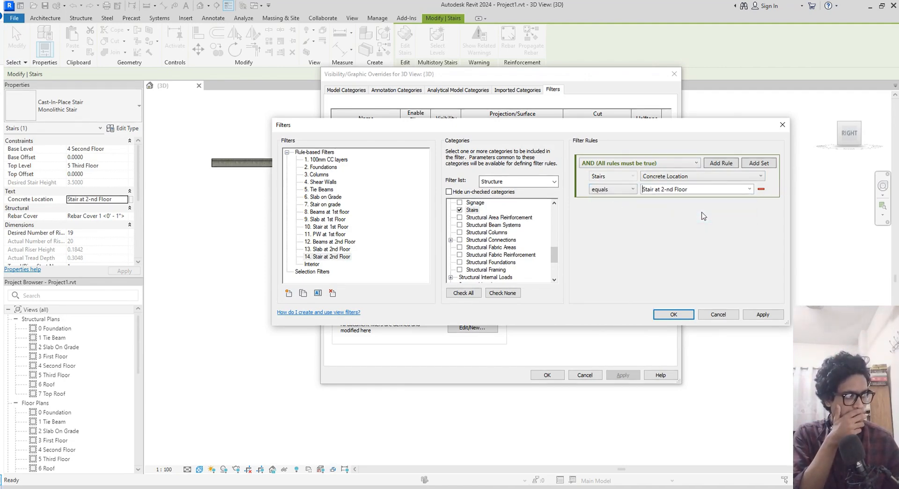
click(750, 319)
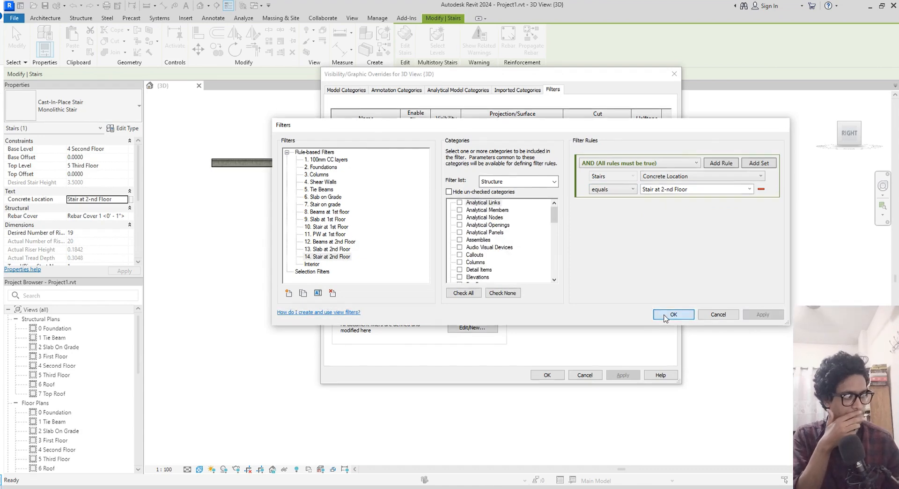
click(673, 314)
- Add the "14. Stair at 2nd Floor" filter to the 3D view with its visibility turned off and apply the overrides
click(510, 184)
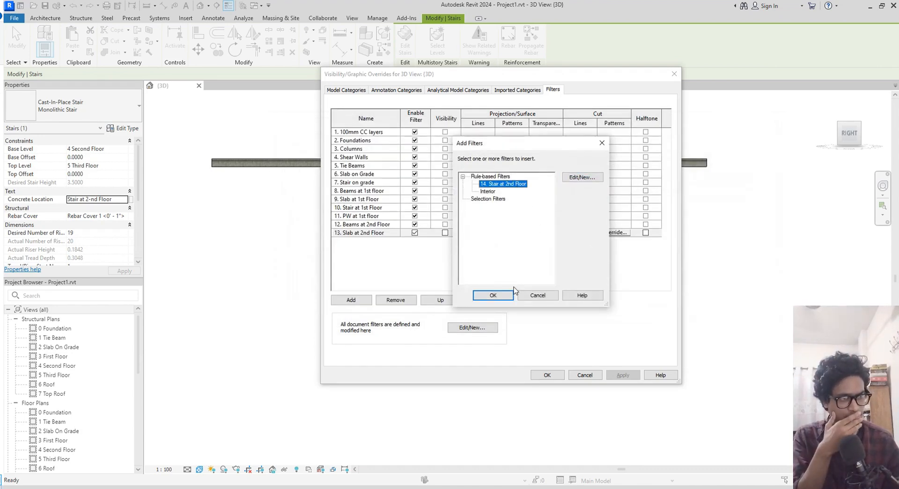
click(491, 295)
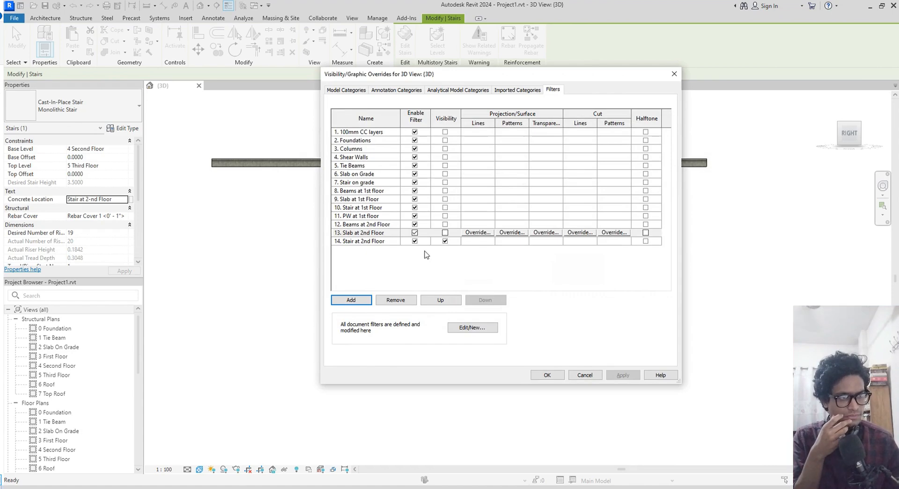
click(445, 241)
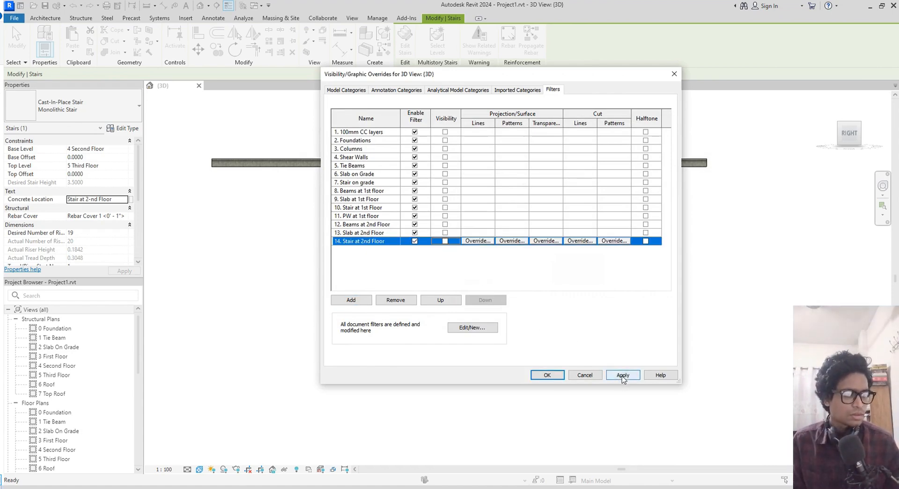
click(623, 376)
click(546, 374)
- Select the elements along the lower remaining floor and exclude Shaft Openings, keeping only the structural framing beams
scroll(538, 294, down, 3)
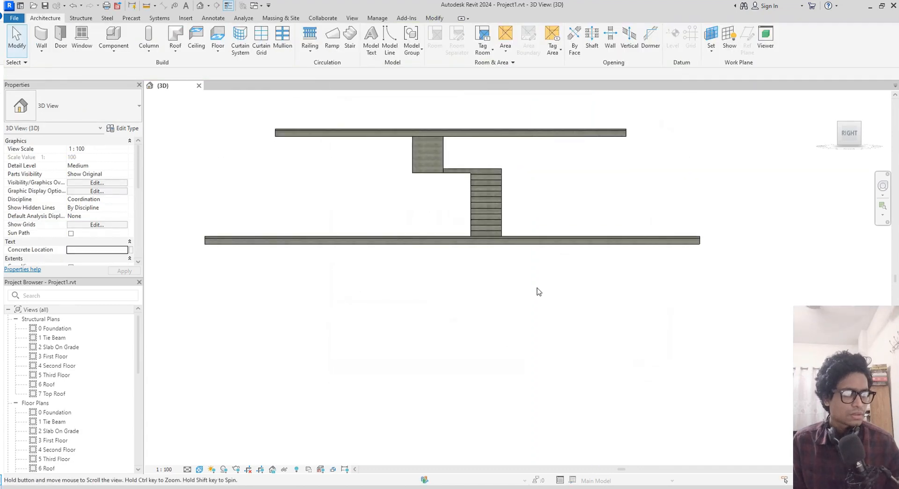
drag(695, 263, 244, 251)
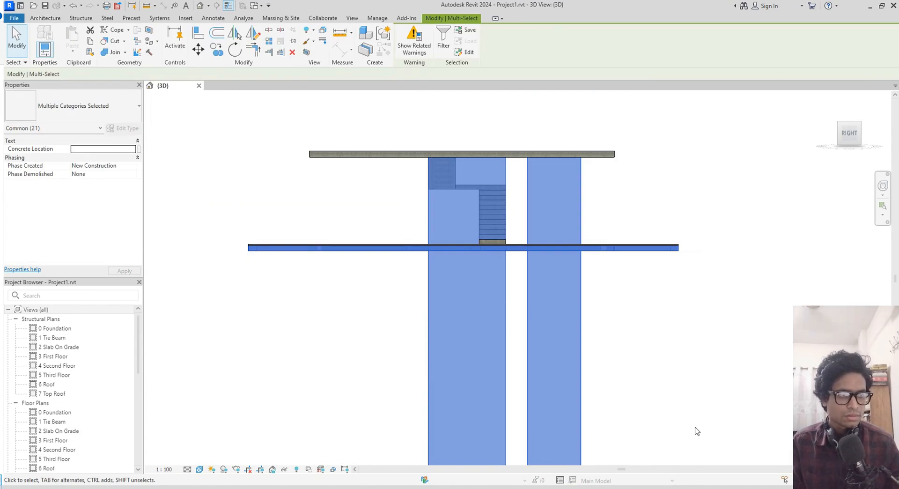
click(442, 39)
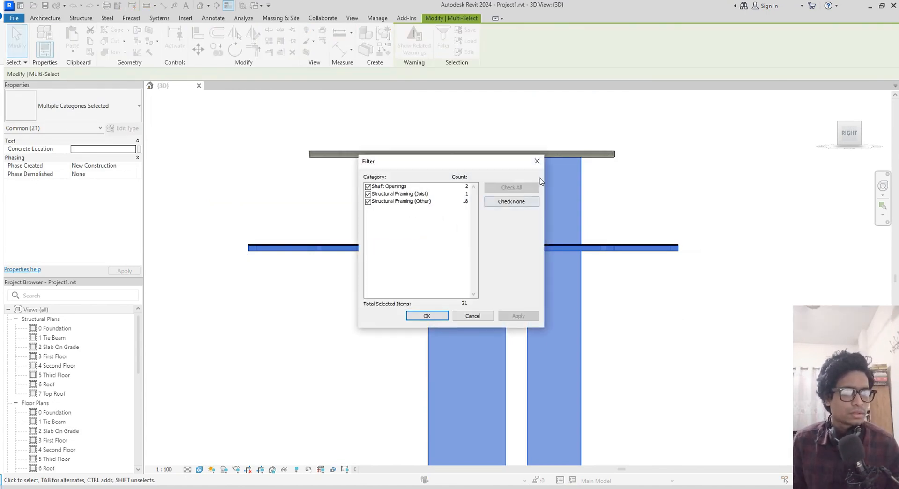
click(367, 186)
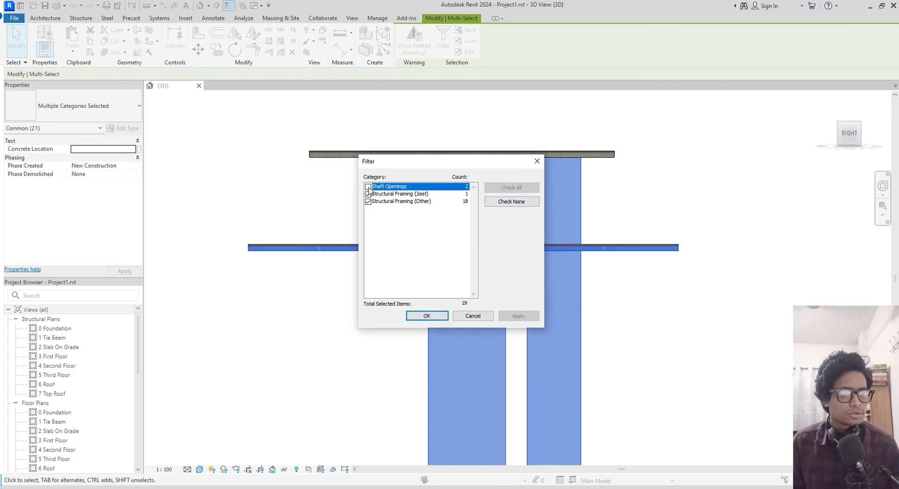
click(431, 317)
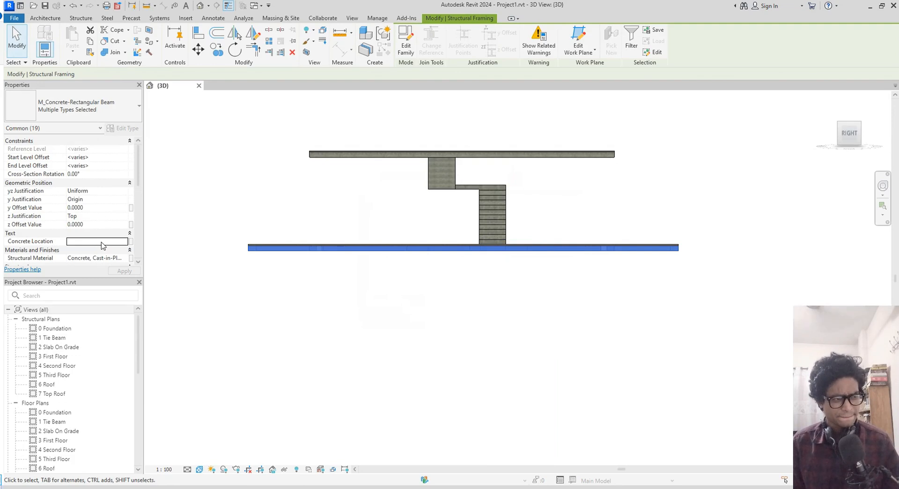
- Set the Concrete Location of the selected beams to "Beams at 3rd Florr"
click(99, 242)
text(B)
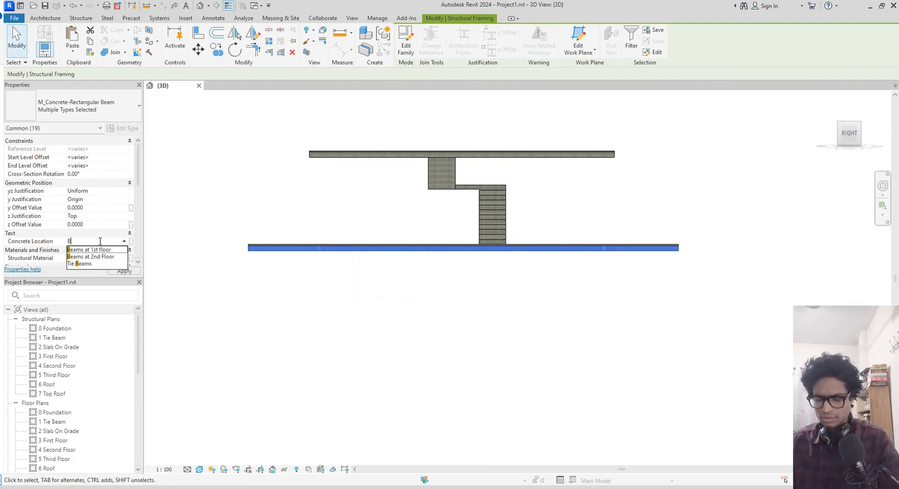
text(eams )
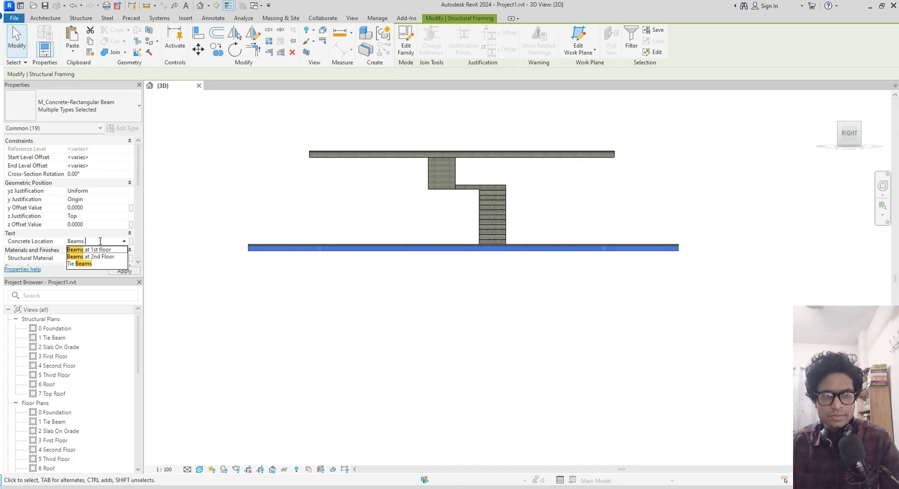
text(at 3rd Flor)
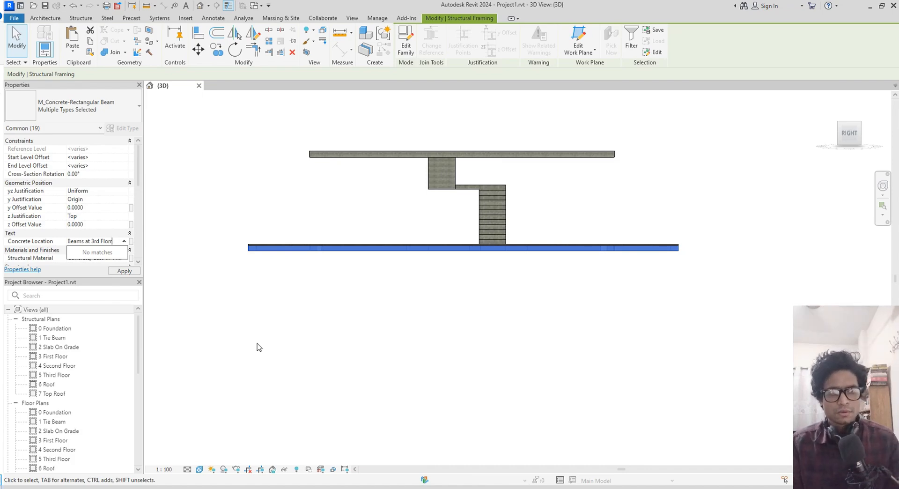
key(Return)
- Create a new rule-based view filter named "15. Beams at 3rd Floor" for the 3D view
middle_drag(257, 348, 311, 331)
key(v)
key(g)
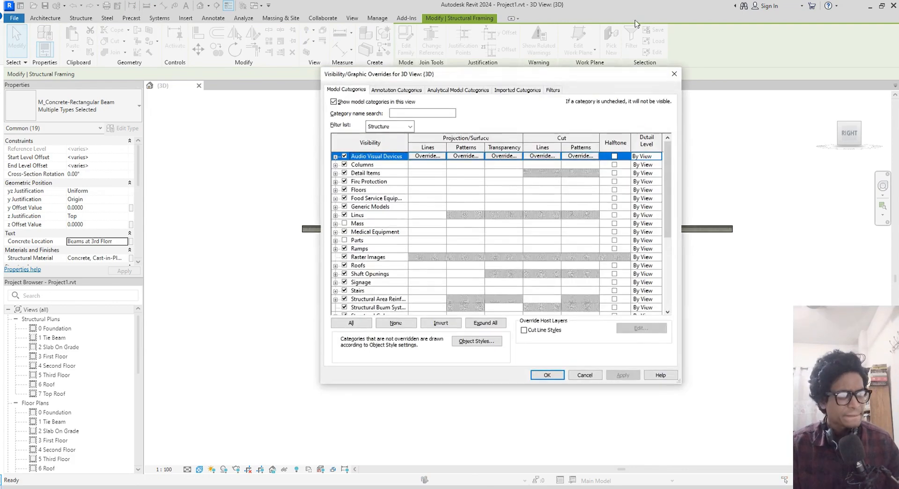
click(553, 90)
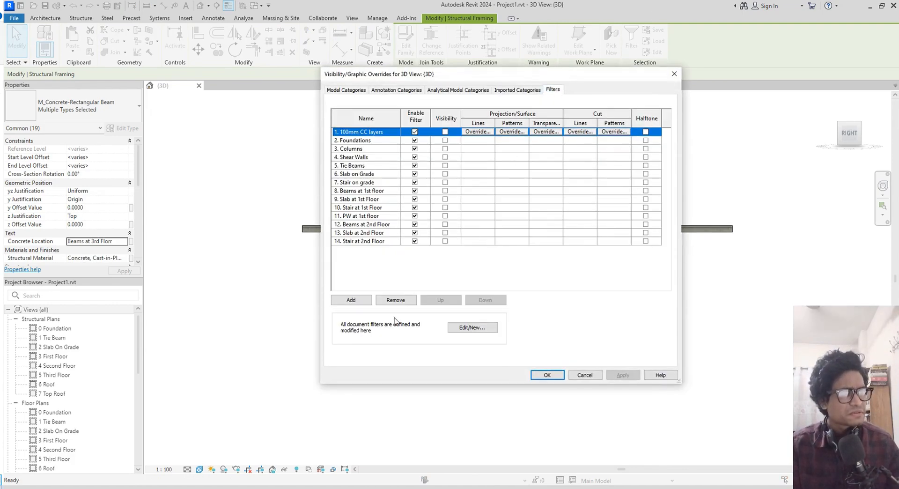
click(352, 300)
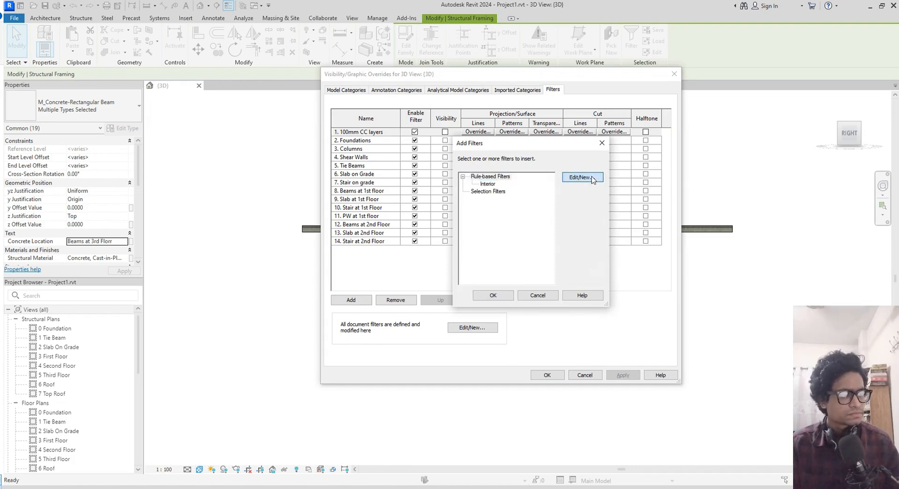
click(583, 177)
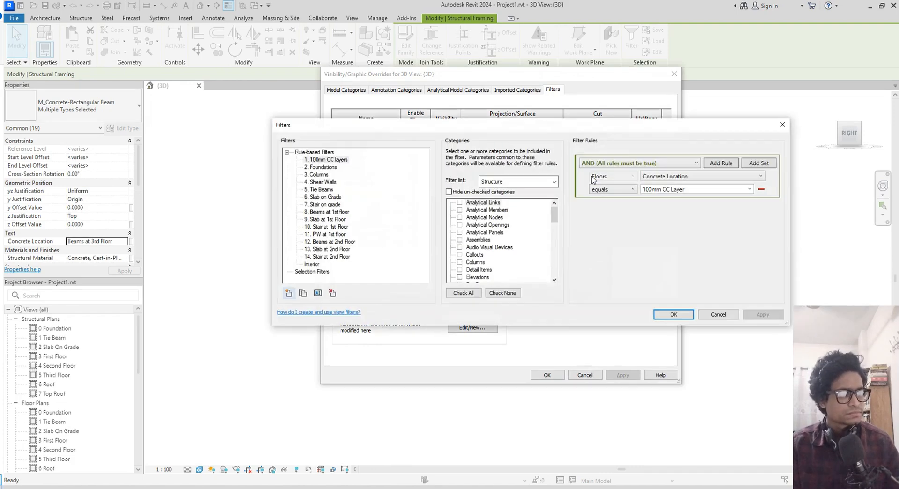
click(288, 295)
text(15. Beams at 3rd Floor)
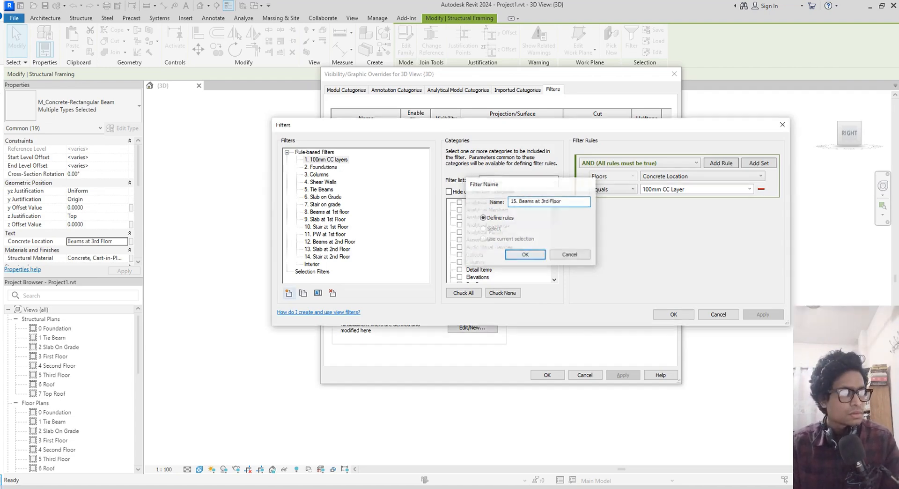
key(Return)
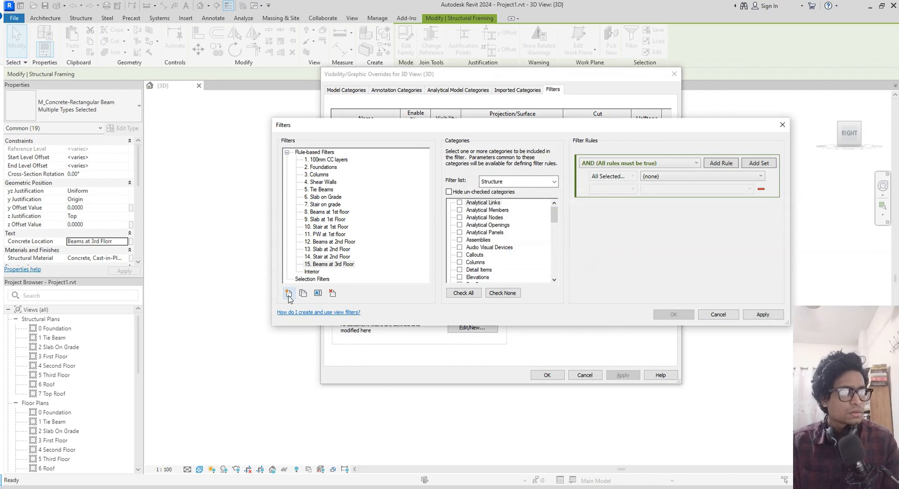
- Include the Structural Framing and Structural Beam Systems categories in the "15. Beams at 3rd Floor" filter
scroll(492, 220, down, 1)
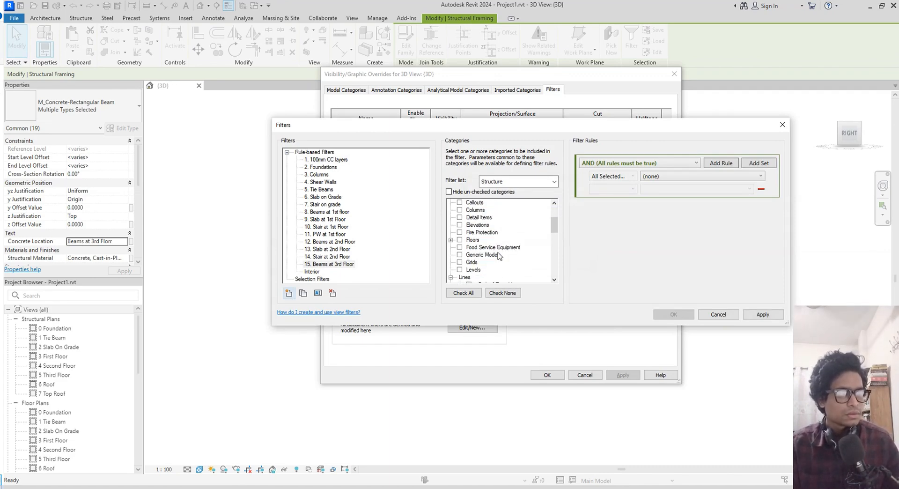
scroll(480, 250, down, 10)
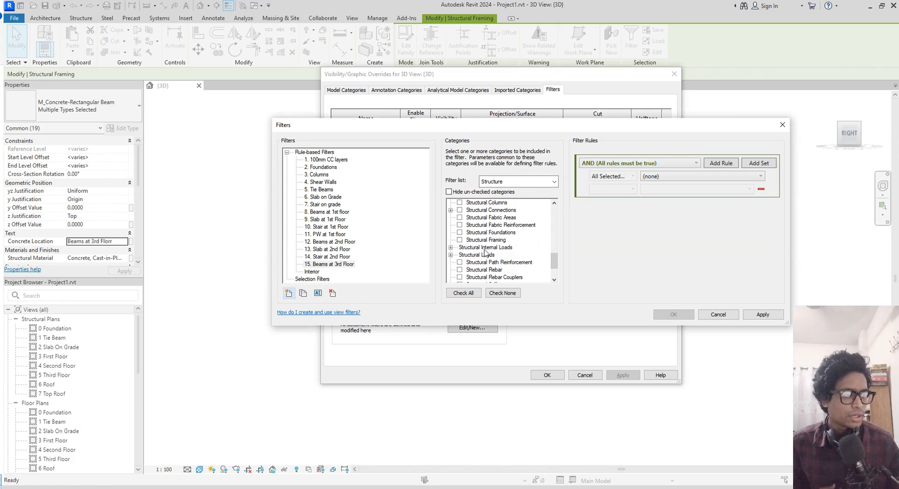
click(460, 240)
scroll(475, 242, up, 1)
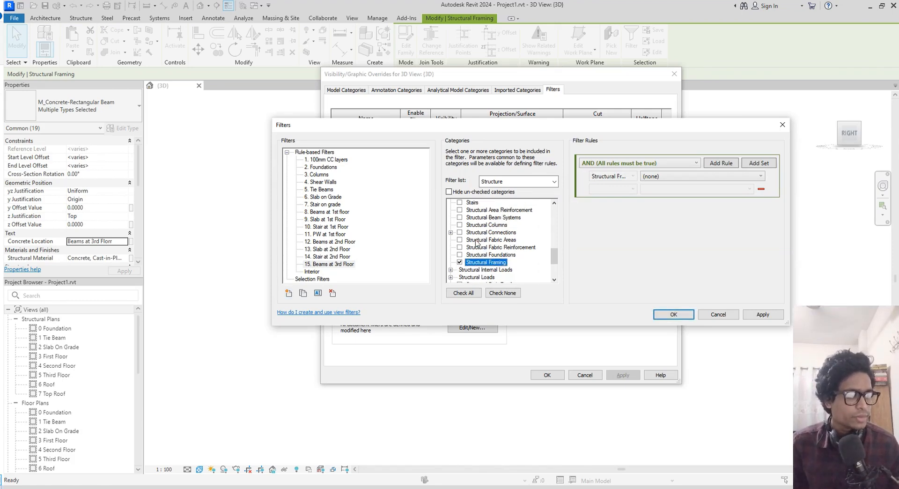
click(460, 217)
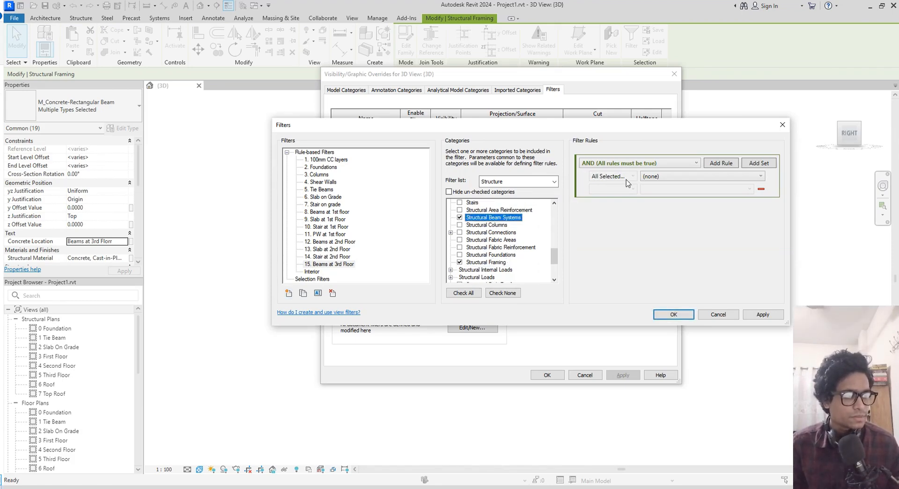
- Define the filter rule as Concrete Location equals "Beams at 3rd Florr" and save the filter
click(657, 177)
click(684, 224)
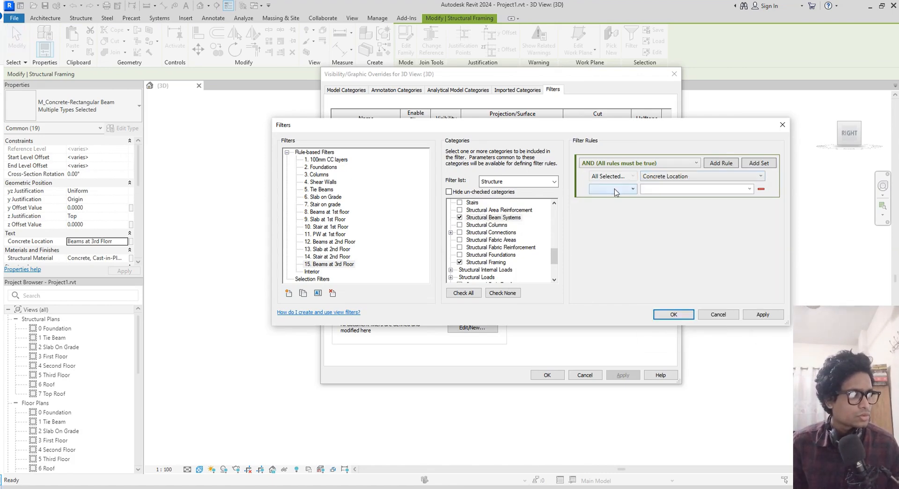
click(624, 189)
click(624, 201)
click(749, 189)
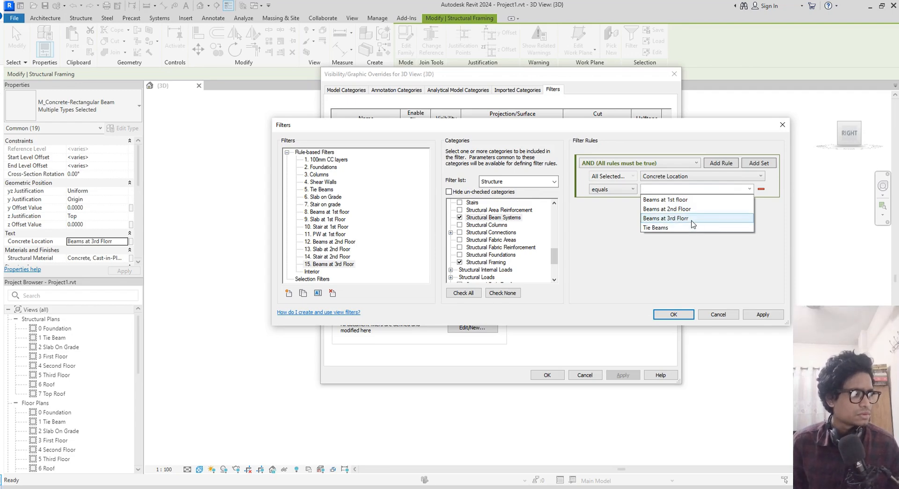
click(693, 220)
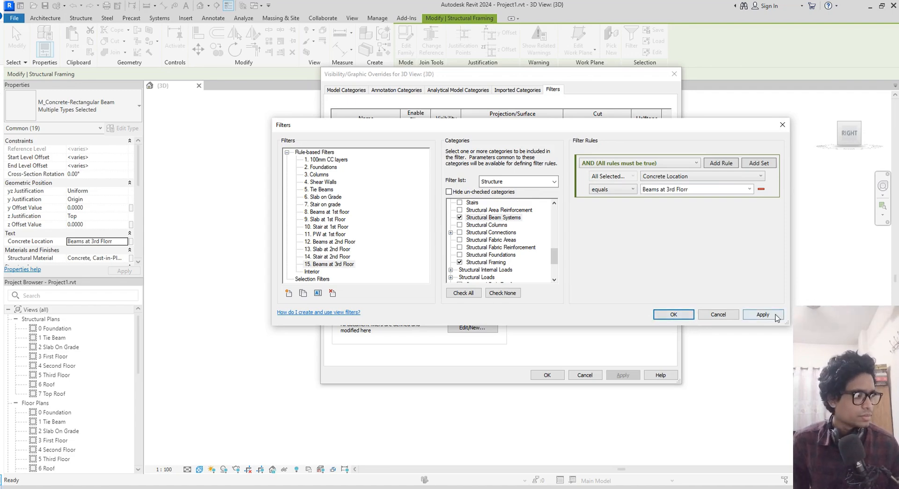
click(761, 315)
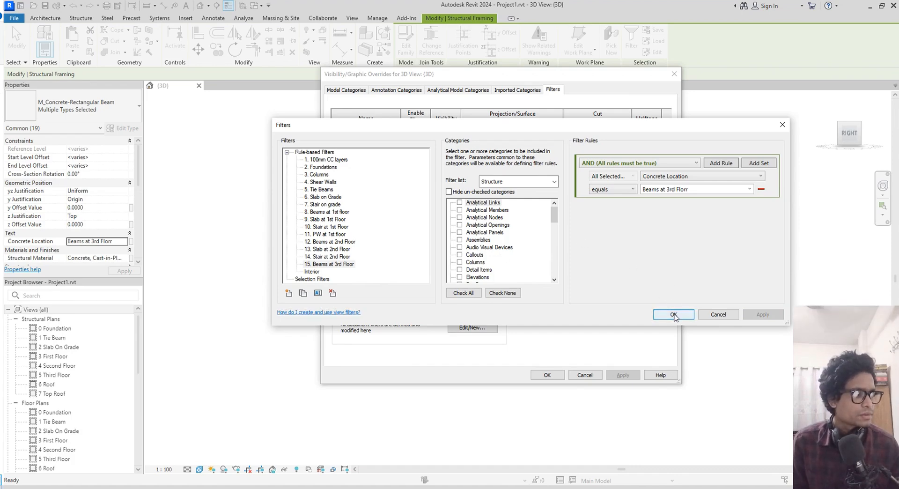
click(673, 314)
- Add the "15. Beams at 3rd Floor" filter to the 3D view and move it to the end of the filter order
click(504, 184)
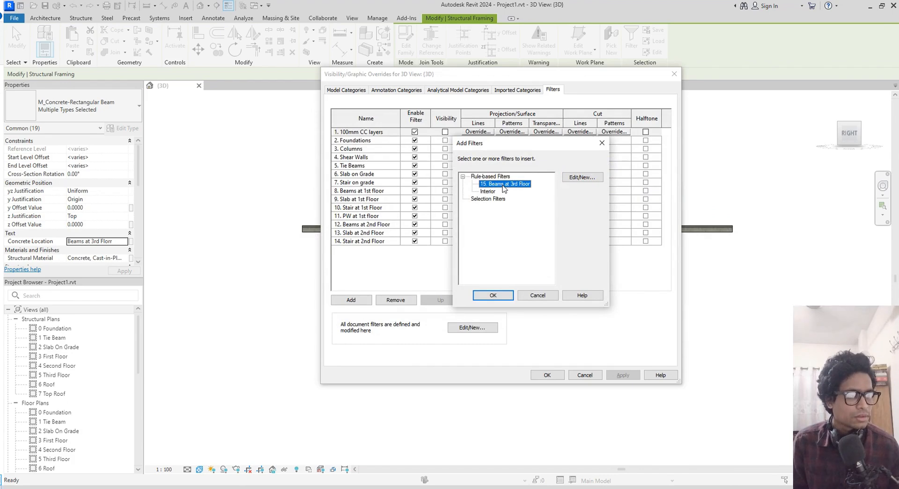
click(504, 293)
click(367, 141)
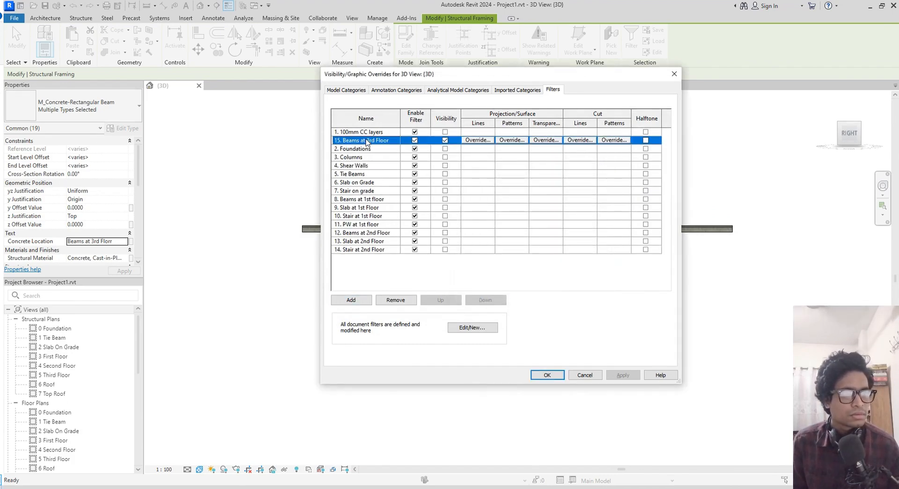
click(485, 300)
click(485, 300)
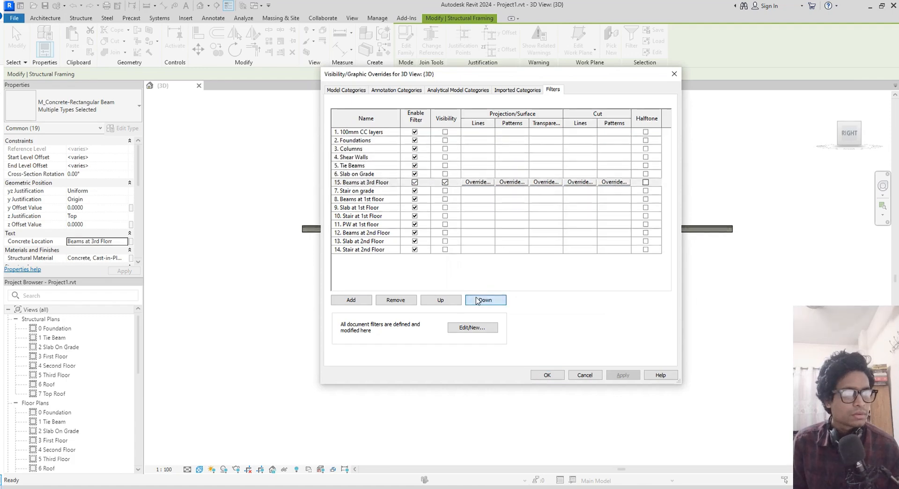
click(485, 299)
click(485, 299)
click(477, 300)
click(477, 300)
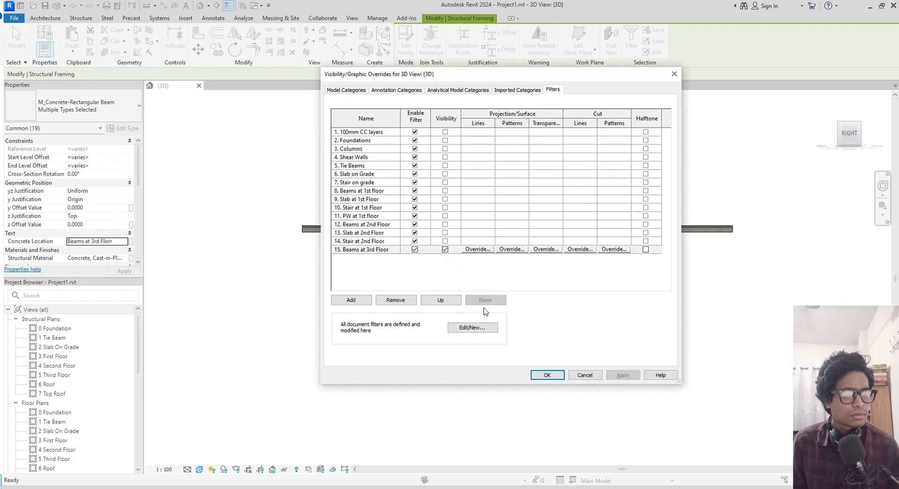
- Turn off the visibility of the "15. Beams at 3rd Floor" filter and apply the overrides
click(446, 251)
click(623, 374)
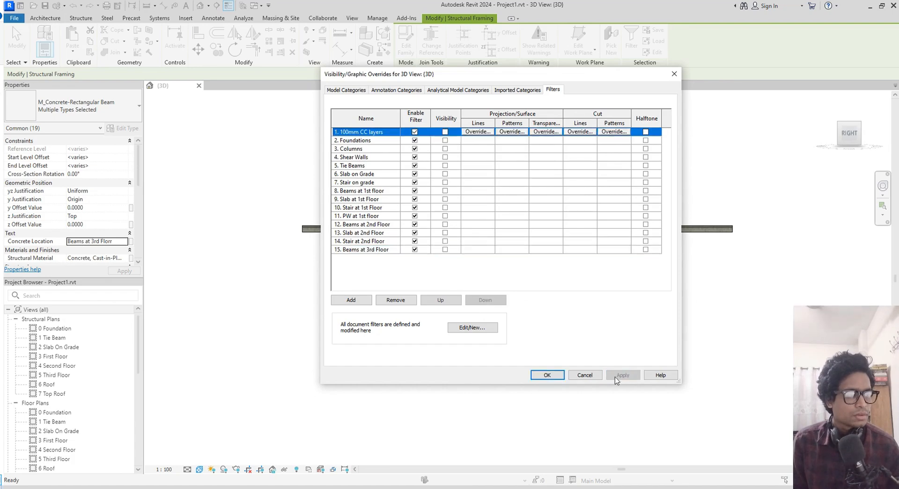
click(545, 375)
- Set the Concrete Location of the 50mm floor slab at the base of the remaining stair to "Slab at 3rd Floor"
click(592, 224)
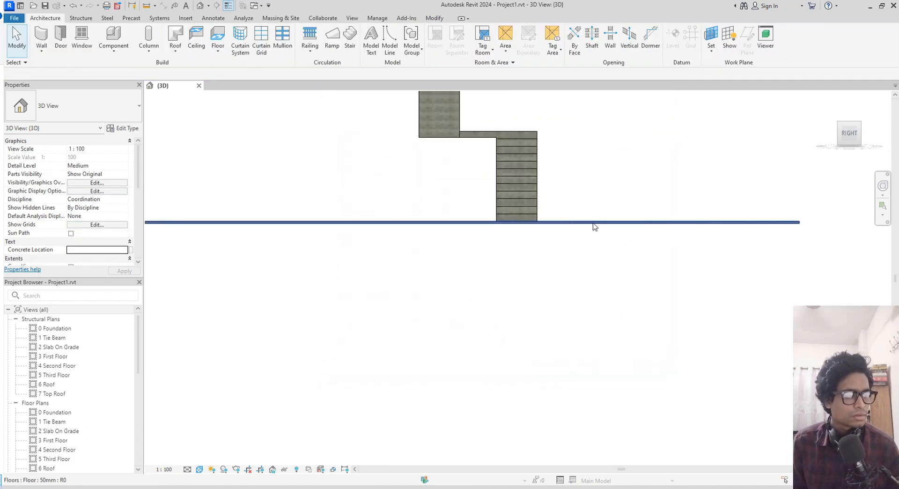
scroll(608, 290, down, 3)
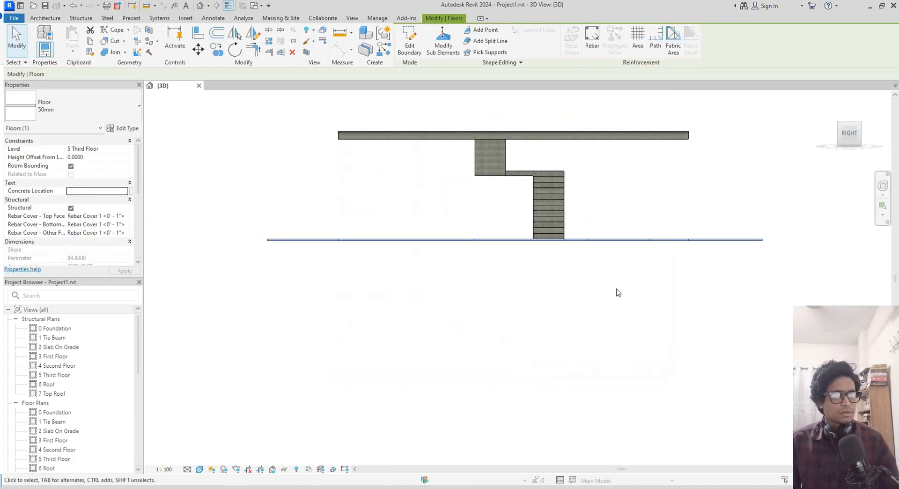
click(101, 191)
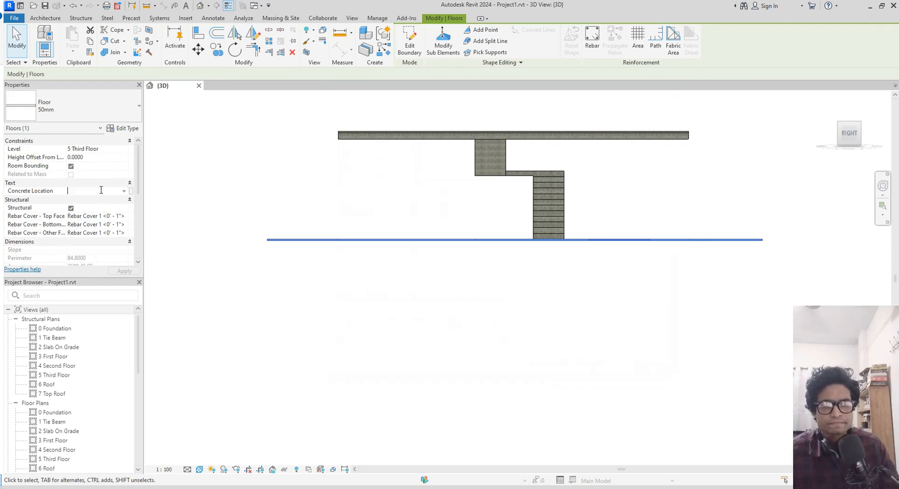
text(Slab )
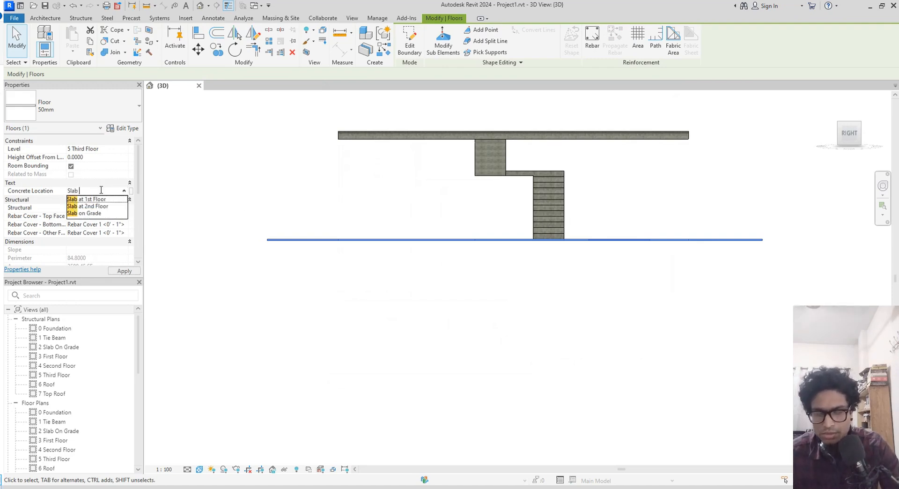
text(at)
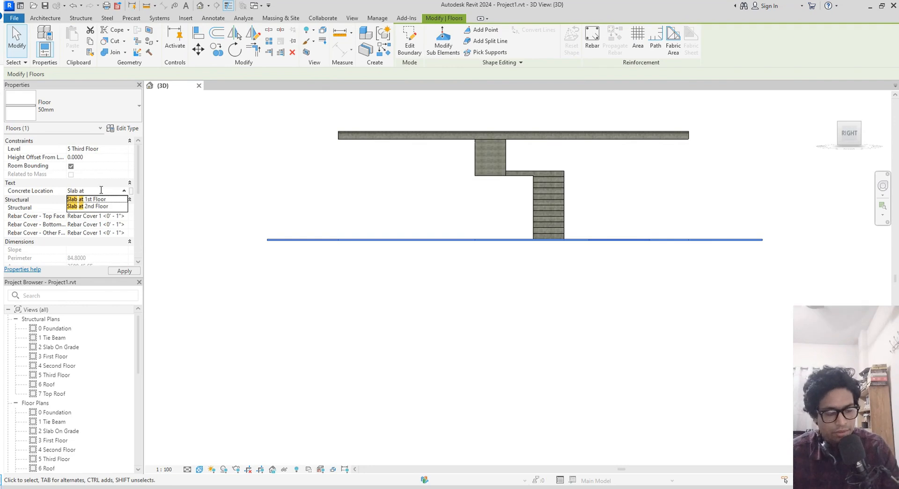
text( 3rd)
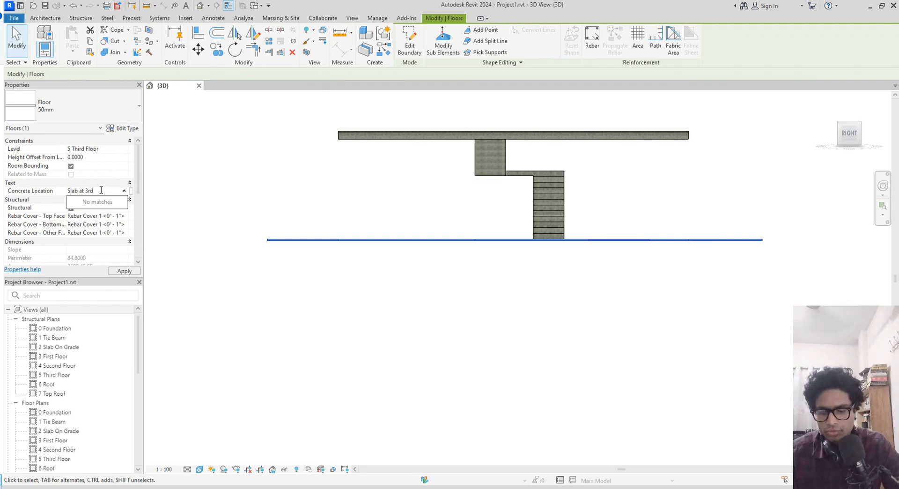
text( F)
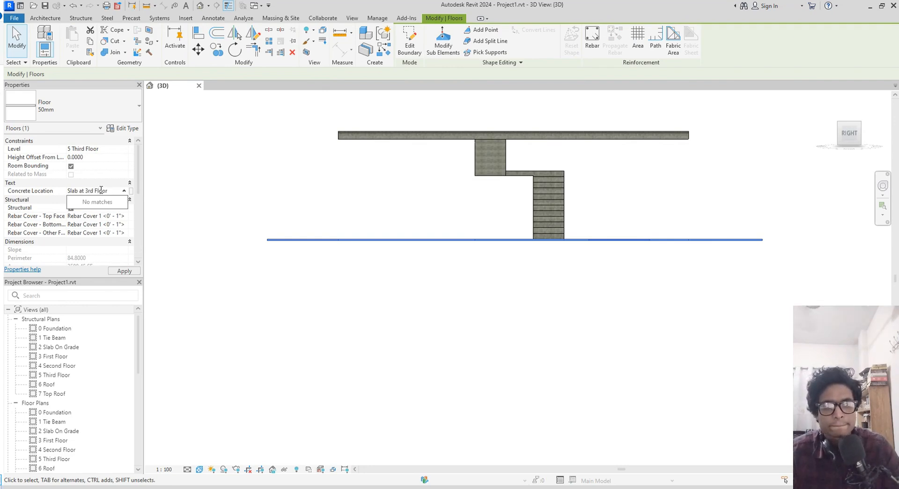
text(loor)
key(Return)
middle_drag(291, 304, 276, 309)
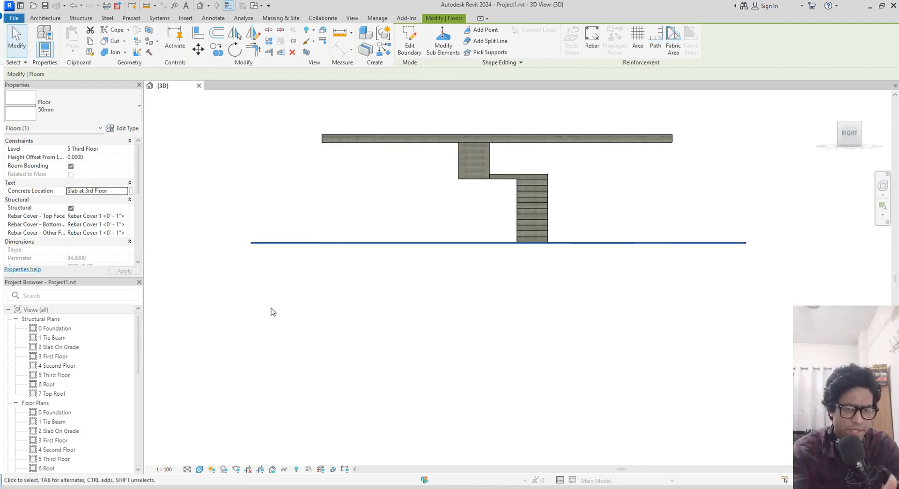
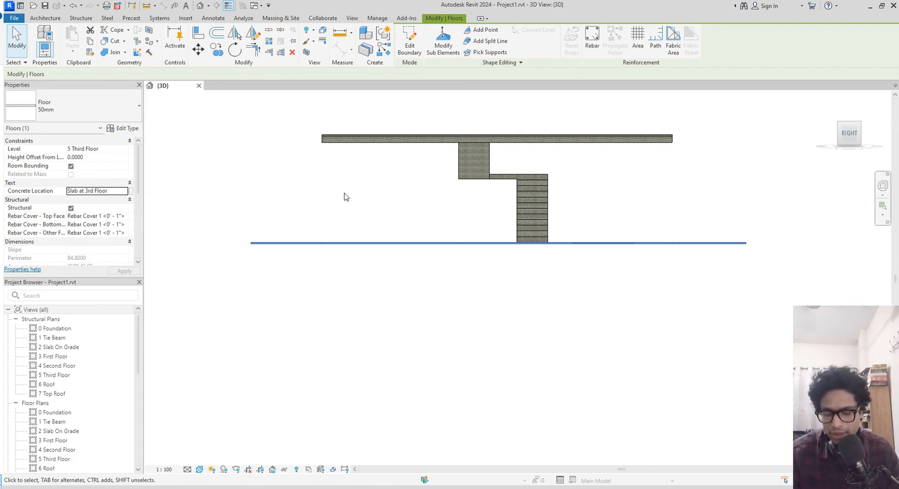
- Create a new rule-based view filter named "16. Slab at 3rd Floor" for the 3D view
middle_drag(344, 193, 338, 194)
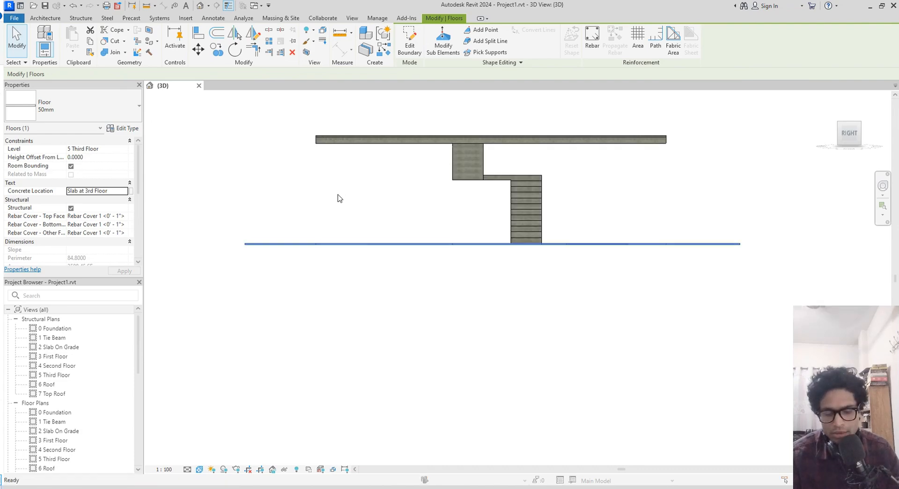
key(v)
key(v)
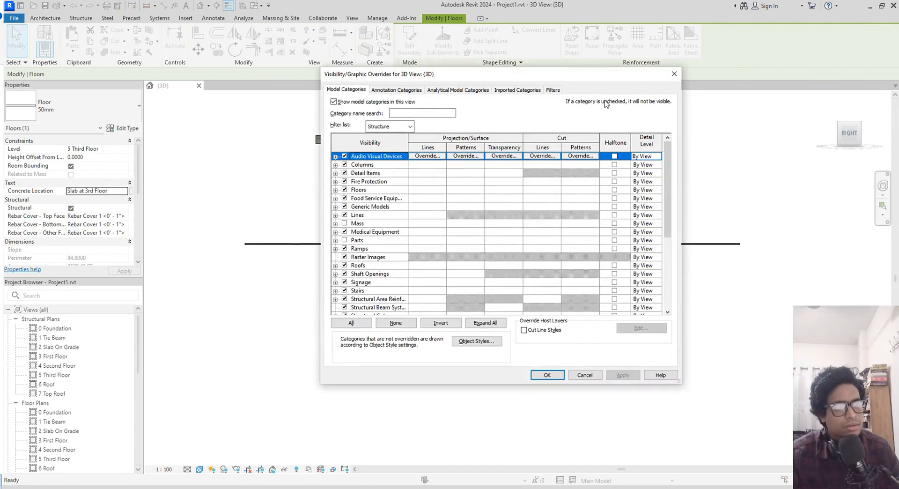
click(553, 91)
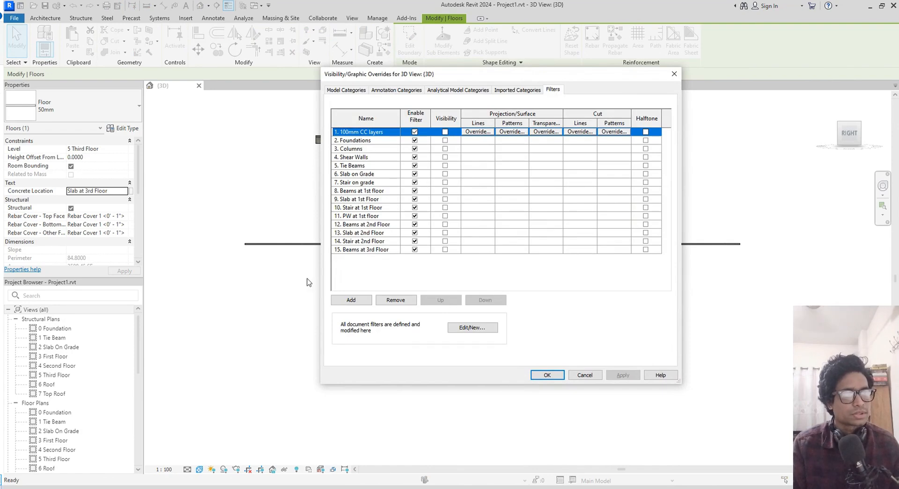
click(350, 300)
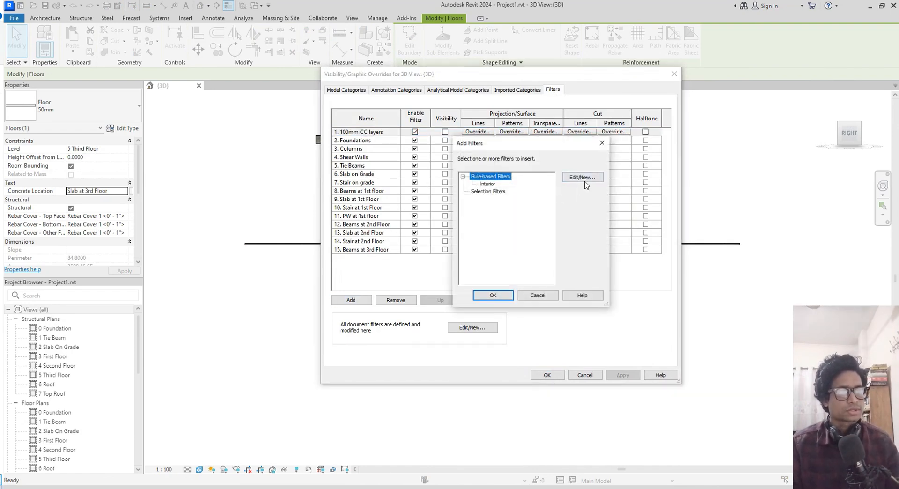
click(582, 178)
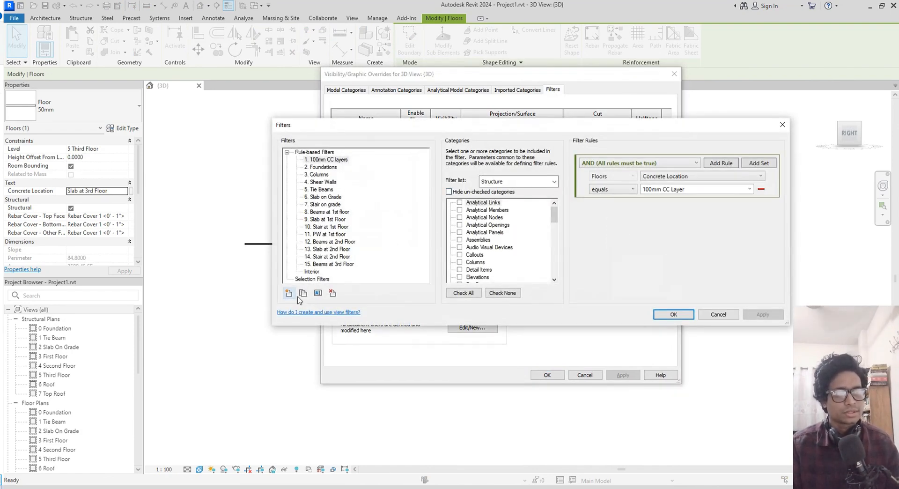
click(288, 293)
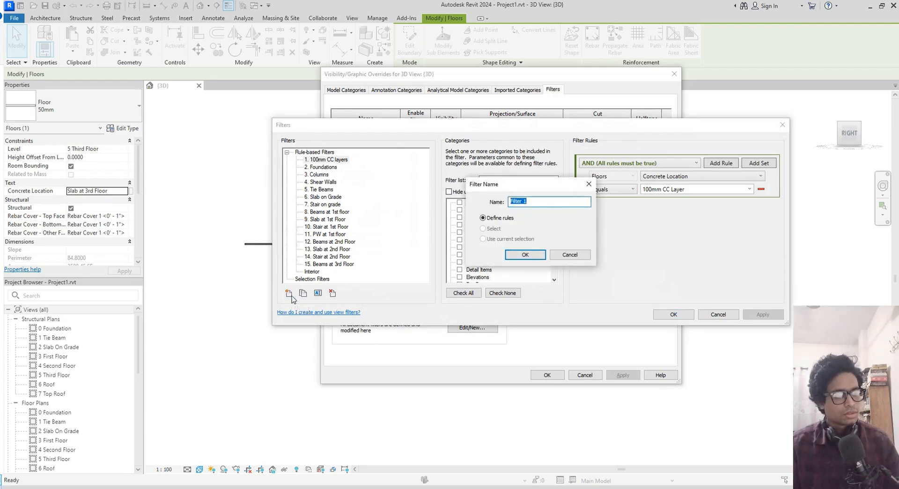
text(16. Slab at 3rd Floor)
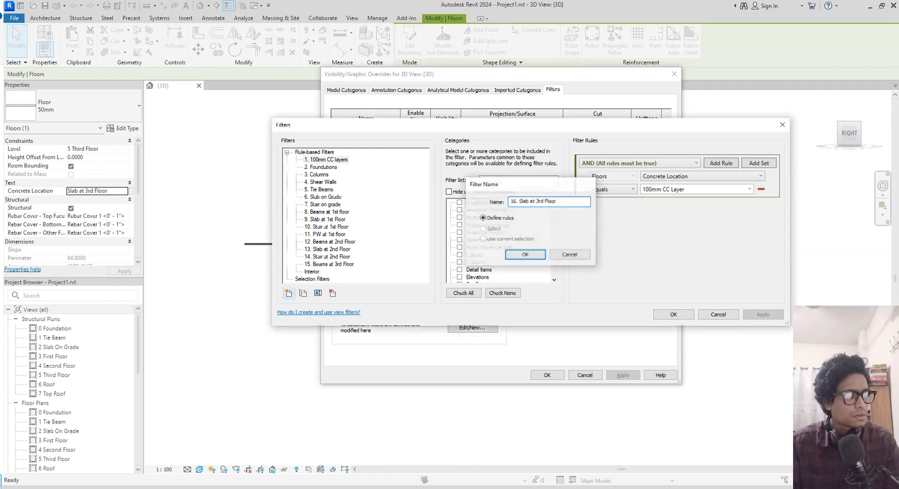
key(Return)
click(346, 265)
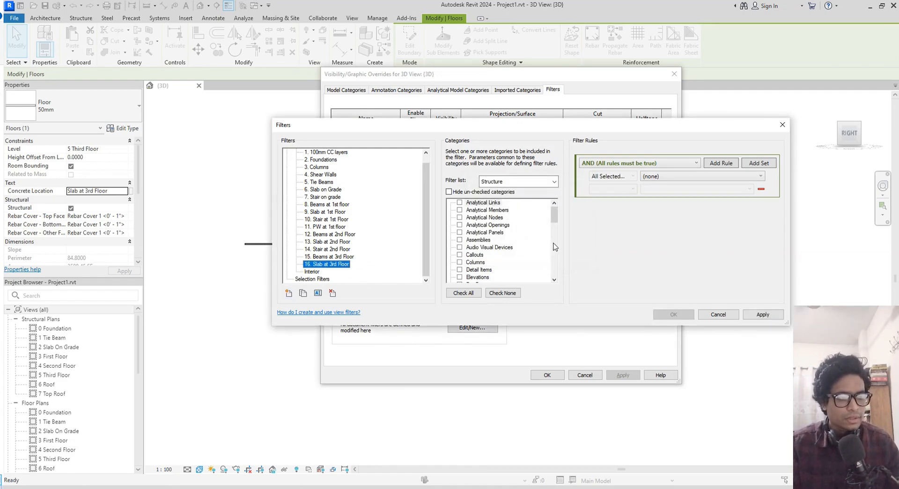
- Apply the "16. Slab at 3rd Floor" filter to Floors with the rule Concrete Location equals "Slab at 3rd Floor"
scroll(487, 227, down, 4)
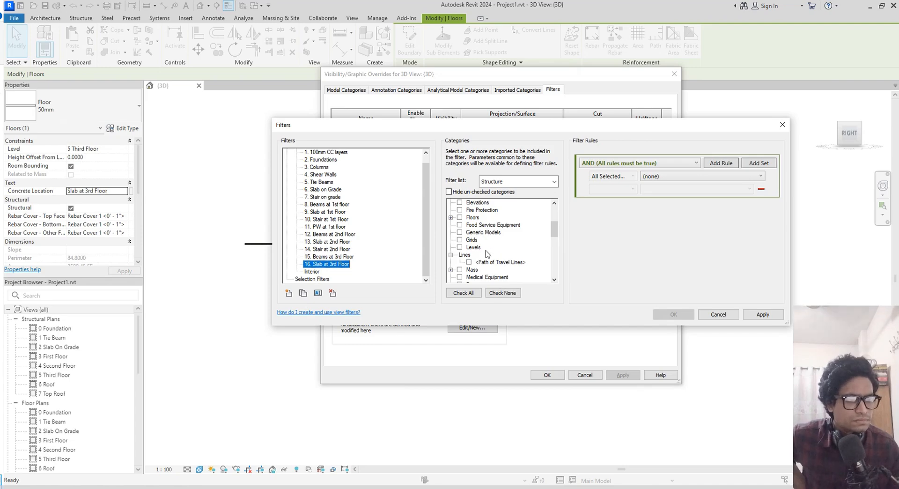
scroll(491, 262, up, 1)
click(460, 233)
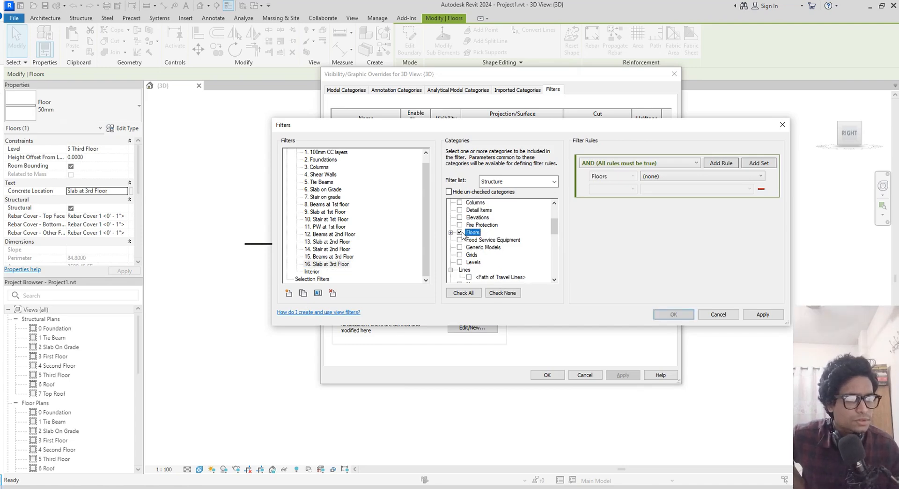
click(650, 177)
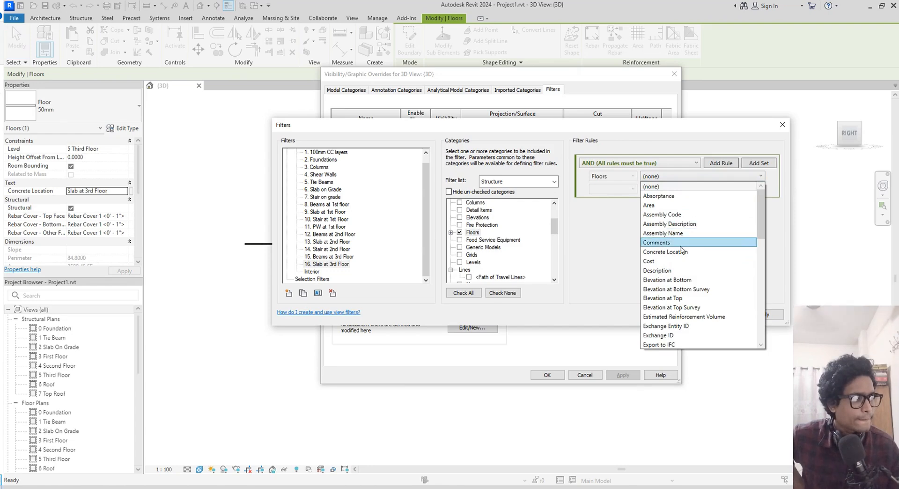
click(665, 251)
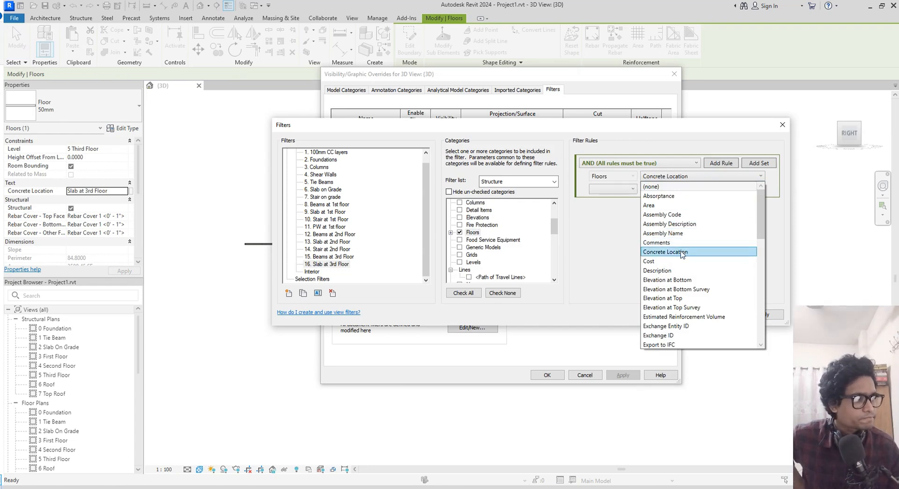
click(632, 189)
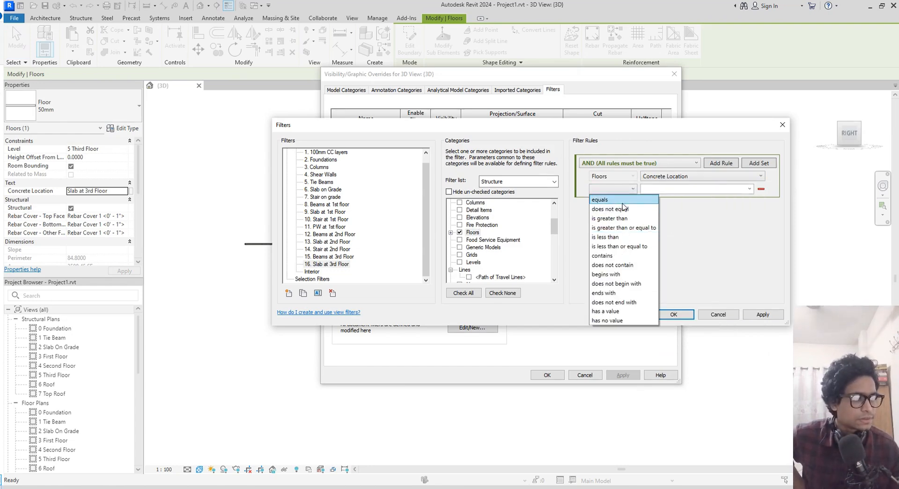
click(600, 199)
click(749, 190)
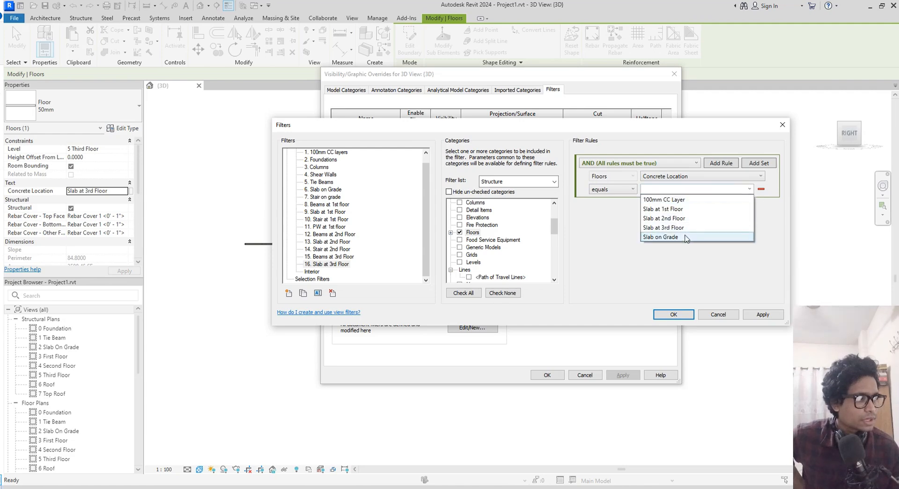
click(683, 227)
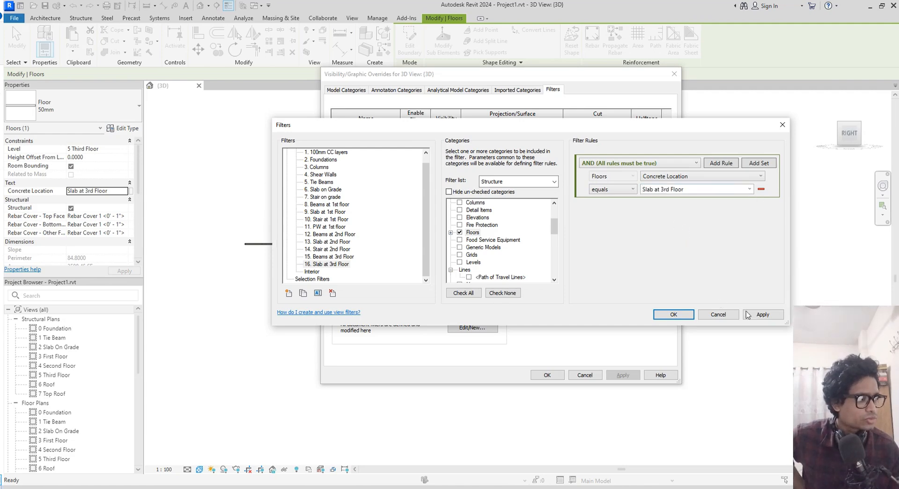
click(673, 314)
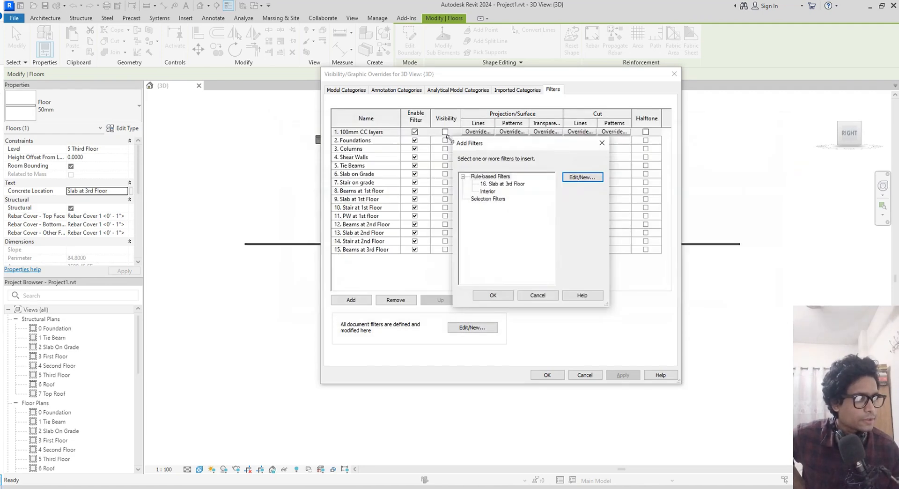
- Add the "16. Slab at 3rd Floor" filter to the 3D view and move it to the end of the filter order
click(496, 184)
click(497, 295)
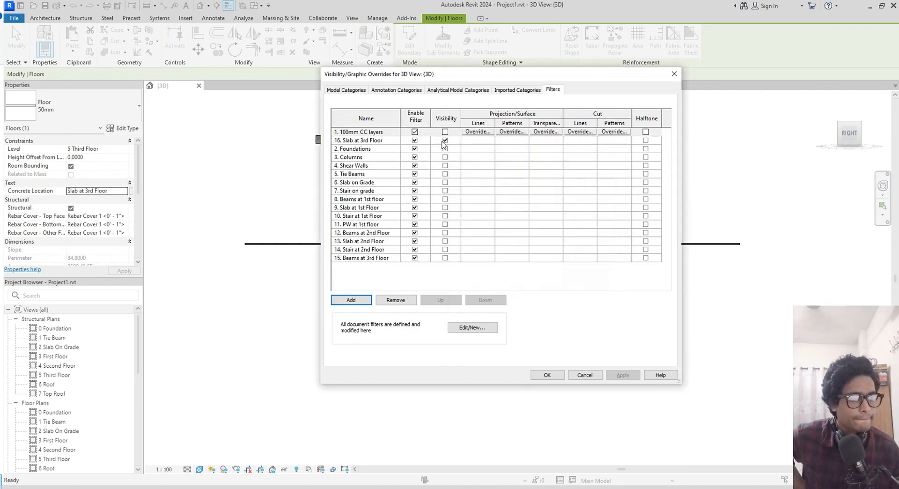
click(374, 140)
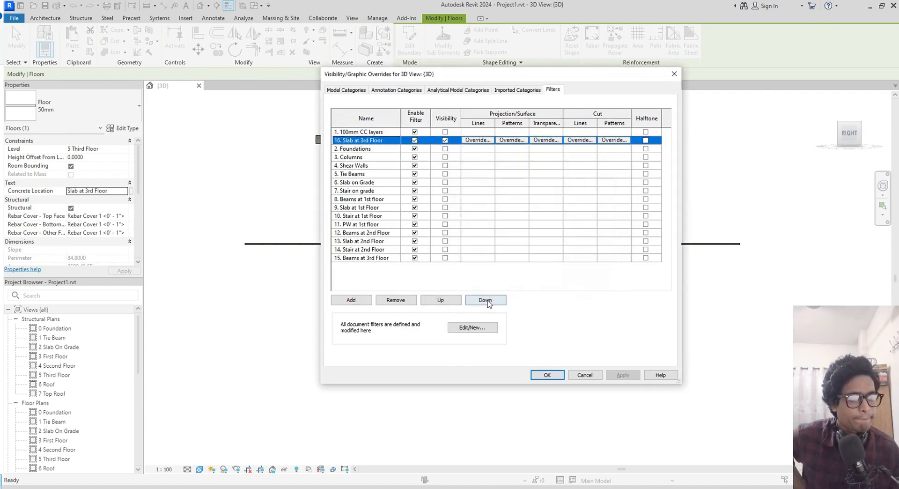
click(484, 299)
click(485, 299)
click(485, 300)
click(485, 300)
click(485, 299)
click(485, 300)
click(485, 300)
click(485, 300)
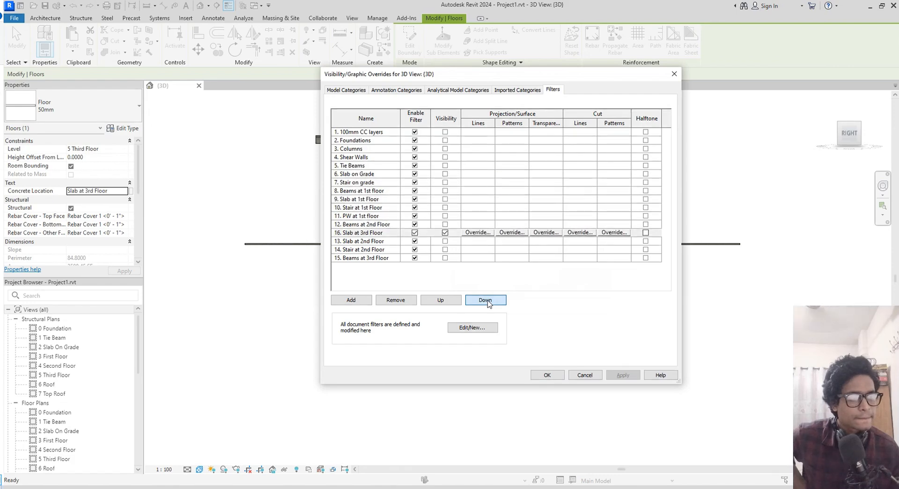
click(485, 299)
click(485, 300)
click(485, 299)
- Turn off the visibility of the "16. Slab at 3rd Floor" filter and apply the overrides
click(444, 258)
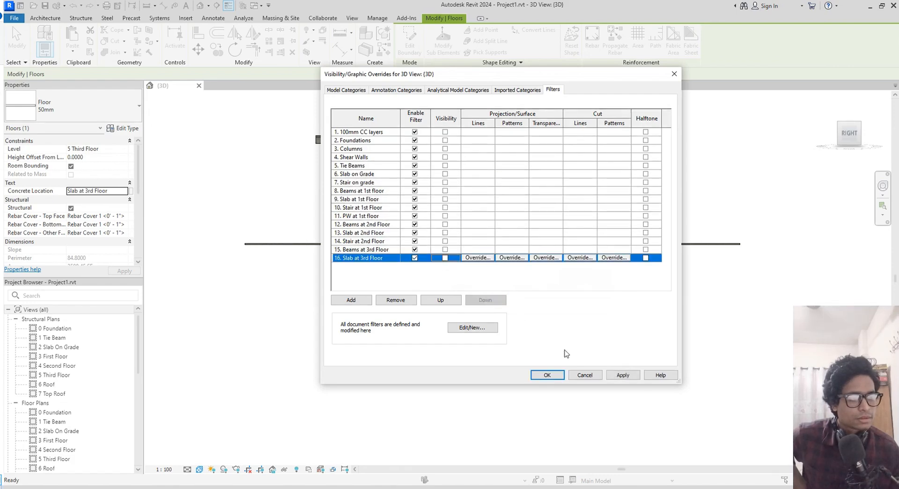
click(635, 375)
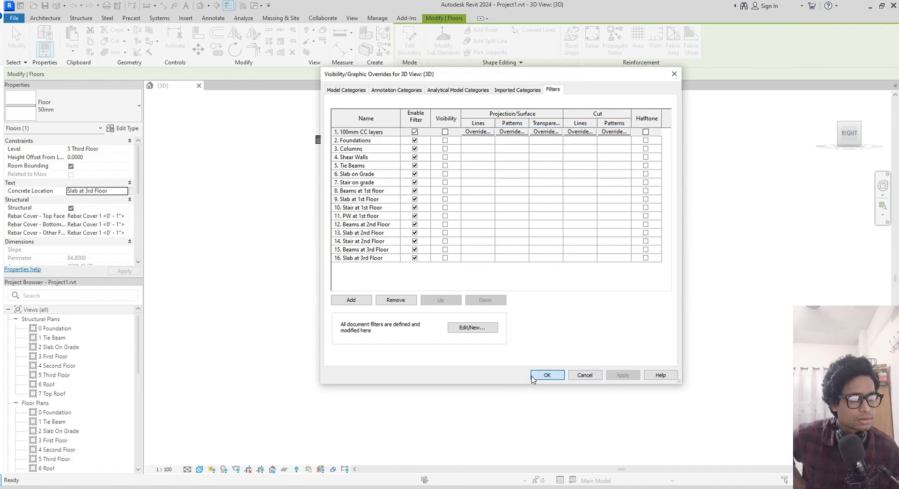
click(545, 375)
- Set the Concrete Location of the monolithic stair below the remaining floor to "Stair at 3rd Floor"
click(539, 244)
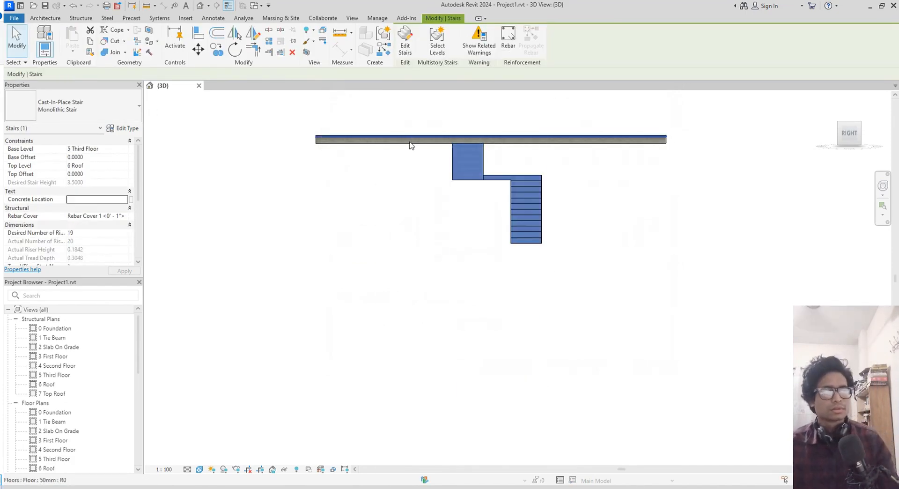
click(112, 200)
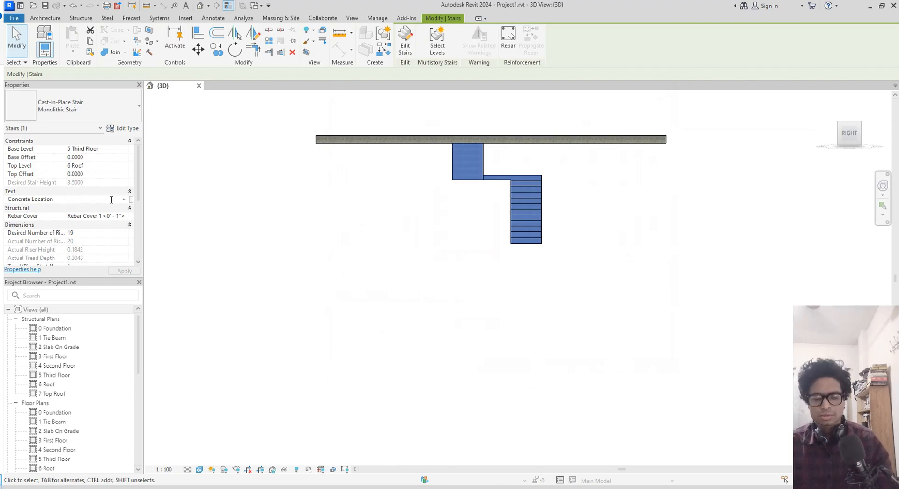
text(Stair)
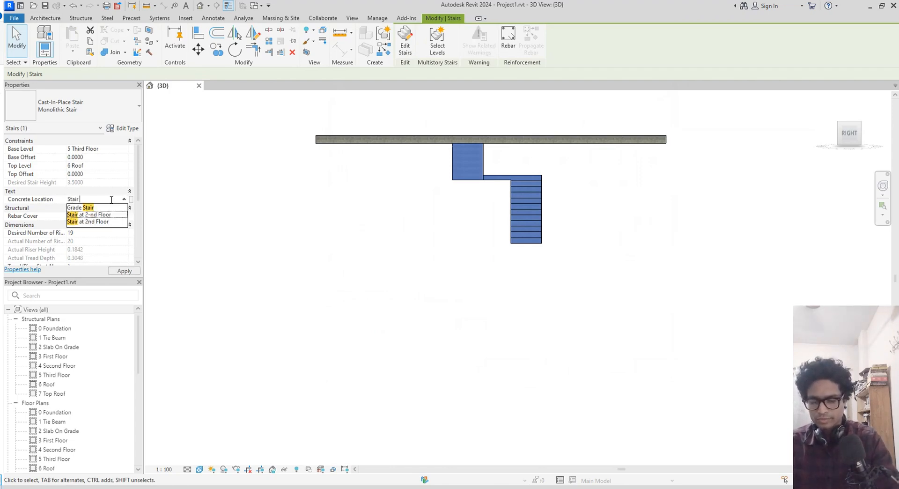
text( at 3rd Floor)
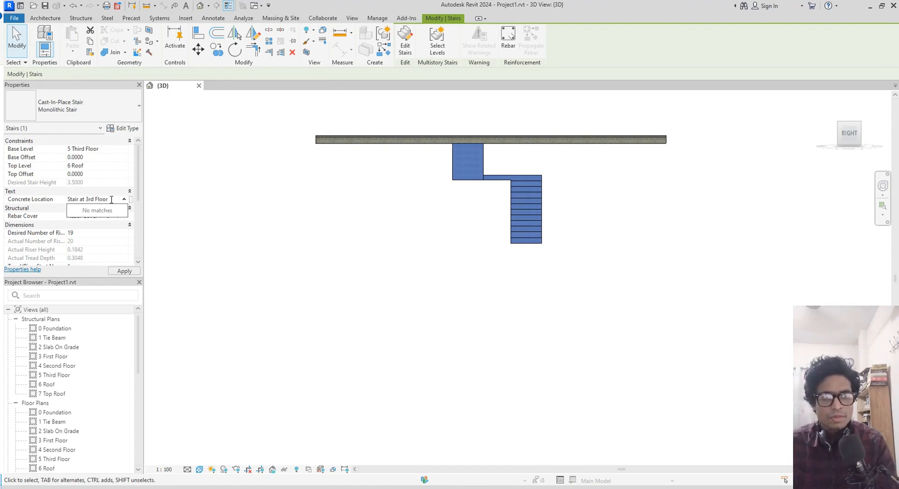
key(Return)
- Create a new rule-based view filter named "17. Stair at 3rd Floor" for the 3D view
scroll(518, 197, down, 1)
middle_drag(489, 205, 467, 206)
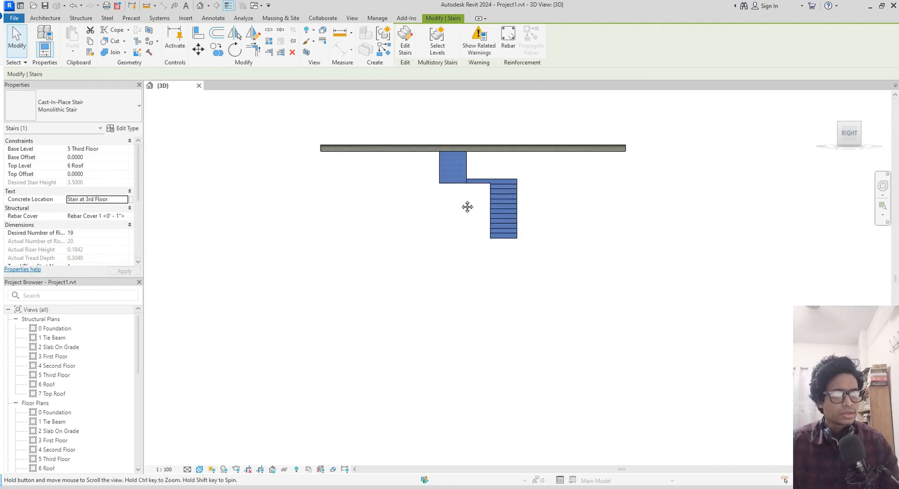
key(v)
key(v)
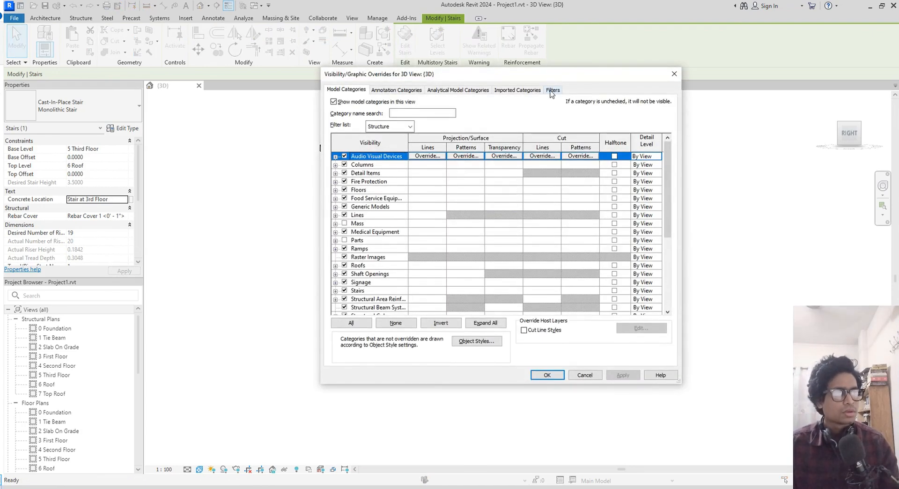
click(552, 90)
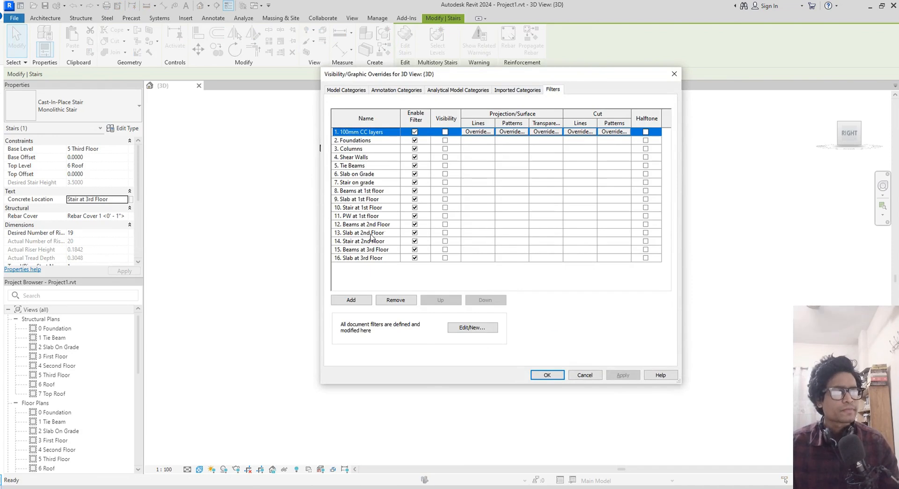
click(352, 300)
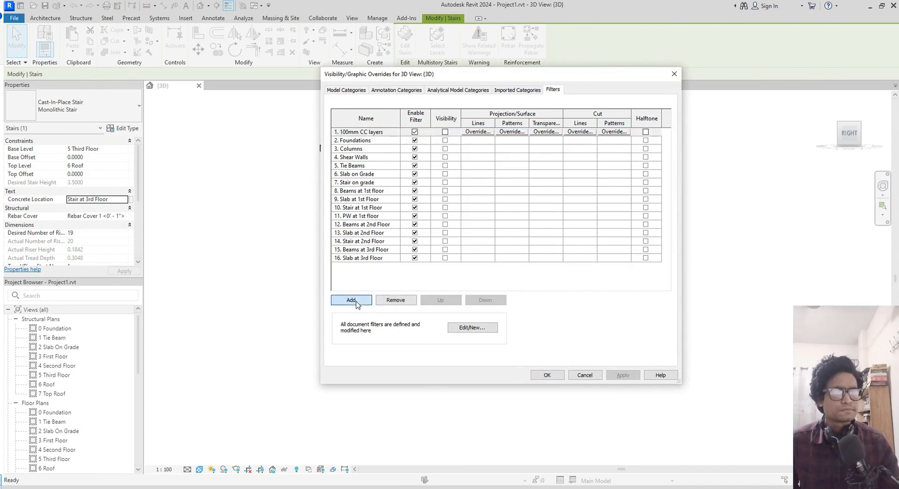
click(596, 177)
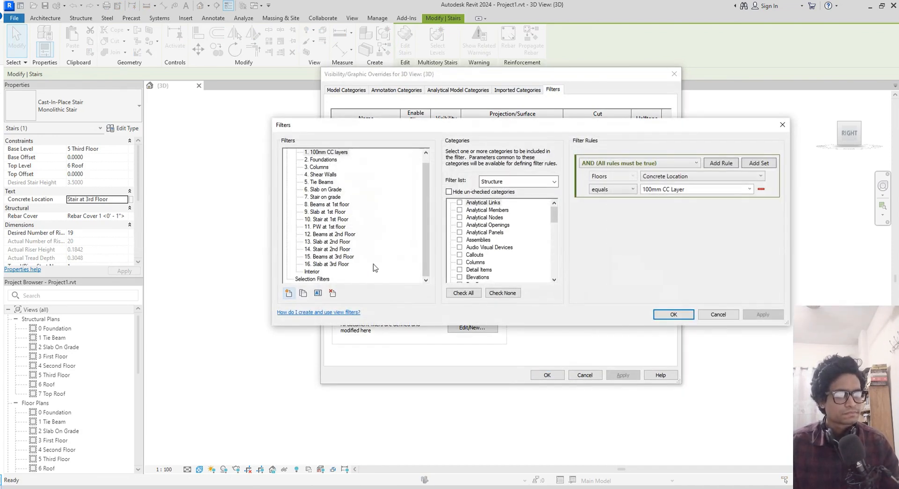
click(289, 293)
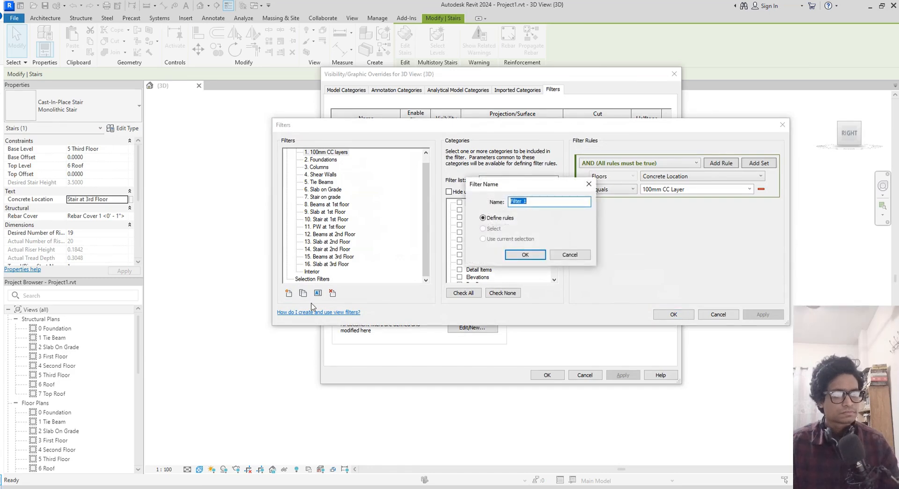
text(17. Stair at 3rd Floor)
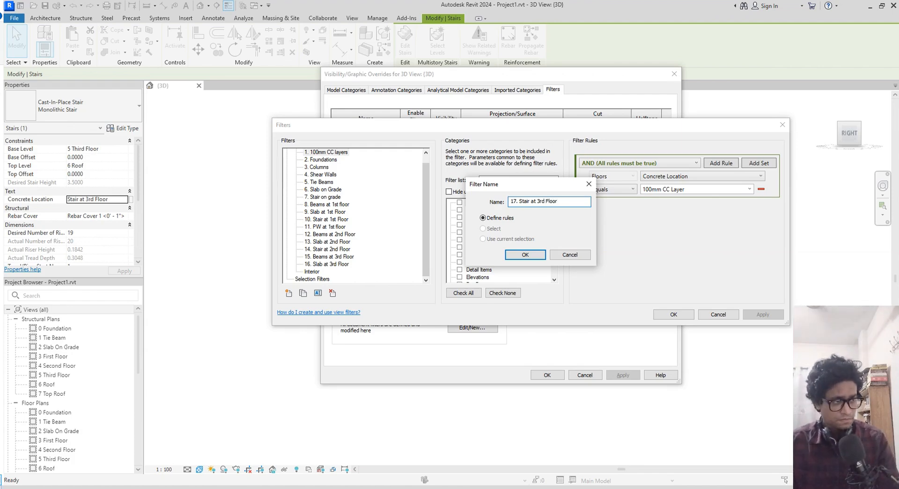
key(Return)
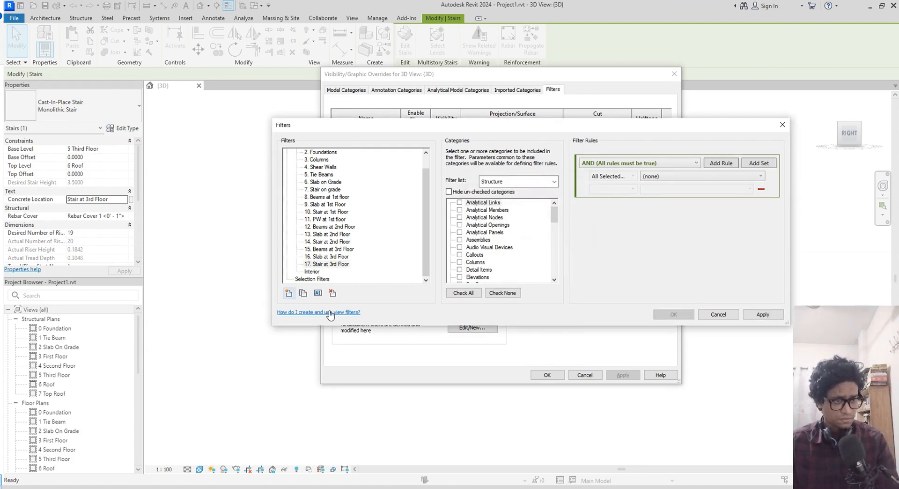
- Apply the "17. Stair at 3rd Floor" filter to Stairs with the rule Concrete Location equals "Stair at 3rd Floor"
click(322, 265)
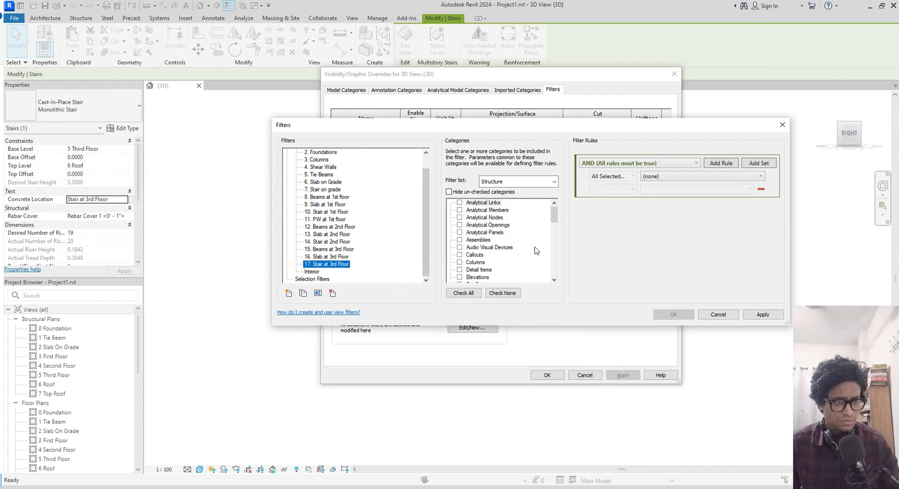
scroll(519, 250, down, 5)
scroll(519, 250, down, 6)
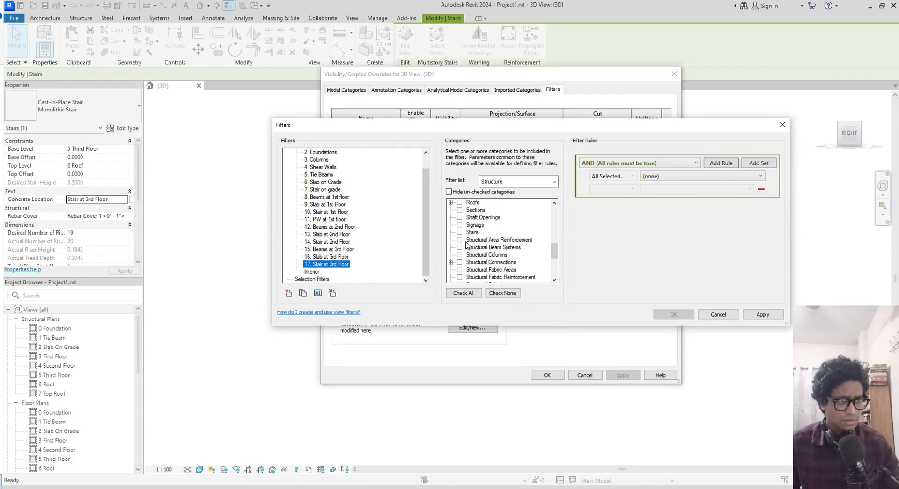
click(460, 232)
click(686, 177)
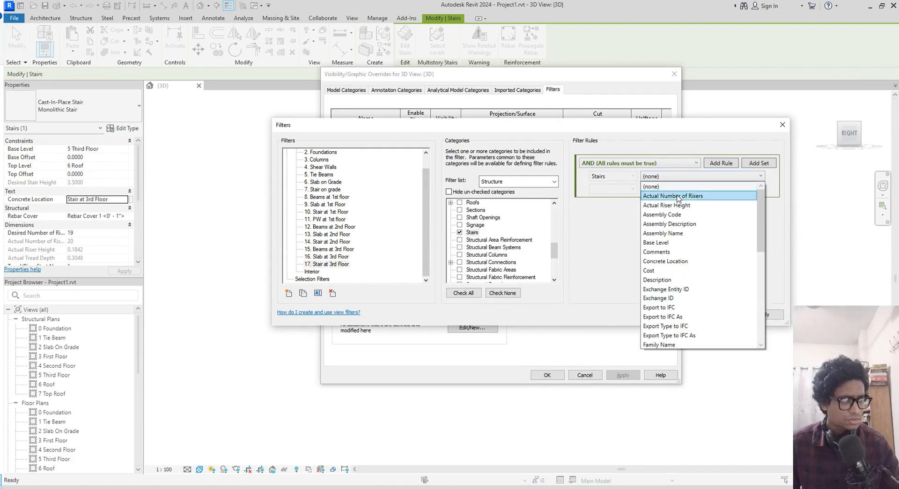
click(695, 261)
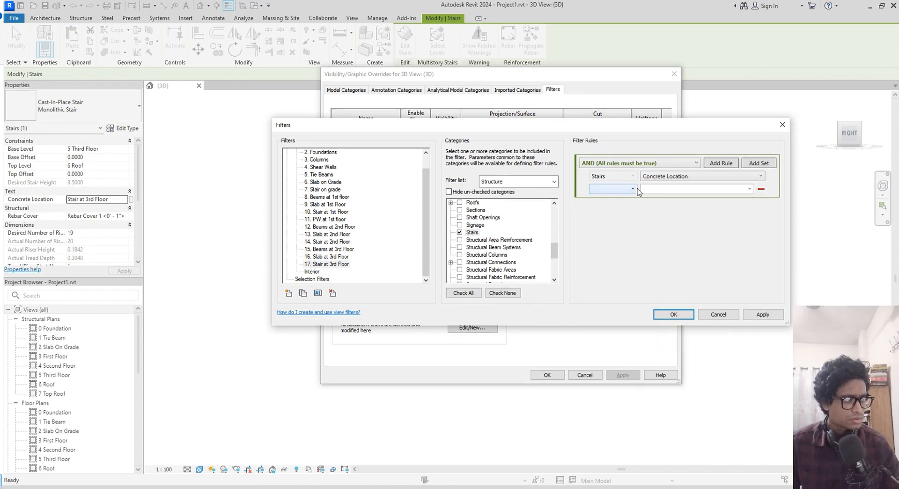
click(633, 189)
click(608, 197)
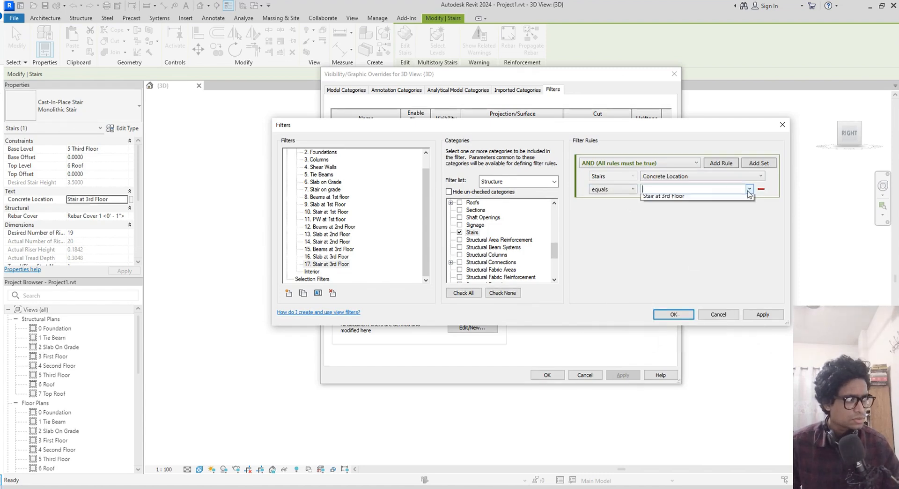
click(748, 188)
click(681, 227)
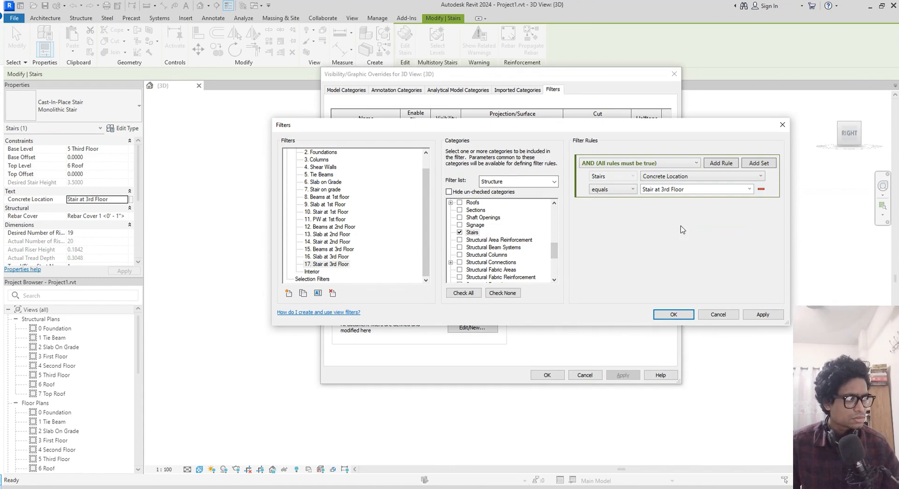
click(762, 314)
click(673, 314)
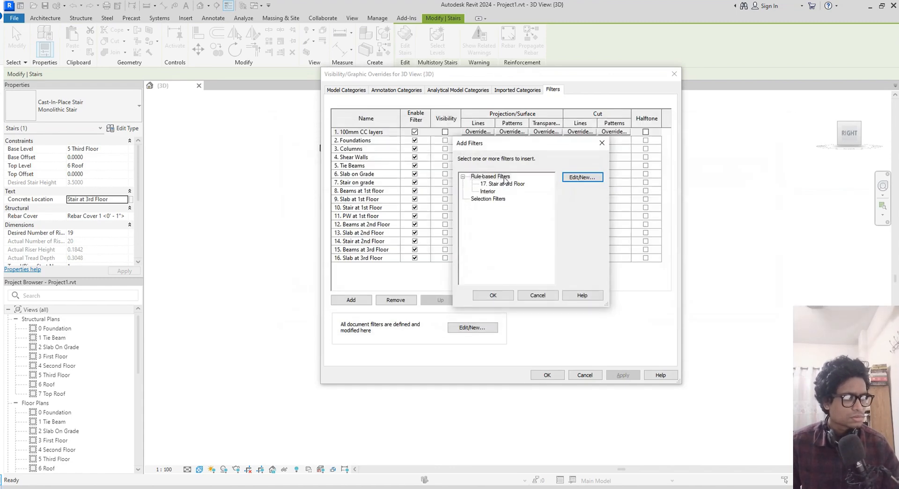
- Add the "17. Stair at 3rd Floor" filter to the 3D view and move it below "16. Slab at 3rd Floor"
click(503, 184)
click(495, 295)
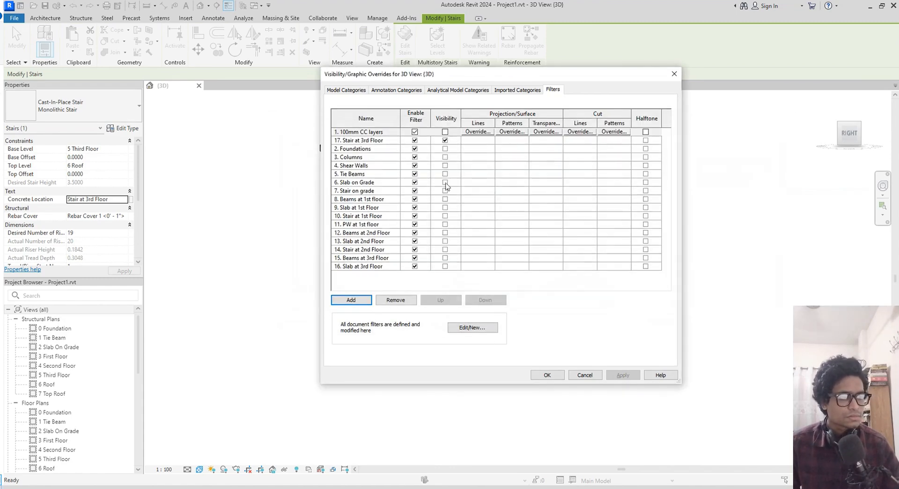
click(368, 141)
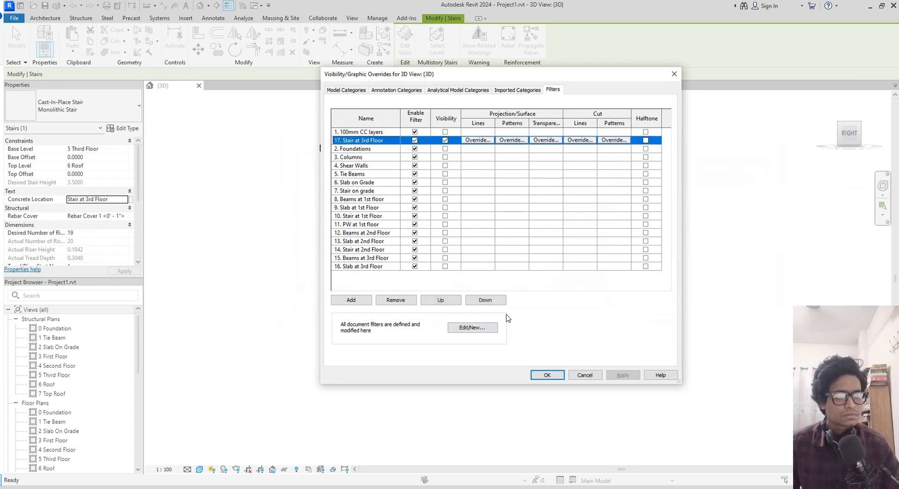
click(487, 302)
triple_click(486, 302)
double_click(487, 302)
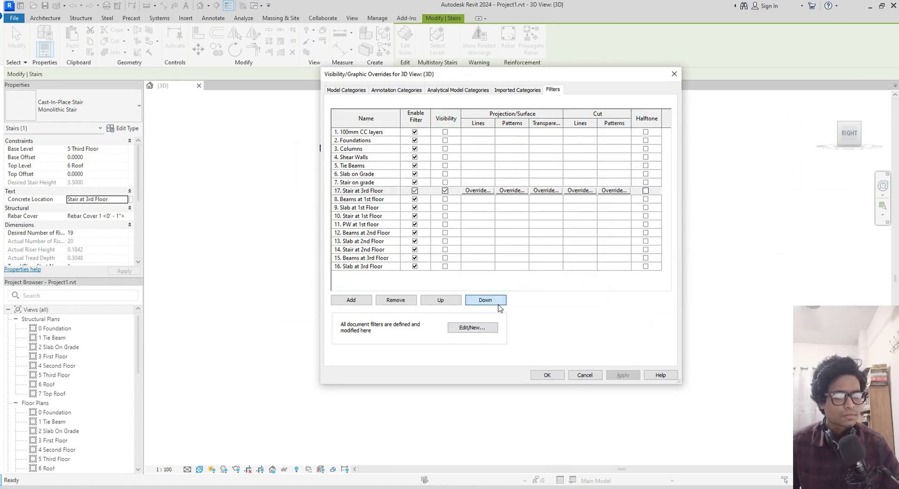
triple_click(487, 302)
triple_click(498, 303)
triple_click(499, 303)
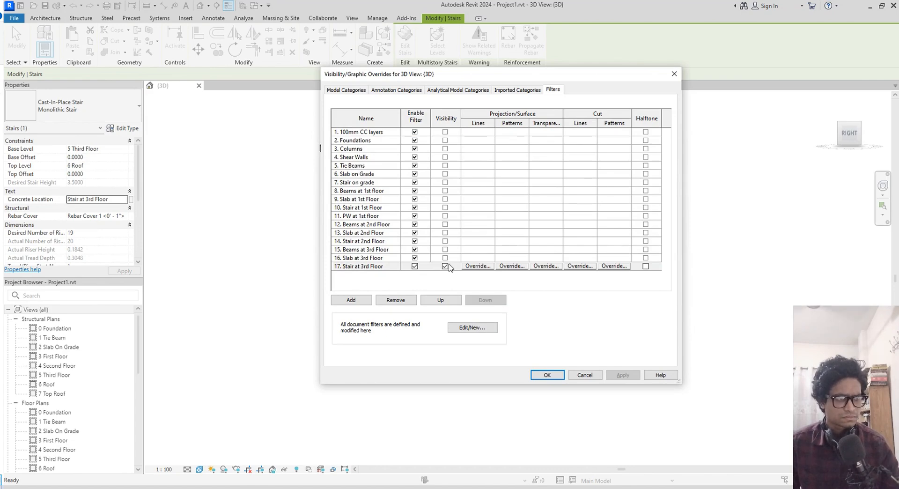
- Turn off the visibility of the "17. Stair at 3rd Floor" filter and apply the overrides to the 3D view
click(445, 266)
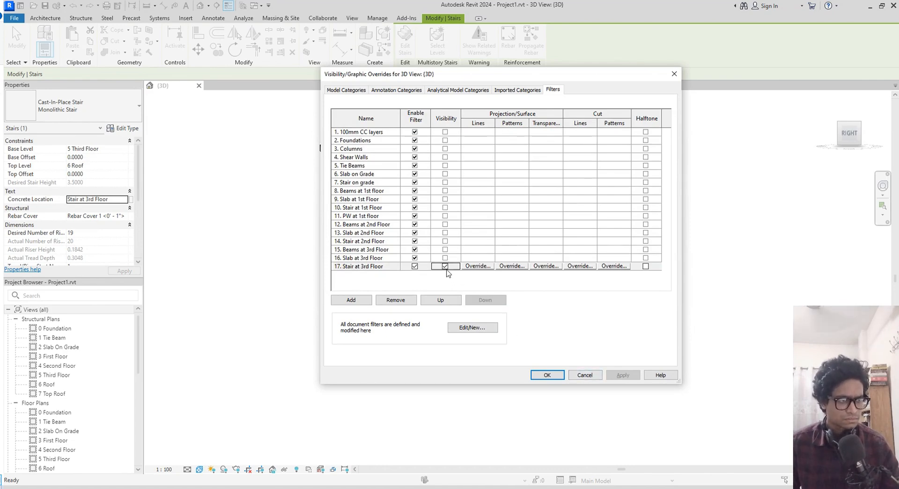
click(446, 268)
click(635, 376)
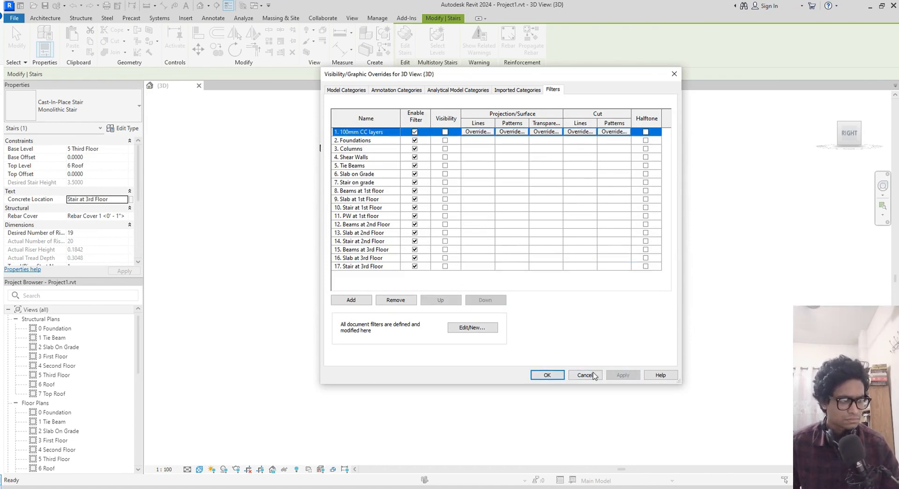
click(546, 375)
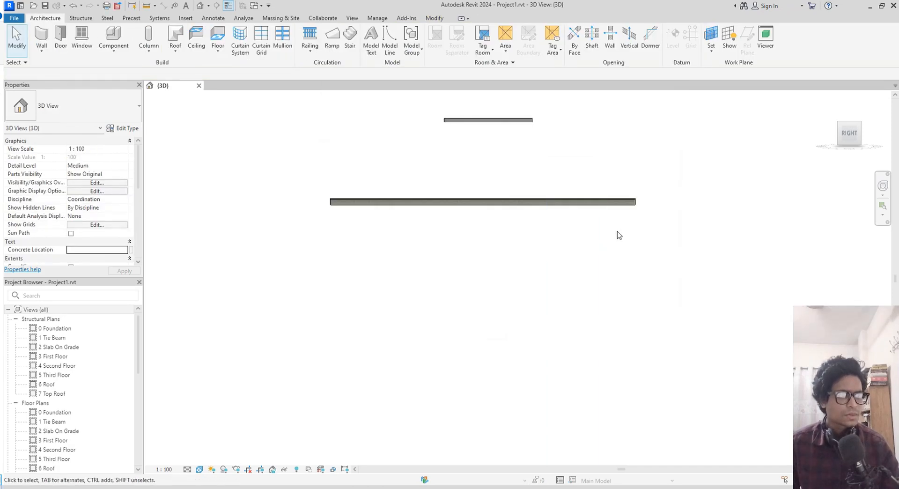
- Set the Concrete Location of all structural framing in the lower remaining slab level to "Beams at roof", leaving out the shaft openings
drag(641, 223, 314, 203)
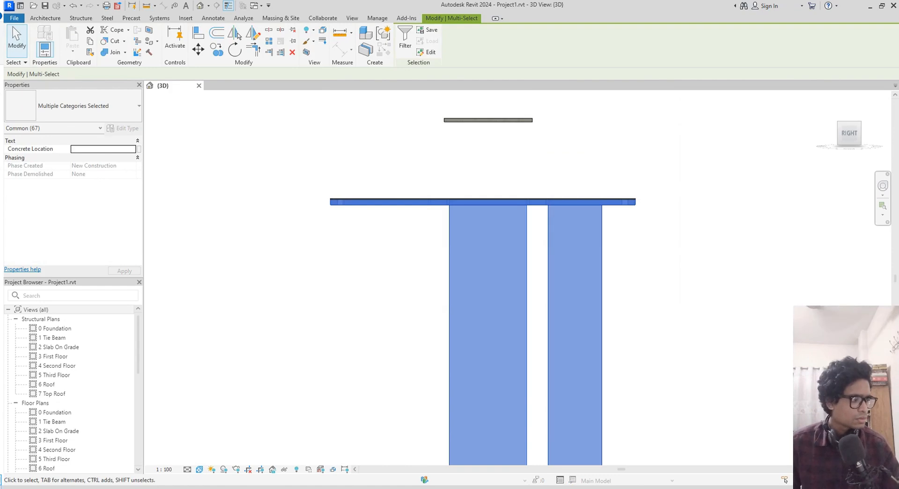
click(405, 37)
click(368, 187)
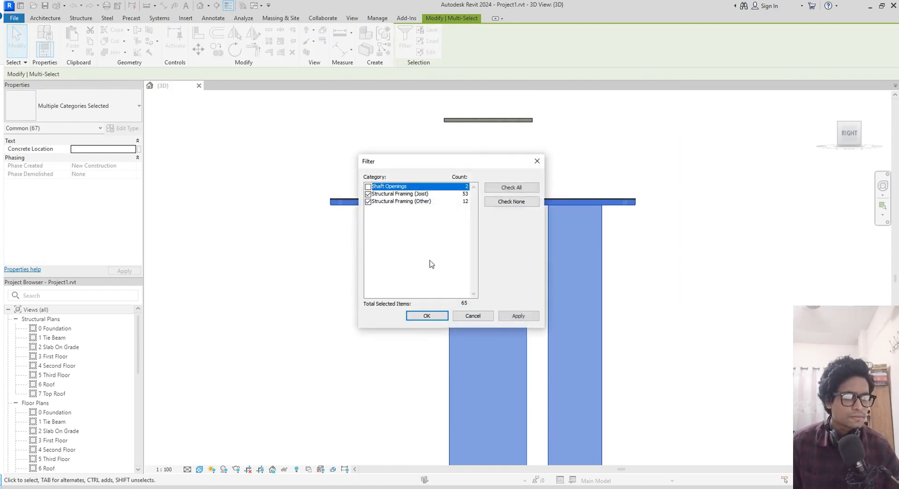
click(518, 315)
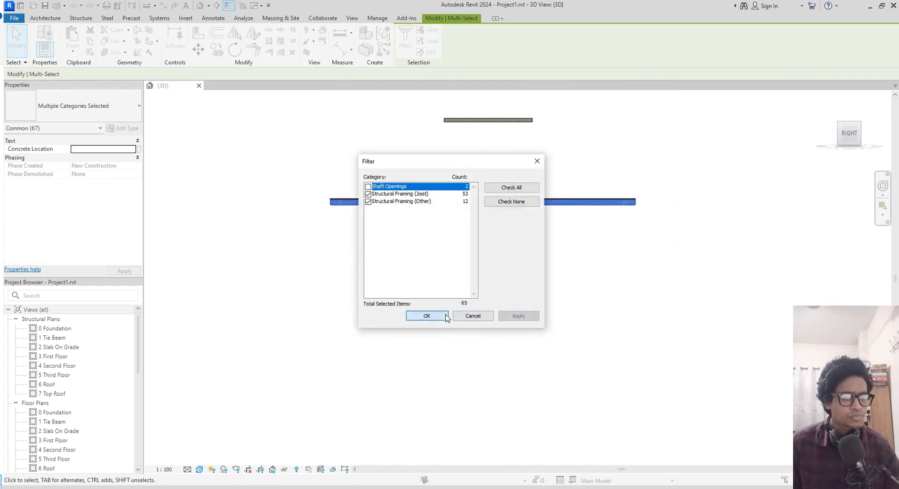
click(445, 315)
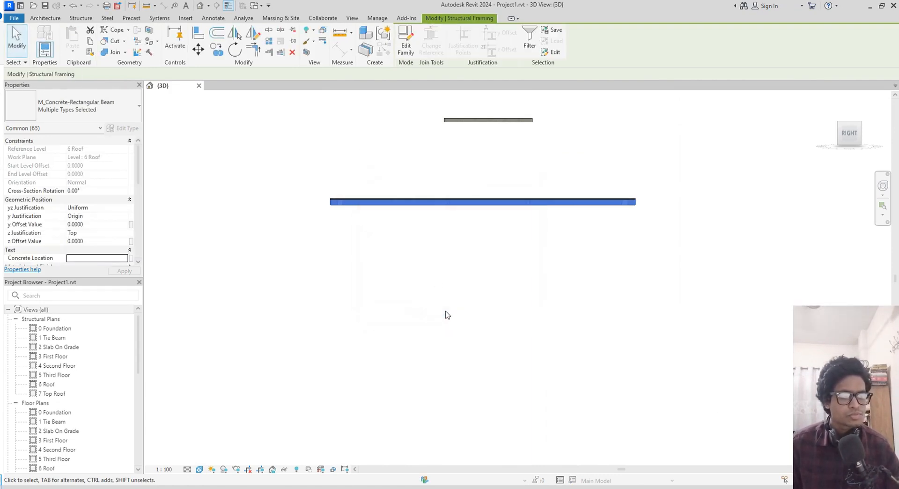
click(103, 259)
text(Bea)
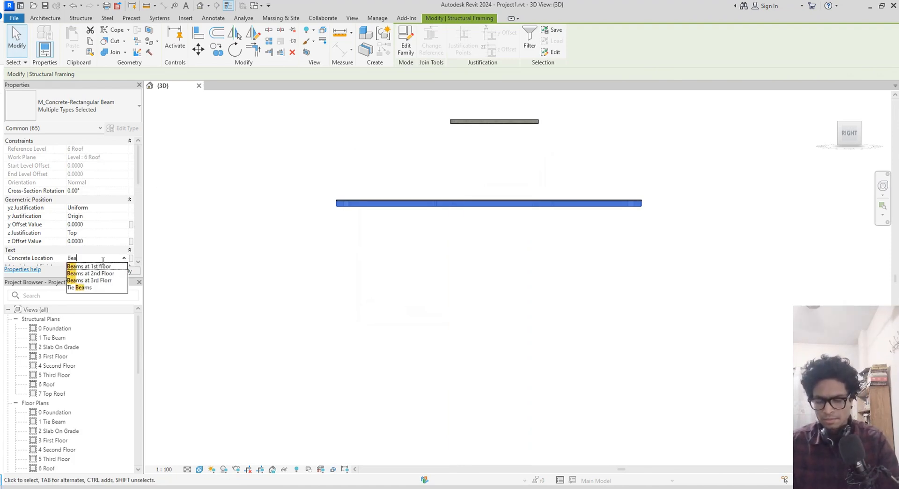
text(ms at)
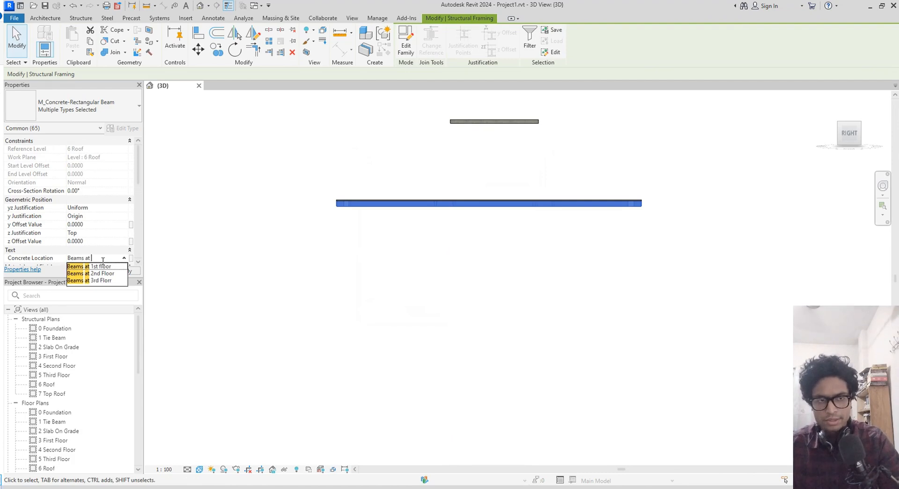
text( r)
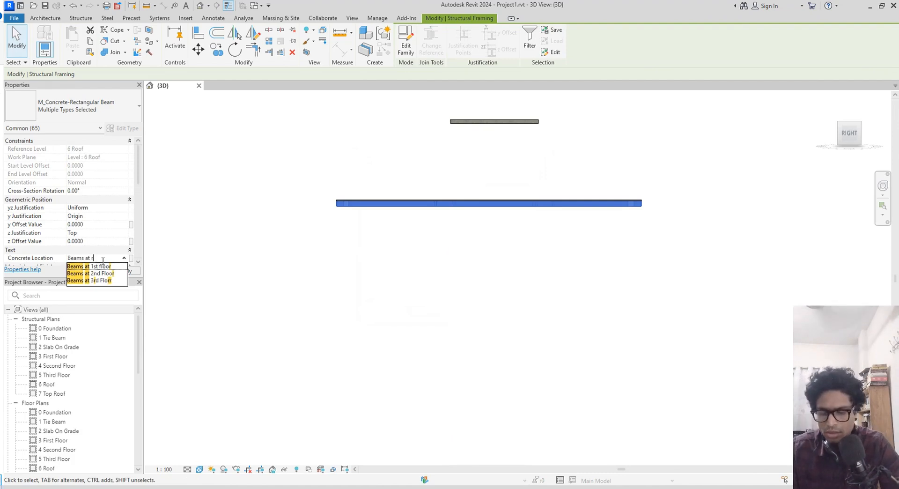
text(oof)
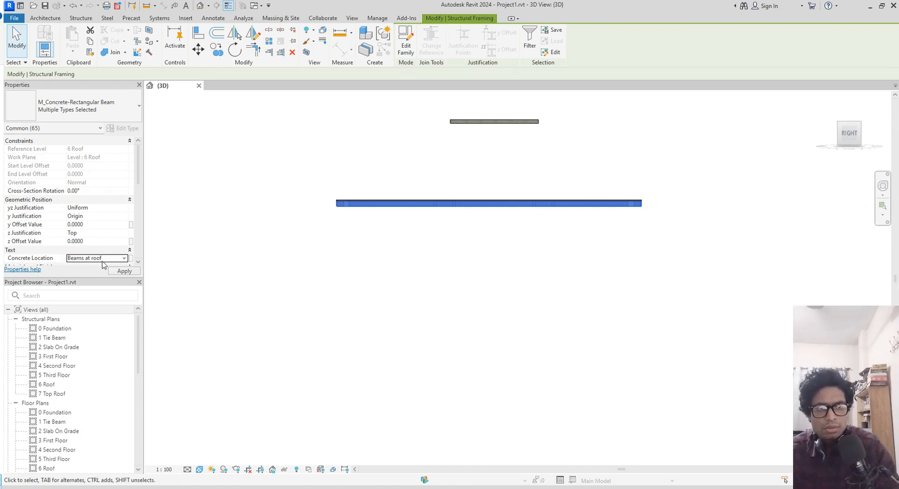
- Create a new rule-based view filter named "18. Beams at roof" for the 3D view
middle_drag(357, 309, 317, 315)
key(g)
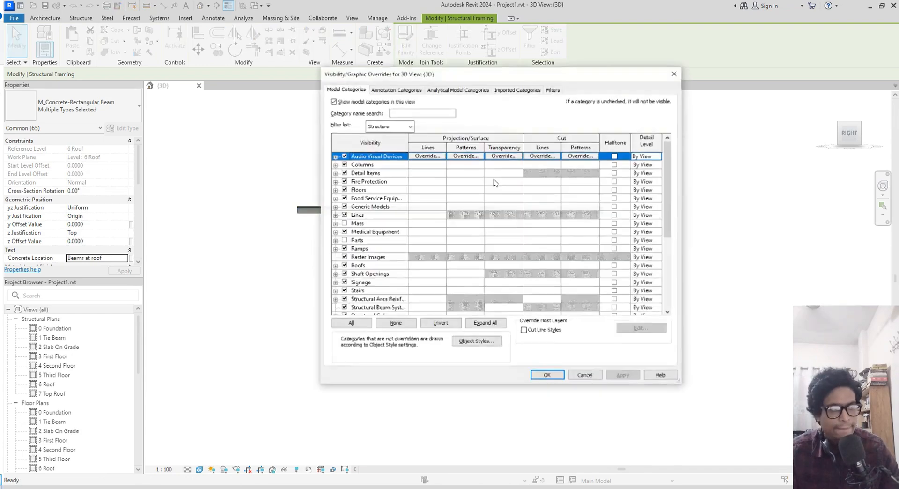
click(552, 89)
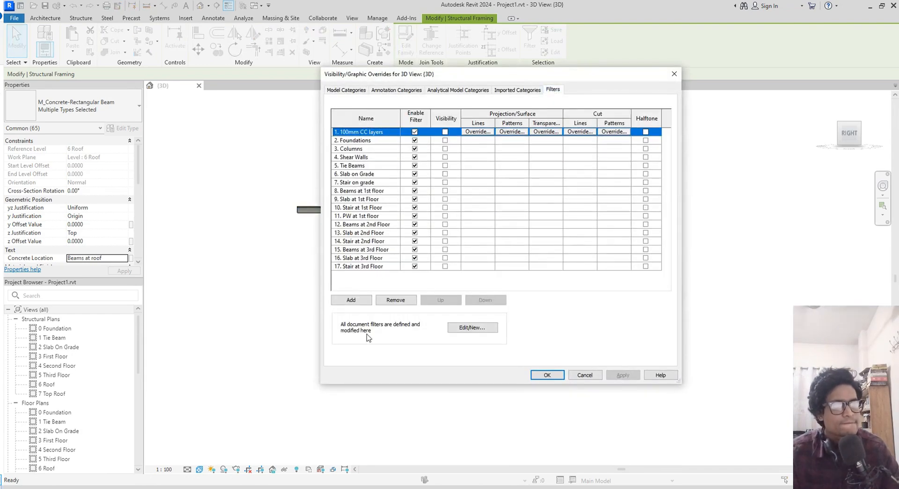
click(352, 300)
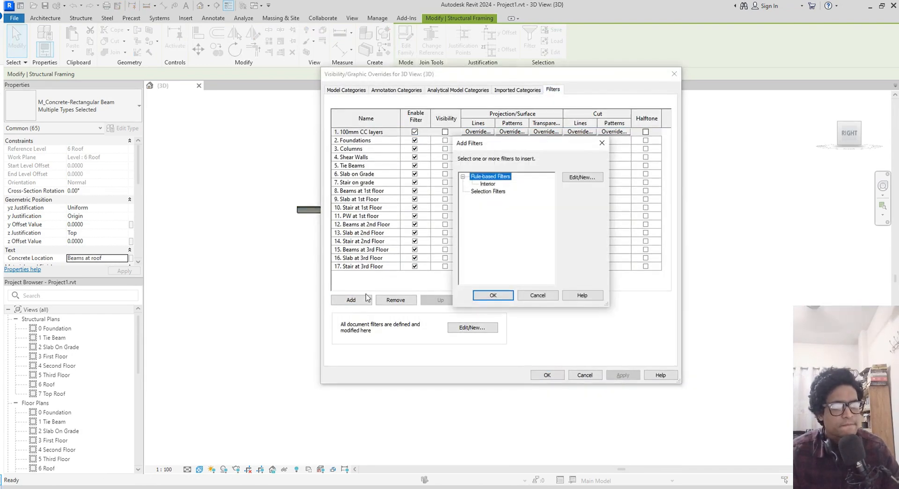
click(581, 177)
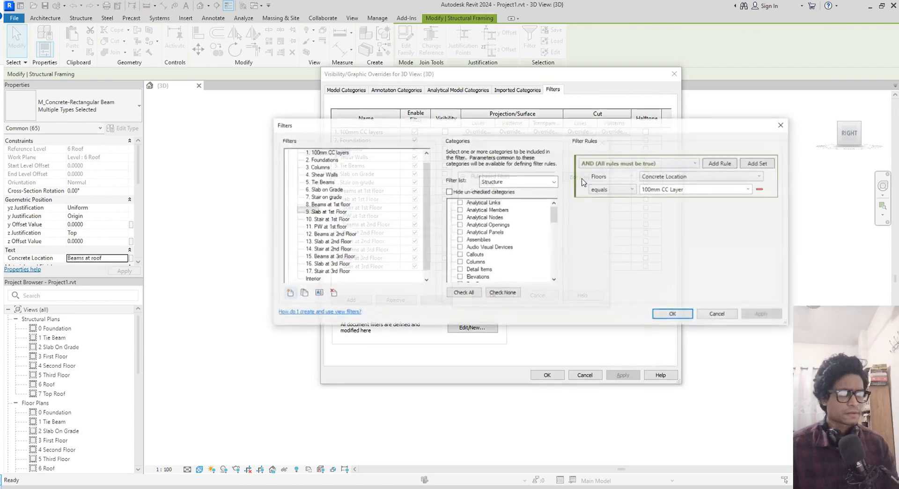
click(289, 292)
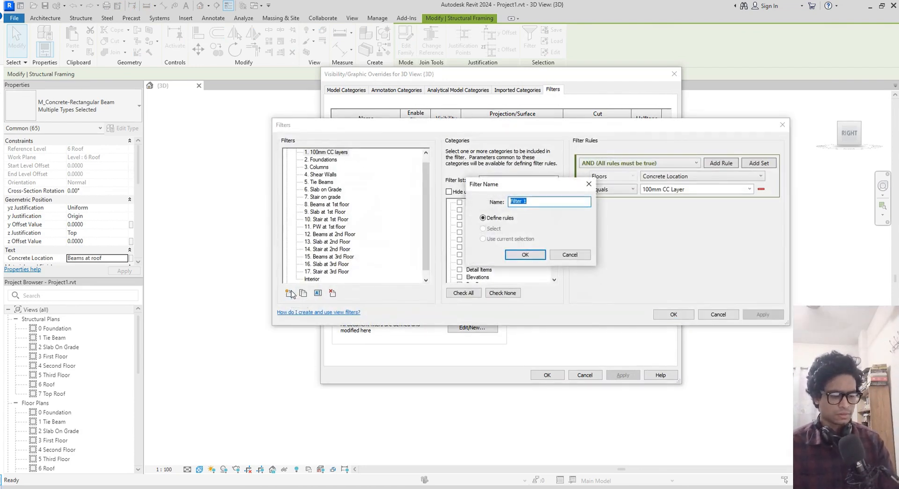
text(18. Beams at roof)
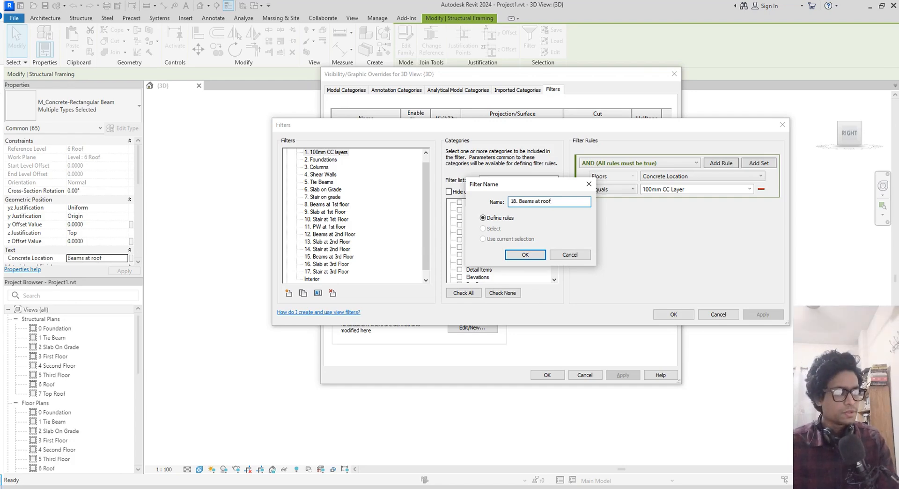
key(Return)
- Assign the Structural Framing and Structural Beam Systems categories to the "18. Beams at roof" filter
click(333, 265)
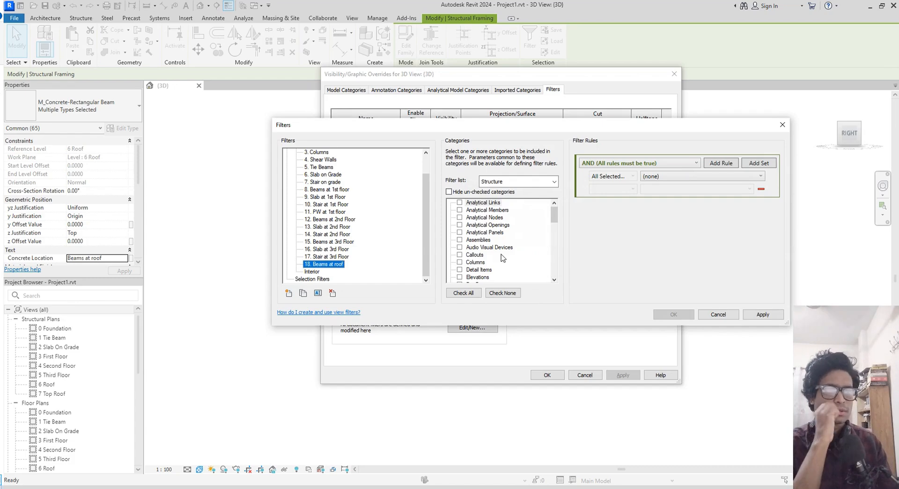
scroll(502, 258, down, 15)
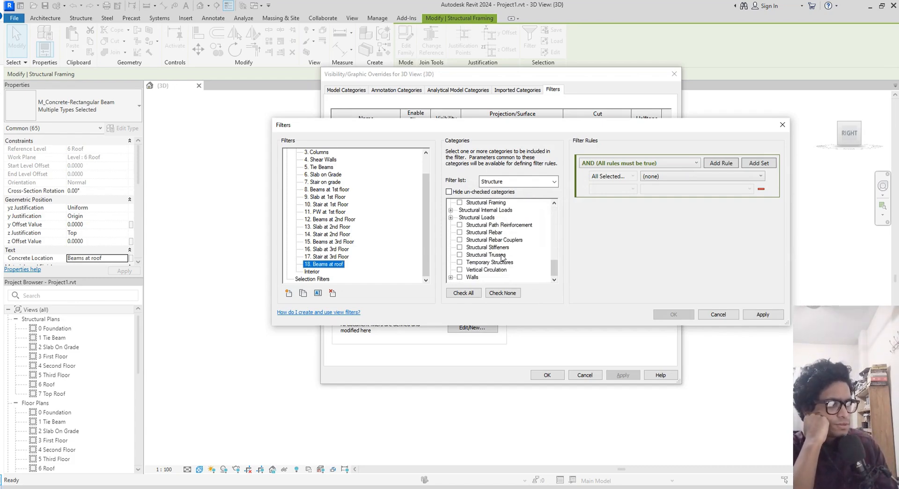
scroll(480, 265, up, 2)
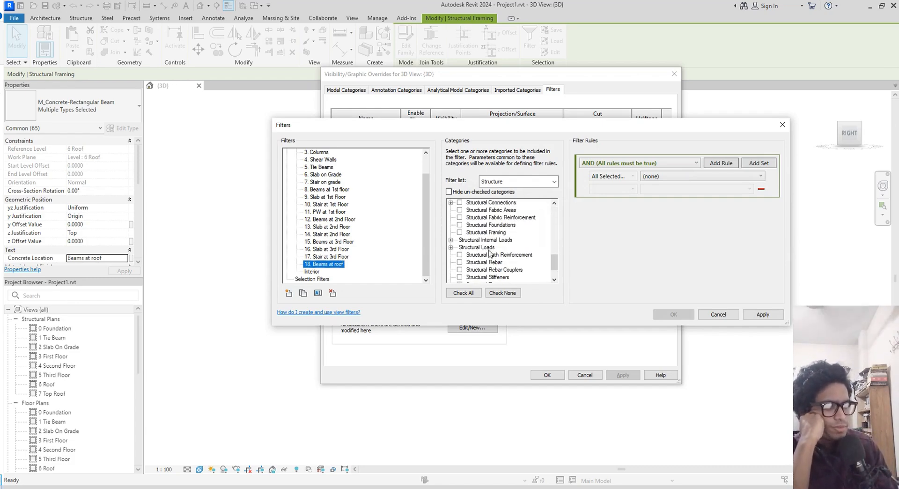
click(459, 233)
scroll(502, 245, up, 1)
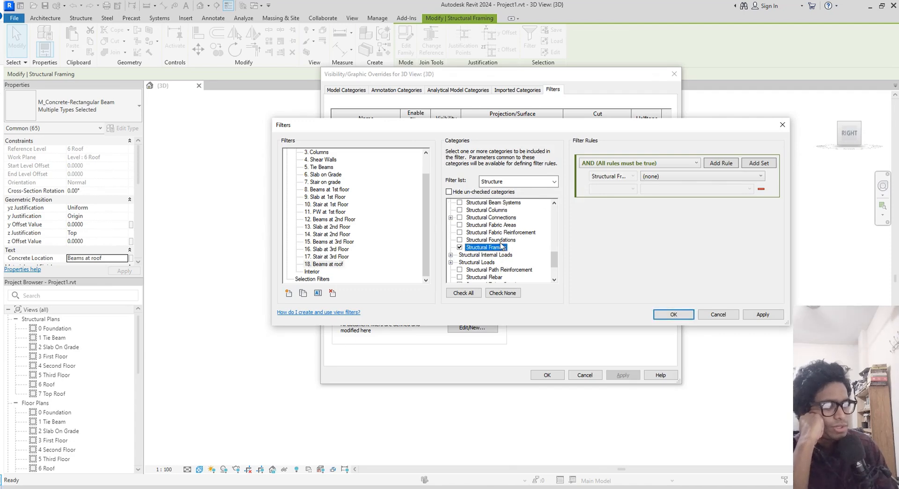
scroll(502, 245, up, 2)
click(459, 217)
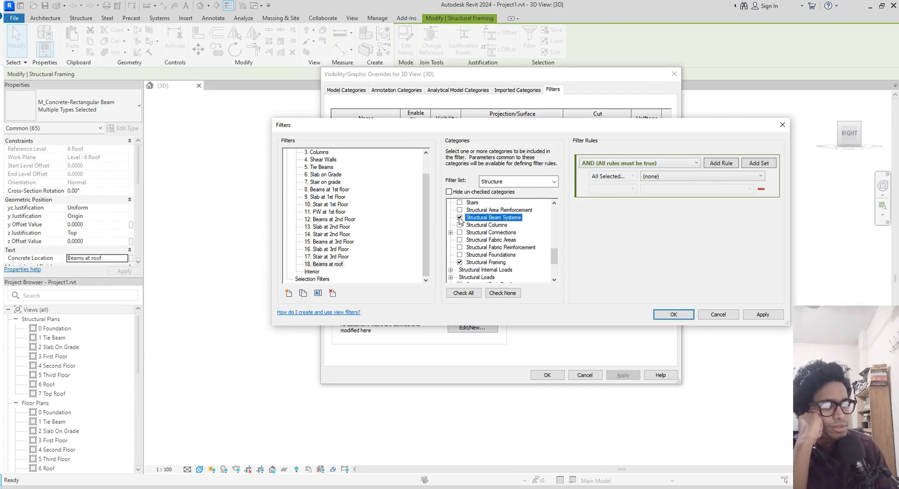
- Define the rule Concrete Location equals "Beams at roof" for the "18. Beams at roof" filter and save it
click(668, 177)
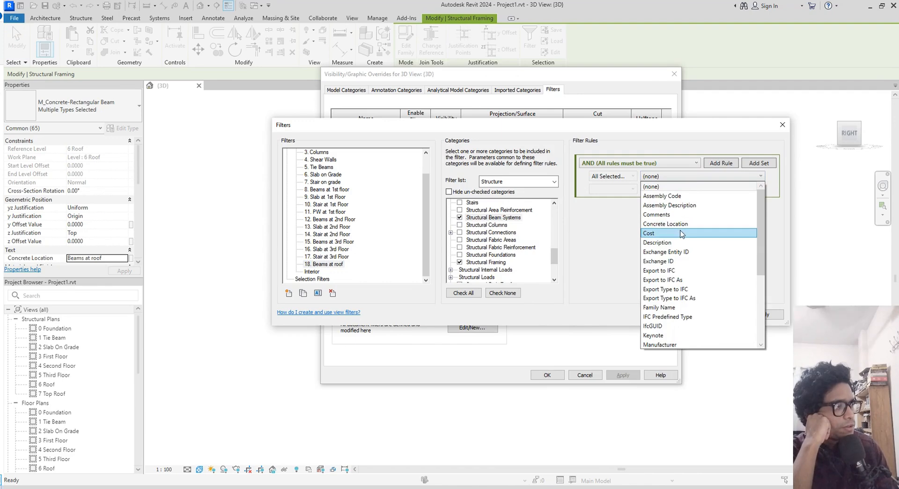
click(674, 224)
click(629, 190)
click(628, 200)
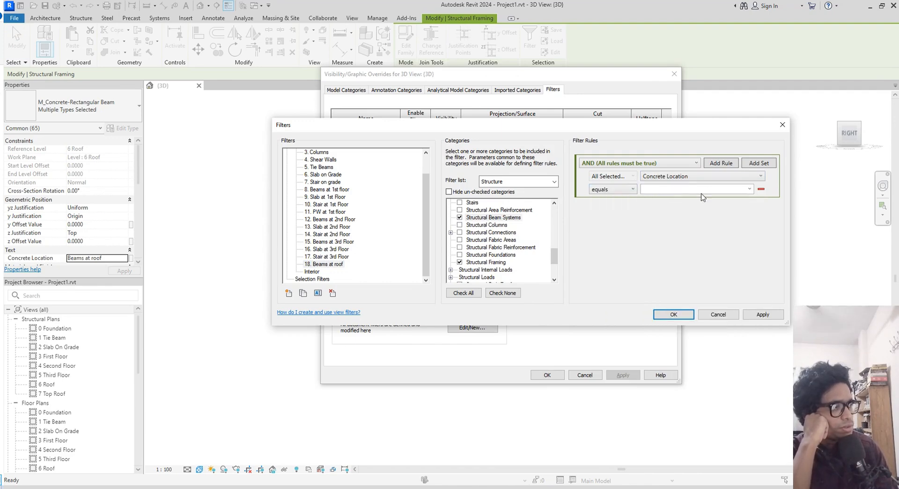
click(749, 189)
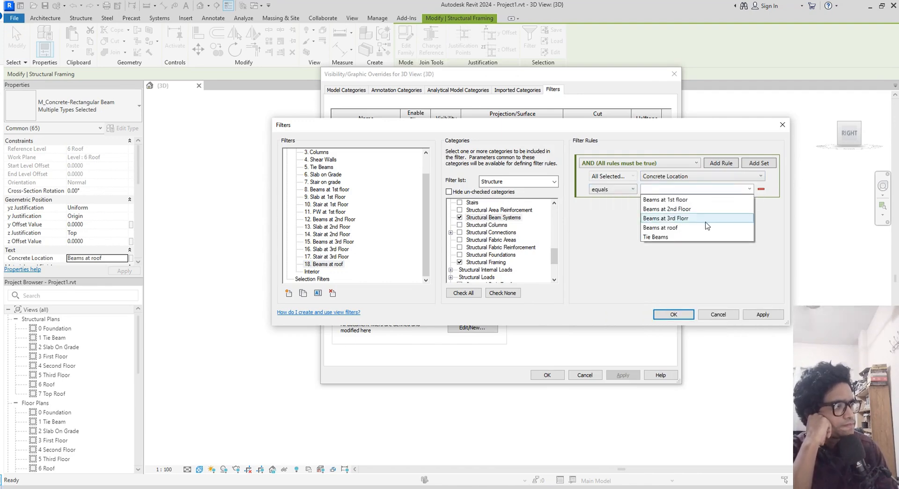
click(705, 228)
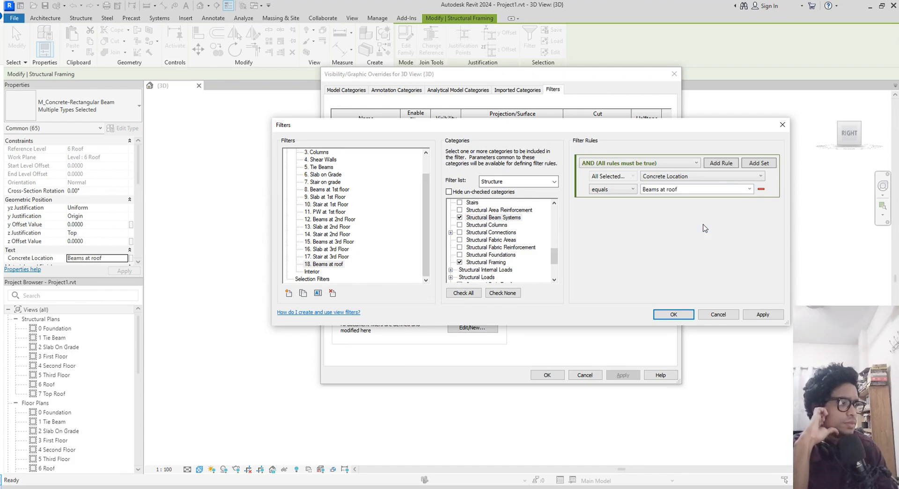
click(762, 314)
click(673, 314)
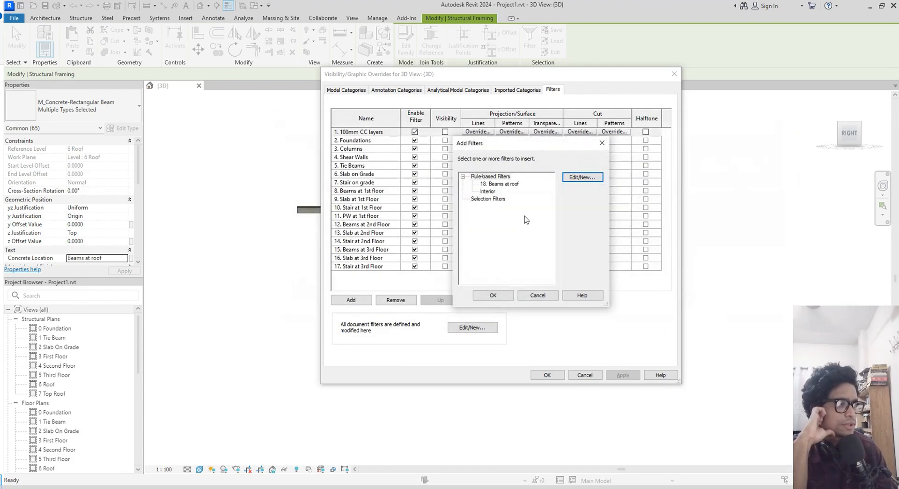
- Add the "18. Beams at roof" filter to the 3D view and move it below "17. Stair at 3rd Floor"
click(496, 185)
click(493, 295)
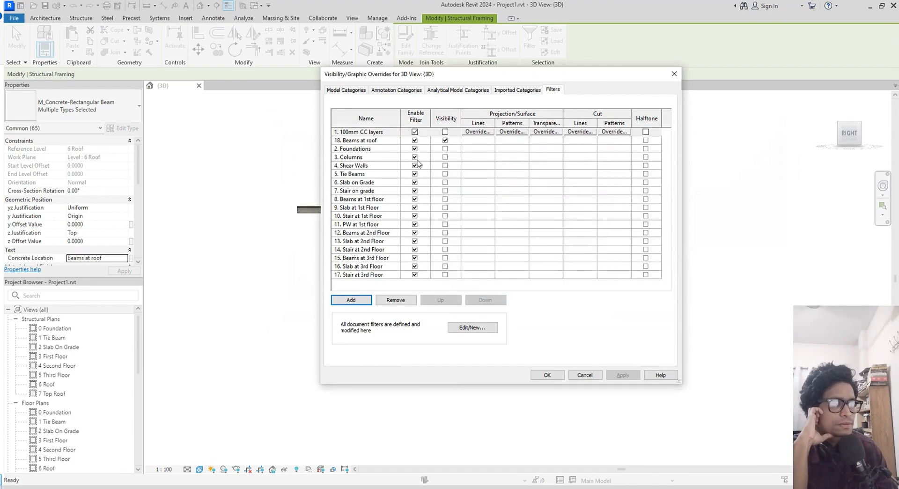
click(383, 141)
triple_click(485, 300)
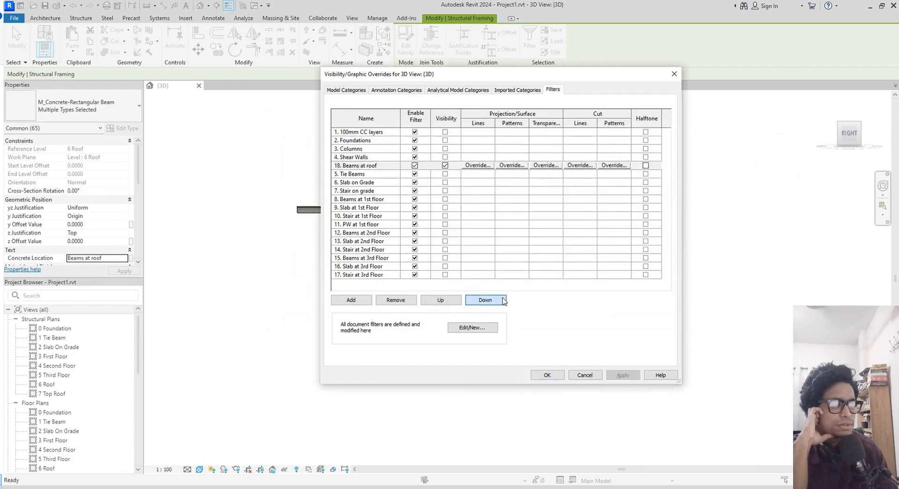
triple_click(485, 299)
triple_click(485, 300)
triple_click(485, 299)
triple_click(503, 300)
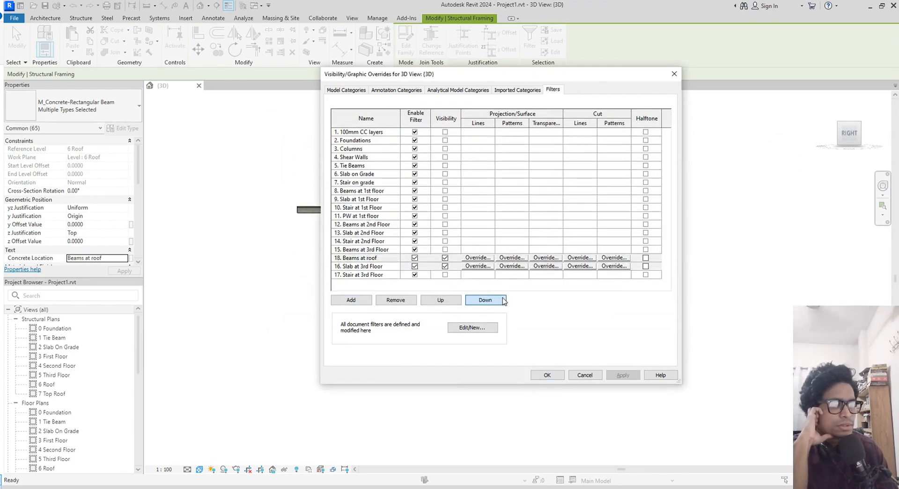
click(503, 300)
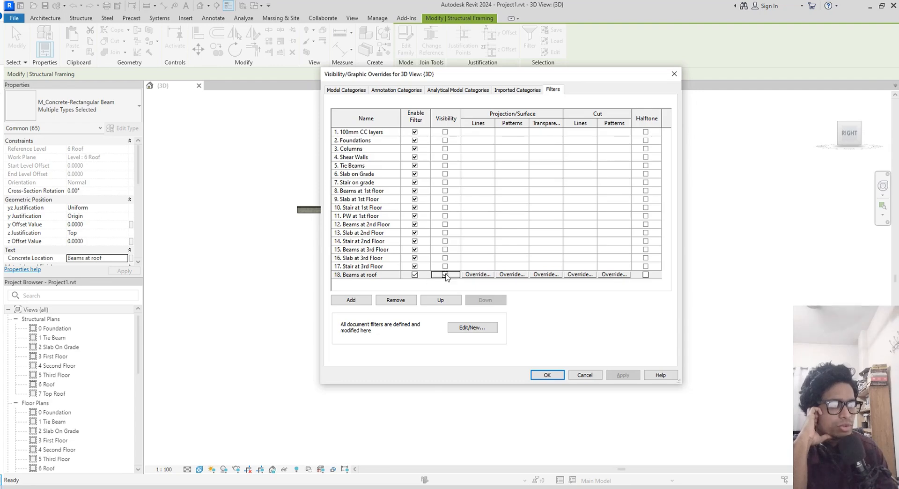
- Turn off visibility of the "18. Beams at roof" filter in the 3D view and apply the overrides
click(445, 275)
click(623, 374)
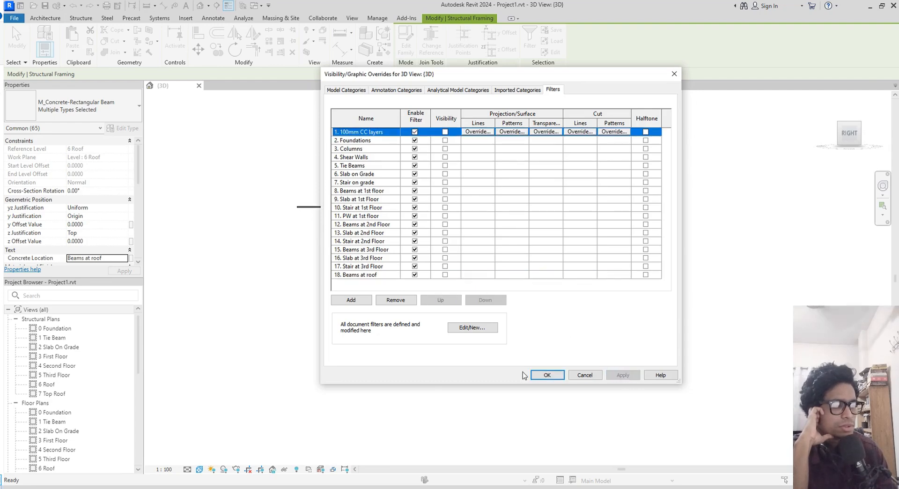
click(545, 375)
- Set the Concrete Location of the 50mm floor at the 6 Roof level to "Slab at roof"
click(586, 211)
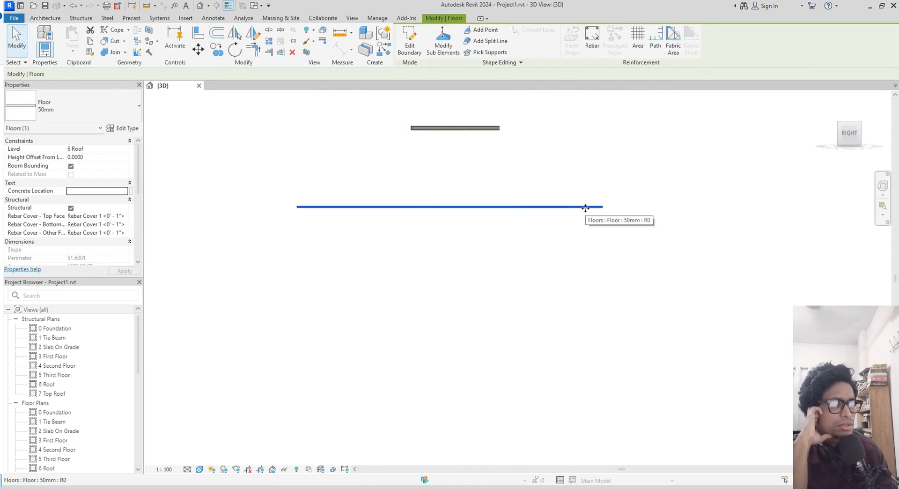
click(120, 189)
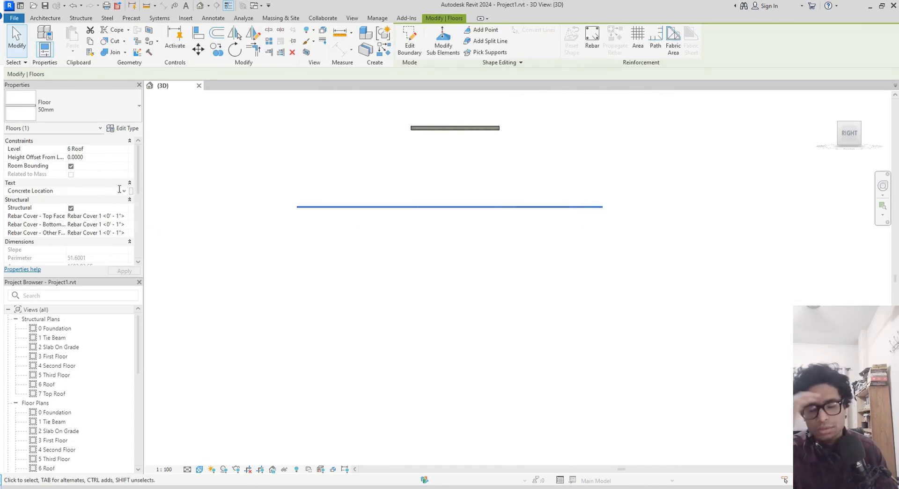
text(Slab a)
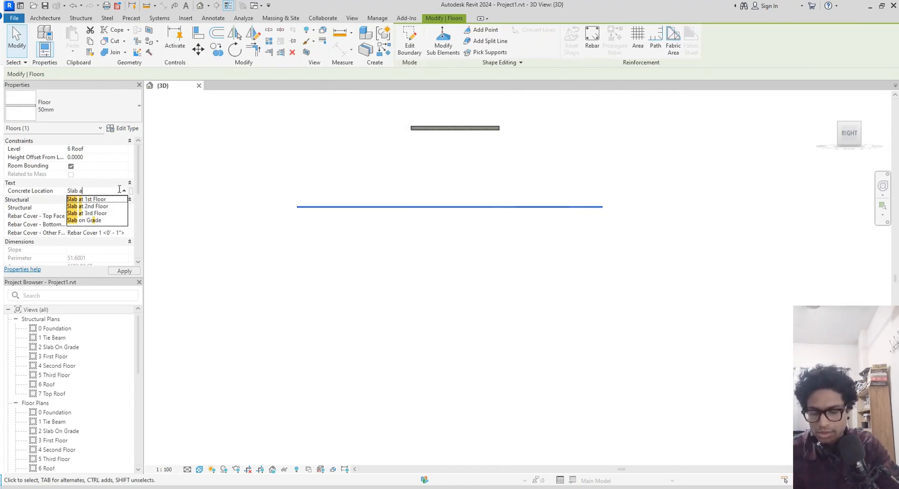
text(t roof)
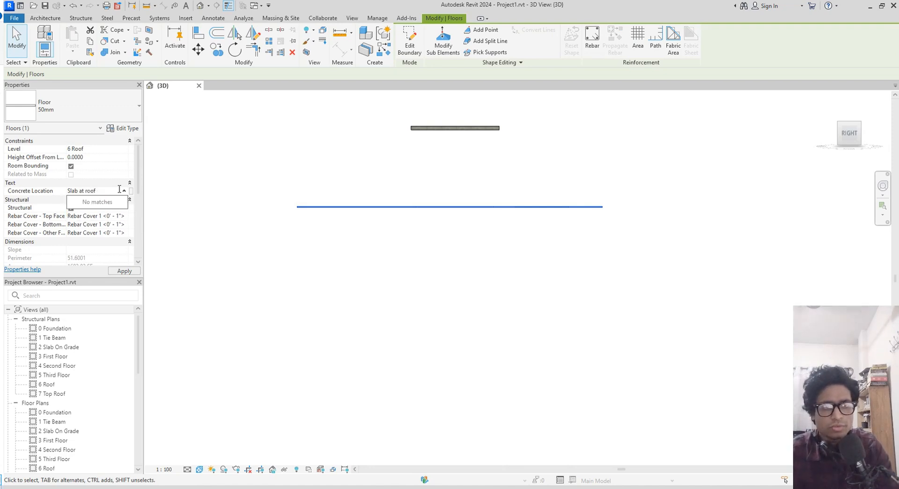
key(Return)
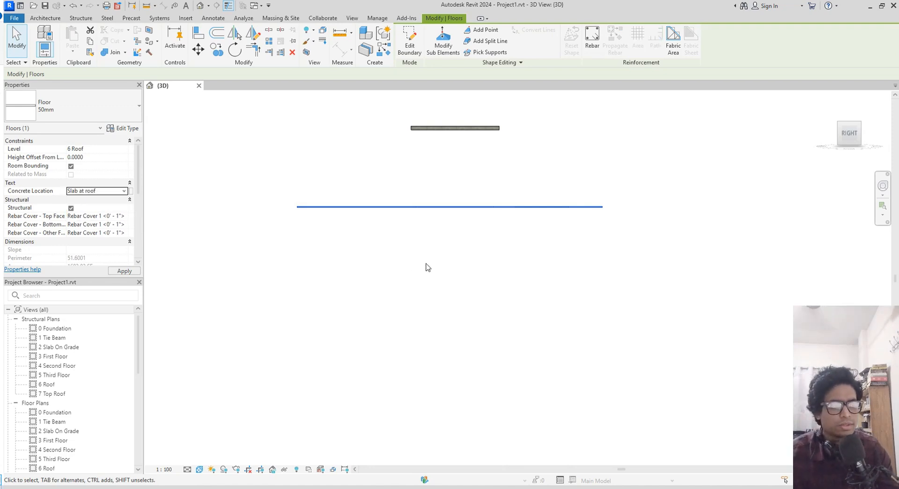
- Create a new rule-based view filter named "19. Slab at roof" for the 3D view
middle_drag(426, 267, 407, 270)
key(v)
key(g)
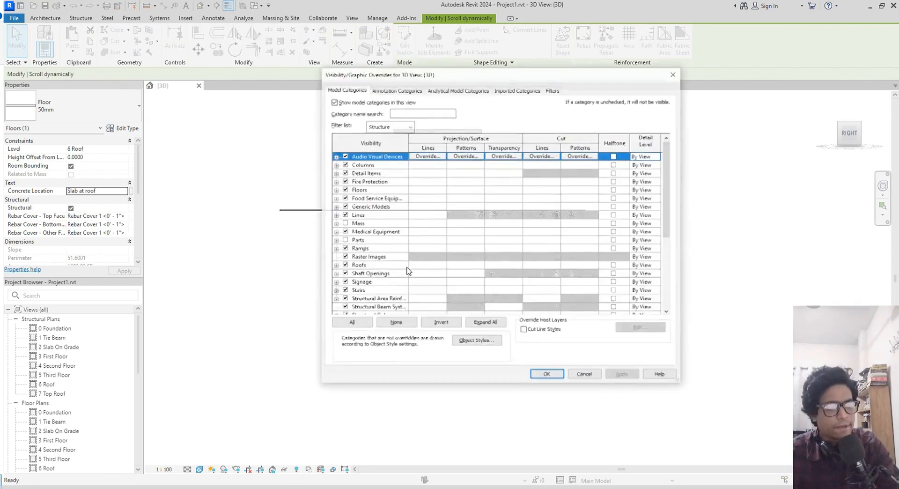
click(553, 91)
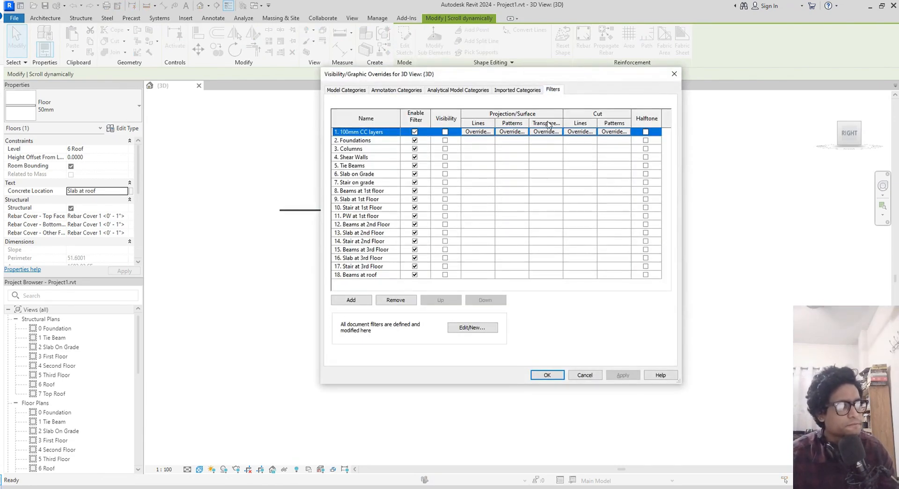
click(350, 301)
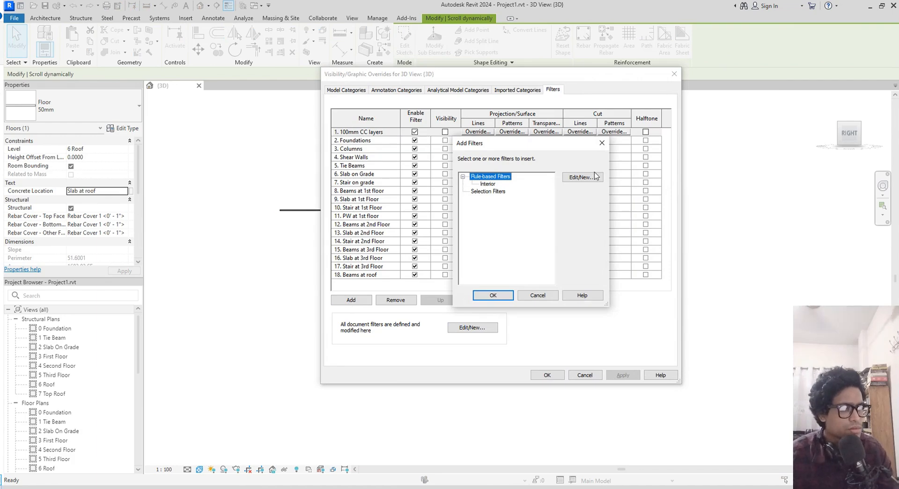
click(582, 176)
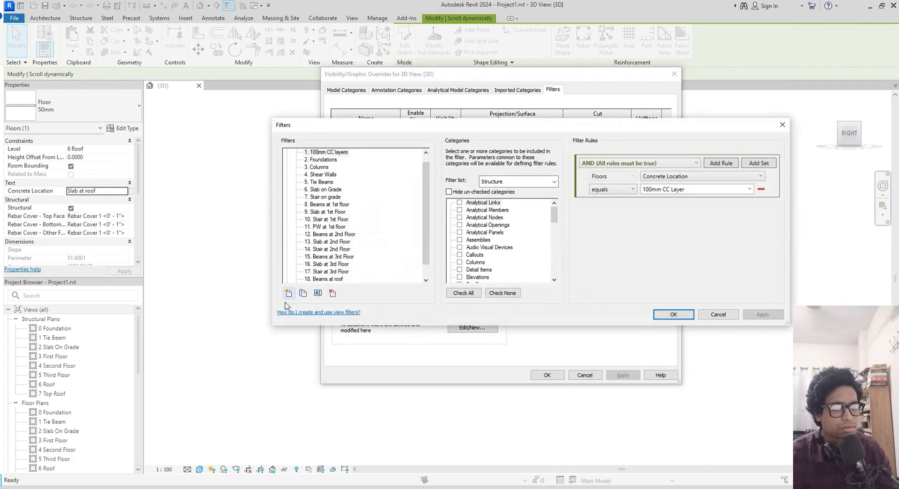
click(289, 292)
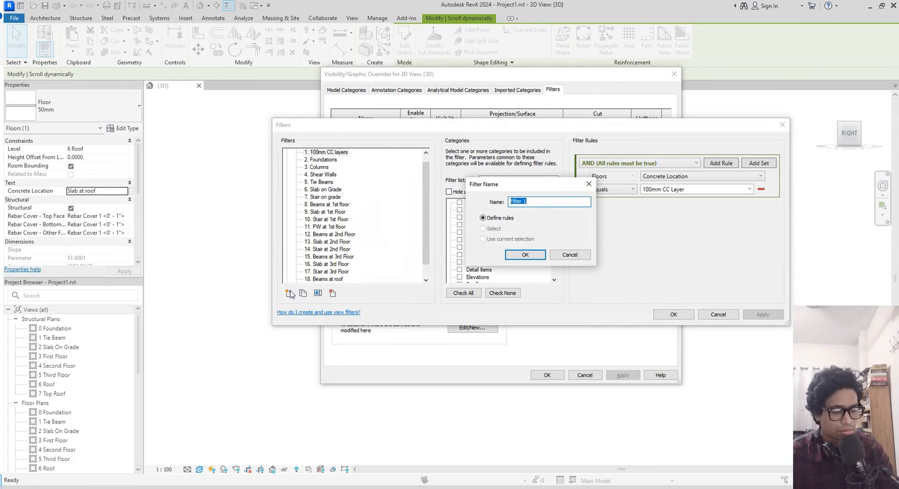
text(19. Slab at roof)
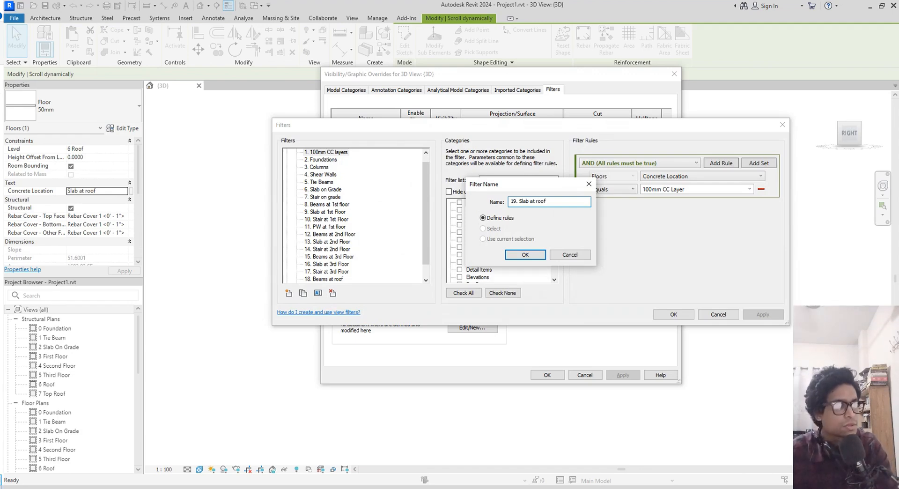
key(Return)
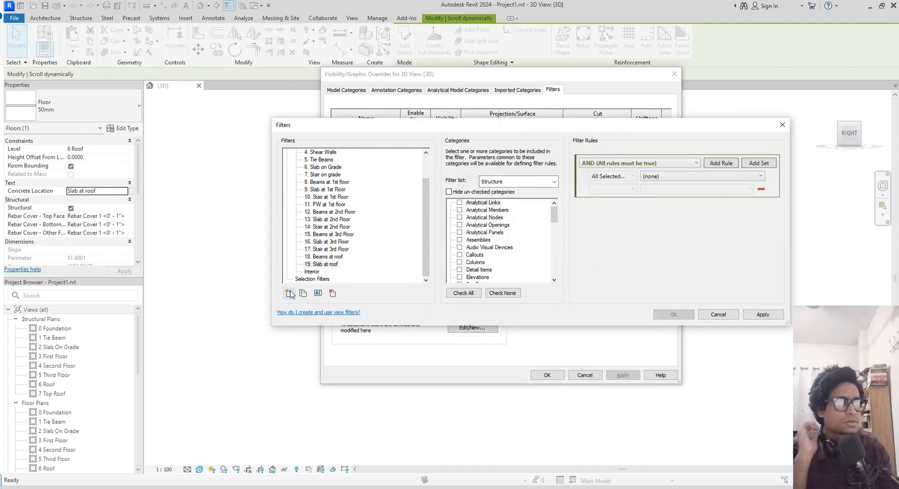
- Assign the Floors category to the "19. Slab at roof" filter
scroll(487, 272, down, 4)
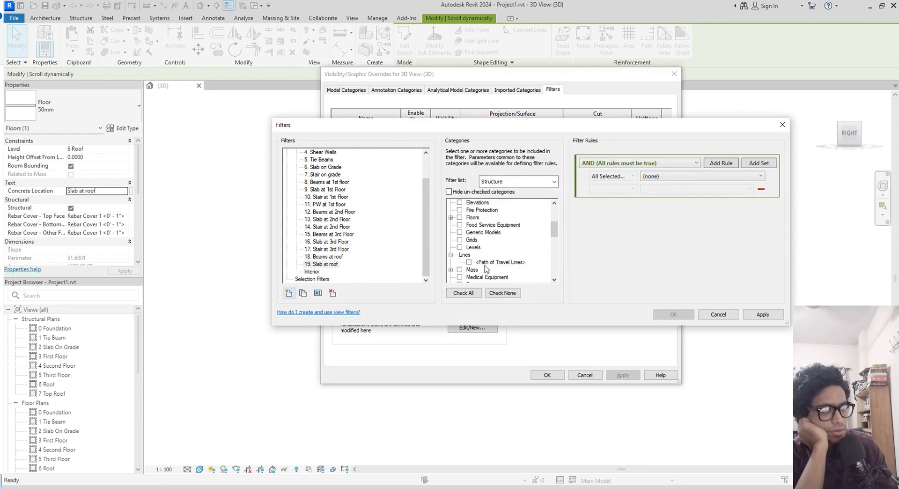
scroll(482, 263, up, 4)
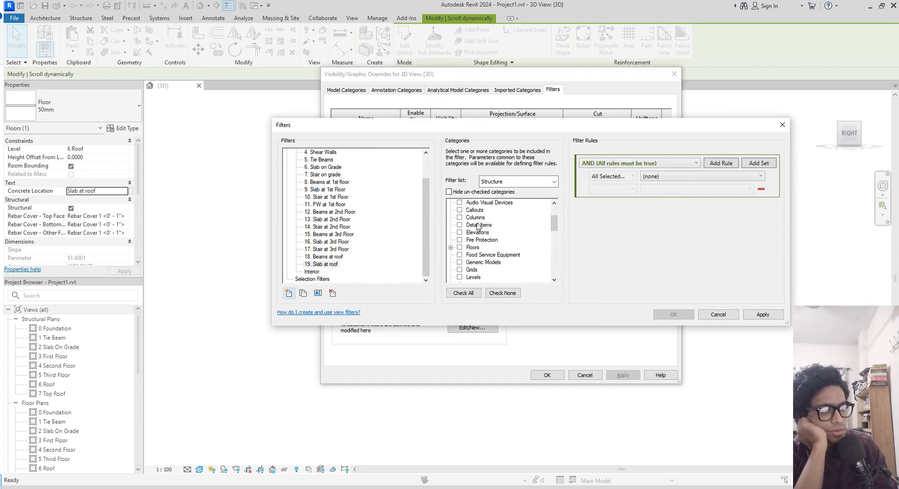
scroll(477, 230, down, 2)
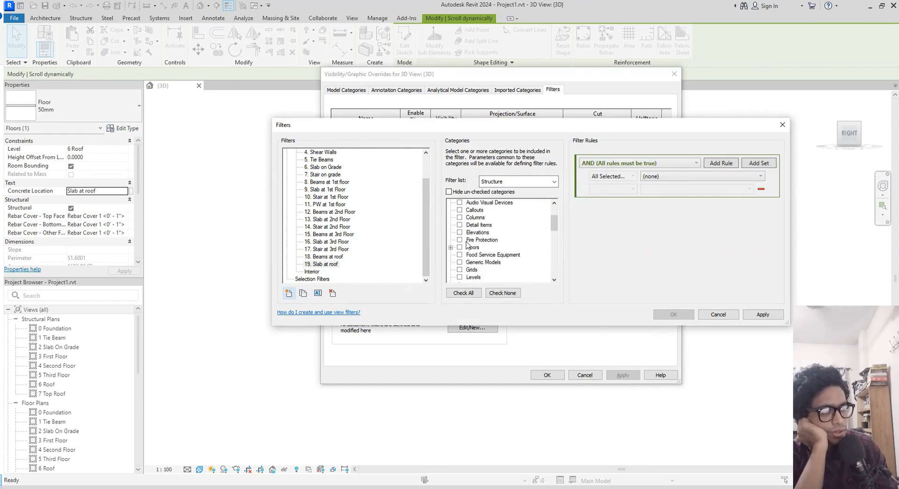
click(459, 246)
- Define the rule Concrete Location equals "Slab at roof" for the "19. Slab at roof" filter and save it
click(664, 178)
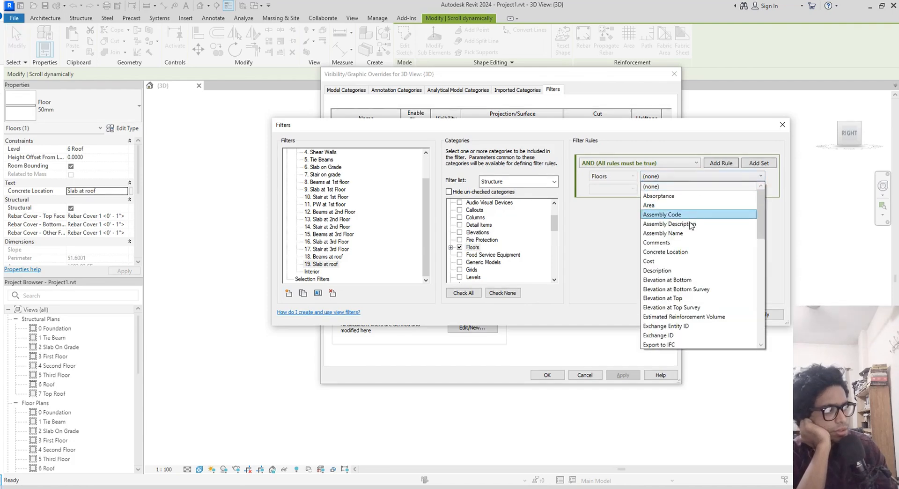
click(686, 247)
click(633, 188)
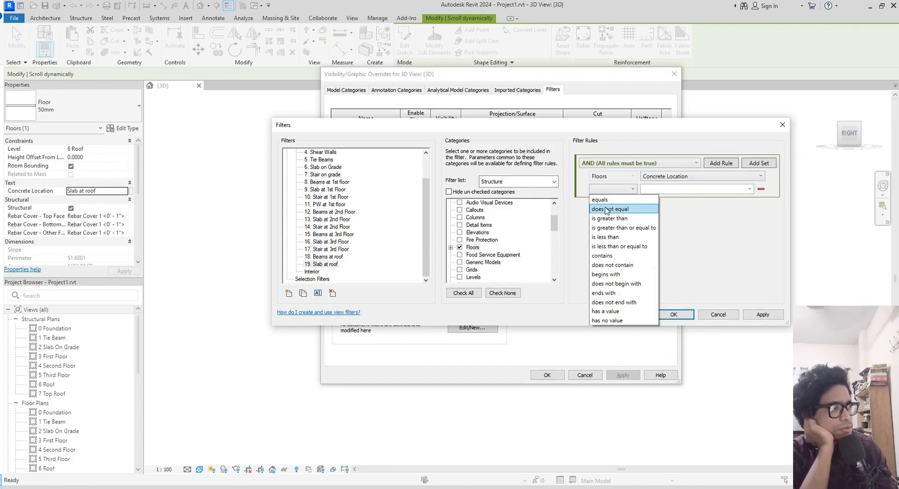
click(609, 196)
click(749, 189)
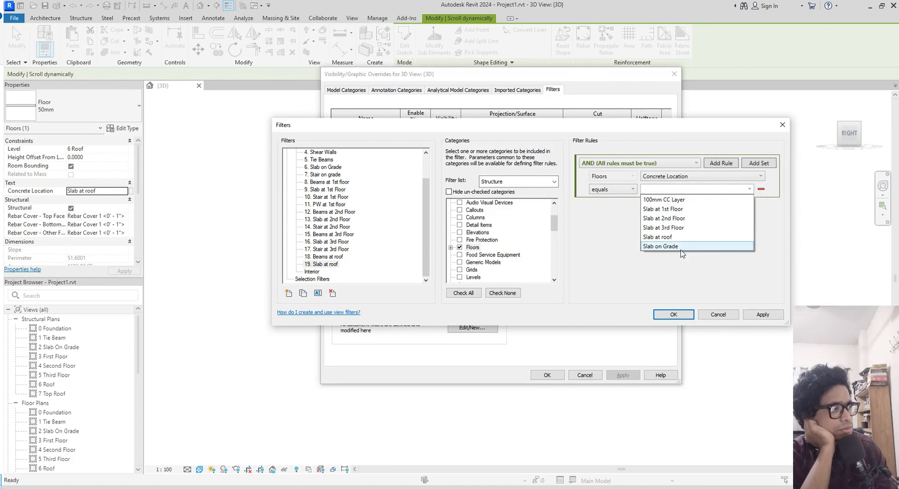
click(672, 236)
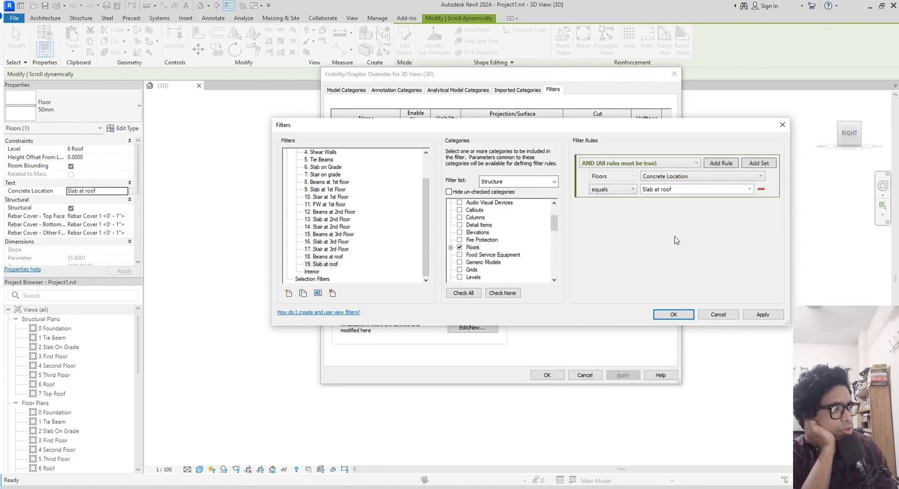
click(762, 314)
click(673, 314)
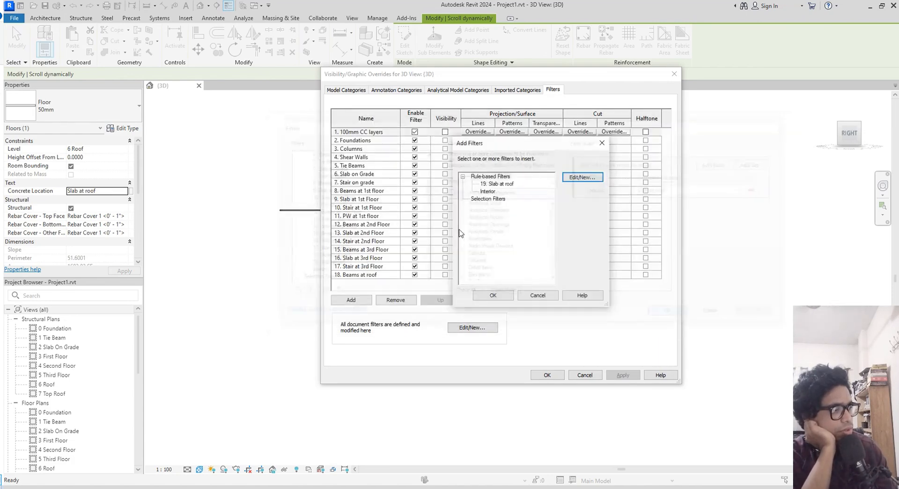
- Add the "19. Slab at roof" filter to the 3D view and move it below "18. Beams at roof"
click(497, 184)
click(493, 295)
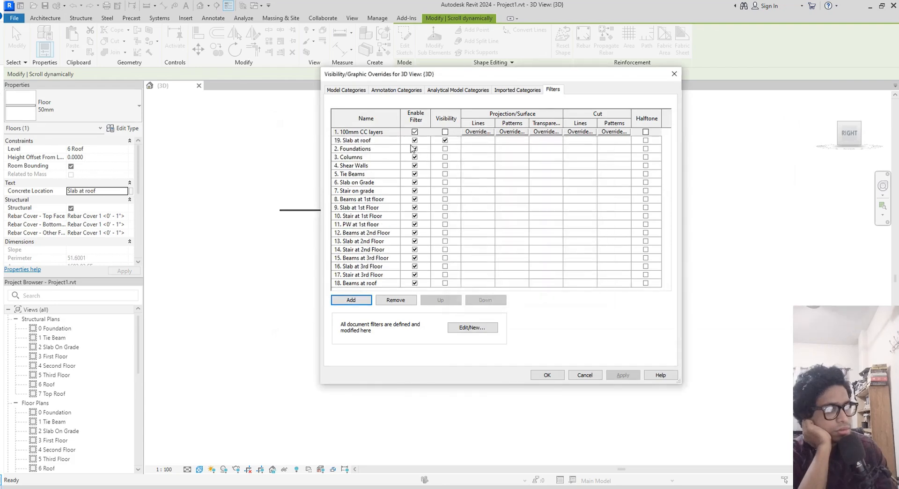
click(367, 140)
click(487, 300)
click(487, 300)
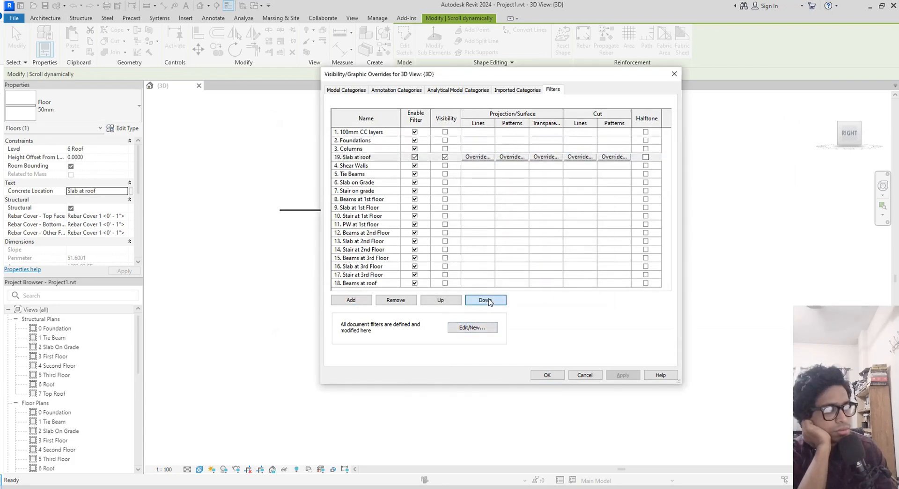
click(488, 300)
click(489, 301)
click(489, 301)
triple_click(489, 301)
triple_click(489, 301)
double_click(489, 301)
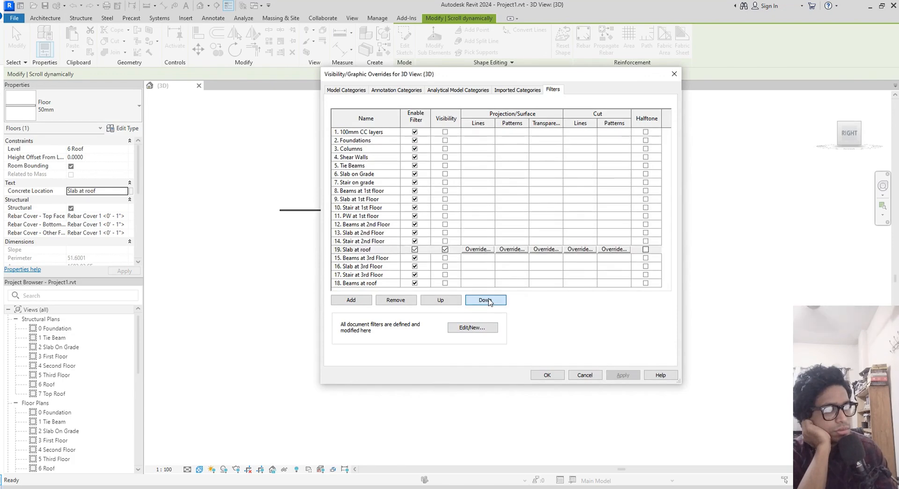
triple_click(489, 301)
click(489, 301)
- Turn off visibility of the "19. Slab at roof" filter in the 3D view and apply the overrides
click(445, 283)
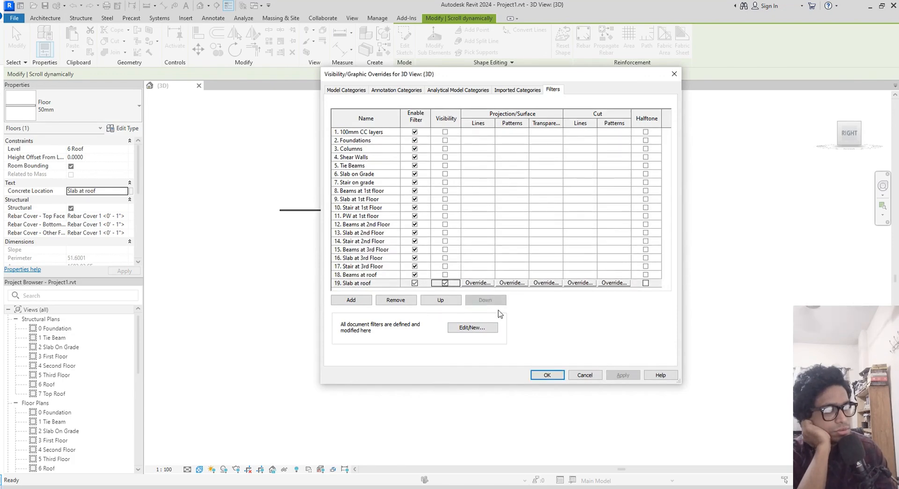
click(446, 283)
click(622, 375)
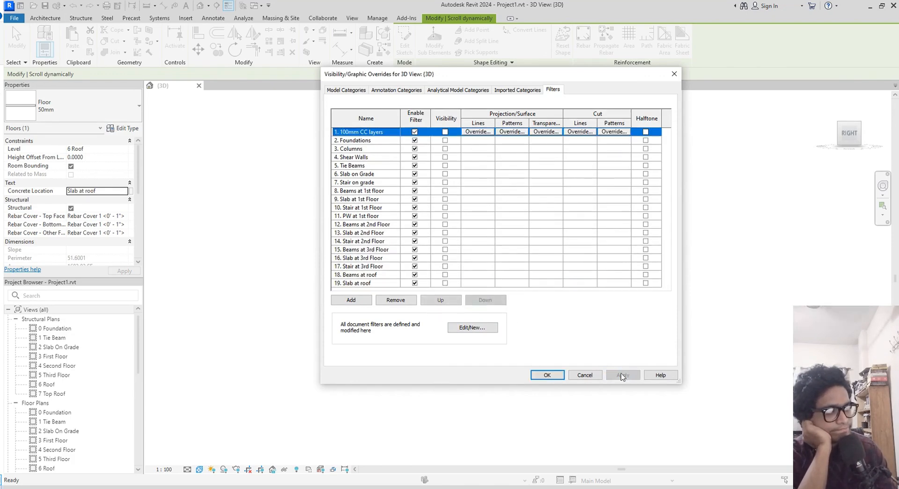
click(544, 376)
- Set the Concrete Location of the 150mm slab at the 7 Top Roof level to "Slab at roof top"
scroll(478, 173, up, 3)
middle_drag(484, 175, 577, 287)
scroll(563, 233, up, 3)
click(576, 213)
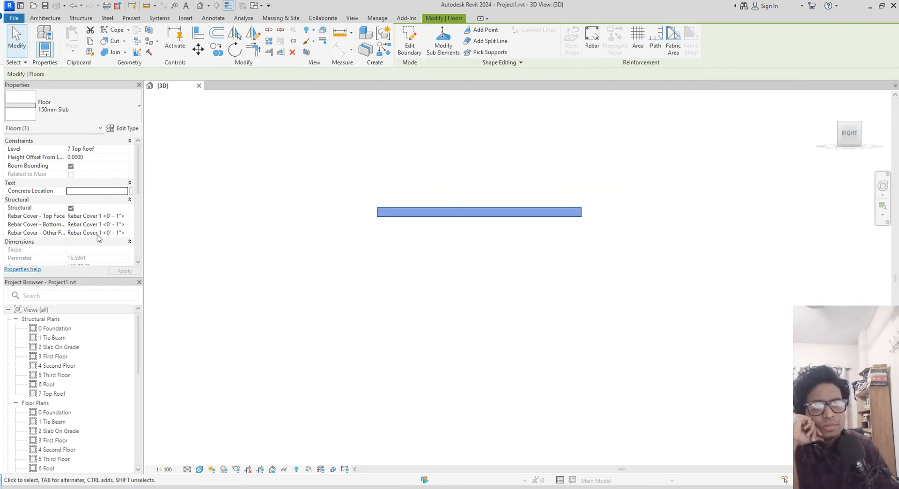
click(115, 191)
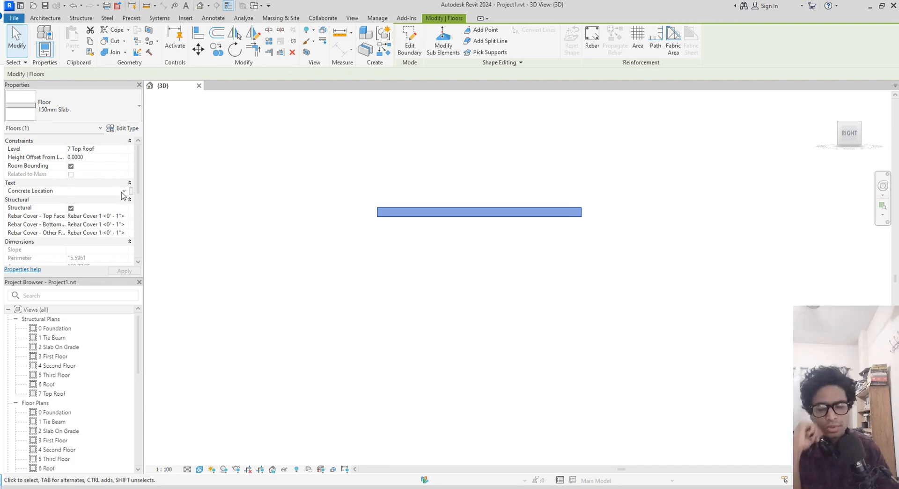
text(S)
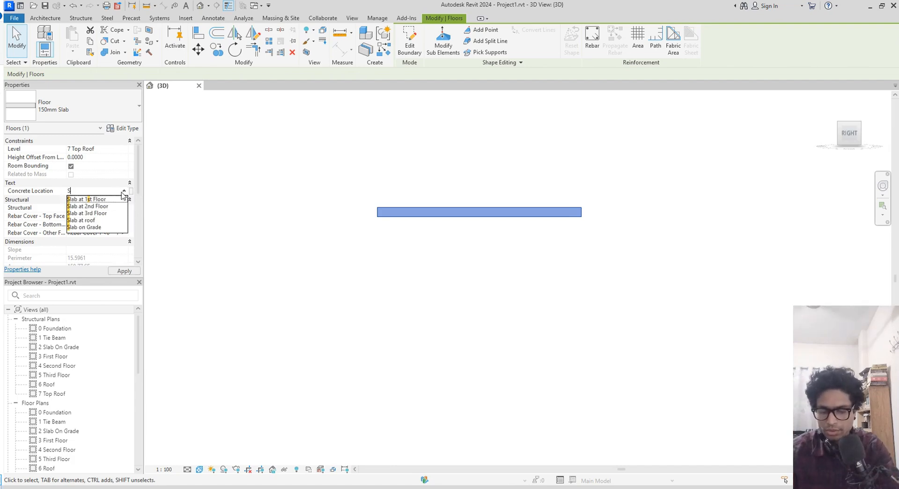
text(lab at)
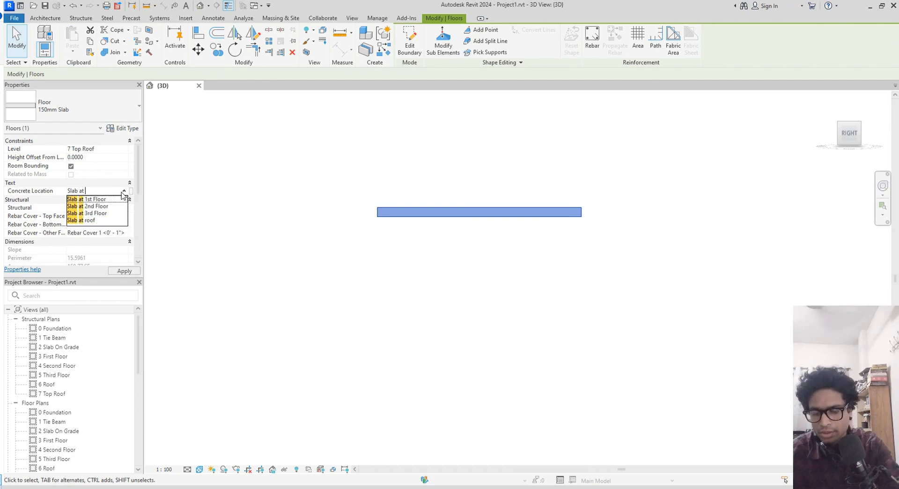
text( roof)
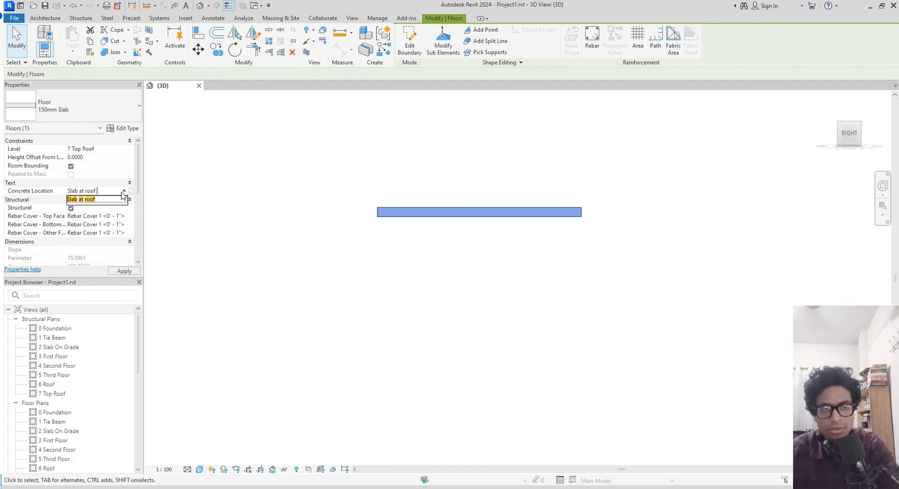
text( t)
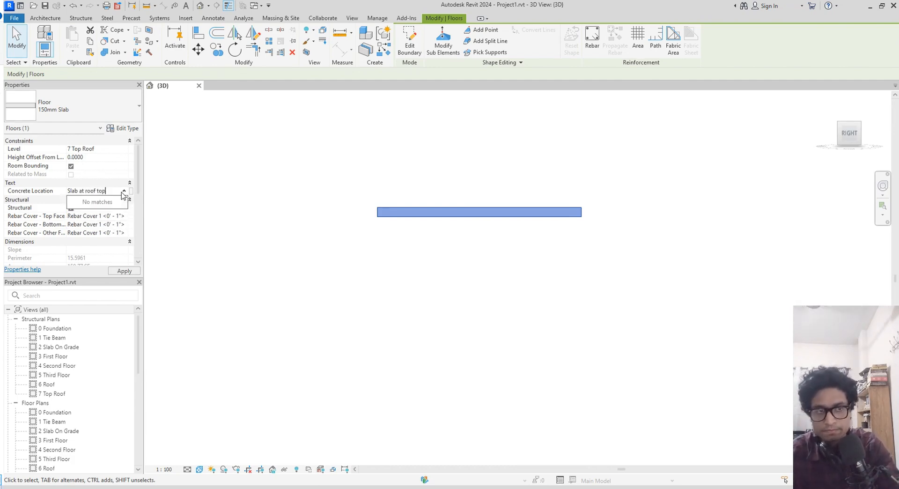
text(op)
key(Return)
- Create a new rule-based view filter named "20. Slab at roof top" for the 3D view
middle_drag(333, 311, 321, 312)
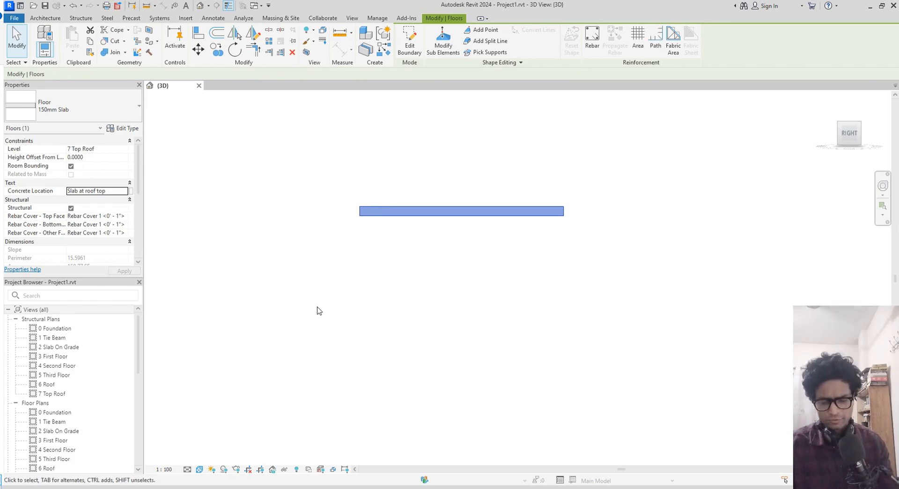
key(v)
key(v)
click(553, 89)
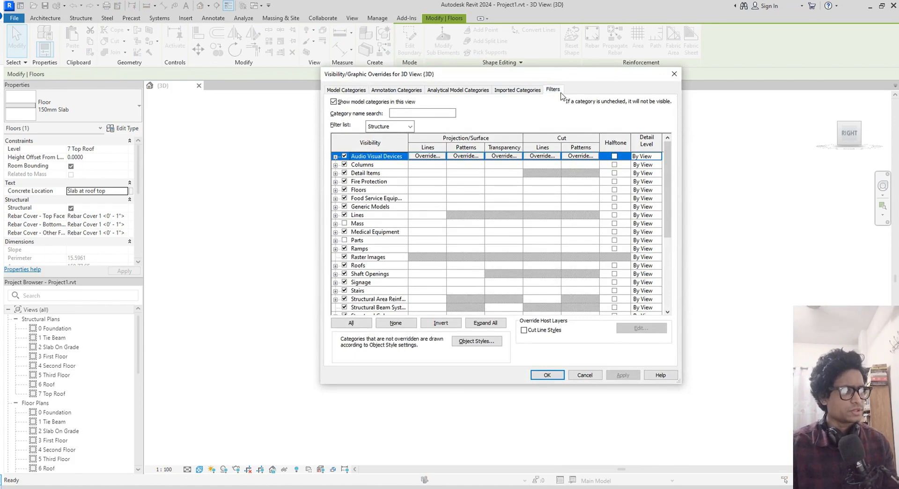
click(355, 299)
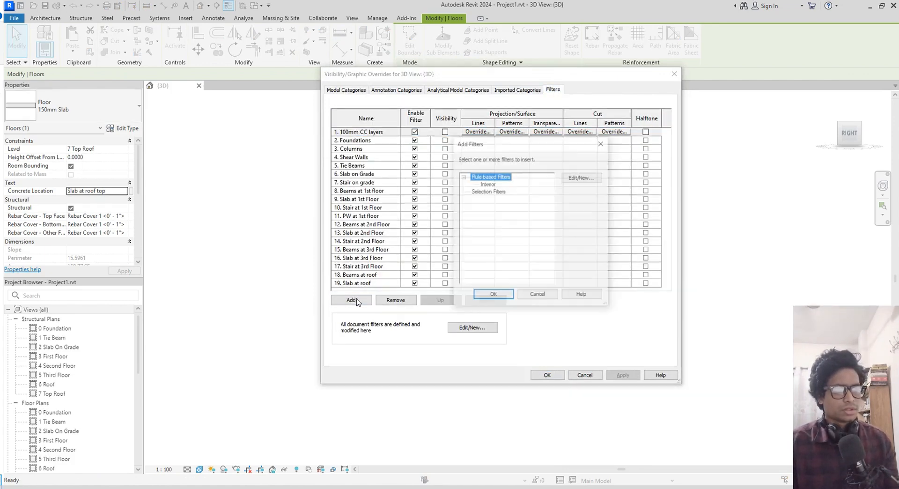
click(583, 177)
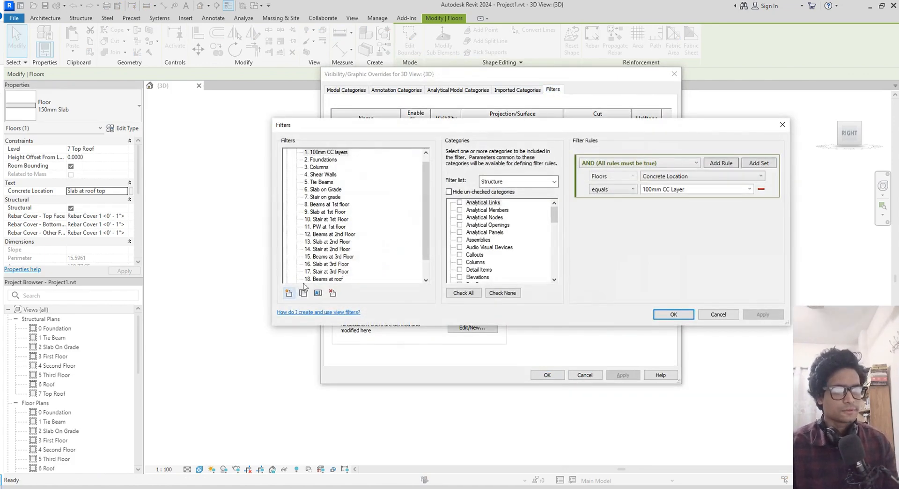
click(288, 293)
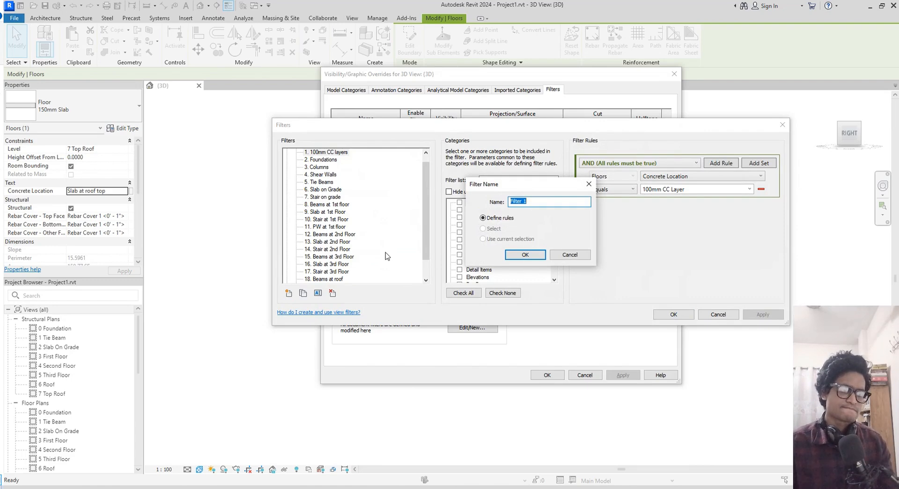
text(20. Slab at roof)
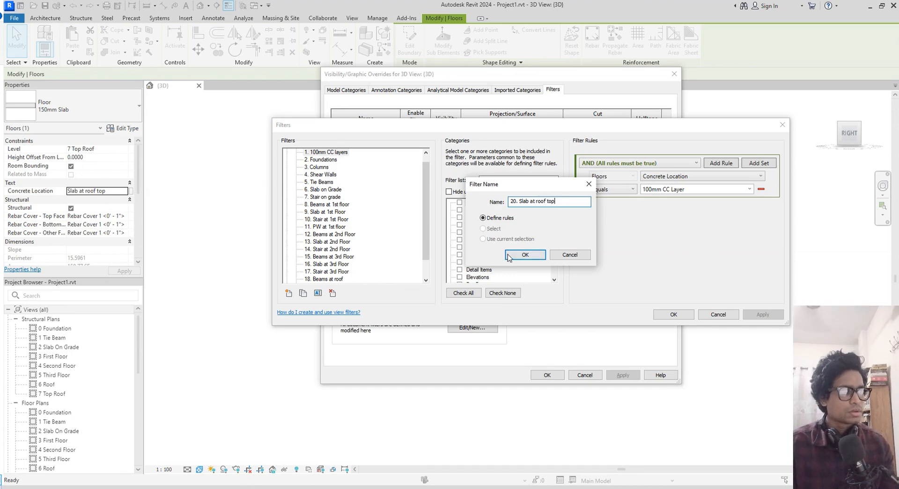
click(525, 254)
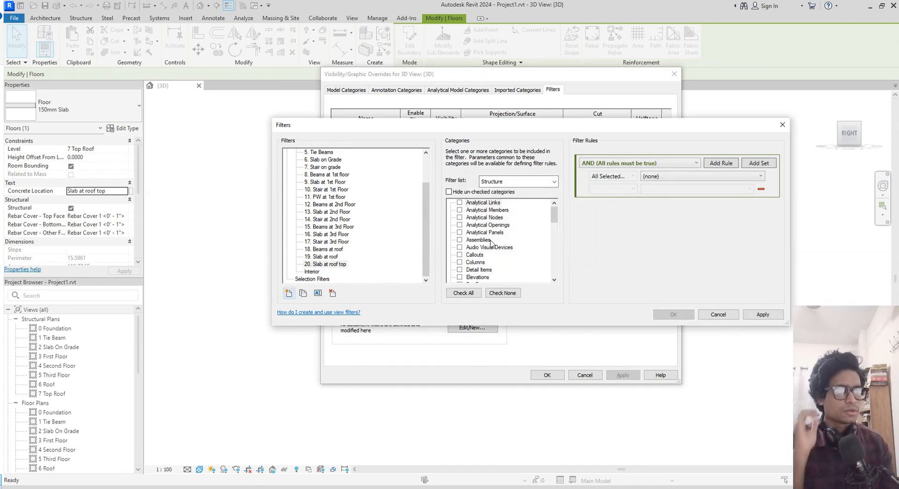
- Limit the "20. Slab at roof top" filter to Floors with the rule Concrete Location equals "Slab at roof top" and save it
scroll(490, 241, down, 2)
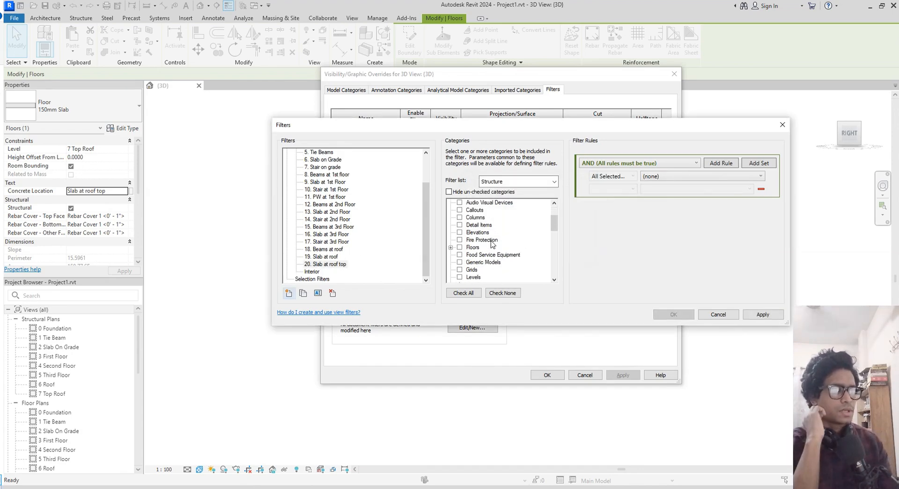
click(459, 247)
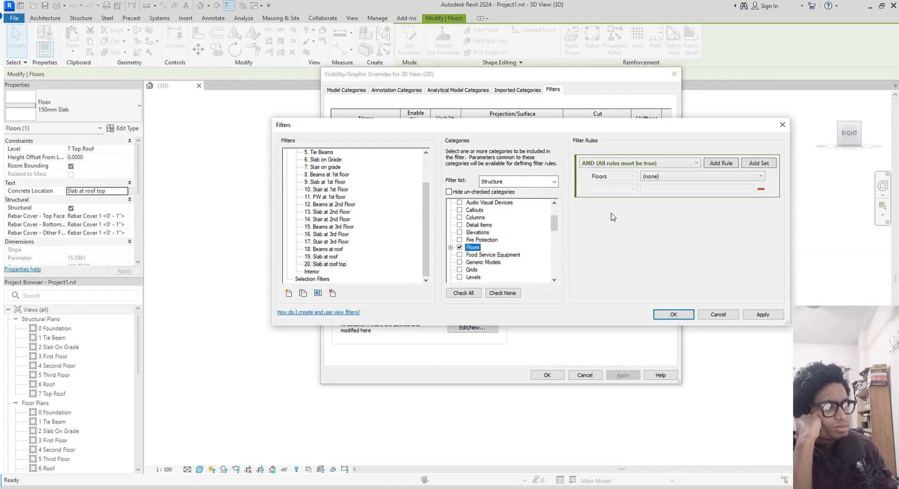
click(697, 175)
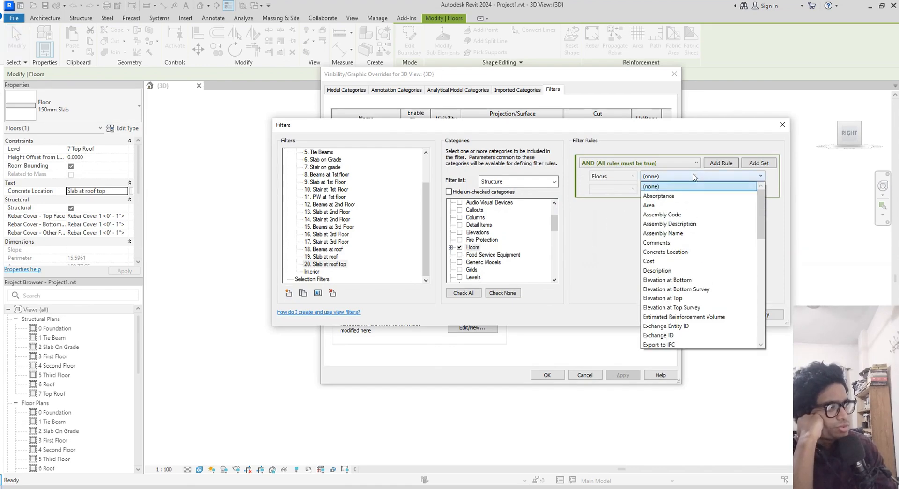
click(680, 253)
click(627, 191)
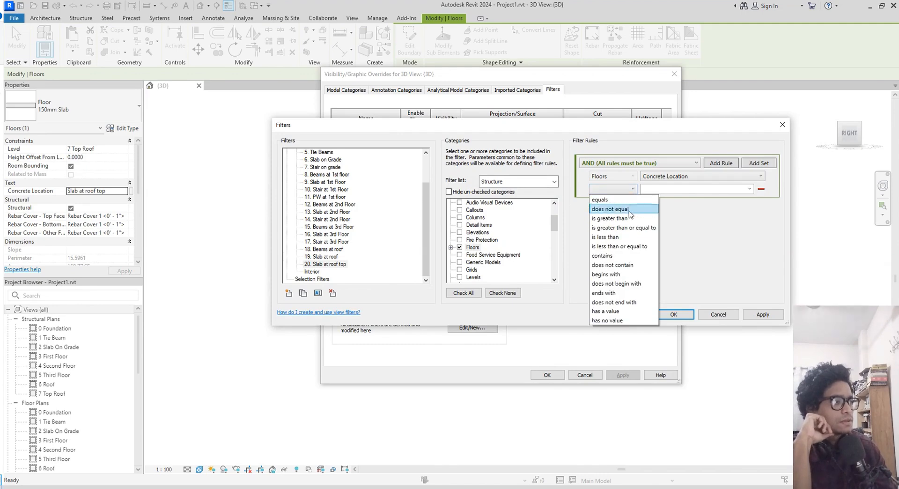
click(623, 199)
click(749, 189)
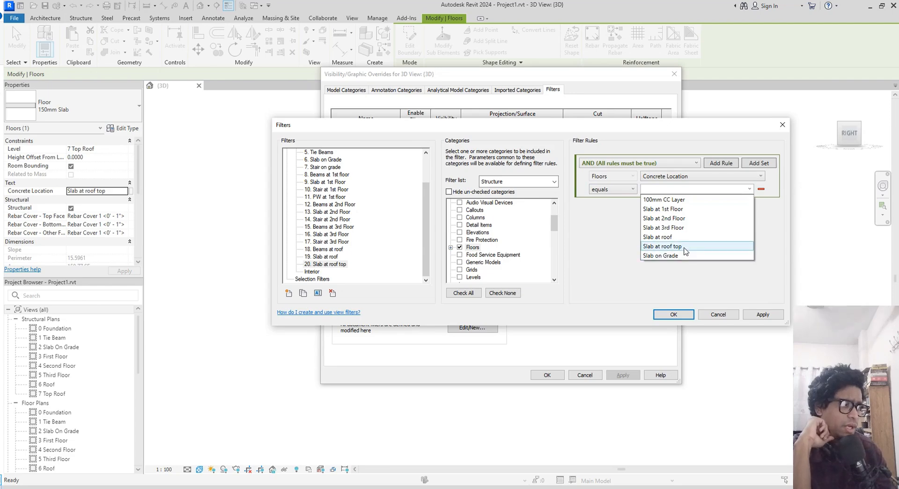
click(684, 246)
click(744, 315)
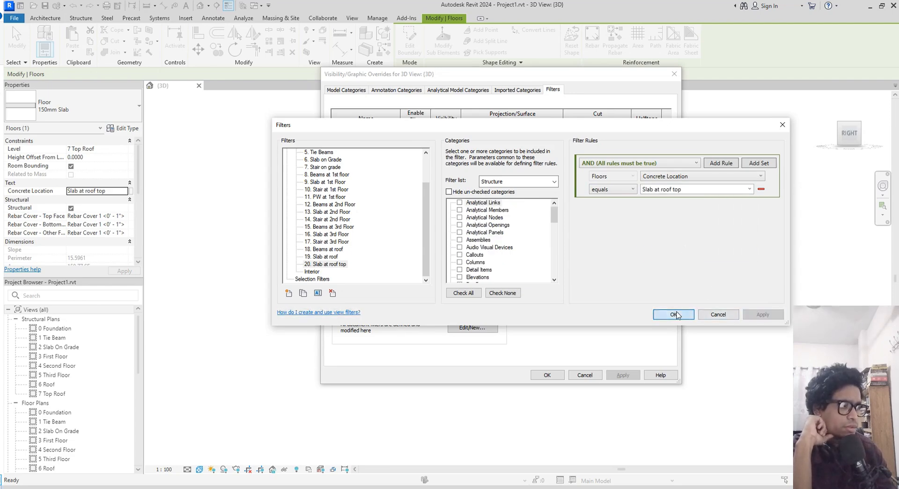
click(674, 314)
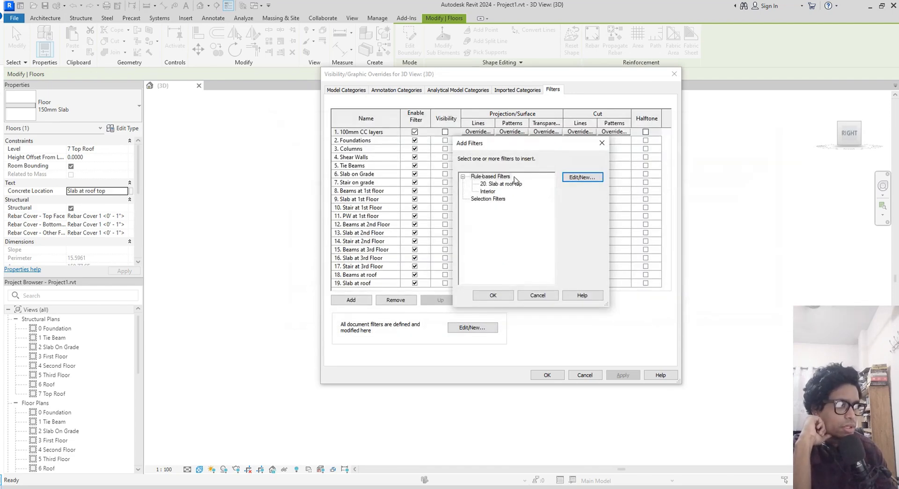
- Add the "20. Slab at roof top" filter to the 3D view and turn off its visibility
click(493, 295)
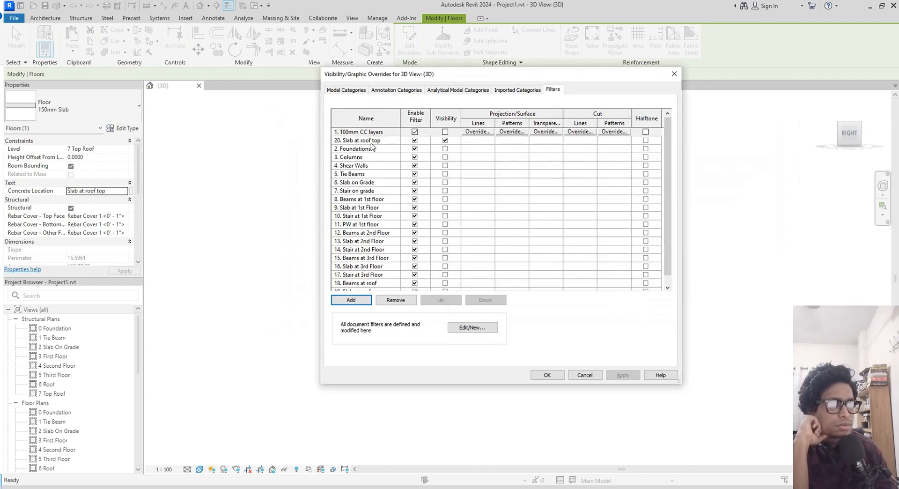
click(373, 140)
click(444, 142)
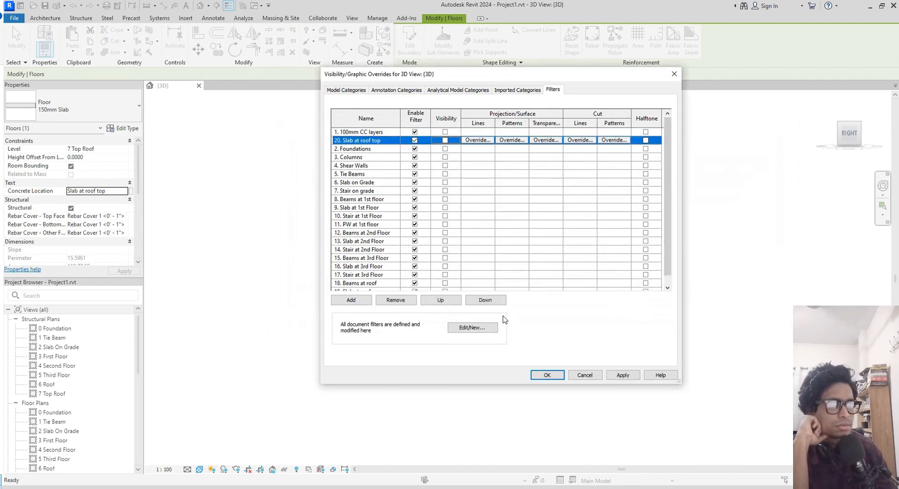
- Move the "20. Slab at roof top" filter below "19. Slab at roof" and apply the overrides
click(499, 300)
click(499, 300)
click(499, 300)
click(499, 300)
double_click(499, 300)
click(499, 300)
double_click(499, 300)
click(499, 300)
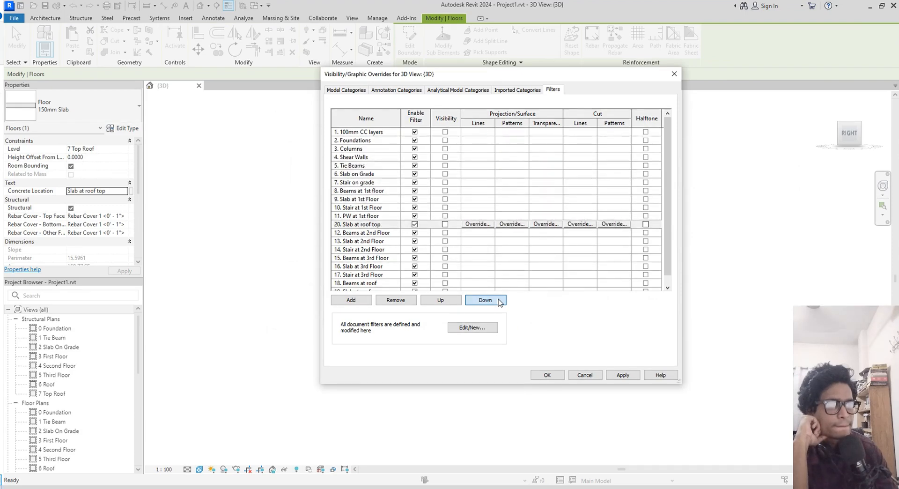
double_click(499, 300)
click(499, 300)
double_click(499, 300)
double_click(499, 300)
click(499, 300)
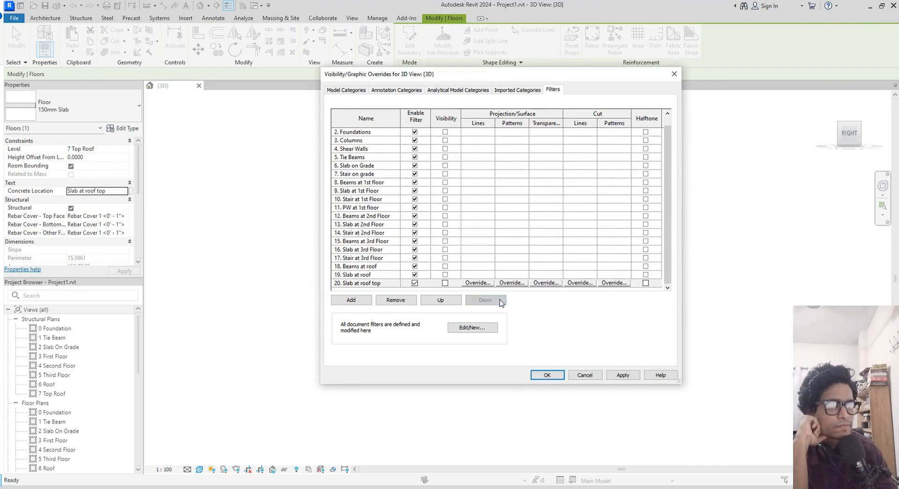
click(623, 376)
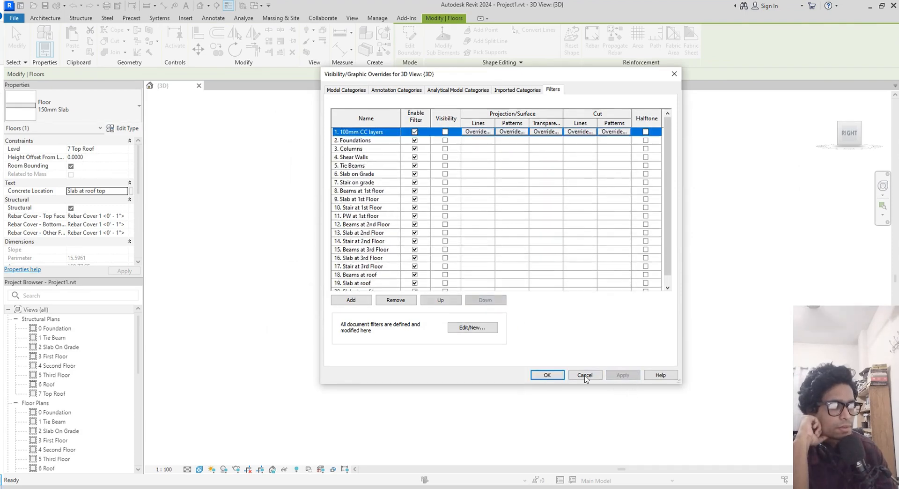
click(547, 375)
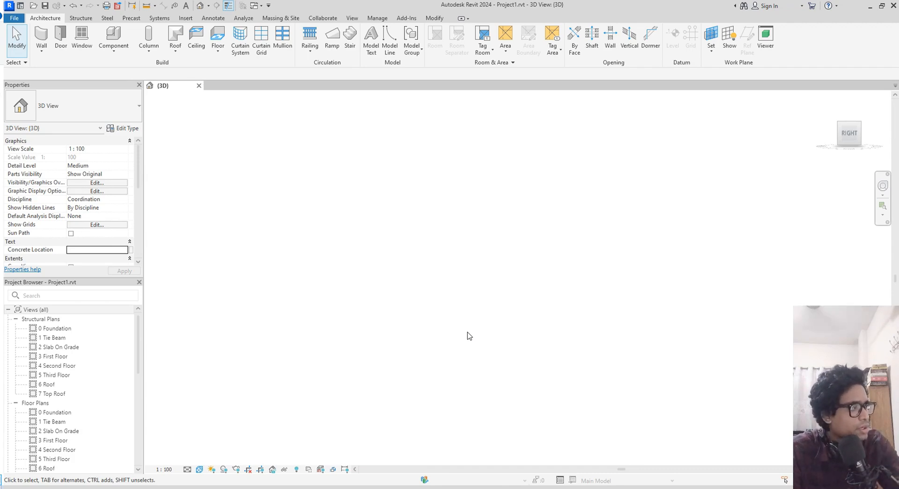
- Turn on visibility of the "1. 100mm CC layers" filter in the 3D view and apply the override
key(v)
key(g)
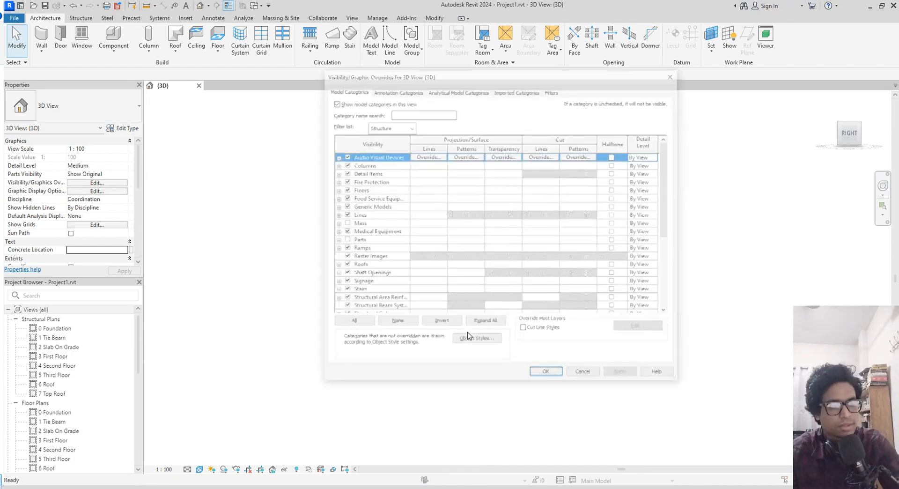
click(551, 90)
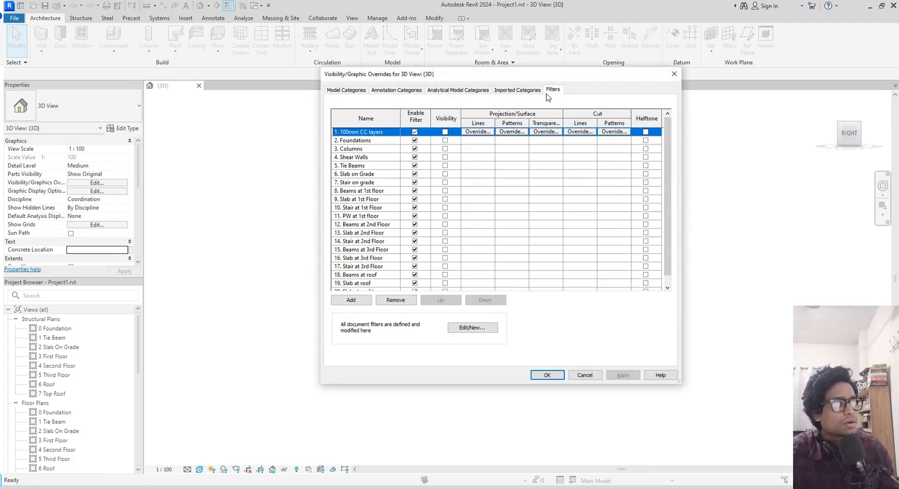
click(445, 132)
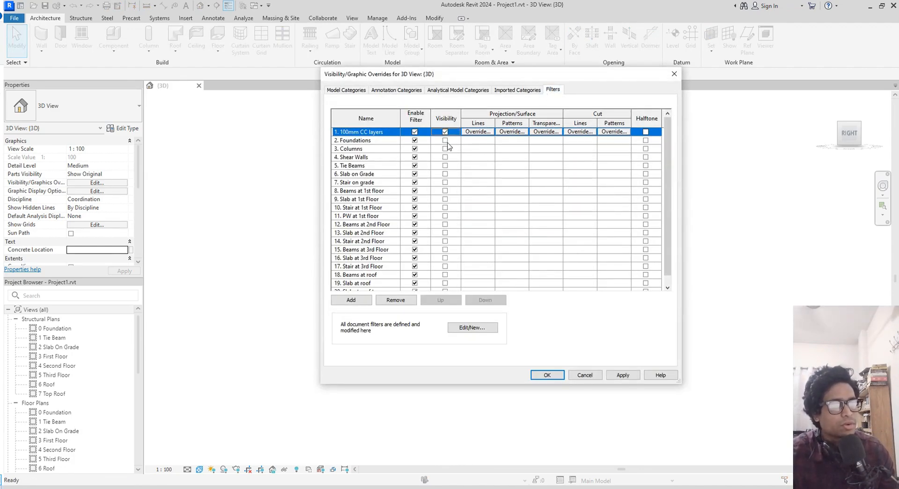
click(623, 375)
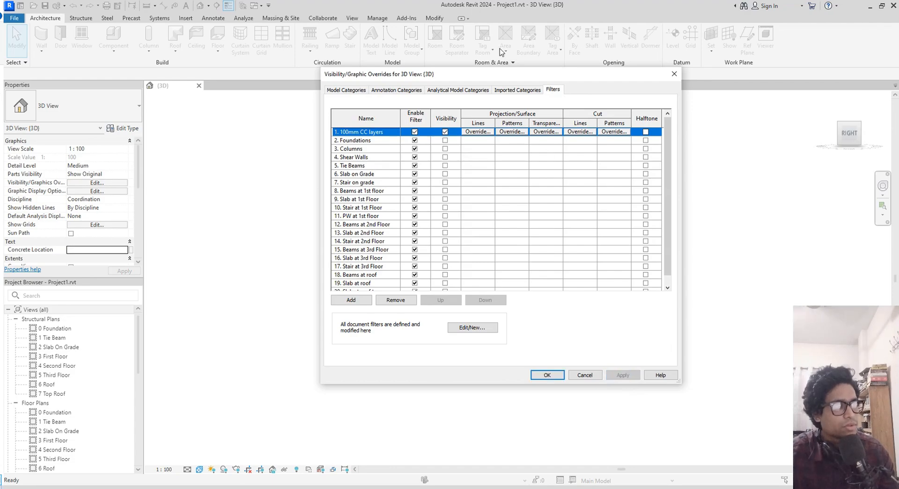
- Turn on visibility of all filters from "2. Foundations" through "20. Slab at roof top" and apply the overrides to the 3D view
drag(537, 78, 584, 89)
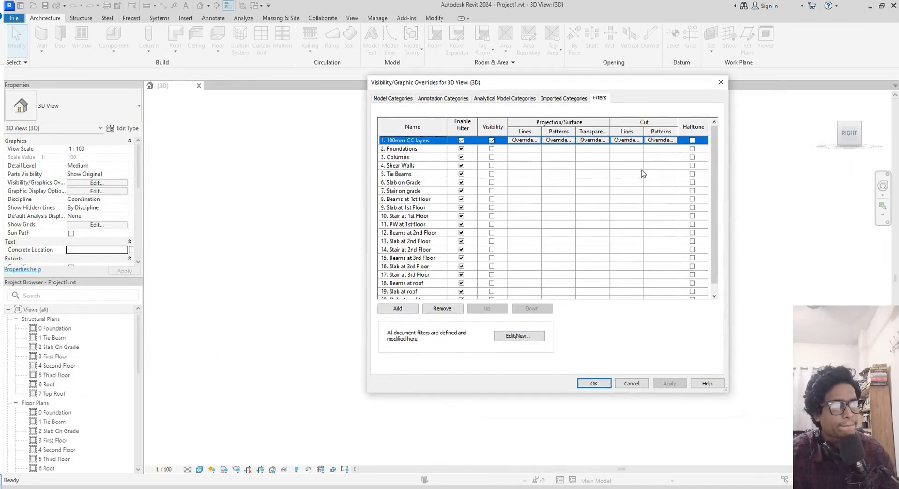
click(492, 149)
click(492, 166)
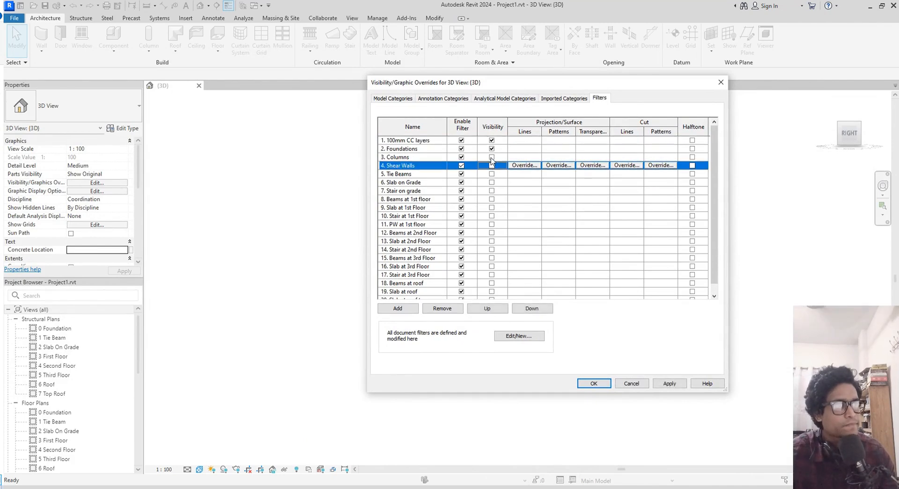
click(492, 156)
click(492, 165)
click(491, 174)
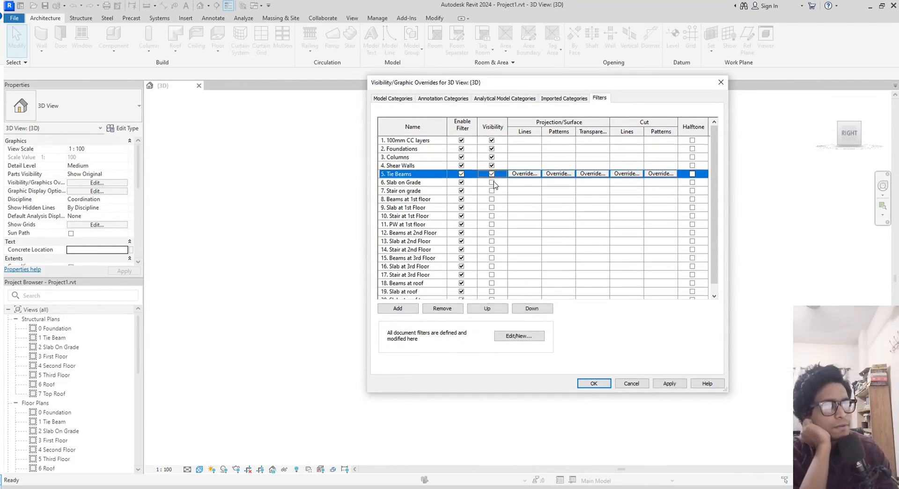
click(491, 182)
click(491, 191)
click(492, 199)
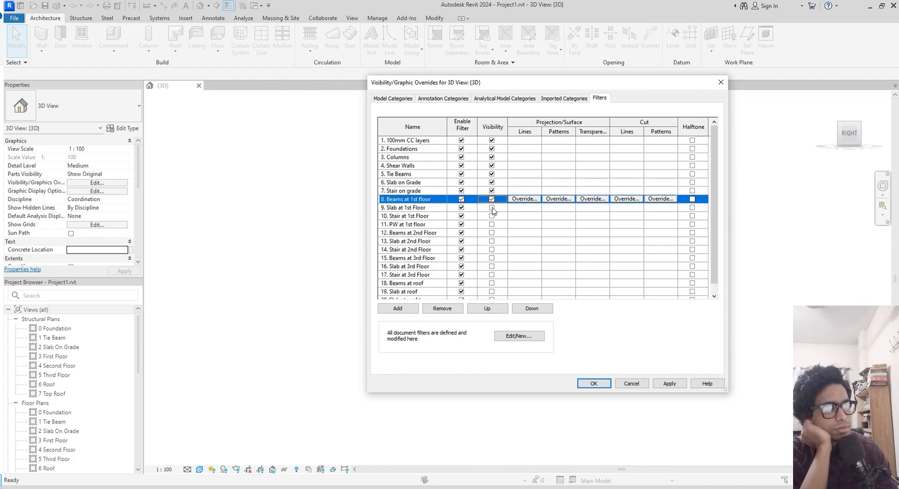
click(492, 208)
click(492, 216)
click(492, 225)
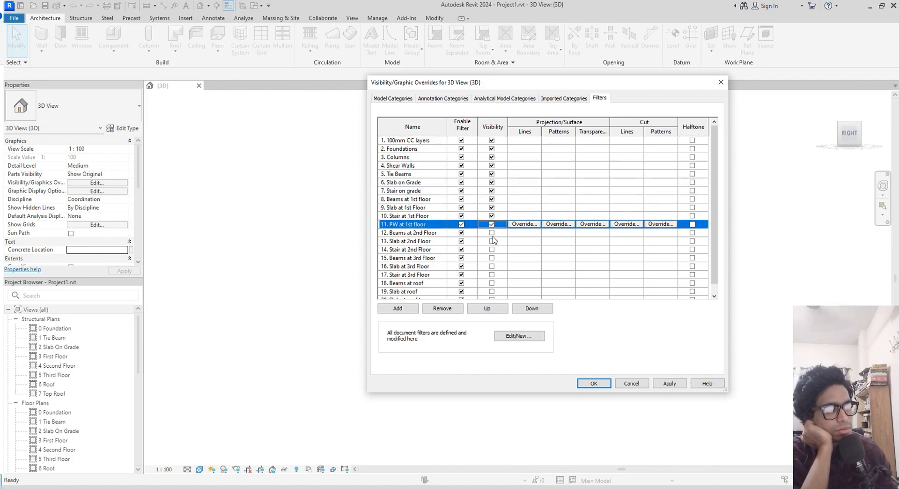
click(491, 233)
click(491, 241)
click(492, 250)
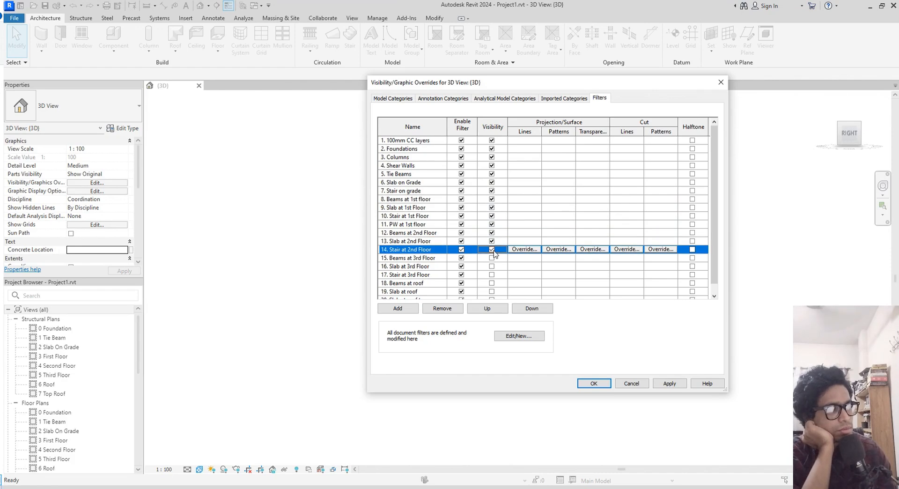
click(491, 258)
click(492, 266)
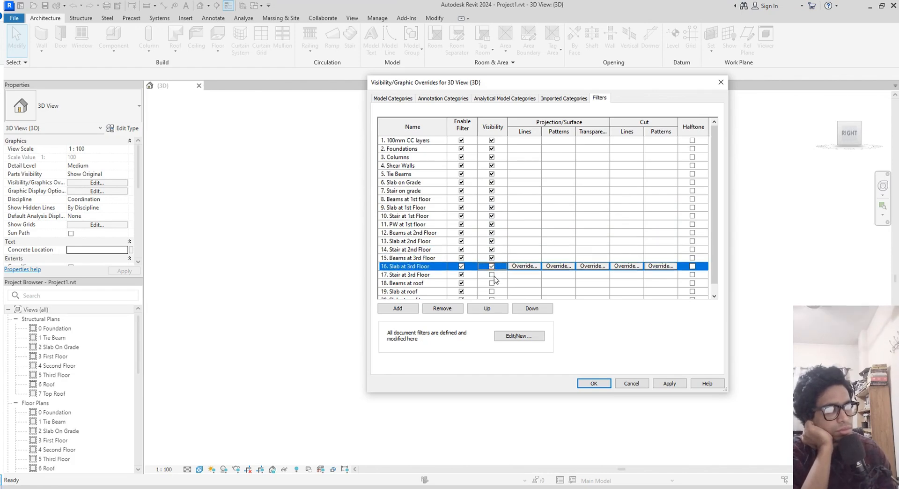
click(491, 275)
click(492, 283)
click(491, 291)
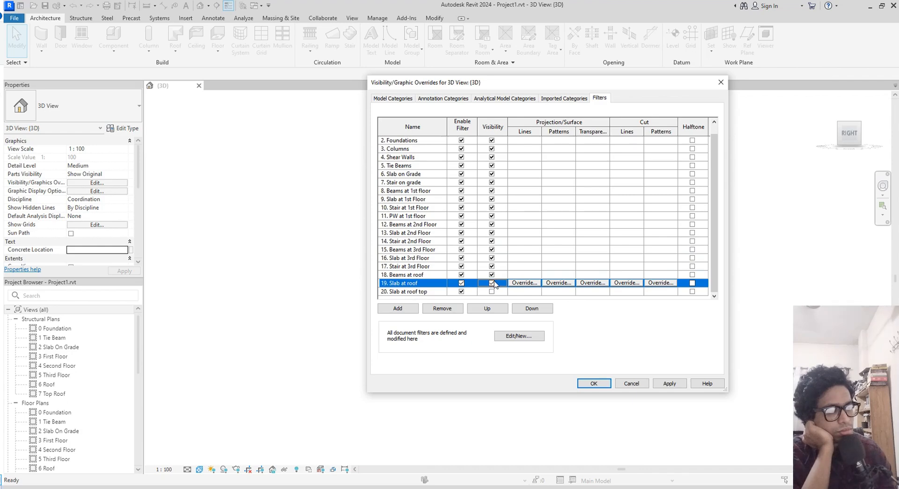
click(493, 291)
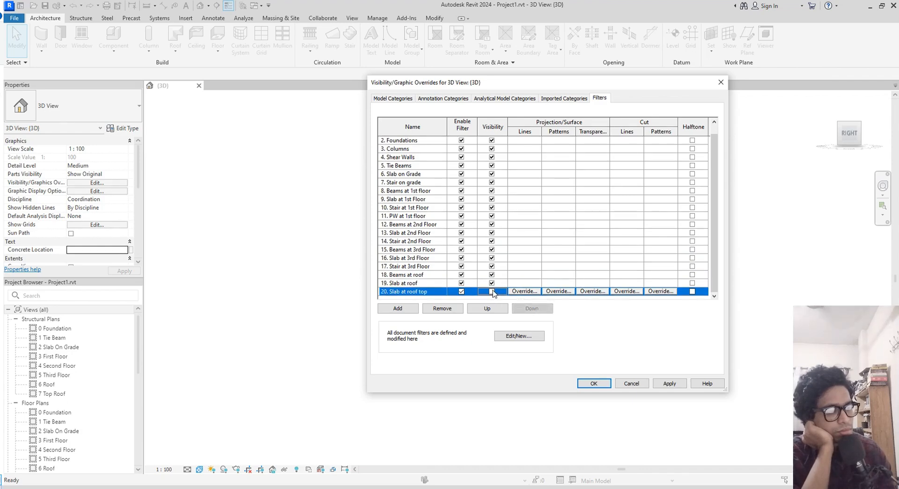
click(491, 292)
click(669, 383)
click(594, 383)
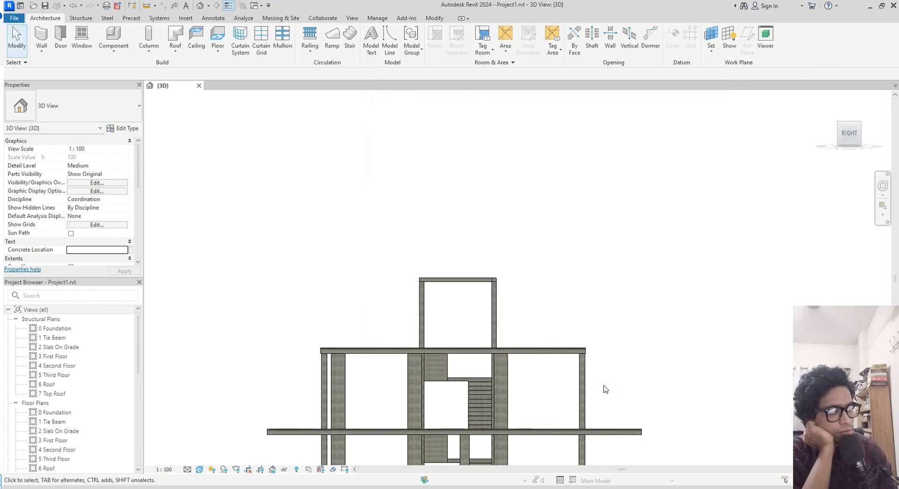
- Examine the whole concrete structure in the 3D view, from the roof down to the foundations
middle_drag(617, 392, 608, 185)
middle_drag(637, 403, 645, 112)
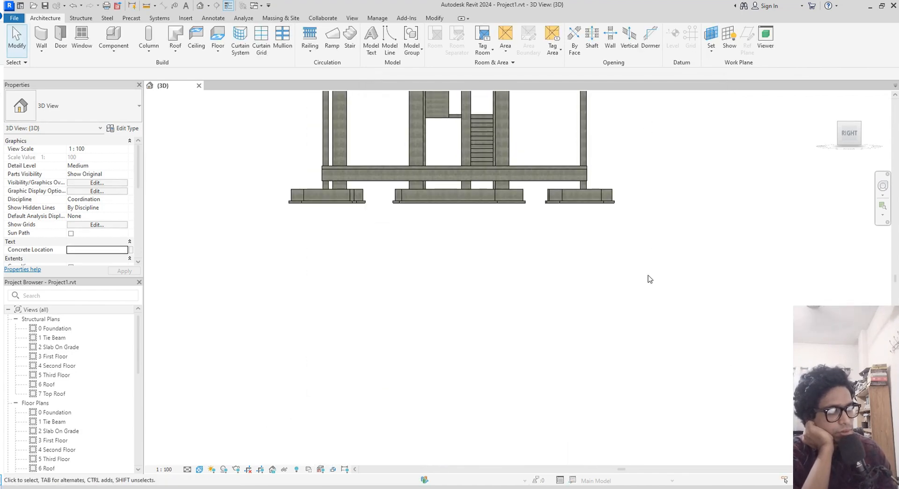
scroll(582, 223, down, 3)
middle_drag(591, 216, 600, 360)
middle_drag(646, 261, 638, 301)
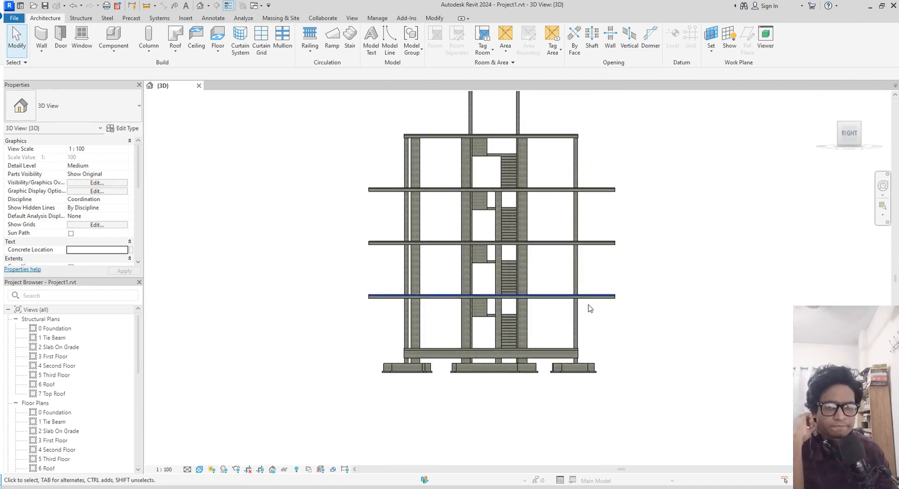